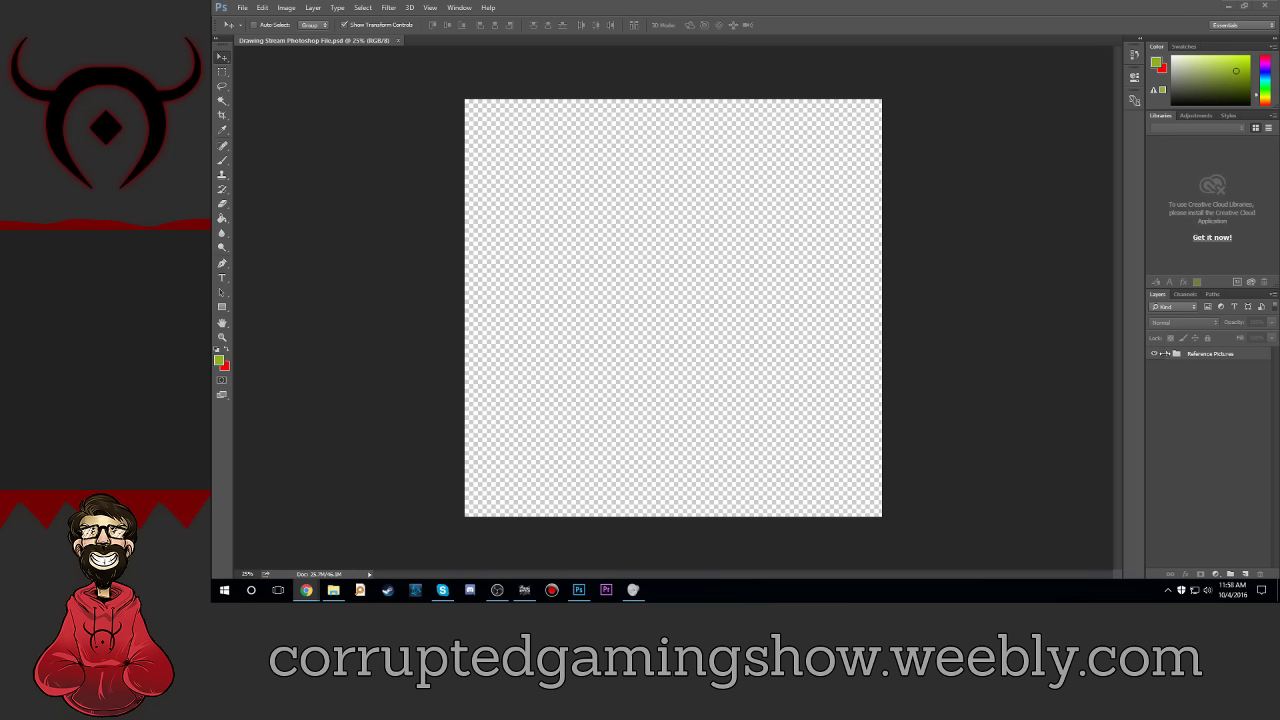
Step: Bring Photoshop forward and expand the Reference Pictures group to list its three layers
click(1146, 5)
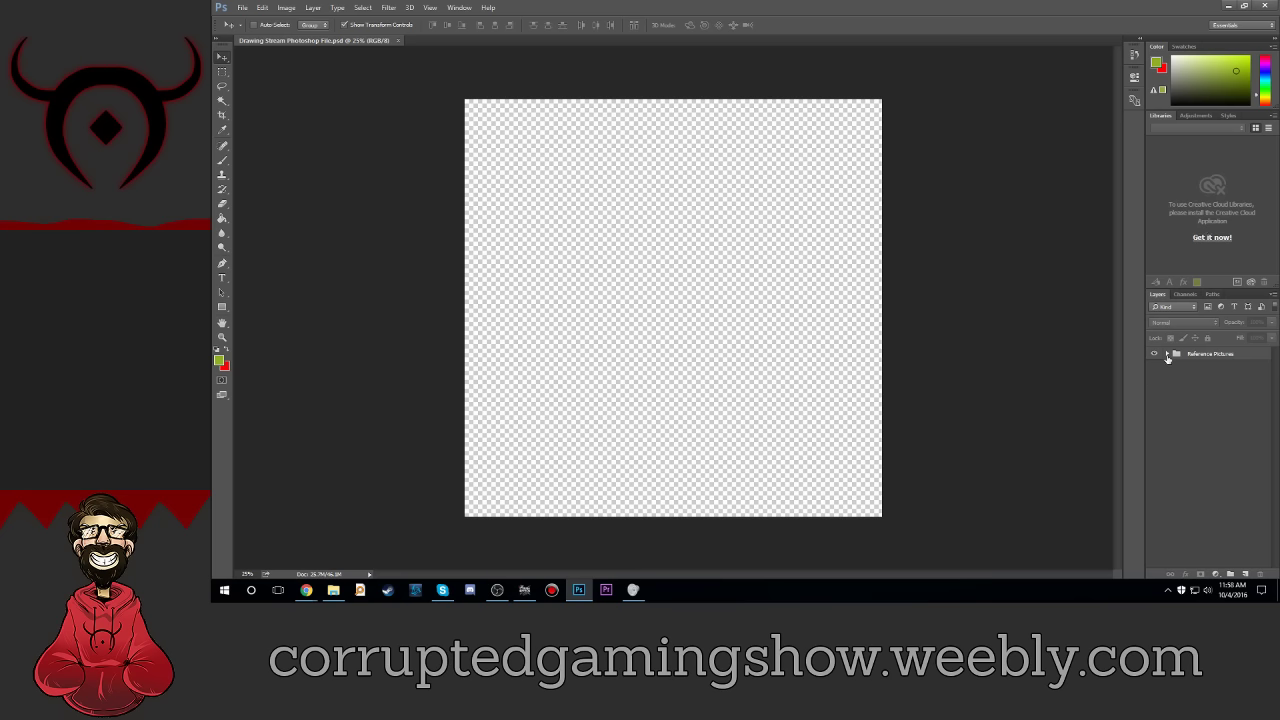
click(1167, 355)
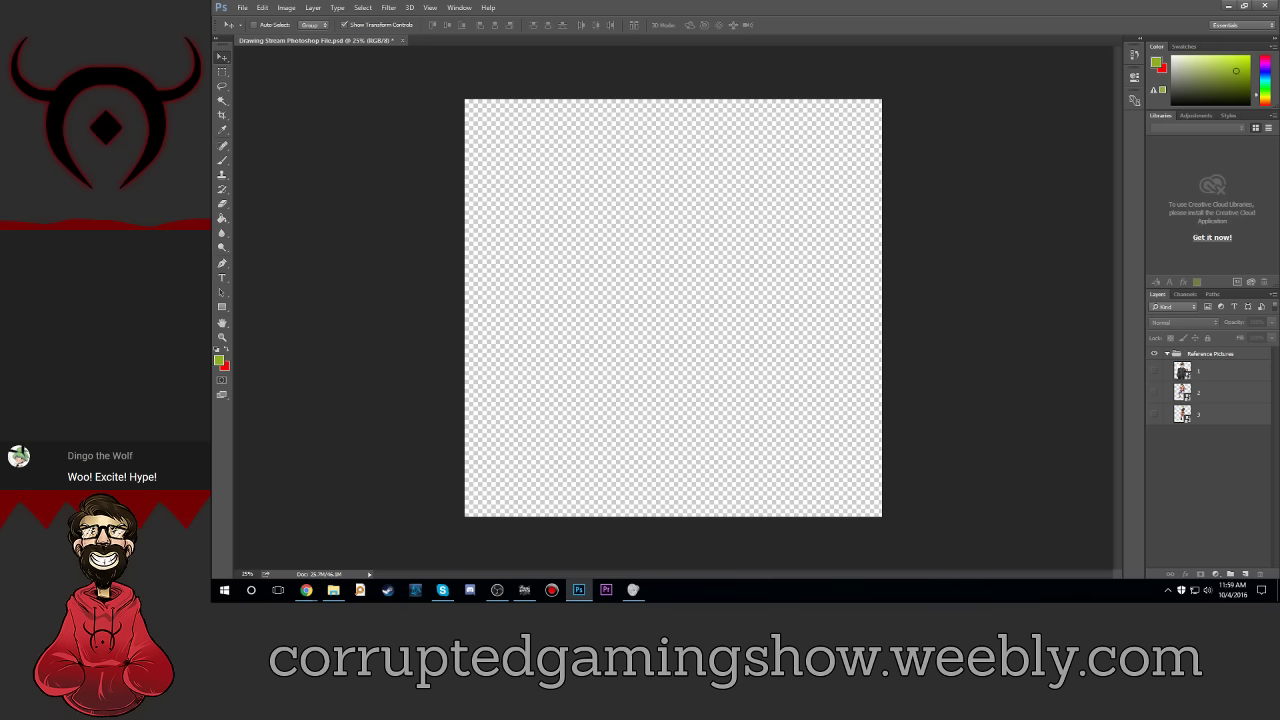
key(alt+Tab)
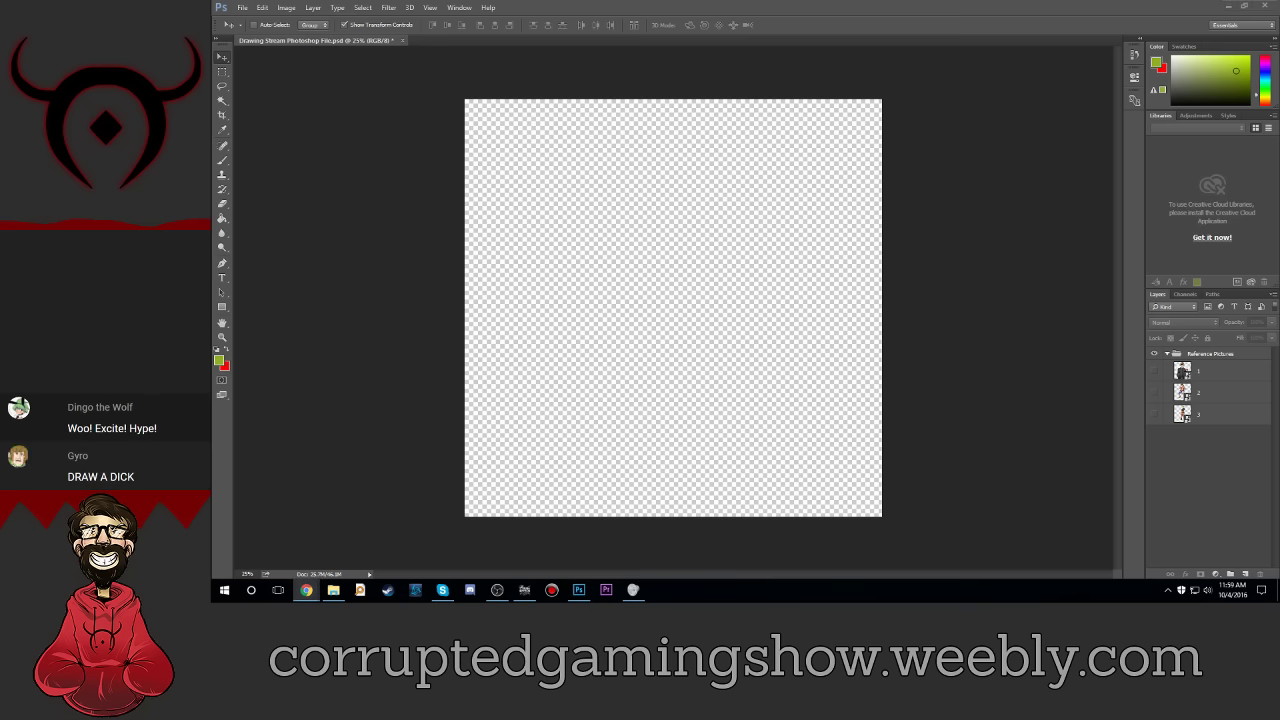
Step: Show reference layer 1 and add a new layer named 'Light' above the Reference Pictures group
click(1222, 469)
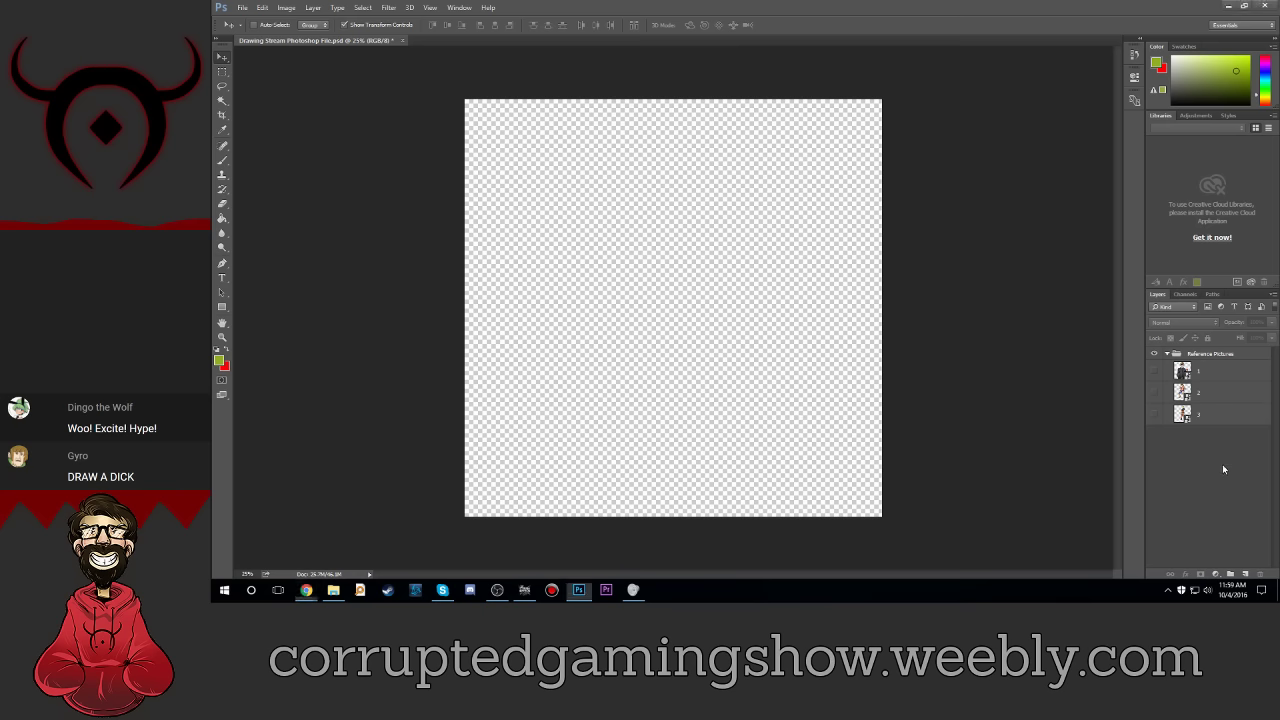
click(1153, 371)
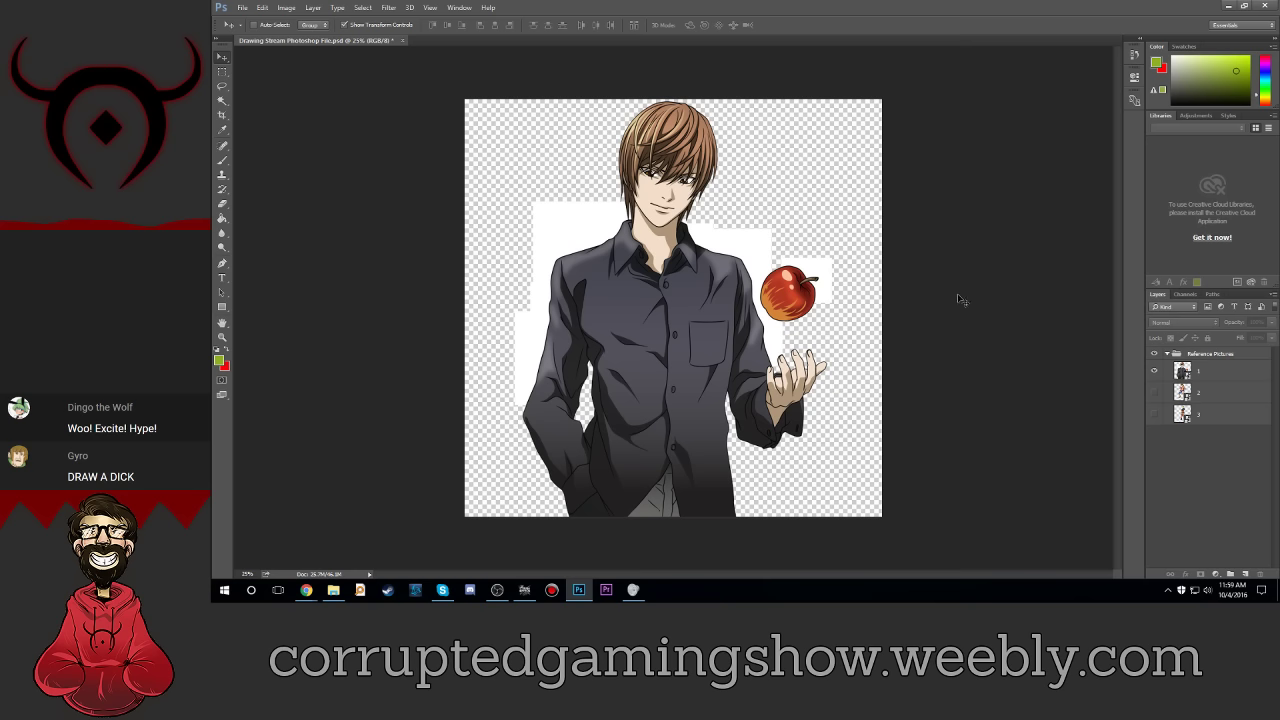
click(1245, 576)
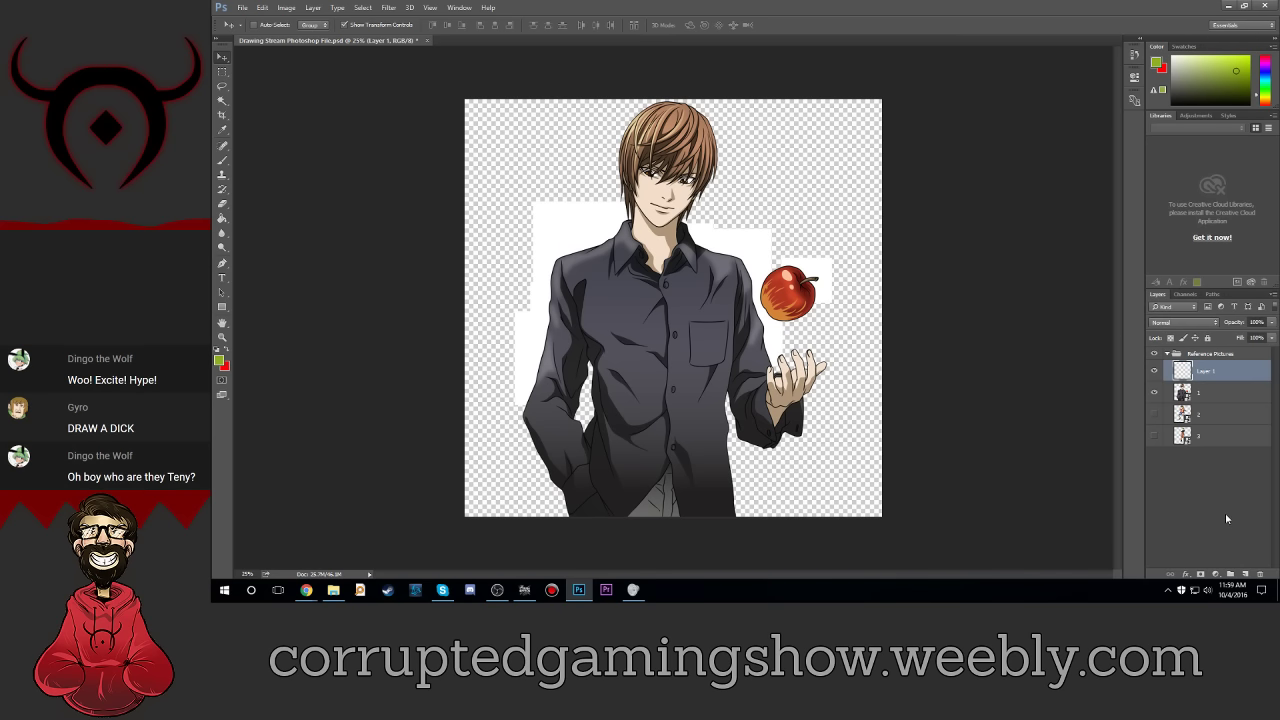
drag(1216, 372, 1214, 352)
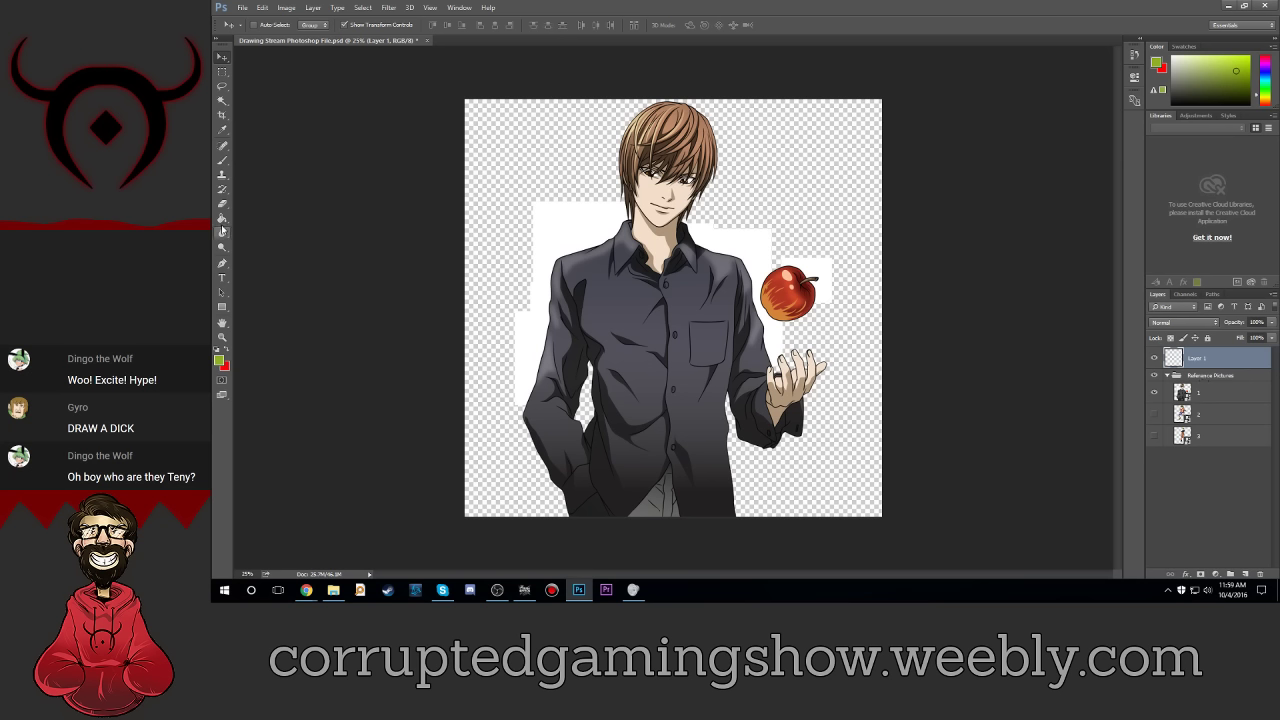
double_click(1197, 358)
text(Light)
key(Return)
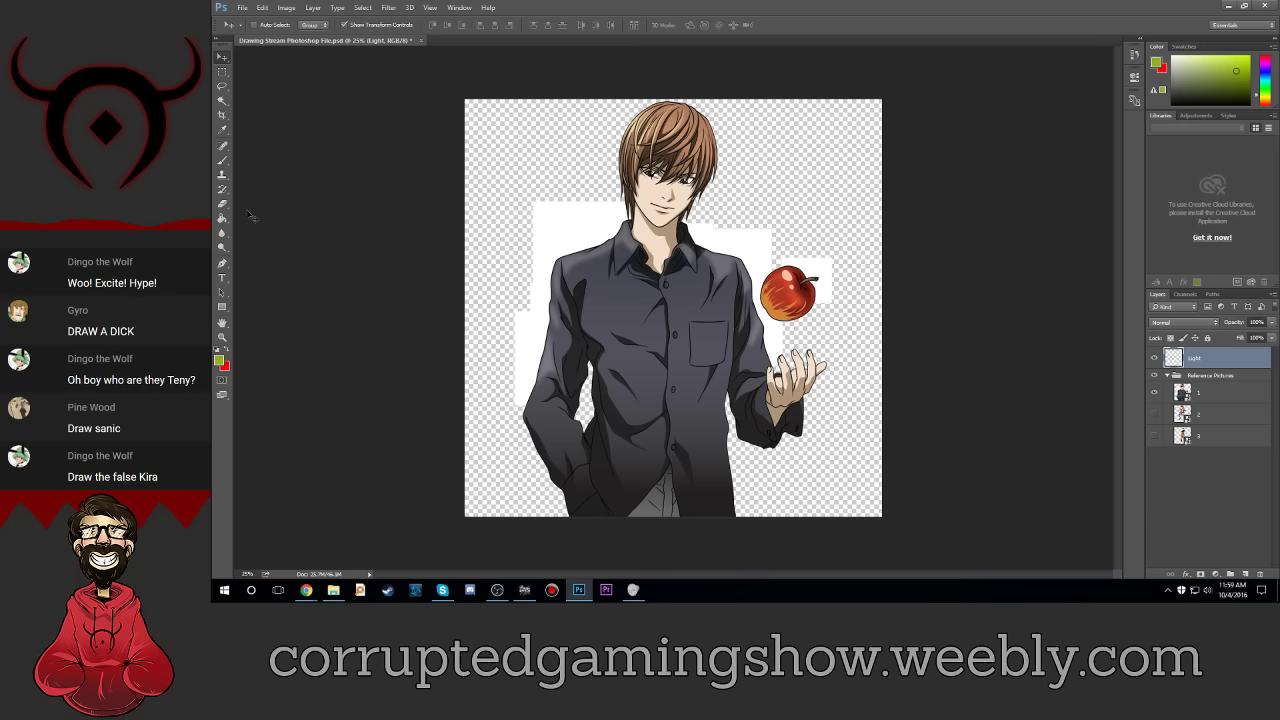
Step: Set up the Brush tool with 100% hardness and a 48 px size
click(222, 160)
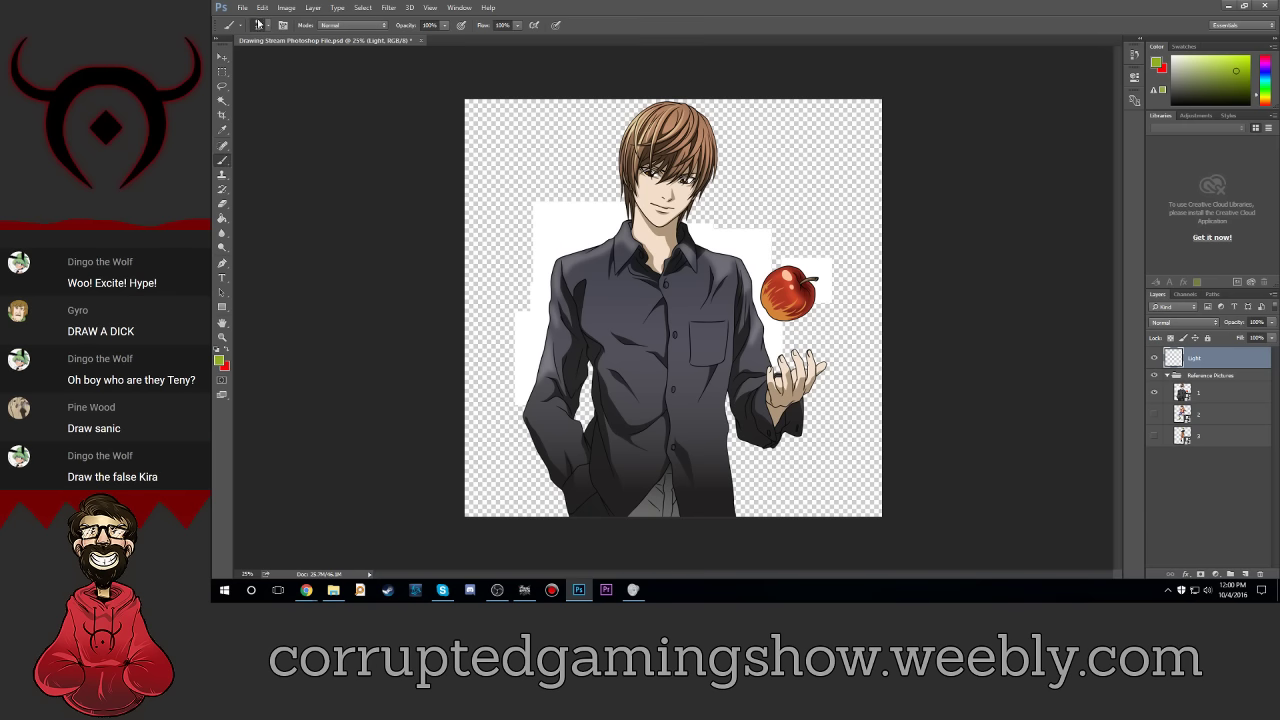
click(261, 24)
drag(320, 86, 370, 93)
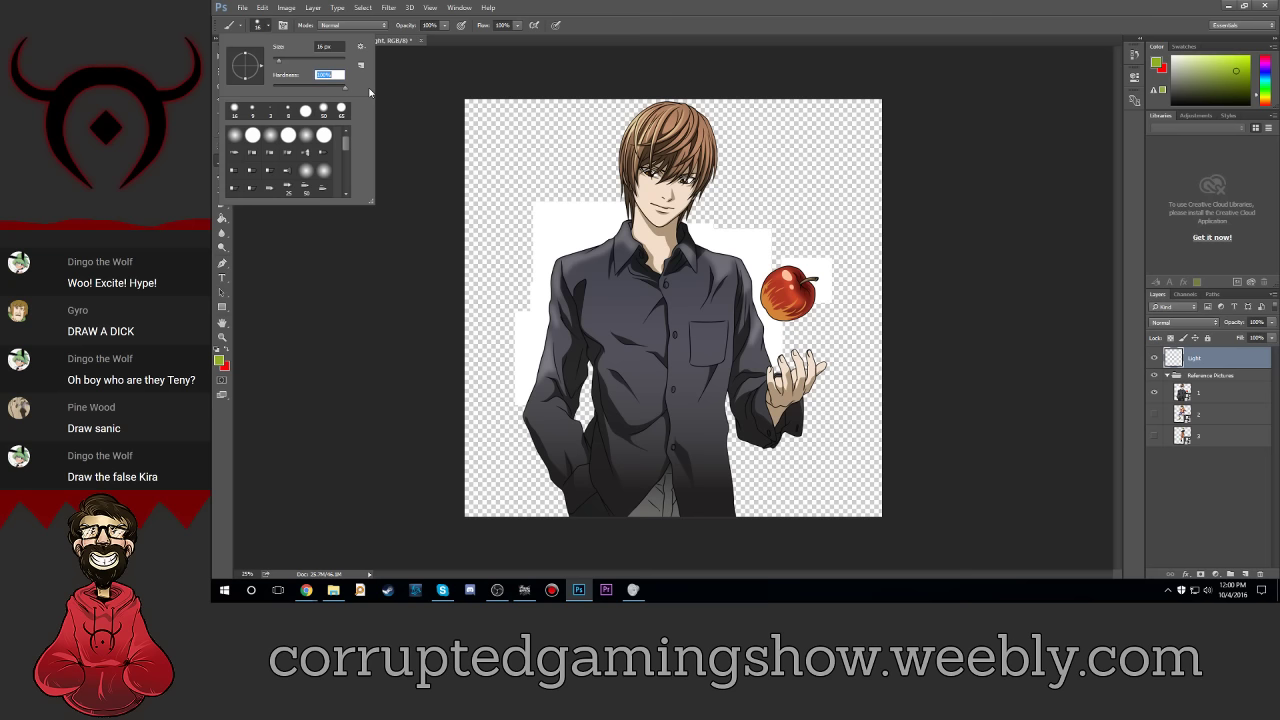
click(283, 65)
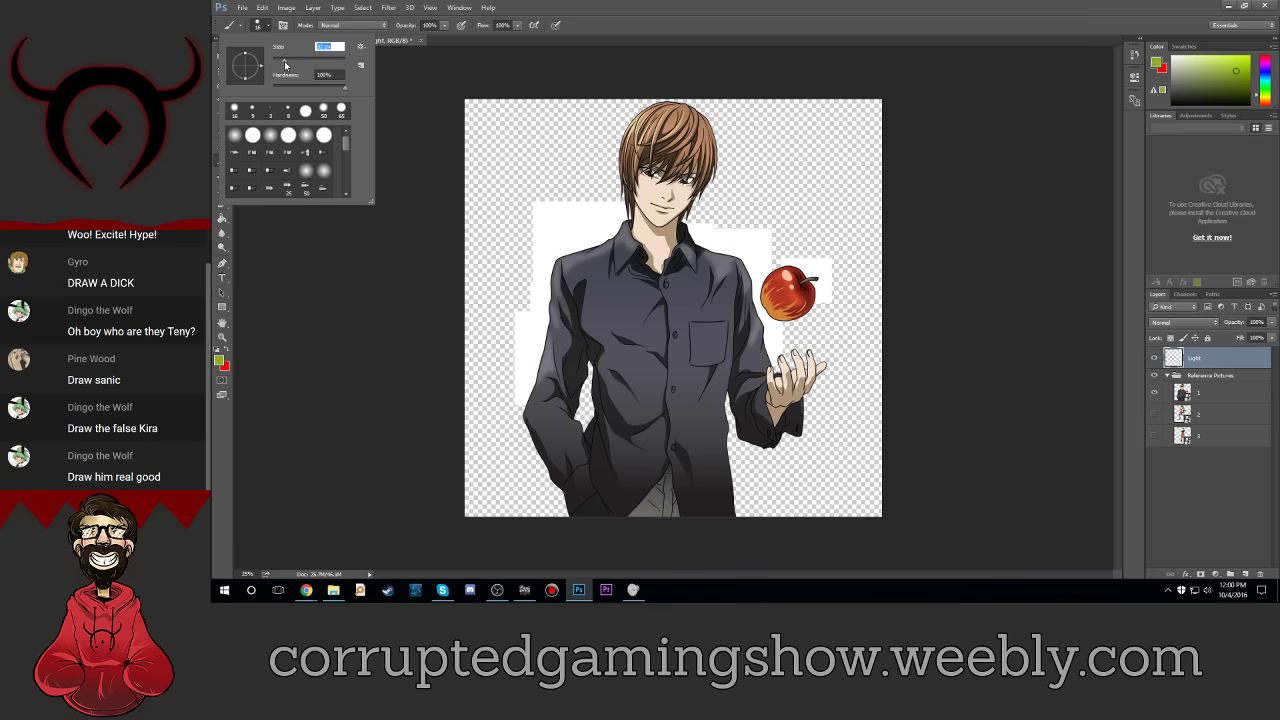
click(267, 25)
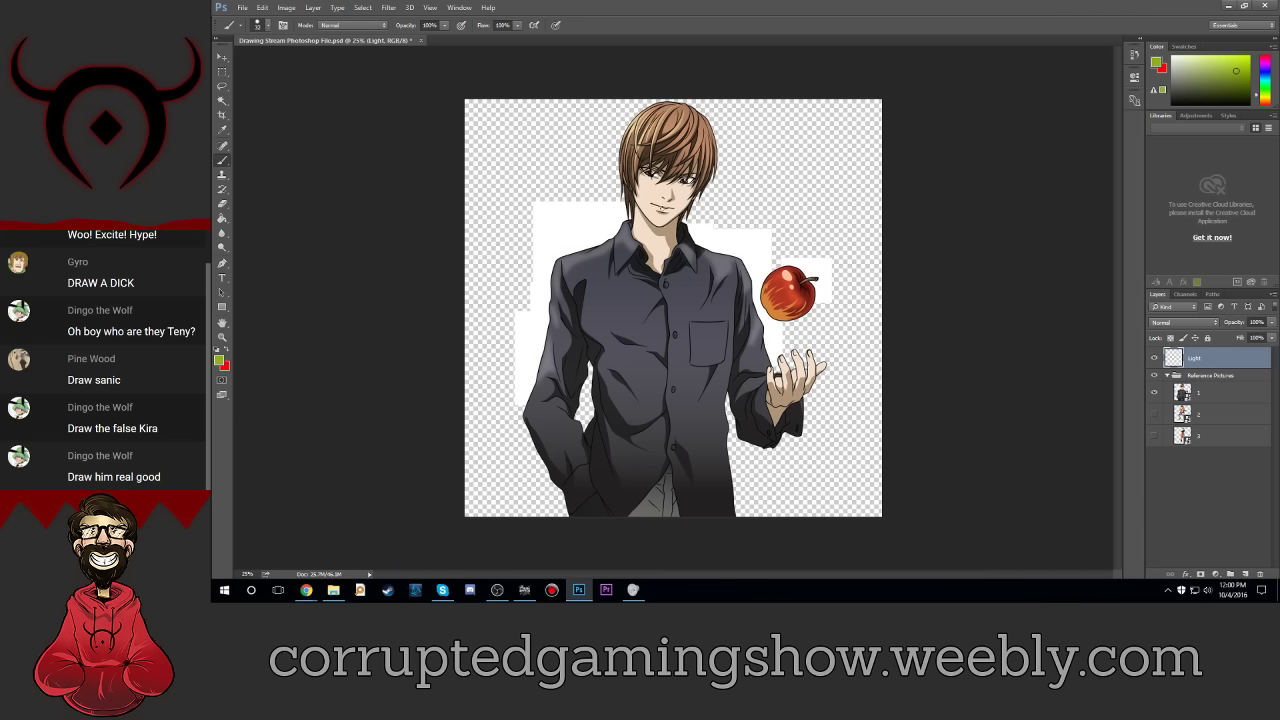
click(267, 25)
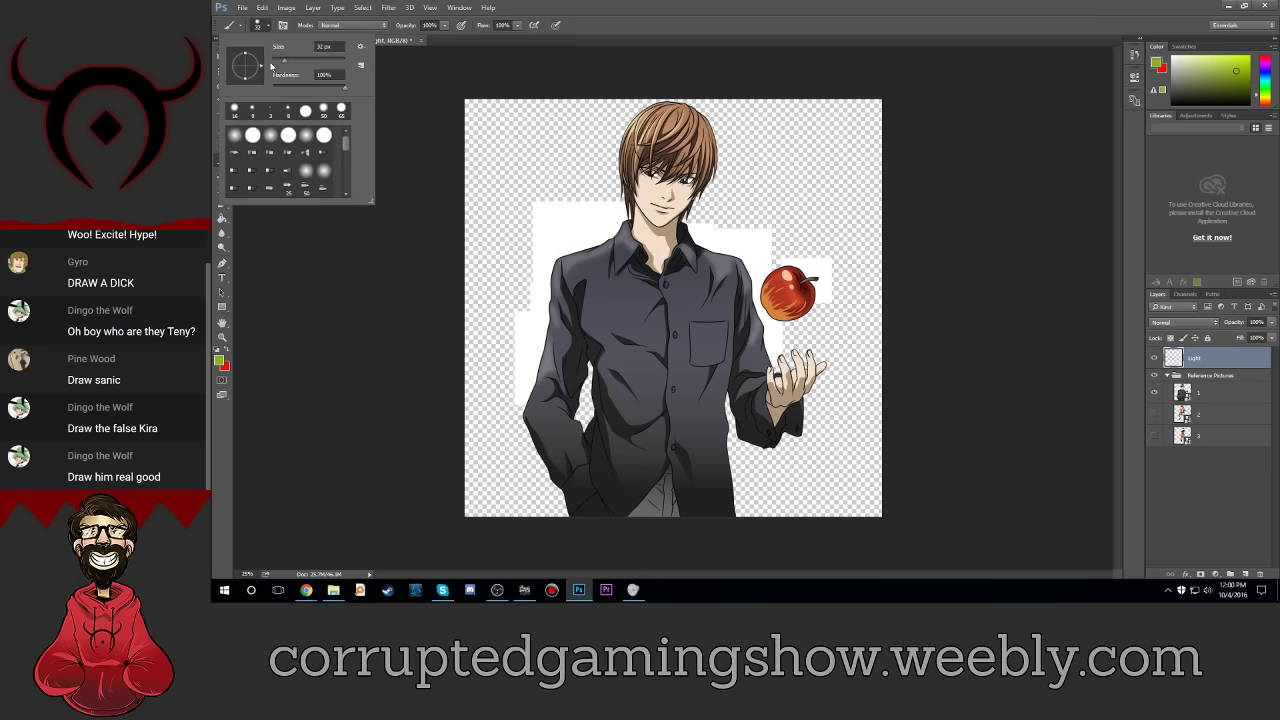
drag(291, 63, 294, 63)
key(Return)
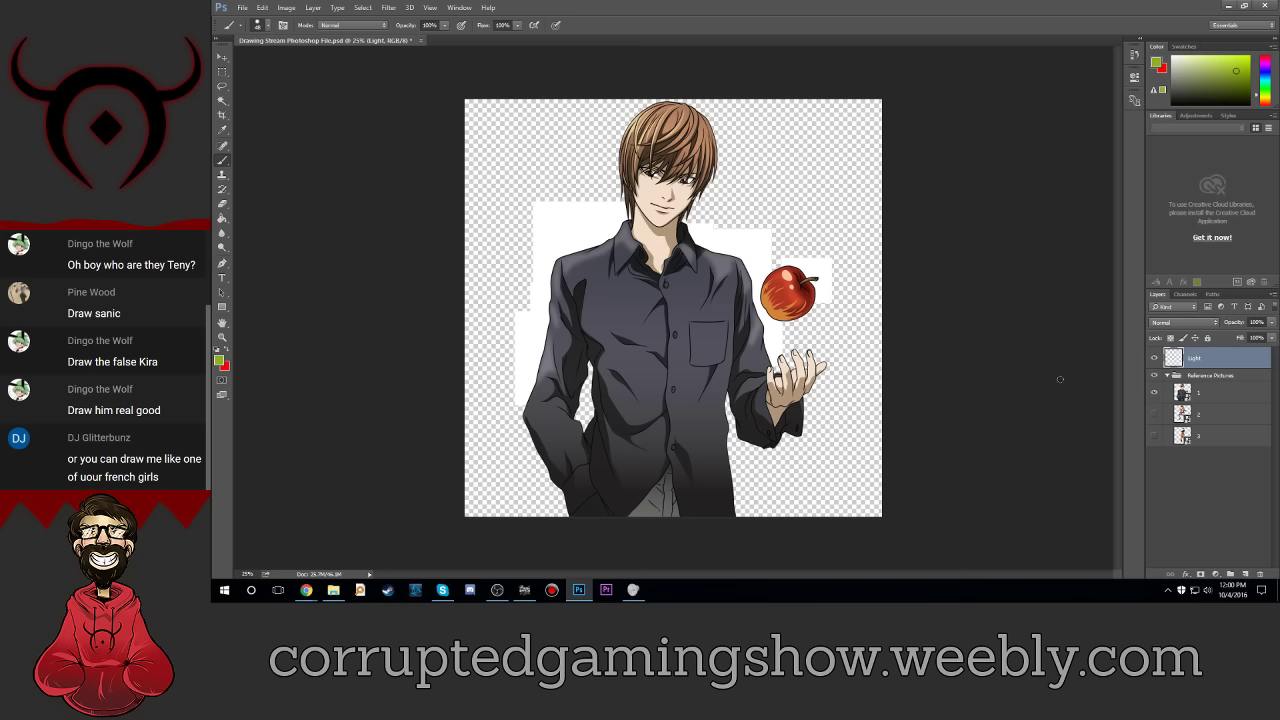
Step: Swap colours and confirm deep red as the foreground colour
click(227, 352)
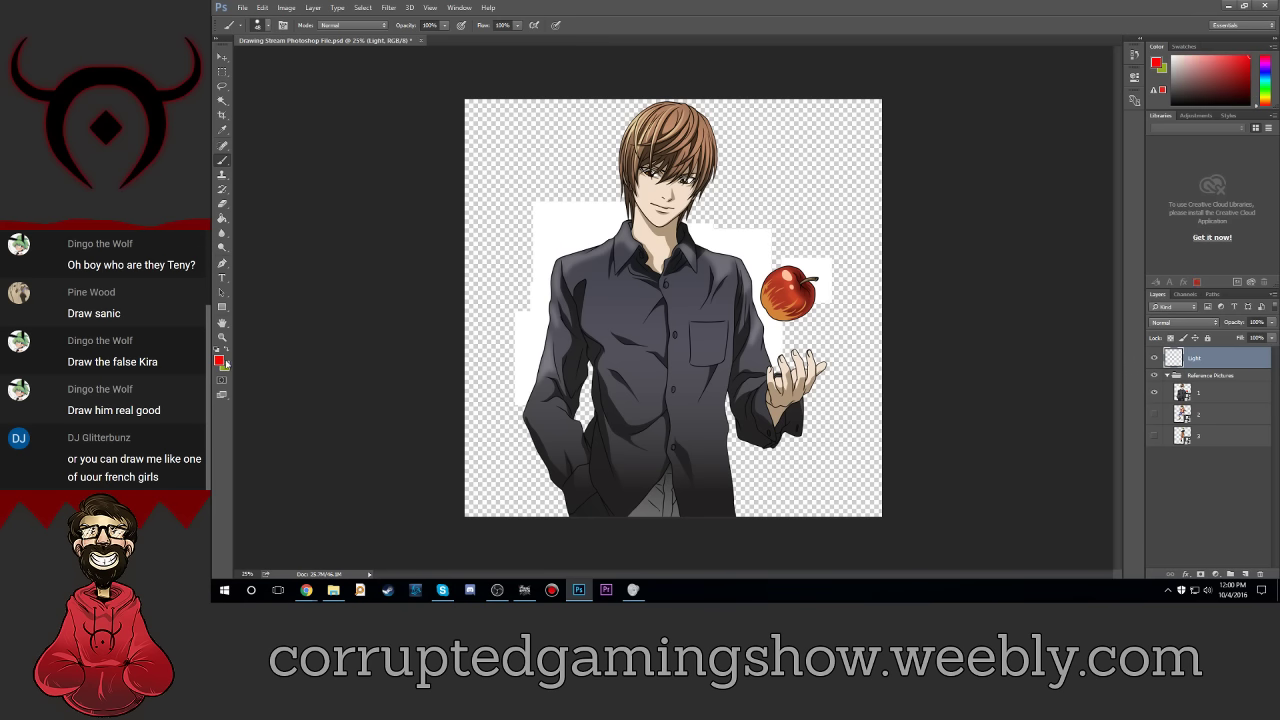
click(219, 359)
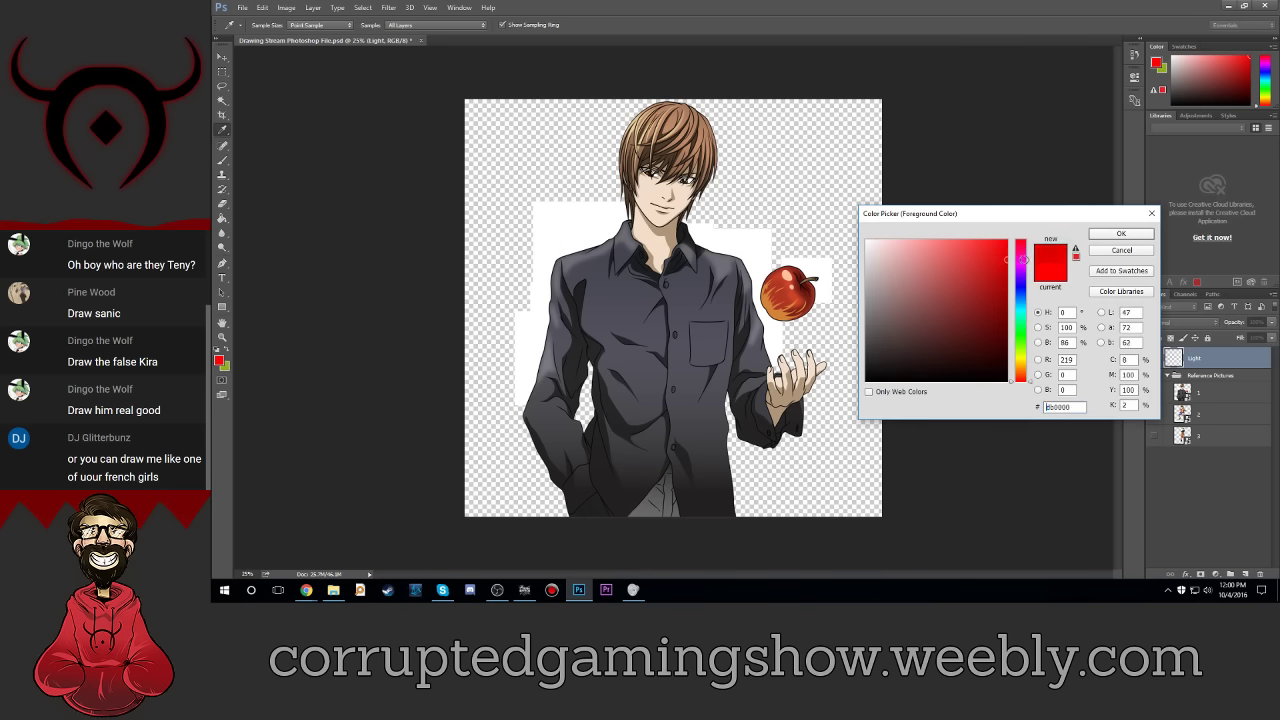
click(1121, 233)
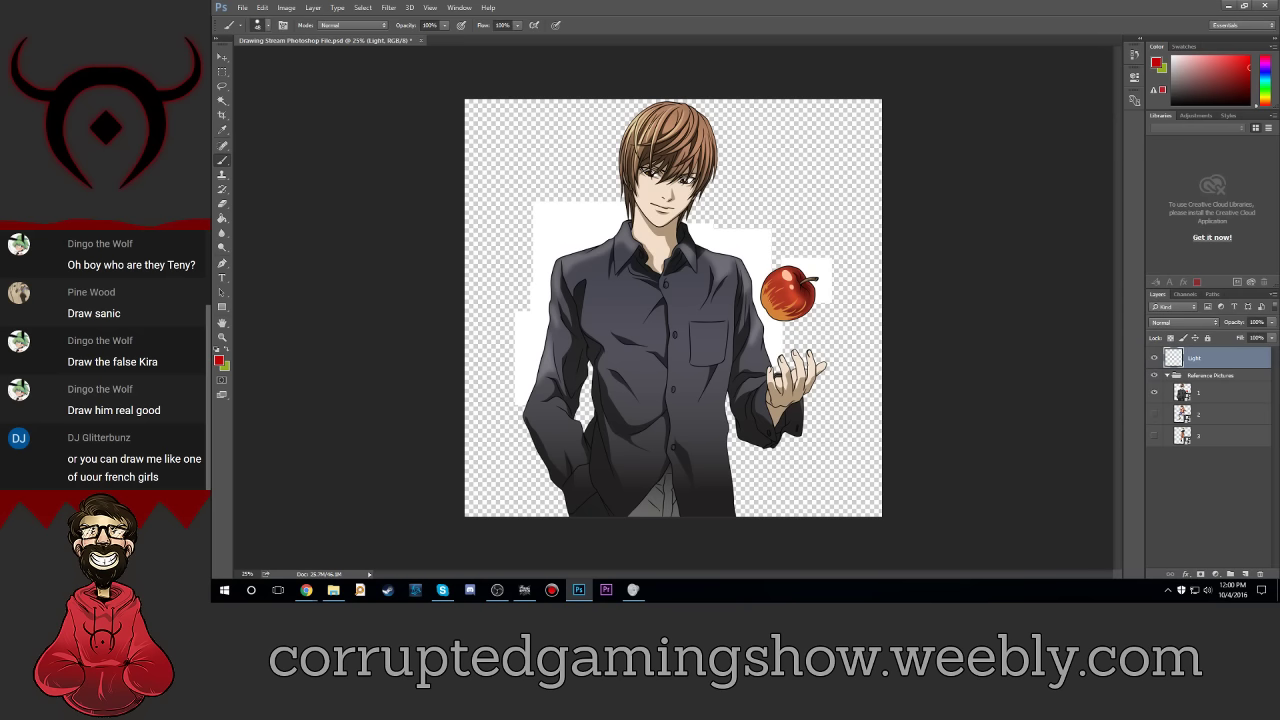
Step: Paint a red circle over the reference apple and a dark olive-brown stem on top
mouse_move(765, 312)
mouse_down()
mouse_move(815, 310)
mouse_move(785, 285)
mouse_move(770, 300)
mouse_move(800, 296)
mouse_move(790, 322)
mouse_move(778, 289)
mouse_move(816, 312)
mouse_move(778, 305)
mouse_move(776, 282)
mouse_up()
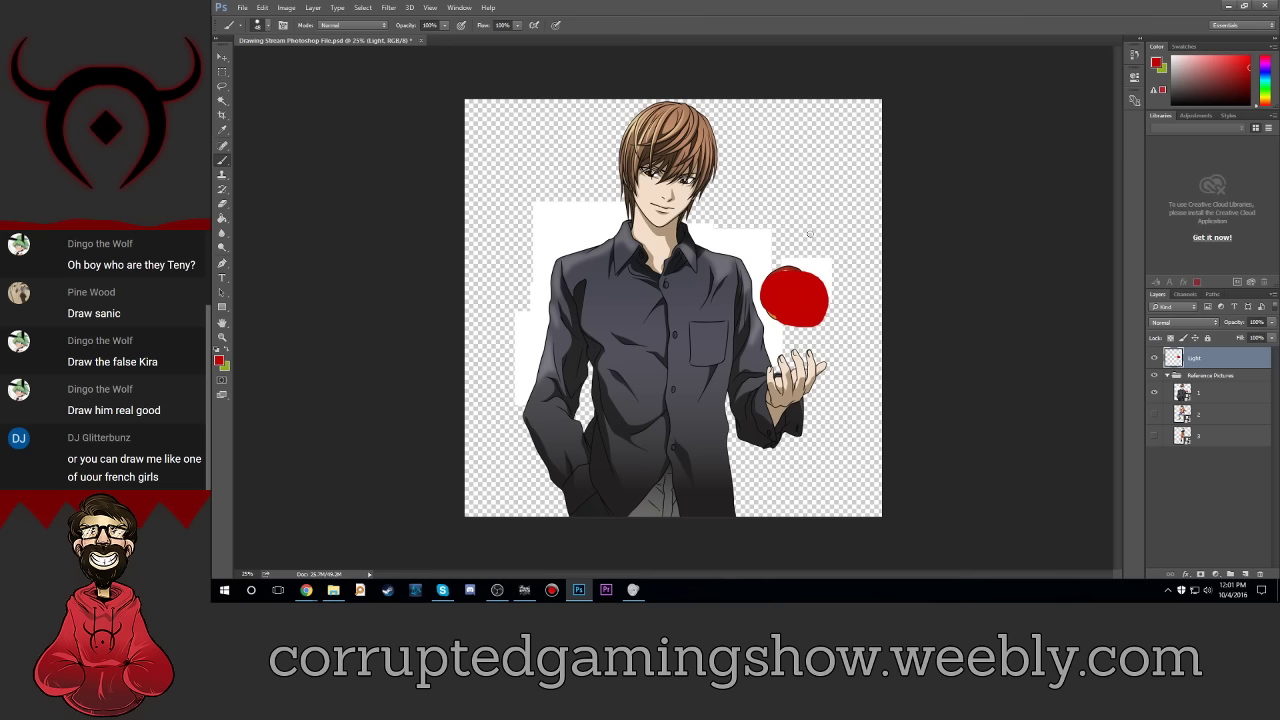
click(219, 362)
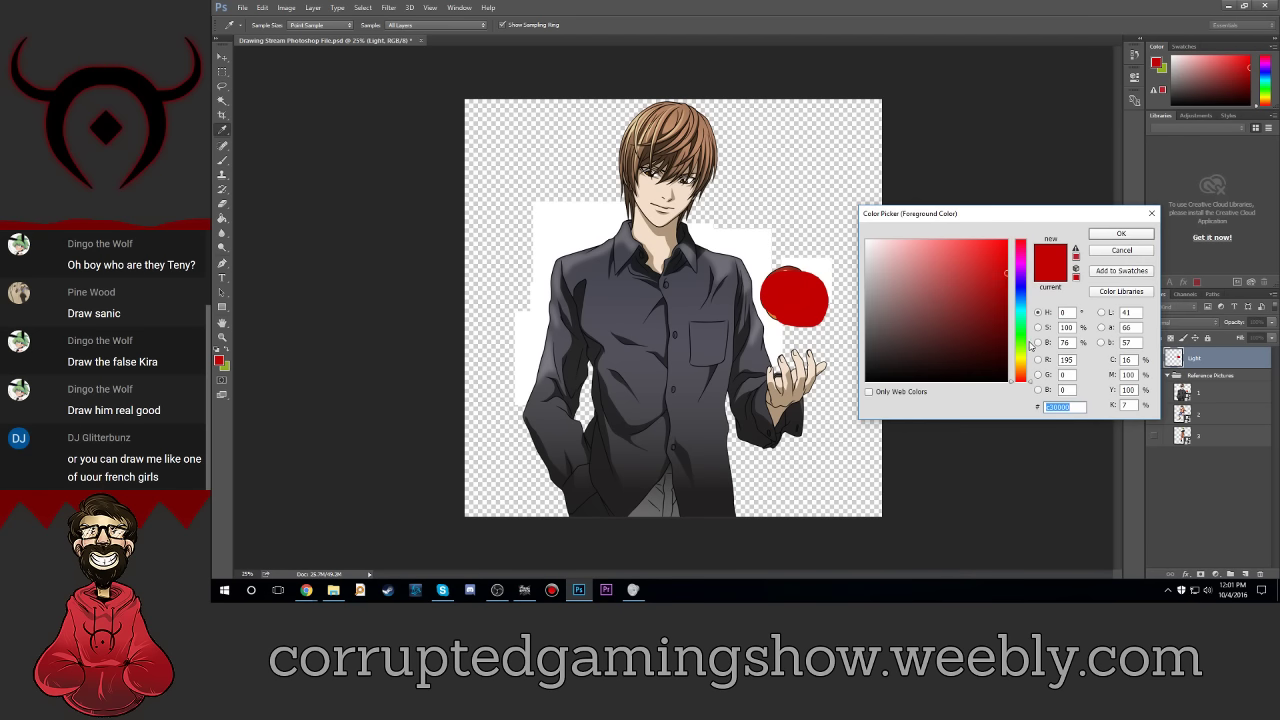
drag(1031, 345, 1024, 361)
drag(1007, 270, 1085, 341)
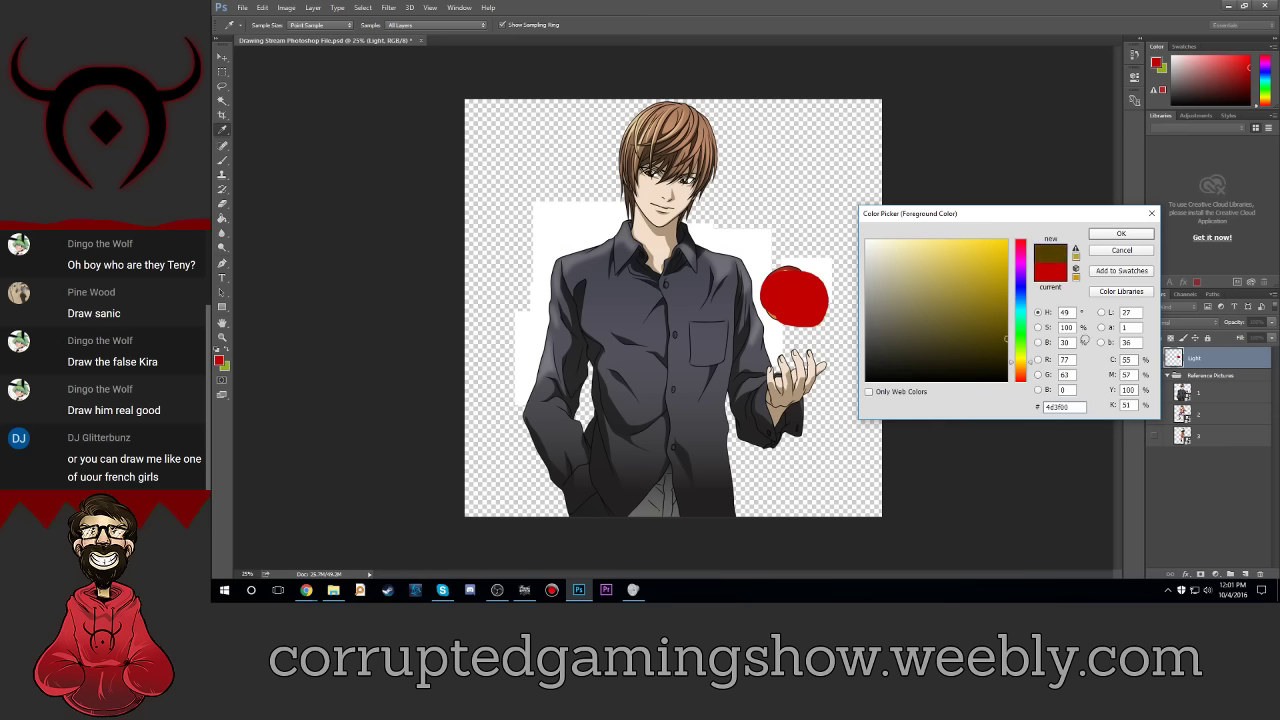
click(1121, 233)
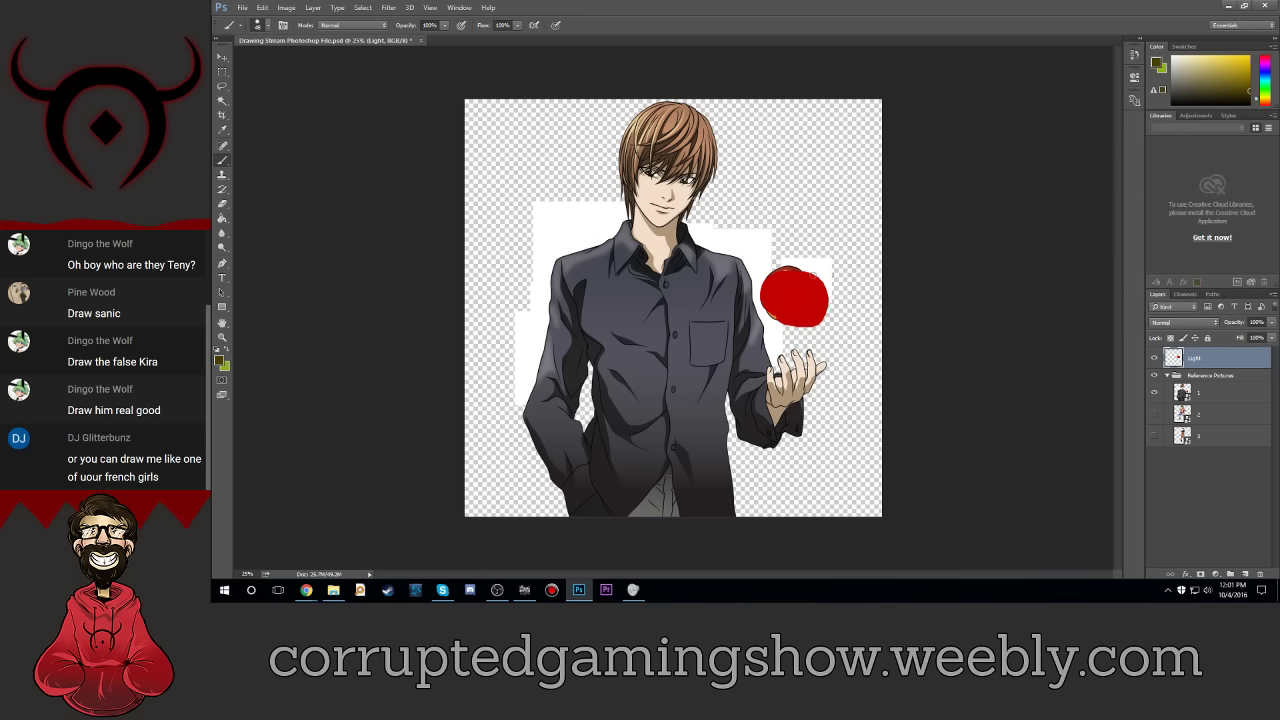
mouse_move(816, 278)
mouse_down()
mouse_move(798, 280)
mouse_move(830, 268)
mouse_up()
Step: Mix a pale peach skin colour in the Color Picker
click(220, 363)
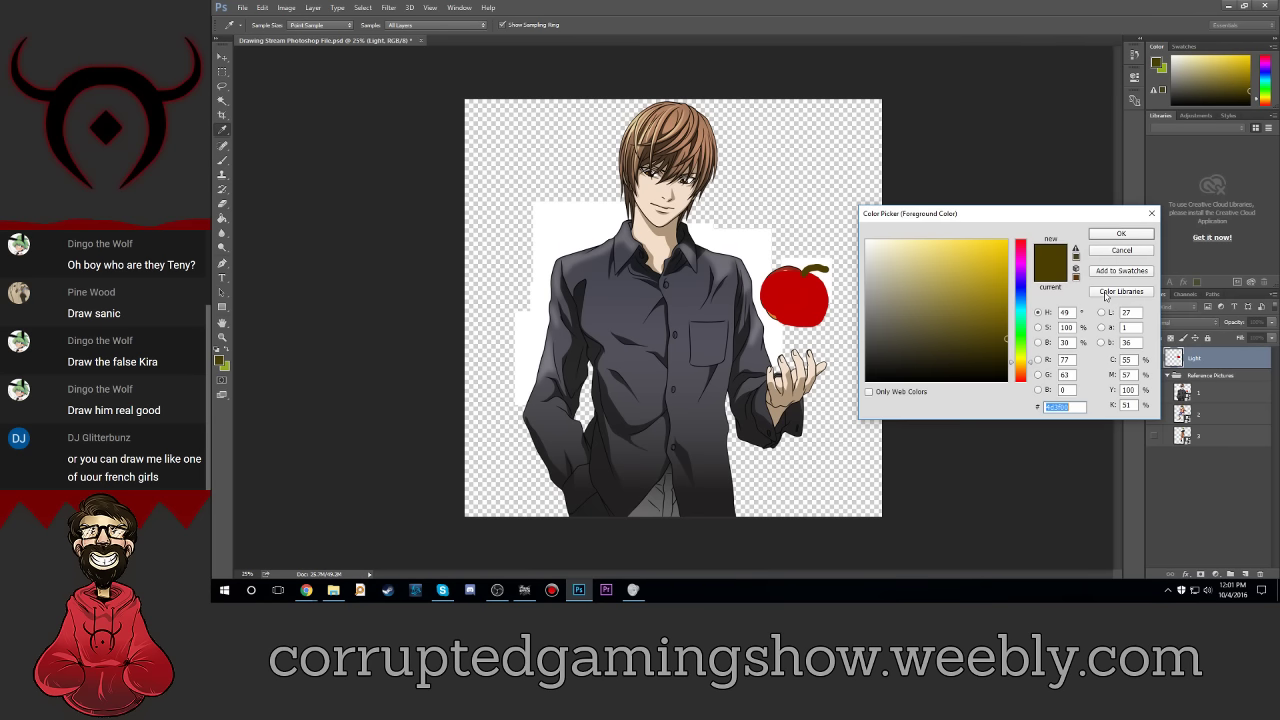
drag(950, 250, 917, 130)
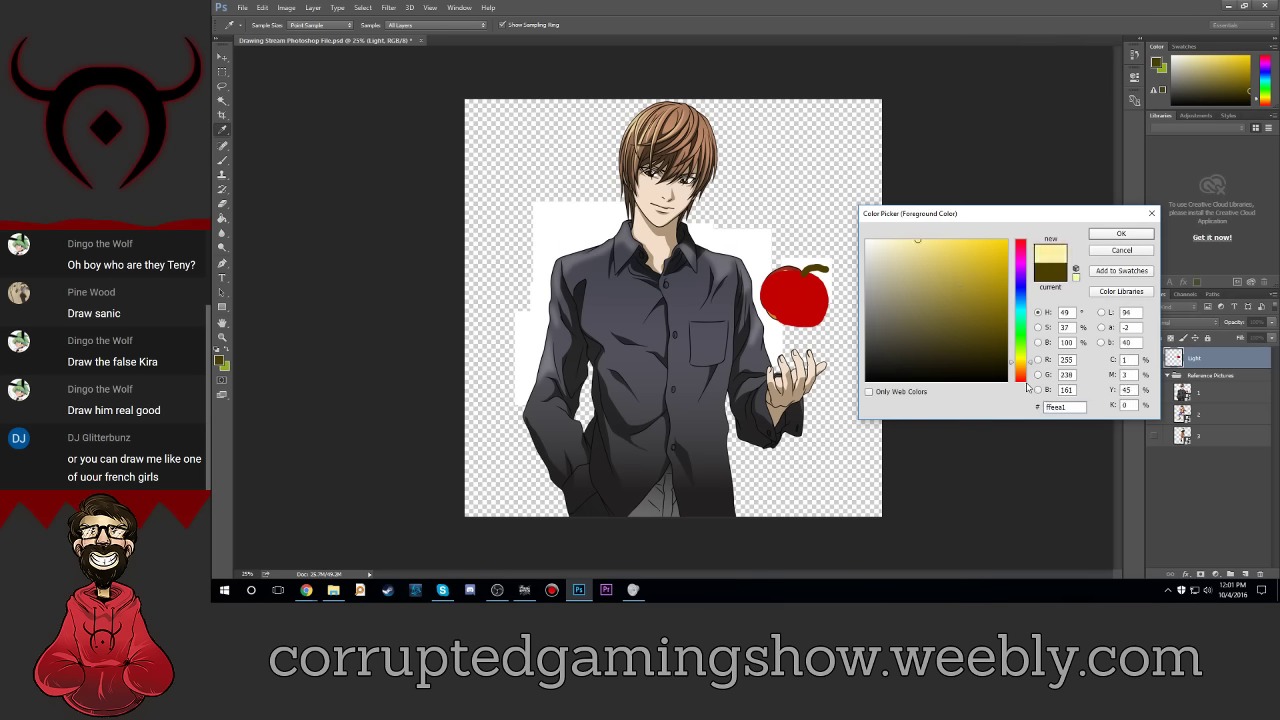
click(1029, 369)
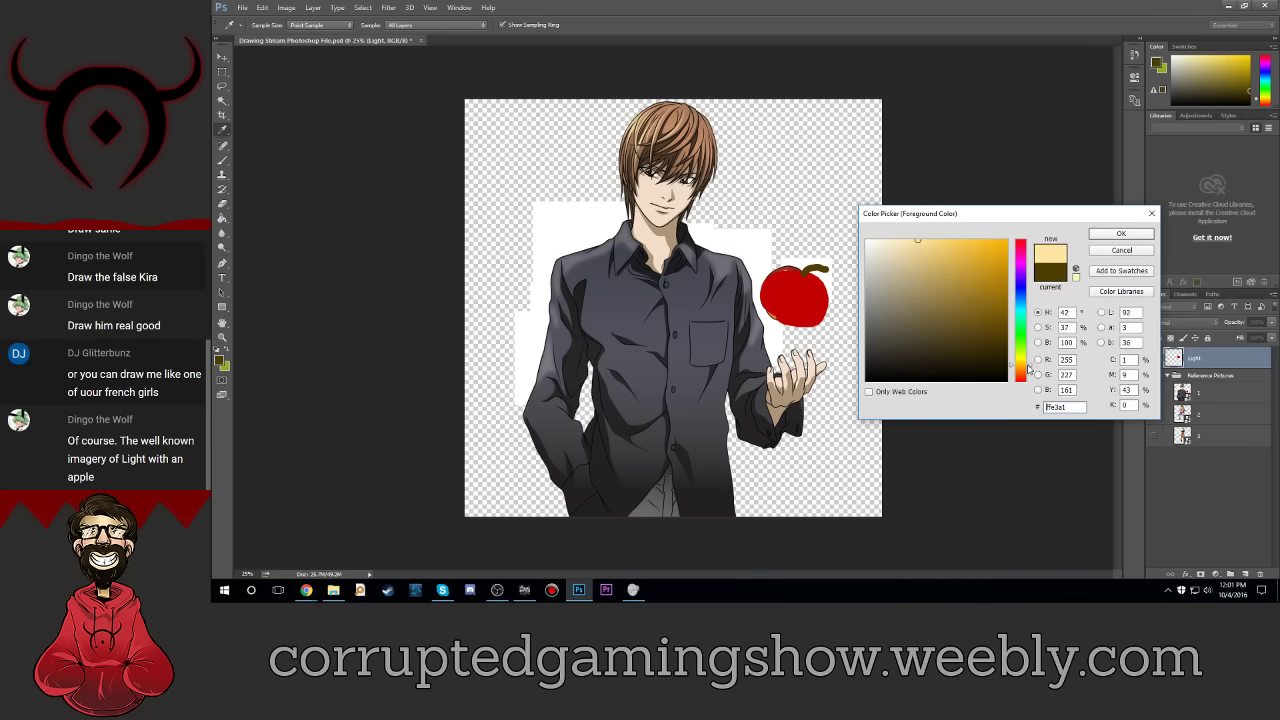
click(922, 241)
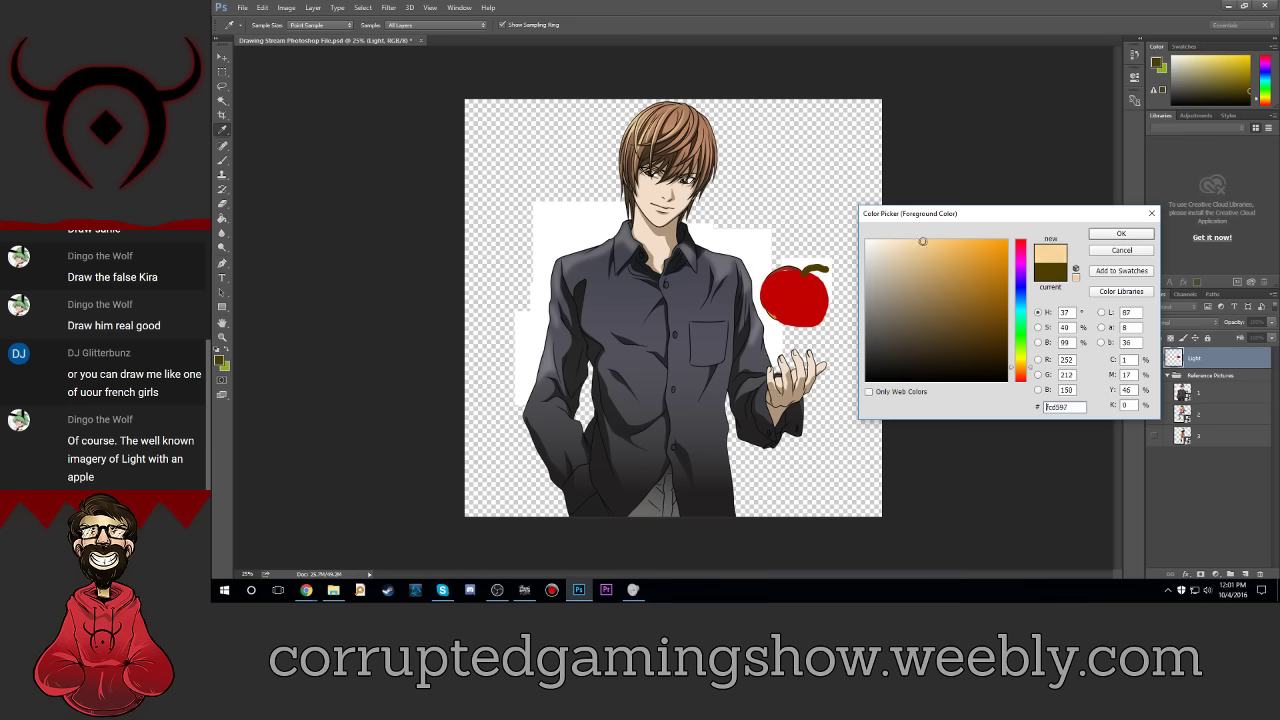
drag(922, 241, 905, 239)
Step: Confirm the pale peach colour and brush two fingers of the hand below the apple
click(1121, 233)
key(b)
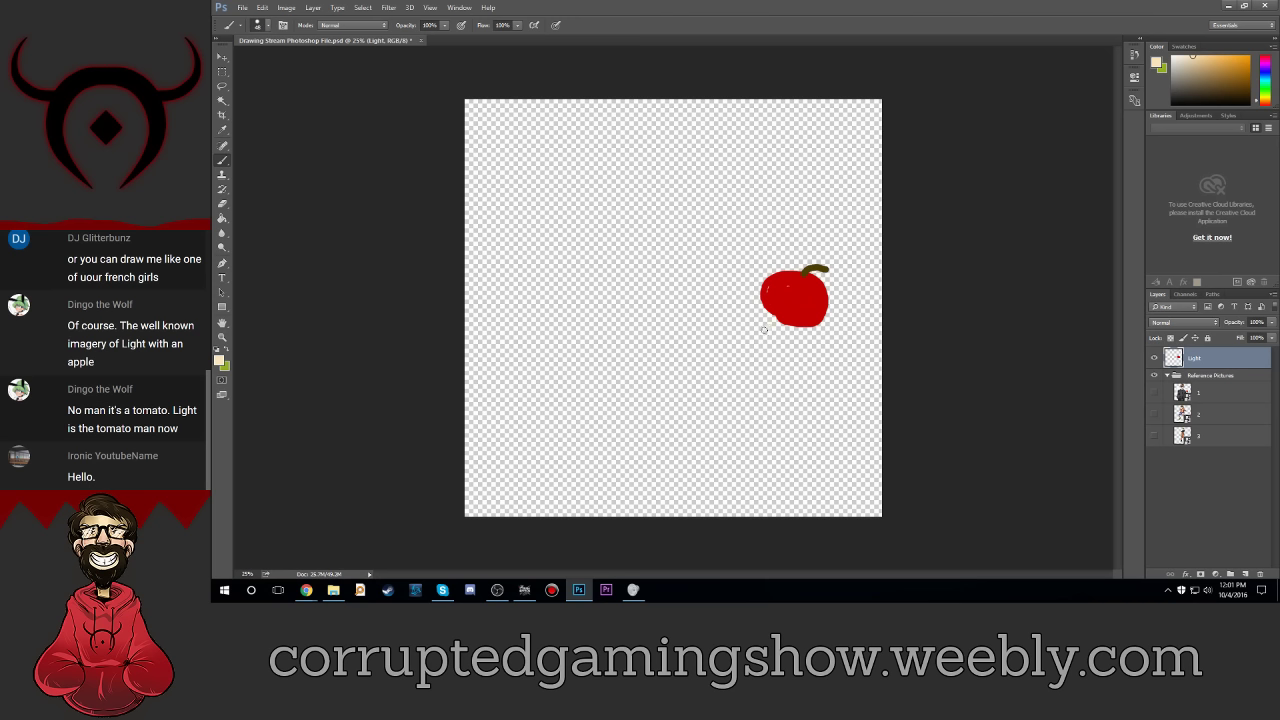
mouse_move(767, 328)
mouse_down()
mouse_move(765, 350)
mouse_move(795, 393)
mouse_move(765, 396)
mouse_move(772, 369)
mouse_up()
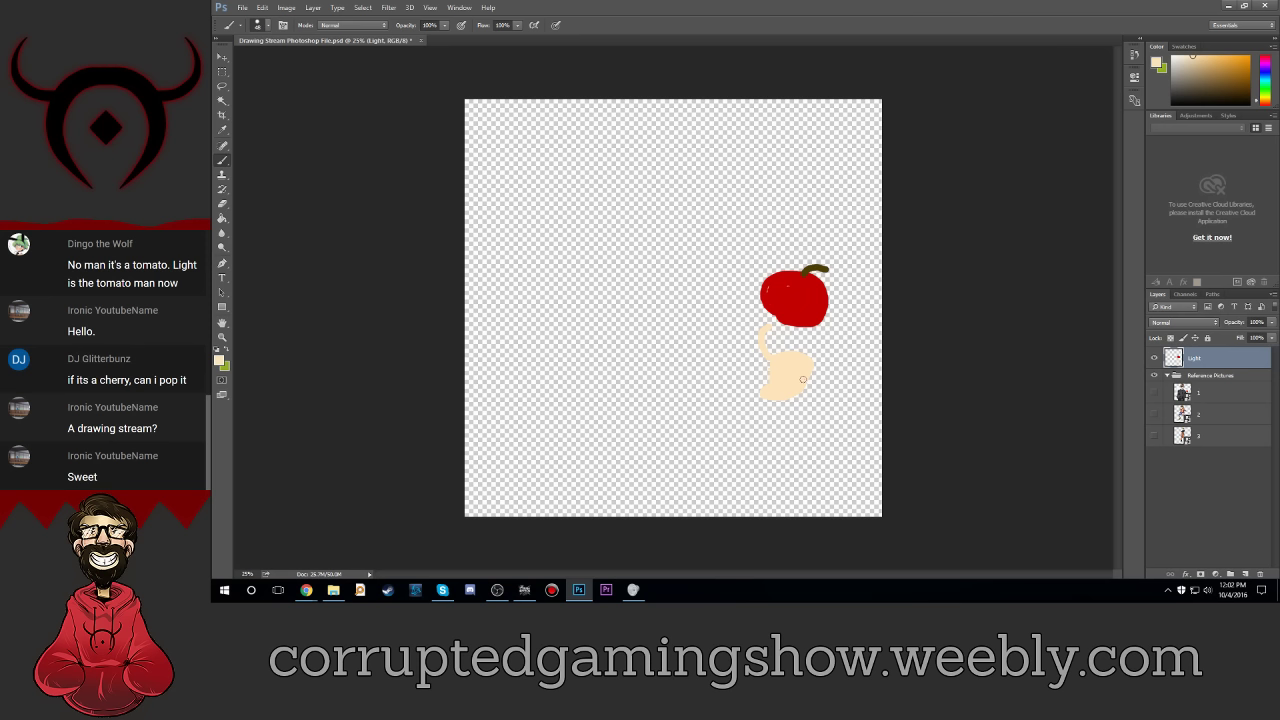
mouse_move(783, 355)
mouse_down()
mouse_move(784, 332)
mouse_move(803, 344)
mouse_move(803, 330)
mouse_move(814, 358)
mouse_move(818, 325)
mouse_up()
Step: Sample the apple's red as the foreground colour
click(227, 355)
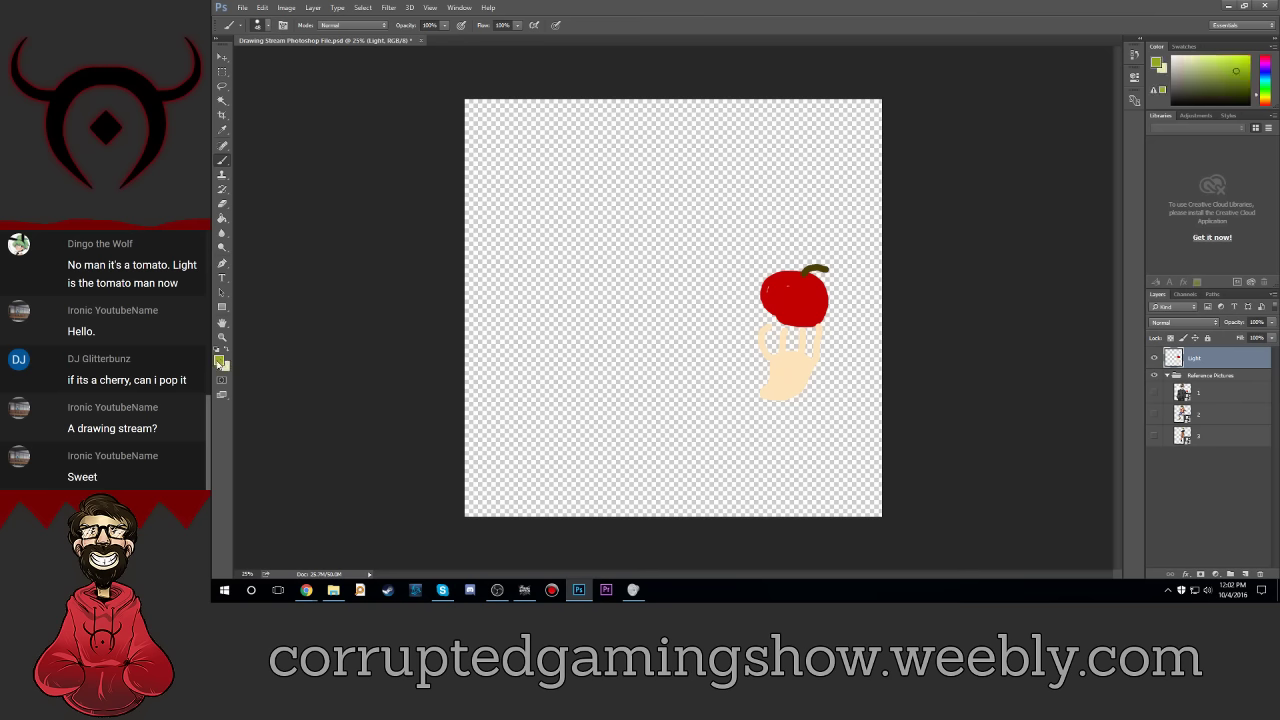
click(219, 361)
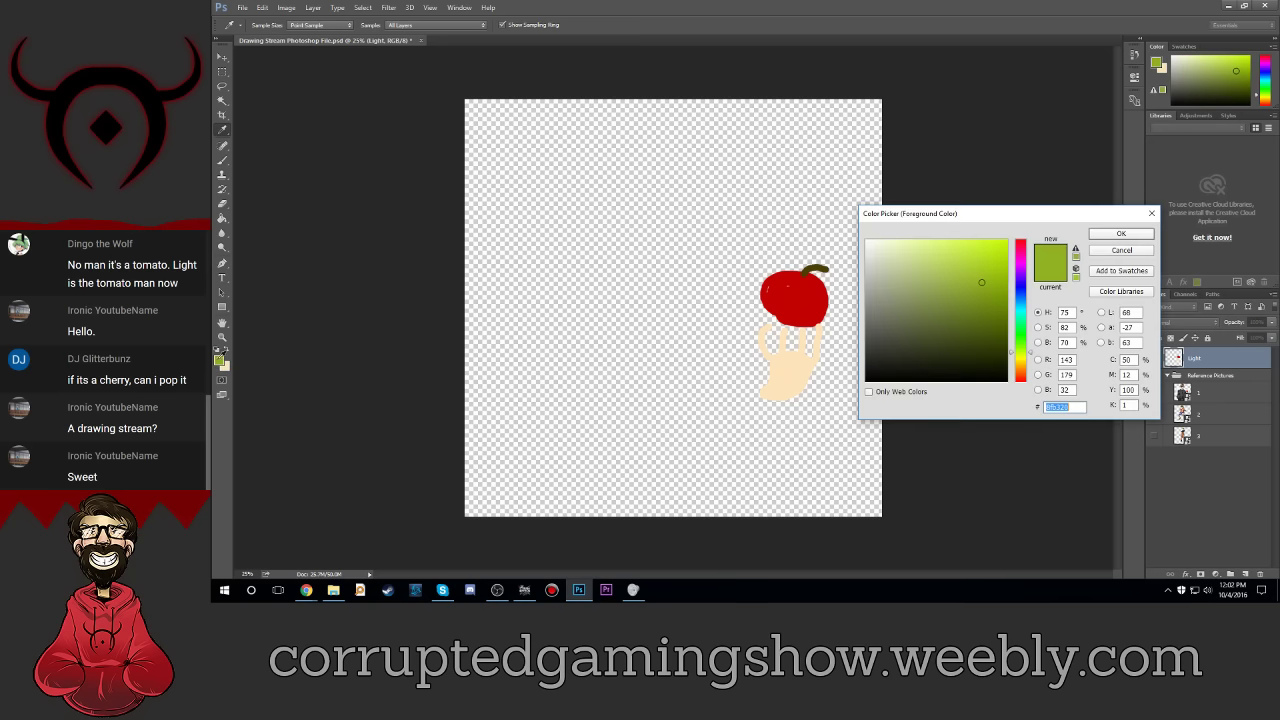
click(805, 303)
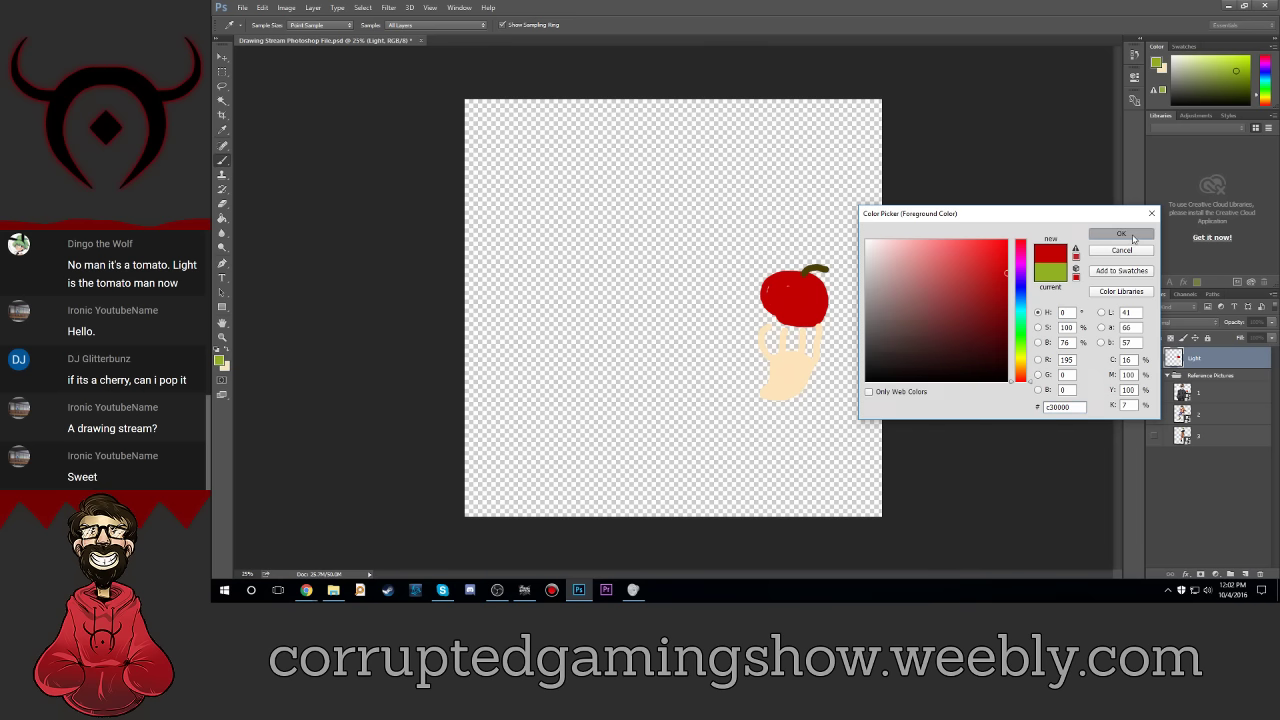
click(1121, 233)
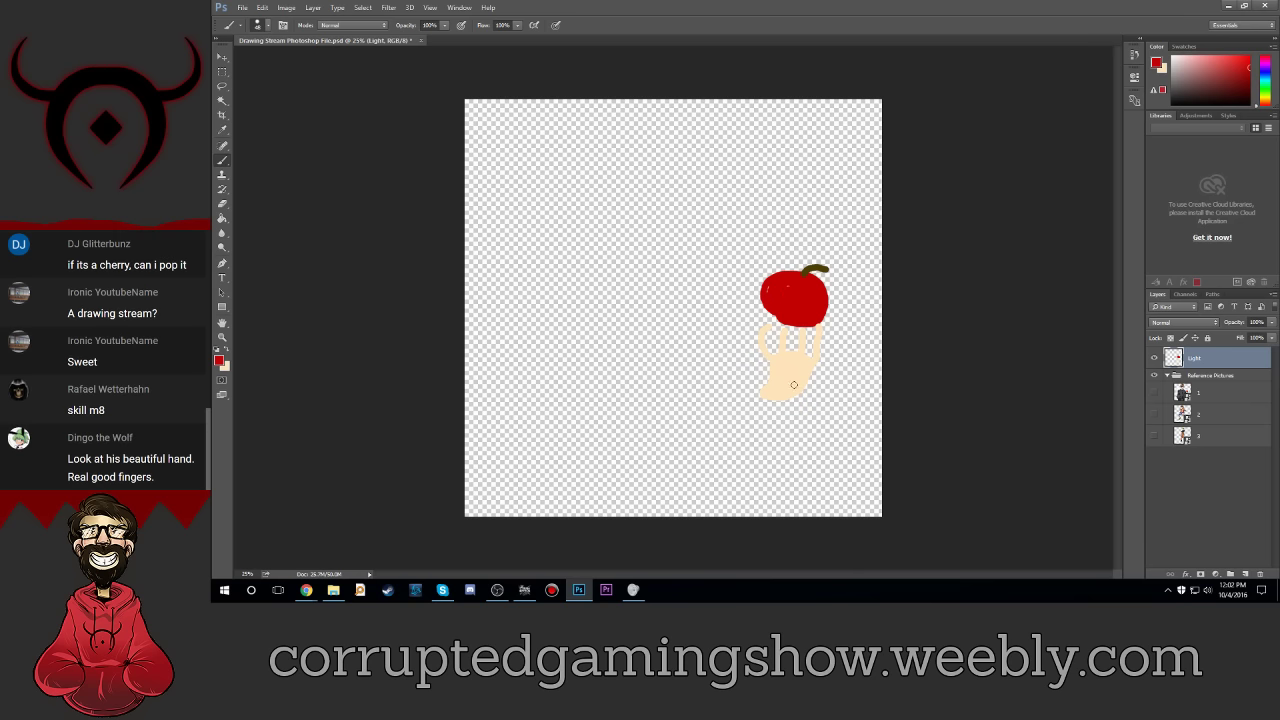
Step: Switch to cream, change the brush size and paint a thumb onto the hand
click(227, 349)
click(260, 26)
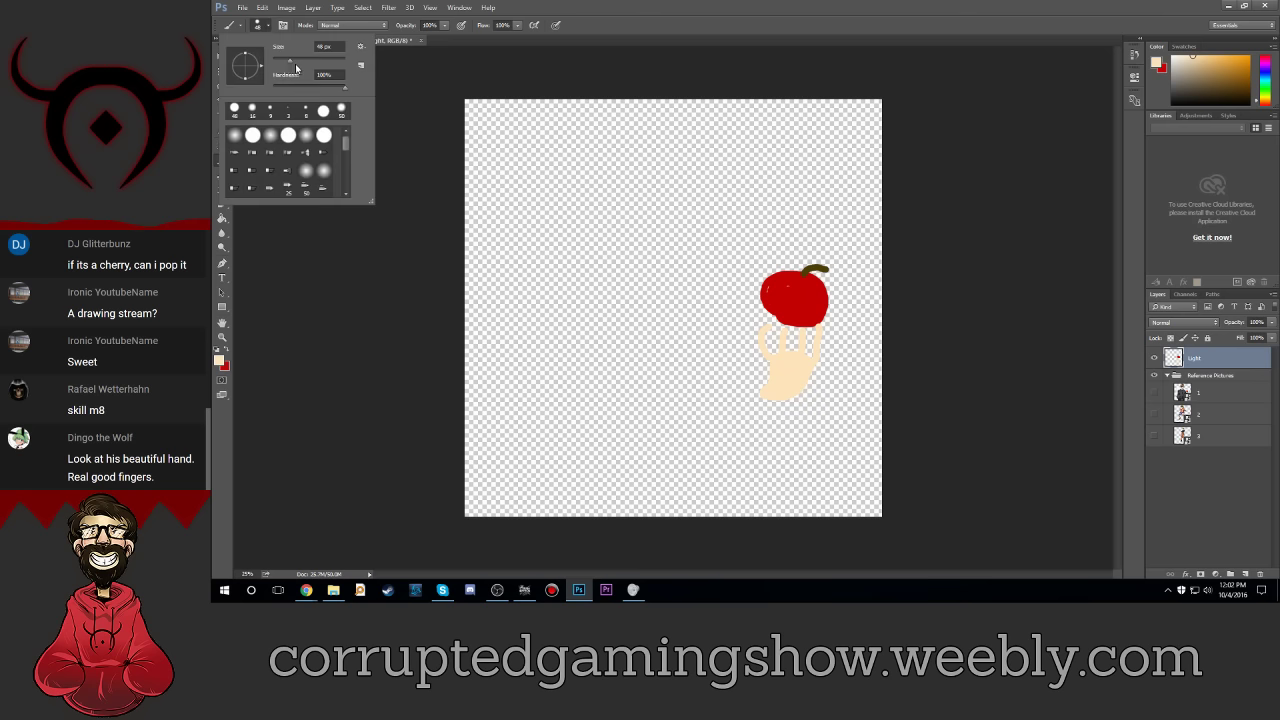
double_click(326, 47)
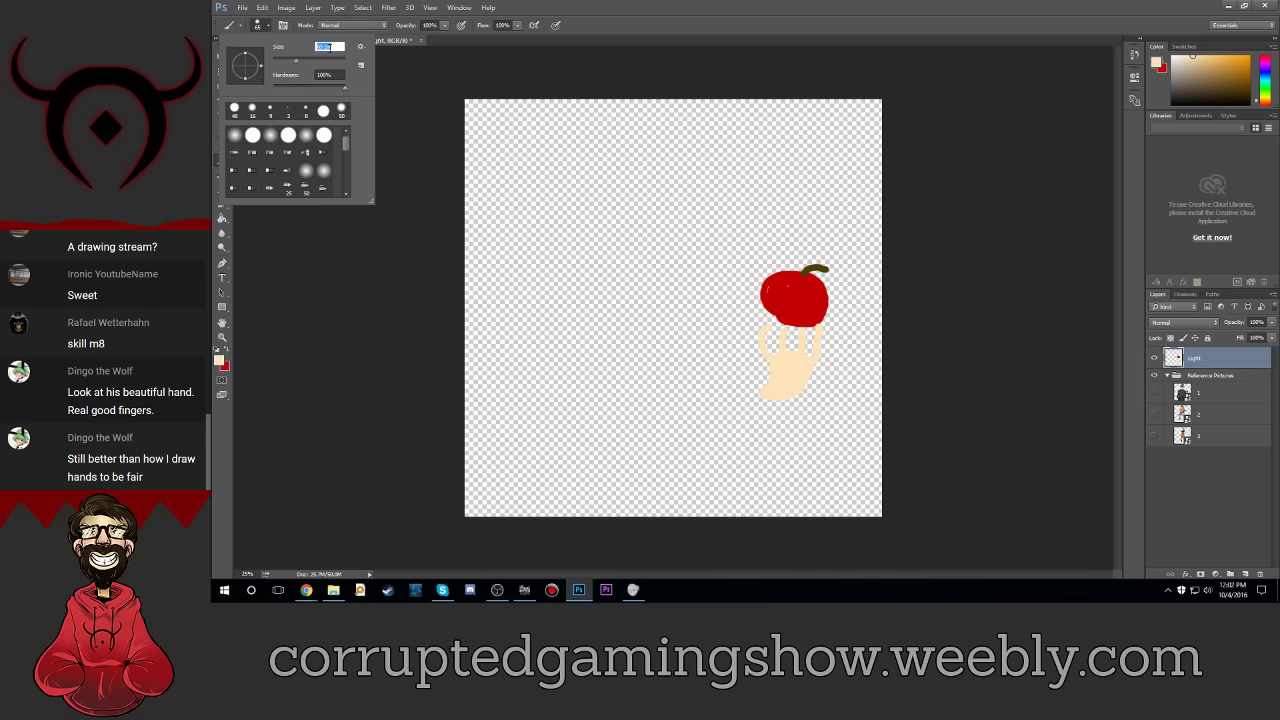
key(Return)
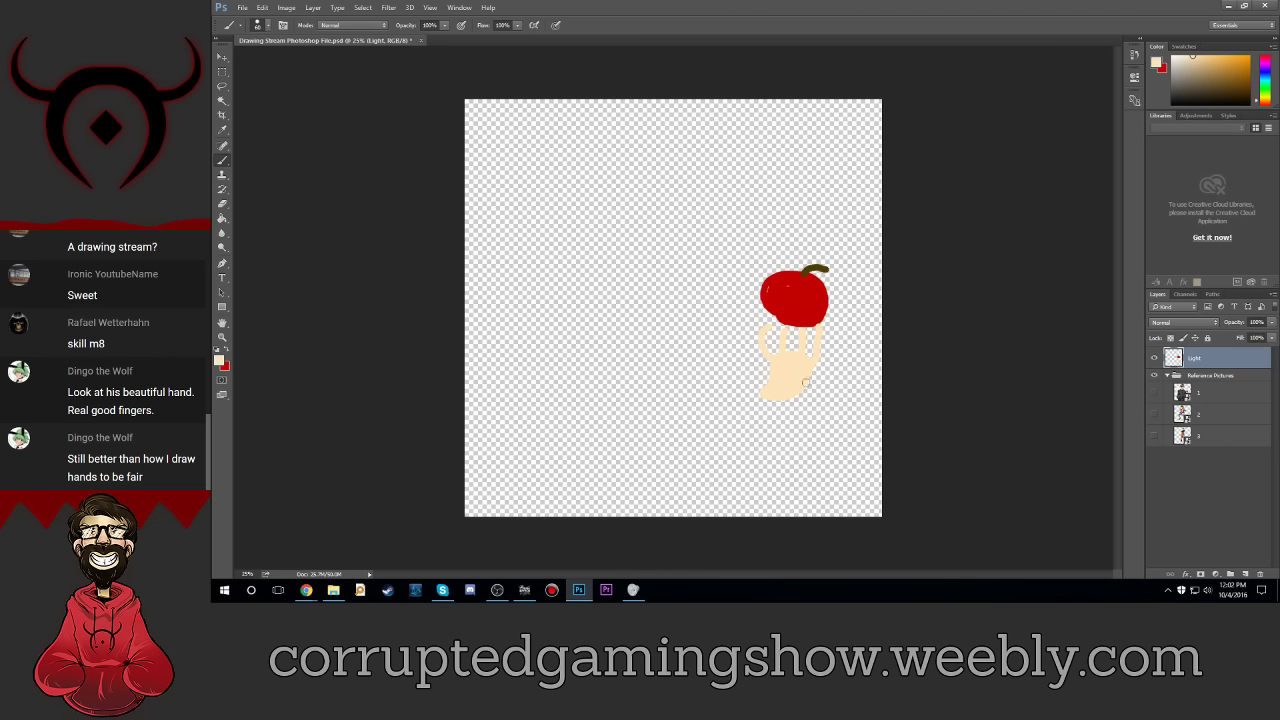
drag(808, 382, 828, 372)
Step: Set the foreground colour to dark navy blue
click(224, 351)
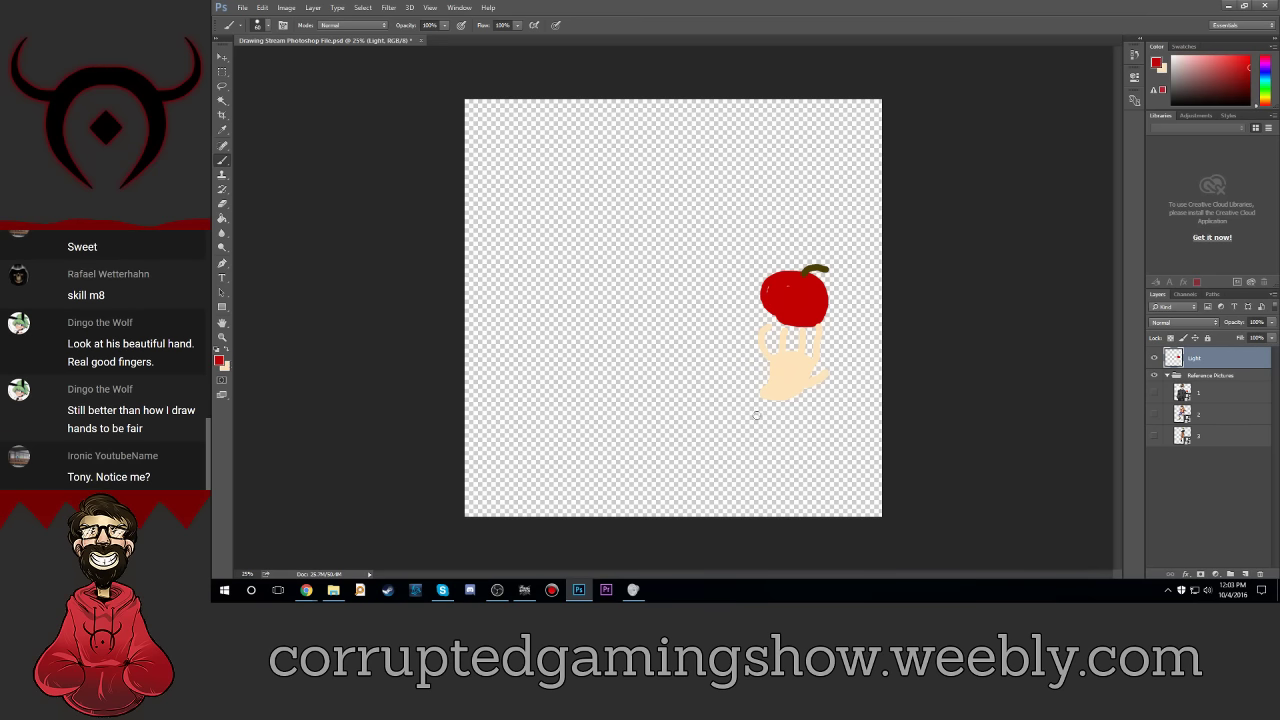
click(219, 361)
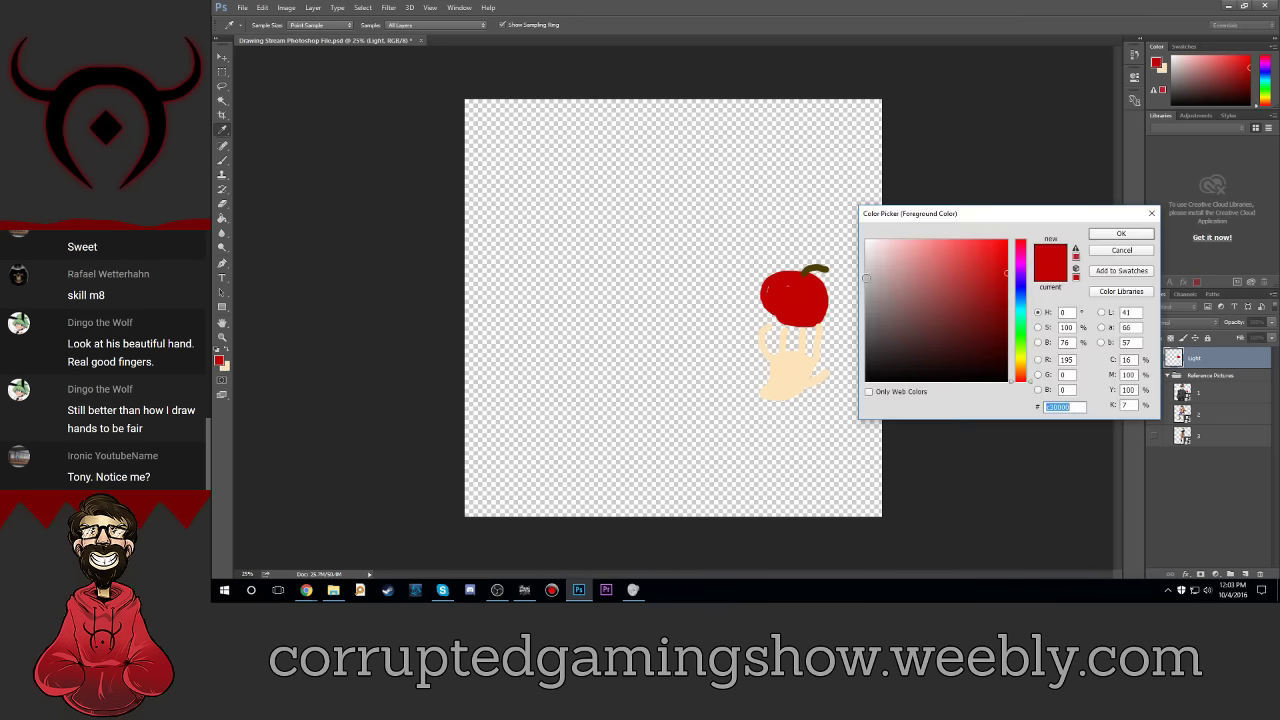
click(1028, 320)
mouse_move(1028, 320)
mouse_down()
mouse_move(1023, 293)
mouse_move(1084, 323)
mouse_up()
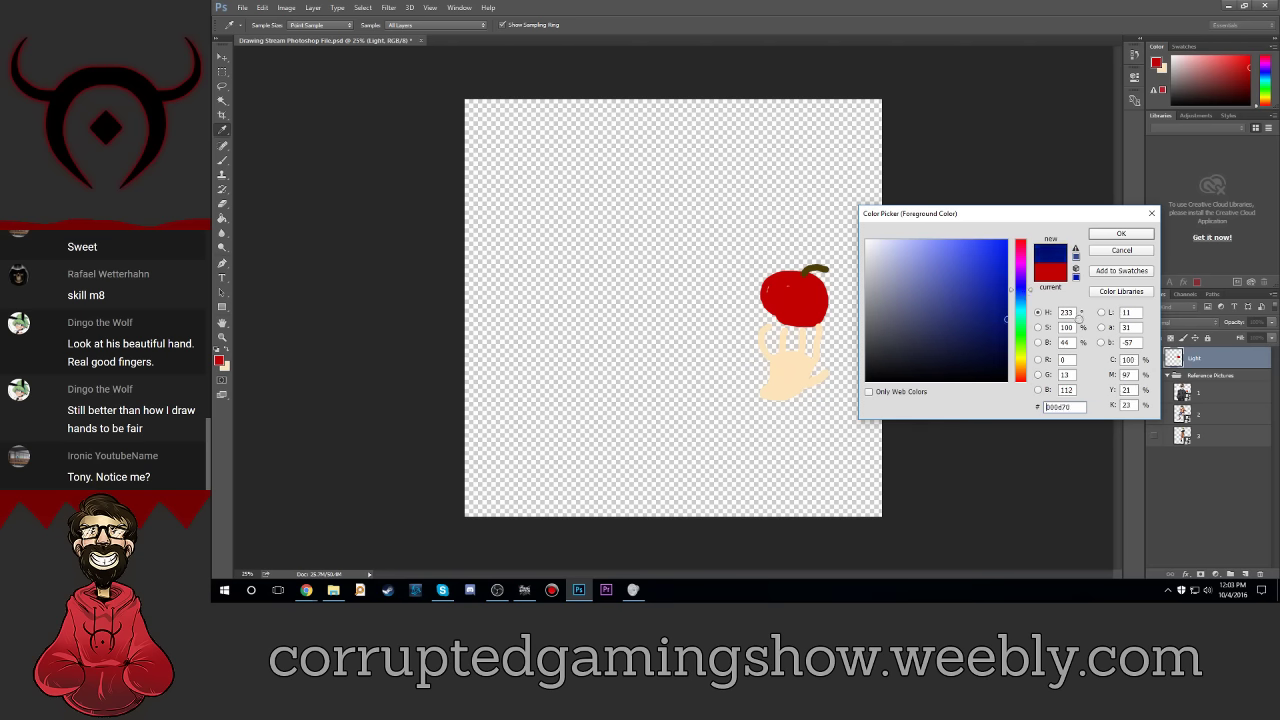
click(1121, 233)
Step: Compare with the reference and paint a navy outline stroke up-left from the hand
key(b)
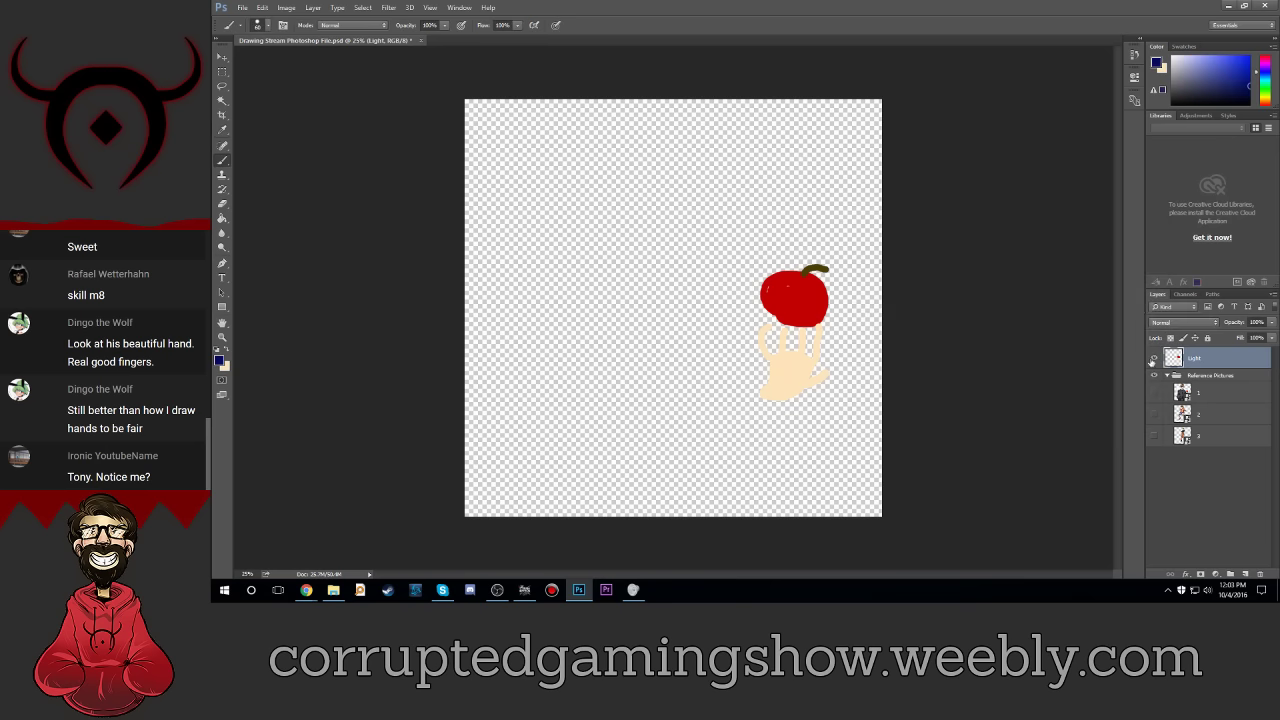
click(1156, 392)
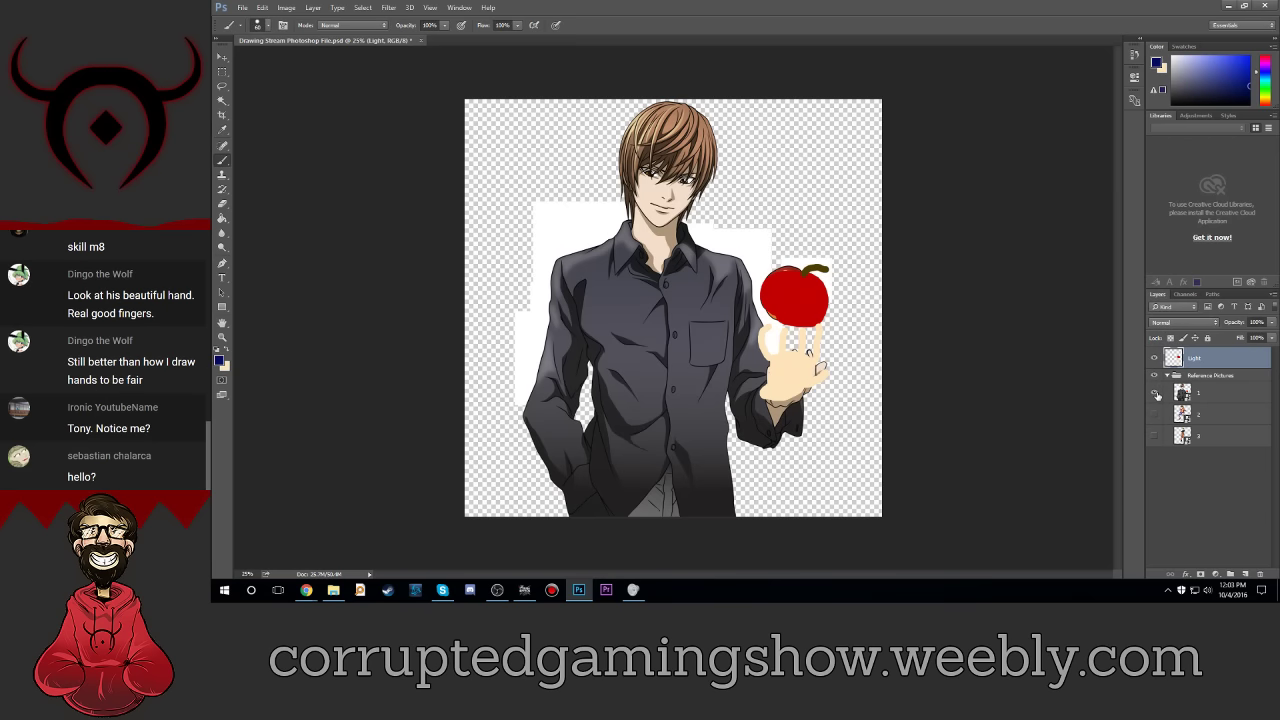
click(1157, 394)
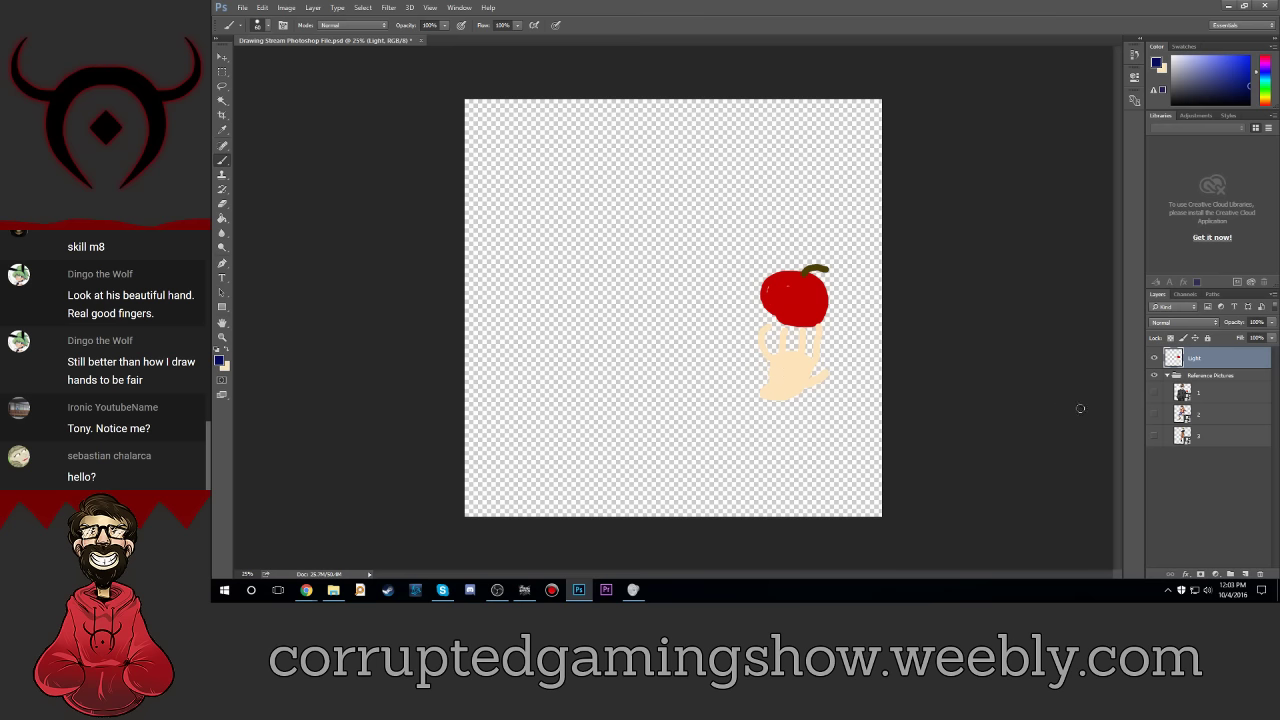
click(1155, 393)
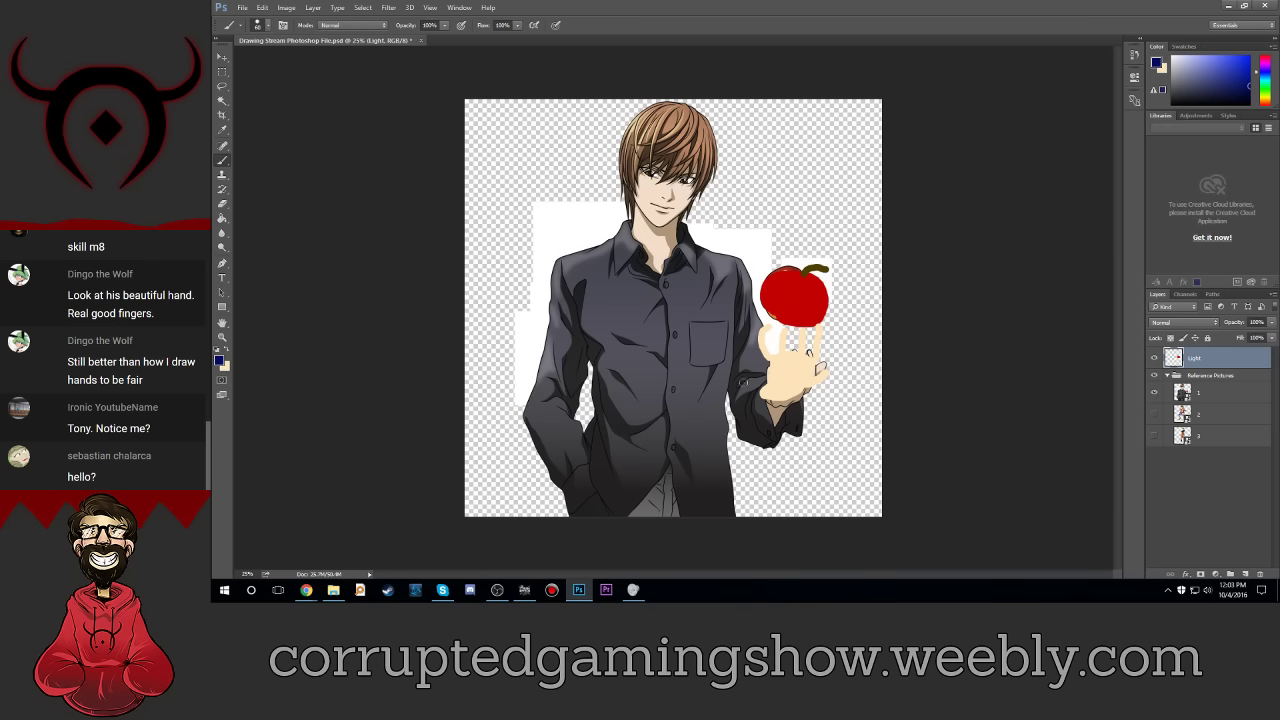
click(1155, 393)
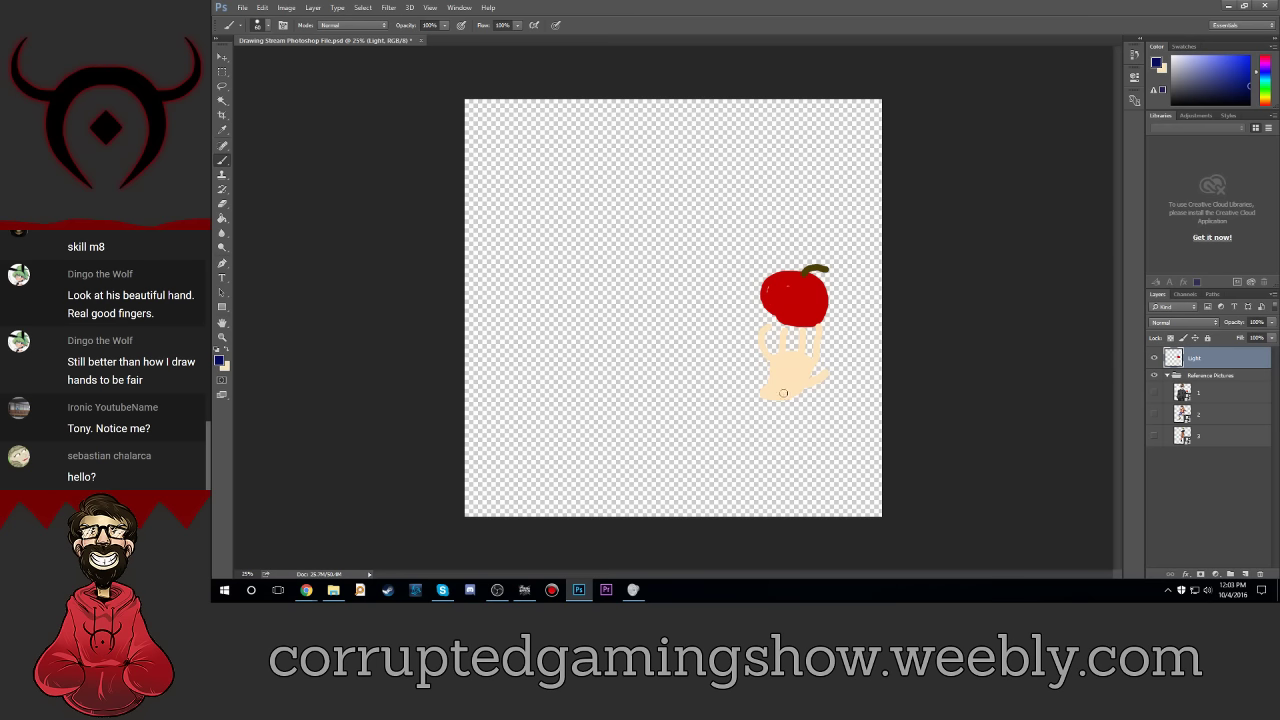
click(782, 400)
mouse_move(782, 400)
mouse_down()
mouse_move(734, 342)
mouse_move(726, 246)
mouse_move(714, 230)
mouse_move(657, 232)
mouse_up()
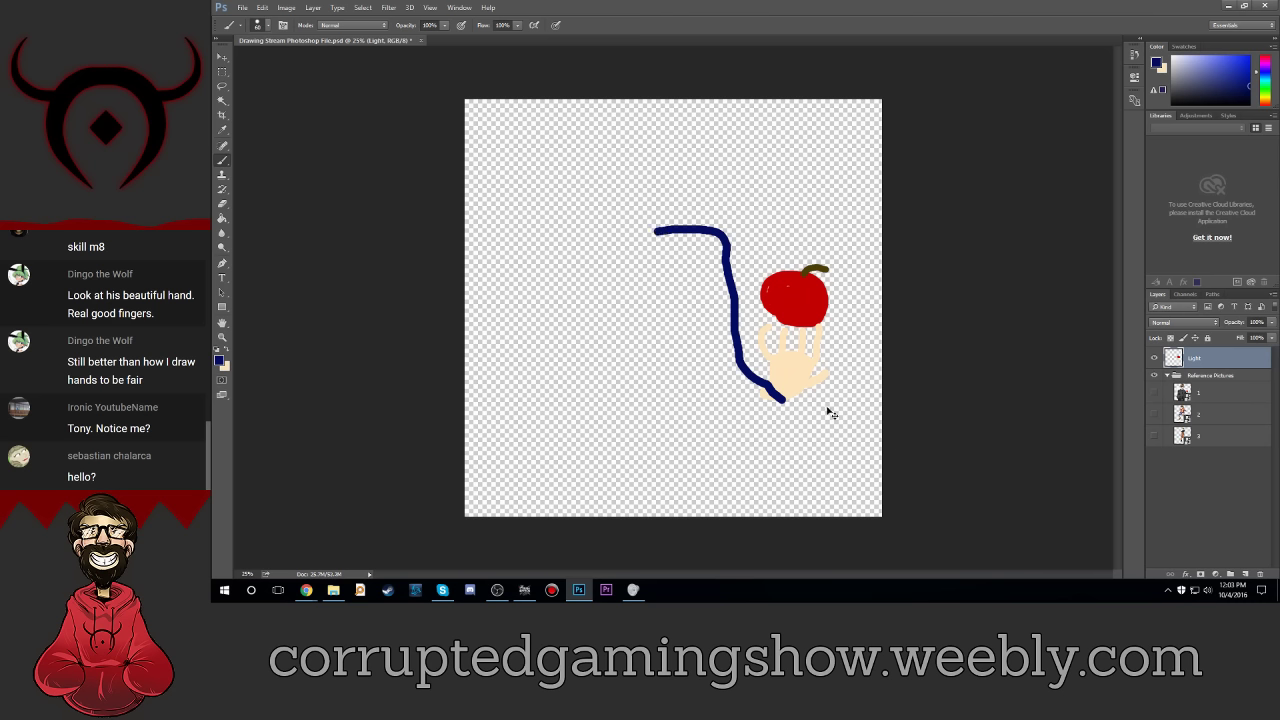
key(ctrl+z)
mouse_move(782, 399)
mouse_down()
mouse_move(745, 373)
mouse_move(716, 248)
mouse_move(690, 217)
mouse_move(650, 226)
mouse_move(620, 214)
mouse_move(605, 230)
mouse_move(608, 450)
mouse_move(595, 522)
mouse_up()
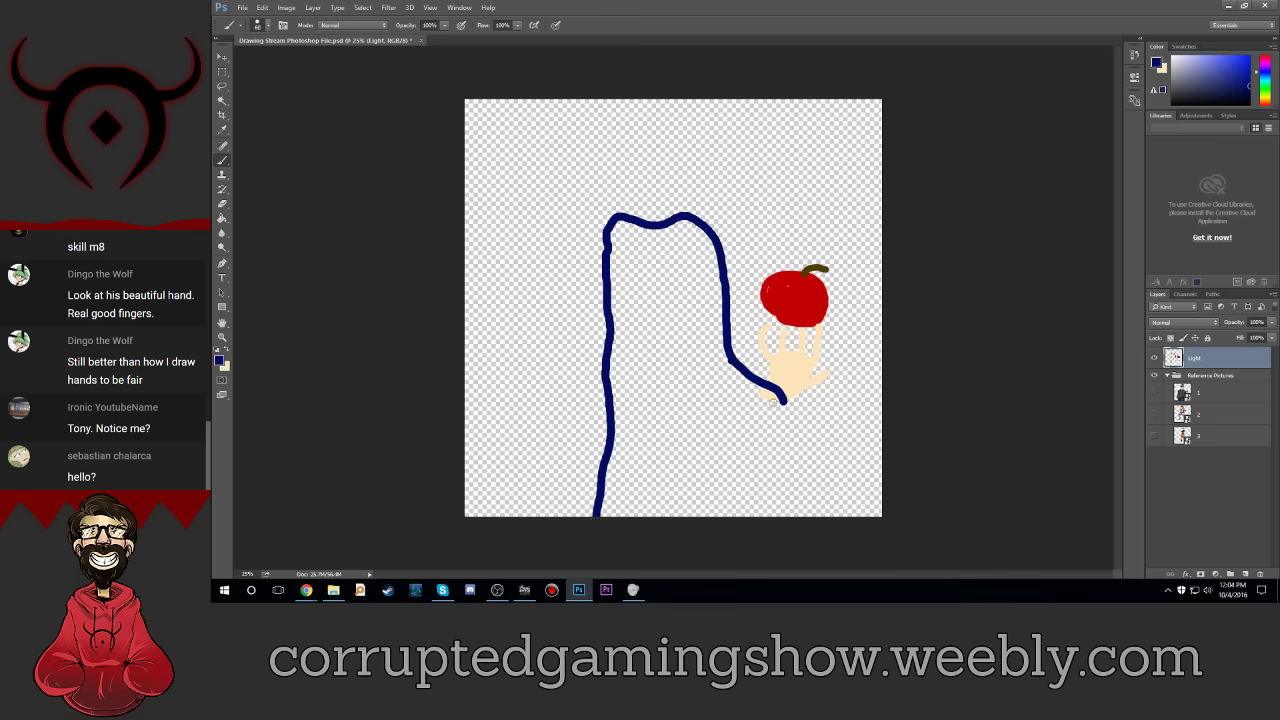
Step: Recheck the reference and redraw the navy arm stroke from the hand
click(1154, 393)
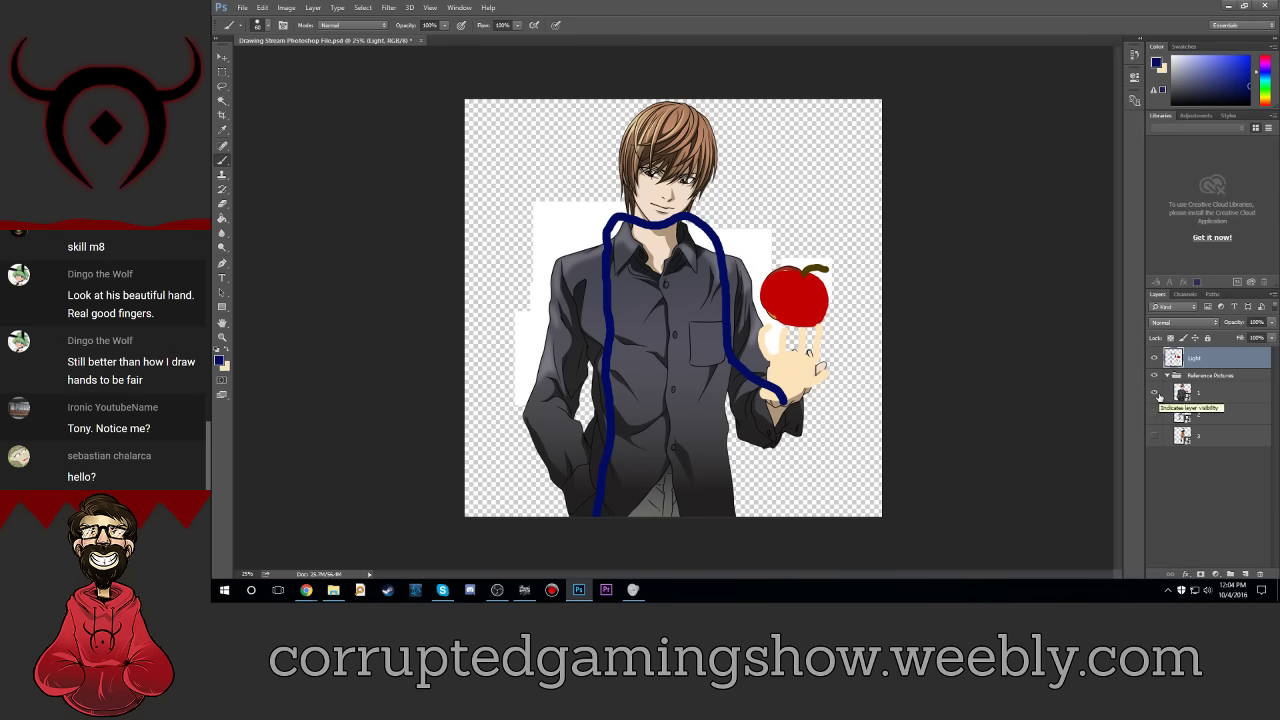
click(1154, 393)
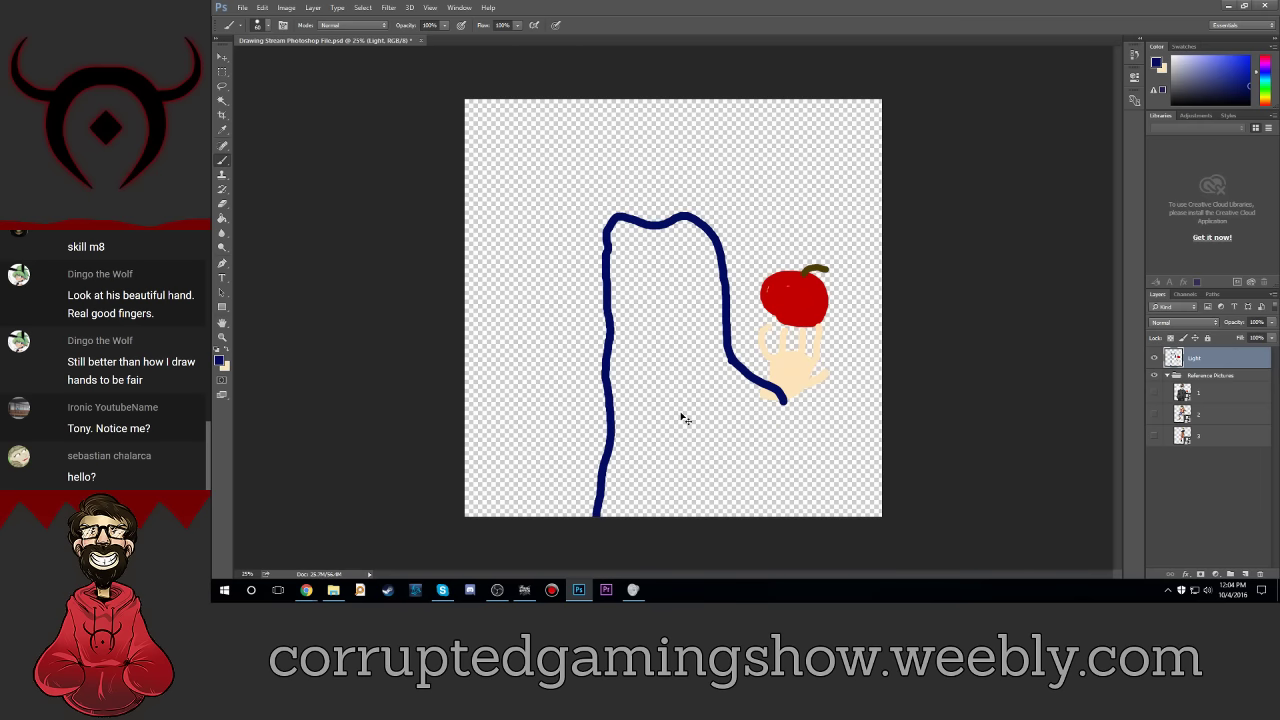
click(262, 7)
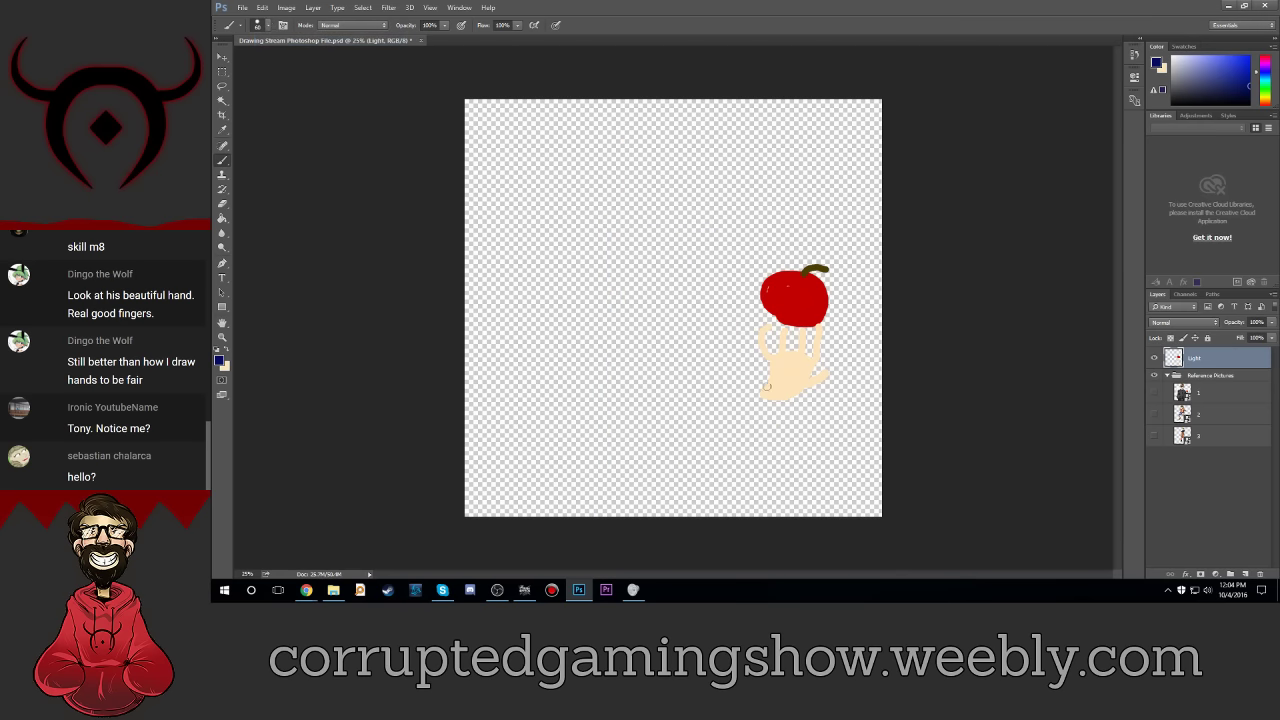
mouse_move(768, 387)
mouse_down()
mouse_move(715, 297)
mouse_move(668, 256)
mouse_up()
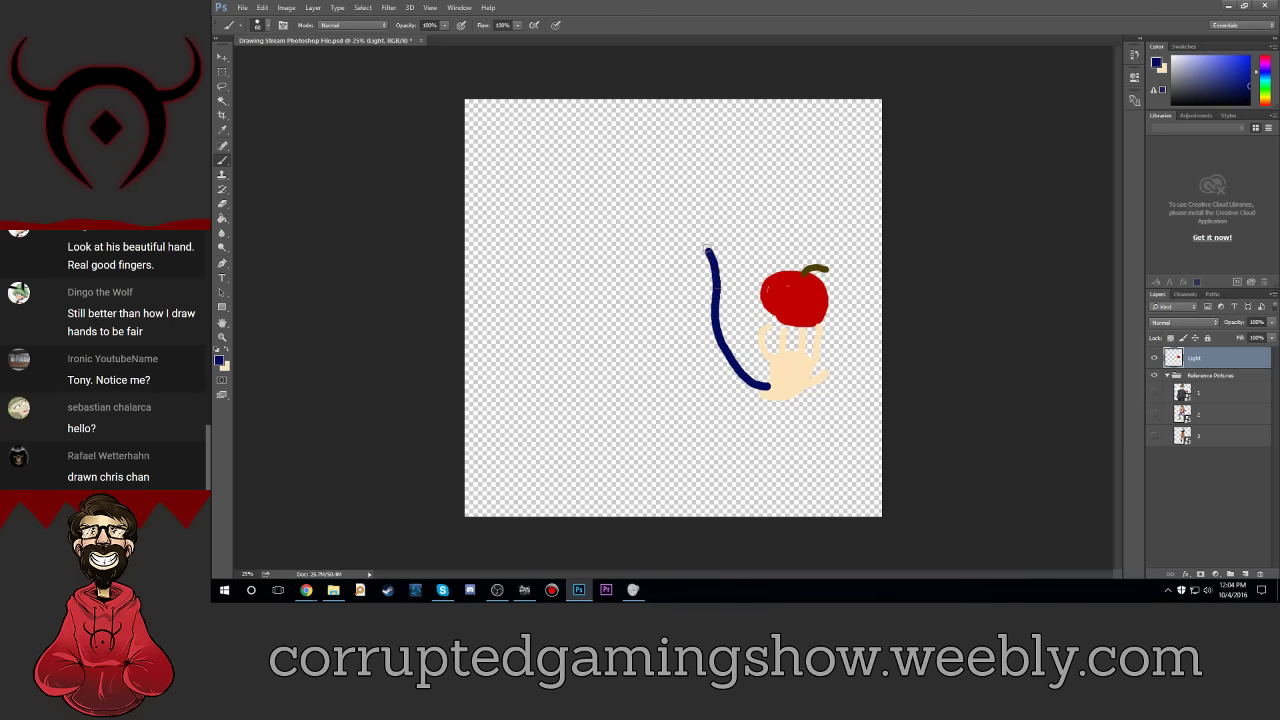
key(ctrl+z)
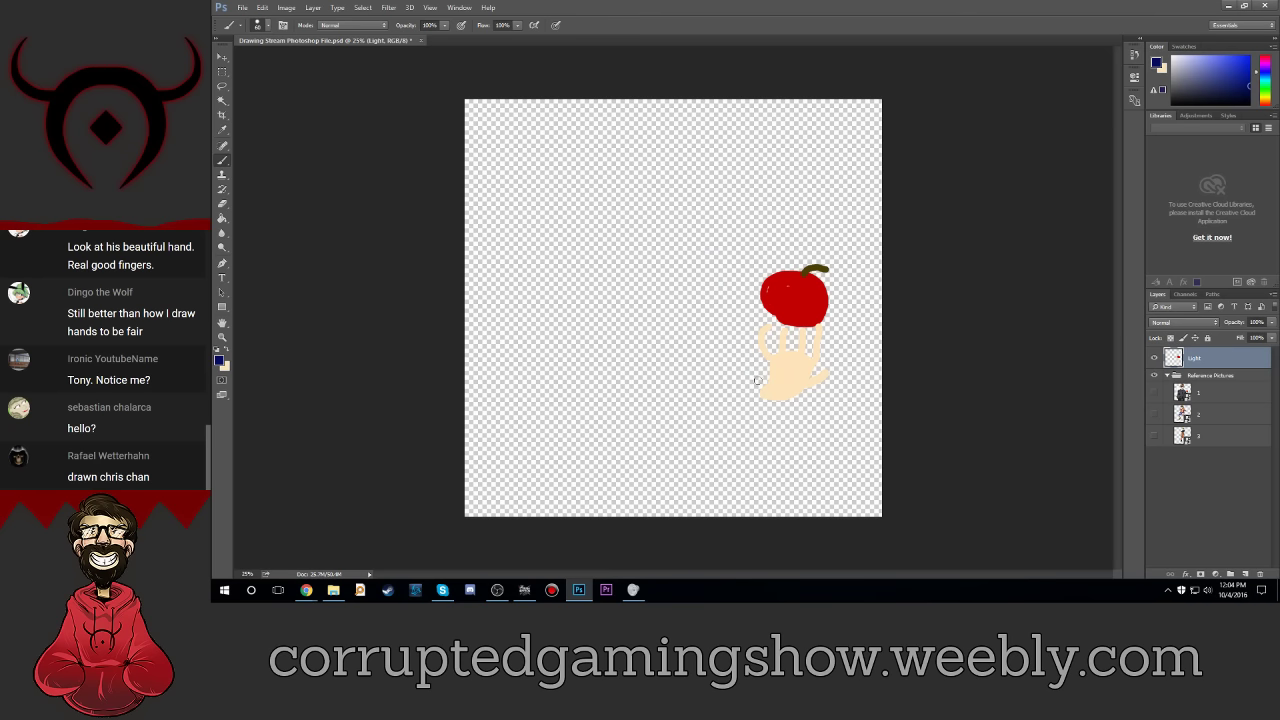
mouse_move(770, 384)
mouse_down()
mouse_move(716, 347)
mouse_move(709, 304)
mouse_move(628, 292)
mouse_move(619, 522)
mouse_up()
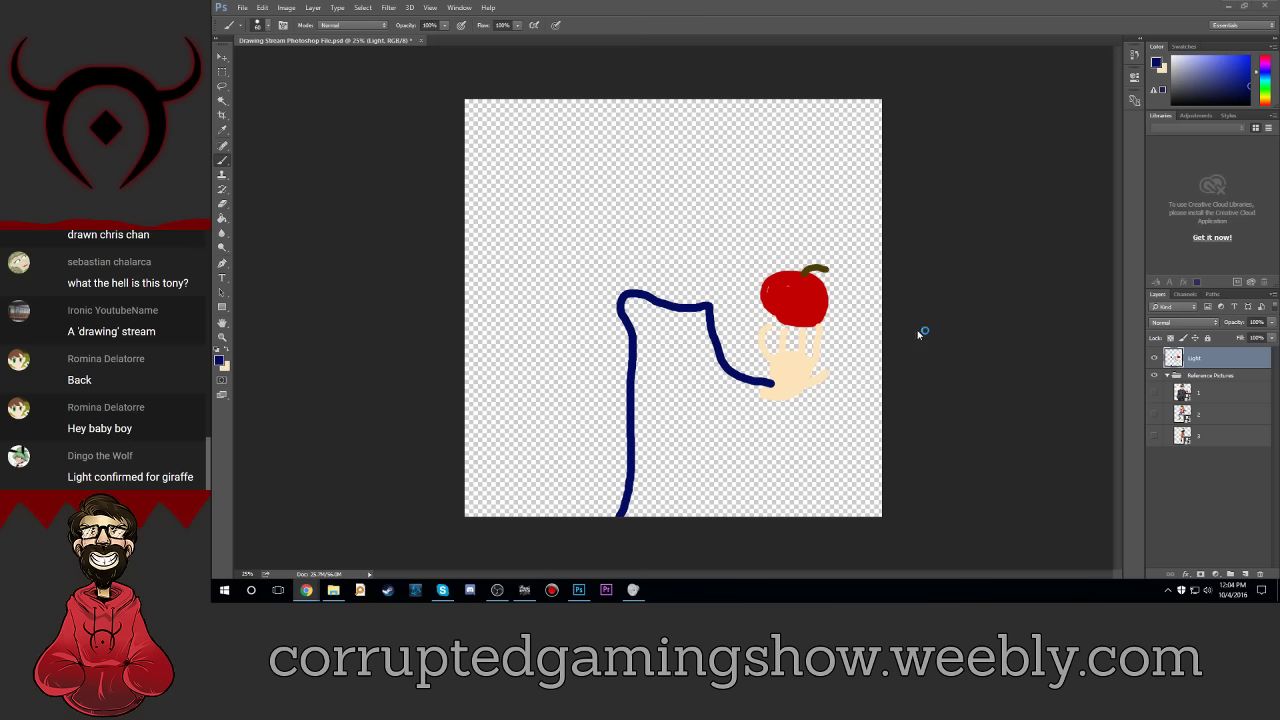
Step: Add a navy curve running left and down from the outline's top-left corner
click(1146, 396)
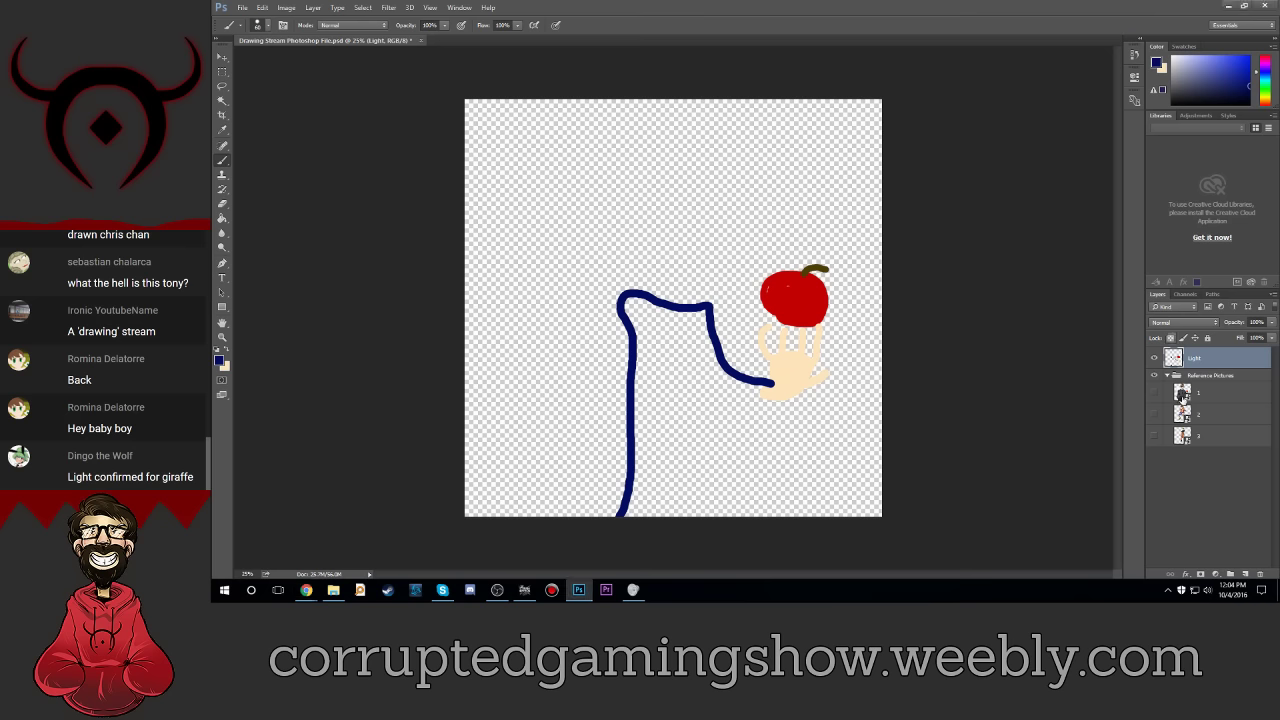
click(1154, 394)
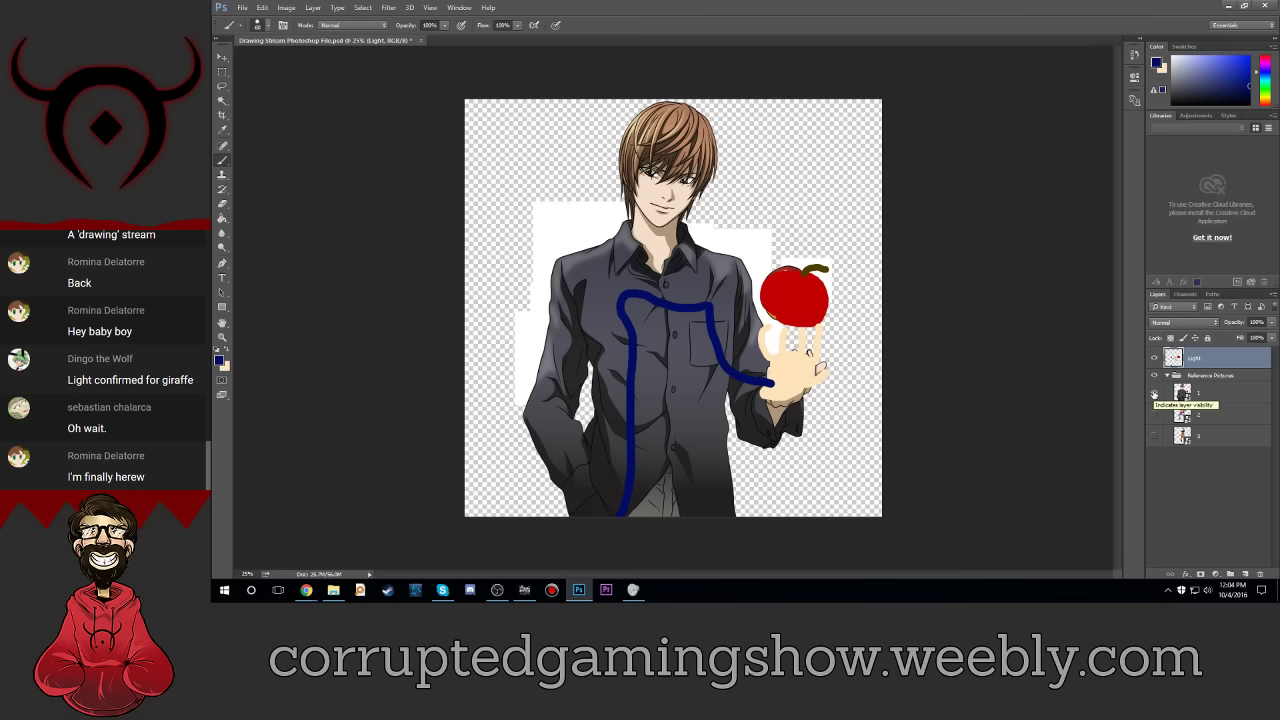
click(1154, 394)
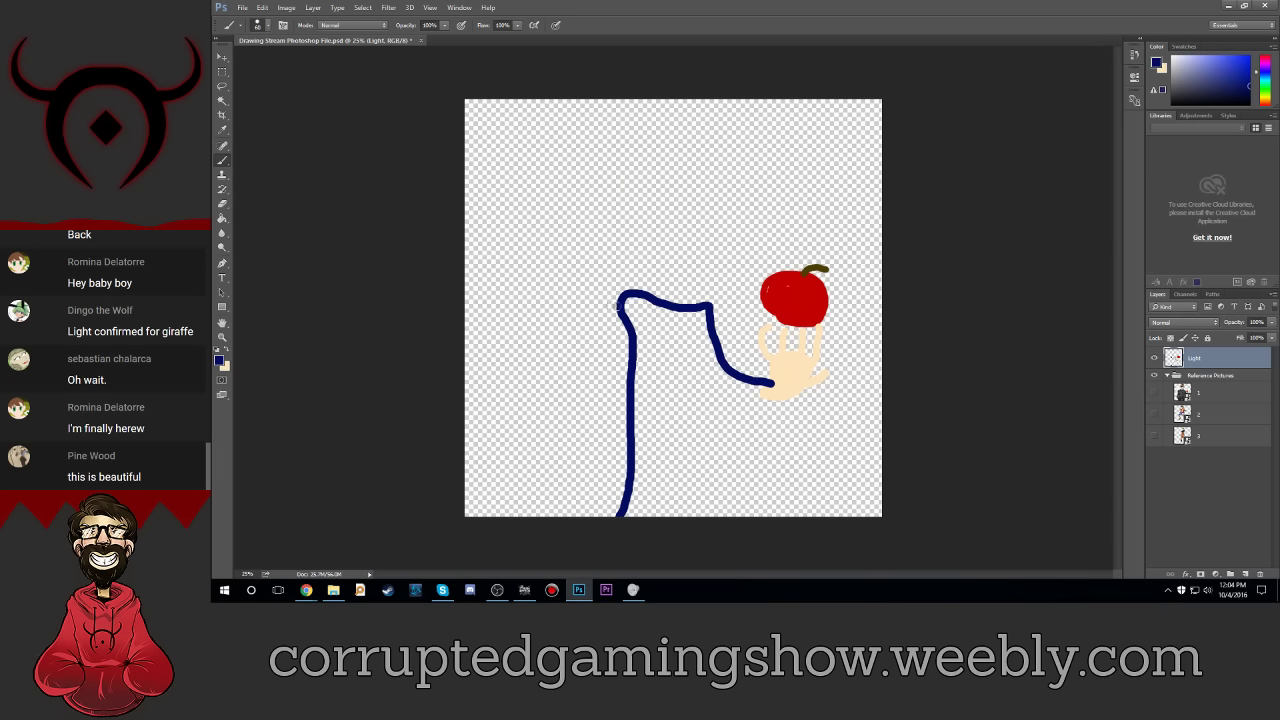
drag(619, 306, 588, 323)
key(ctrl+z)
mouse_move(620, 305)
mouse_down()
mouse_move(552, 372)
mouse_move(580, 436)
mouse_move(644, 479)
mouse_up()
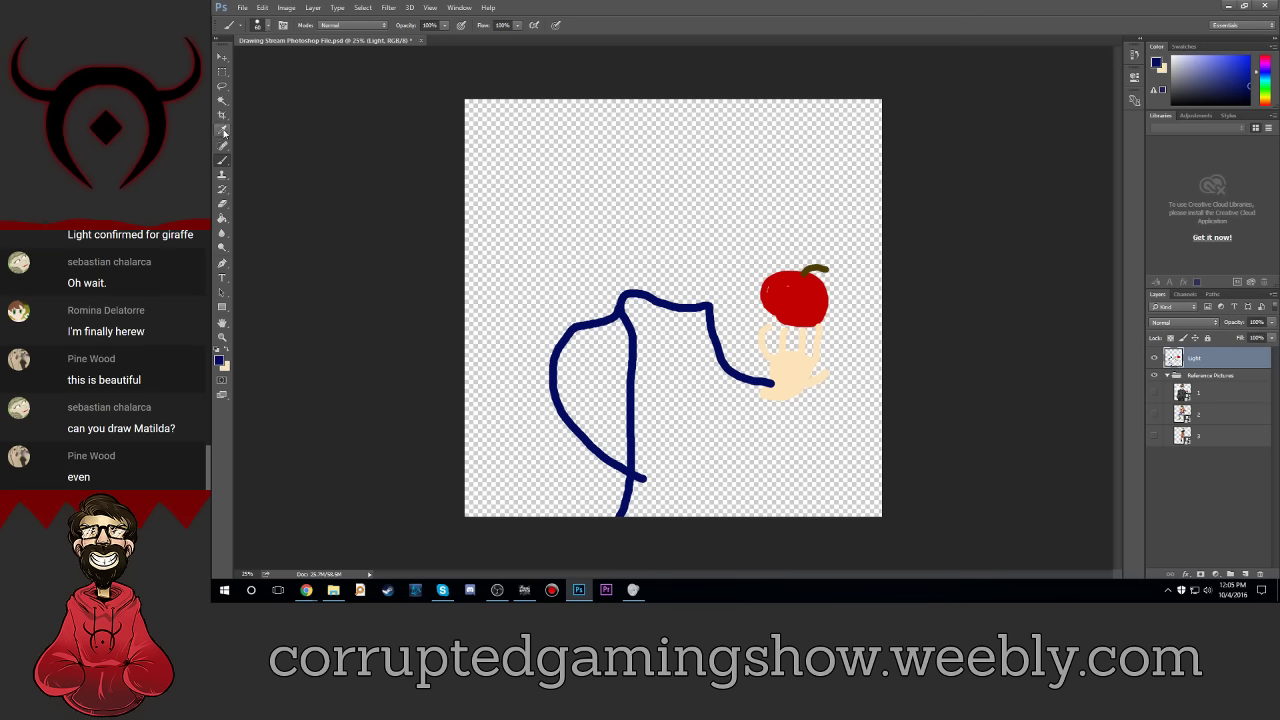
key(ctrl+z)
click(222, 203)
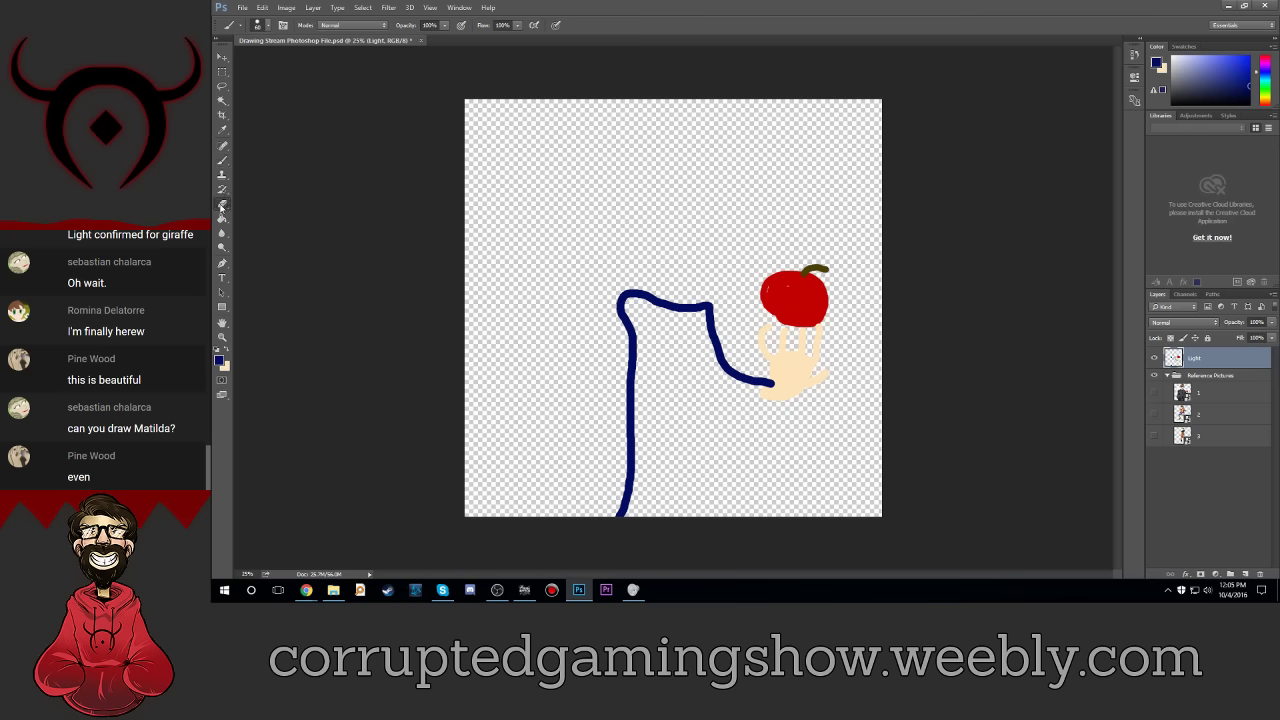
click(628, 482)
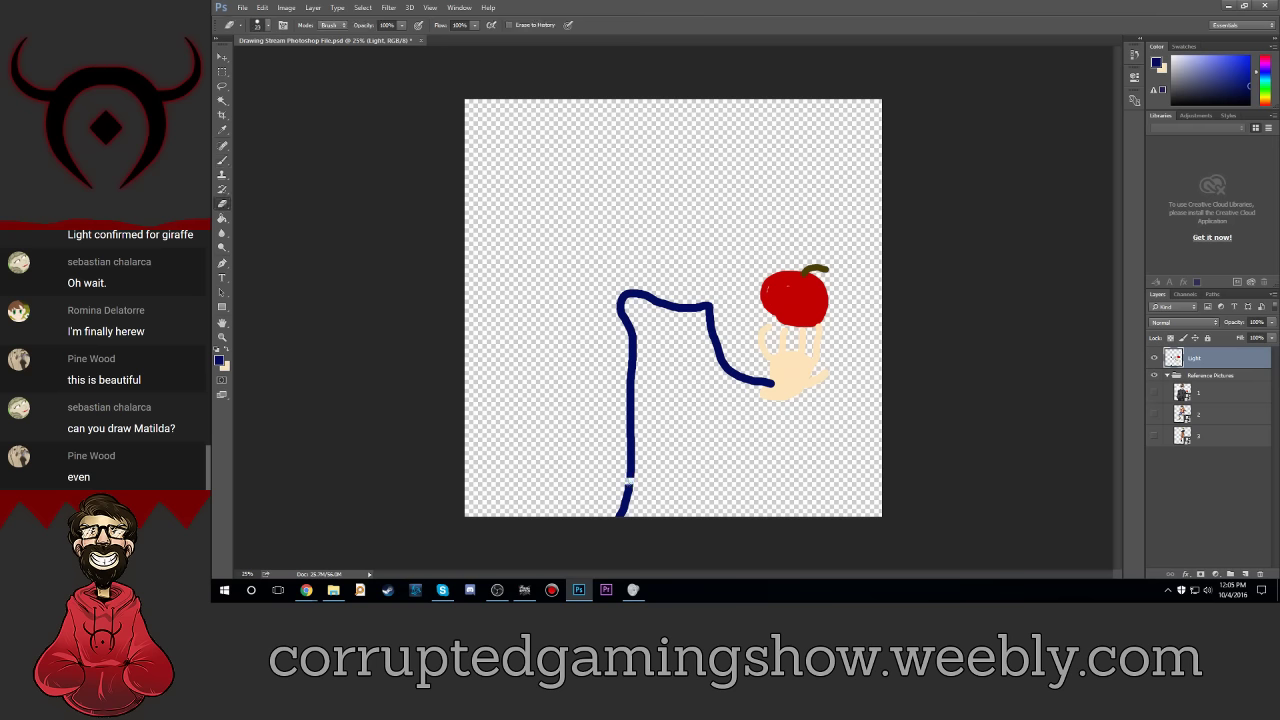
drag(627, 486, 622, 493)
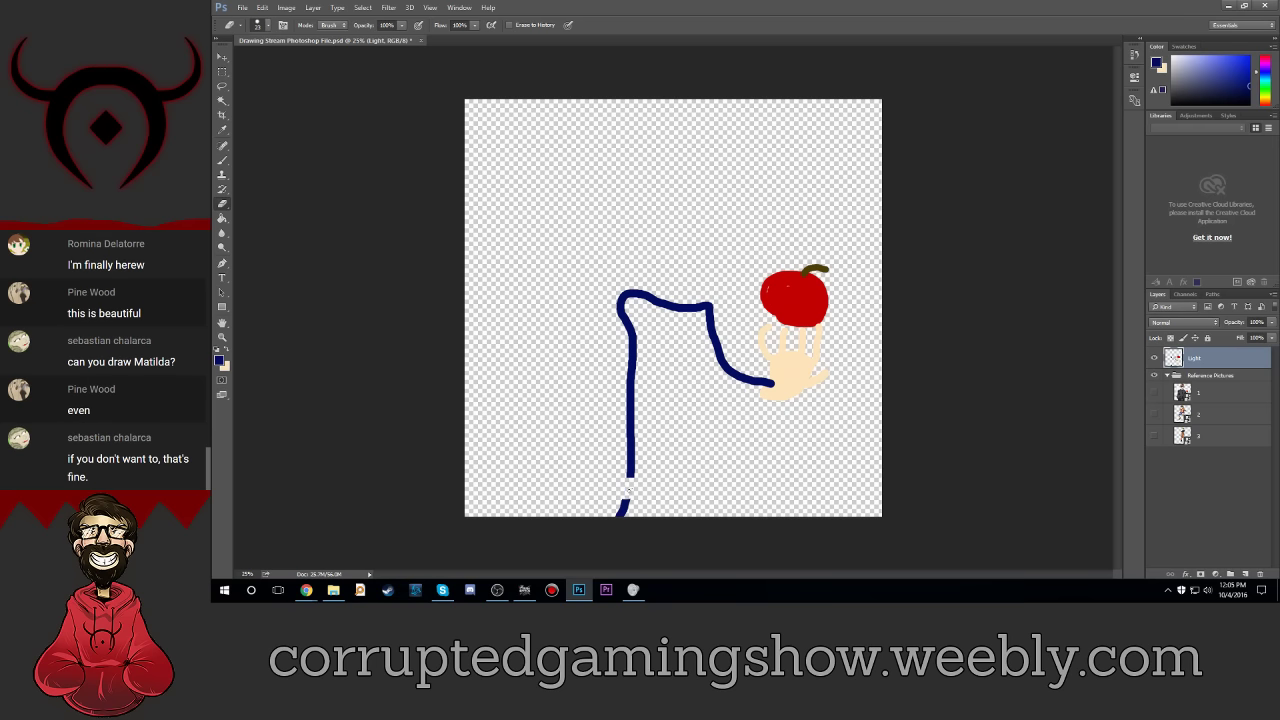
click(257, 24)
drag(285, 61, 294, 61)
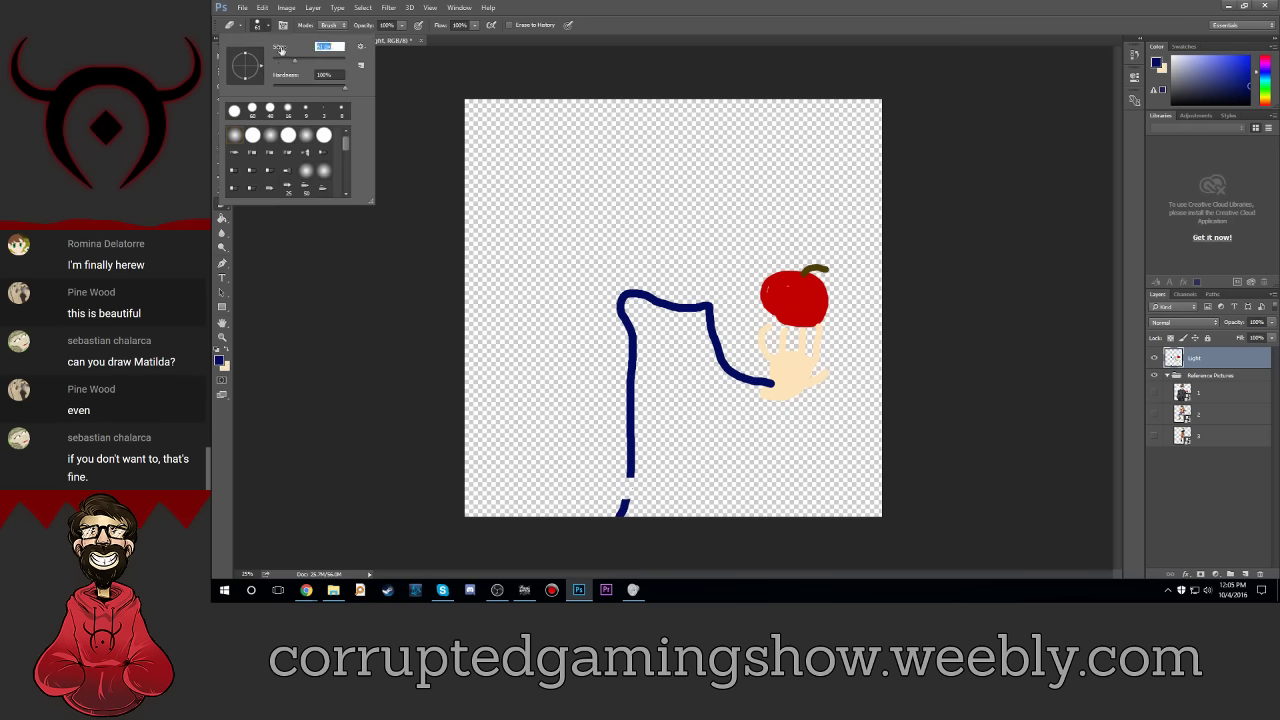
mouse_move(636, 502)
mouse_down()
mouse_move(612, 514)
mouse_move(625, 510)
mouse_up()
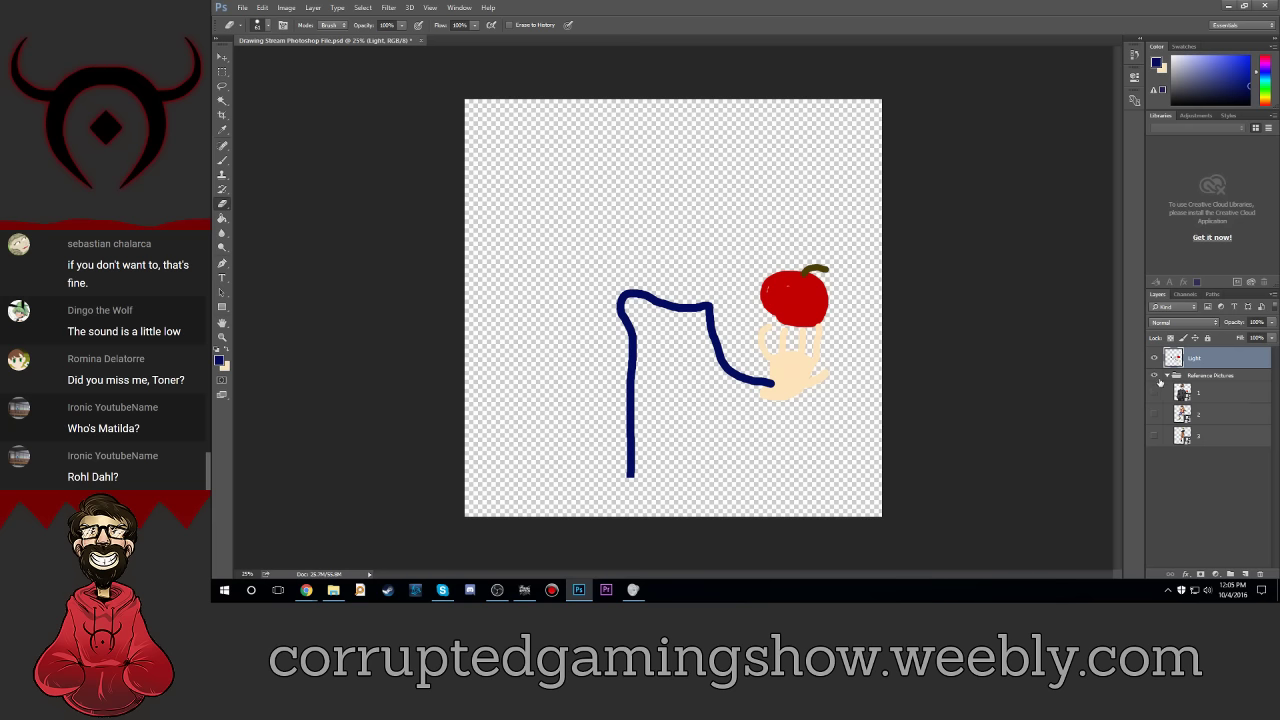
click(222, 160)
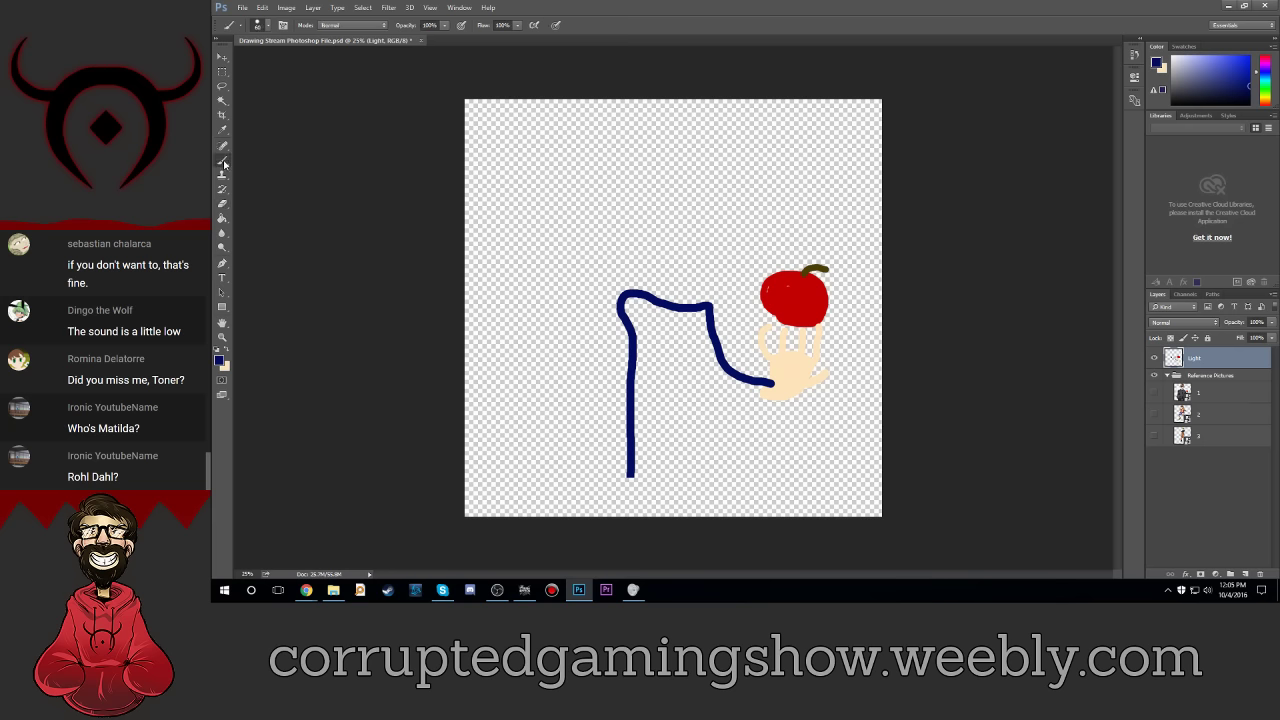
Step: Choose light blue #afb8ff and paint a filled block along the canvas bottom
click(221, 364)
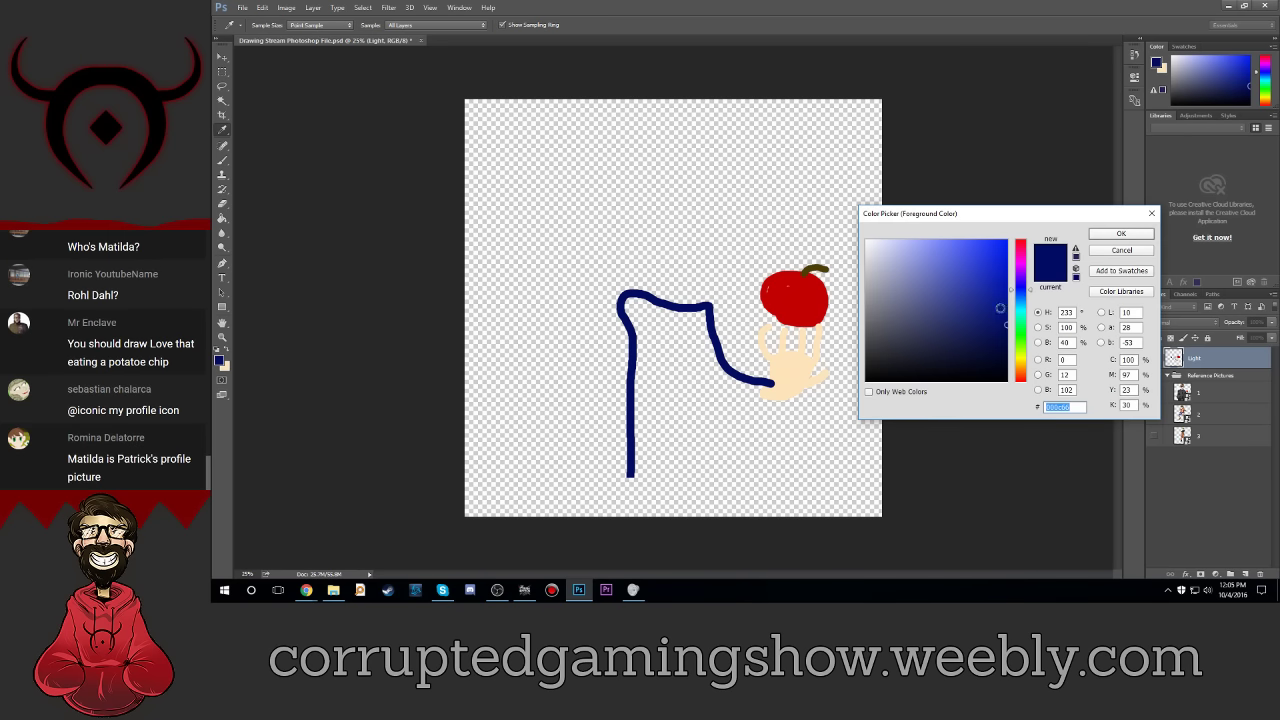
mouse_move(1000, 308)
mouse_down()
mouse_move(961, 195)
mouse_move(910, 186)
mouse_up()
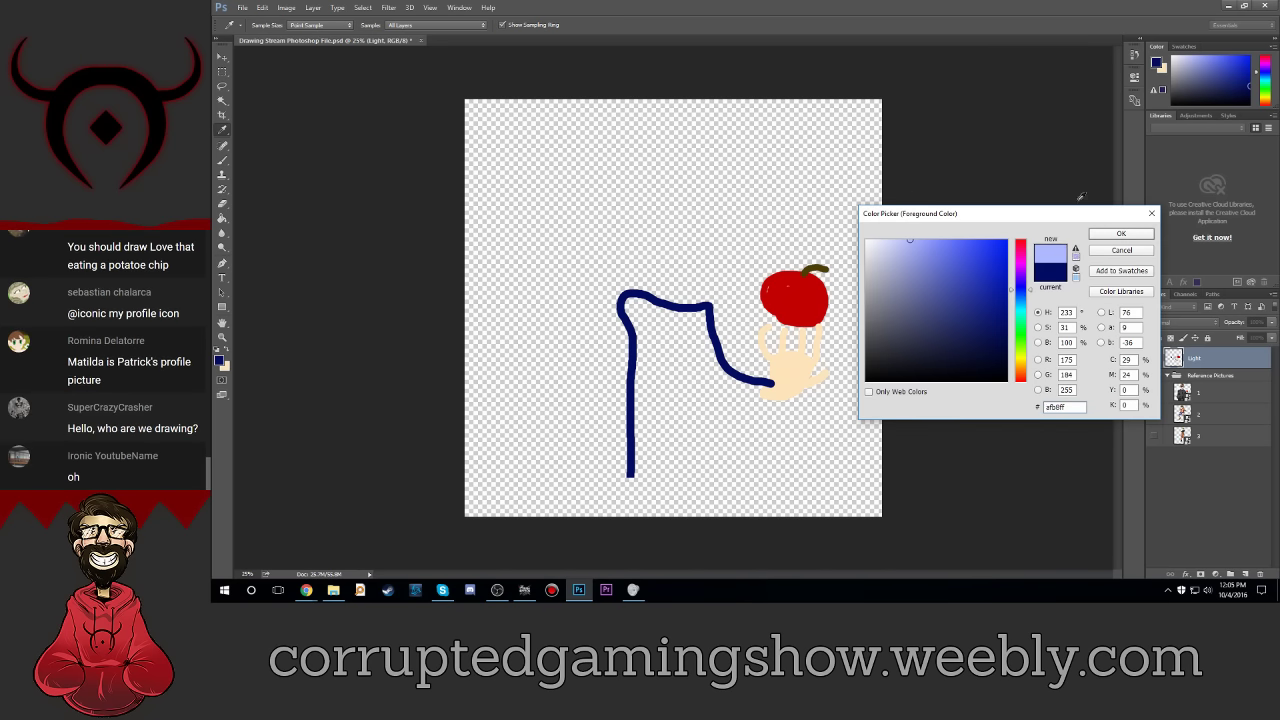
click(1147, 236)
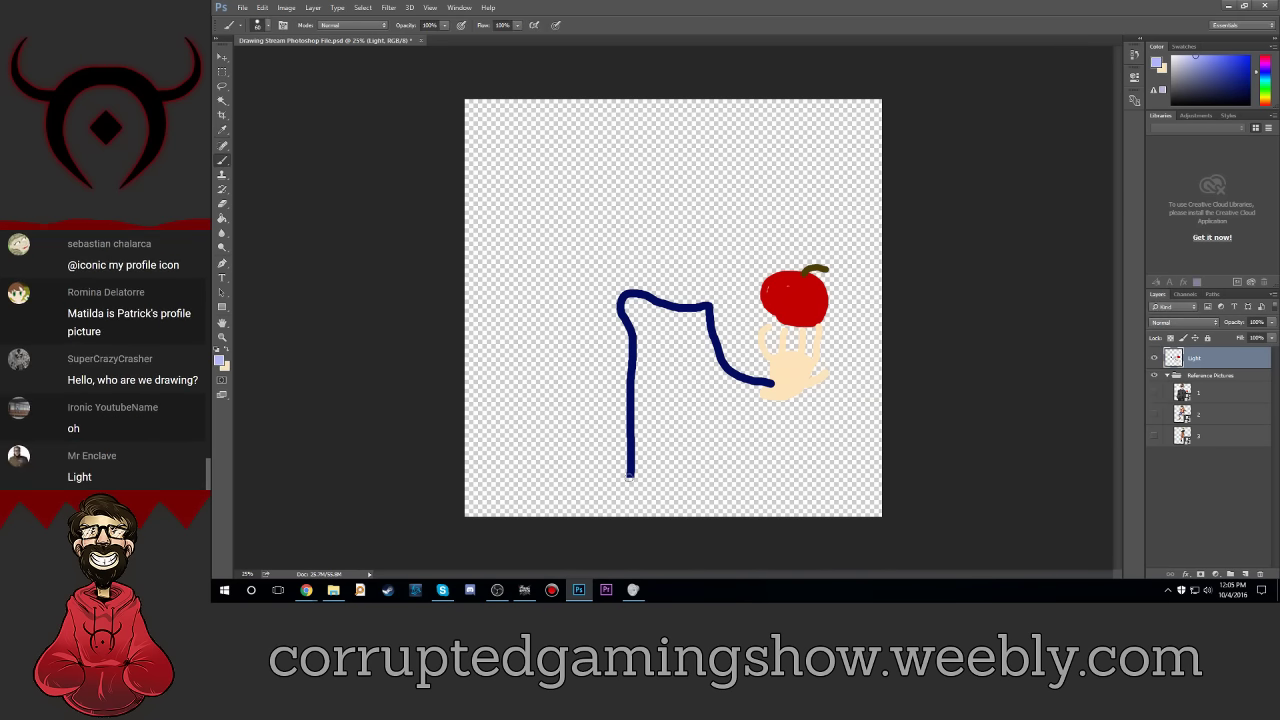
mouse_move(629, 478)
mouse_down()
mouse_move(629, 520)
mouse_move(640, 480)
mouse_move(732, 477)
mouse_move(742, 524)
mouse_up()
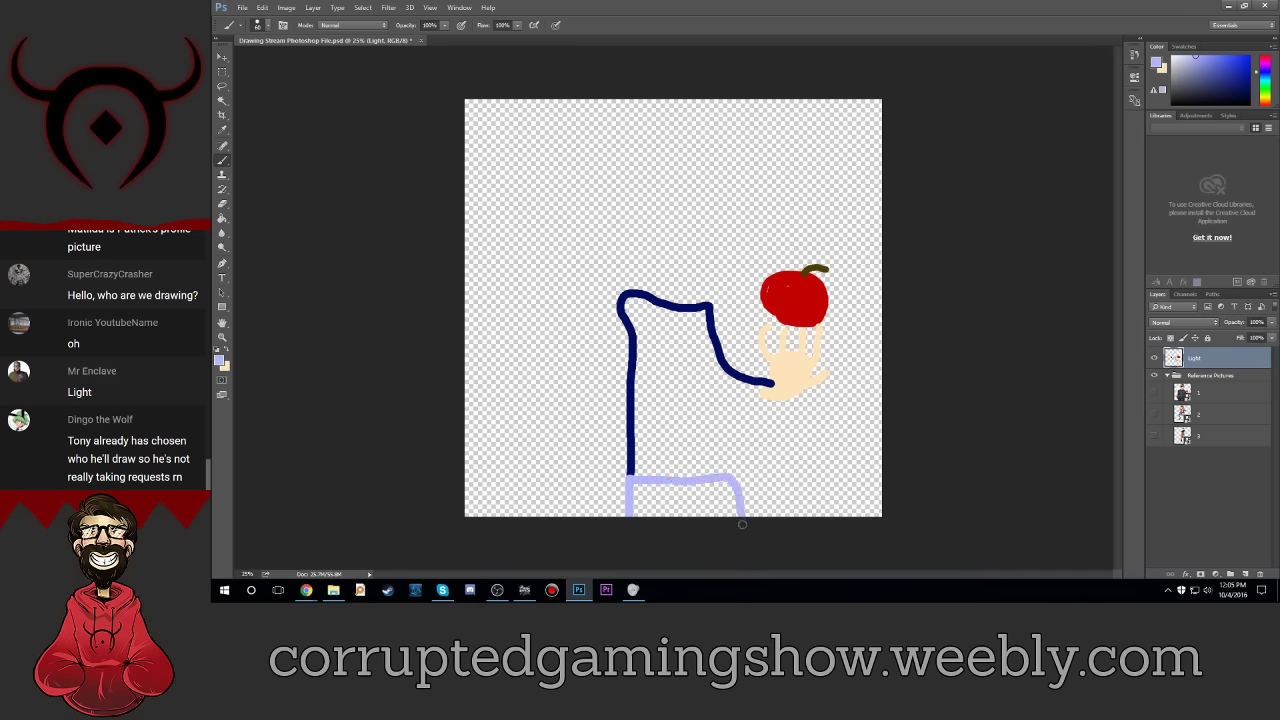
mouse_move(633, 484)
mouse_down()
mouse_move(724, 485)
mouse_move(630, 492)
mouse_move(659, 511)
mouse_move(645, 510)
mouse_move(642, 490)
mouse_move(728, 484)
mouse_move(737, 513)
mouse_move(730, 498)
mouse_move(726, 510)
mouse_move(705, 492)
mouse_move(652, 492)
mouse_move(718, 489)
mouse_move(645, 502)
mouse_move(715, 497)
mouse_move(638, 520)
mouse_move(715, 509)
mouse_move(719, 520)
mouse_up()
key(ctrl+z)
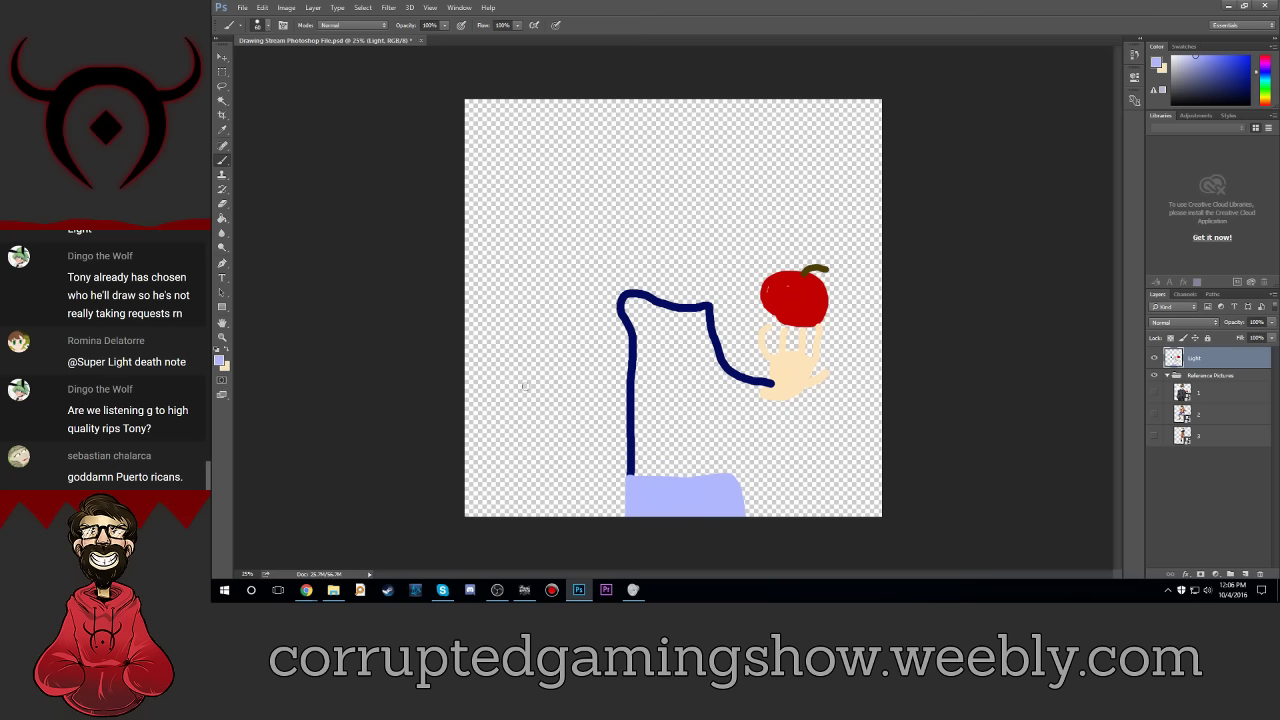
Step: Pick a darker lavender blue, shrink the brush to 13 px and paint a crease in the block
click(219, 361)
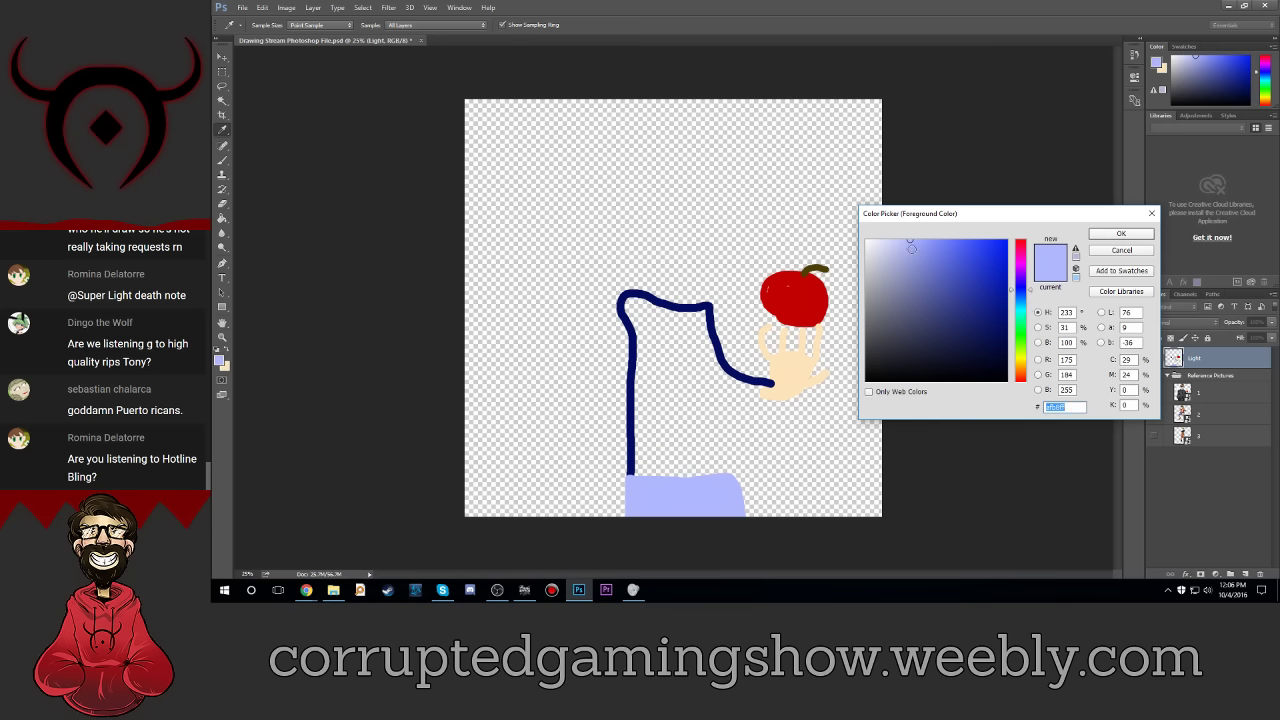
click(909, 259)
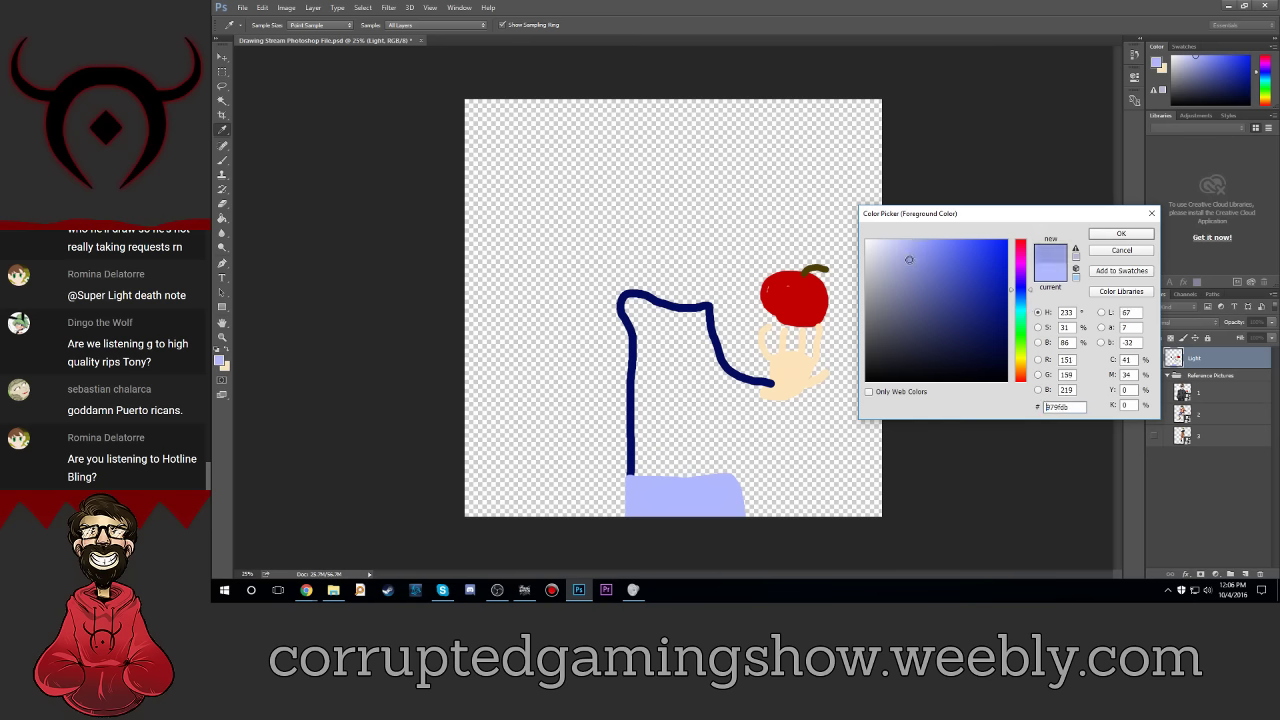
click(1121, 233)
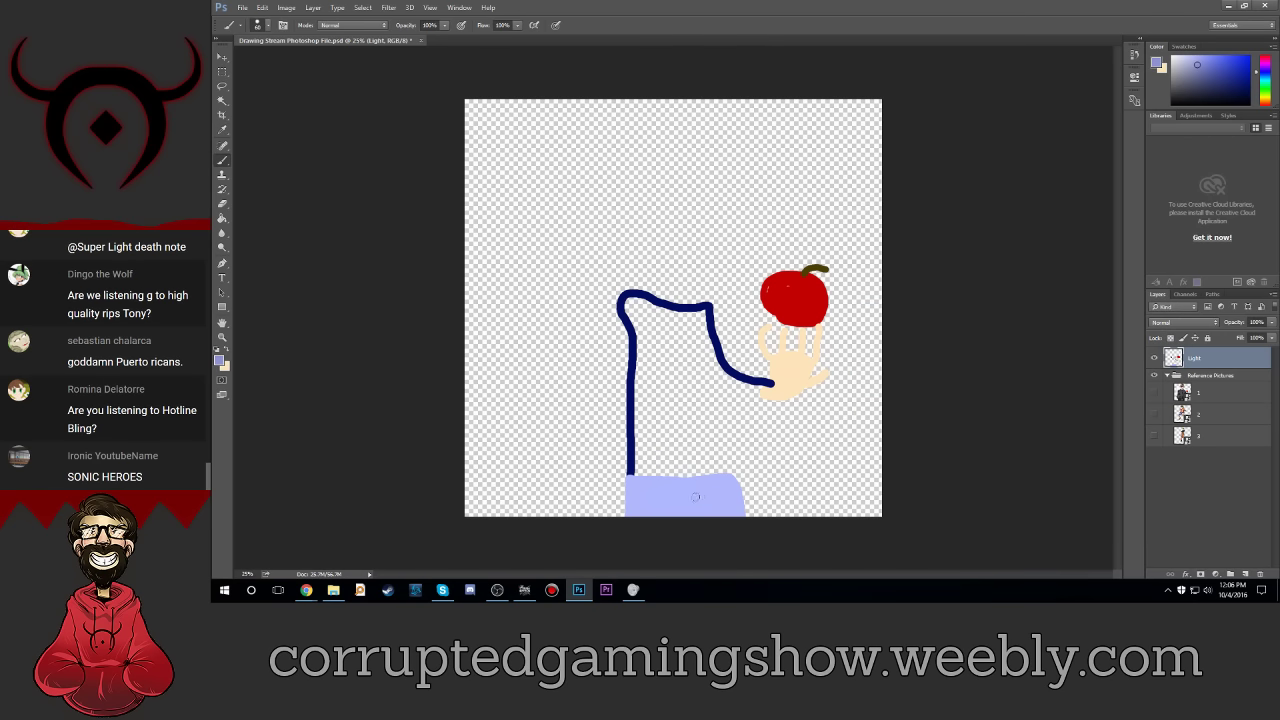
click(260, 25)
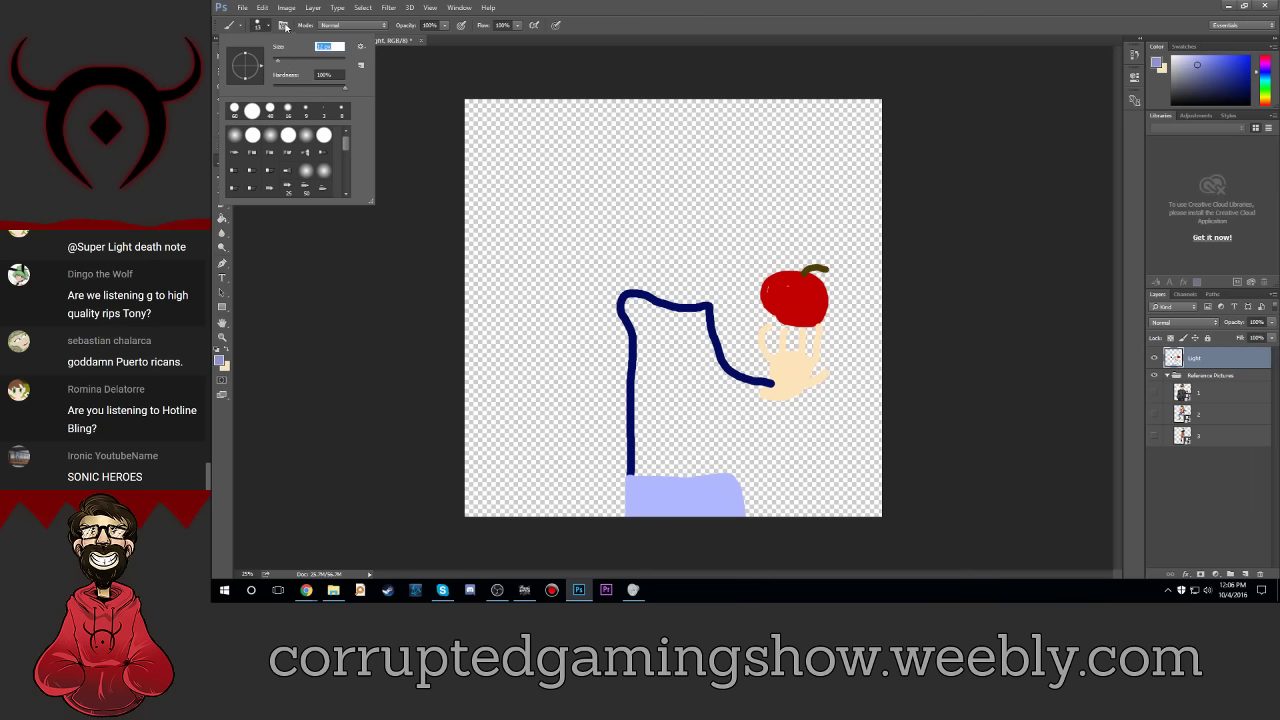
text(13)
key(Return)
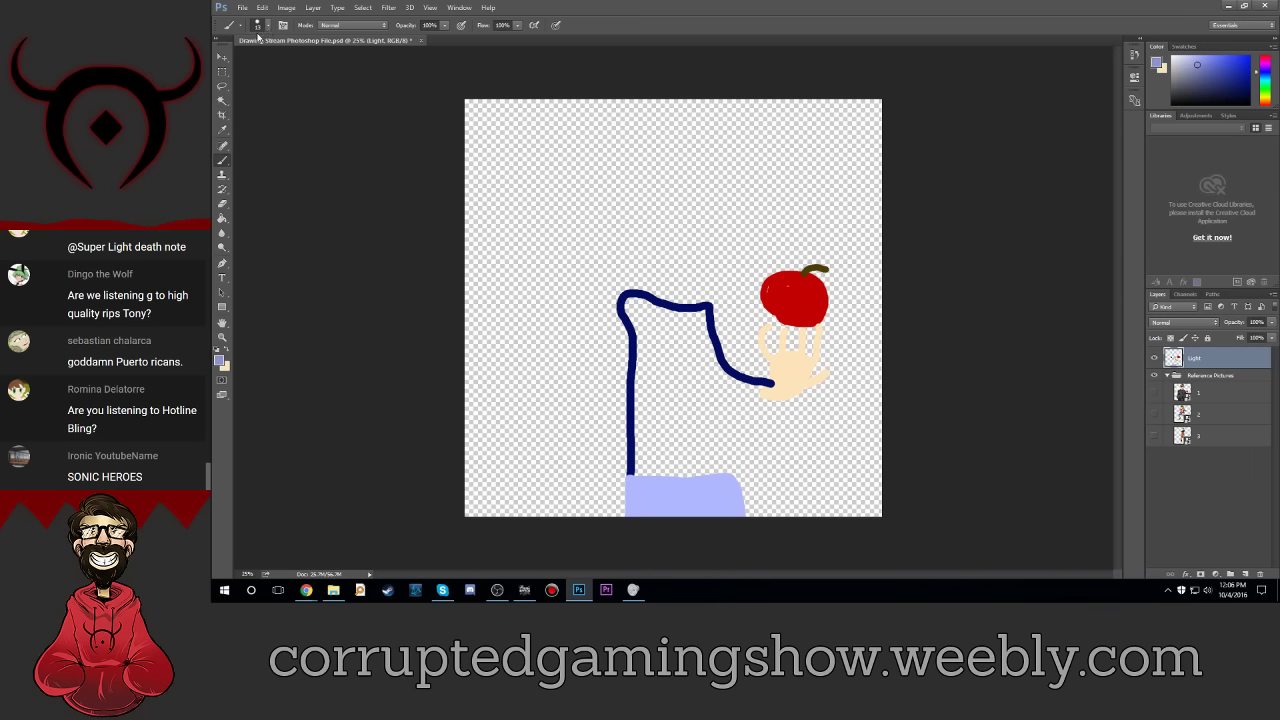
click(258, 24)
click(259, 28)
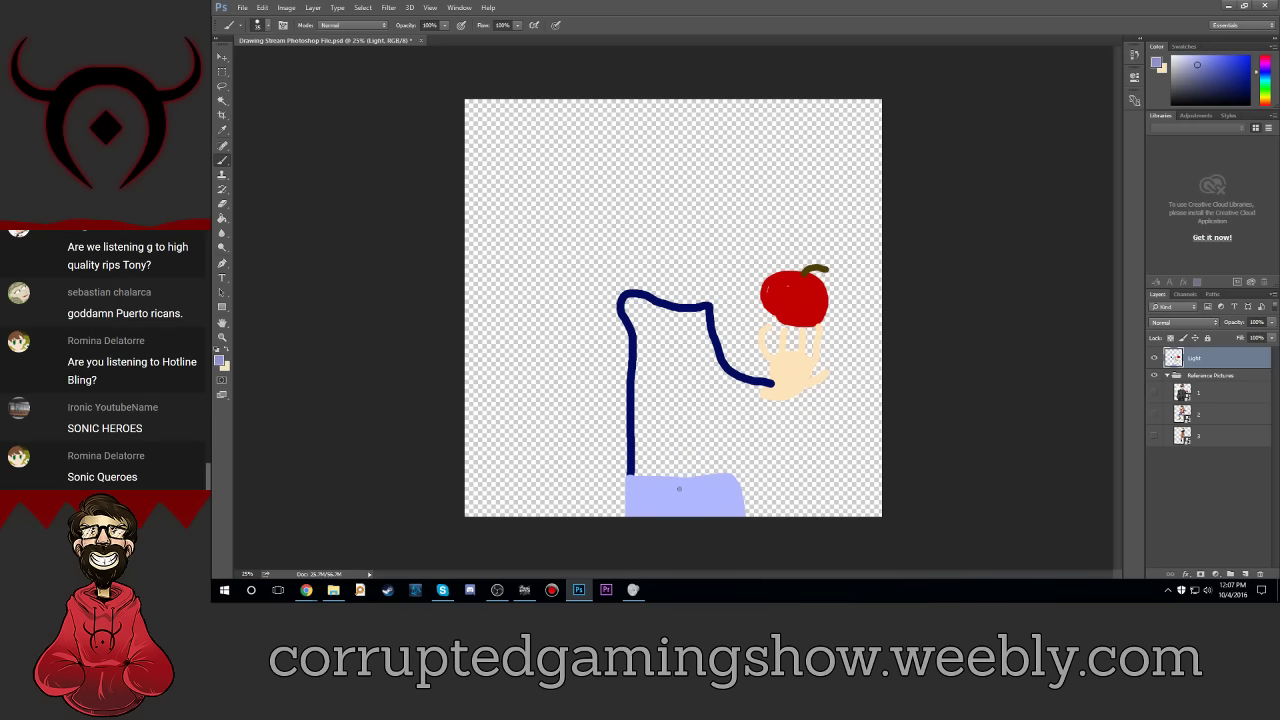
drag(679, 488, 705, 513)
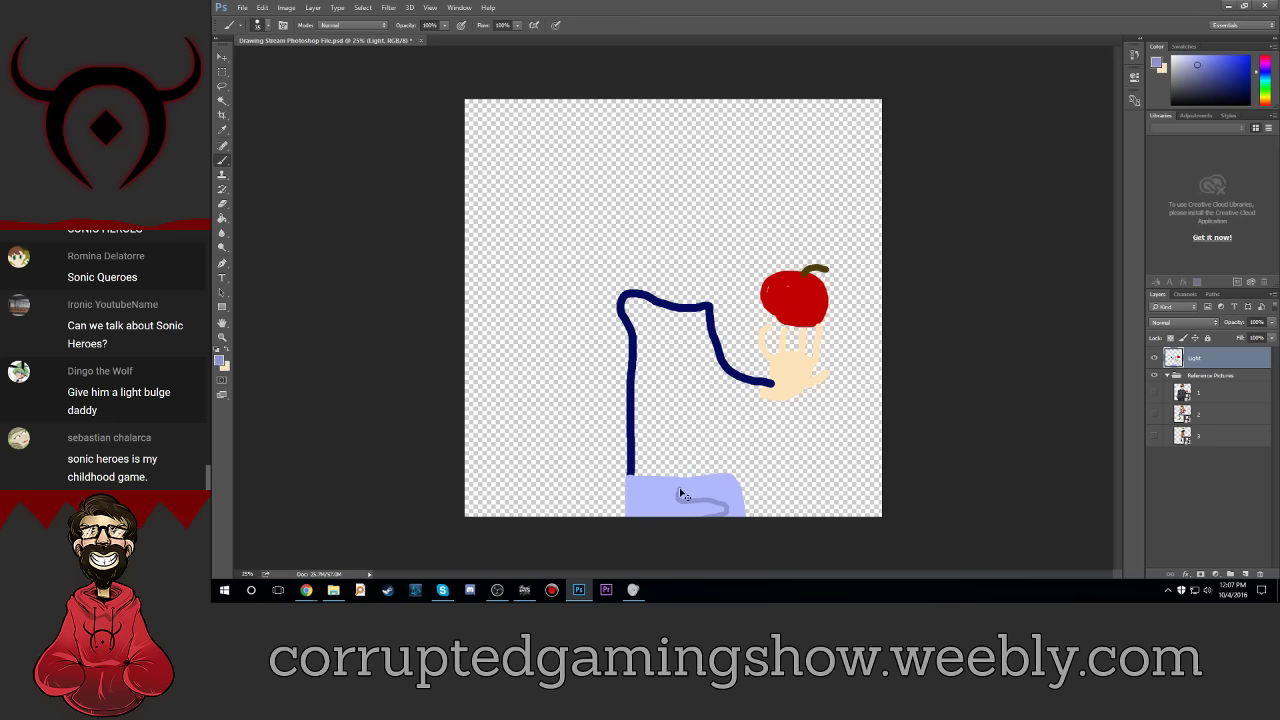
Step: Sample the block's light blue and adjust it slightly darker as the new colour
click(219, 361)
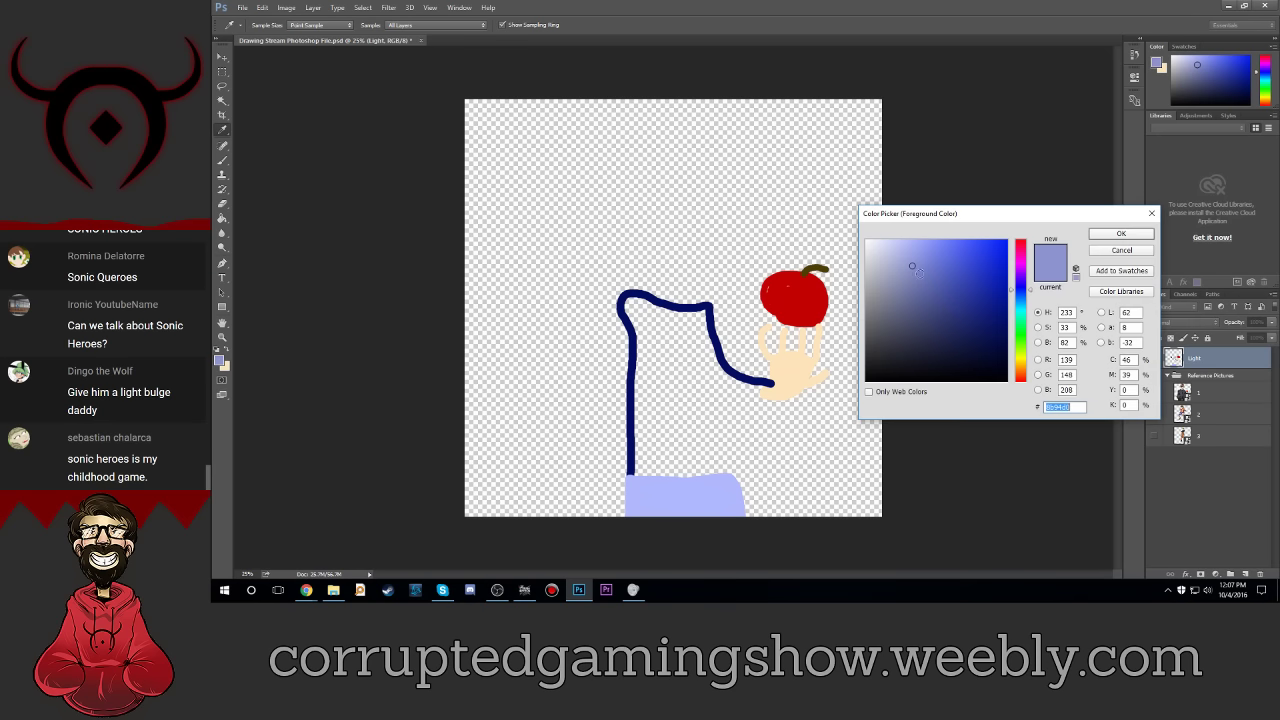
drag(912, 264, 911, 254)
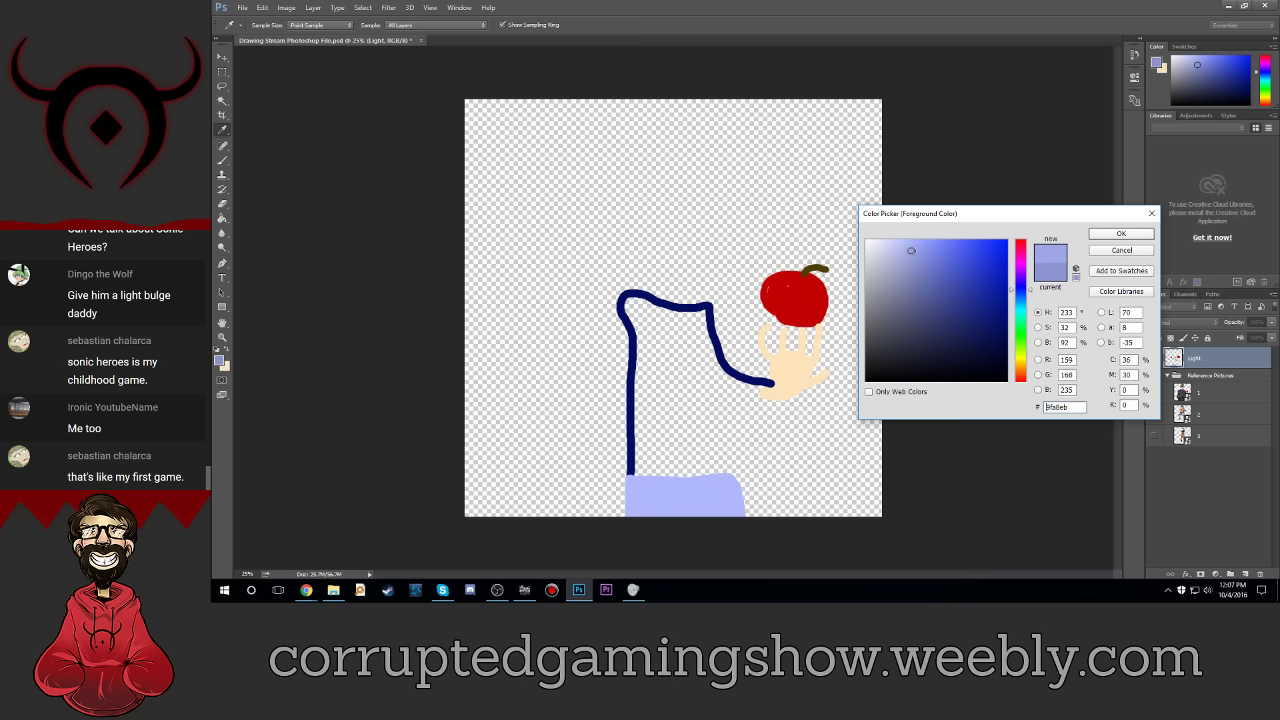
drag(911, 254, 908, 249)
click(687, 496)
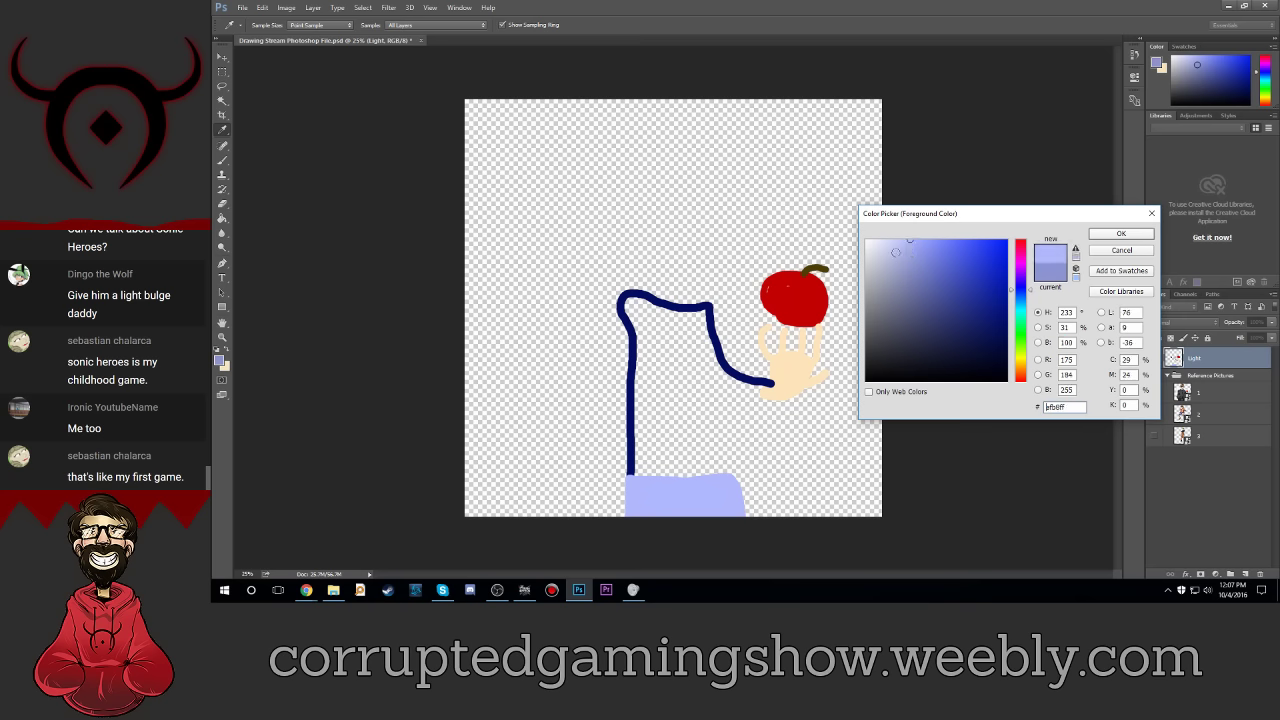
drag(909, 240, 910, 252)
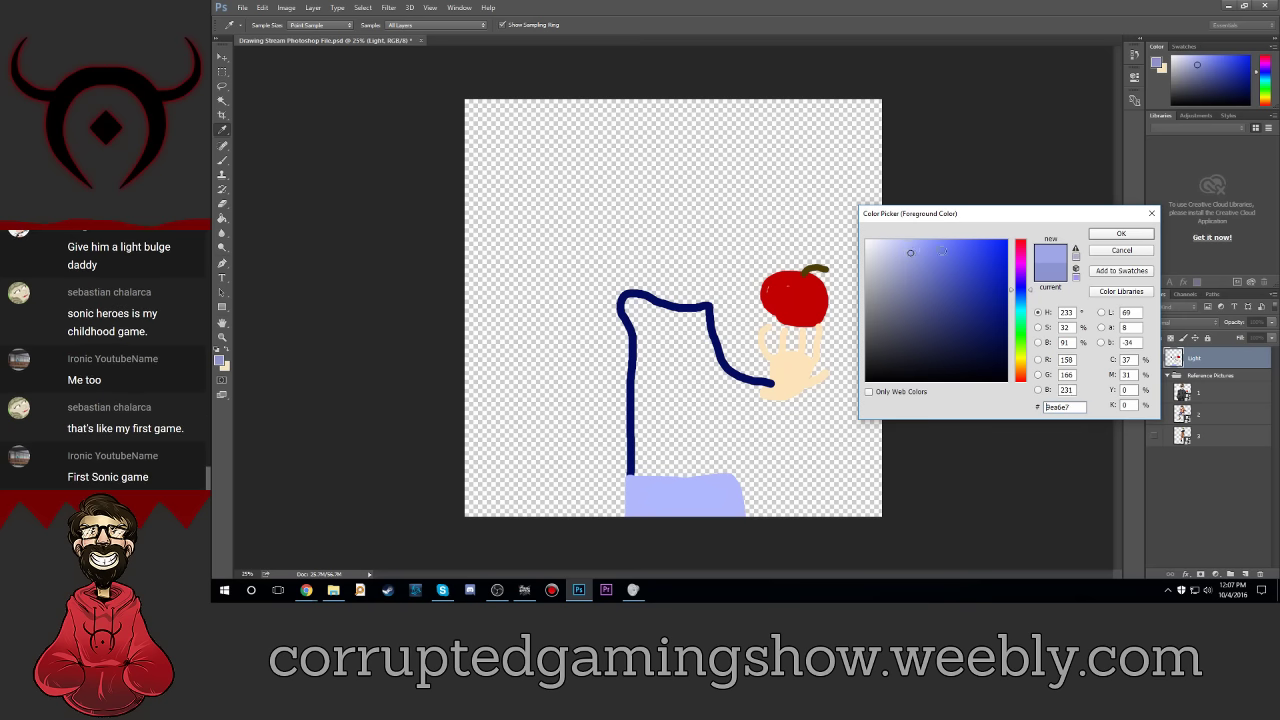
click(1124, 236)
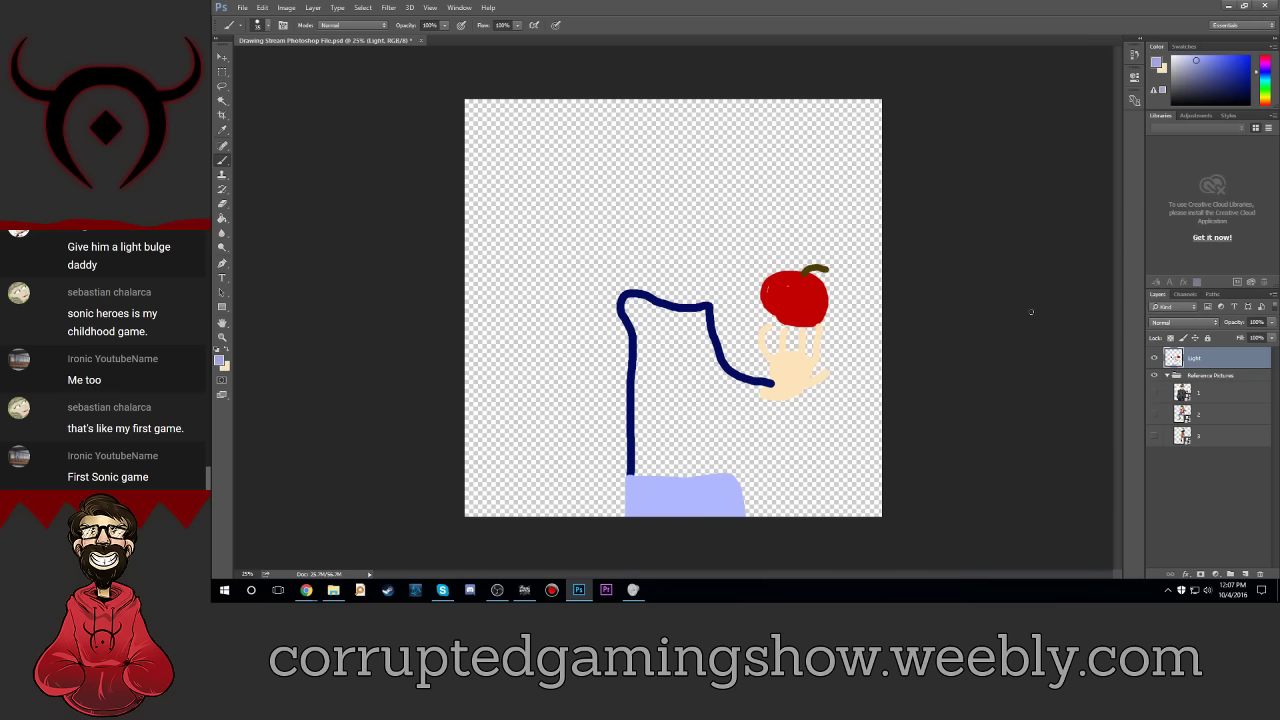
click(267, 24)
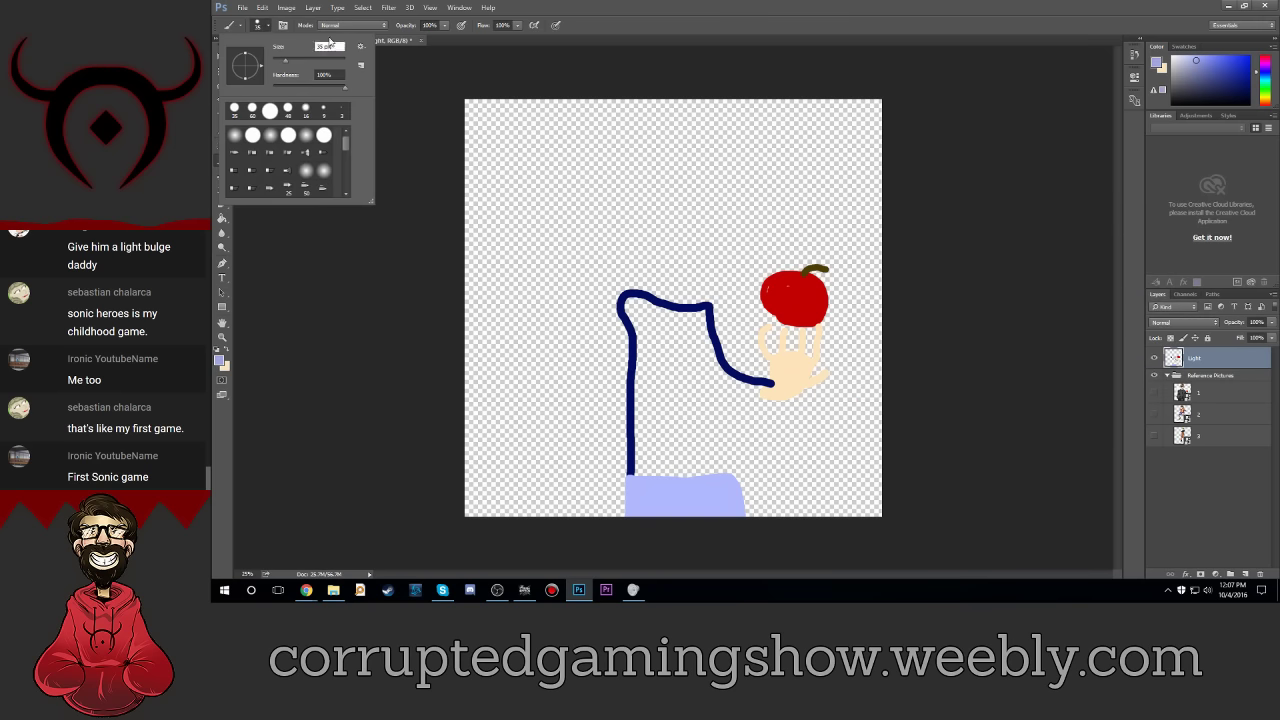
key(Return)
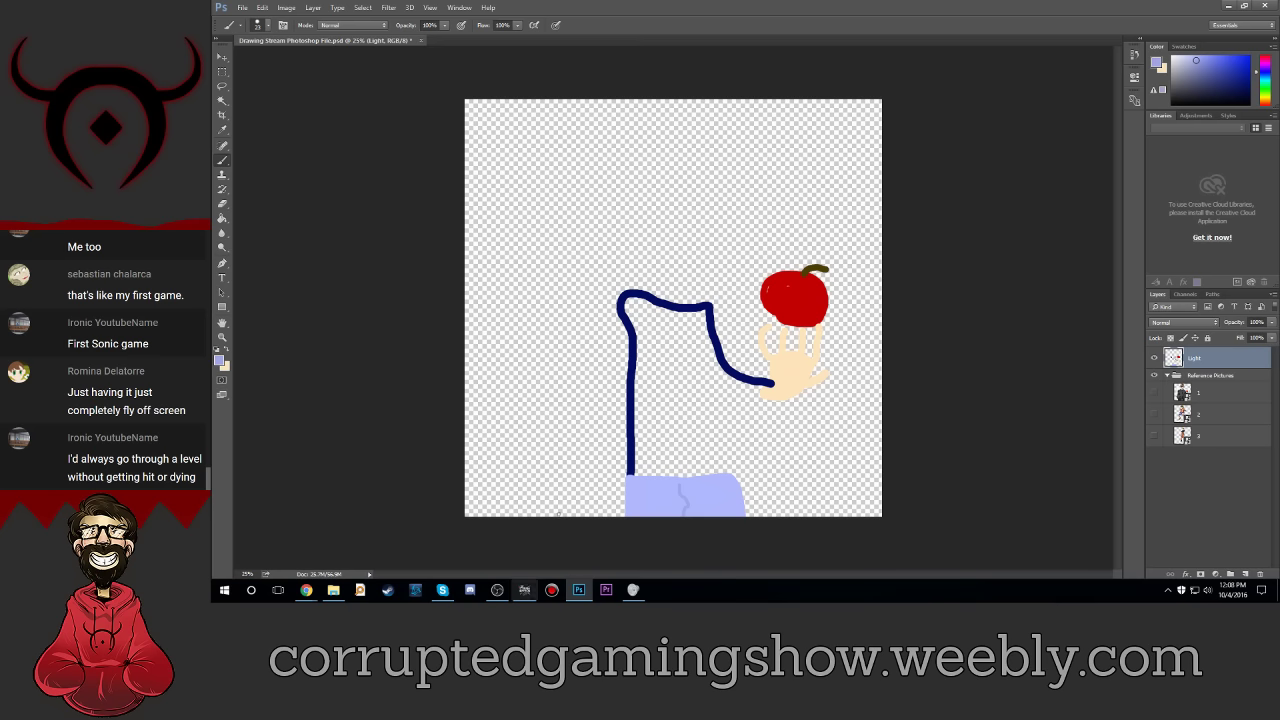
Step: Zoom in to inspect the fold lines, zoom back out to 25%, and toggle the reference picture
scroll(587, 493, up, 1)
scroll(587, 493, up, 2)
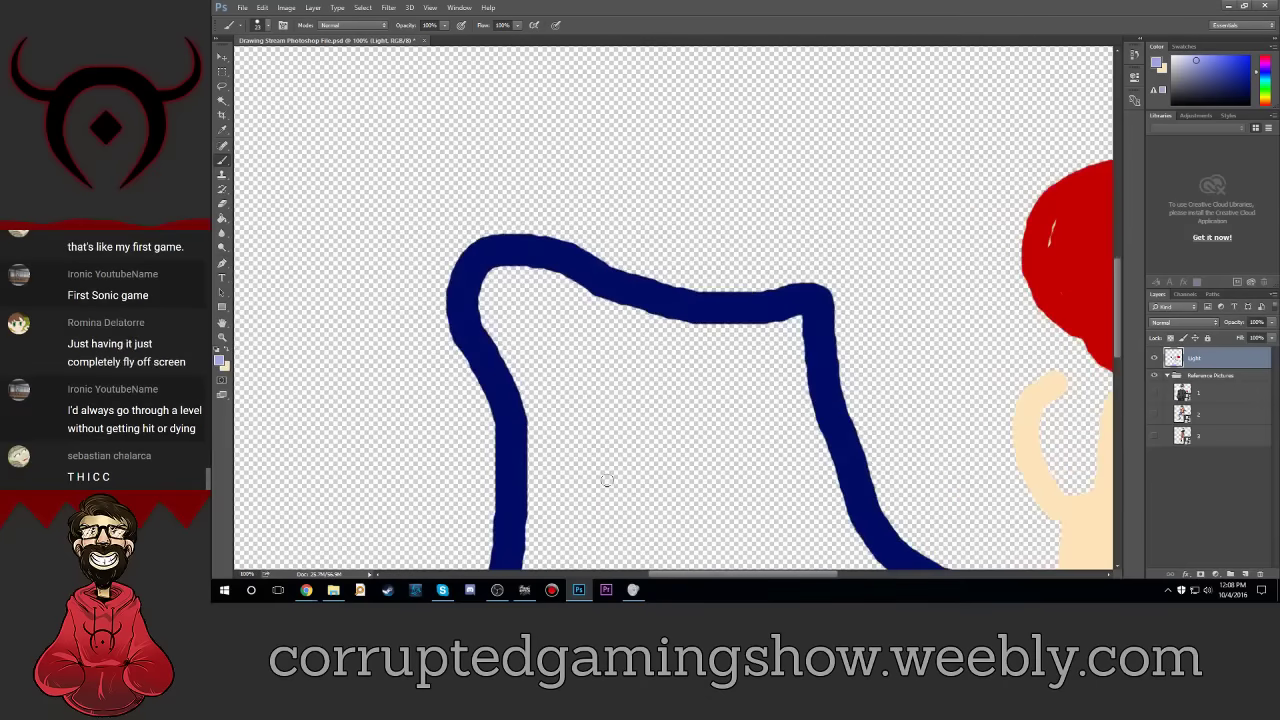
scroll(630, 490, down, 2)
scroll(665, 505, down, 2)
scroll(680, 514, down, 2)
scroll(683, 511, down, 2)
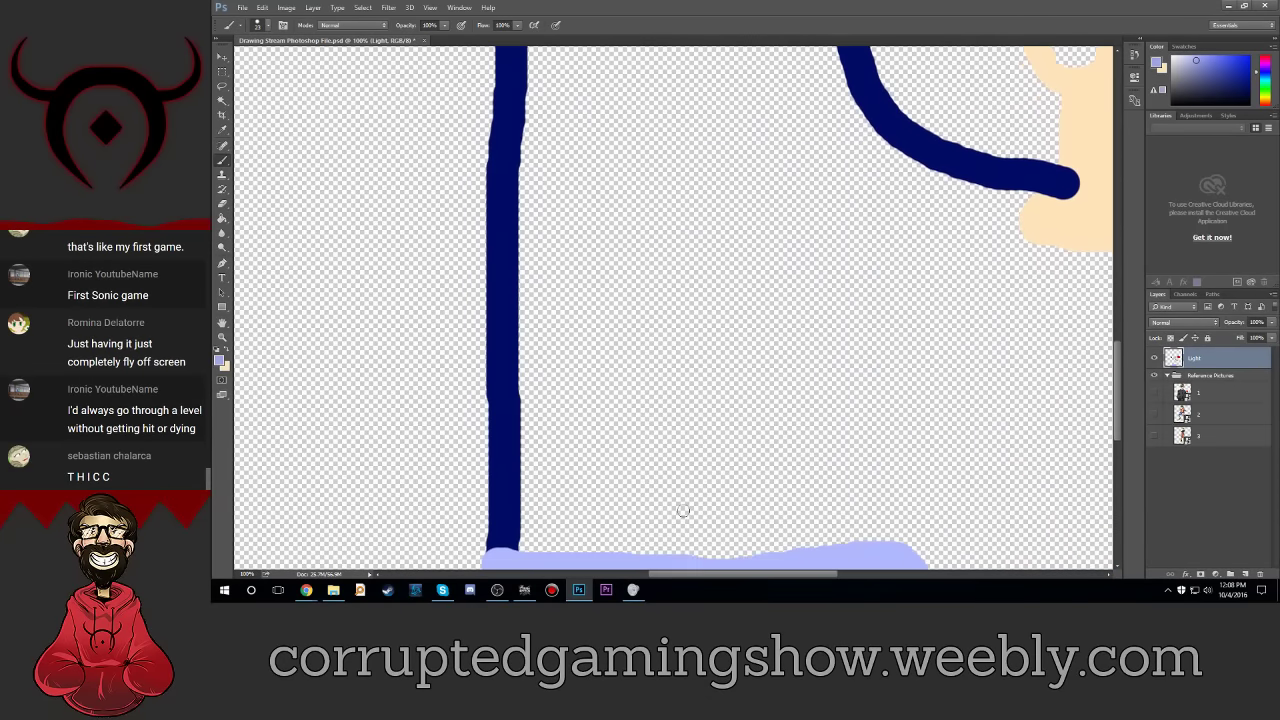
scroll(690, 510, down, 2)
scroll(710, 490, down, 1)
scroll(730, 465, down, 1)
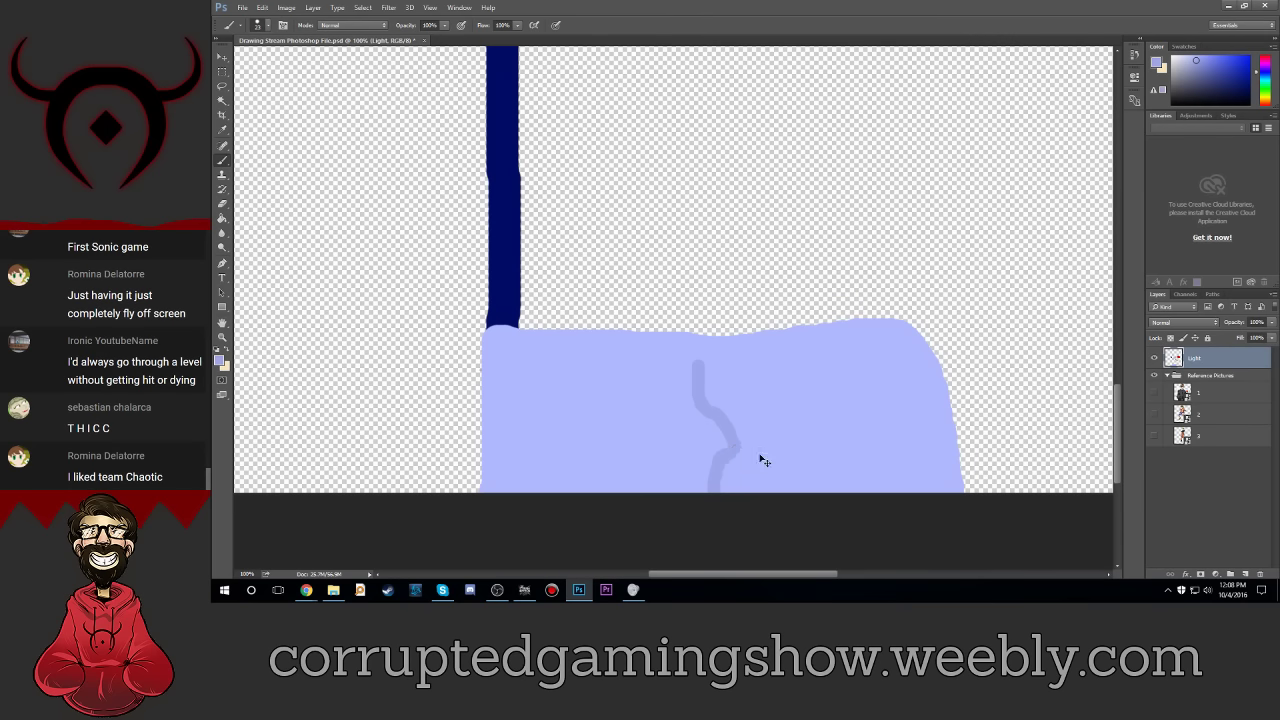
key(ctrl+0)
key(ctrl+minus)
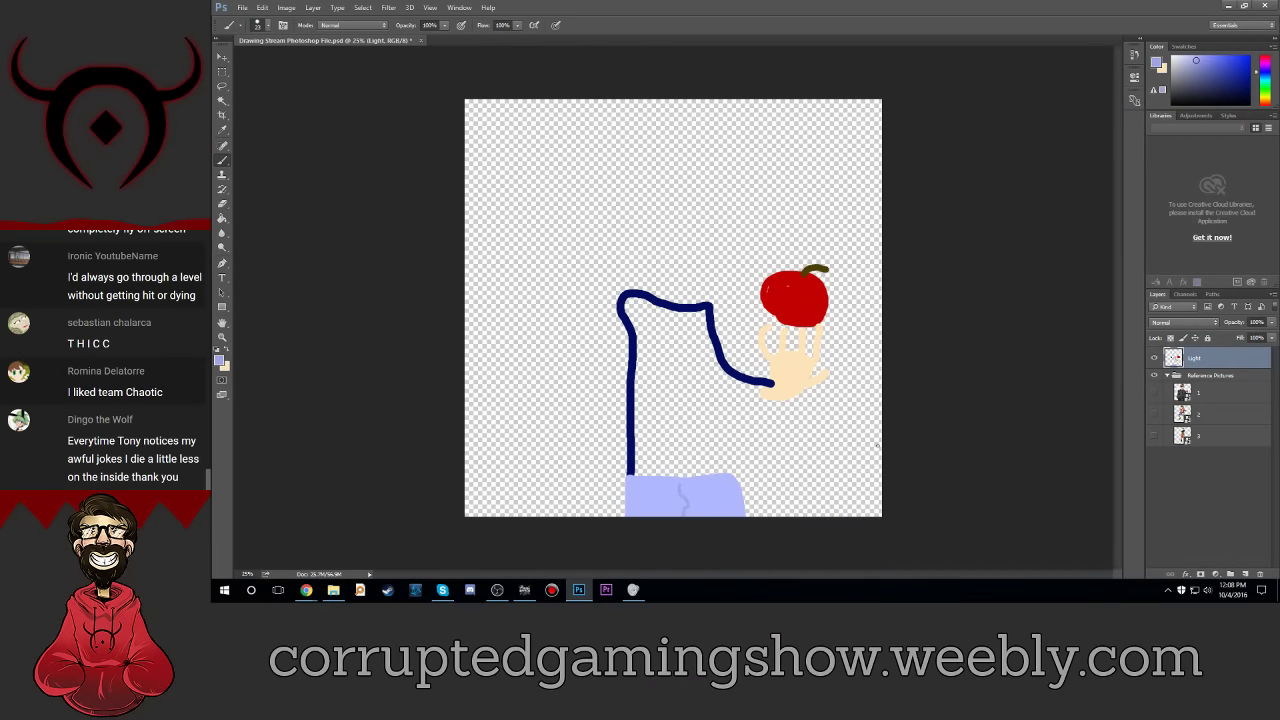
click(1155, 393)
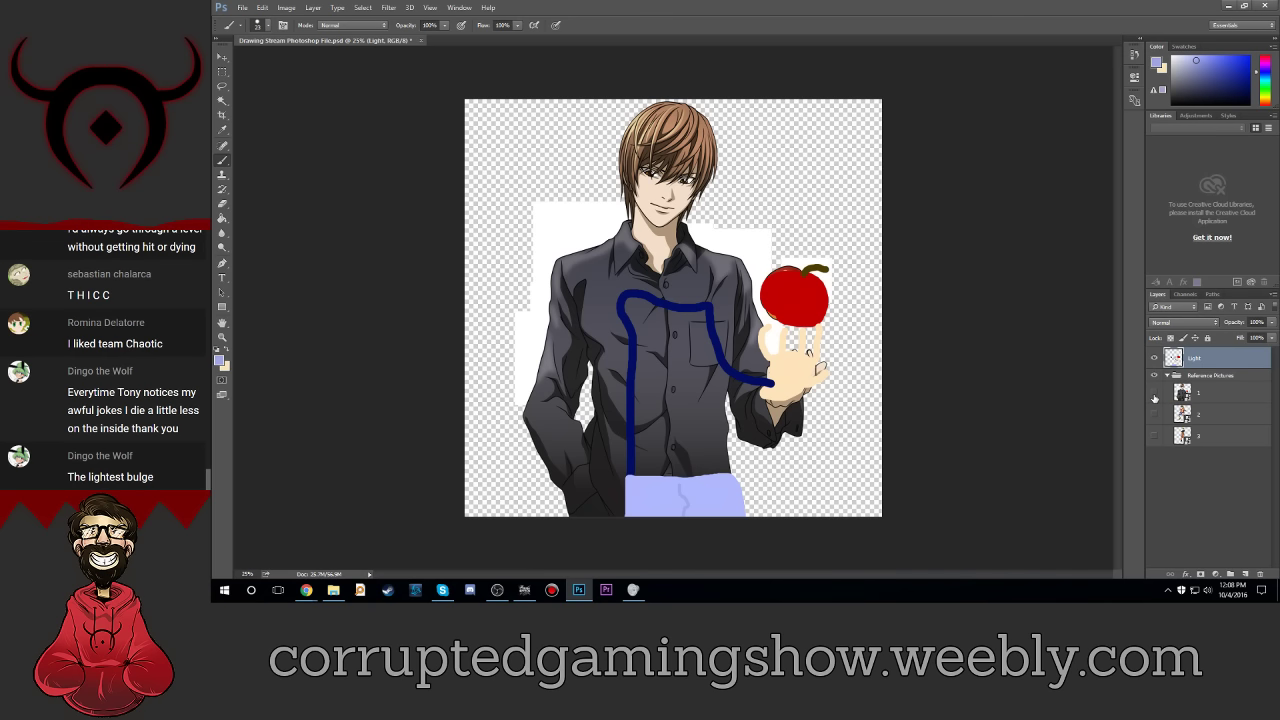
click(1155, 394)
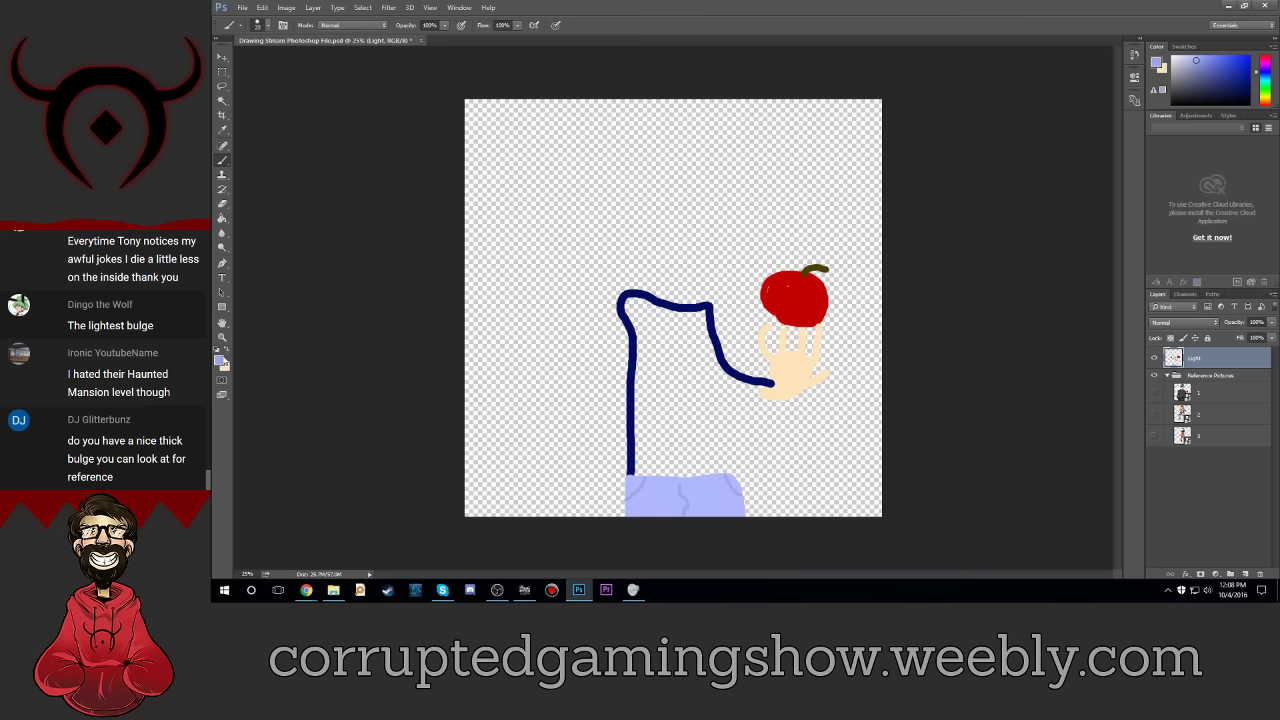
Step: Set the painting colour to a pale yellow, then change it to a brighter yellow
click(219, 361)
drag(1020, 320, 1024, 362)
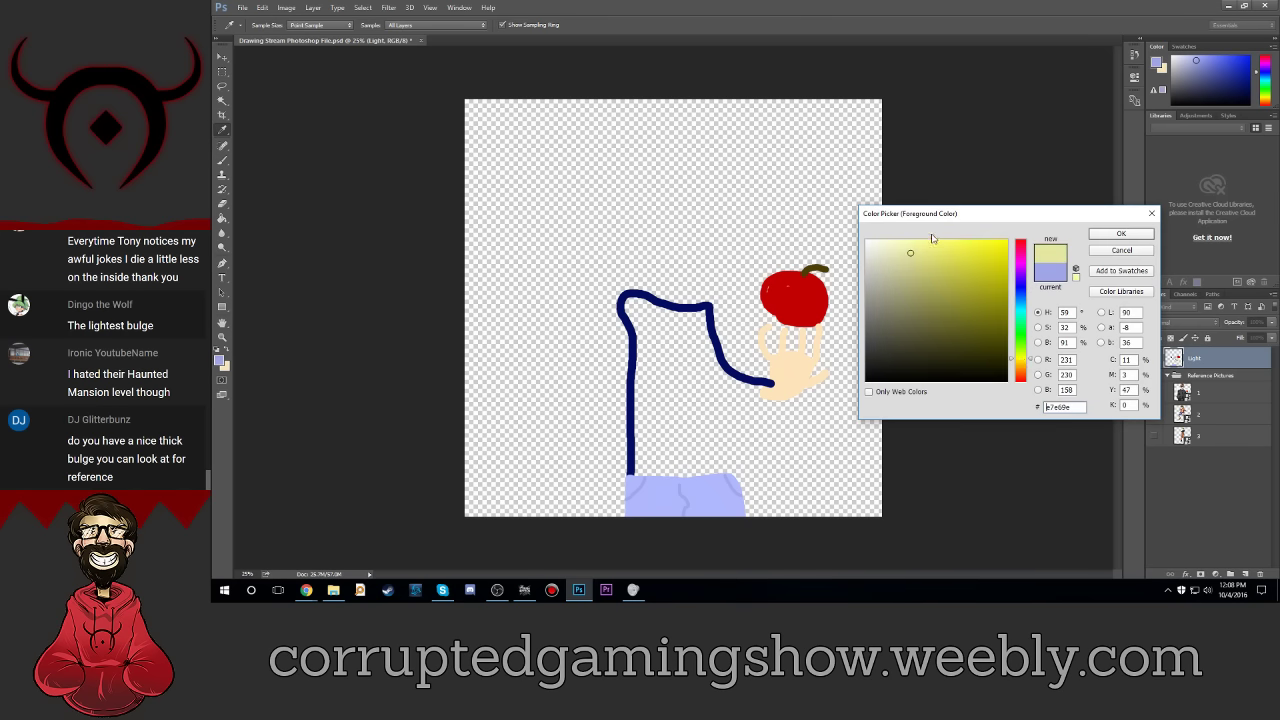
click(1141, 238)
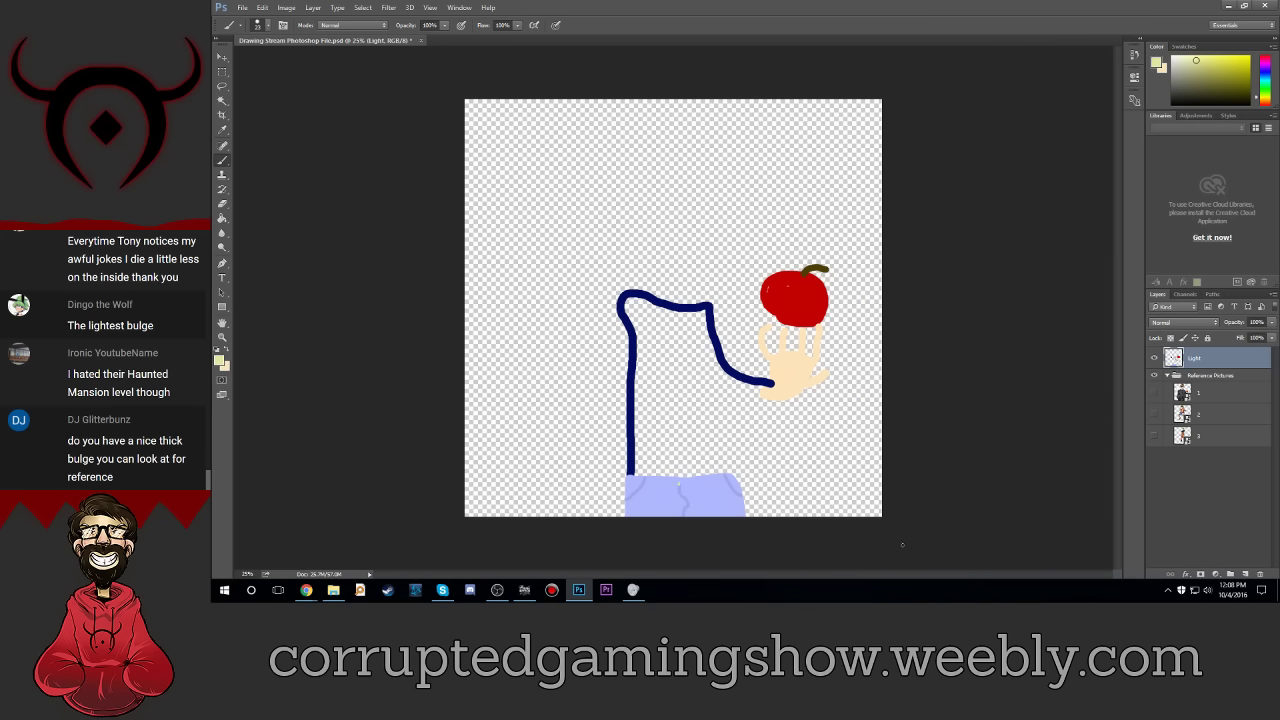
click(219, 359)
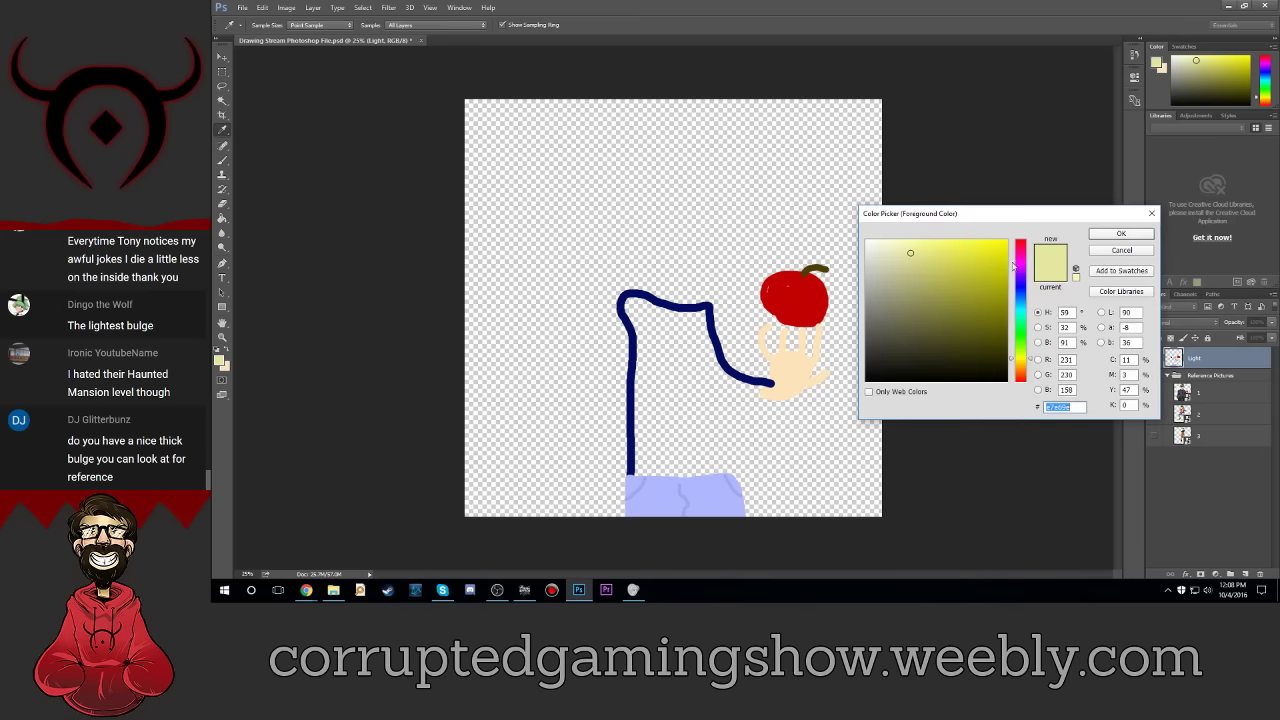
click(1000, 246)
click(1121, 234)
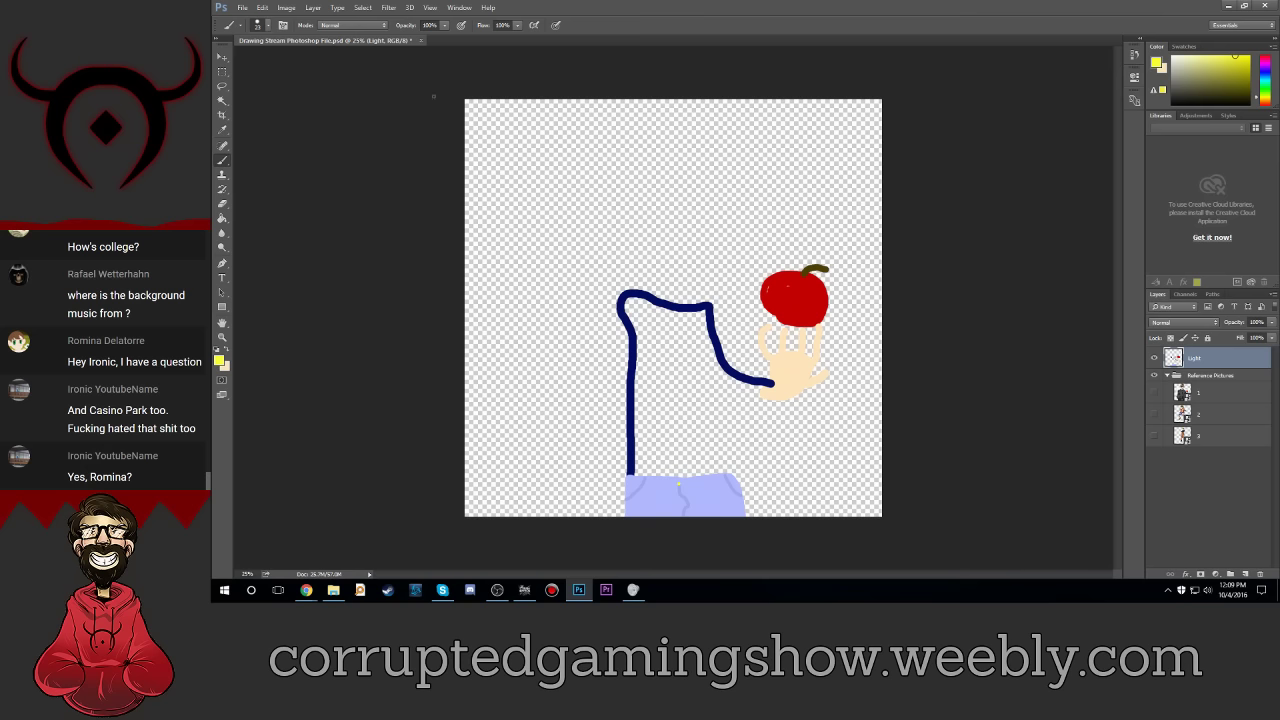
Step: Sample the outline's dark navy with the Eyedropper and confirm it as the painting colour
click(221, 362)
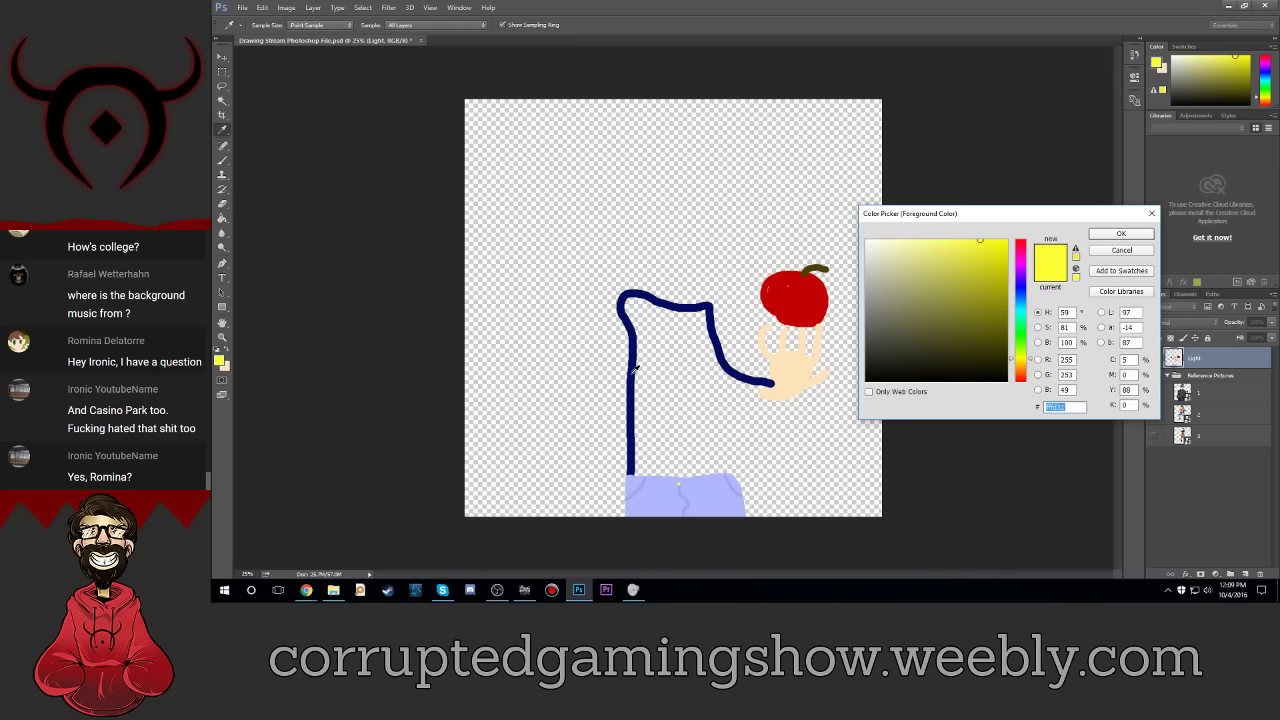
click(631, 367)
click(1134, 233)
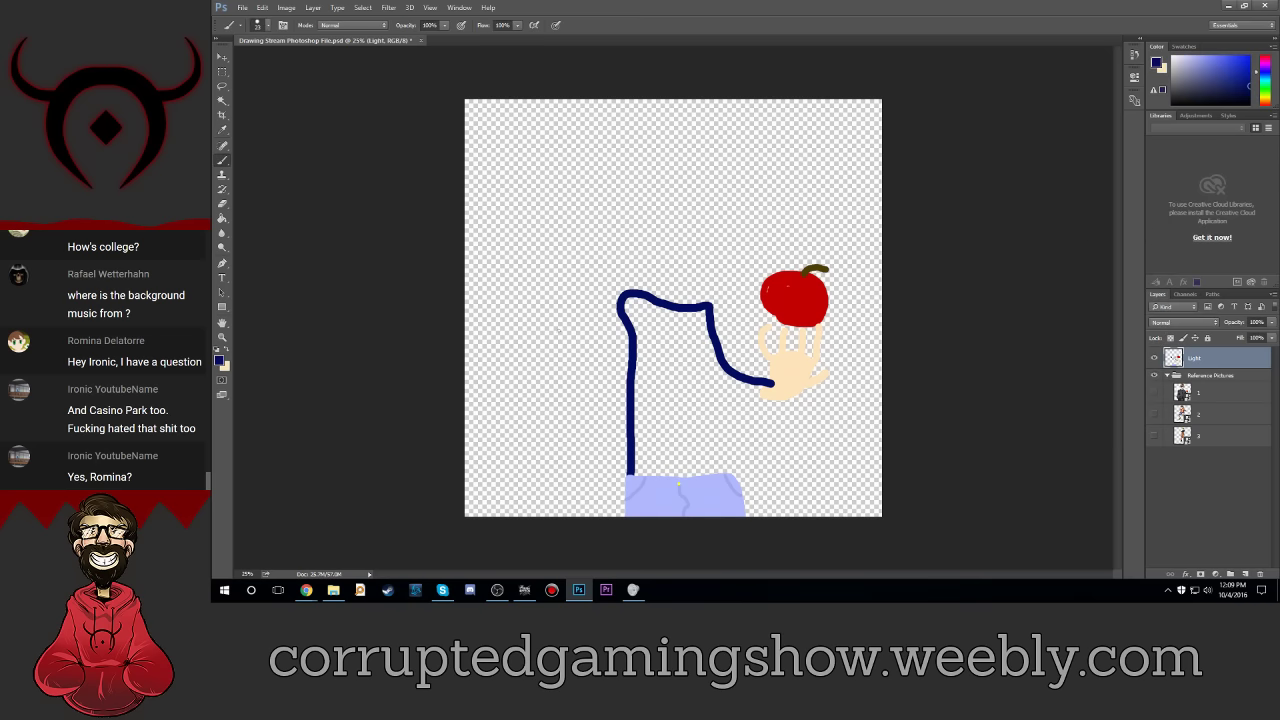
Step: Set the brush size to 66 px in the Brush preset picker
click(258, 25)
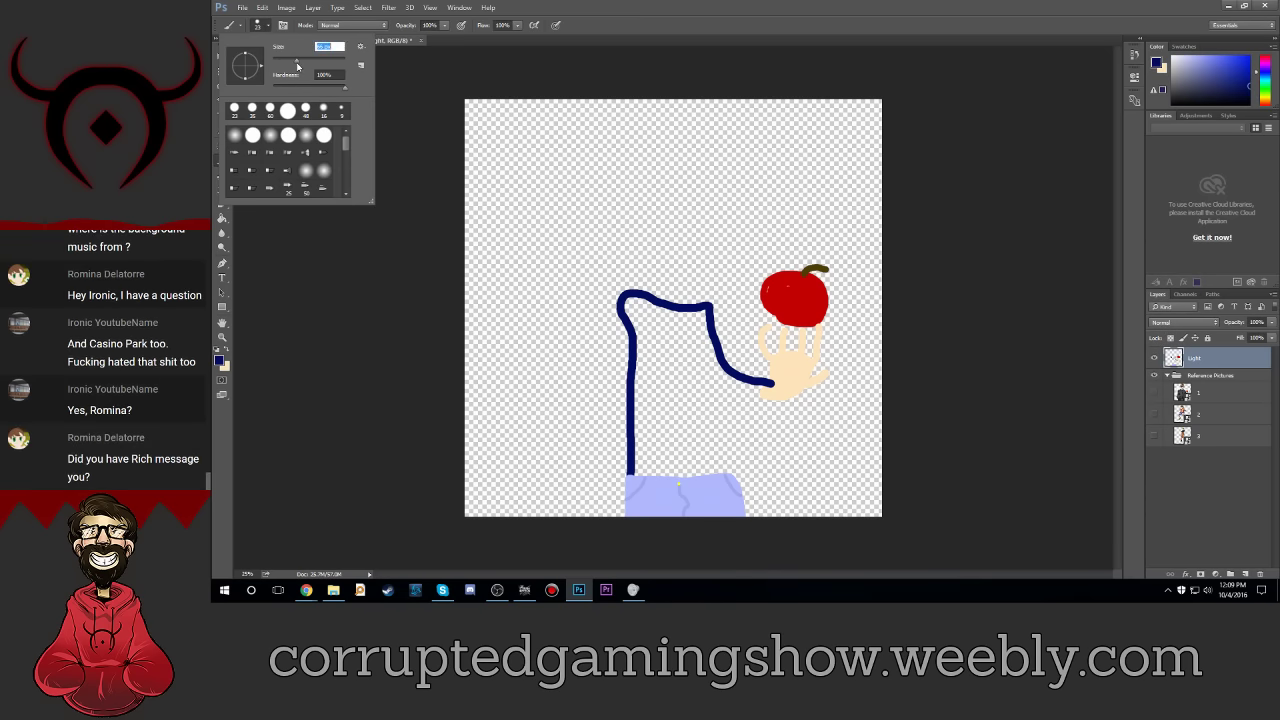
text(66)
key(Return)
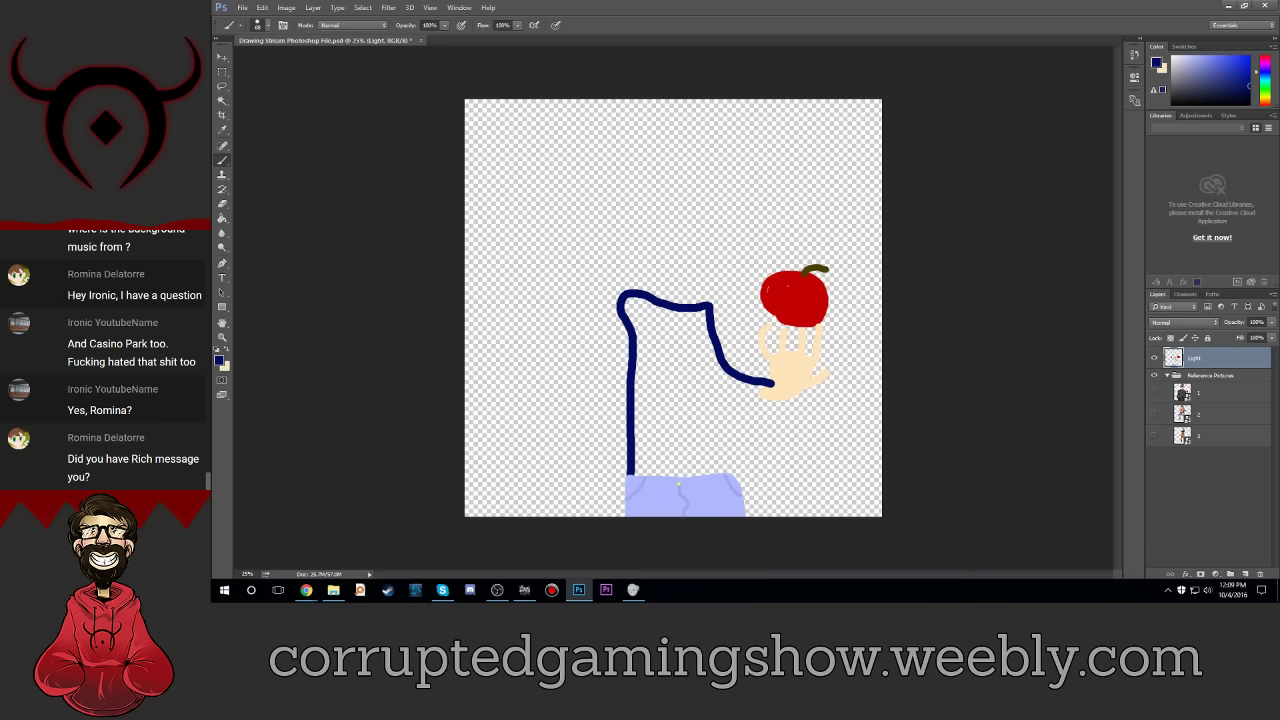
key(alt+Tab)
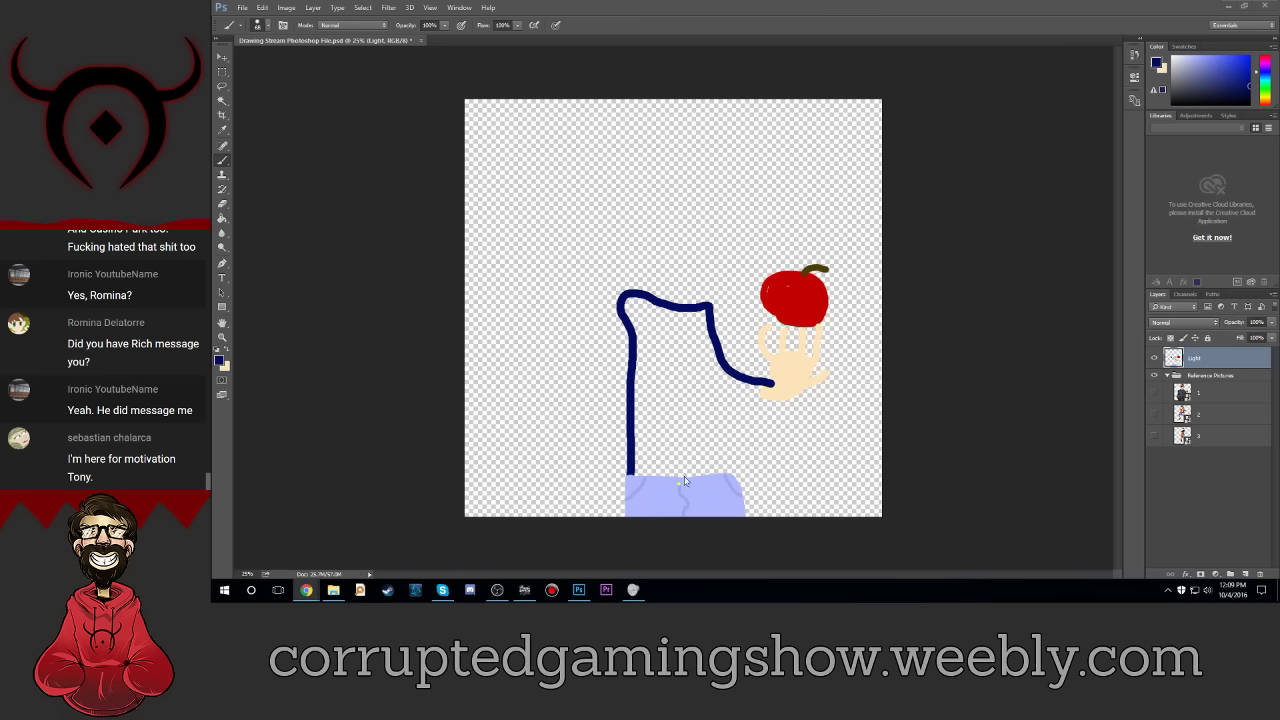
click(773, 5)
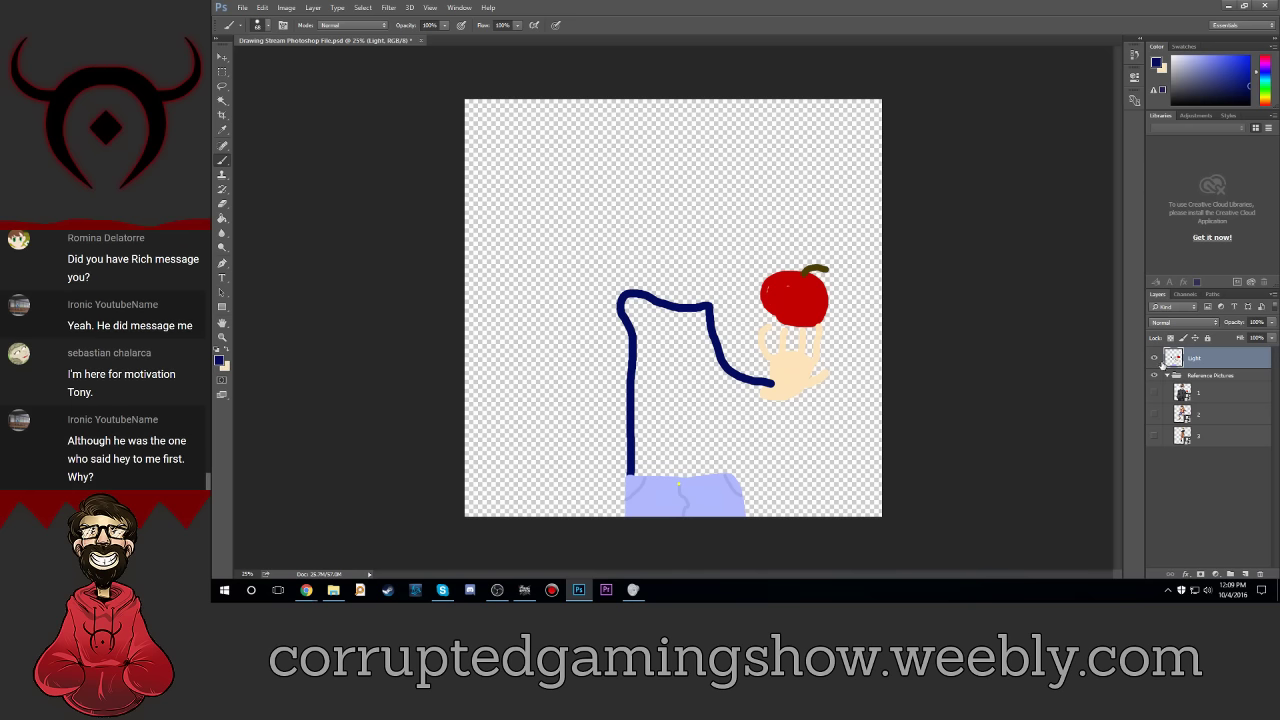
click(1156, 393)
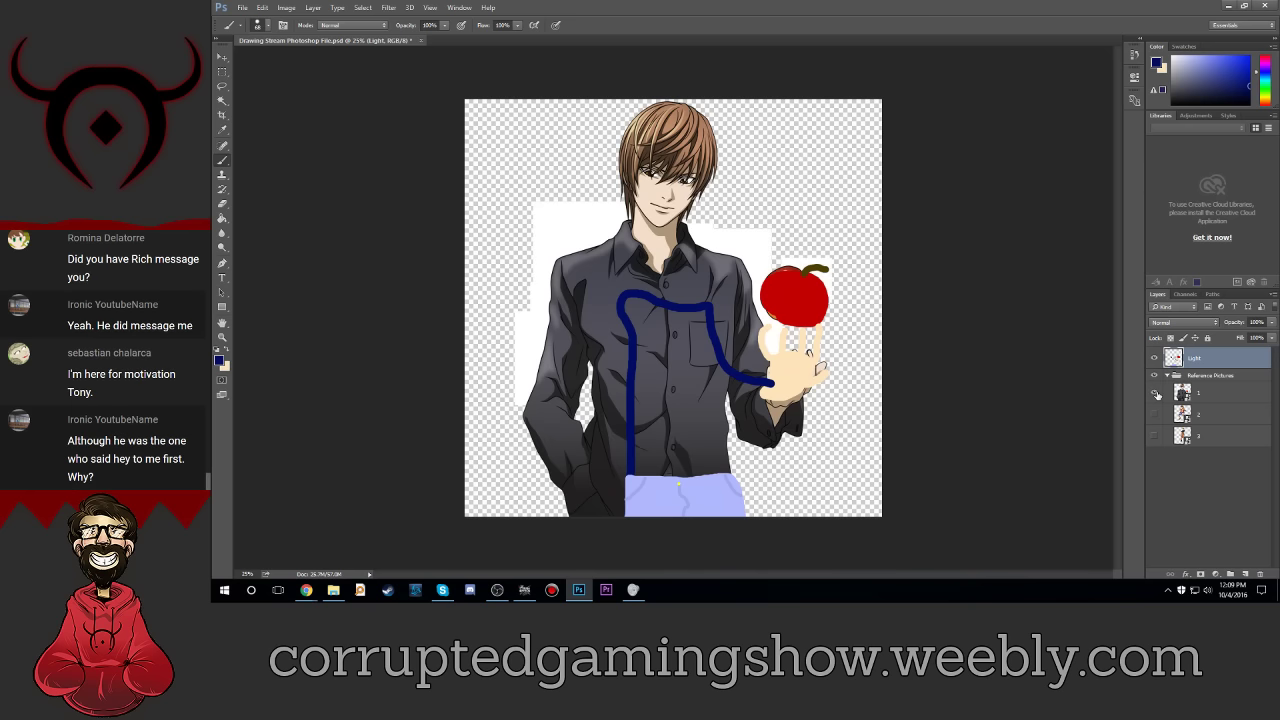
click(1156, 393)
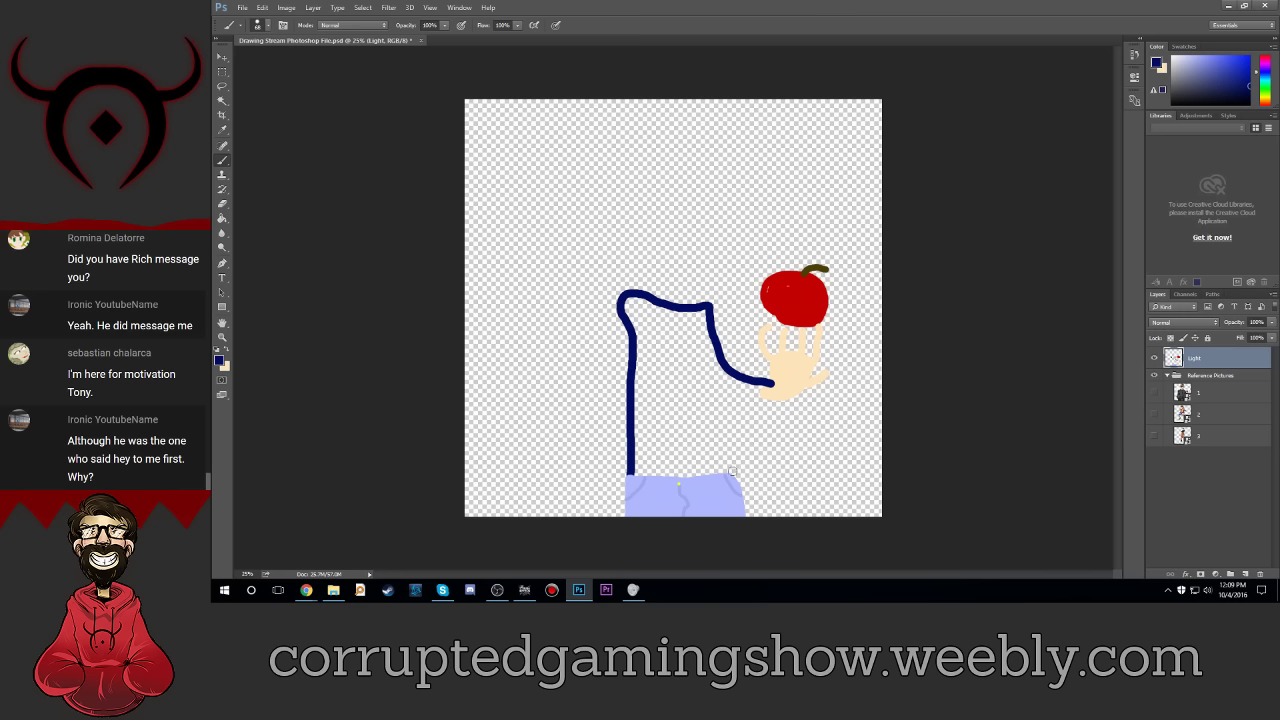
Step: Paint the right torso line, undo a trial sleeve stroke, and outline a curved left arm
drag(732, 471, 714, 348)
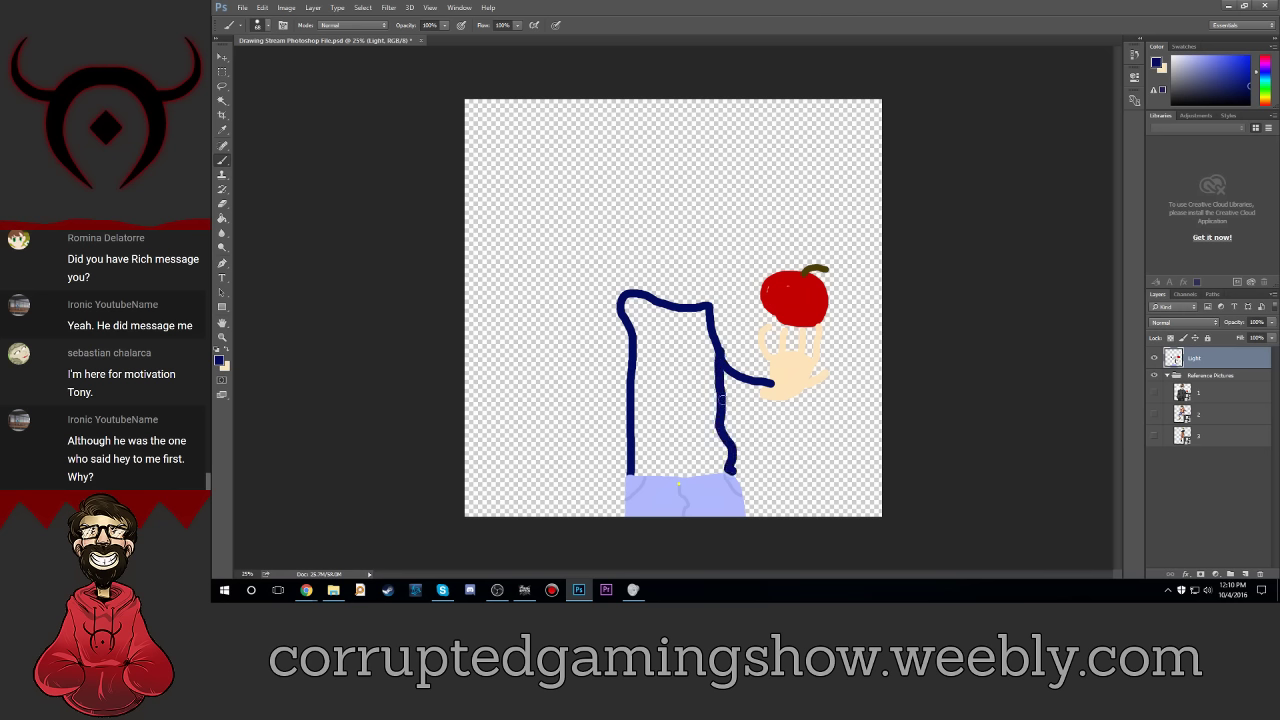
mouse_move(720, 398)
mouse_down()
mouse_move(790, 398)
mouse_move(730, 401)
mouse_move(716, 388)
mouse_move(788, 397)
mouse_move(722, 374)
mouse_move(751, 396)
mouse_move(734, 394)
mouse_move(761, 389)
mouse_up()
key(ctrl+z)
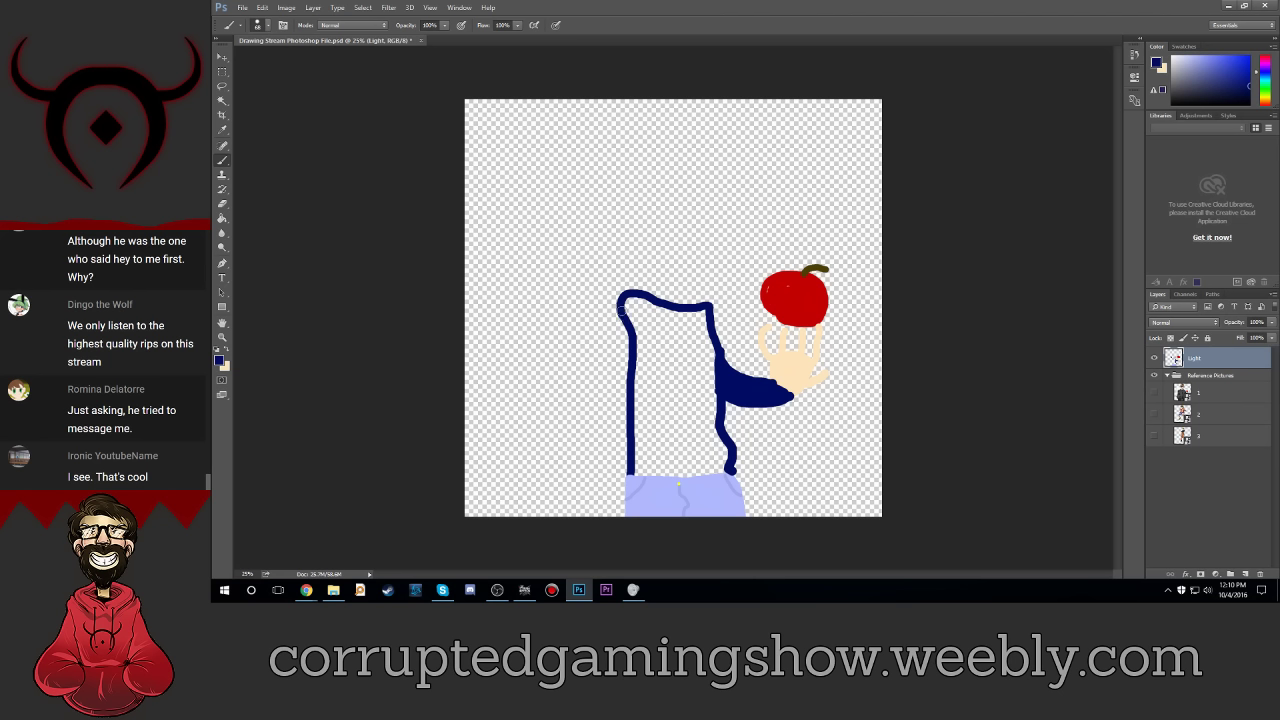
mouse_move(622, 312)
mouse_down()
mouse_move(511, 322)
mouse_move(489, 352)
mouse_move(570, 410)
mouse_move(621, 488)
mouse_up()
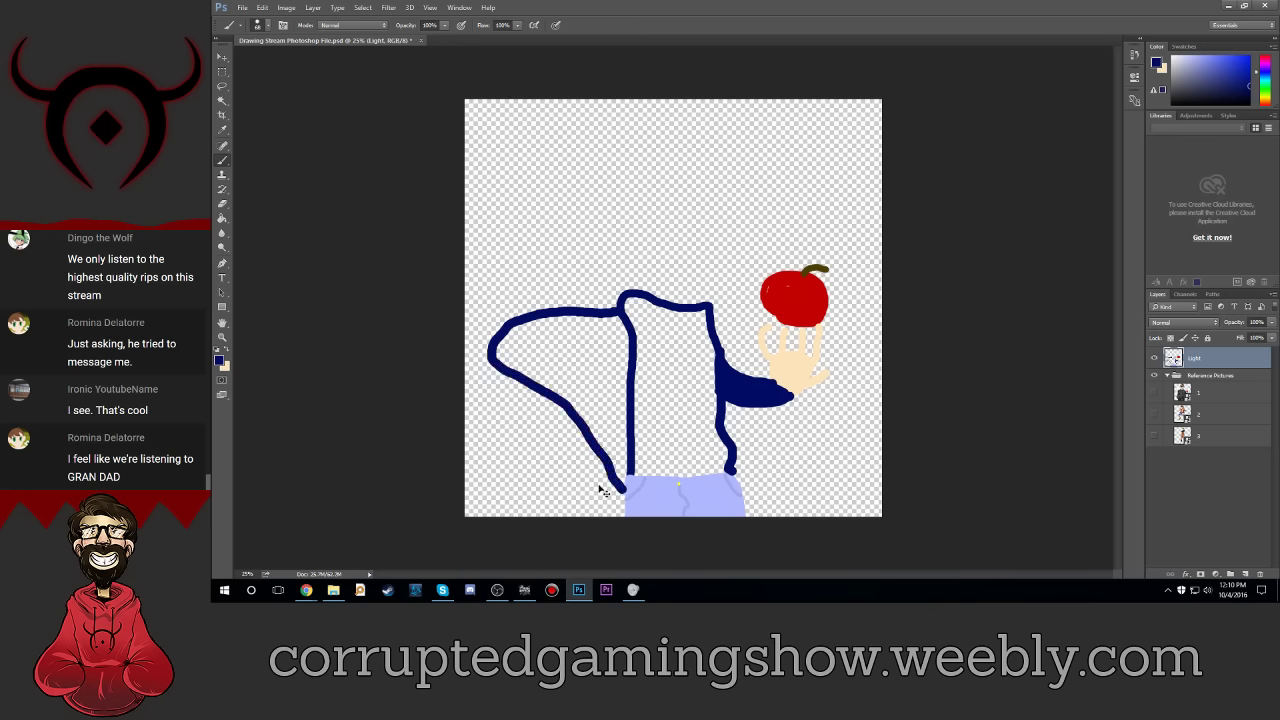
Step: Undo the old left arm and brush a new outer arm curve up from the jeans
key(ctrl+z)
key(ctrl+plus)
key(ctrl+plus)
key(ctrl+plus)
scroll(516, 408, down, 2)
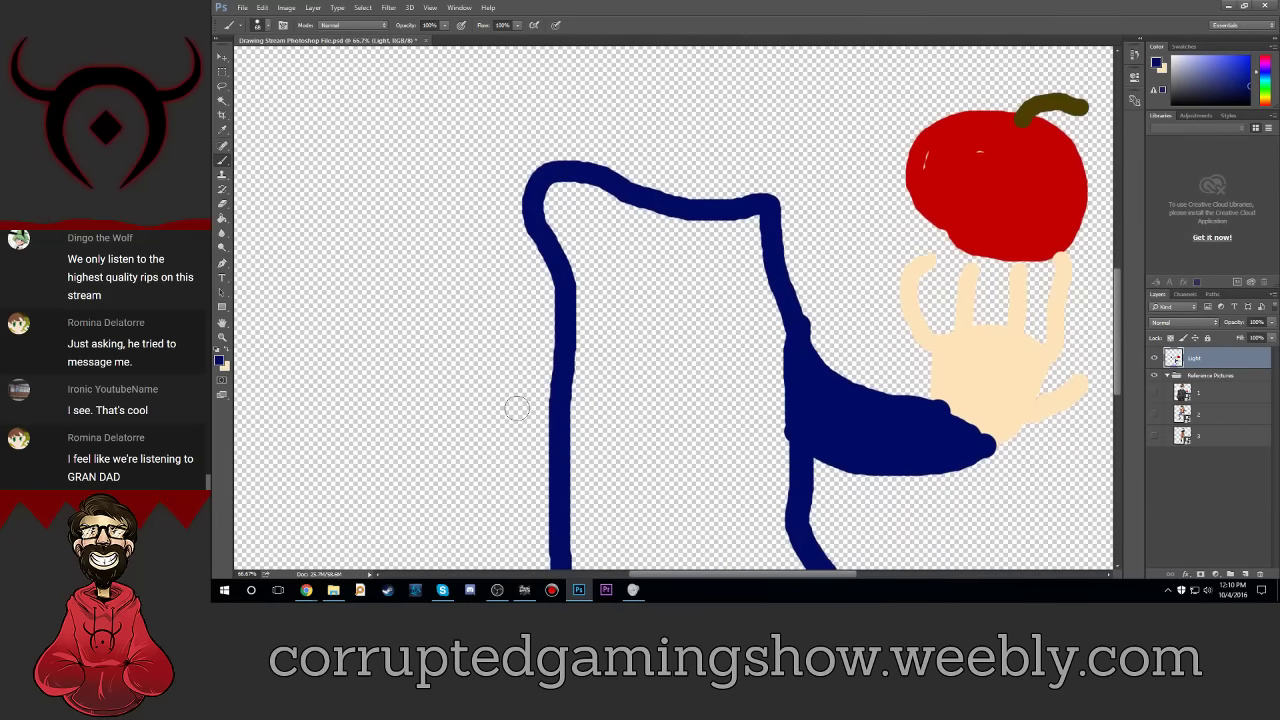
scroll(516, 408, down, 2)
scroll(531, 417, down, 2)
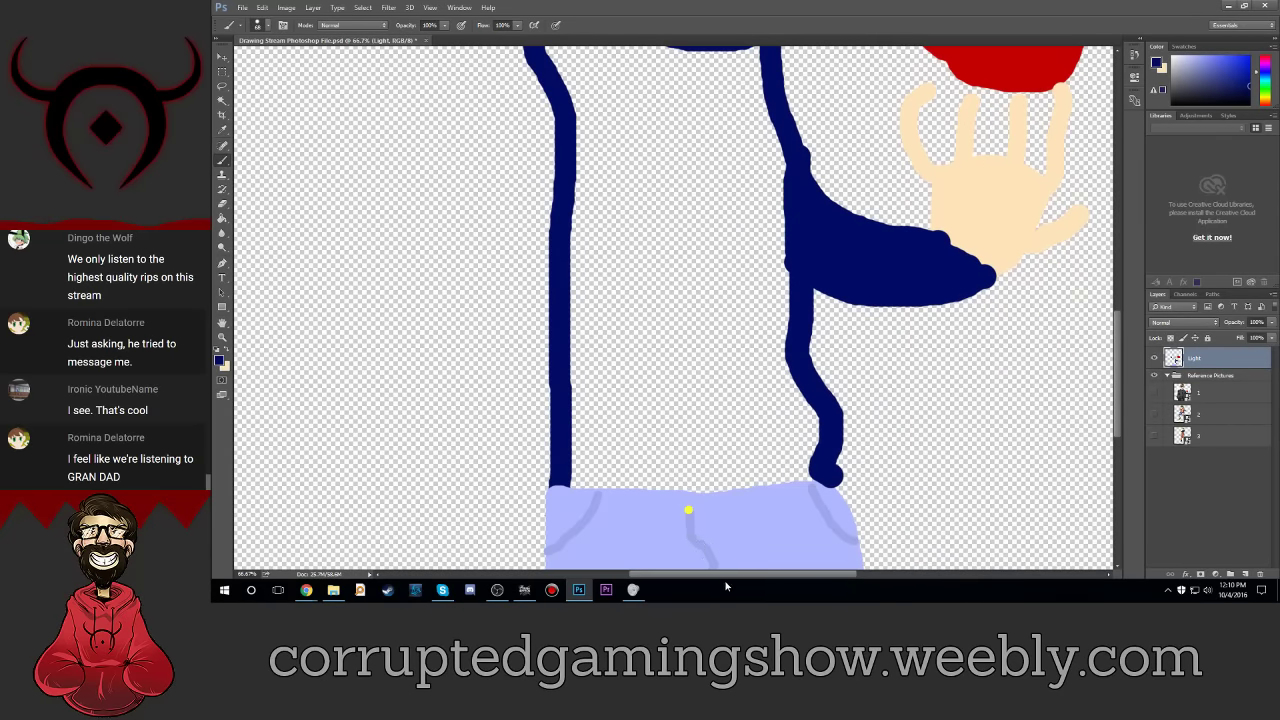
scroll(679, 457, left, 3)
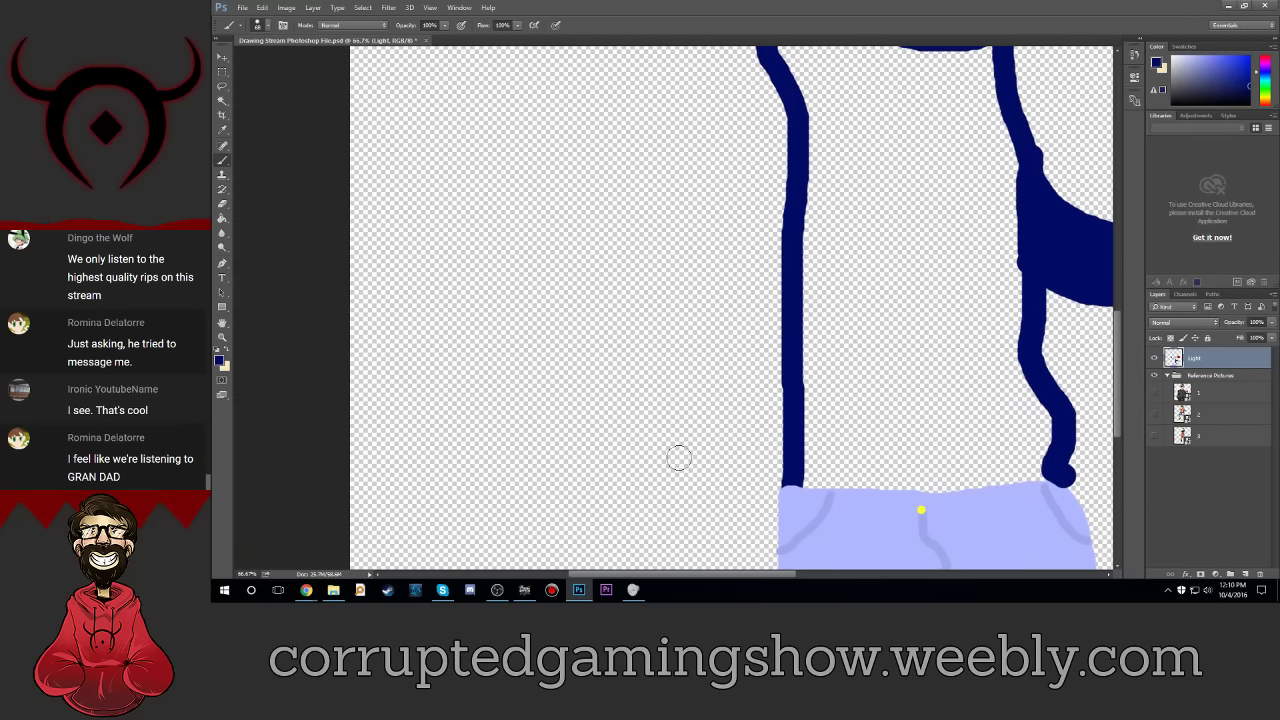
key(ctrl+minus)
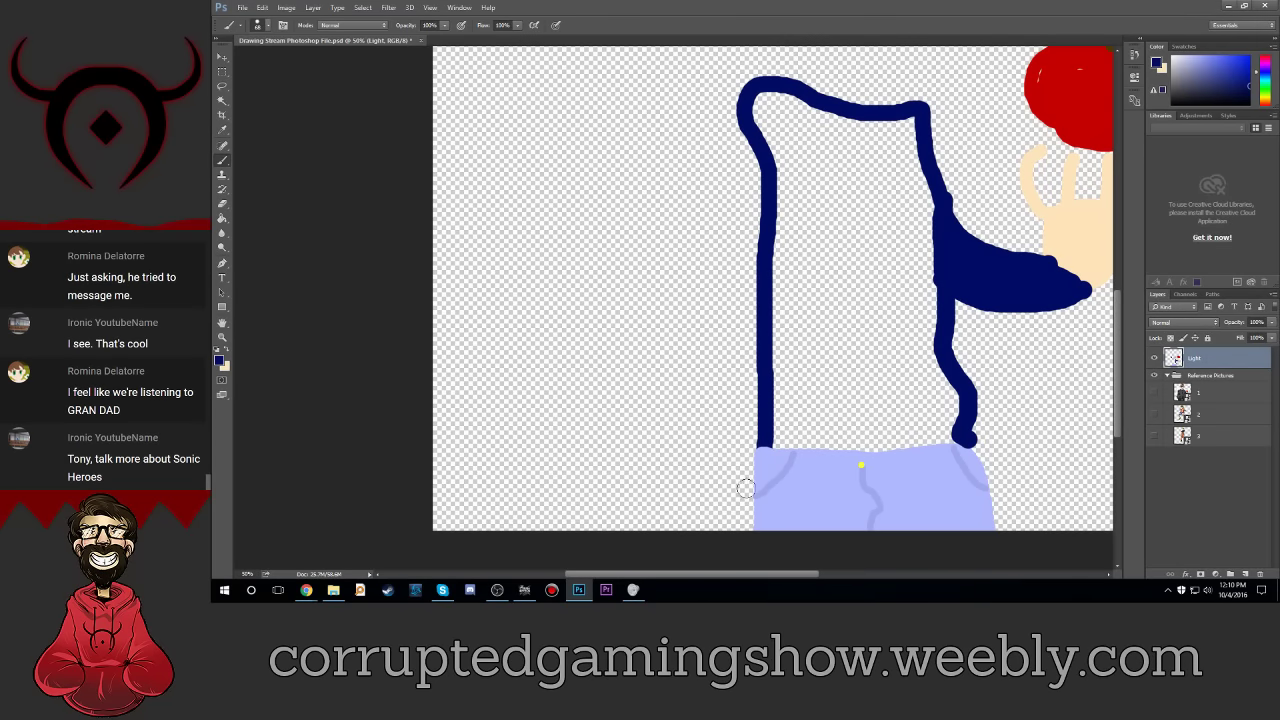
mouse_move(745, 487)
mouse_down()
mouse_move(568, 410)
mouse_move(498, 310)
mouse_move(527, 224)
mouse_move(576, 168)
mouse_move(752, 133)
mouse_up()
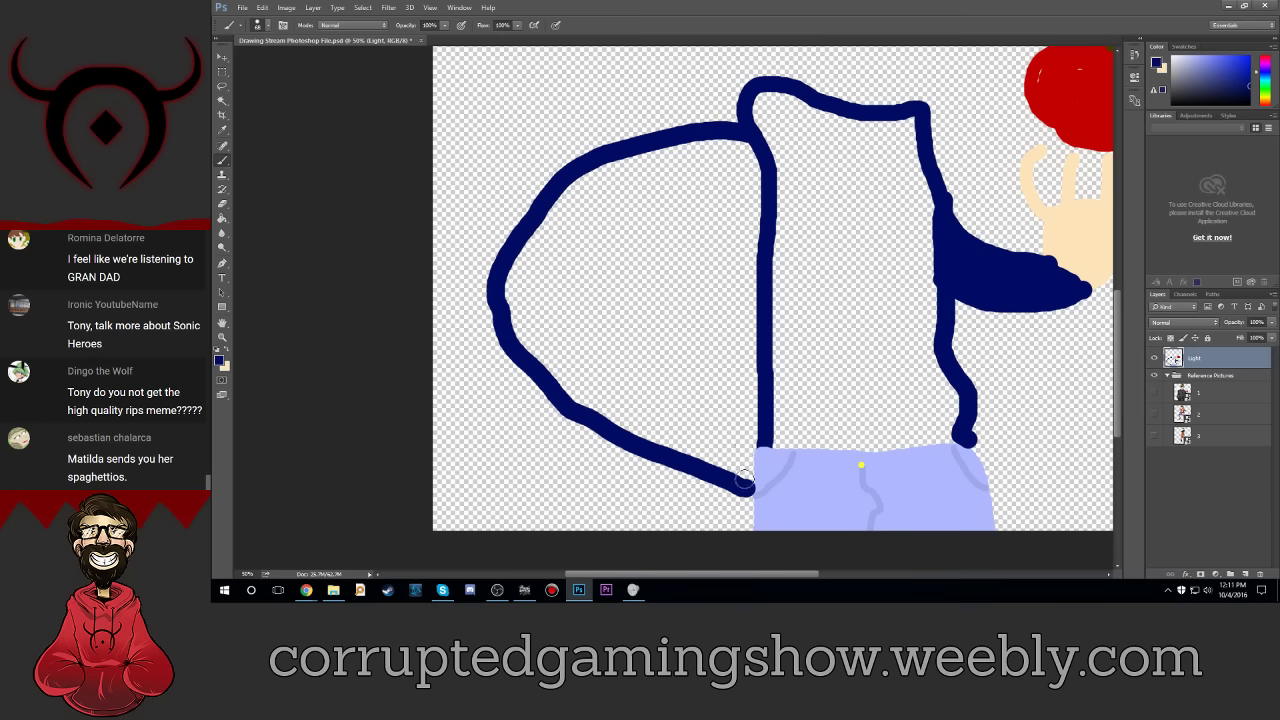
Step: Undo a stray navy blob and brush the inner edge of the left arm
drag(744, 453, 744, 456)
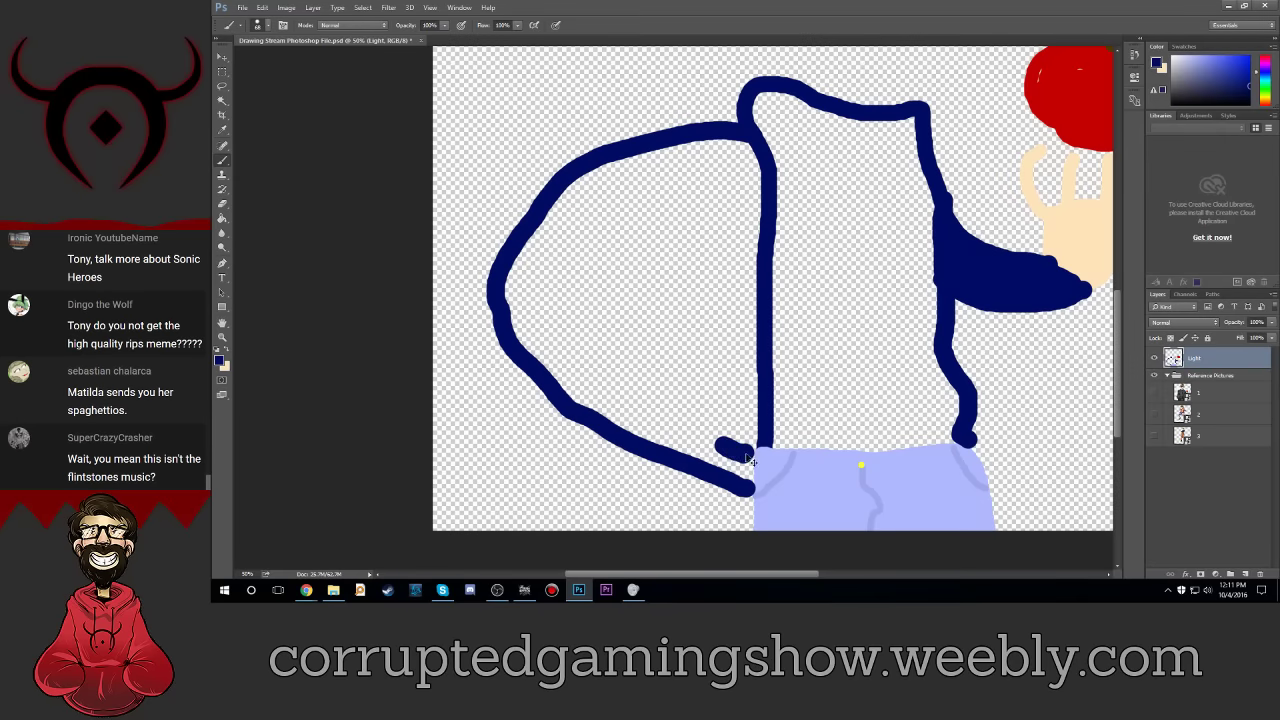
key(ctrl+z)
mouse_move(744, 455)
mouse_down()
mouse_move(634, 384)
mouse_move(586, 308)
mouse_move(594, 276)
mouse_move(626, 249)
mouse_move(766, 256)
mouse_up()
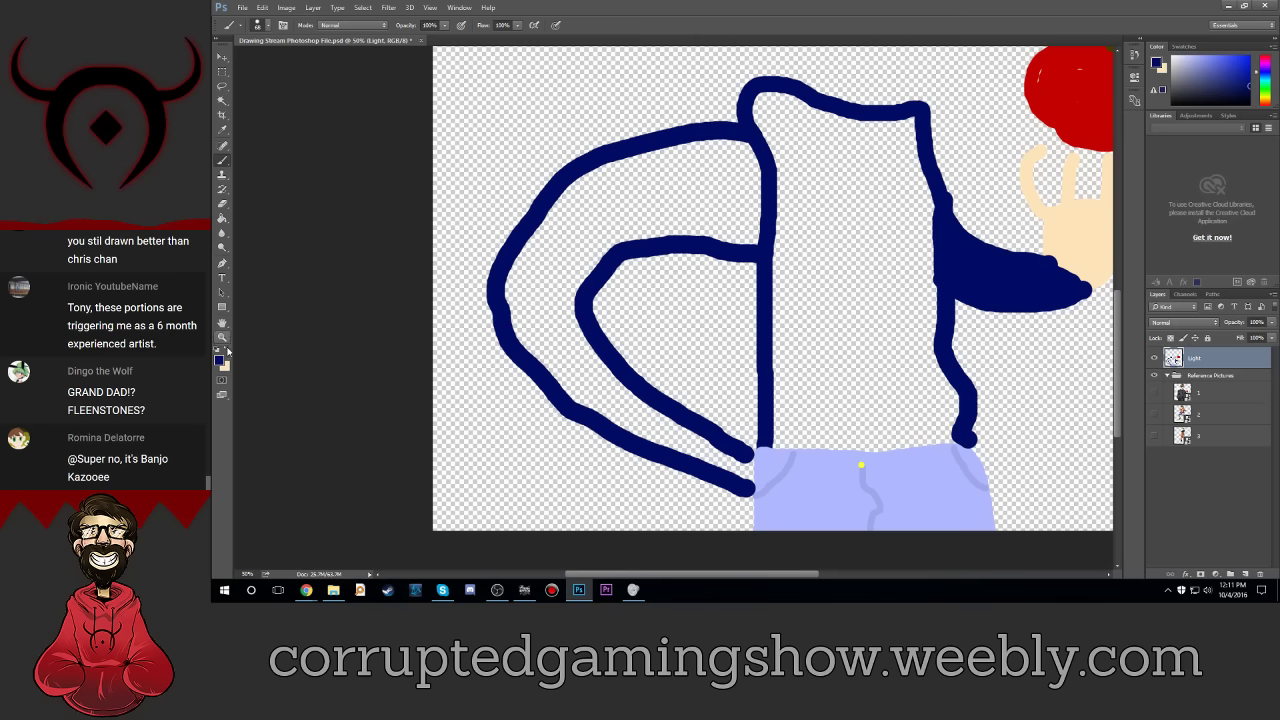
Step: Paint Bucket-fill the torso and arm outlines with solid navy
click(222, 218)
click(650, 211)
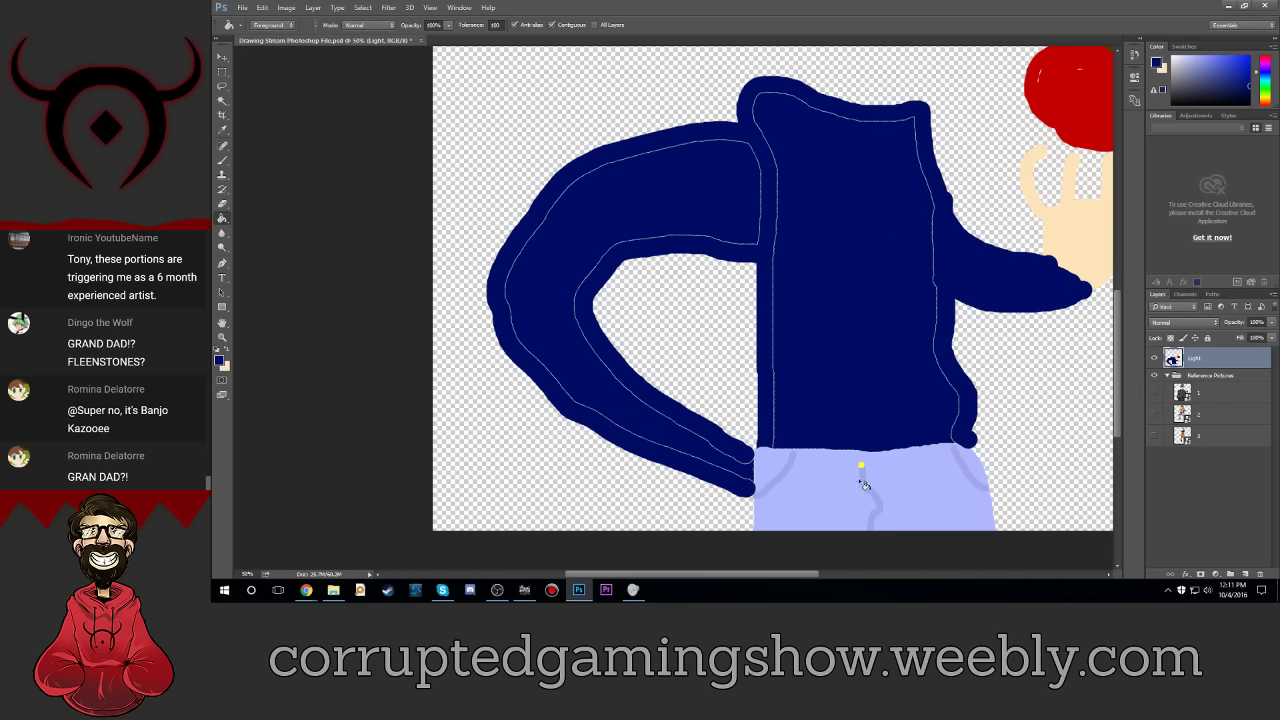
scroll(823, 220, up, 2)
scroll(823, 300, up, 2)
scroll(870, 390, up, 2)
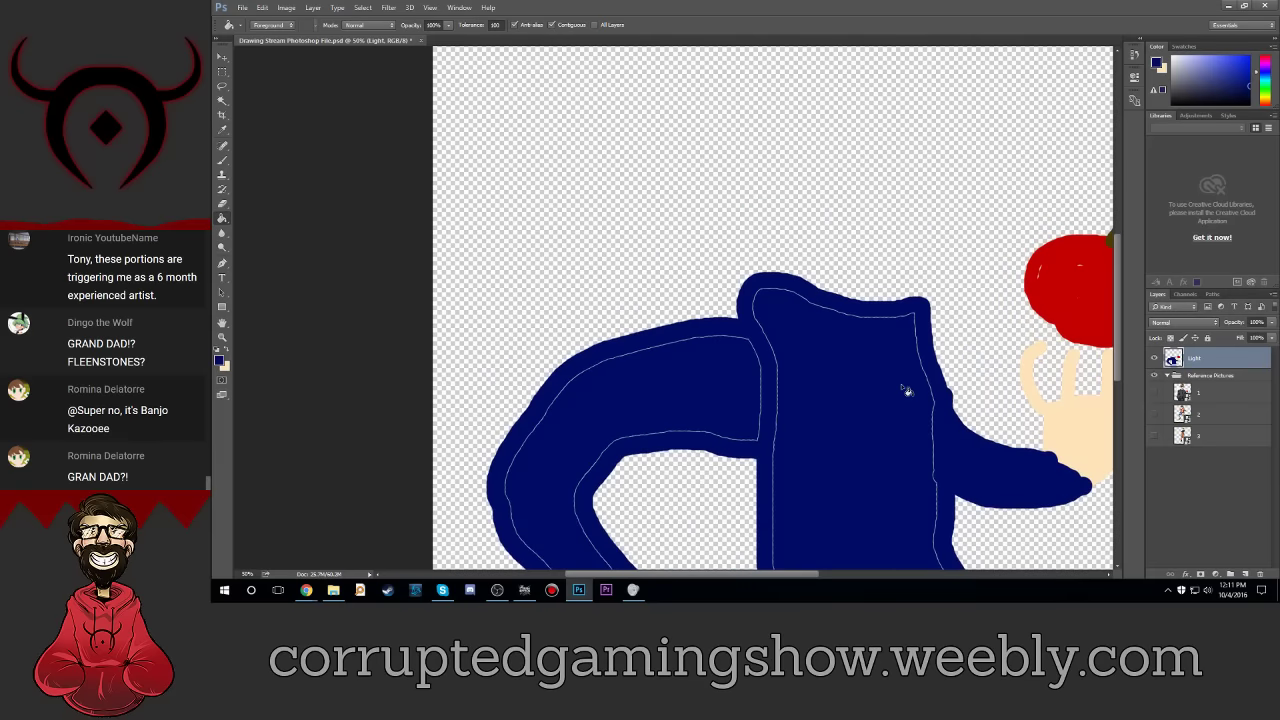
scroll(906, 391, up, 1)
scroll(906, 391, down, 1)
scroll(906, 391, down, 1)
scroll(906, 391, down, 1)
scroll(906, 391, down, 2)
scroll(906, 391, down, 1)
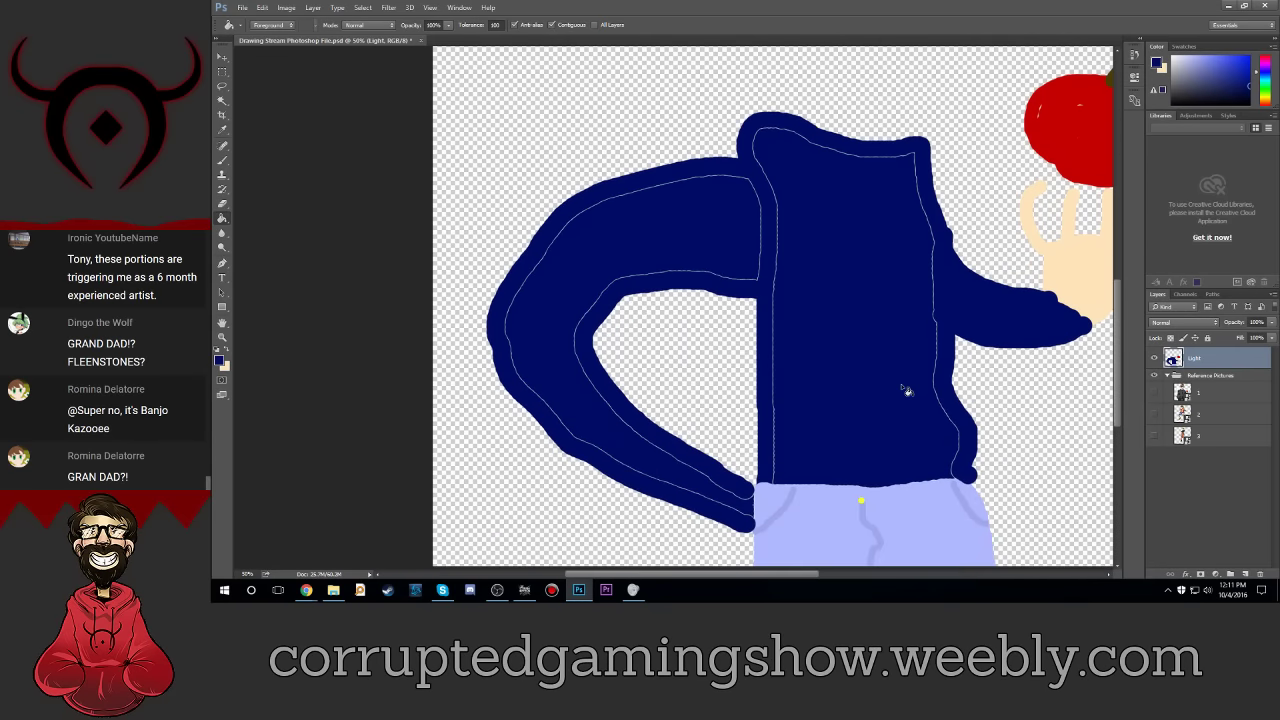
scroll(906, 391, down, 1)
scroll(906, 391, down, 1)
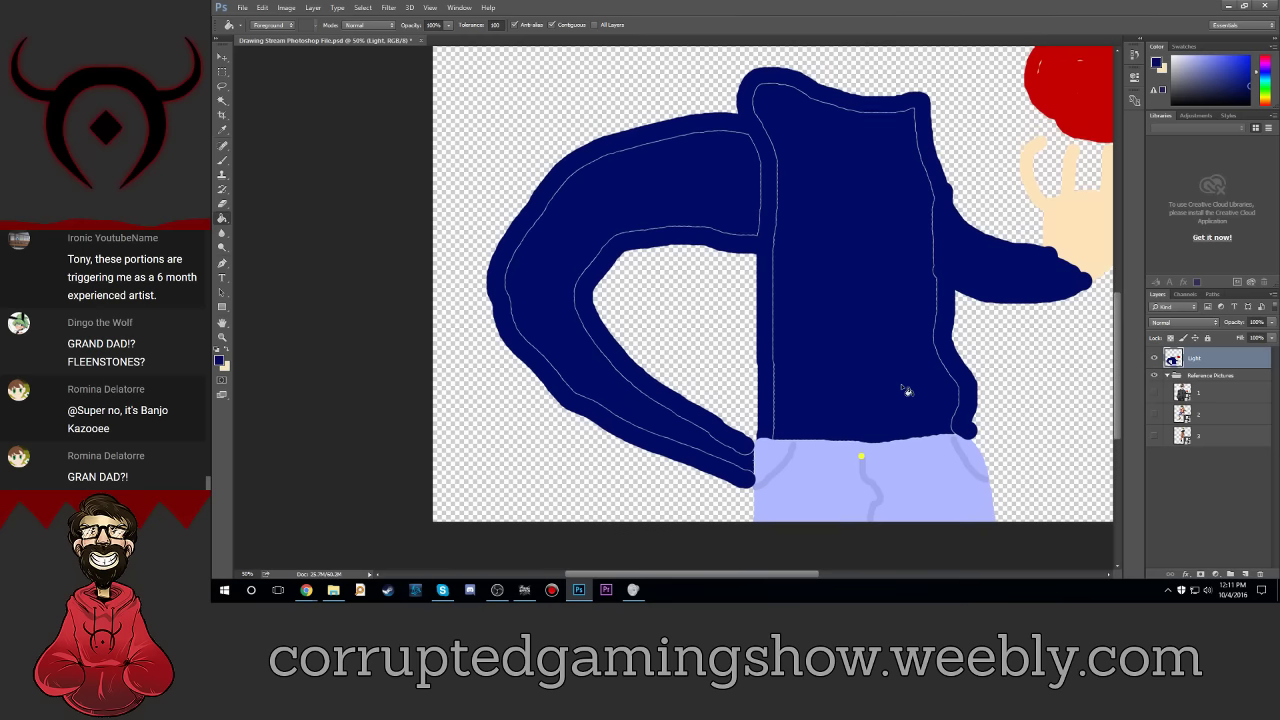
scroll(906, 391, down, 1)
scroll(906, 391, down, 1)
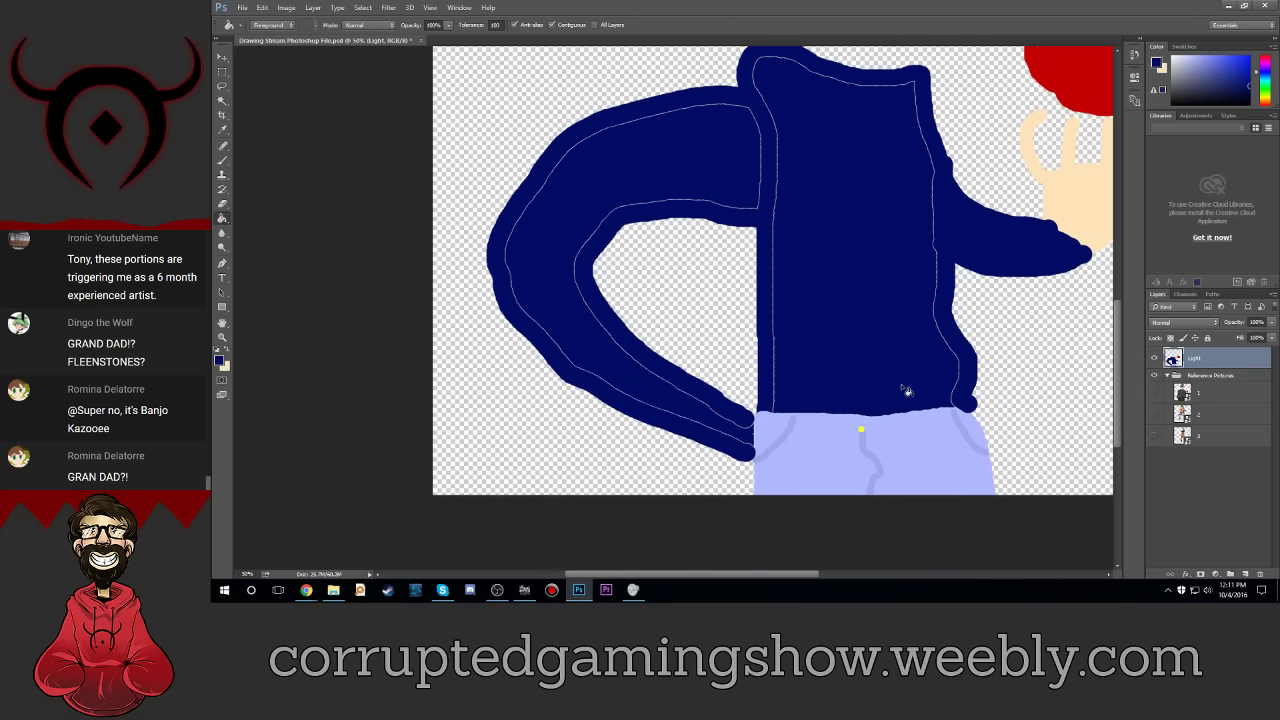
scroll(906, 391, up, 3)
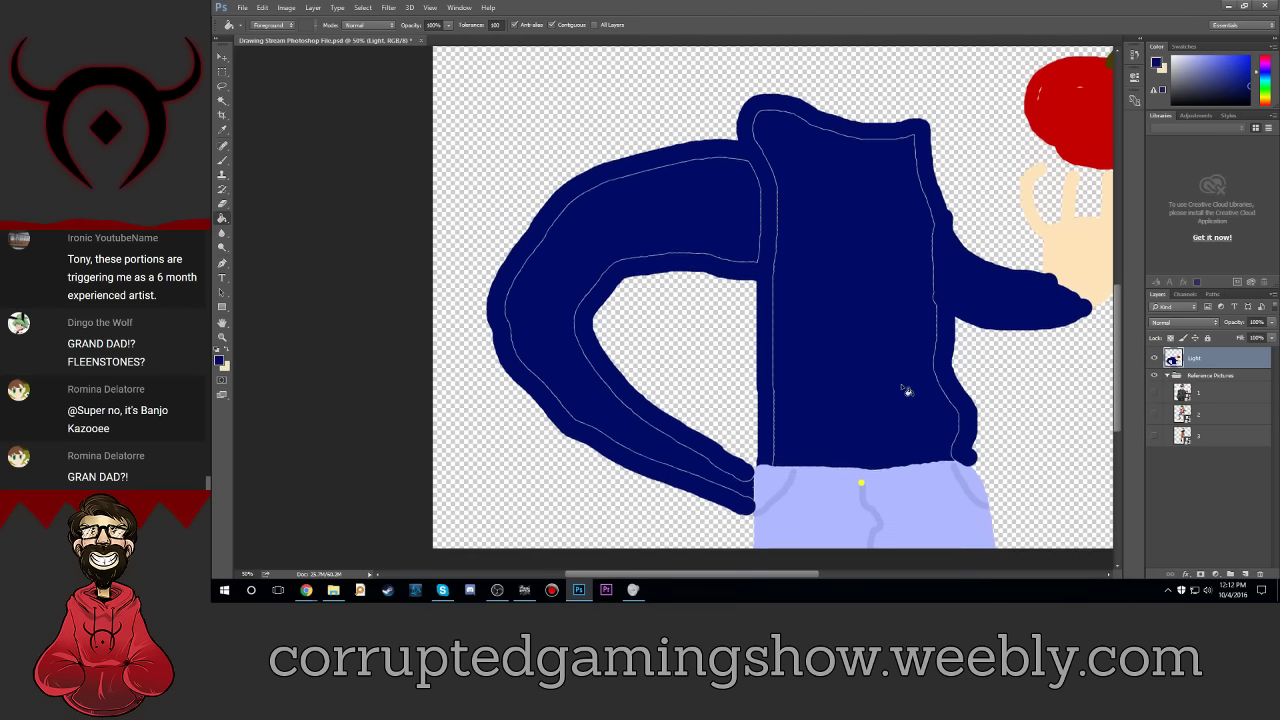
scroll(906, 391, up, 1)
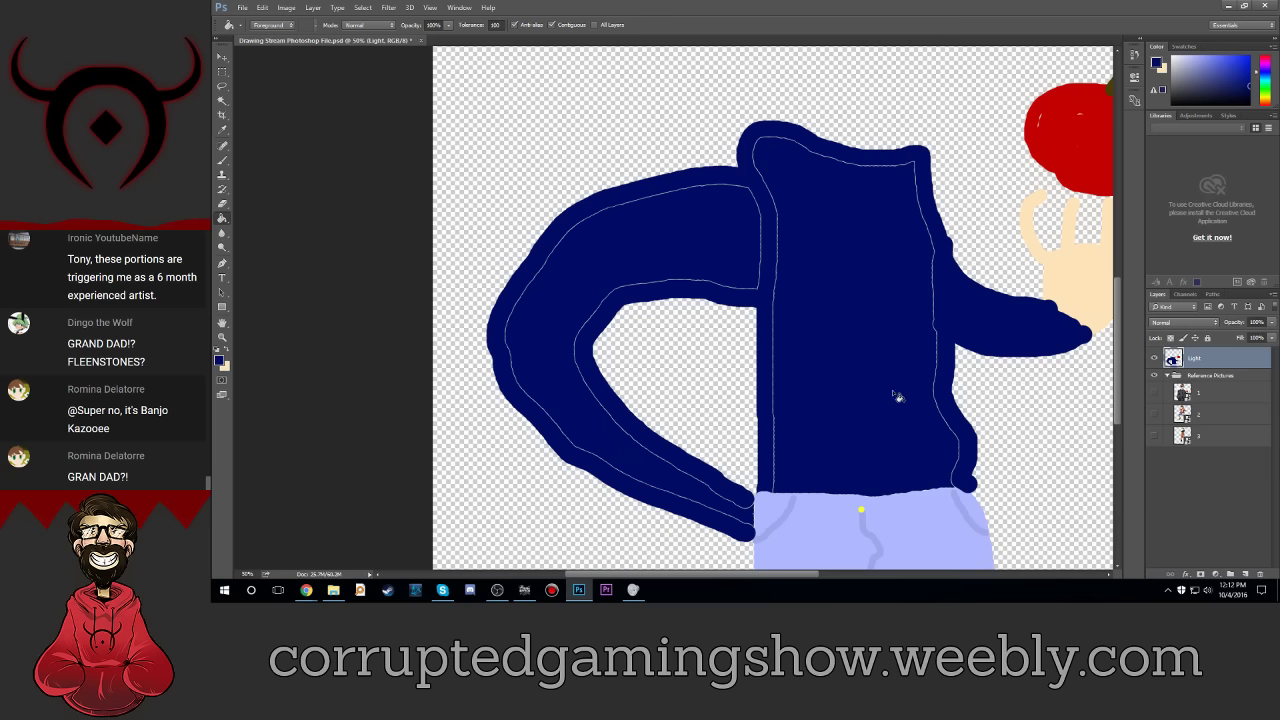
Step: Switch back to the Brush tool and look over the filled jacket
click(223, 161)
scroll(857, 340, up, 2)
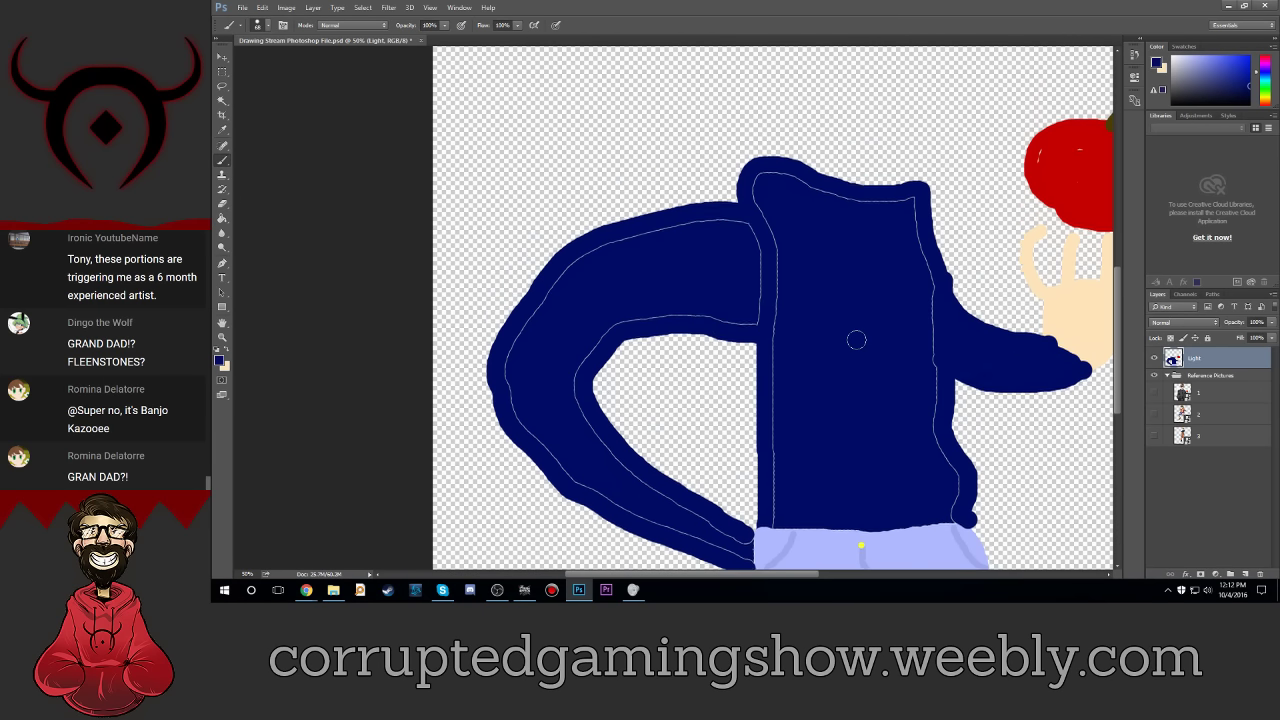
scroll(943, 486, up, 3)
scroll(911, 449, up, 3)
scroll(806, 454, up, 2)
scroll(806, 454, up, 1)
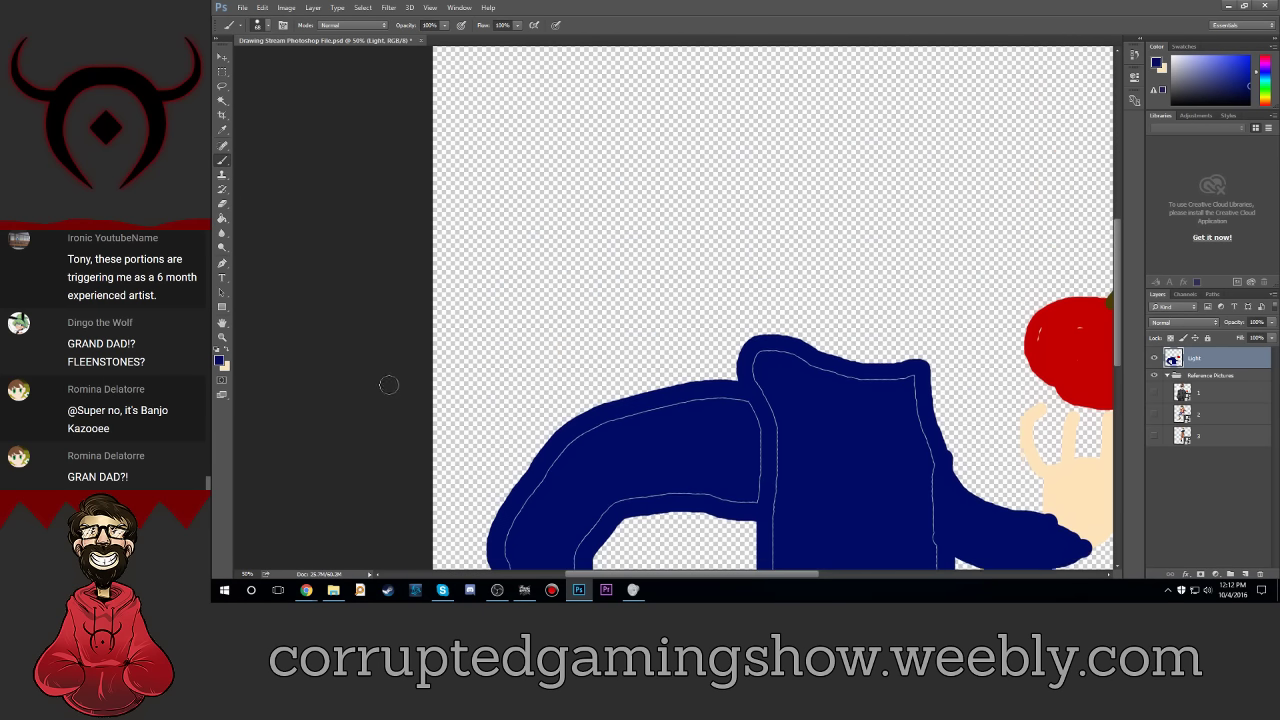
scroll(806, 454, down, 1)
scroll(836, 563, right, 3)
scroll(836, 563, left, 3)
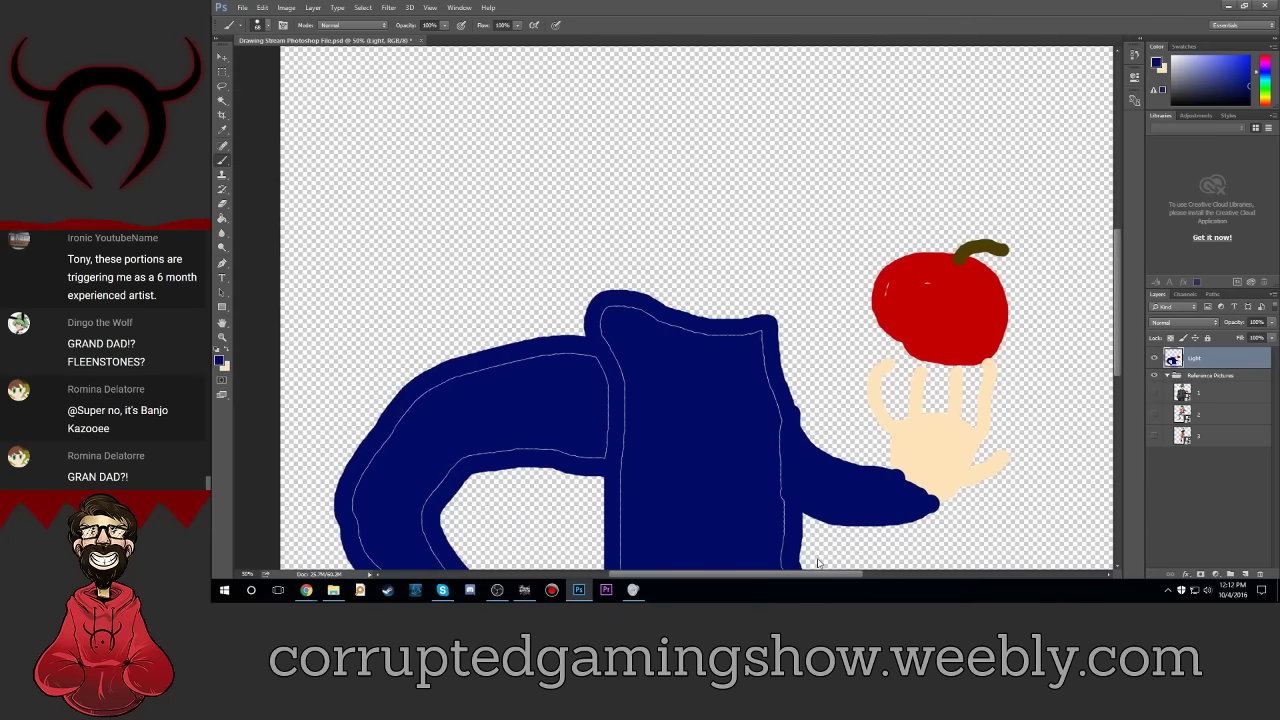
scroll(780, 445, up, 1)
scroll(780, 445, up, 2)
scroll(780, 444, down, 1)
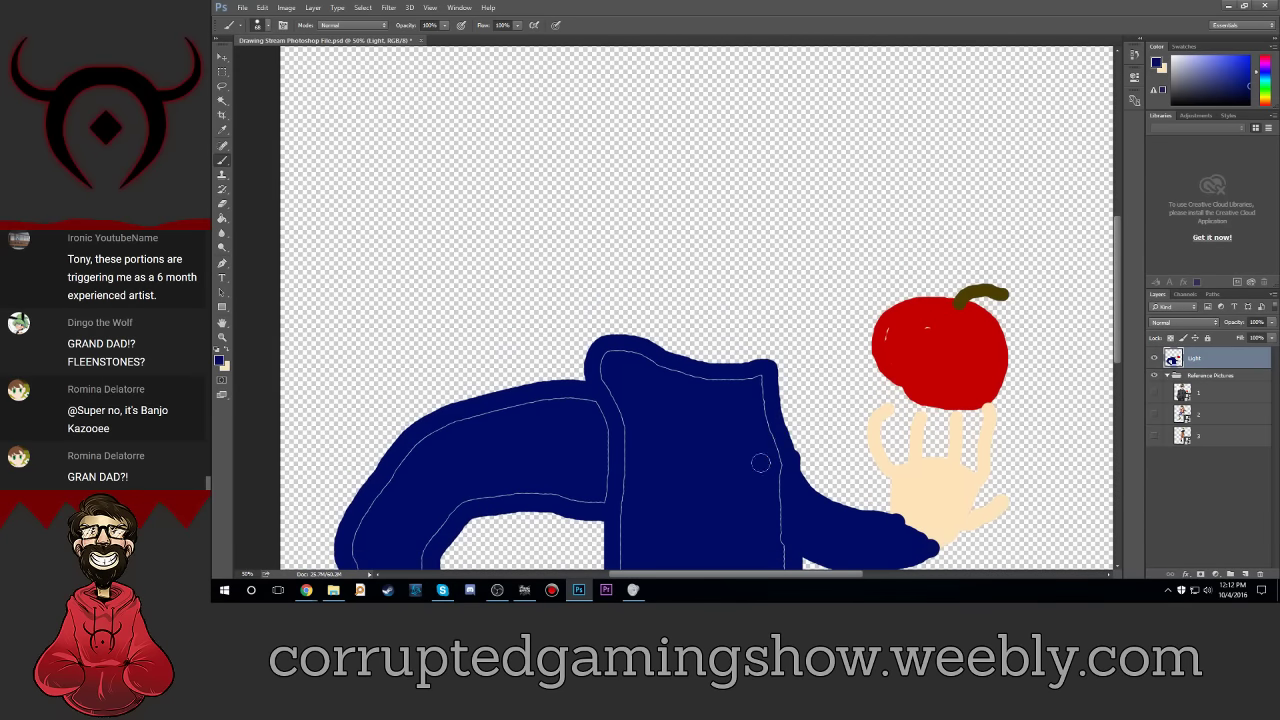
Step: Make peach skin tone the painting colour and paint a thin neck up from the jacket
click(228, 354)
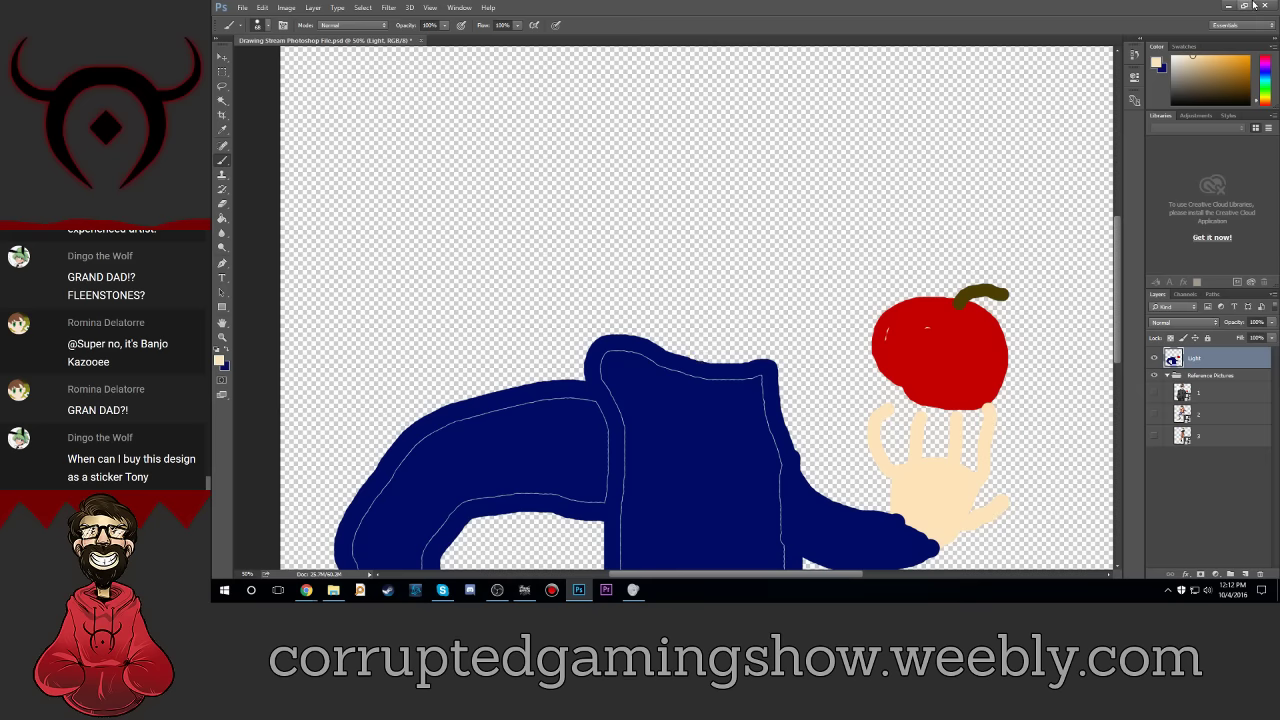
key(alt+Tab)
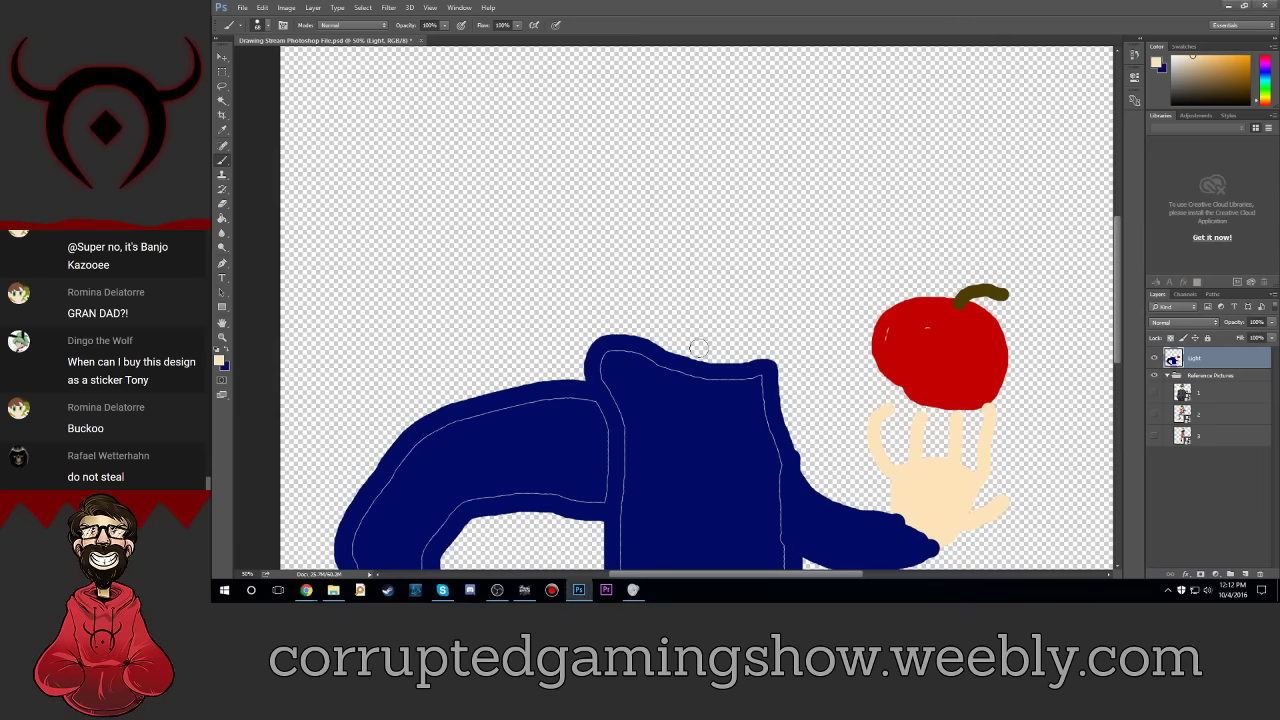
scroll(705, 350, up, 1)
scroll(709, 362, up, 2)
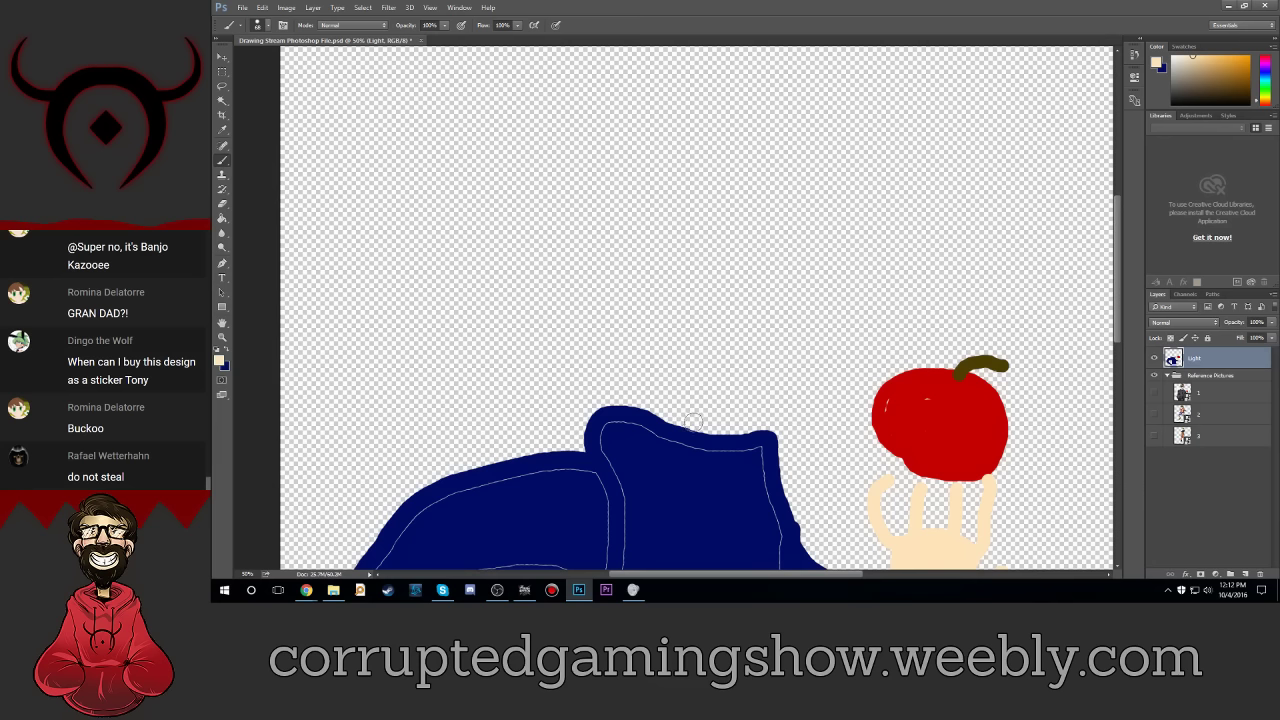
mouse_move(693, 420)
mouse_down()
mouse_move(732, 346)
mouse_move(698, 272)
mouse_up()
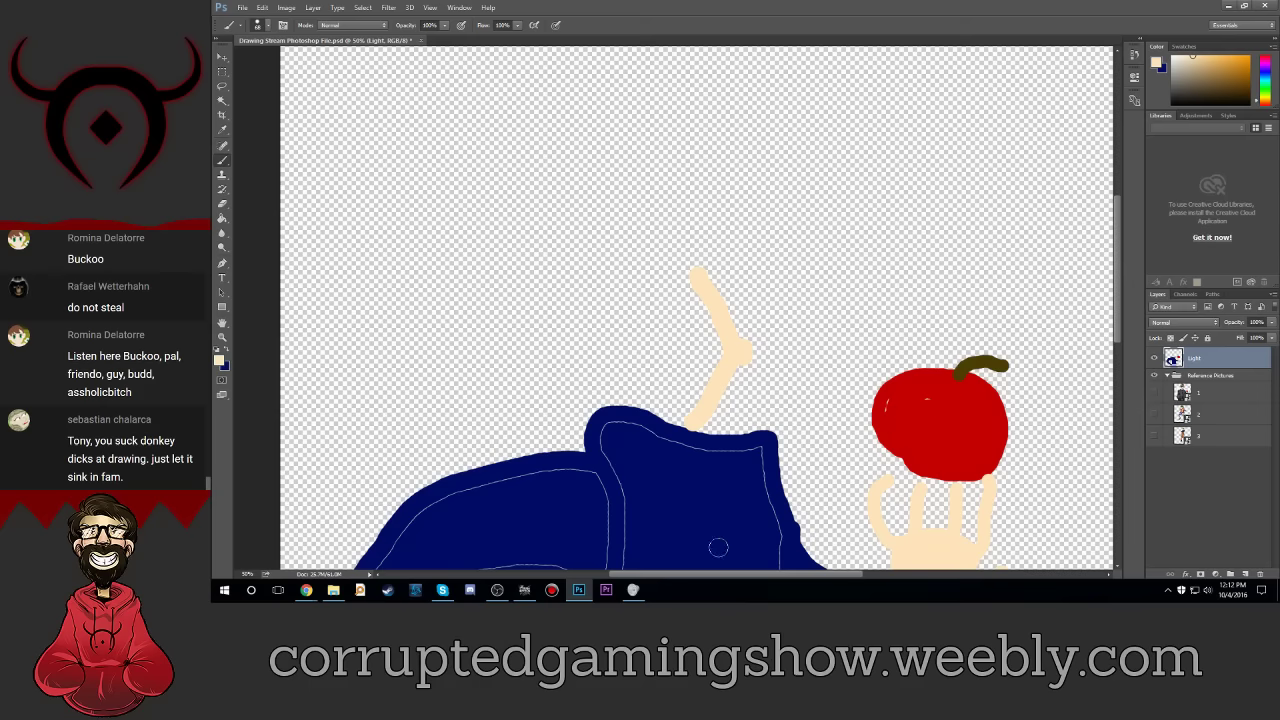
Step: Scroll around the figure and zoom out to 33.3%
scroll(719, 546, down, 1)
scroll(723, 530, down, 3)
scroll(723, 527, down, 2)
scroll(723, 527, down, 3)
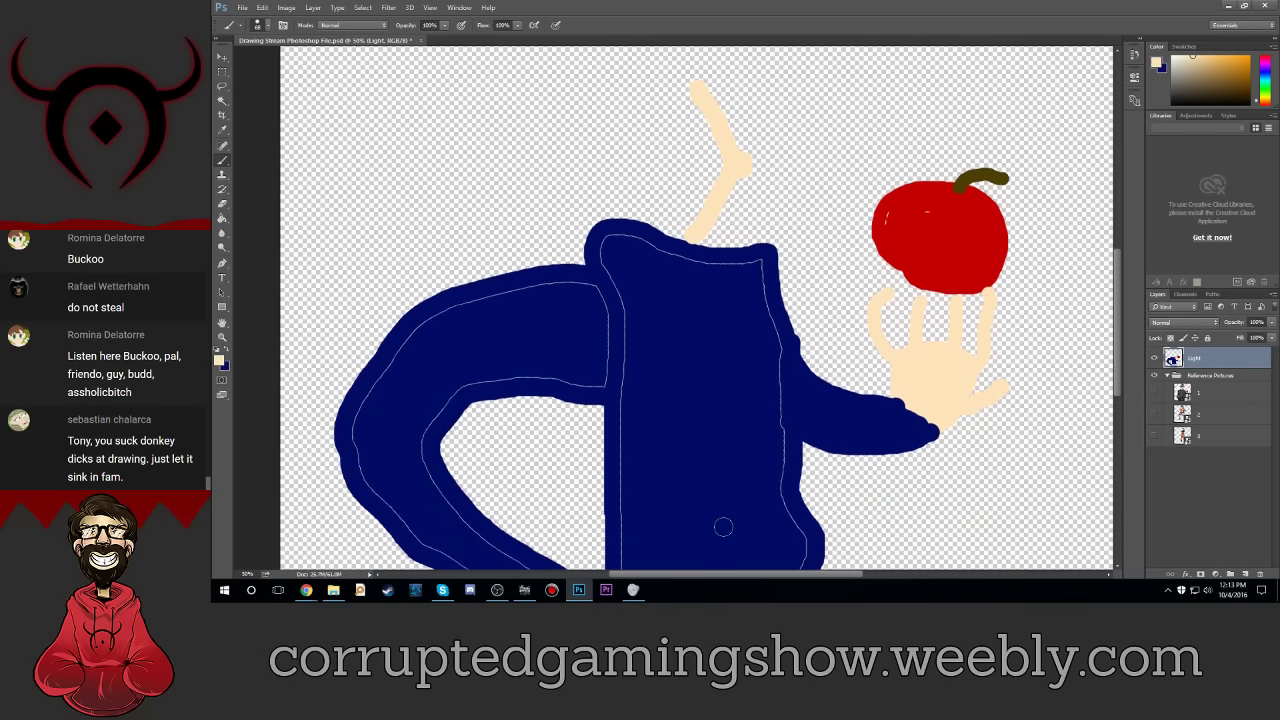
scroll(723, 527, down, 3)
scroll(723, 527, down, 2)
scroll(723, 527, down, 2)
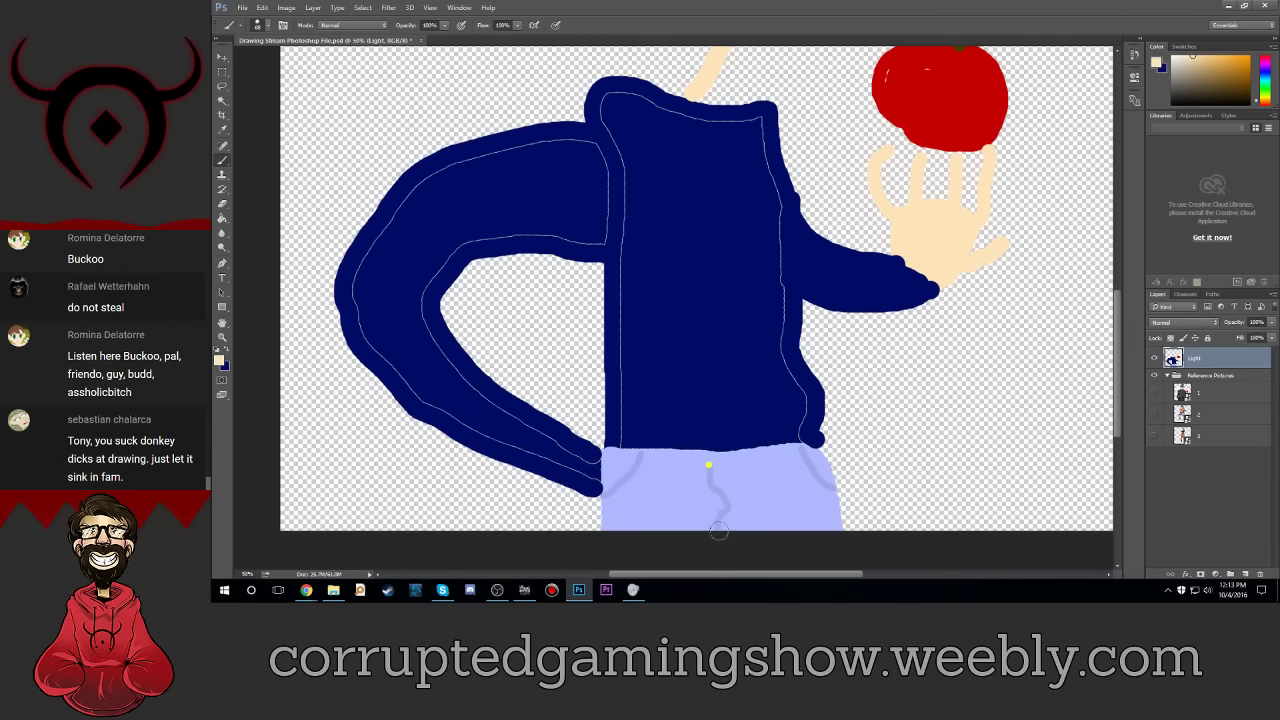
scroll(722, 528, down, 1)
scroll(720, 529, down, 1)
scroll(719, 530, up, 1)
scroll(719, 530, up, 3)
scroll(719, 530, up, 3)
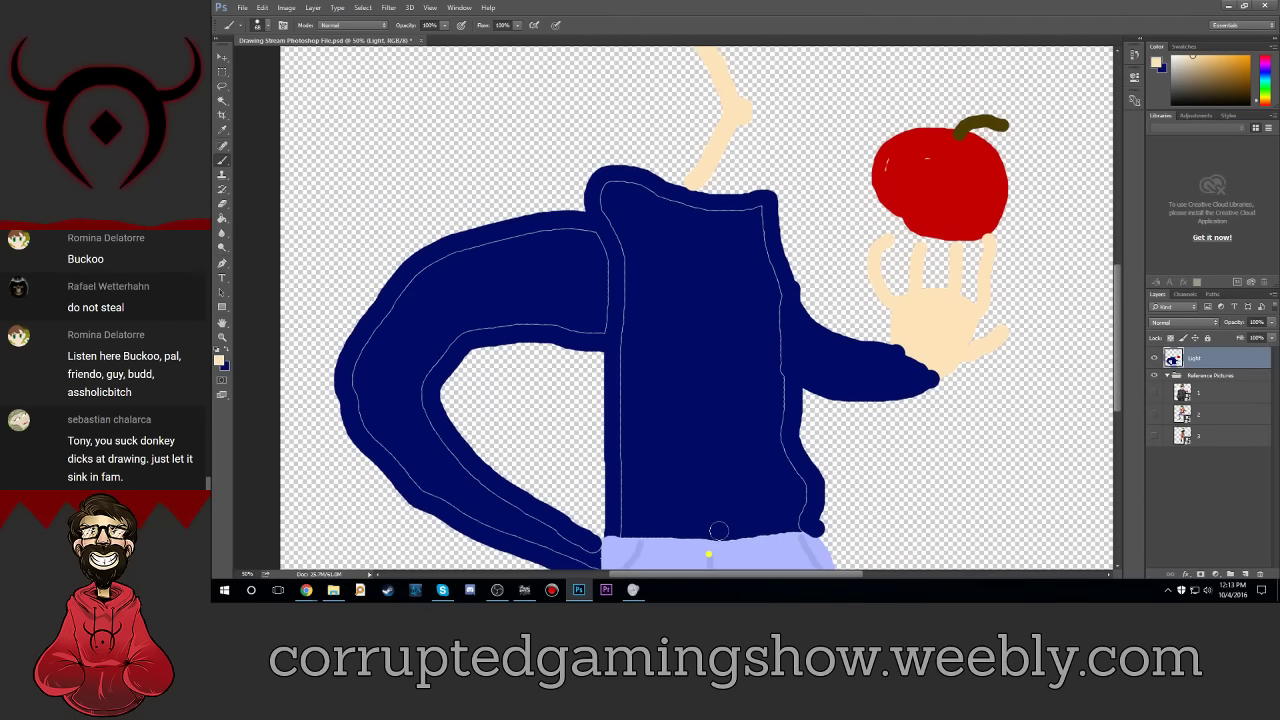
scroll(719, 530, up, 2)
scroll(719, 530, up, 3)
scroll(719, 530, up, 4)
scroll(719, 530, up, 1)
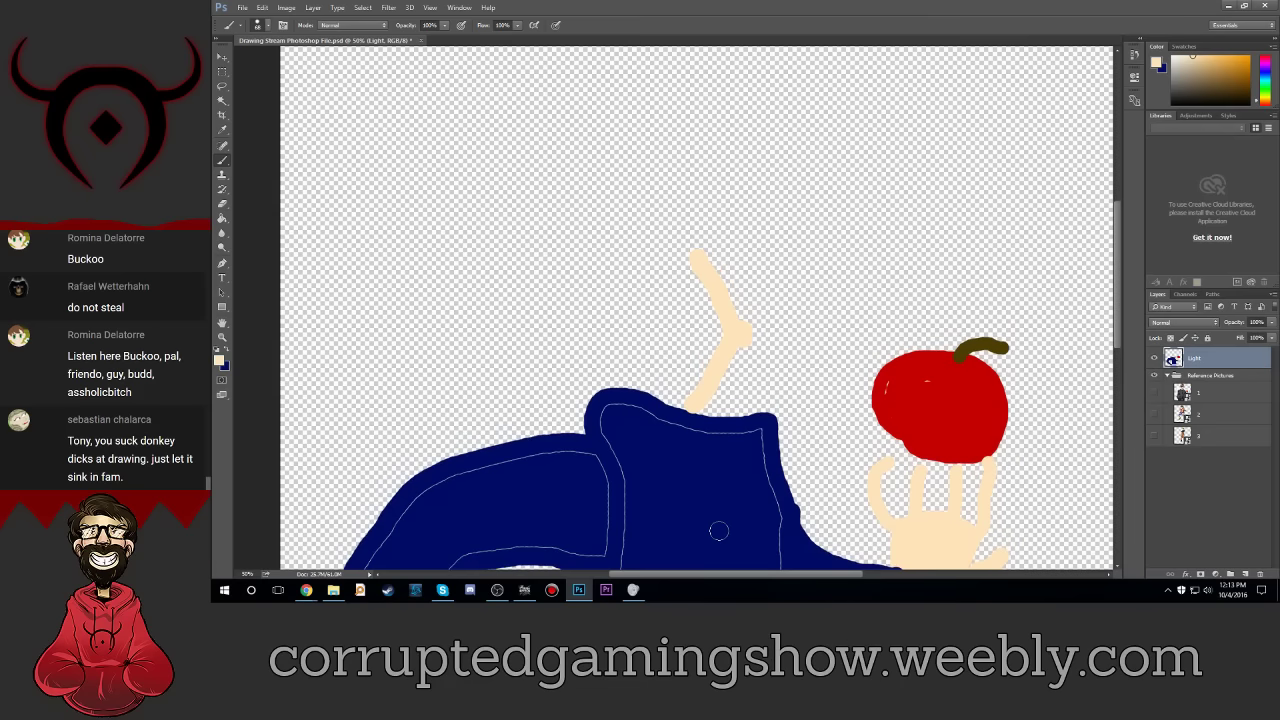
scroll(719, 530, up, 2)
scroll(719, 530, up, 3)
scroll(719, 530, down, 3)
scroll(718, 526, down, 3)
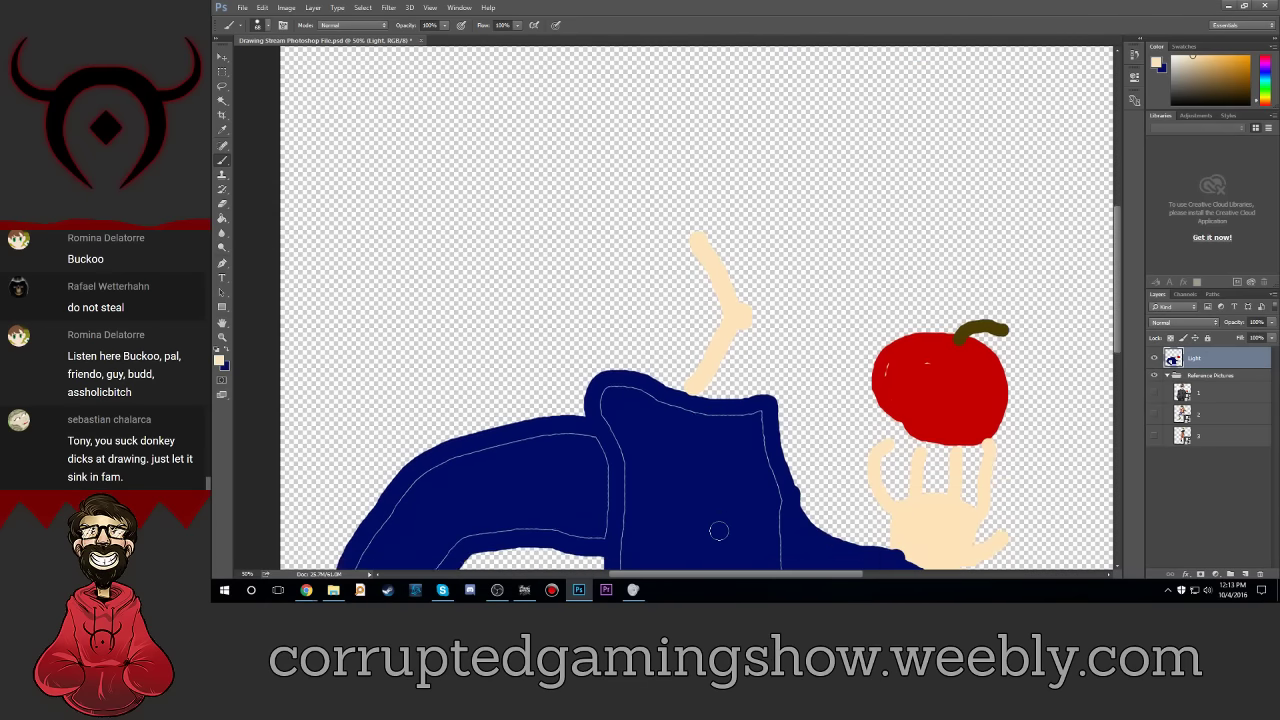
scroll(717, 522, down, 3)
scroll(716, 518, up, 1)
scroll(716, 518, up, 3)
scroll(717, 520, up, 4)
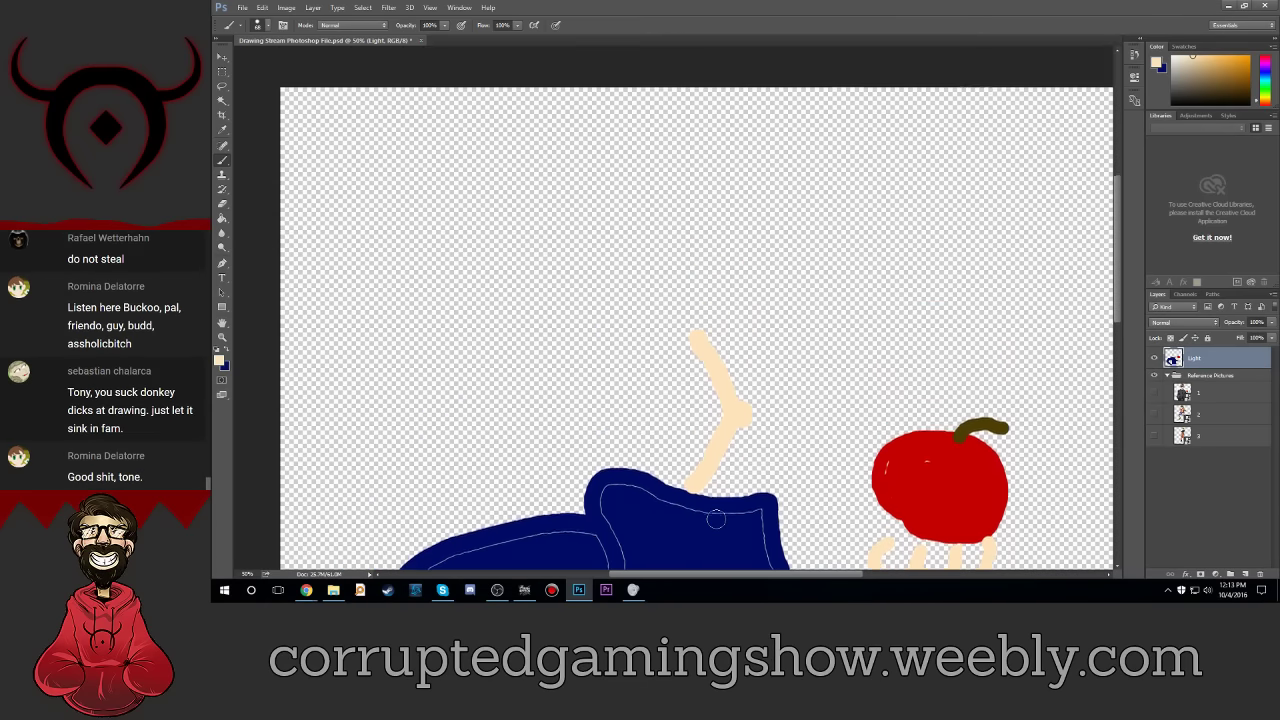
scroll(717, 522, up, 2)
key(ctrl+minus)
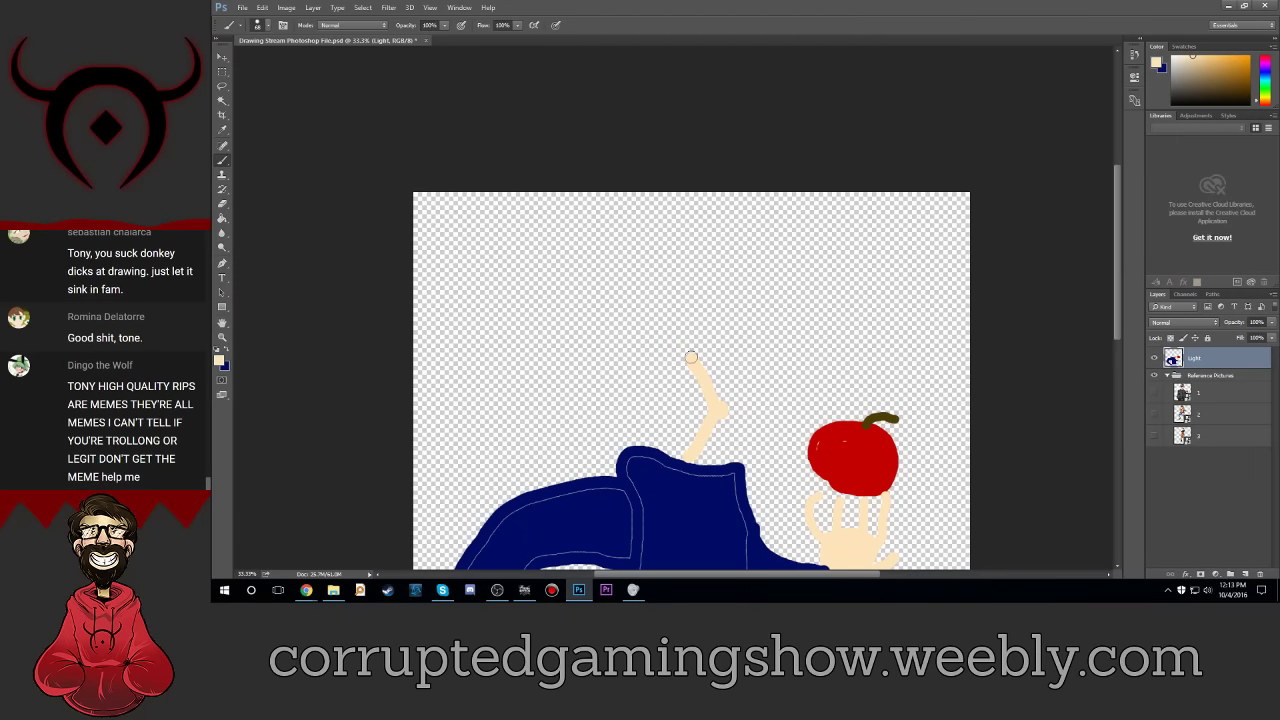
Step: Brush a filled peach circle at the tip of the neck as the head
mouse_move(691, 358)
mouse_down()
mouse_move(715, 284)
mouse_move(717, 340)
mouse_move(677, 353)
mouse_move(667, 317)
mouse_move(674, 351)
mouse_move(663, 321)
mouse_move(693, 289)
mouse_move(715, 302)
mouse_move(717, 337)
mouse_move(681, 323)
mouse_up()
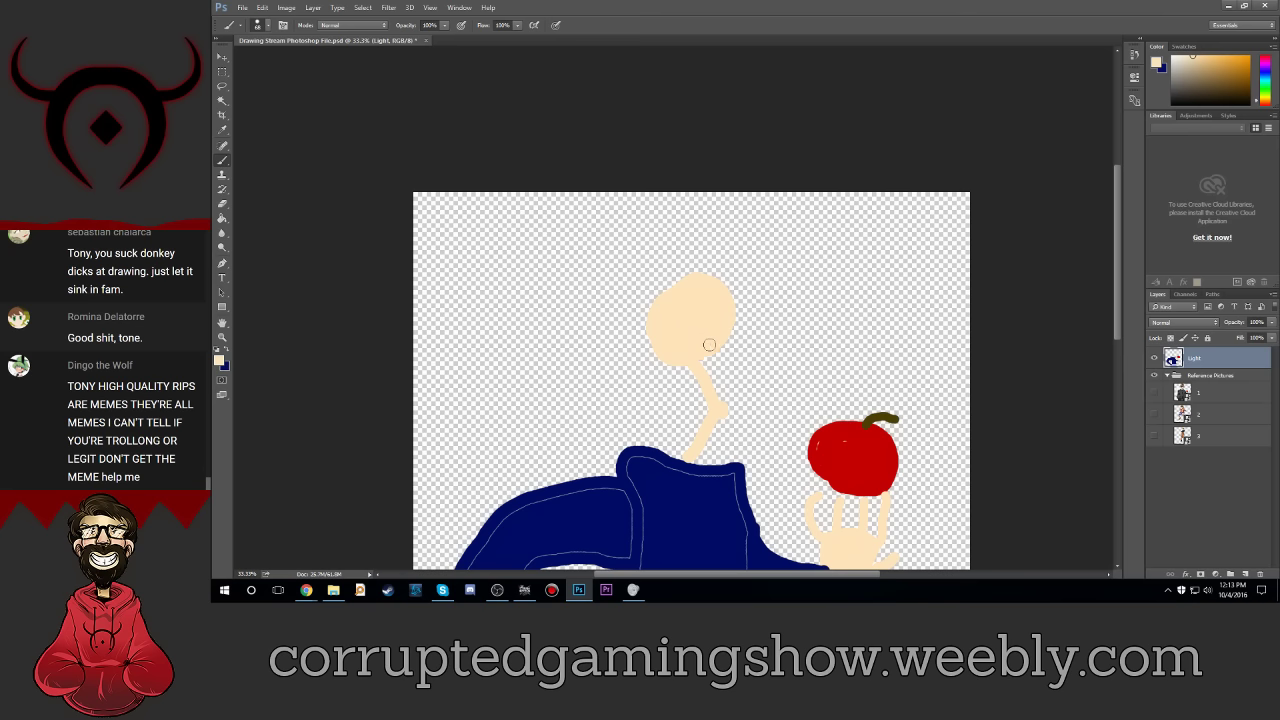
key(alt+Tab)
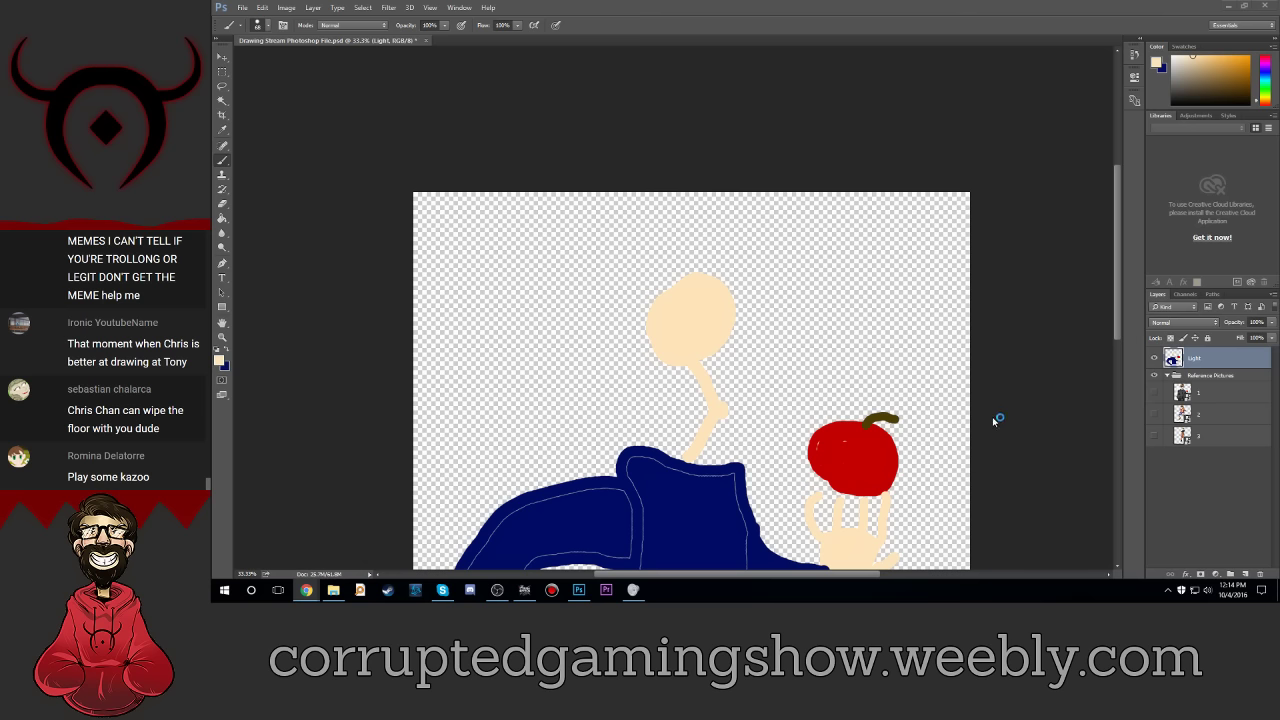
scroll(900, 418, down, 1)
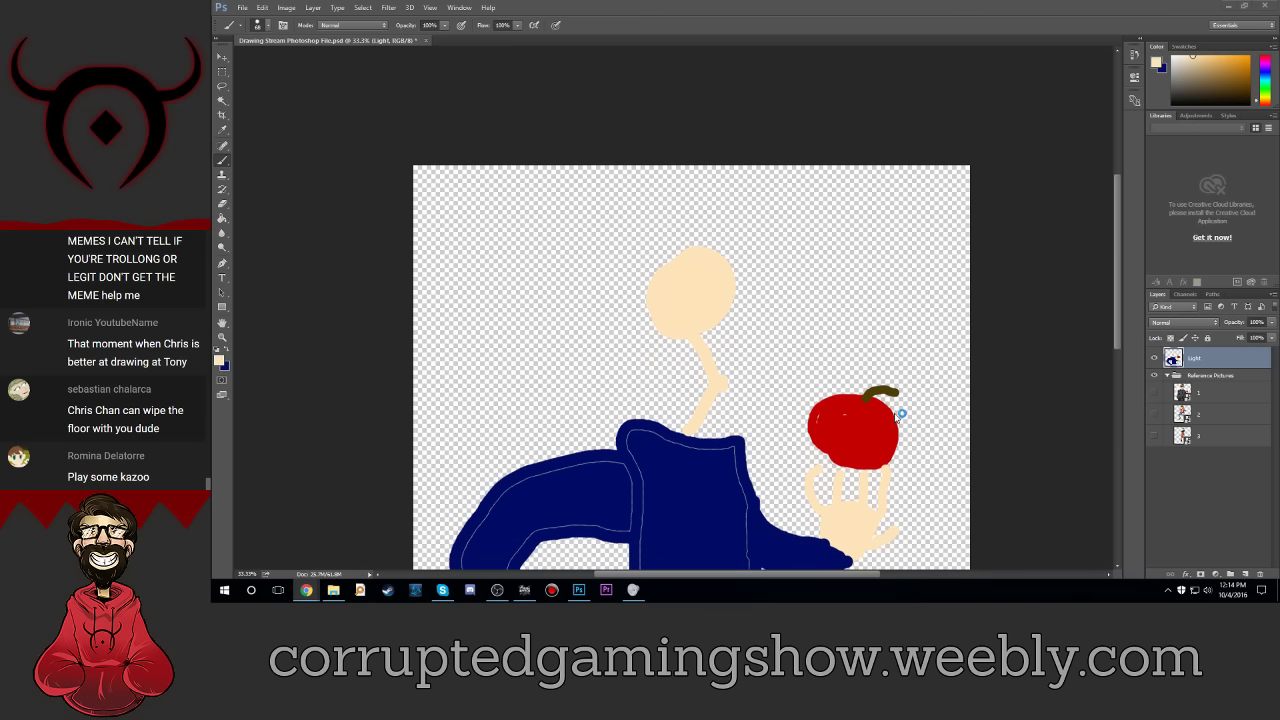
scroll(900, 418, down, 2)
scroll(898, 416, down, 1)
scroll(897, 417, down, 1)
scroll(897, 417, down, 1)
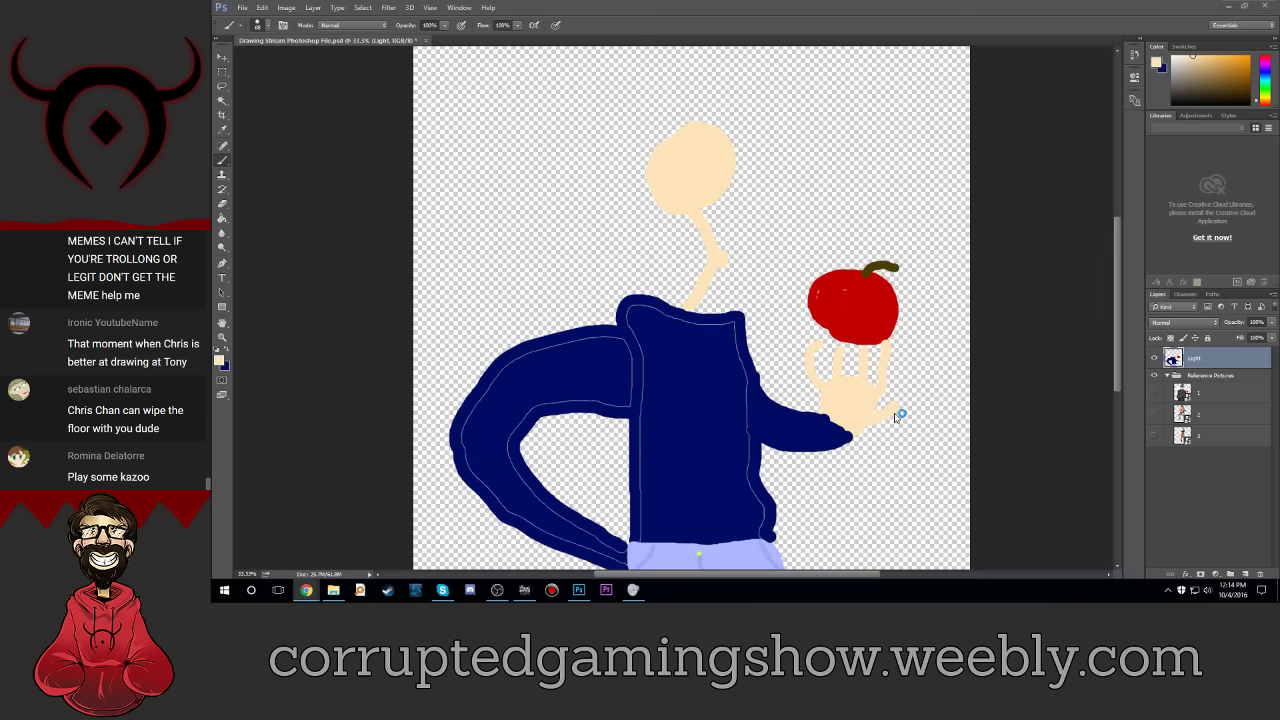
scroll(897, 417, down, 2)
scroll(897, 417, up, 1)
scroll(897, 417, up, 2)
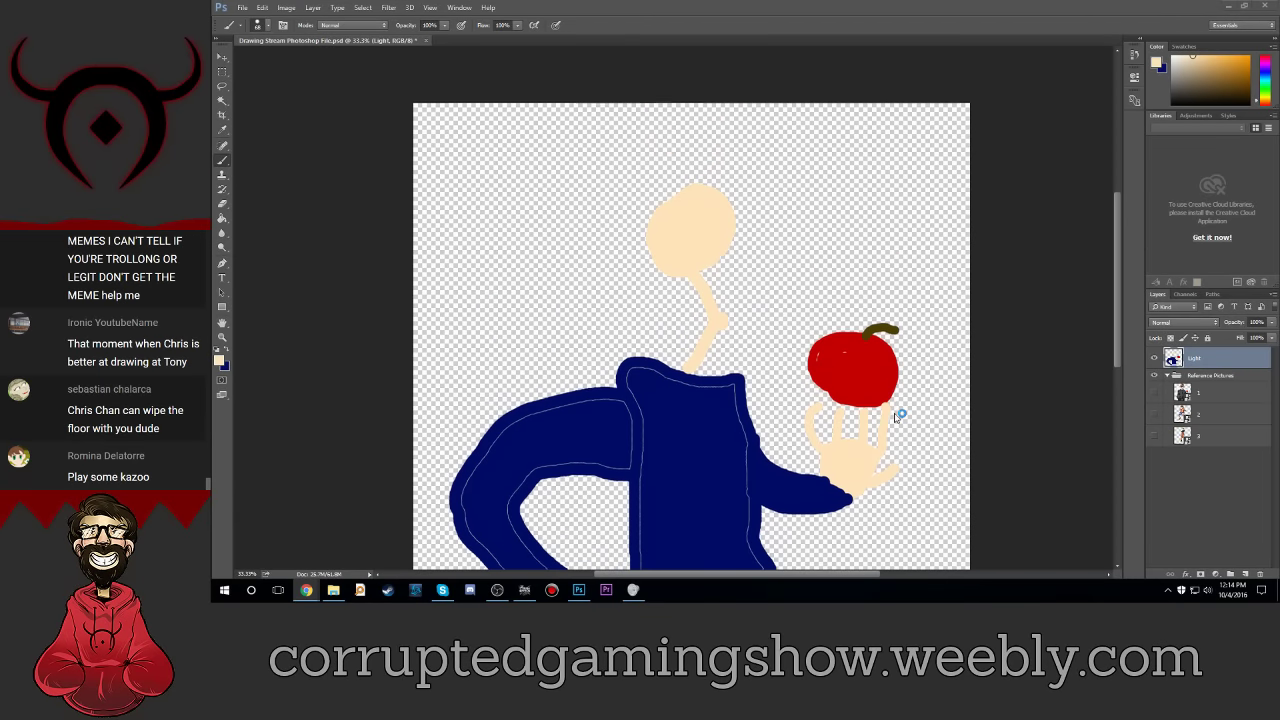
scroll(896, 416, up, 1)
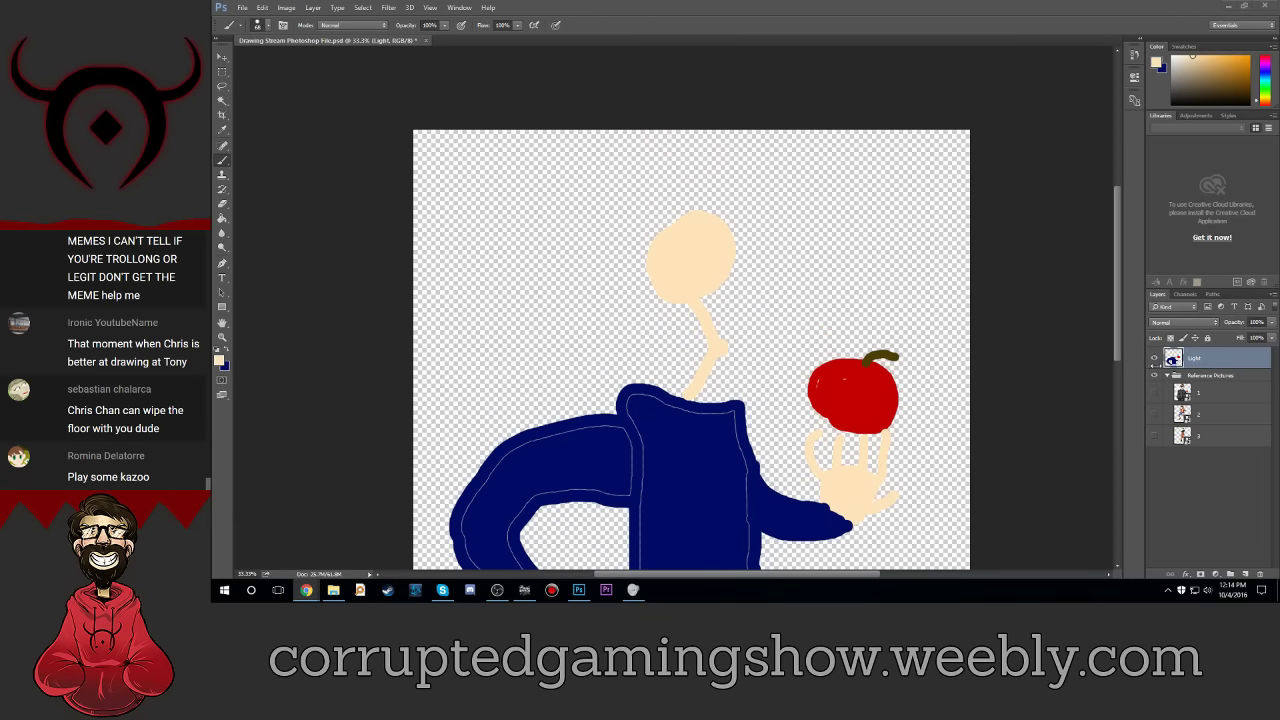
Step: Toggle the reference and Light layers to view the anime reference beneath the drawing
click(1154, 396)
click(1154, 393)
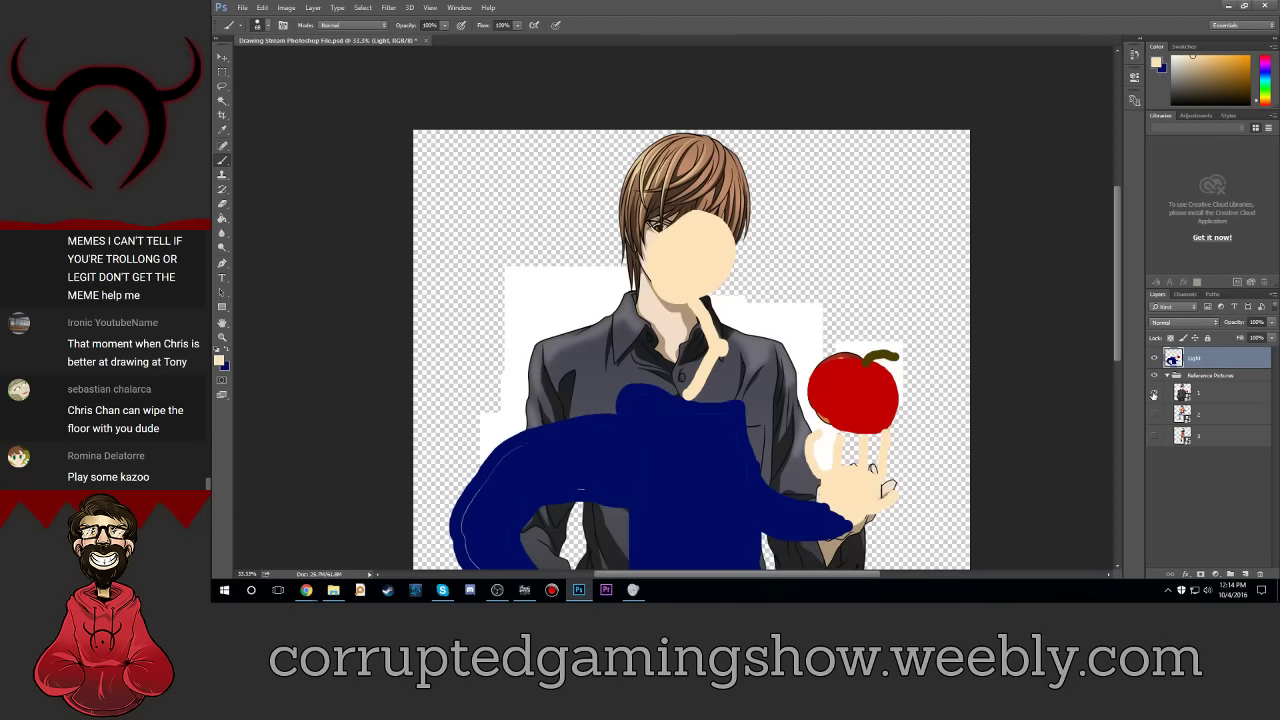
click(1154, 393)
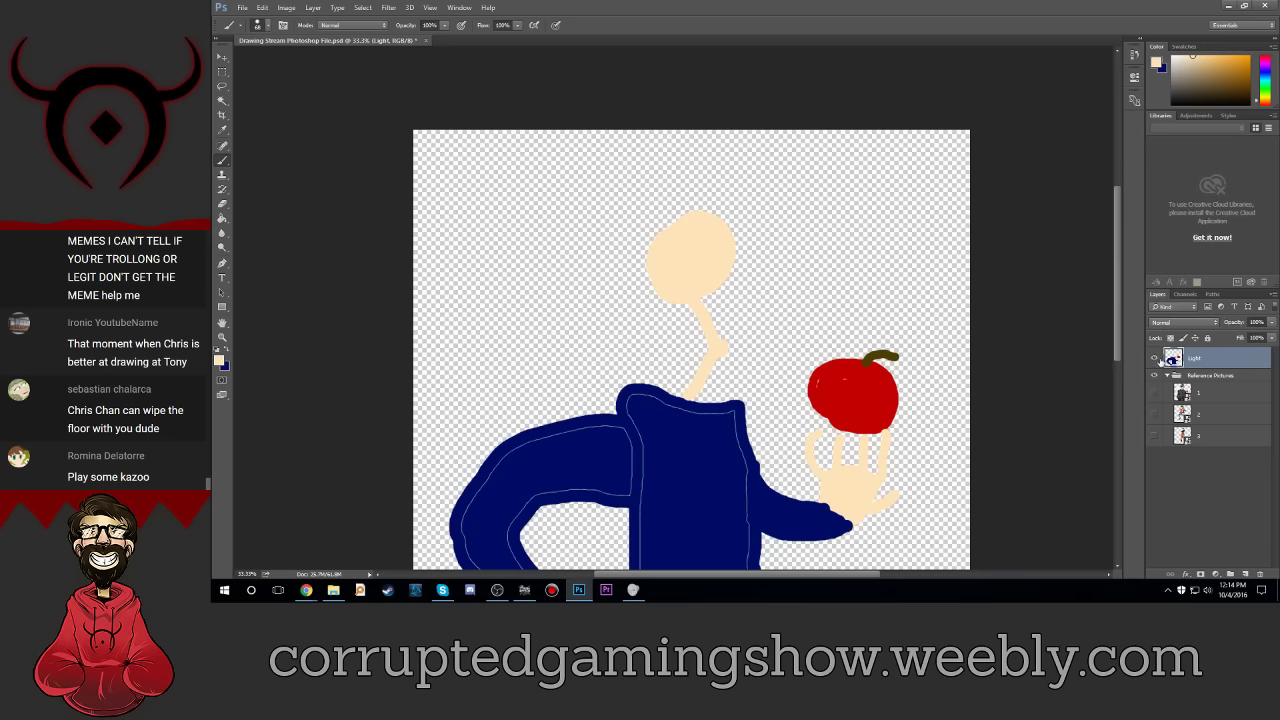
click(1155, 358)
click(1155, 394)
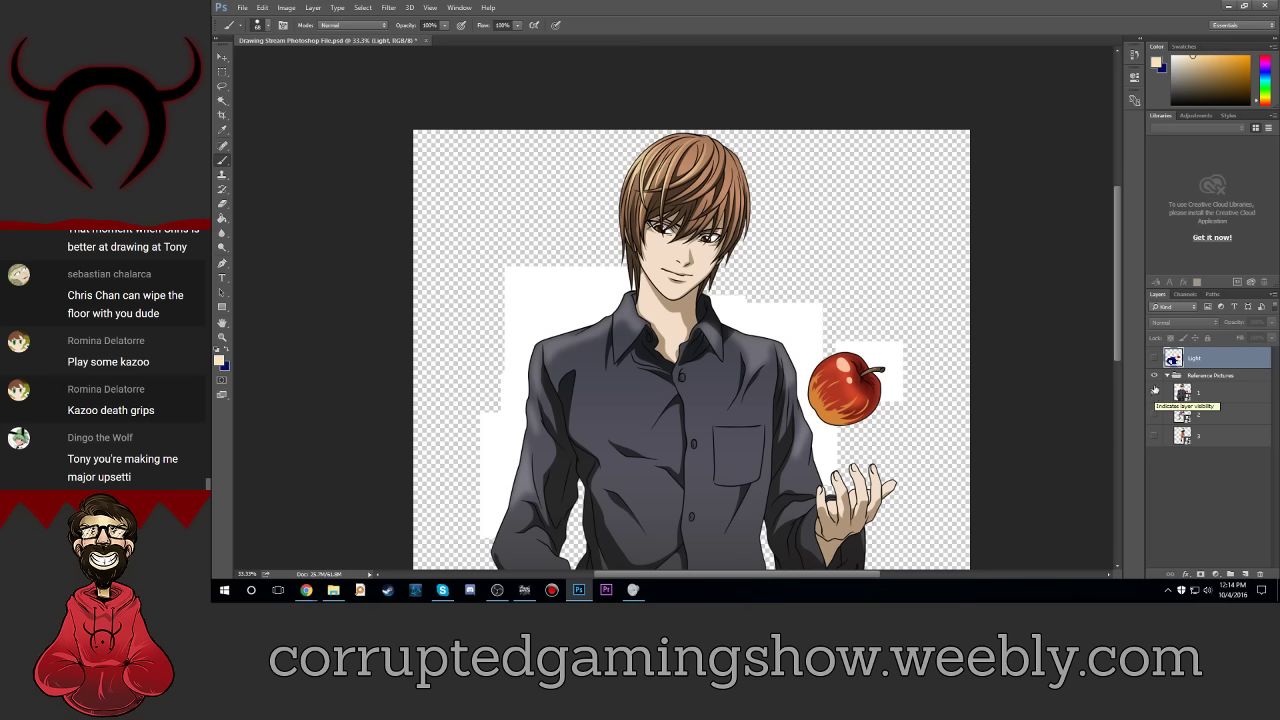
click(1155, 360)
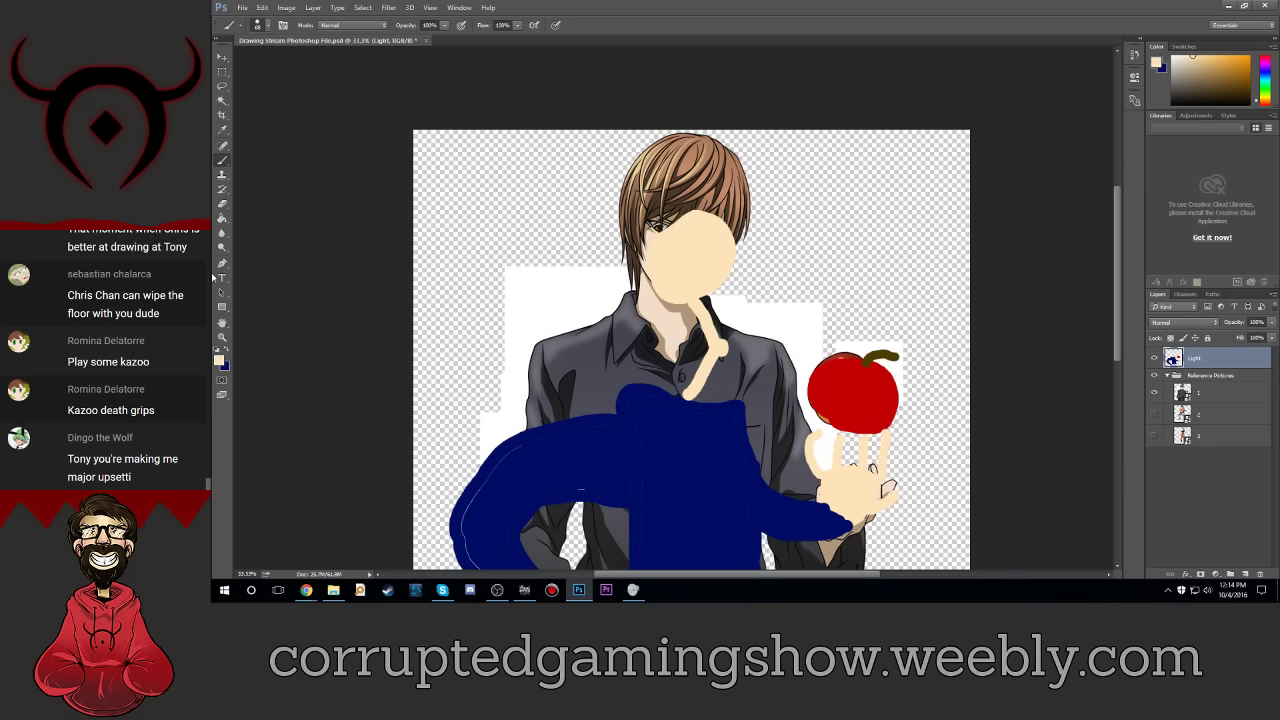
Step: Sample the reference hair's light brown #b17e5e as the painting colour
click(228, 353)
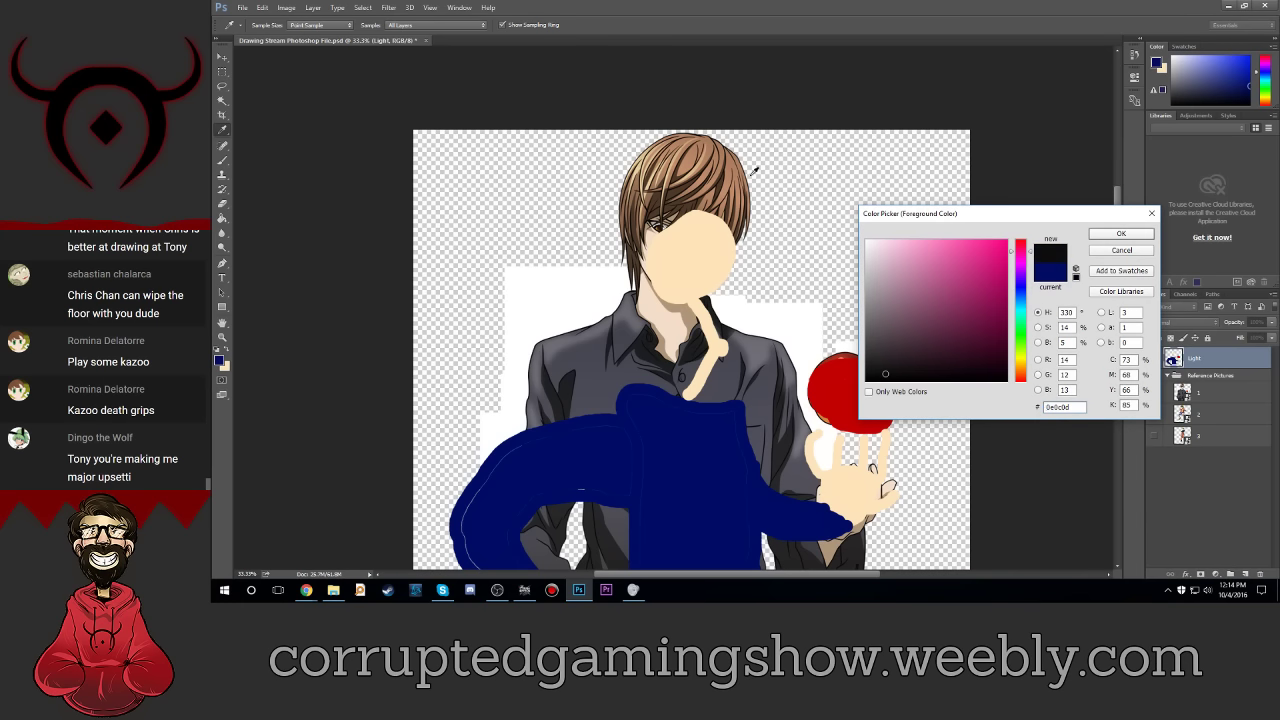
click(716, 156)
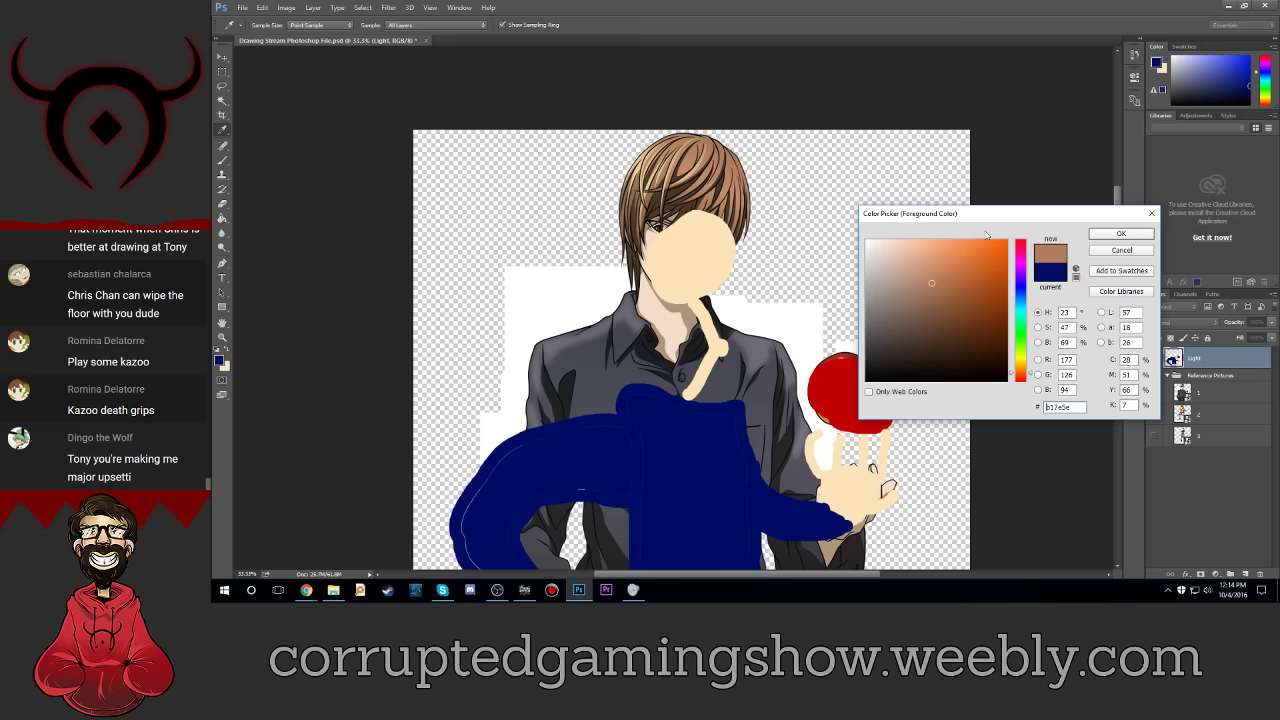
click(1121, 233)
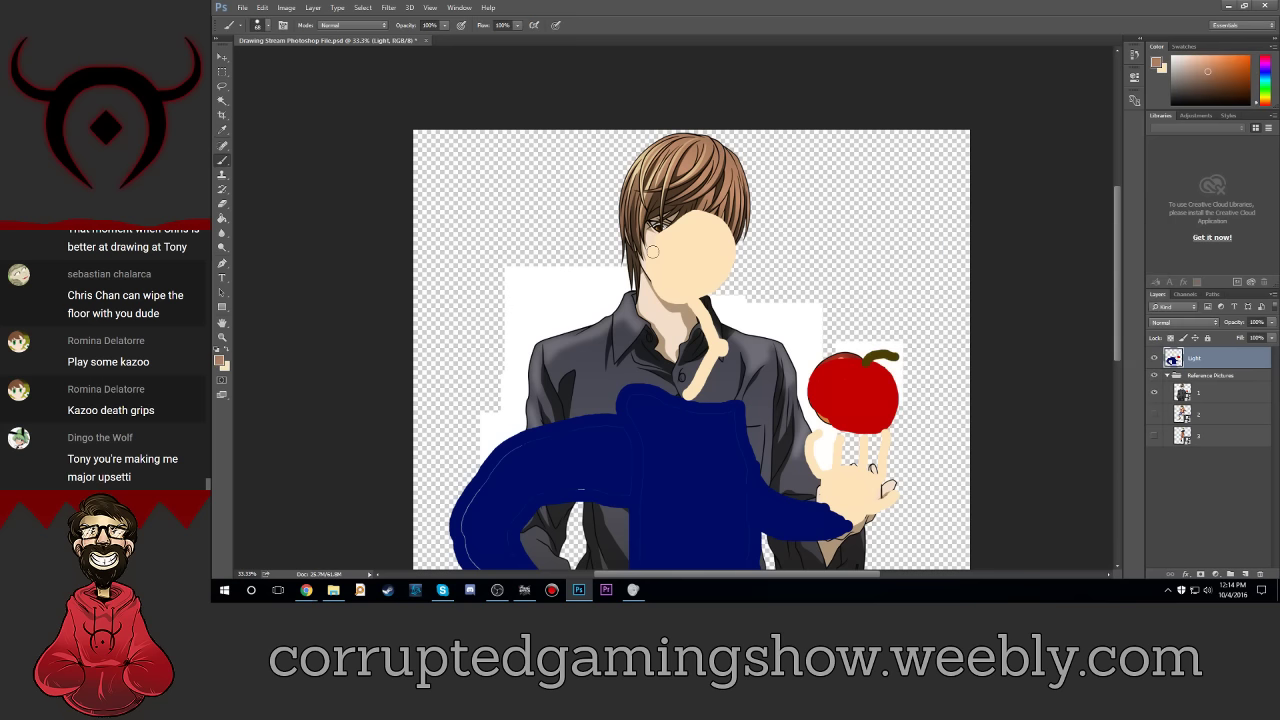
key(ctrl+plus)
key(ctrl+plus)
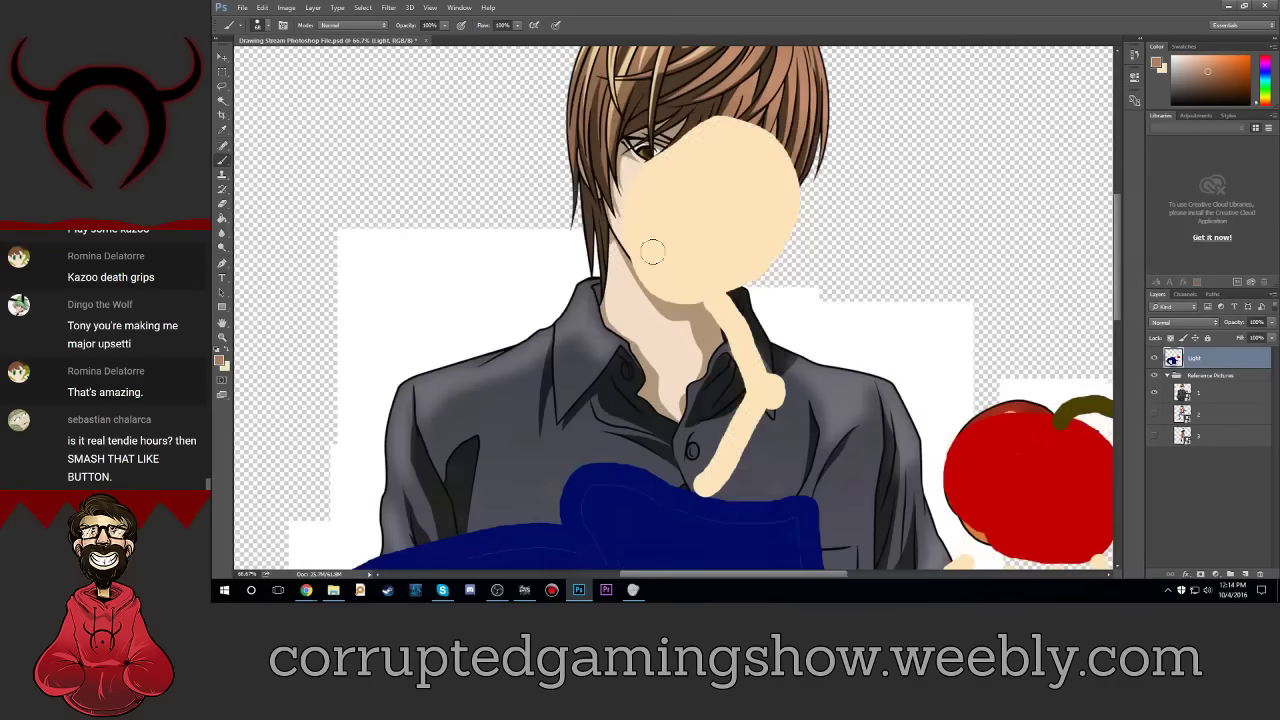
Step: Choose a different brush tip and shrink it to about 12 px
scroll(556, 220, up, 2)
click(258, 25)
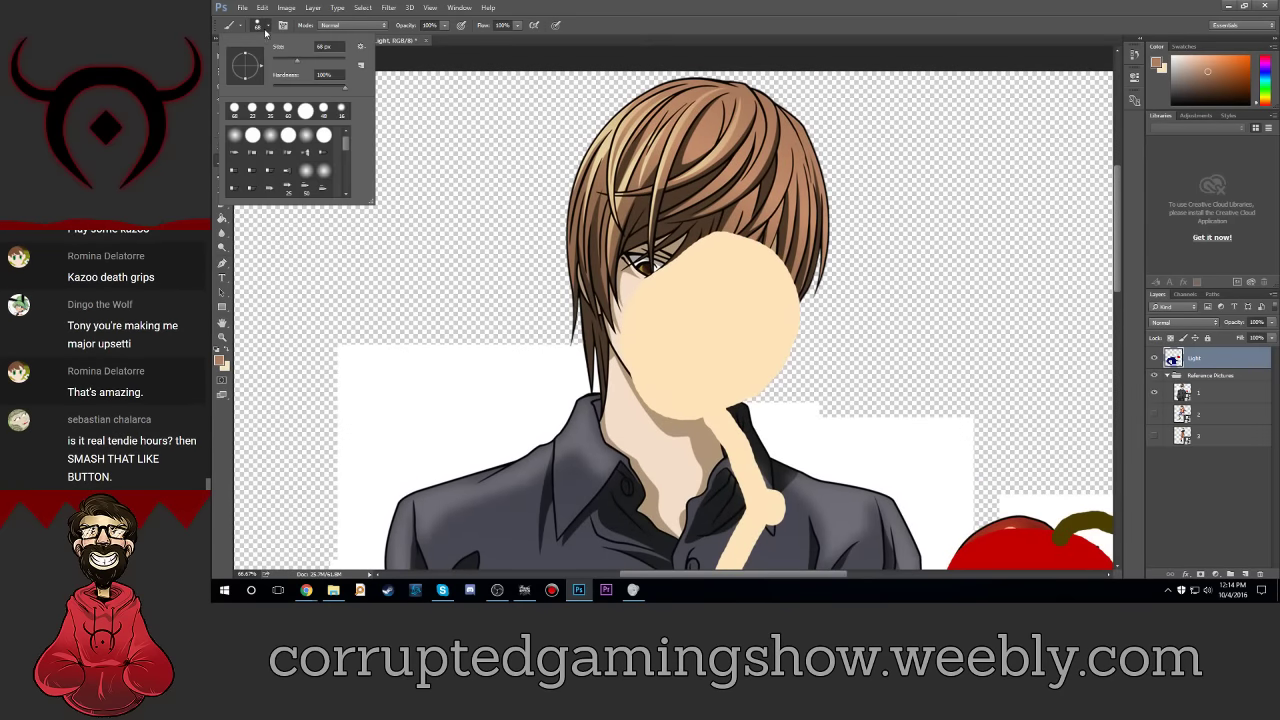
drag(298, 63, 284, 62)
click(233, 152)
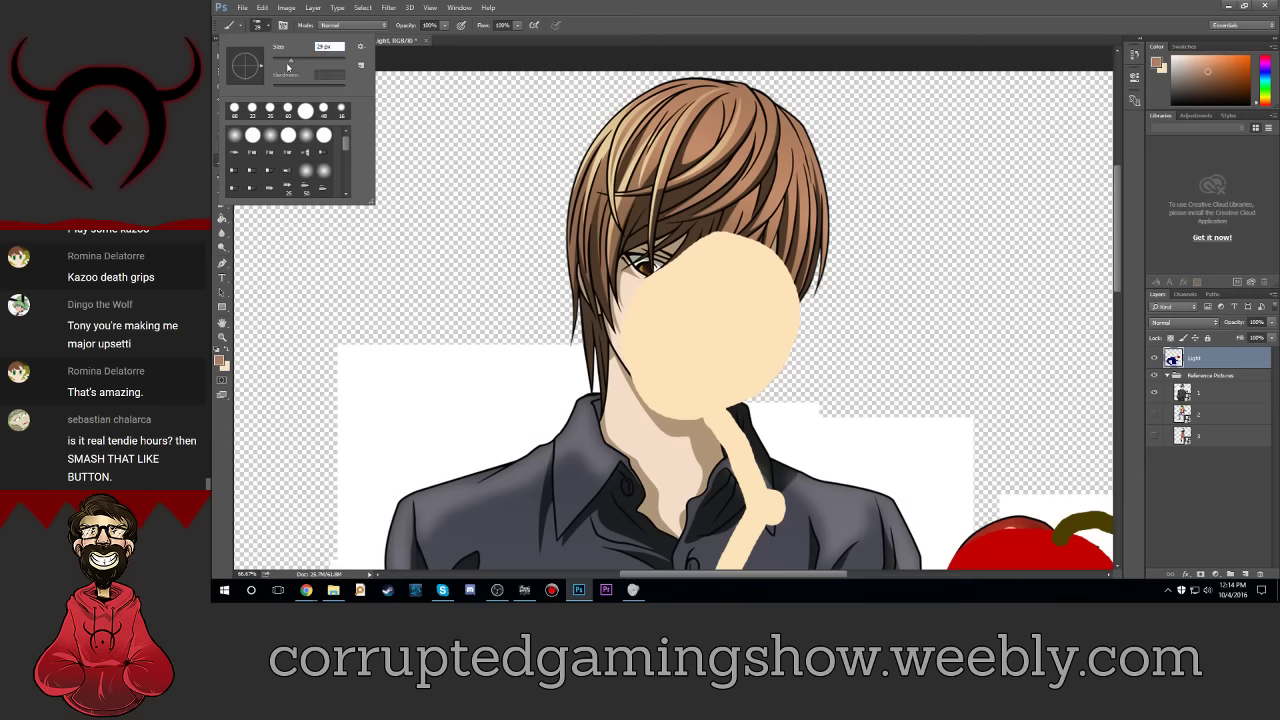
drag(288, 67, 280, 62)
key(Return)
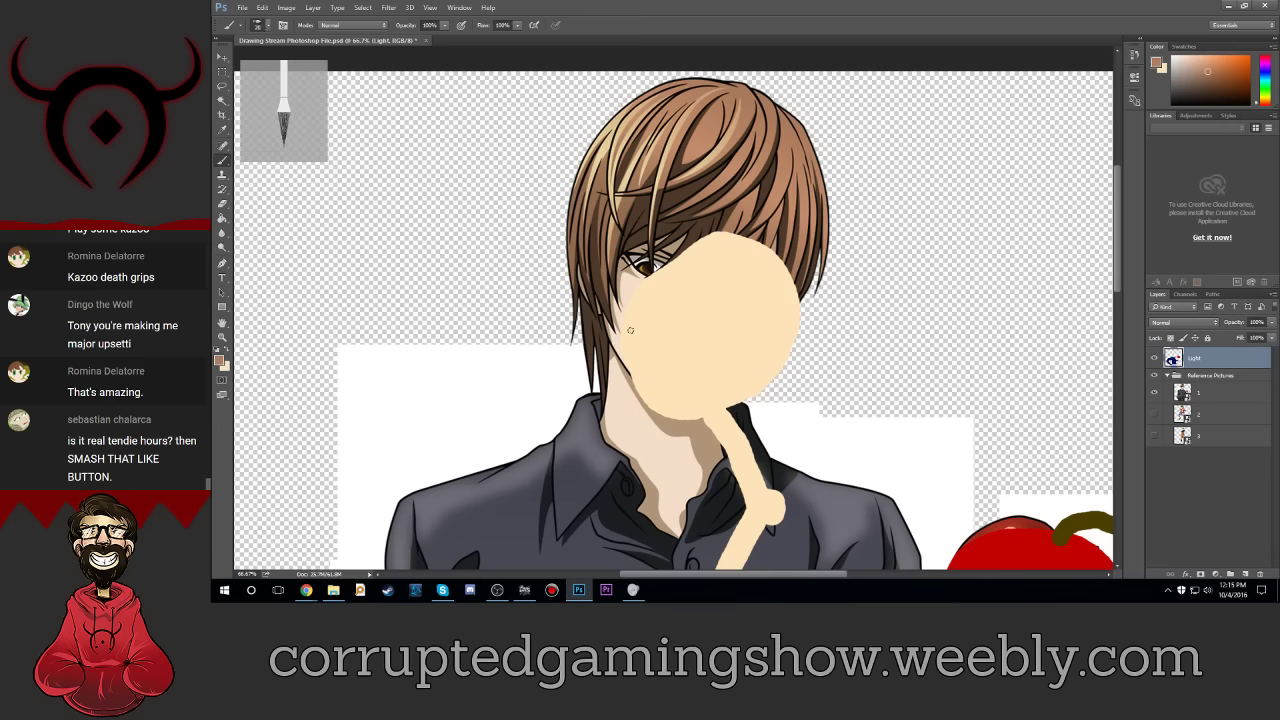
Step: Paint trial brown strokes on the face and beside the hair, then undo both
mouse_move(656, 260)
mouse_down()
mouse_move(616, 346)
mouse_move(636, 334)
mouse_up()
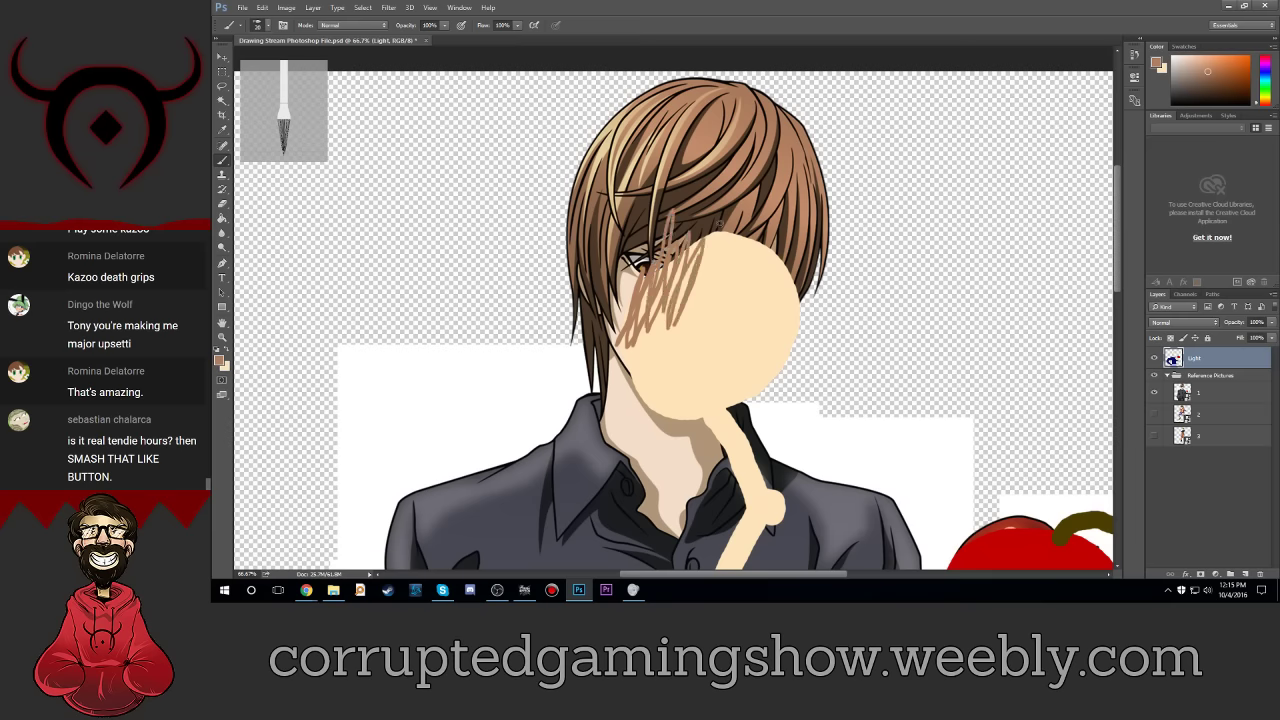
key(ctrl+z)
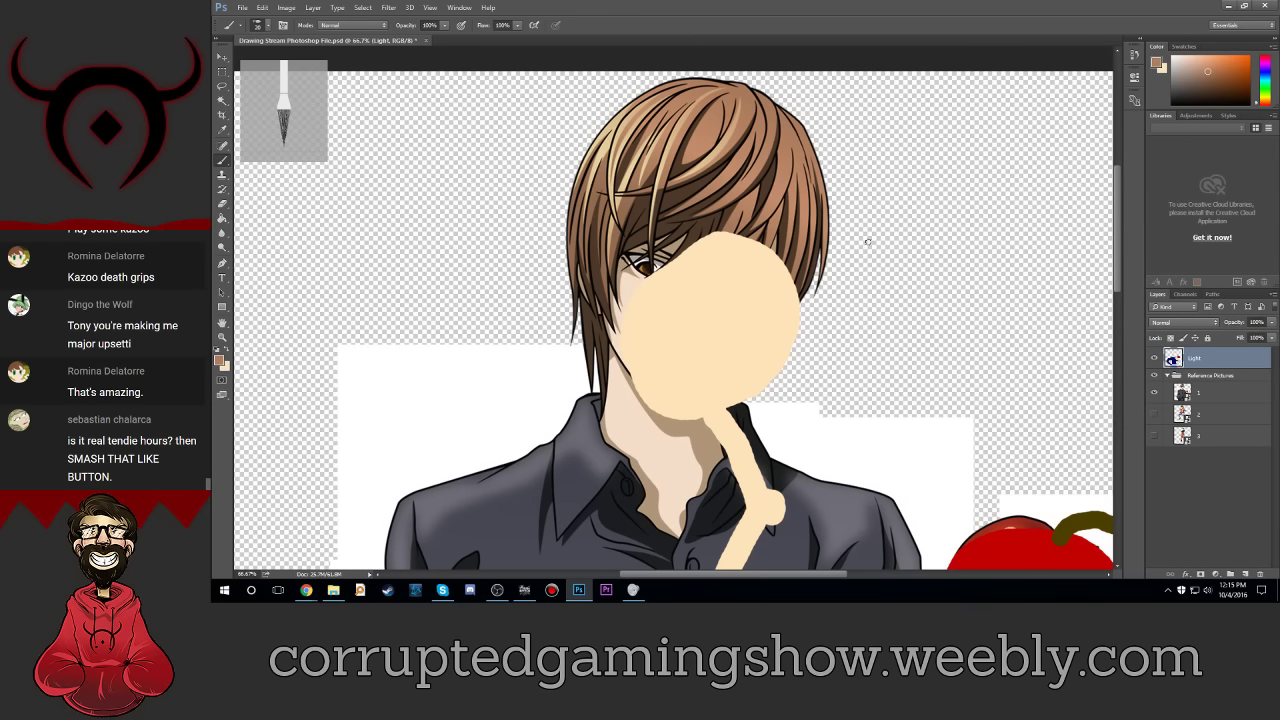
drag(867, 242, 967, 245)
key(ctrl+z)
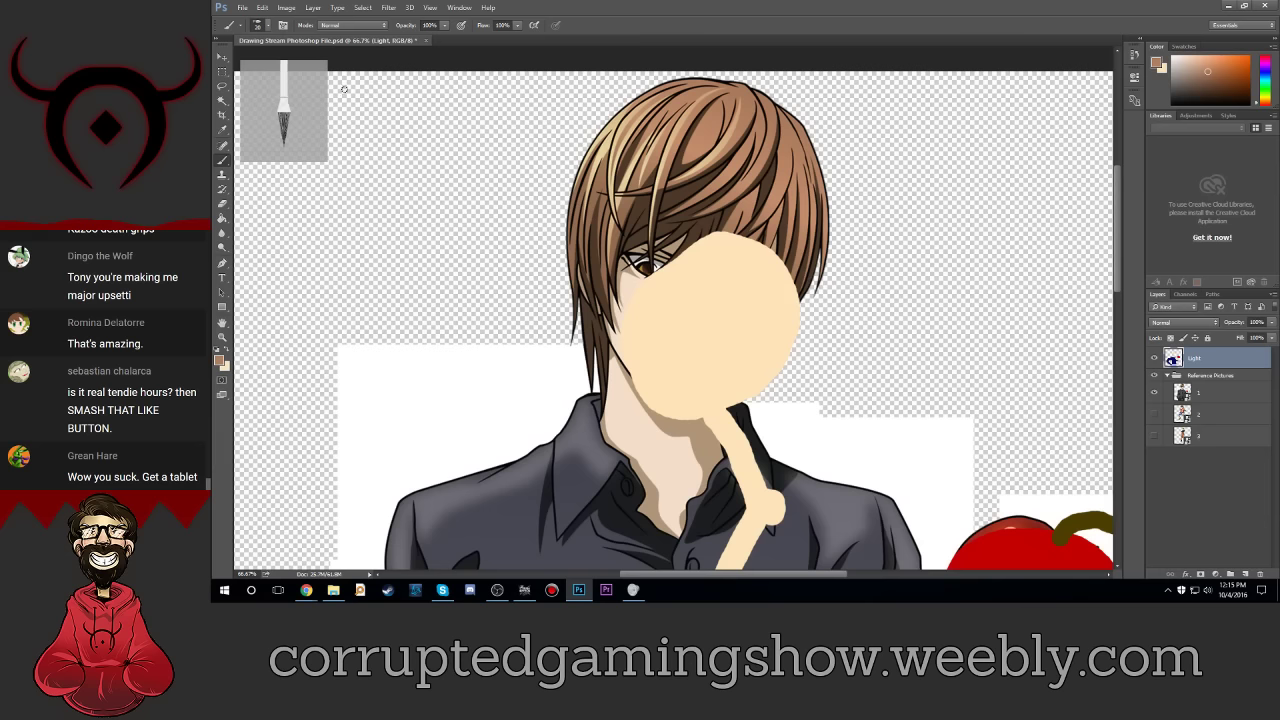
click(266, 24)
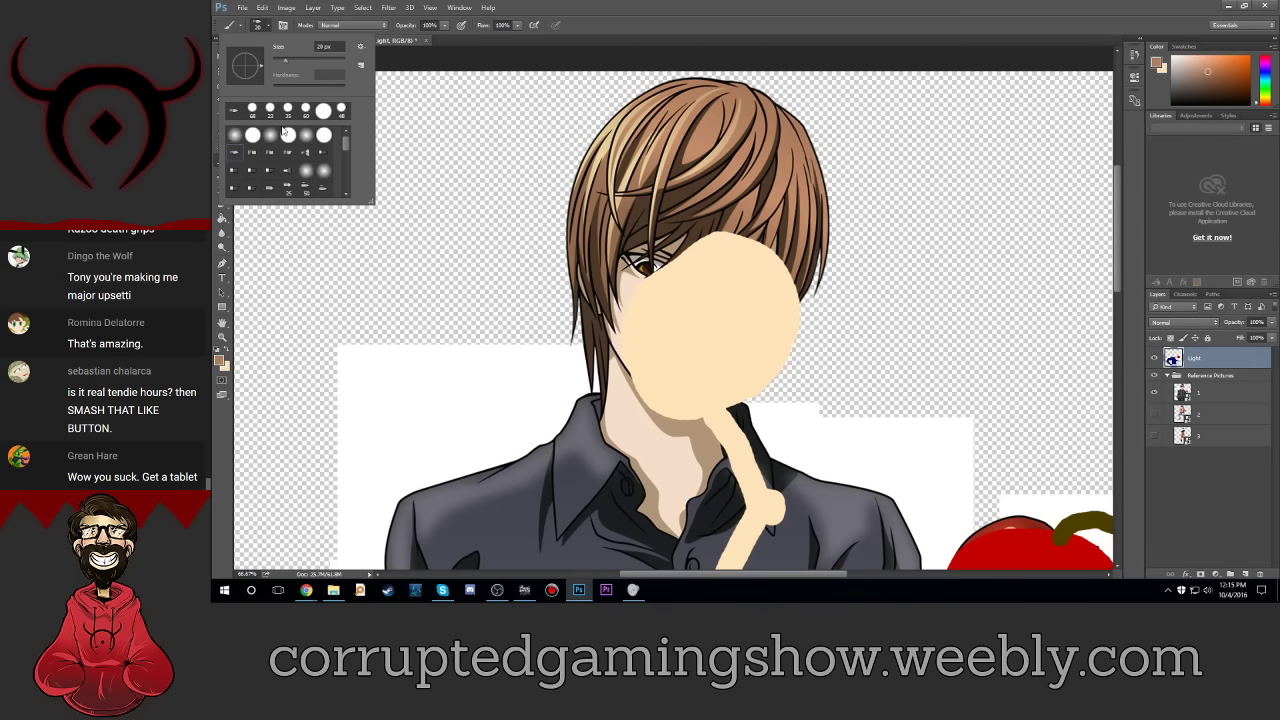
scroll(290, 178, down, 1)
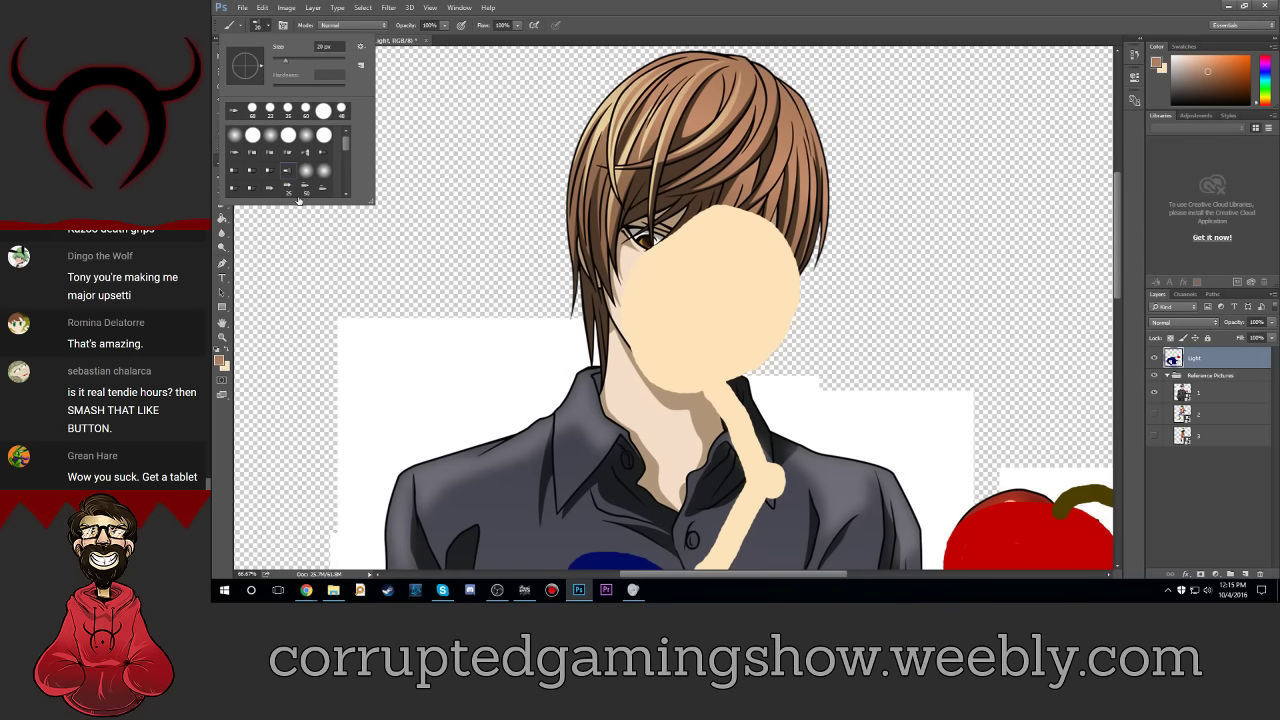
scroll(296, 181, down, 2)
scroll(297, 181, down, 2)
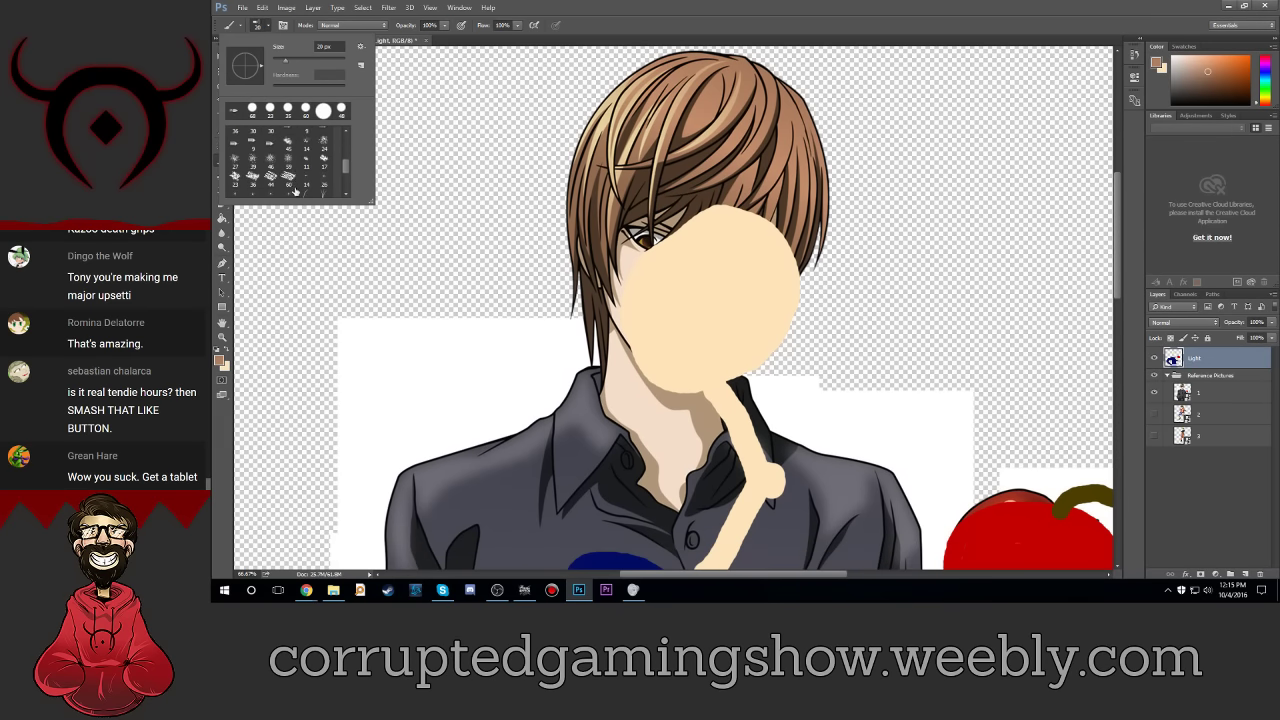
click(290, 177)
mouse_move(622, 304)
mouse_down()
mouse_move(688, 212)
mouse_move(648, 300)
mouse_move(712, 205)
mouse_move(716, 285)
mouse_move(726, 208)
mouse_move(768, 292)
mouse_move(778, 182)
mouse_move(822, 340)
mouse_up()
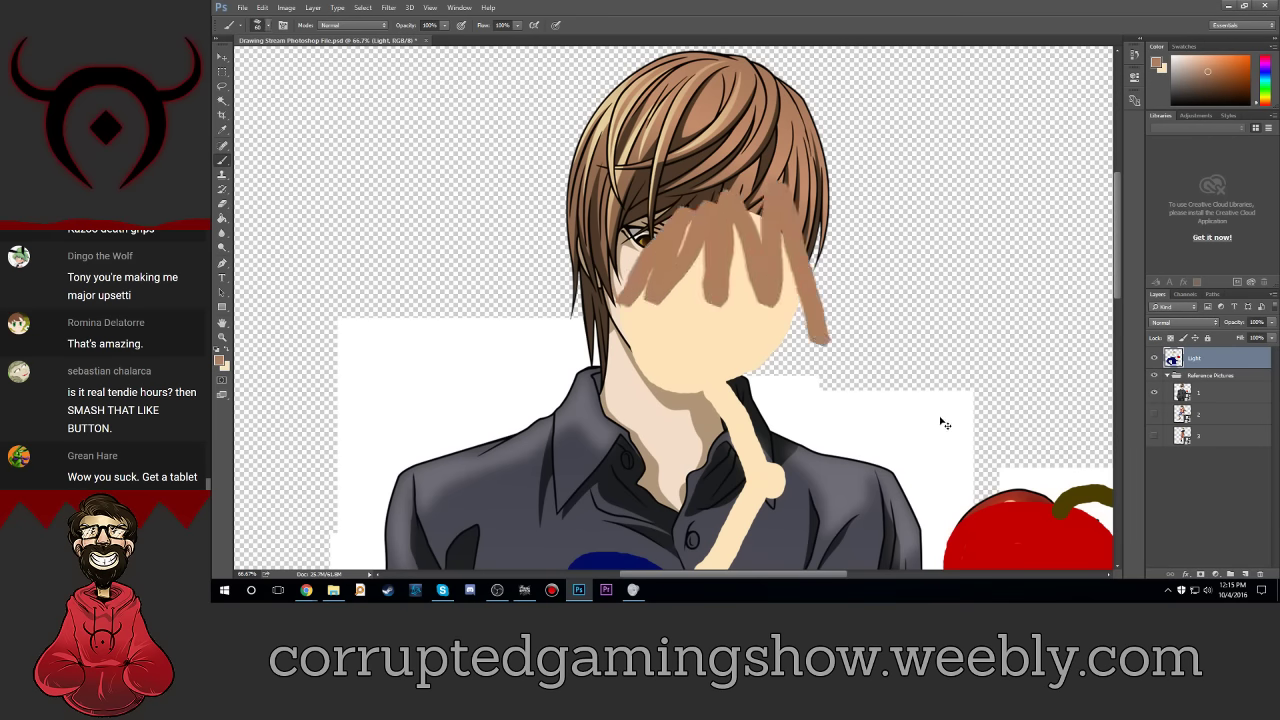
key(ctrl+z)
click(258, 25)
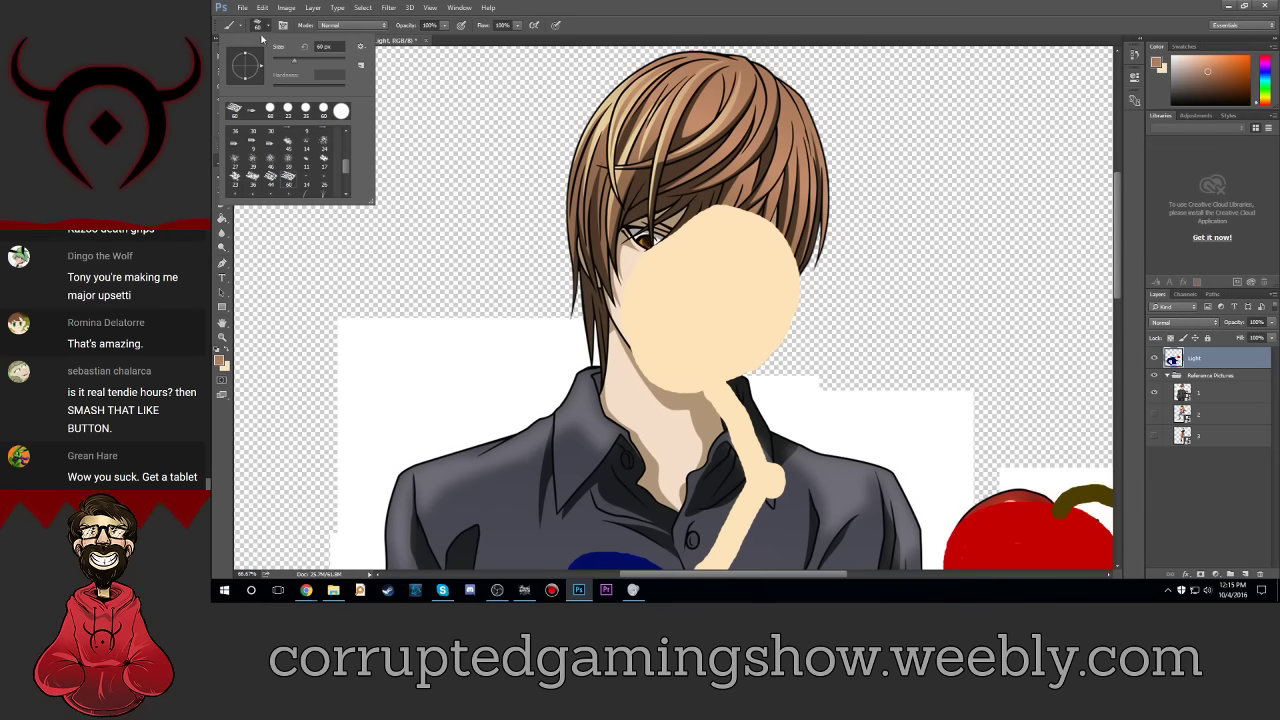
scroll(290, 160, down, 3)
click(323, 186)
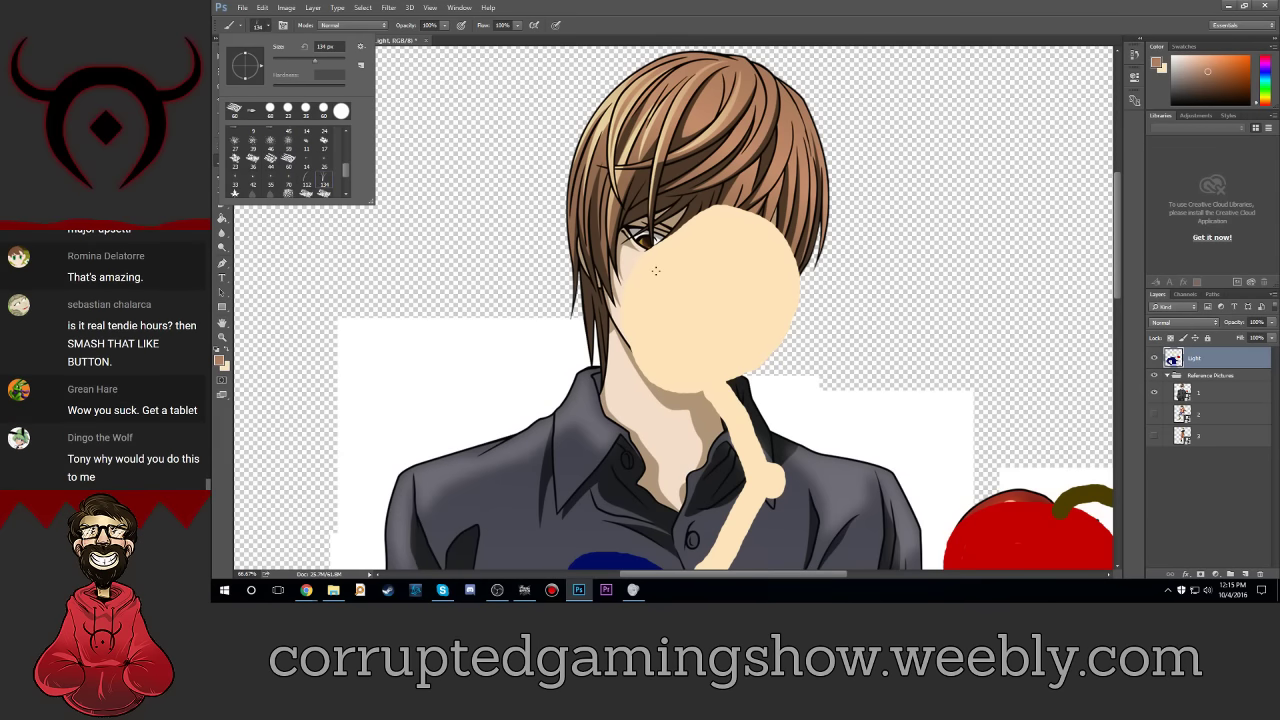
click(656, 270)
mouse_move(640, 290)
mouse_down()
mouse_move(675, 235)
mouse_move(700, 300)
mouse_move(757, 215)
mouse_move(885, 410)
mouse_move(714, 222)
mouse_move(590, 310)
mouse_up()
drag(700, 190, 840, 280)
drag(780, 225, 830, 280)
drag(720, 190, 790, 300)
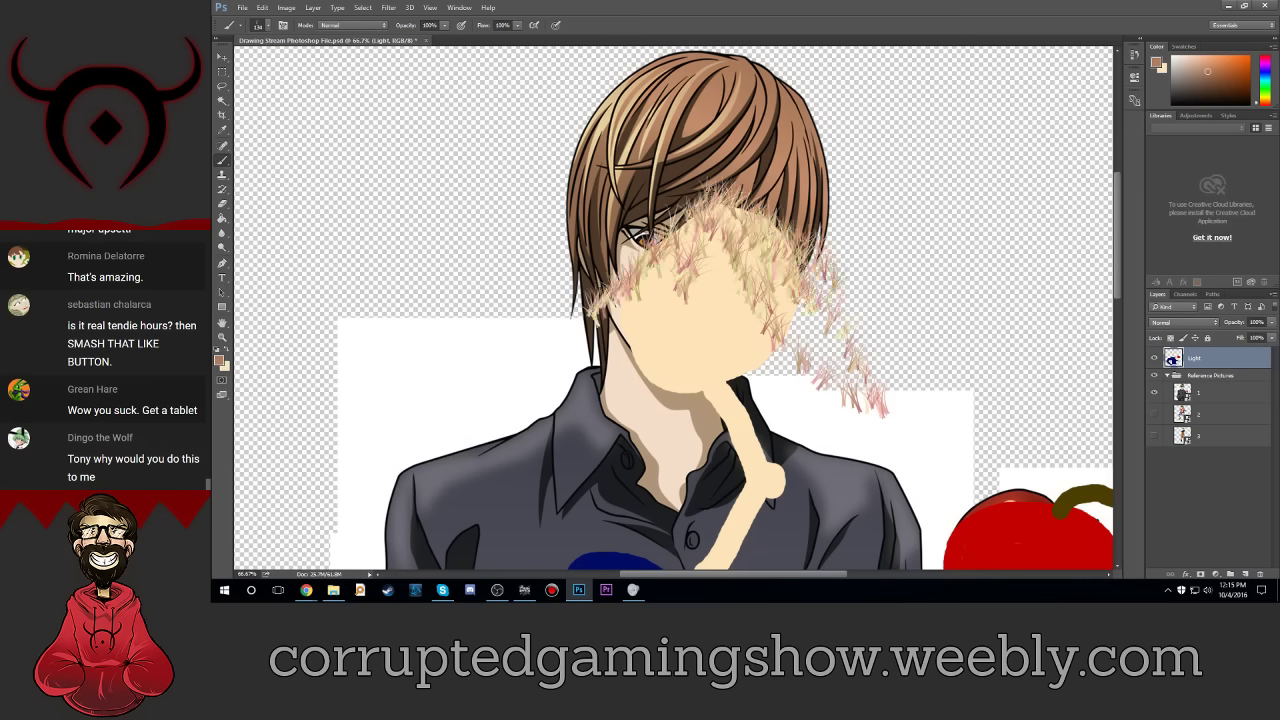
drag(680, 215, 585, 300)
drag(740, 180, 670, 260)
mouse_move(700, 155)
mouse_down()
mouse_move(590, 295)
mouse_move(630, 235)
mouse_up()
mouse_move(765, 140)
mouse_down()
mouse_move(790, 260)
mouse_move(690, 225)
mouse_up()
drag(660, 180, 630, 240)
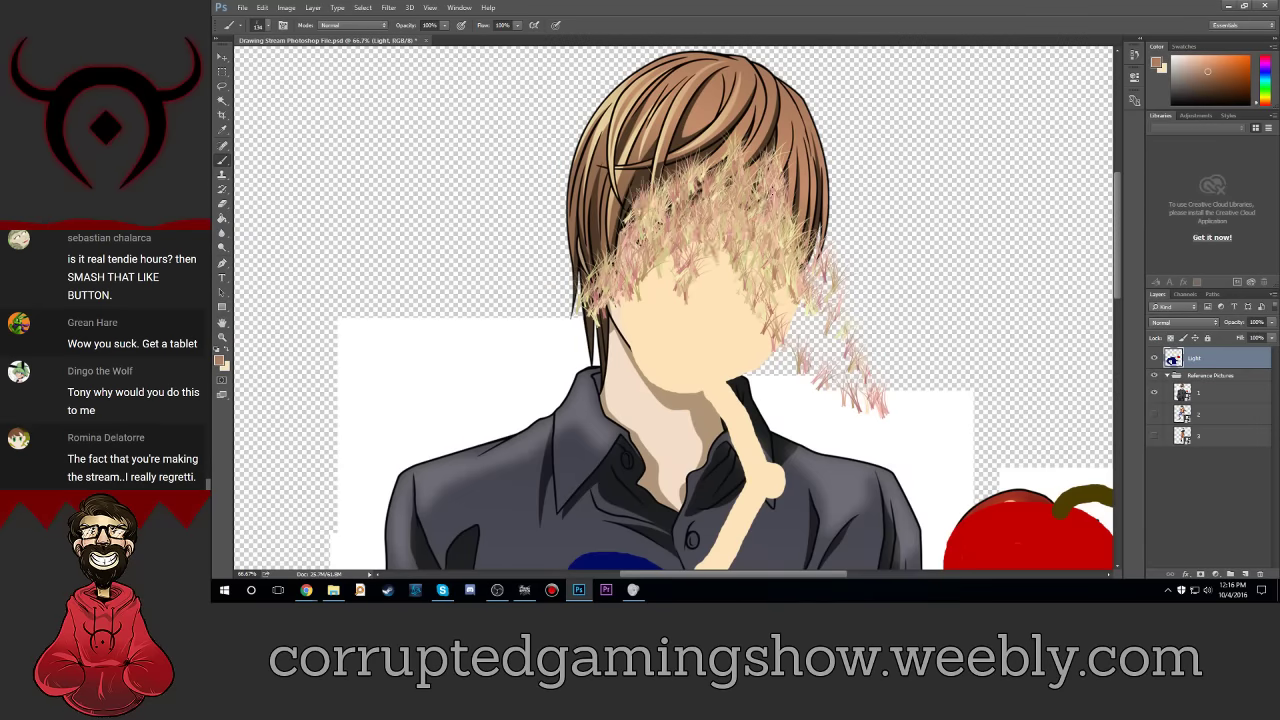
drag(760, 202, 766, 260)
drag(688, 178, 674, 228)
drag(792, 210, 780, 254)
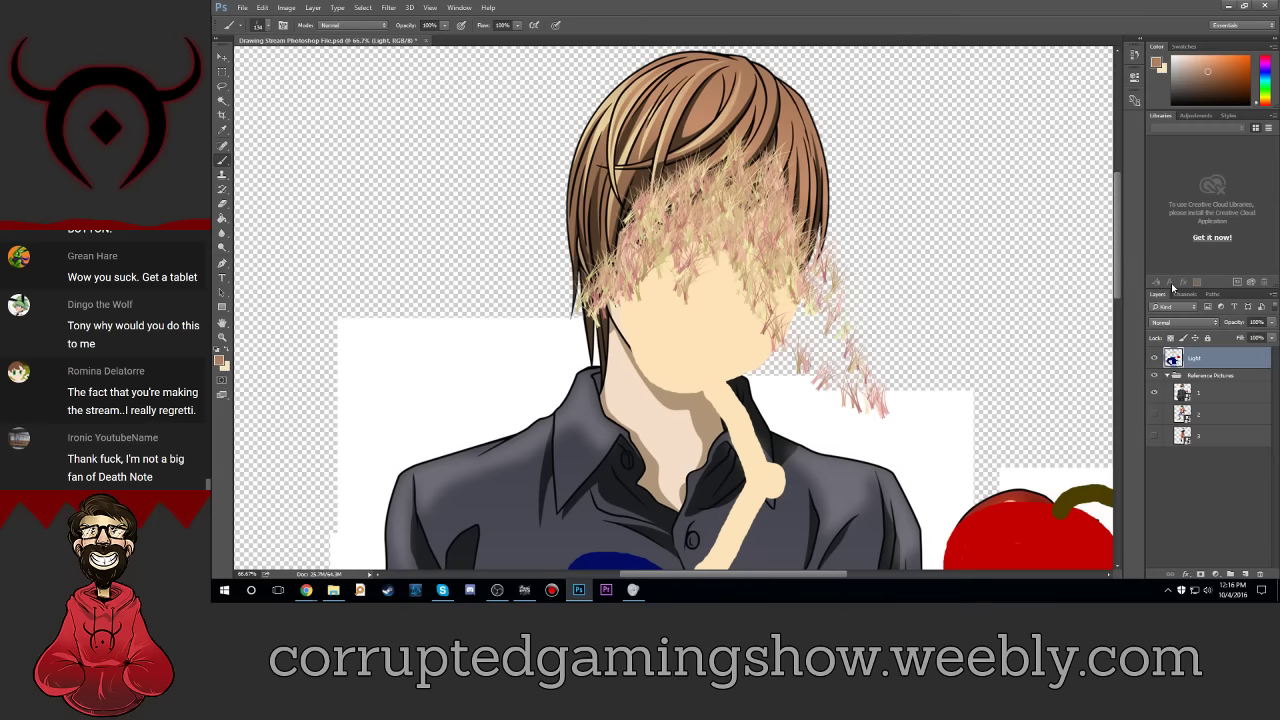
key(ctrl+z)
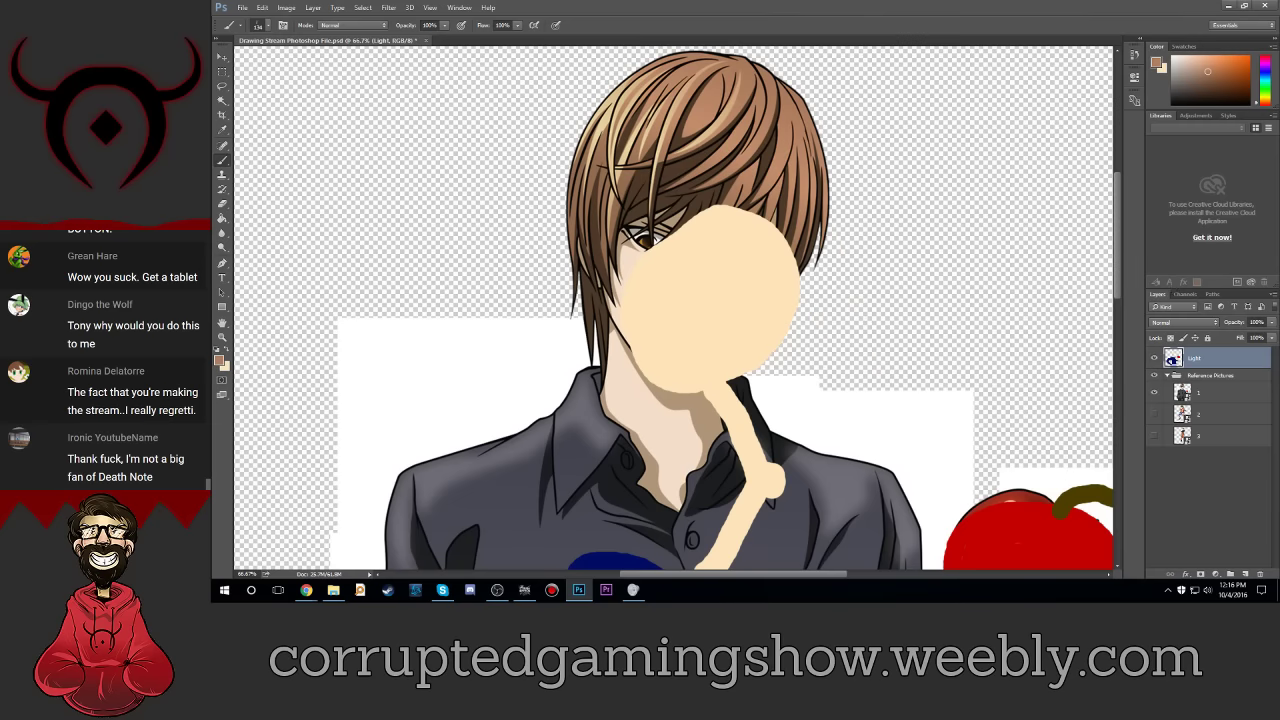
click(261, 24)
scroll(323, 147, down, 2)
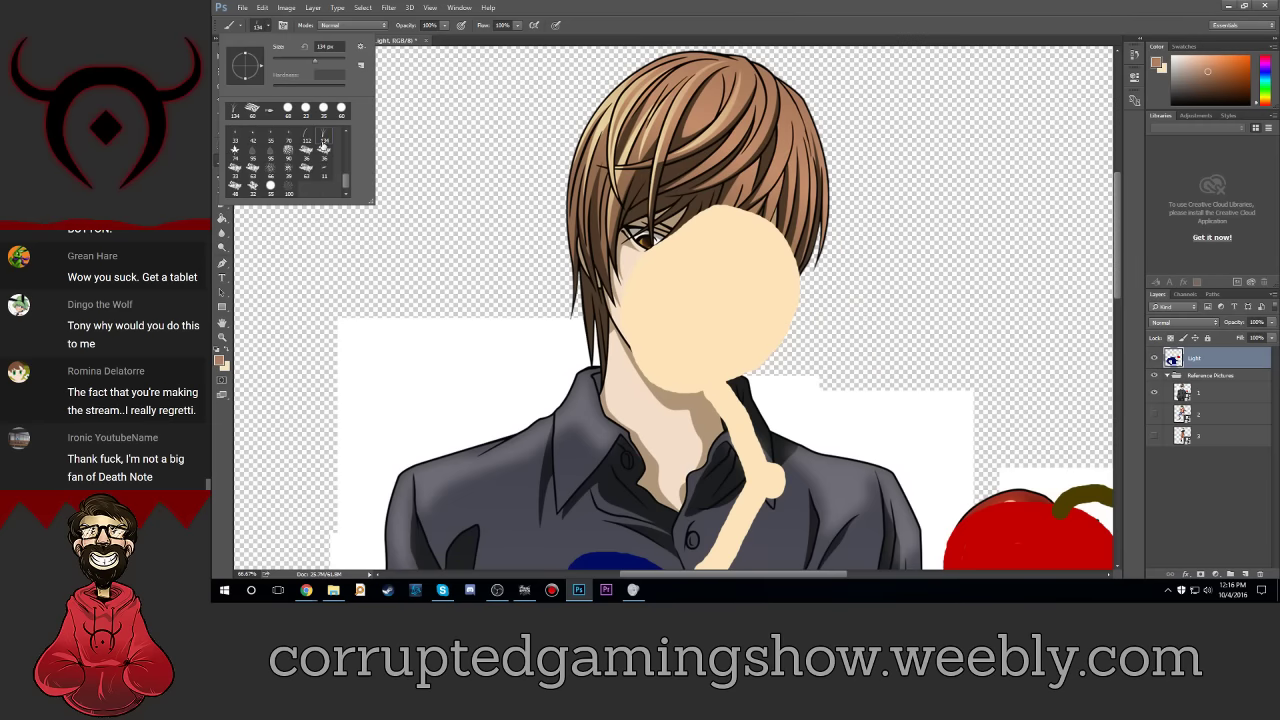
click(253, 187)
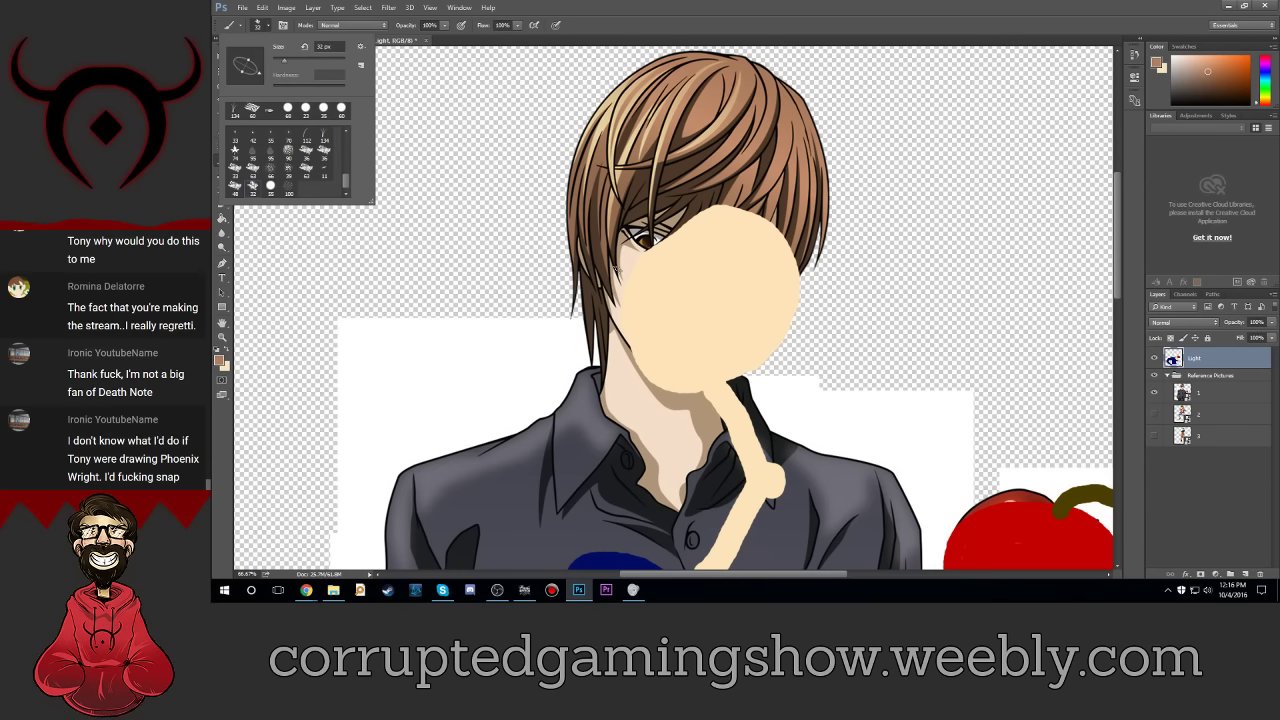
drag(645, 268, 712, 218)
drag(668, 296, 740, 196)
drag(726, 270, 769, 151)
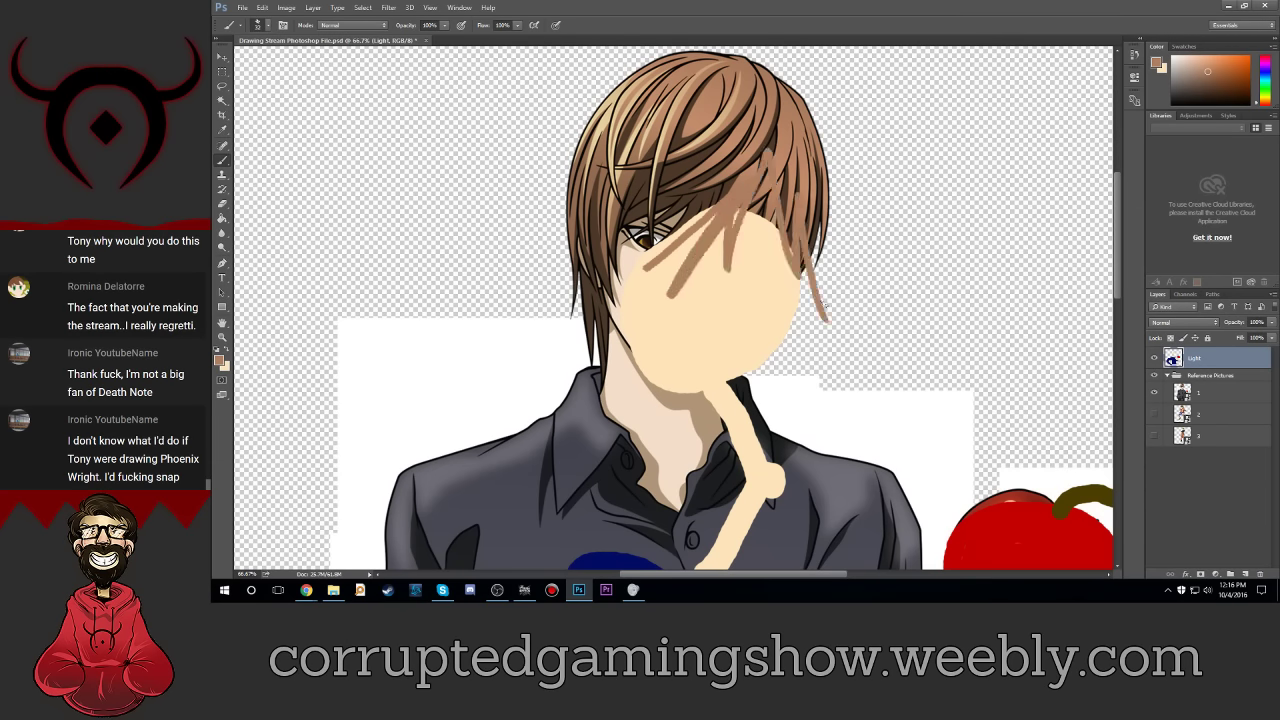
key(ctrl+alt+z)
key(ctrl+alt+z)
key(ctrl+alt+z)
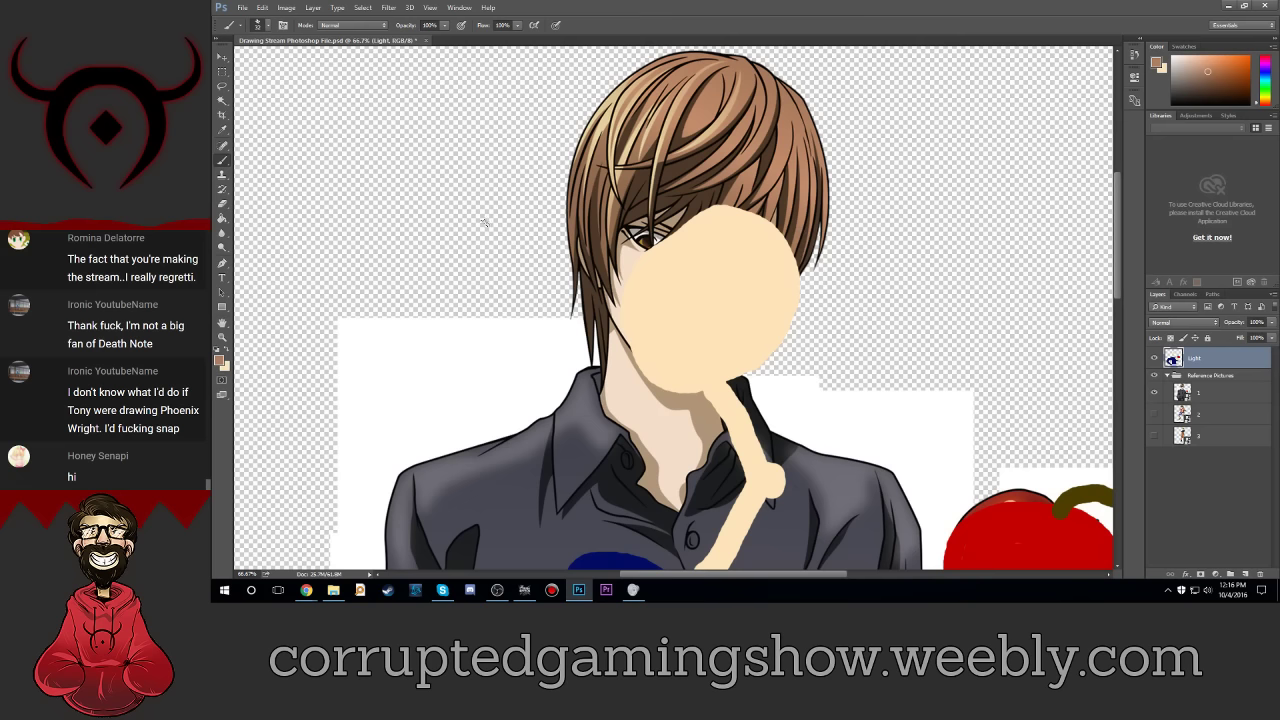
click(270, 31)
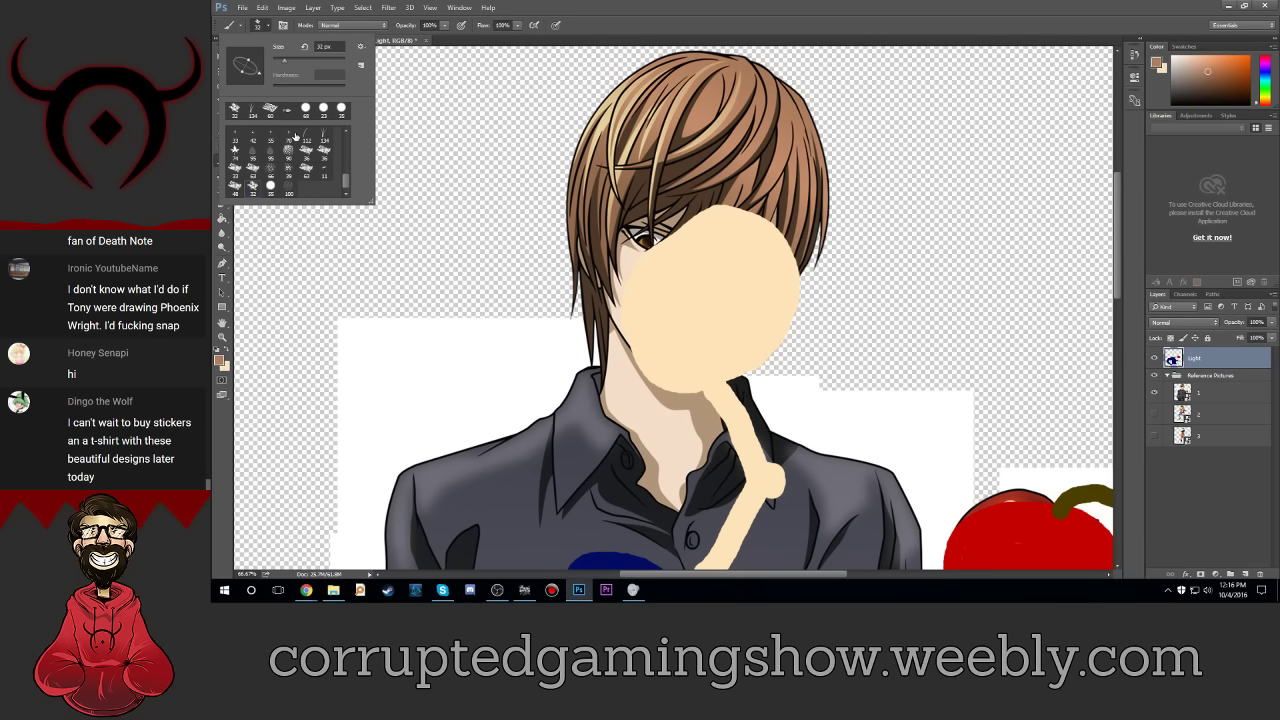
scroll(303, 151, up, 3)
scroll(303, 151, up, 2)
scroll(303, 151, up, 2)
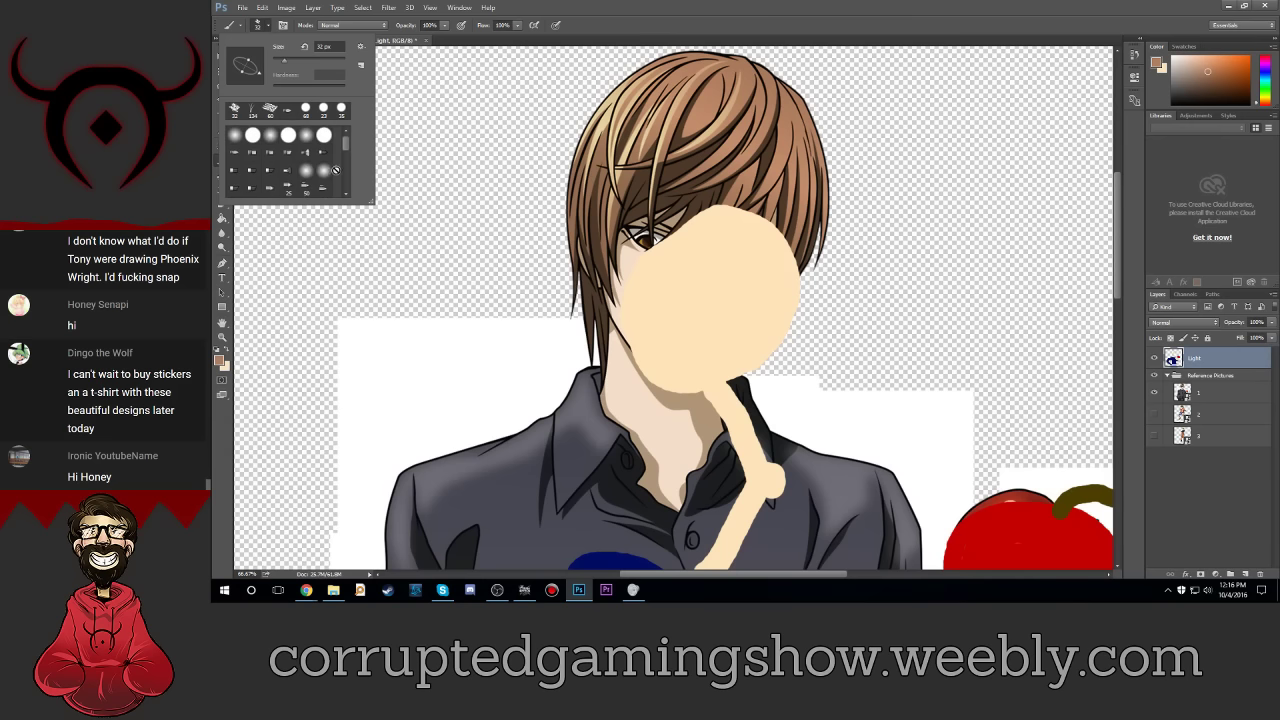
scroll(315, 177, down, 3)
scroll(315, 177, down, 2)
scroll(315, 177, down, 1)
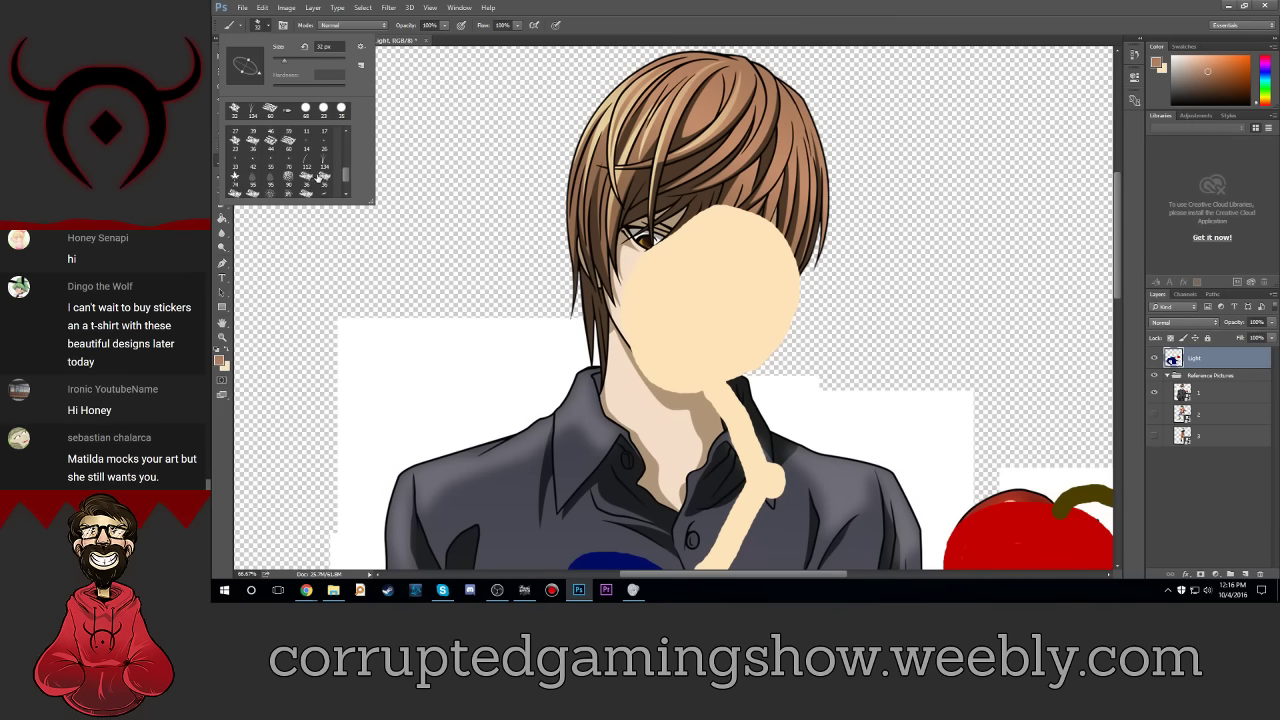
scroll(315, 177, down, 1)
click(237, 170)
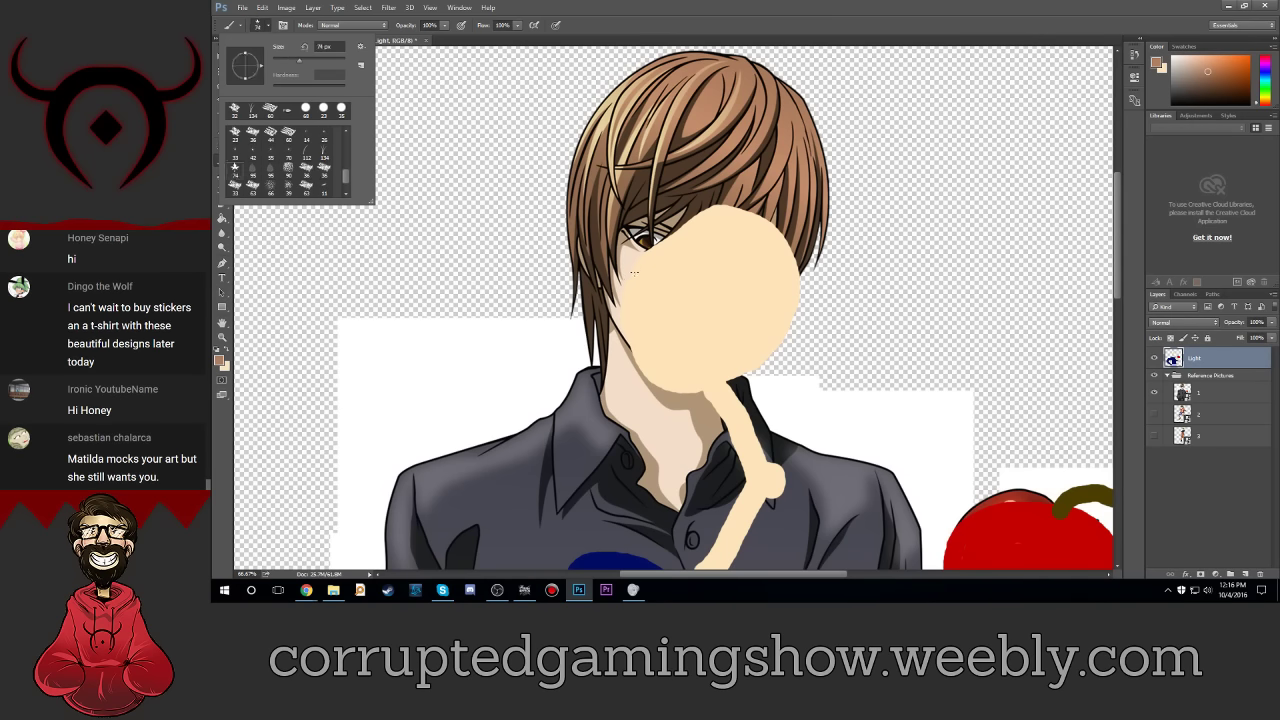
mouse_move(633, 272)
mouse_down()
mouse_move(680, 232)
mouse_move(760, 270)
mouse_move(790, 255)
mouse_up()
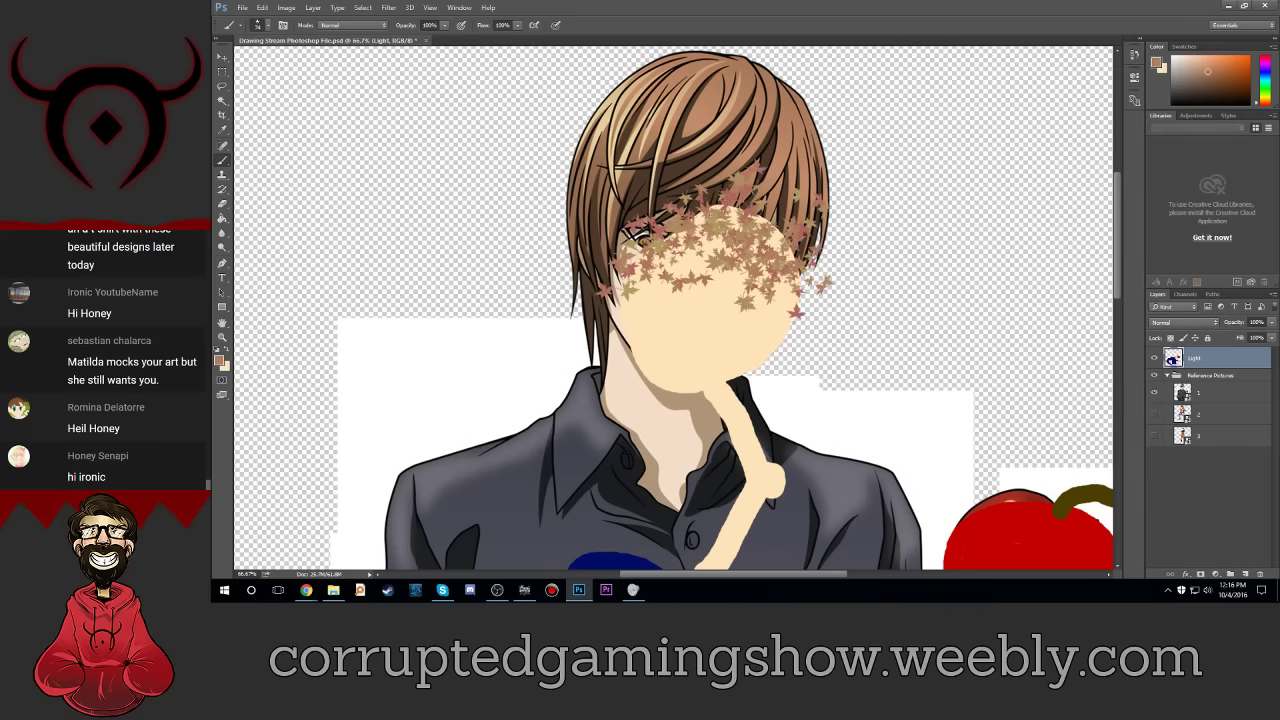
mouse_move(700, 220)
mouse_down()
mouse_move(630, 235)
mouse_move(740, 220)
mouse_move(810, 270)
mouse_move(600, 270)
mouse_move(715, 195)
mouse_move(800, 250)
mouse_move(620, 200)
mouse_move(560, 110)
mouse_move(940, 150)
mouse_move(950, 320)
mouse_move(660, 290)
mouse_move(940, 110)
mouse_up()
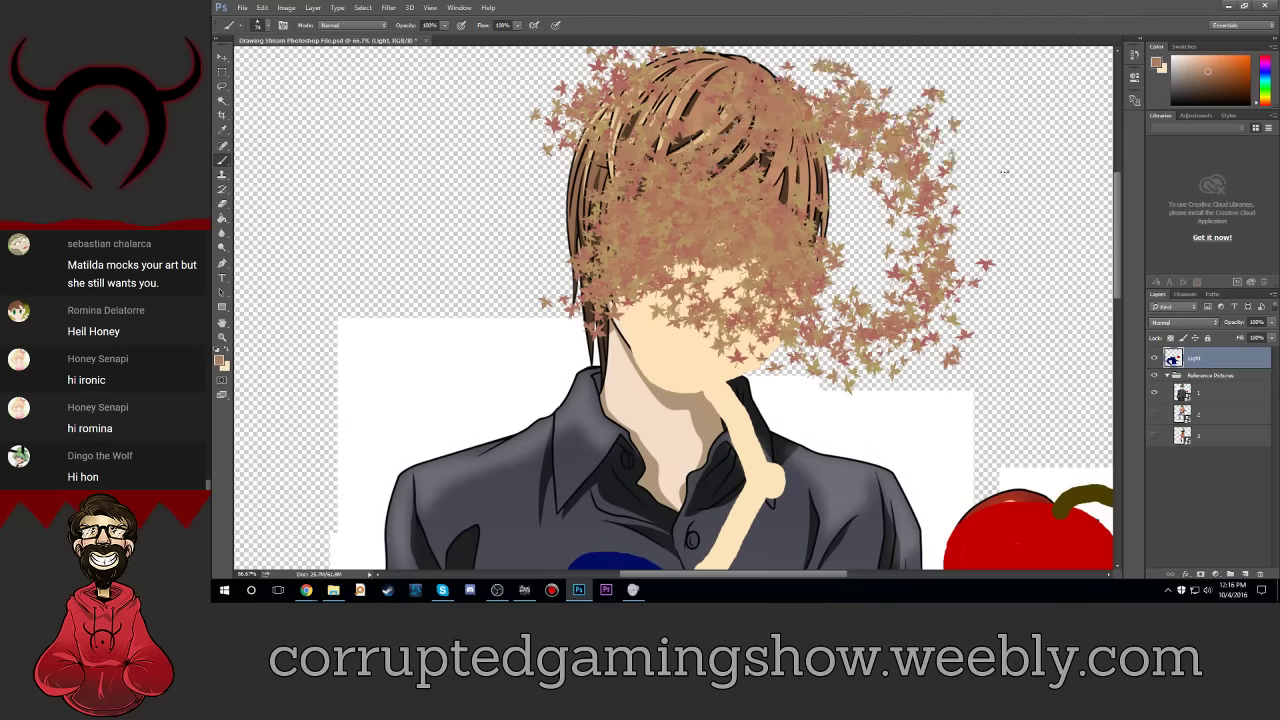
mouse_move(1004, 172)
mouse_down()
mouse_move(1095, 290)
mouse_move(978, 457)
mouse_up()
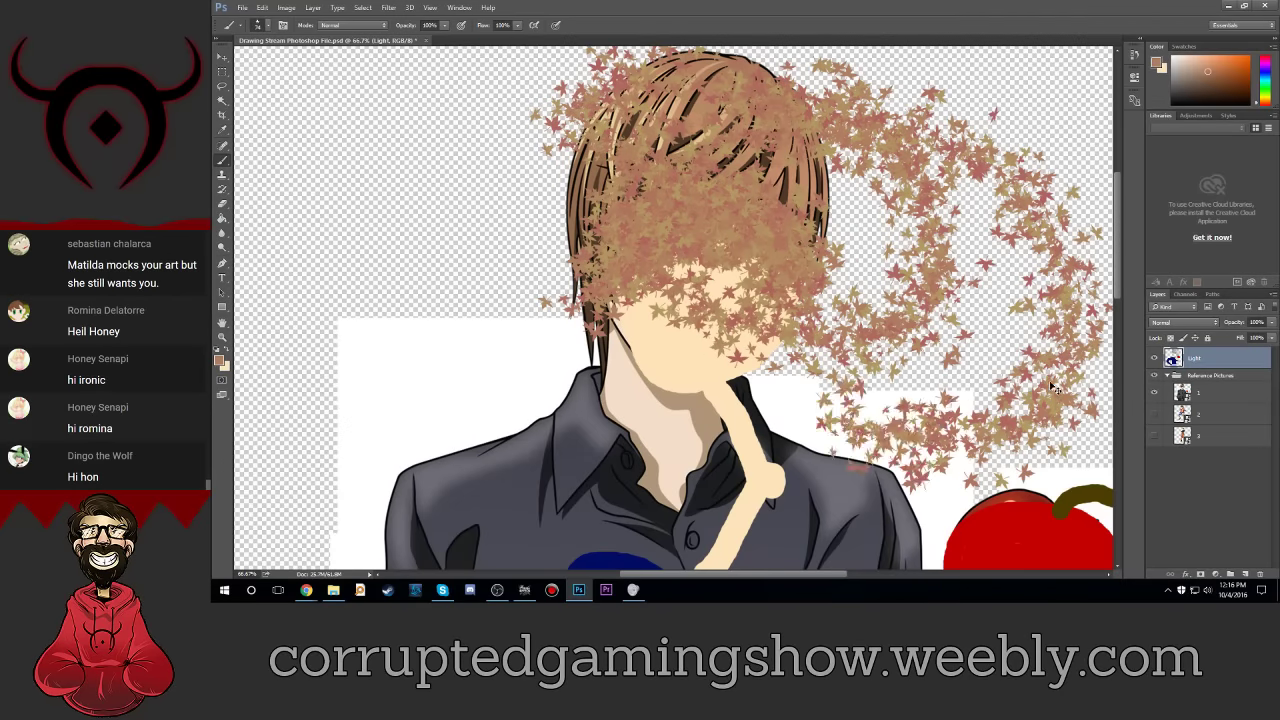
key(ctrl+z)
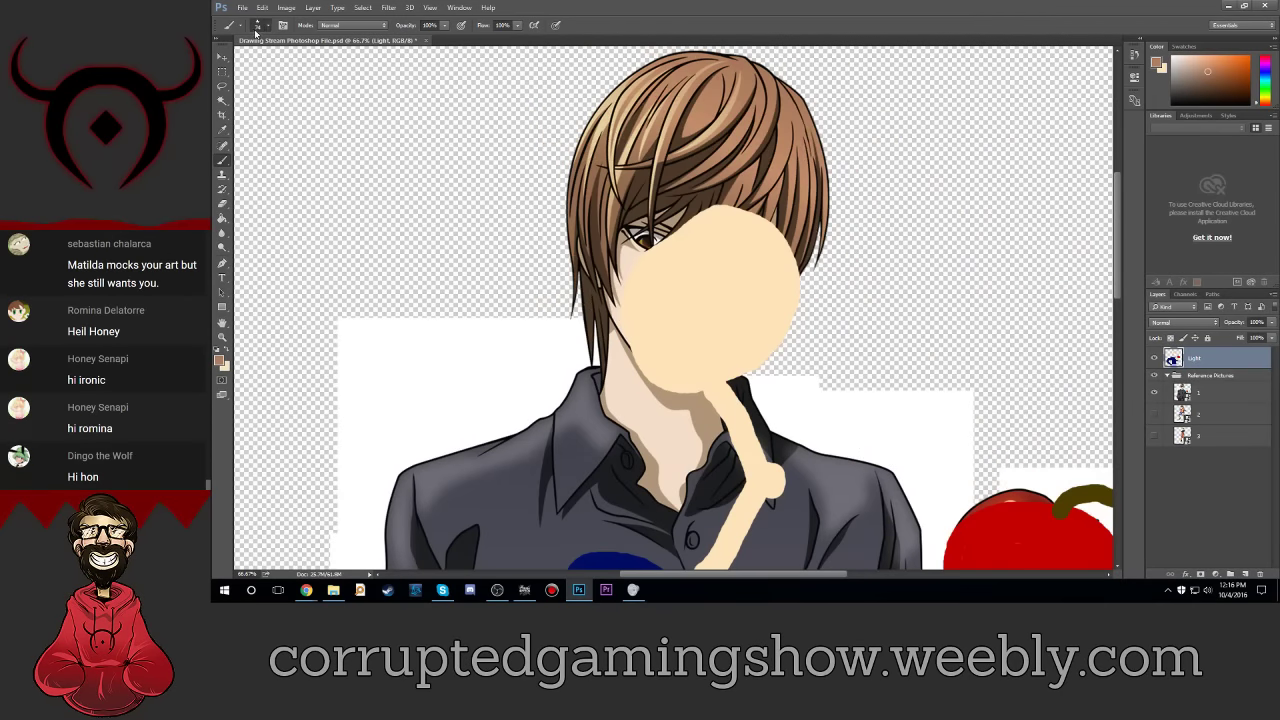
click(260, 24)
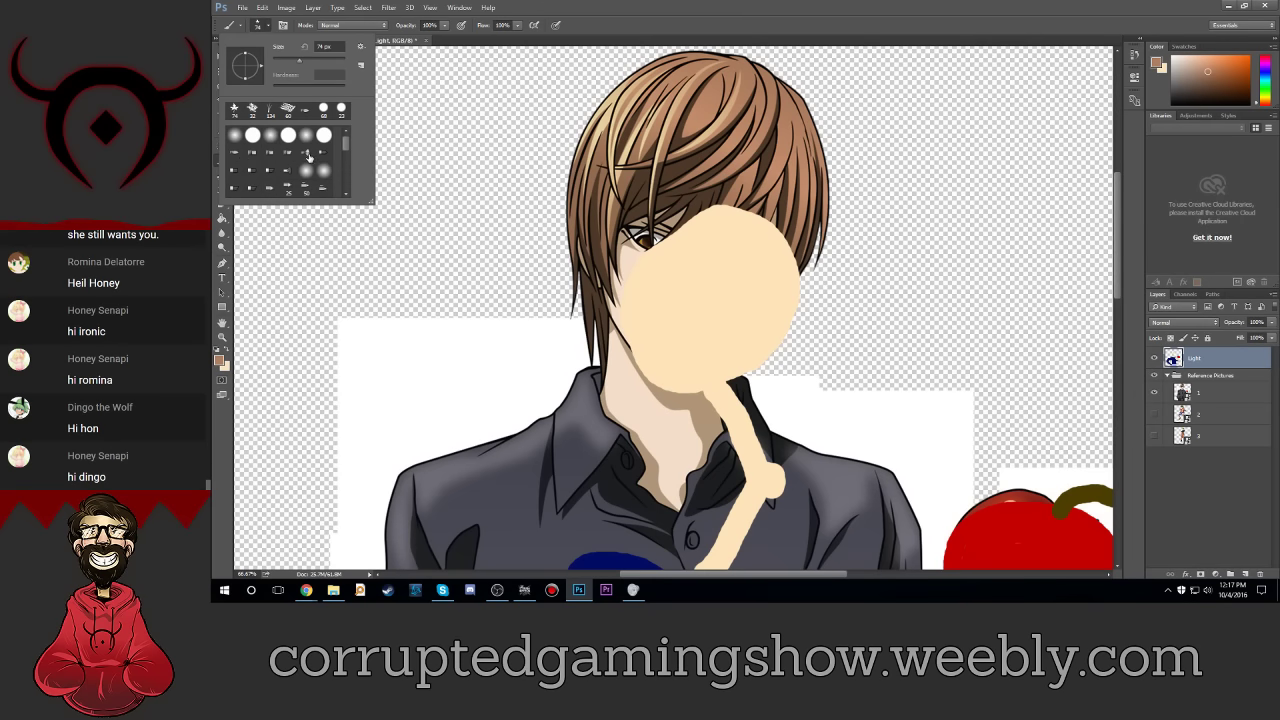
click(306, 155)
click(632, 290)
mouse_move(632, 290)
mouse_down()
mouse_move(700, 215)
mouse_move(770, 220)
mouse_move(800, 300)
mouse_move(742, 224)
mouse_move(625, 285)
mouse_move(612, 345)
mouse_move(720, 235)
mouse_move(772, 326)
mouse_up()
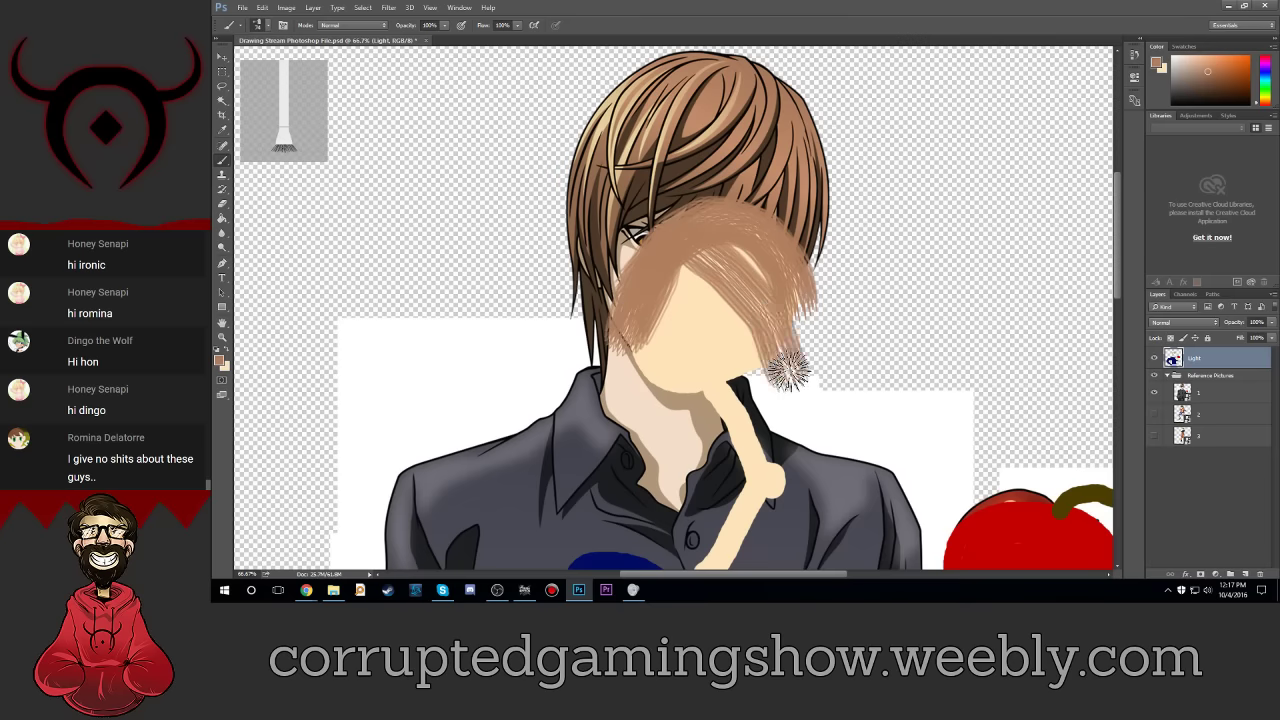
key(ctrl+z)
click(260, 27)
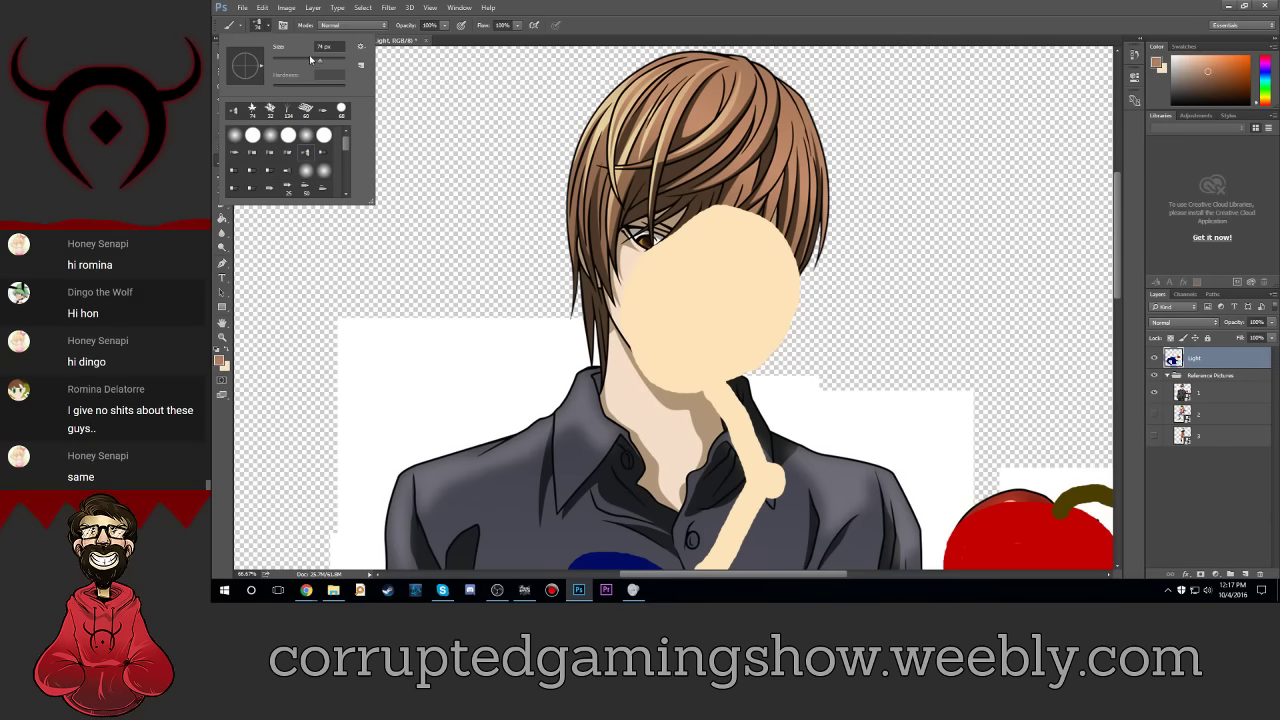
drag(320, 60, 278, 60)
click(262, 27)
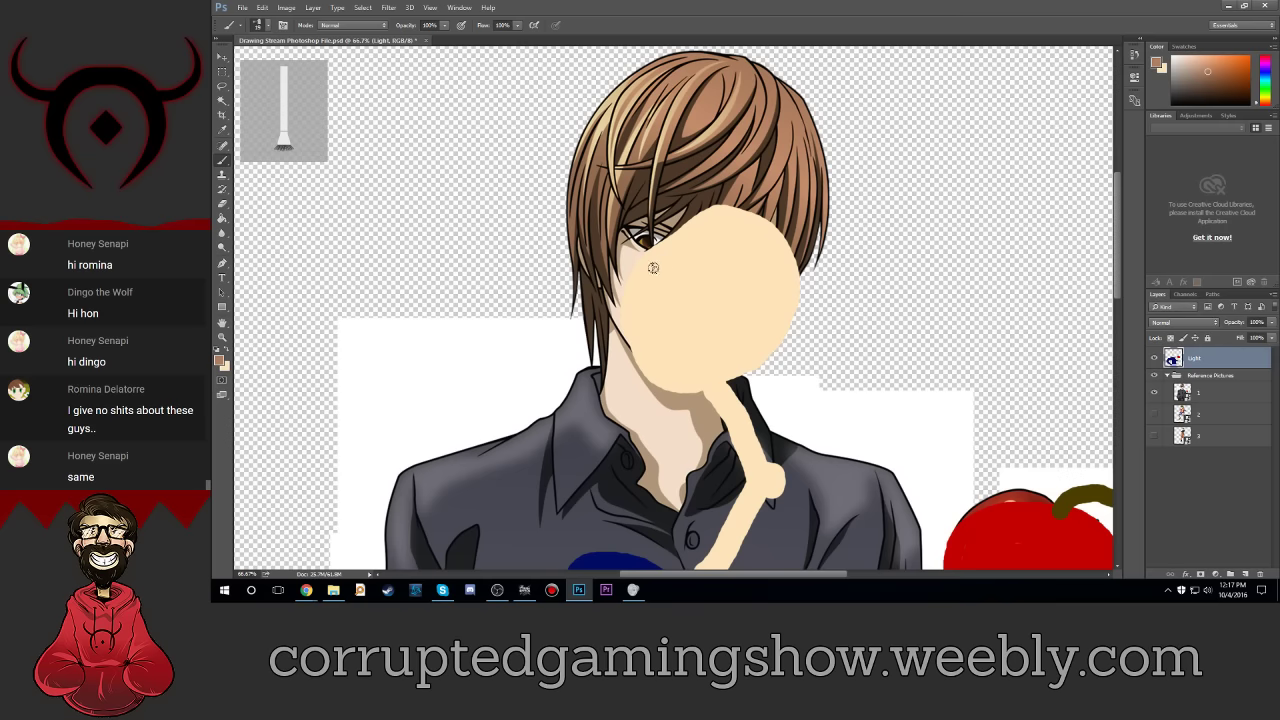
mouse_move(682, 228)
mouse_down()
mouse_move(650, 292)
mouse_move(741, 244)
mouse_move(790, 255)
mouse_up()
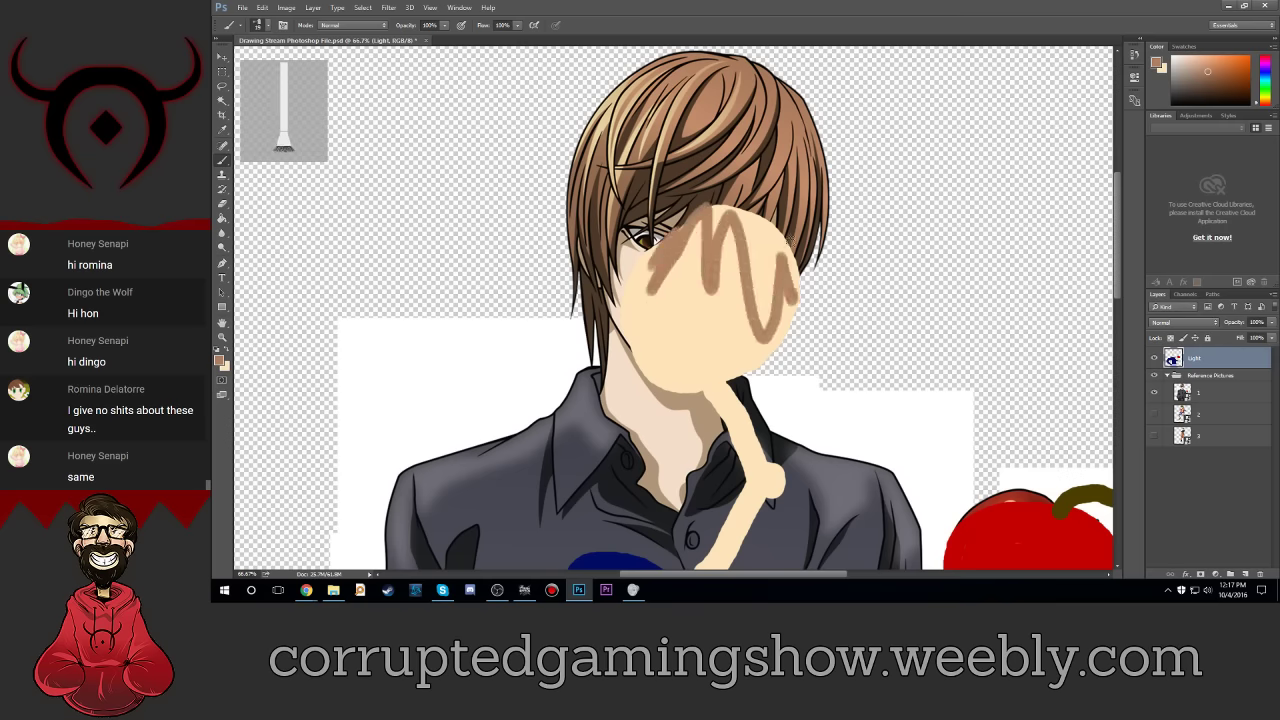
key(ctrl+alt+z)
key(ctrl+alt+z)
key(ctrl+alt+z)
click(262, 27)
drag(285, 59, 289, 59)
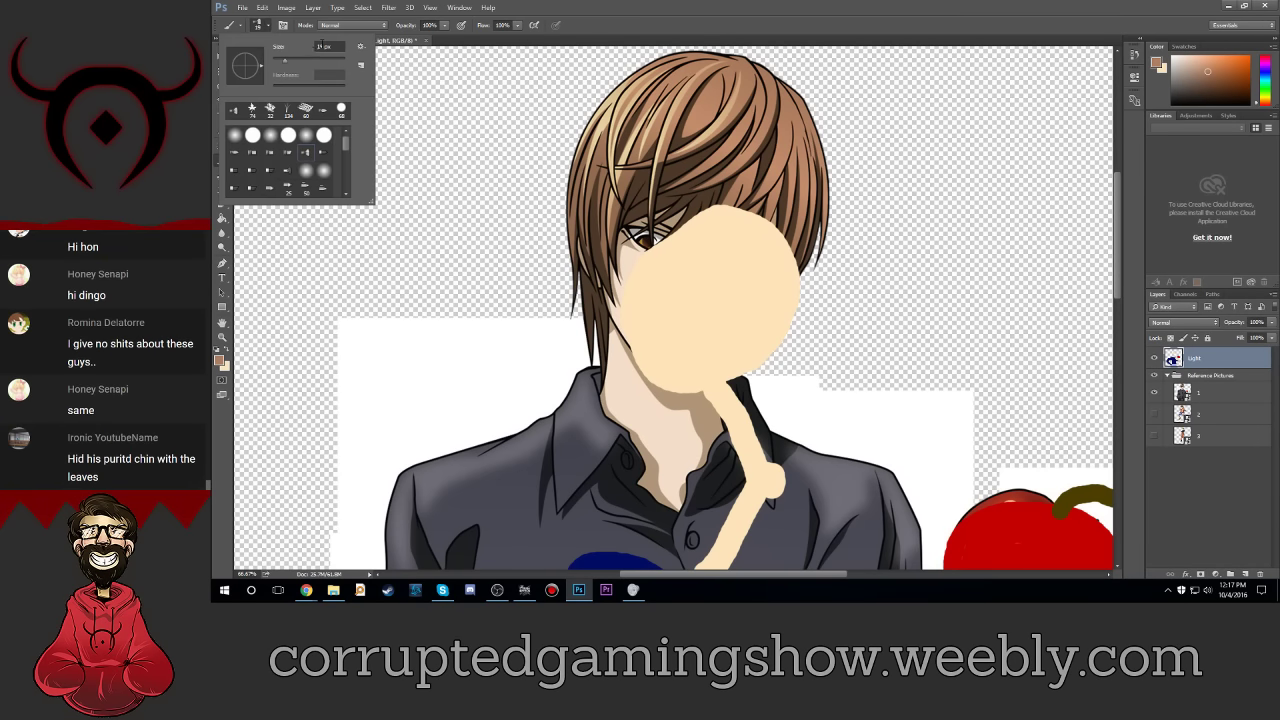
click(327, 45)
key(Return)
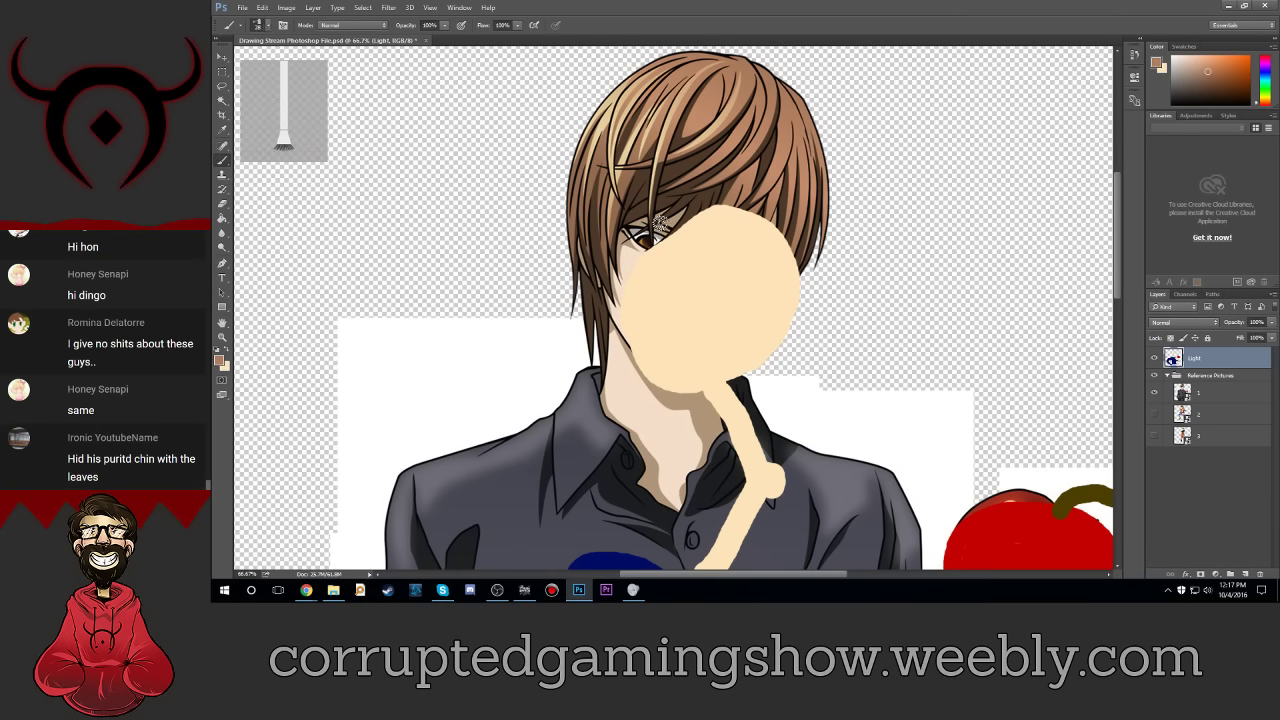
mouse_move(642, 280)
mouse_down()
mouse_move(688, 222)
mouse_move(719, 213)
mouse_move(765, 280)
mouse_up()
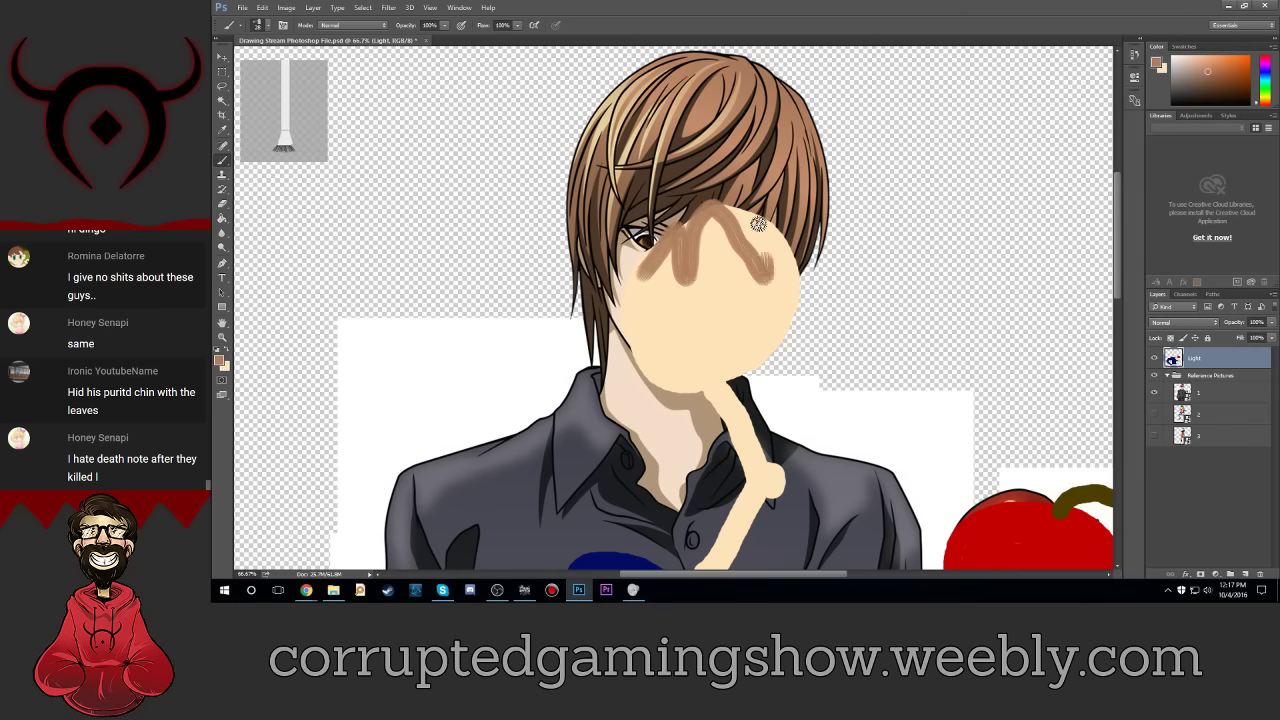
drag(765, 210, 805, 295)
key(ctrl+alt+z)
key(ctrl+alt+z)
key(ctrl+alt+z)
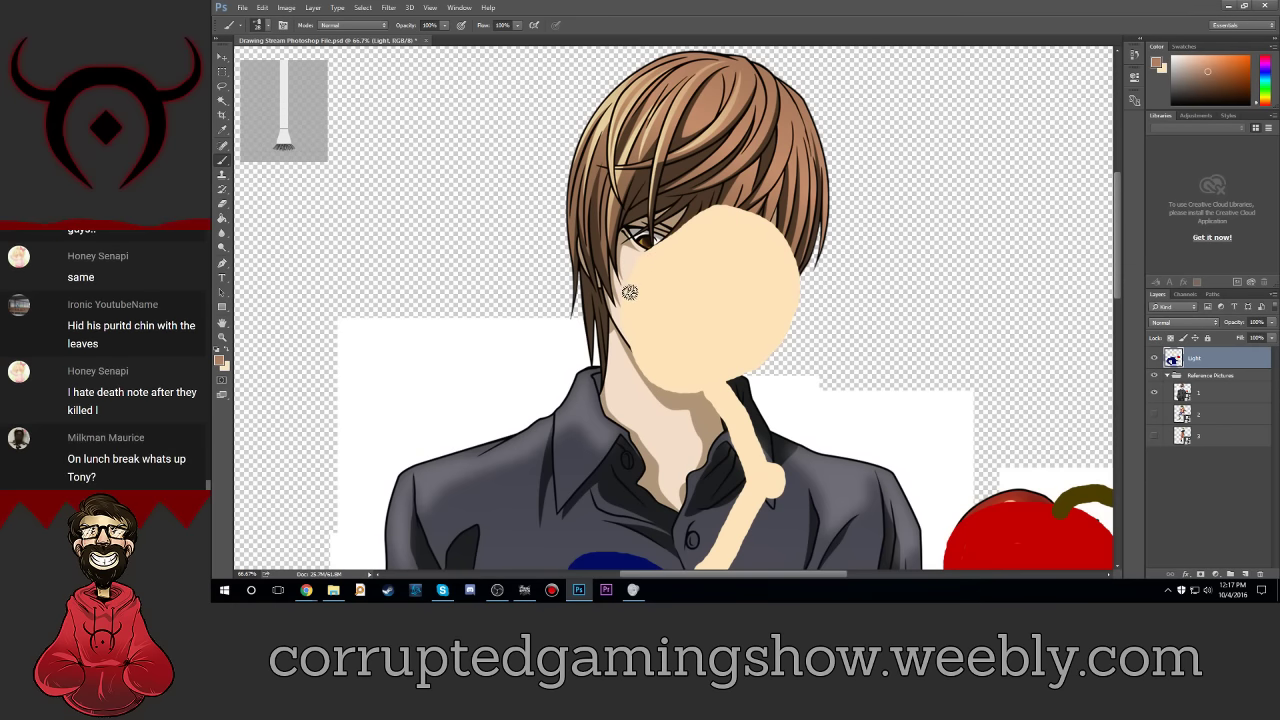
Step: Add an empty Layer 1, reselect Light, and set a hard round 8 px brush
click(1241, 574)
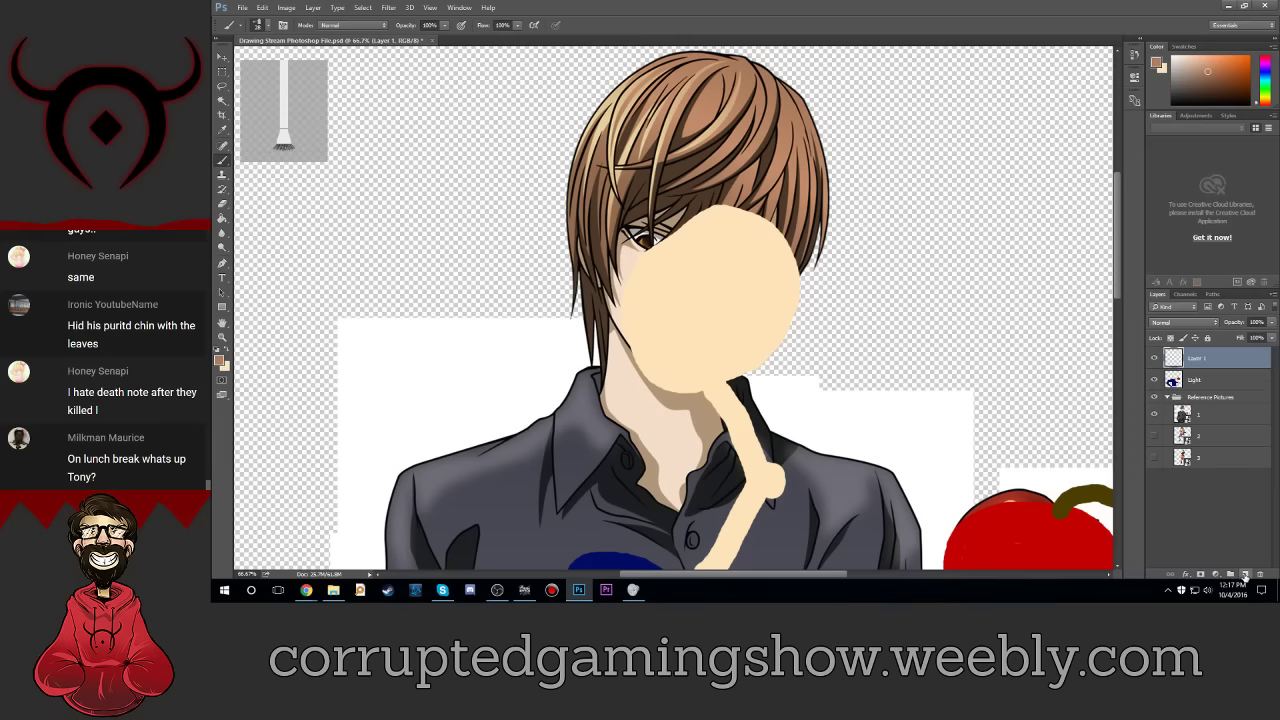
click(1238, 382)
click(266, 28)
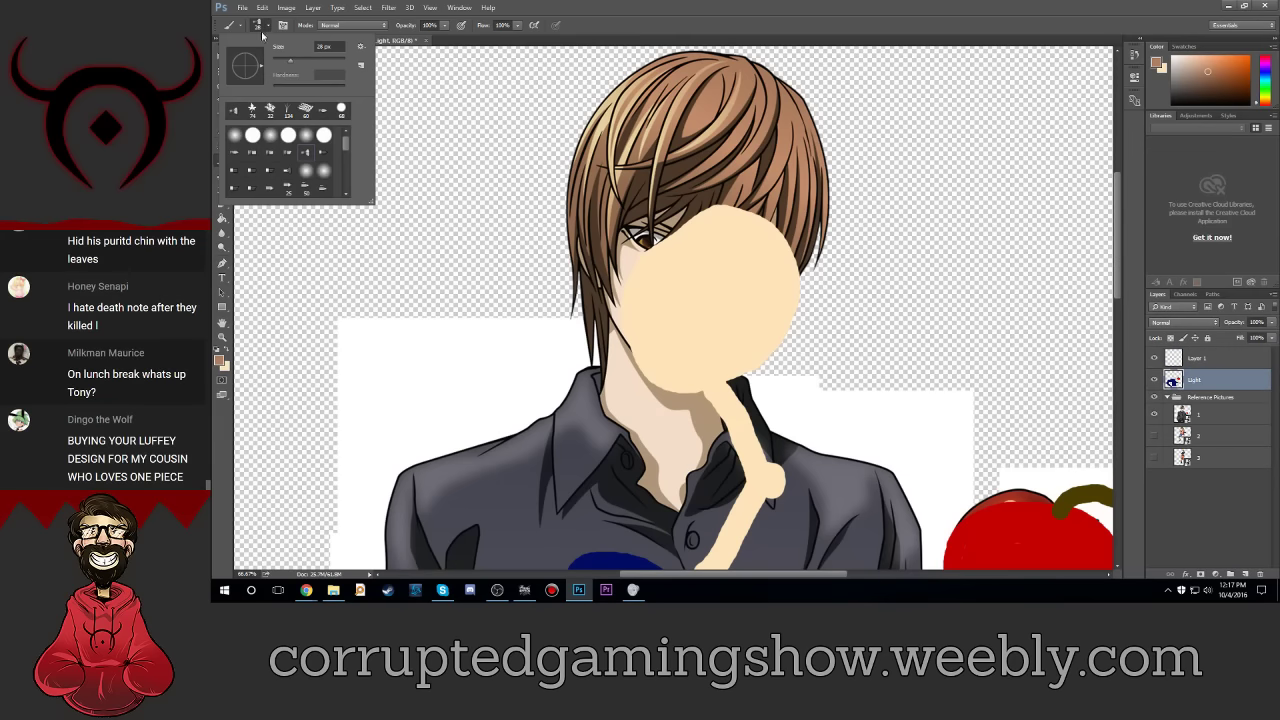
click(256, 140)
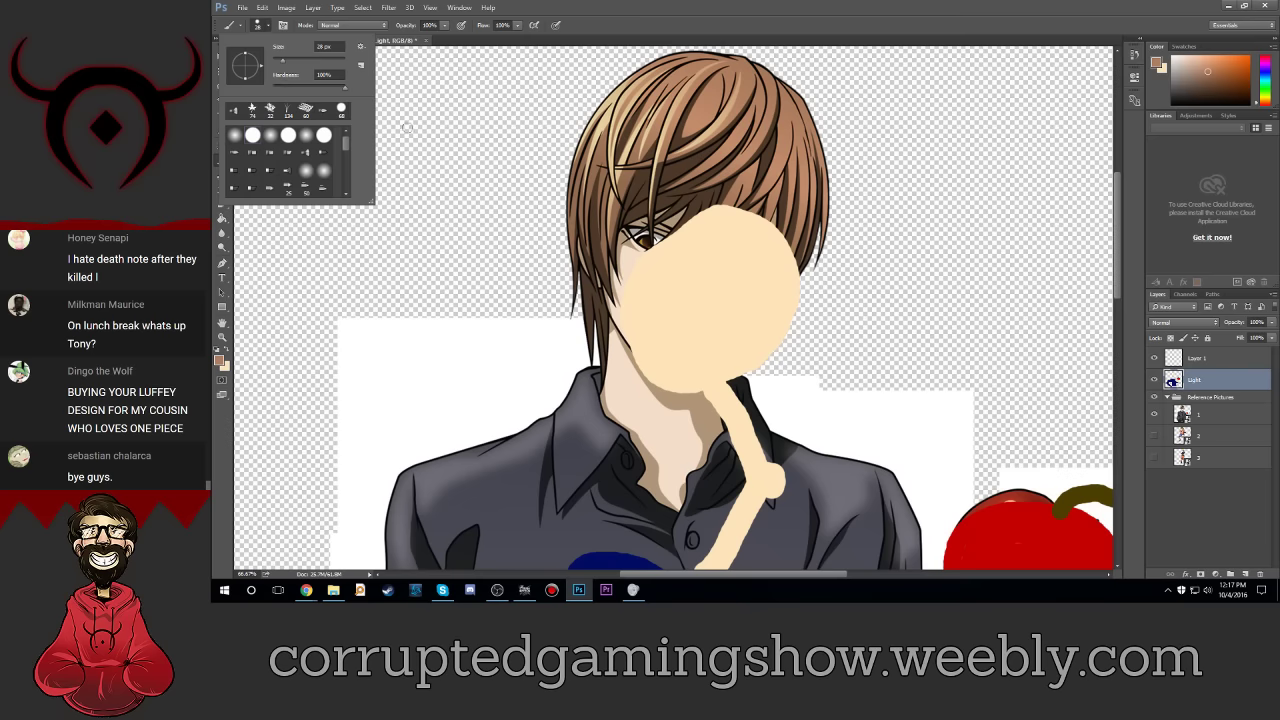
click(330, 46)
text(8)
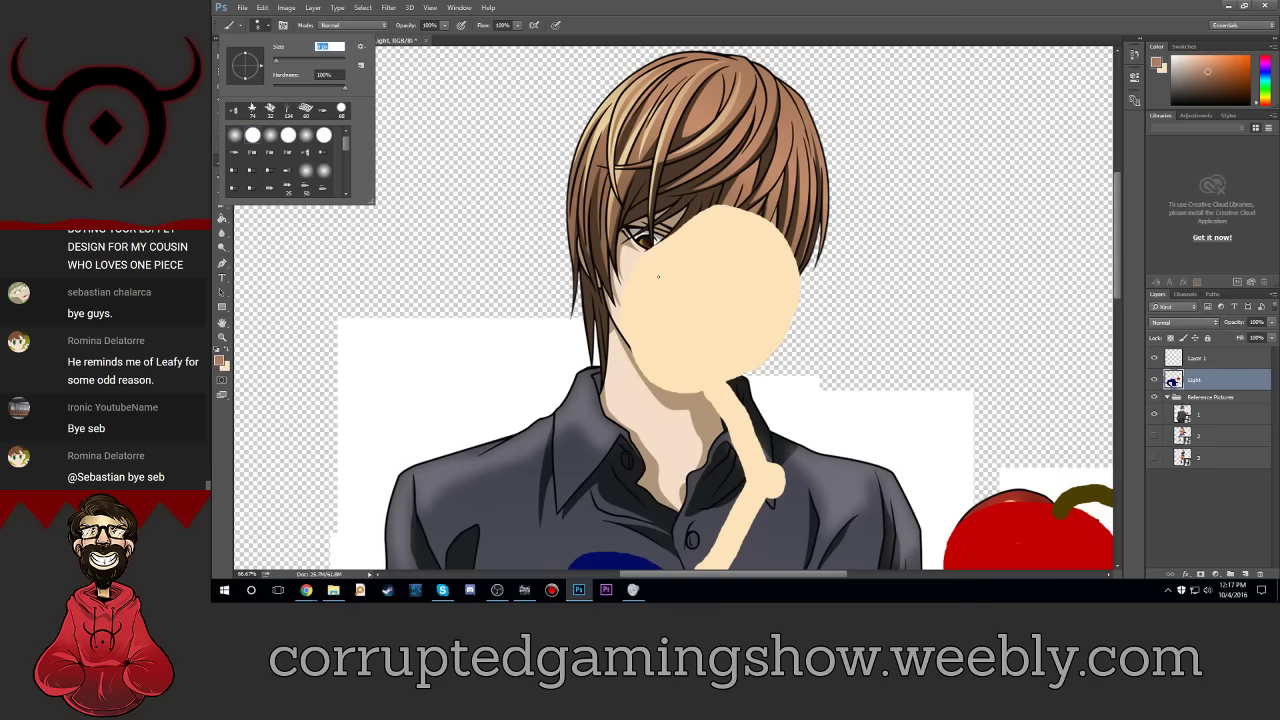
click(259, 25)
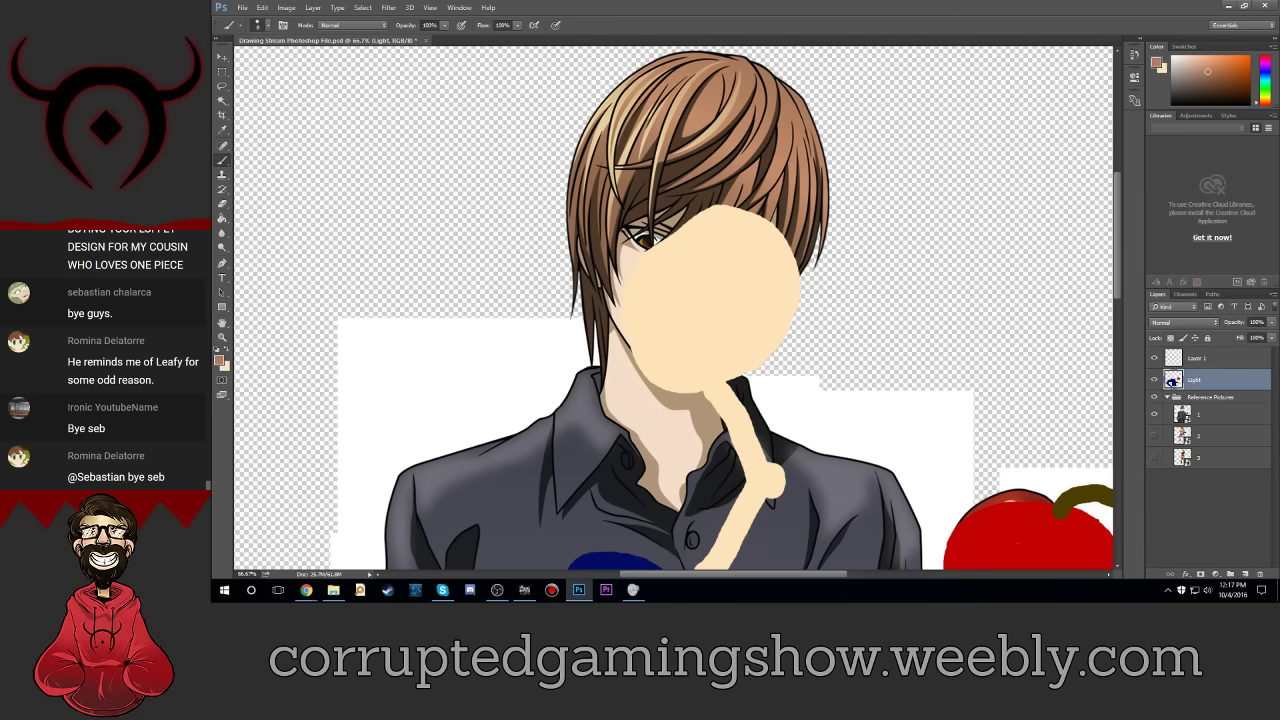
Step: Toggle the painted layer to check the reference, then bring up the pale peach foreground colour
click(1155, 380)
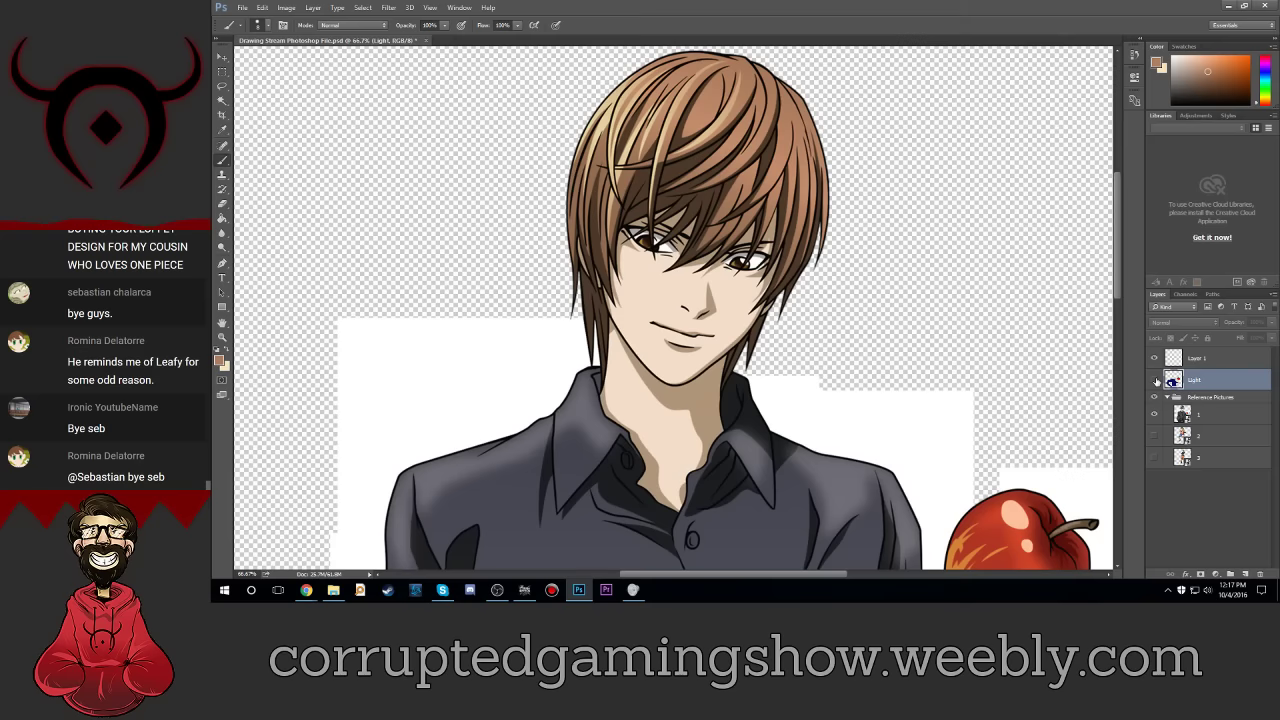
click(1155, 380)
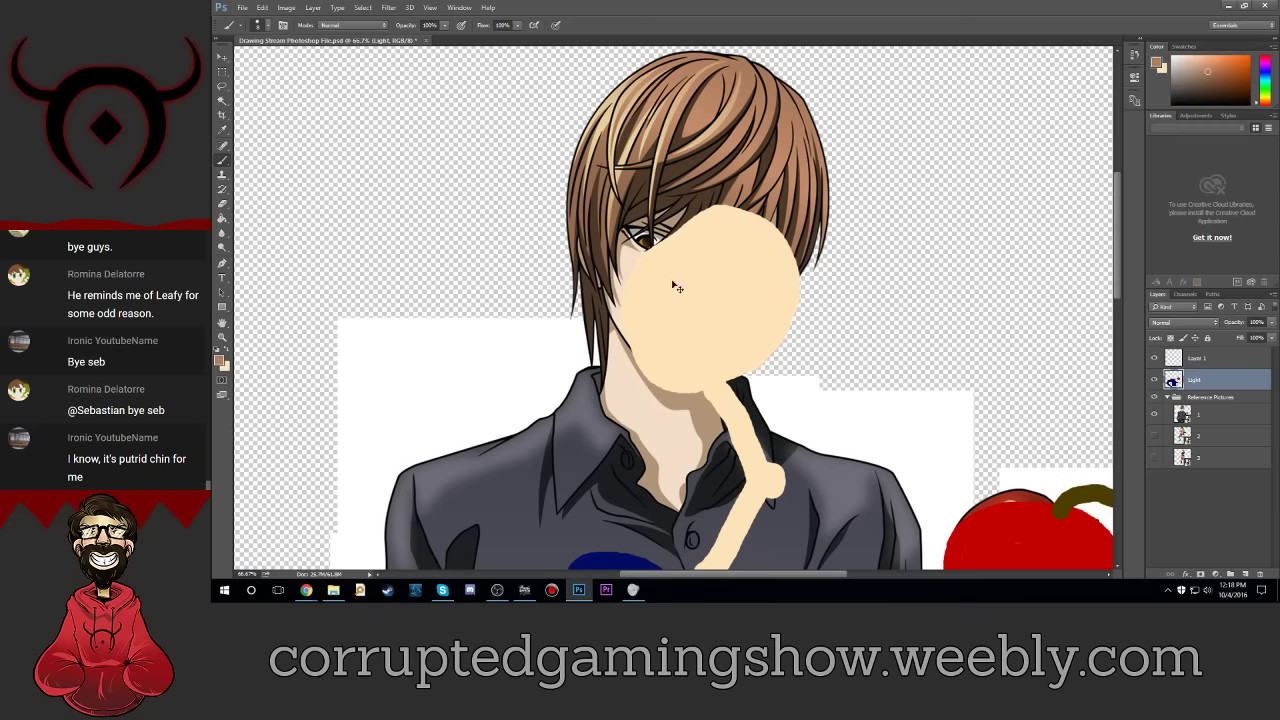
click(228, 352)
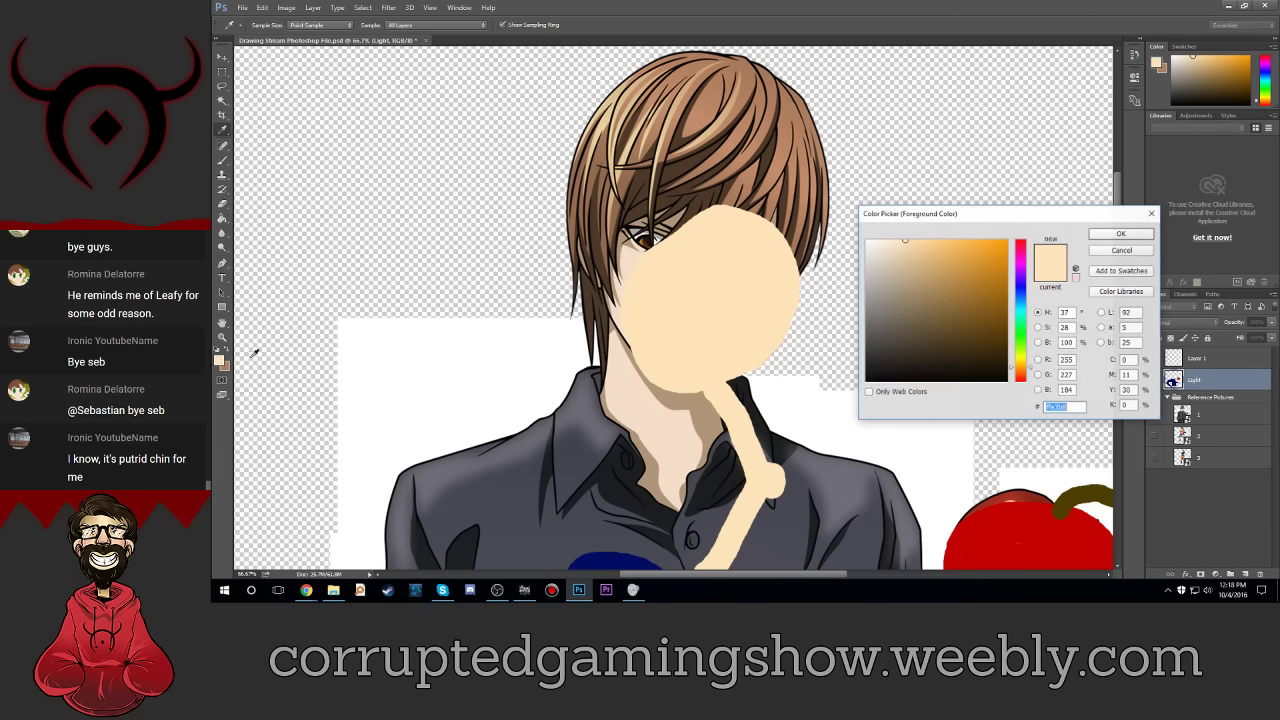
Step: Set the painting colour to black and brush the first eye outline
click(866, 380)
click(1139, 236)
key(b)
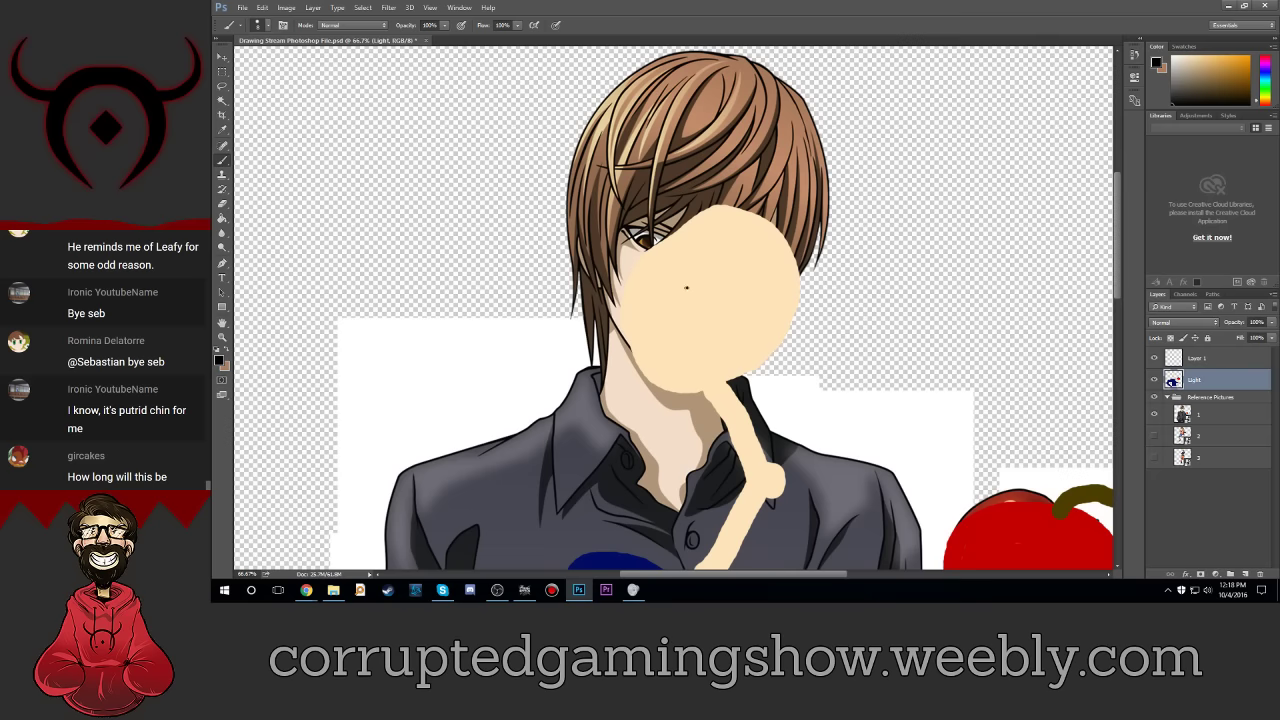
drag(686, 287, 671, 283)
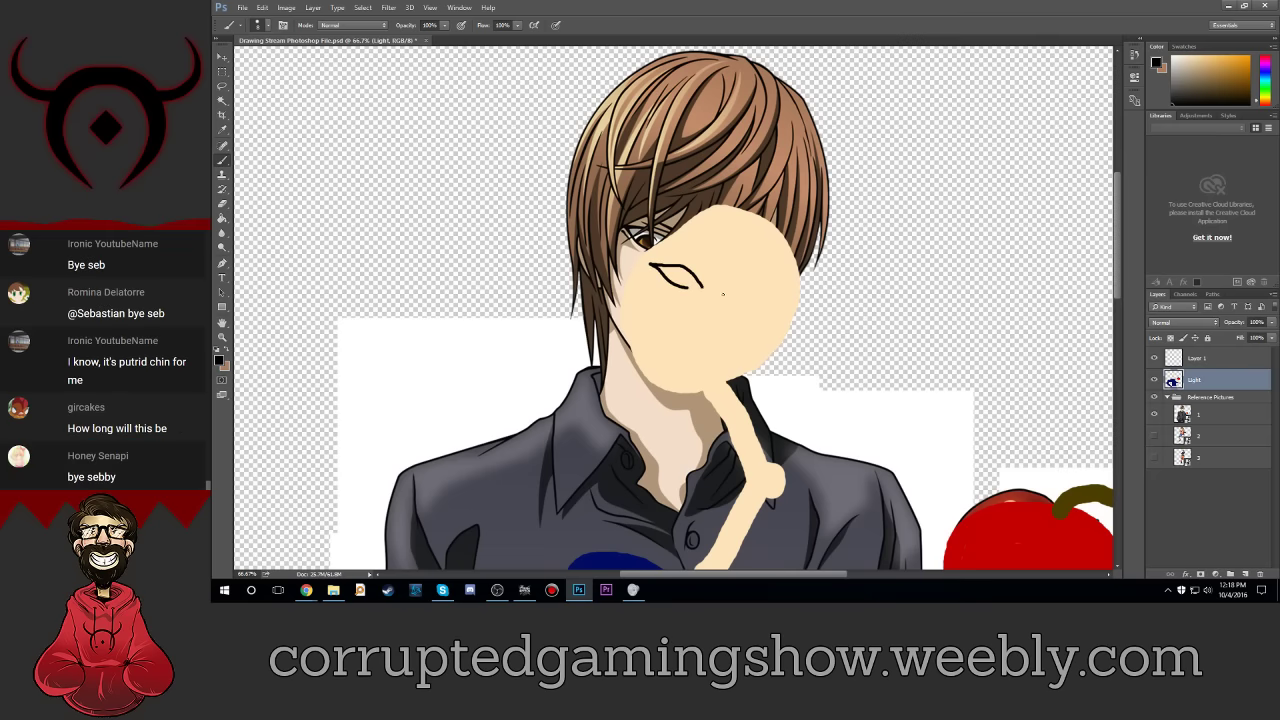
Step: Compare against the reference by toggling Light's visibility, then brush the right eye
click(1155, 380)
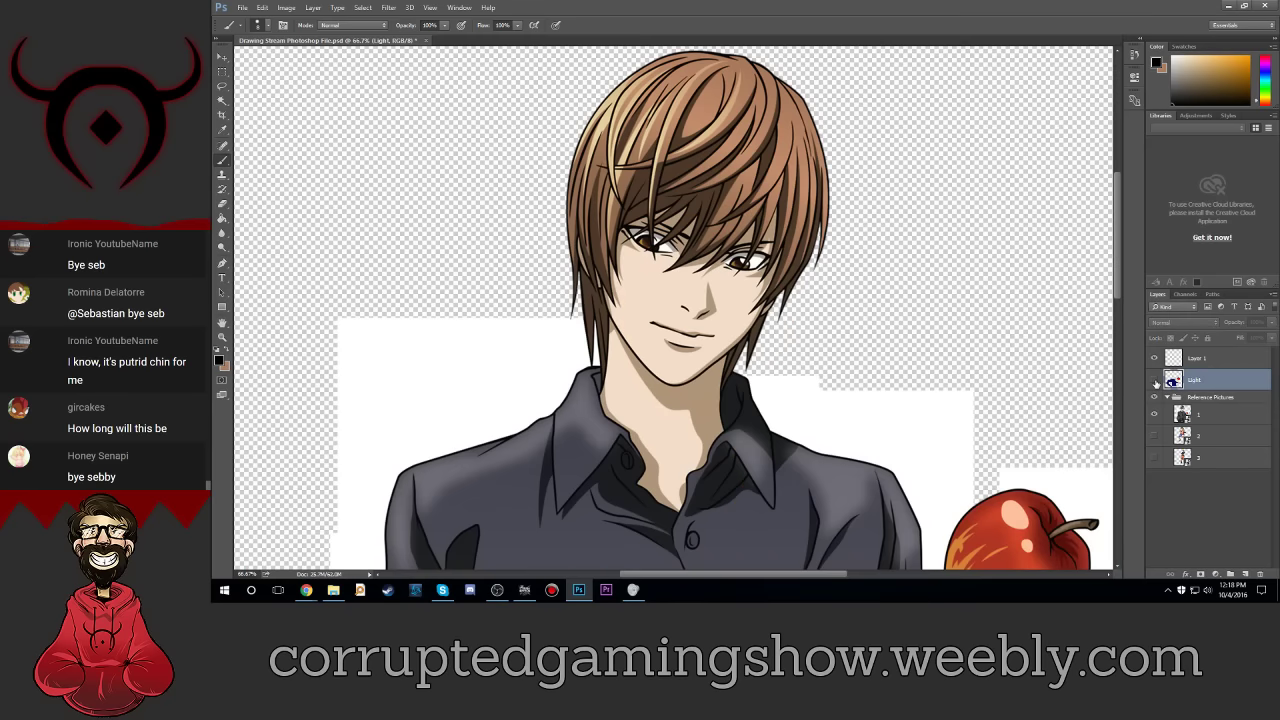
click(1155, 380)
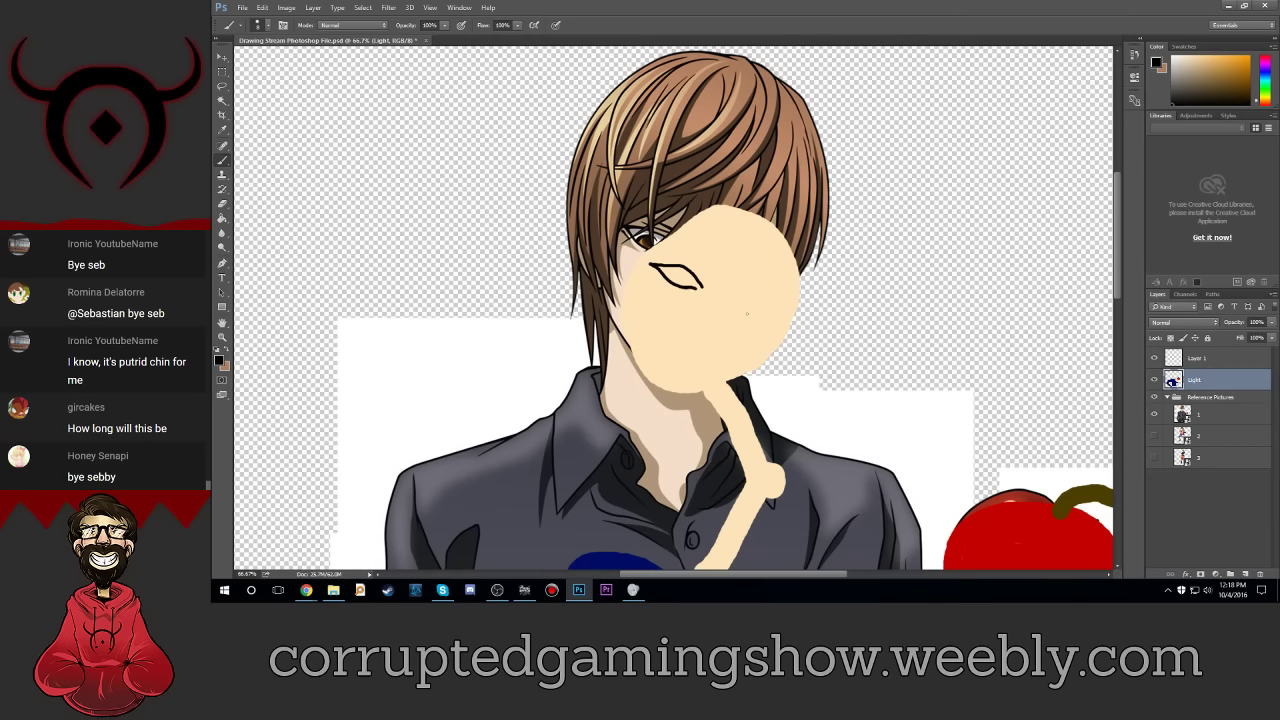
click(1155, 380)
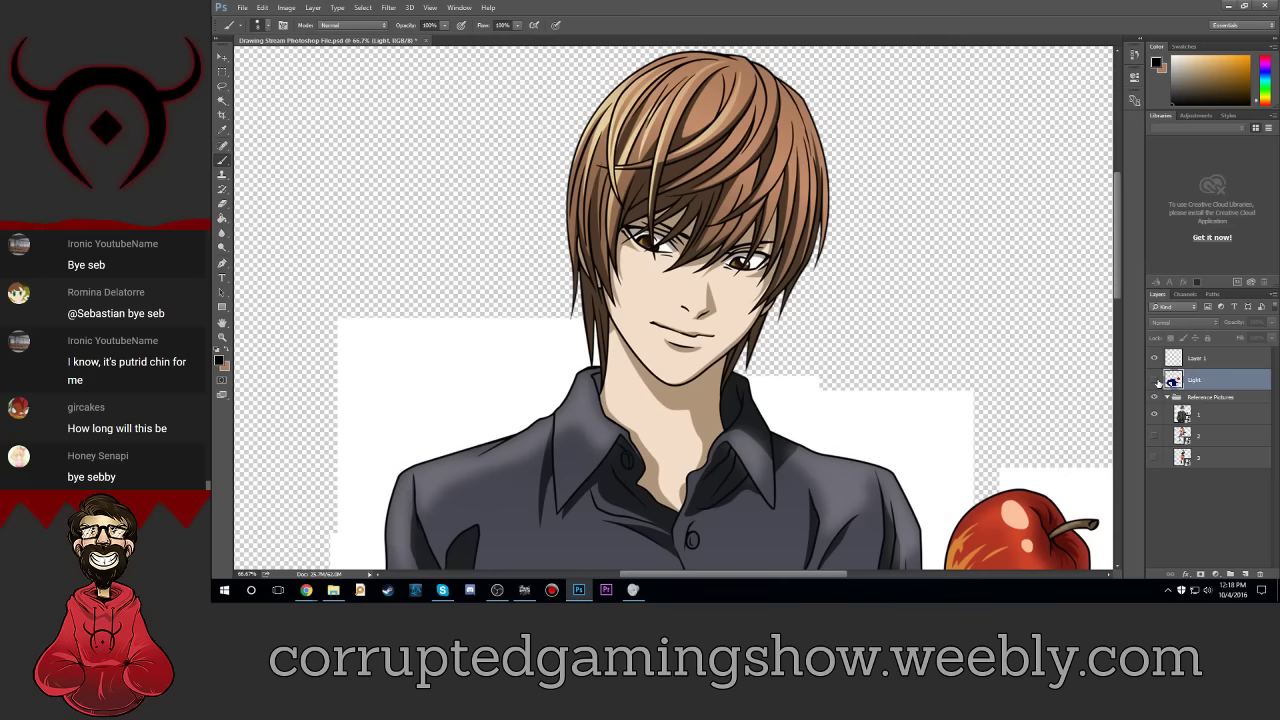
click(1155, 380)
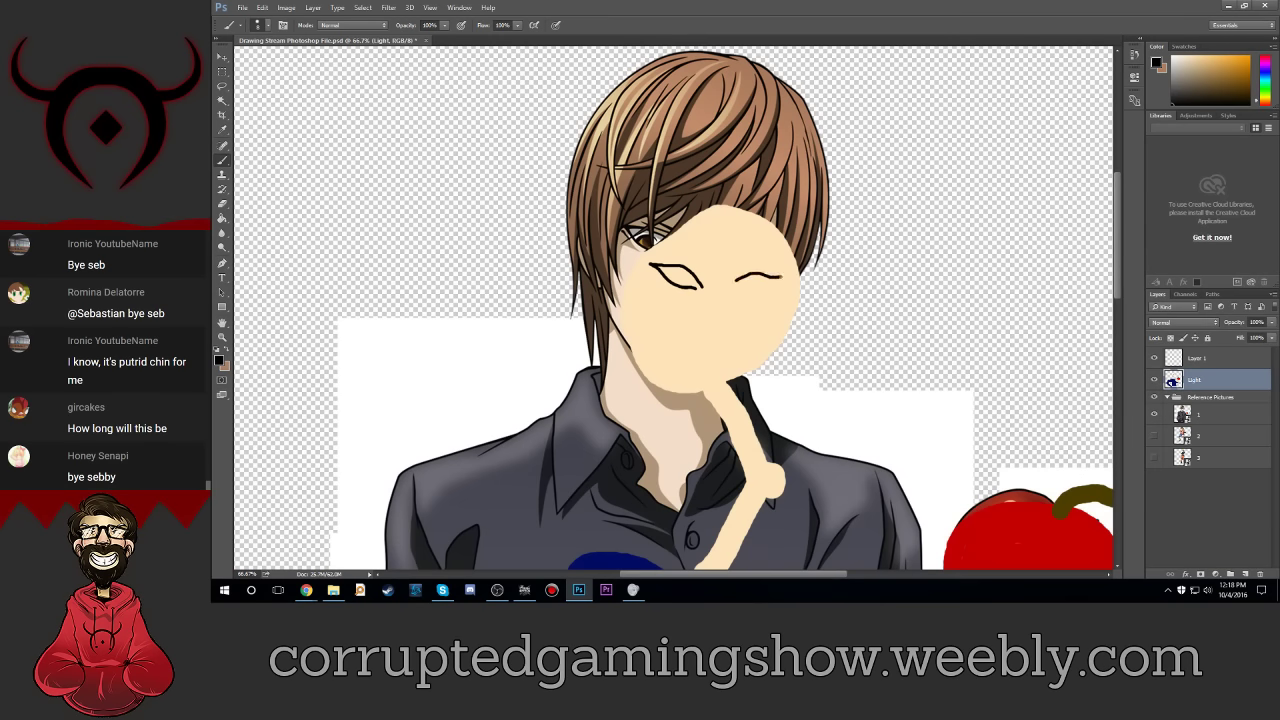
drag(781, 279, 738, 286)
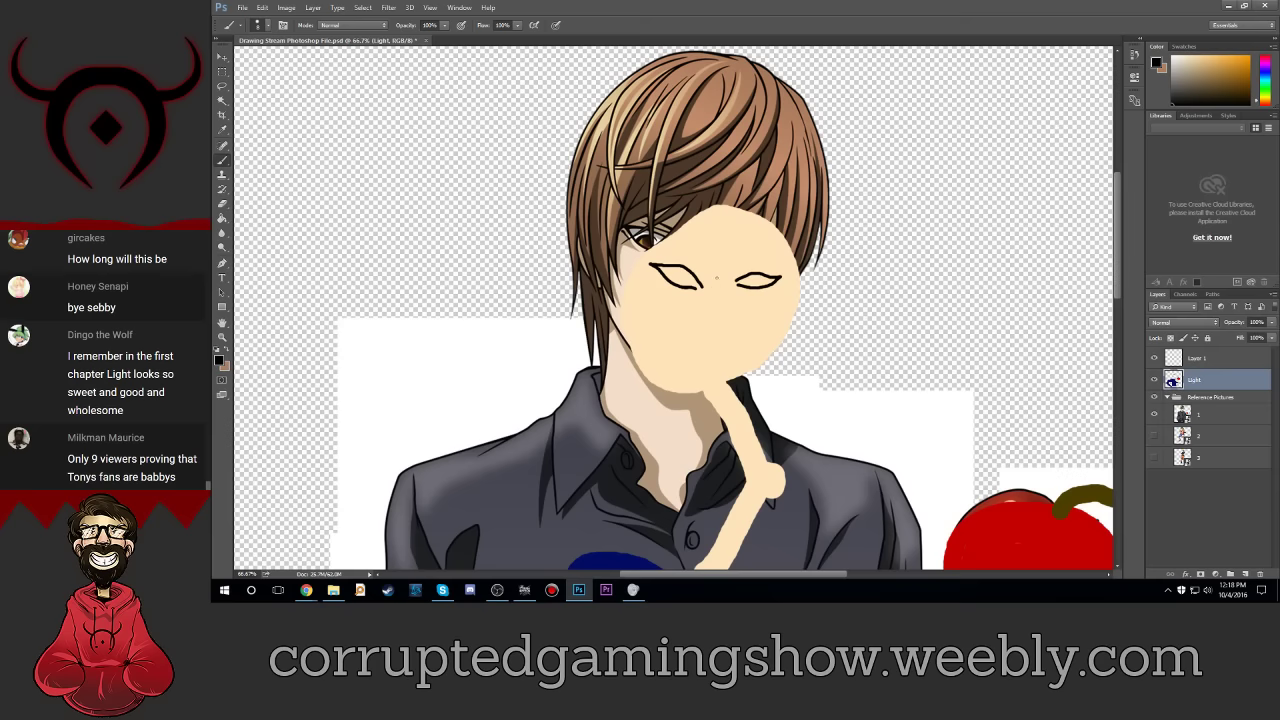
Step: Check the reference again, brush the nose below the eyes, then undo the stroke
click(1155, 379)
click(1156, 379)
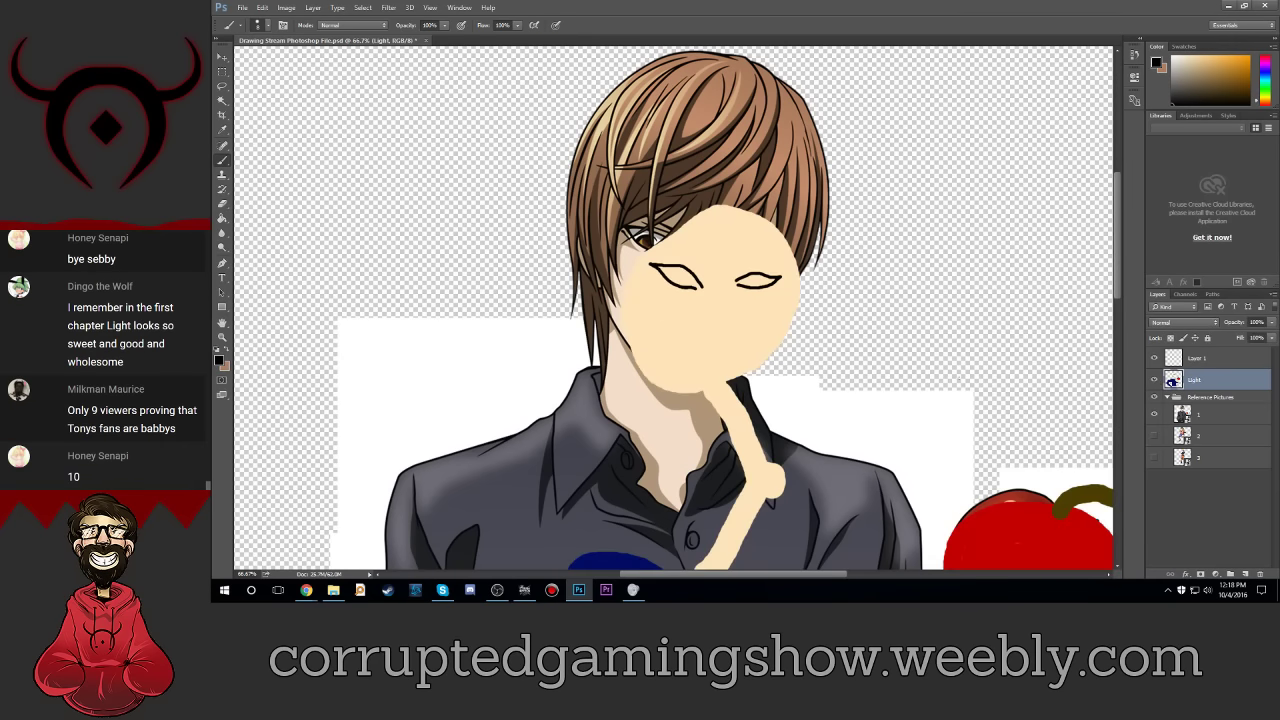
drag(699, 314, 729, 323)
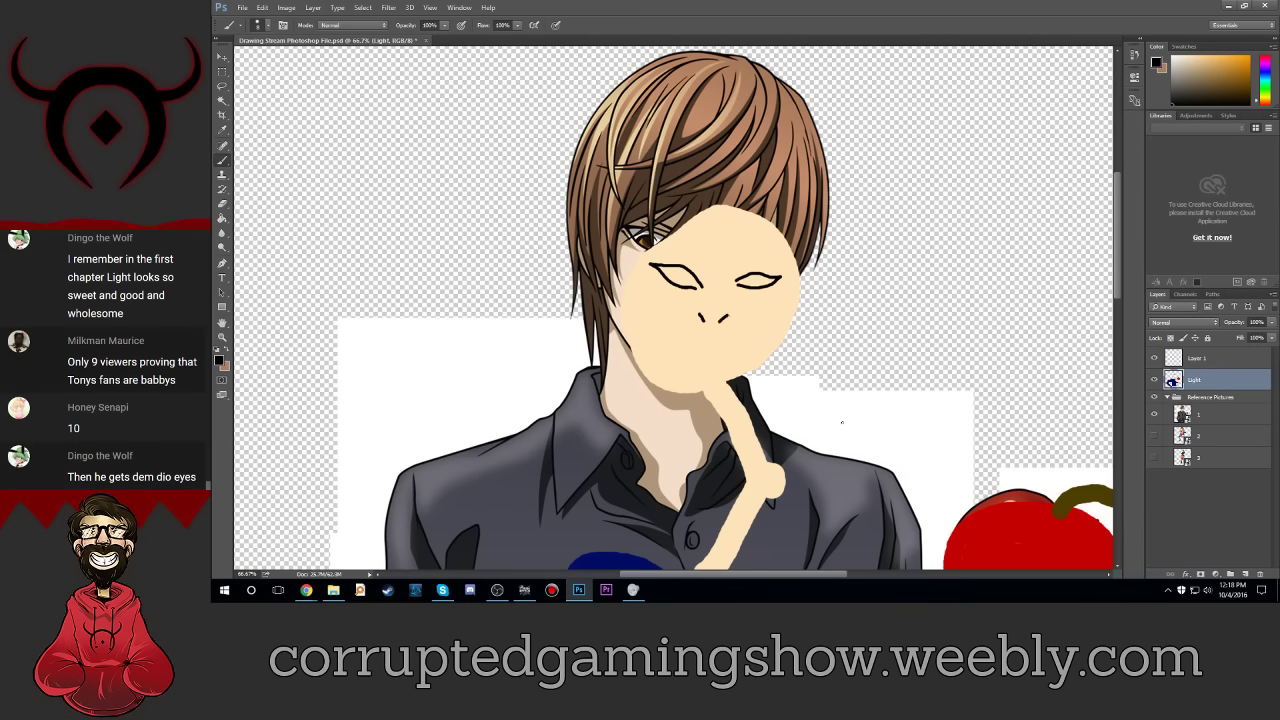
key(ctrl+z)
Step: Step backward to remove the old nose, redraw it as one stroke, and compare
click(262, 7)
click(272, 40)
mouse_move(717, 281)
mouse_down()
mouse_move(748, 326)
mouse_move(703, 322)
mouse_up()
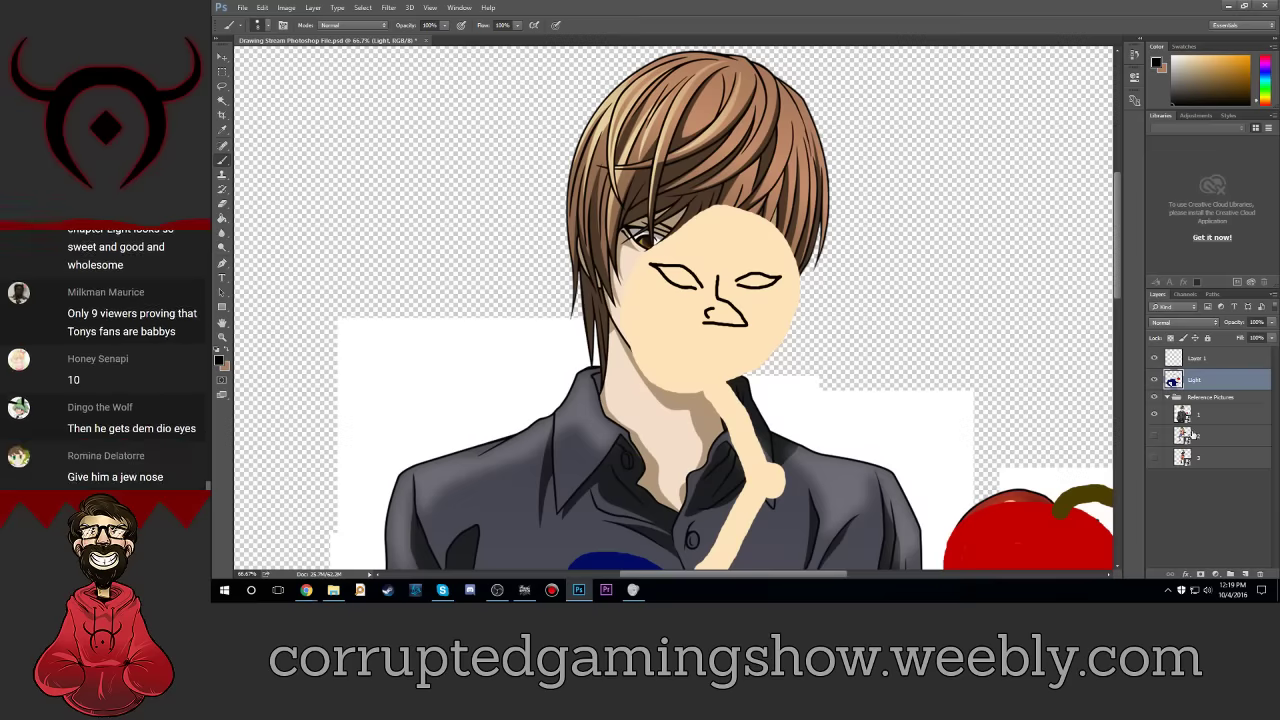
click(1155, 381)
click(1155, 381)
click(1155, 381)
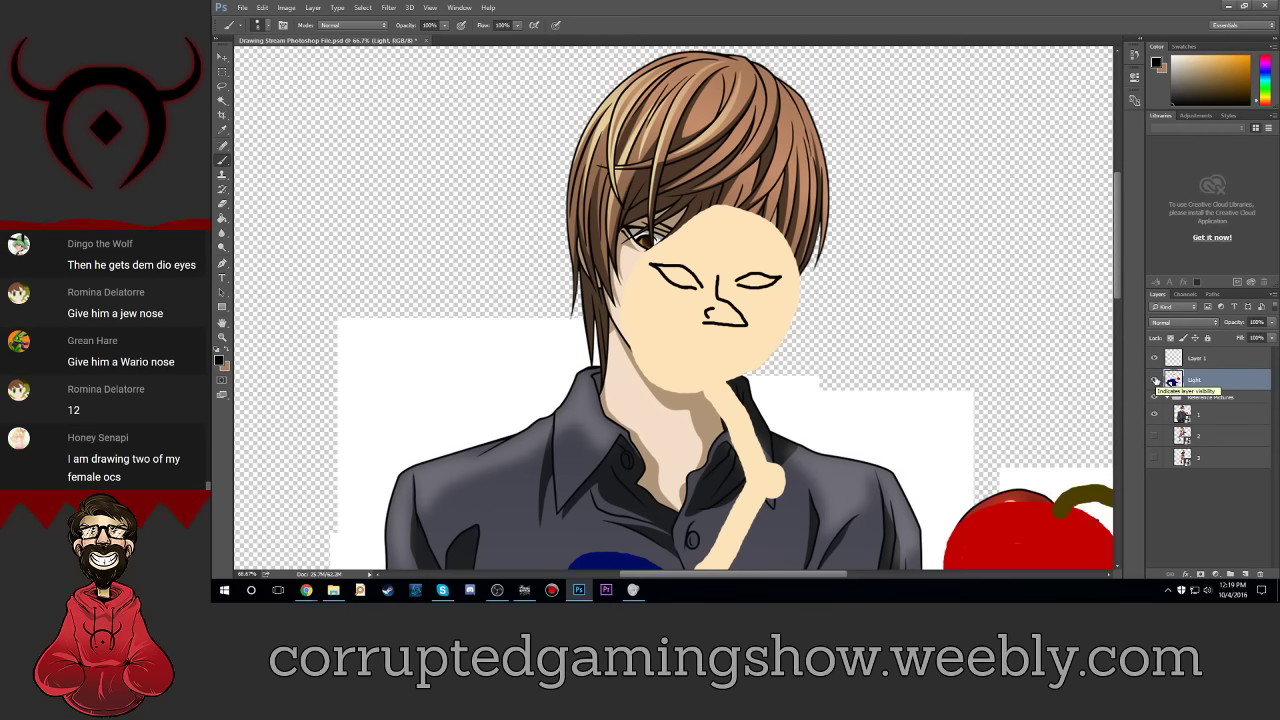
Step: Brush a crooked black mouth under the nose, retrying once, plus a short line below
click(1155, 380)
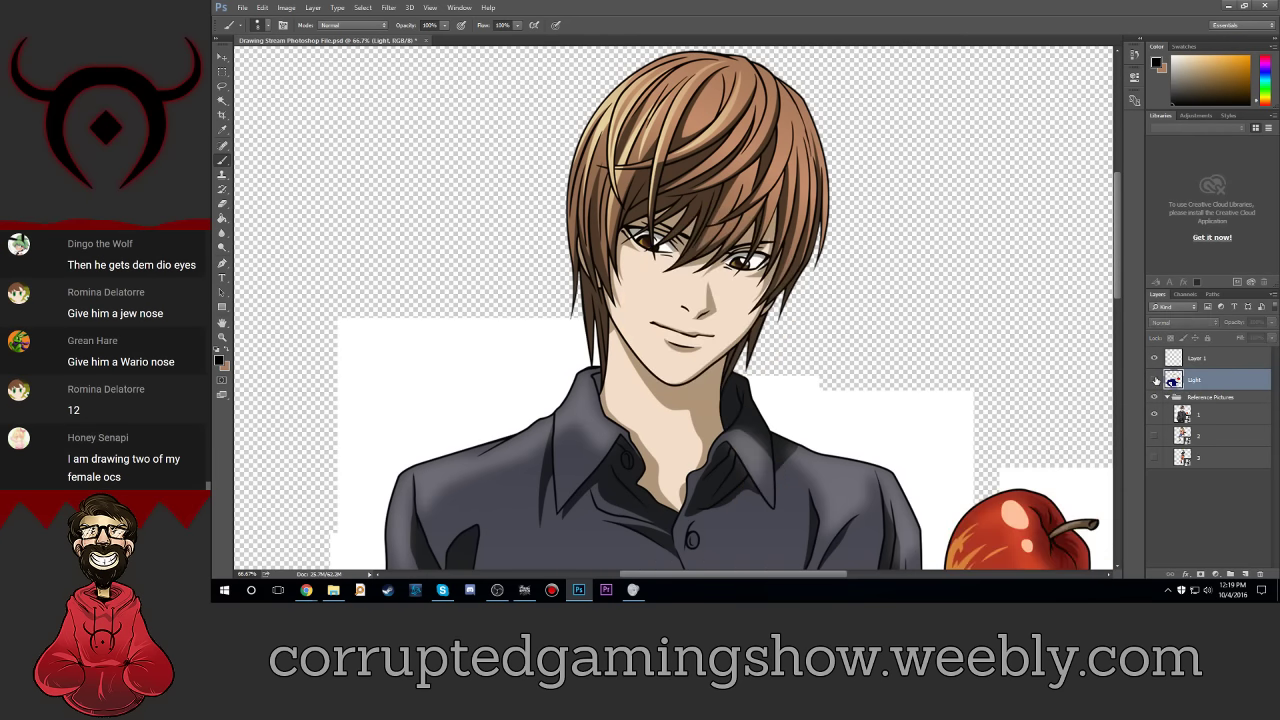
click(1156, 380)
drag(675, 335, 765, 355)
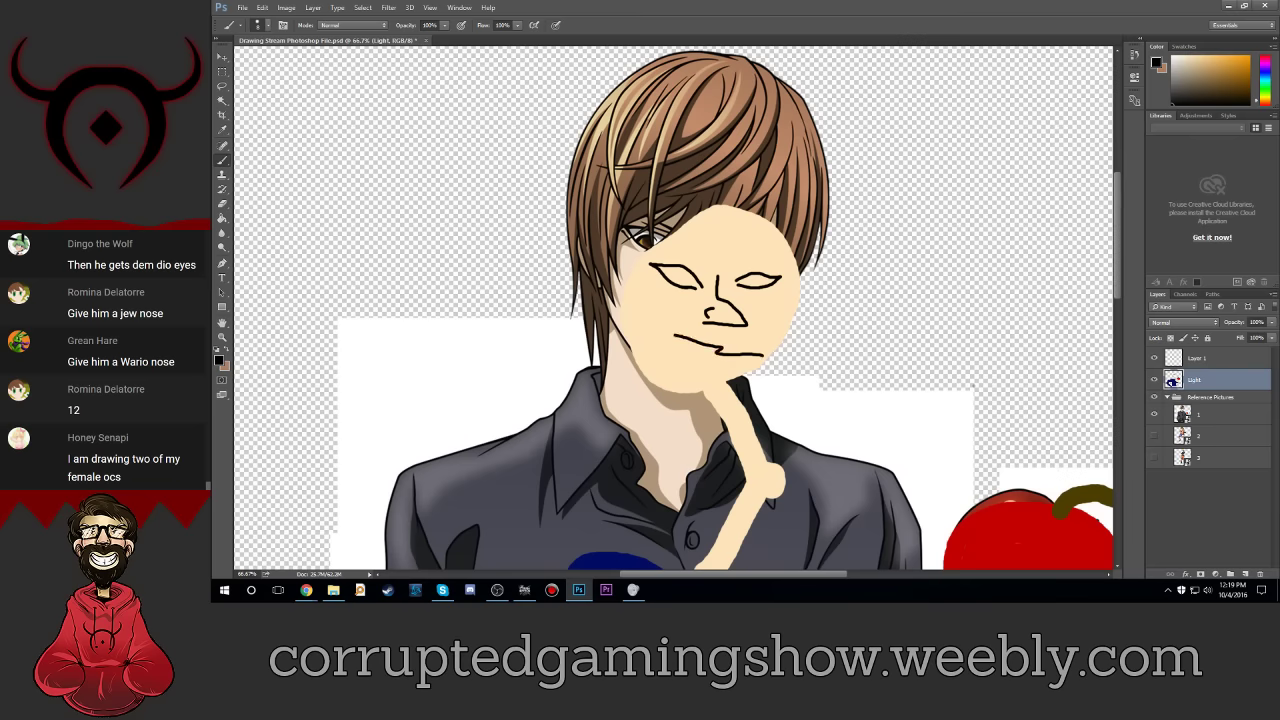
key(ctrl+alt+z)
key(ctrl+alt+z)
click(1154, 380)
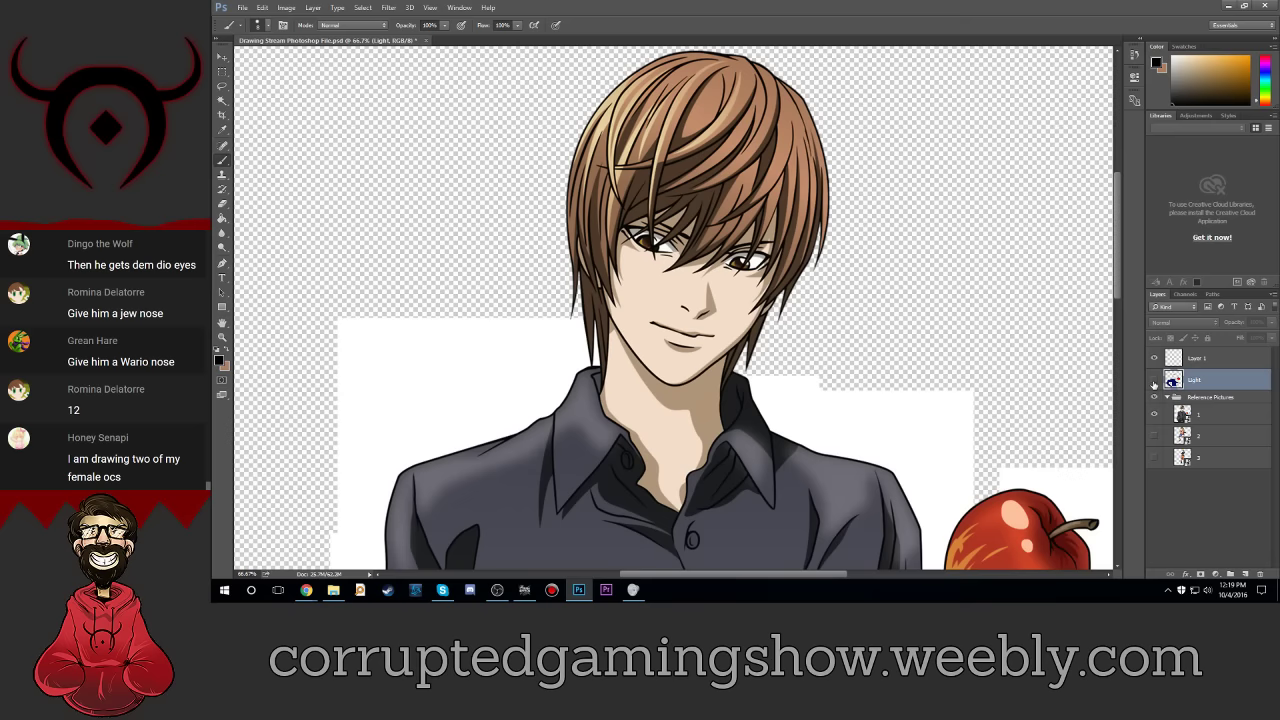
click(1154, 381)
drag(660, 338, 760, 350)
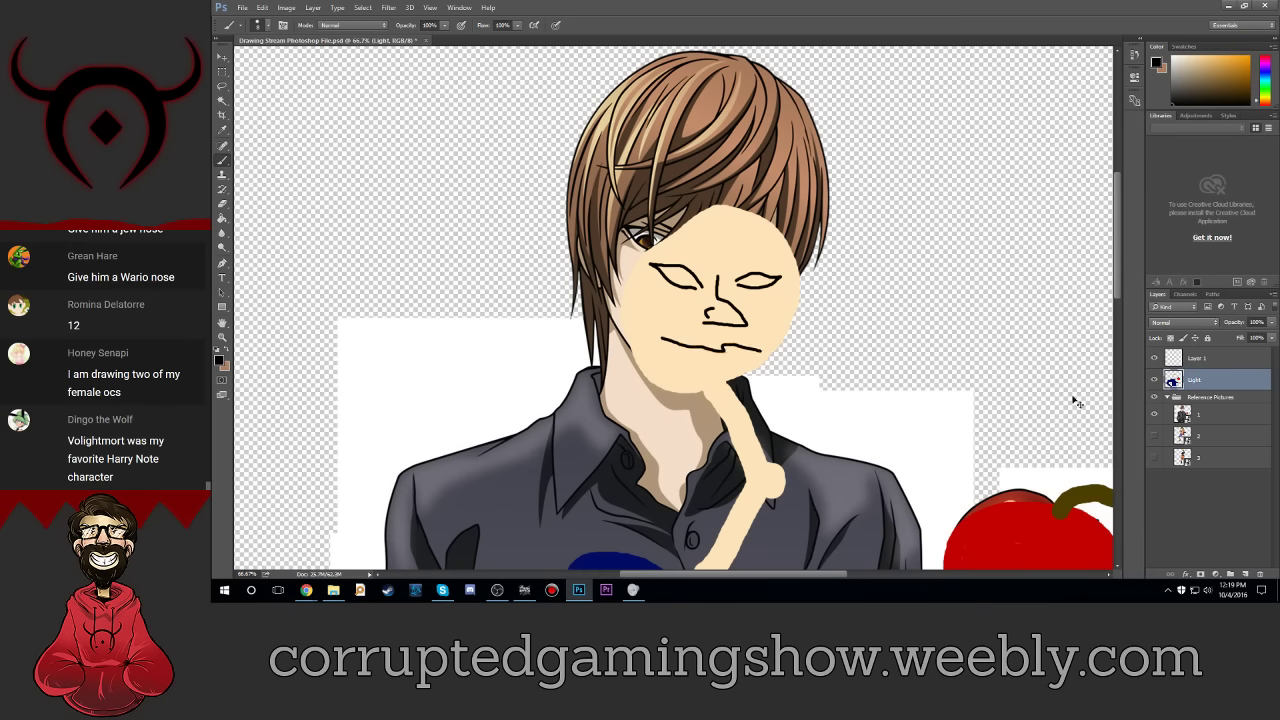
click(1154, 381)
drag(684, 357, 722, 364)
Step: Set brush hardness to 29% and add a curved stroke under the mouth
click(262, 24)
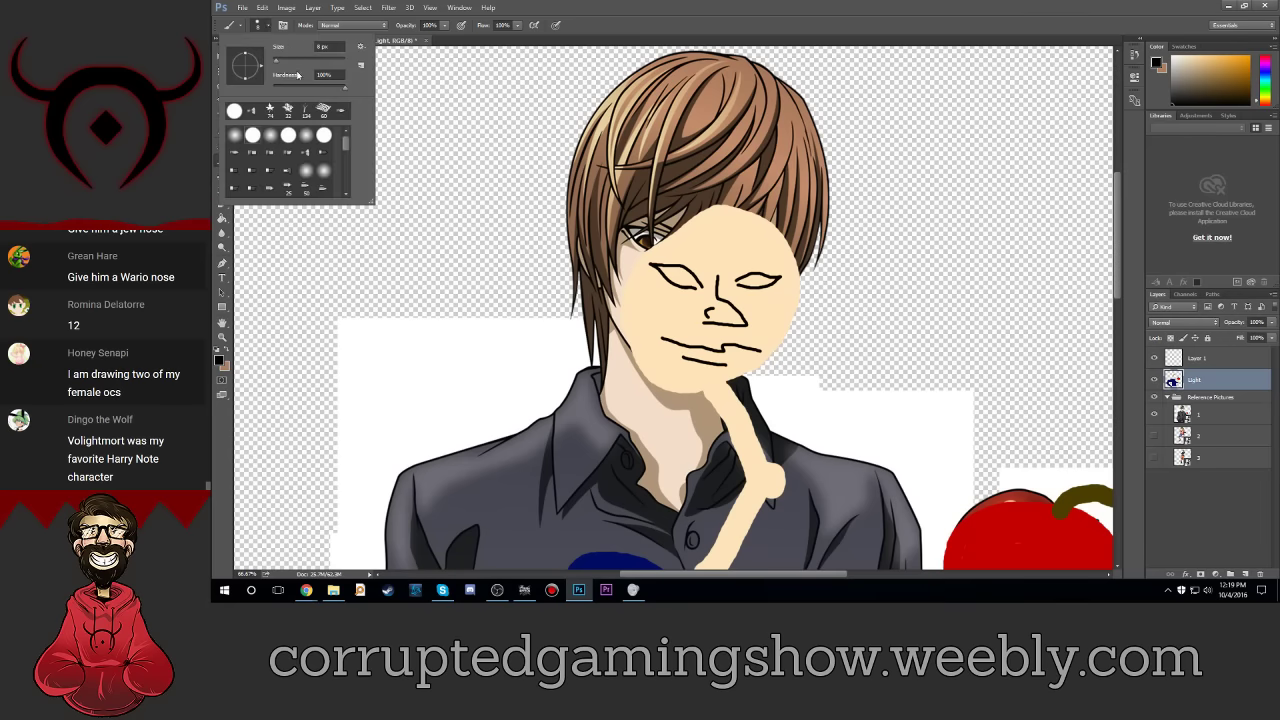
text(29)
key(Return)
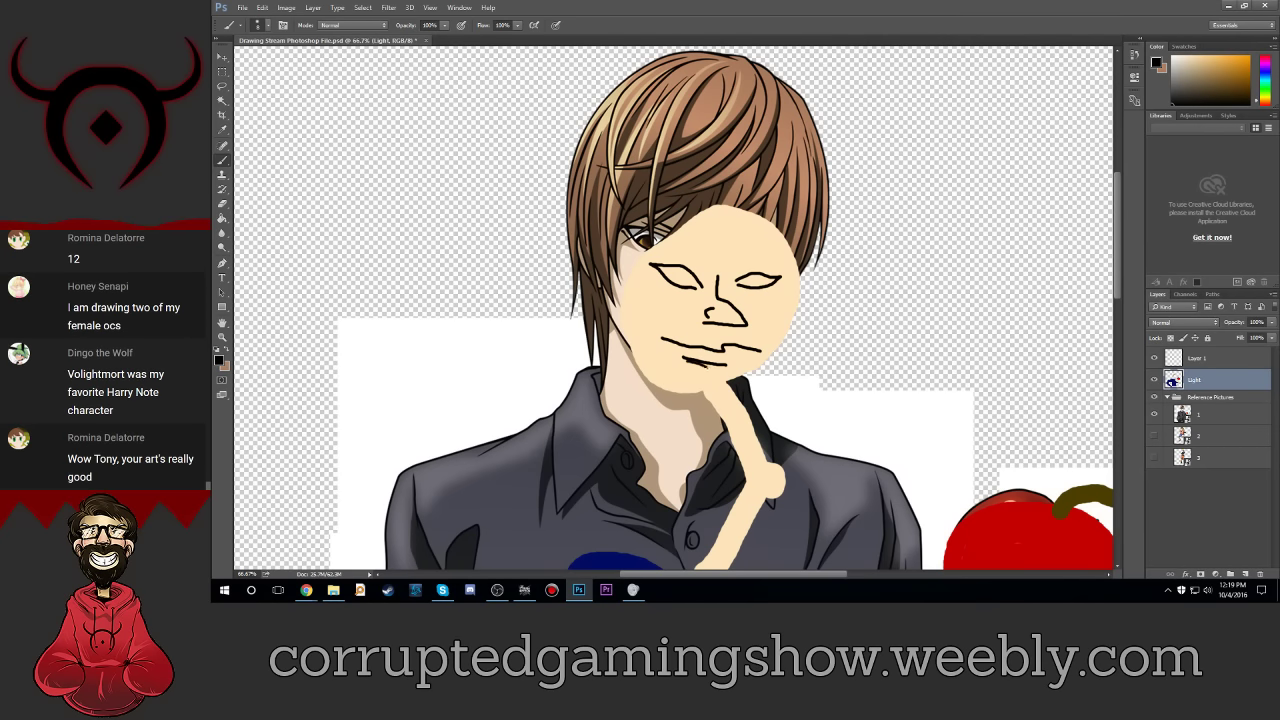
click(259, 25)
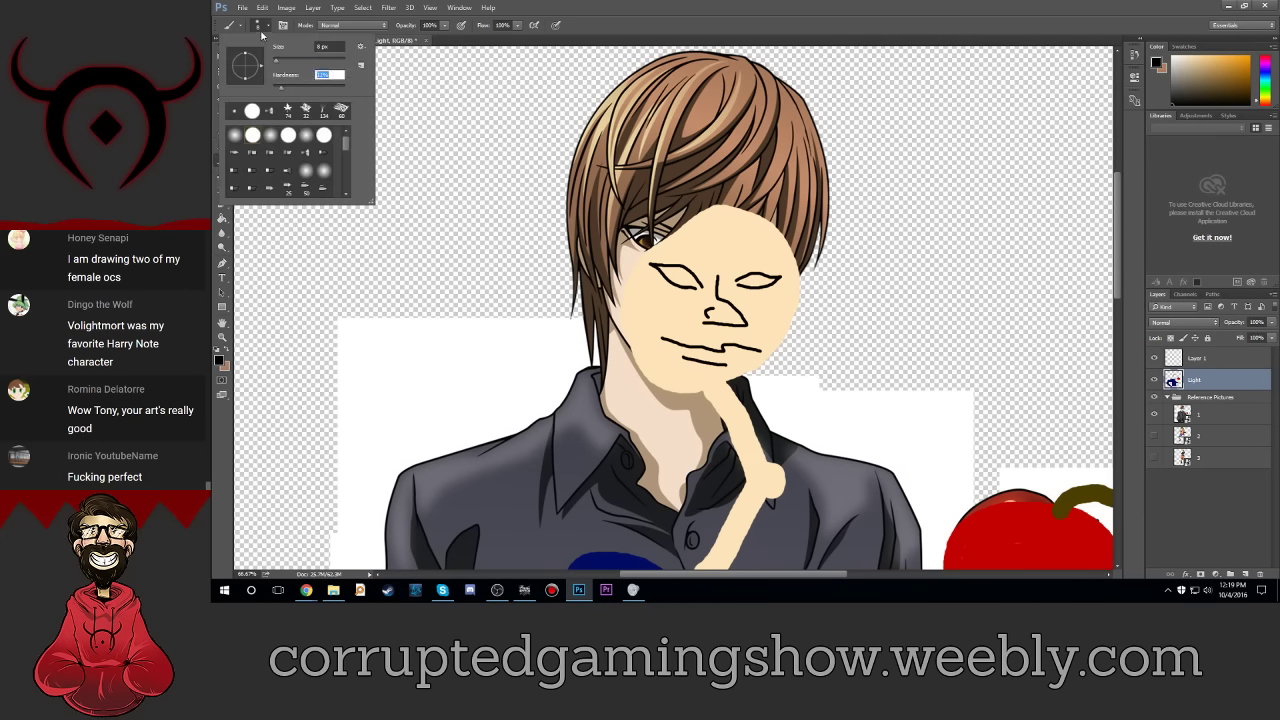
click(262, 28)
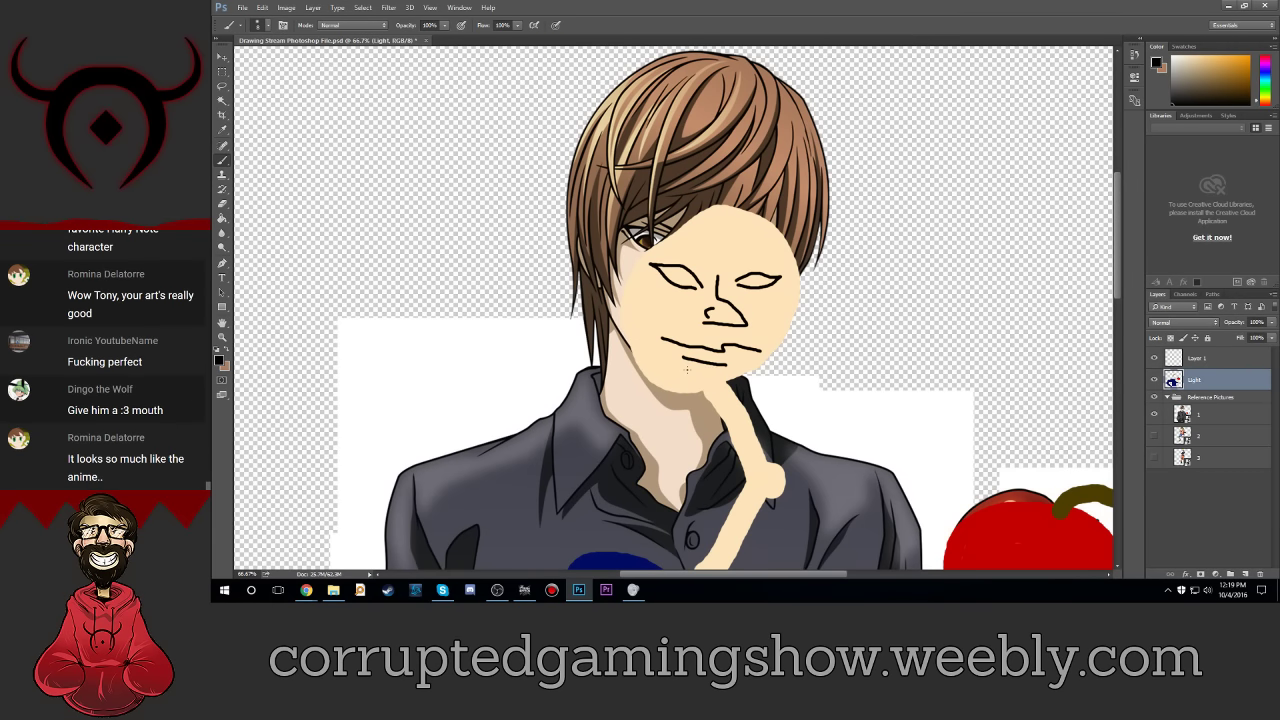
drag(688, 368, 718, 376)
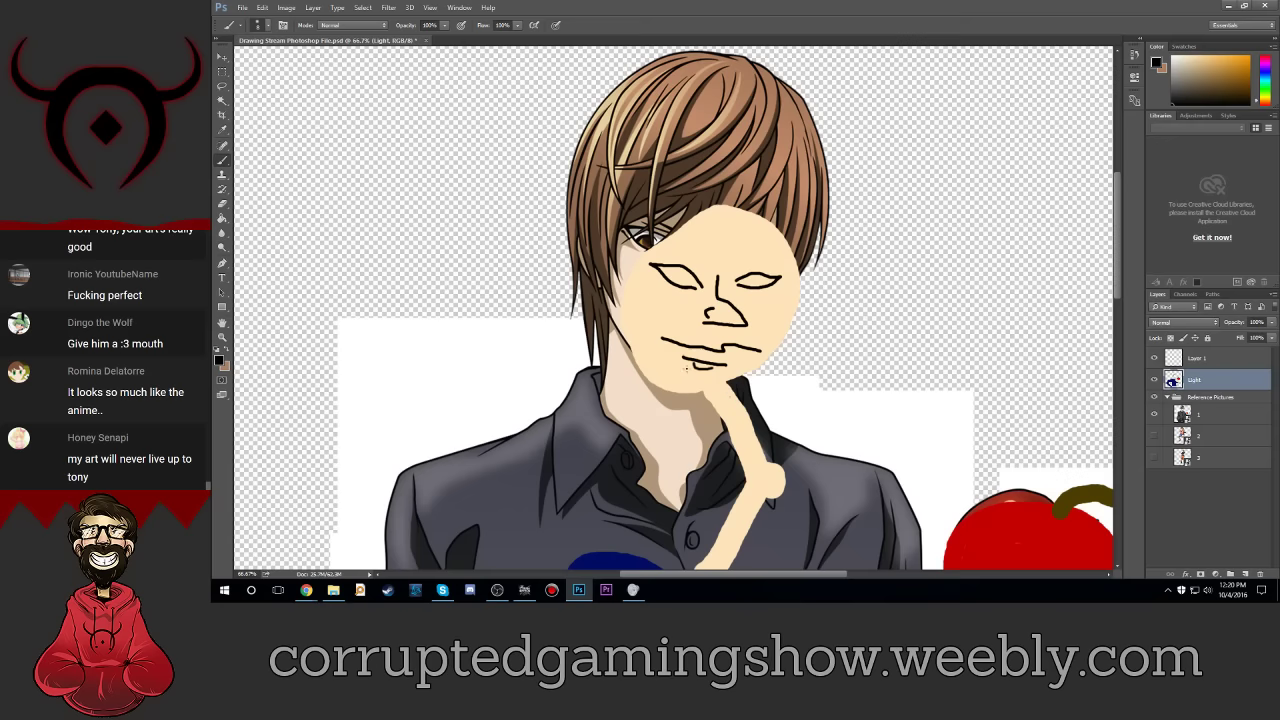
Step: Set the foreground colour to dark red (8f0000)
click(220, 360)
text(ff0000)
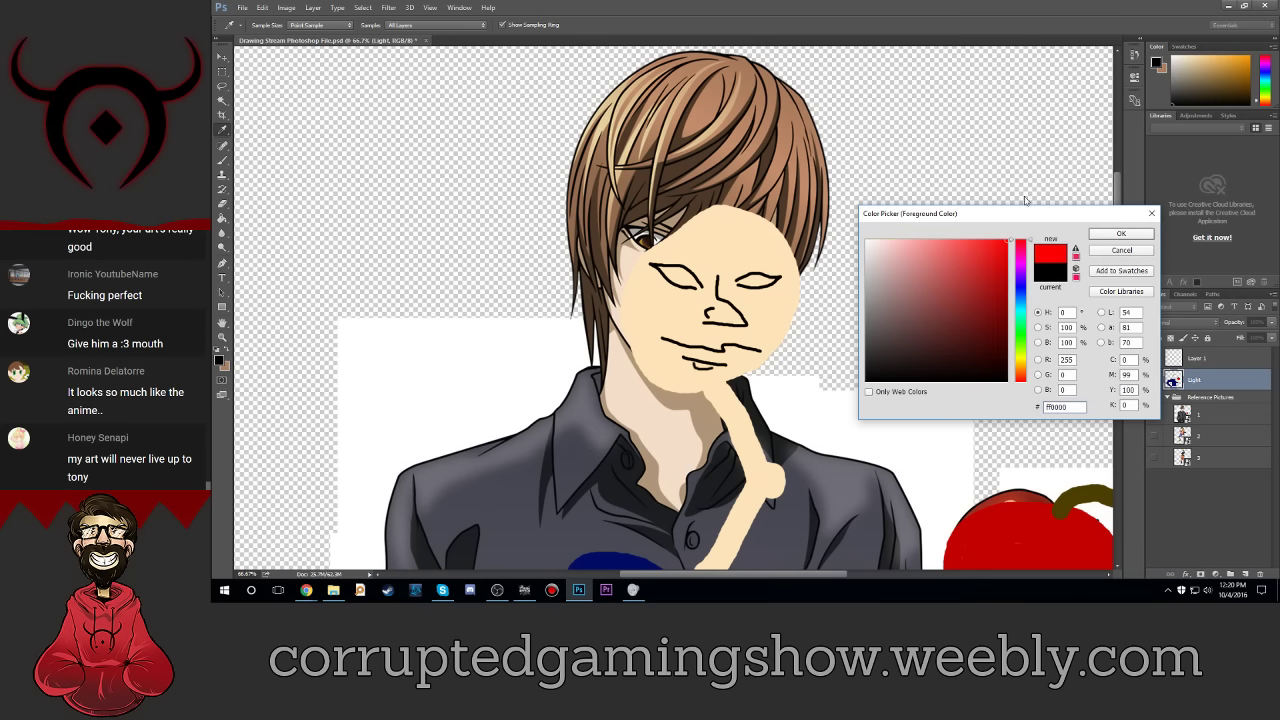
click(1006, 301)
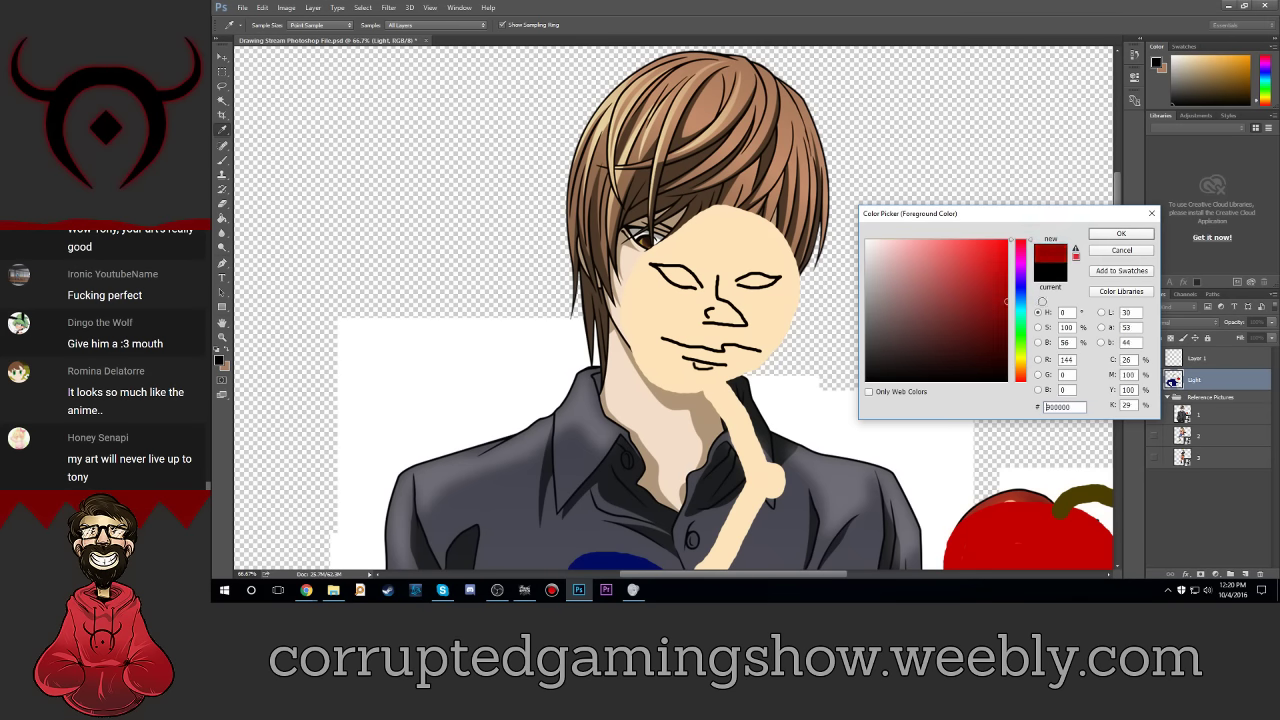
click(1120, 233)
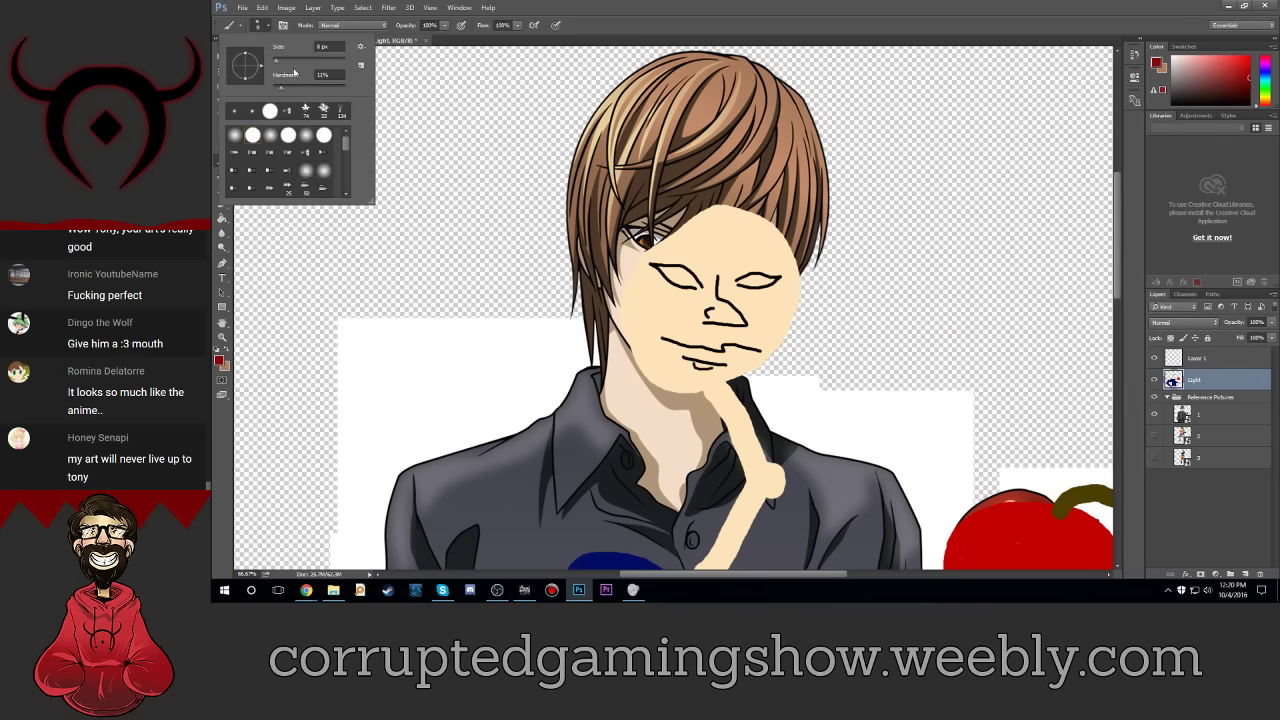
Step: Set brush hardness to 100% and paint a small red mark under the mouth
click(262, 25)
text(100)
key(Tab)
key(Return)
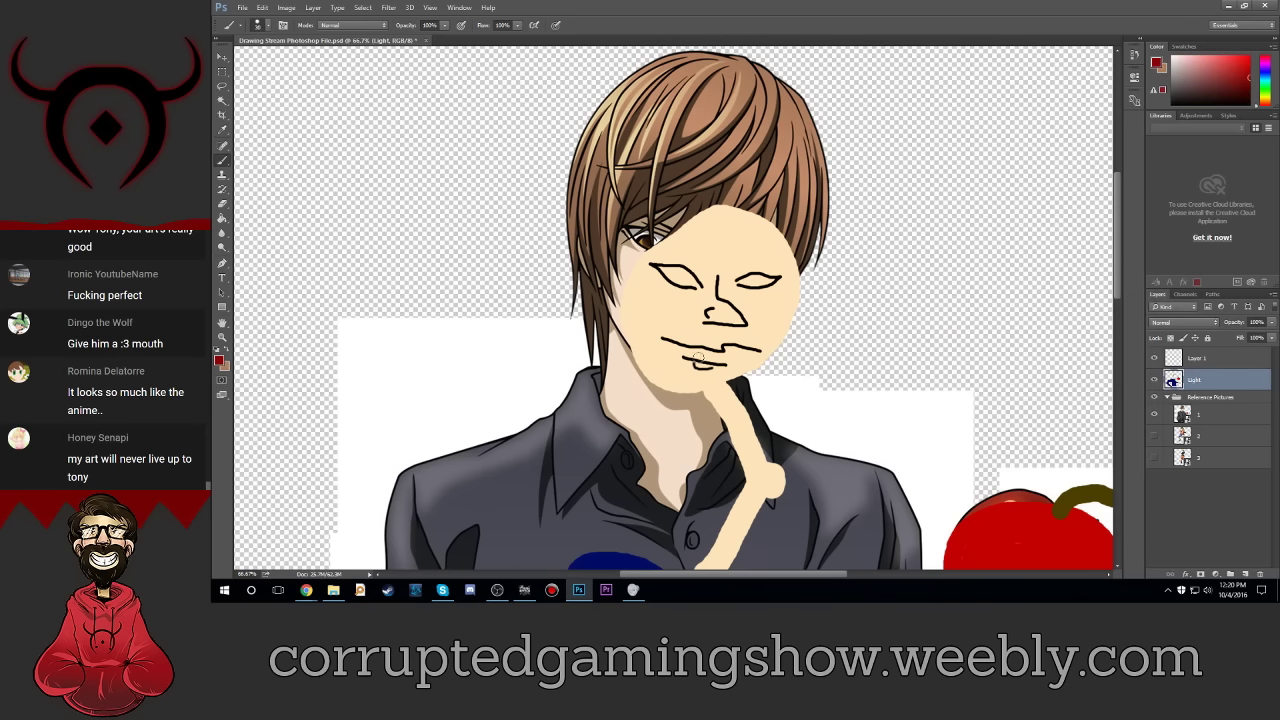
drag(696, 362, 710, 368)
Step: Zoom in, set brush size to 20 px, paint a red patch on the lower lip, then zoom out
scroll(705, 366, up, 1)
scroll(705, 366, up, 2)
scroll(714, 364, up, 1)
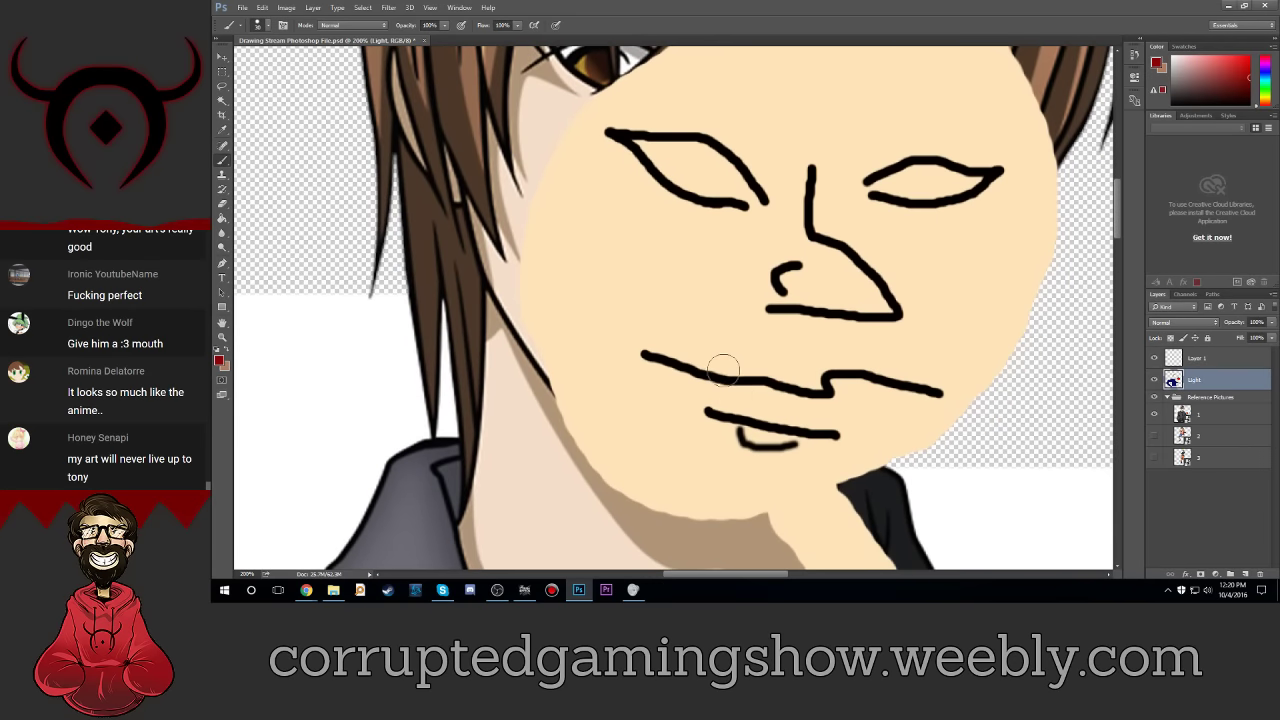
click(262, 25)
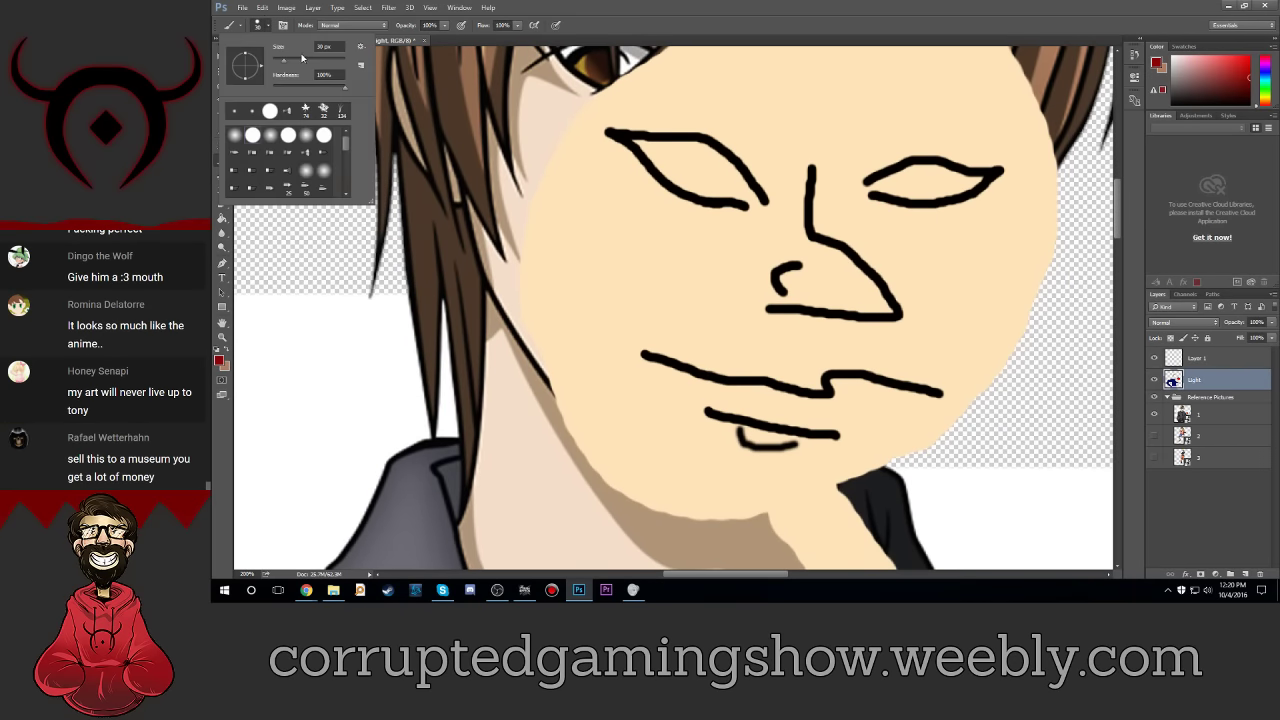
double_click(329, 46)
text(20)
drag(718, 400, 752, 408)
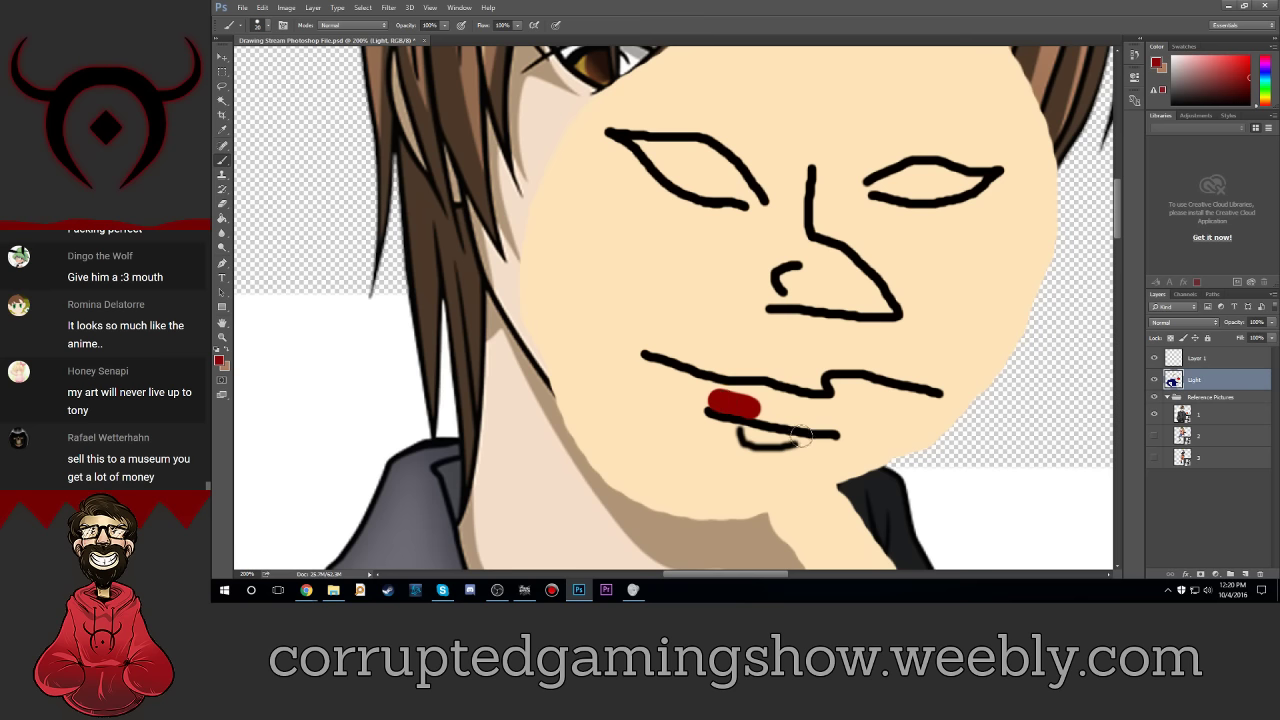
key(ctrl+minus)
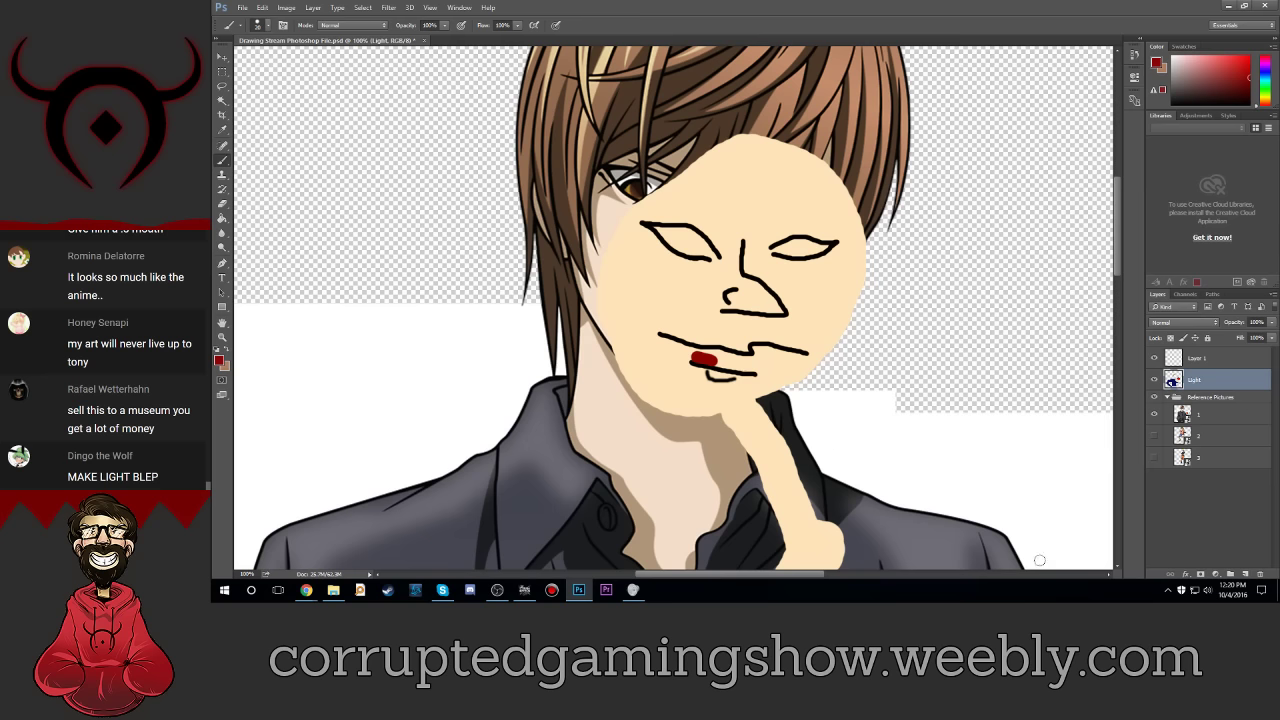
Step: Step backward via the Edit menu to remove the red lip mark
scroll(906, 391, up, 1)
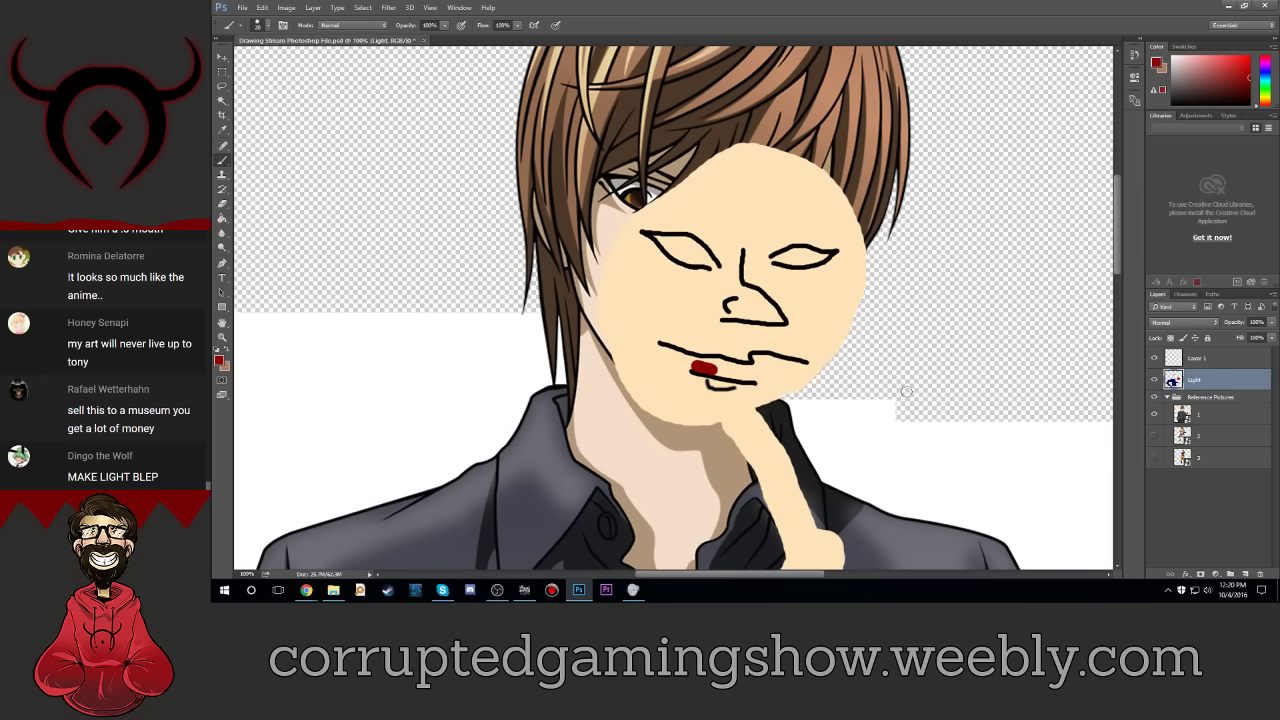
scroll(906, 391, up, 3)
scroll(906, 391, up, 1)
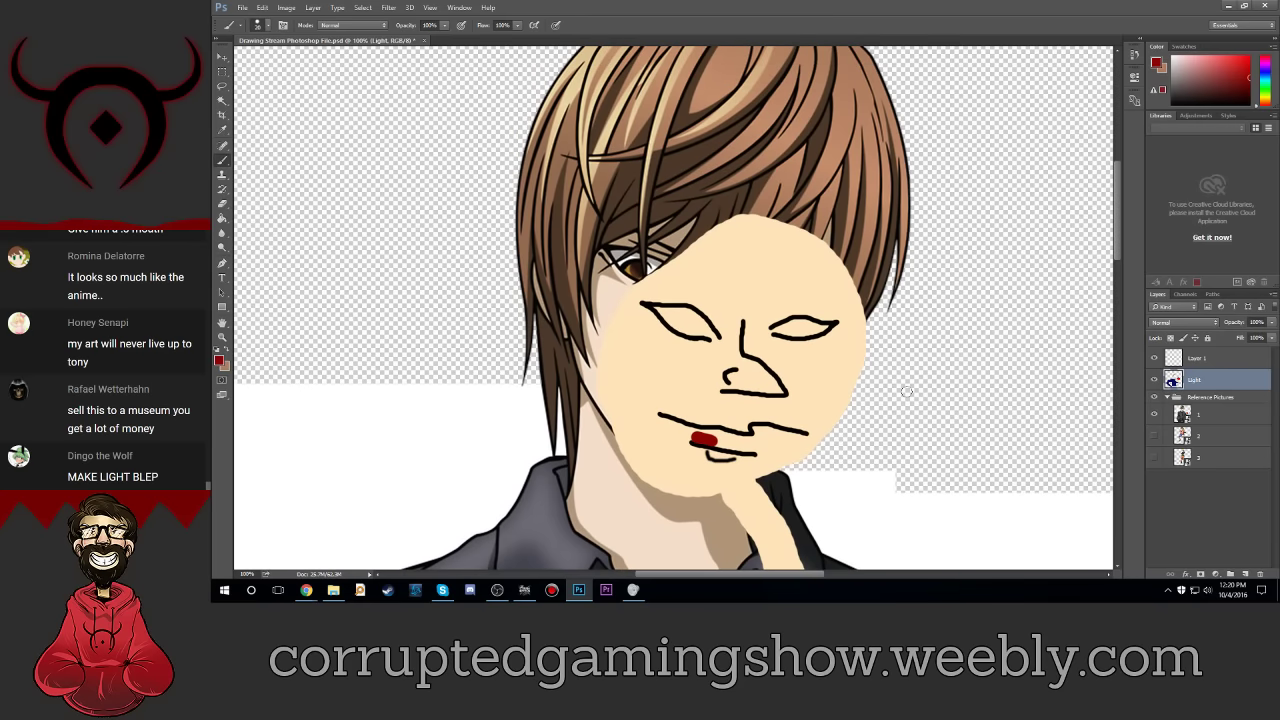
click(262, 8)
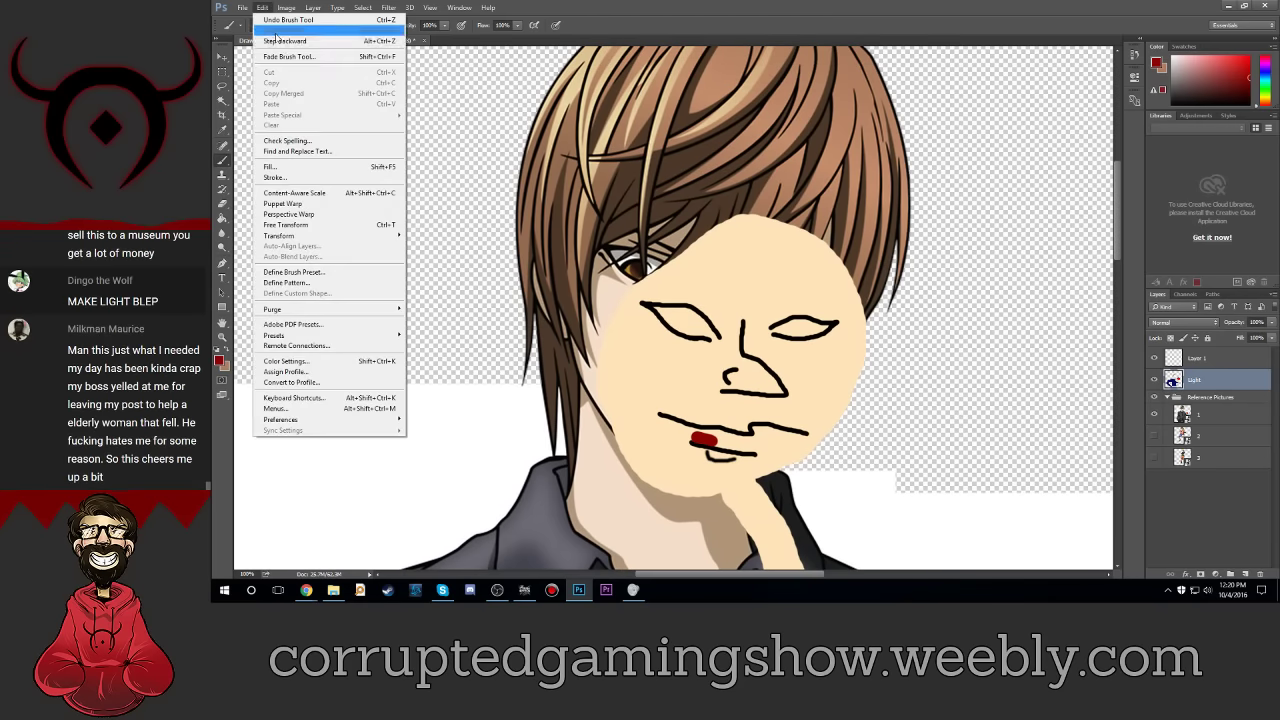
click(266, 9)
click(265, 12)
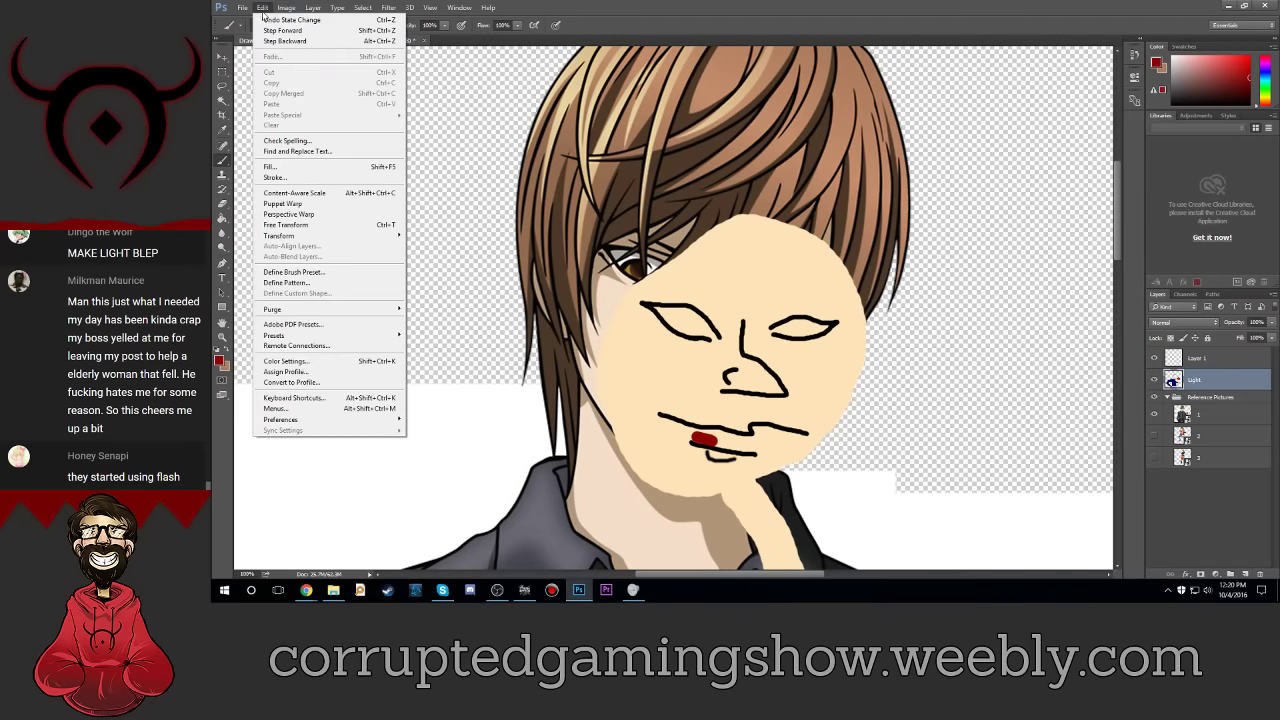
click(279, 42)
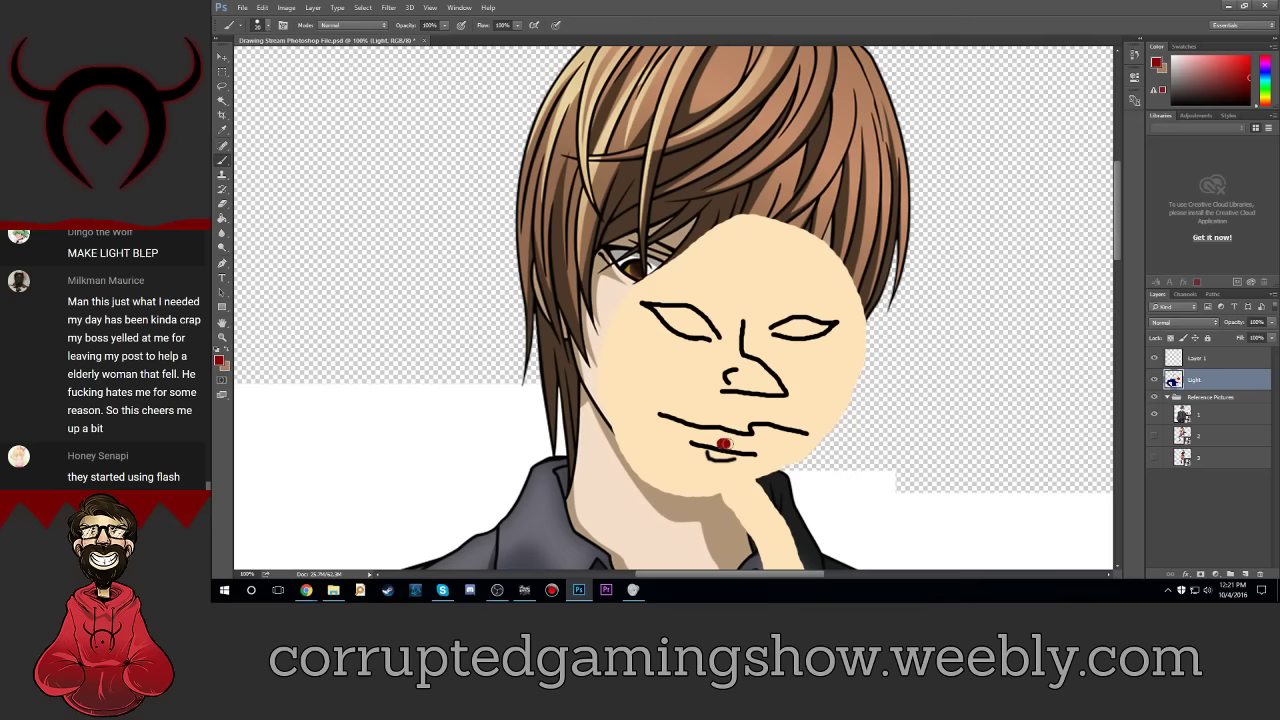
Step: Paint a long wavy dark-red tongue from the mouth out past the face's right edge
drag(720, 446, 928, 460)
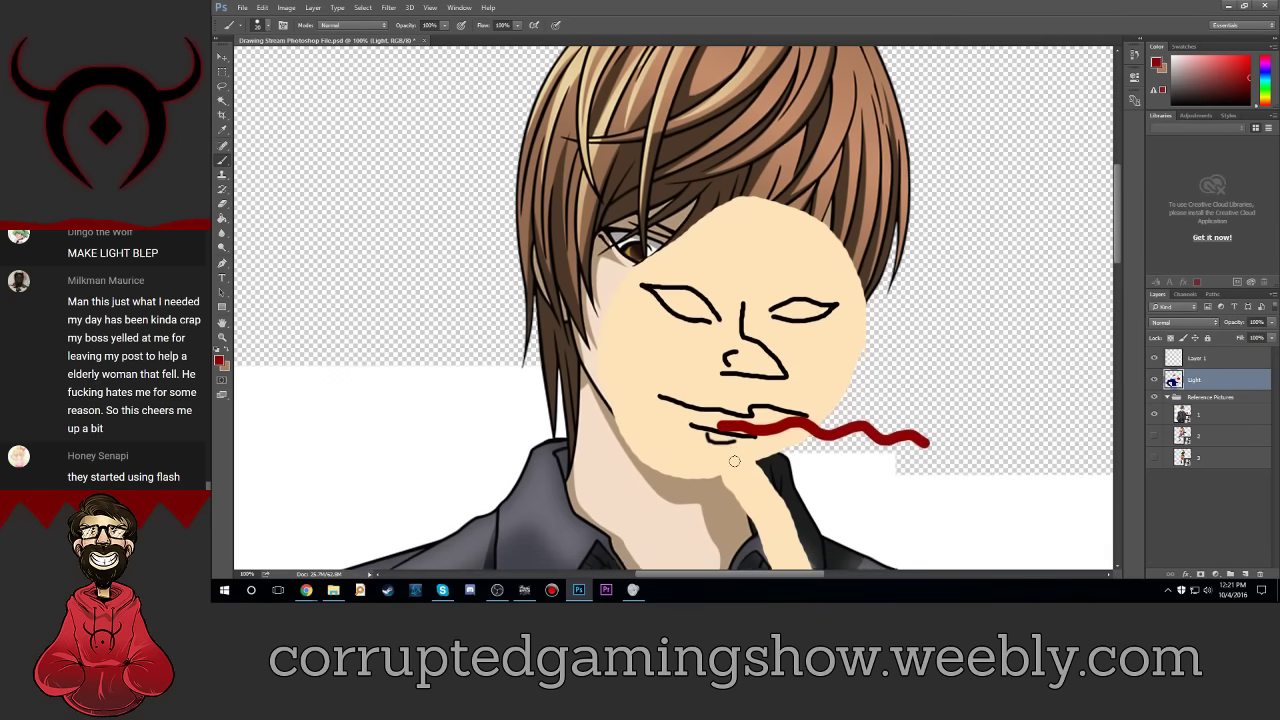
scroll(747, 475, down, 3)
scroll(747, 475, down, 2)
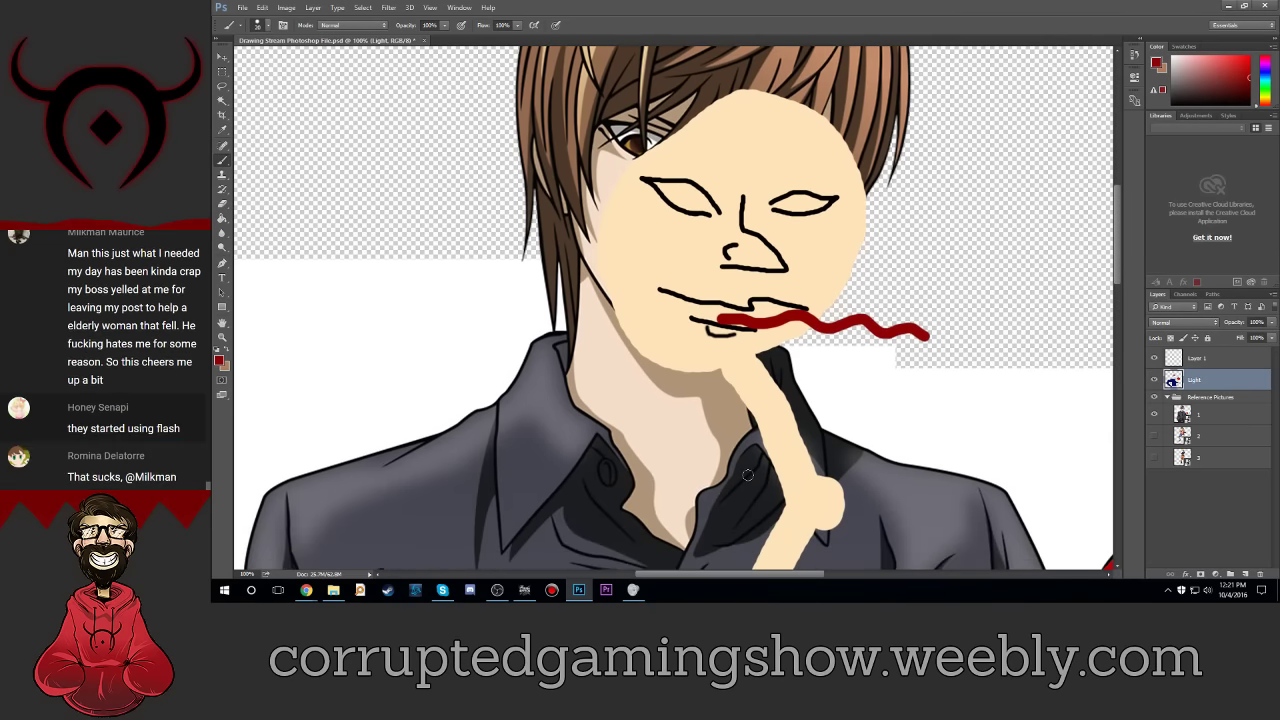
Step: Switch to a scattered brush preset at 100 px size, undoing the test dab
click(259, 25)
scroll(331, 184, down, 2)
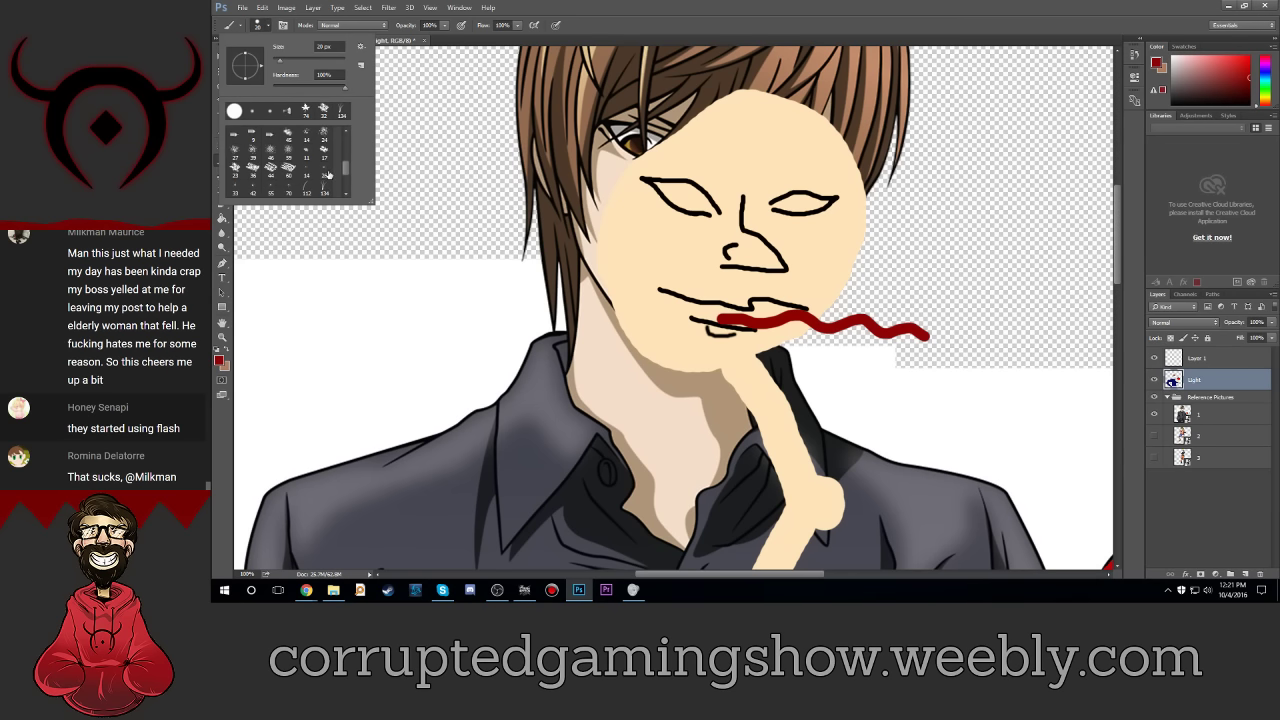
click(324, 137)
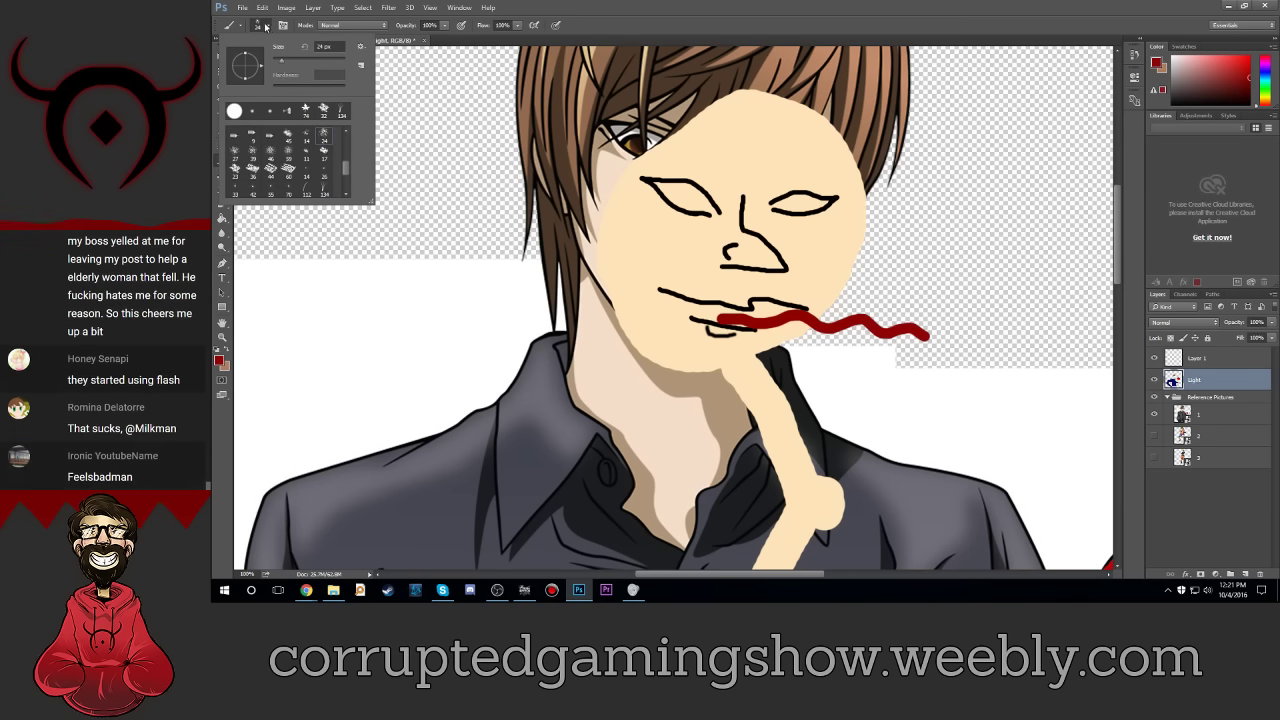
click(403, 102)
click(258, 28)
text(100)
key(Return)
click(950, 338)
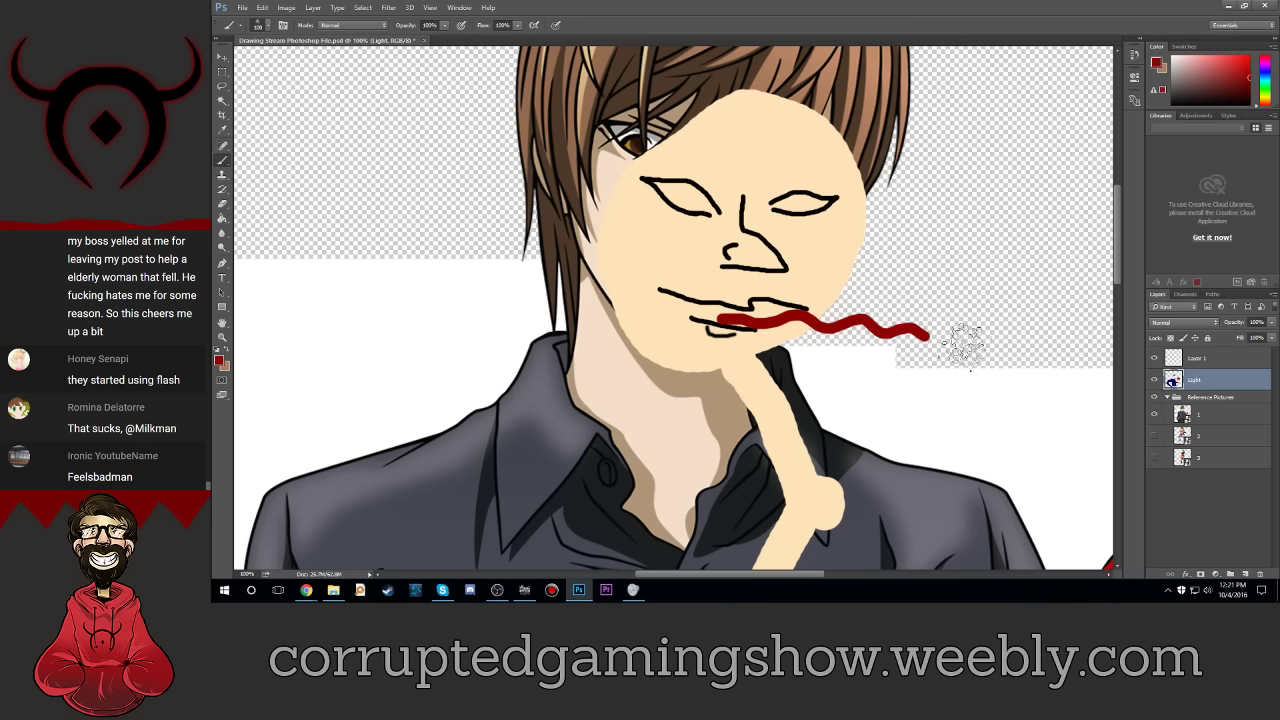
key(ctrl+z)
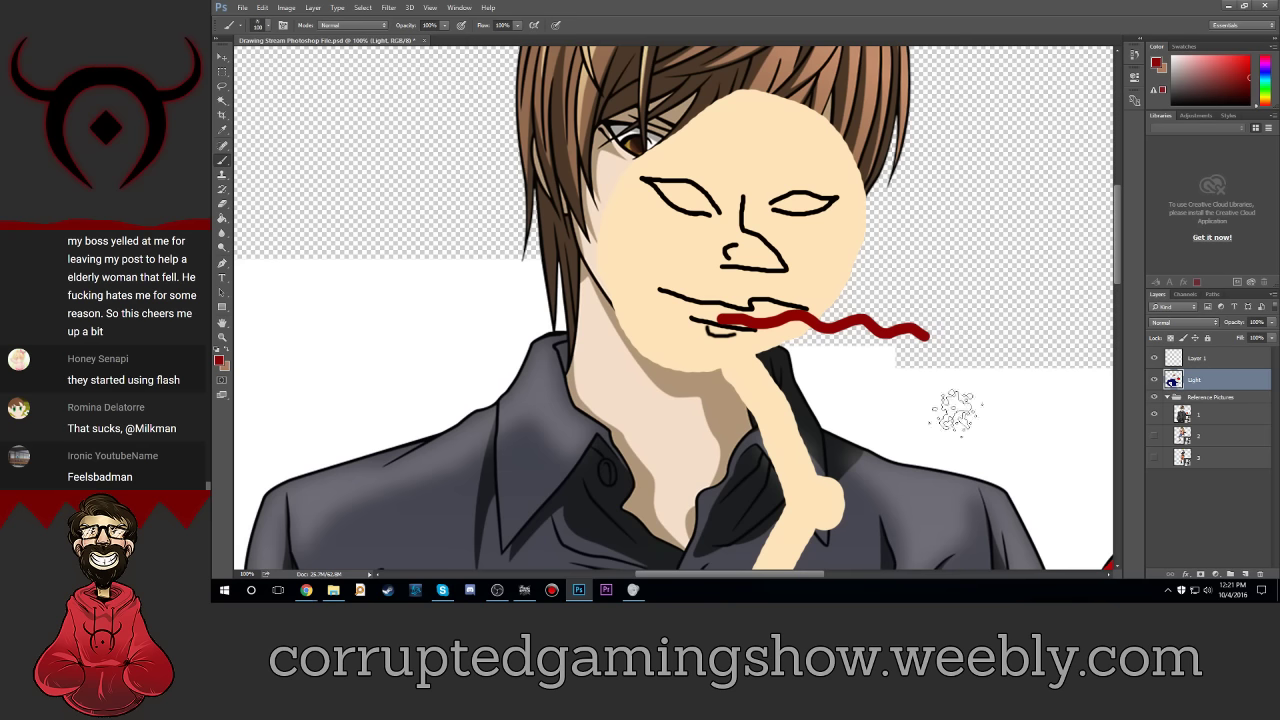
Step: Set the foreground colour to teal (#008f8a) and stamp a sparkle at the tongue's tip
click(218, 360)
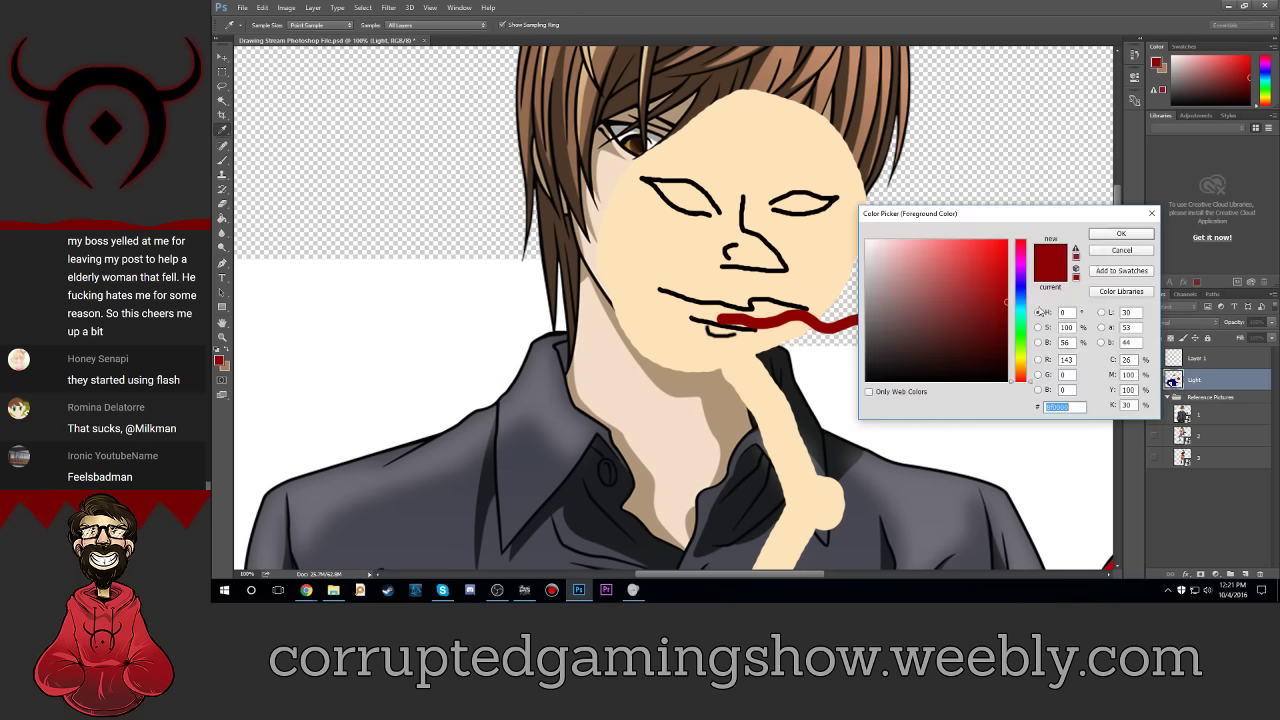
drag(1021, 300, 1021, 312)
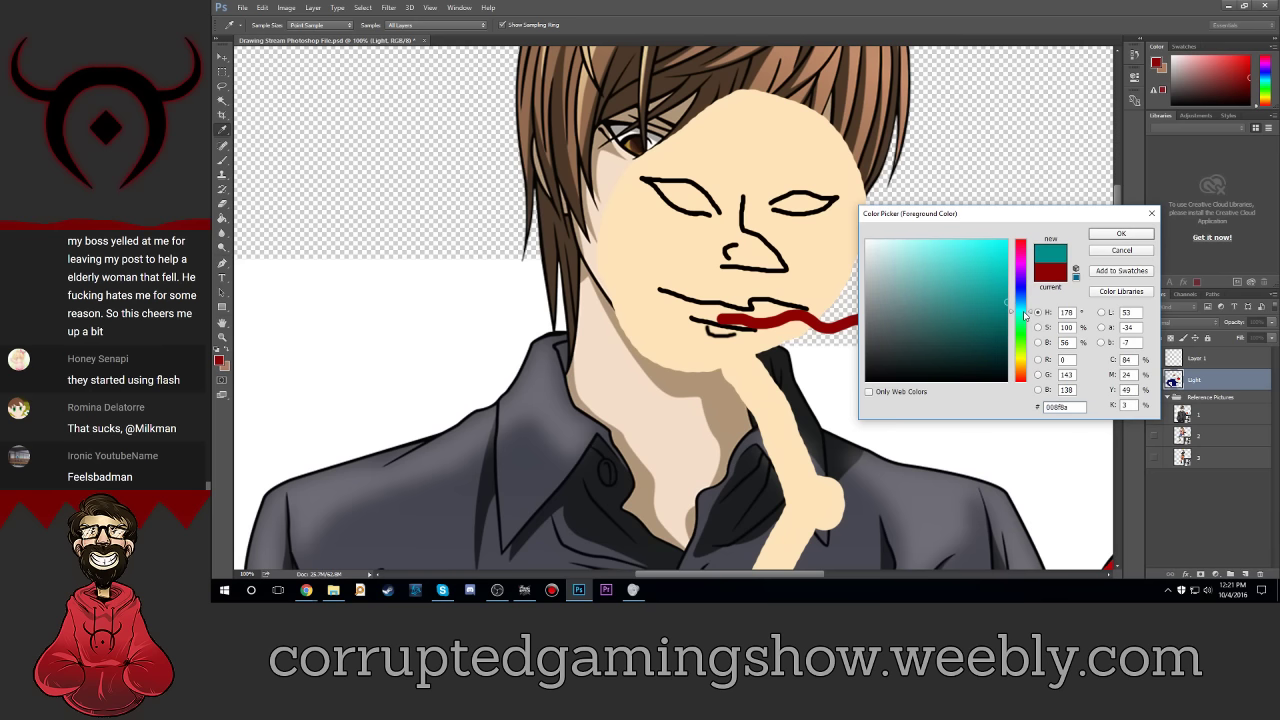
click(1121, 233)
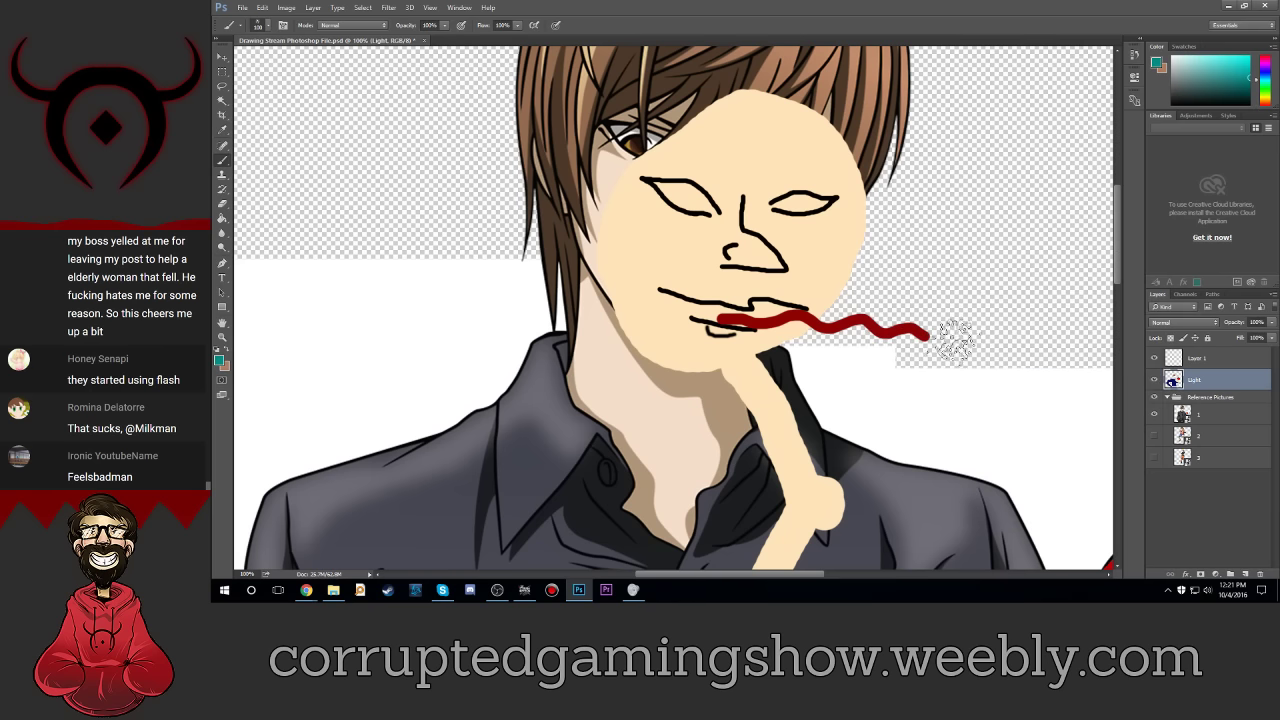
click(948, 340)
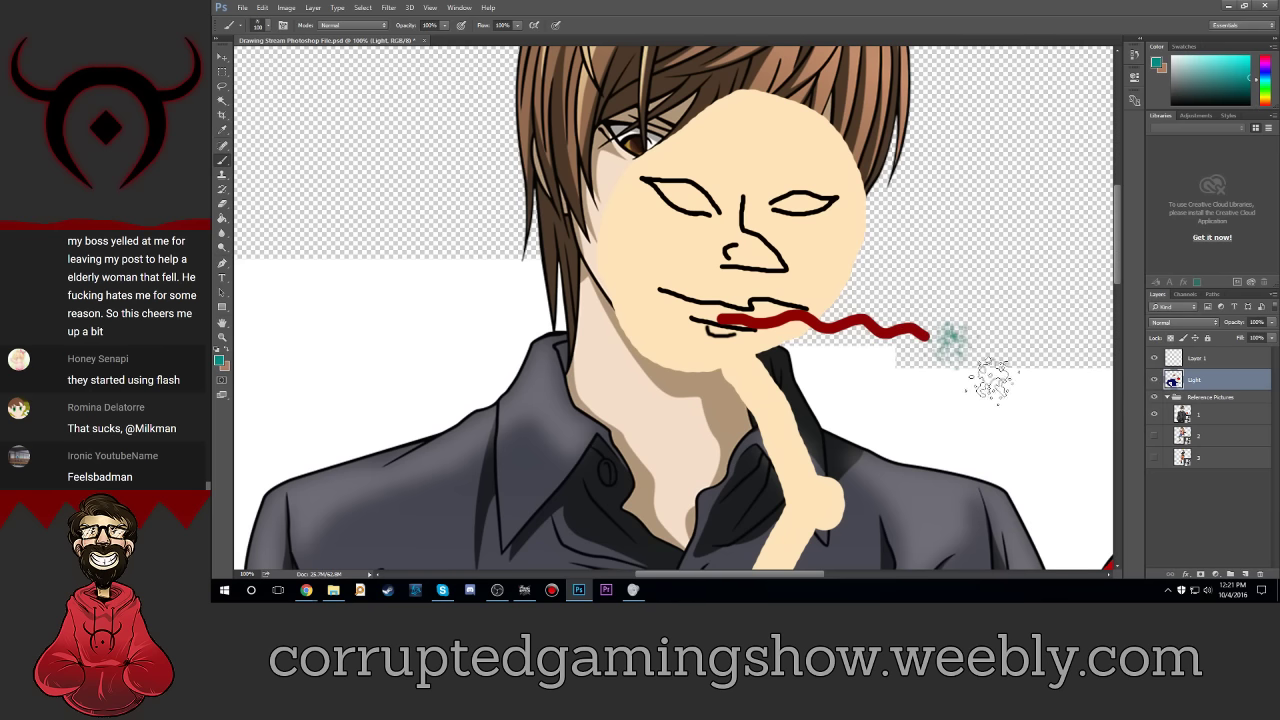
key(ctrl+z)
click(930, 334)
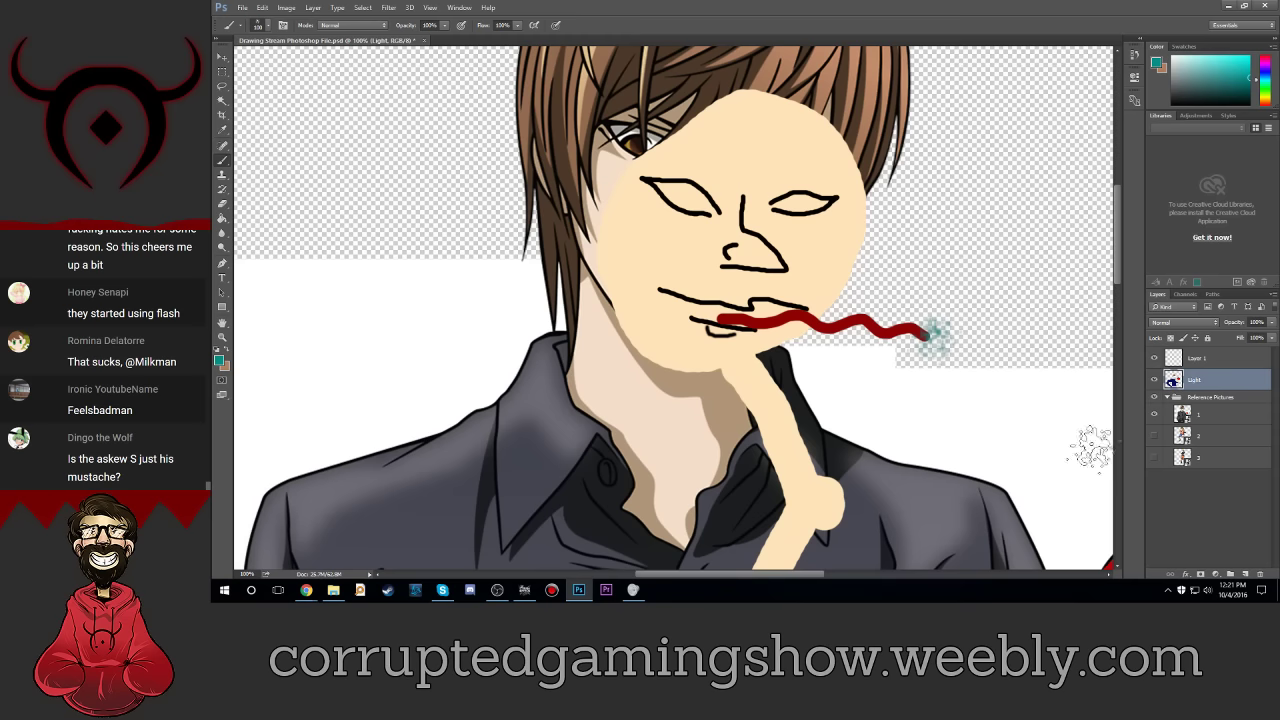
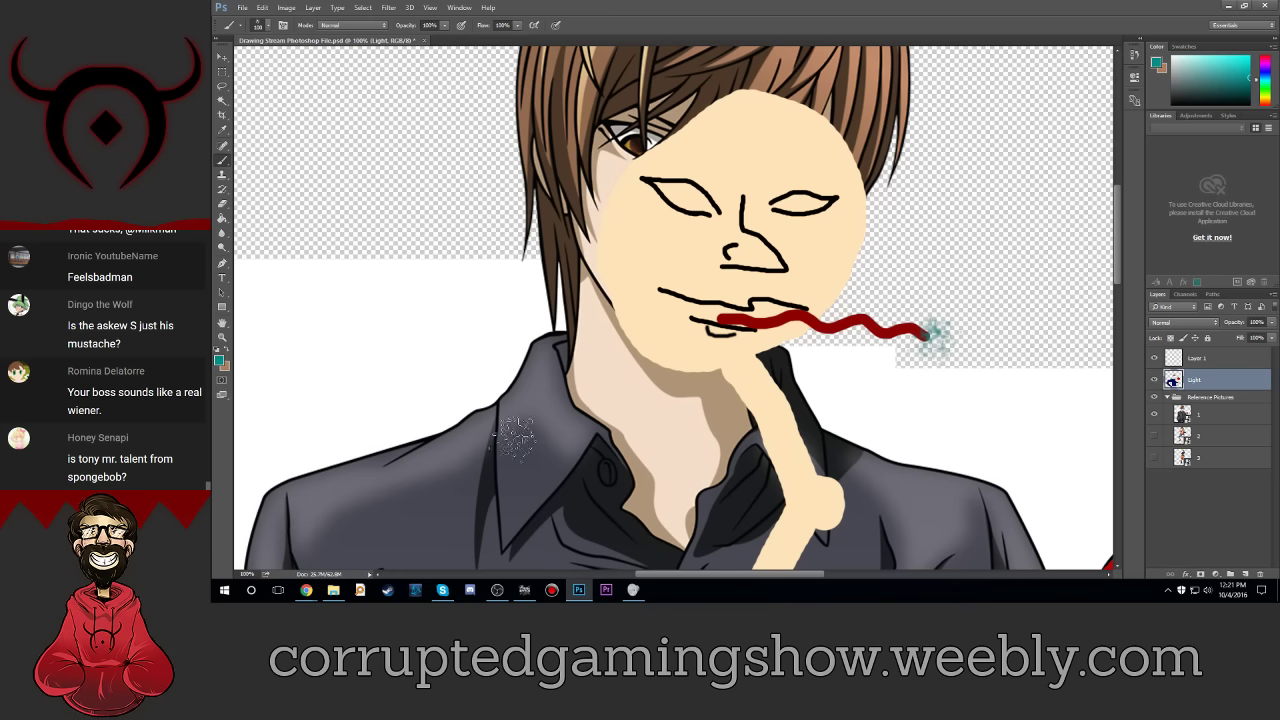
Step: Zoom to 300% on the eyes and sample black from the eye outline as the foreground colour
scroll(512, 435, up, 3)
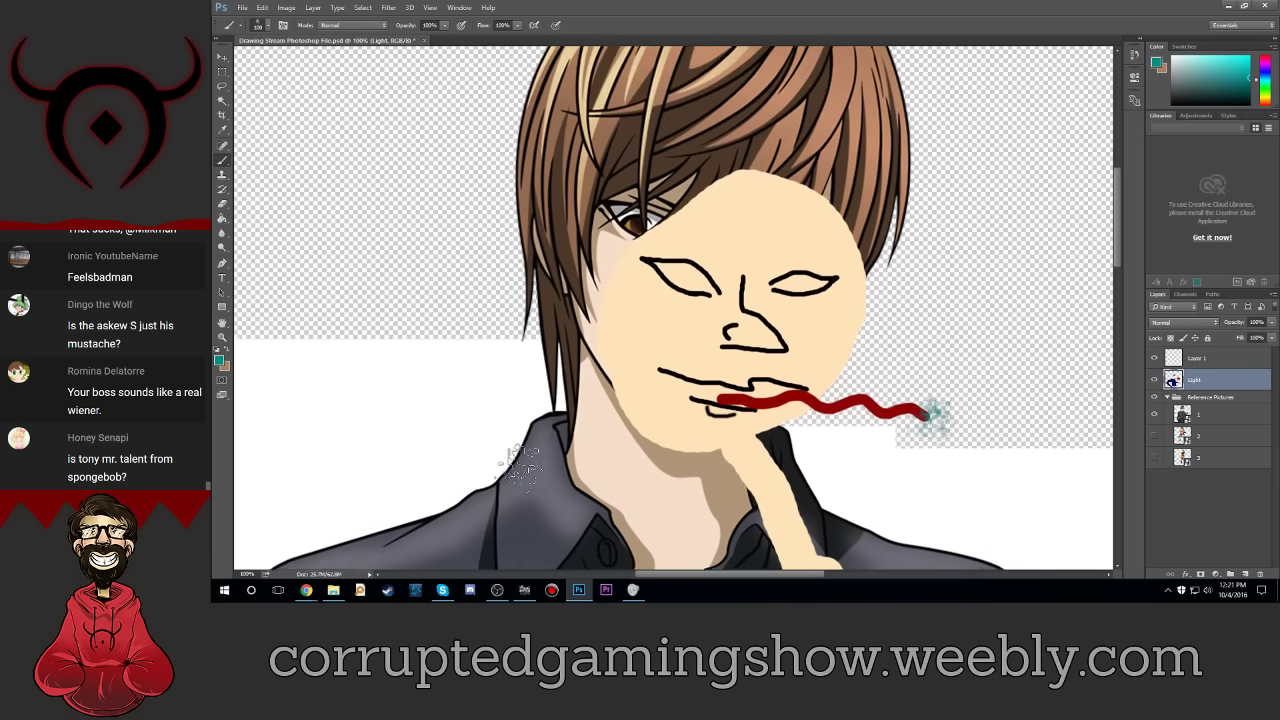
scroll(525, 450, up, 2)
scroll(540, 458, up, 1)
key(ctrl+plus)
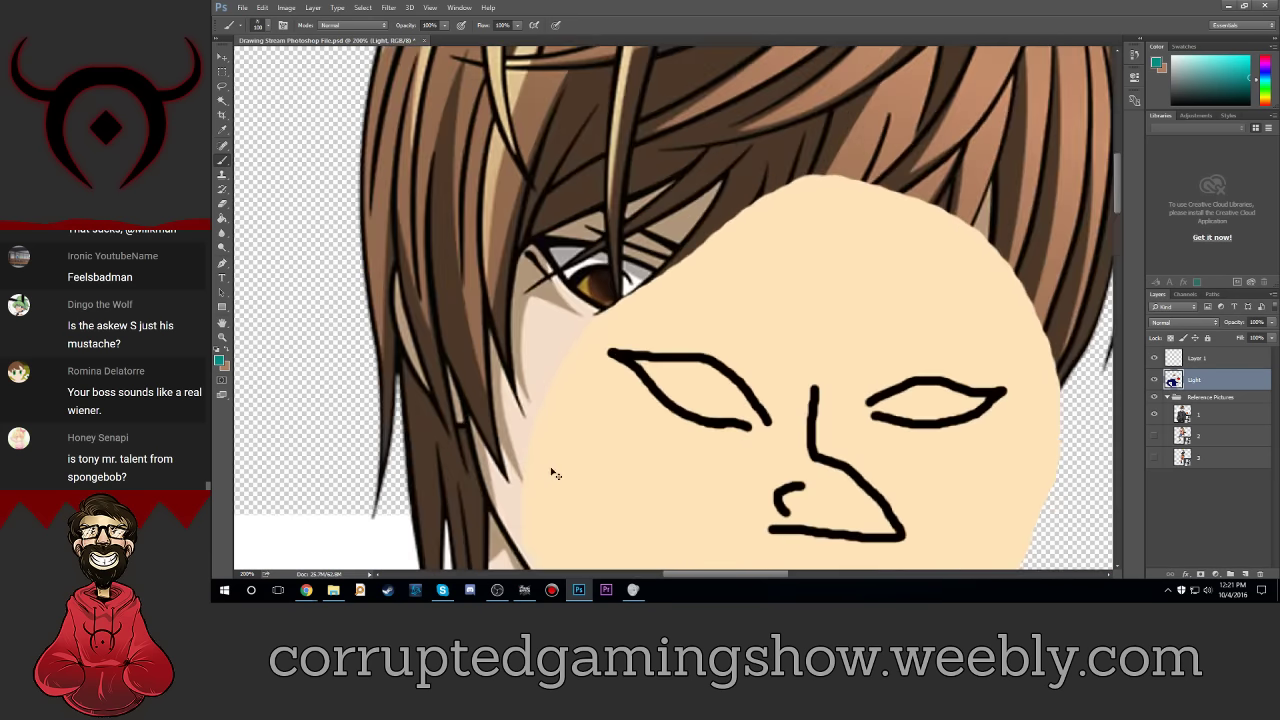
key(ctrl+plus)
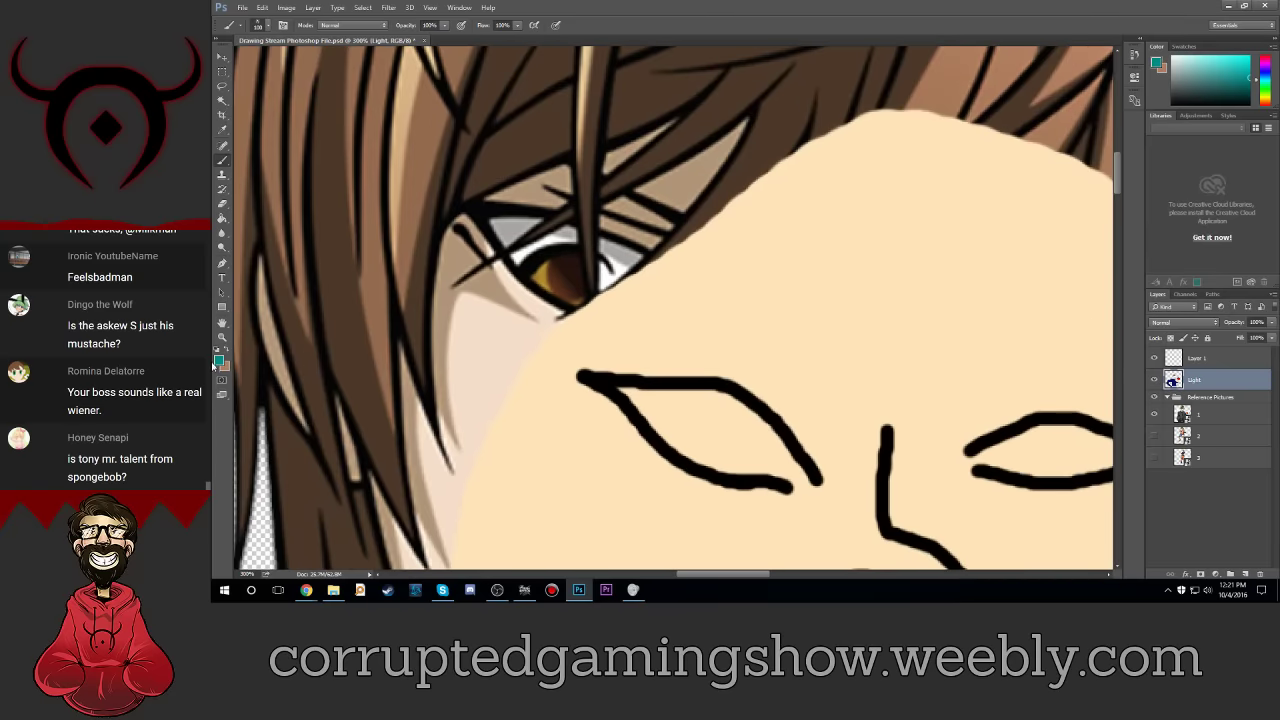
click(218, 360)
click(662, 442)
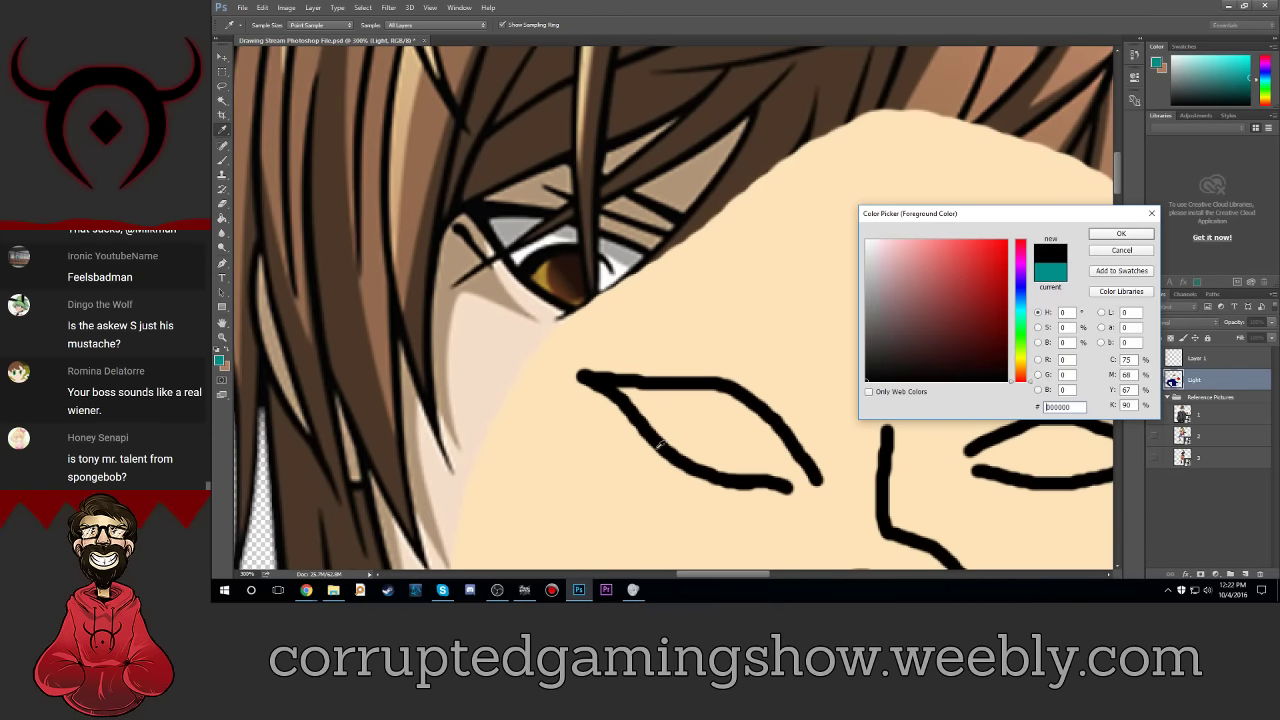
click(1121, 233)
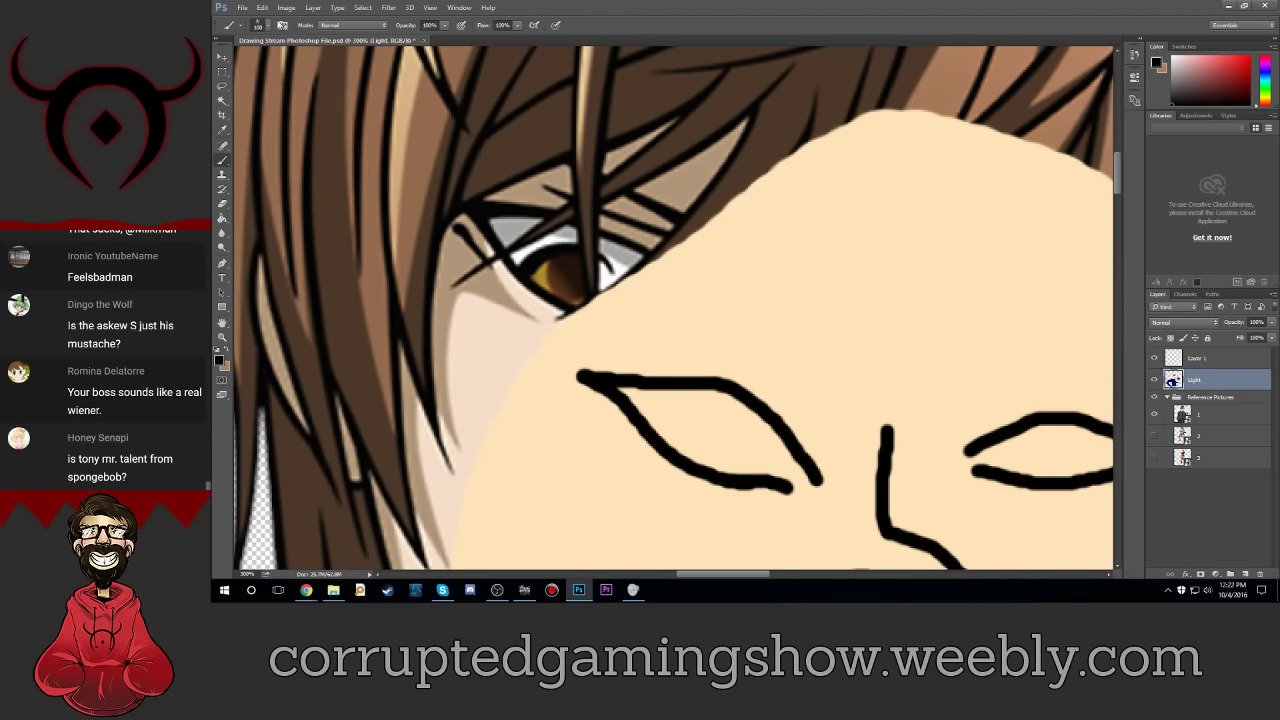
Step: Set a hard round brush at 17 px
click(261, 25)
click(252, 111)
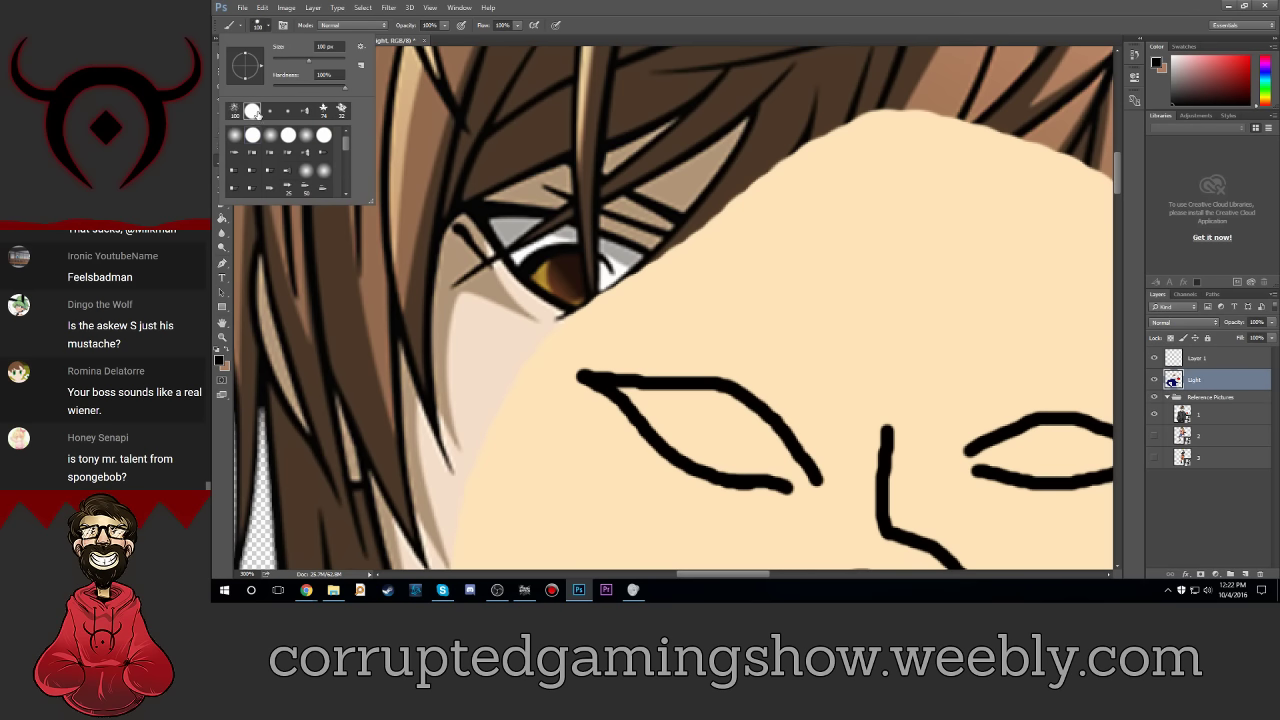
drag(275, 66, 280, 70)
key(Return)
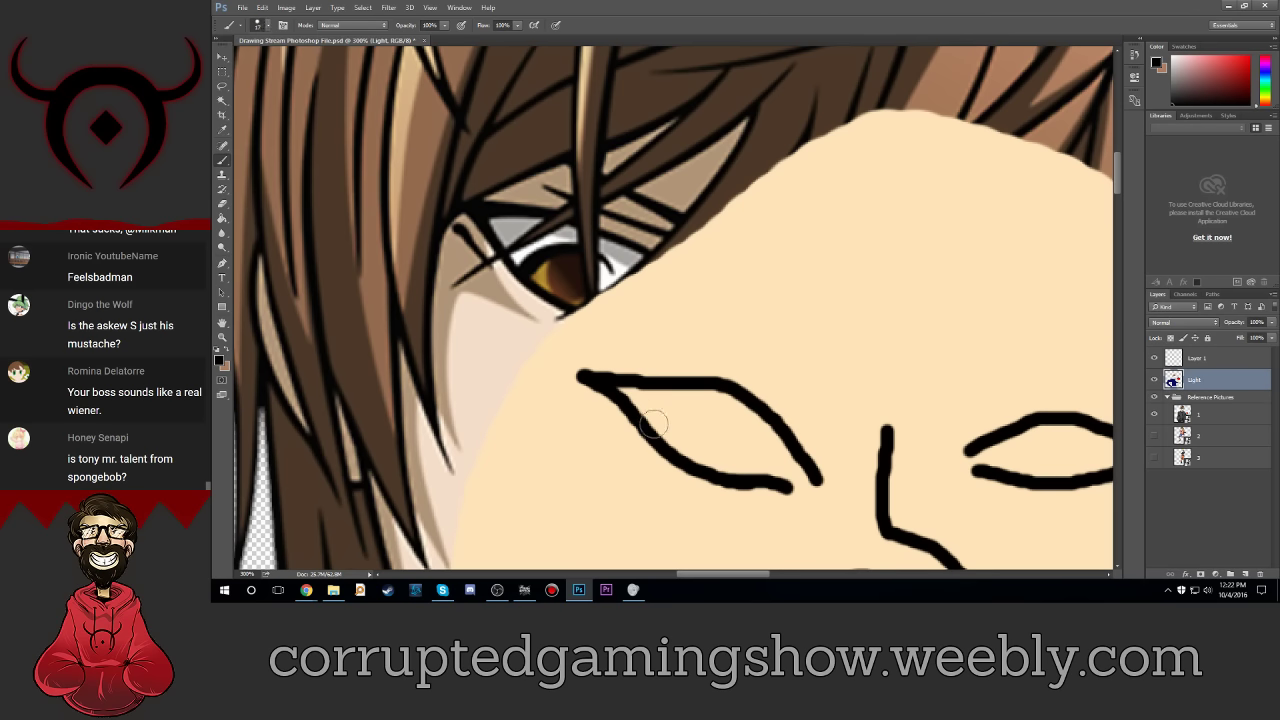
click(260, 25)
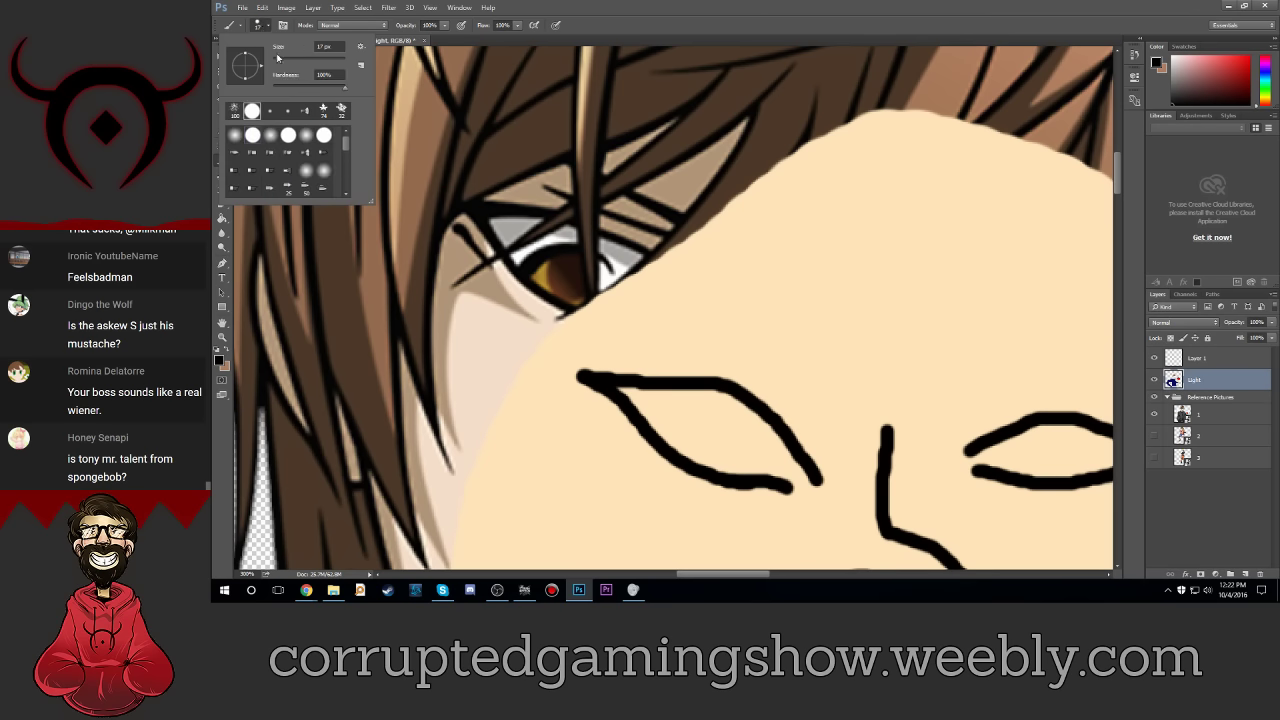
click(336, 46)
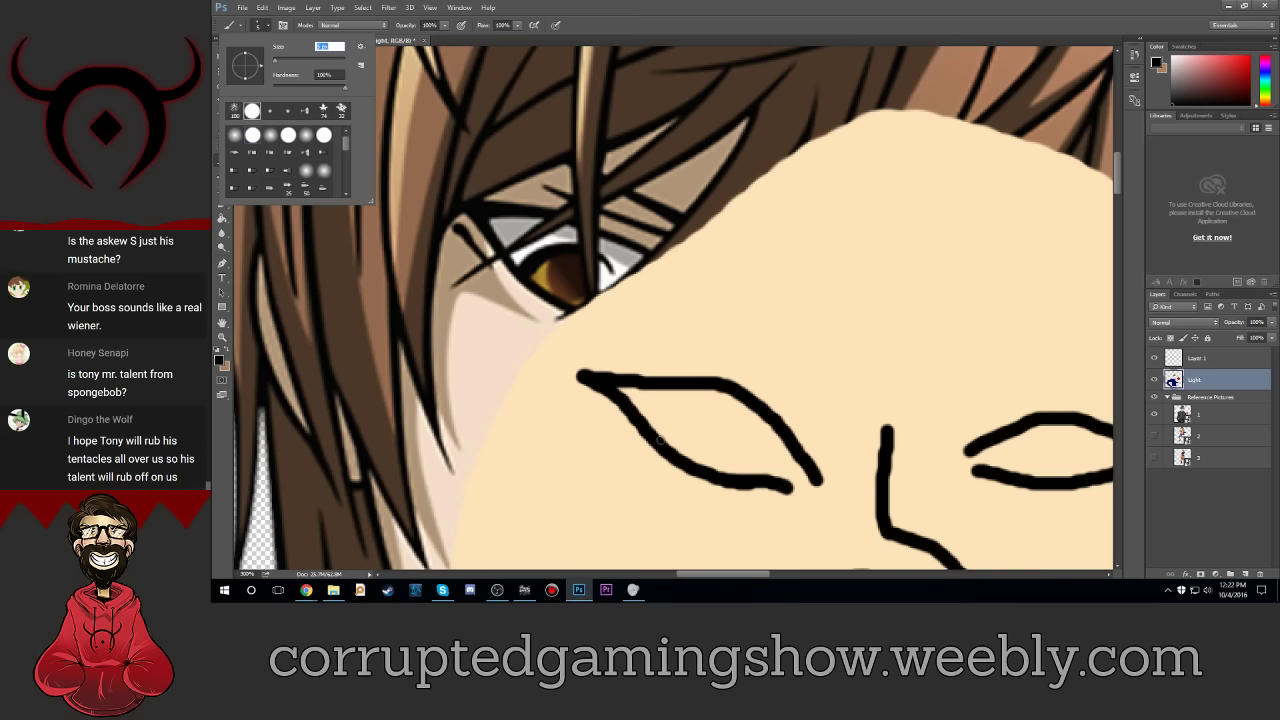
key(Return)
Step: Brush curved black pupil arcs inside the left and right eyes
mouse_move(659, 440)
mouse_down()
mouse_move(721, 421)
mouse_move(735, 432)
mouse_up()
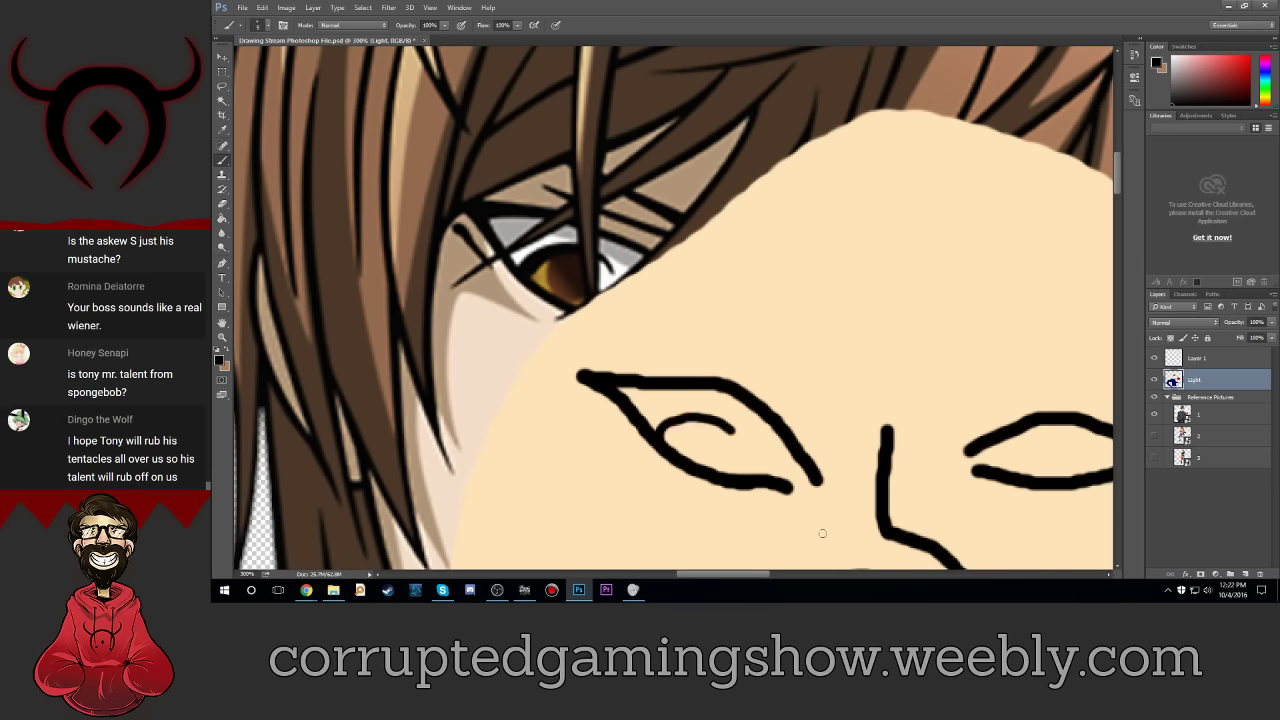
click(1155, 380)
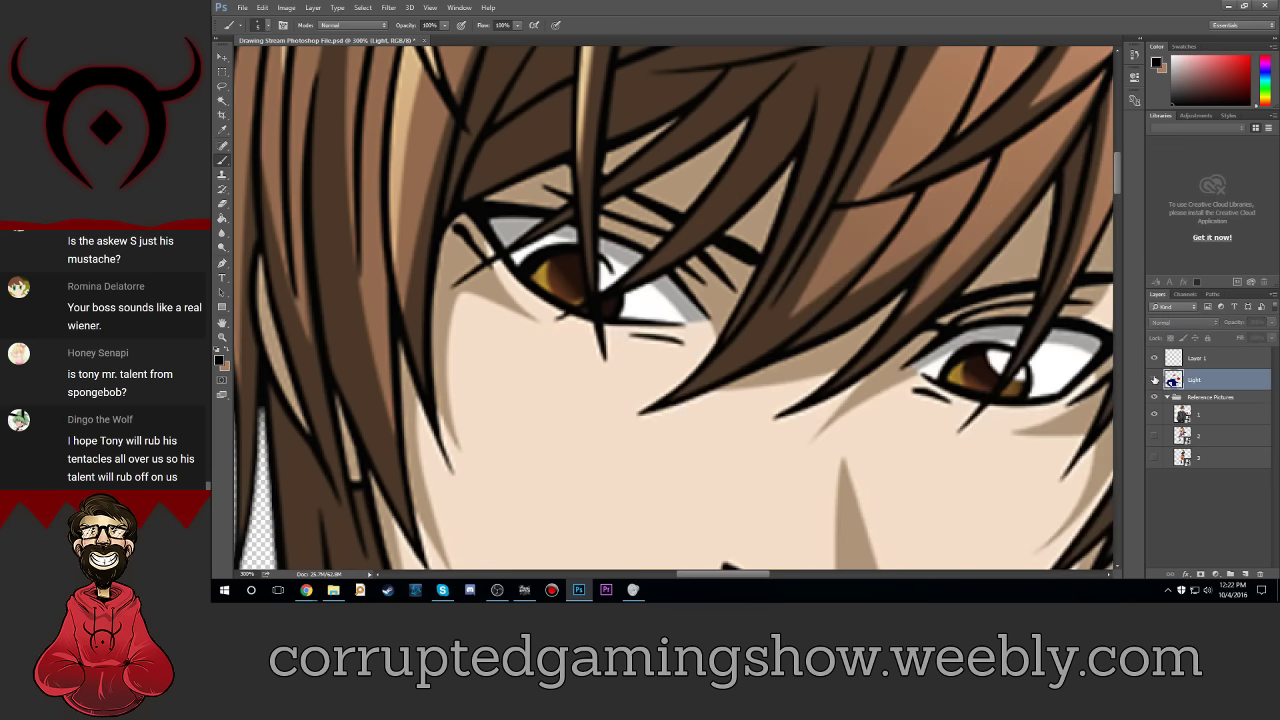
click(1155, 380)
drag(1001, 472, 1089, 470)
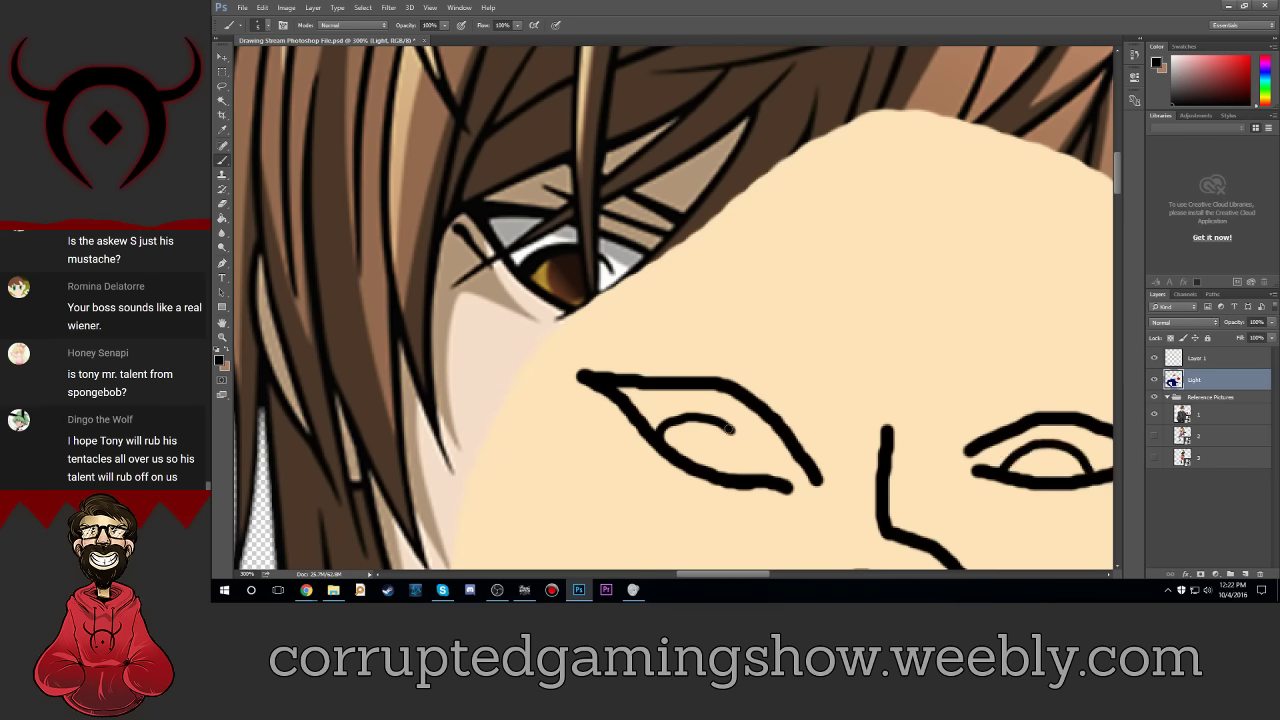
drag(730, 428, 733, 441)
drag(730, 428, 741, 447)
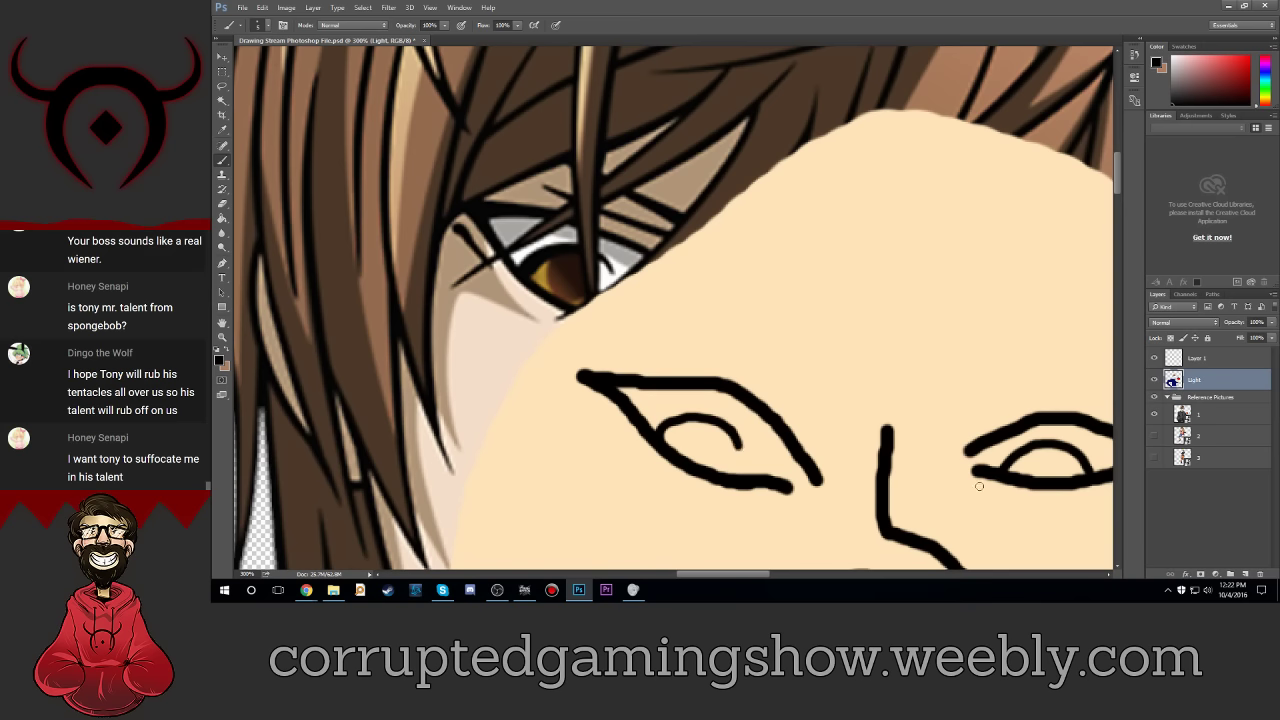
key(ctrl+1)
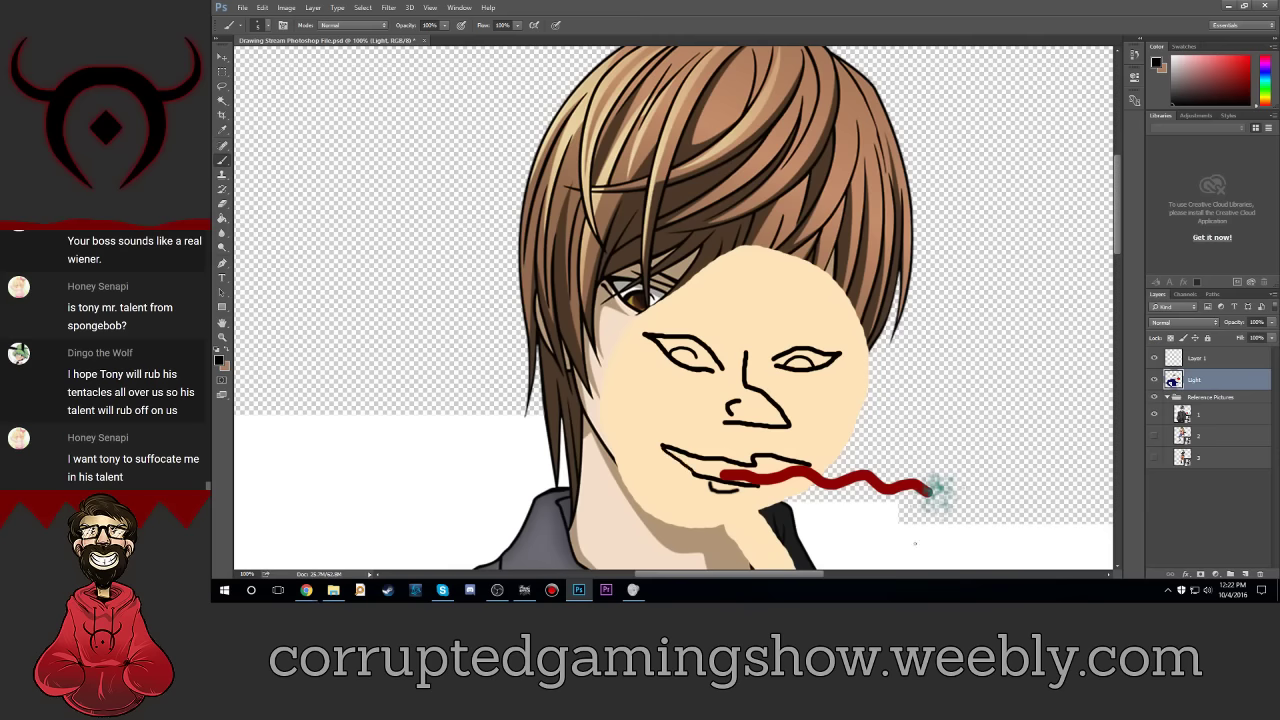
Step: Undo the last mouth stroke, zoom to 200% and set the brush to 16 px
key(ctrl+z)
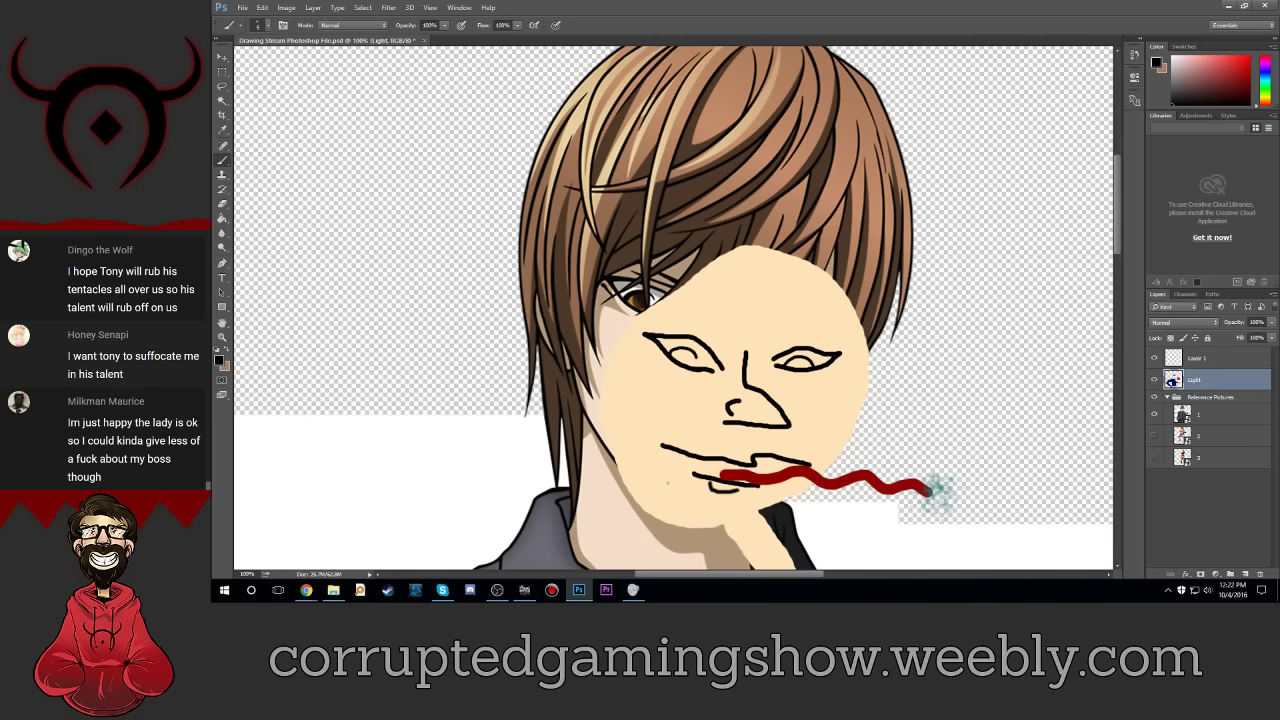
key(ctrl+plus)
scroll(425, 168, down, 2)
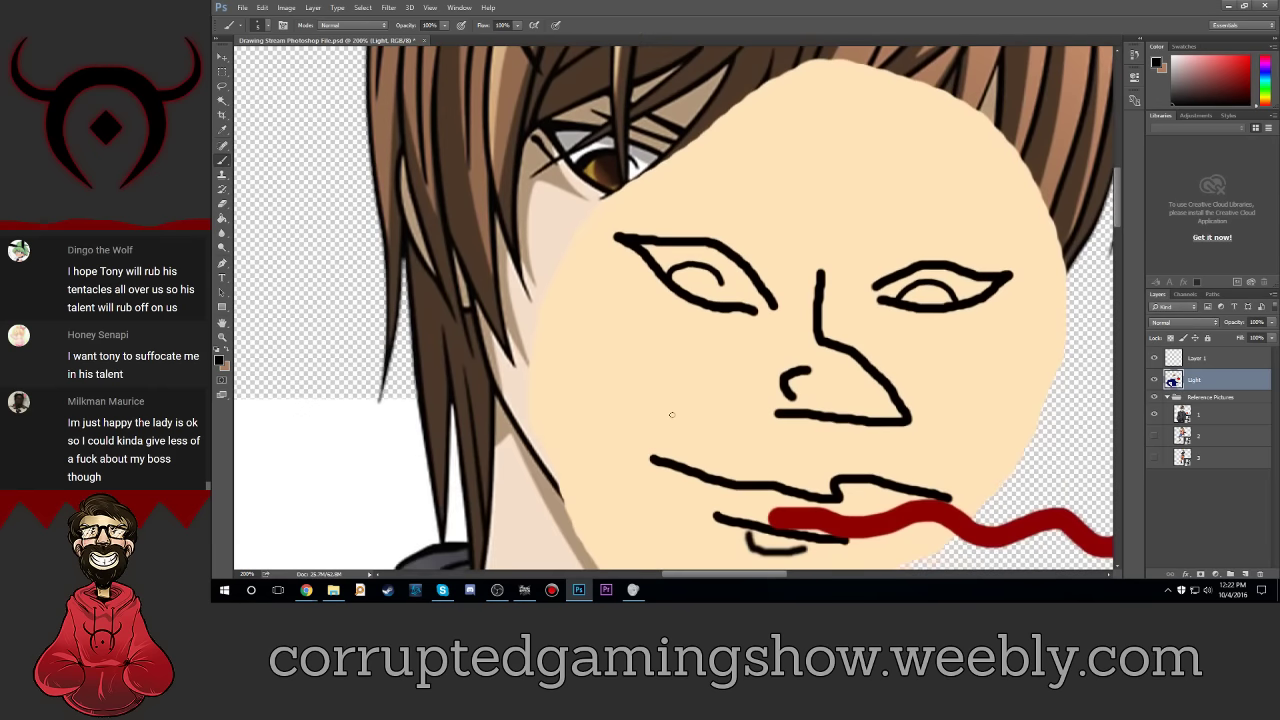
scroll(425, 168, down, 2)
click(264, 25)
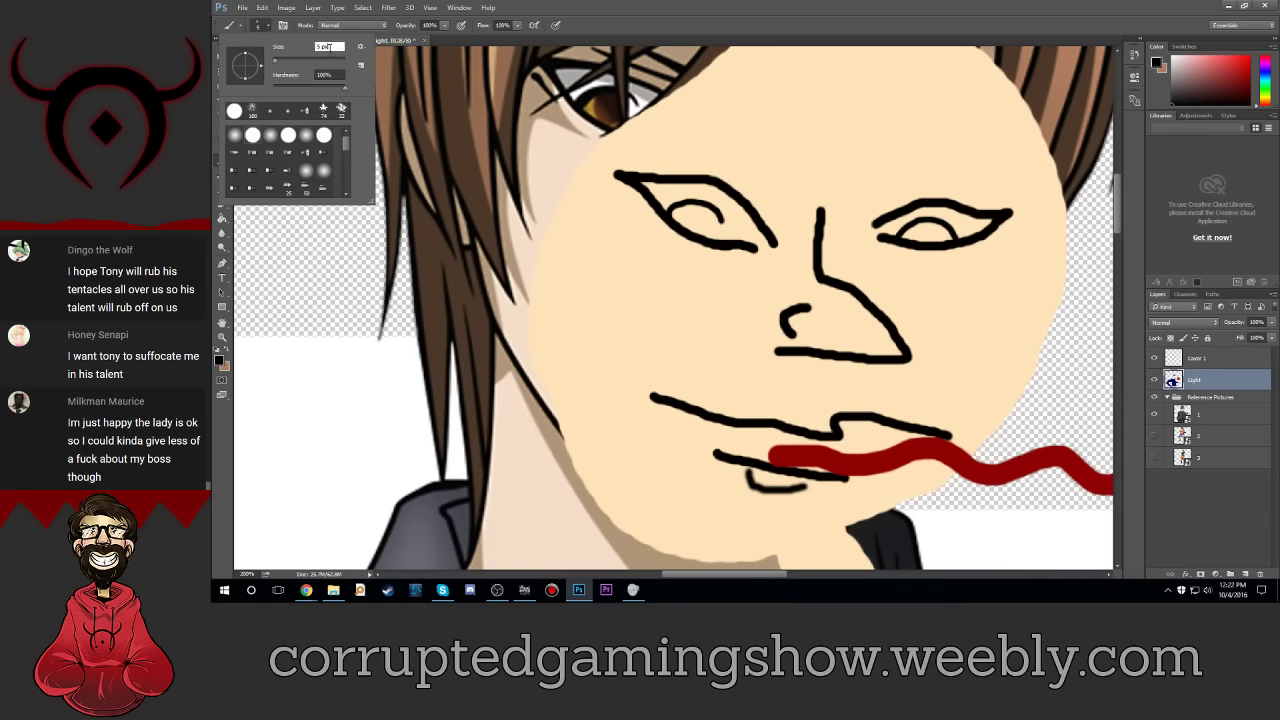
click(268, 25)
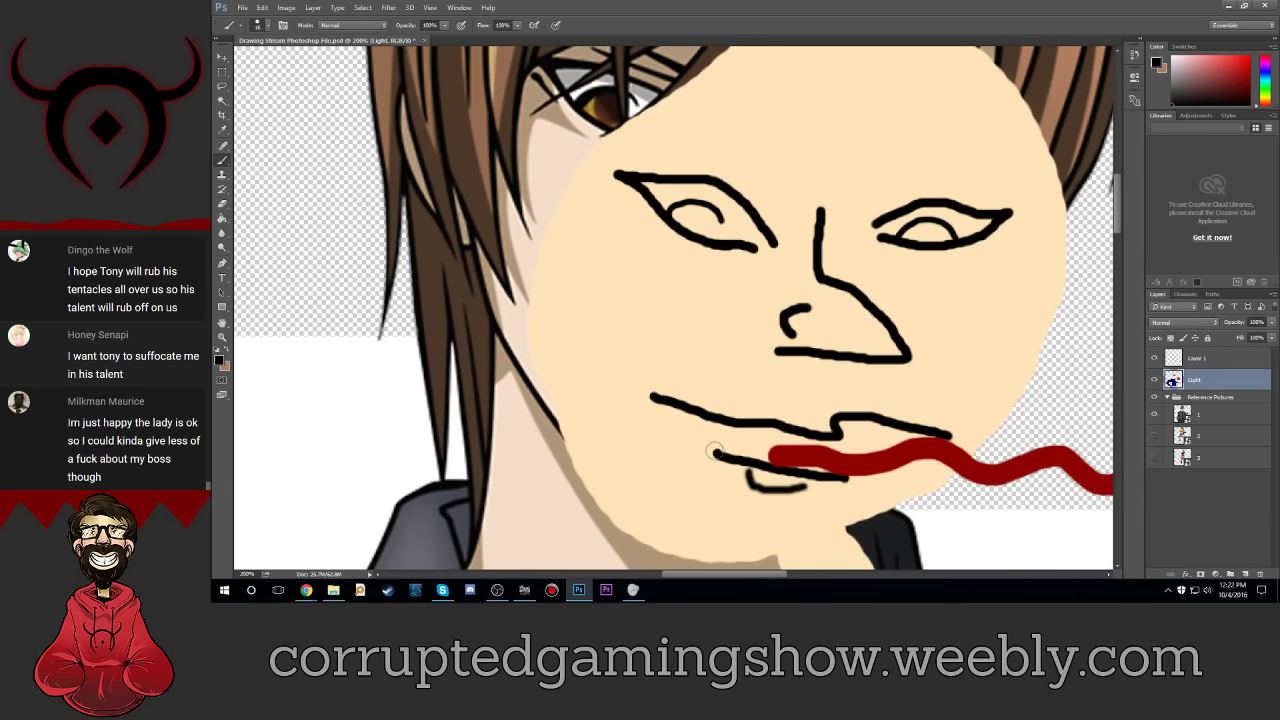
click(259, 25)
click(336, 47)
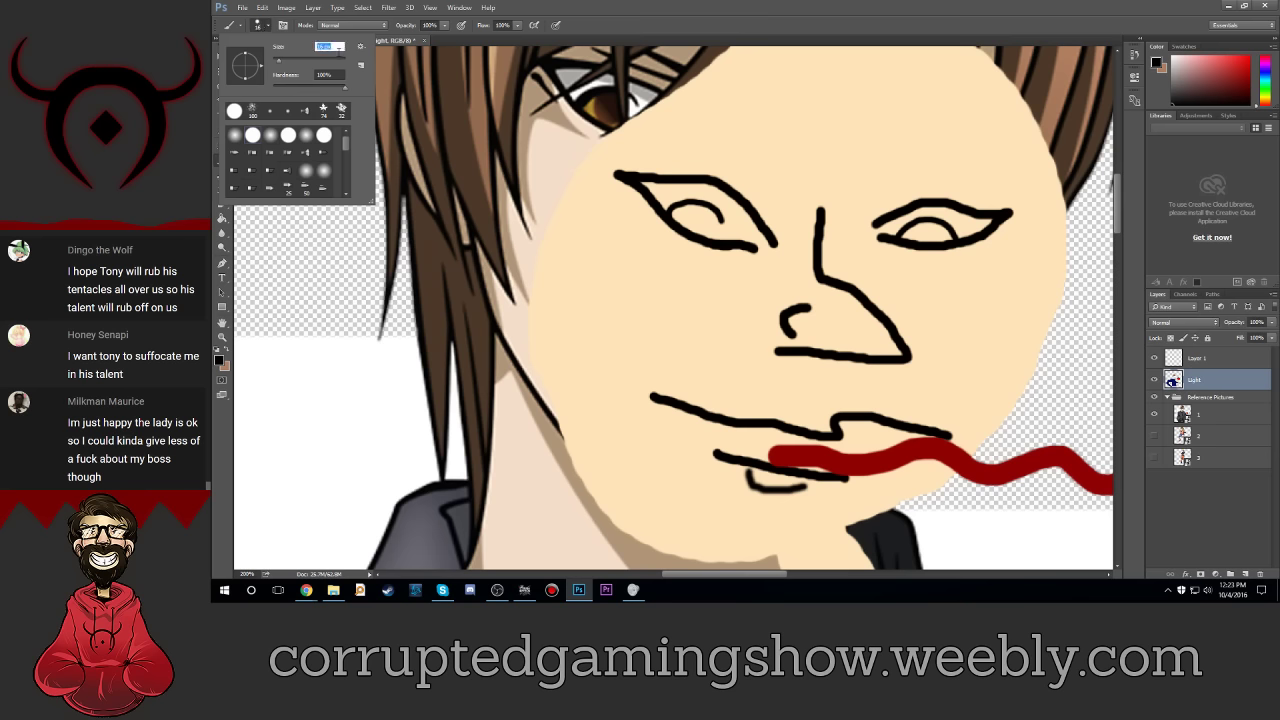
Step: Brush a line joining the left ends of the upper and lower mouth lines
click(716, 454)
drag(716, 454, 655, 399)
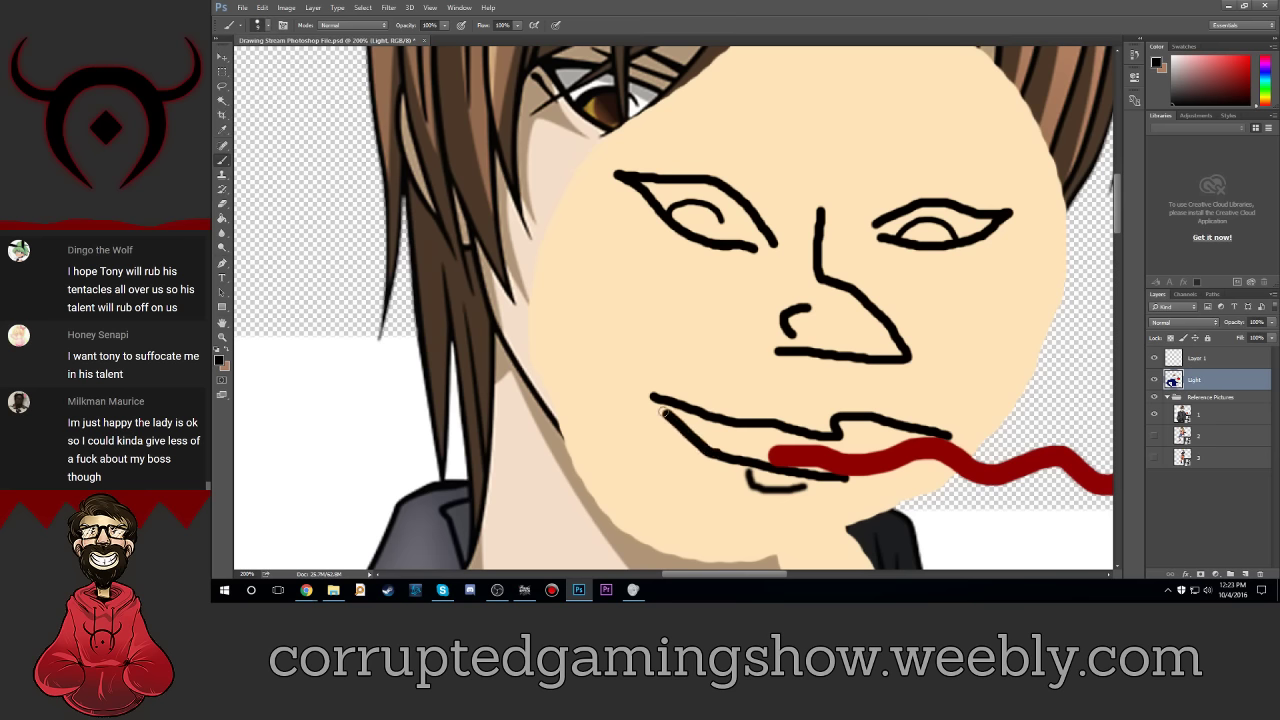
key(ctrl+z)
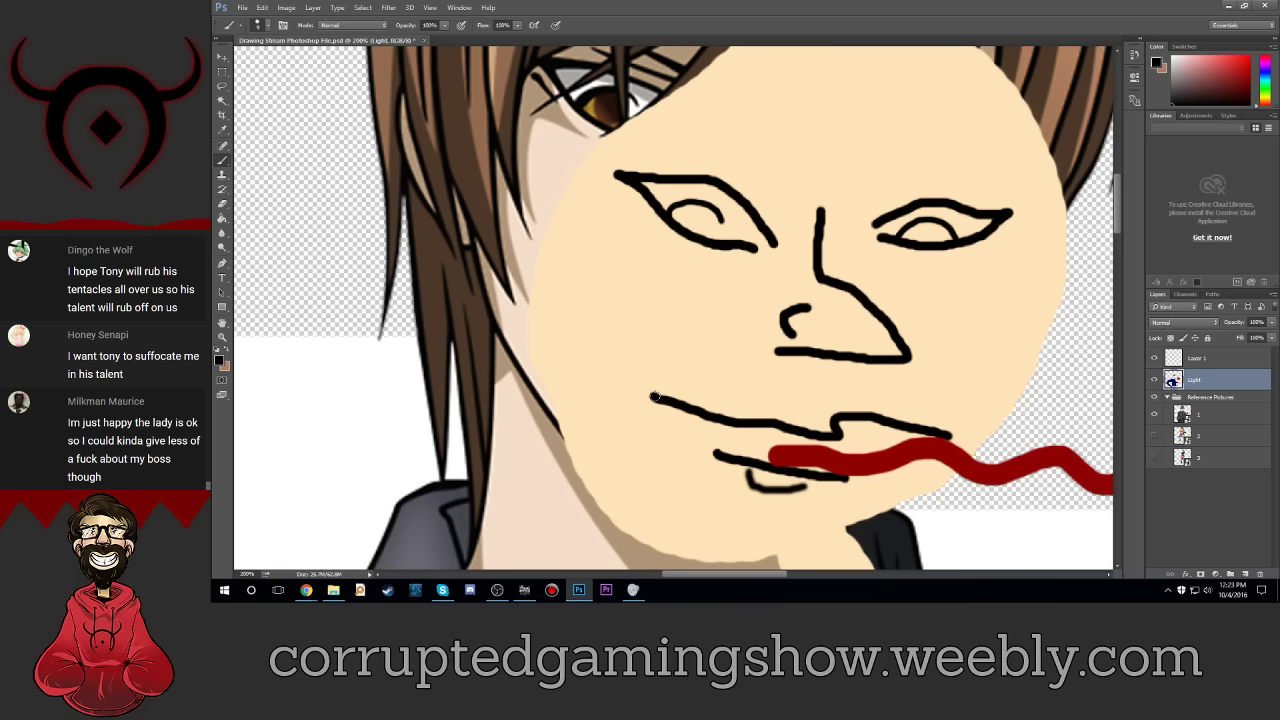
drag(654, 398, 720, 458)
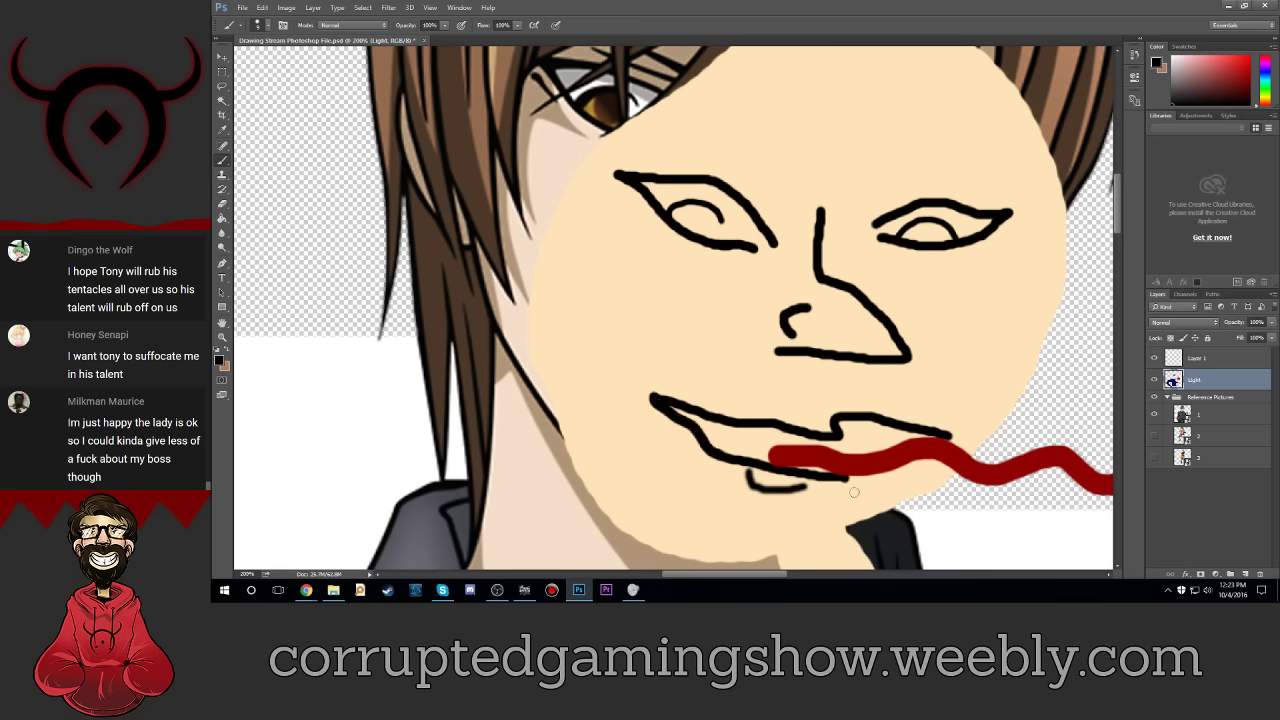
key(ctrl+minus)
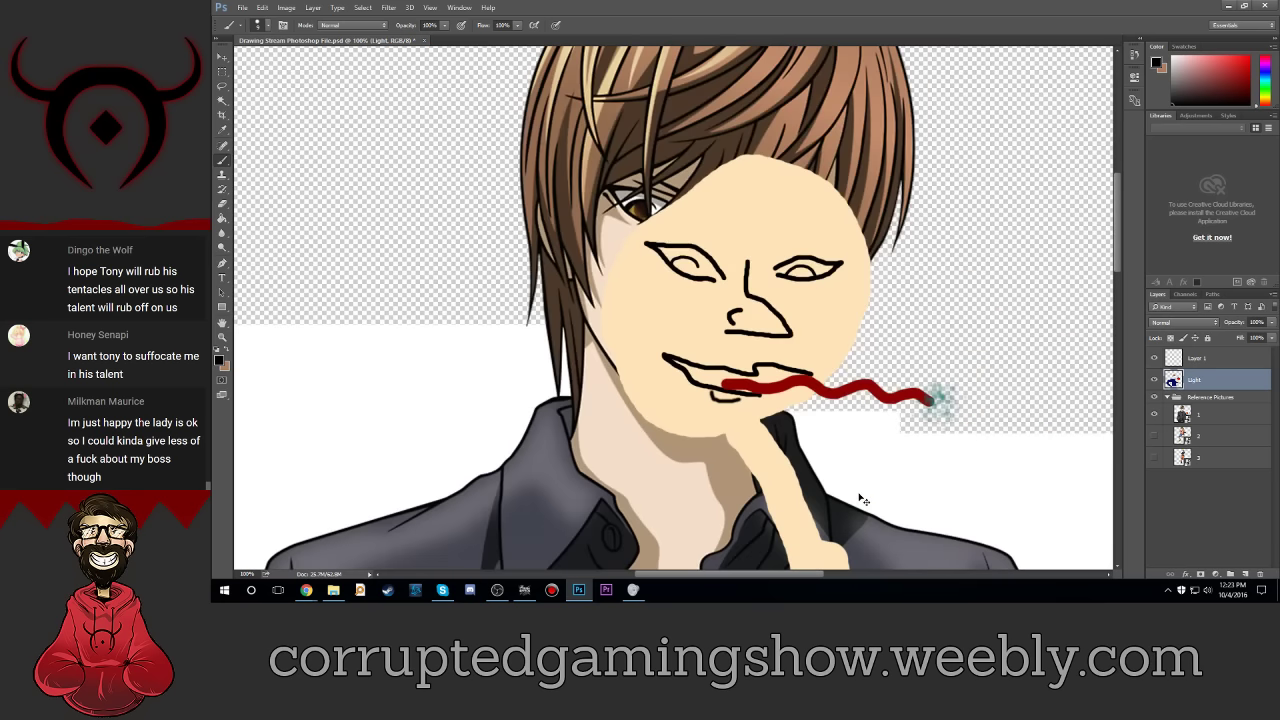
click(1154, 414)
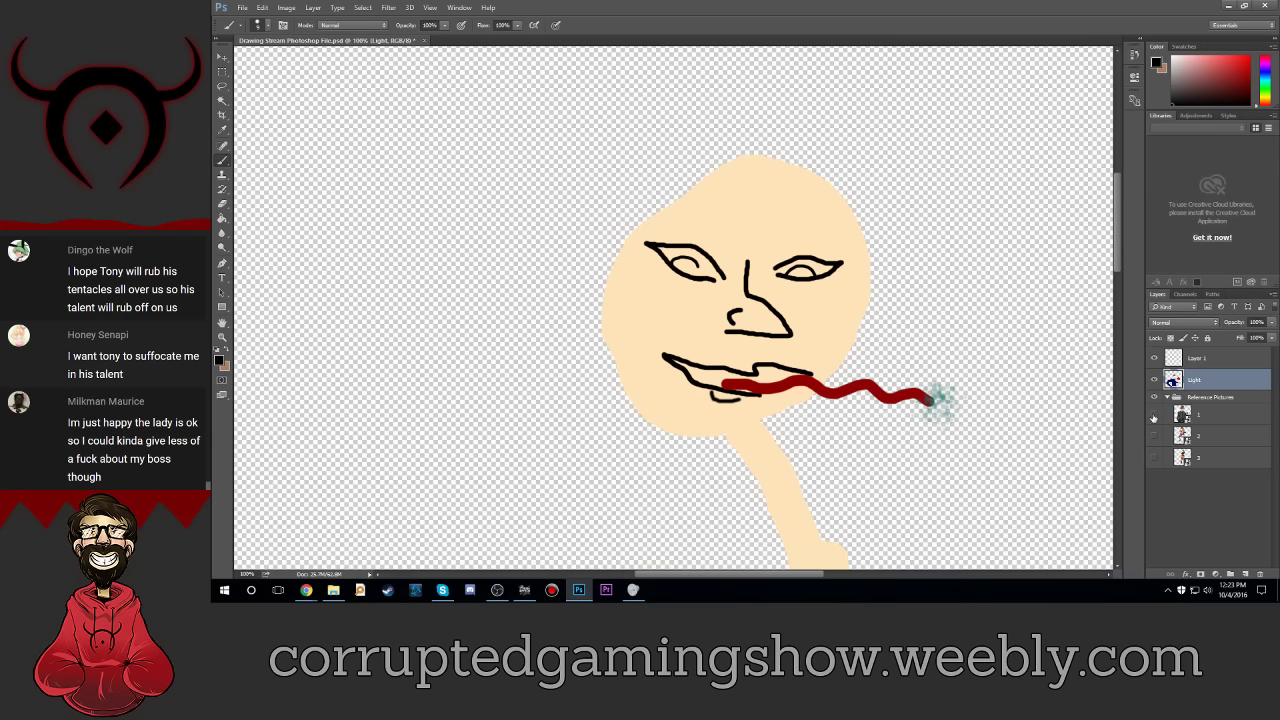
click(1154, 414)
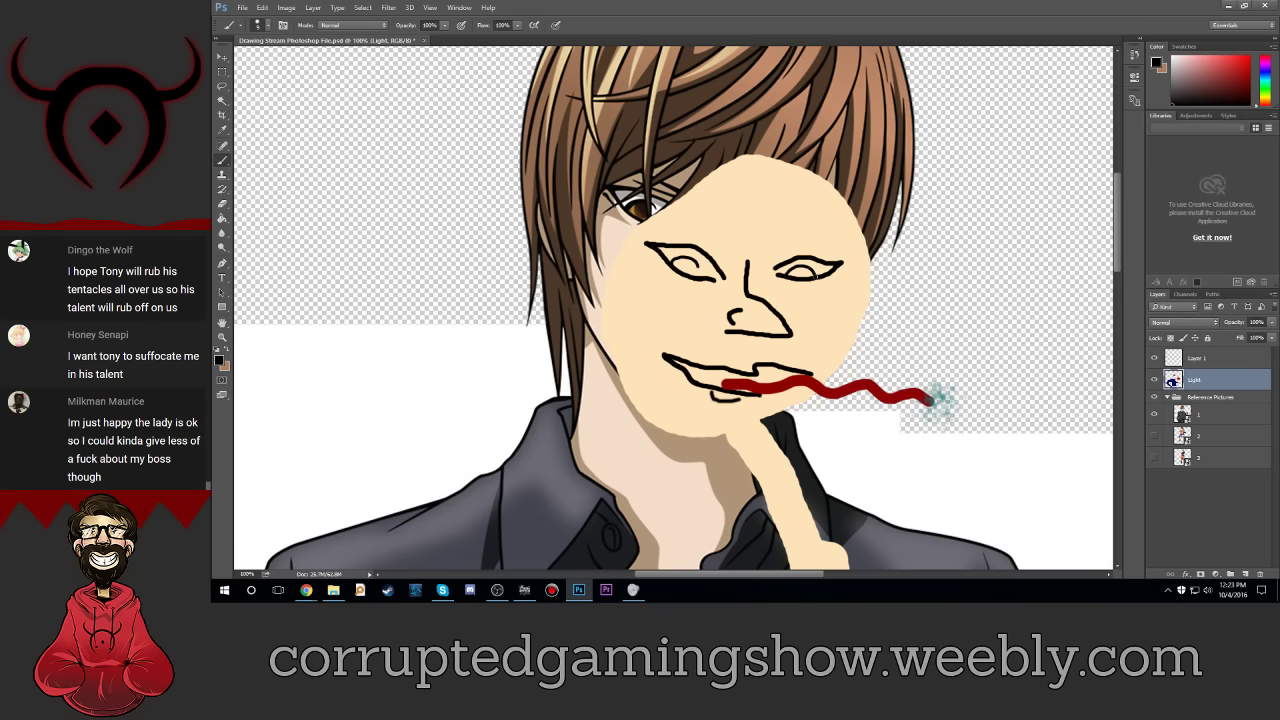
click(263, 25)
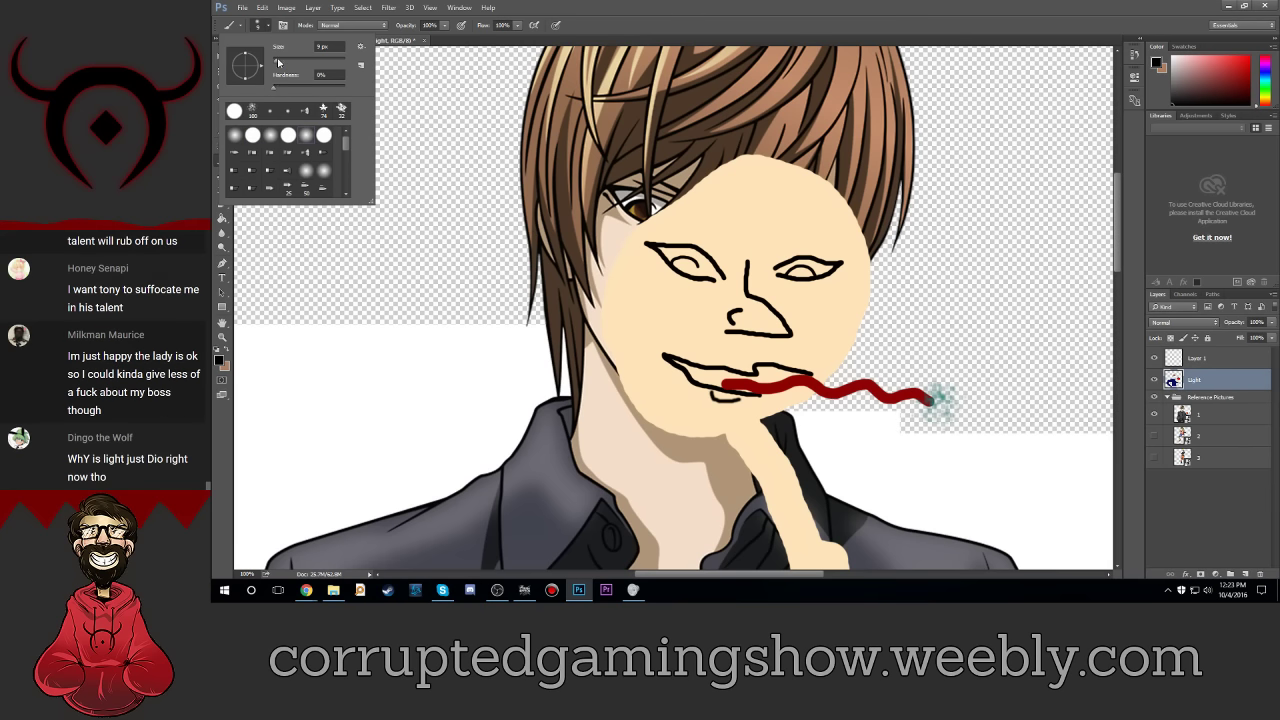
Step: Enlarge the soft brush to about 134 px and undo a black test dab
drag(294, 63, 311, 63)
key(Return)
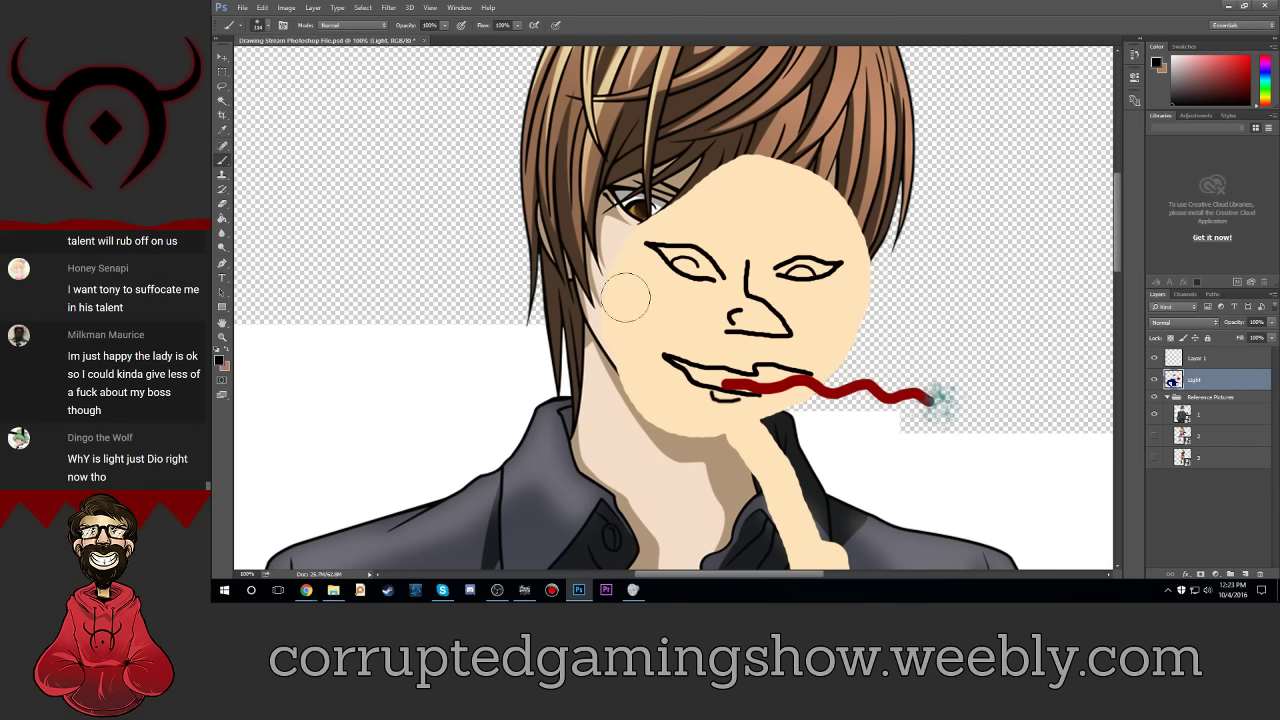
click(658, 316)
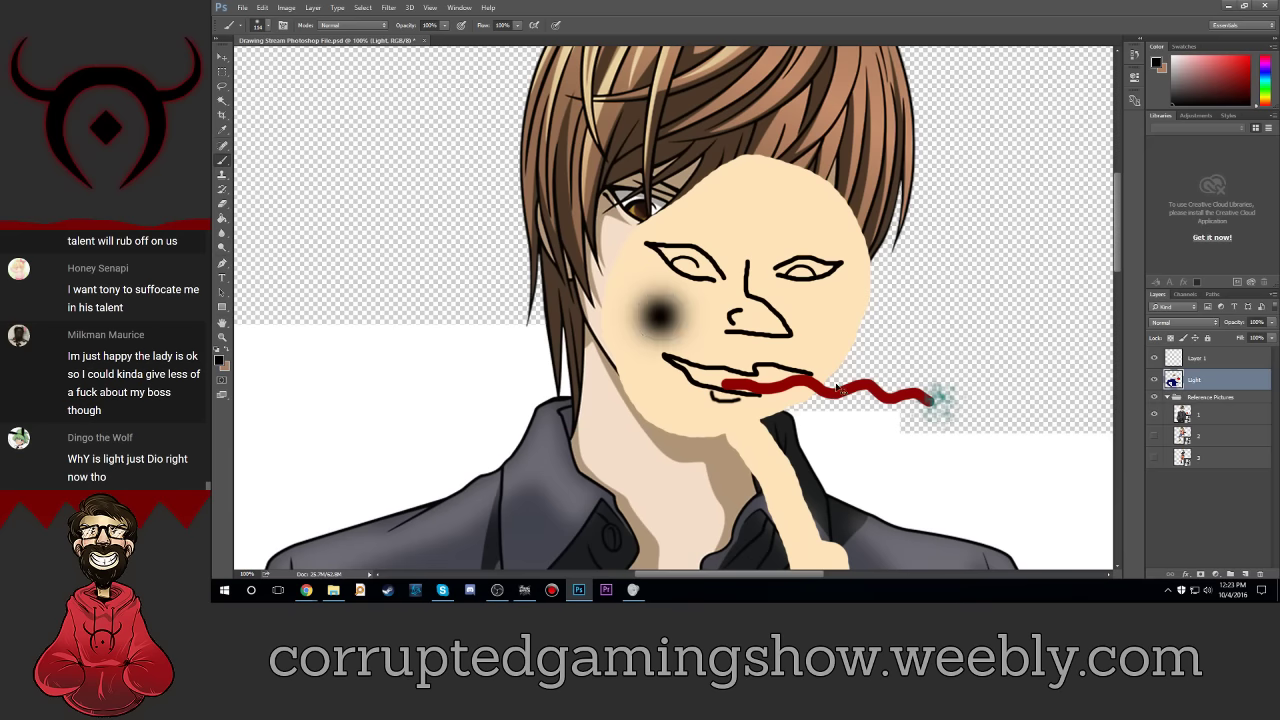
key(ctrl+z)
Step: Try a red-pink foreground colour on the cheek, then undo it
click(218, 359)
text(ff0000)
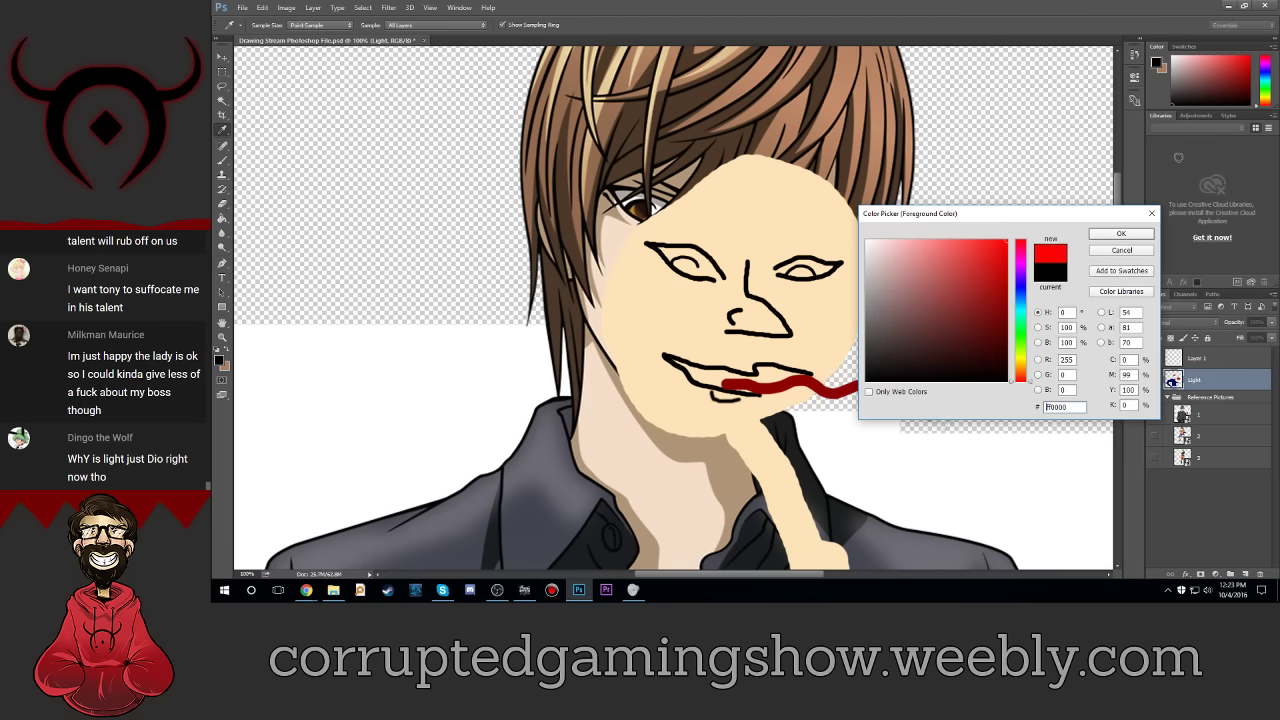
click(1020, 255)
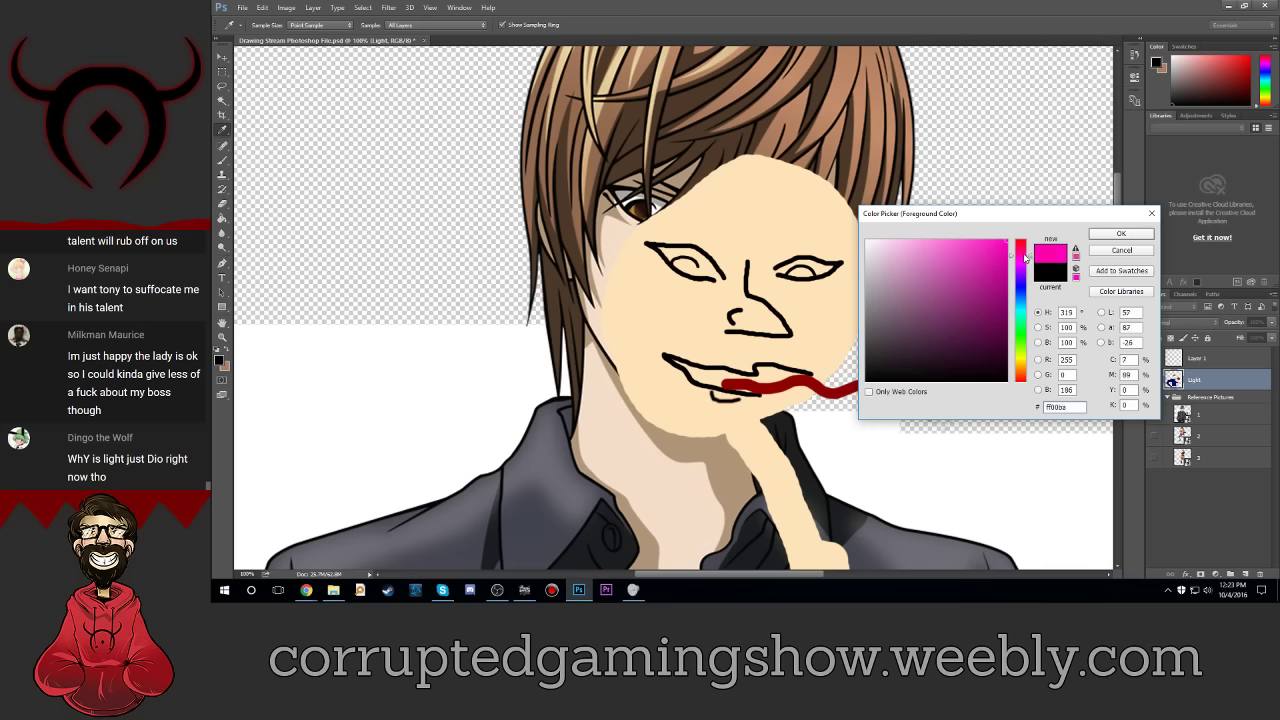
drag(1022, 258, 1028, 255)
click(1121, 233)
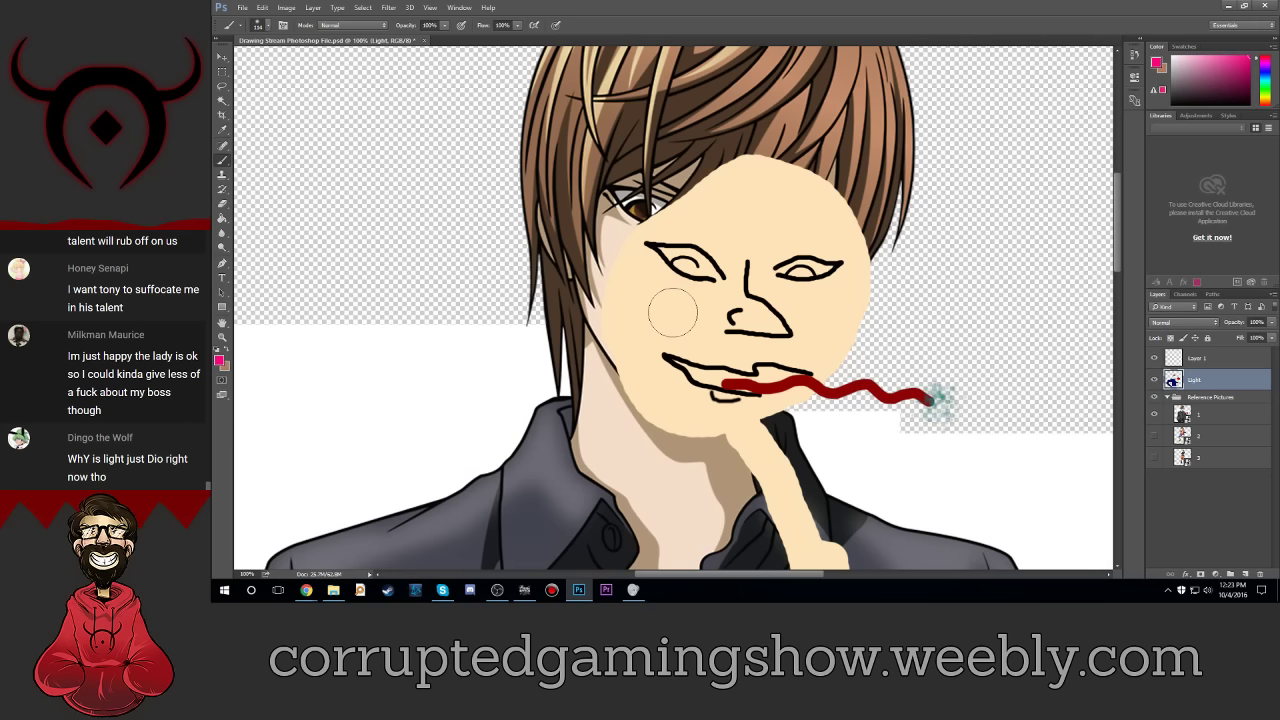
click(672, 313)
key(ctrl+z)
Step: Pick light pink ffdeef and dab soft blush on the left and right cheeks
click(258, 25)
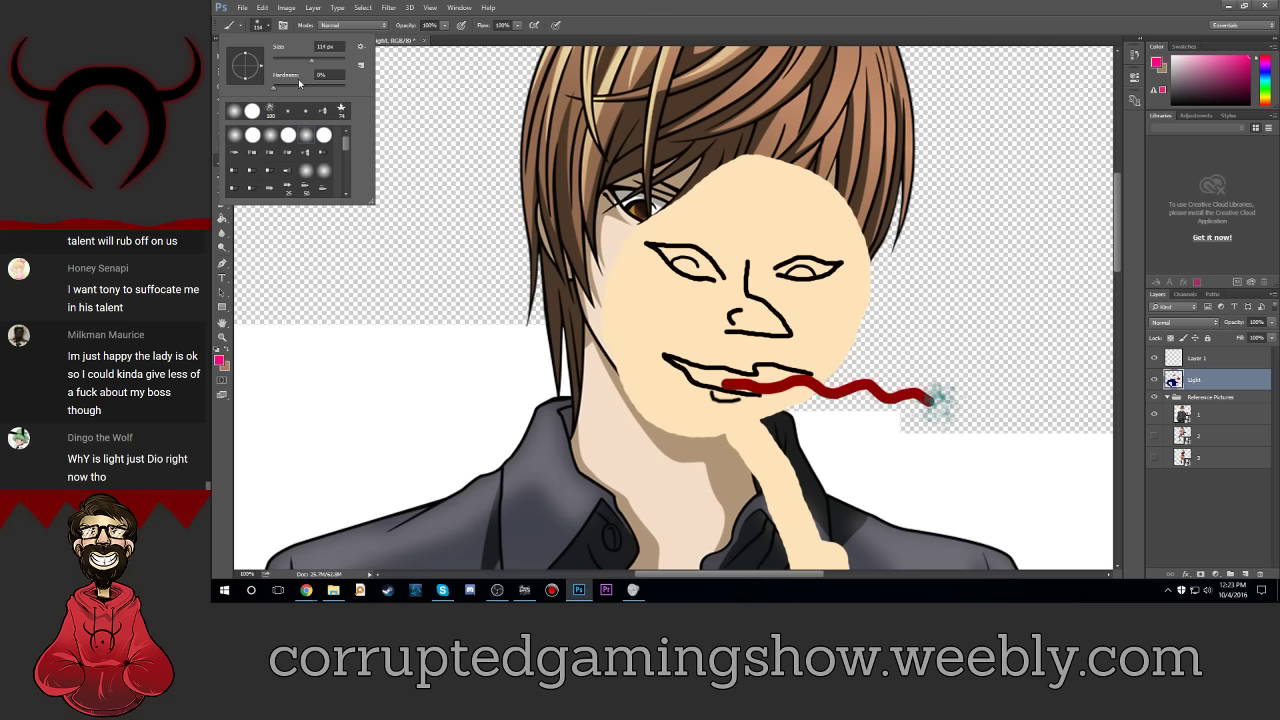
click(267, 33)
click(219, 361)
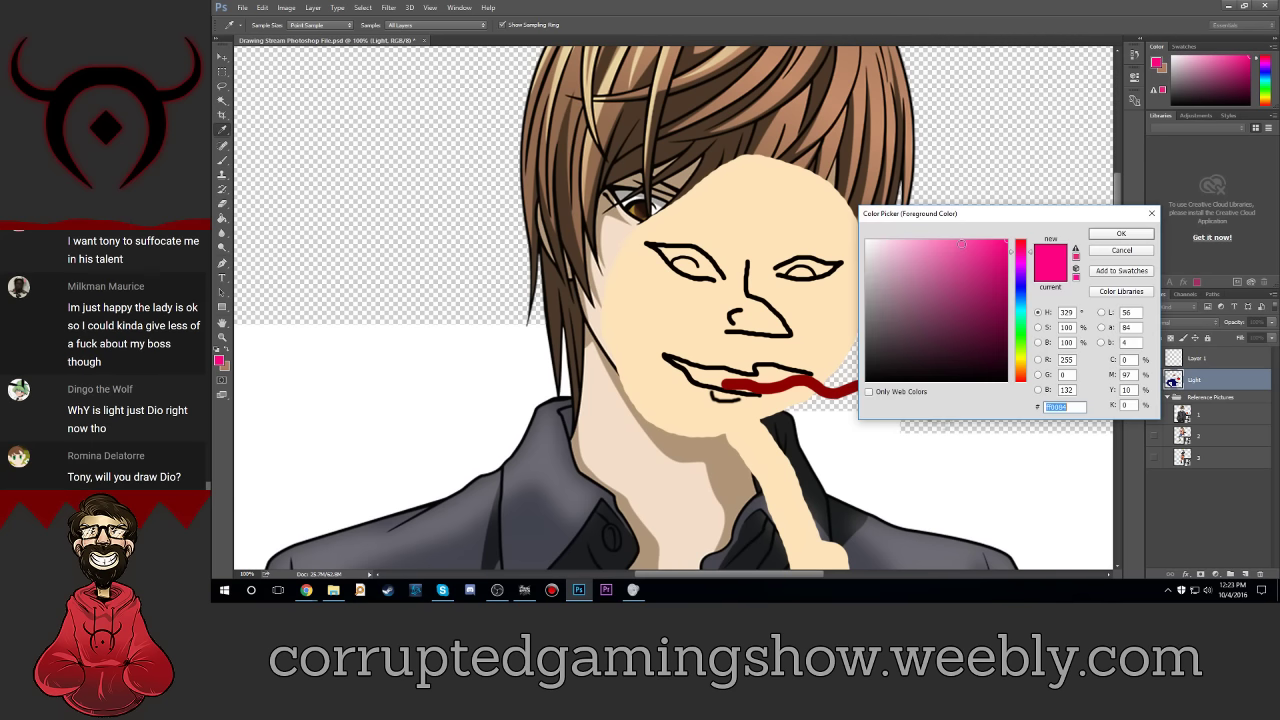
drag(986, 243, 884, 205)
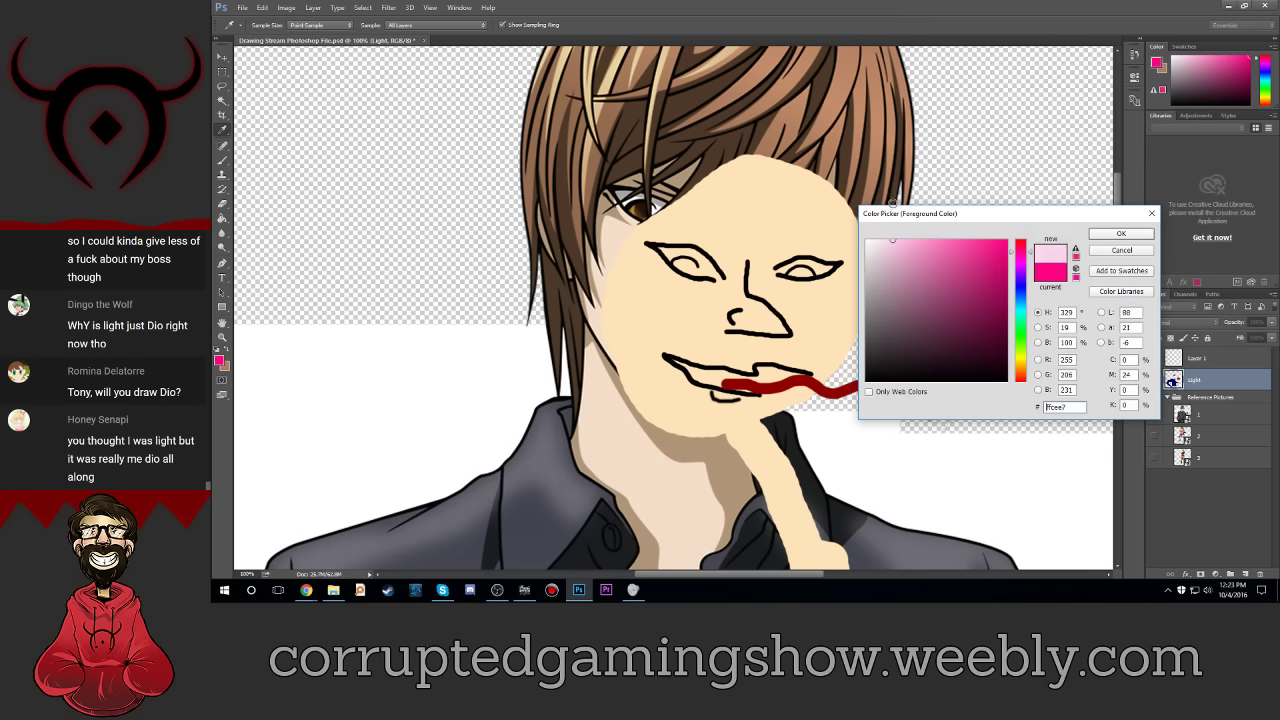
click(1121, 233)
click(672, 314)
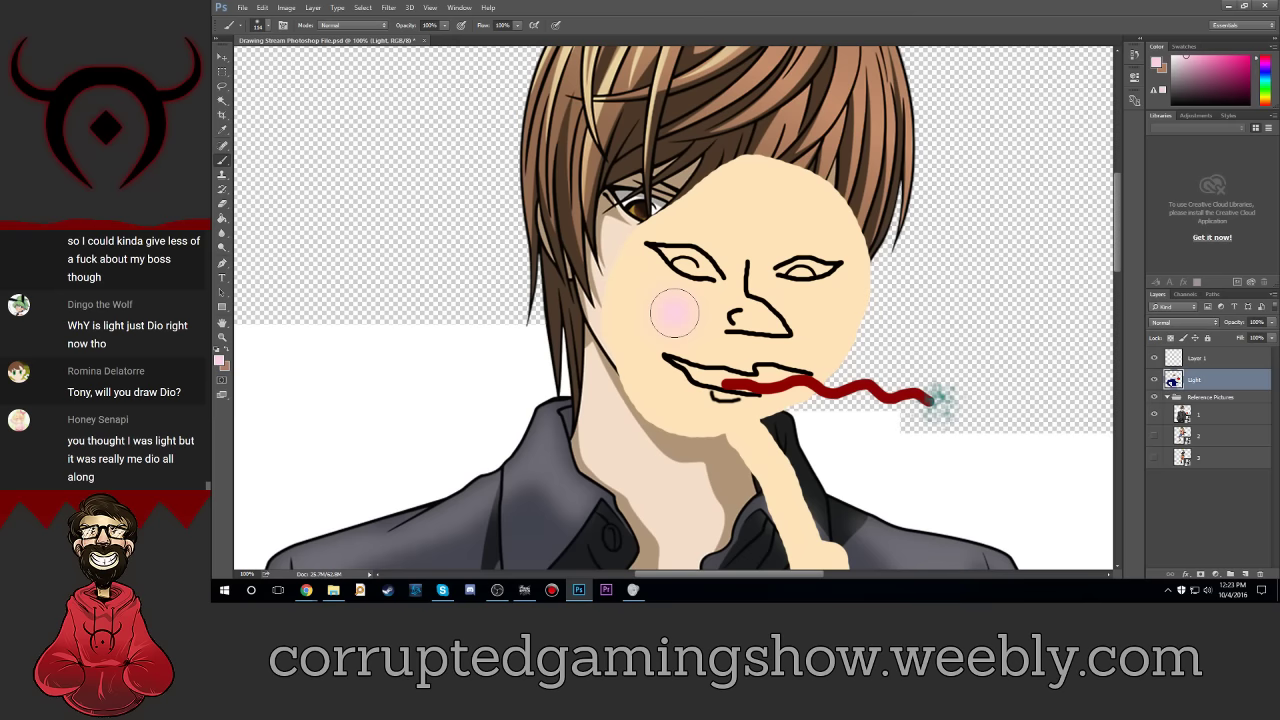
click(828, 318)
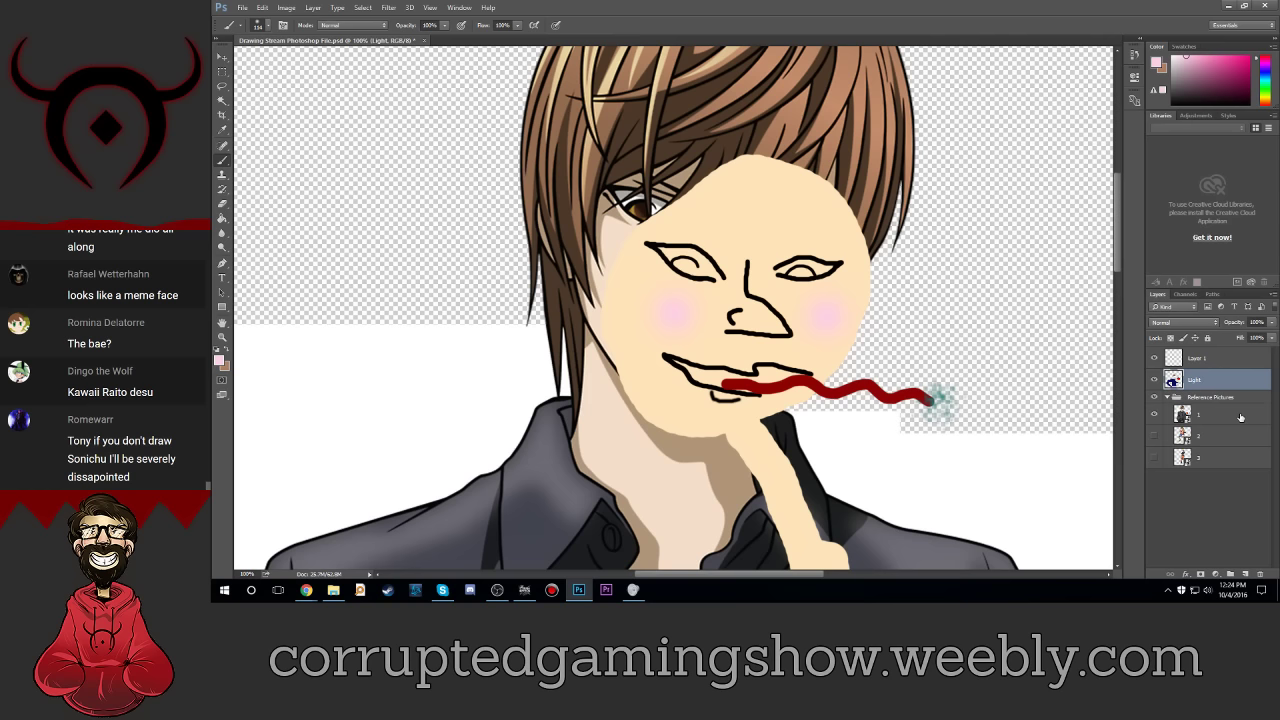
Step: Zoom to 300% and sample dark brown from the reference eye as foreground colour
key(ctrl+plus)
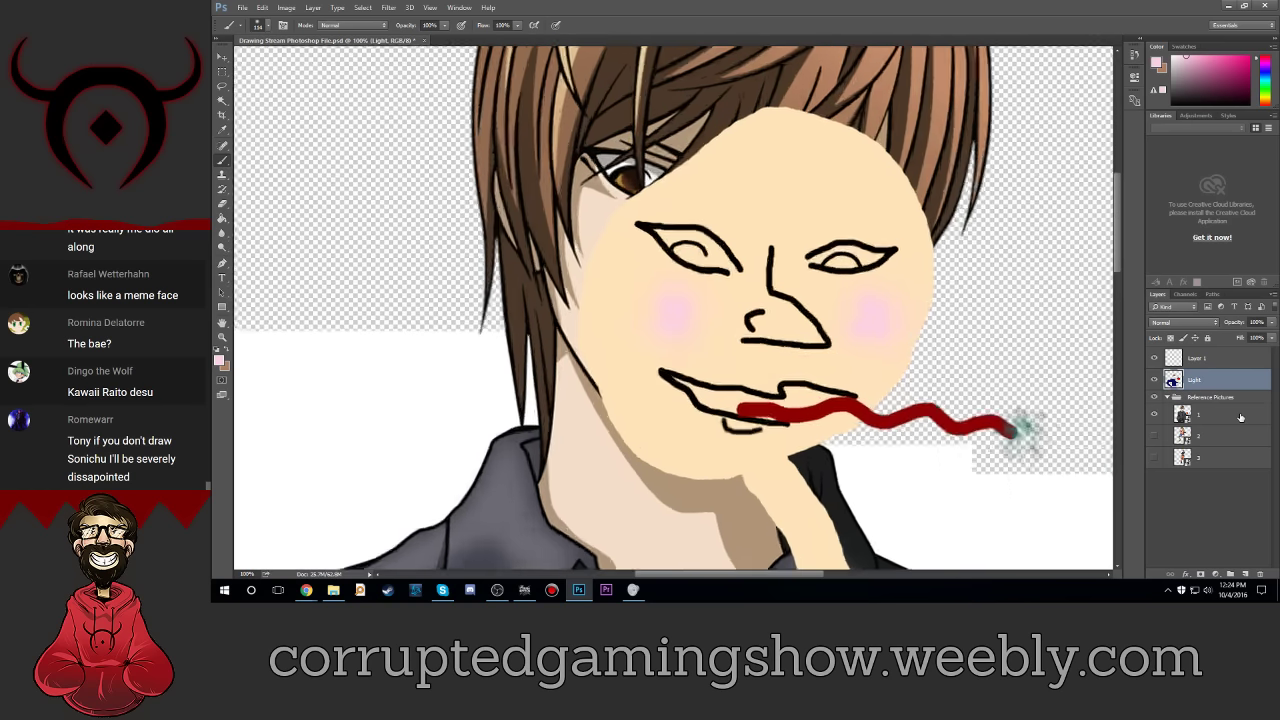
key(ctrl+plus)
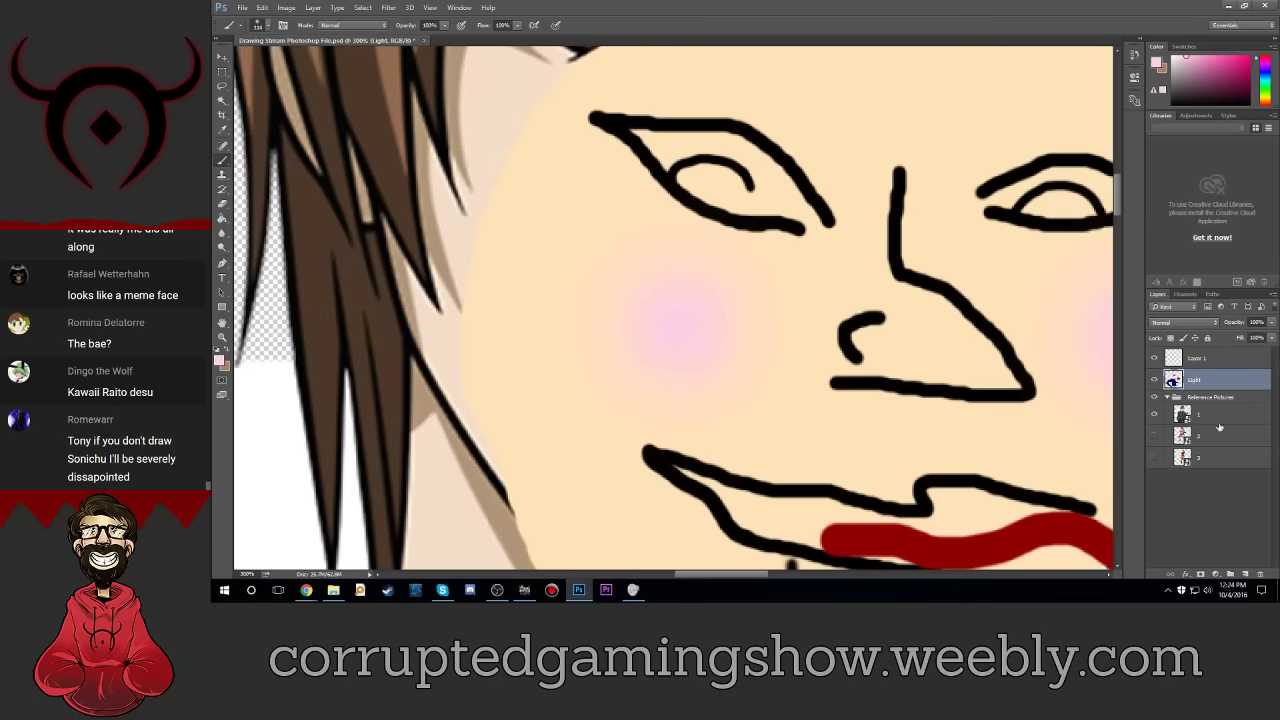
scroll(600, 143, up, 3)
scroll(714, 243, up, 2)
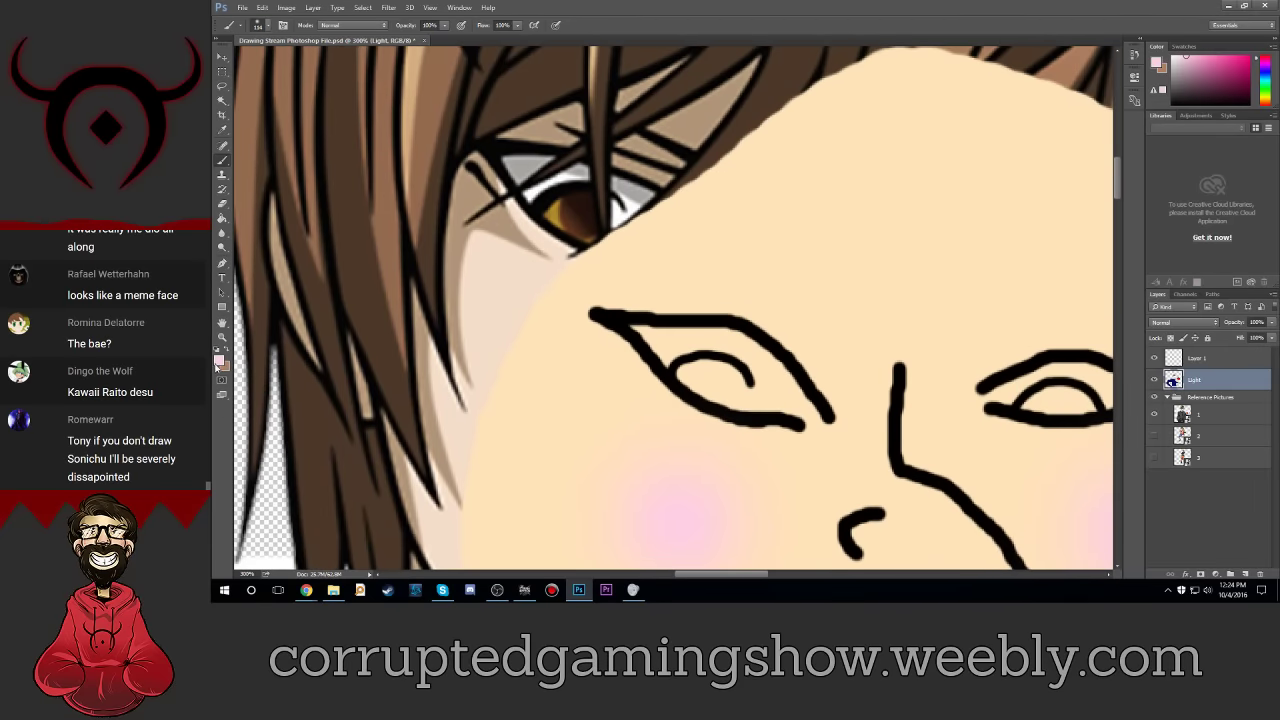
click(219, 361)
click(588, 204)
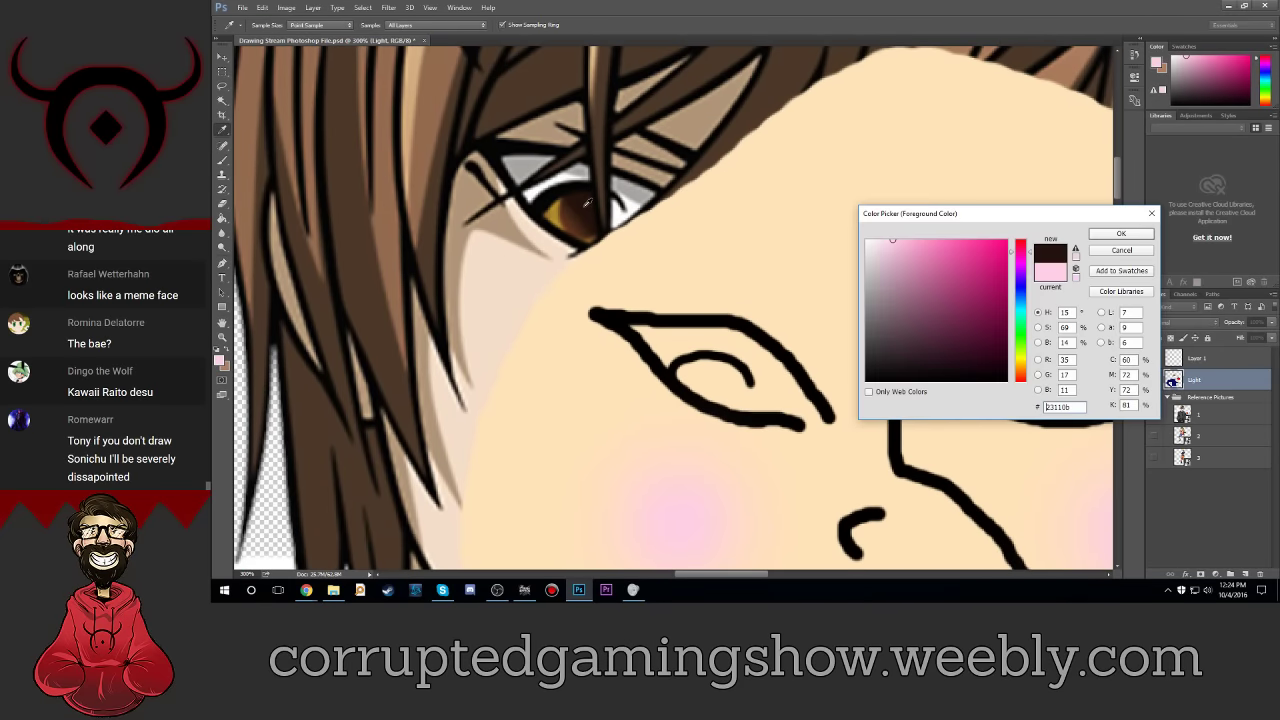
click(1139, 237)
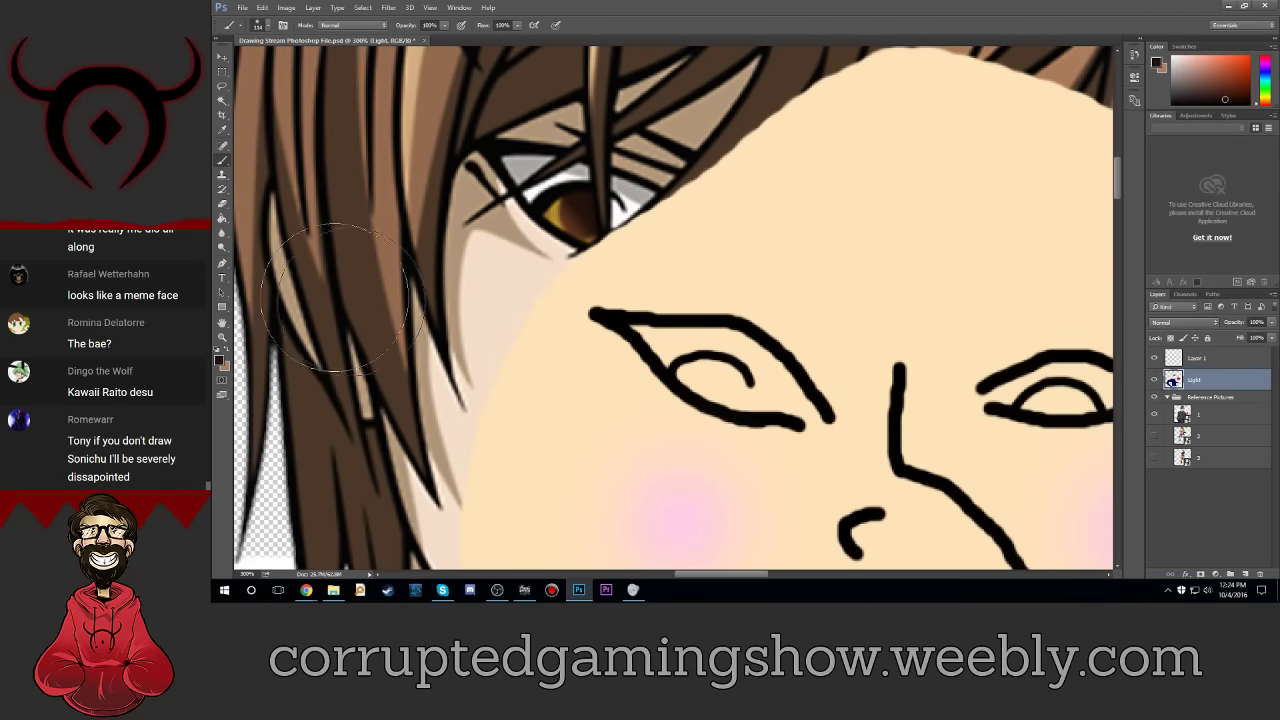
Step: Set a fully hard brush at 16 px
click(266, 25)
drag(316, 92, 410, 98)
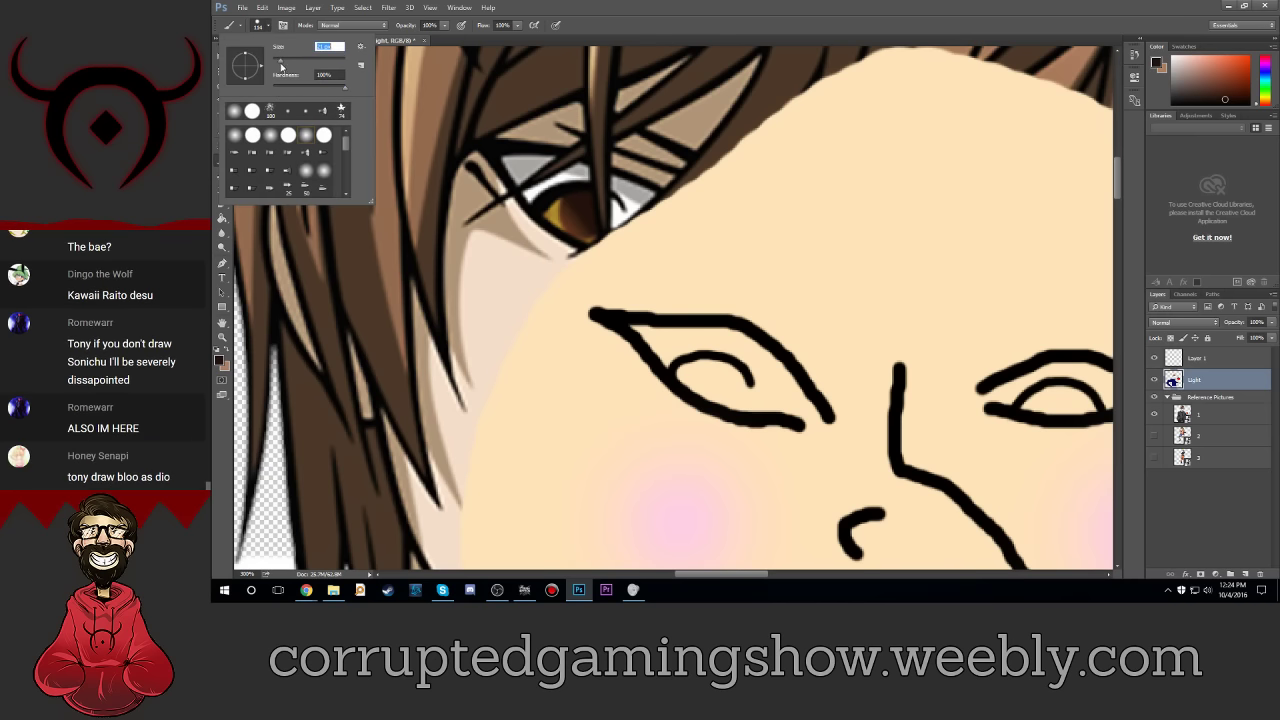
text(21)
click(330, 46)
key(Down)
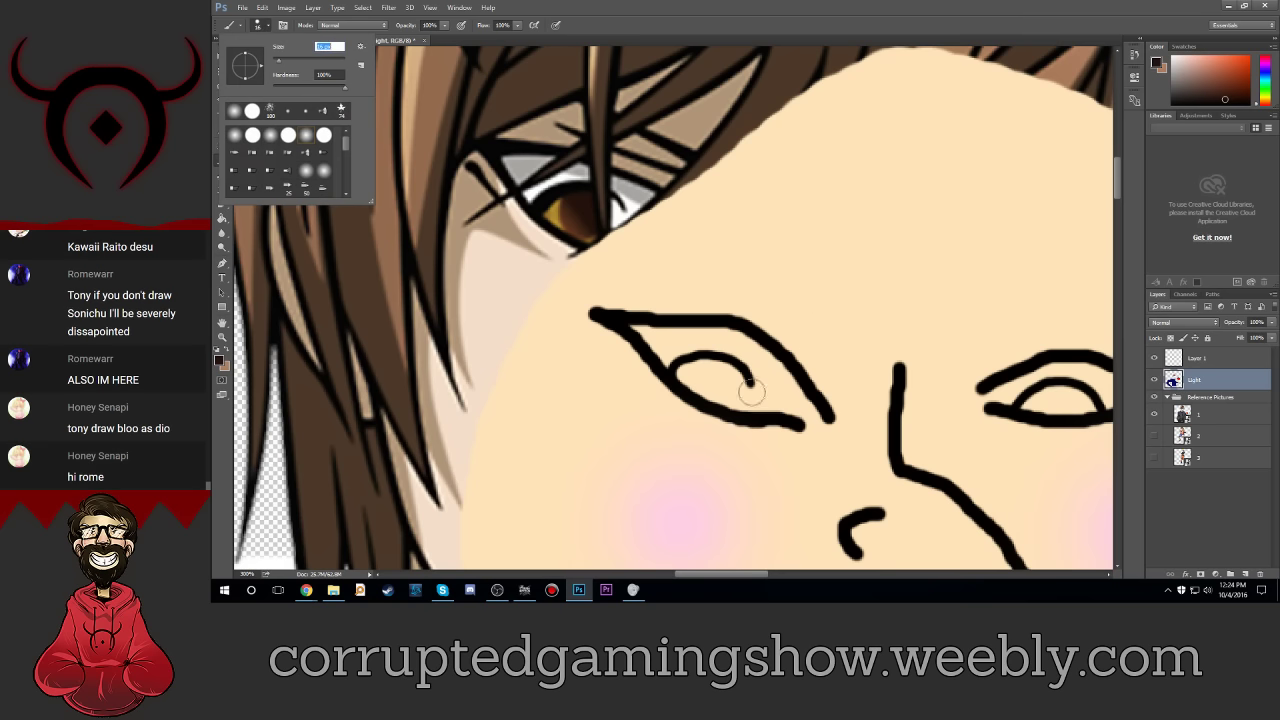
Step: Paint dark brown irises inside both eye outlines
mouse_move(688, 373)
mouse_down()
mouse_move(729, 378)
mouse_move(745, 405)
mouse_up()
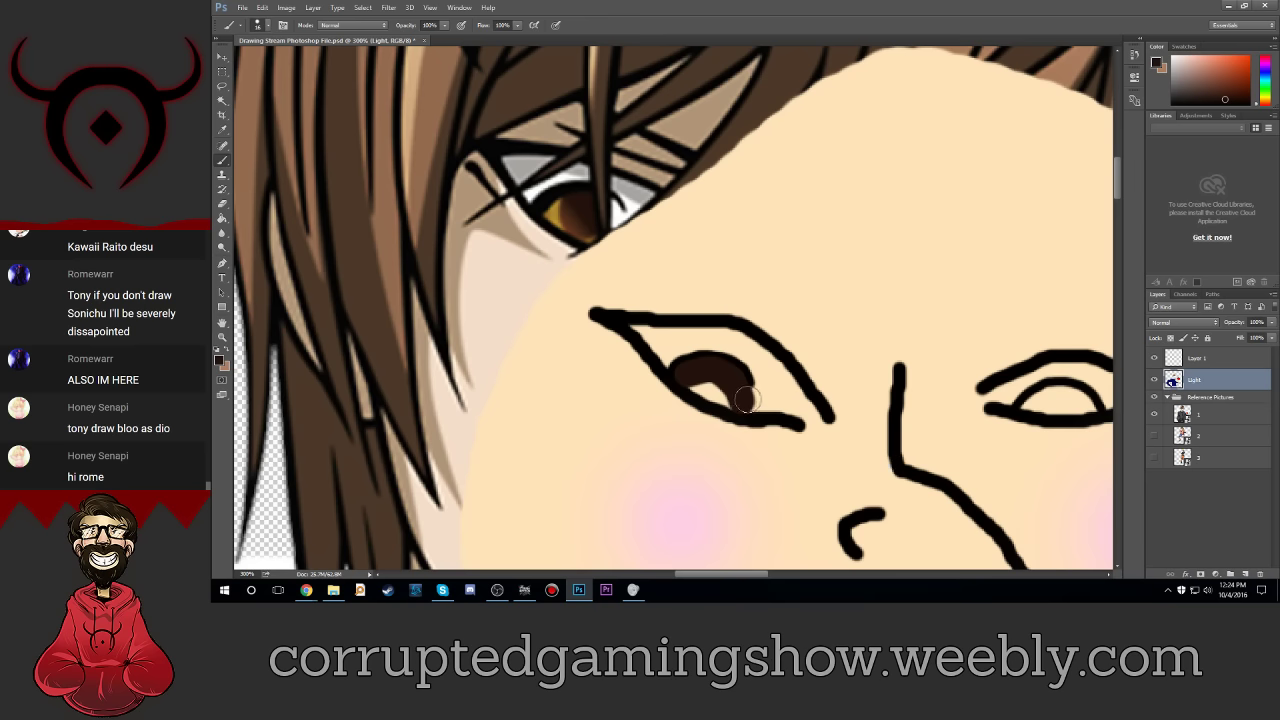
drag(745, 578, 789, 578)
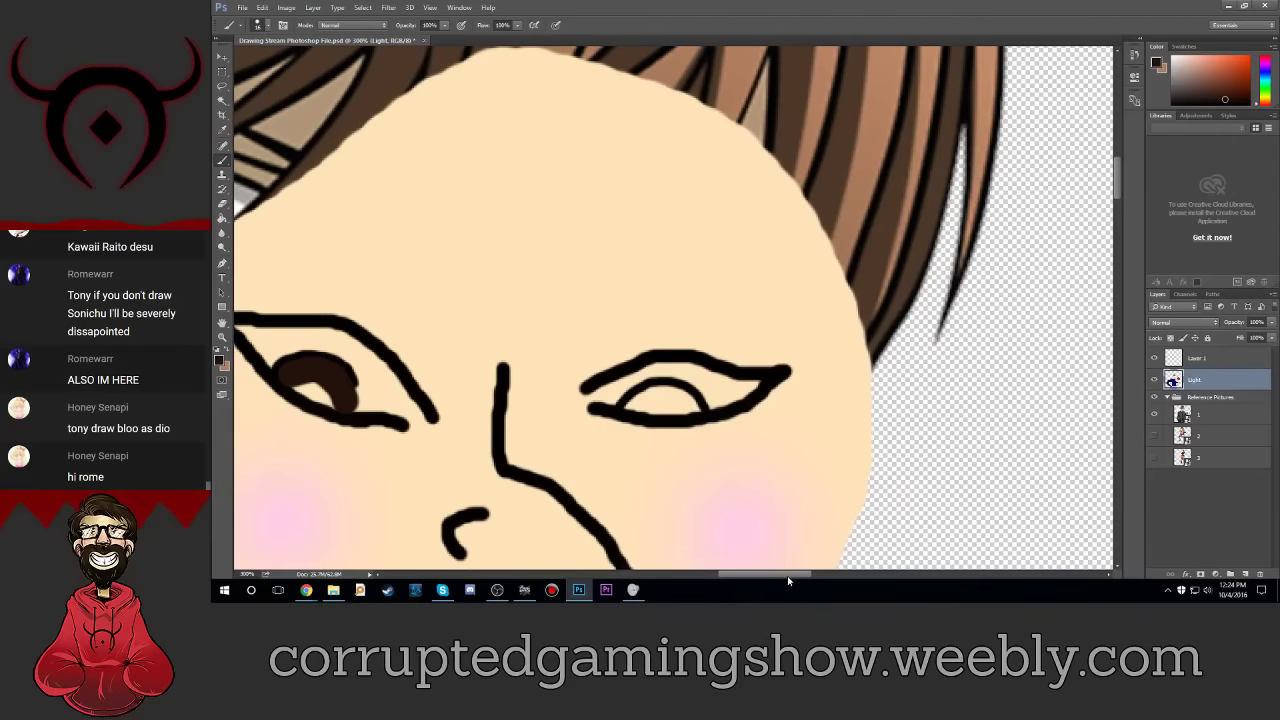
click(1157, 381)
drag(656, 397, 685, 404)
click(660, 401)
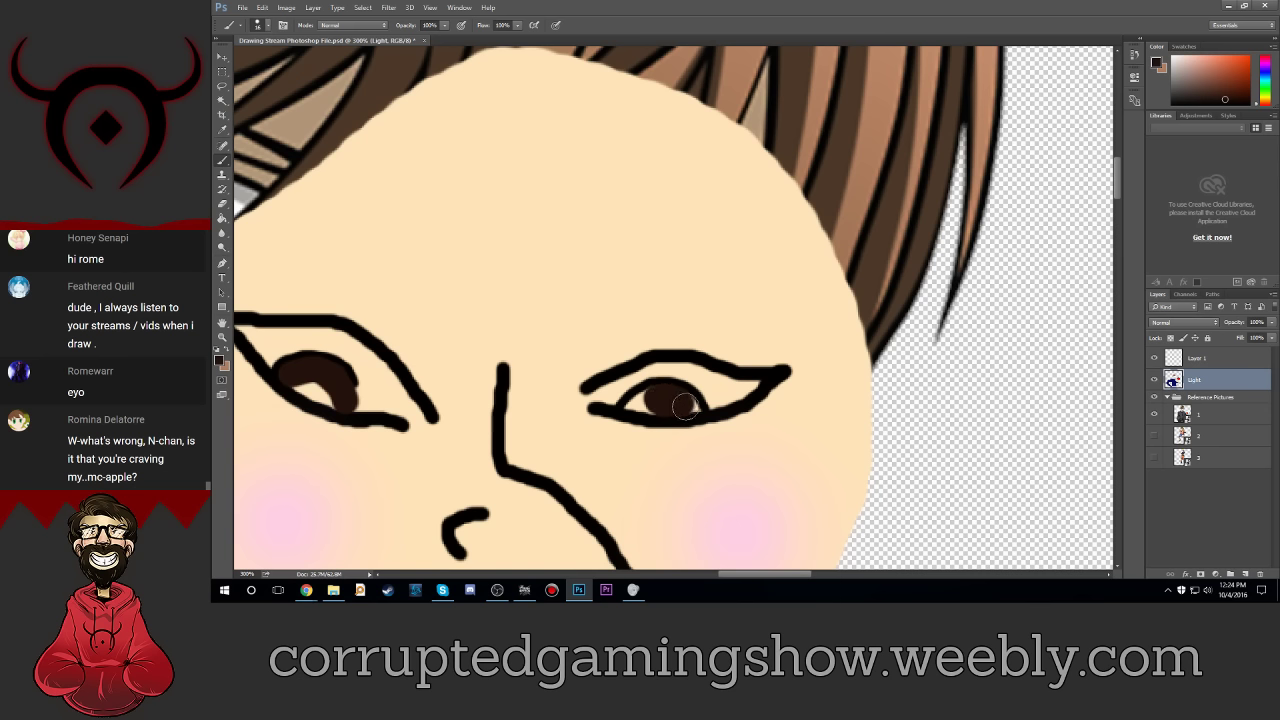
click(260, 26)
key(Return)
drag(775, 578, 748, 580)
click(220, 362)
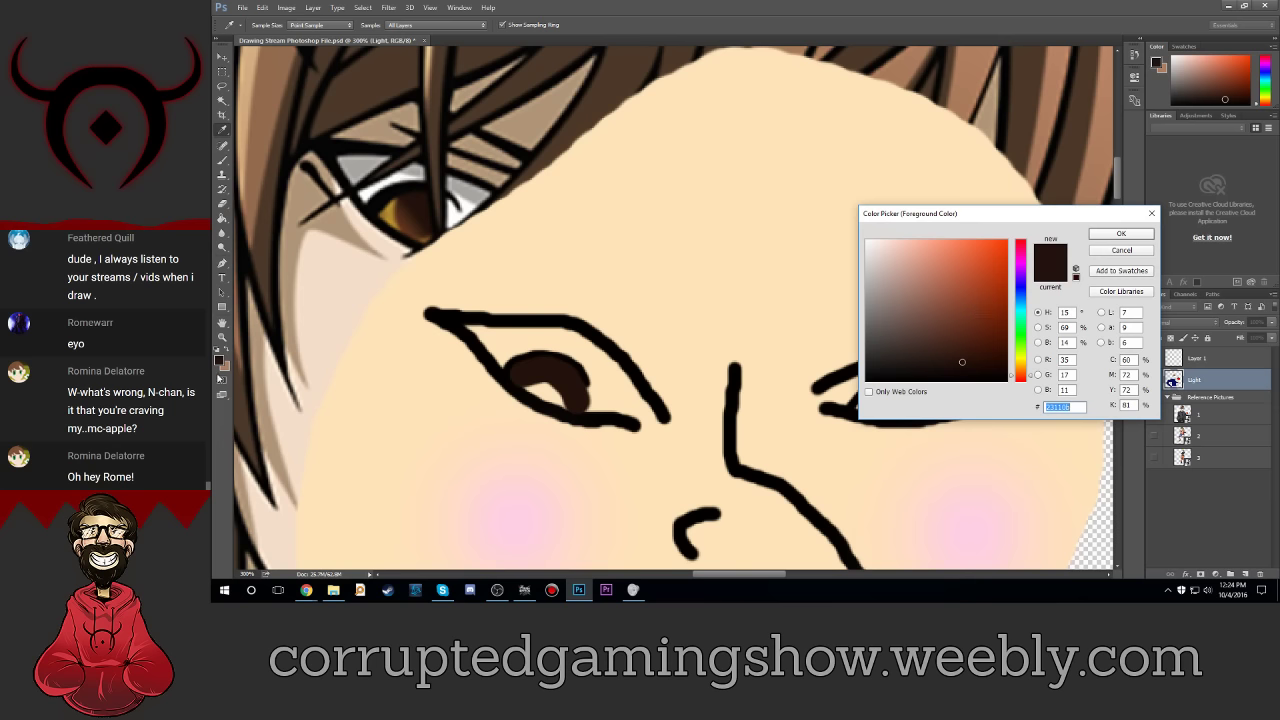
Step: Sample gold b8902e and Paint Bucket fill both irises with it
click(399, 206)
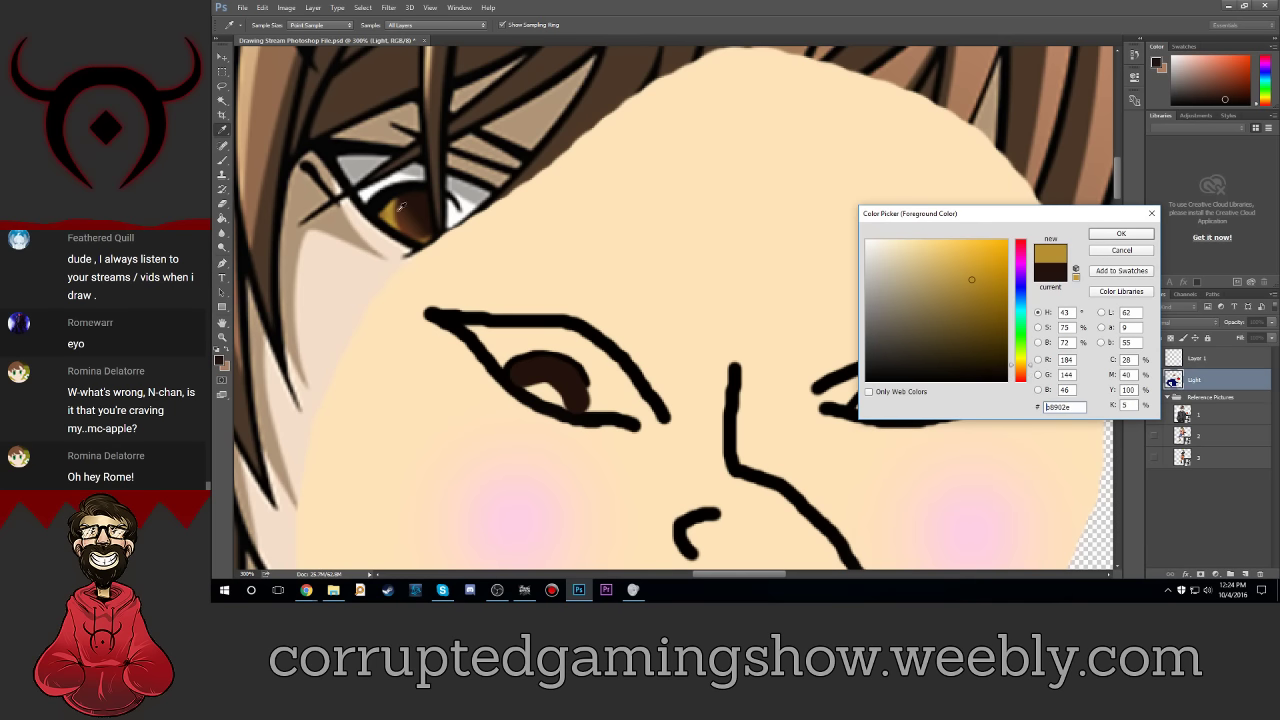
click(1121, 234)
click(222, 160)
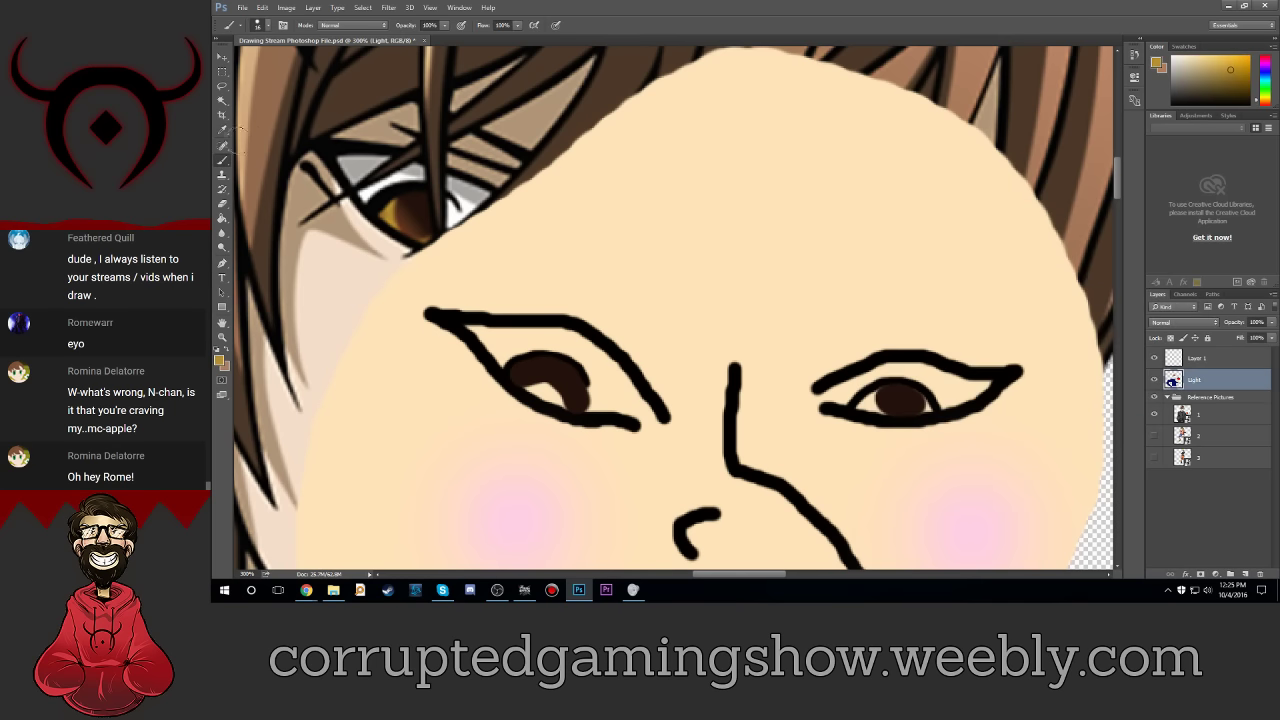
click(222, 203)
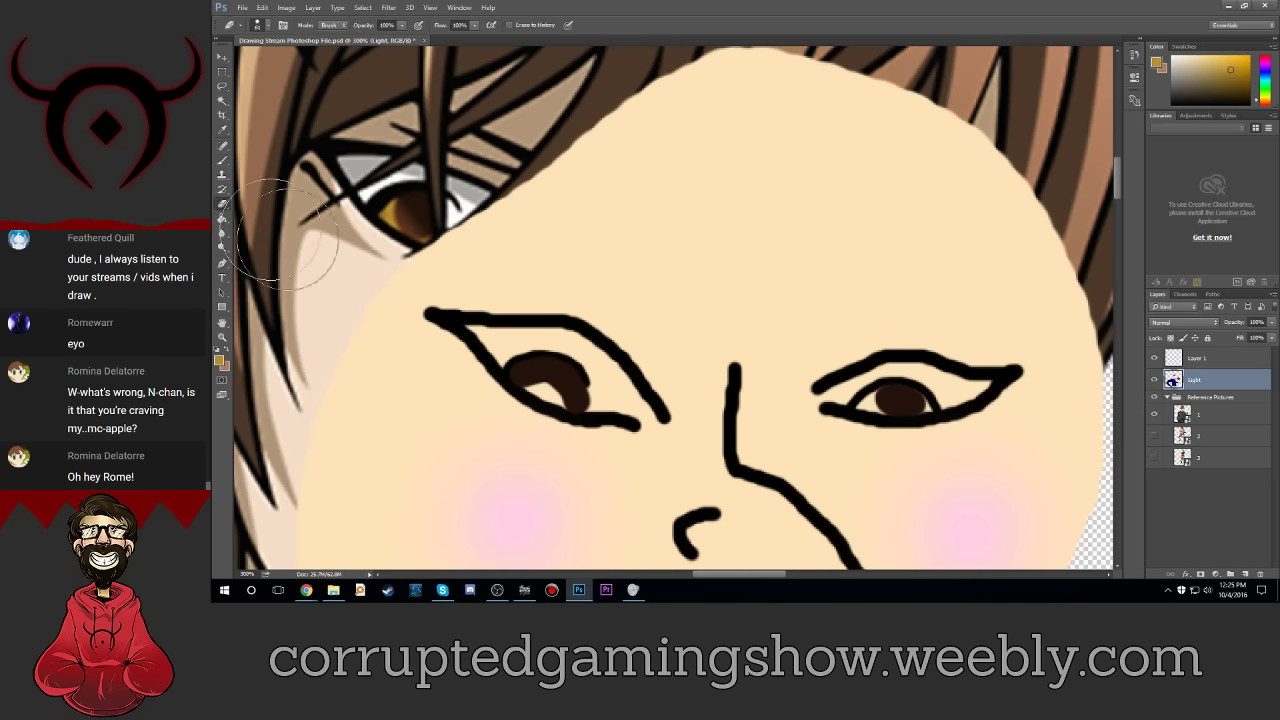
click(222, 218)
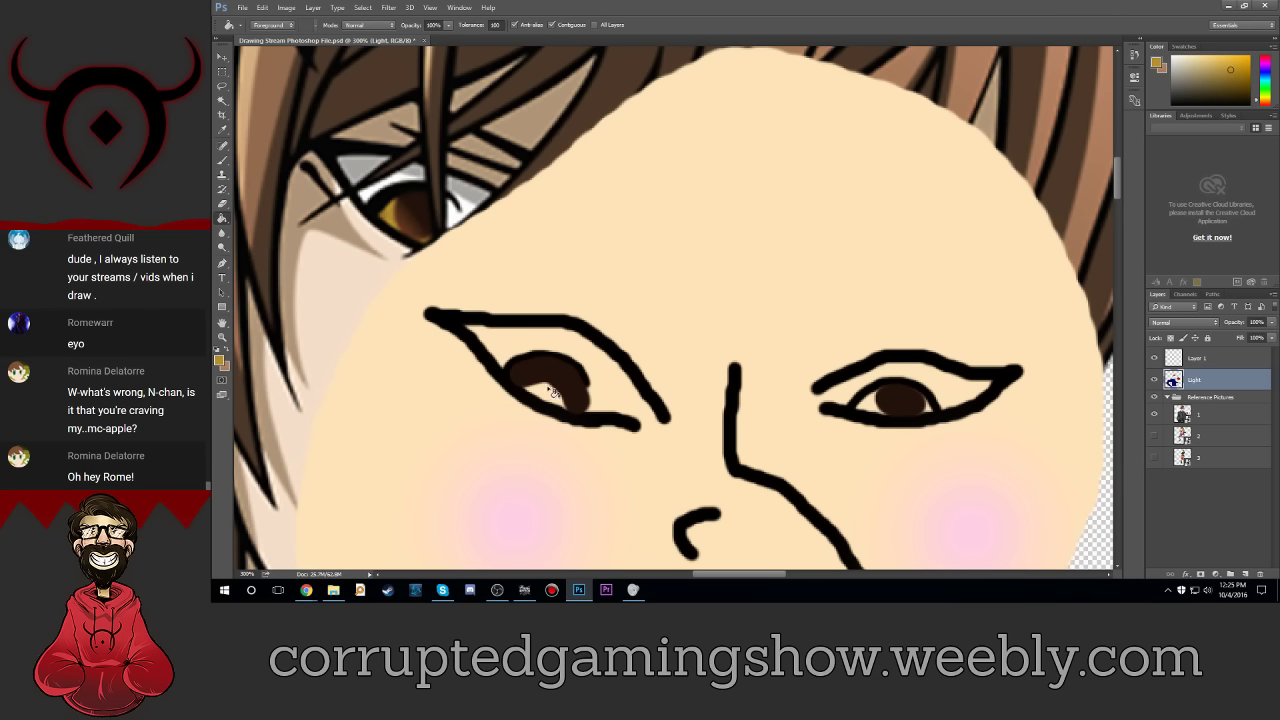
click(545, 397)
click(868, 410)
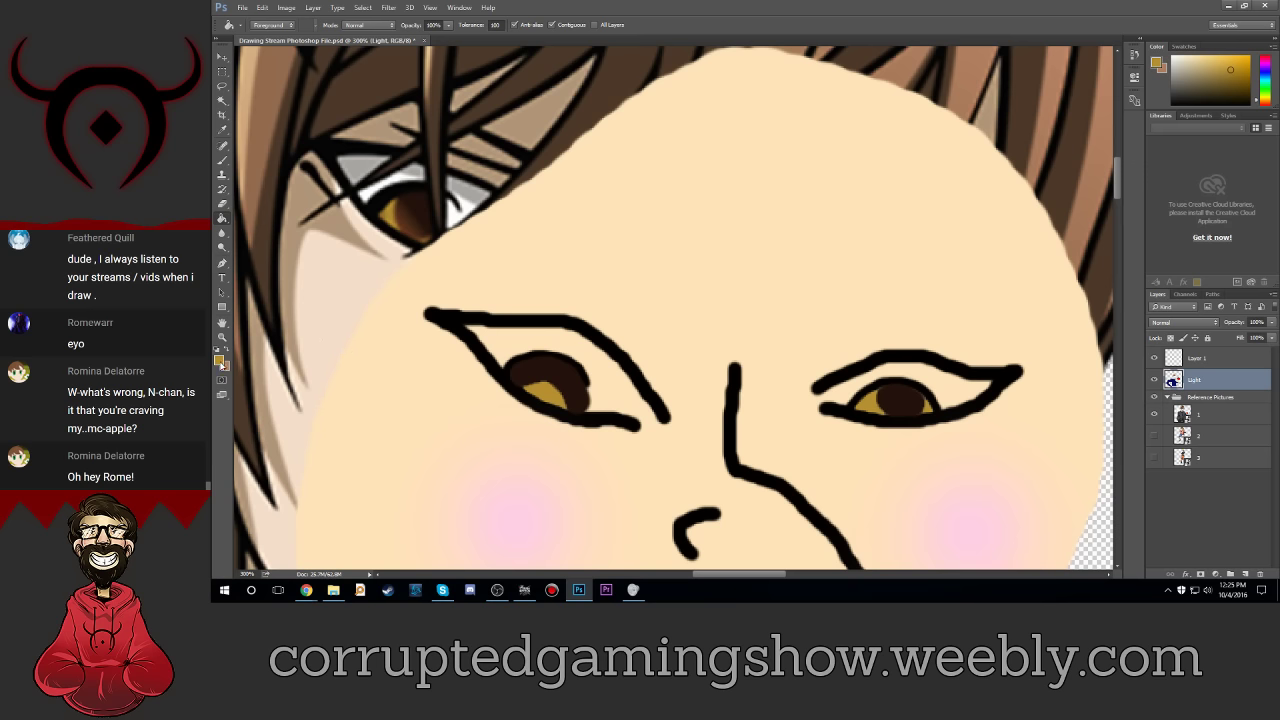
Step: Choose a dark green foreground colour
click(220, 362)
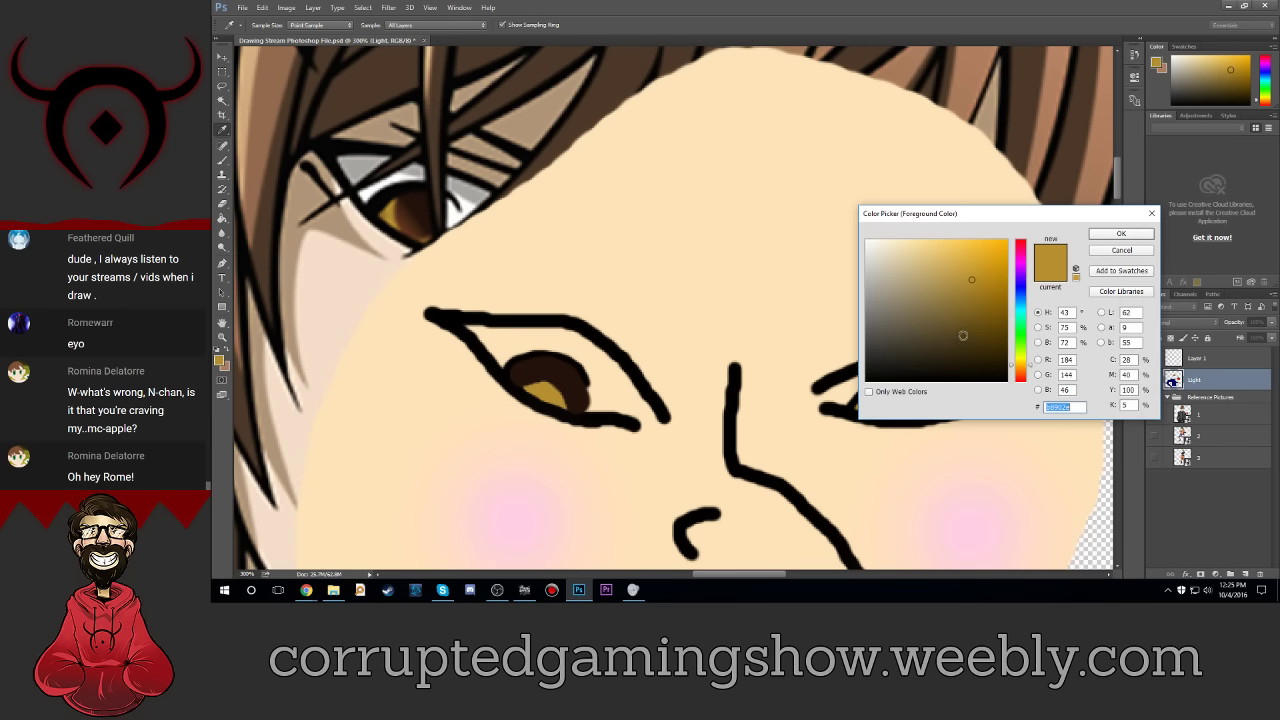
drag(1028, 262, 1030, 210)
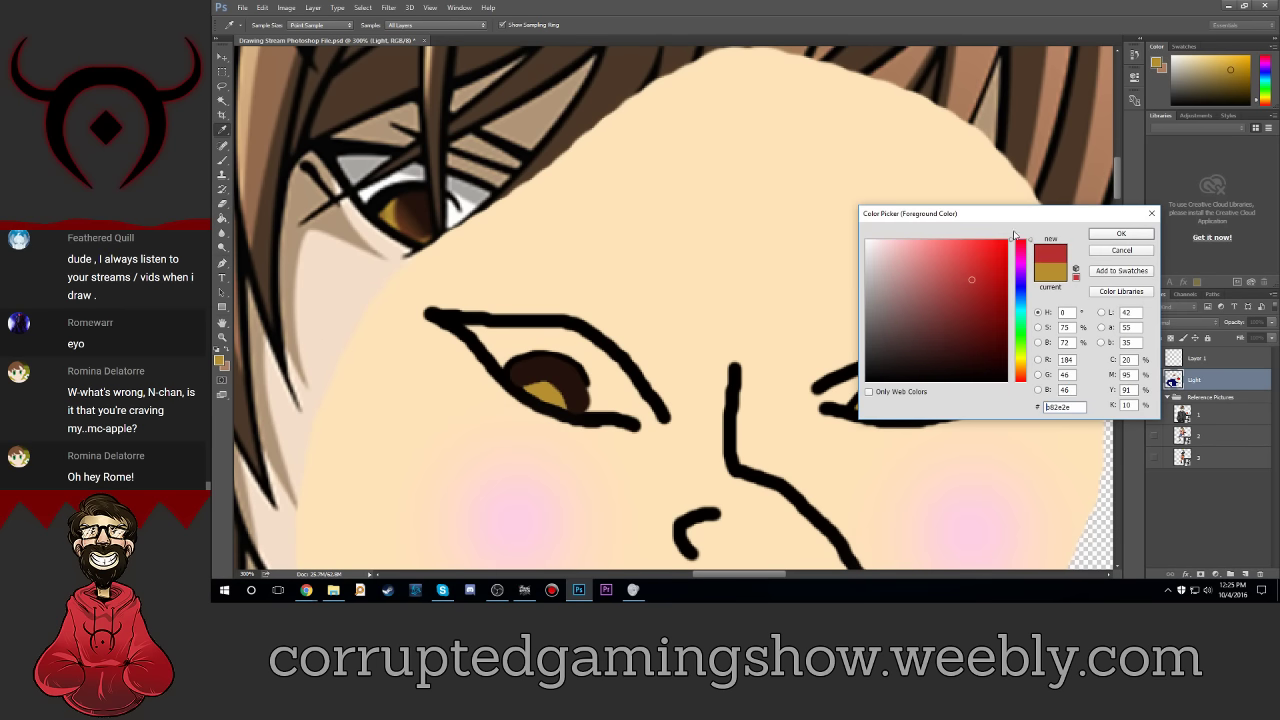
drag(975, 288, 1006, 336)
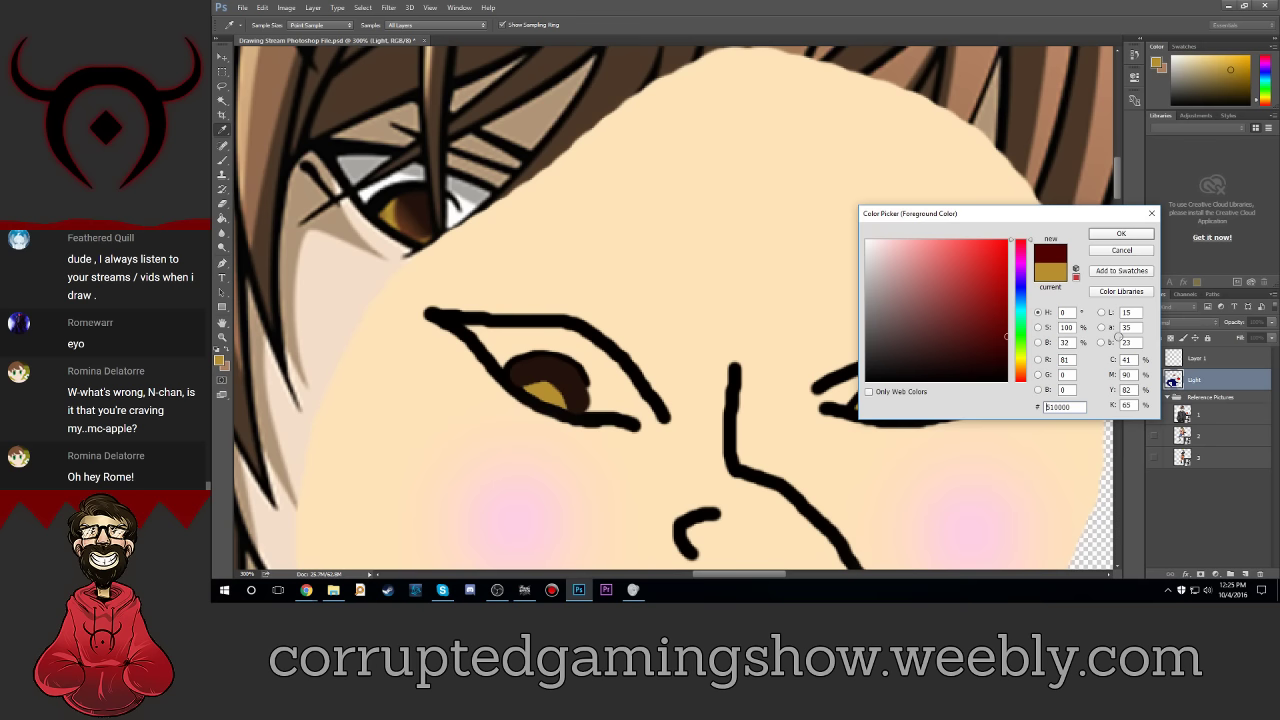
click(1028, 340)
click(1008, 318)
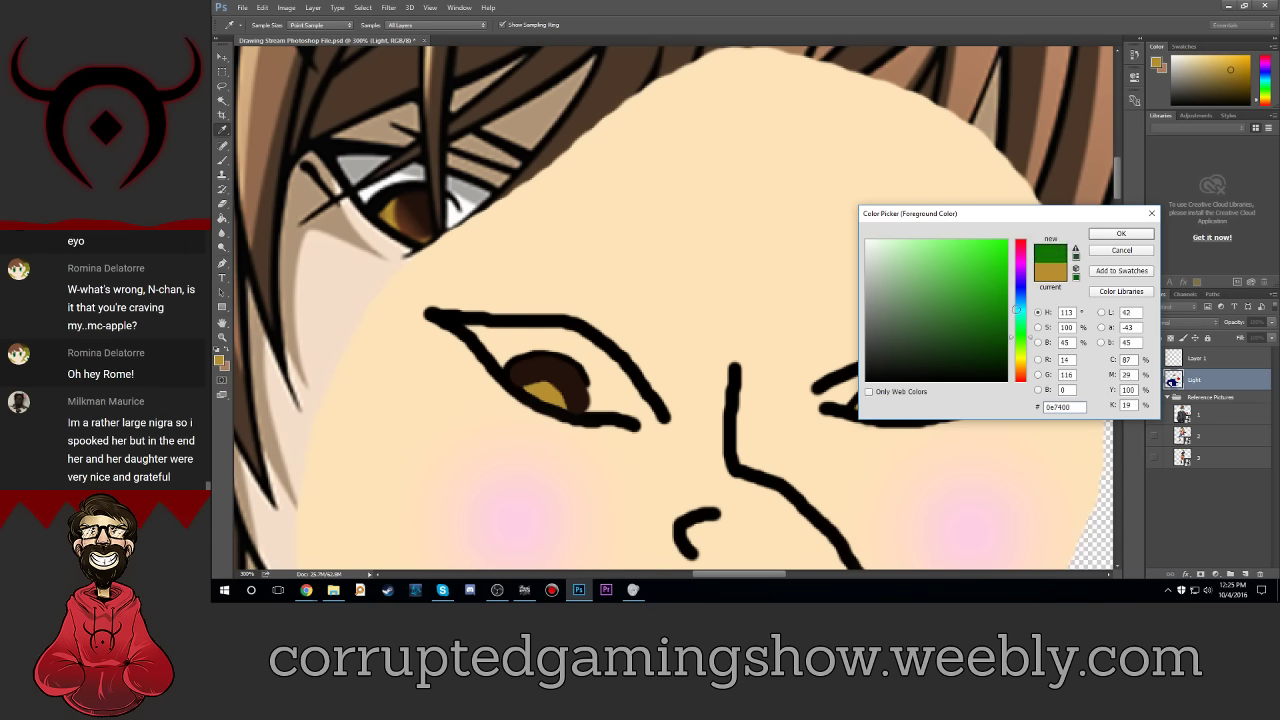
drag(1016, 310, 1009, 329)
click(1121, 234)
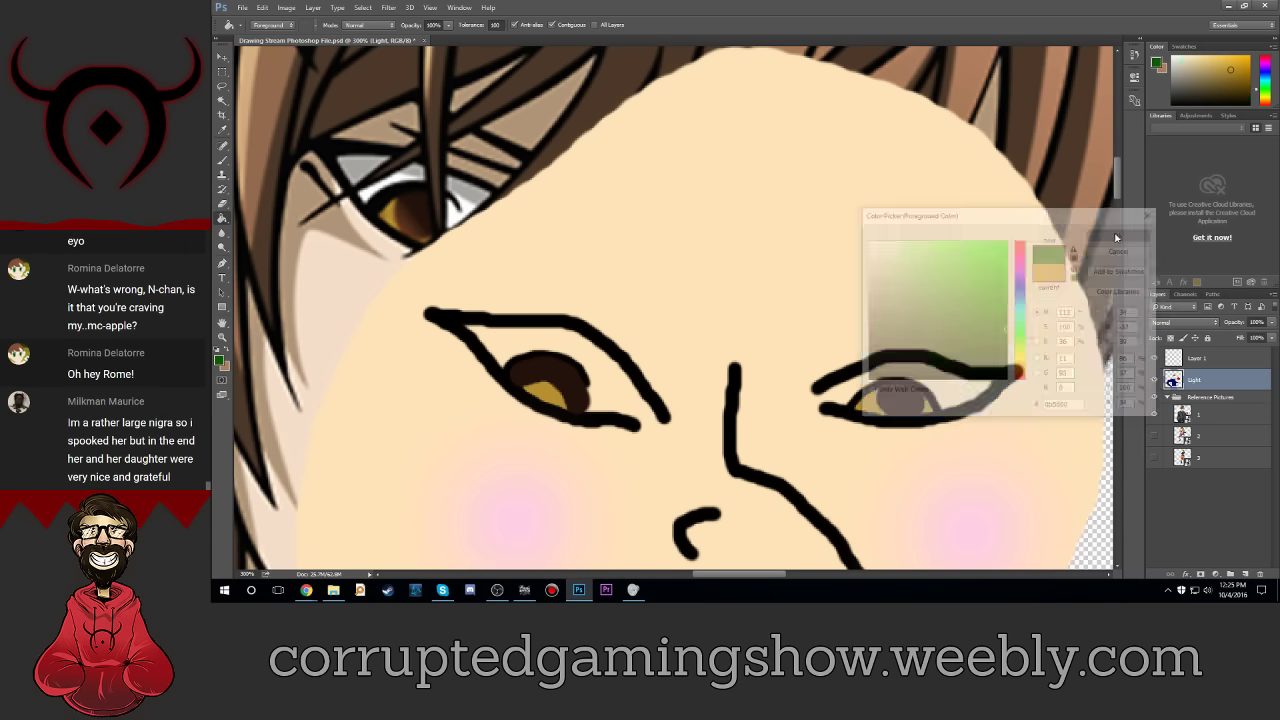
Step: Shrink the brush to about 6 px and dot green into the left and right irises
click(222, 162)
click(262, 24)
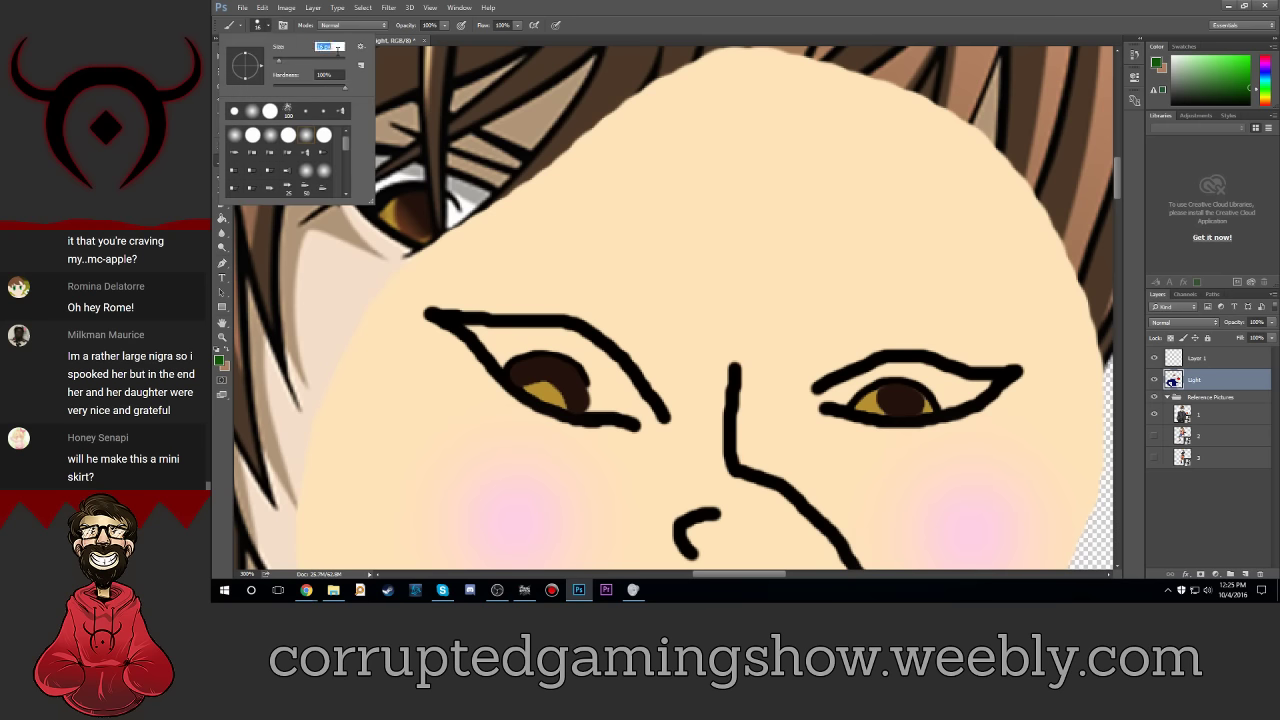
text(5)
key(Return)
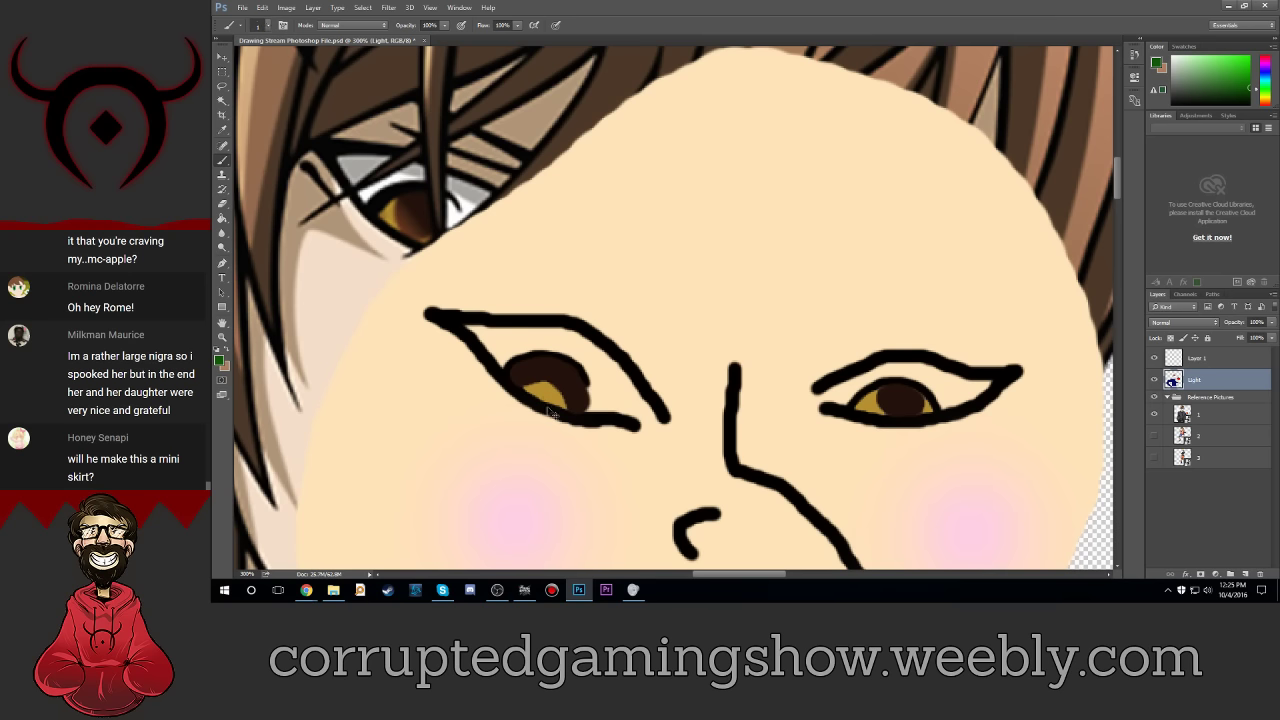
click(261, 25)
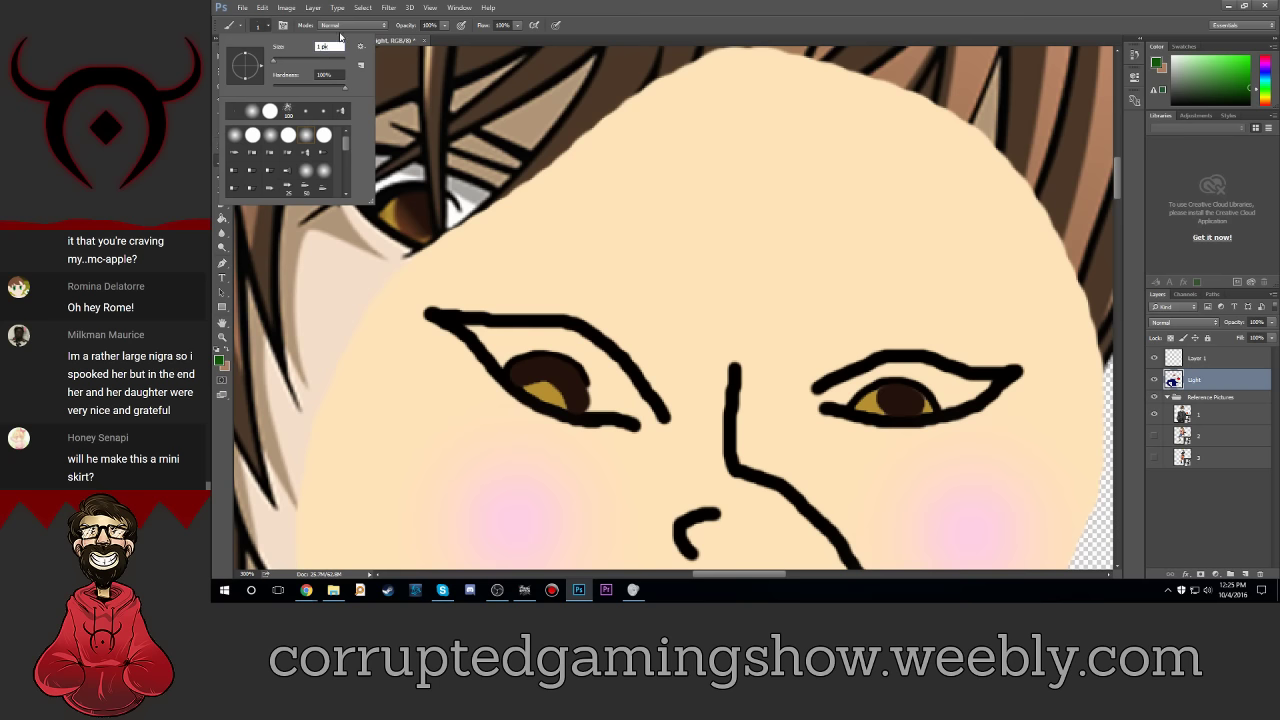
key(Up)
key(Return)
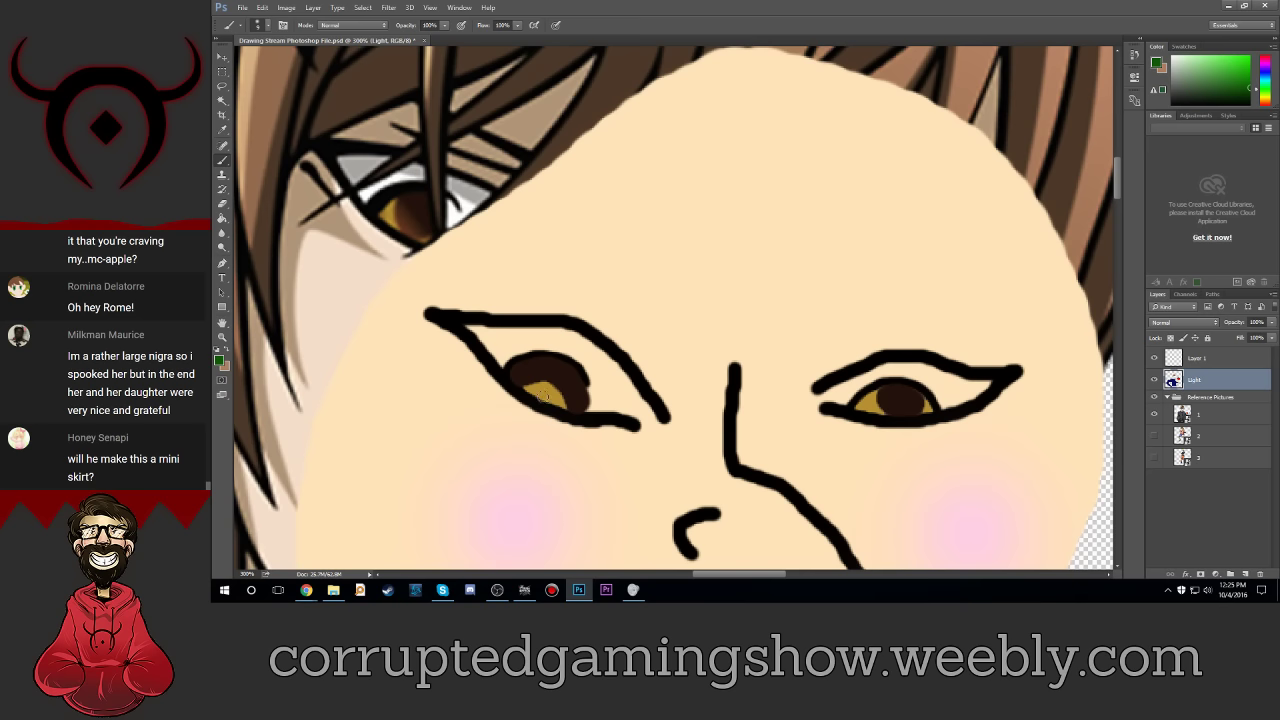
click(543, 396)
click(906, 394)
Step: Zoom out and undo the brown triangle stroke scribbled on the red apple
key(ctrl+minus)
key(ctrl+minus)
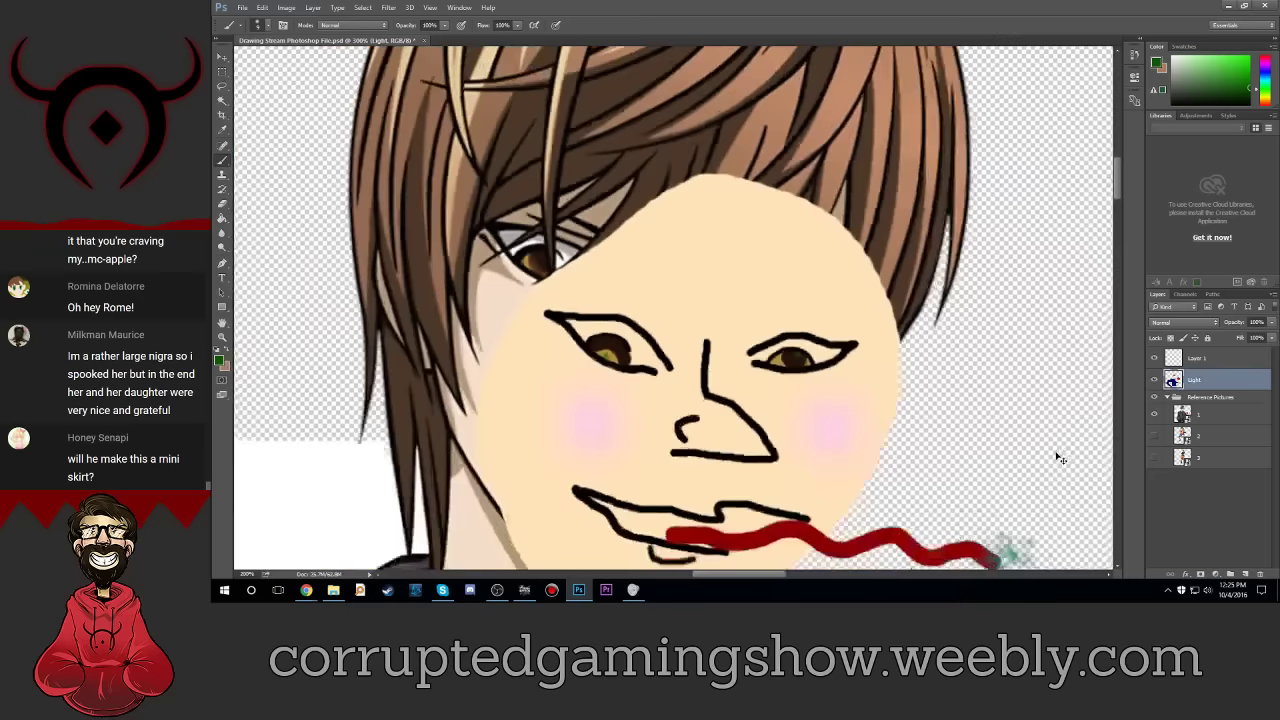
key(ctrl+minus)
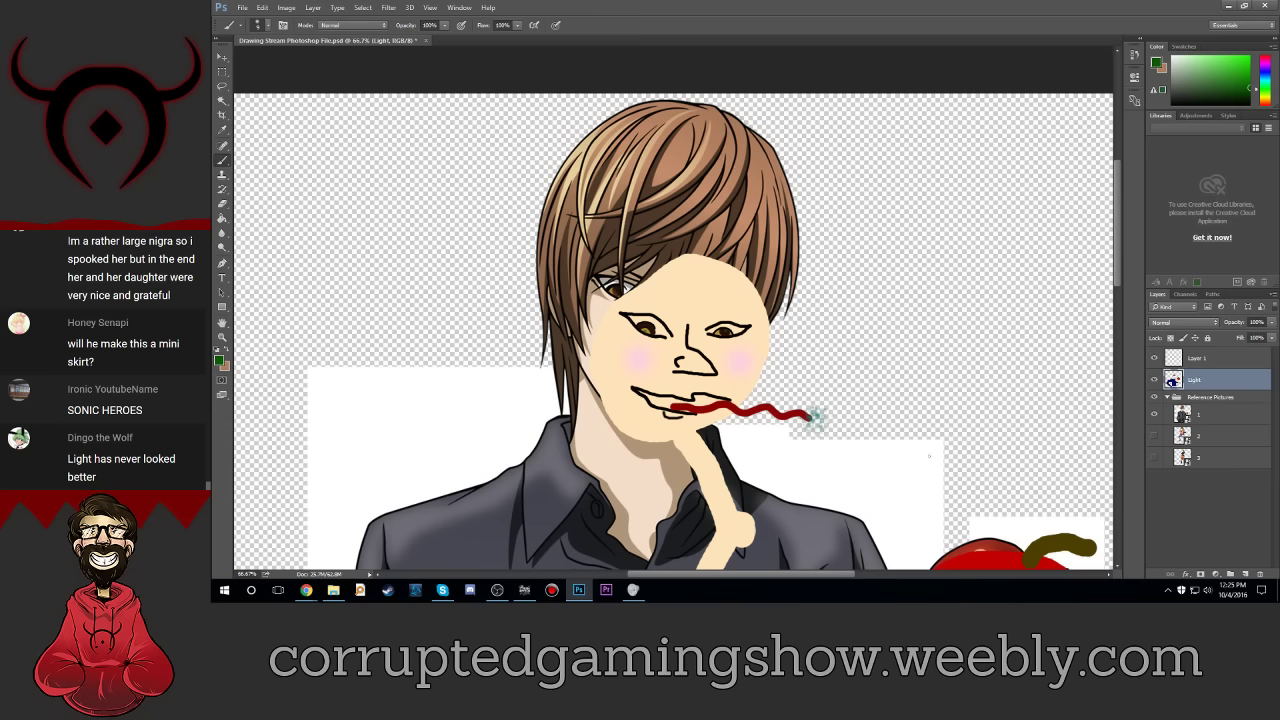
scroll(670, 310, down, 2)
scroll(670, 310, down, 2)
scroll(670, 310, down, 2)
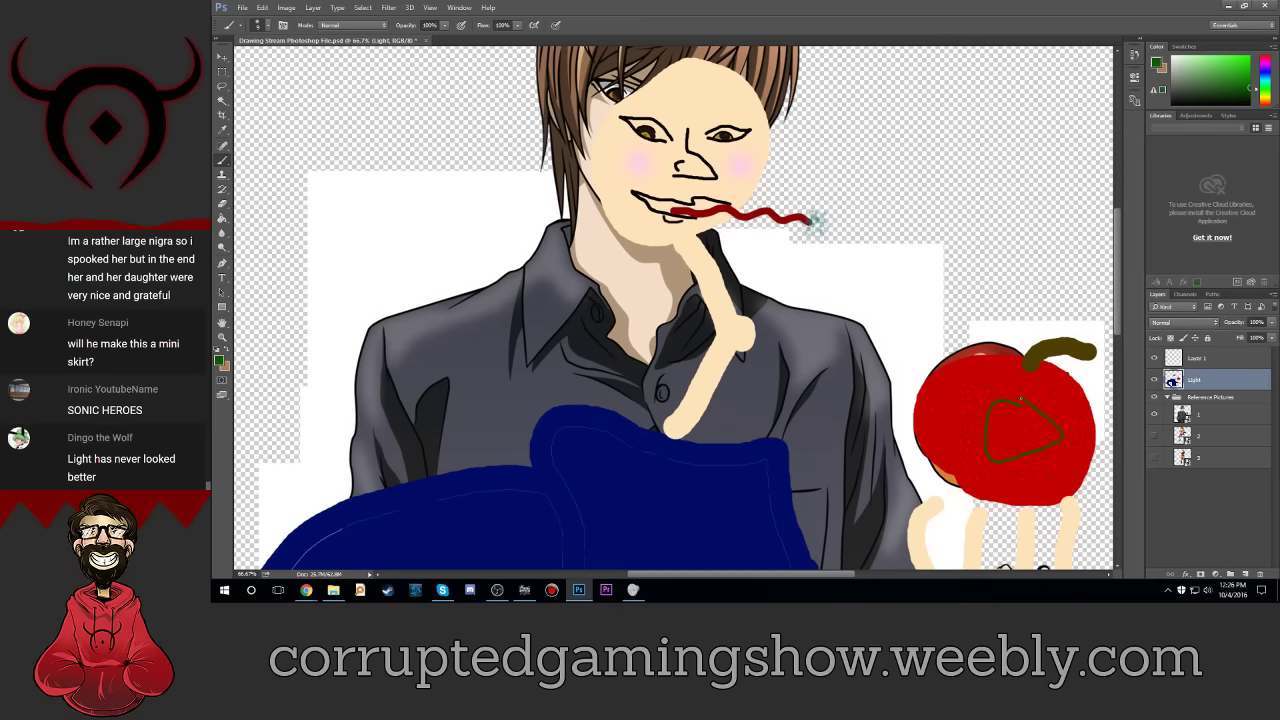
key(ctrl+z)
Step: Scroll around the canvas and zoom in and out to review the face
scroll(815, 240, down, 2)
scroll(816, 300, down, 3)
scroll(817, 360, down, 3)
scroll(818, 415, down, 1)
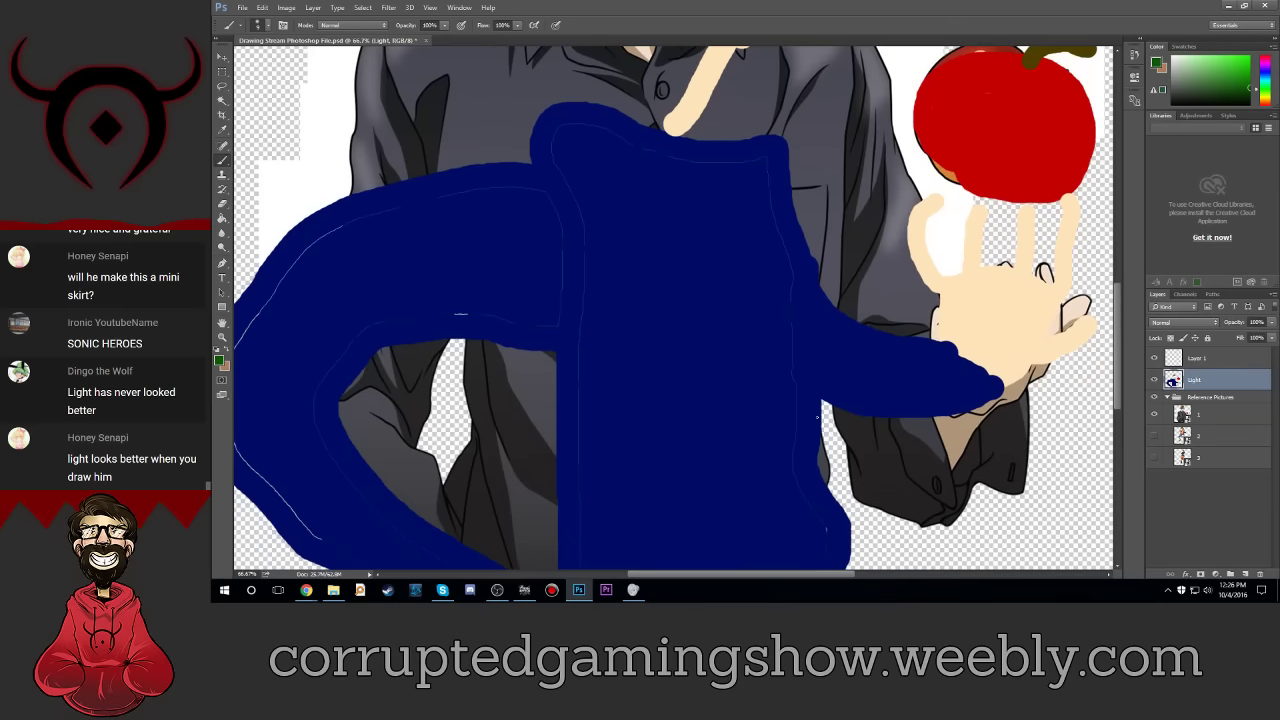
scroll(817, 416, down, 3)
scroll(817, 416, down, 1)
scroll(817, 416, down, 1)
scroll(817, 416, up, 1)
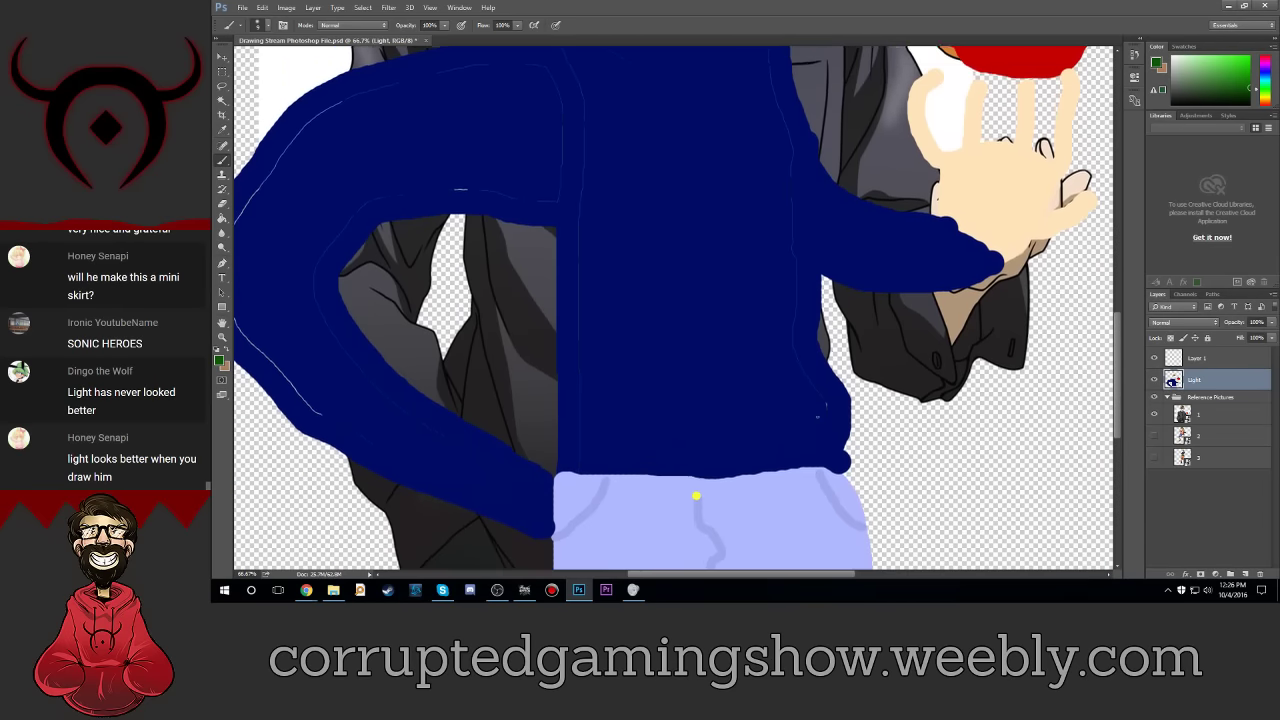
scroll(696, 495, up, 2)
scroll(686, 175, up, 1)
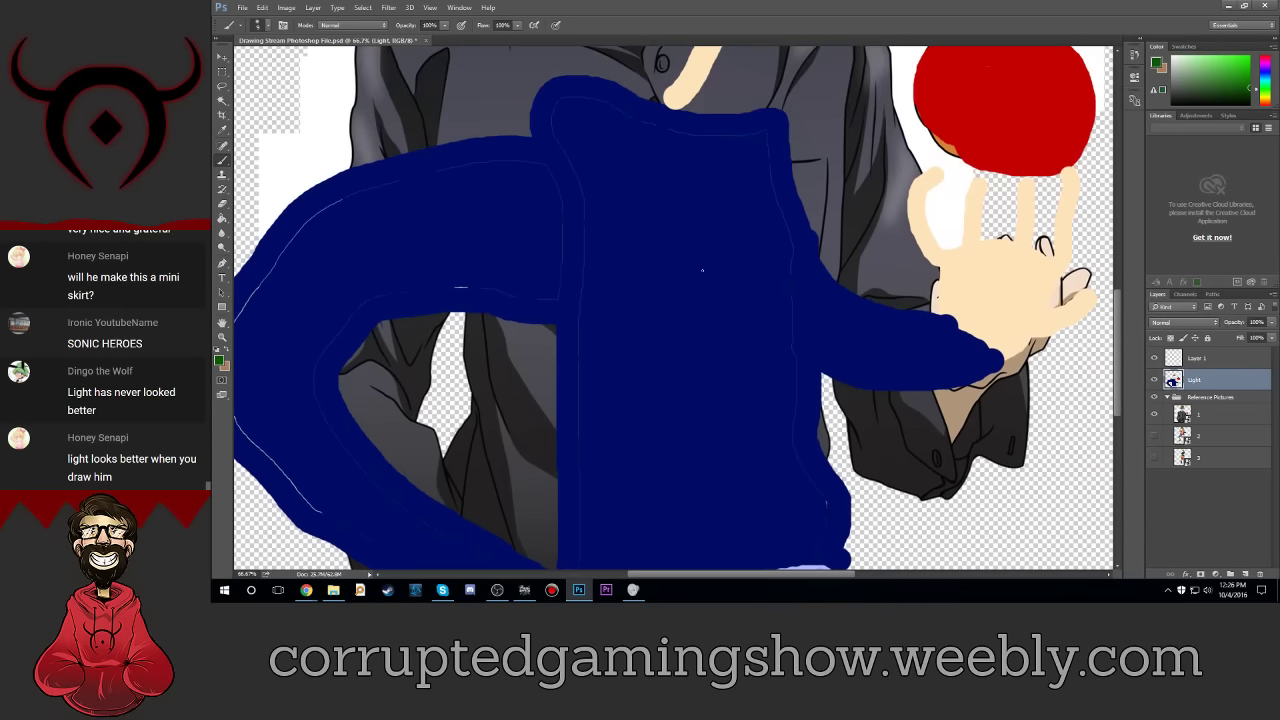
scroll(702, 270, up, 2)
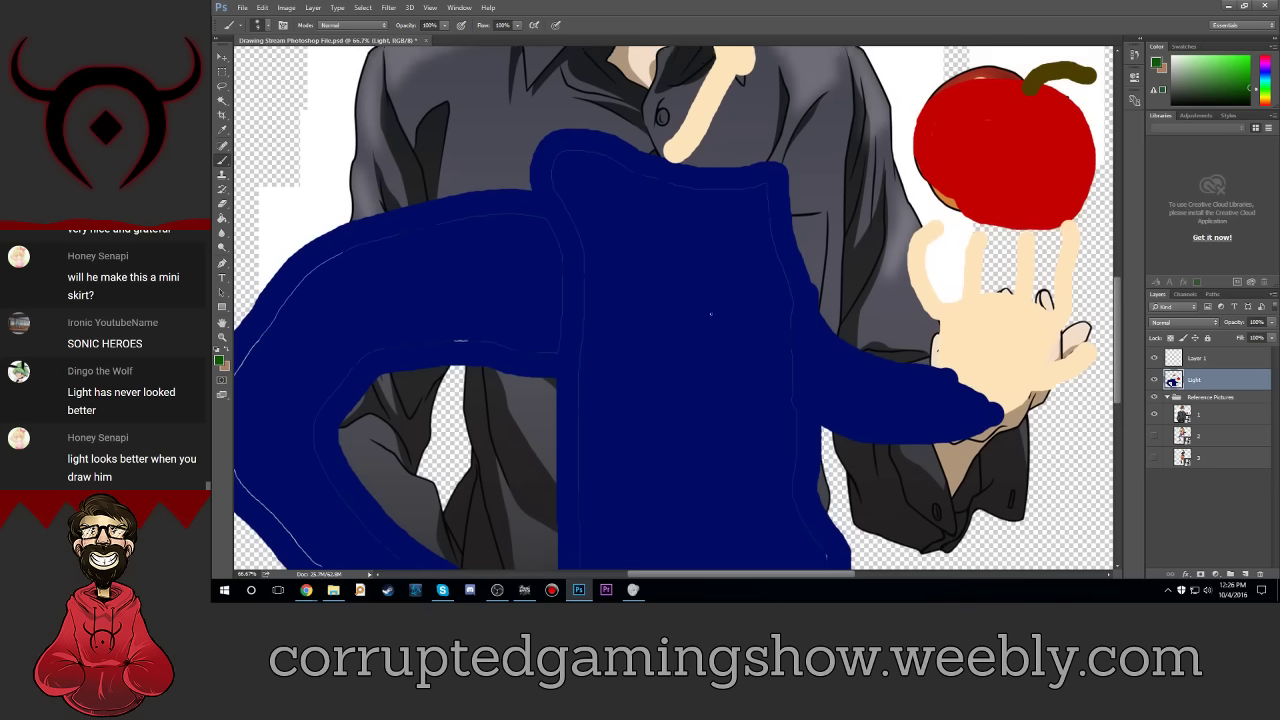
scroll(710, 314, up, 1)
scroll(740, 280, up, 2)
scroll(780, 230, up, 2)
scroll(815, 183, up, 2)
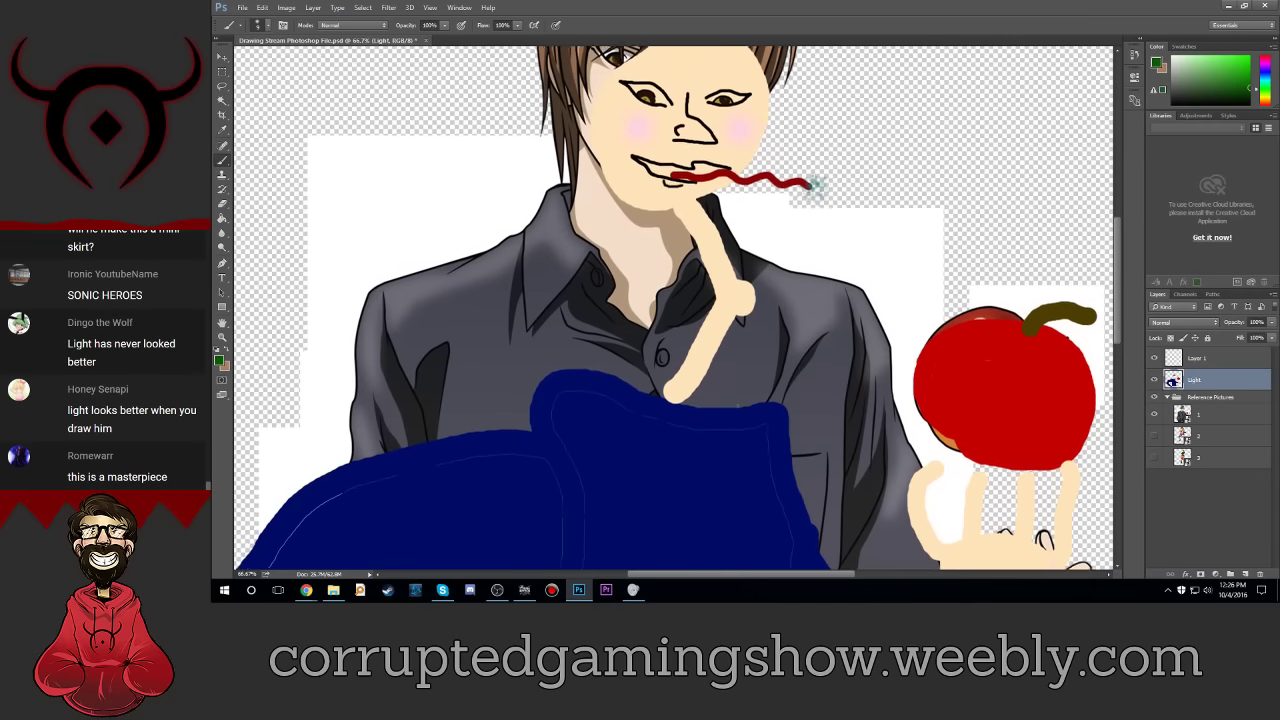
scroll(738, 407, up, 3)
scroll(738, 407, up, 1)
scroll(738, 407, up, 2)
scroll(738, 407, up, 1)
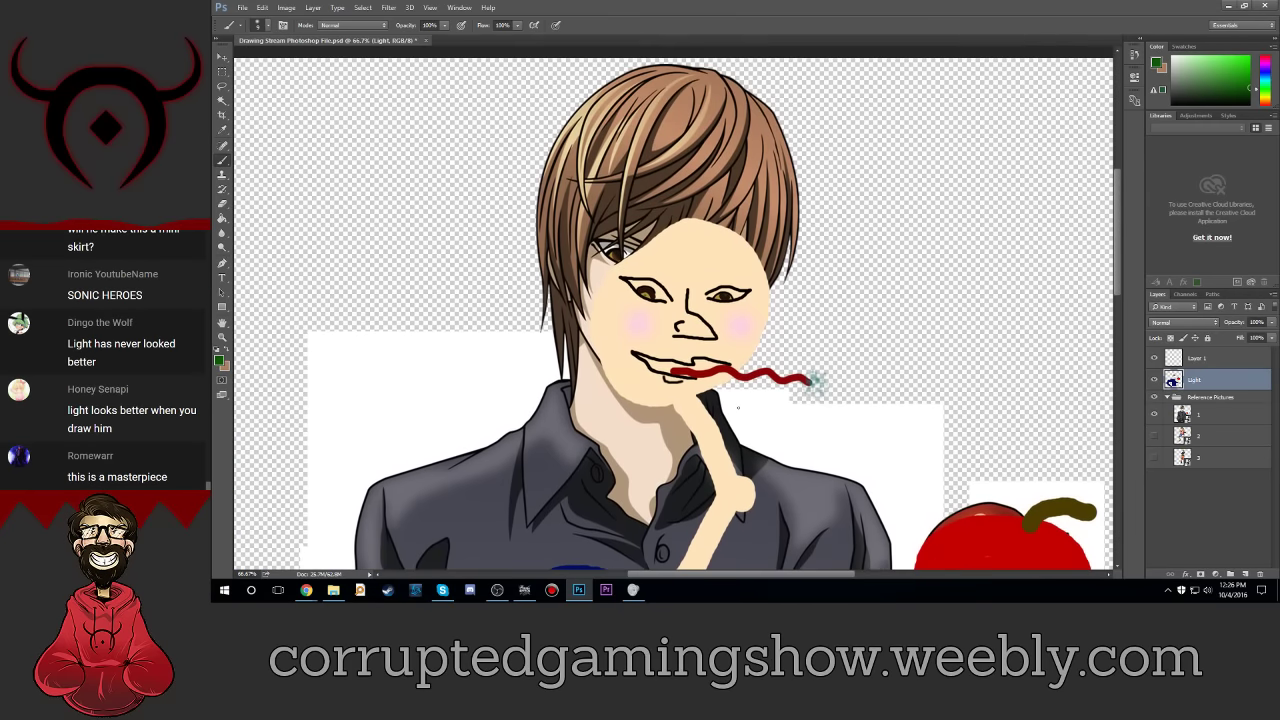
scroll(738, 407, up, 2)
key(ctrl+plus)
key(ctrl+plus)
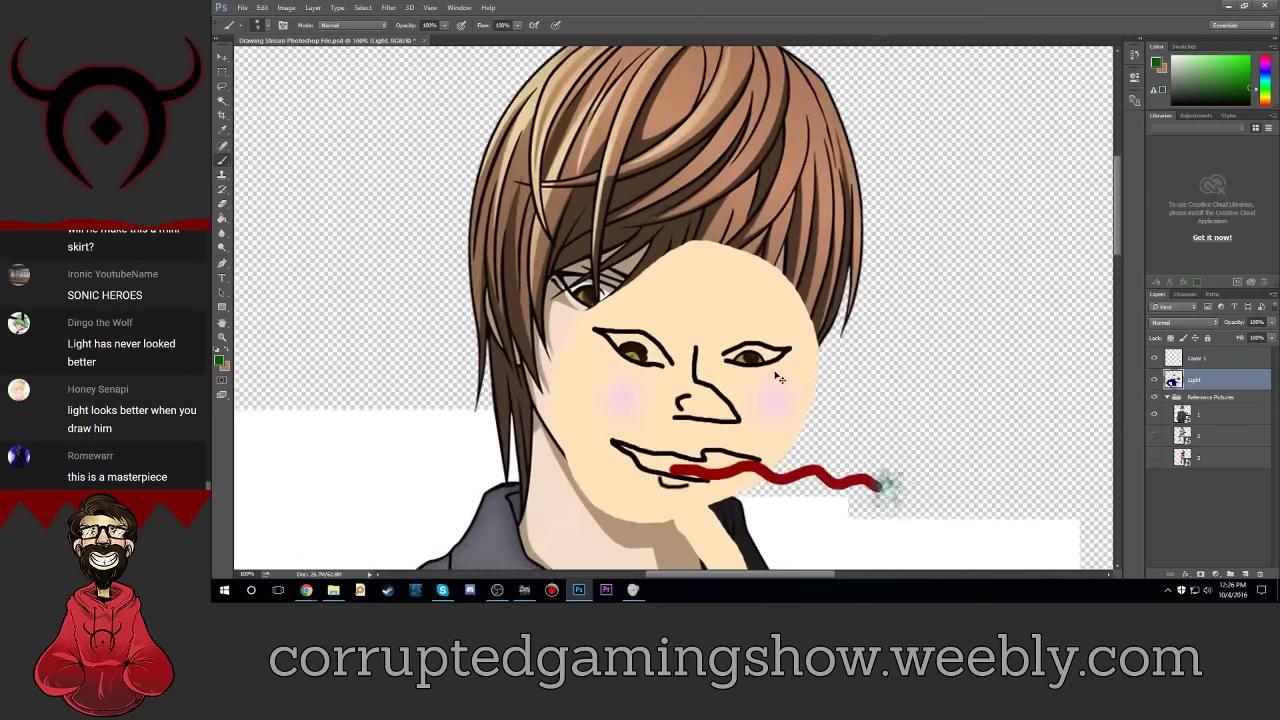
key(ctrl+minus)
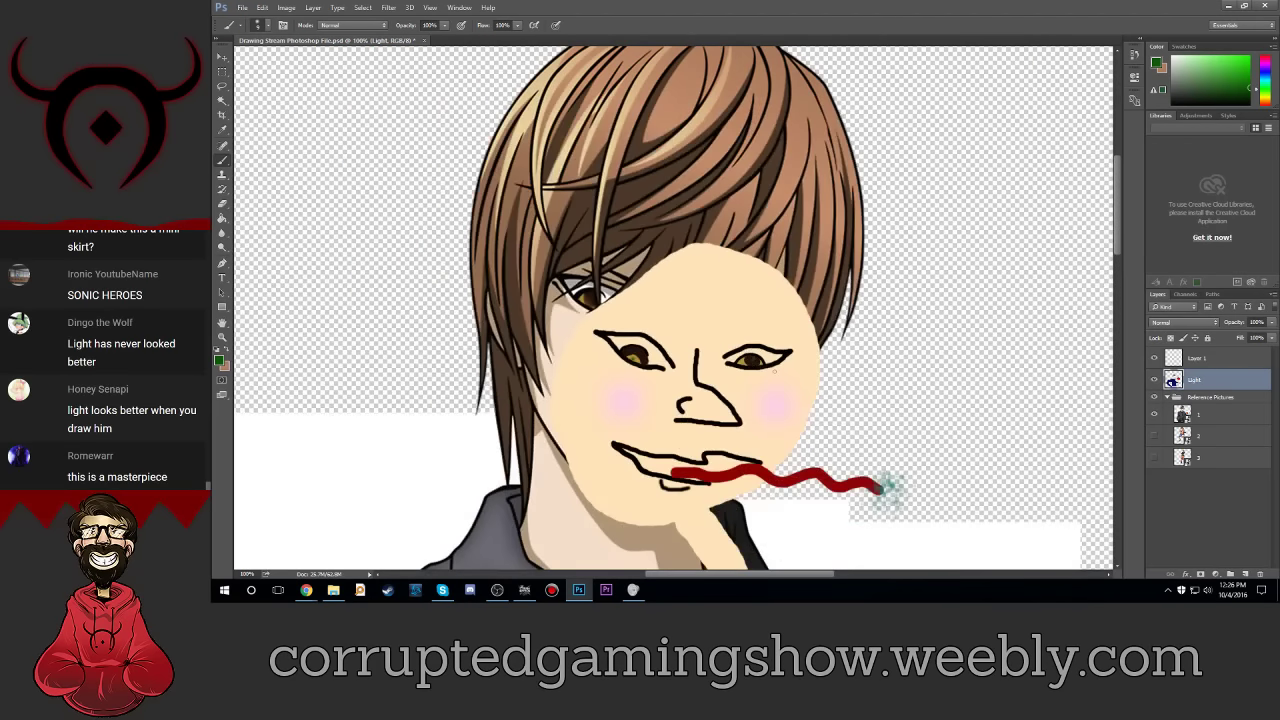
scroll(673, 307, down, 2)
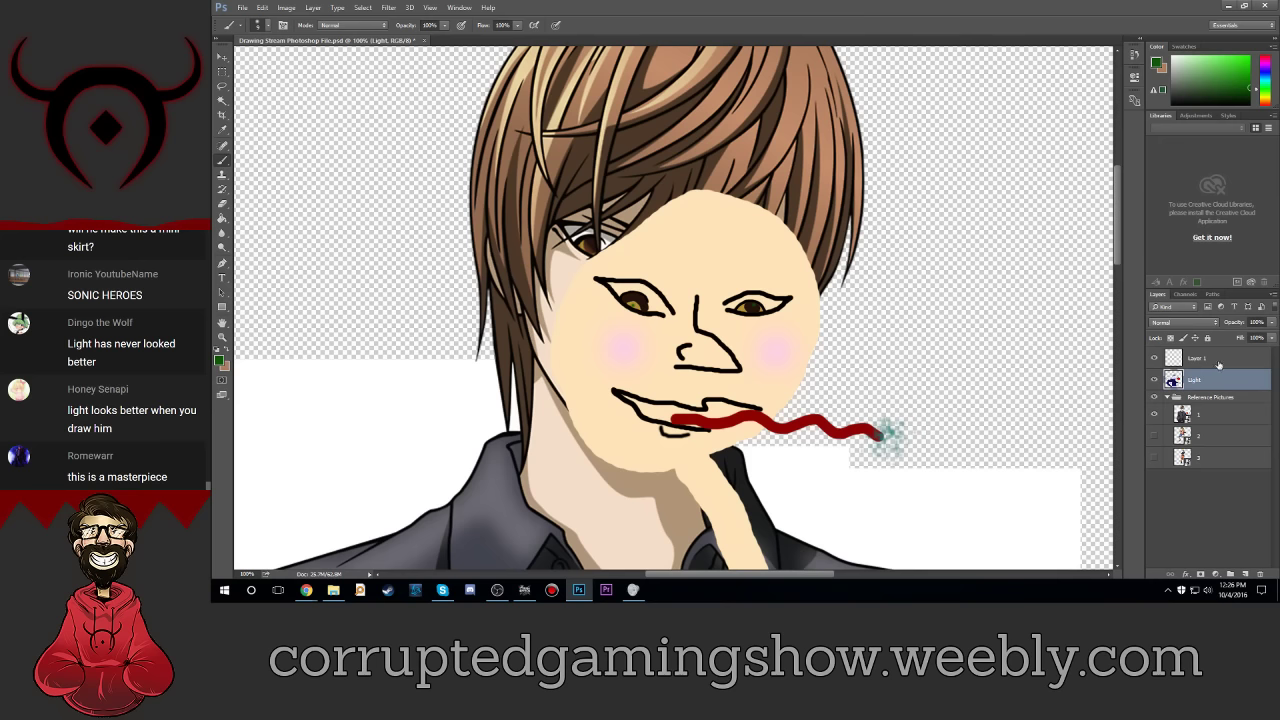
Step: Rename Layer 1, the empty layer above Light, to 'Light Hair'
click(1218, 360)
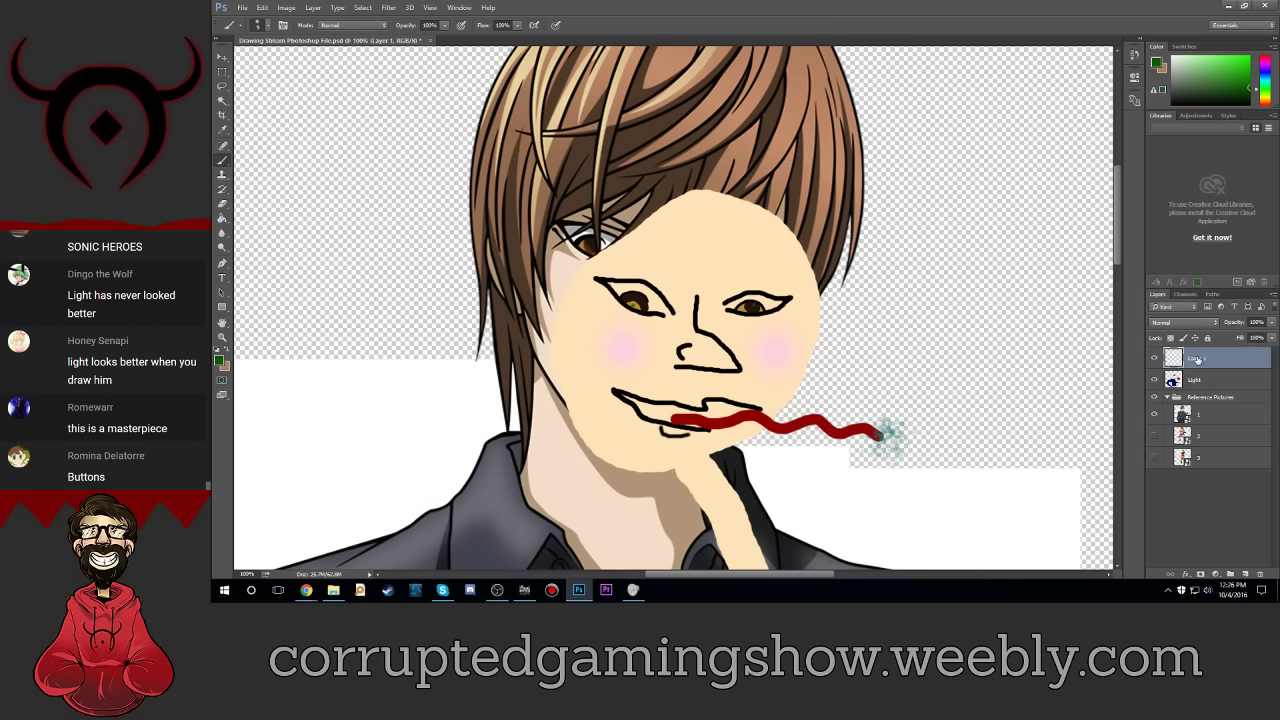
double_click(1197, 358)
text(Light Hair)
key(Return)
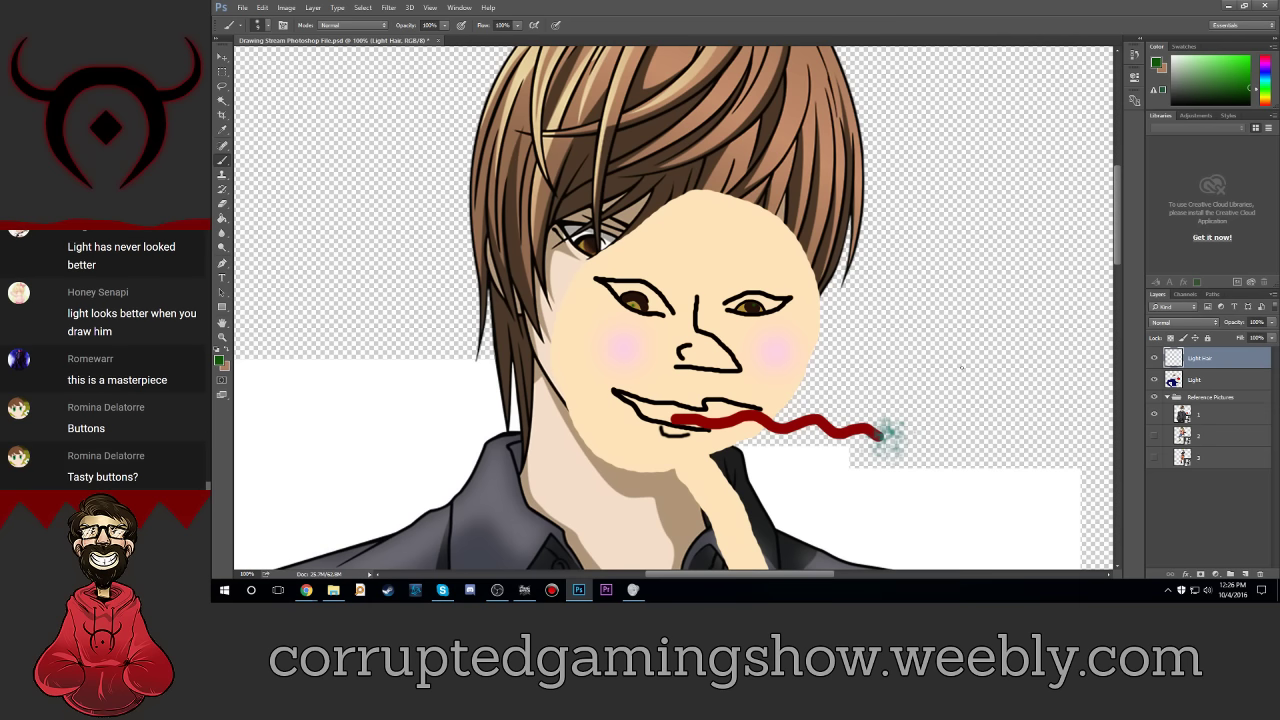
scroll(978, 355, down, 3)
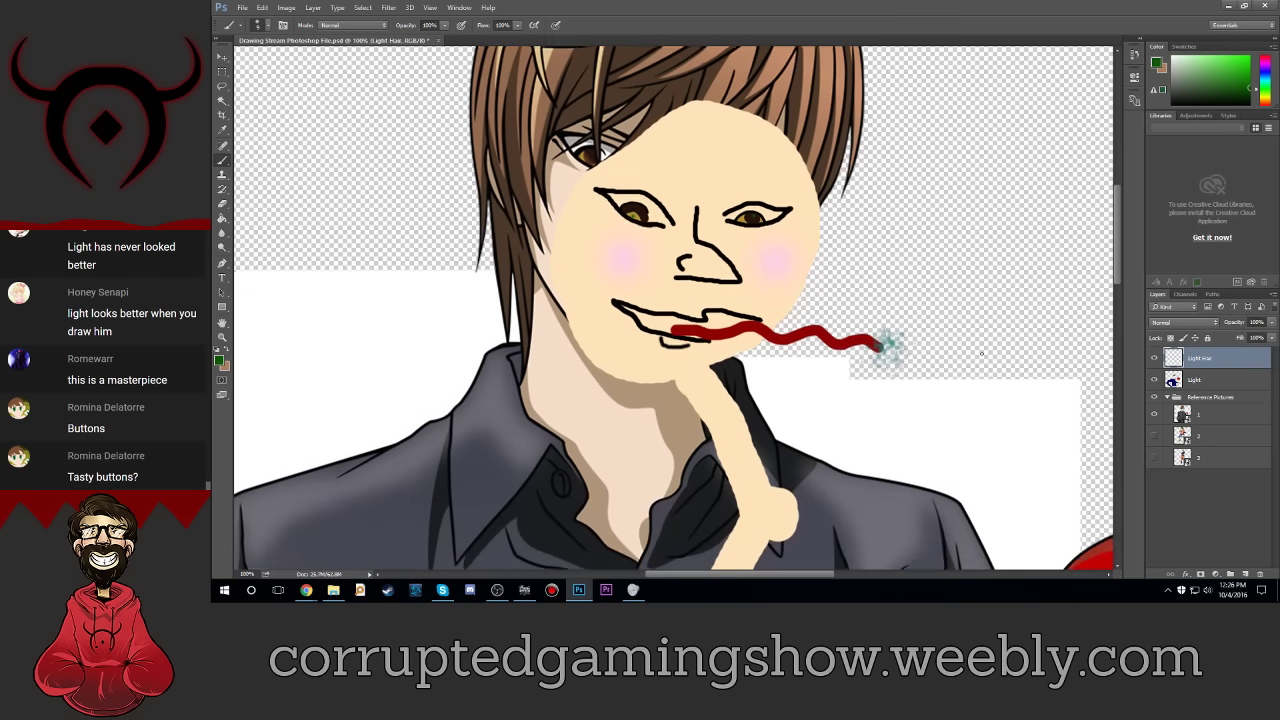
scroll(978, 355, down, 2)
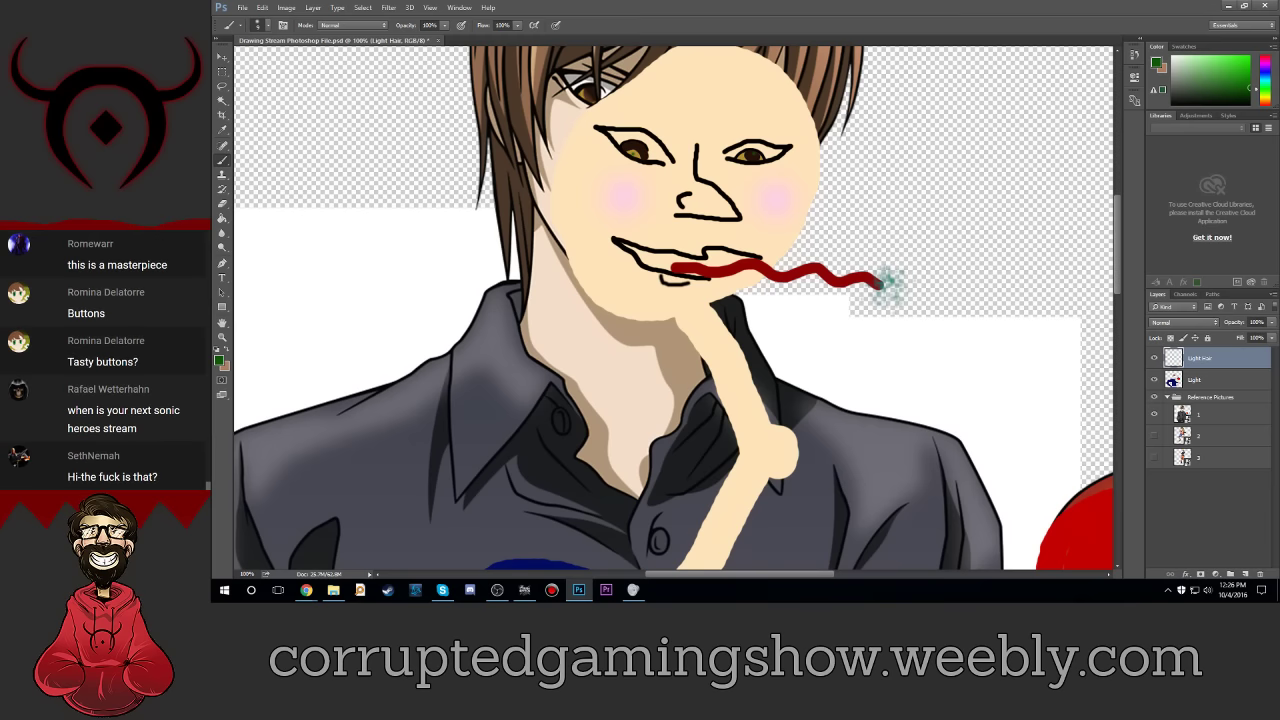
scroll(978, 355, up, 2)
scroll(978, 355, up, 1)
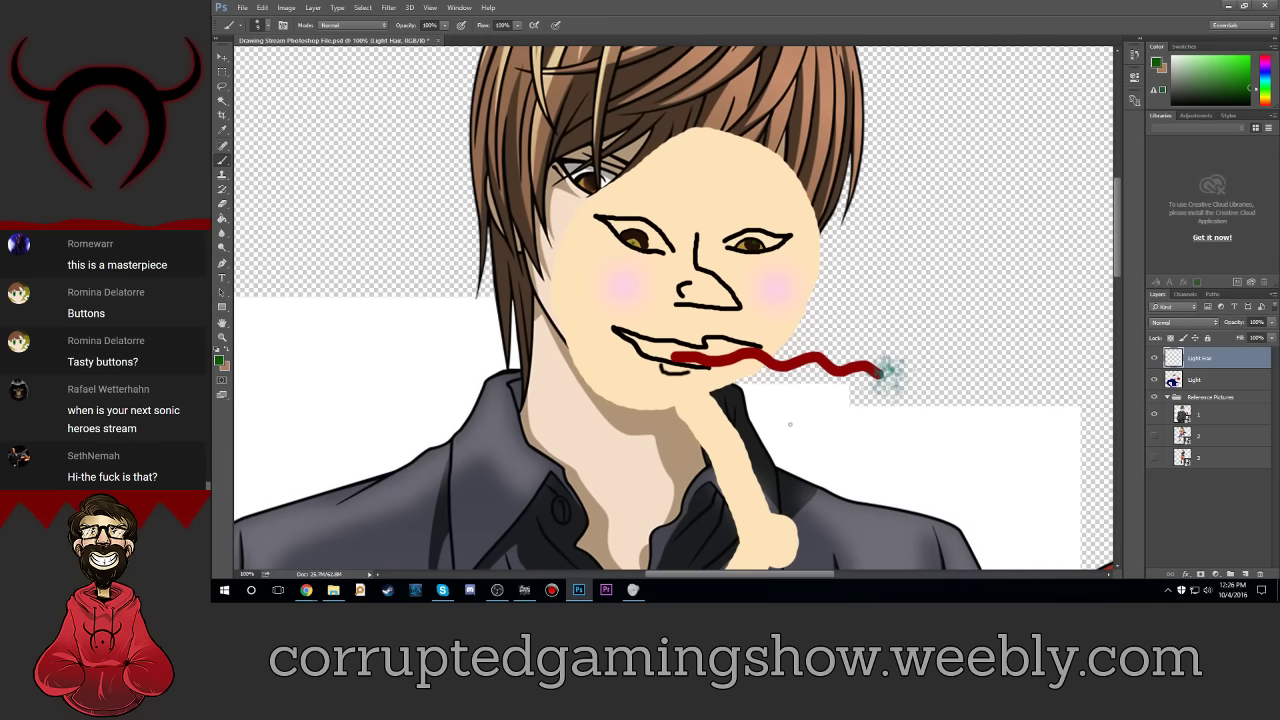
scroll(978, 355, up, 1)
scroll(978, 355, up, 1)
scroll(790, 424, down, 1)
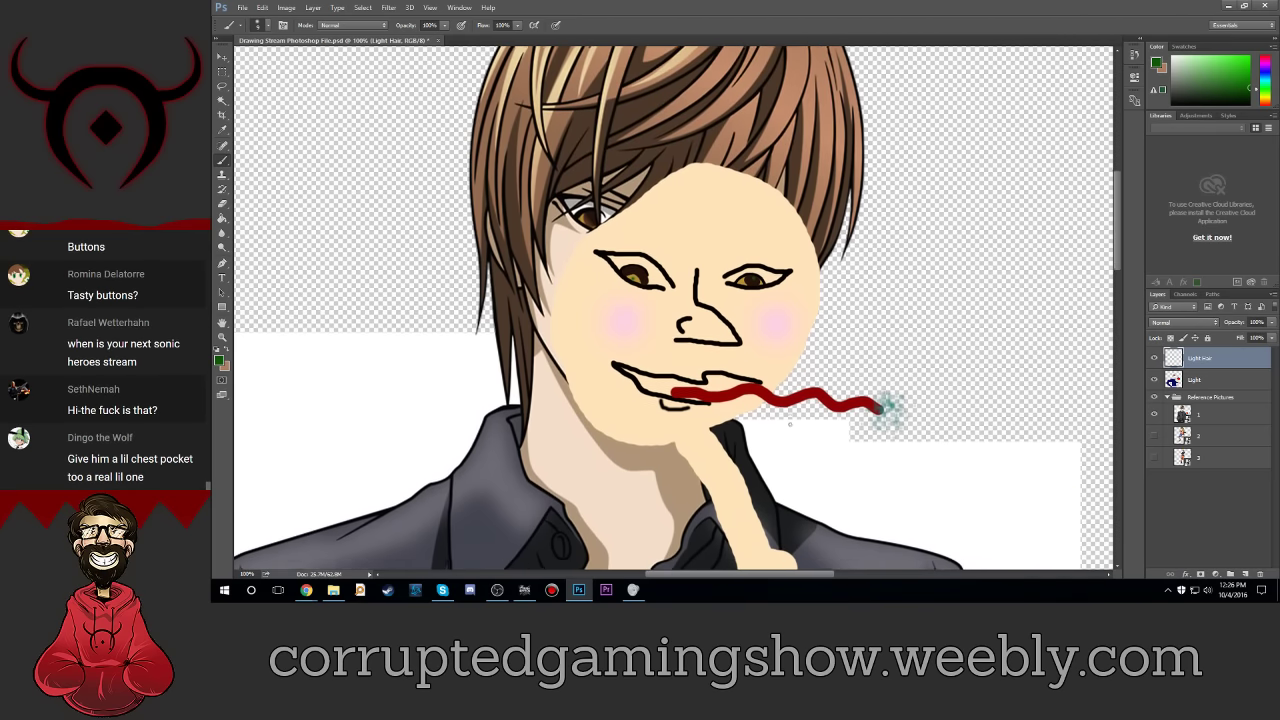
scroll(790, 424, down, 1)
scroll(790, 424, down, 1)
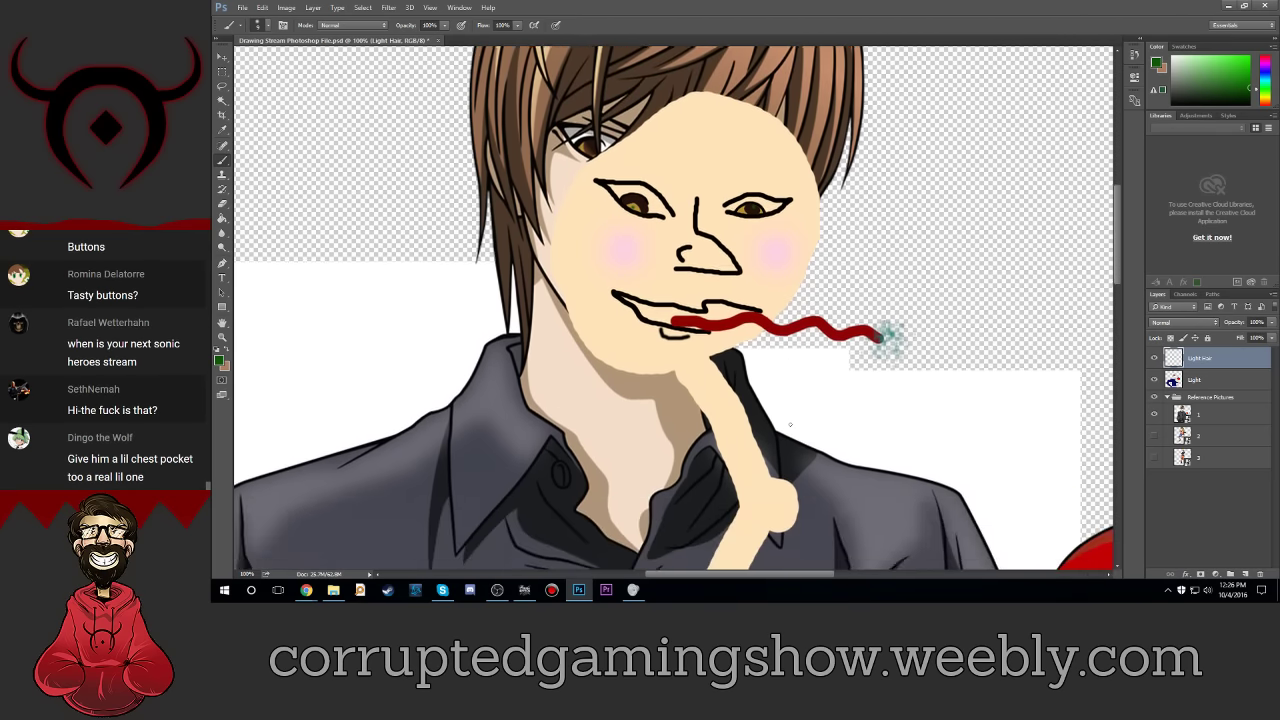
scroll(790, 424, down, 4)
scroll(790, 424, down, 3)
scroll(788, 452, down, 2)
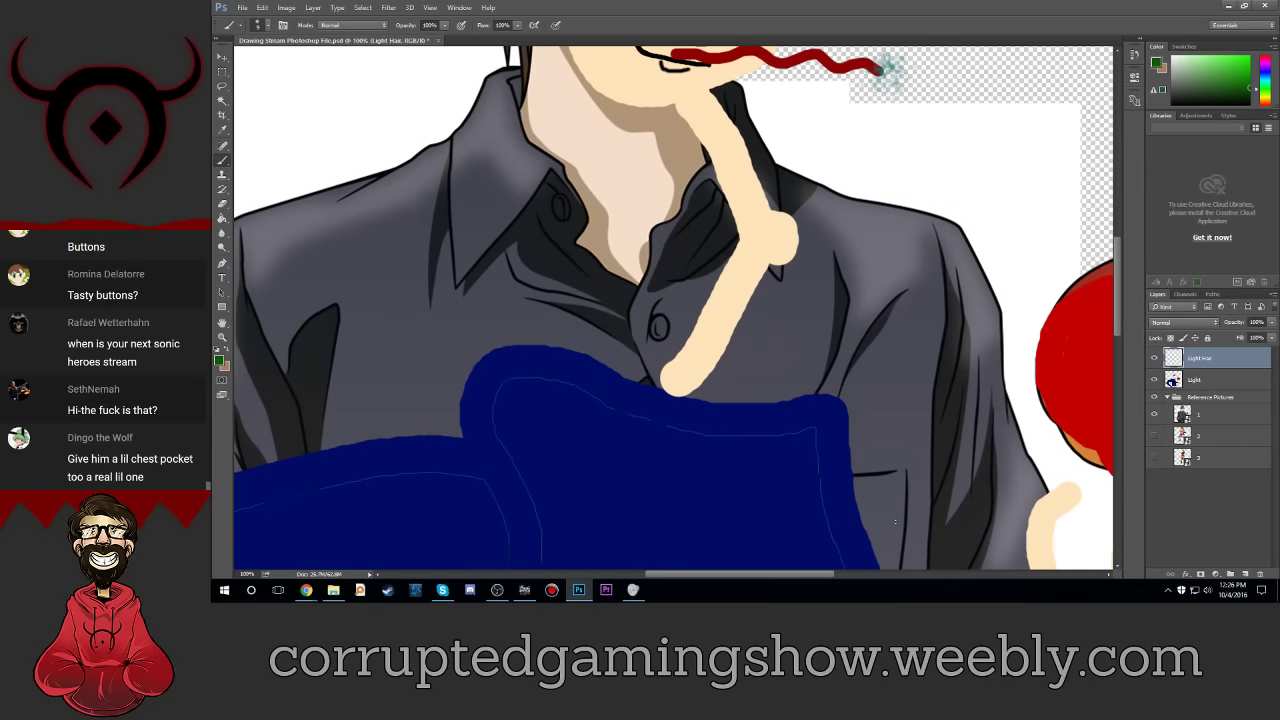
scroll(895, 521, down, 2)
scroll(895, 521, down, 4)
scroll(895, 521, down, 3)
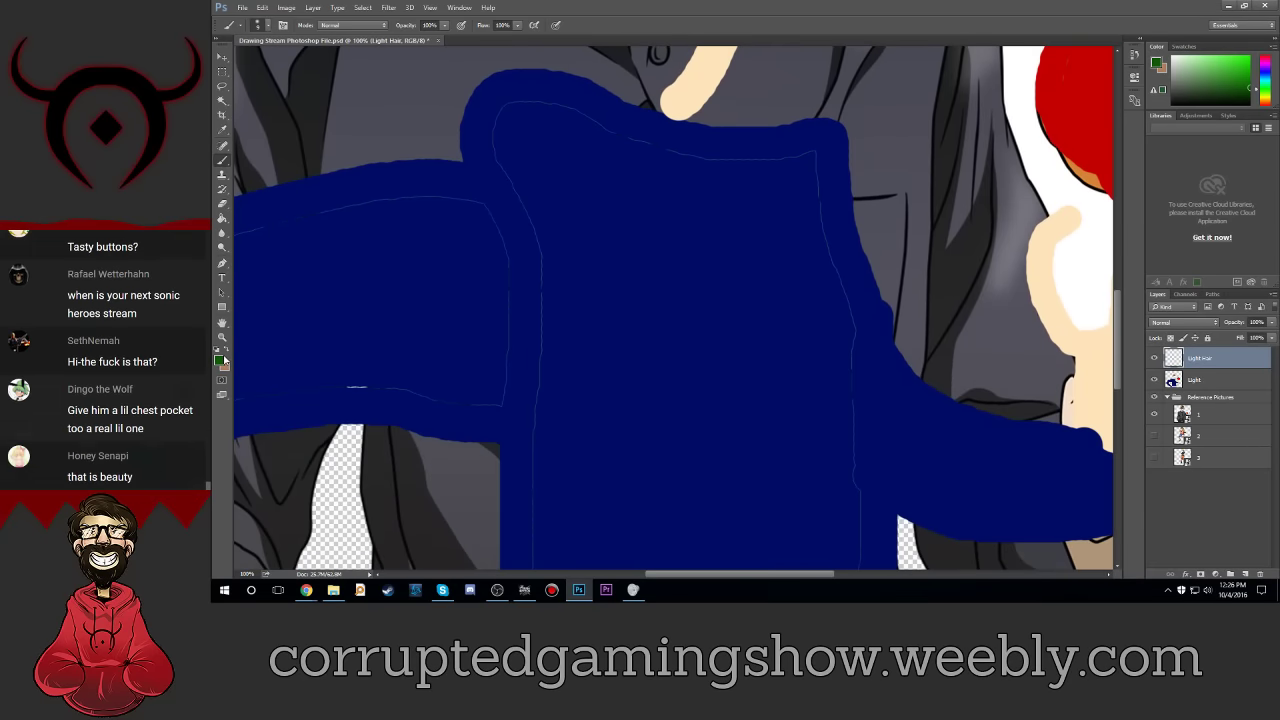
Step: Set the foreground colour to black and paint on the Light layer instead of the hair layer
click(220, 360)
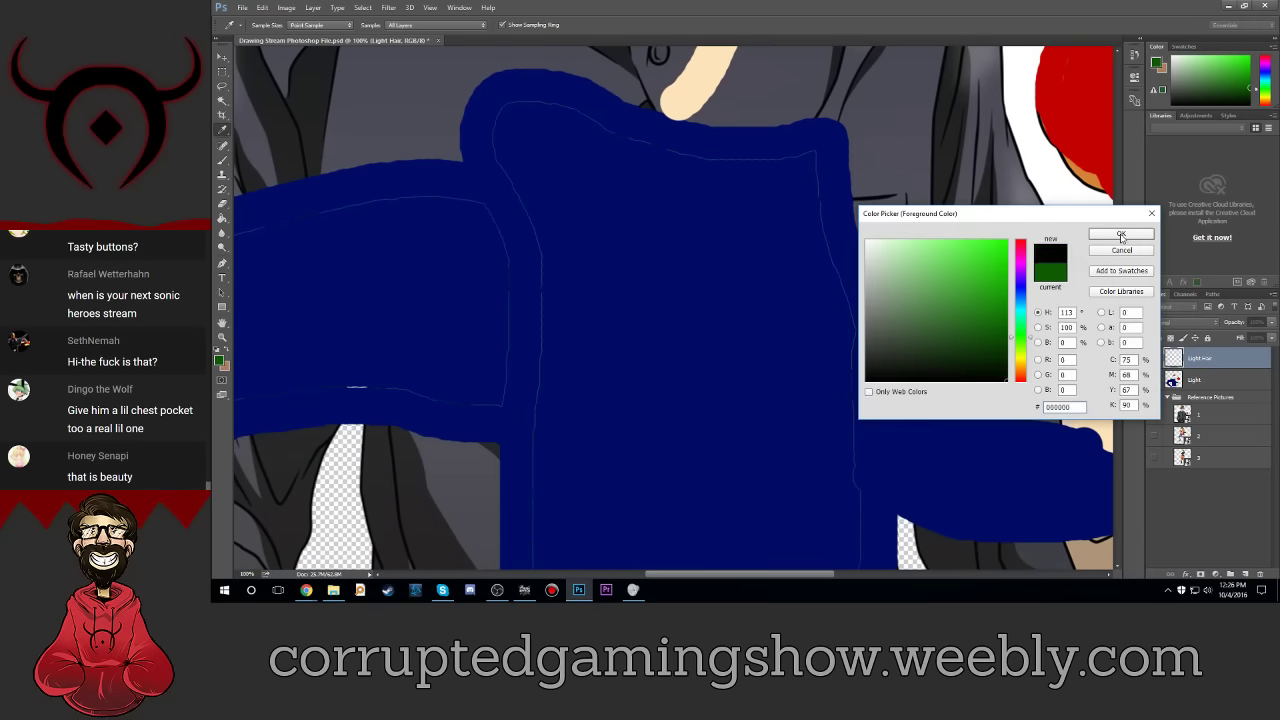
click(1121, 235)
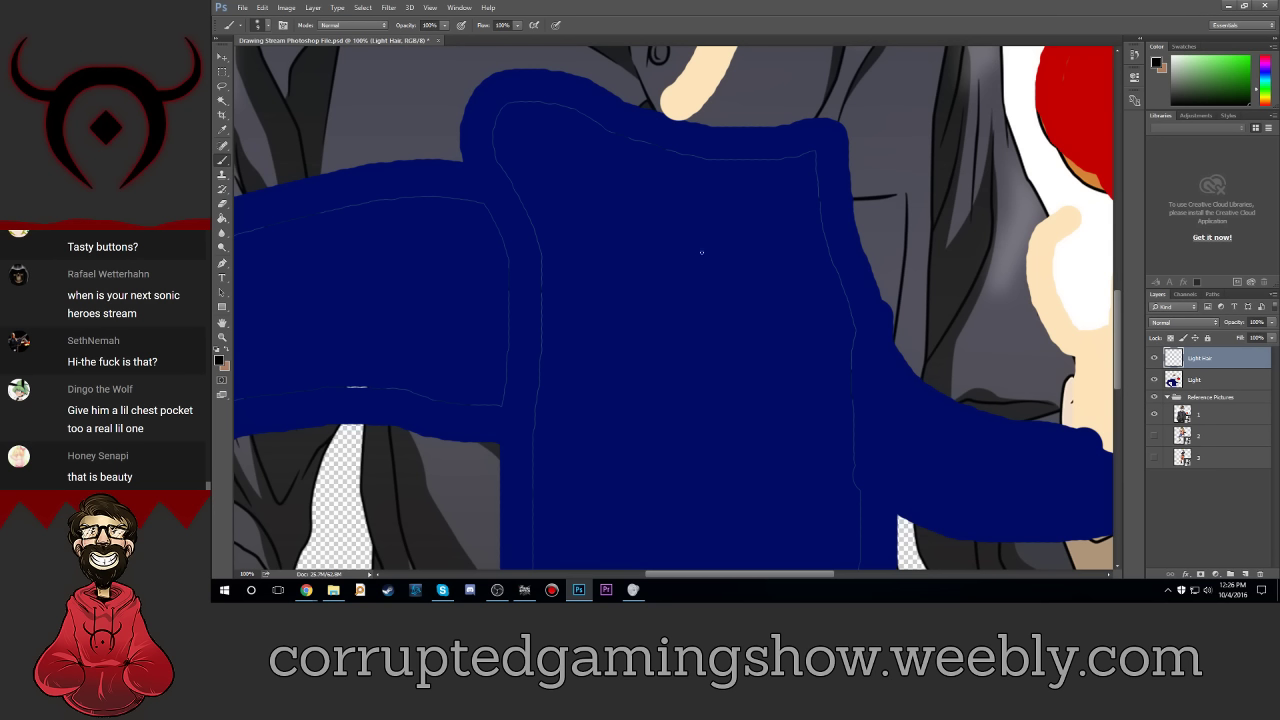
drag(714, 248, 802, 253)
key(ctrl+z)
click(1190, 381)
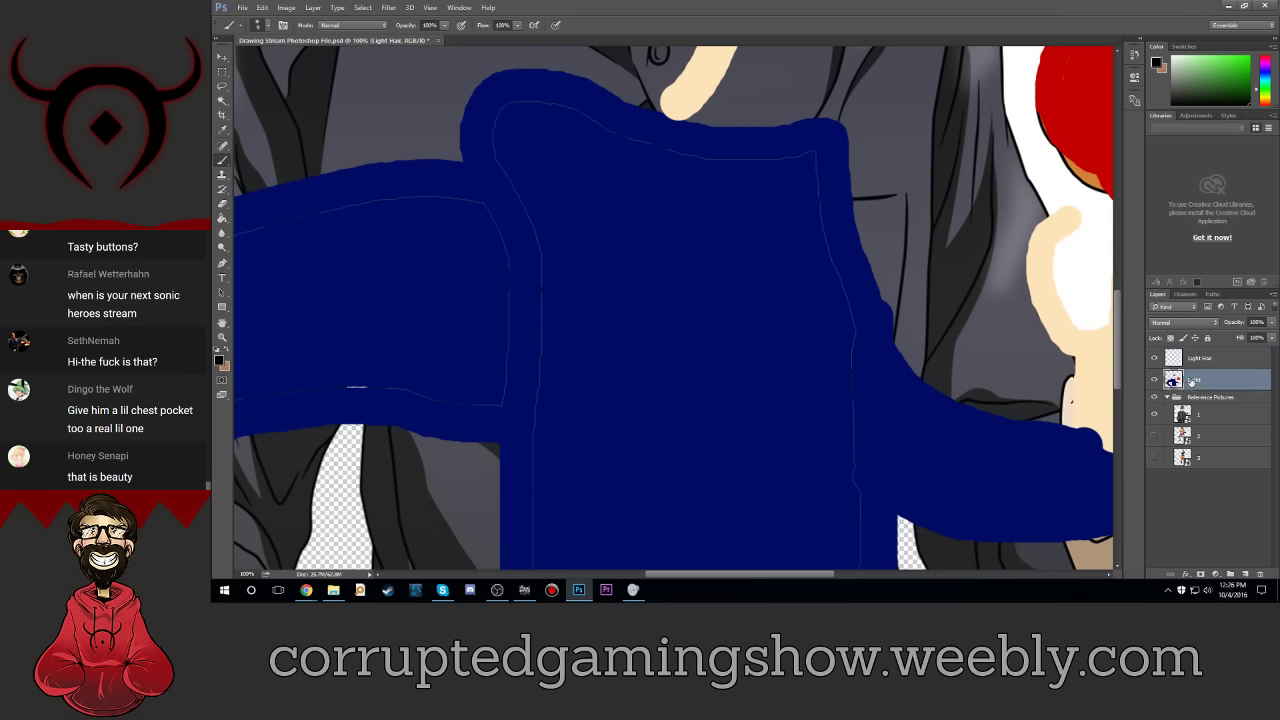
drag(726, 245, 809, 251)
key(ctrl+z)
Step: Adjust the brush and draw the pocket's top edge, curved sides and short lines poking out
click(258, 25)
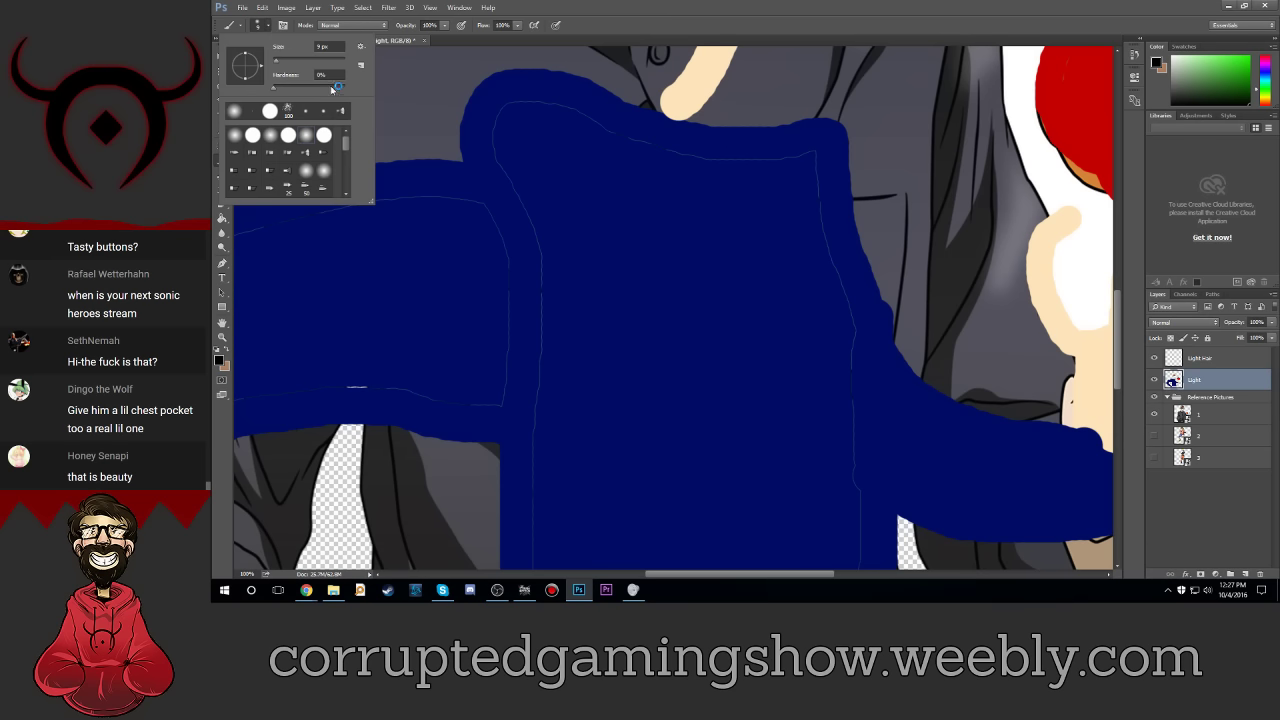
click(258, 25)
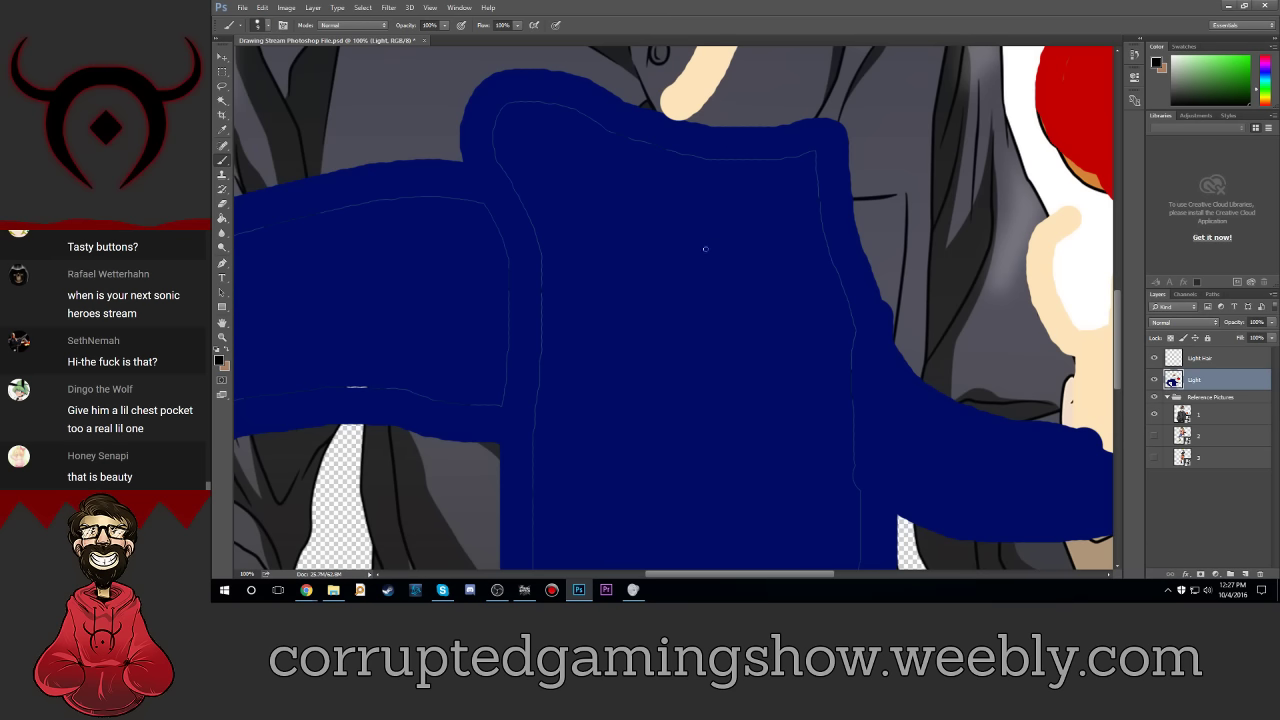
drag(707, 260, 816, 263)
mouse_move(706, 270)
mouse_down()
mouse_move(738, 338)
mouse_move(778, 361)
mouse_up()
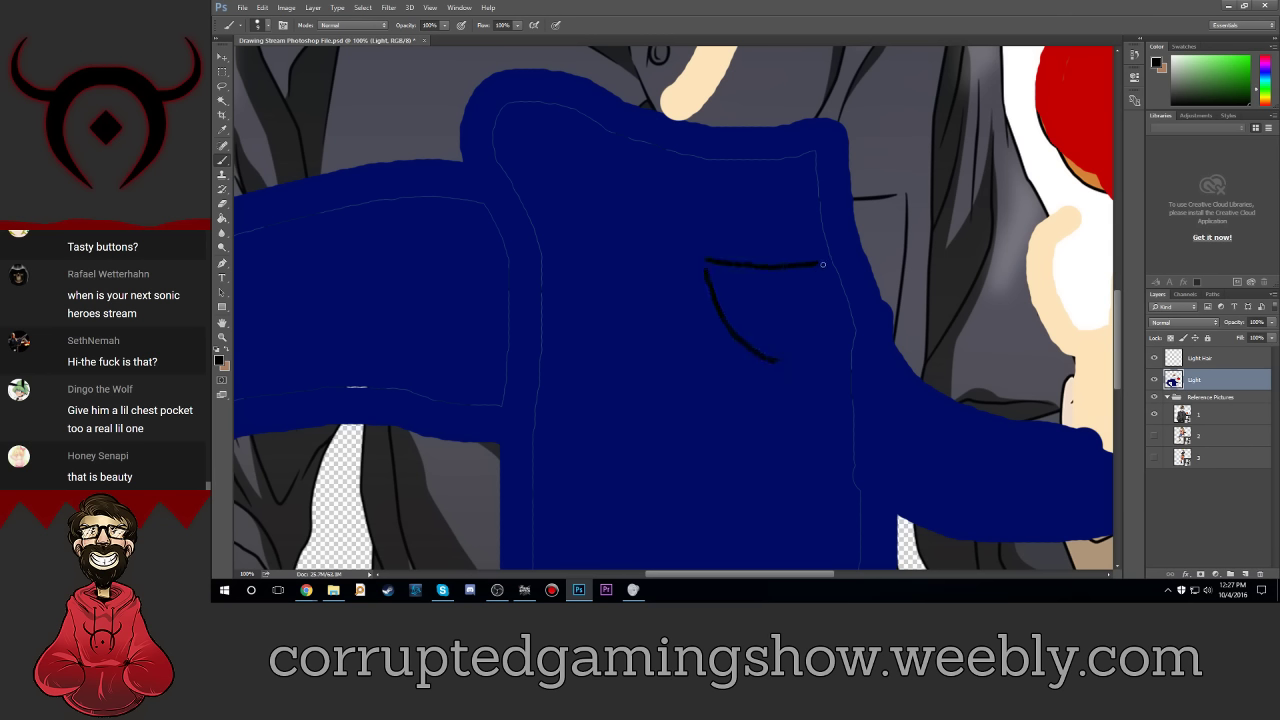
mouse_move(822, 264)
mouse_down()
mouse_move(820, 300)
mouse_move(776, 359)
mouse_up()
drag(737, 262, 736, 238)
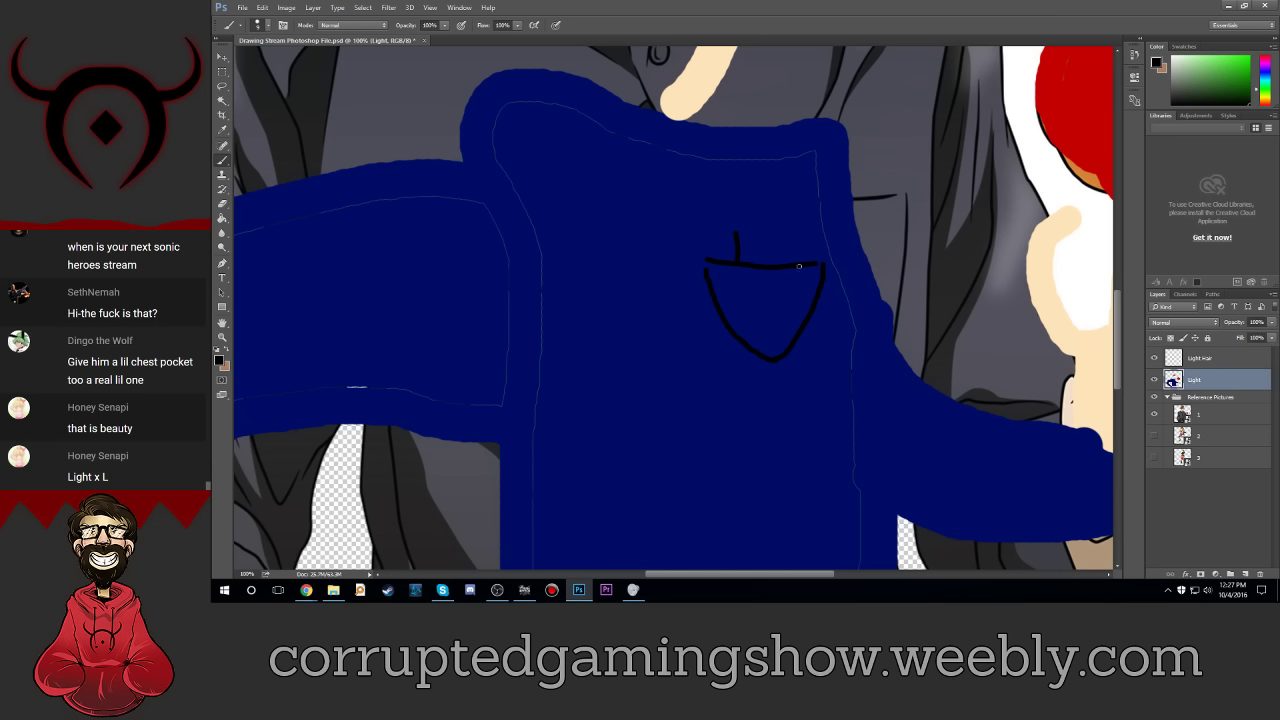
mouse_move(799, 266)
mouse_down()
mouse_move(797, 233)
mouse_move(741, 256)
mouse_move(768, 236)
mouse_move(770, 262)
mouse_up()
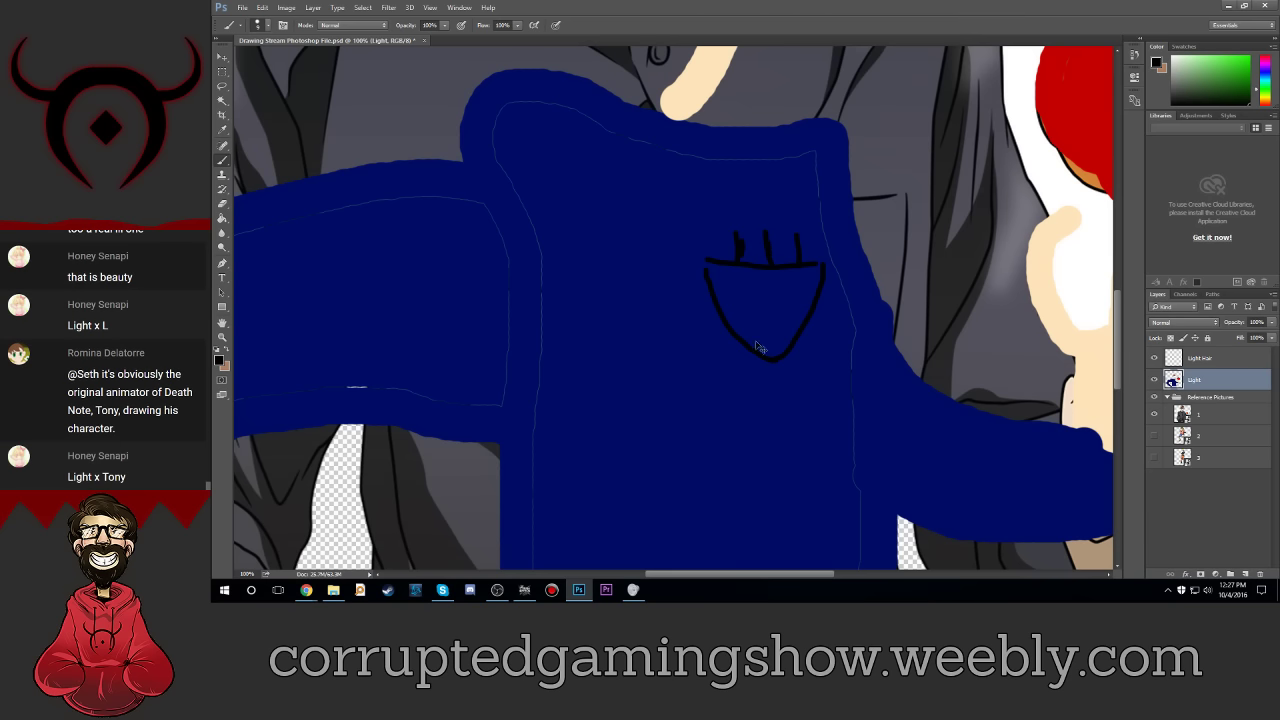
key(ctrl+minus)
key(ctrl+minus)
key(ctrl+minus)
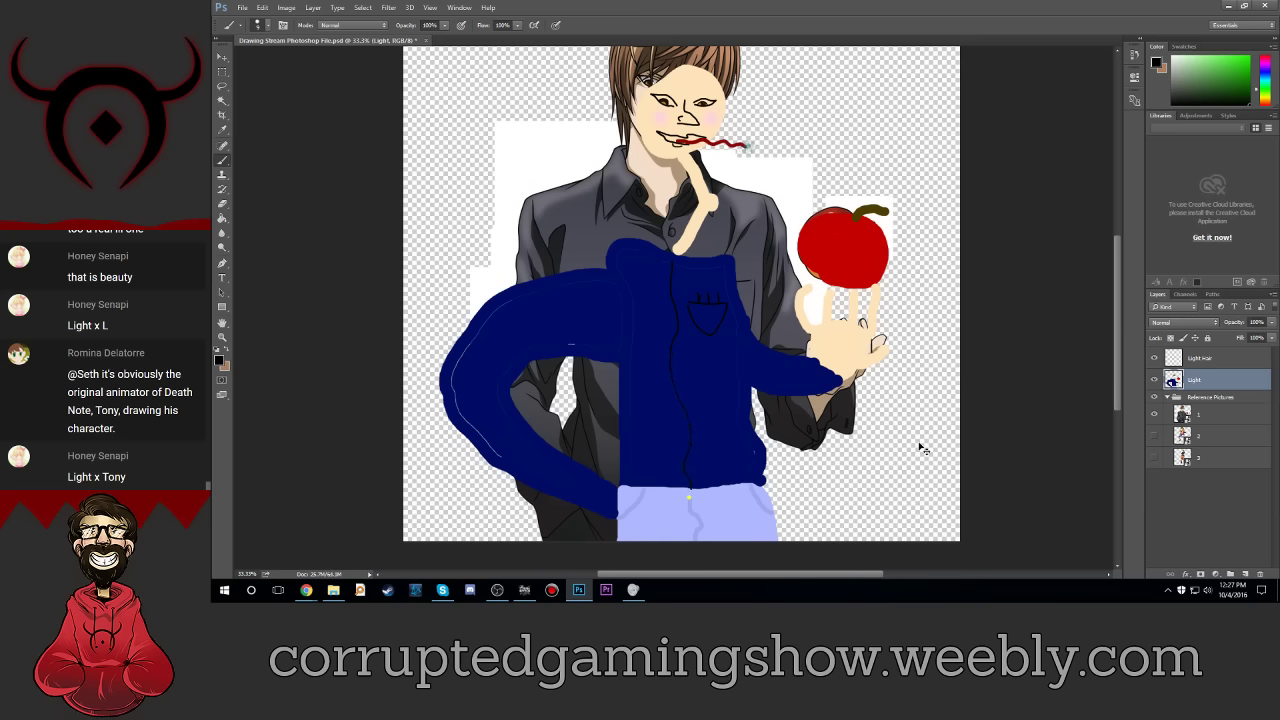
Step: Paint a black vertical zip line up the hoodie's centre, from waistband to collar
key(ctrl+plus)
scroll(645, 340, down, 2)
scroll(660, 420, down, 2)
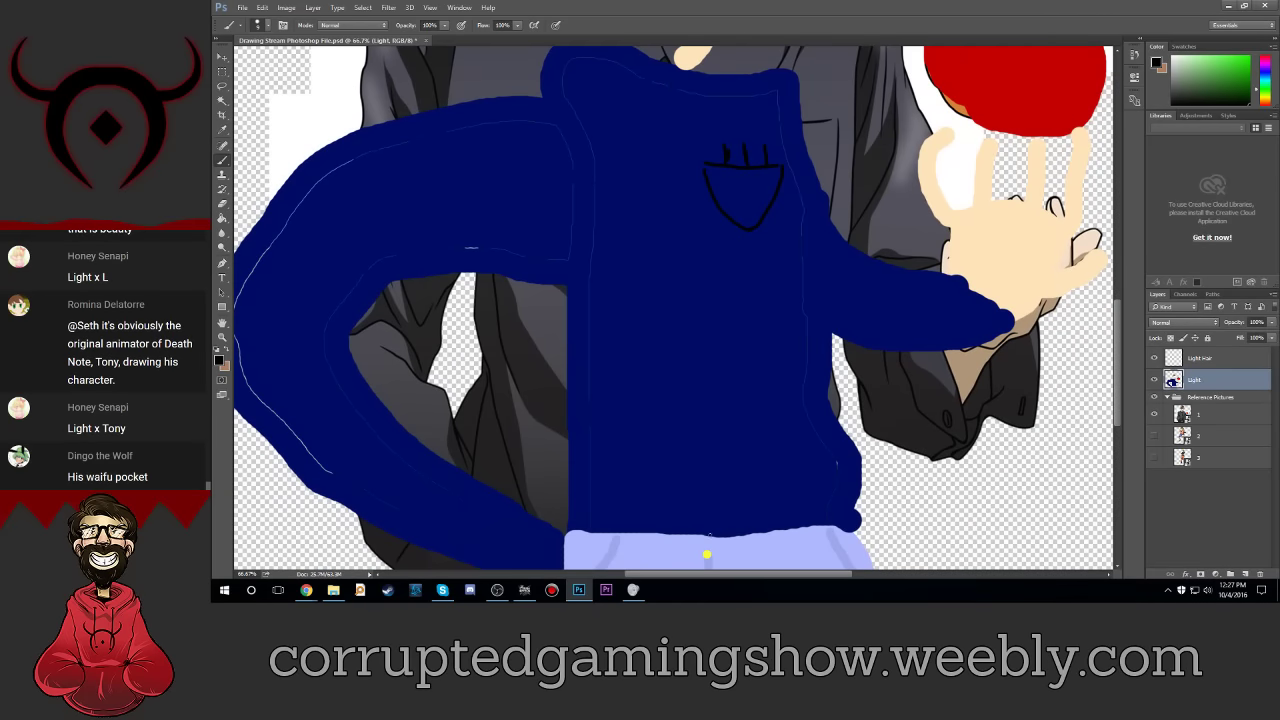
drag(711, 534, 698, 341)
drag(661, 275, 680, 66)
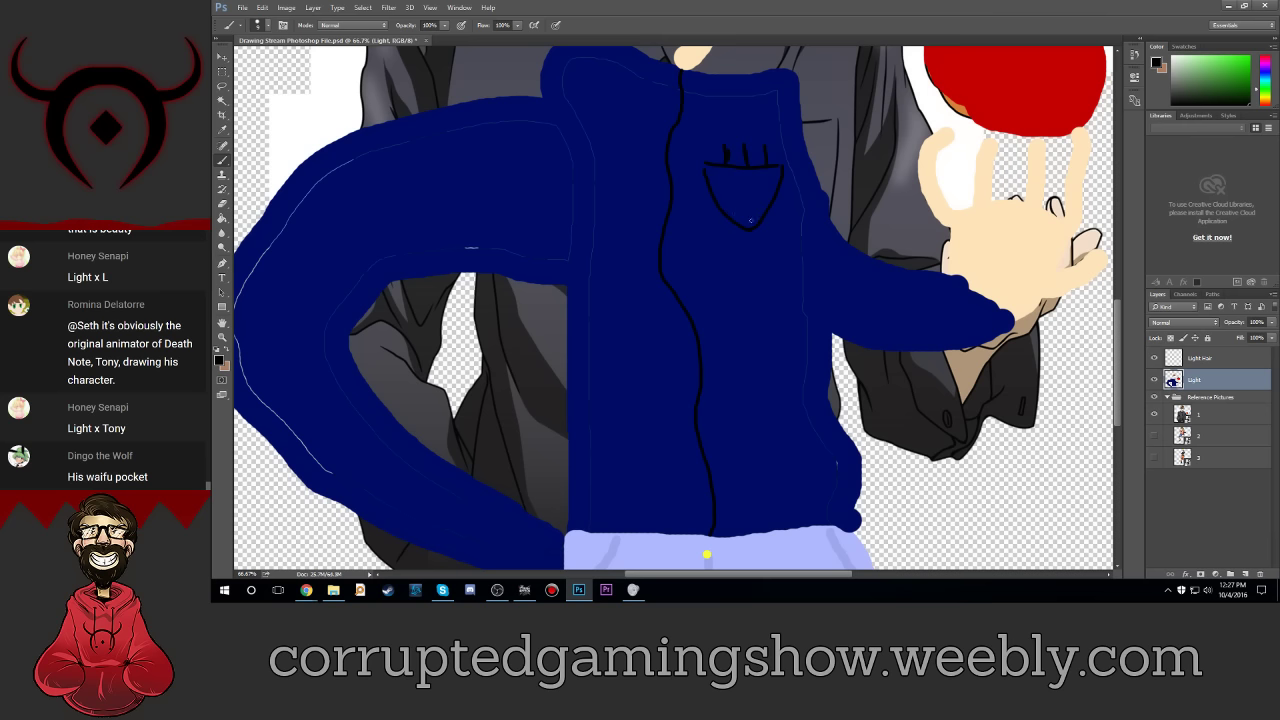
scroll(716, 242, up, 3)
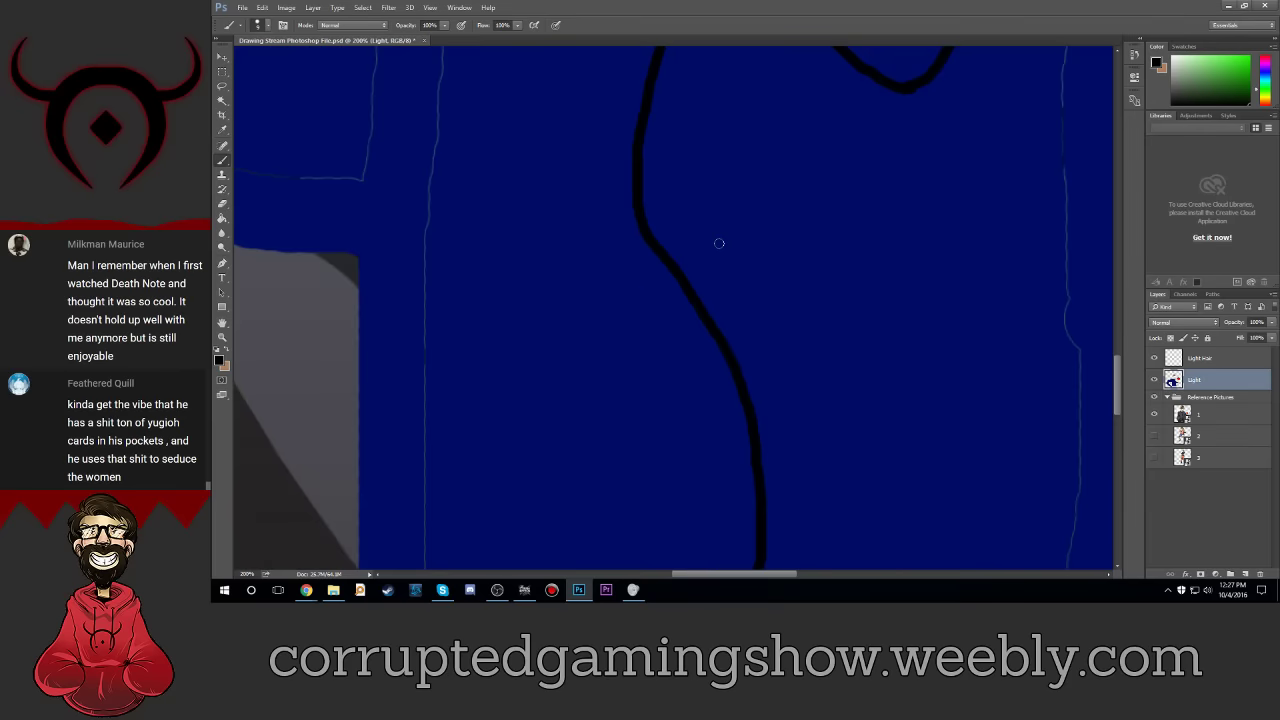
scroll(810, 273, up, 2)
scroll(843, 286, up, 2)
scroll(846, 354, up, 1)
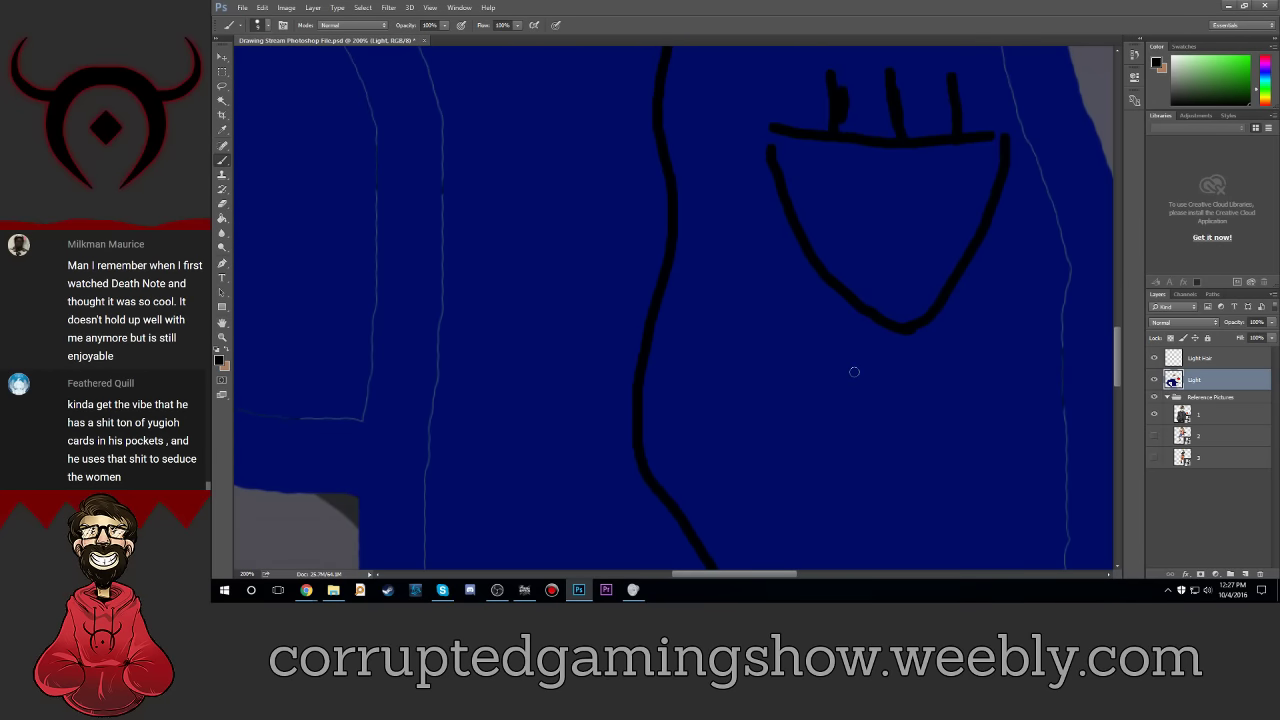
scroll(851, 371, up, 2)
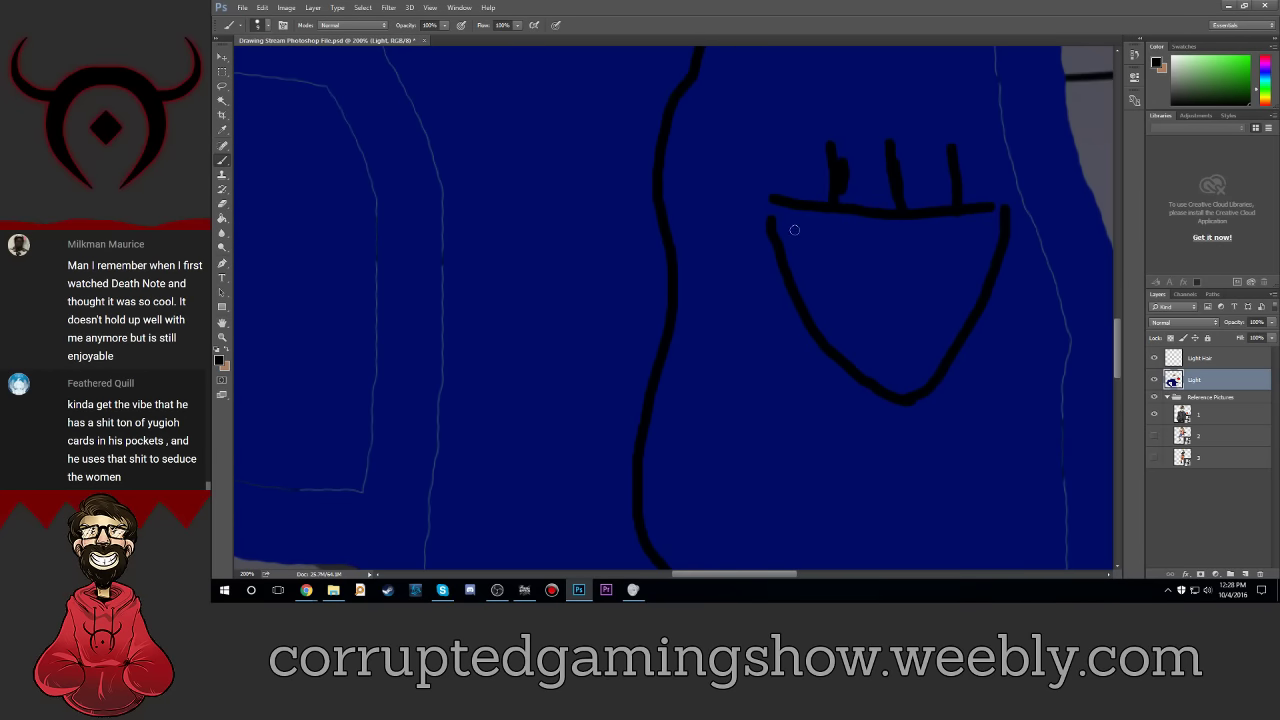
Step: Undo a stray pocket stroke and start a text box over the pocket reading 'Wai'
mouse_move(793, 228)
mouse_down()
mouse_move(797, 258)
mouse_move(828, 226)
mouse_up()
key(ctrl+z)
click(222, 278)
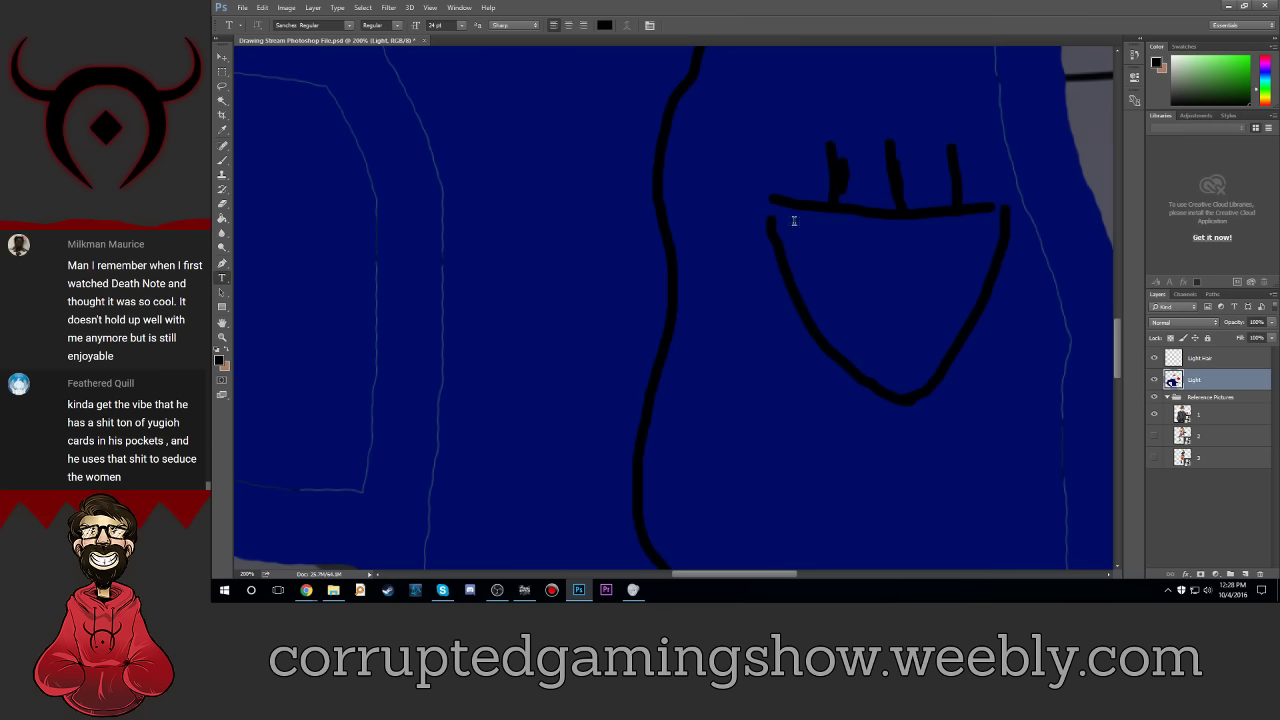
mouse_move(794, 222)
mouse_down()
mouse_move(980, 378)
mouse_move(1015, 427)
mouse_up()
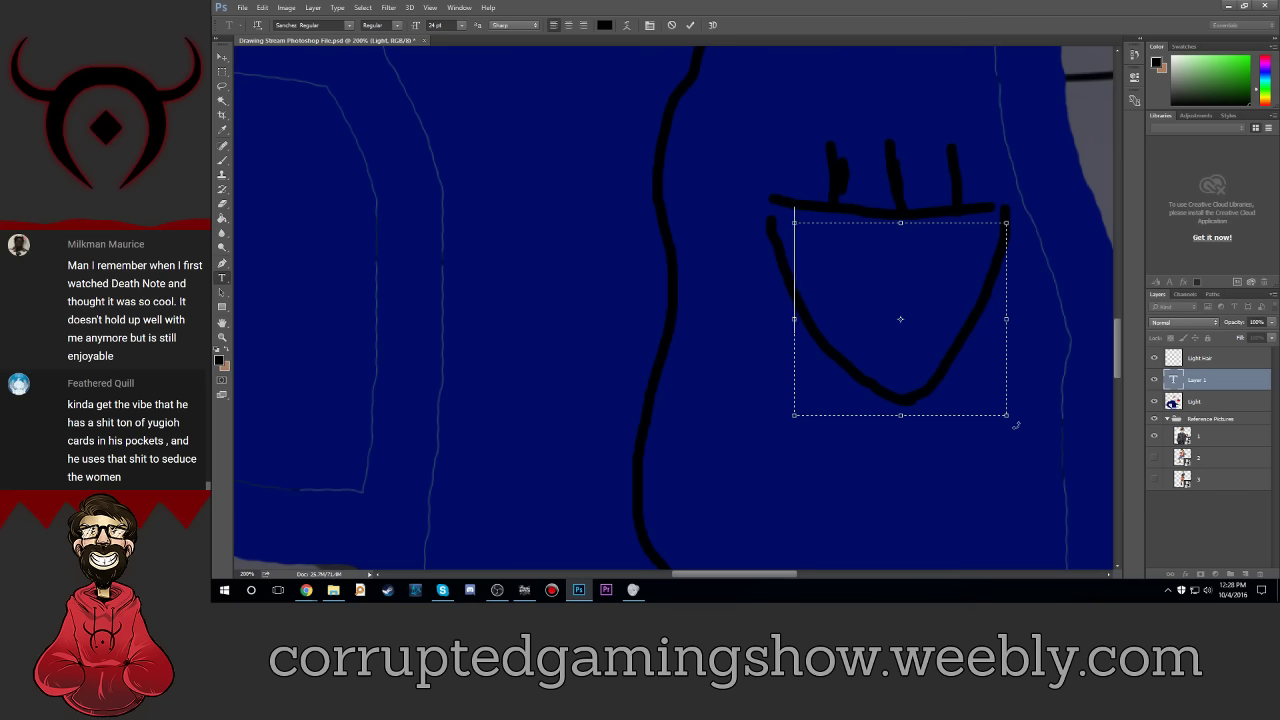
text(Wai)
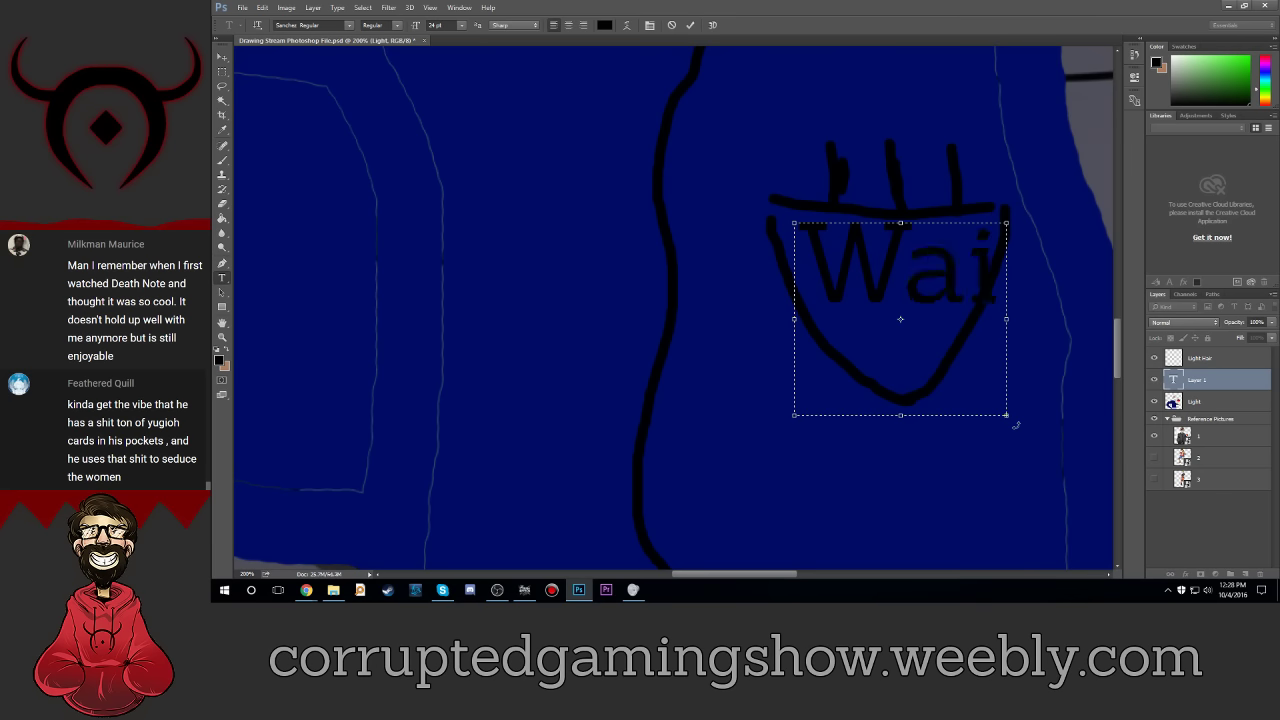
key(BackSpace)
key(BackSpace)
key(BackSpace)
text(Wai)
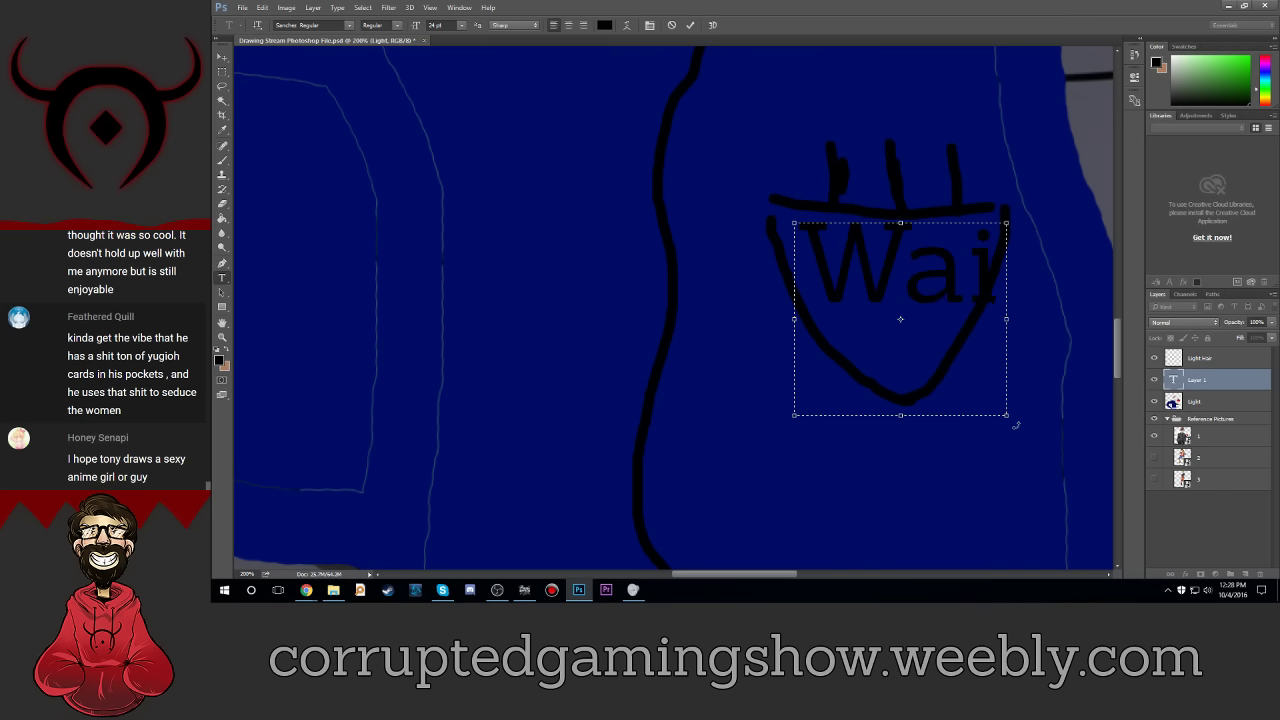
Step: Reduce the font size, complete the word 'Waifu', and nudge it lower in the pocket
key(ctrl+a)
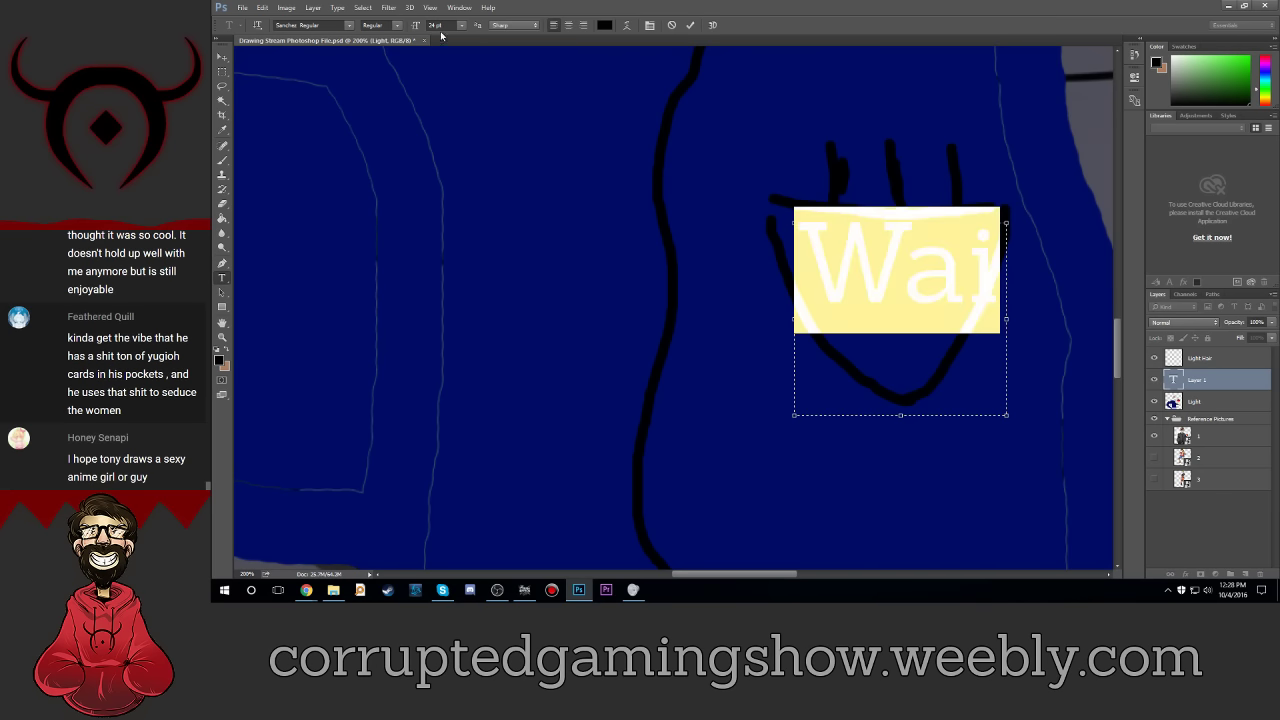
click(441, 25)
key(Down)
key(Down)
key(Down)
key(Down)
key(Down)
key(Down)
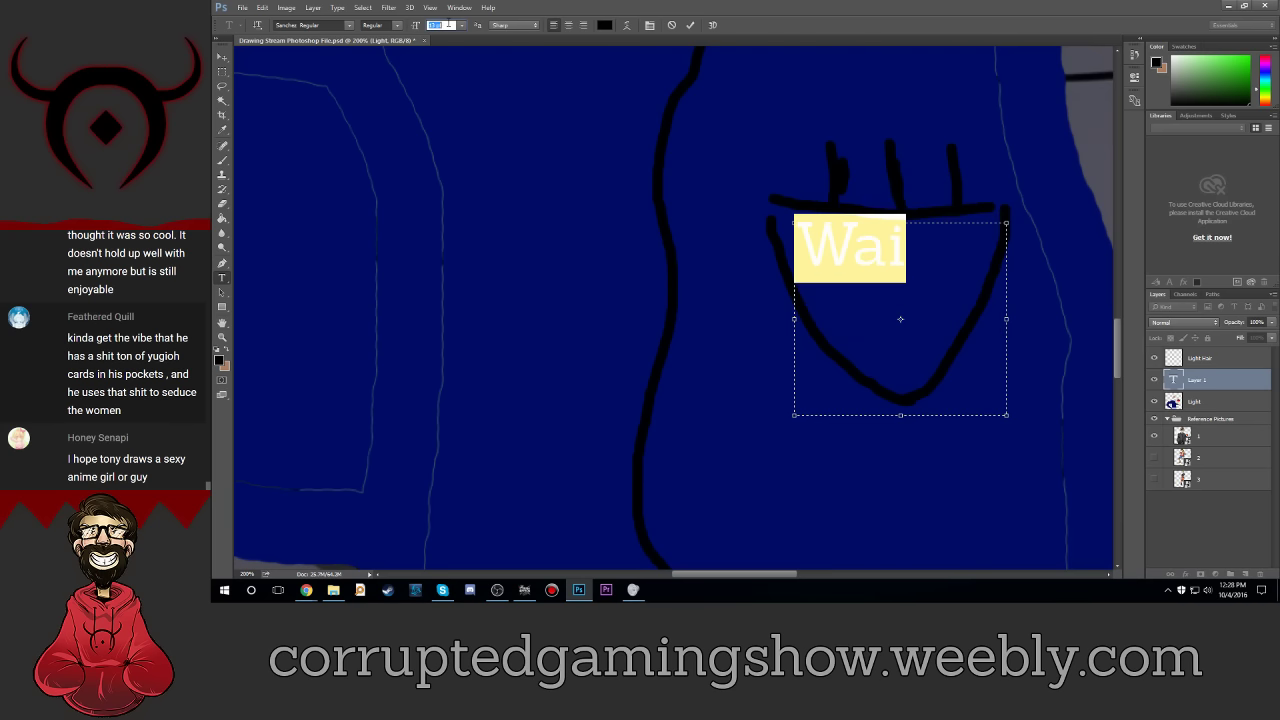
click(945, 276)
text(f)
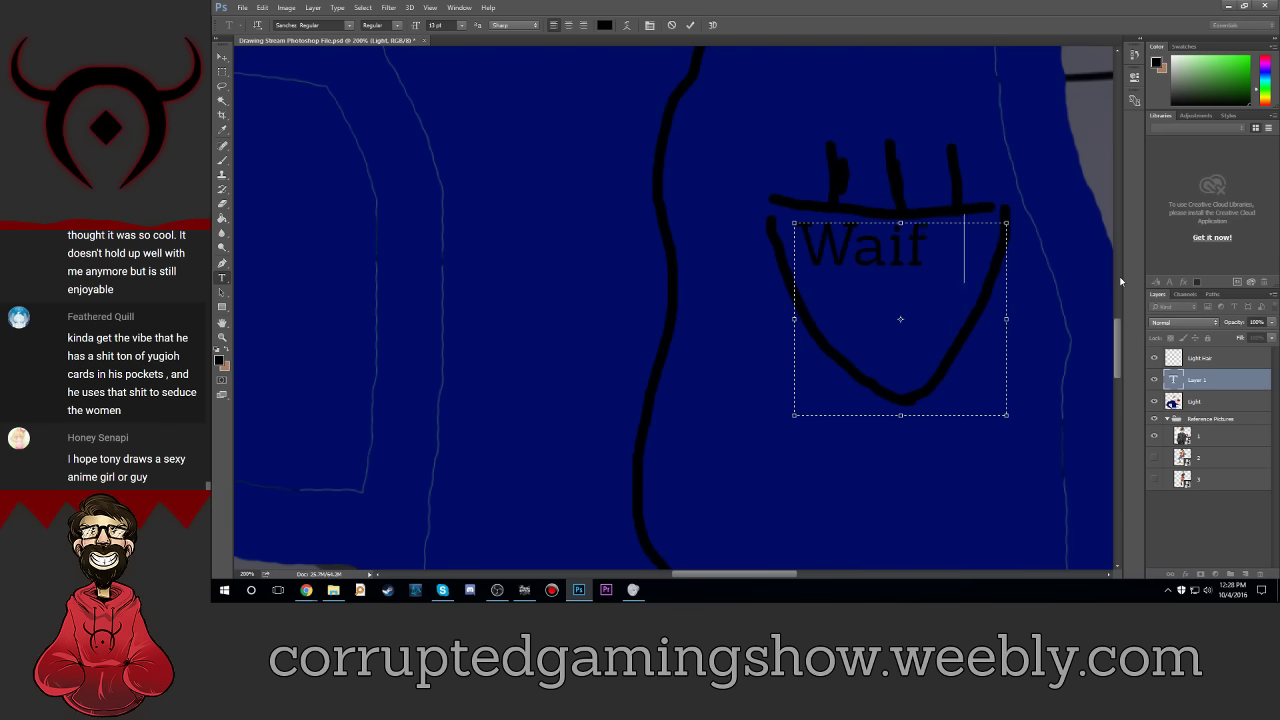
text(u)
click(222, 57)
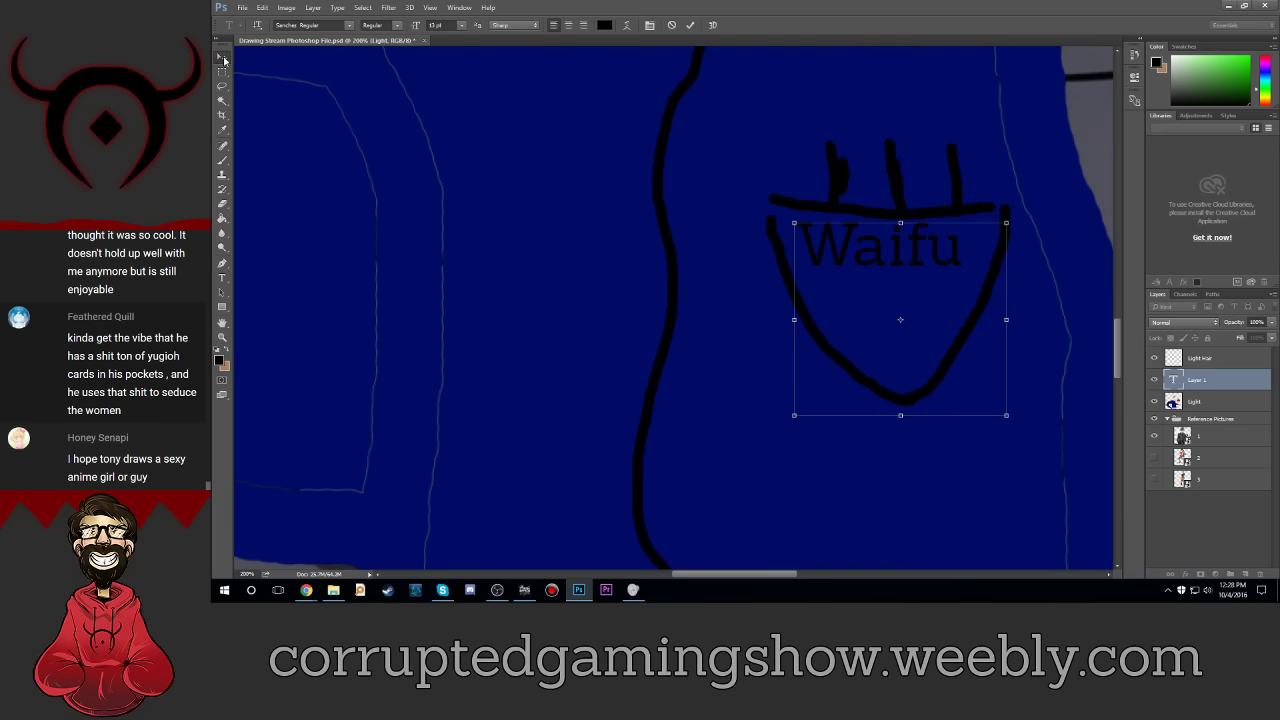
drag(970, 263, 974, 286)
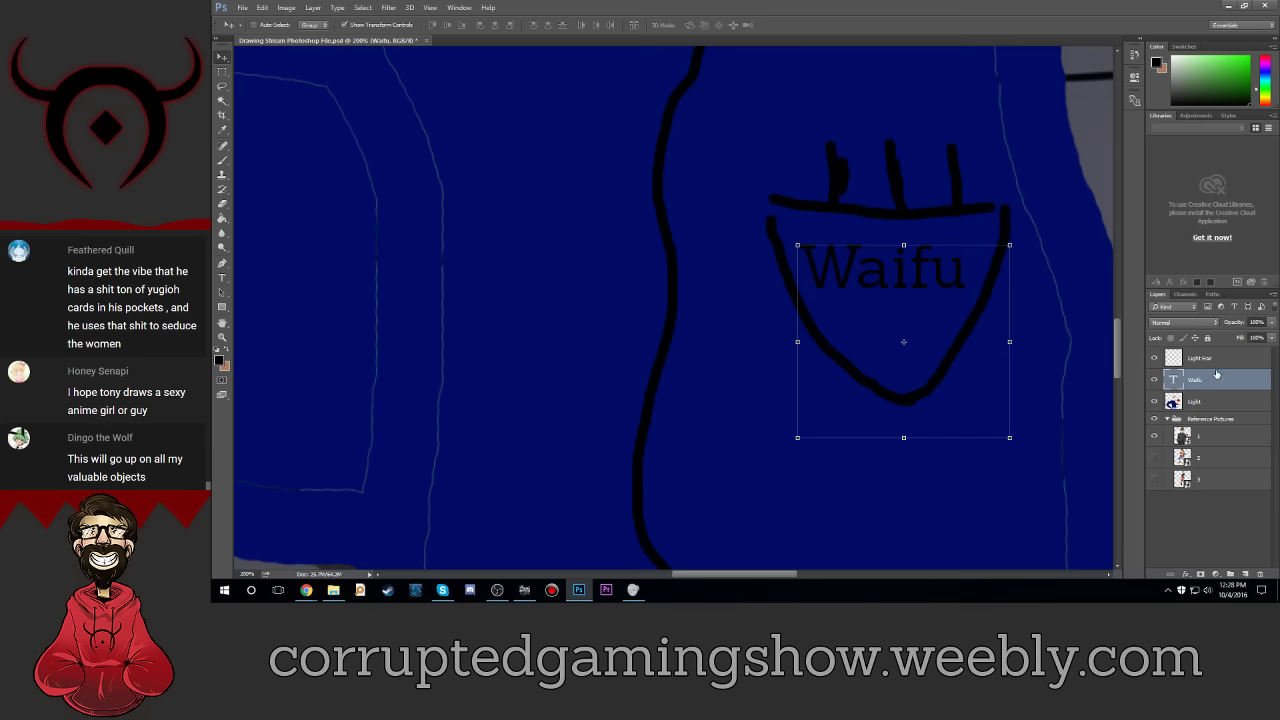
Step: Enable Bevel & Emboss in the Waifu text layer's Layer Style, without texture
double_click(1266, 388)
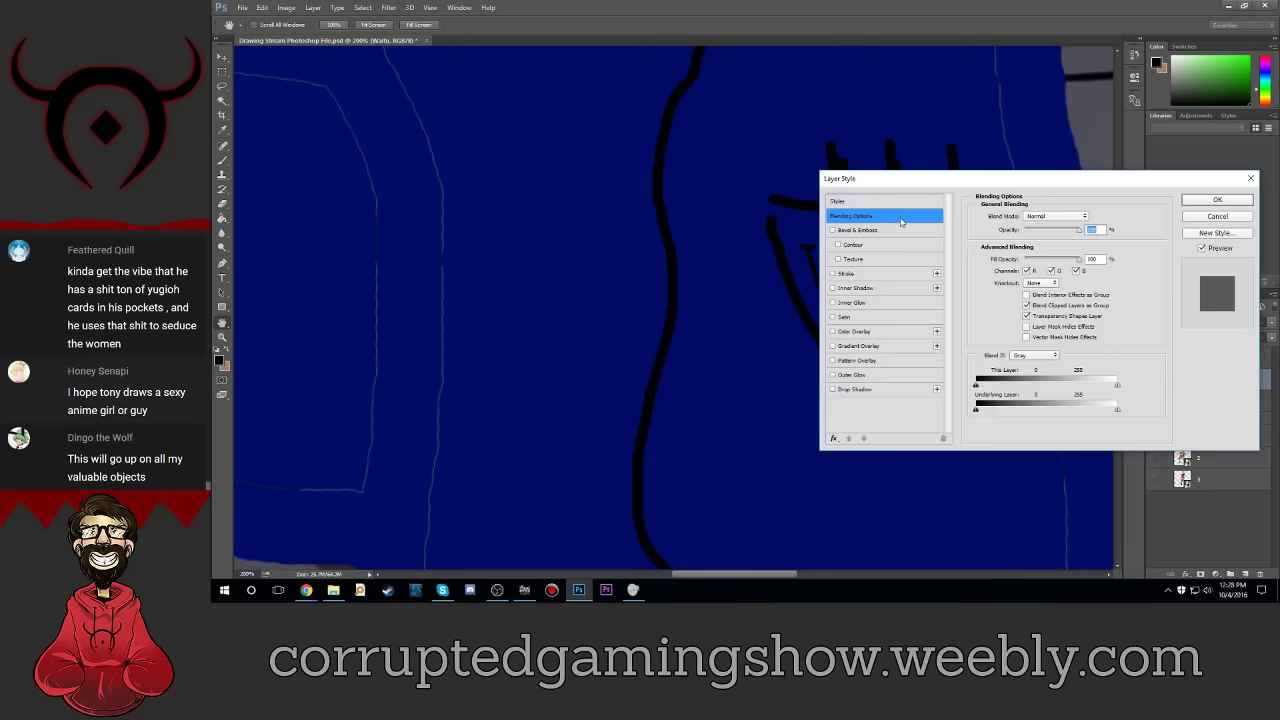
mouse_move(929, 182)
mouse_down()
mouse_move(507, 258)
mouse_move(410, 207)
mouse_up()
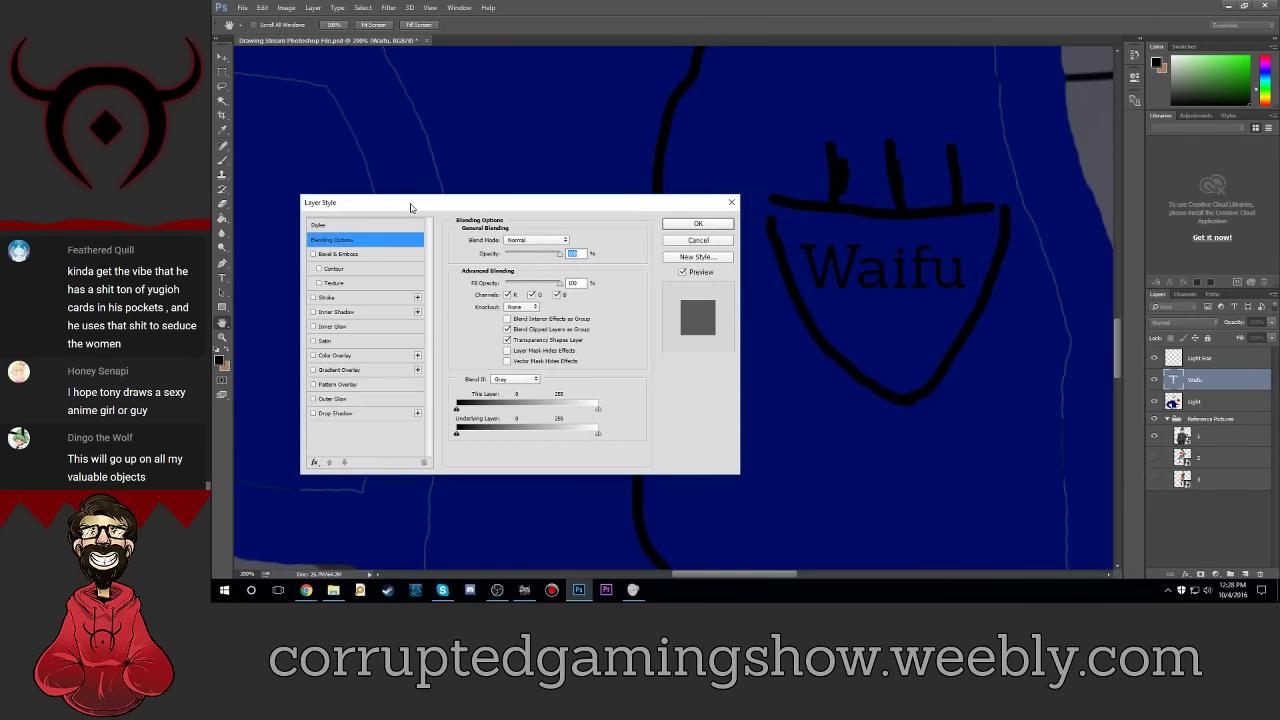
click(313, 254)
click(313, 254)
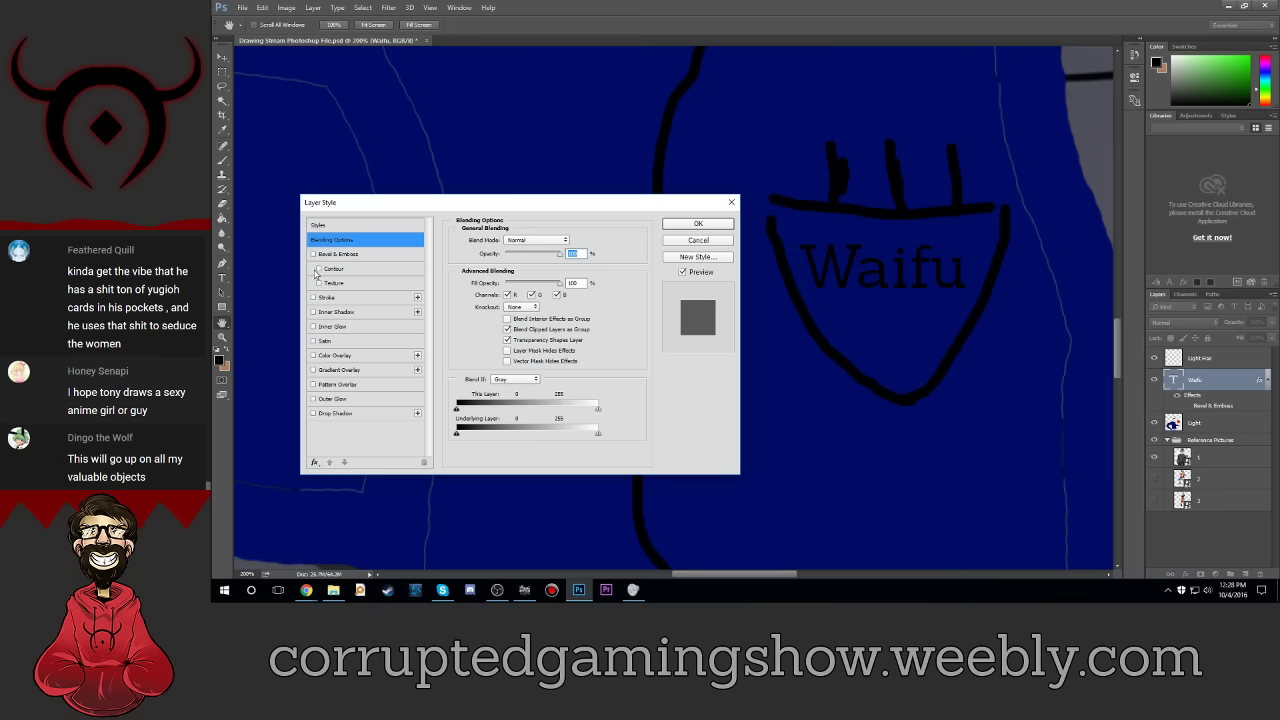
click(319, 270)
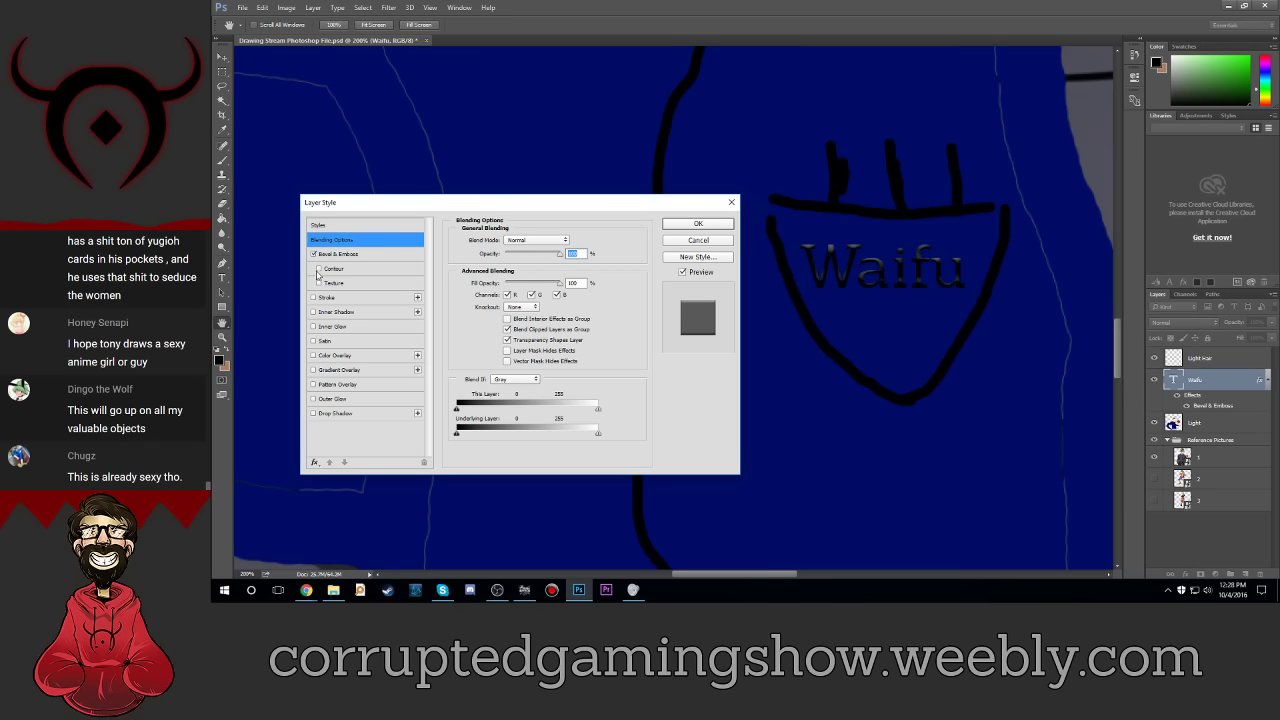
click(313, 254)
click(319, 283)
click(320, 284)
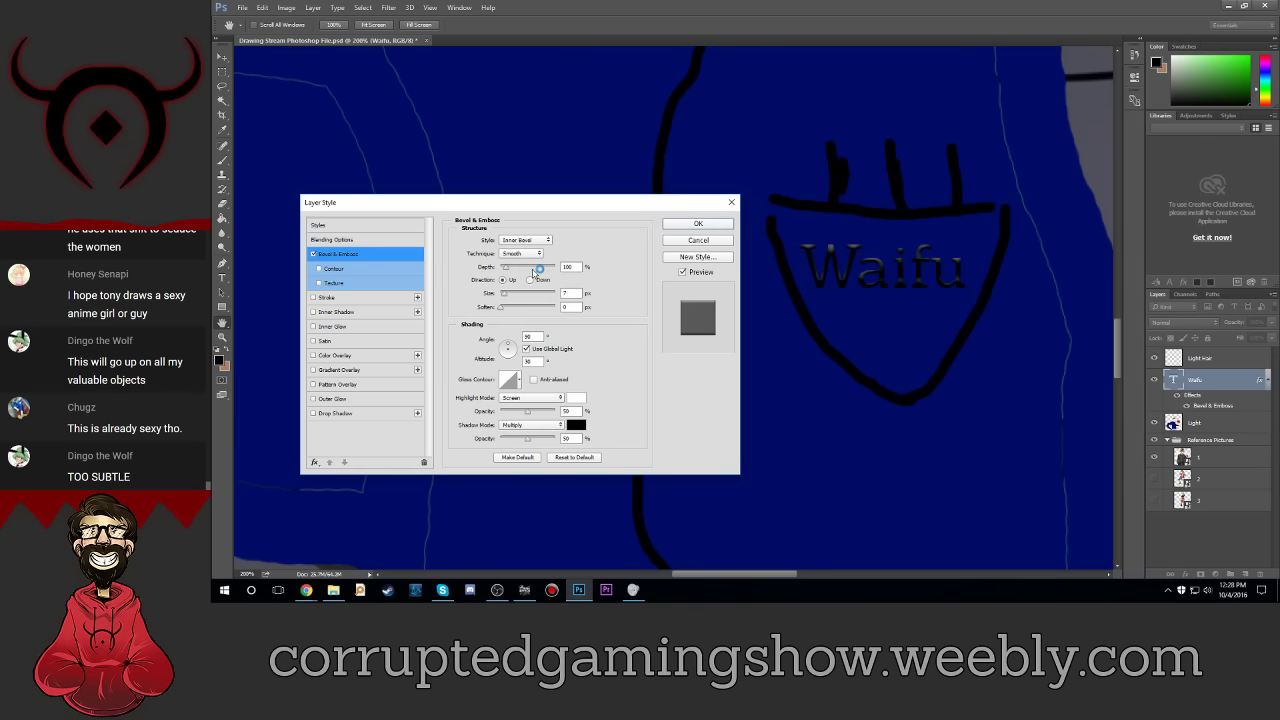
Step: Change the bevel Depth value and apply the layer style
double_click(568, 267)
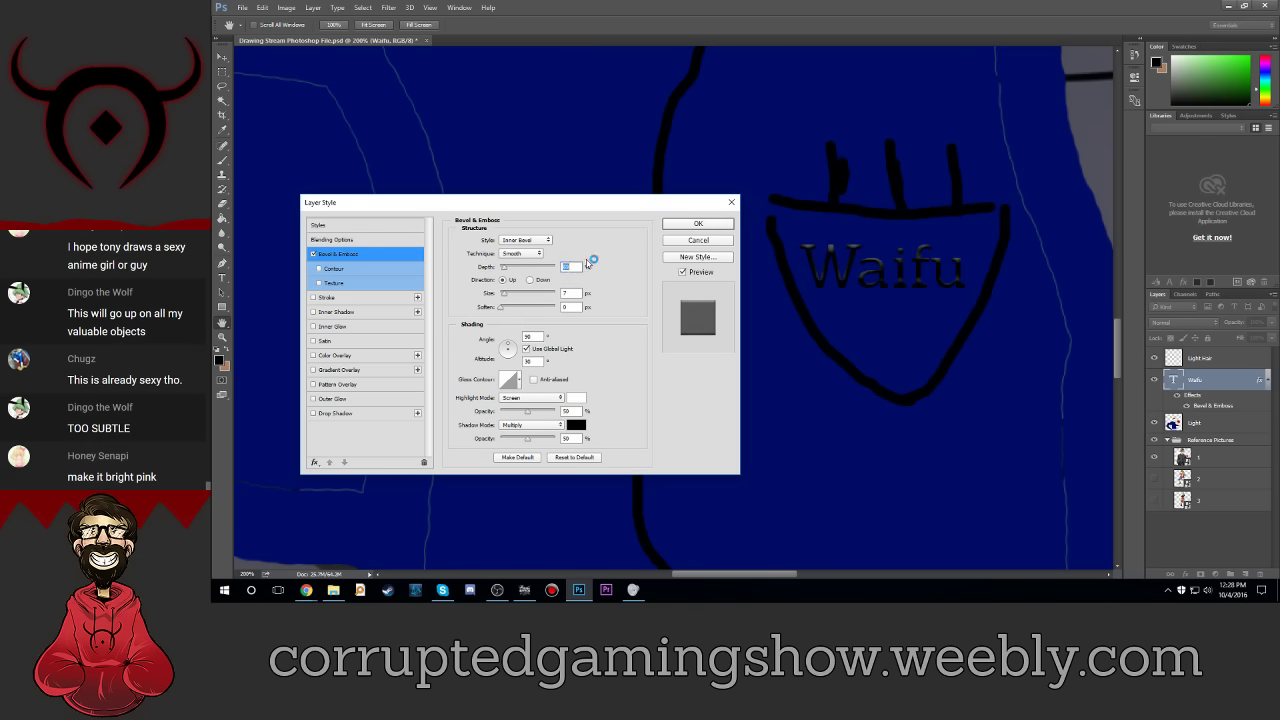
text(100)
key(BackSpace)
text(45)
text(30)
key(Return)
key(ctrl+minus)
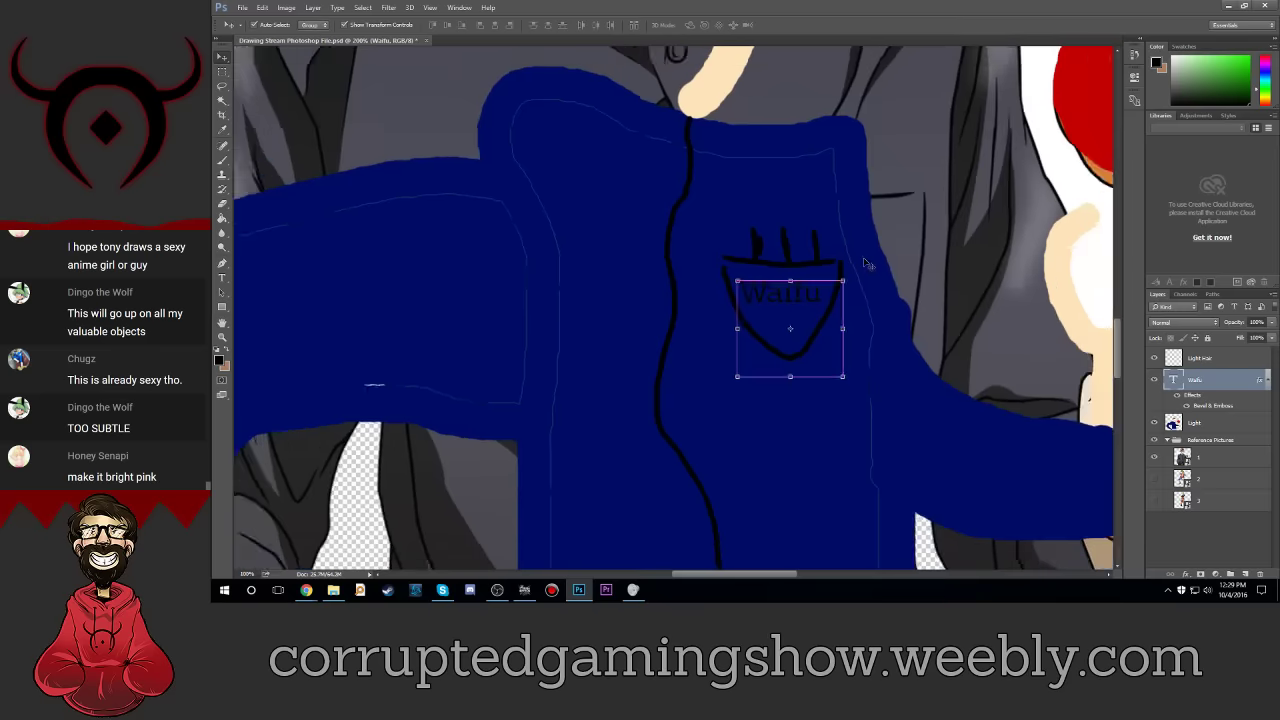
key(ctrl+minus)
click(1235, 544)
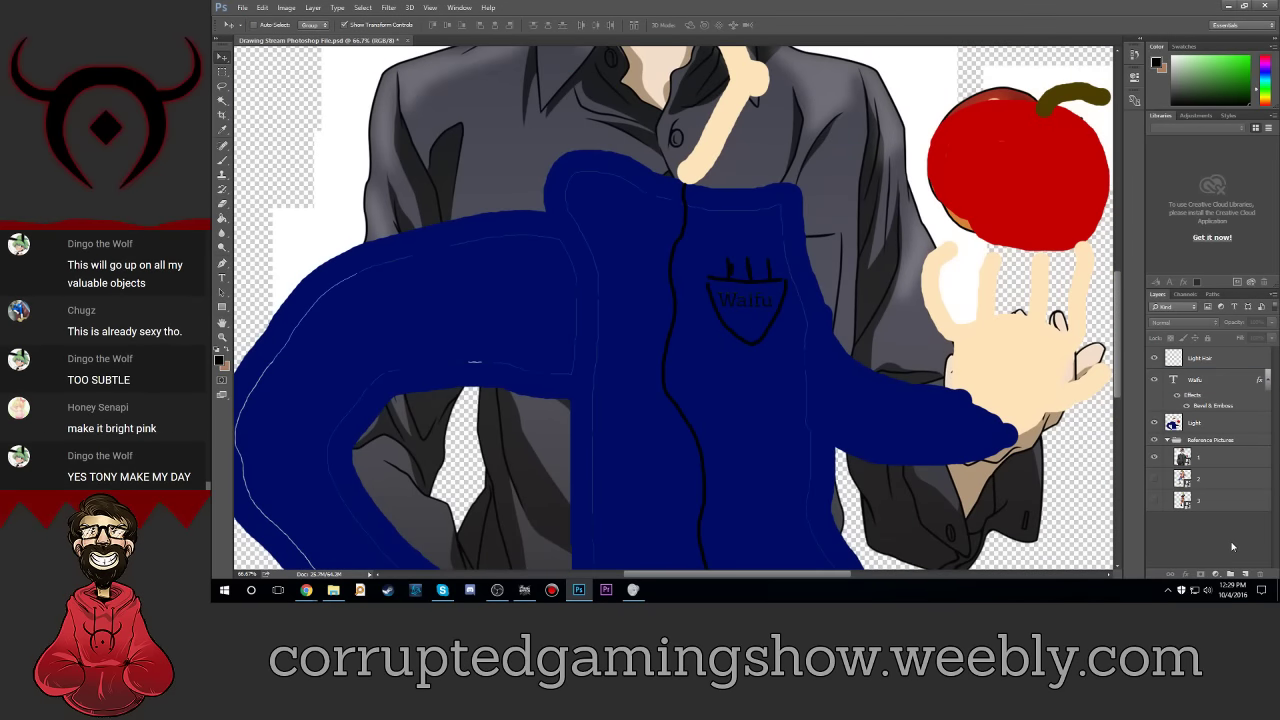
key(ctrl+0)
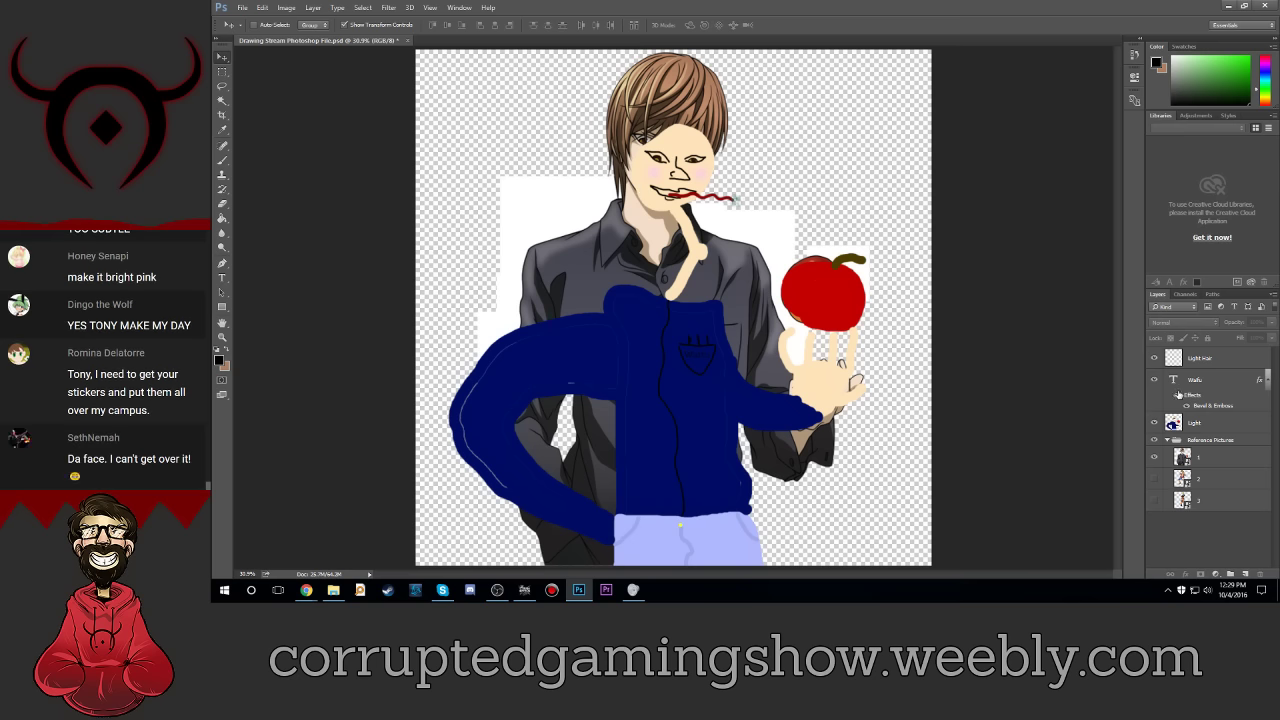
click(1238, 385)
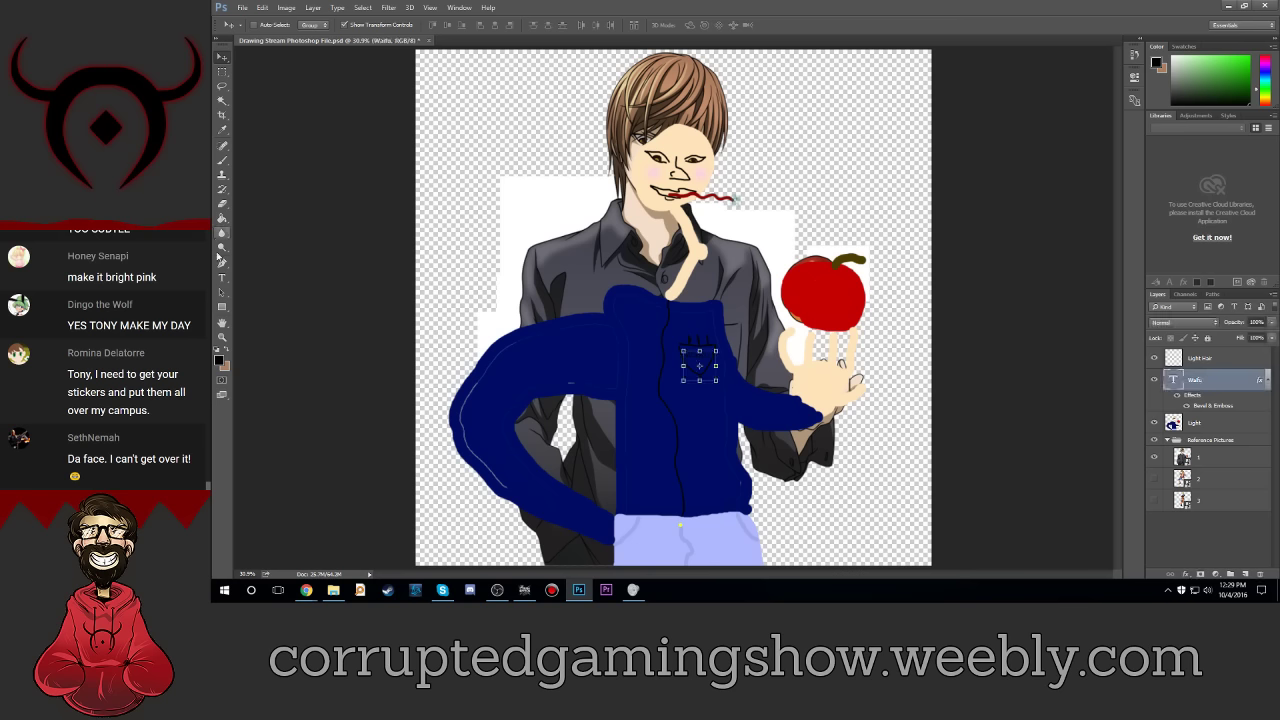
click(222, 277)
scroll(667, 350, up, 3)
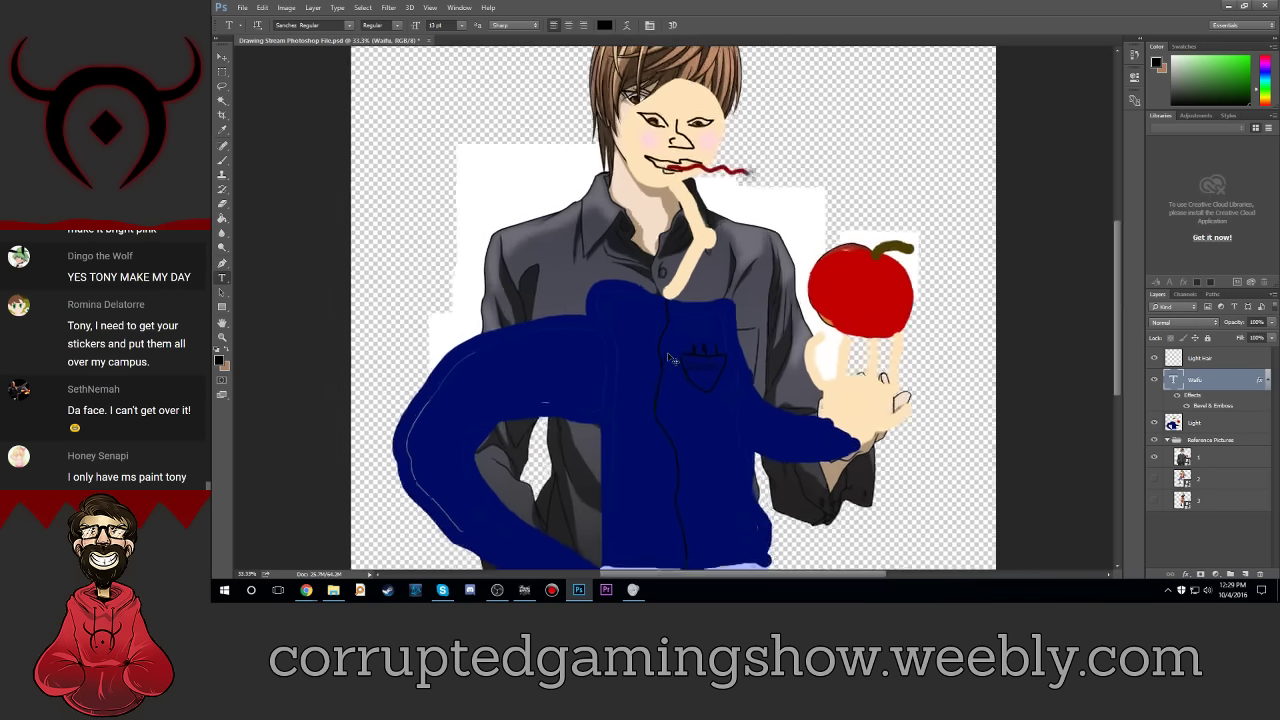
Step: Recolour the selected Waifu text to dark purple #30002F and commit it
click(721, 424)
double_click(721, 410)
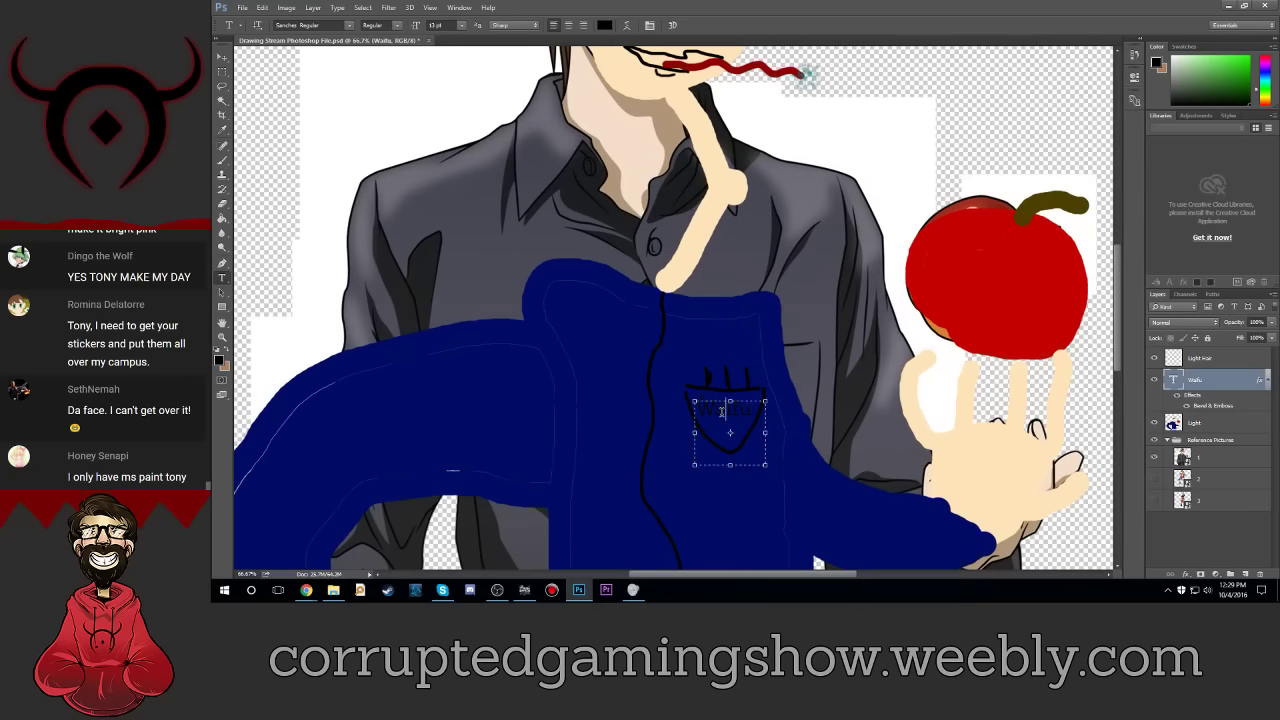
click(604, 25)
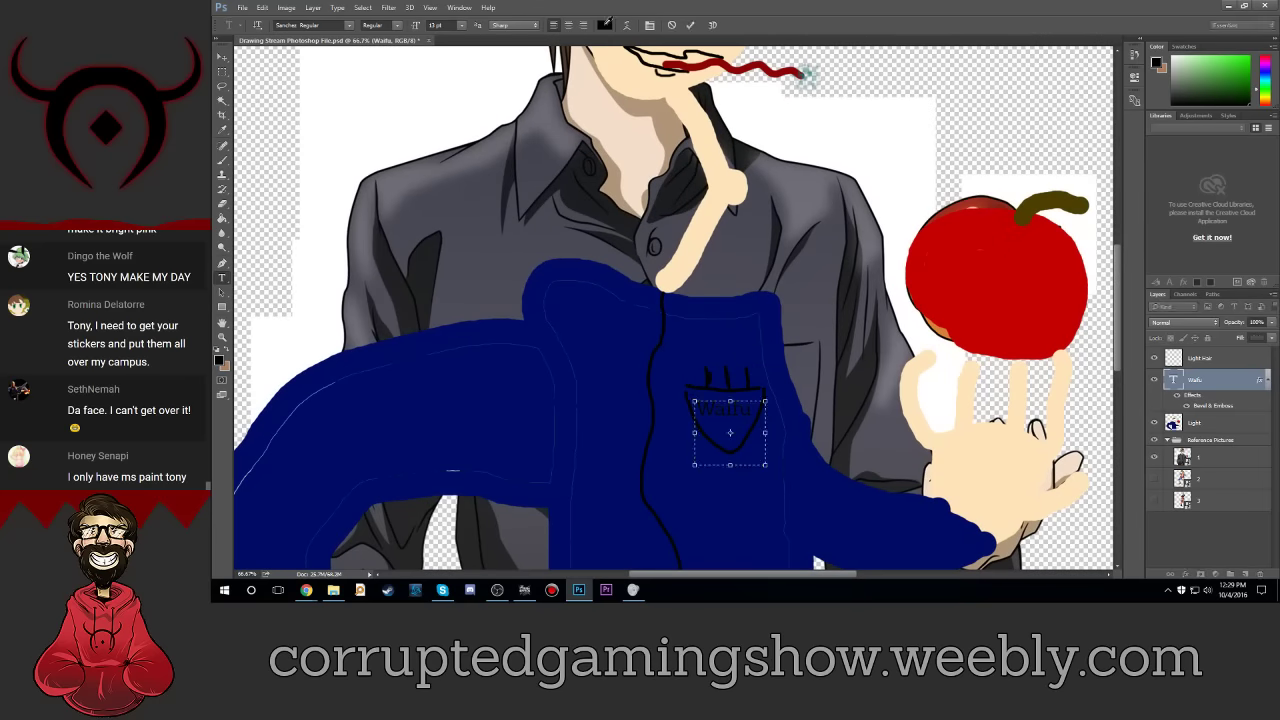
click(1020, 263)
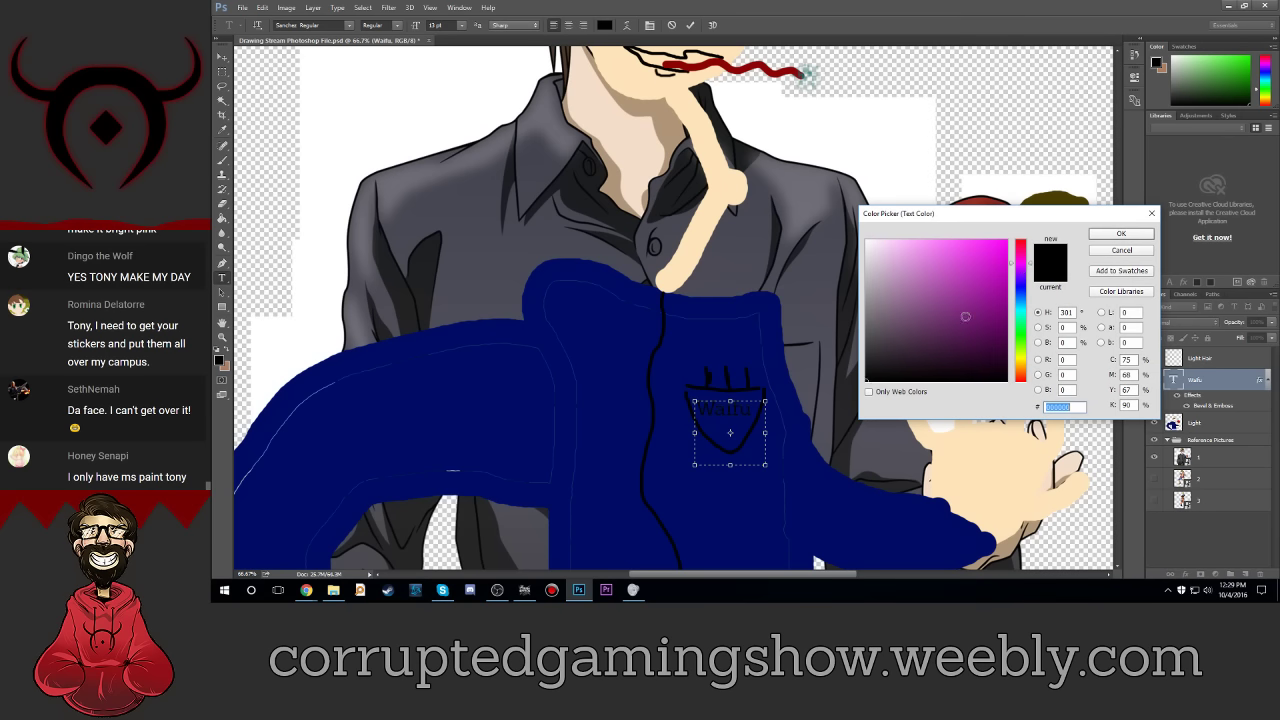
click(1007, 265)
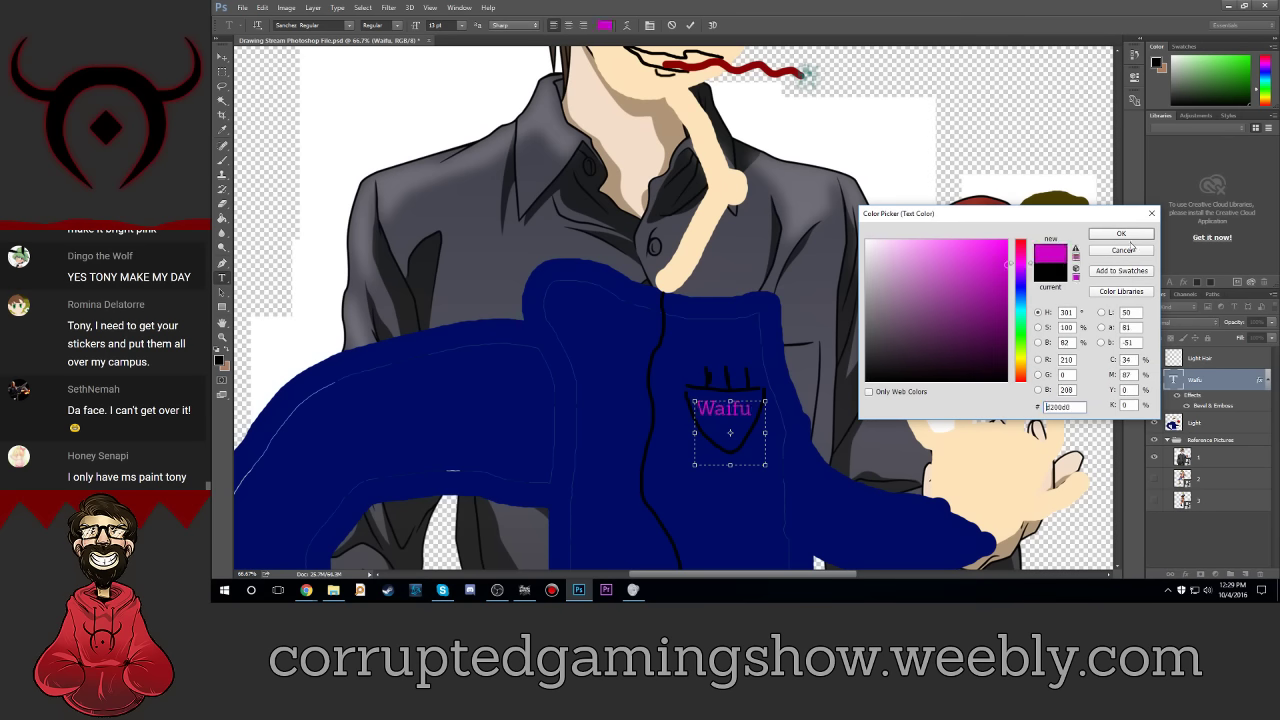
drag(1000, 295, 1006, 355)
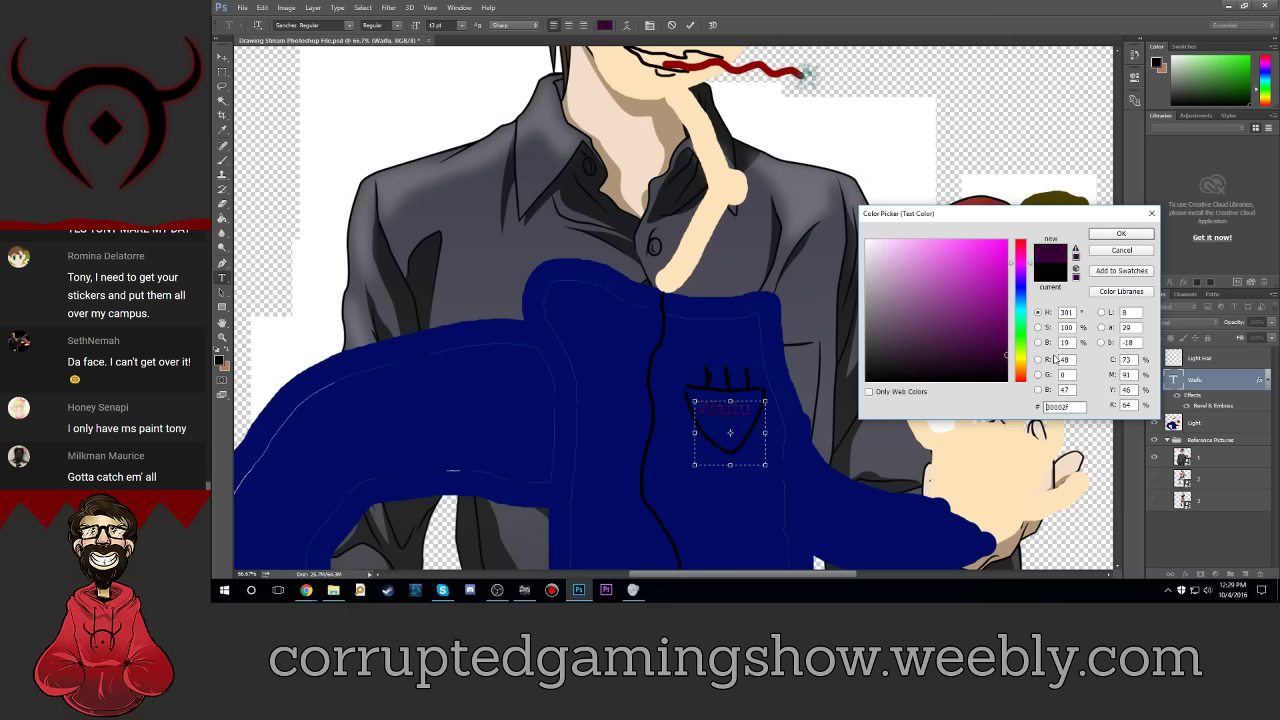
click(1121, 233)
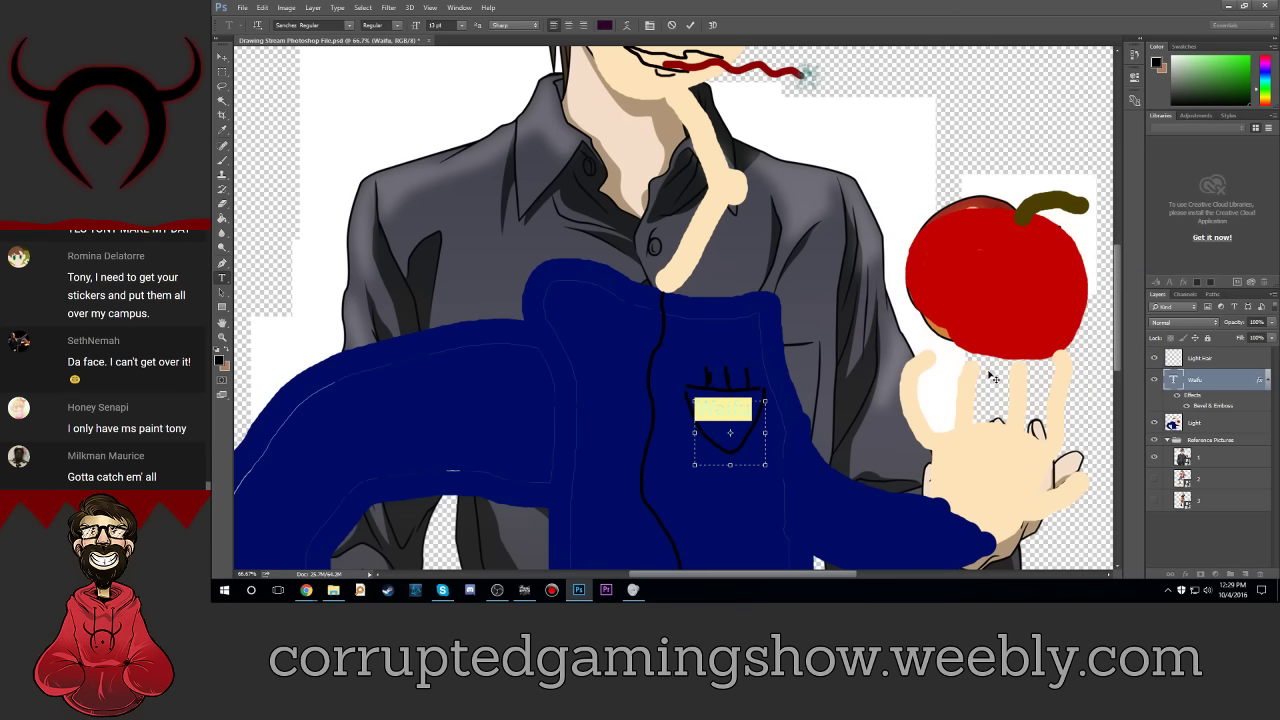
click(1225, 543)
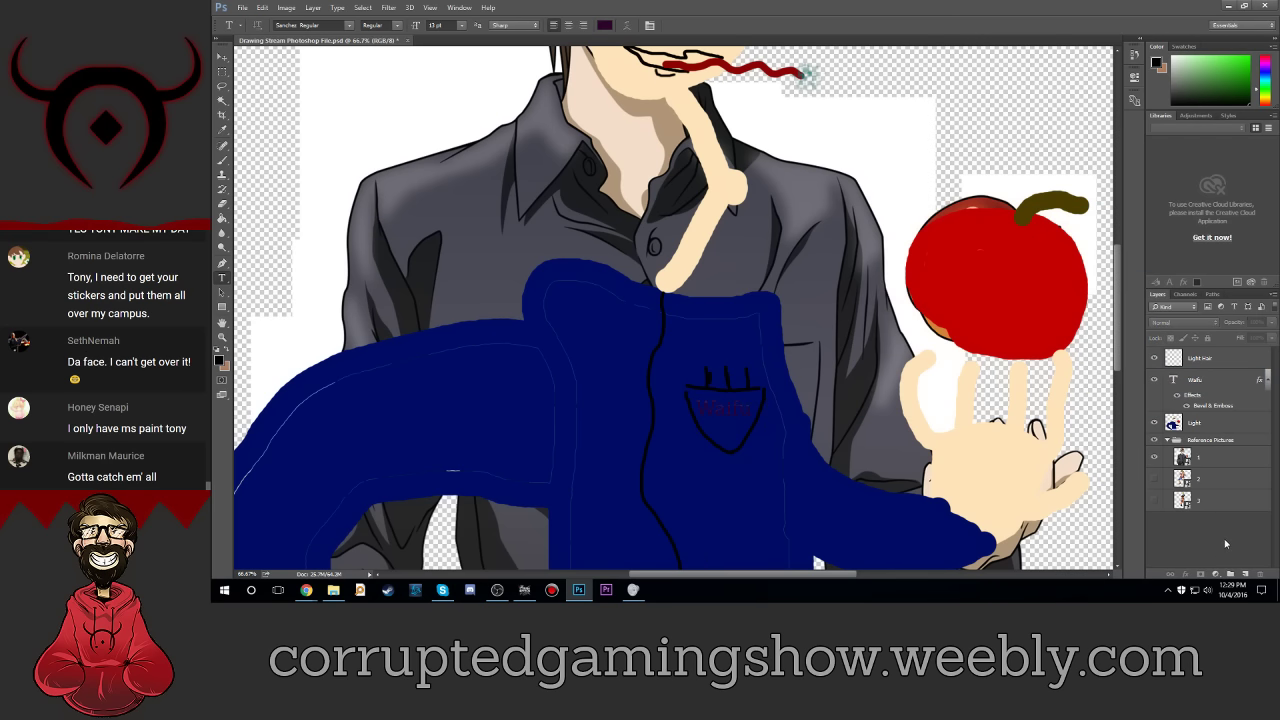
key(ctrl+minus)
key(ctrl+minus)
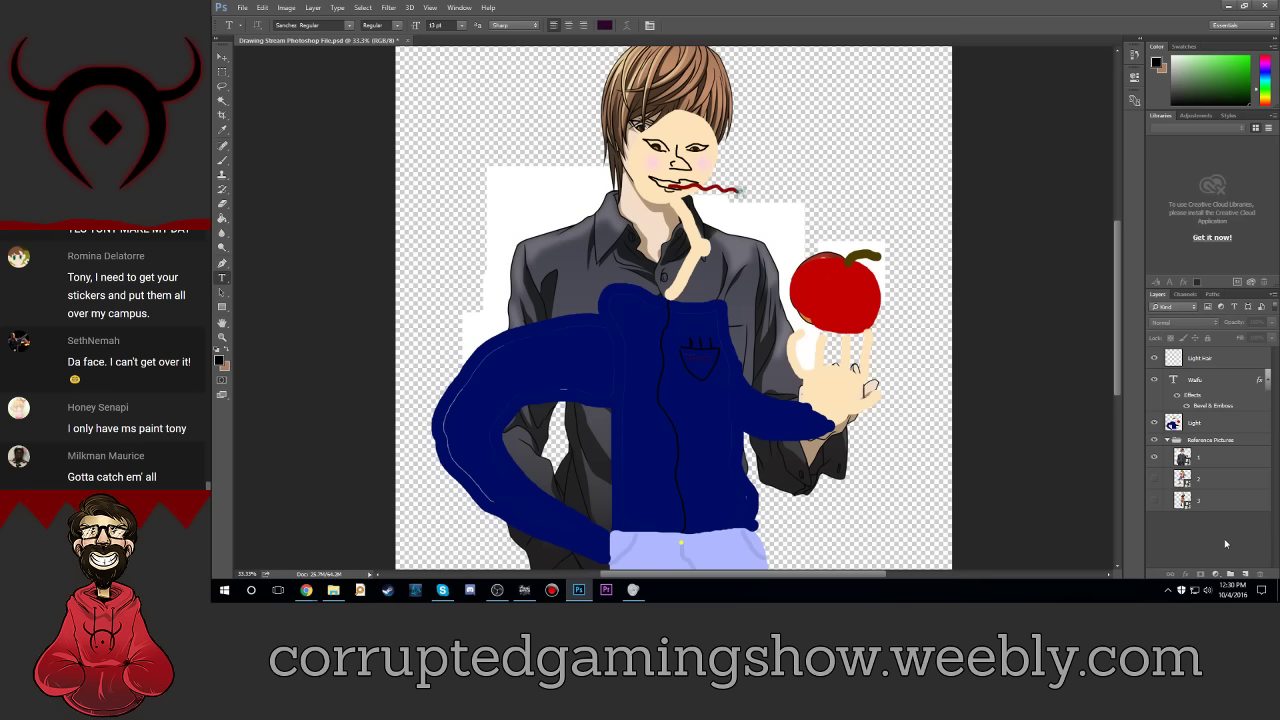
Step: Add a second 5 pt text line beneath 'Waifu' for the word pocket
key(ctrl+plus)
key(ctrl+plus)
key(ctrl+plus)
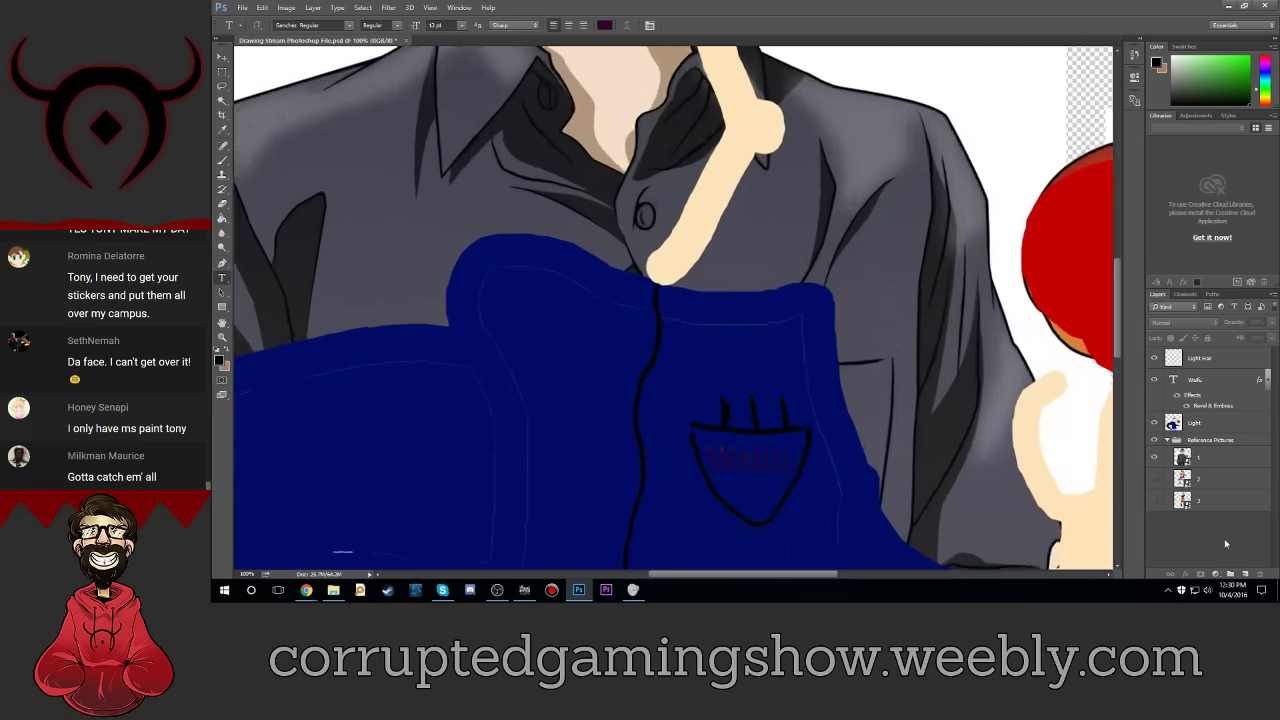
key(ctrl+plus)
scroll(618, 319, down, 2)
scroll(618, 319, down, 2)
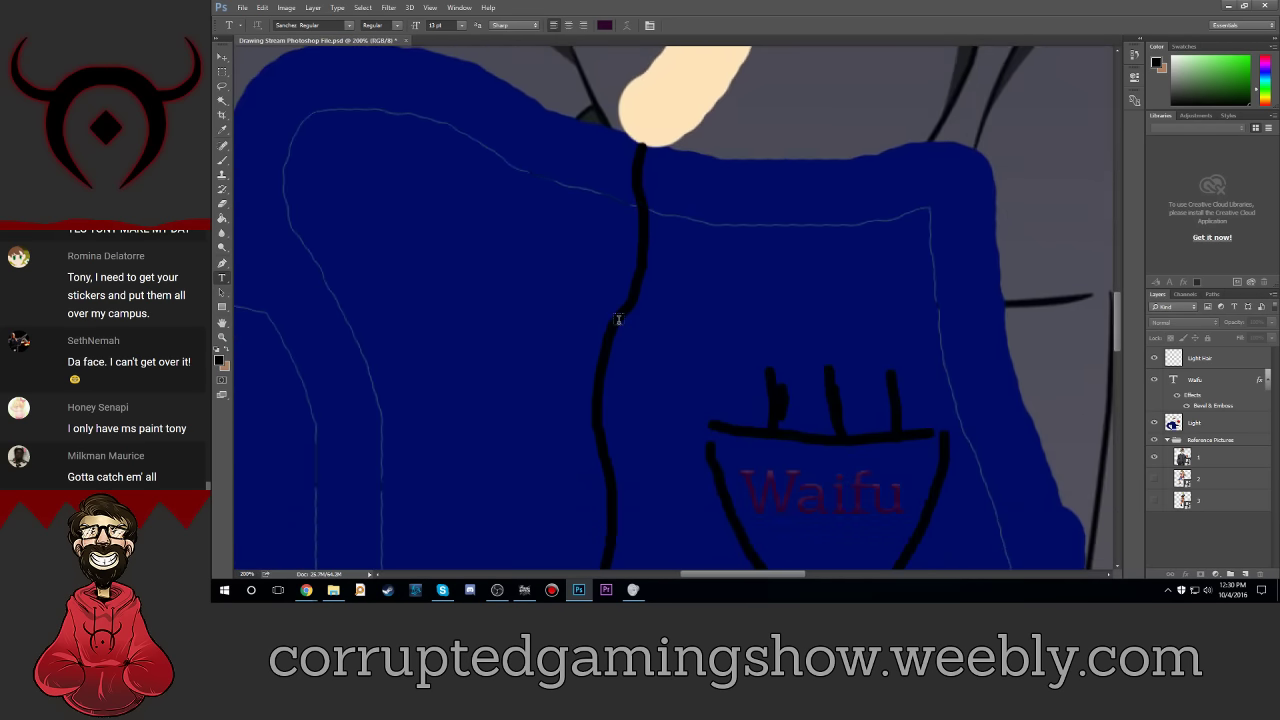
scroll(618, 319, down, 2)
scroll(618, 319, down, 2)
scroll(618, 319, down, 1)
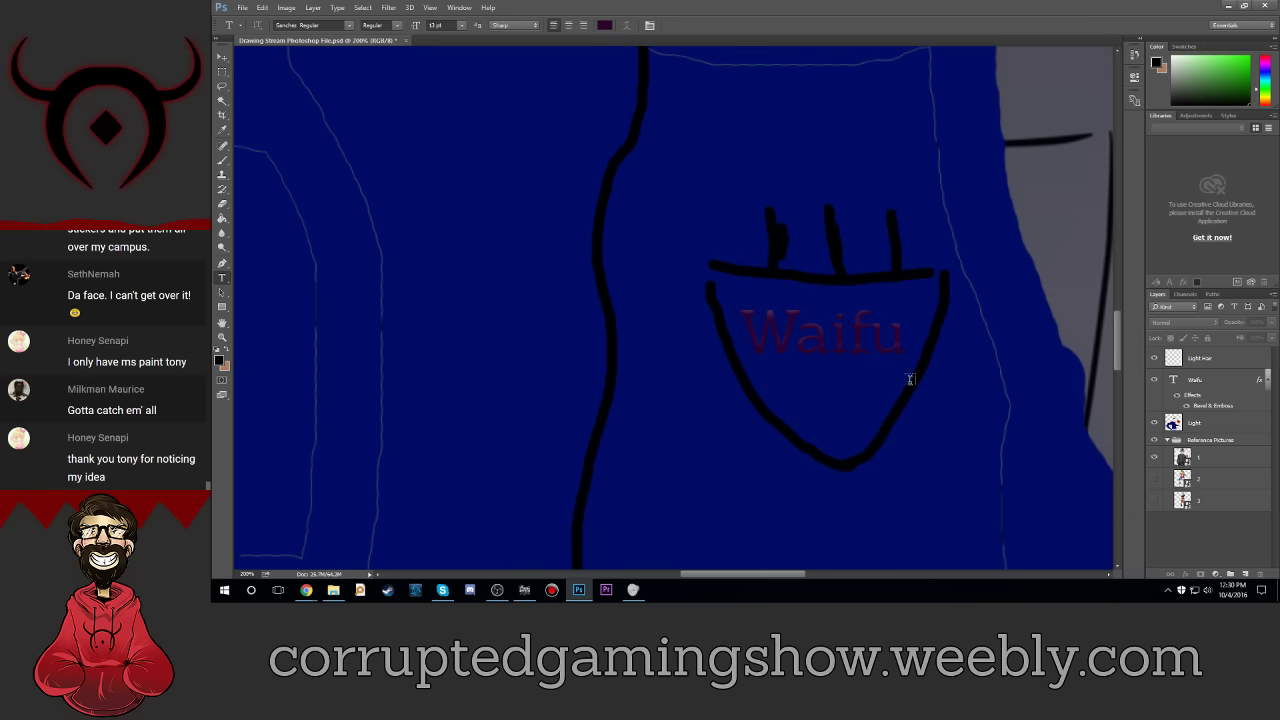
click(869, 332)
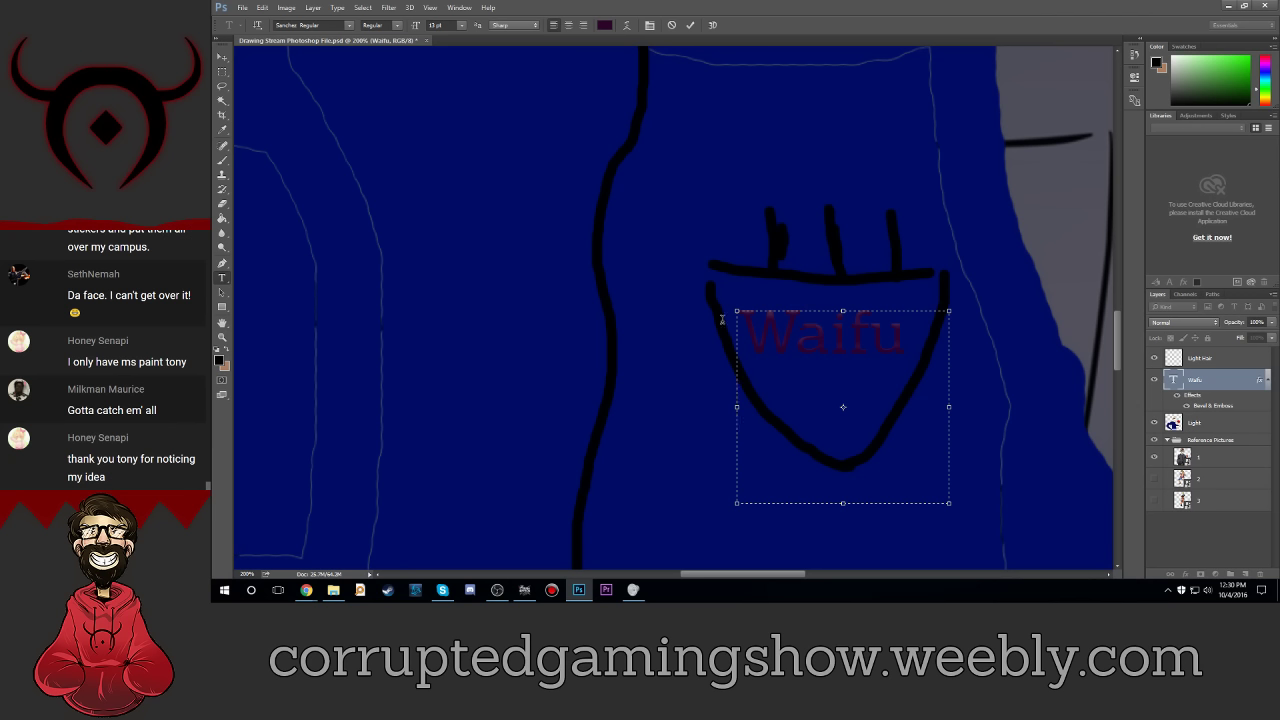
click(446, 24)
text(5)
key(Return)
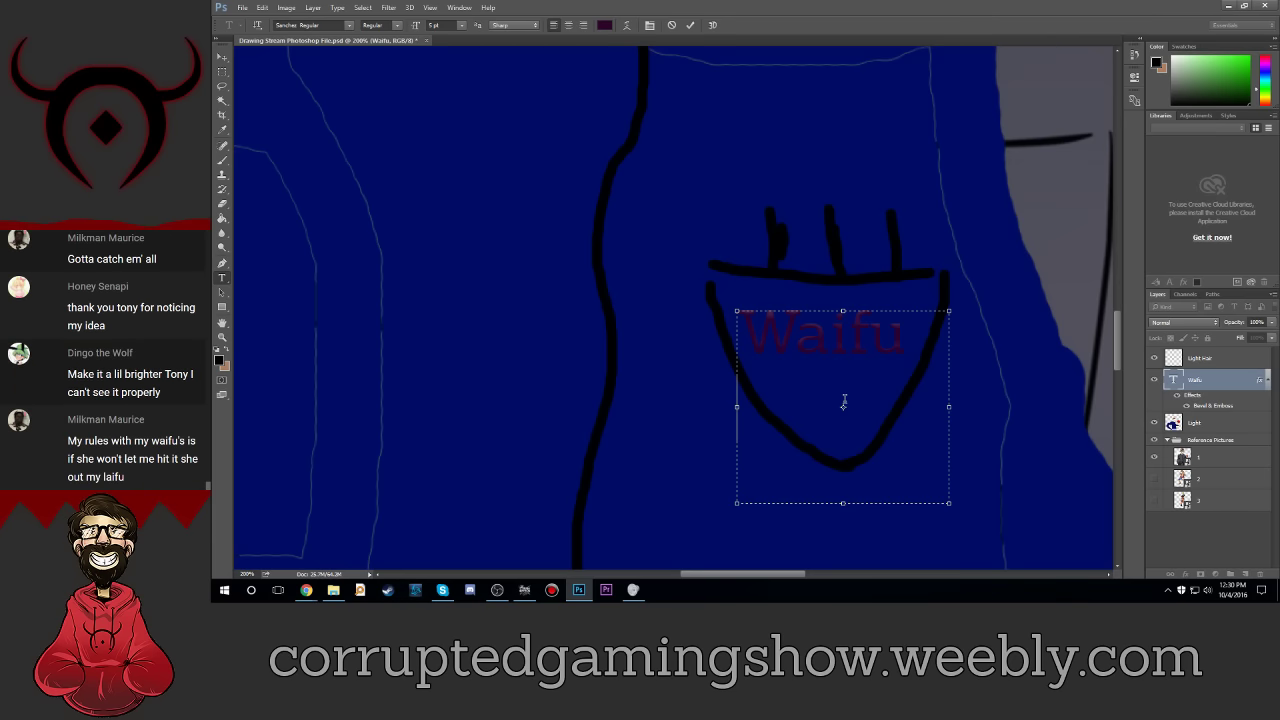
text(bocket)
Step: Fine-tune the second line's size, remove its leading space to centre it, and commit
drag(795, 372, 874, 373)
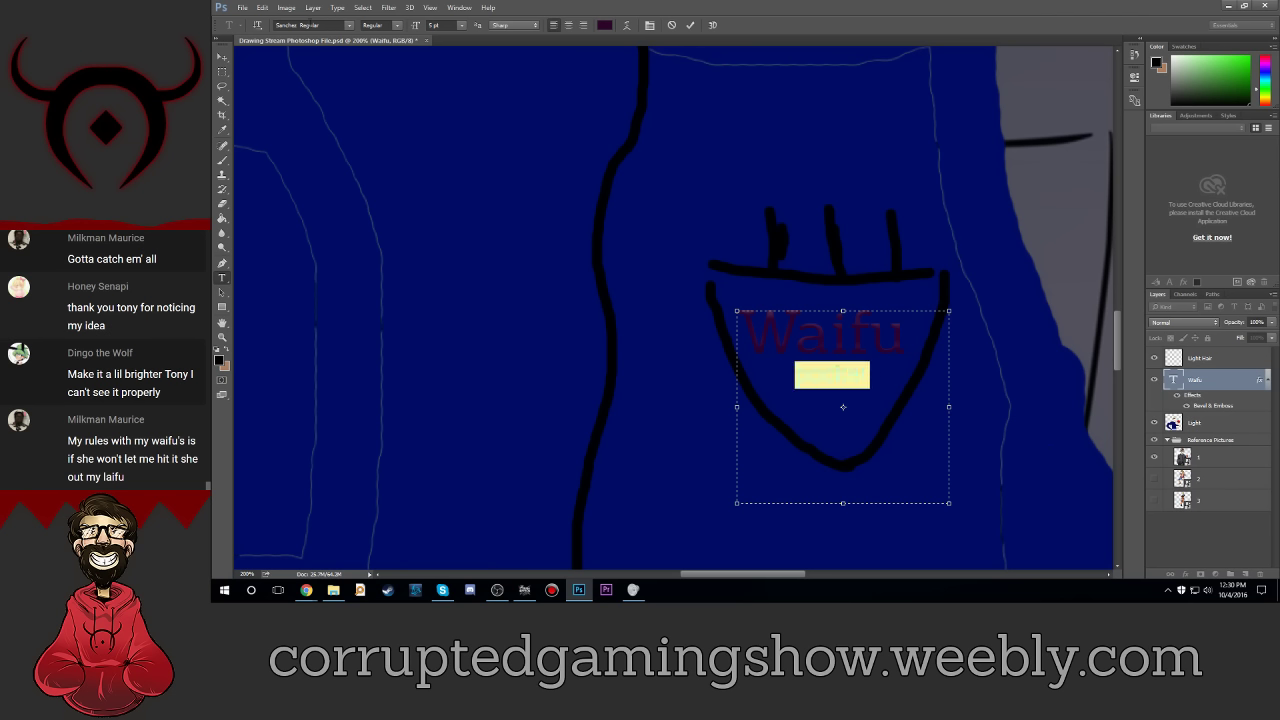
click(446, 25)
key(Up)
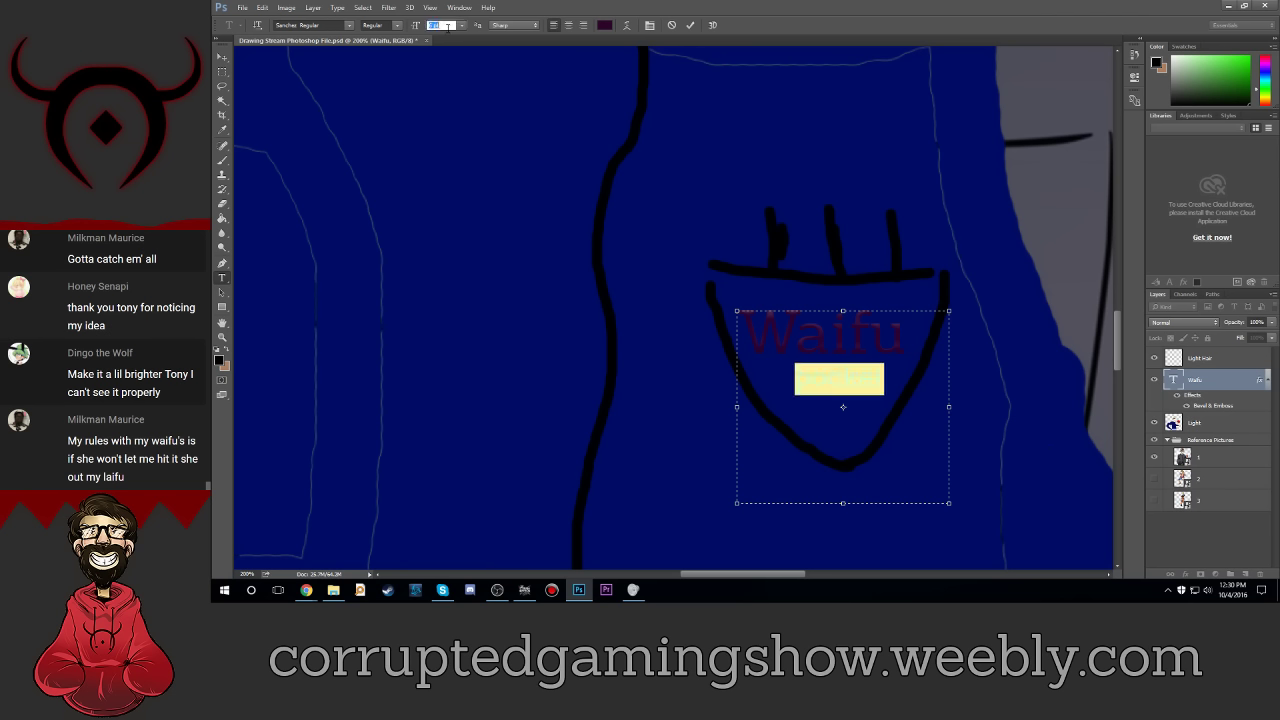
key(Up)
key(Down)
click(810, 376)
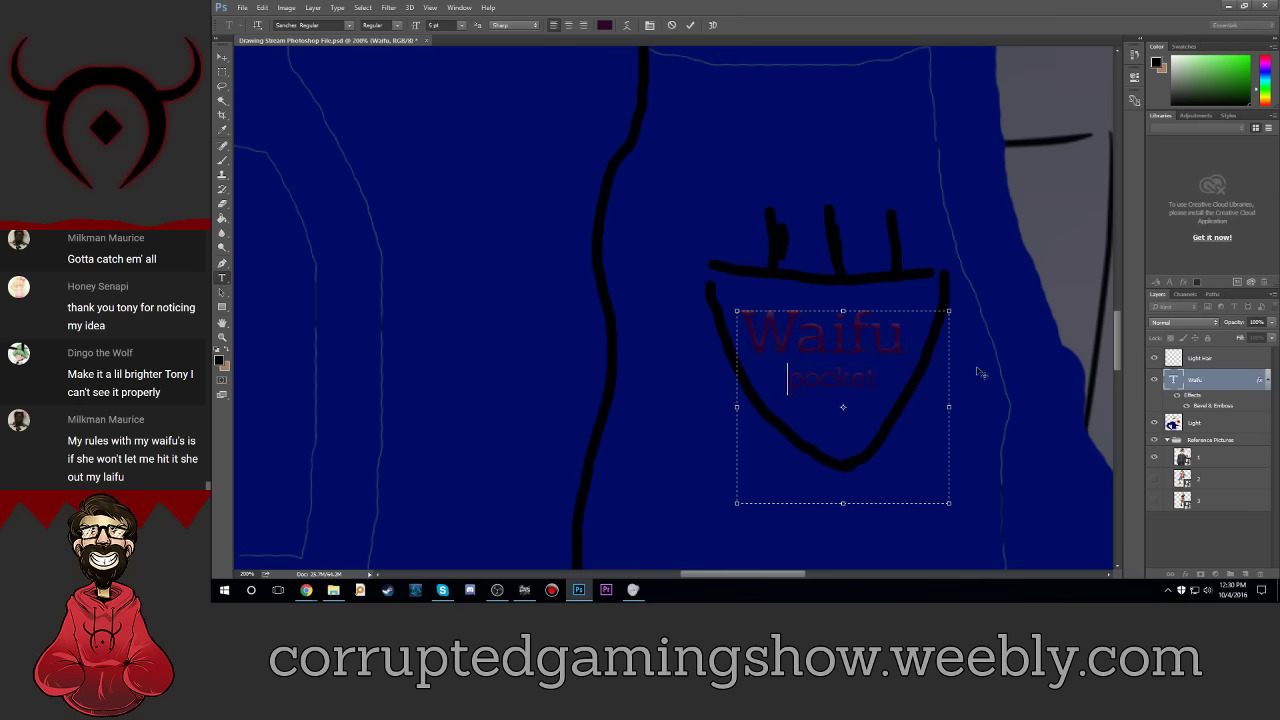
key(BackSpace)
click(1065, 381)
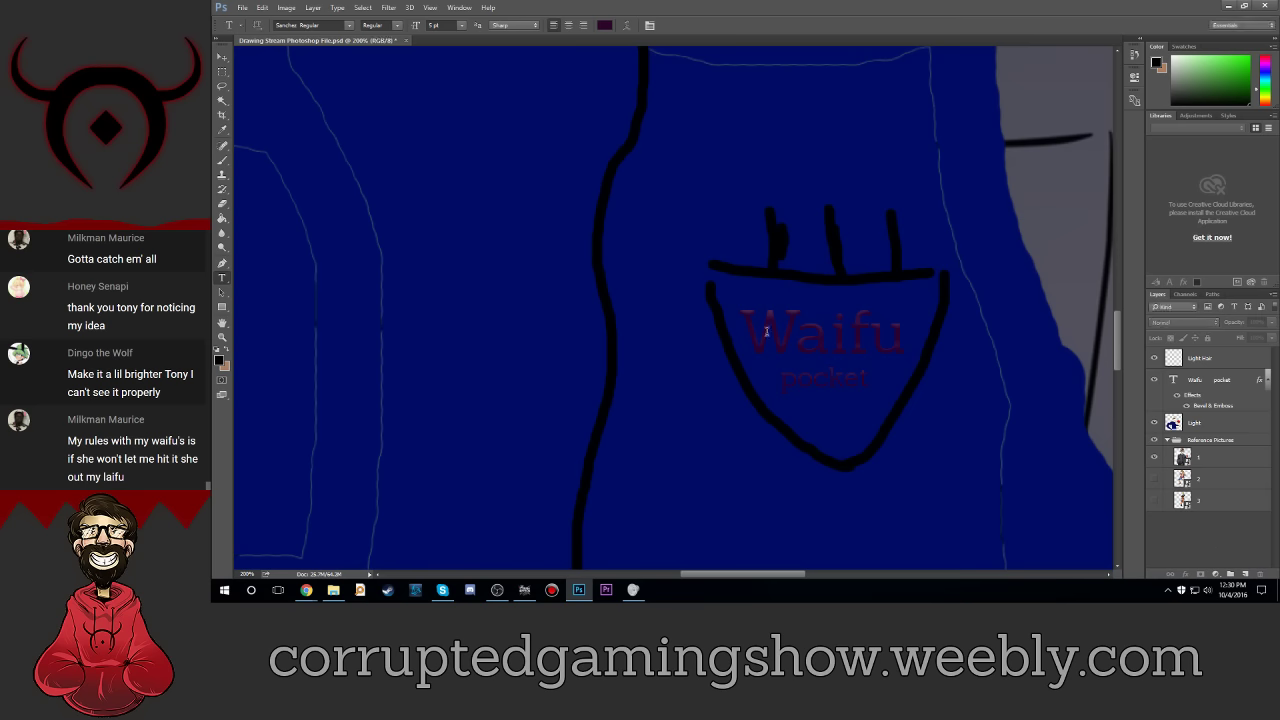
key(ctrl+minus)
key(ctrl+minus)
key(ctrl+minus)
Step: Recolour all the 'Waifu pocket' text to a deeper purple and commit it
key(ctrl+minus)
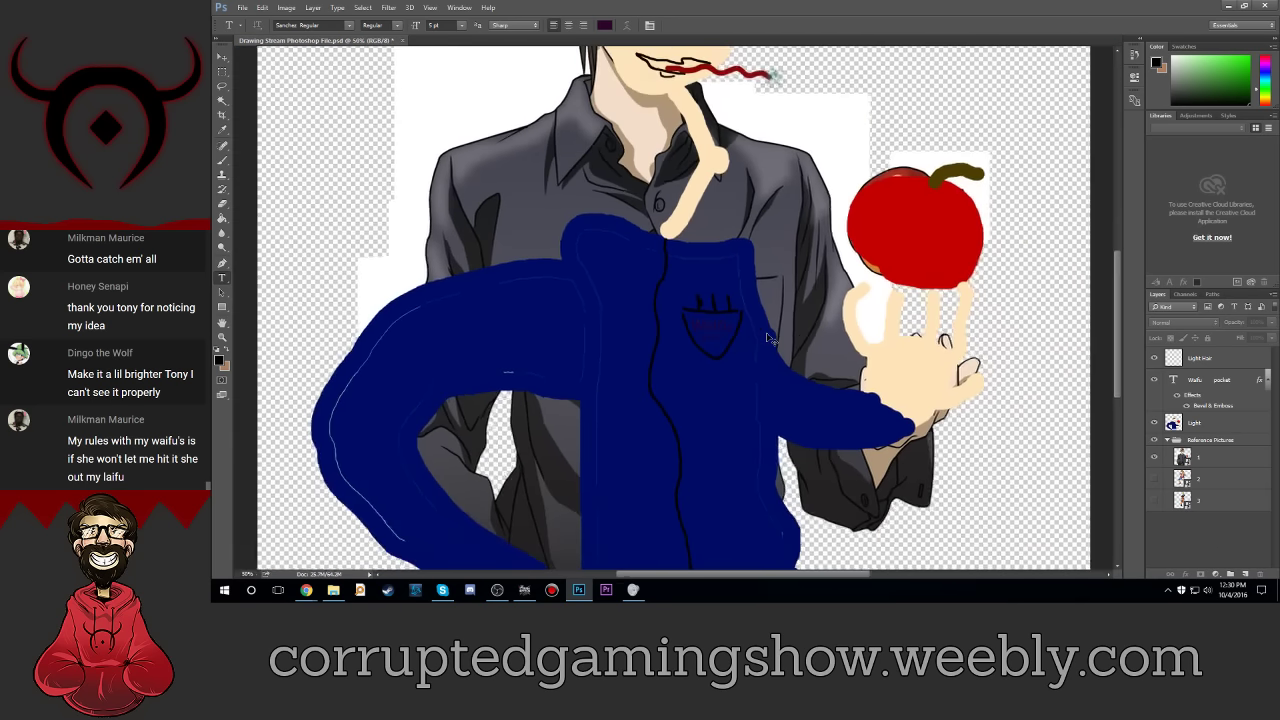
key(ctrl+minus)
key(ctrl+minus)
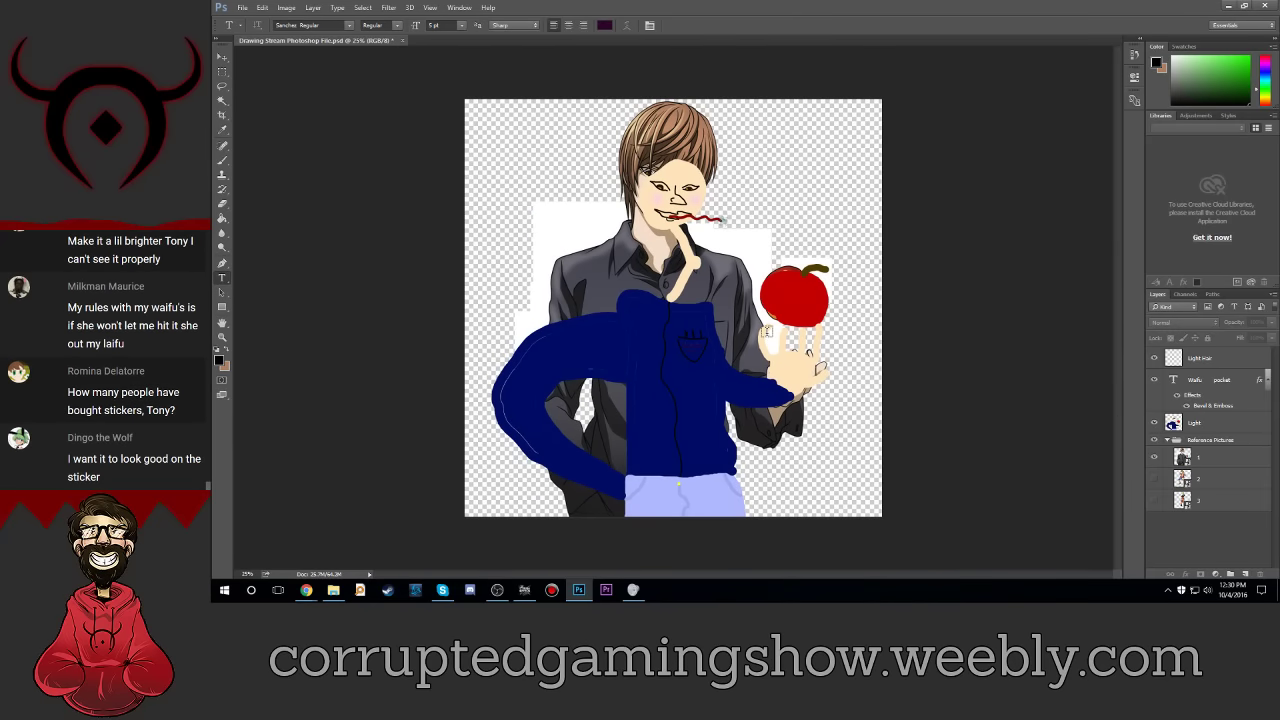
key(ctrl+plus)
key(ctrl+plus)
key(ctrl+plus)
key(ctrl+plus)
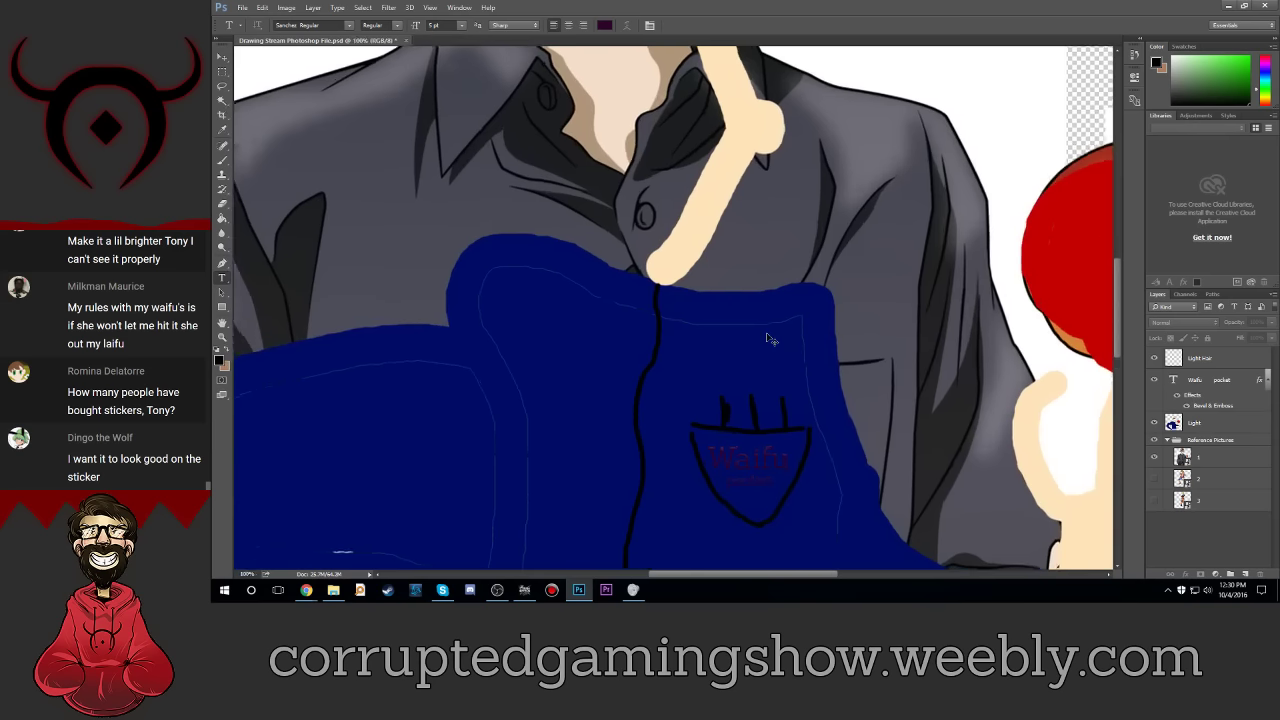
click(767, 464)
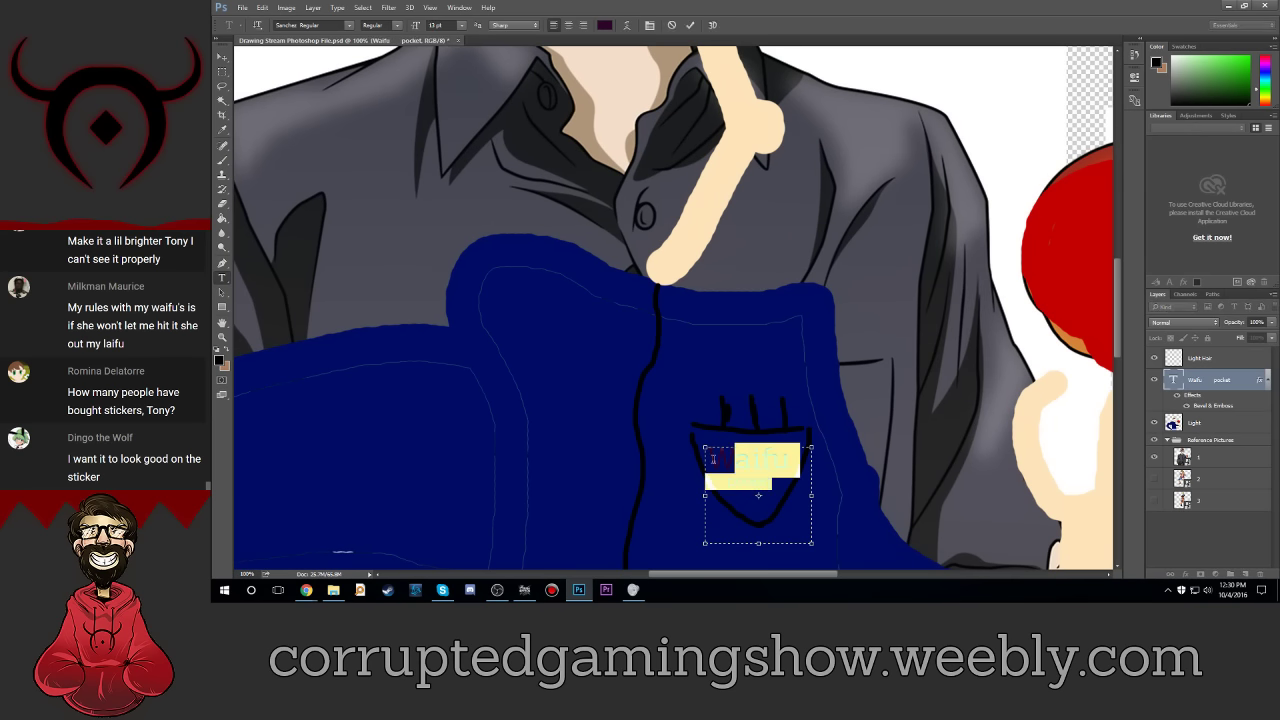
drag(778, 490, 706, 447)
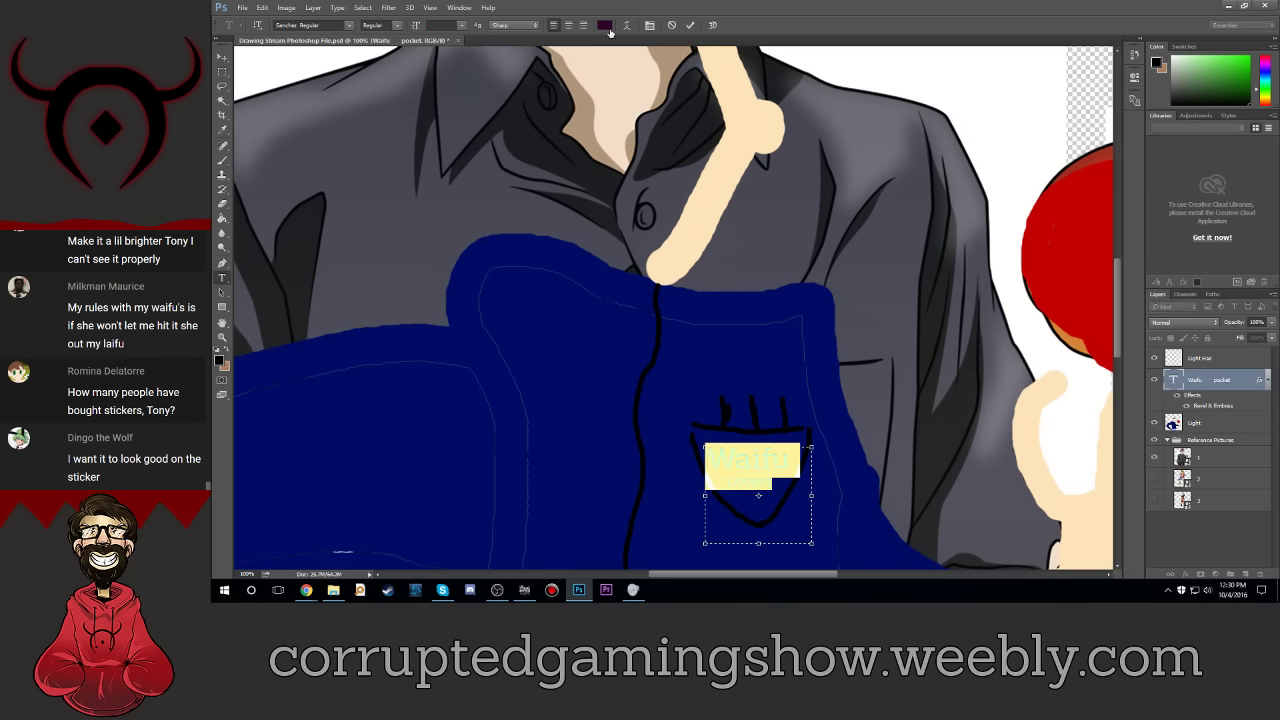
click(604, 25)
drag(1006, 355, 1006, 315)
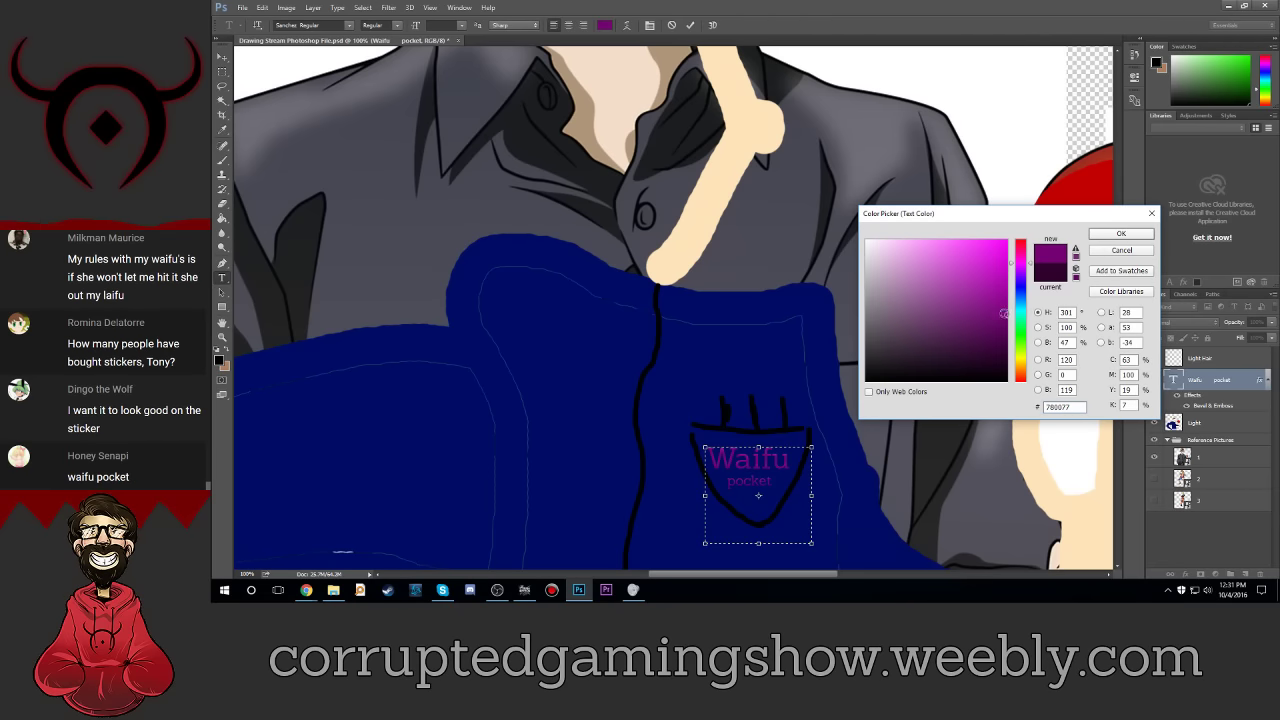
drag(1006, 315, 1006, 337)
click(1137, 250)
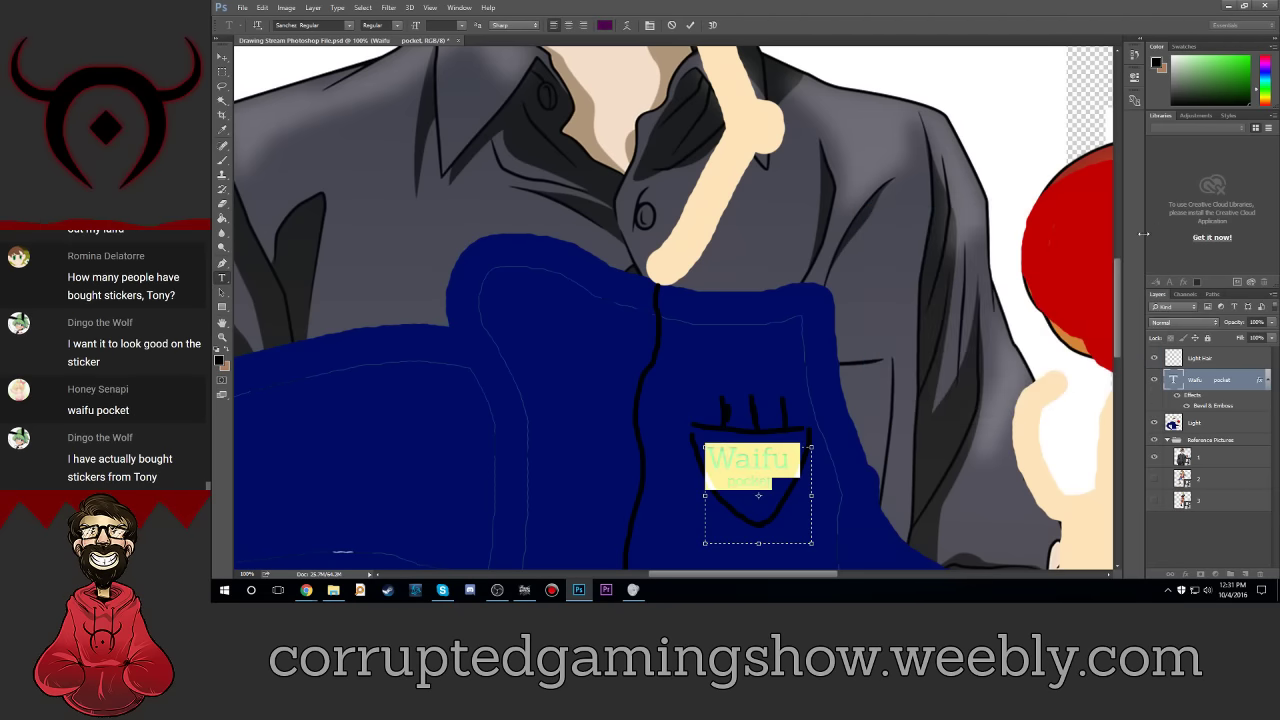
key(ctrl+minus)
key(ctrl+minus)
key(ctrl+minus)
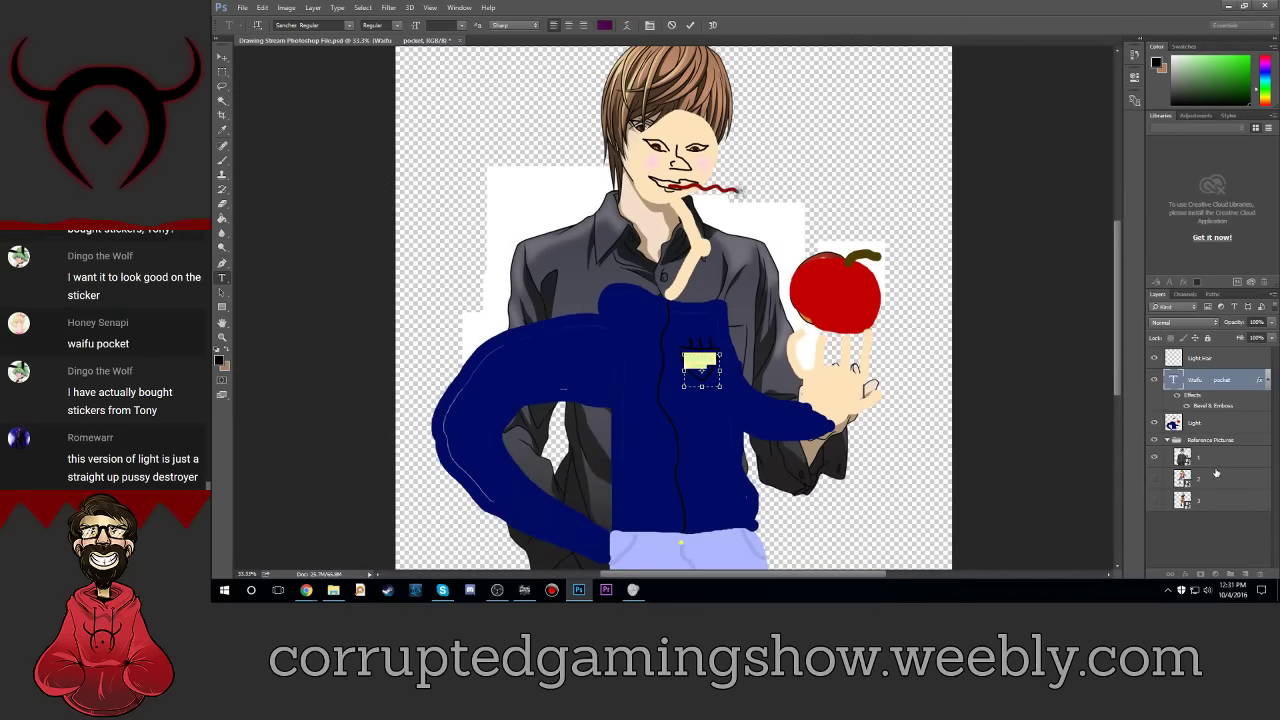
click(1228, 532)
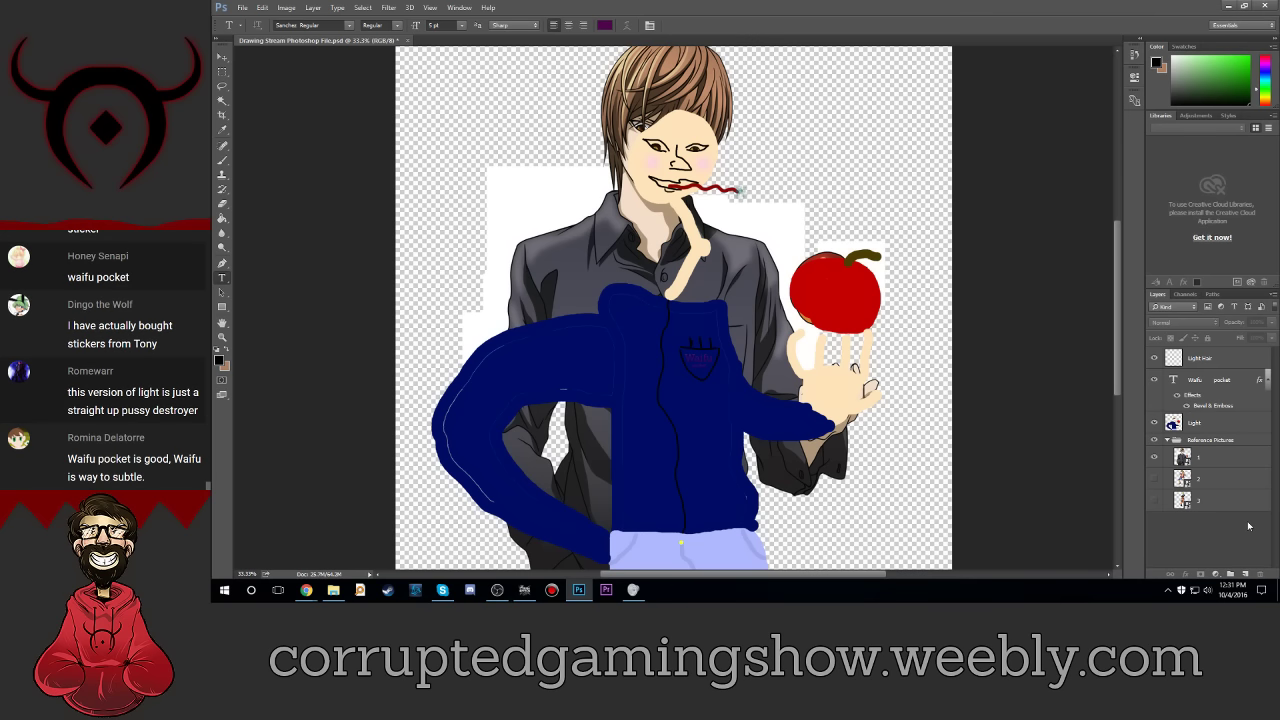
Step: Nudge the Waifu pocket layer slightly right with the Move tool and arrow keys
key(ctrl+plus)
key(ctrl+plus)
key(ctrl+plus)
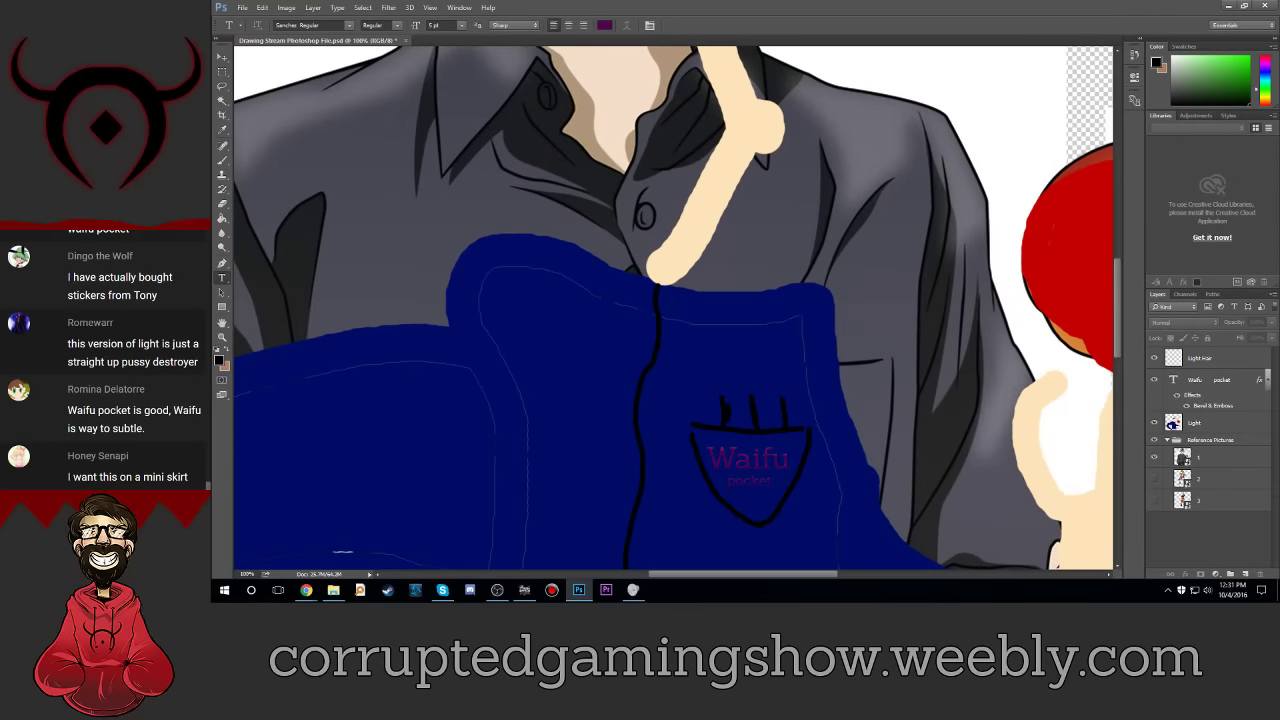
click(1267, 380)
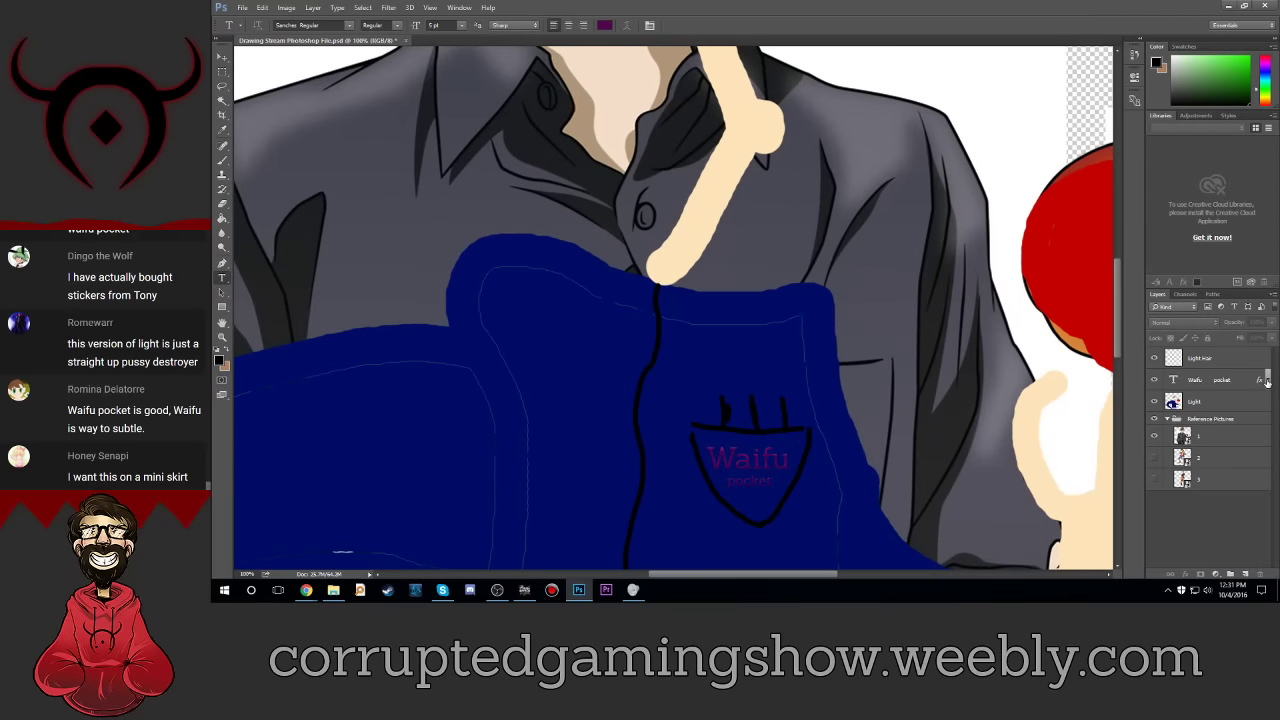
click(1207, 380)
click(222, 57)
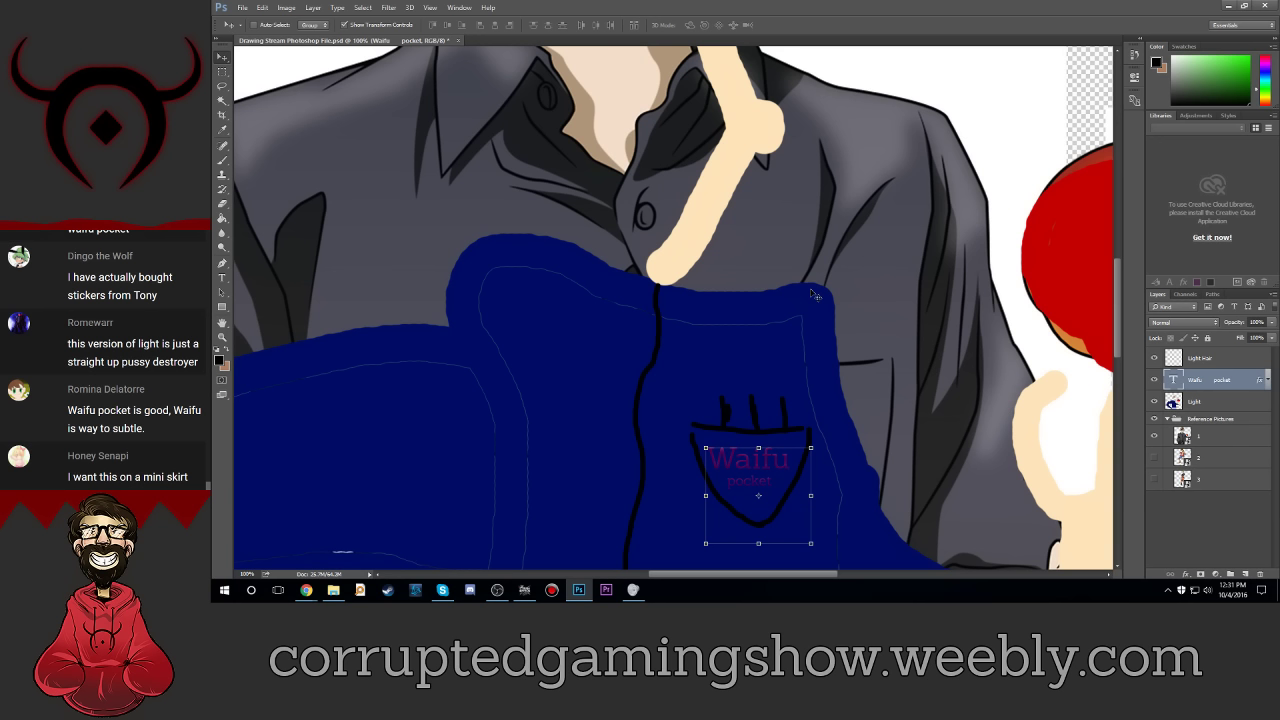
key(Right)
key(Right)
key(Right)
key(Right)
key(Left)
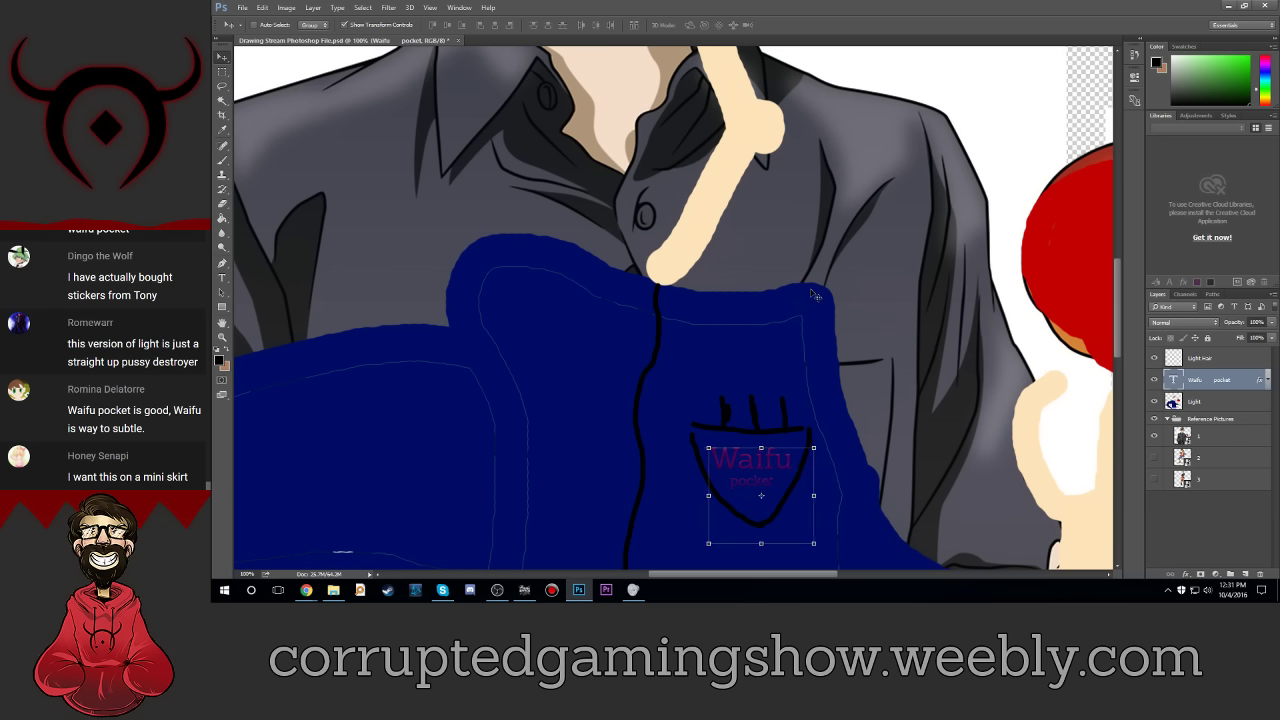
key(Left)
key(Right)
click(815, 296)
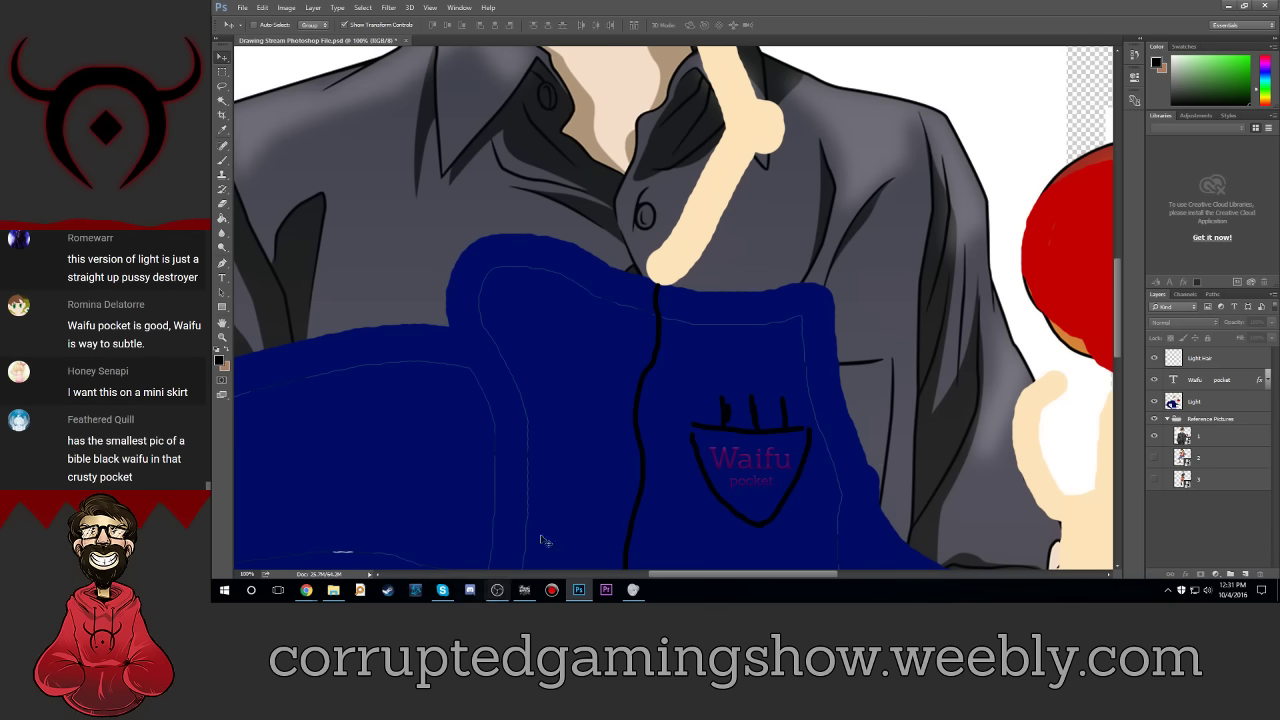
Step: Target the Light Hair layer and swap the foreground colour to brown
scroll(556, 532, up, 2)
scroll(558, 531, up, 2)
scroll(558, 531, up, 1)
scroll(558, 531, up, 1)
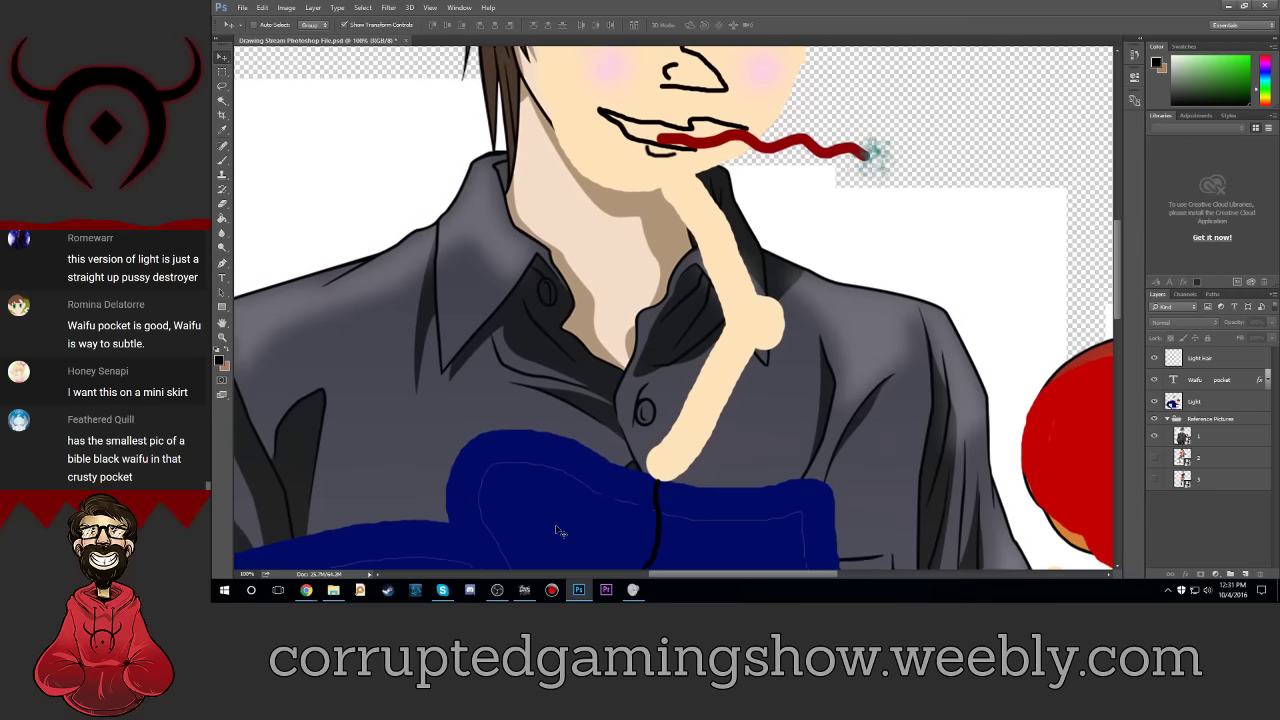
scroll(558, 531, up, 2)
scroll(558, 531, up, 2)
scroll(700, 480, up, 1)
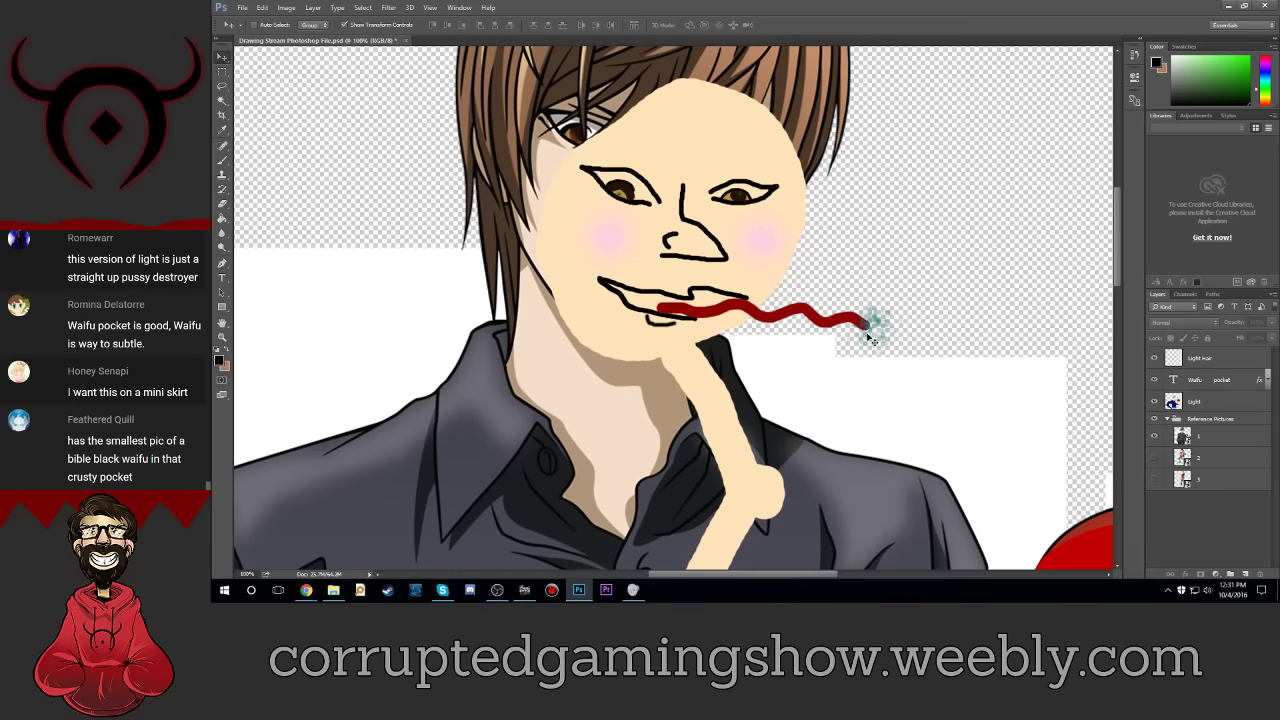
scroll(850, 330, up, 1)
scroll(703, 469, up, 1)
scroll(703, 469, up, 2)
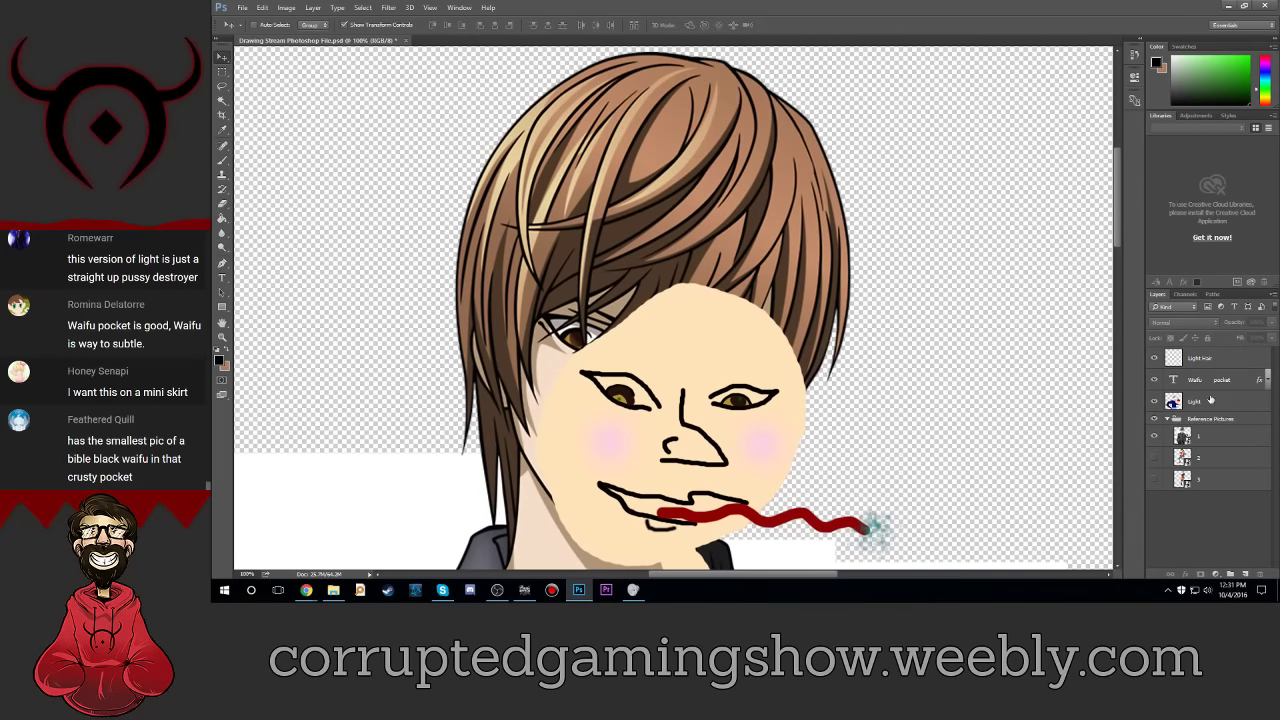
click(1219, 358)
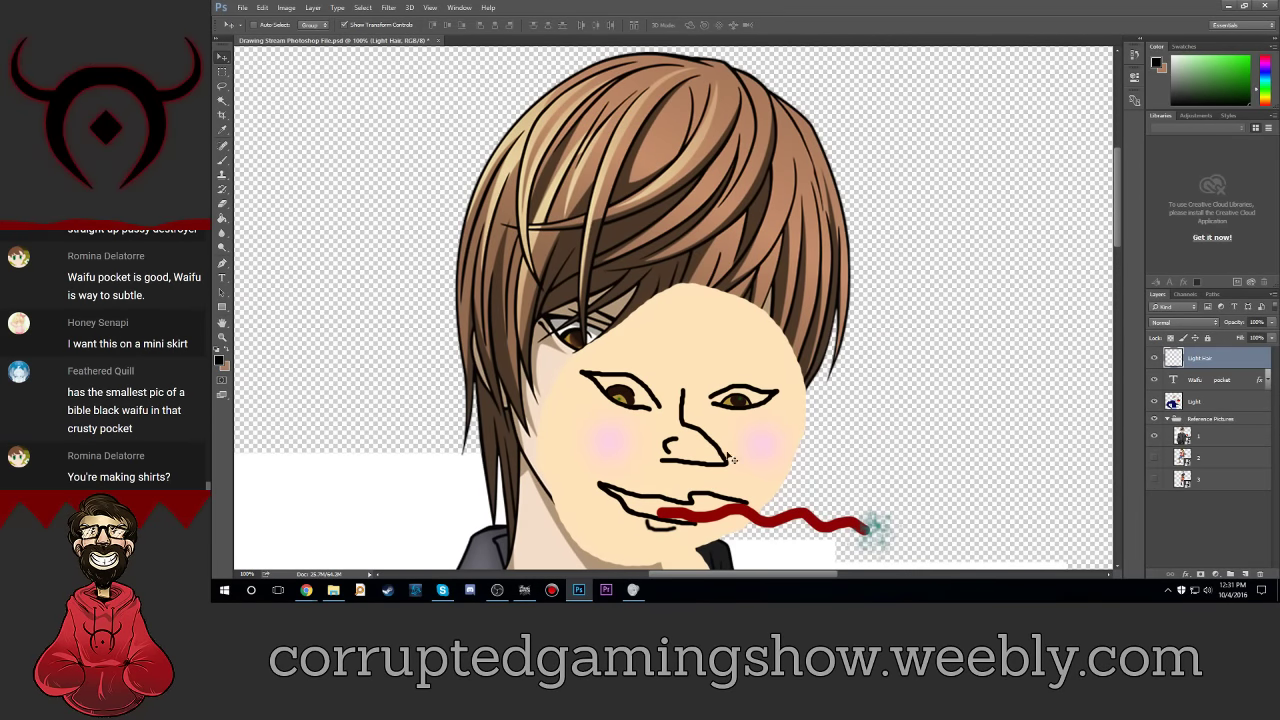
key(x)
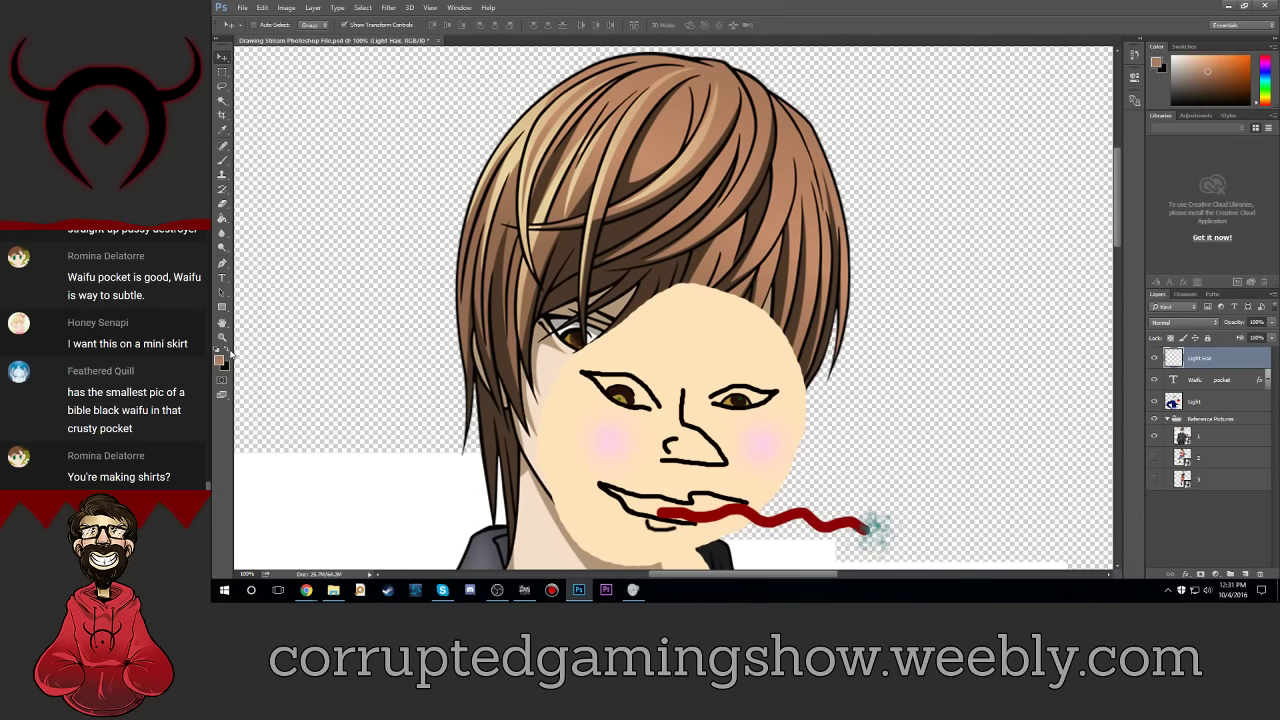
Step: Scribble looping brown hair strokes over the head and face with the Mixer Brush
click(222, 163)
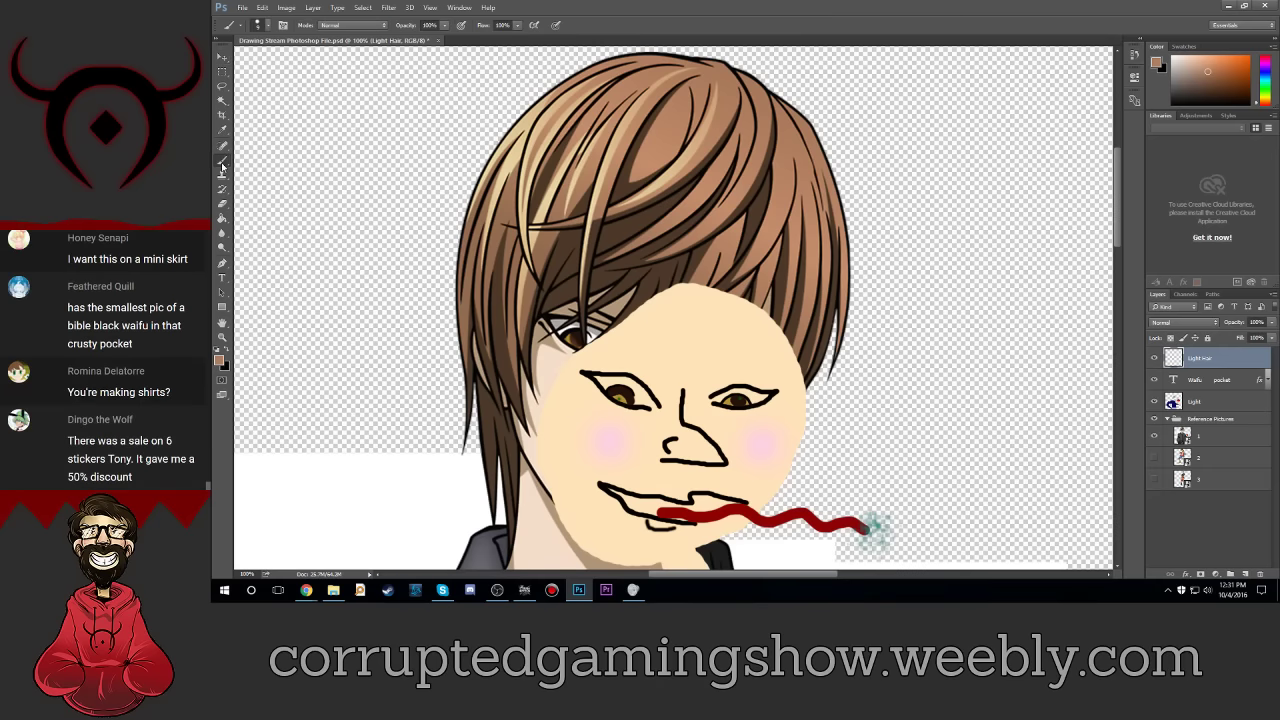
right_click(222, 167)
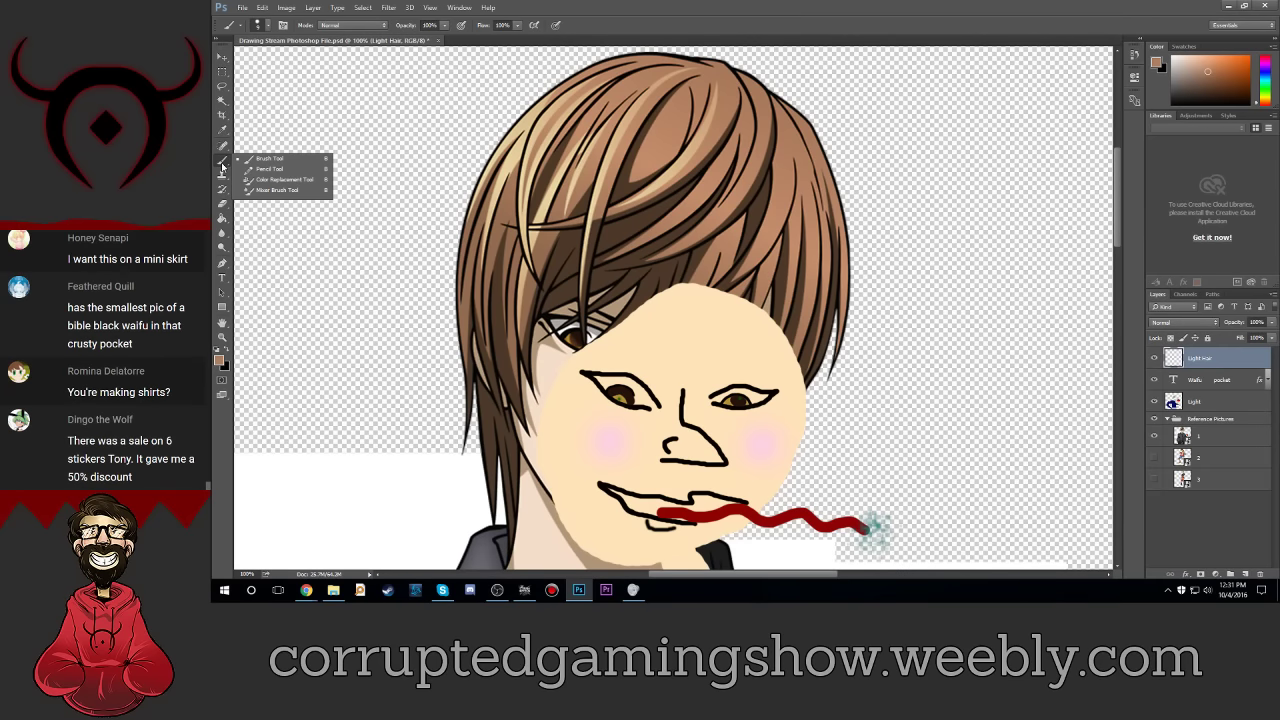
click(272, 190)
mouse_move(520, 180)
mouse_down()
mouse_move(697, 338)
mouse_move(720, 285)
mouse_move(620, 285)
mouse_move(770, 320)
mouse_up()
drag(576, 380, 688, 296)
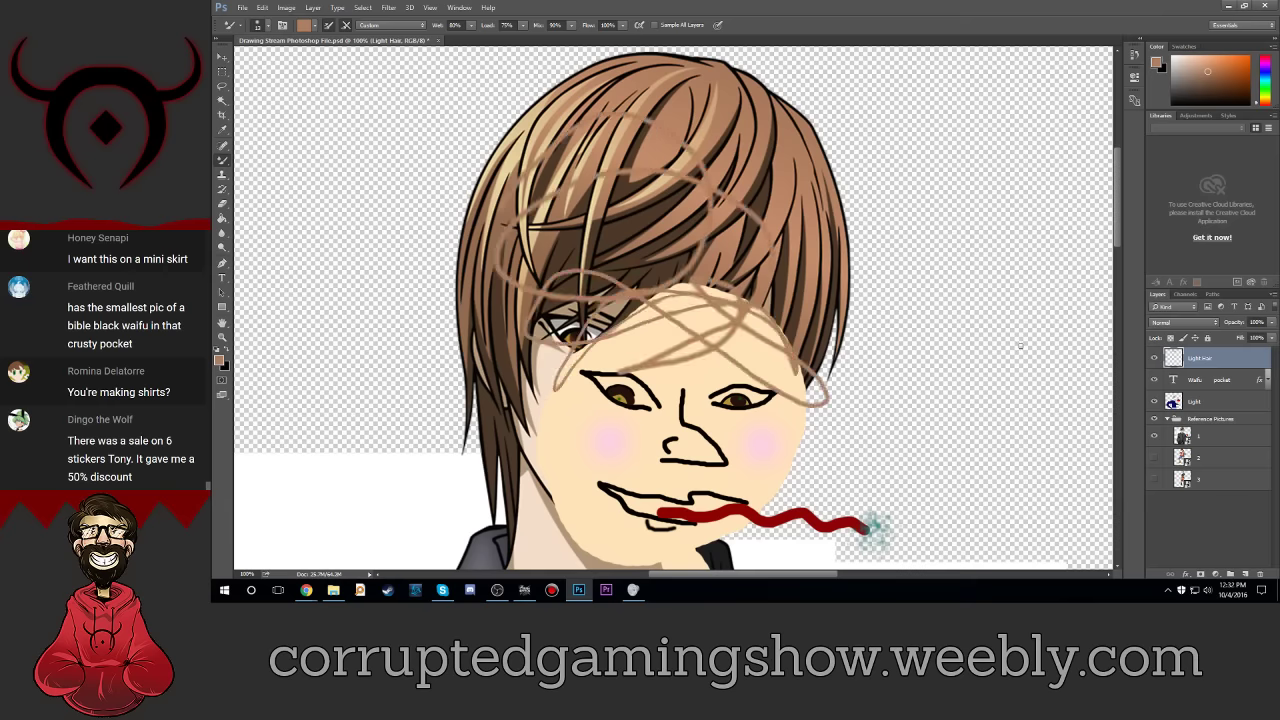
Step: Undo the big looping brown hair scribble, checking it against the reference and drawn face layers
click(1154, 436)
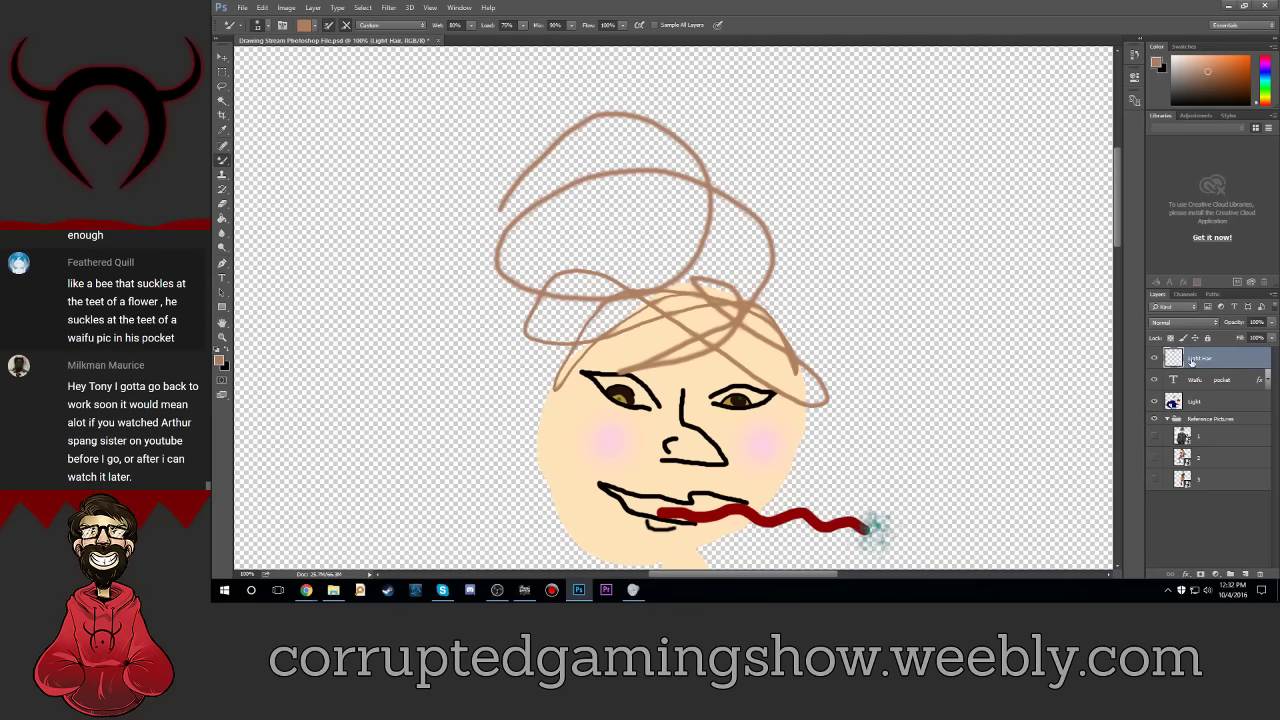
key(ctrl+z)
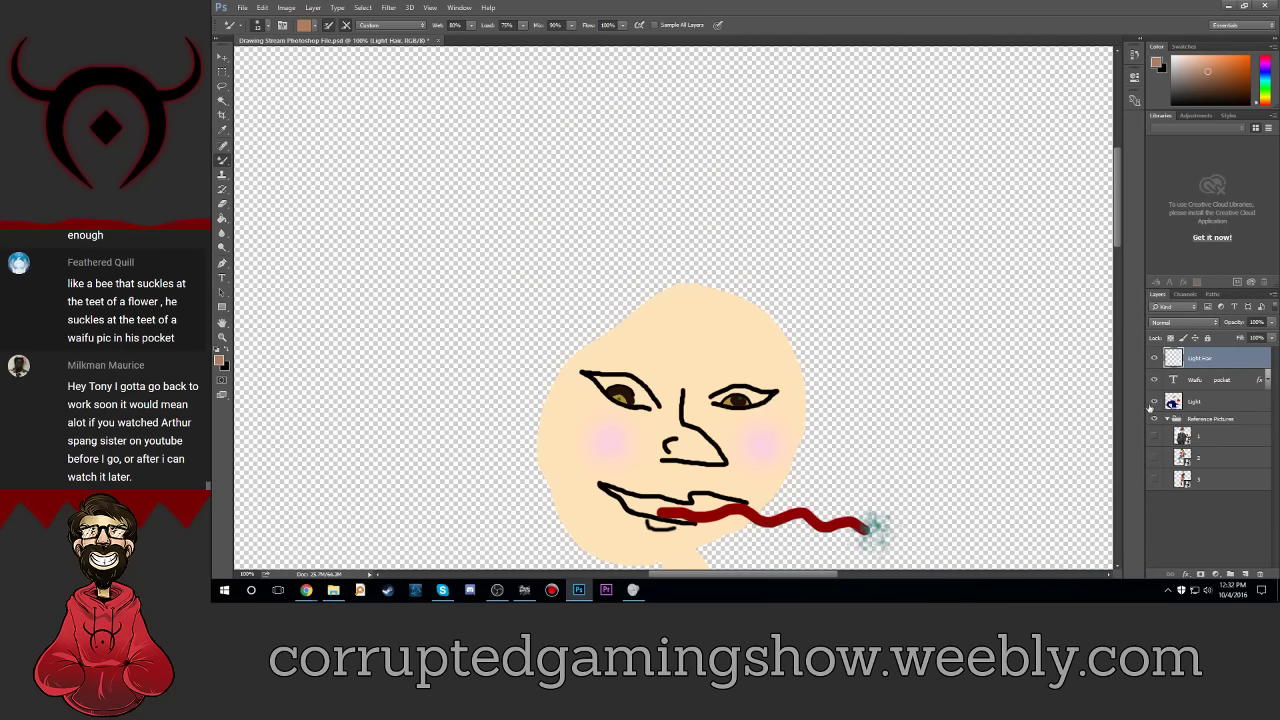
click(1154, 402)
click(1154, 401)
click(1154, 436)
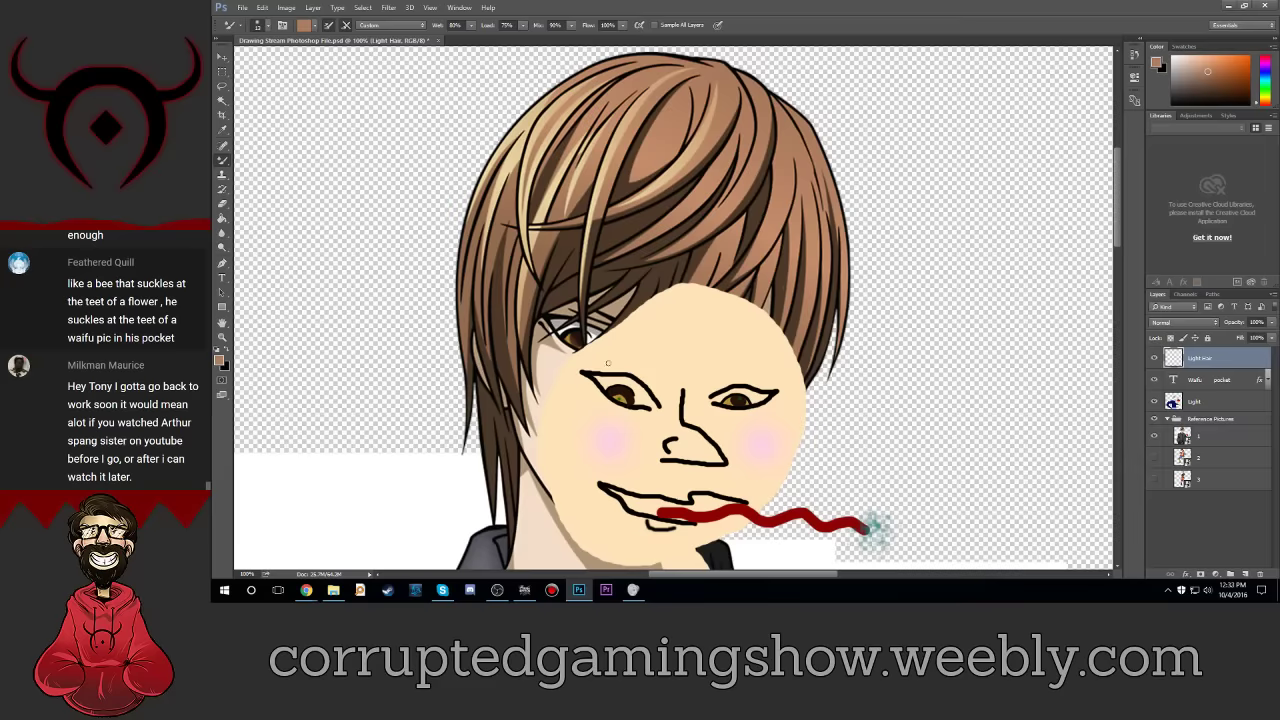
Step: Paint a couple of thin brown strands over the left eye, then hide the Light layer to compare
mouse_move(614, 327)
mouse_down()
mouse_move(596, 370)
mouse_move(603, 417)
mouse_up()
drag(617, 326, 630, 427)
key(ctrl+z)
drag(614, 330, 628, 421)
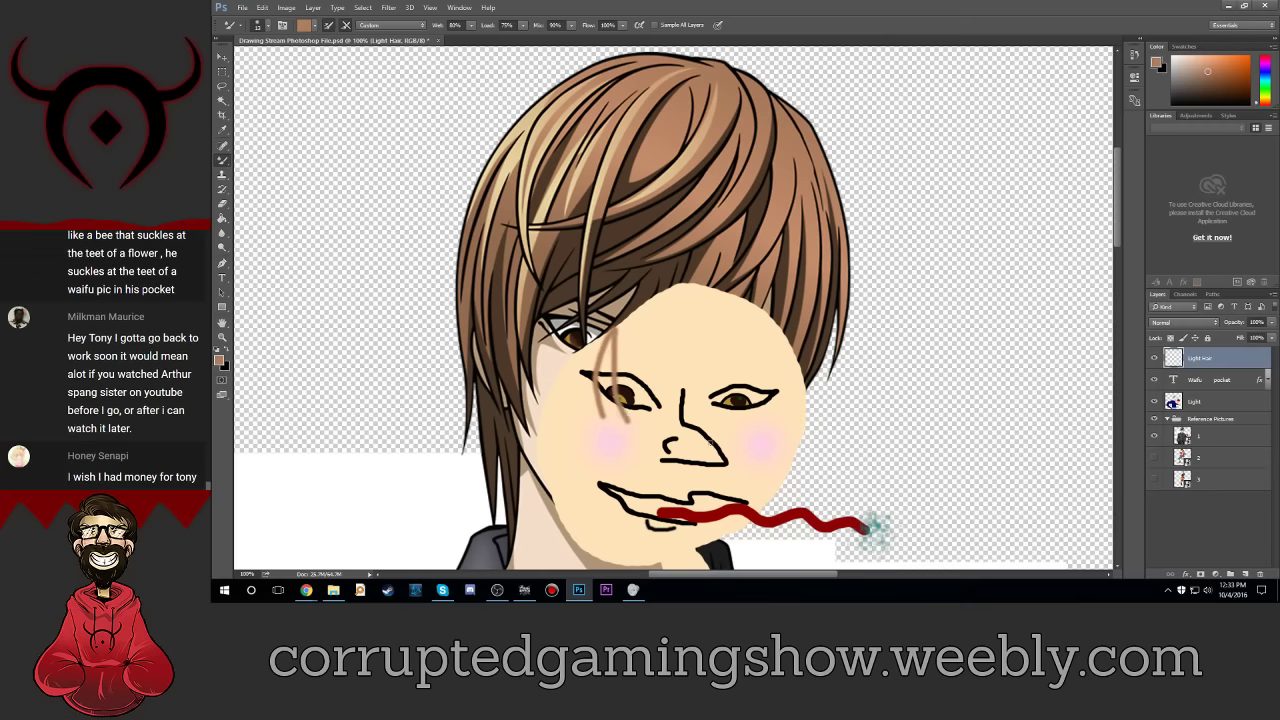
click(1155, 402)
Step: Re-show the Light layer and brush thin light-brown hair strands down the face's right side
click(1155, 402)
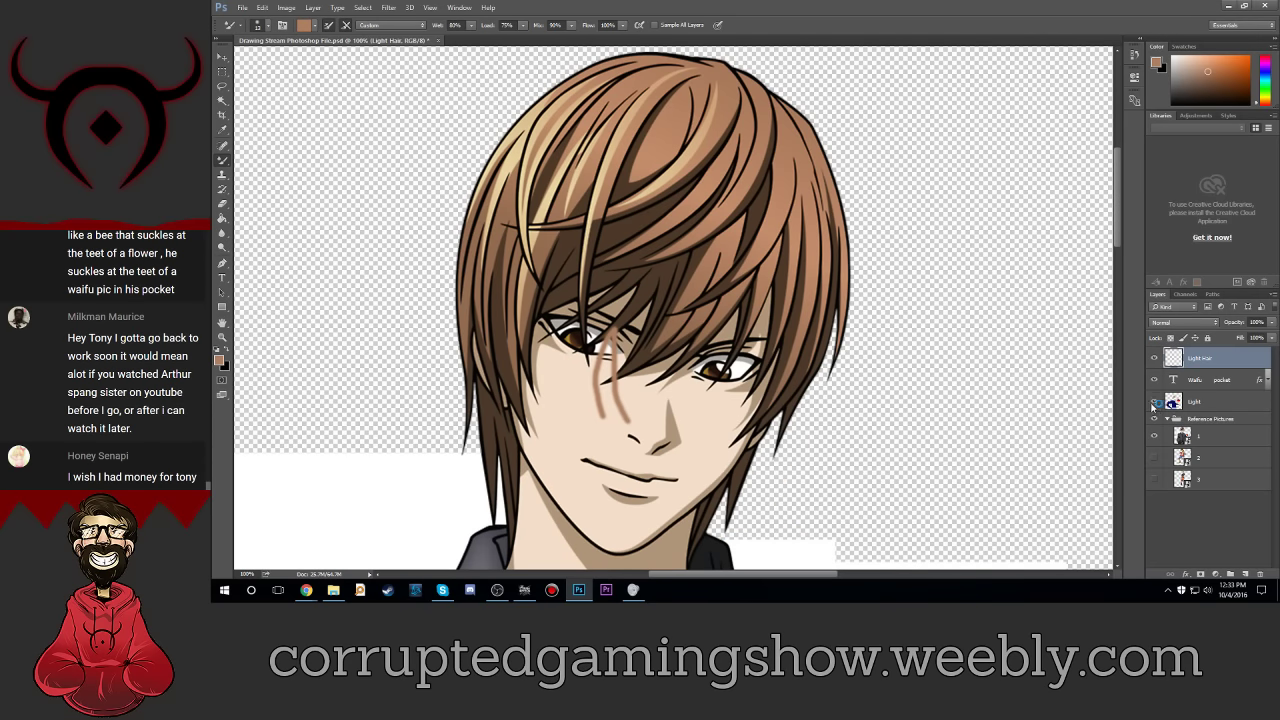
mouse_move(688, 288)
mouse_down()
mouse_move(694, 362)
mouse_move(667, 418)
mouse_move(678, 424)
mouse_move(701, 397)
mouse_move(718, 282)
mouse_move(733, 336)
mouse_move(722, 434)
mouse_move(740, 360)
mouse_move(732, 294)
mouse_up()
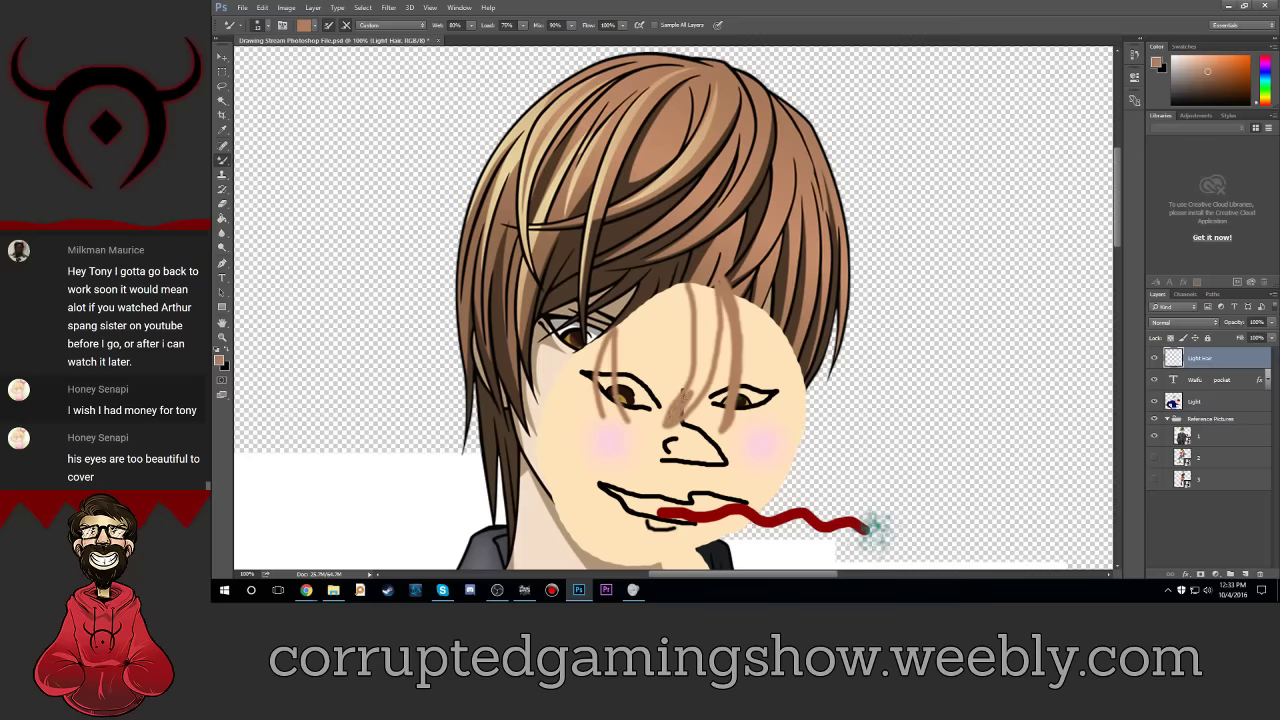
drag(707, 284, 709, 338)
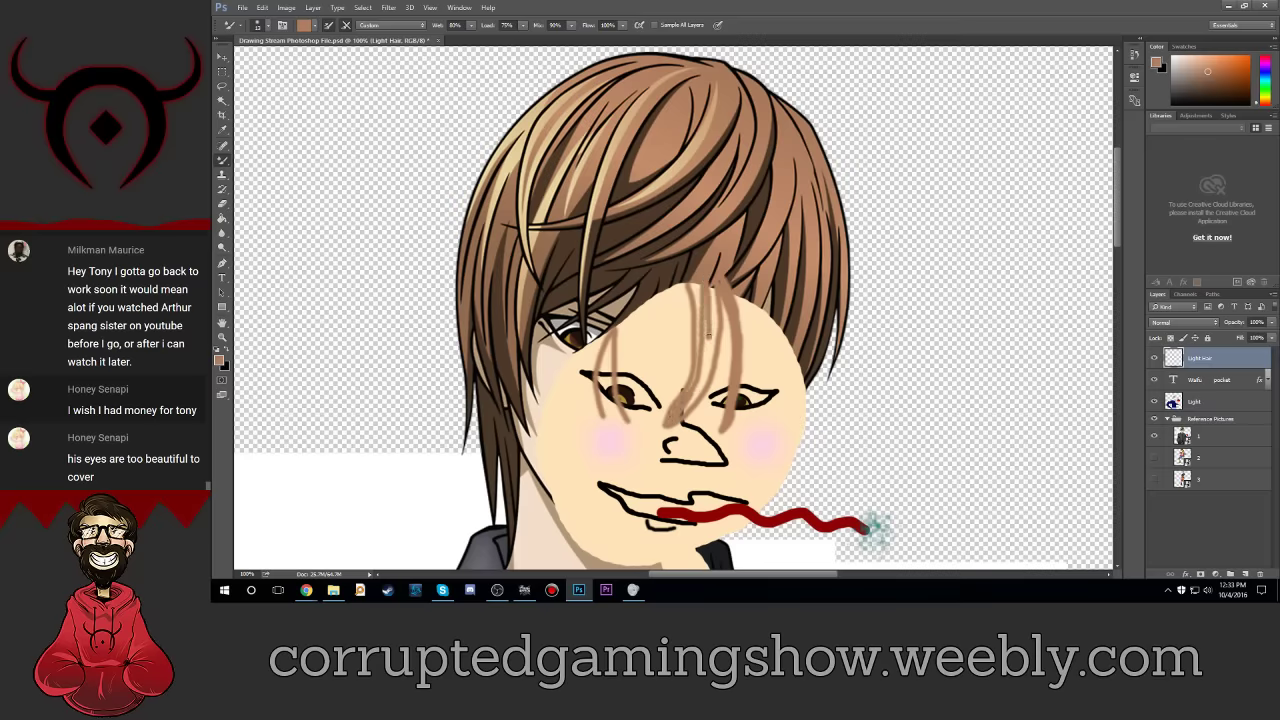
mouse_move(730, 282)
mouse_down()
mouse_move(791, 386)
mouse_move(792, 450)
mouse_up()
drag(765, 294, 797, 438)
drag(798, 345, 822, 418)
drag(806, 368, 812, 456)
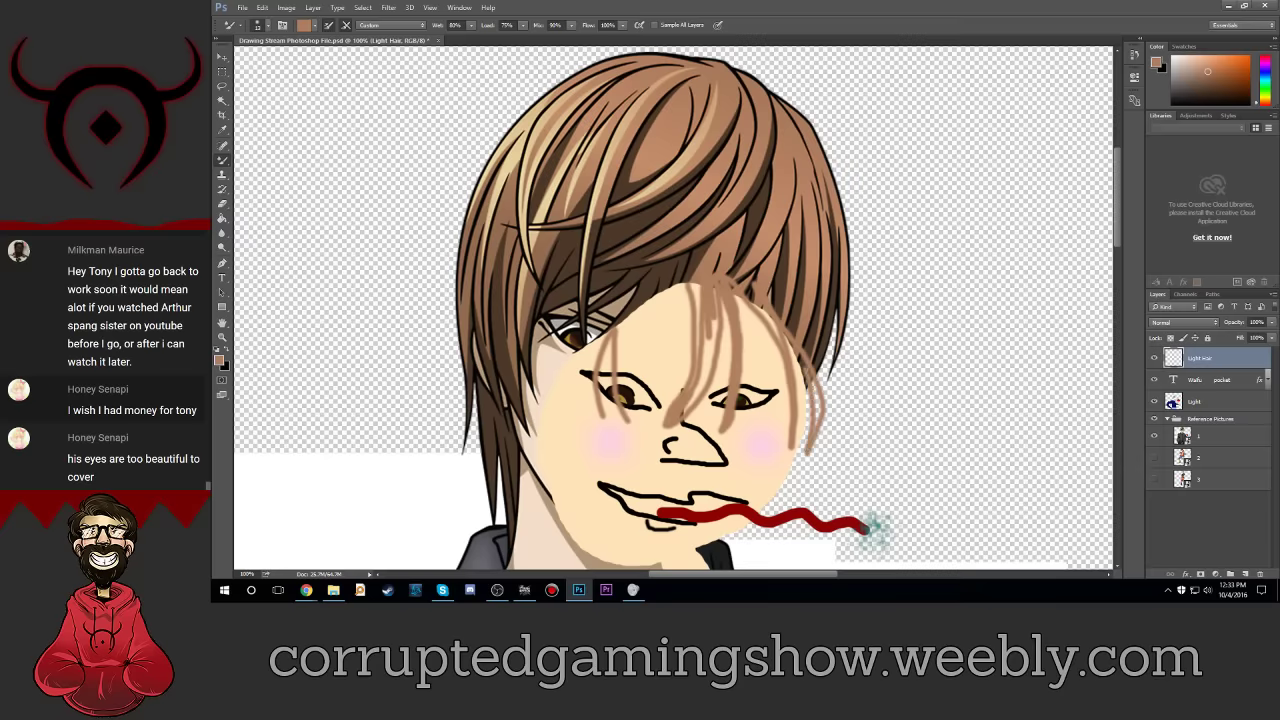
drag(784, 320, 802, 404)
drag(794, 352, 808, 456)
drag(810, 352, 816, 452)
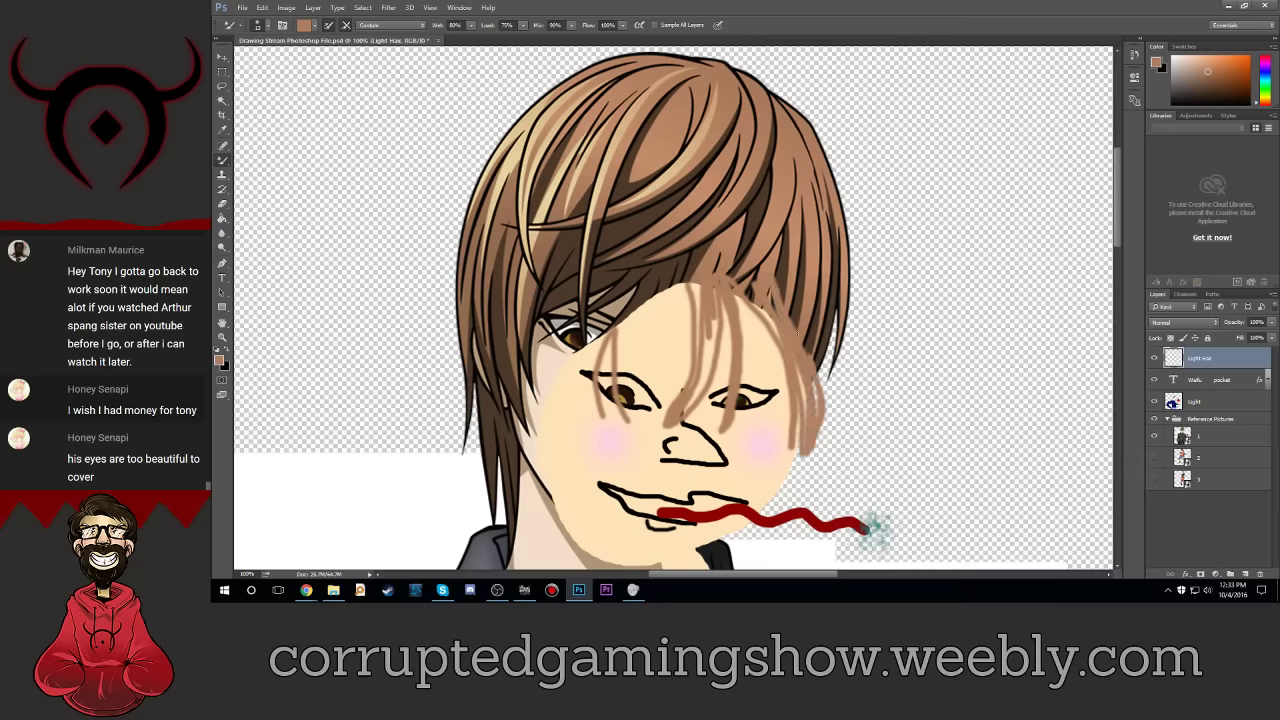
drag(808, 346, 830, 462)
mouse_move(738, 254)
mouse_down()
mouse_move(808, 348)
mouse_move(826, 452)
mouse_up()
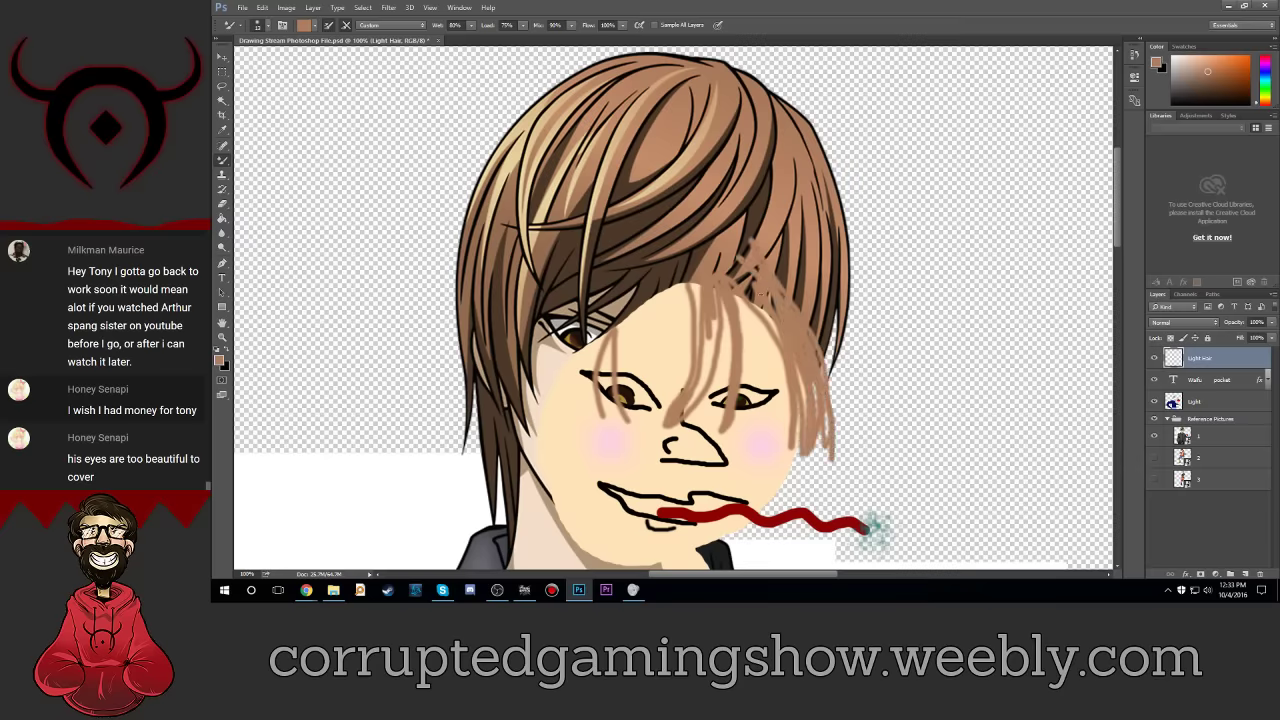
Step: Brush light-brown strands across the fringe and down the face's left edge
drag(745, 248, 532, 436)
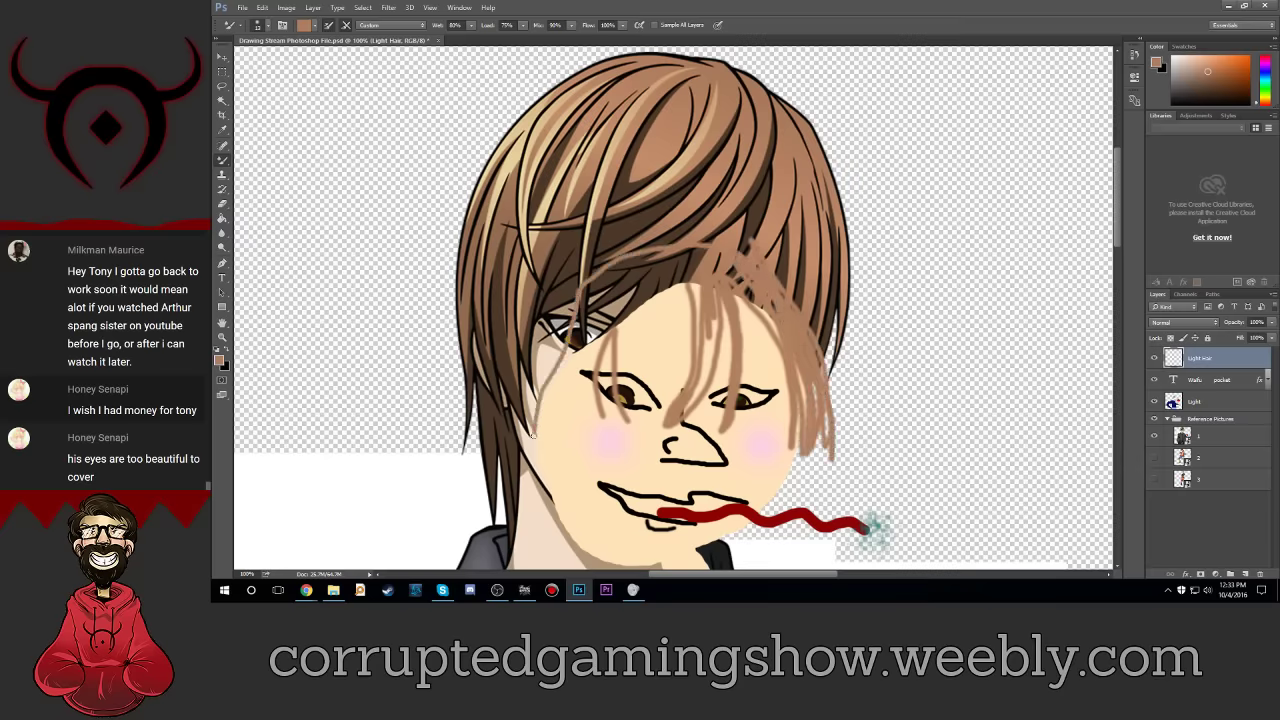
mouse_move(612, 270)
mouse_down()
mouse_move(540, 405)
mouse_move(572, 386)
mouse_move(552, 448)
mouse_move(569, 362)
mouse_move(560, 432)
mouse_up()
drag(566, 354, 546, 446)
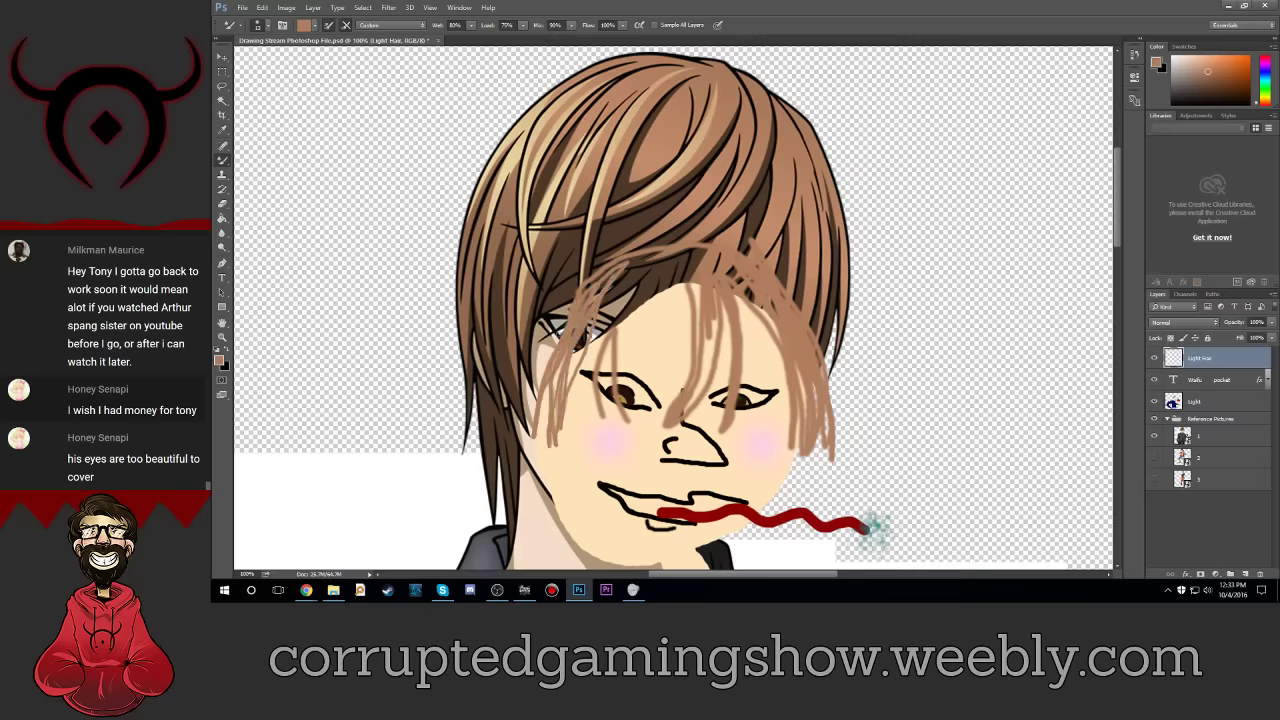
drag(566, 314, 522, 452)
drag(550, 346, 520, 450)
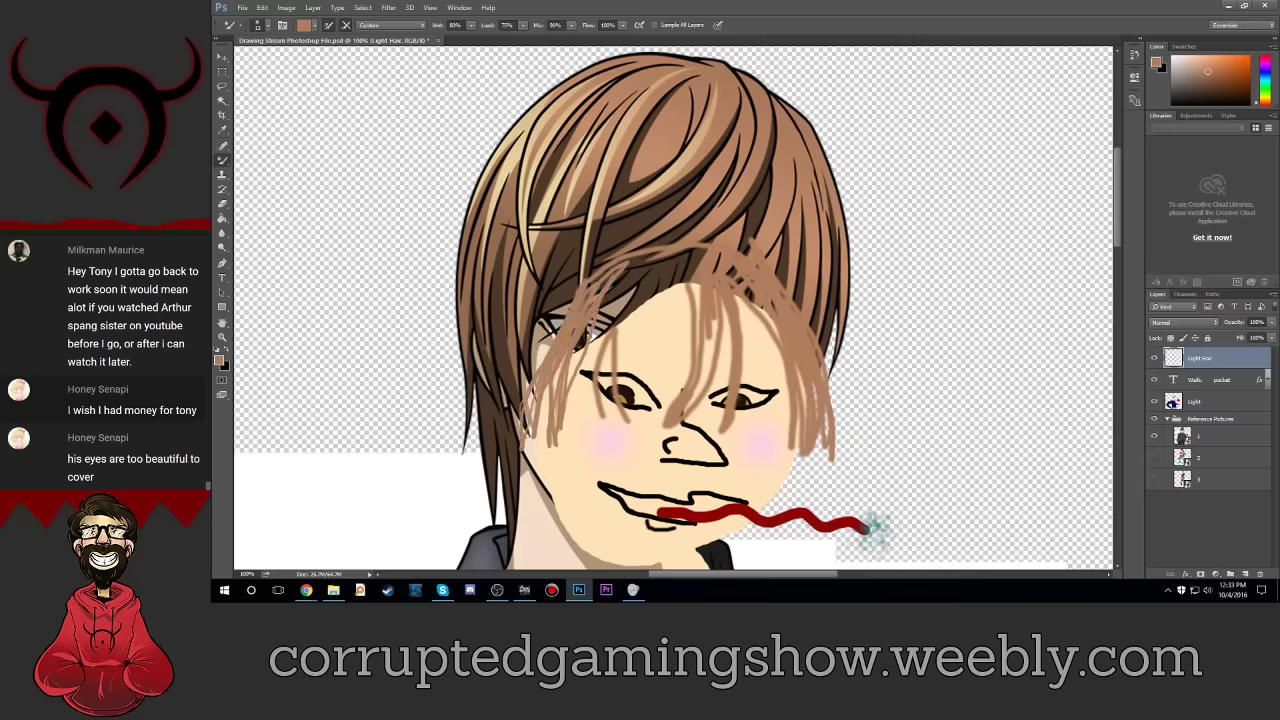
mouse_move(538, 400)
mouse_down()
mouse_move(524, 446)
mouse_move(521, 428)
mouse_up()
drag(636, 250, 558, 310)
drag(640, 274, 590, 286)
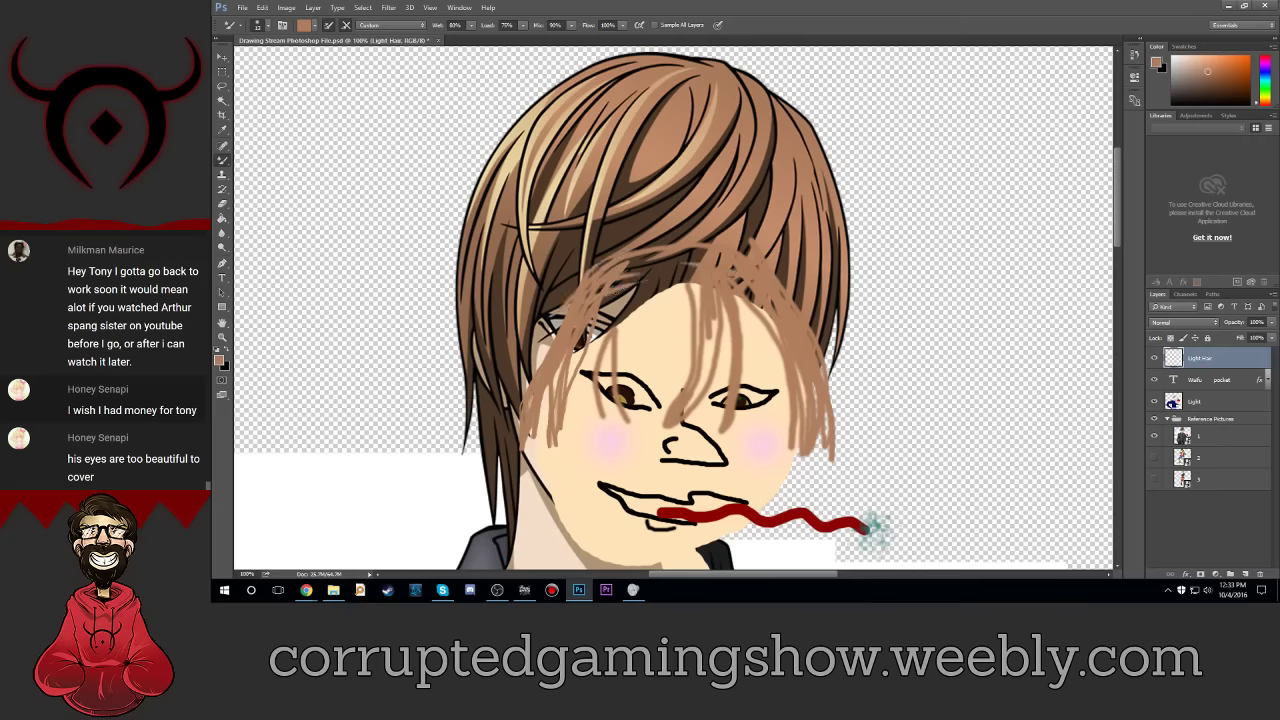
click(266, 30)
right_click(225, 160)
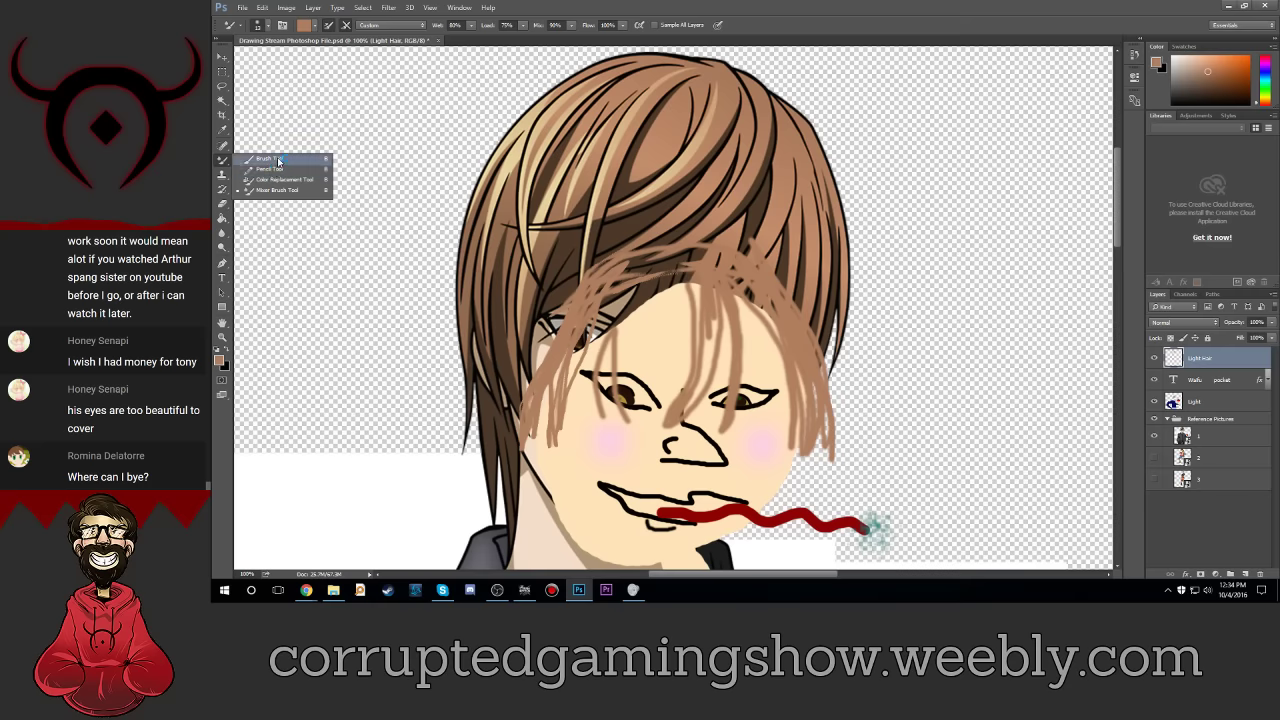
Step: With the Brush Tool, hide Reference layer 1, zoom in, and fill gaps across the top hair
click(266, 159)
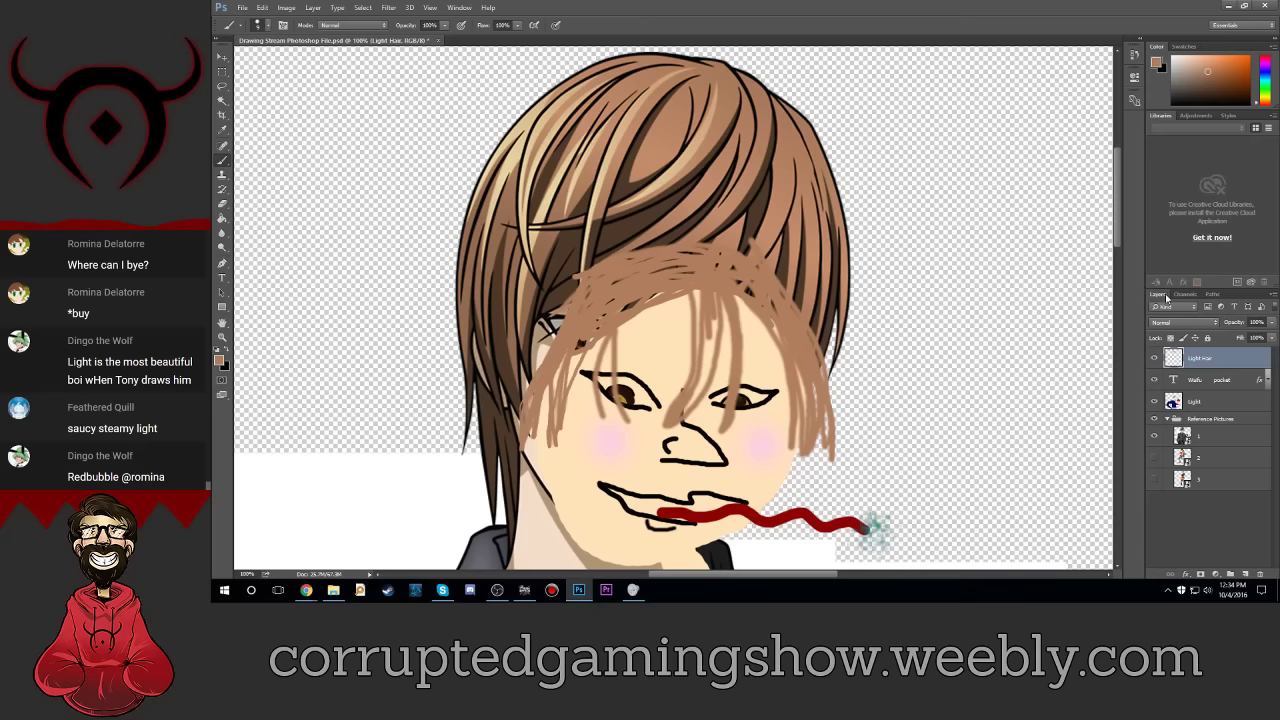
click(1154, 436)
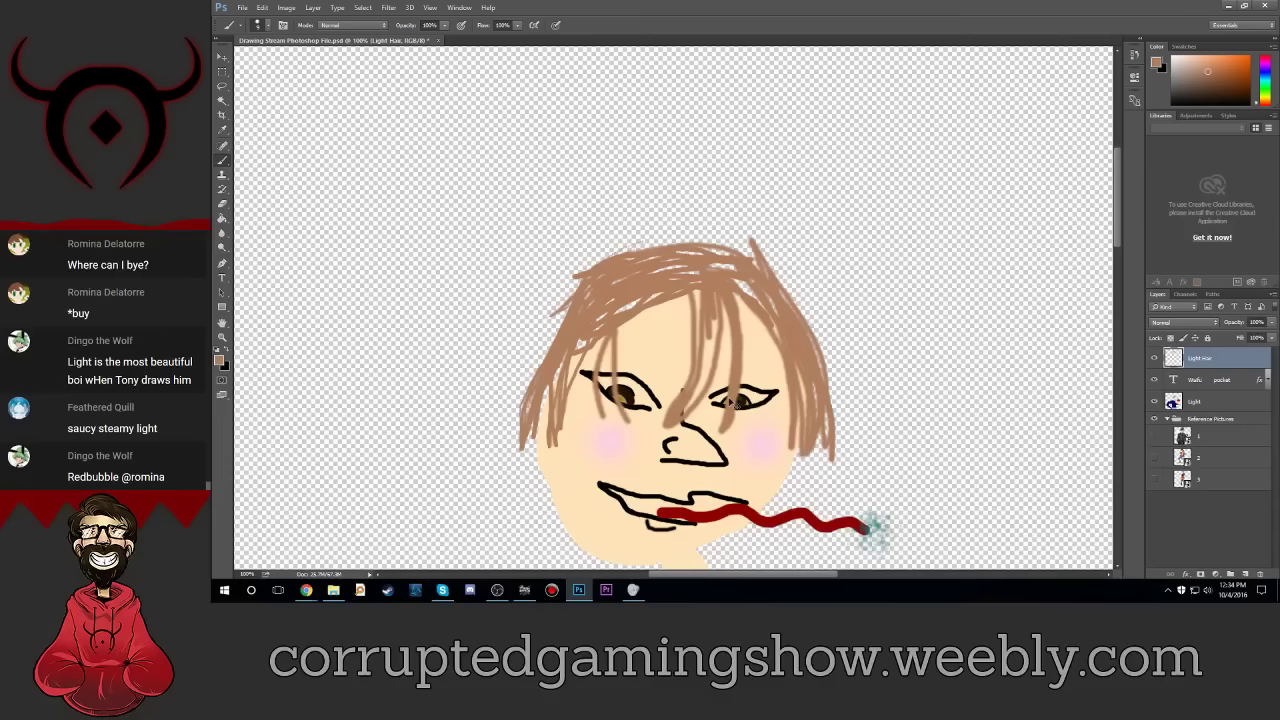
key(ctrl+plus)
key(ctrl+plus)
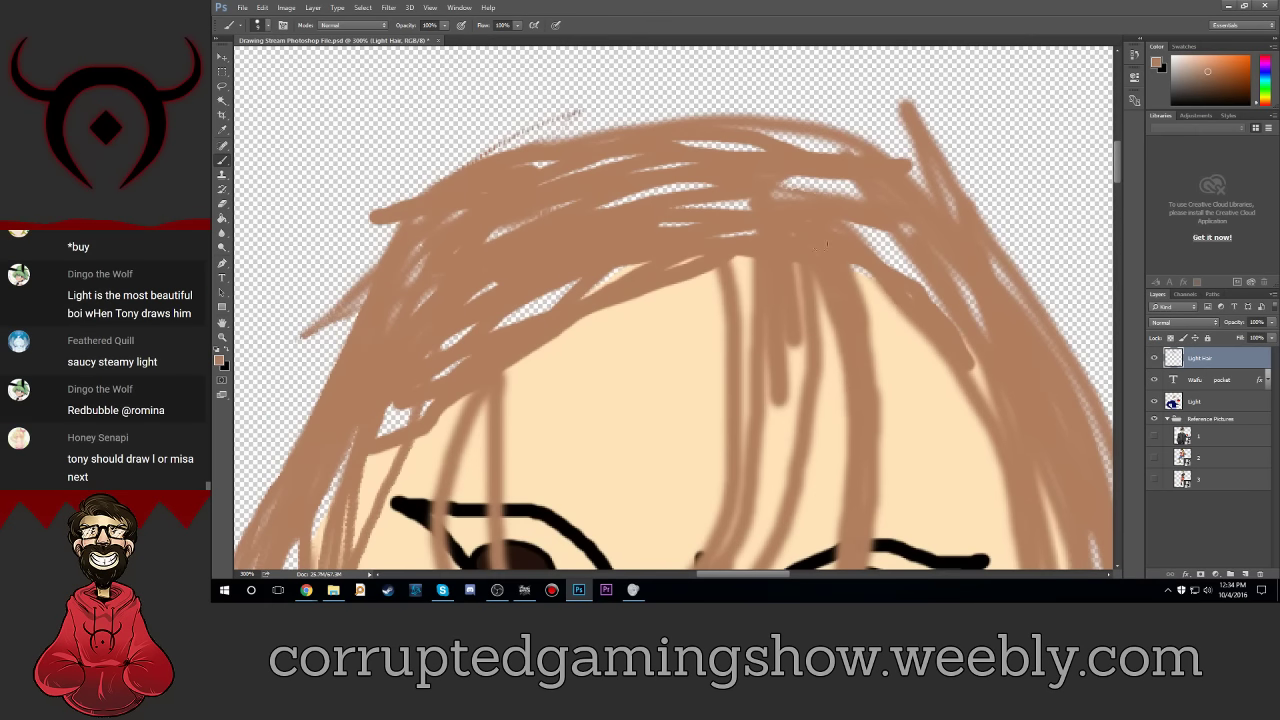
drag(855, 265, 970, 333)
drag(868, 240, 925, 288)
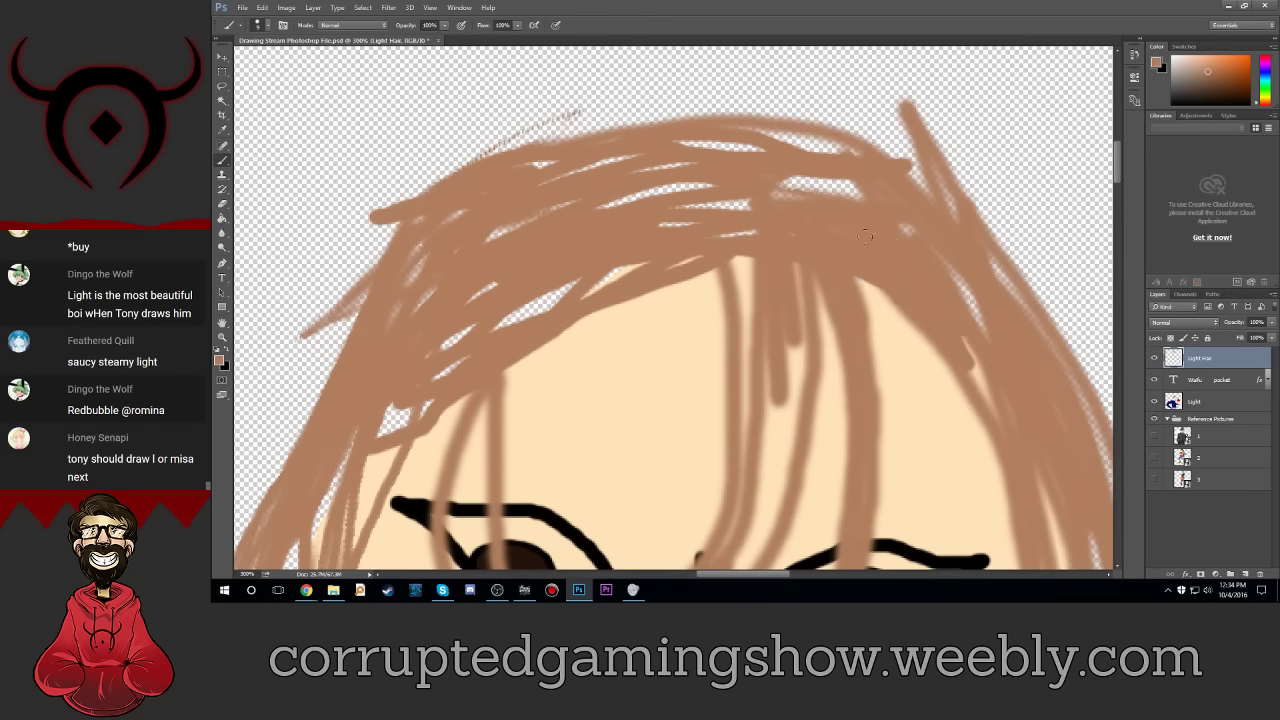
drag(809, 236, 780, 232)
drag(686, 248, 720, 254)
mouse_move(840, 232)
mouse_down()
mouse_move(735, 208)
mouse_move(714, 227)
mouse_up()
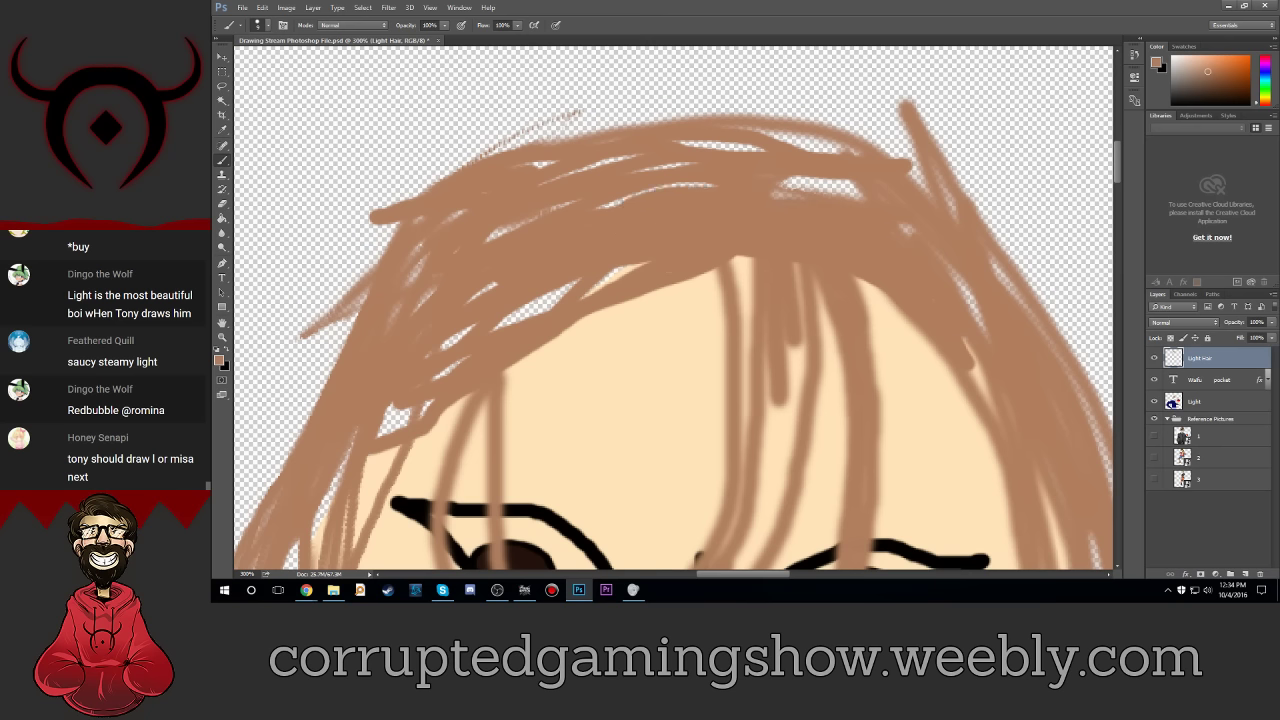
mouse_move(500, 230)
mouse_down()
mouse_move(640, 198)
mouse_move(534, 203)
mouse_move(600, 166)
mouse_move(535, 161)
mouse_up()
Step: Paint over light streaks in the left hair, lower fringe, crown and right edge
mouse_move(415, 228)
mouse_down()
mouse_move(418, 305)
mouse_move(433, 238)
mouse_move(366, 358)
mouse_up()
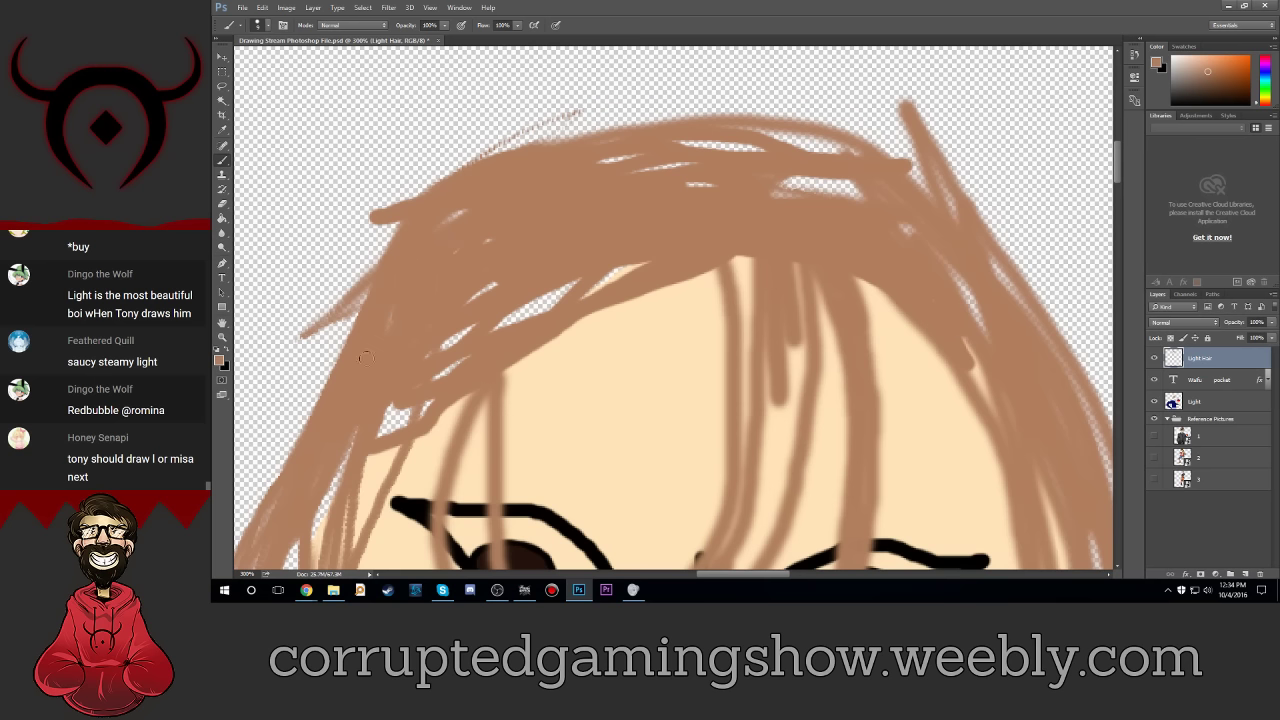
drag(396, 300, 477, 296)
mouse_move(448, 342)
mouse_down()
mouse_move(493, 284)
mouse_move(452, 216)
mouse_move(441, 220)
mouse_up()
mouse_move(375, 294)
mouse_down()
mouse_move(298, 338)
mouse_move(370, 301)
mouse_up()
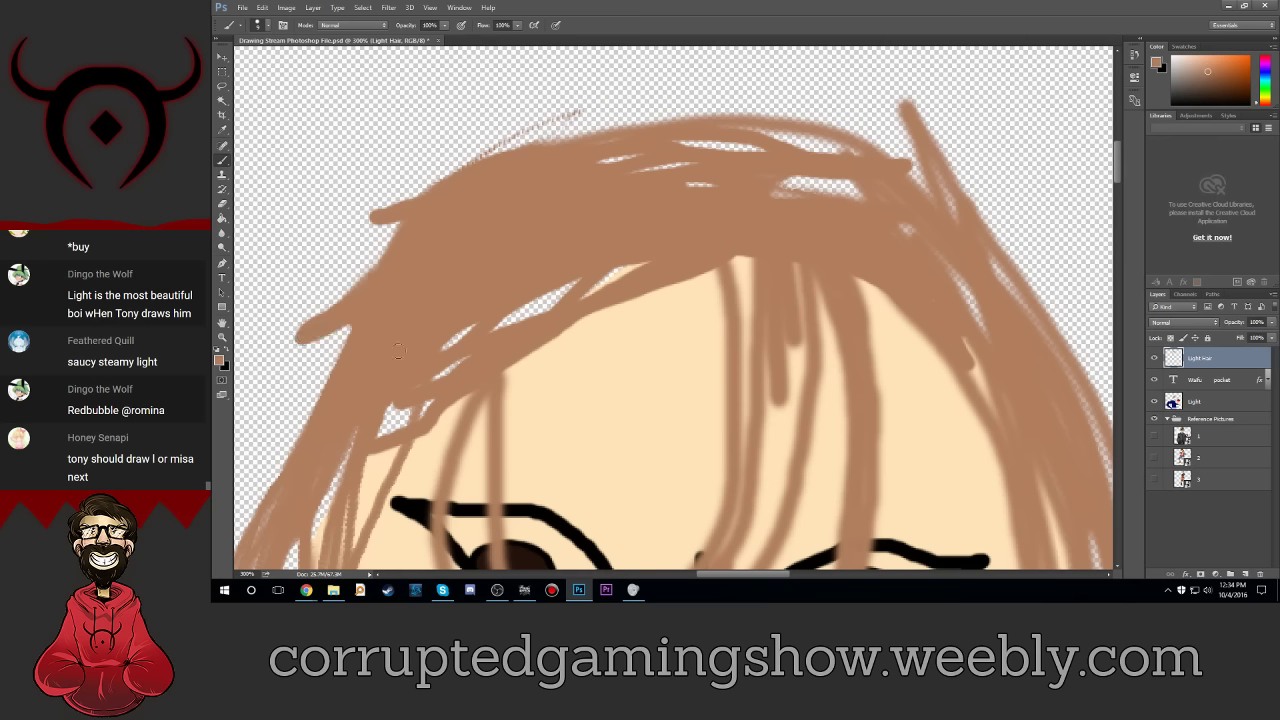
mouse_move(423, 358)
mouse_down()
mouse_move(429, 391)
mouse_move(390, 425)
mouse_move(417, 415)
mouse_up()
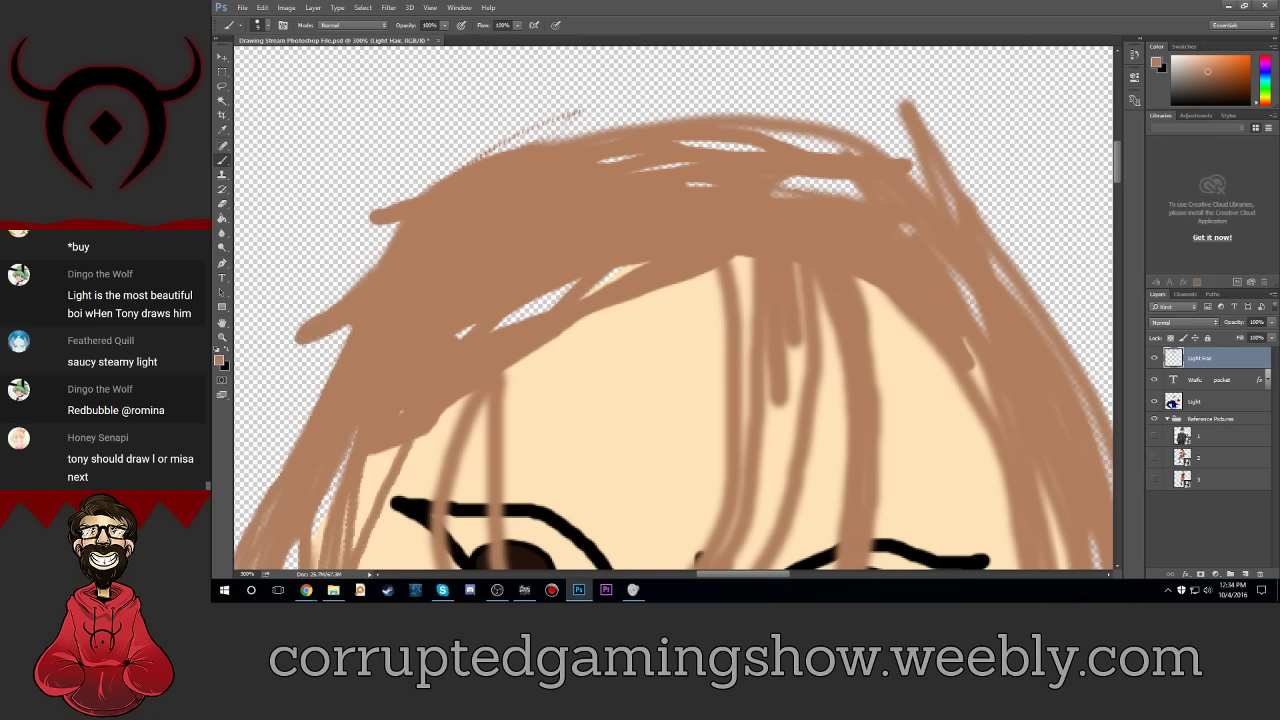
mouse_move(471, 316)
mouse_down()
mouse_move(565, 288)
mouse_move(505, 322)
mouse_move(586, 288)
mouse_up()
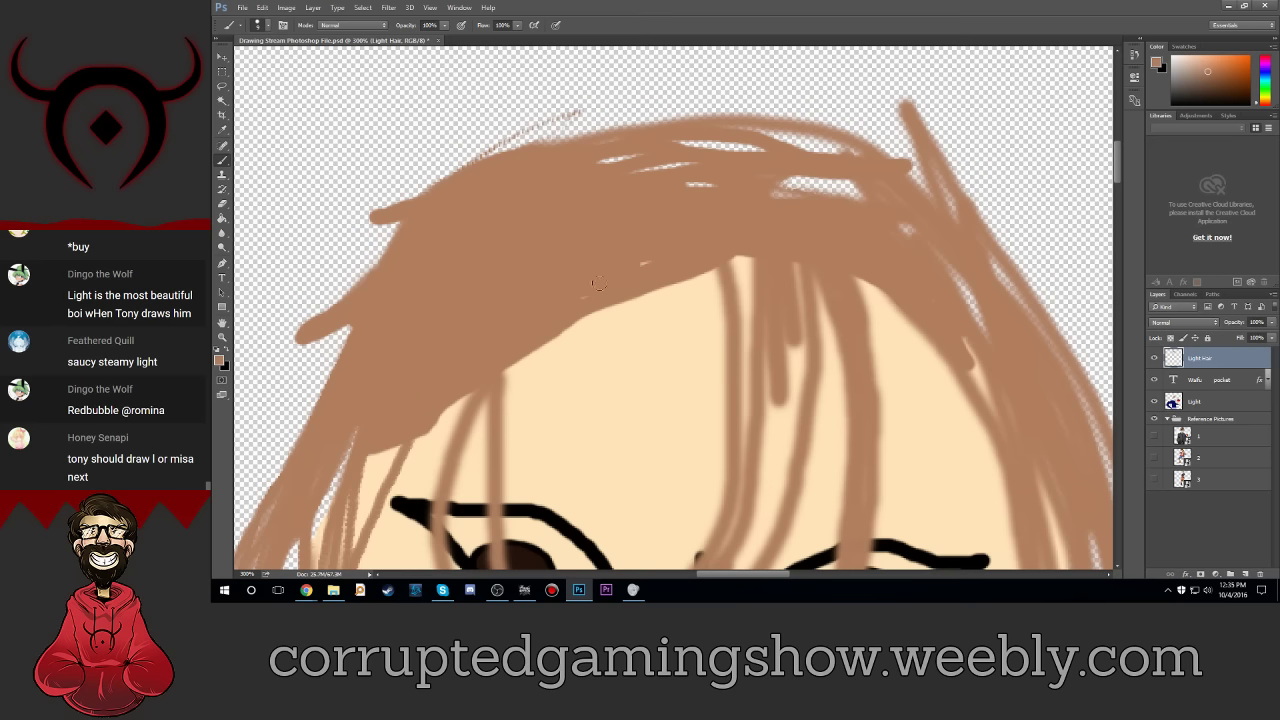
mouse_move(636, 158)
mouse_down()
mouse_move(610, 155)
mouse_move(706, 148)
mouse_move(640, 170)
mouse_move(712, 184)
mouse_move(664, 166)
mouse_up()
drag(686, 186, 740, 178)
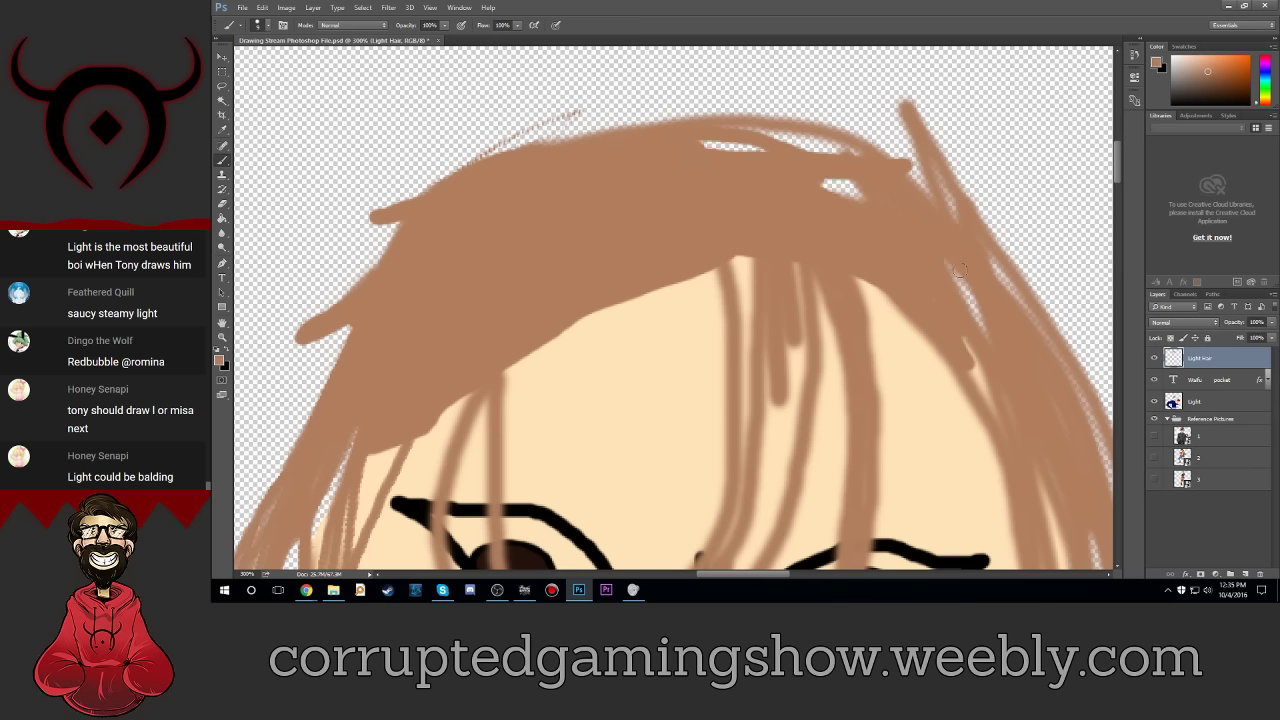
drag(961, 271, 996, 339)
click(258, 25)
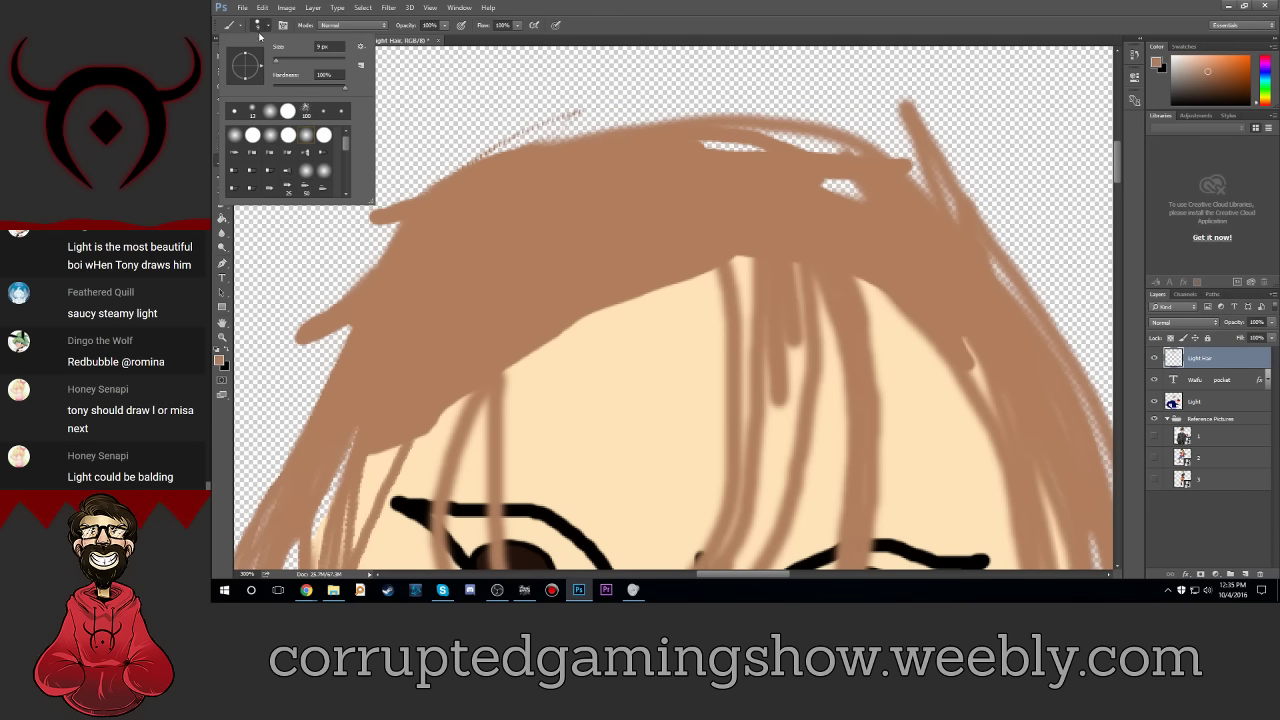
Step: Fill the remaining gaps along the hair's top edge with light-brown paint
click(259, 33)
drag(960, 338, 1008, 434)
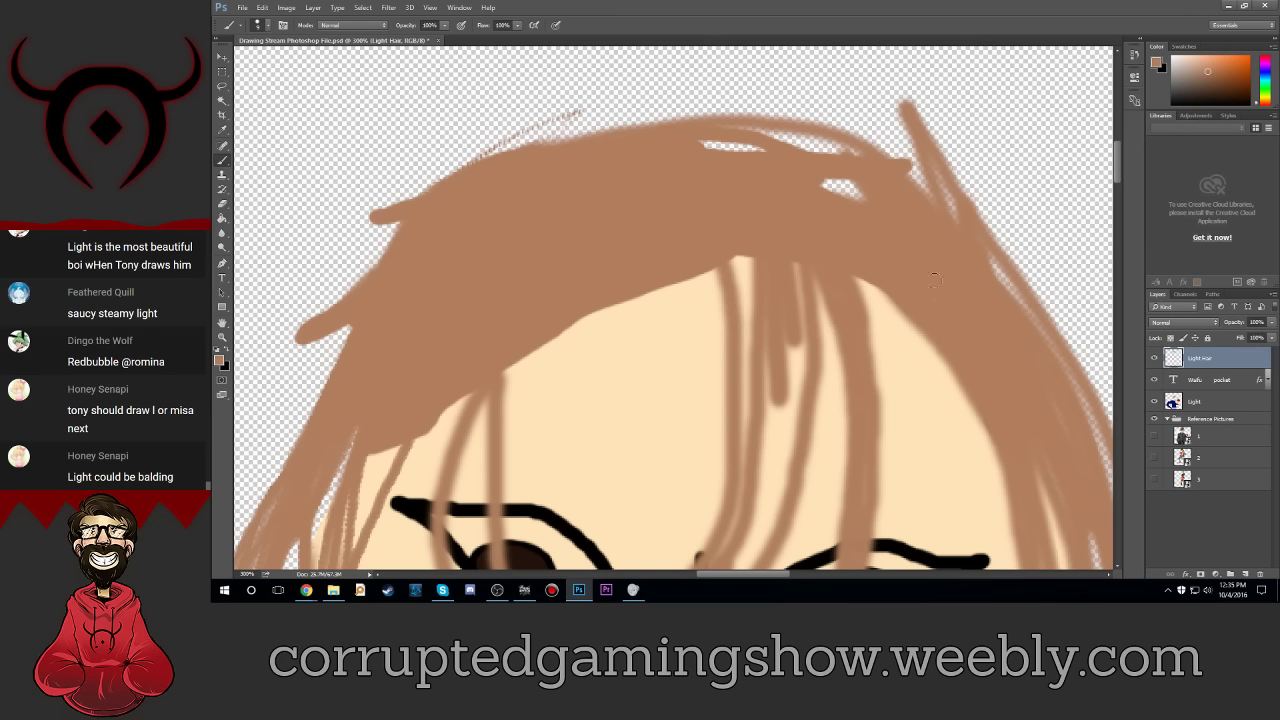
mouse_move(864, 199)
mouse_down()
mouse_move(812, 142)
mouse_move(686, 133)
mouse_up()
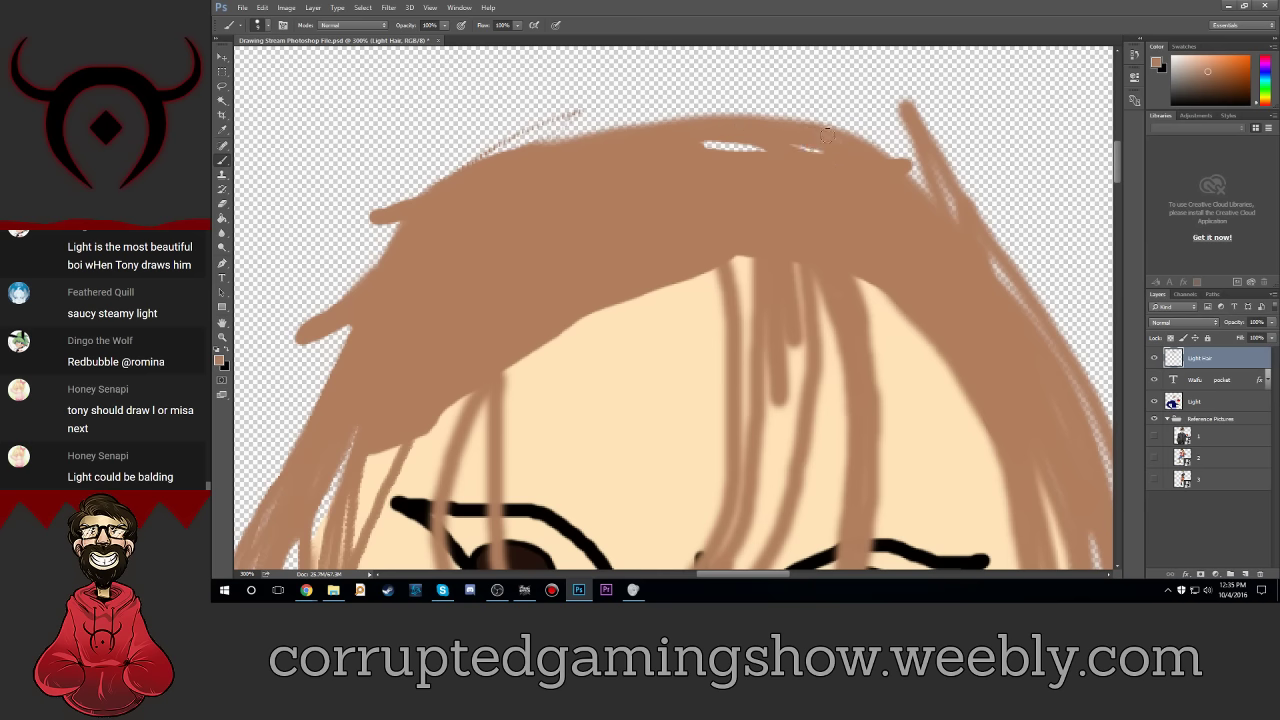
drag(806, 151, 688, 155)
Step: Scroll to the face's left side and brush darker strands beside the eye
scroll(590, 171, down, 2)
scroll(590, 171, down, 3)
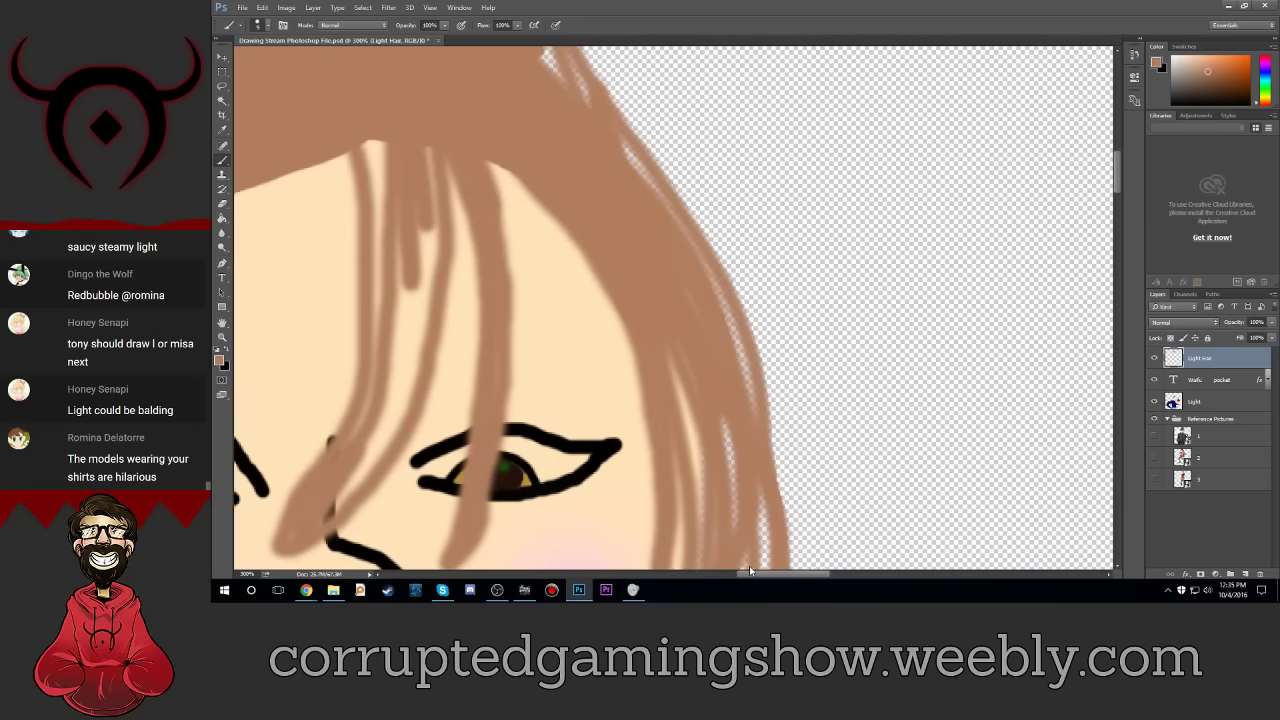
drag(709, 577, 742, 577)
scroll(767, 385, down, 4)
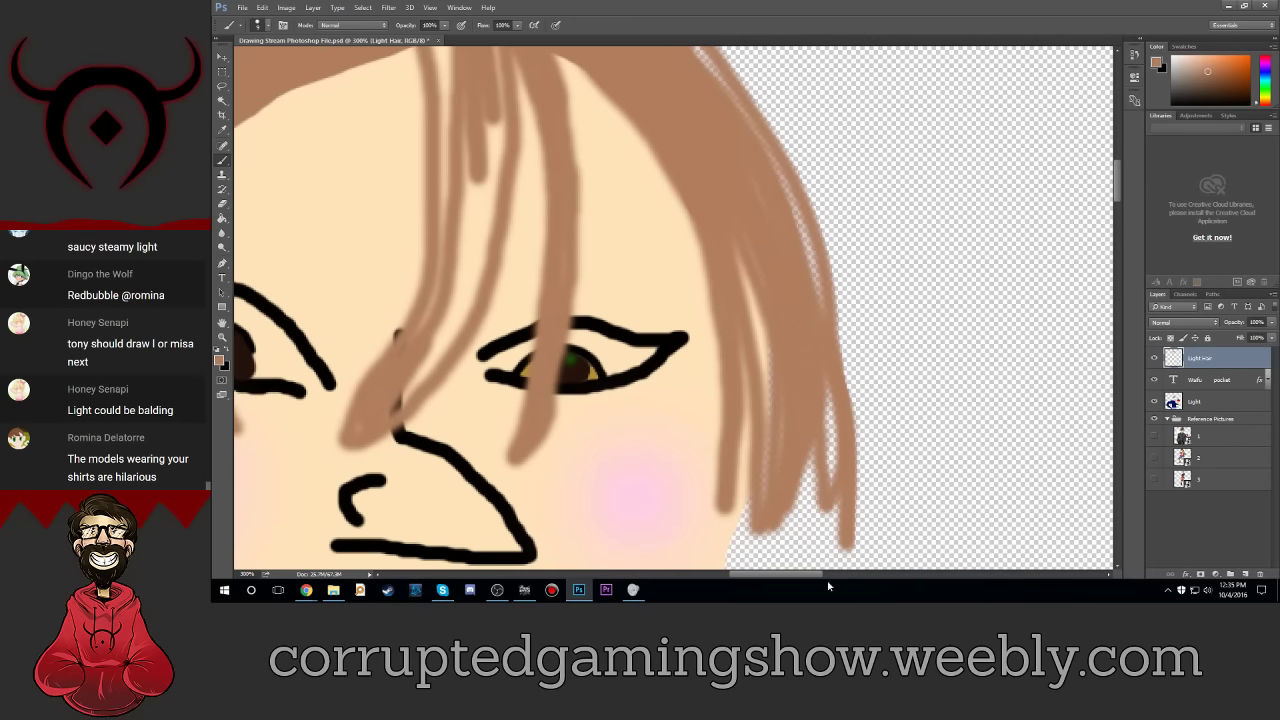
drag(807, 578, 738, 577)
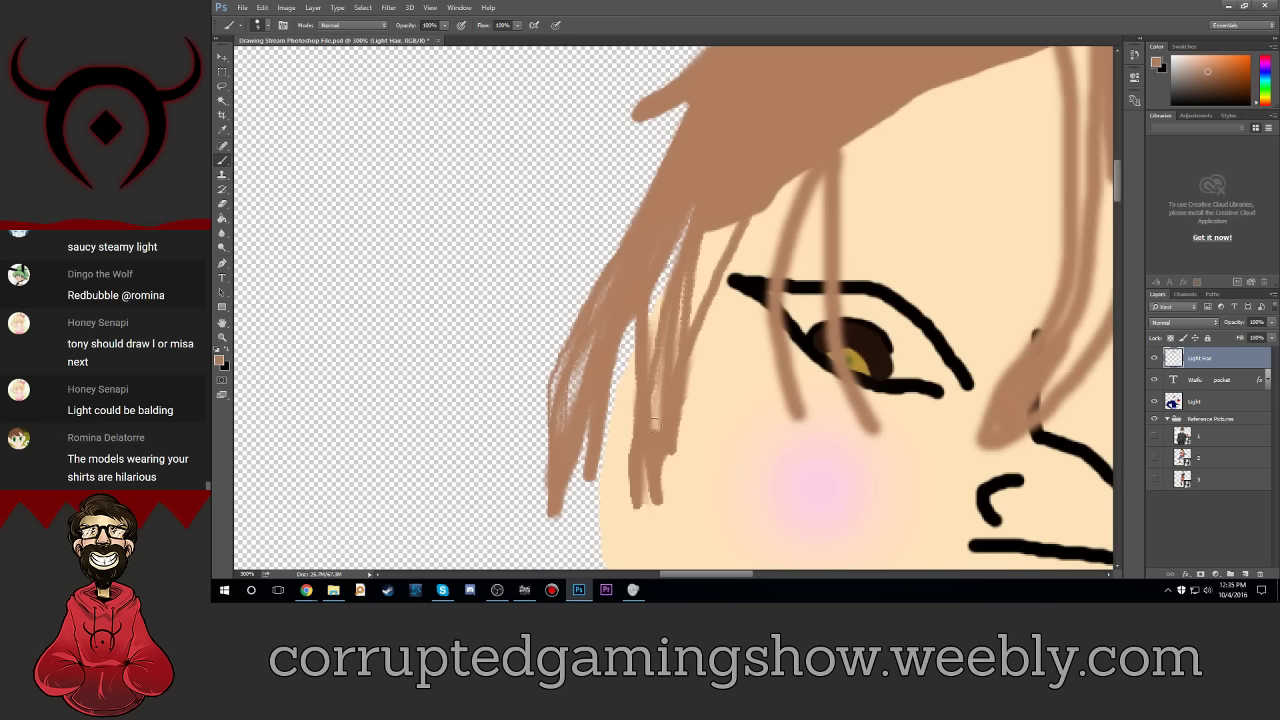
drag(653, 421, 658, 370)
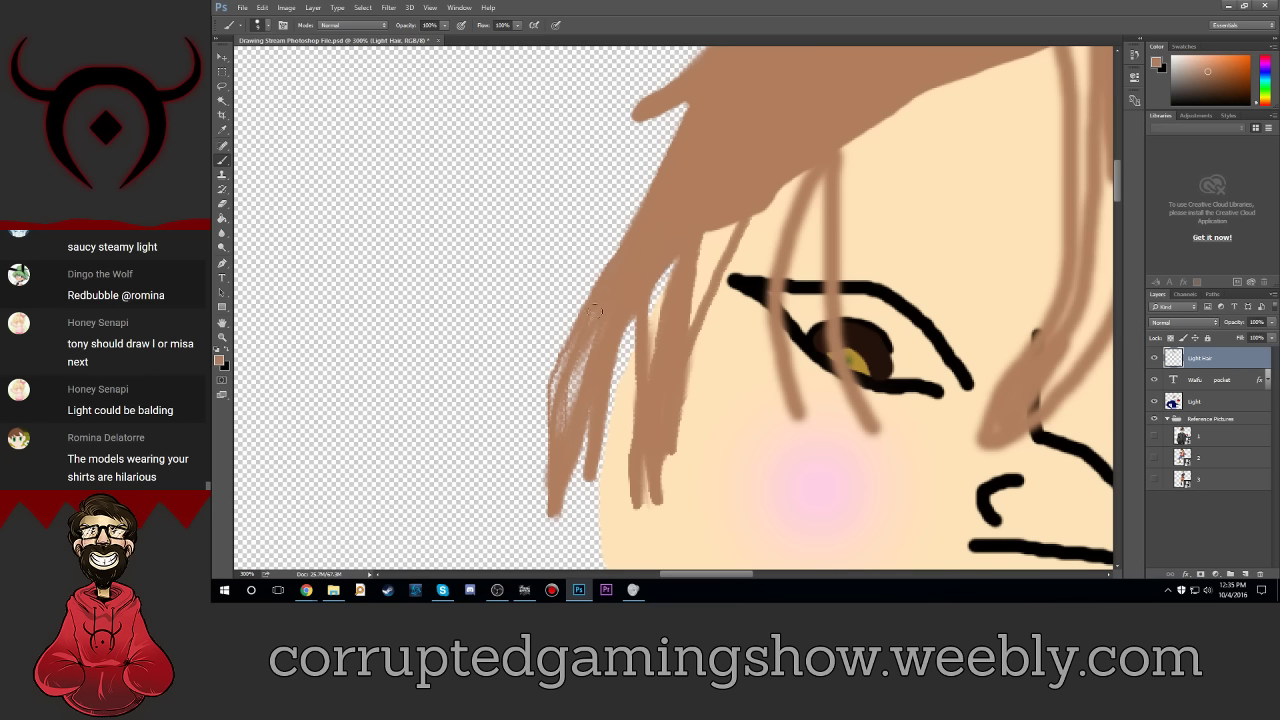
drag(594, 312, 556, 434)
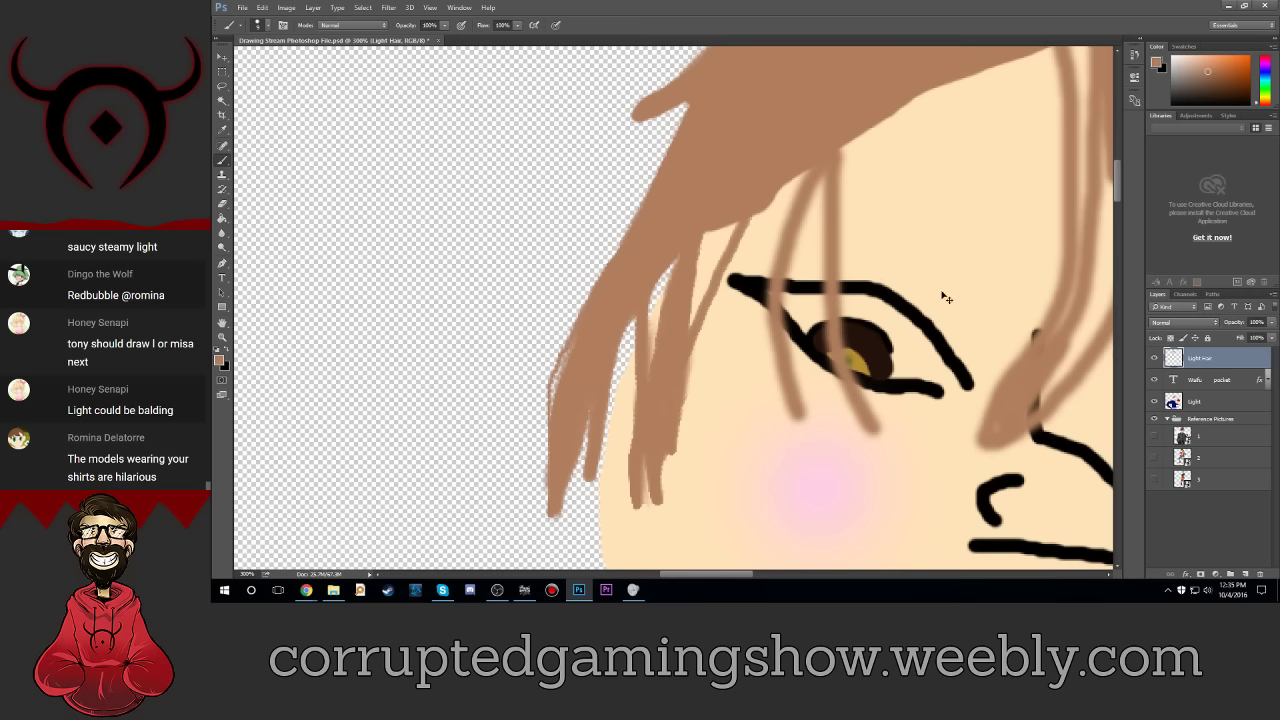
Step: Zoom out to about 33.5% to see the whole figure with its brown hair, hoodie and apple
scroll(943, 297, down, 2)
scroll(943, 297, down, 2)
scroll(943, 297, down, 1)
scroll(943, 297, down, 1)
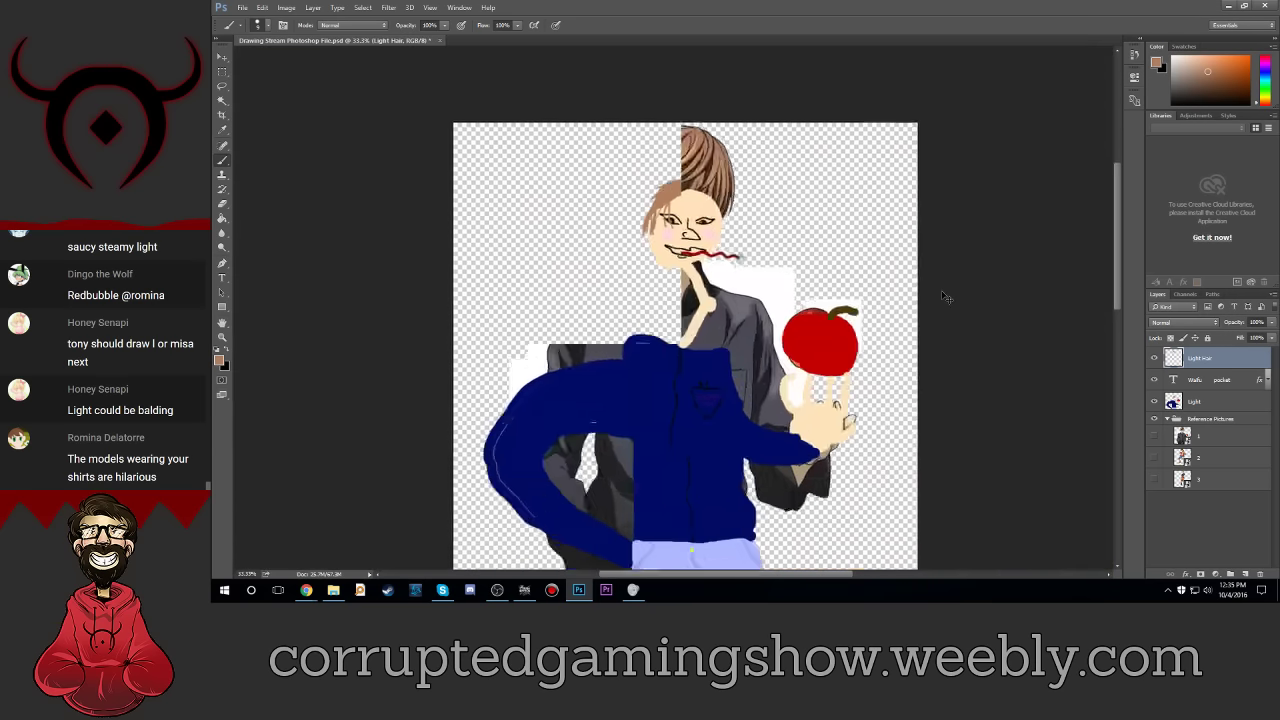
scroll(943, 297, down, 2)
scroll(943, 297, up, 2)
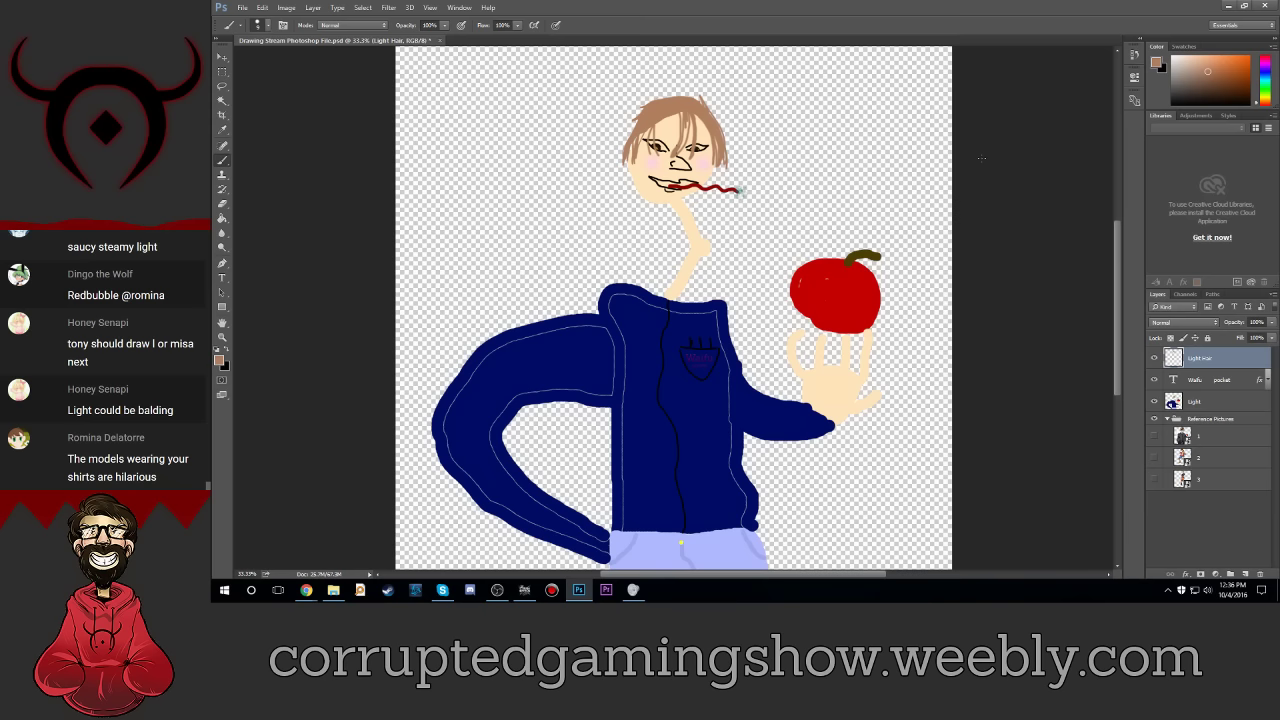
Step: Zoom in on the collar and sample the jacket's navy blue as the paint colour
key(ctrl+plus)
key(ctrl+plus)
key(ctrl+plus)
key(ctrl+plus)
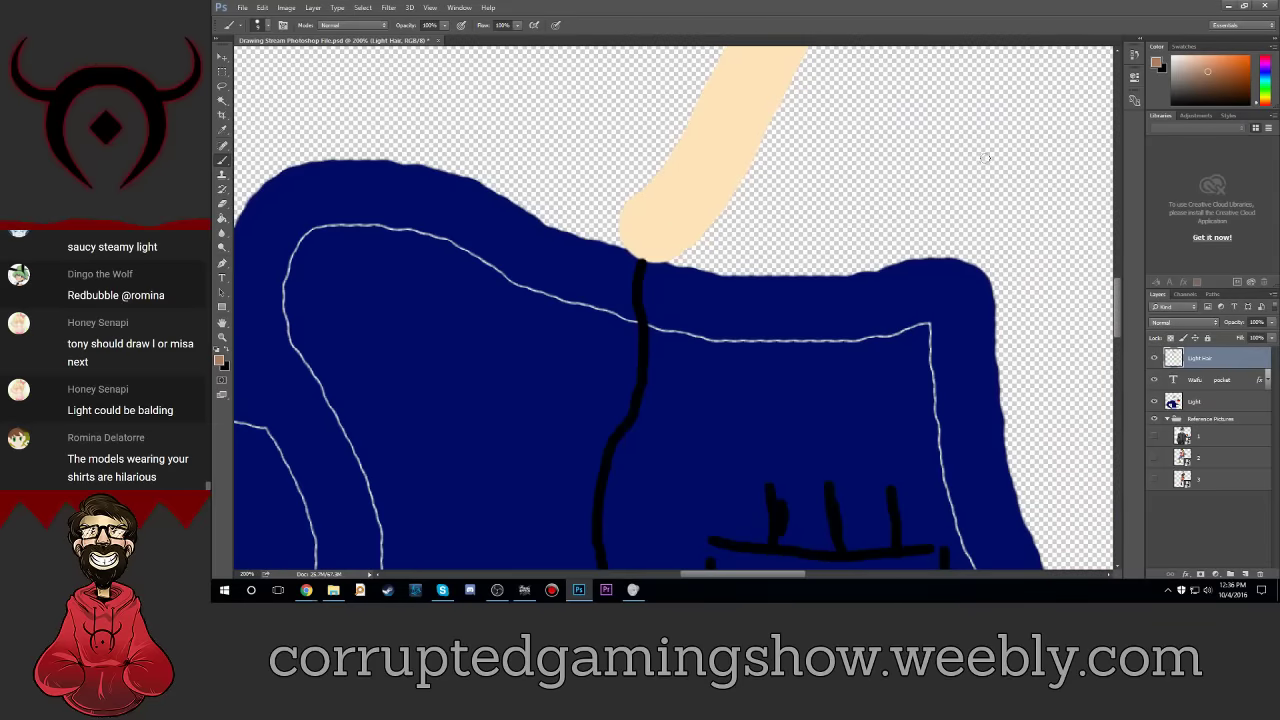
scroll(603, 311, down, 1)
click(220, 362)
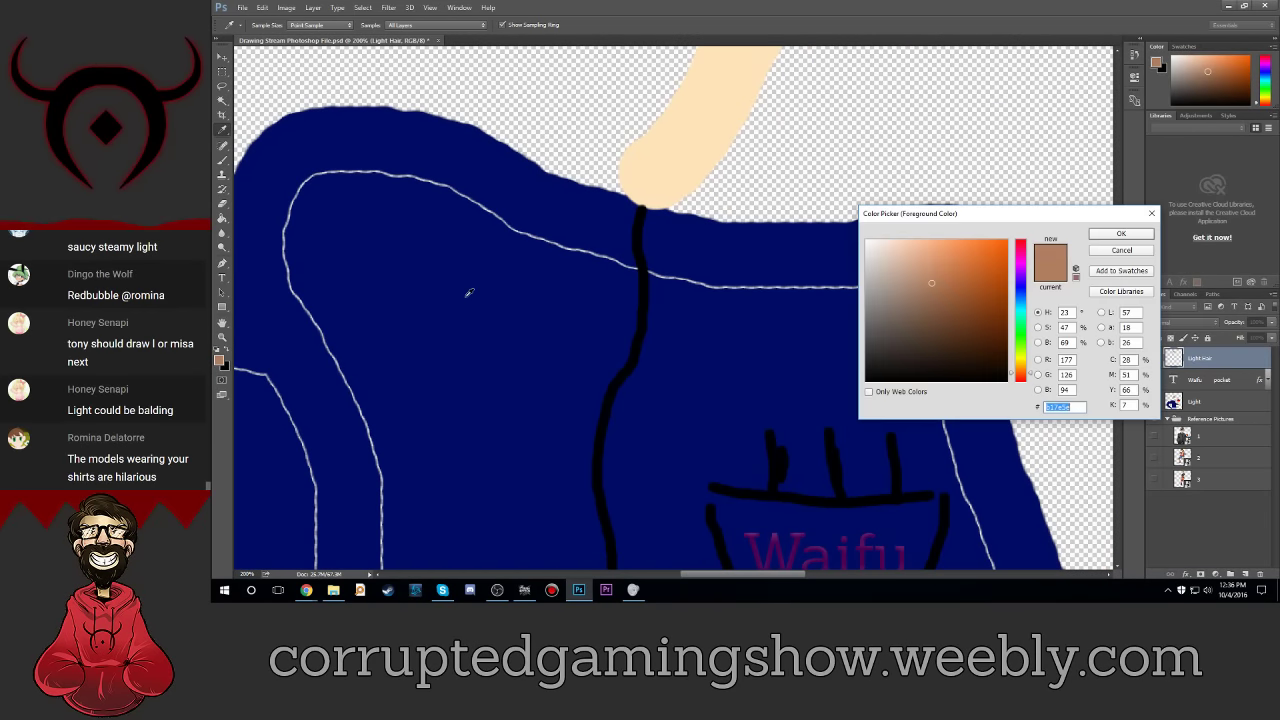
click(468, 290)
click(1112, 225)
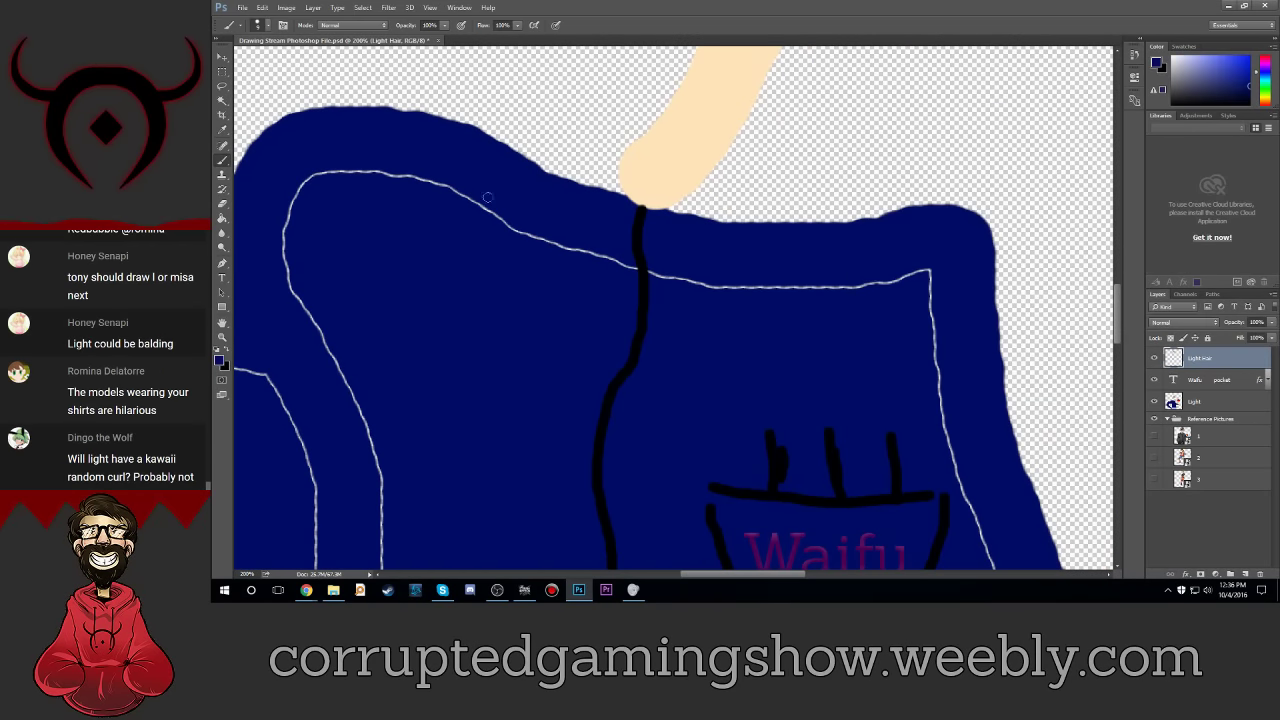
Step: Check the brush size options and pan left toward the collar's white line
click(266, 27)
click(265, 27)
scroll(711, 563, left, 2)
scroll(740, 450, left, 2)
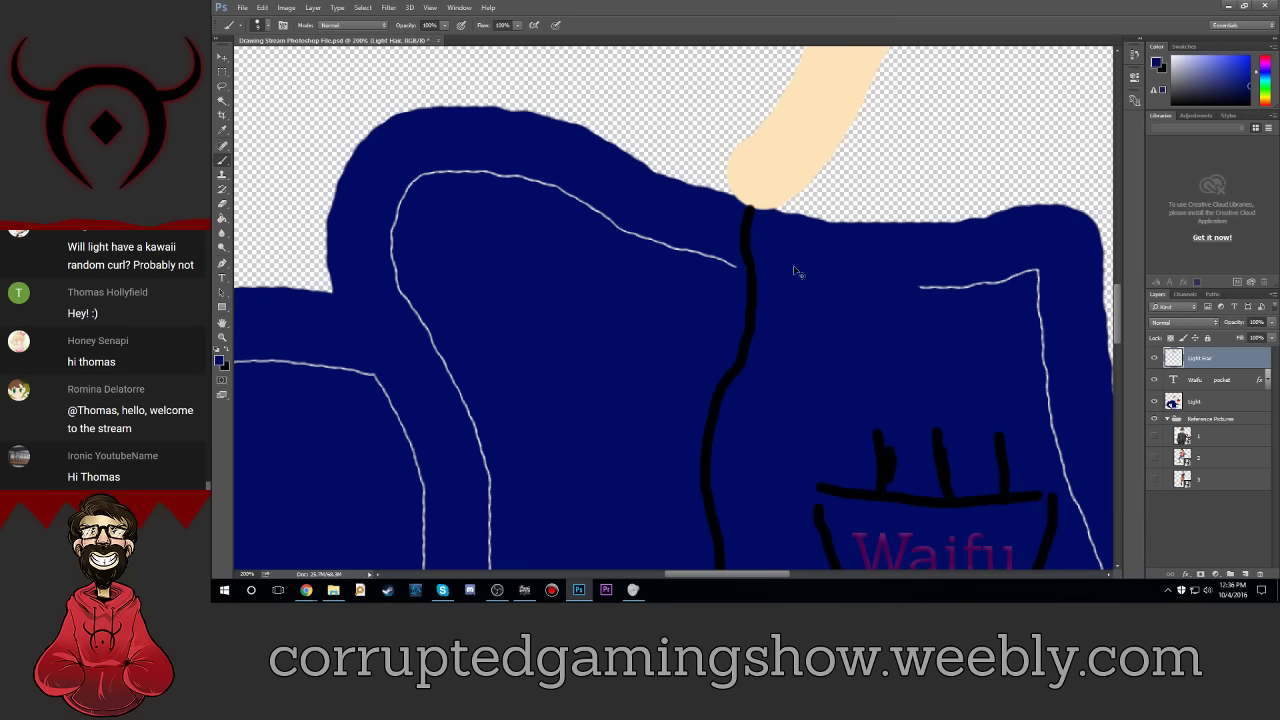
Step: At 500% zoom, paint navy over the white line's tail and curved section
key(ctrl+plus)
key(ctrl+plus)
key(ctrl+plus)
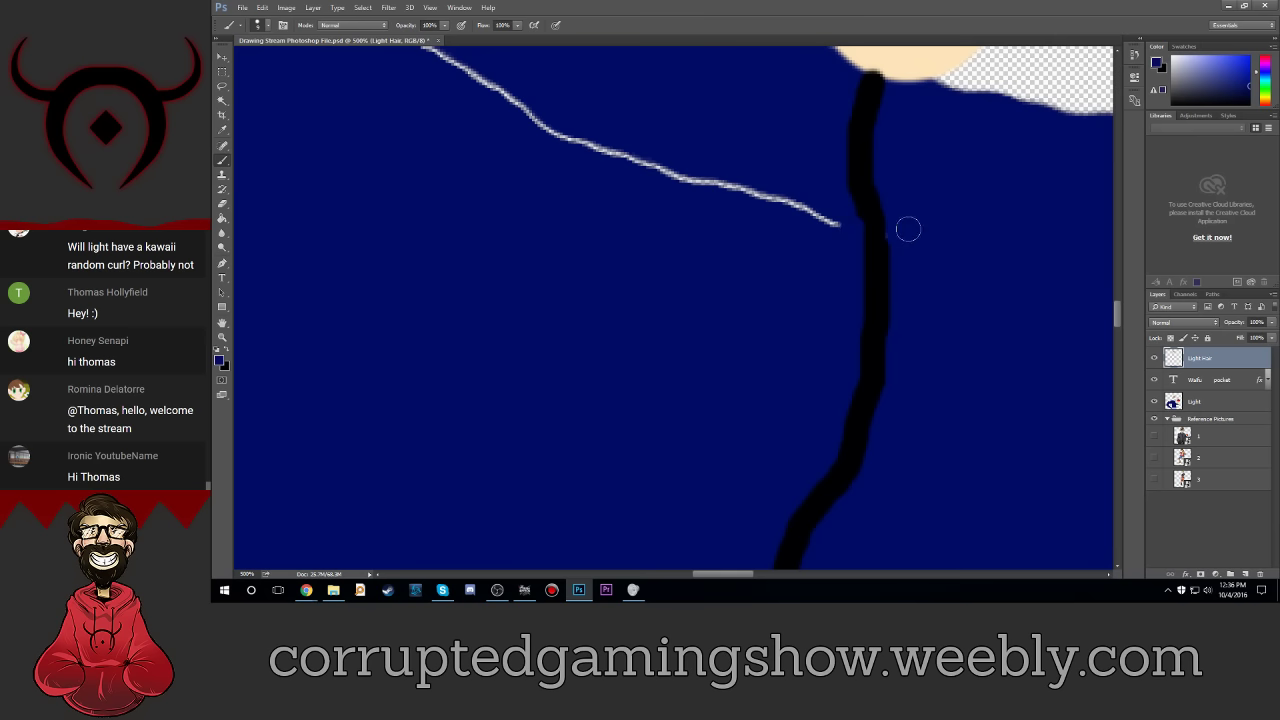
mouse_move(840, 224)
mouse_down()
mouse_move(618, 156)
mouse_move(505, 100)
mouse_up()
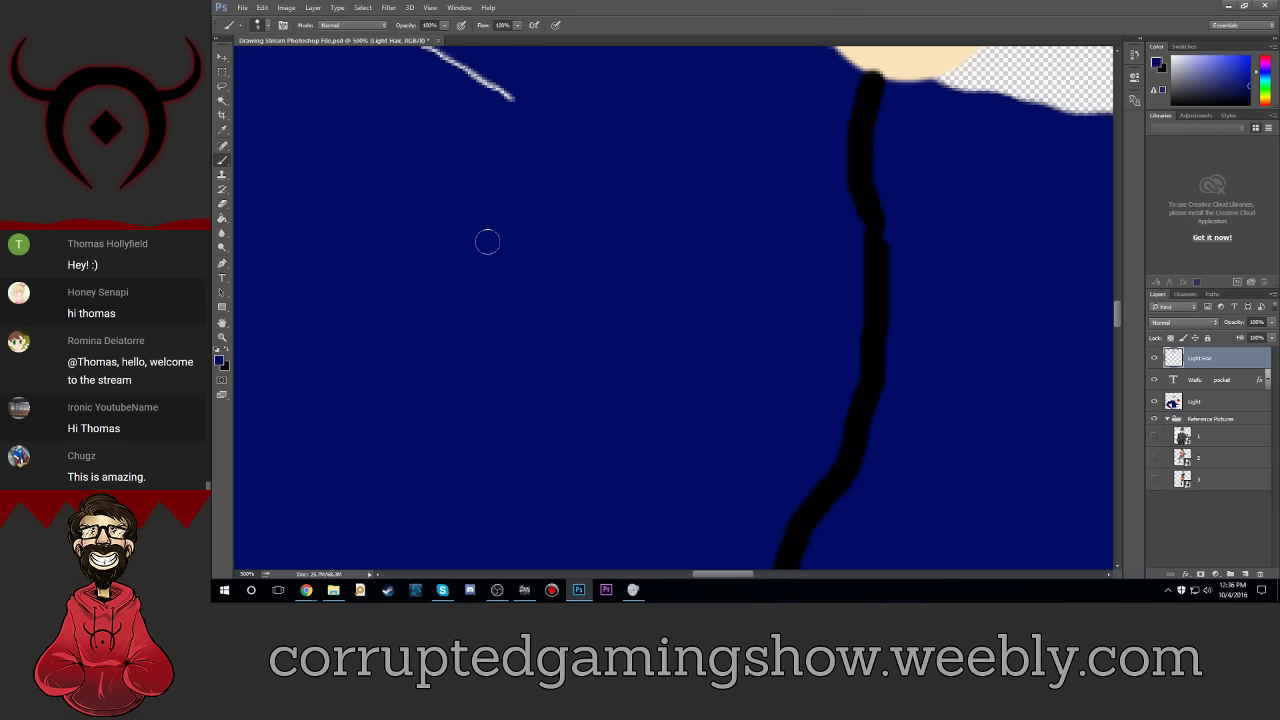
scroll(486, 300, up, 3)
drag(745, 573, 707, 573)
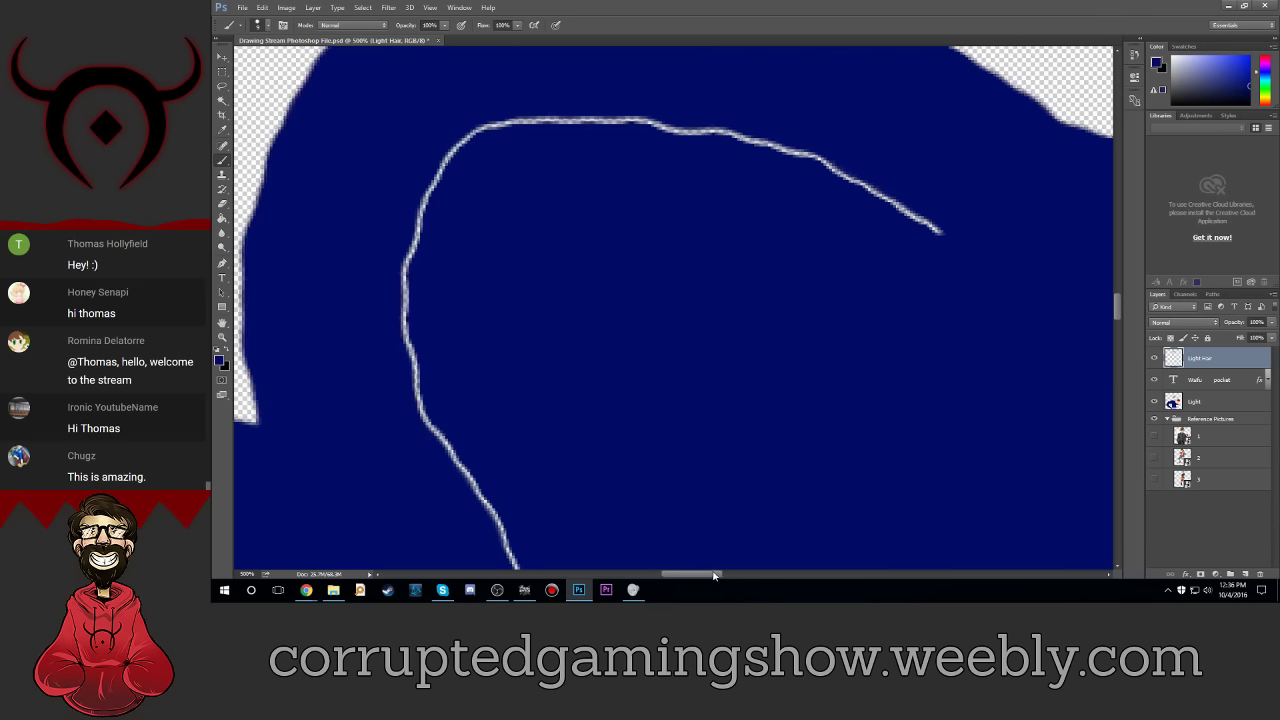
mouse_move(1035, 229)
mouse_down()
mouse_move(920, 166)
mouse_move(789, 123)
mouse_move(677, 114)
mouse_move(537, 143)
mouse_up()
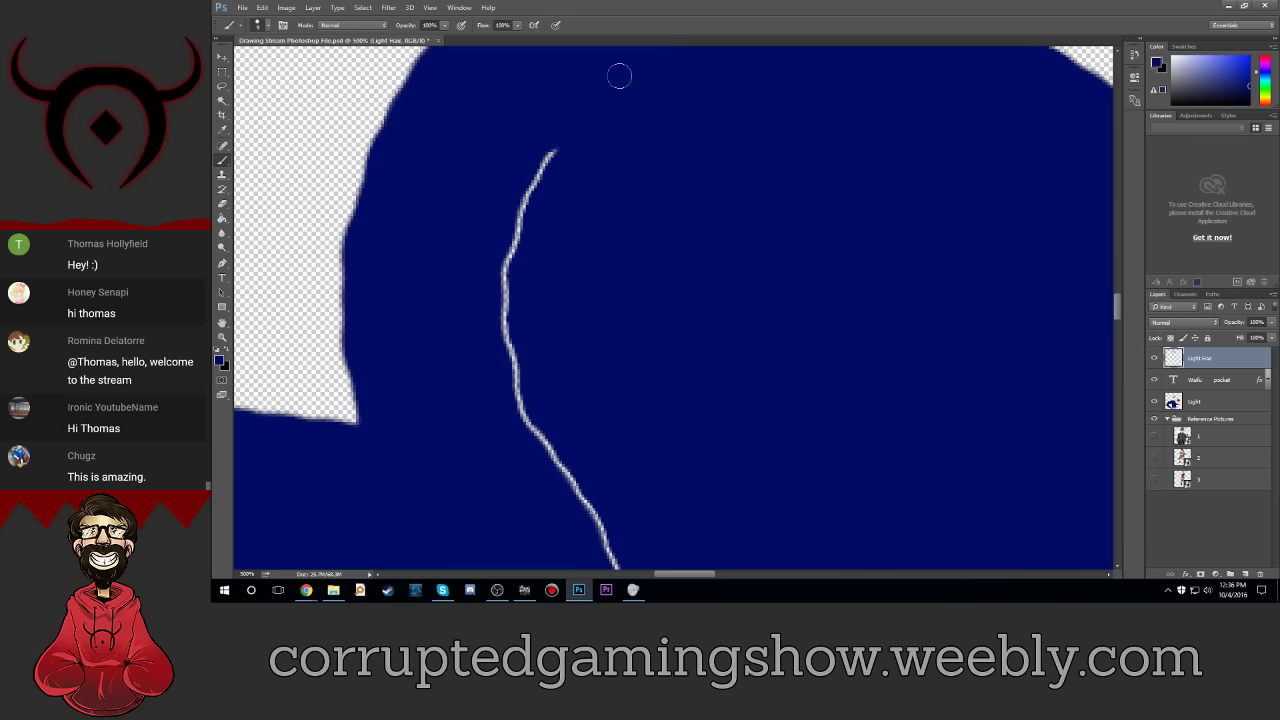
Step: Enlarge the brush and cover the upper white line segment in navy
click(266, 25)
drag(313, 62, 330, 62)
key(Return)
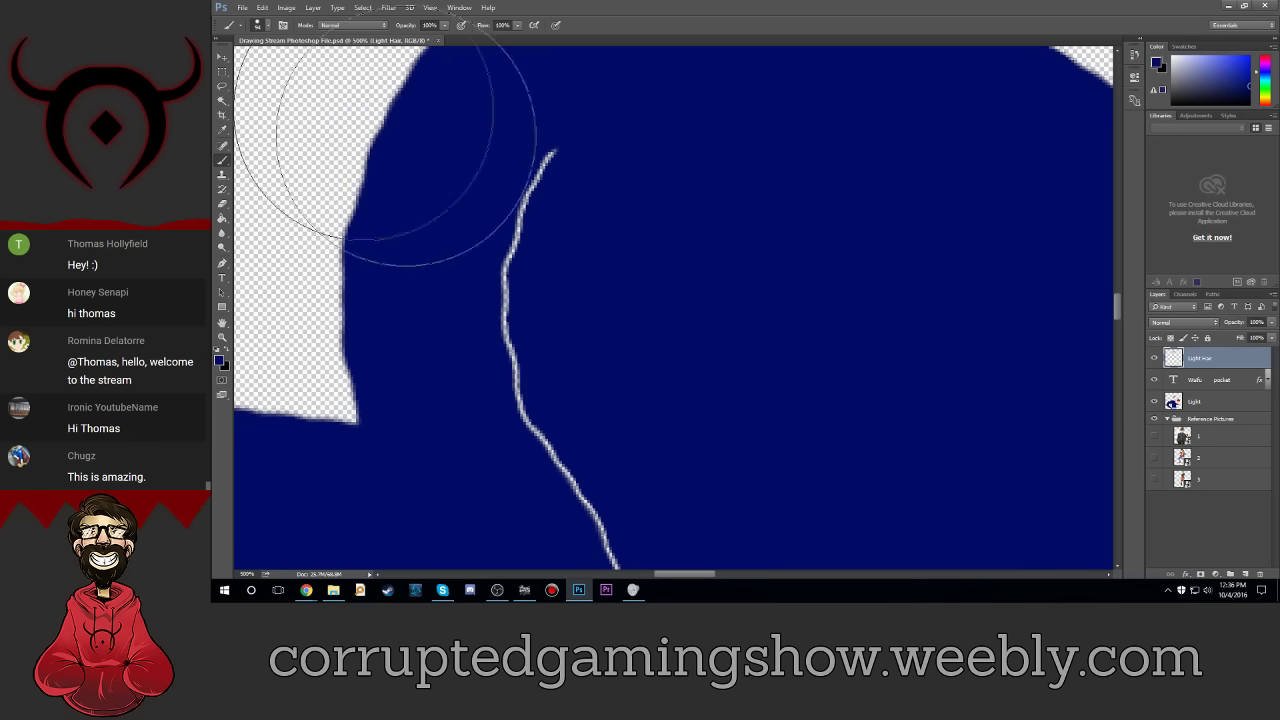
drag(591, 228, 585, 345)
drag(590, 440, 637, 409)
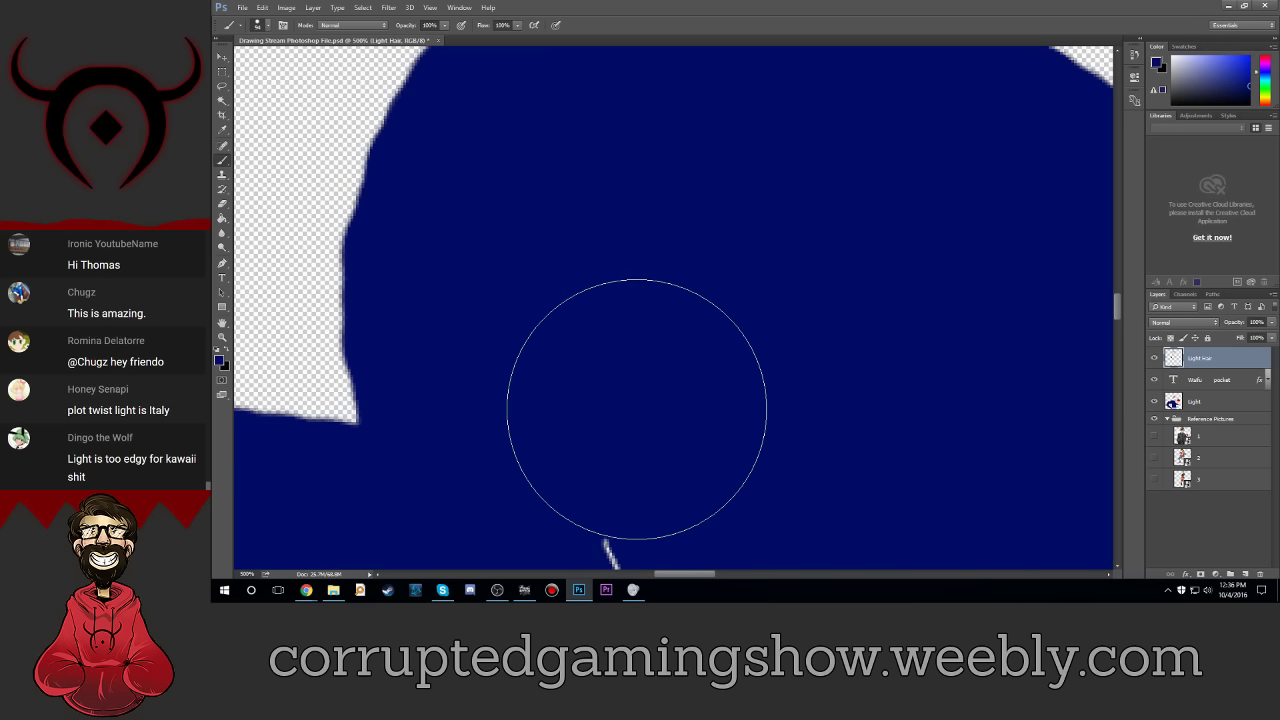
Step: Zoom back to 200% and paint over the white curve junction in navy
key(ctrl+minus)
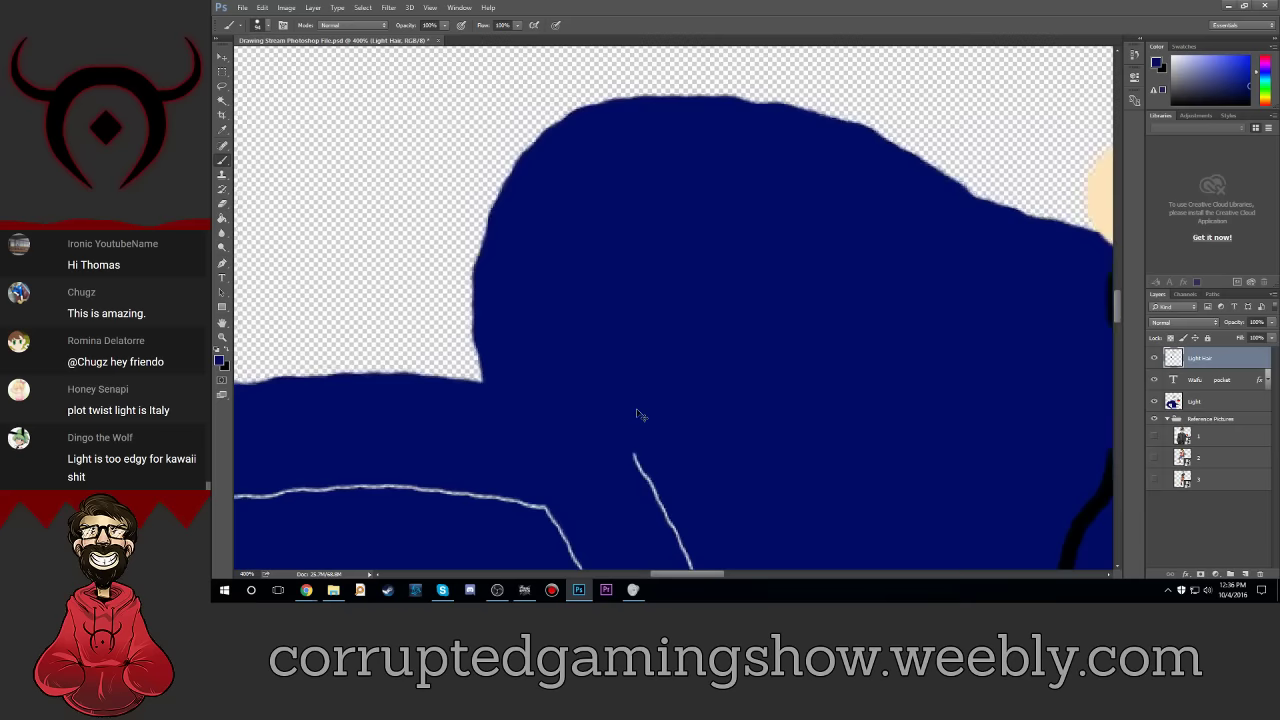
key(ctrl+minus)
key(ctrl+minus)
scroll(680, 515, down, 3)
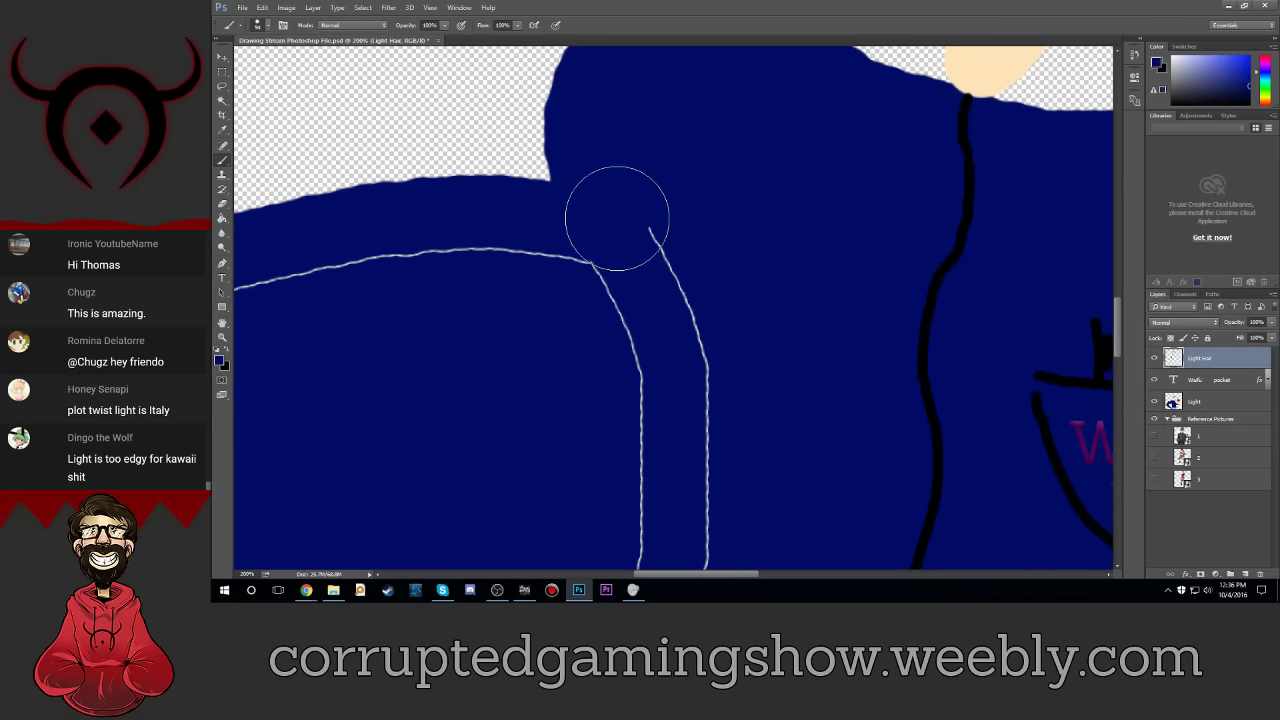
drag(634, 277, 694, 423)
scroll(694, 423, down, 2)
scroll(686, 374, down, 2)
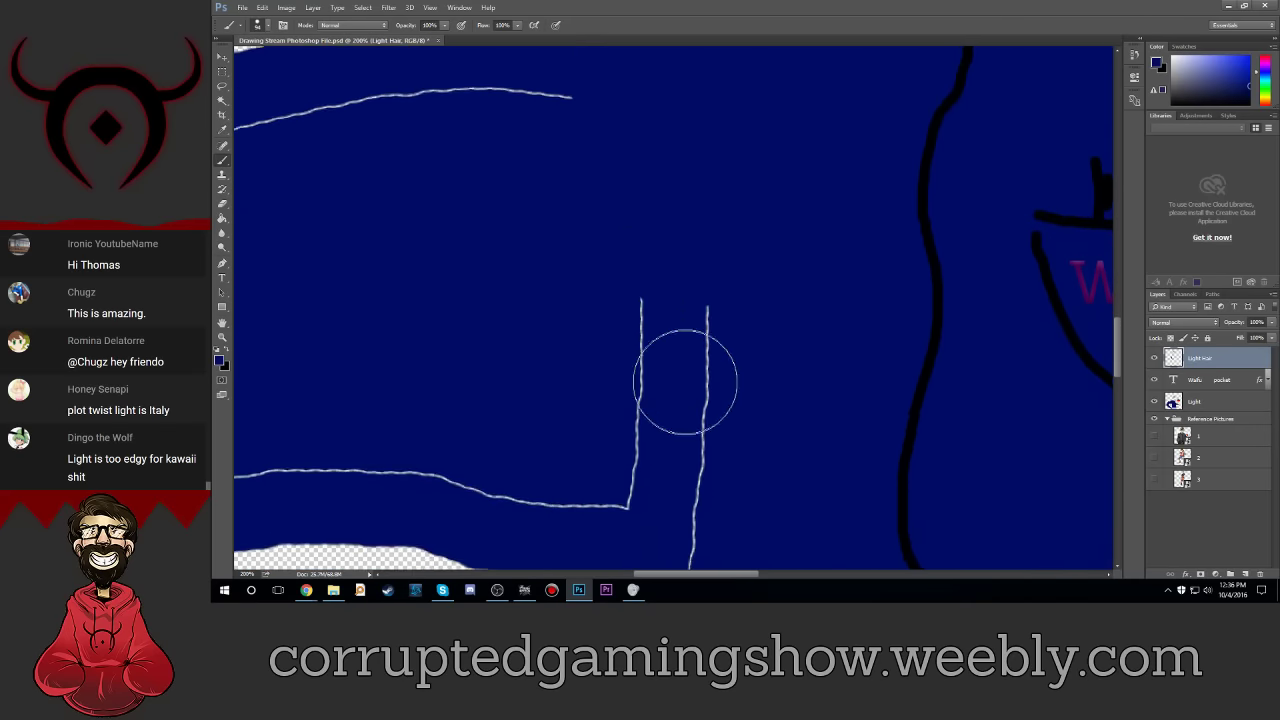
scroll(685, 381, down, 3)
drag(674, 243, 689, 366)
Step: Continue painting navy down the remaining vertical white line
scroll(710, 381, down, 2)
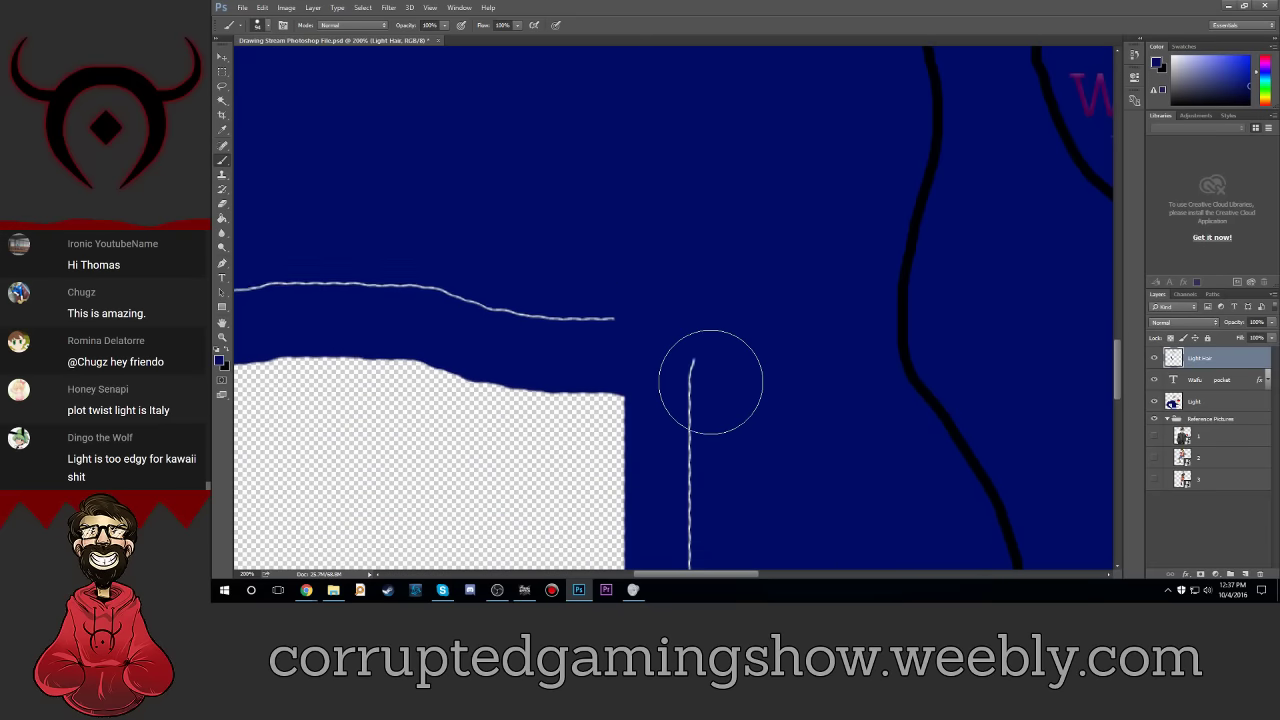
scroll(710, 381, down, 2)
drag(714, 309, 734, 443)
scroll(738, 441, down, 2)
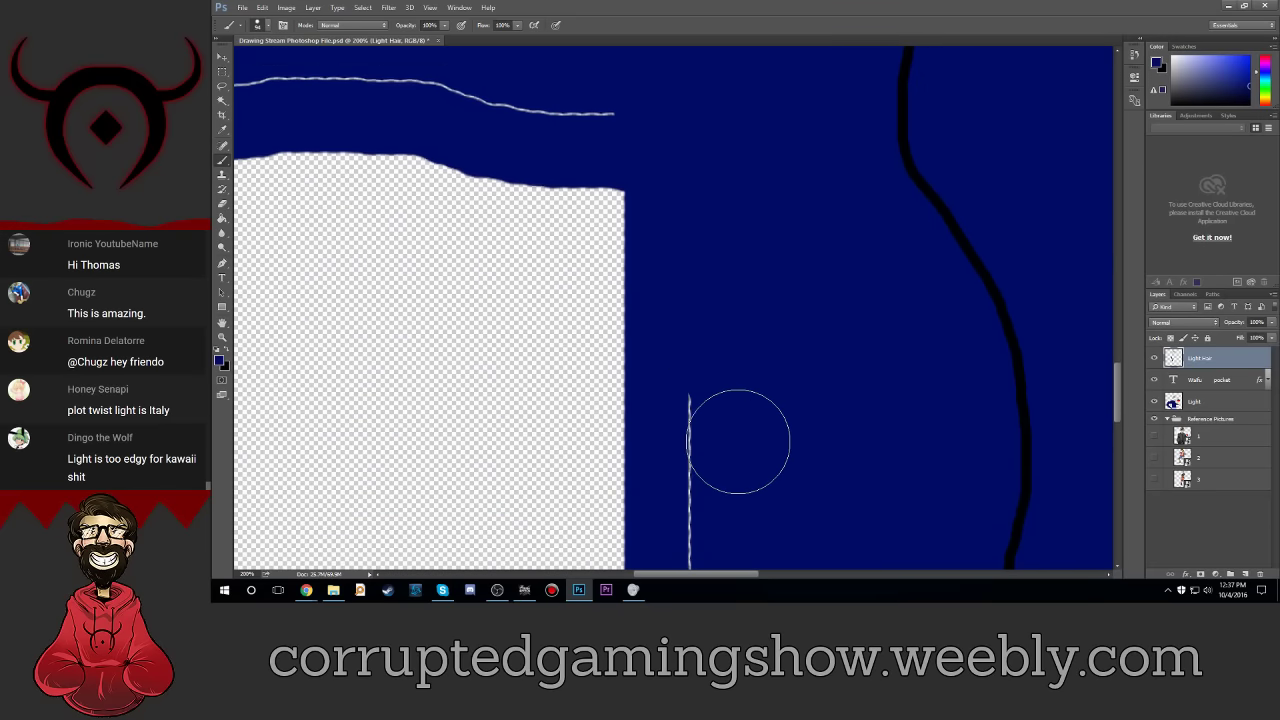
scroll(738, 441, down, 2)
drag(729, 314, 744, 444)
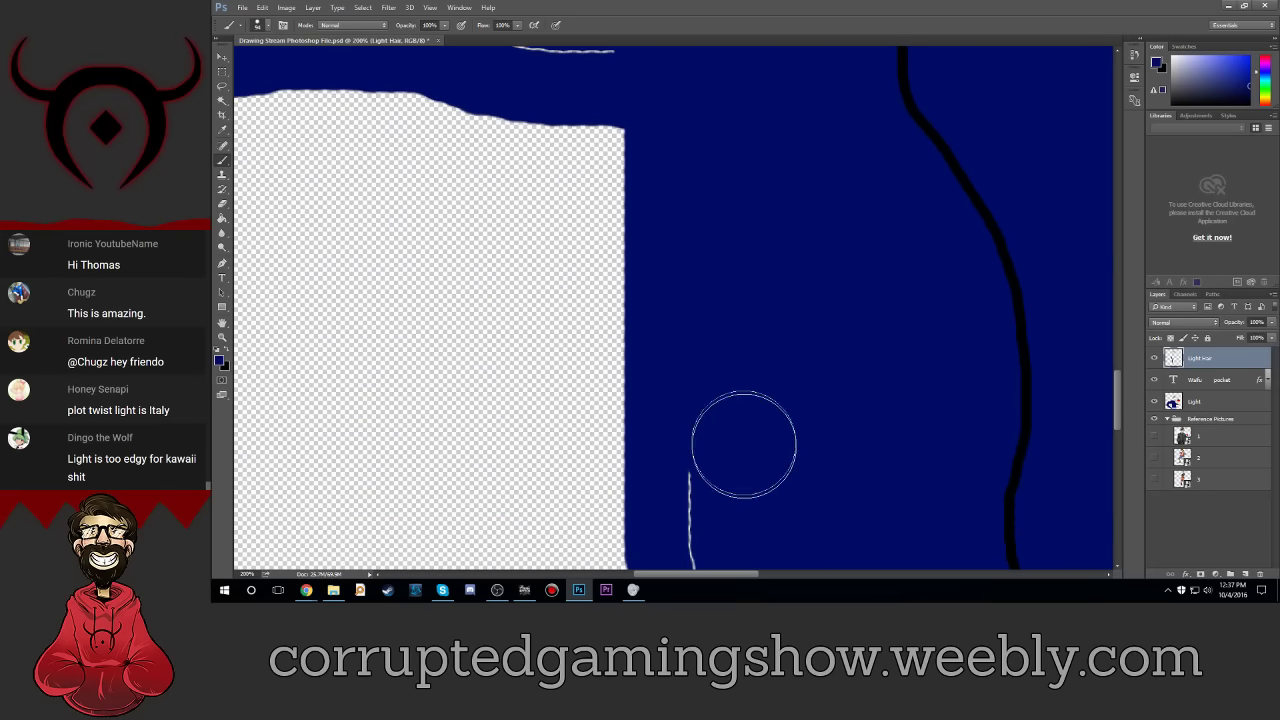
scroll(744, 444, down, 2)
scroll(737, 429, down, 3)
scroll(737, 429, down, 3)
scroll(737, 429, down, 3)
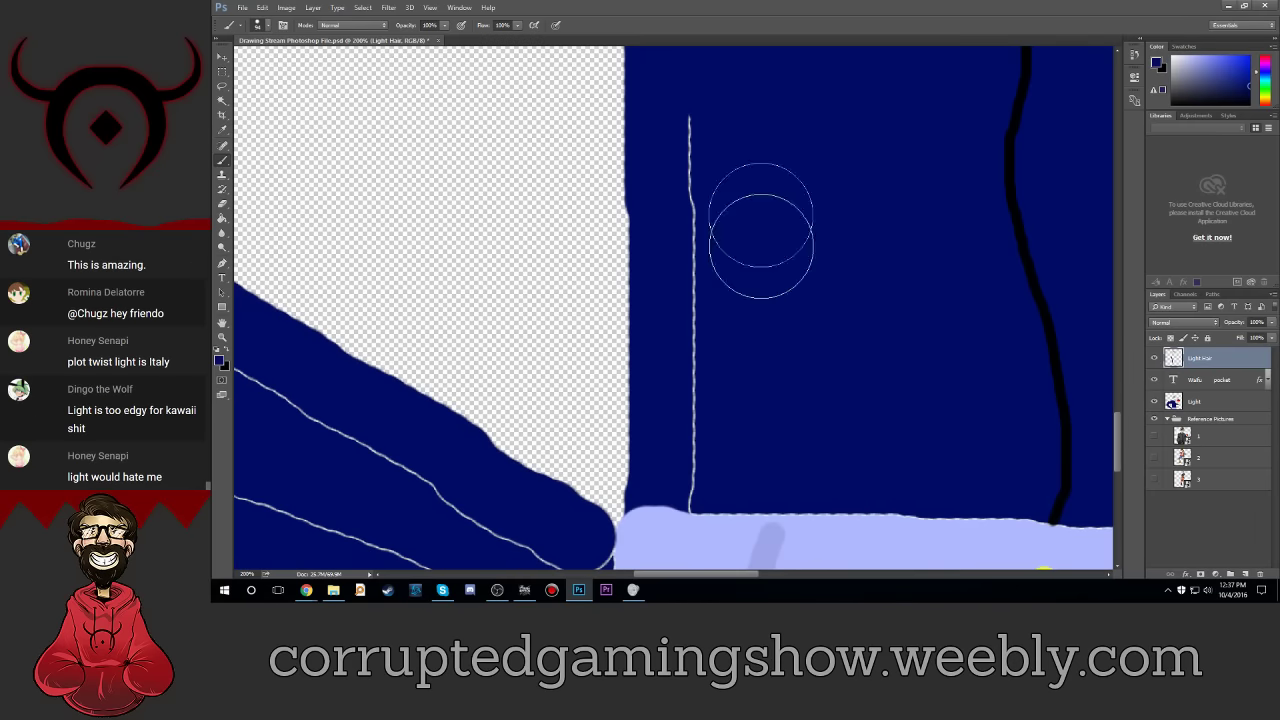
Step: Paint navy over the vertical line stub and arm line ends beside the light-blue shorts
mouse_move(723, 126)
mouse_down()
mouse_move(726, 329)
mouse_move(714, 457)
mouse_move(696, 462)
mouse_up()
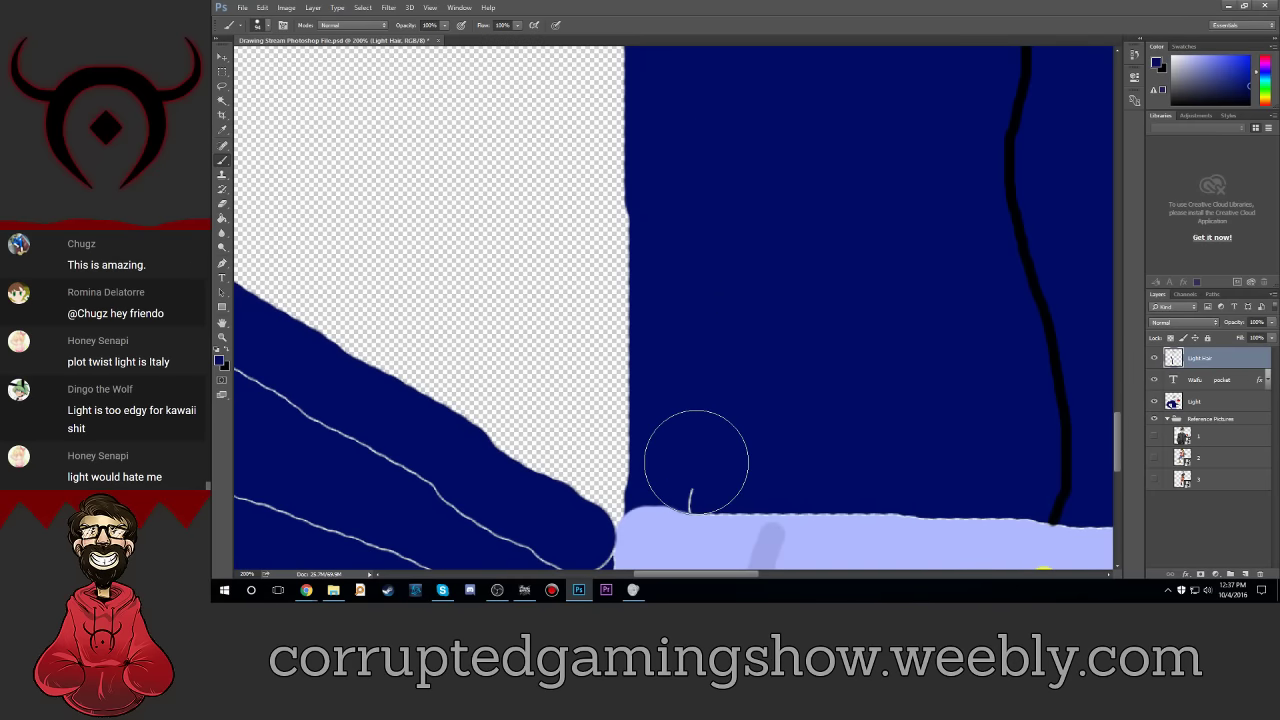
click(696, 462)
scroll(757, 386, down, 5)
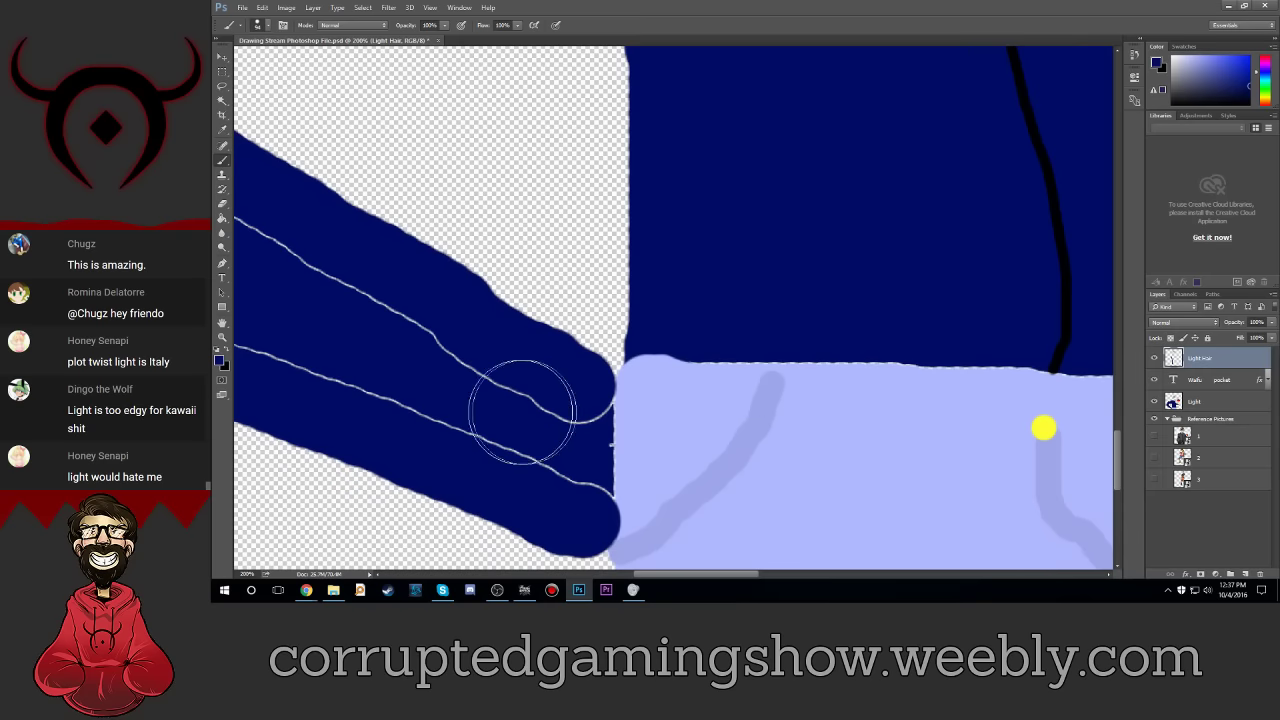
drag(563, 410, 563, 486)
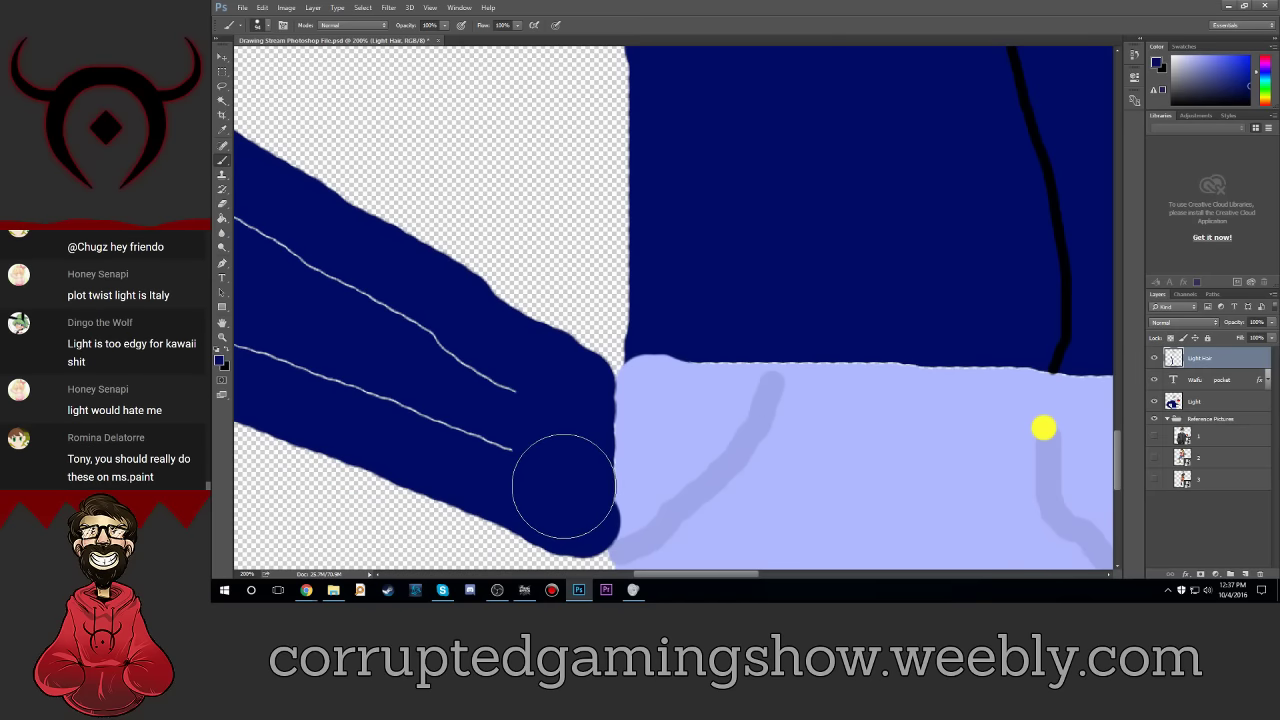
drag(563, 486, 563, 480)
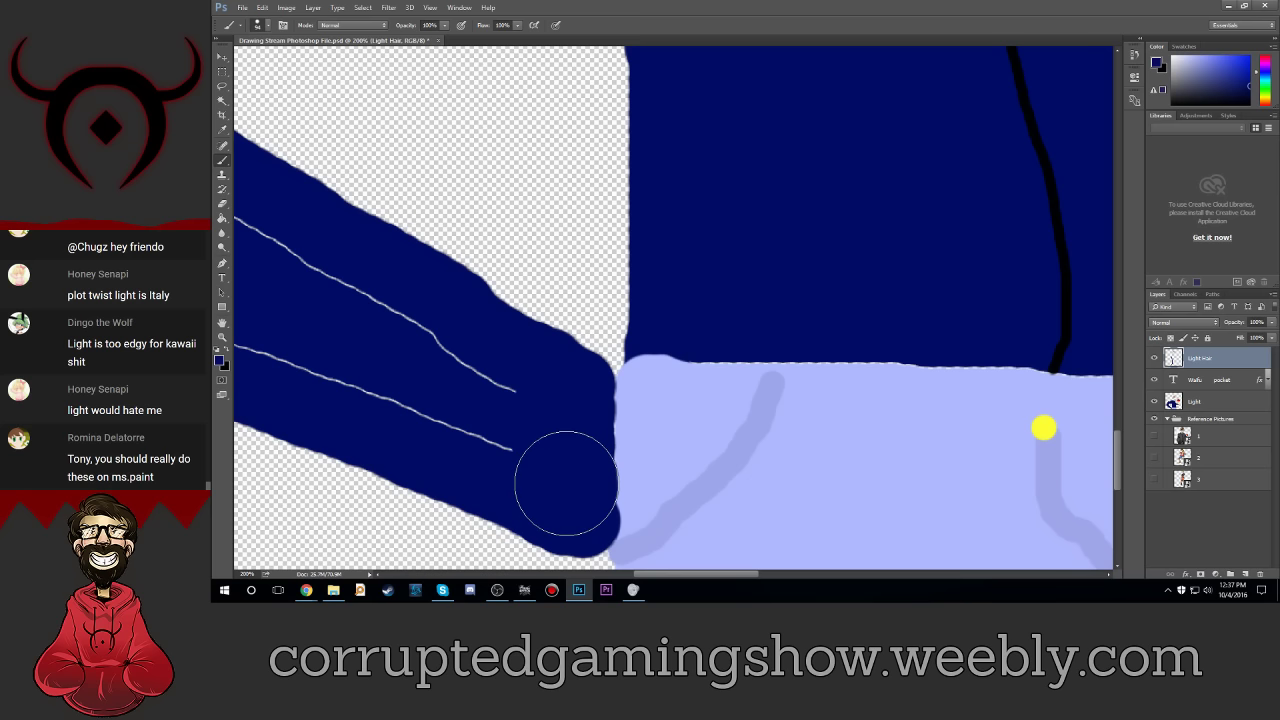
mouse_move(567, 489)
mouse_down()
mouse_move(565, 405)
mouse_move(394, 357)
mouse_up()
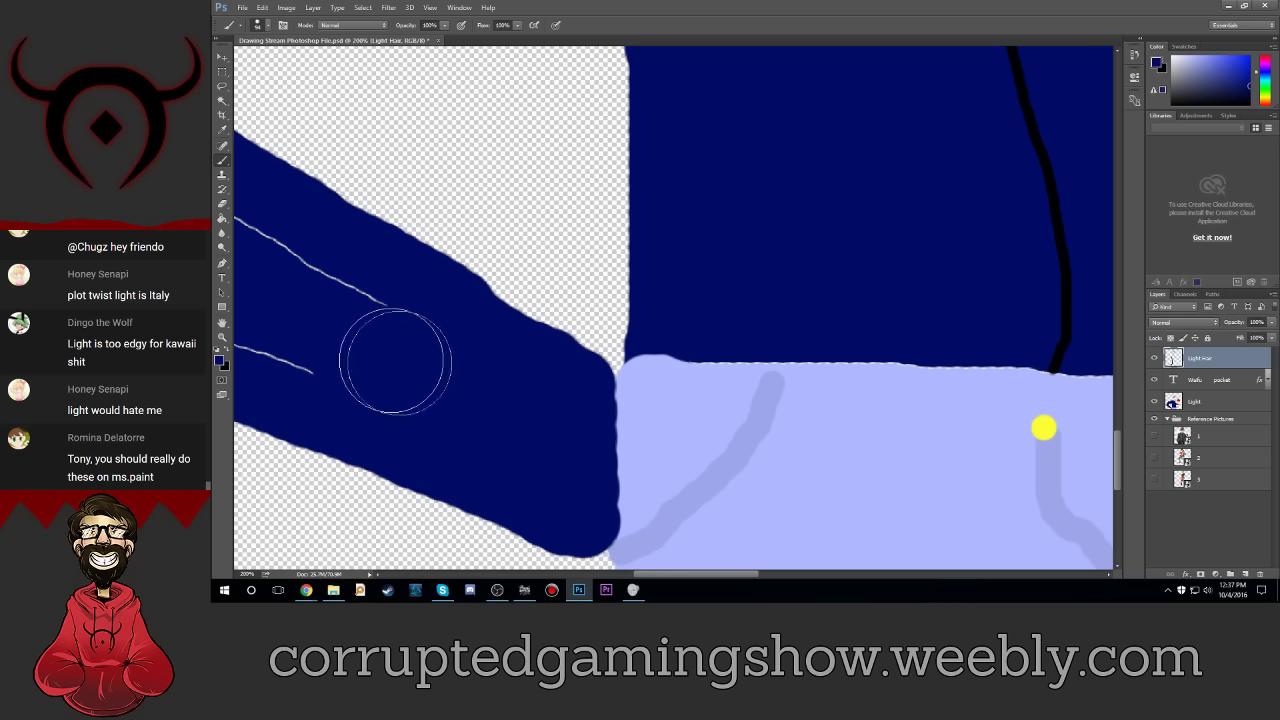
scroll(456, 359, down, 2)
Step: Paint navy over the outer, upper and inner white lines along the arm
scroll(451, 351, down, 1)
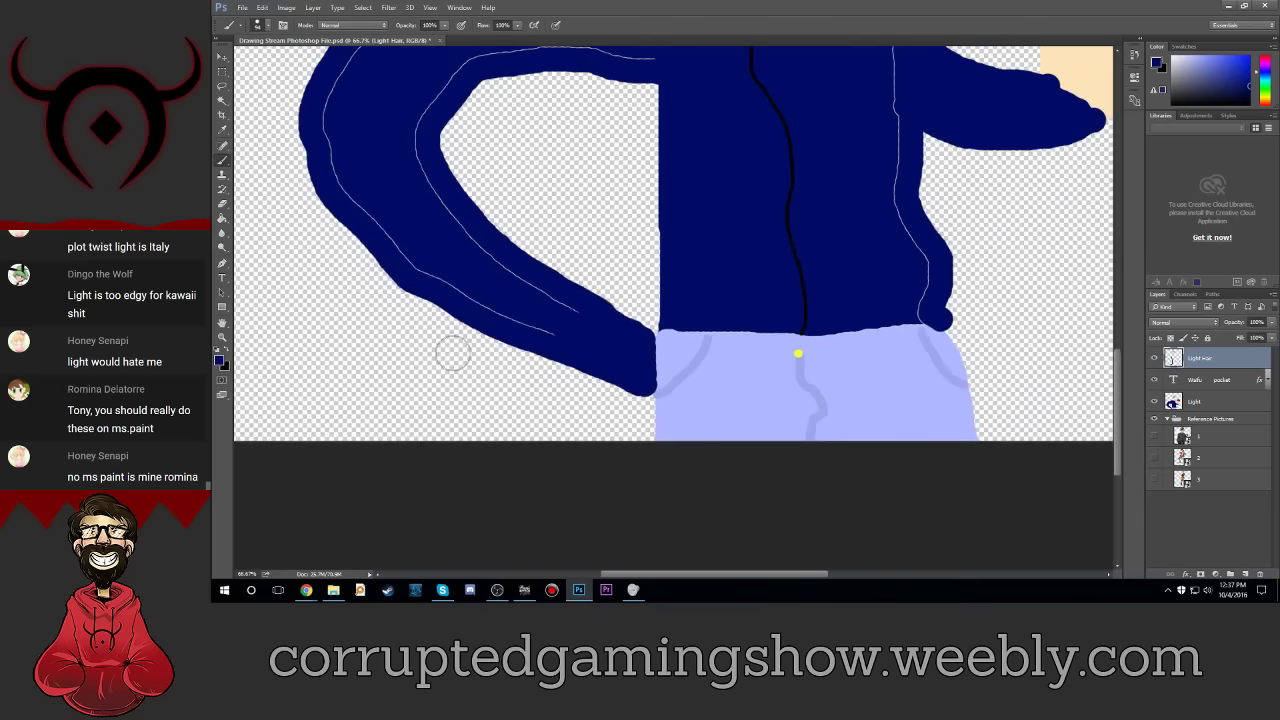
scroll(477, 357, up, 2)
mouse_move(603, 433)
mouse_down()
mouse_move(440, 380)
mouse_move(380, 337)
mouse_move(338, 270)
mouse_move(343, 194)
mouse_move(428, 93)
mouse_up()
scroll(464, 157, up, 2)
mouse_move(402, 168)
mouse_down()
mouse_move(480, 116)
mouse_move(654, 105)
mouse_up()
mouse_move(657, 229)
mouse_down()
mouse_move(537, 206)
mouse_move(463, 236)
mouse_move(423, 277)
mouse_move(414, 320)
mouse_move(440, 372)
mouse_move(528, 463)
mouse_move(590, 500)
mouse_up()
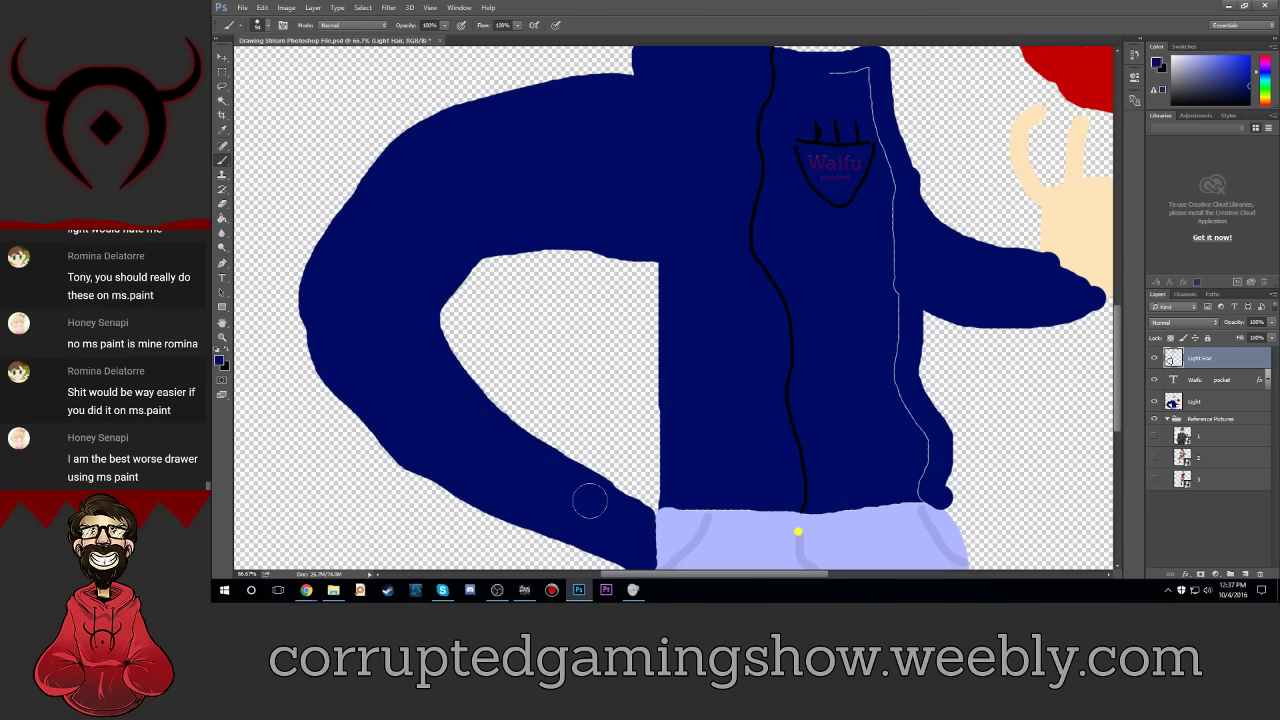
Step: Cover the white lines at the collar top and down the jacket's right side
scroll(814, 400, up, 1)
scroll(830, 320, up, 1)
drag(805, 141, 872, 162)
scroll(889, 440, down, 2)
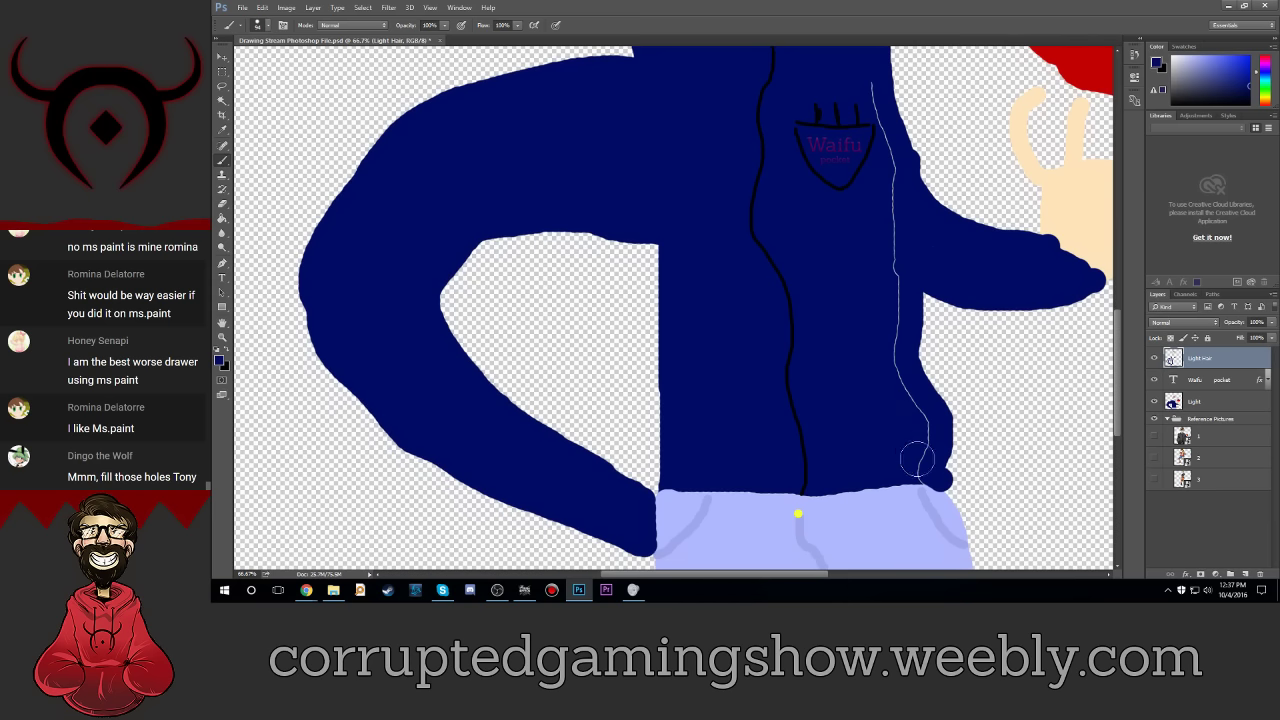
mouse_move(922, 467)
mouse_down()
mouse_move(889, 300)
mouse_move(889, 208)
mouse_up()
Step: With a smaller brush, paint out the line beside the Waifu pocket, then fit the canvas on screen
scroll(908, 280, up, 3)
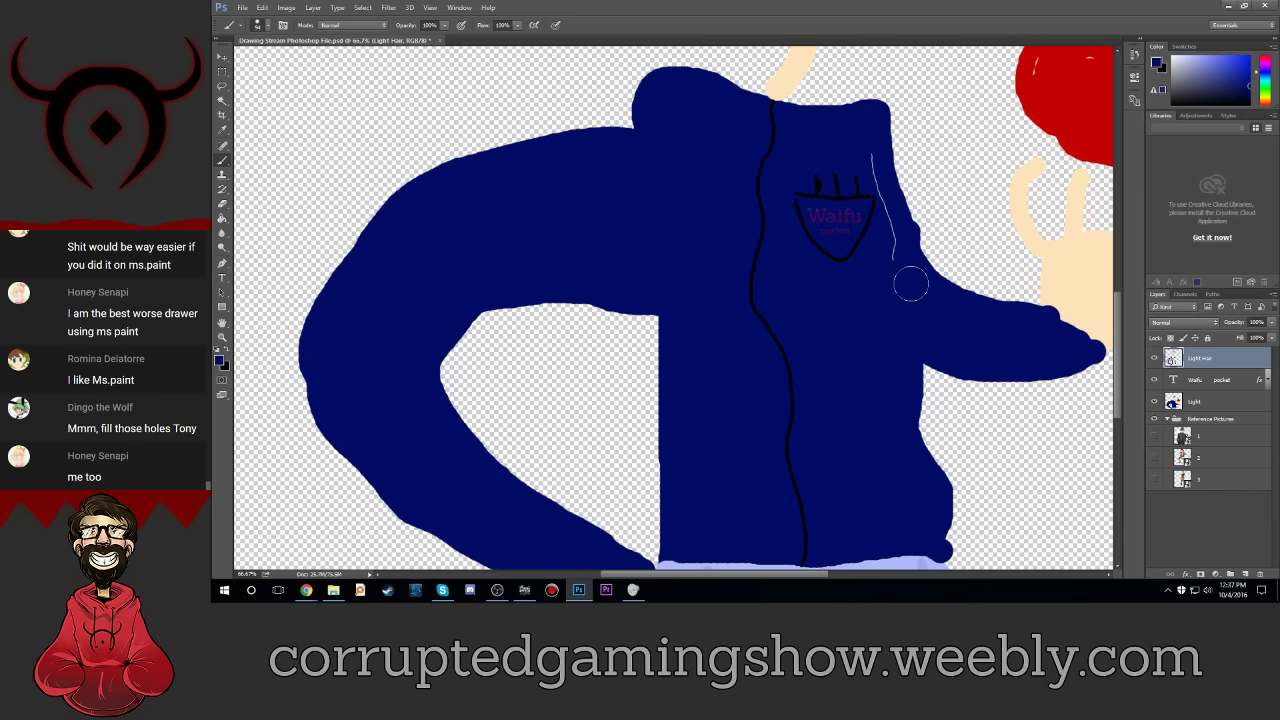
scroll(943, 279, up, 3)
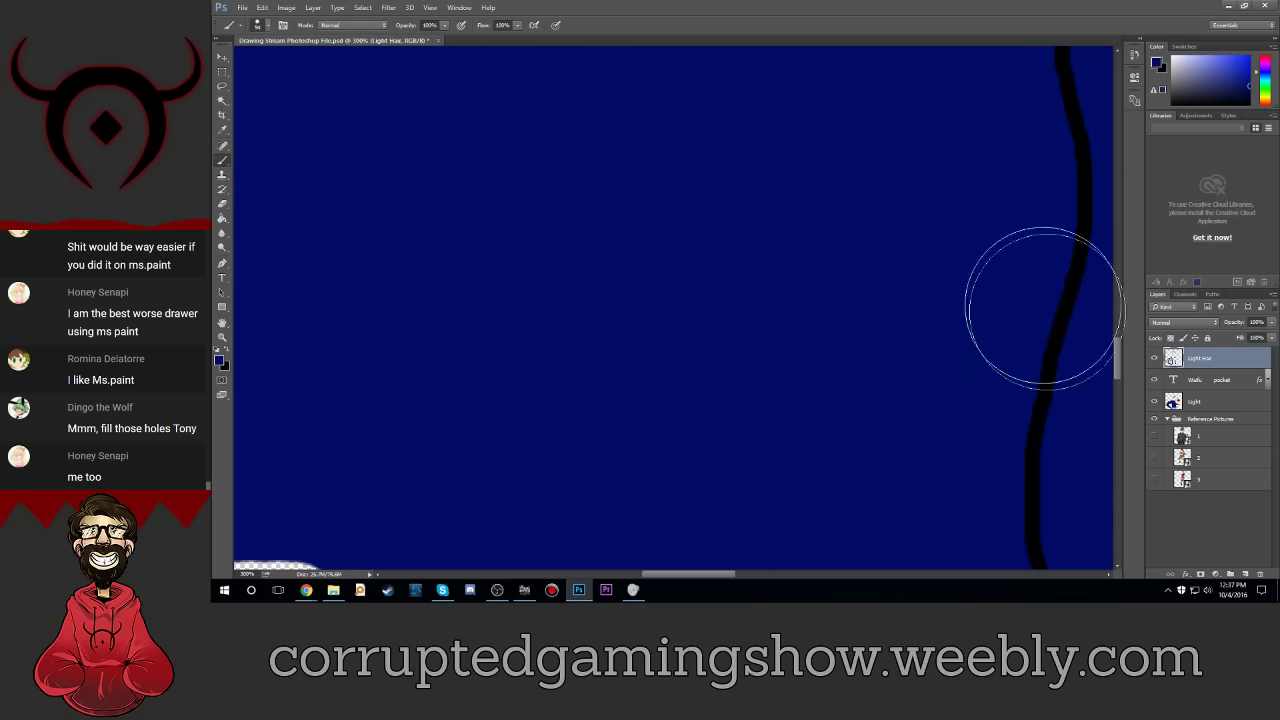
scroll(757, 543, right, 5)
scroll(757, 543, right, 10)
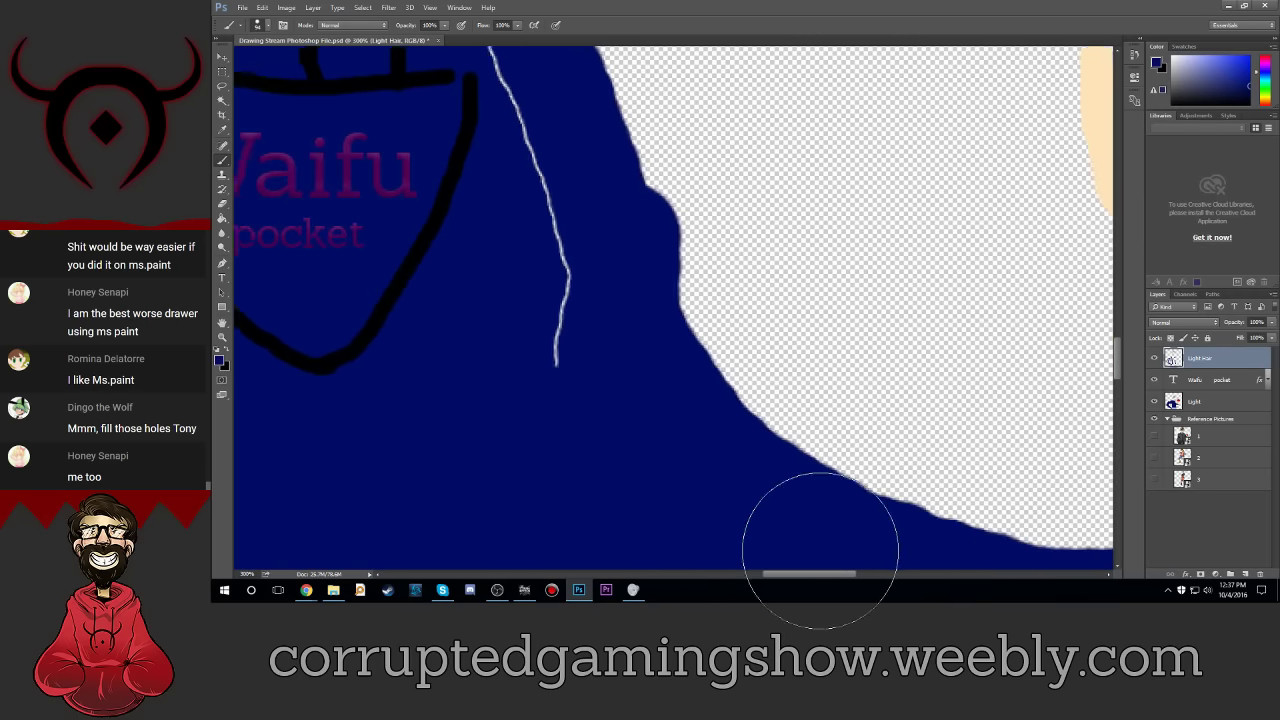
scroll(683, 367, up, 2)
scroll(683, 367, up, 2)
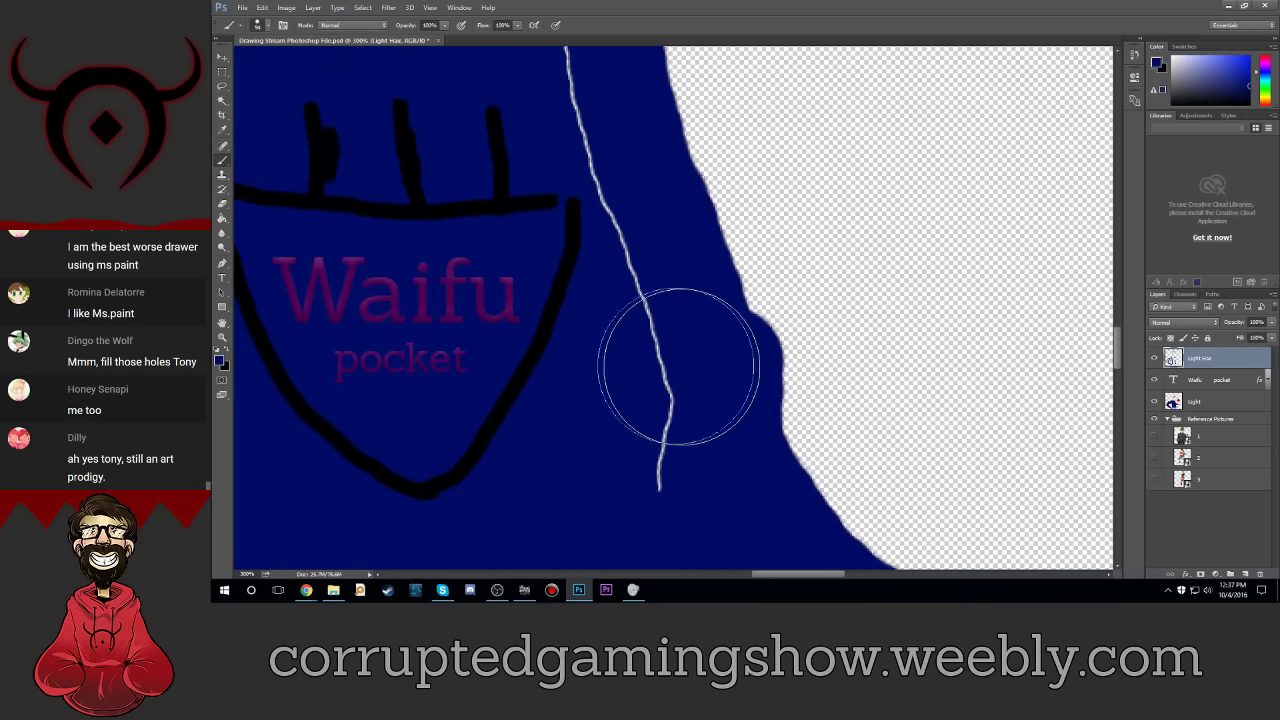
click(262, 25)
drag(291, 64, 284, 64)
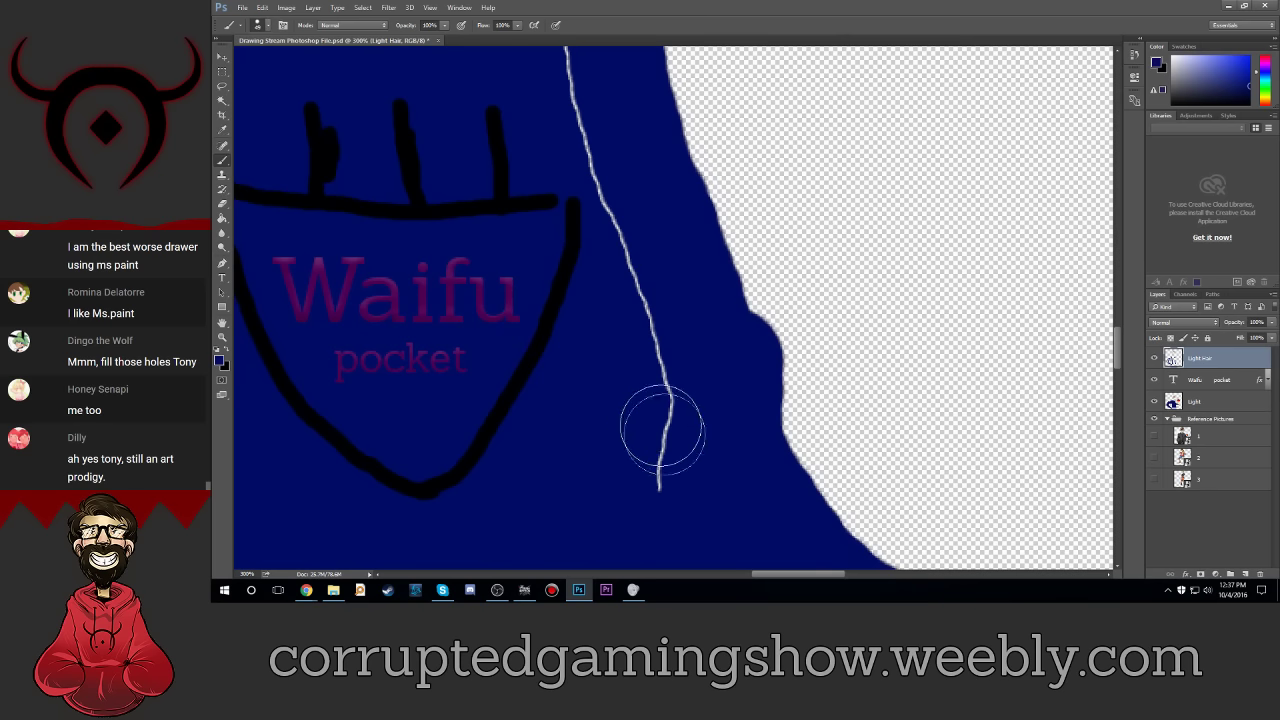
mouse_move(662, 485)
mouse_down()
mouse_move(629, 217)
mouse_move(591, 186)
mouse_move(565, 95)
mouse_up()
scroll(629, 217, up, 2)
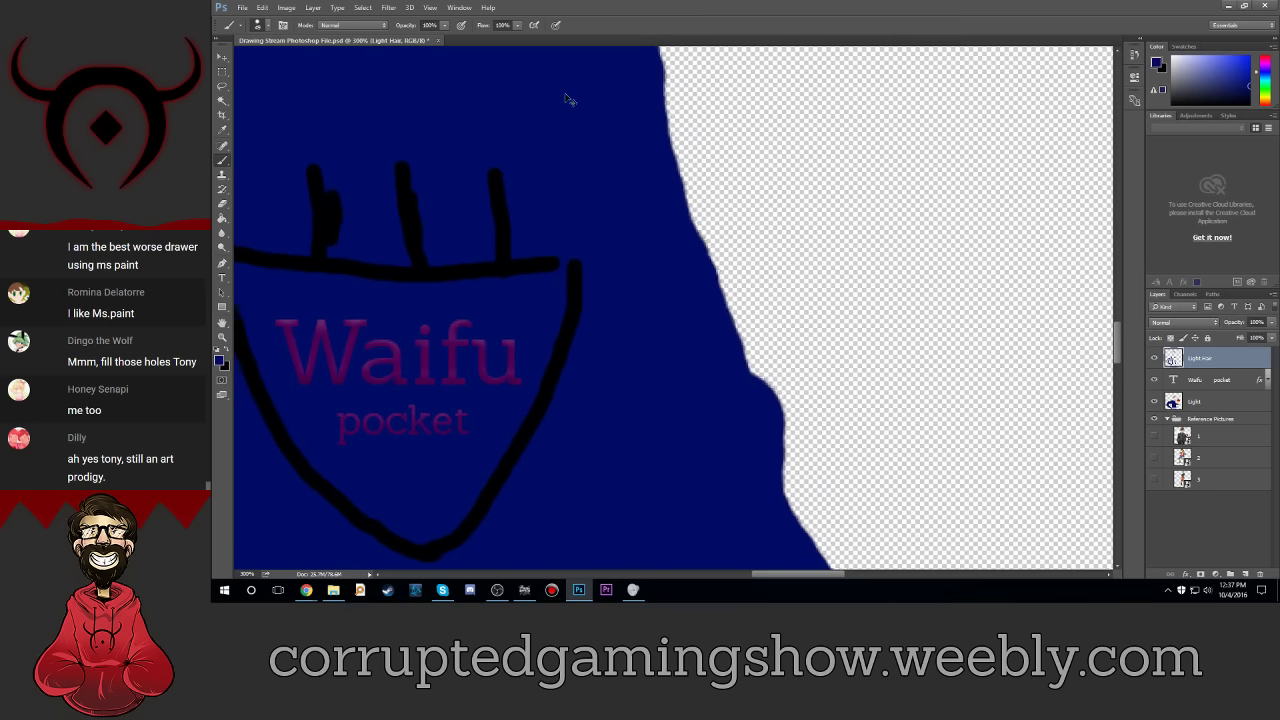
key(ctrl+0)
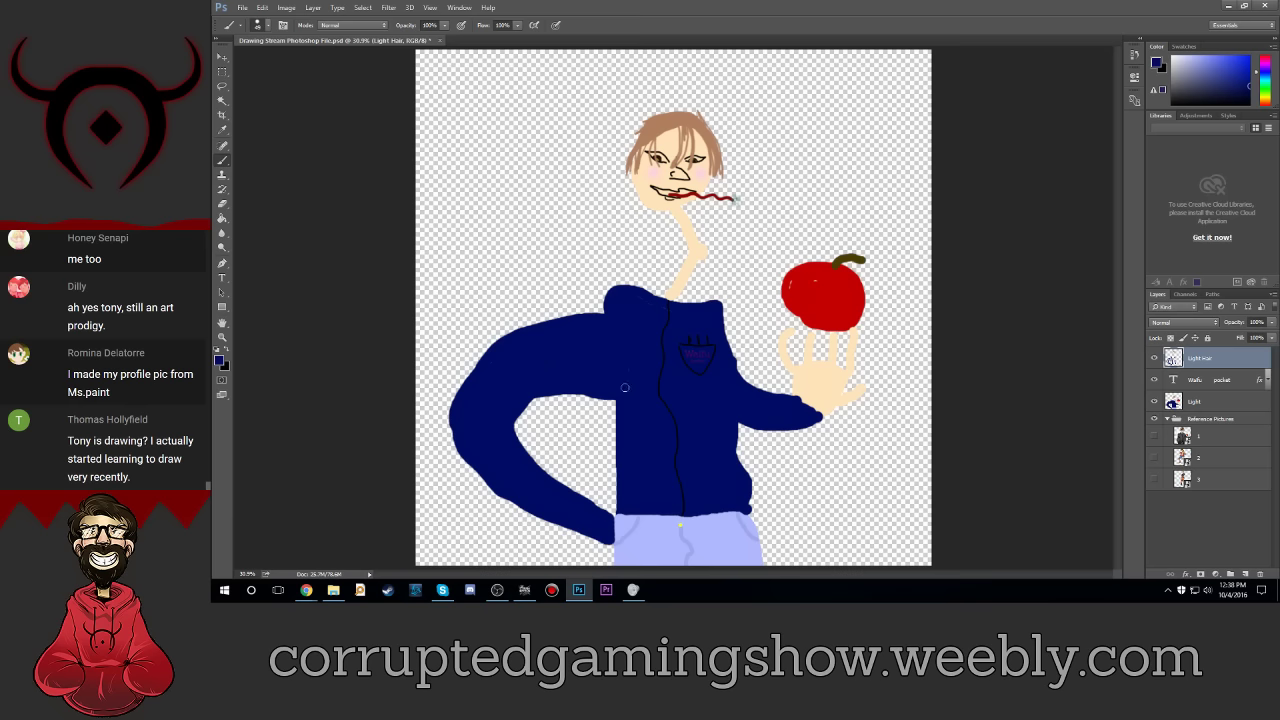
key(ctrl+plus)
key(ctrl+plus)
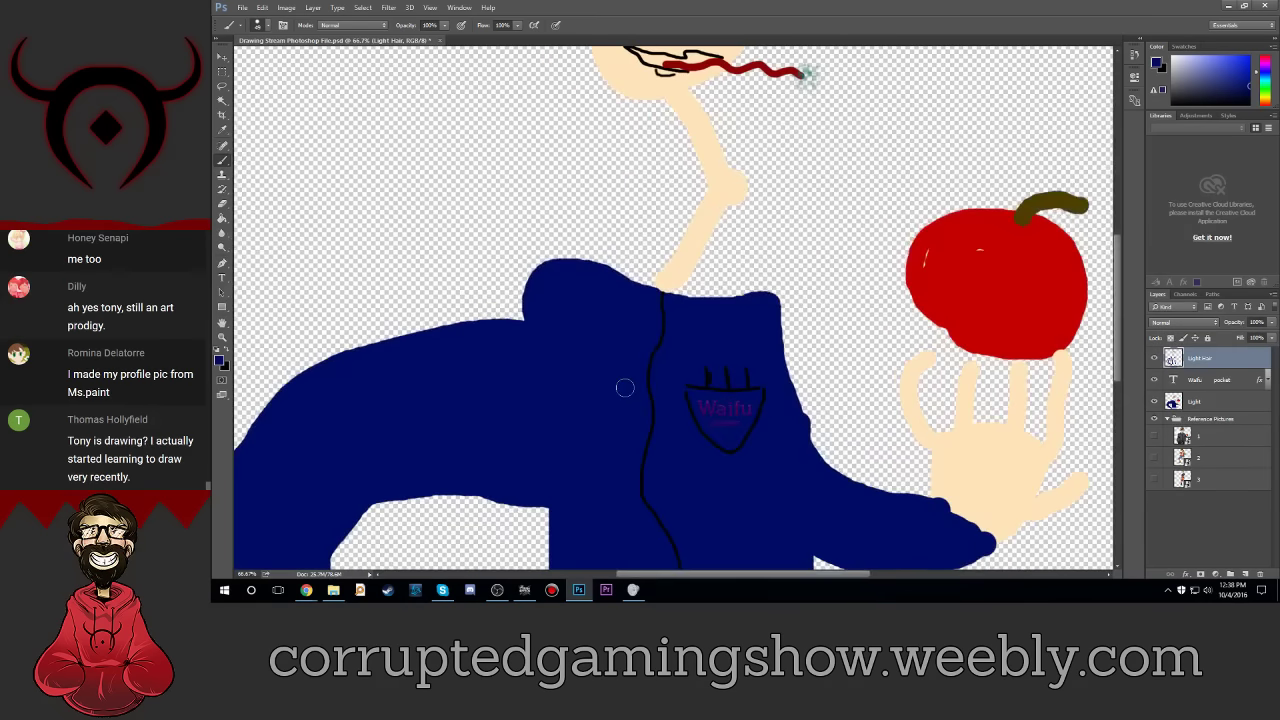
scroll(600, 380, down, 1)
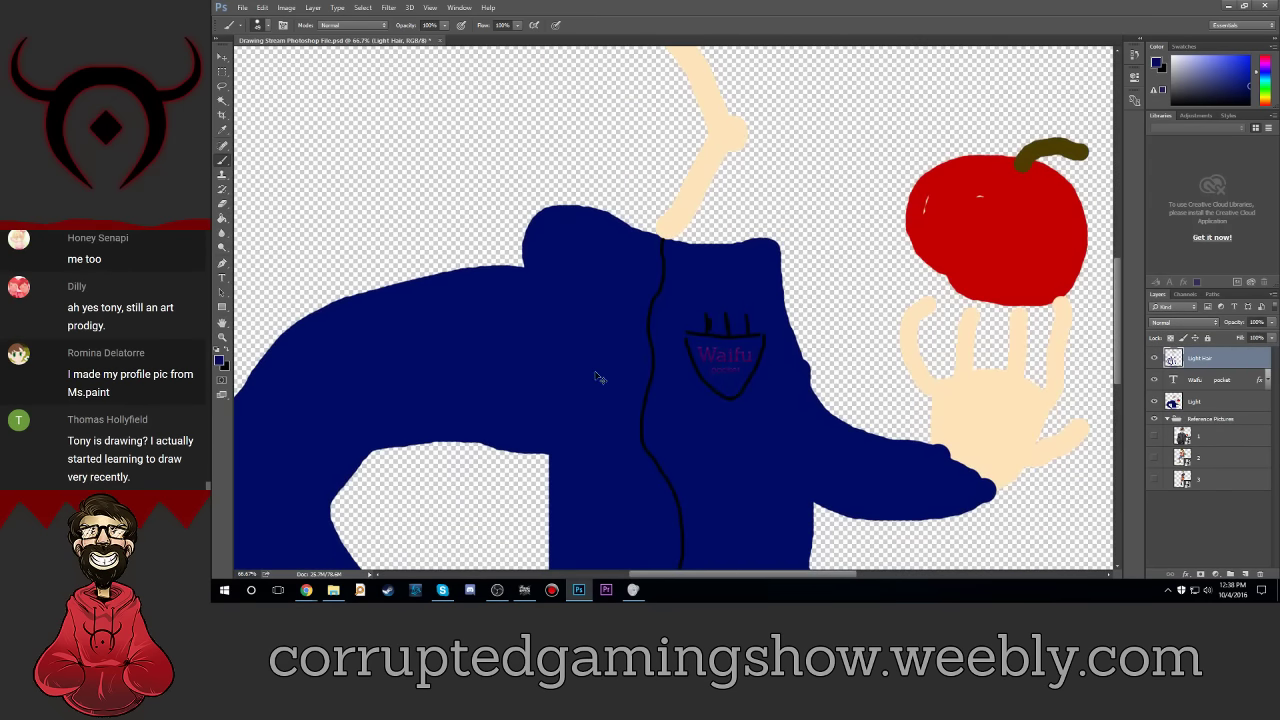
key(ctrl+plus)
key(ctrl+plus)
scroll(581, 311, down, 2)
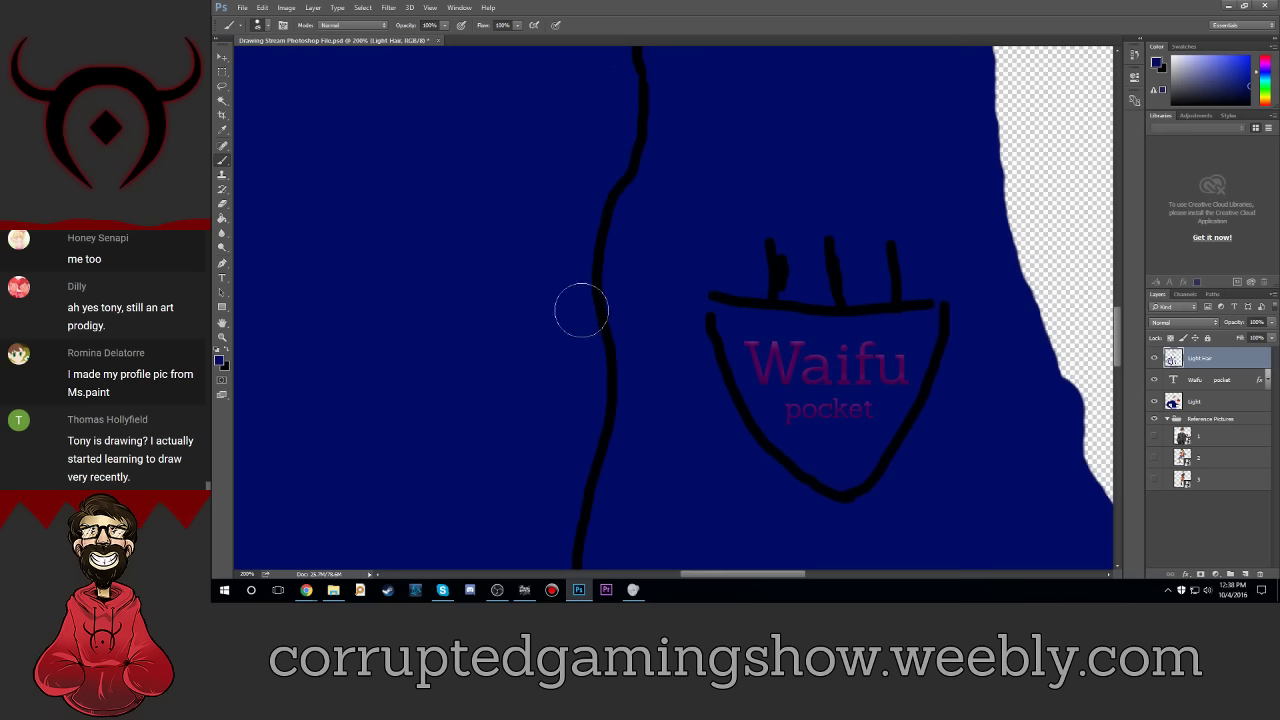
scroll(720, 557, down, 1)
scroll(700, 530, left, 2)
scroll(649, 475, left, 1)
scroll(649, 475, down, 1)
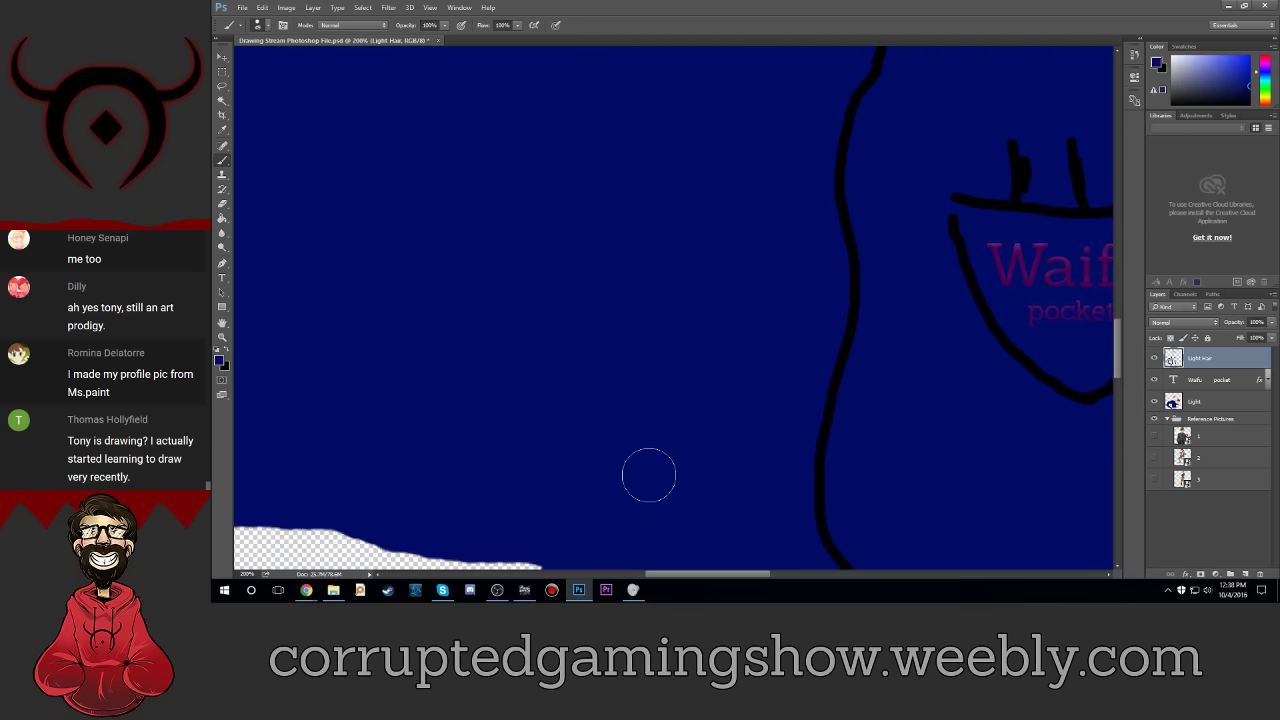
scroll(649, 475, down, 2)
key(ctrl+minus)
key(ctrl+minus)
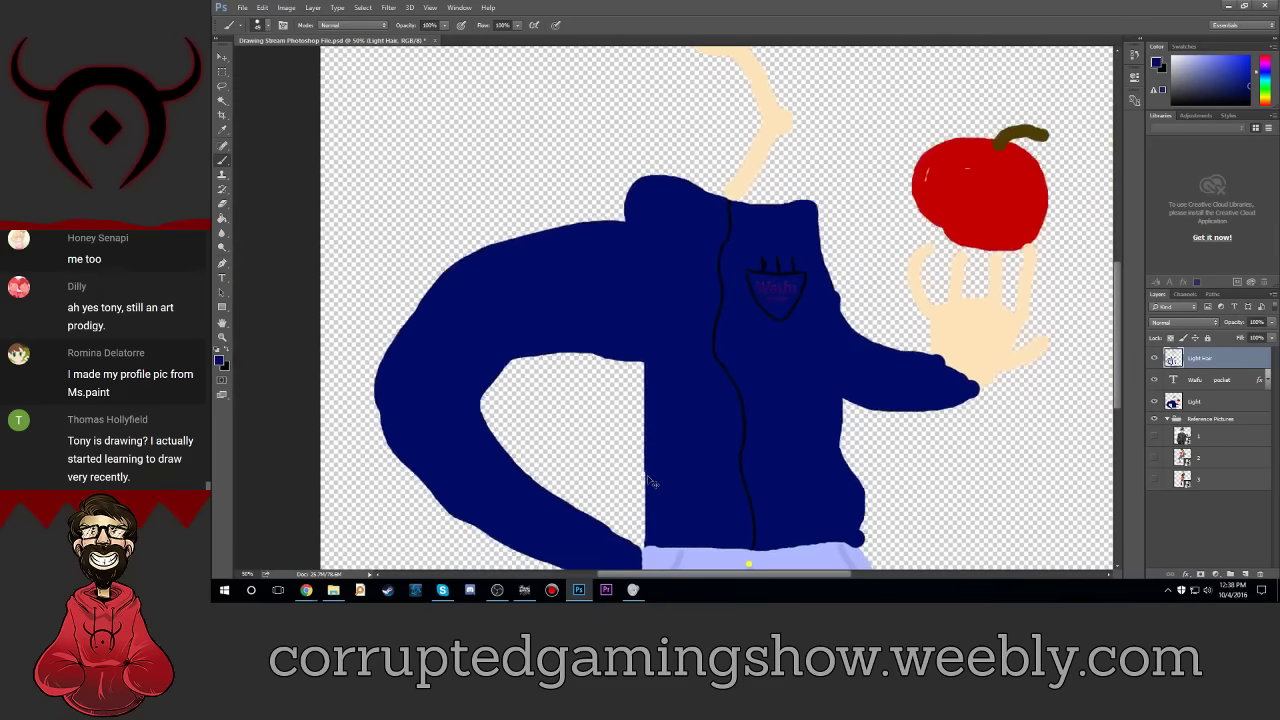
key(ctrl+minus)
key(ctrl+plus)
scroll(647, 477, down, 1)
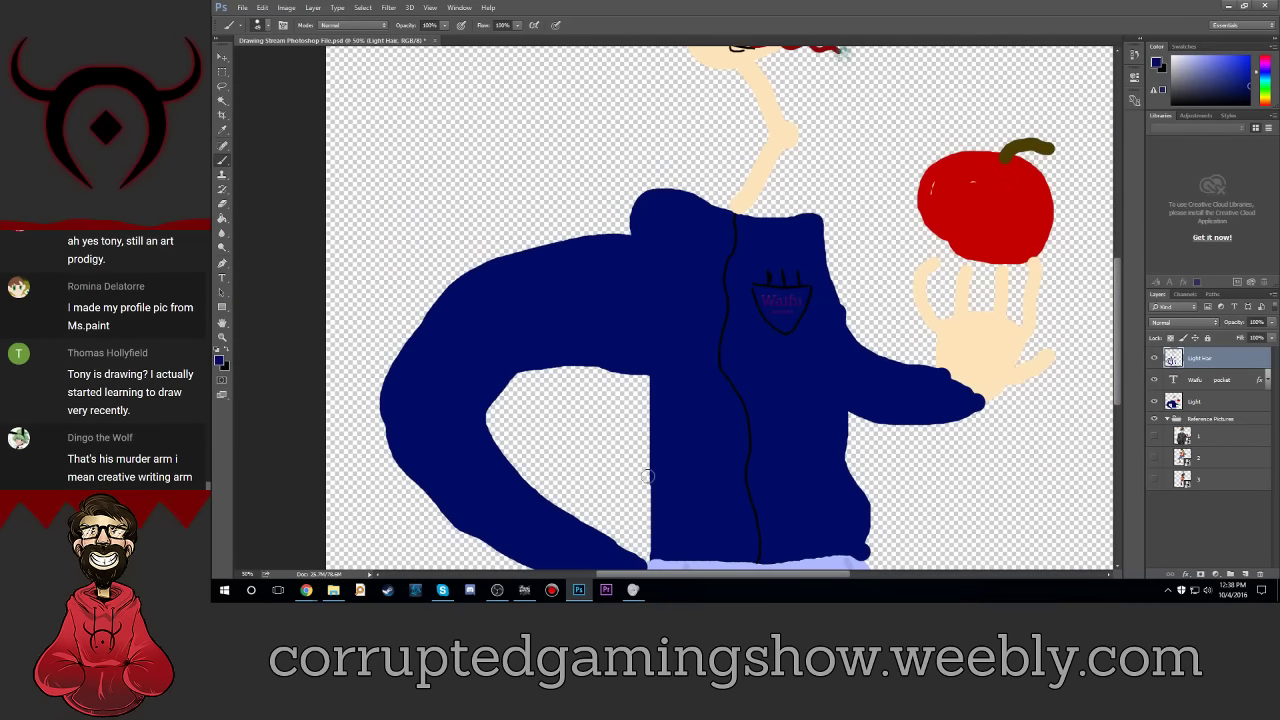
scroll(696, 485, up, 1)
scroll(697, 484, up, 1)
scroll(700, 485, up, 1)
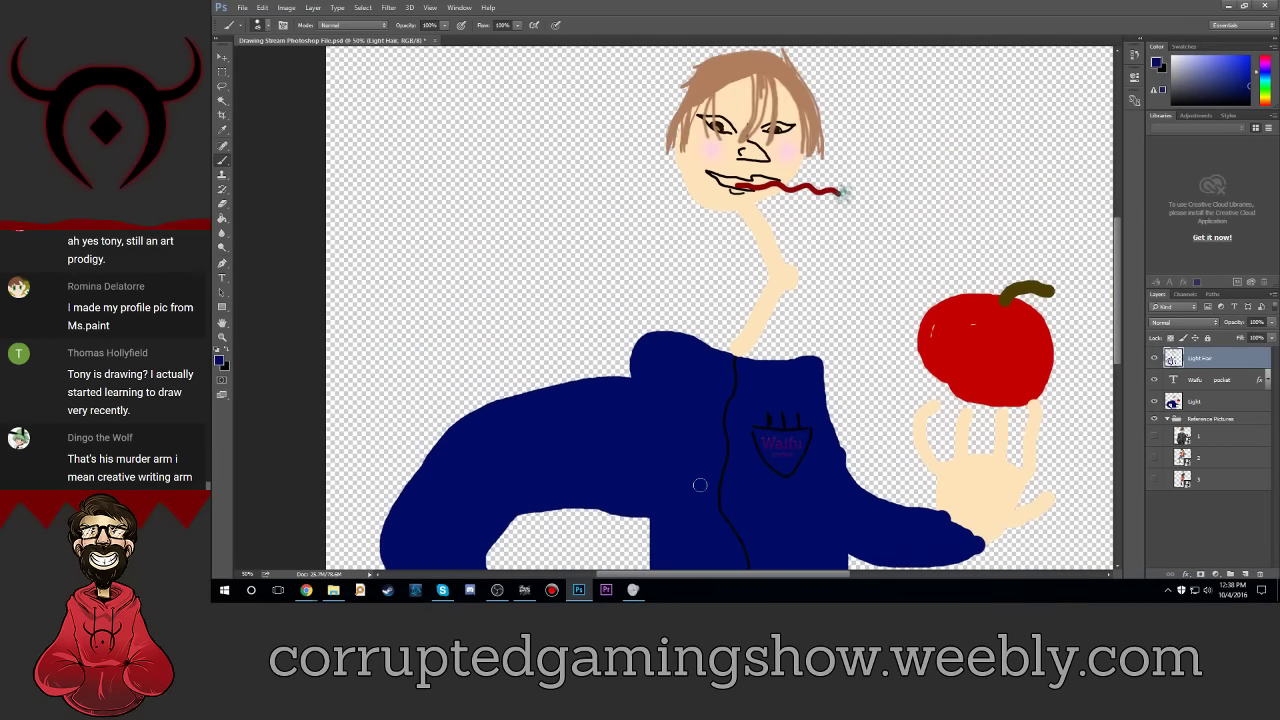
key(ctrl+plus)
key(ctrl+plus)
scroll(712, 497, down, 1)
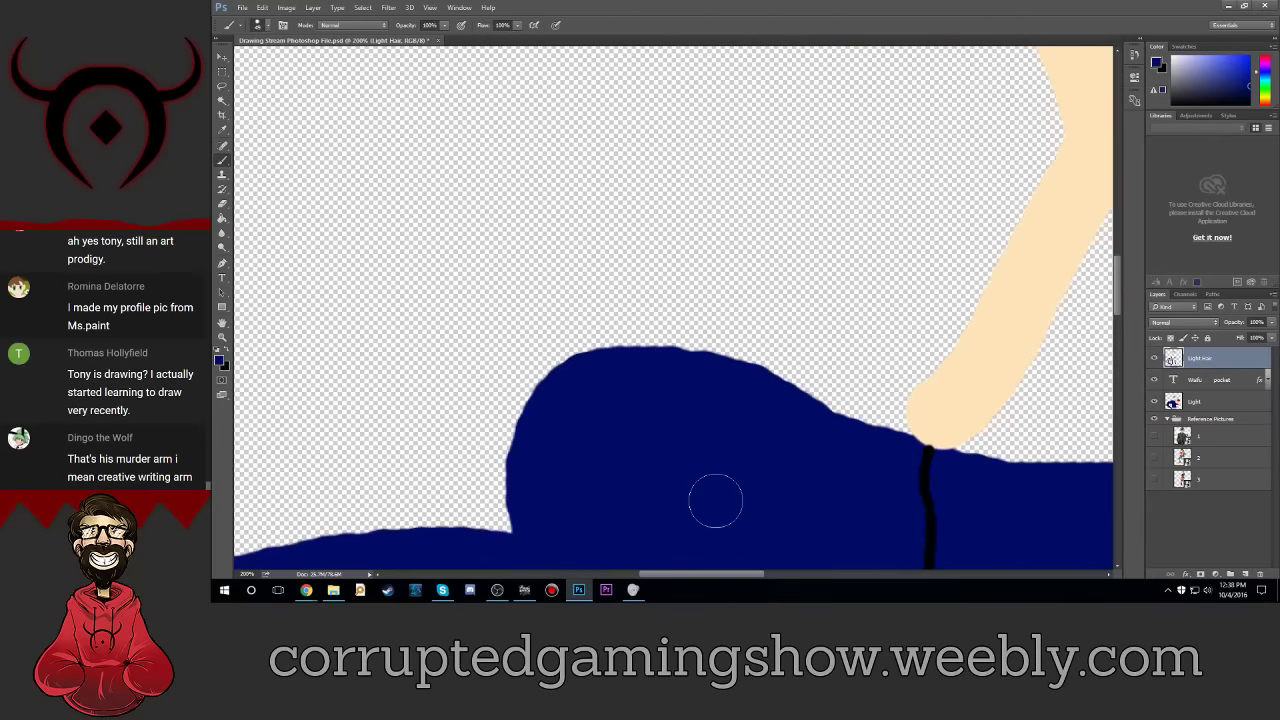
scroll(715, 500, down, 1)
scroll(749, 469, down, 1)
scroll(766, 534, down, 1)
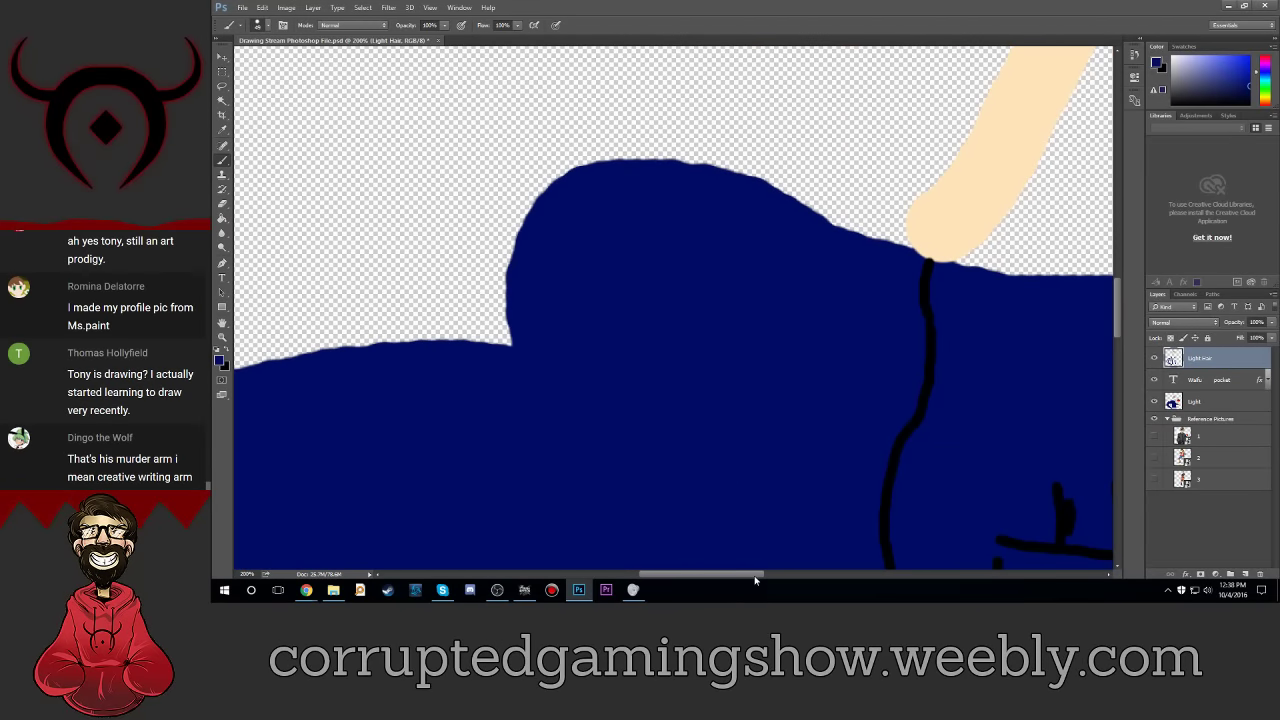
drag(755, 579, 783, 577)
scroll(727, 443, down, 1)
scroll(727, 443, down, 1)
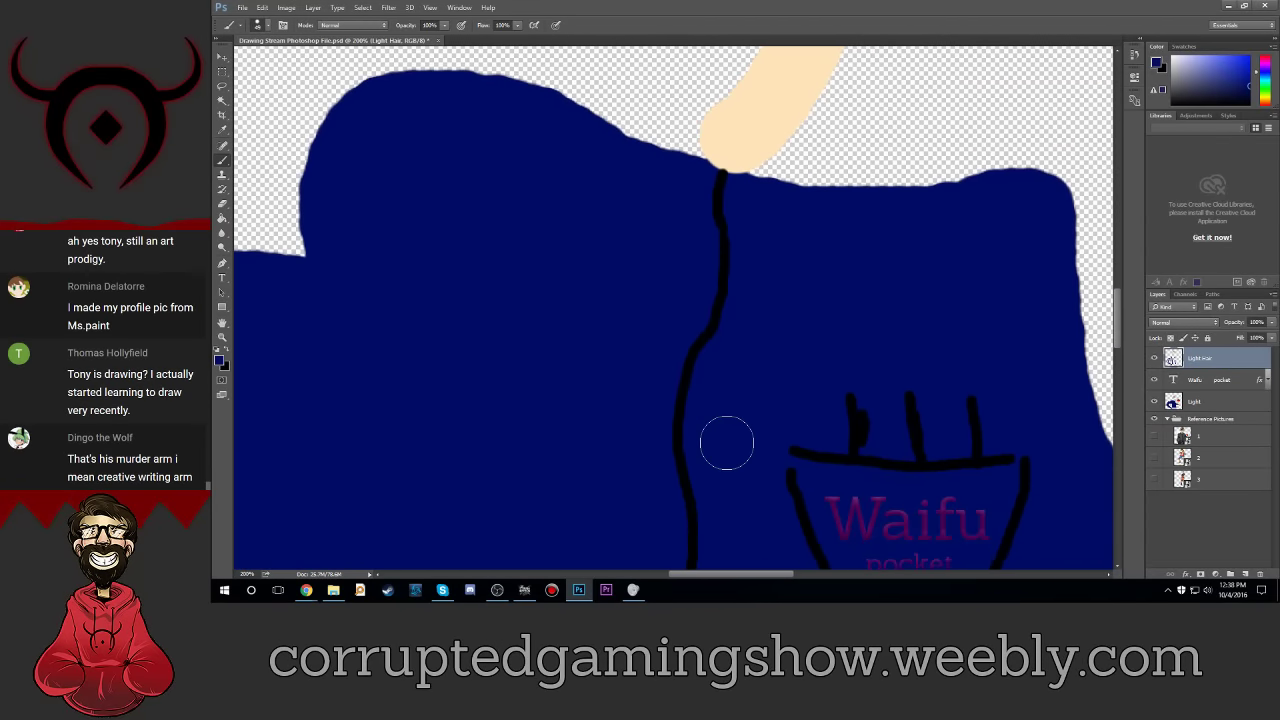
scroll(727, 443, down, 1)
scroll(727, 443, down, 1)
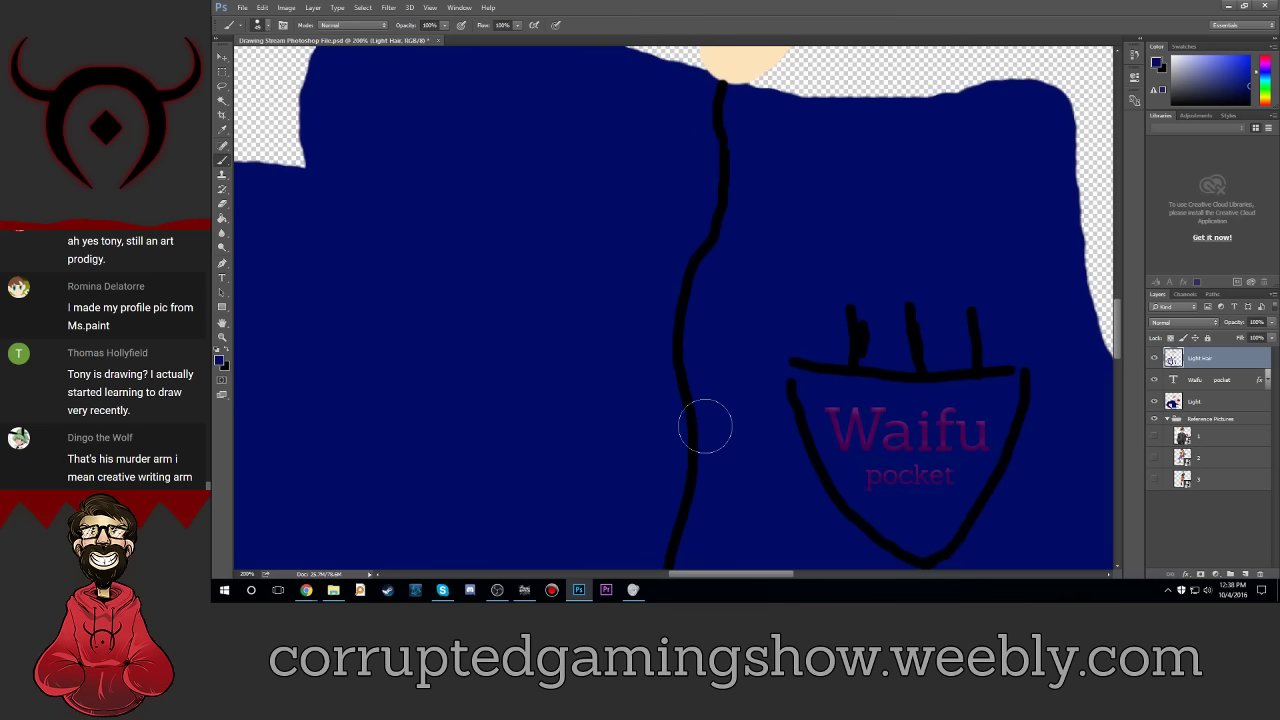
scroll(663, 309, up, 1)
scroll(700, 250, up, 1)
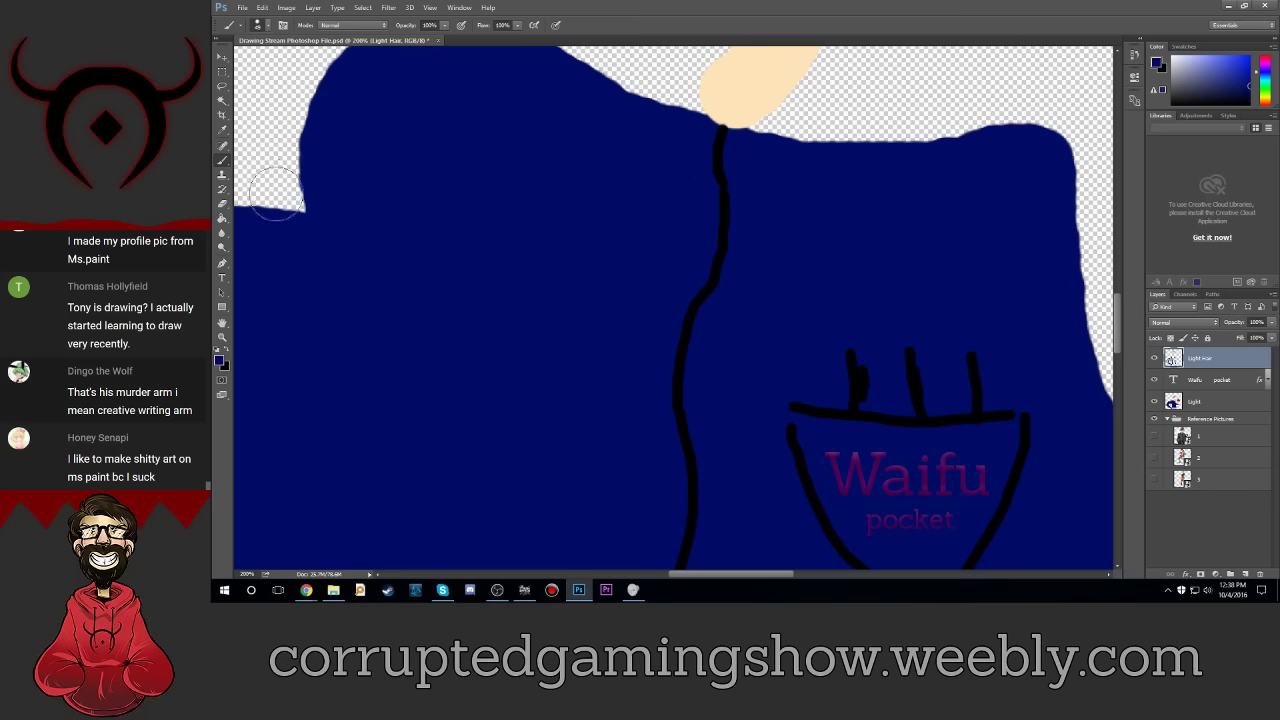
Step: Set the foreground colour to brighter blue 0016bb and undo a hard-edged test dot
click(222, 364)
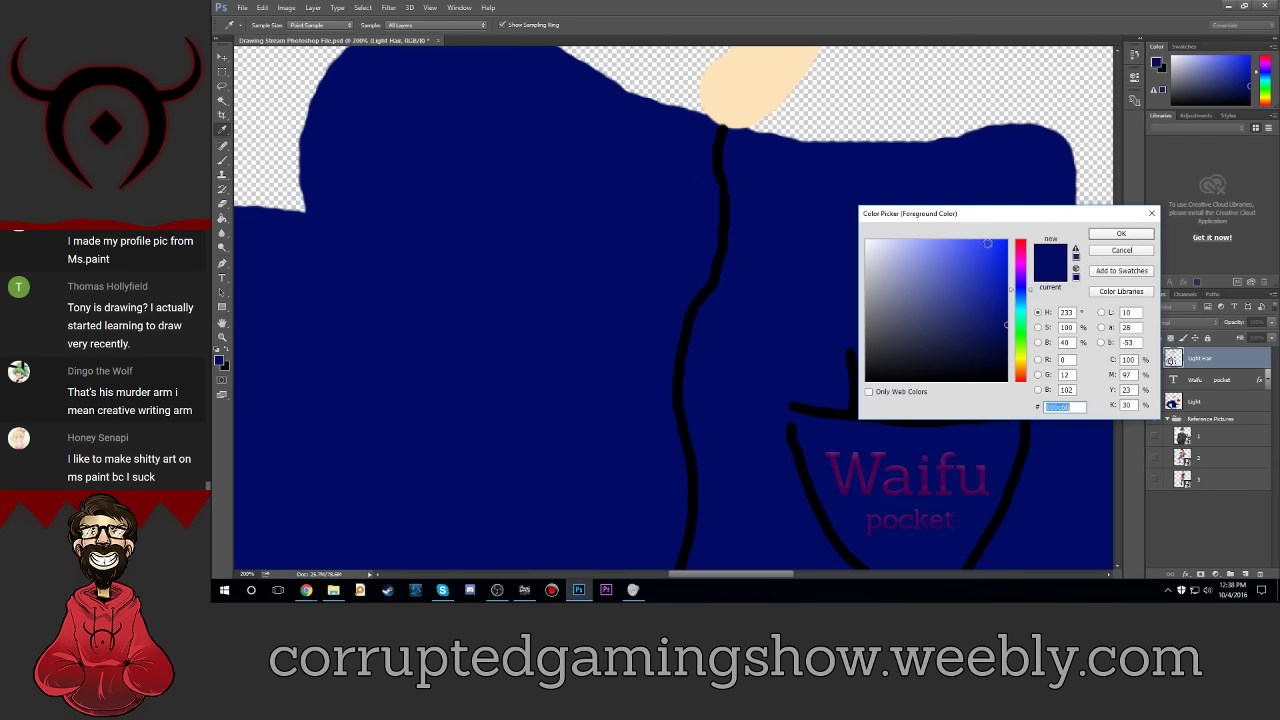
drag(1002, 307, 1030, 278)
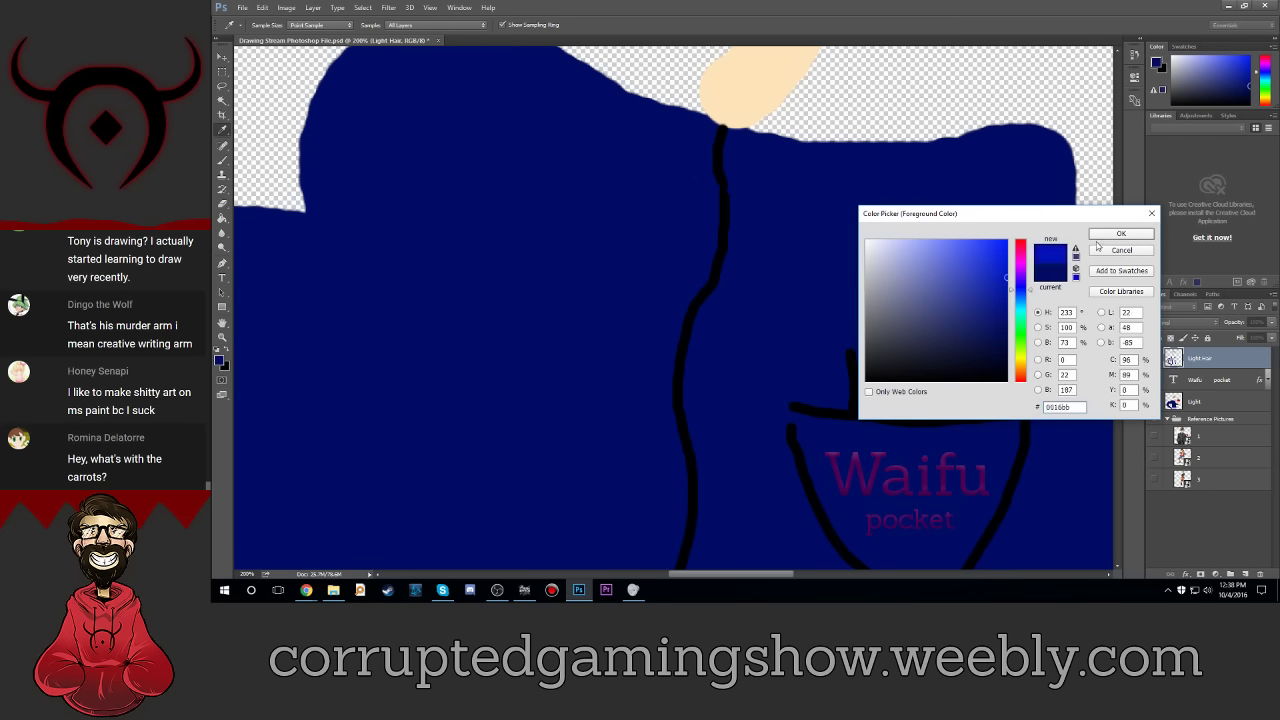
click(1100, 238)
click(723, 178)
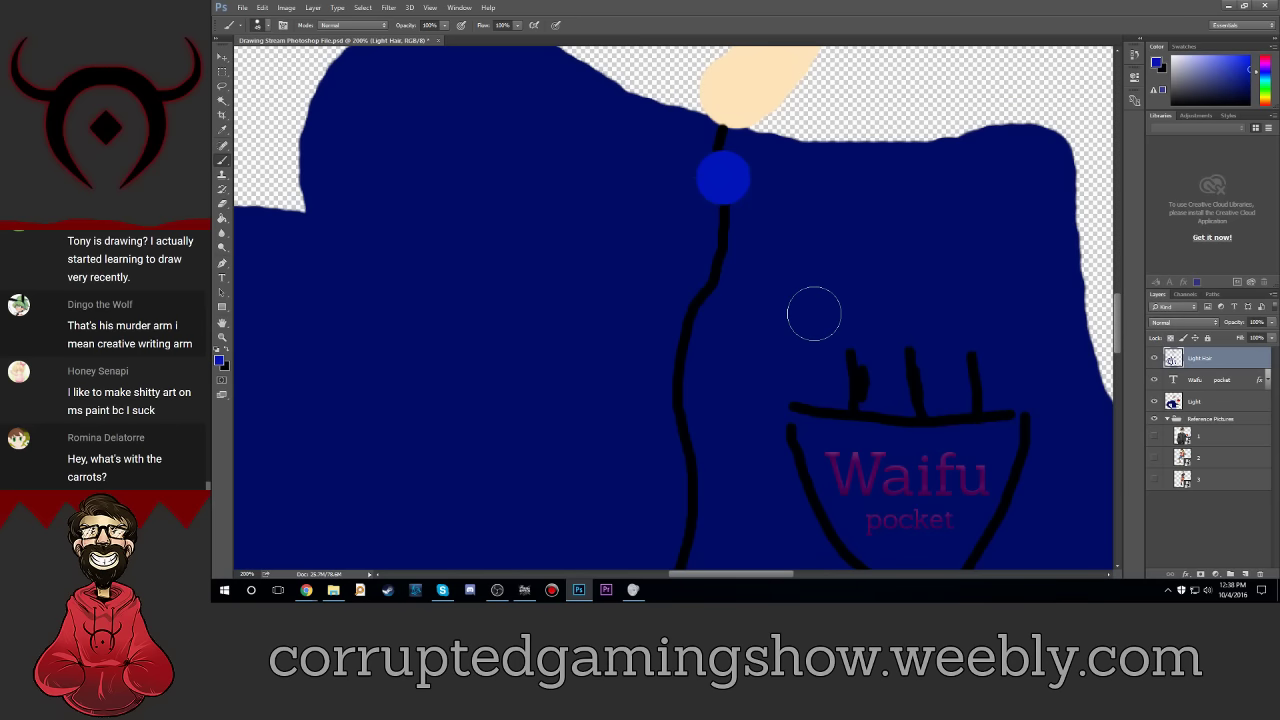
key(ctrl+z)
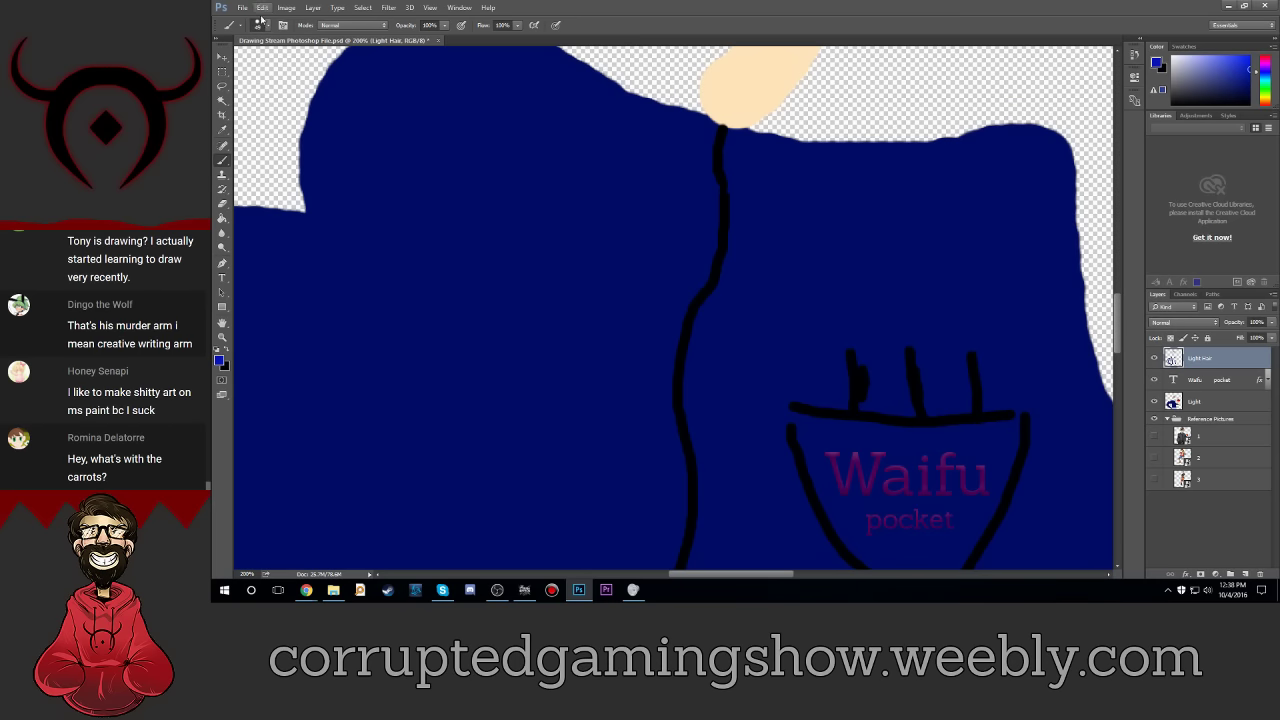
Step: Lower the brush hardness and paint a soft blue dot atop the zipper
click(262, 25)
drag(333, 90, 301, 96)
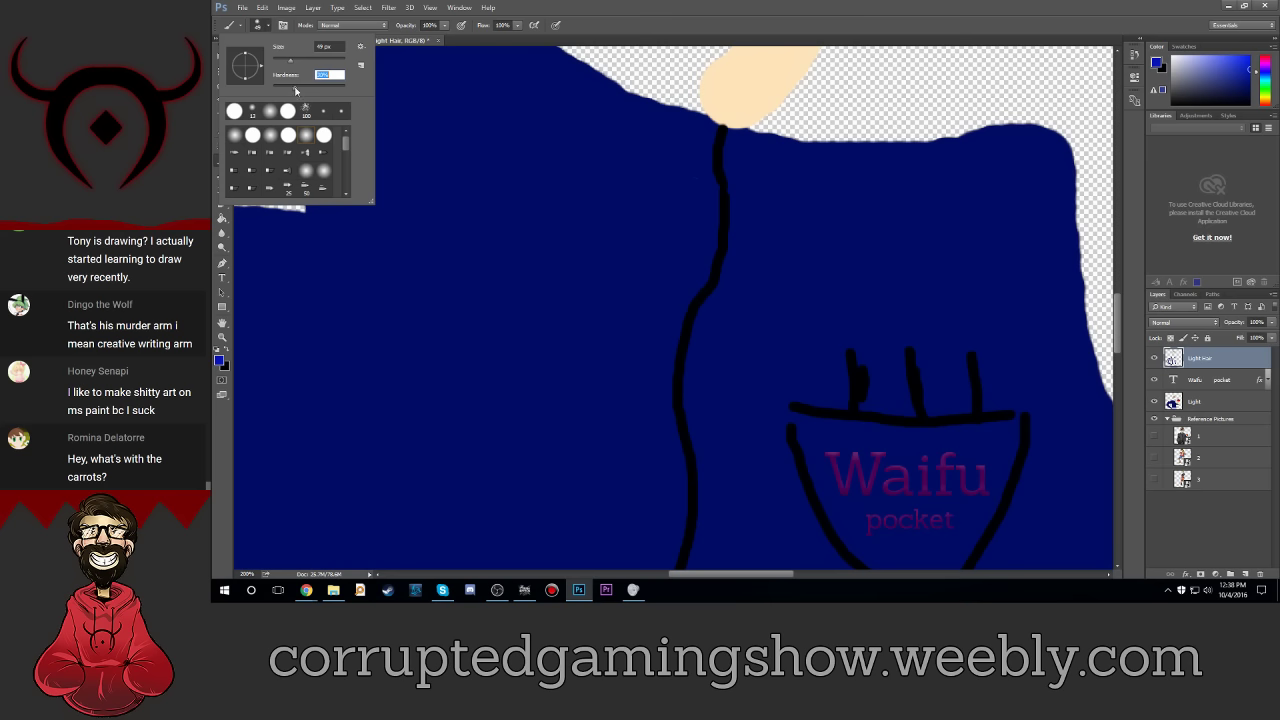
key(Return)
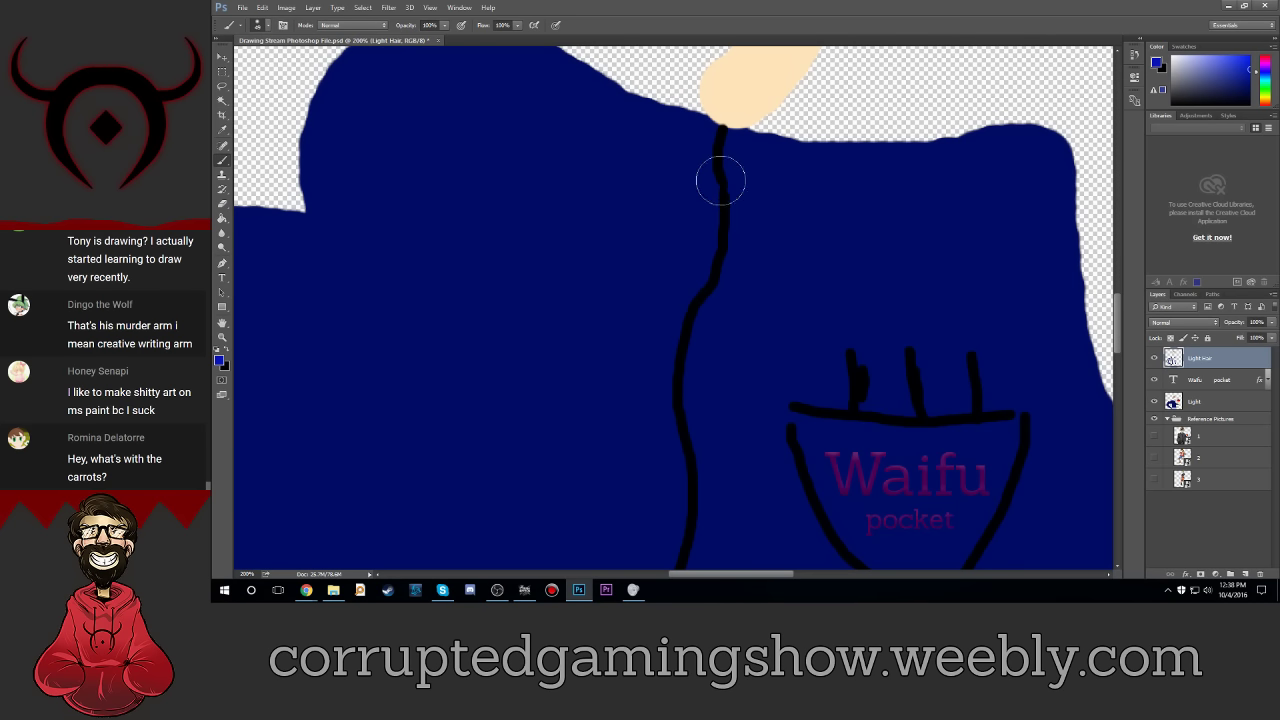
click(718, 178)
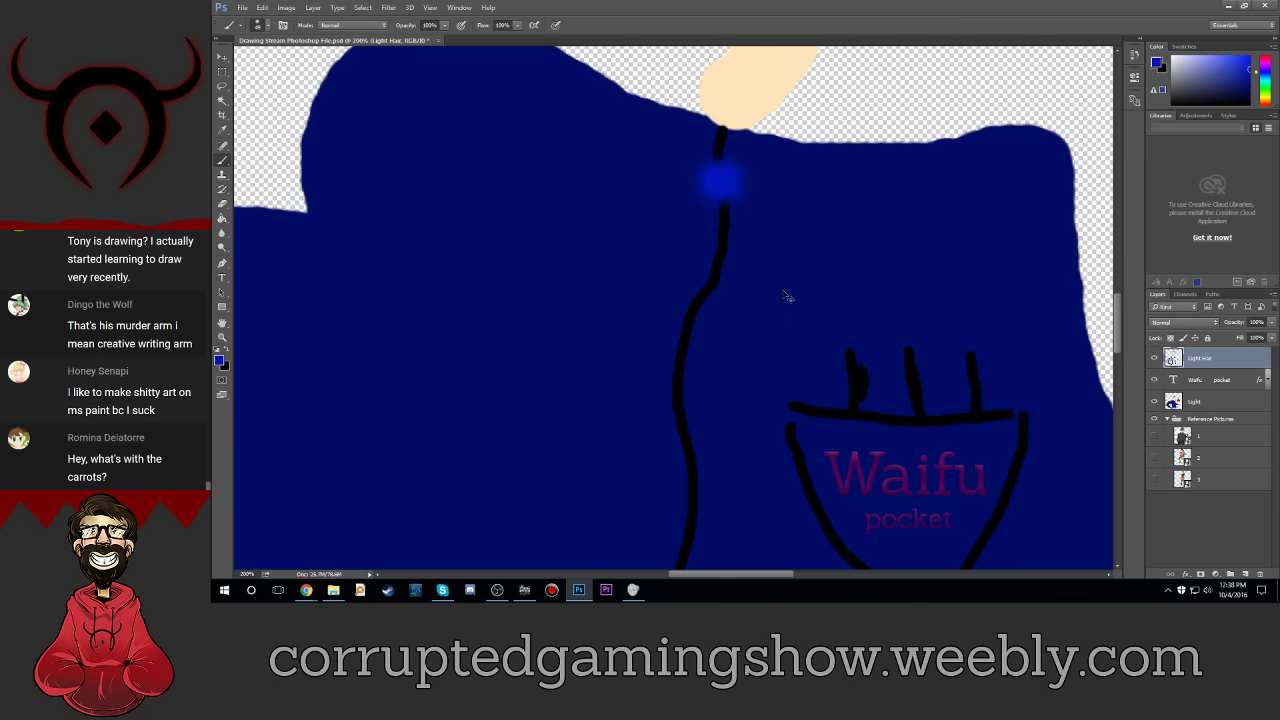
key(ctrl+minus)
key(ctrl+minus)
key(ctrl+minus)
key(ctrl+minus)
key(ctrl+z)
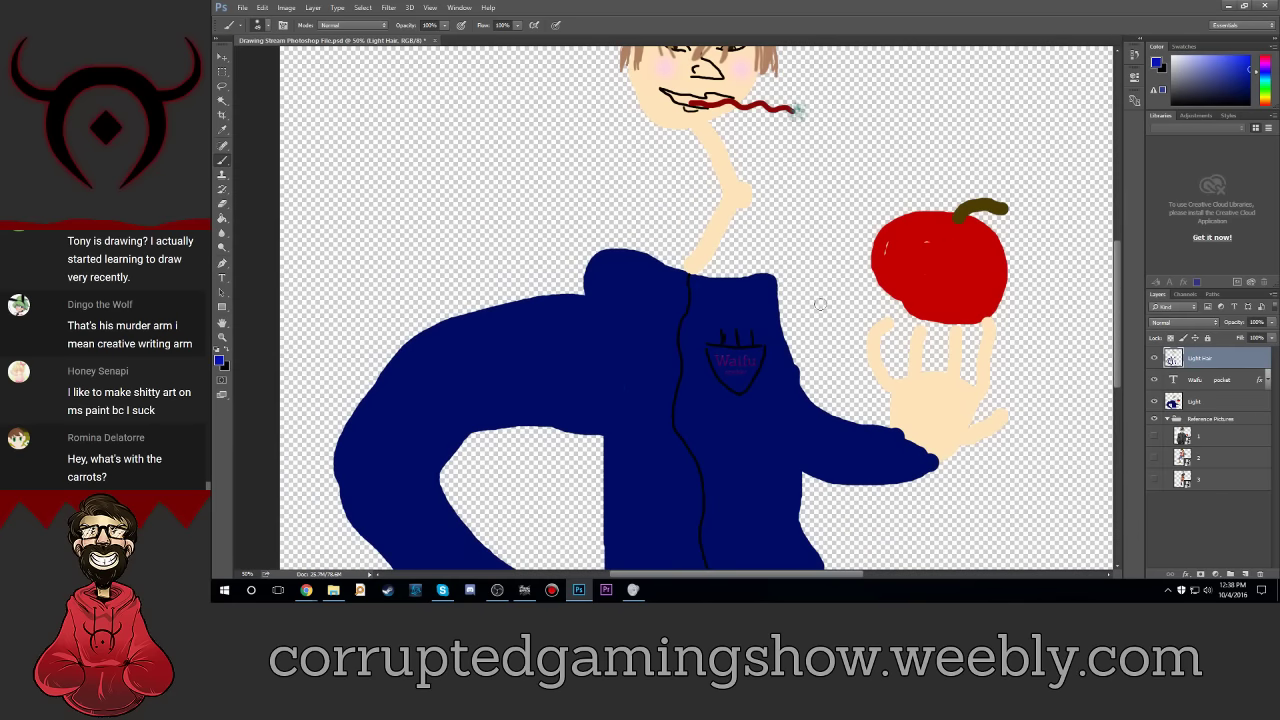
click(1245, 573)
scroll(650, 312, down, 1)
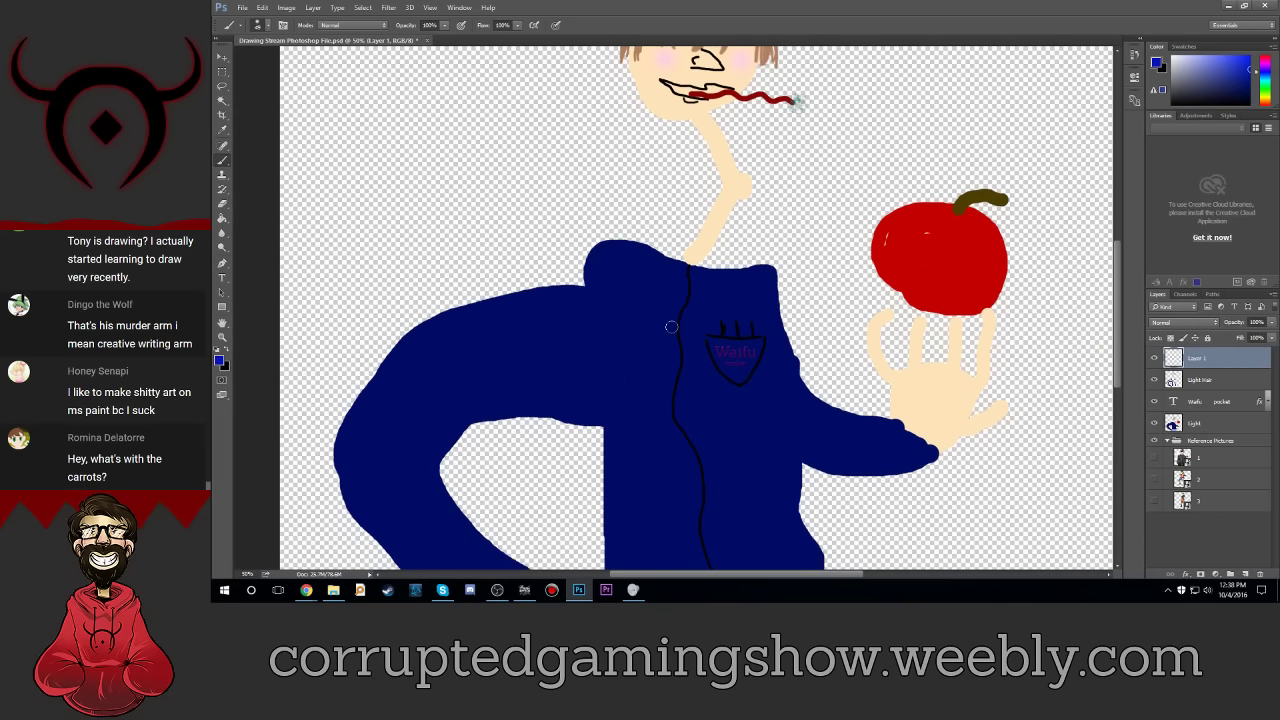
key(ctrl+plus)
key(ctrl+plus)
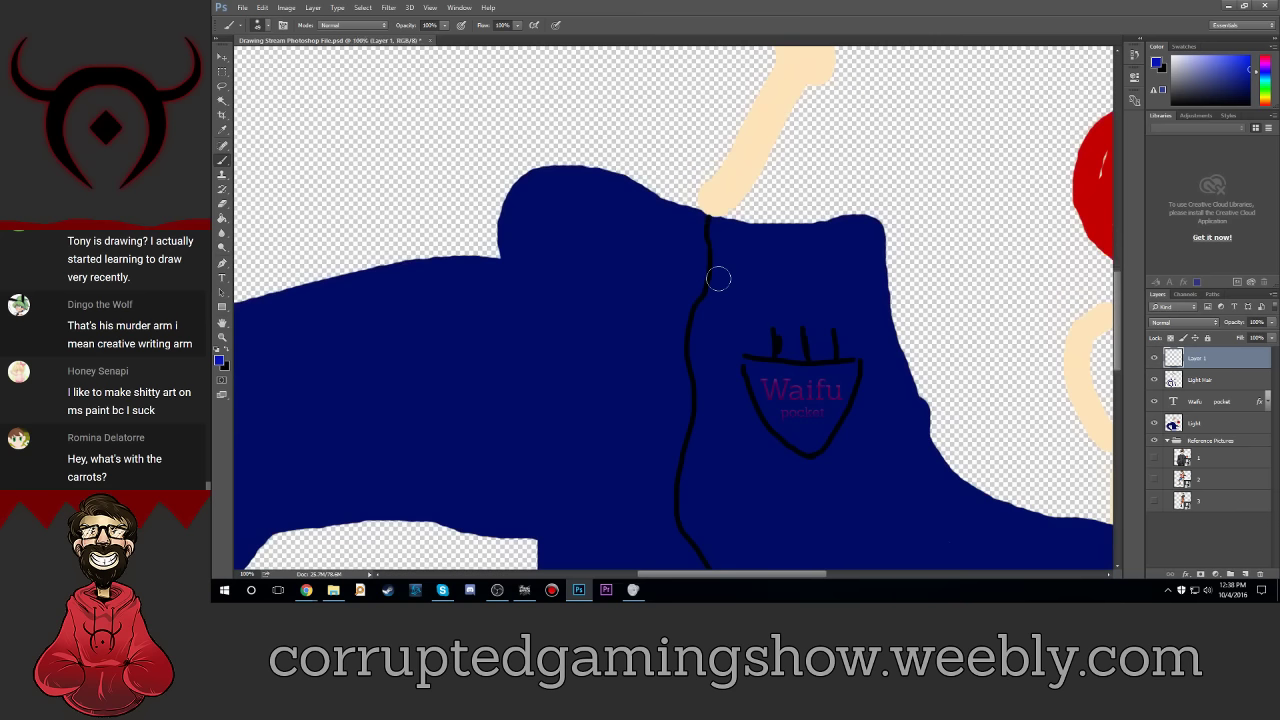
click(708, 243)
scroll(674, 428, down, 1)
scroll(674, 428, down, 1)
click(692, 258)
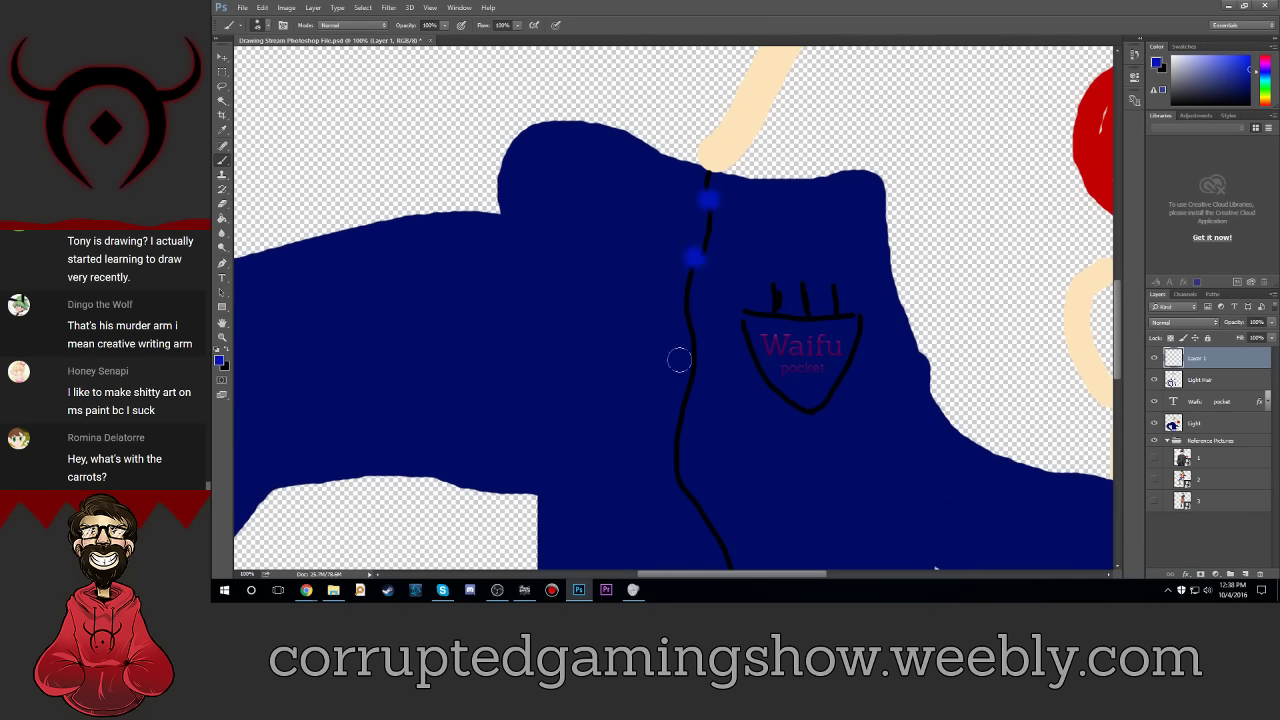
click(685, 339)
scroll(694, 440, down, 1)
scroll(694, 443, down, 3)
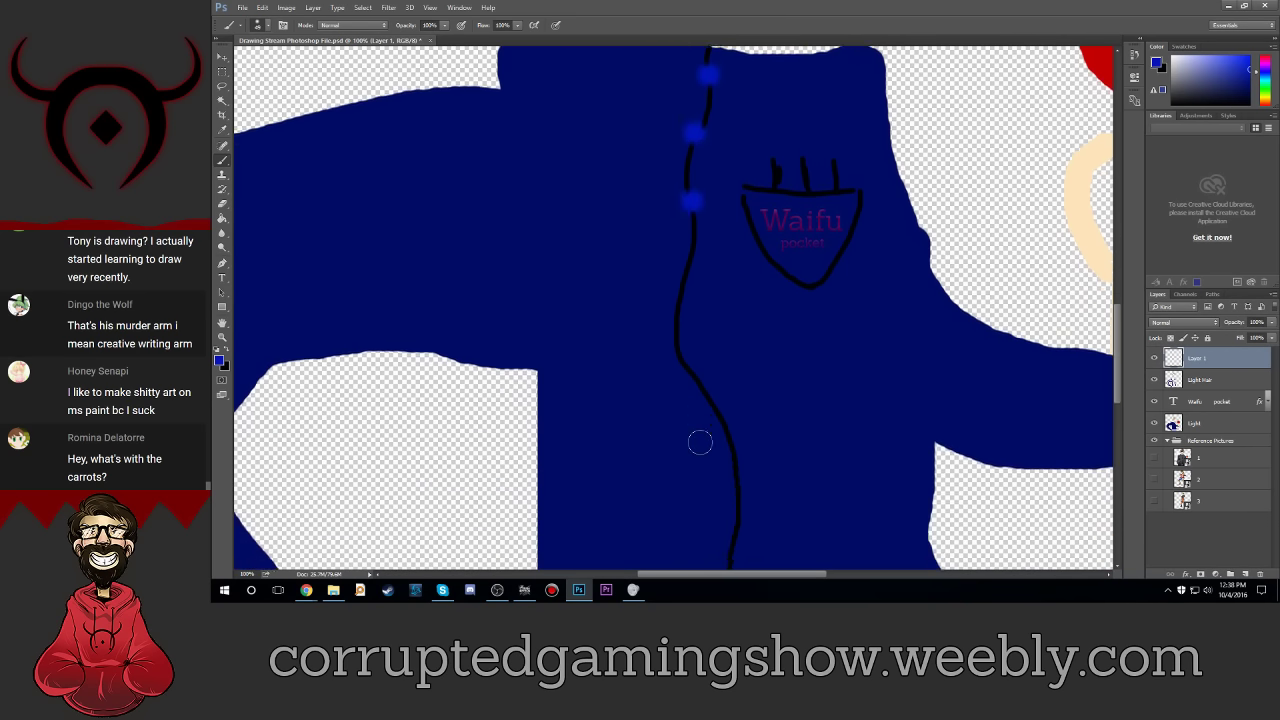
scroll(694, 443, down, 1)
click(691, 209)
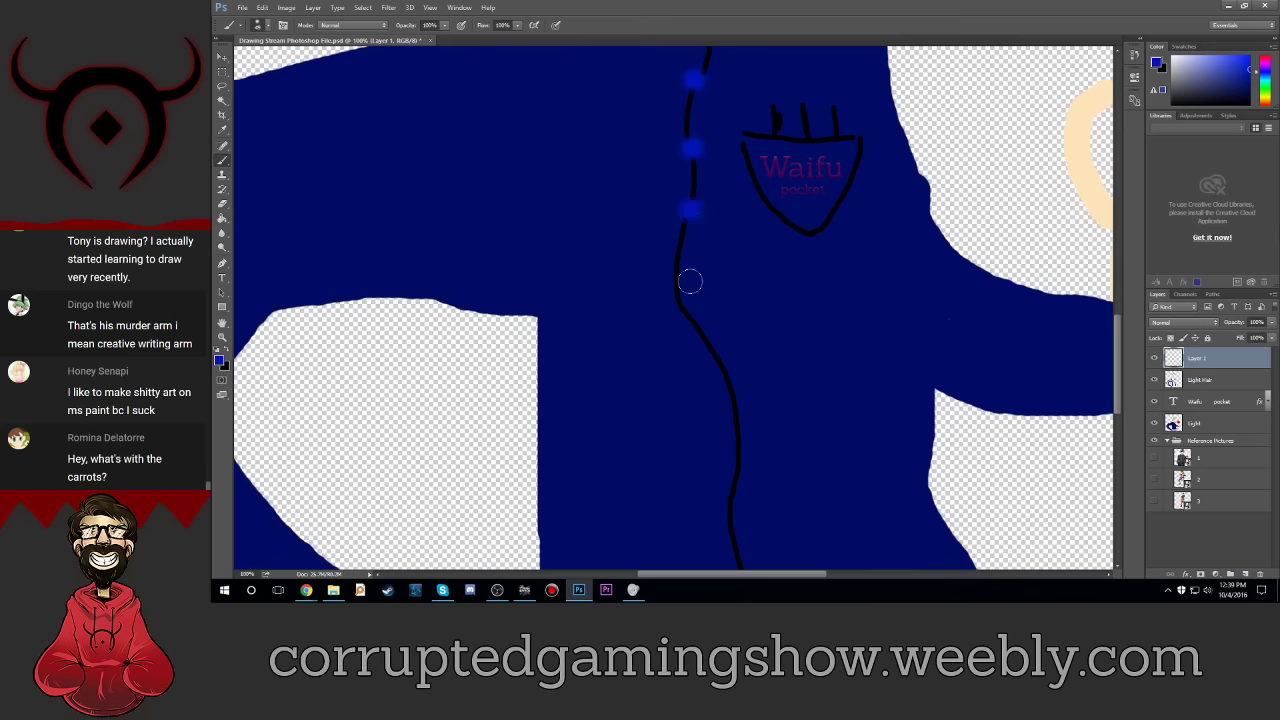
click(676, 265)
click(695, 331)
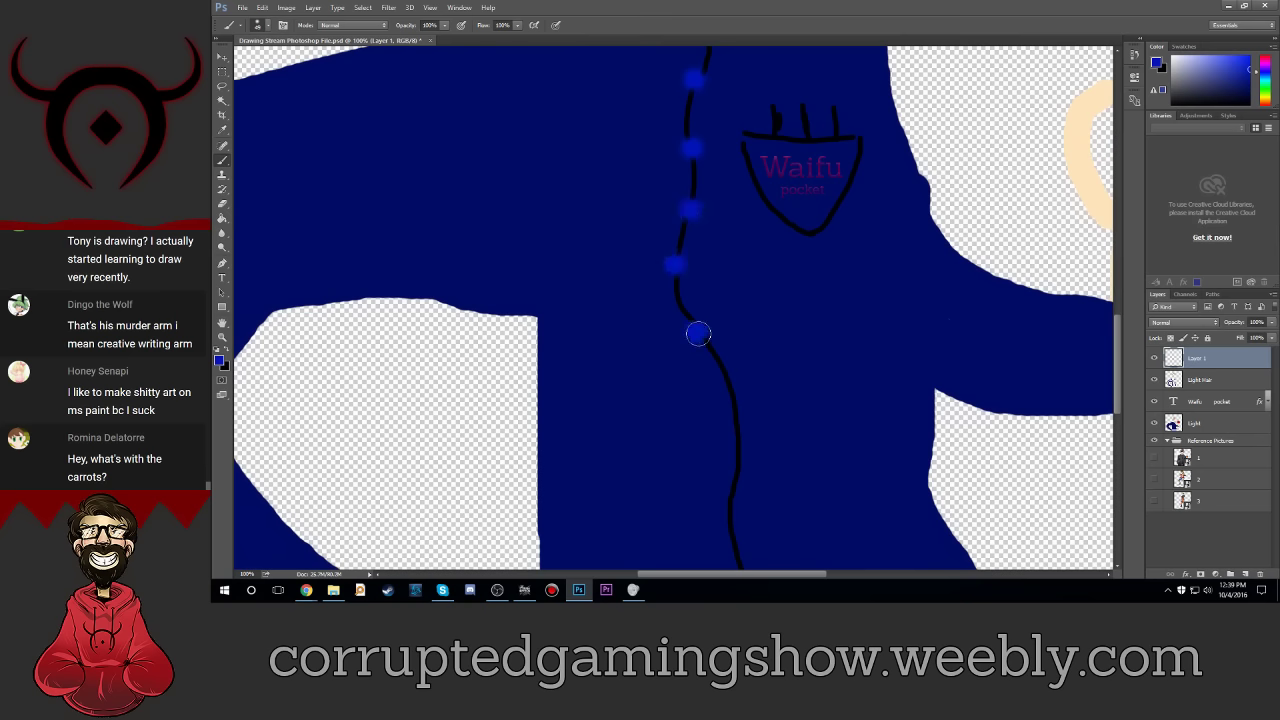
scroll(791, 484, down, 1)
scroll(791, 484, down, 3)
scroll(791, 471, down, 2)
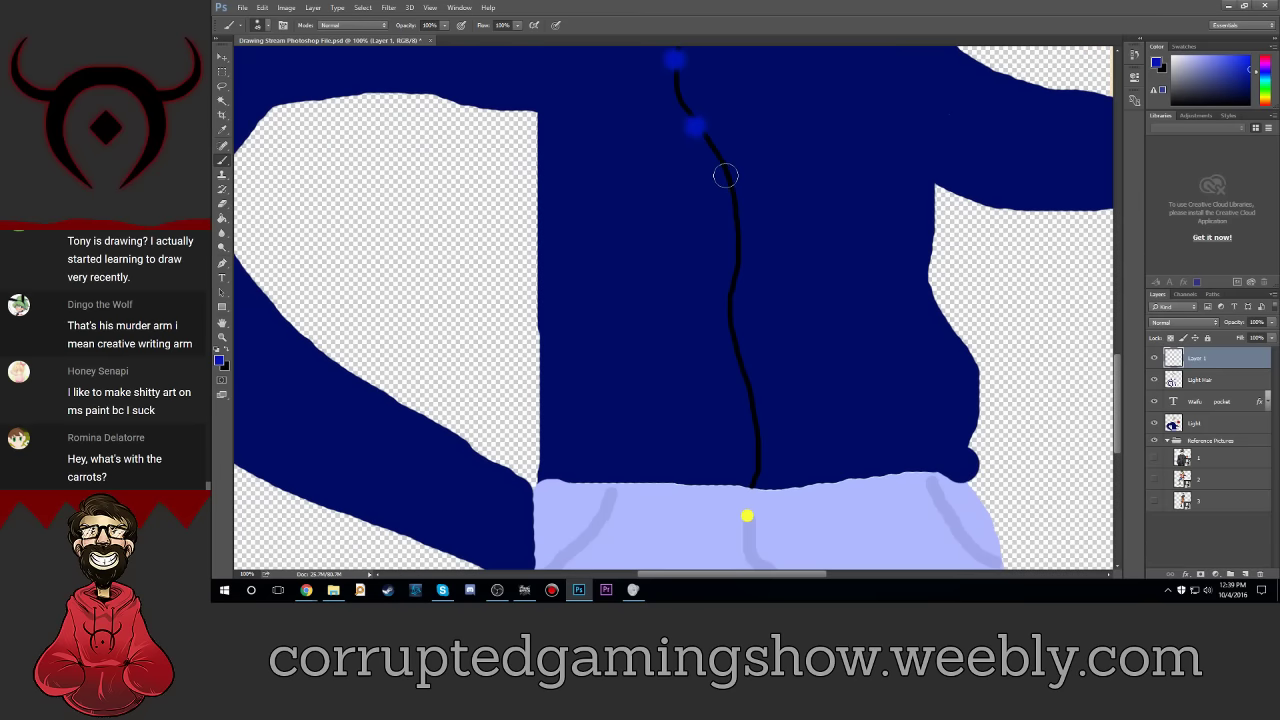
click(725, 172)
click(737, 227)
click(731, 282)
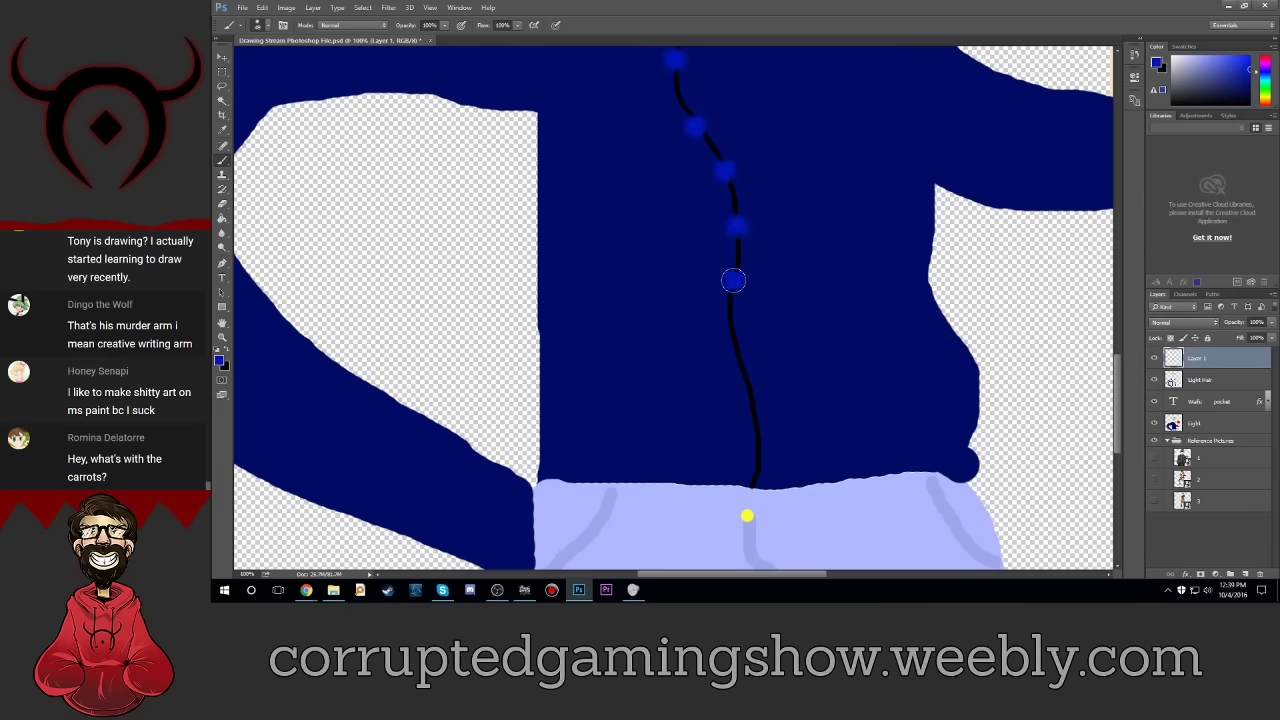
click(732, 331)
click(744, 373)
click(756, 418)
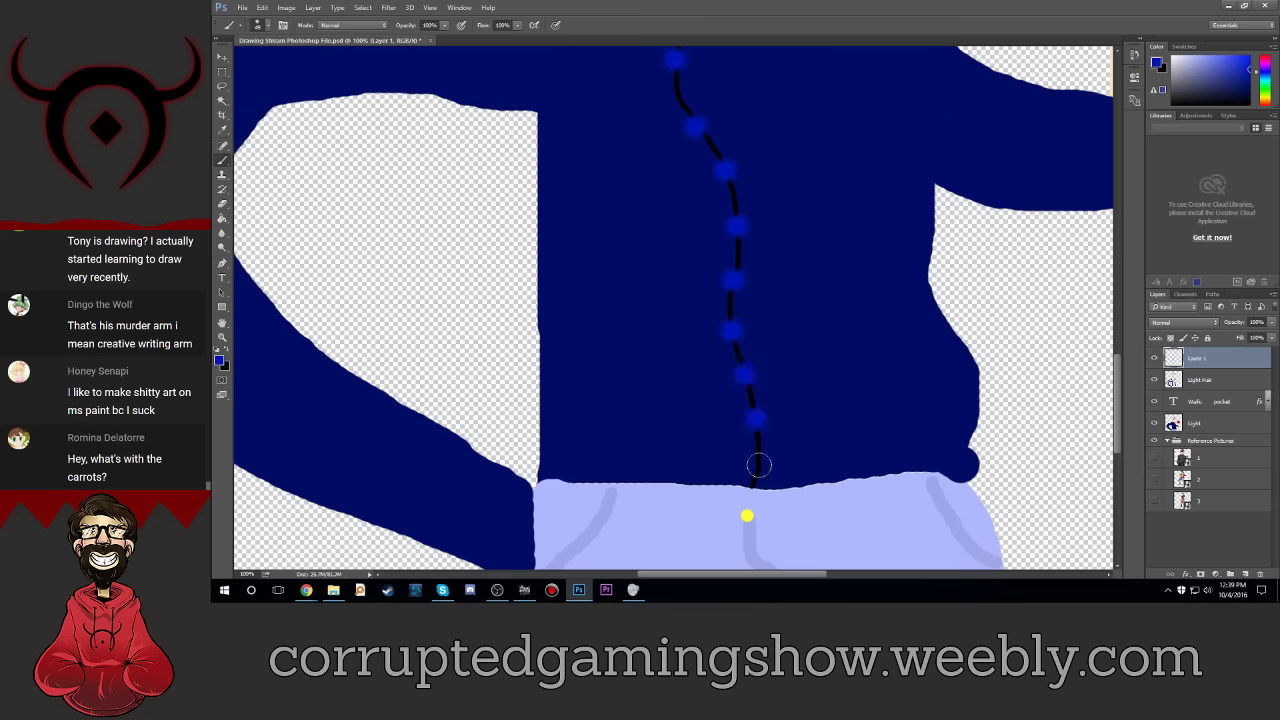
click(759, 465)
scroll(914, 397, up, 2)
scroll(914, 397, up, 2)
scroll(914, 397, up, 1)
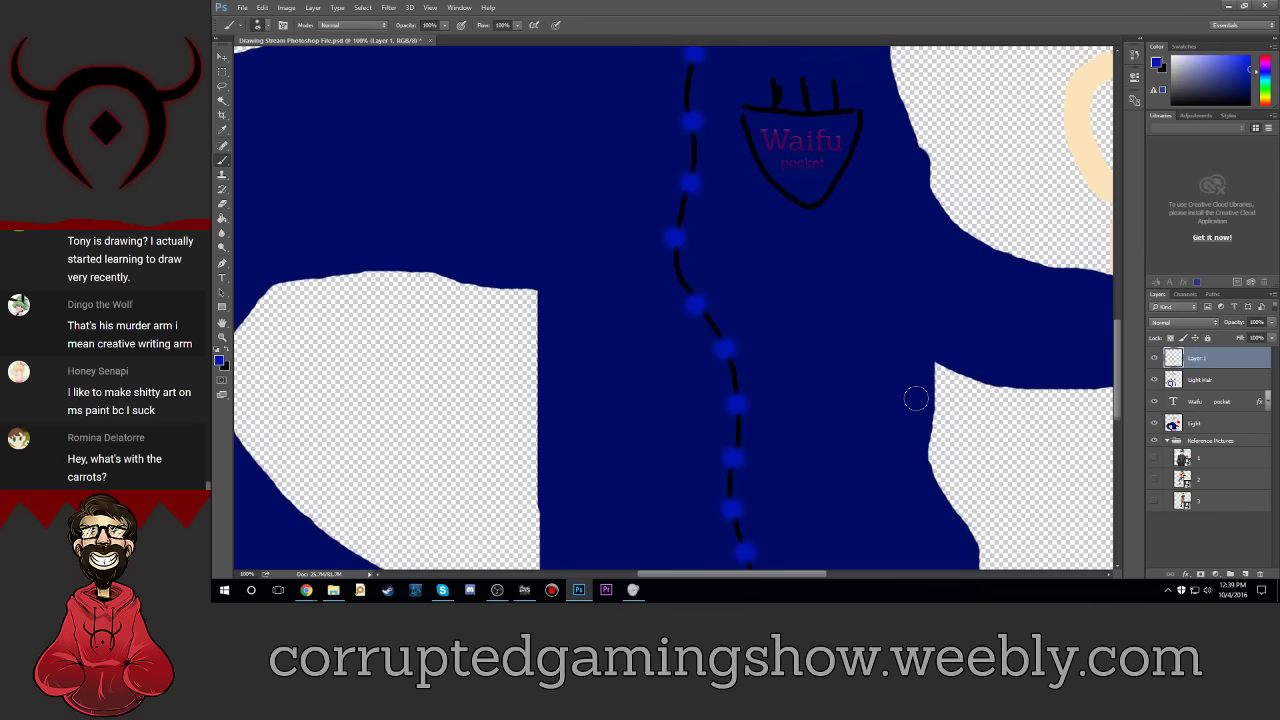
scroll(834, 303, up, 2)
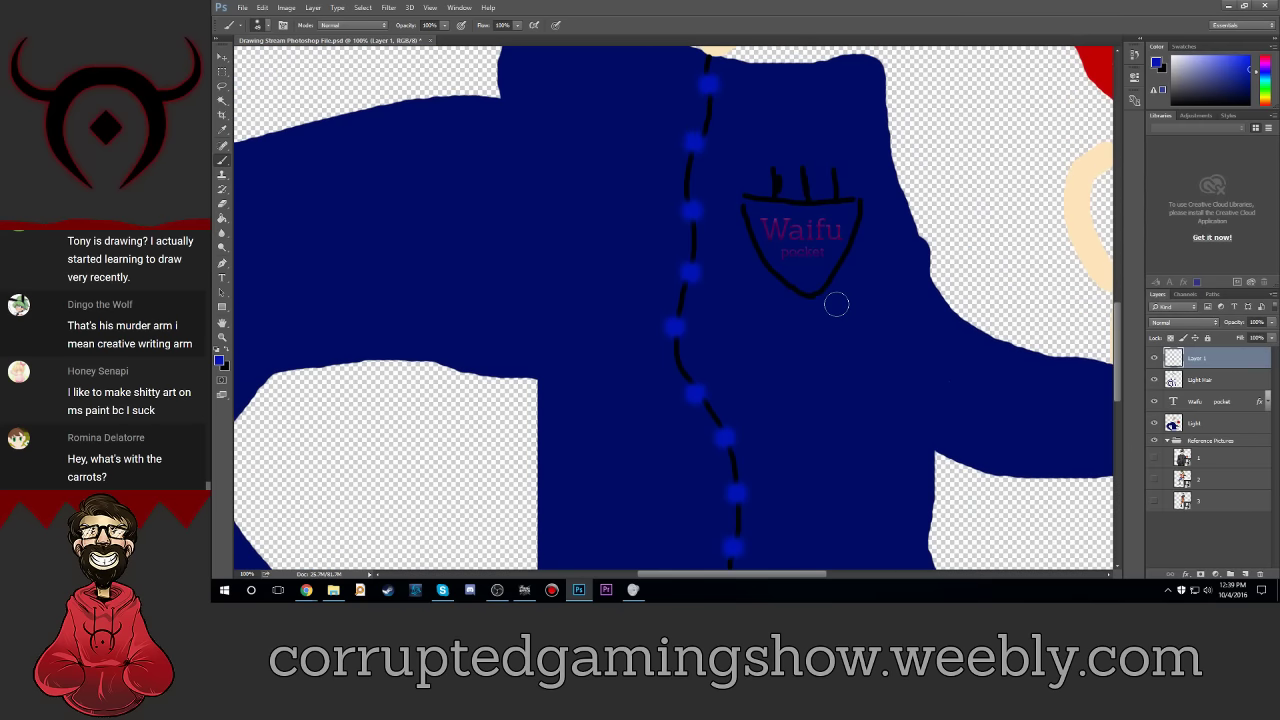
scroll(837, 304, up, 2)
scroll(838, 304, up, 1)
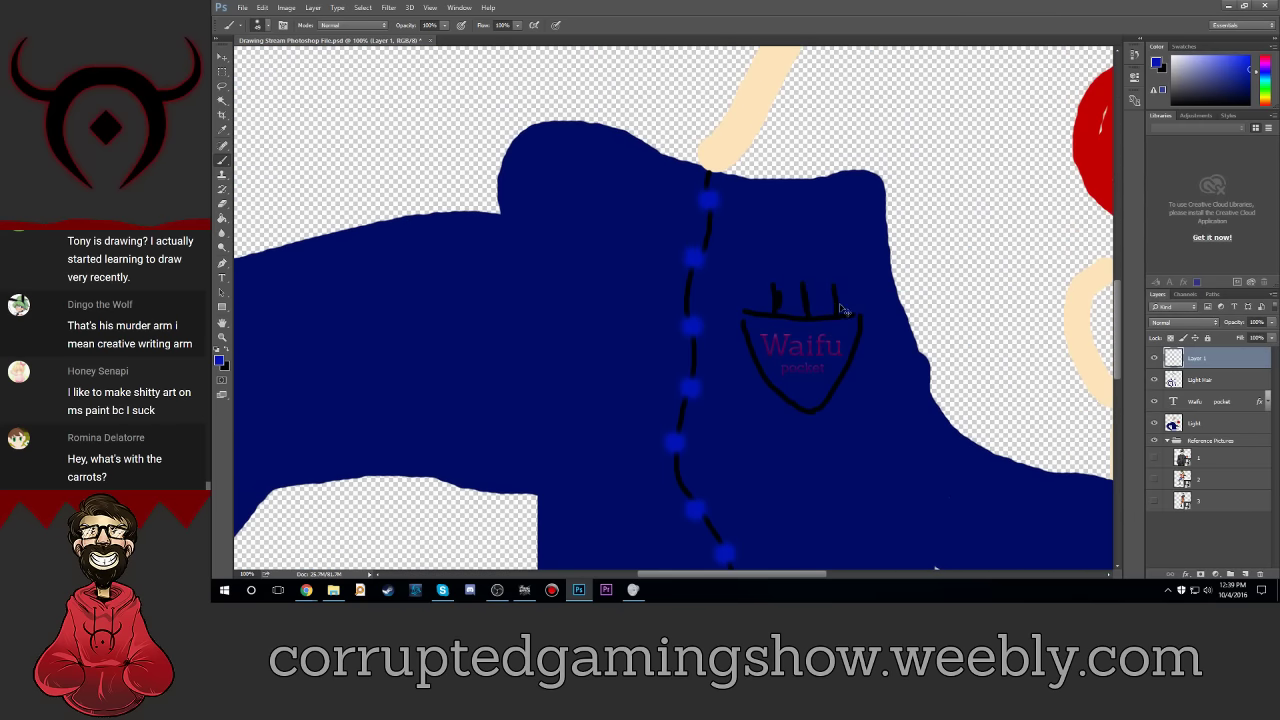
scroll(840, 304, down, 1)
scroll(842, 306, down, 2)
scroll(845, 311, down, 1)
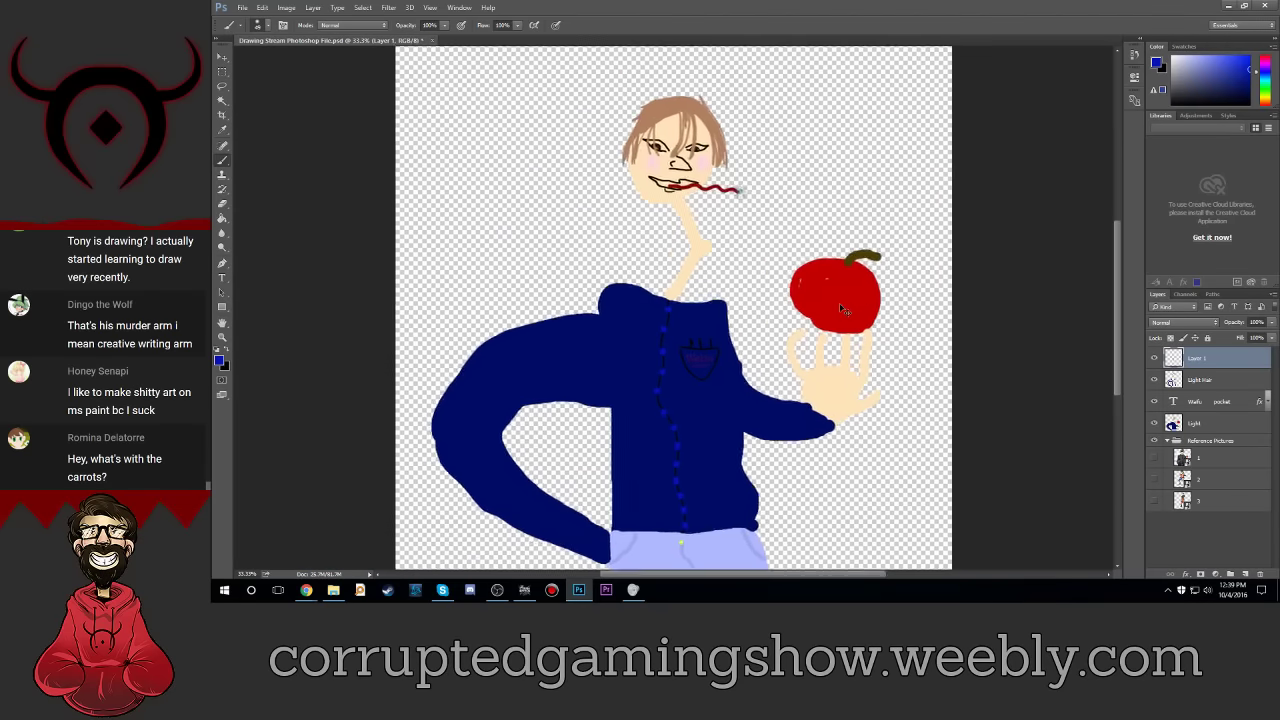
scroll(845, 311, up, 1)
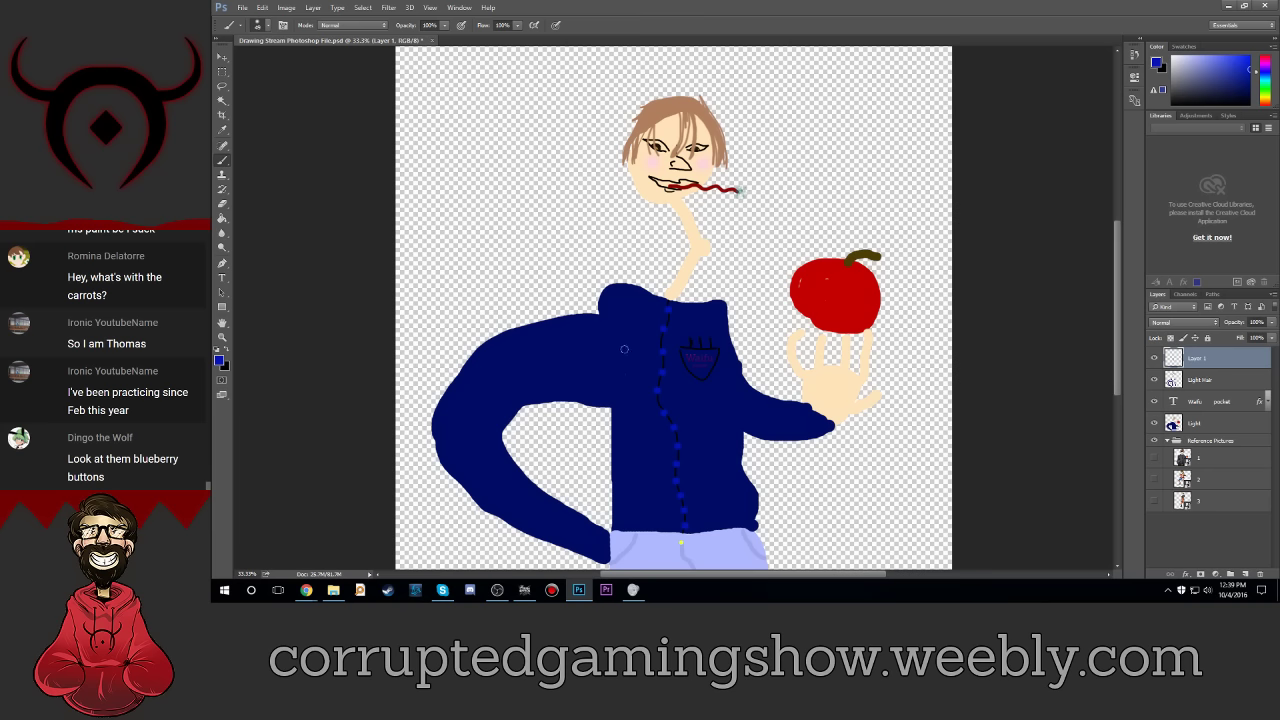
Step: Scroll down to view the blue button dots running down the jacket seam
scroll(679, 413, down, 1)
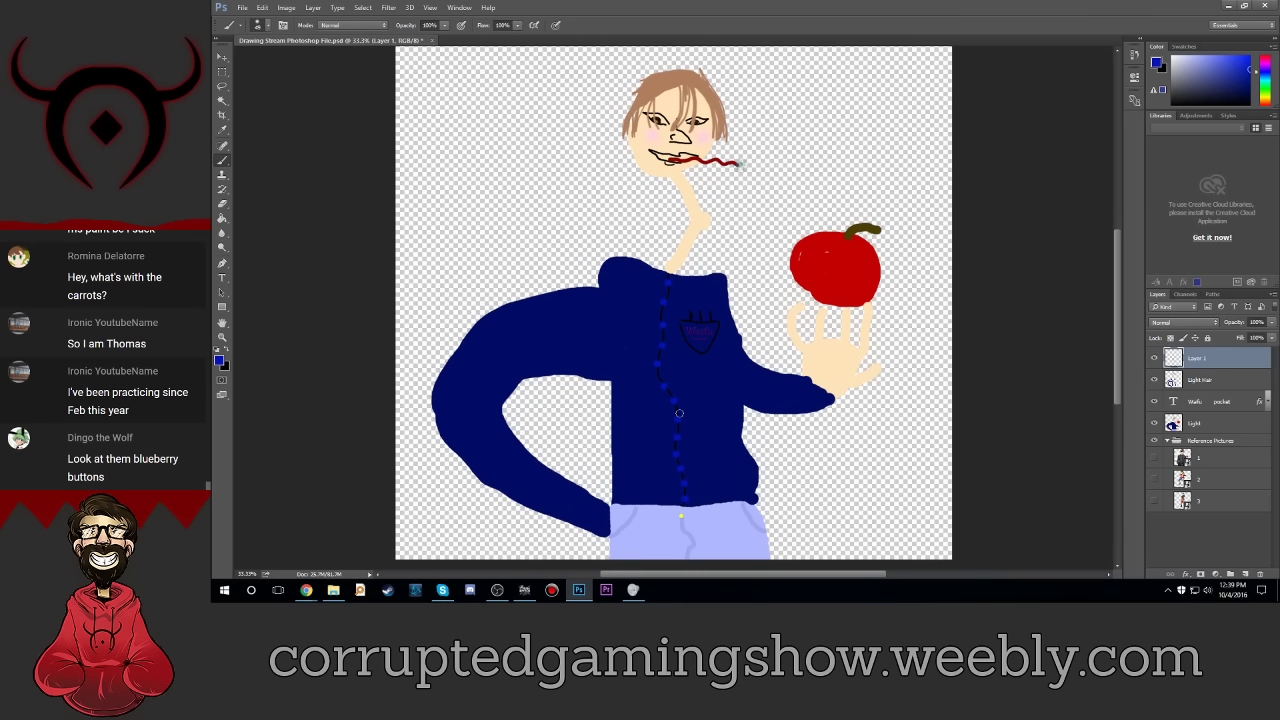
Step: Group Layer 1 through Light into a group named 'Light' placed below Reference Pictures
key(v)
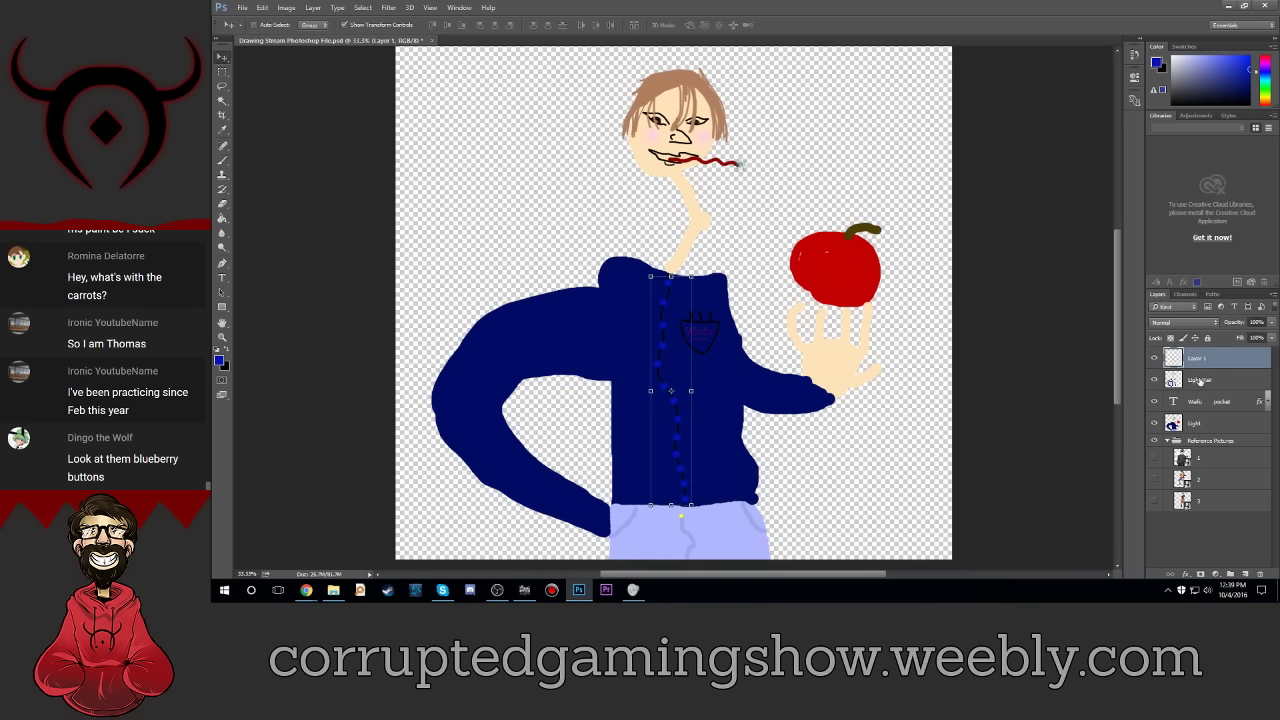
click(1215, 425)
shift+click(1212, 361)
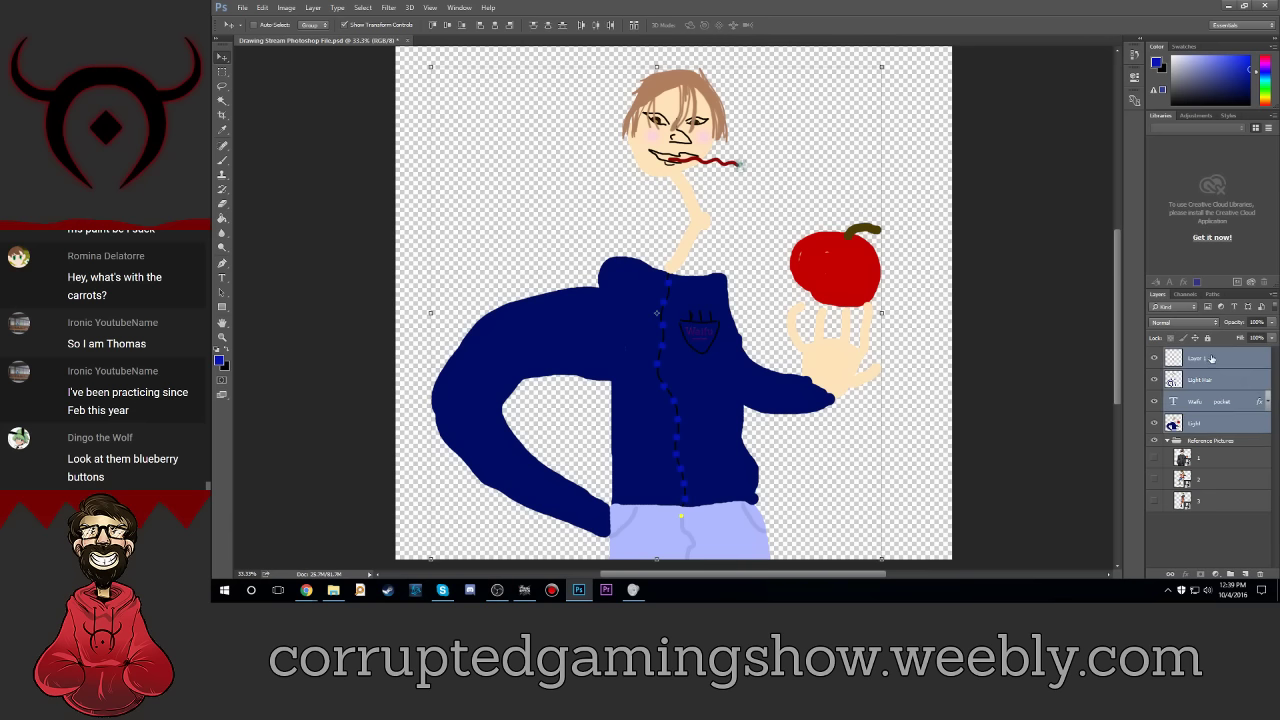
drag(1212, 361, 1230, 574)
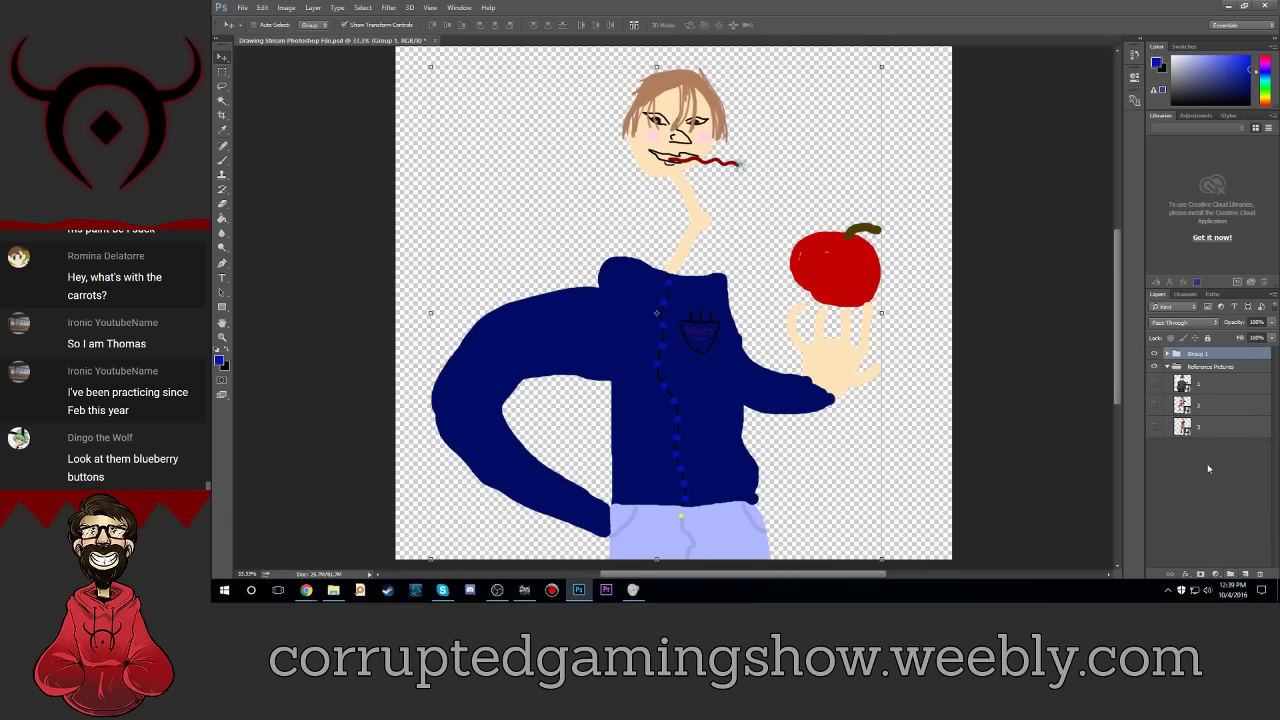
double_click(1196, 354)
text(Light)
key(Return)
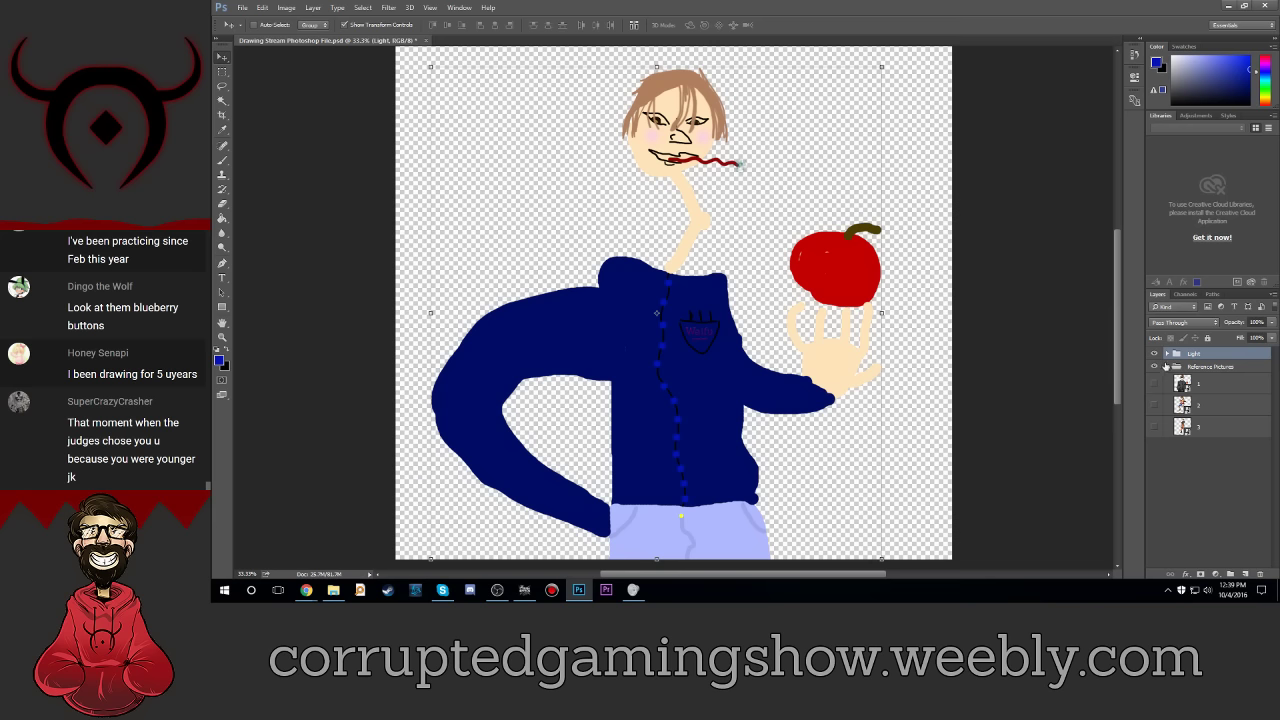
drag(1182, 353, 1204, 467)
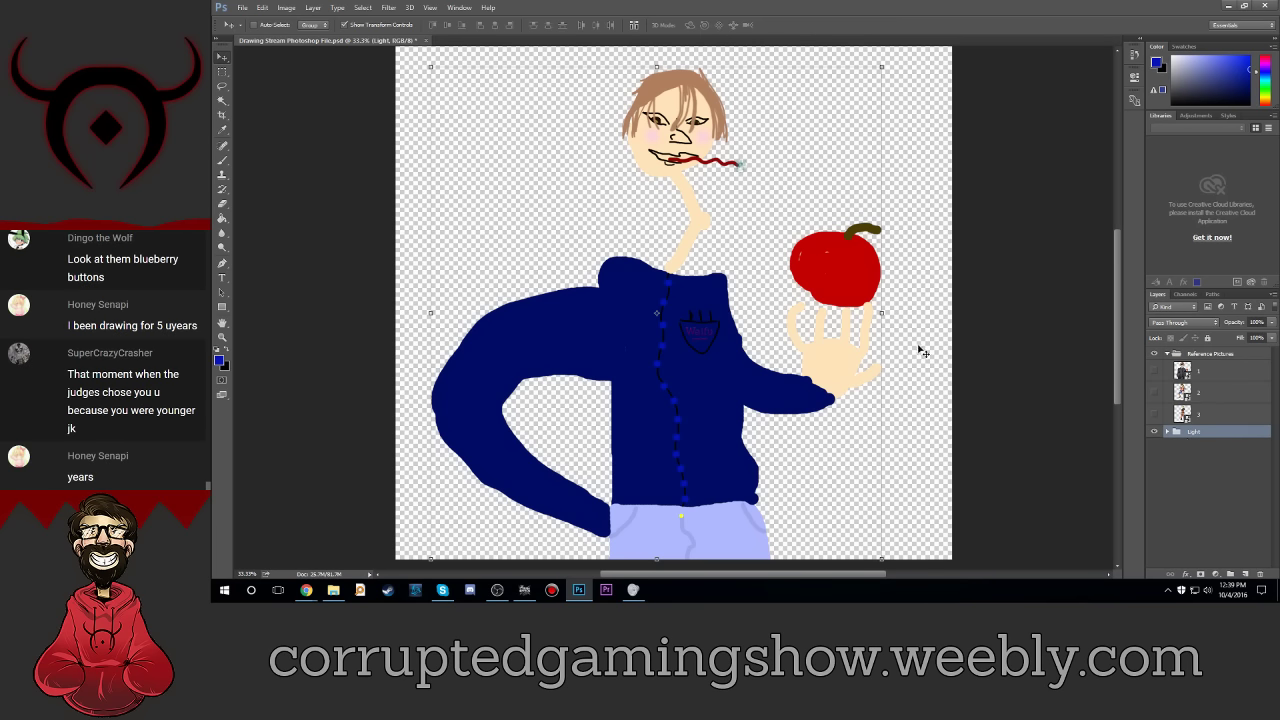
key(ctrl+minus)
key(ctrl+minus)
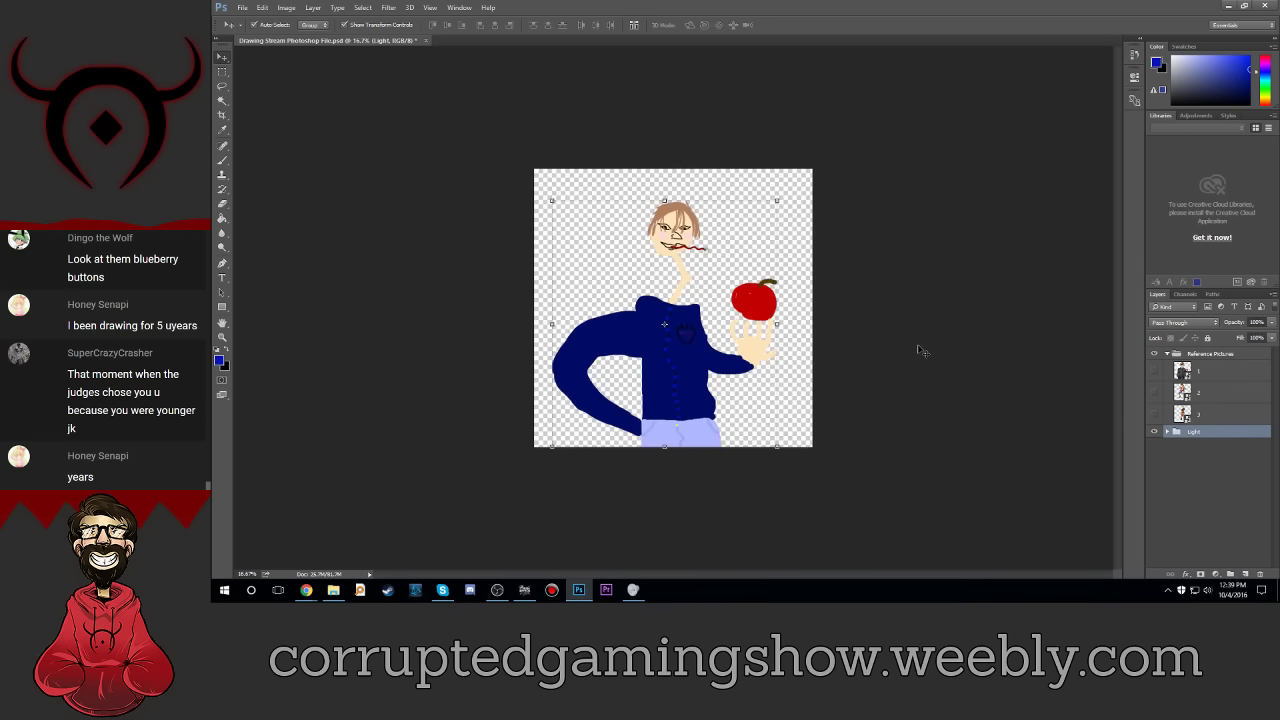
key(ctrl+plus)
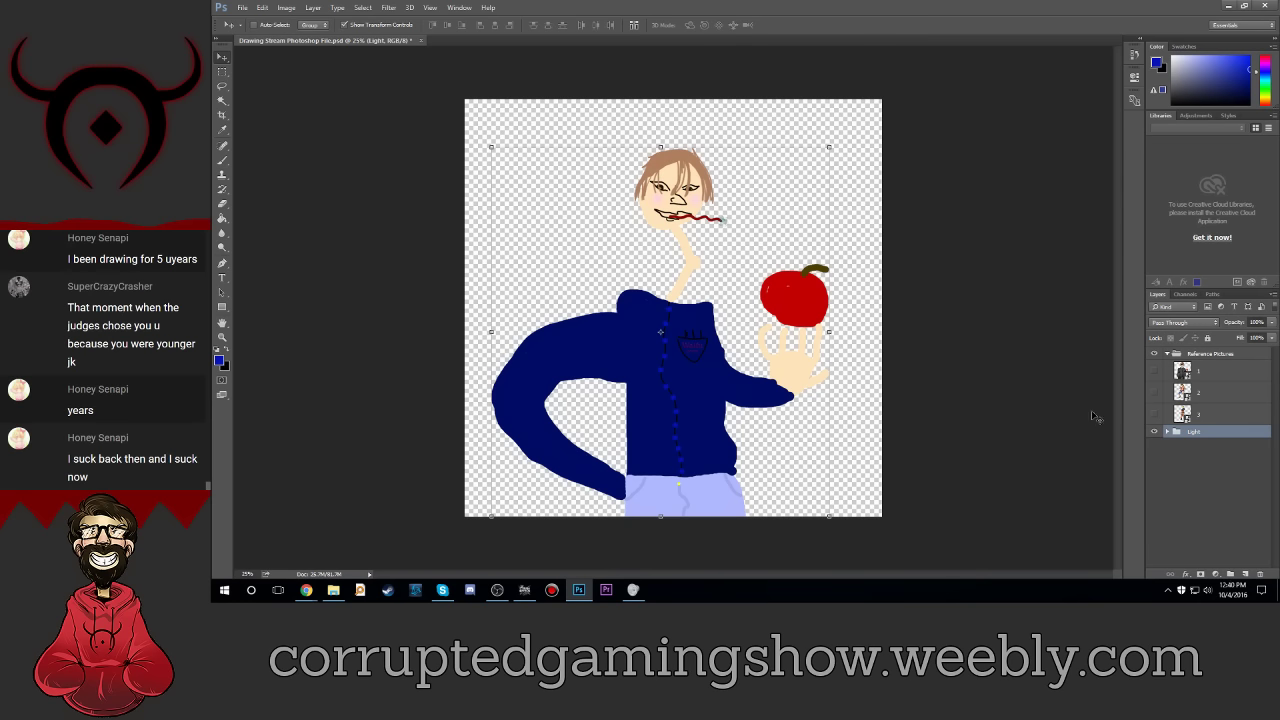
Step: Hide the Light group, show reference image 2, and sample Luffy's skin tone
click(1155, 432)
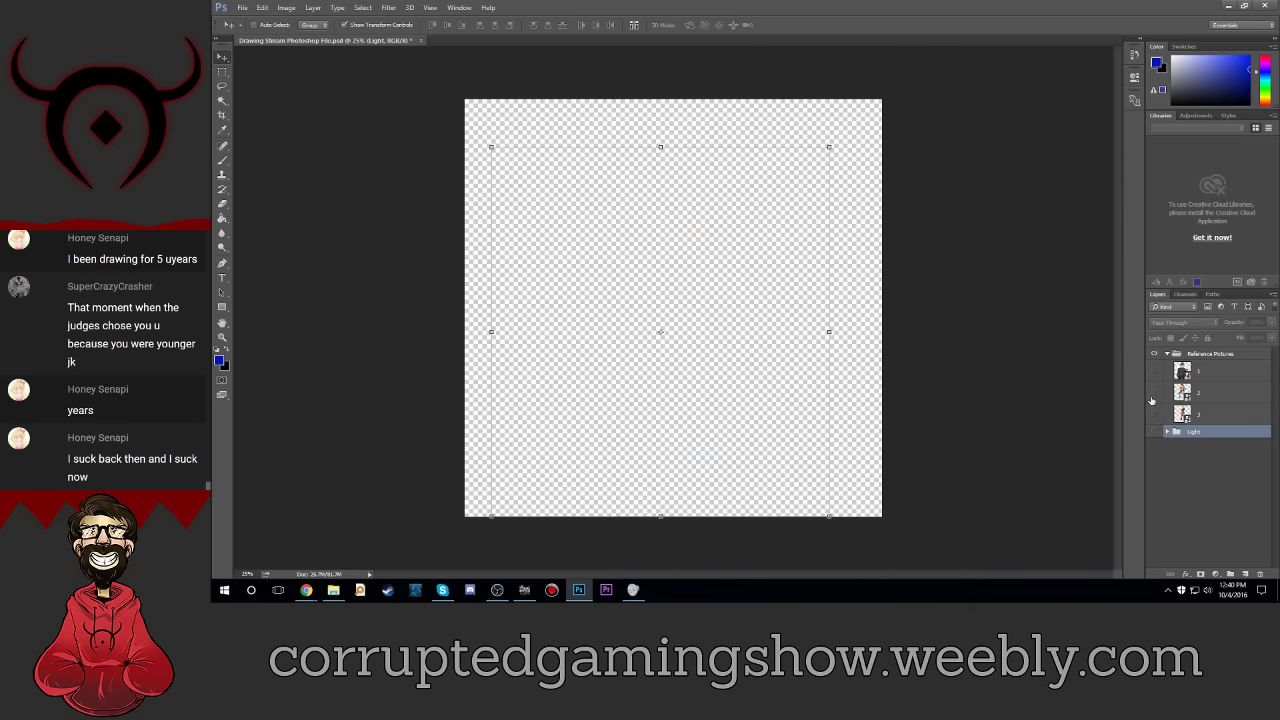
click(1152, 395)
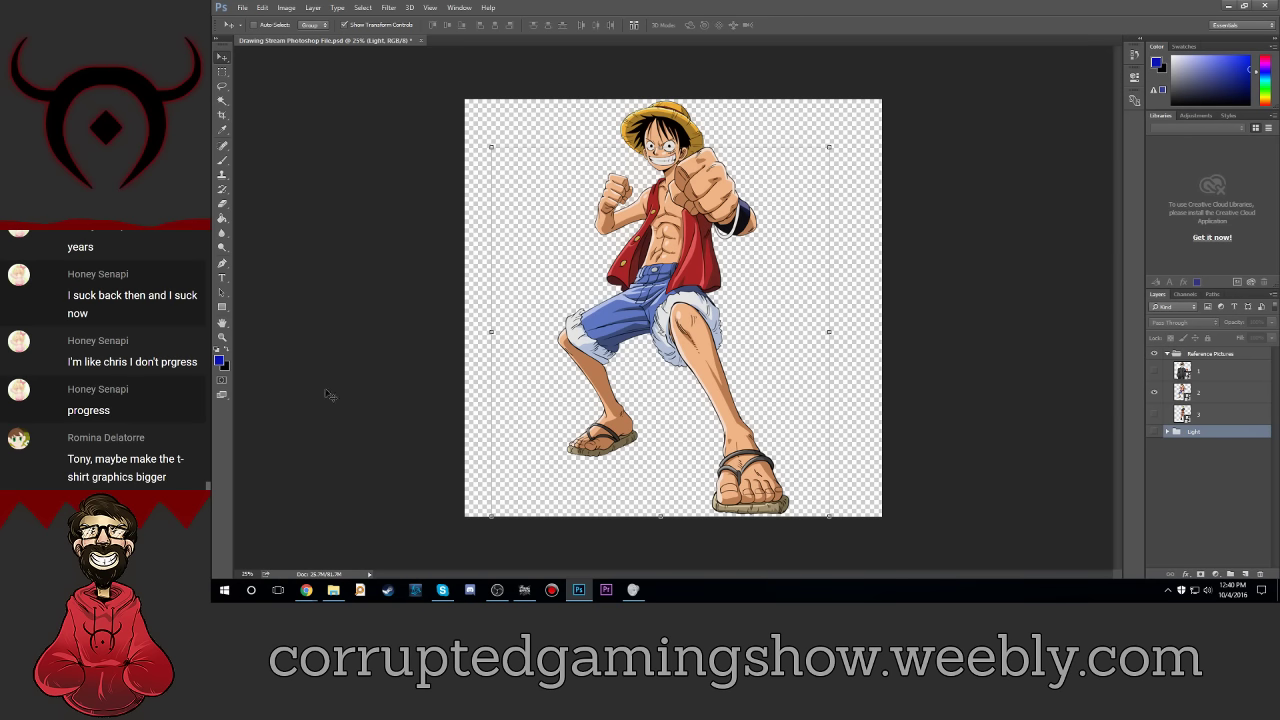
click(218, 358)
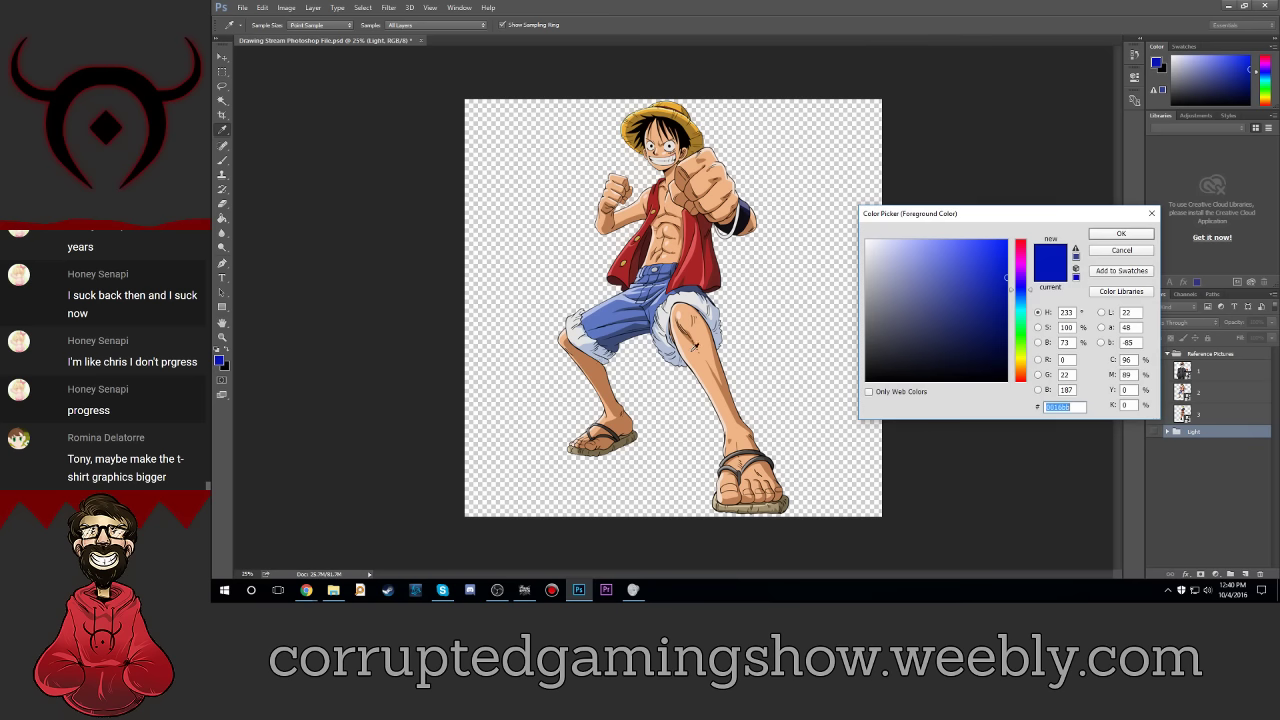
click(695, 347)
click(1116, 231)
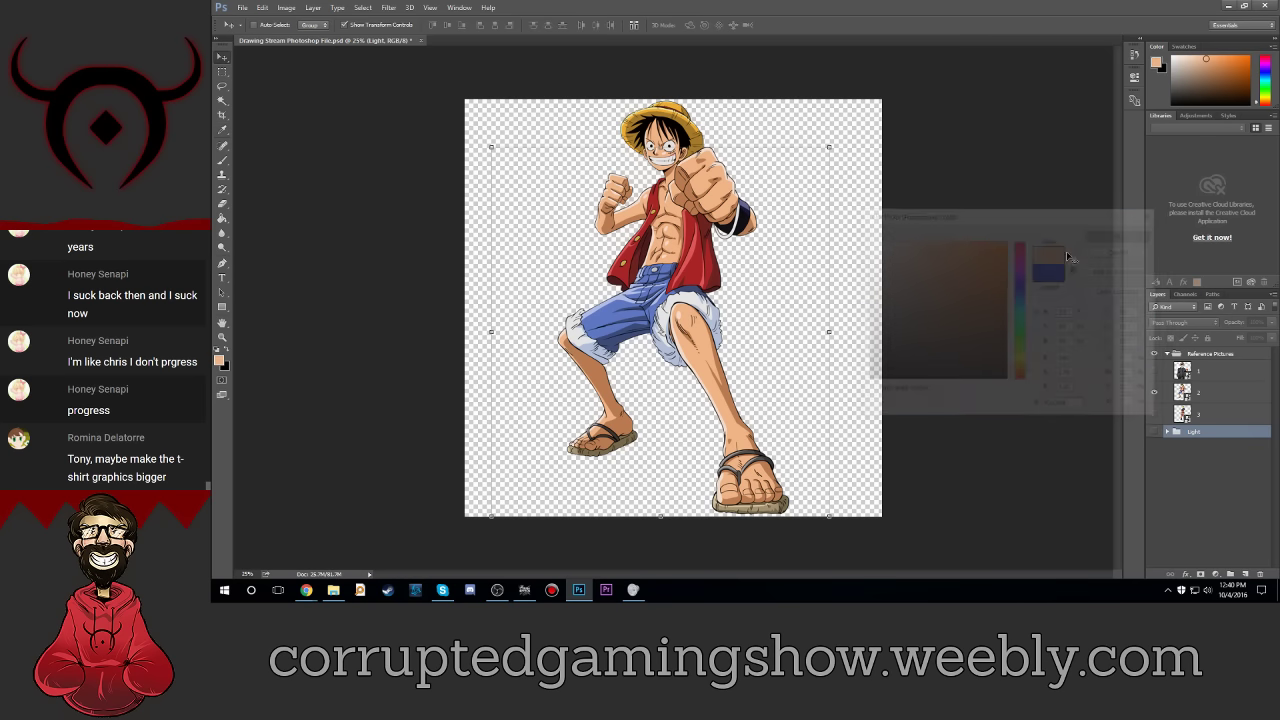
Step: With the Brush tool active, add a new Layer 2 above the Reference Pictures group
click(222, 160)
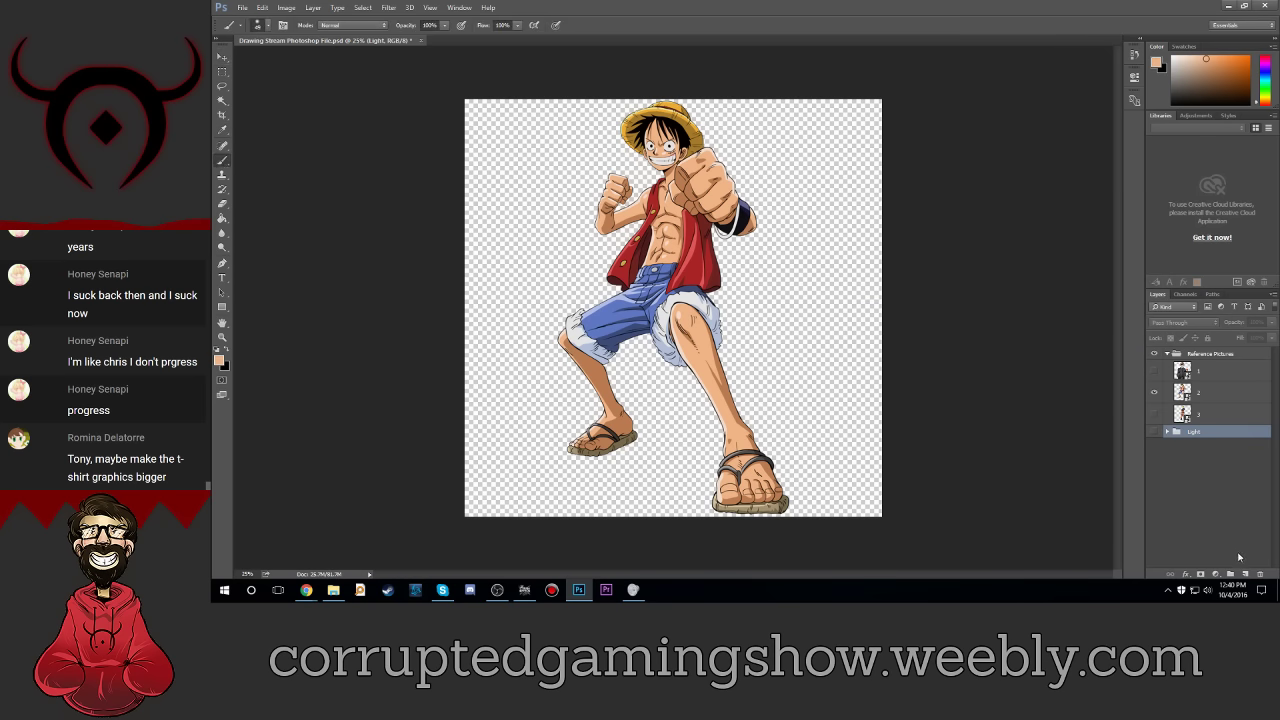
click(1205, 354)
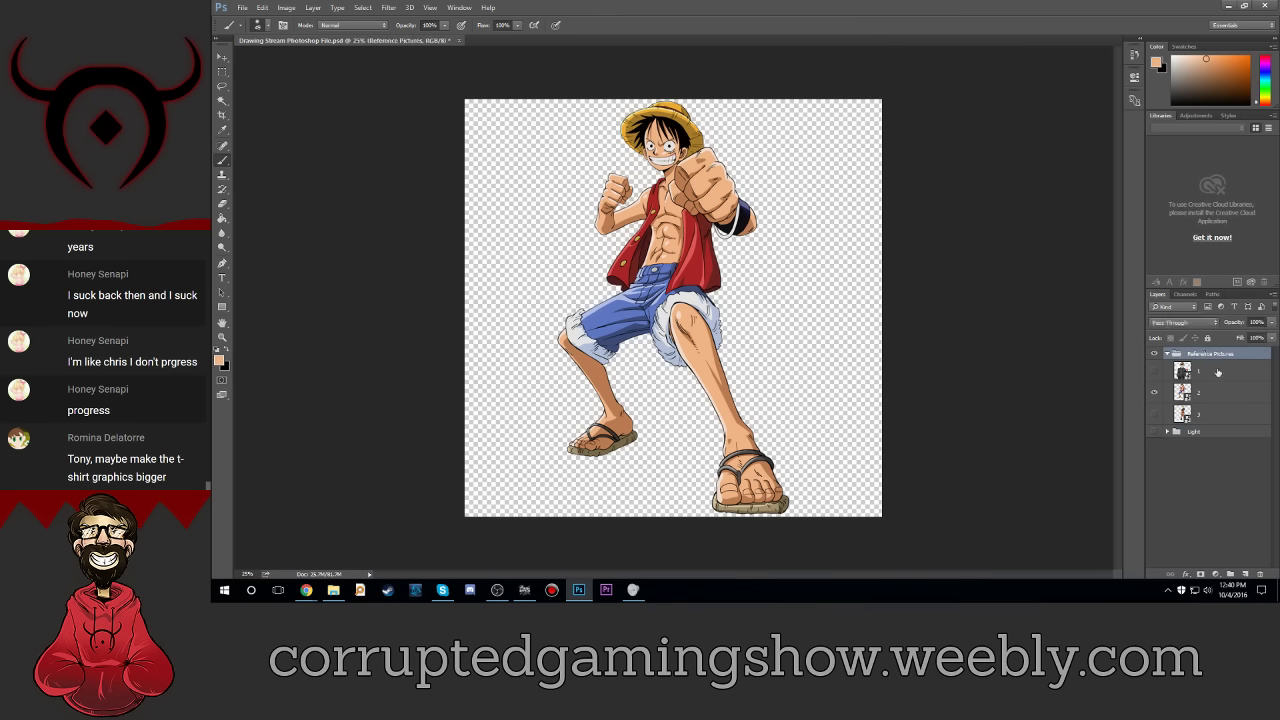
click(1245, 574)
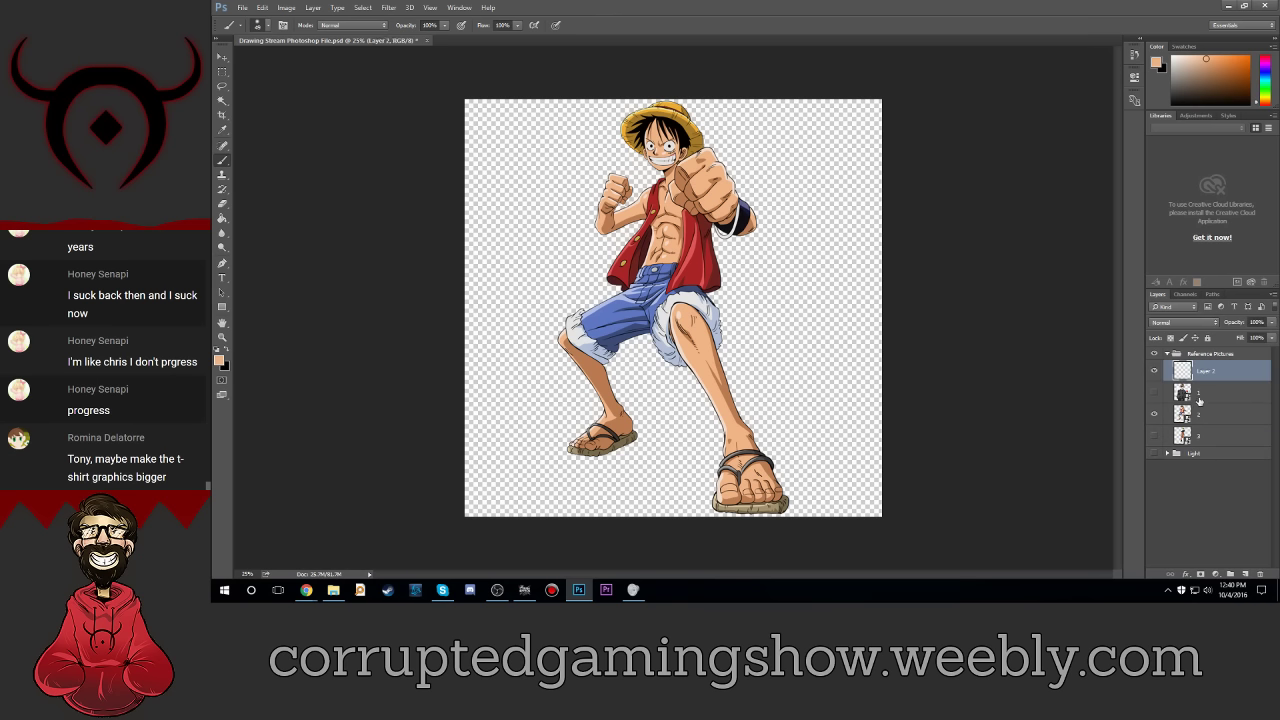
mouse_move(1213, 371)
mouse_down()
mouse_move(1217, 345)
mouse_move(1227, 349)
mouse_up()
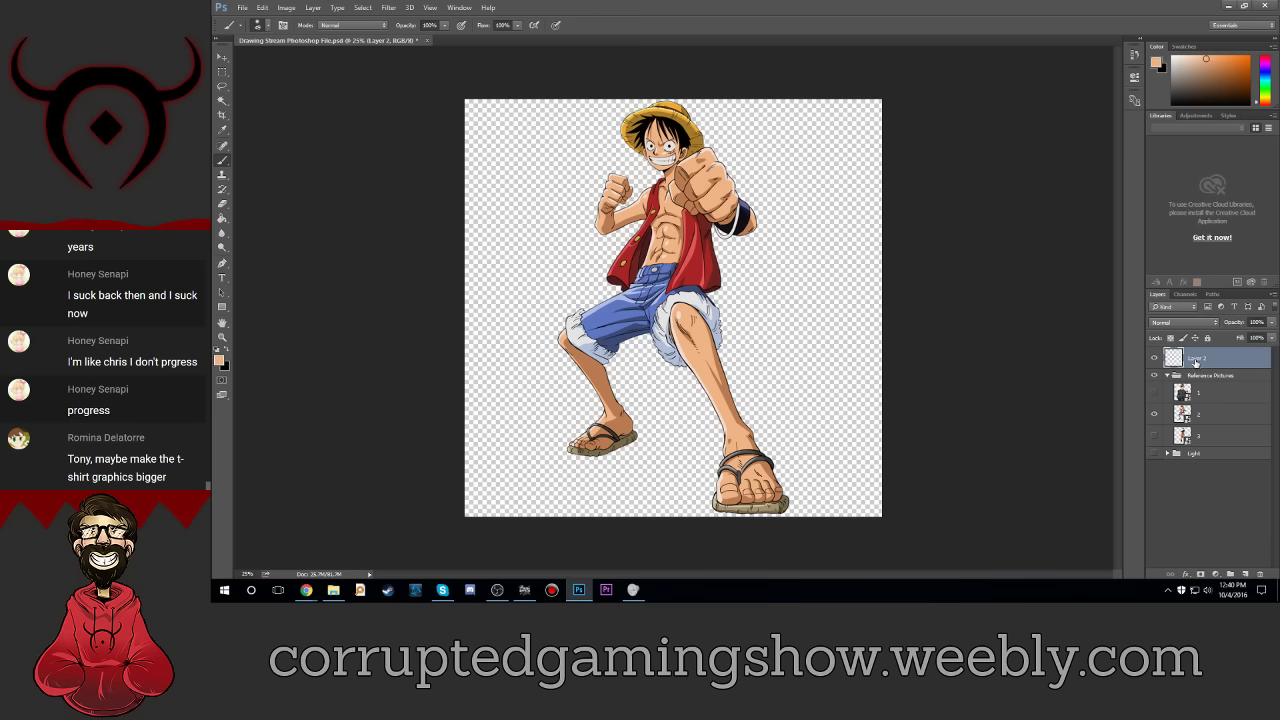
Step: Rename Layer 2 to 'Luffy' and set the brush to 100% hardness at 123 px
double_click(1196, 360)
text(Li)
key(Return)
click(261, 27)
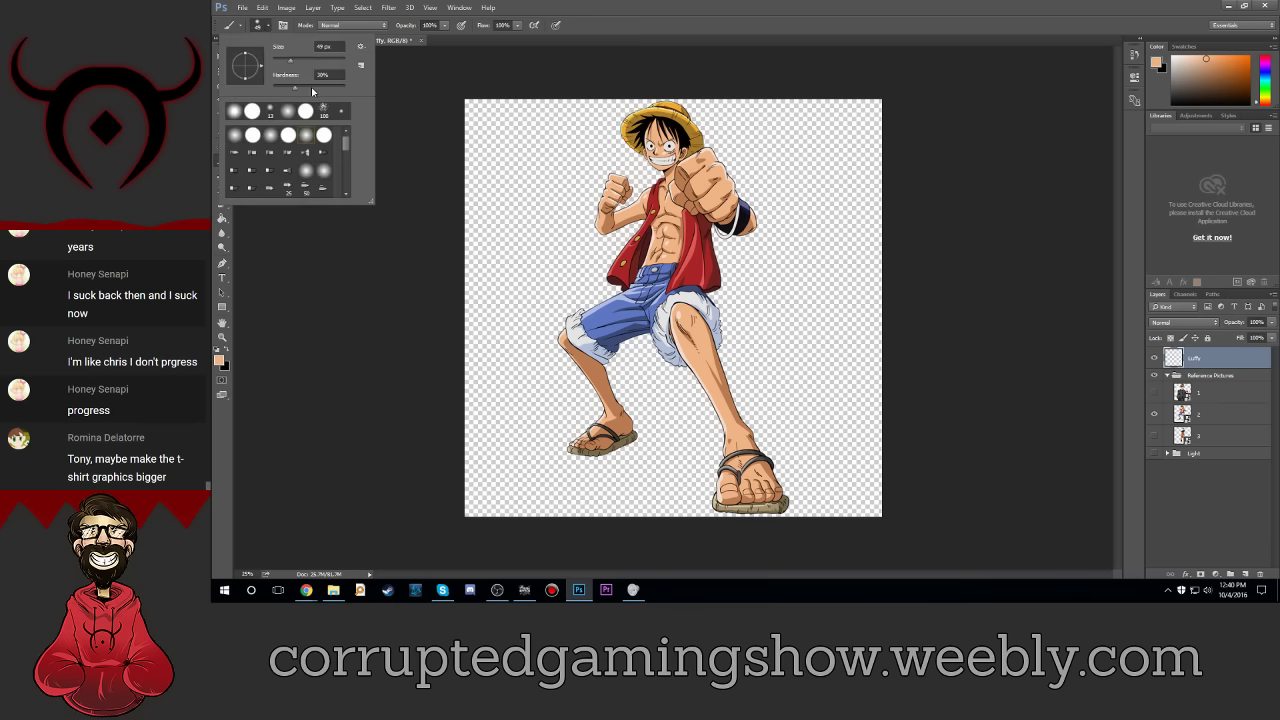
drag(312, 91, 402, 94)
key(shift+Tab)
key(Return)
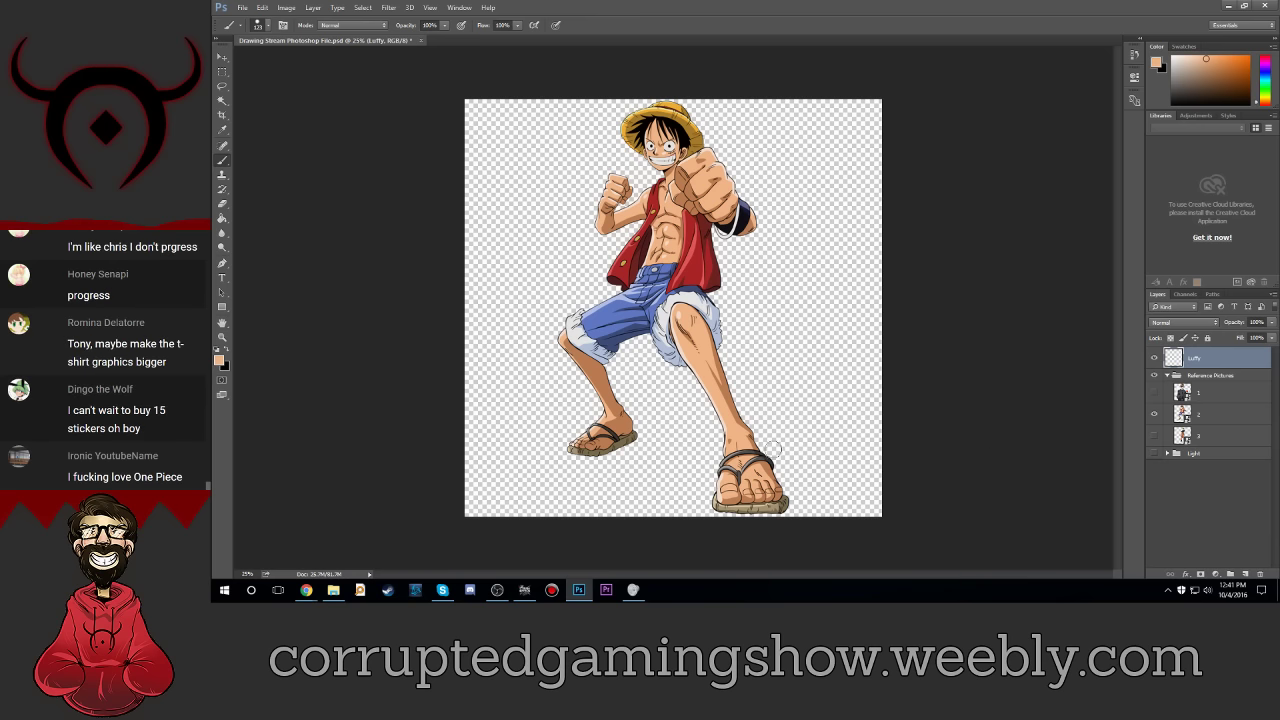
Step: Sample the shorts' blue, then the cuff's light grey, as the foreground colour
click(228, 350)
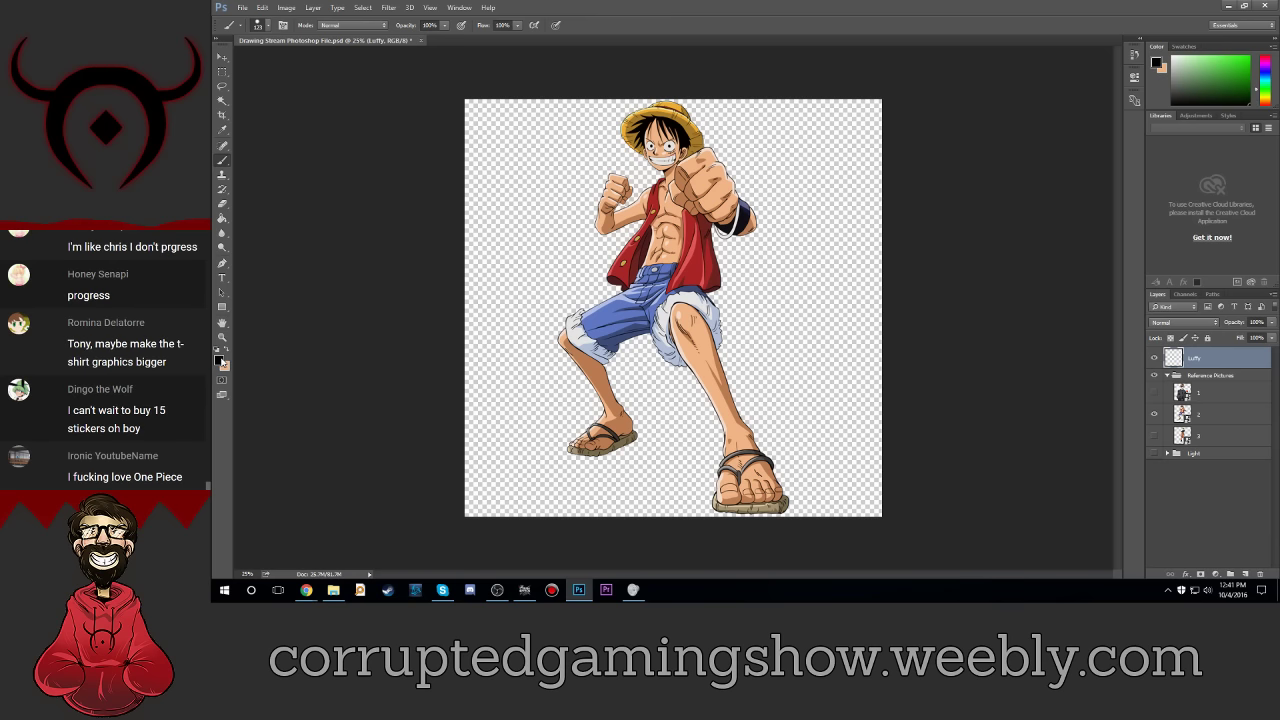
click(613, 308)
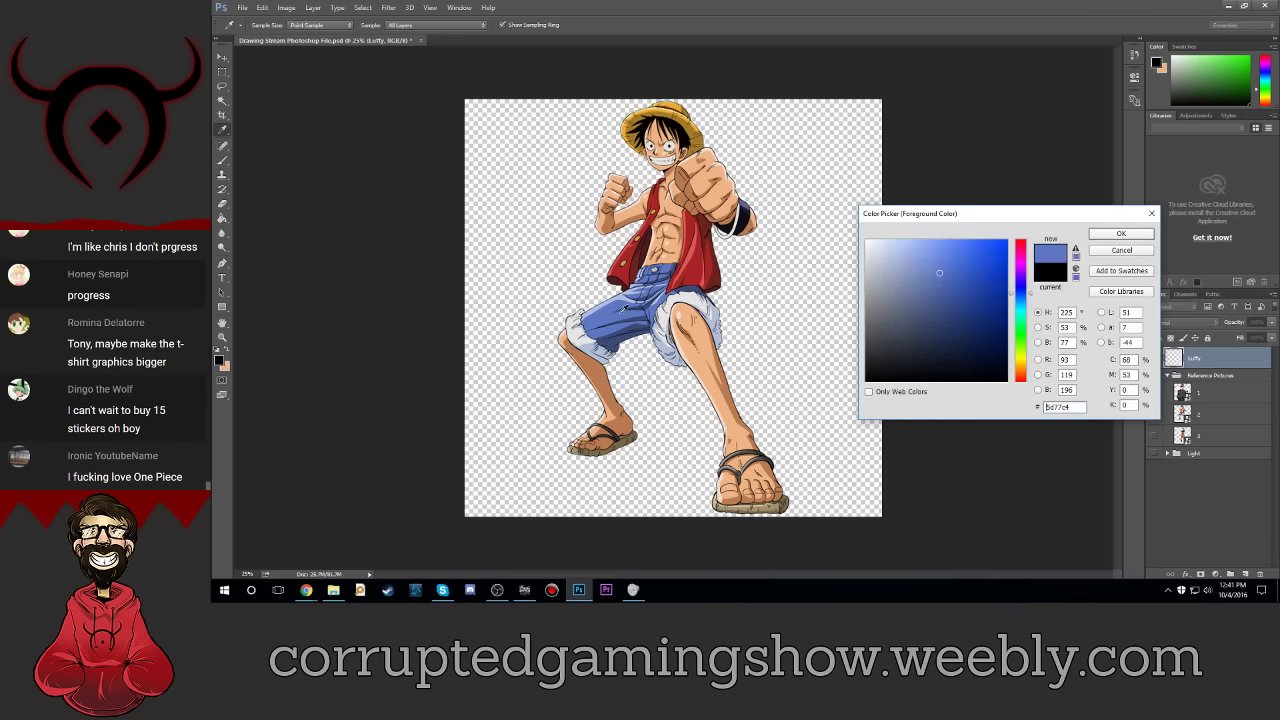
click(1121, 233)
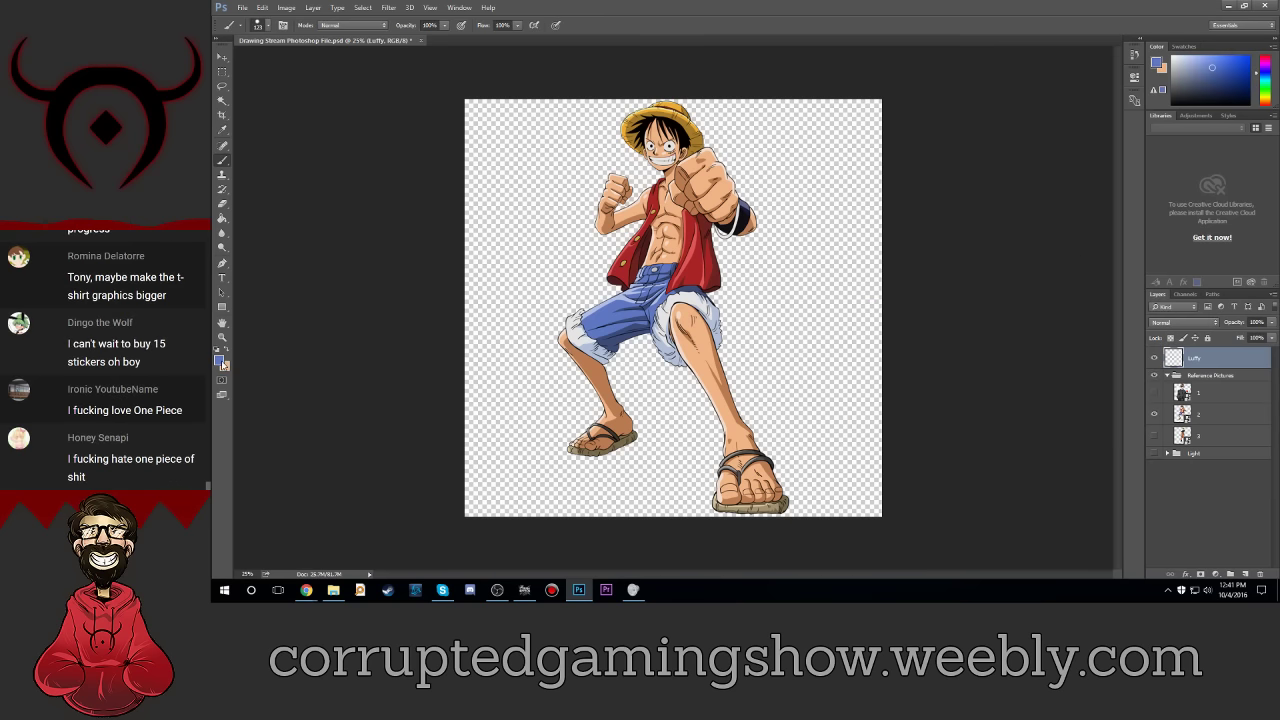
click(220, 362)
click(590, 338)
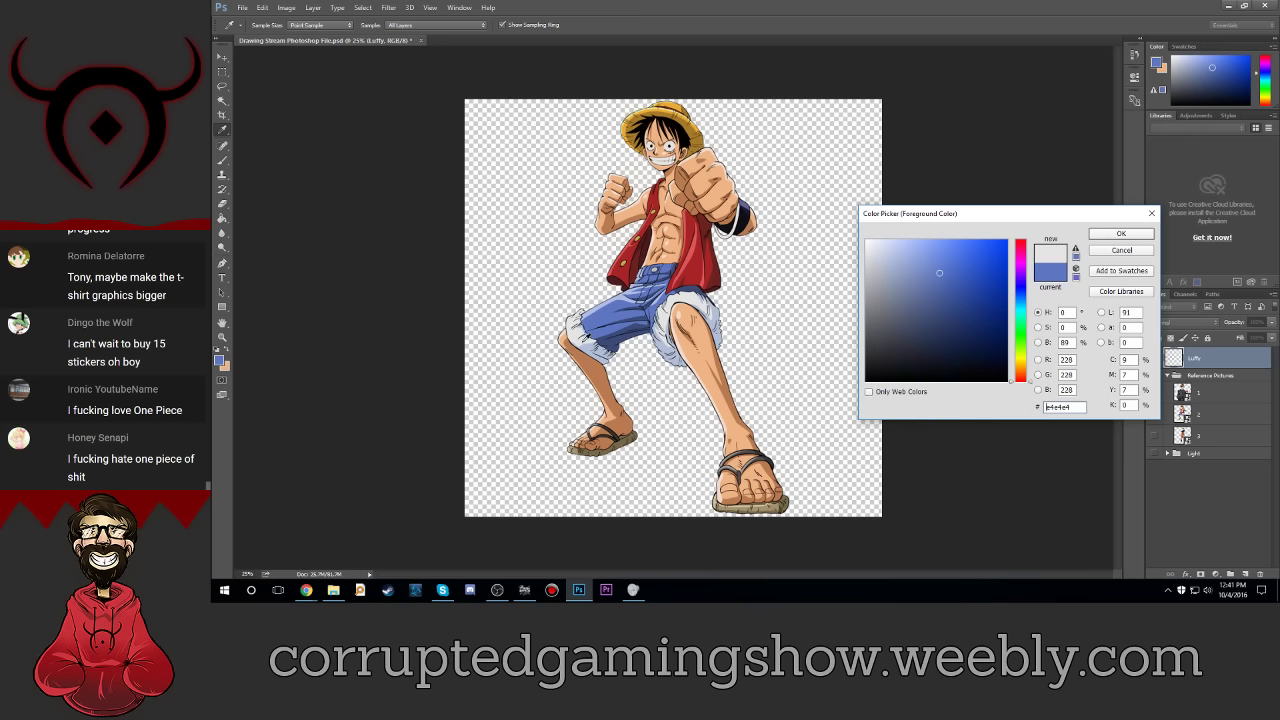
click(1117, 234)
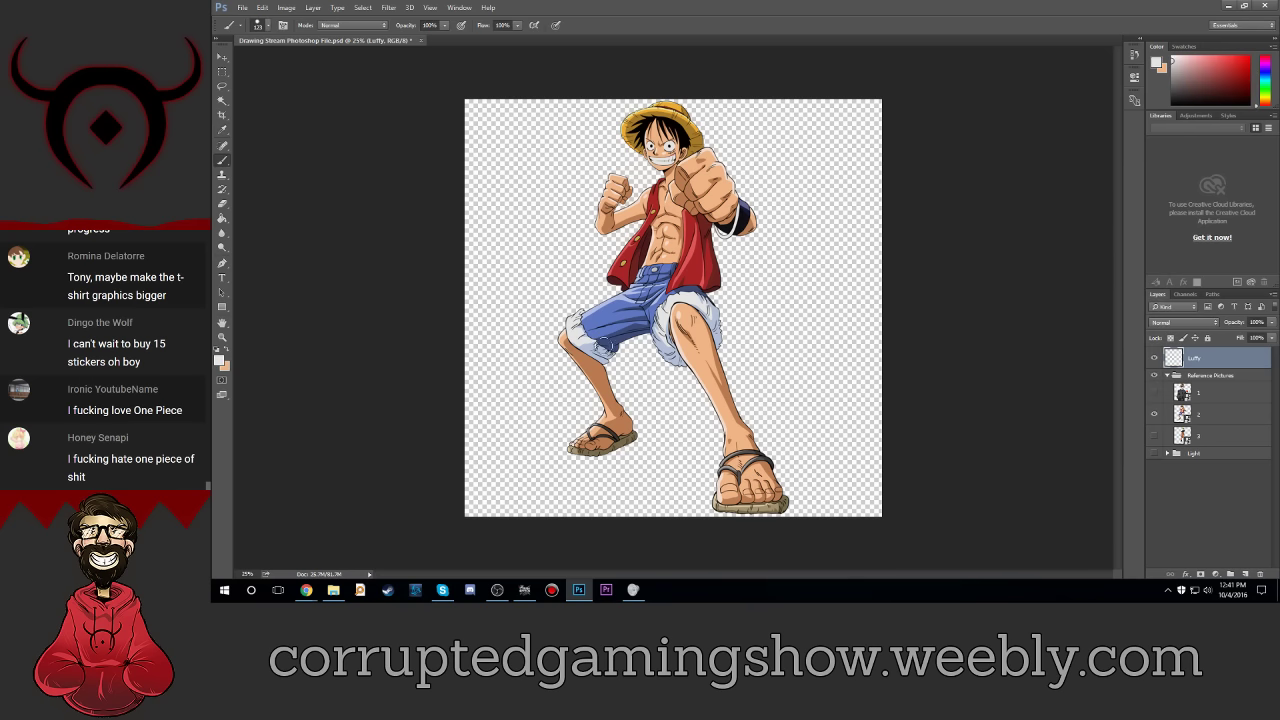
Step: Try light strokes on Luffy's shin with a bristle tip, undoing each one
drag(604, 342, 608, 410)
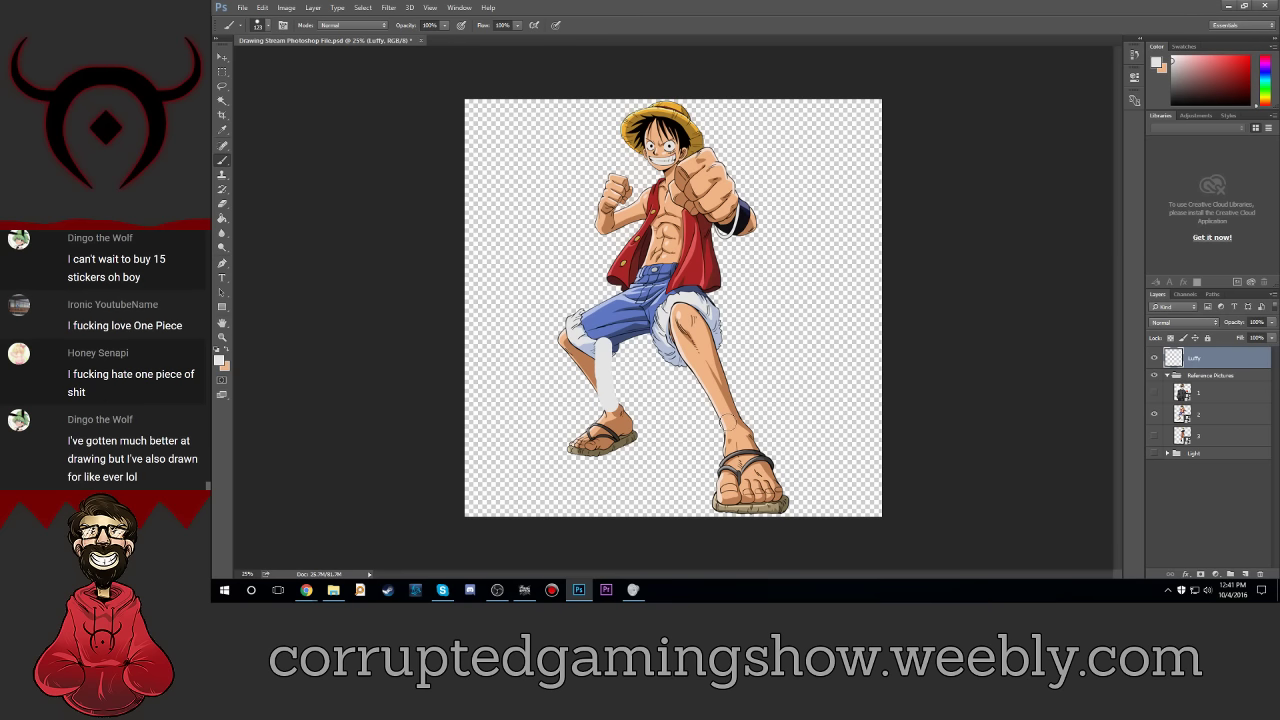
key(ctrl+z)
click(259, 28)
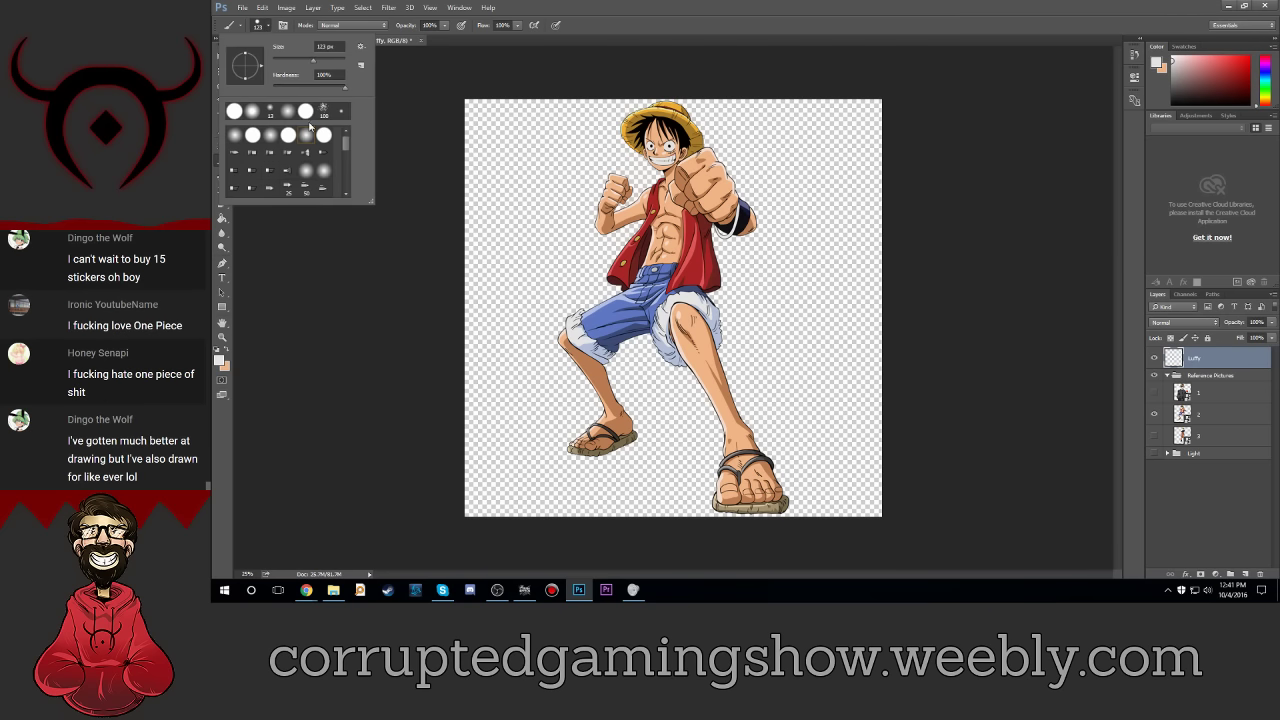
click(307, 153)
drag(565, 325, 612, 425)
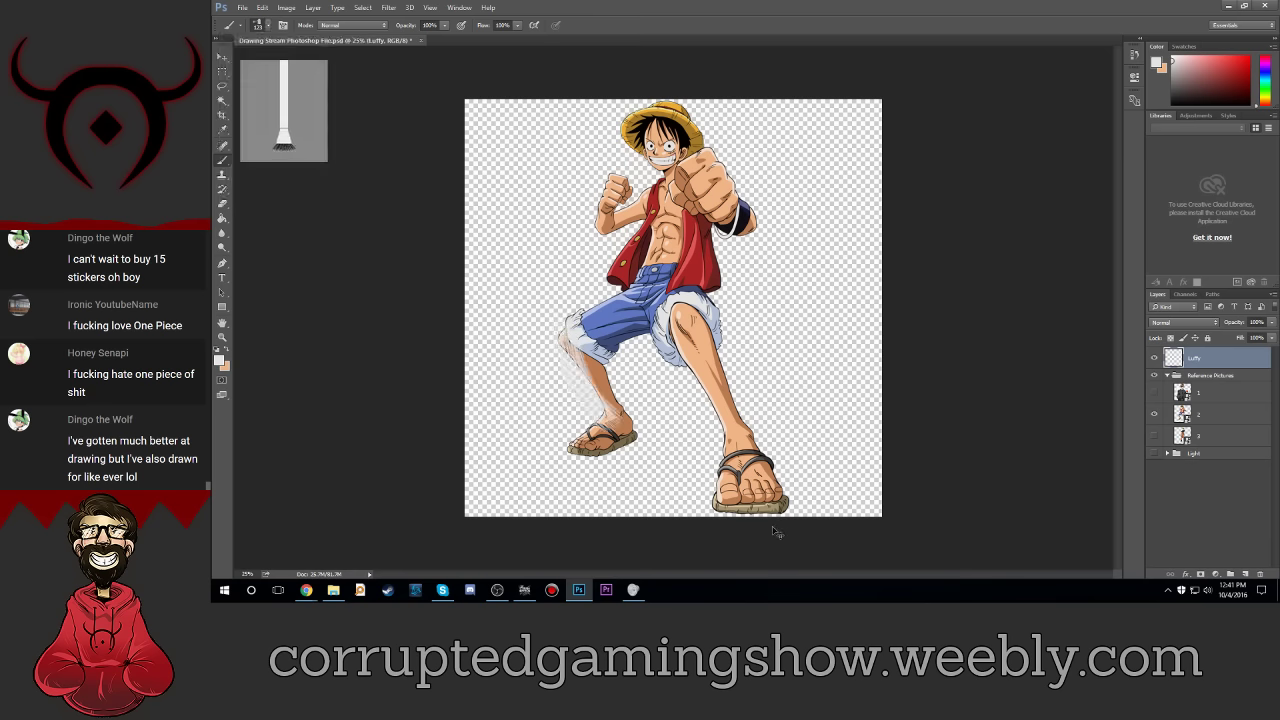
key(ctrl+z)
click(262, 7)
click(279, 41)
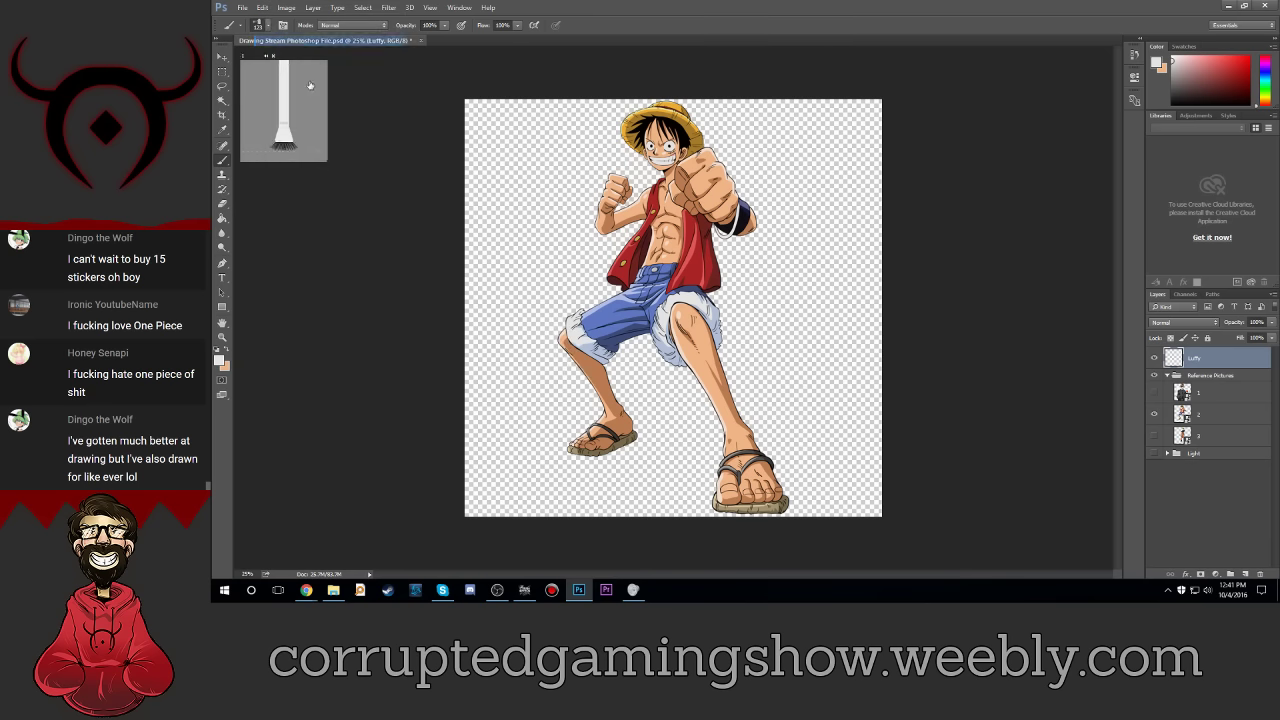
drag(574, 347, 586, 421)
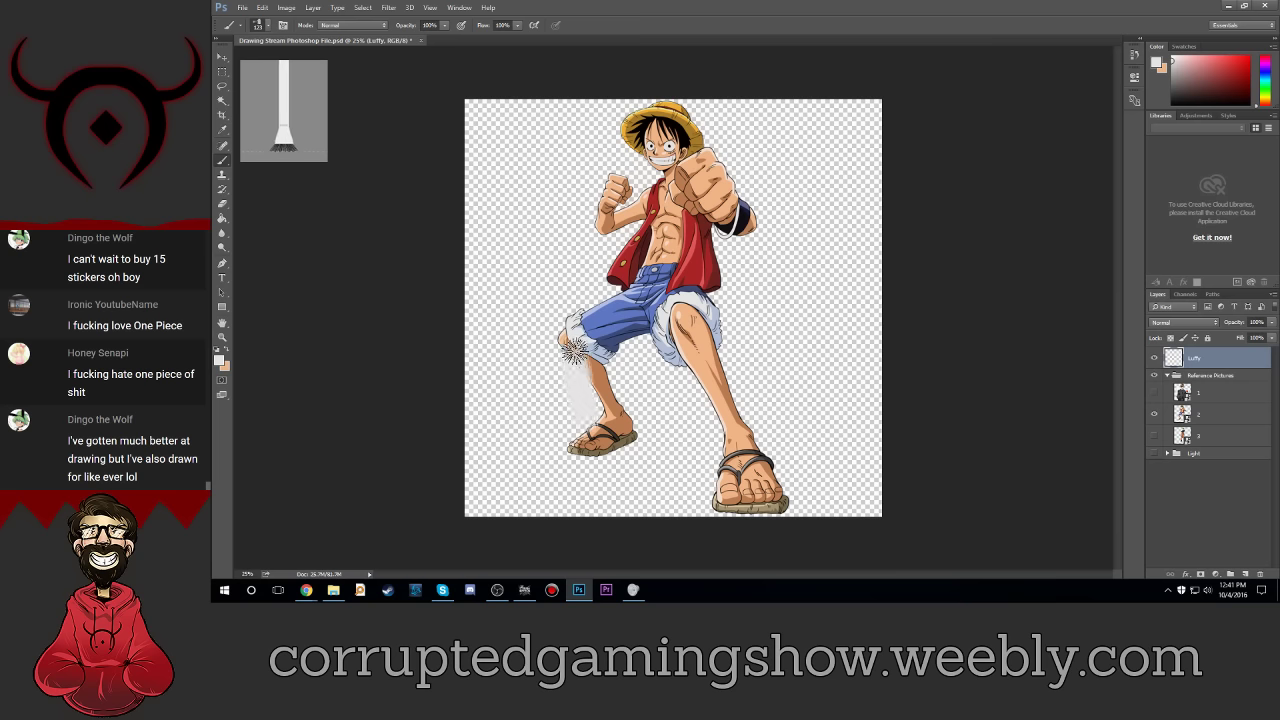
key(ctrl+z)
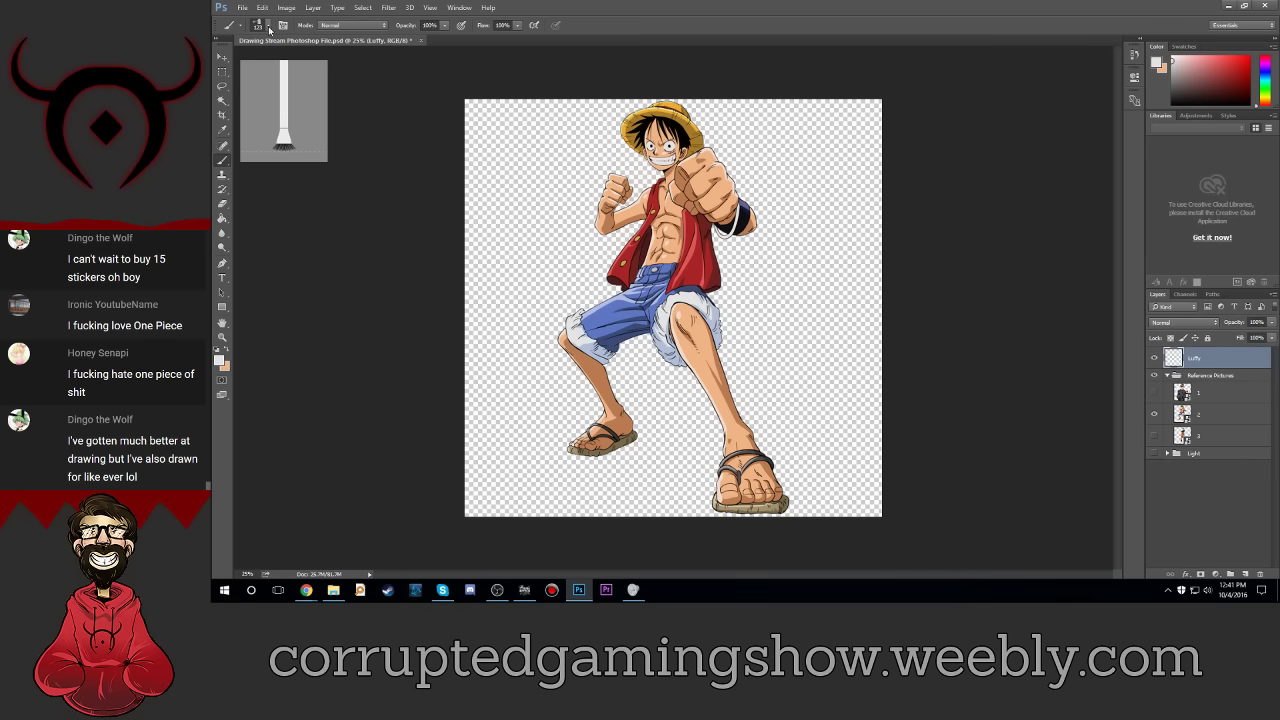
Step: Switch back to the hard round tip and set the paint colour to light blue 5d77c4
click(264, 32)
click(254, 113)
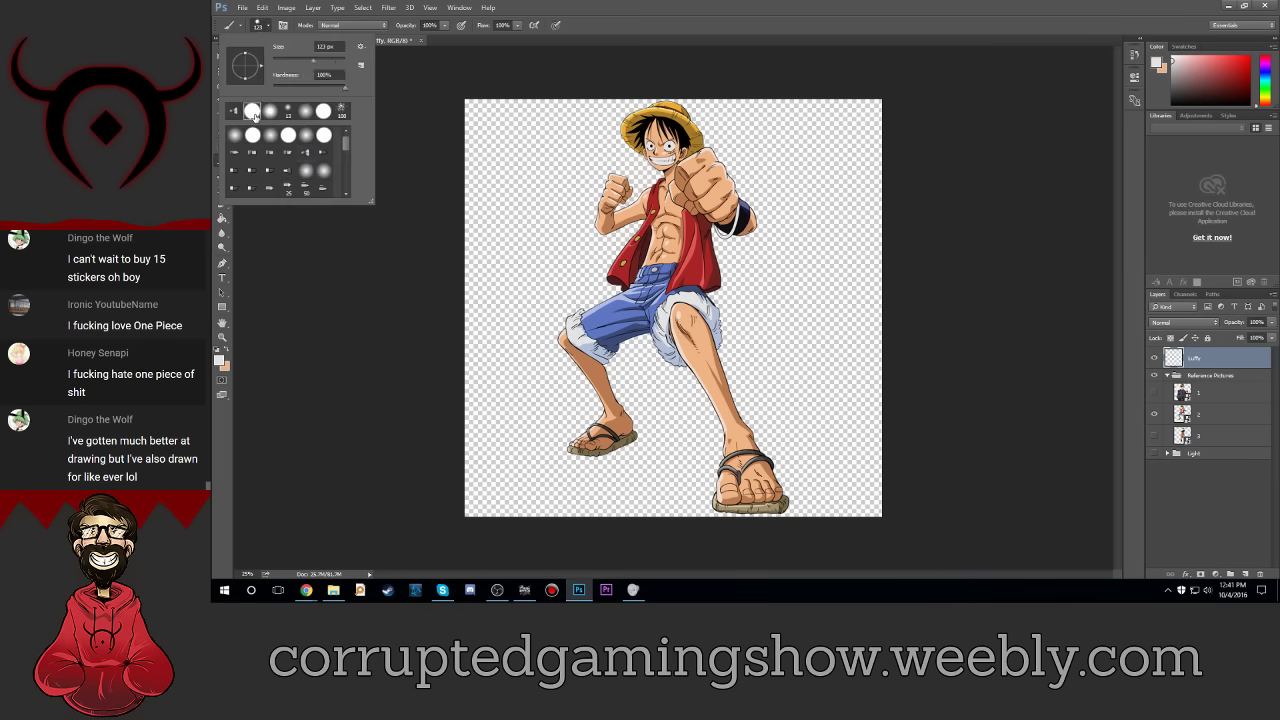
key(Return)
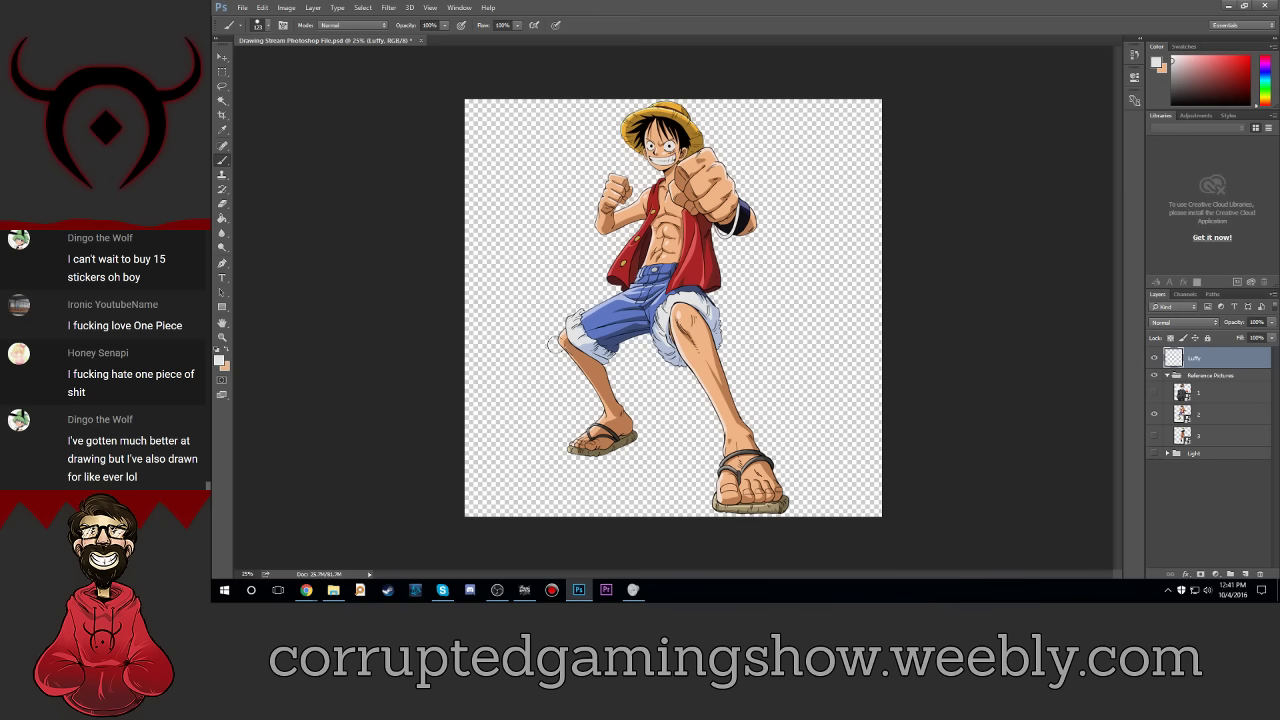
click(228, 354)
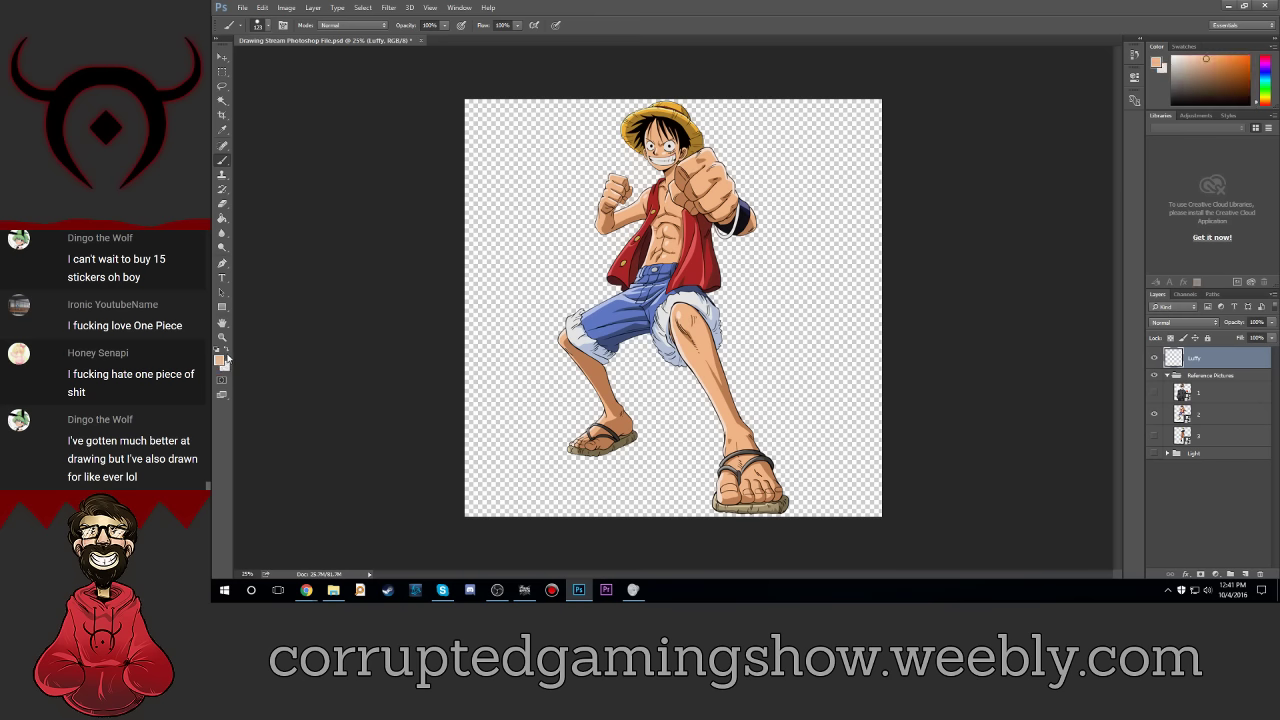
click(228, 354)
text(5d77c4)
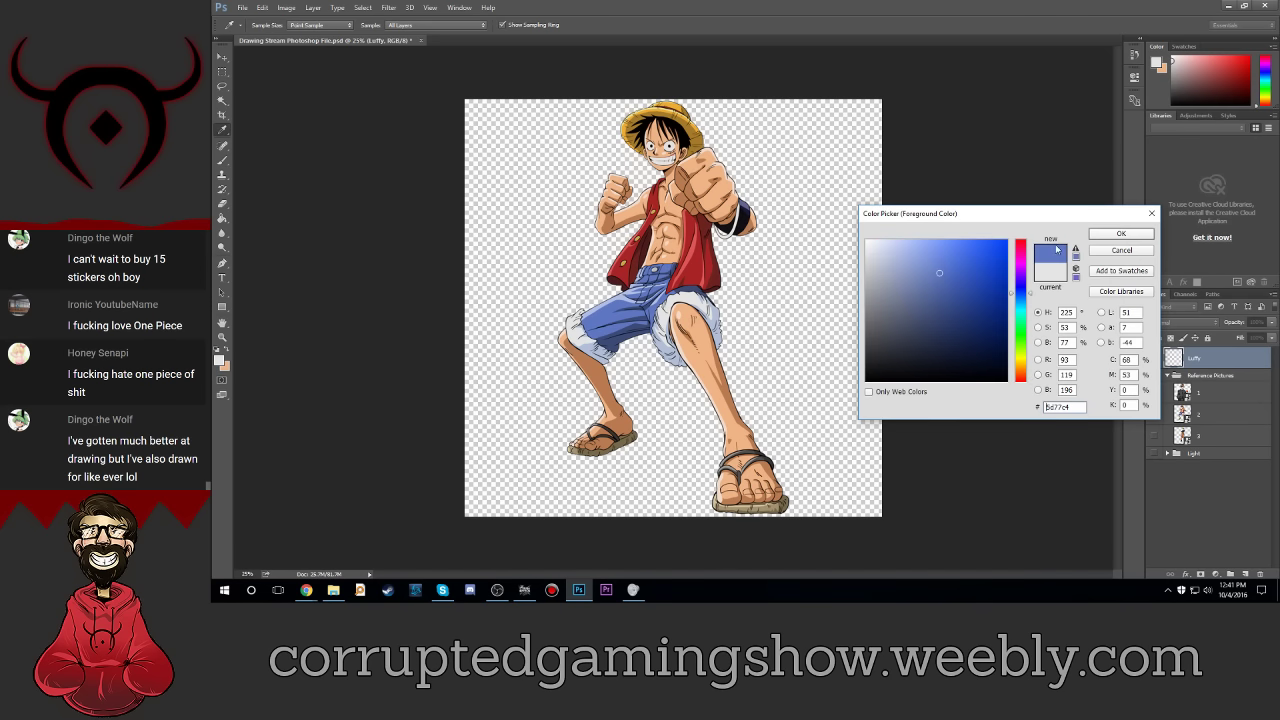
click(1121, 233)
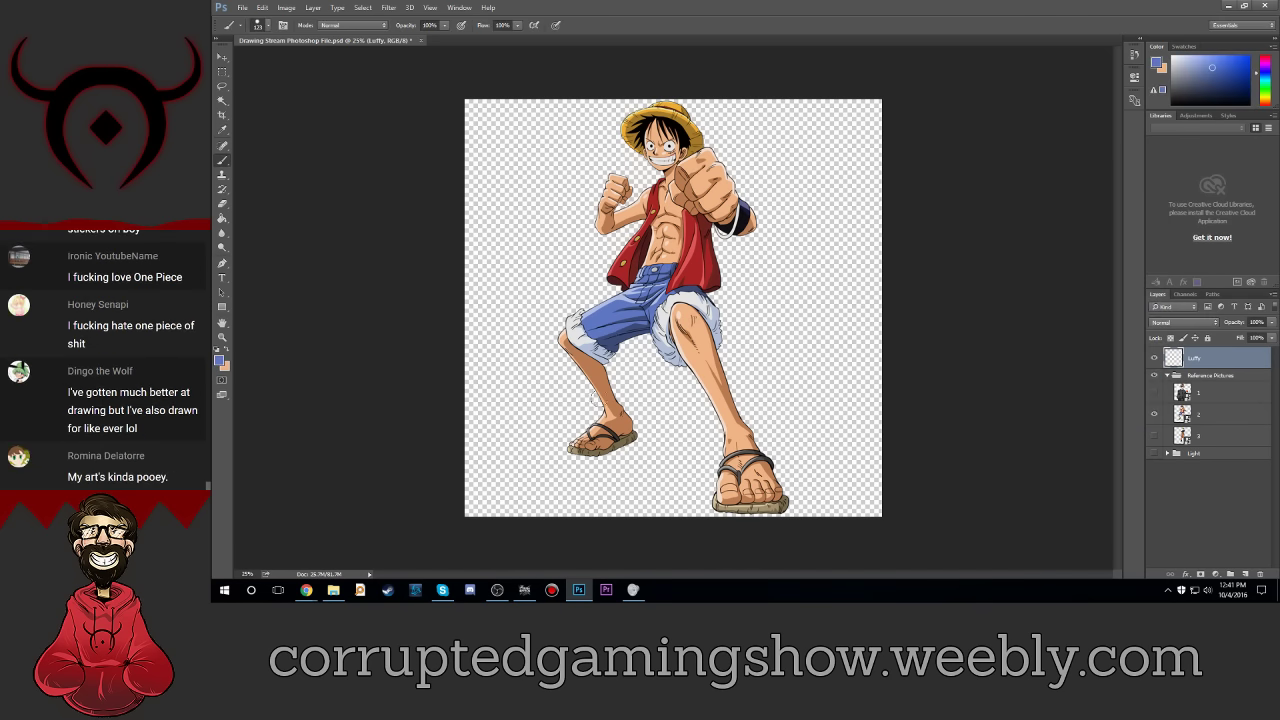
Step: Paint a solid blue block over Luffy's hips and upper thighs for the shorts
mouse_move(615, 325)
mouse_down()
mouse_move(620, 370)
mouse_move(685, 363)
mouse_move(766, 381)
mouse_move(759, 320)
mouse_move(622, 328)
mouse_move(685, 302)
mouse_move(748, 318)
mouse_move(664, 313)
mouse_up()
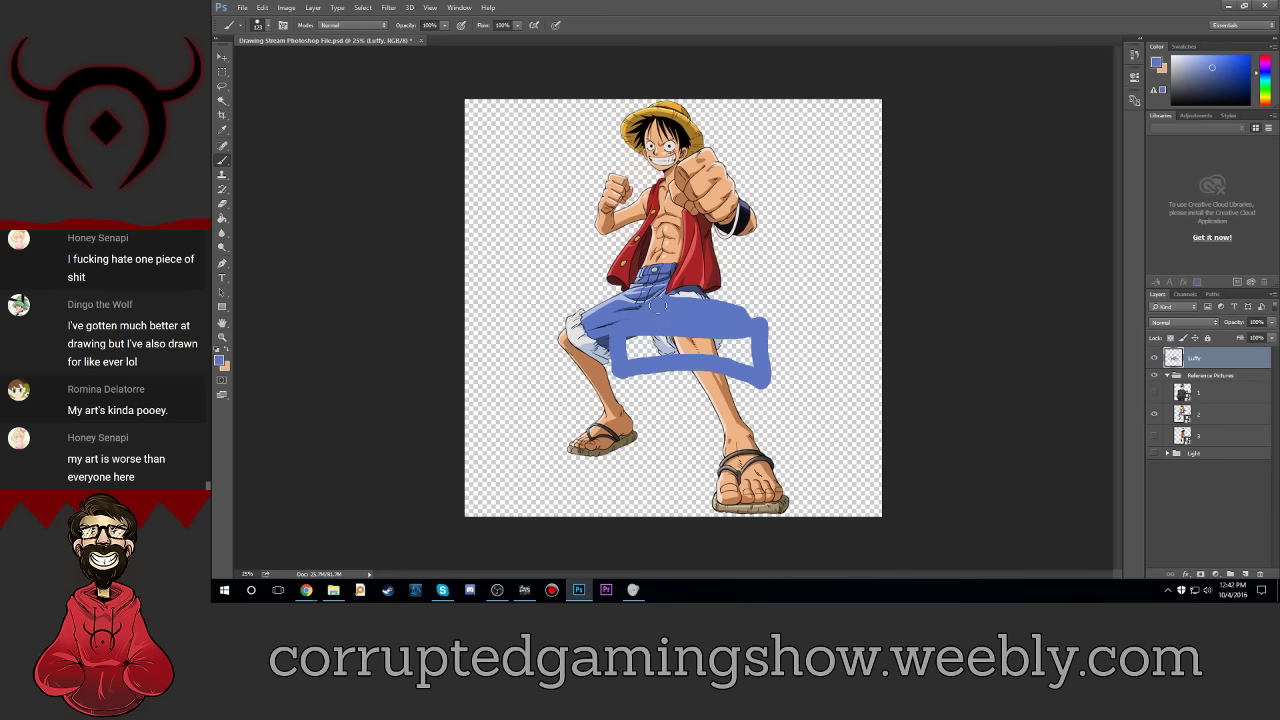
mouse_move(632, 336)
mouse_down()
mouse_move(745, 345)
mouse_move(748, 358)
mouse_move(628, 344)
mouse_up()
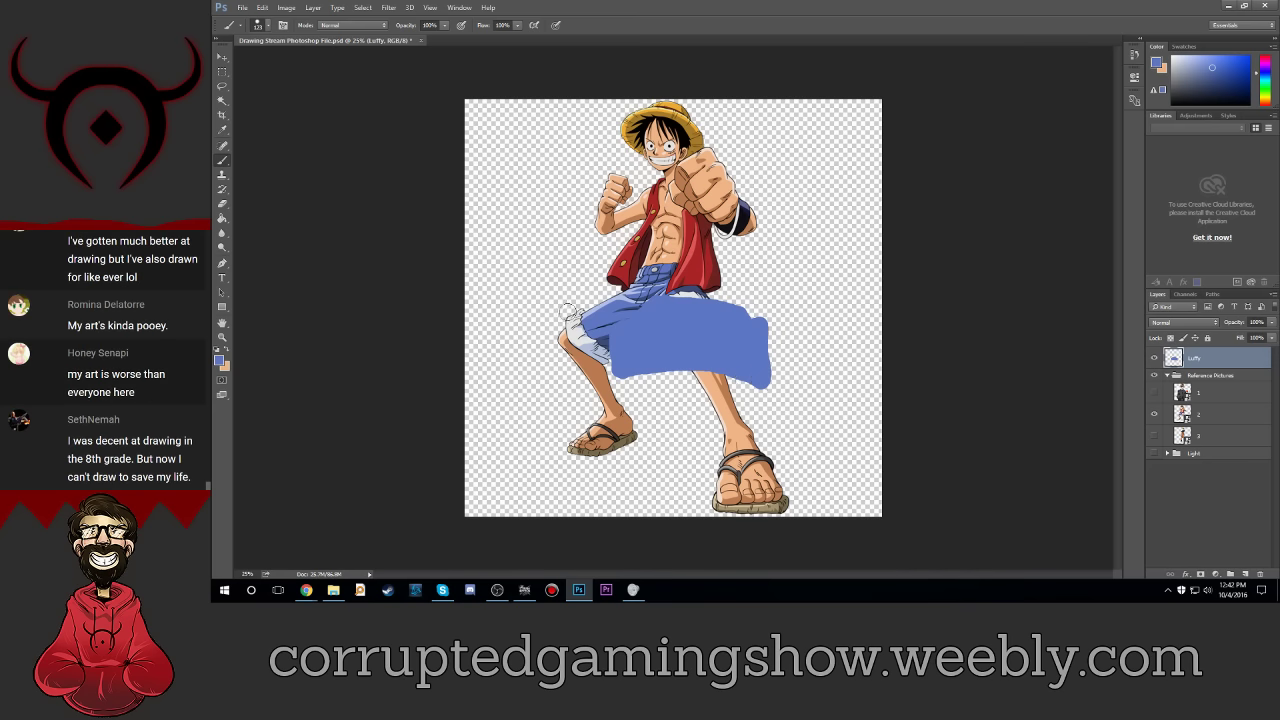
click(258, 26)
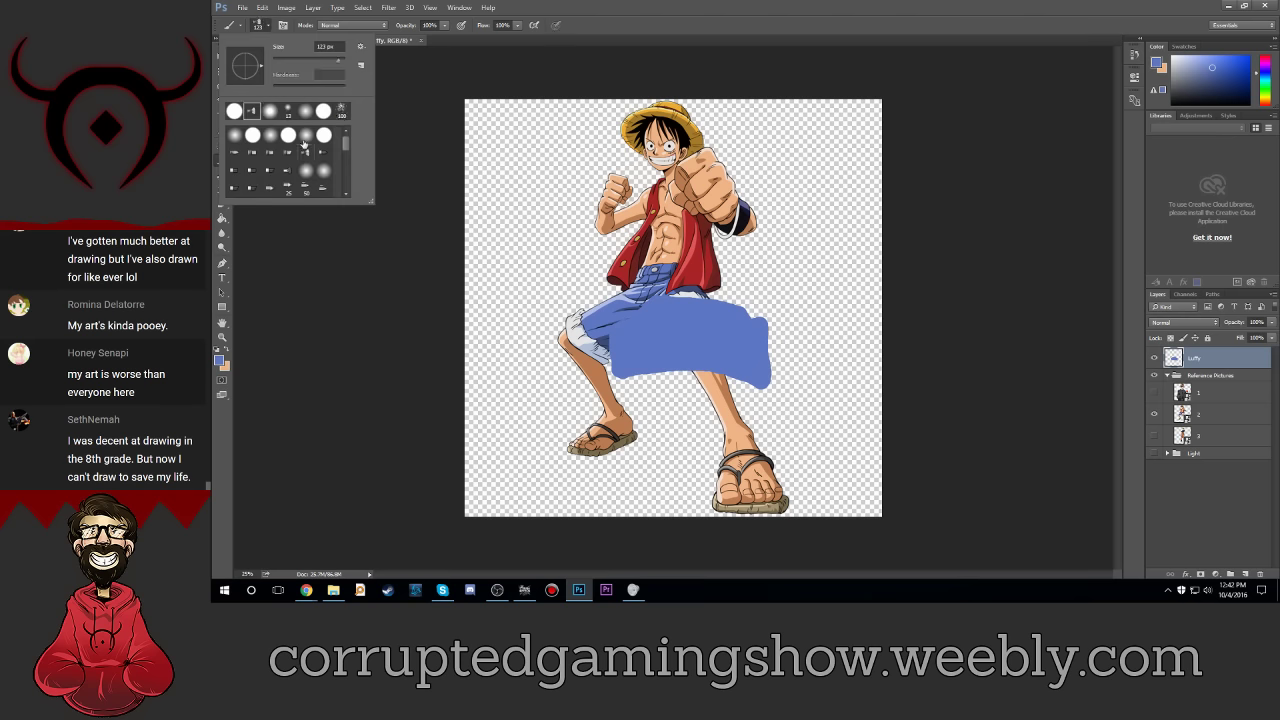
Step: Sample the white shorts-hem colour and paint cuffs on both ends of the shorts
click(256, 26)
click(219, 360)
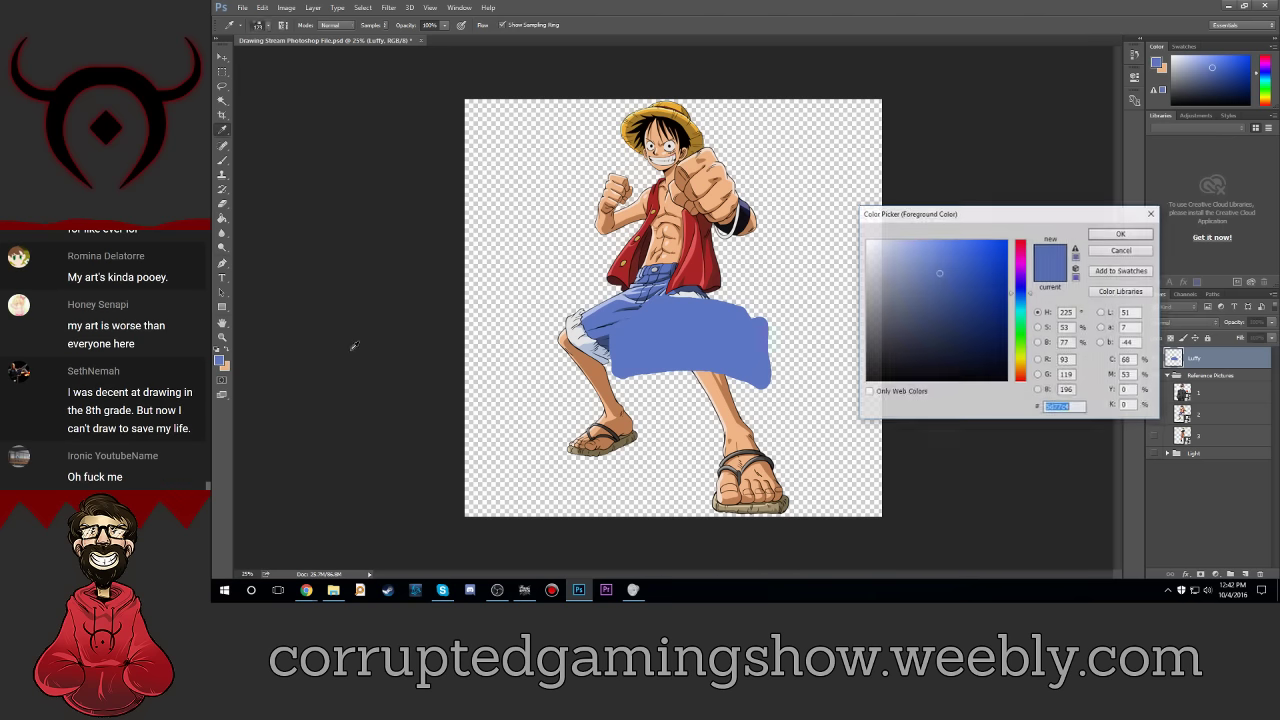
click(580, 332)
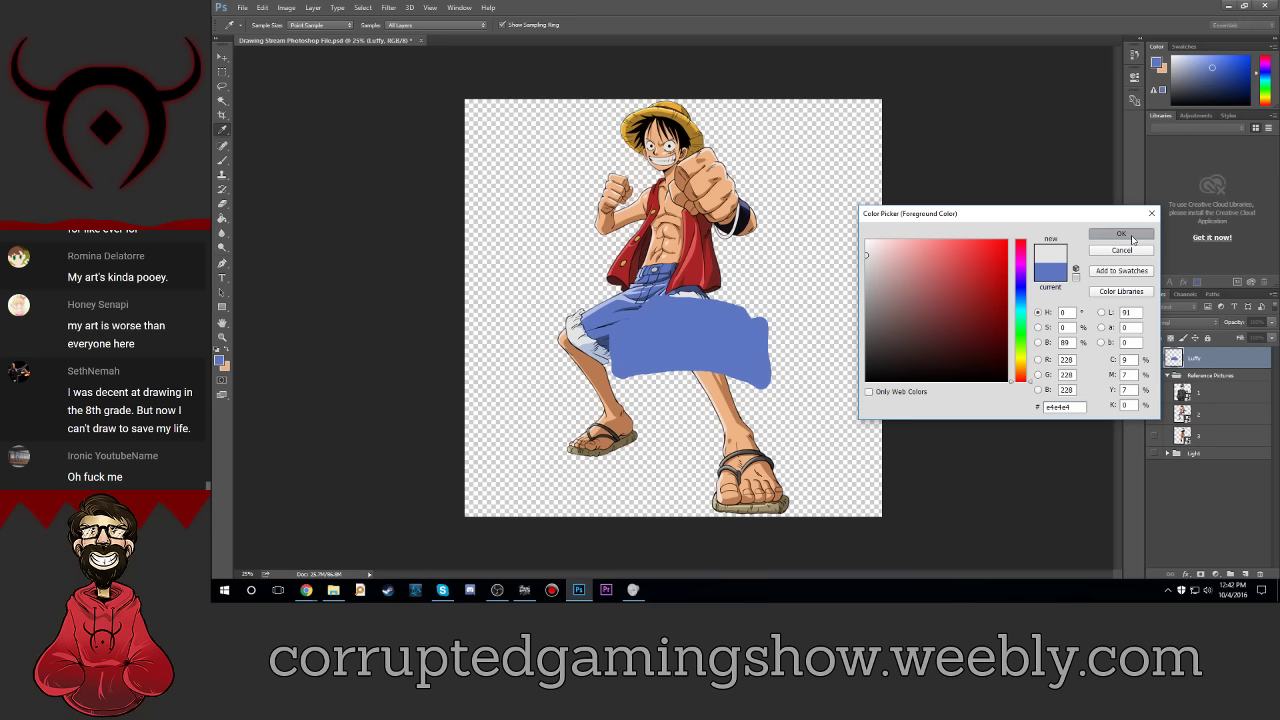
click(1121, 233)
mouse_move(772, 326)
mouse_down()
mouse_move(762, 352)
mouse_move(762, 316)
mouse_move(763, 380)
mouse_move(763, 314)
mouse_up()
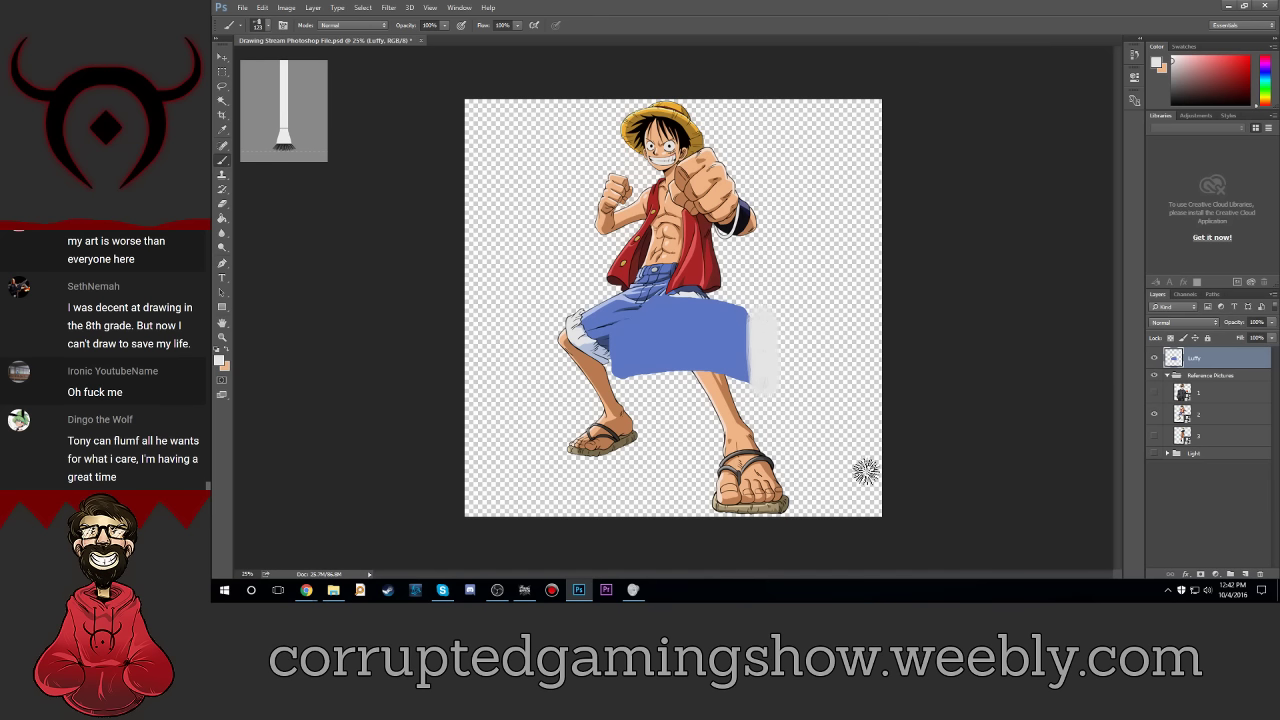
mouse_move(628, 380)
mouse_down()
mouse_move(612, 316)
mouse_move(620, 380)
mouse_up()
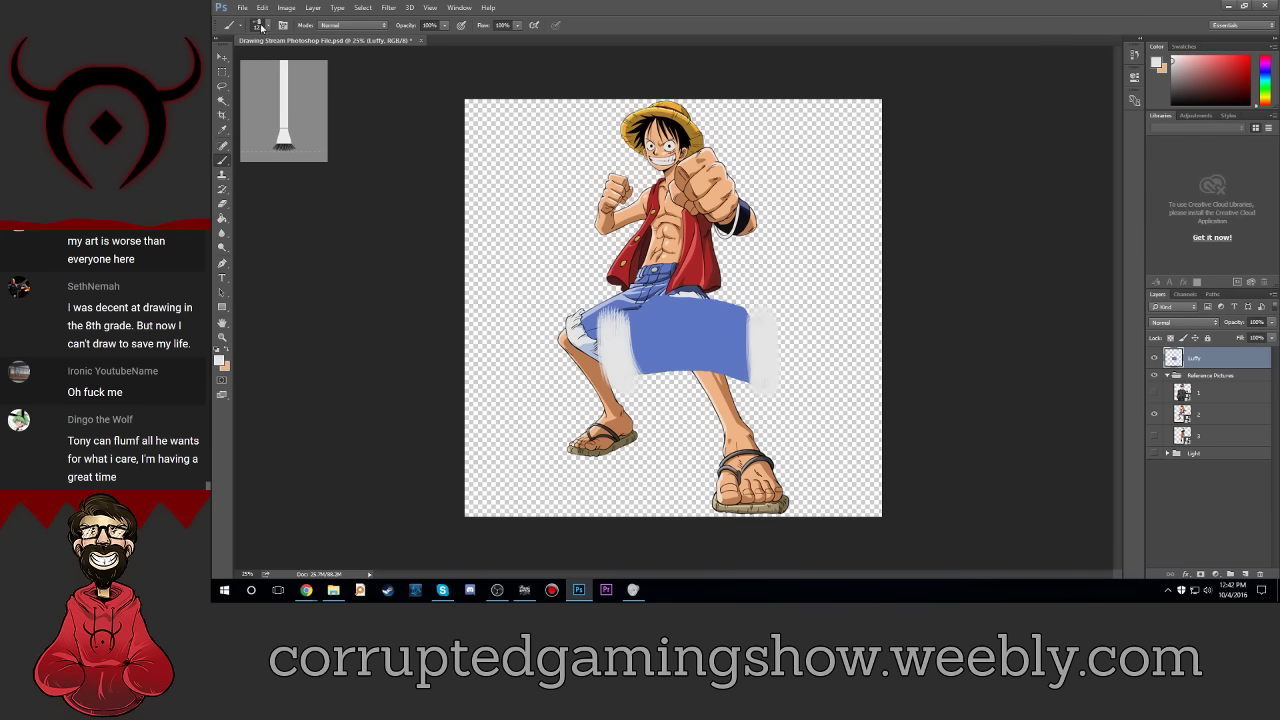
Step: Switch to peach skin colour with a hard round brush sized 139 px
click(228, 347)
click(265, 26)
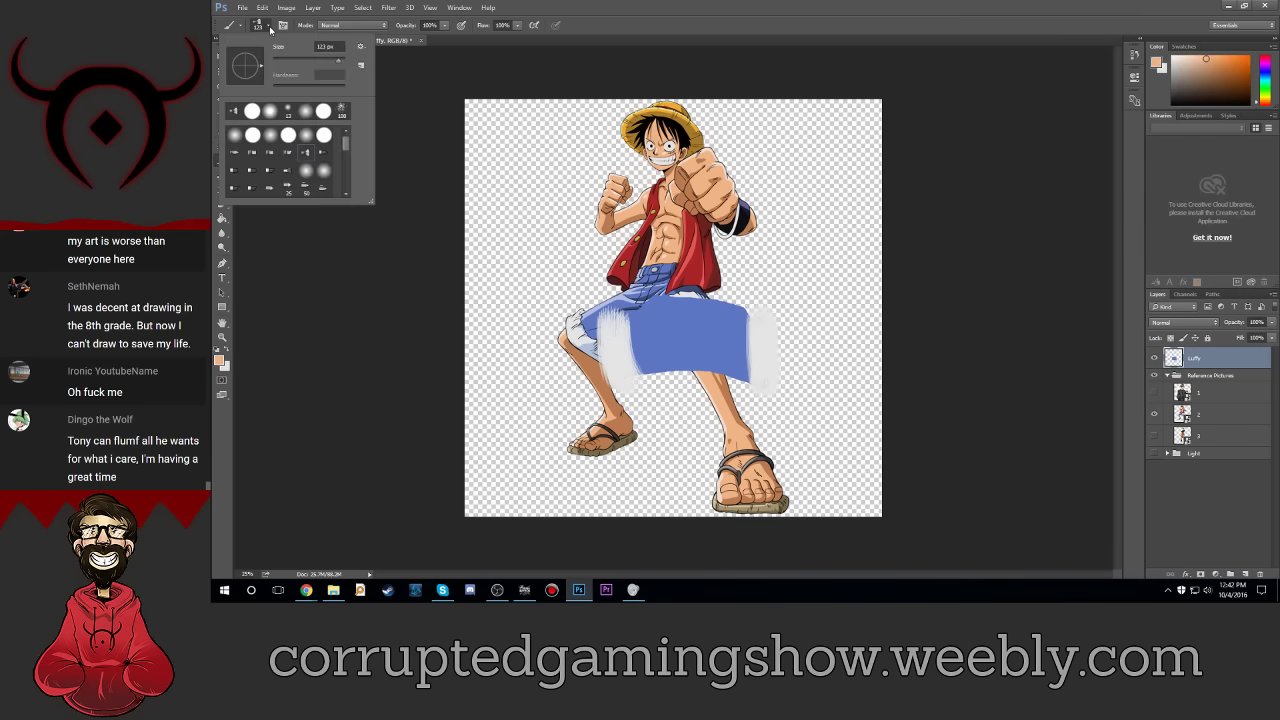
click(252, 111)
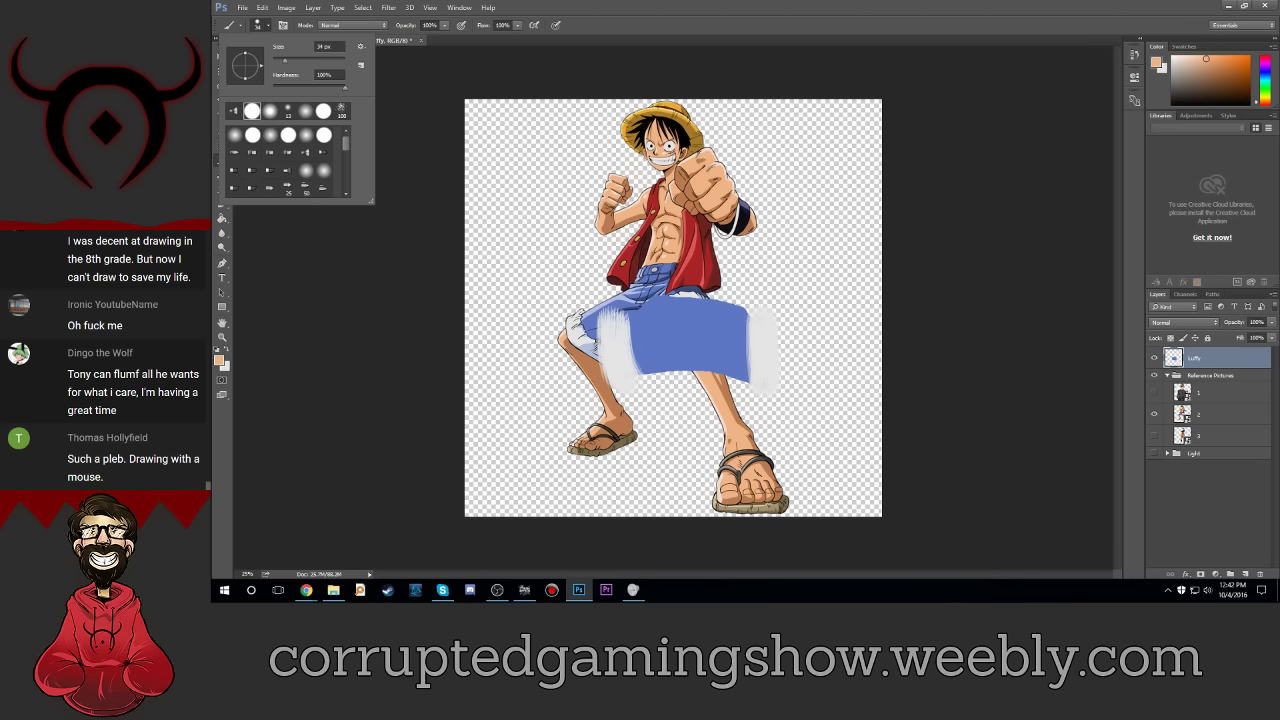
click(265, 26)
click(265, 26)
drag(285, 59, 306, 59)
click(475, 265)
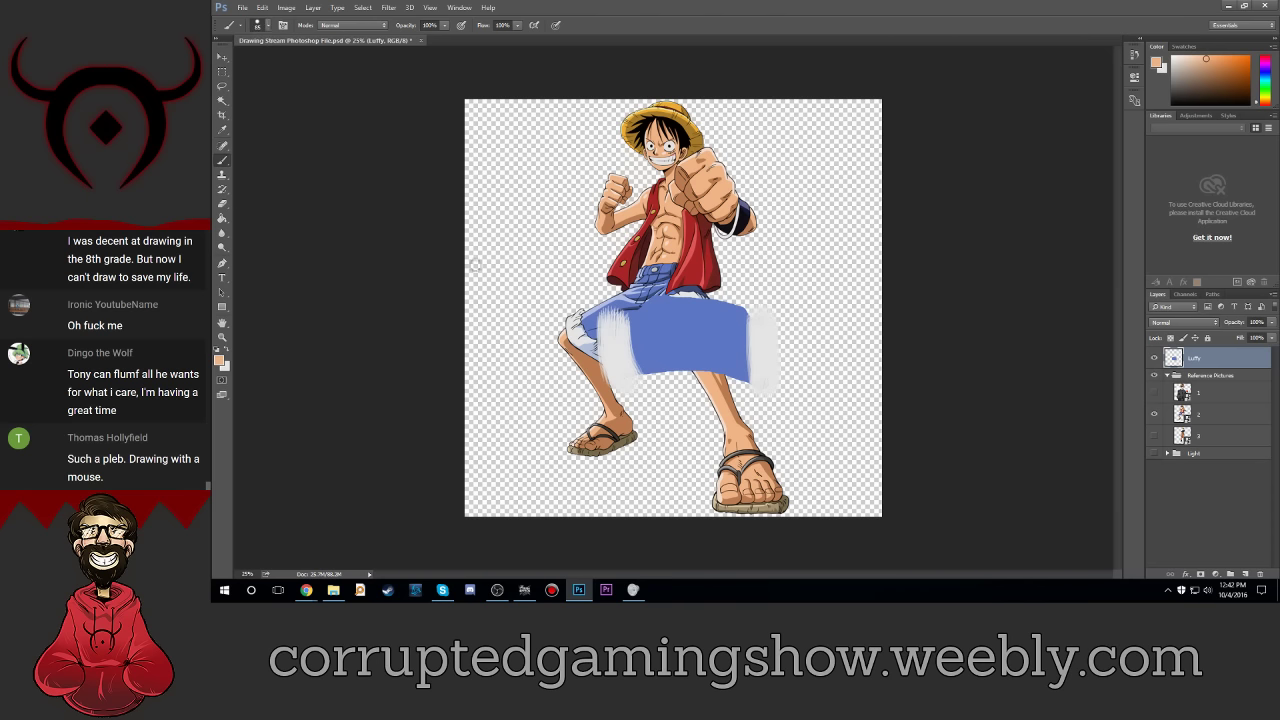
click(266, 26)
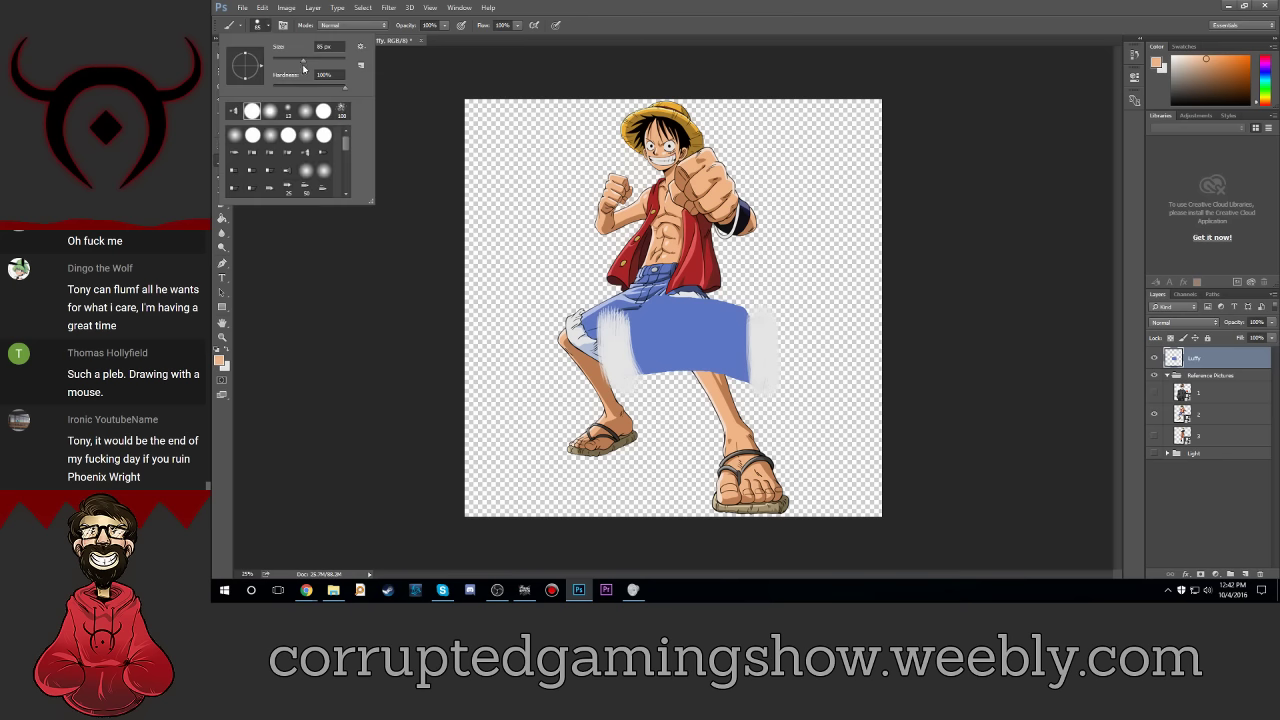
drag(303, 66, 311, 62)
key(Return)
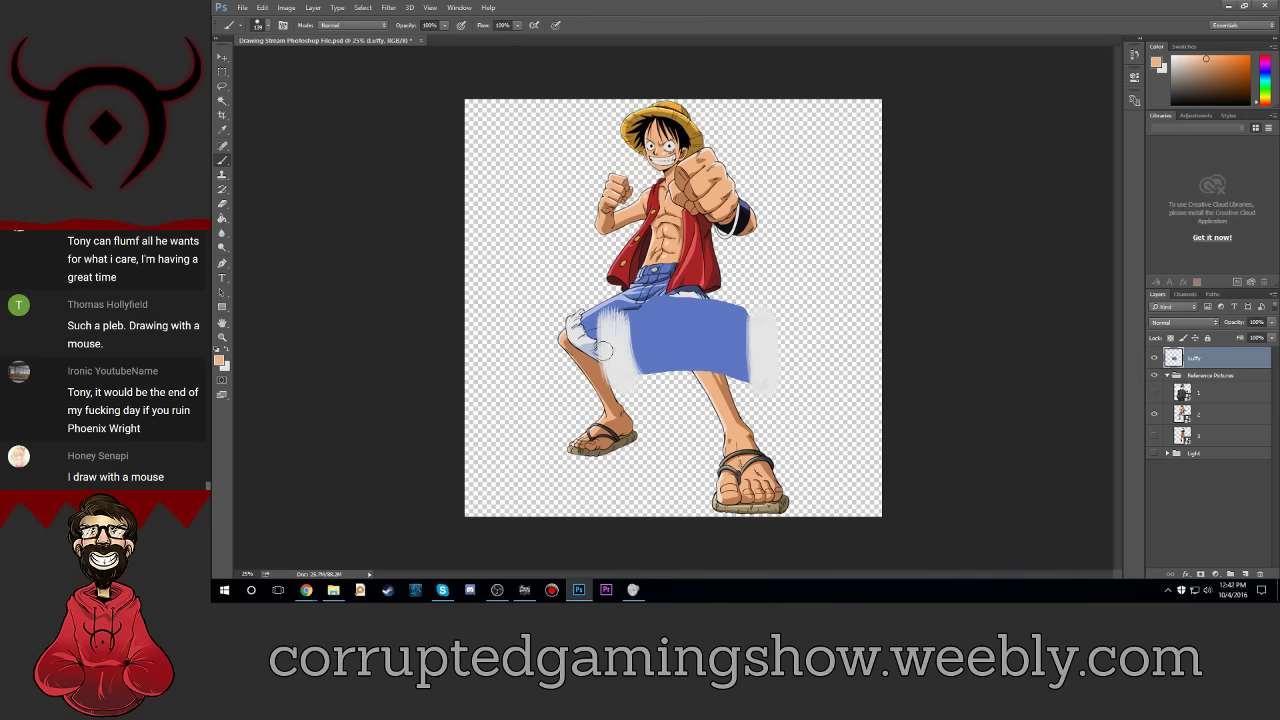
Step: On a new layer beneath Luffy, paint two looping peach legs from the shorts
click(1245, 575)
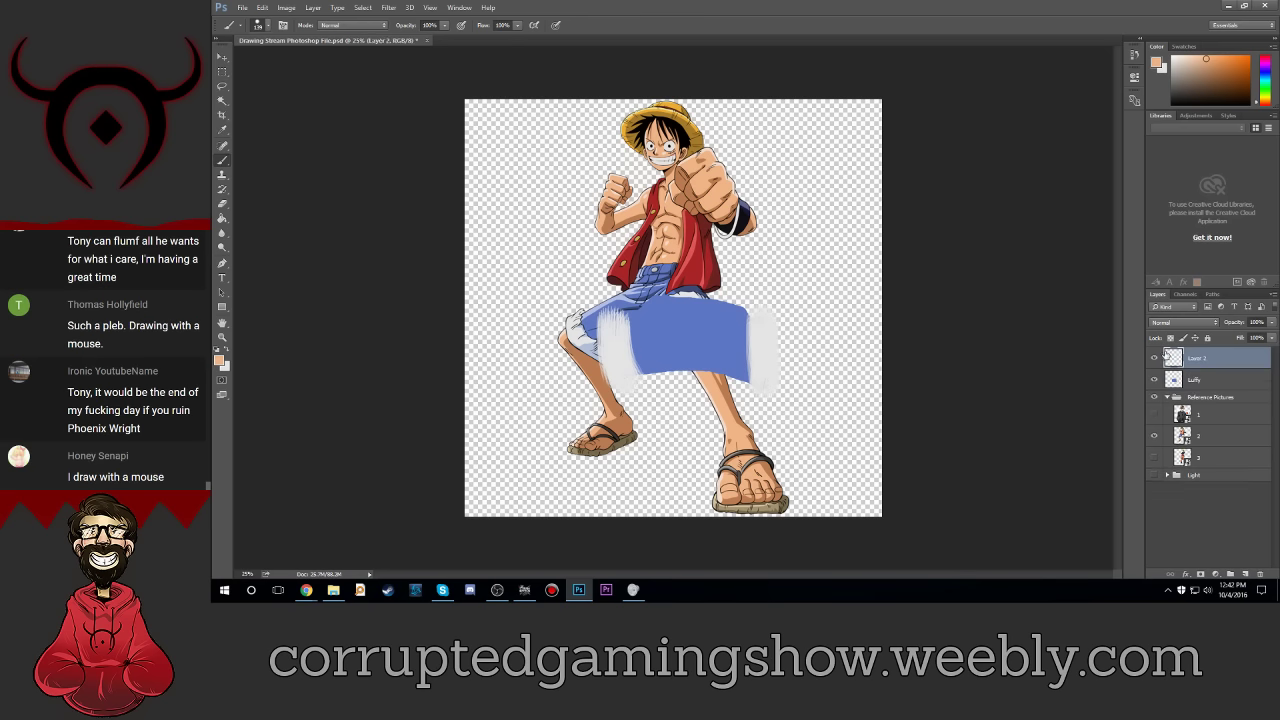
drag(1168, 356, 1172, 392)
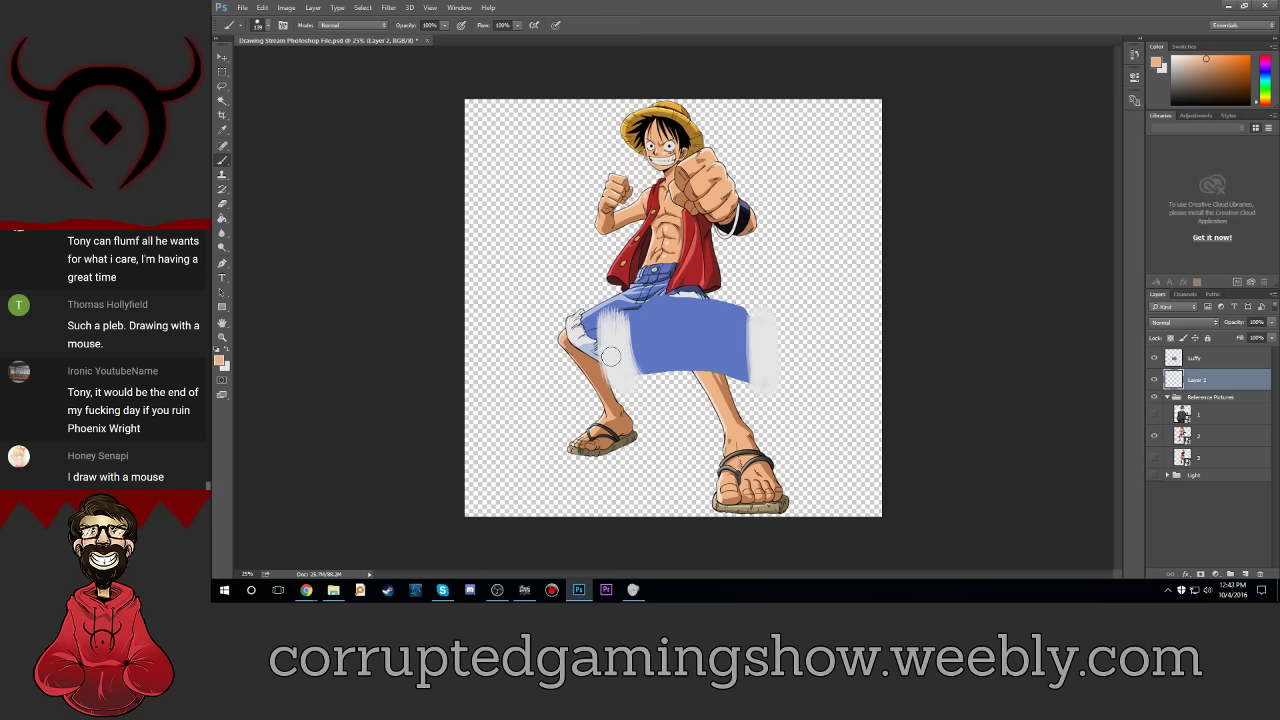
mouse_move(600, 345)
mouse_down()
mouse_move(523, 401)
mouse_move(533, 497)
mouse_move(492, 500)
mouse_up()
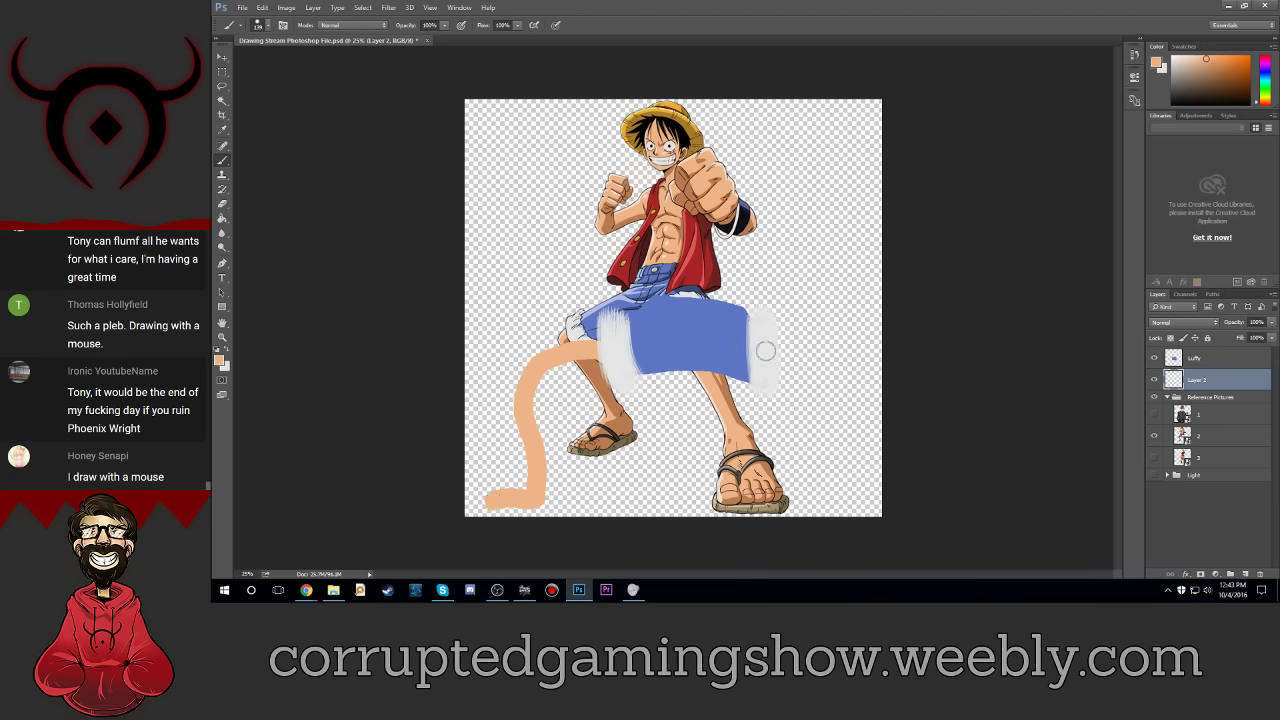
mouse_move(765, 350)
mouse_down()
mouse_move(836, 376)
mouse_move(852, 442)
mouse_move(815, 497)
mouse_move(866, 497)
mouse_up()
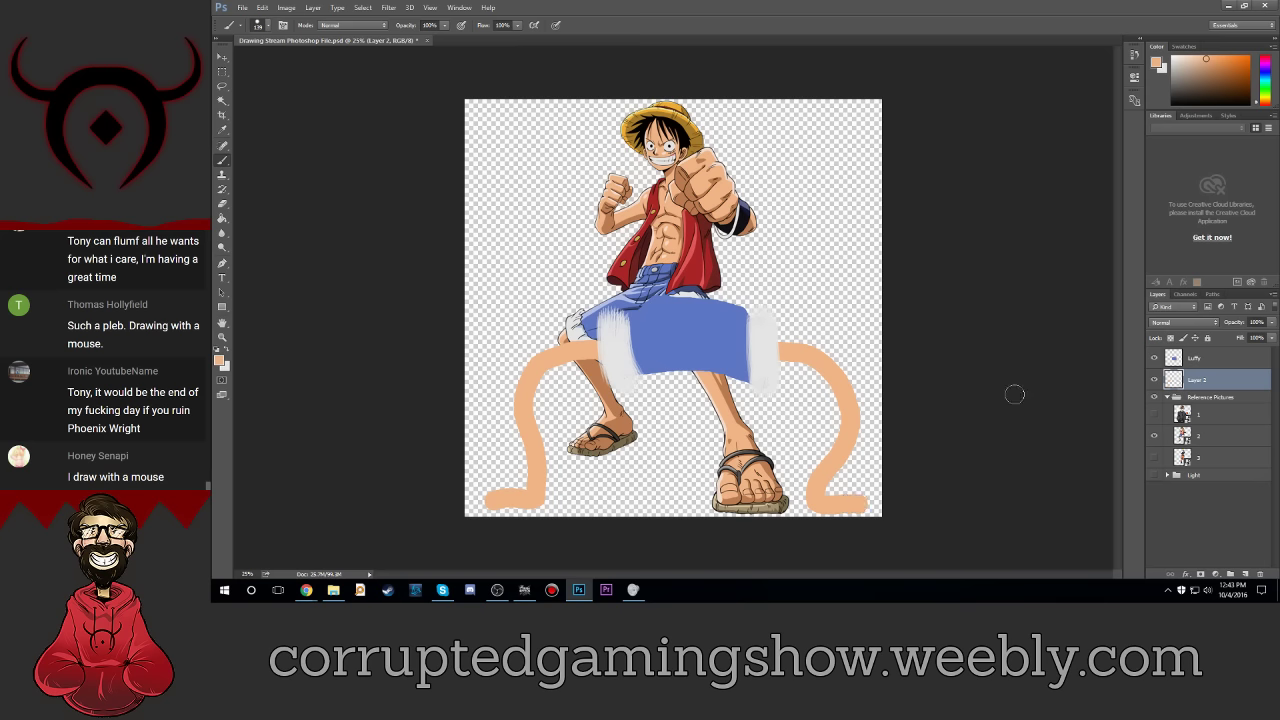
Step: Zoom in and sample brown from the sandal sole as the paint colour
scroll(1014, 394, up, 2)
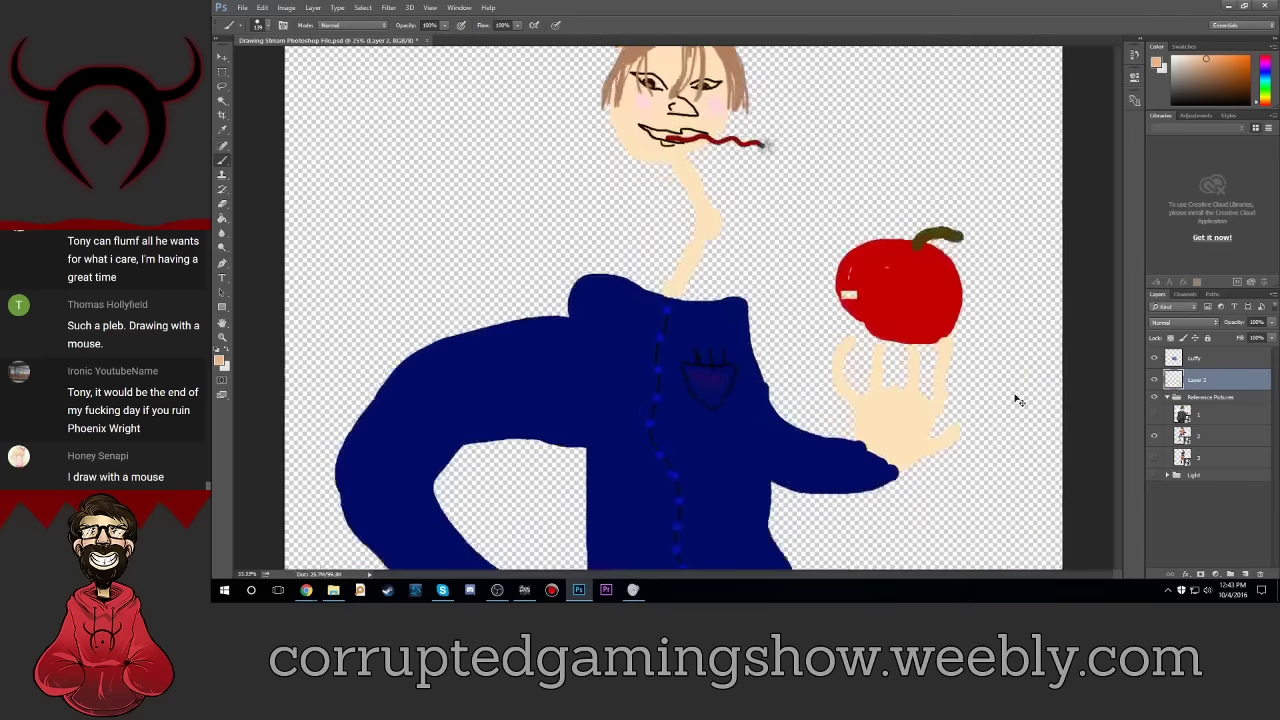
scroll(1014, 427, down, 2)
scroll(1014, 427, down, 3)
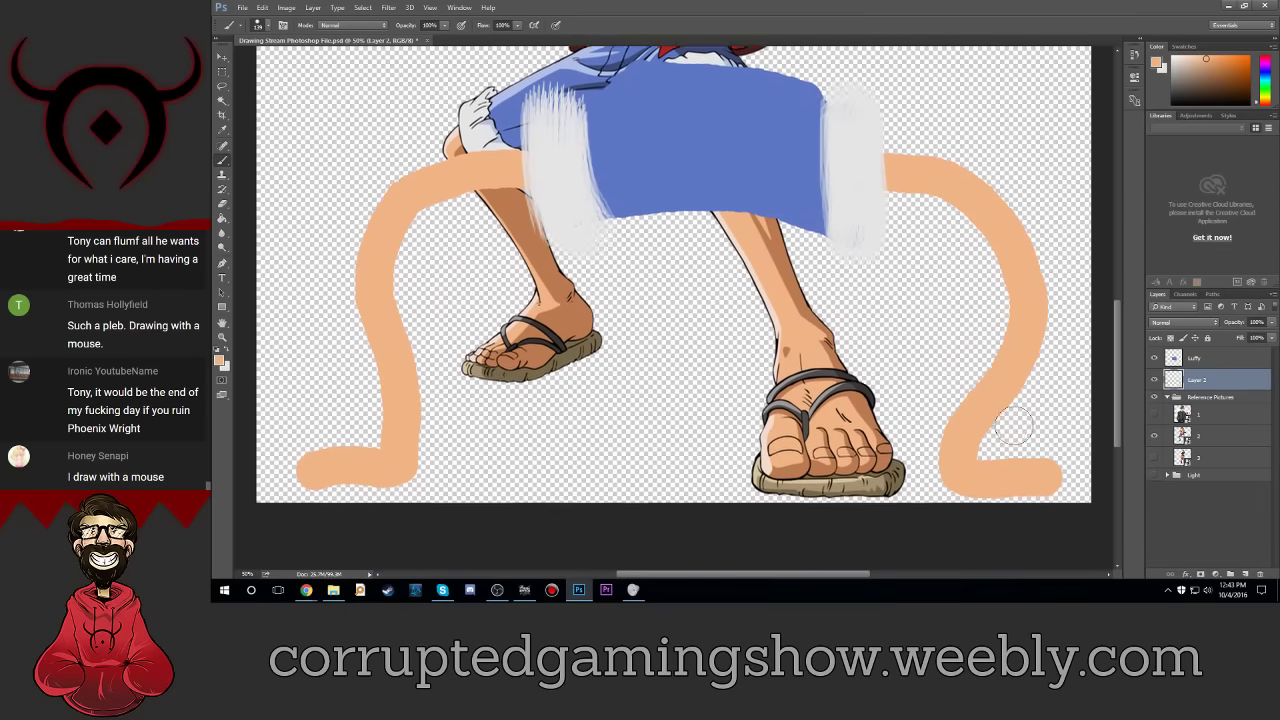
scroll(1014, 427, down, 2)
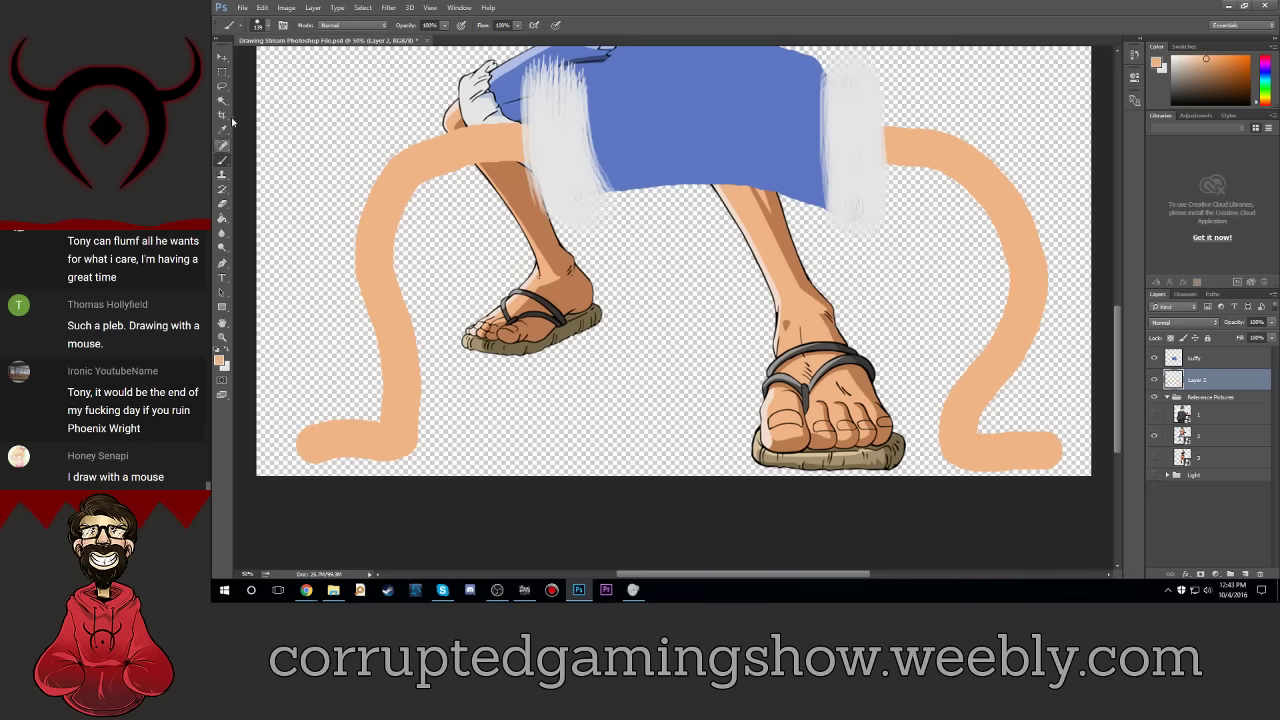
click(260, 28)
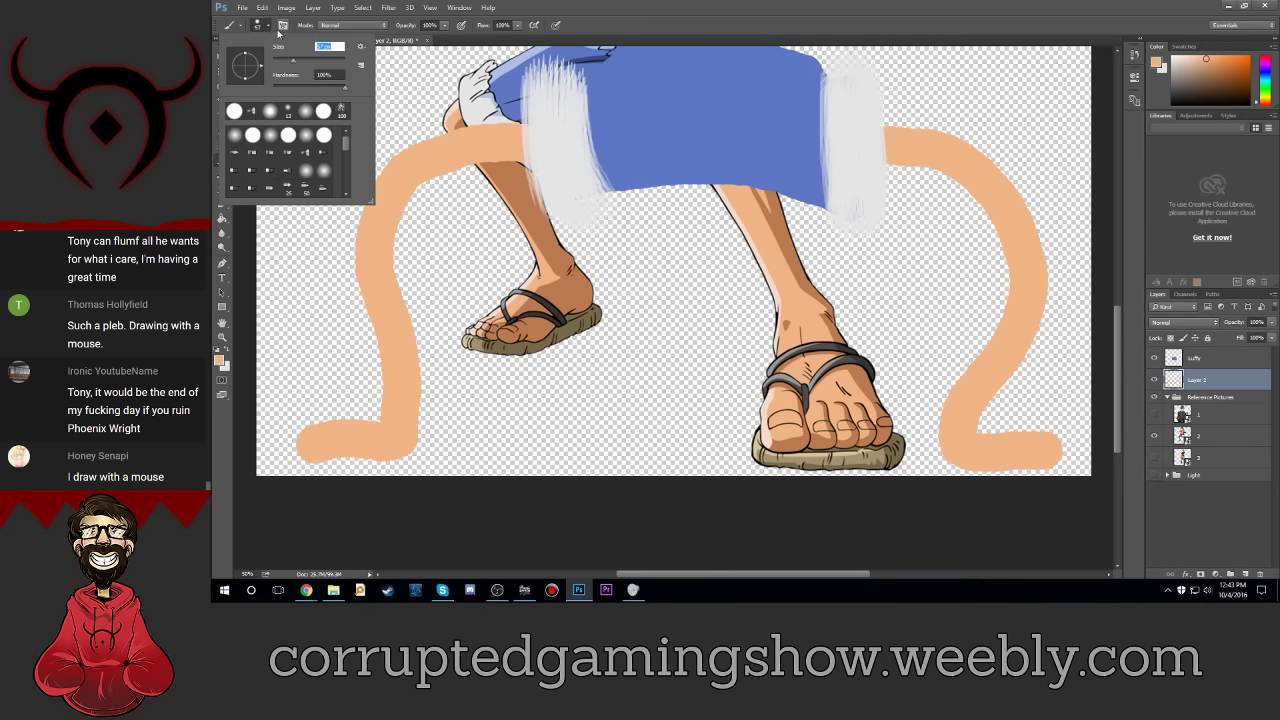
click(283, 23)
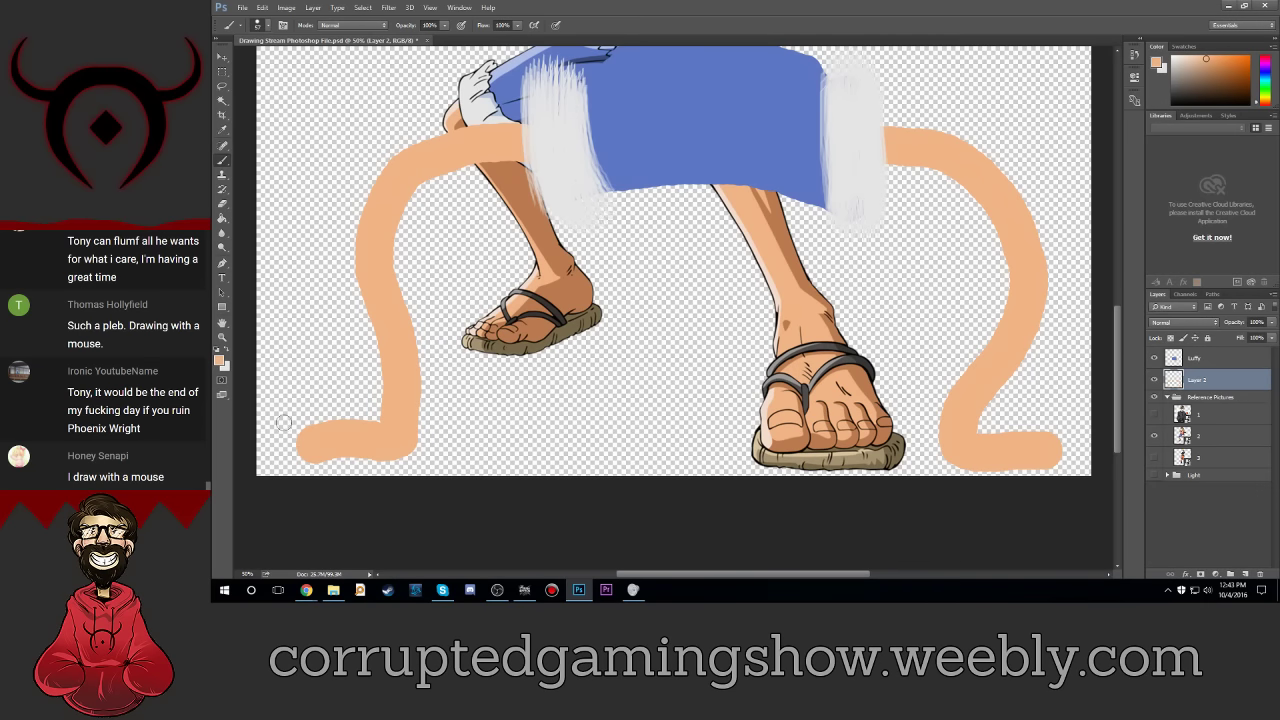
click(220, 362)
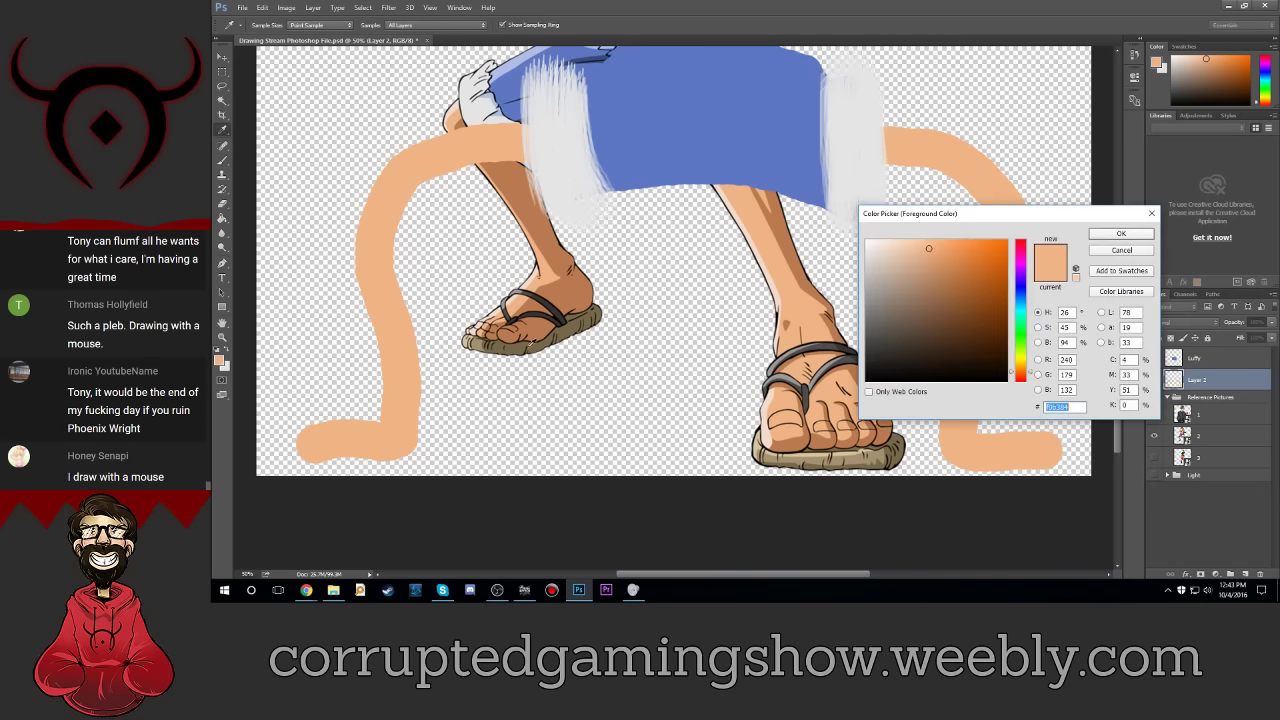
click(524, 343)
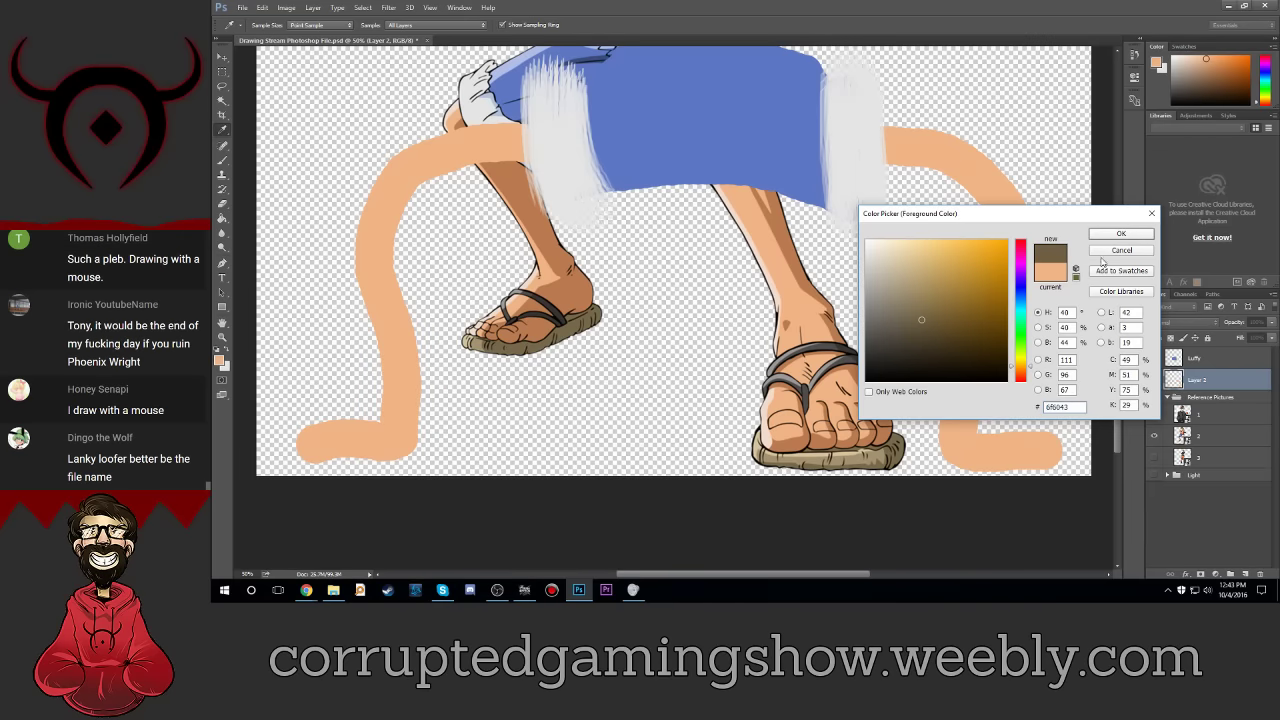
Step: Confirm the brown paint colour and shrink the brush to about 37 px
click(1121, 233)
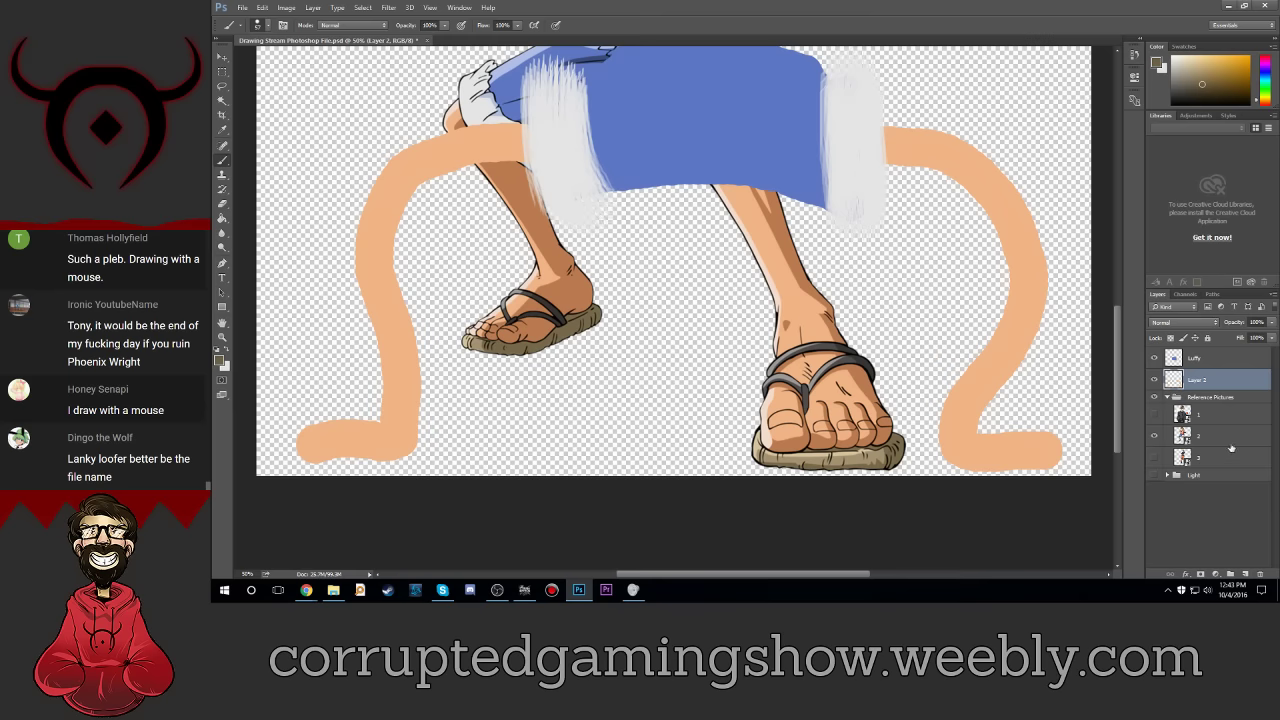
click(258, 25)
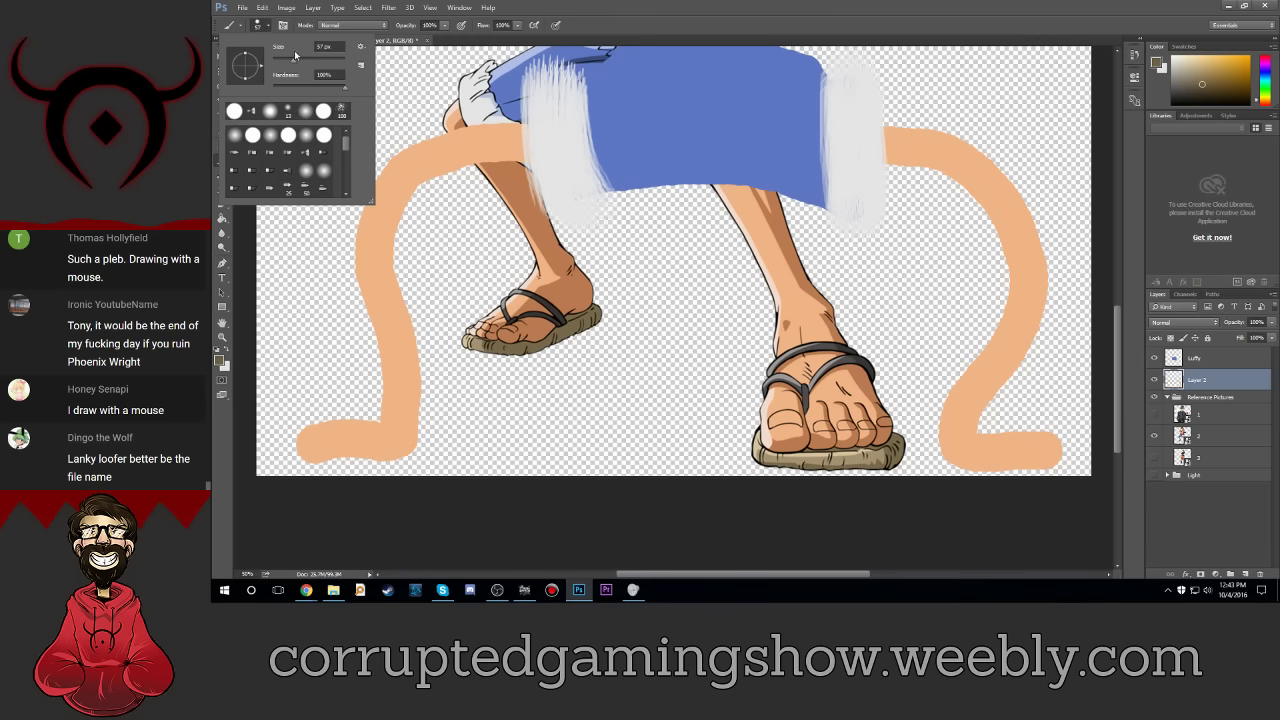
drag(287, 63, 281, 62)
key(Return)
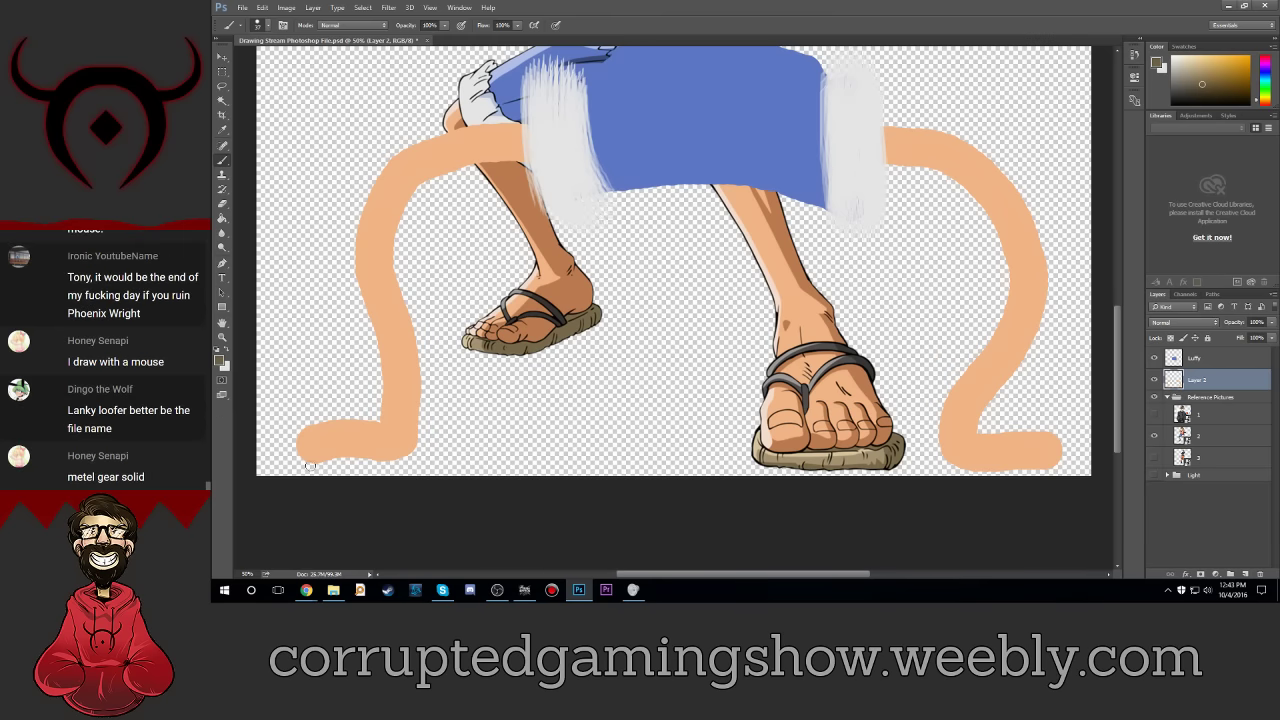
Step: Paint dark brown sandal soles beneath the left and right feet
drag(302, 462, 414, 452)
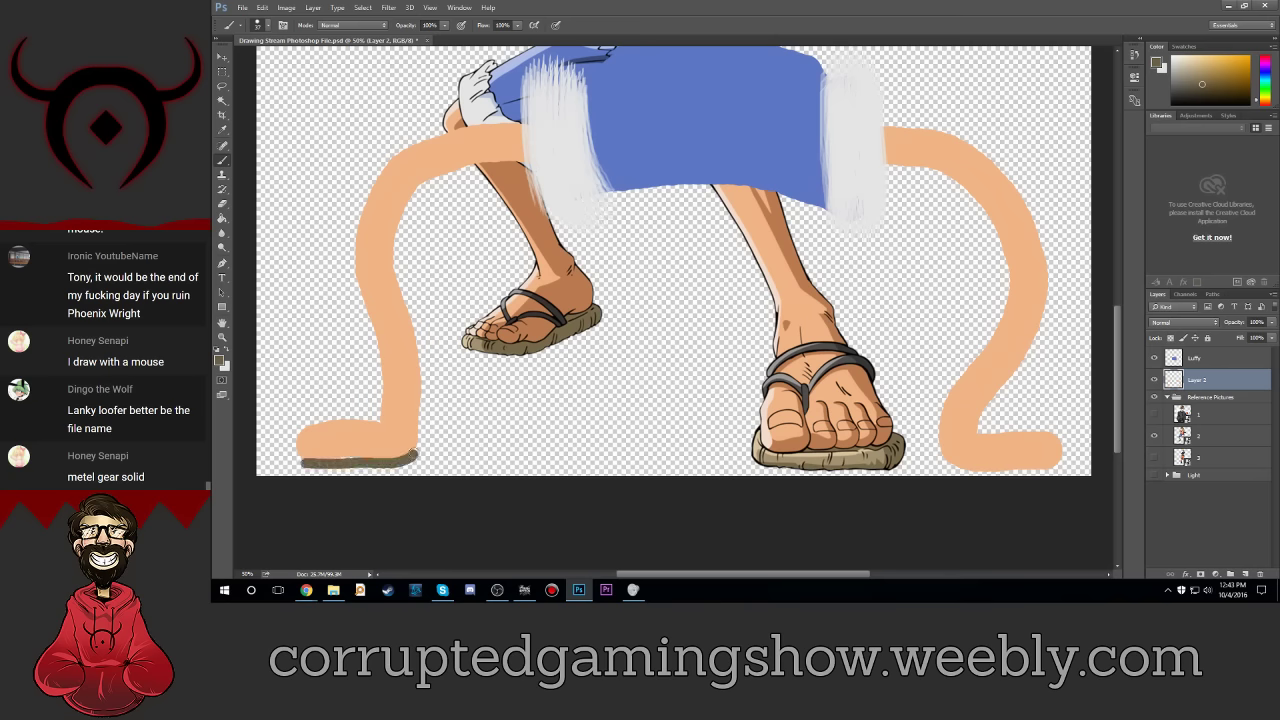
drag(332, 460, 356, 459)
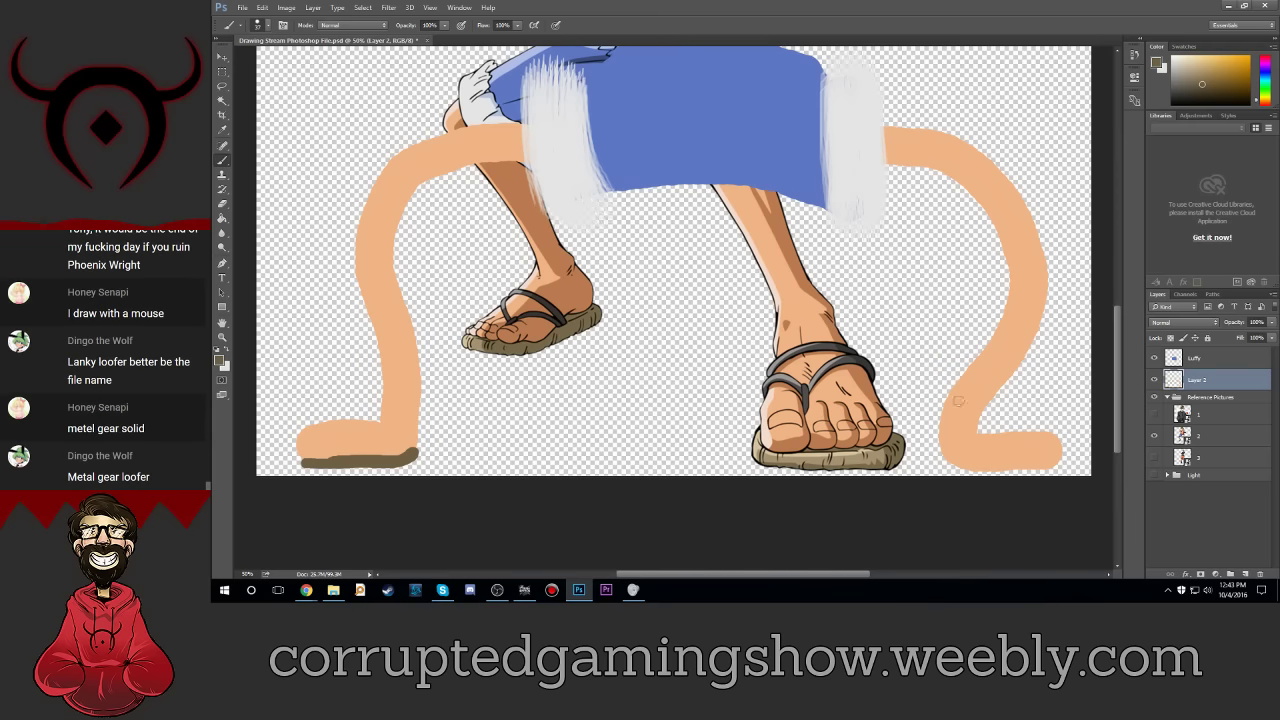
drag(943, 459, 1064, 462)
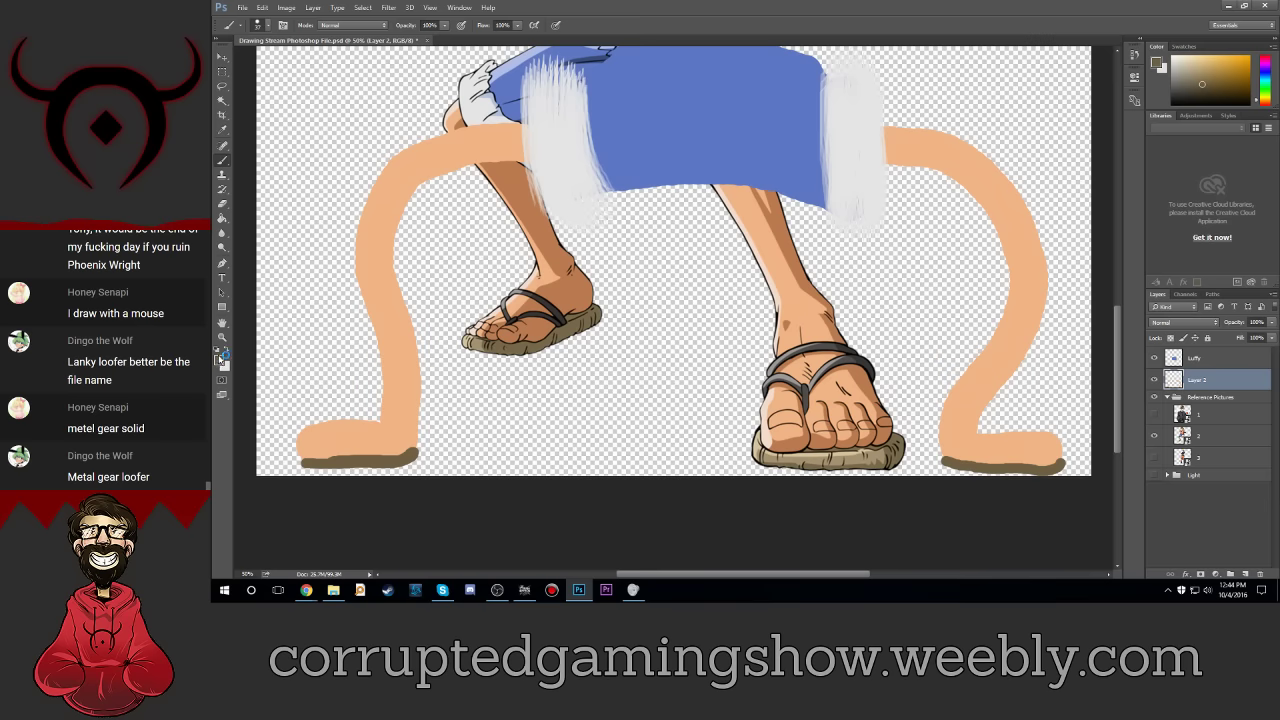
Step: Sample the dark grey strap colour and set the brush to 16 px
click(220, 357)
click(530, 290)
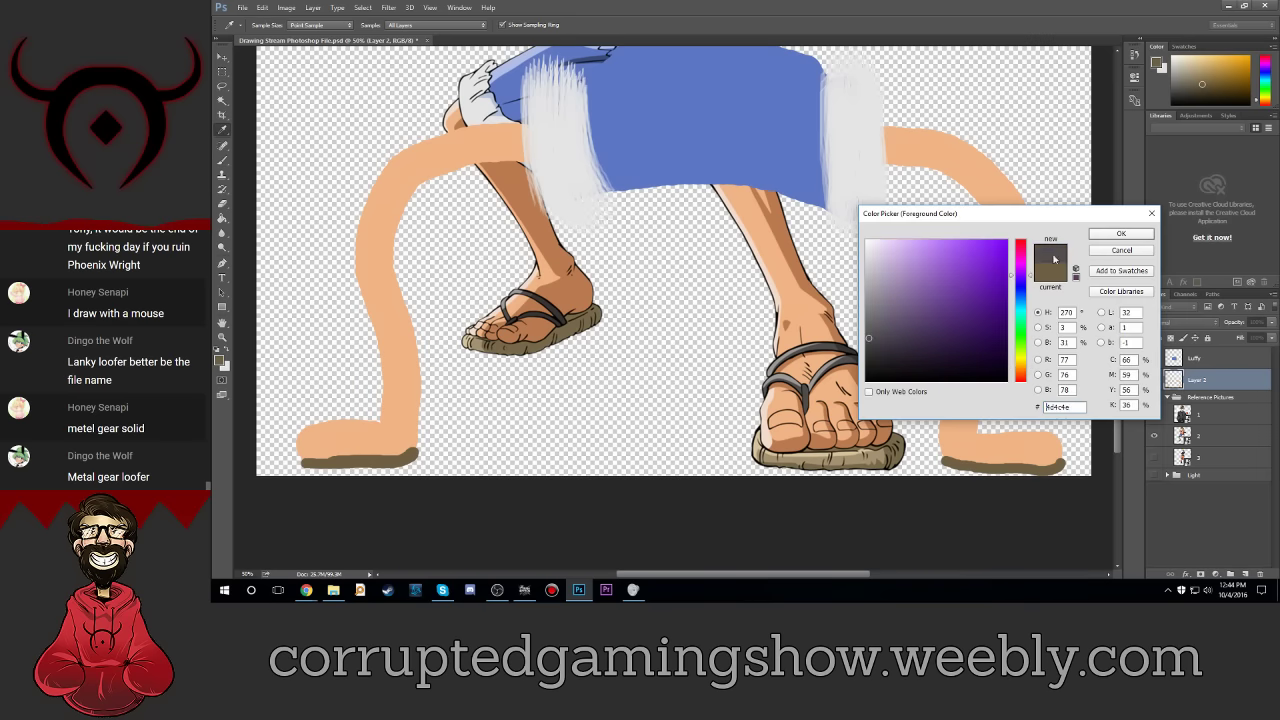
click(1121, 233)
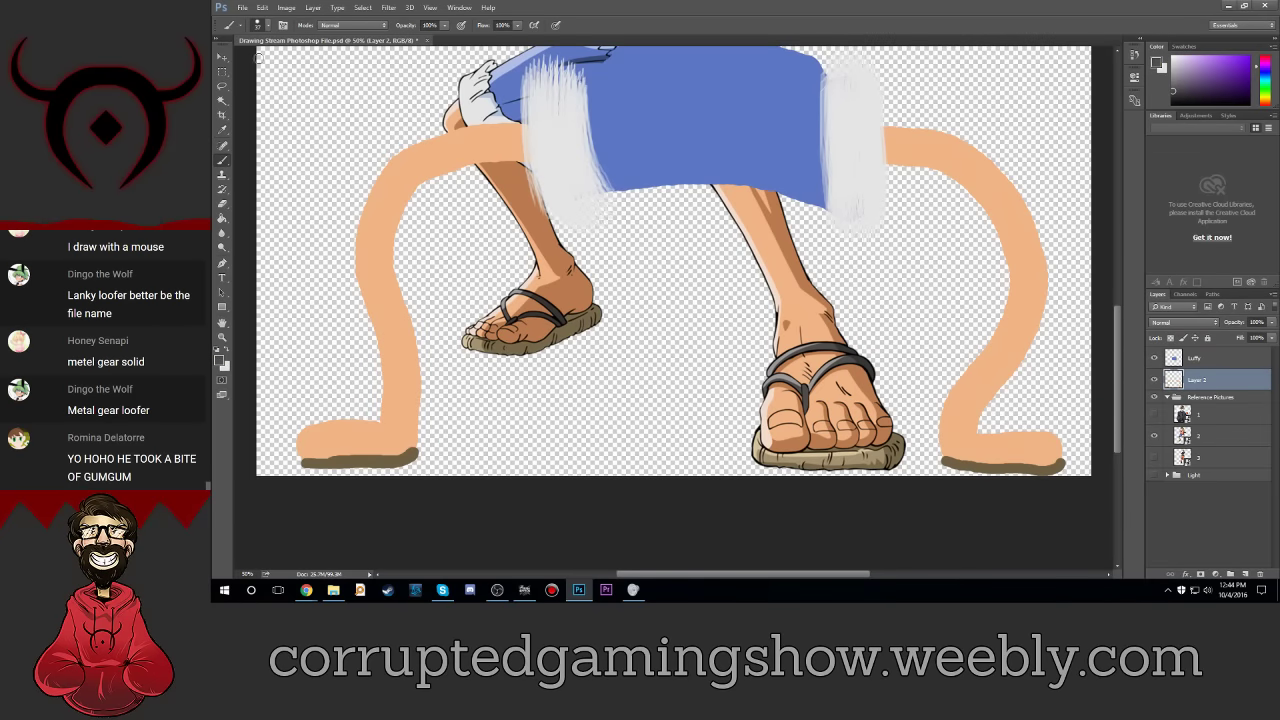
click(262, 24)
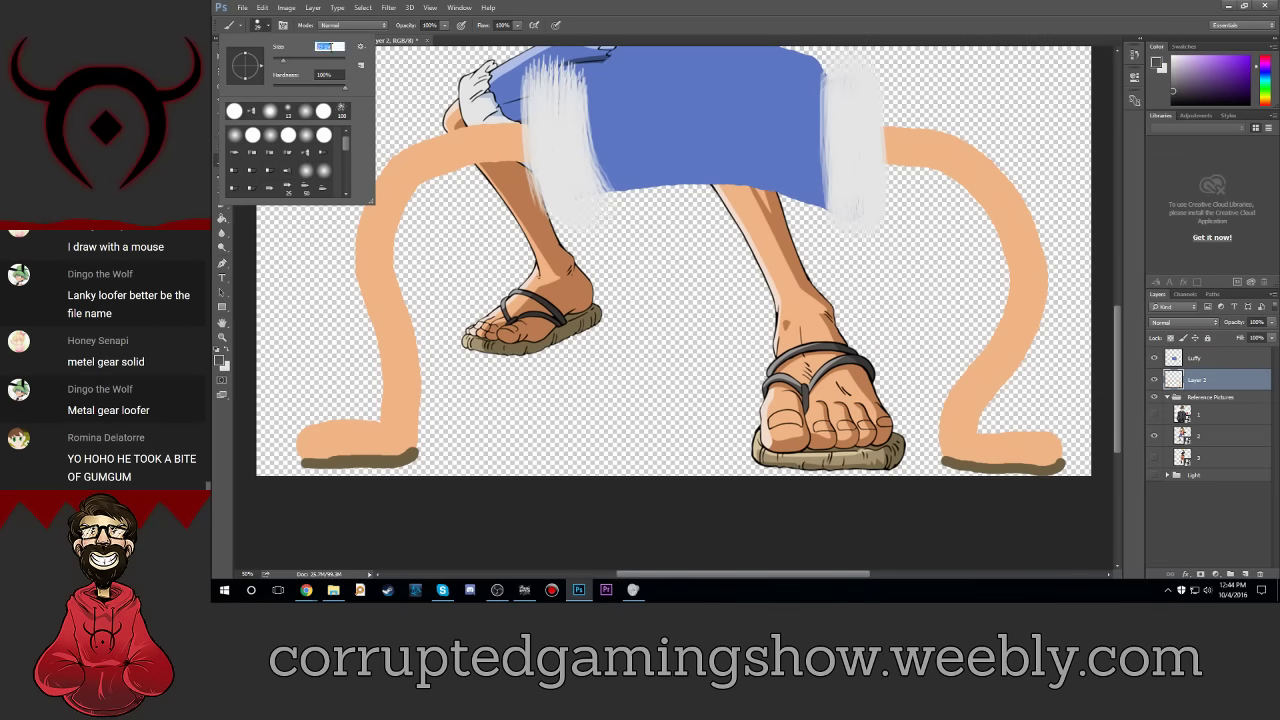
text(16)
key(Return)
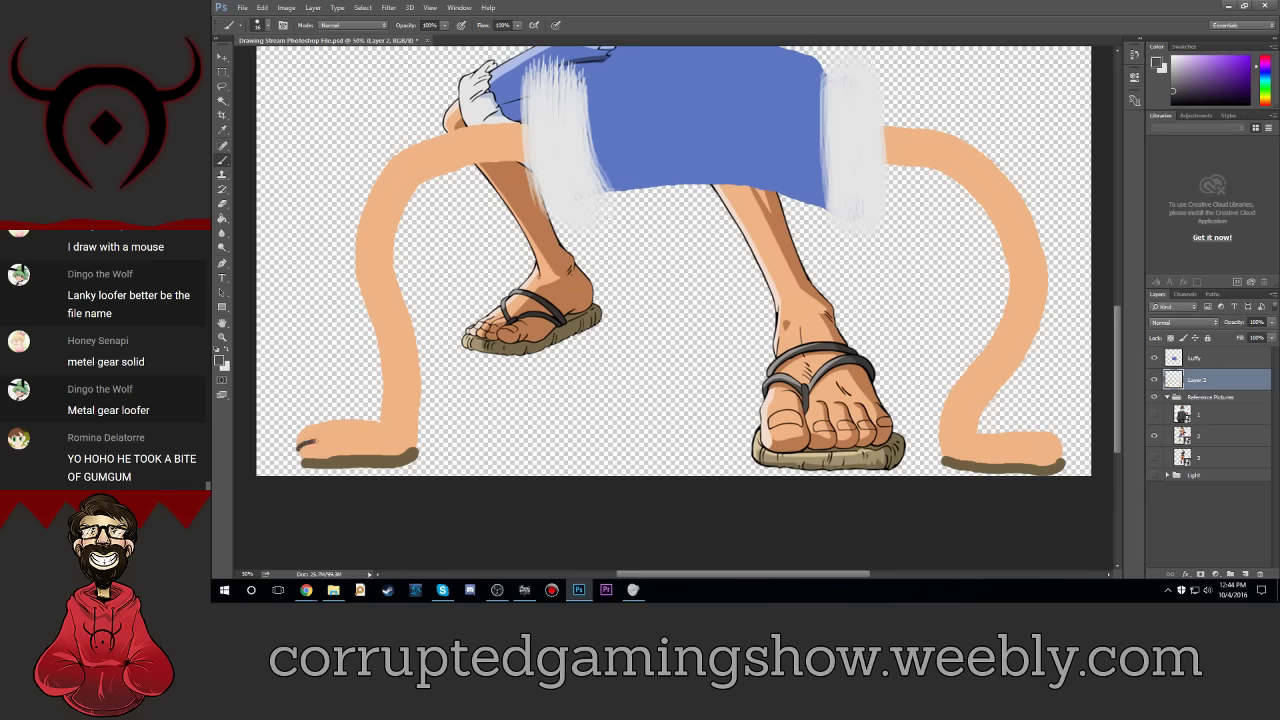
Step: Draw sandal straps over the toes and ankles of both feet
drag(317, 440, 340, 444)
drag(1060, 449, 1027, 451)
mouse_move(941, 435)
mouse_down()
mouse_move(973, 436)
mouse_move(969, 453)
mouse_up()
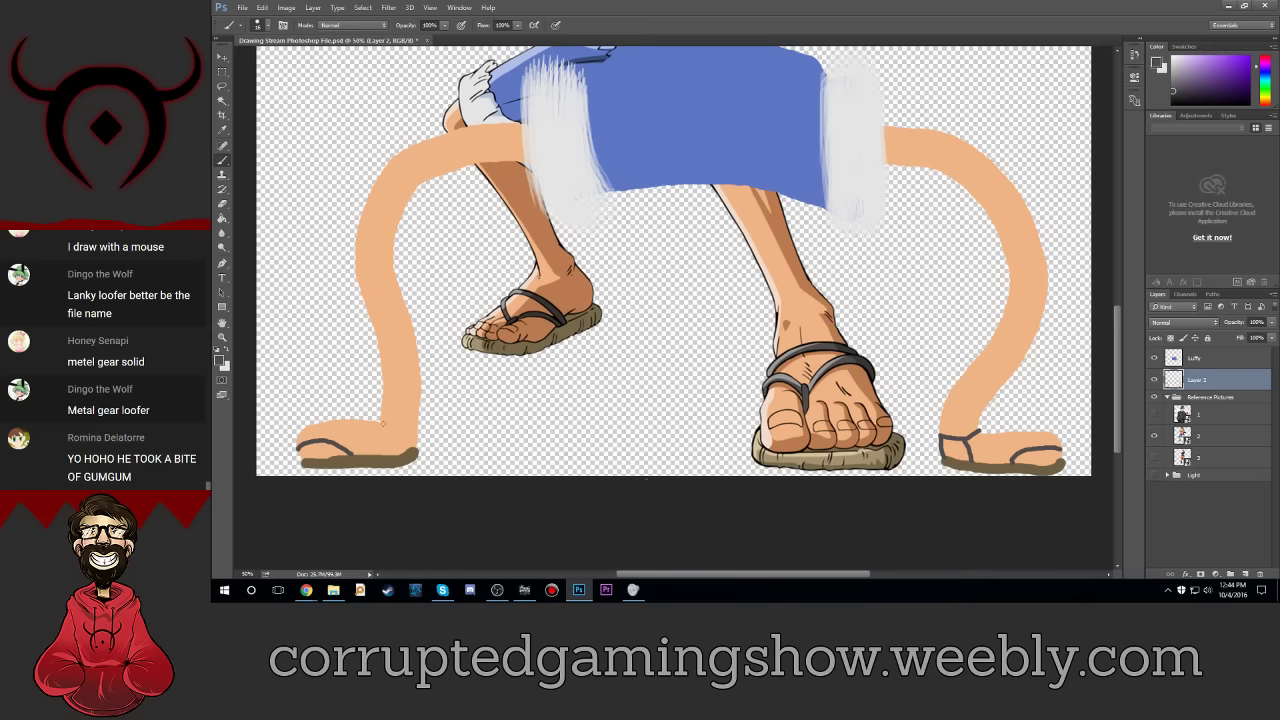
drag(382, 423, 405, 428)
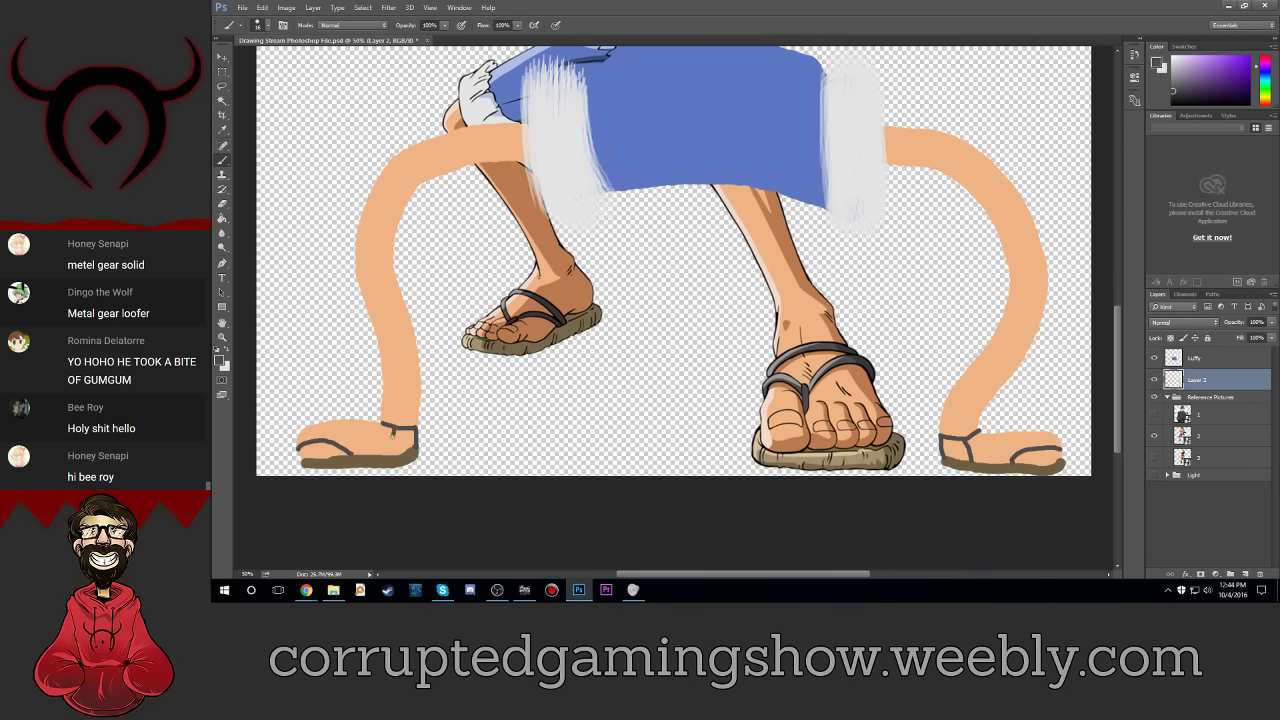
drag(392, 433, 391, 453)
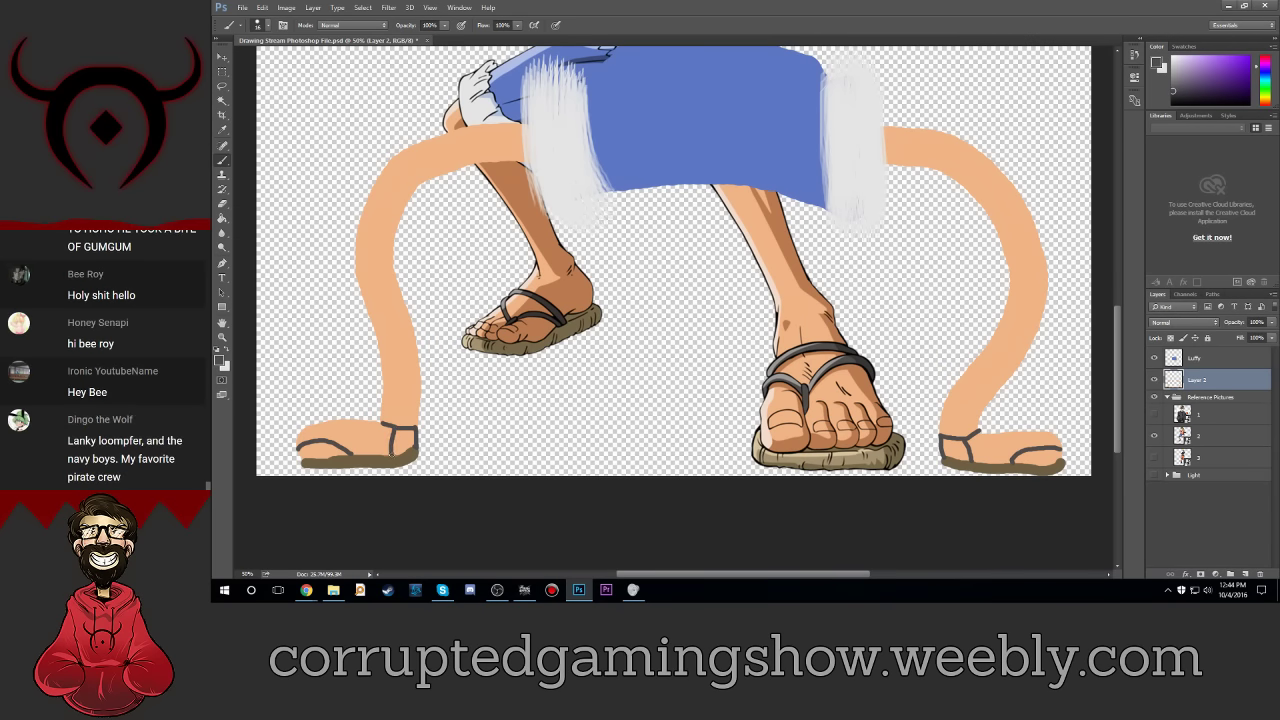
Step: Zoom out and pick a darker shade of the shorts' blue, #495d99
key(ctrl+minus)
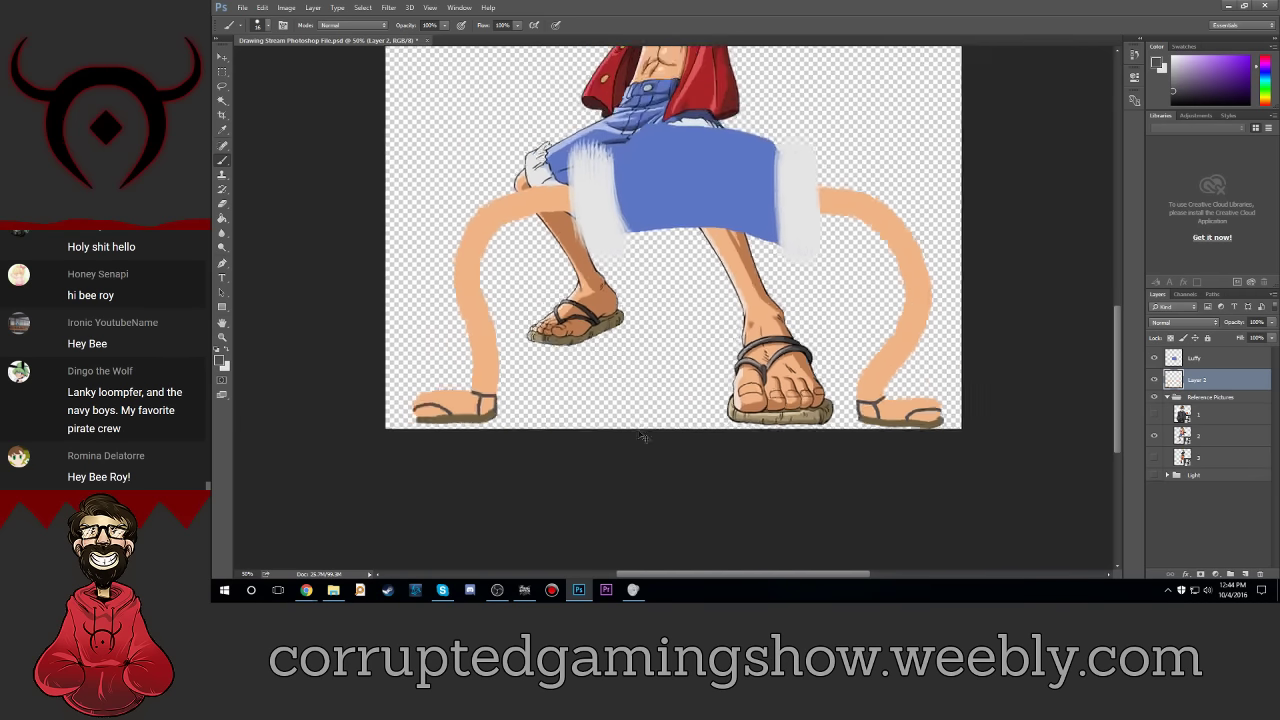
key(ctrl+minus)
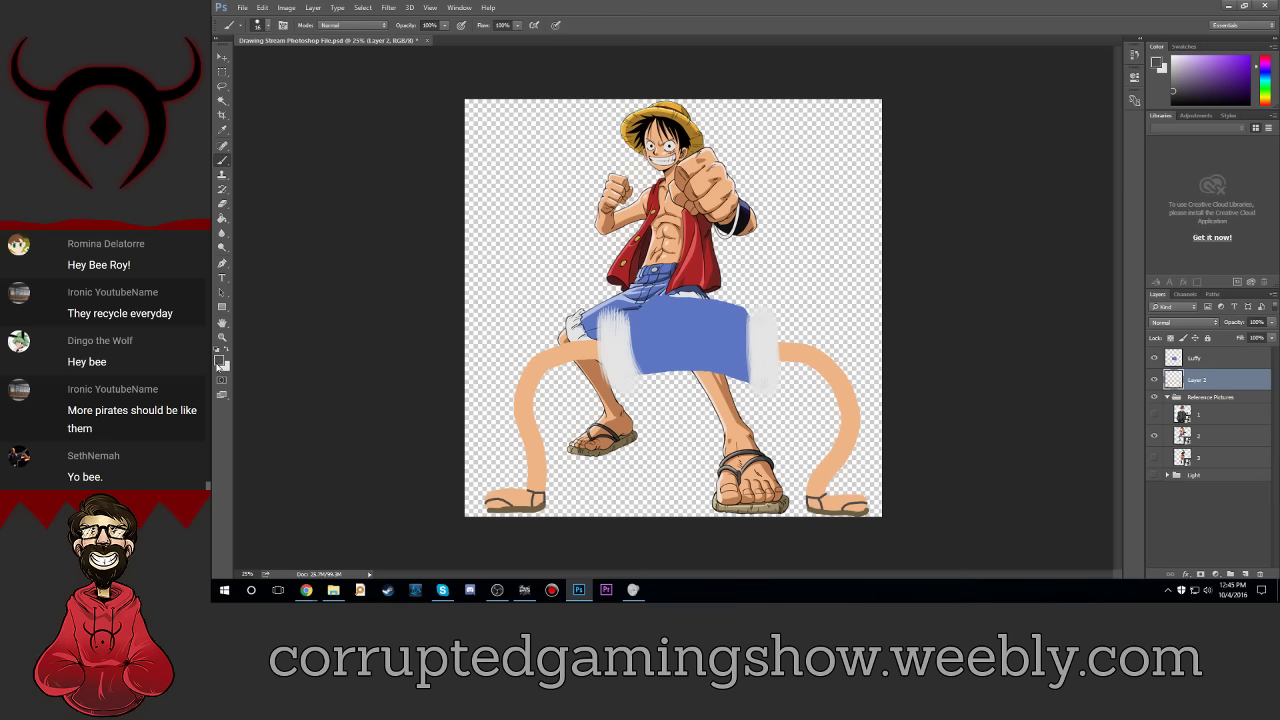
click(220, 361)
click(667, 343)
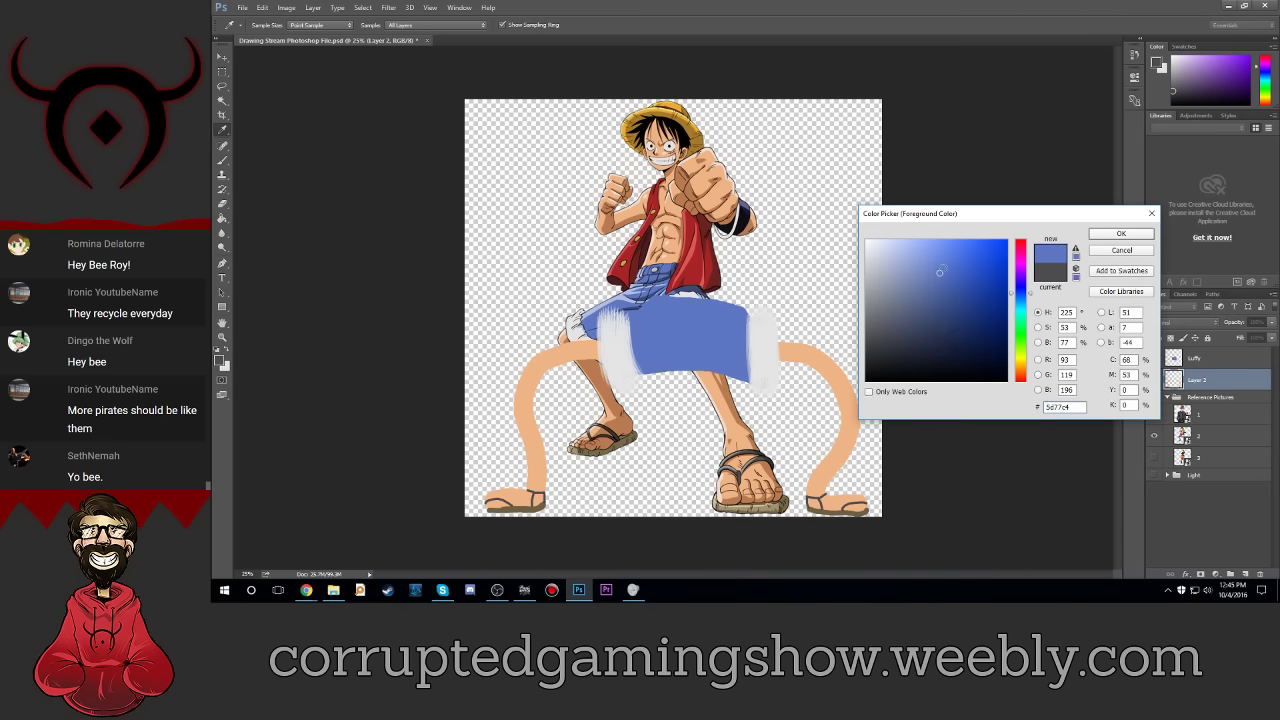
drag(939, 272, 939, 296)
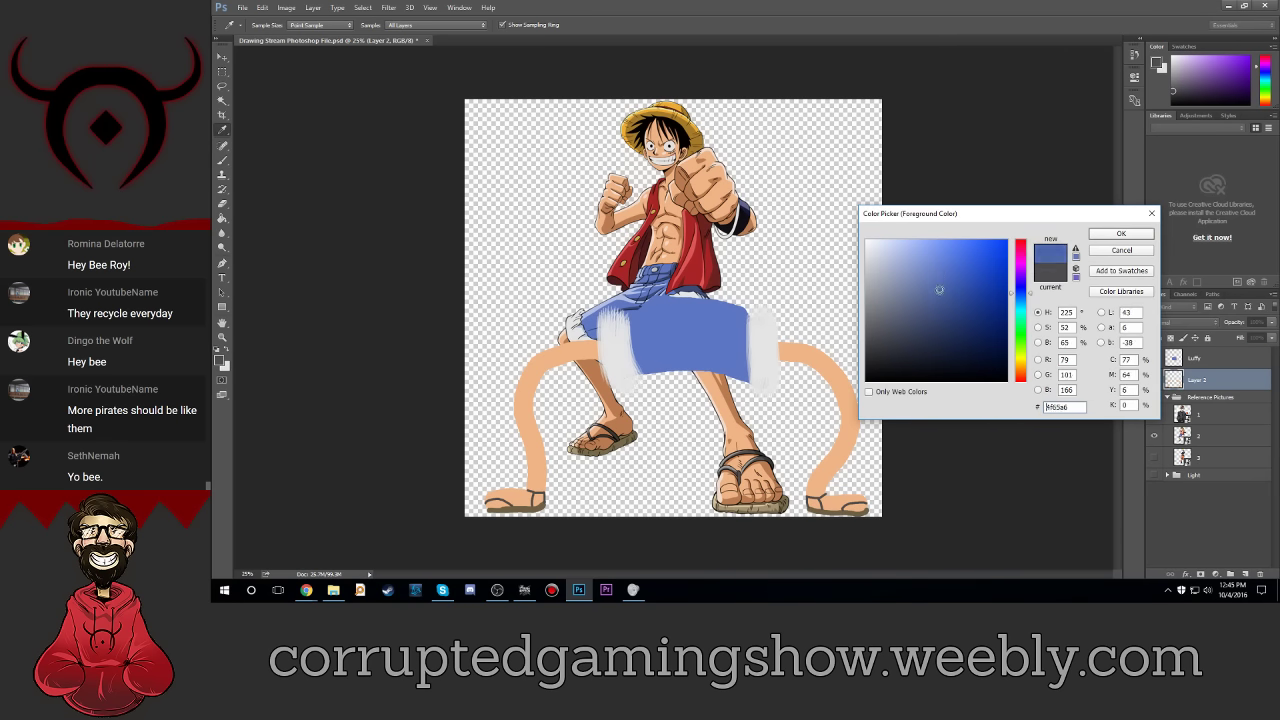
click(1112, 234)
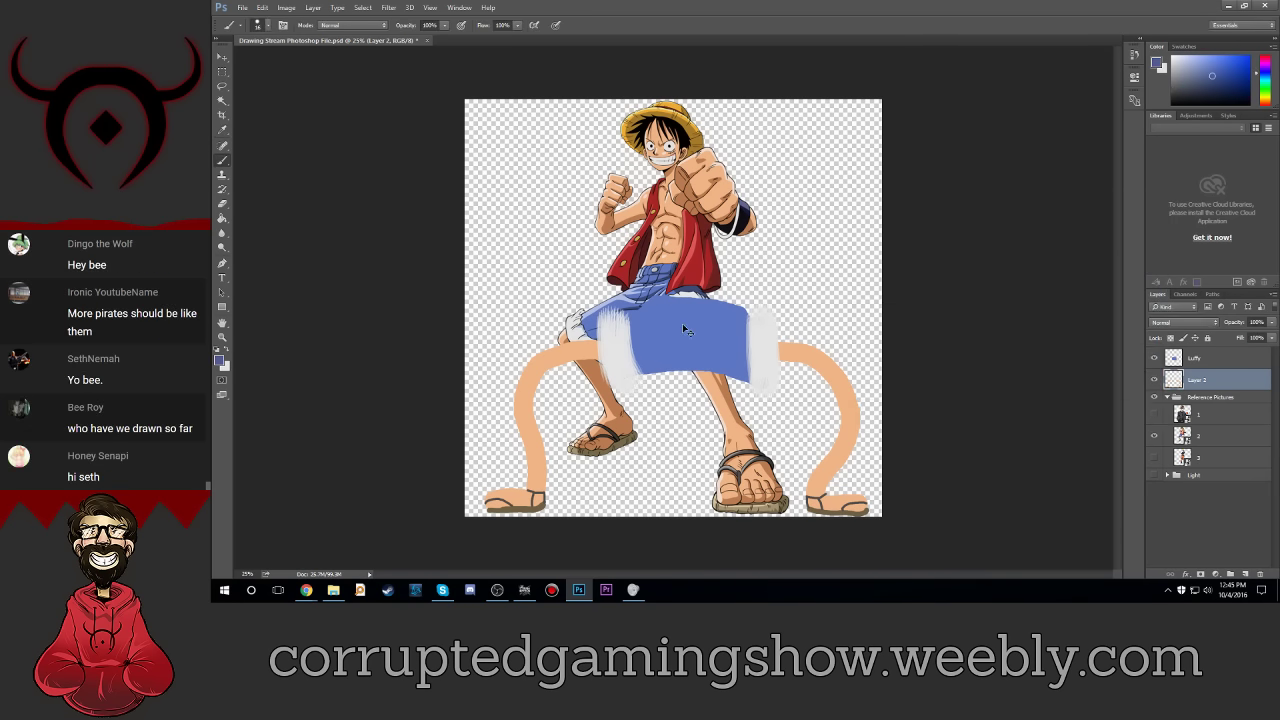
Step: Zoom in on the shorts and keep the brush at 16 px
scroll(682, 323, up, 2)
scroll(682, 323, up, 1)
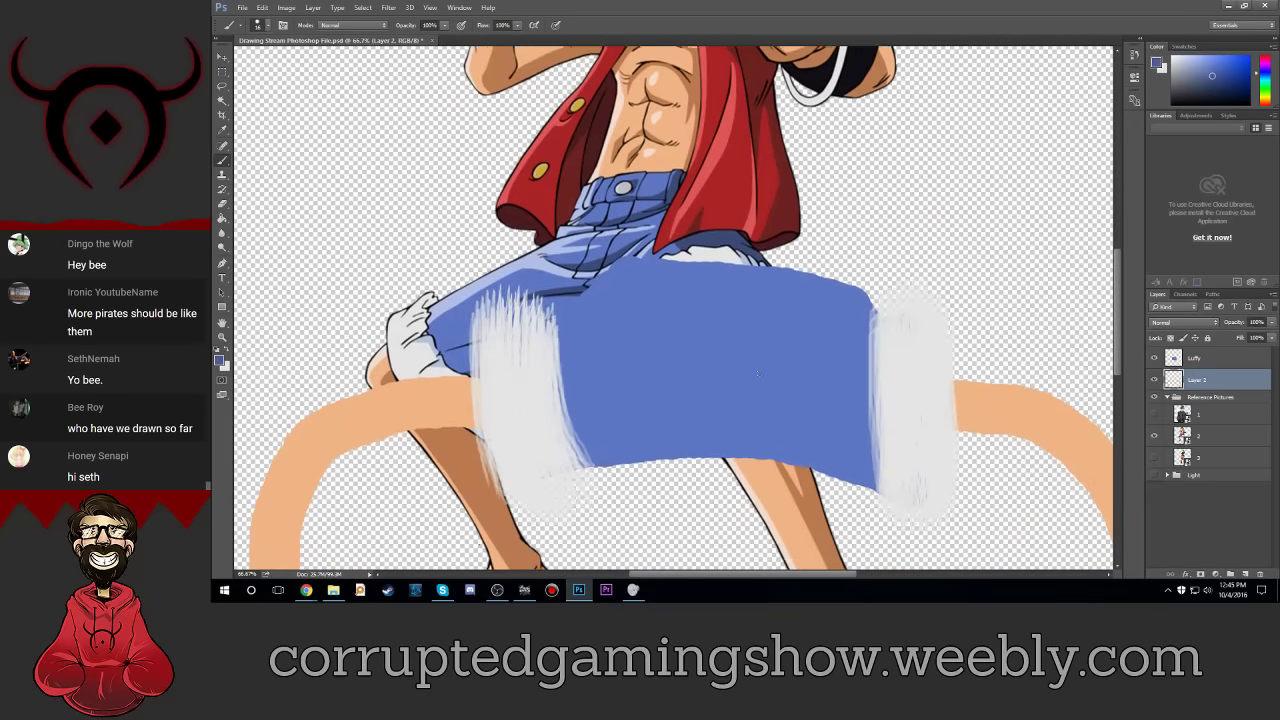
scroll(777, 325, down, 2)
scroll(765, 365, up, 1)
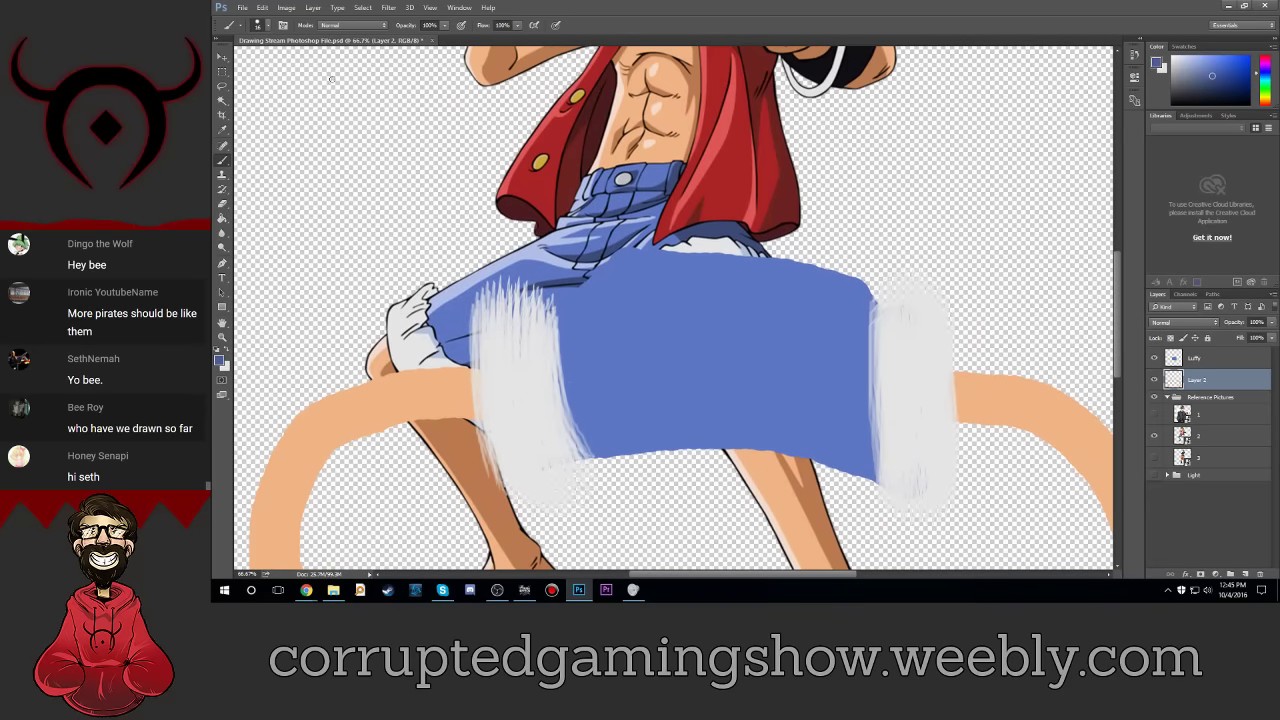
click(256, 24)
click(333, 47)
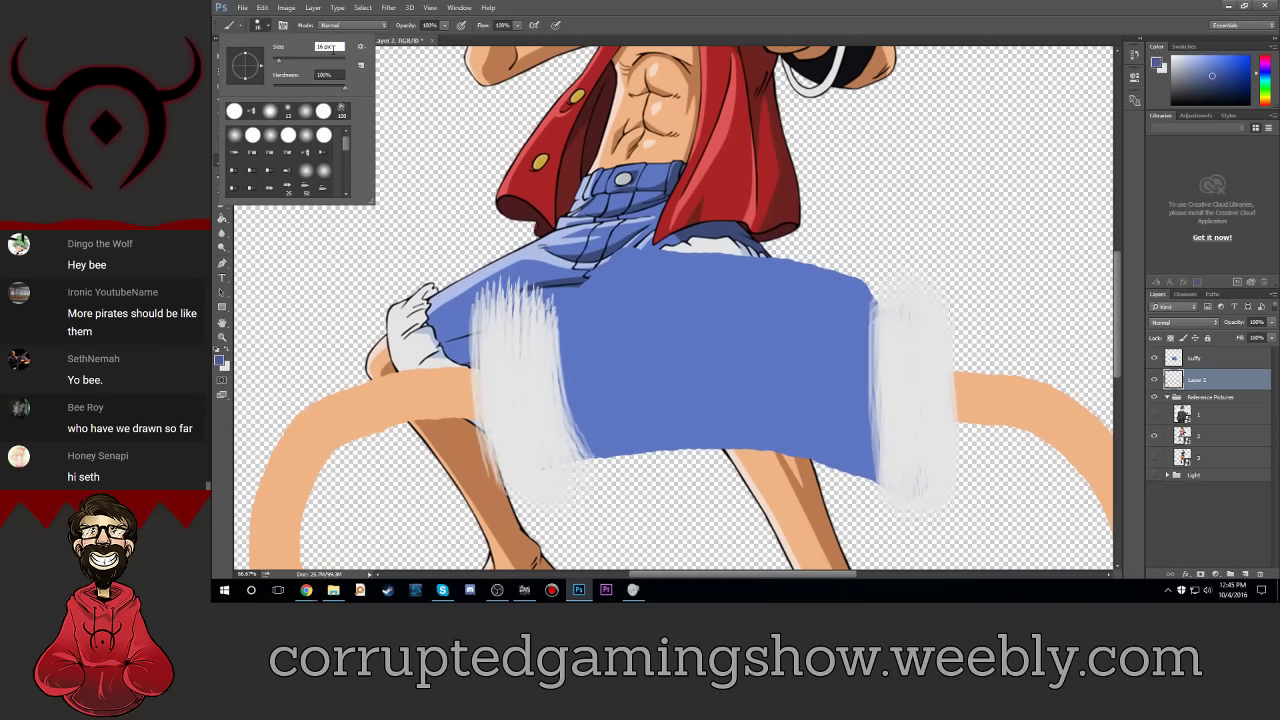
key(Return)
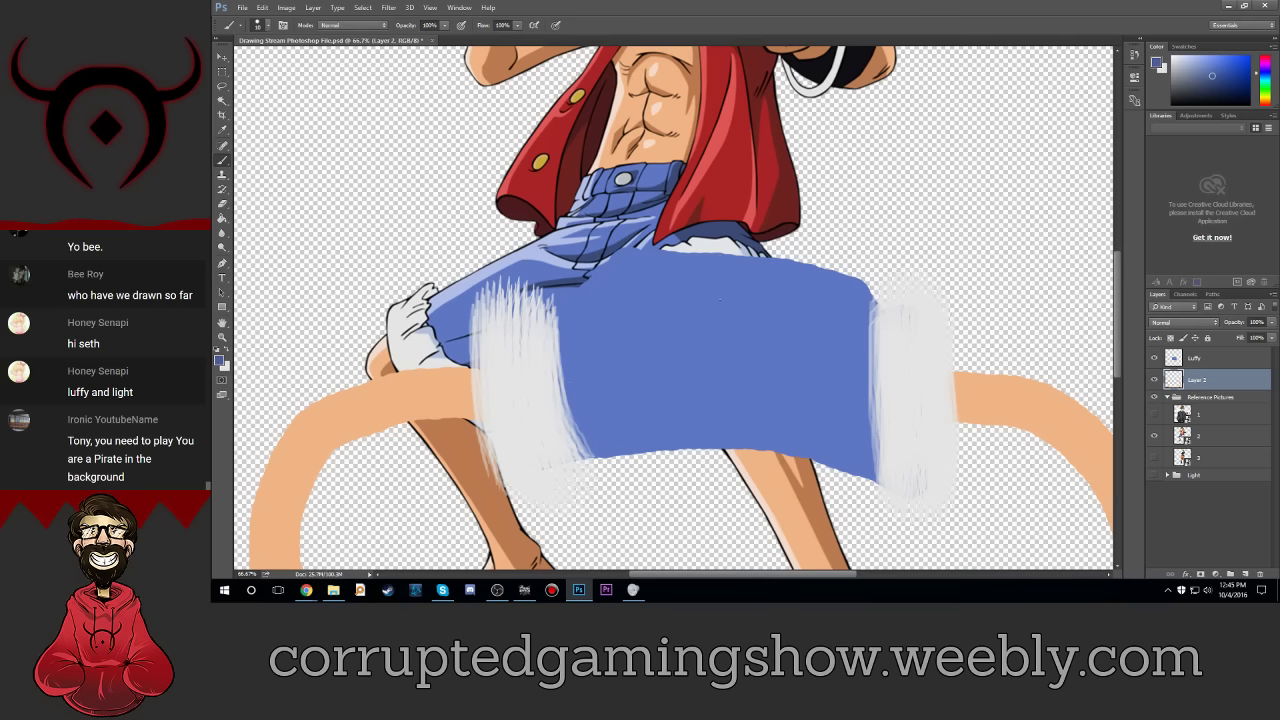
Step: On the Luffy layer, draw a pocket edge, a seam and the waistband line
click(1222, 360)
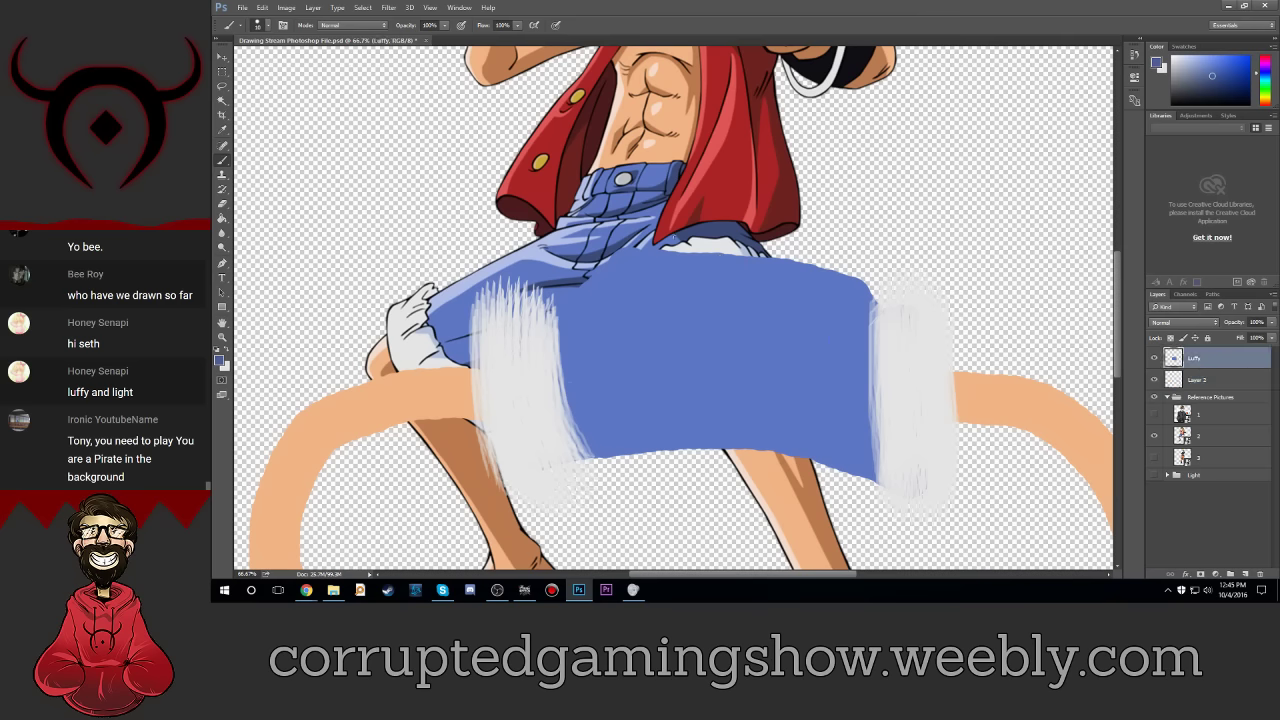
mouse_move(695, 255)
mouse_down()
mouse_move(692, 288)
mouse_move(744, 299)
mouse_move(764, 288)
mouse_move(765, 258)
mouse_up()
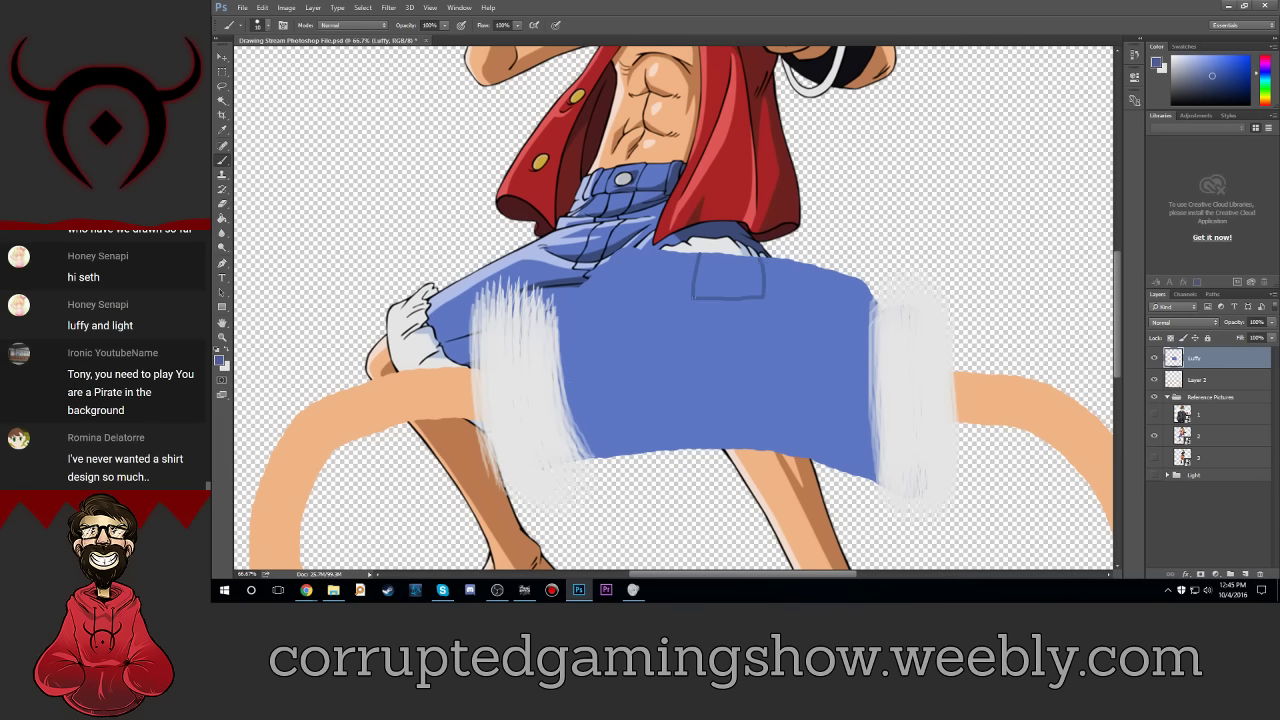
drag(692, 298, 597, 281)
key(ctrl+z)
drag(694, 297, 598, 282)
drag(780, 300, 868, 307)
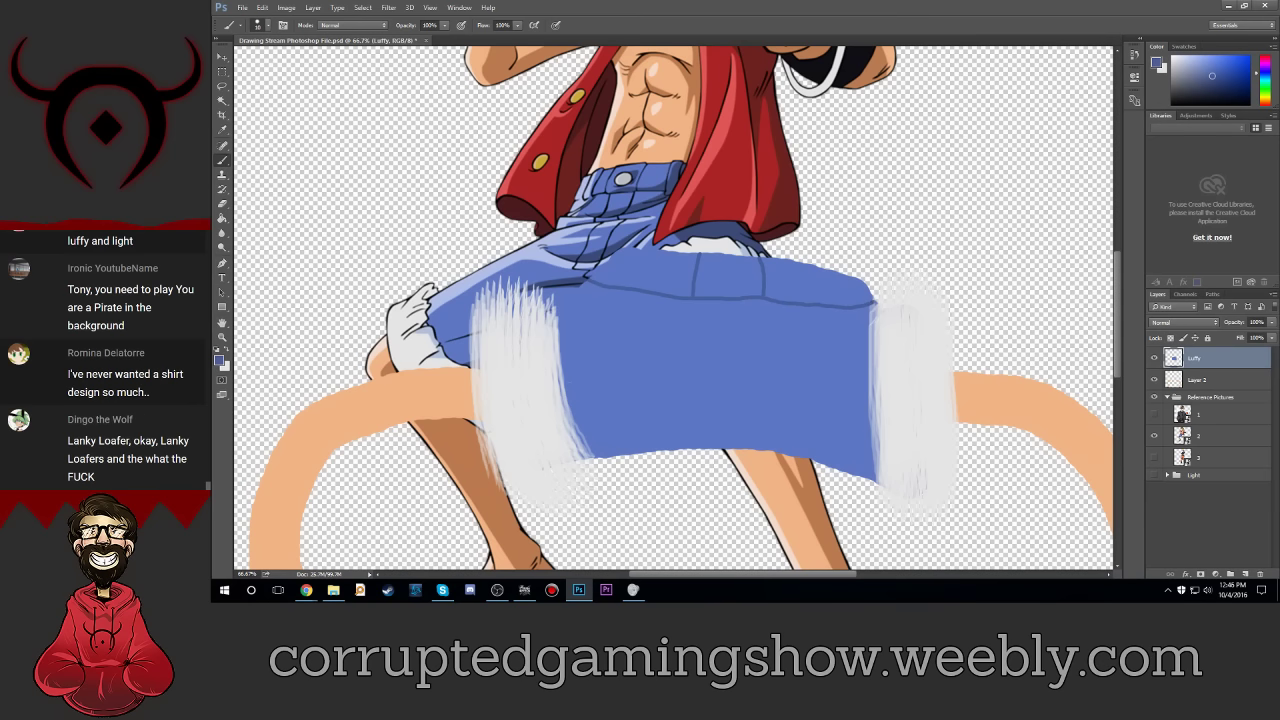
Step: Draw a vertical seam and a curved right-side pocket line down the shorts
scroll(671, 329, down, 1)
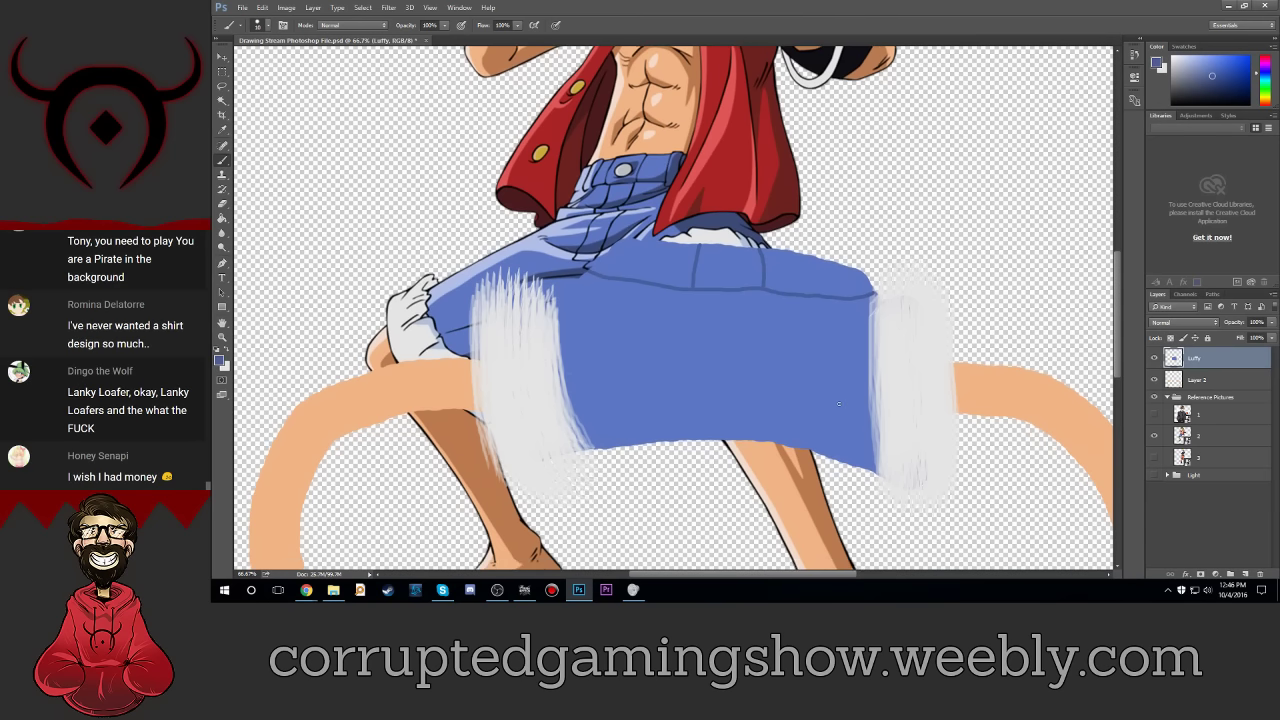
scroll(671, 329, down, 3)
scroll(671, 329, down, 4)
scroll(820, 385, up, 2)
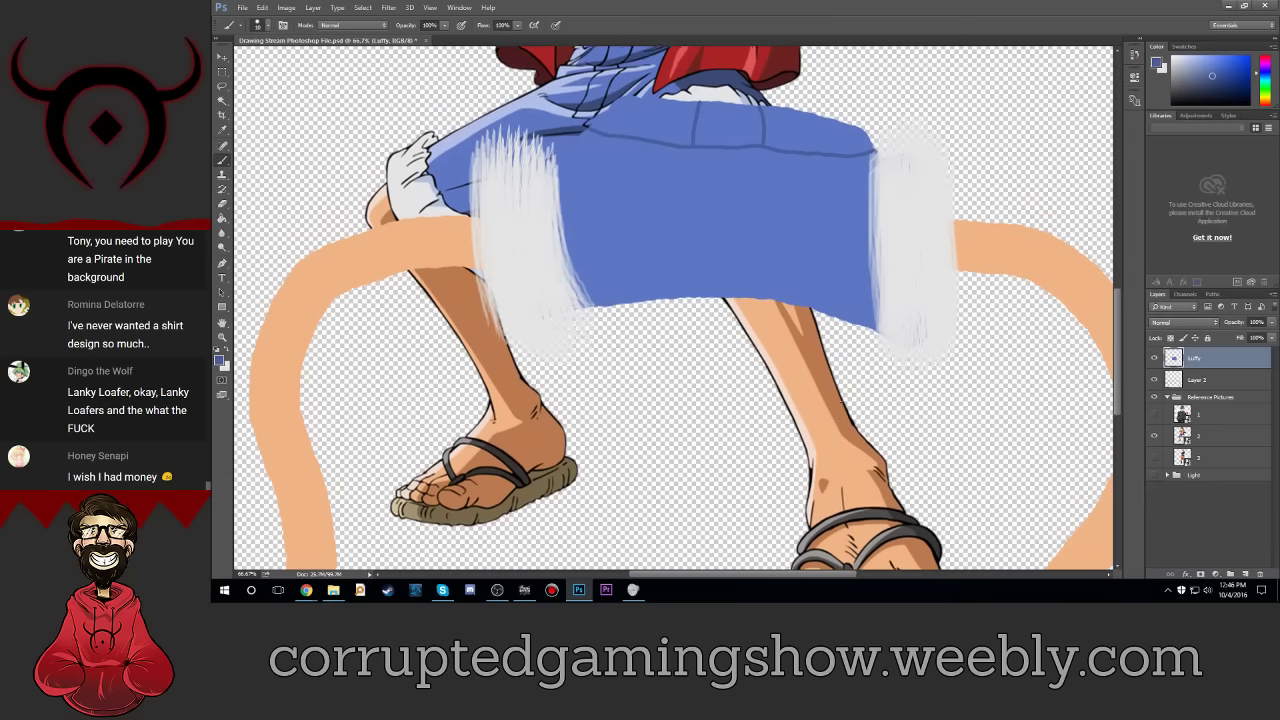
scroll(795, 365, up, 2)
scroll(770, 348, up, 2)
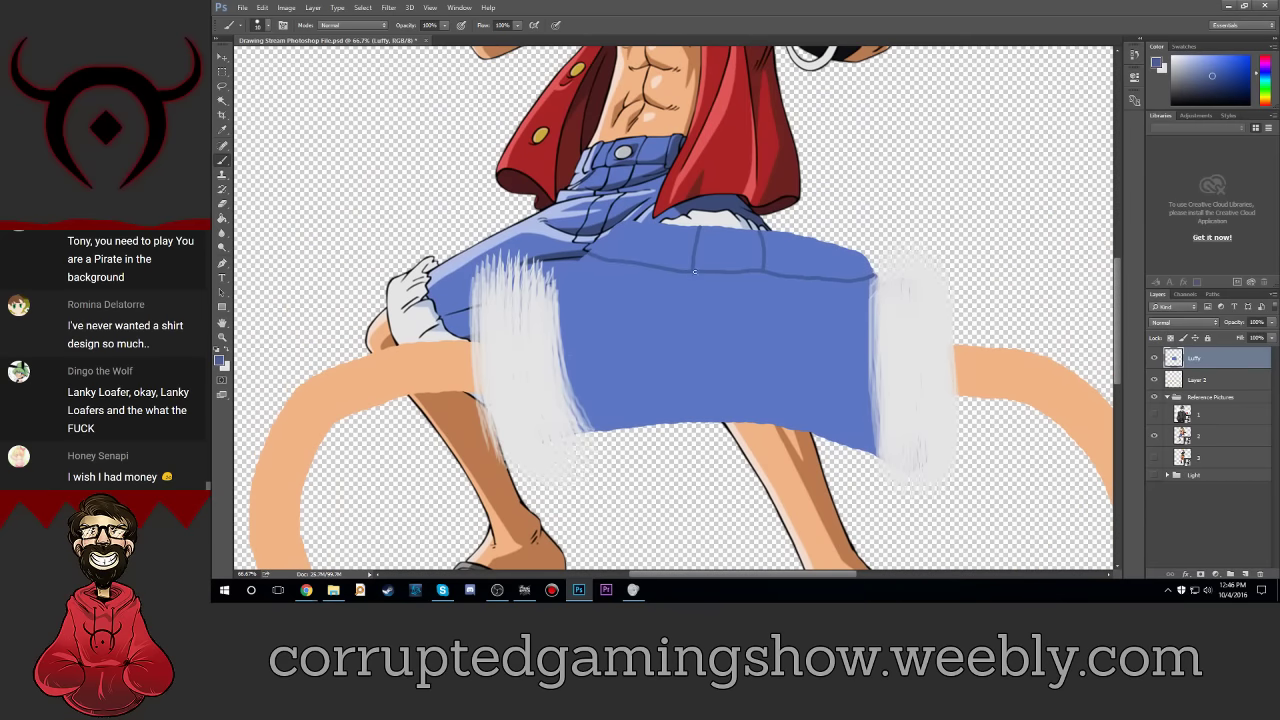
drag(693, 281, 688, 375)
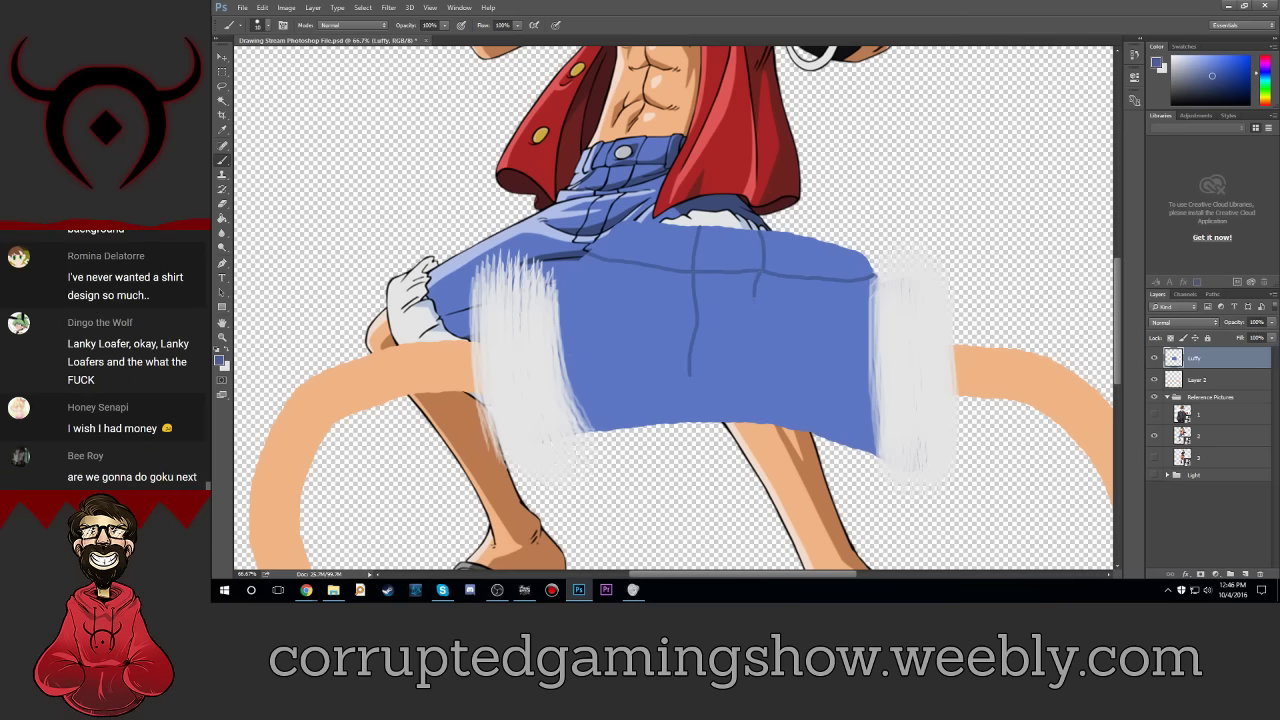
drag(758, 272, 771, 345)
key(ctrl+z)
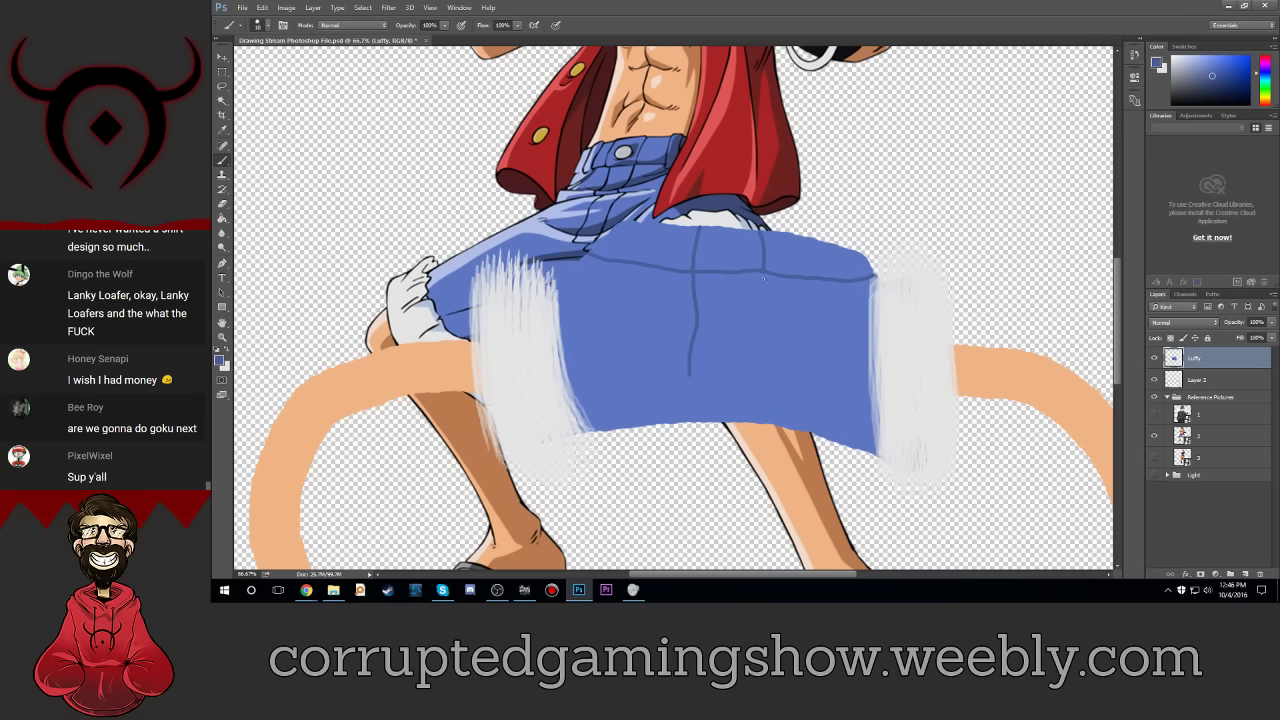
mouse_move(762, 270)
mouse_down()
mouse_move(790, 348)
mouse_move(749, 376)
mouse_up()
key(ctrl+z)
mouse_move(763, 270)
mouse_down()
mouse_move(790, 324)
mouse_move(757, 352)
mouse_up()
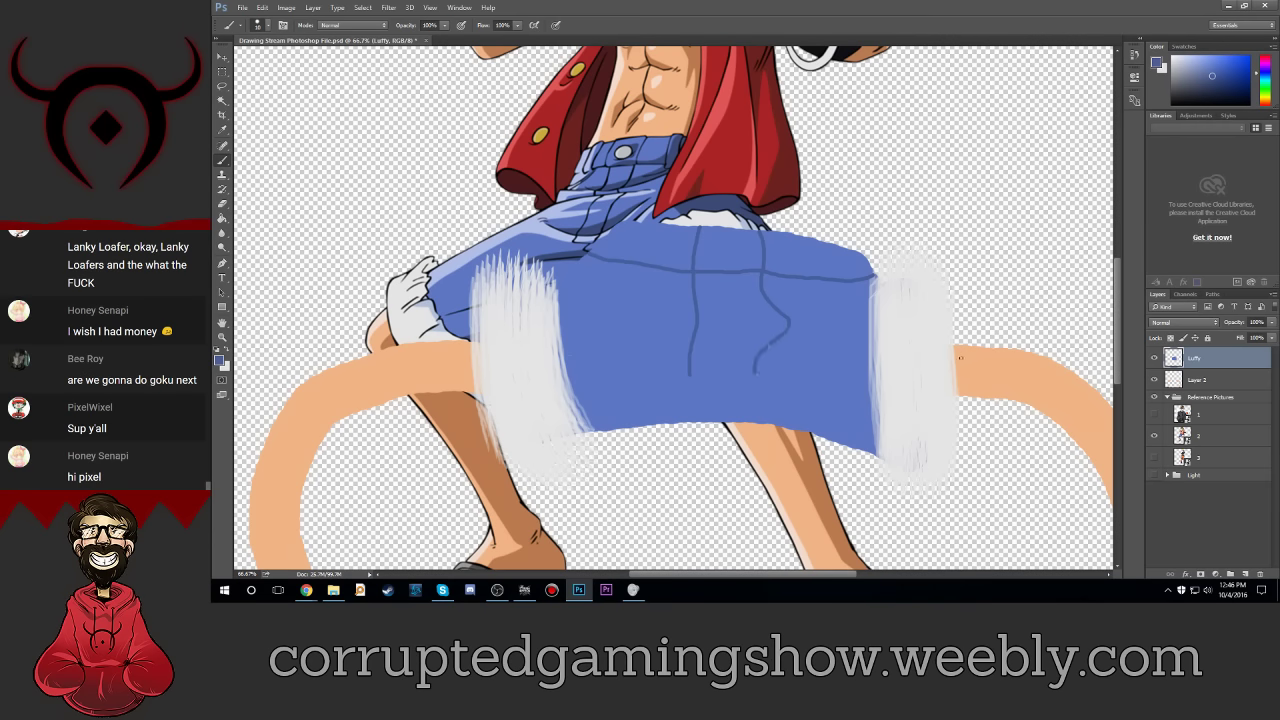
scroll(960, 357, down, 3)
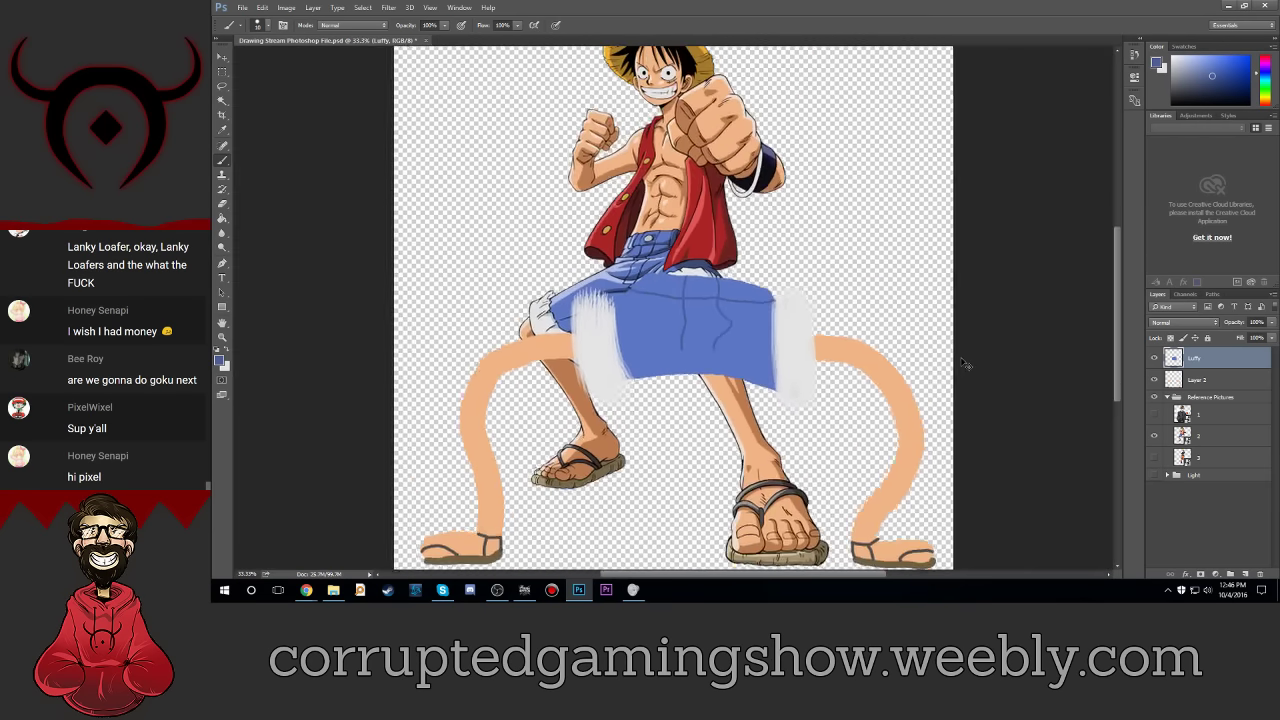
Step: Dab a soft light-grey highlight on the shorts with an enlarged brush
scroll(963, 362, up, 2)
key(ctrl+plus)
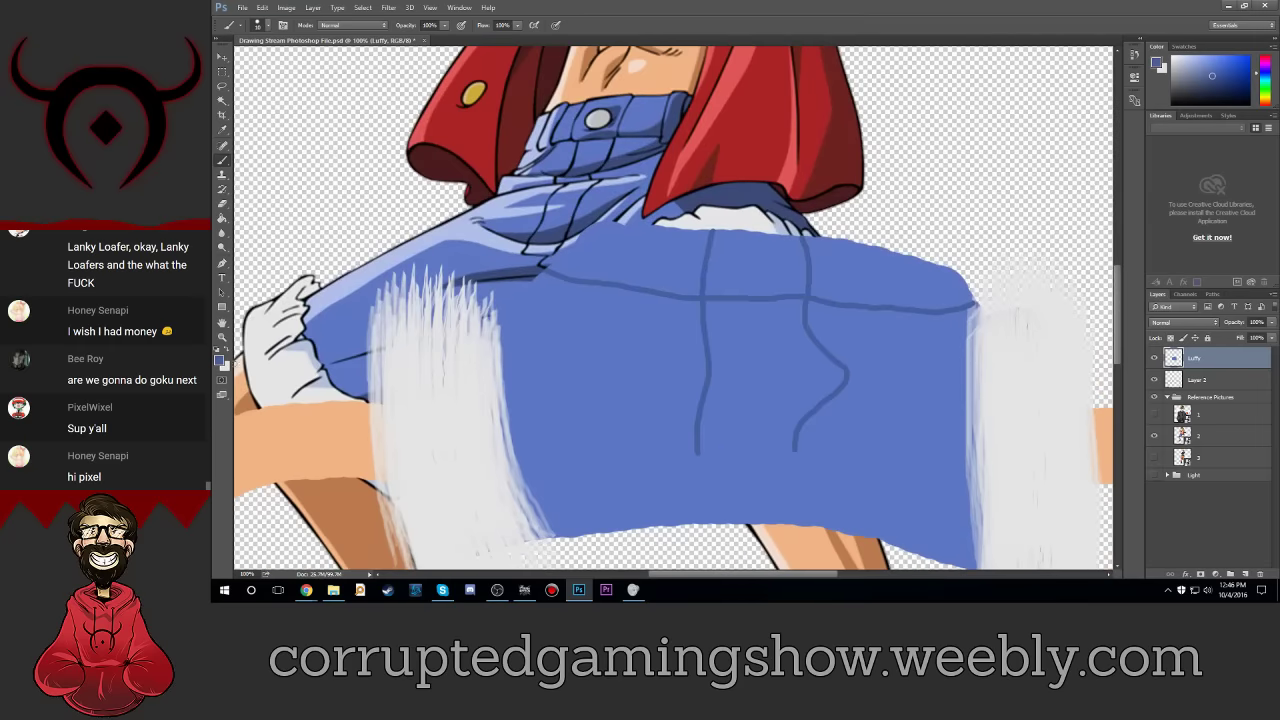
click(222, 362)
drag(940, 296, 818, 271)
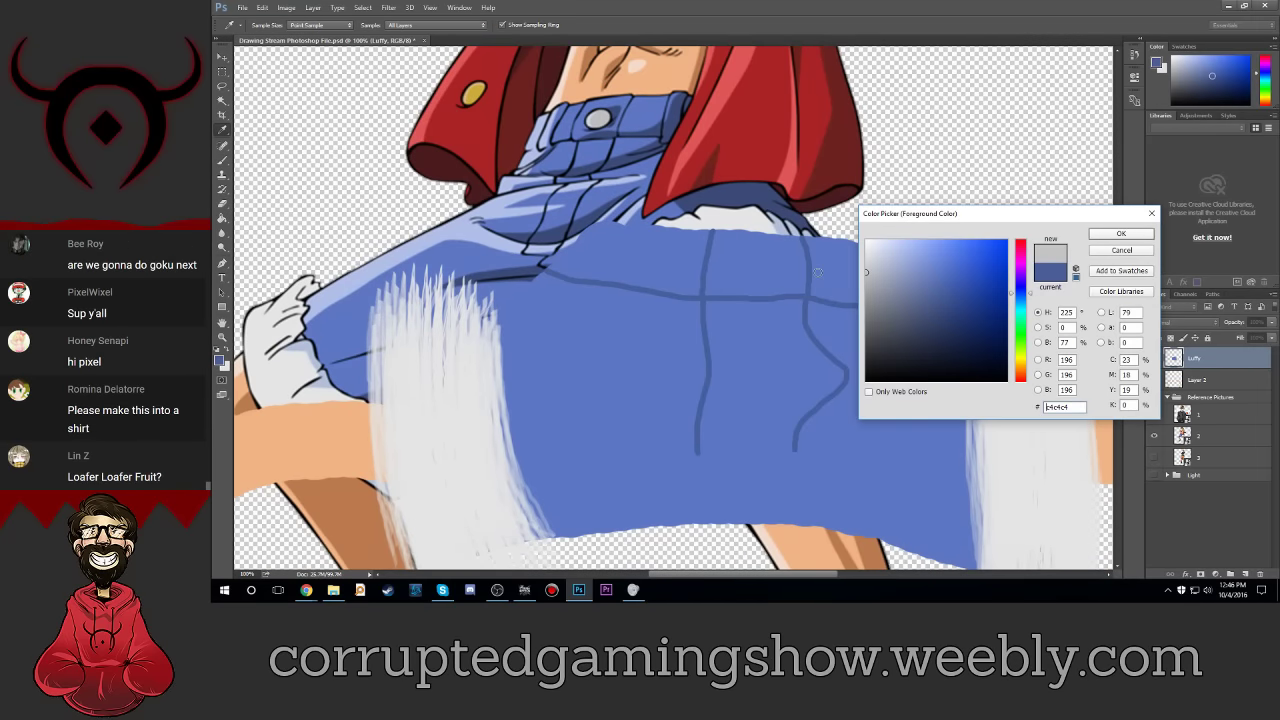
click(1122, 236)
click(262, 25)
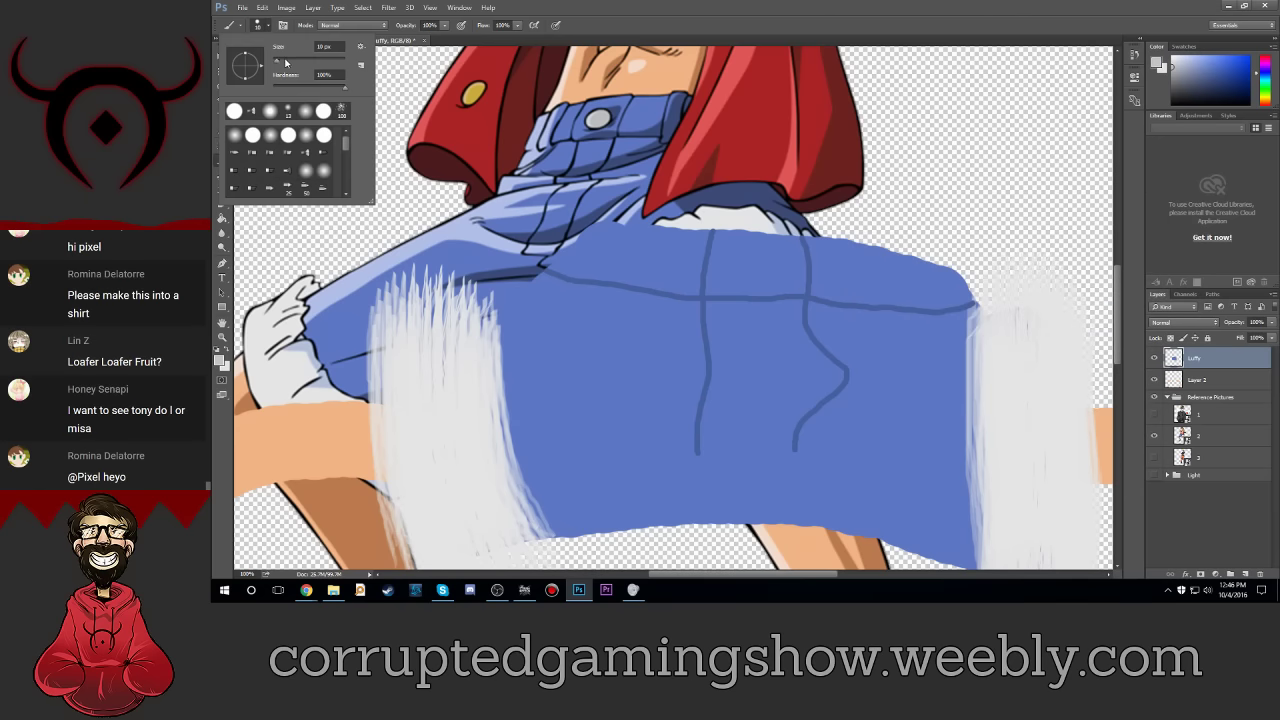
click(729, 266)
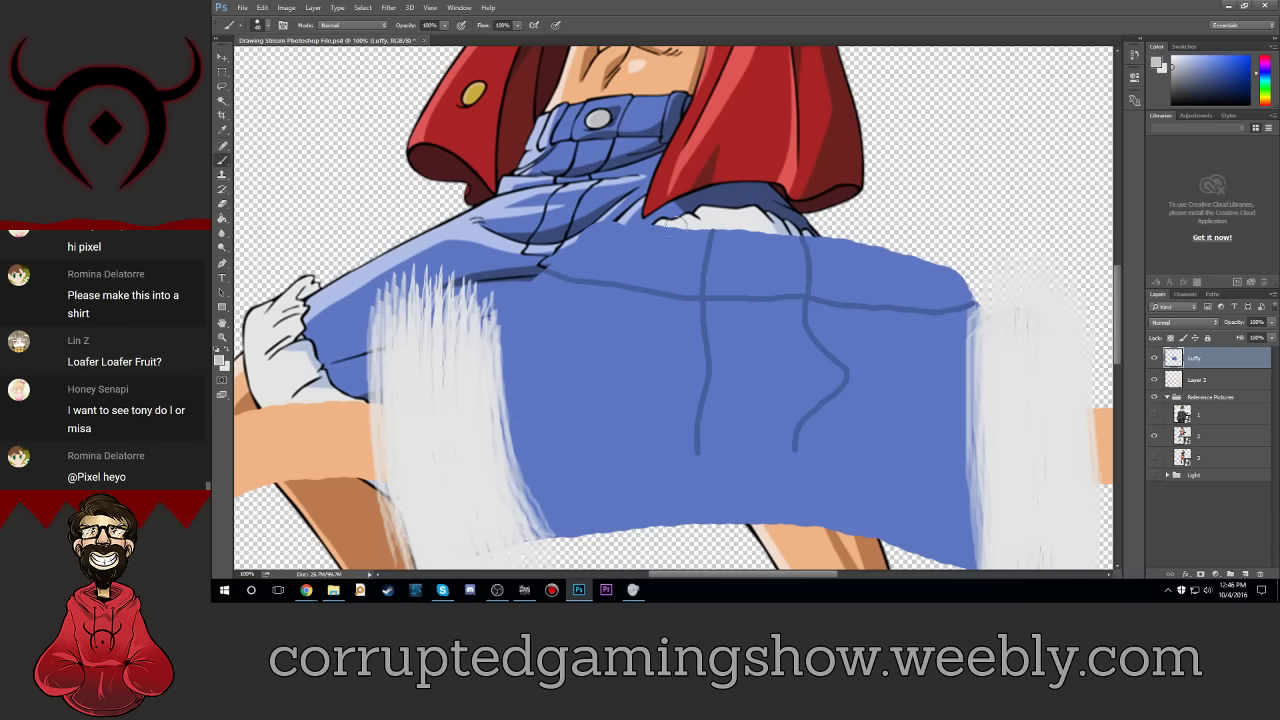
click(262, 25)
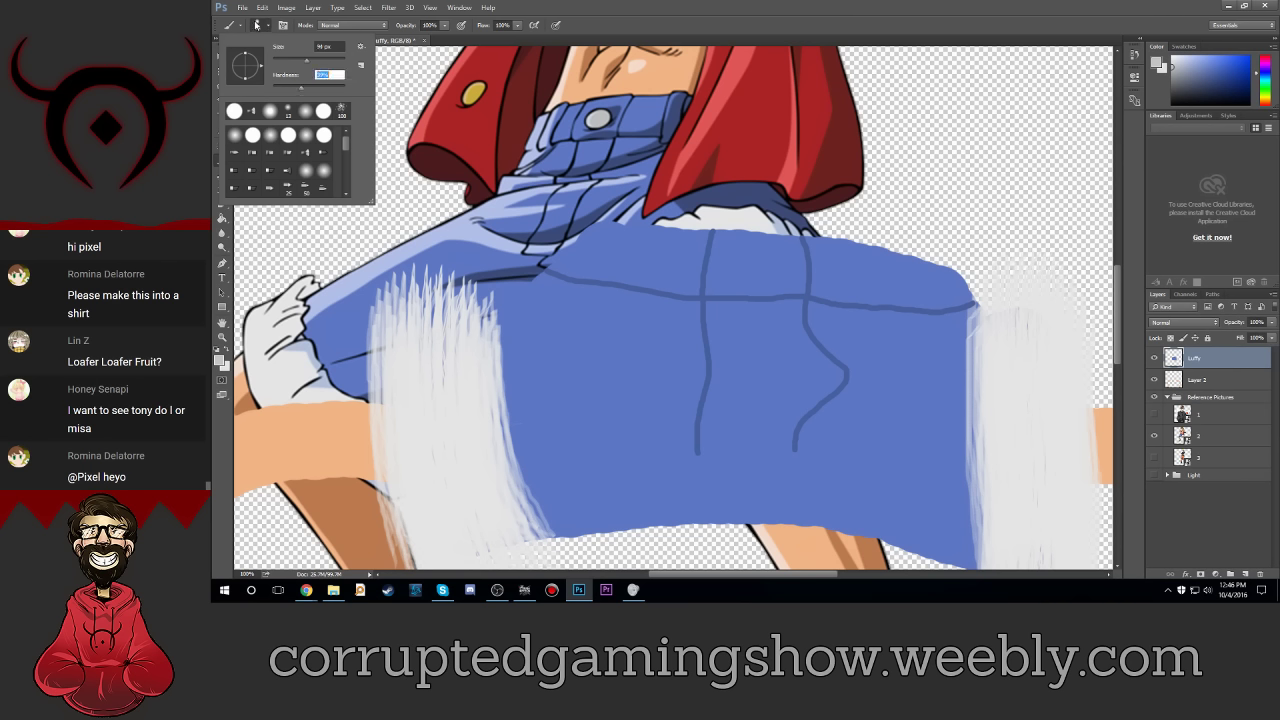
key(Return)
click(753, 262)
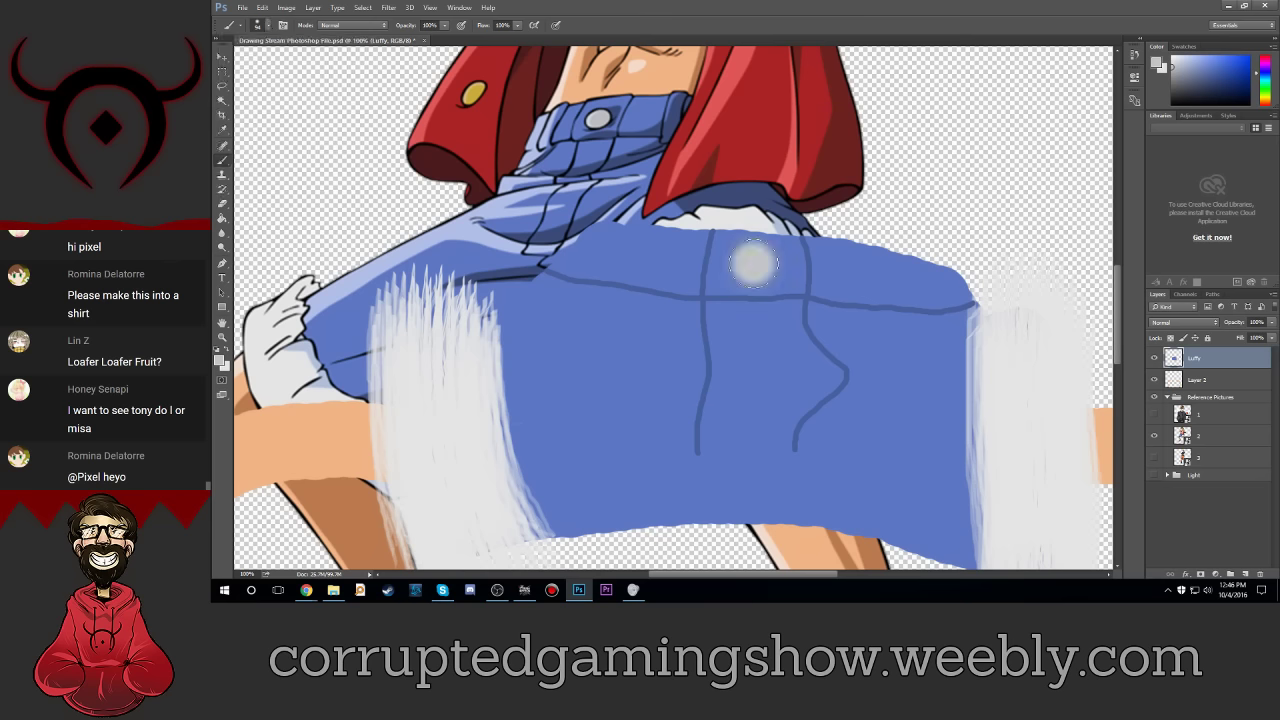
Step: Sample the leg's skin tone as the painting colour
key(ctrl+minus)
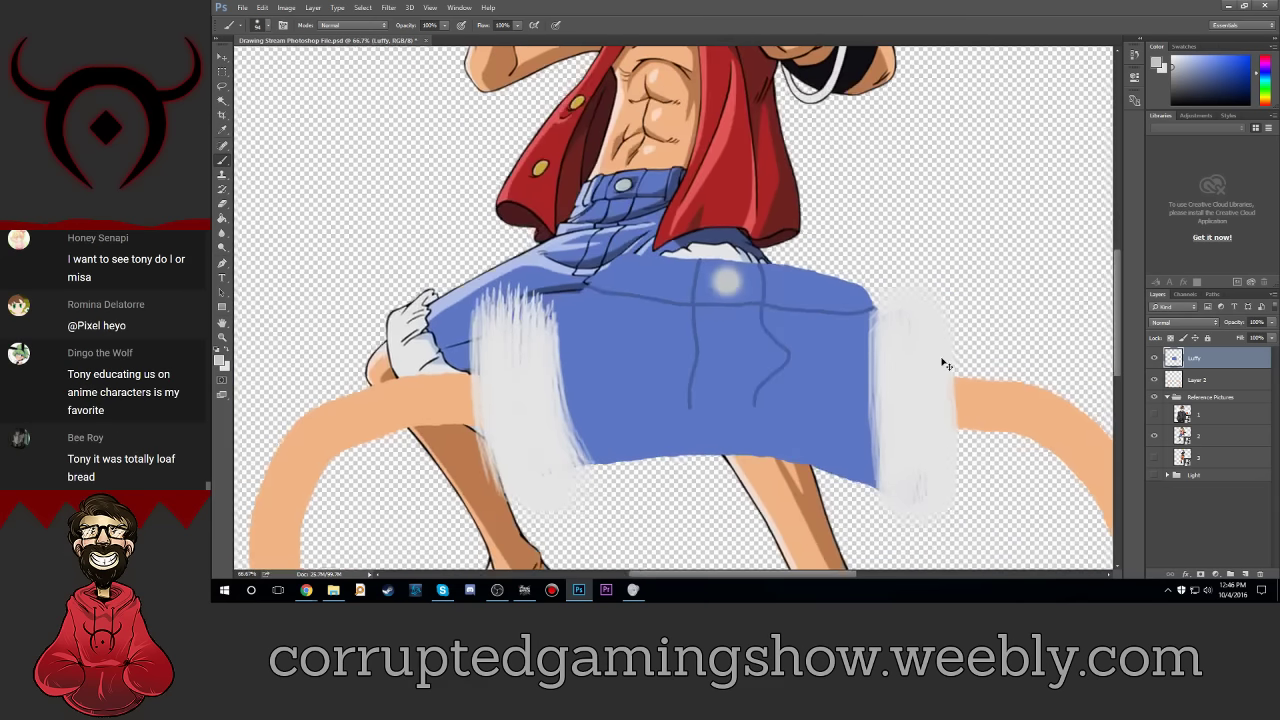
key(ctrl+minus)
key(ctrl+minus)
key(ctrl+plus)
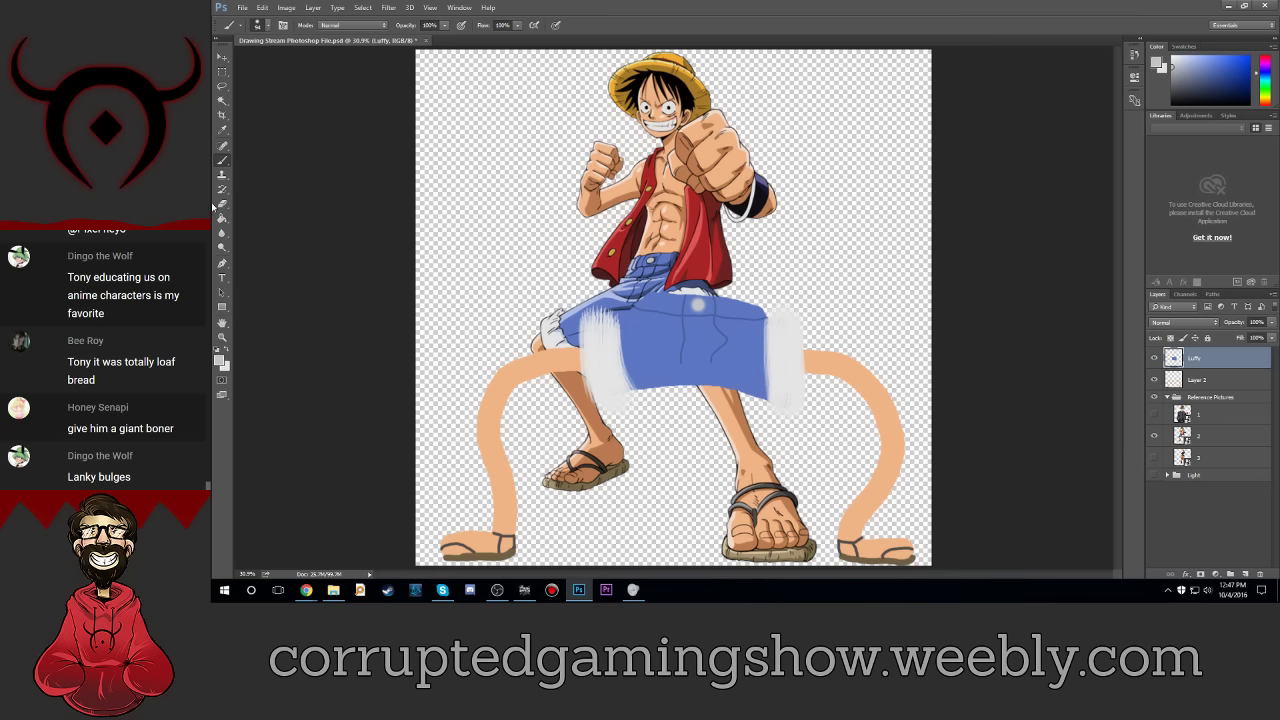
click(220, 360)
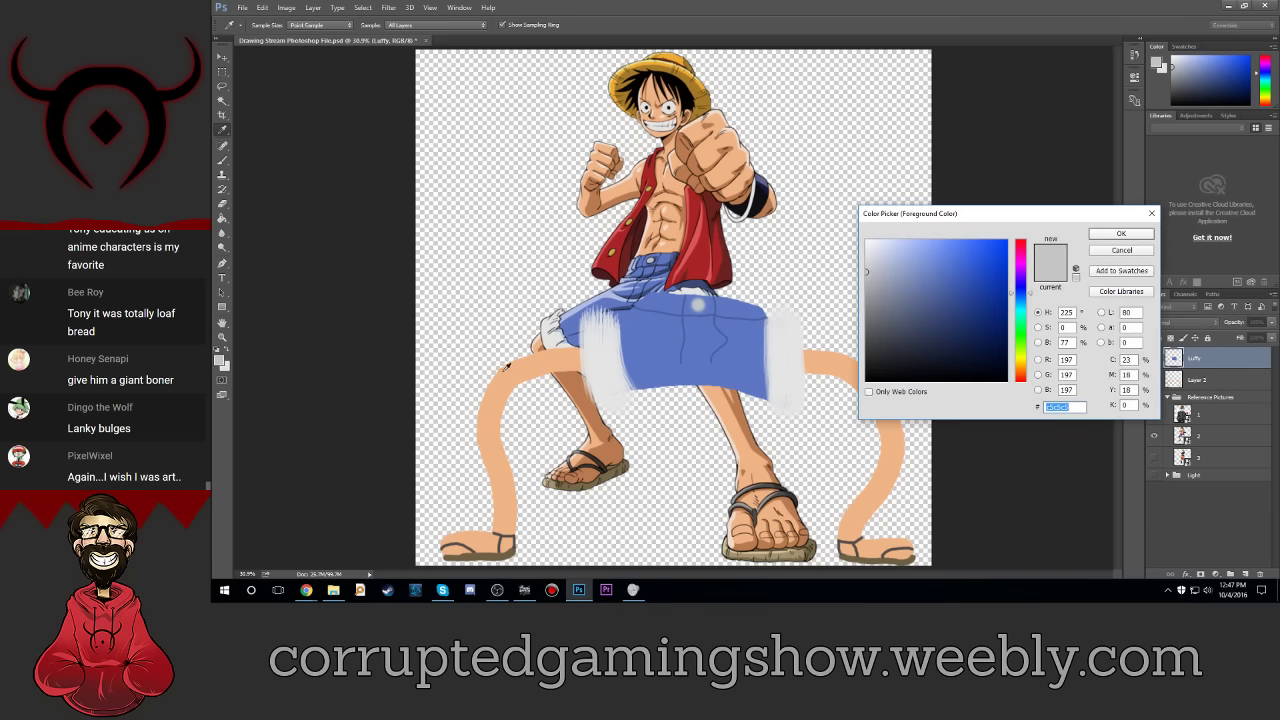
click(542, 367)
click(1121, 234)
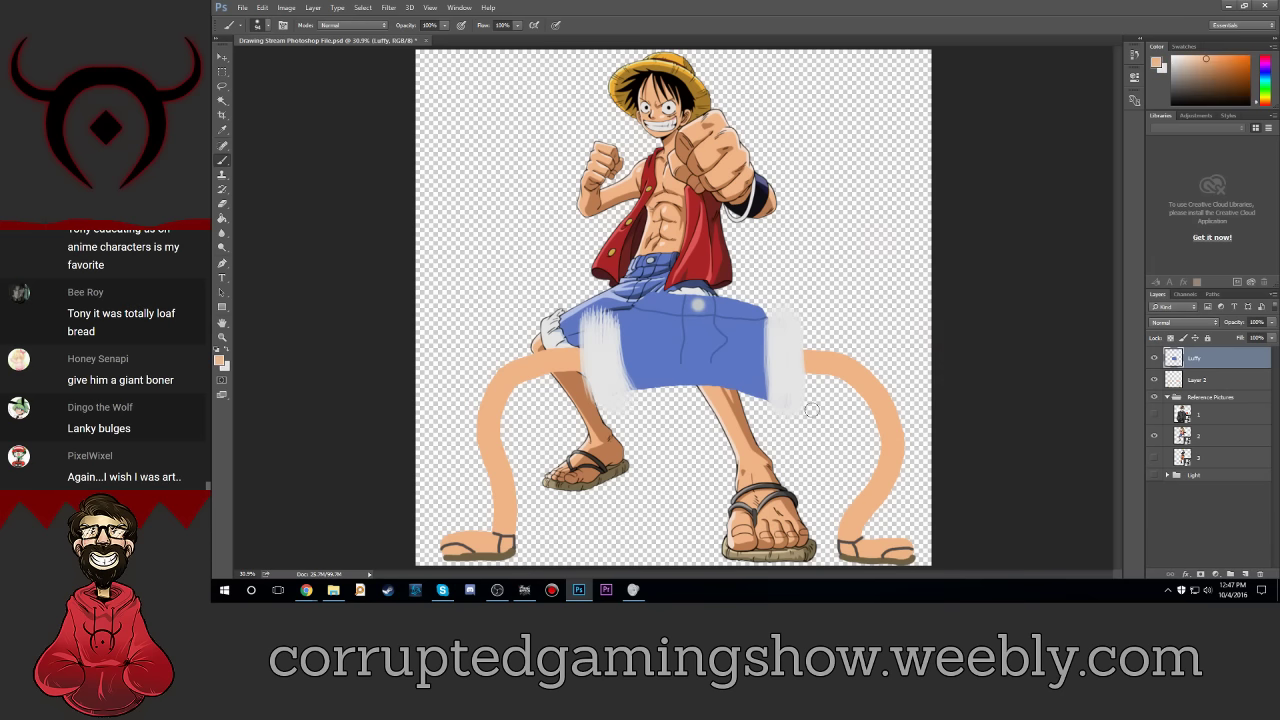
Step: Add a new empty Layer 3 above Luffy
key(ctrl+plus)
key(ctrl+plus)
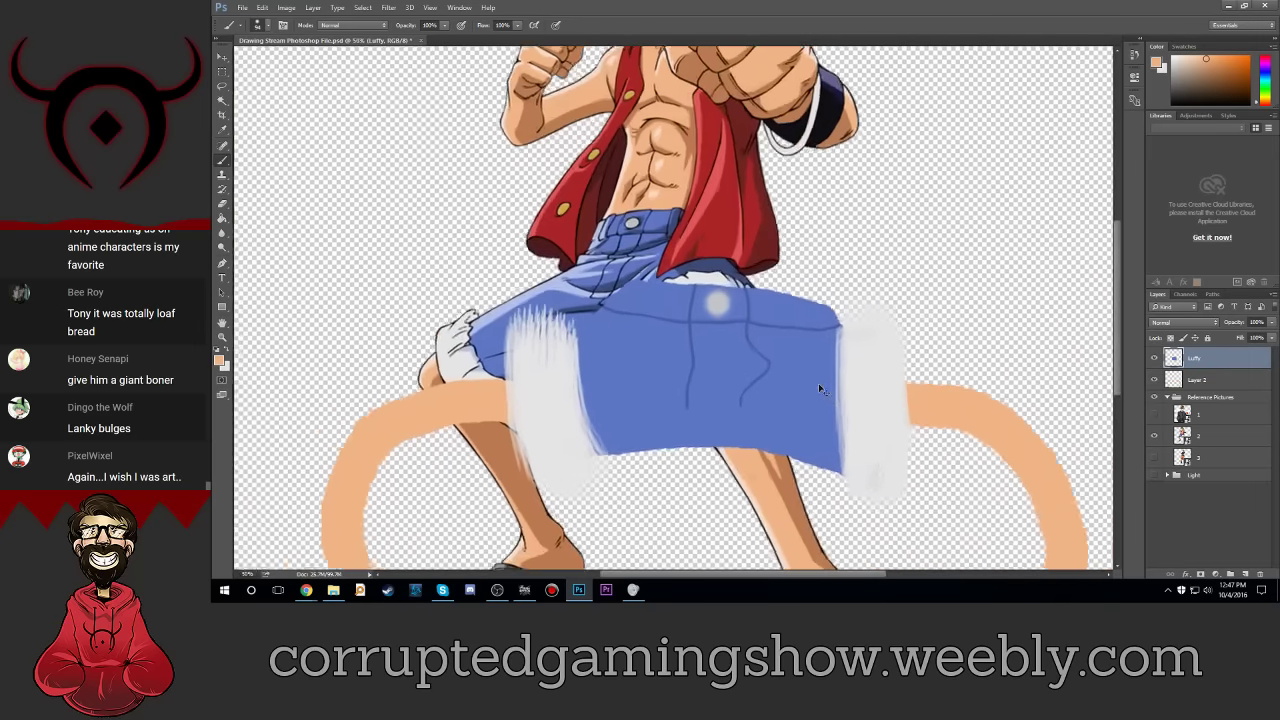
key(ctrl+plus)
scroll(818, 383, up, 1)
scroll(850, 380, up, 2)
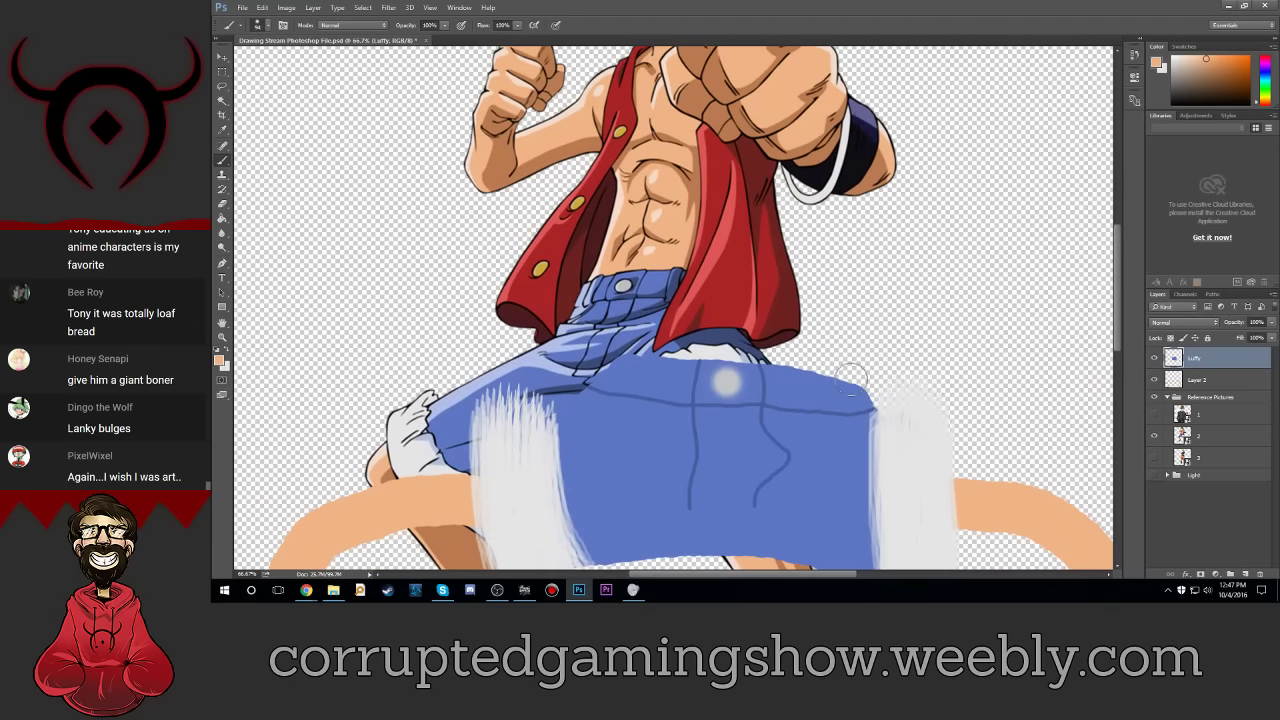
key(ctrl+minus)
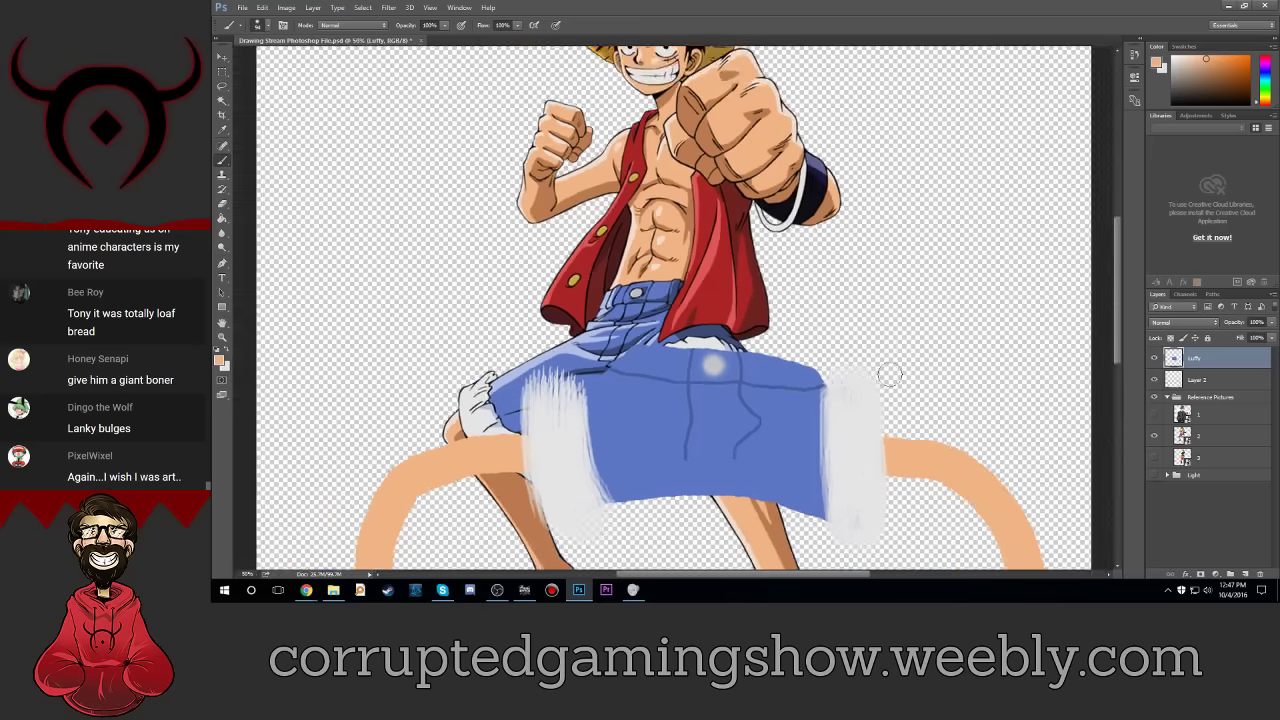
click(1245, 574)
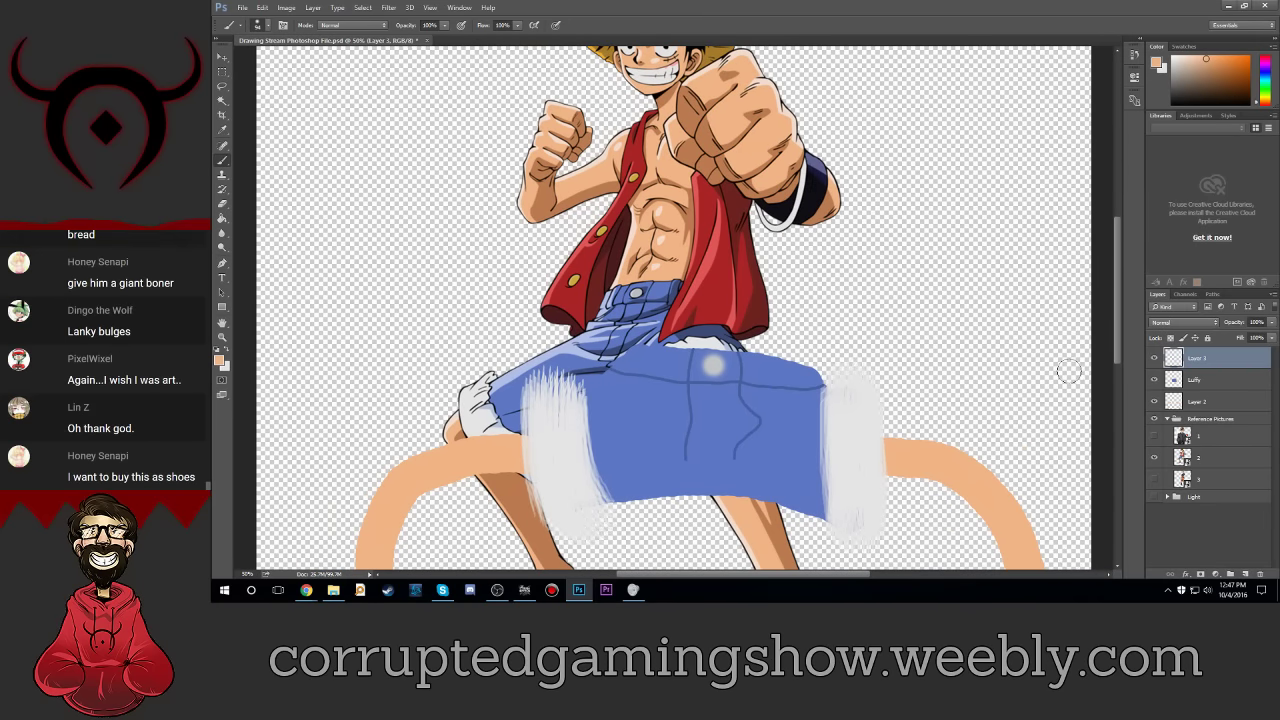
Step: Move Layer 3 under Luffy and paint a broad peach torso from shorts to fist
scroll(777, 354, up, 3)
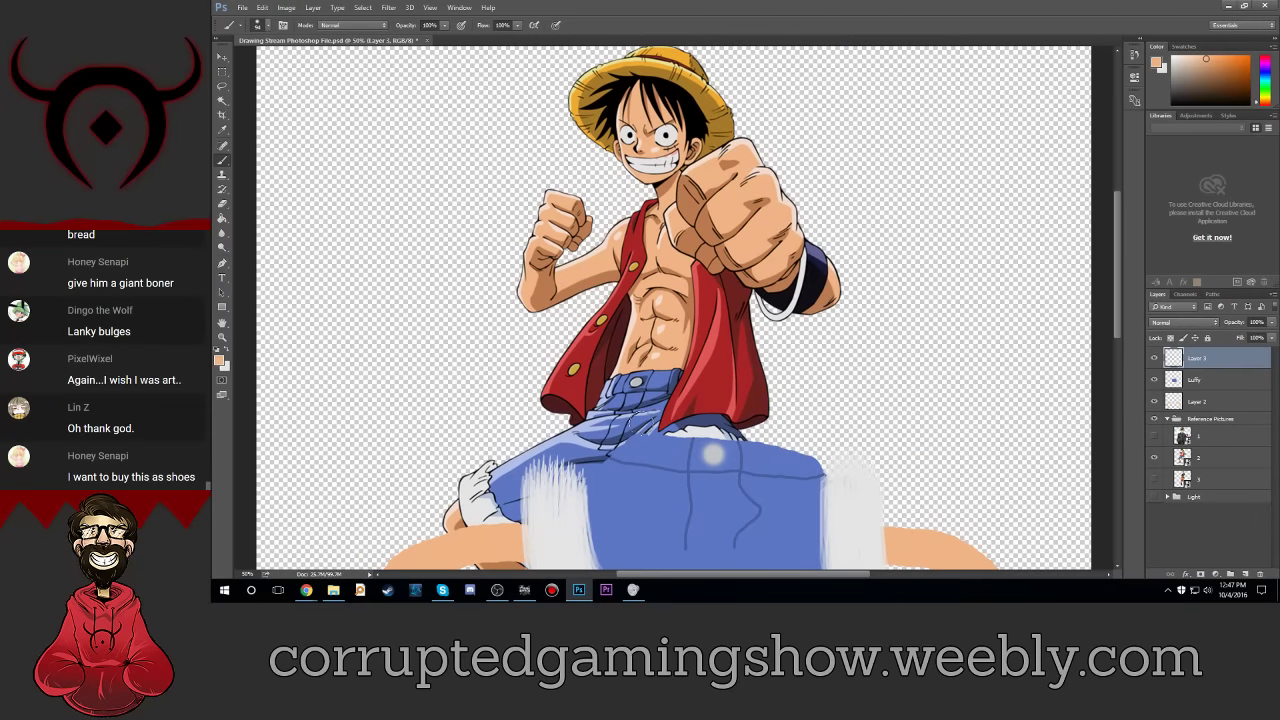
drag(1217, 357, 1218, 390)
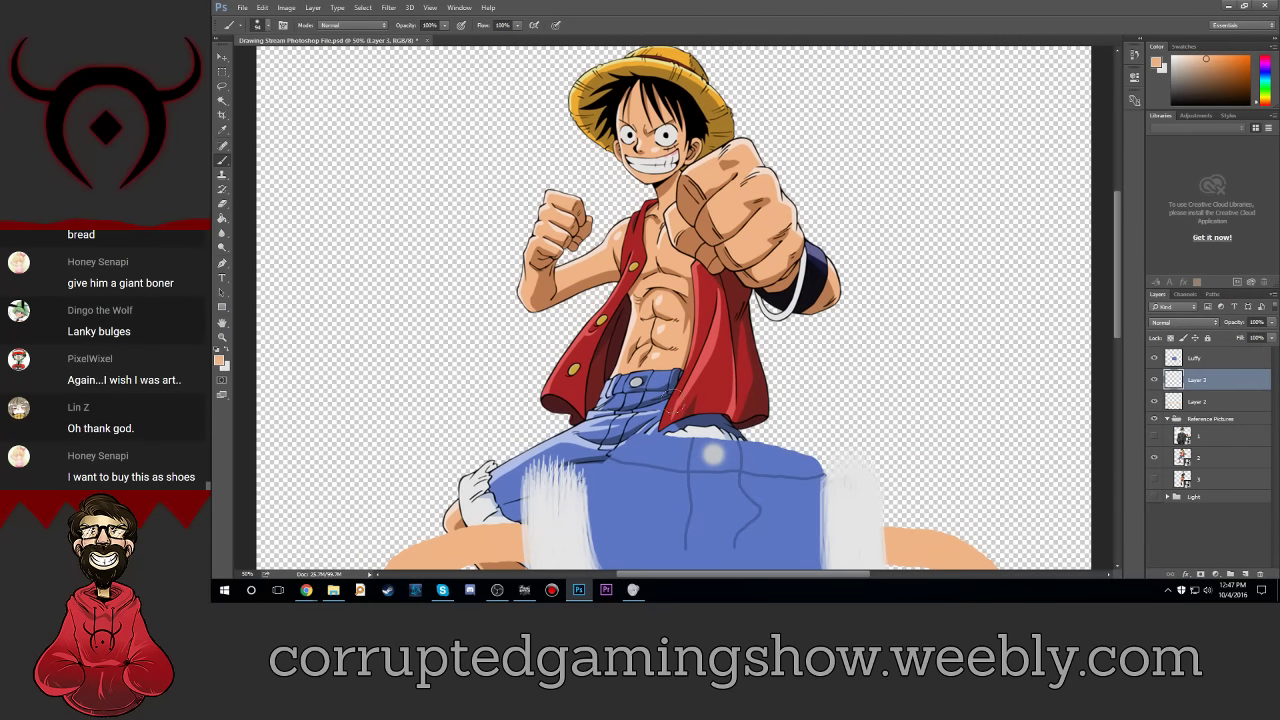
drag(642, 428, 668, 268)
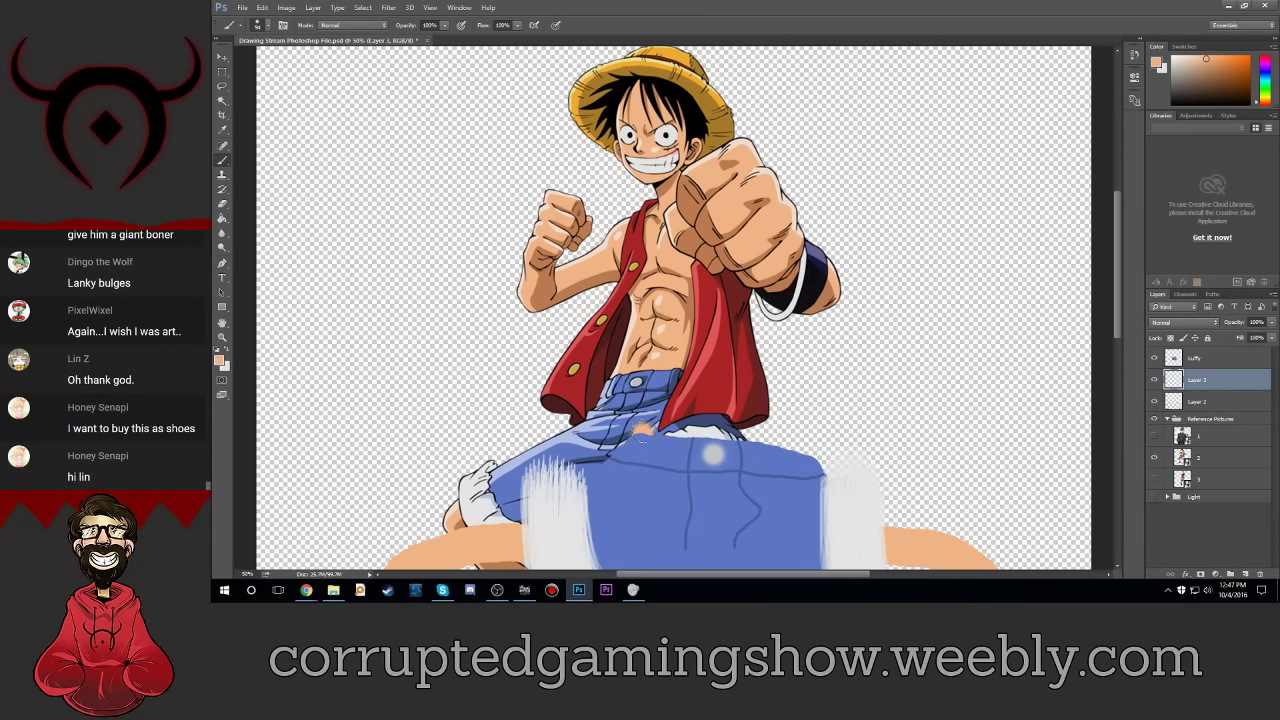
key(ctrl+z)
click(258, 25)
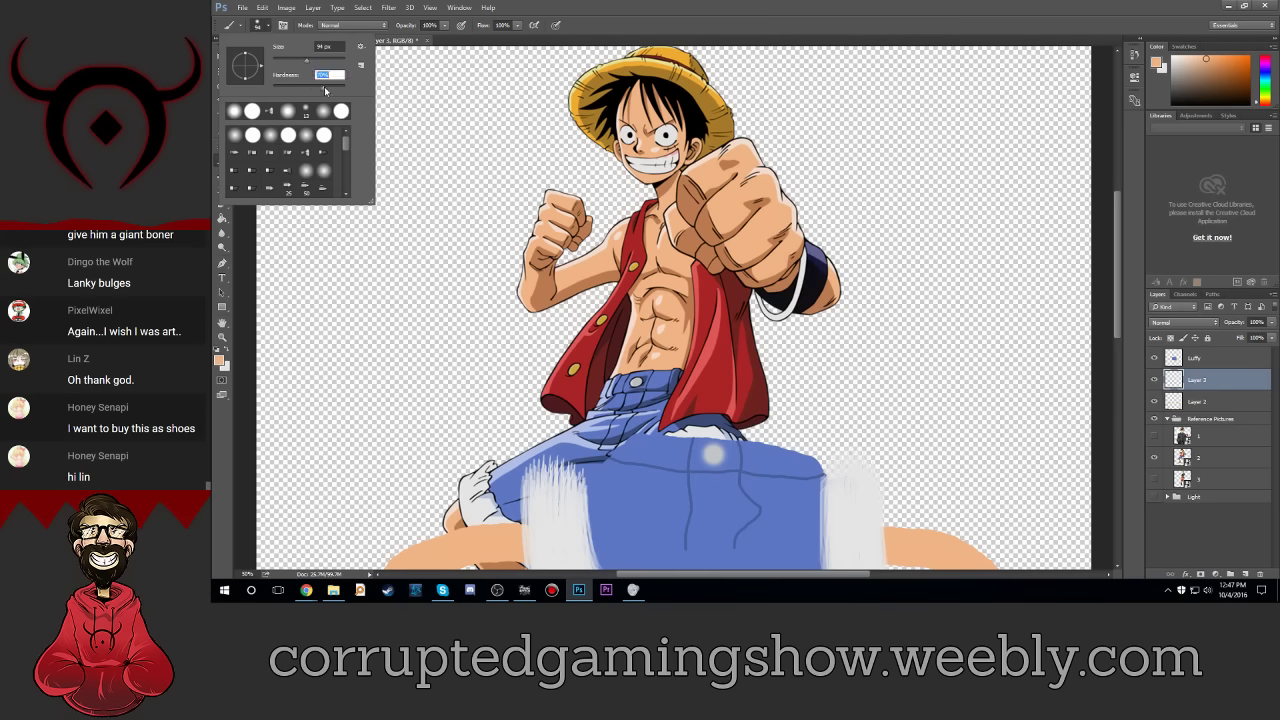
click(556, 330)
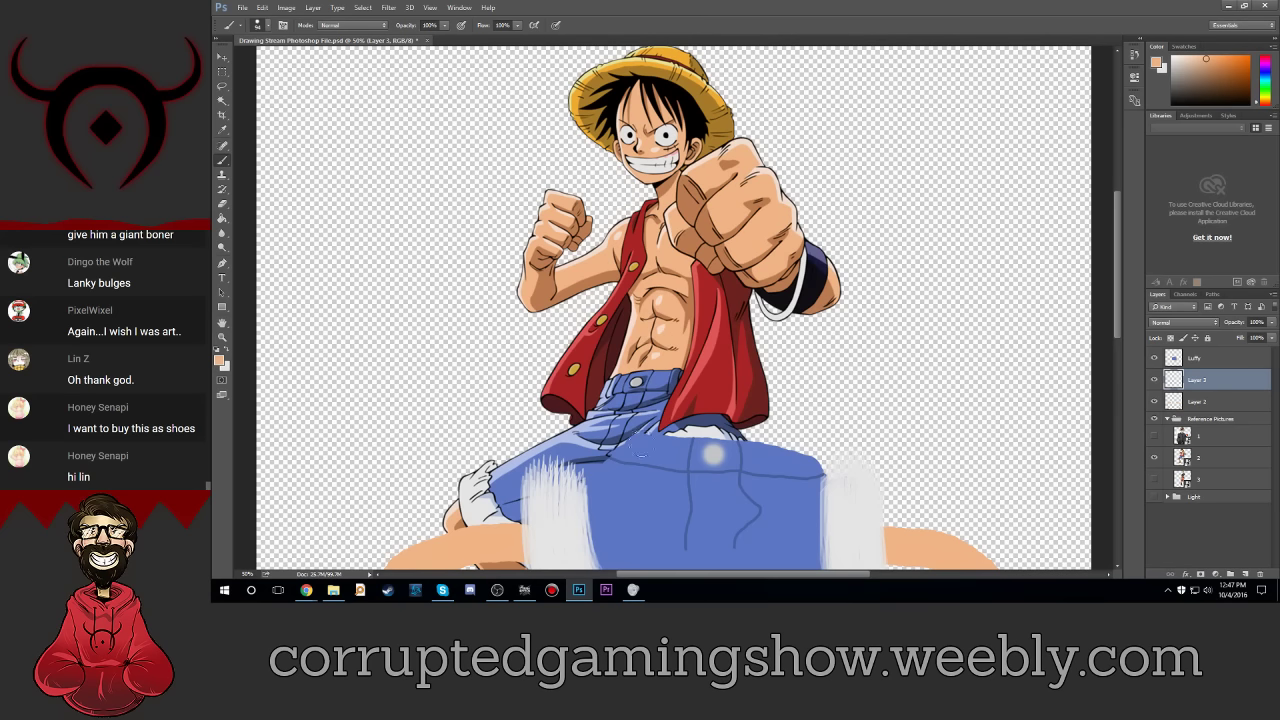
mouse_move(640, 452)
mouse_down()
mouse_move(668, 360)
mouse_move(668, 265)
mouse_move(693, 202)
mouse_move(662, 178)
mouse_move(704, 166)
mouse_move(698, 155)
mouse_move(740, 165)
mouse_move(782, 225)
mouse_move(808, 413)
mouse_move(775, 398)
mouse_move(672, 397)
mouse_move(683, 205)
mouse_move(735, 177)
mouse_move(783, 392)
mouse_move(685, 371)
mouse_move(770, 355)
mouse_move(690, 355)
mouse_move(700, 335)
mouse_move(751, 338)
mouse_move(690, 320)
mouse_move(762, 305)
mouse_move(685, 300)
mouse_move(755, 289)
mouse_move(700, 230)
mouse_move(715, 178)
mouse_move(715, 290)
mouse_move(741, 295)
mouse_up()
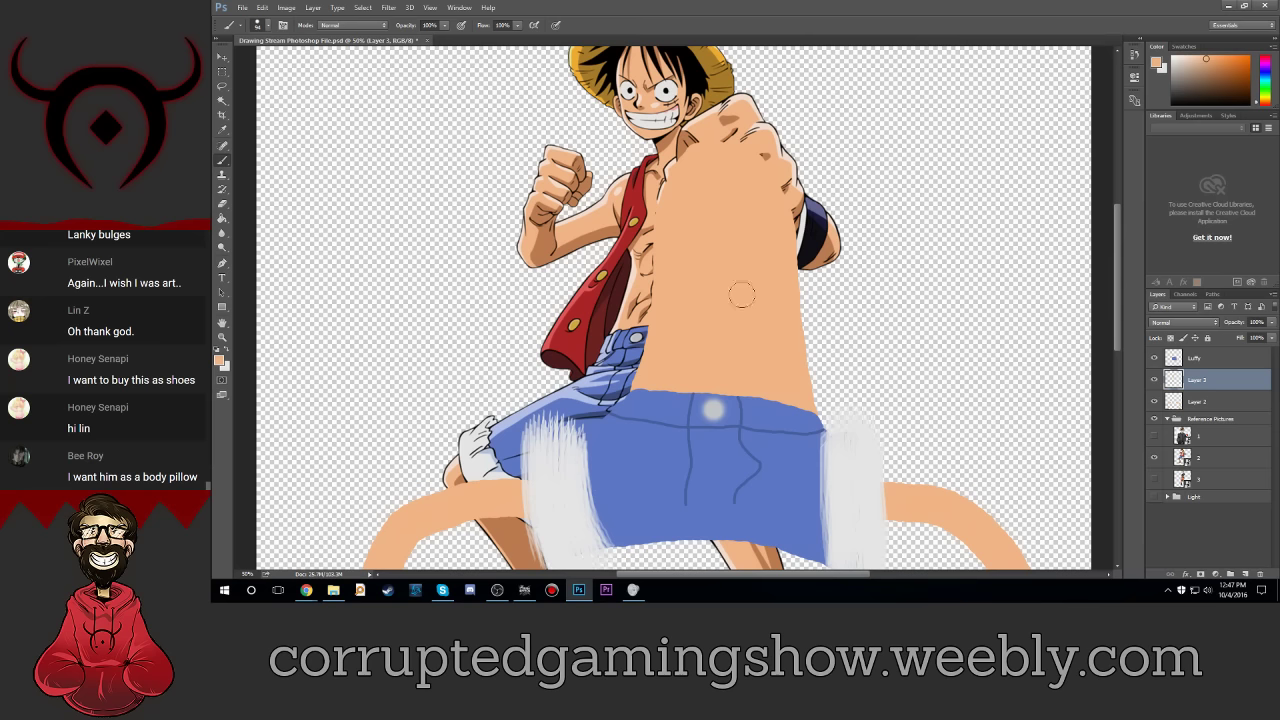
scroll(705, 265, up, 1)
scroll(705, 288, up, 1)
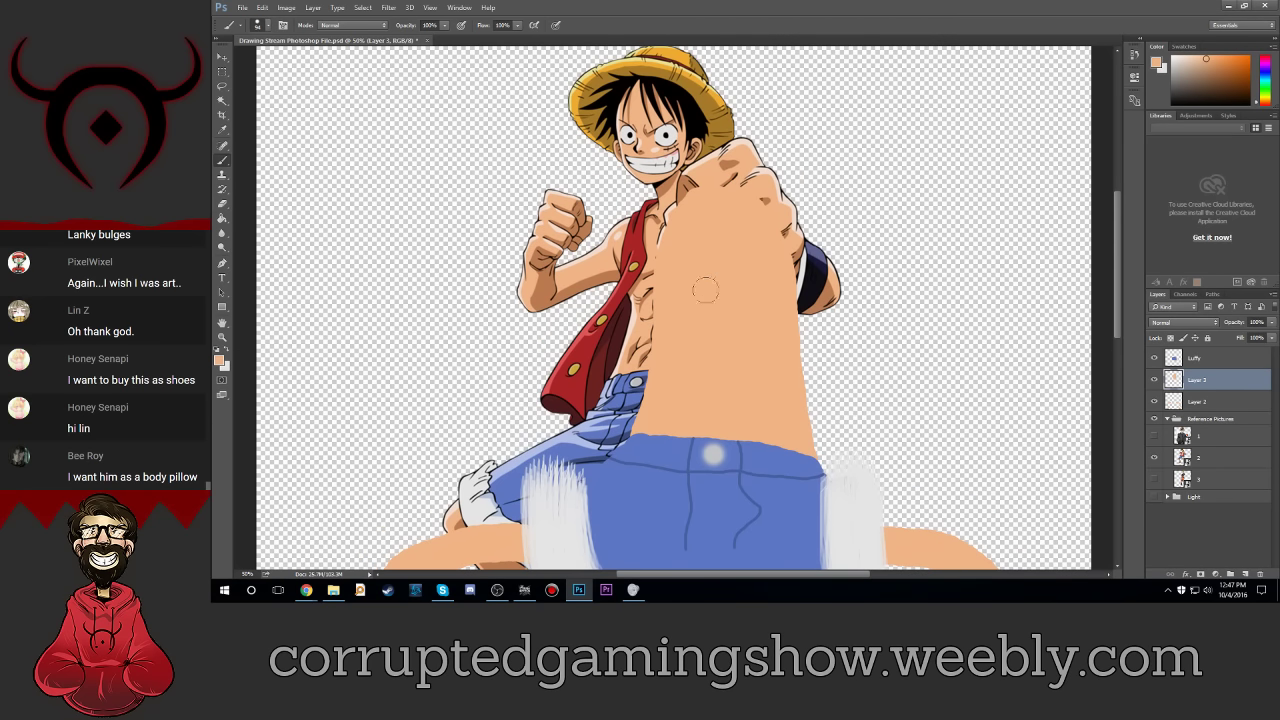
Step: Pick a darker tan painting colour with a 25 px brush
click(218, 362)
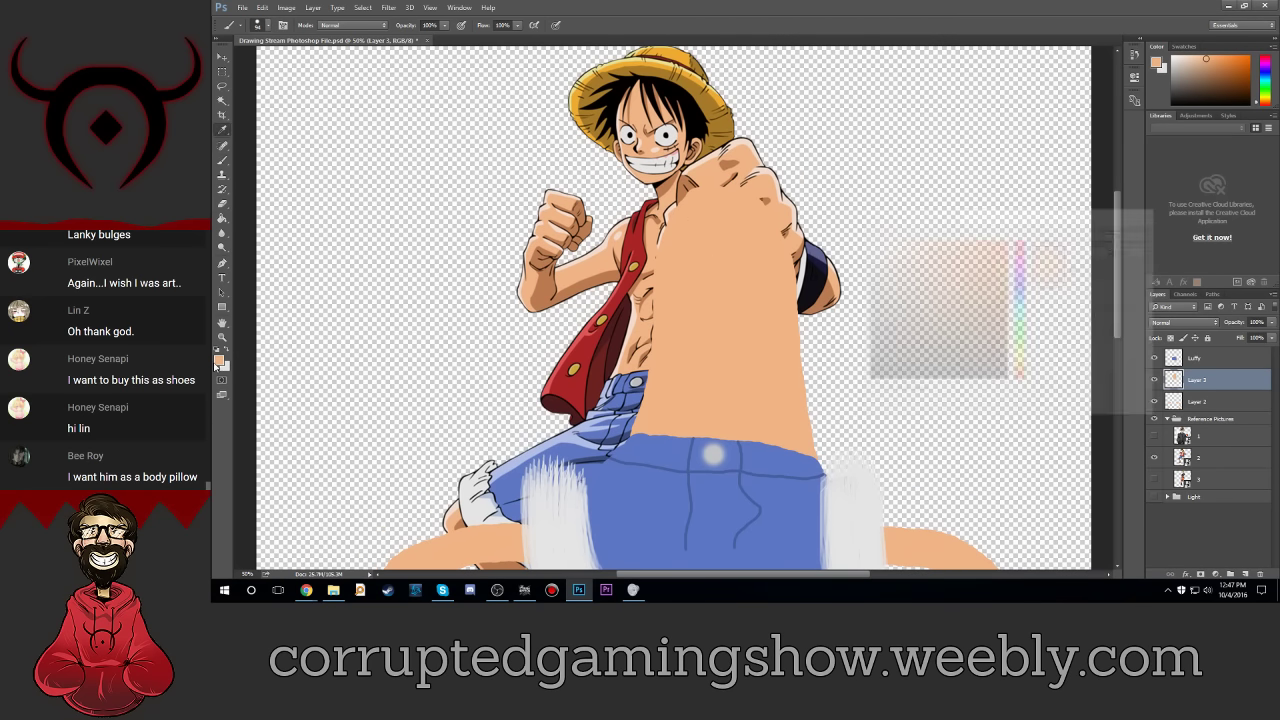
drag(928, 248, 931, 274)
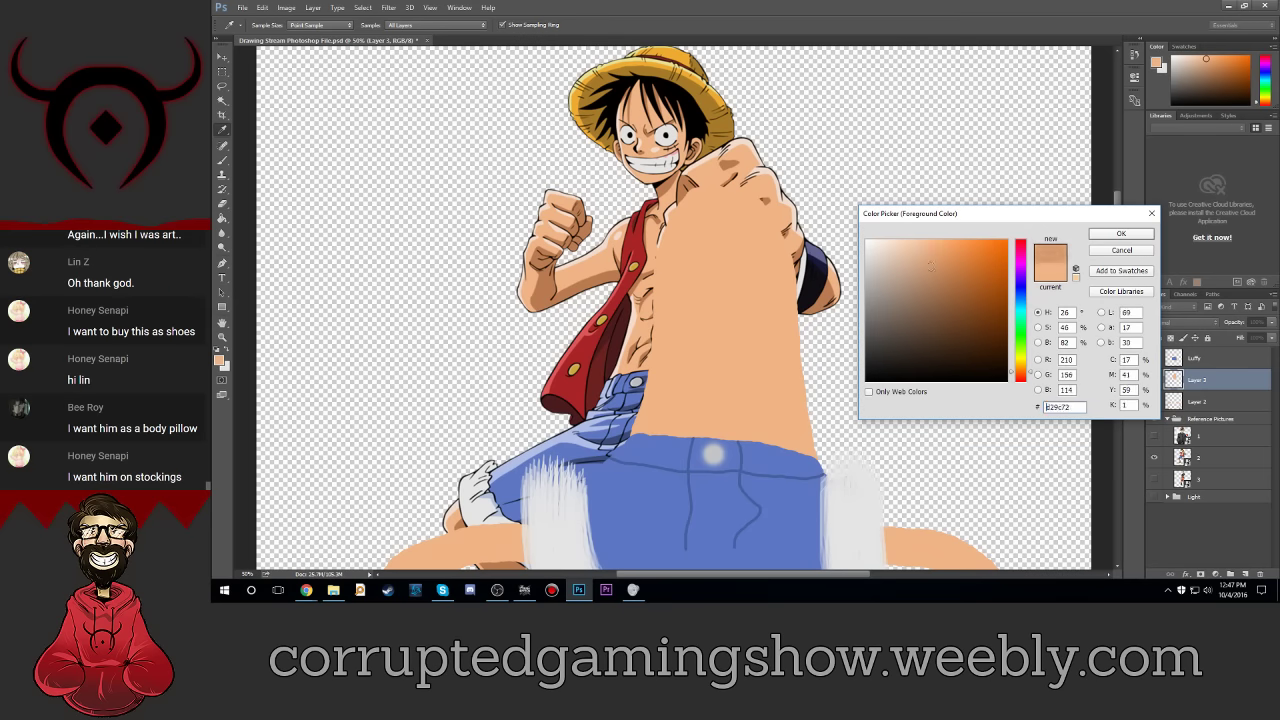
click(1121, 233)
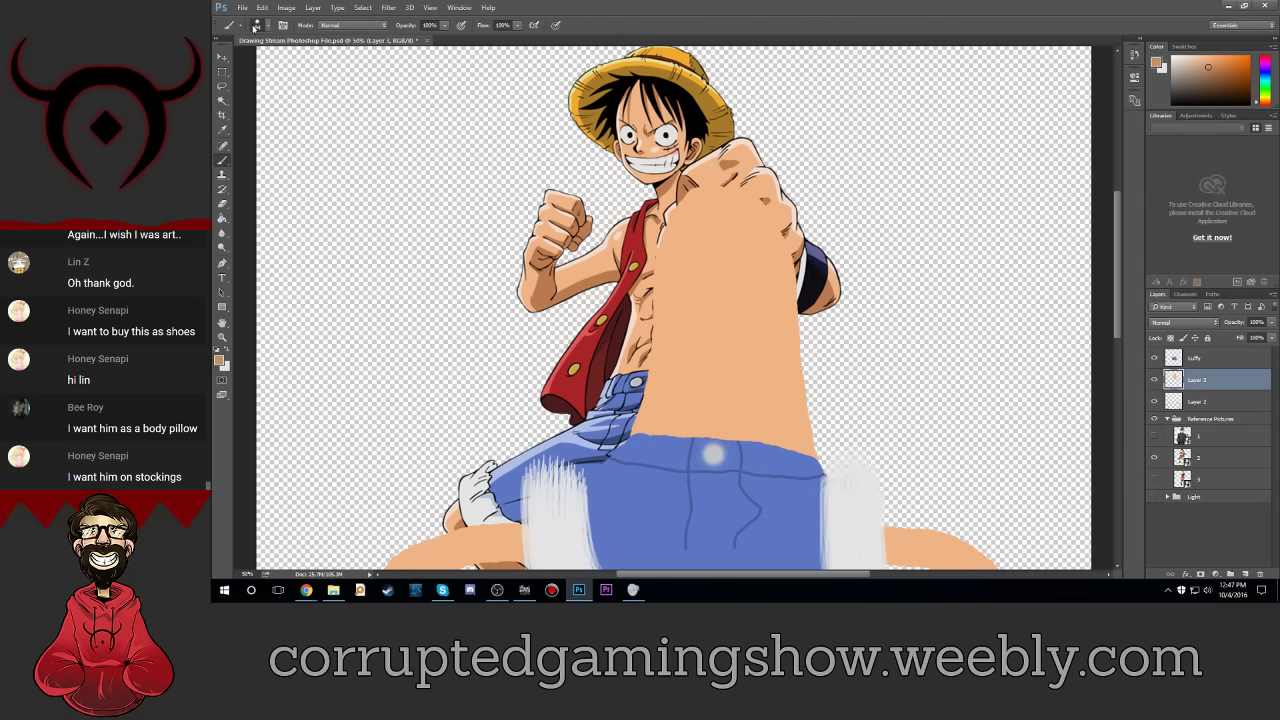
click(263, 25)
click(263, 25)
click(257, 26)
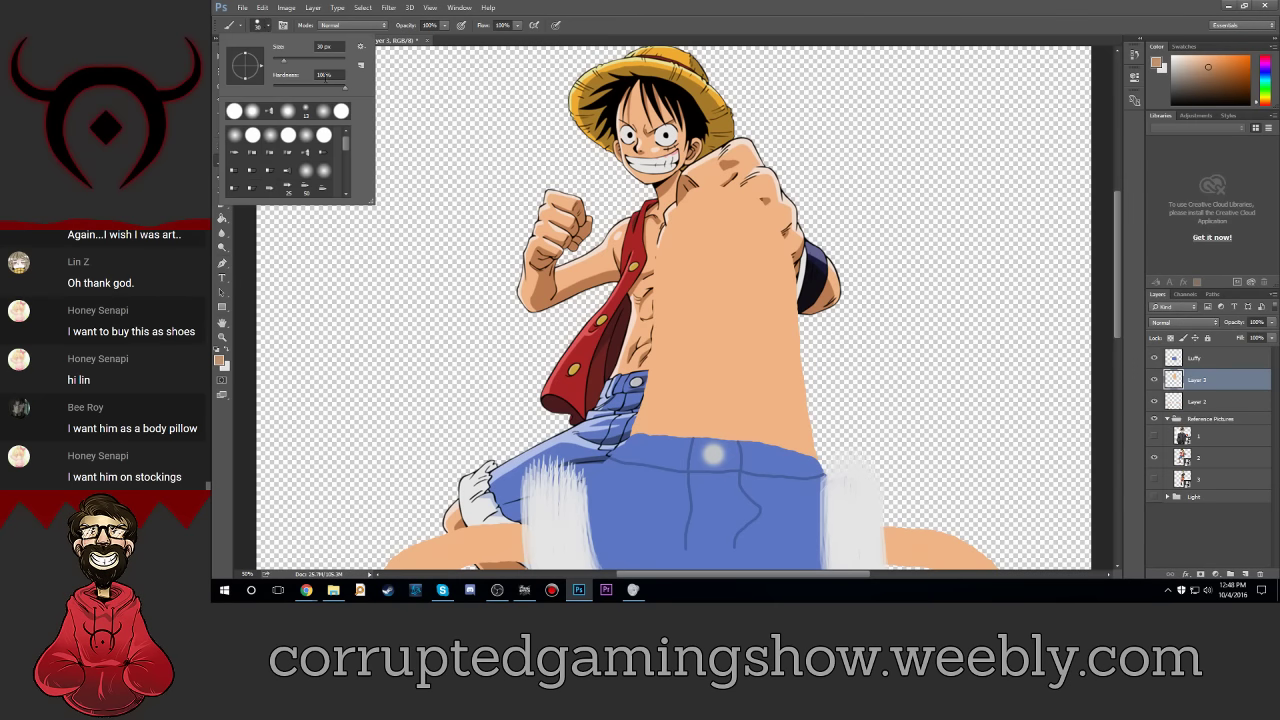
click(341, 46)
text(25)
key(Return)
Step: Resize the brush to 26 px and draw vertical and horizontal ab lines on the torso
text(21)
key(Return)
click(257, 26)
click(335, 47)
text(26)
key(Return)
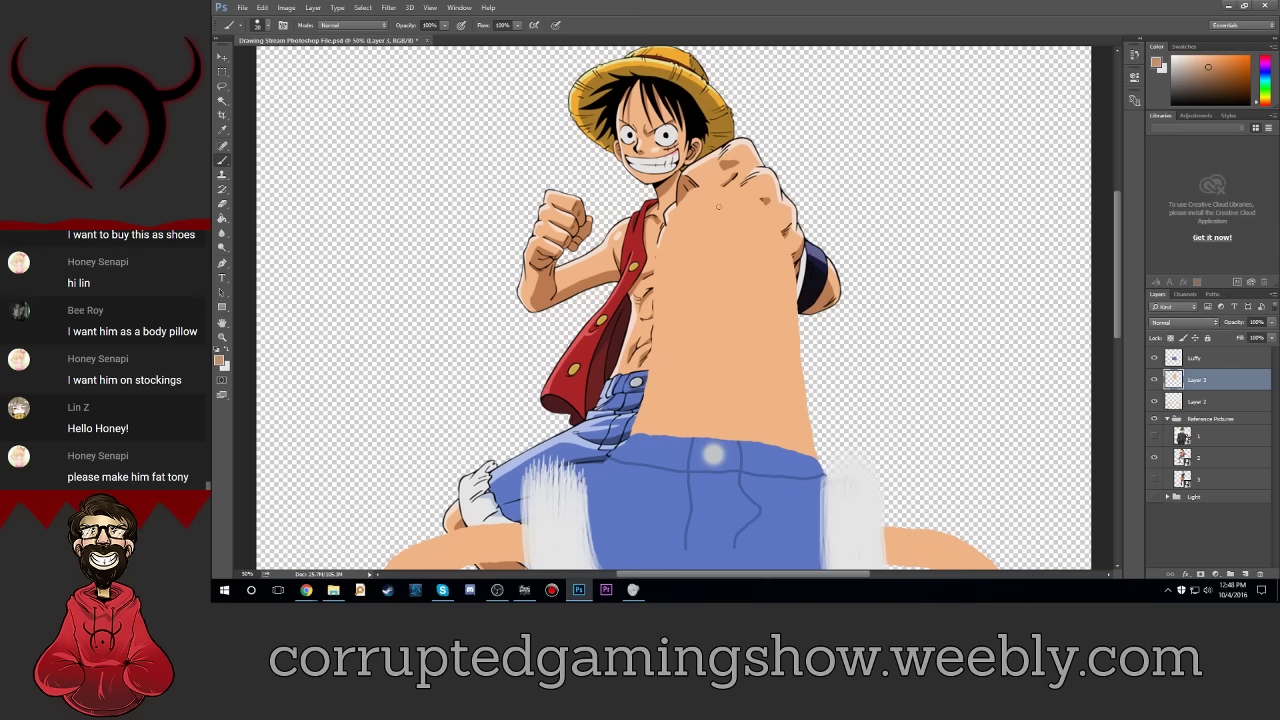
drag(719, 212, 721, 365)
drag(660, 278, 781, 292)
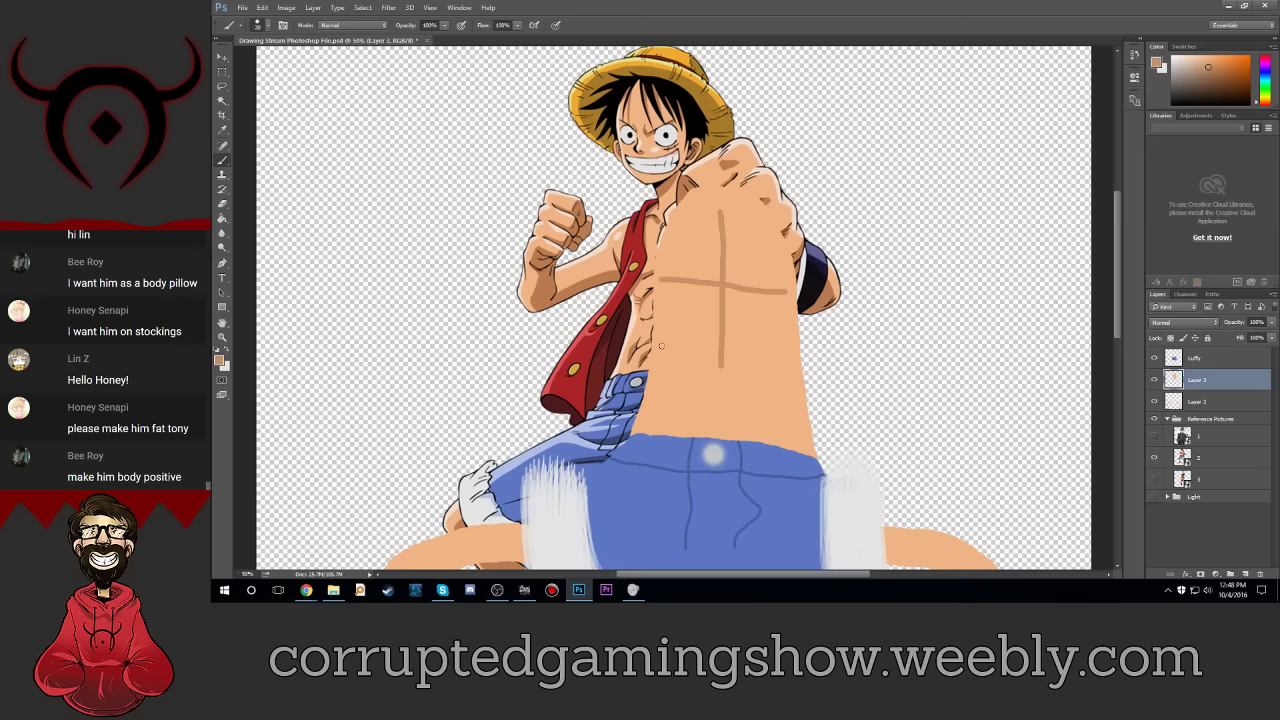
Step: Switch the painting colour to black and begin editing the brush size
click(219, 361)
click(868, 380)
click(1121, 233)
click(264, 27)
click(325, 45)
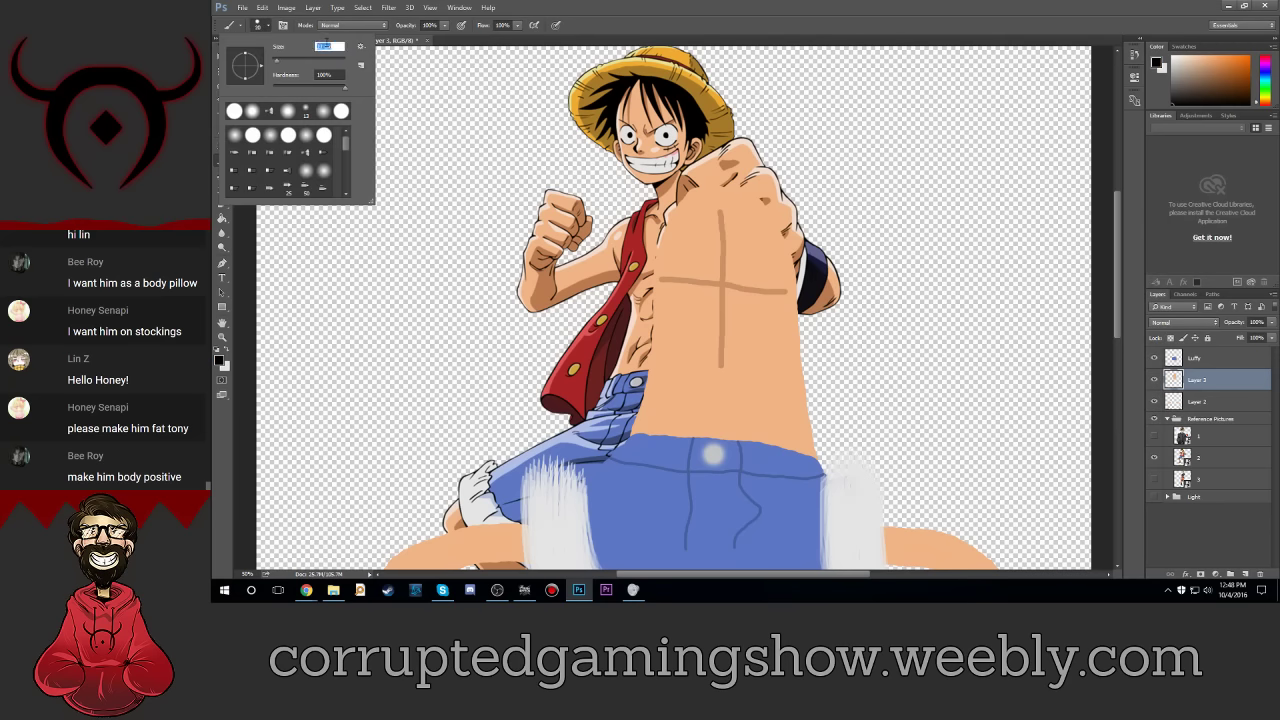
Step: Zoom in to 200% on the torso and set the brush size to 5 px
key(Return)
key(ctrl+1)
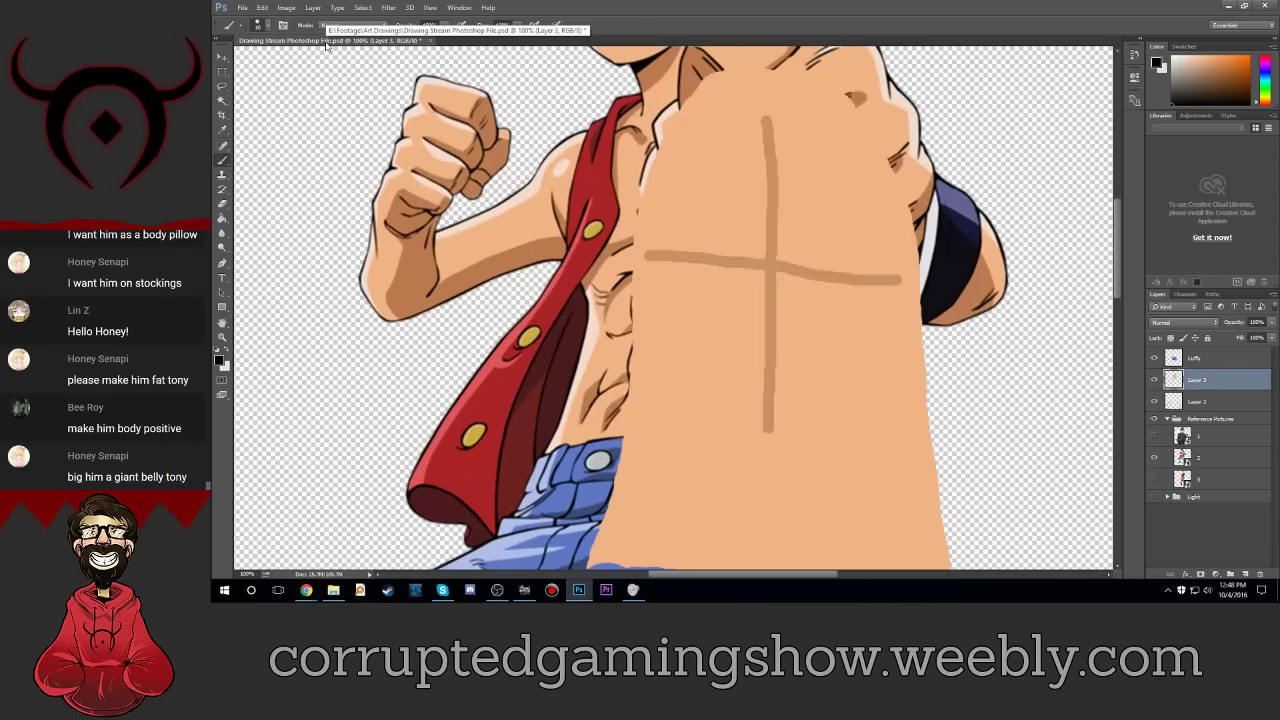
scroll(670, 300, down, 1)
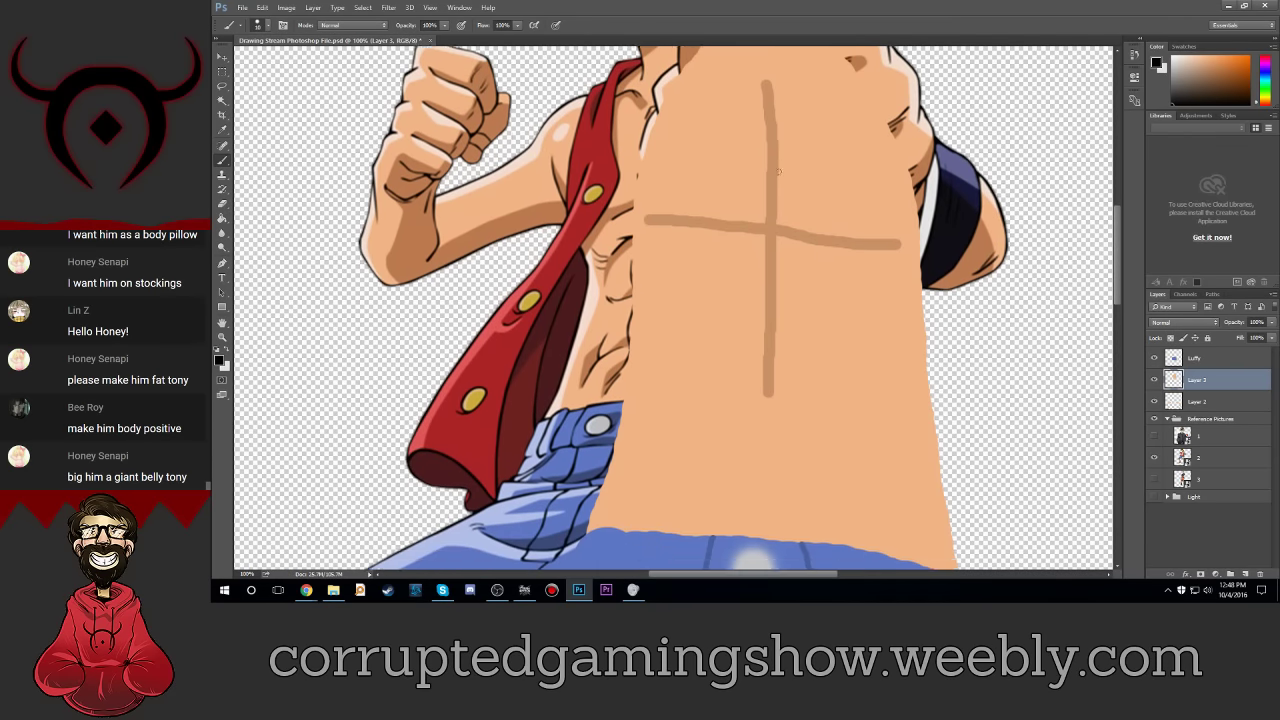
scroll(670, 300, down, 2)
scroll(670, 300, down, 3)
scroll(732, 158, down, 2)
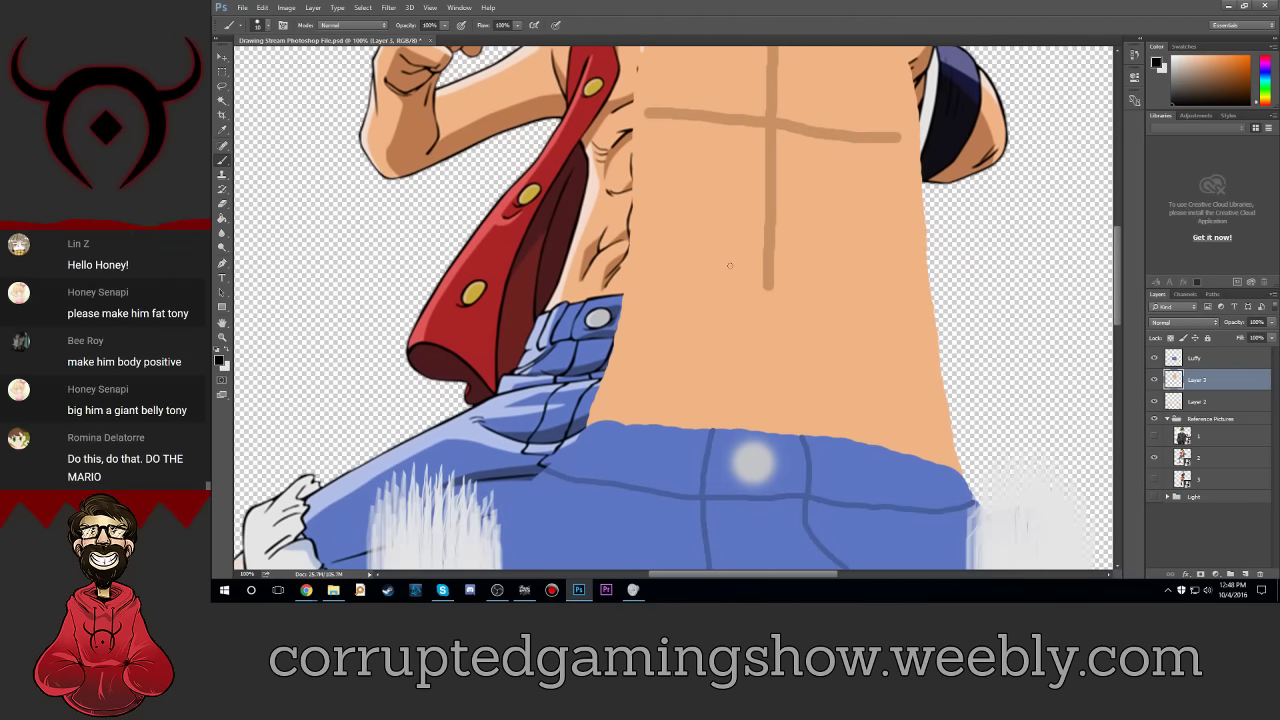
key(ctrl+plus)
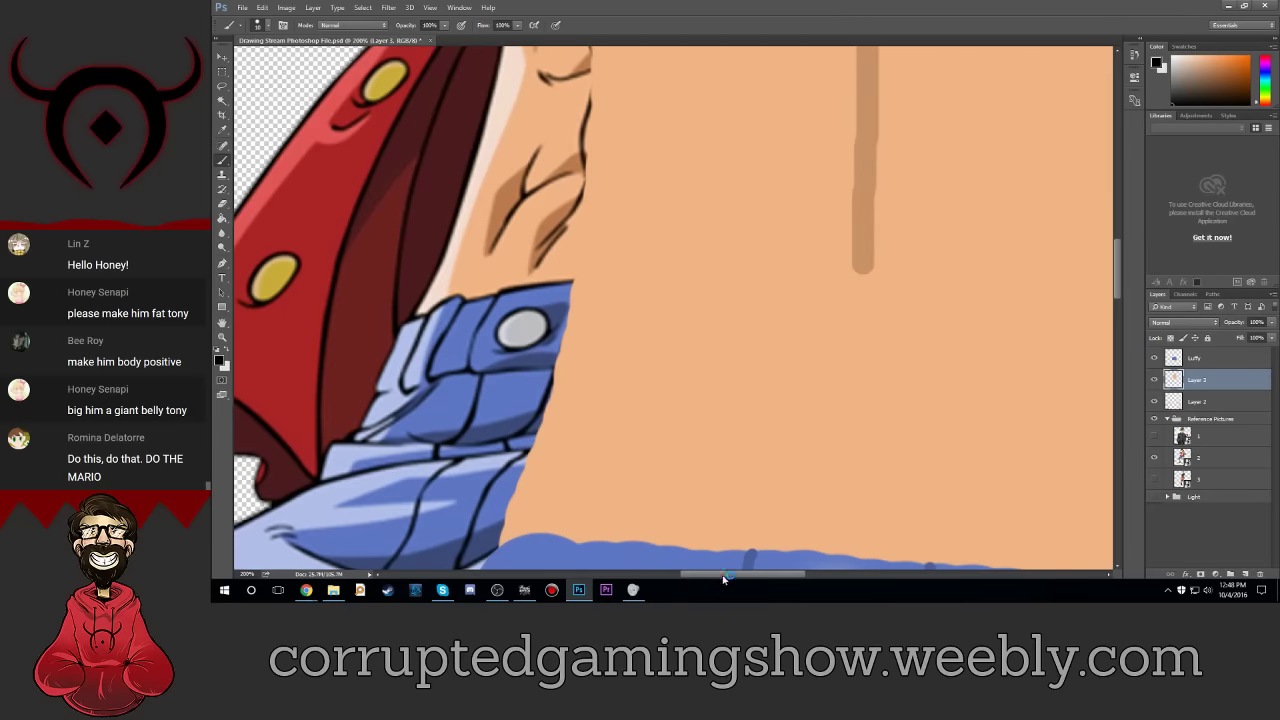
scroll(511, 313, right, 5)
scroll(511, 313, down, 2)
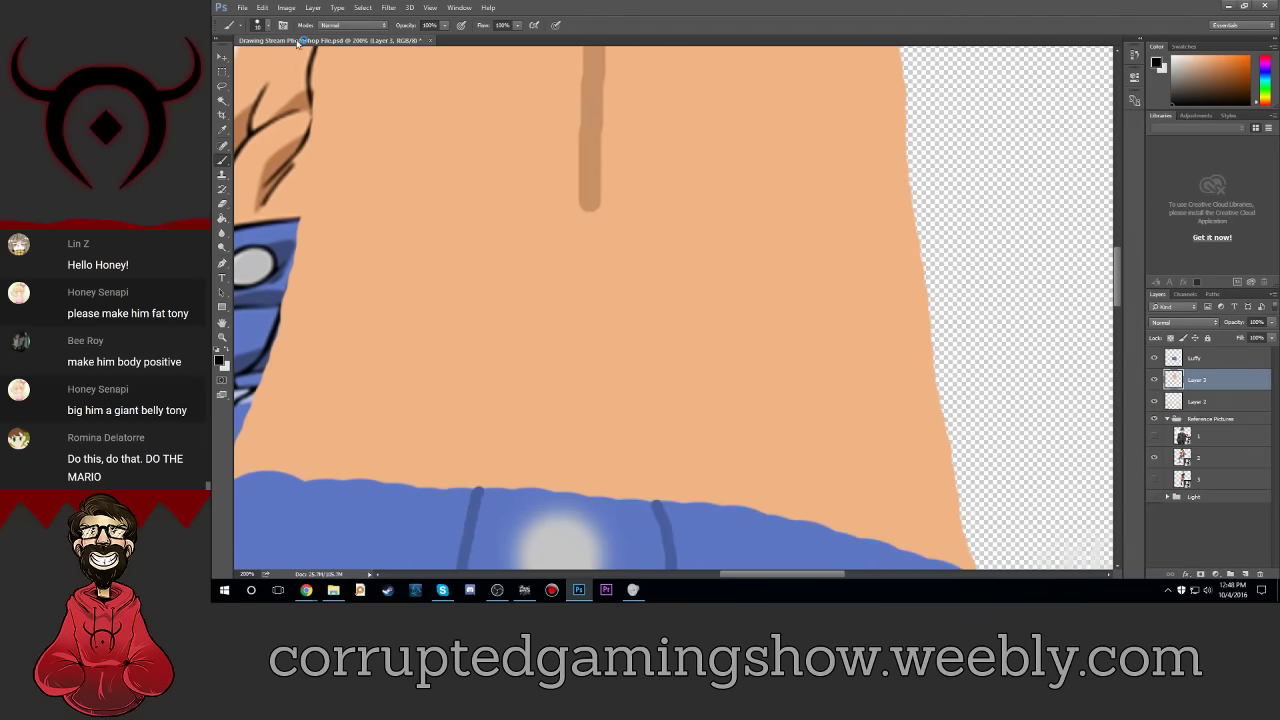
click(260, 24)
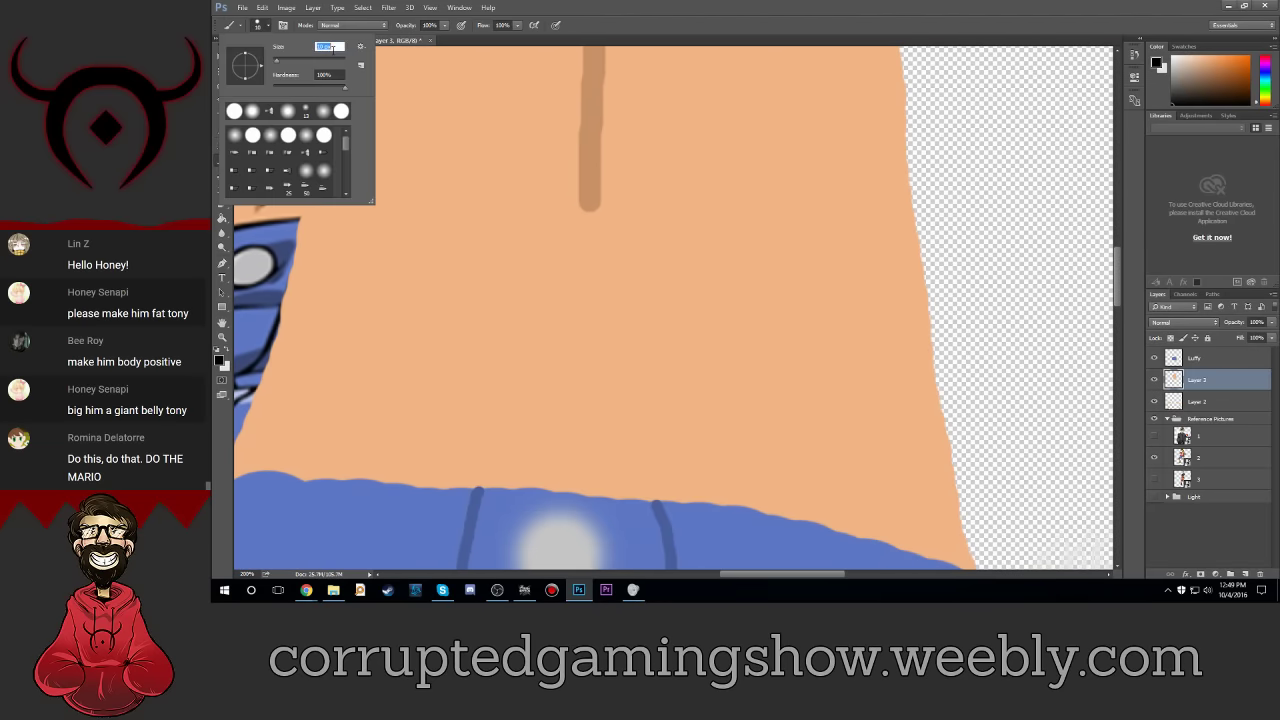
text(5)
key(Return)
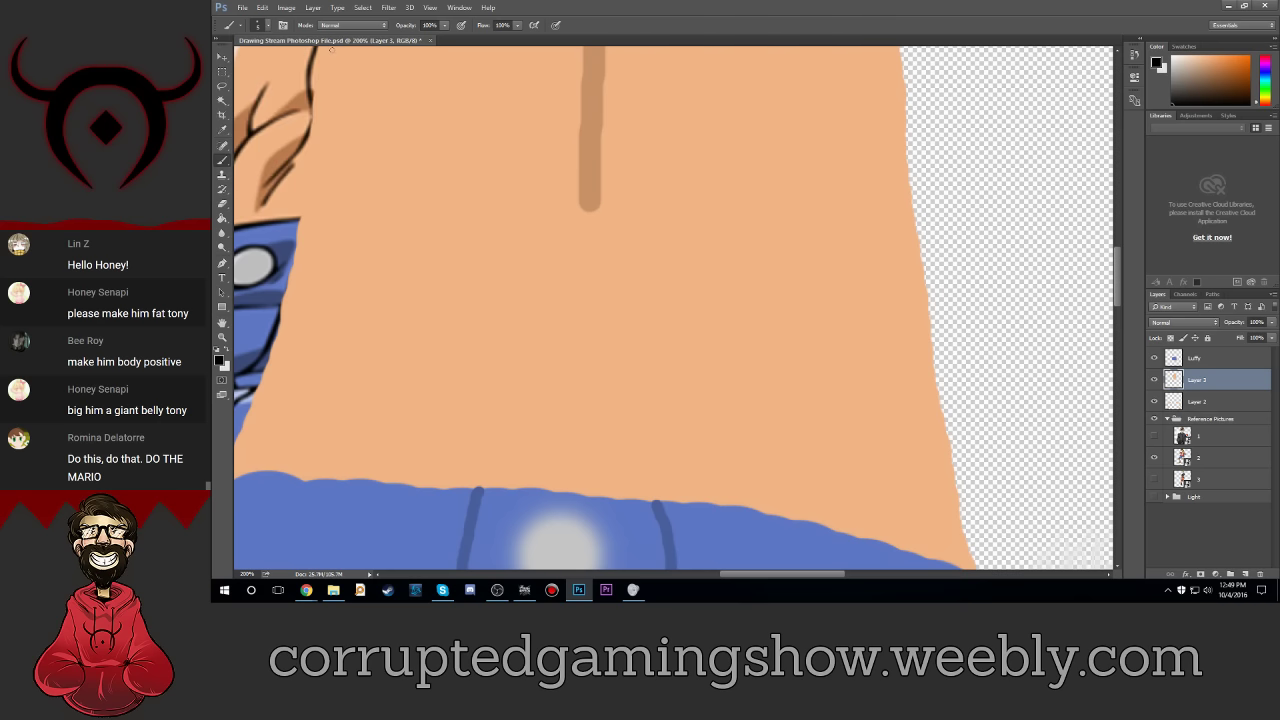
Step: Toggle the skin fill layer off and on to check the reference abs, then add empty Layer 4
scroll(405, 101, up, 2)
scroll(494, 257, up, 2)
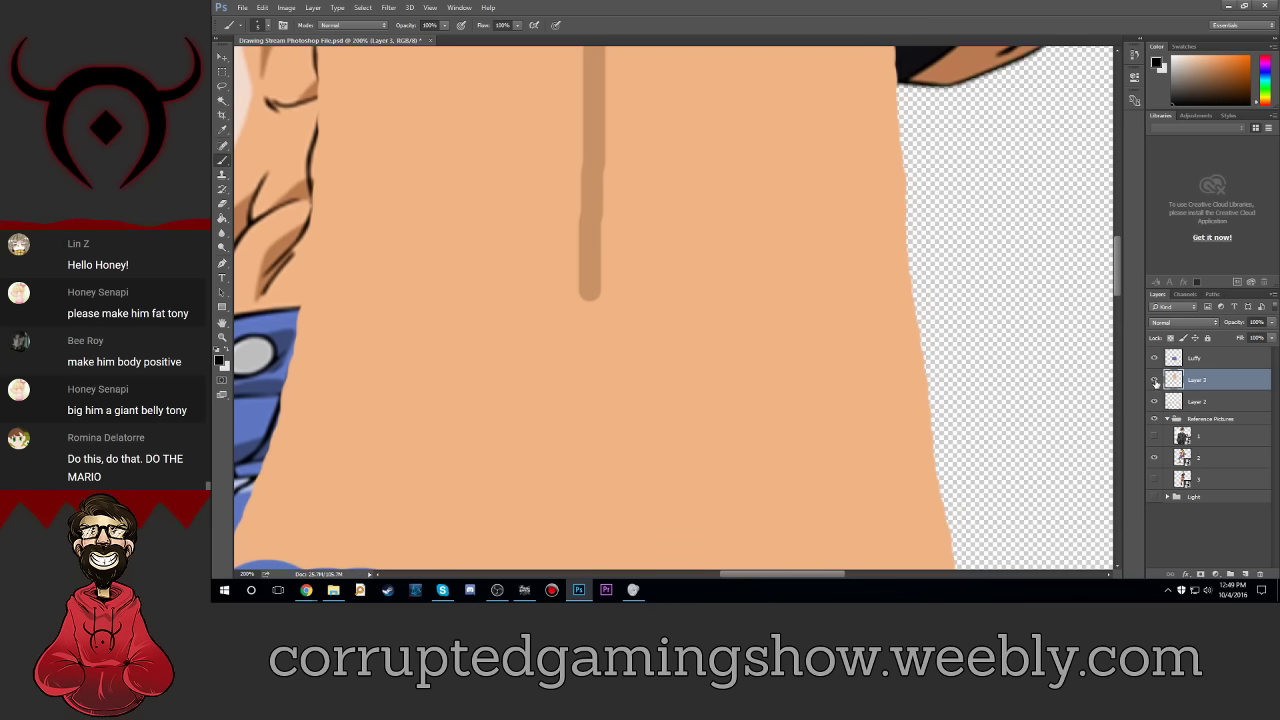
click(1155, 380)
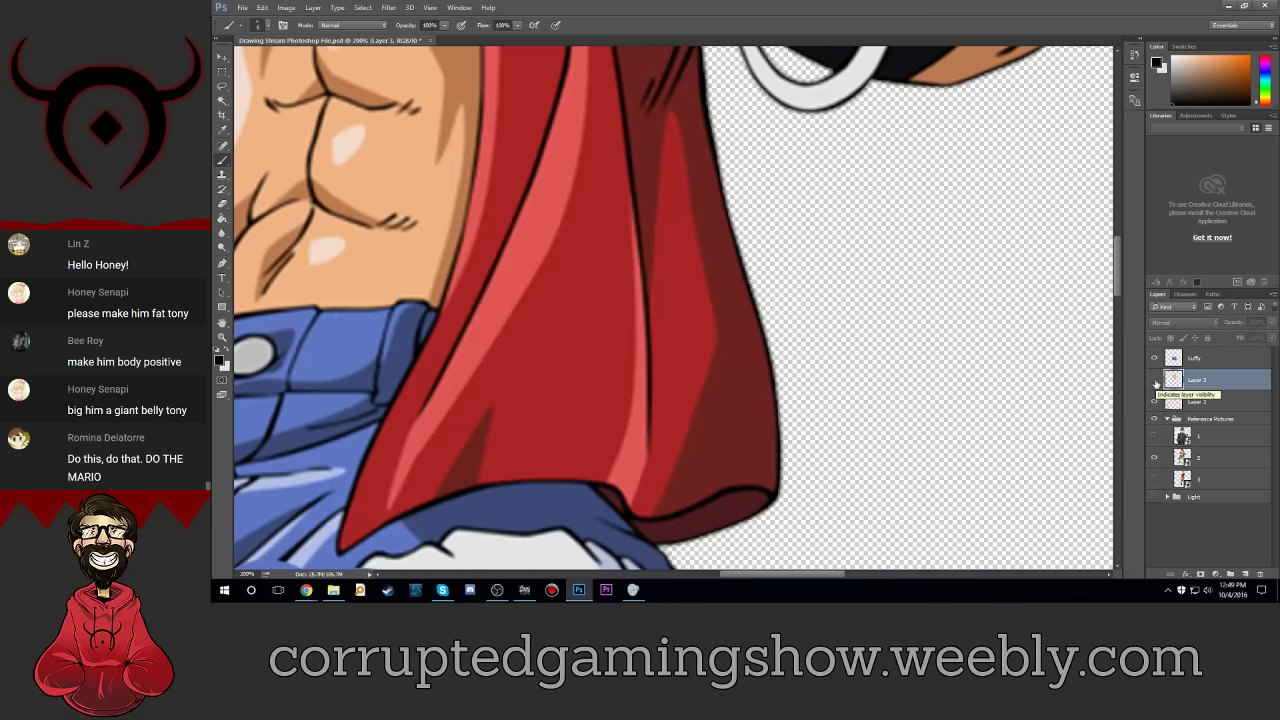
key(ctrl+minus)
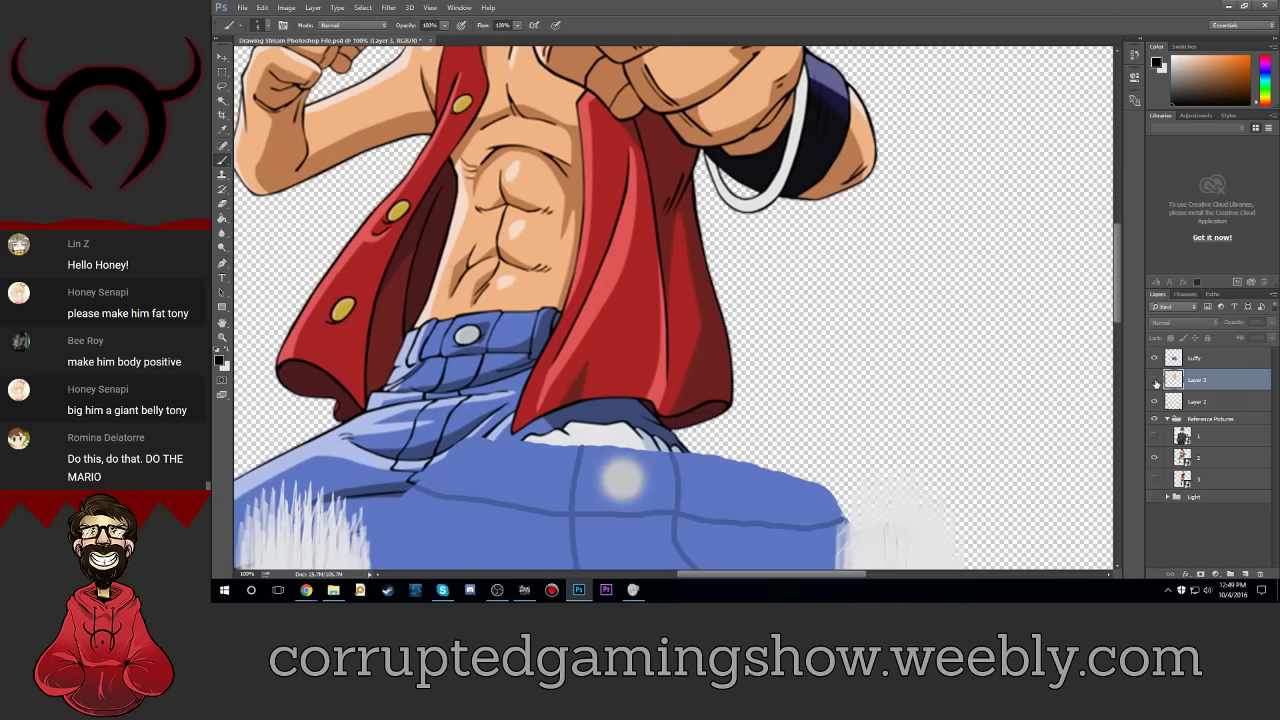
click(1155, 380)
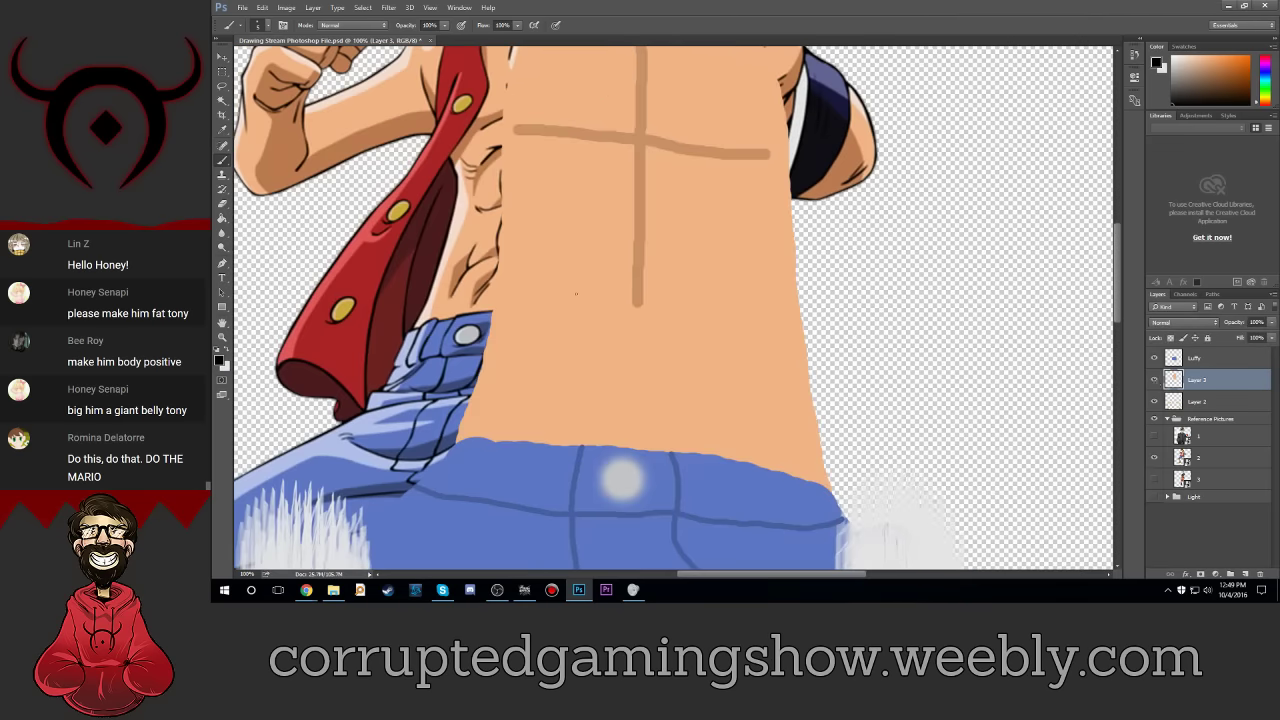
click(1246, 575)
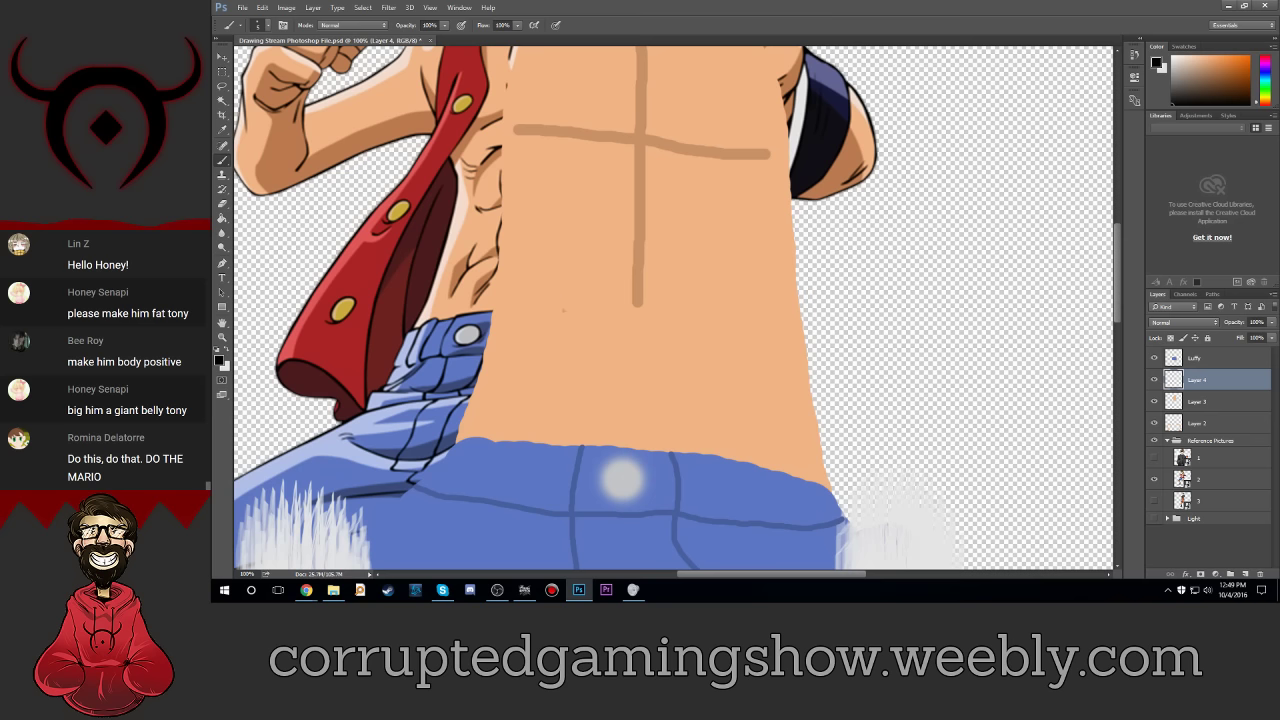
Step: Sketch black ab outlines on the belly: an arched line, a centre line and side strokes
drag(558, 318, 745, 338)
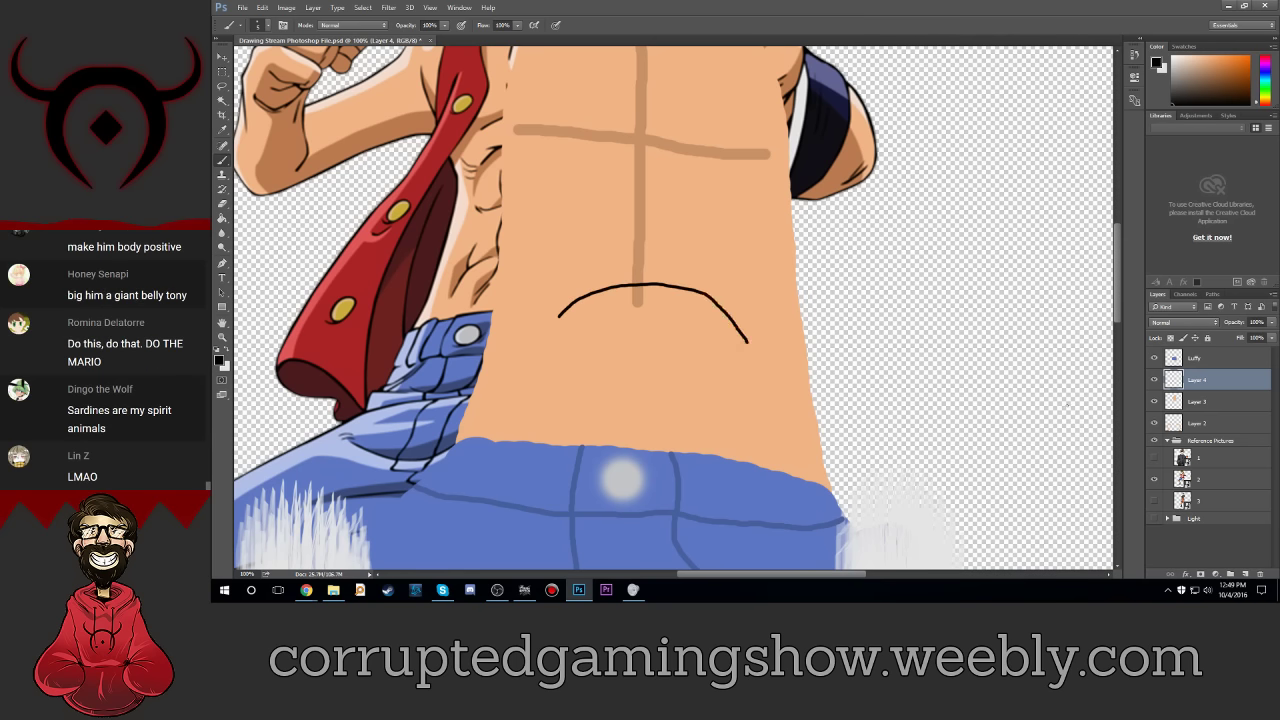
click(1154, 380)
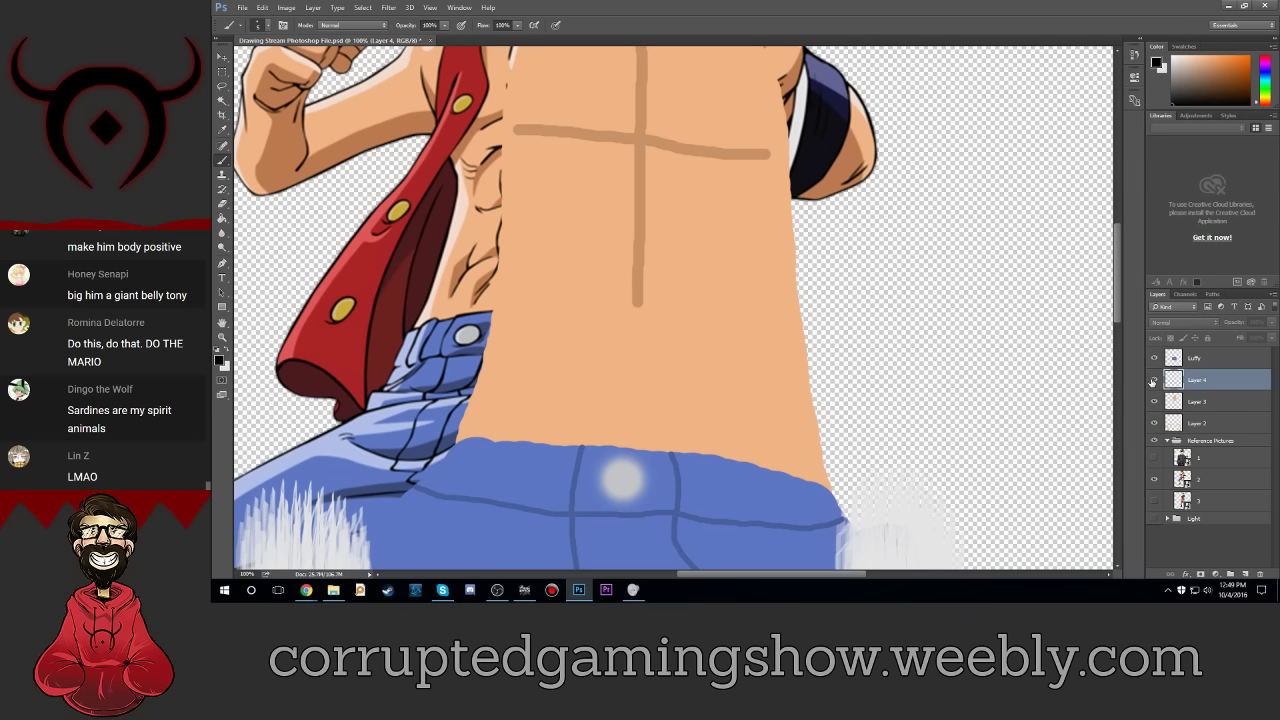
click(1155, 401)
click(1155, 401)
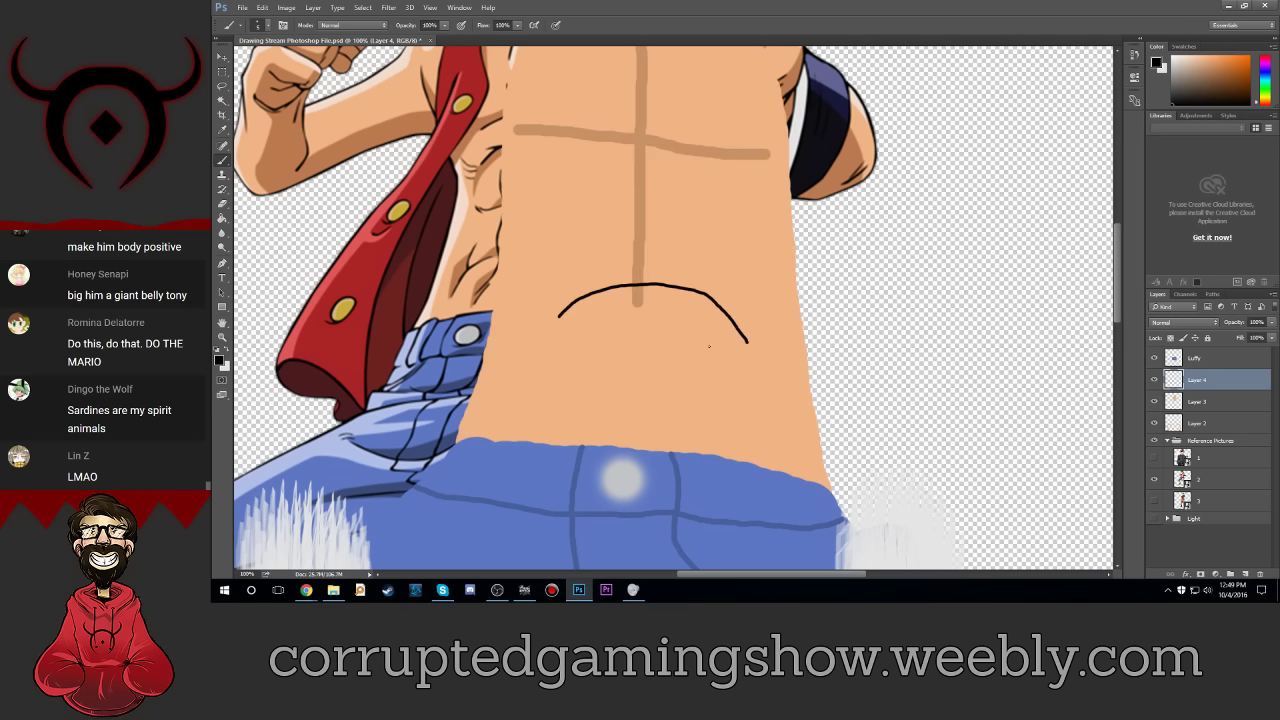
drag(636, 305, 637, 448)
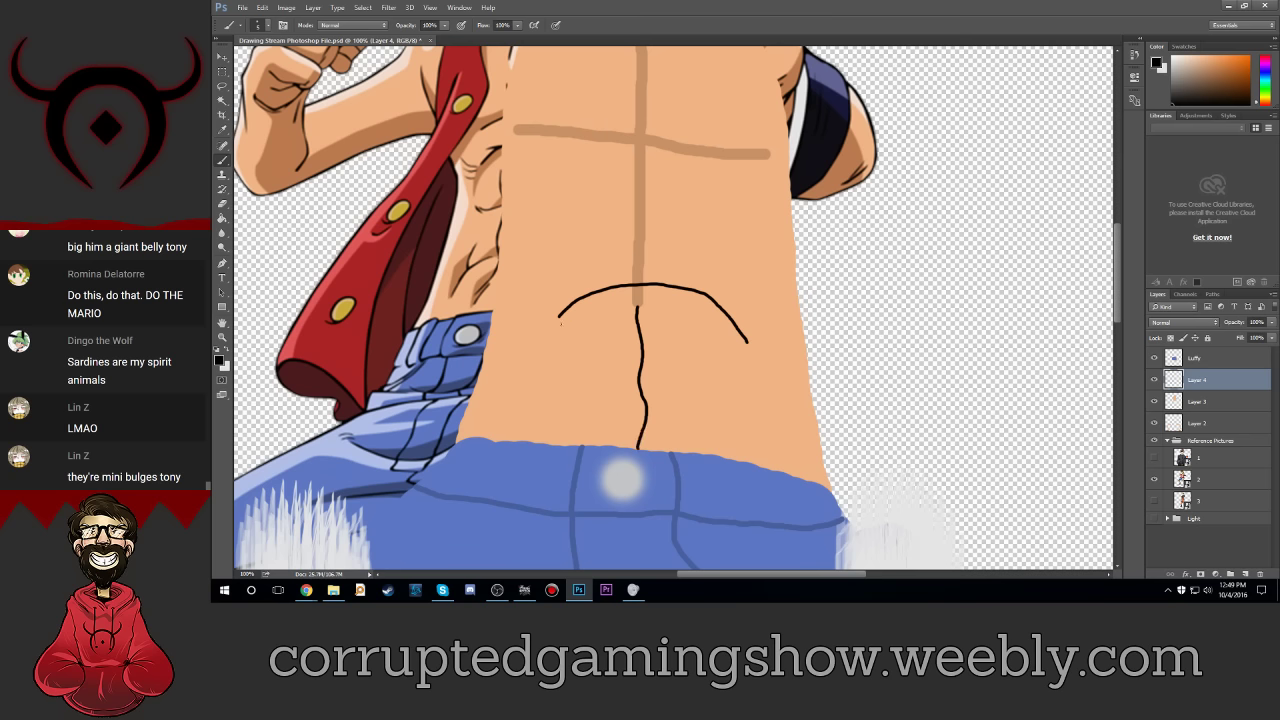
mouse_move(571, 330)
mouse_down()
mouse_move(638, 347)
mouse_move(712, 323)
mouse_up()
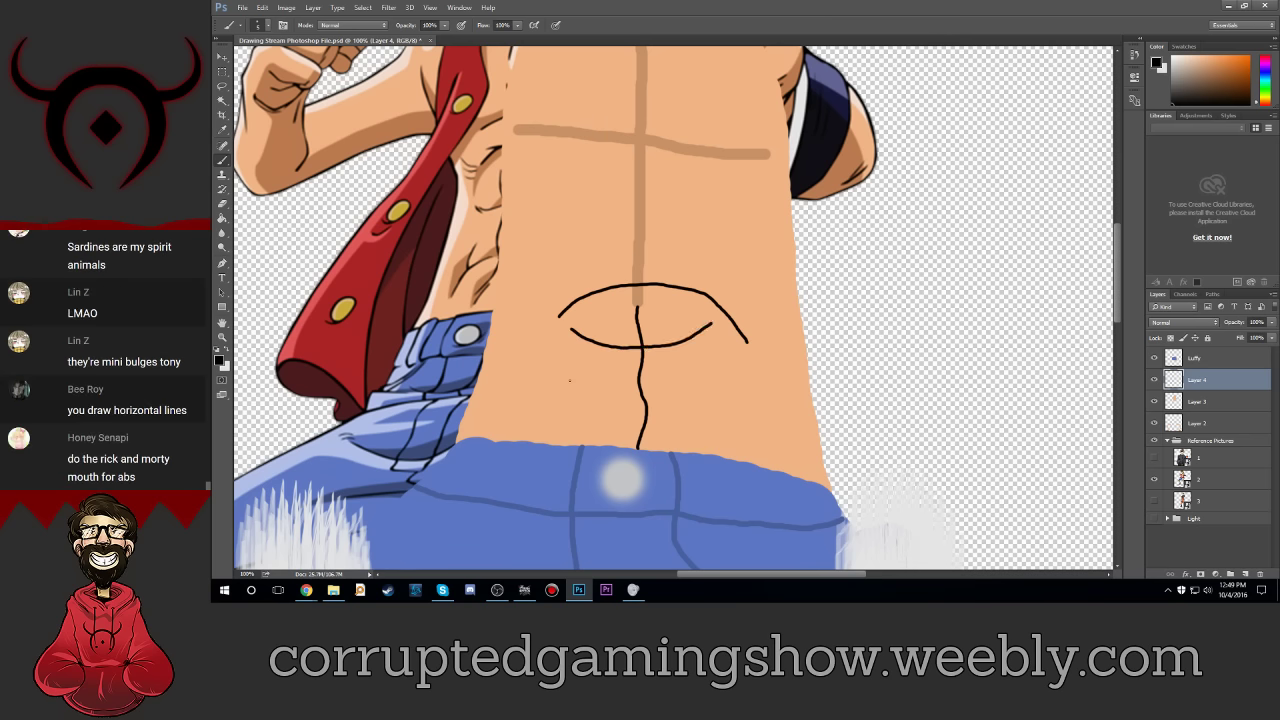
mouse_move(568, 370)
mouse_down()
mouse_move(576, 400)
mouse_move(610, 382)
mouse_up()
click(1155, 401)
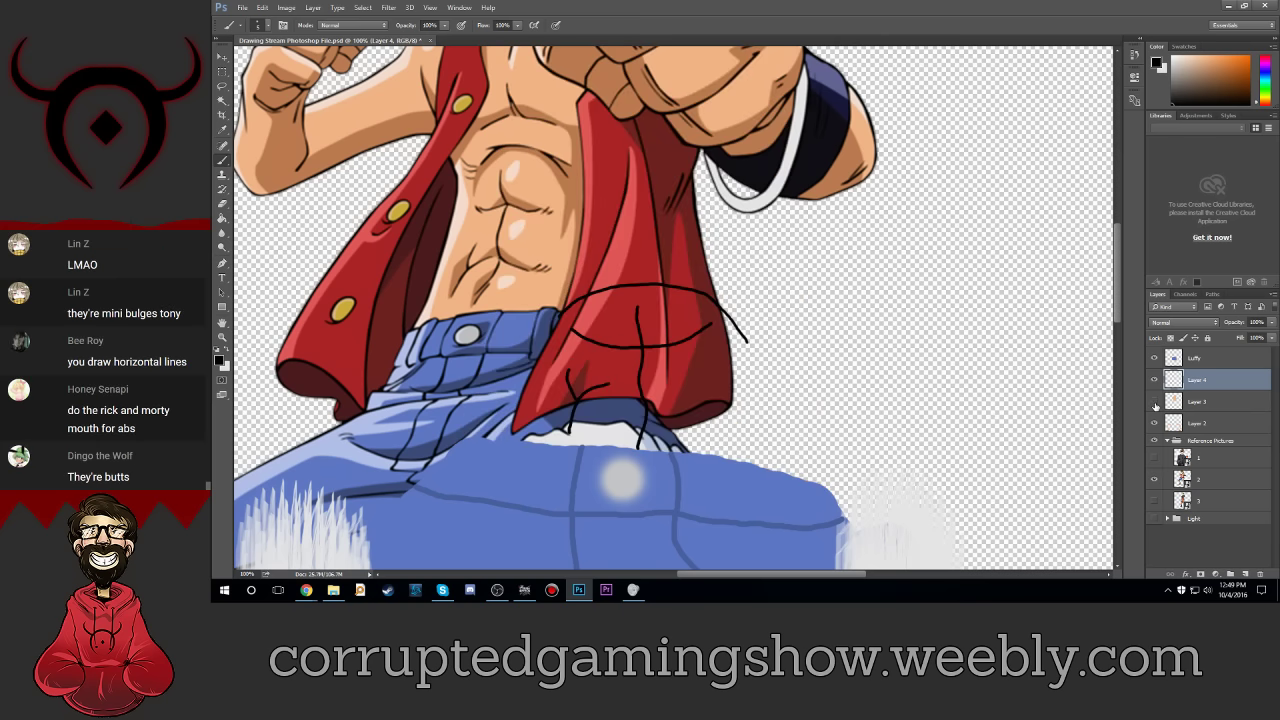
click(1155, 401)
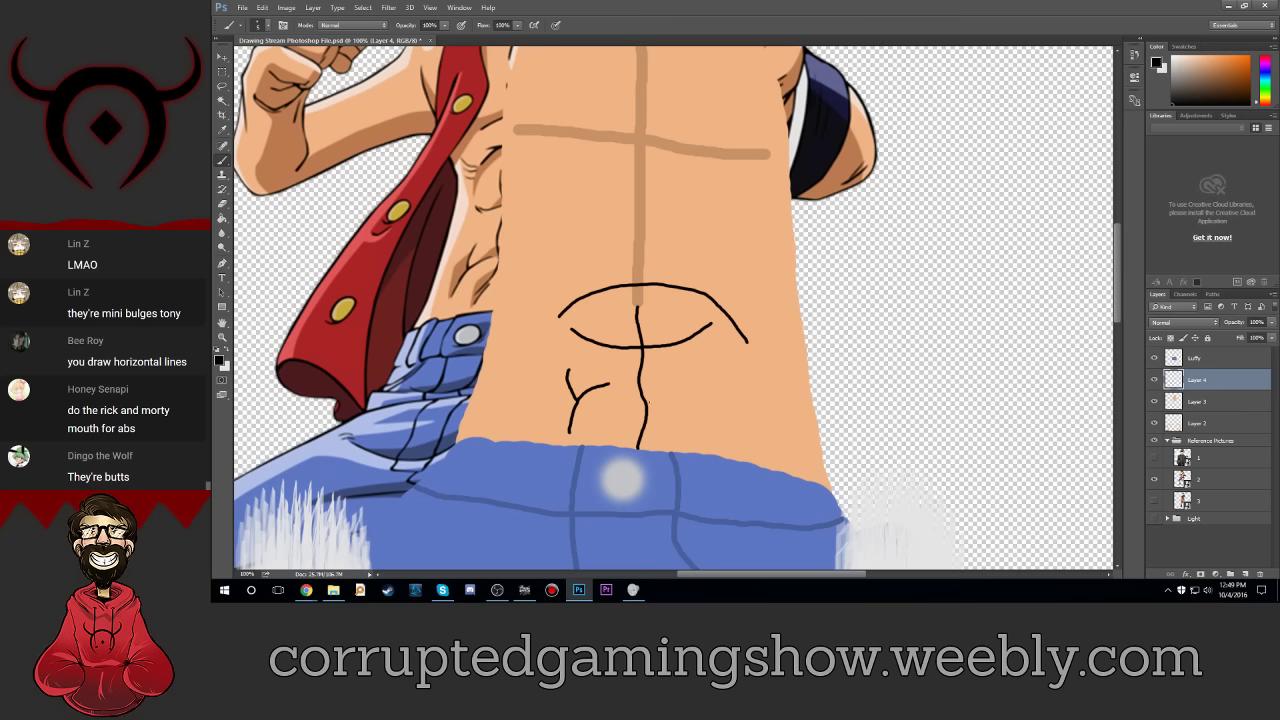
drag(646, 403, 714, 427)
mouse_move(644, 403)
mouse_down()
mouse_move(585, 409)
mouse_move(720, 388)
mouse_up()
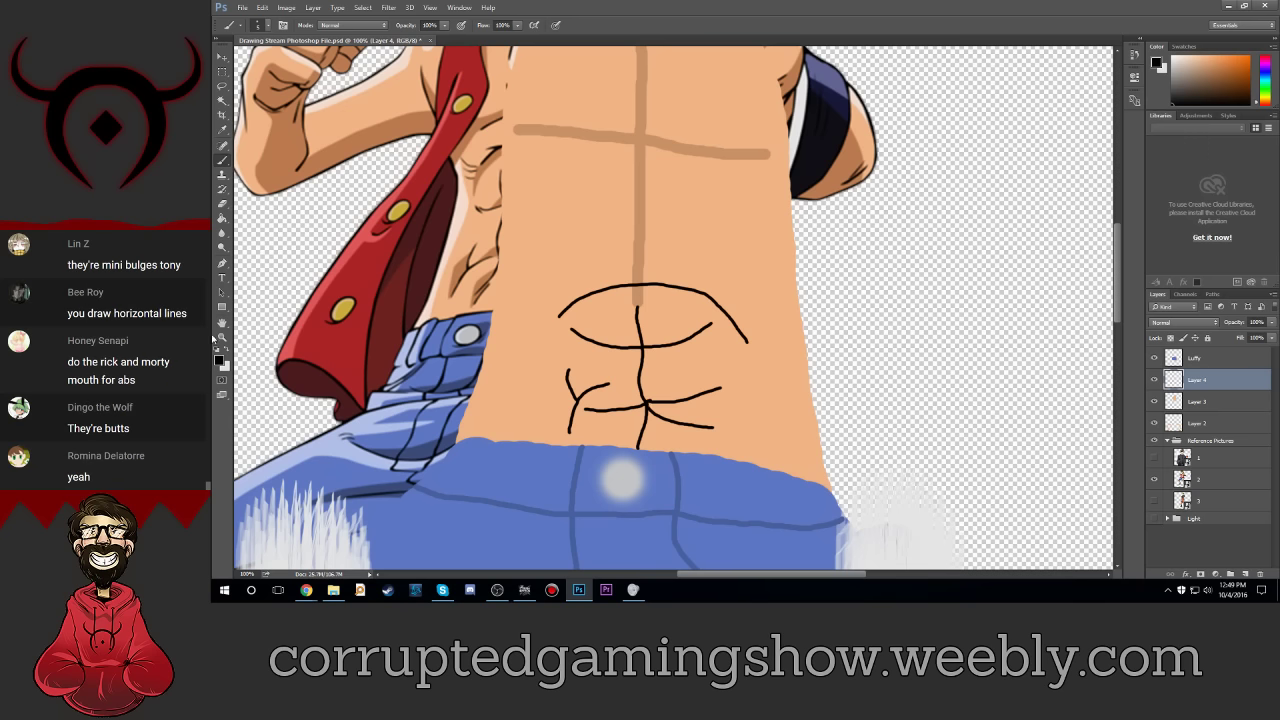
Step: Choose the 27 px textured brush preset
click(264, 25)
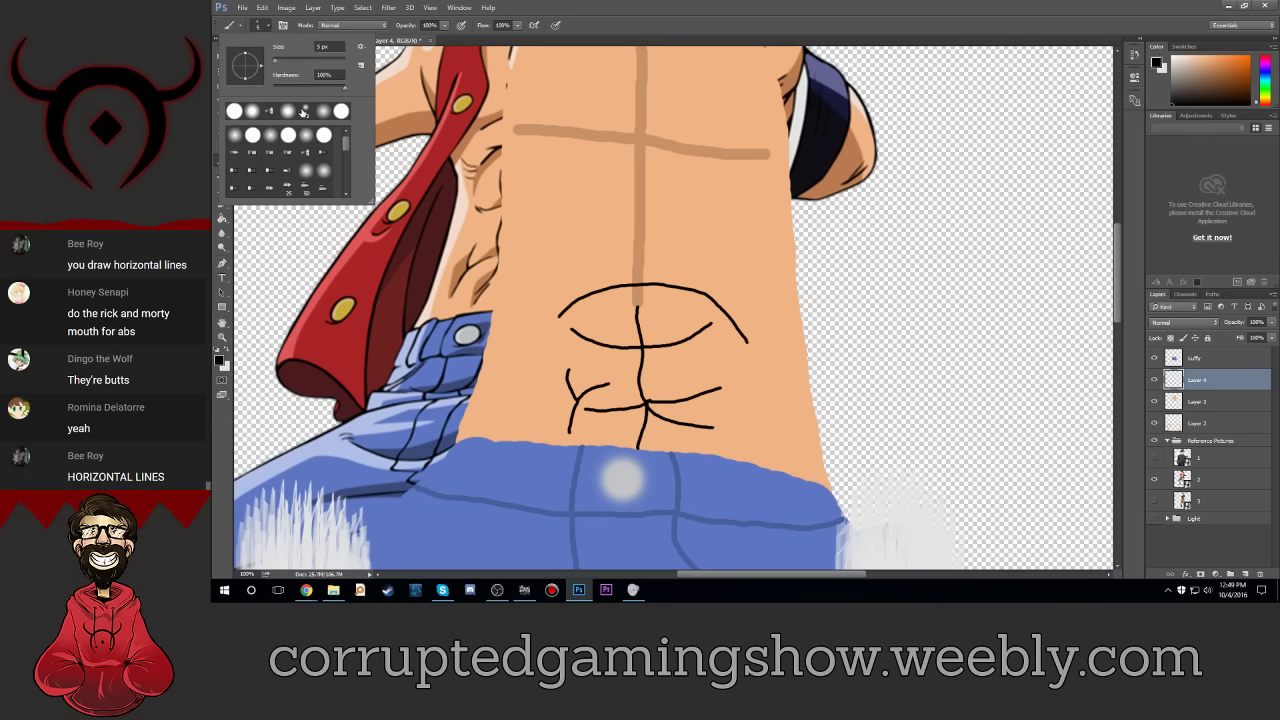
scroll(325, 167, down, 3)
scroll(325, 167, down, 2)
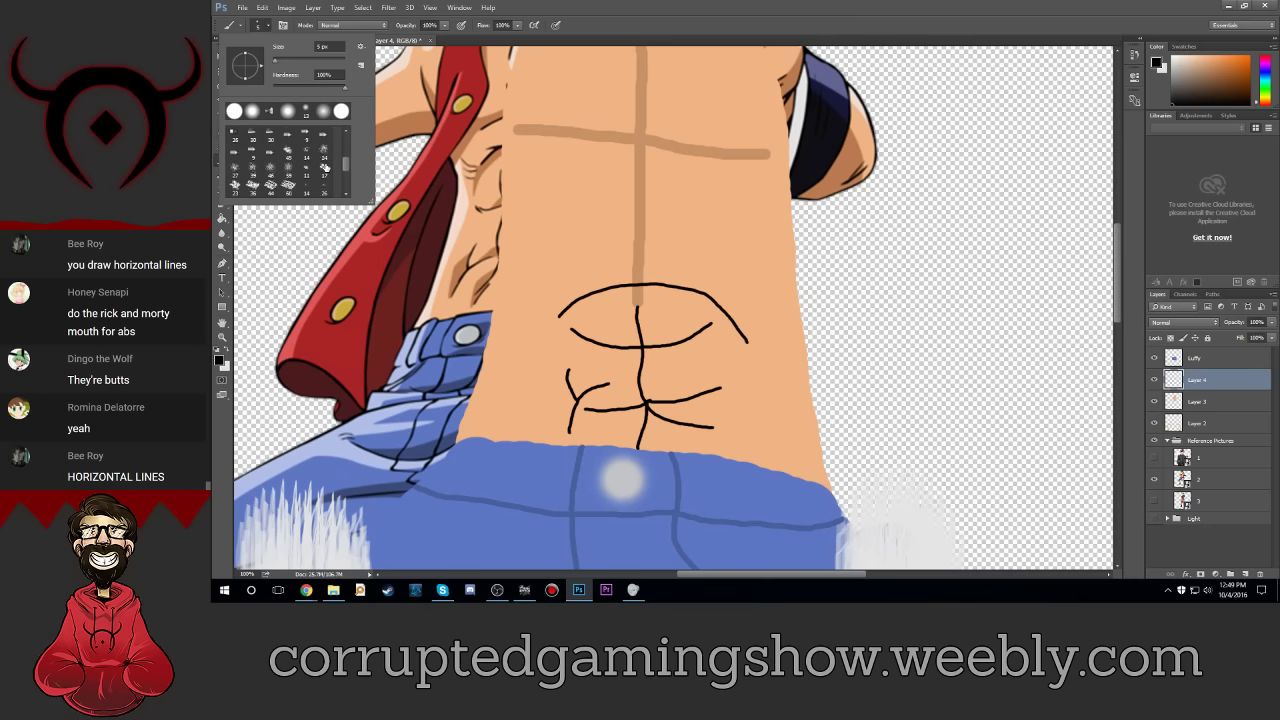
scroll(326, 170, down, 2)
click(323, 145)
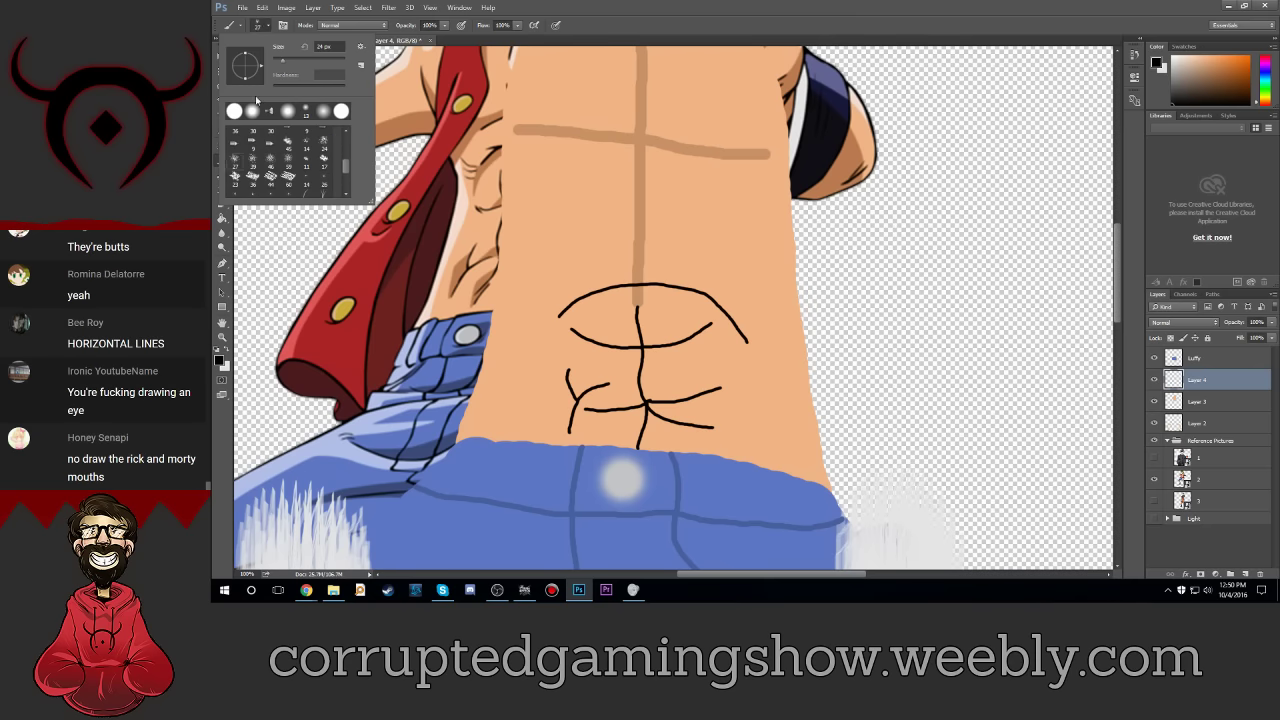
click(236, 149)
key(Return)
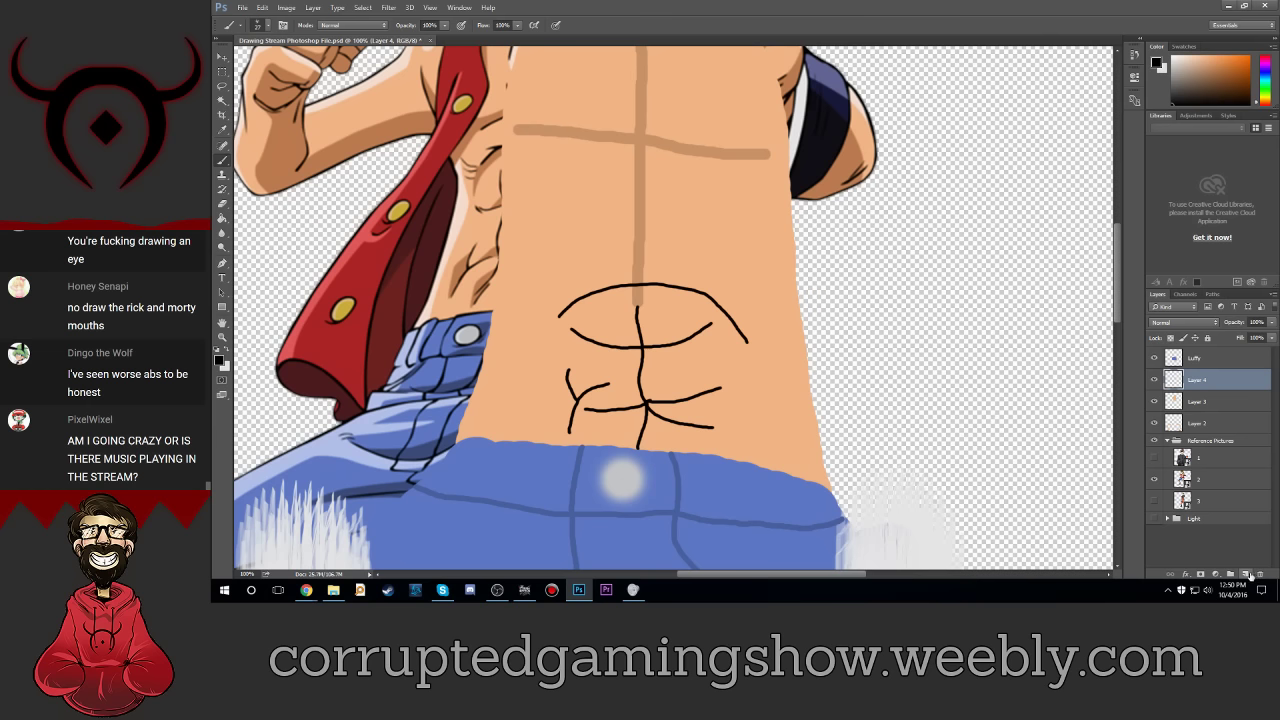
Step: Add a new layer, shrink the brush and paint first hair strokes above the waistband
click(1248, 573)
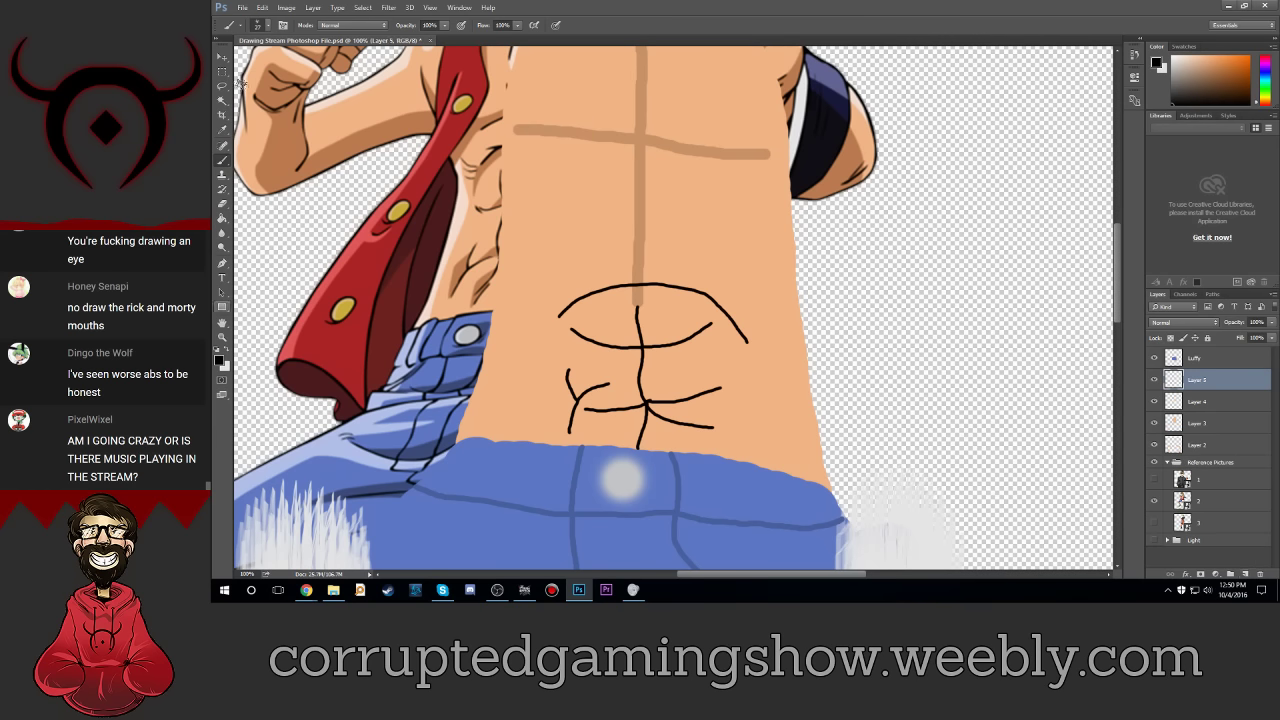
click(262, 26)
drag(332, 46, 306, 46)
click(262, 26)
drag(628, 430, 652, 445)
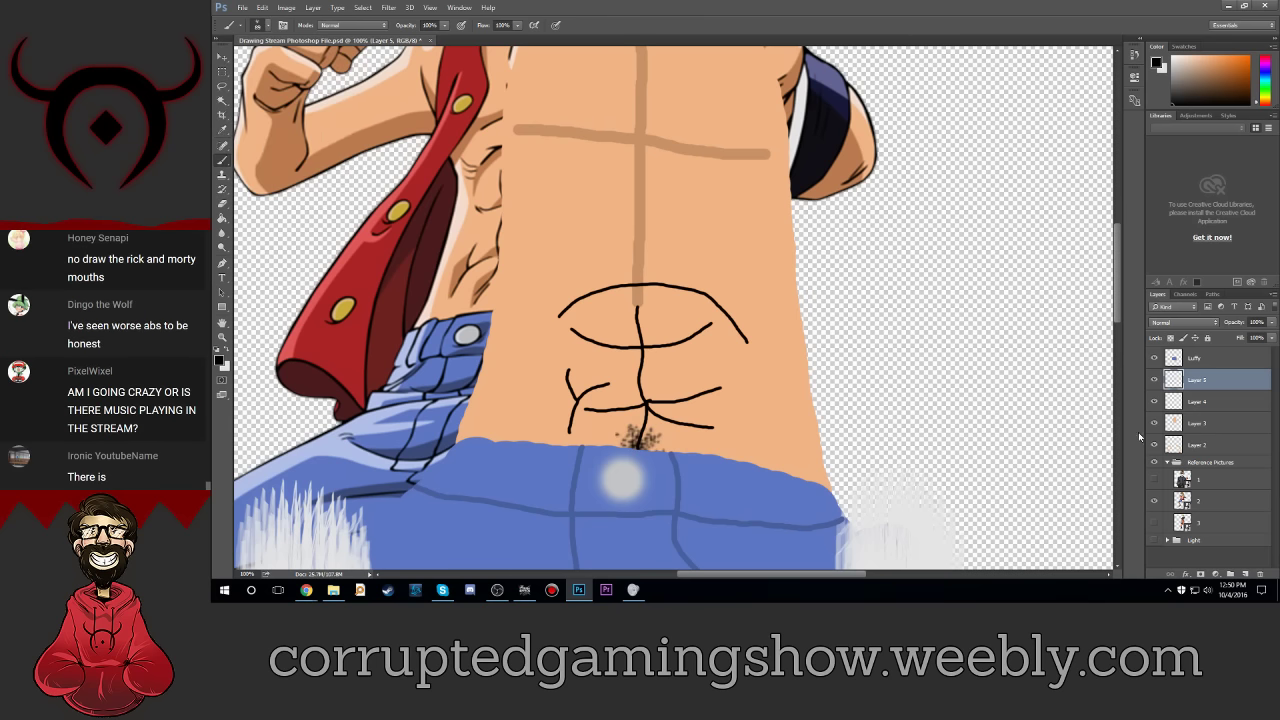
key(ctrl+minus)
key(ctrl+minus)
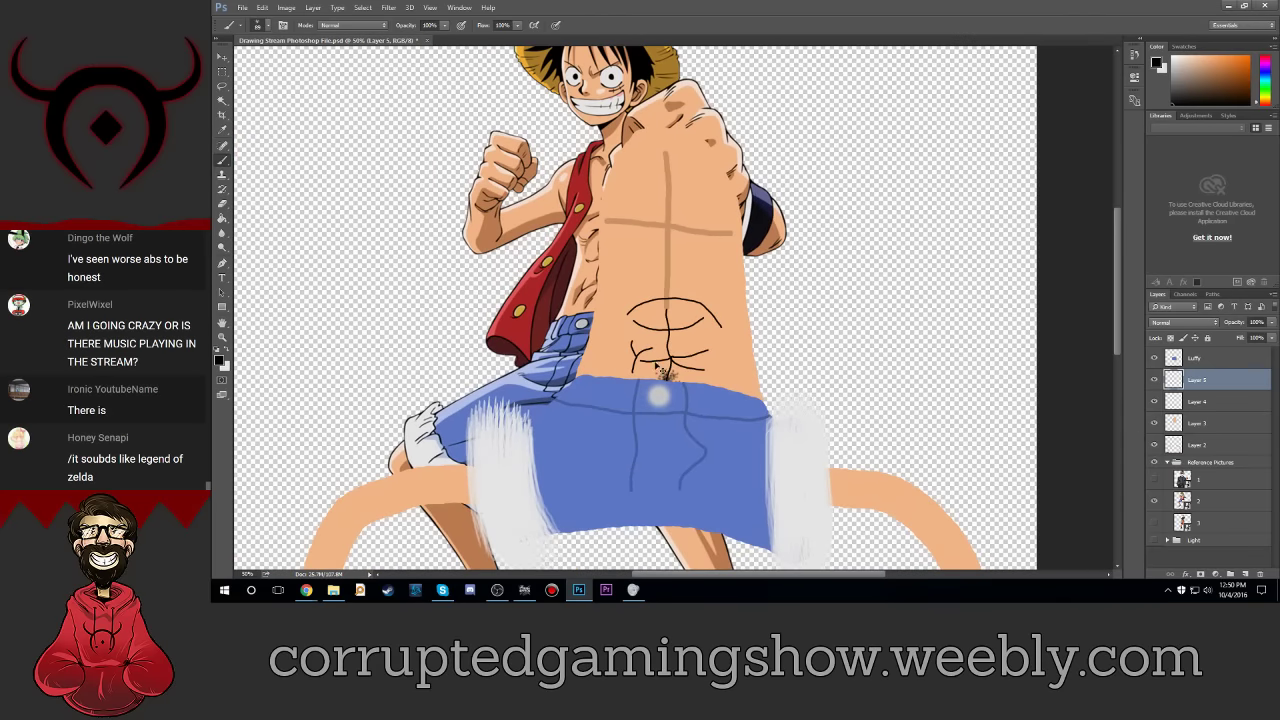
key(ctrl+plus)
key(ctrl+plus)
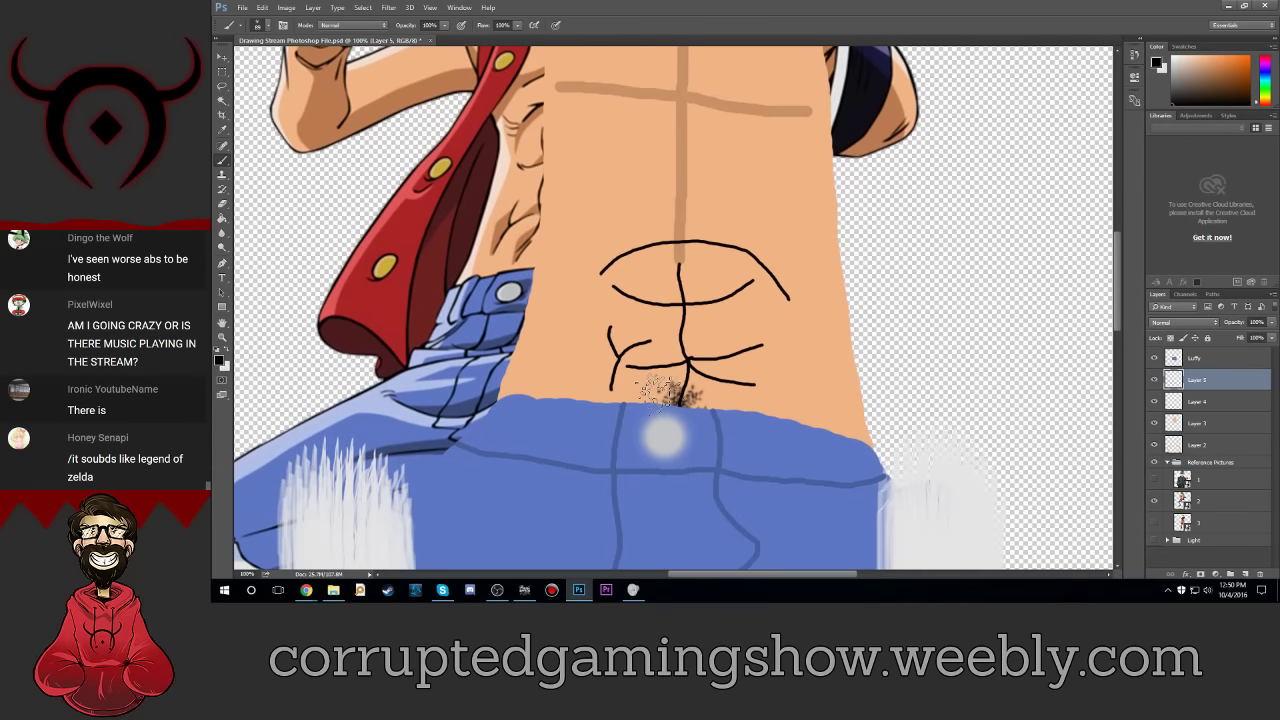
scroll(662, 392, down, 2)
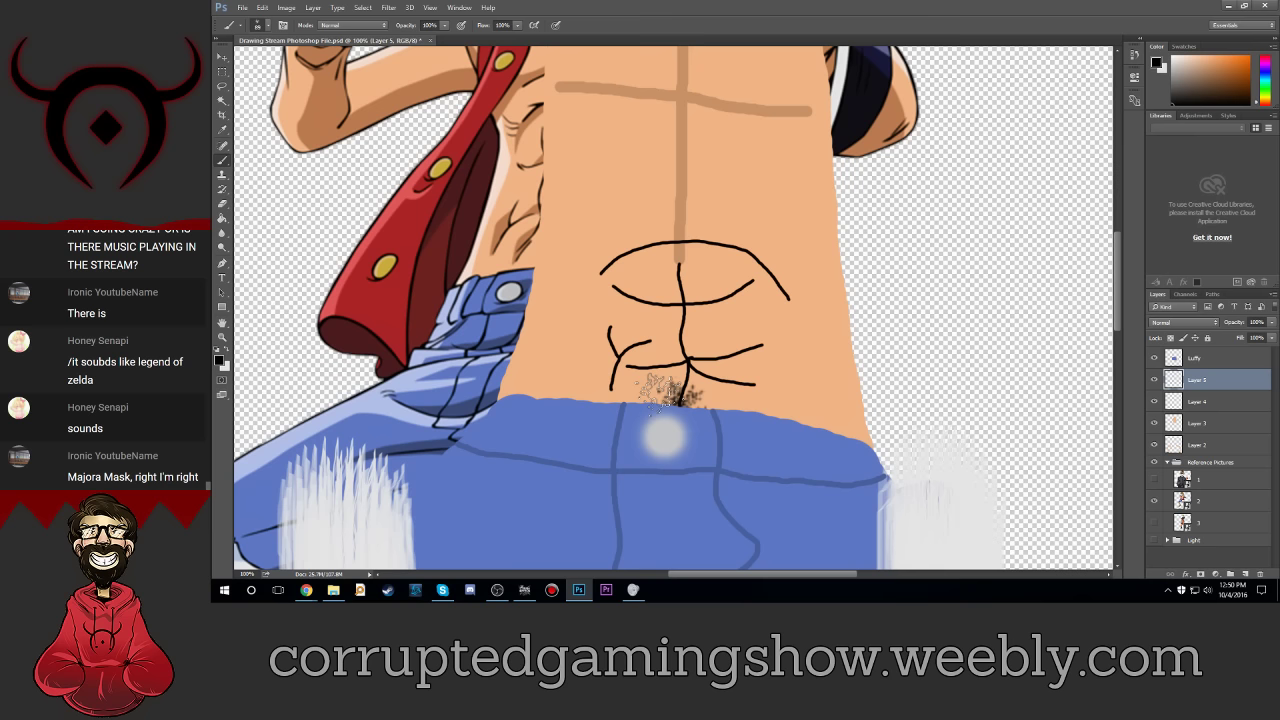
drag(655, 388, 670, 360)
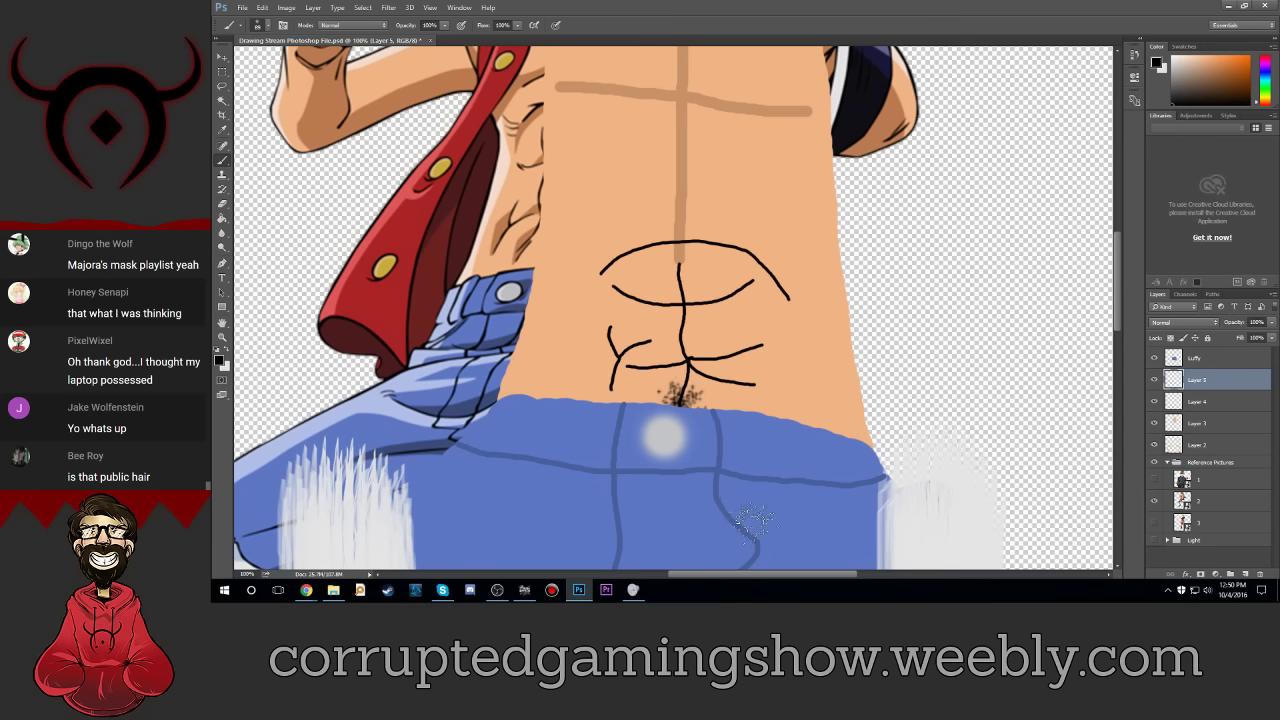
Step: Enlarge the brush to about 105 px and try several scattered hair patches near the navel, undoing each
click(264, 27)
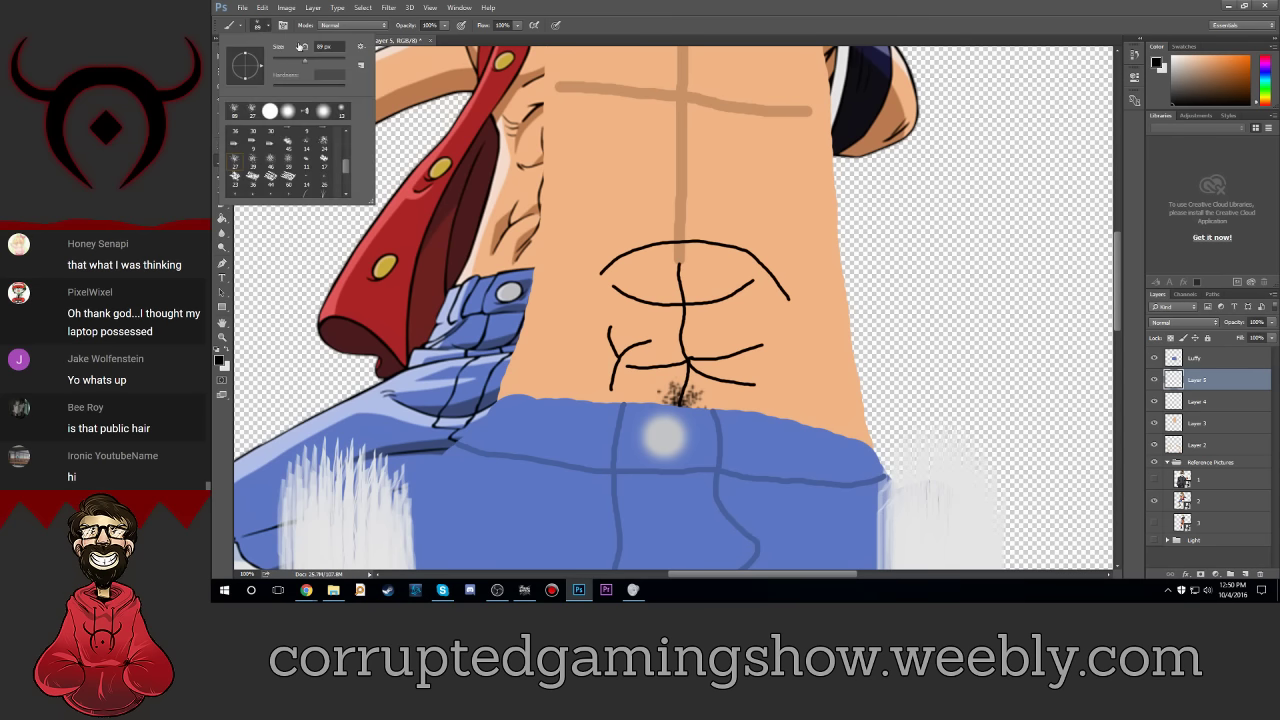
drag(319, 62, 330, 62)
drag(650, 370, 700, 395)
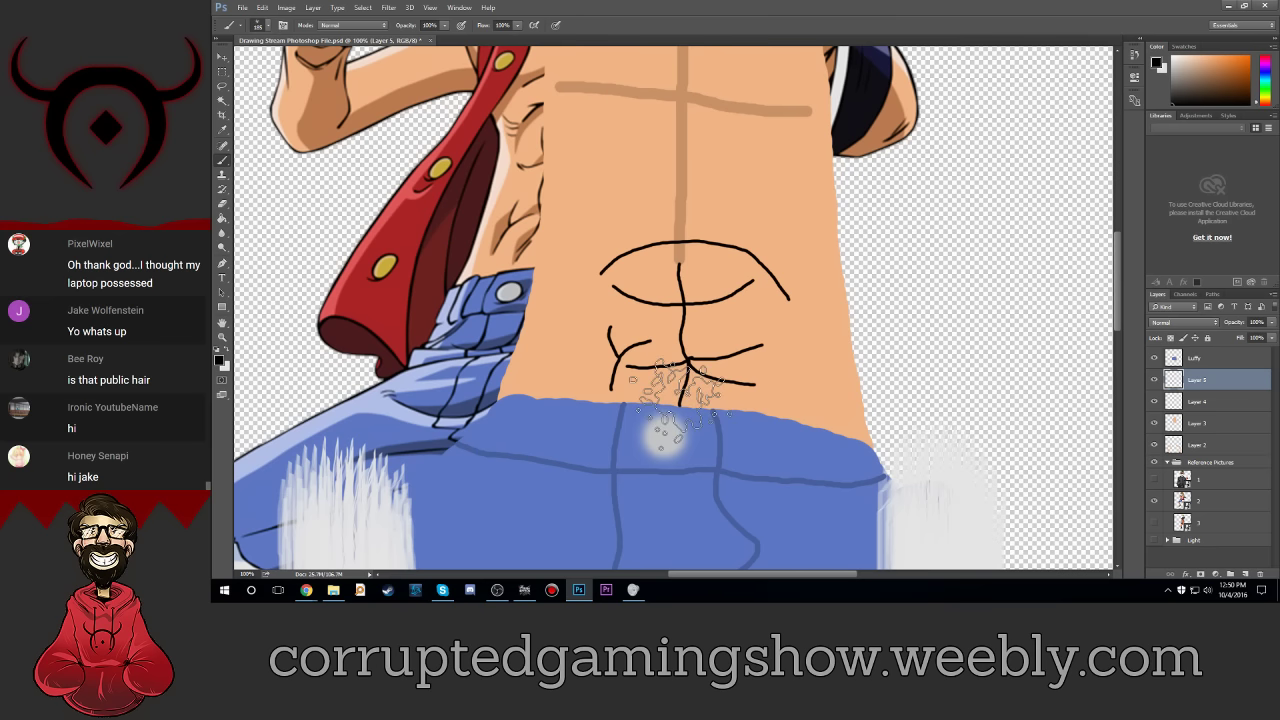
key(ctrl+z)
drag(650, 378, 705, 392)
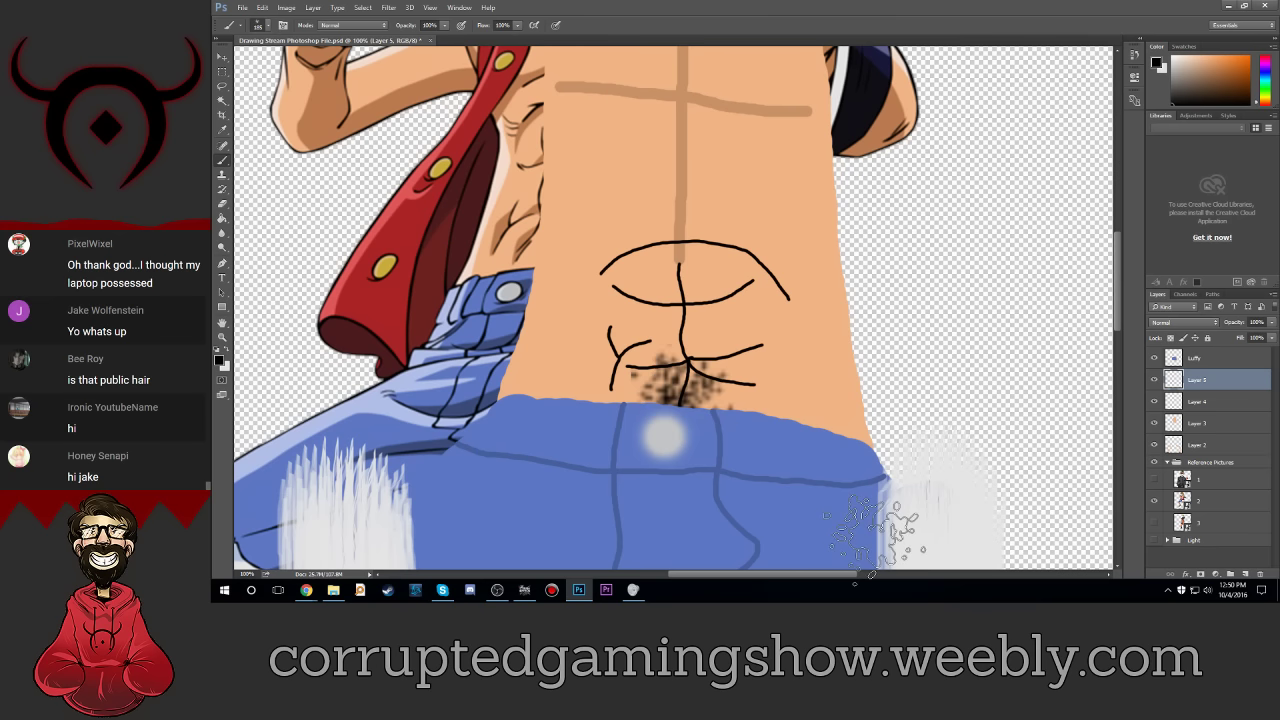
key(ctrl+z)
drag(650, 375, 710, 395)
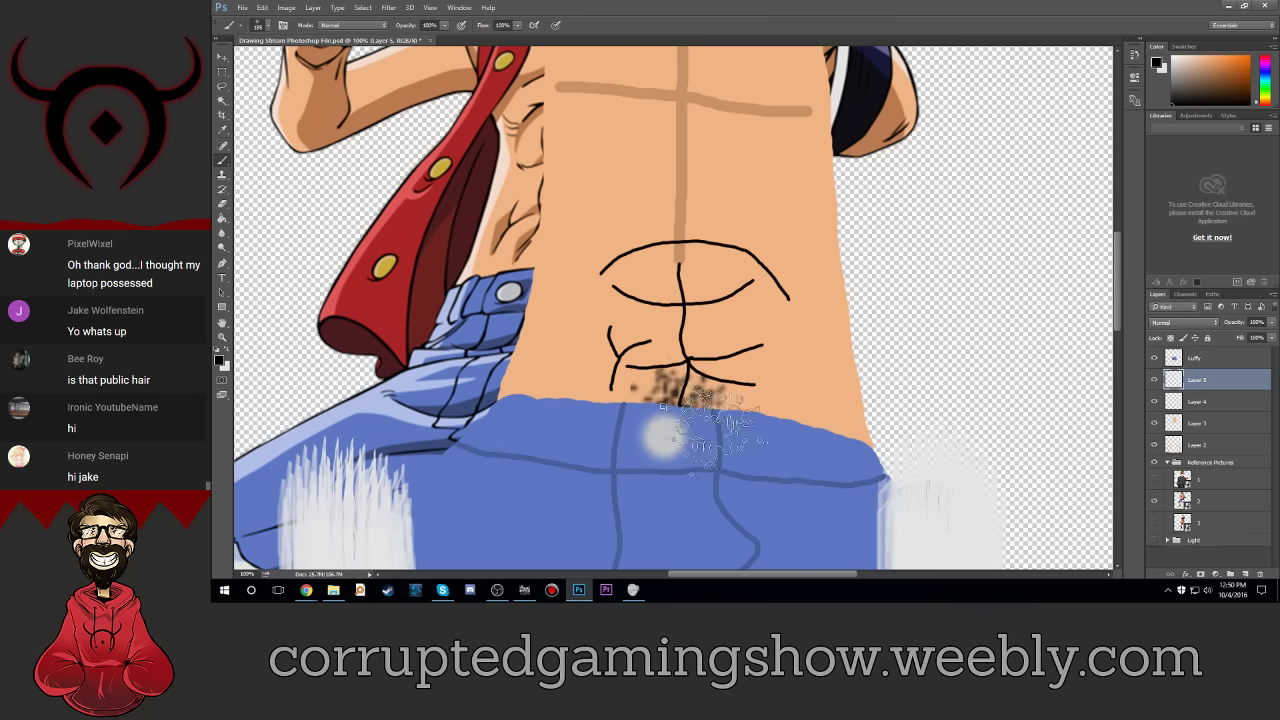
key(ctrl+z)
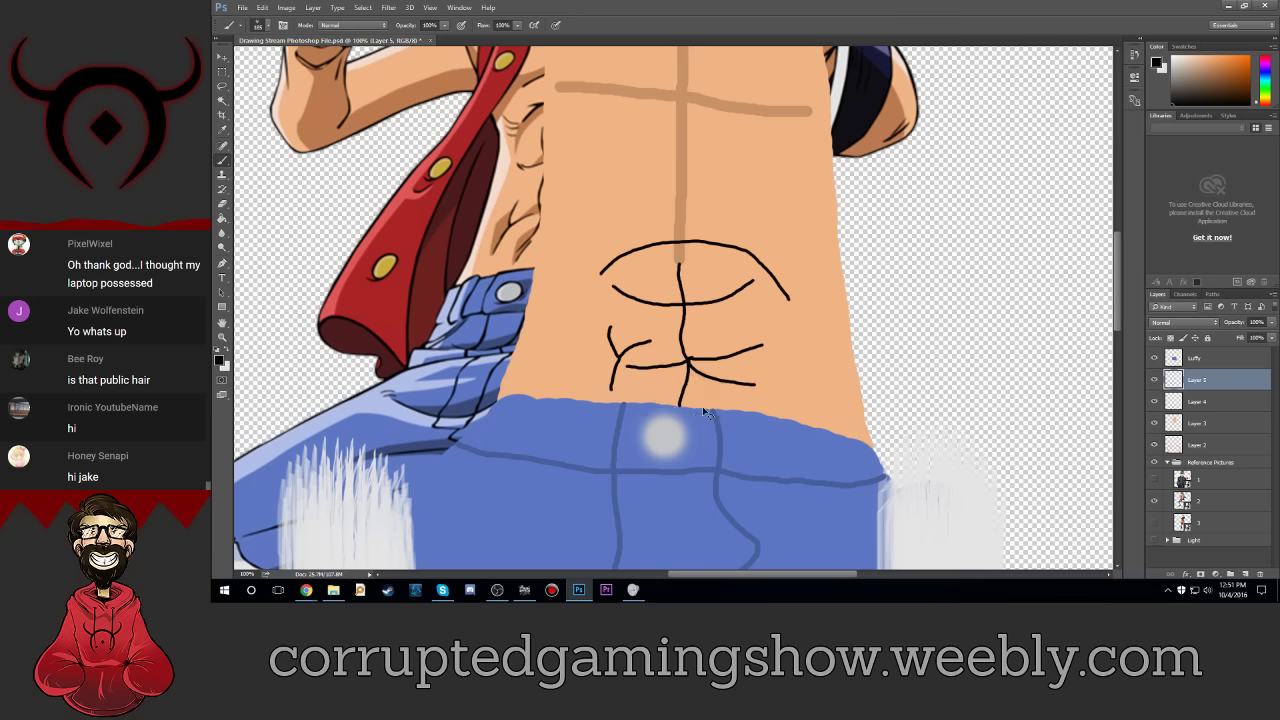
drag(650, 380, 712, 395)
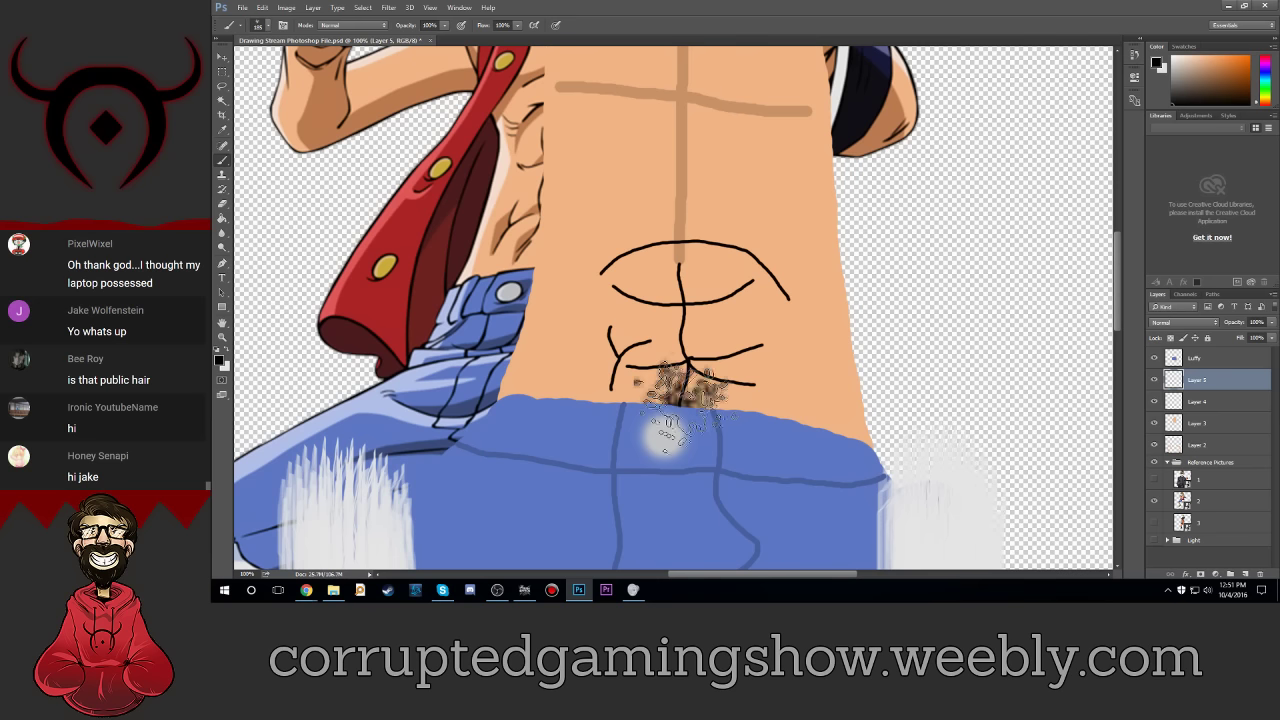
key(ctrl+z)
Step: Paint the final dark scattered hair patch just above the shorts and zoom out to check it
click(258, 25)
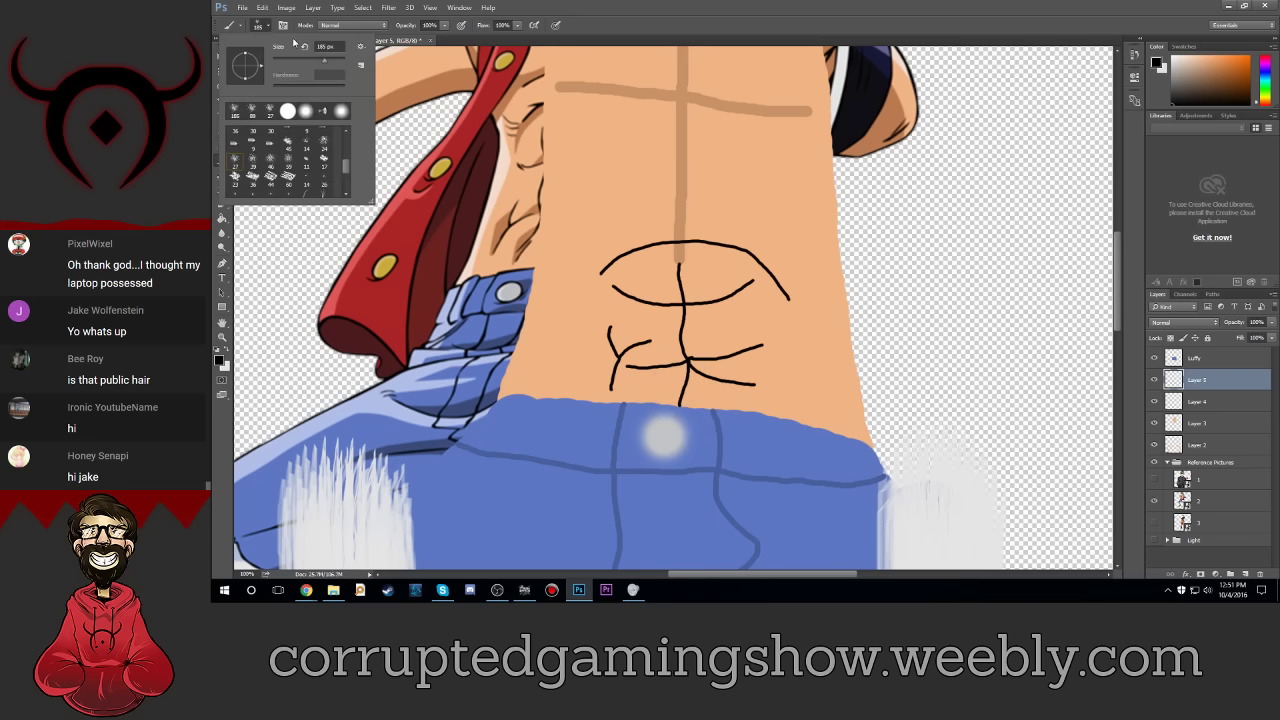
click(259, 28)
mouse_move(635, 375)
mouse_down()
mouse_move(735, 395)
mouse_move(710, 400)
mouse_up()
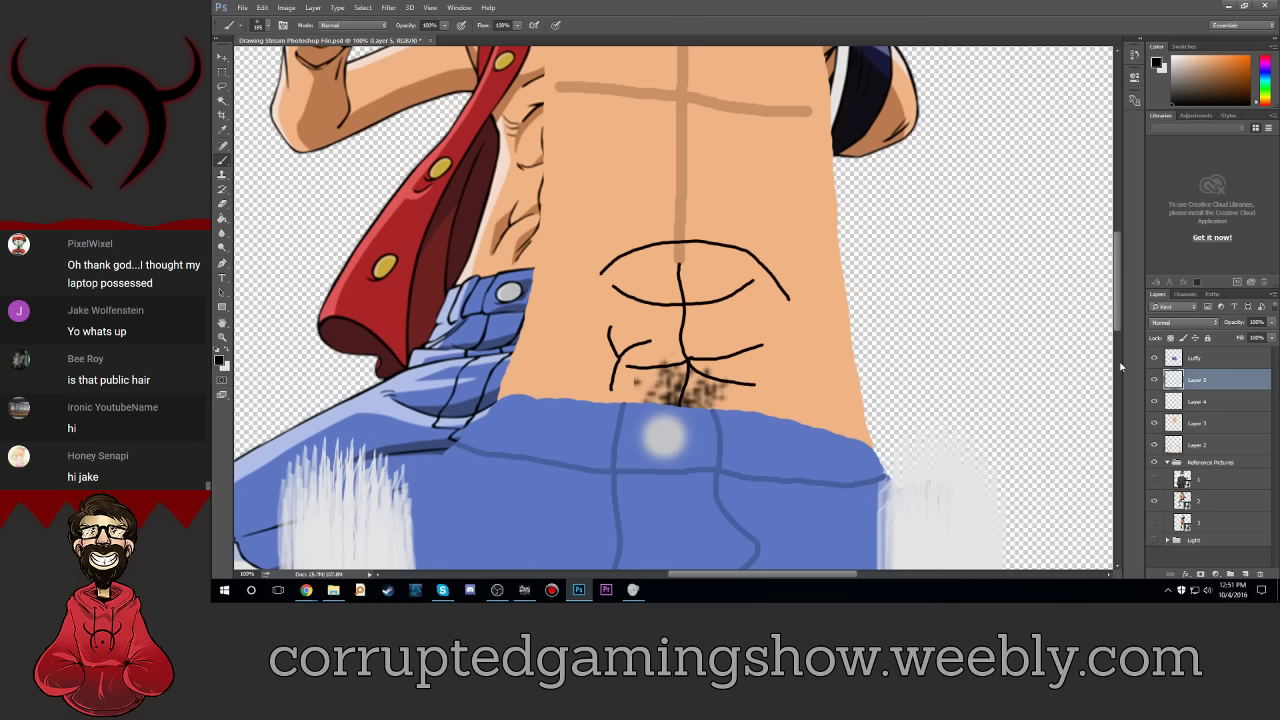
key(ctrl+minus)
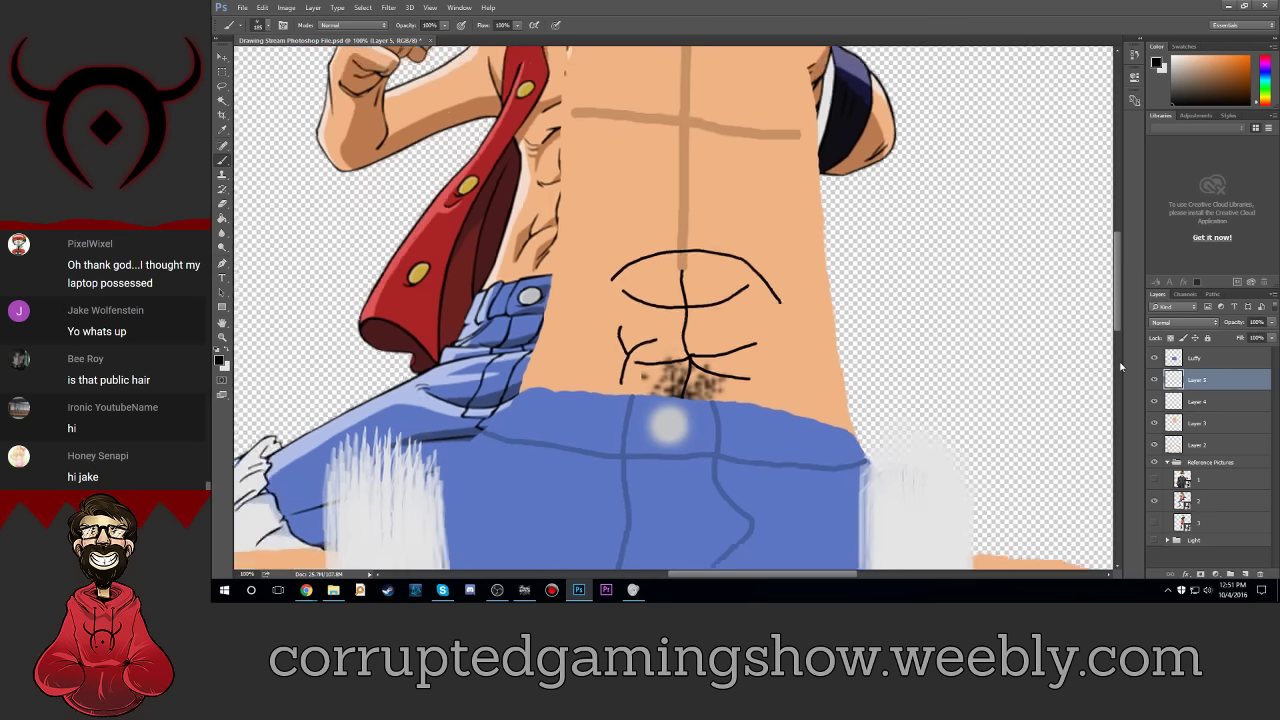
key(ctrl+minus)
key(ctrl+minus)
key(ctrl+plus)
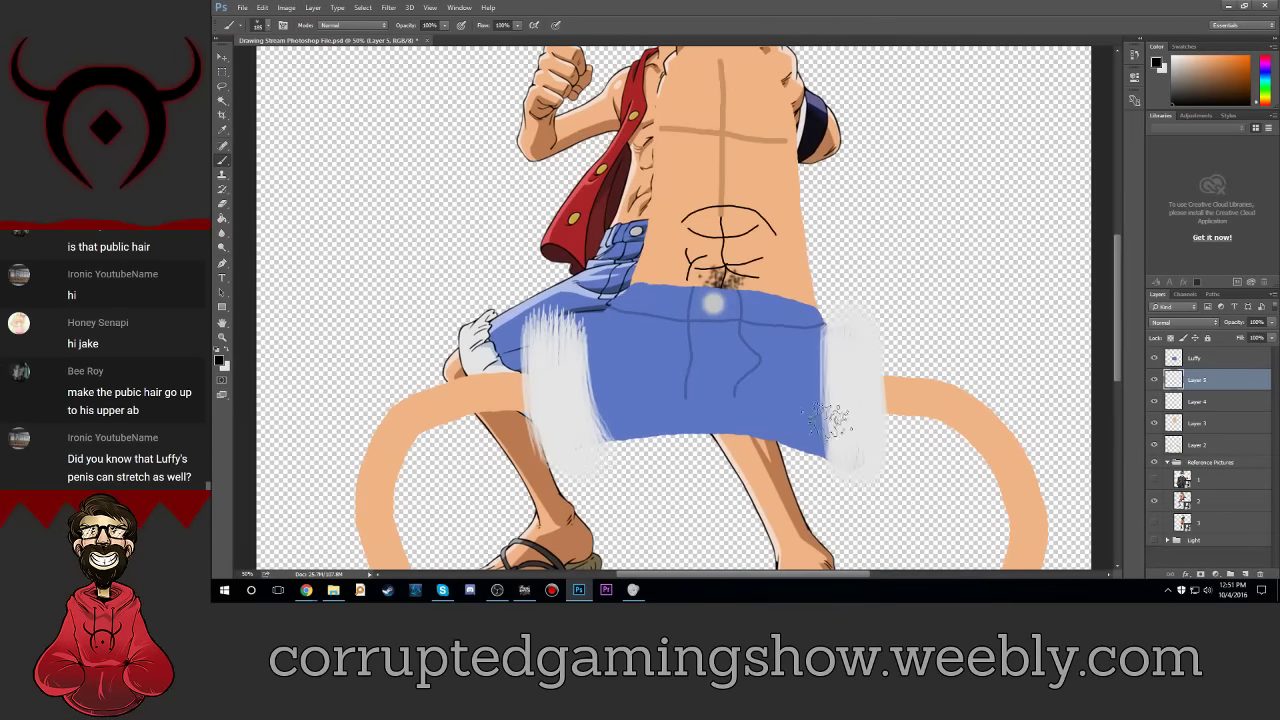
Step: Reduce the brush size from 185 px to 51 px and select Layer 3 for painting
scroll(755, 328, up, 2)
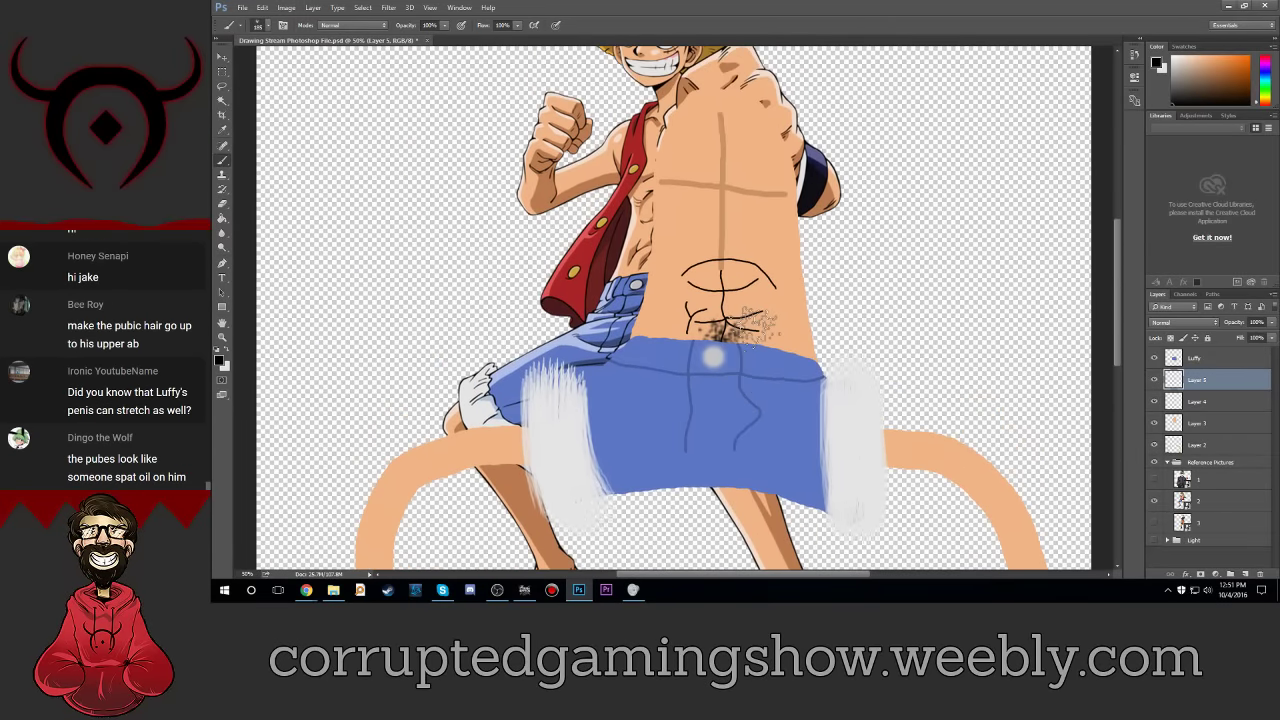
scroll(755, 328, up, 2)
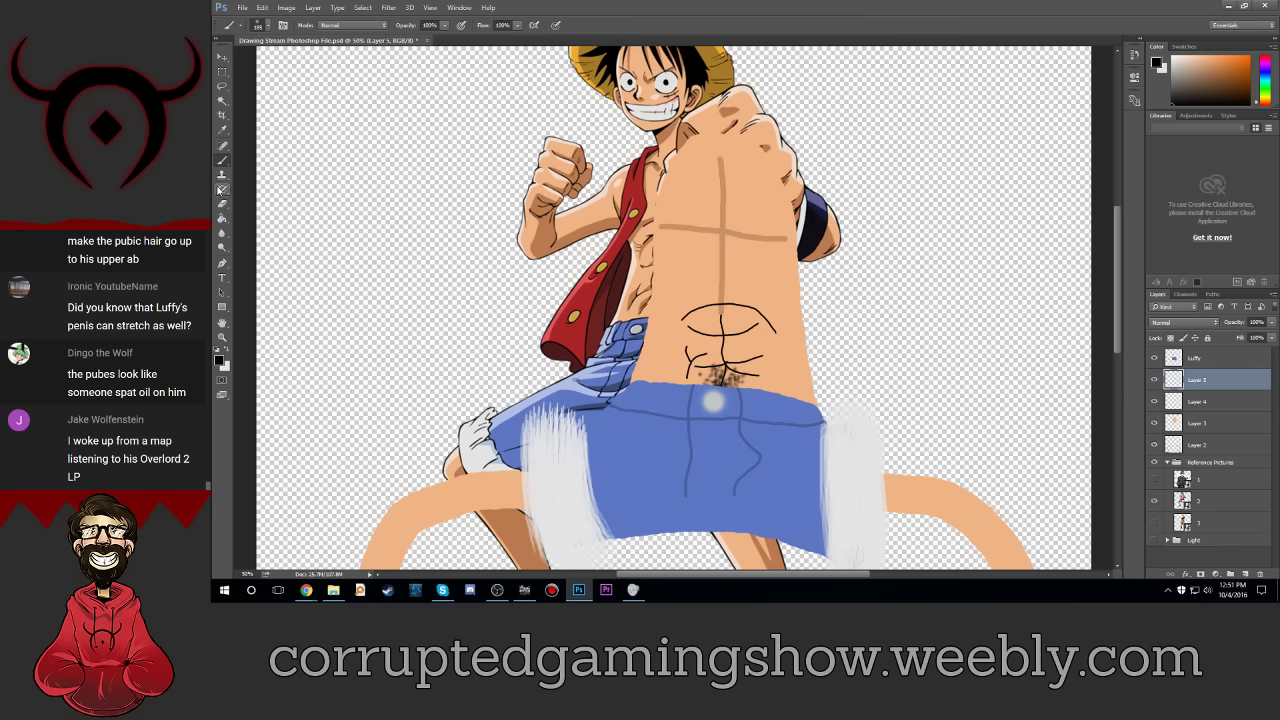
click(264, 27)
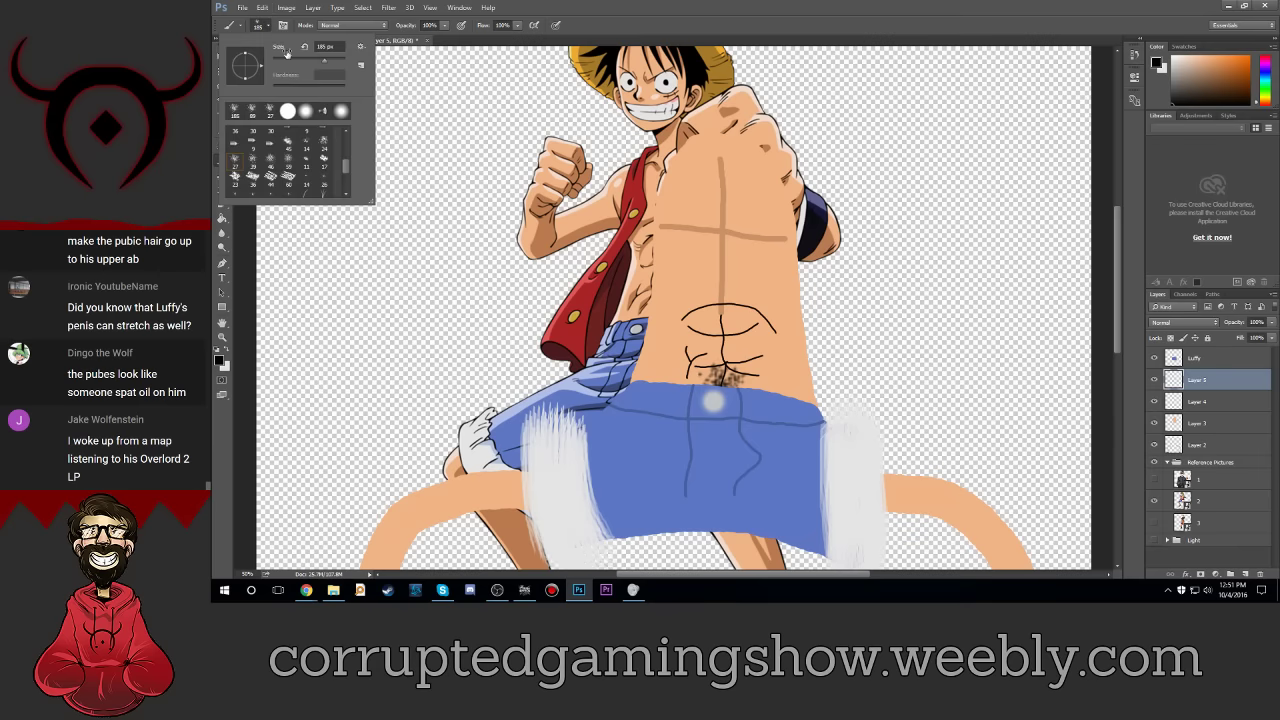
drag(323, 58, 290, 60)
click(268, 26)
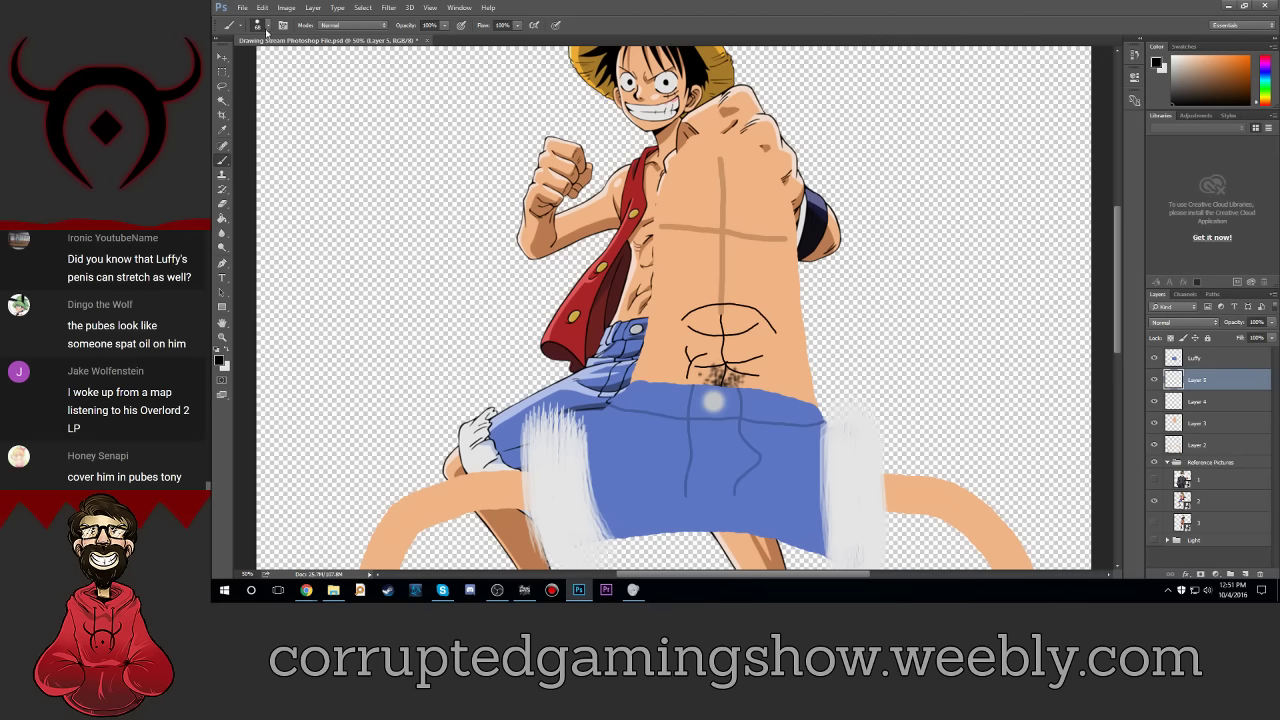
click(267, 26)
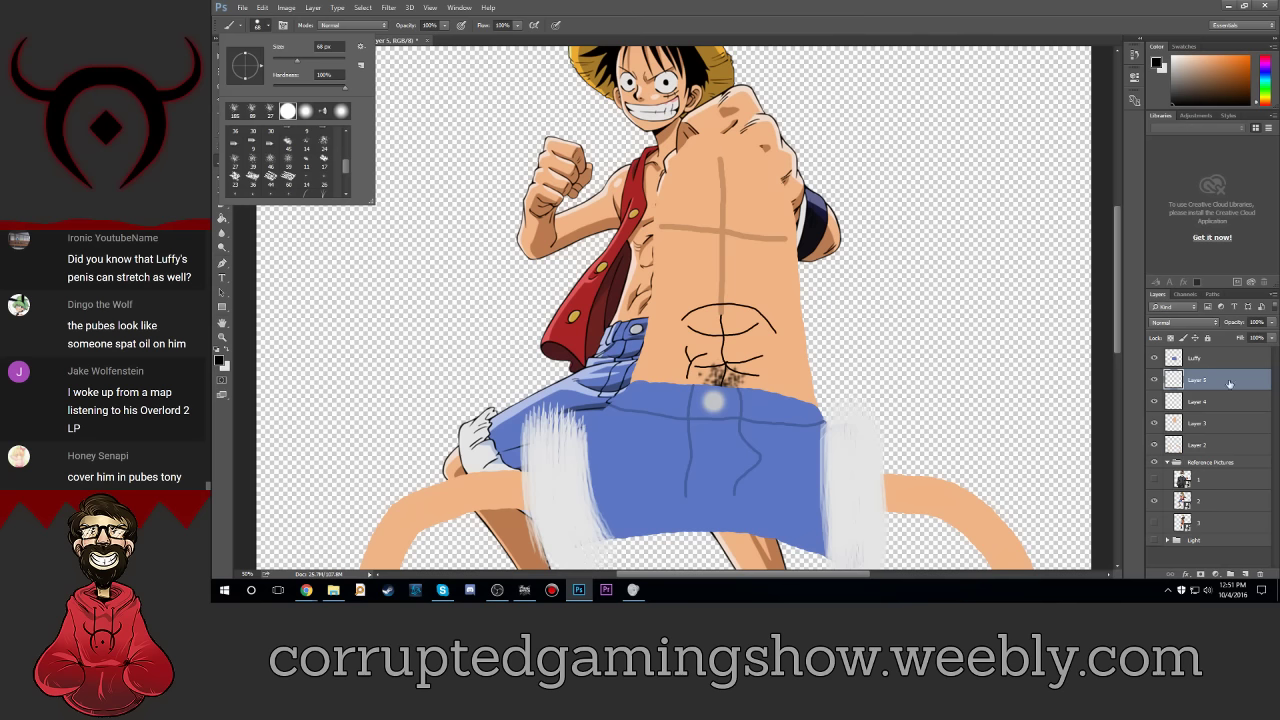
click(1195, 384)
click(1208, 423)
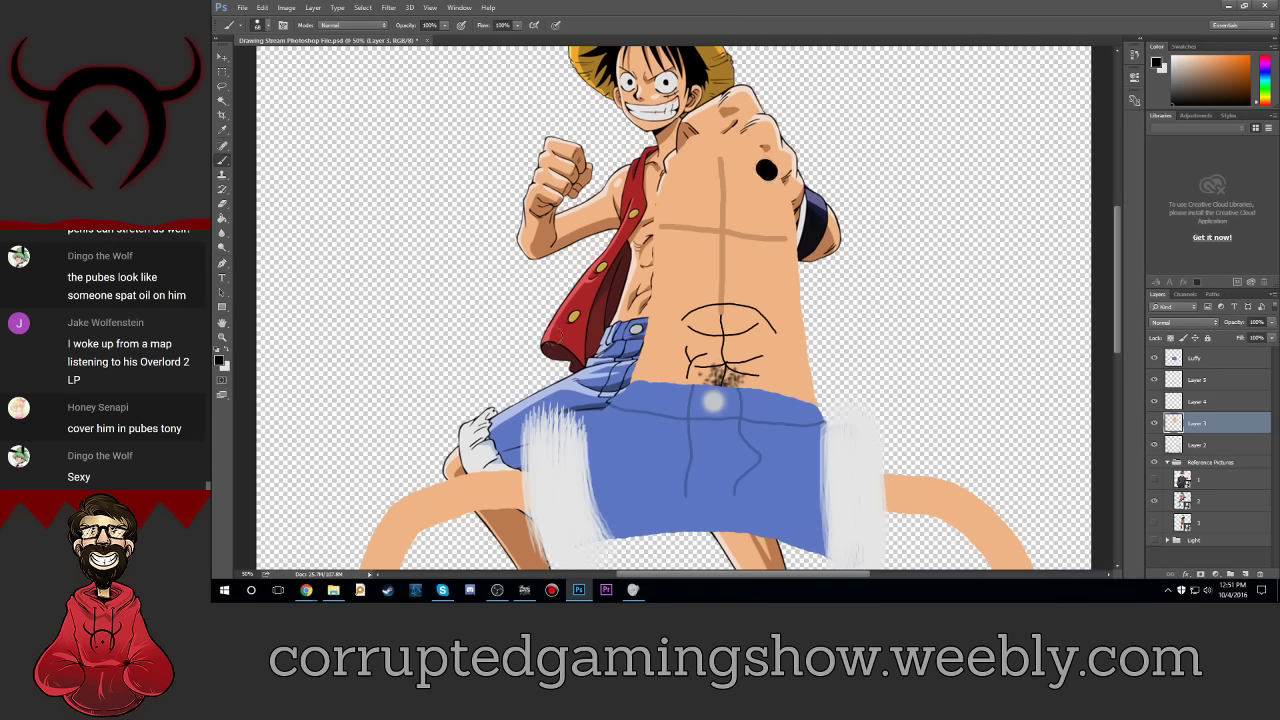
Step: Sample the torso's skin tone as the foreground paint colour
click(218, 361)
click(741, 184)
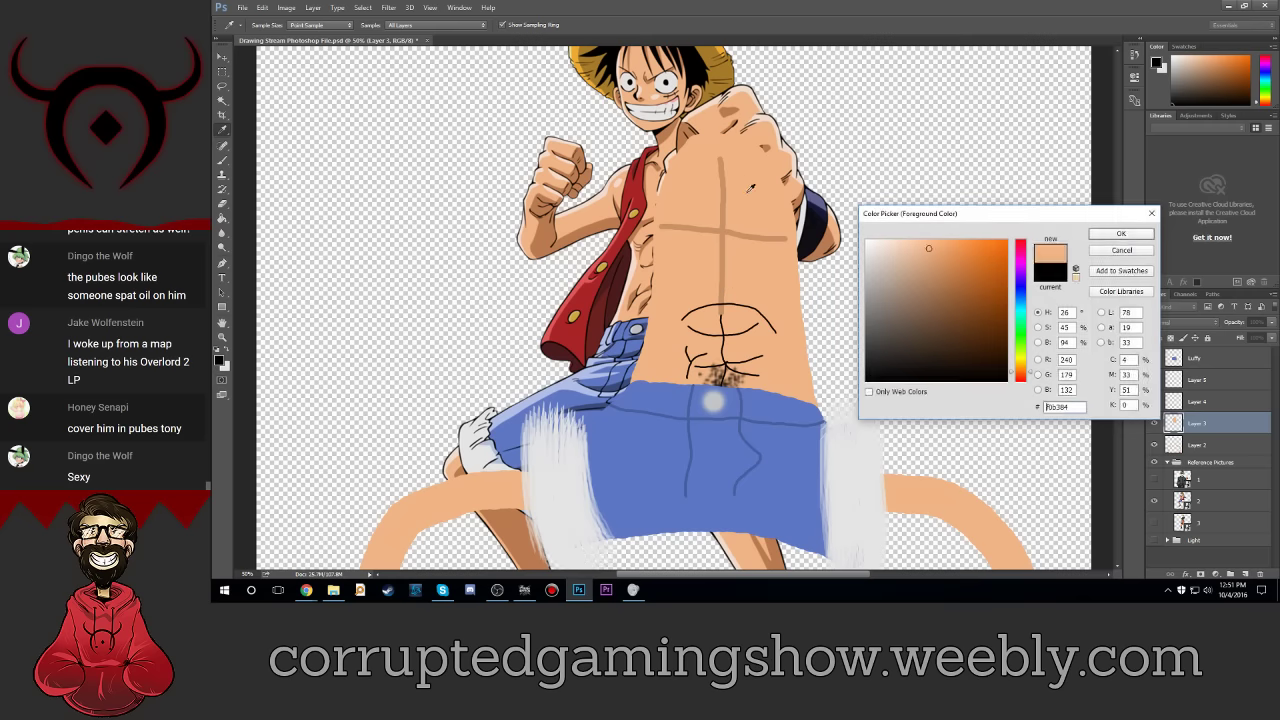
click(1137, 232)
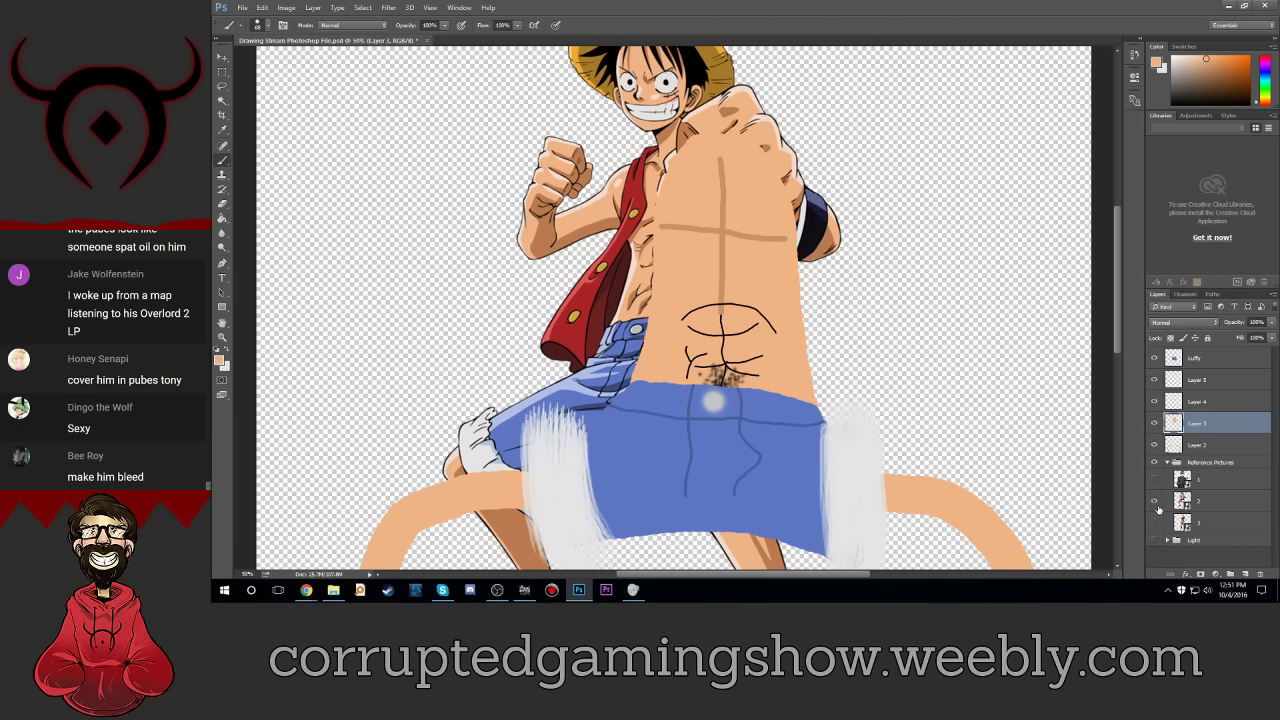
Step: Hide the Luffy reference and paint two long looping arms from the torso top down beside the shorts
click(1155, 500)
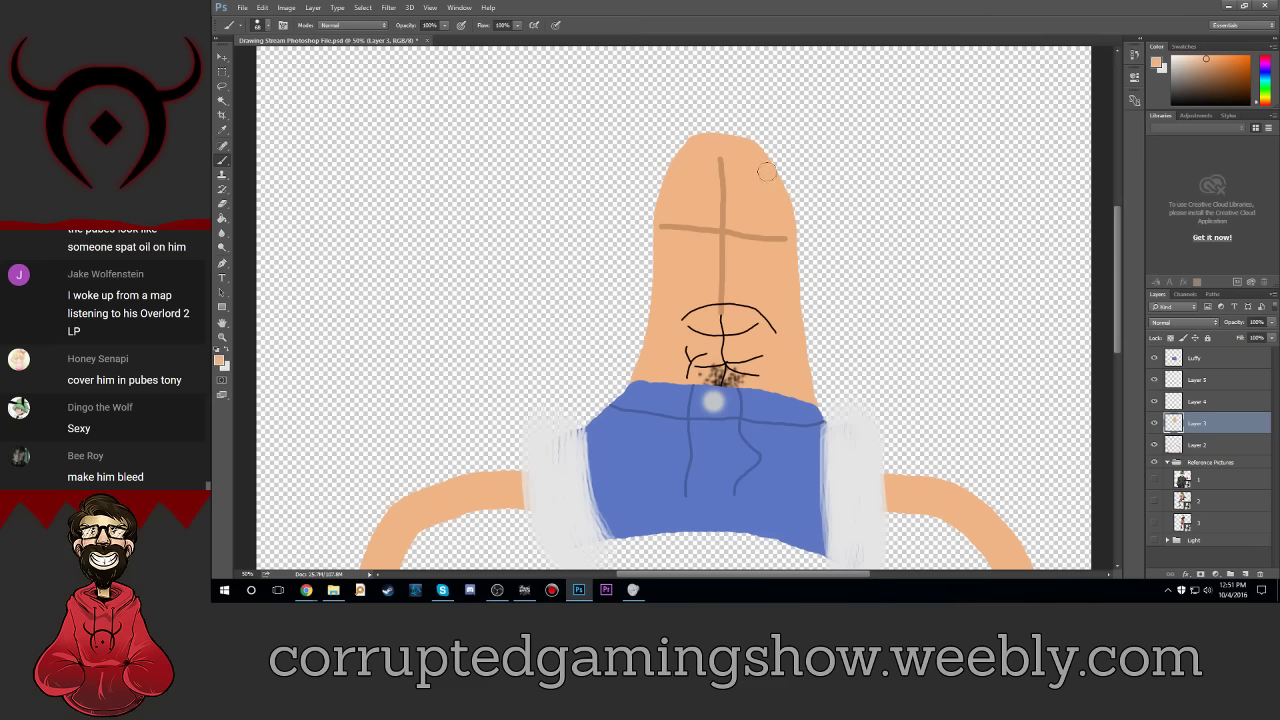
mouse_move(762, 172)
mouse_down()
mouse_move(885, 205)
mouse_move(955, 268)
mouse_move(967, 407)
mouse_move(955, 496)
mouse_up()
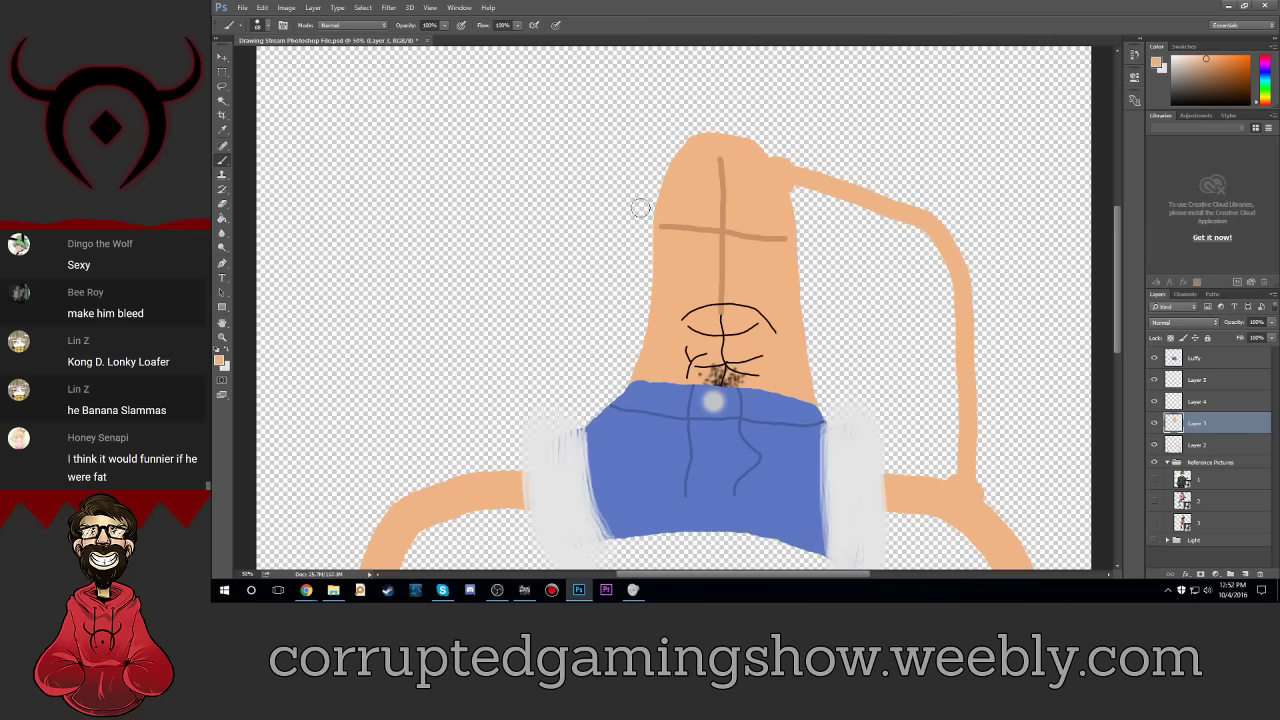
mouse_move(672, 160)
mouse_down()
mouse_move(651, 183)
mouse_move(590, 183)
mouse_move(411, 380)
mouse_move(424, 489)
mouse_up()
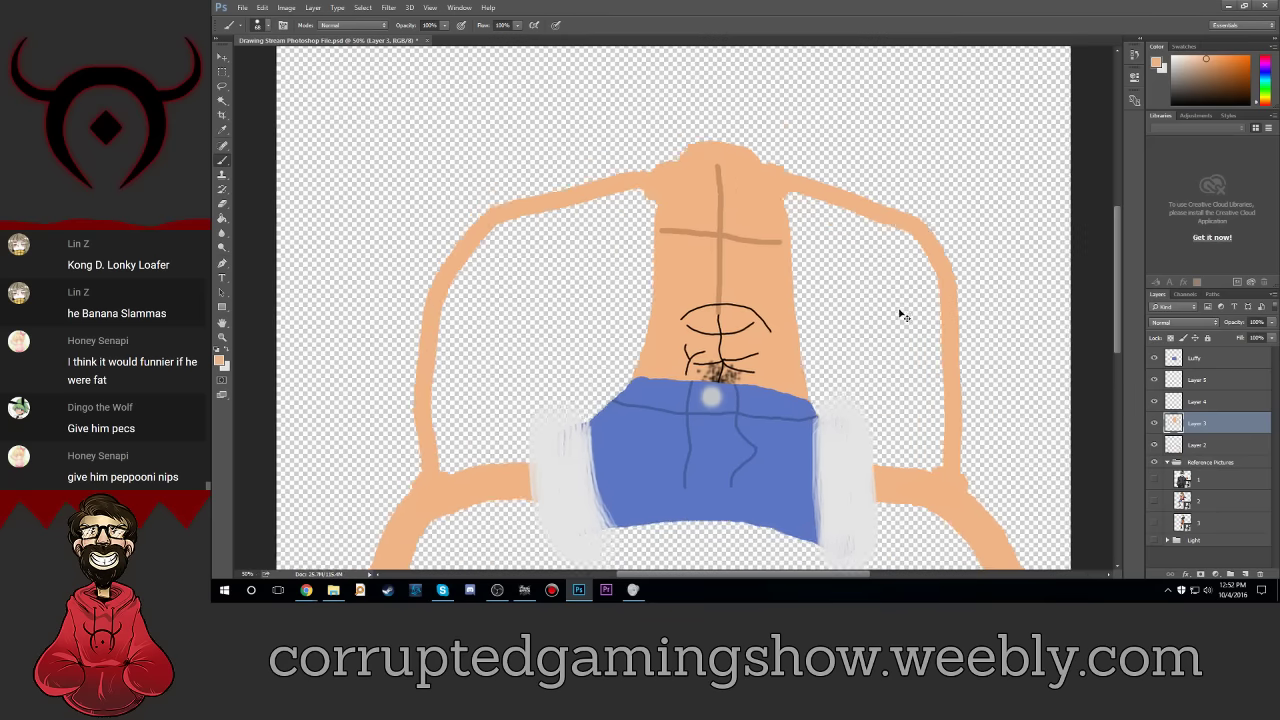
key(ctrl+minus)
key(ctrl+minus)
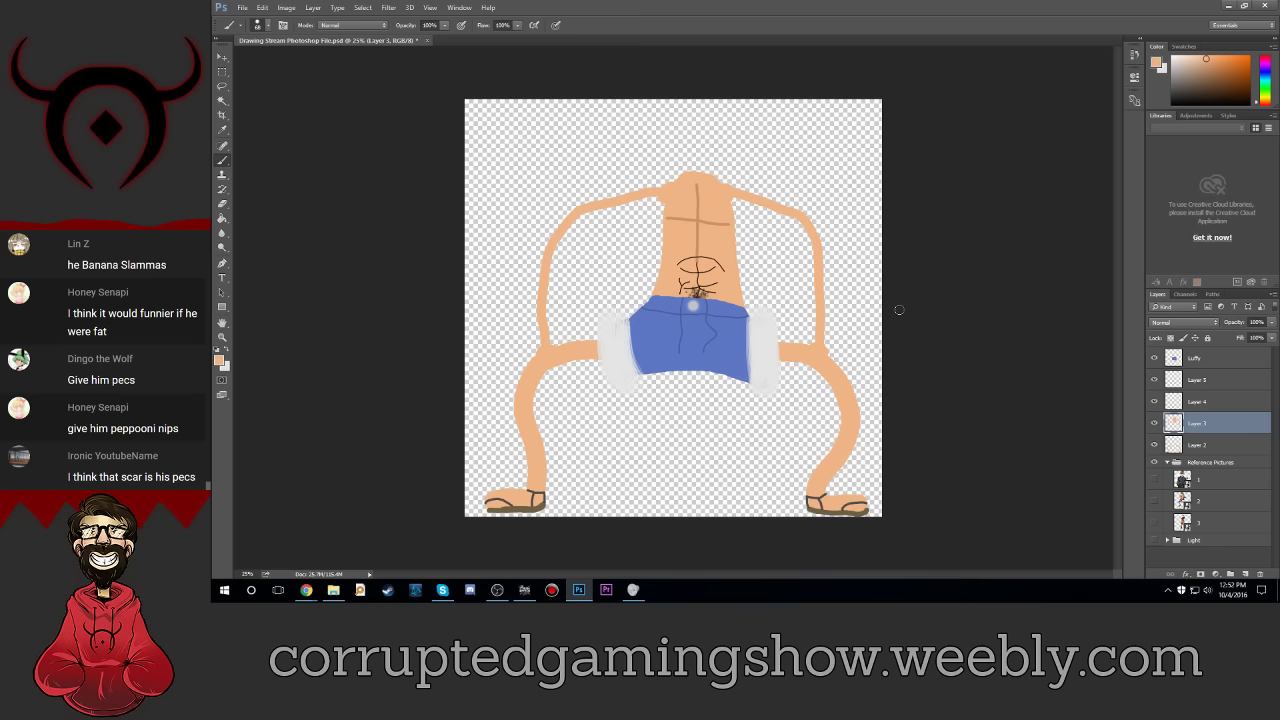
Step: Zoom in on the torso and set the brush size to 10 px
key(ctrl+plus)
key(ctrl+plus)
key(ctrl+plus)
key(ctrl+plus)
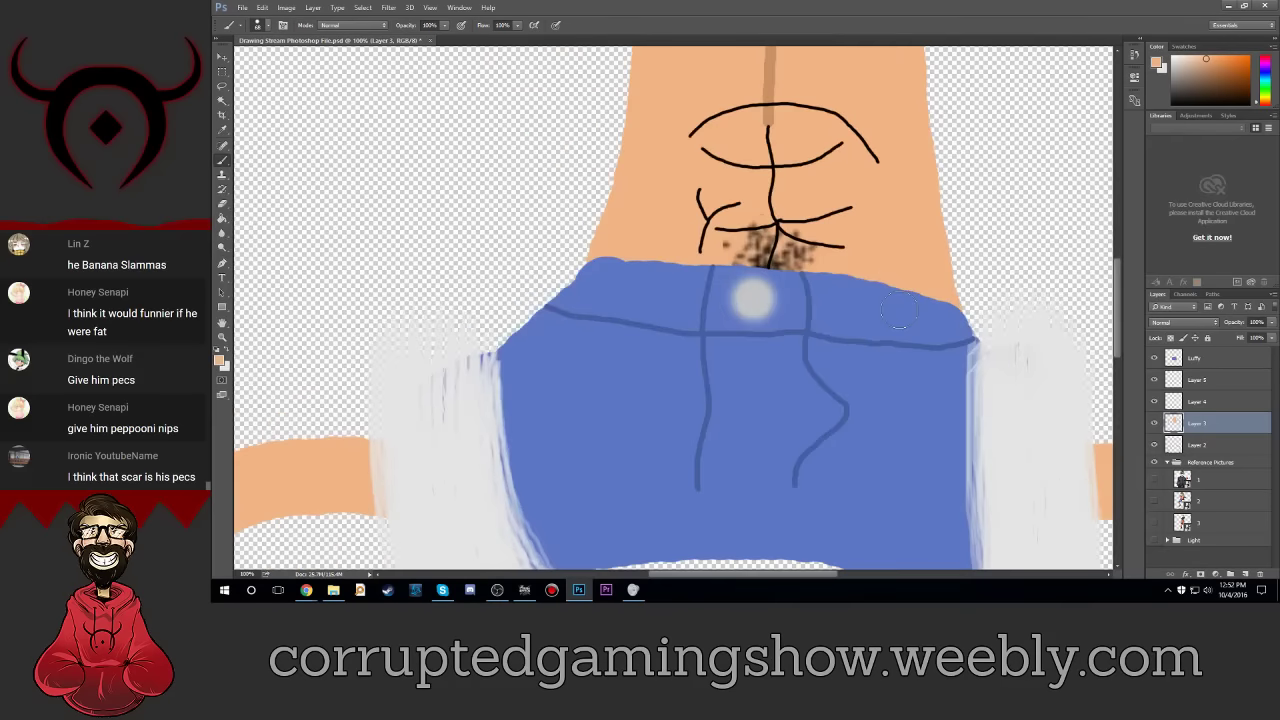
scroll(906, 304, up, 4)
scroll(906, 304, up, 5)
scroll(906, 304, up, 5)
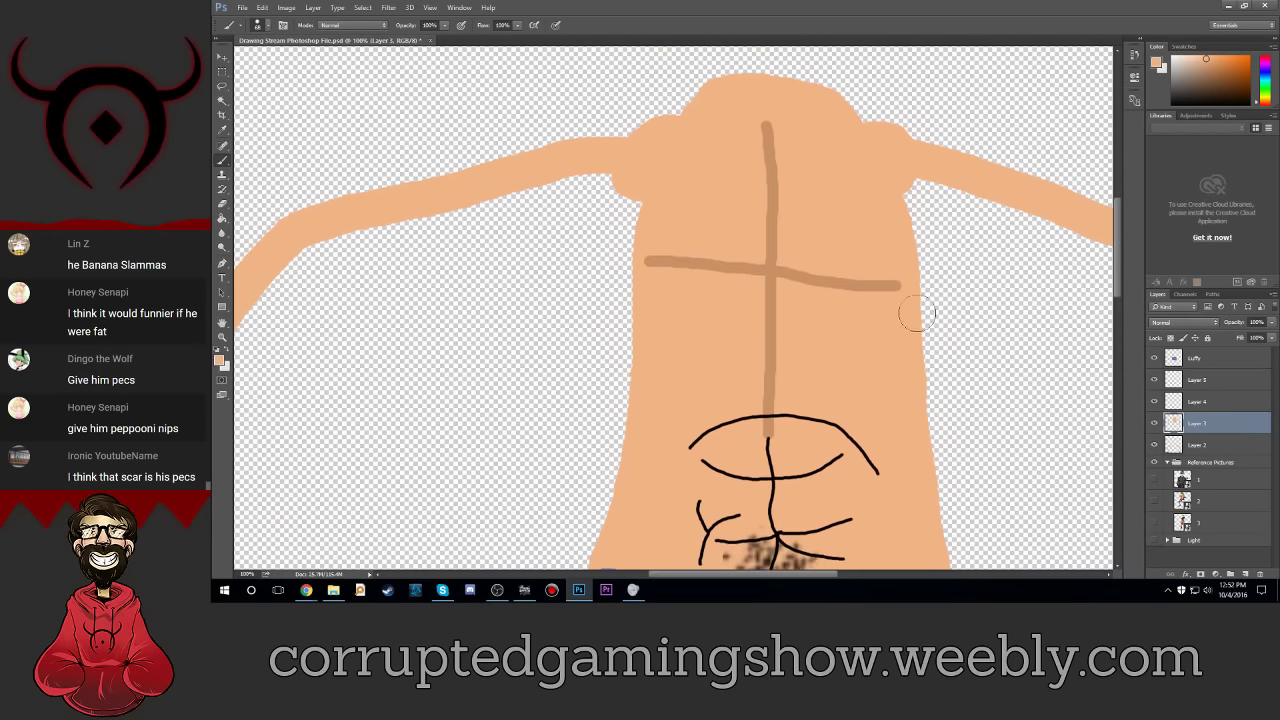
scroll(906, 304, up, 1)
click(257, 27)
click(280, 63)
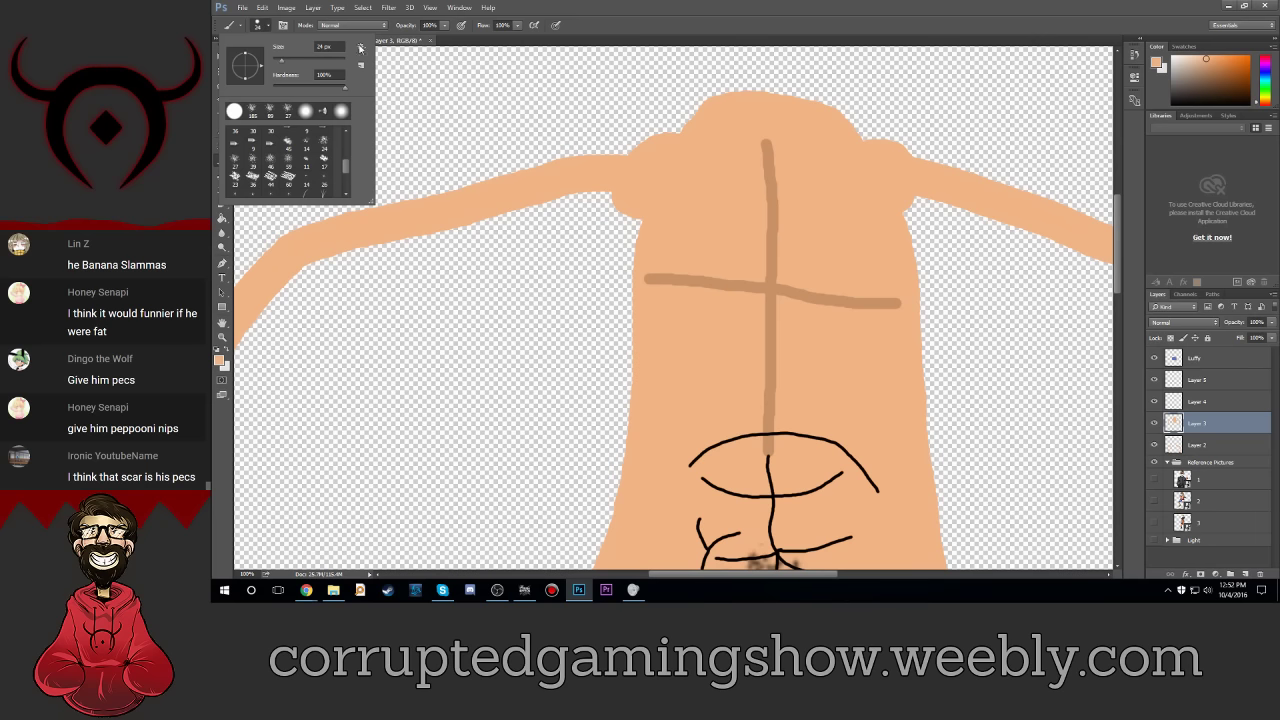
click(343, 46)
text(10)
key(Return)
Step: Set the foreground colour to light pink ffbaf0 and fit the figure on screen
click(220, 361)
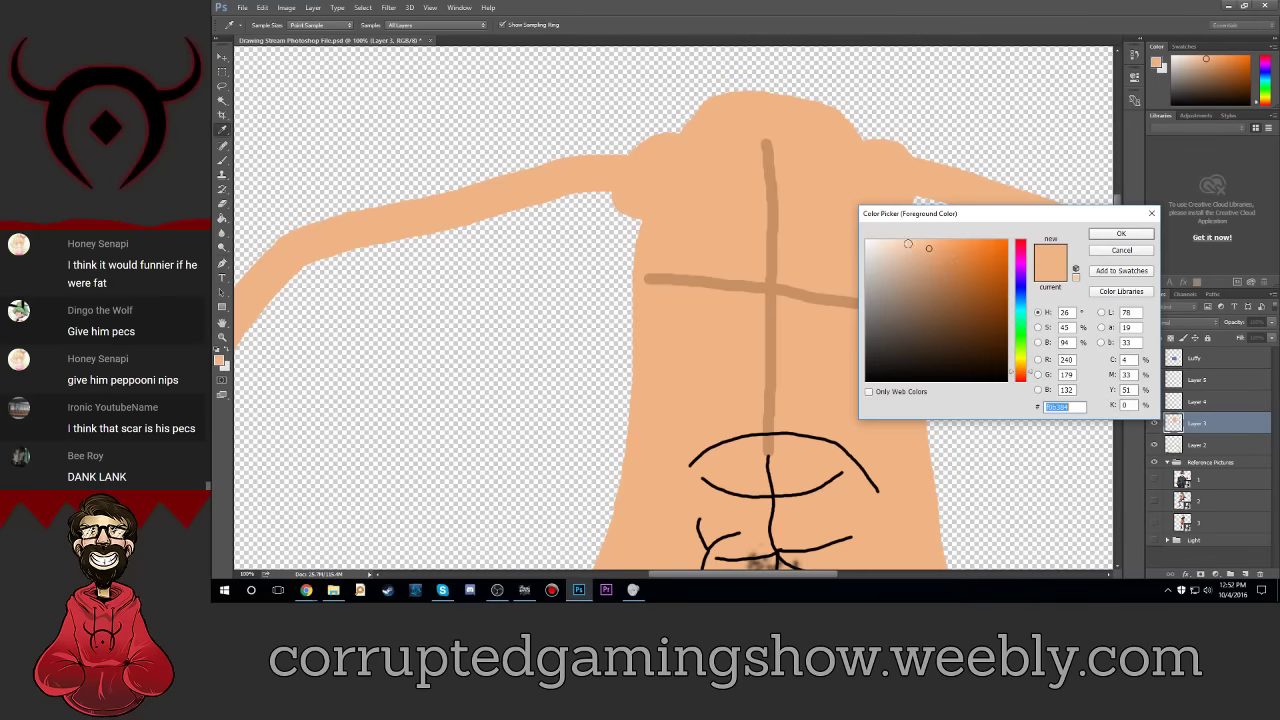
drag(1021, 286, 1030, 262)
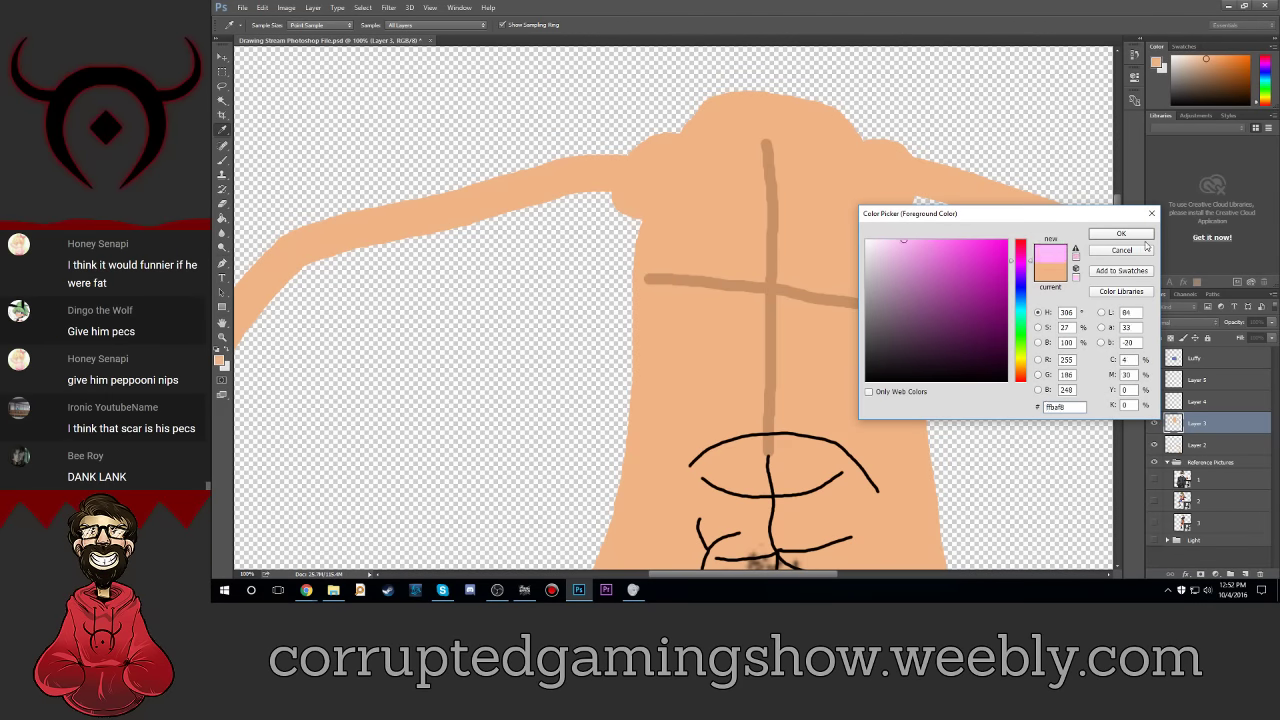
click(1121, 233)
click(261, 26)
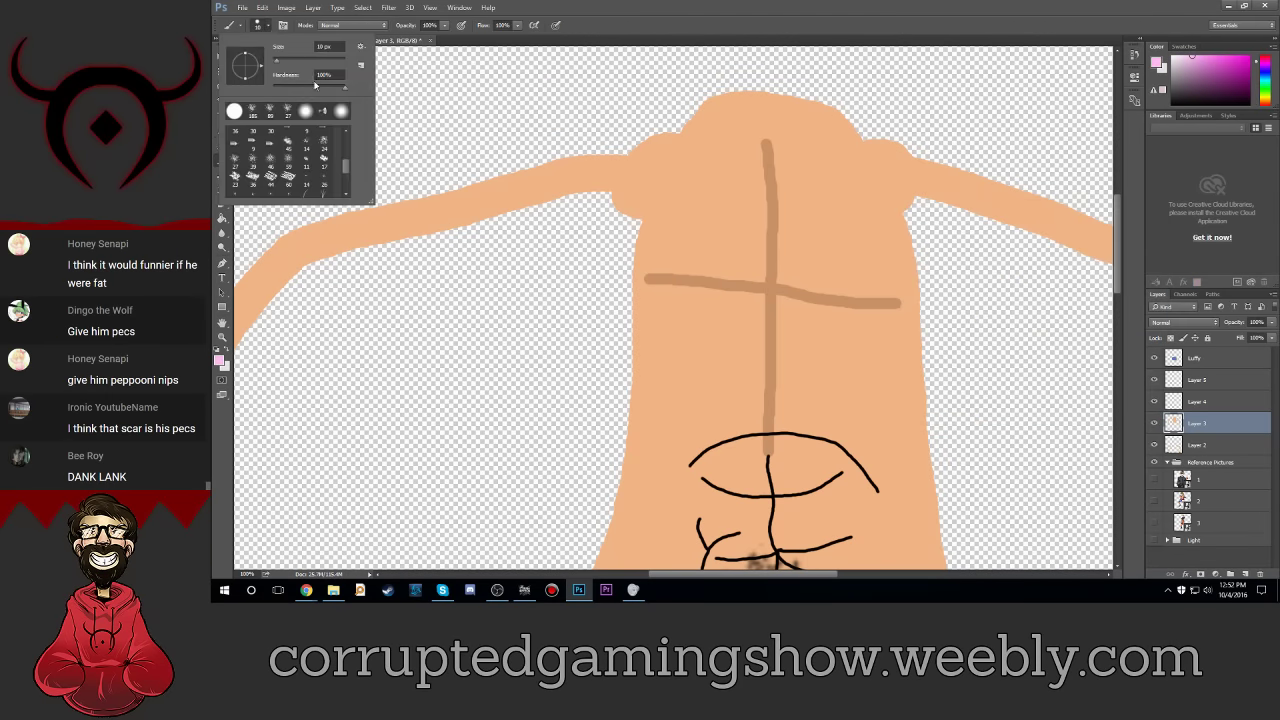
click(262, 28)
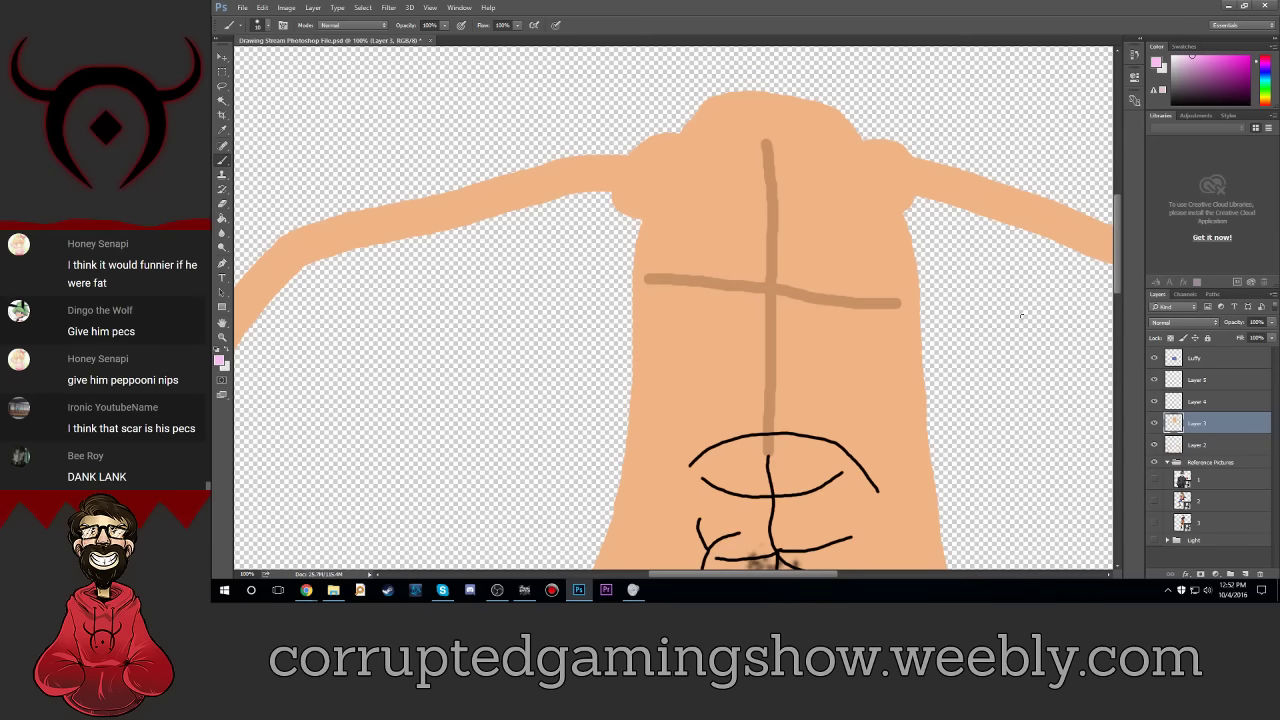
key(ctrl+0)
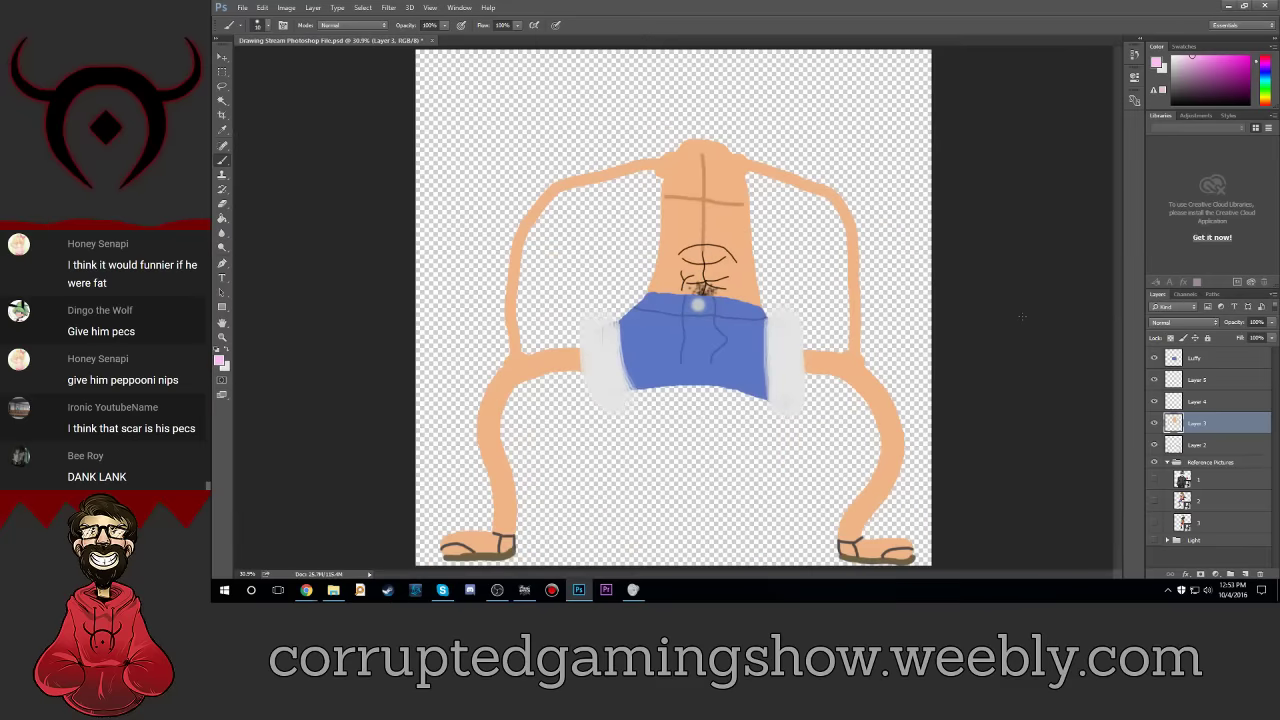
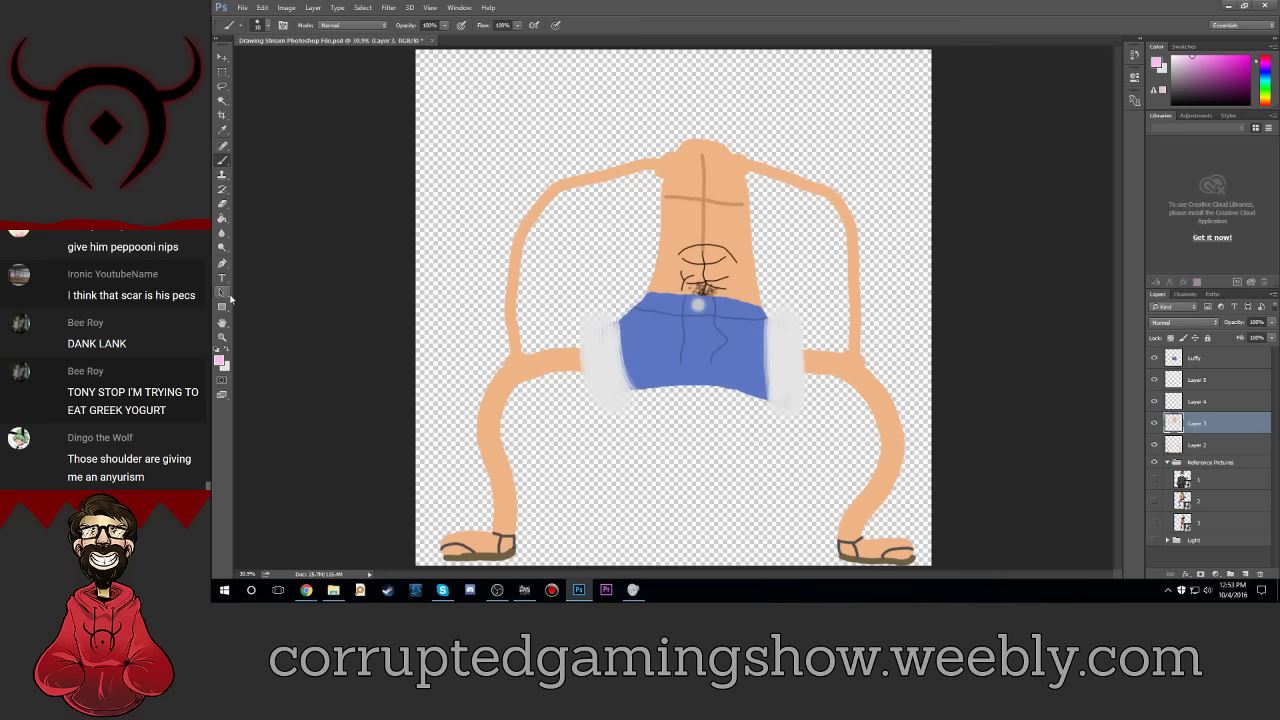
Step: Create a 24 pt text box below the jeans and type the caption
click(222, 278)
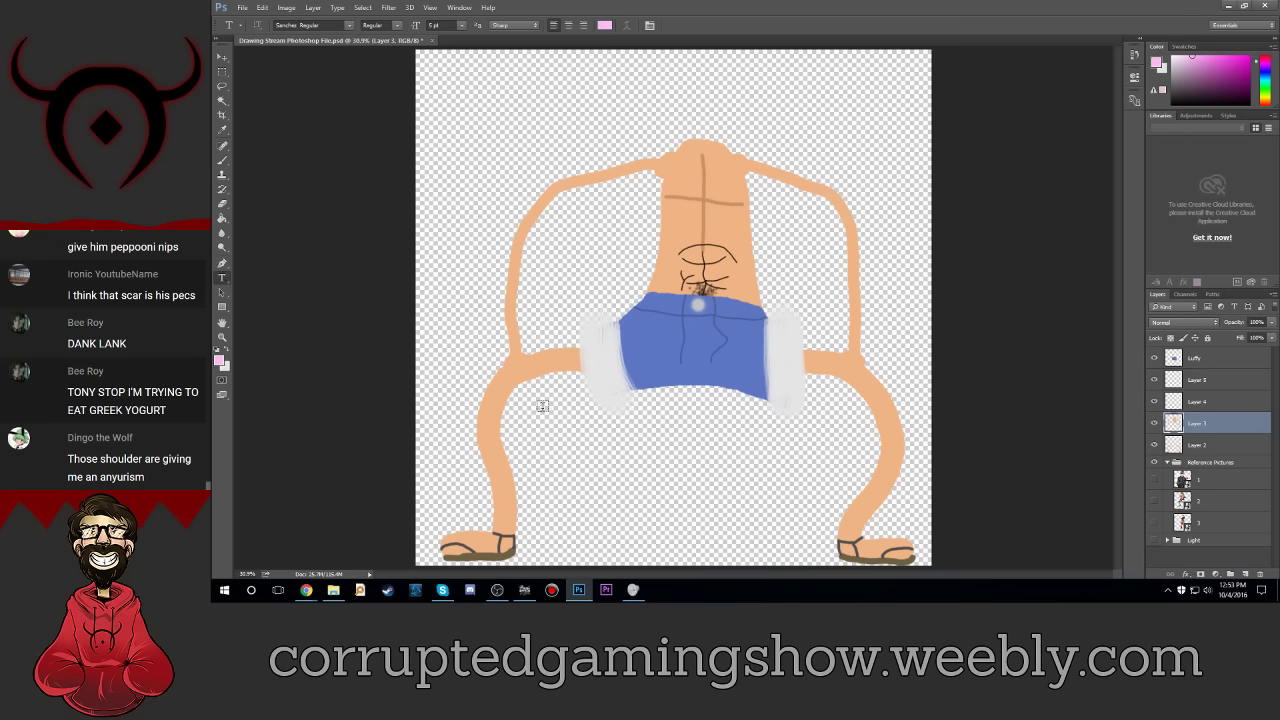
drag(543, 408, 836, 531)
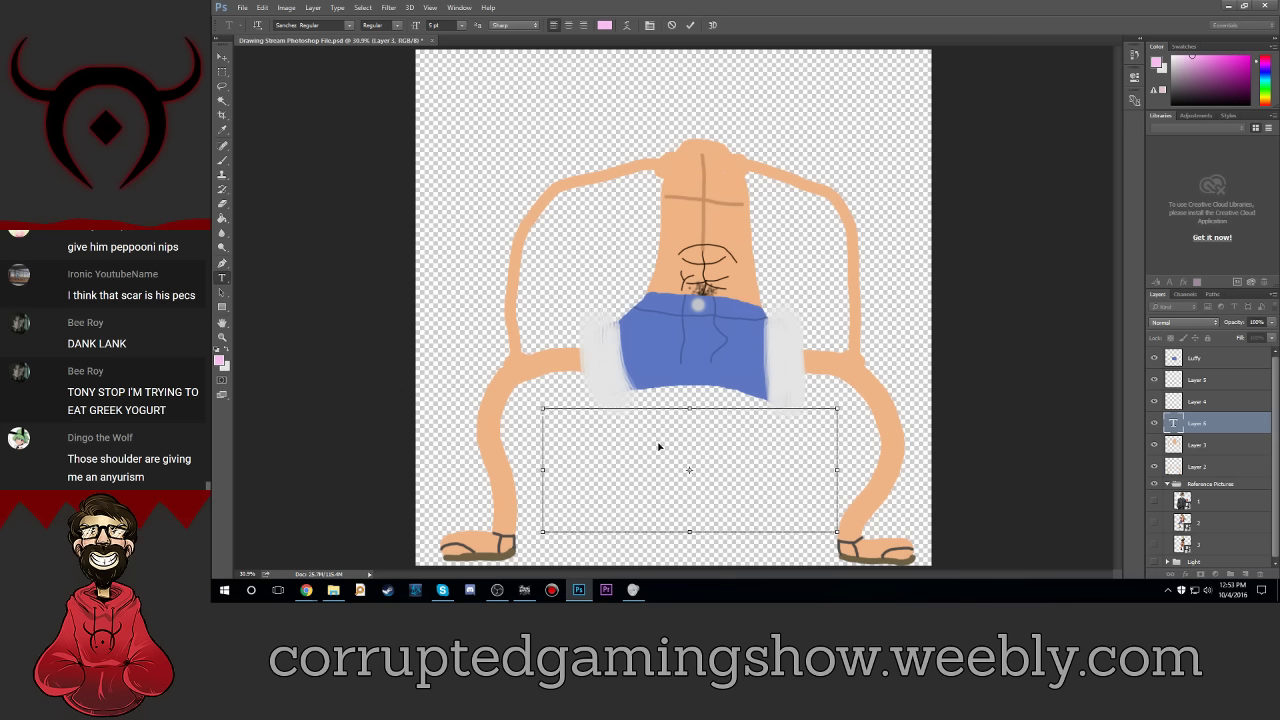
click(437, 25)
key(Return)
text(fy)
text( Gear Fo)
text(urth)
Step: Centre the caption text, colour it black, and enlarge its font size
drag(714, 418, 543, 418)
click(568, 25)
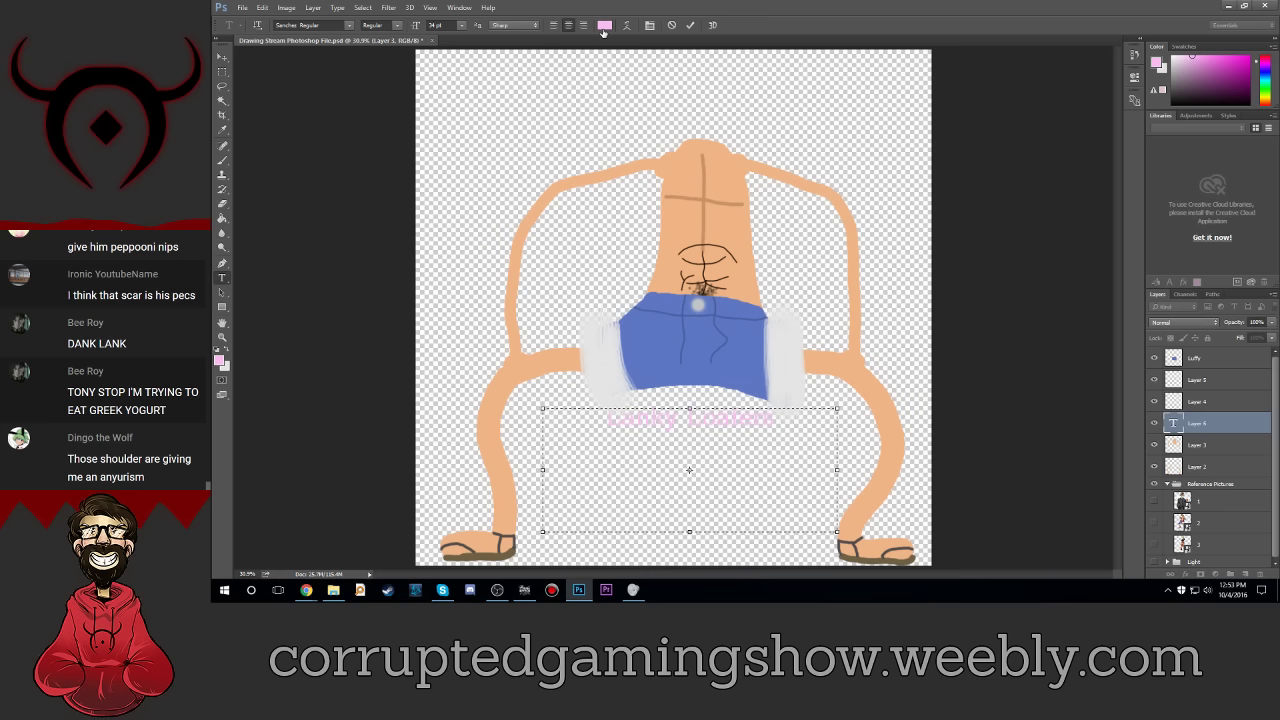
drag(975, 315, 866, 381)
click(1120, 234)
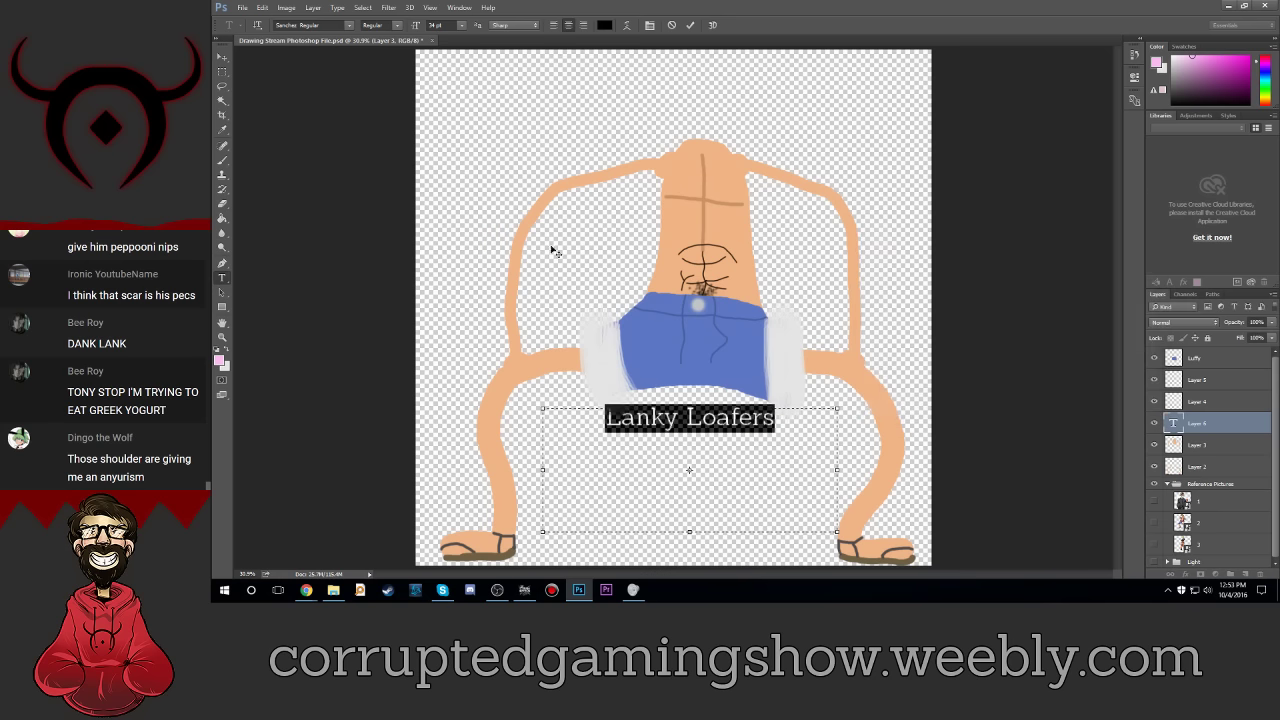
click(434, 25)
key(Up)
key(Up)
key(Up)
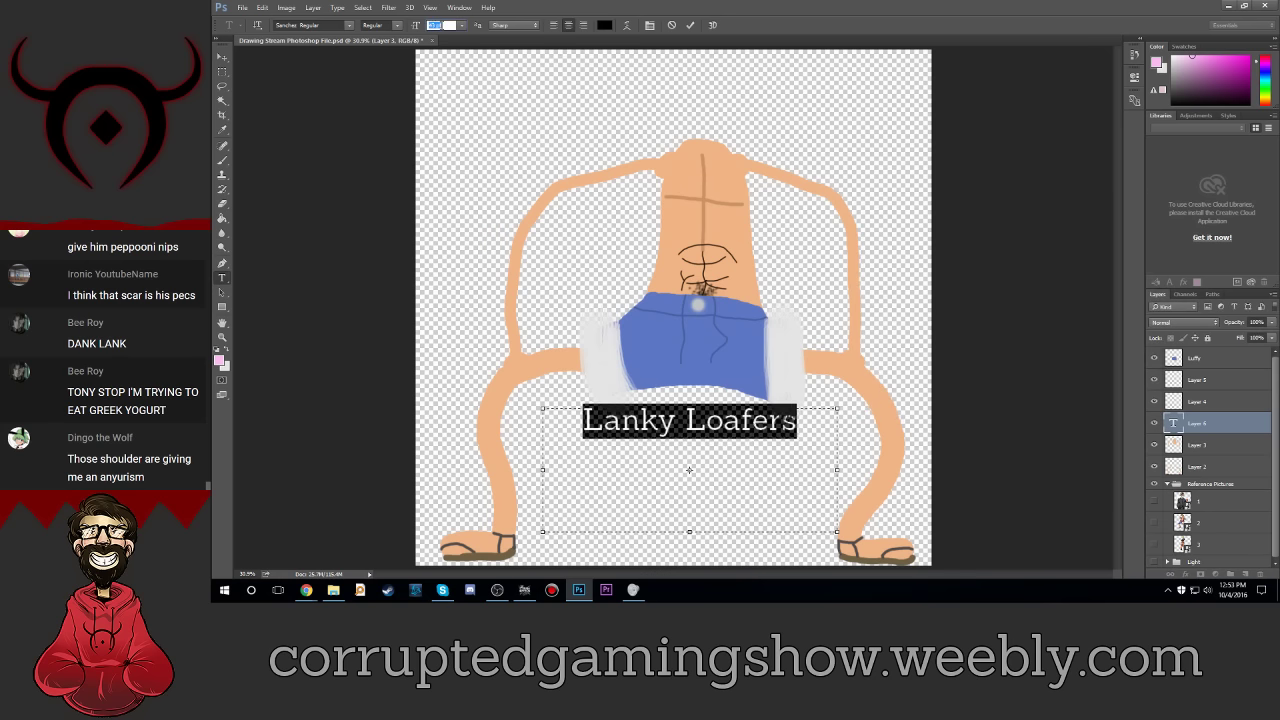
key(Up)
key(Up)
key(Up)
key(Up)
key(Up)
key(Up)
Step: Commit the Lanky Loafers caption and nudge it slightly downward
click(222, 57)
key(shift+Down)
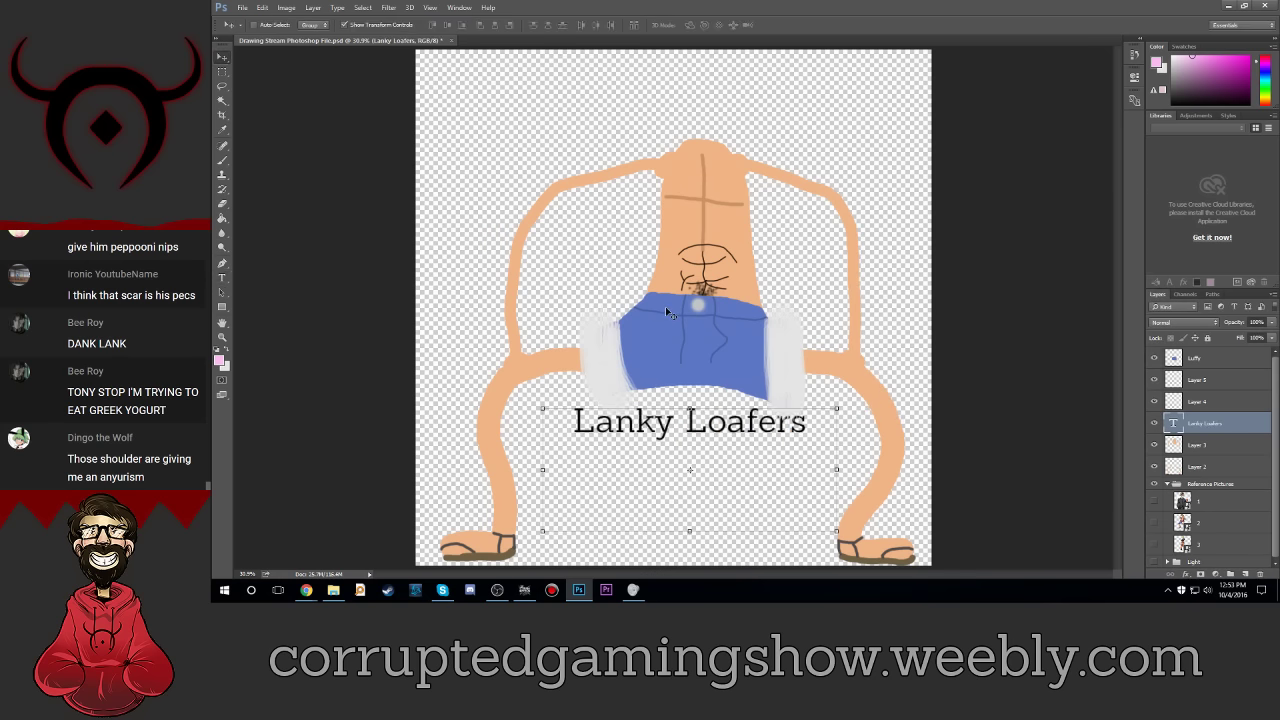
key(shift+Down)
key(shift+Down)
key(shift+Down)
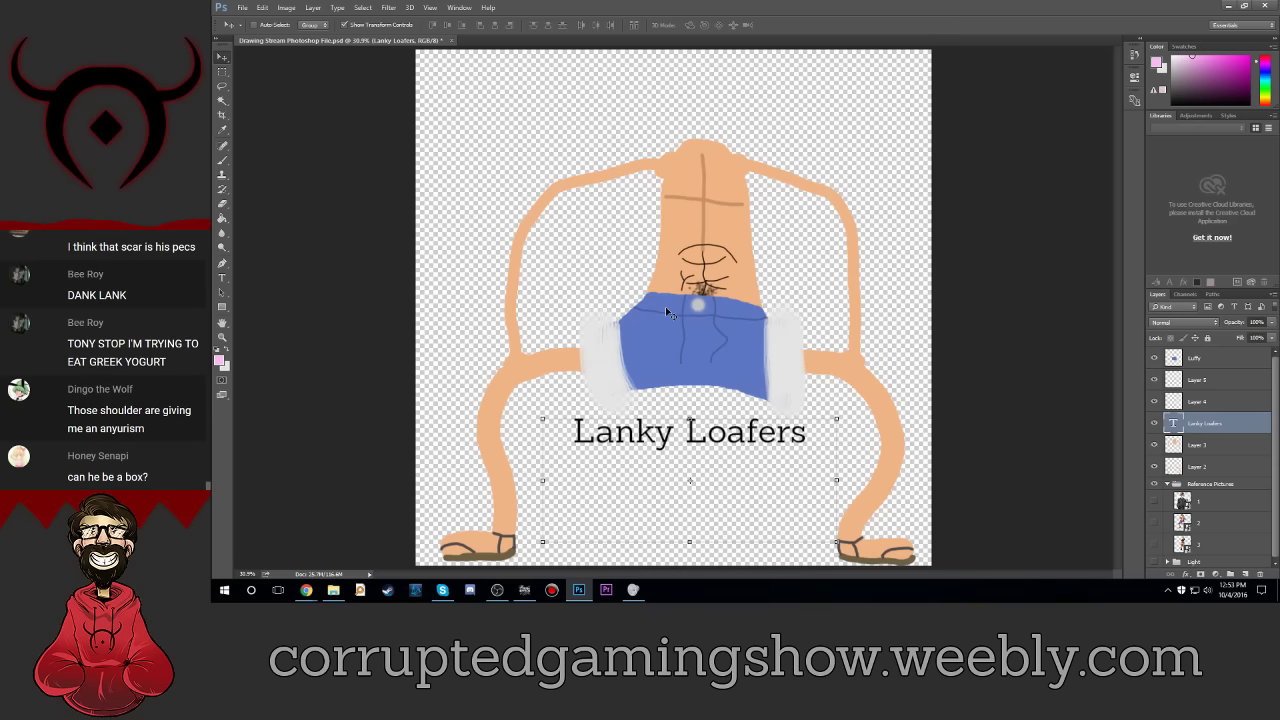
Step: Reopen the Lanky Loafers caption for editing and zoom in on the drawing
click(222, 278)
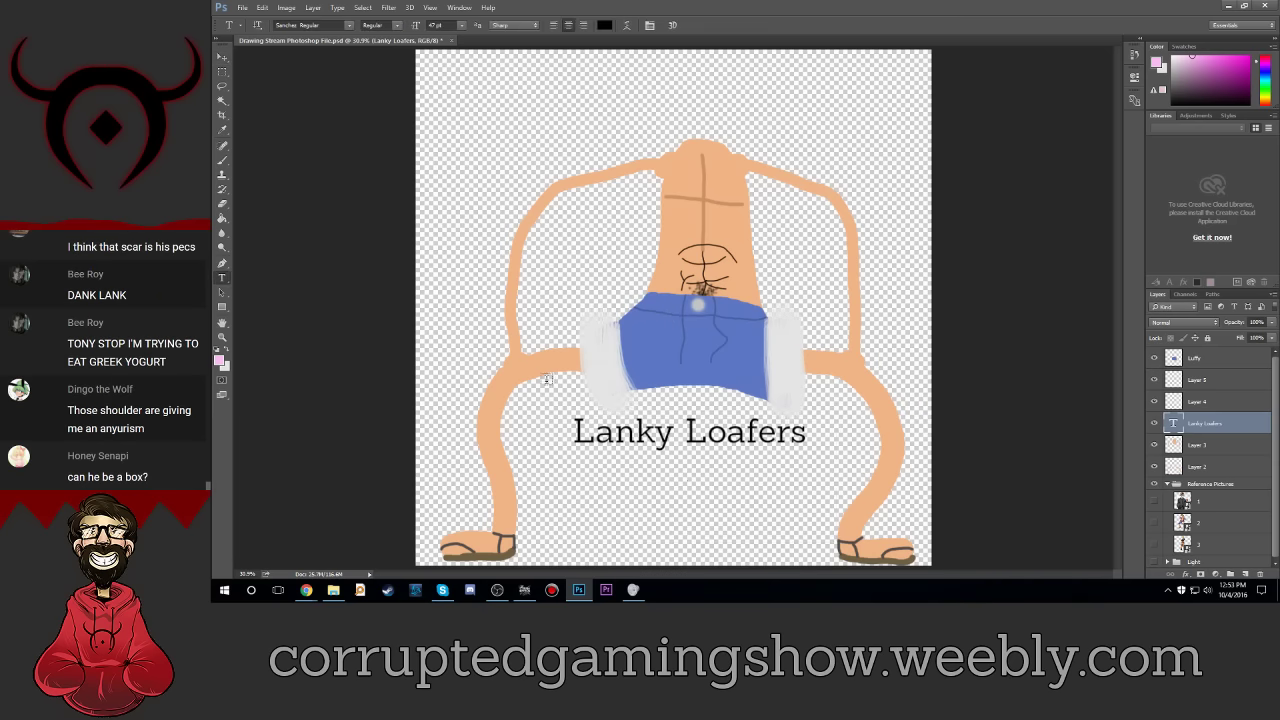
click(690, 432)
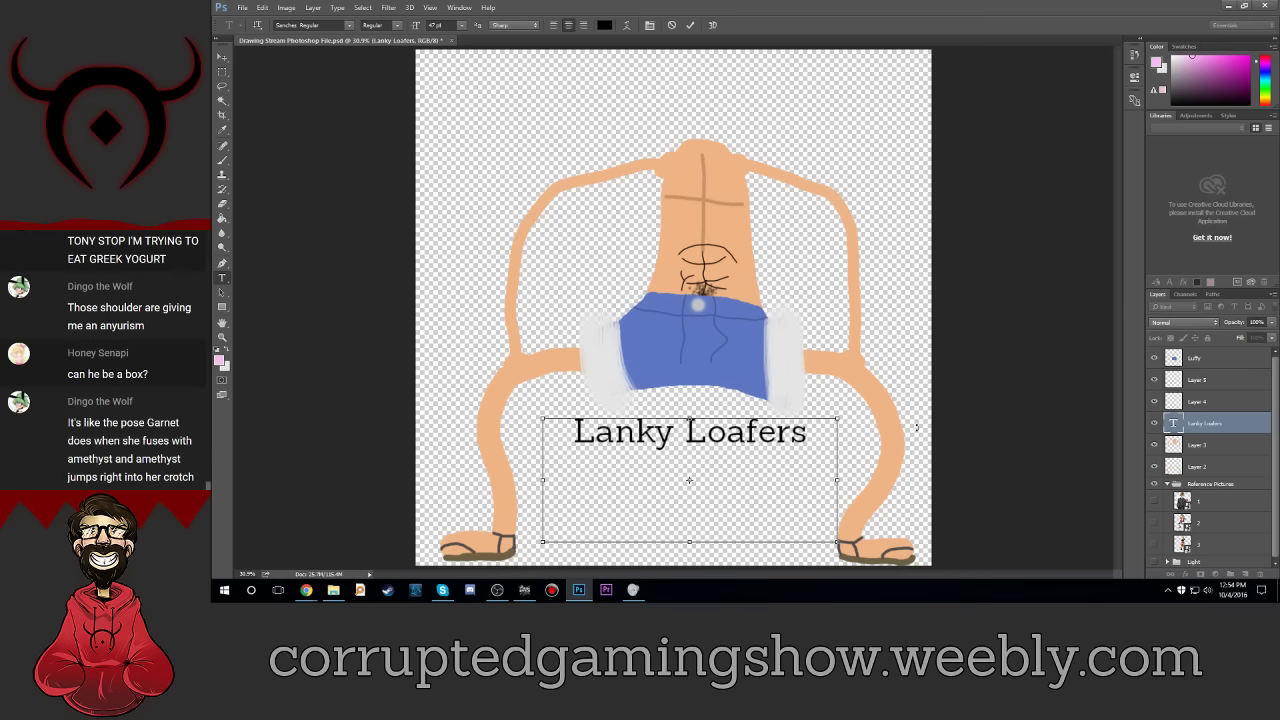
key(ctrl+plus)
key(ctrl+plus)
key(ctrl+plus)
key(ctrl+plus)
Step: Scroll around the figure's torso and make reference layer 2 visible
scroll(918, 430, up, 3)
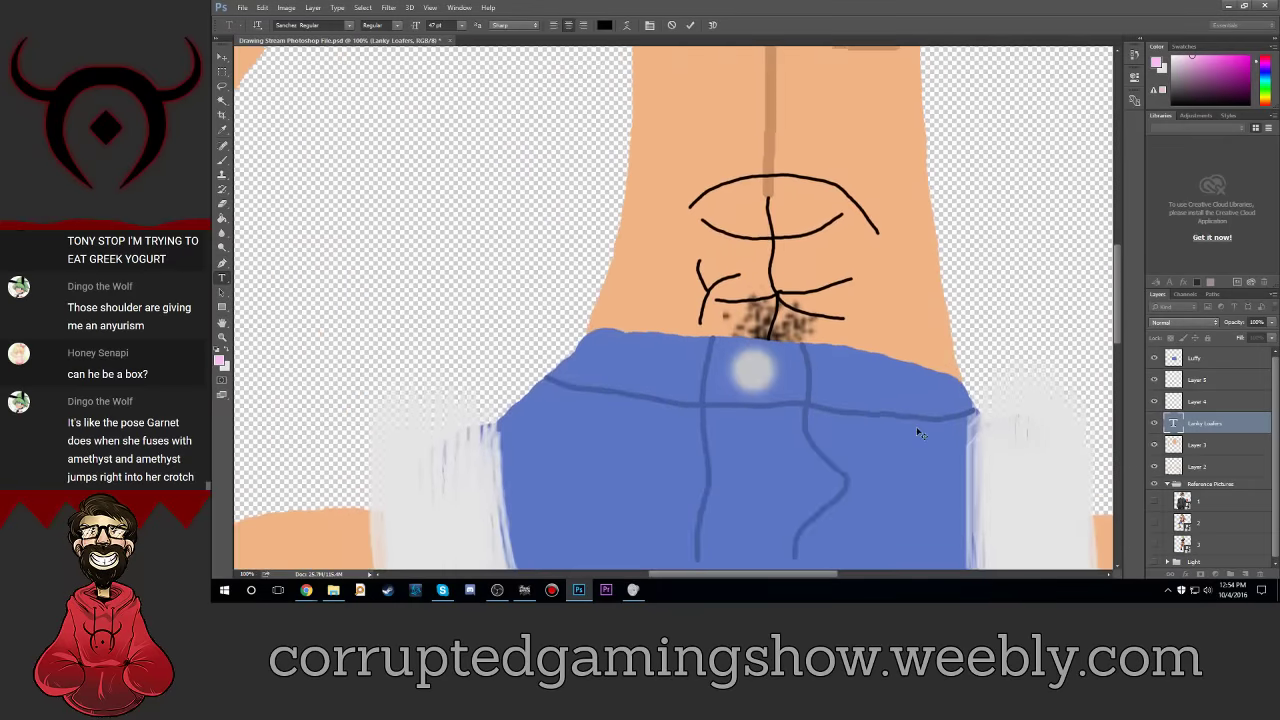
scroll(926, 408, up, 3)
scroll(928, 406, up, 3)
scroll(930, 408, up, 3)
scroll(928, 408, up, 3)
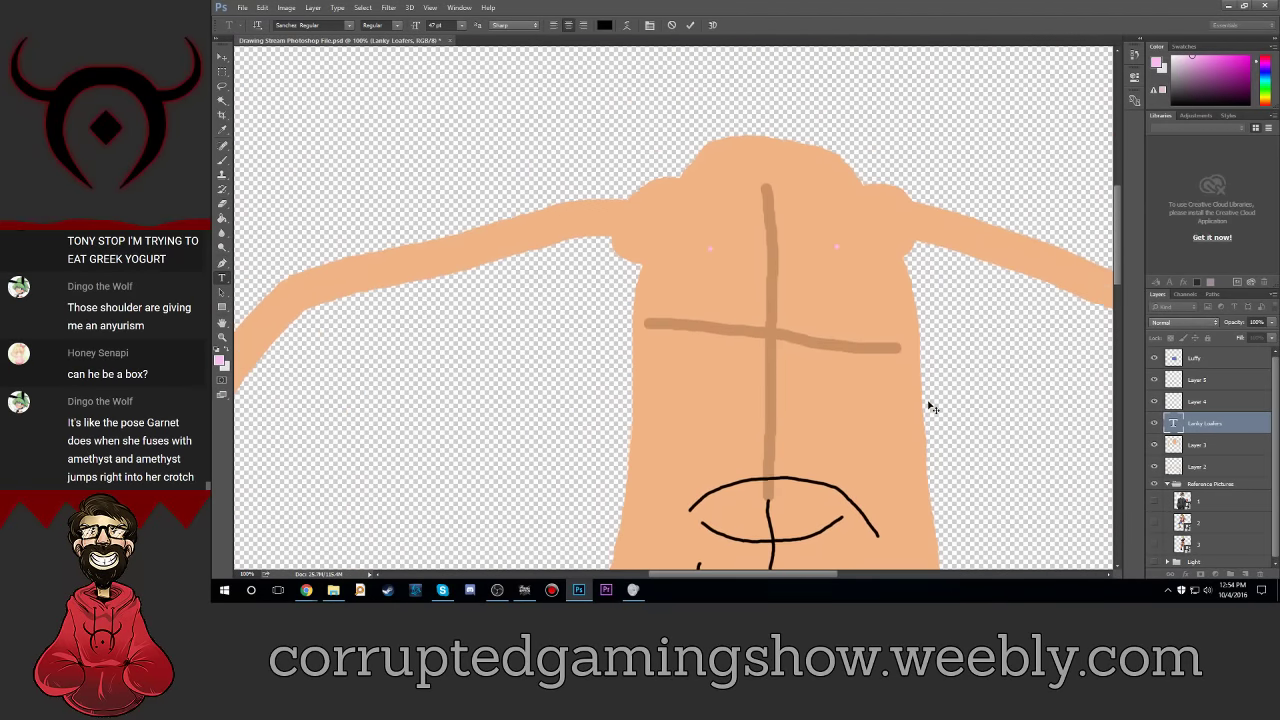
scroll(928, 406, up, 2)
scroll(928, 406, up, 2)
scroll(846, 372, up, 1)
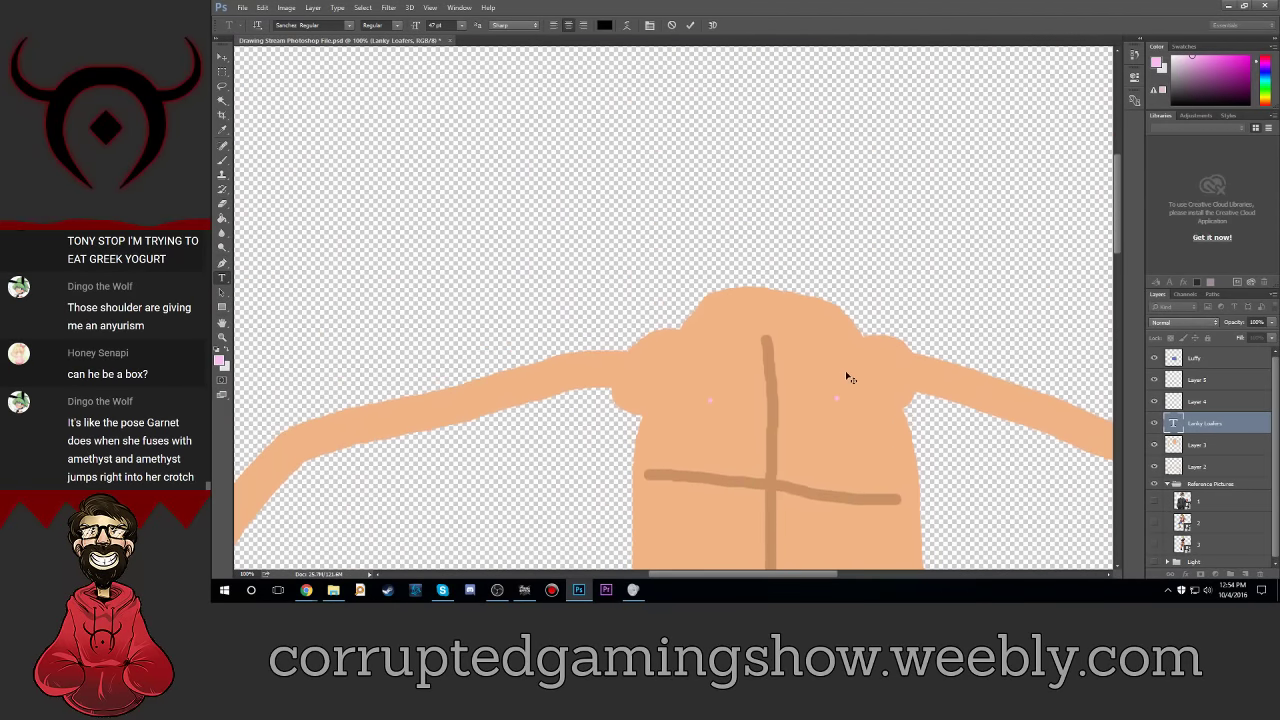
scroll(849, 377, up, 1)
scroll(846, 372, up, 3)
scroll(856, 372, up, 2)
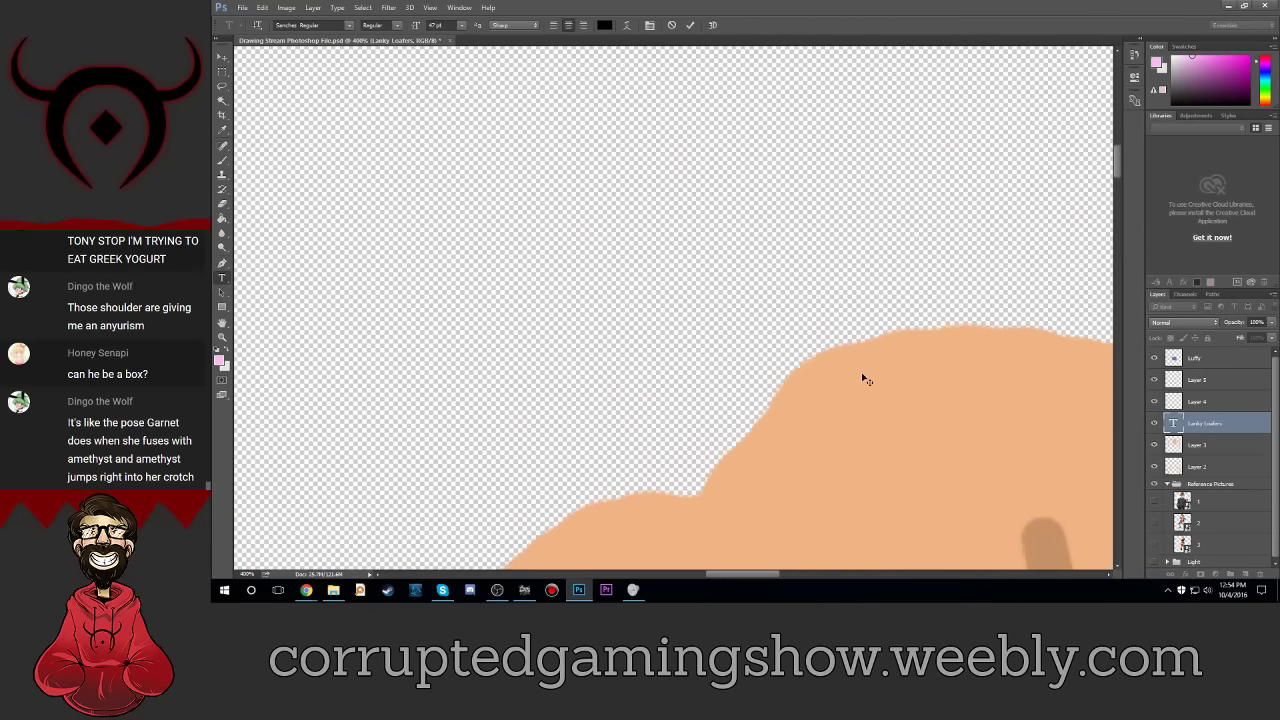
scroll(867, 384, up, 2)
scroll(870, 390, up, 2)
scroll(870, 390, down, 2)
scroll(871, 393, down, 3)
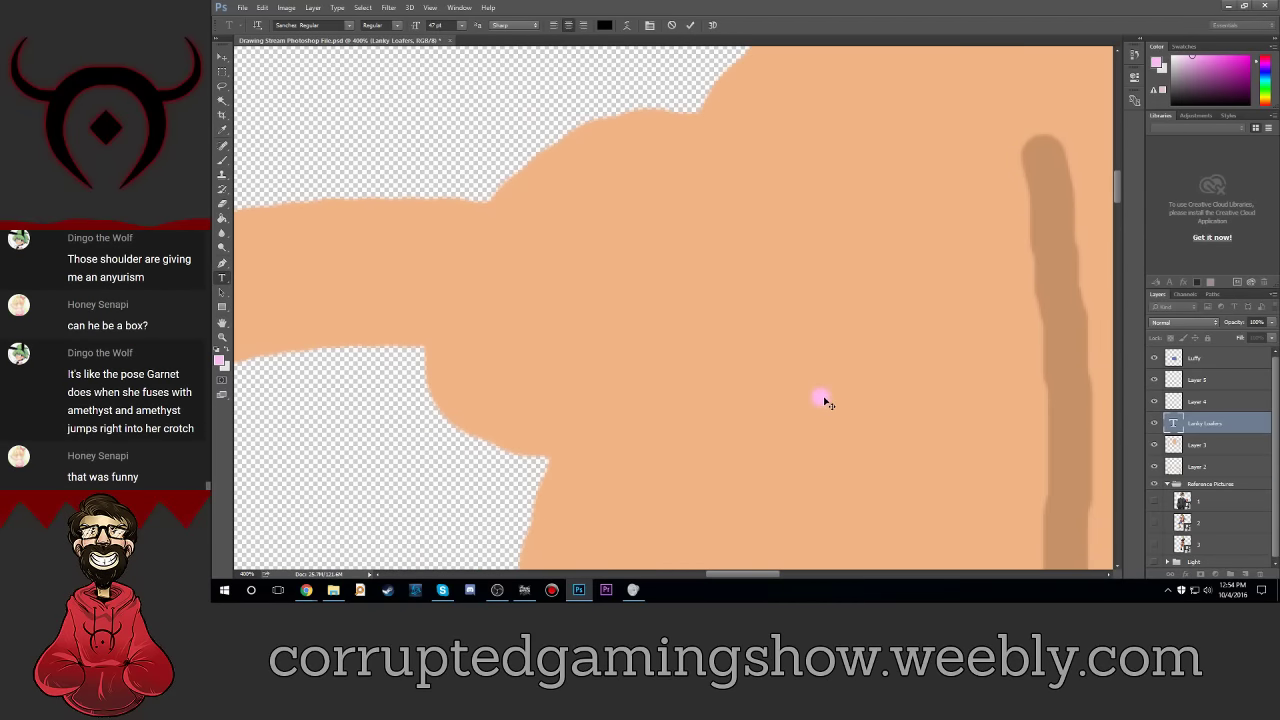
scroll(823, 398, down, 2)
scroll(823, 398, down, 1)
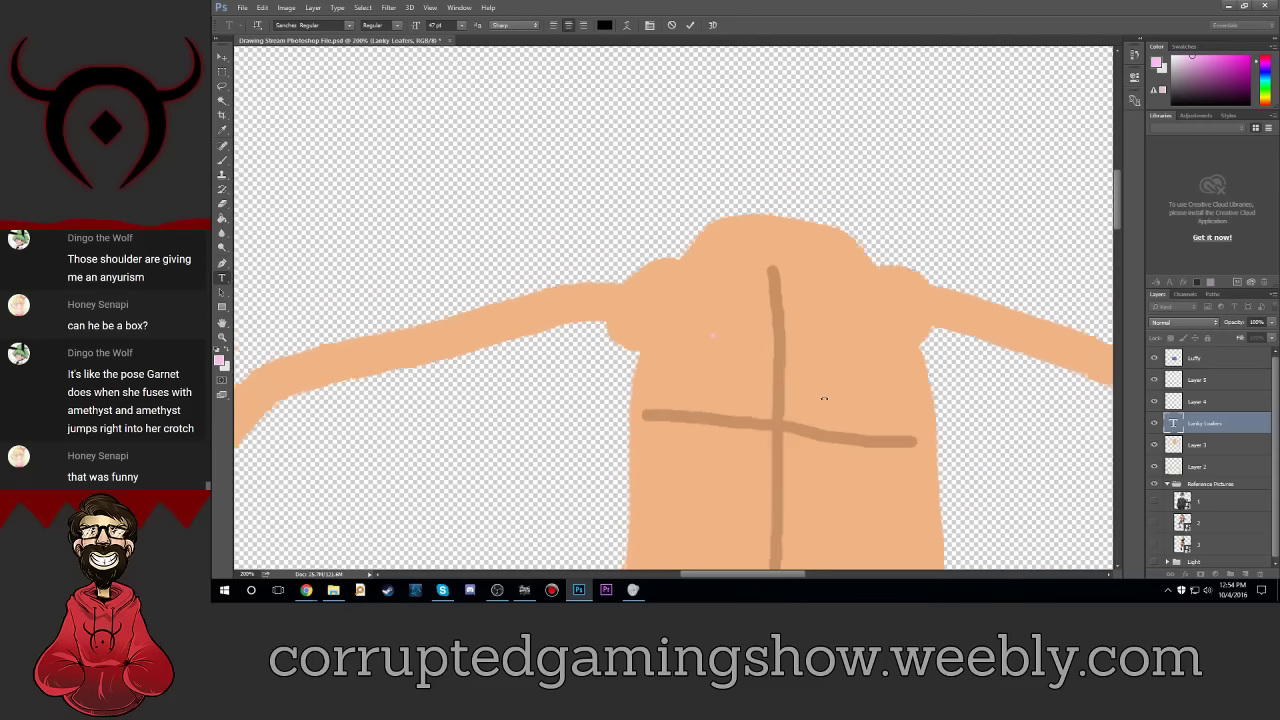
scroll(824, 397, down, 1)
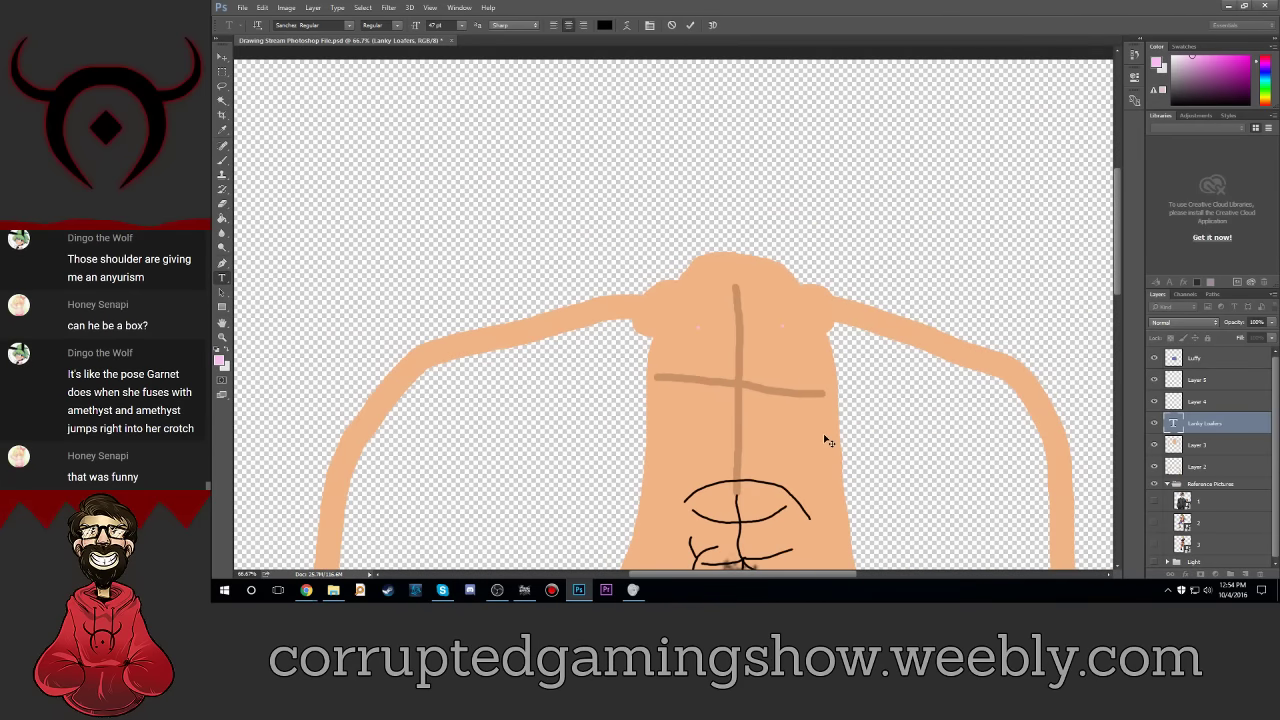
scroll(826, 440, down, 2)
scroll(828, 440, down, 2)
scroll(830, 443, down, 2)
scroll(840, 445, down, 2)
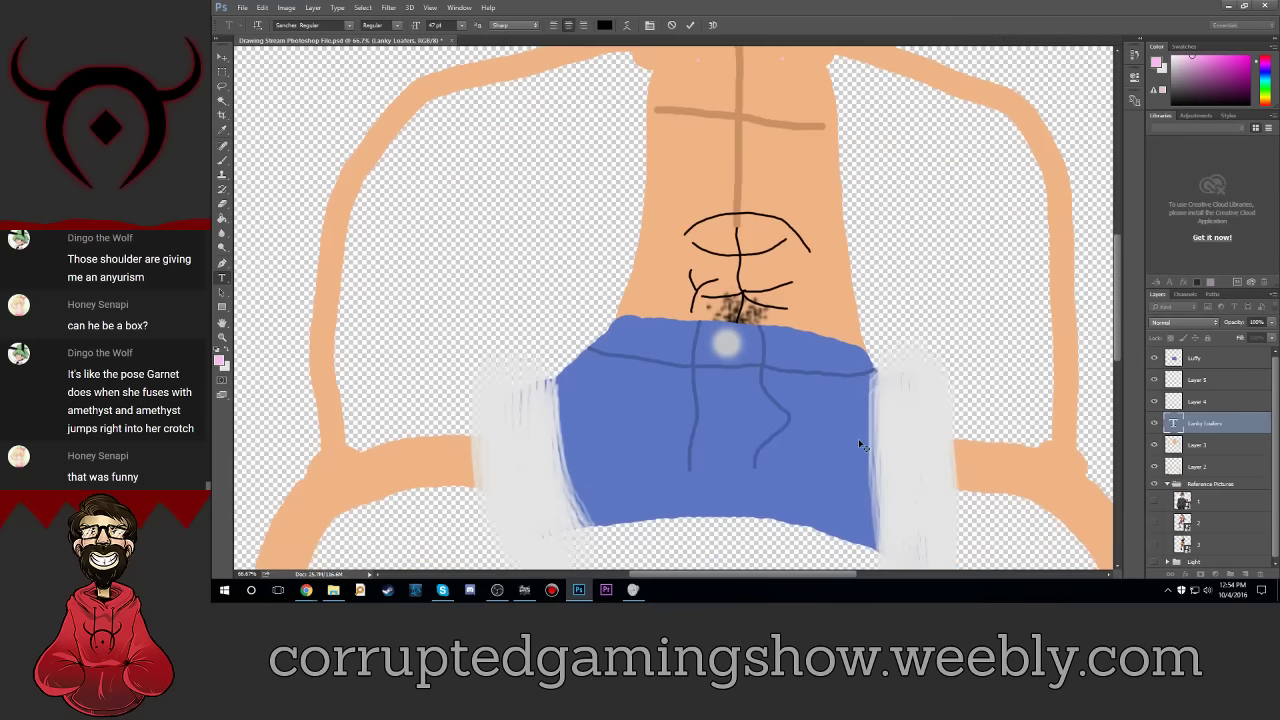
scroll(860, 449, up, 2)
scroll(866, 452, up, 2)
scroll(868, 457, up, 2)
scroll(868, 457, up, 2)
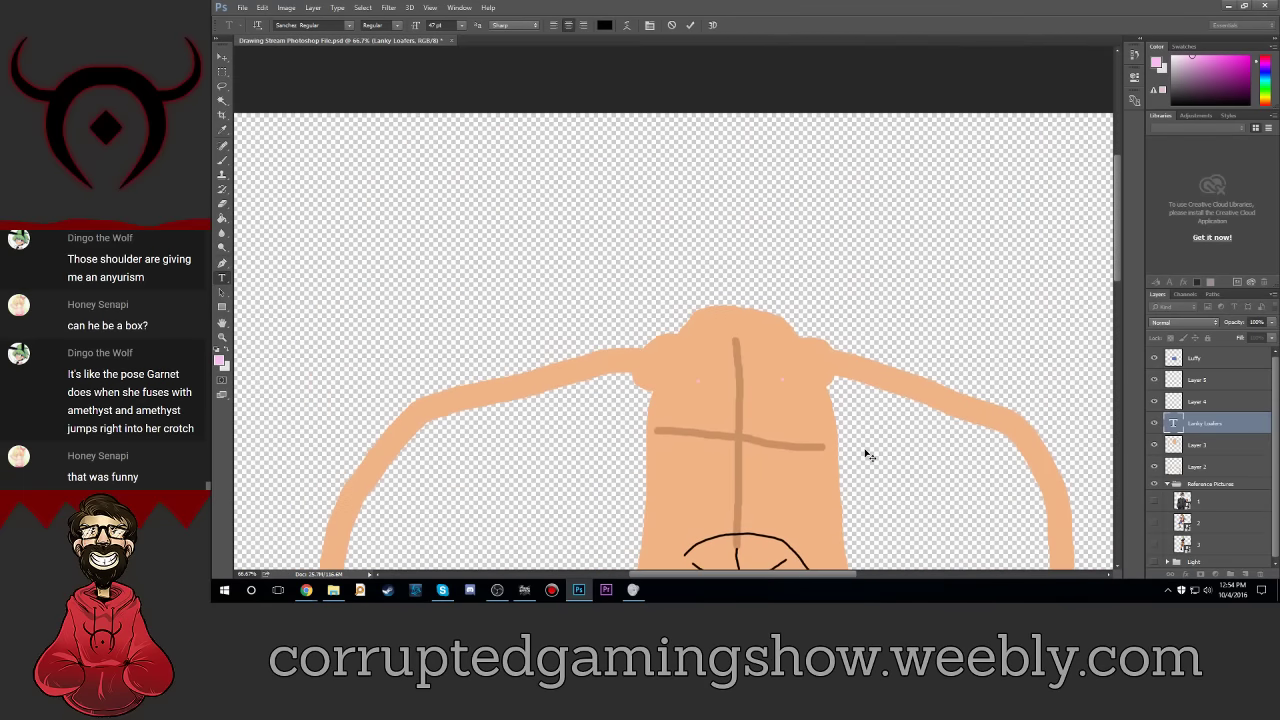
scroll(866, 455, up, 2)
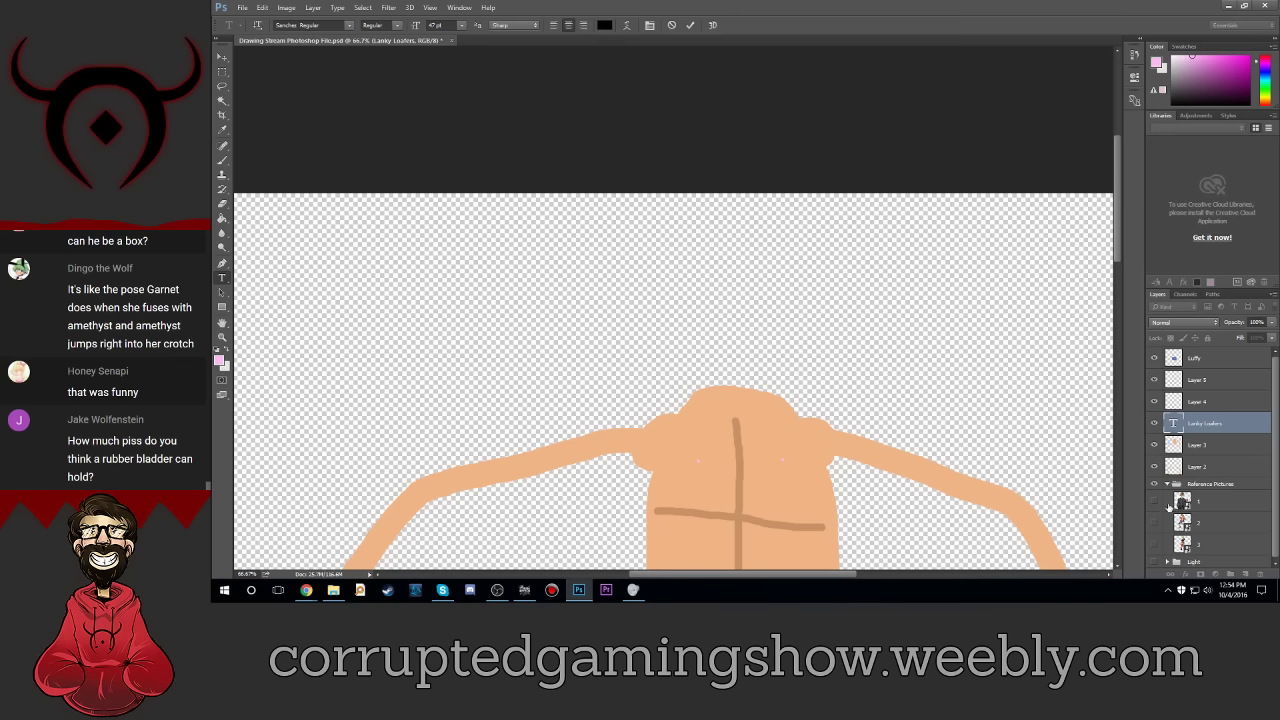
click(1155, 523)
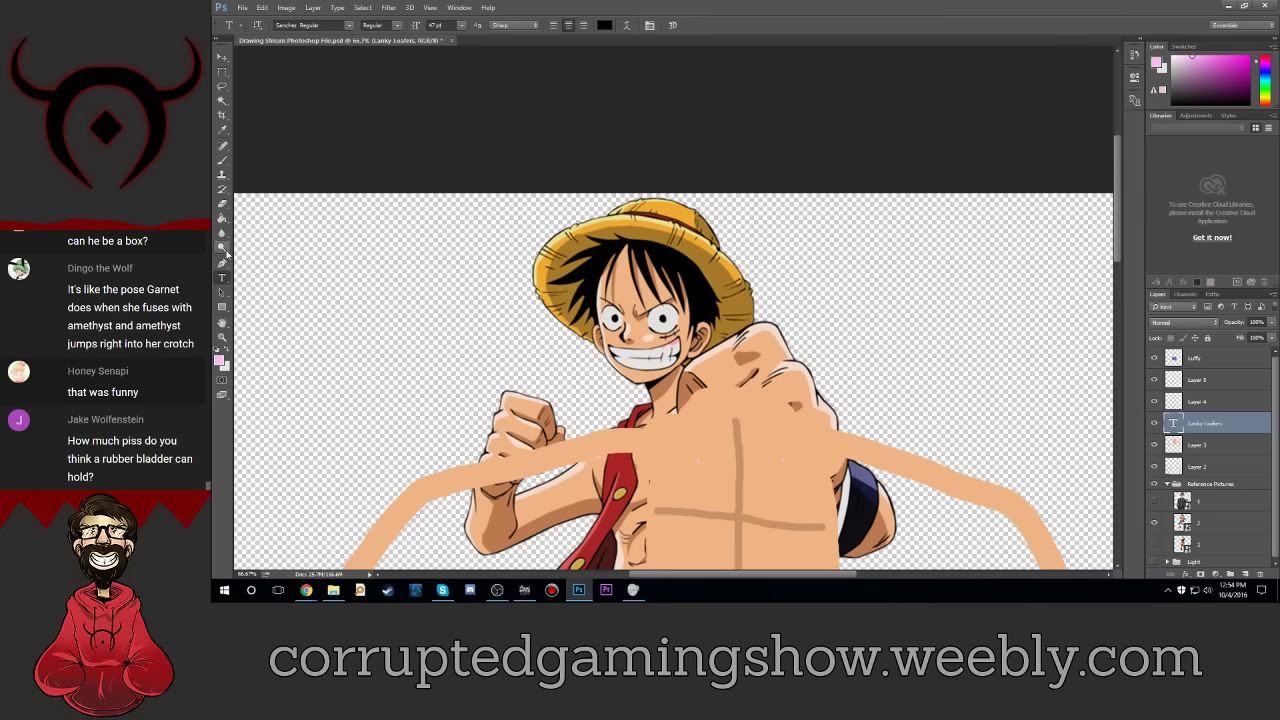
Step: Switch to the Brush and sample the skin orange from the drawing
click(222, 160)
click(219, 362)
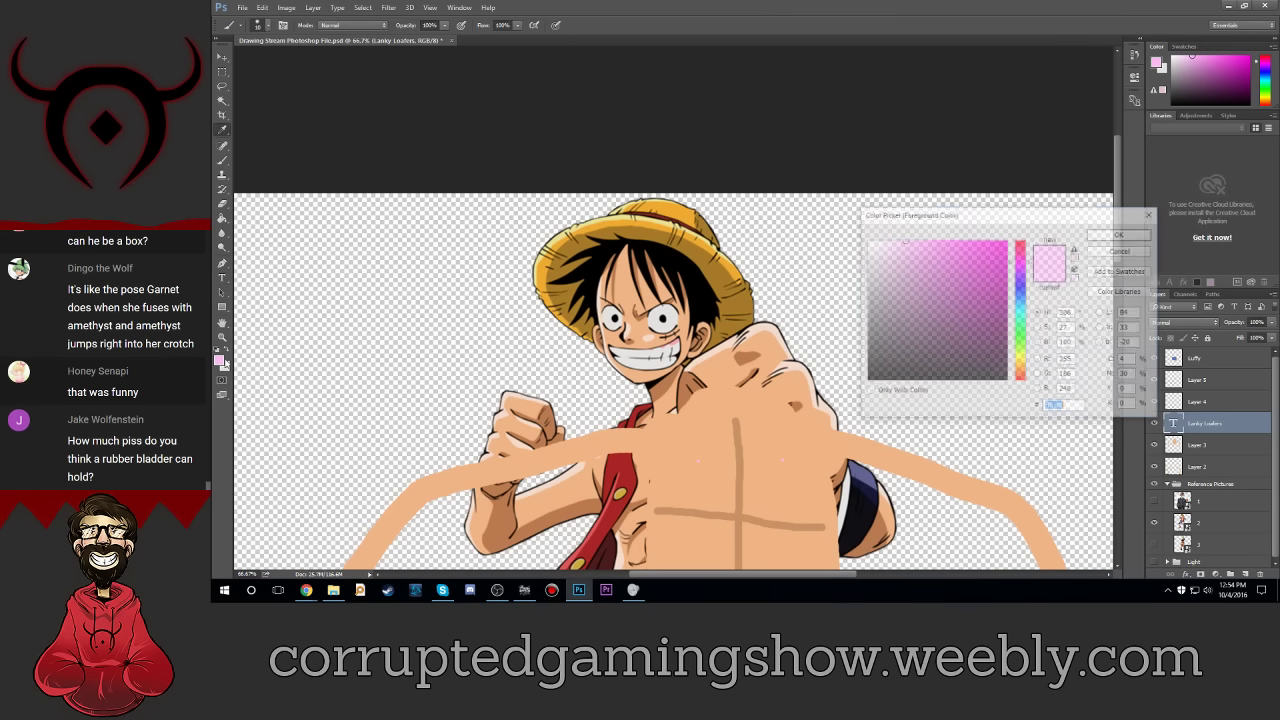
click(705, 420)
click(1121, 234)
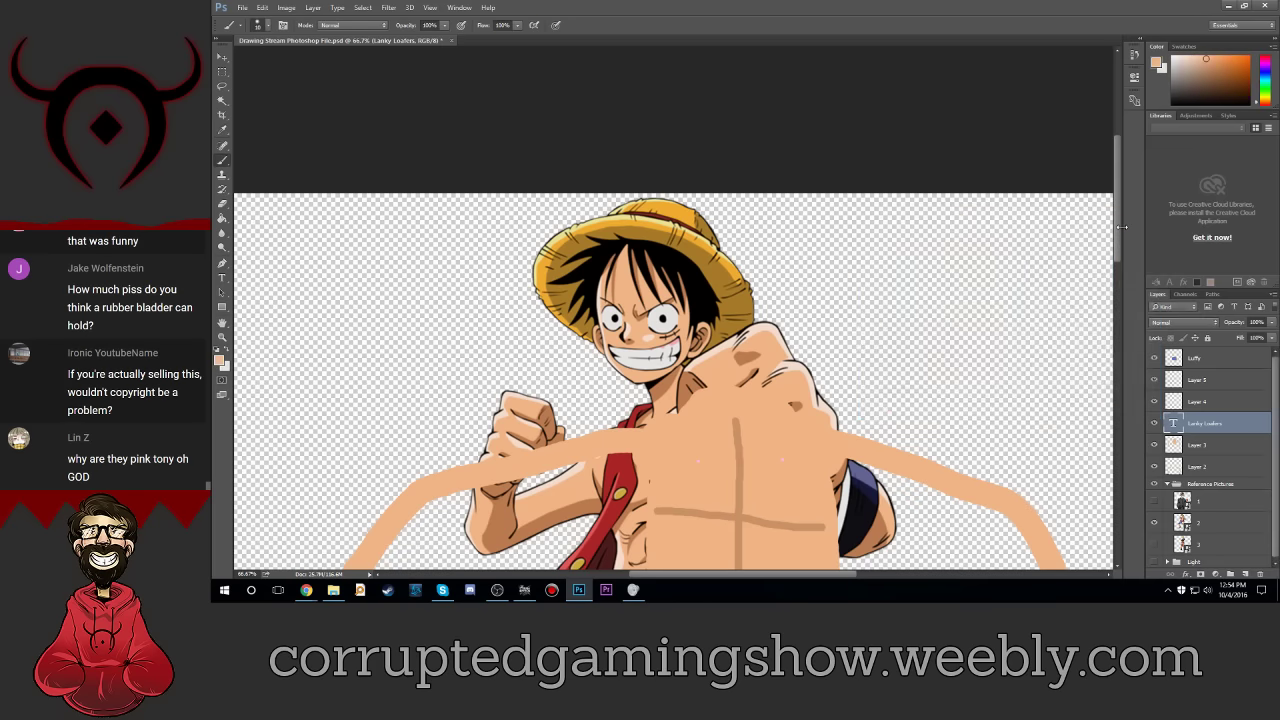
Step: Select Layer 3, set a 34 px brush and its hardness, and add new Layer 6
click(1215, 400)
click(1199, 446)
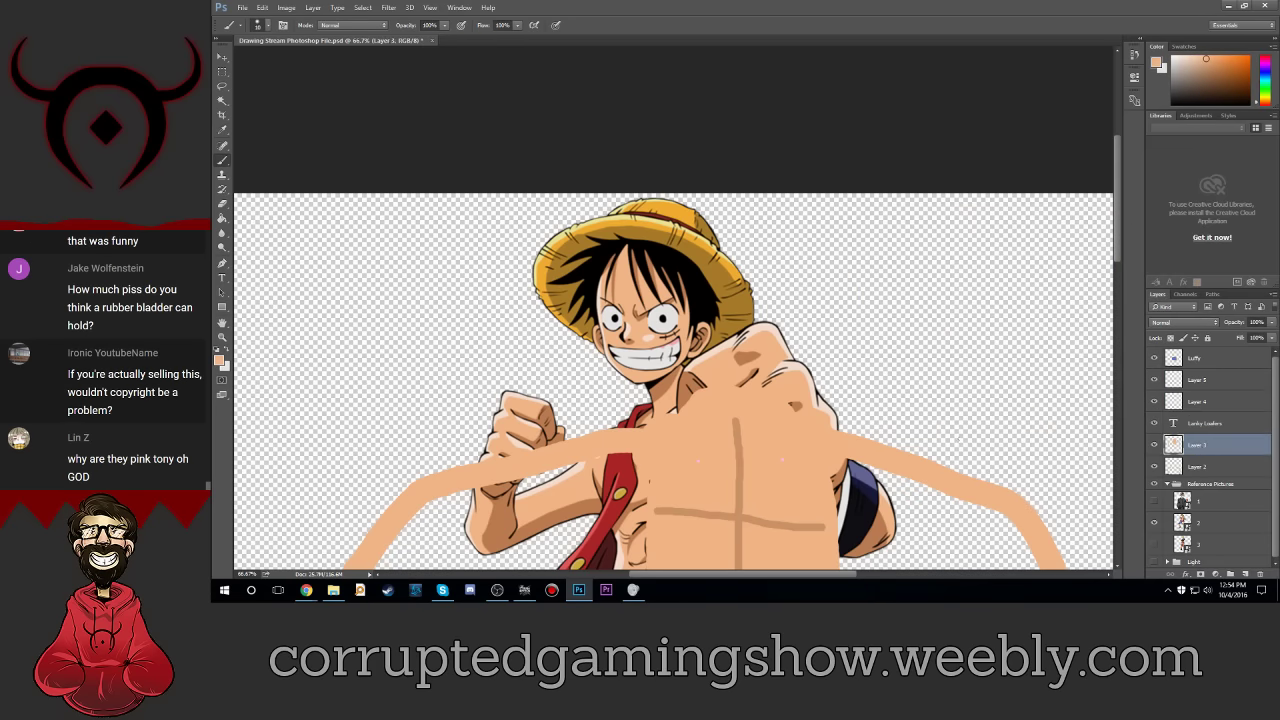
click(252, 23)
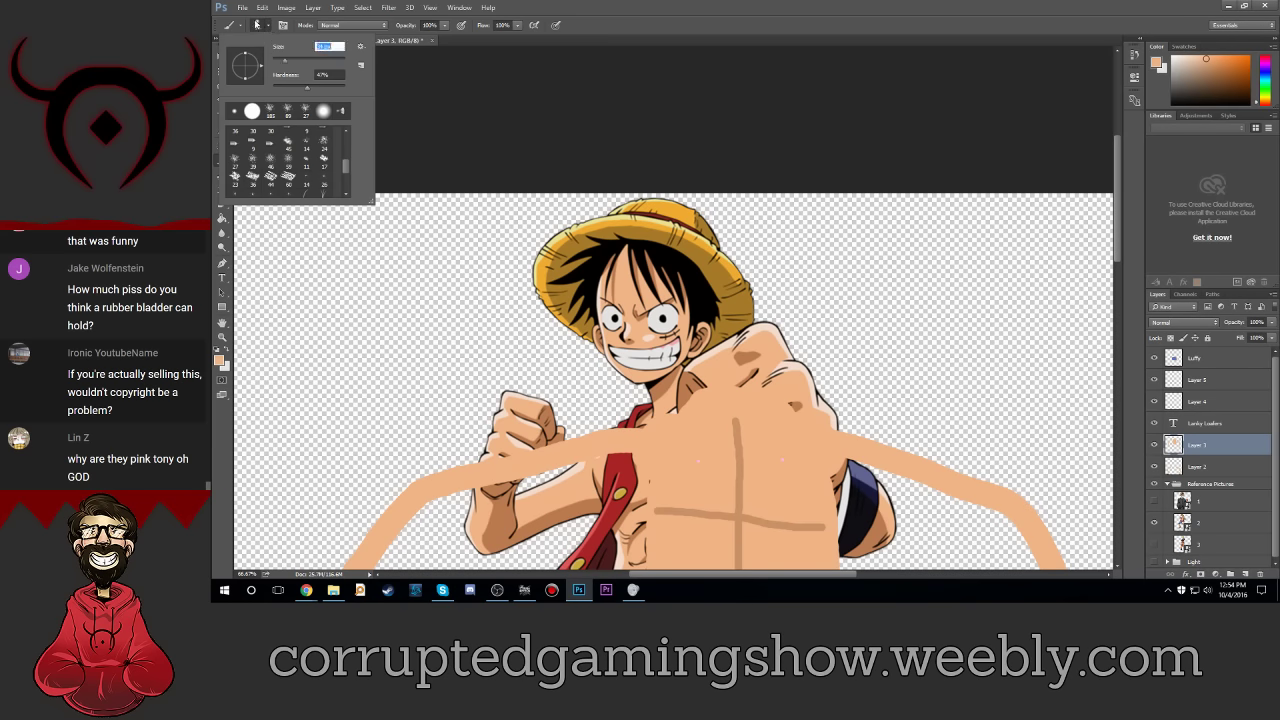
key(Return)
click(262, 27)
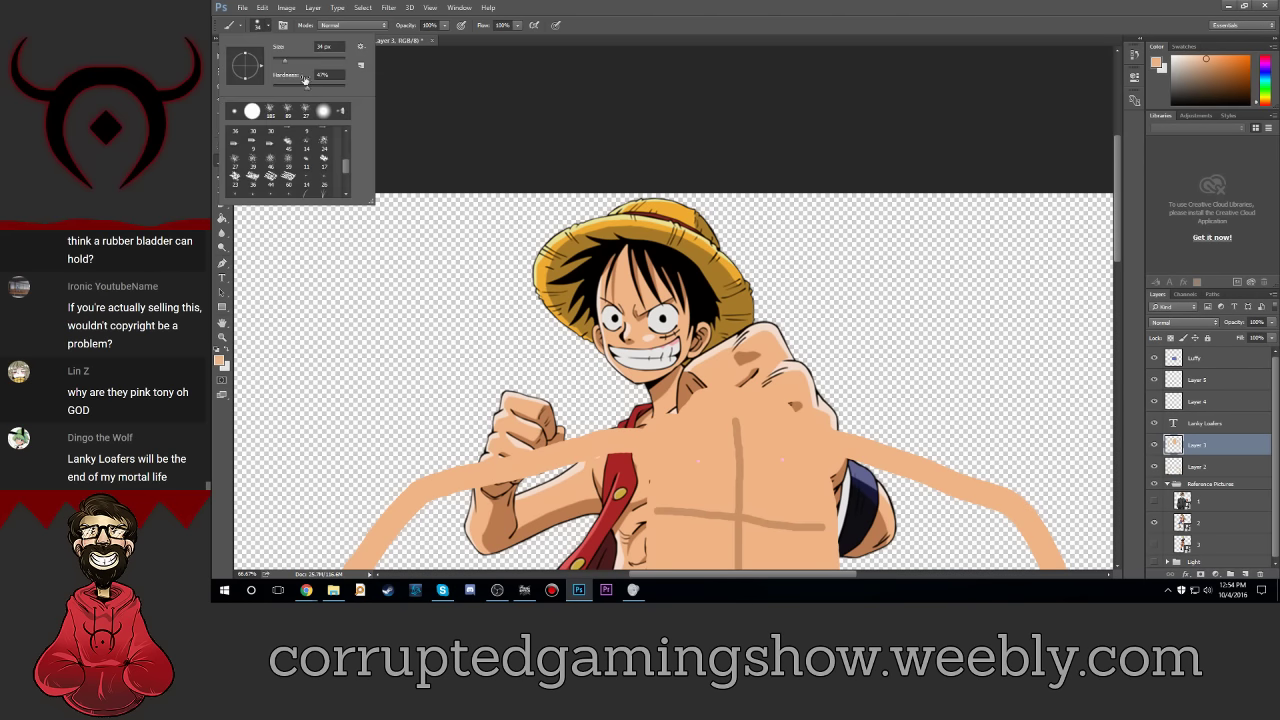
click(329, 75)
key(Return)
key(ctrl+shift+alt+n)
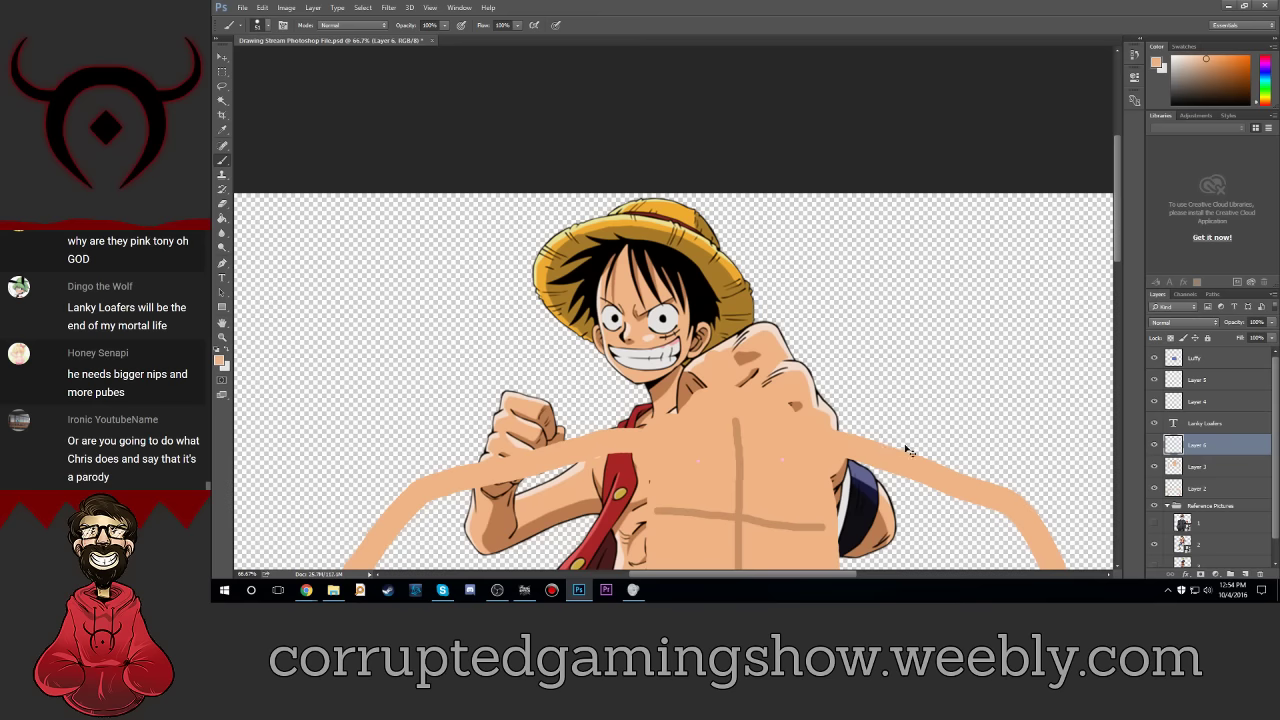
Step: Toggle the character reference off and on while dabbing skin colour onto the torso
click(1155, 544)
drag(732, 392, 746, 392)
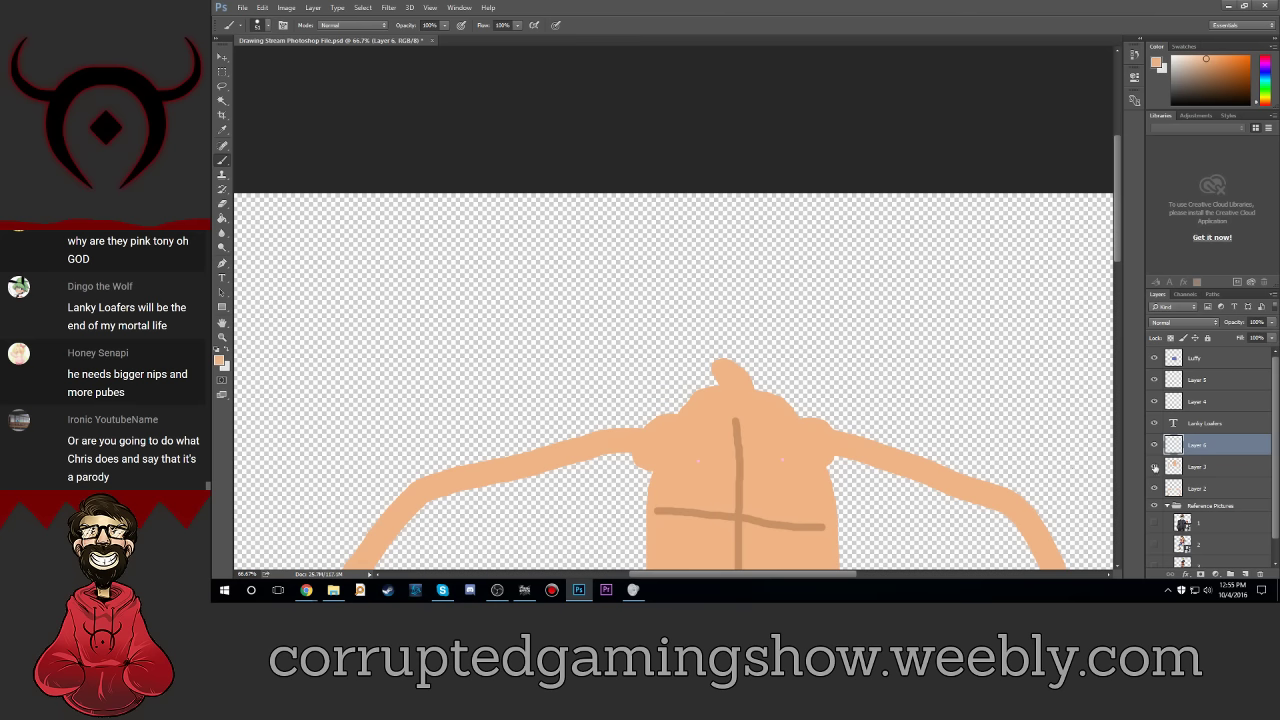
click(1156, 544)
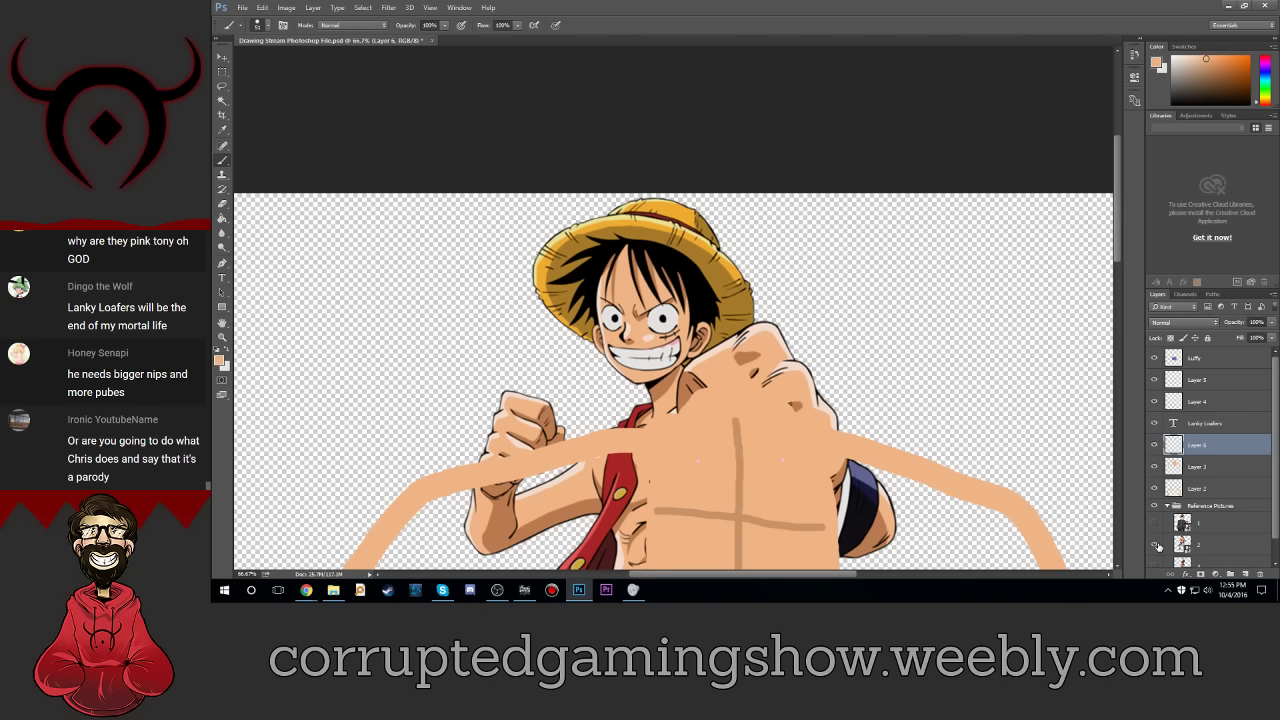
click(1156, 544)
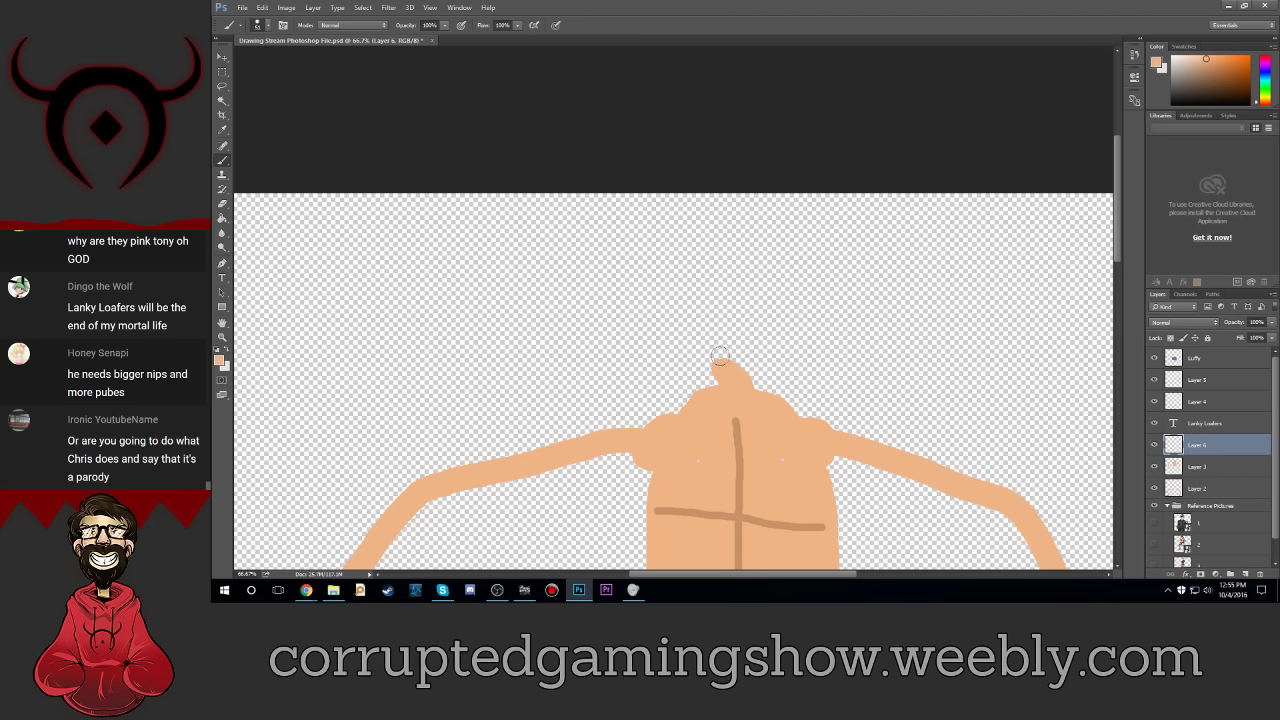
Step: Outline and fill the head in peach, then add new Layer 7 above Layer 6
drag(714, 359, 710, 285)
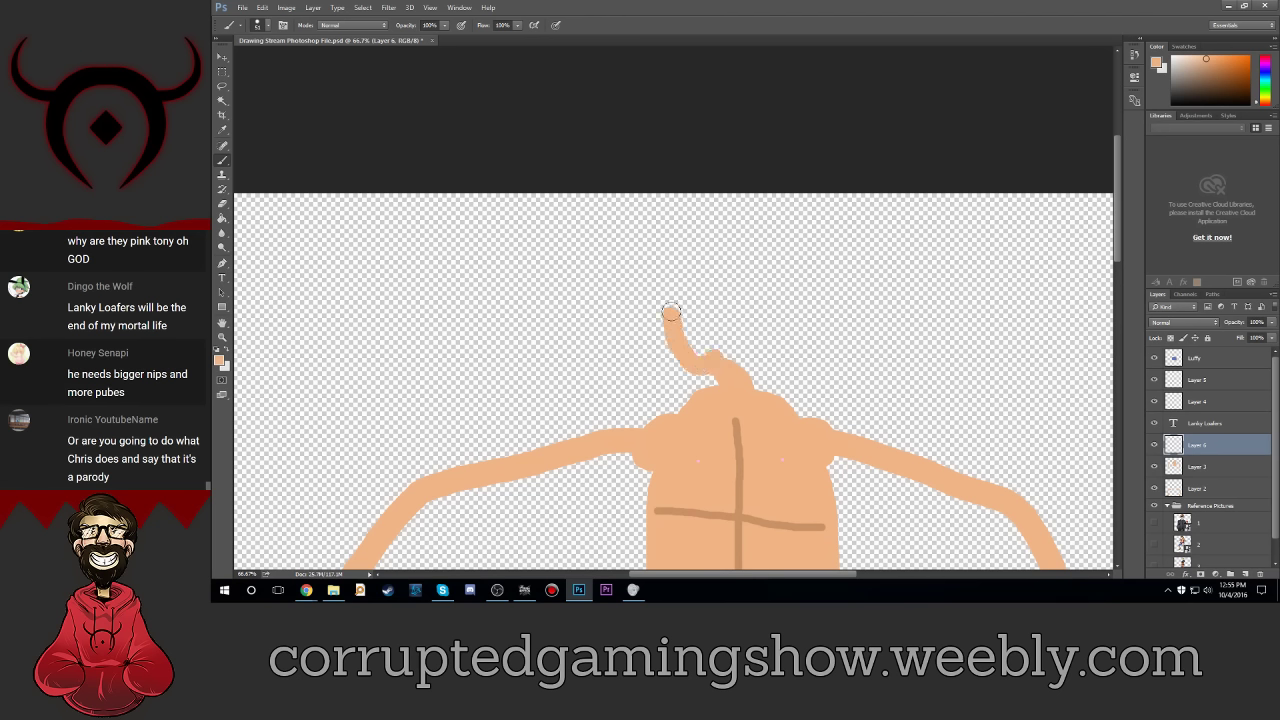
drag(710, 285, 716, 364)
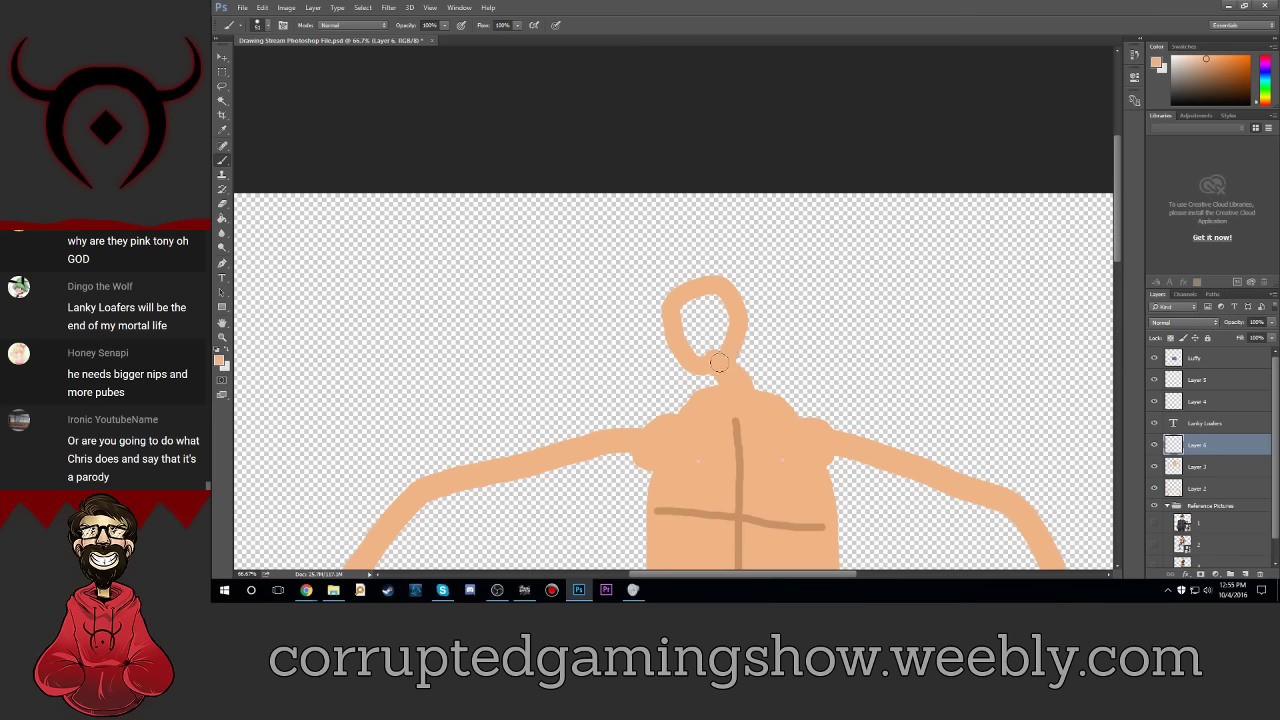
drag(708, 300, 686, 316)
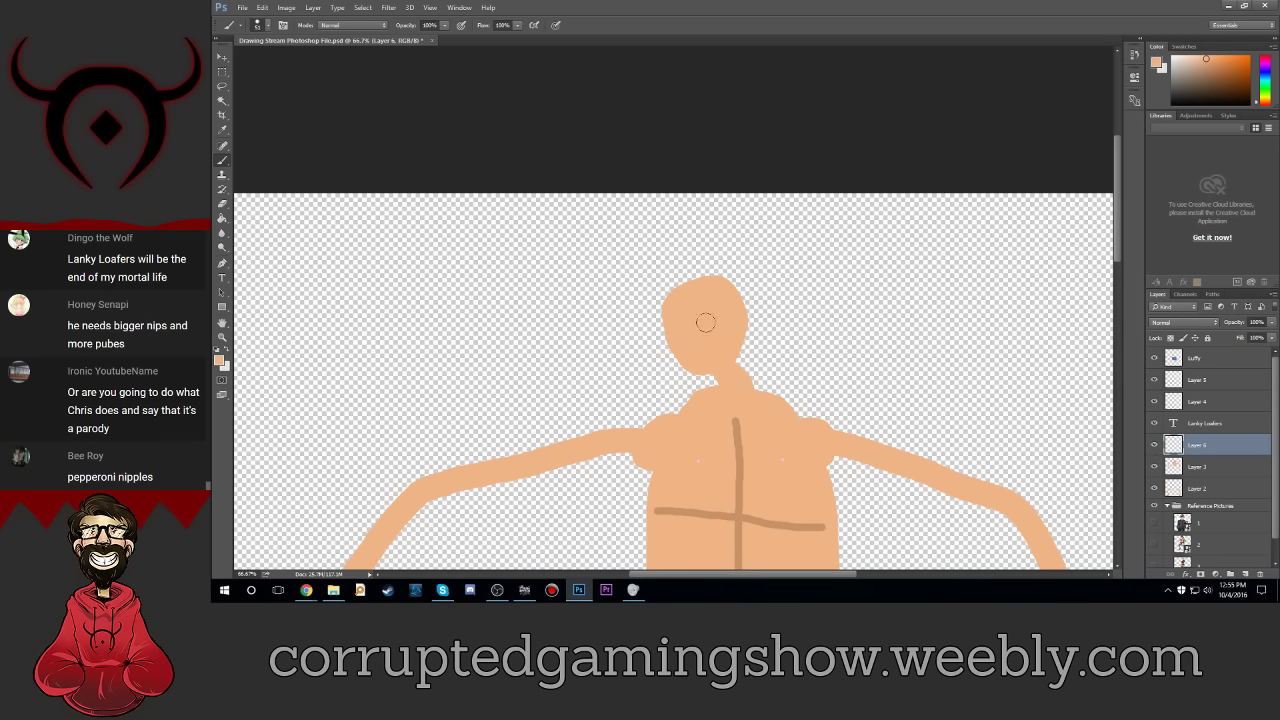
key(ctrl+plus)
key(ctrl+plus)
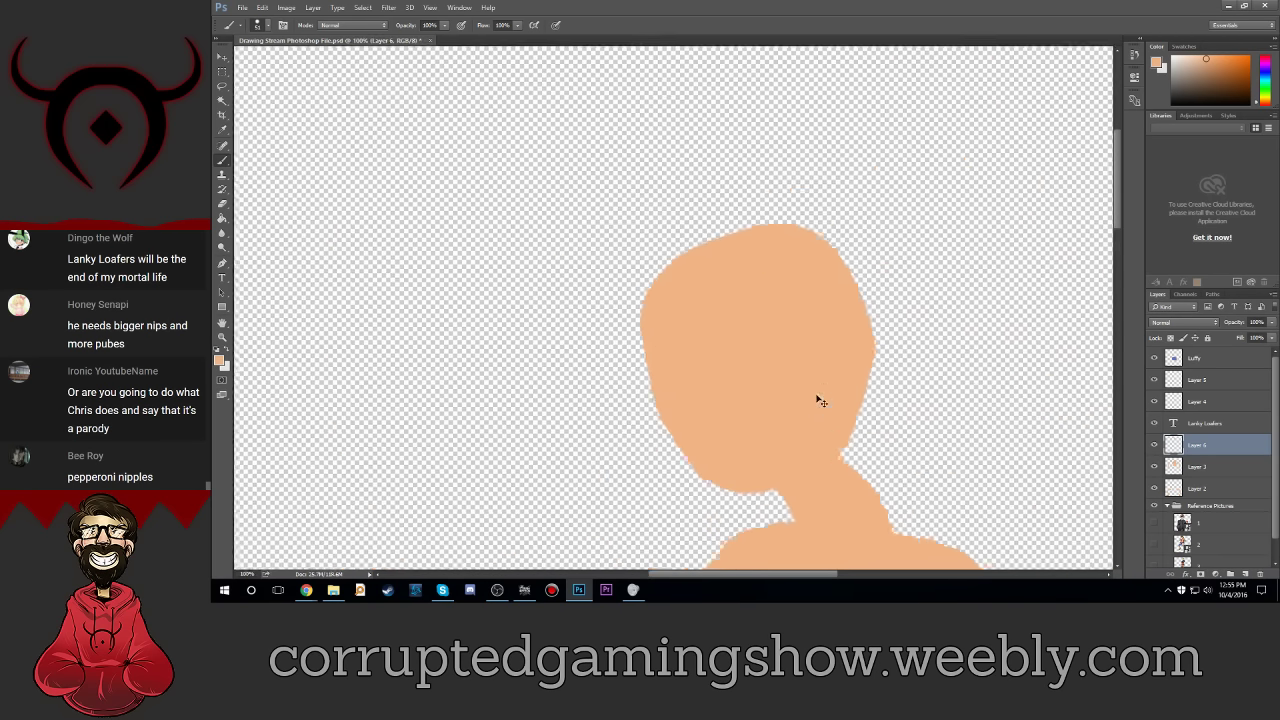
key(ctrl+minus)
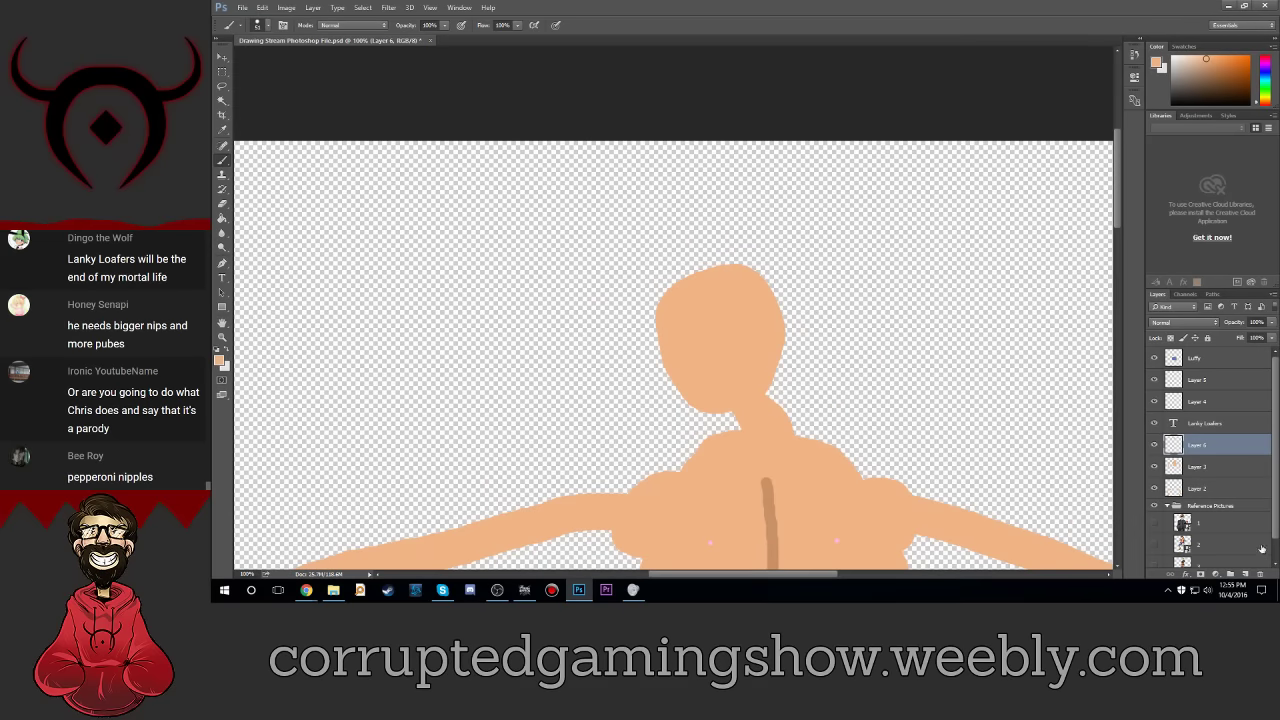
click(1245, 575)
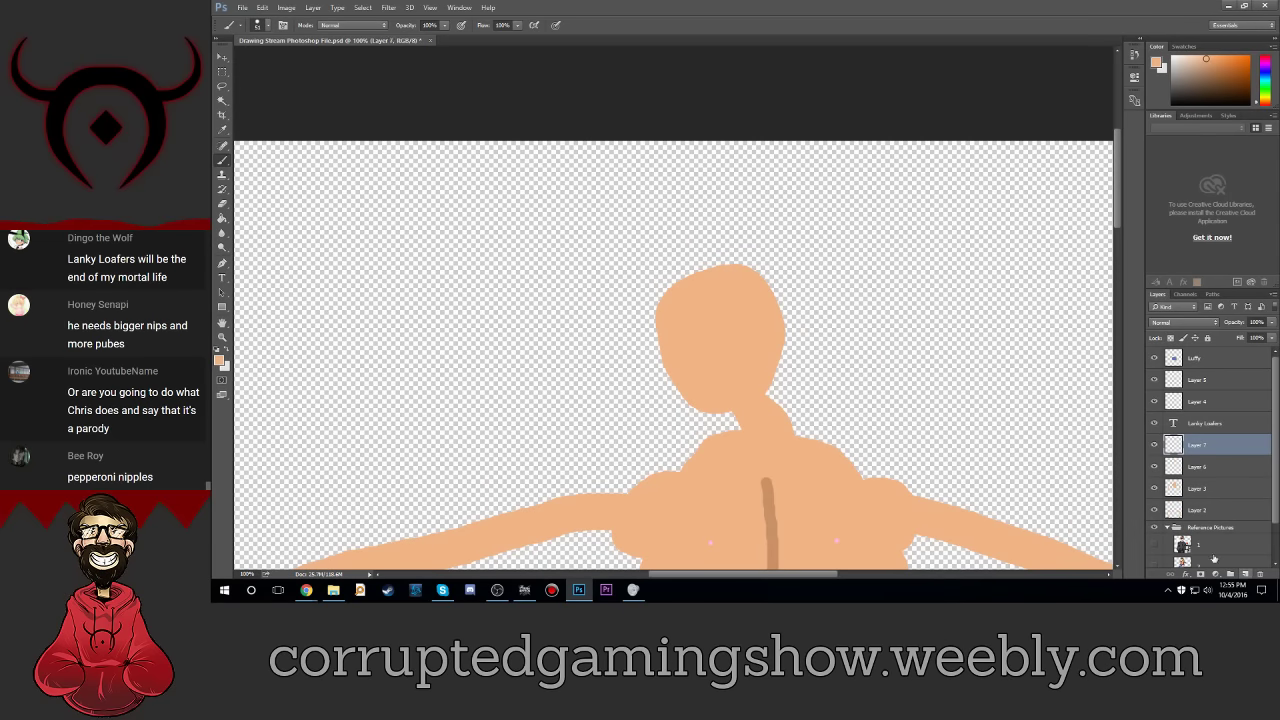
Step: Show the Luffy reference, sample its hat orange, and paint a hat over the head
click(1155, 564)
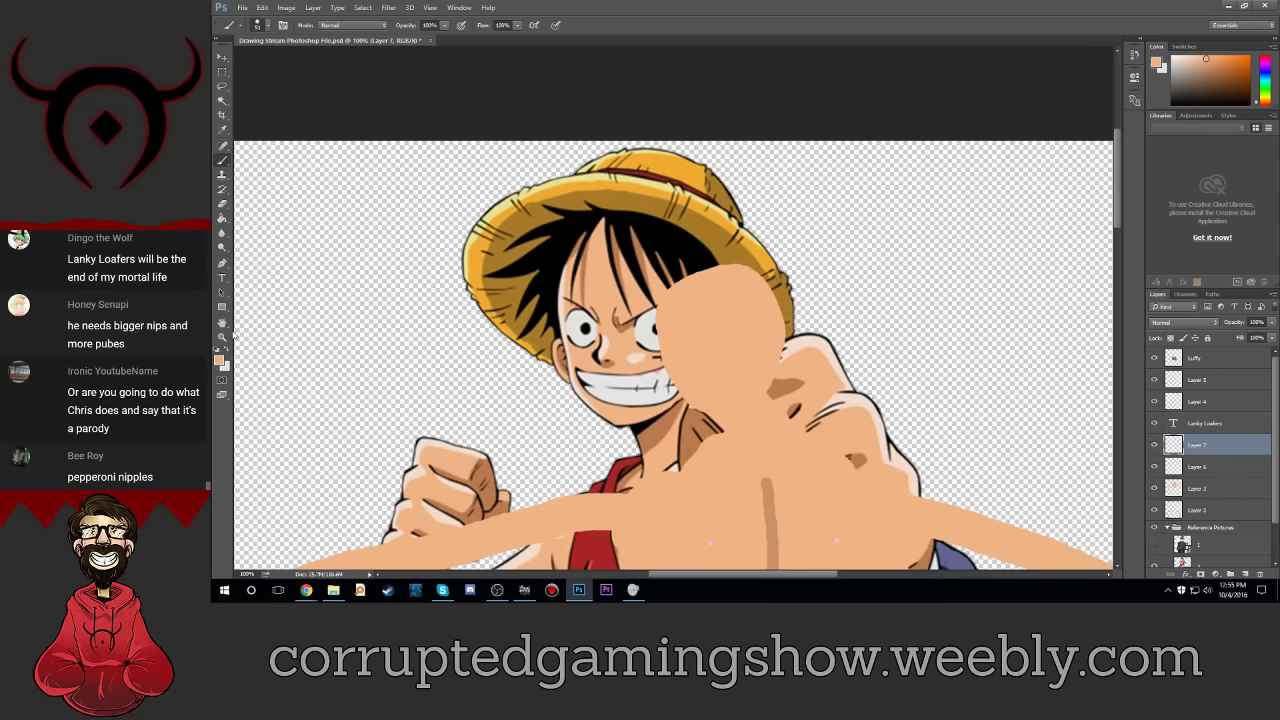
click(219, 359)
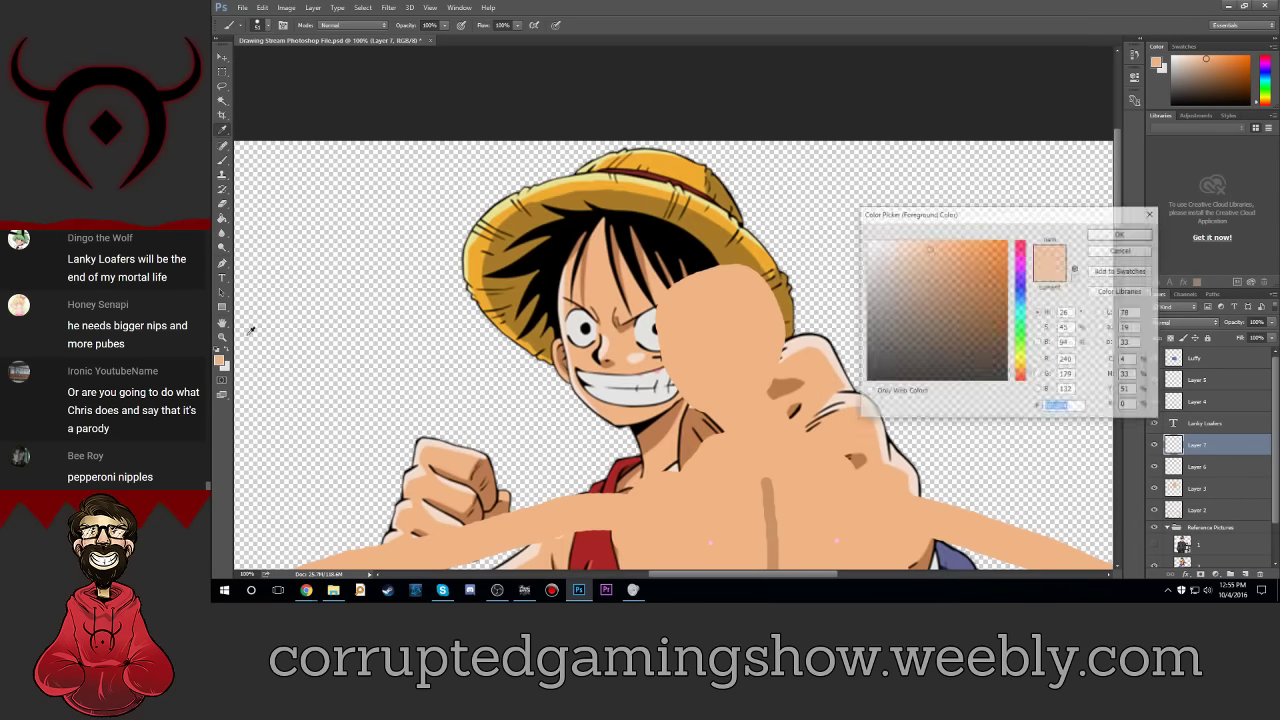
click(625, 180)
click(1121, 233)
key(b)
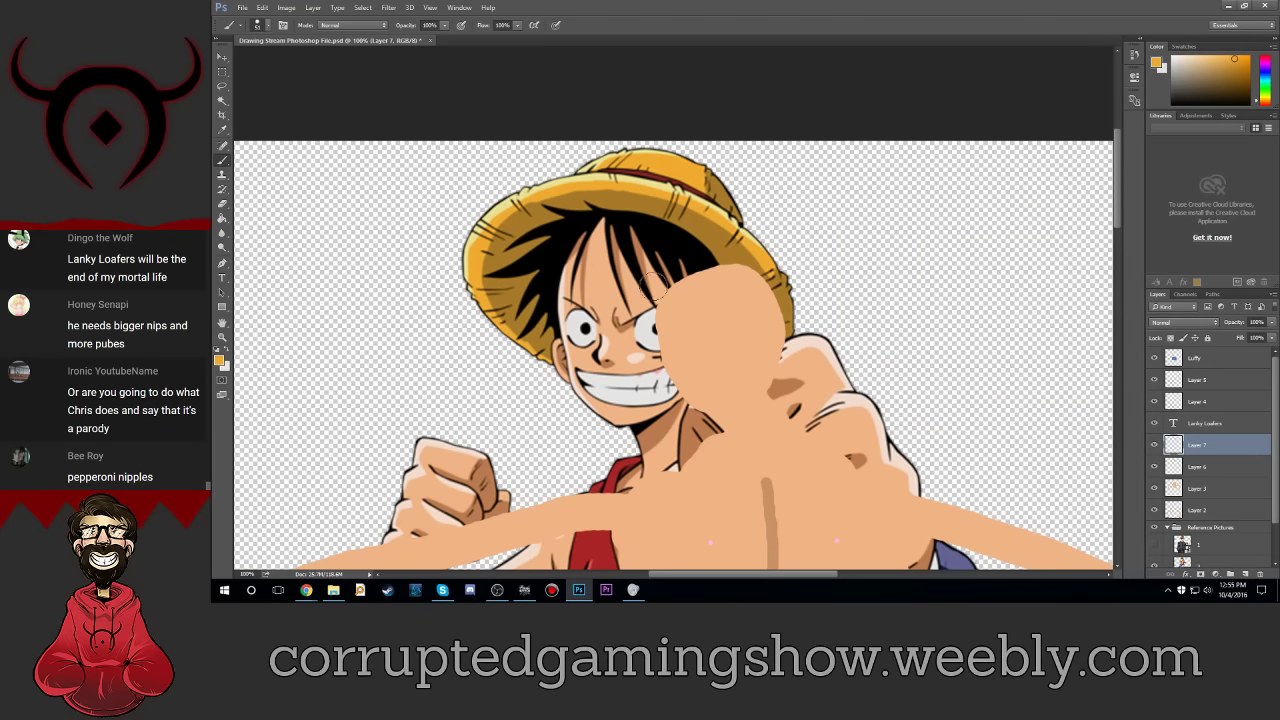
mouse_move(652, 287)
mouse_down()
mouse_move(790, 343)
mouse_move(788, 356)
mouse_up()
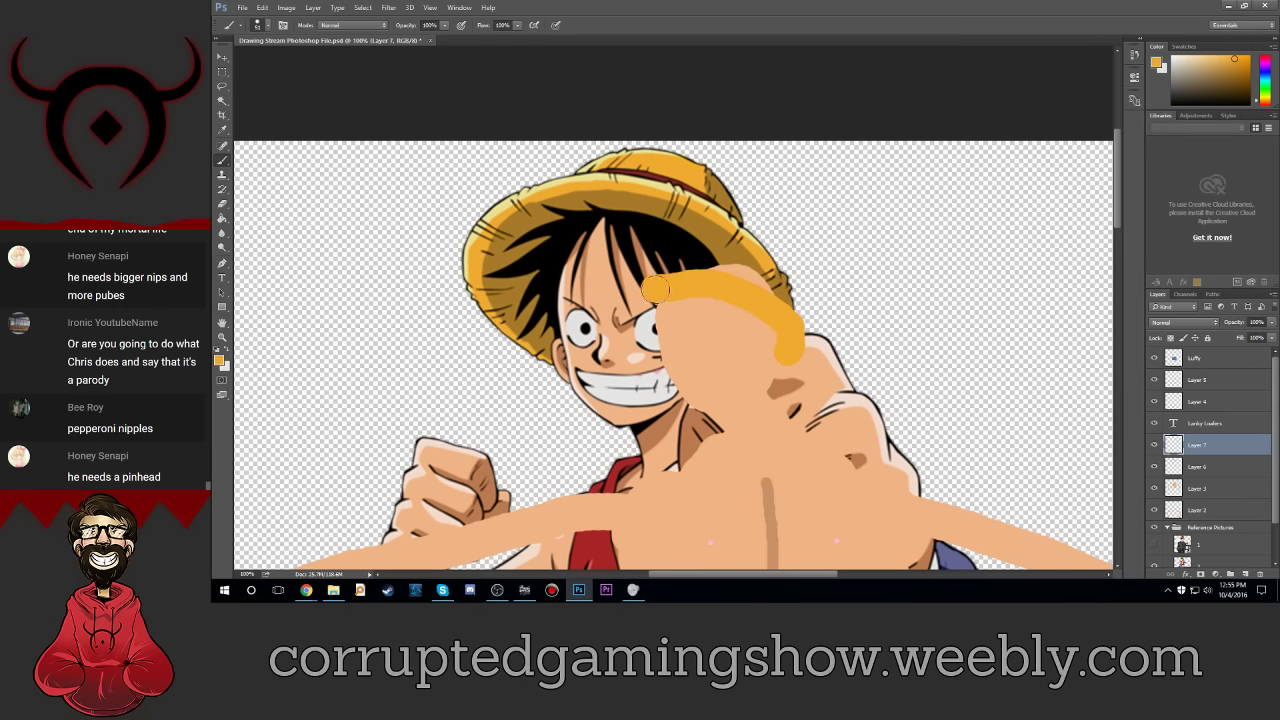
mouse_move(656, 288)
mouse_down()
mouse_move(634, 290)
mouse_move(747, 274)
mouse_move(774, 301)
mouse_up()
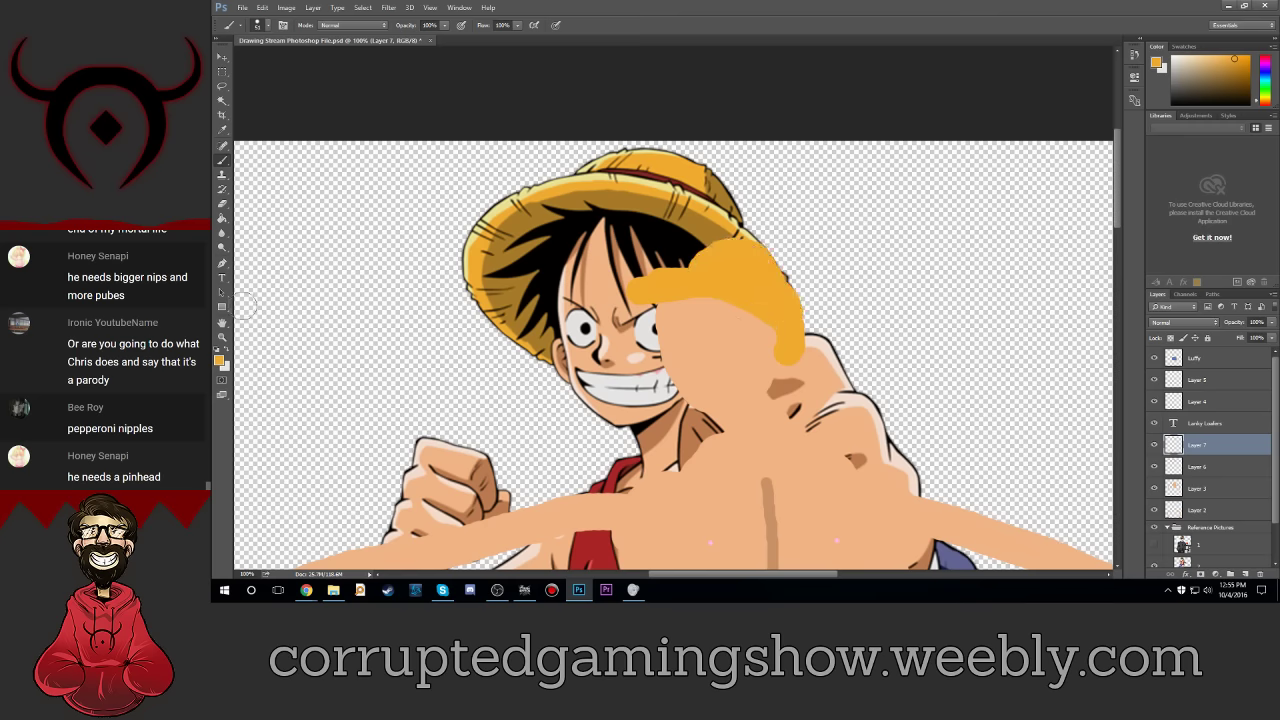
Step: Sample the dark red hat-band colour from the reference as the paint colour
click(219, 360)
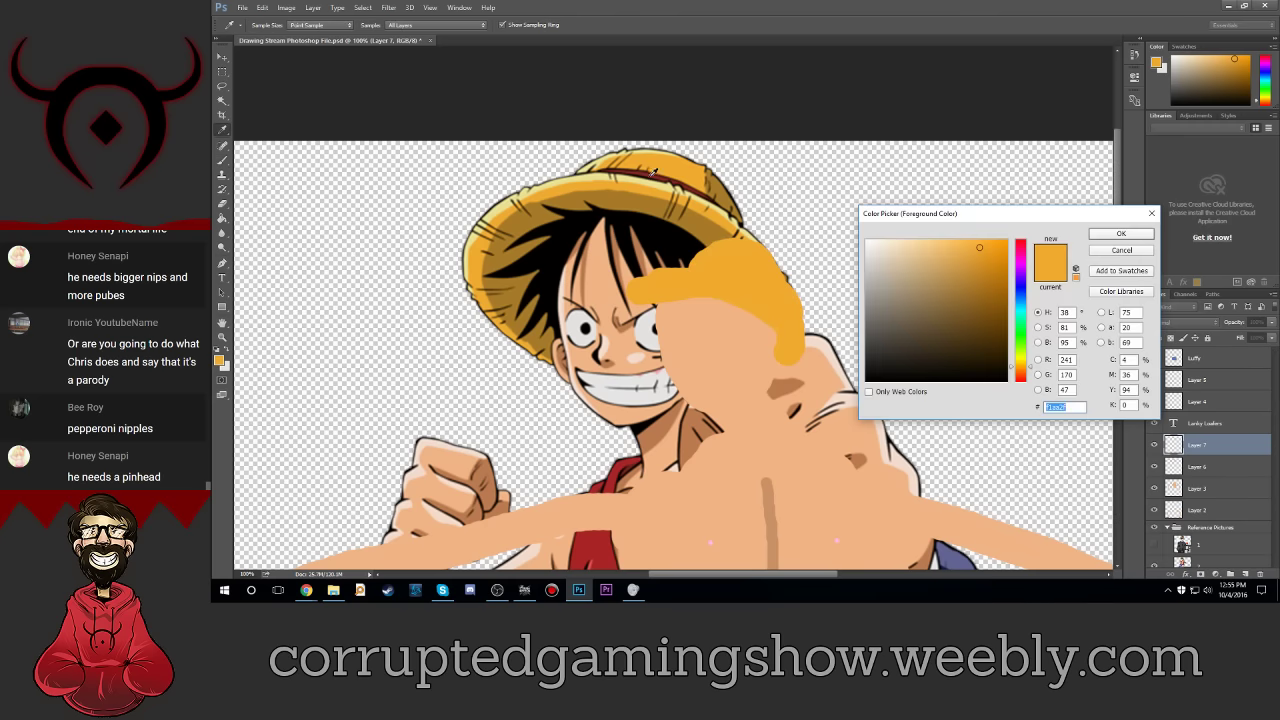
click(653, 171)
click(1121, 233)
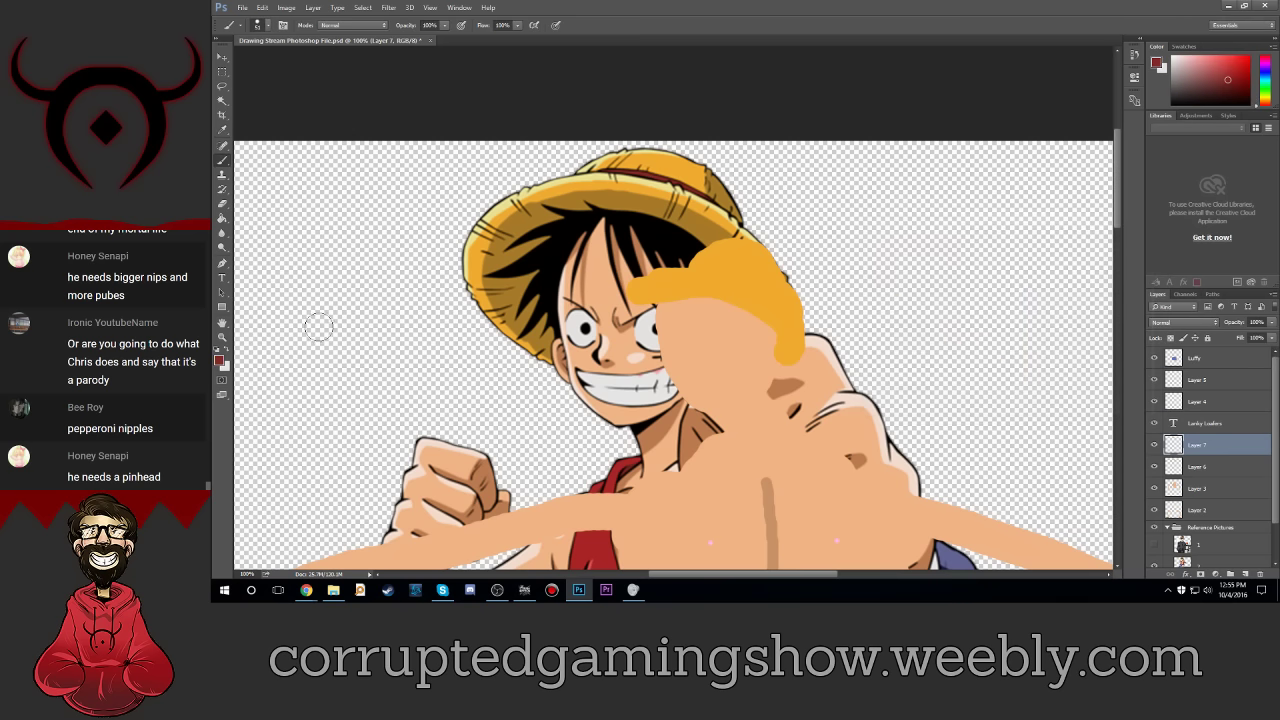
click(262, 27)
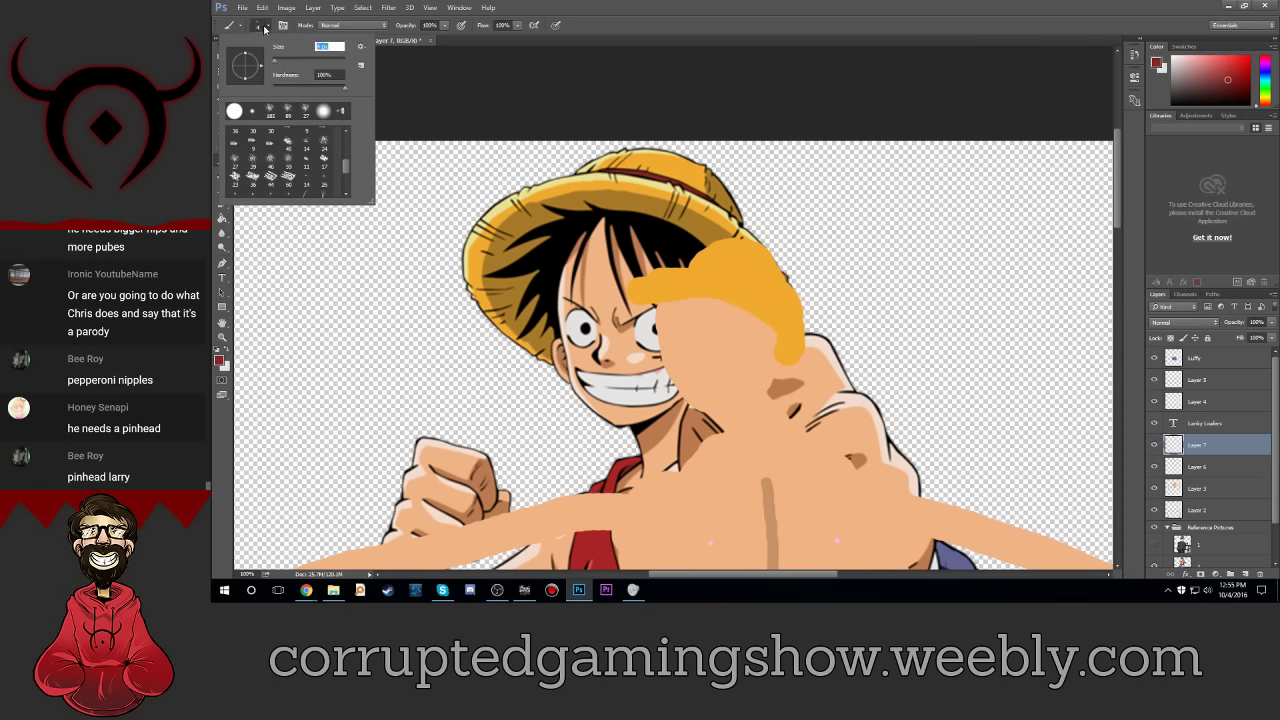
Step: Apply the brush size, paint the dark red hat band, and zoom to 200% on the face
key(Return)
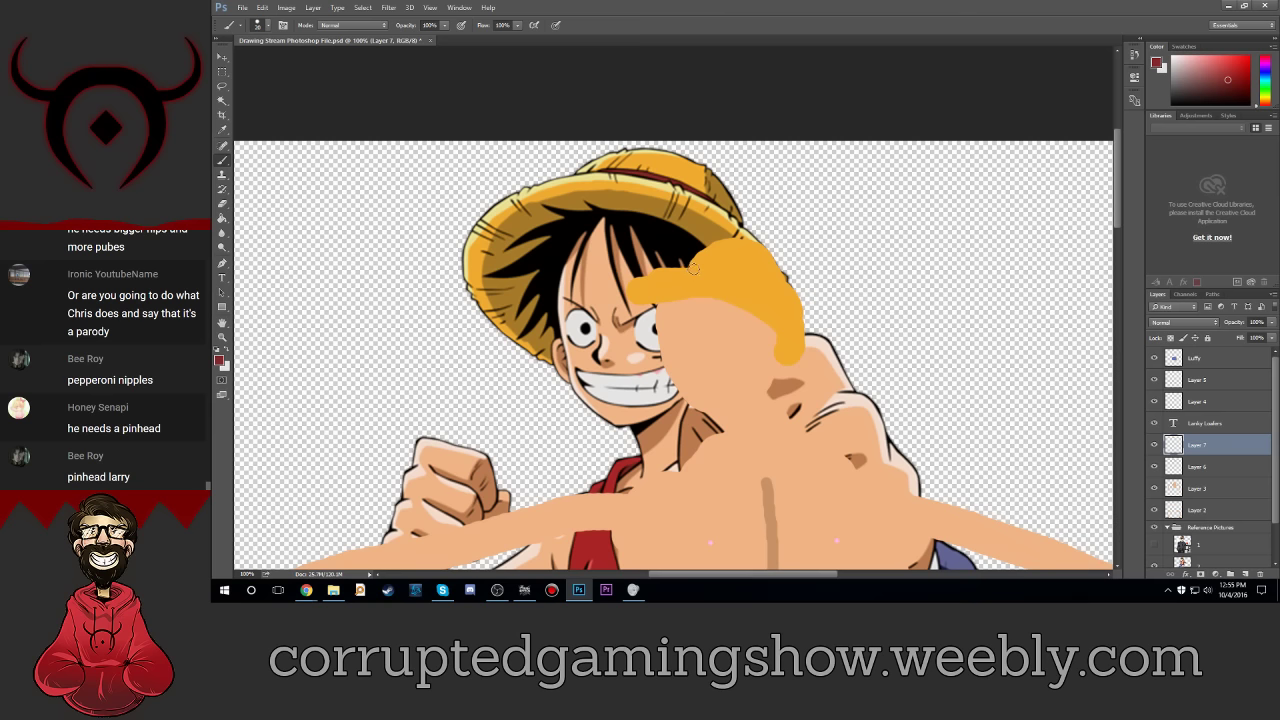
drag(693, 267, 786, 282)
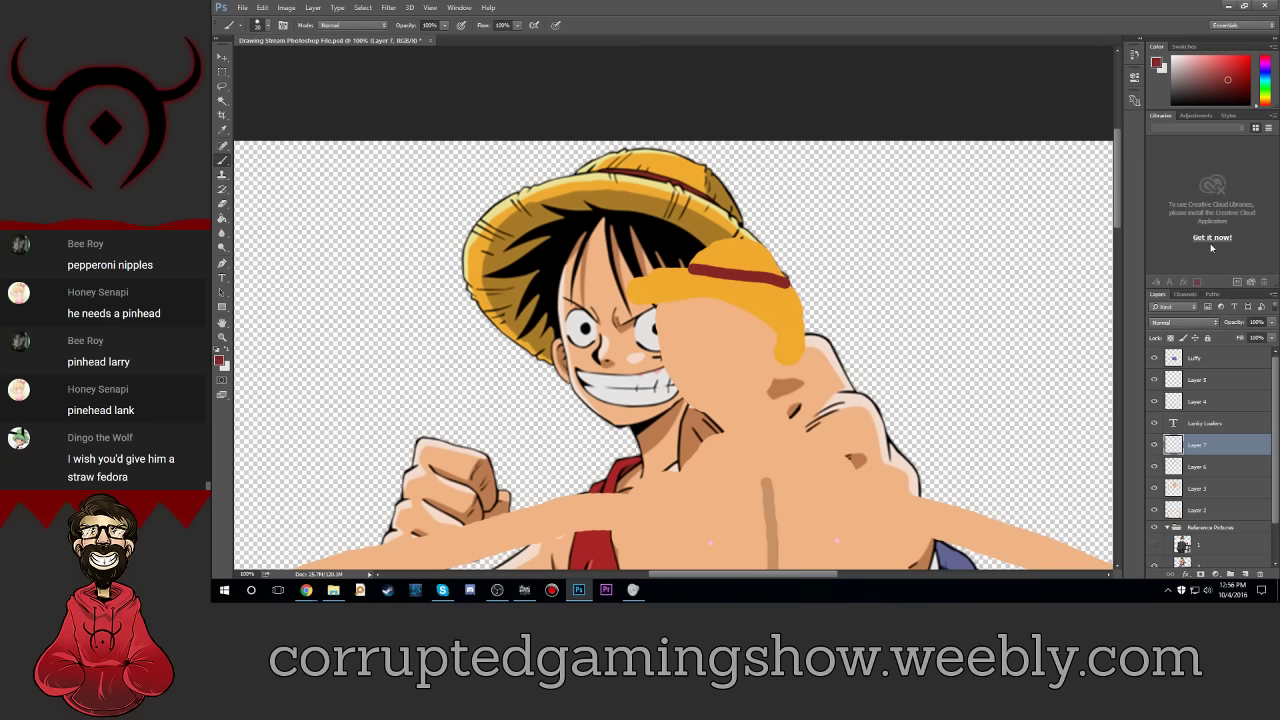
key(ctrl+plus)
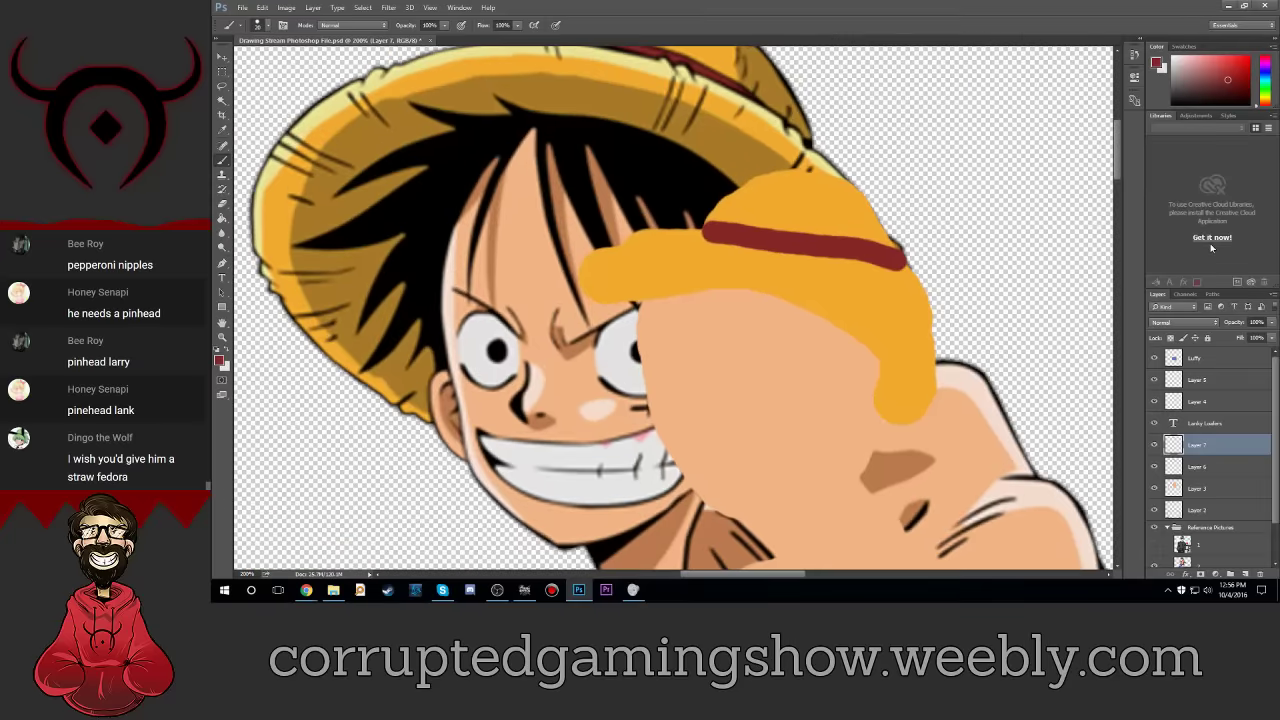
scroll(737, 380, down, 2)
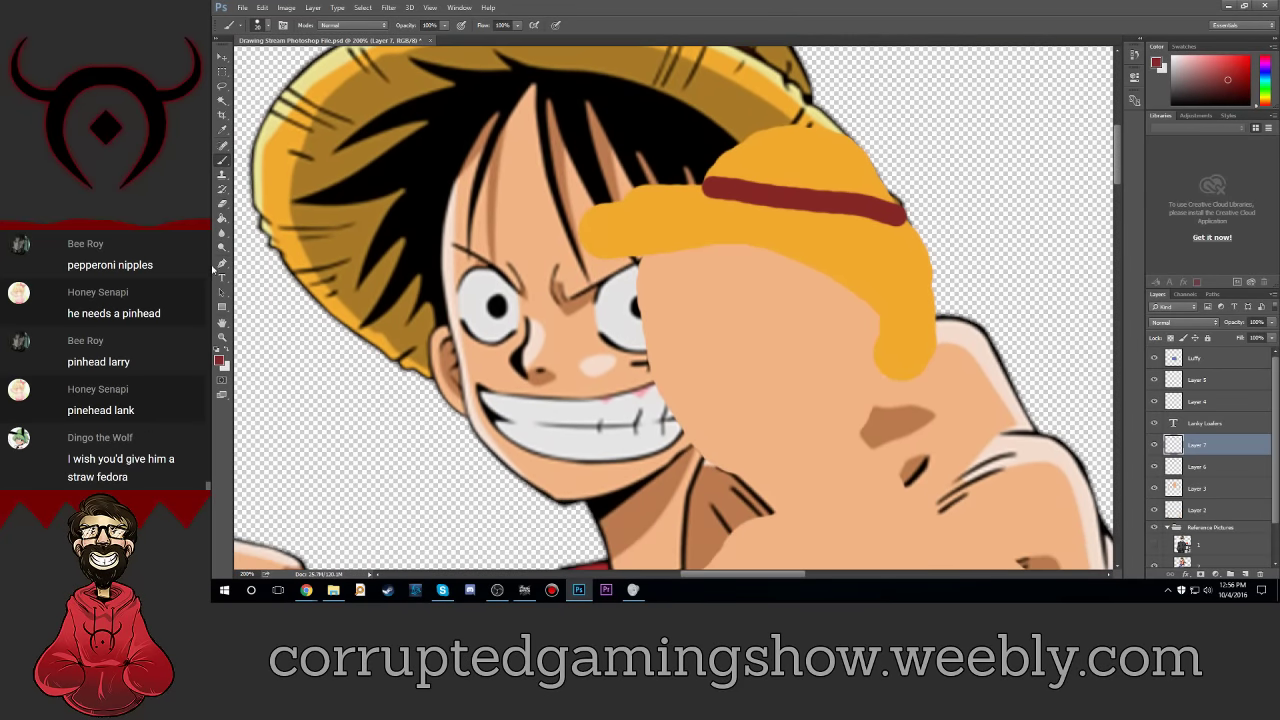
click(220, 360)
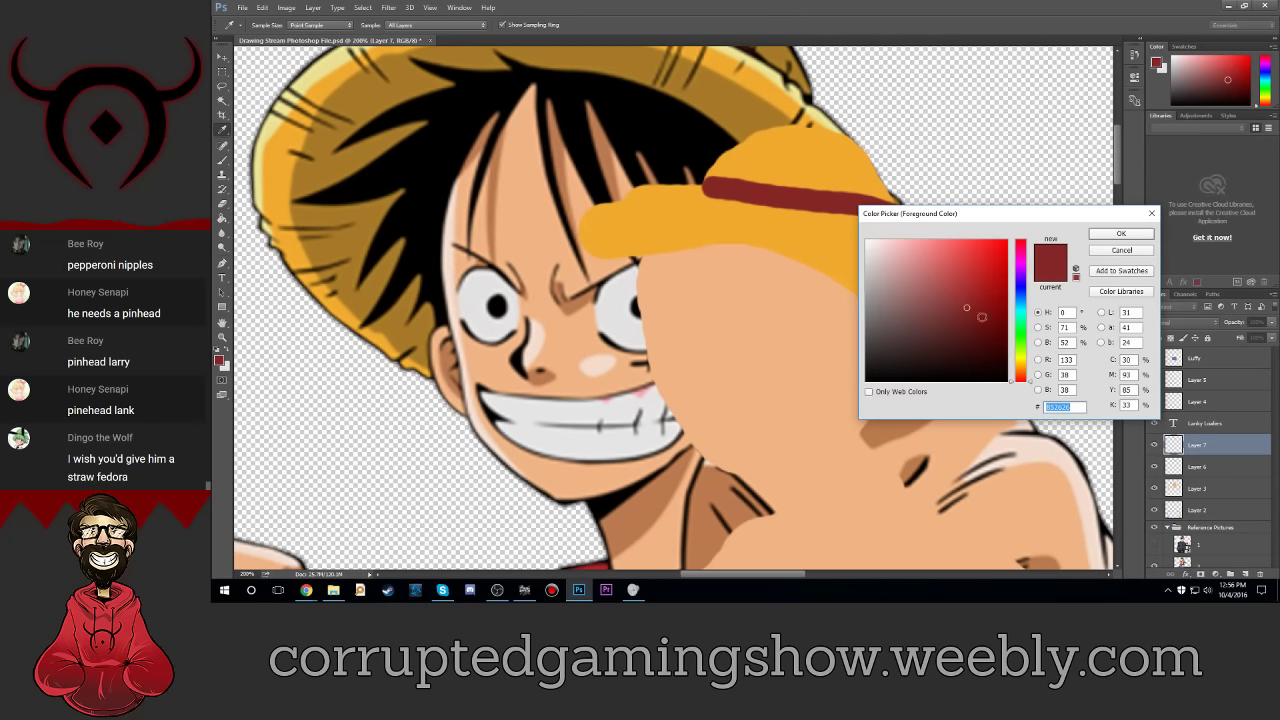
Step: Set the paint colour to black and the brush size to 6 px
click(1121, 233)
key(b)
click(266, 25)
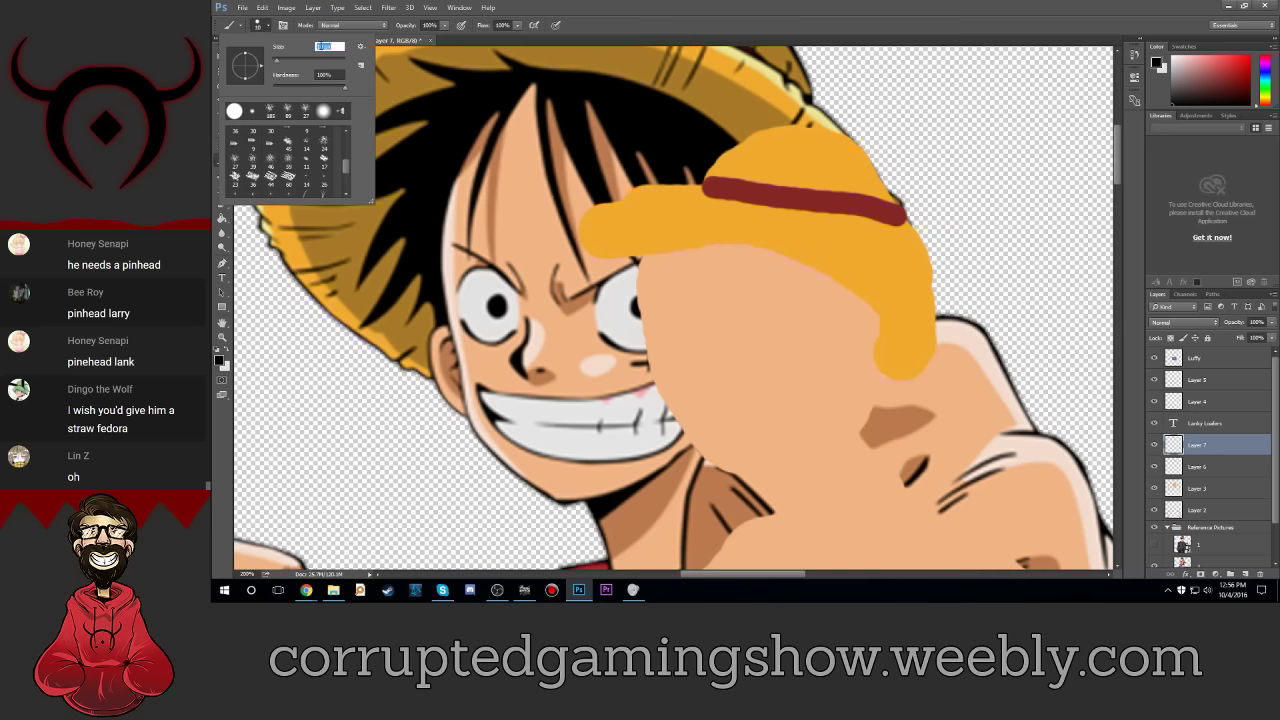
text(6)
key(Return)
key(Return)
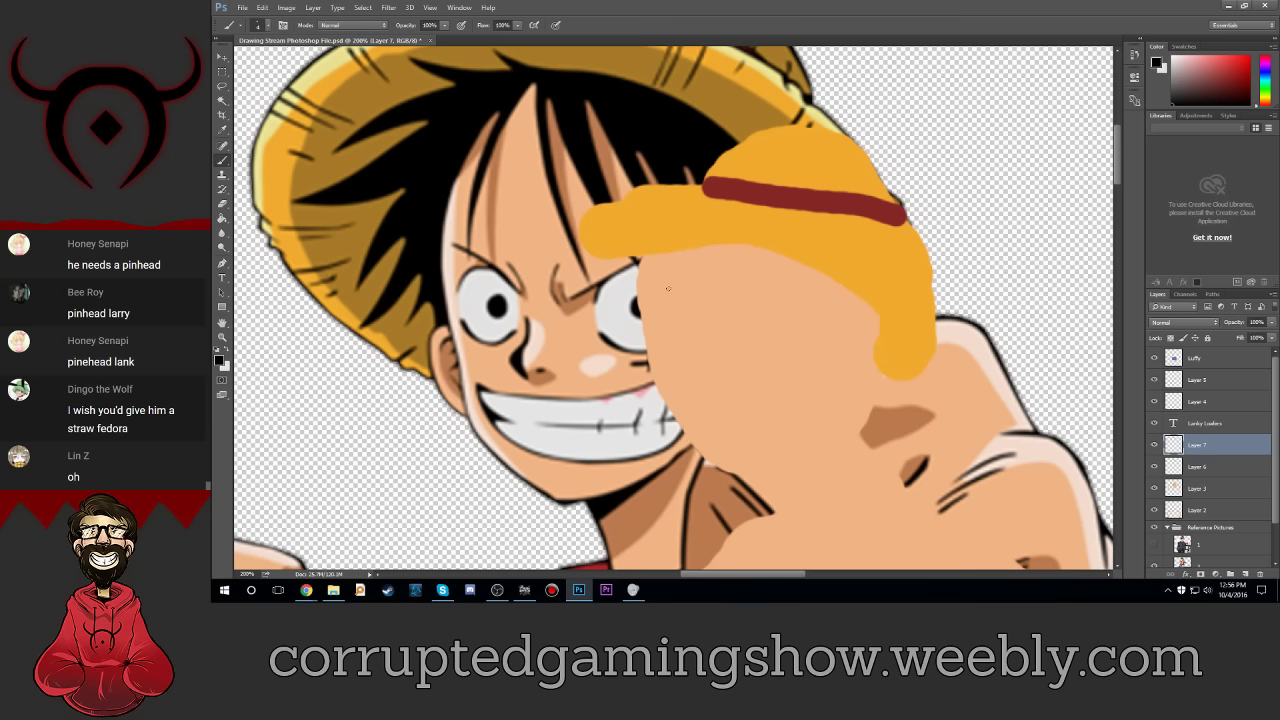
Step: Draw an angry eye, a squinting eye, a curly nose and a wide grin
drag(671, 296, 731, 341)
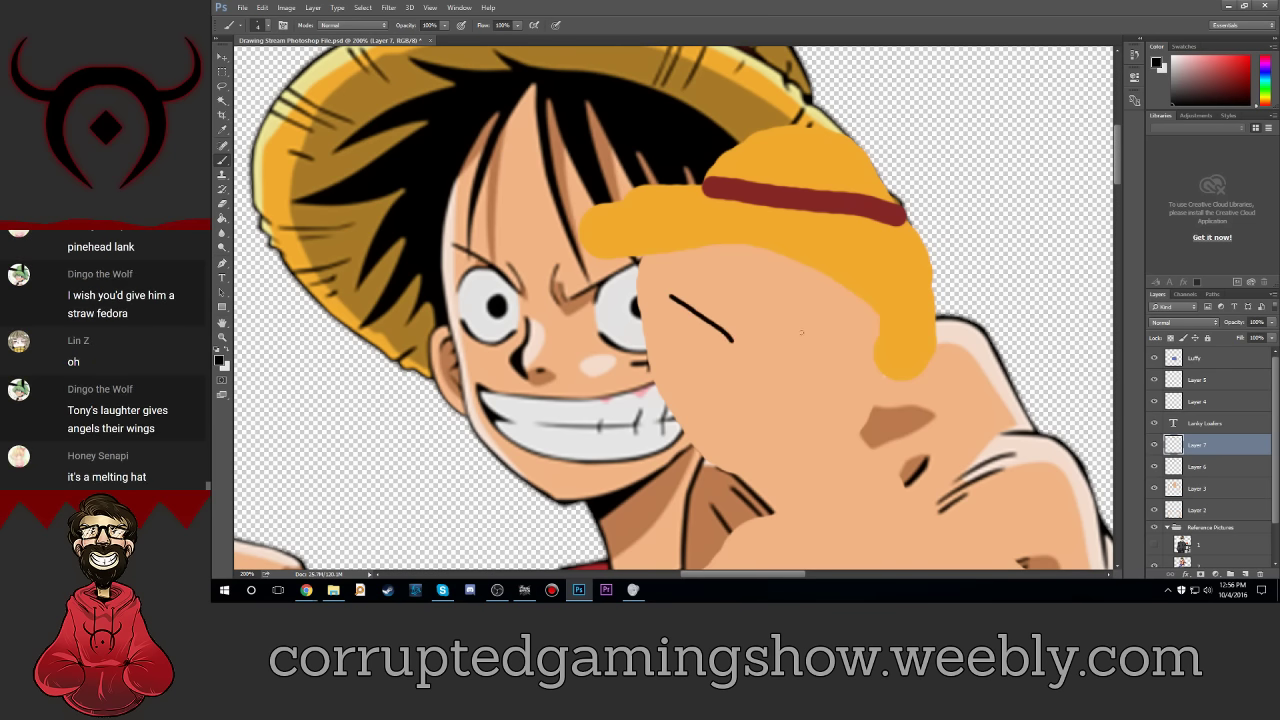
drag(791, 343, 870, 314)
mouse_move(857, 323)
mouse_down()
mouse_move(861, 360)
mouse_move(837, 389)
mouse_move(813, 373)
mouse_up()
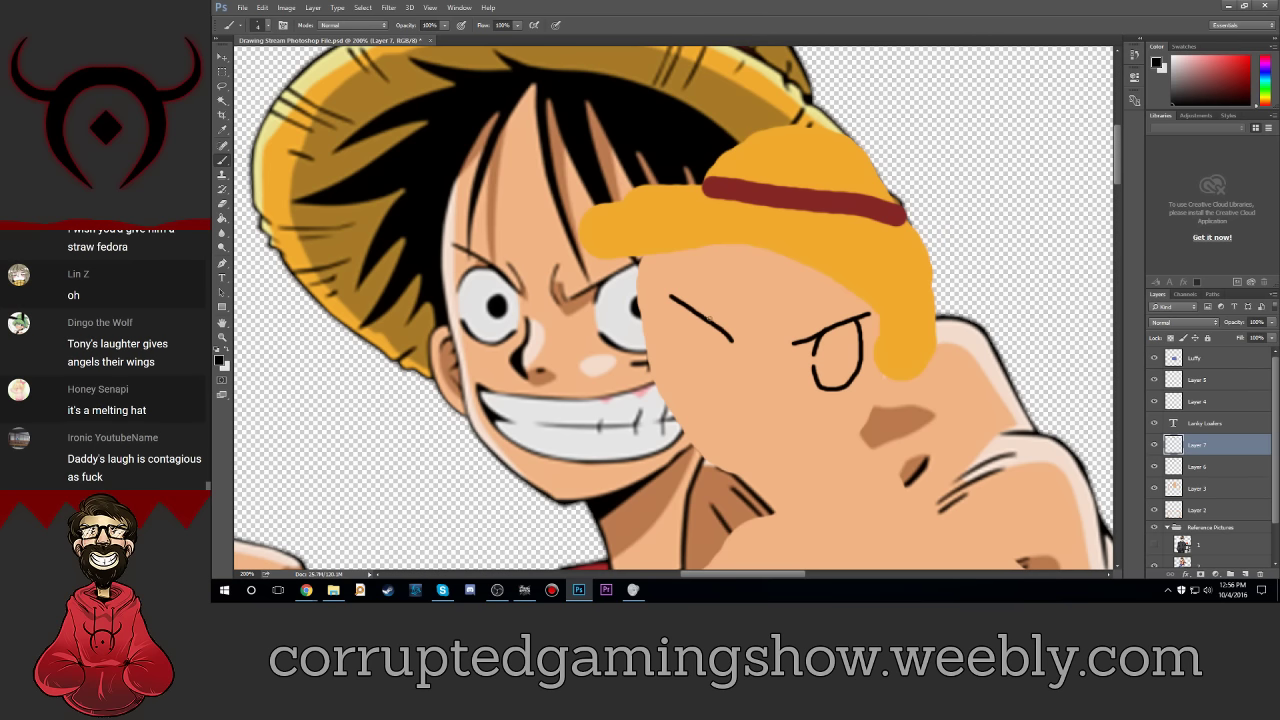
mouse_move(692, 314)
mouse_down()
mouse_move(665, 310)
mouse_move(654, 330)
mouse_move(676, 363)
mouse_move(700, 366)
mouse_up()
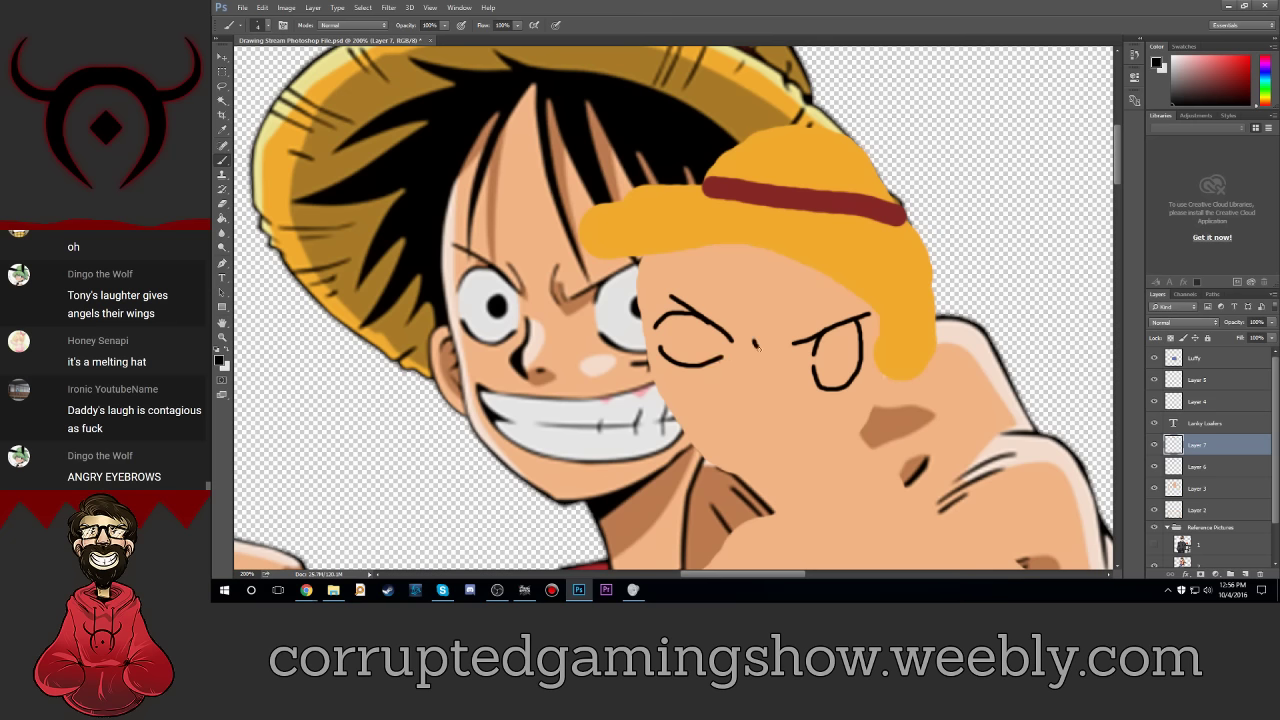
mouse_move(756, 345)
mouse_down()
mouse_move(722, 388)
mouse_move(752, 399)
mouse_up()
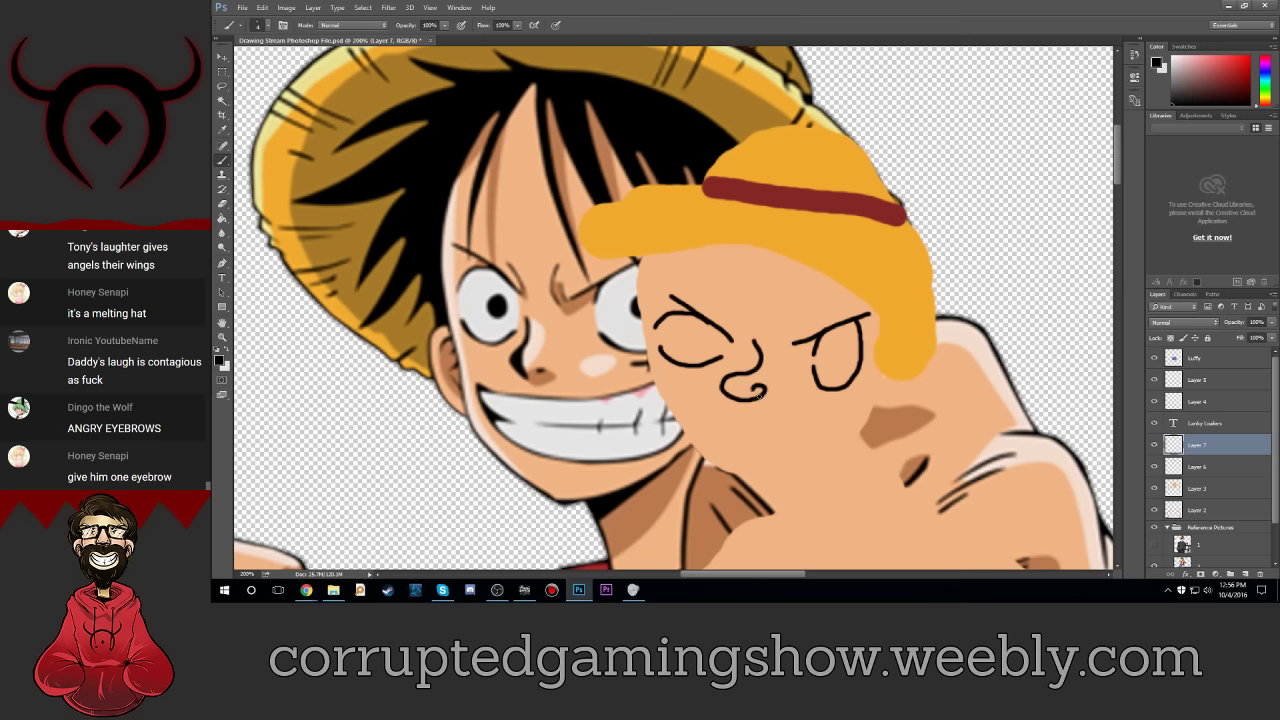
mouse_move(680, 394)
mouse_down()
mouse_move(740, 421)
mouse_move(836, 410)
mouse_move(862, 393)
mouse_move(841, 446)
mouse_move(805, 462)
mouse_move(765, 460)
mouse_move(676, 403)
mouse_up()
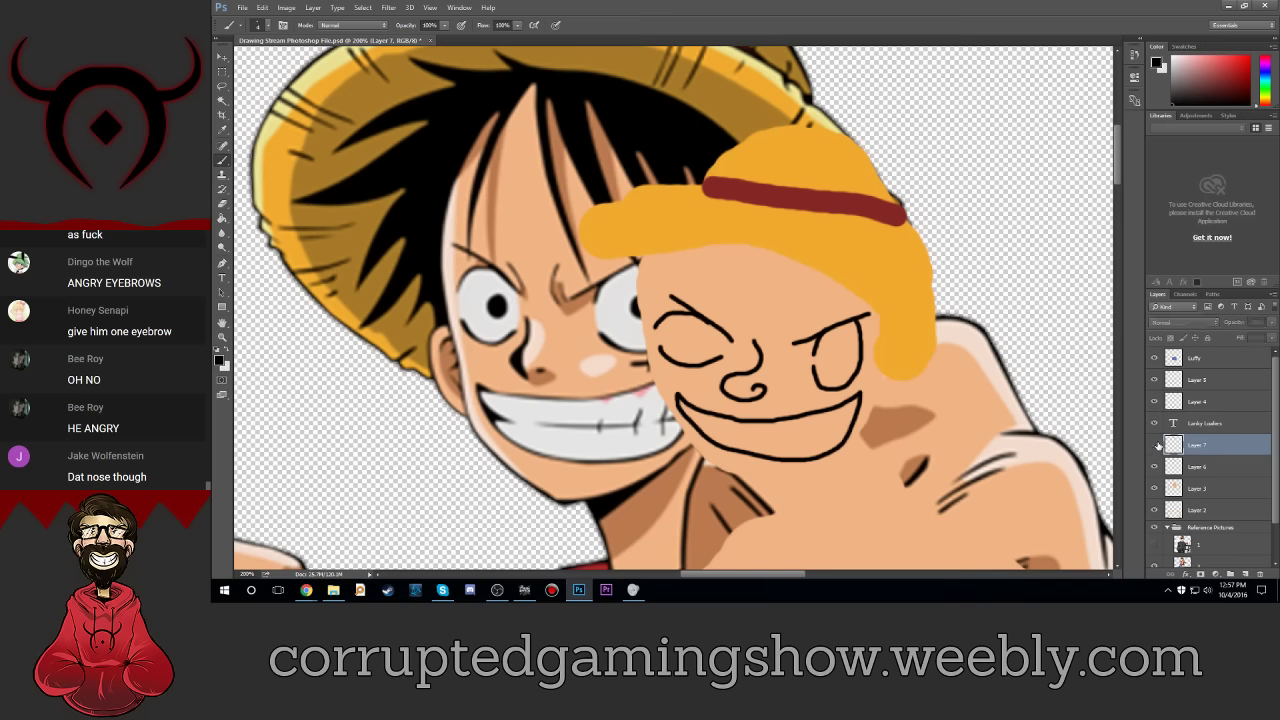
Step: Add Layer 8 below Layer 7 and choose the 27-size brush preset
click(1155, 444)
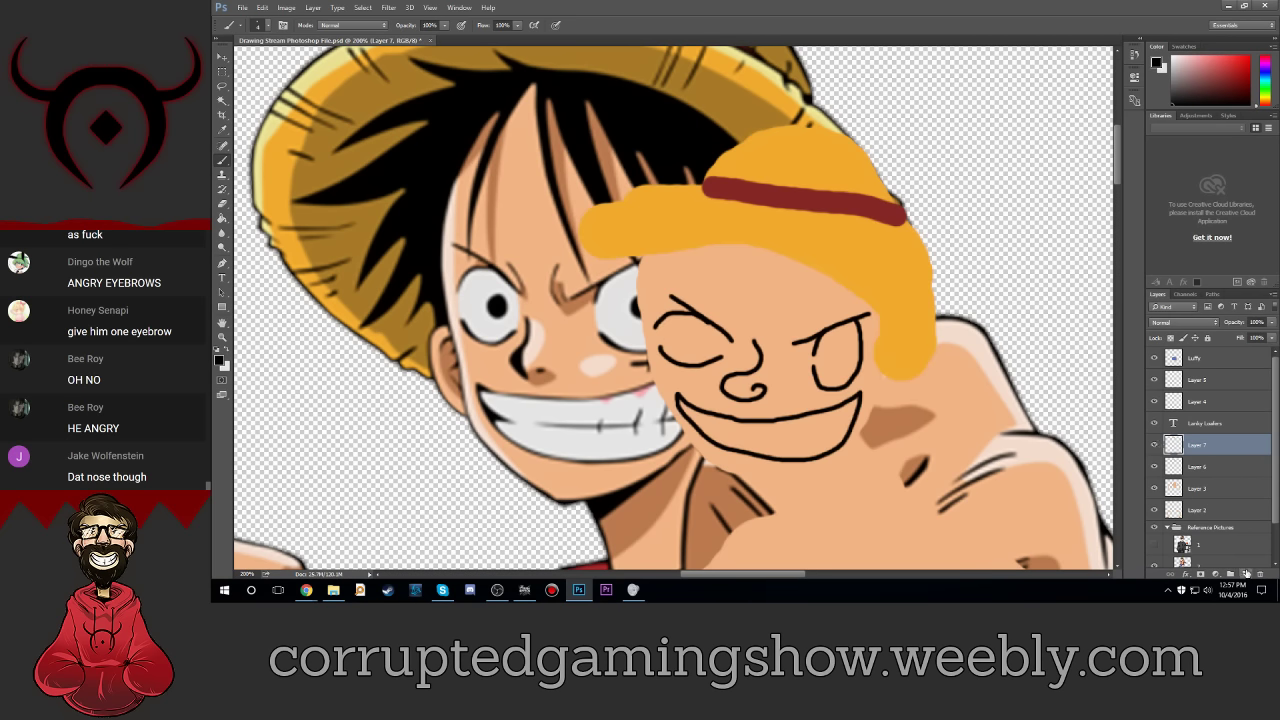
click(1245, 574)
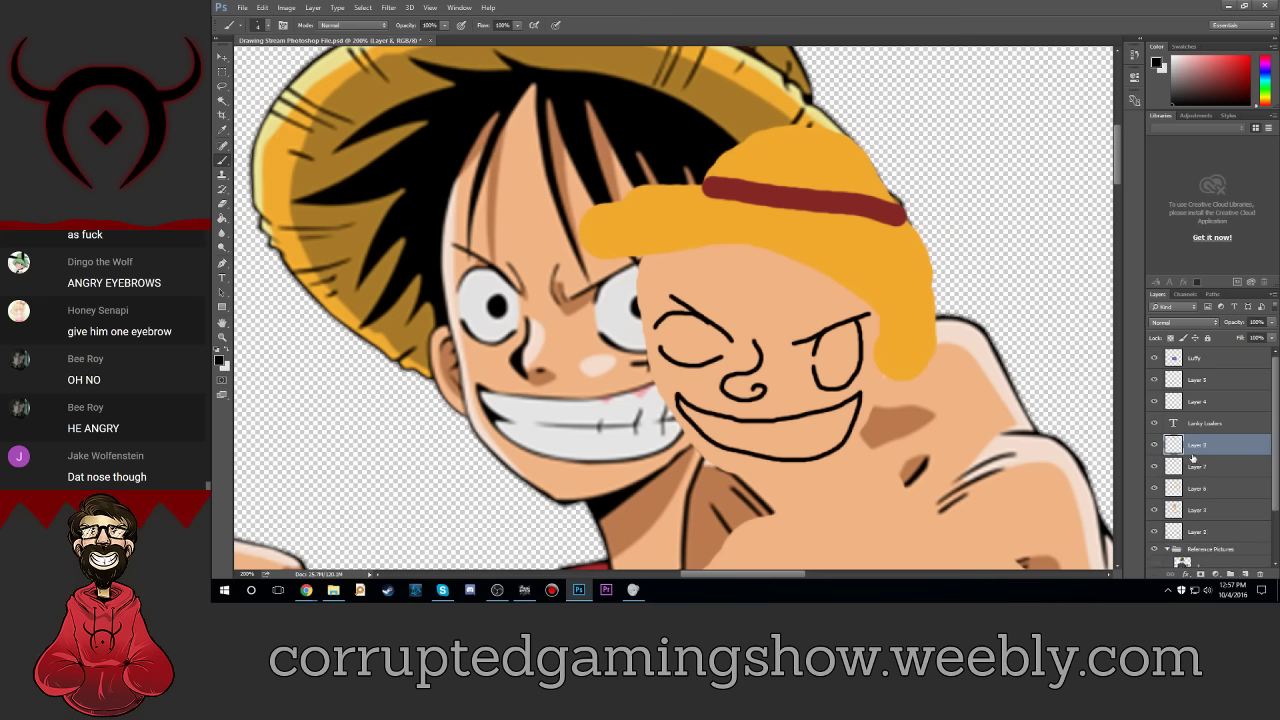
drag(1206, 466, 1206, 468)
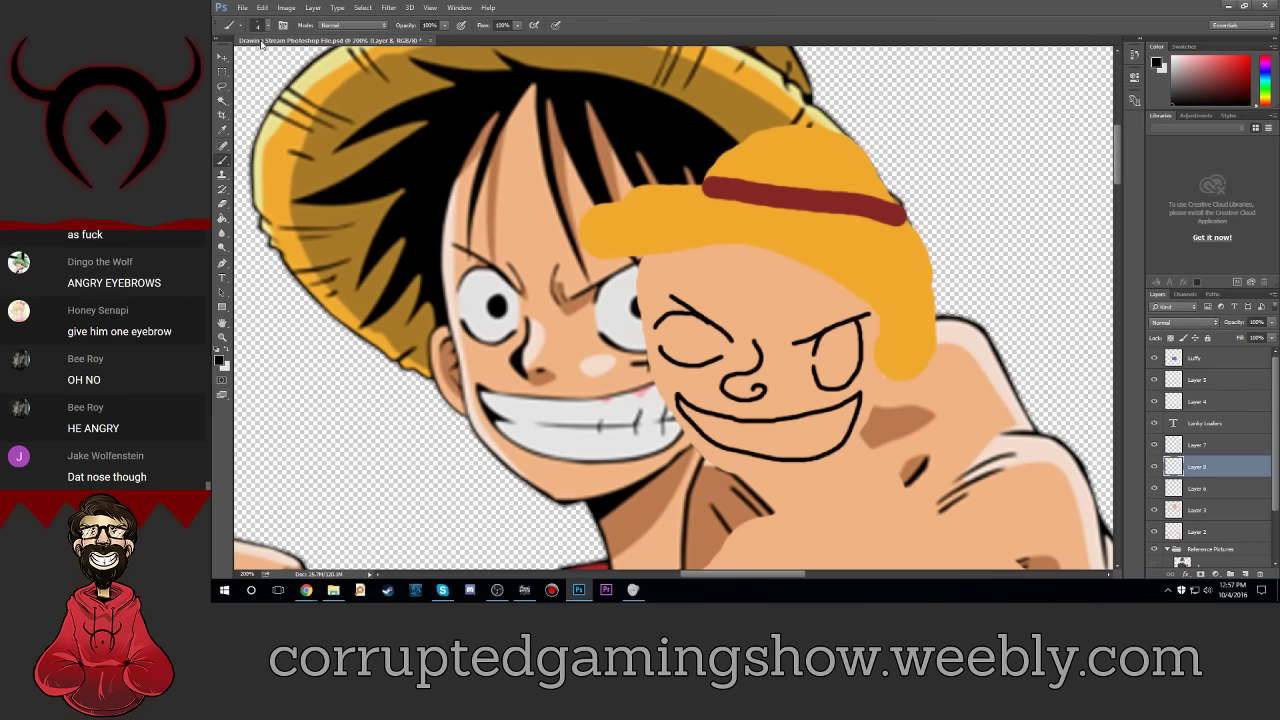
click(260, 26)
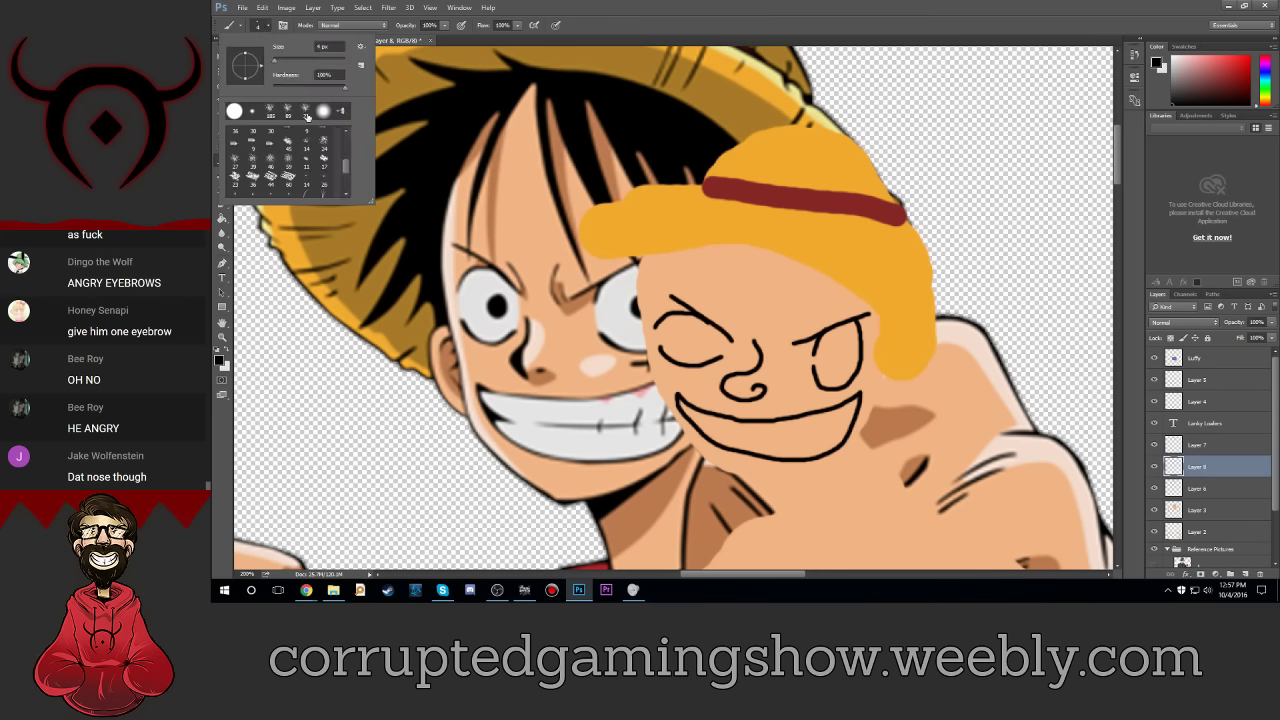
click(307, 116)
click(262, 28)
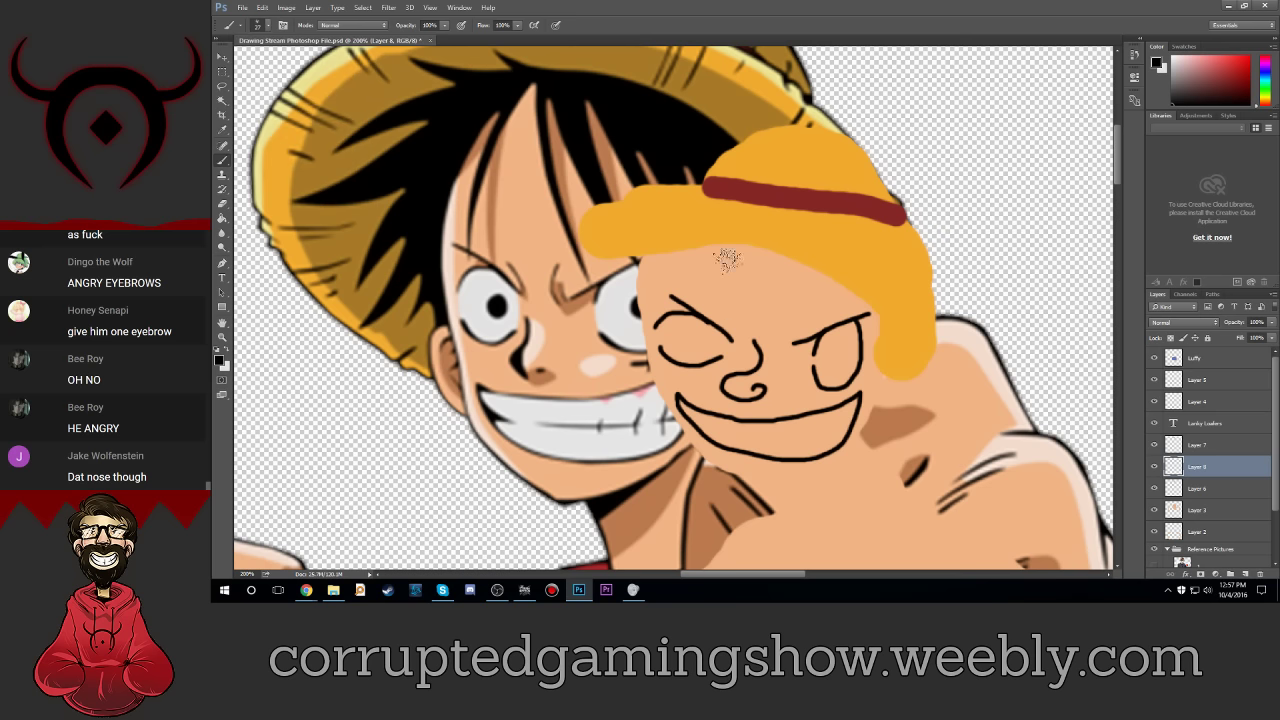
Step: Paint spiky black hair under the hat and down the face's right side, then select Layer 7
drag(727, 258, 686, 322)
mouse_move(688, 240)
mouse_down()
mouse_move(664, 304)
mouse_move(644, 316)
mouse_up()
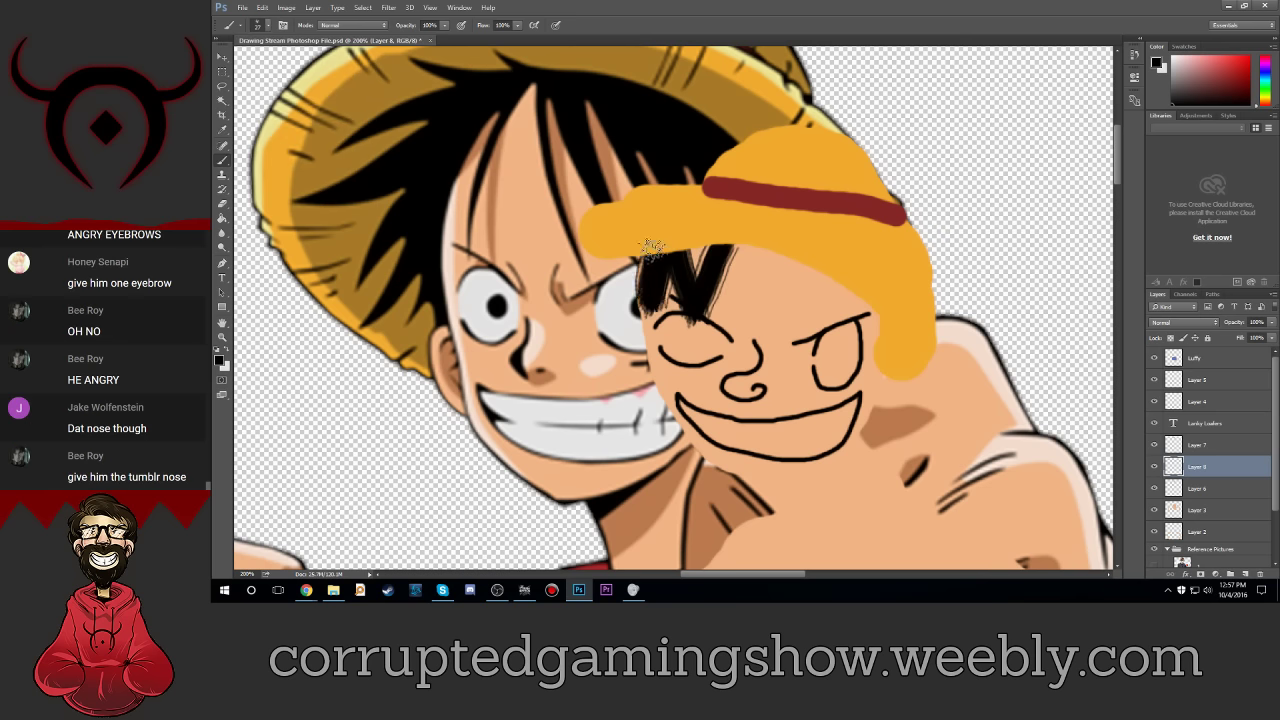
drag(651, 246, 600, 322)
mouse_move(640, 272)
mouse_down()
mouse_move(598, 326)
mouse_move(618, 298)
mouse_up()
mouse_move(716, 238)
mouse_down()
mouse_move(696, 274)
mouse_move(724, 274)
mouse_up()
drag(770, 236, 728, 348)
mouse_move(812, 256)
mouse_down()
mouse_move(752, 316)
mouse_move(790, 278)
mouse_move(744, 302)
mouse_up()
mouse_move(818, 234)
mouse_down()
mouse_move(774, 262)
mouse_move(786, 364)
mouse_up()
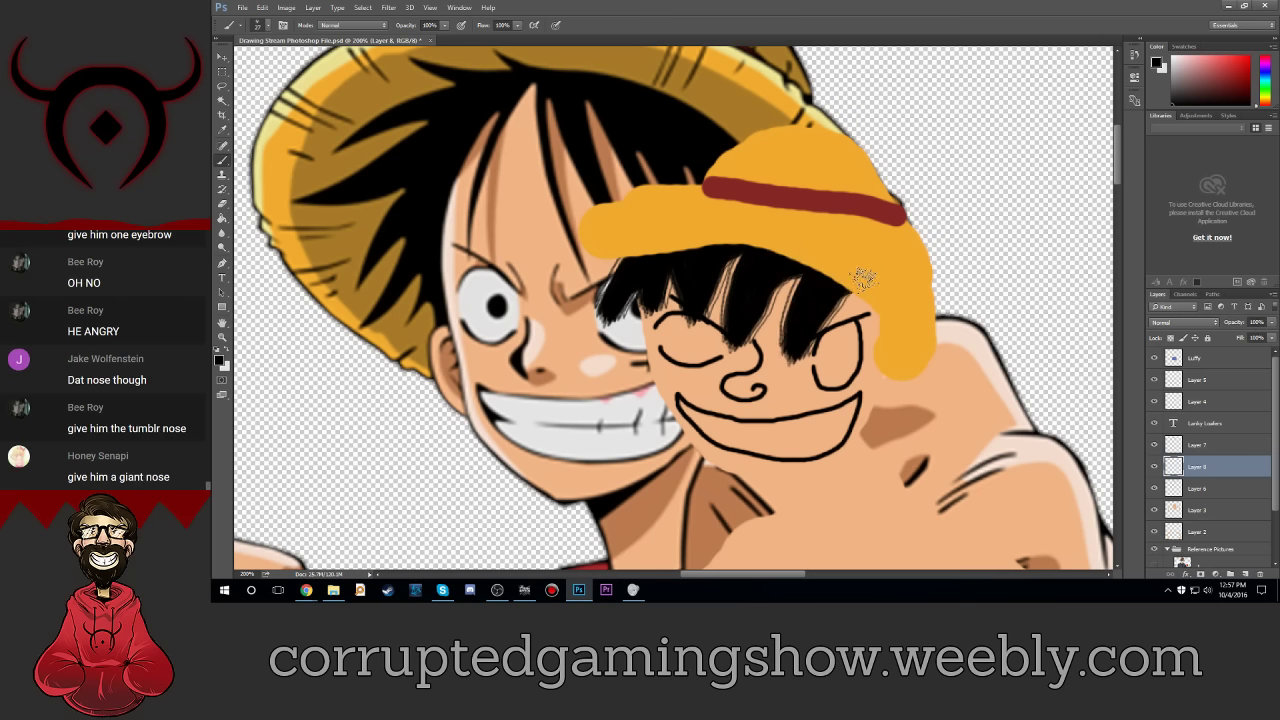
drag(863, 277, 892, 398)
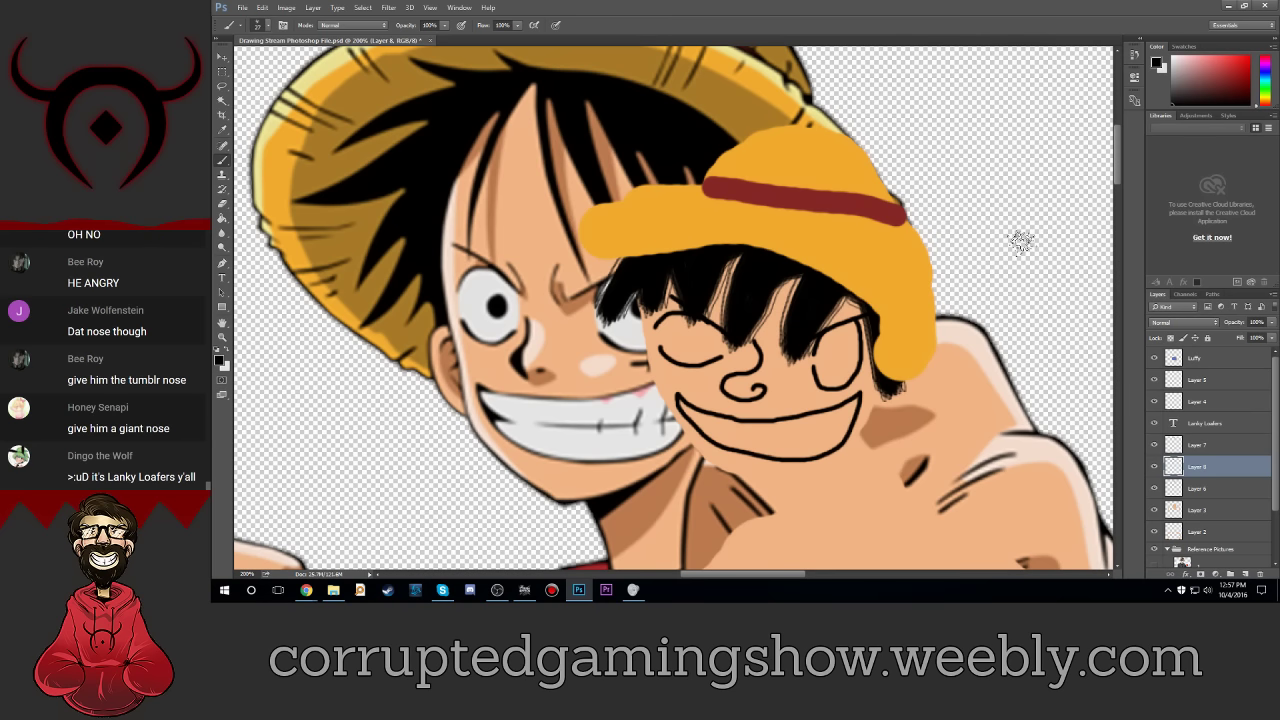
click(1222, 445)
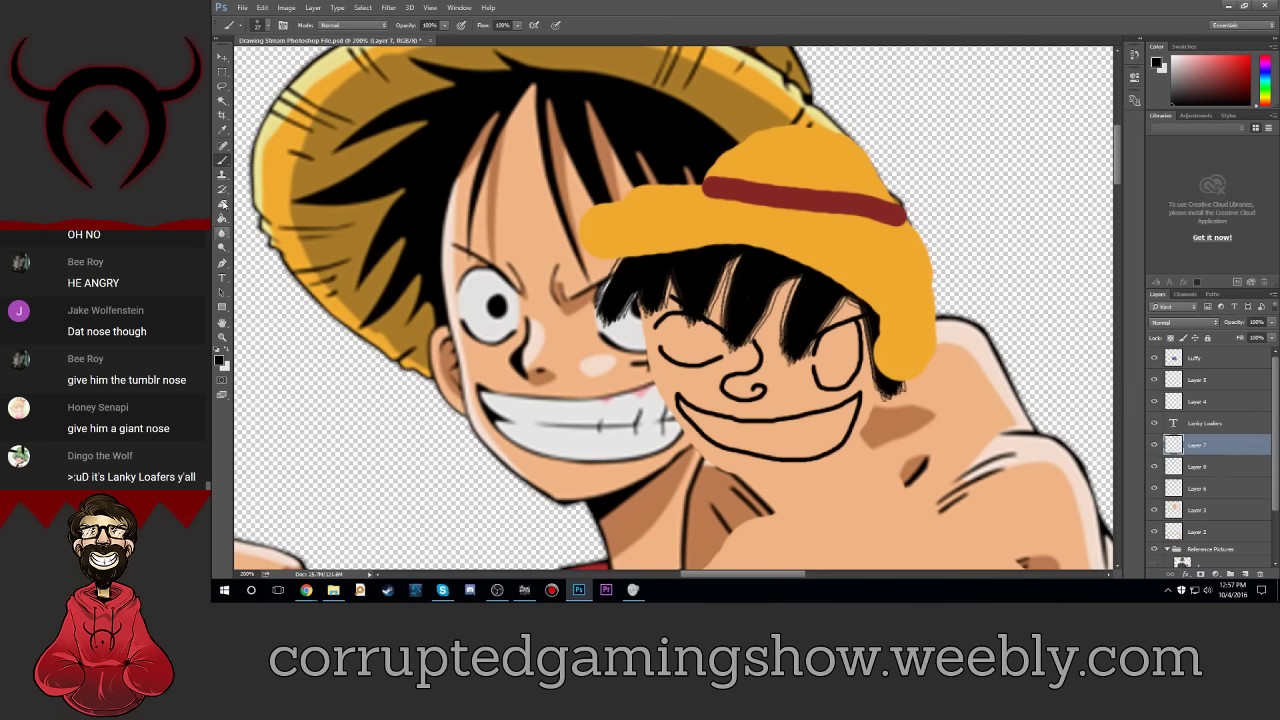
Step: Switch to the Eraser and set its size to 23 px
click(257, 25)
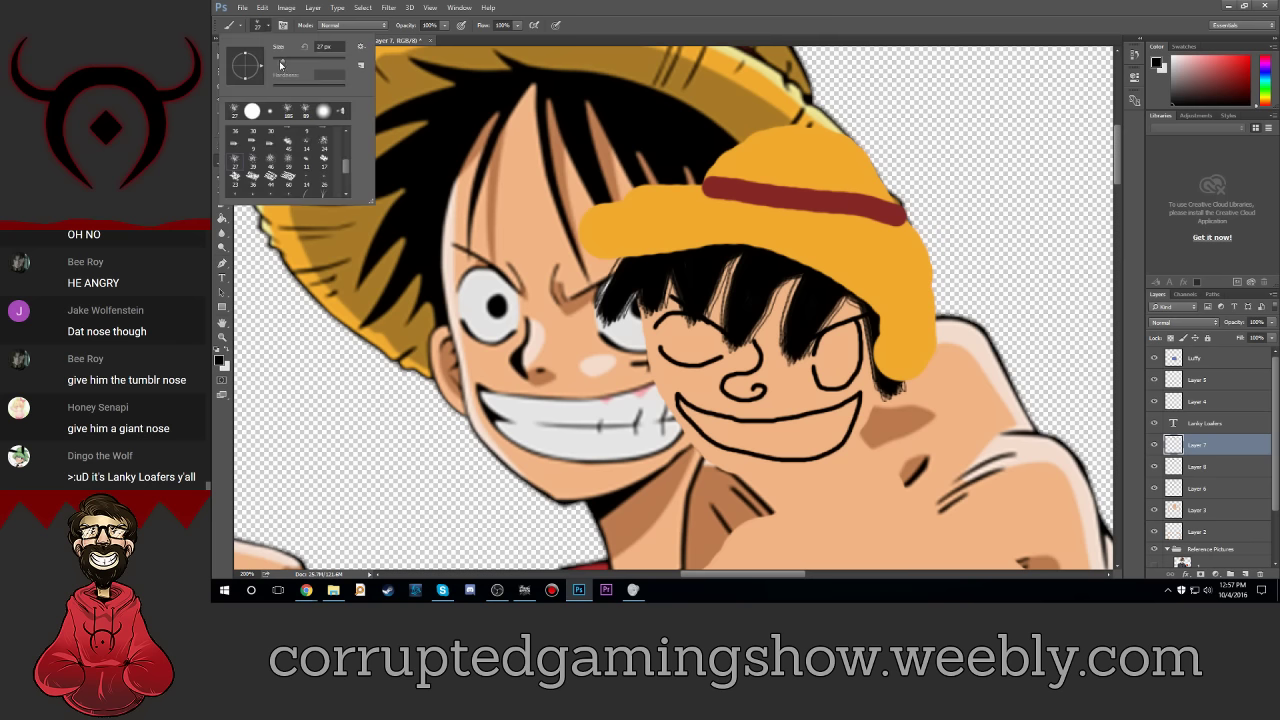
click(259, 27)
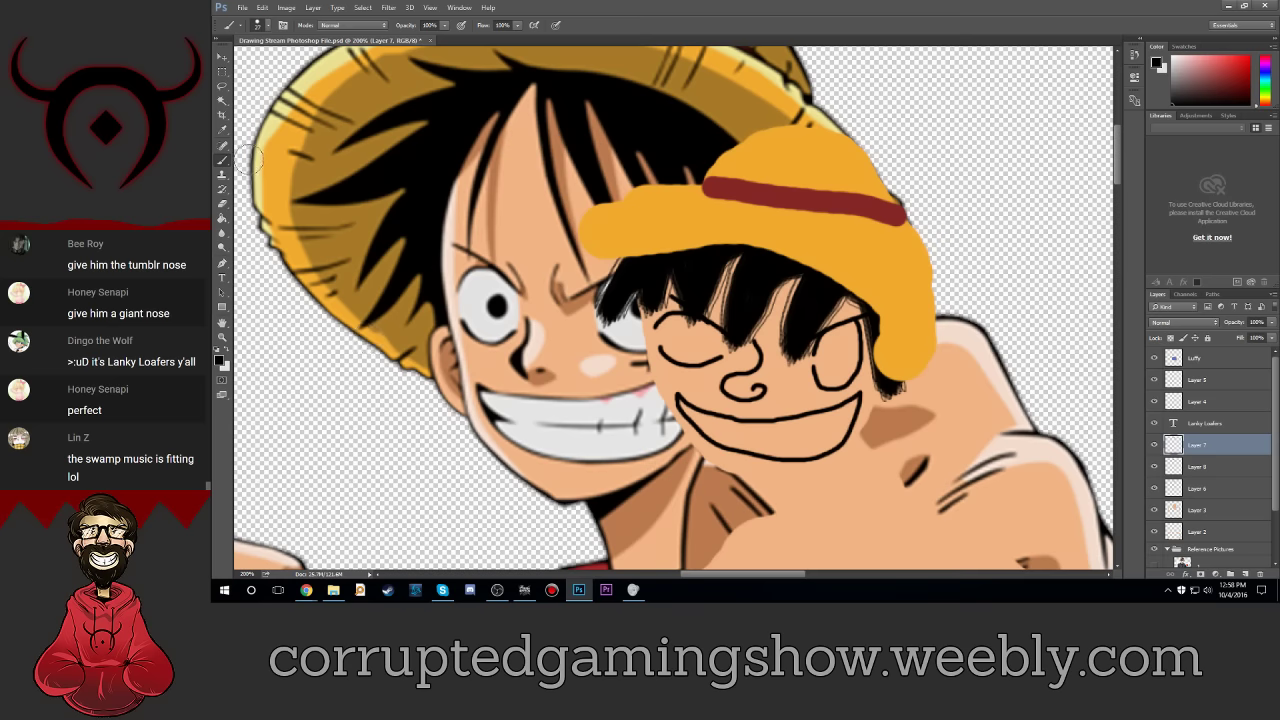
click(222, 204)
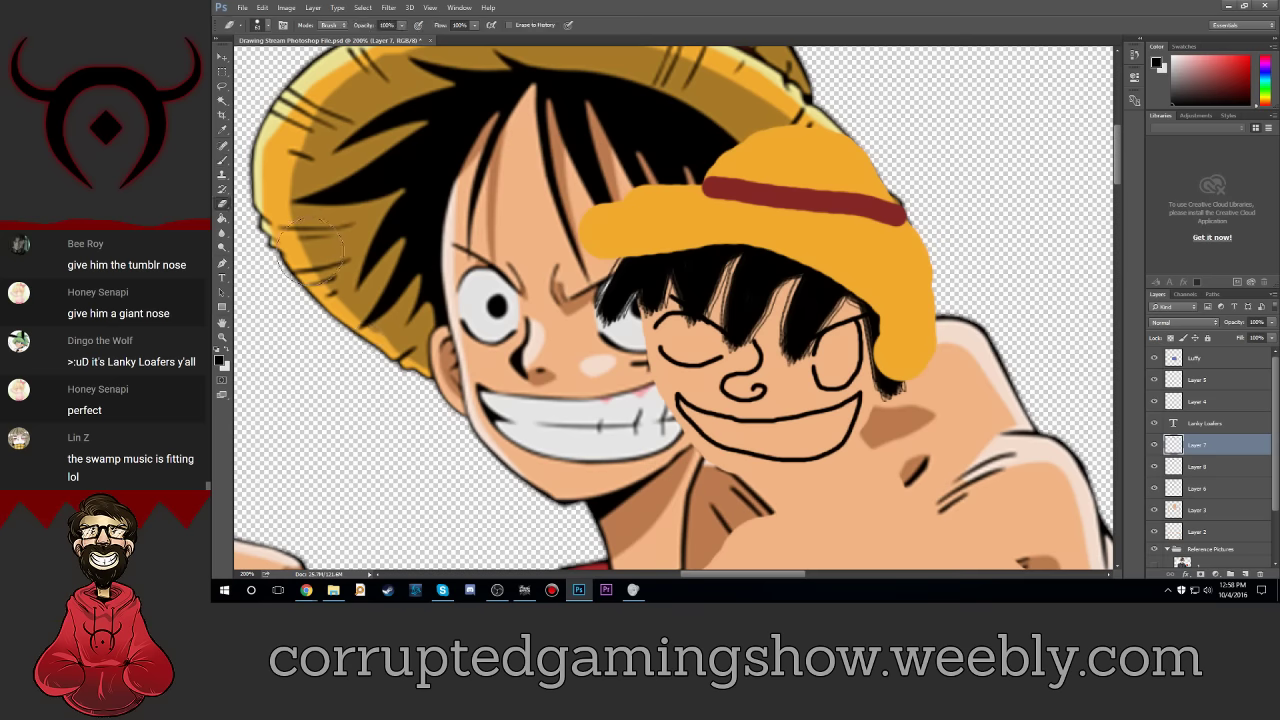
click(259, 25)
click(259, 25)
drag(286, 62, 280, 62)
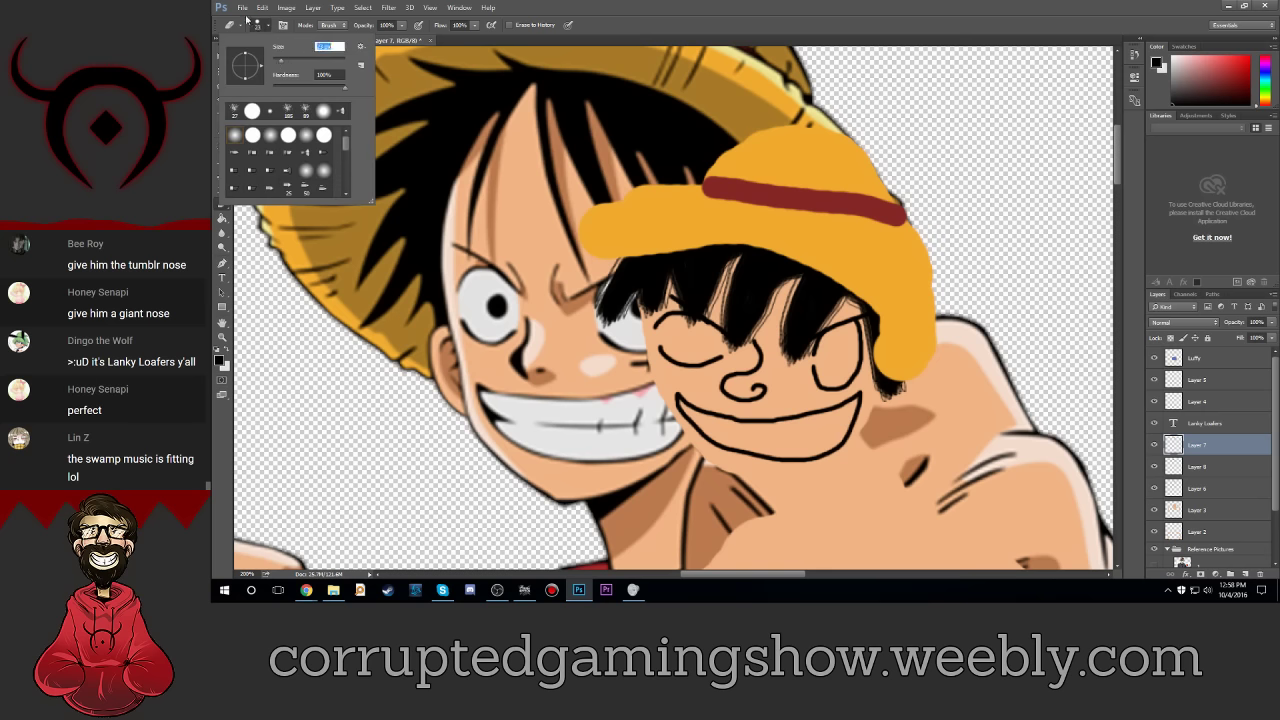
click(262, 27)
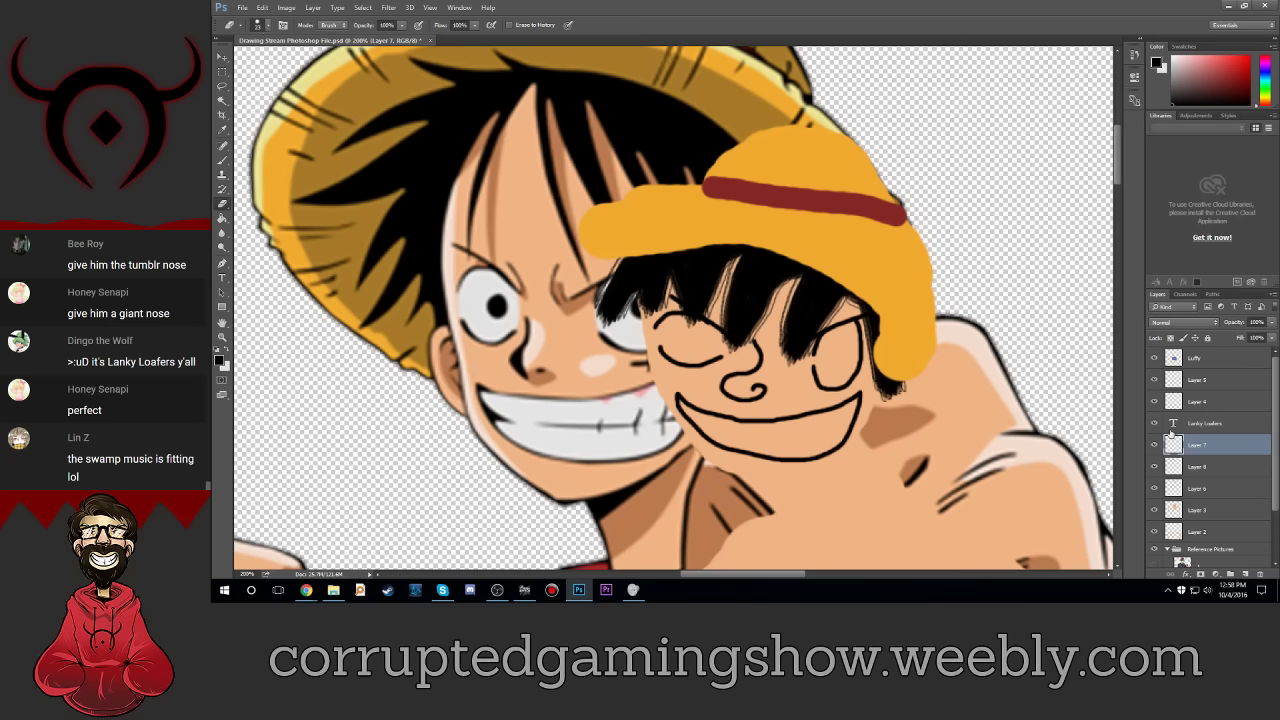
Step: Hide hair Layer 8, erase the swirly nose line, and return to a 27 px brush
click(1154, 466)
mouse_move(753, 337)
mouse_down()
mouse_move(756, 364)
mouse_move(740, 380)
mouse_move(765, 385)
mouse_up()
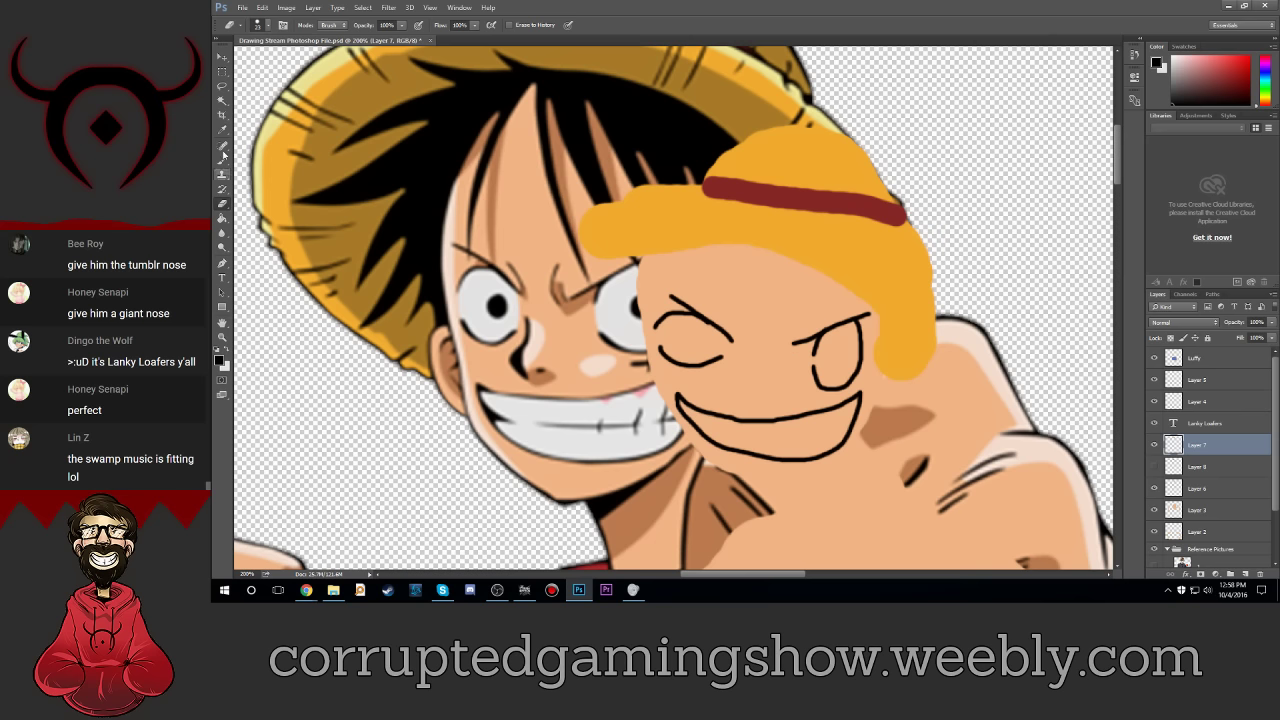
click(222, 160)
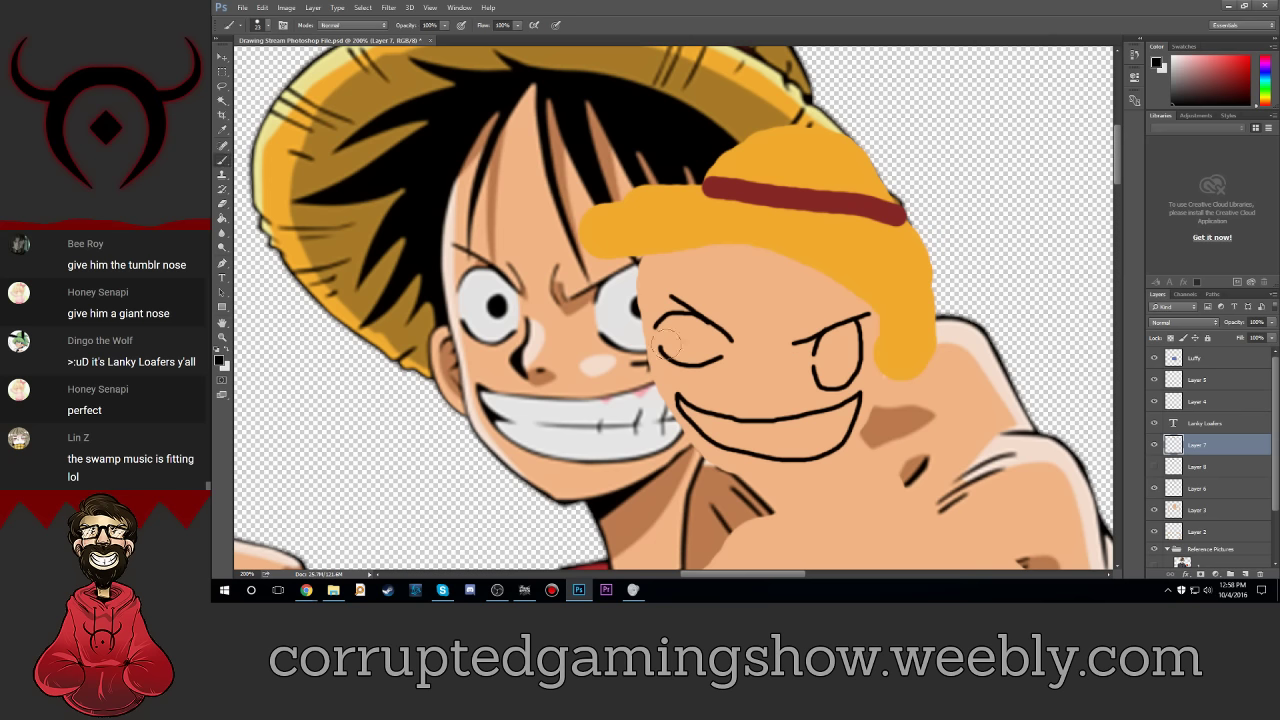
click(266, 27)
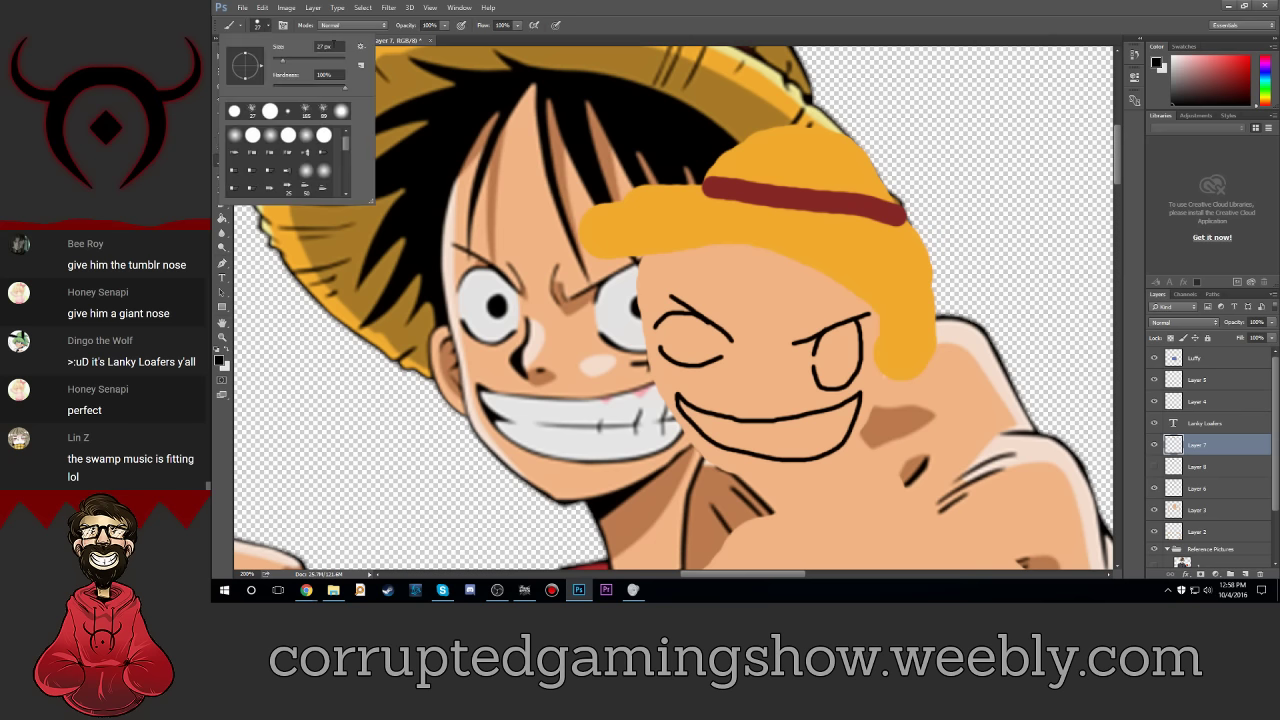
drag(333, 45, 305, 53)
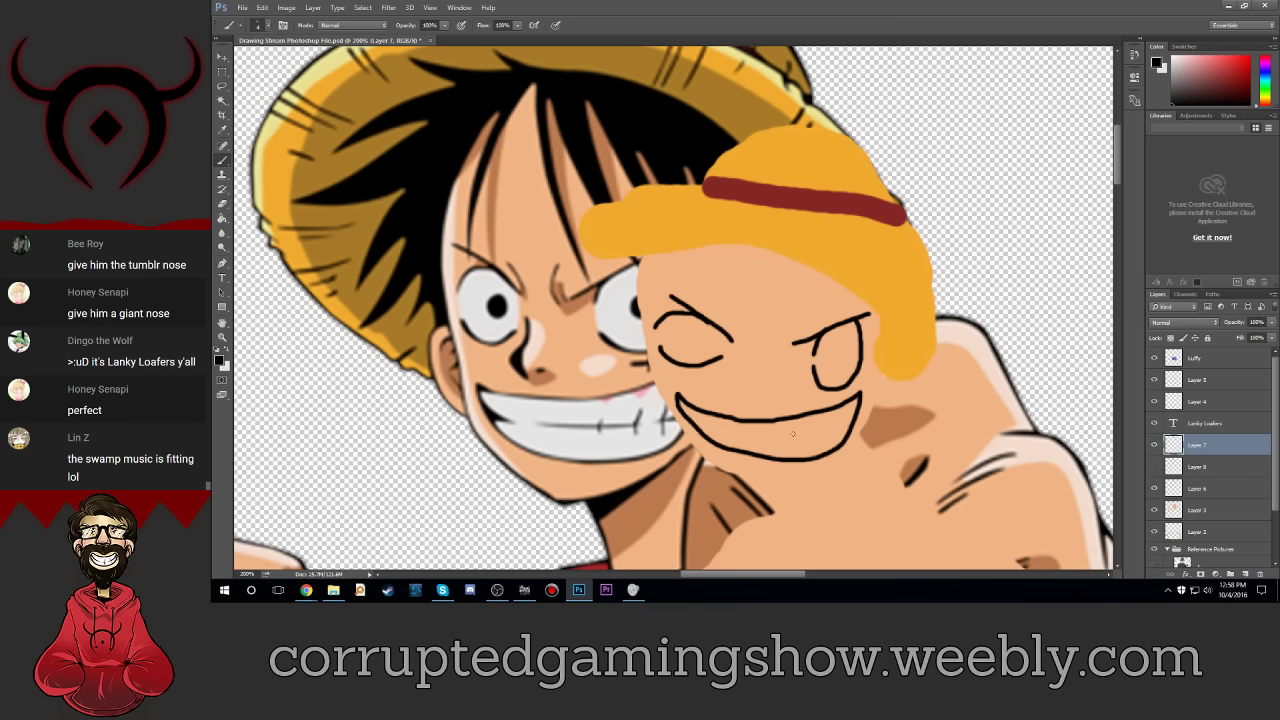
Step: Draw a long looping black nose from the eye across the cheek, then fit the image on screen
mouse_move(751, 338)
mouse_down()
mouse_move(555, 342)
mouse_move(768, 396)
mouse_up()
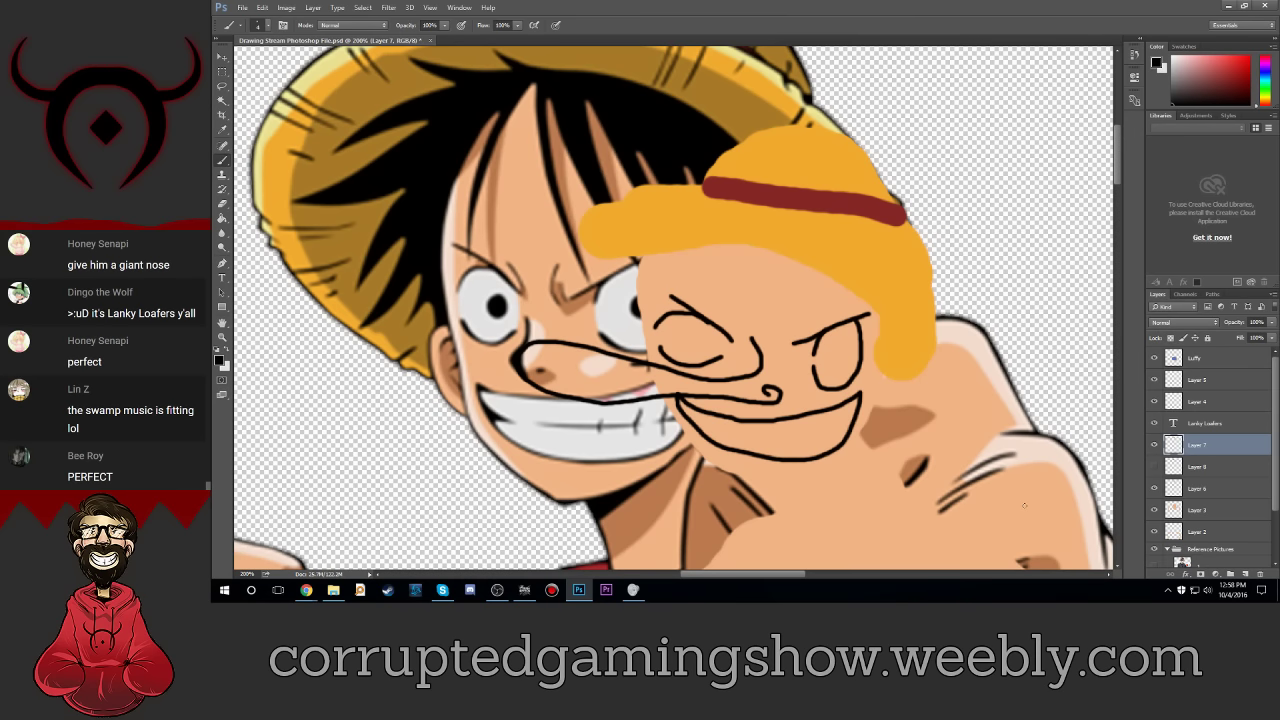
key(ctrl+0)
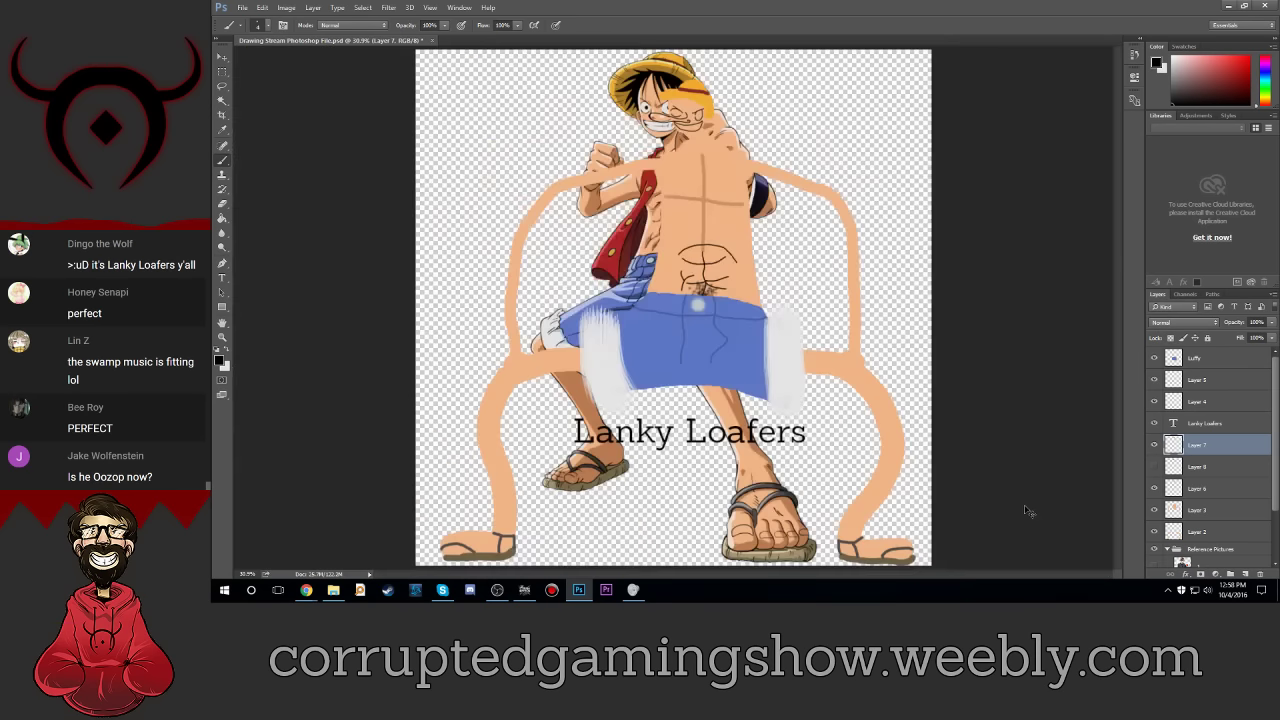
key(ctrl+plus)
key(ctrl+plus)
key(ctrl+plus)
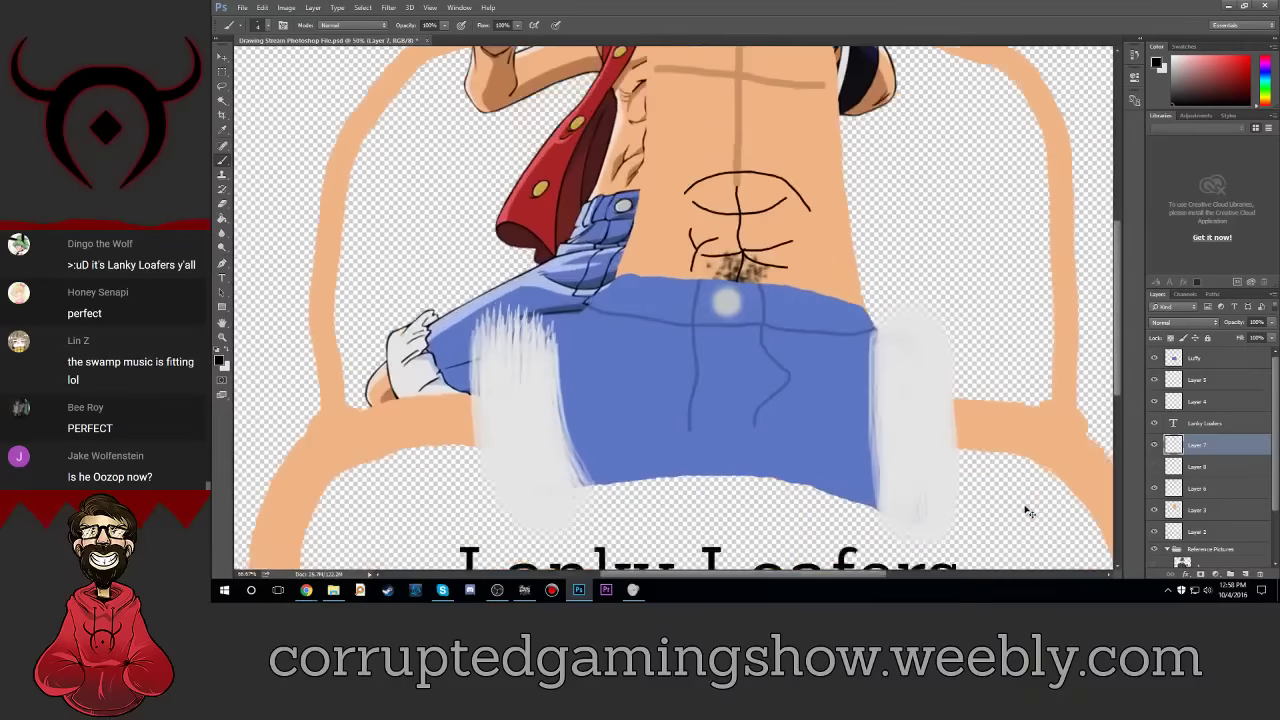
key(ctrl+plus)
key(ctrl+plus)
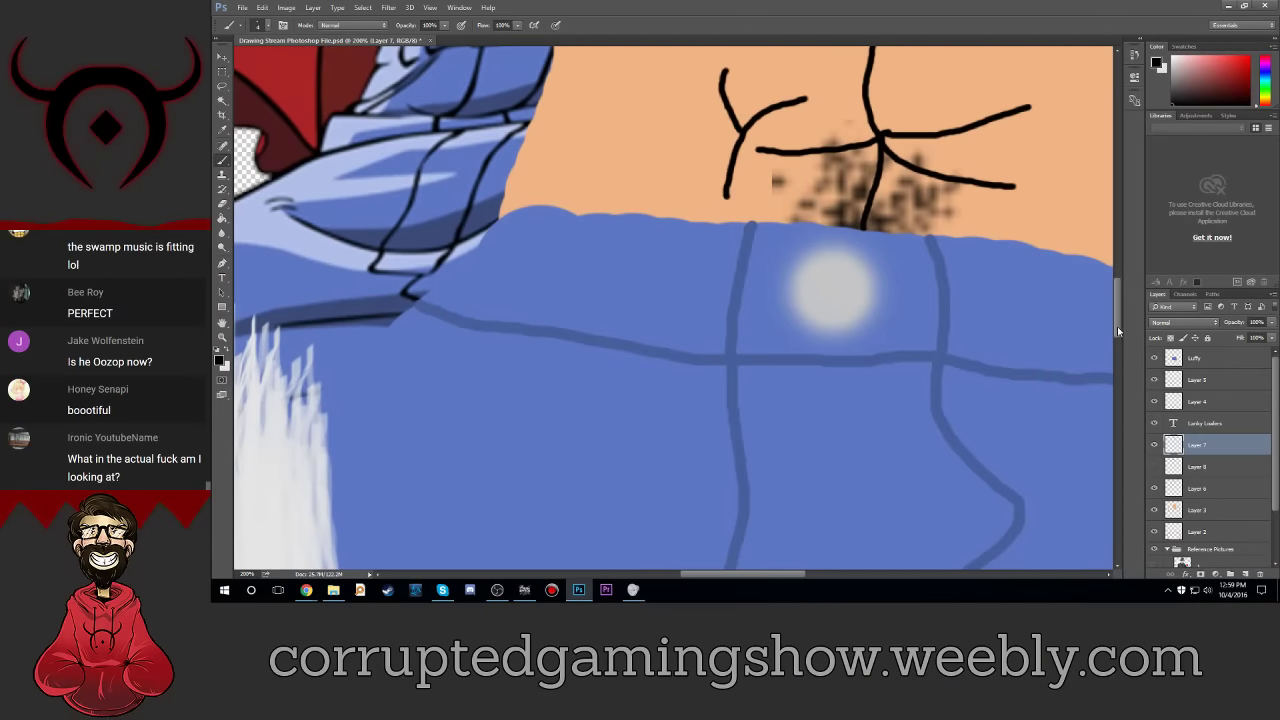
drag(1117, 326, 1118, 150)
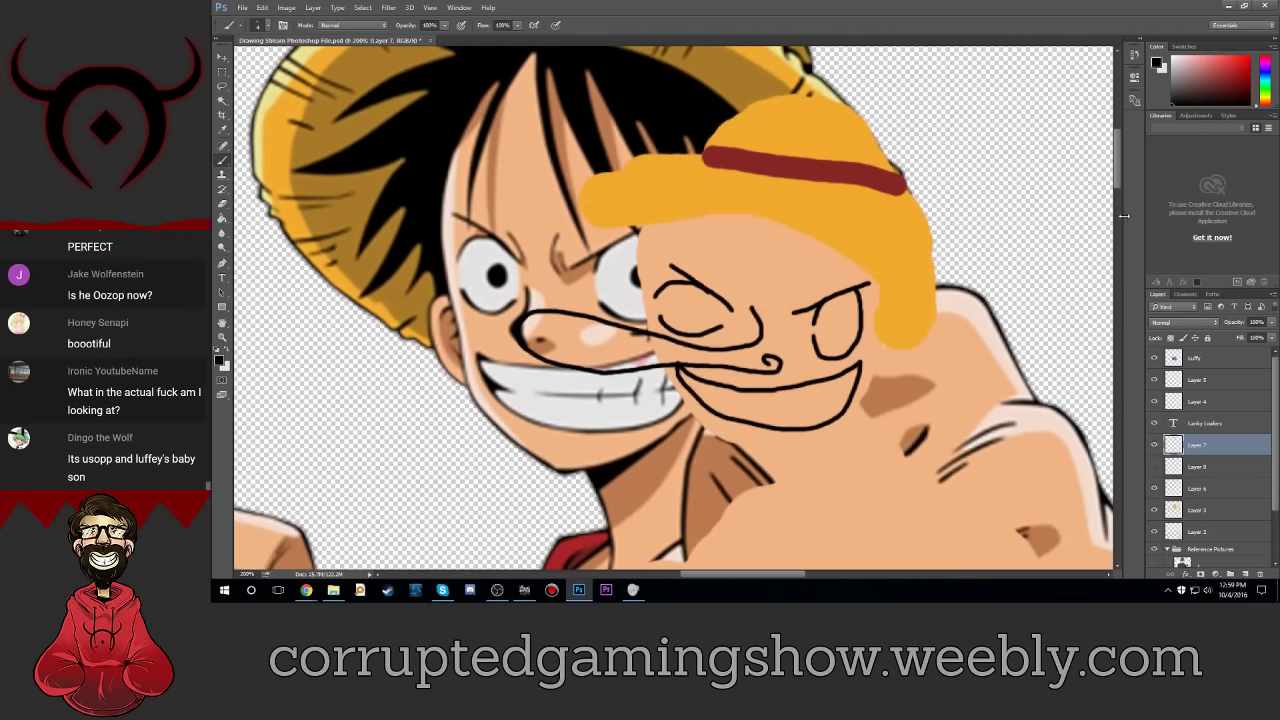
key(ctrl+plus)
key(ctrl+plus)
key(ctrl+plus)
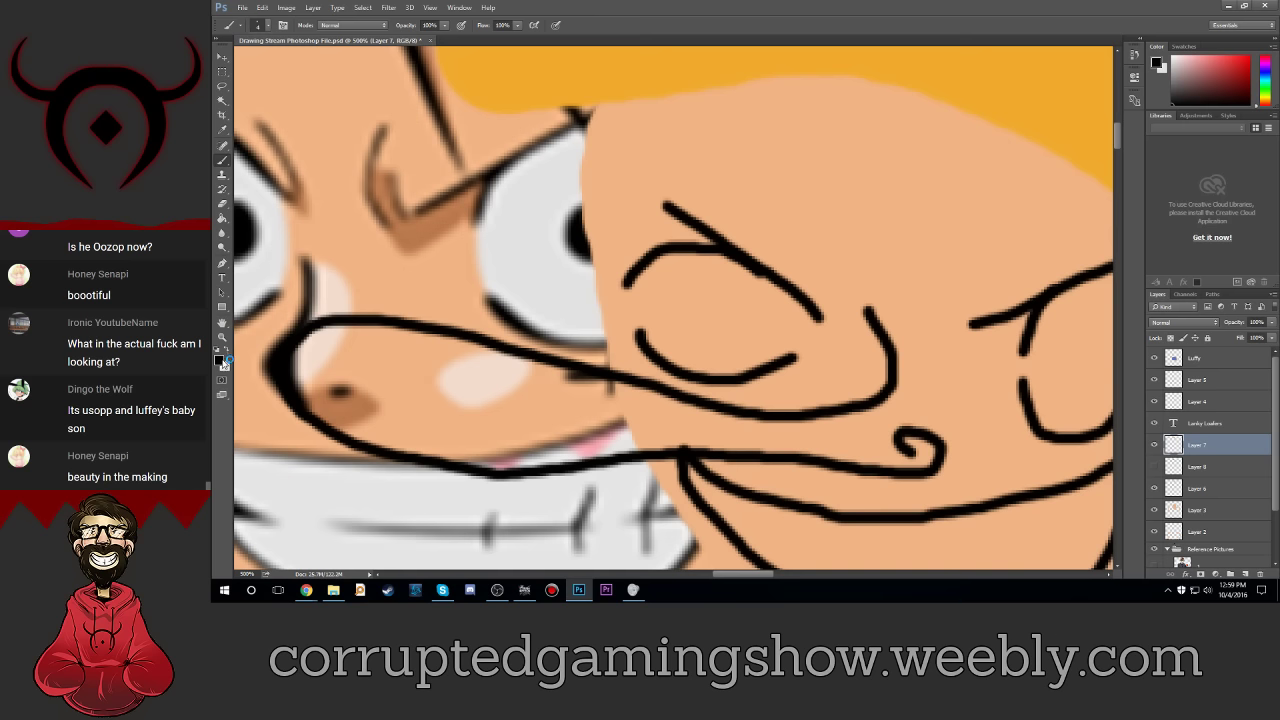
Step: Sample the peach skin tone from the face and paint over the pale cheek highlight
click(219, 360)
click(831, 375)
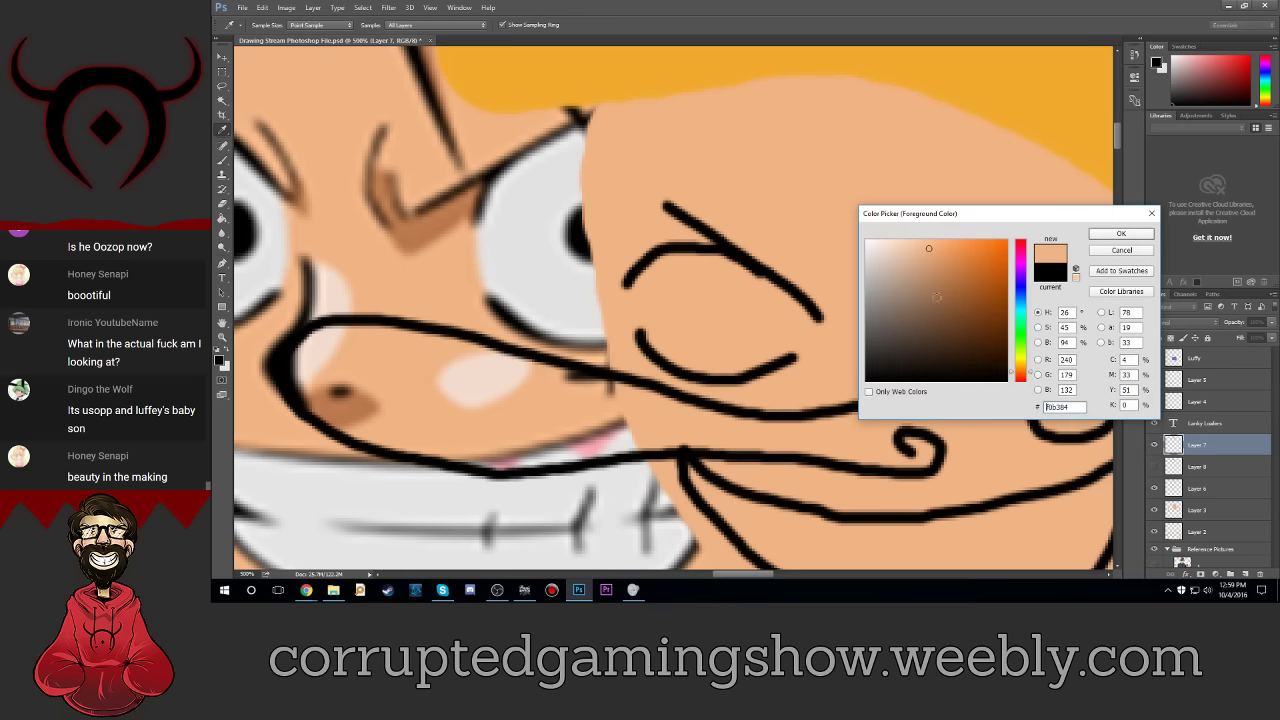
click(1116, 232)
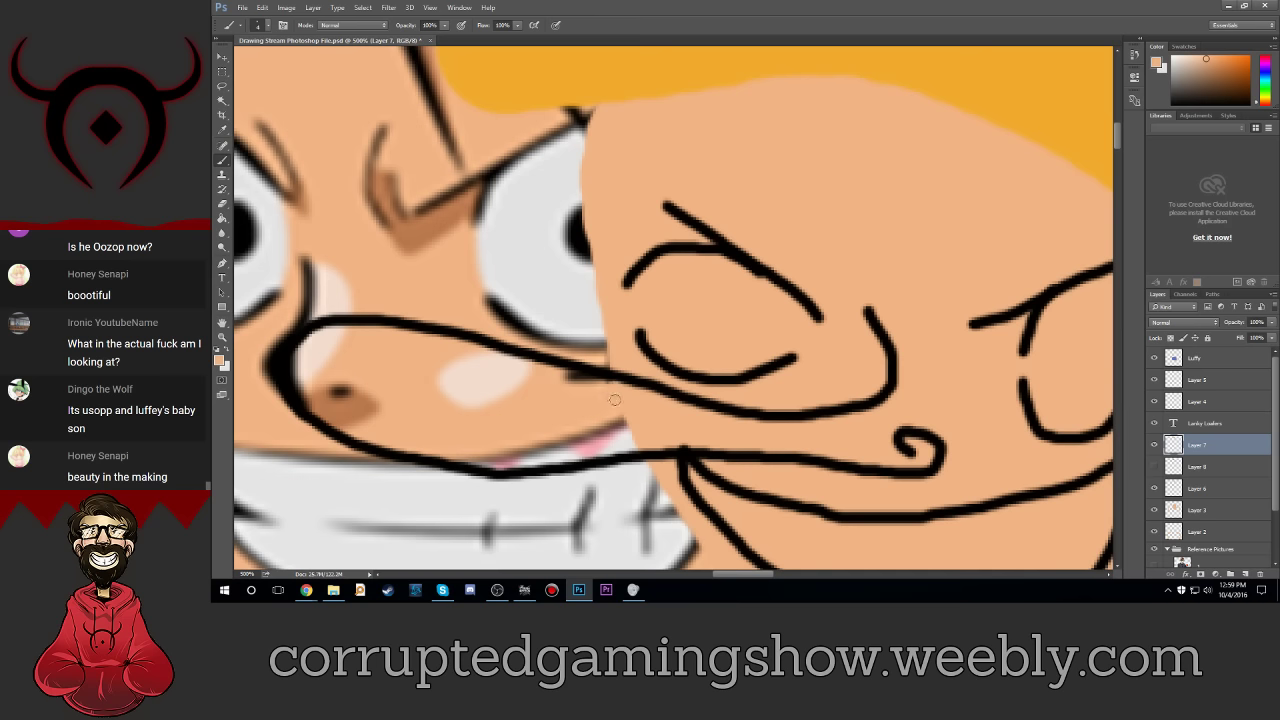
mouse_move(508, 391)
mouse_down()
mouse_move(441, 378)
mouse_move(519, 391)
mouse_up()
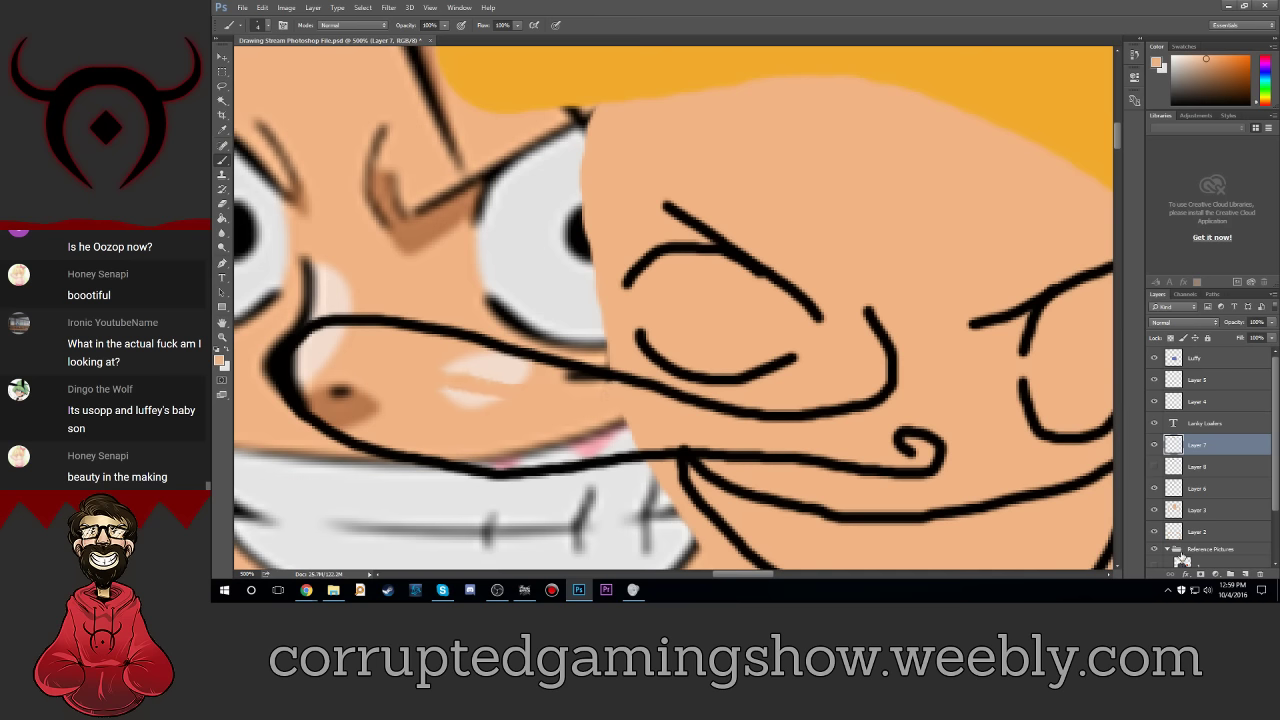
Step: Hide the reference face layer in Reference Pictures and paint a thin skin line inside the nose
click(1167, 549)
click(1154, 522)
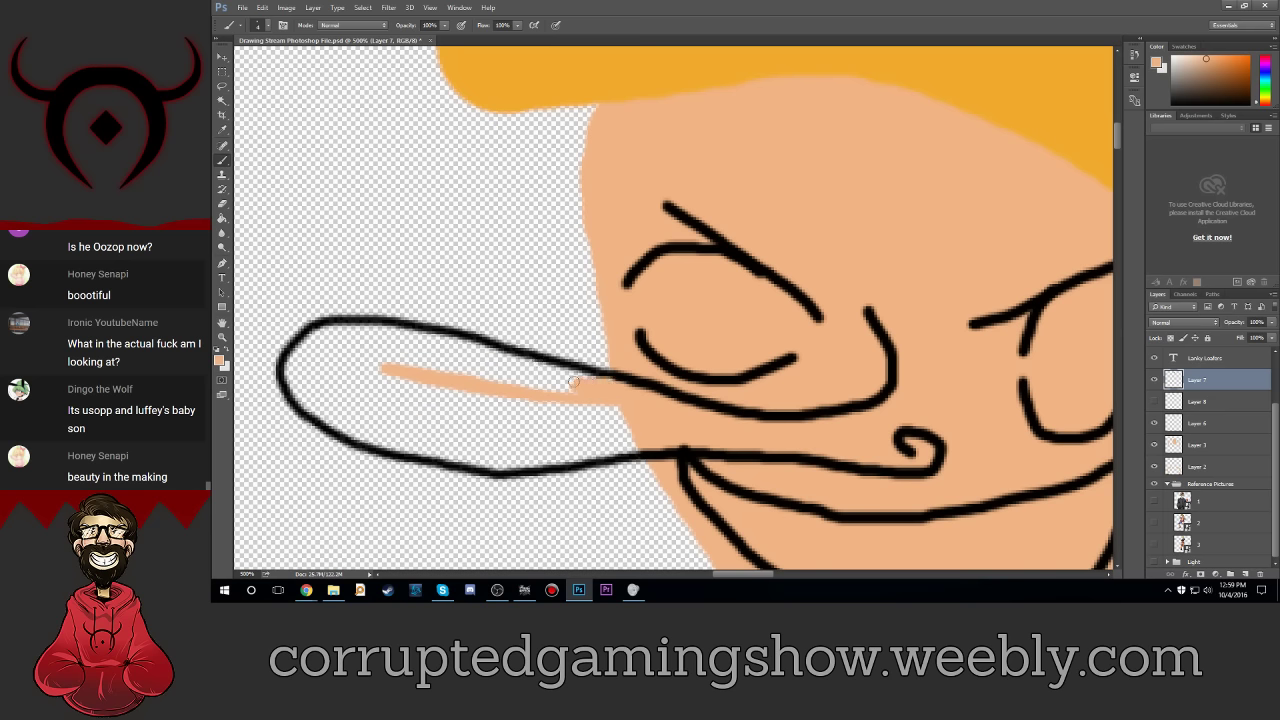
mouse_move(590, 384)
mouse_down()
mouse_move(461, 370)
mouse_move(570, 390)
mouse_up()
Step: Enlarge the brush and paint a large peach blob inside the nose
click(258, 25)
click(271, 108)
key(Return)
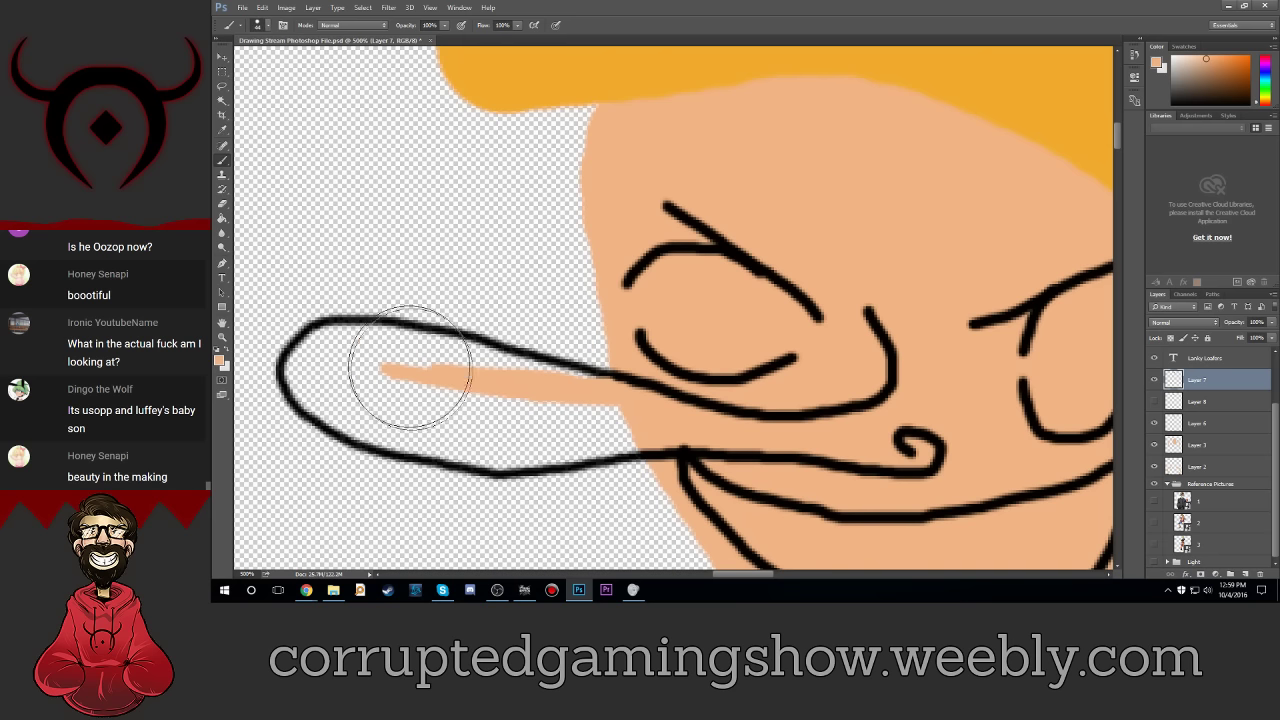
click(267, 26)
click(334, 45)
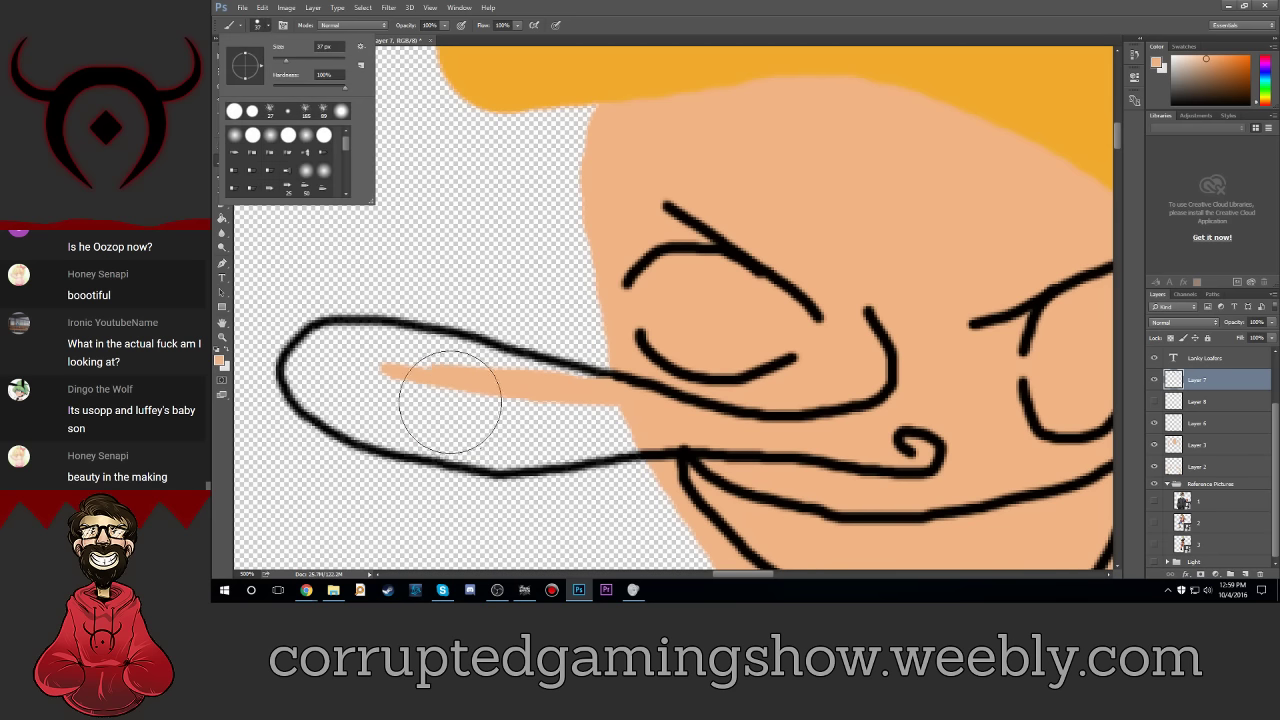
mouse_move(449, 400)
mouse_down()
mouse_move(486, 420)
mouse_move(520, 413)
mouse_up()
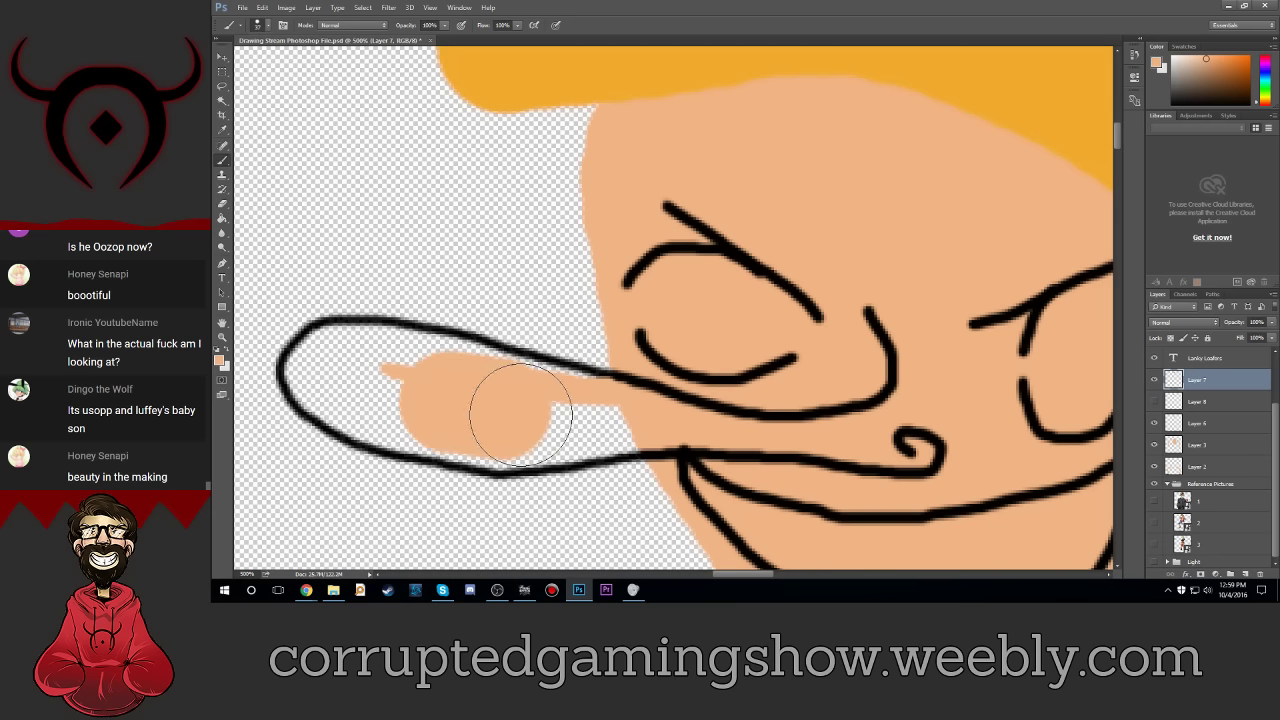
Step: With a 25 px brush, fill the rest of the nose peach, redoing the tip
click(267, 26)
click(334, 46)
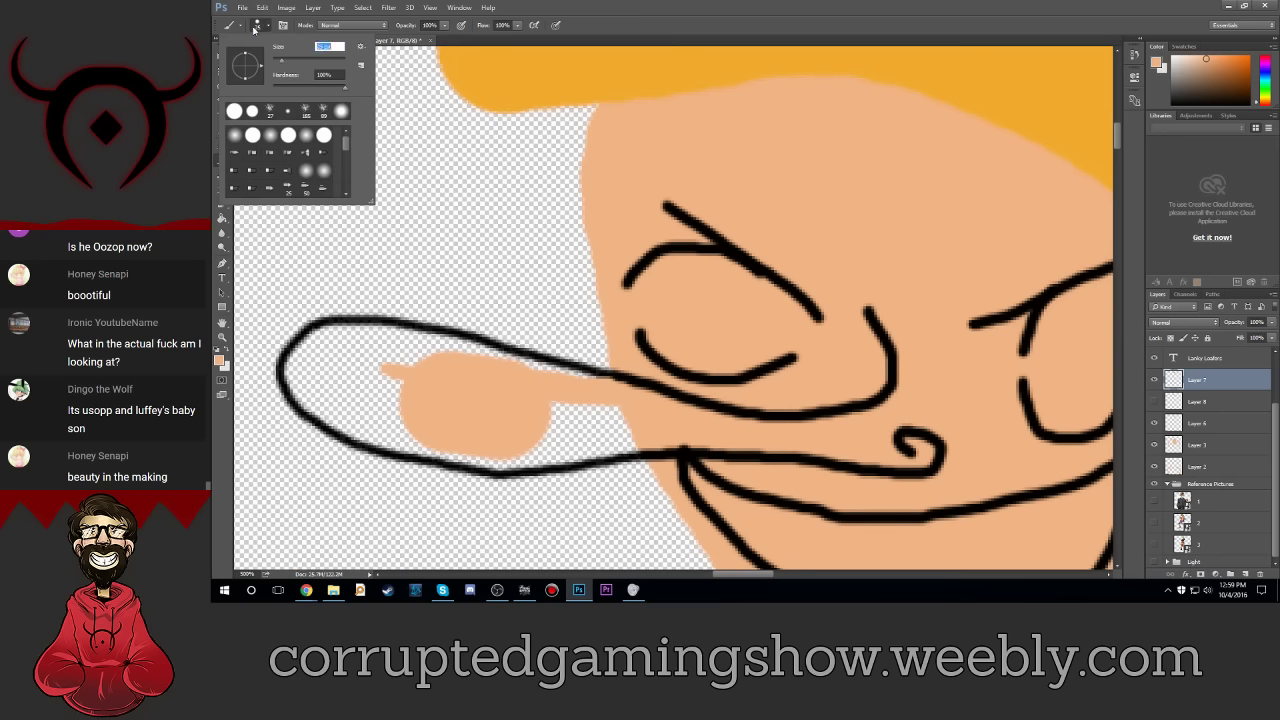
key(Return)
mouse_move(443, 386)
mouse_down()
mouse_move(385, 363)
mouse_move(463, 371)
mouse_move(622, 420)
mouse_move(457, 423)
mouse_move(482, 432)
mouse_up()
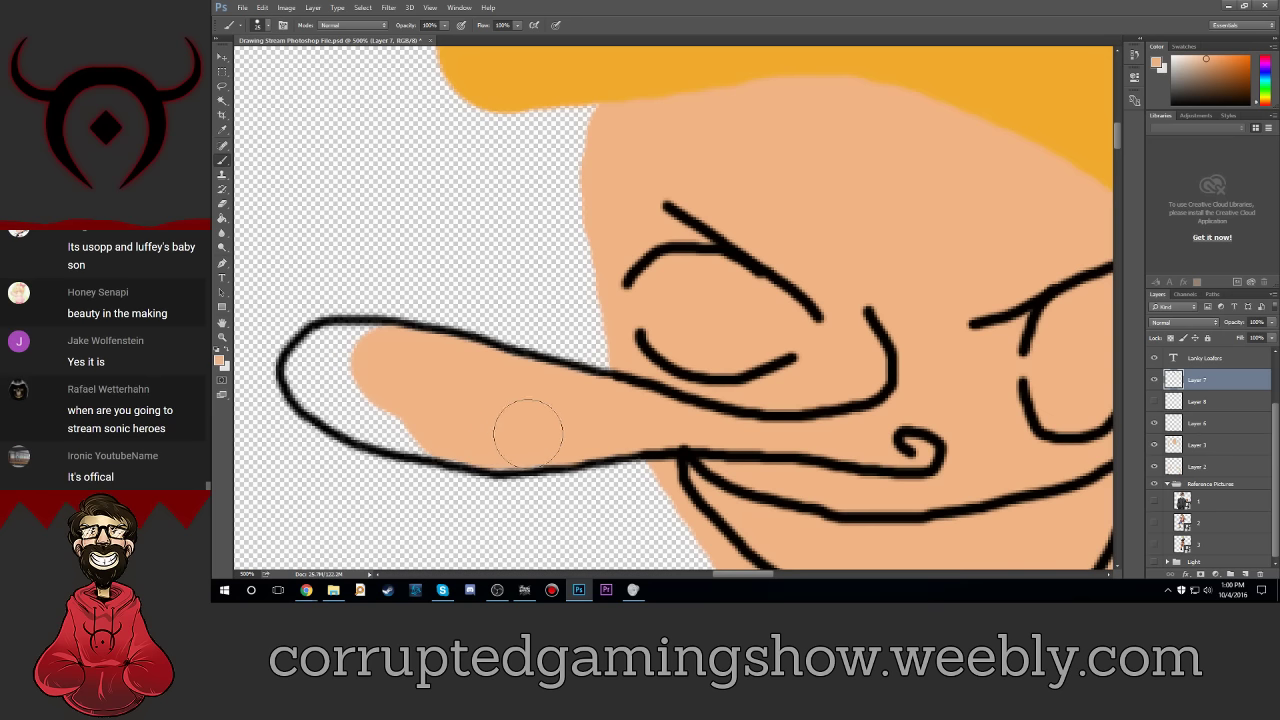
mouse_move(466, 428)
mouse_down()
mouse_move(437, 414)
mouse_move(394, 420)
mouse_move(322, 380)
mouse_up()
key(ctrl+z)
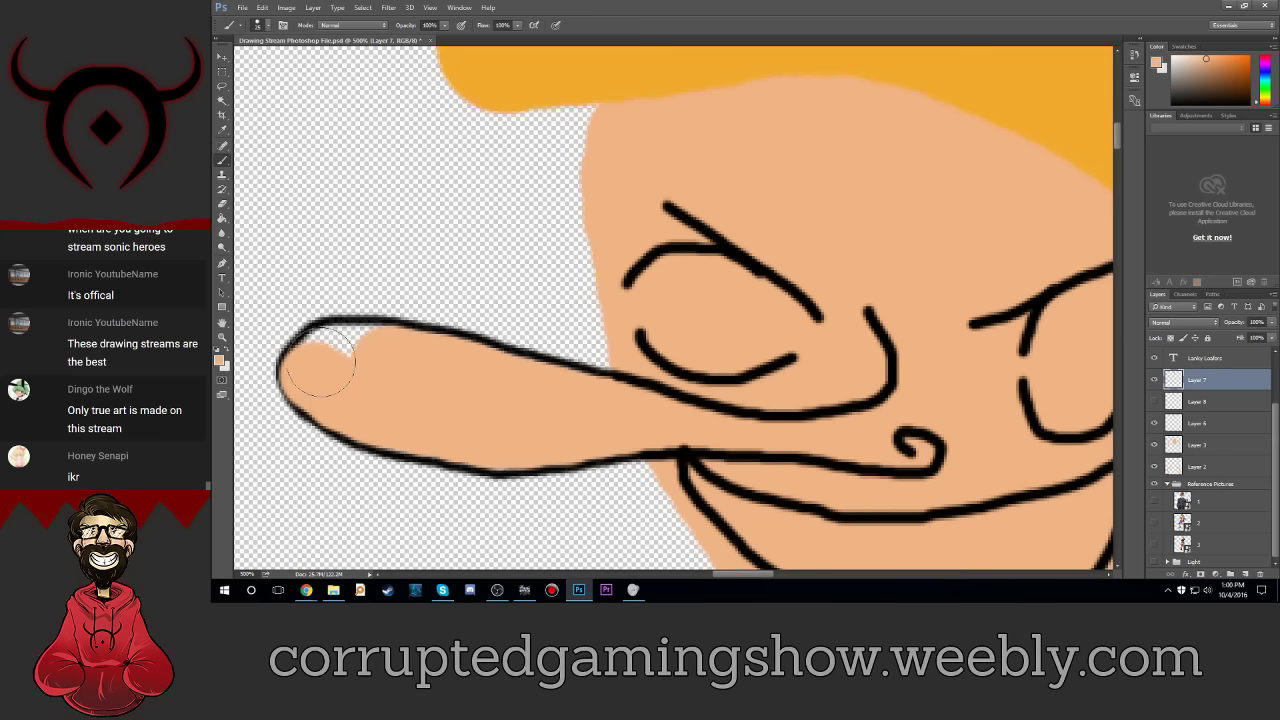
drag(329, 357, 337, 349)
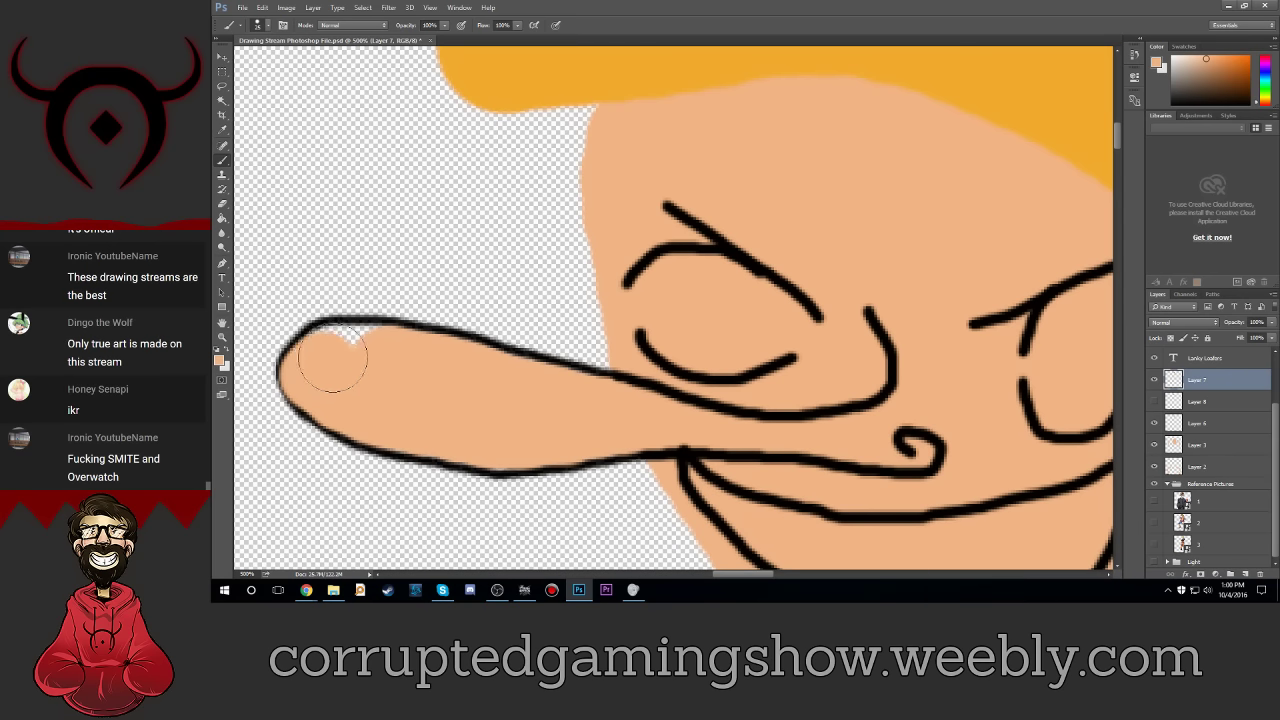
drag(332, 357, 343, 351)
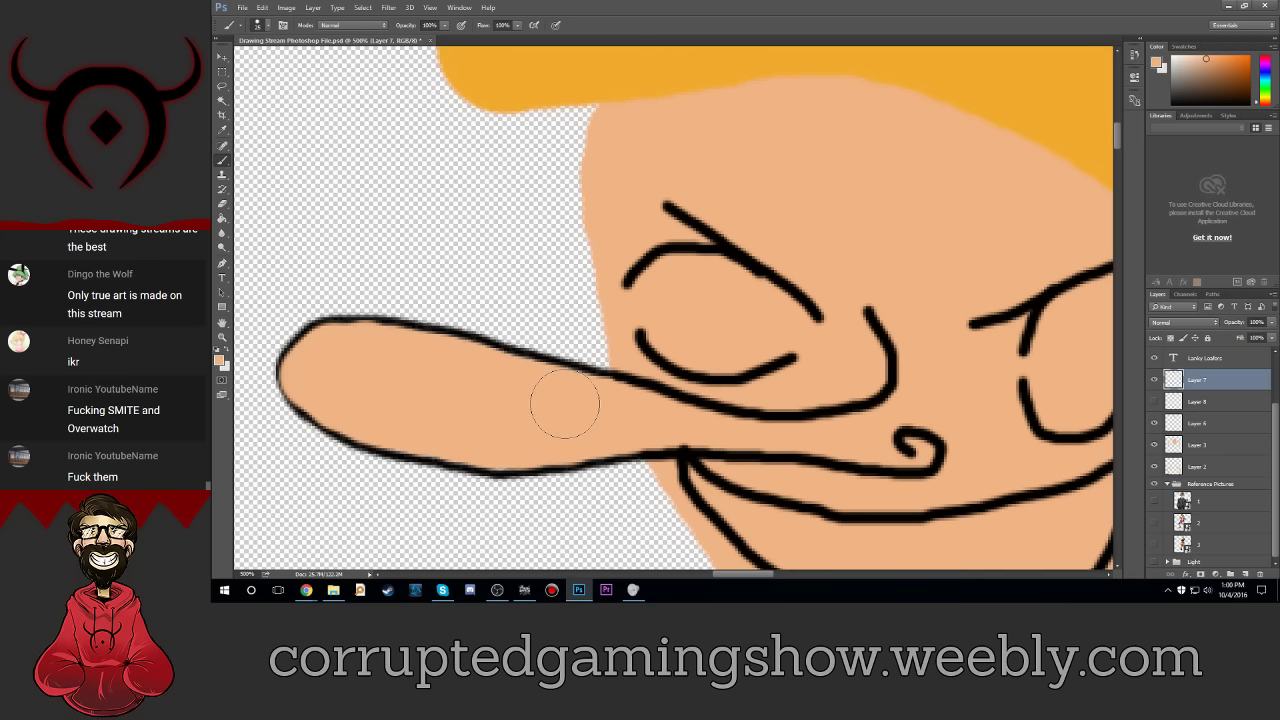
key(ctrl+minus)
Step: Zoom out and sample black from the line art as the paint colour
key(ctrl+minus)
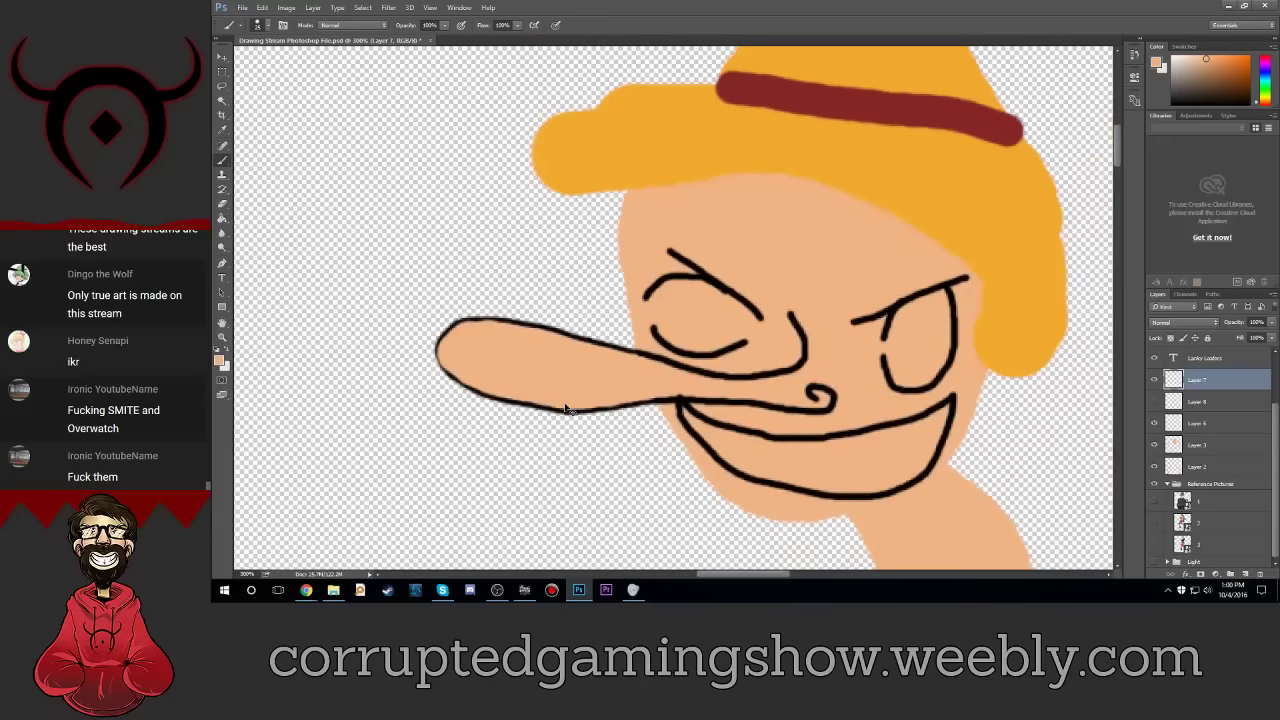
key(ctrl+minus)
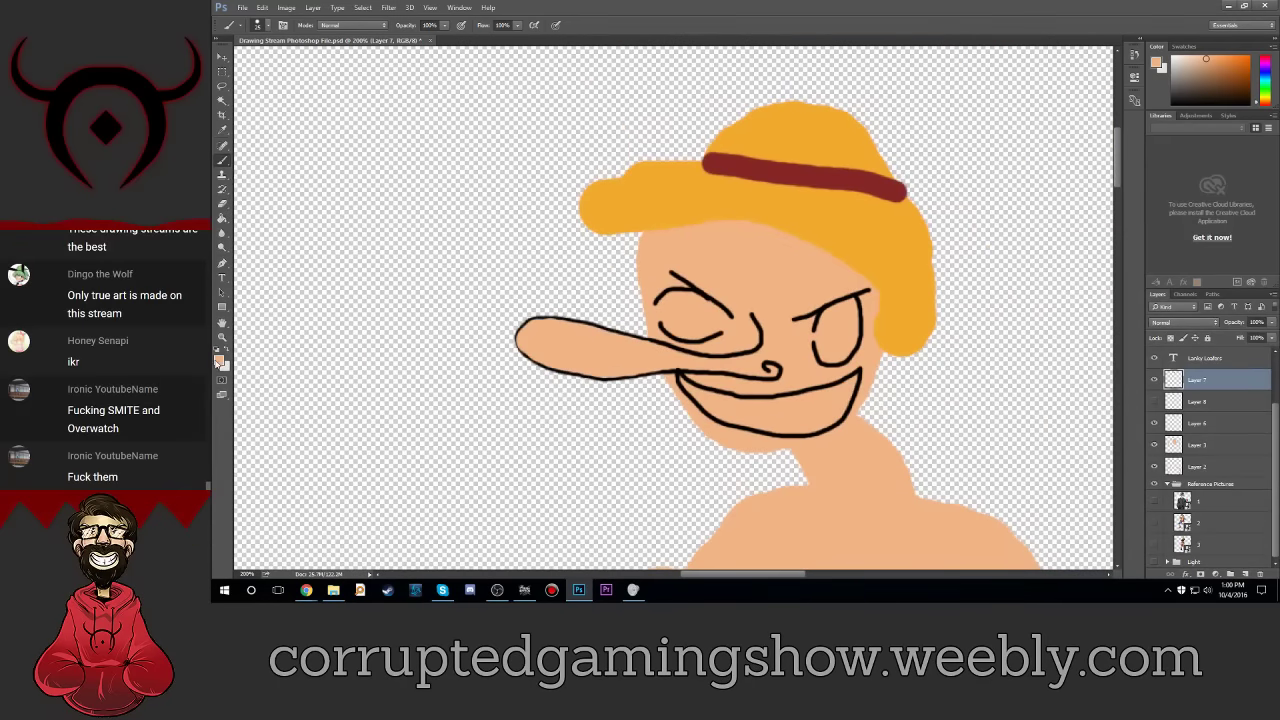
click(268, 25)
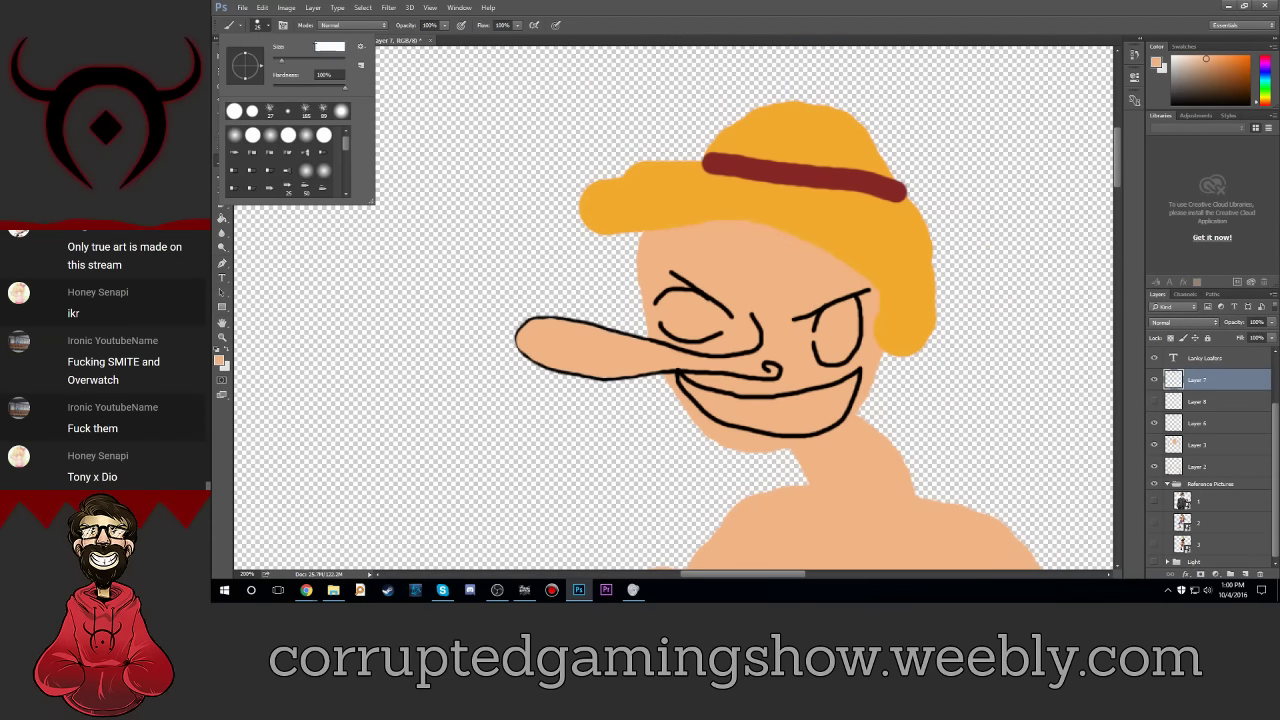
click(262, 25)
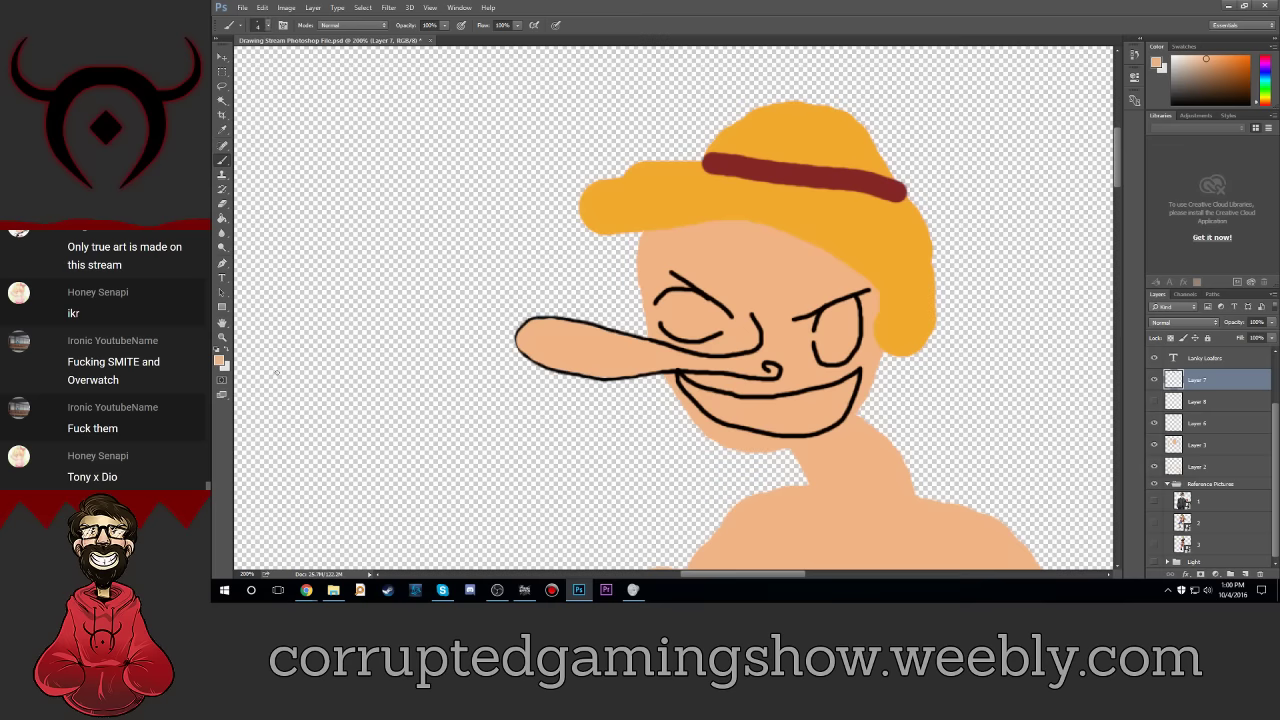
click(219, 360)
click(799, 329)
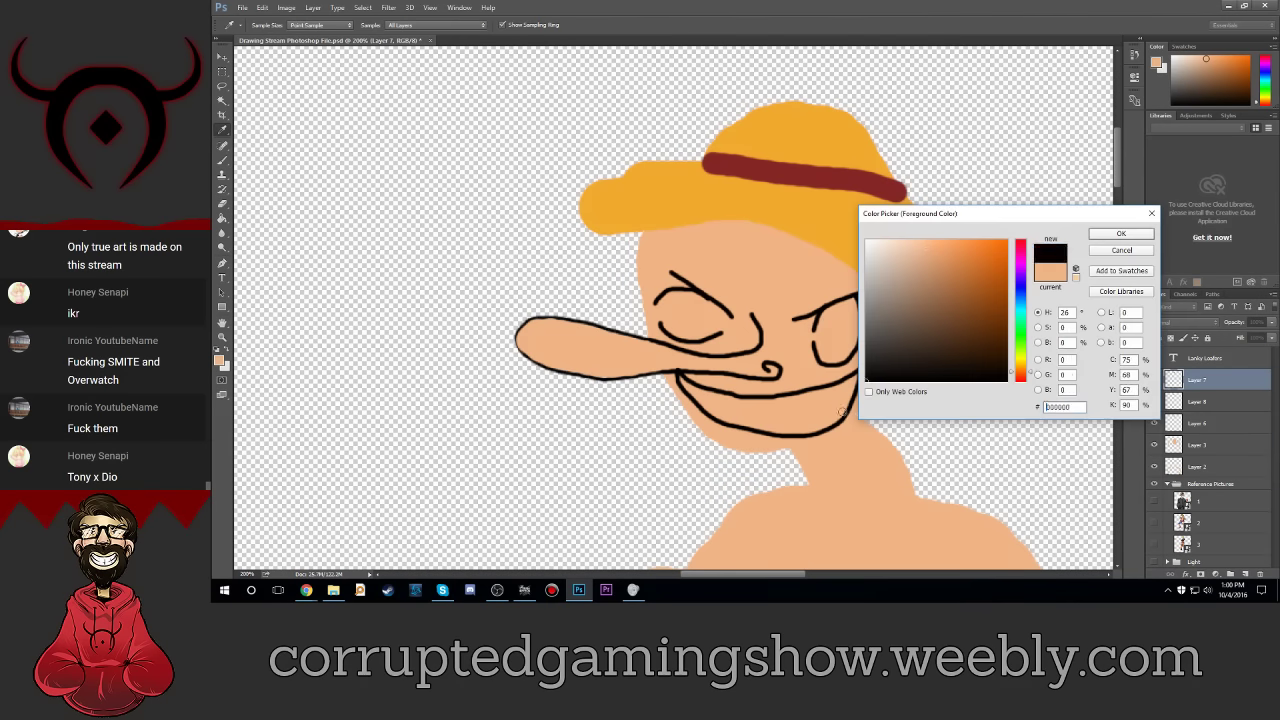
click(1100, 235)
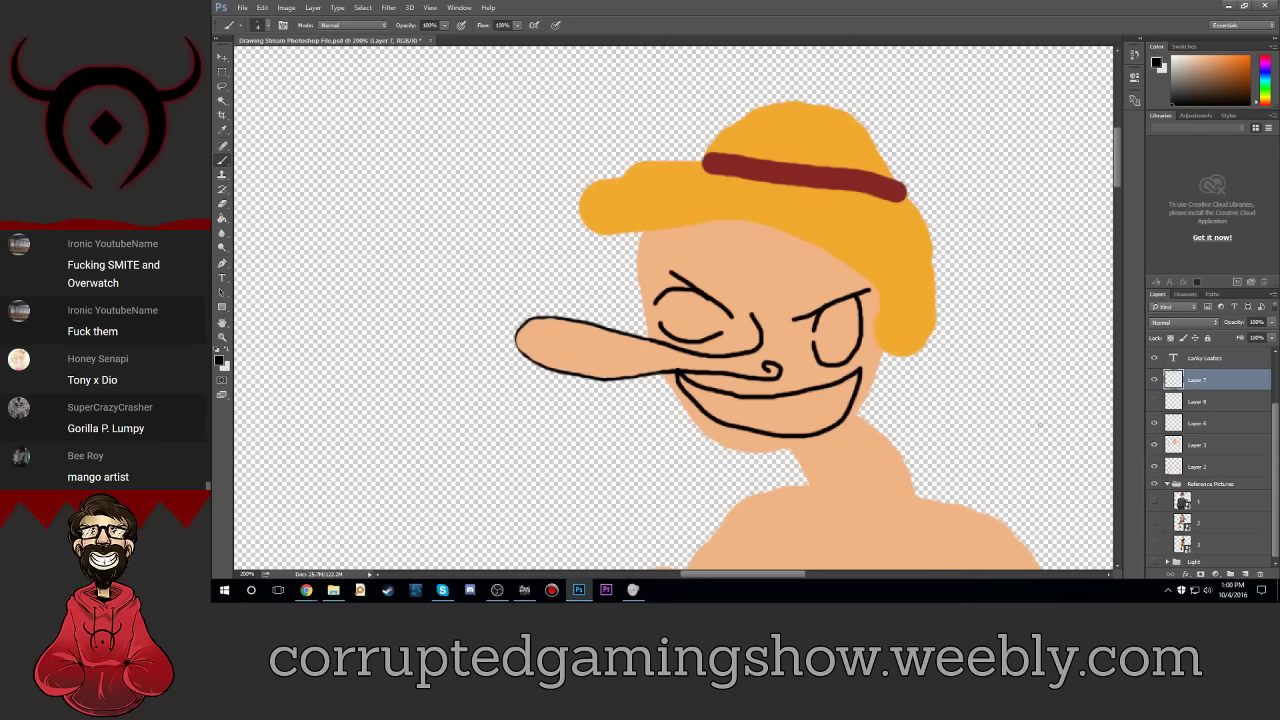
Step: Zoom in on the face and set a smaller brush size
key(ctrl+plus)
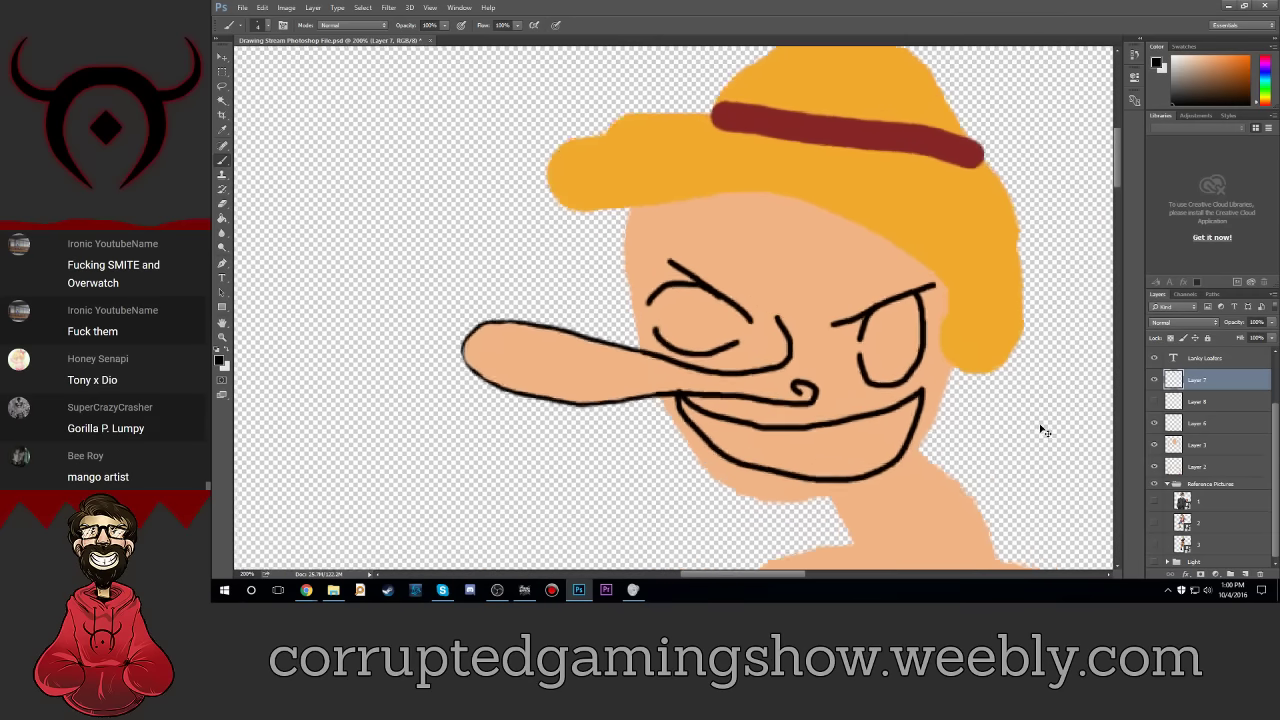
key(ctrl+plus)
key(ctrl+plus)
key(ctrl+plus)
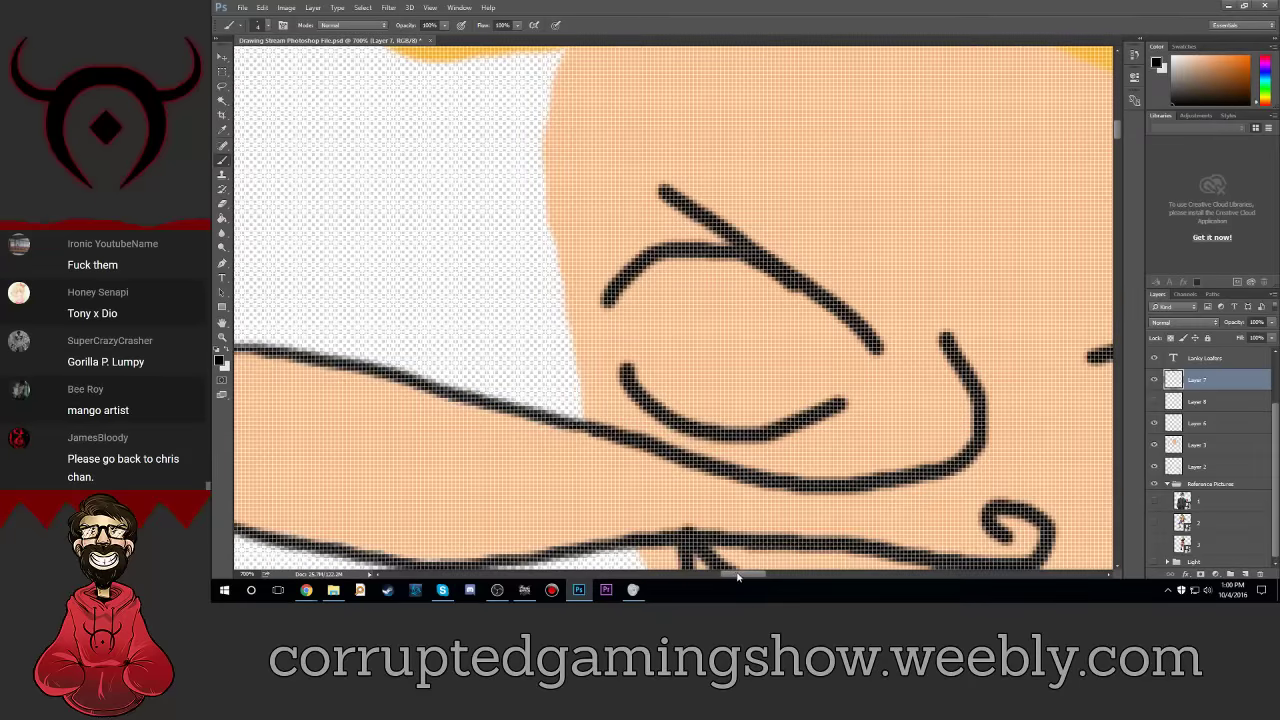
drag(737, 577, 713, 578)
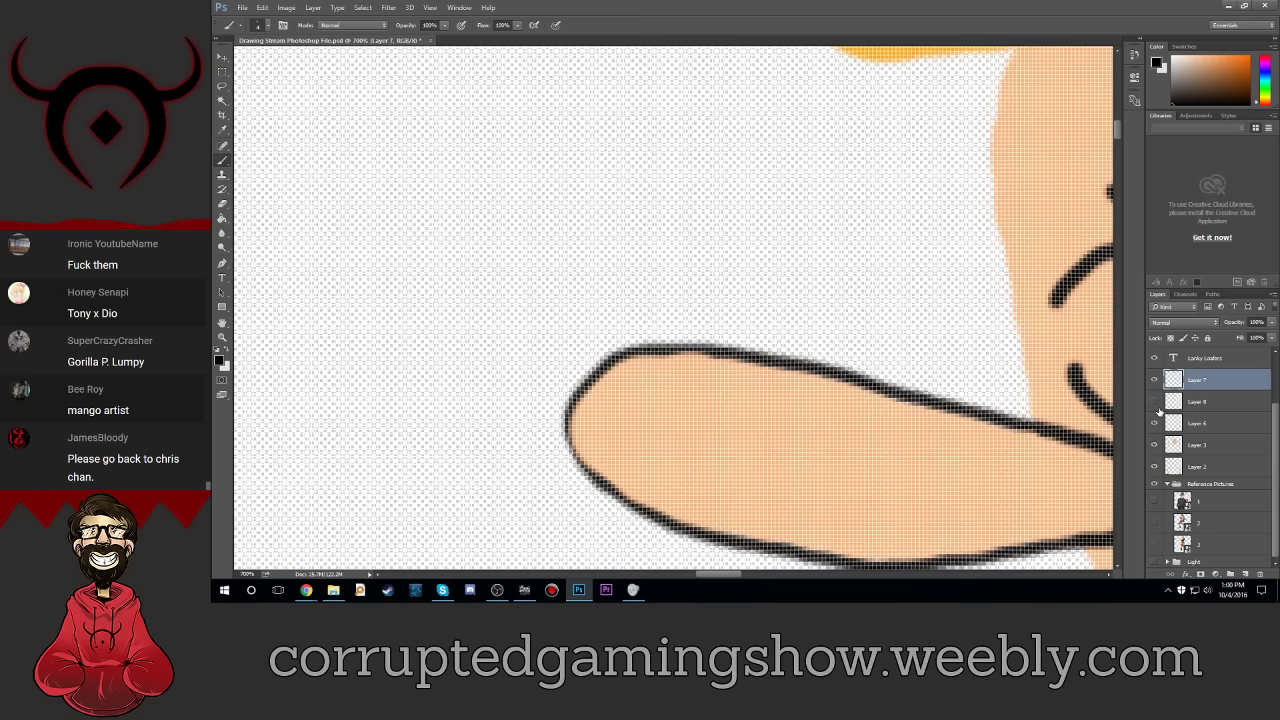
click(1154, 401)
click(1155, 401)
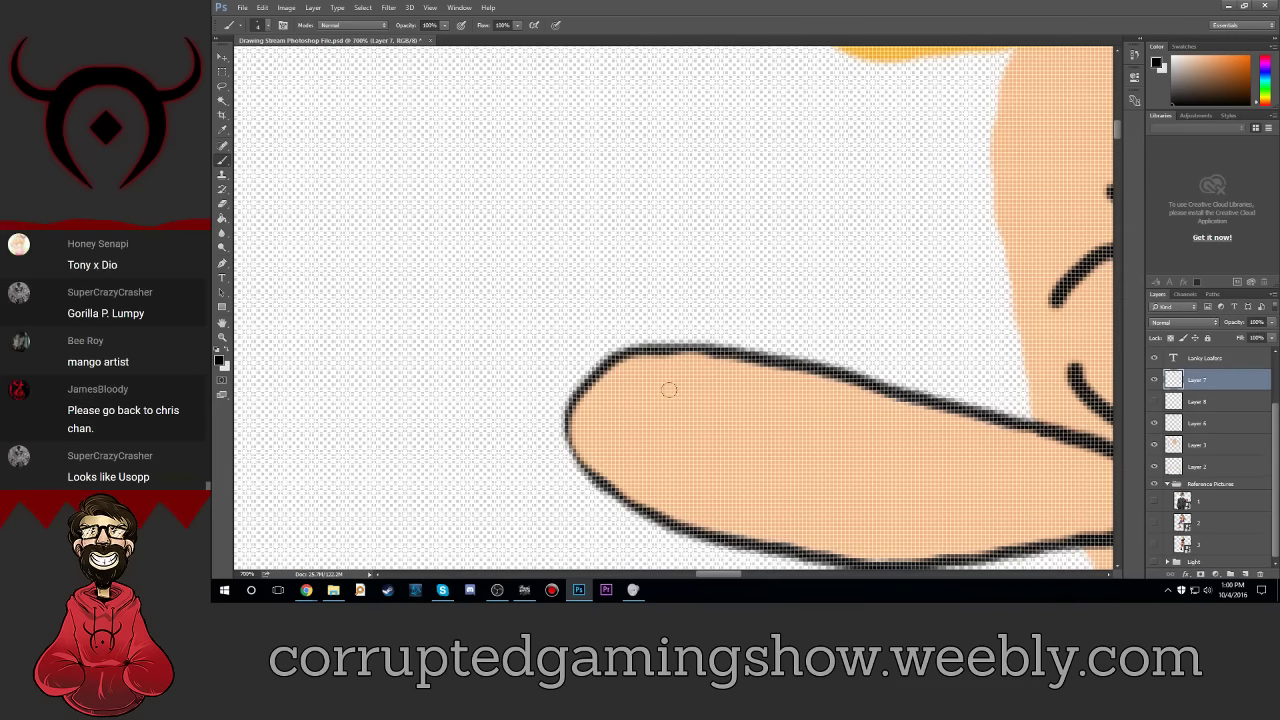
click(259, 26)
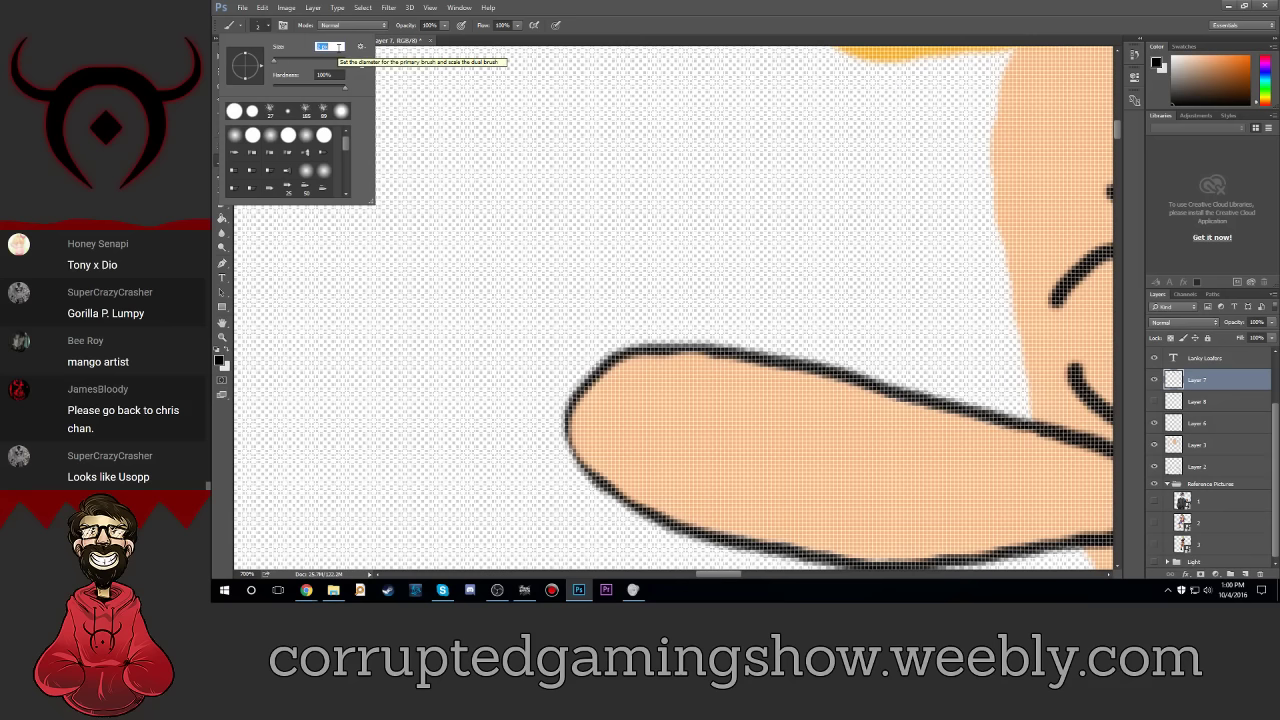
key(Return)
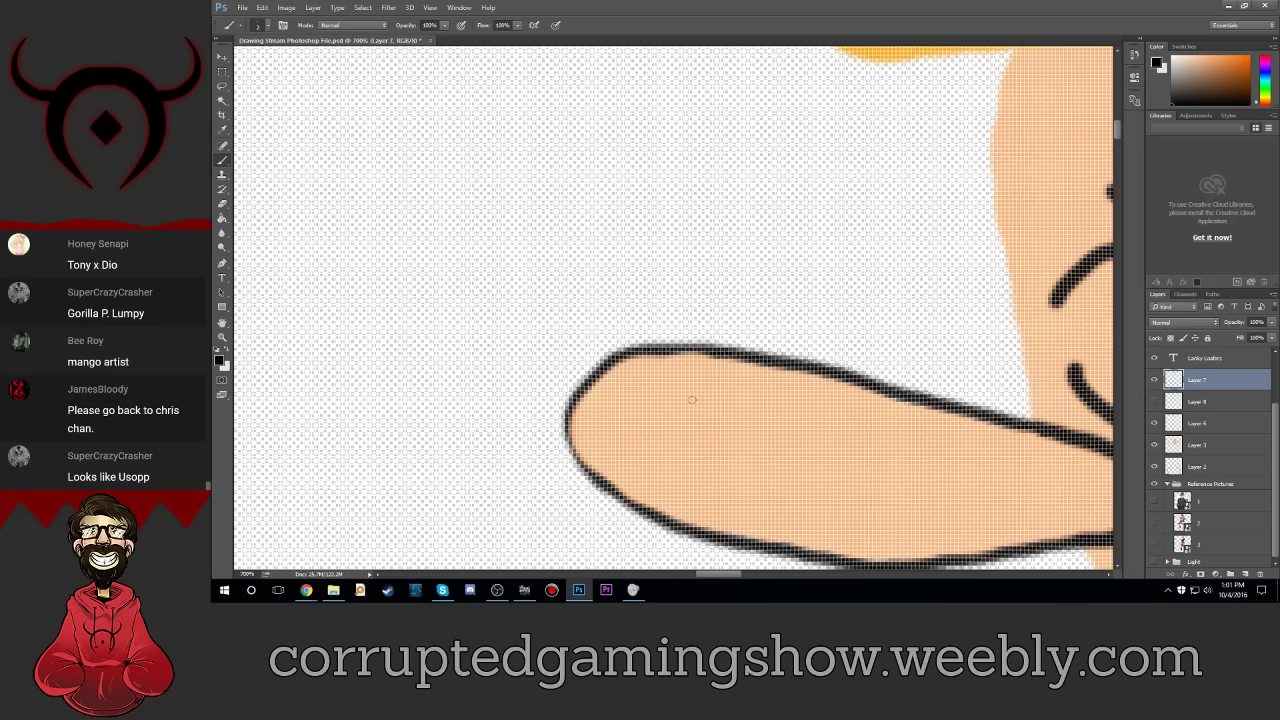
Step: Draw three small black curved marks along the nose
drag(690, 401, 718, 401)
key(ctrl+minus)
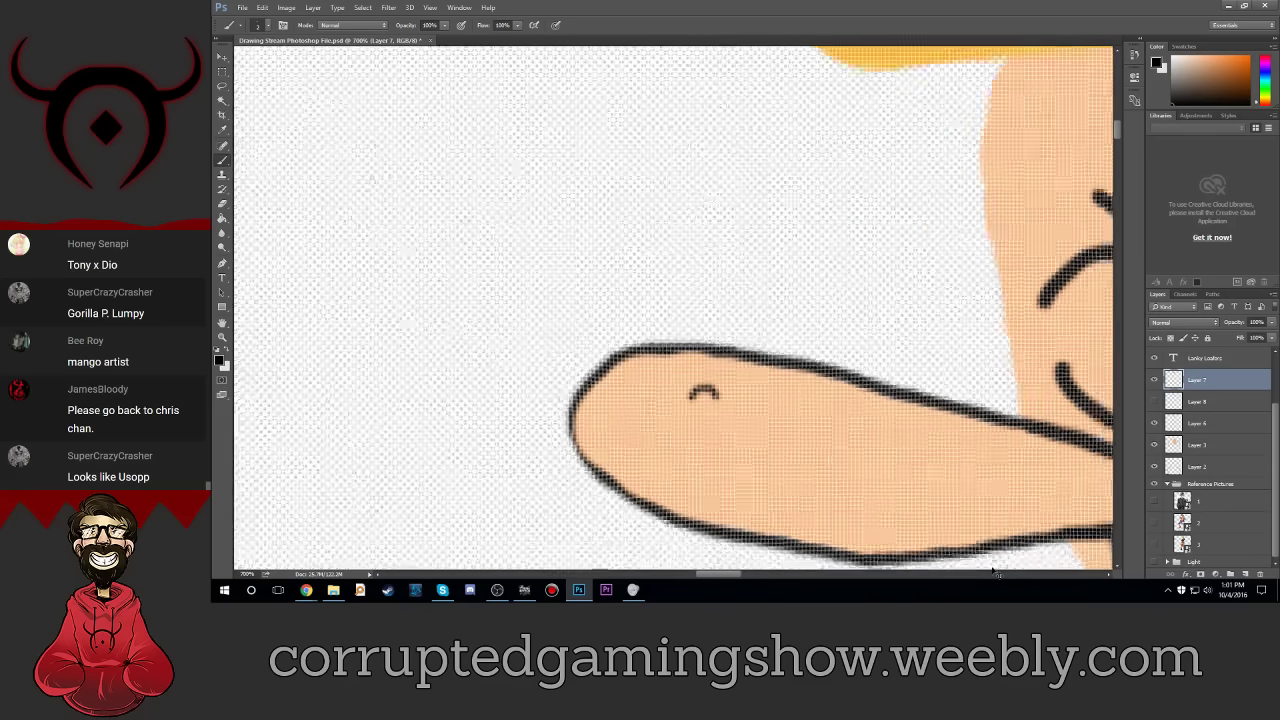
key(ctrl+minus)
key(ctrl+minus)
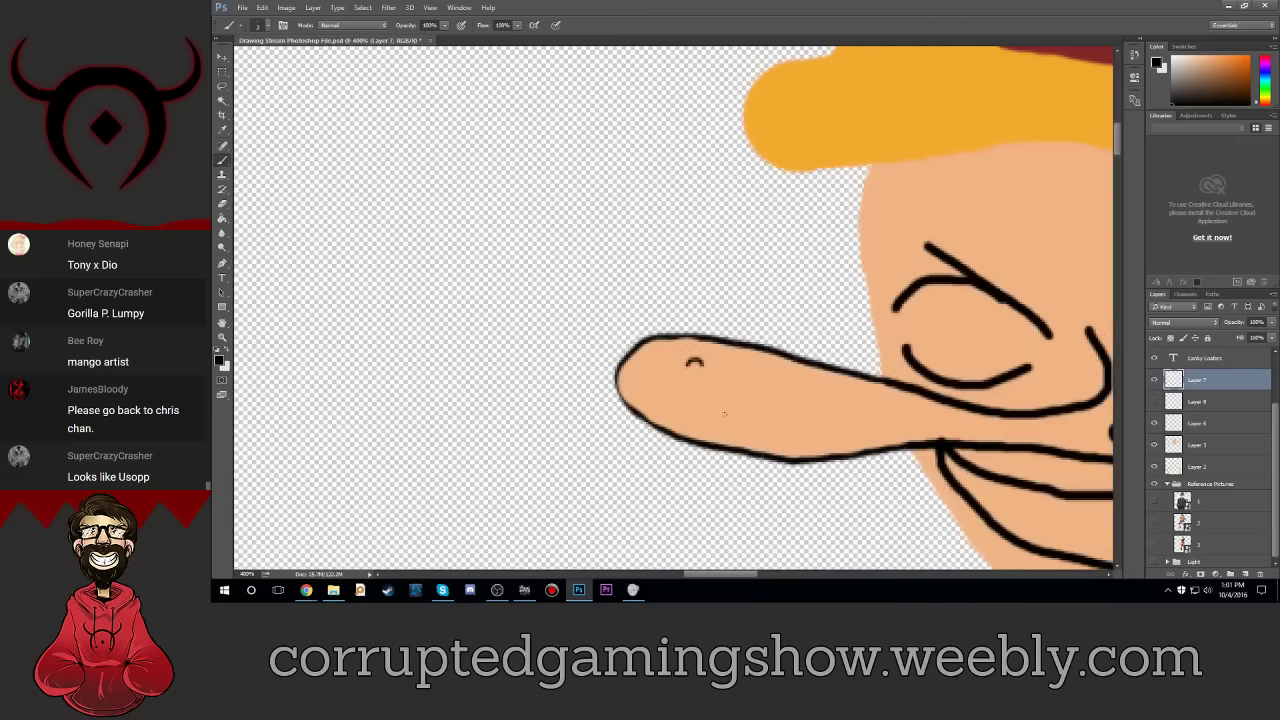
drag(715, 414, 740, 419)
drag(866, 403, 858, 418)
key(ctrl+minus)
key(ctrl+minus)
key(ctrl+minus)
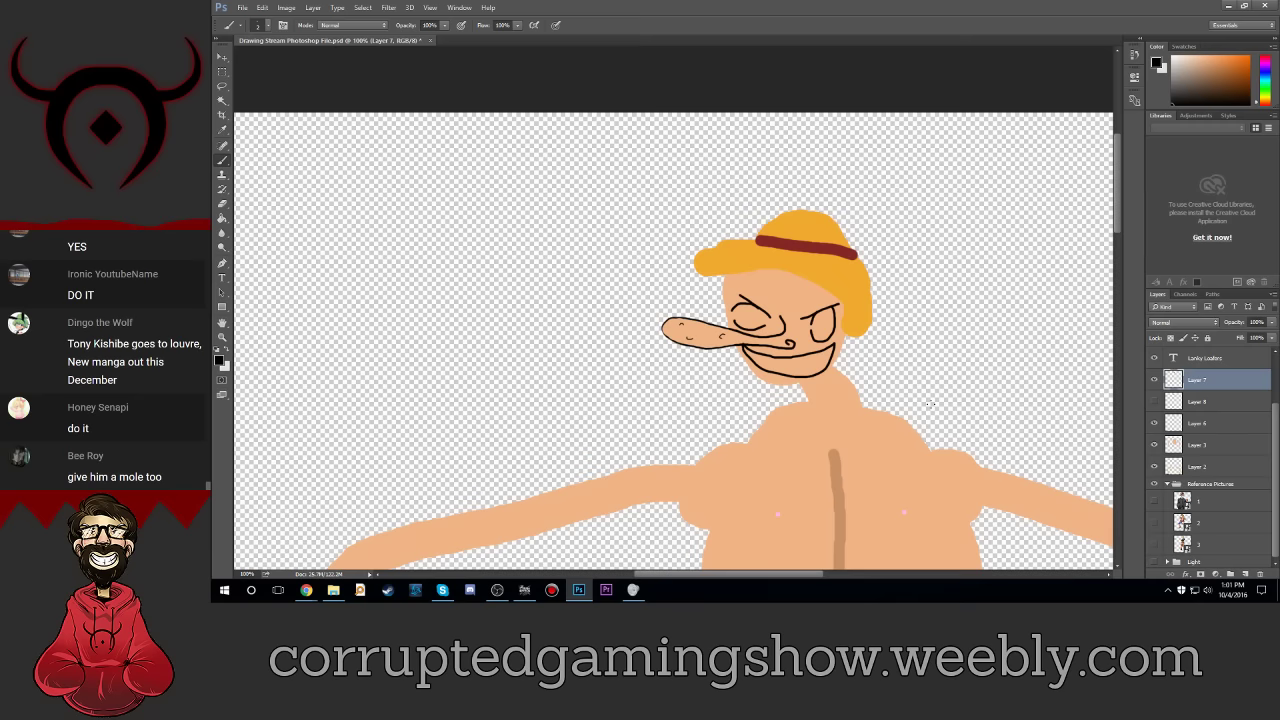
scroll(930, 403, down, 3)
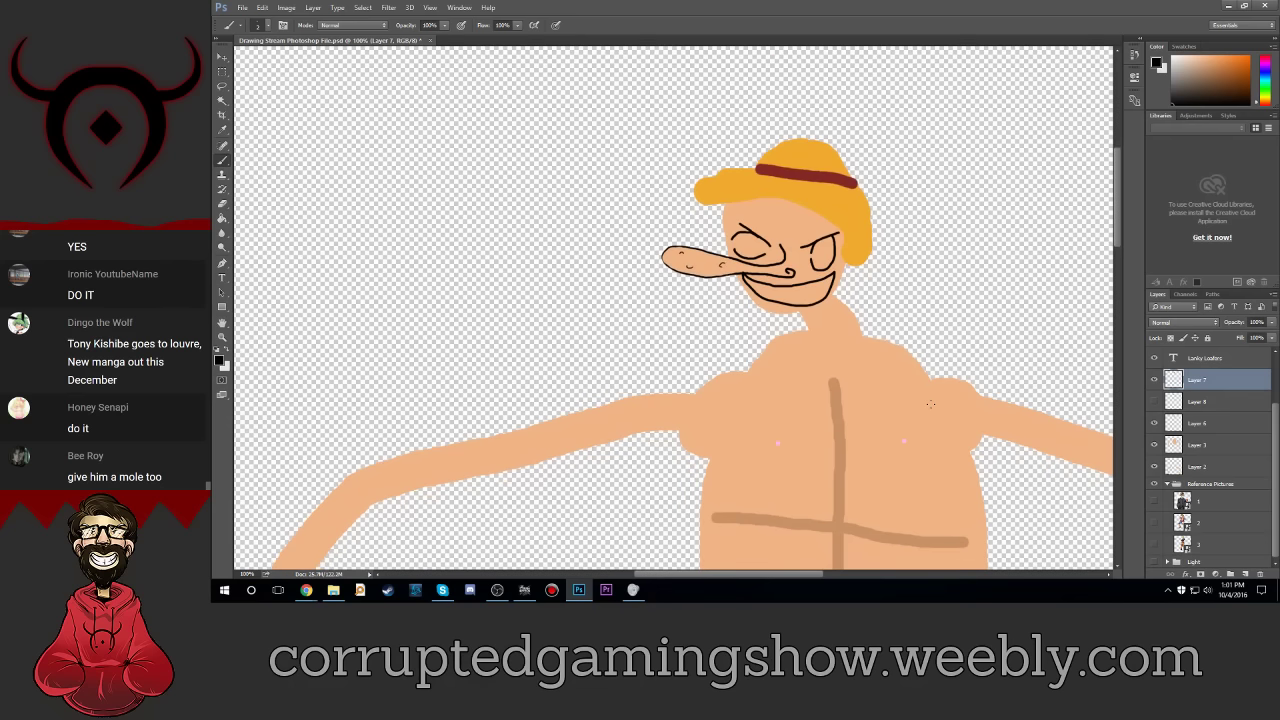
scroll(930, 403, up, 2)
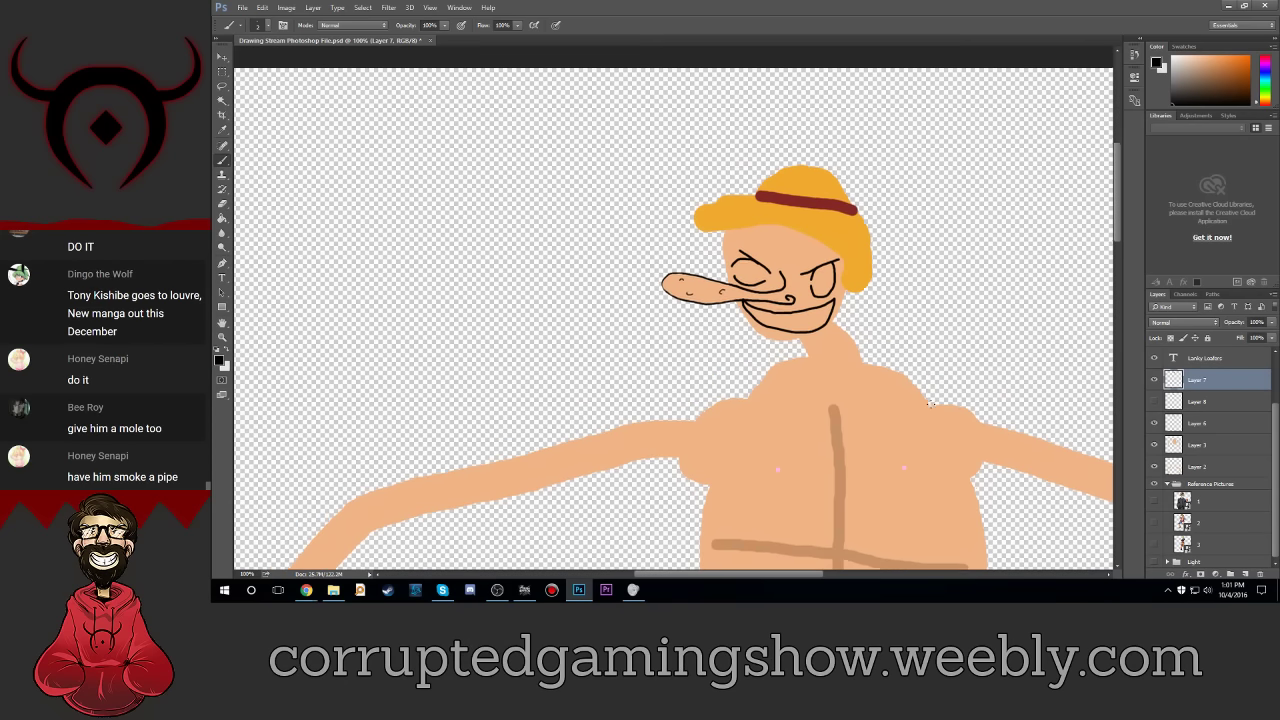
scroll(930, 403, up, 1)
scroll(930, 403, up, 2)
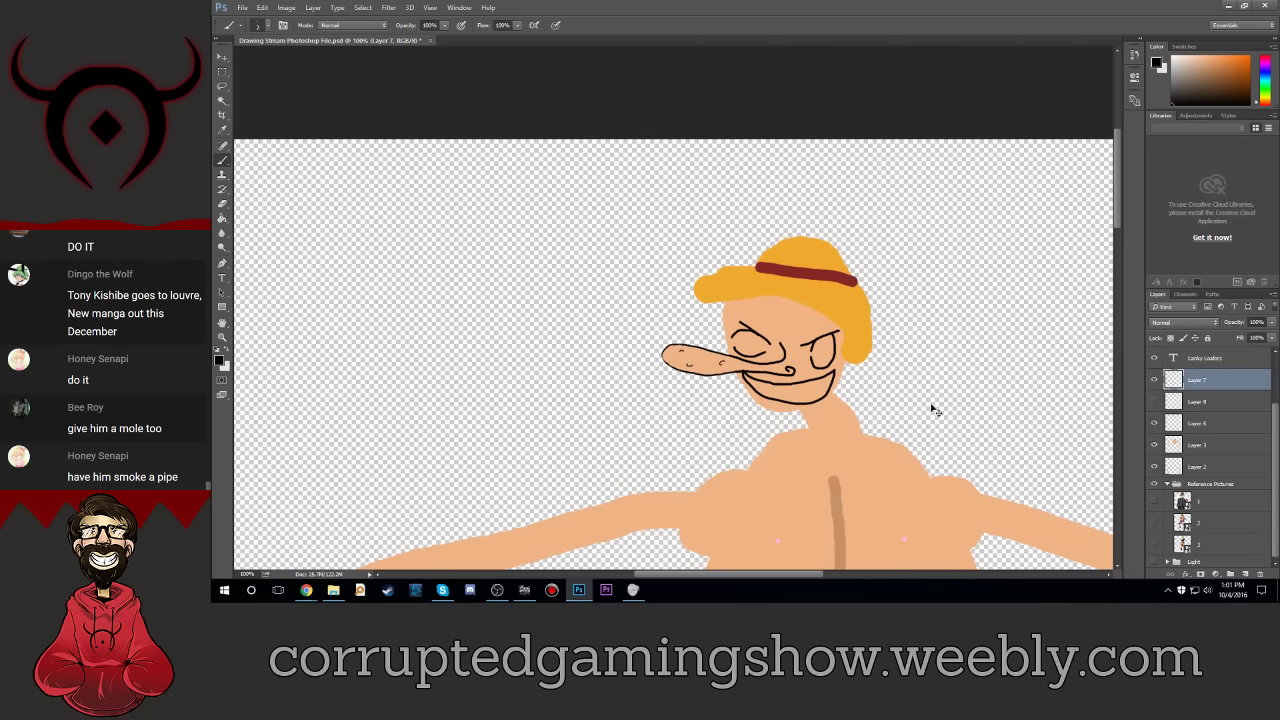
key(ctrl+plus)
key(ctrl+plus)
scroll(808, 373, down, 3)
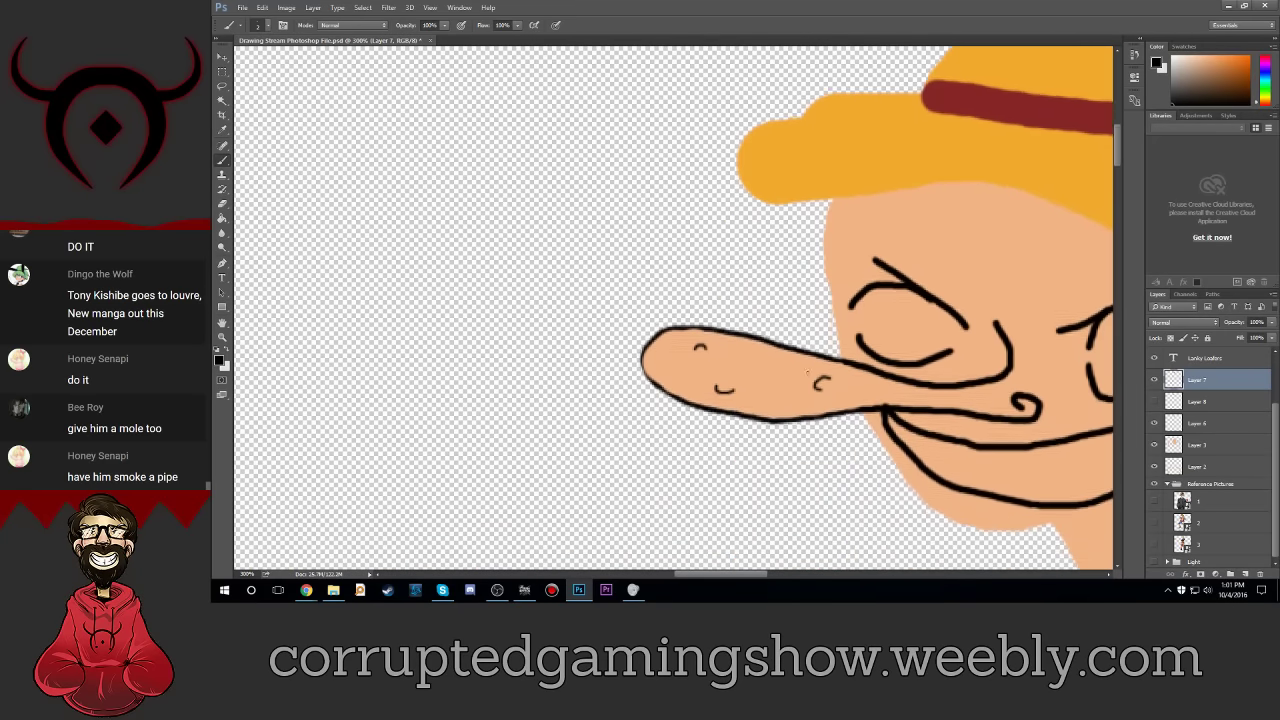
scroll(808, 373, down, 3)
drag(718, 580, 755, 578)
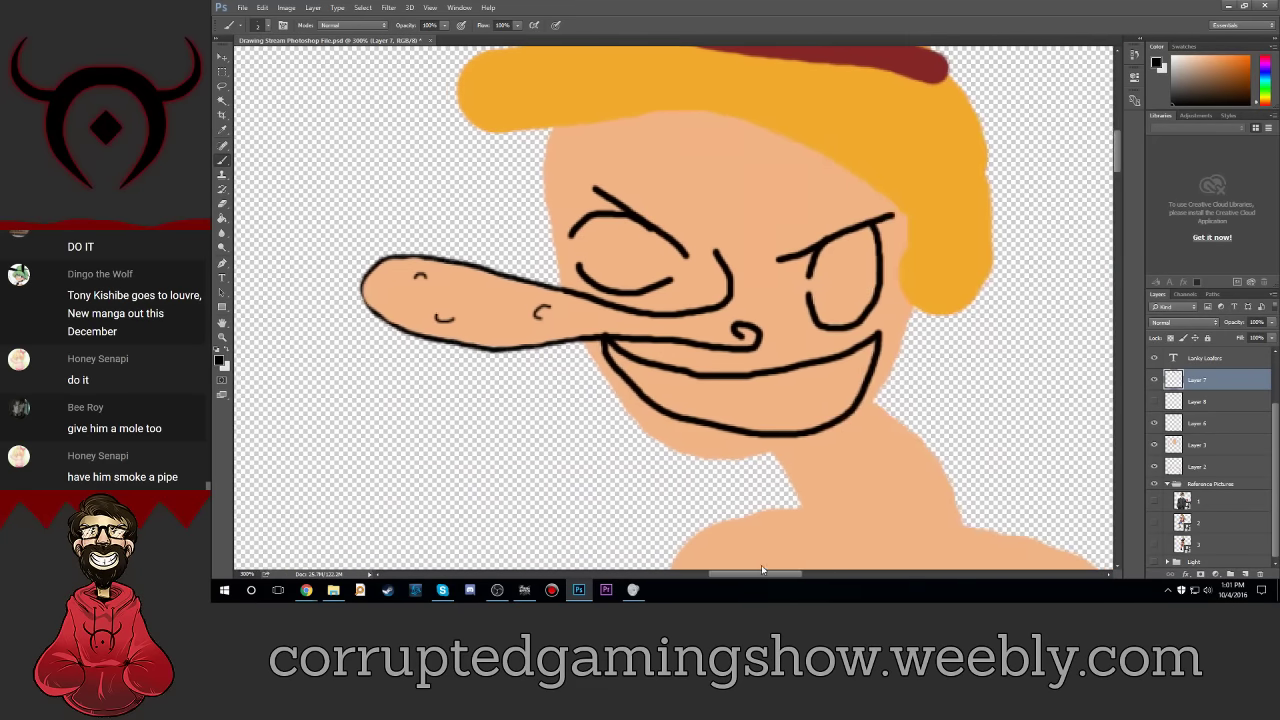
key(ctrl+plus)
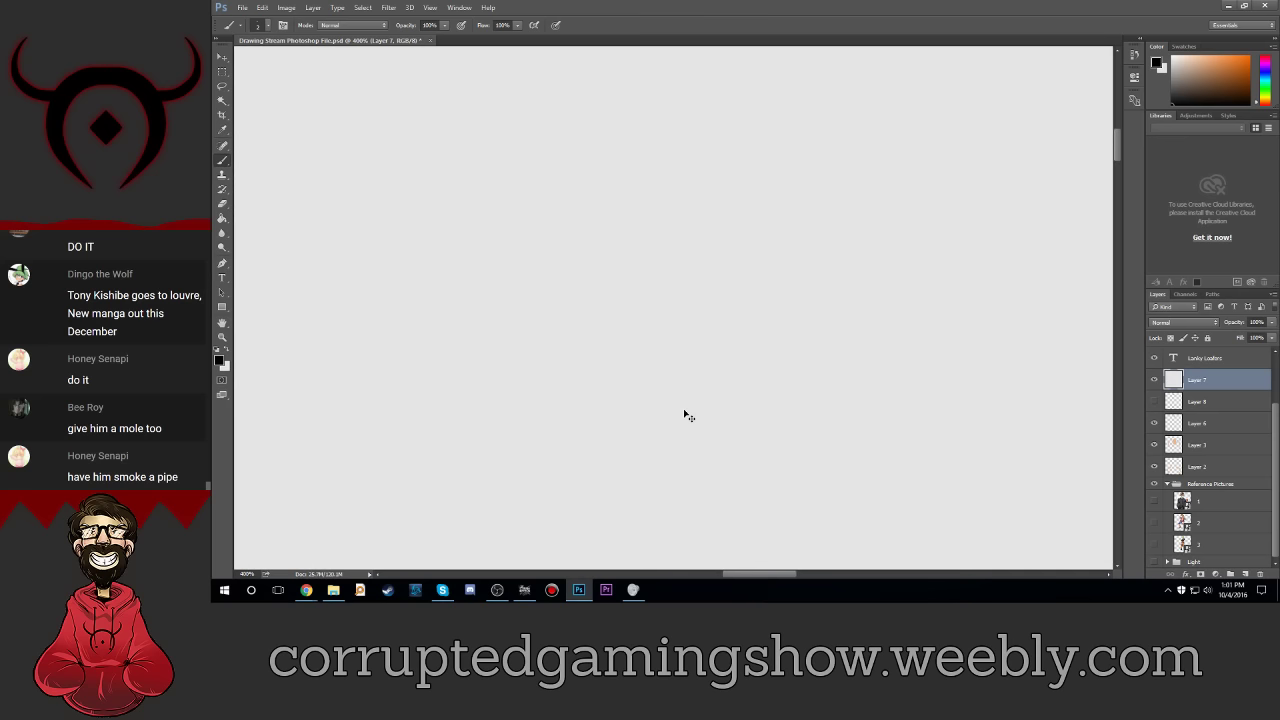
key(ctrl+minus)
key(ctrl+minus)
key(ctrl+minus)
key(ctrl+minus)
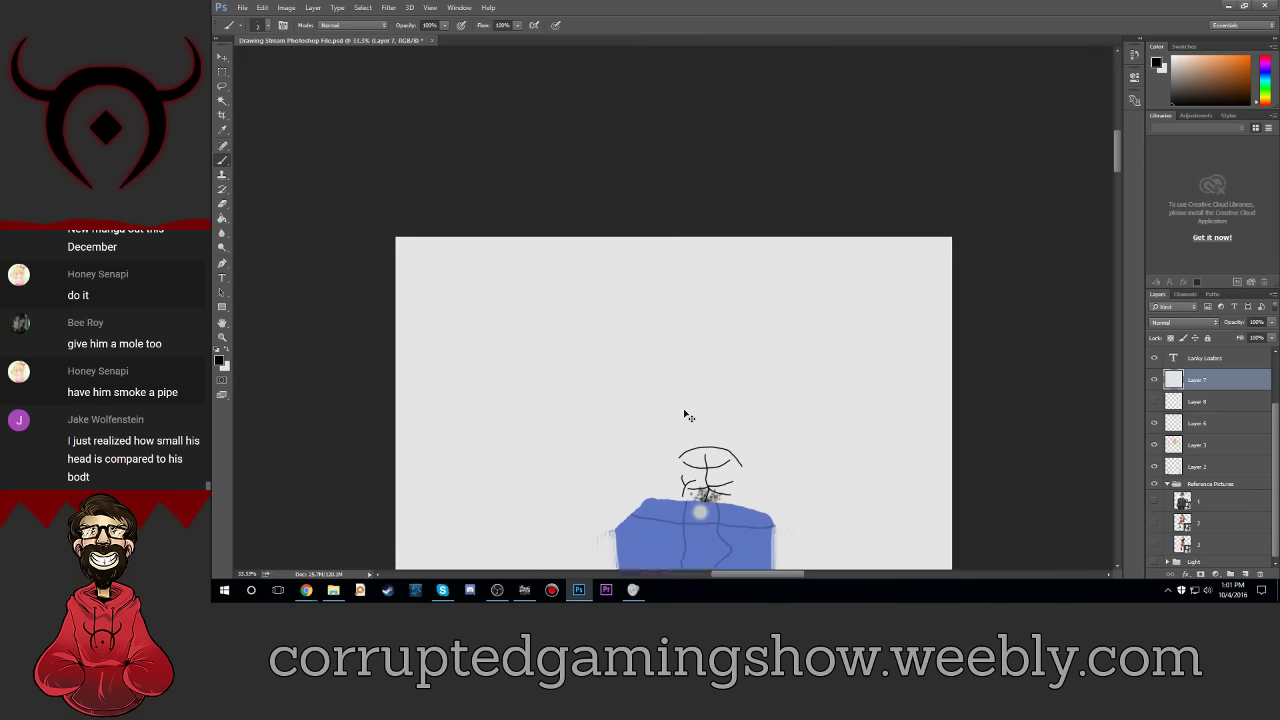
key(ctrl+z)
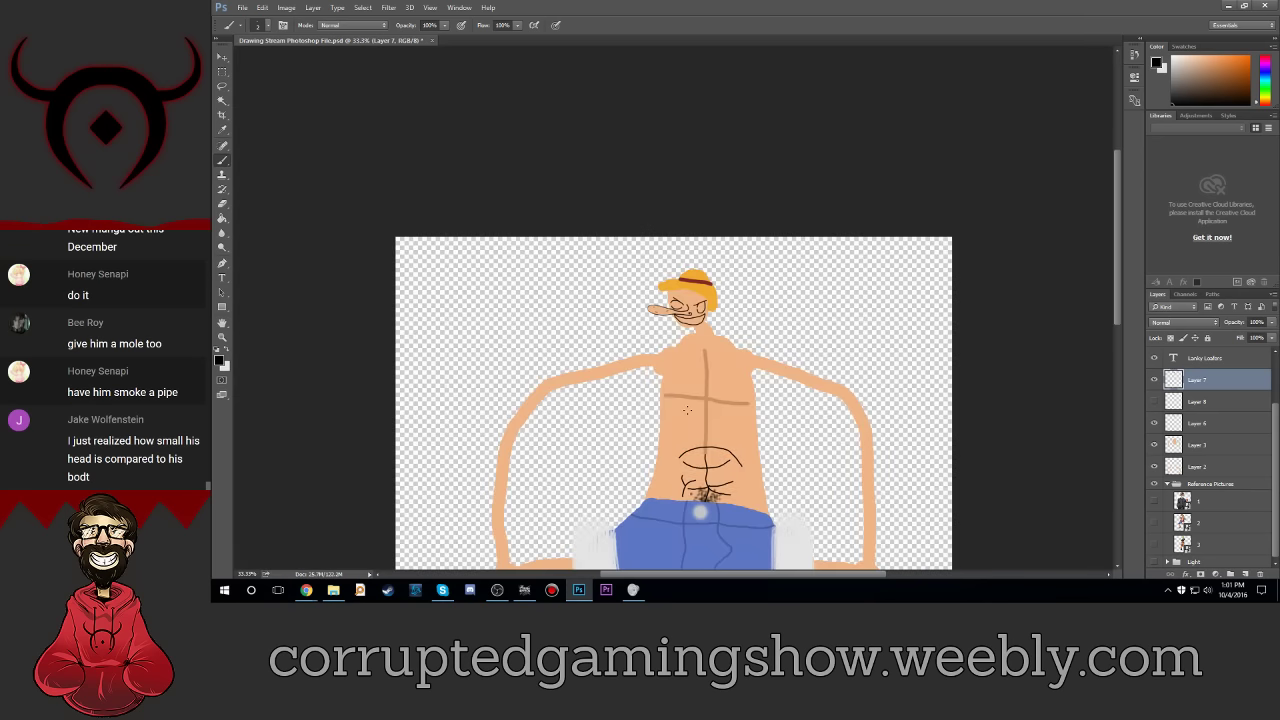
key(ctrl+plus)
key(ctrl+plus)
key(ctrl+plus)
key(ctrl+plus)
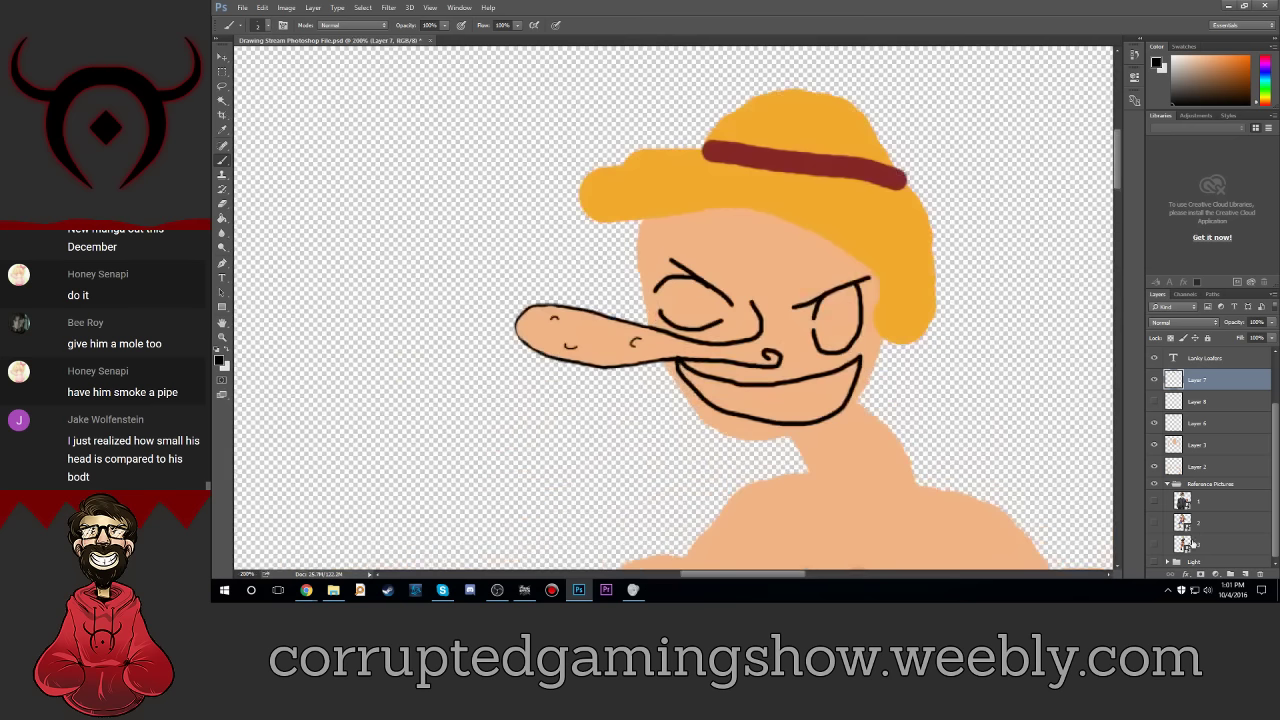
Step: Show reference layer 2, zoom to 300%, and fill the mouth white with the fill tool
click(1154, 522)
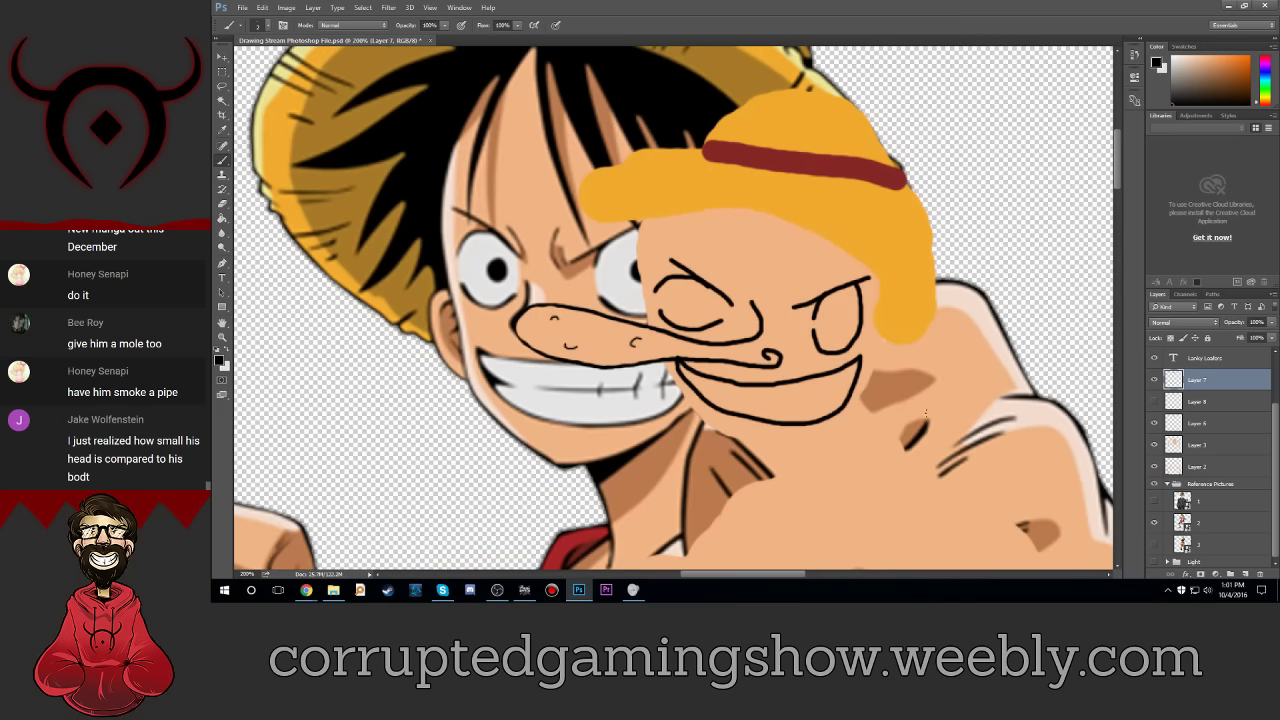
key(ctrl+plus)
scroll(925, 412, down, 2)
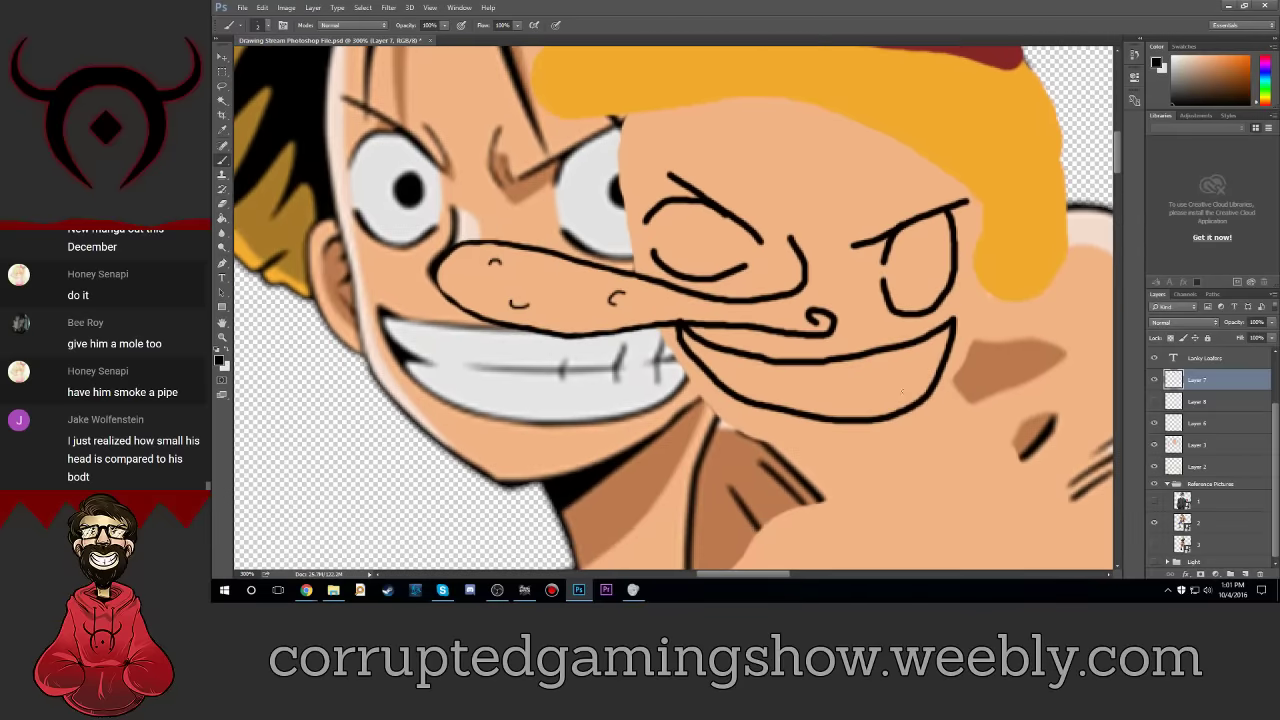
click(222, 217)
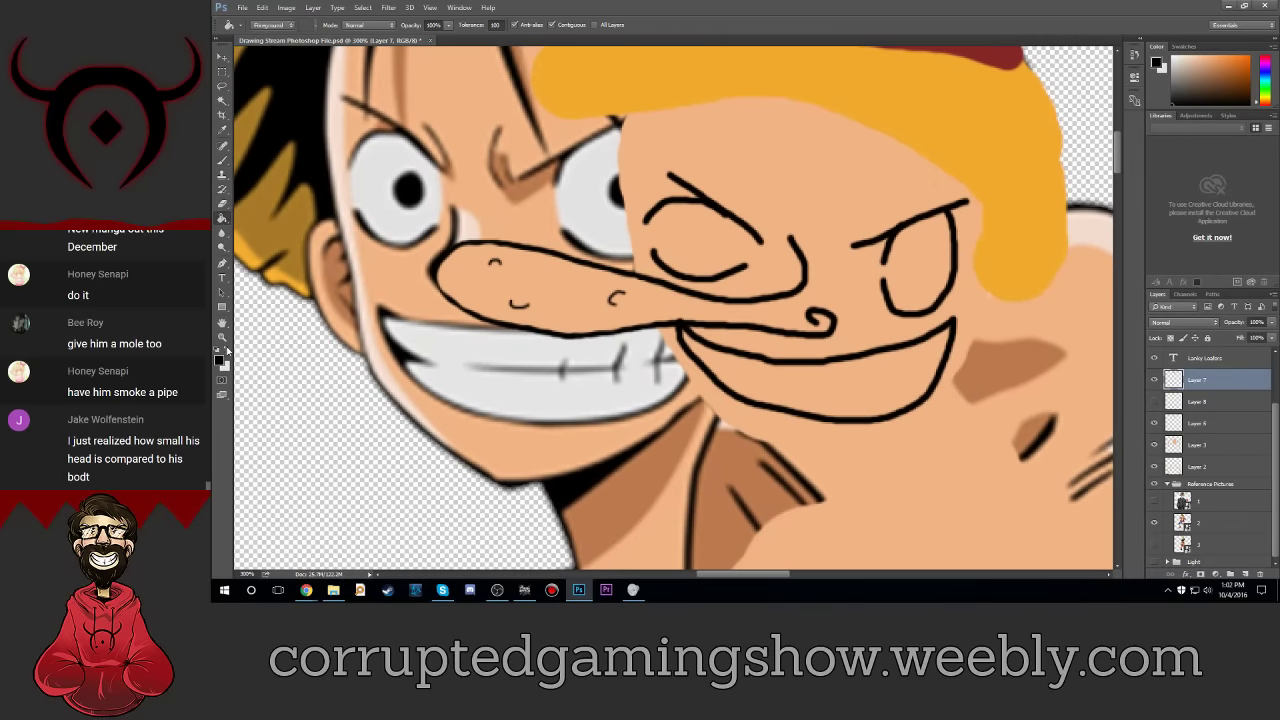
click(228, 353)
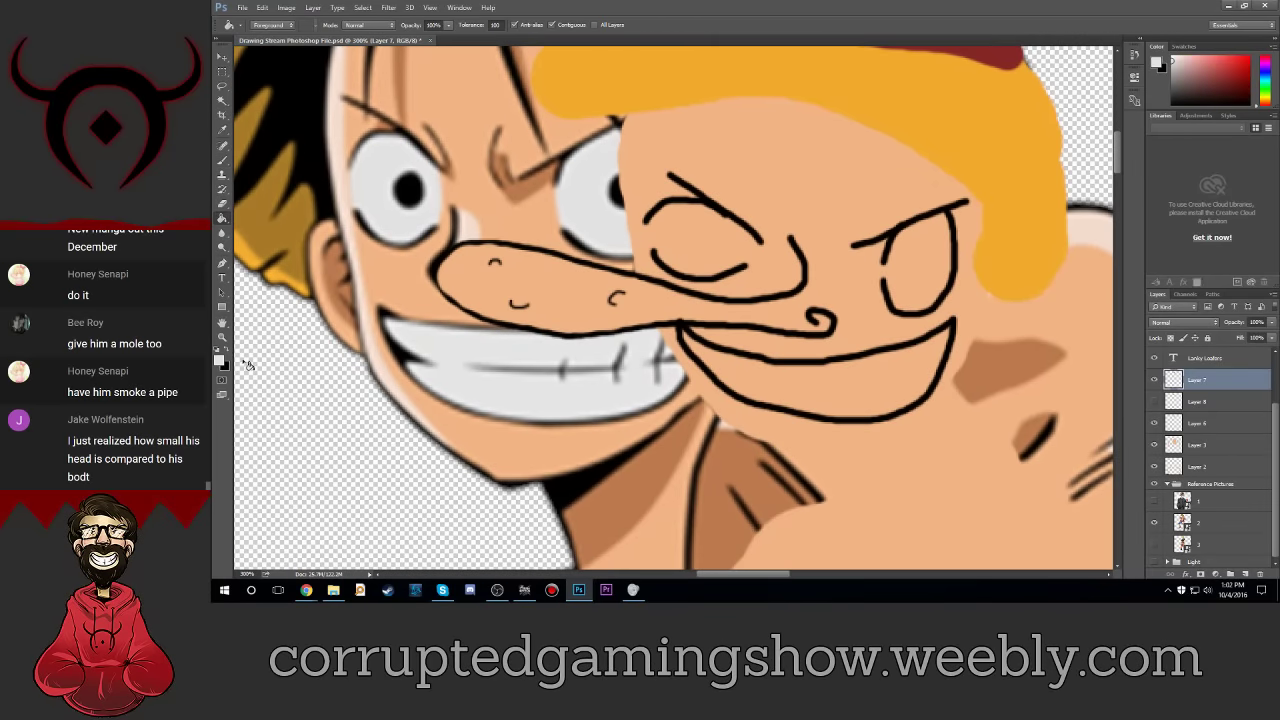
click(865, 399)
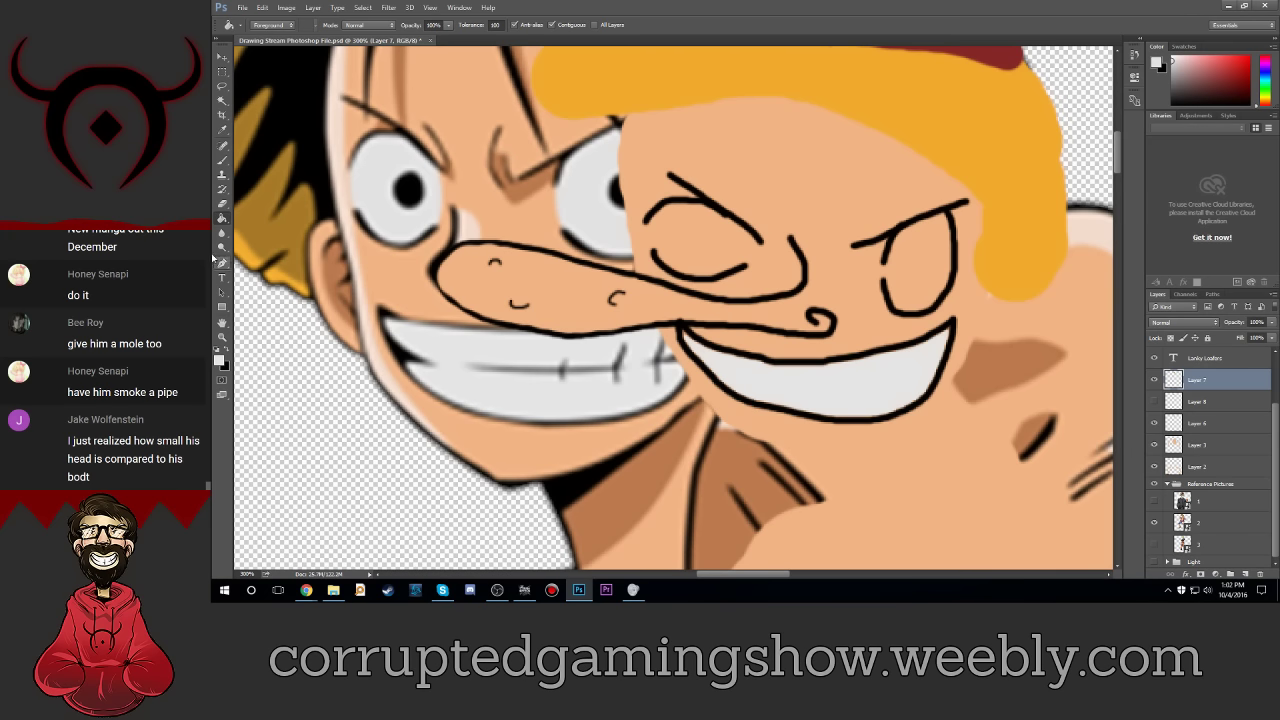
Step: Return to the Brush tool with black as the paint colour
click(222, 160)
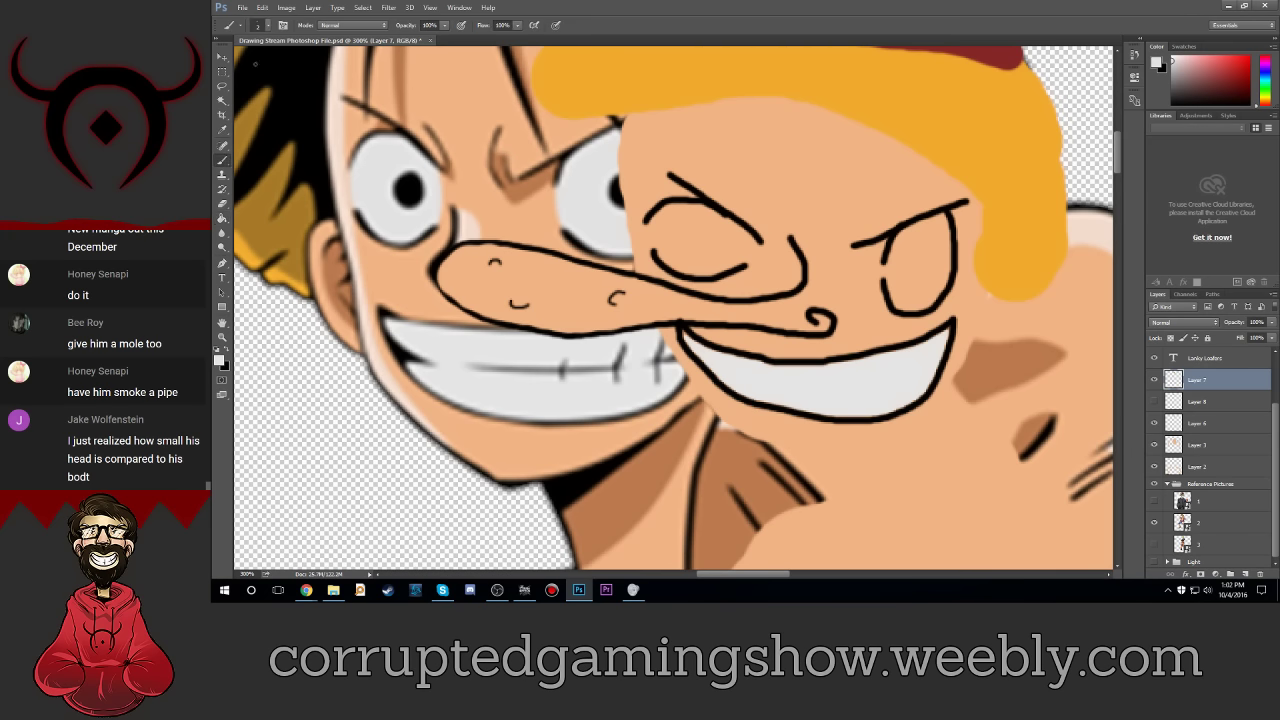
click(229, 352)
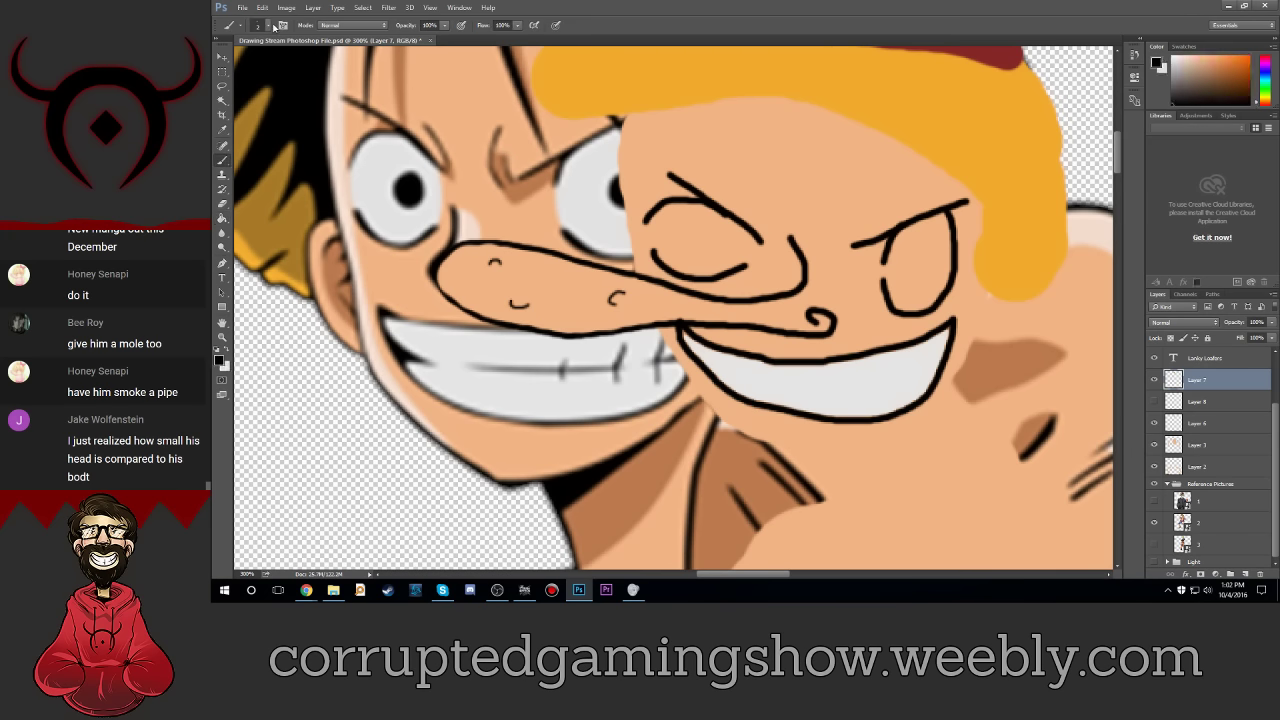
click(273, 27)
click(450, 100)
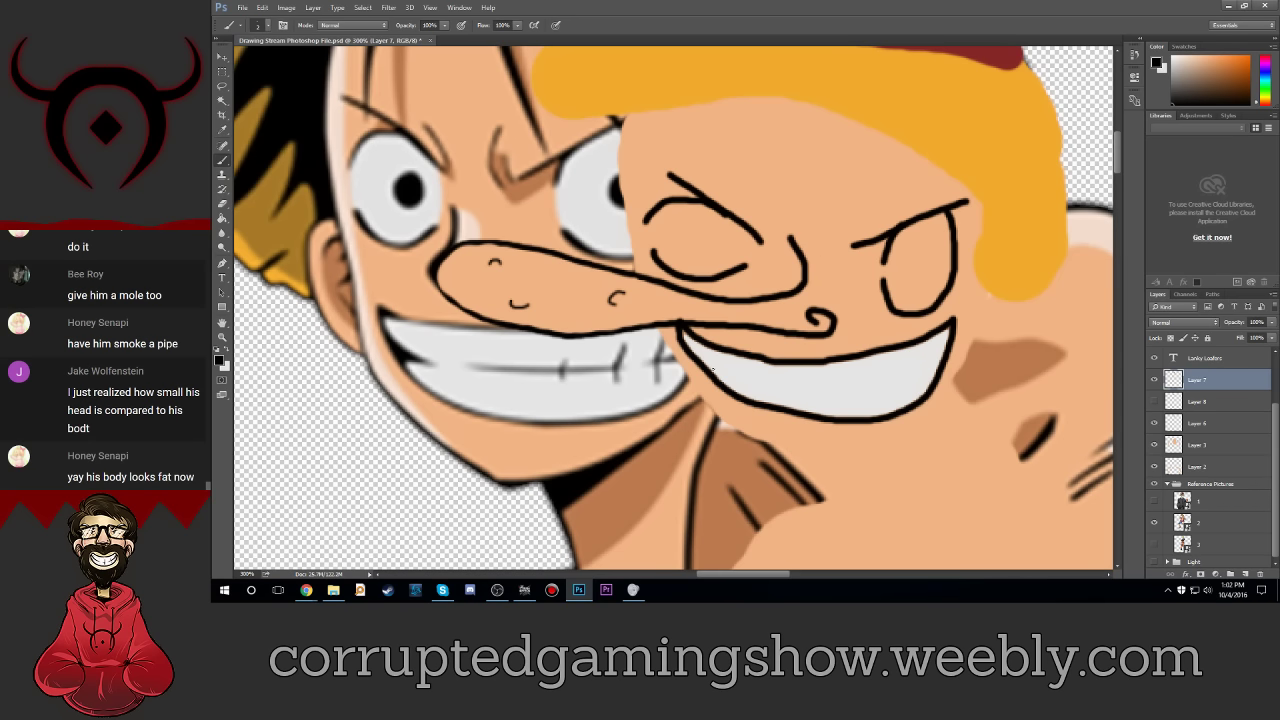
Step: Draw a thin black seam and vertical dividers across the teeth, undoing stray strokes
mouse_move(724, 374)
mouse_down()
mouse_move(868, 386)
mouse_move(940, 364)
mouse_move(912, 394)
mouse_move(862, 402)
mouse_move(868, 366)
mouse_move(894, 356)
mouse_up()
drag(810, 391, 806, 378)
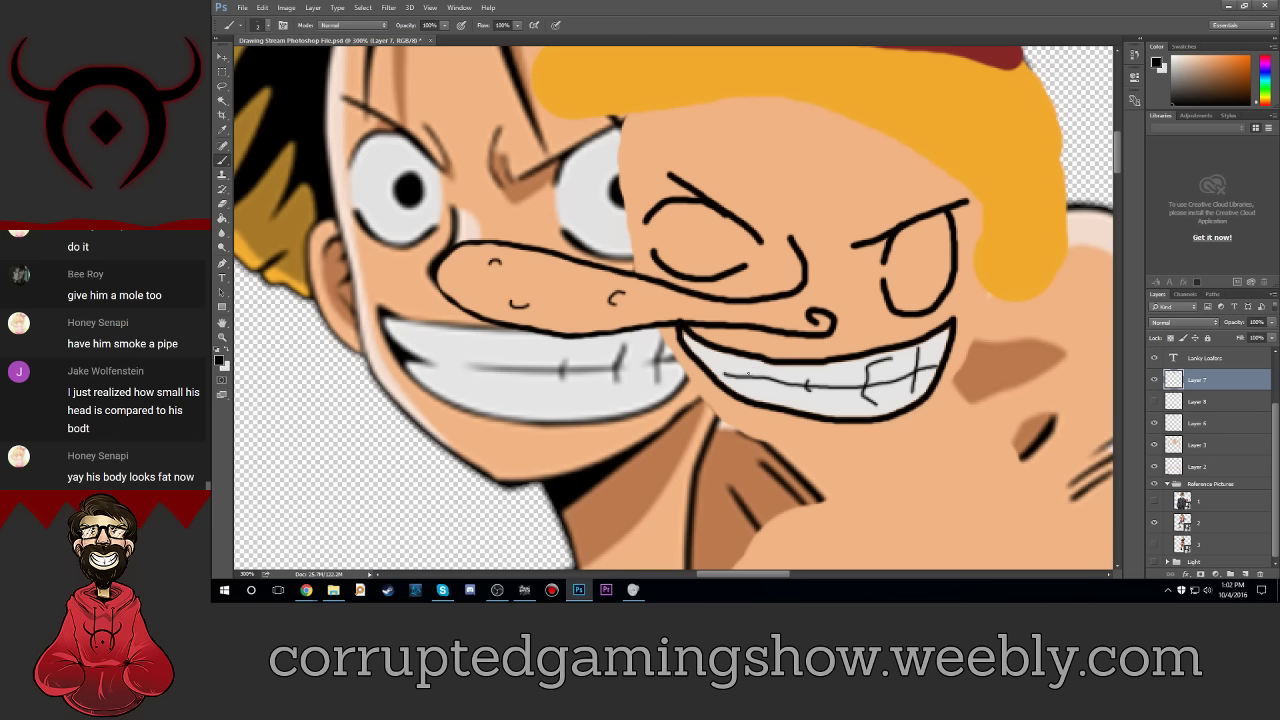
drag(746, 371, 746, 383)
mouse_move(834, 384)
mouse_down()
mouse_move(837, 398)
mouse_move(838, 365)
mouse_up()
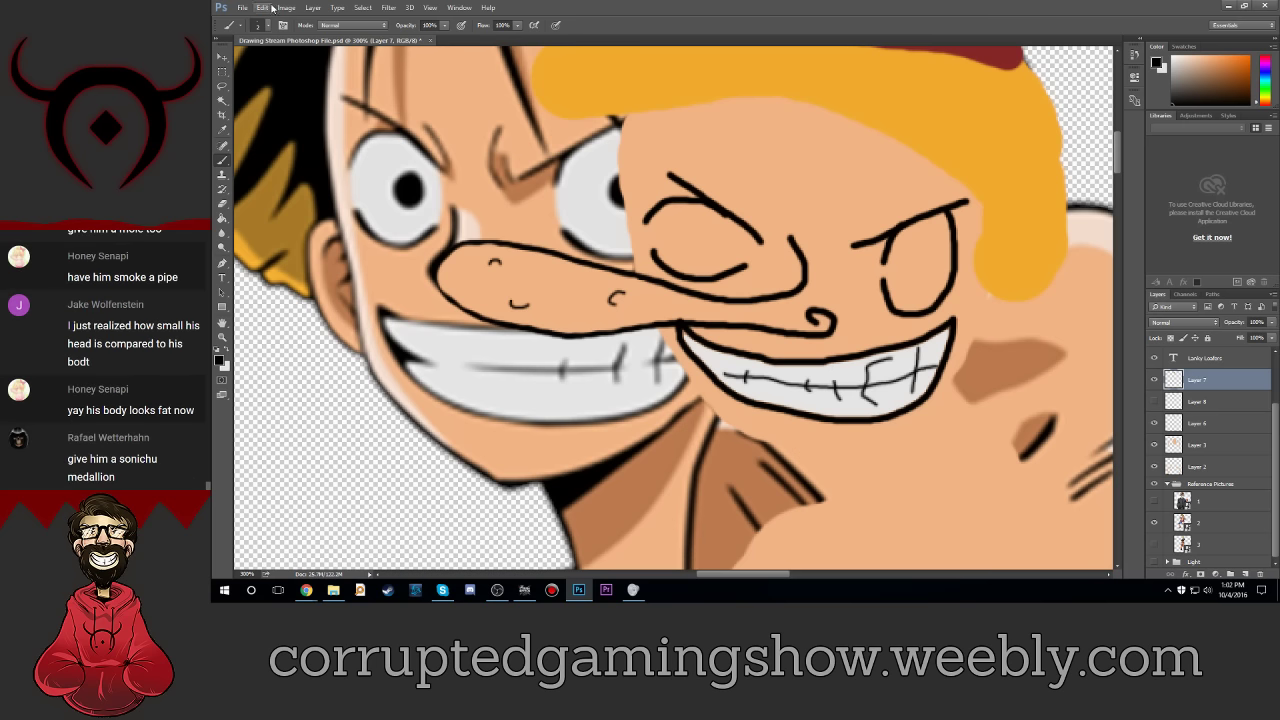
click(262, 7)
click(285, 40)
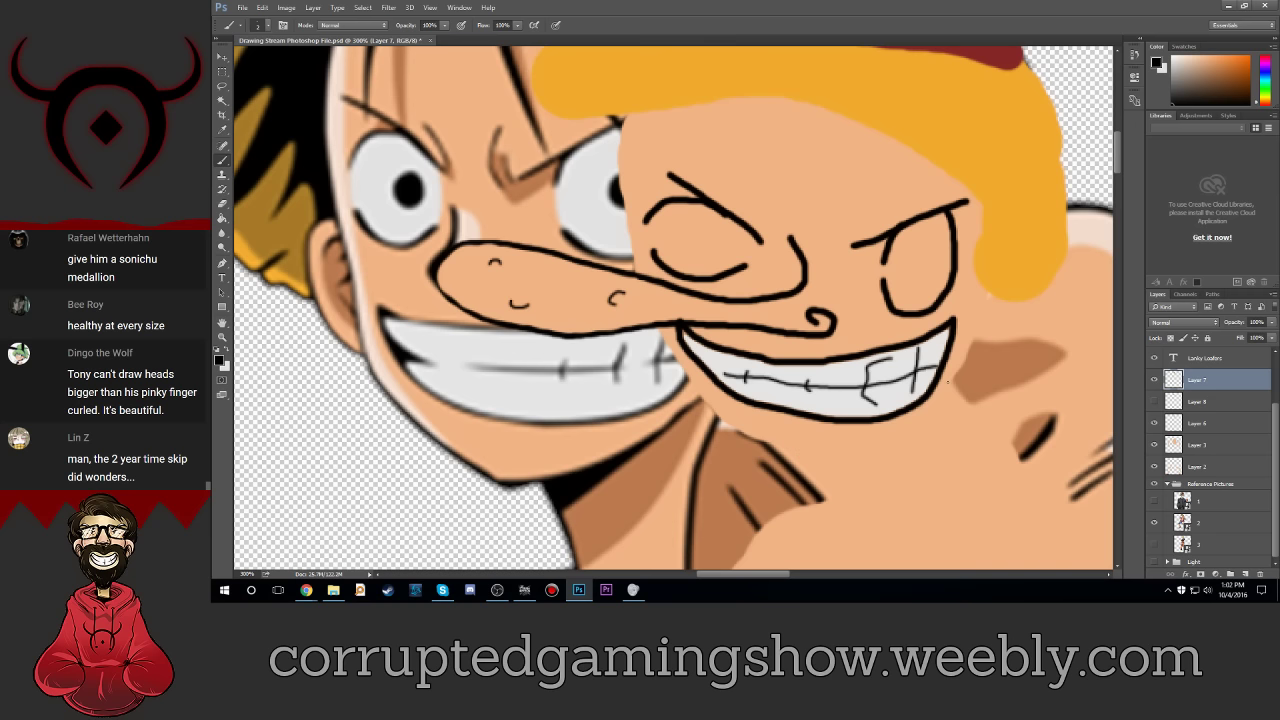
Step: Zoom in on the face to 500%
key(ctrl+plus)
key(ctrl+plus)
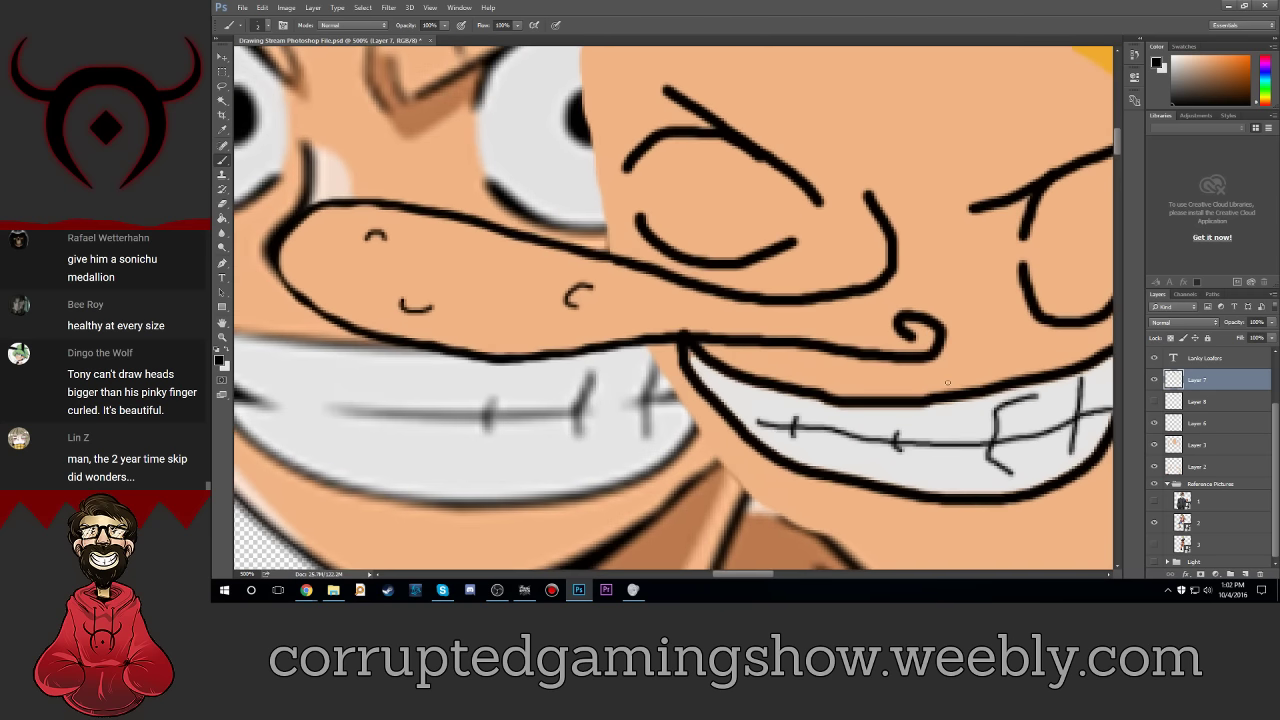
scroll(946, 382, up, 2)
scroll(946, 382, up, 2)
scroll(946, 382, up, 2)
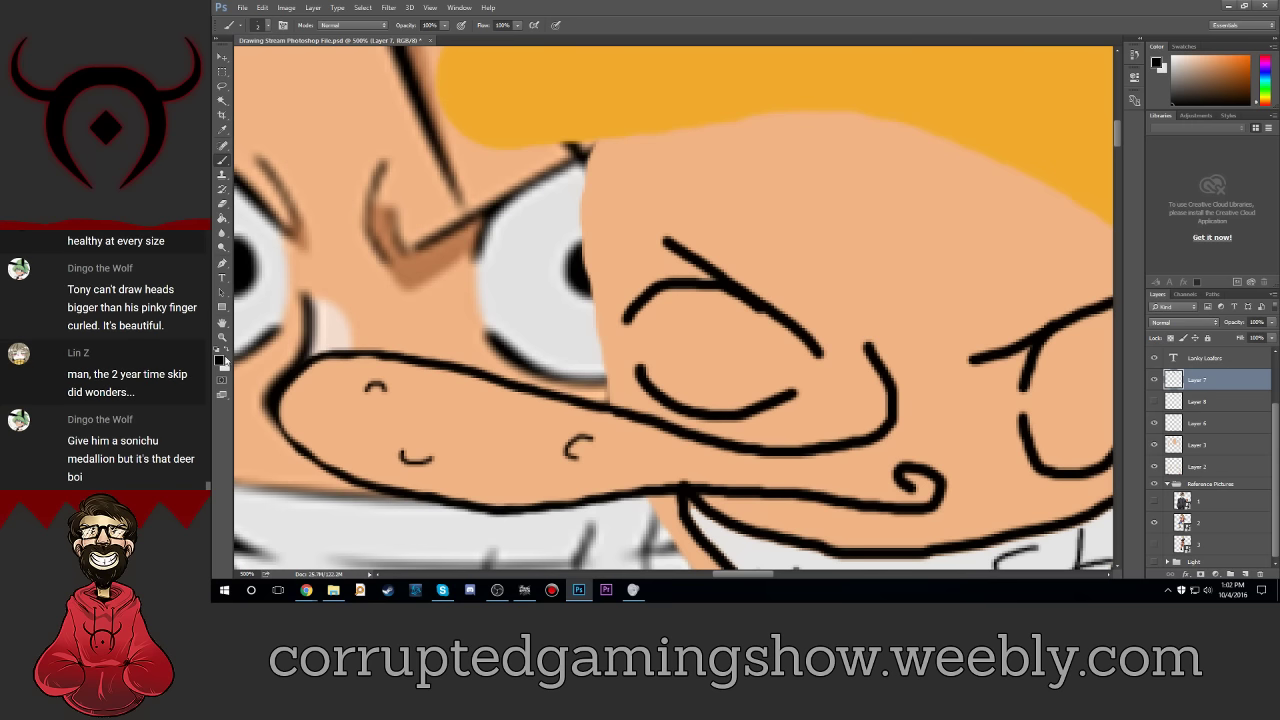
Step: Make white the paint colour and add Layer 9 beneath Layer 7
click(227, 355)
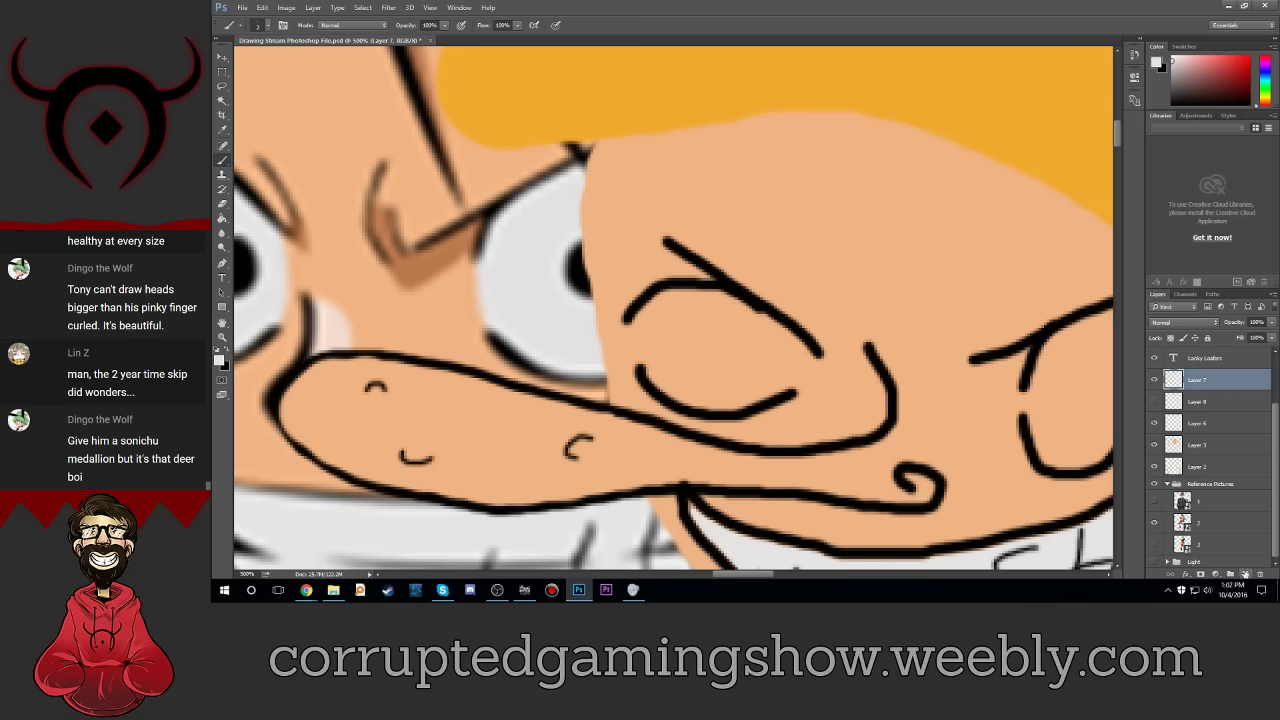
click(1246, 574)
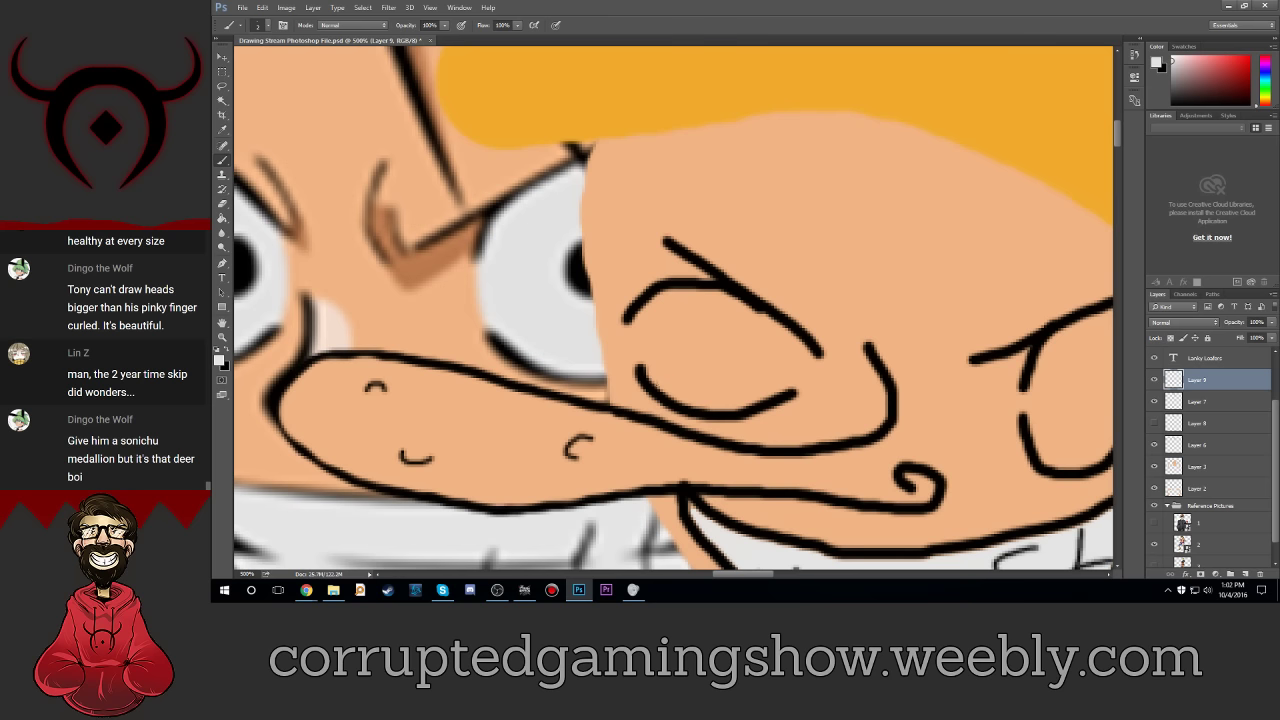
mouse_move(650, 382)
mouse_down()
mouse_move(662, 292)
mouse_move(708, 294)
mouse_up()
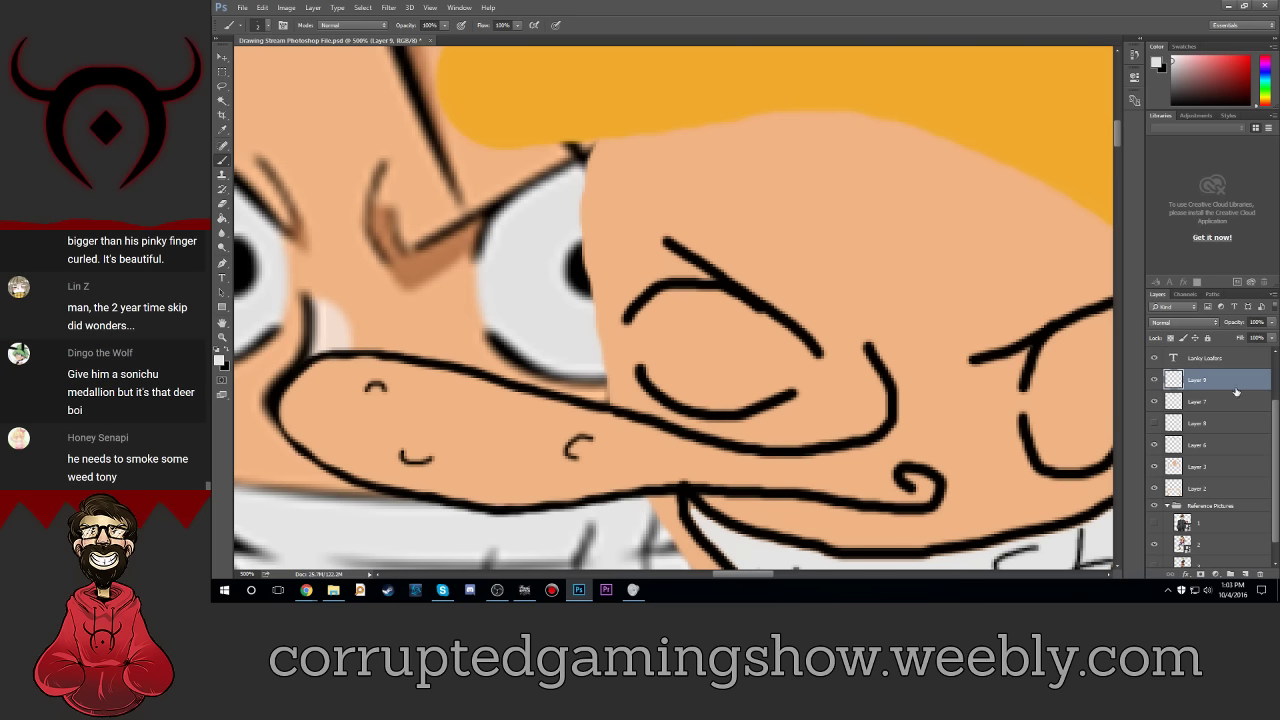
drag(1200, 380, 1203, 405)
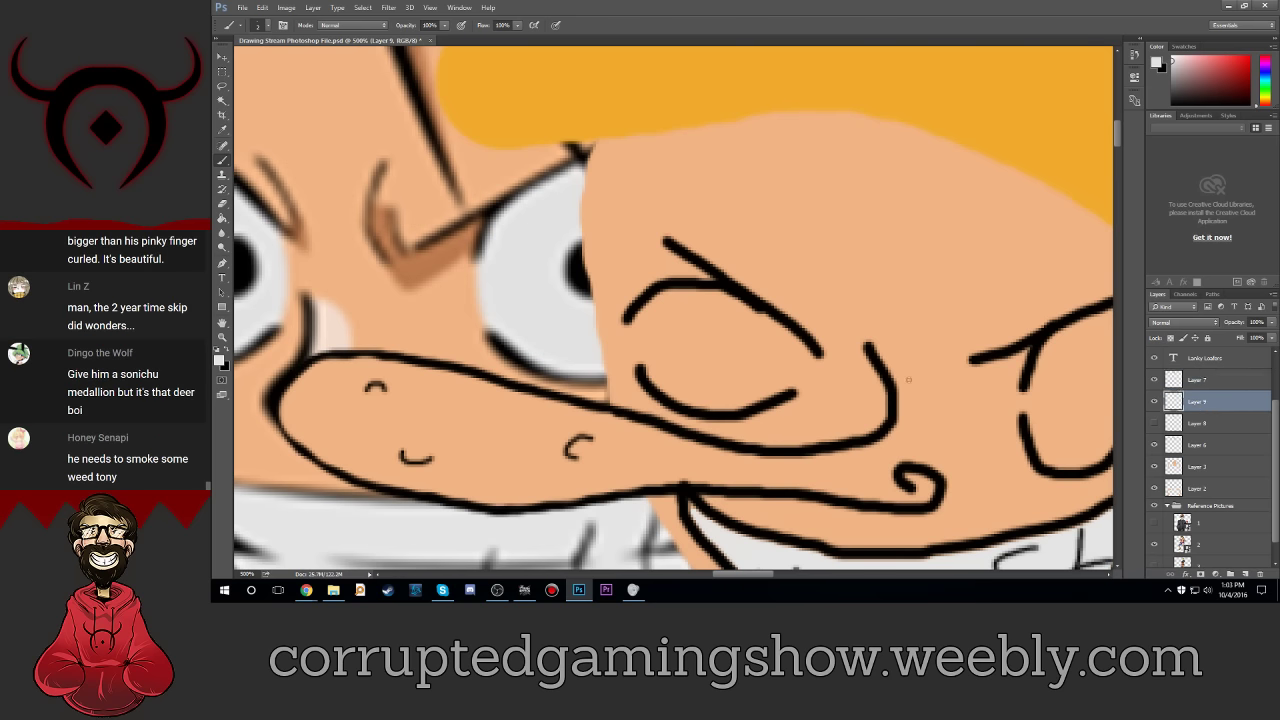
mouse_move(655, 356)
mouse_down()
mouse_move(648, 375)
mouse_move(663, 390)
mouse_up()
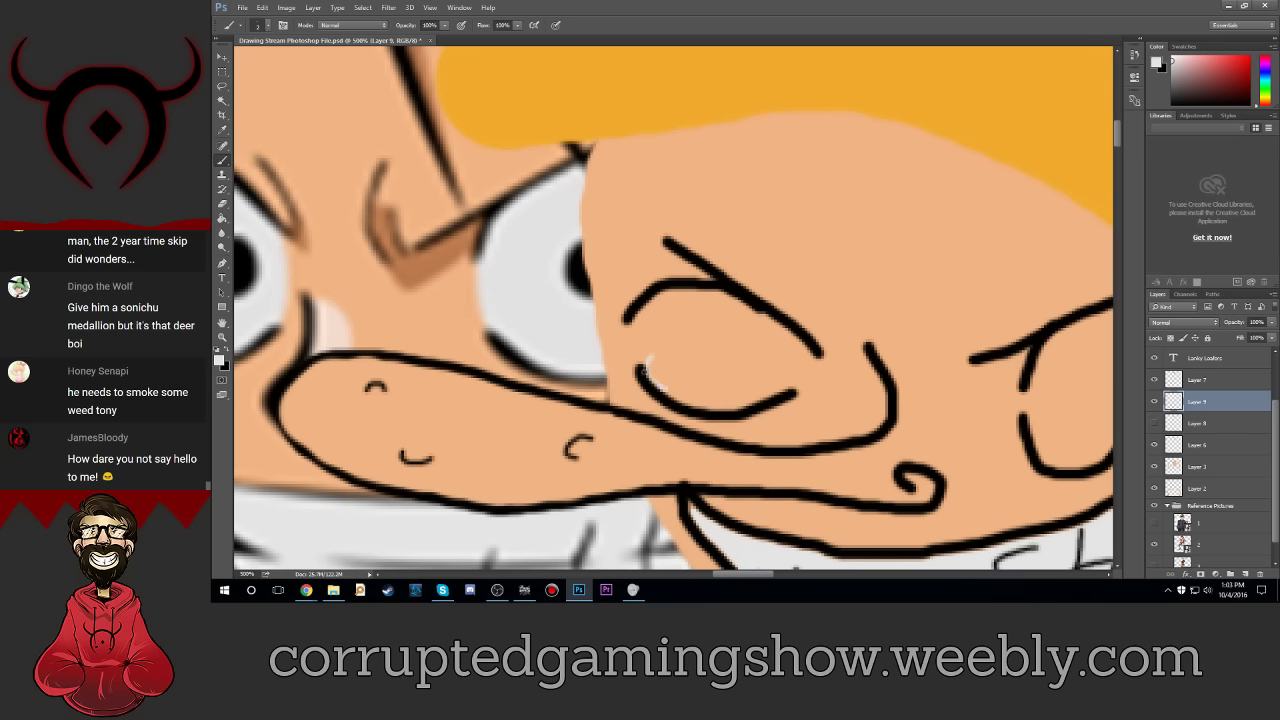
key(ctrl+z)
Step: Set the brush size to 23 px
click(260, 32)
drag(285, 61, 306, 61)
click(260, 25)
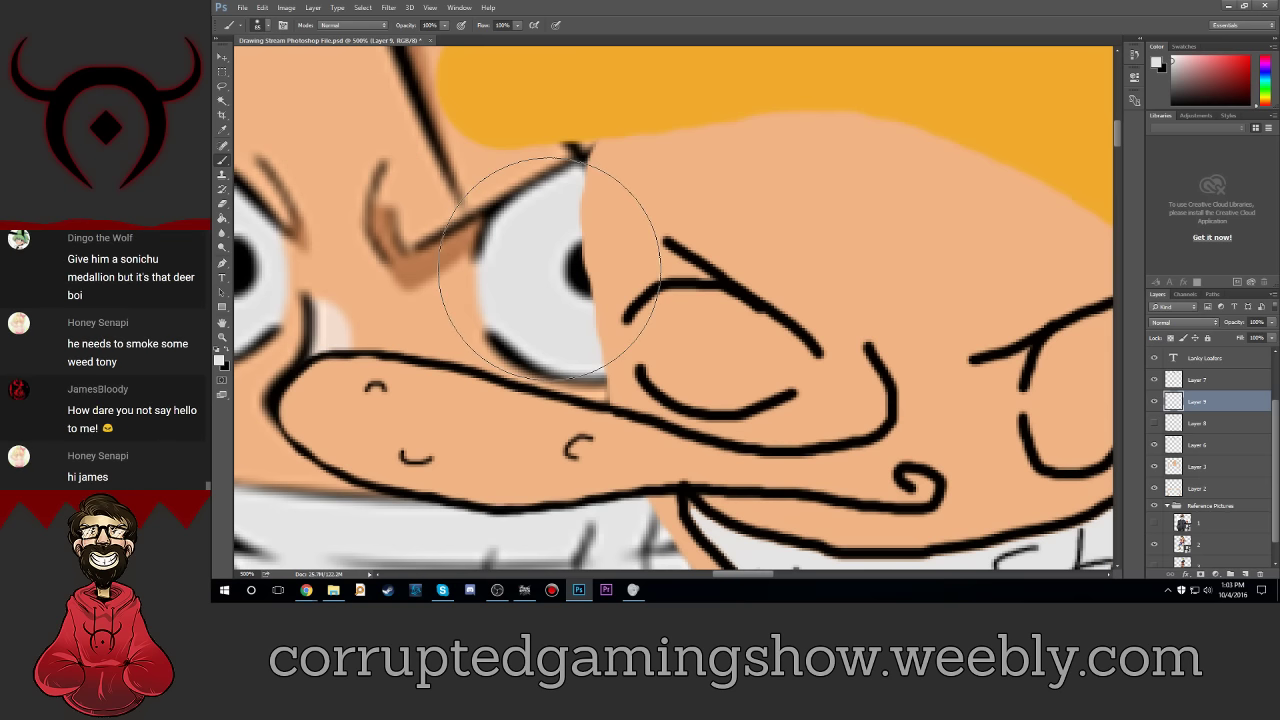
click(266, 25)
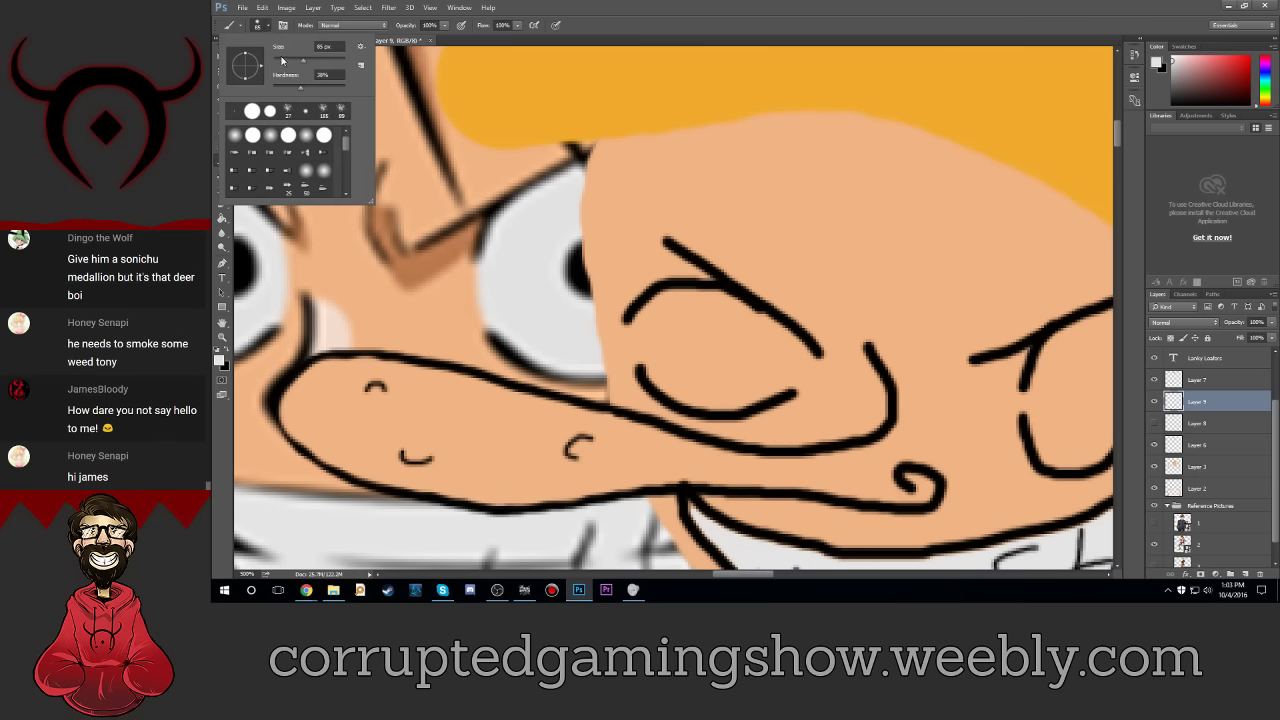
click(281, 61)
key(Return)
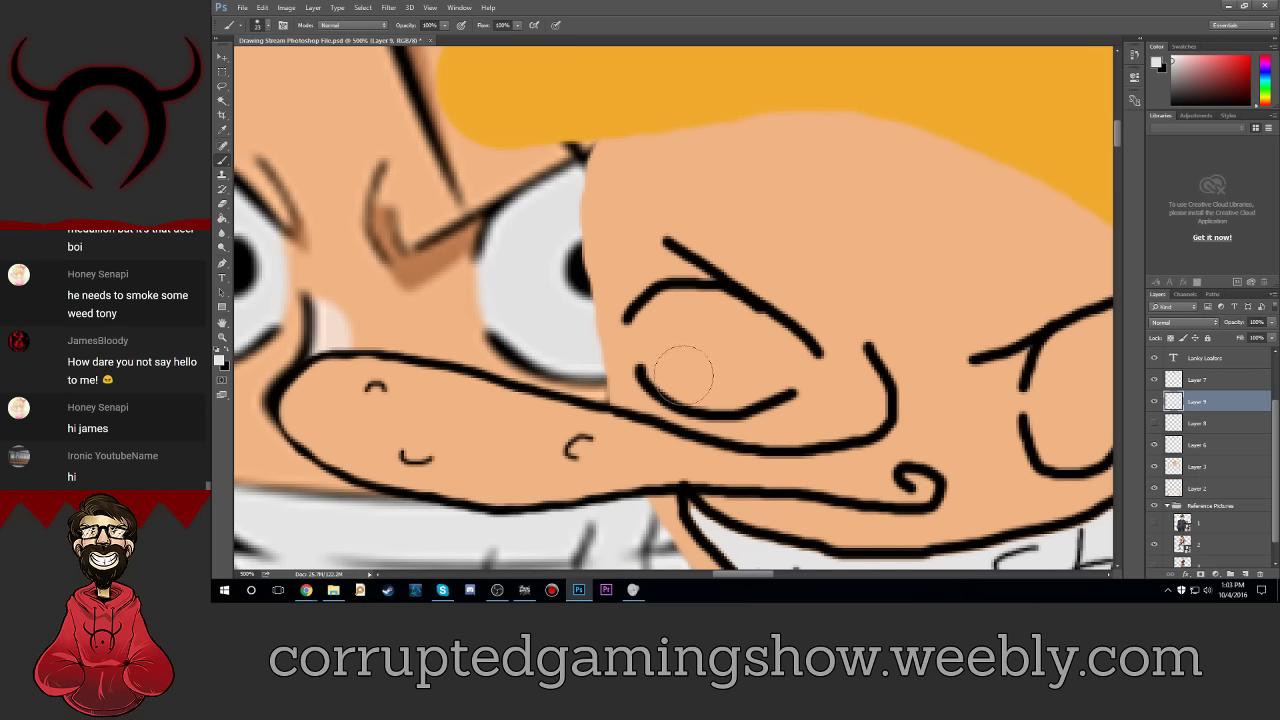
Step: Paint both eyes white, then zoom out to 300% and switch back to black
mouse_move(683, 375)
mouse_down()
mouse_move(657, 331)
mouse_move(673, 310)
mouse_move(709, 309)
mouse_move(783, 358)
mouse_move(695, 378)
mouse_move(731, 357)
mouse_up()
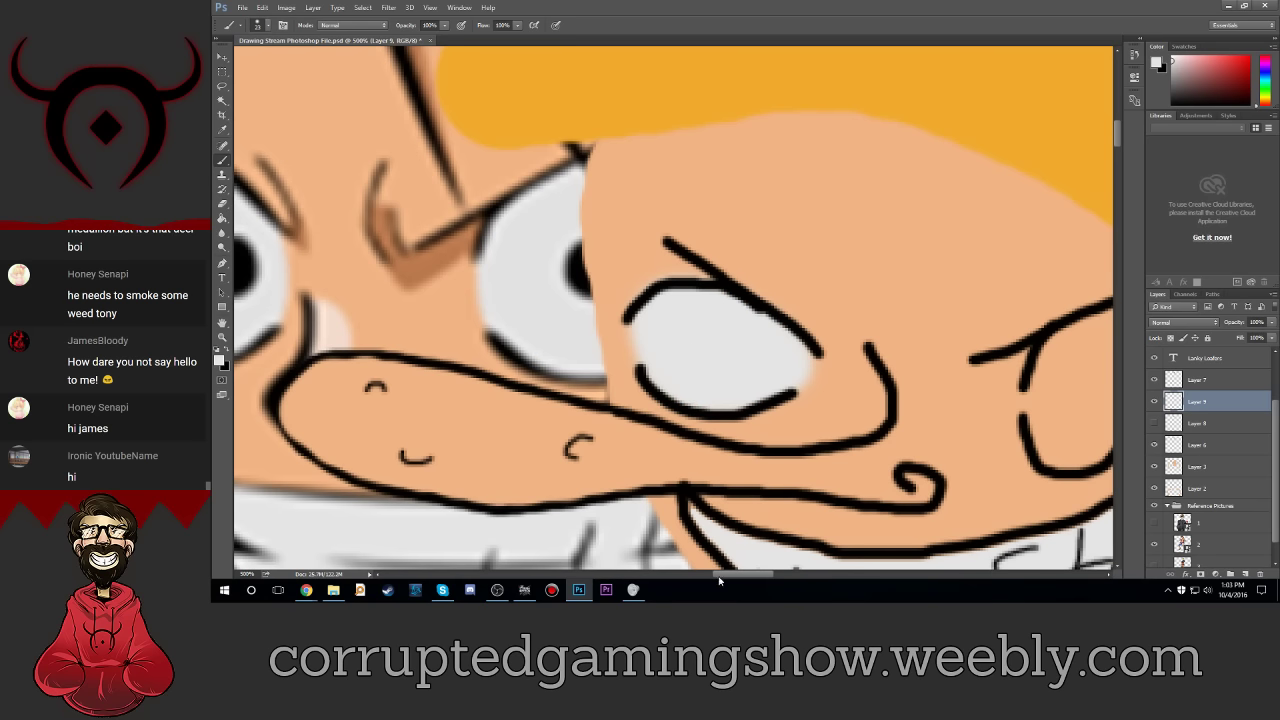
drag(742, 576, 775, 576)
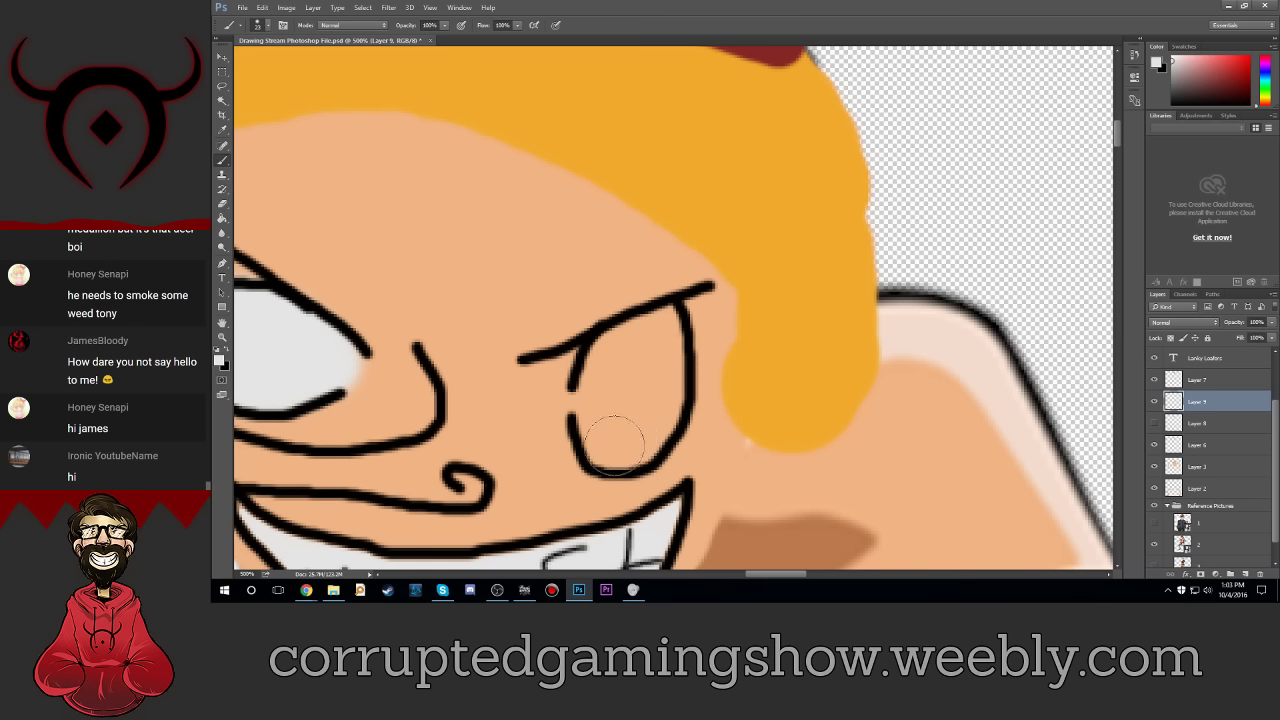
mouse_move(600, 429)
mouse_down()
mouse_move(609, 434)
mouse_move(614, 351)
mouse_move(670, 325)
mouse_move(646, 417)
mouse_move(624, 440)
mouse_move(620, 406)
mouse_move(651, 394)
mouse_move(662, 404)
mouse_up()
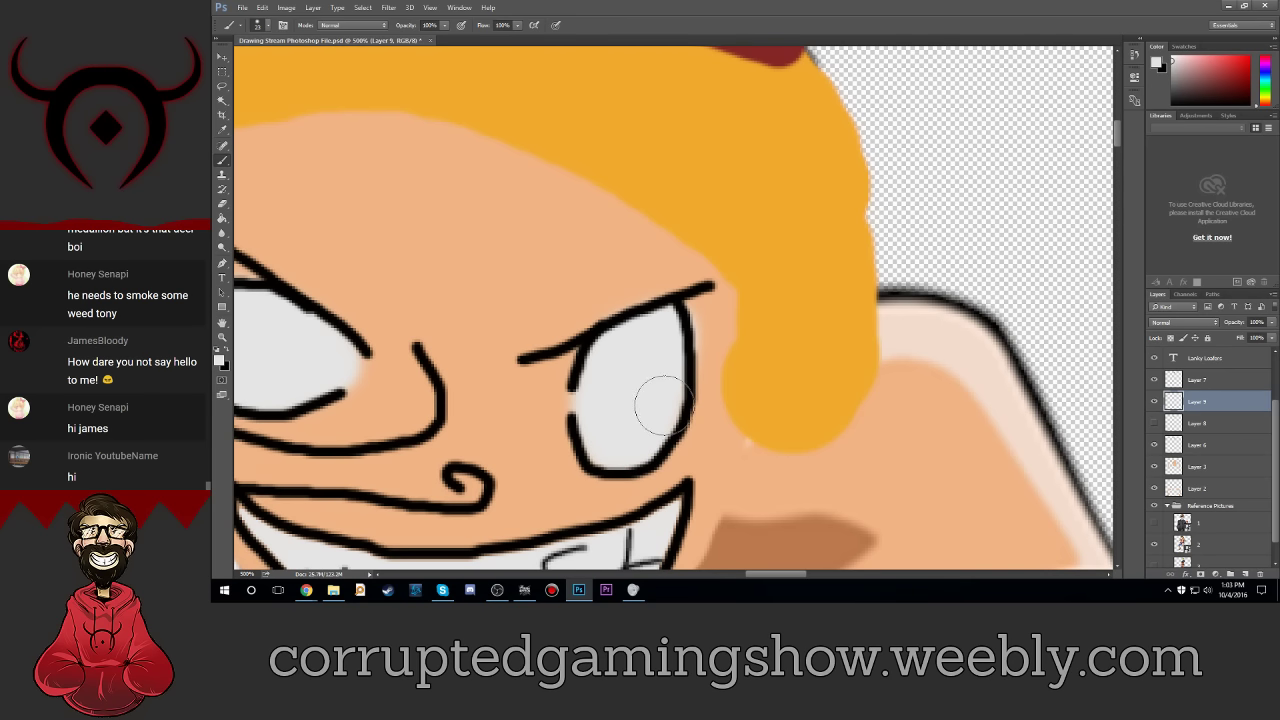
key(ctrl+minus)
key(ctrl+minus)
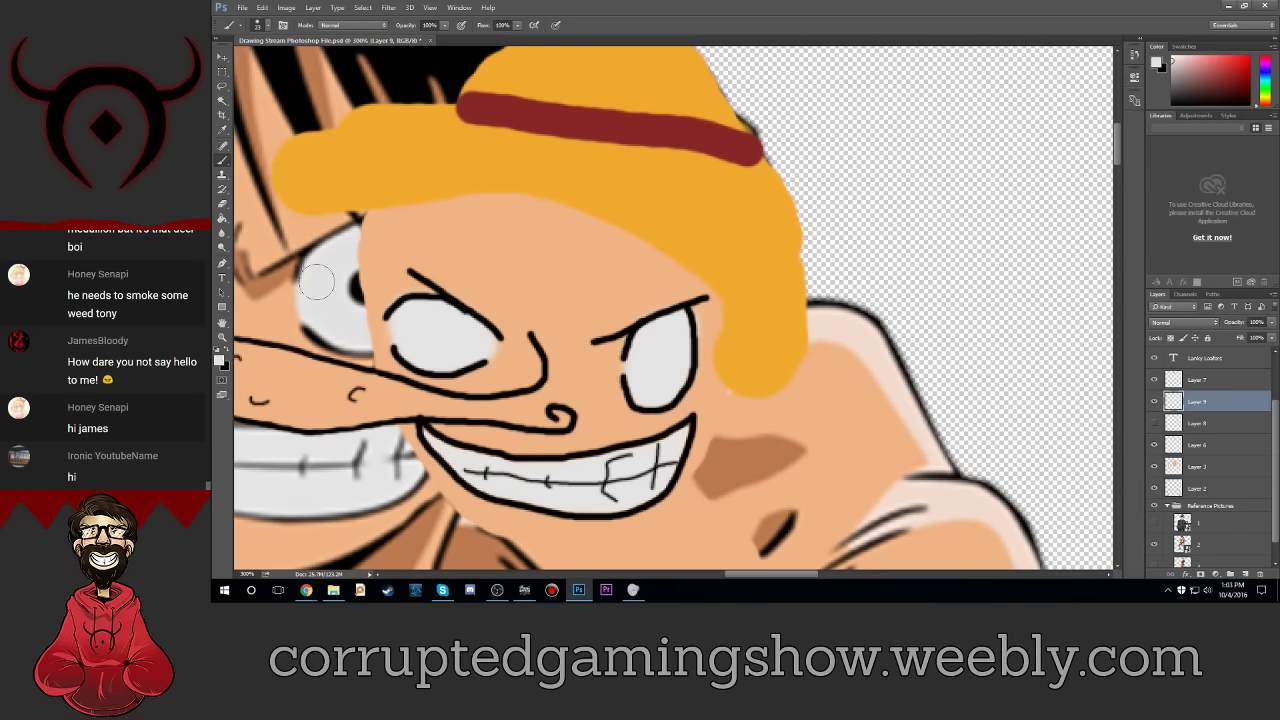
click(228, 356)
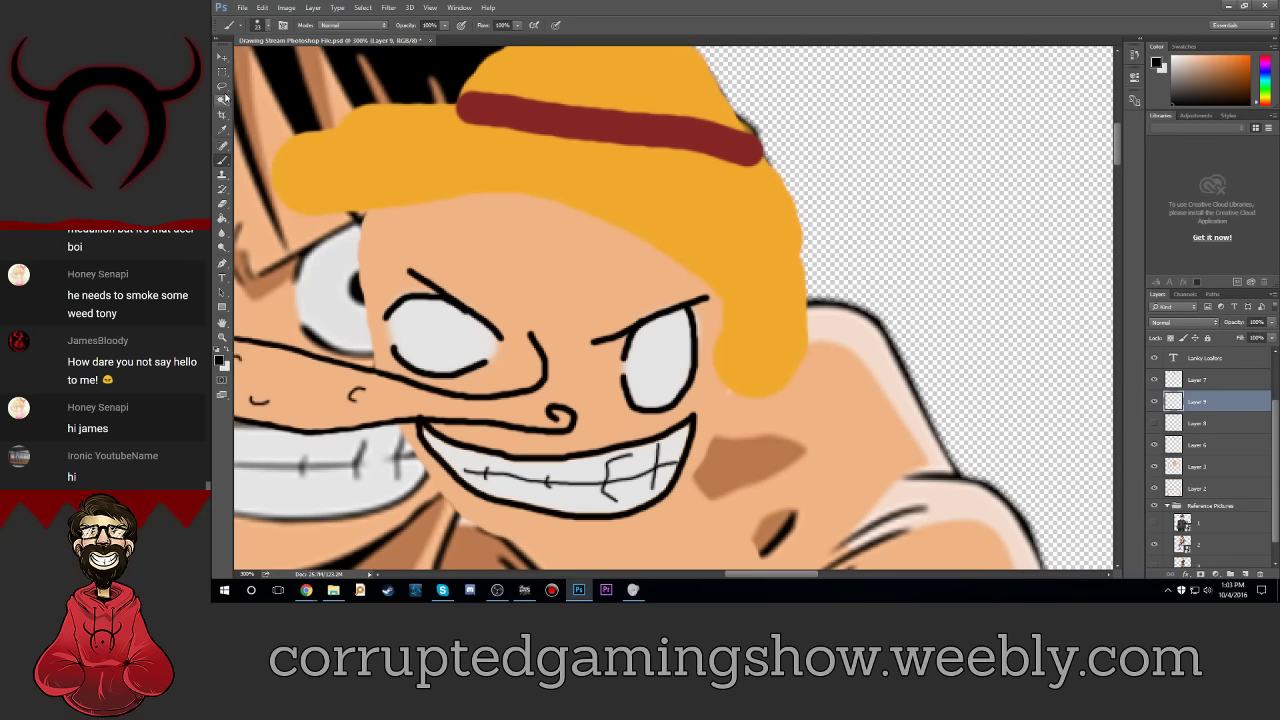
click(262, 28)
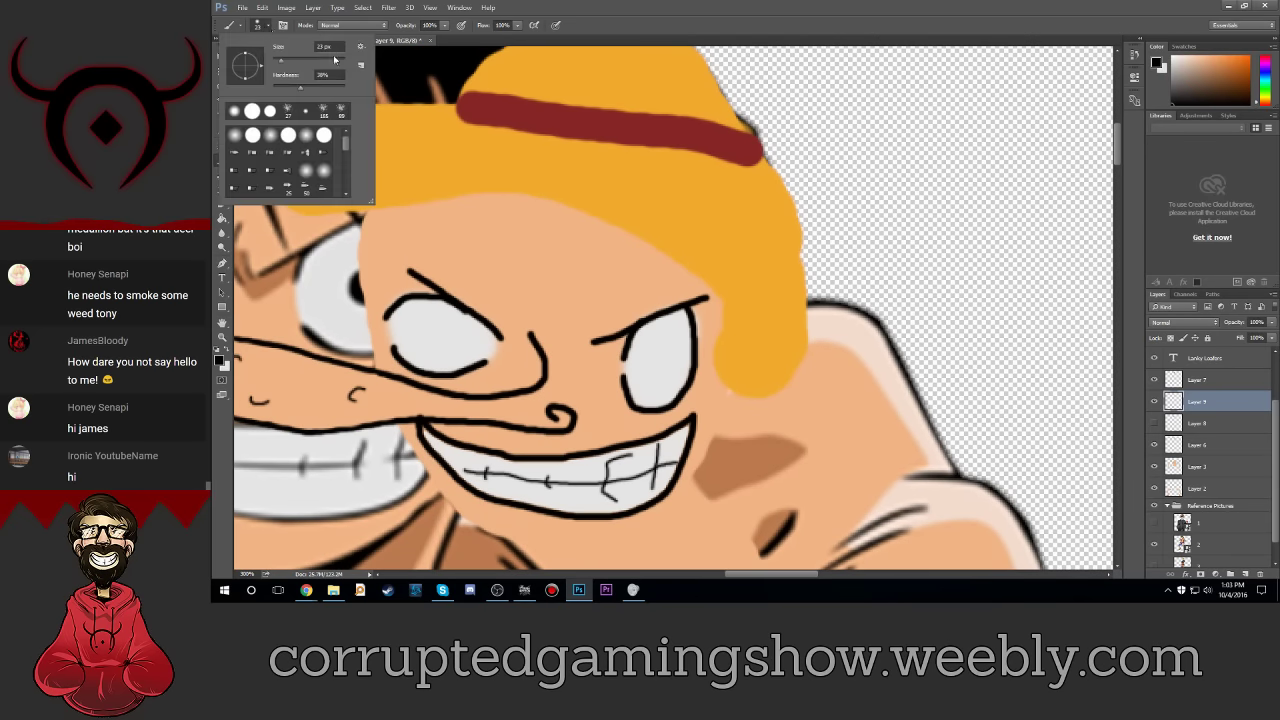
Step: Dot black pupils into the left and right eyes
click(262, 28)
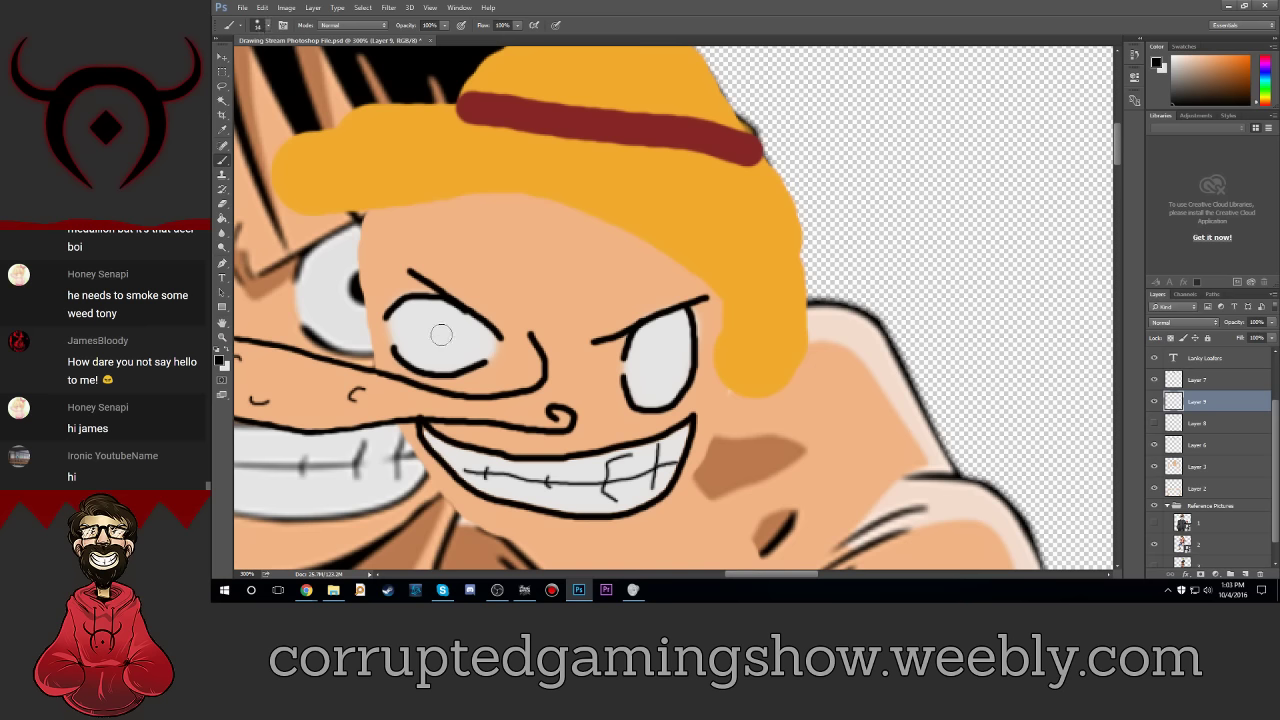
click(441, 334)
click(668, 336)
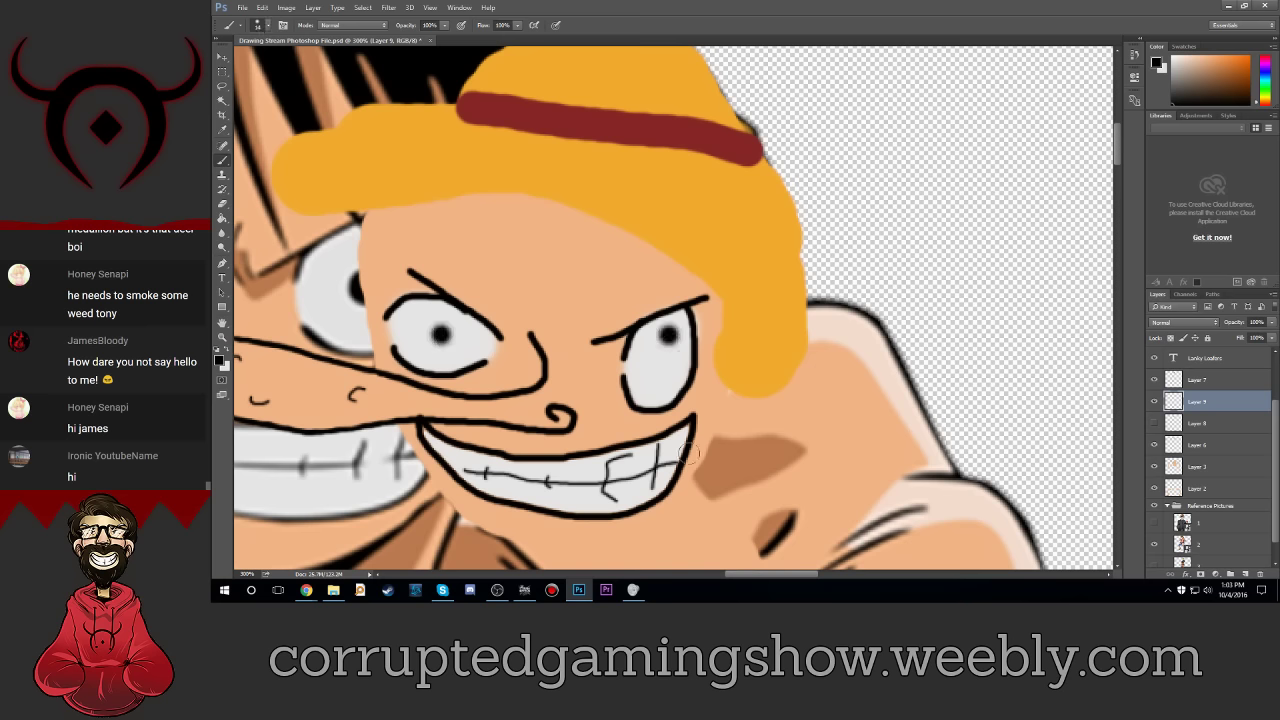
scroll(666, 394, up, 1)
scroll(666, 394, up, 1)
scroll(666, 394, up, 1)
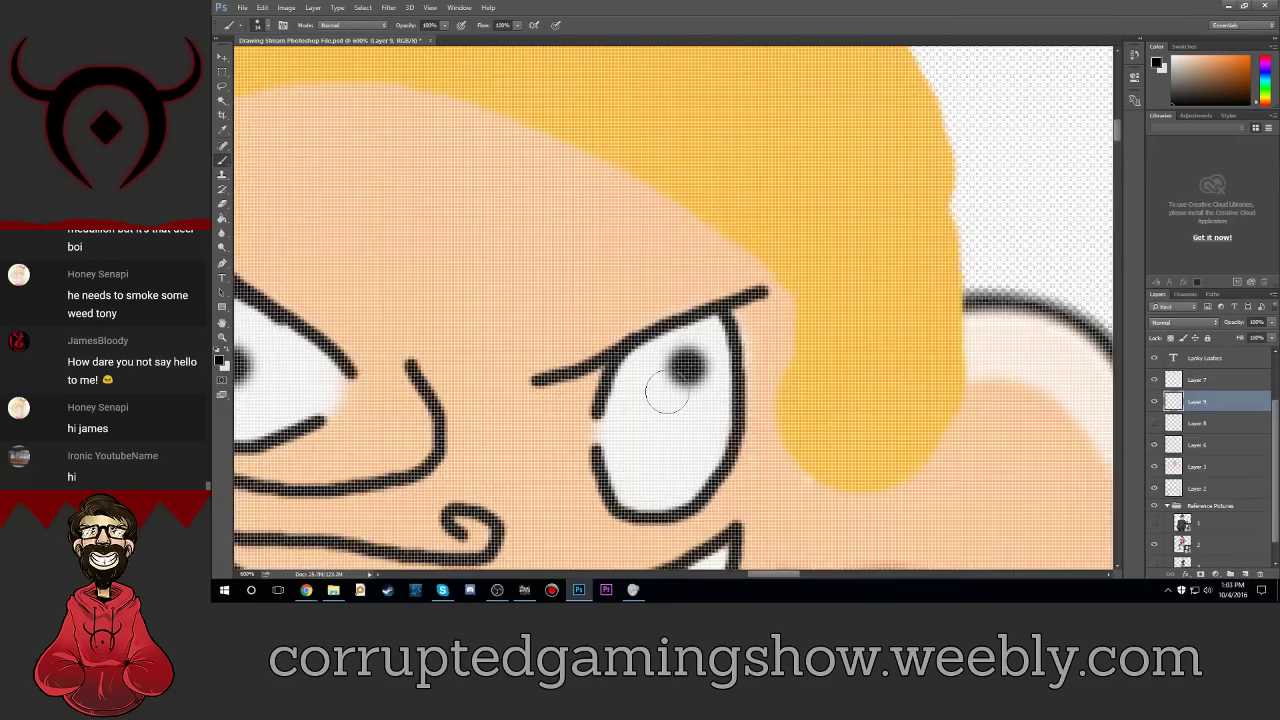
Step: Set the brush size to 4 px and make white the painting colour
click(263, 25)
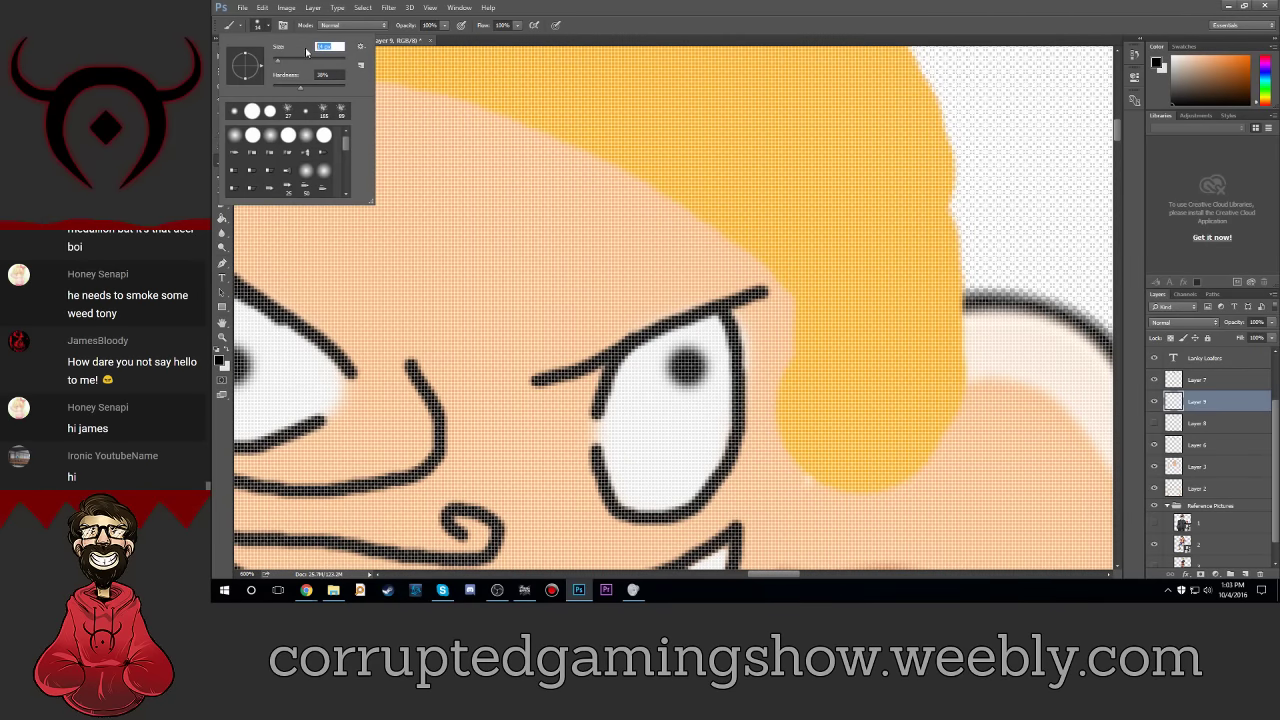
text(4)
key(Return)
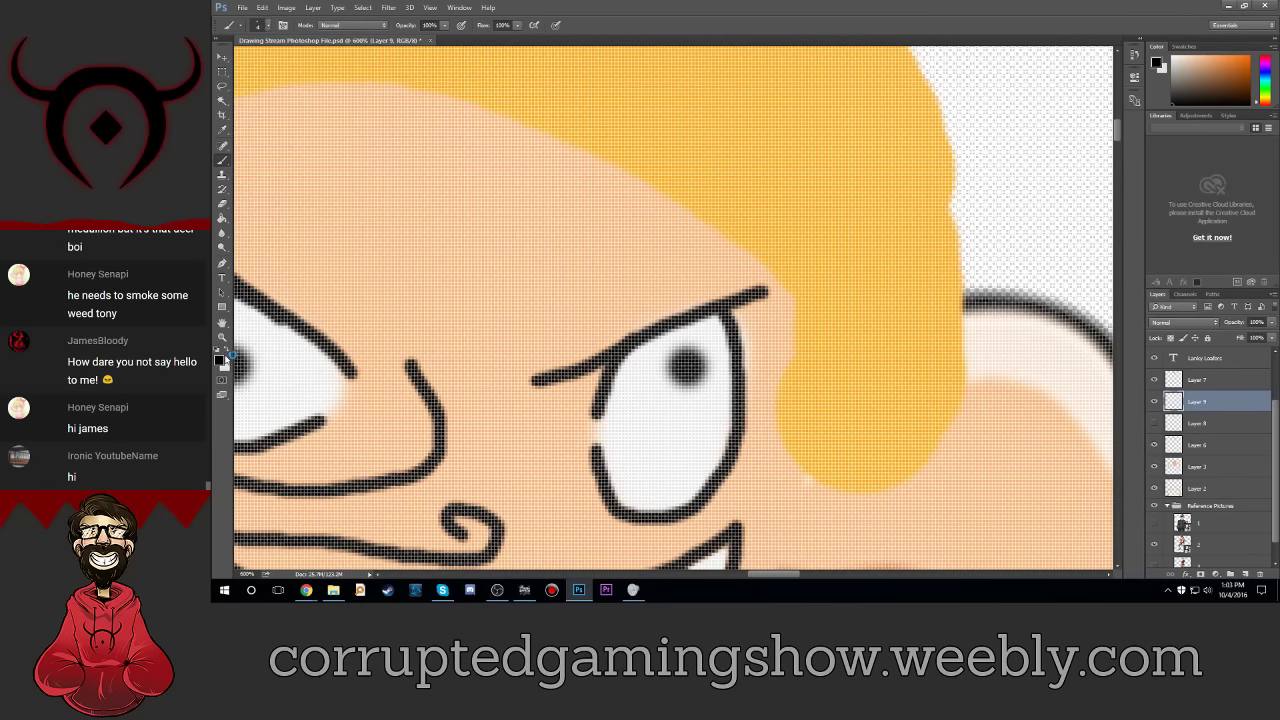
click(229, 348)
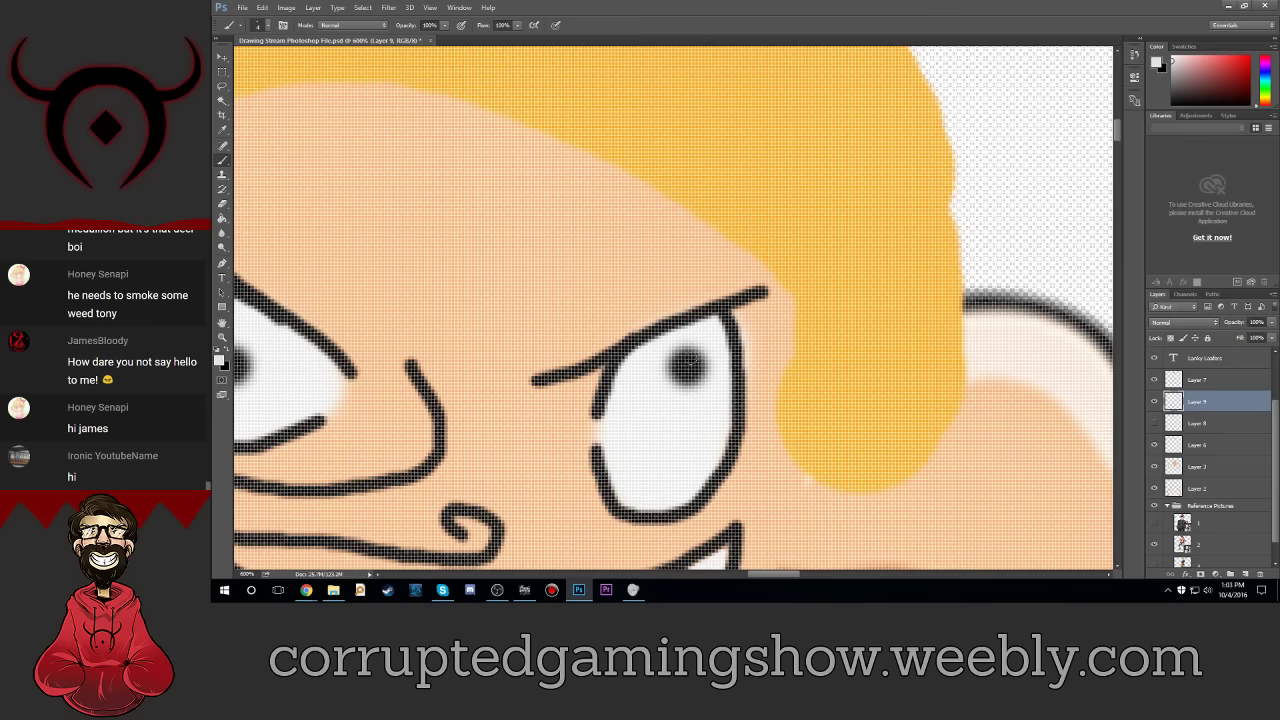
drag(784, 575, 745, 577)
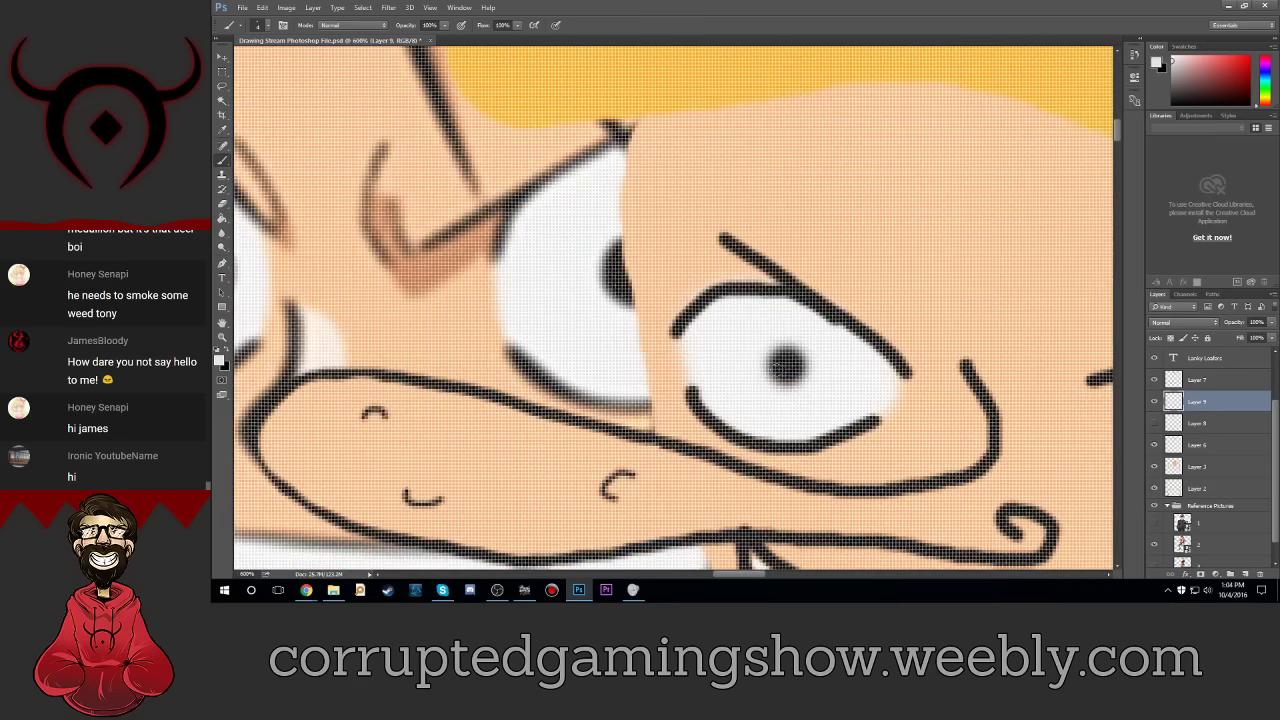
Step: Show the black hair layer and zoom out to see the whole drawing
key(ctrl+minus)
key(ctrl+minus)
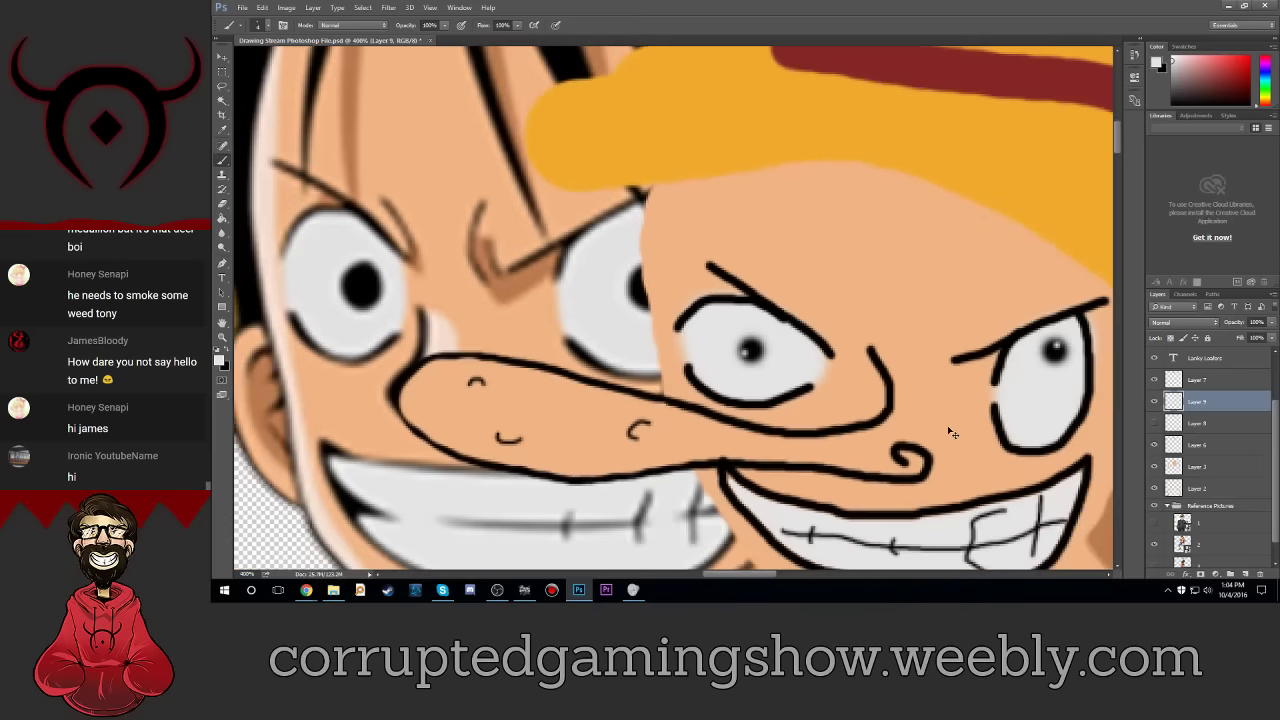
key(ctrl+minus)
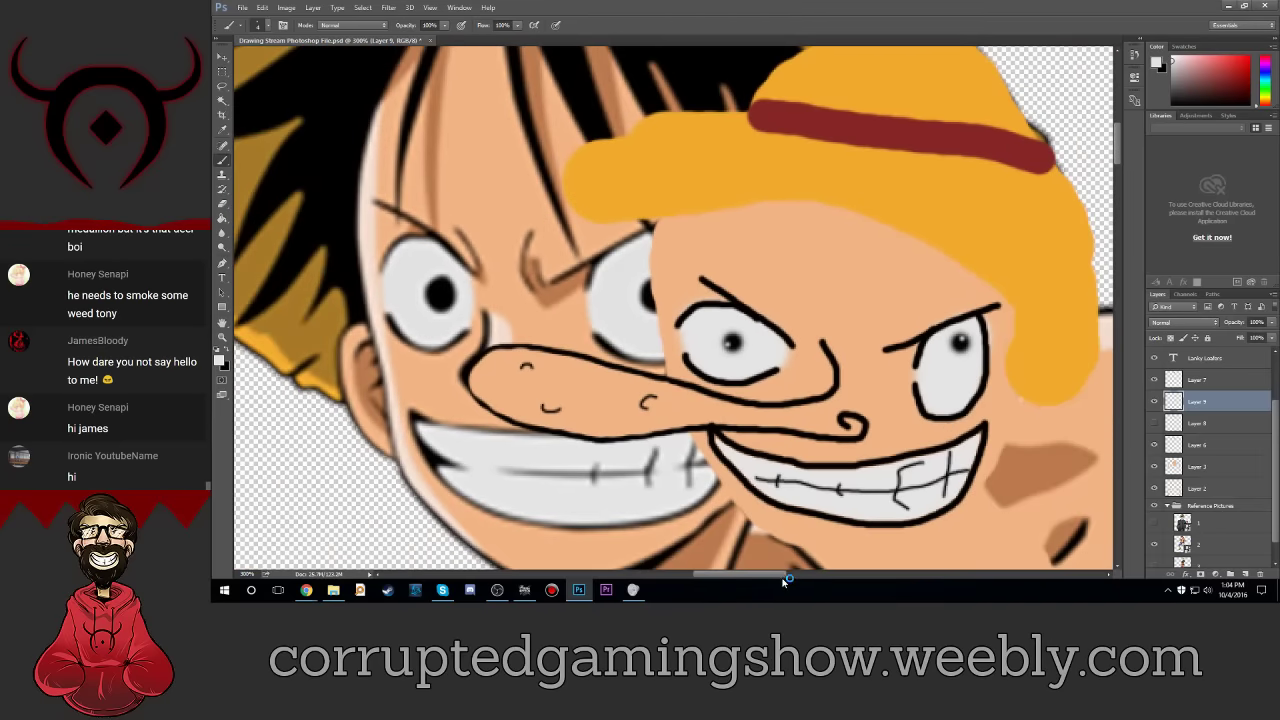
drag(785, 574, 811, 574)
click(1155, 423)
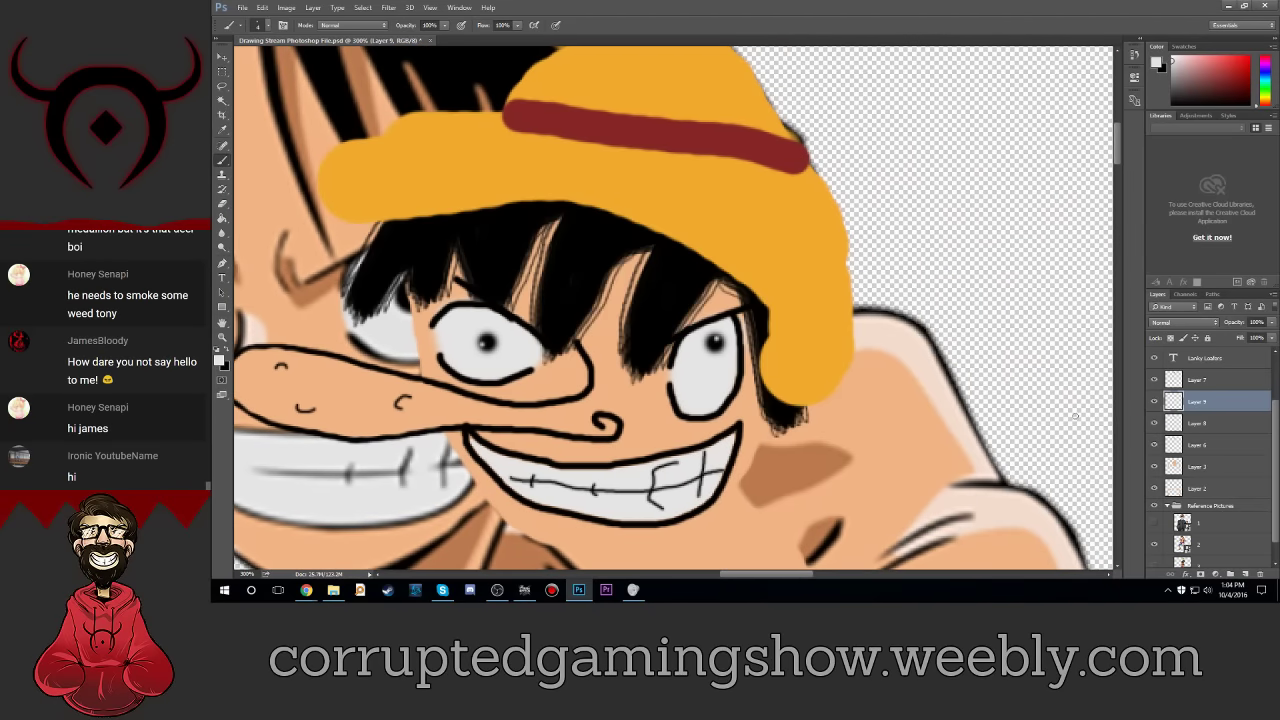
key(ctrl+minus)
key(ctrl+minus)
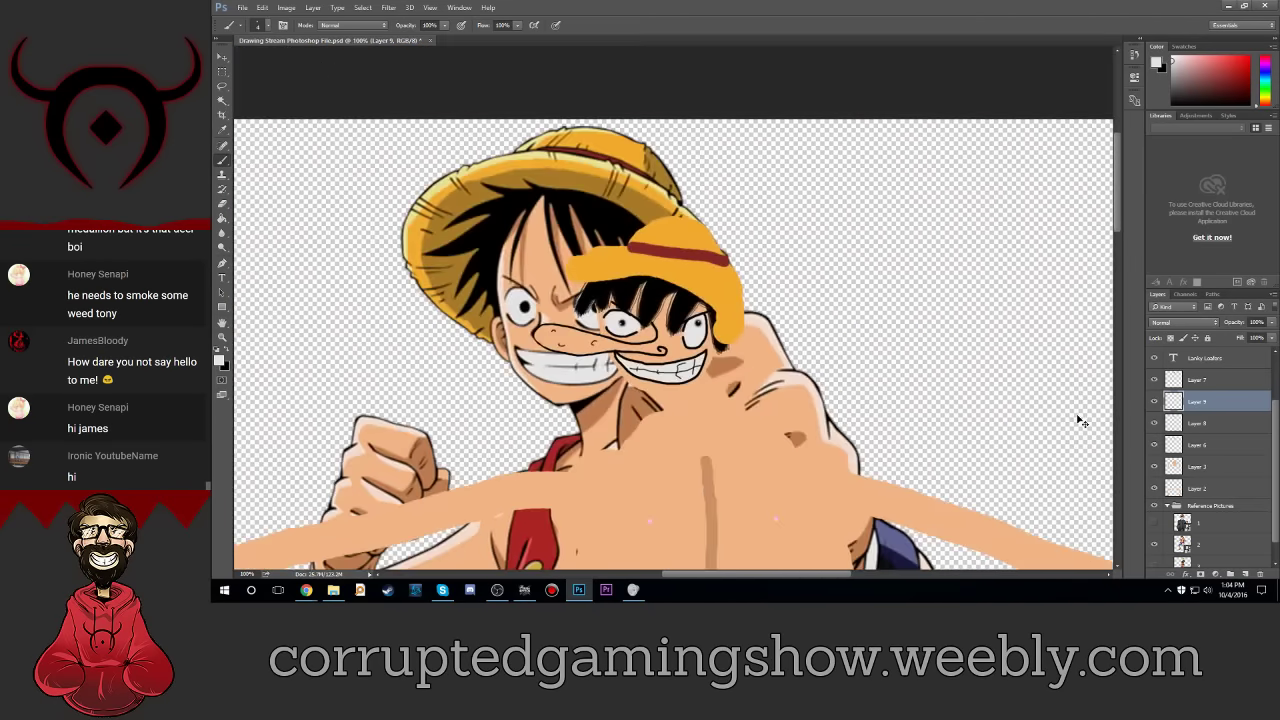
key(ctrl+minus)
key(ctrl+minus)
key(ctrl+minus)
key(ctrl+minus)
Step: Zoom in slightly and hide the Luffy reference layer in the Layers panel
scroll(1081, 421, up, 1)
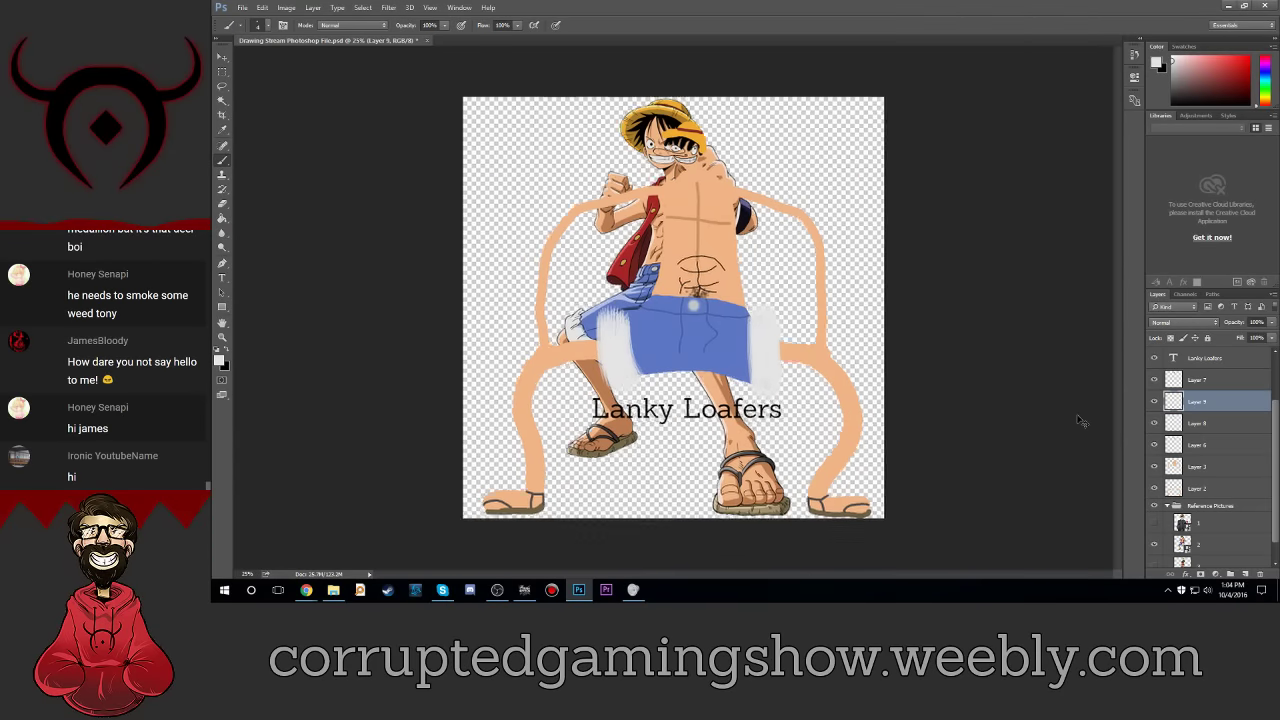
scroll(1081, 421, up, 1)
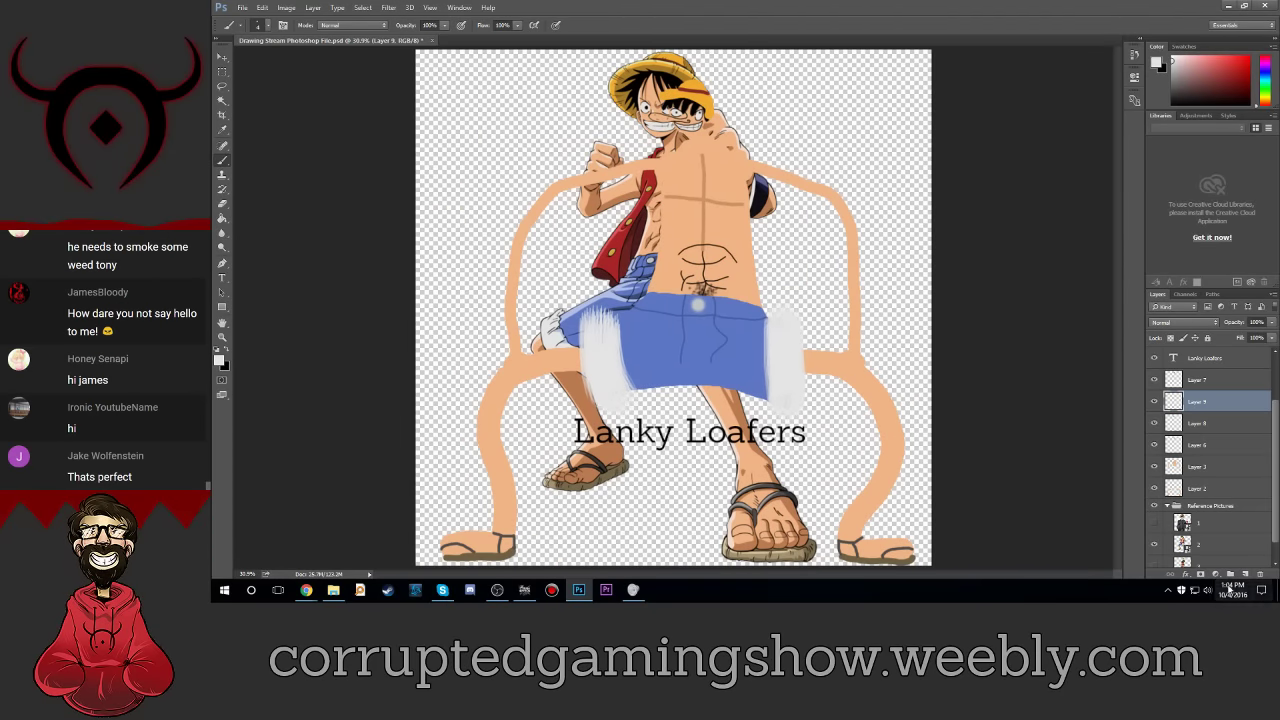
click(1155, 544)
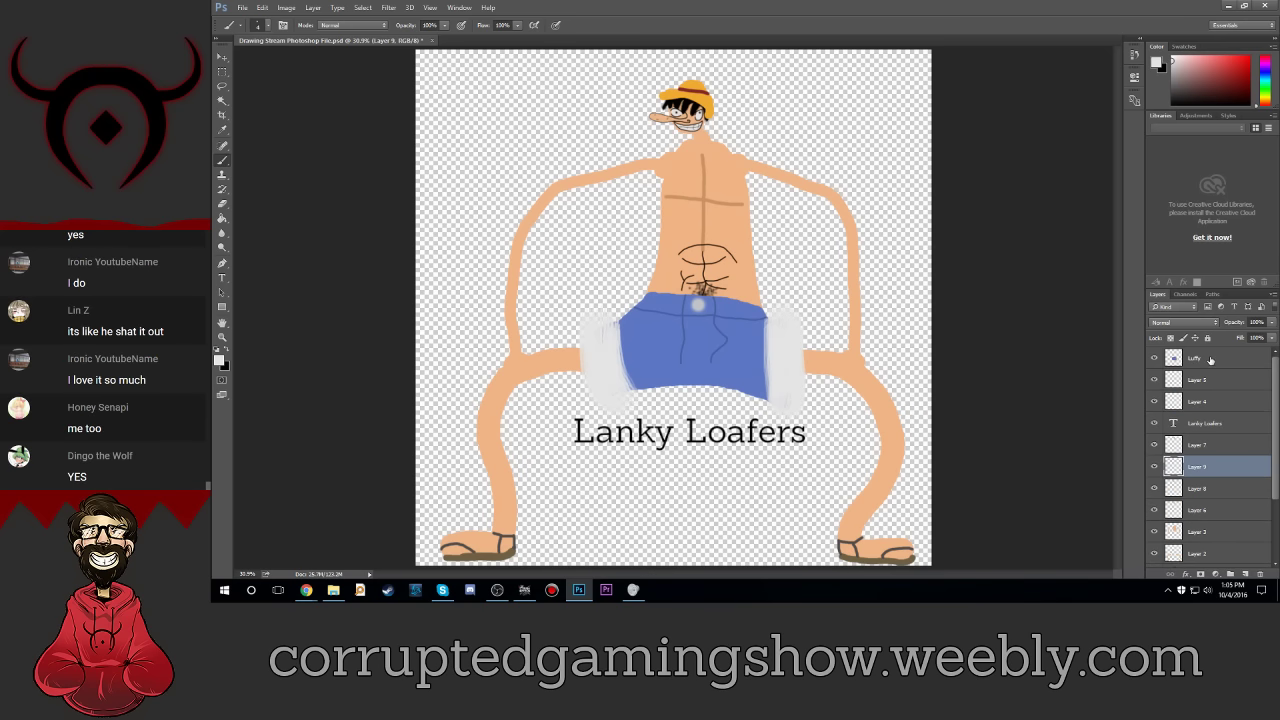
Step: Select the layers from Luffy through Layer 2 and put them in a new group
click(1211, 361)
shift+click(1214, 462)
scroll(1214, 457, up, 2)
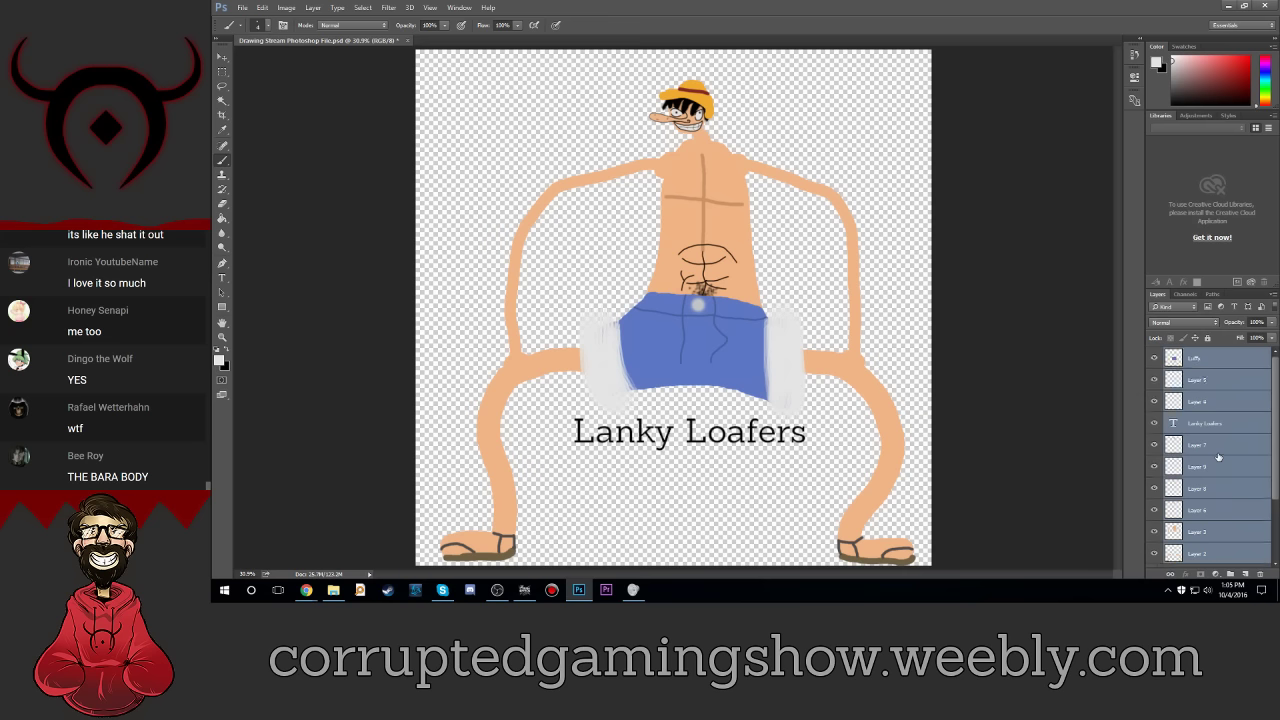
drag(1198, 378, 1224, 515)
click(1230, 572)
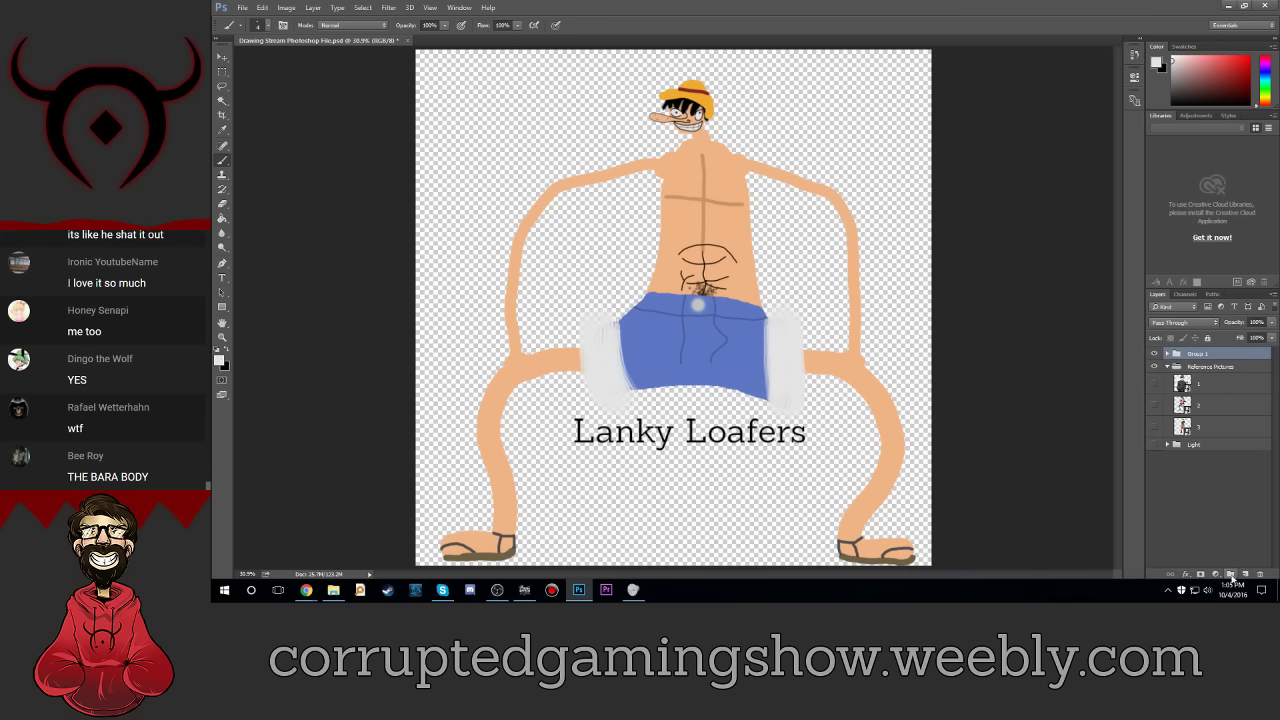
Step: Rename the group 'Lanky Loafers' and move it below Reference Pictures
double_click(1205, 355)
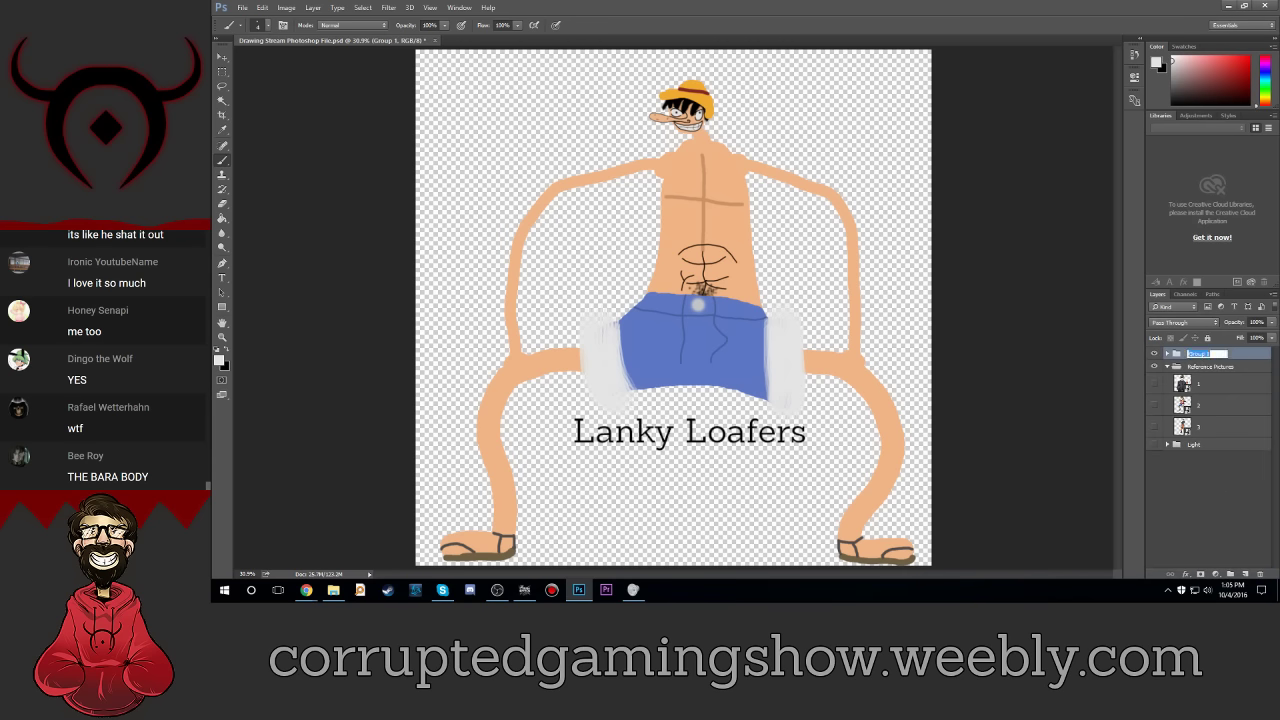
text(Lanky Loafer)
text(s)
key(Return)
drag(1215, 354, 1226, 436)
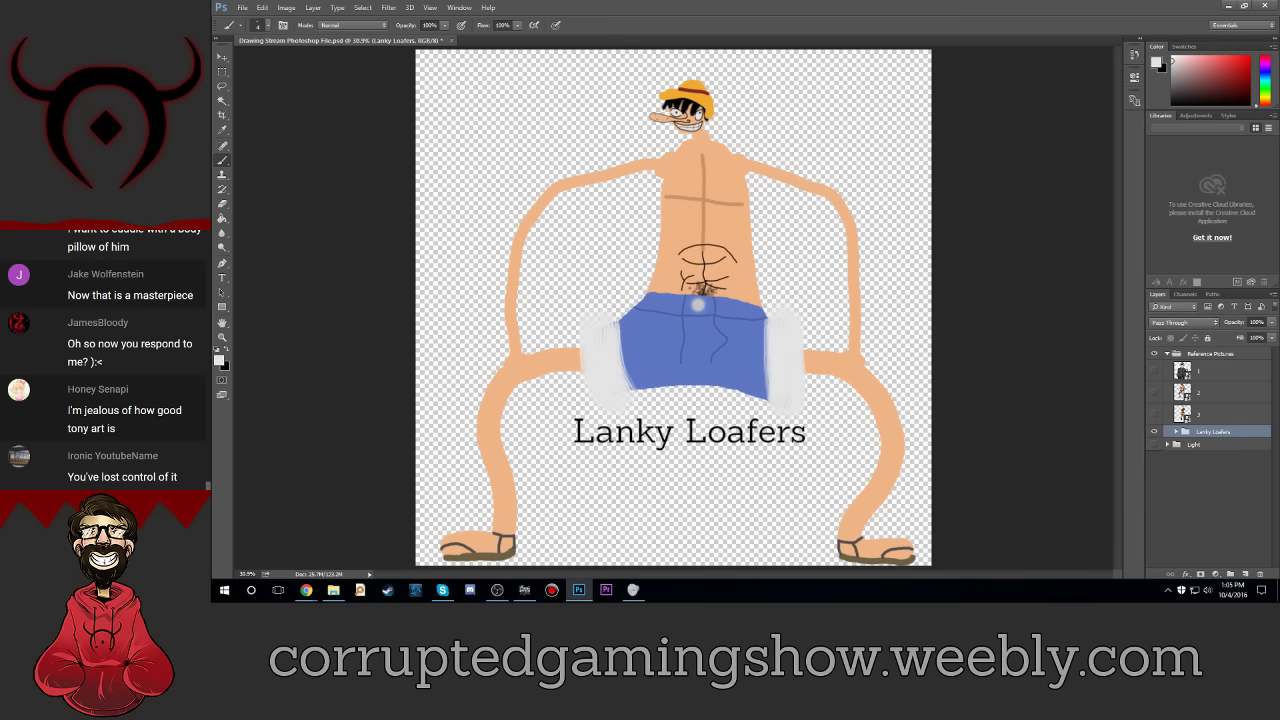
Step: Hide the Lanky Loafers group and add Layer 10 at the top of the stack
click(1154, 430)
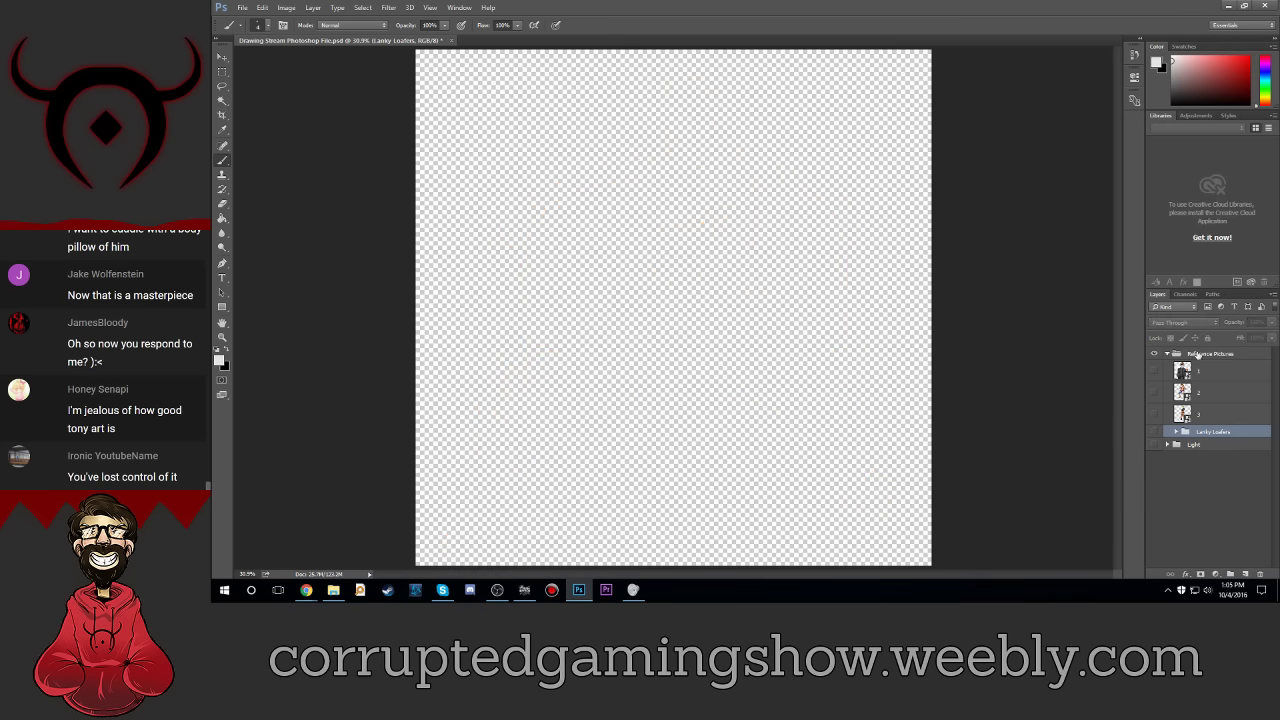
click(1207, 488)
click(1245, 573)
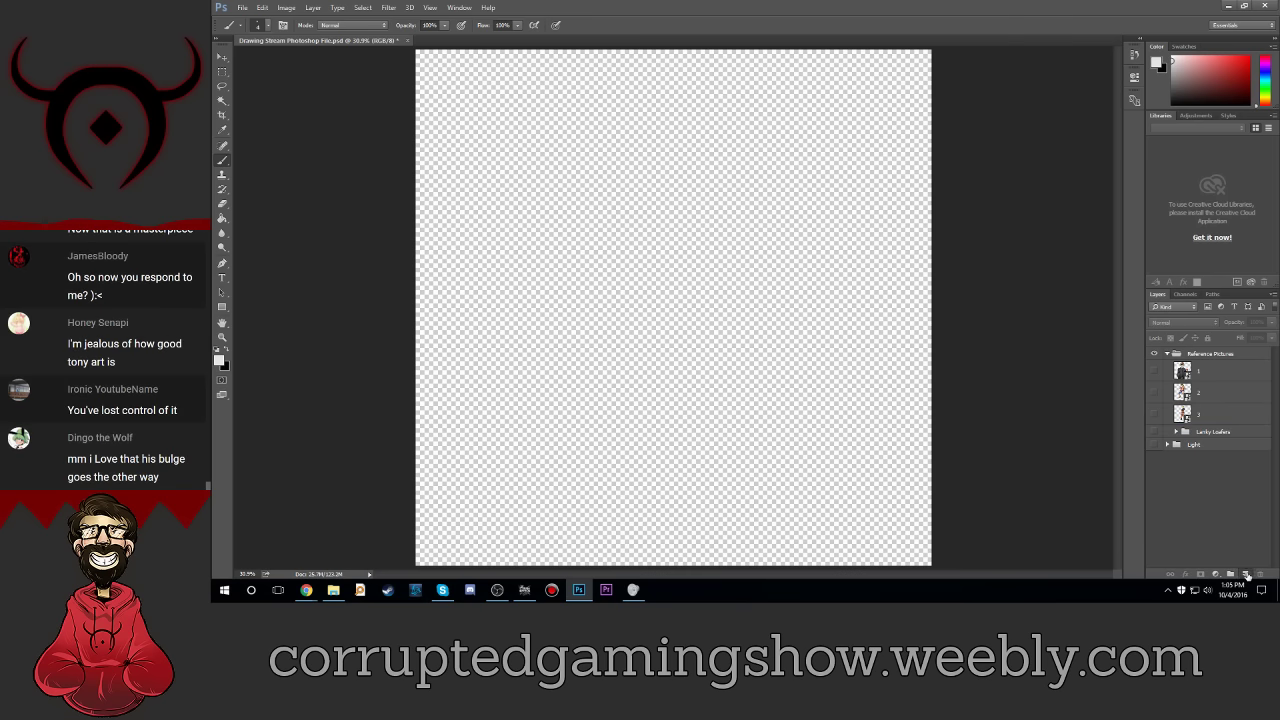
drag(1207, 456, 1206, 472)
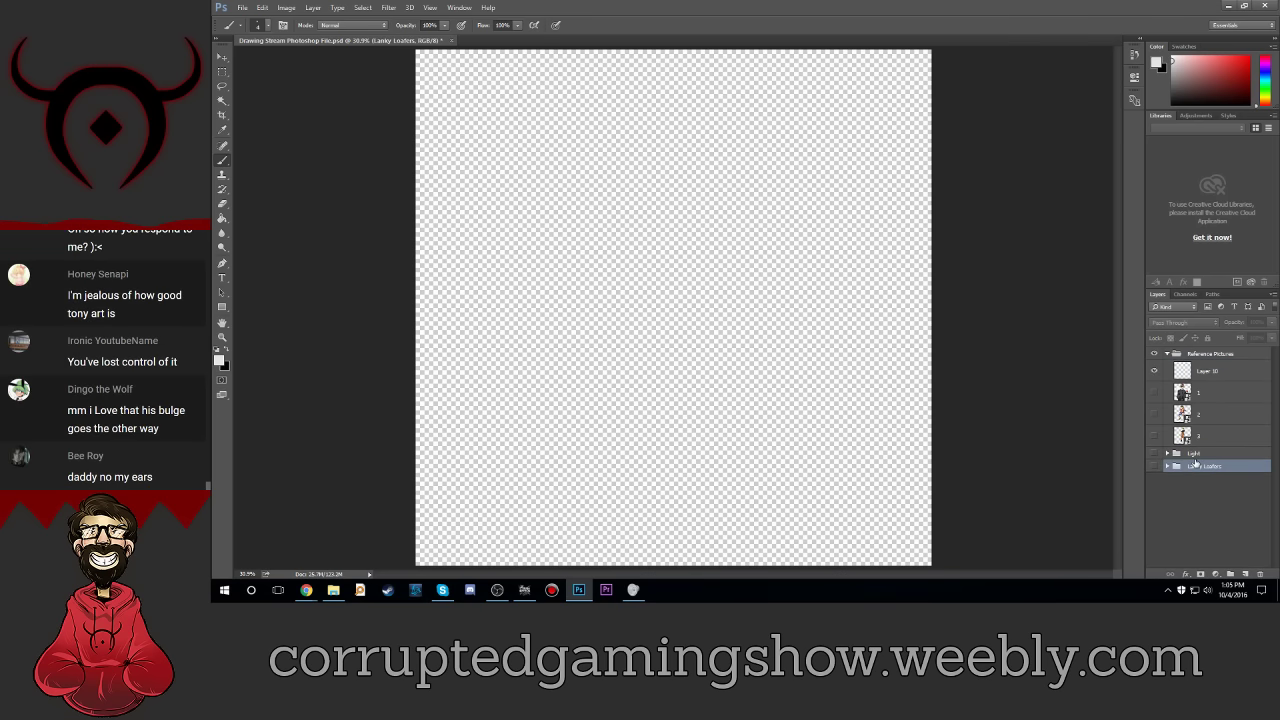
drag(1210, 372, 1218, 347)
Step: Show the Light group and select Layer 1 inside it
click(1154, 467)
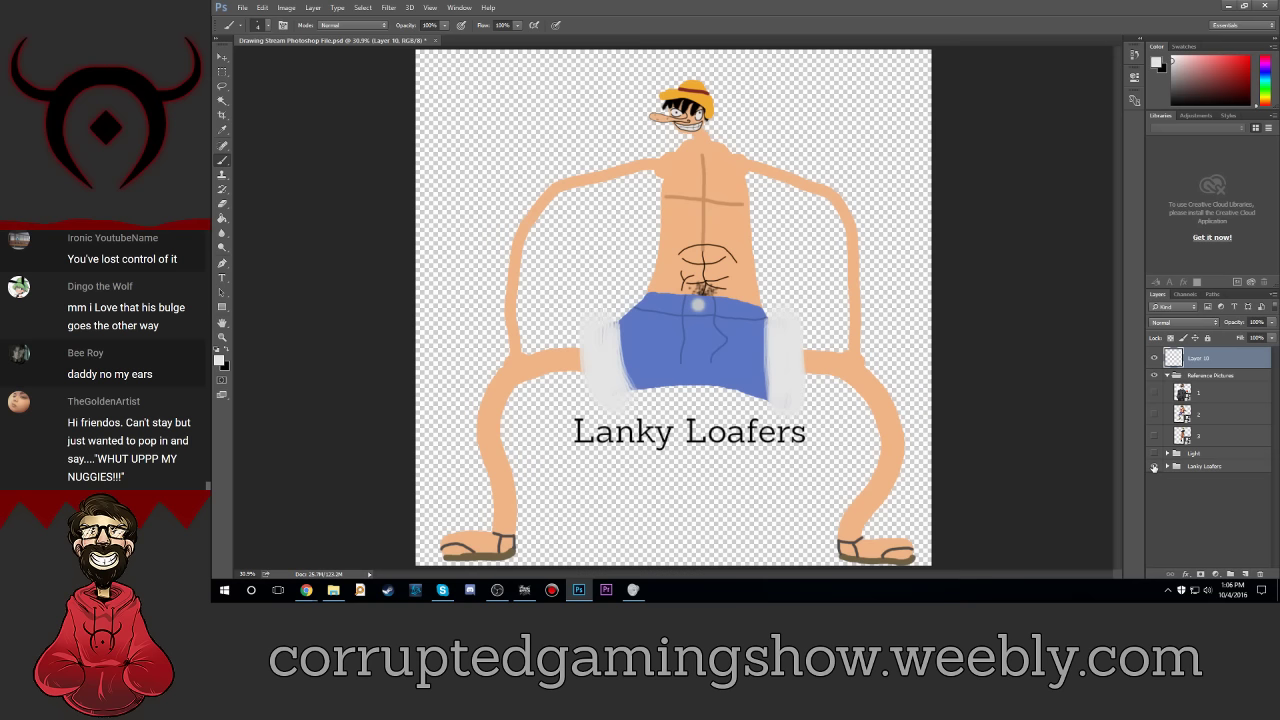
click(1154, 467)
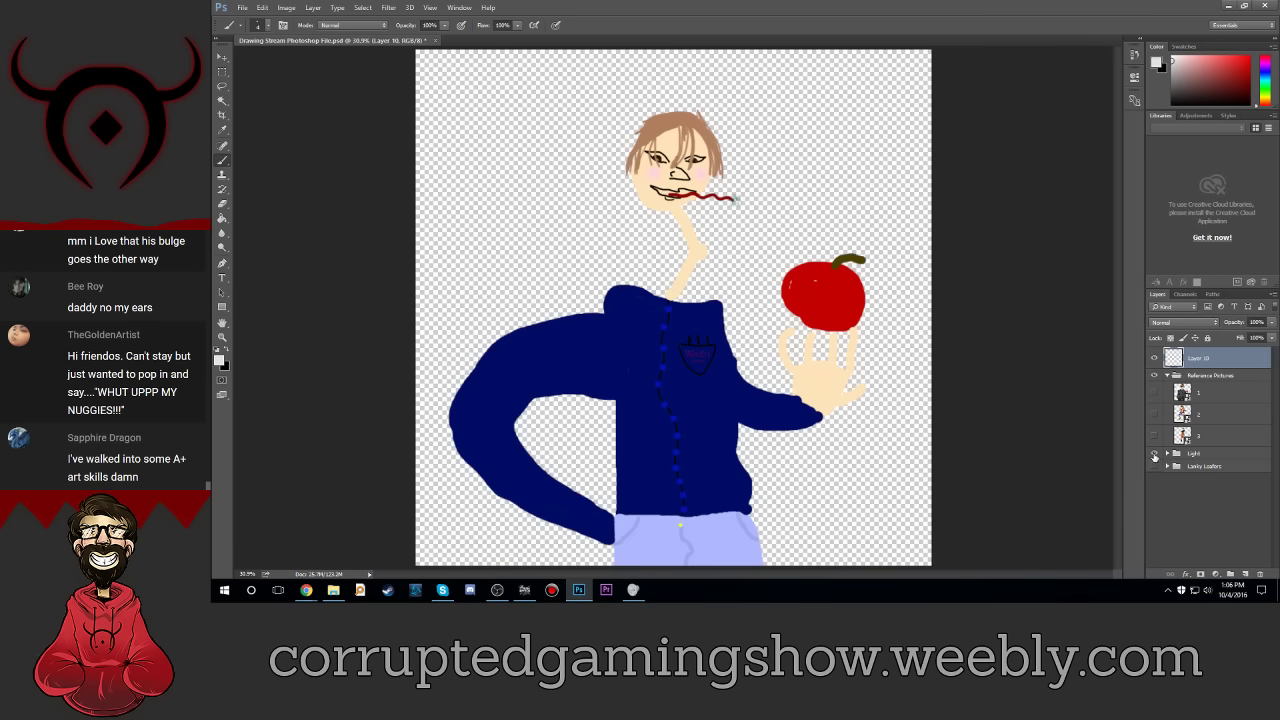
click(1155, 455)
click(222, 277)
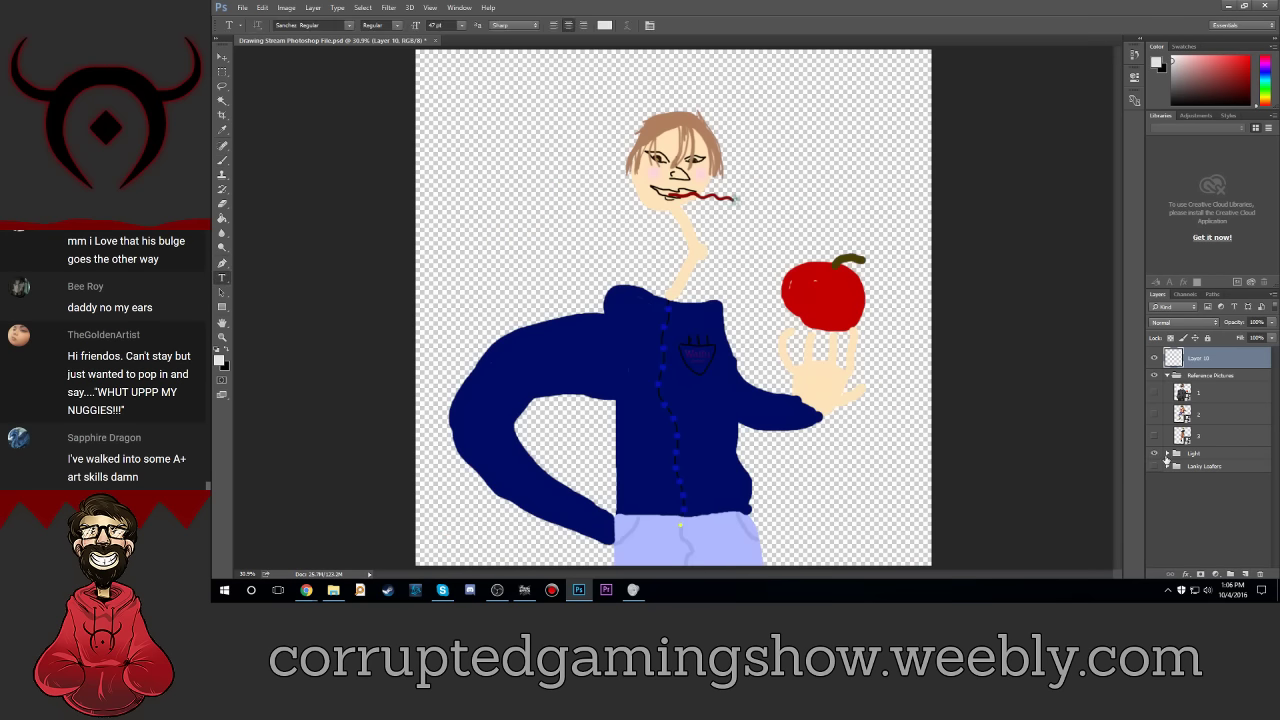
click(1167, 454)
click(1205, 472)
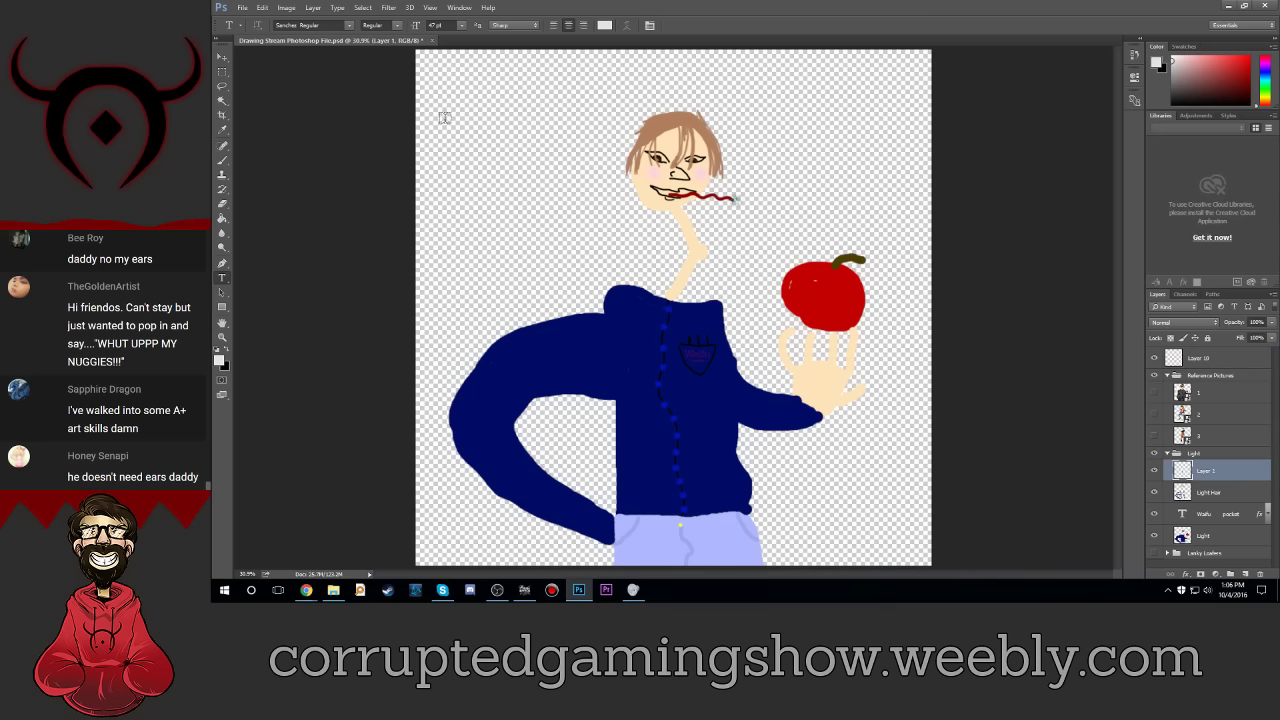
Step: Draw a text box left of the figure's head and set the text colour to black 000000
drag(424, 114, 618, 279)
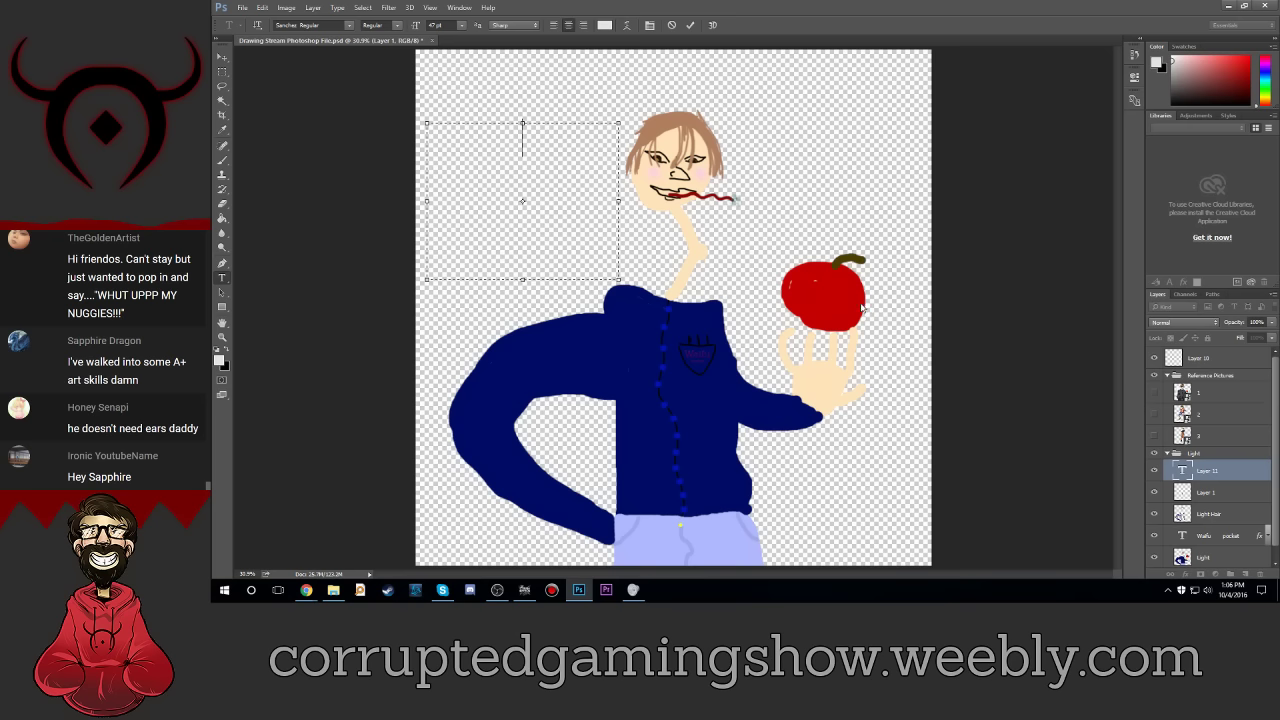
text(I'll take)
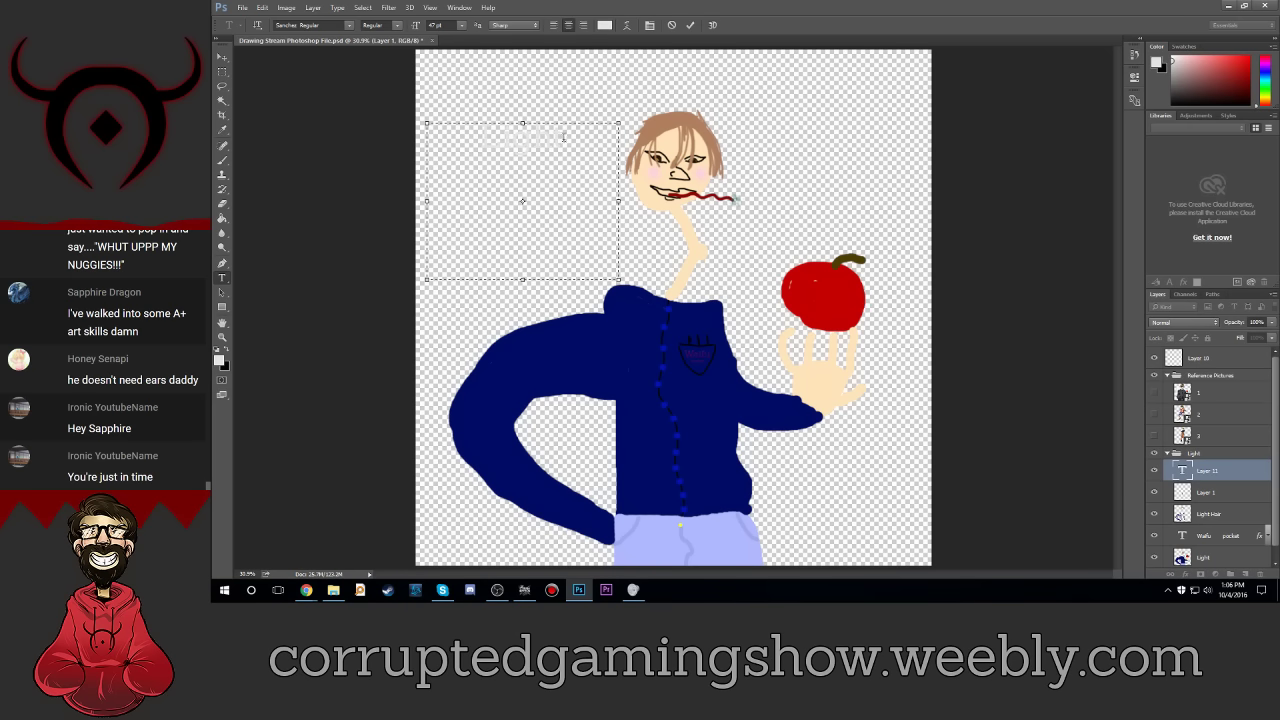
key(ctrl+a)
click(604, 25)
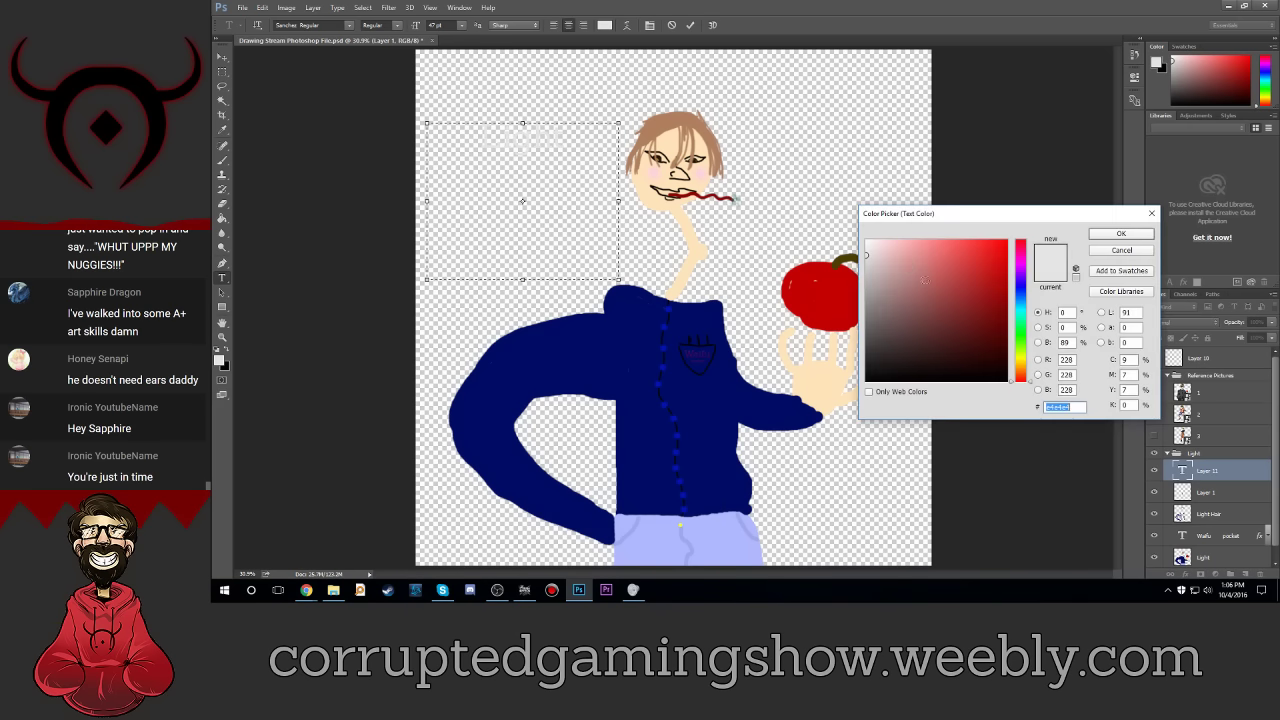
text(000000)
key(Return)
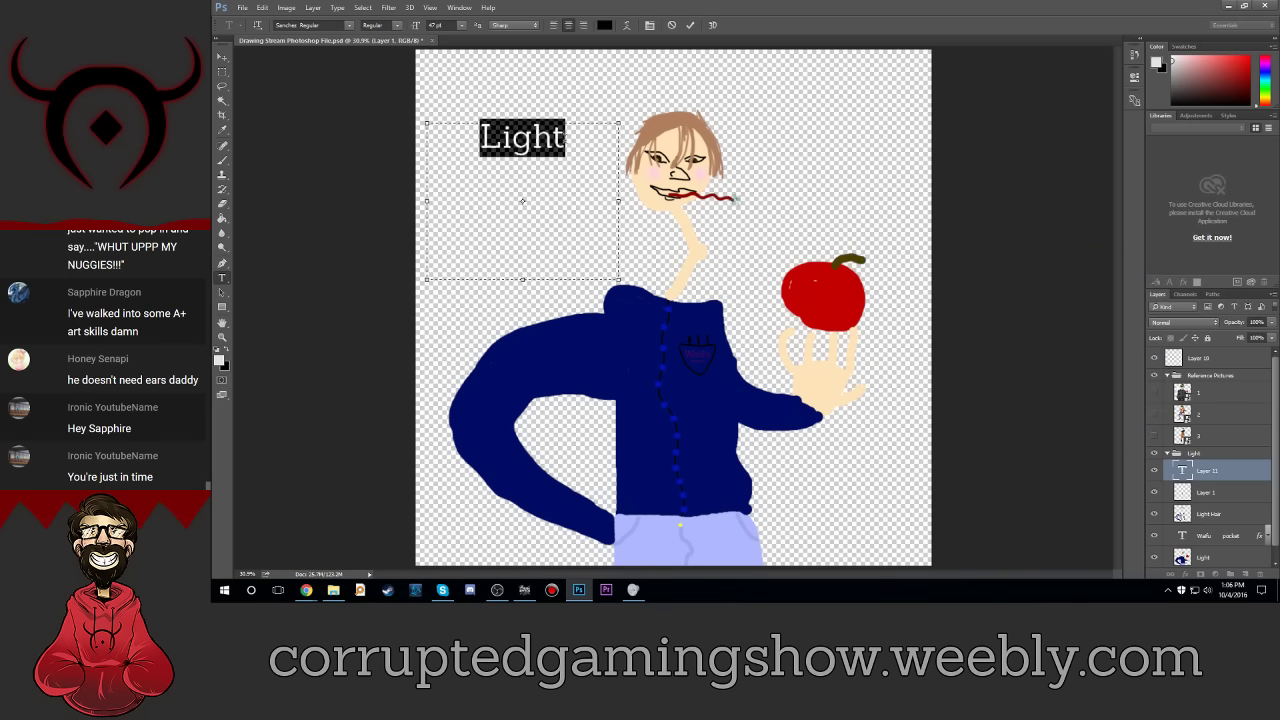
key(Right)
key(Left)
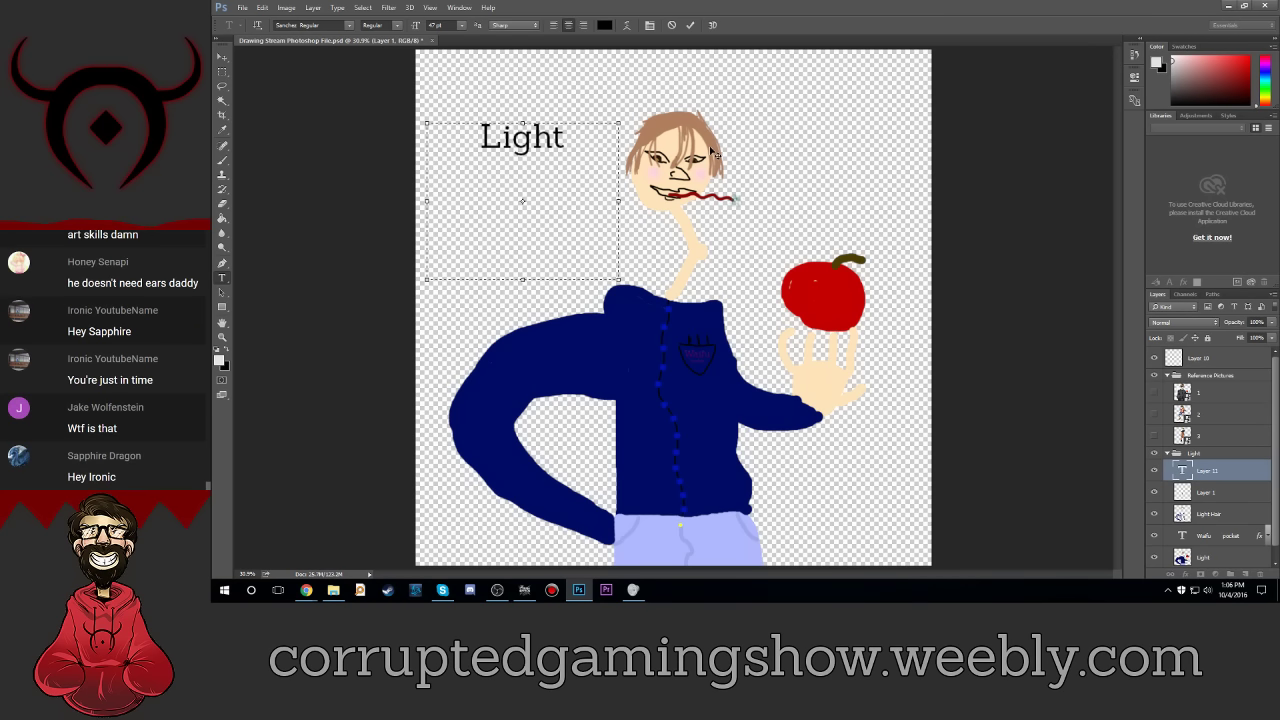
key(BackSpace)
text(Br)
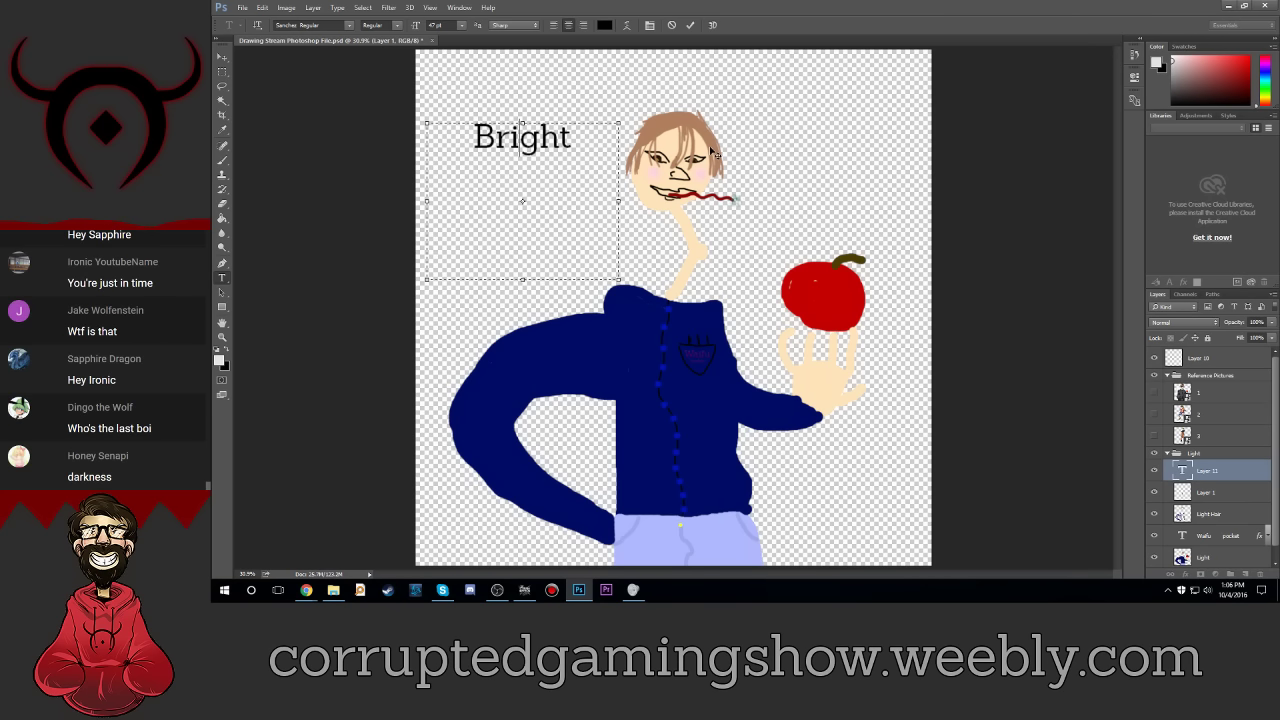
key(Right)
key(Right)
key(Right)
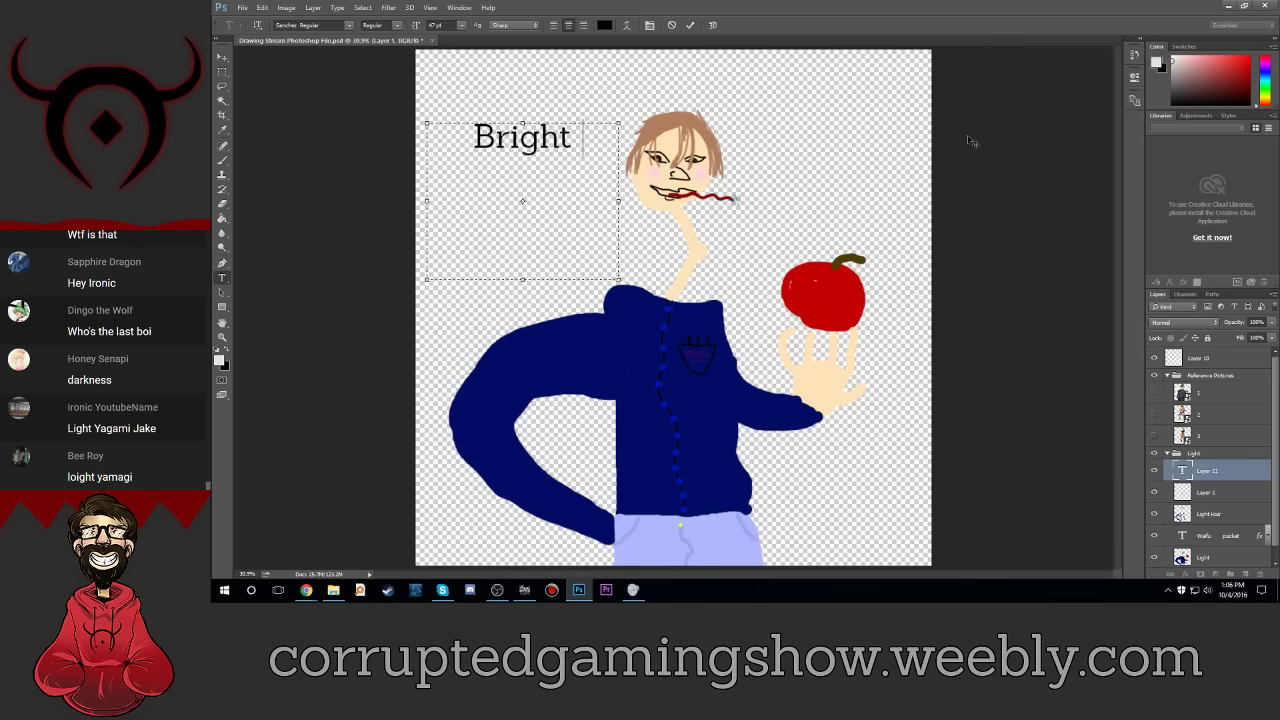
text(Y)
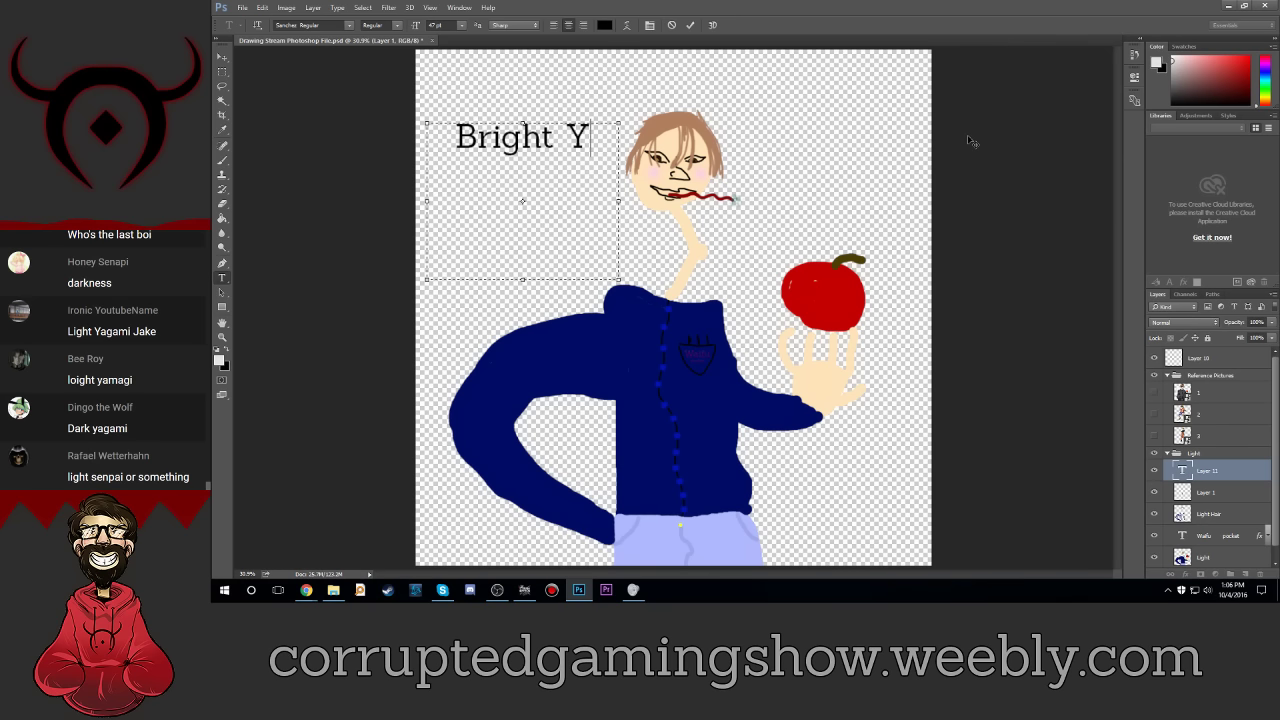
text(amagi)
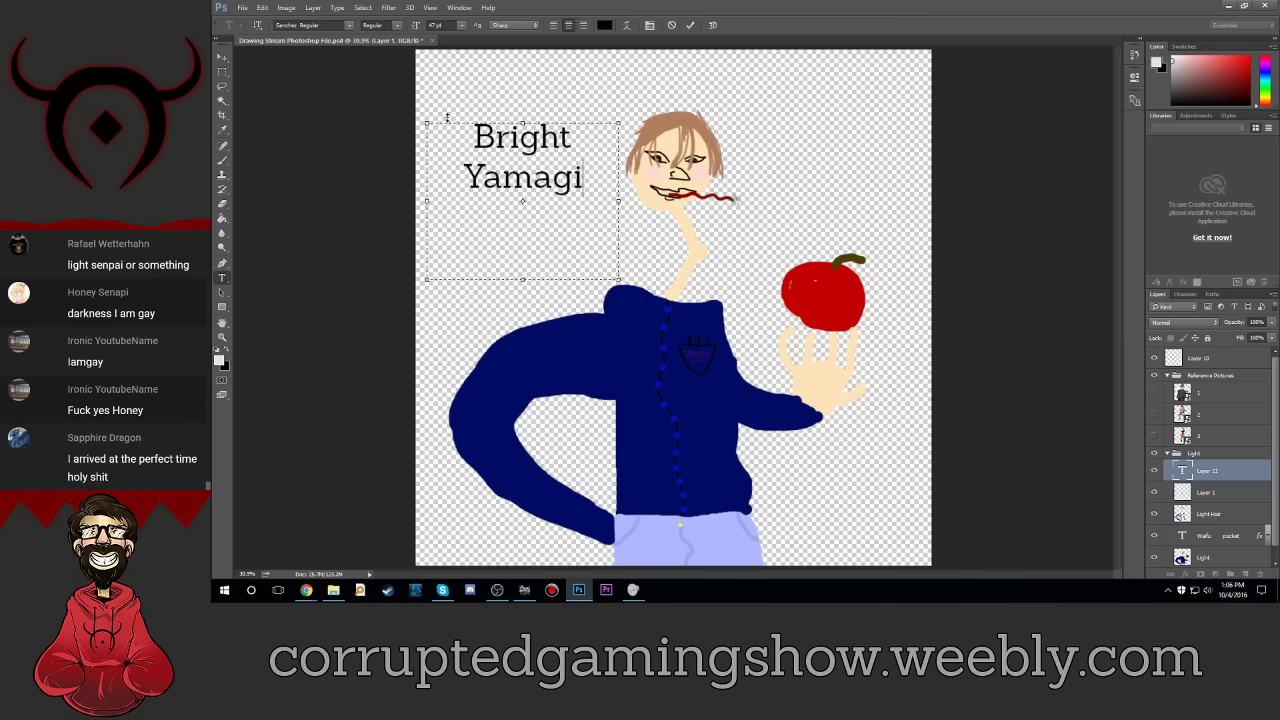
drag(425, 124, 416, 114)
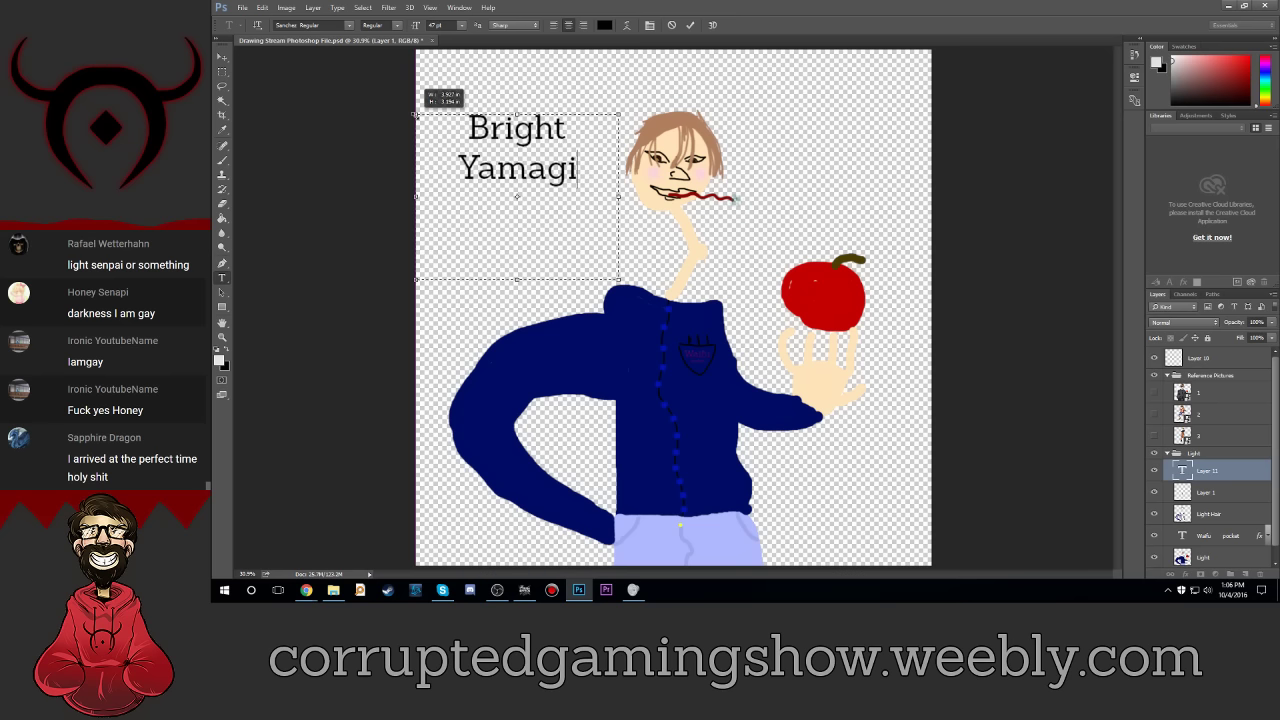
drag(622, 272, 637, 297)
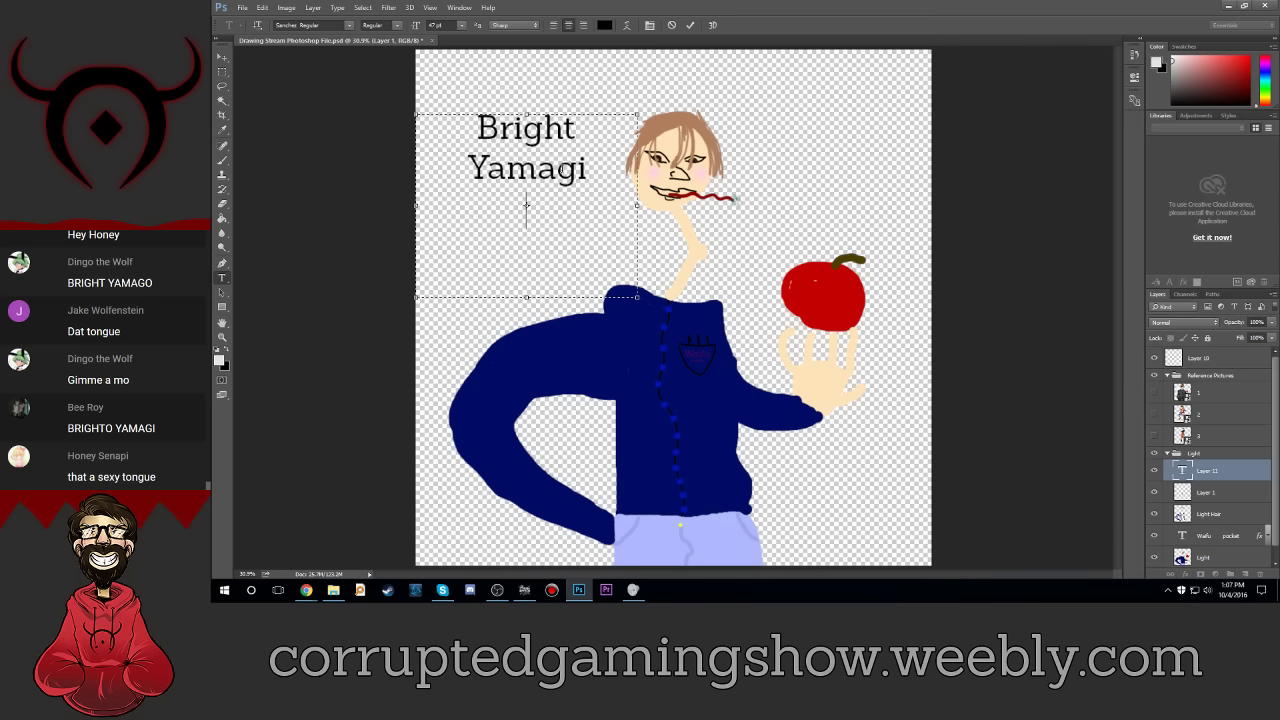
Step: Commit the Bright Yamagi title, move it lower beside the neck, and show the Naruto reference
click(222, 57)
drag(597, 178, 646, 253)
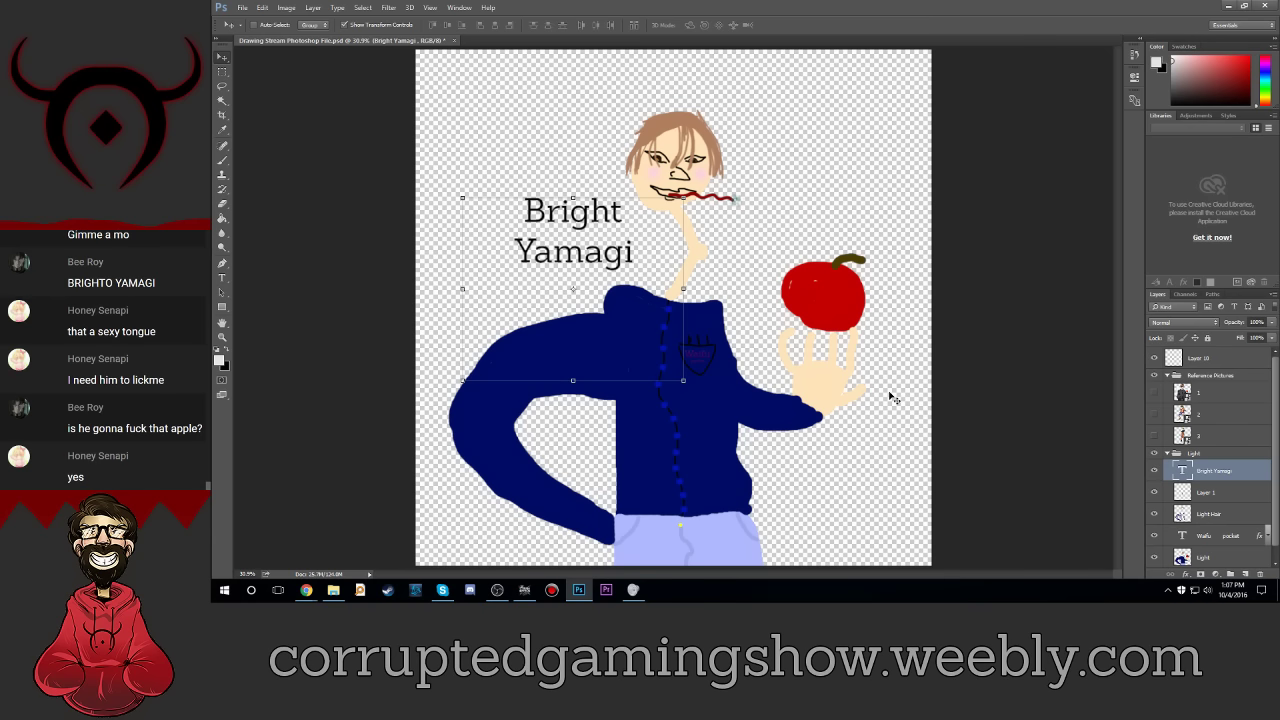
click(1154, 376)
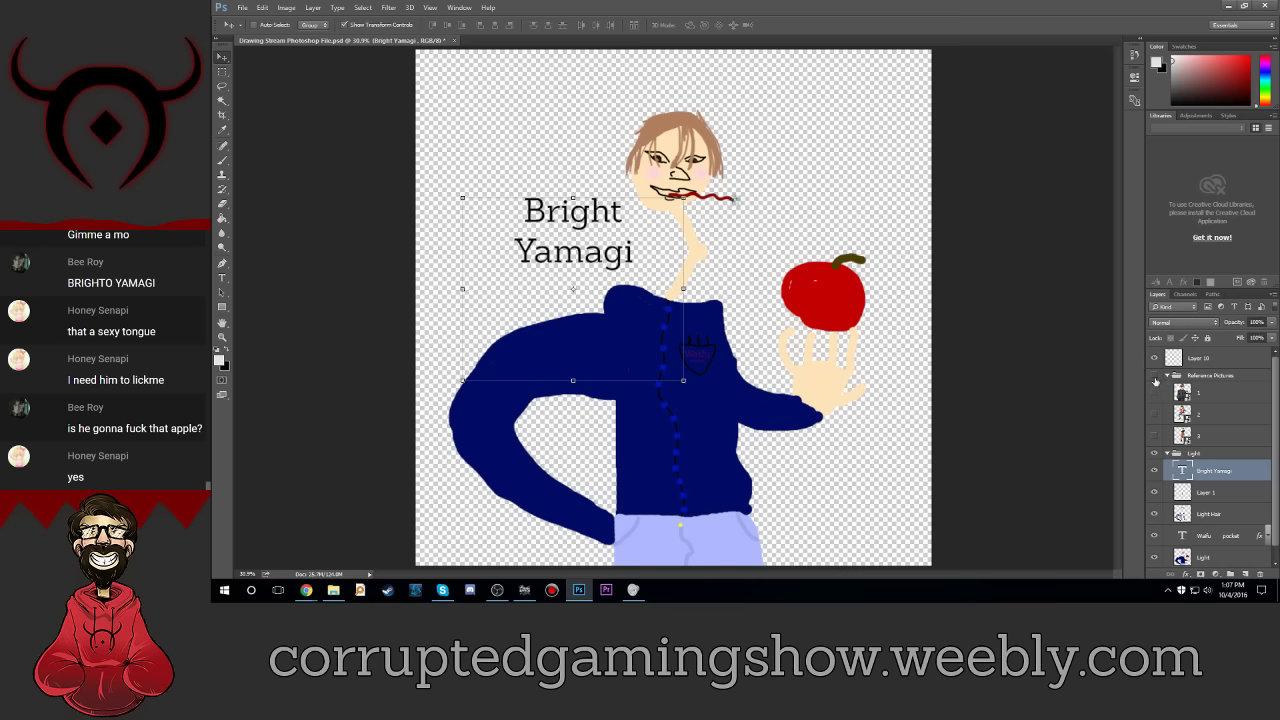
click(1154, 453)
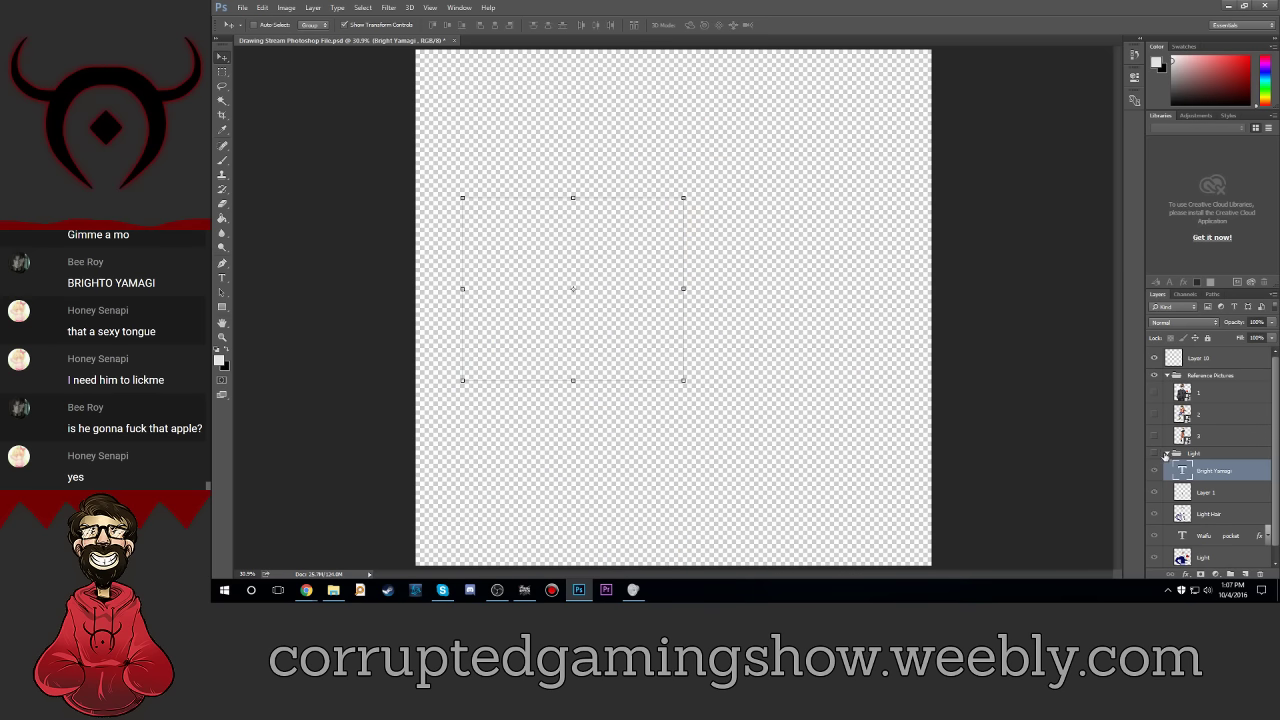
click(1217, 358)
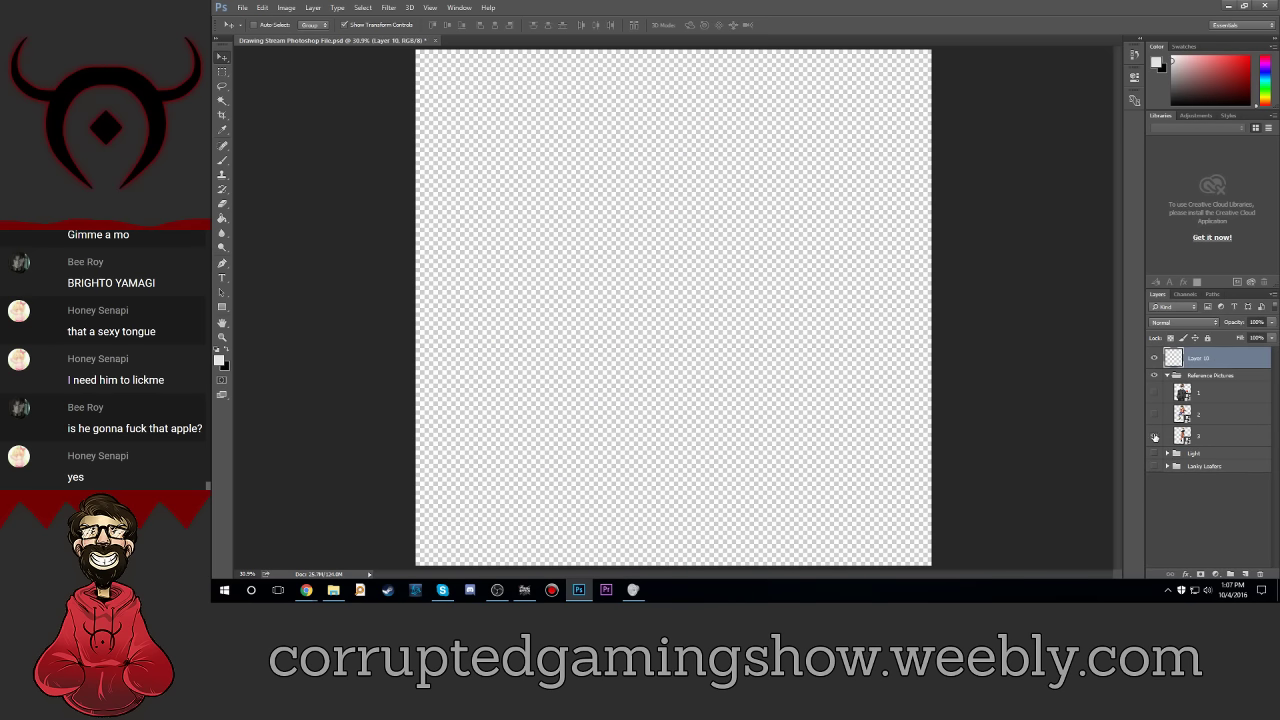
click(1155, 437)
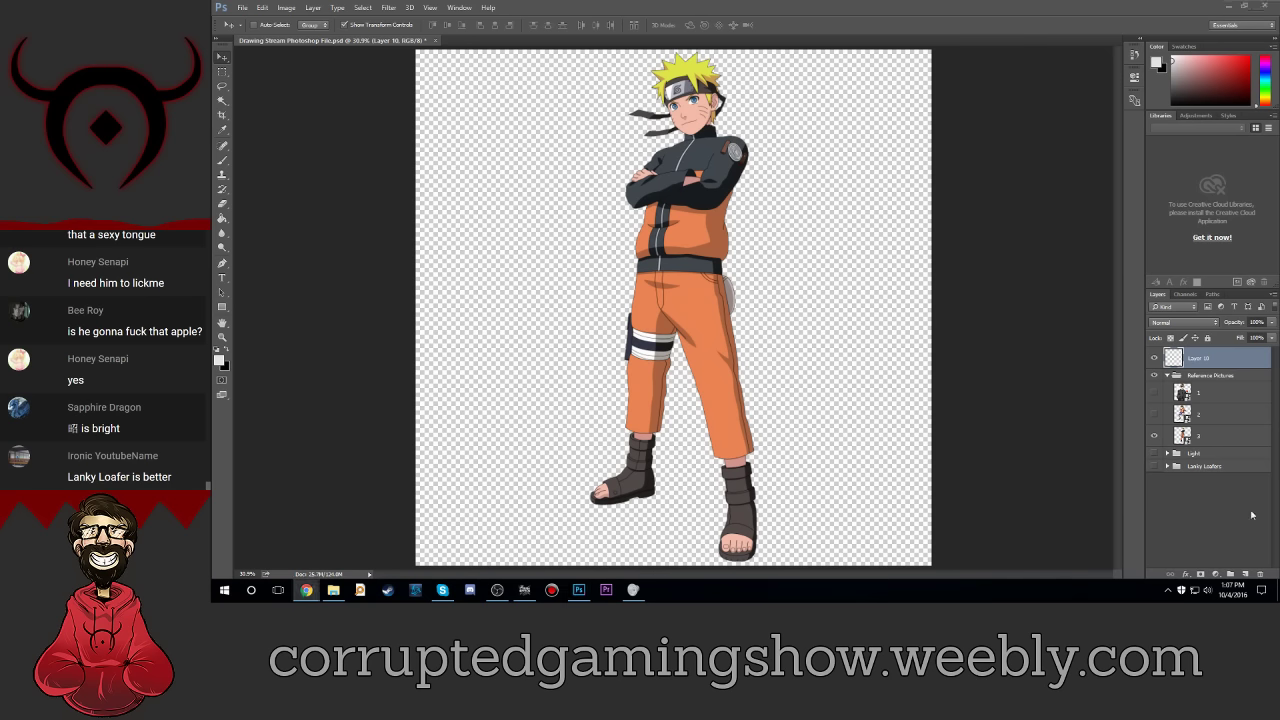
Step: Show the Light drawing again and put the Bright Yamagi title into text edit mode
click(1166, 455)
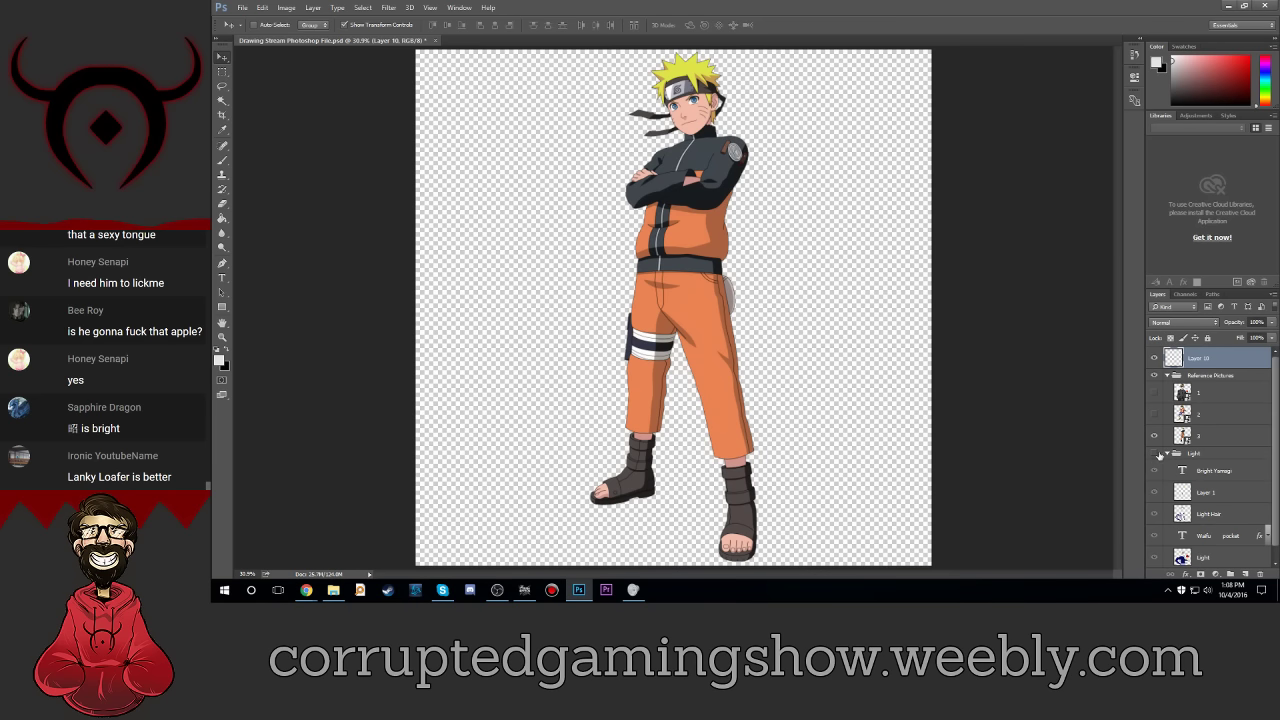
click(1215, 471)
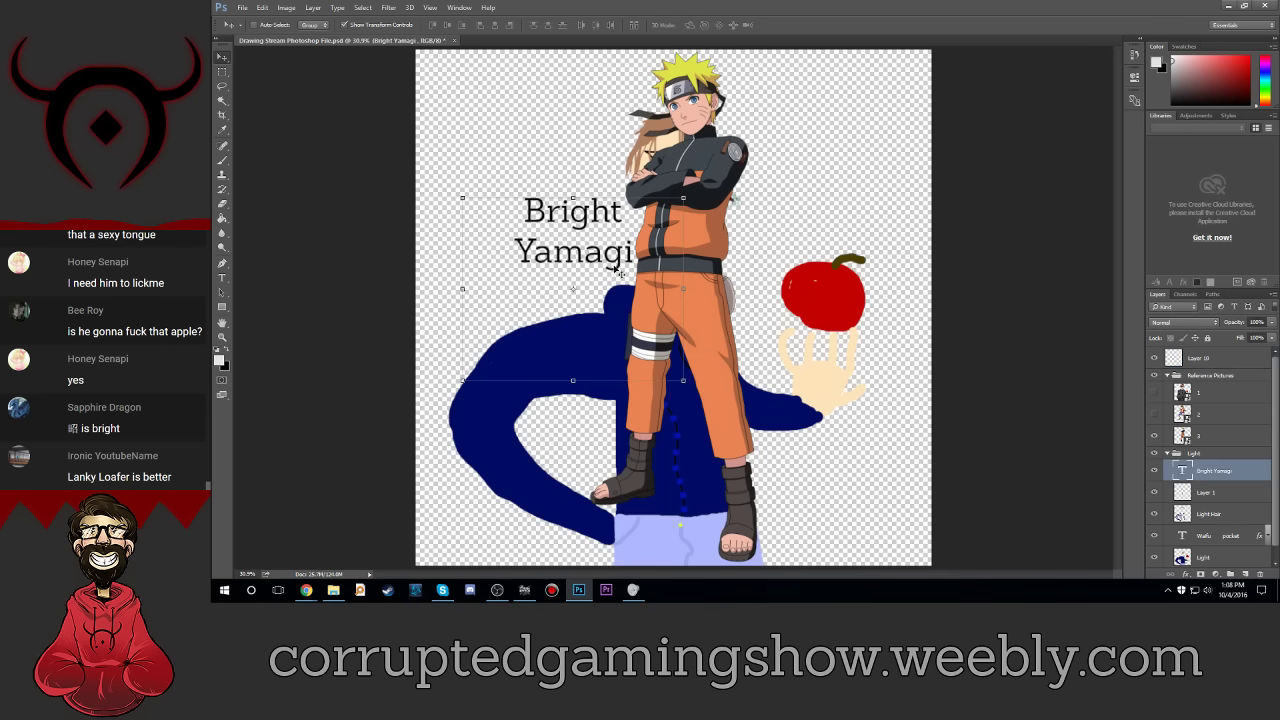
click(222, 277)
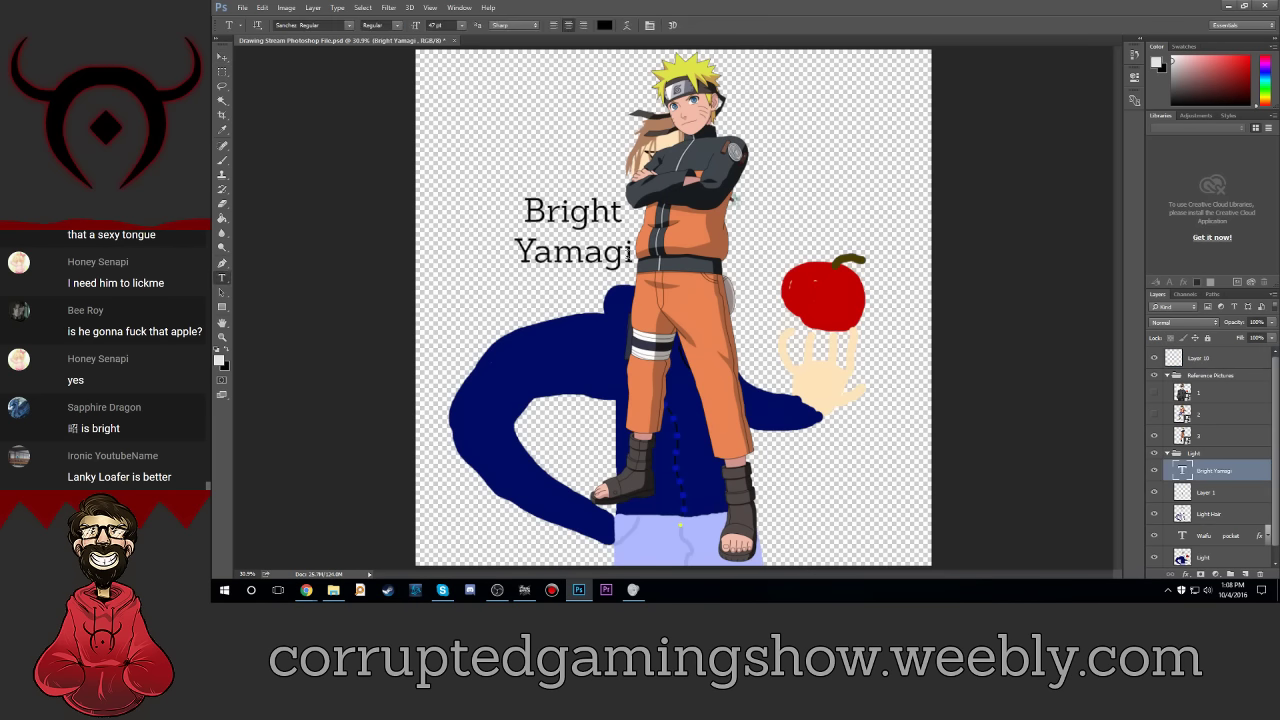
click(624, 252)
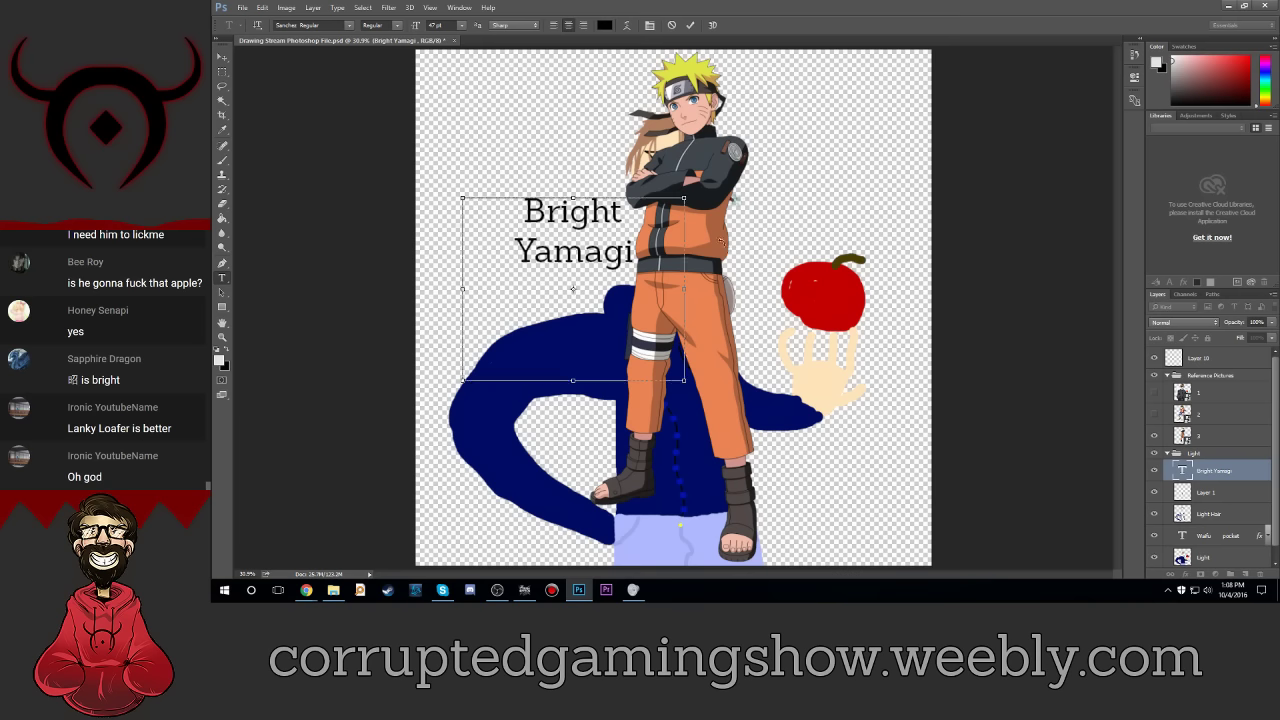
Step: Add the subtitle line 彌上 ブライト under Bright Yamagi, with the Naruto reference hidden
text(昭)
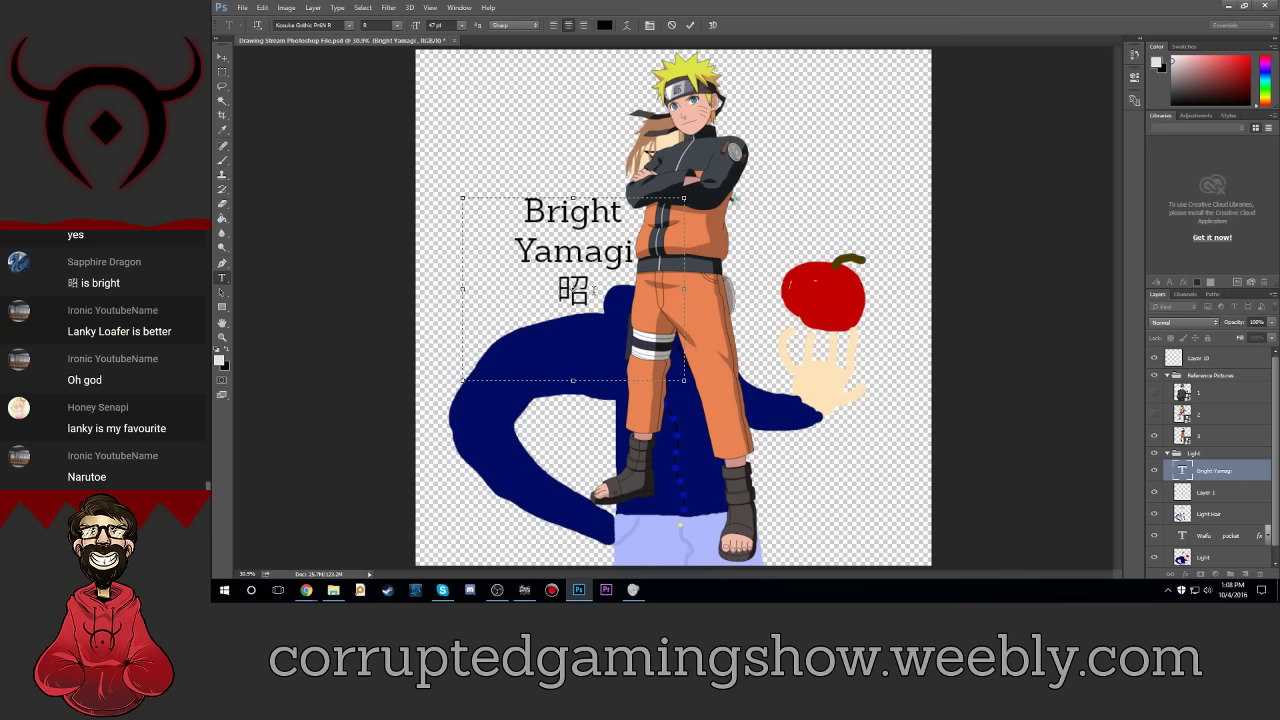
click(1155, 437)
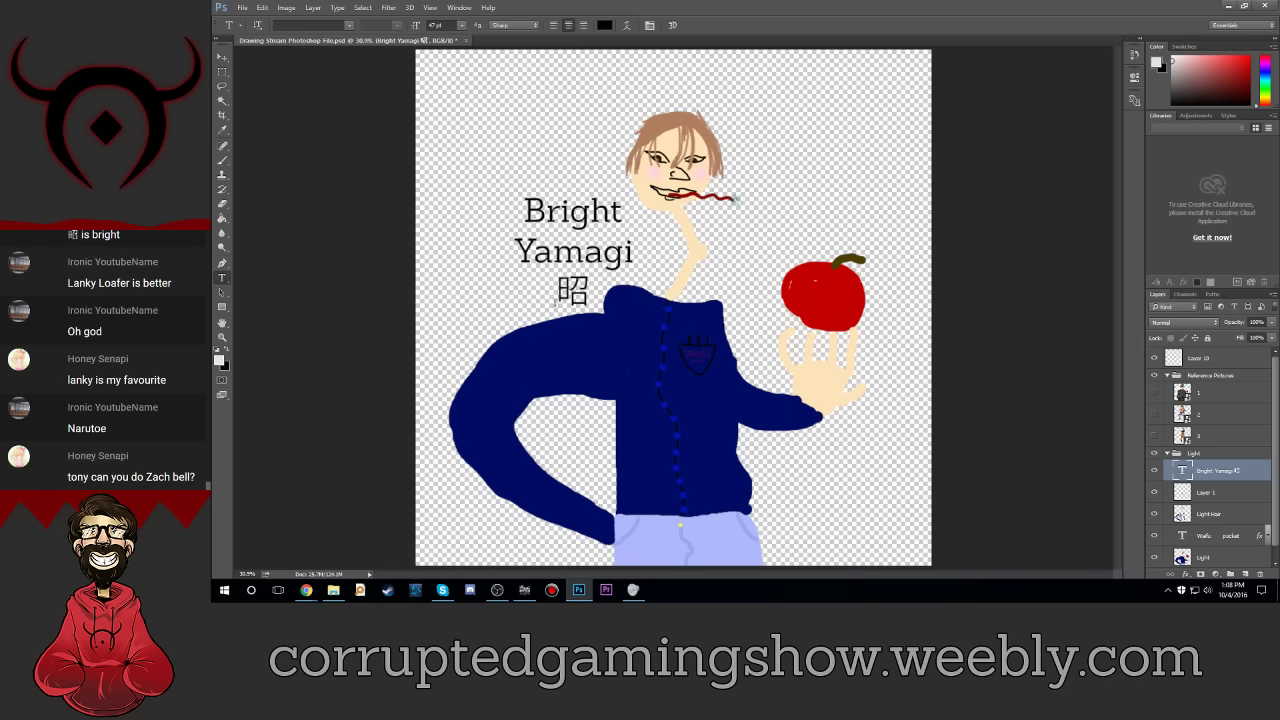
click(591, 290)
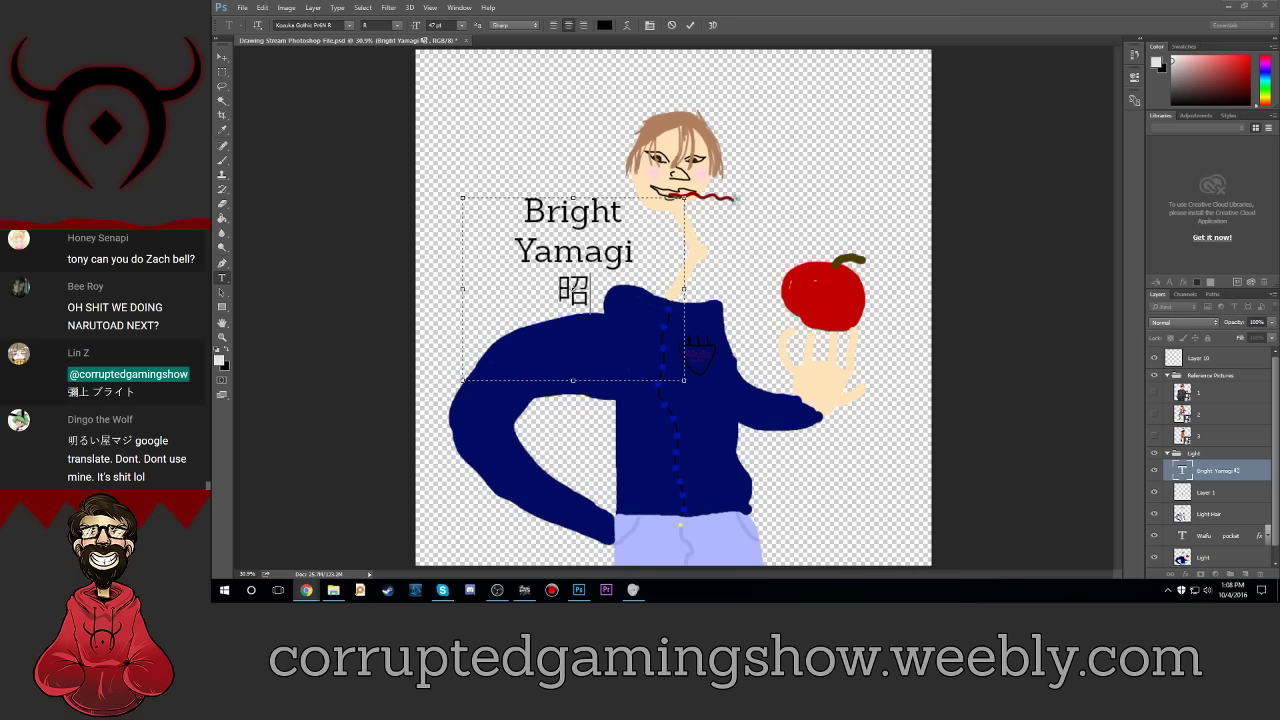
drag(590, 294, 551, 294)
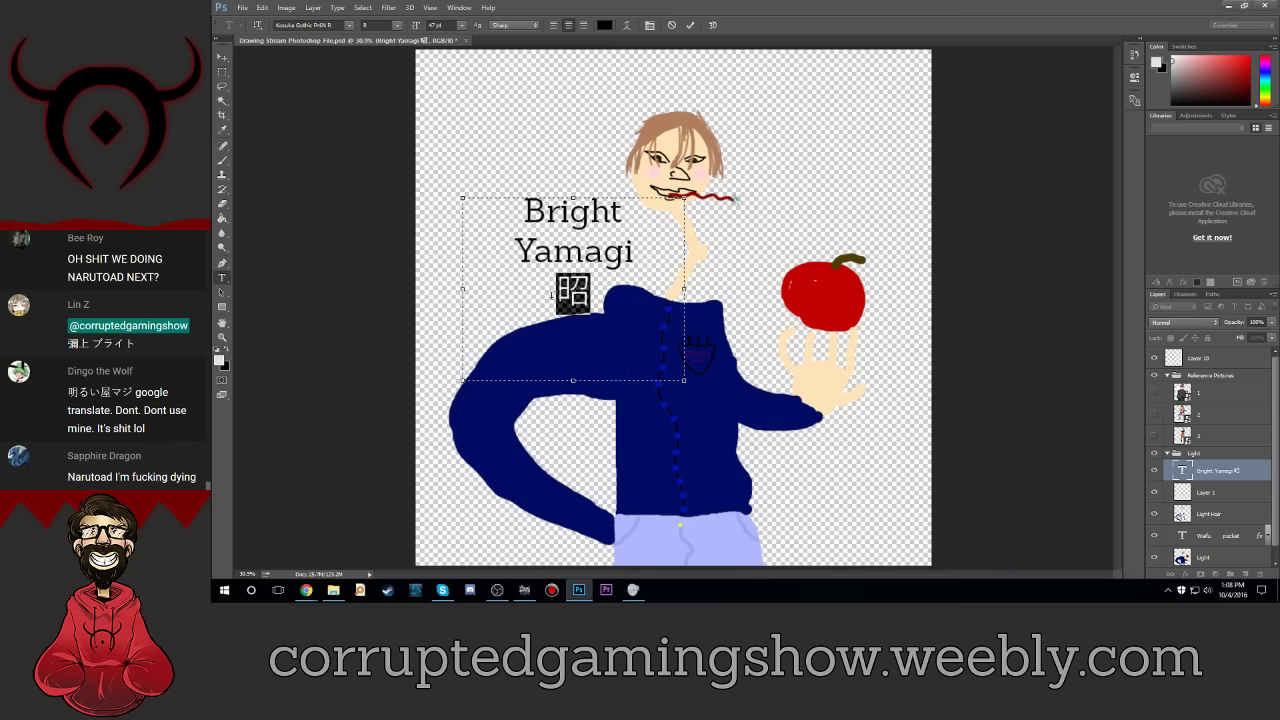
text(彌上 ブライト)
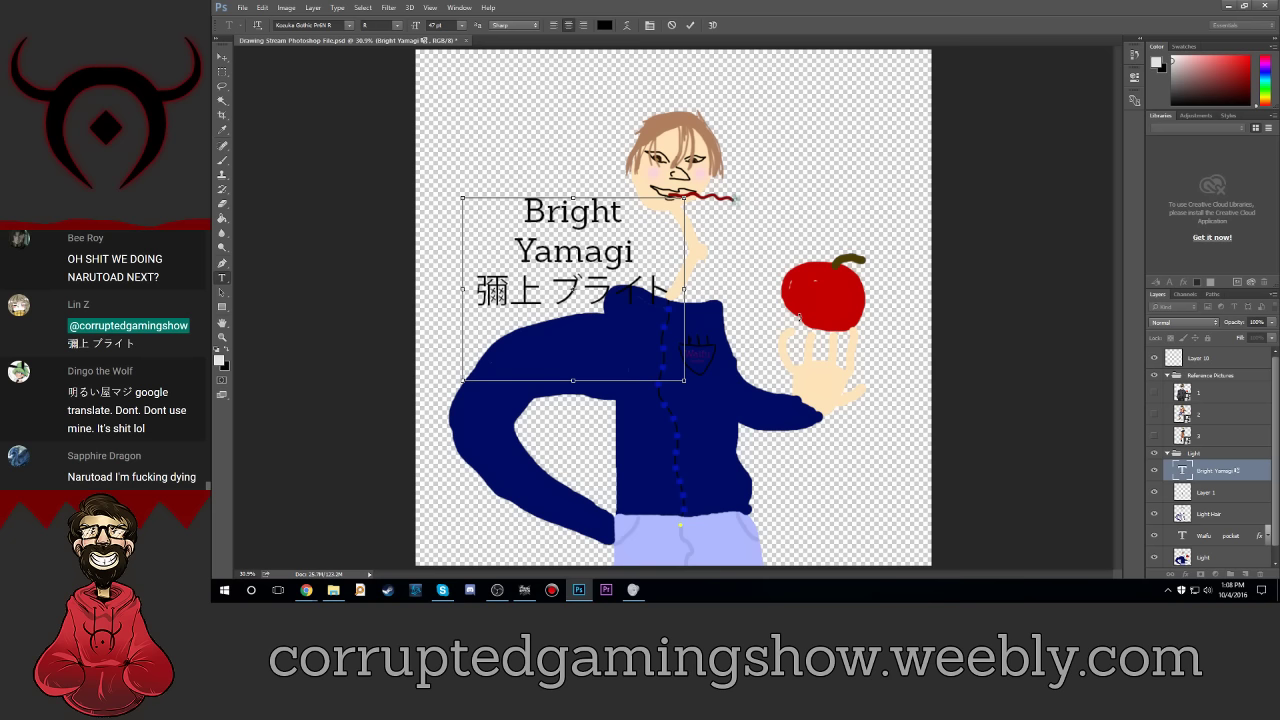
drag(475, 292, 678, 293)
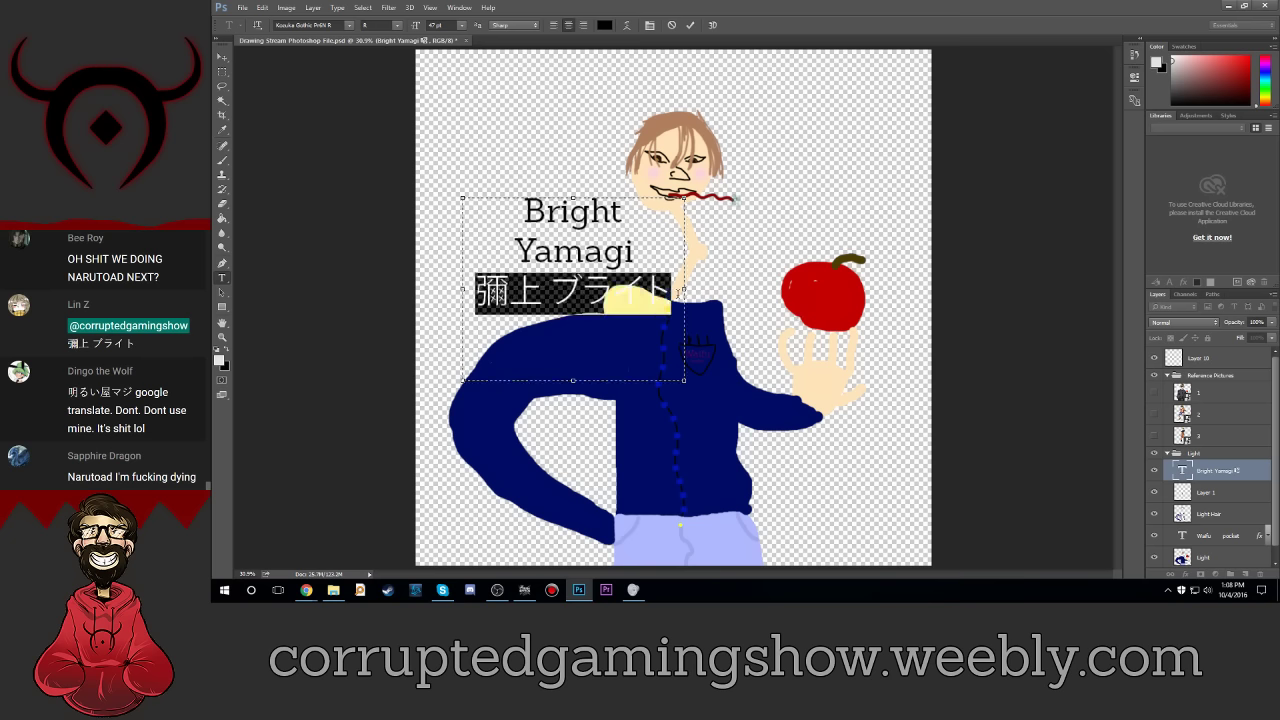
click(677, 292)
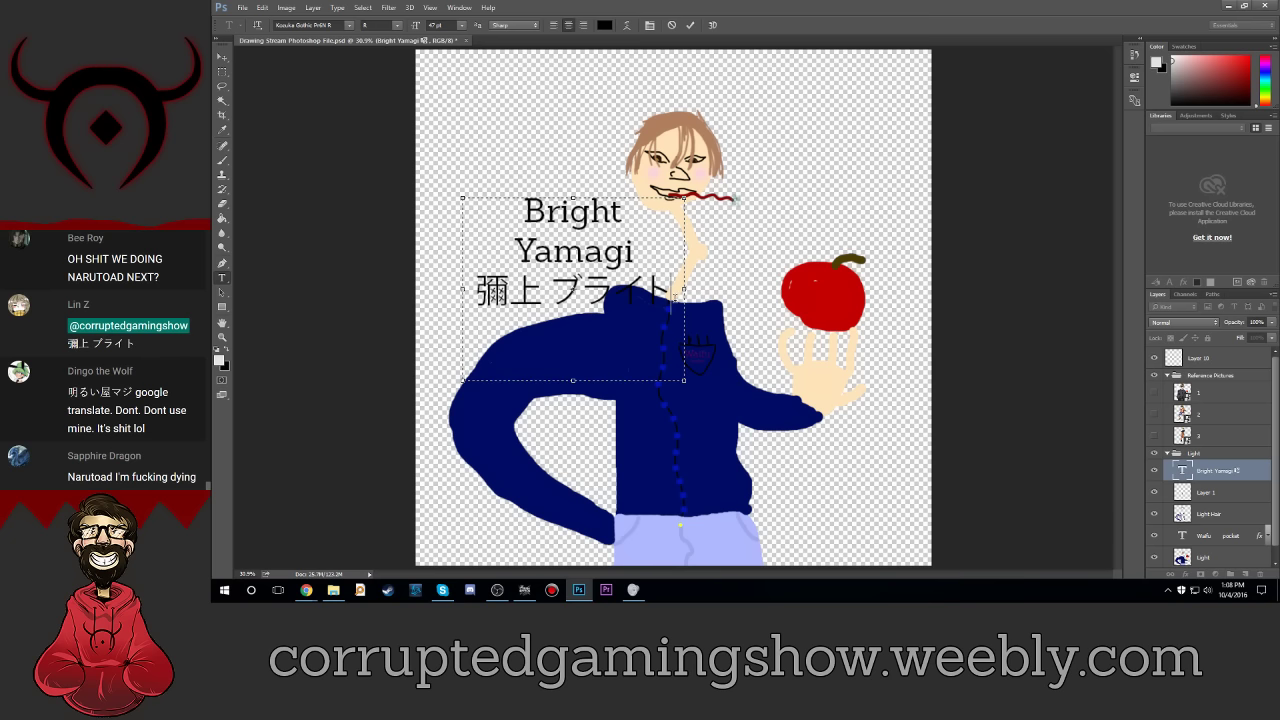
Step: Commit the text and nudge the title block slightly down and to the right with shifted arrow keys
click(220, 60)
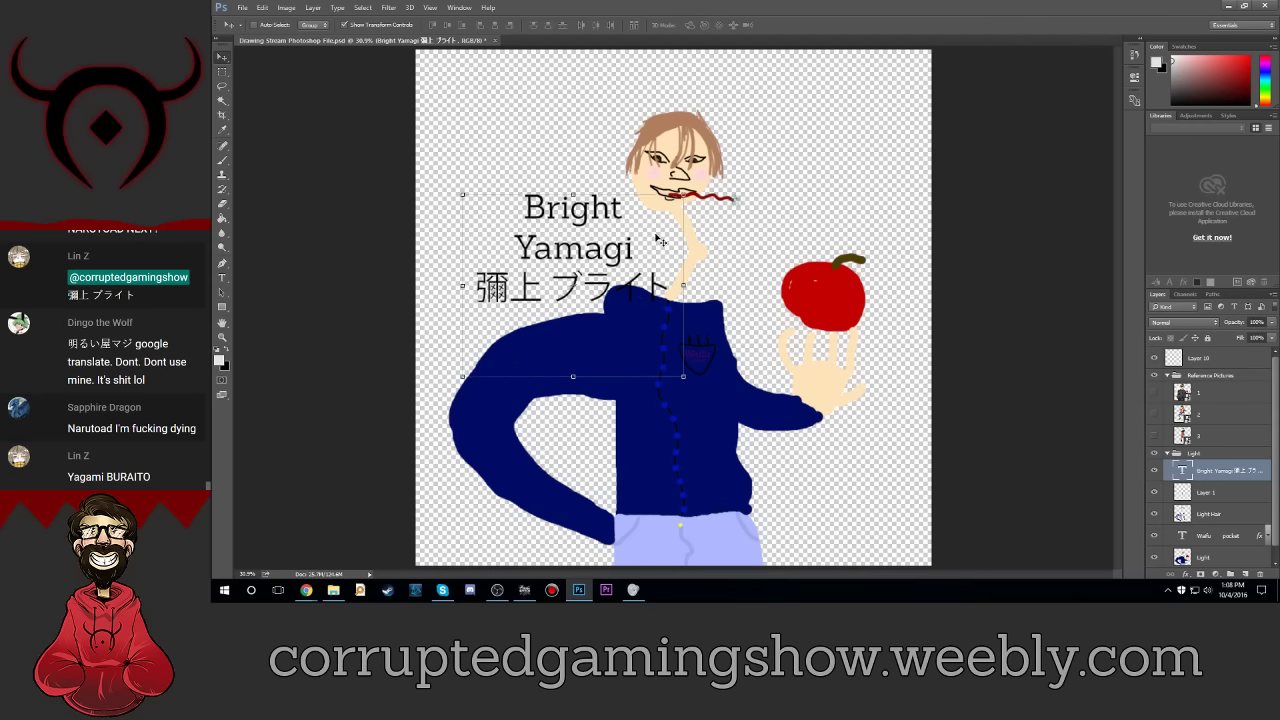
key(shift+Up)
key(shift+Up)
key(shift+Up)
key(shift+Up)
key(shift+Up)
key(shift+Up)
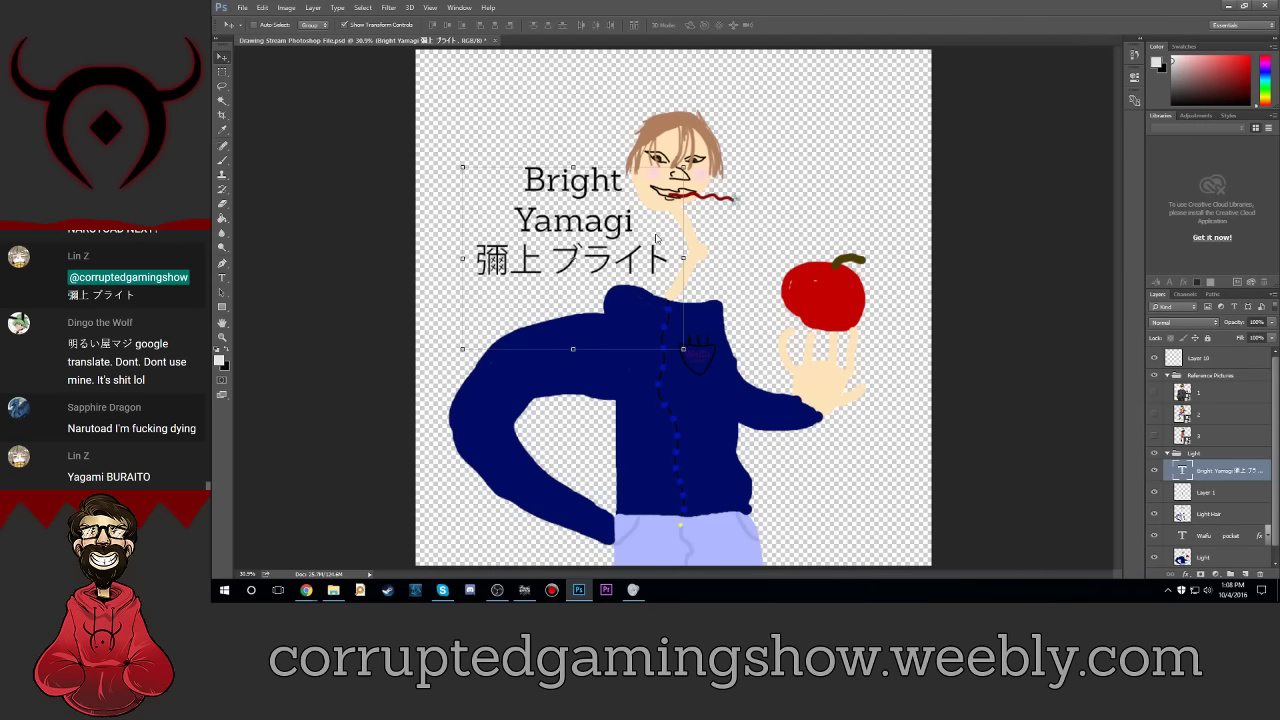
key(shift+Down)
key(shift+Down)
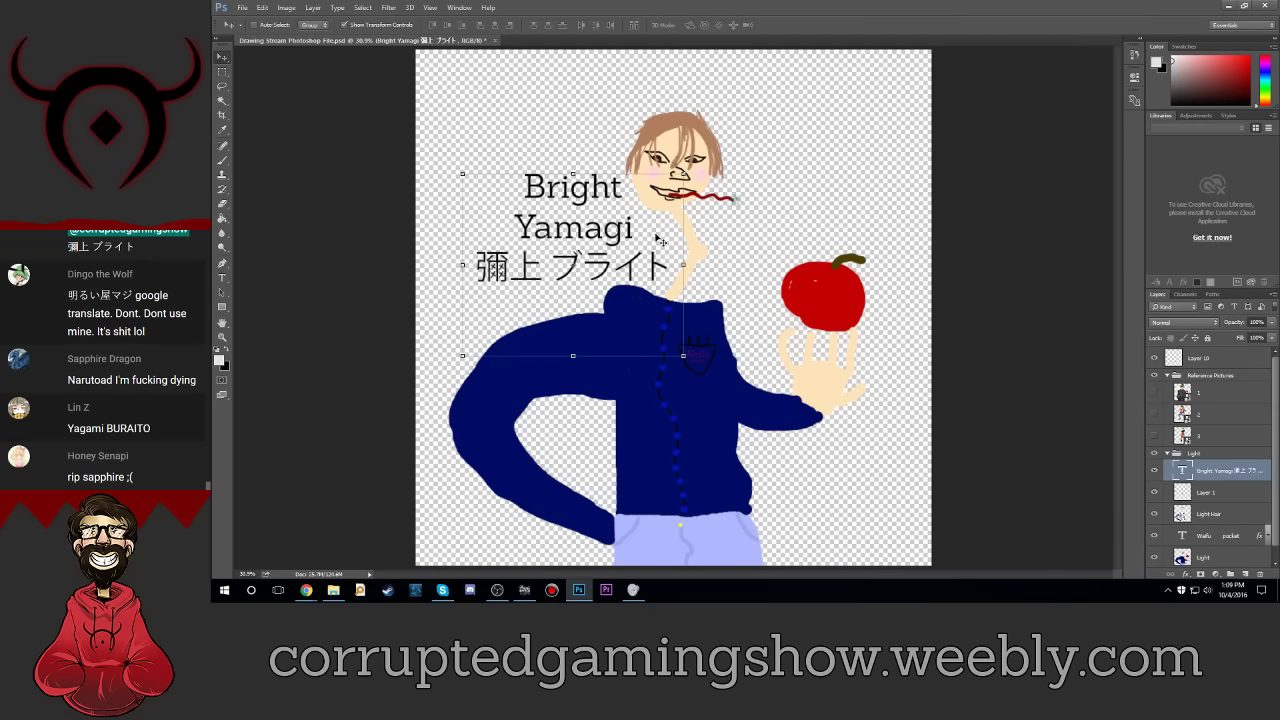
key(shift+Right)
key(shift+Right)
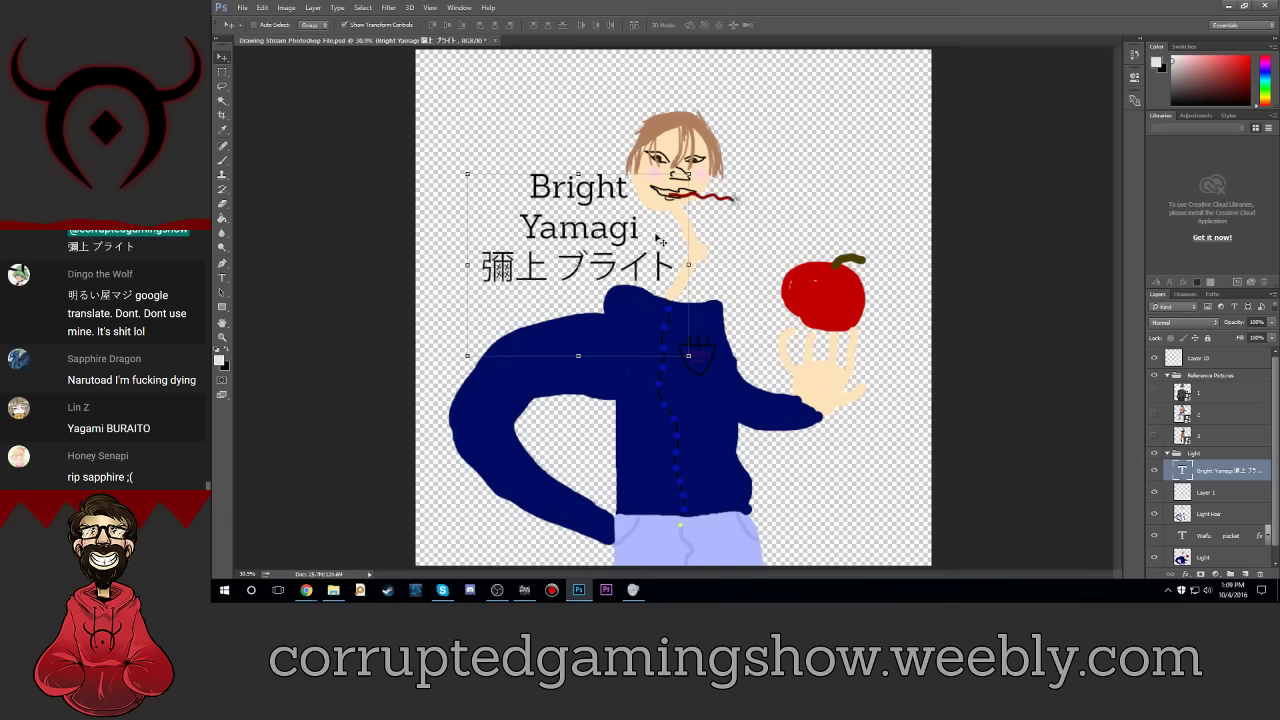
key(shift+Down)
key(shift+Right)
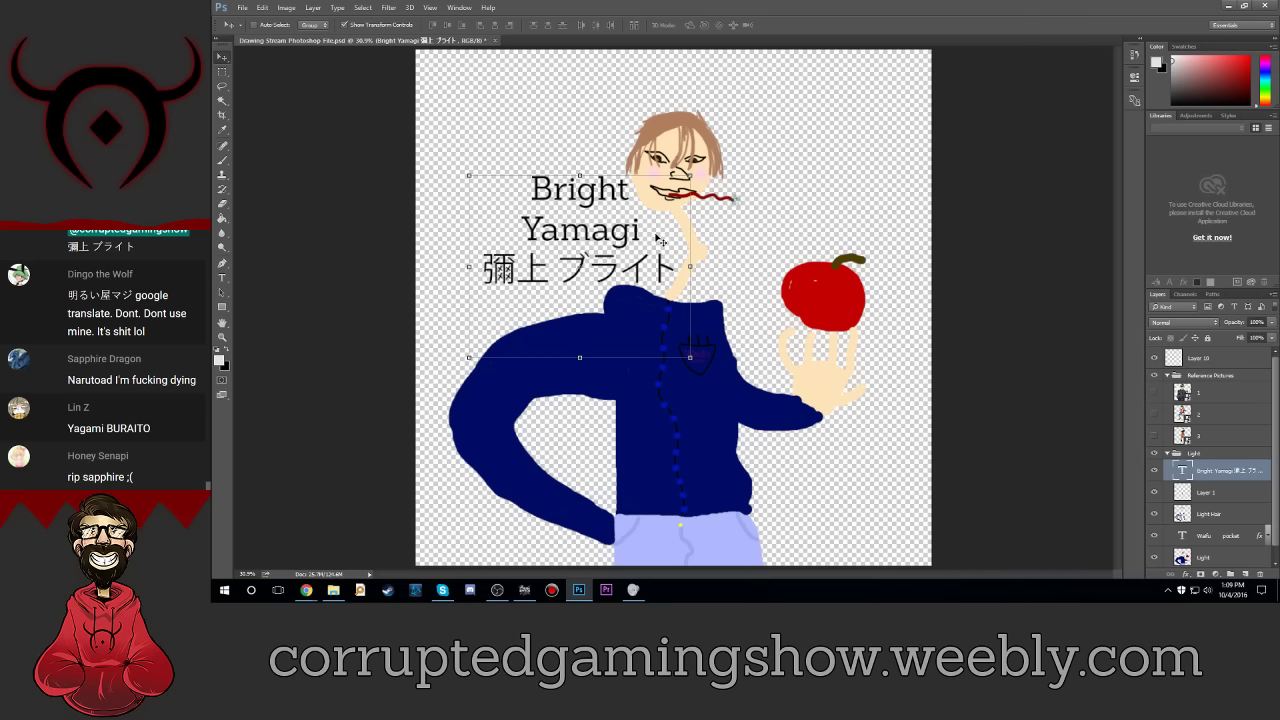
key(shift+Right)
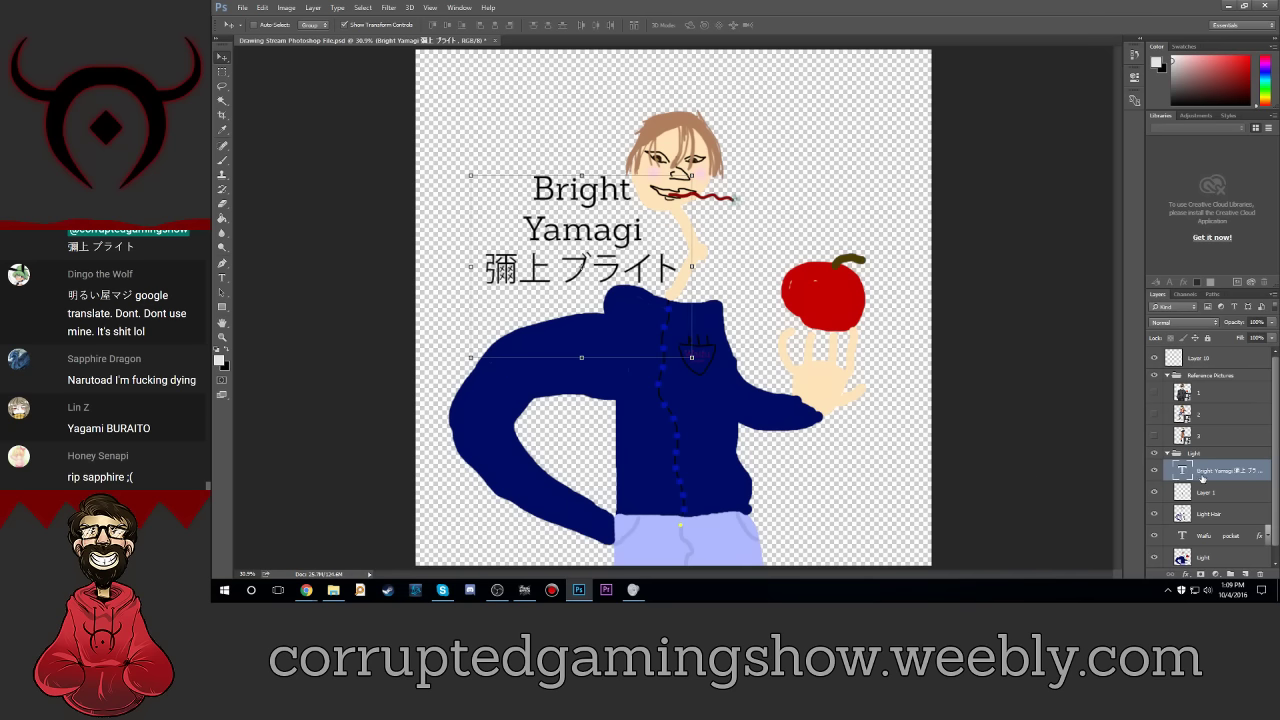
Step: Hide and collapse the Light group, show reference layer 3, and select Layer 10
click(1212, 434)
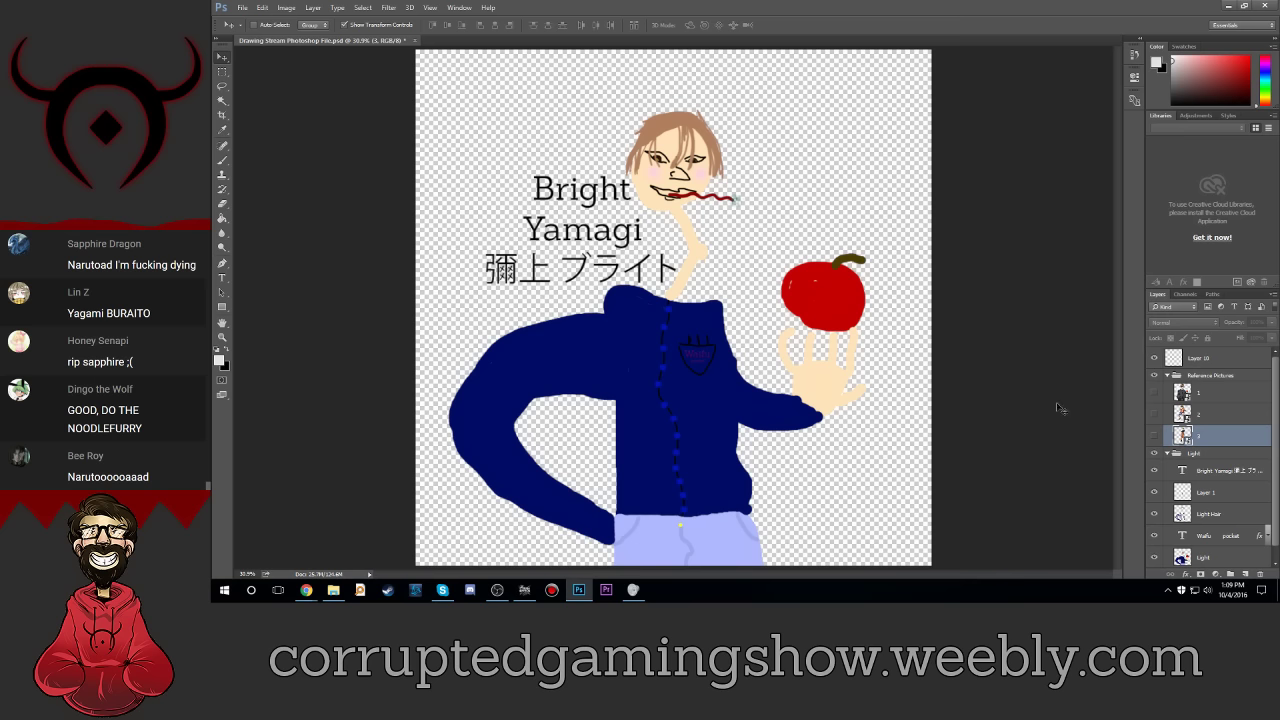
click(1155, 454)
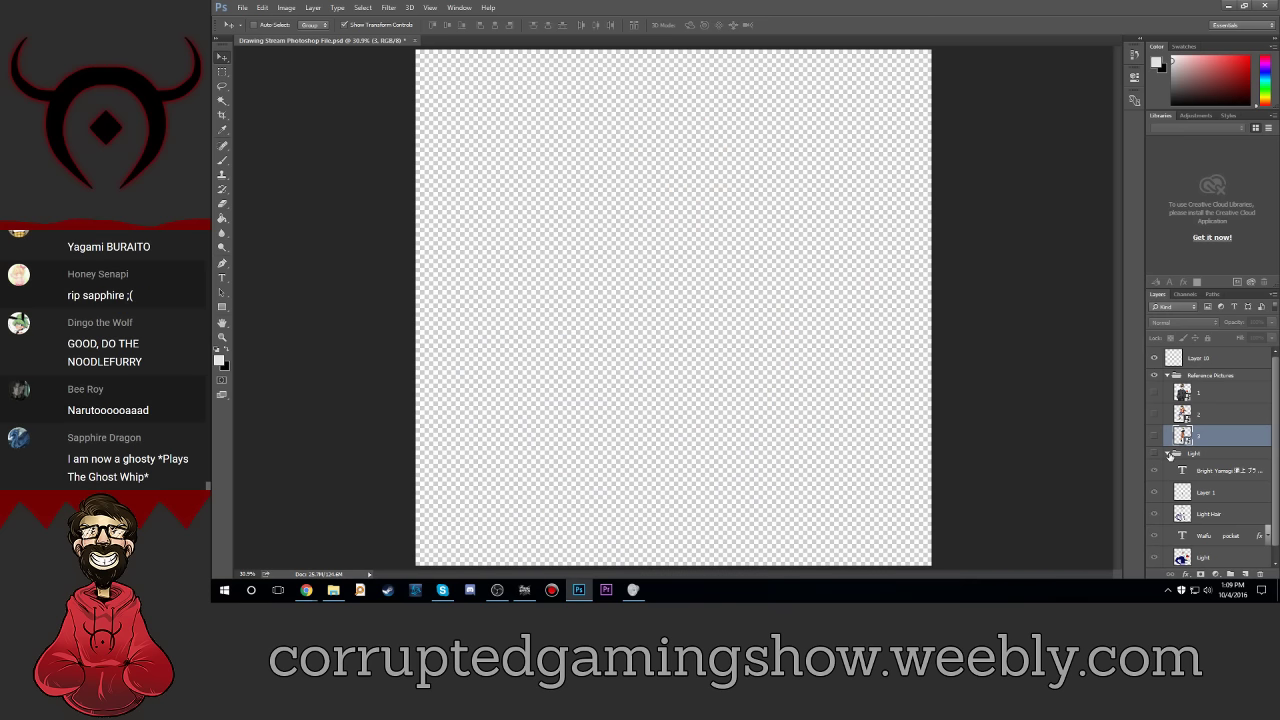
click(1166, 454)
click(1217, 510)
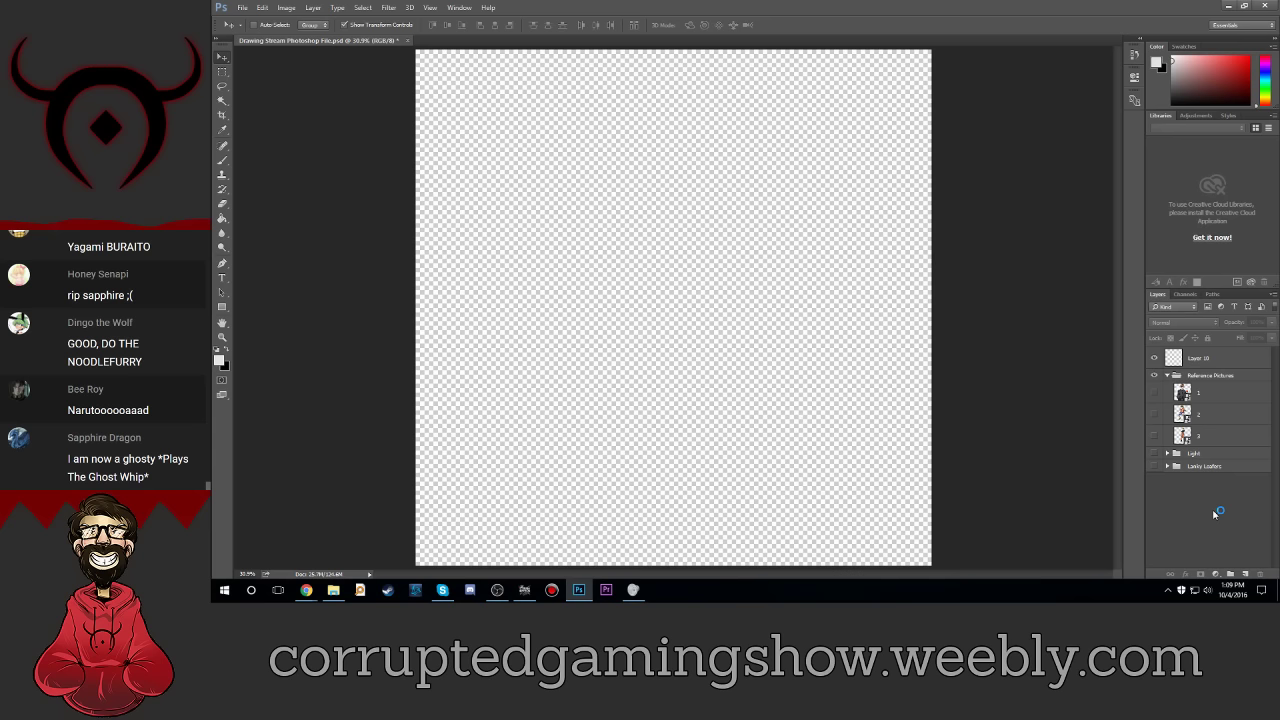
click(1155, 436)
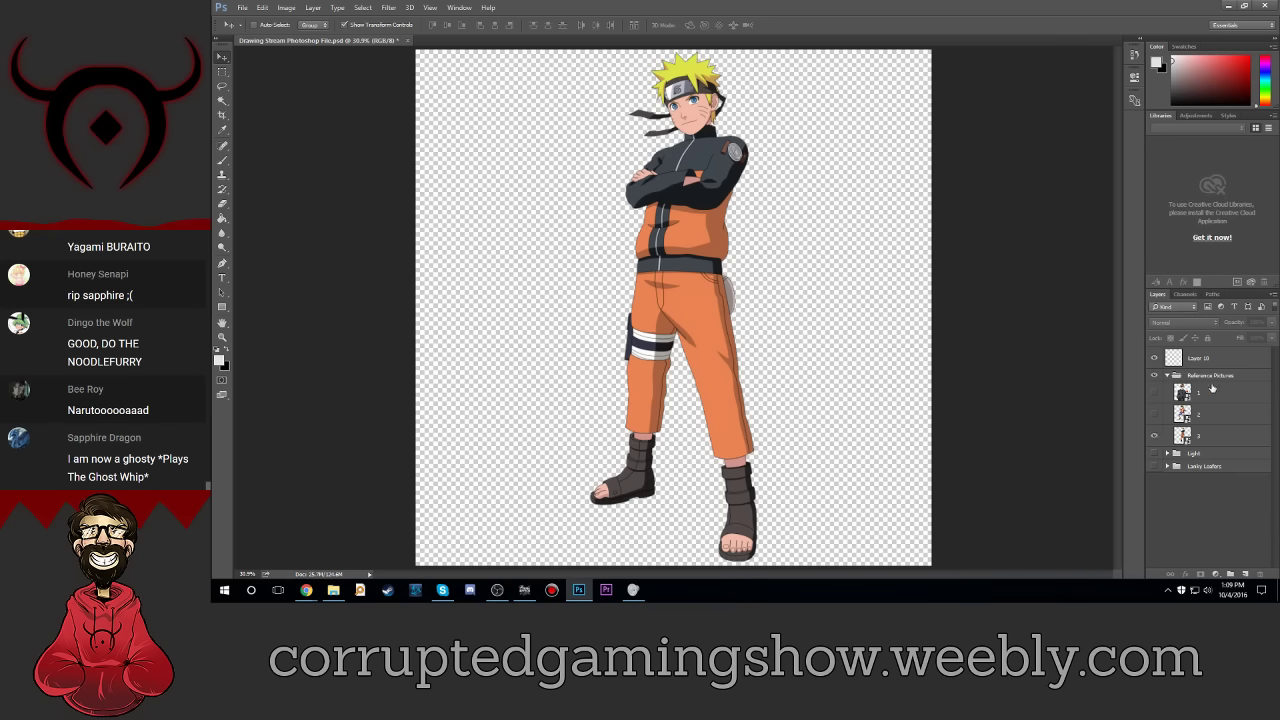
click(1230, 357)
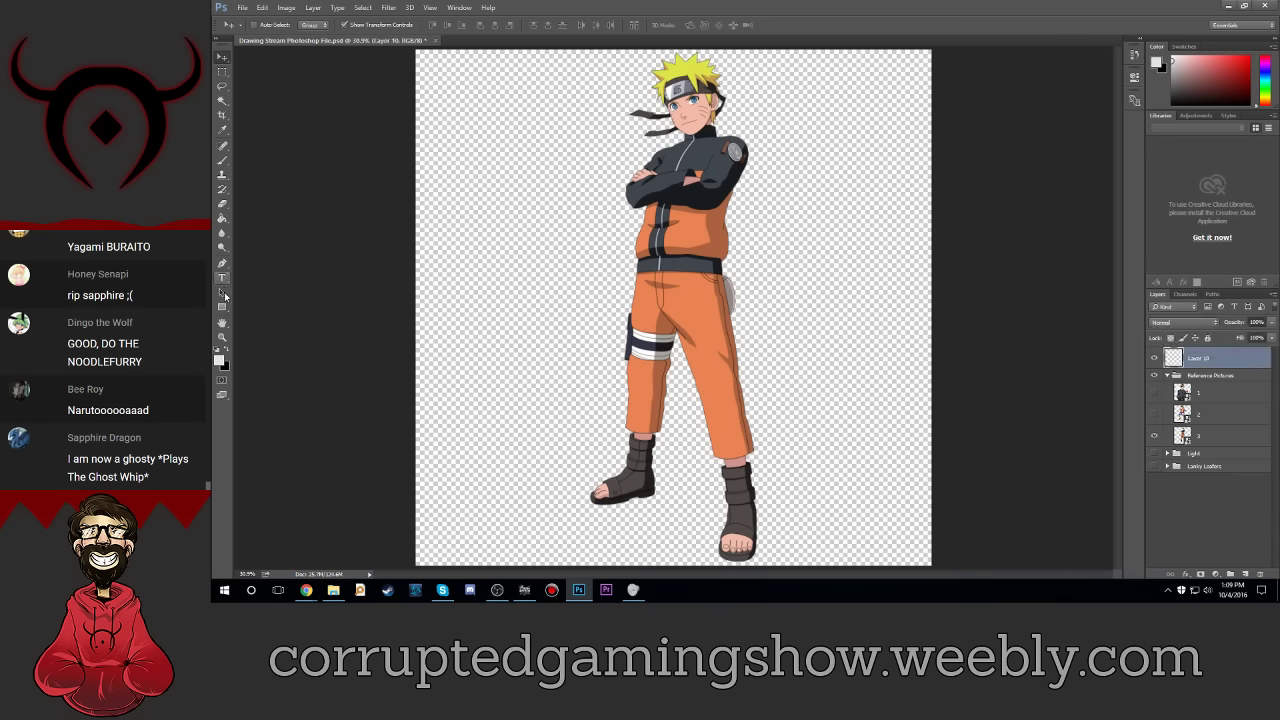
Step: Set the foreground colour to a full-brightness orange sampled from Naruto's trousers
click(220, 361)
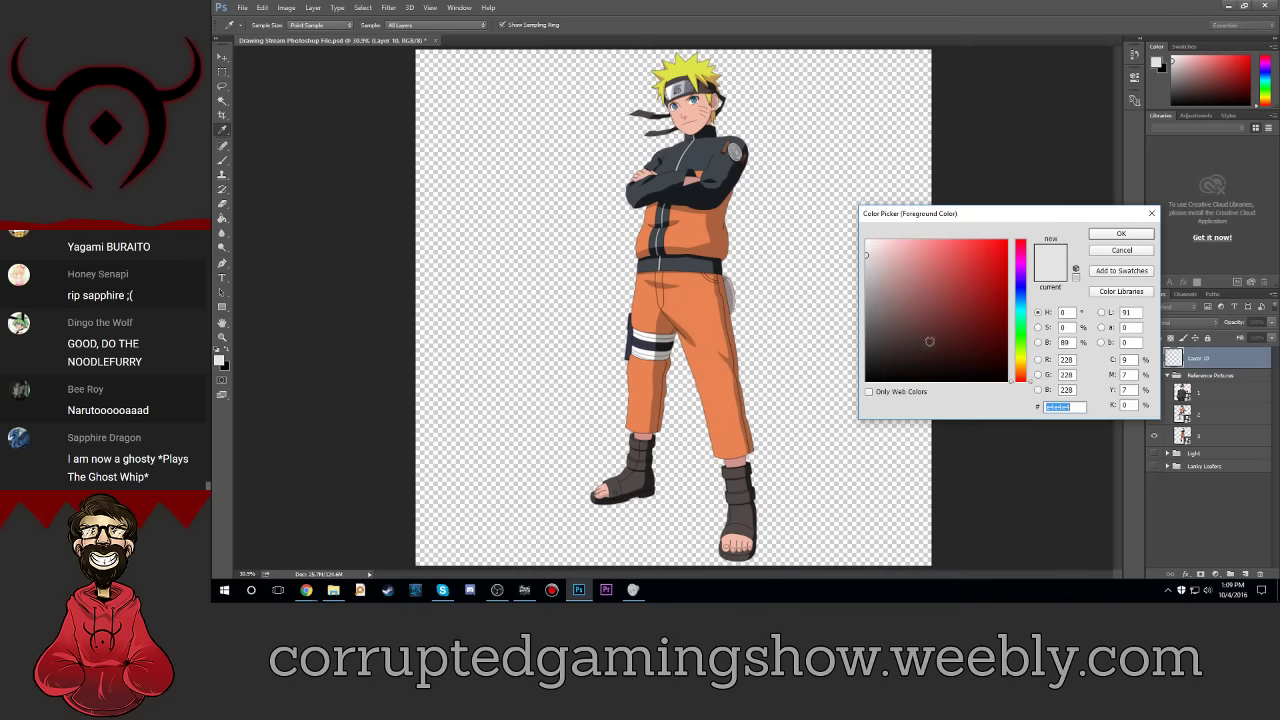
click(715, 319)
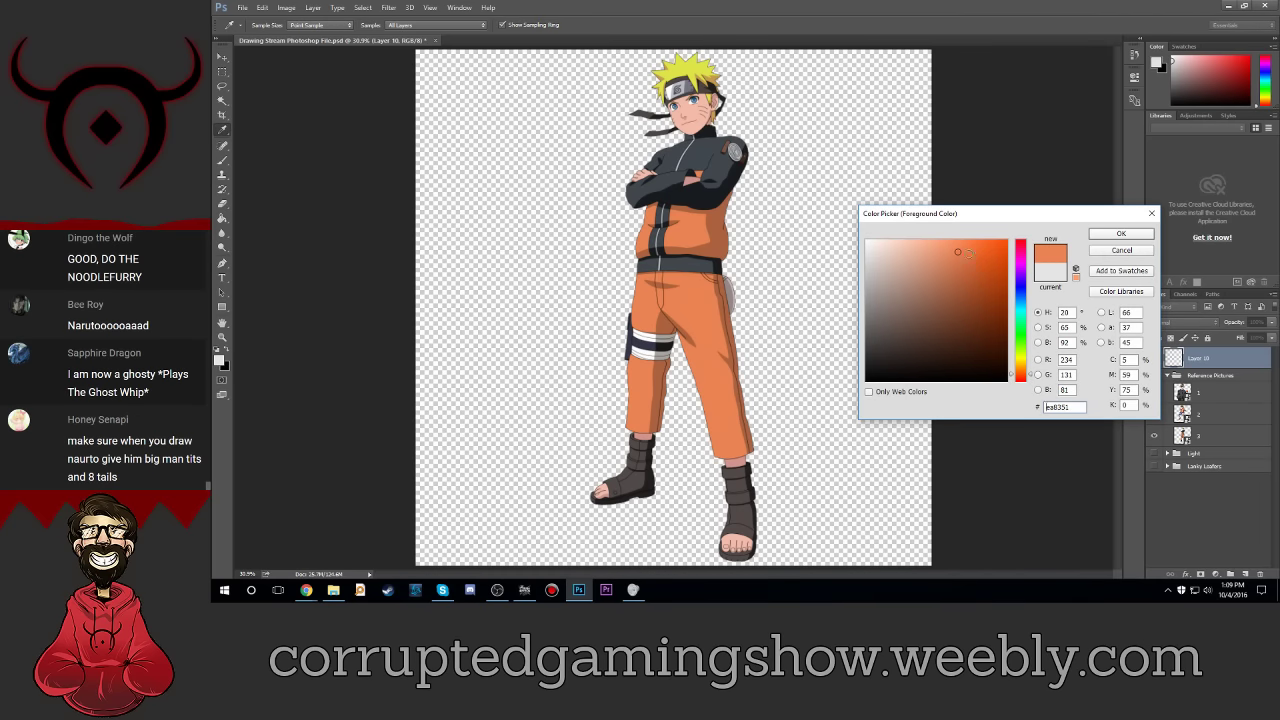
drag(955, 250, 973, 213)
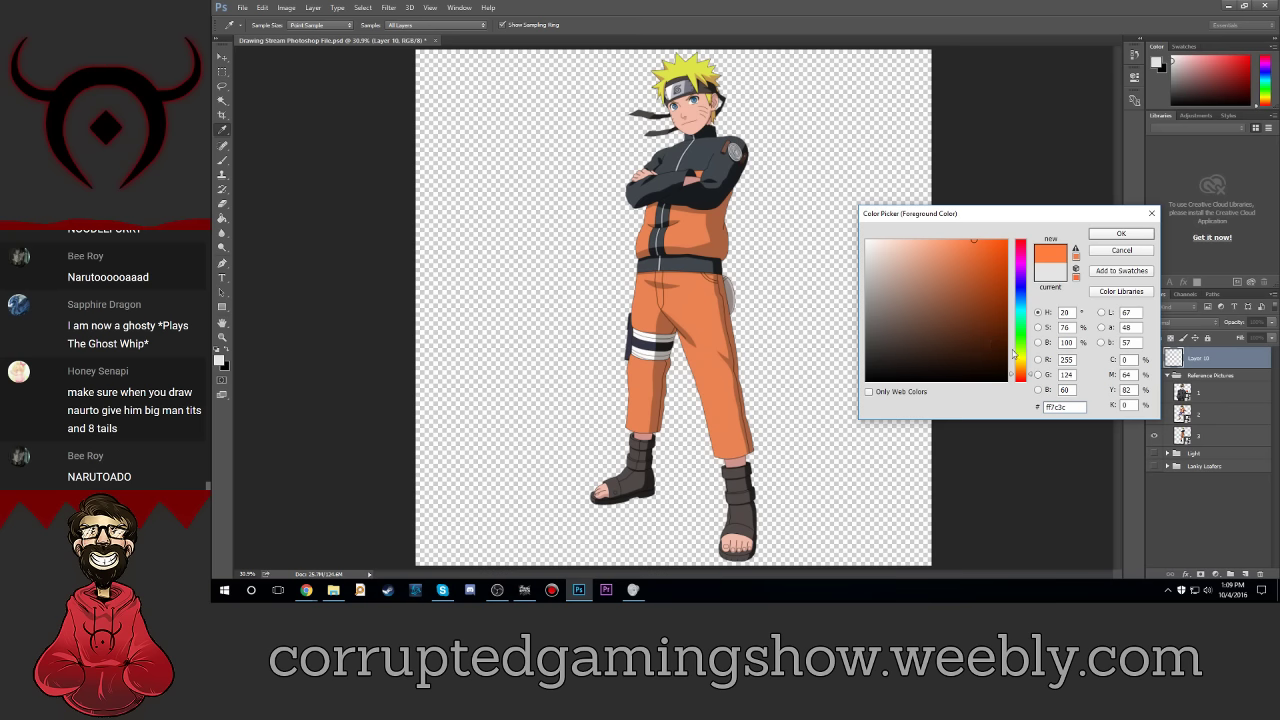
drag(1025, 372, 1023, 369)
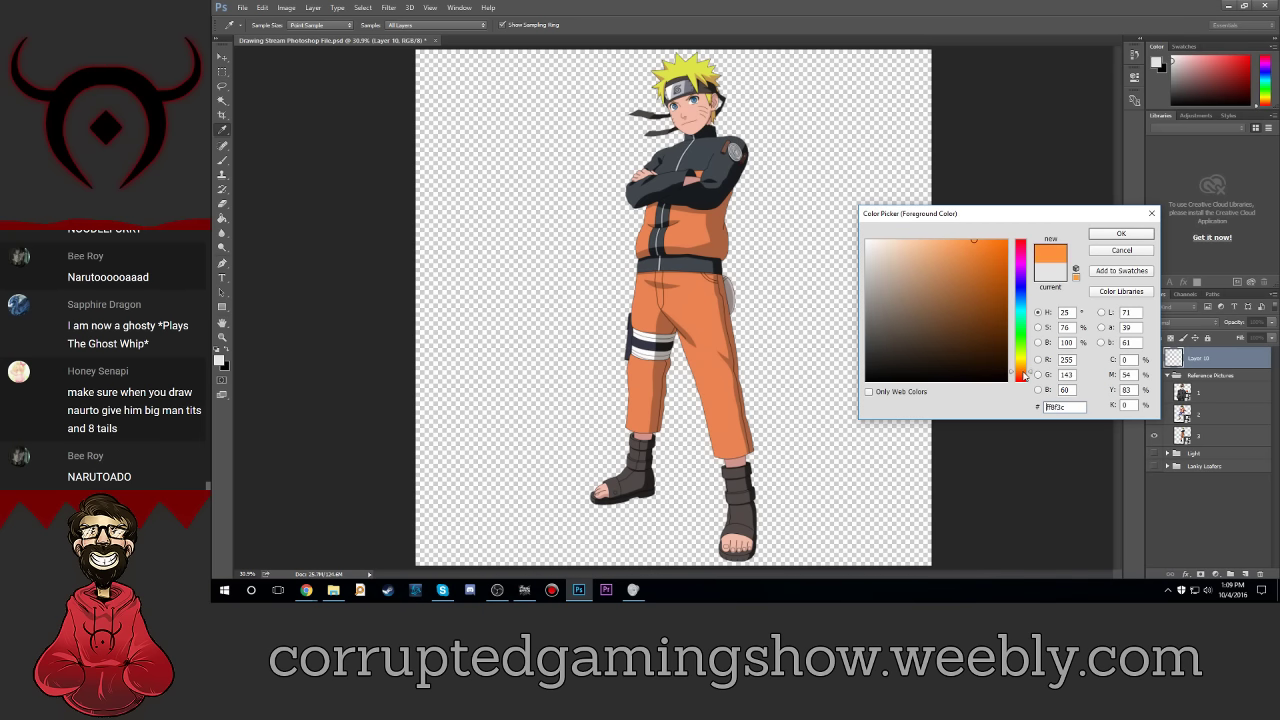
click(714, 283)
mouse_move(962, 250)
mouse_down()
mouse_move(961, 222)
mouse_move(980, 221)
mouse_up()
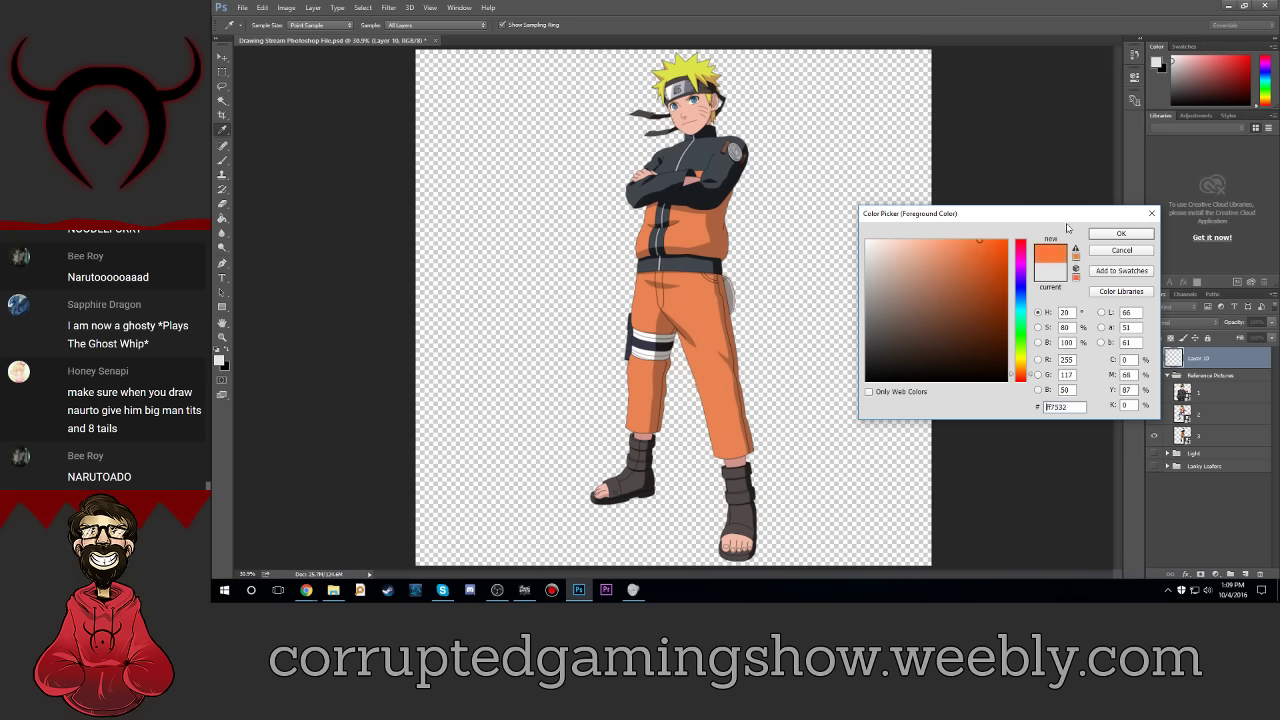
click(1121, 233)
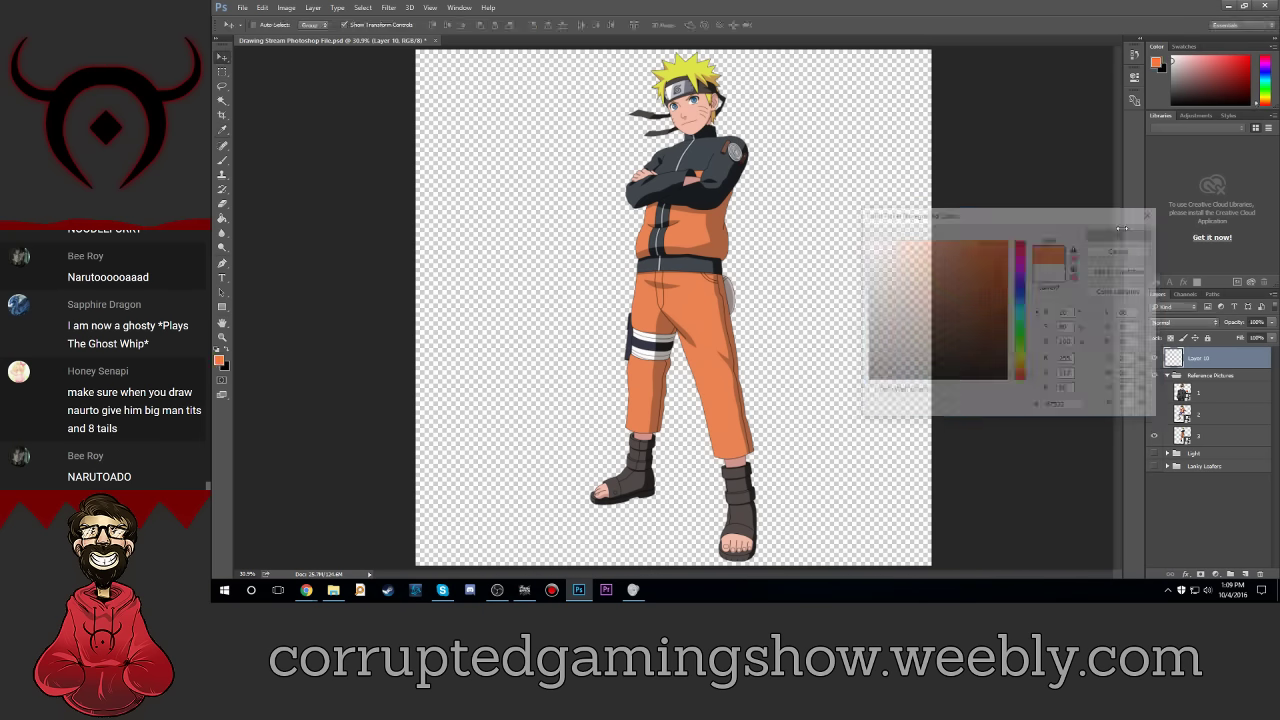
Step: Switch to the Brush tool with a size of about 58 px
click(222, 160)
click(258, 25)
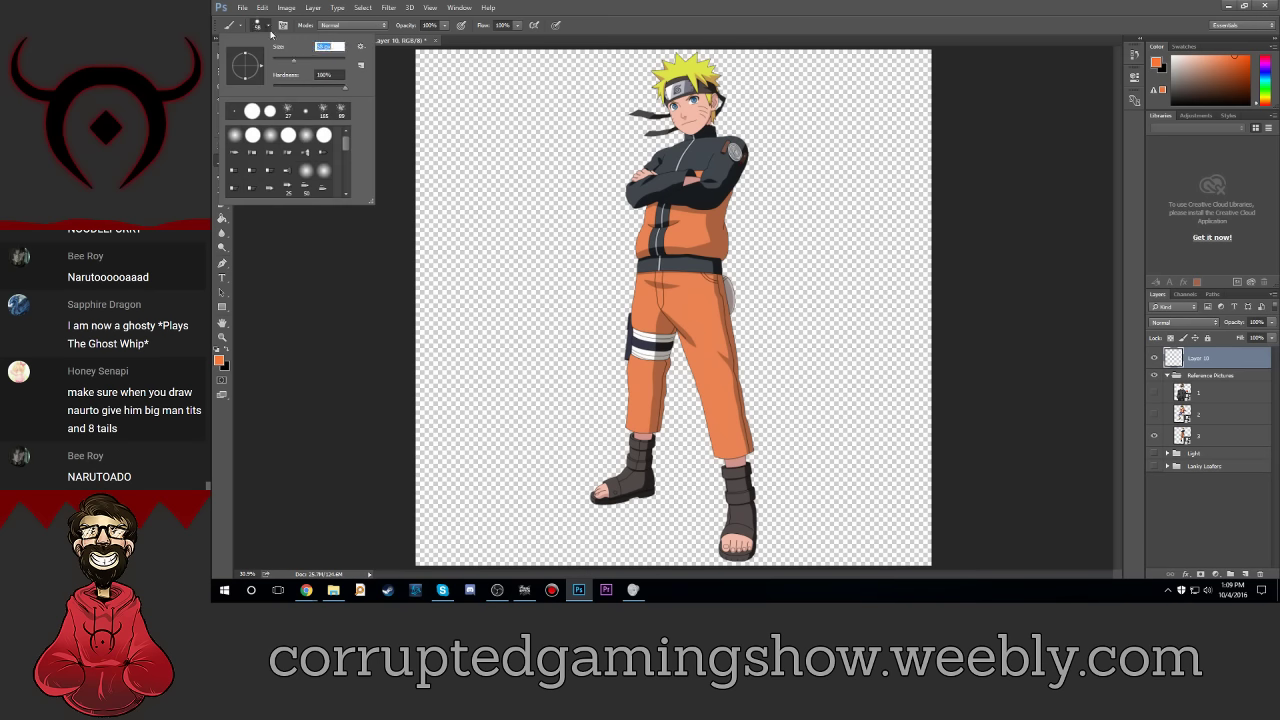
click(263, 27)
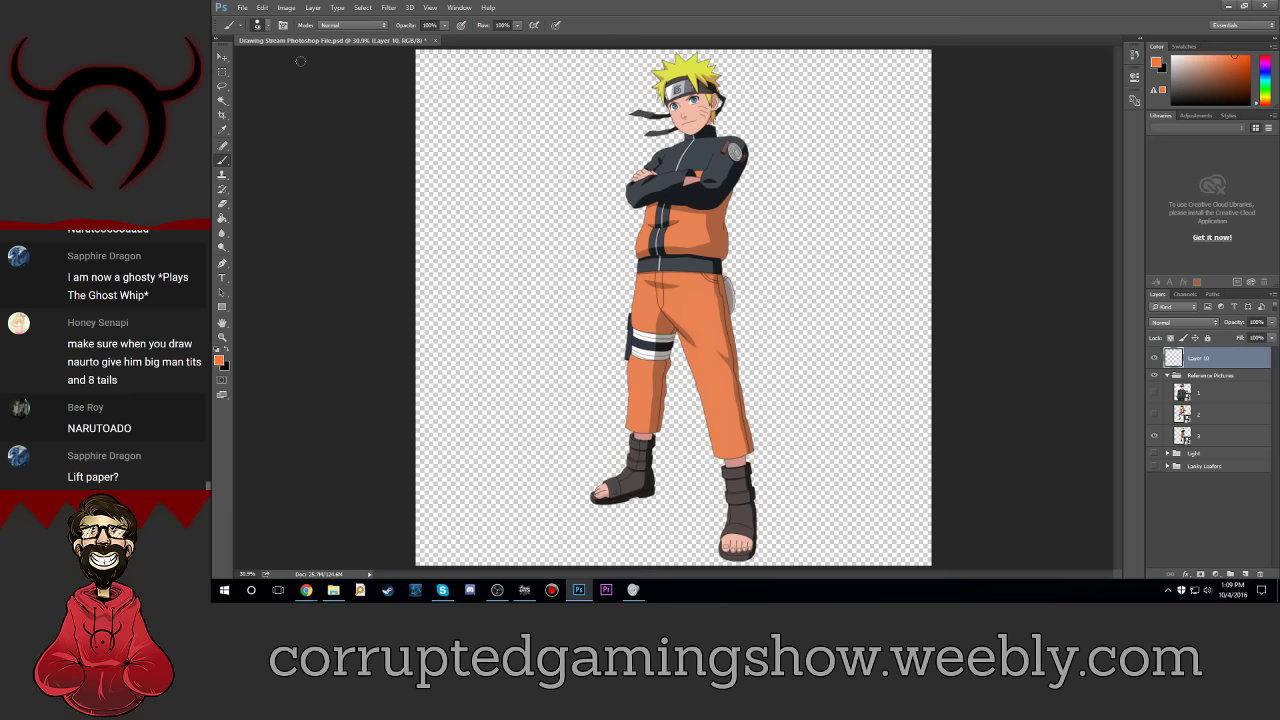
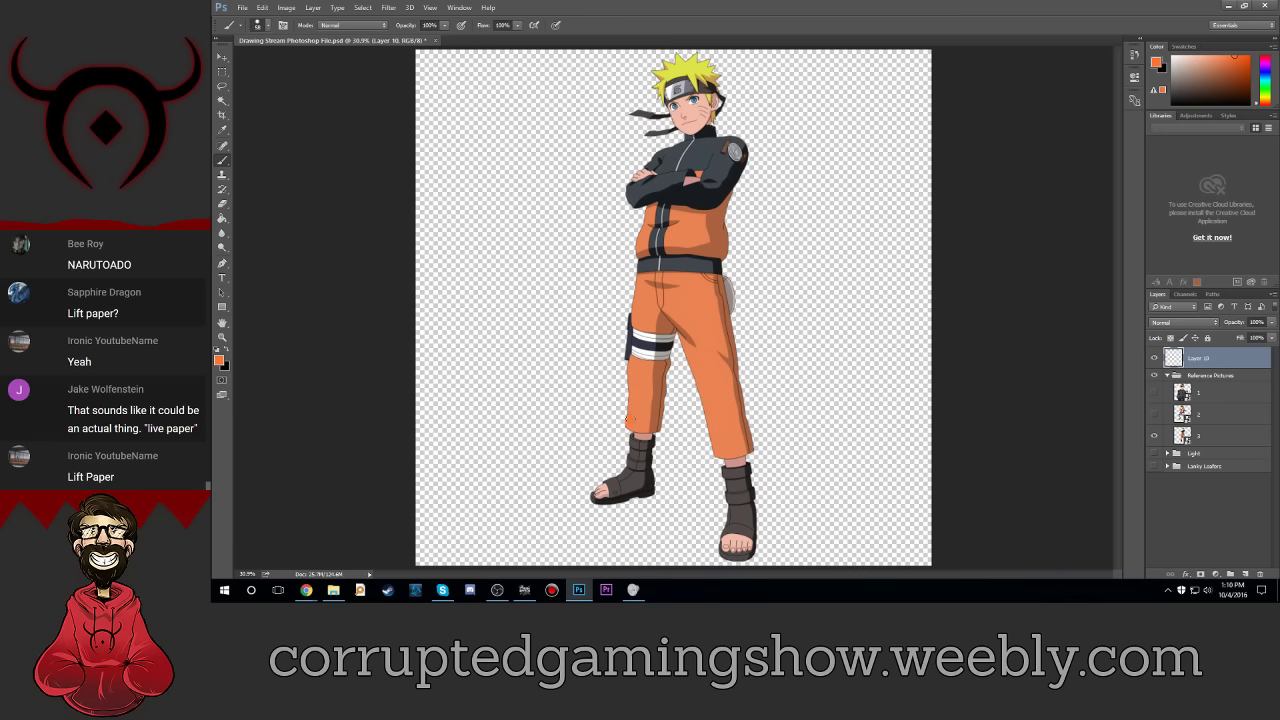
Step: Paint bright orange strokes over the pant legs, jacket side, shoulder and arm on Layer 10
mouse_move(632, 405)
mouse_down()
mouse_move(637, 262)
mouse_move(668, 162)
mouse_move(680, 143)
mouse_move(743, 141)
mouse_move(752, 165)
mouse_move(723, 214)
mouse_move(716, 280)
mouse_move(742, 454)
mouse_up()
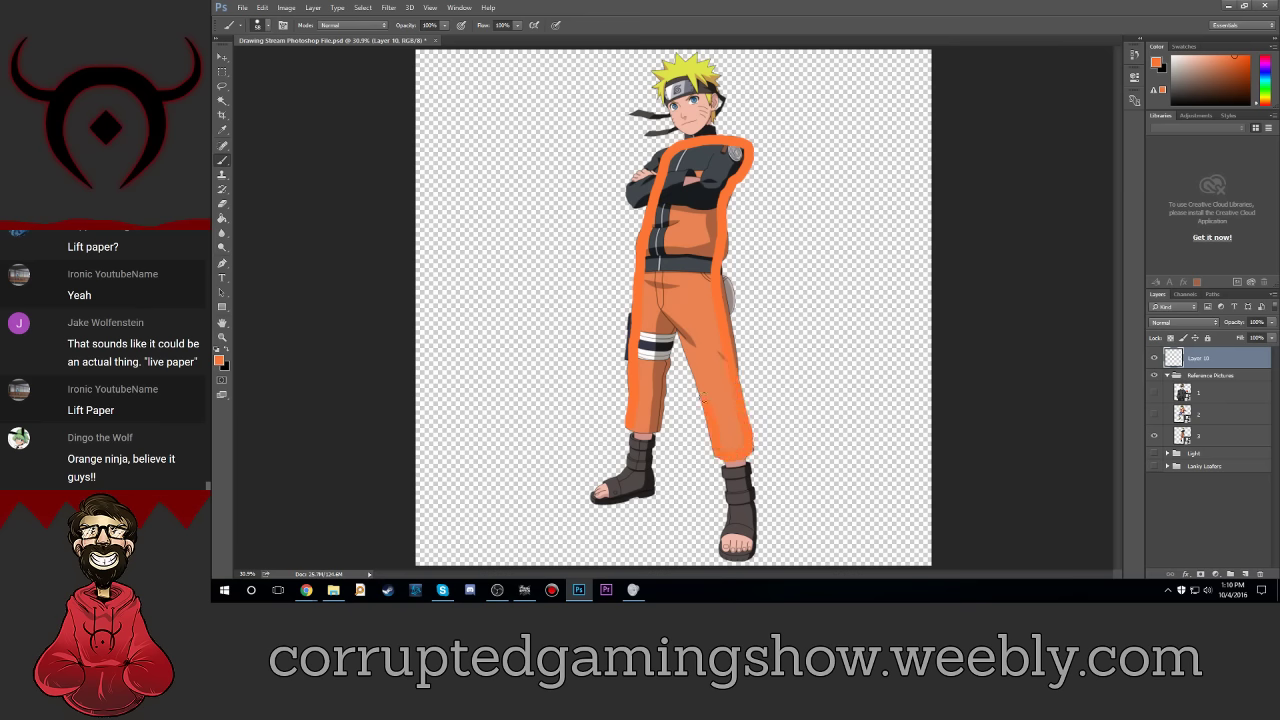
mouse_move(700, 390)
mouse_down()
mouse_move(680, 330)
mouse_move(652, 438)
mouse_move(630, 425)
mouse_up()
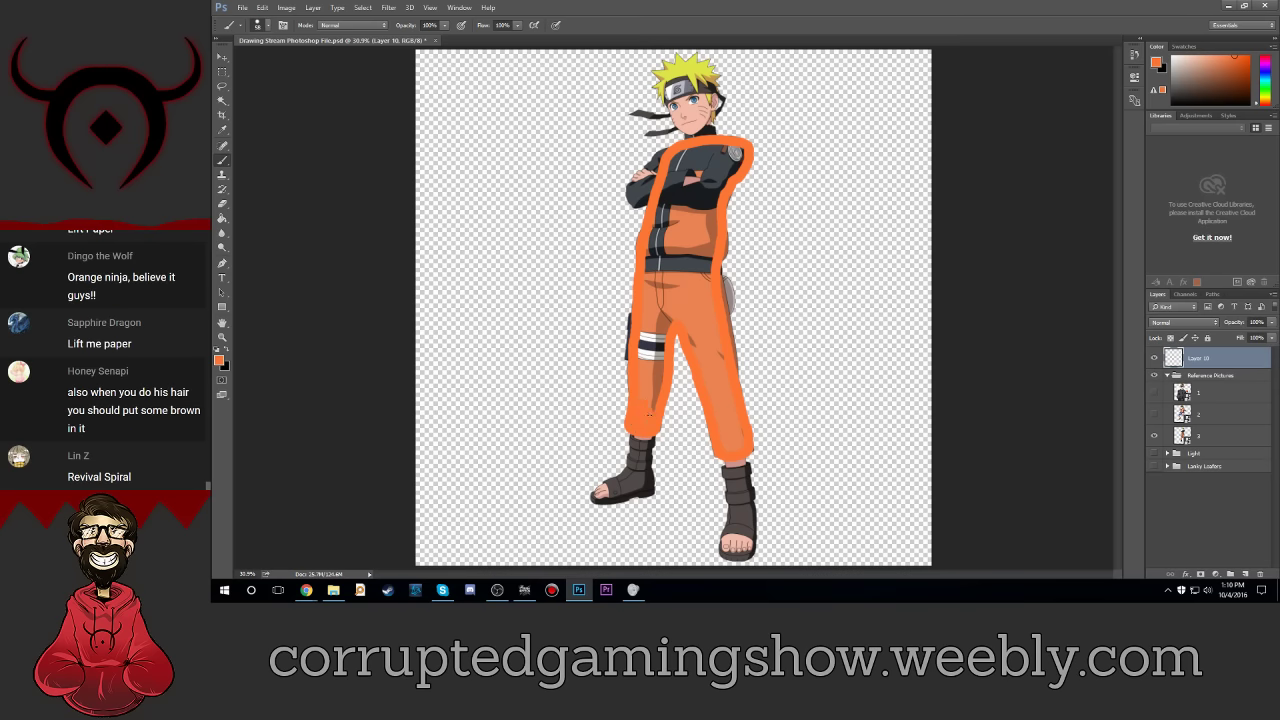
mouse_move(634, 419)
mouse_down()
mouse_move(658, 375)
mouse_move(642, 387)
mouse_up()
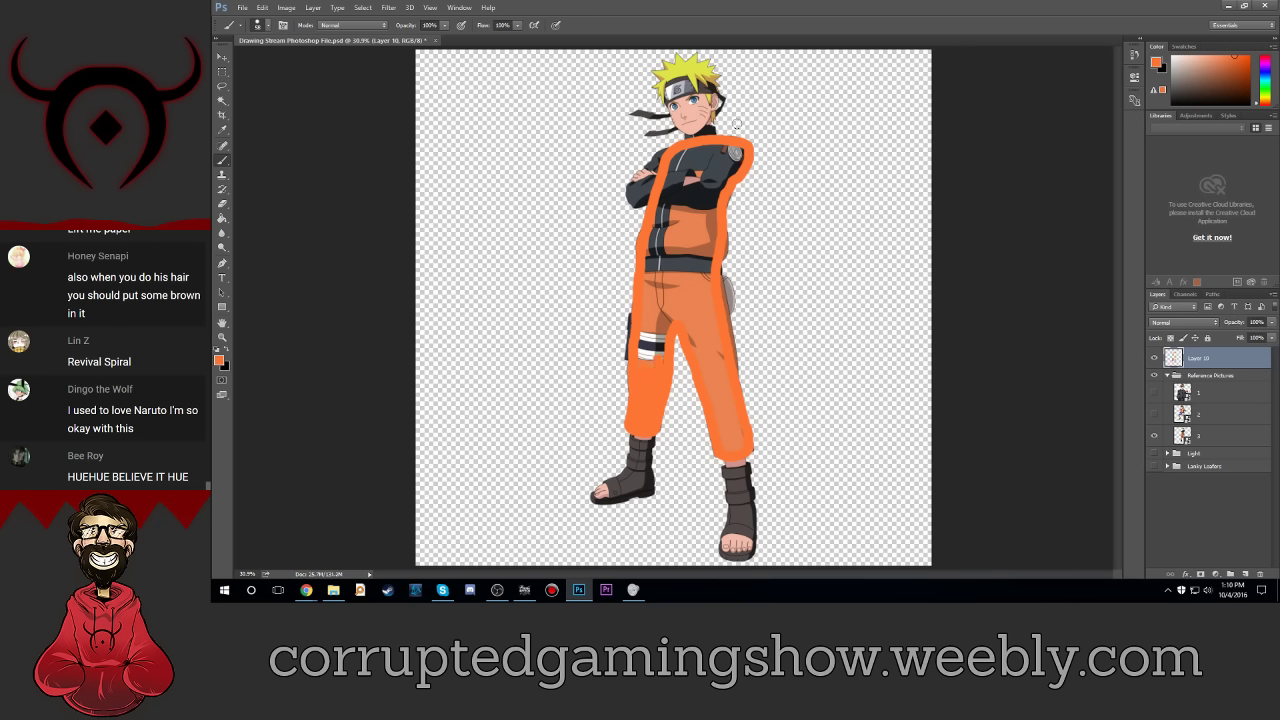
mouse_move(670, 148)
mouse_down()
mouse_move(630, 202)
mouse_move(716, 205)
mouse_move(741, 152)
mouse_move(718, 150)
mouse_up()
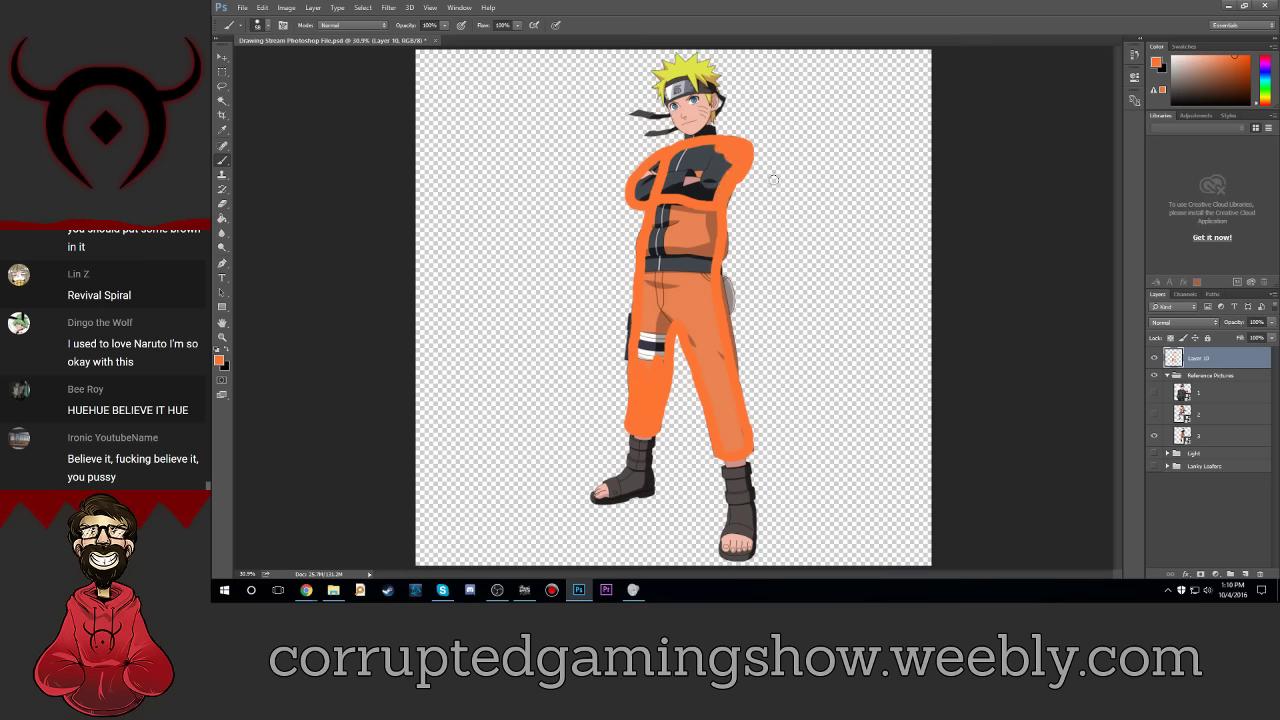
Step: Zoom in on the upper body and paint solid orange over the dark crossed arms
key(ctrl+plus)
key(ctrl+plus)
scroll(770, 180, up, 1)
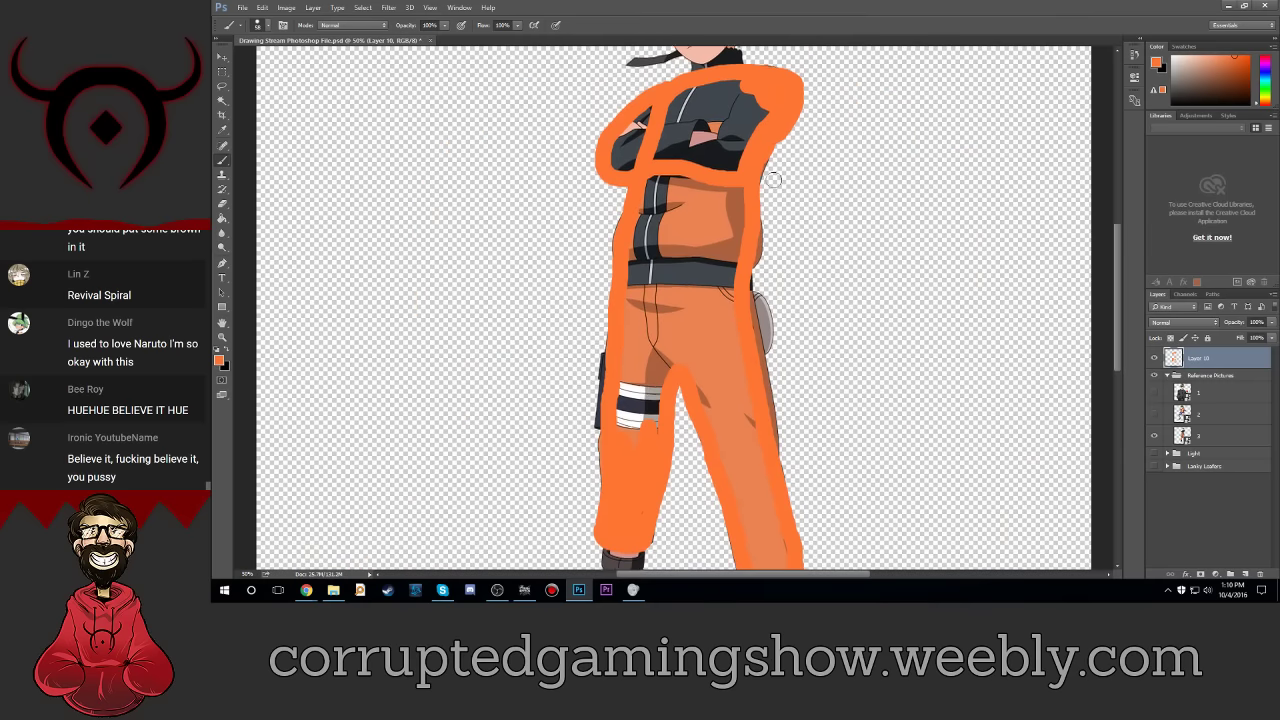
scroll(770, 180, up, 2)
scroll(773, 175, up, 2)
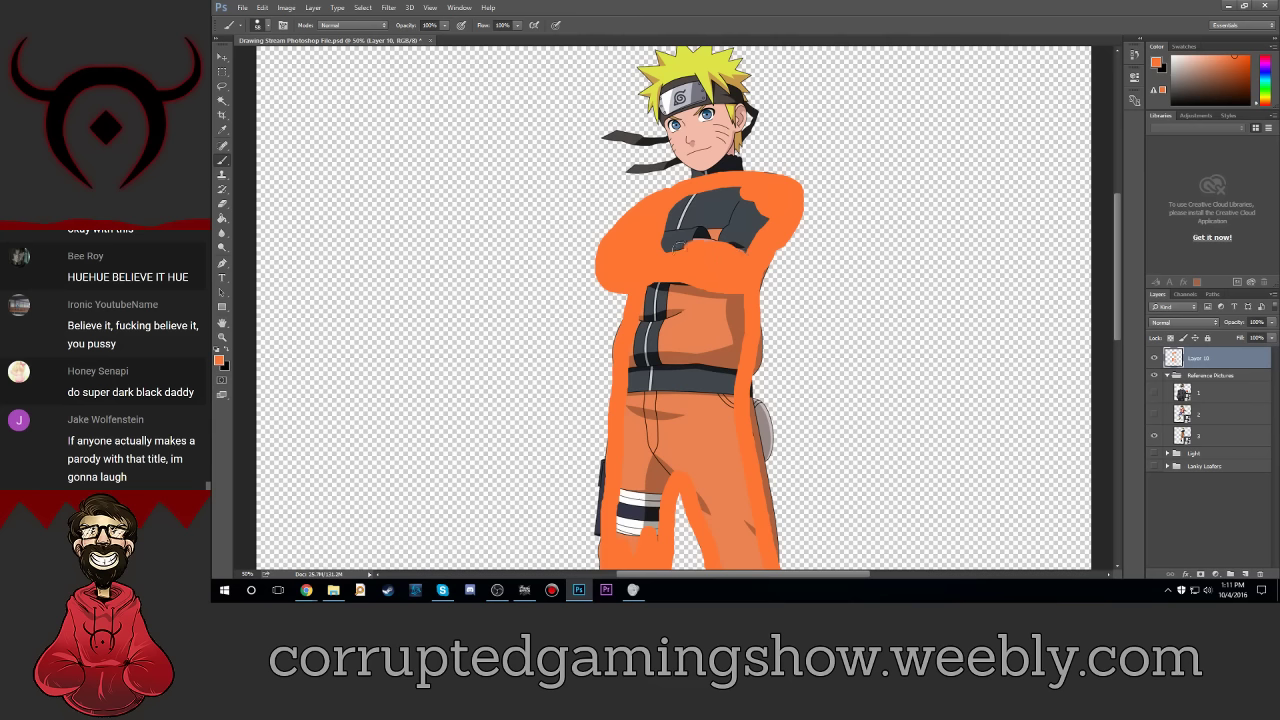
mouse_move(668, 247)
mouse_down()
mouse_move(680, 205)
mouse_move(739, 193)
mouse_move(682, 236)
mouse_move(750, 205)
mouse_move(768, 213)
mouse_move(705, 232)
mouse_move(740, 230)
mouse_move(750, 248)
mouse_move(732, 238)
mouse_up()
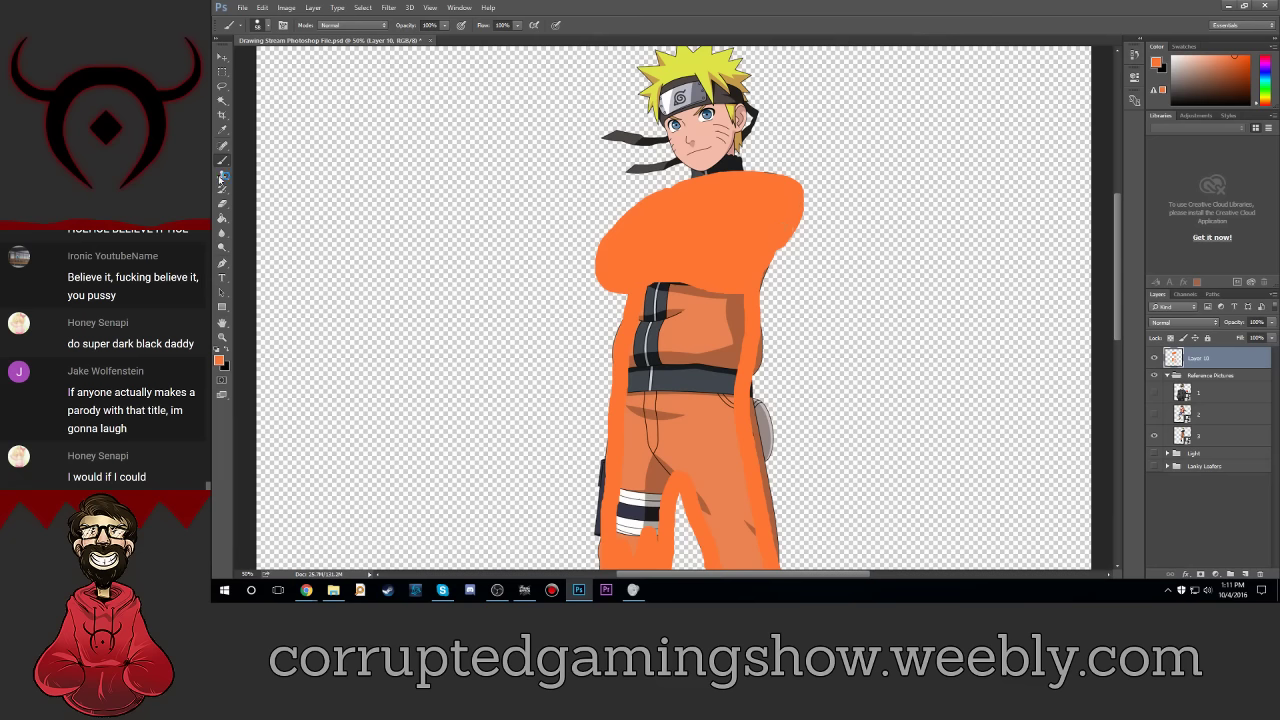
Step: Pick a darker brownish-orange foreground colour in the Color Picker
click(220, 362)
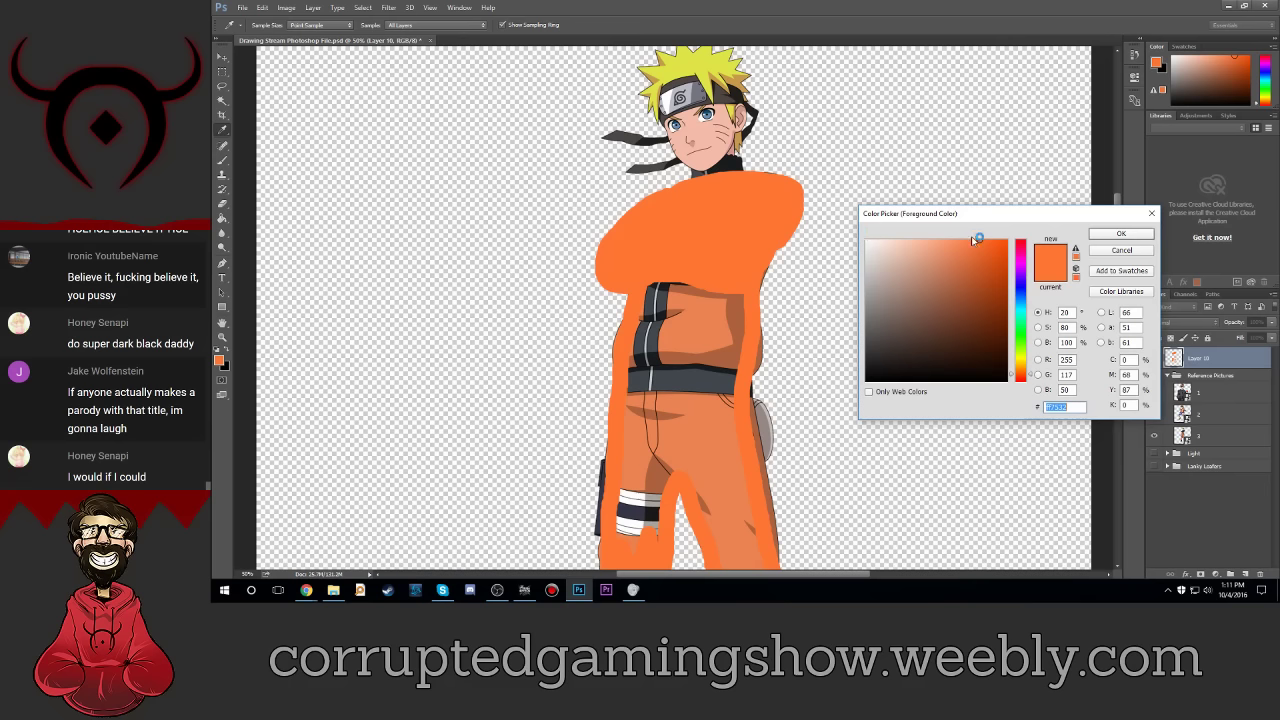
drag(979, 240, 982, 288)
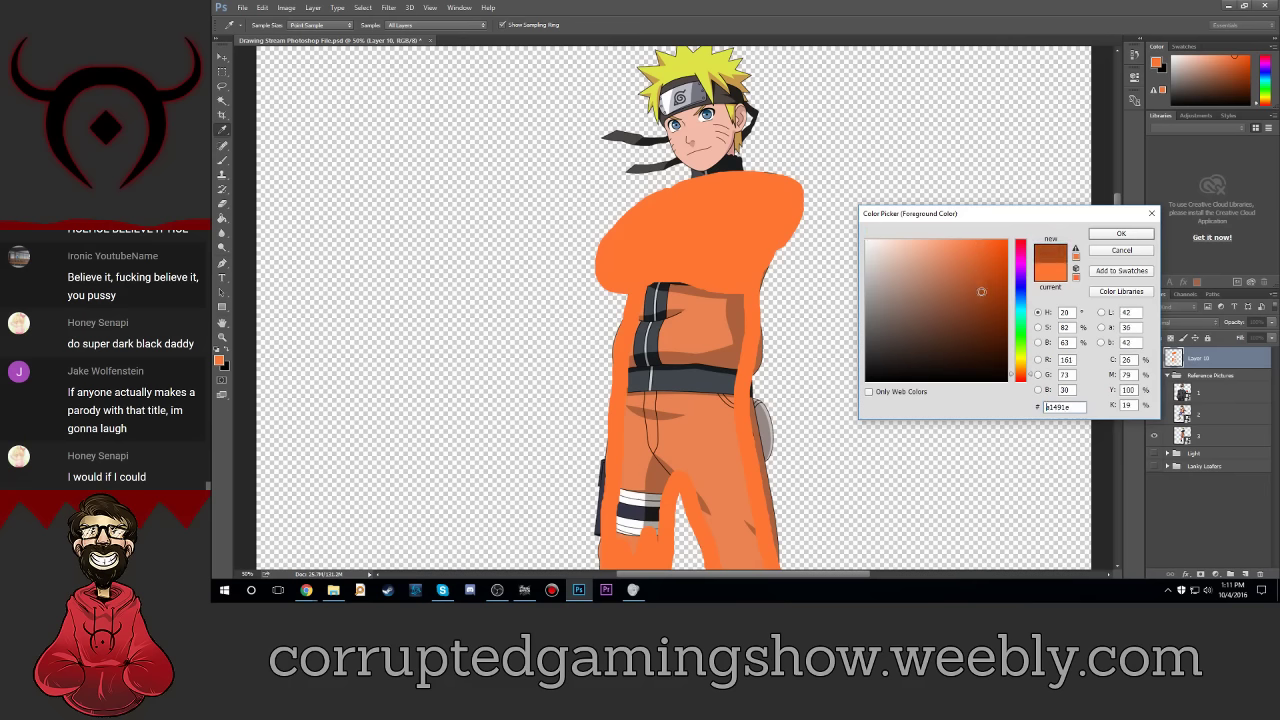
click(1121, 233)
Step: Set the brush size to 16 px and hide the orange paint layer to view the reference
click(260, 25)
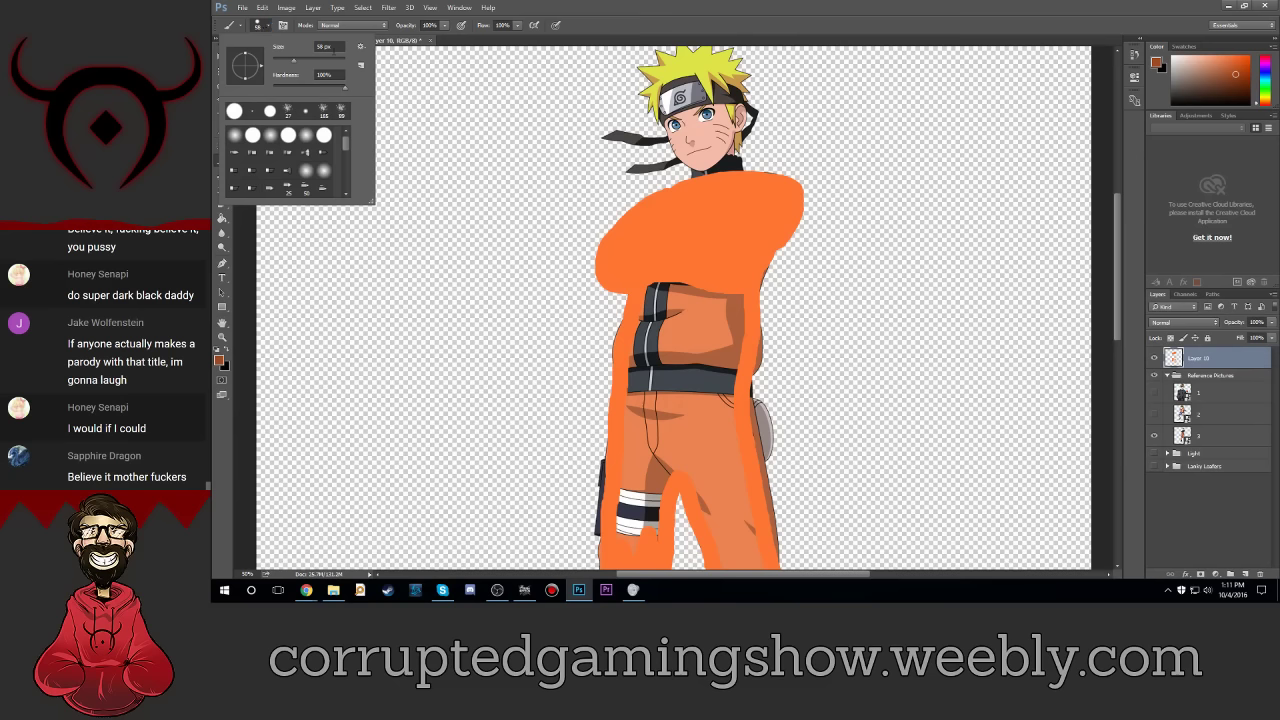
click(334, 50)
text(24)
key(Return)
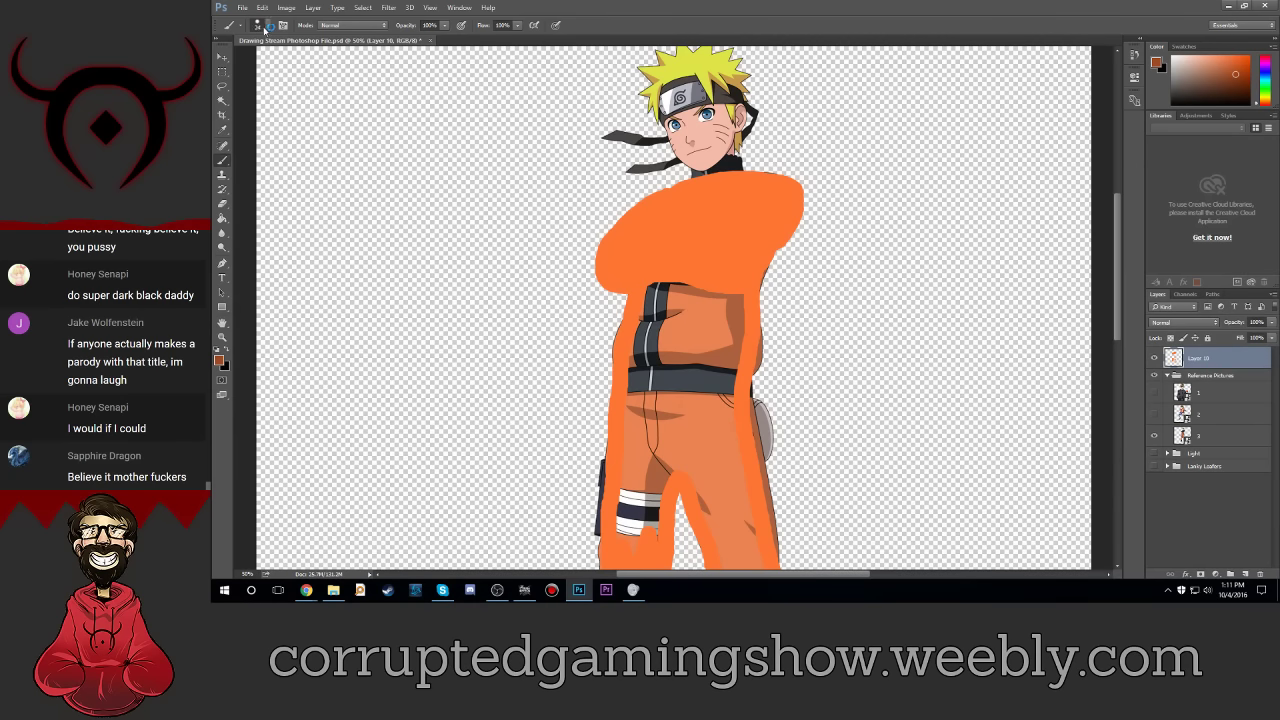
click(260, 25)
click(338, 46)
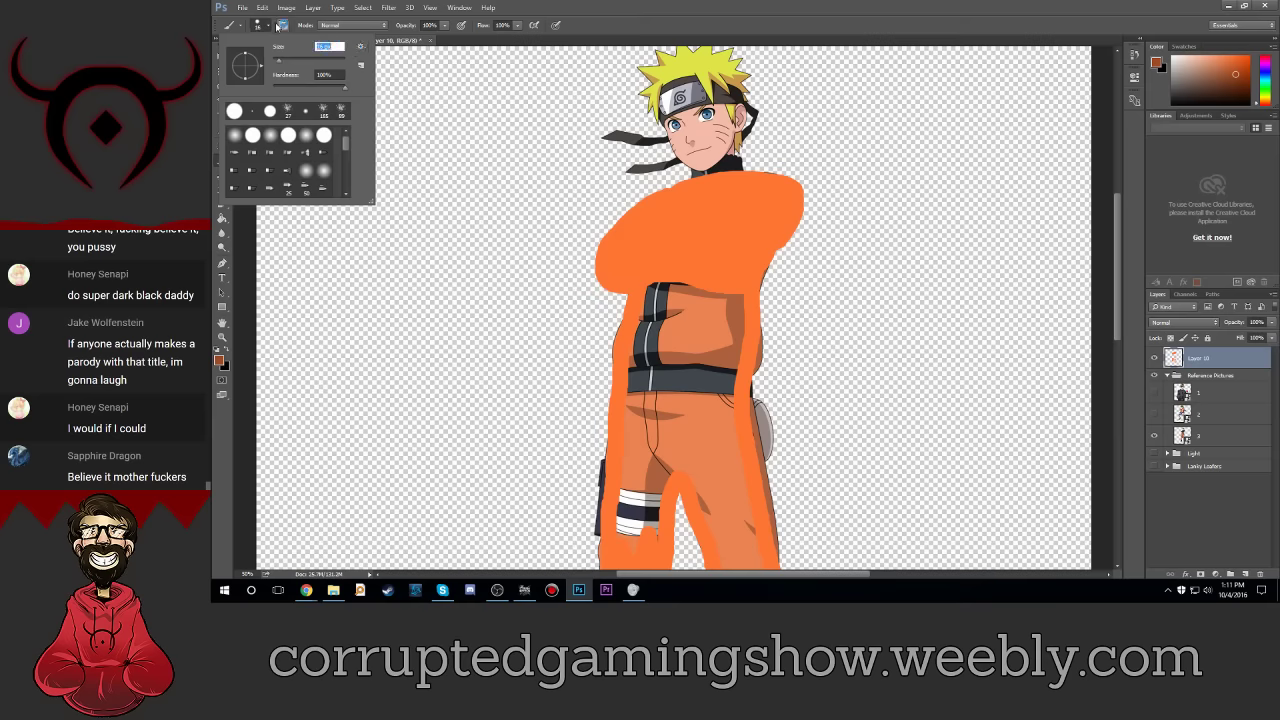
key(Return)
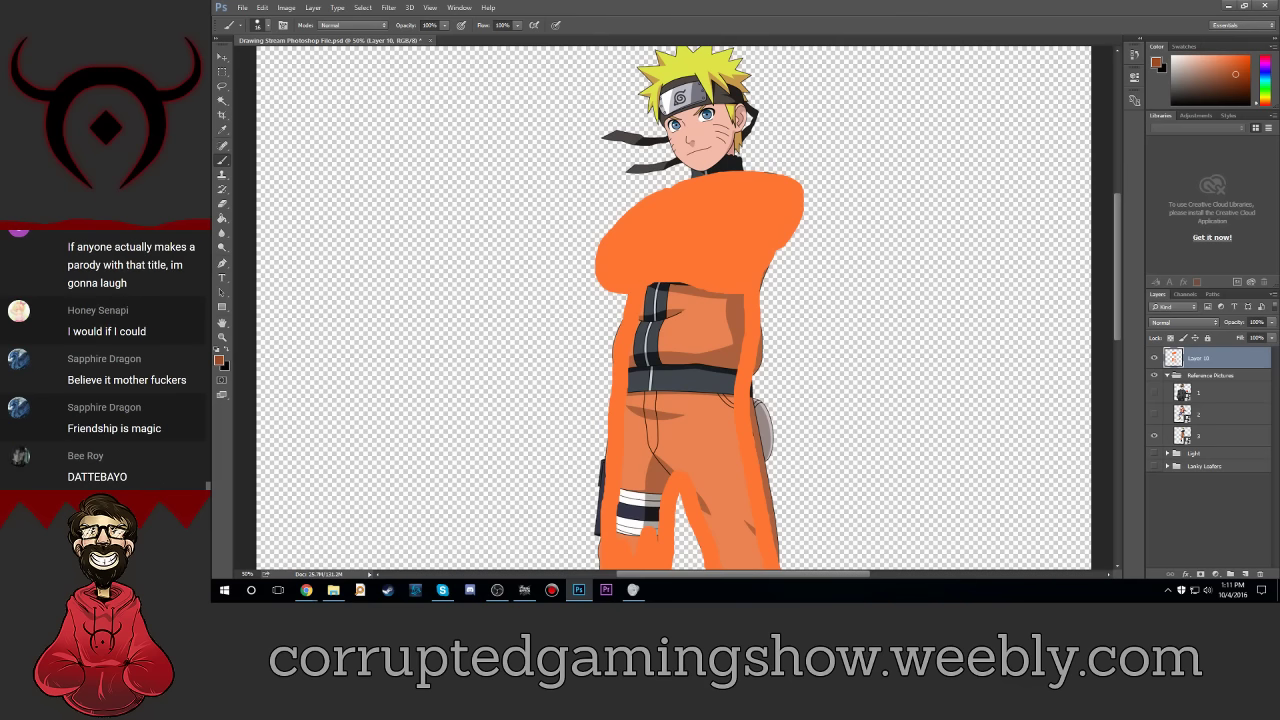
click(1154, 360)
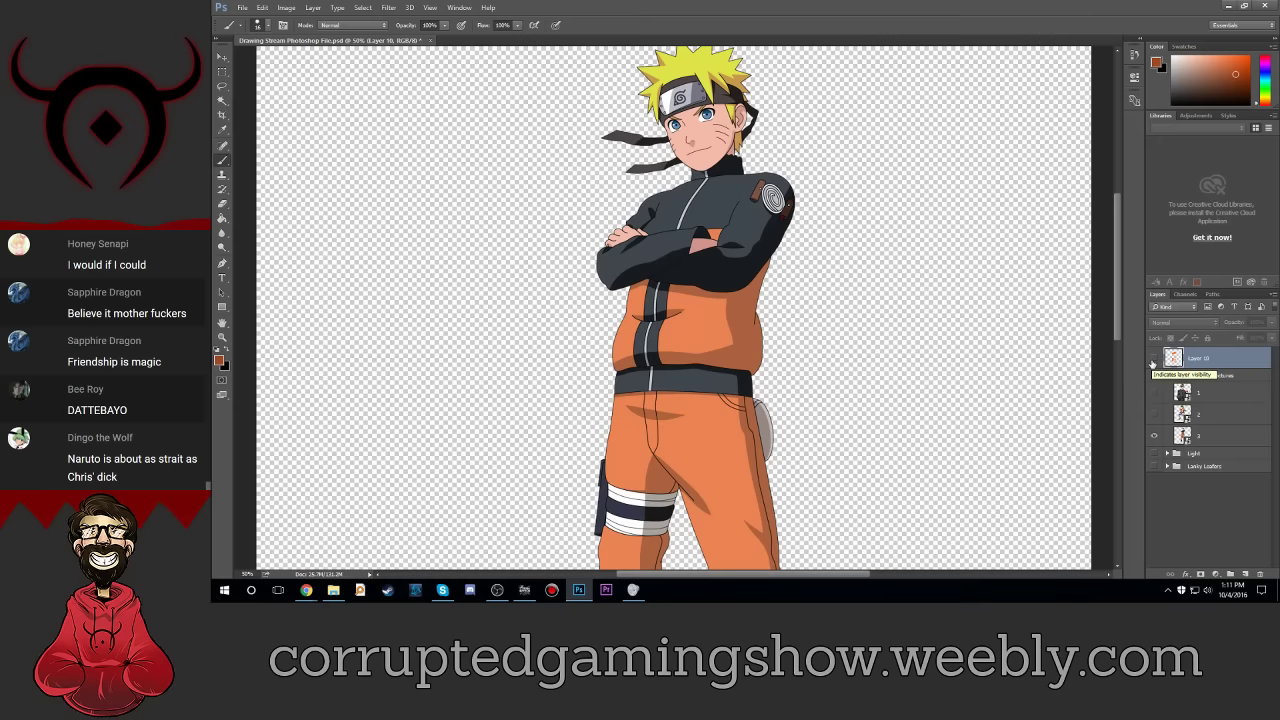
Step: Draw dark brown fold lines along the orange sleeves, toggling Layer 10 to compare with the reference
click(1154, 358)
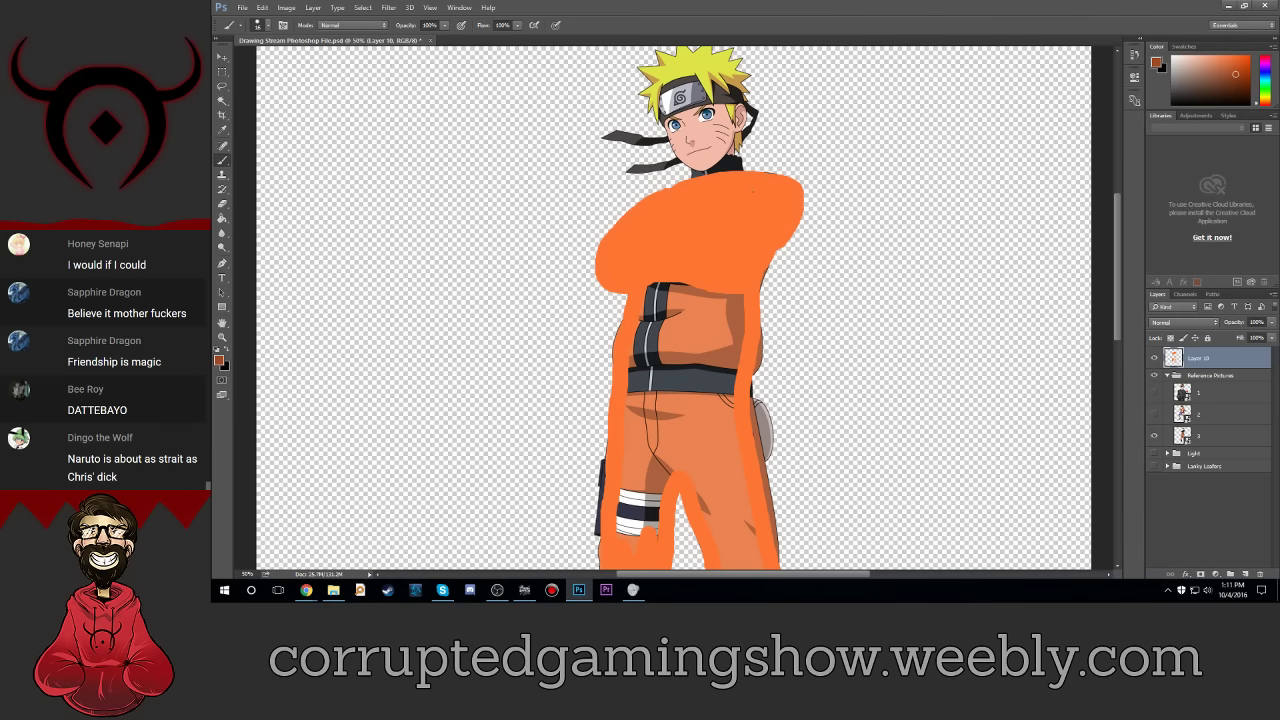
mouse_move(745, 197)
mouse_down()
mouse_move(740, 250)
mouse_move(683, 251)
mouse_up()
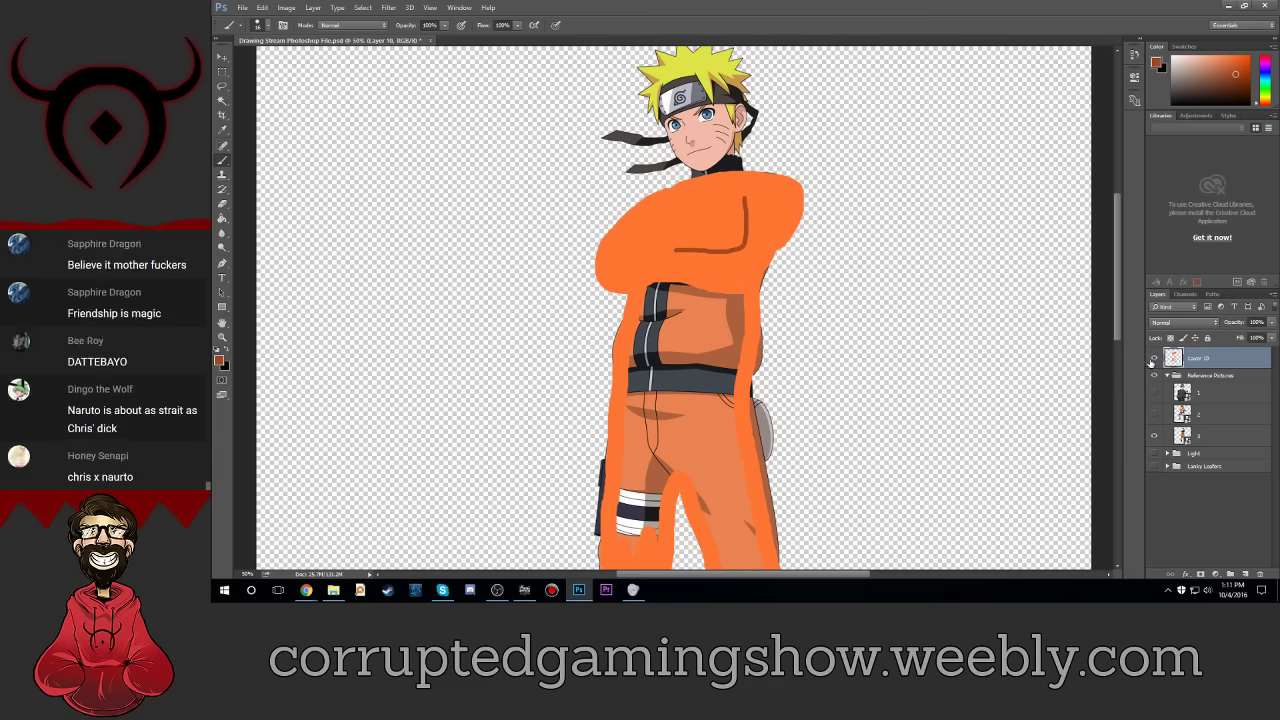
click(1154, 358)
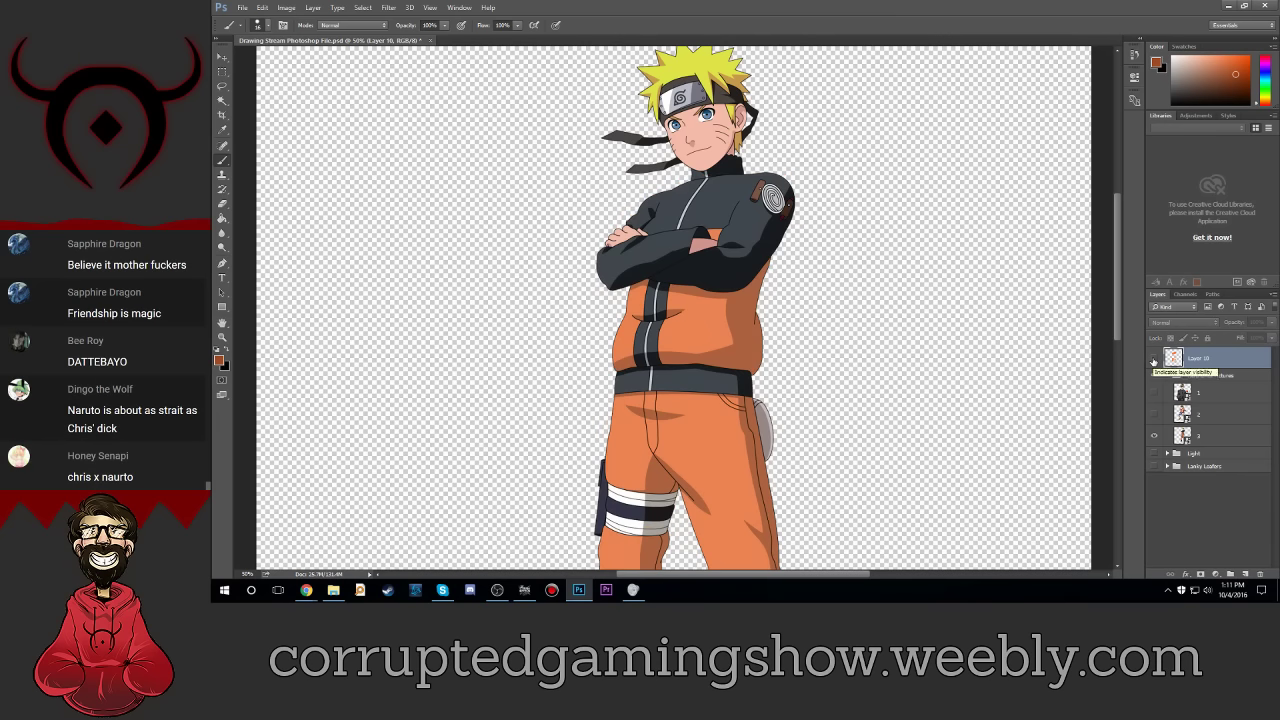
click(1154, 358)
mouse_move(657, 208)
mouse_down()
mouse_move(632, 245)
mouse_move(718, 262)
mouse_up()
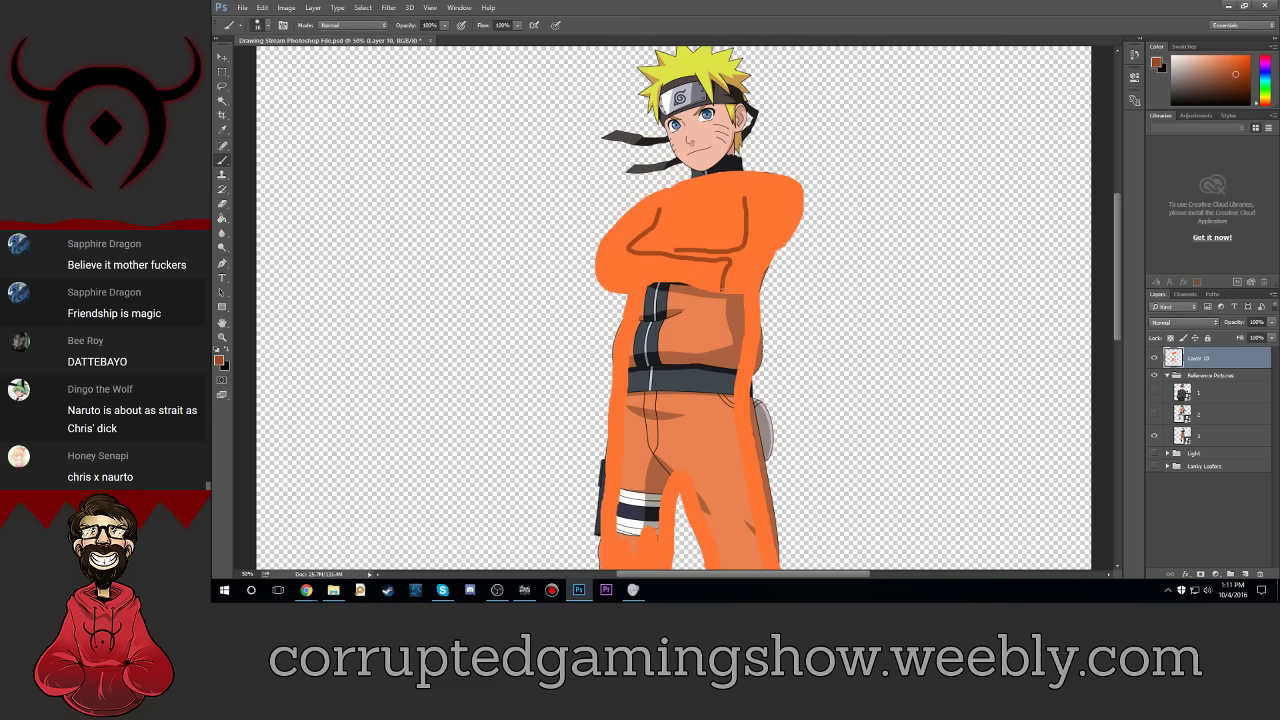
drag(690, 284, 662, 278)
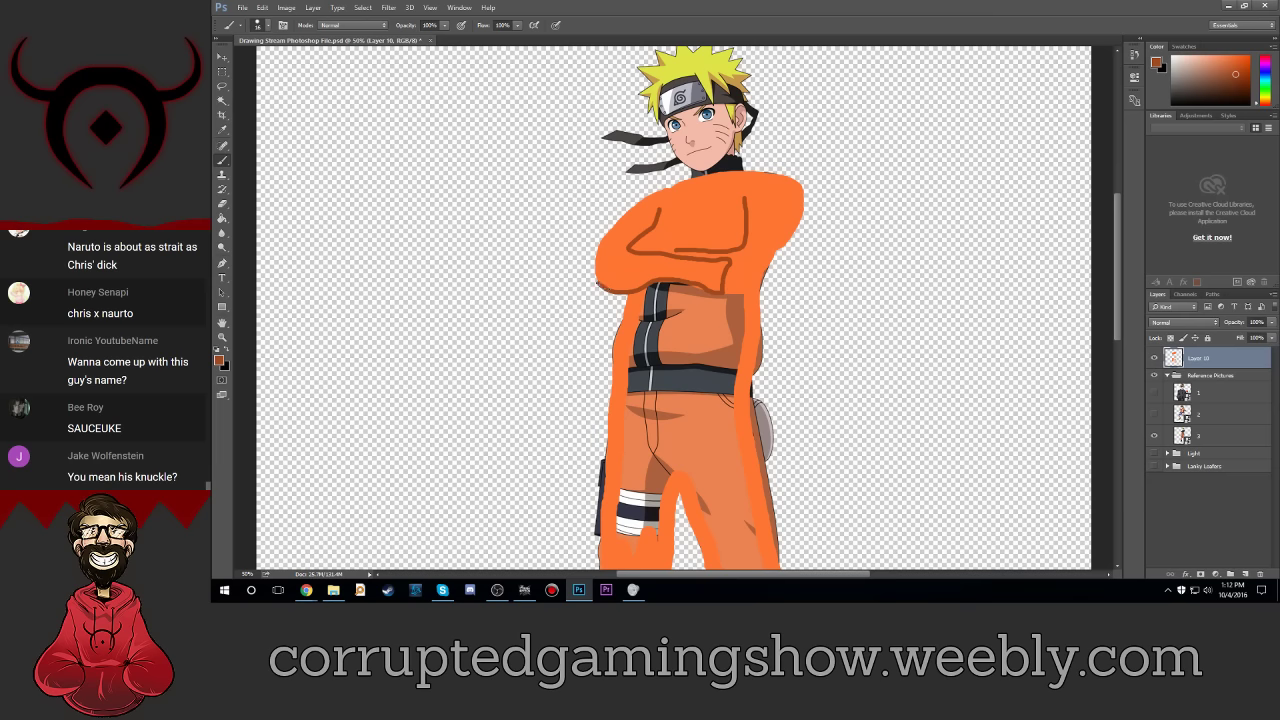
mouse_move(591, 262)
mouse_down()
mouse_move(639, 203)
mouse_move(684, 181)
mouse_up()
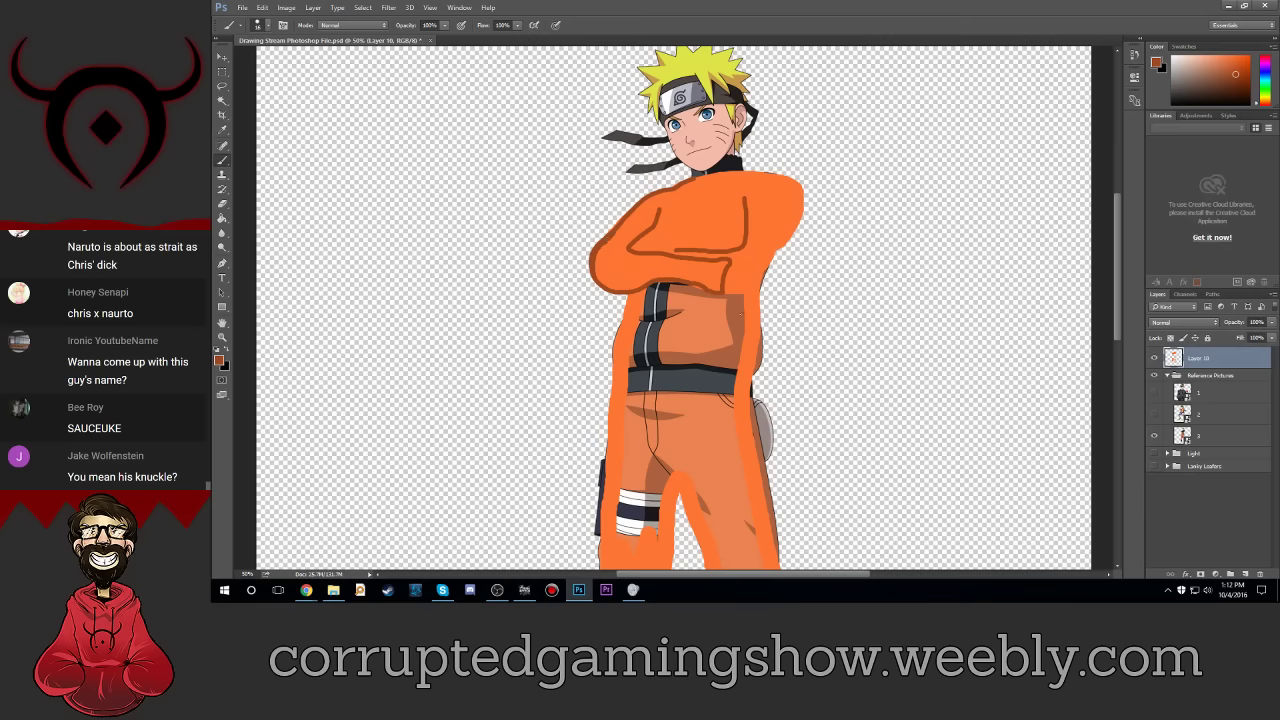
Step: Scroll to the top's lower edge and join the brown outline end to the lower contour
scroll(697, 240, up, 3)
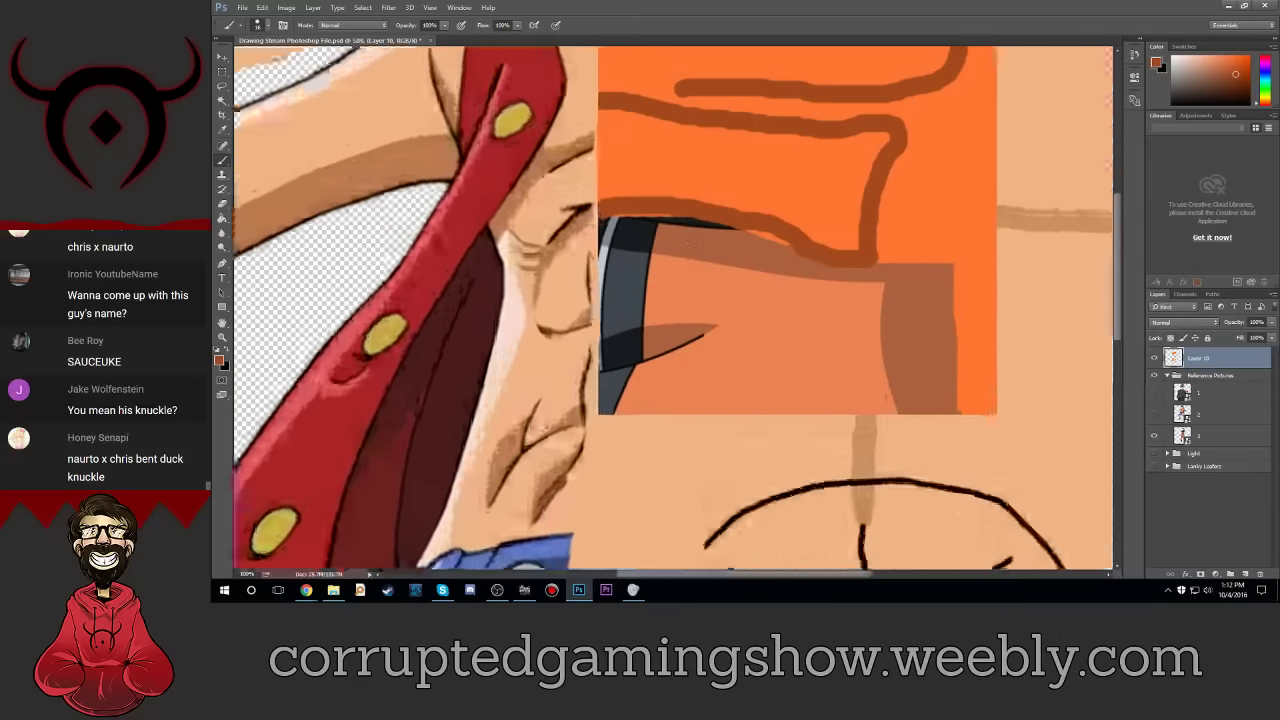
scroll(705, 150, up, 1)
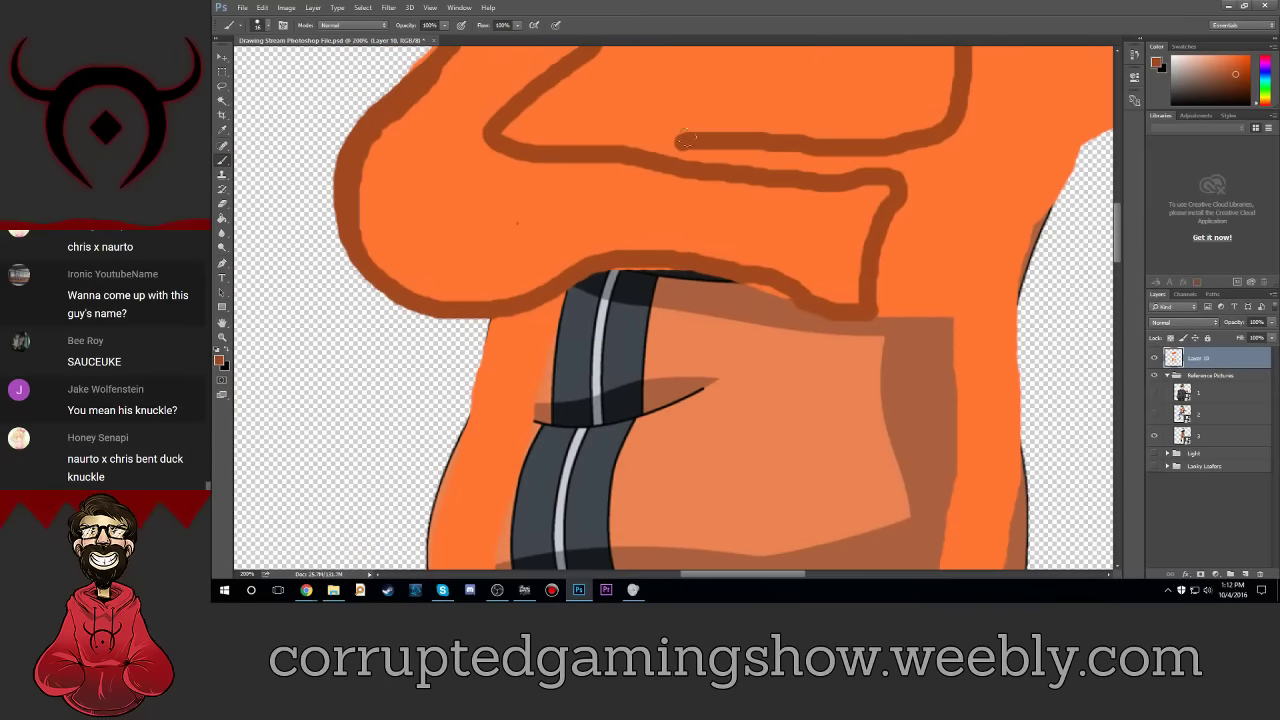
drag(683, 141, 658, 150)
scroll(895, 158, down, 1)
scroll(895, 158, down, 2)
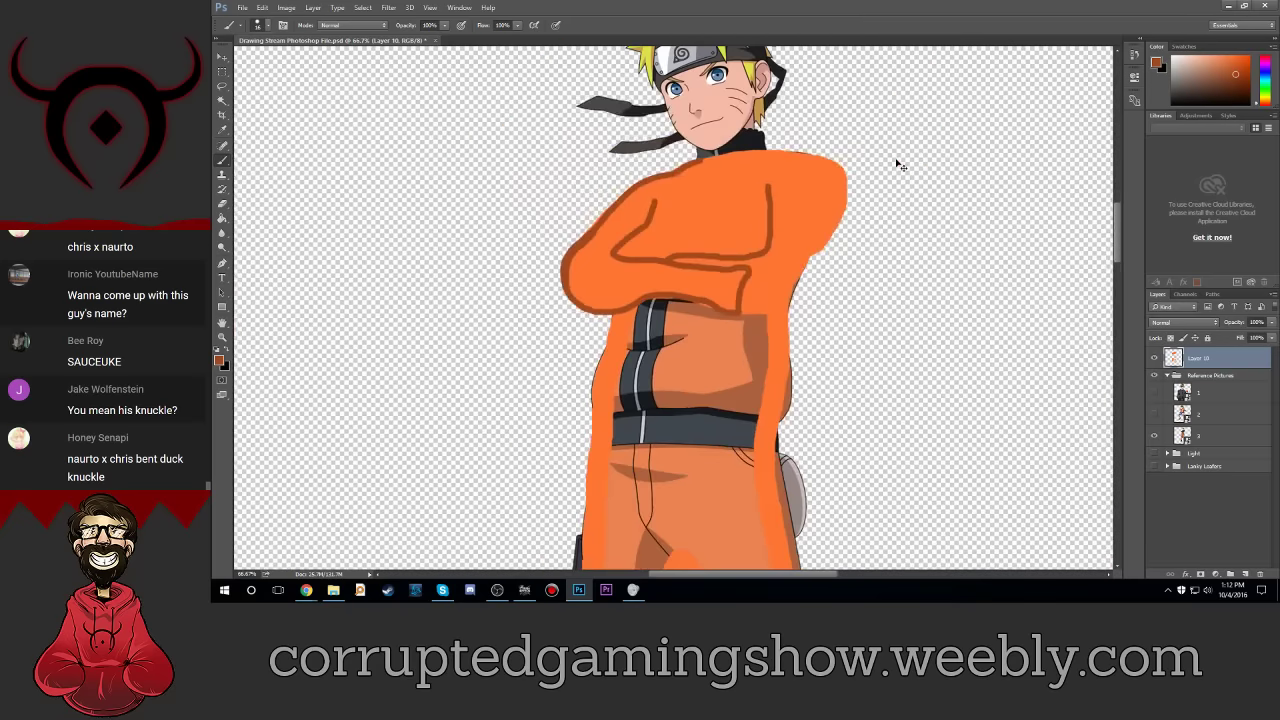
scroll(895, 158, up, 1)
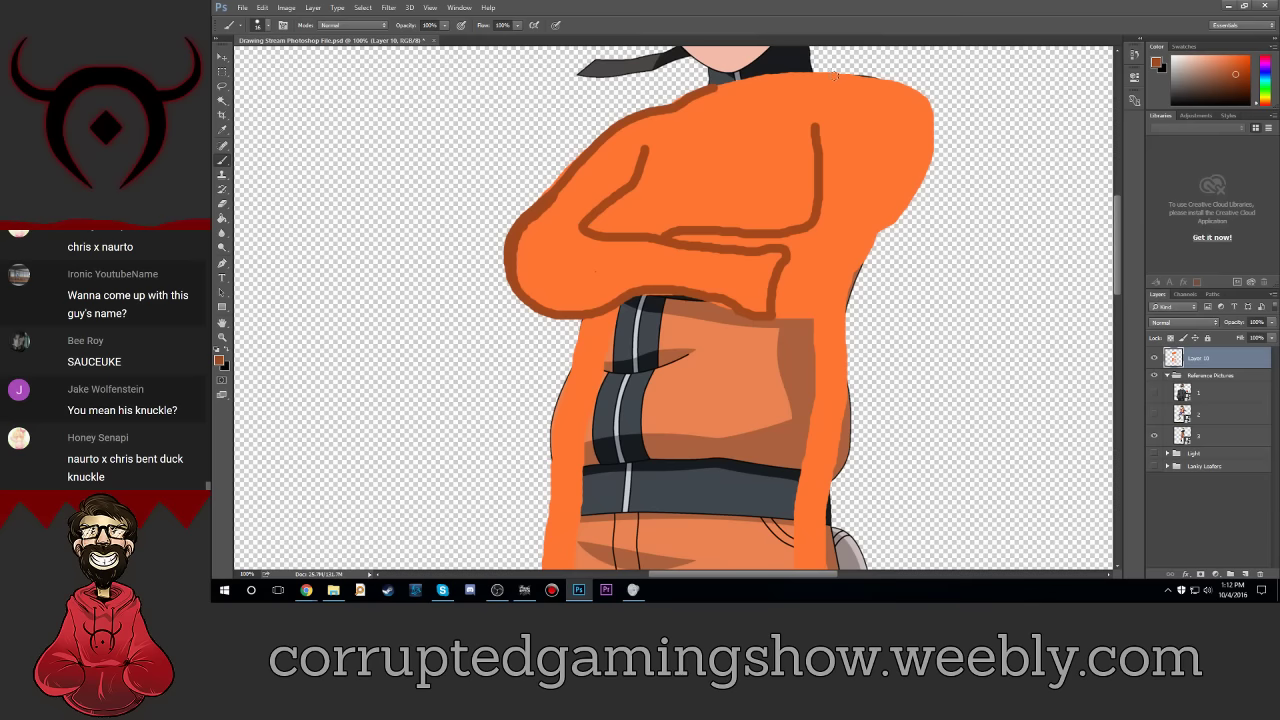
Step: Outline the arm's right edge in dark brown and extend it upward, after checking the reference
click(1155, 358)
click(1155, 358)
mouse_move(894, 222)
mouse_down()
mouse_move(810, 320)
mouse_move(745, 317)
mouse_up()
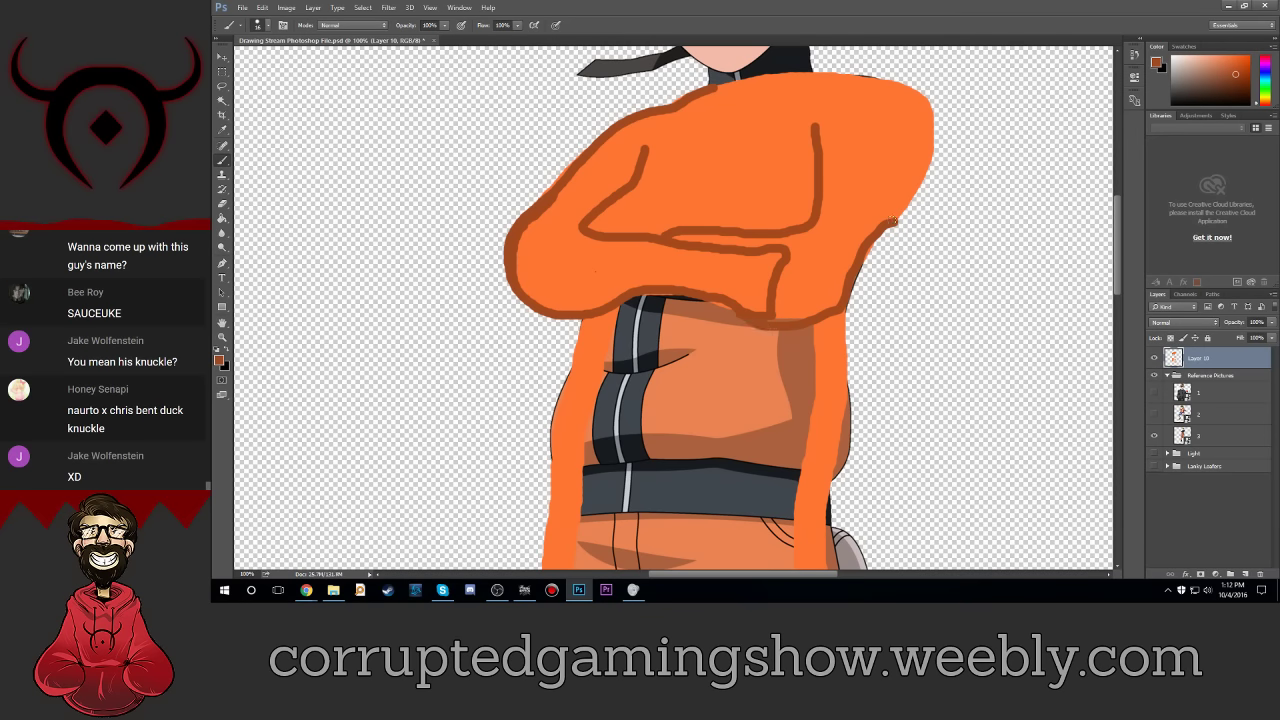
drag(894, 219, 911, 193)
Step: Toggle the Naruto reference picture off and on, then zoom in close on the arm outlines
scroll(960, 300, up, 1)
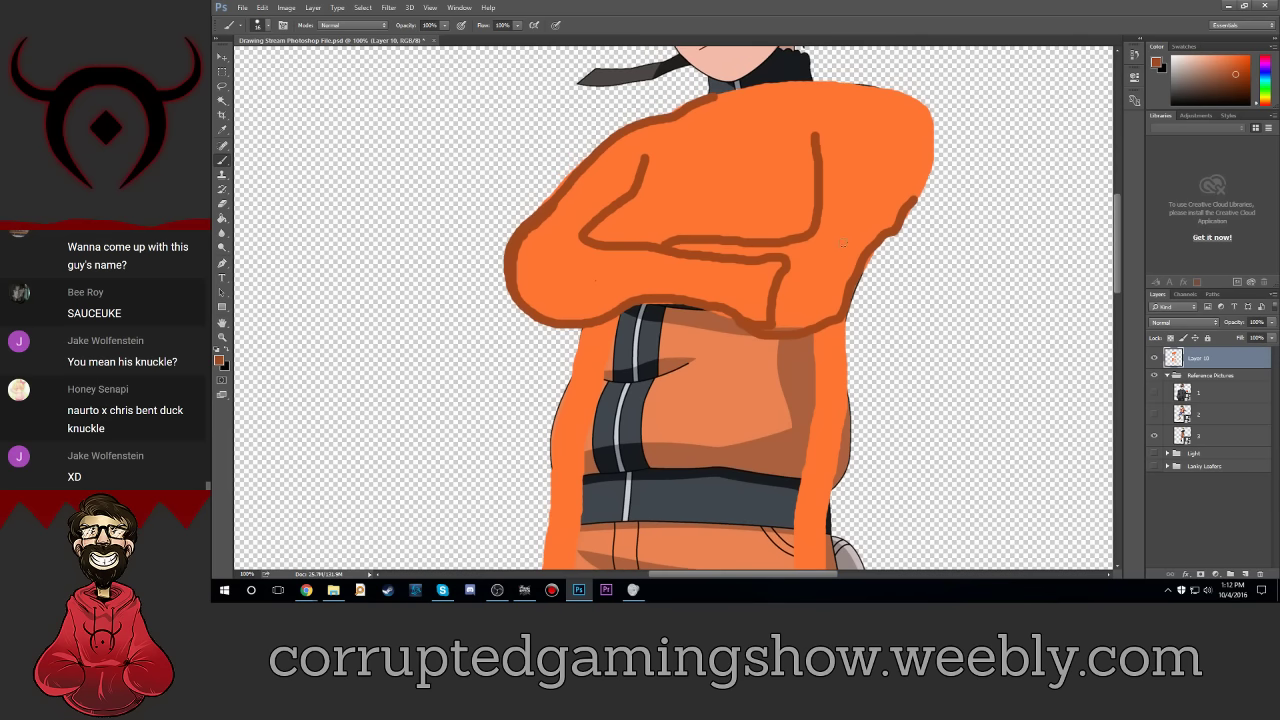
scroll(880, 285, up, 2)
scroll(800, 270, up, 1)
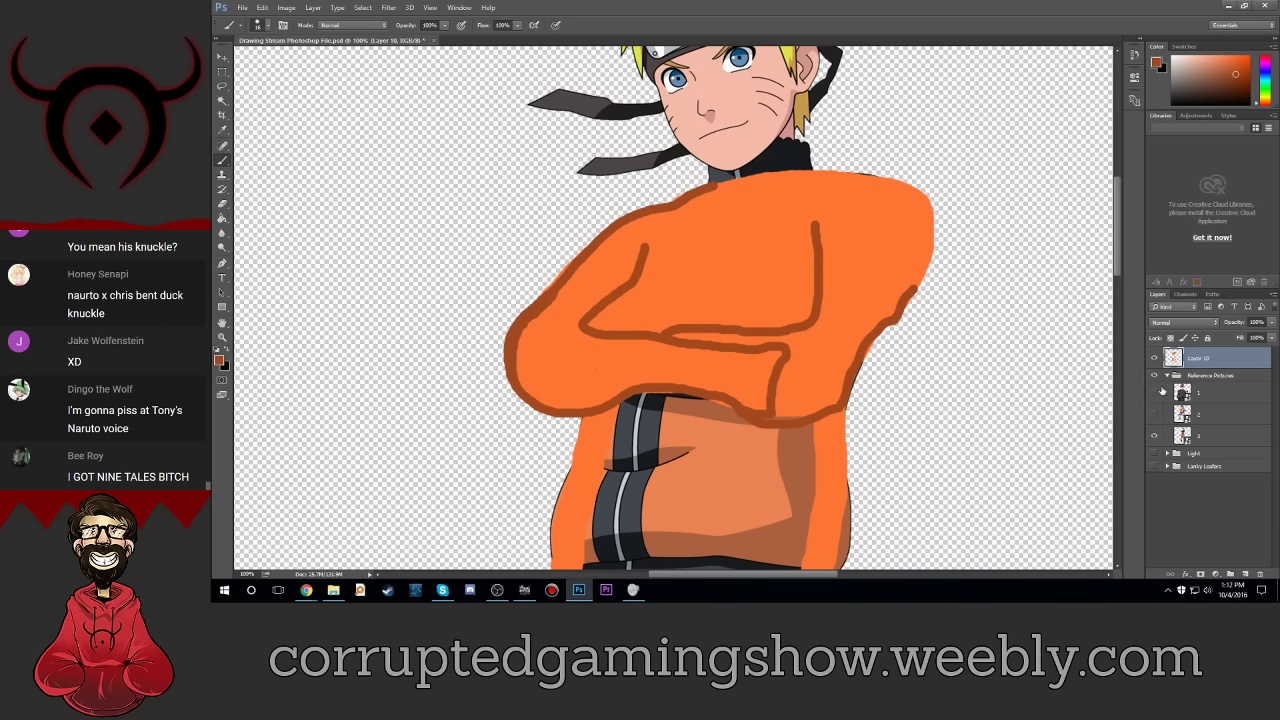
click(1154, 437)
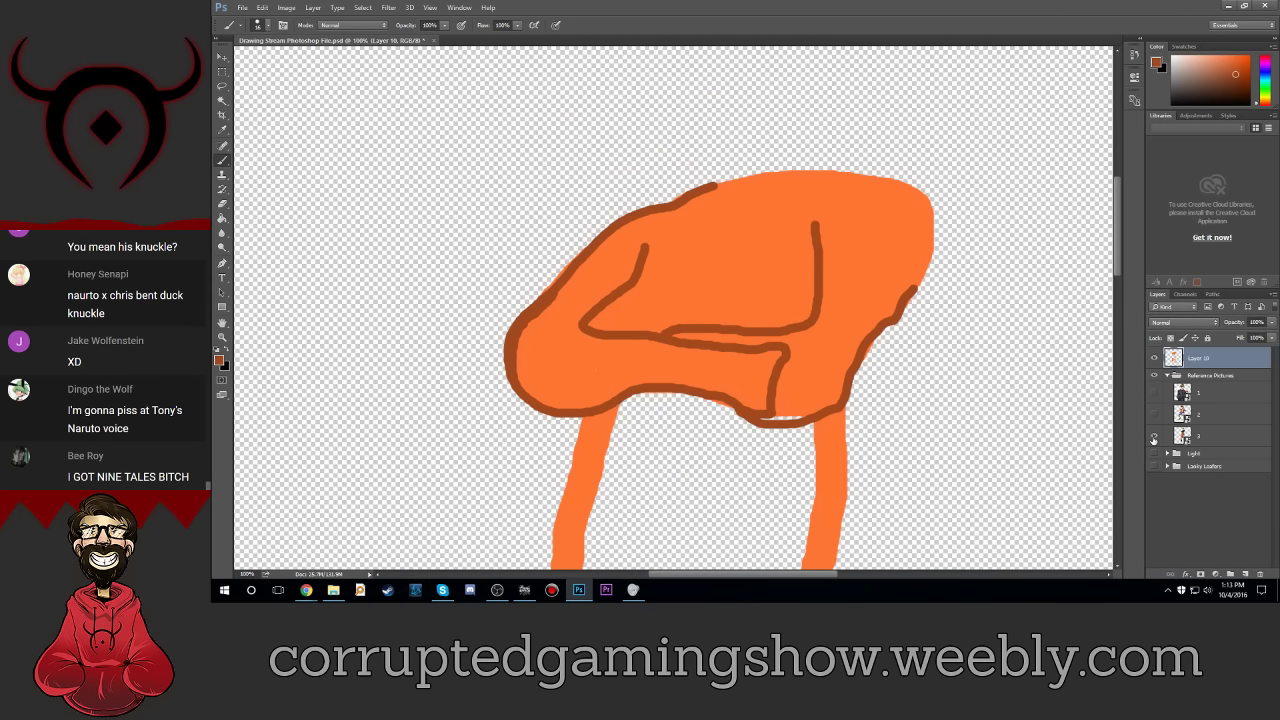
click(1154, 437)
key(ctrl+plus)
key(ctrl+plus)
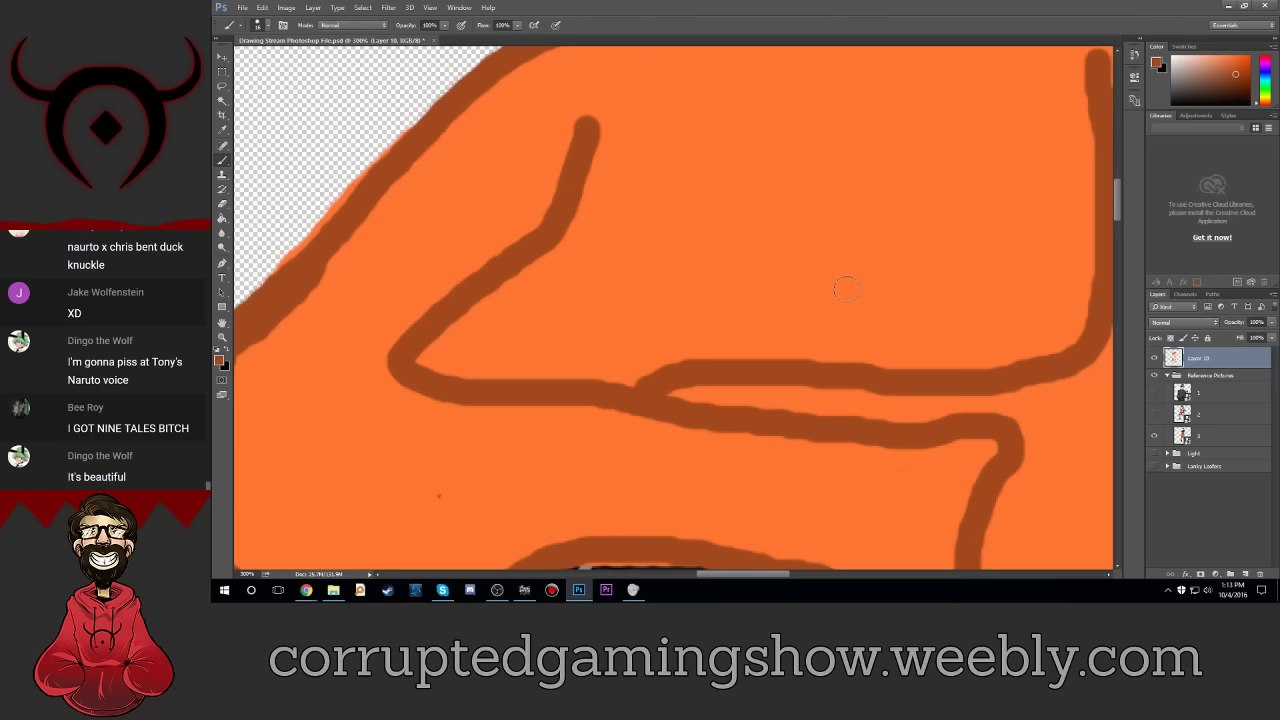
scroll(846, 290, down, 3)
scroll(846, 290, down, 2)
scroll(846, 290, down, 3)
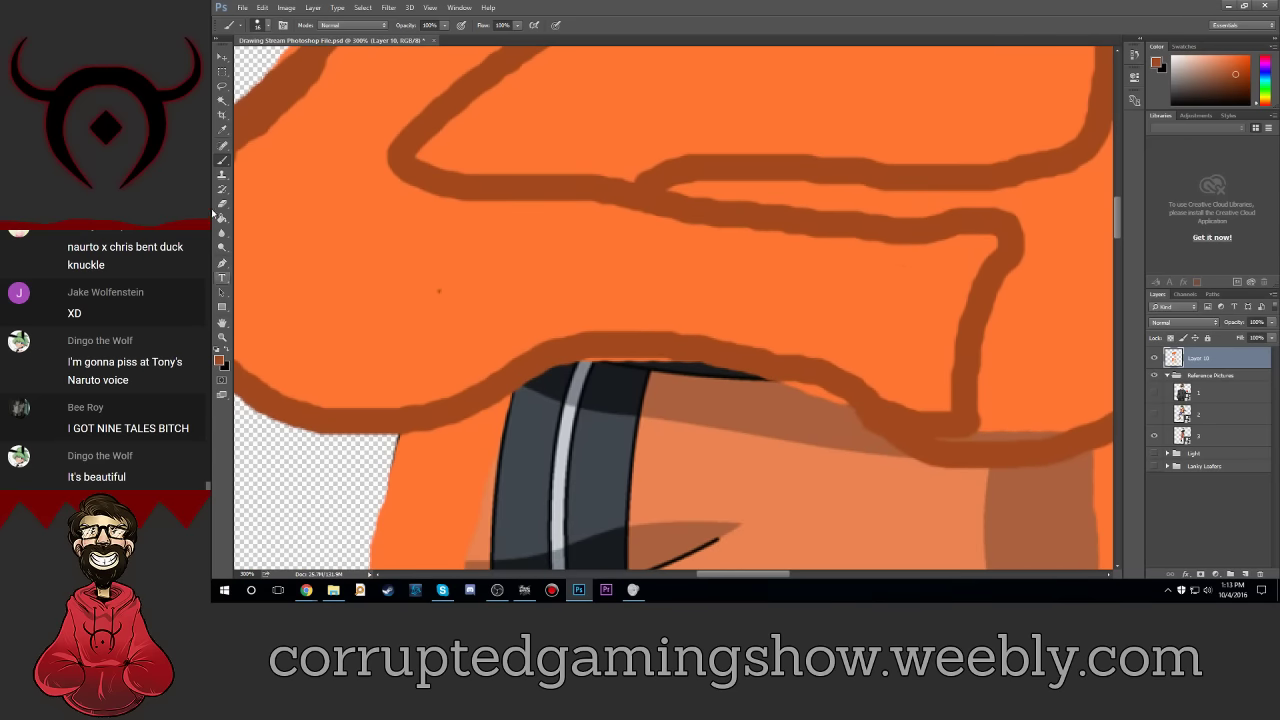
Step: Keep orange as the colour and Paint Bucket fill the light sliver under the brown outline
click(219, 360)
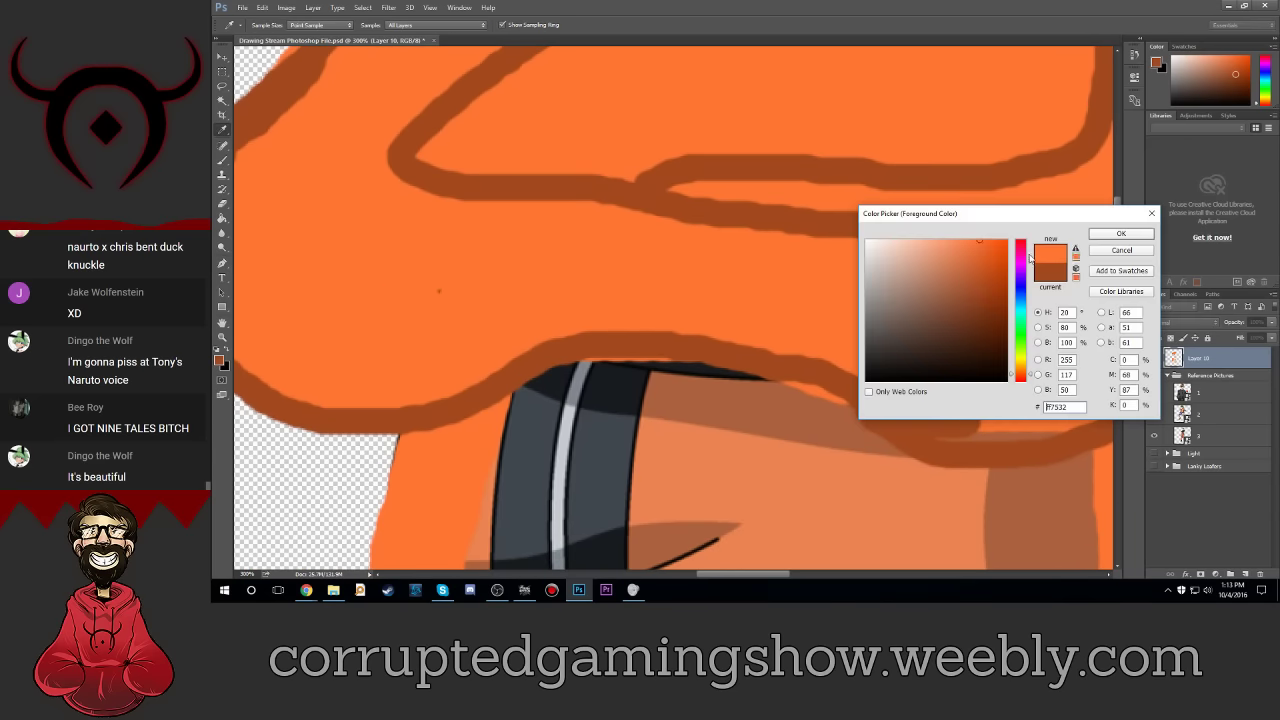
click(1121, 233)
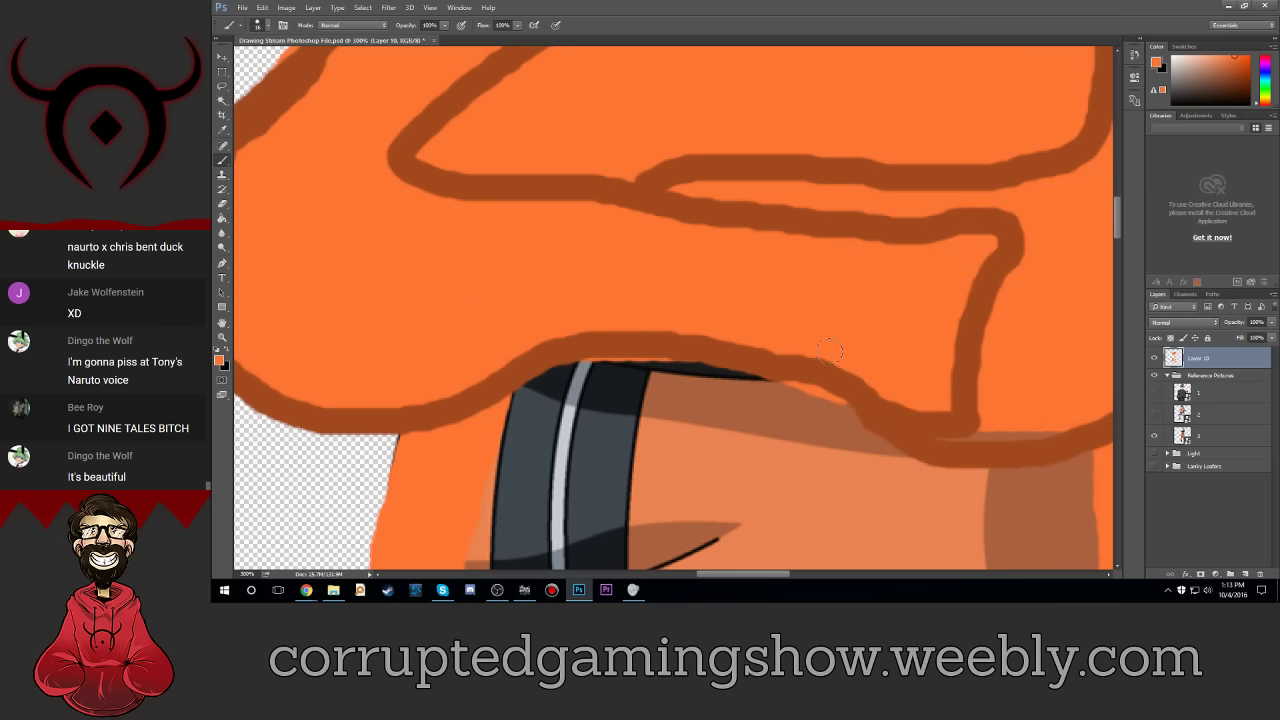
click(222, 218)
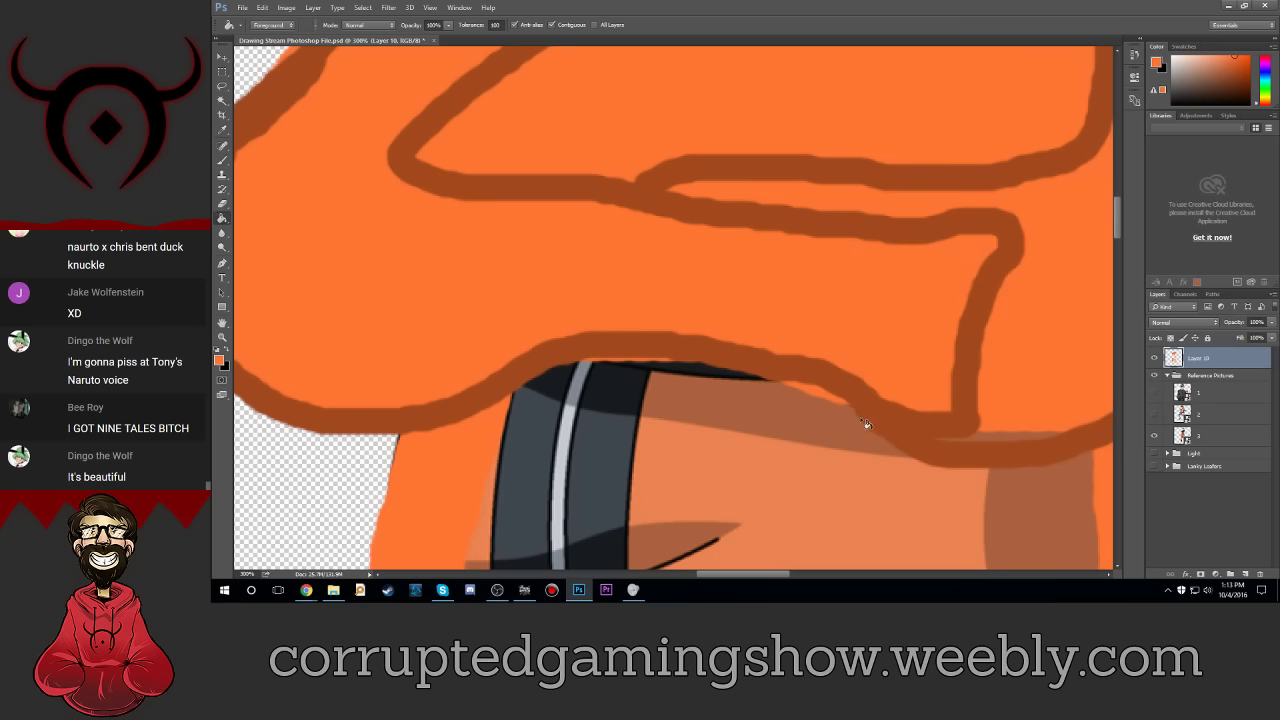
click(1029, 436)
key(ctrl+z)
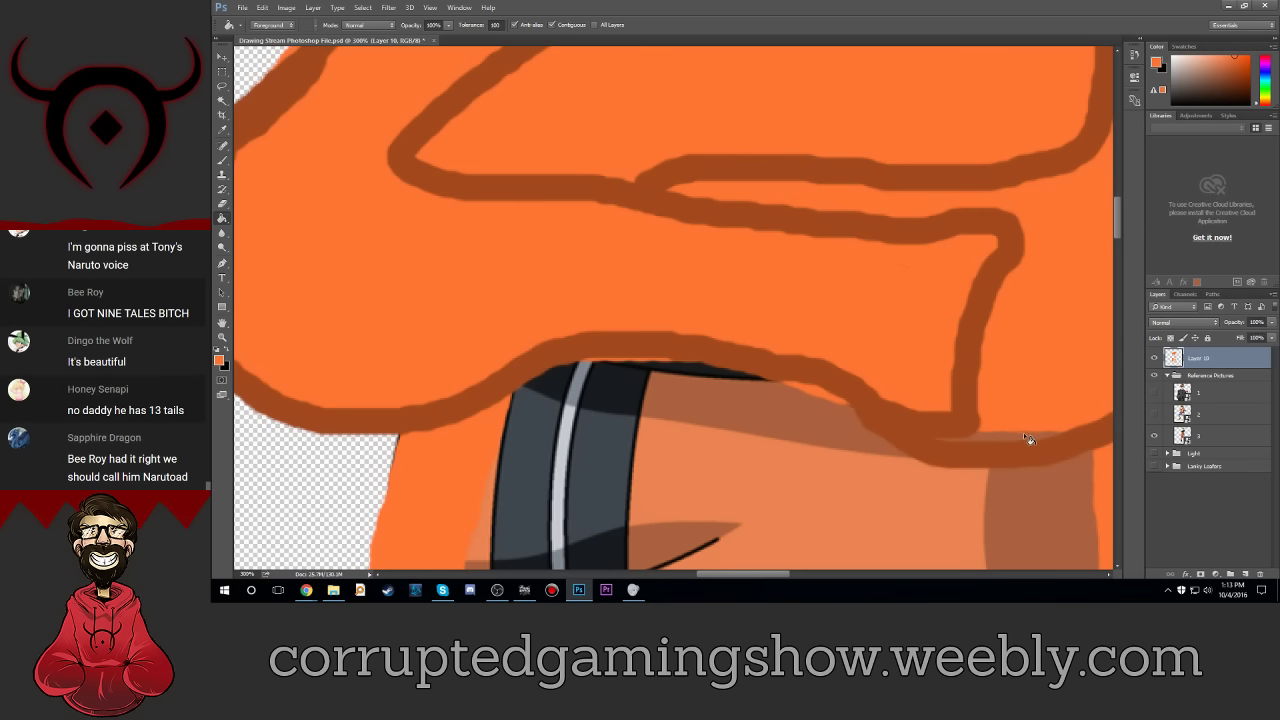
click(1018, 438)
Step: Zoom in on the gap and try another bucket fill, undoing it to restore the brown outline
key(ctrl+plus)
key(ctrl+plus)
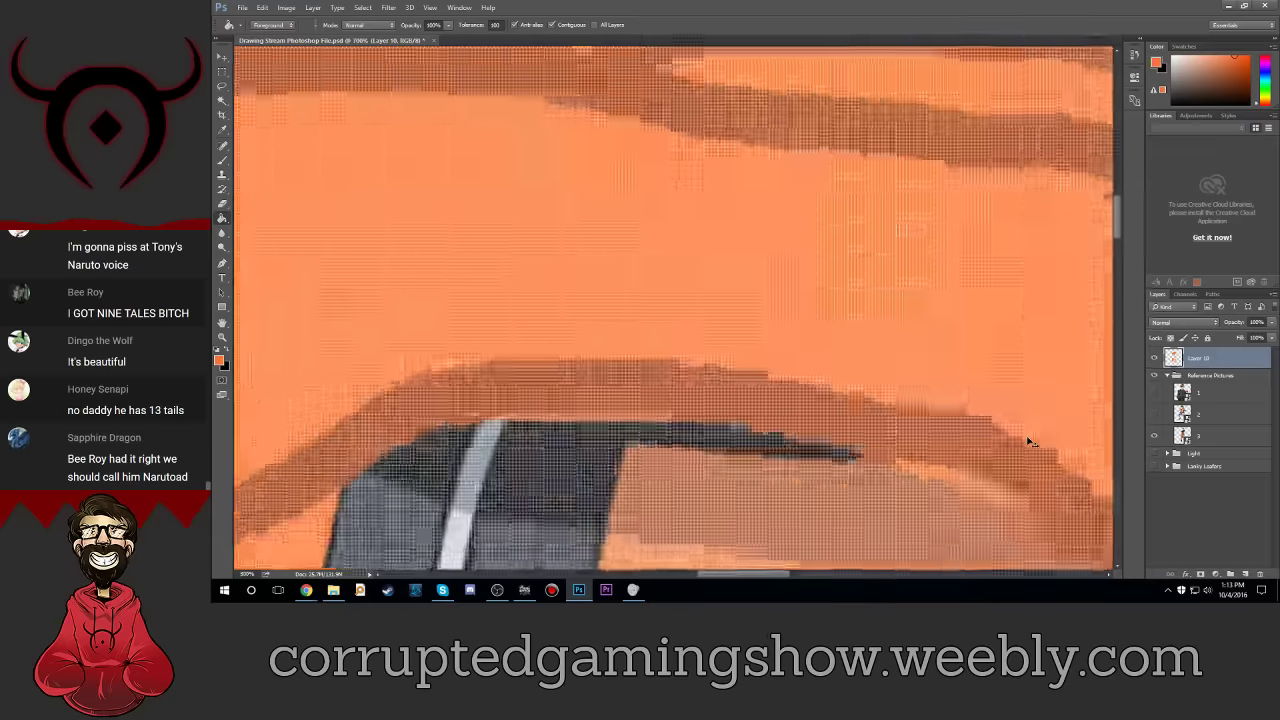
key(ctrl+plus)
key(ctrl+plus)
scroll(750, 445, down, 3)
scroll(714, 443, down, 2)
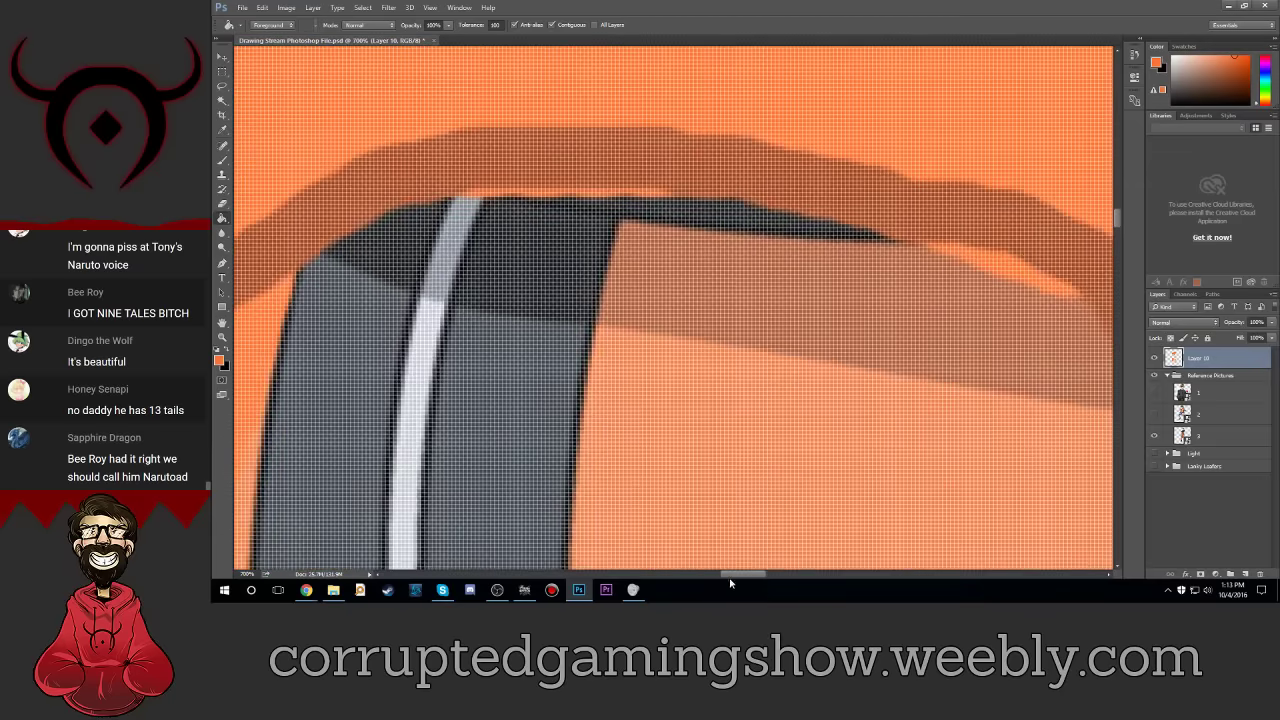
drag(730, 574, 781, 576)
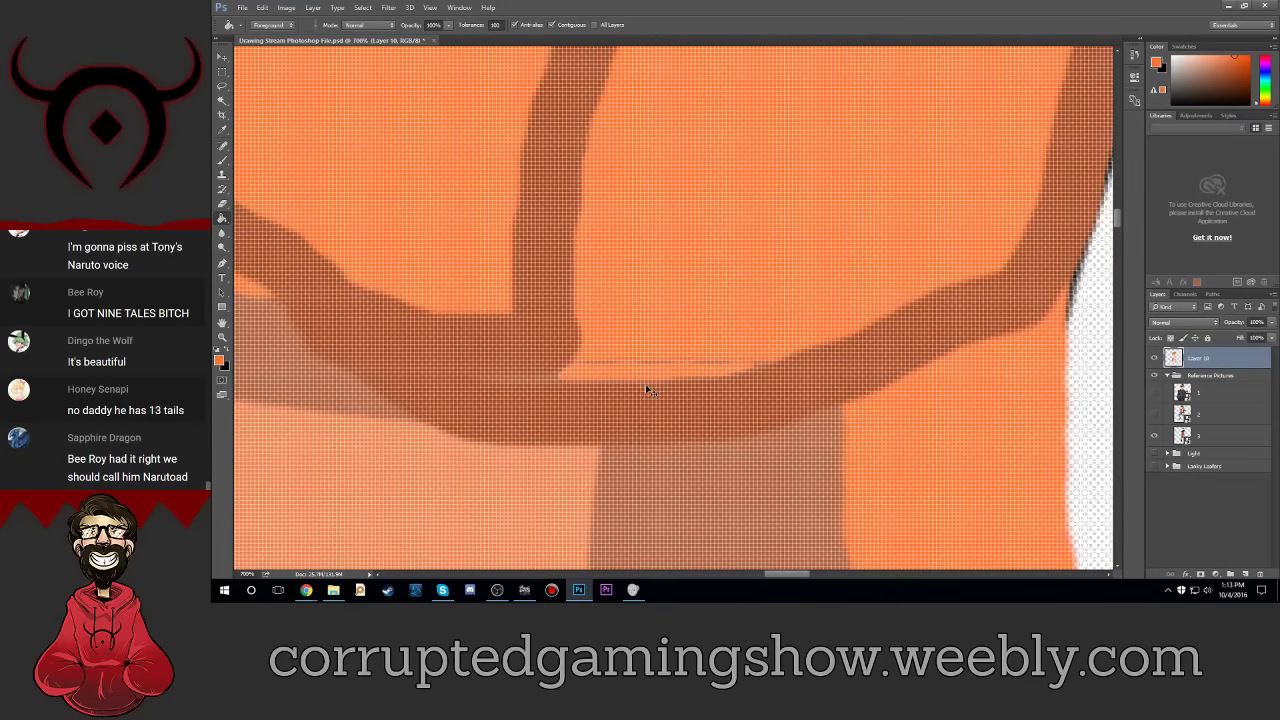
key(ctrl+plus)
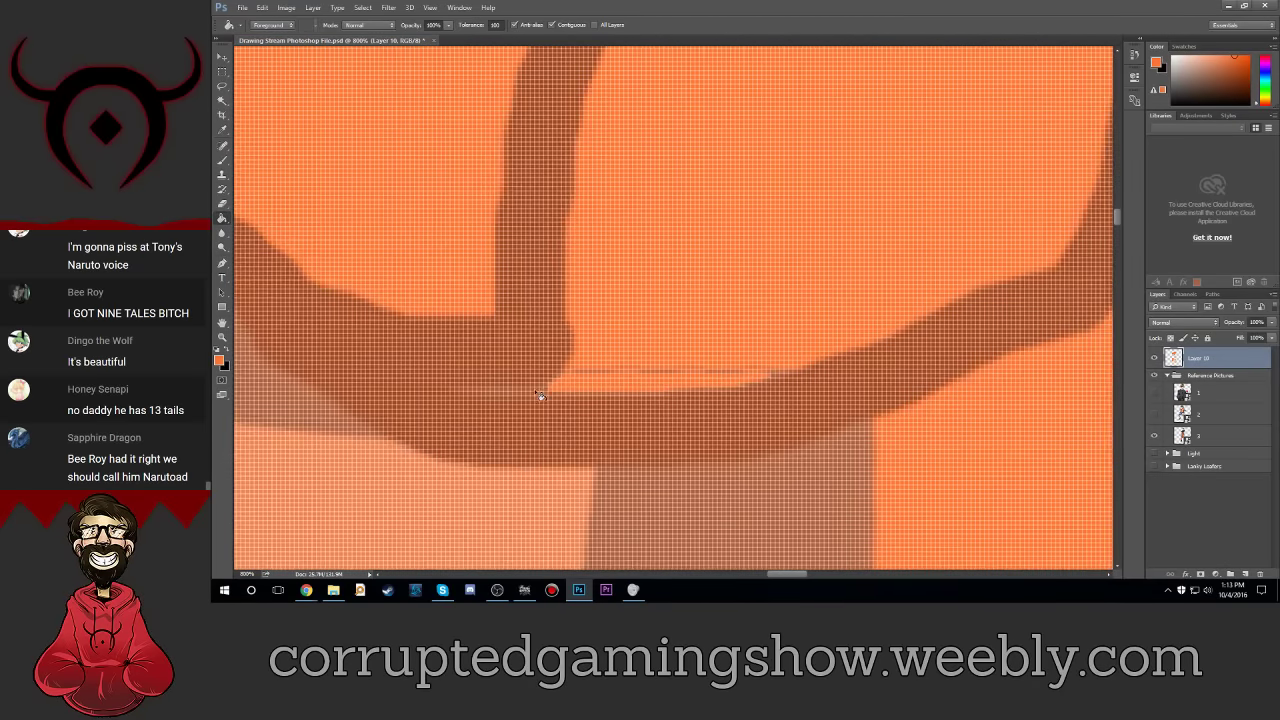
click(535, 394)
key(ctrl+z)
key(ctrl+z)
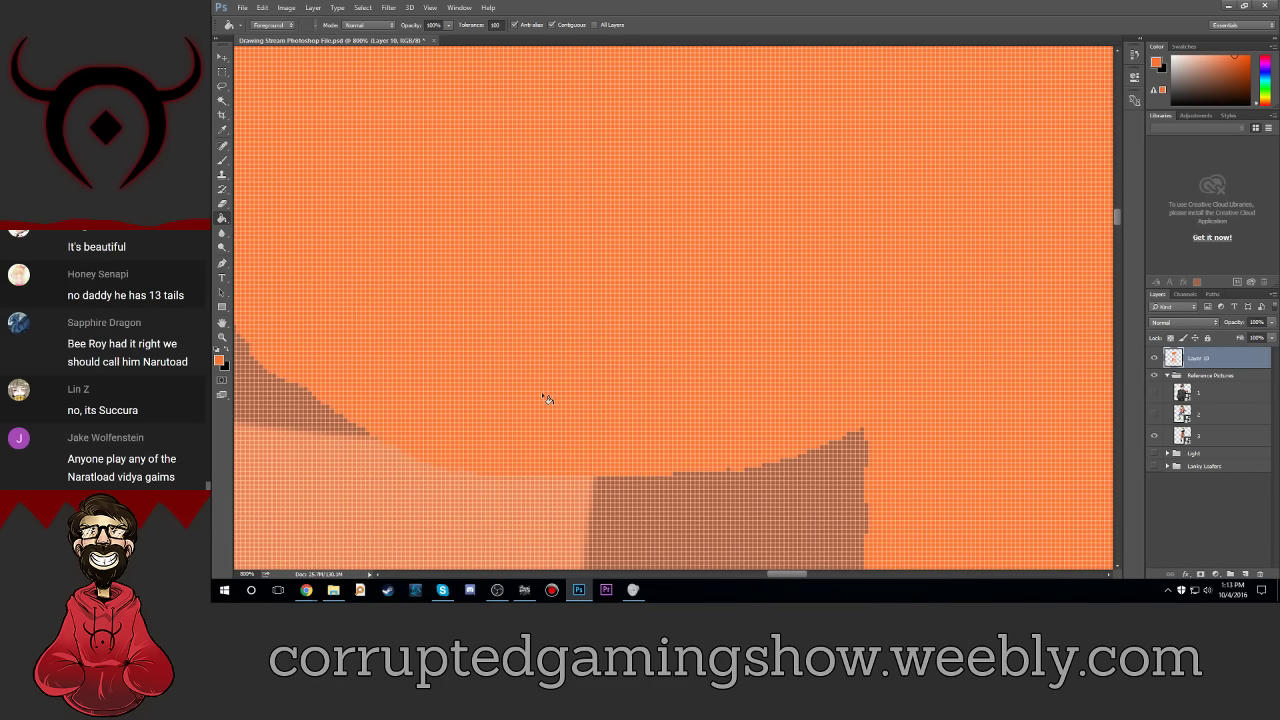
key(ctrl+z)
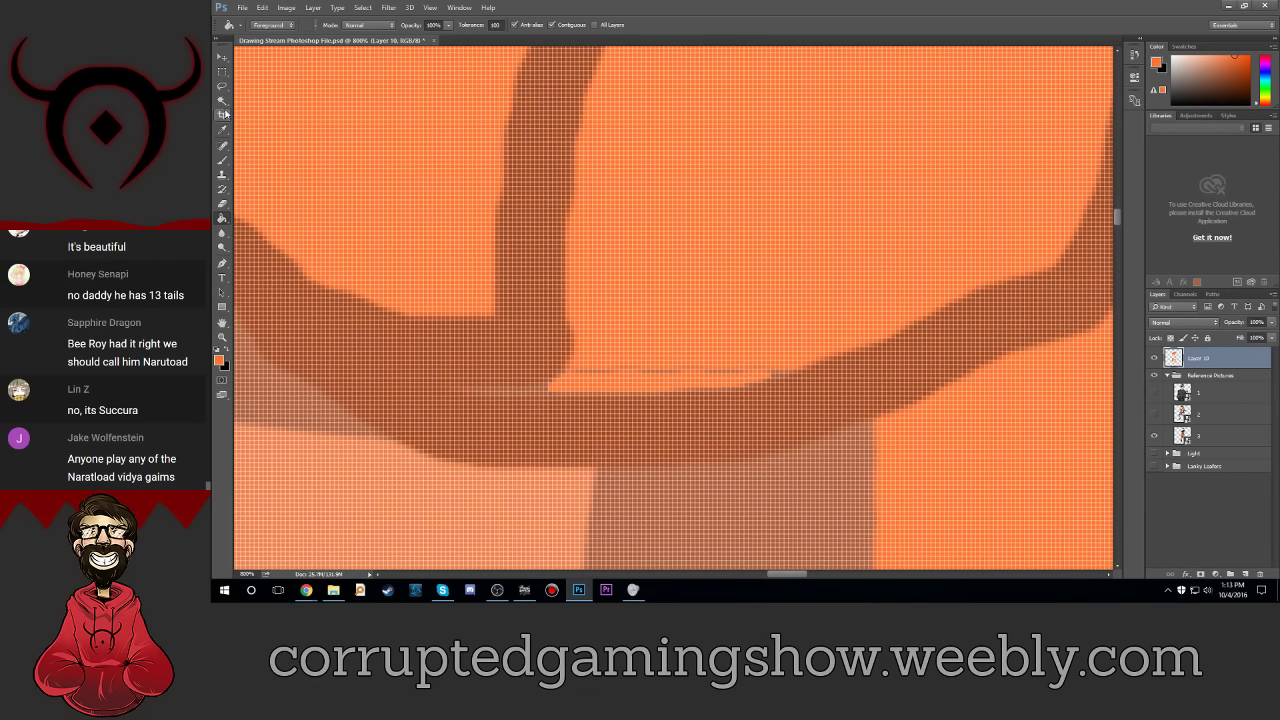
Step: Switch to the Brush tool with a 1 px size
click(223, 161)
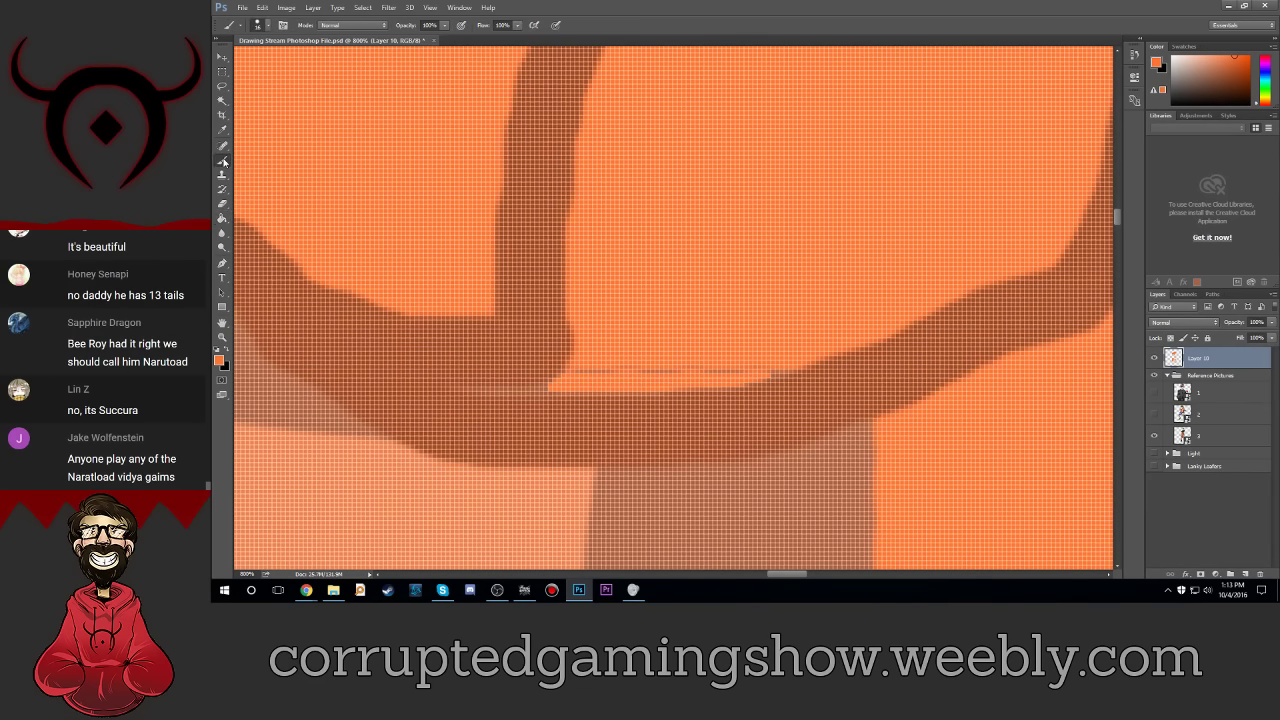
click(266, 25)
double_click(323, 46)
text(1)
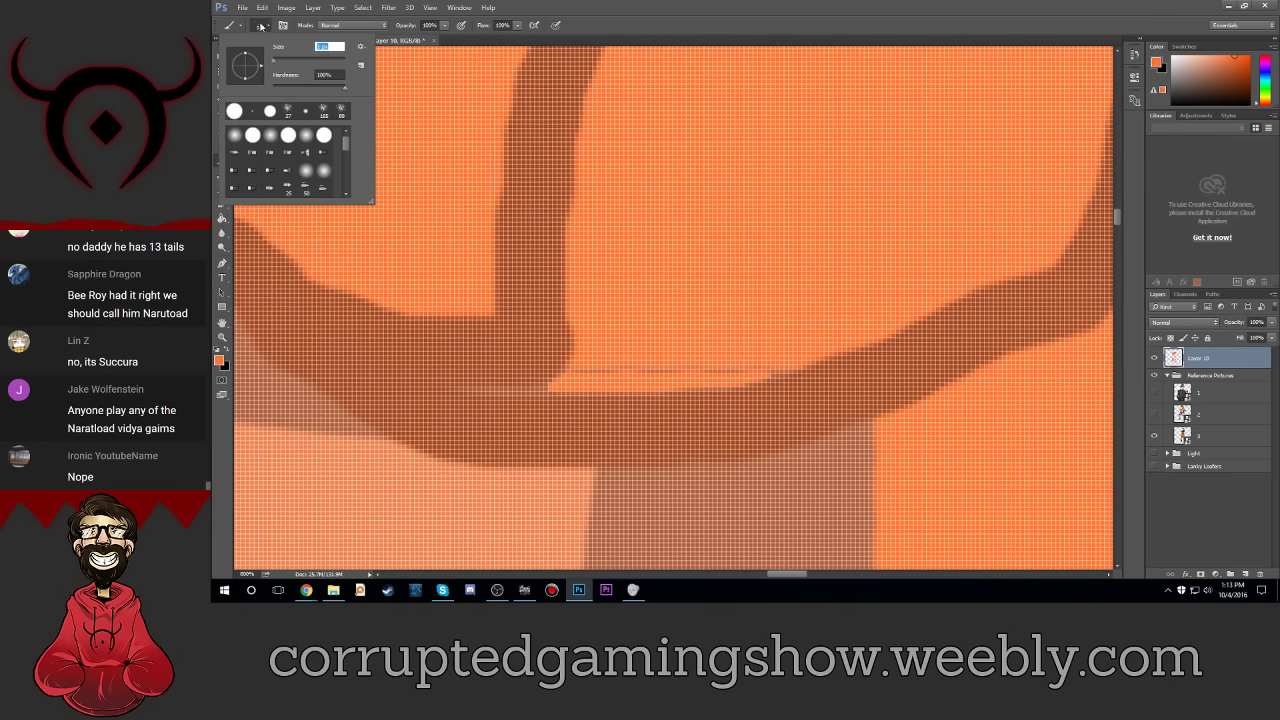
key(Return)
Step: At pixel zoom, paint the light strip along the outline orange, then hide the reference image
key(ctrl+plus)
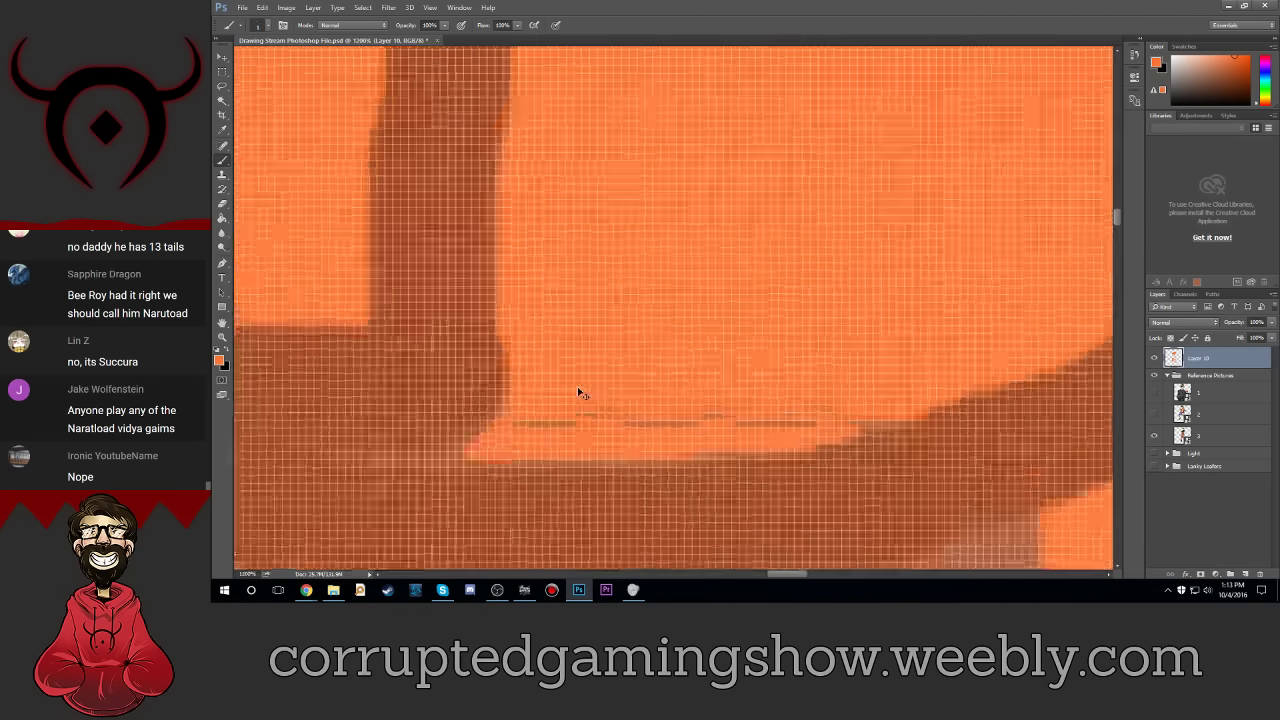
key(ctrl+plus)
key(ctrl+plus)
key(ctrl+plus)
scroll(516, 296, down, 2)
scroll(480, 310, down, 3)
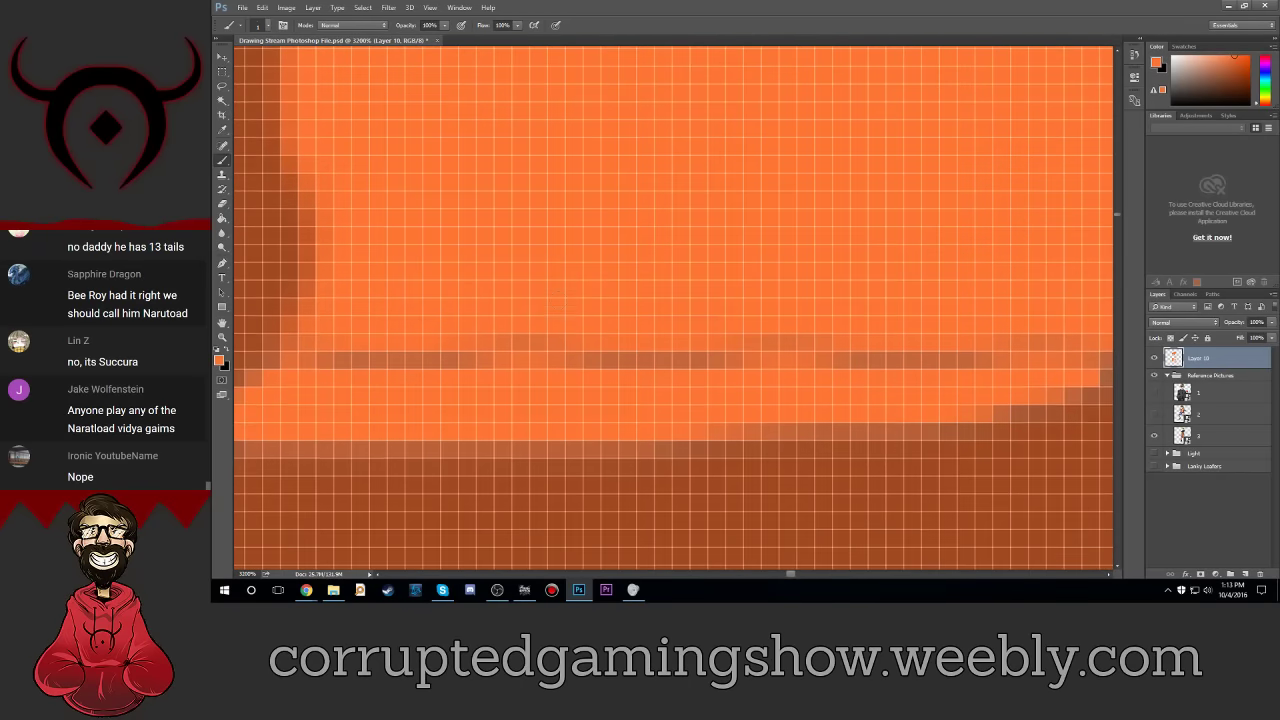
scroll(440, 325, down, 1)
drag(392, 341, 742, 342)
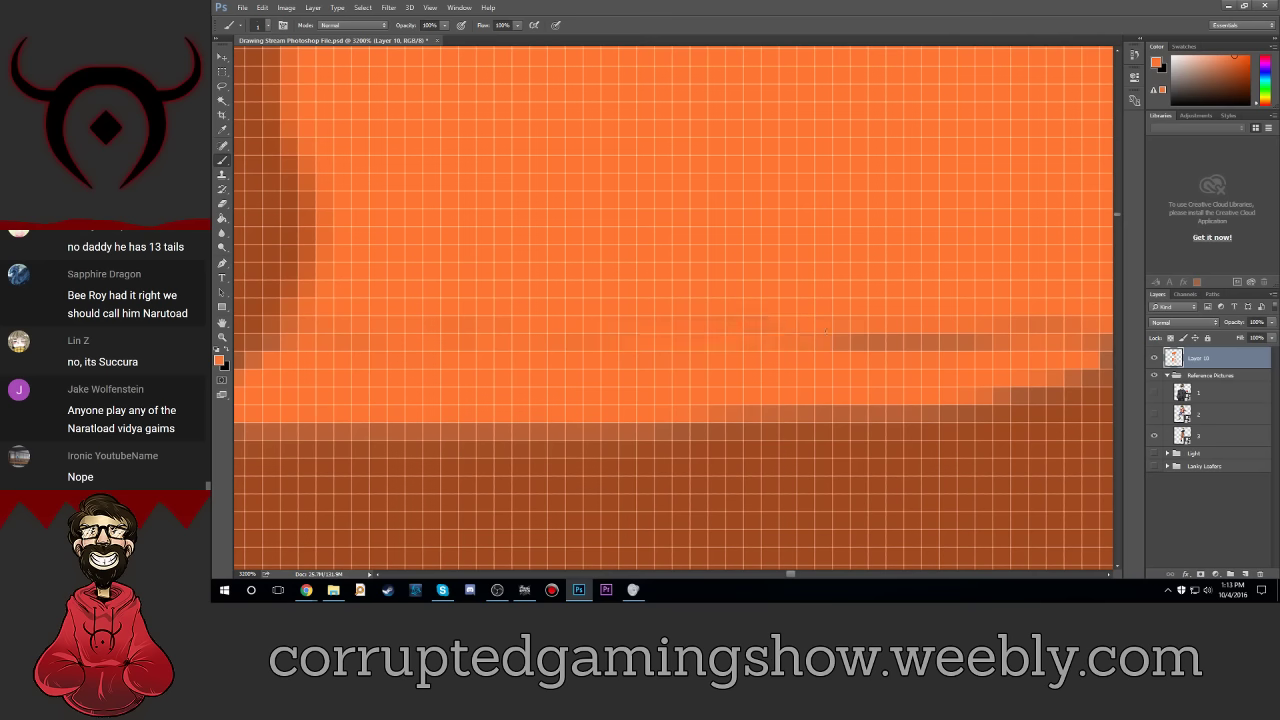
drag(826, 341, 986, 344)
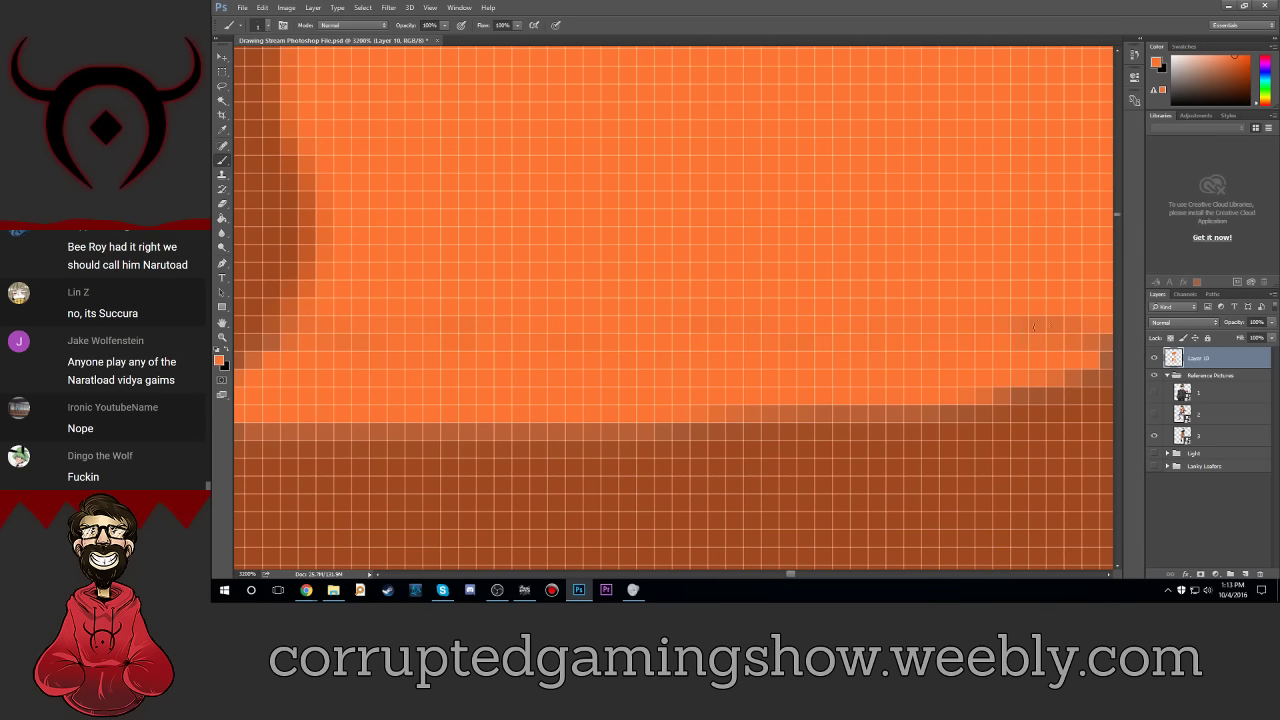
click(1109, 574)
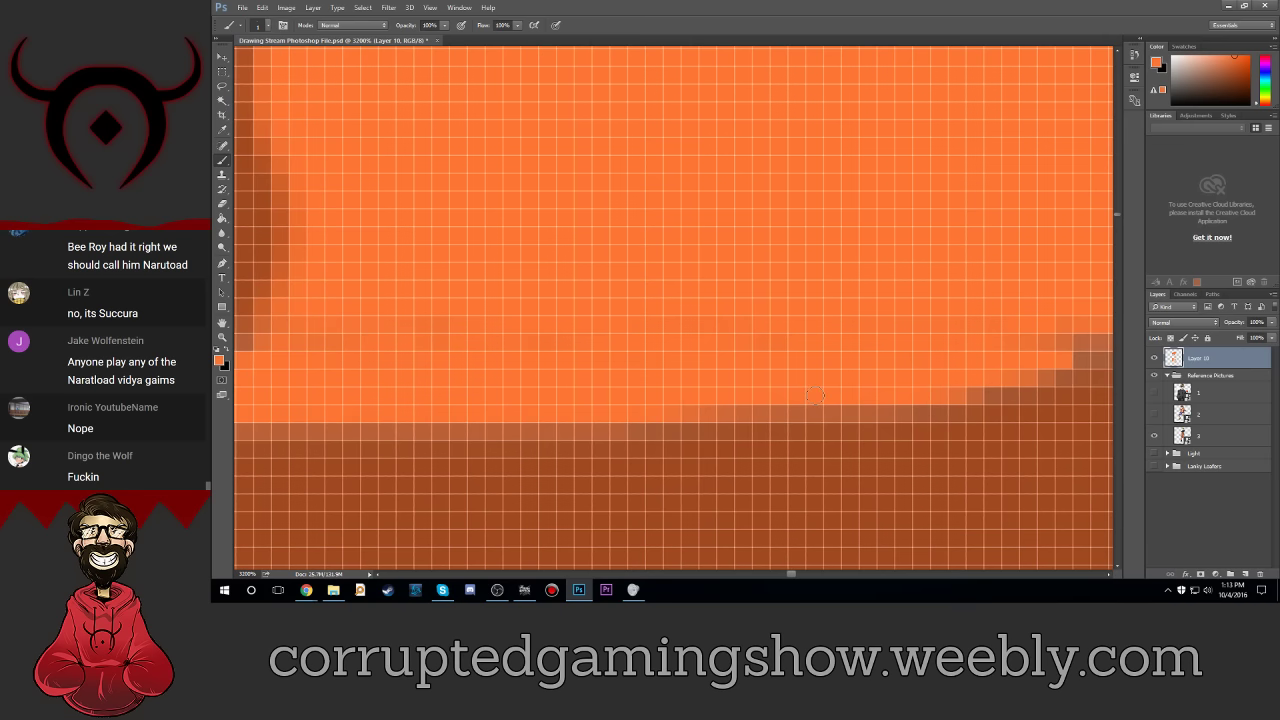
key(ctrl+minus)
key(ctrl+minus)
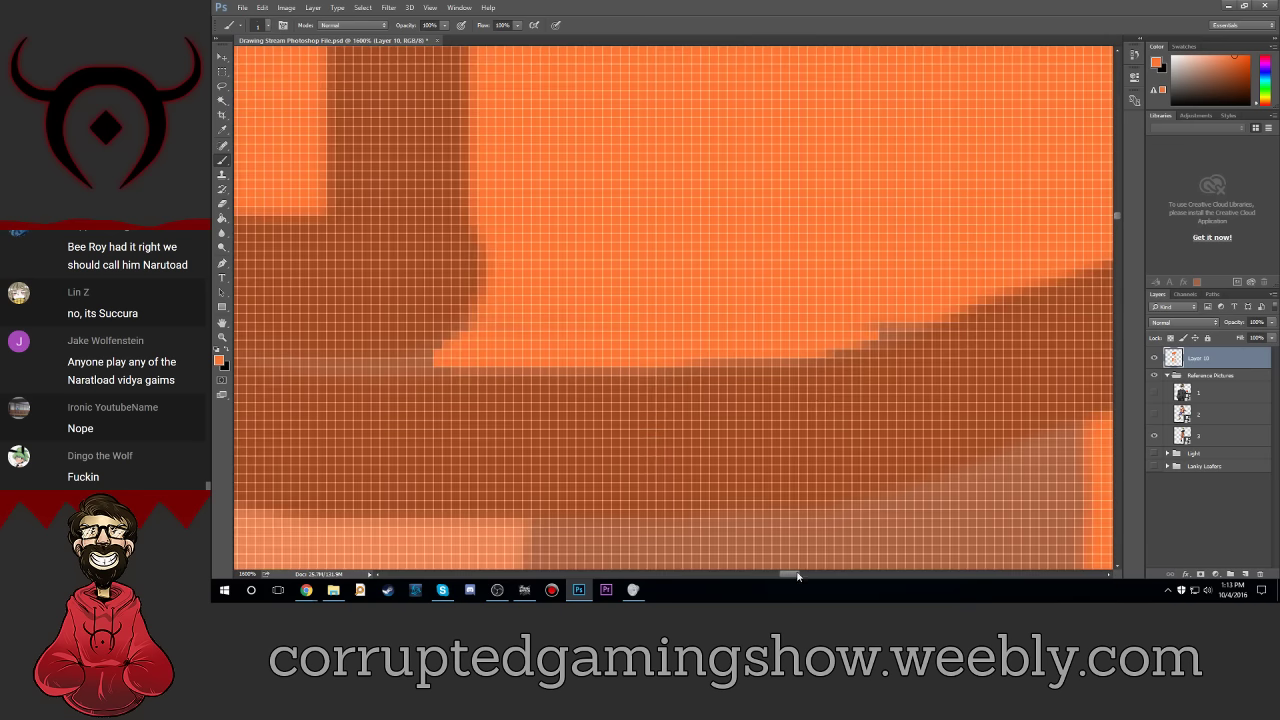
drag(797, 575, 791, 576)
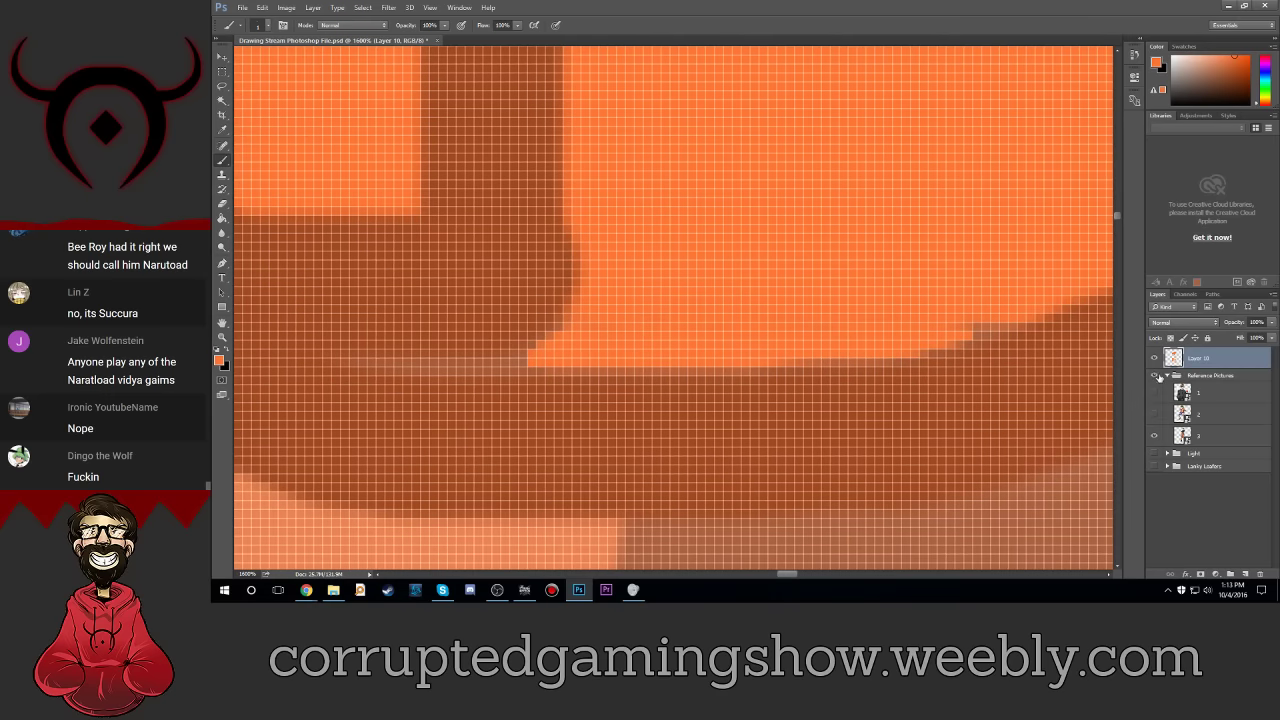
click(1155, 435)
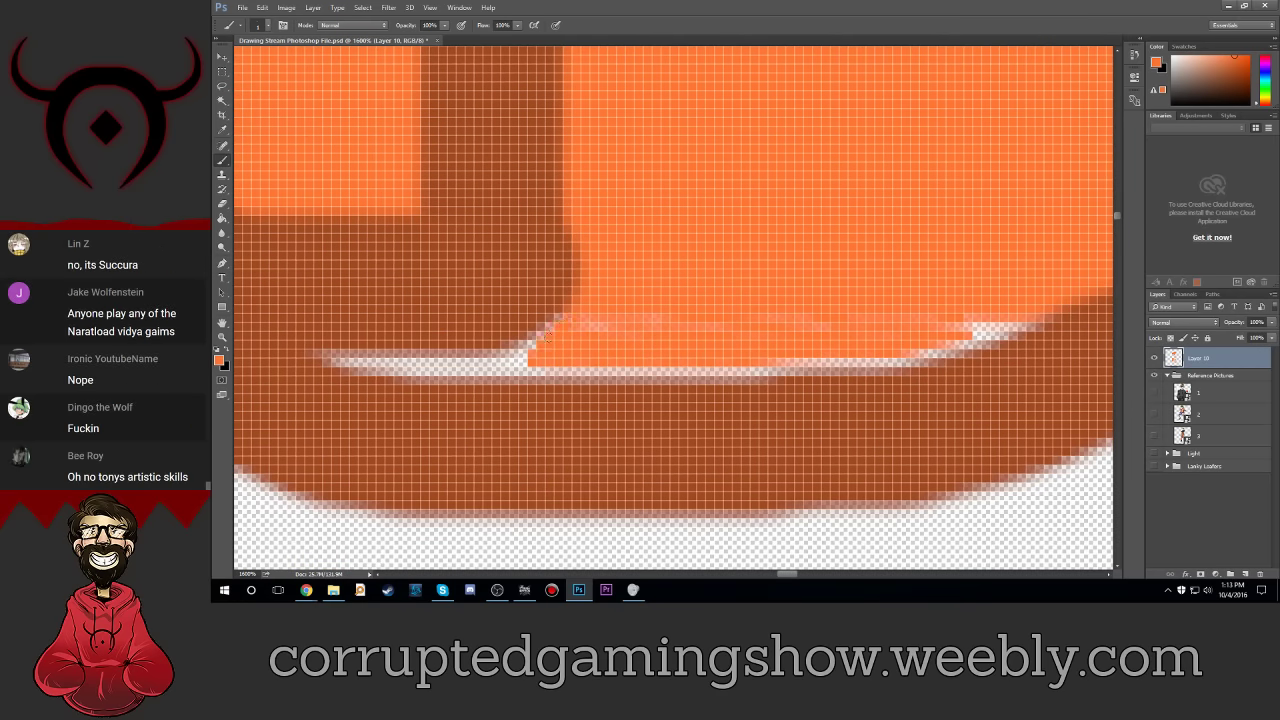
Step: Patch the white edge spot, then paint the remaining edge gaps orange with a larger brush
mouse_move(549, 324)
mouse_down()
mouse_move(527, 347)
mouse_move(306, 353)
mouse_move(402, 378)
mouse_move(766, 378)
mouse_move(418, 388)
mouse_move(350, 358)
mouse_move(505, 353)
mouse_move(515, 356)
mouse_move(390, 362)
mouse_move(430, 370)
mouse_move(386, 373)
mouse_move(520, 371)
mouse_move(473, 373)
mouse_up()
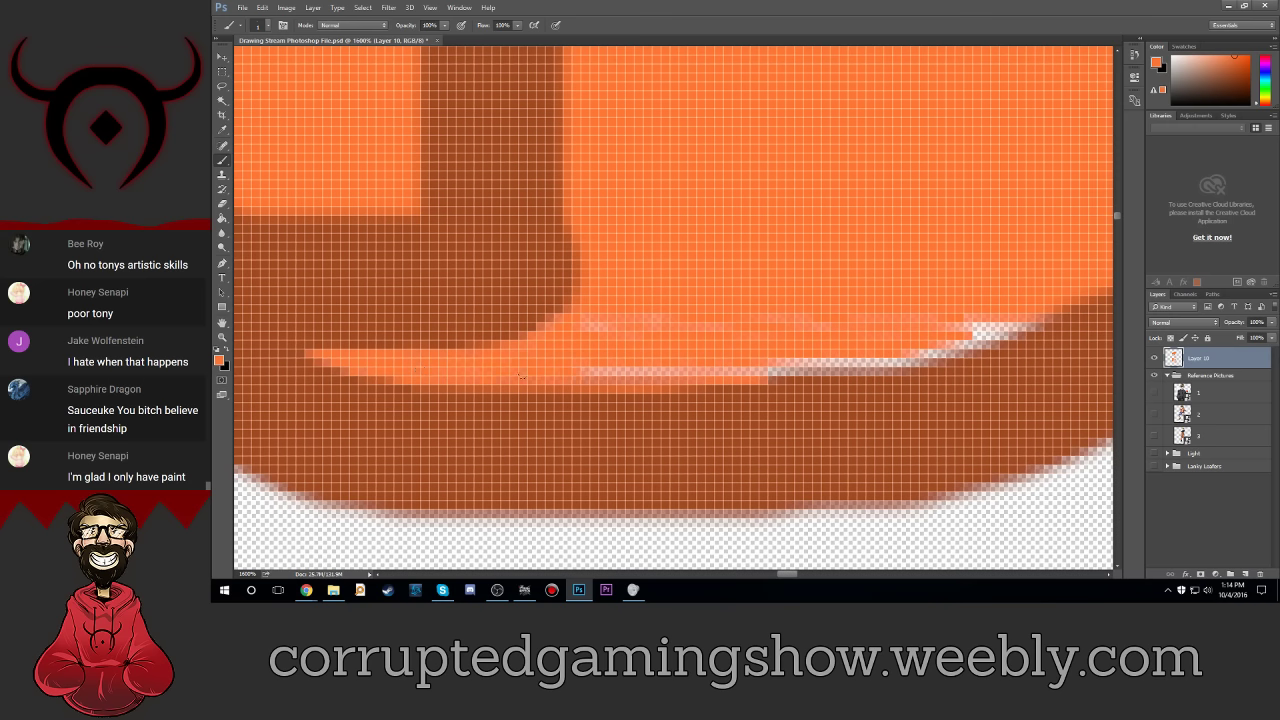
mouse_move(521, 376)
mouse_down()
mouse_move(625, 371)
mouse_move(592, 378)
mouse_up()
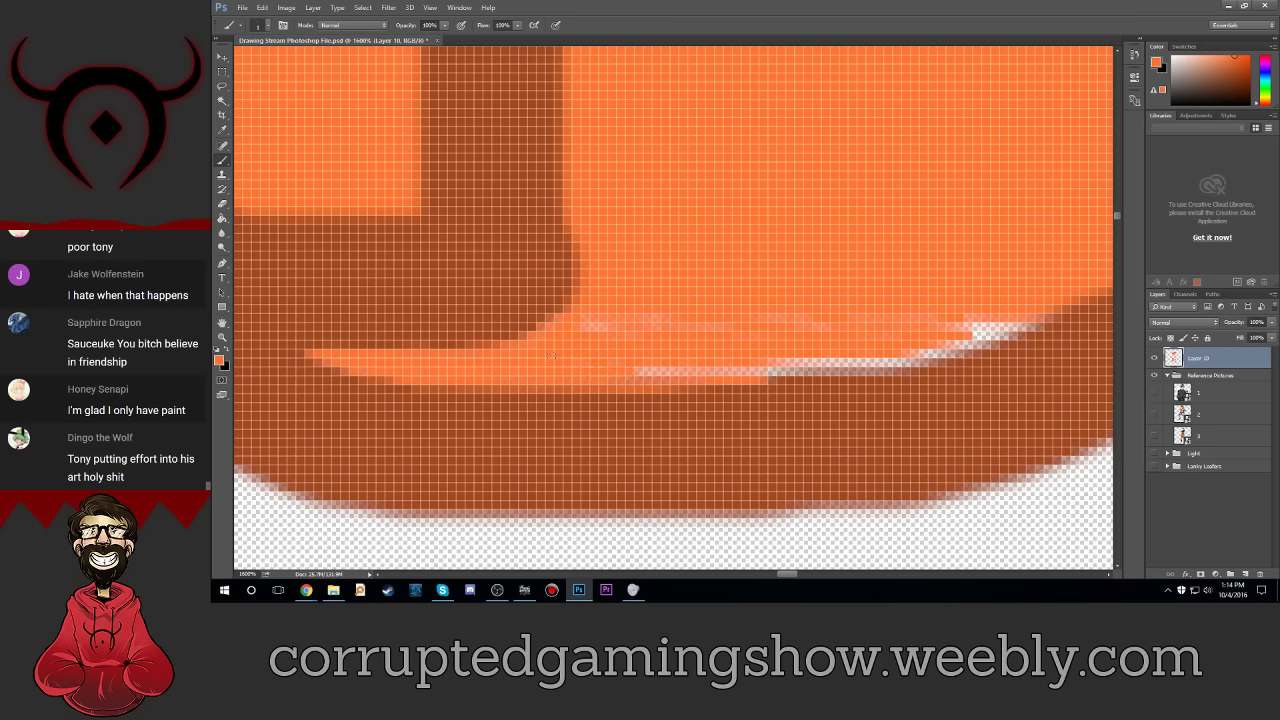
click(261, 25)
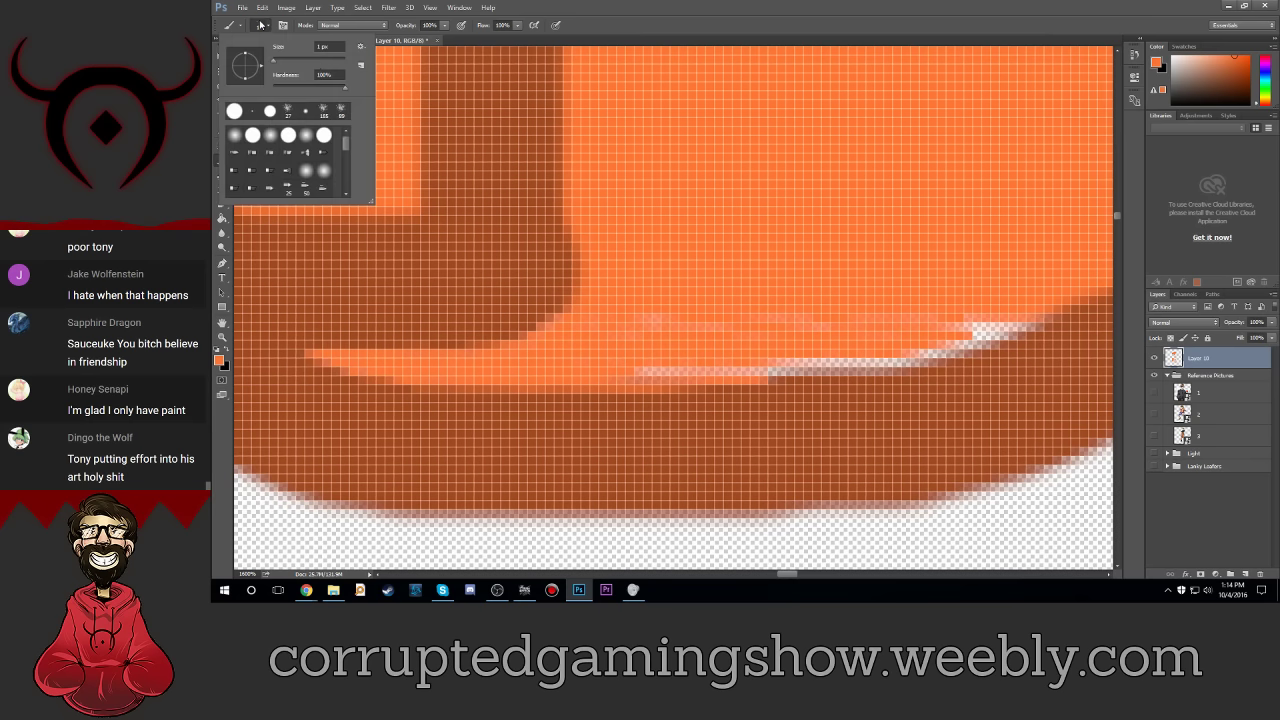
drag(276, 63, 281, 63)
click(585, 328)
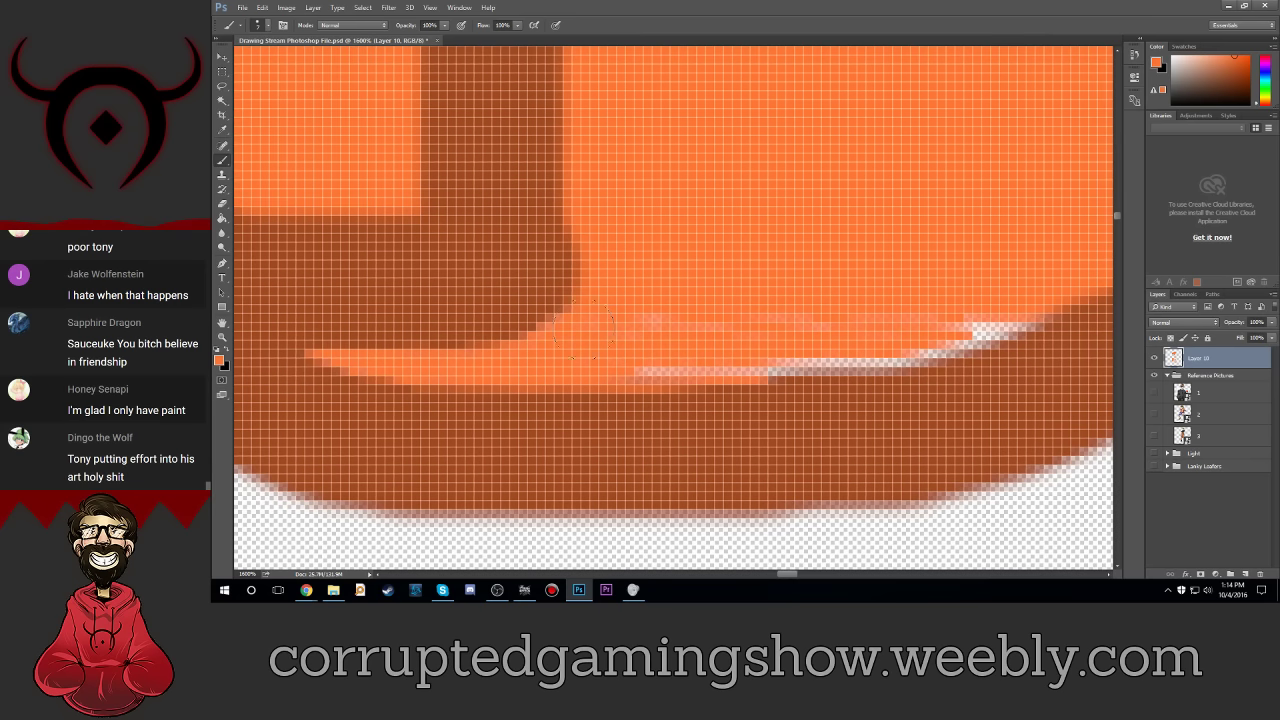
click(646, 348)
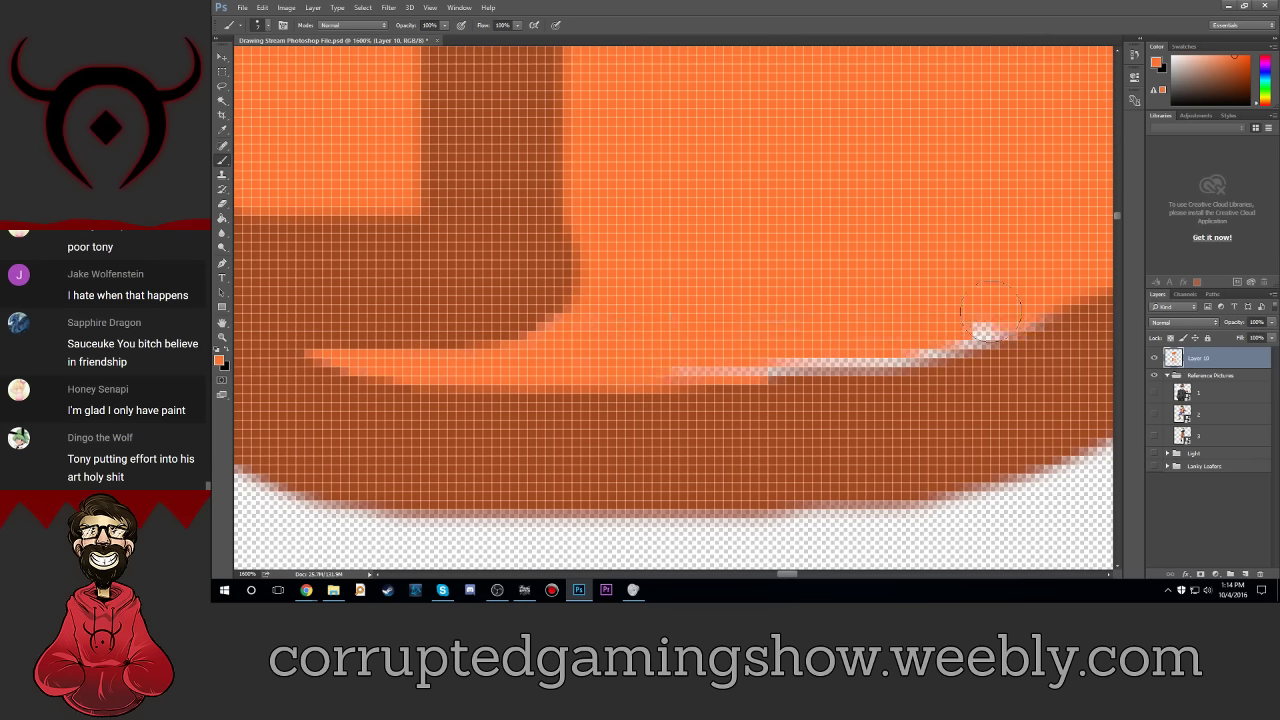
mouse_move(985, 322)
mouse_down()
mouse_move(880, 345)
mouse_move(654, 356)
mouse_up()
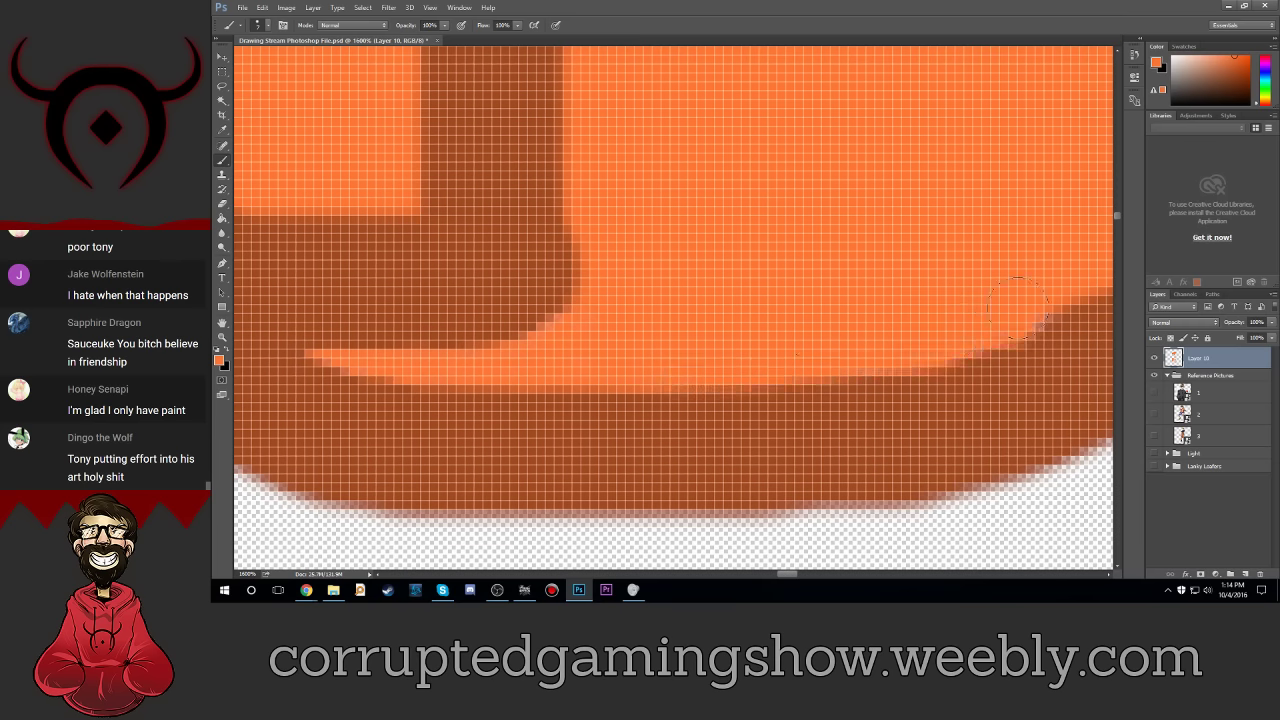
drag(1035, 328, 1062, 312)
Step: Enlarge the brush to 38 px and paint orange strokes on the lower leg shape
scroll(637, 274, down, 4)
scroll(637, 276, down, 4)
scroll(637, 276, down, 4)
scroll(637, 277, down, 4)
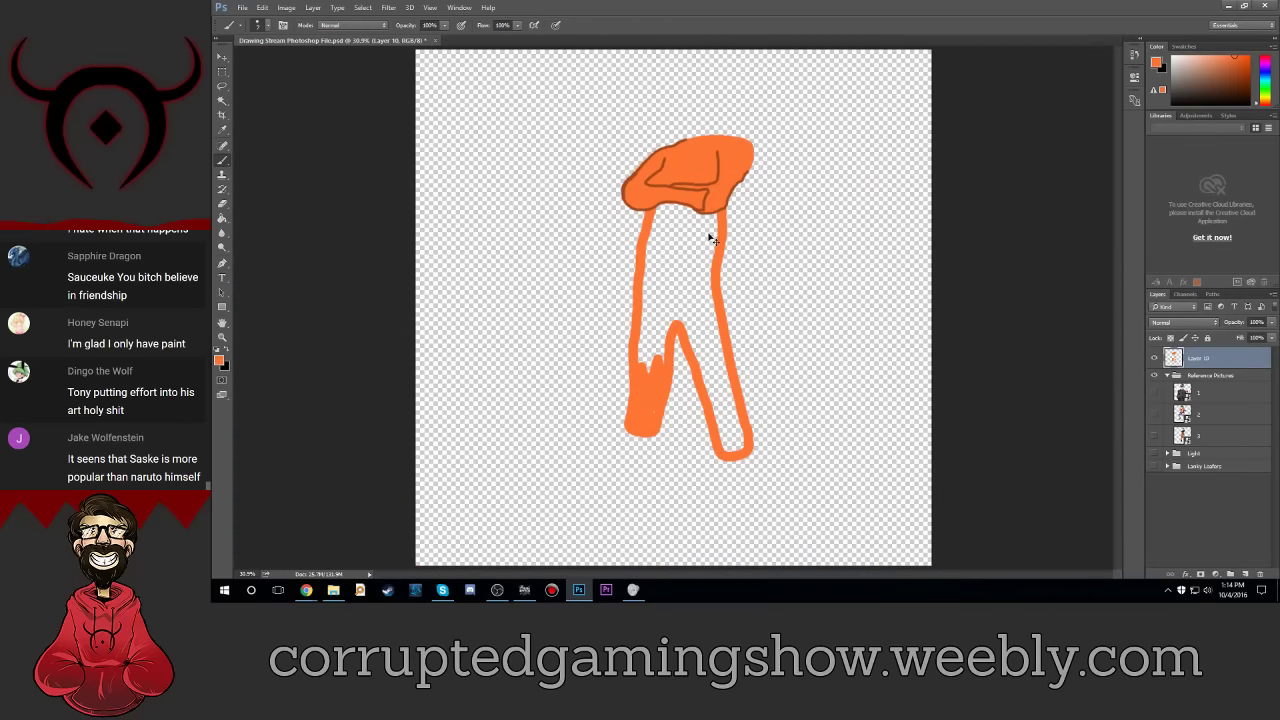
scroll(711, 234, up, 1)
scroll(708, 233, up, 2)
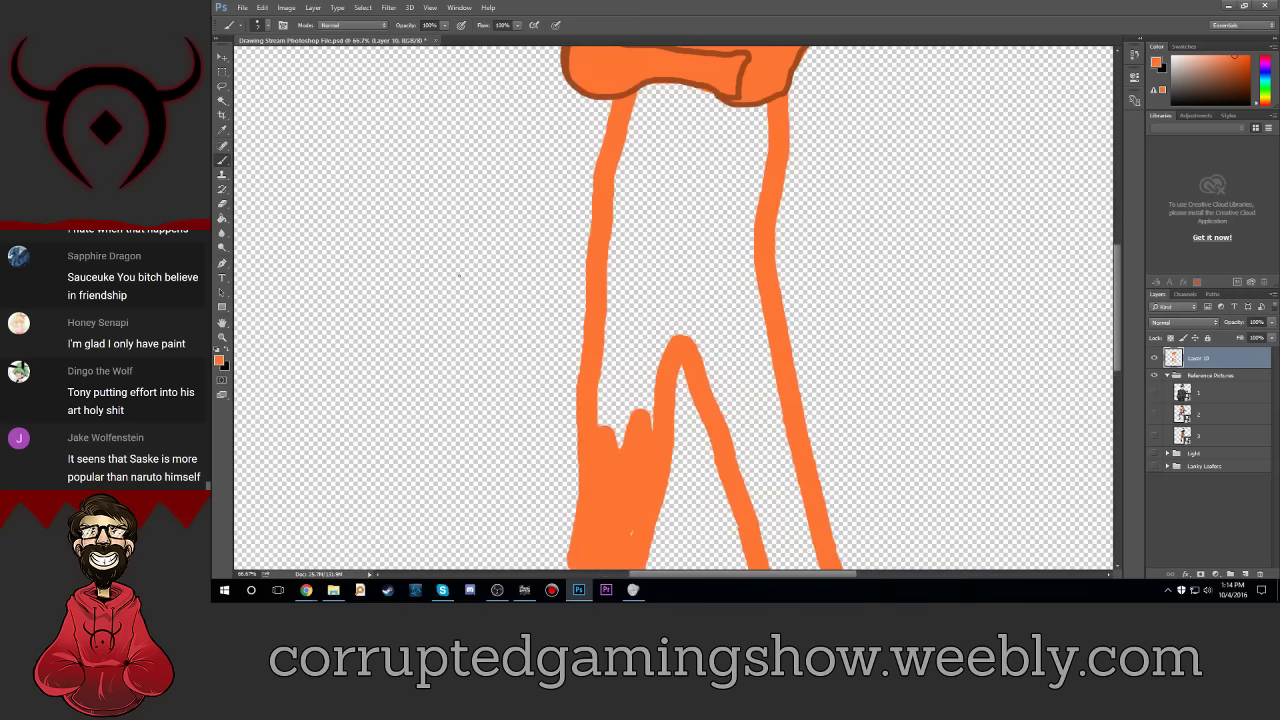
click(257, 26)
drag(277, 62, 290, 64)
click(258, 32)
scroll(569, 329, down, 2)
mouse_move(622, 350)
mouse_down()
mouse_move(604, 366)
mouse_move(607, 236)
mouse_move(632, 214)
mouse_move(649, 343)
mouse_move(647, 238)
mouse_move(612, 372)
mouse_up()
drag(680, 220, 735, 320)
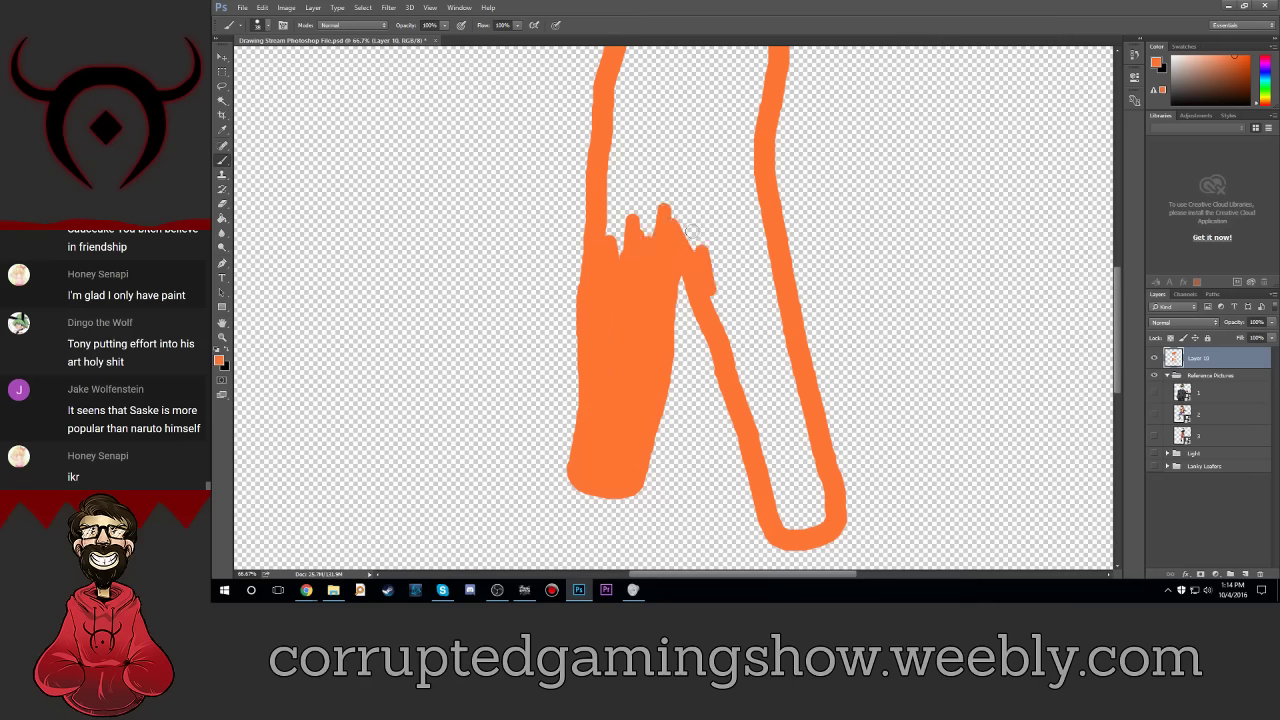
Step: Shrink the brush to 10 px and fill the right leg orange up toward the waist
click(264, 26)
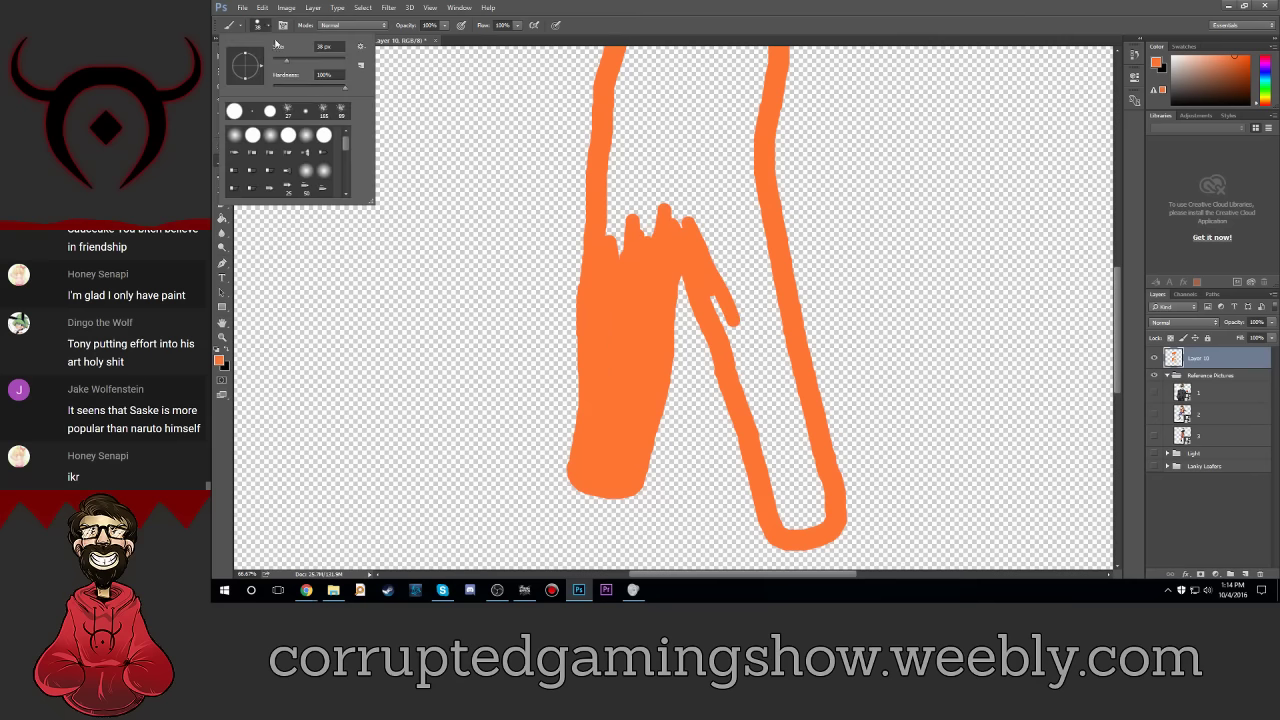
drag(278, 45, 270, 34)
click(406, 98)
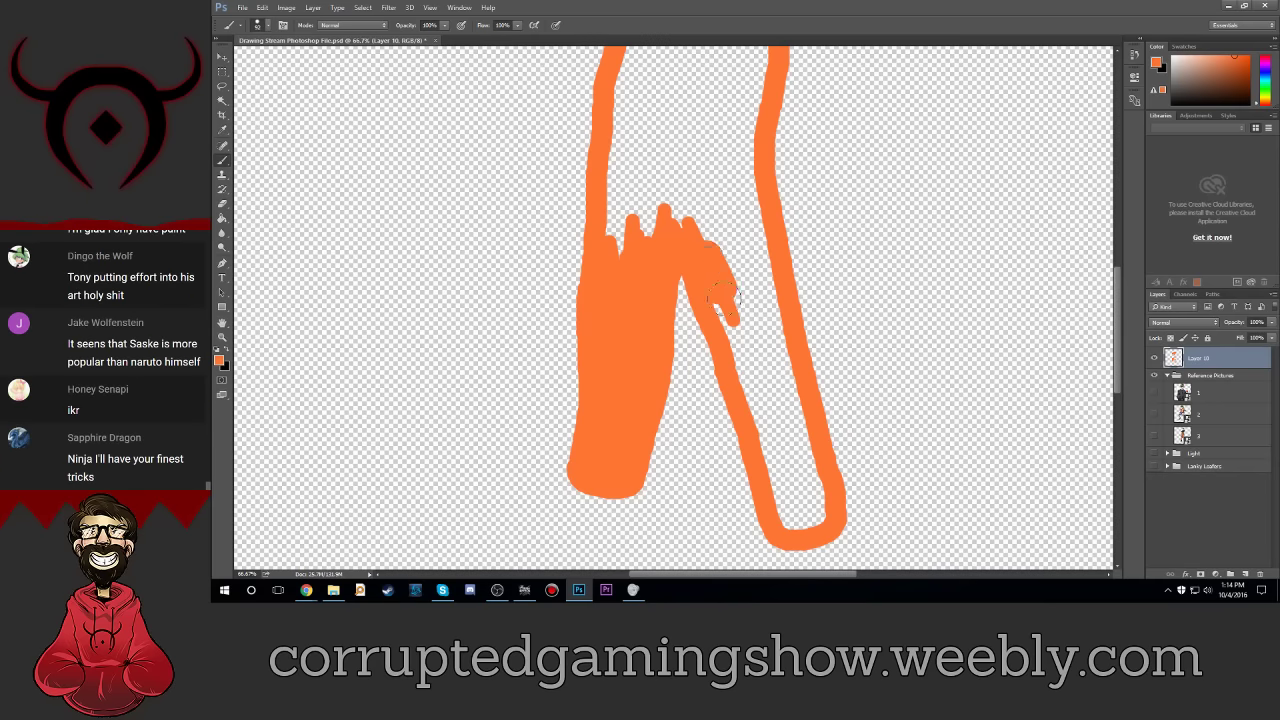
mouse_move(722, 297)
mouse_down()
mouse_move(766, 414)
mouse_move(745, 395)
mouse_move(800, 495)
mouse_move(776, 473)
mouse_move(808, 512)
mouse_move(812, 460)
mouse_move(715, 195)
mouse_up()
mouse_move(725, 270)
mouse_down()
mouse_move(692, 200)
mouse_move(688, 150)
mouse_up()
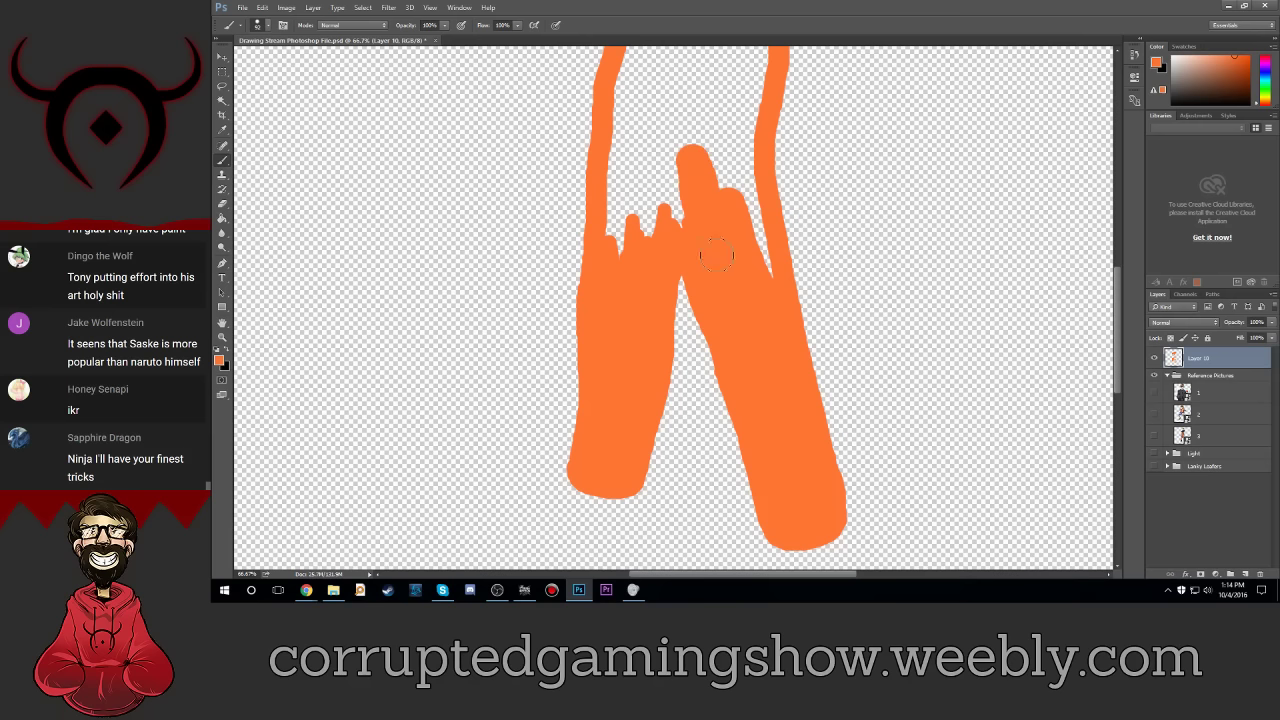
scroll(718, 257, up, 1)
scroll(718, 257, up, 2)
scroll(718, 257, up, 1)
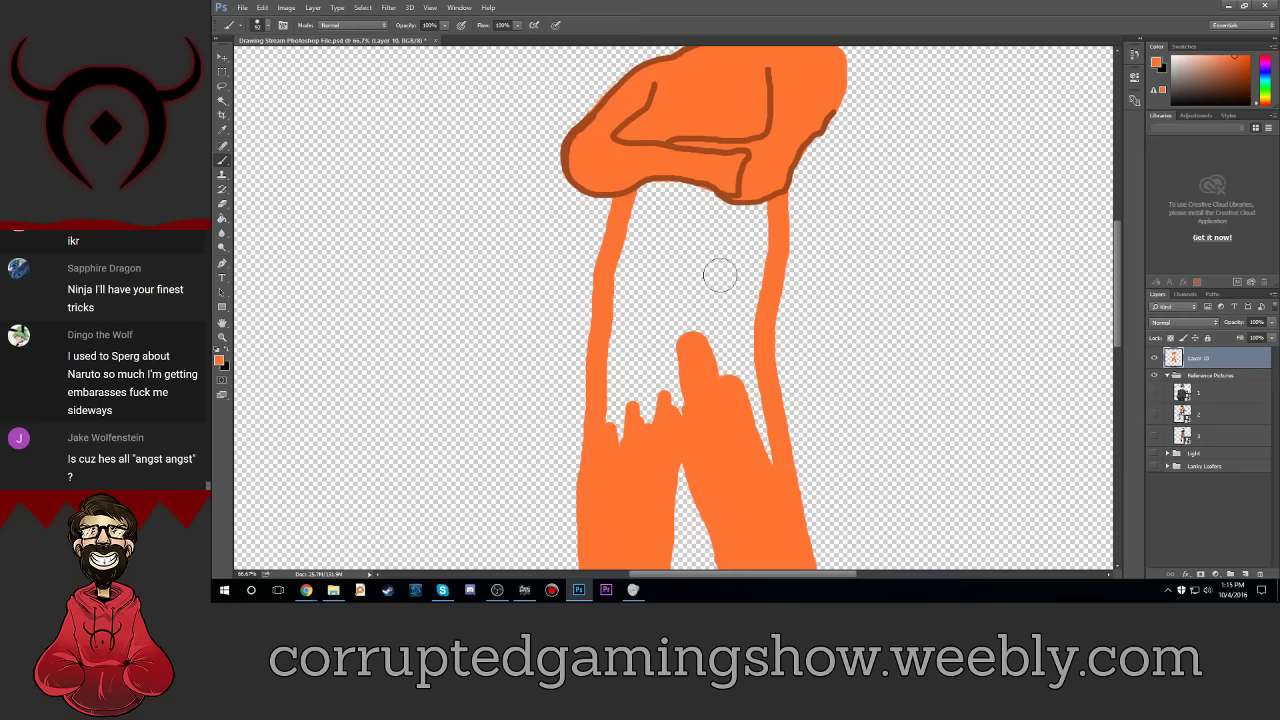
Step: Fill the upper right leg, left leg and upper body orange so both legs join the torso
drag(685, 347, 732, 312)
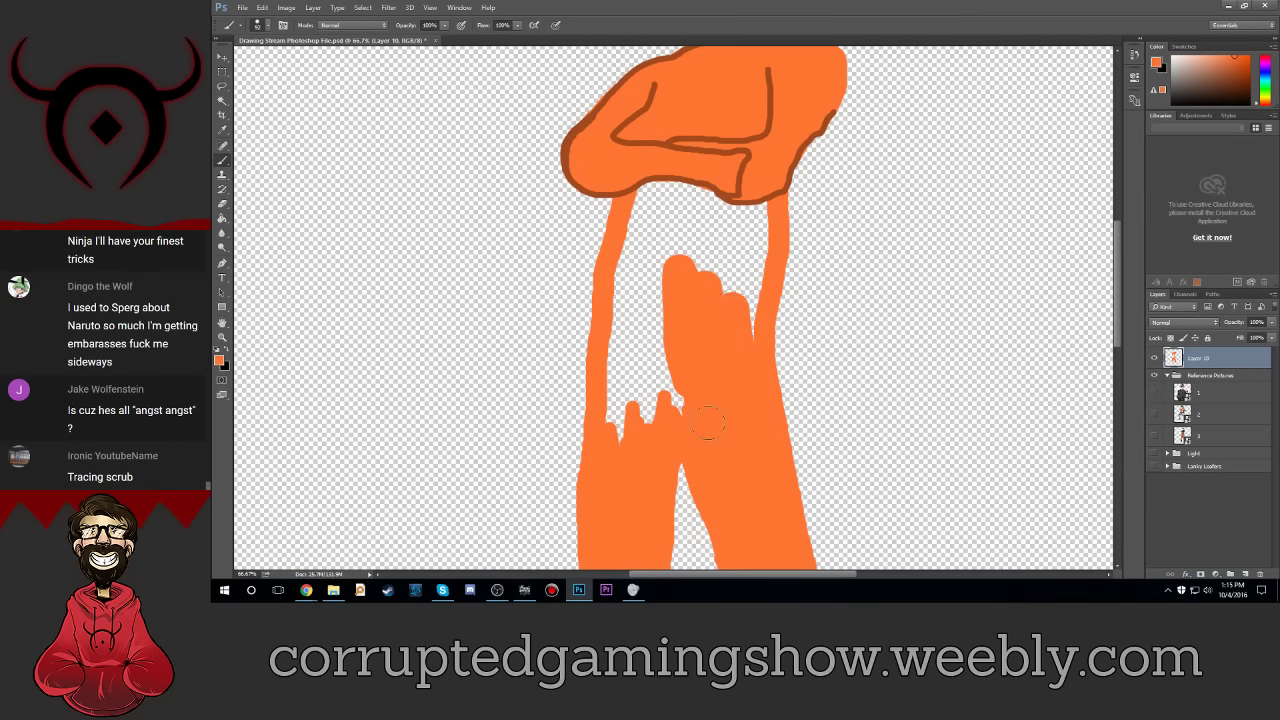
mouse_move(707, 424)
mouse_down()
mouse_move(605, 430)
mouse_move(620, 340)
mouse_move(650, 320)
mouse_up()
mouse_move(650, 380)
mouse_down()
mouse_move(668, 285)
mouse_move(675, 395)
mouse_up()
mouse_move(645, 312)
mouse_down()
mouse_move(628, 295)
mouse_move(645, 262)
mouse_move(660, 280)
mouse_move(700, 230)
mouse_move(720, 285)
mouse_up()
mouse_move(700, 225)
mouse_down()
mouse_move(755, 320)
mouse_move(760, 250)
mouse_move(748, 225)
mouse_move(735, 232)
mouse_up()
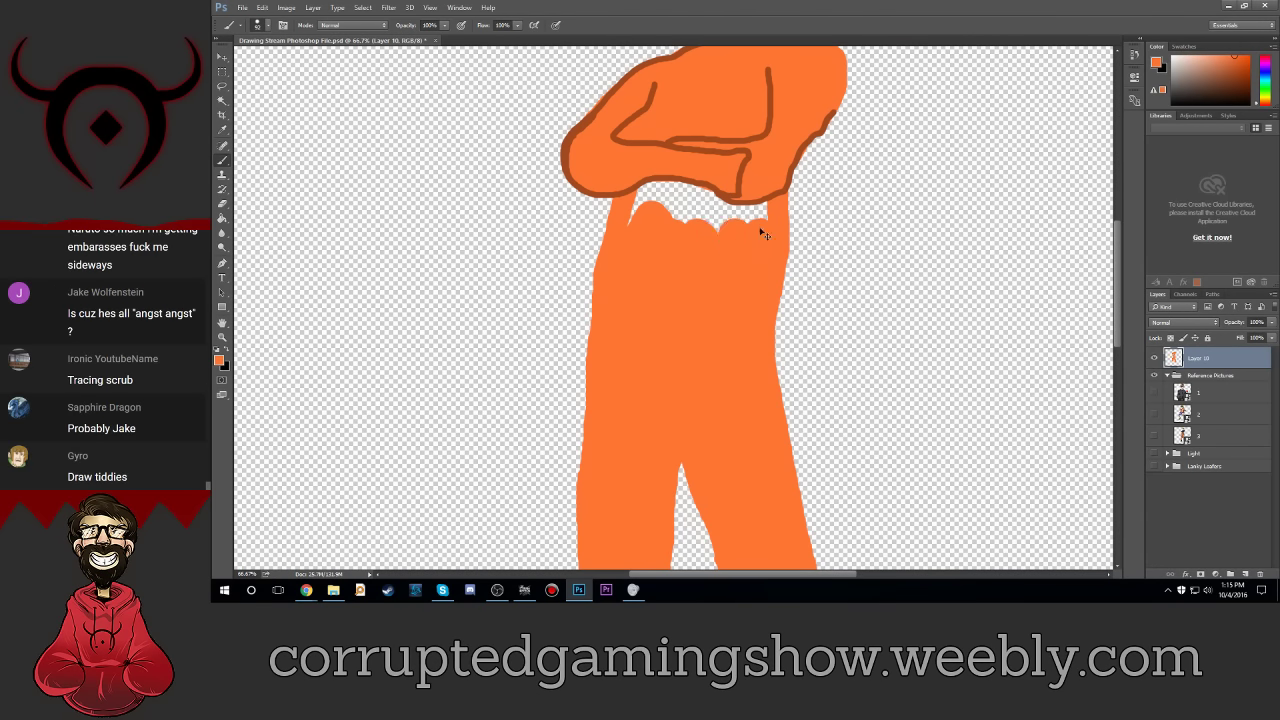
Step: Zoom in and brush orange across the transparent gap below the arm outline
scroll(760, 233, up, 3)
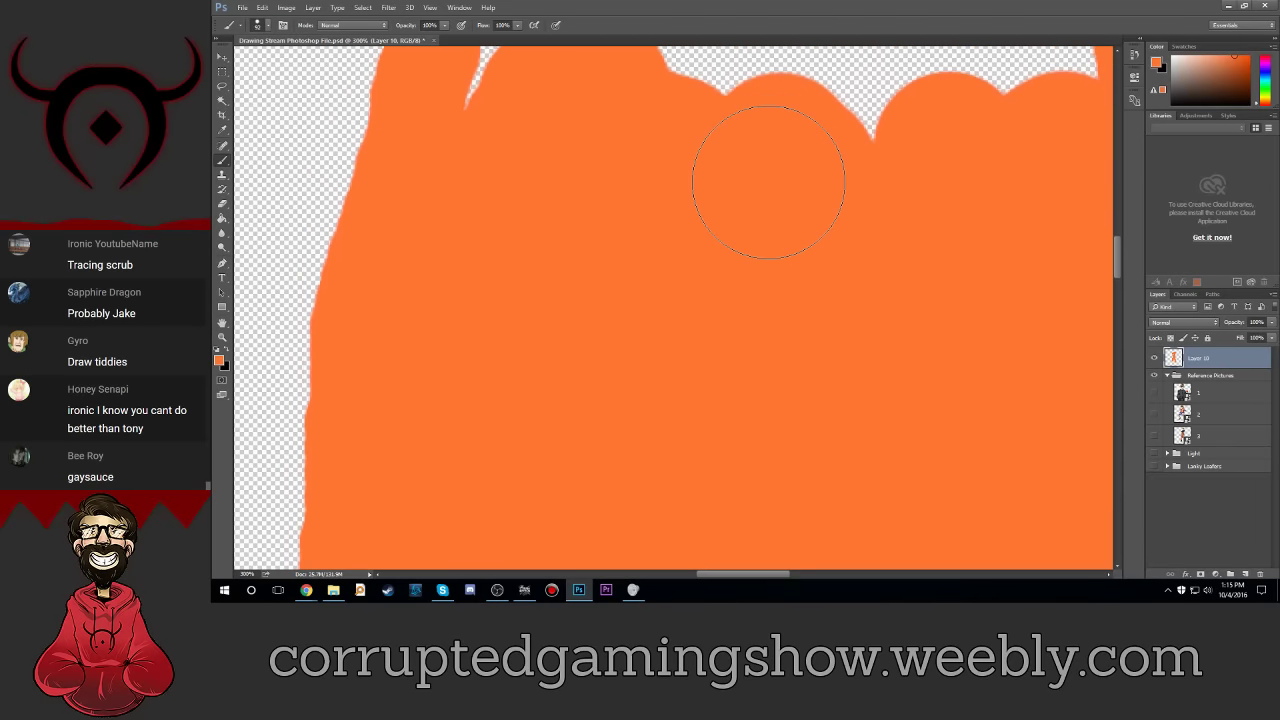
scroll(768, 181, up, 3)
scroll(766, 163, up, 2)
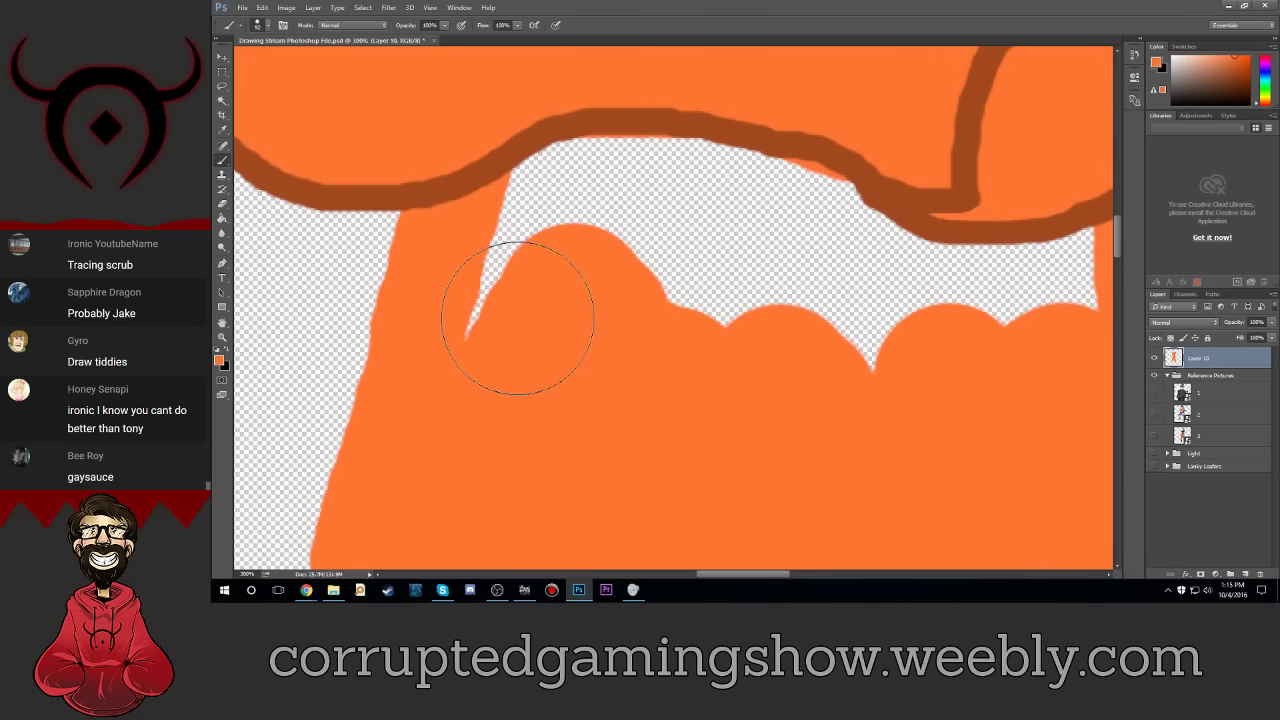
mouse_move(518, 318)
mouse_down()
mouse_move(674, 286)
mouse_move(923, 343)
mouse_move(1057, 335)
mouse_up()
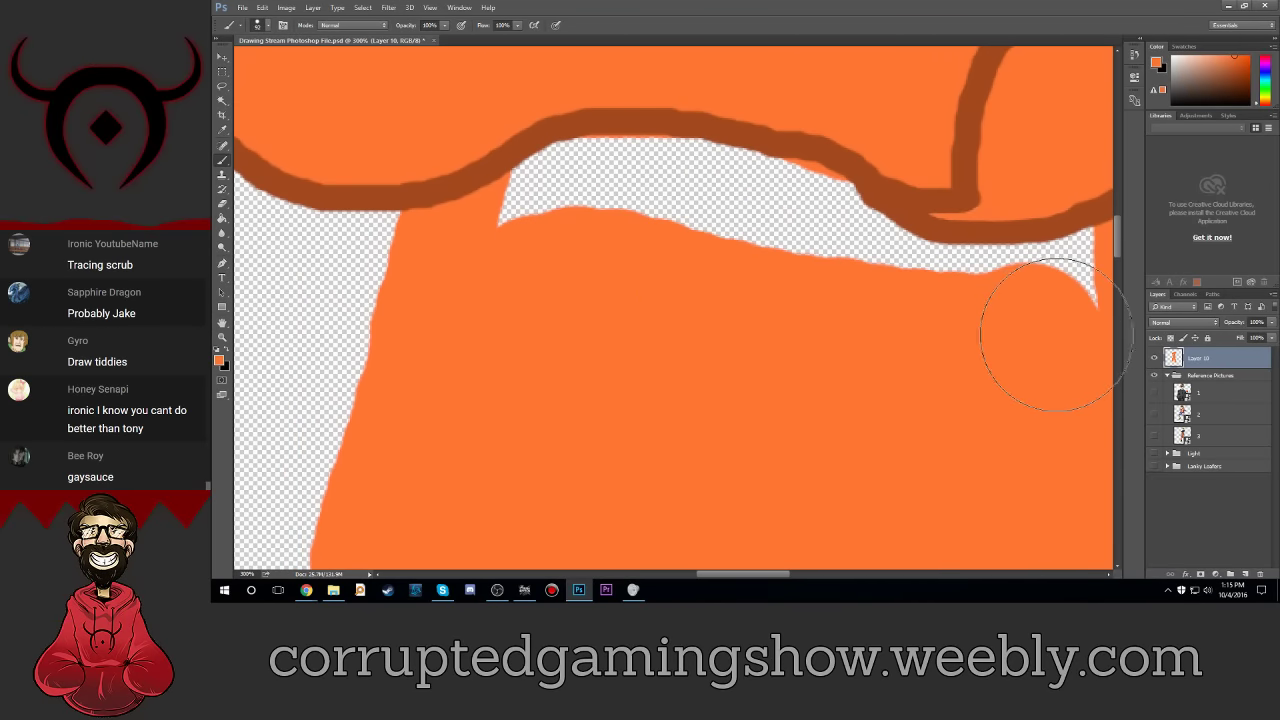
scroll(520, 311, up, 2)
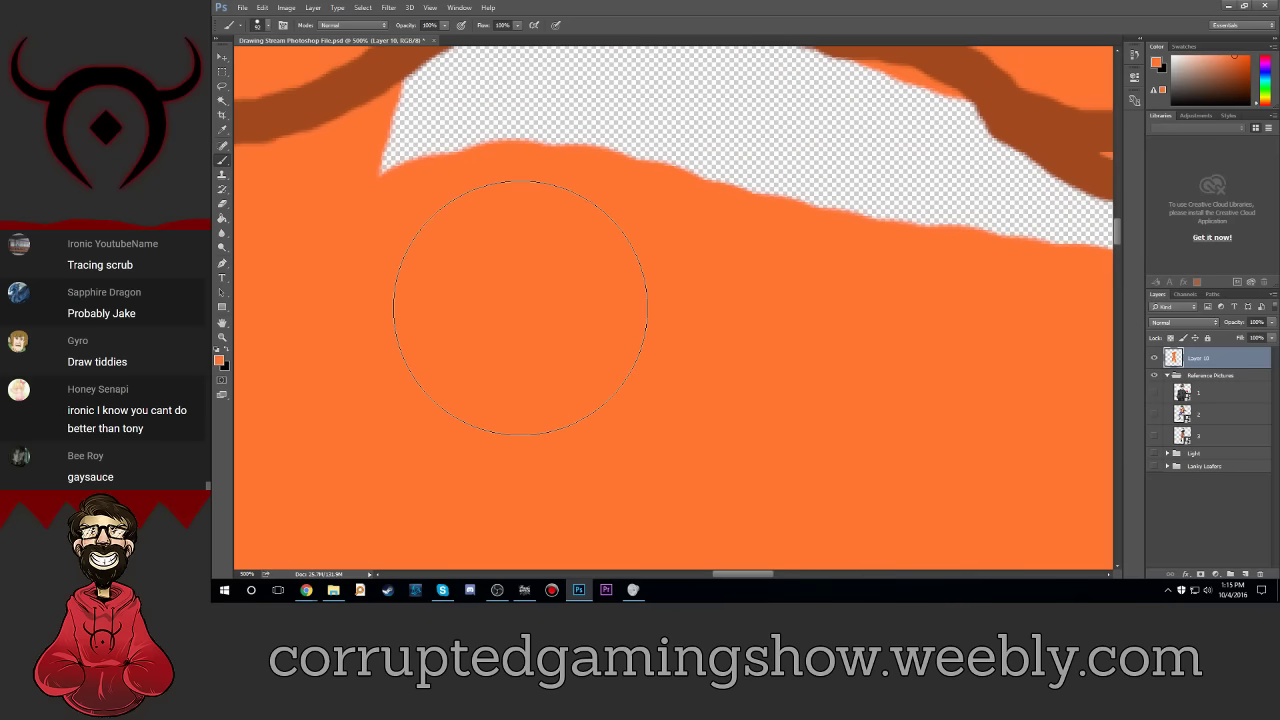
scroll(745, 305, up, 2)
scroll(700, 320, up, 1)
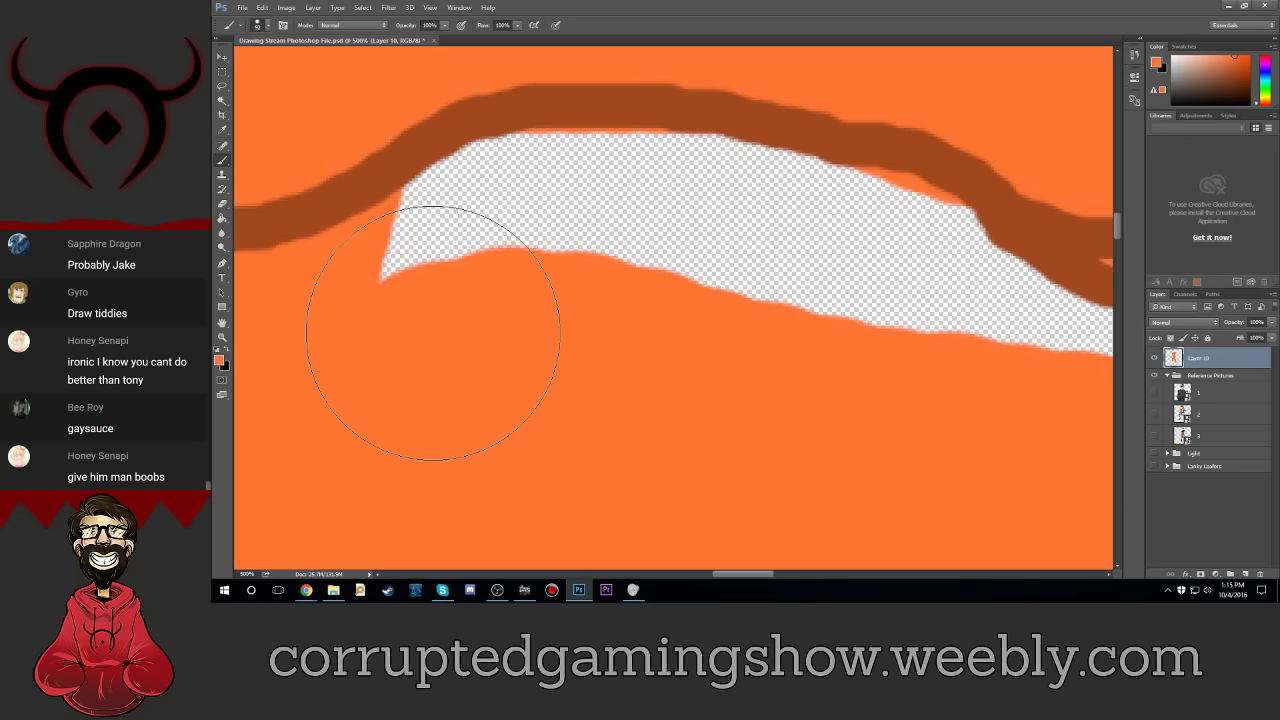
mouse_move(433, 334)
mouse_down()
mouse_move(749, 329)
mouse_move(914, 423)
mouse_up()
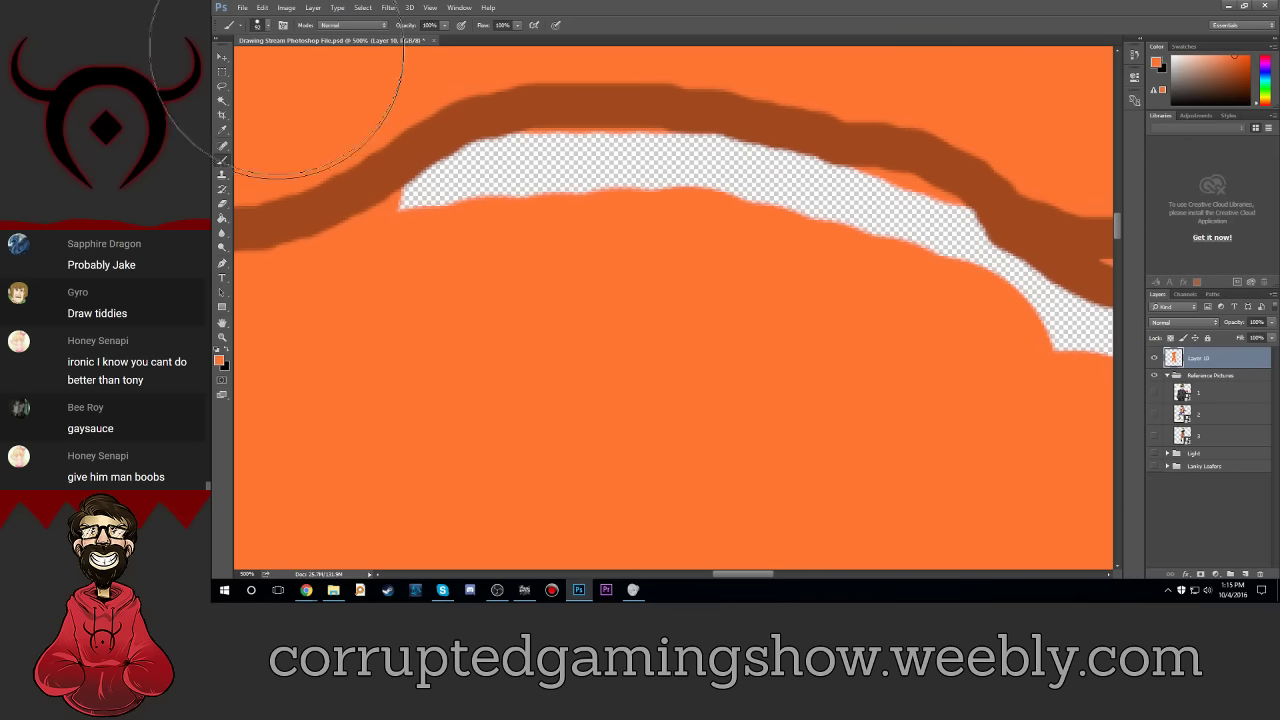
Step: Paint over the left end and remaining gap under the arm outline, then zoom out to check
click(262, 25)
click(266, 25)
mouse_move(443, 243)
mouse_down()
mouse_move(451, 223)
mouse_move(477, 229)
mouse_move(470, 220)
mouse_move(509, 194)
mouse_move(749, 194)
mouse_move(903, 249)
mouse_move(959, 292)
mouse_up()
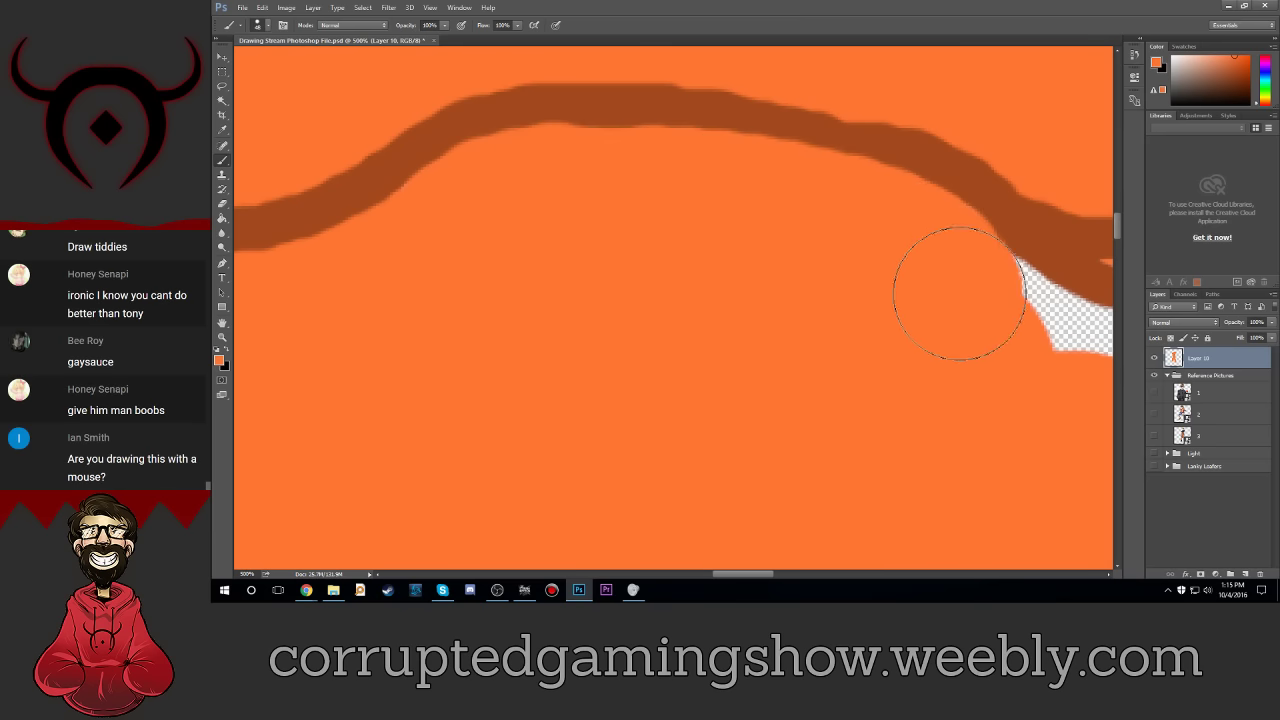
drag(758, 573, 797, 577)
scroll(686, 500, right, 5)
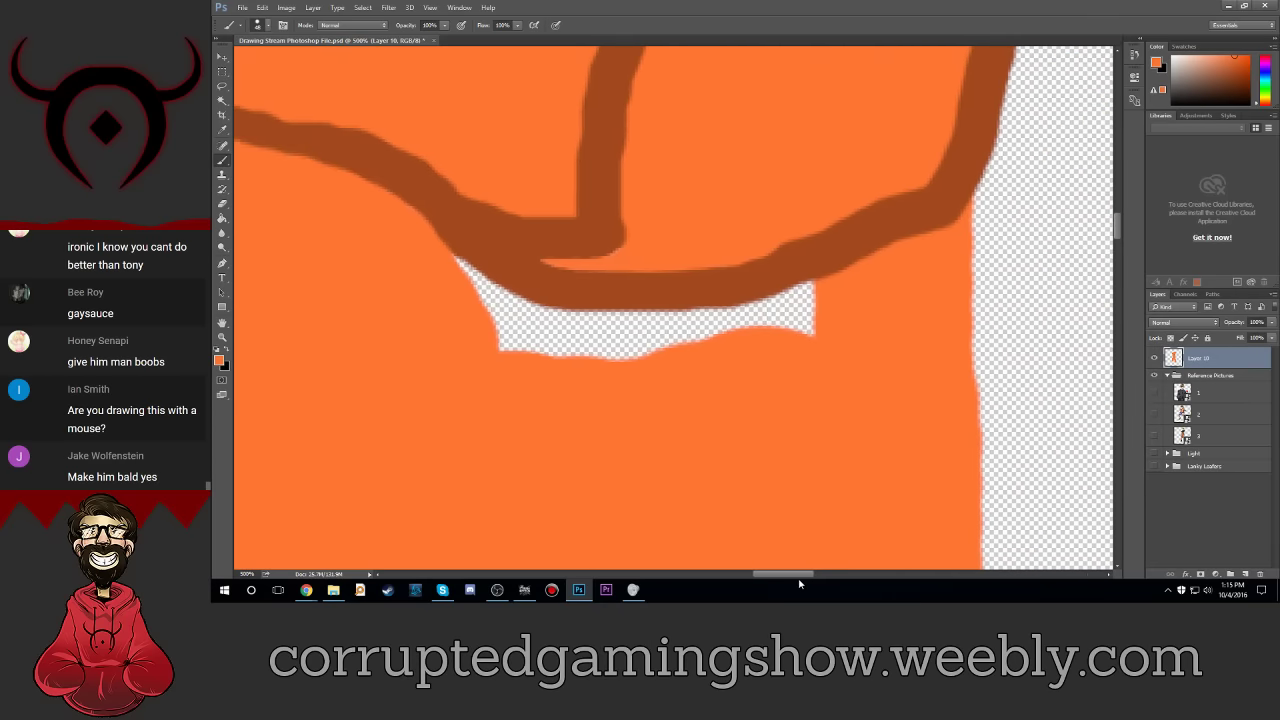
mouse_move(413, 302)
mouse_down()
mouse_move(595, 363)
mouse_move(726, 366)
mouse_move(803, 337)
mouse_move(890, 335)
mouse_up()
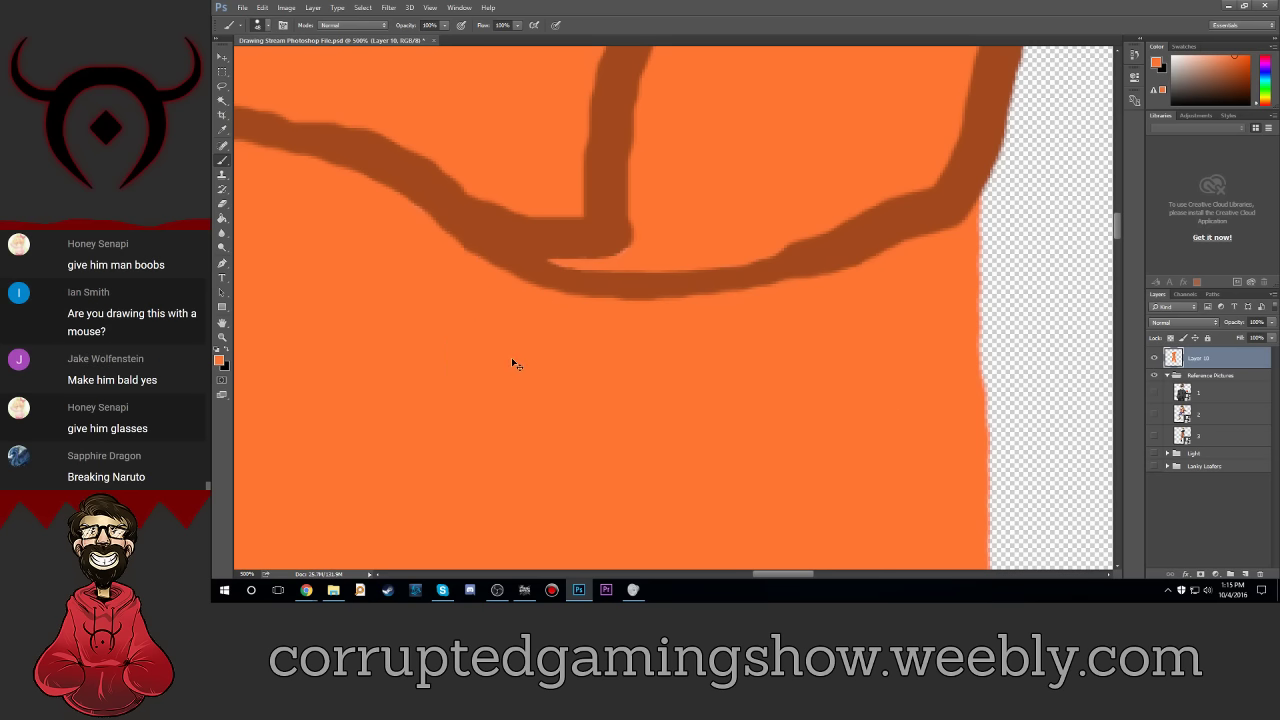
scroll(511, 357, down, 3)
scroll(511, 357, down, 3)
scroll(511, 357, down, 3)
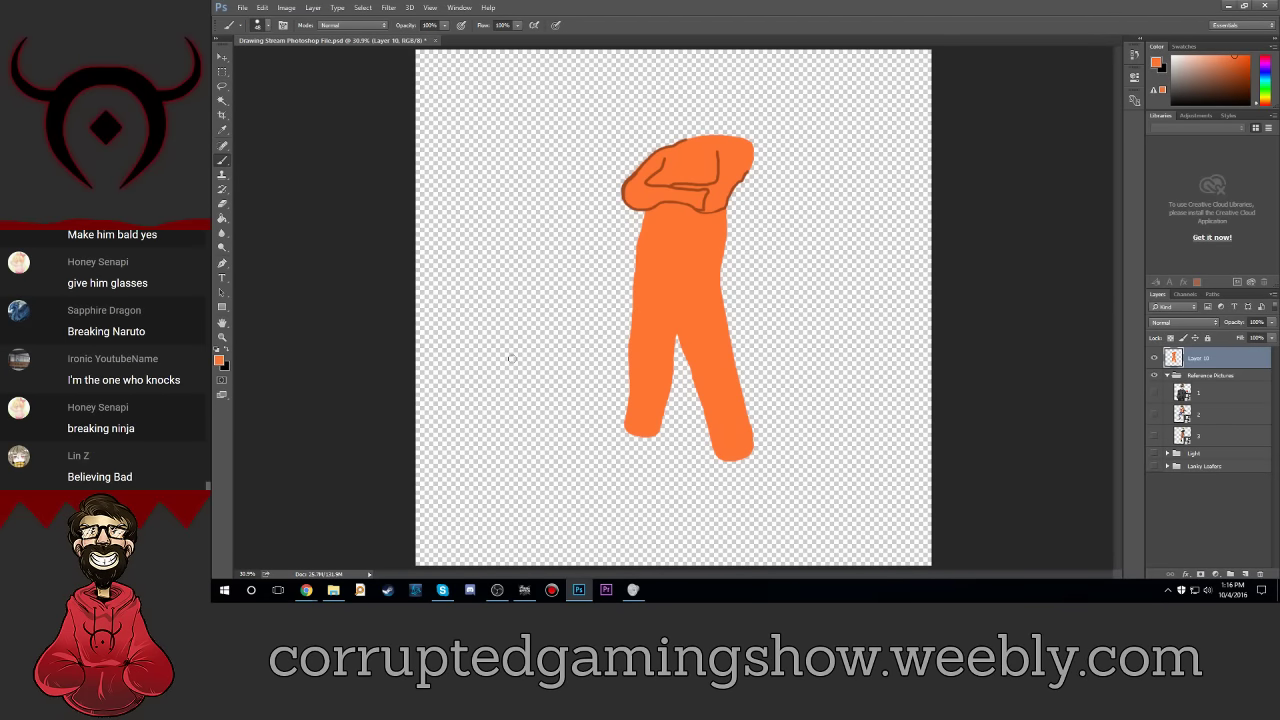
Step: Turn on visibility of the Naruto reference picture, layer 3
scroll(511, 357, up, 1)
scroll(511, 357, up, 2)
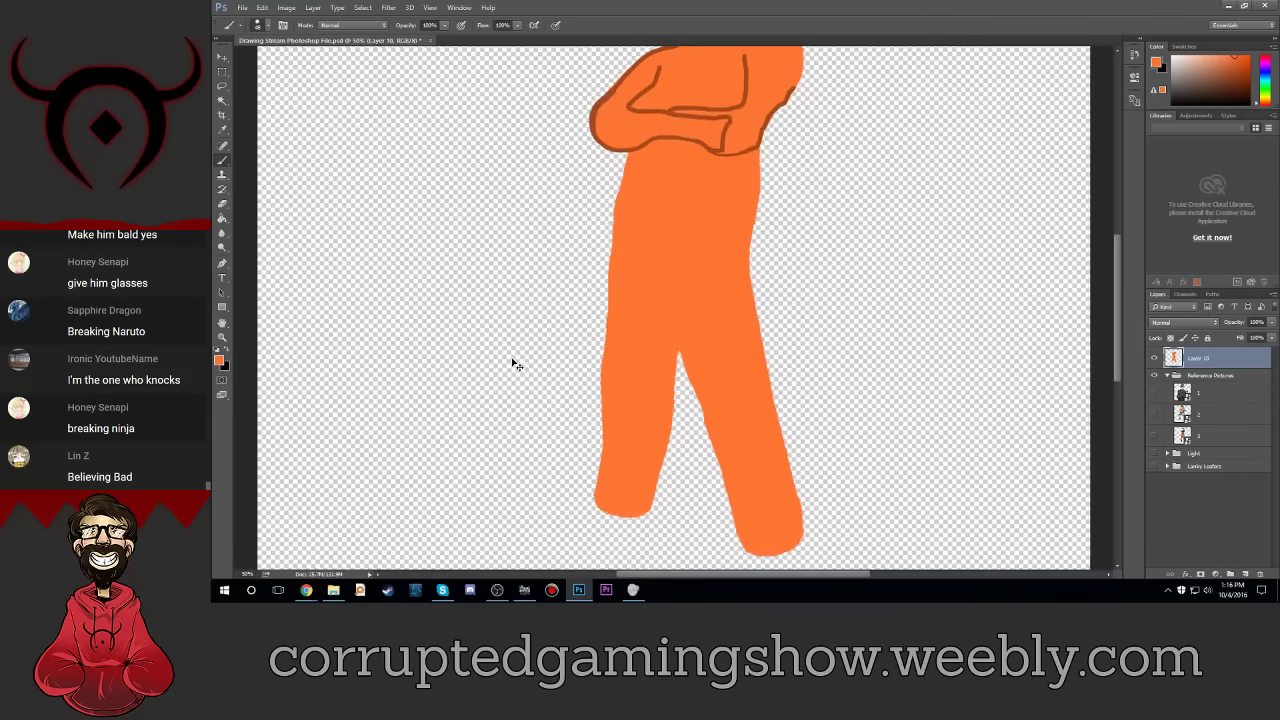
scroll(511, 357, down, 3)
scroll(511, 357, down, 1)
scroll(511, 357, up, 1)
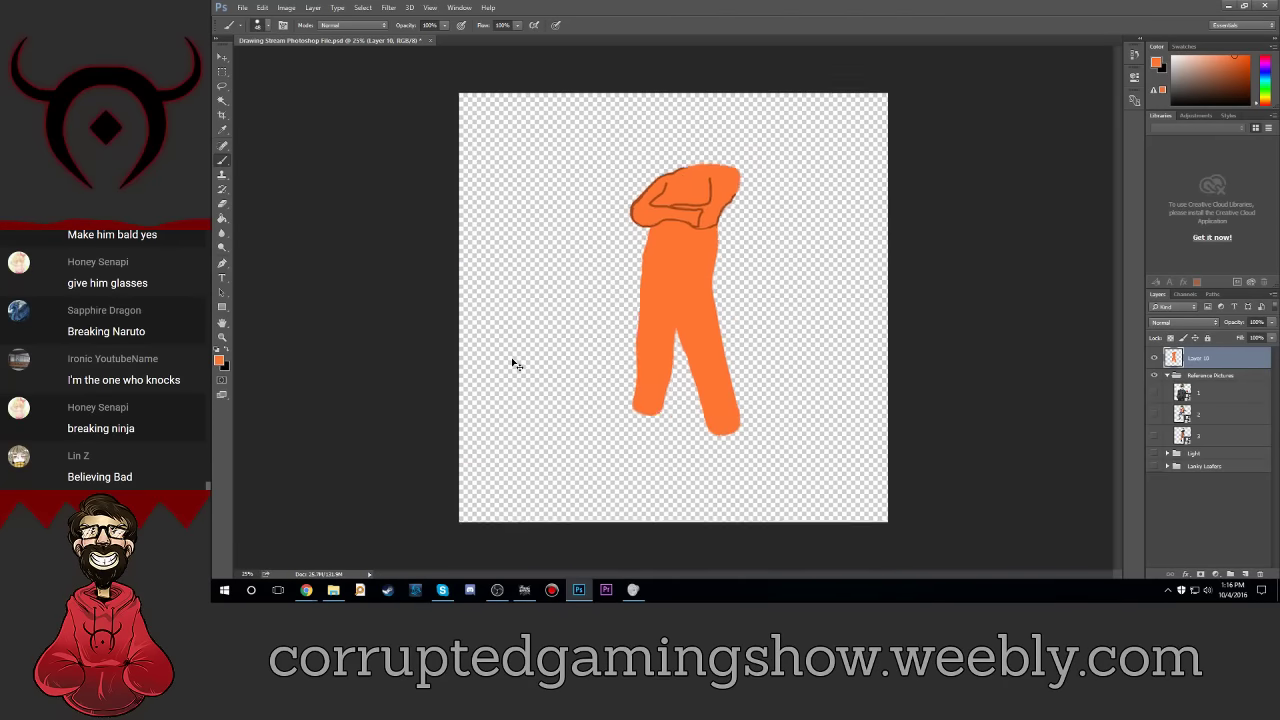
scroll(511, 360, up, 2)
scroll(511, 357, up, 1)
scroll(508, 316, up, 2)
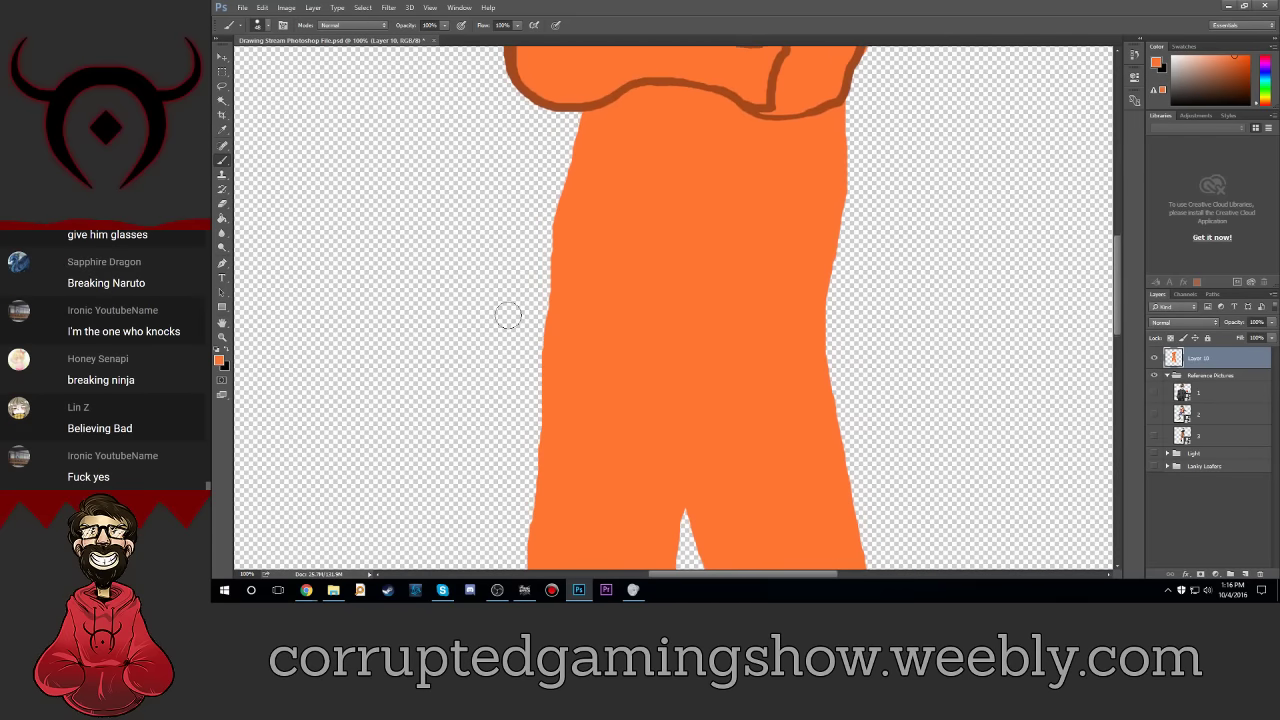
click(1154, 436)
Step: Hide the orange Layer 10 and open the foreground Color Picker
scroll(905, 357, up, 1)
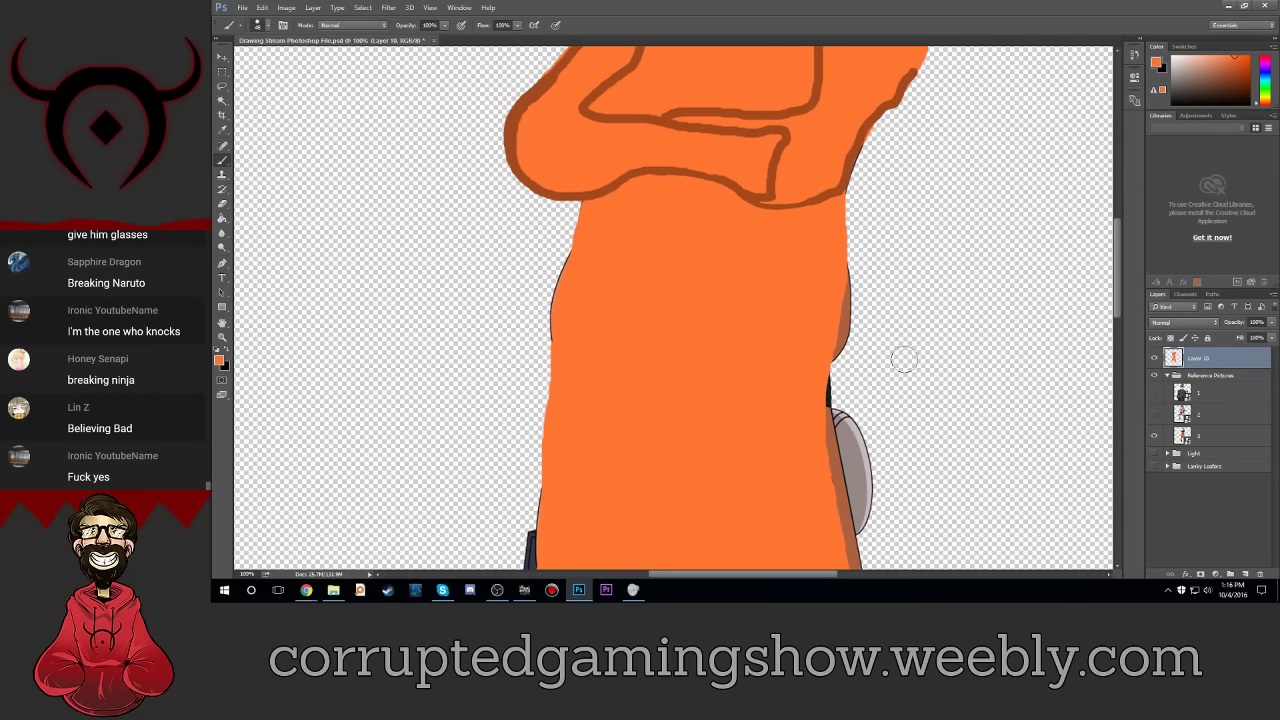
scroll(905, 357, up, 4)
scroll(908, 357, up, 2)
scroll(908, 357, up, 3)
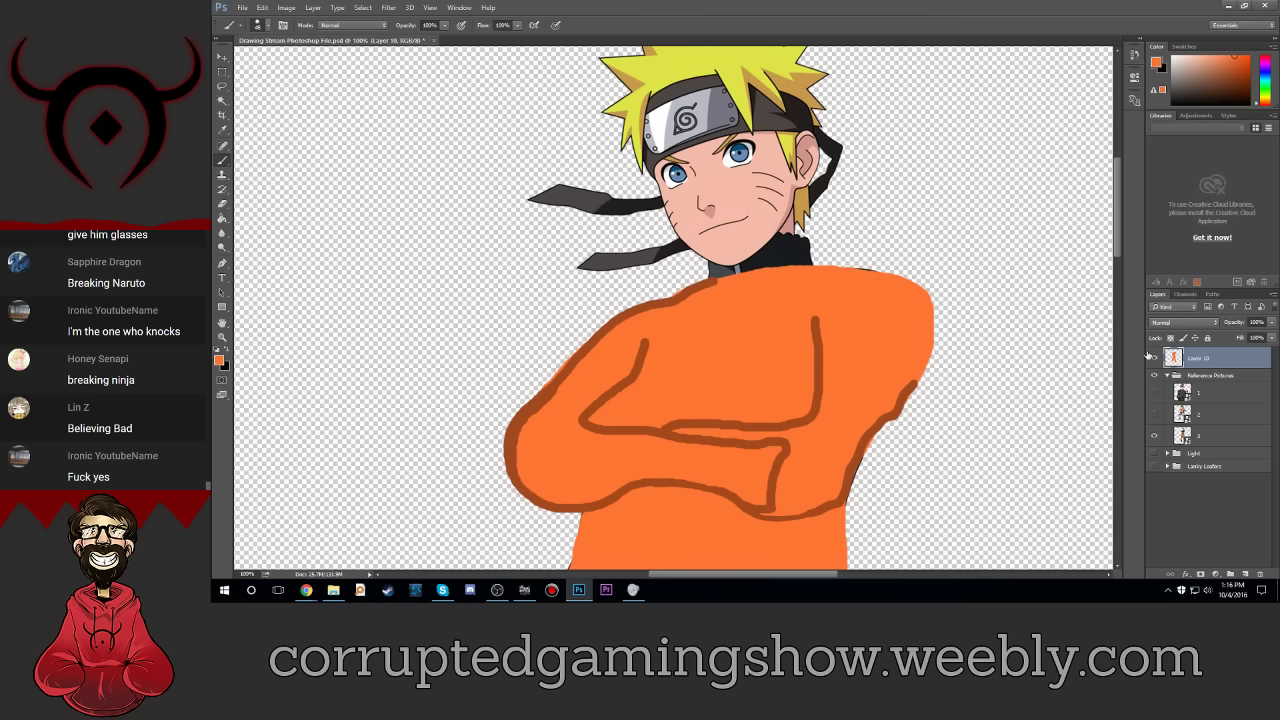
click(1155, 358)
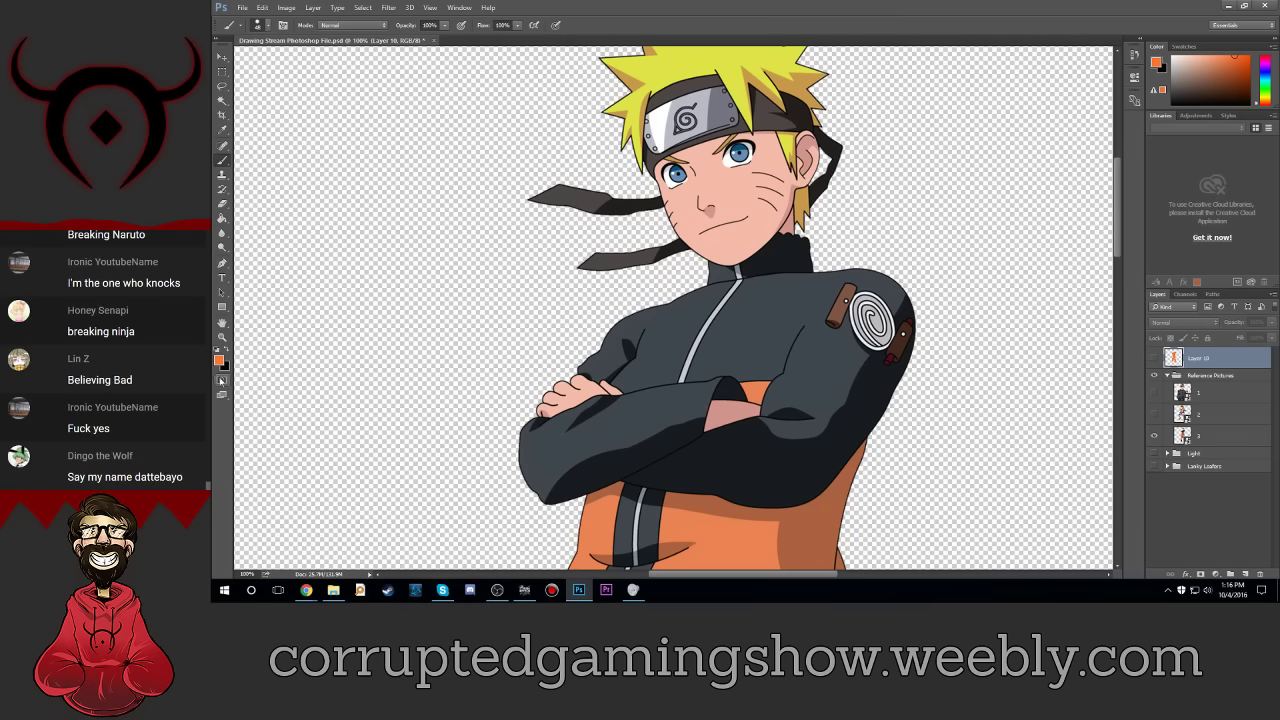
click(219, 359)
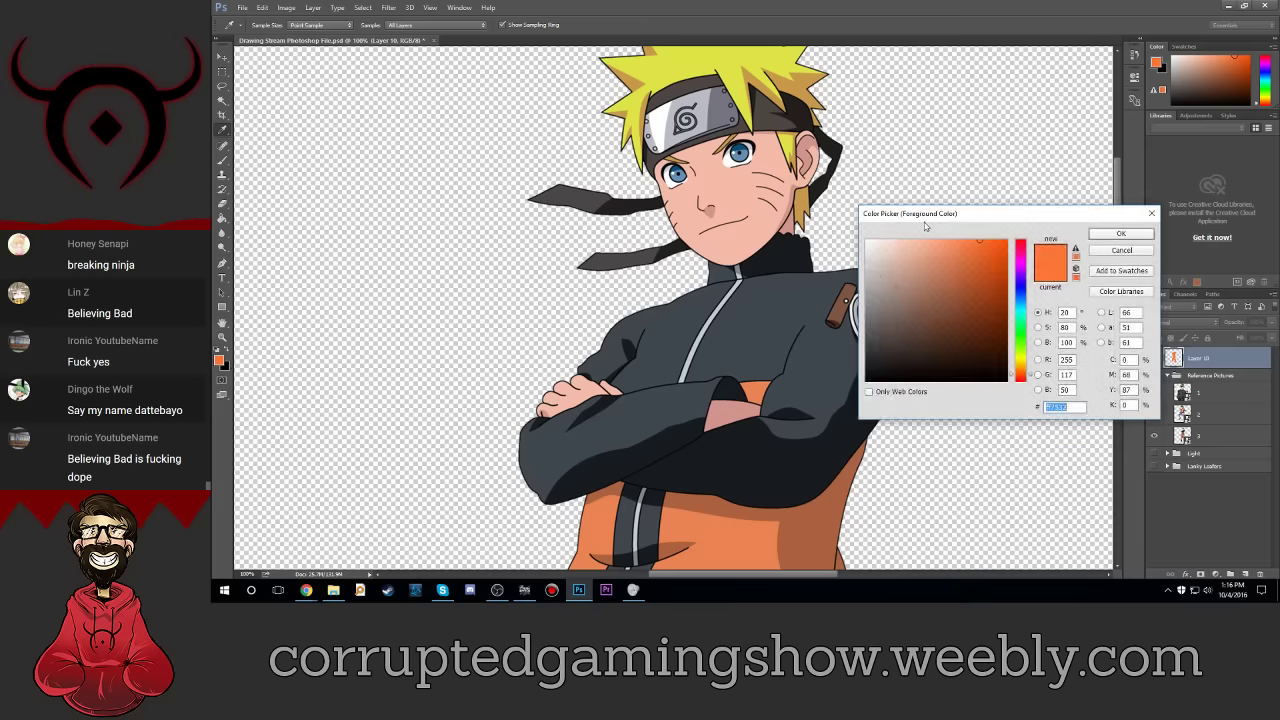
Step: Set the painting colour to white and show the orange layer over the reference
drag(924, 214, 1018, 236)
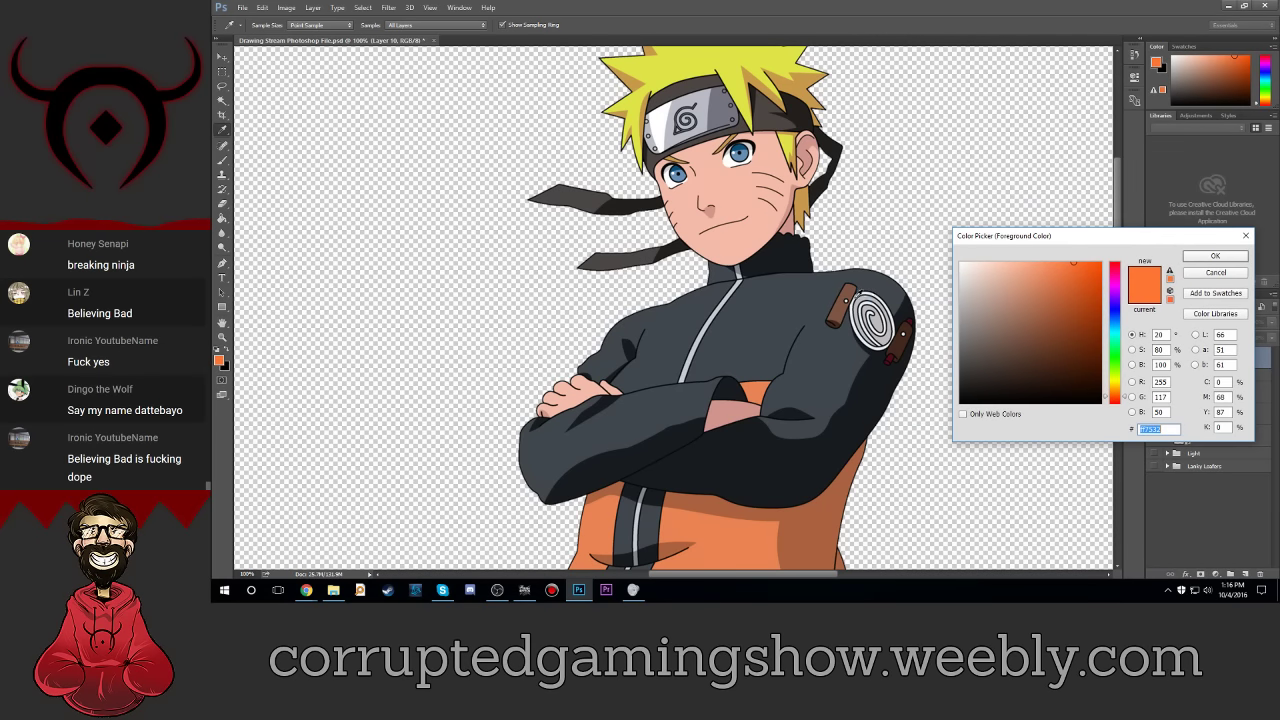
click(1215, 256)
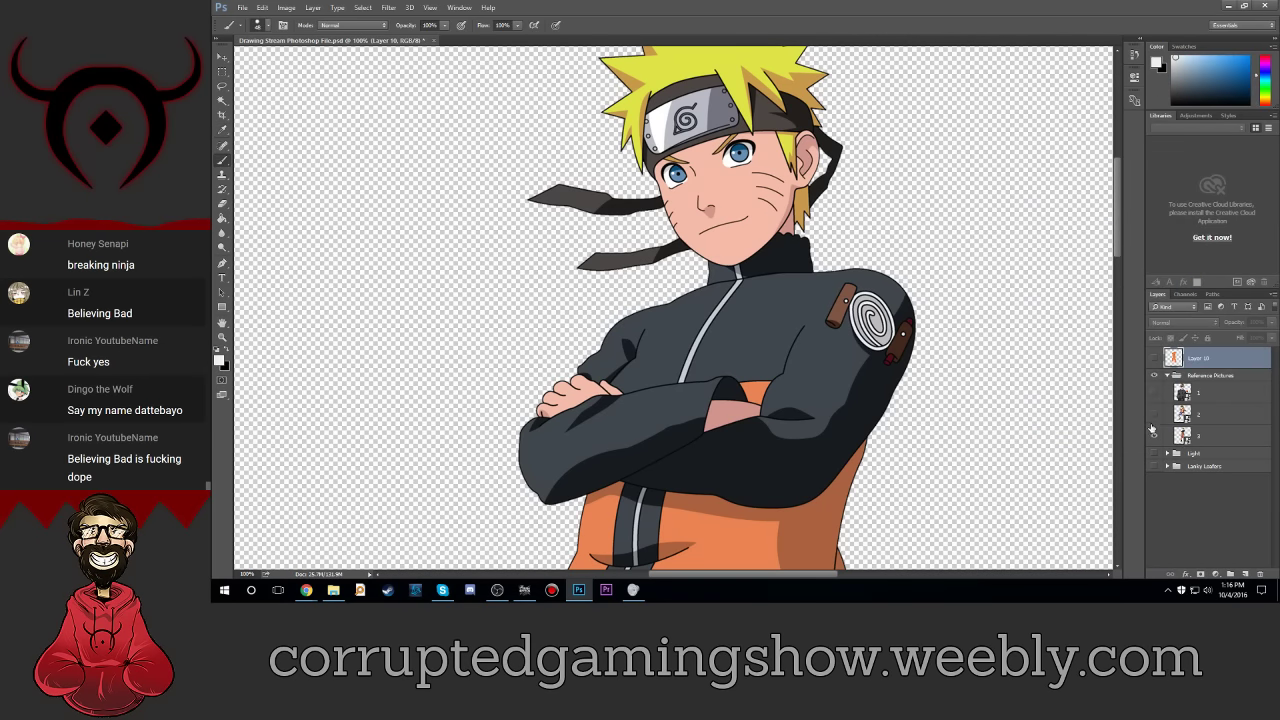
click(1155, 357)
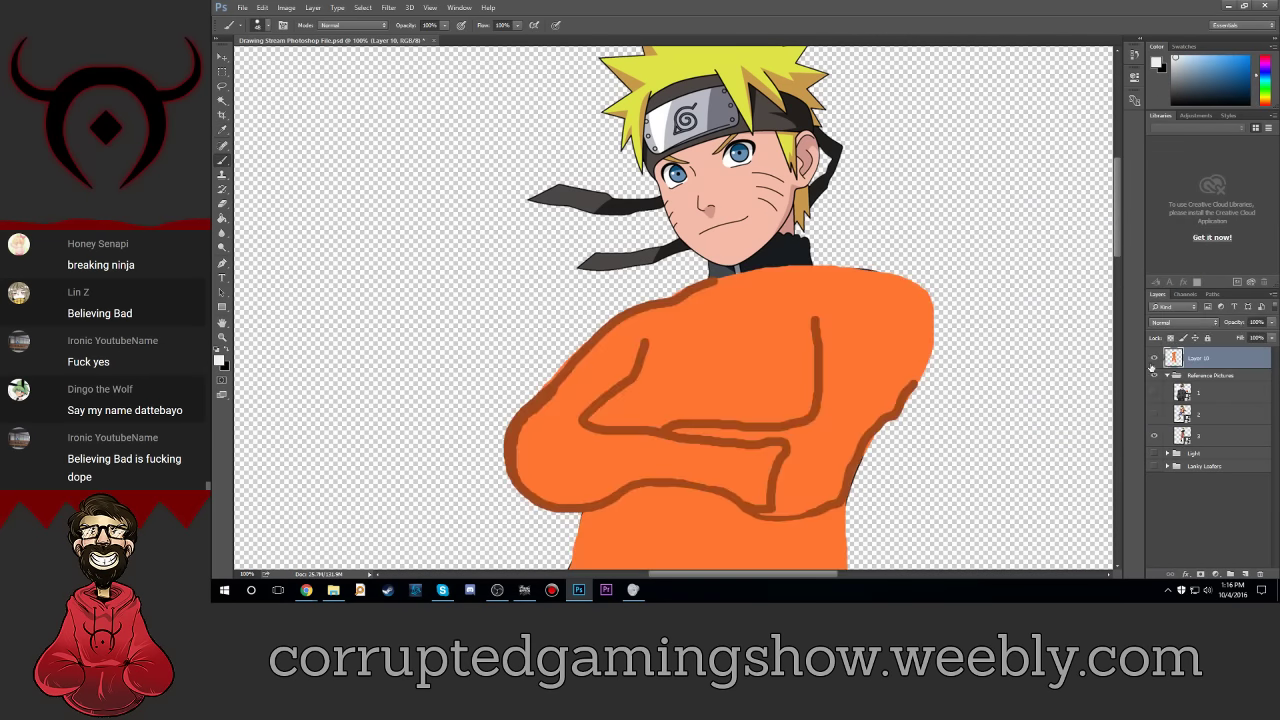
Step: Make the brush slightly smaller and hide the orange Layer 10 again
click(257, 25)
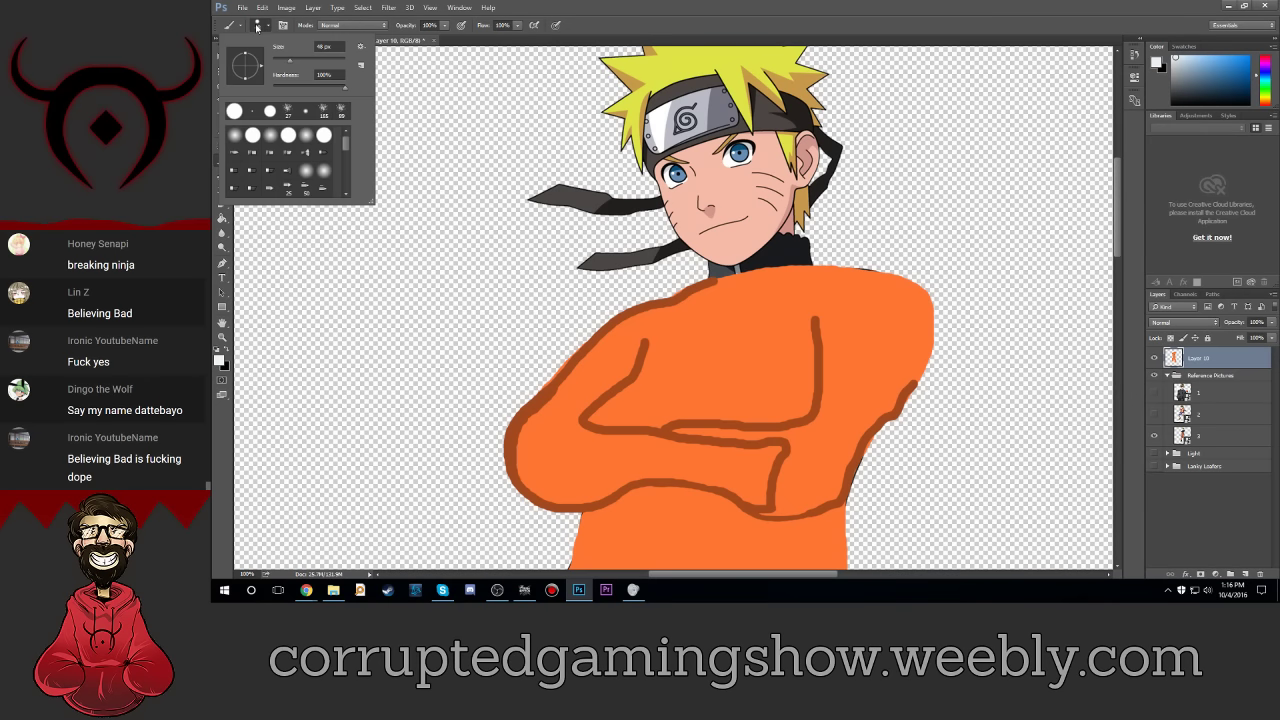
drag(306, 58, 300, 58)
key(Return)
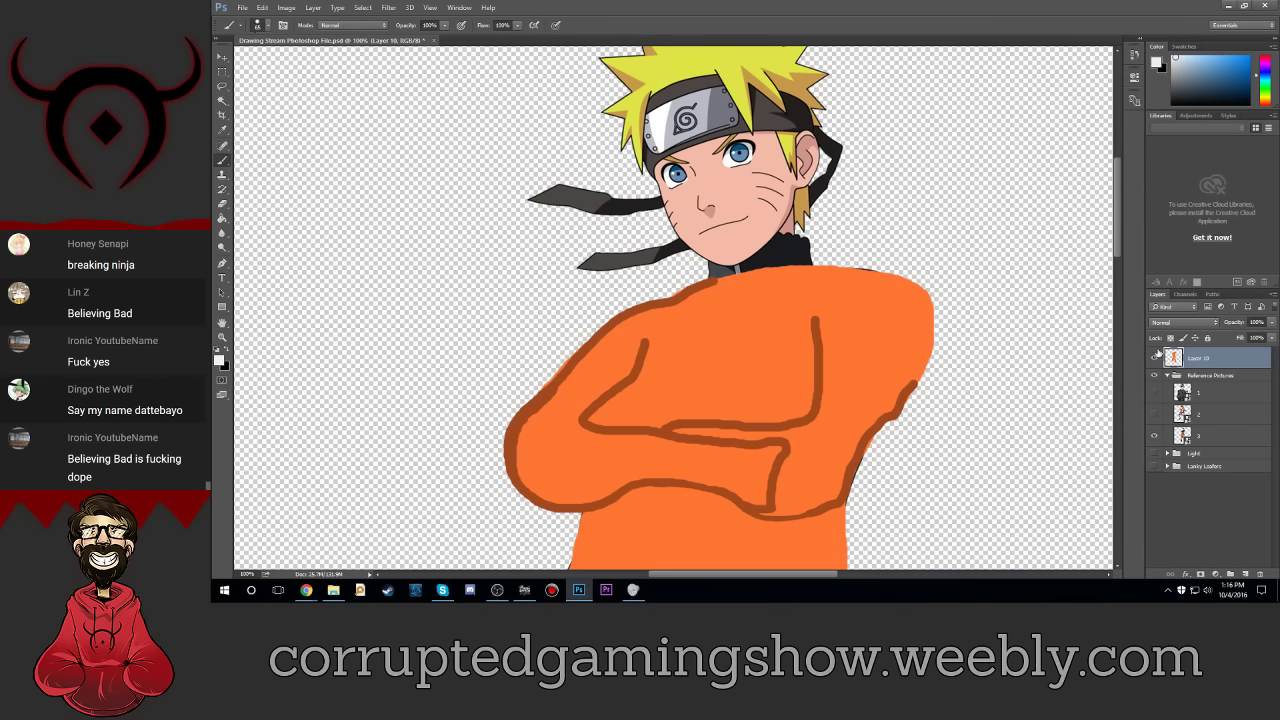
click(1155, 357)
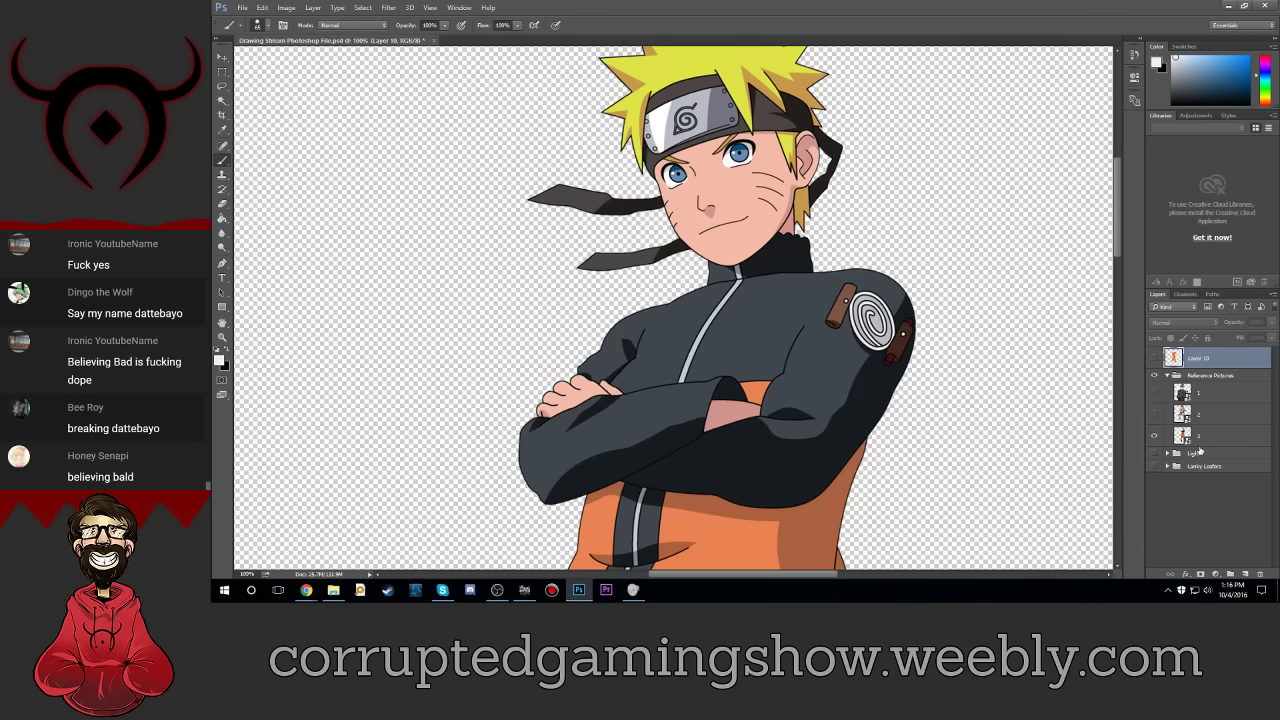
Step: Add a new empty layer above Layer 10
click(1200, 438)
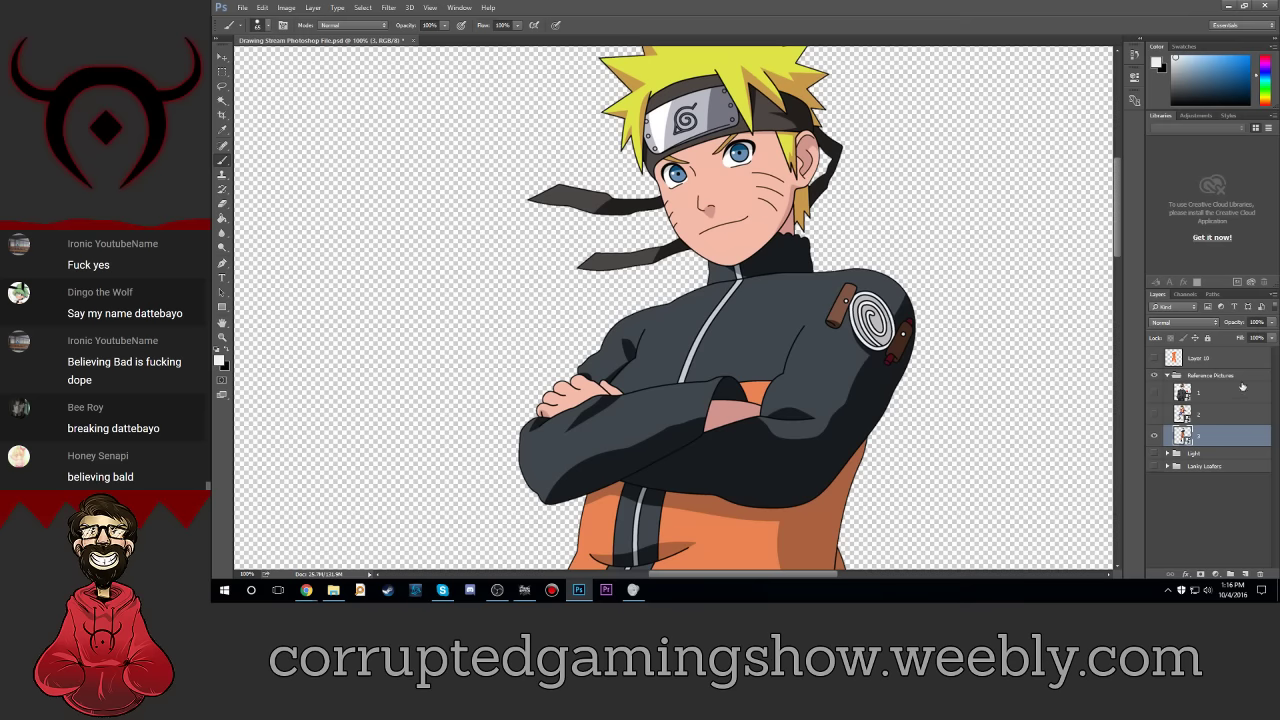
click(1194, 363)
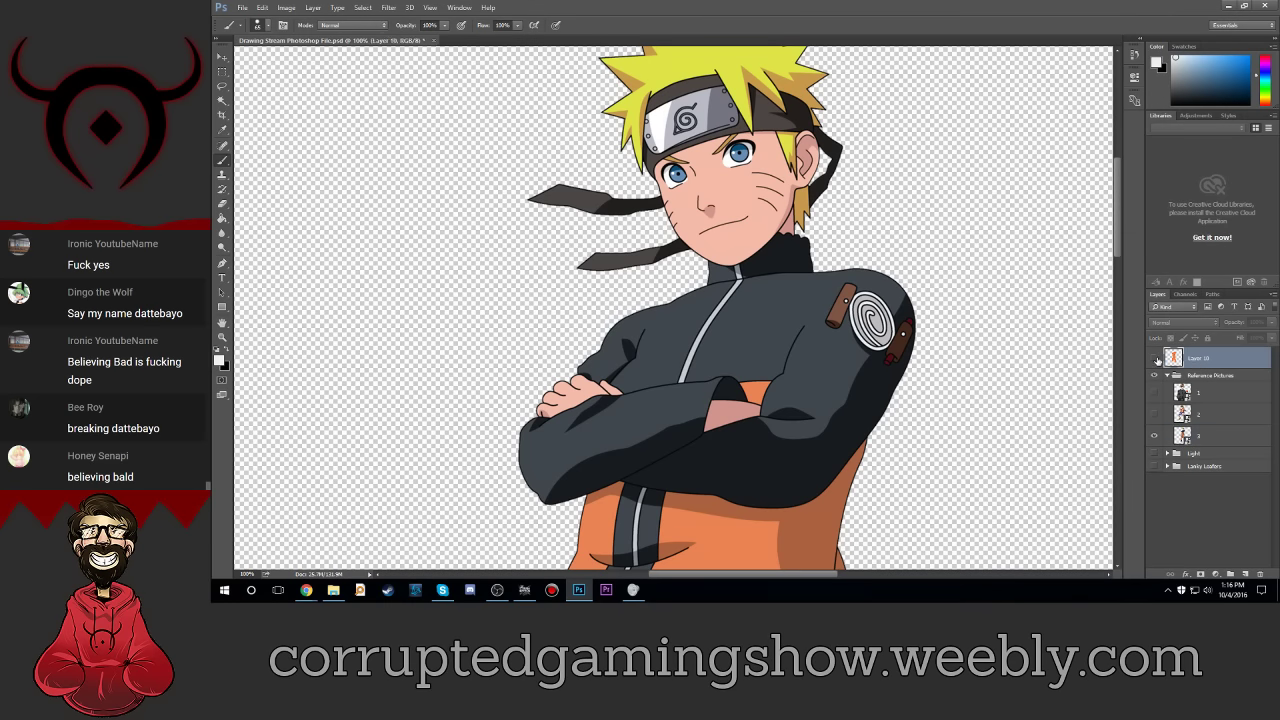
click(1245, 574)
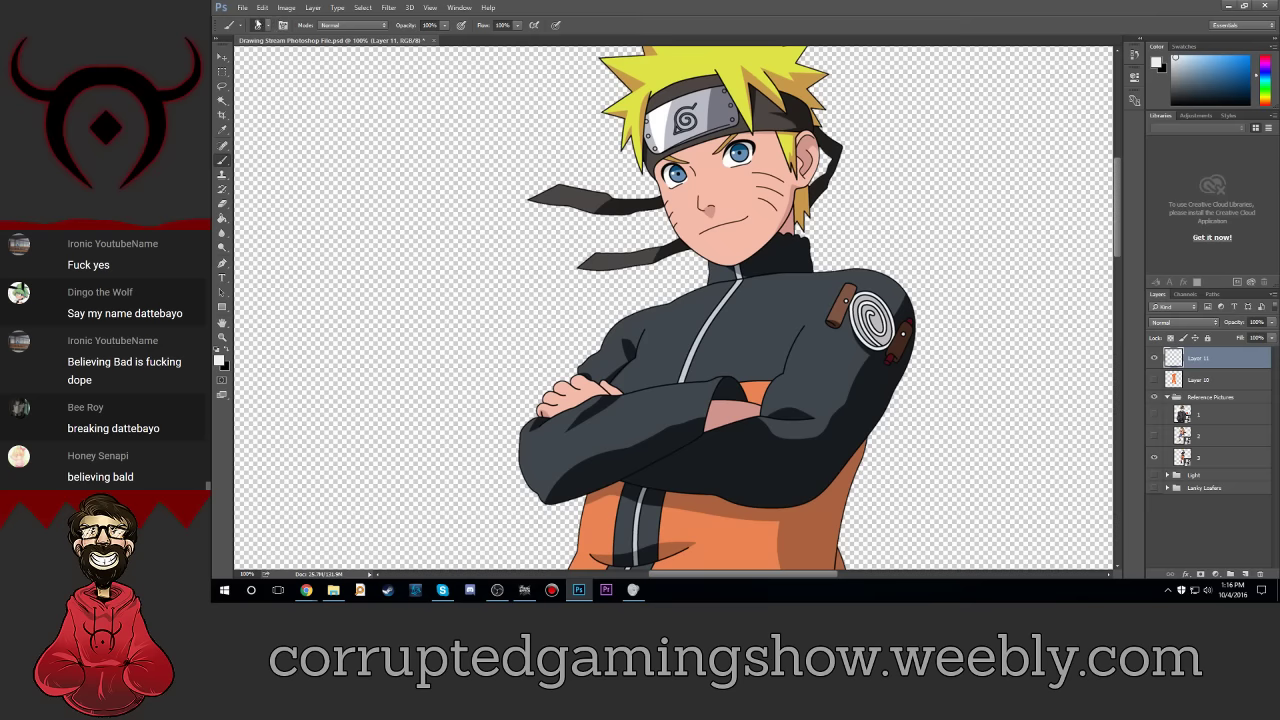
Step: Adjust the brush size, briefly toggling the orange layer to check the jacket
click(257, 25)
drag(310, 46, 330, 46)
key(Return)
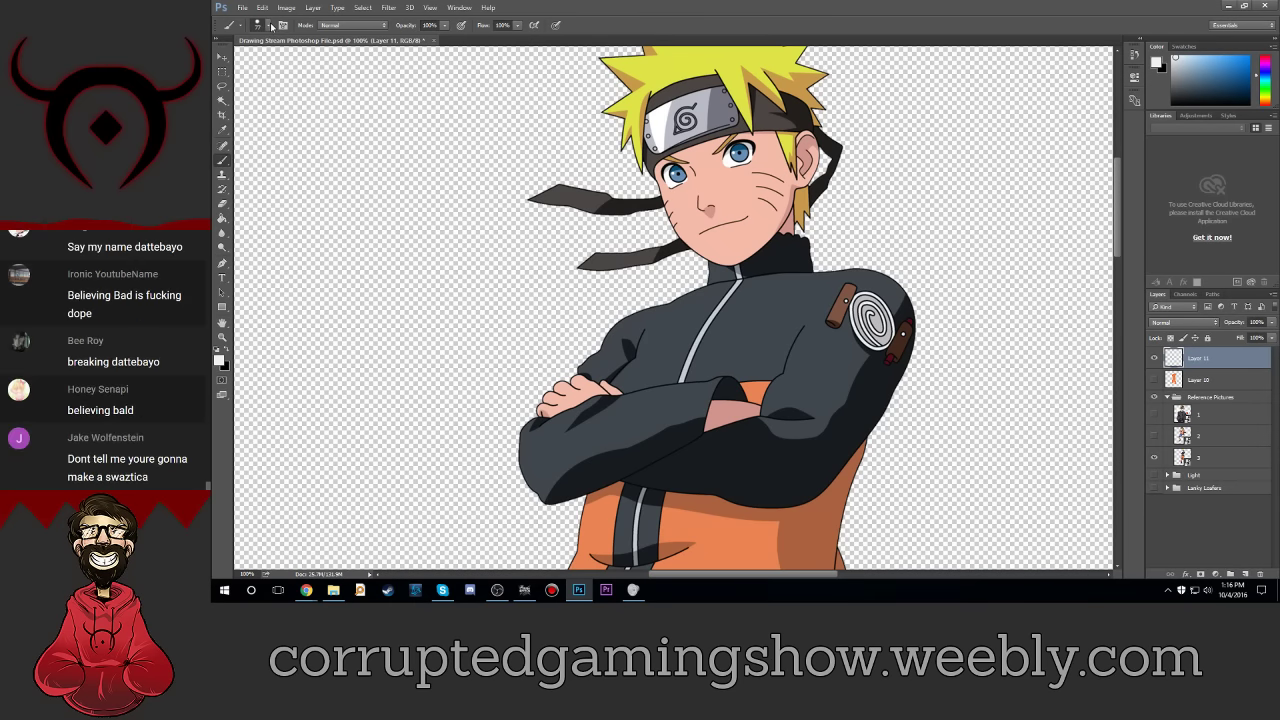
click(257, 25)
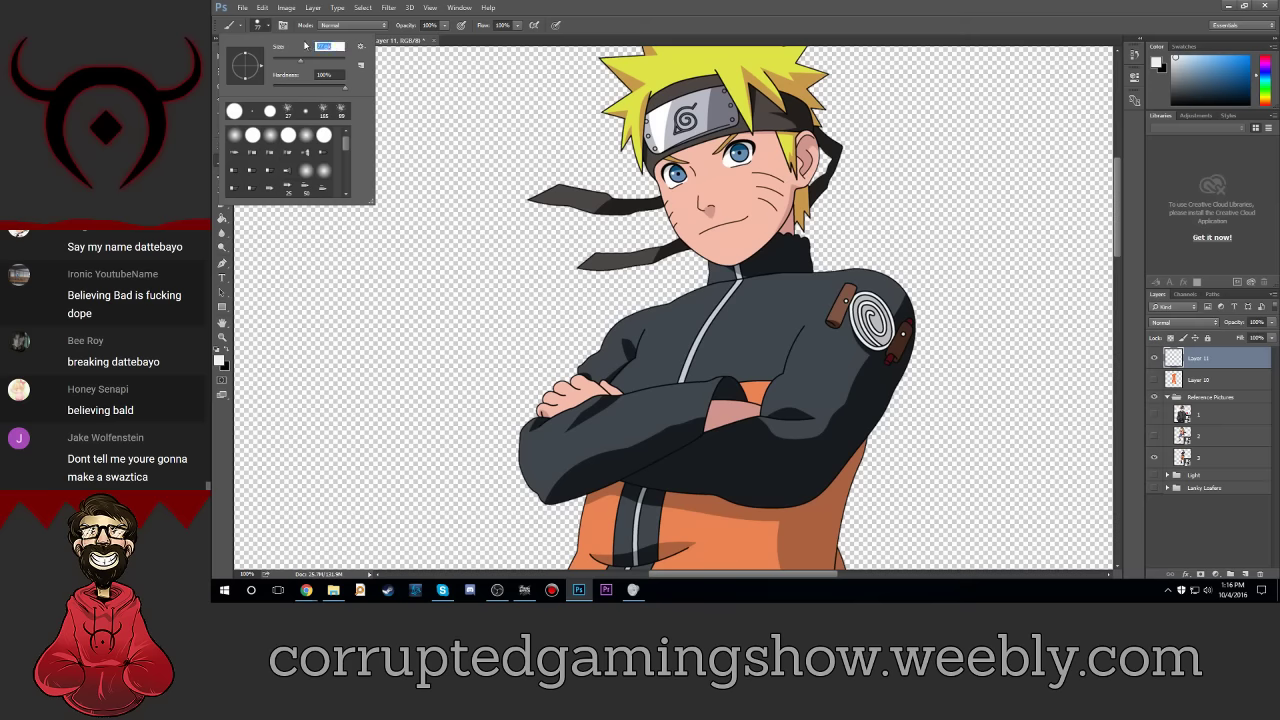
key(Return)
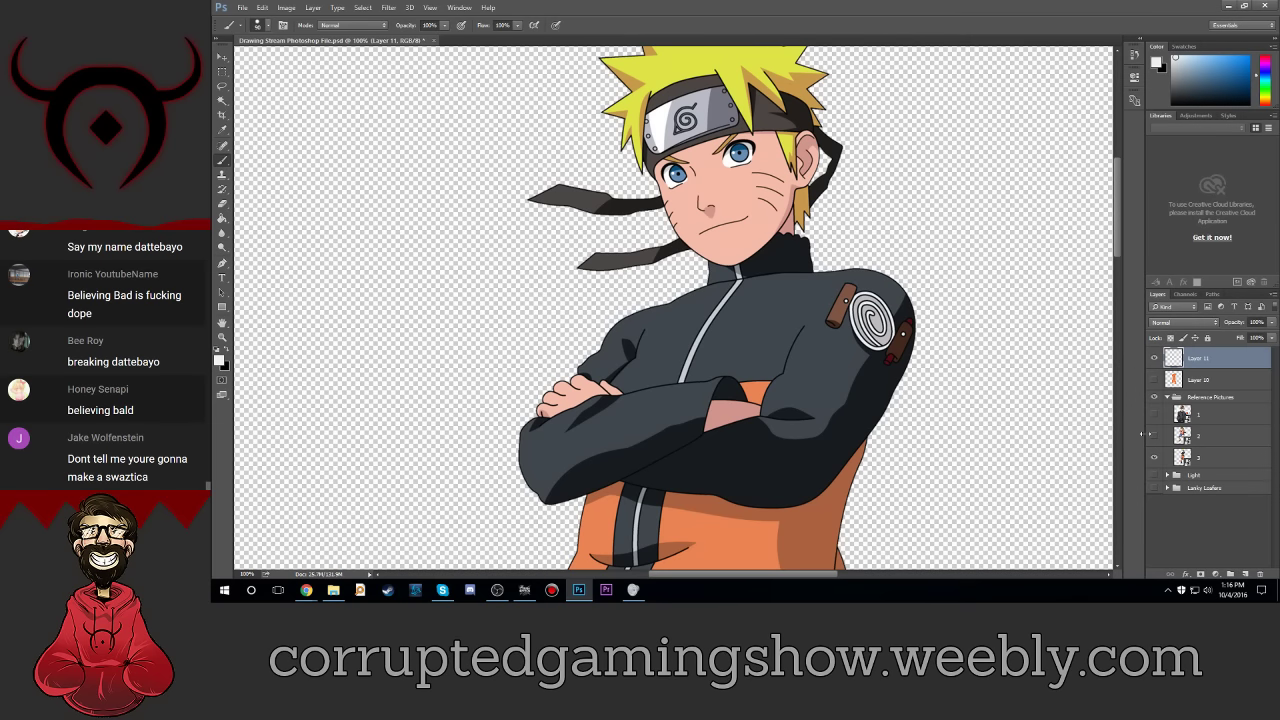
click(1155, 380)
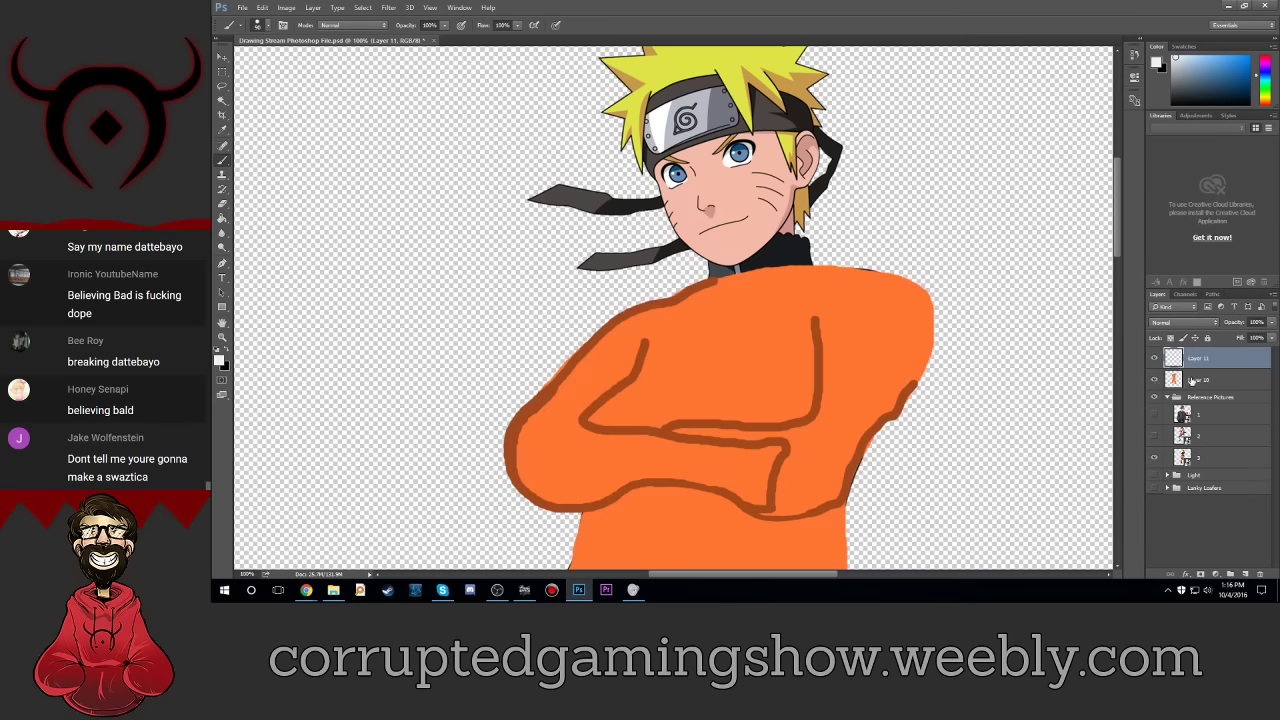
click(1155, 380)
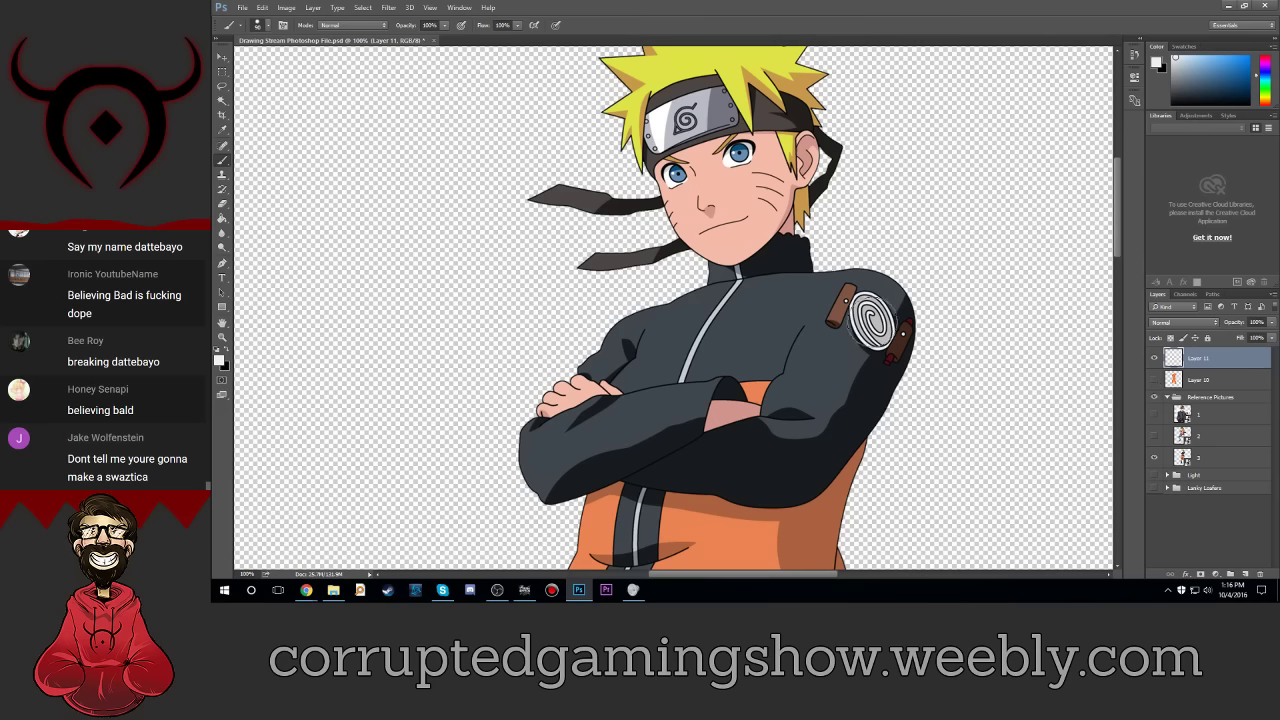
Step: Paint a white disc over the shoulder swirl, resizing the brush for a second dab
click(872, 322)
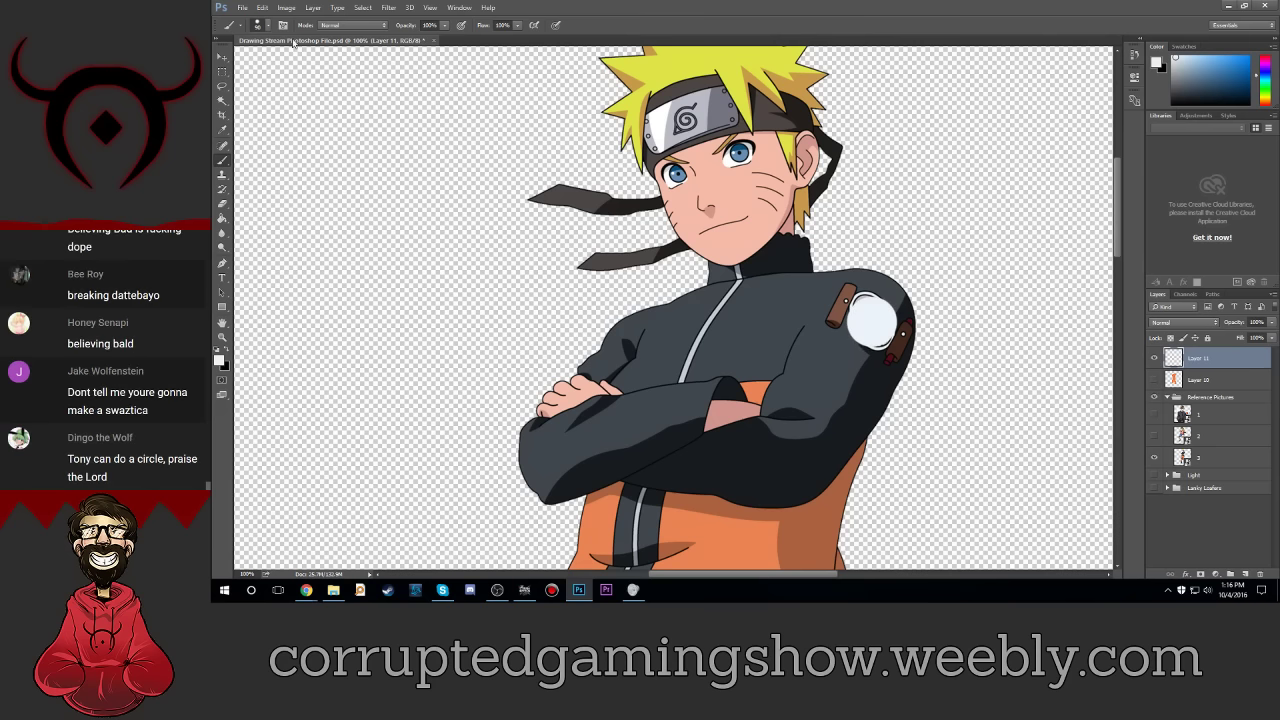
click(257, 25)
click(341, 47)
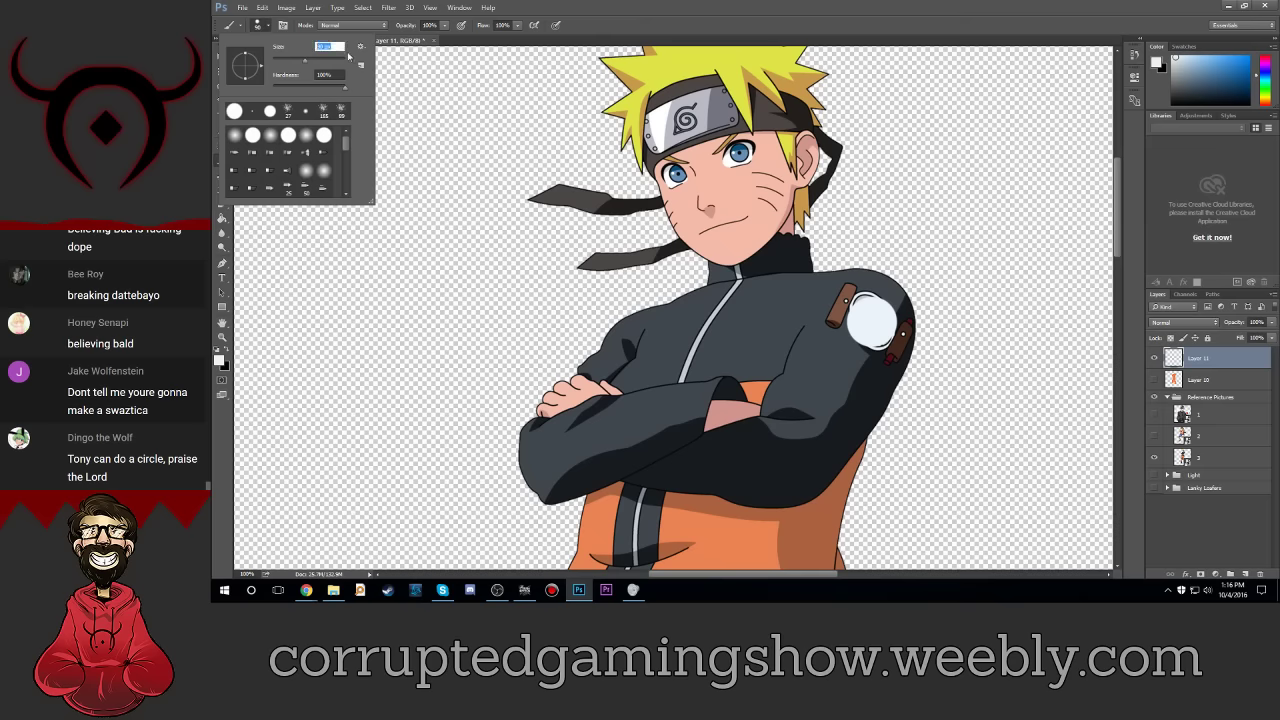
key(Return)
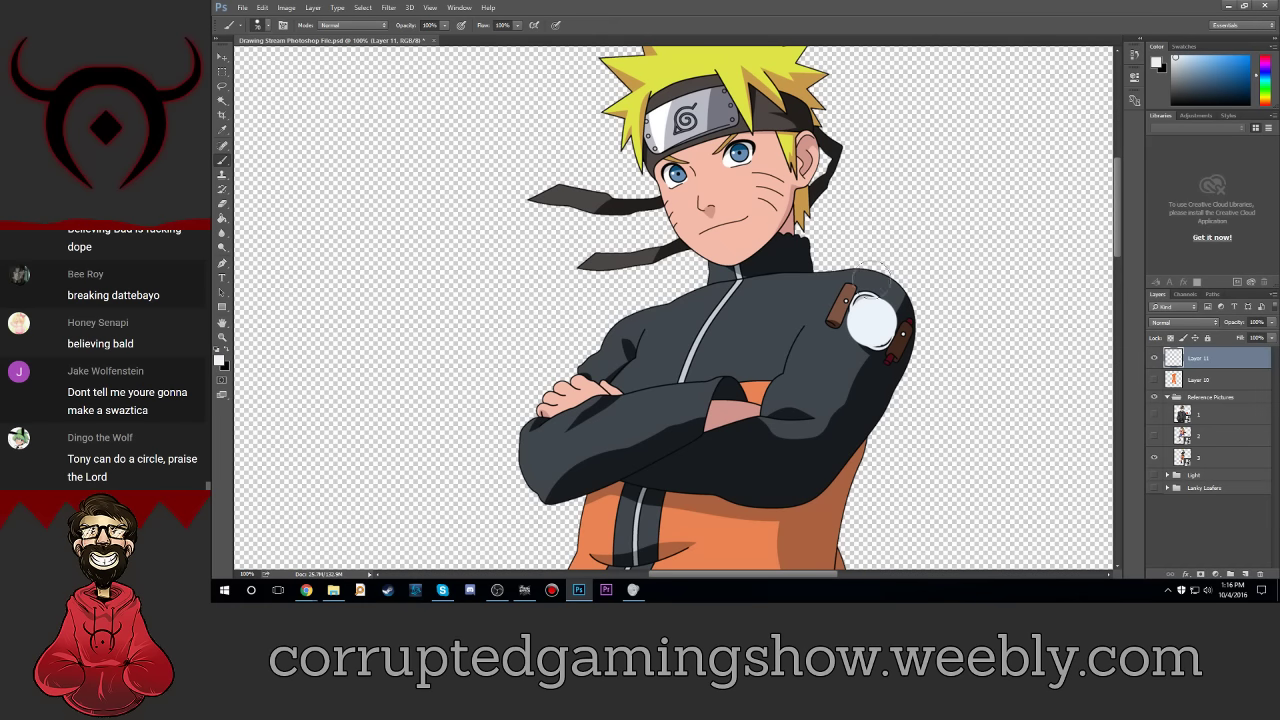
click(872, 320)
Step: Confirm the white paint colour and zoom in close on the shoulder patch
click(219, 361)
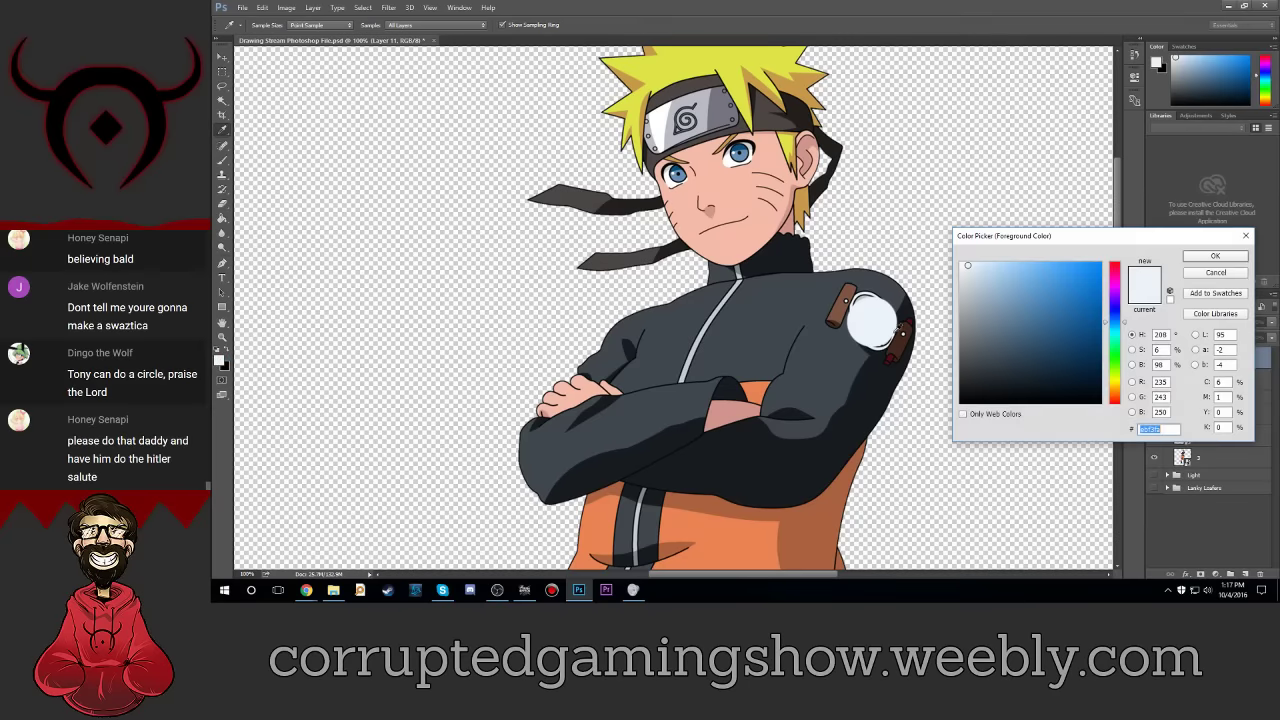
click(1215, 256)
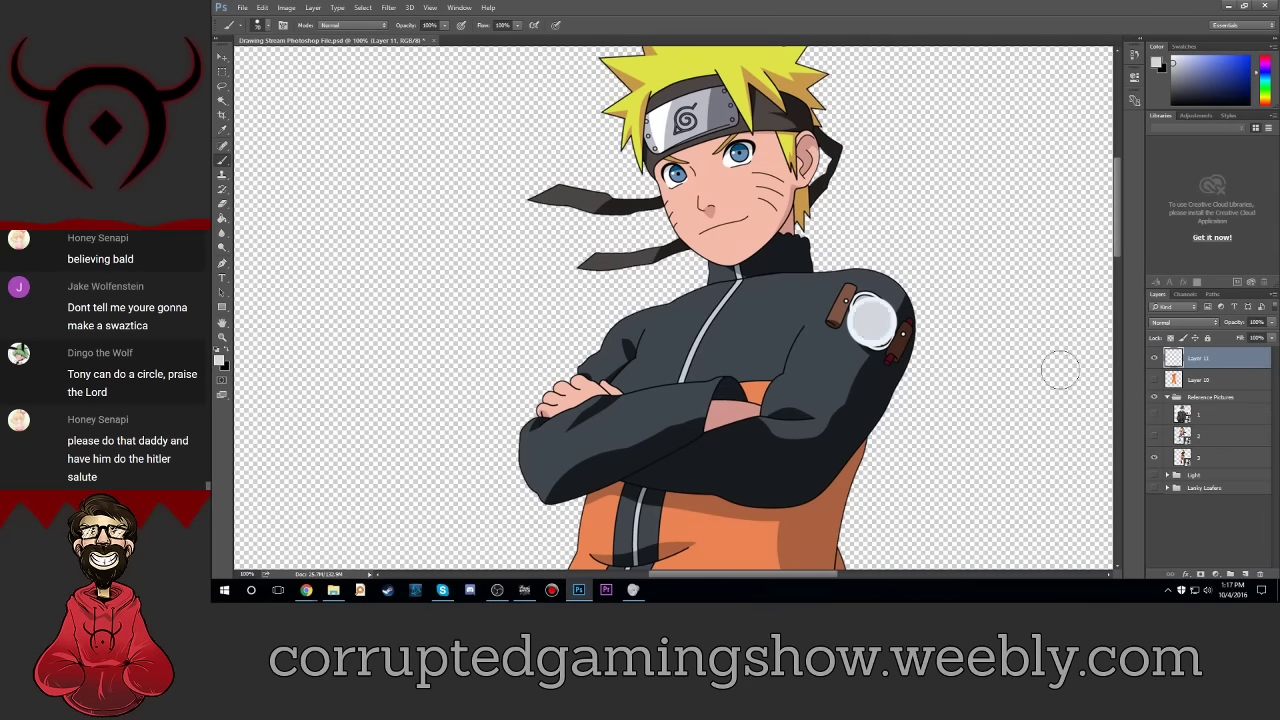
key(ctrl+plus)
key(ctrl+plus)
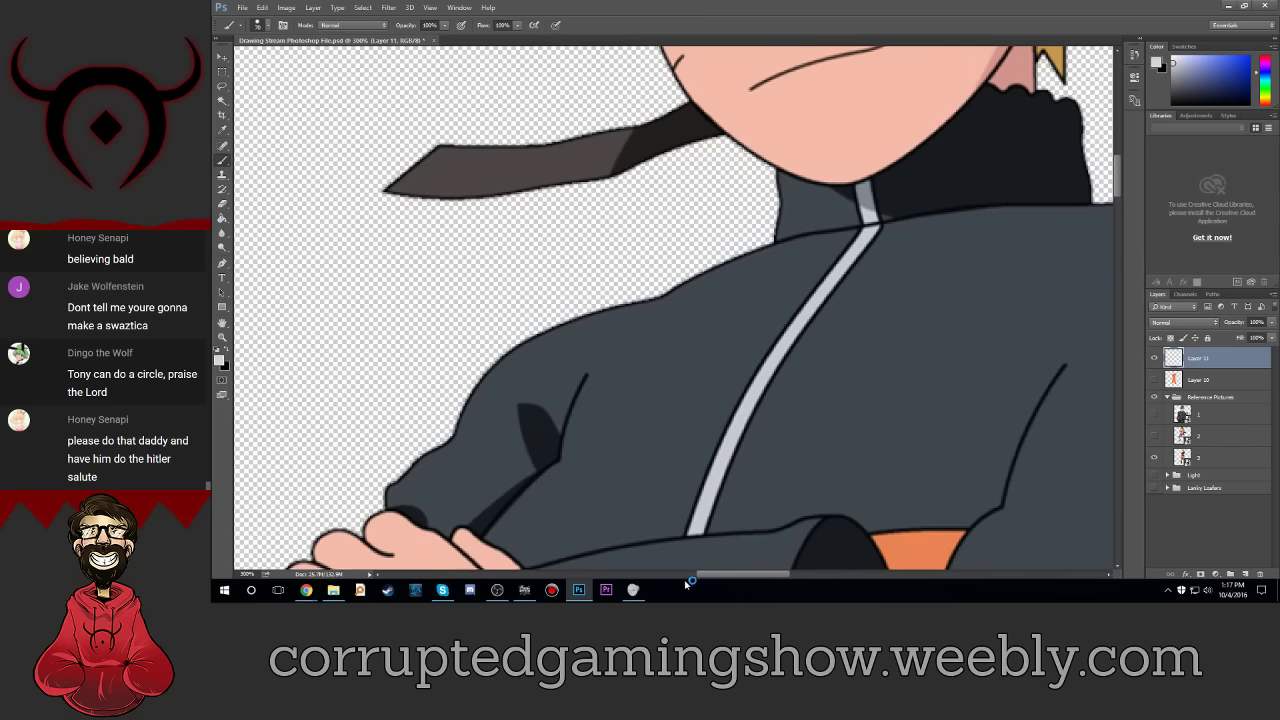
drag(709, 575, 767, 575)
key(ctrl+plus)
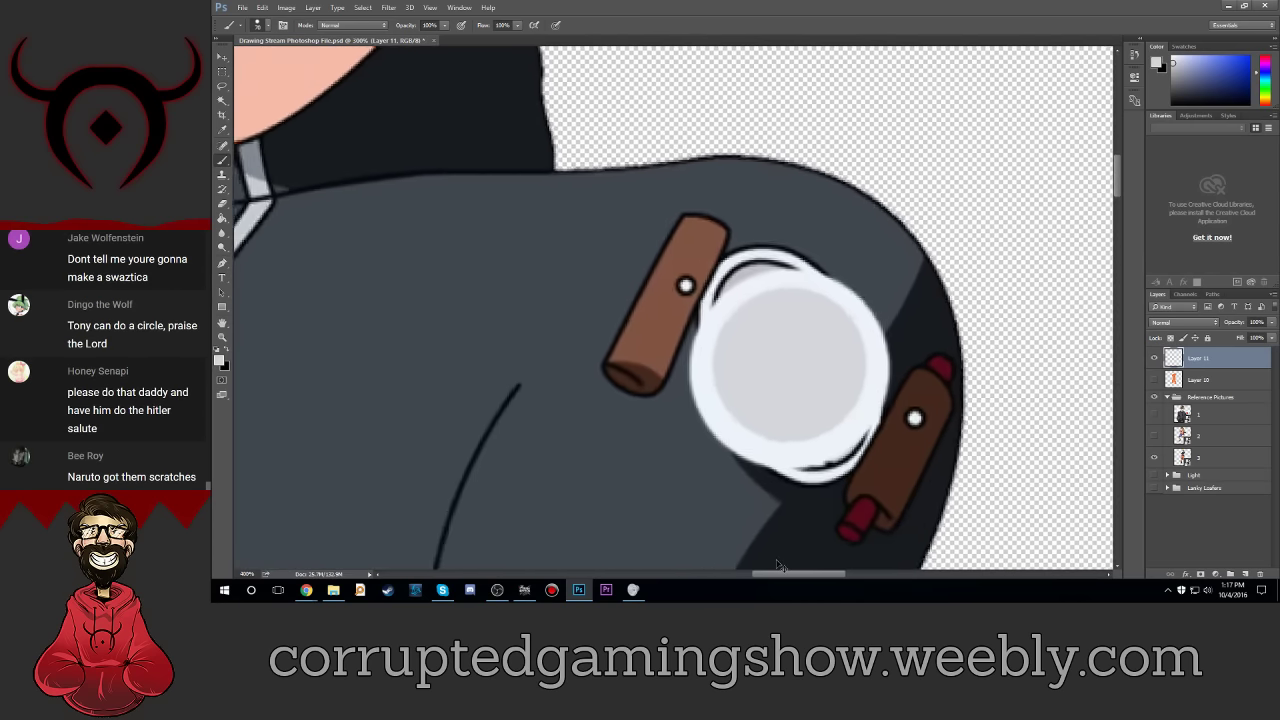
key(ctrl+plus)
key(ctrl+plus)
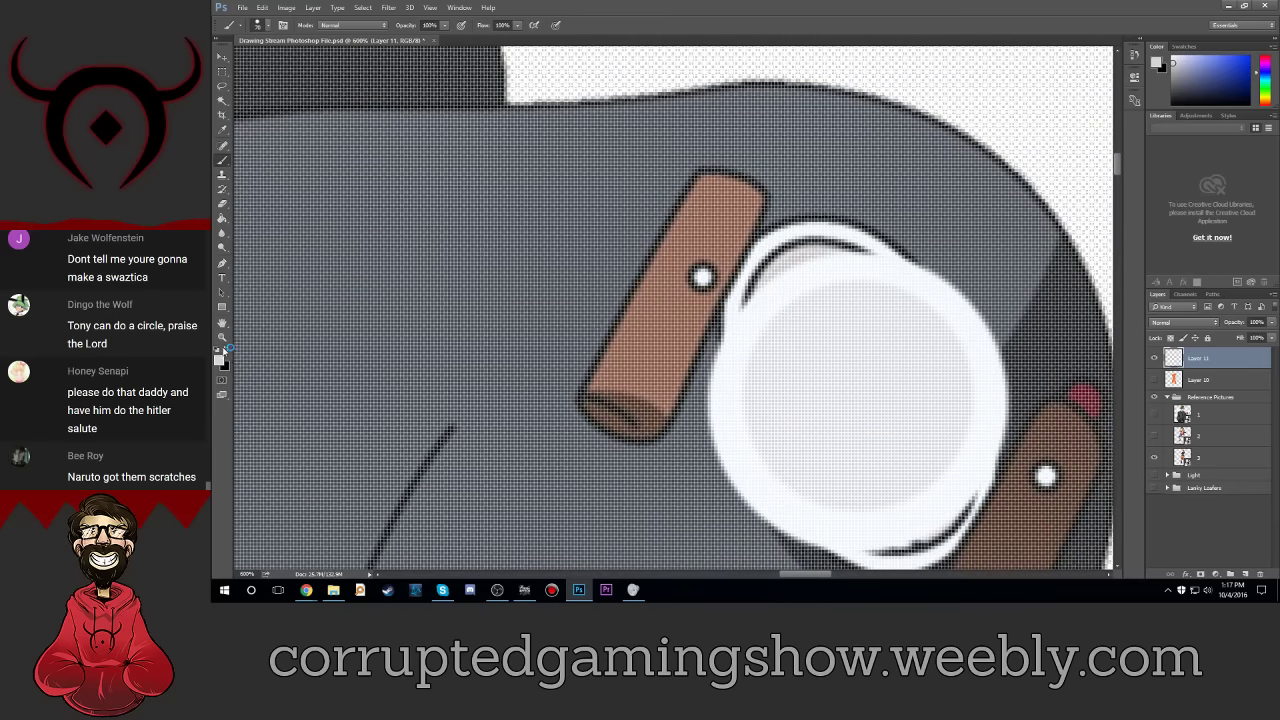
Step: Switch to black and paint curved hook strokes inside the white disc
click(229, 349)
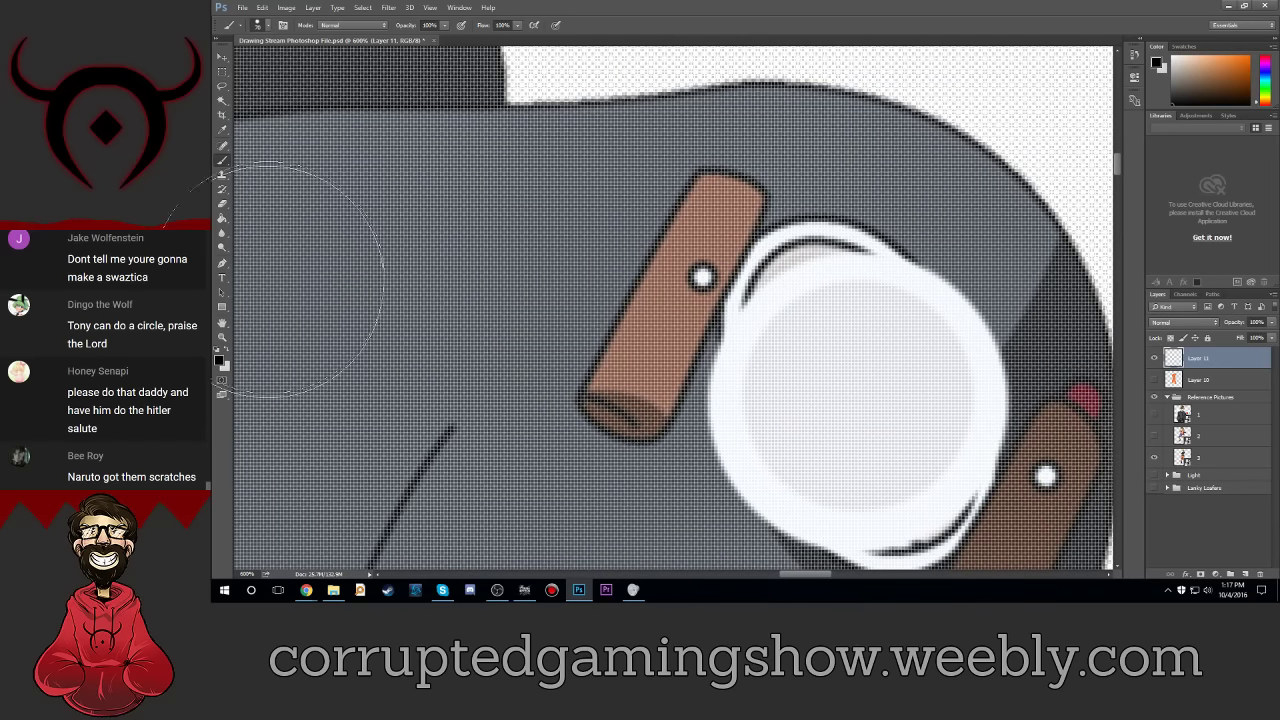
click(260, 25)
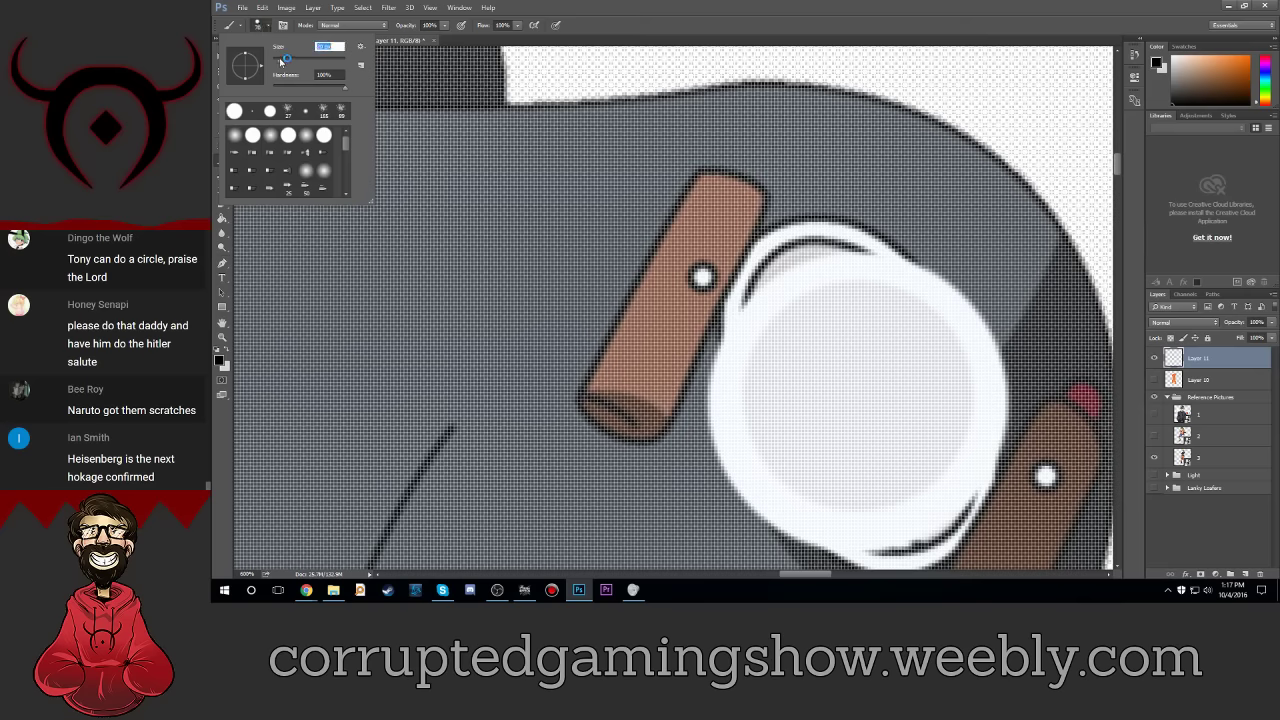
click(269, 26)
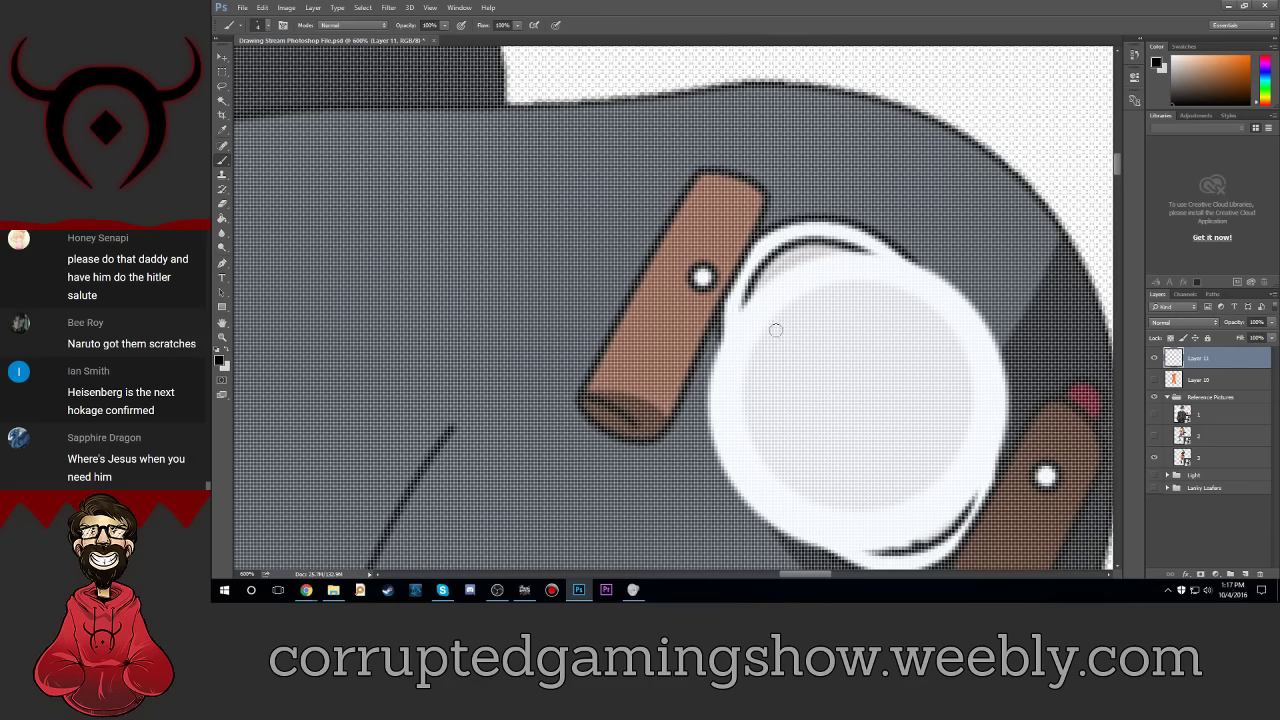
mouse_move(775, 325)
mouse_down()
mouse_move(932, 405)
mouse_move(745, 367)
mouse_up()
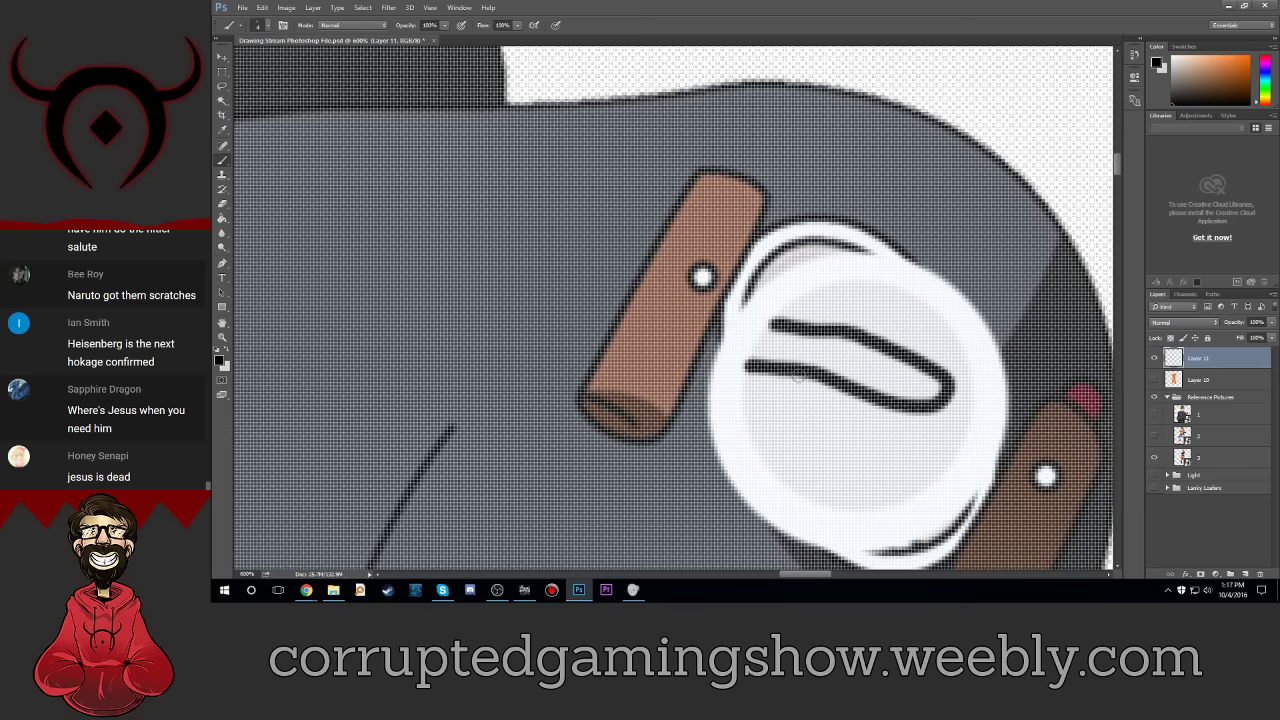
mouse_move(805, 372)
mouse_down()
mouse_move(826, 406)
mouse_move(788, 448)
mouse_move(762, 450)
mouse_up()
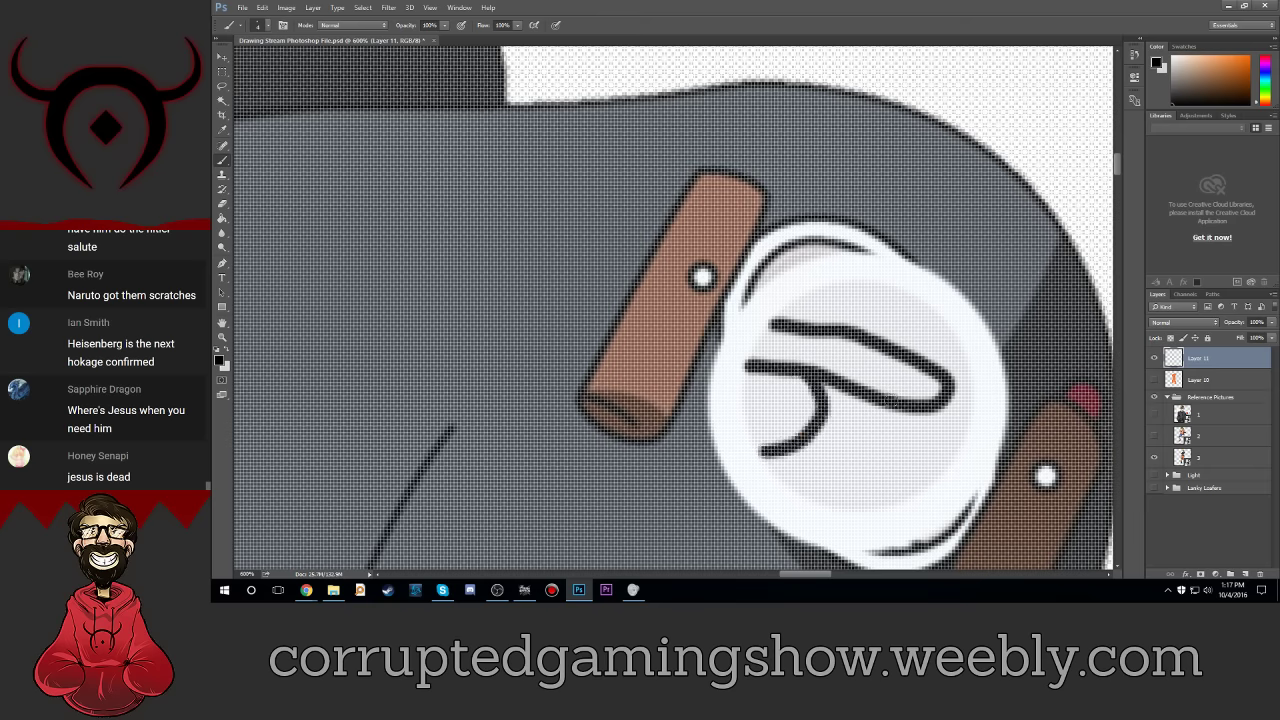
drag(892, 397, 925, 367)
key(ctrl+0)
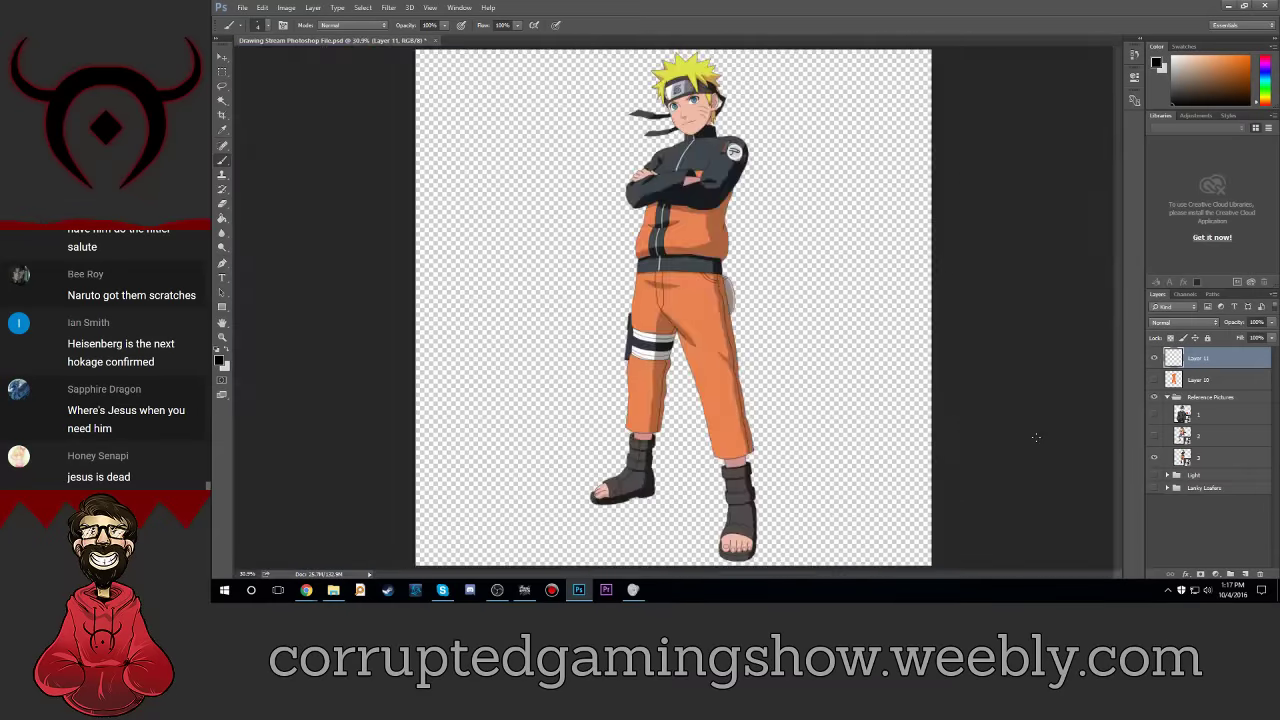
Step: Show Layer 10 again, zoom onto the shoulder, and add empty Layer 12 above Layer 11
click(1154, 380)
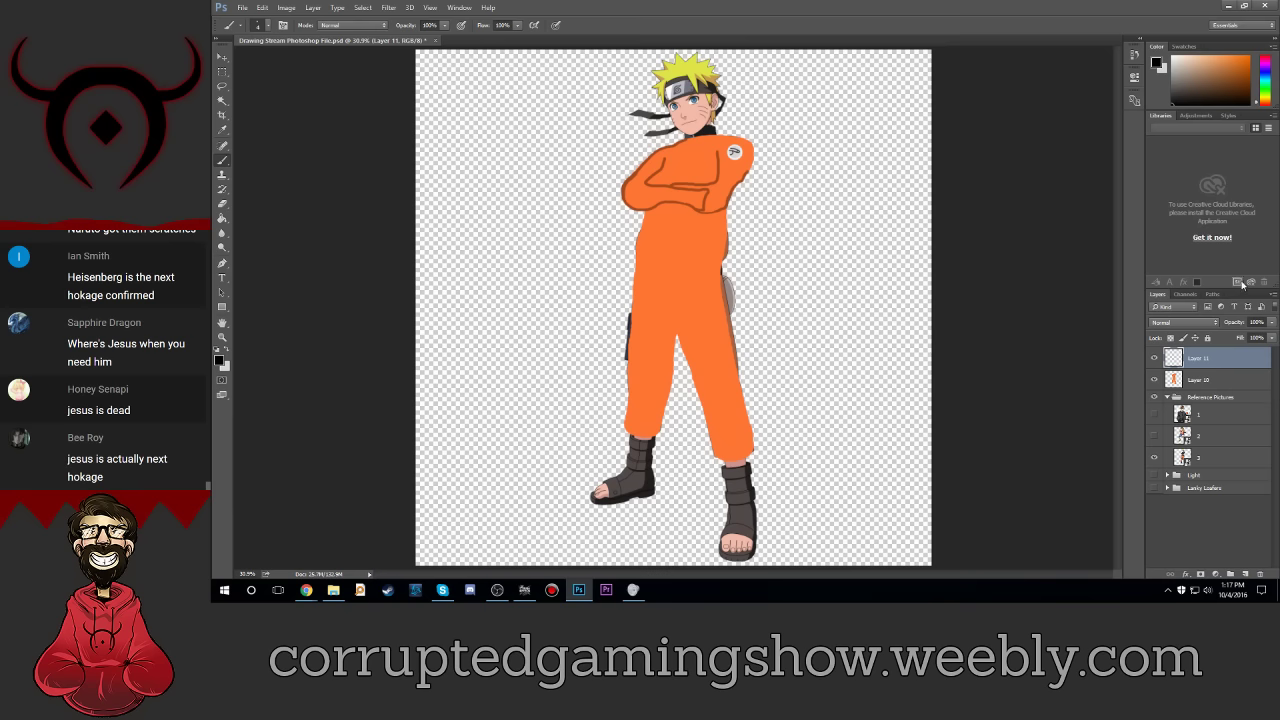
key(ctrl+plus)
key(ctrl+plus)
key(ctrl+plus)
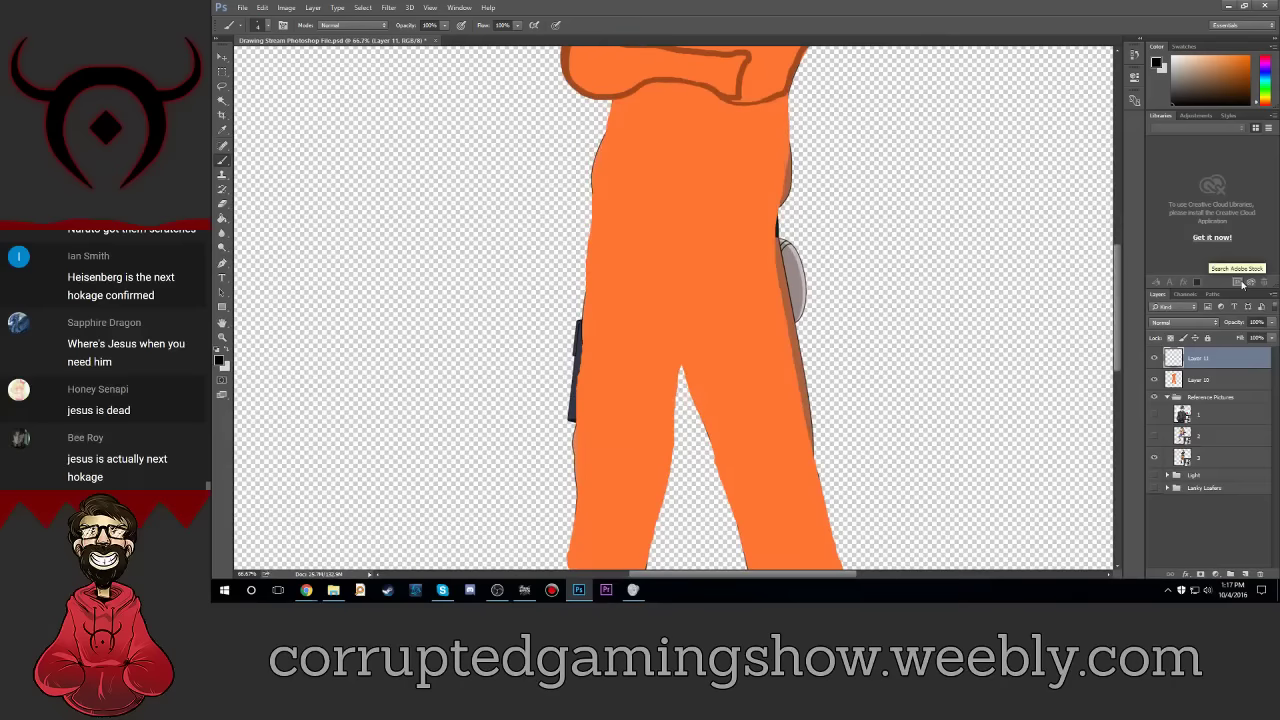
scroll(1029, 358, up, 2)
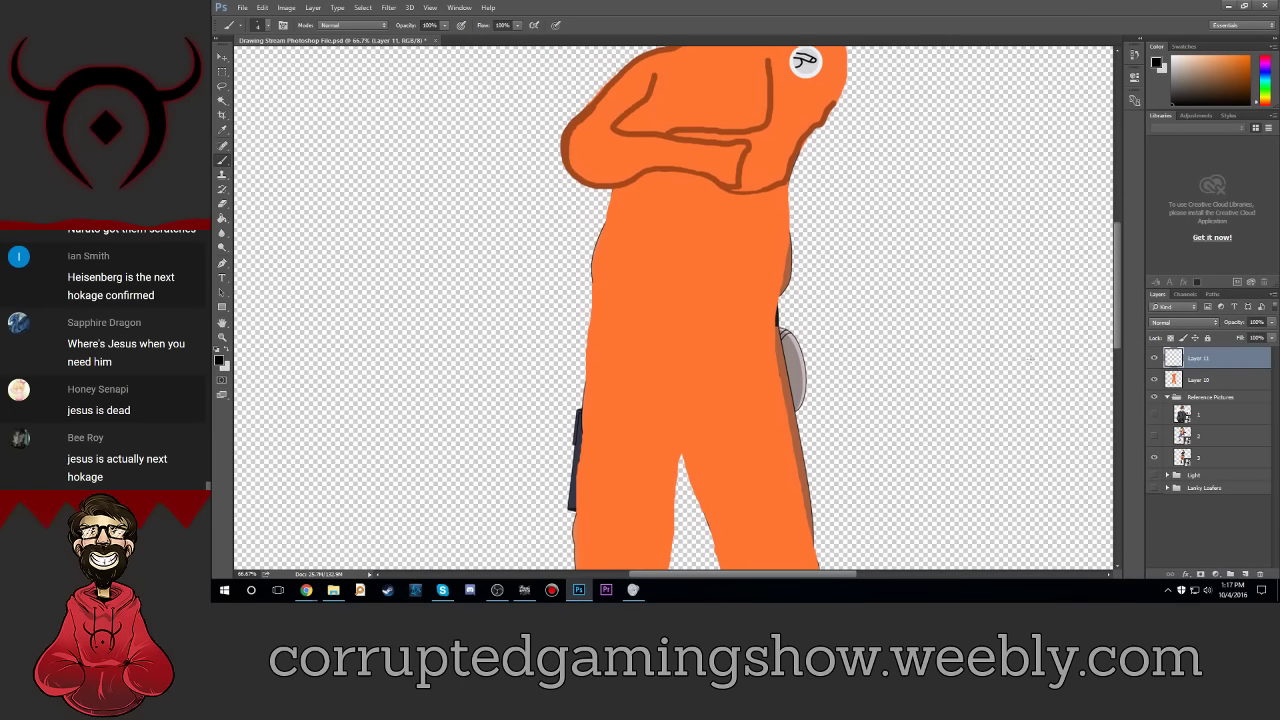
scroll(1029, 358, up, 2)
scroll(1030, 356, up, 2)
scroll(1032, 354, up, 2)
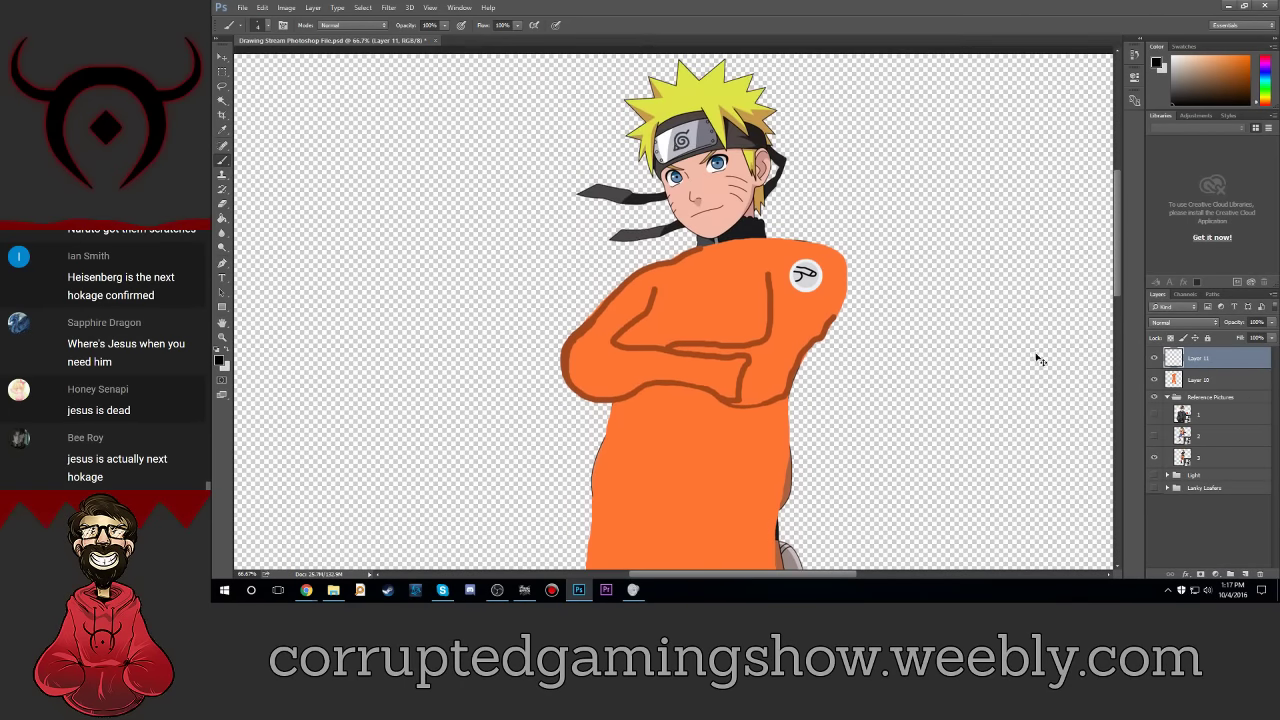
key(ctrl+plus)
key(ctrl+plus)
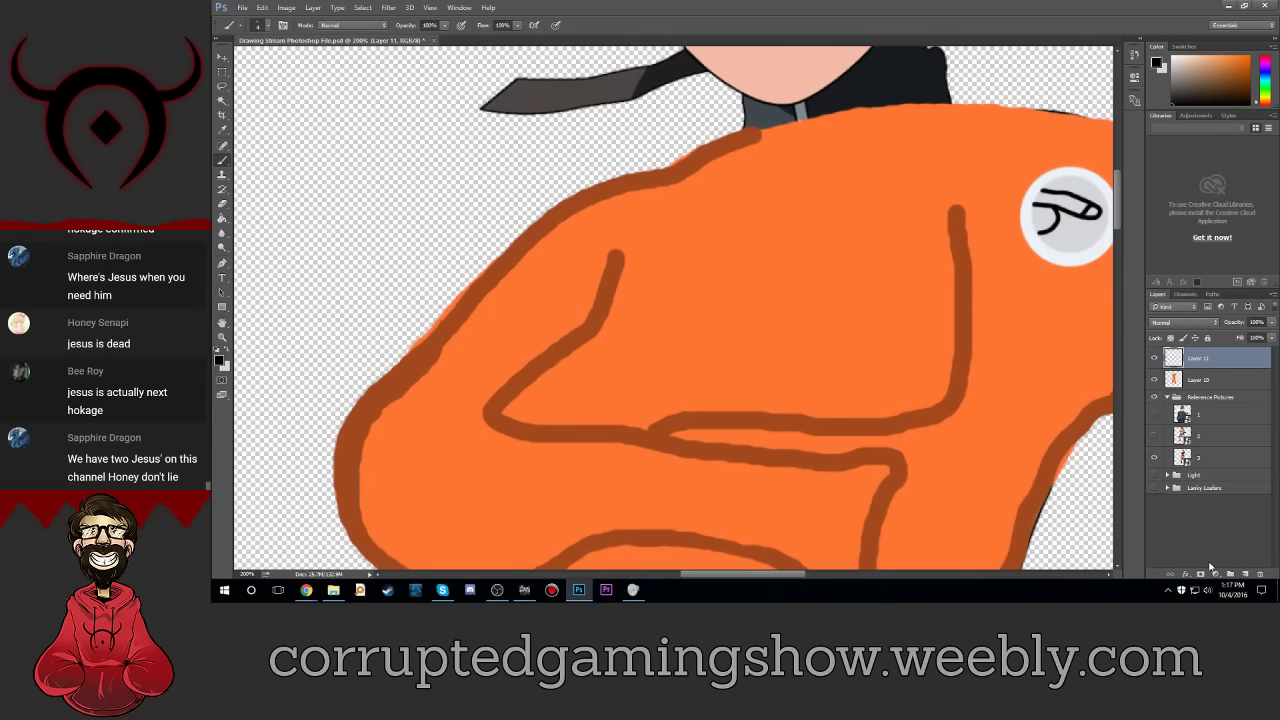
click(1246, 574)
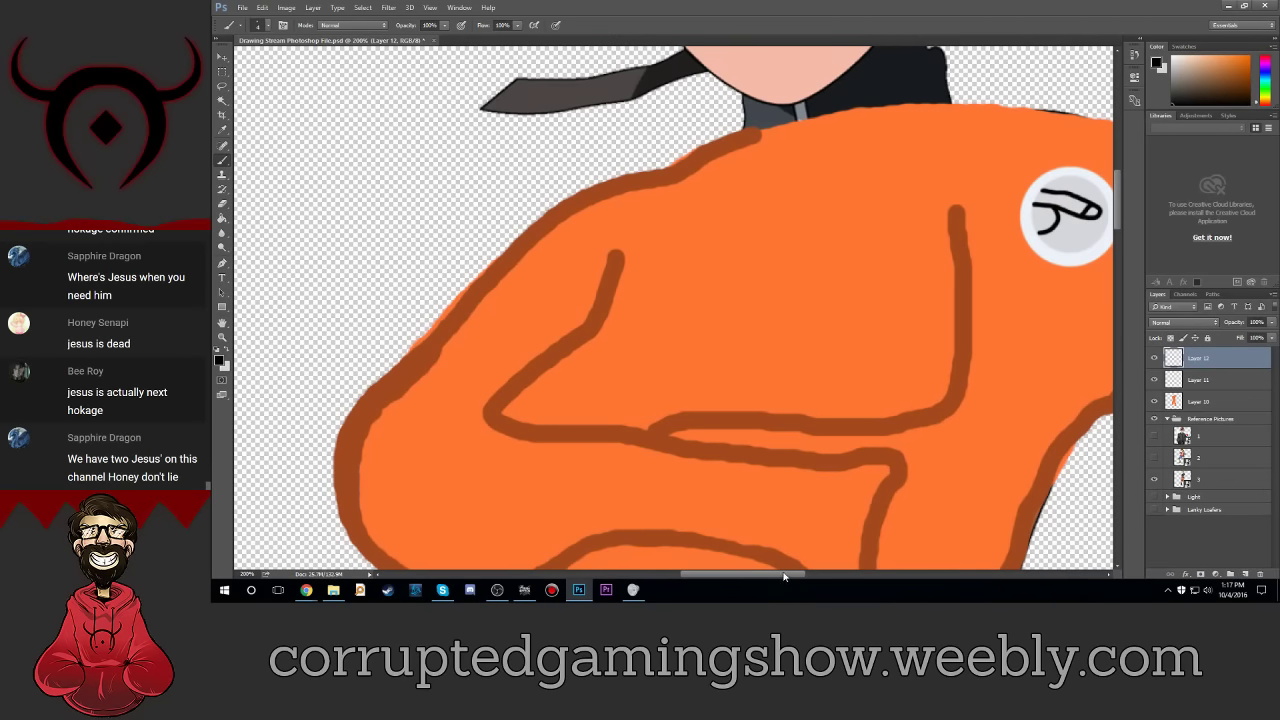
Step: Sample the brown shoulder-strap colour as the paint colour
drag(783, 576, 830, 576)
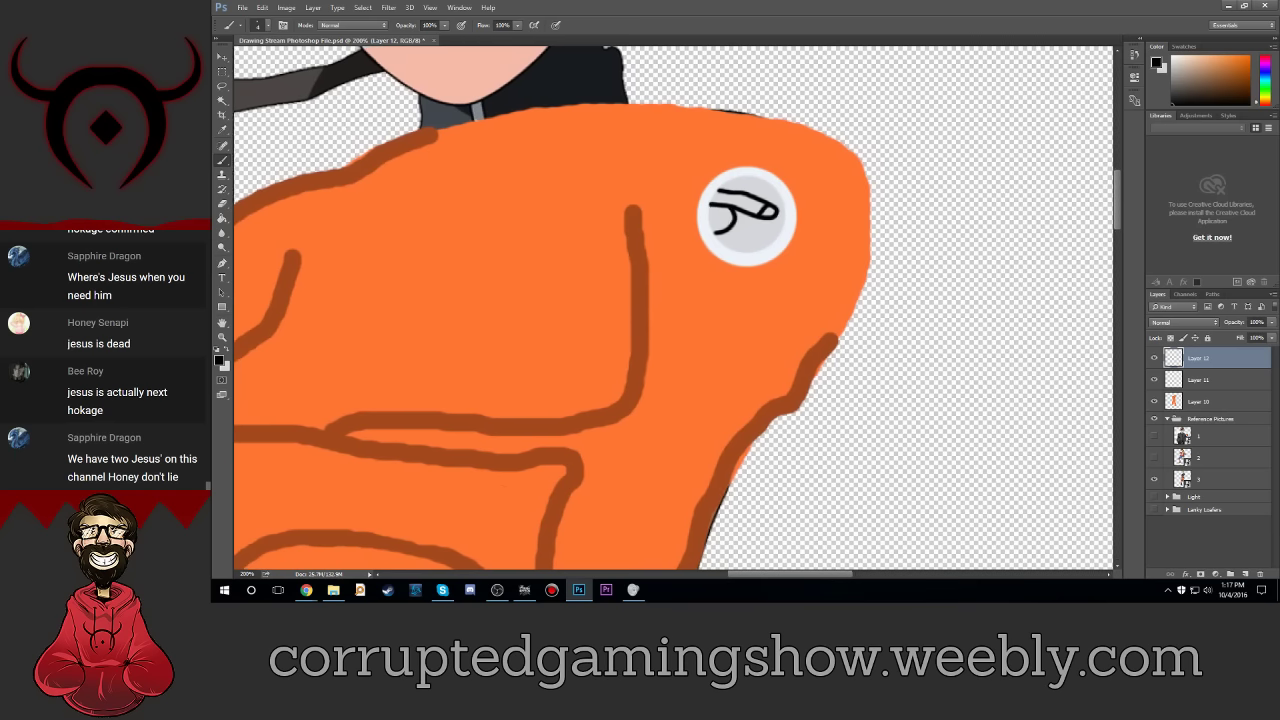
click(1155, 402)
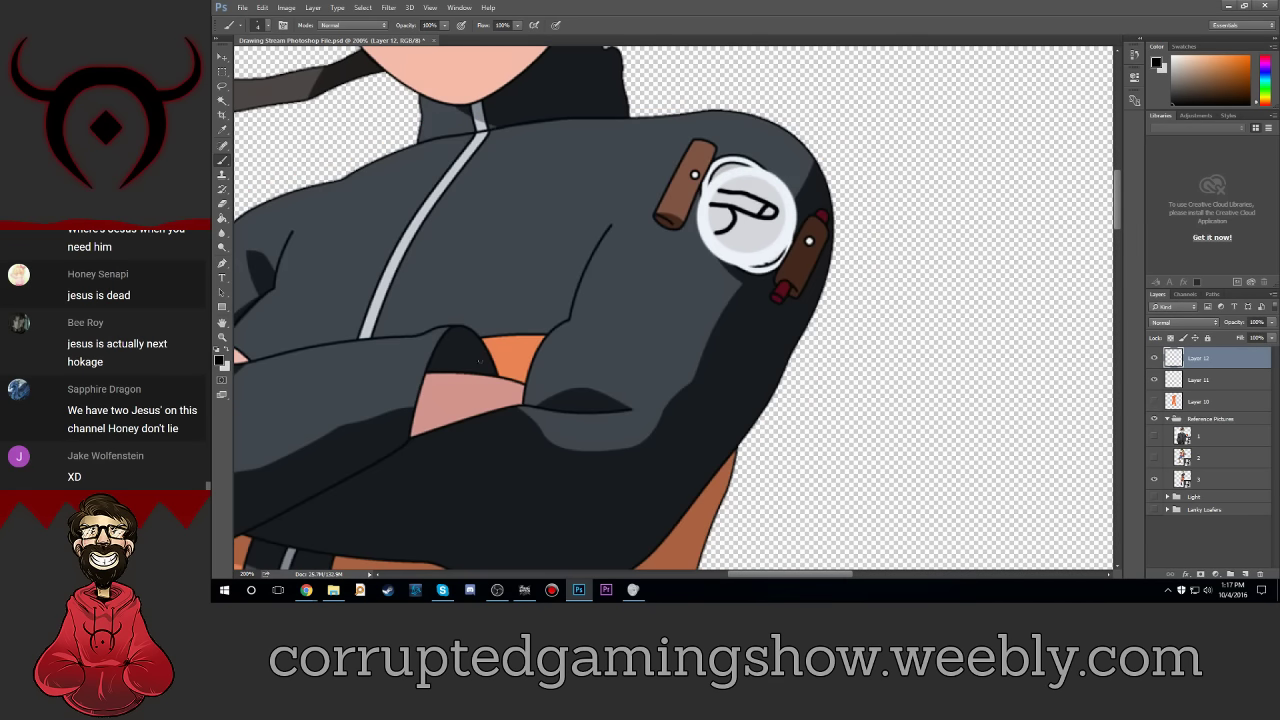
click(219, 363)
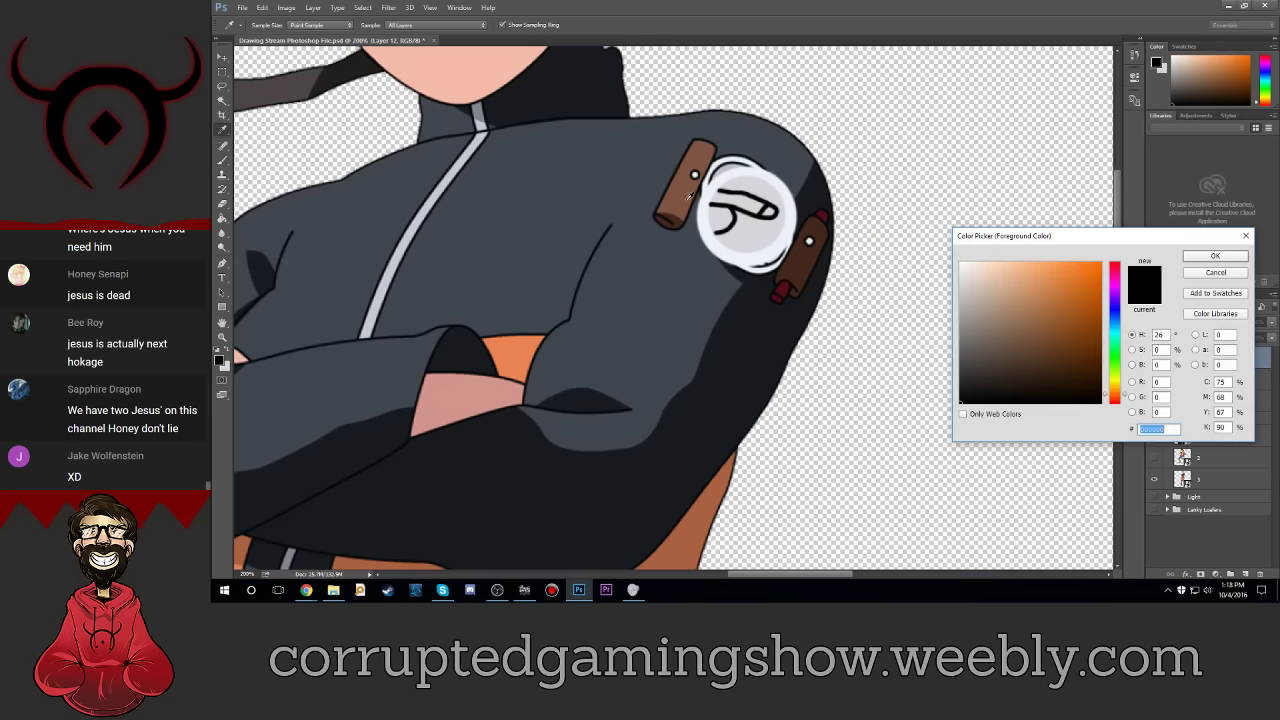
click(688, 196)
click(1212, 257)
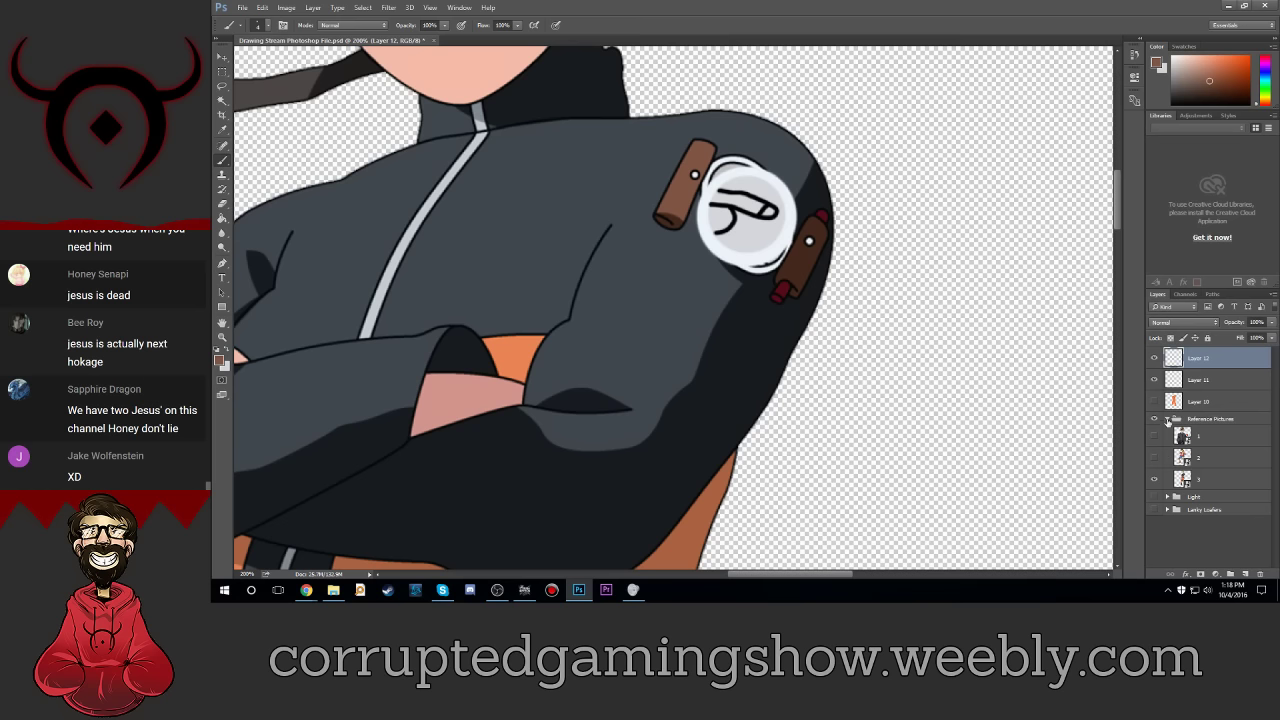
click(1155, 401)
Step: Try a different brush tip beside the emblem, undoing the faint strokes
key(ctrl+plus)
key(ctrl+plus)
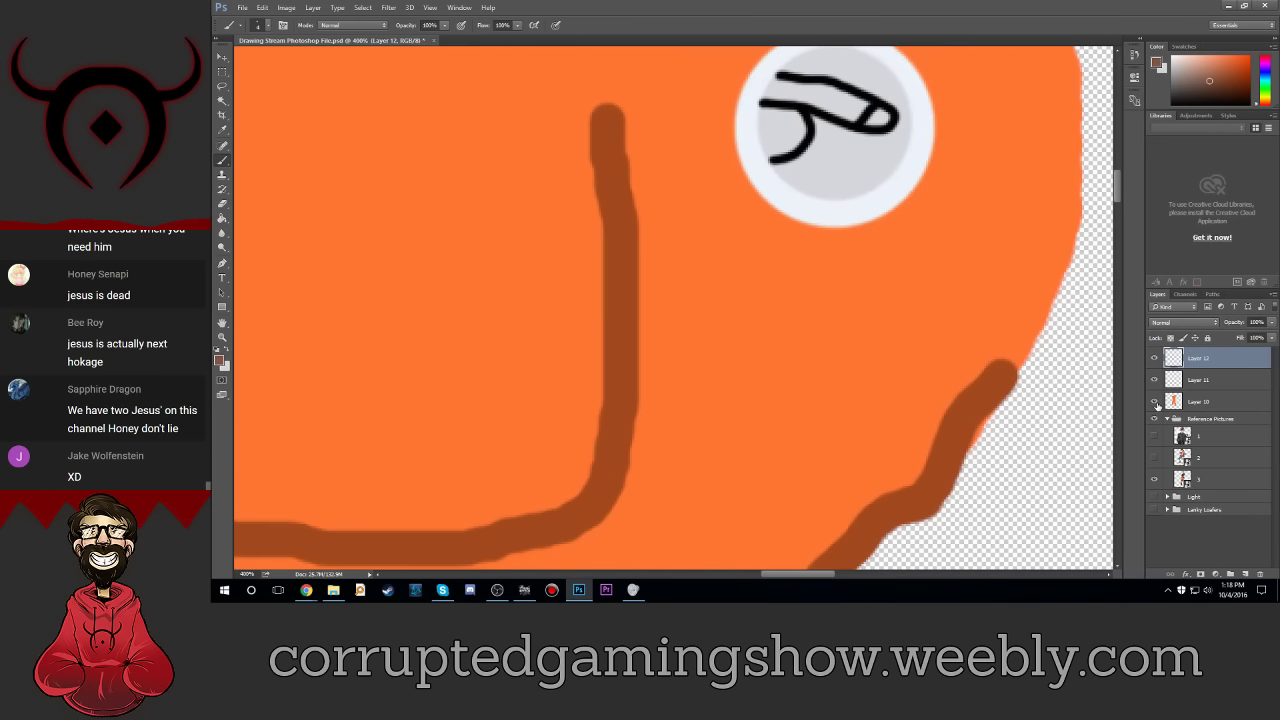
scroll(922, 227, up, 2)
scroll(884, 253, up, 2)
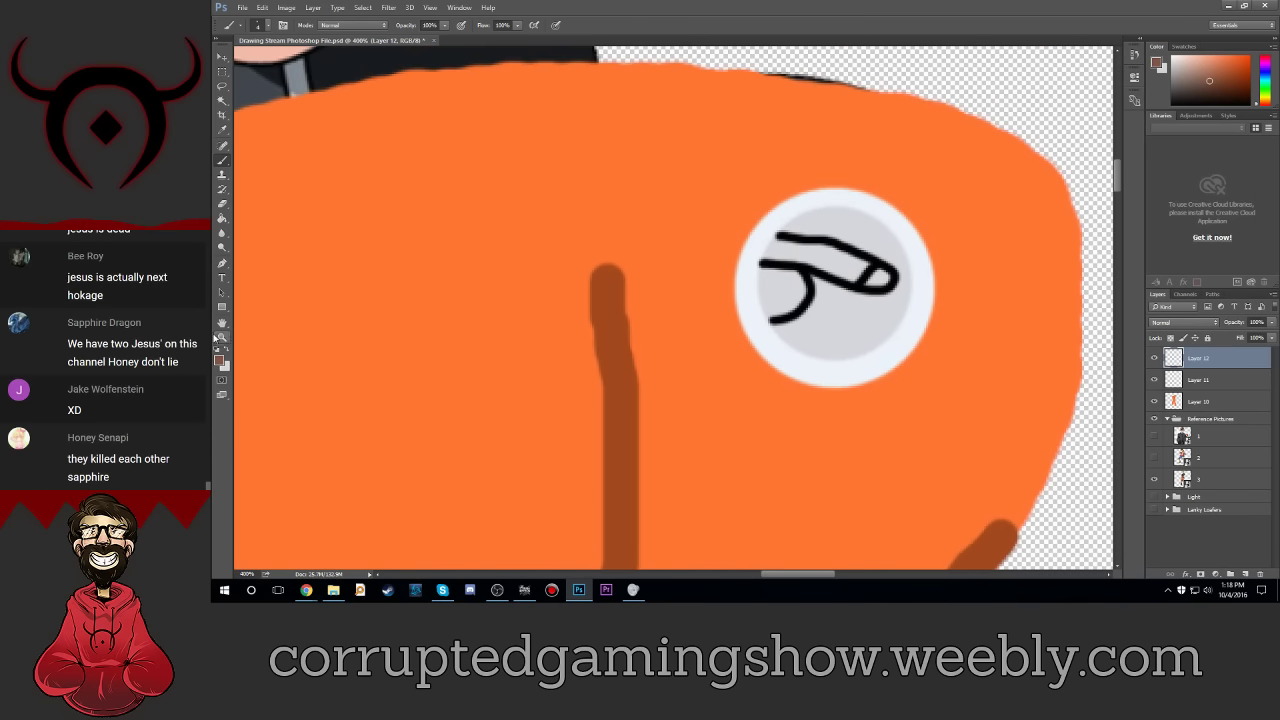
click(259, 24)
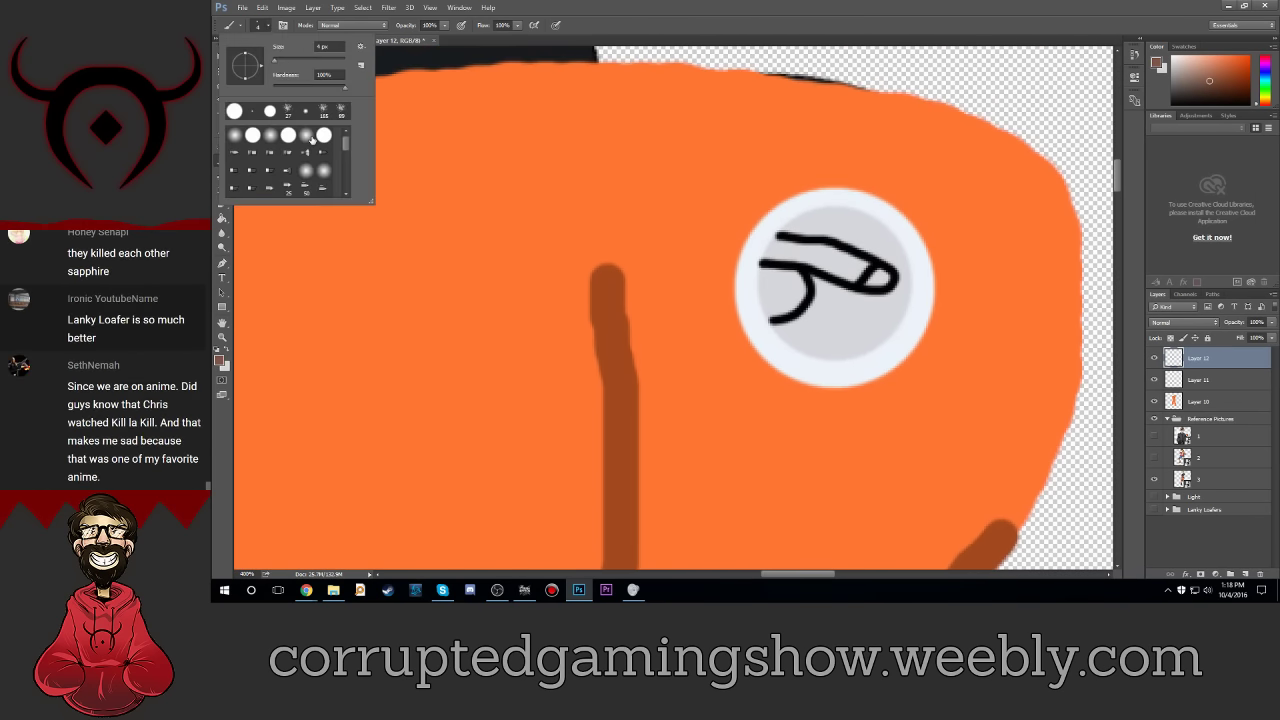
click(269, 152)
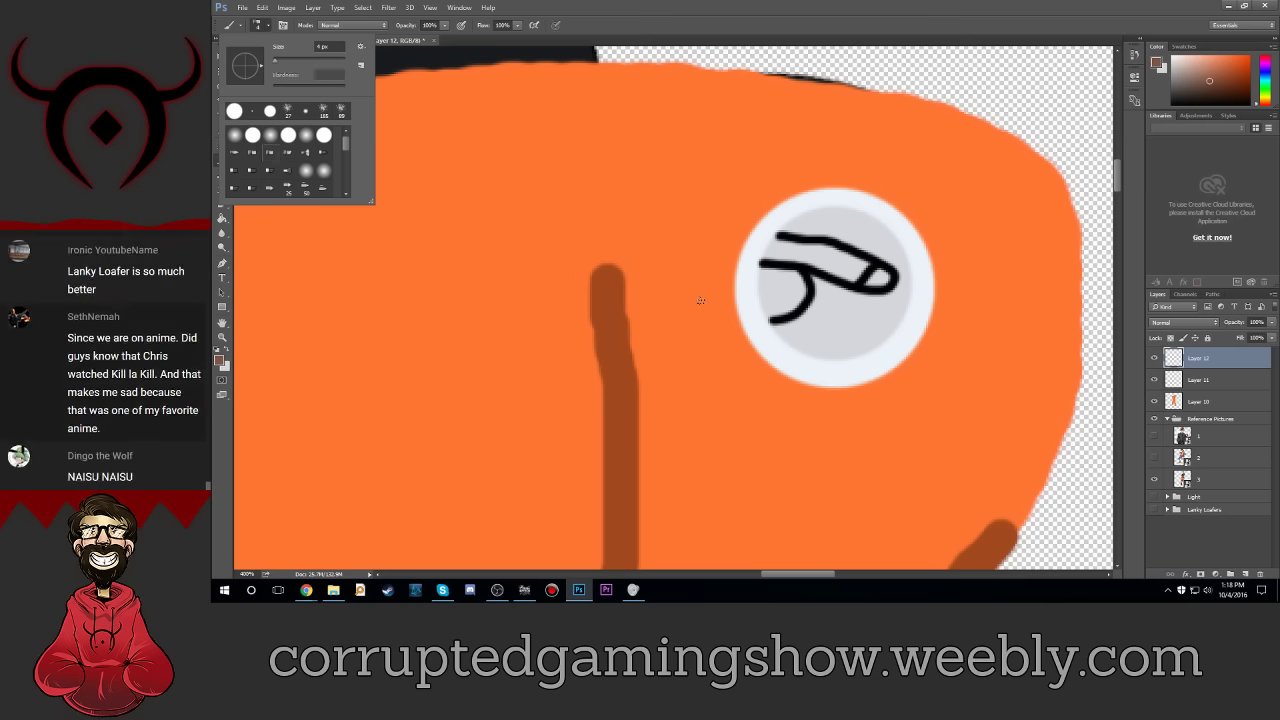
click(701, 300)
drag(740, 180, 675, 432)
mouse_move(770, 142)
mouse_down()
mouse_move(698, 350)
mouse_move(712, 298)
mouse_up()
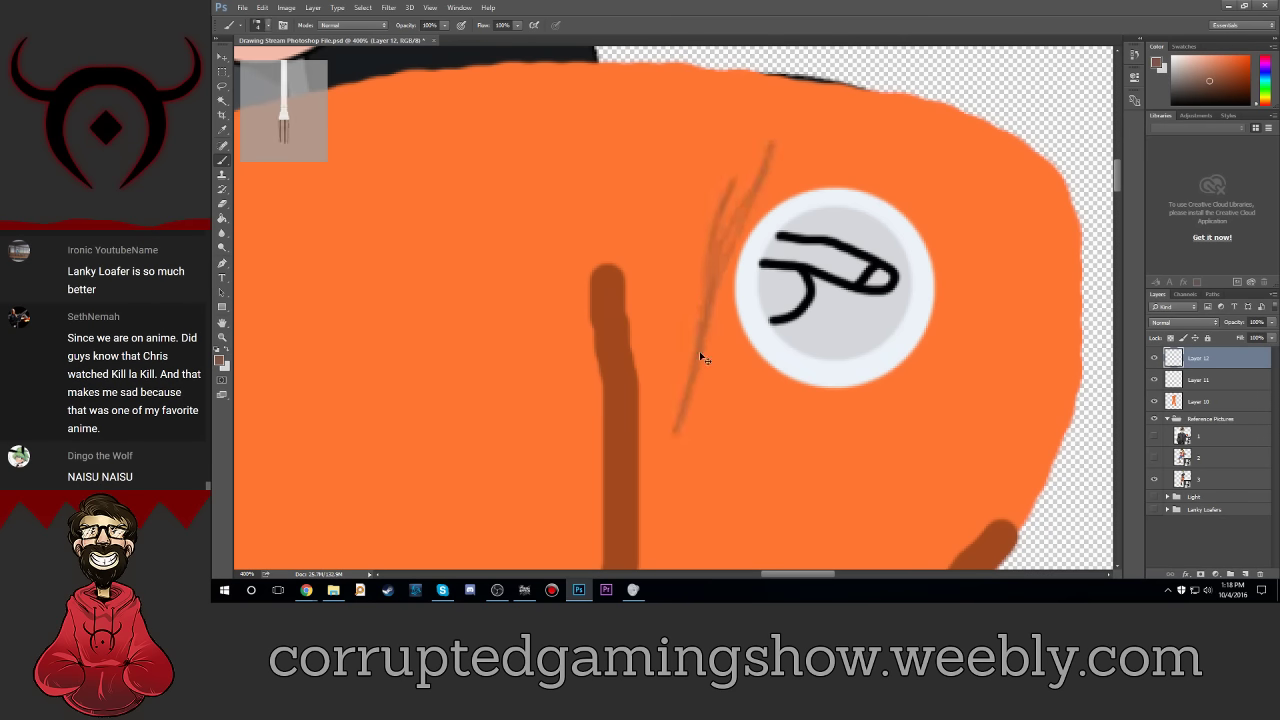
key(ctrl+z)
Step: Test diagonal hatching with brush size 13 around the emblem, undoing the attempts
click(258, 26)
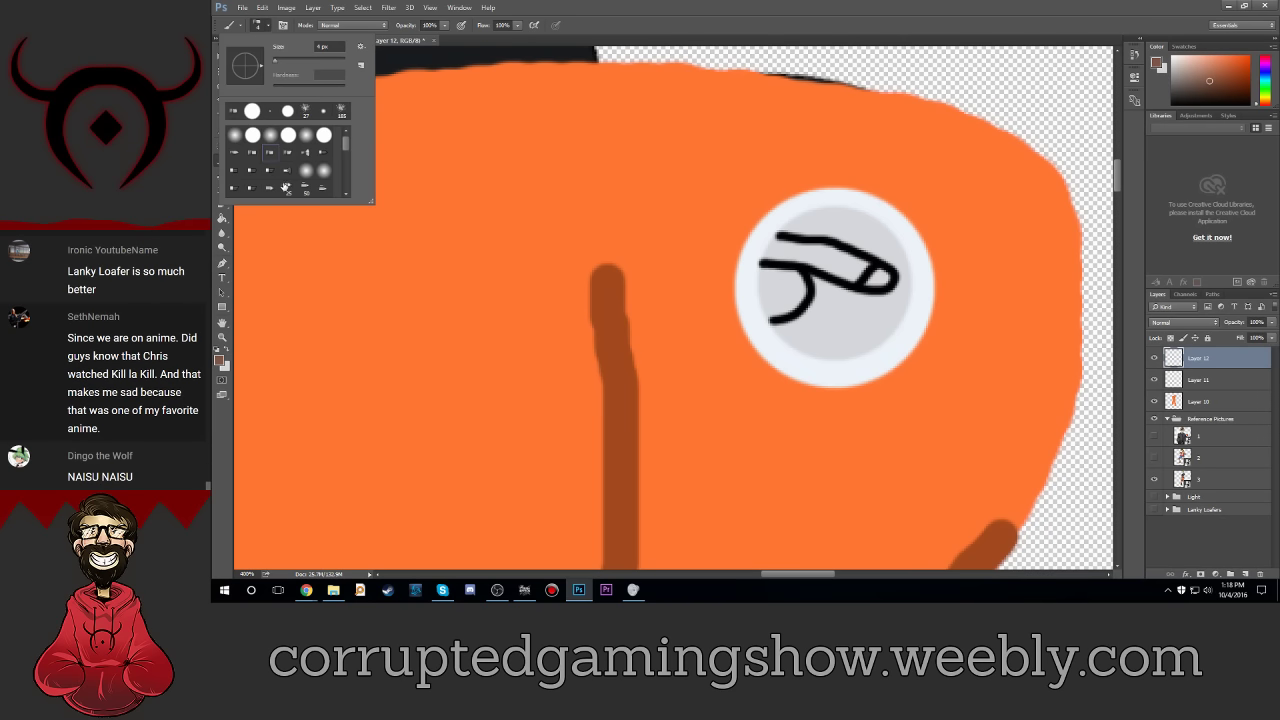
scroll(285, 187, down, 2)
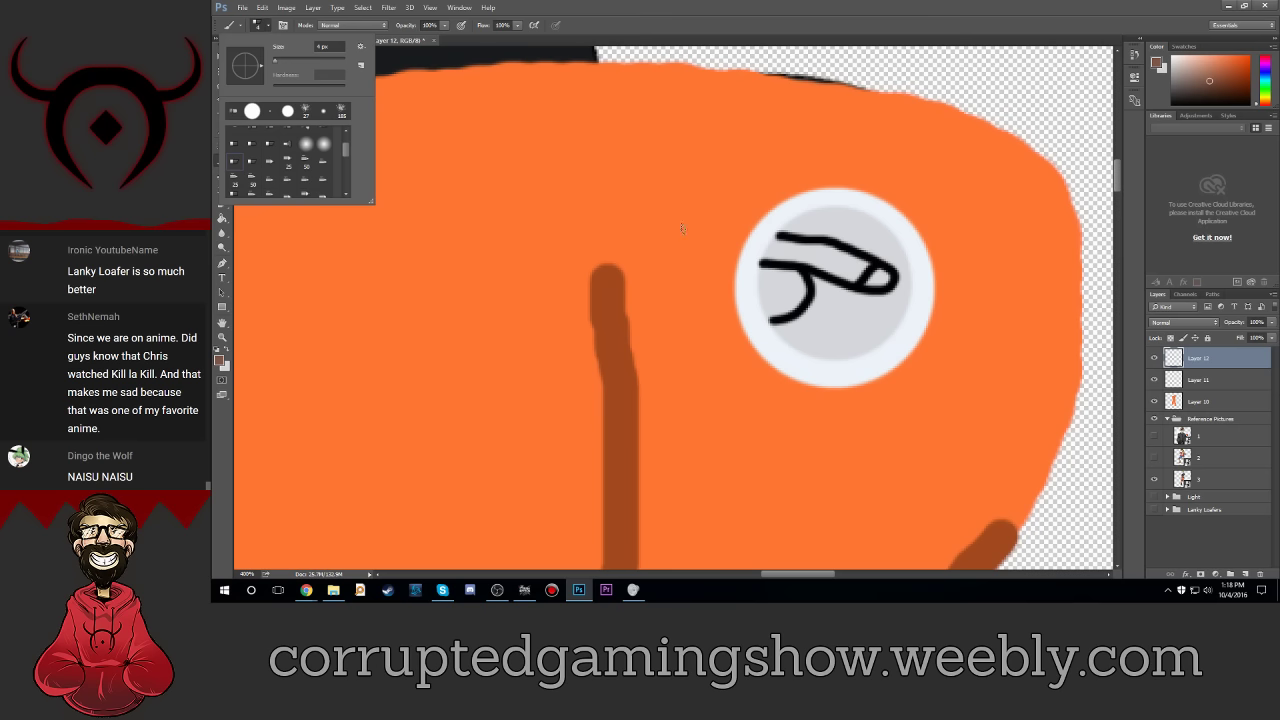
drag(281, 64, 287, 63)
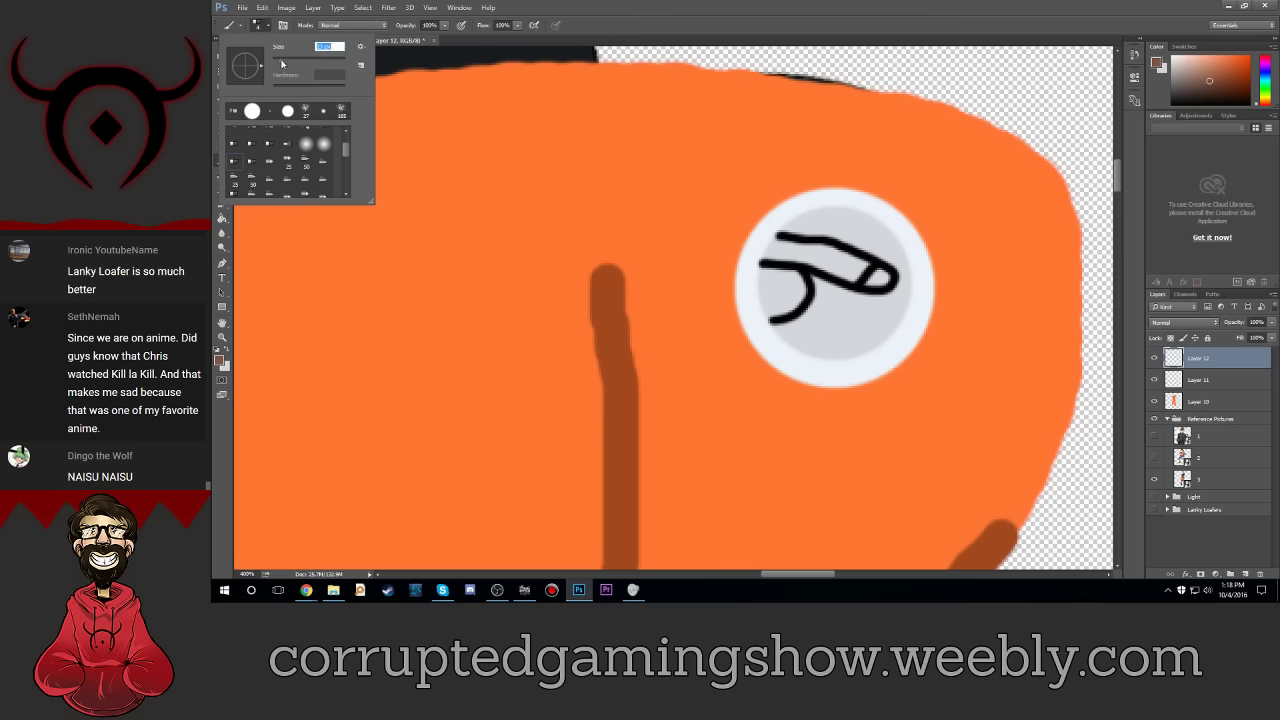
click(634, 243)
drag(632, 240, 685, 118)
key(ctrl+z)
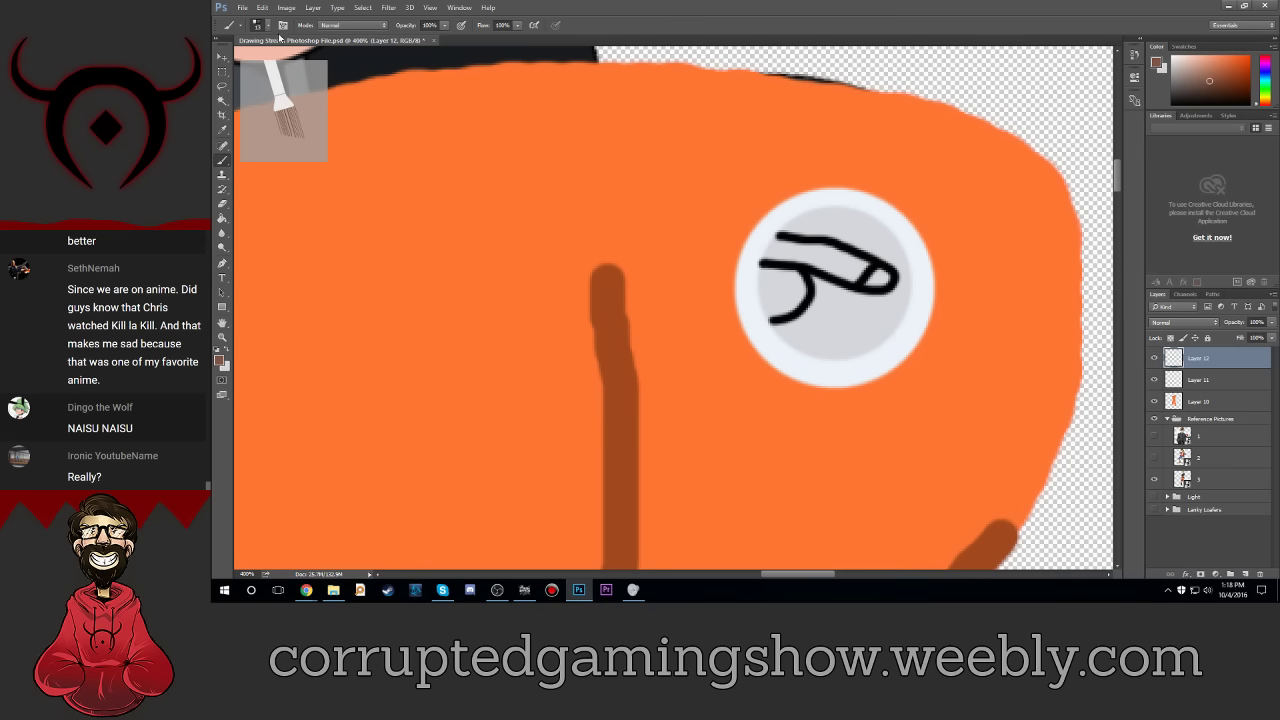
click(260, 26)
drag(625, 230, 668, 302)
key(ctrl+z)
drag(680, 250, 730, 345)
drag(712, 215, 755, 335)
drag(790, 135, 835, 300)
drag(845, 88, 885, 195)
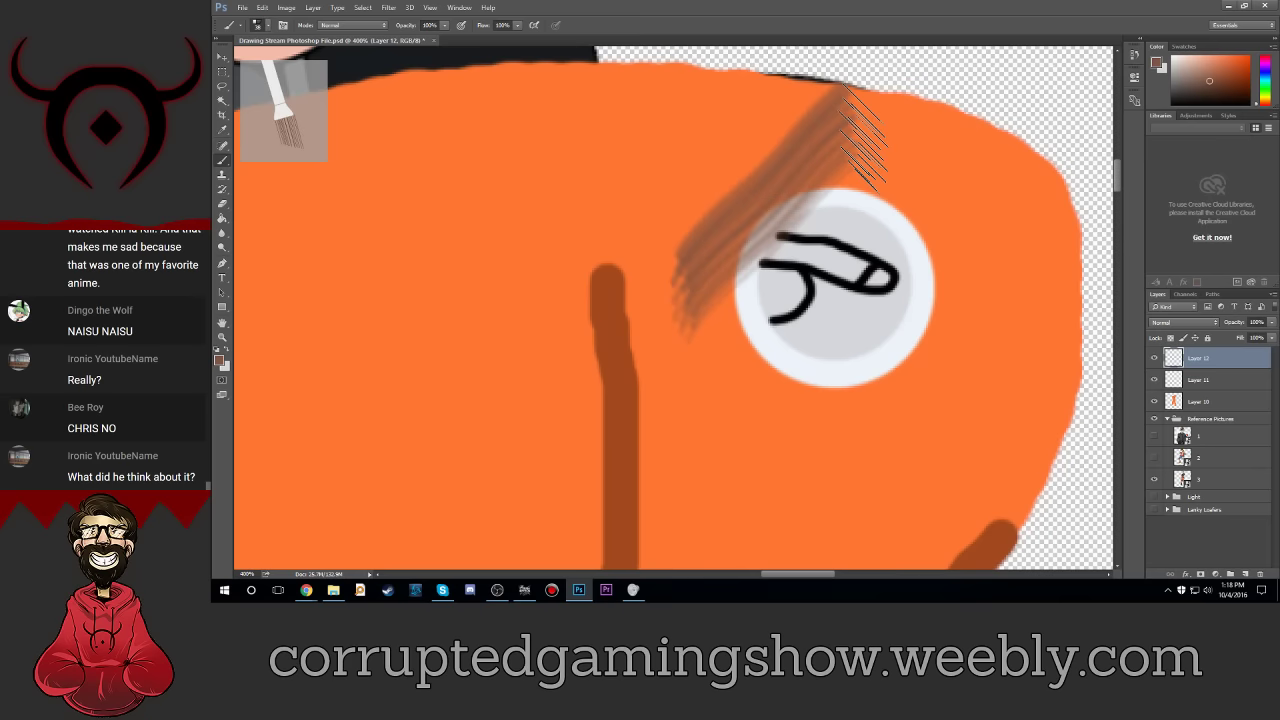
key(ctrl+alt+z)
key(ctrl+alt+z)
key(ctrl+alt+z)
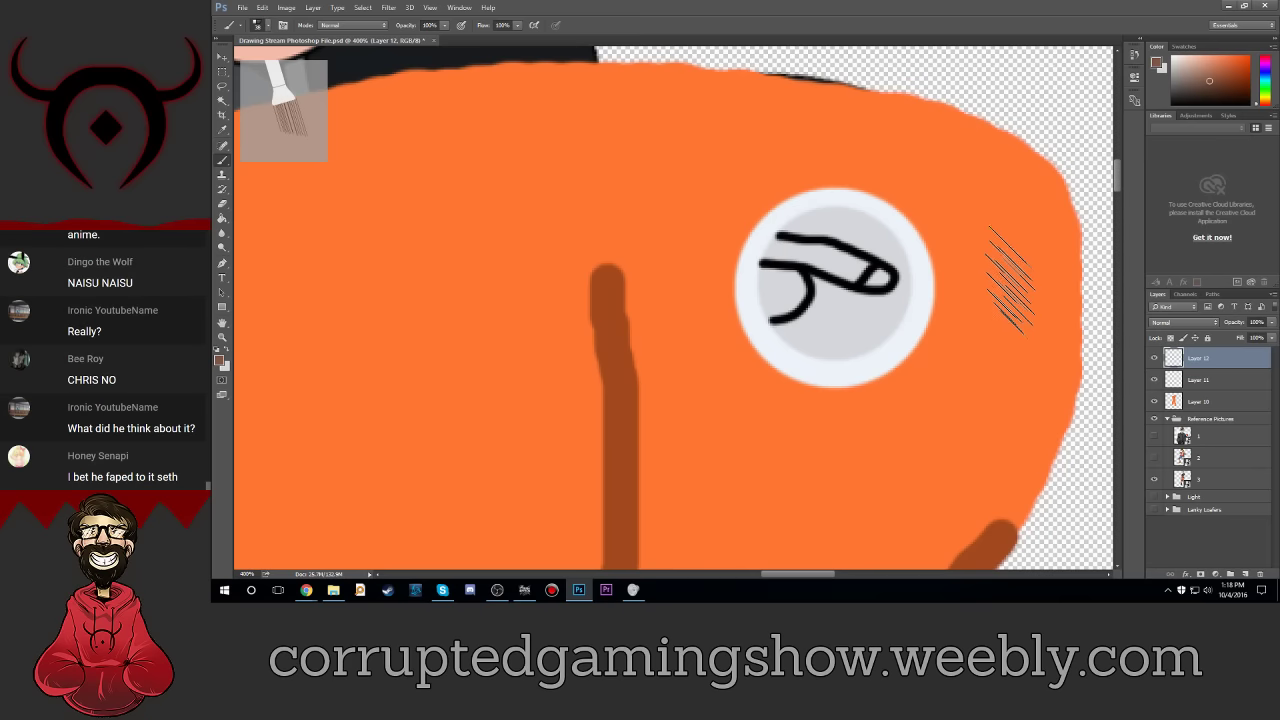
Step: Undo further hatching attempts via Edit and switch to a bristle brush tip
mouse_move(965, 228)
mouse_down()
mouse_move(914, 371)
mouse_move(828, 455)
mouse_up()
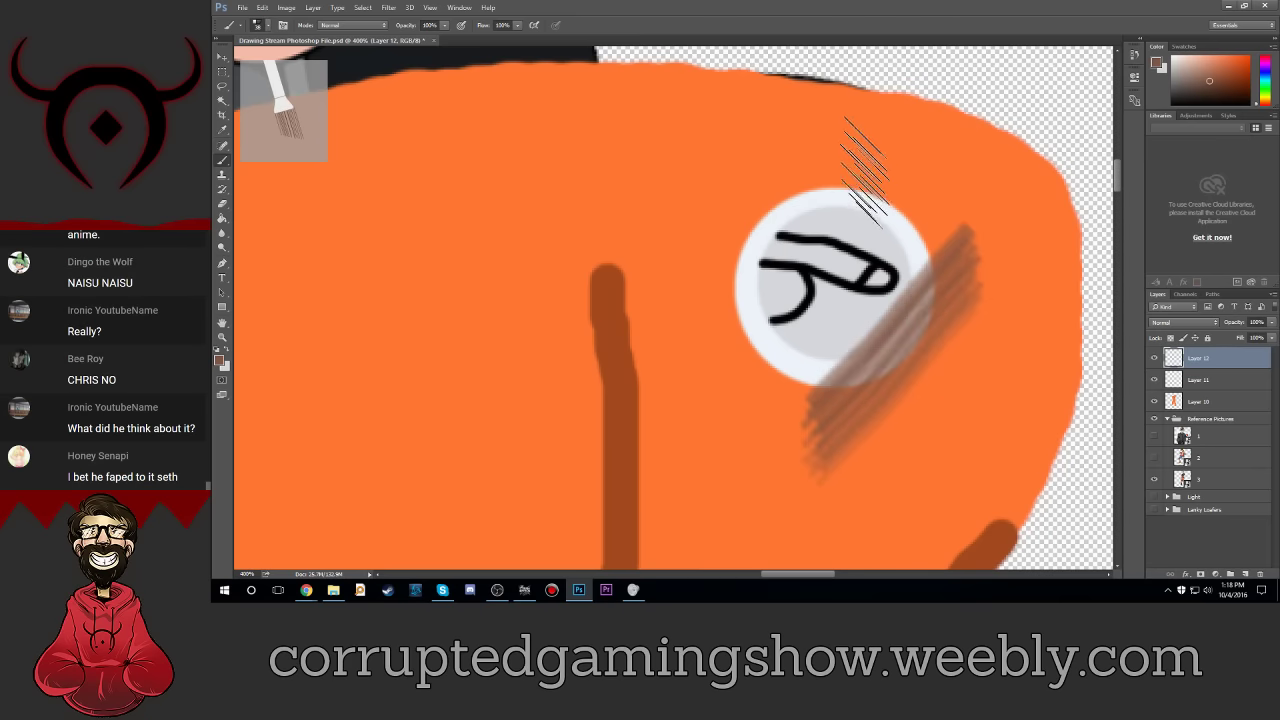
drag(850, 120, 745, 300)
drag(790, 185, 690, 335)
key(ctrl+alt+z)
key(ctrl+alt+z)
drag(470, 135, 430, 190)
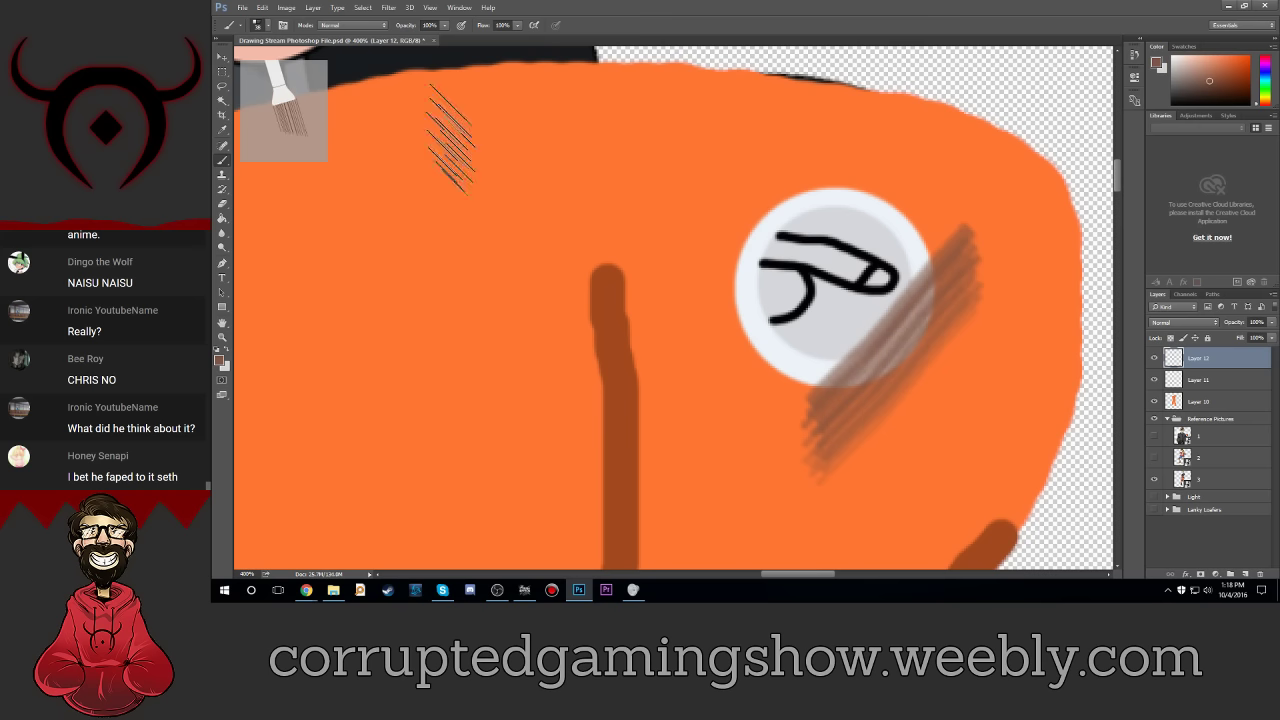
key(ctrl+z)
click(262, 7)
click(278, 41)
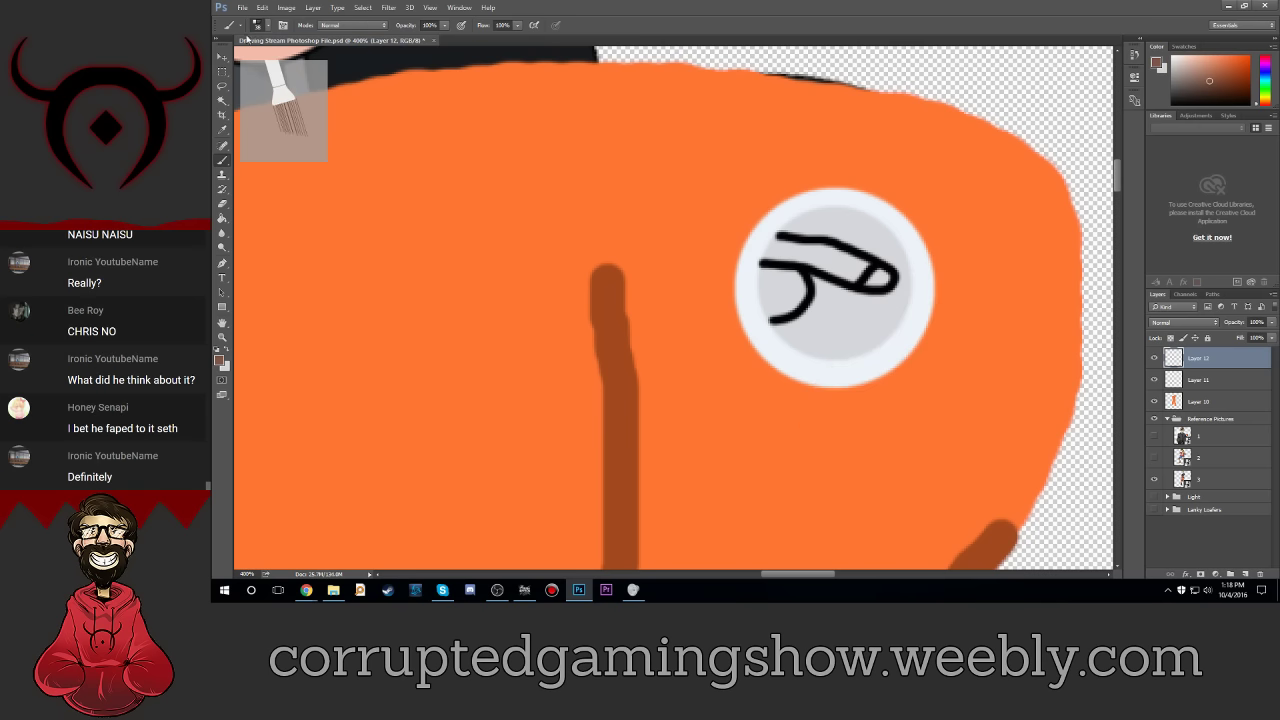
click(258, 166)
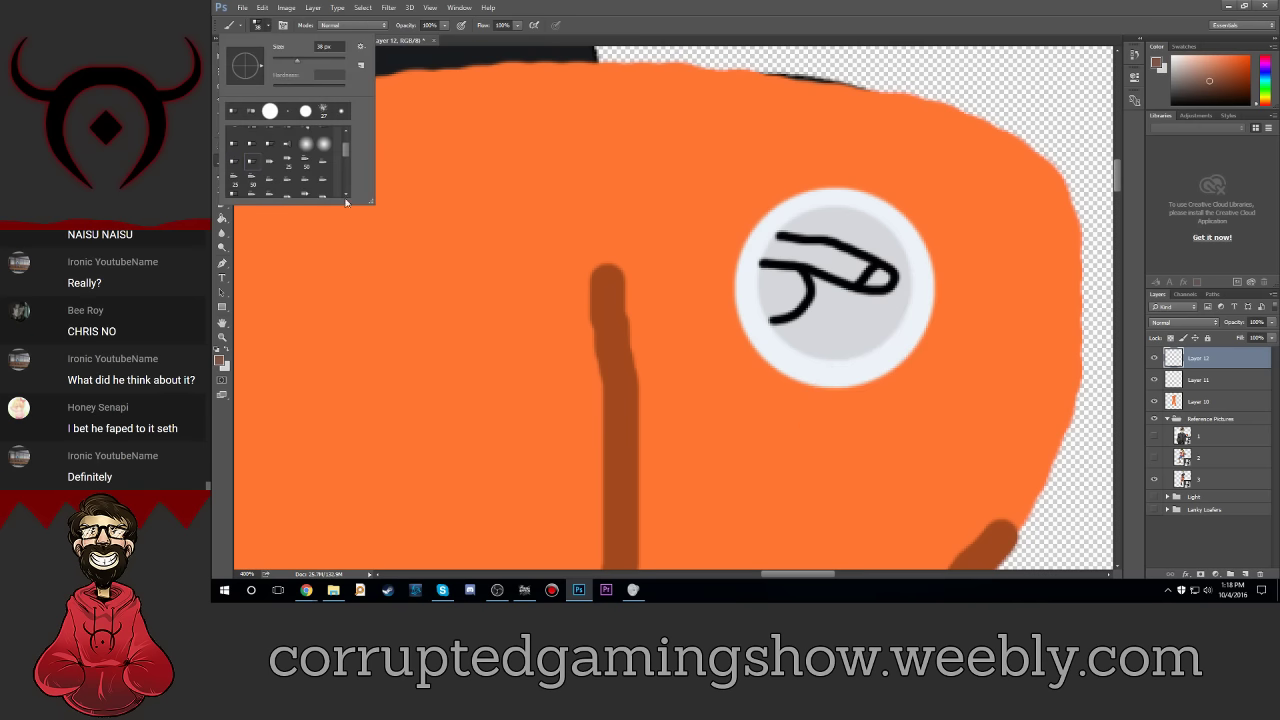
Step: Paint a diagonal brown shading stroke right of the emblem, redoing it until it fits
mouse_move(665, 245)
mouse_down()
mouse_move(720, 300)
mouse_move(720, 340)
mouse_up()
key(ctrl+alt+z)
drag(857, 86, 714, 314)
drag(930, 245, 990, 300)
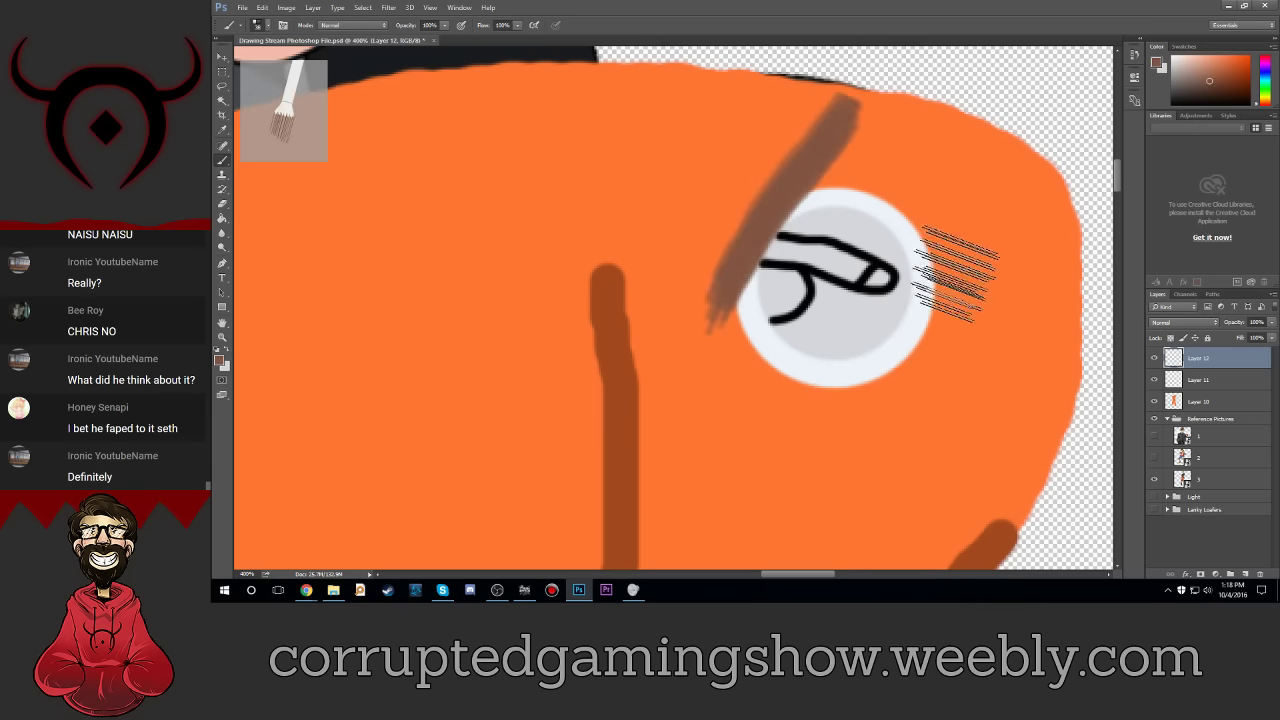
key(ctrl+alt+z)
key(ctrl+alt+z)
drag(930, 220, 1010, 300)
drag(1000, 242, 895, 445)
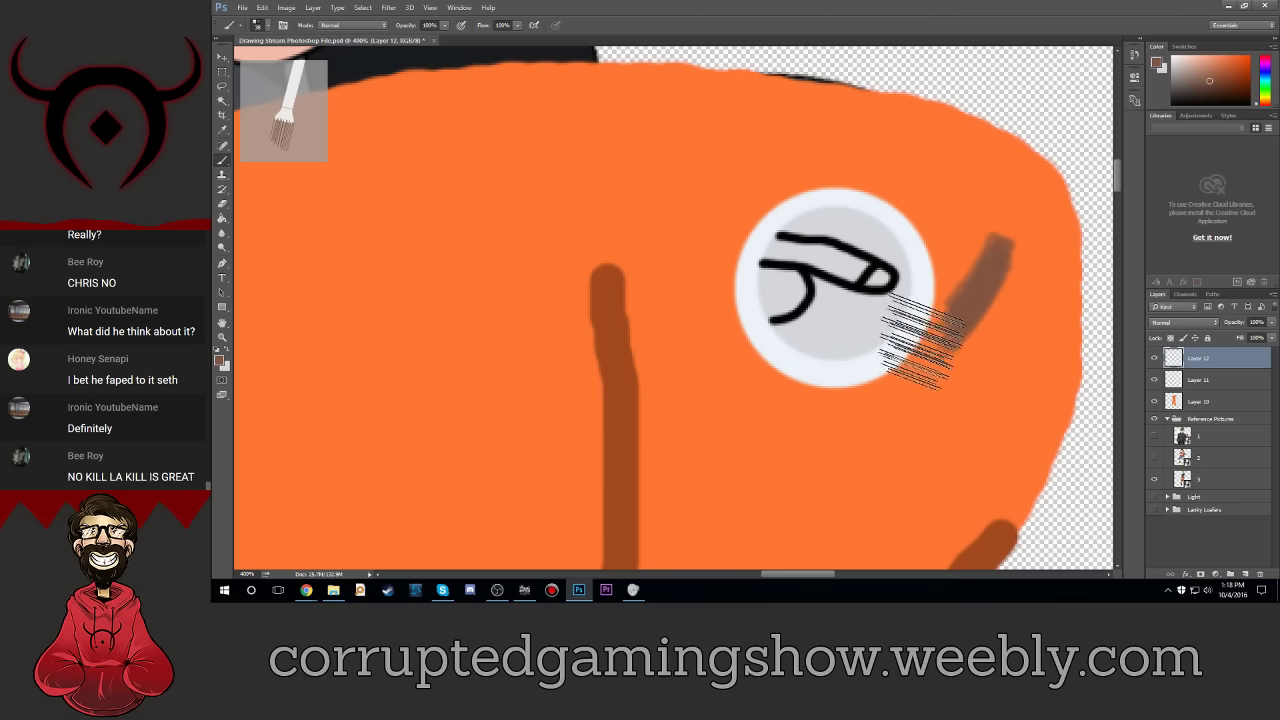
key(ctrl+alt+z)
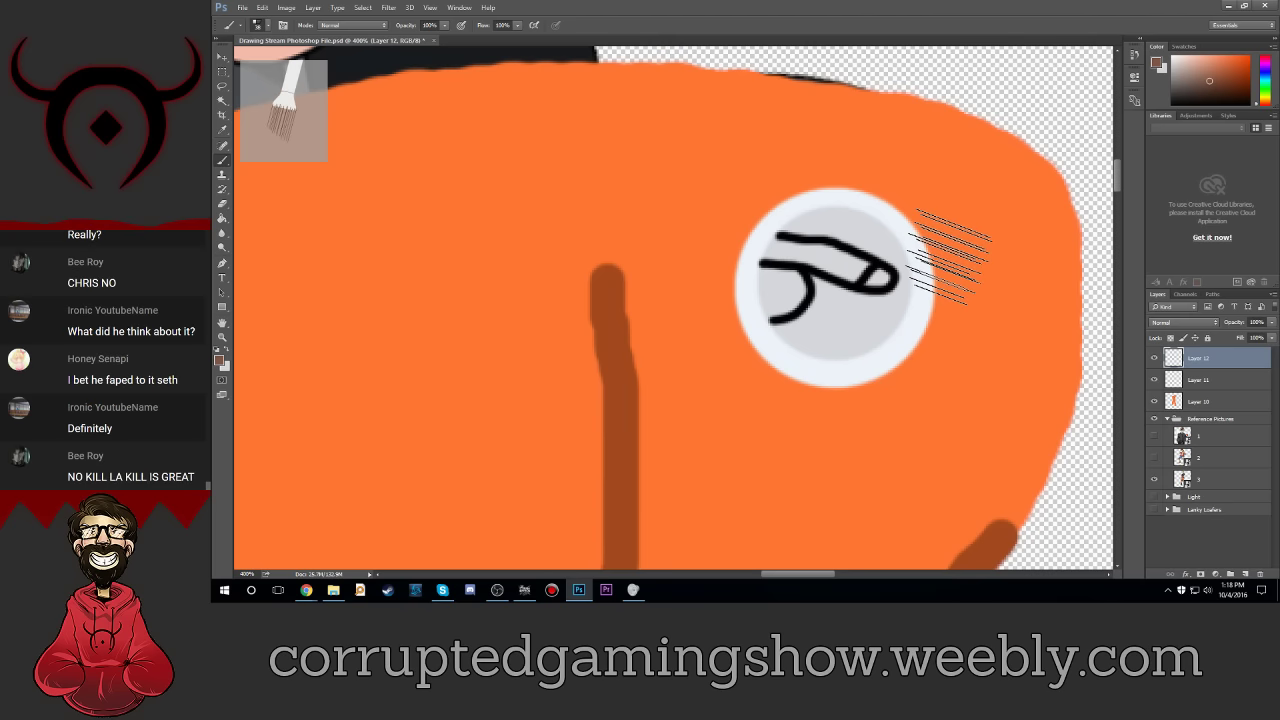
drag(980, 235, 855, 415)
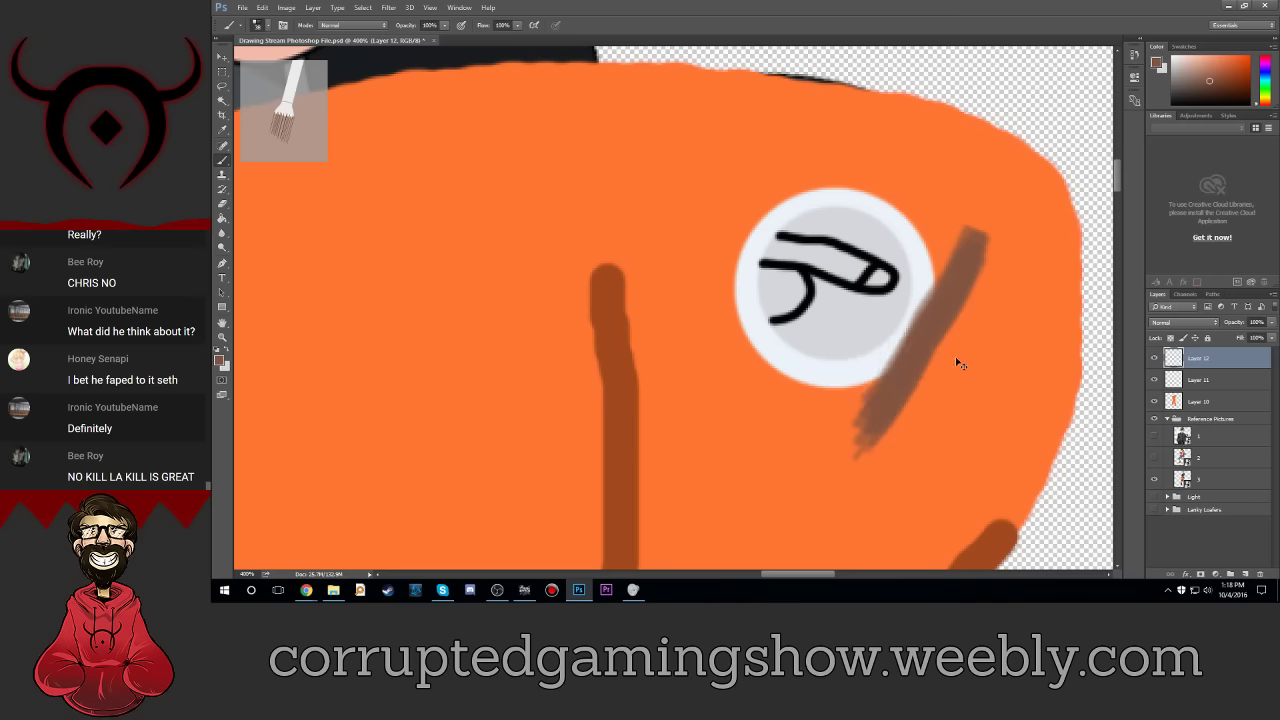
key(ctrl+alt+z)
drag(985, 255, 855, 450)
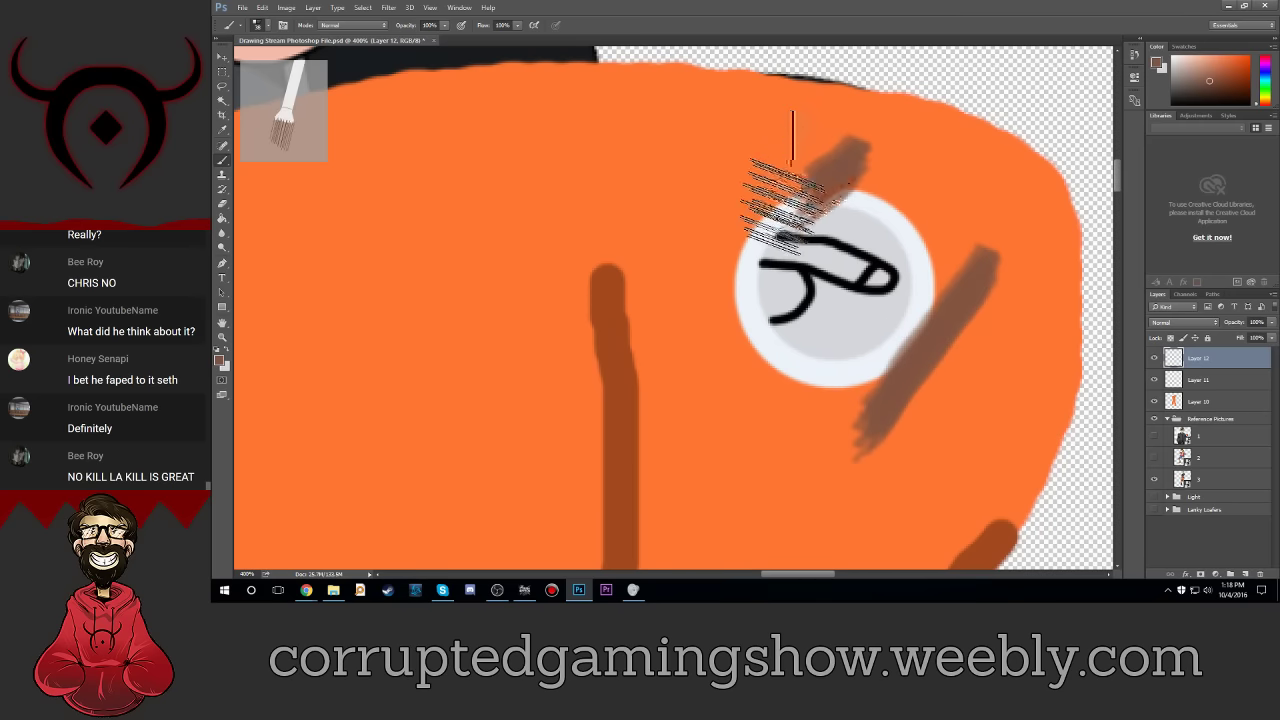
Step: Paint a matching shading stroke left of the emblem and shift the strokes slightly
drag(795, 125, 665, 292)
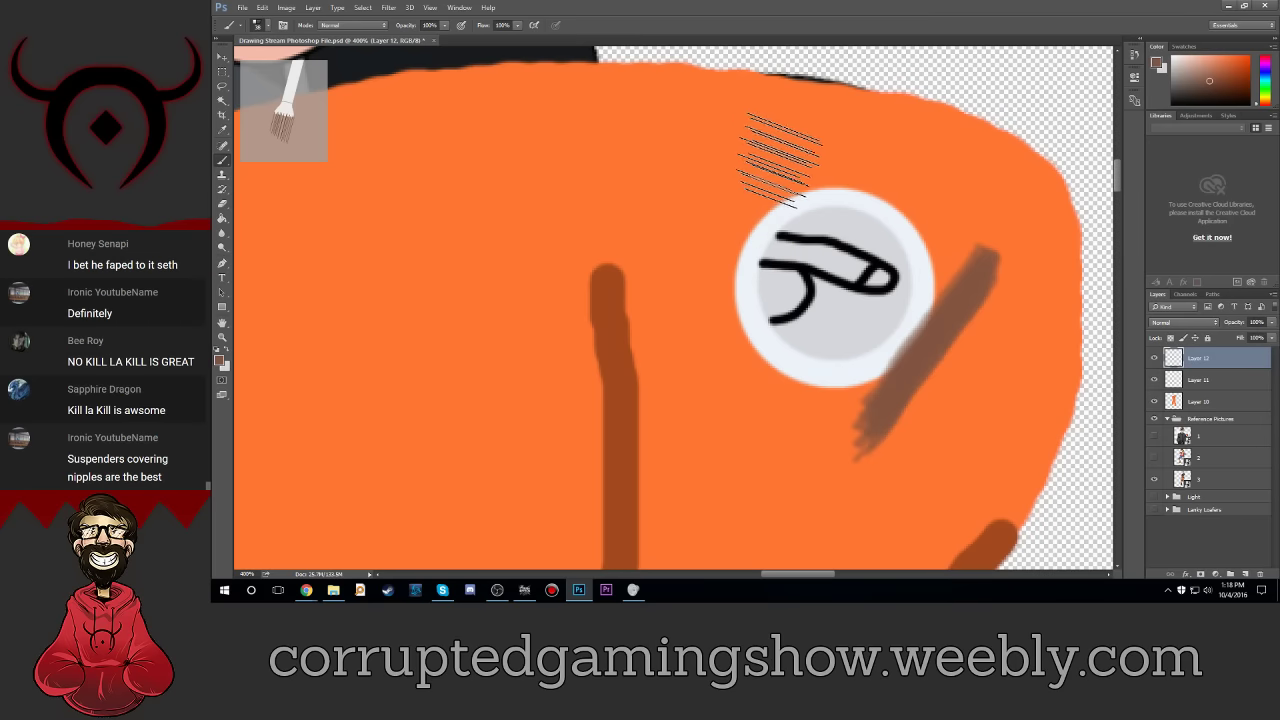
drag(771, 143, 663, 278)
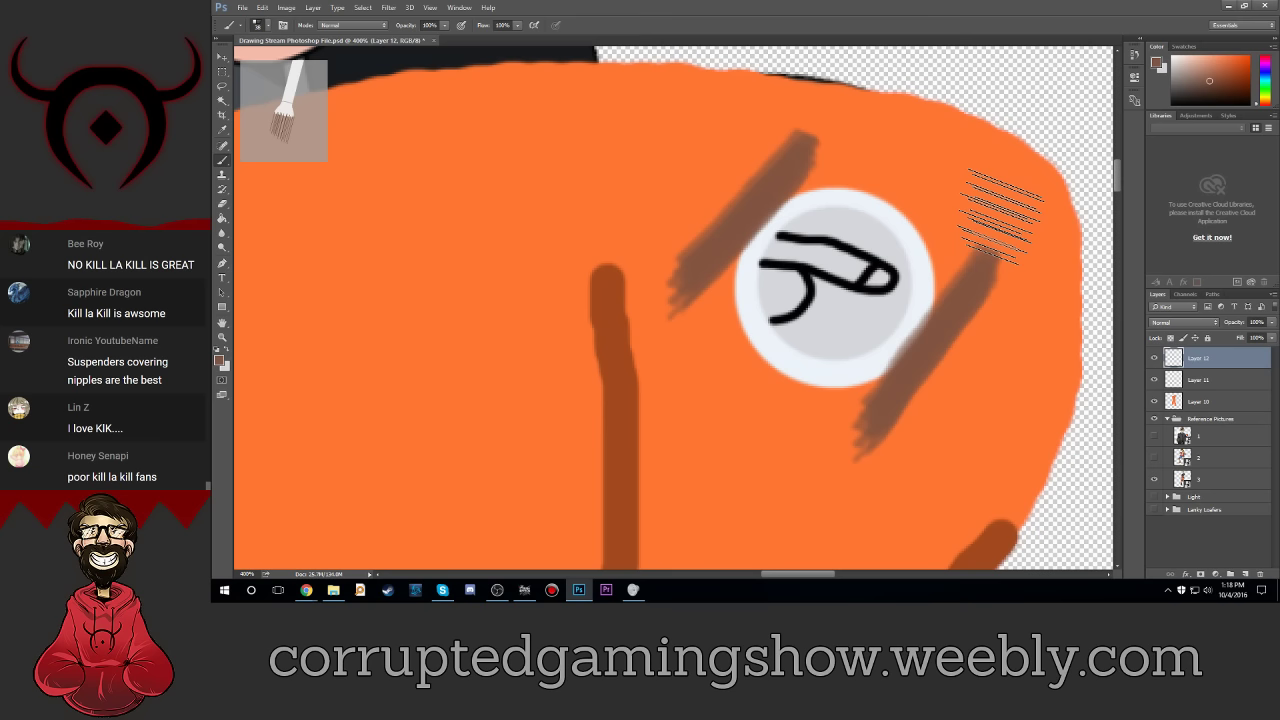
click(221, 57)
drag(772, 215, 777, 214)
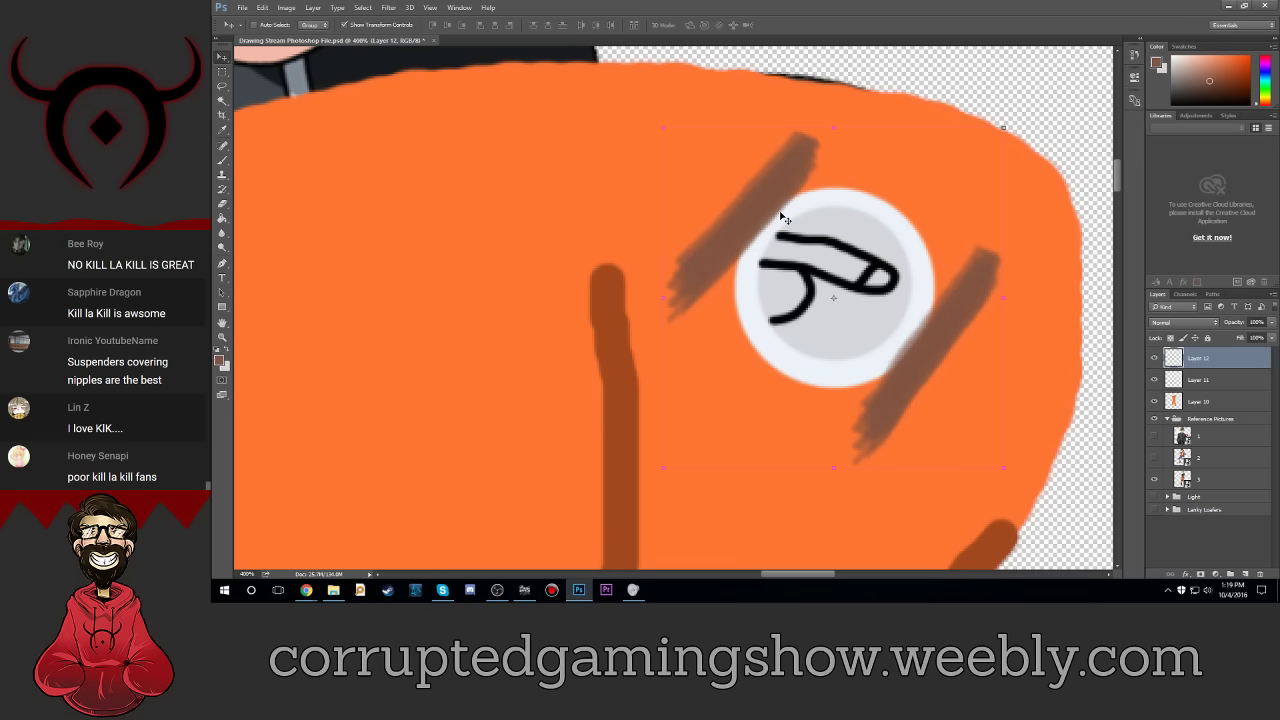
Step: Nudge the brown strokes with arrow keys, then zoom out to the whole figure
key(Right)
key(Down)
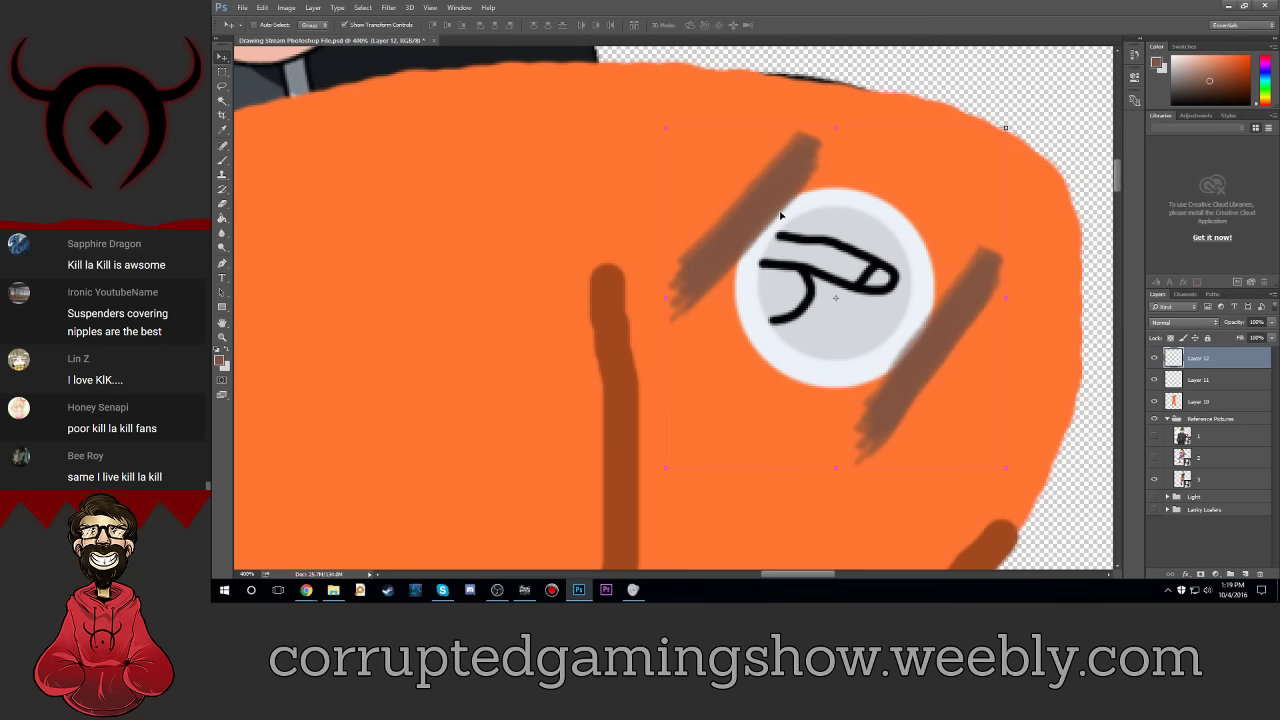
key(Left)
key(Up)
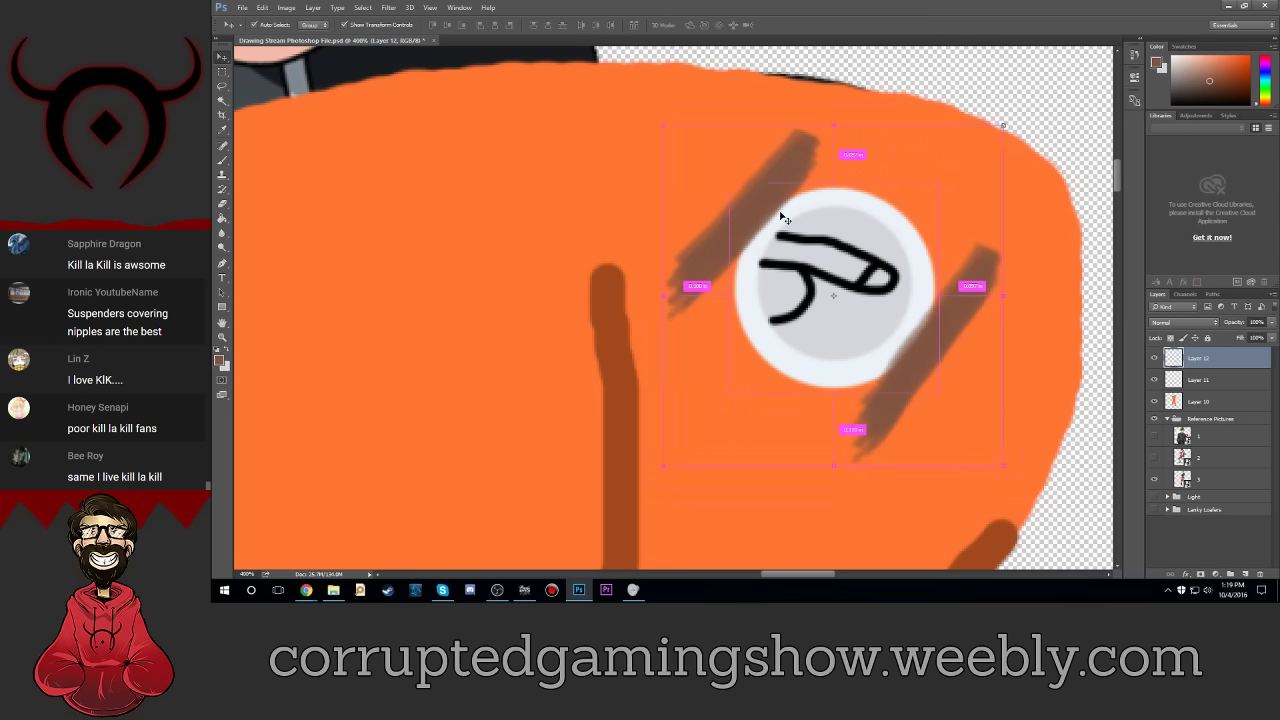
key(ctrl+minus)
key(ctrl+minus)
key(ctrl+minus)
key(ctrl+minus)
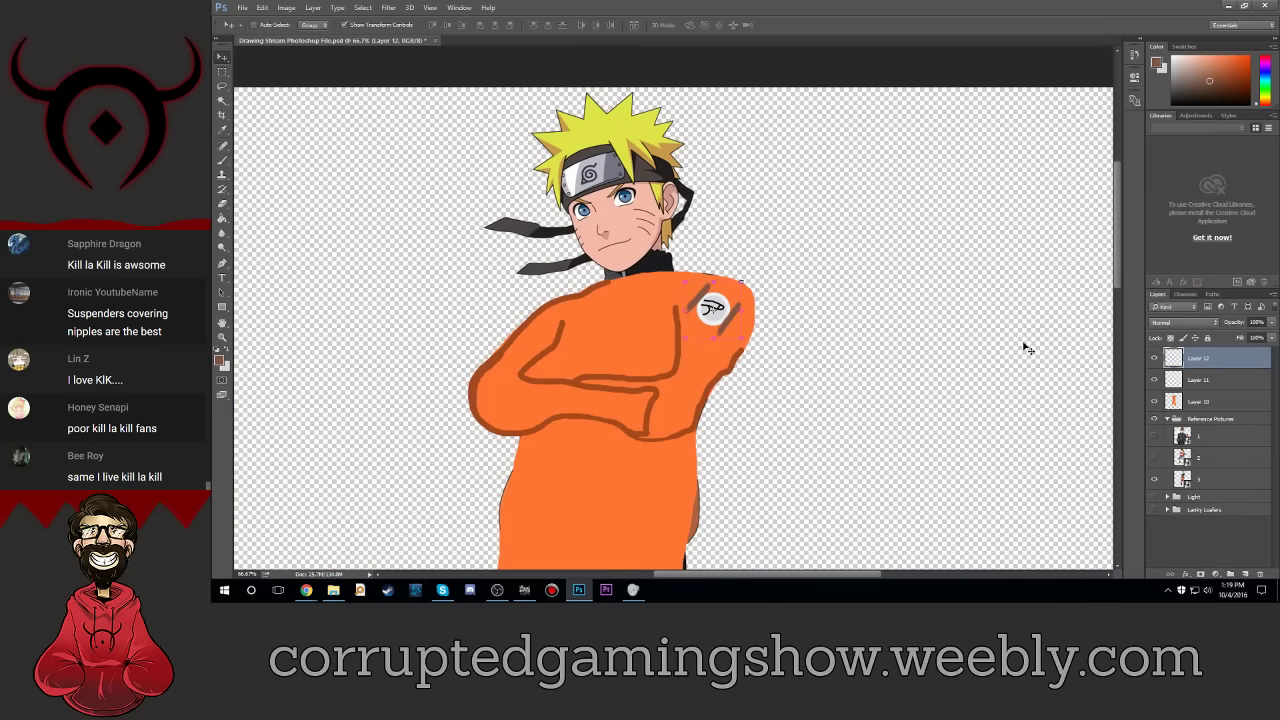
Step: Make the orange body Layer 10 the active layer
click(1207, 401)
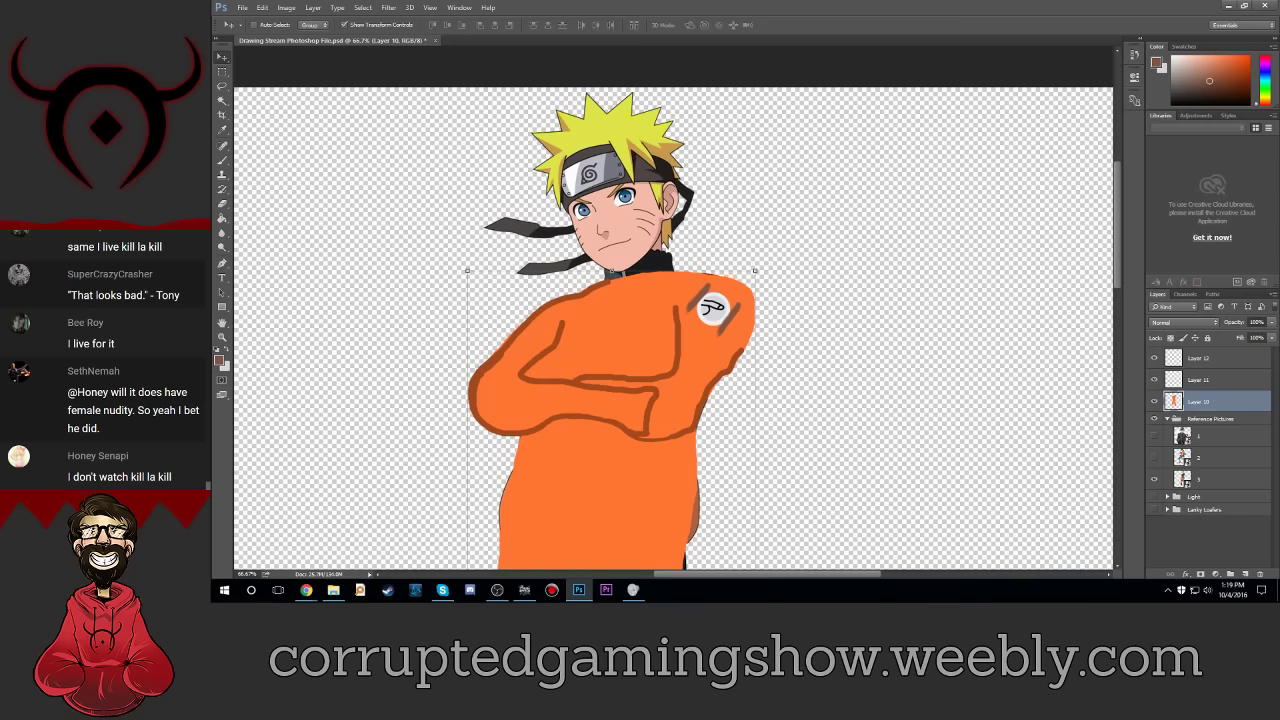
scroll(651, 383, down, 4)
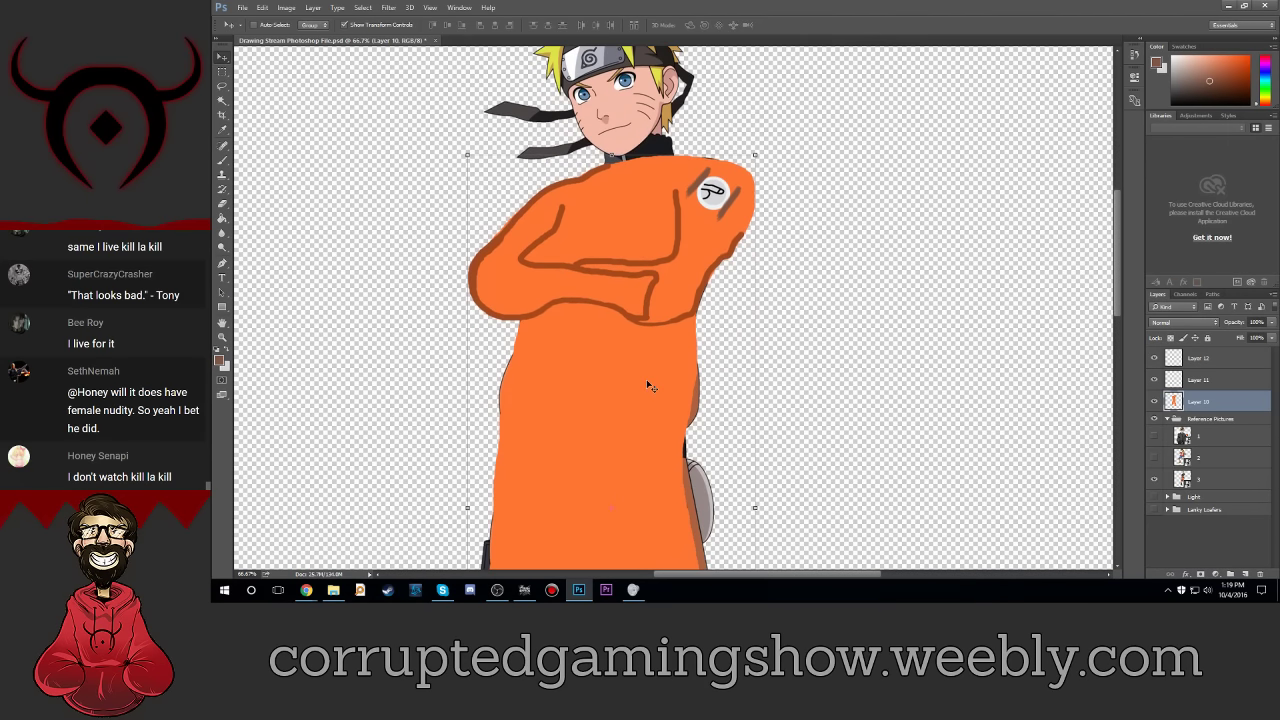
scroll(648, 386, down, 2)
scroll(648, 386, up, 3)
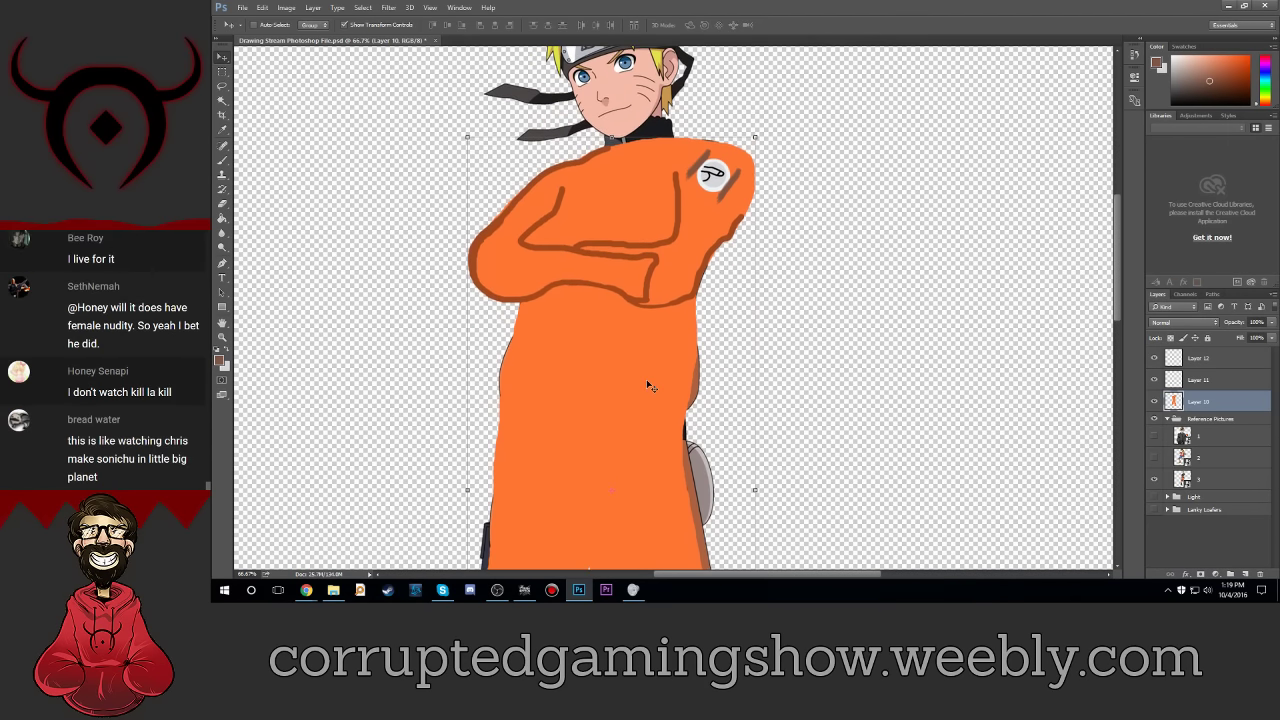
scroll(648, 386, up, 1)
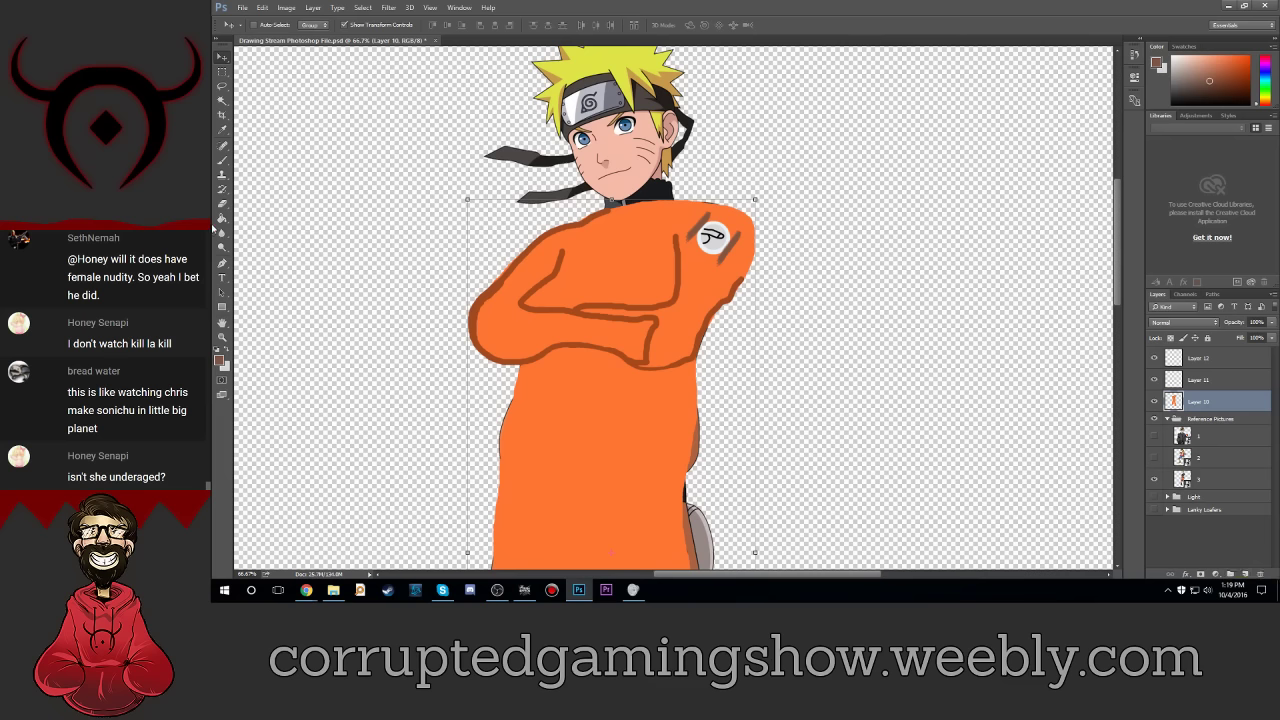
Step: Set the foreground colour to a light pink skin tone and zoom onto the crossed arms
click(219, 362)
click(1000, 245)
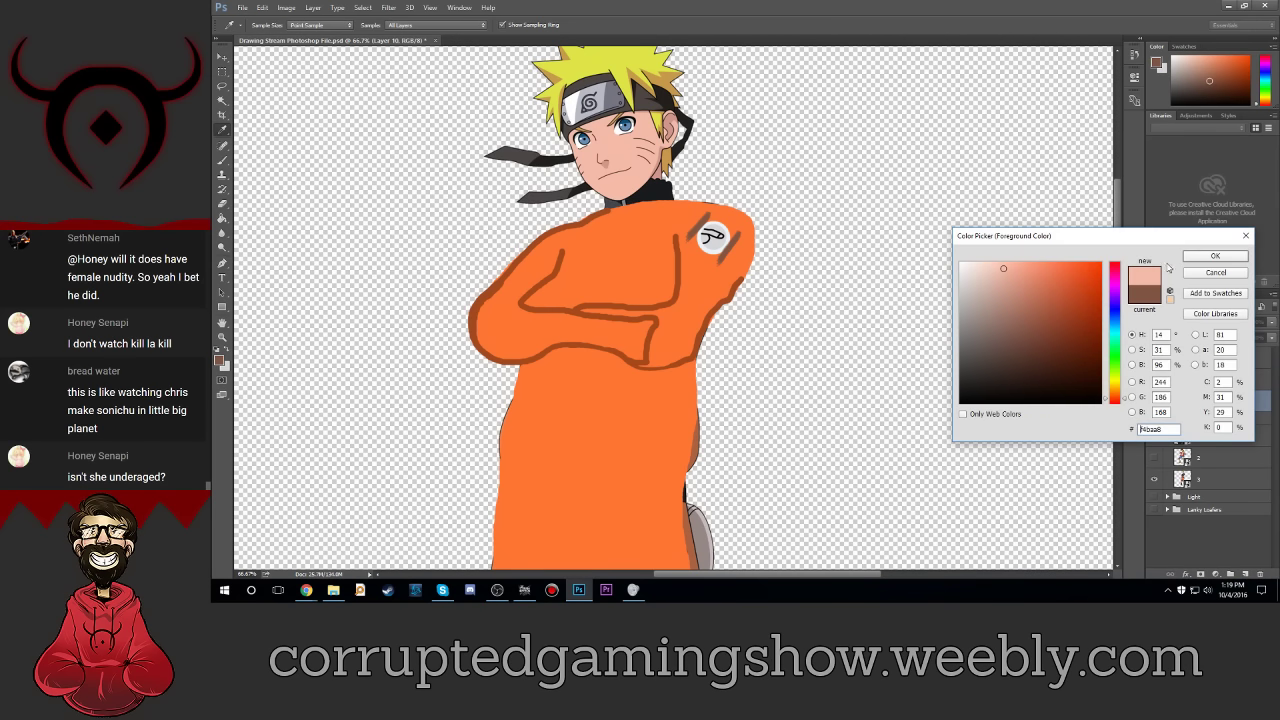
click(1206, 258)
key(ctrl+plus)
key(ctrl+plus)
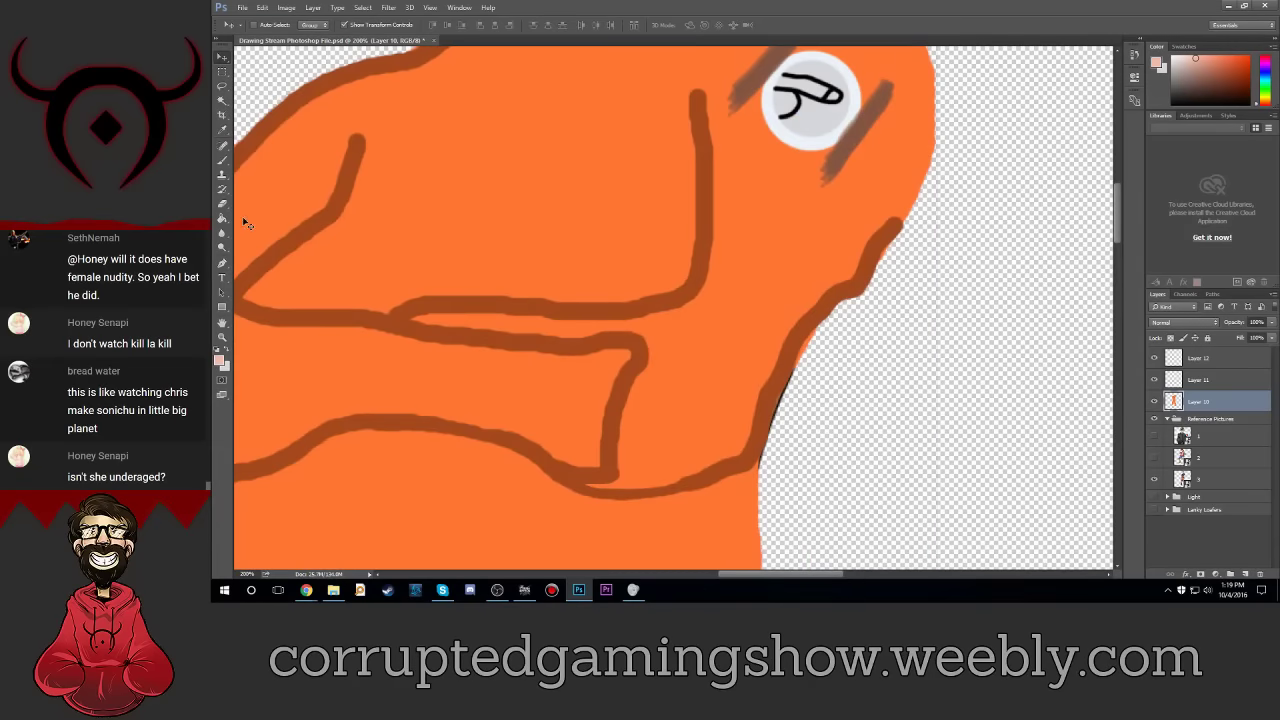
Step: Paint the fist beneath the crossed arms with a hard round brush, redoing a misplaced stroke
click(220, 162)
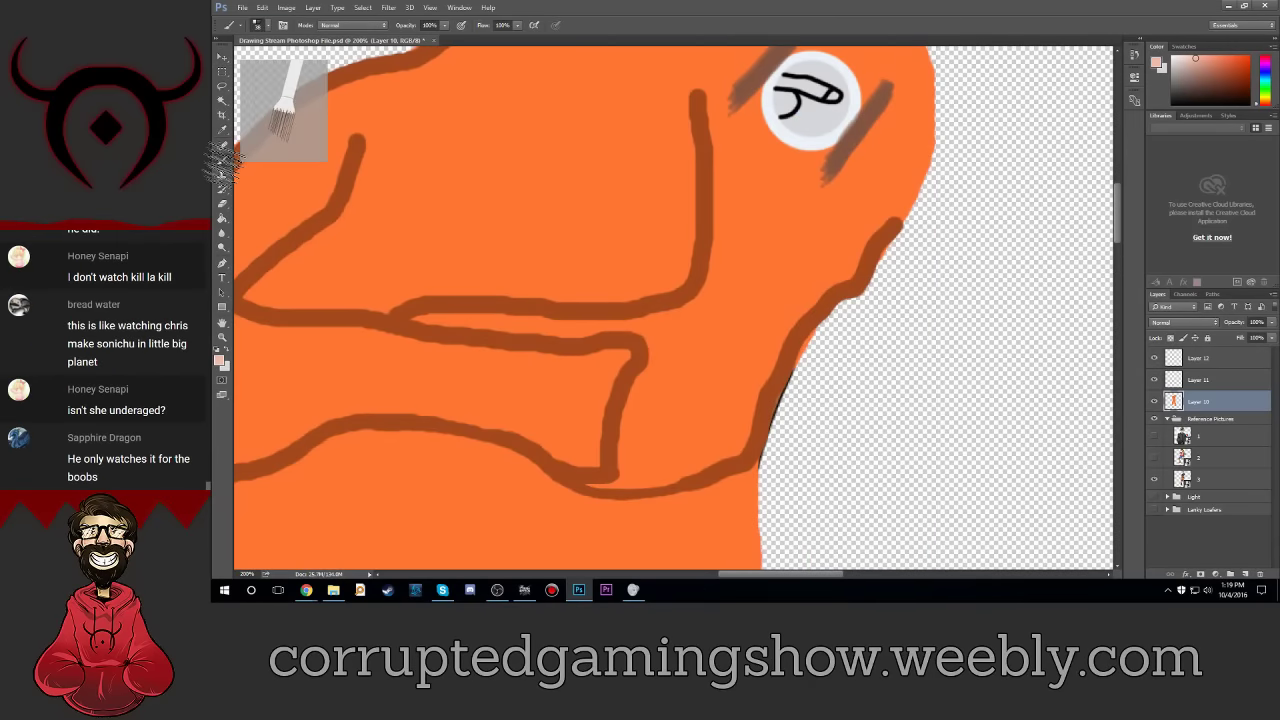
click(263, 25)
click(287, 110)
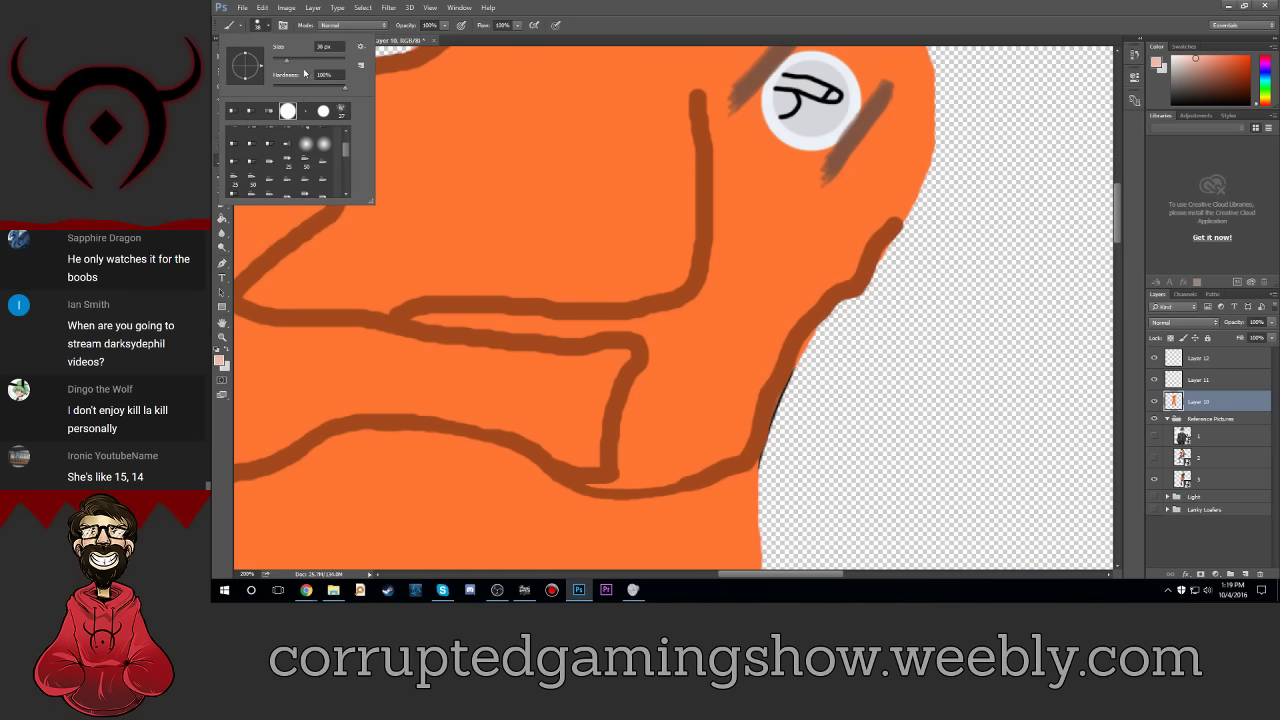
click(263, 25)
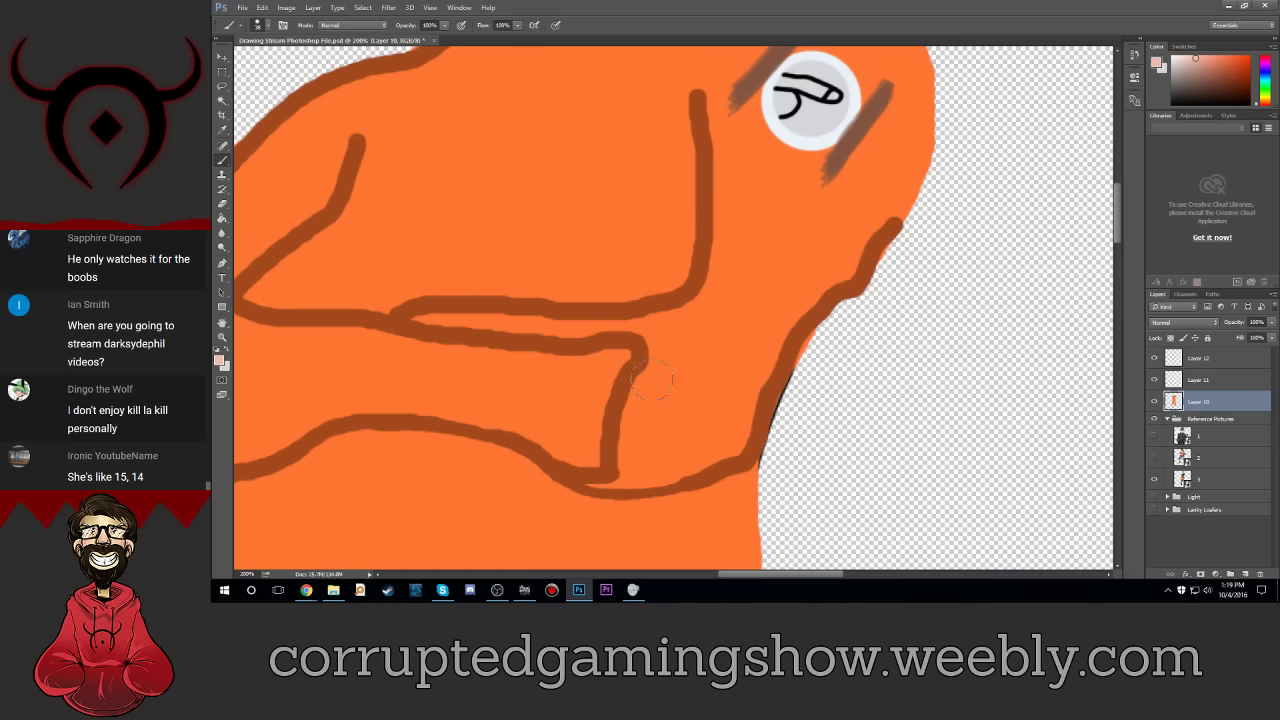
mouse_move(650, 378)
mouse_down()
mouse_move(668, 368)
mouse_move(700, 385)
mouse_move(684, 440)
mouse_move(658, 466)
mouse_move(628, 468)
mouse_move(620, 448)
mouse_move(644, 391)
mouse_up()
key(ctrl+z)
mouse_move(632, 466)
mouse_down()
mouse_move(637, 409)
mouse_move(652, 378)
mouse_move(672, 372)
mouse_move(690, 410)
mouse_move(650, 440)
mouse_move(655, 457)
mouse_move(674, 449)
mouse_move(689, 406)
mouse_move(680, 369)
mouse_move(652, 457)
mouse_move(686, 423)
mouse_move(647, 472)
mouse_move(661, 455)
mouse_up()
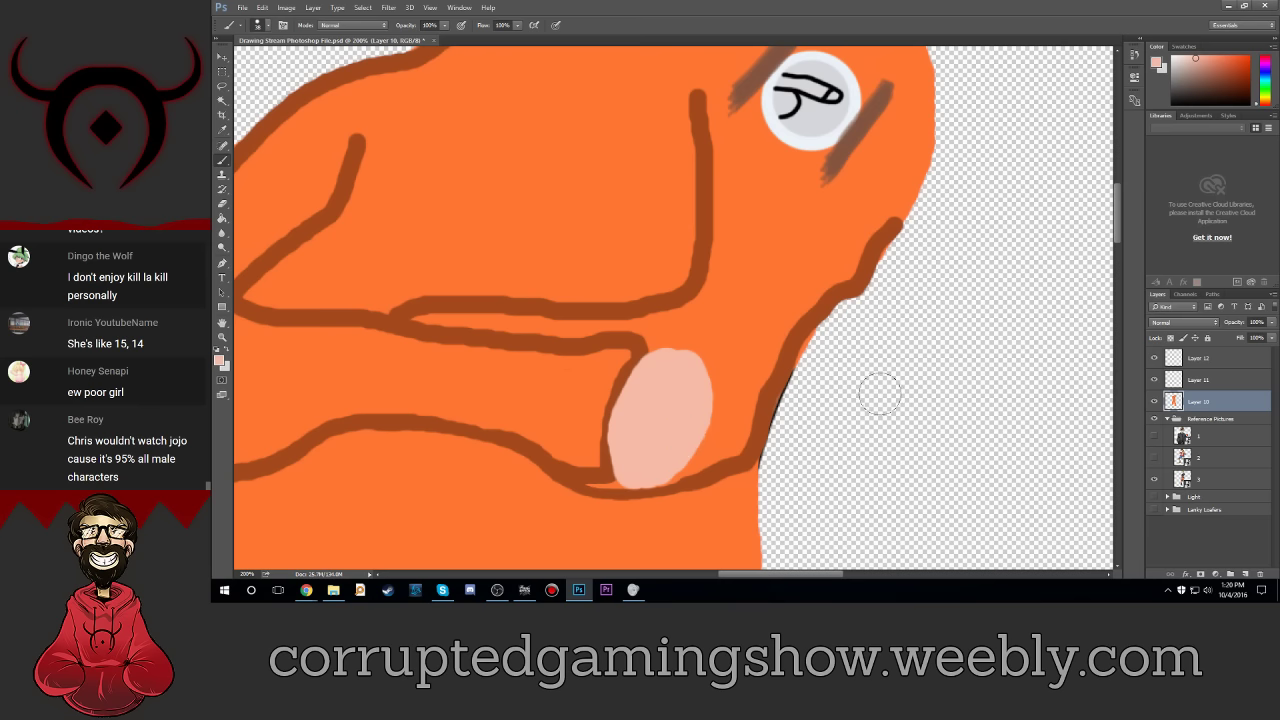
key(ctrl+minus)
key(ctrl+minus)
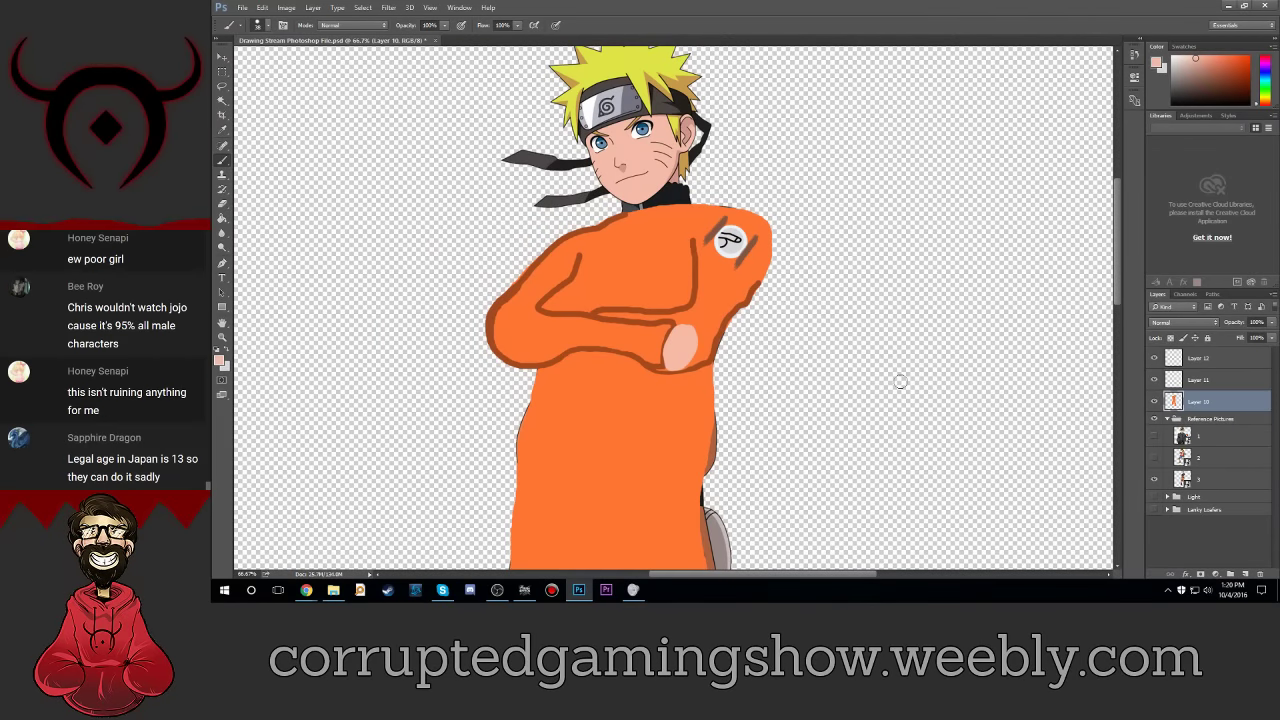
Step: Set the foreground colour to medium blue and adjust the Brush tool size
click(219, 362)
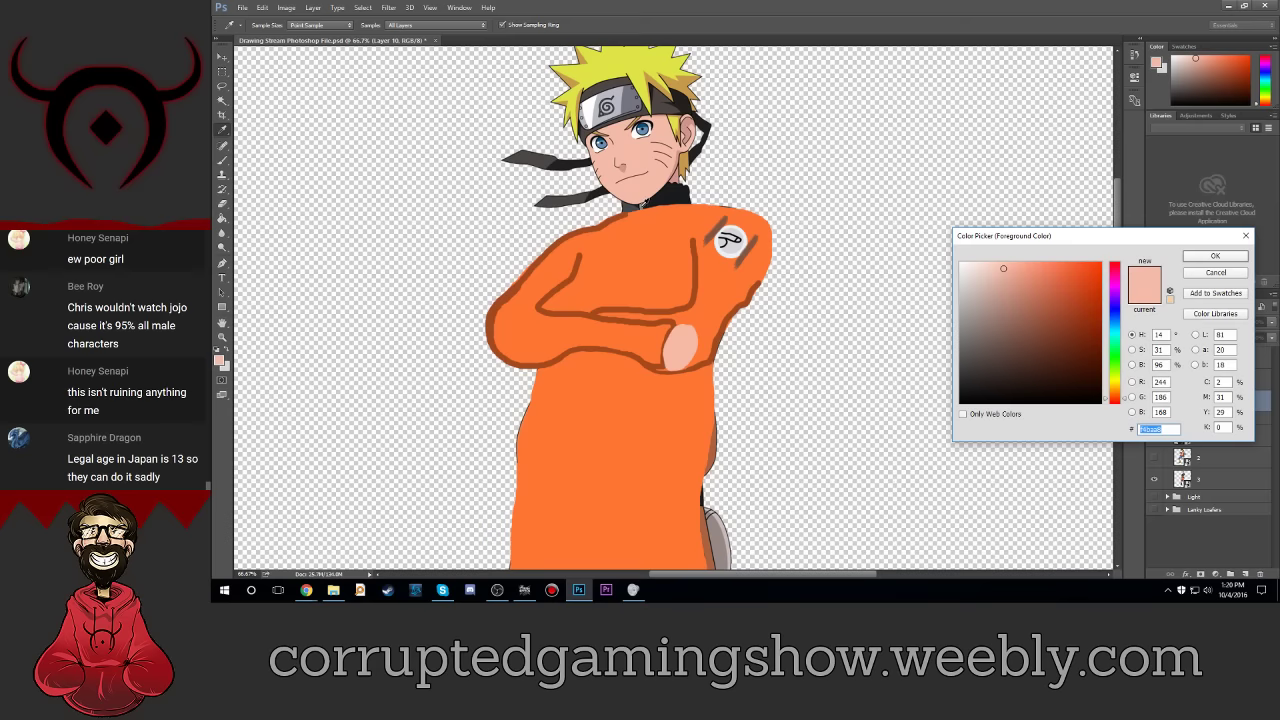
click(641, 202)
drag(1001, 313, 1043, 313)
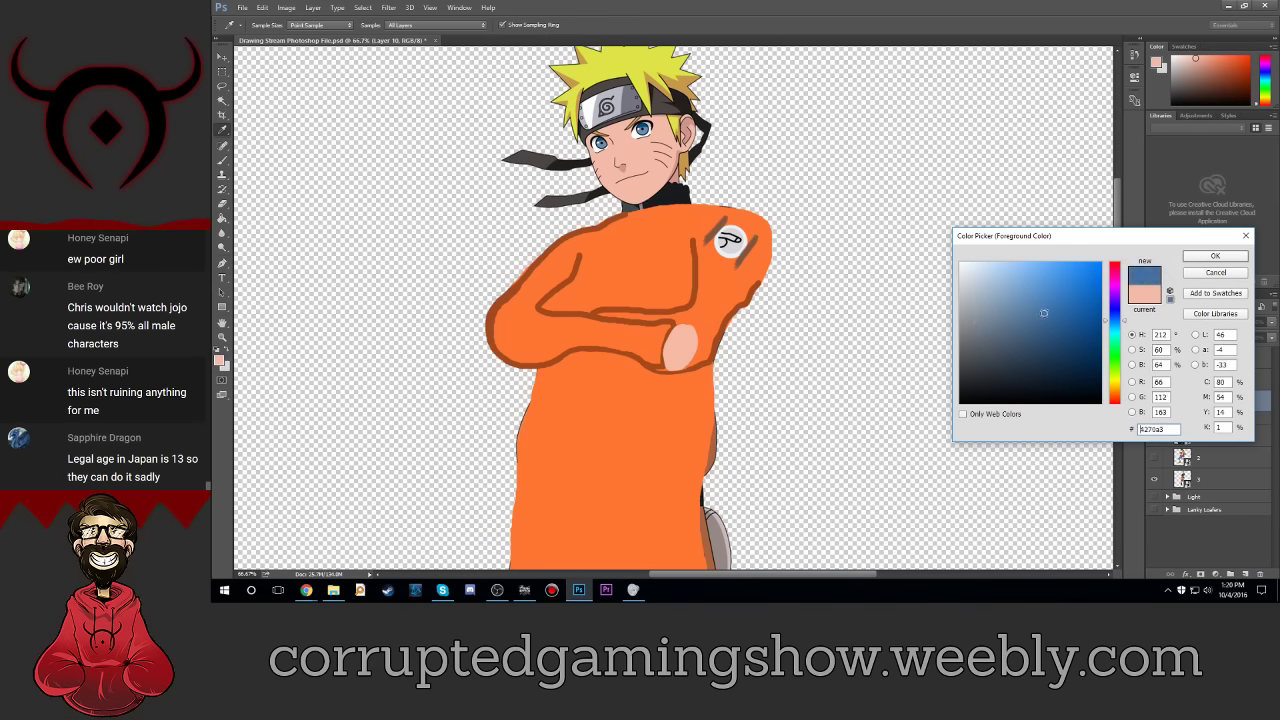
click(1215, 256)
key(b)
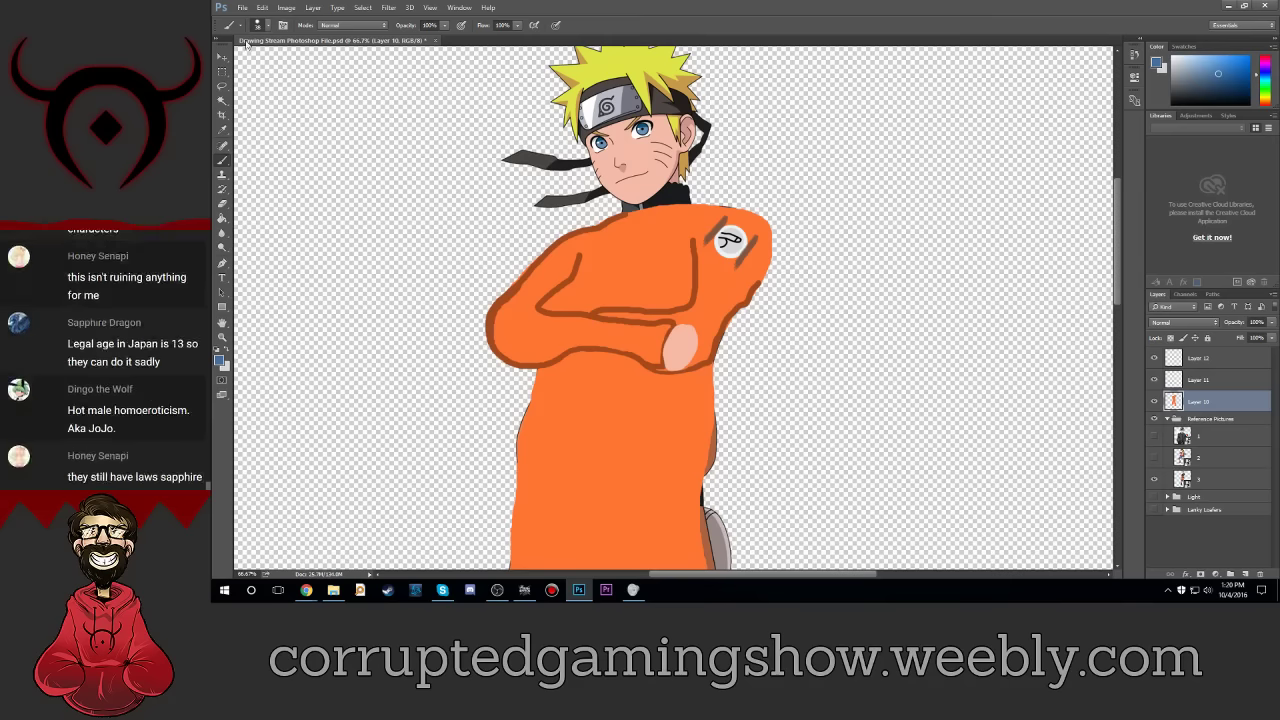
click(260, 24)
click(325, 45)
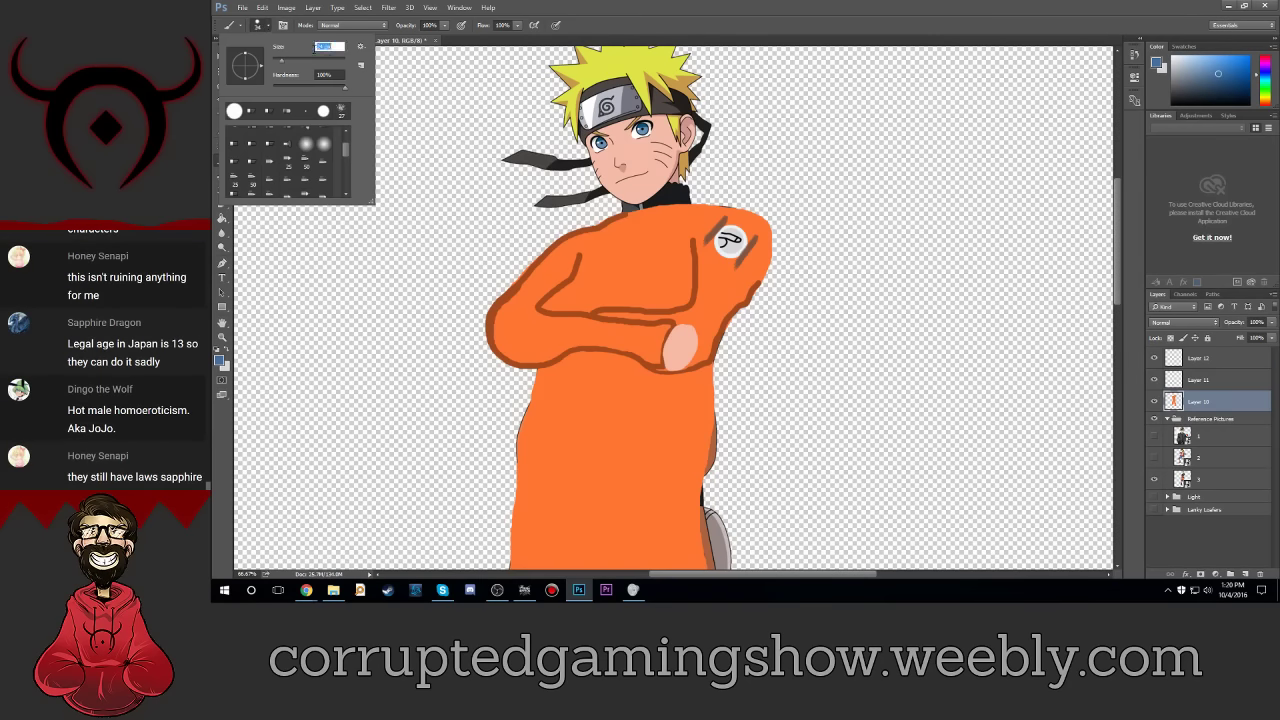
click(256, 24)
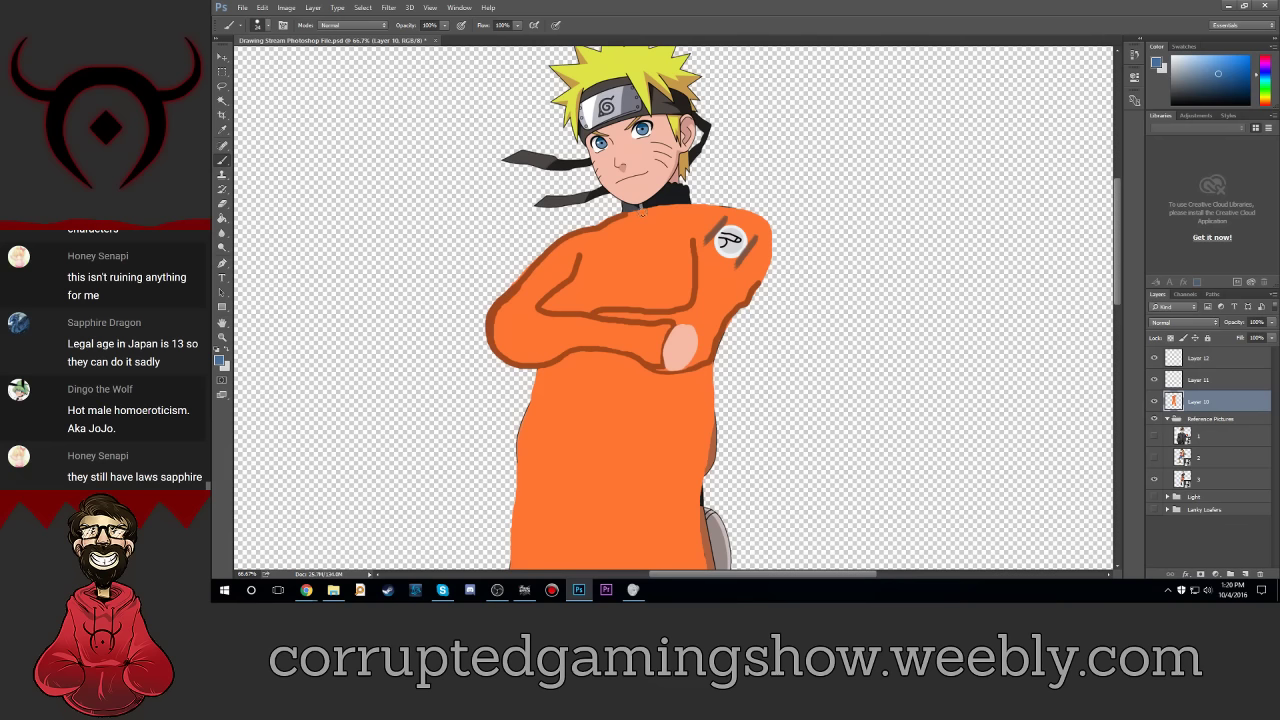
Step: Paint a blue zipper stroke down from the collar, undoing the stray loop and long stripe
drag(642, 216, 631, 302)
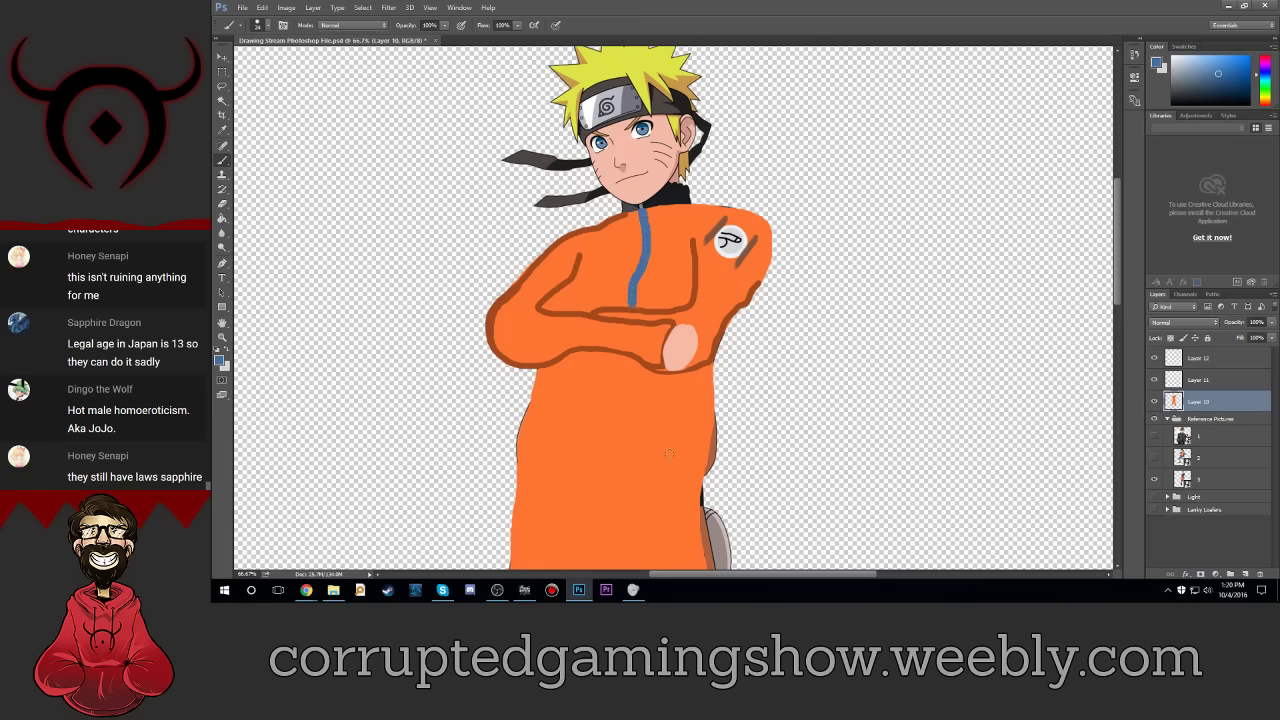
scroll(669, 453, down, 3)
scroll(640, 300, down, 3)
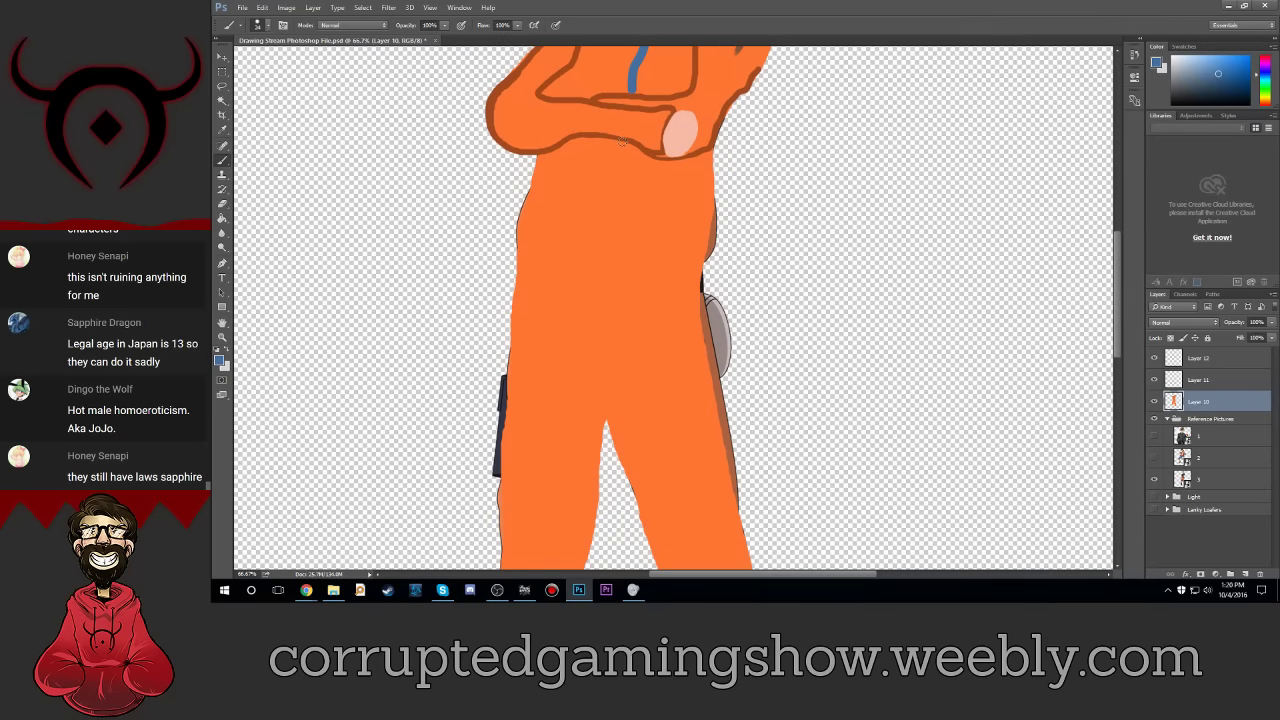
drag(618, 143, 605, 420)
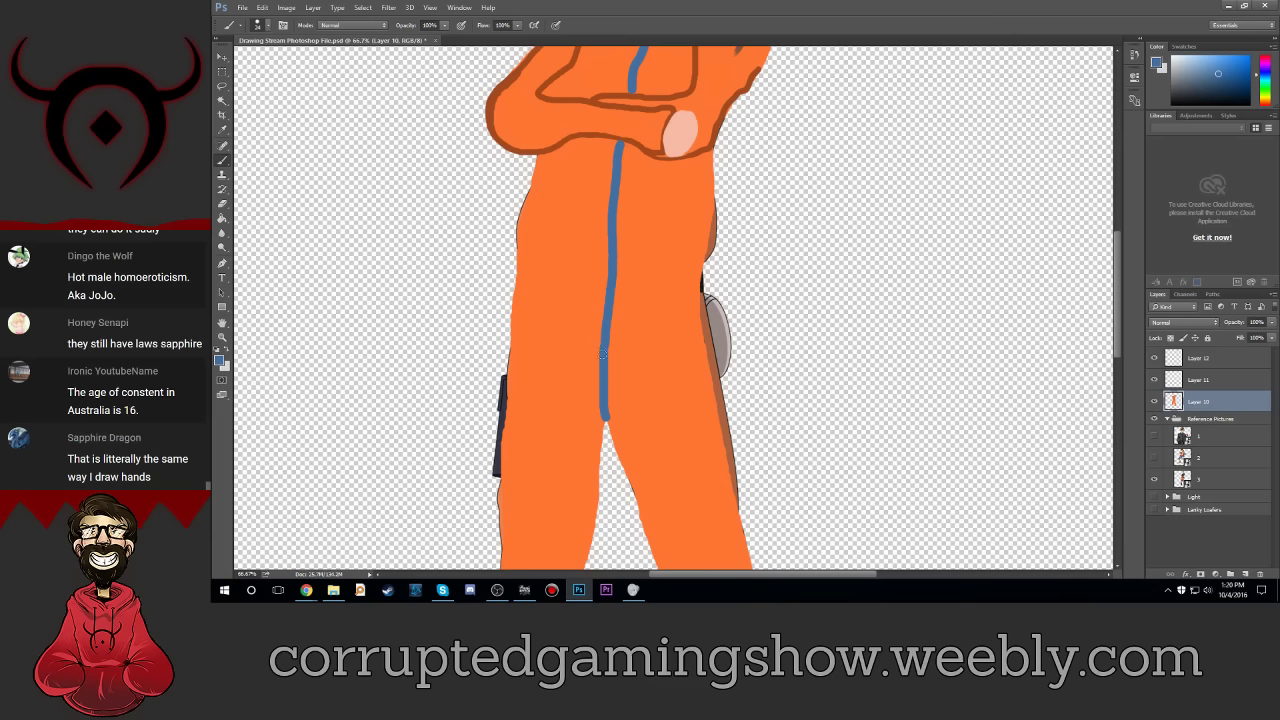
mouse_move(599, 347)
mouse_down()
mouse_move(564, 376)
mouse_move(552, 410)
mouse_move(594, 414)
mouse_up()
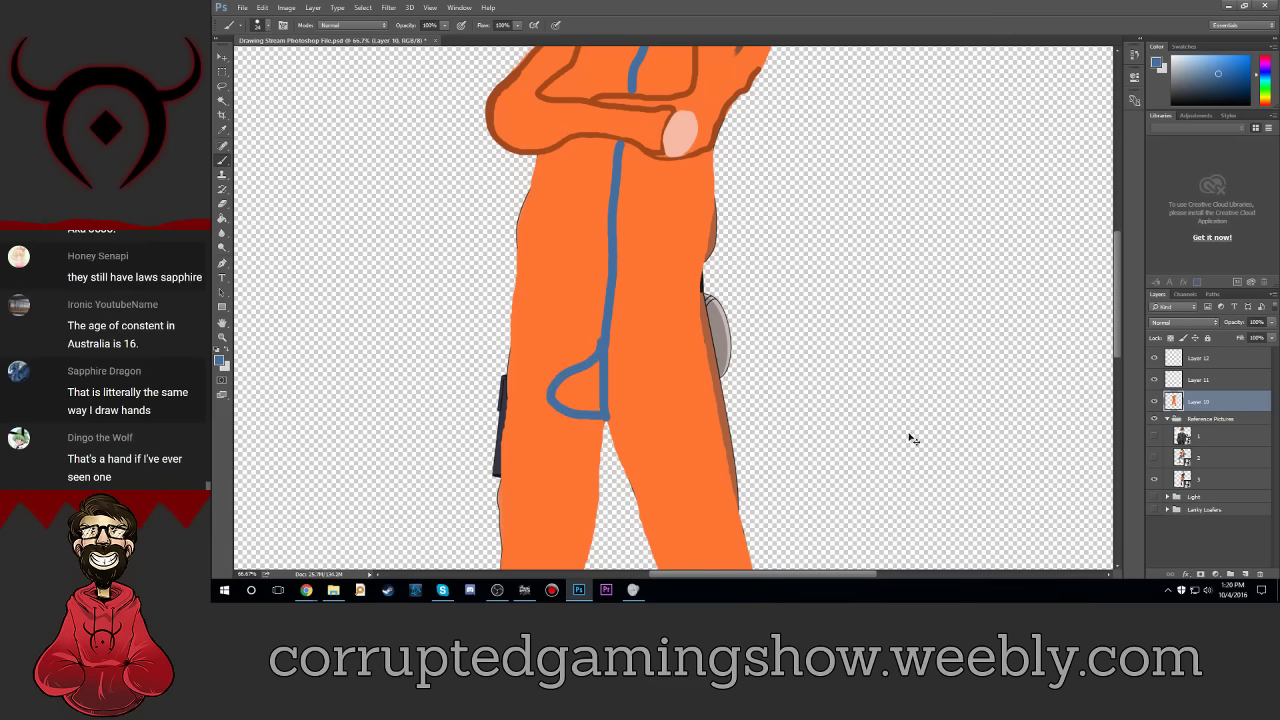
key(ctrl+z)
scroll(675, 410, down, 3)
scroll(675, 410, down, 2)
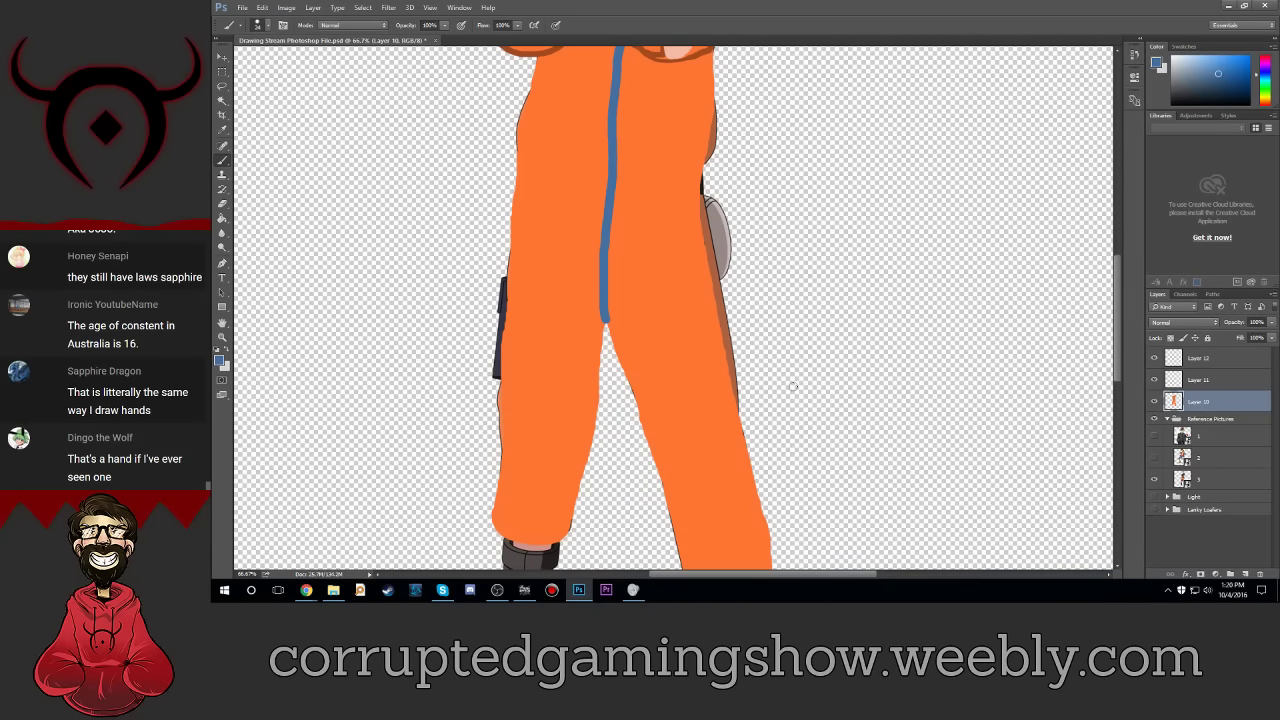
scroll(614, 257, up, 3)
key(ctrl+z)
key(ctrl+z)
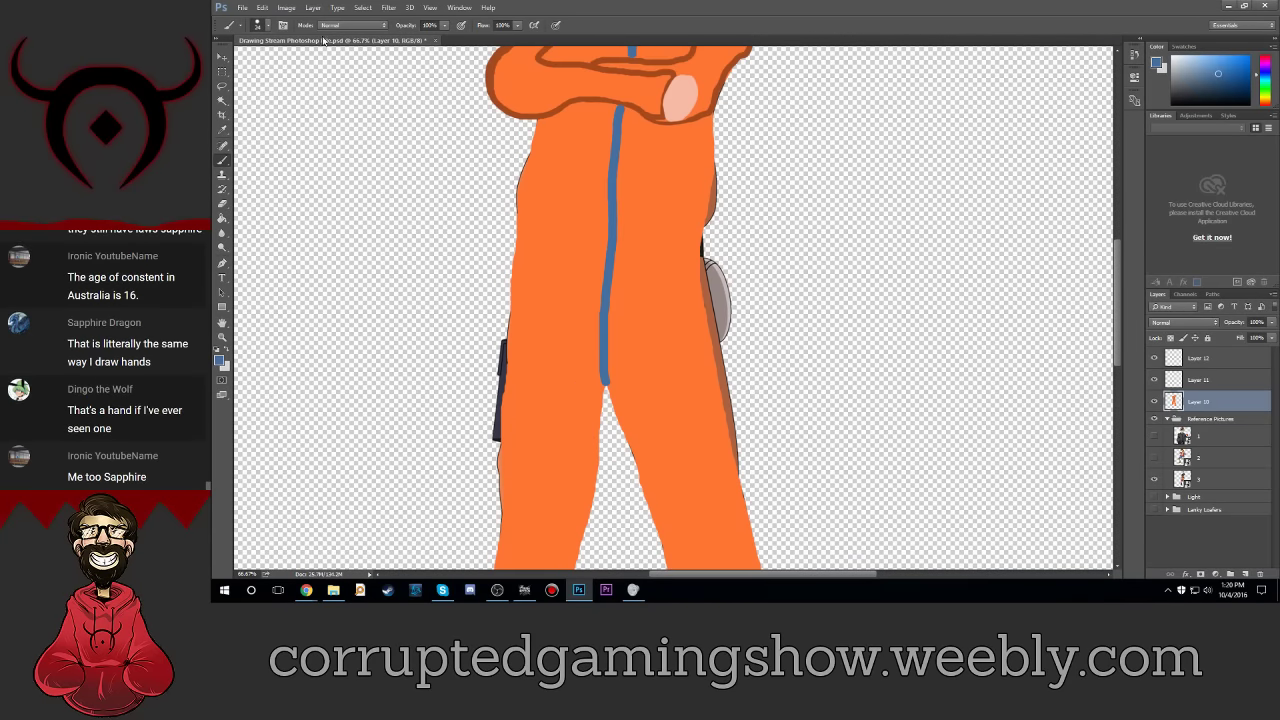
click(263, 8)
click(286, 41)
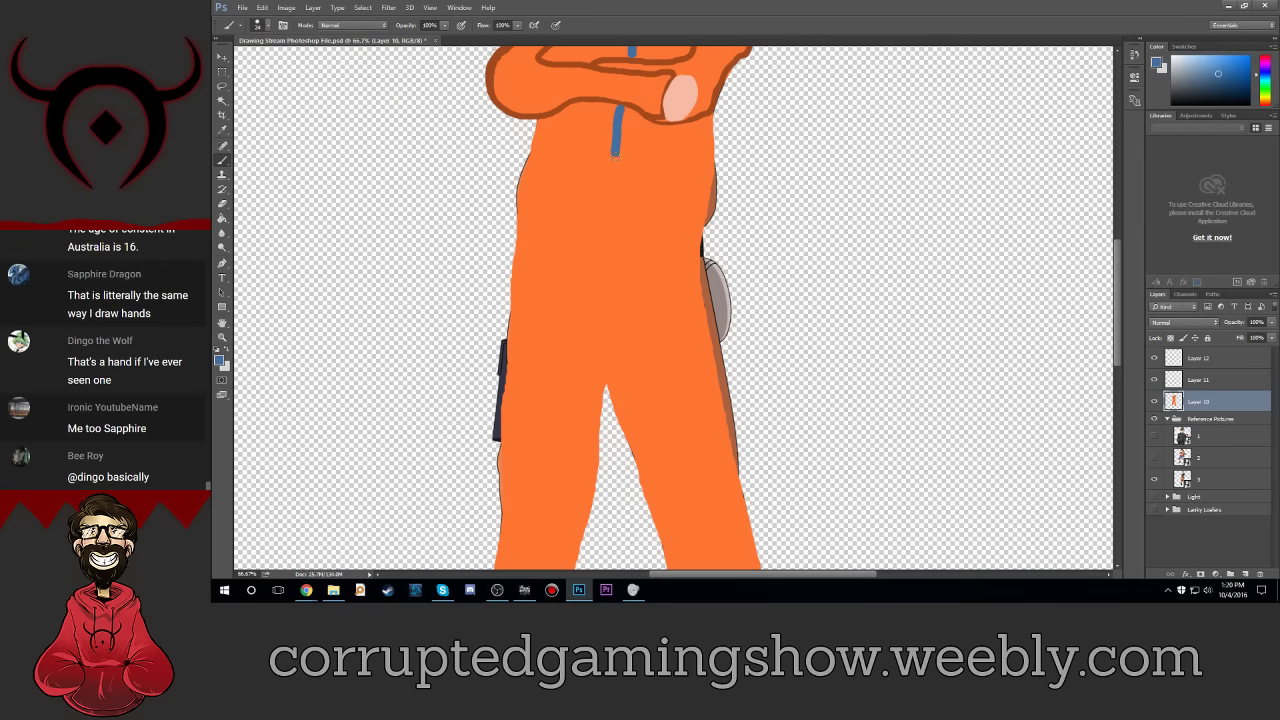
Step: Redraw the blue zipper line from collar to crotch, curving off at its end
mouse_move(615, 155)
mouse_down()
mouse_move(557, 340)
mouse_move(609, 370)
mouse_up()
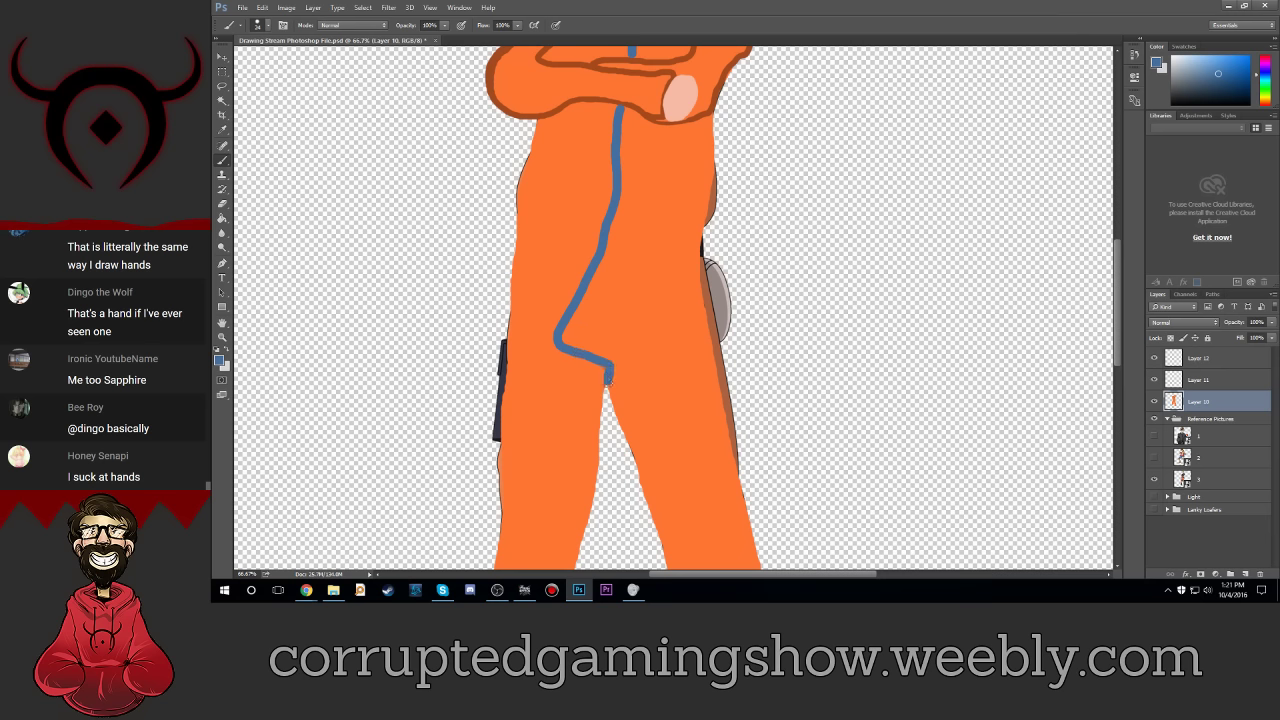
key(ctrl+alt+z)
key(ctrl+alt+z)
key(ctrl+alt+z)
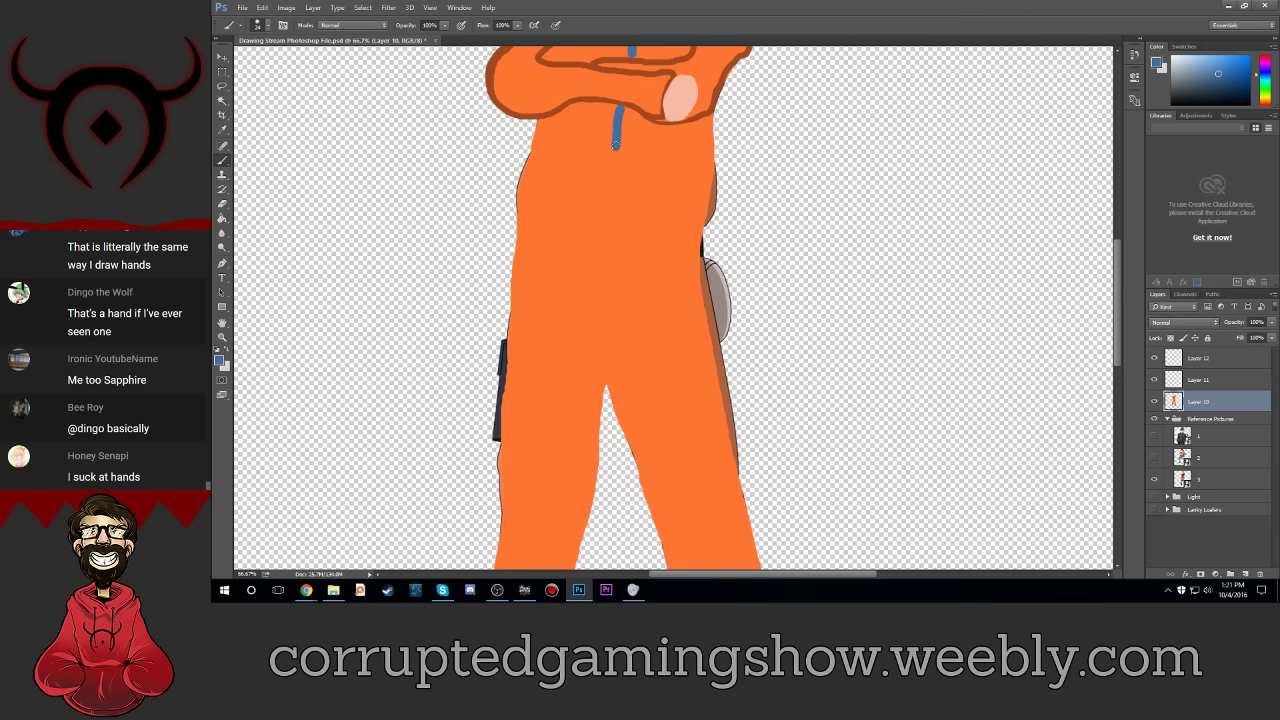
mouse_move(615, 143)
mouse_down()
mouse_move(610, 310)
mouse_move(600, 323)
mouse_move(552, 297)
mouse_move(503, 318)
mouse_move(540, 350)
mouse_move(583, 349)
mouse_move(610, 381)
mouse_up()
key(ctrl+z)
mouse_move(615, 150)
mouse_down()
mouse_move(607, 306)
mouse_move(587, 363)
mouse_up()
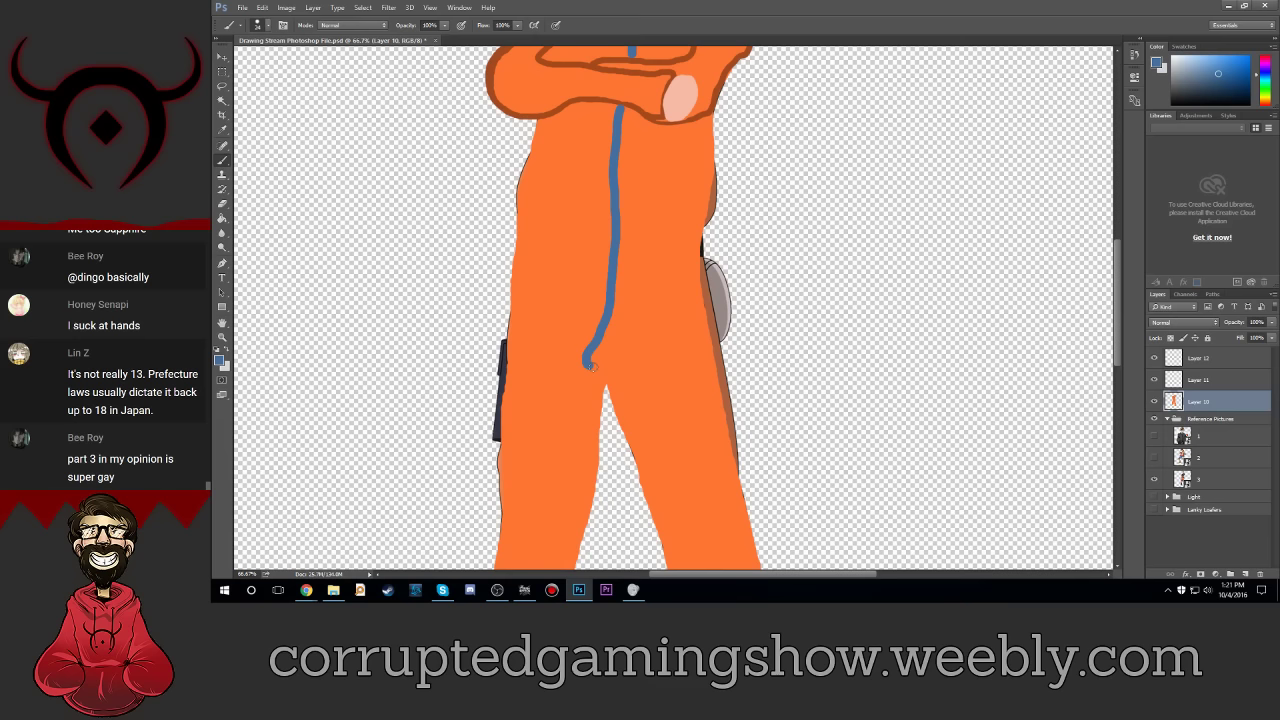
key(ctrl+plus)
key(ctrl+plus)
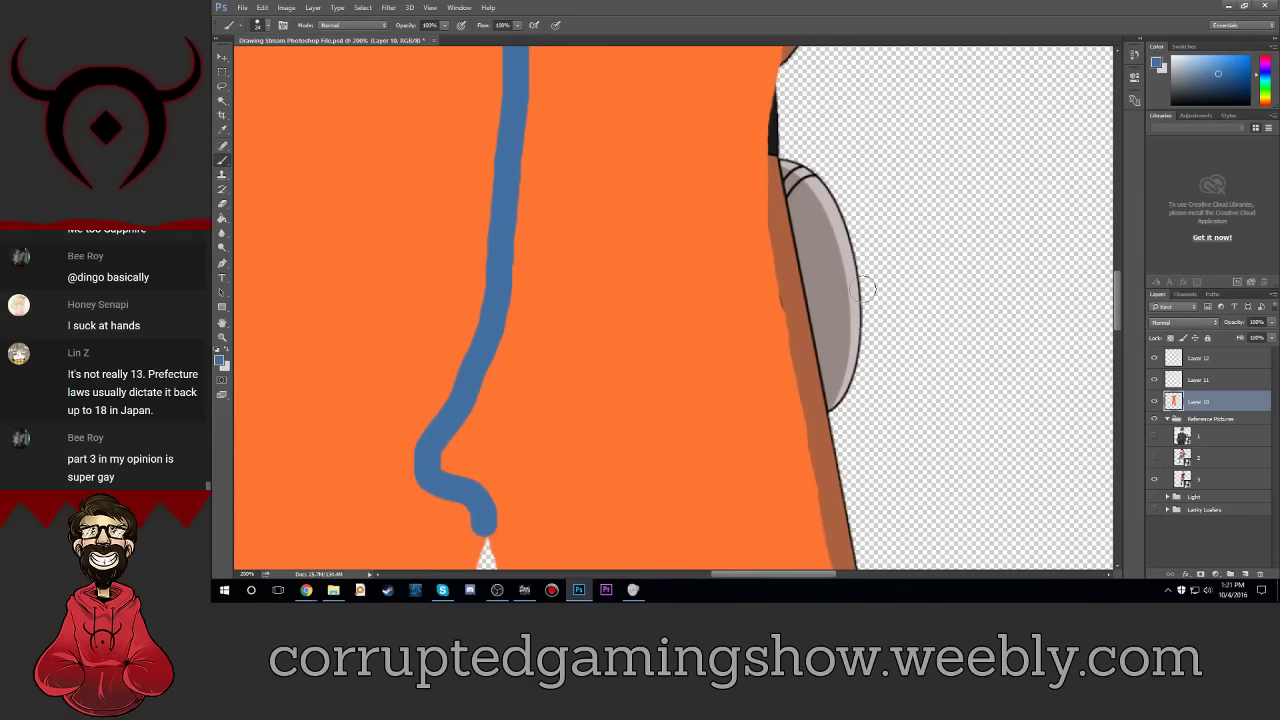
key(ctrl+minus)
key(ctrl+minus)
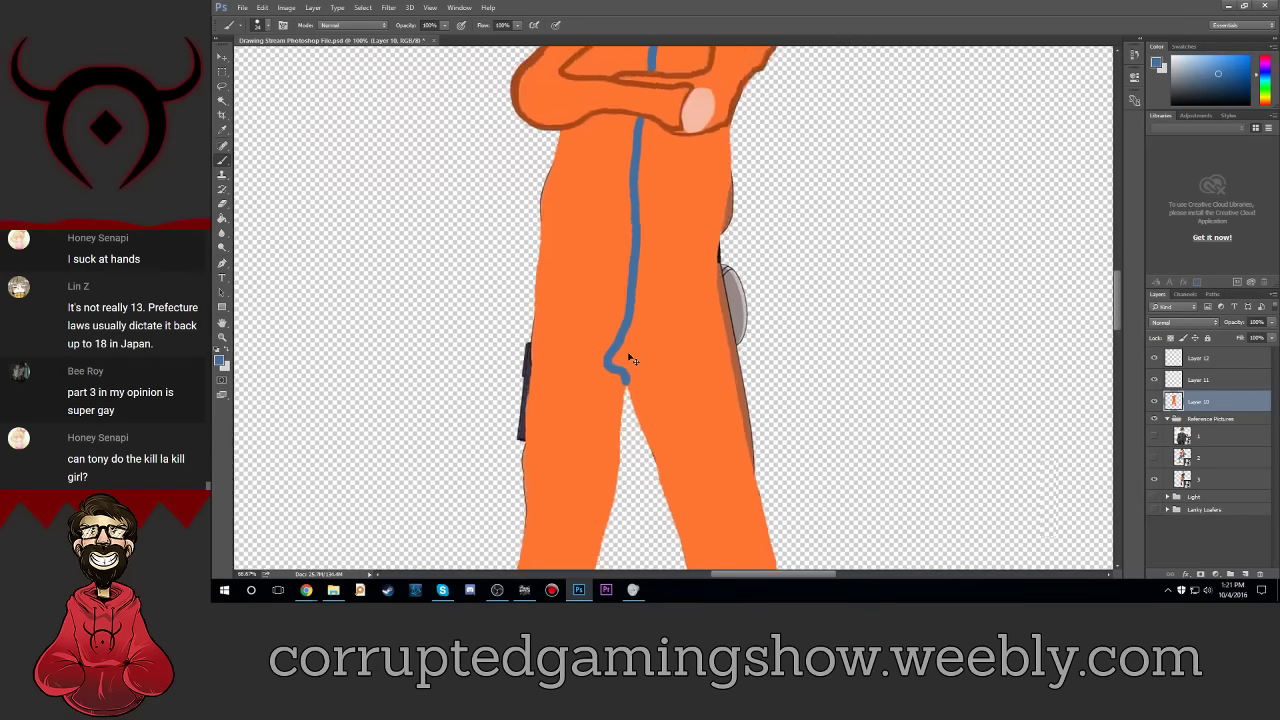
key(ctrl+minus)
key(ctrl+minus)
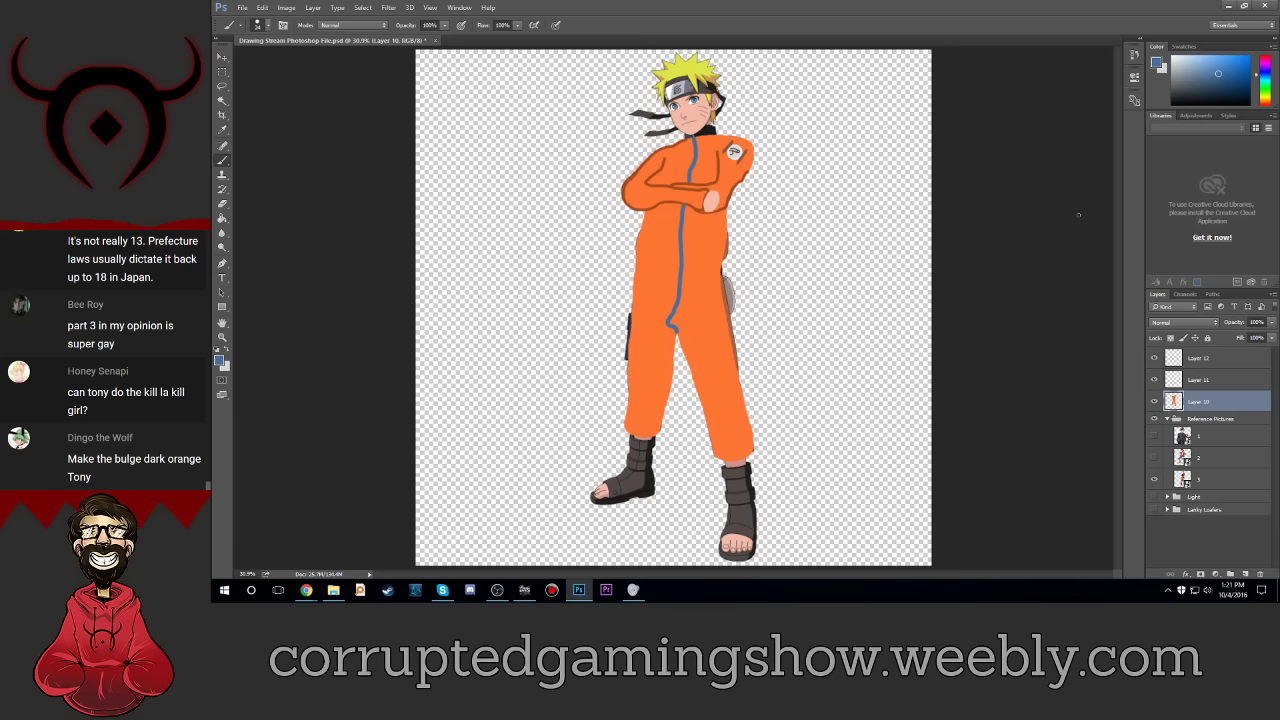
key(ctrl+1)
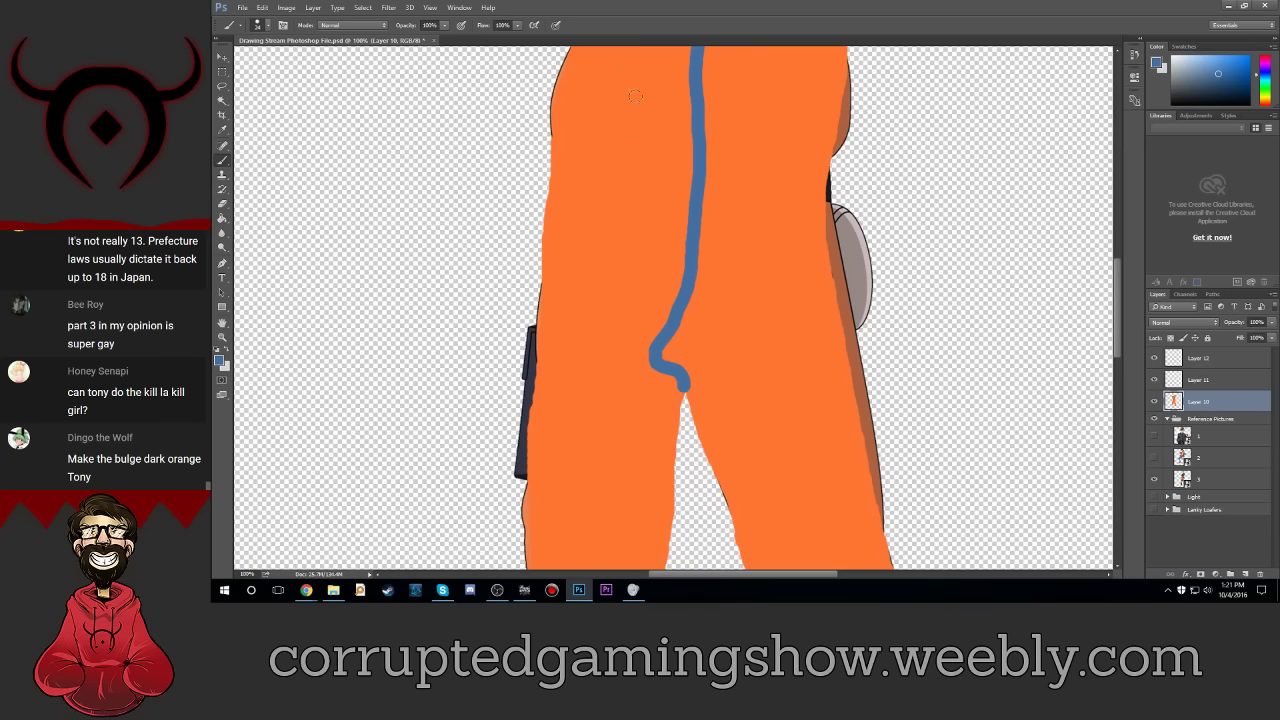
click(1155, 402)
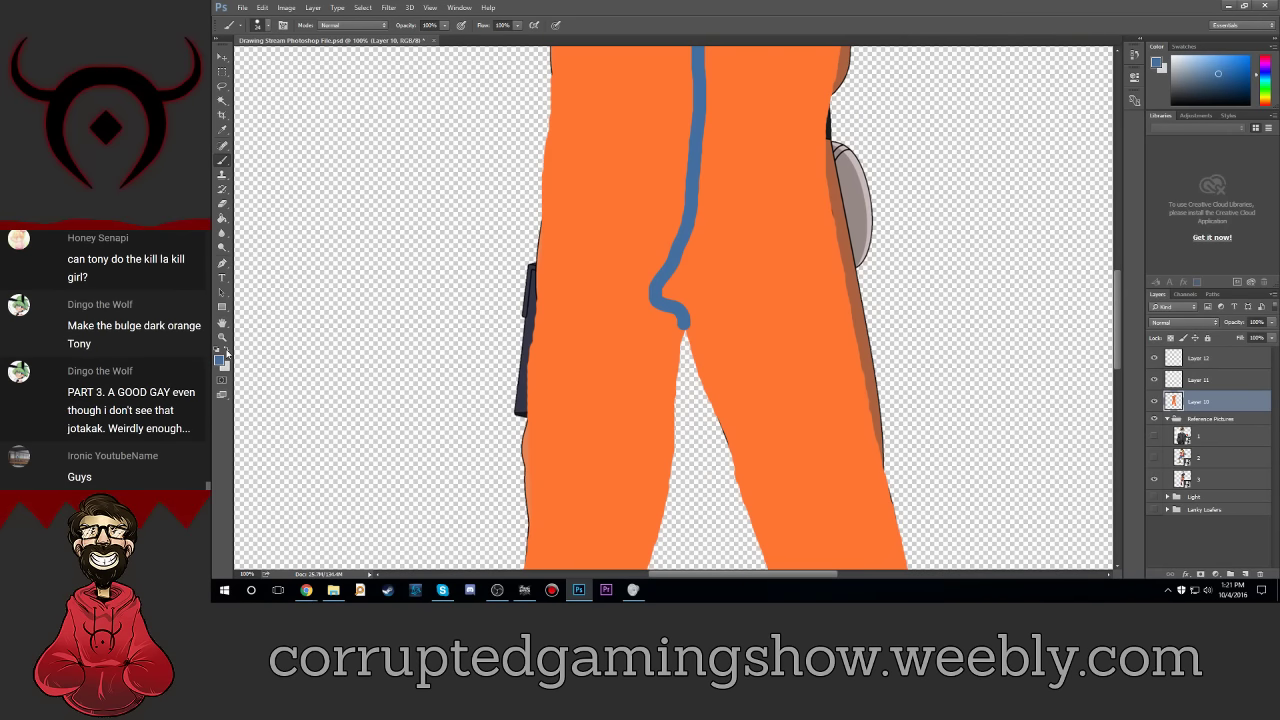
Step: With a white bristle brush on a new layer above Layer 10, band the left thigh
click(227, 352)
click(265, 25)
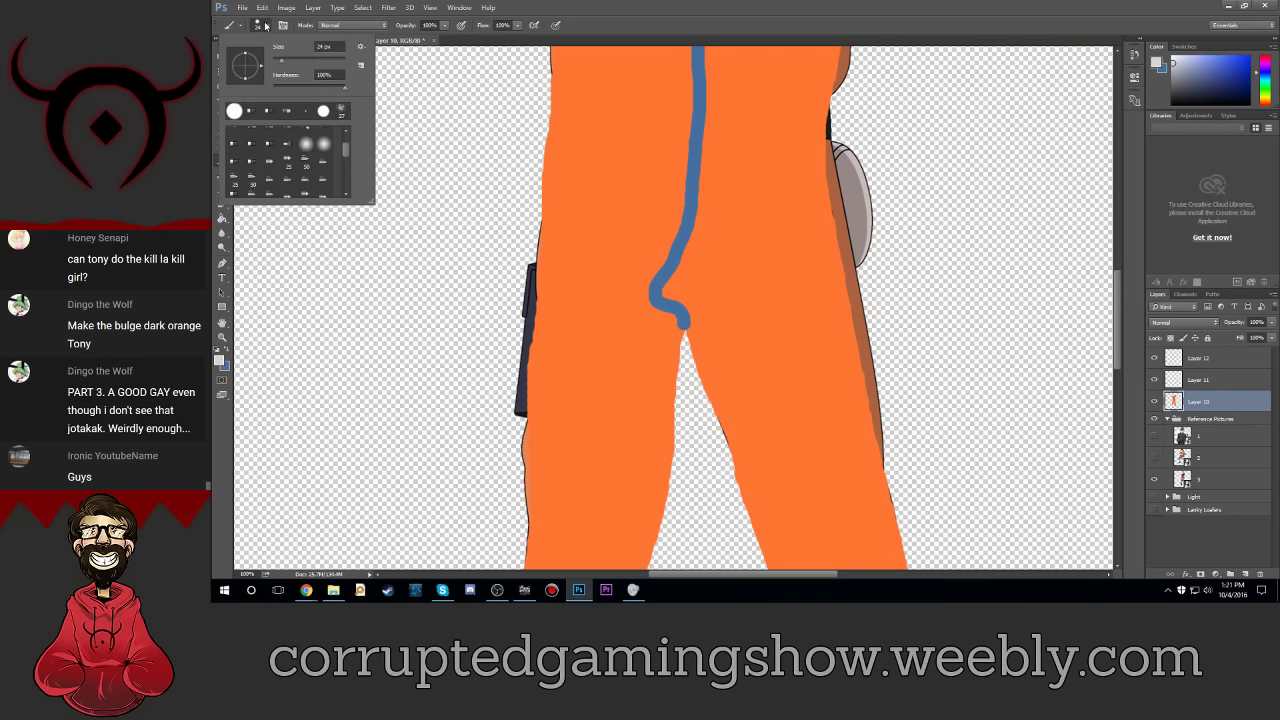
scroll(297, 177, up, 2)
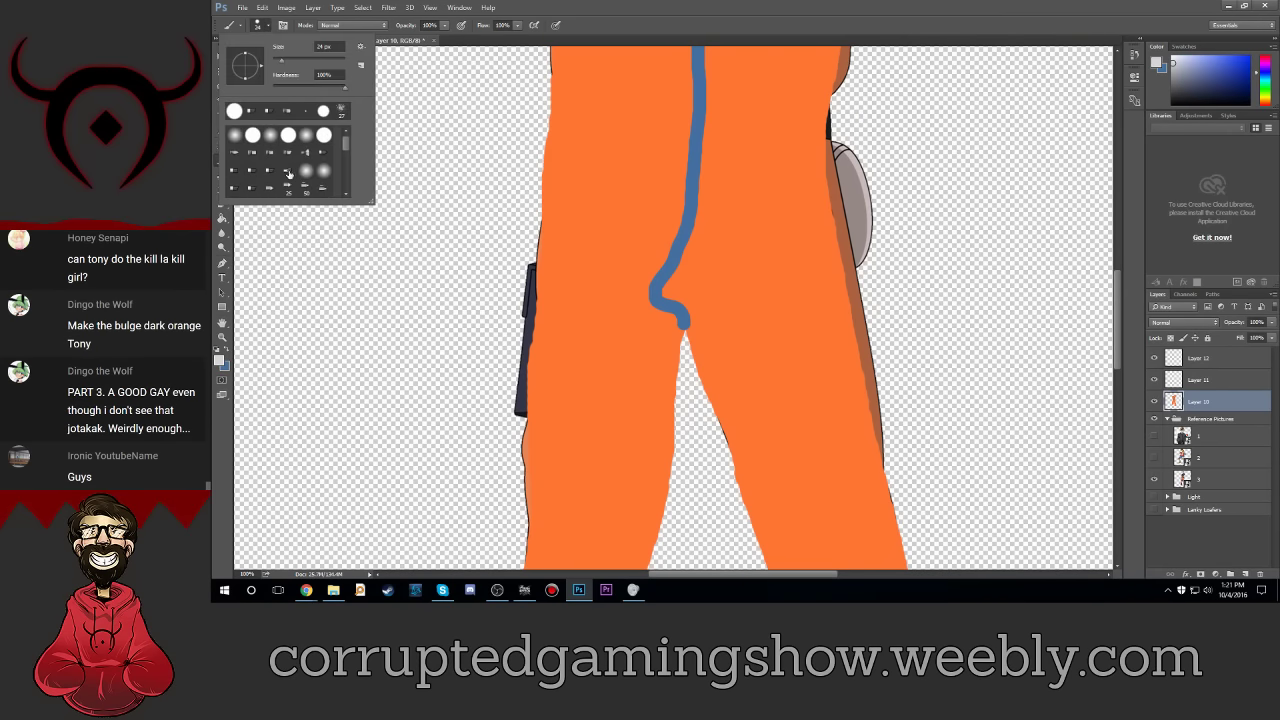
click(288, 173)
drag(527, 375, 676, 410)
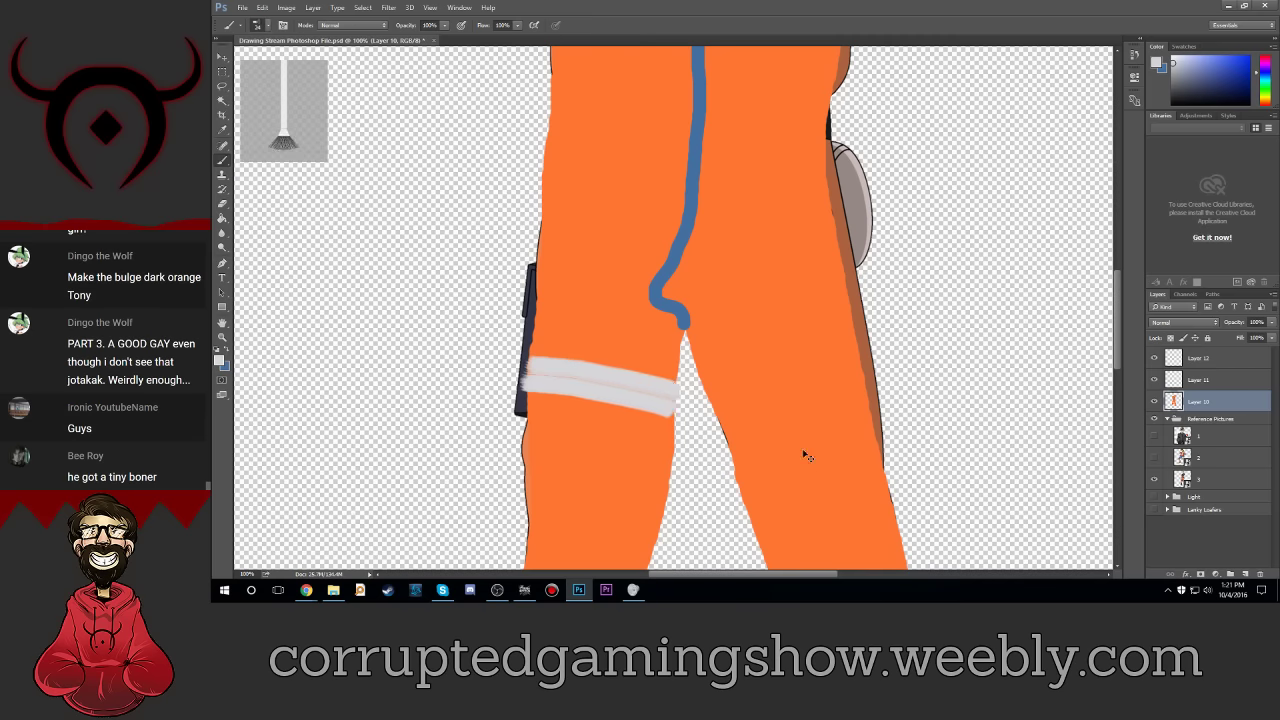
key(ctrl+z)
click(1238, 576)
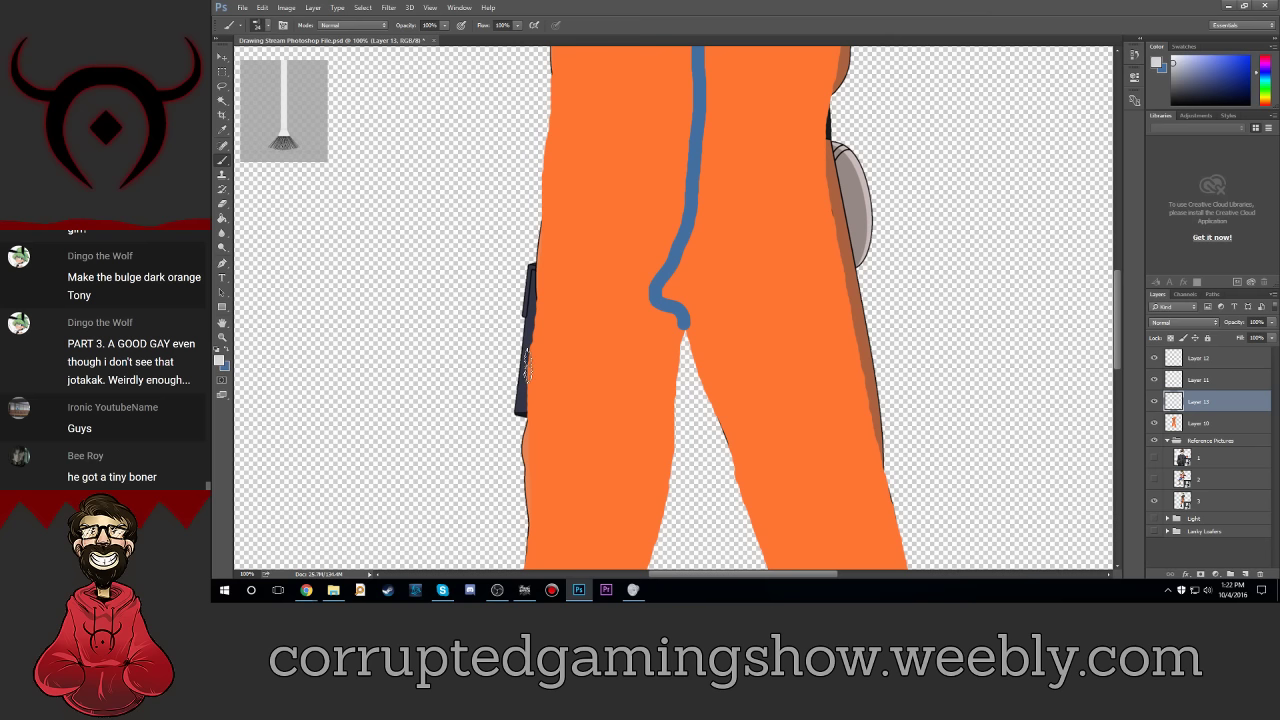
drag(525, 365, 676, 390)
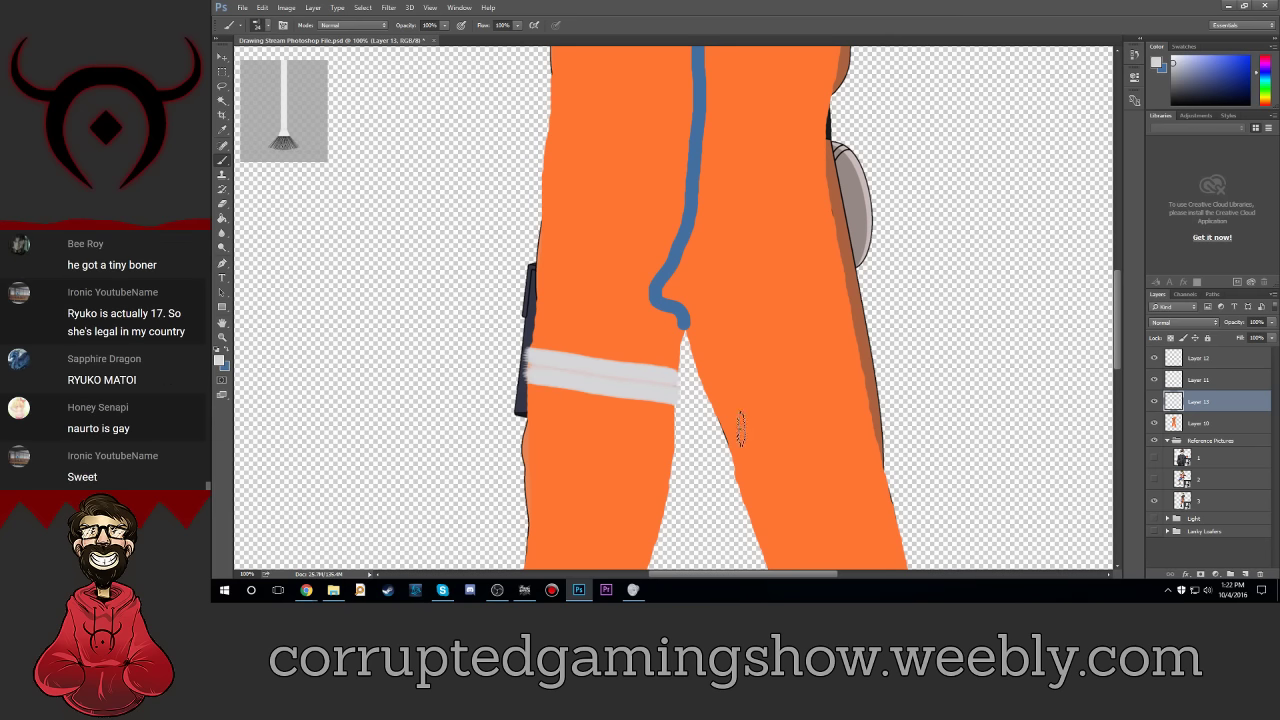
Step: Paint a thick white band across the right shin, redoing a misplaced stroke
scroll(836, 522, down, 5)
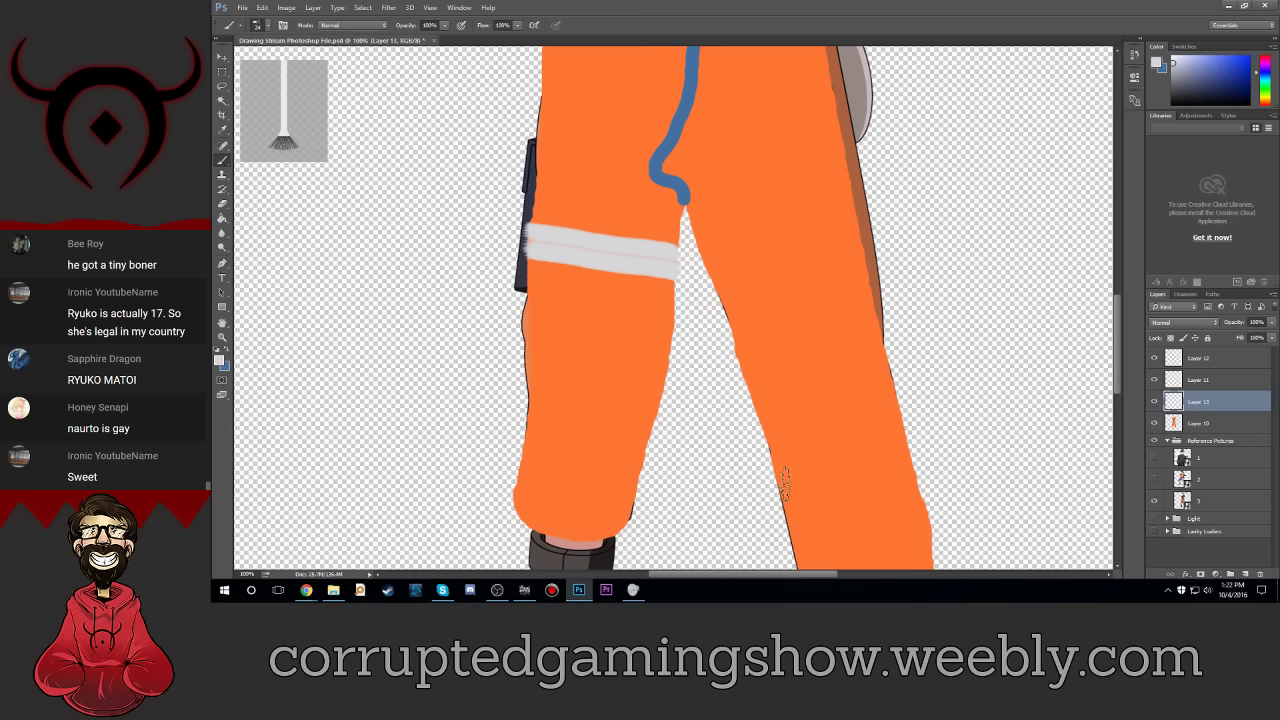
drag(778, 490, 902, 424)
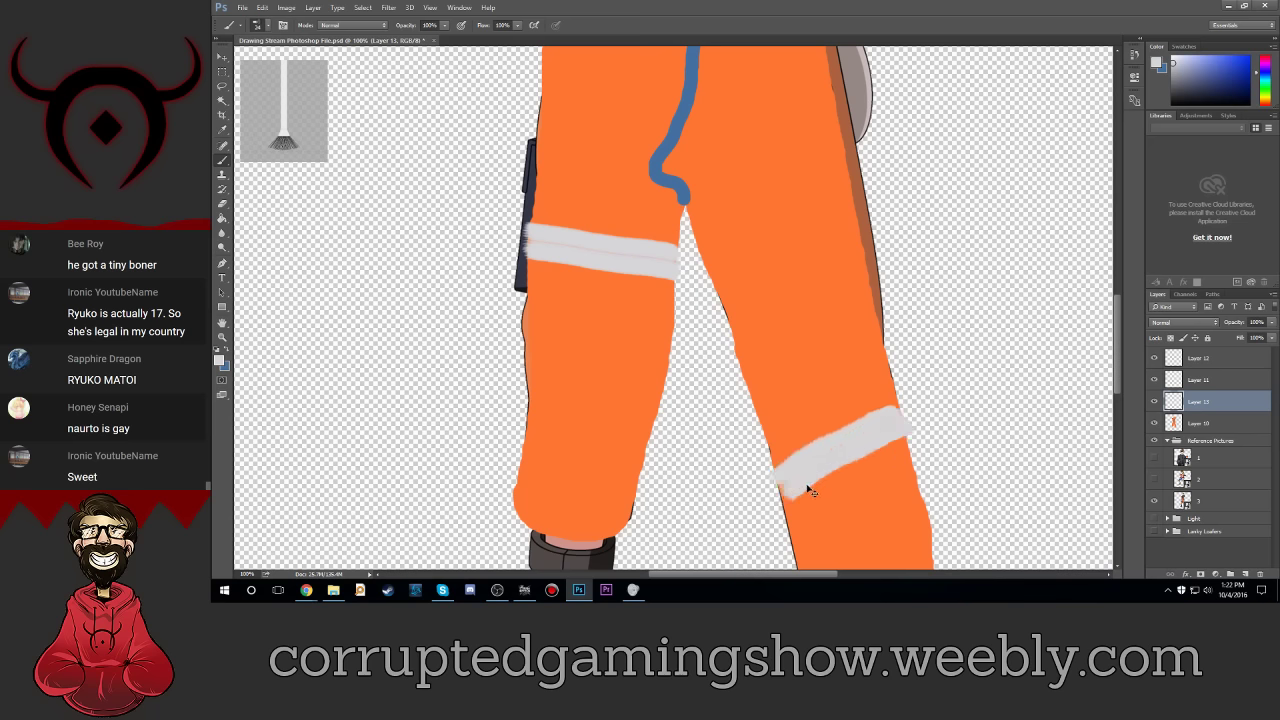
key(ctrl+z)
drag(786, 512, 908, 430)
drag(816, 458, 786, 515)
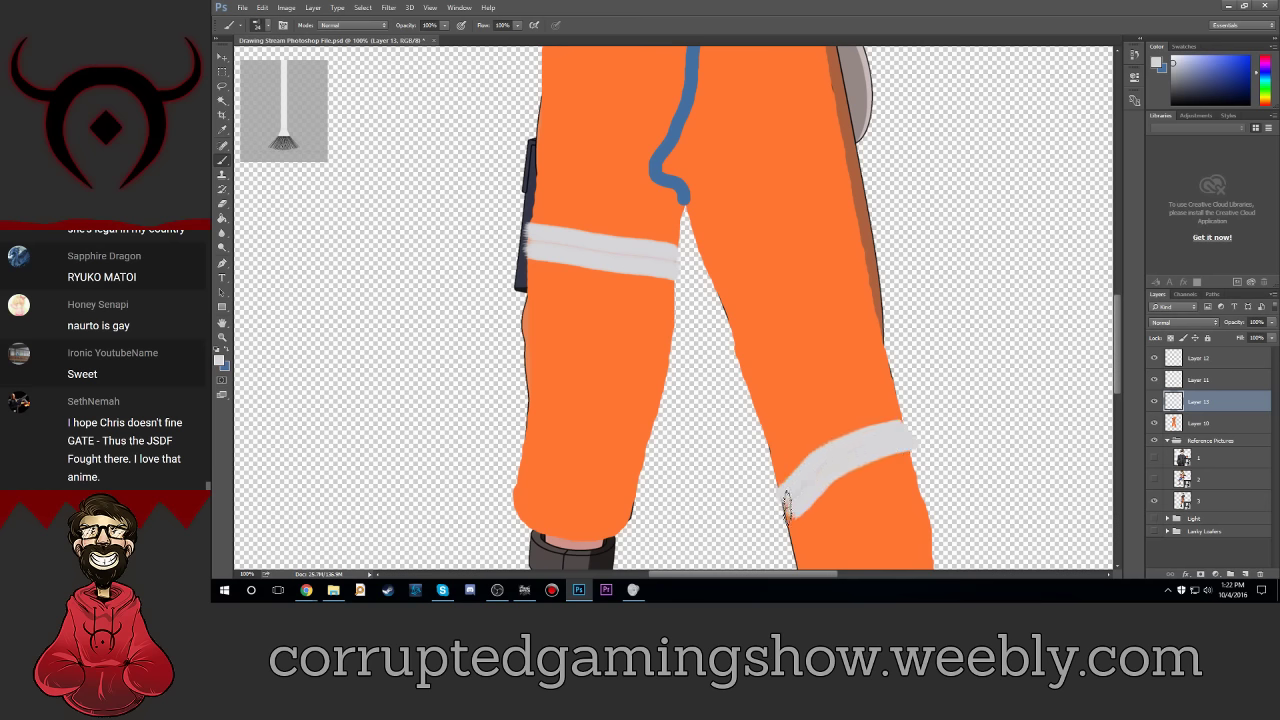
key(ctrl+minus)
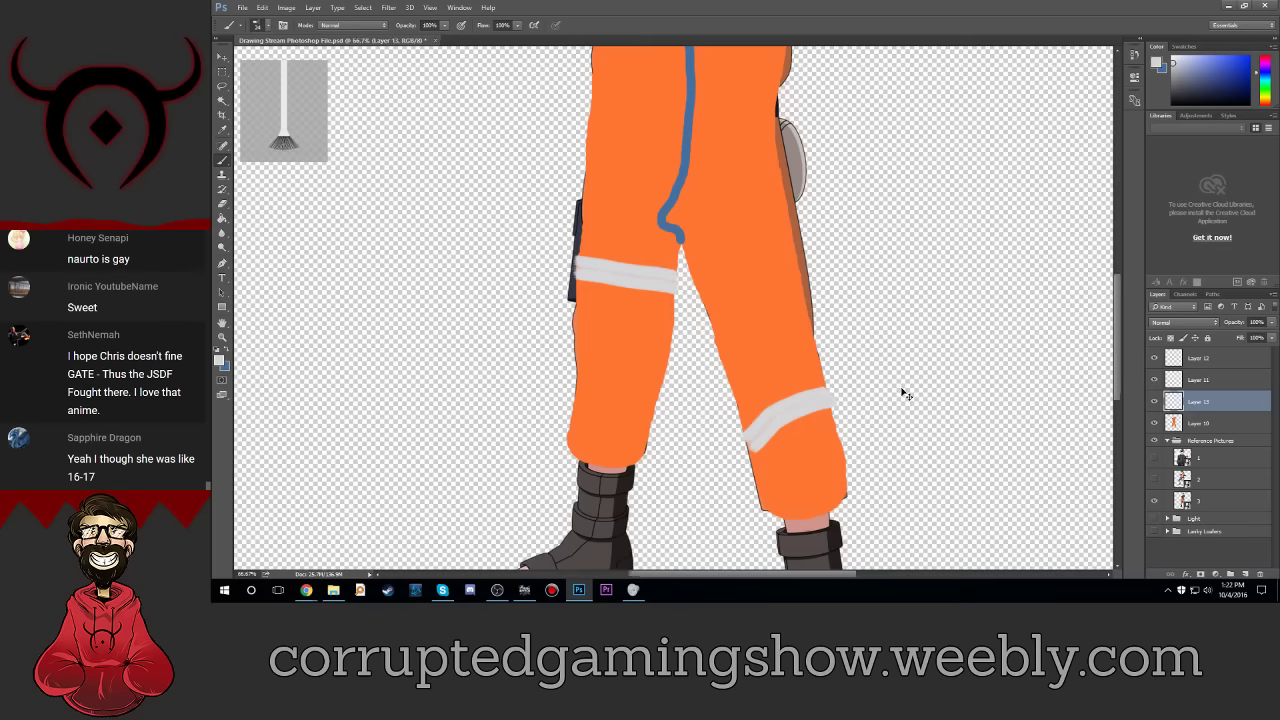
key(ctrl+minus)
key(ctrl+minus)
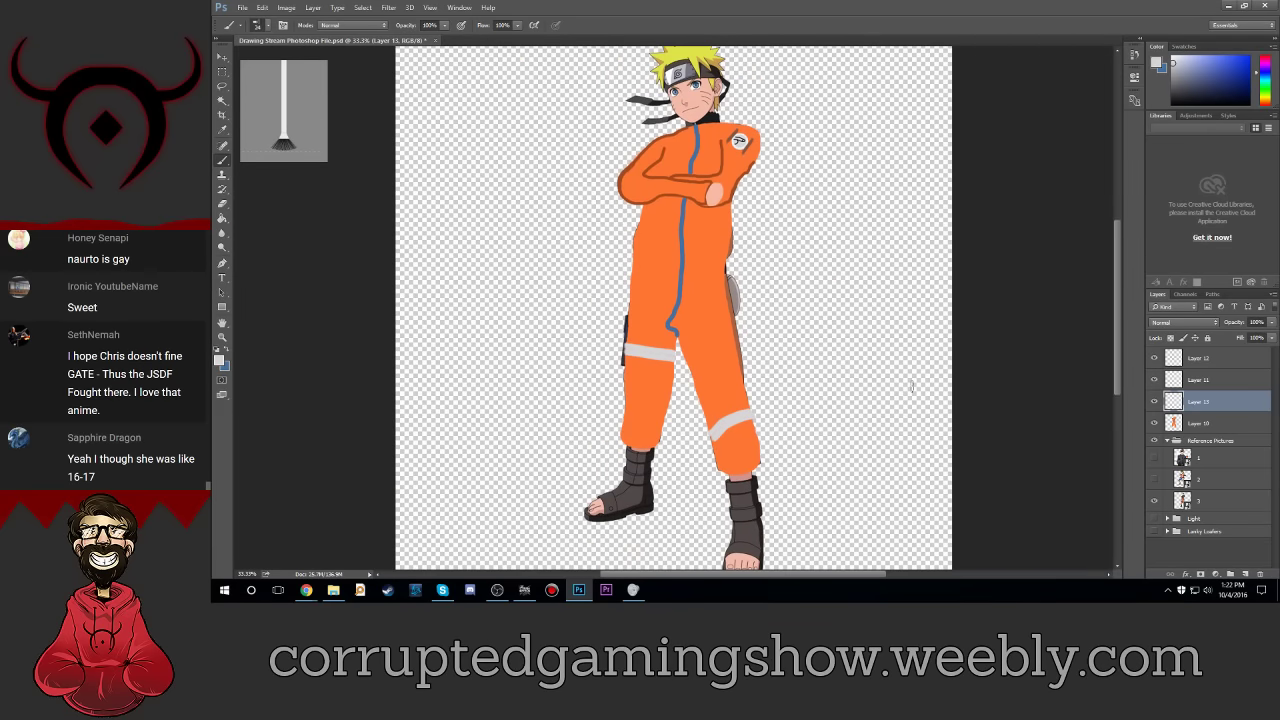
Step: Keep orange as foreground and set a hard round brush at 15 px
click(221, 358)
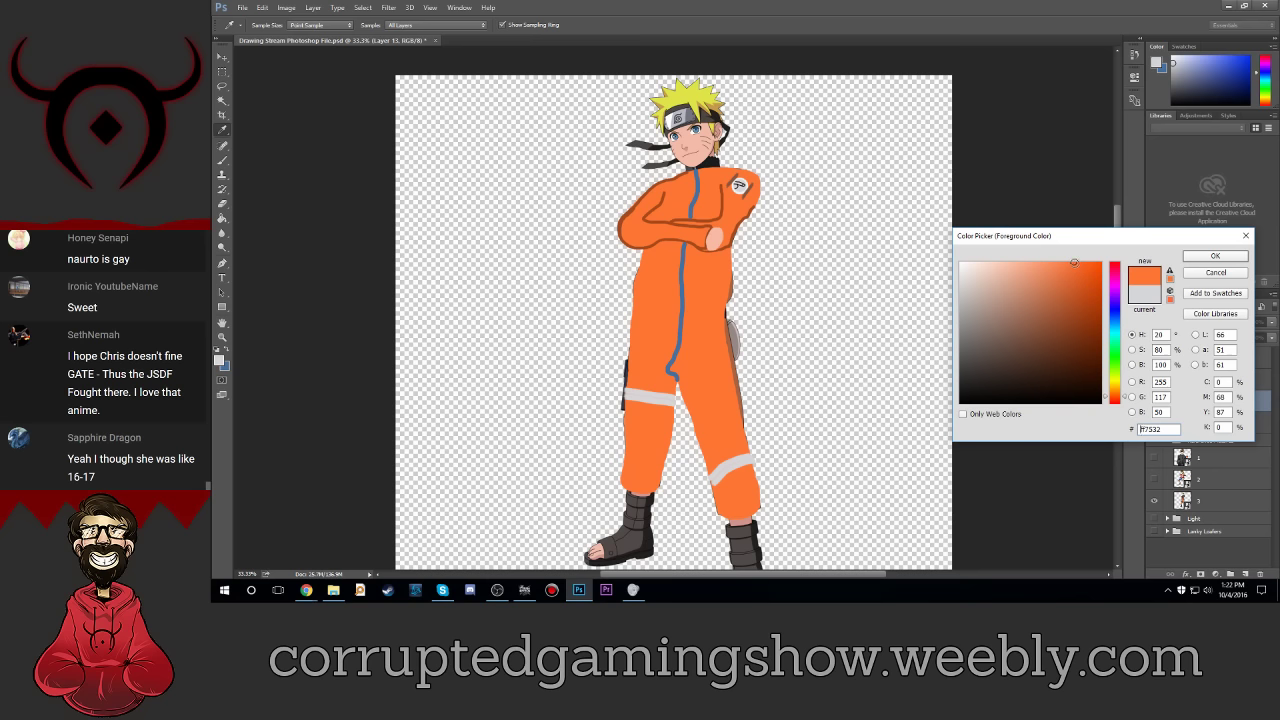
key(Return)
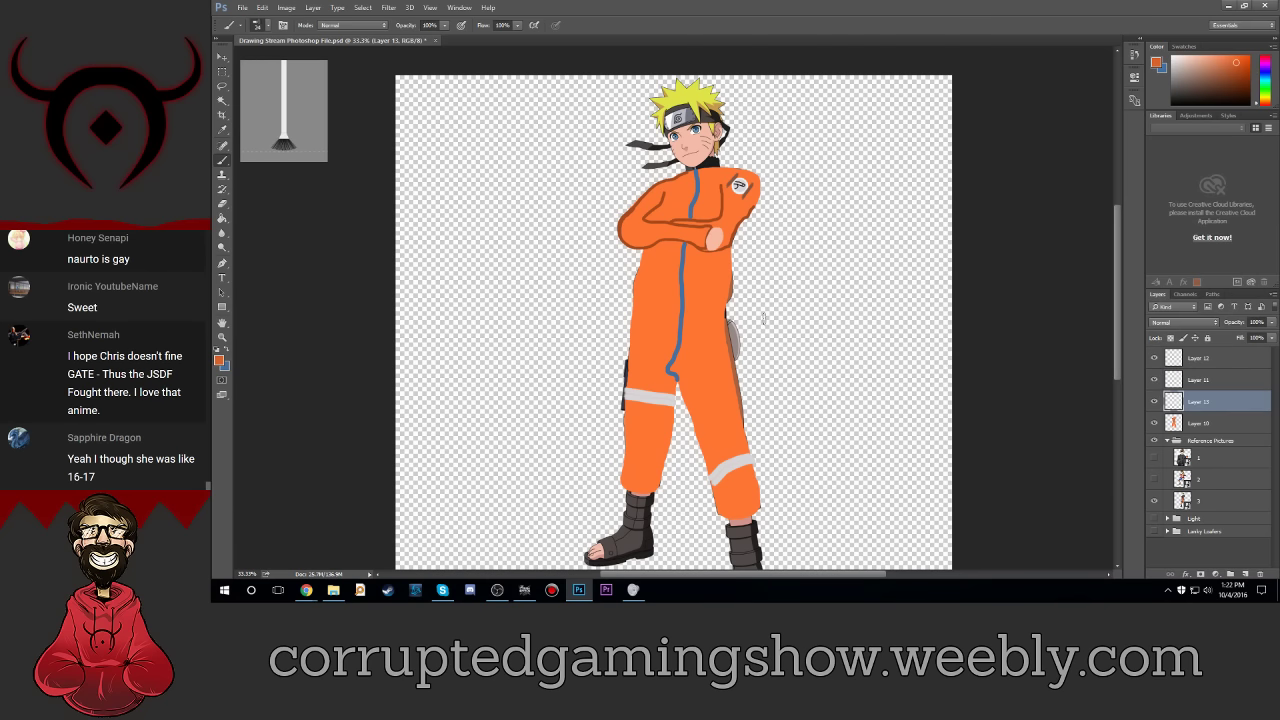
scroll(764, 318, up, 3)
scroll(764, 318, up, 1)
scroll(764, 318, up, 2)
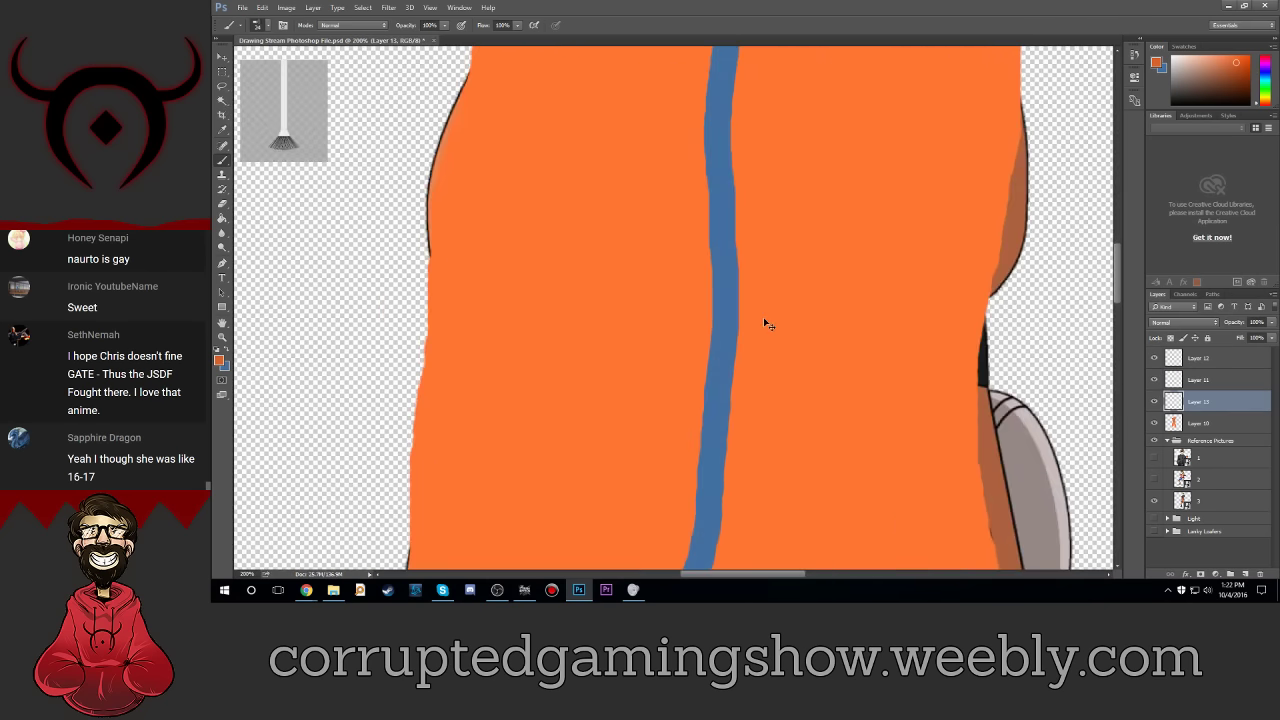
scroll(764, 318, down, 2)
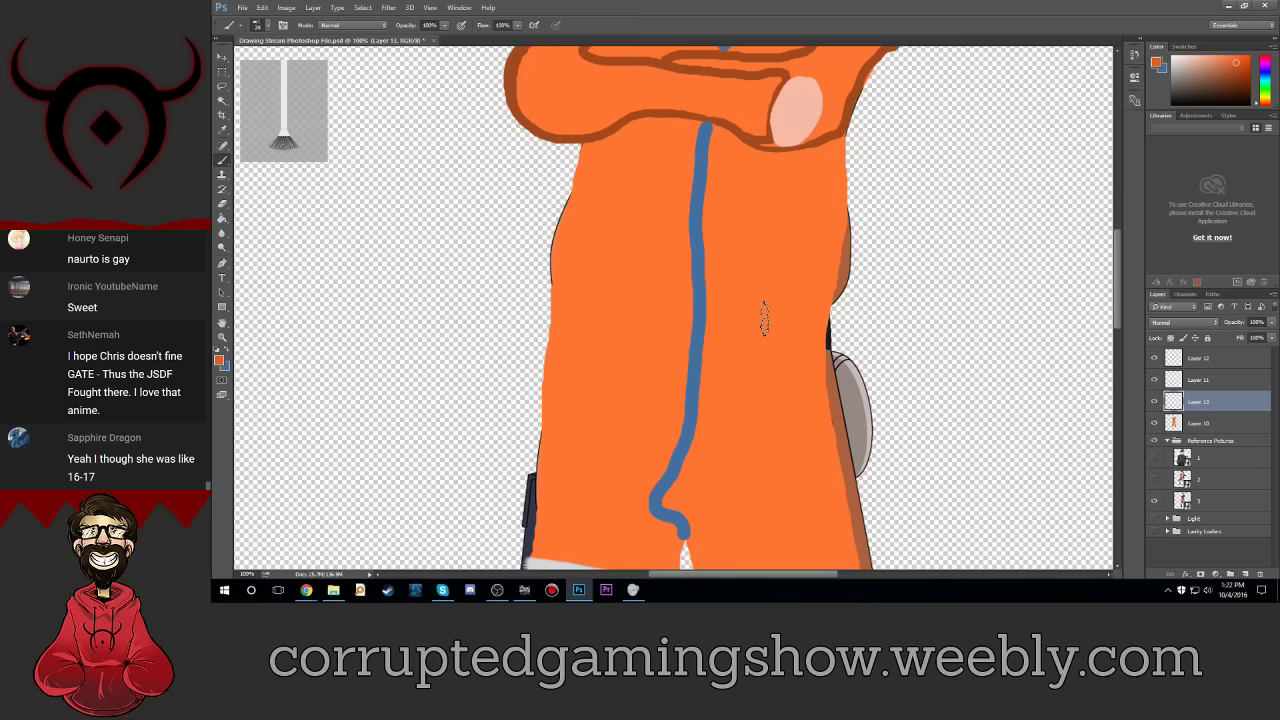
click(265, 25)
click(252, 110)
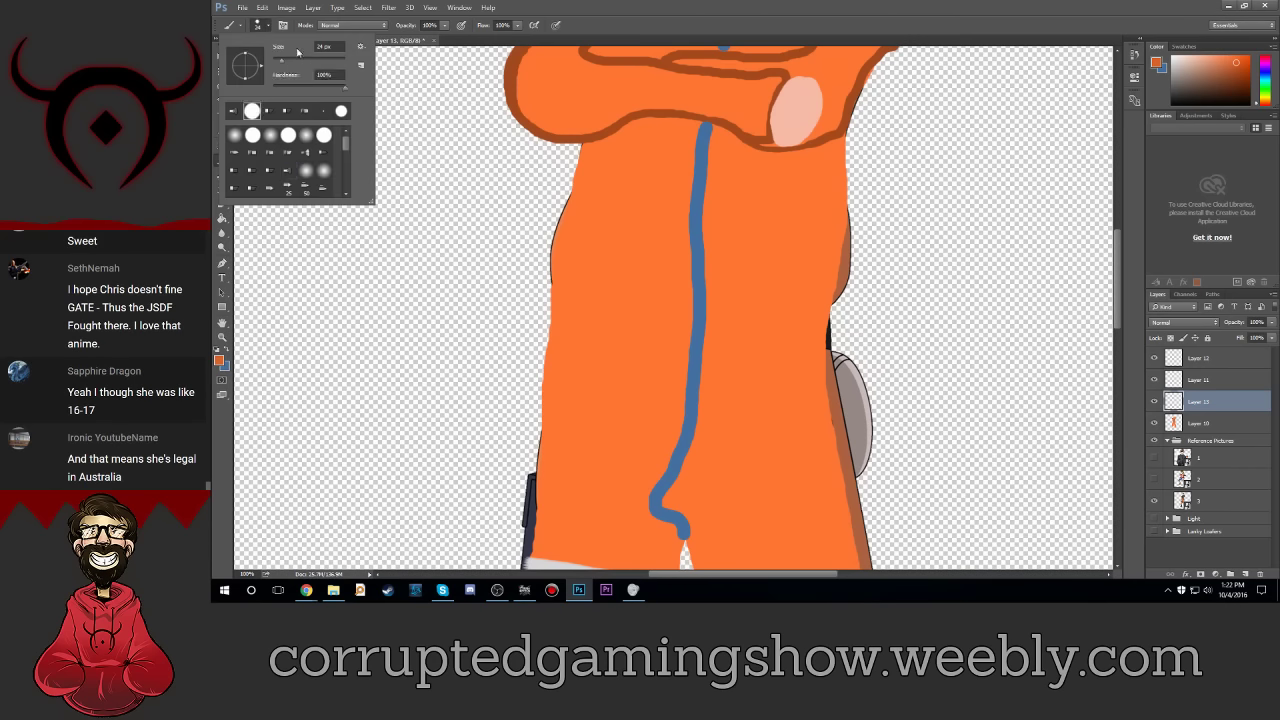
click(340, 45)
text(15)
key(Return)
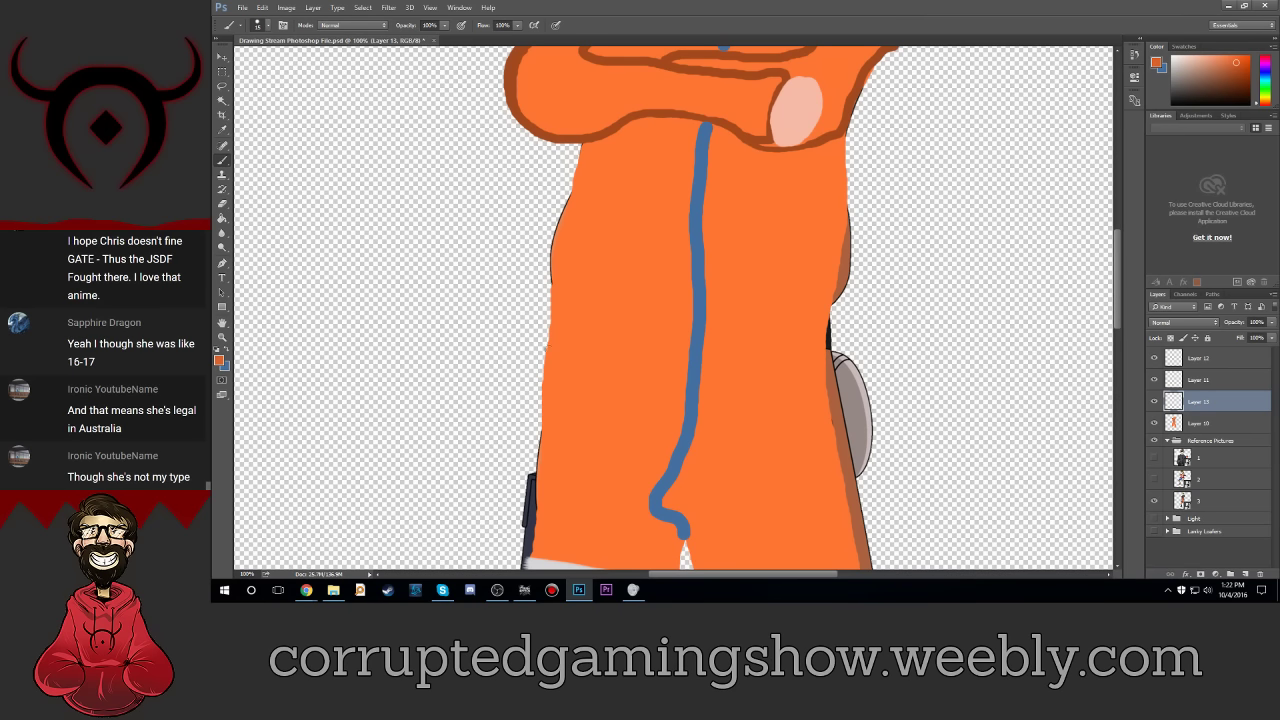
Step: Draw curved orange crease lines on the left and right thighs
drag(562, 368, 572, 442)
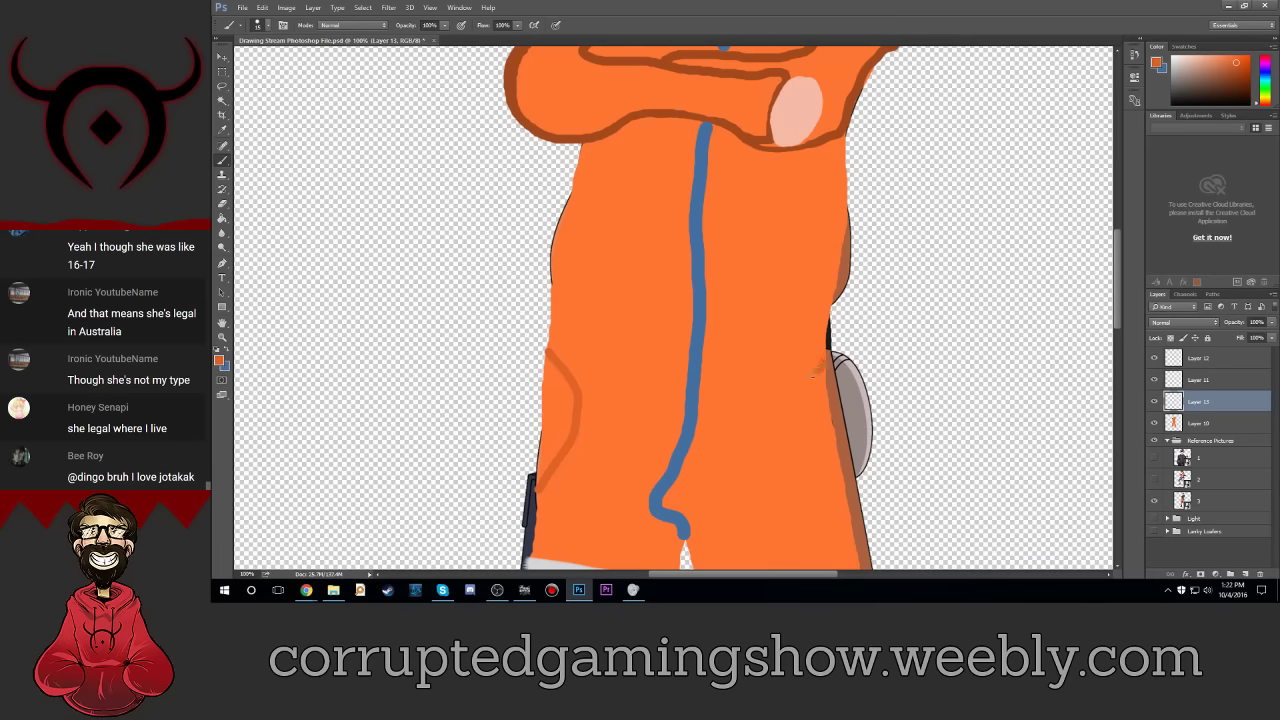
mouse_move(812, 376)
mouse_down()
mouse_move(778, 398)
mouse_move(802, 438)
mouse_up()
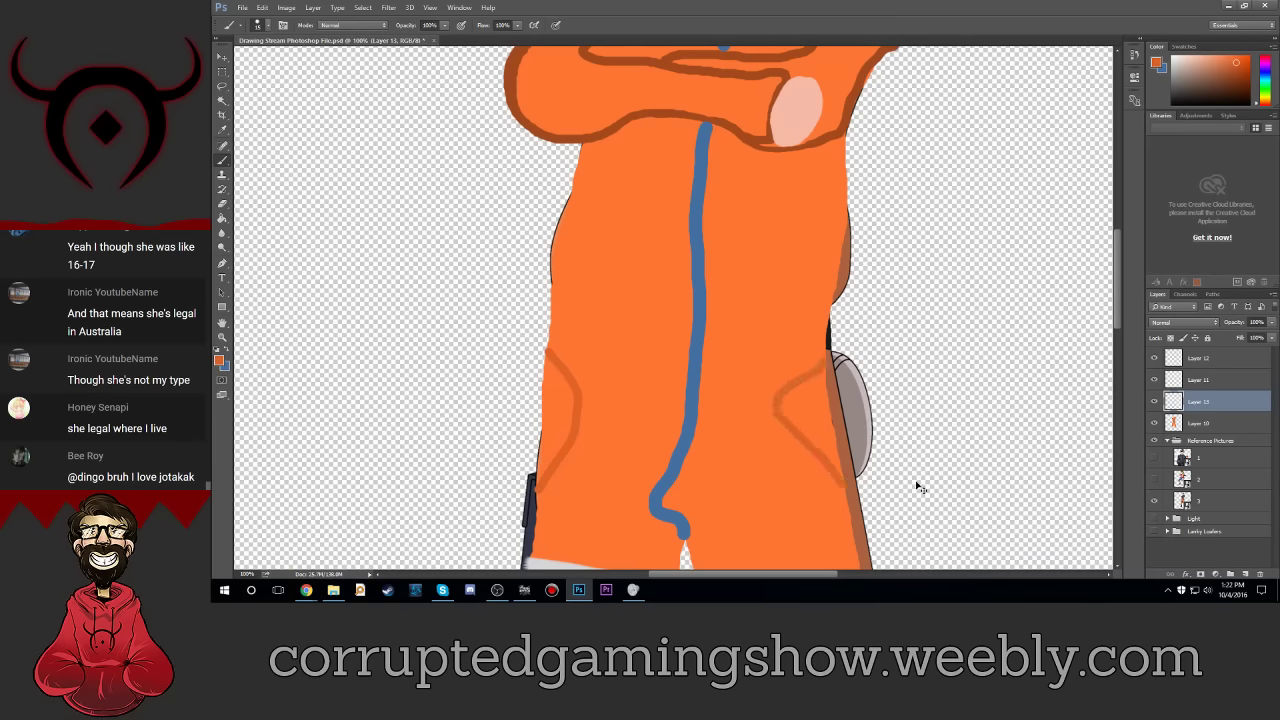
key(ctrl+minus)
key(ctrl+minus)
key(ctrl+minus)
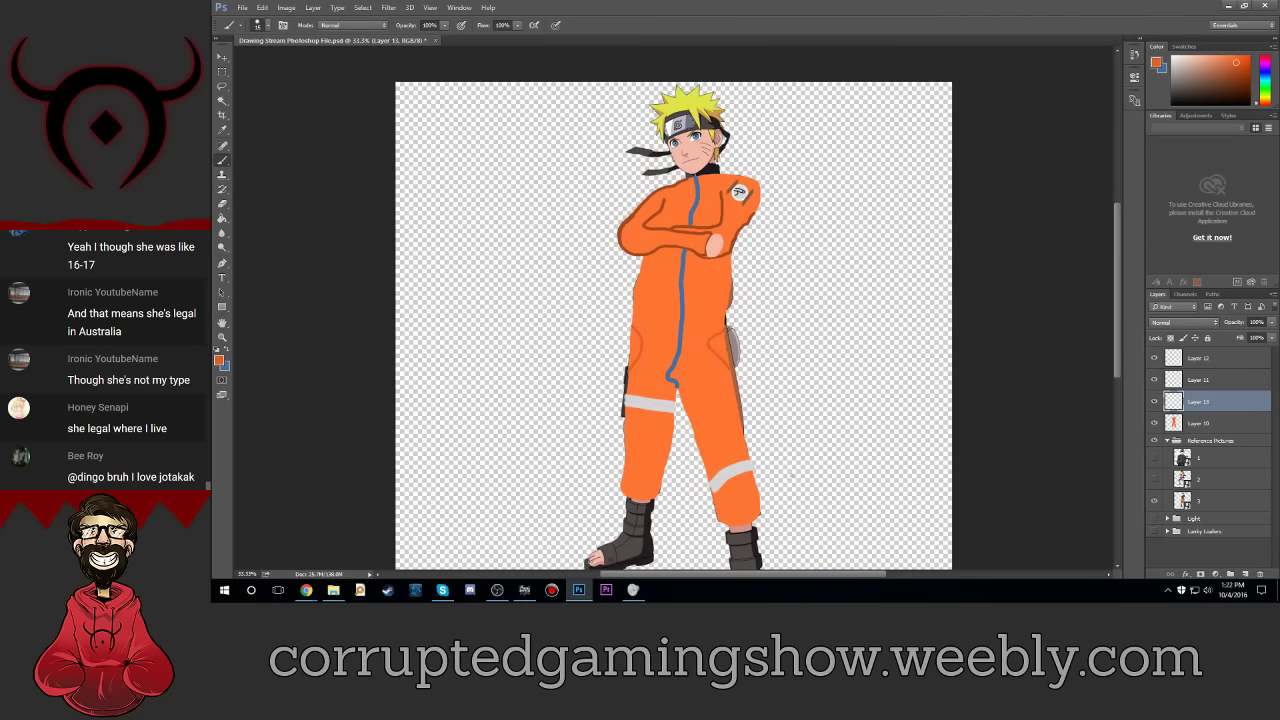
scroll(791, 471, down, 3)
Step: Zoom in on the legs and add a new empty layer below Layer 10
key(ctrl+plus)
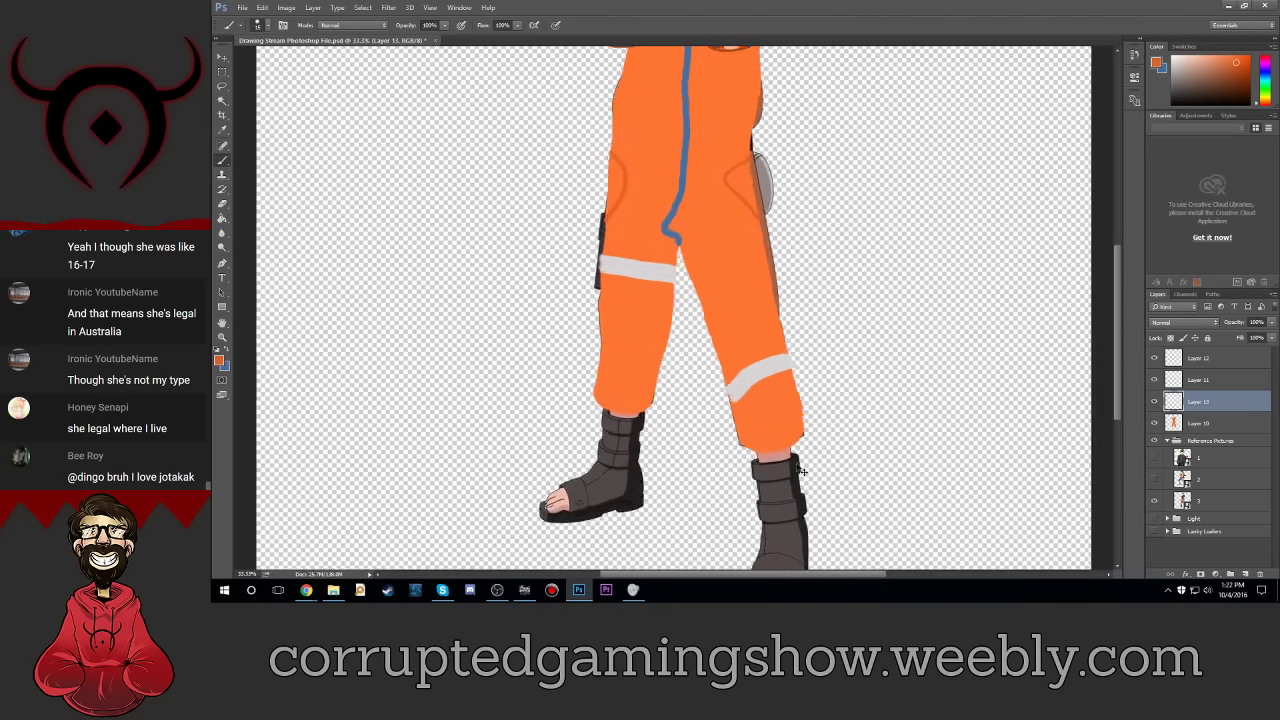
key(ctrl+plus)
scroll(785, 476, down, 1)
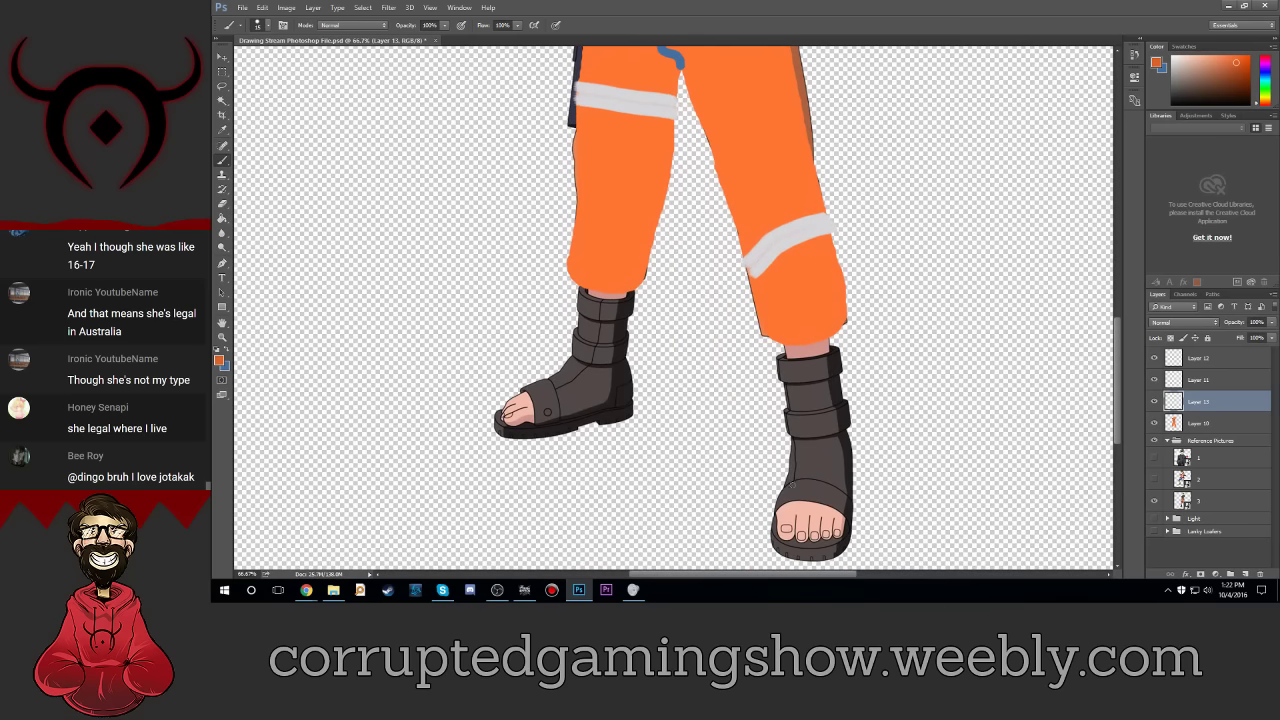
click(1245, 574)
drag(1215, 446, 1216, 455)
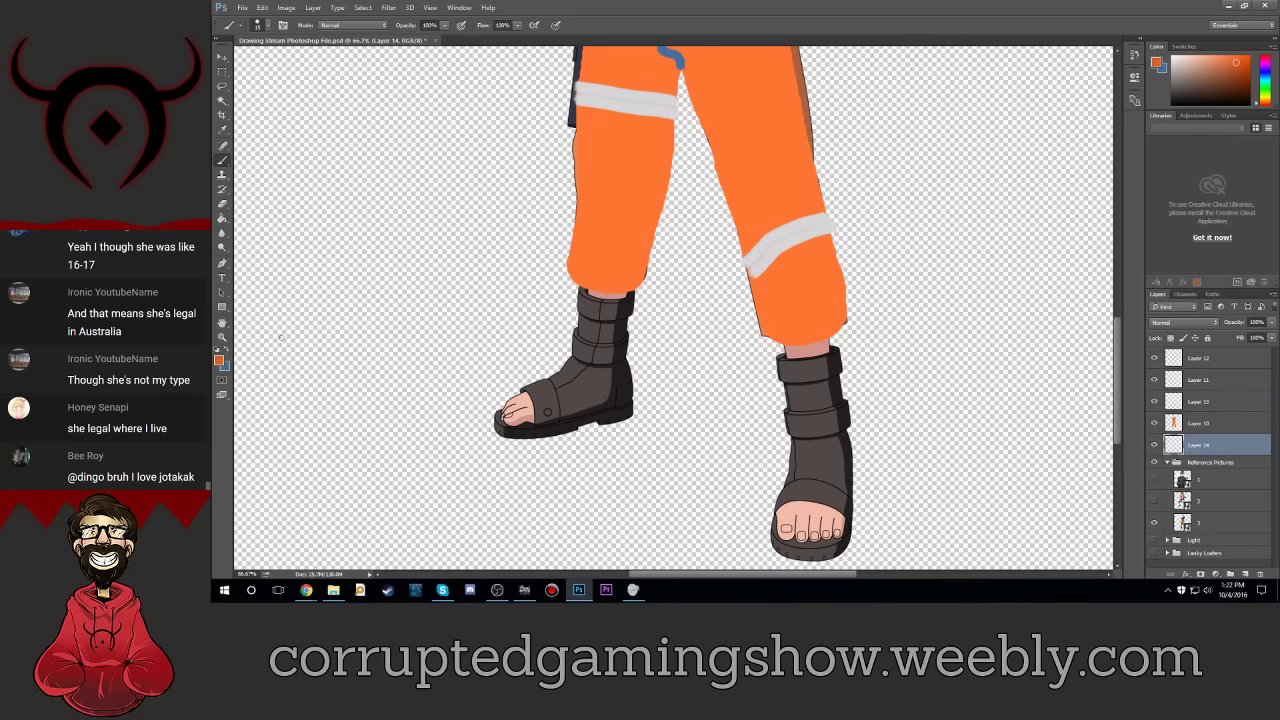
Step: Sample the skin pink from Naruto's hand as the foreground colour
click(219, 360)
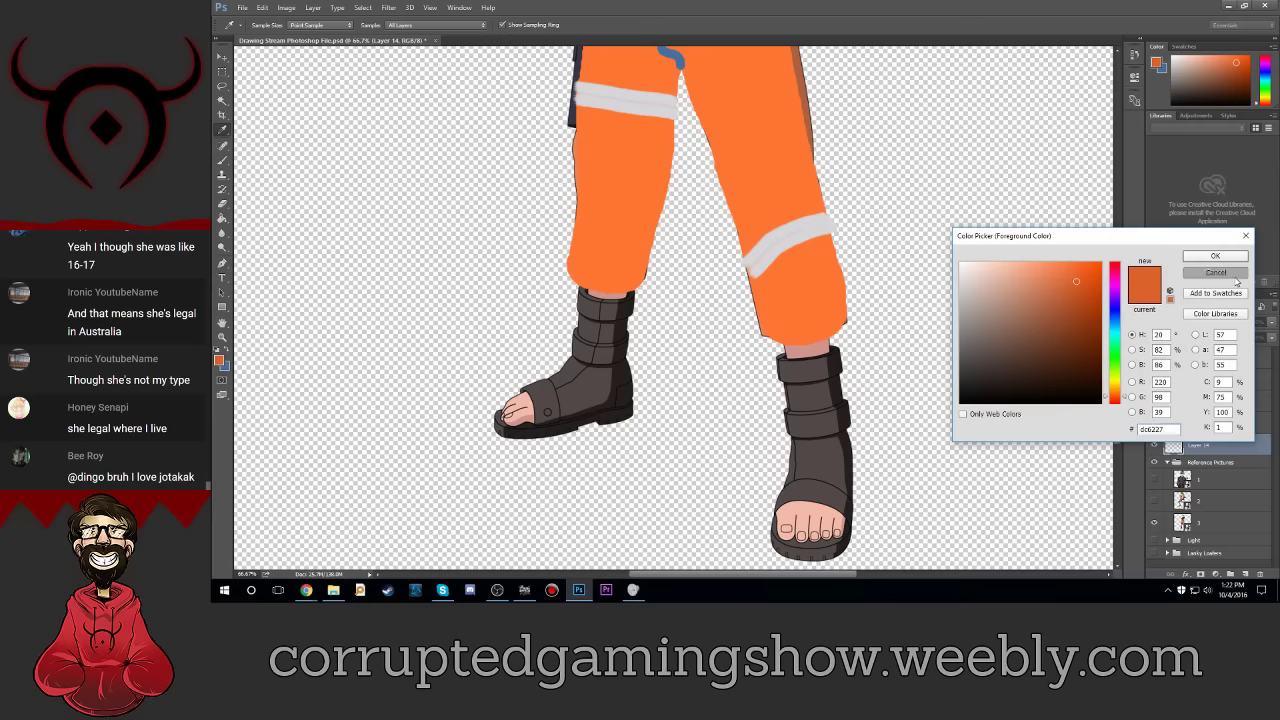
click(1215, 256)
scroll(815, 214, up, 2)
scroll(815, 214, up, 3)
scroll(815, 214, up, 3)
scroll(815, 214, up, 3)
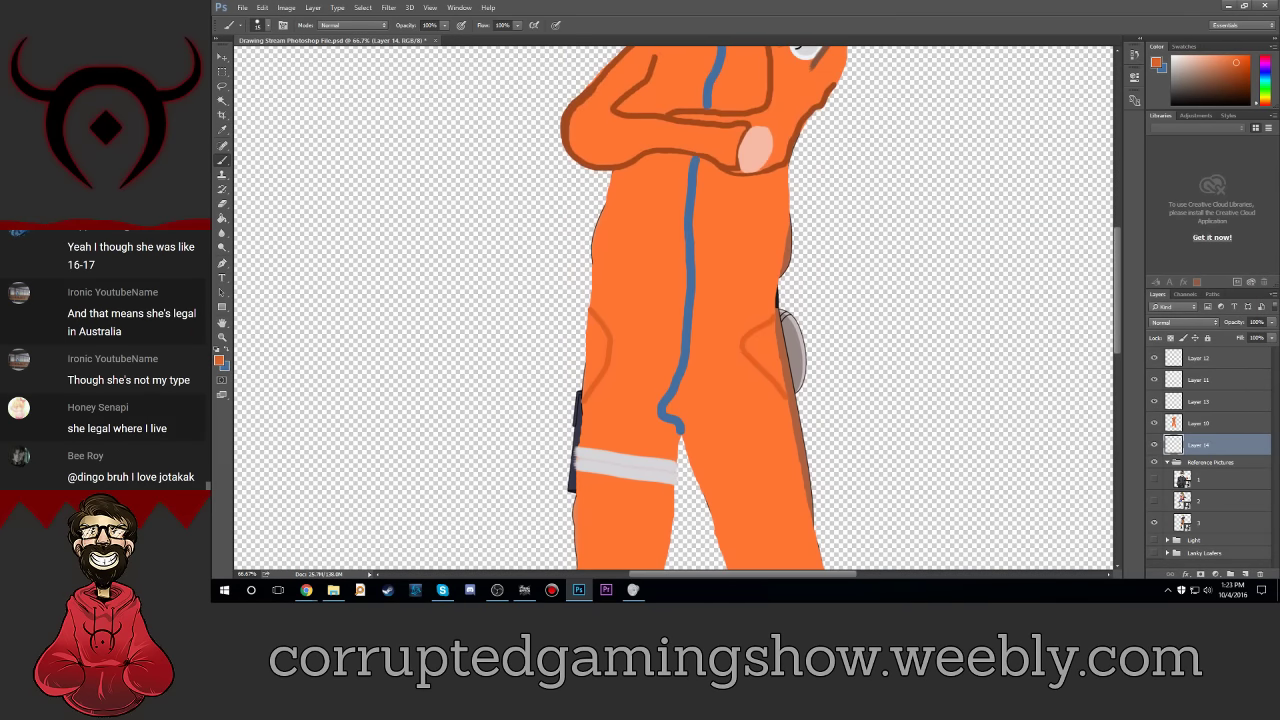
click(219, 360)
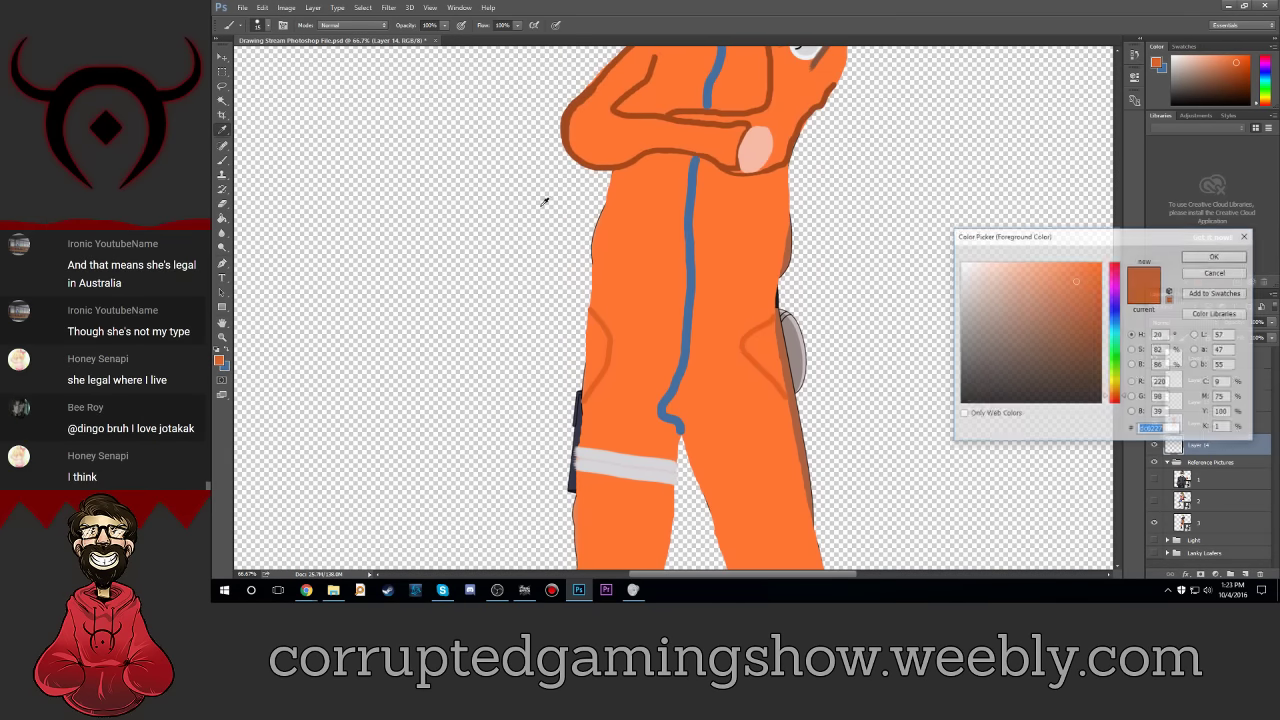
click(758, 145)
click(1215, 256)
scroll(881, 373, down, 3)
scroll(881, 373, down, 2)
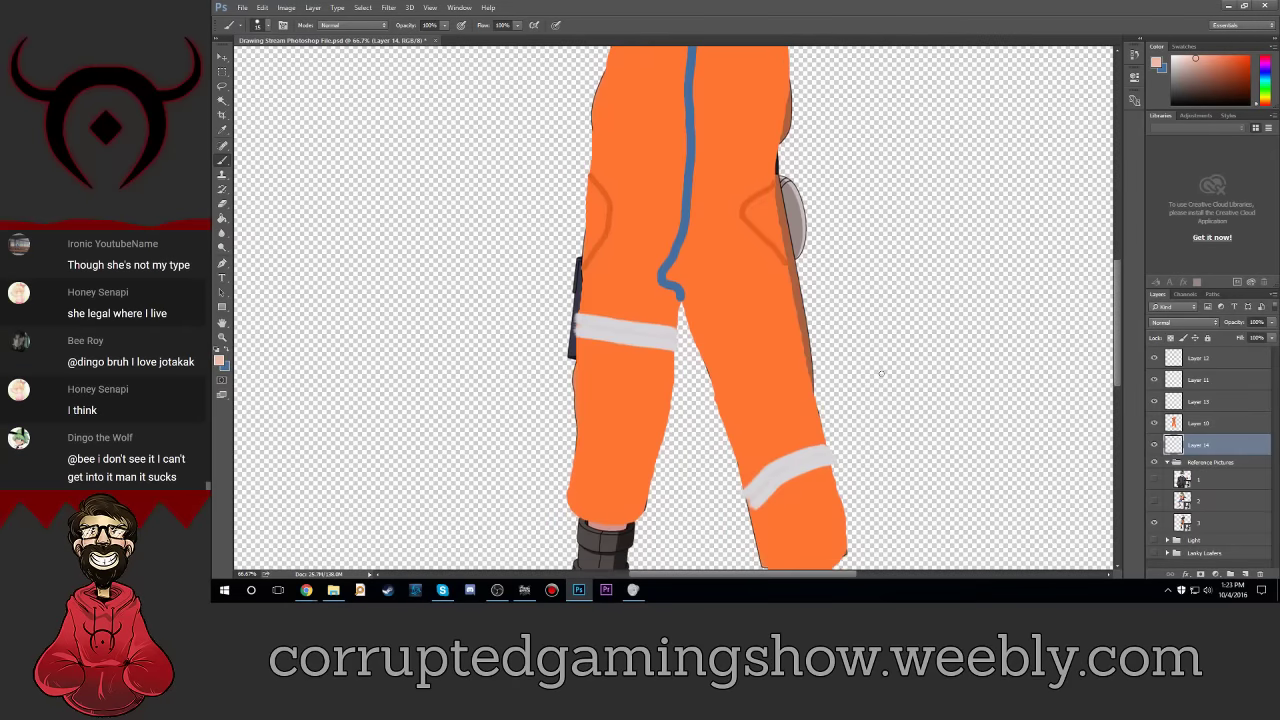
scroll(881, 373, down, 3)
scroll(881, 373, down, 1)
scroll(881, 373, down, 2)
scroll(881, 373, down, 2)
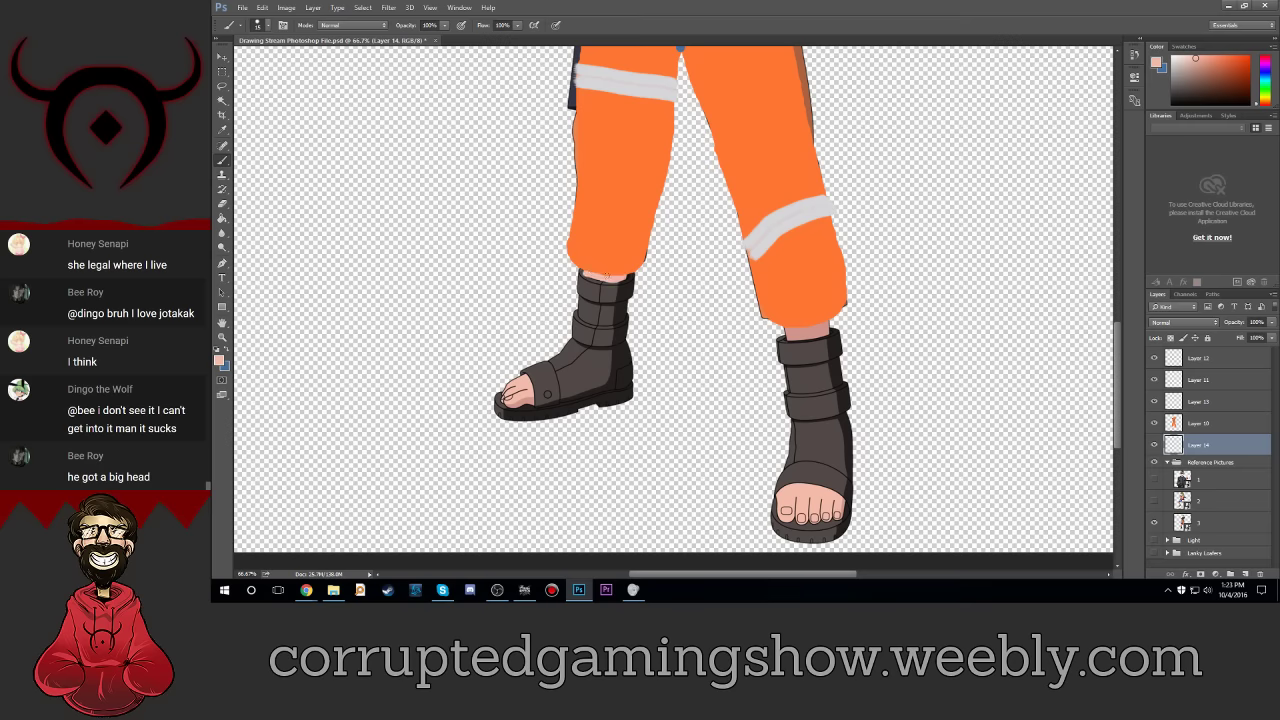
Step: Repaint the bare skin above both boots in the lighter skin tone
drag(585, 277, 624, 275)
key(ctrl+plus)
key(ctrl+plus)
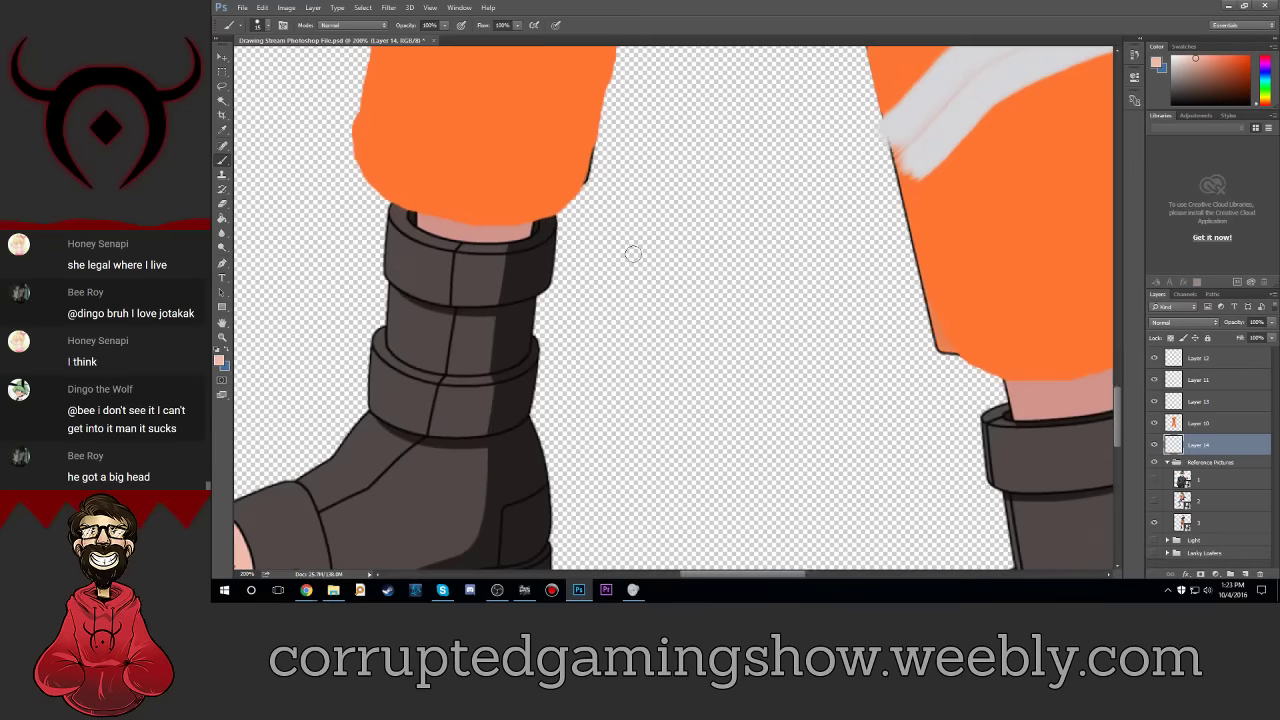
mouse_move(410, 217)
mouse_down()
mouse_move(524, 227)
mouse_move(437, 221)
mouse_up()
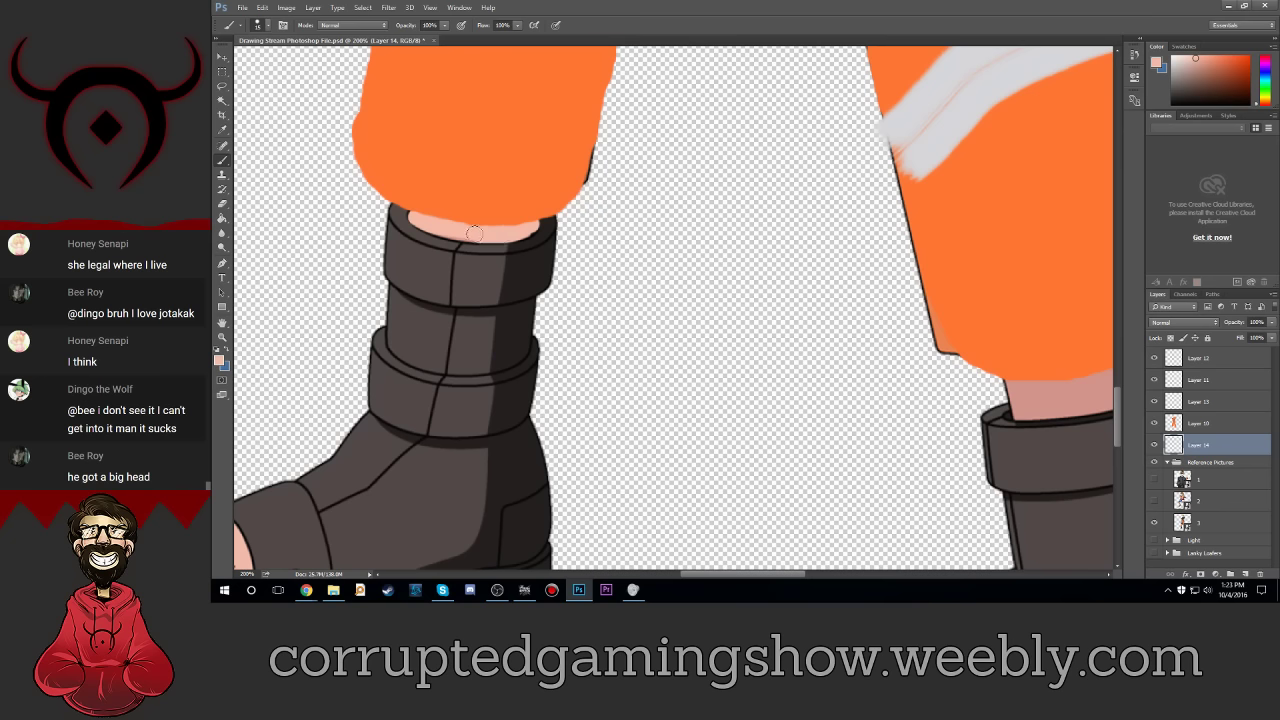
scroll(790, 395, down, 1)
scroll(888, 419, down, 2)
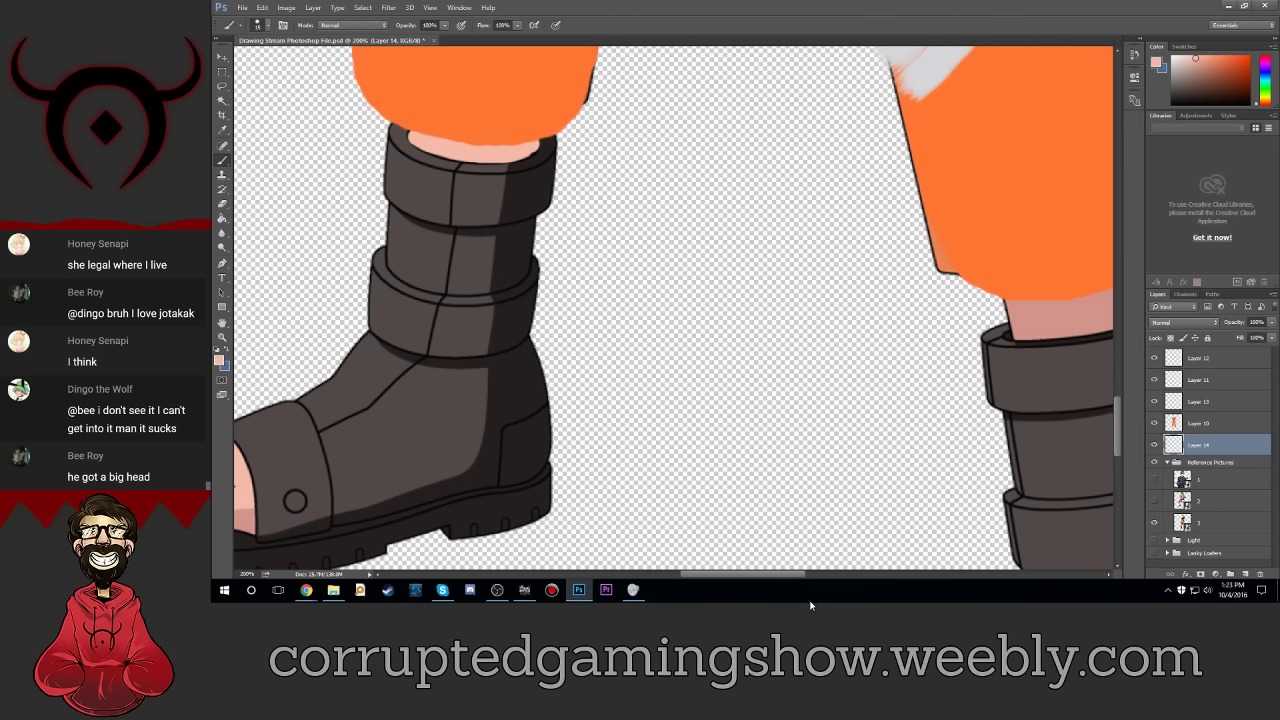
drag(751, 578, 796, 578)
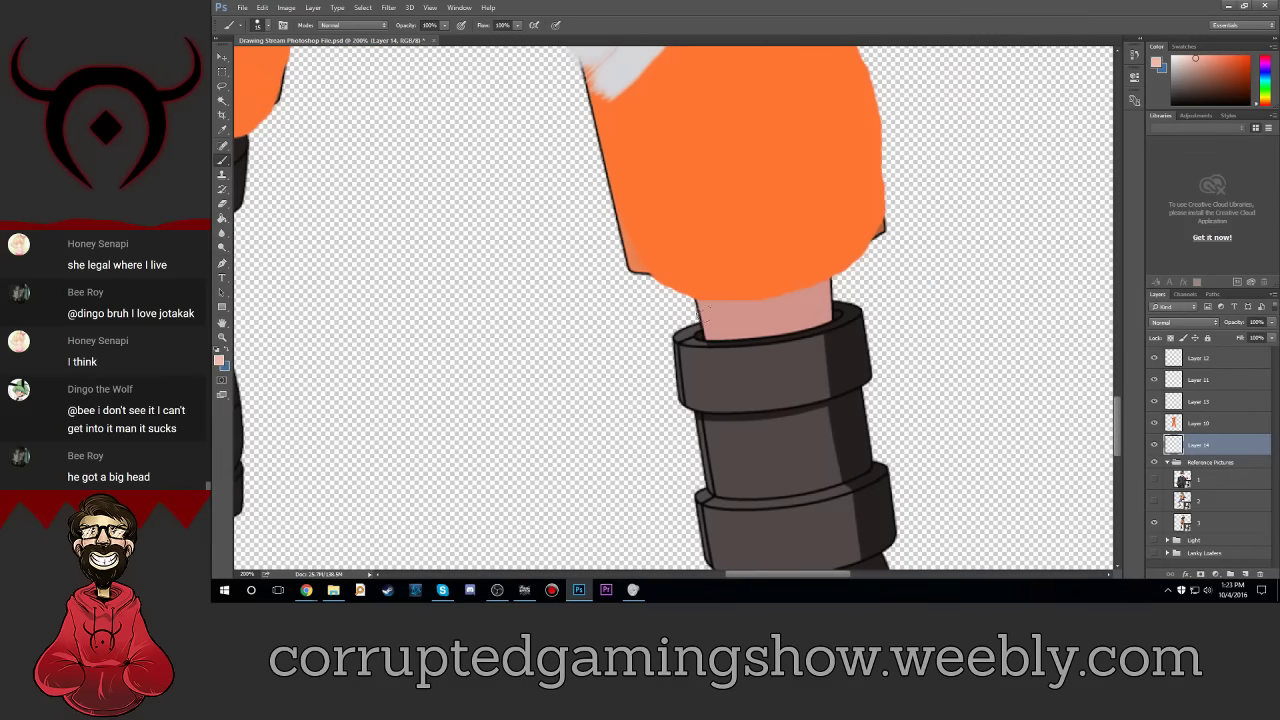
mouse_move(703, 300)
mouse_down()
mouse_move(722, 335)
mouse_move(745, 338)
mouse_move(810, 330)
mouse_move(824, 296)
mouse_up()
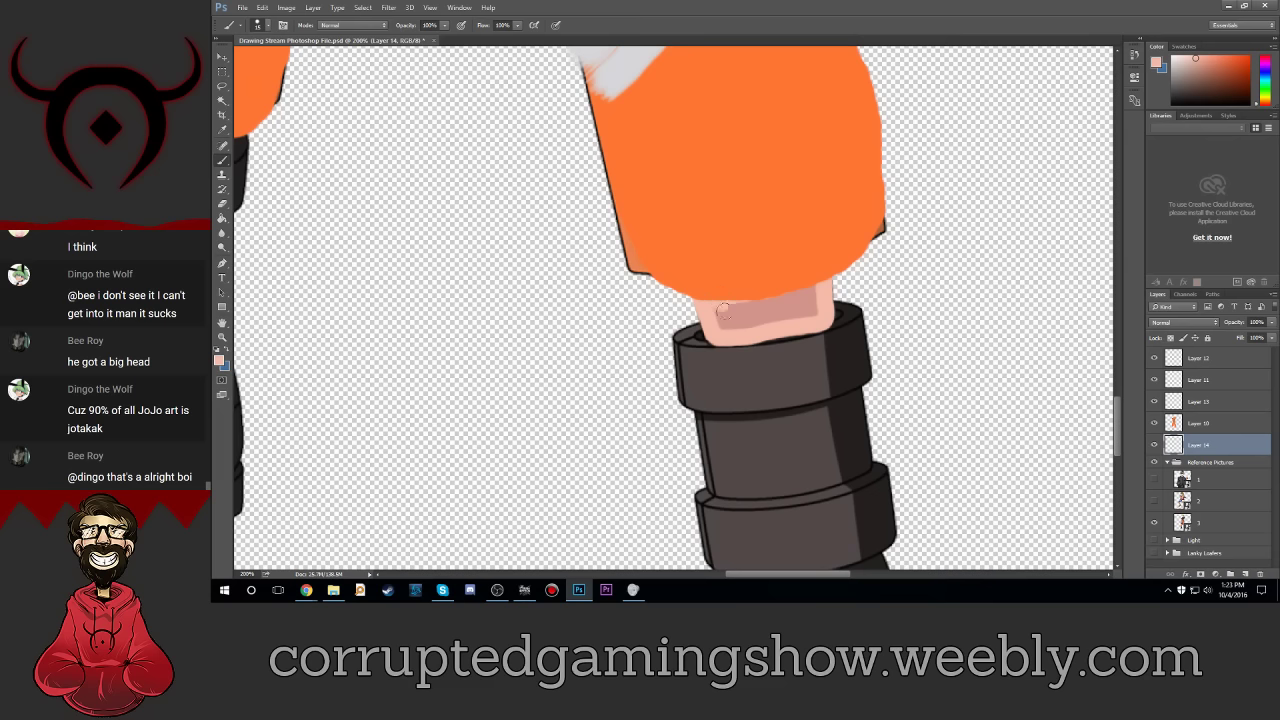
mouse_move(723, 309)
mouse_down()
mouse_move(760, 318)
mouse_move(770, 293)
mouse_move(806, 310)
mouse_move(808, 285)
mouse_up()
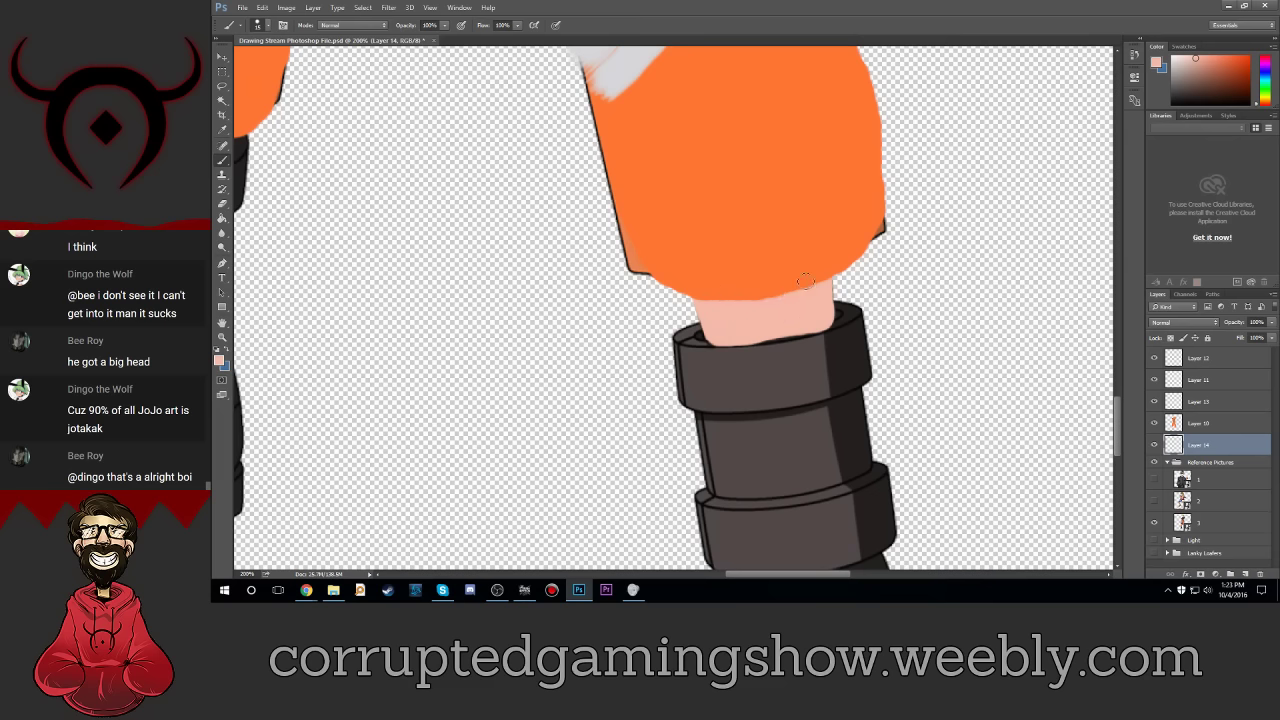
key(ctrl+minus)
key(ctrl+minus)
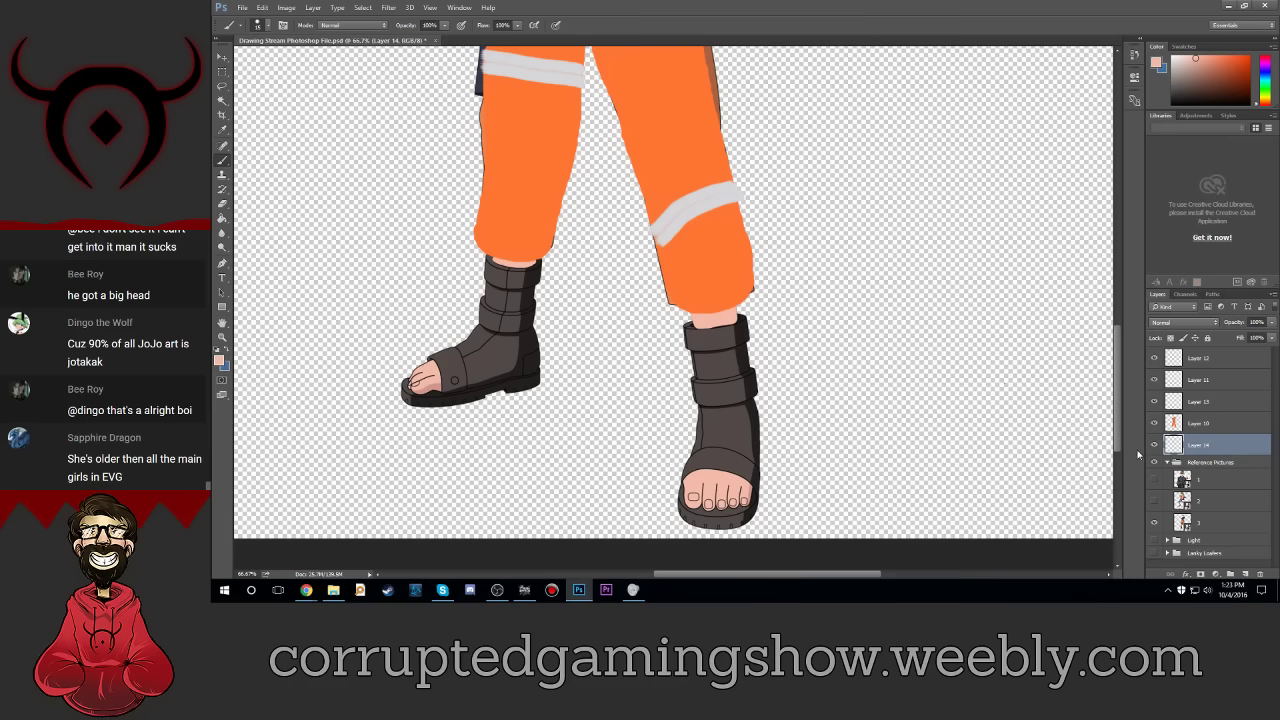
Step: Hide layer 3's sandals, set foreground grey #585858, and add Layer 15 for boots
click(1155, 525)
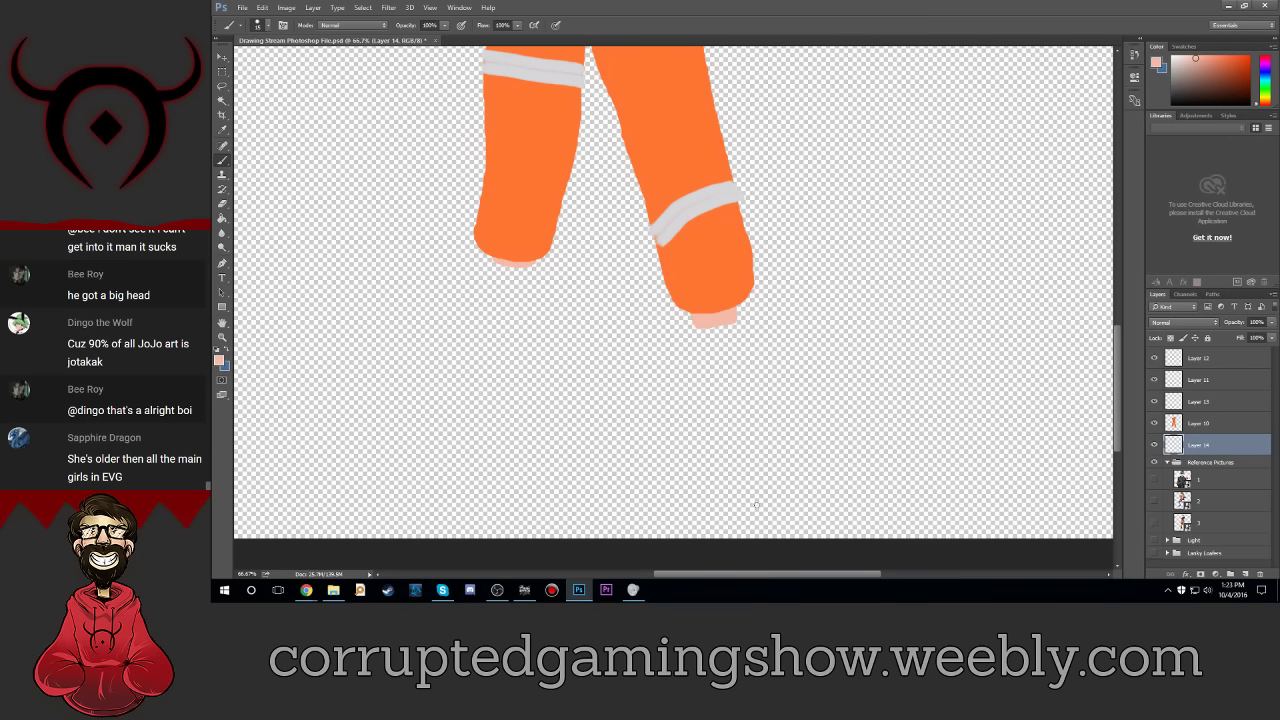
click(219, 360)
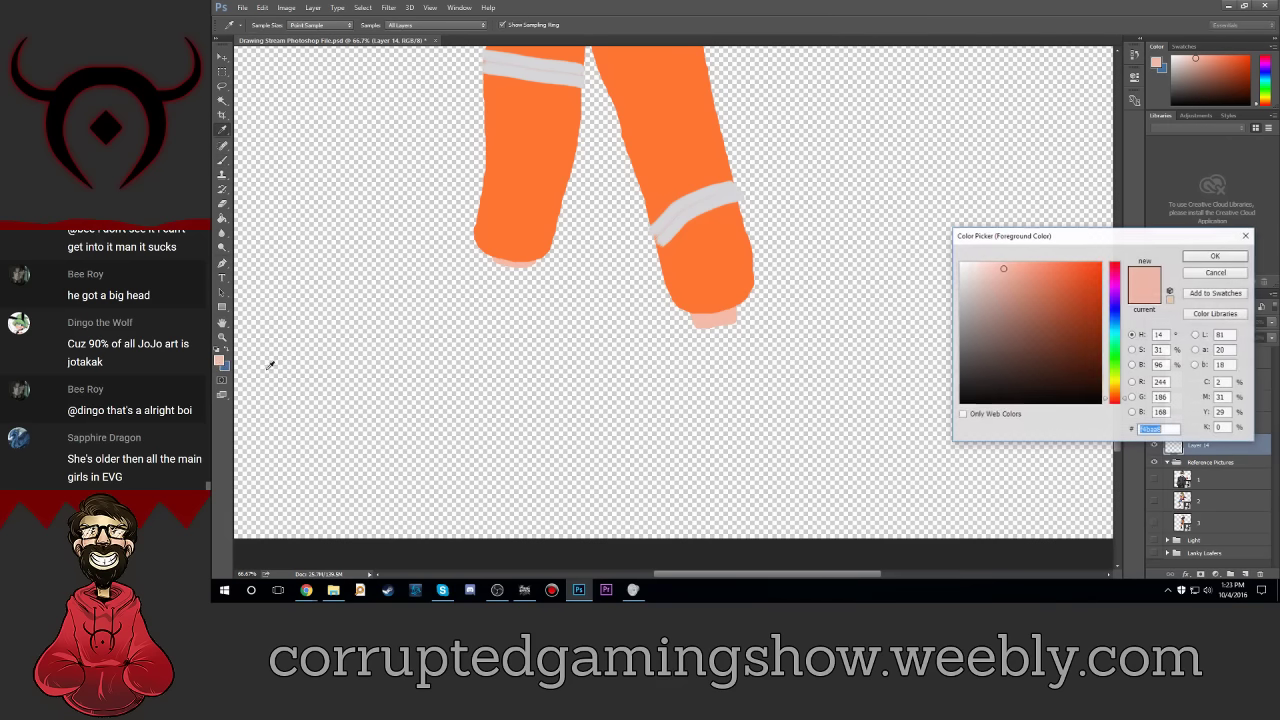
drag(1071, 355, 905, 350)
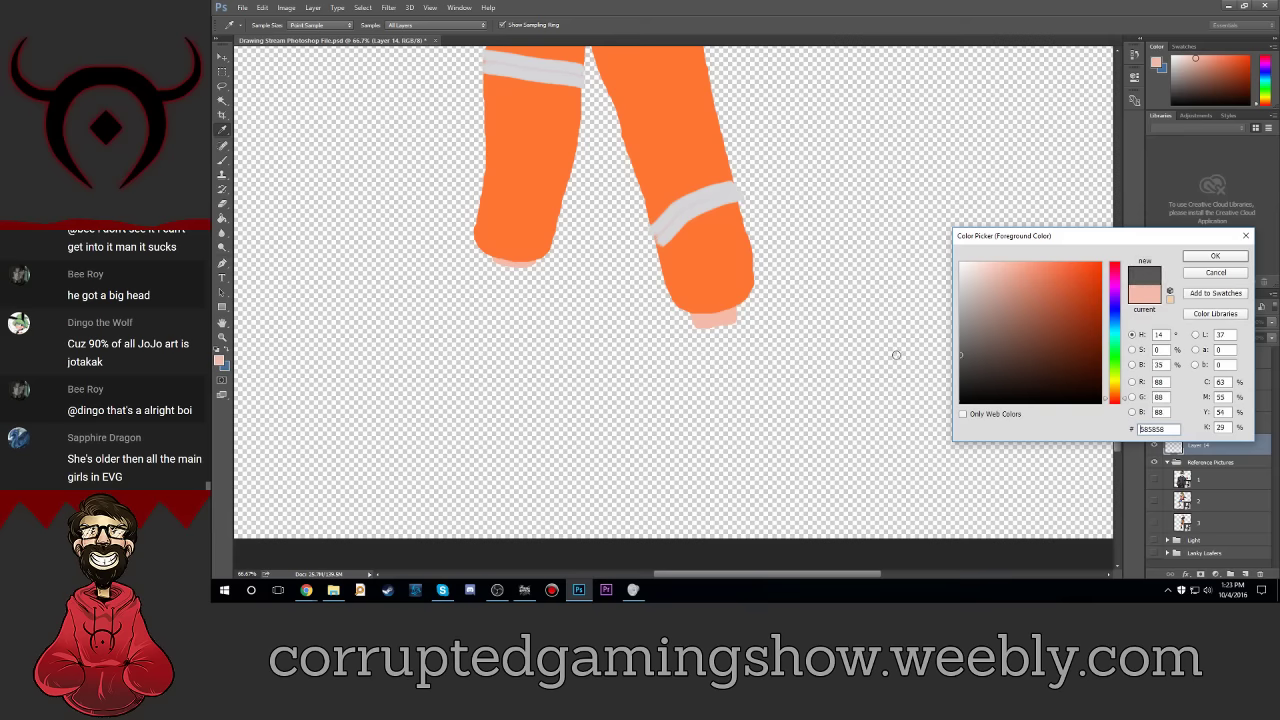
click(1234, 258)
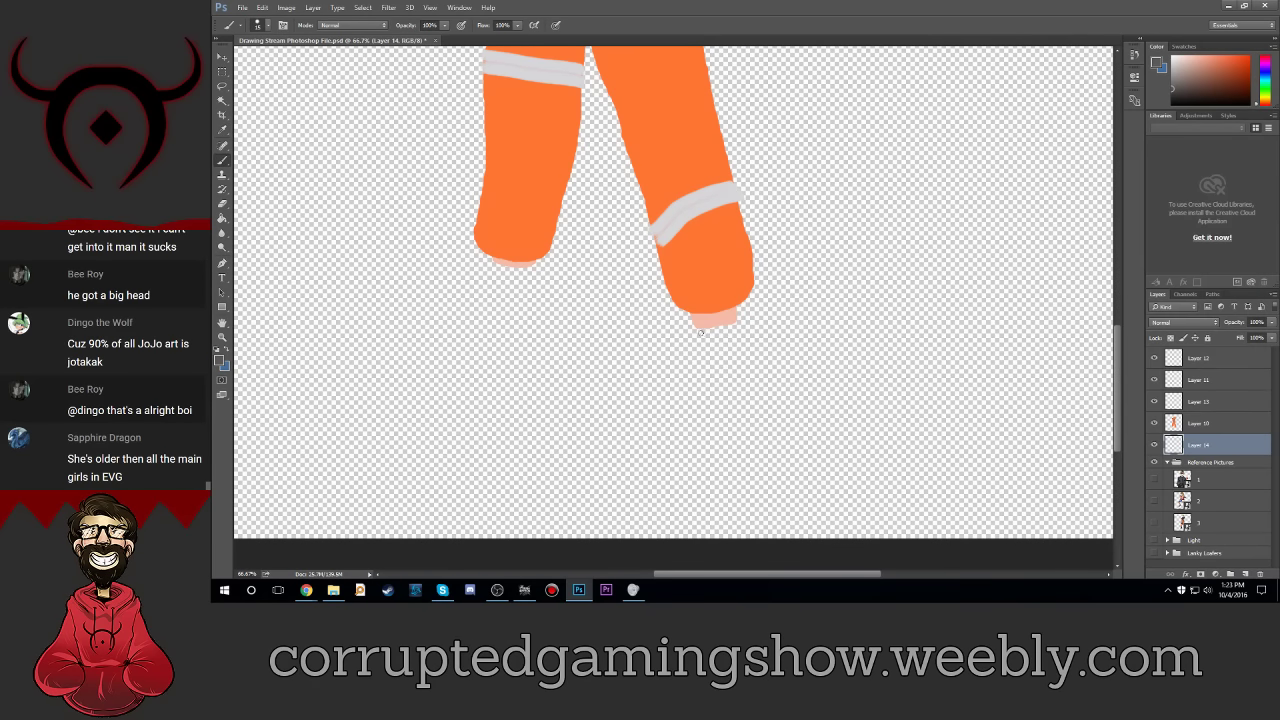
click(261, 26)
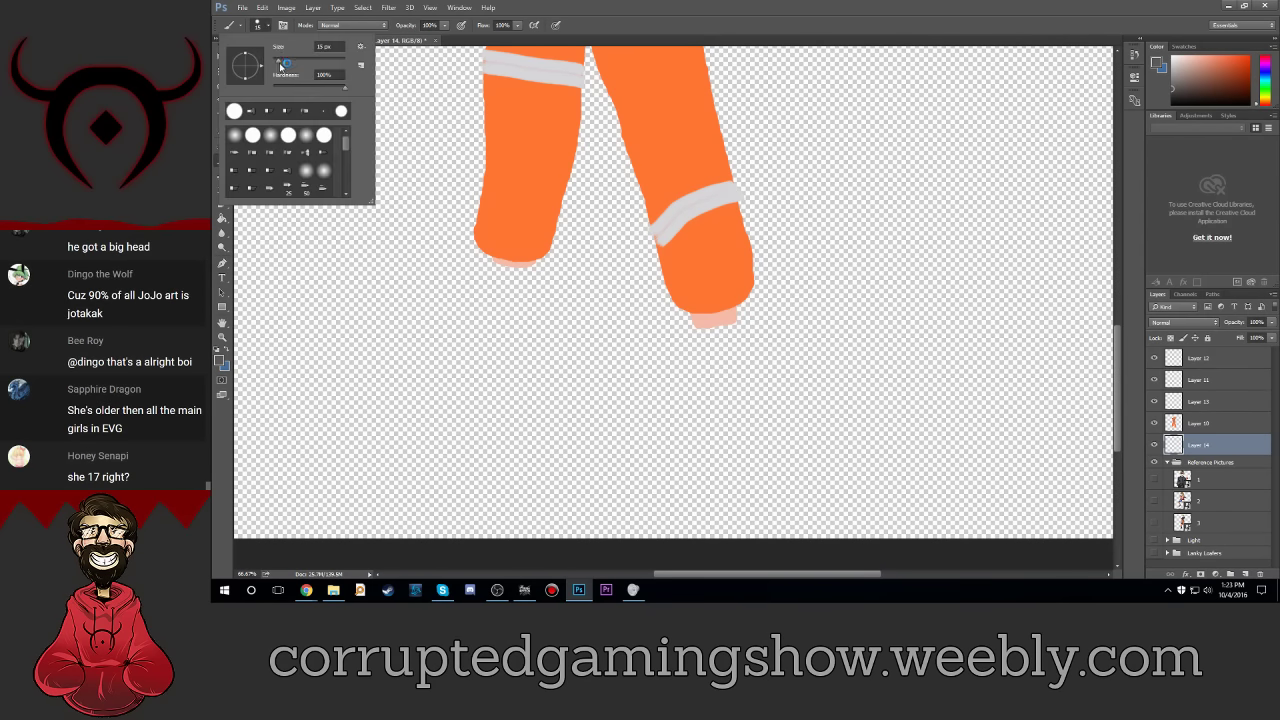
click(258, 24)
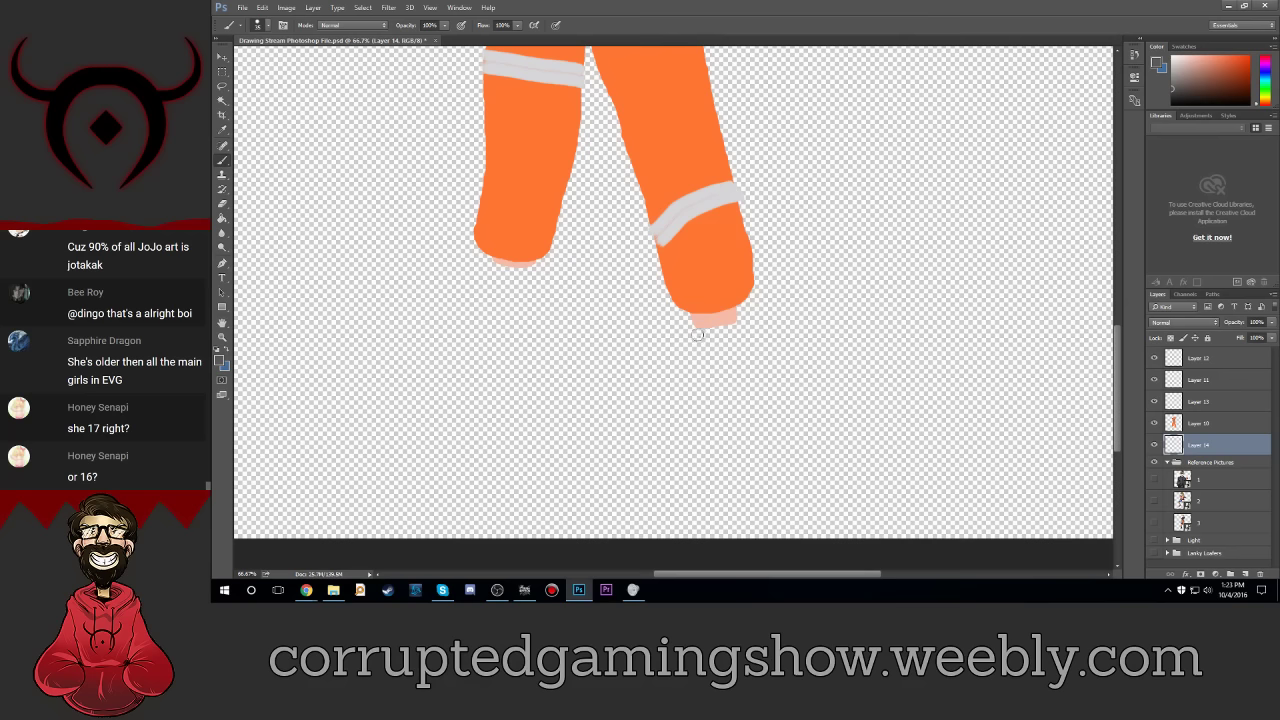
click(1247, 574)
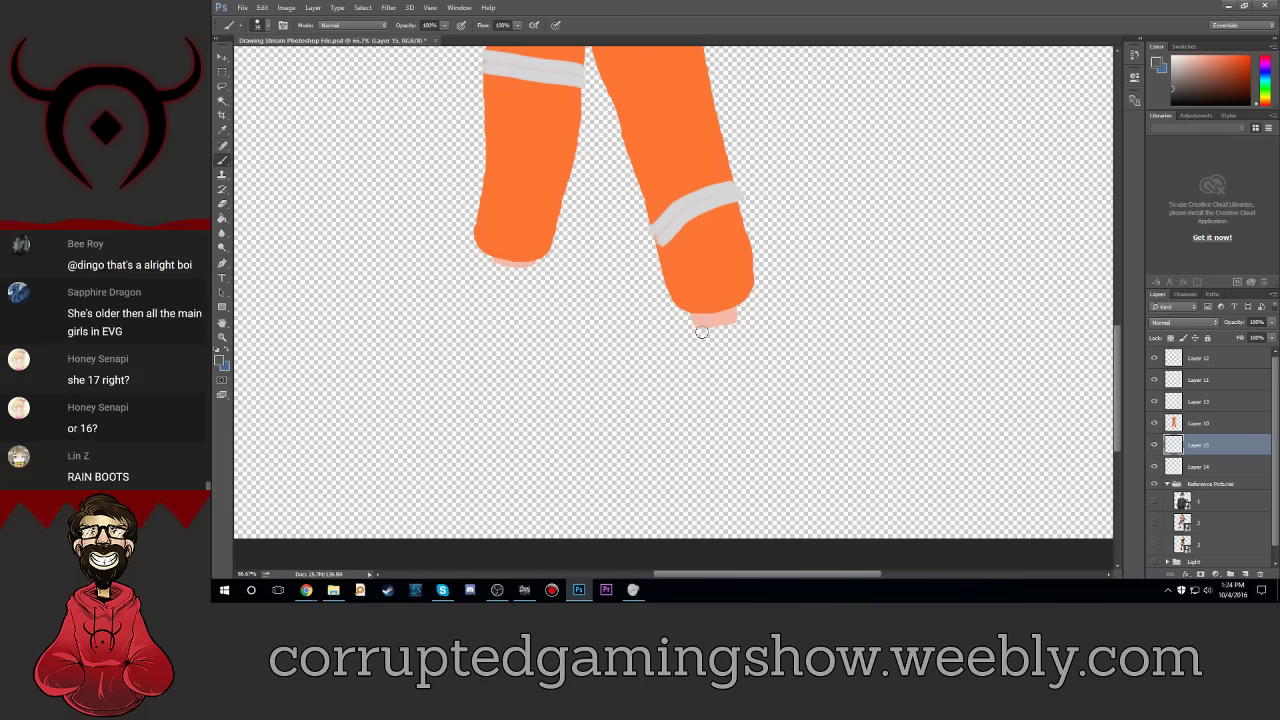
Step: Sketch grey boot outlines under the right and left legs
mouse_move(697, 333)
mouse_down()
mouse_move(737, 324)
mouse_move(768, 454)
mouse_move(868, 421)
mouse_move(918, 440)
mouse_move(862, 490)
mouse_move(700, 506)
mouse_move(686, 446)
mouse_move(700, 340)
mouse_up()
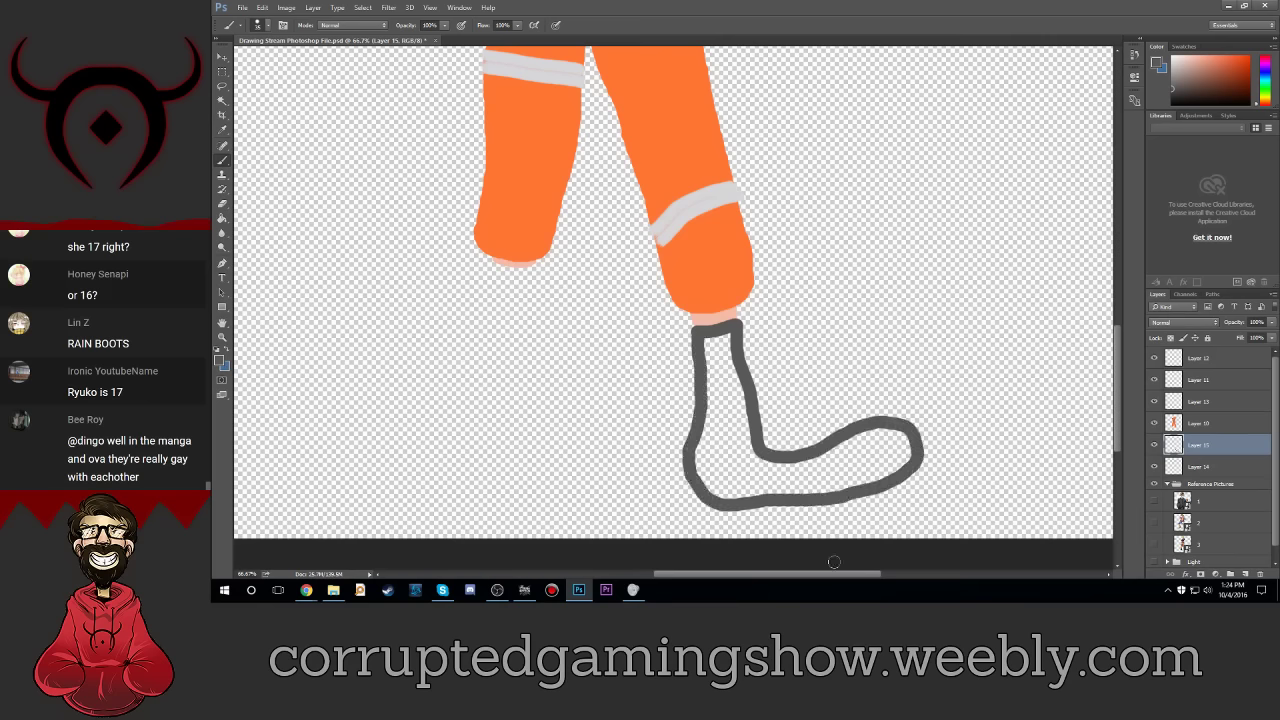
drag(853, 577, 800, 577)
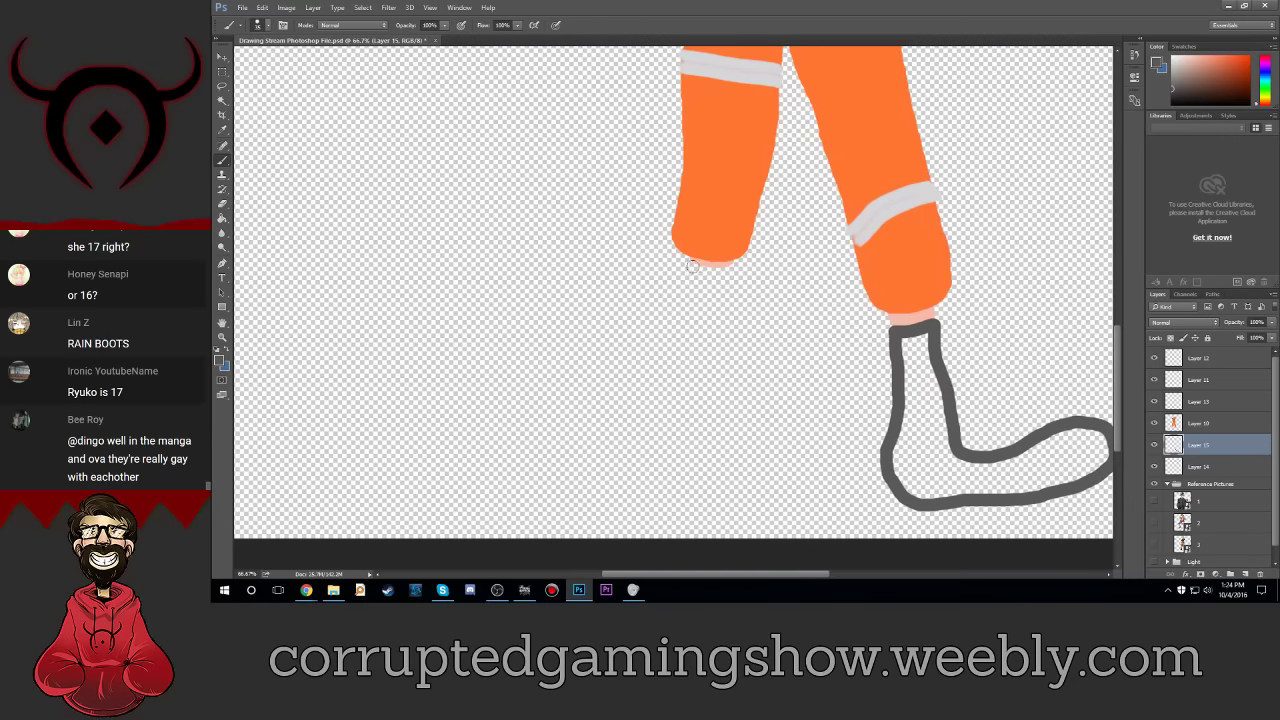
mouse_move(691, 265)
mouse_down()
mouse_move(712, 350)
mouse_move(684, 402)
mouse_move(602, 430)
mouse_move(566, 468)
mouse_move(766, 458)
mouse_move(772, 365)
mouse_move(726, 268)
mouse_move(692, 266)
mouse_move(708, 308)
mouse_move(719, 278)
mouse_move(726, 330)
mouse_move(736, 305)
mouse_move(728, 352)
mouse_move(735, 331)
mouse_move(746, 340)
mouse_move(750, 358)
mouse_move(724, 396)
mouse_up()
Step: Brush grey into the lower part of the first boot shaft and zoom in
mouse_move(724, 396)
mouse_down()
mouse_move(726, 364)
mouse_move(731, 424)
mouse_up()
drag(745, 362, 751, 410)
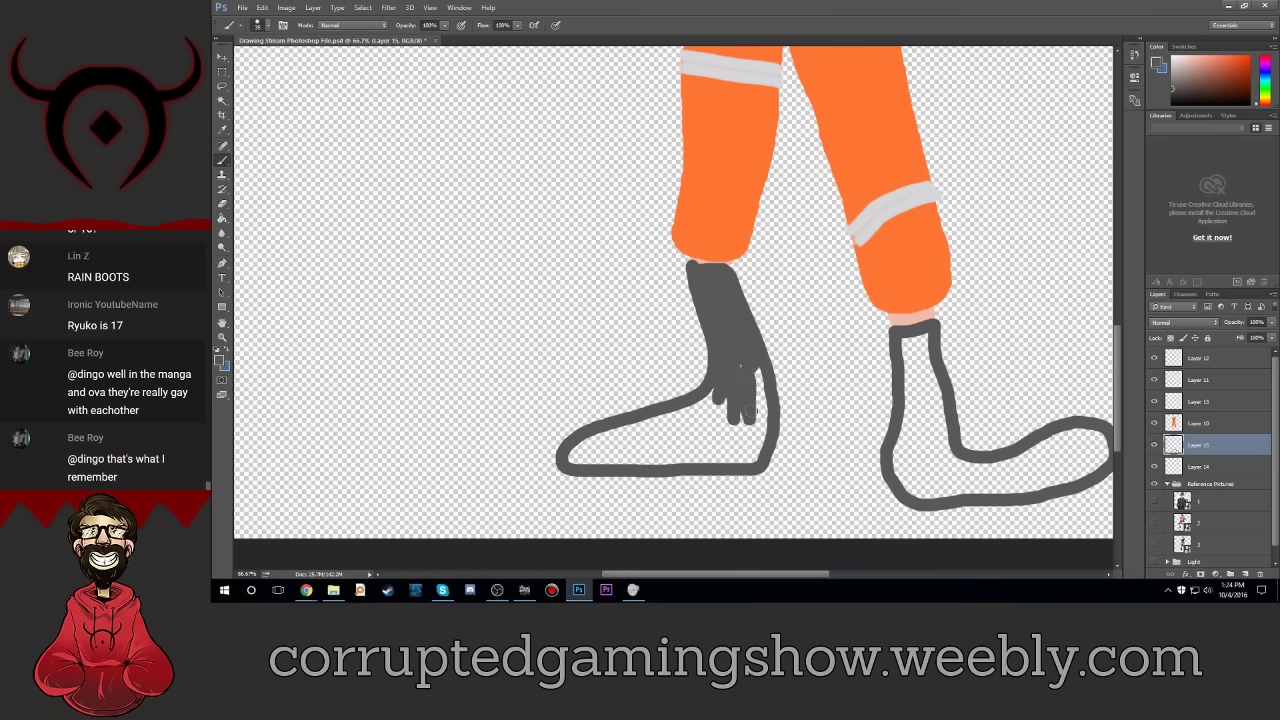
mouse_move(752, 366)
mouse_down()
mouse_move(758, 406)
mouse_move(760, 386)
mouse_up()
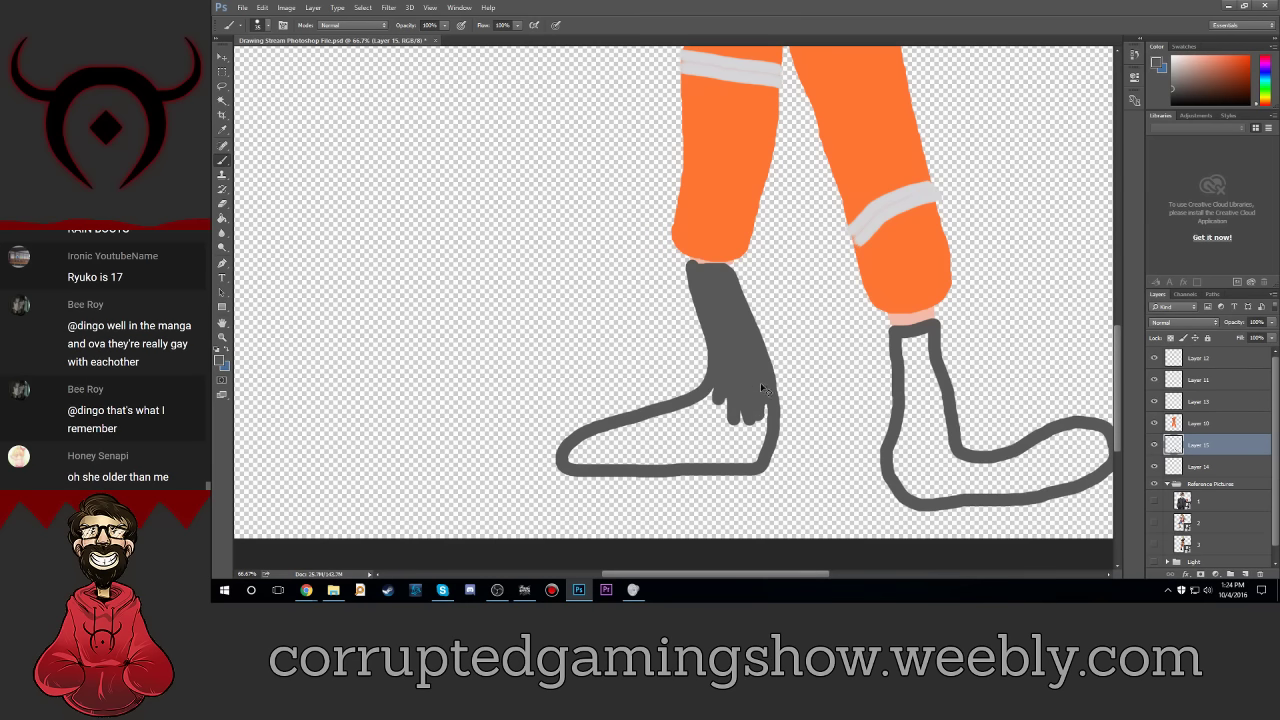
key(ctrl+plus)
key(ctrl+plus)
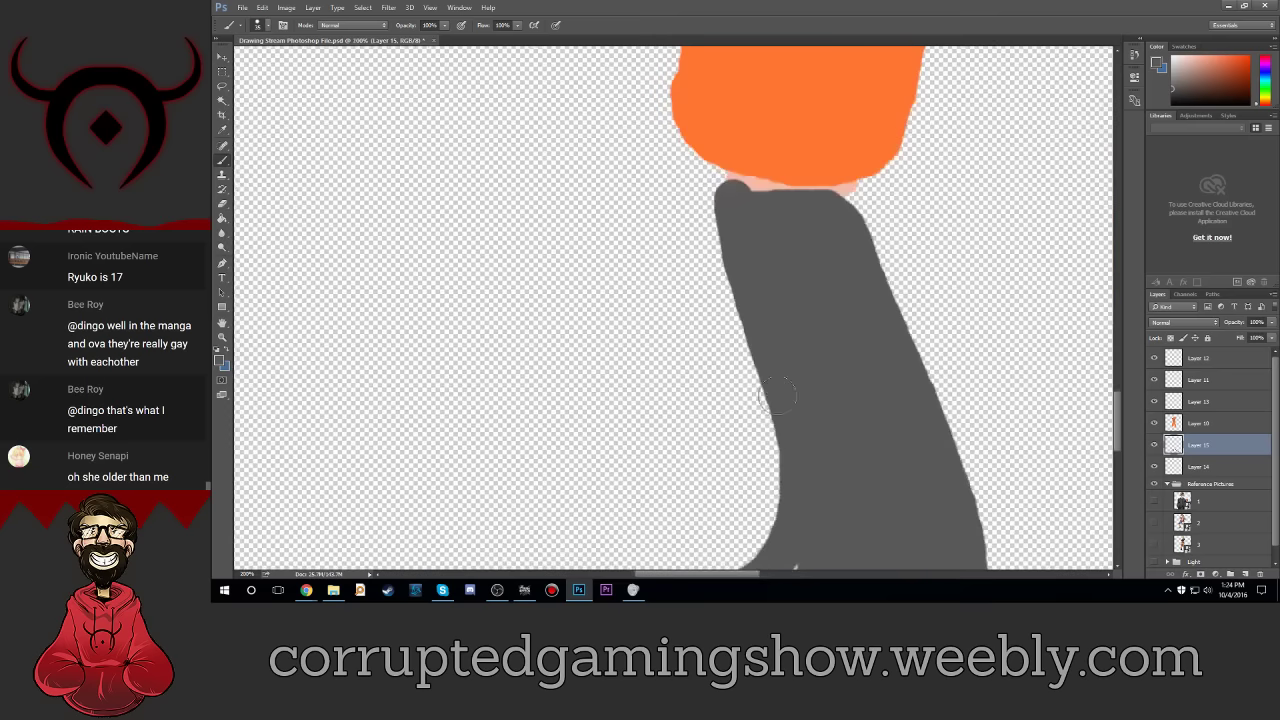
scroll(777, 397, down, 3)
scroll(777, 397, up, 2)
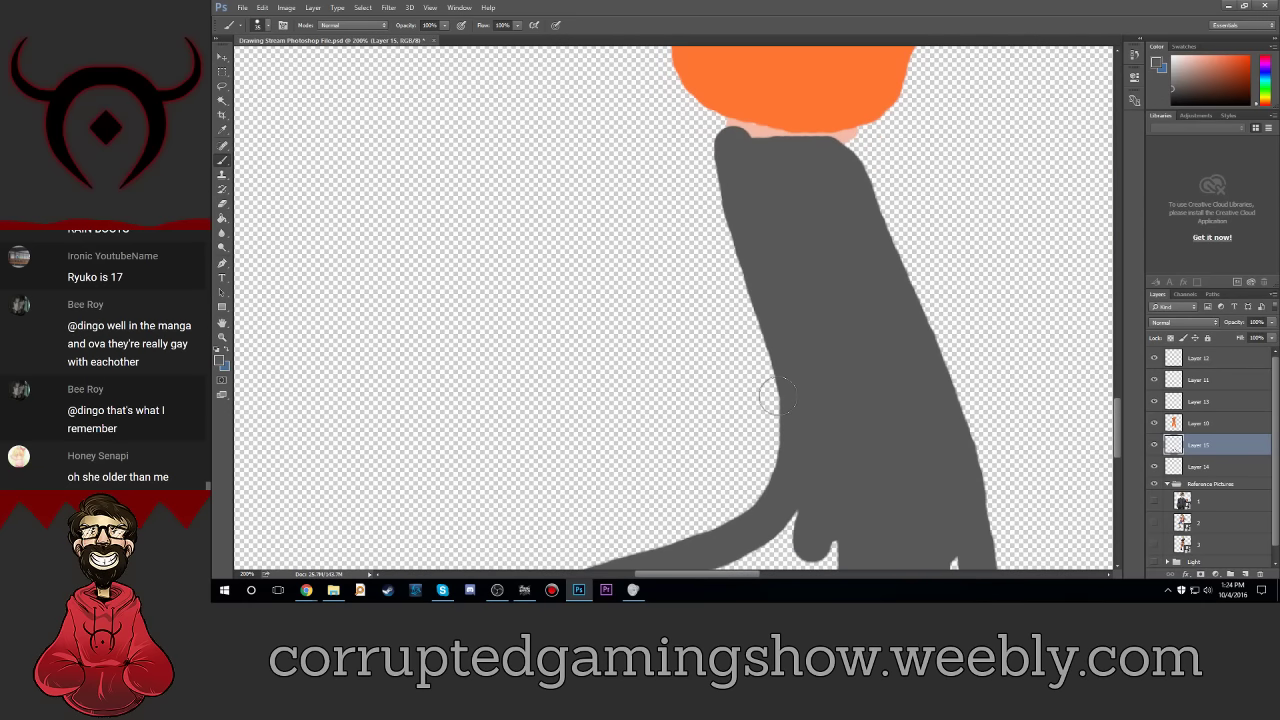
Step: Re-pick grey #585858 from the boot outline and return to Layer 15's brush
click(219, 358)
click(770, 128)
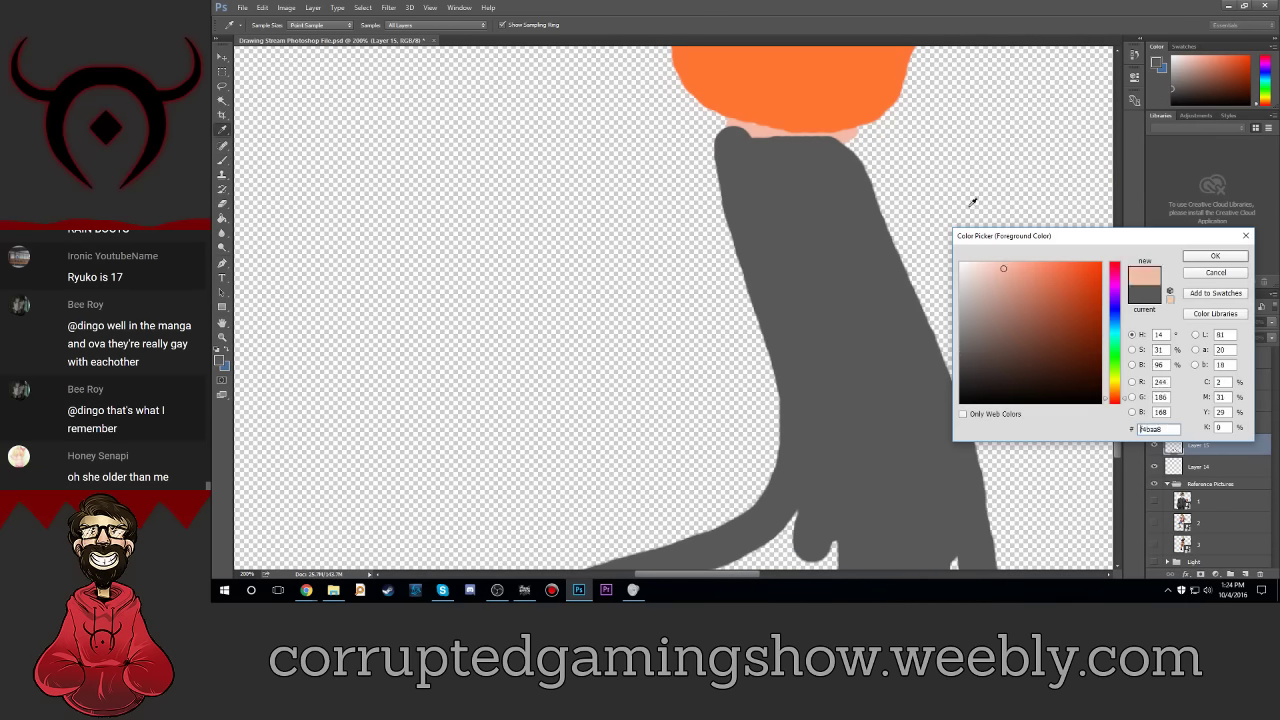
click(1215, 256)
click(1219, 470)
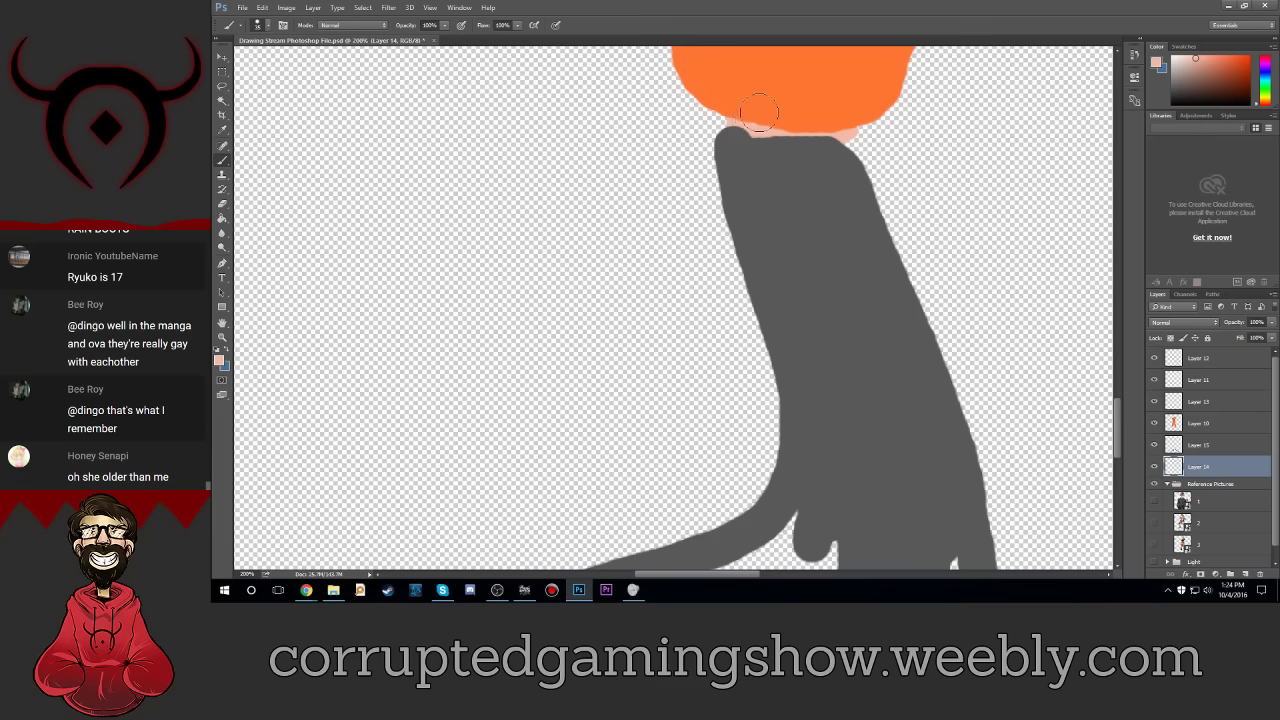
click(1210, 444)
scroll(757, 374, down, 2)
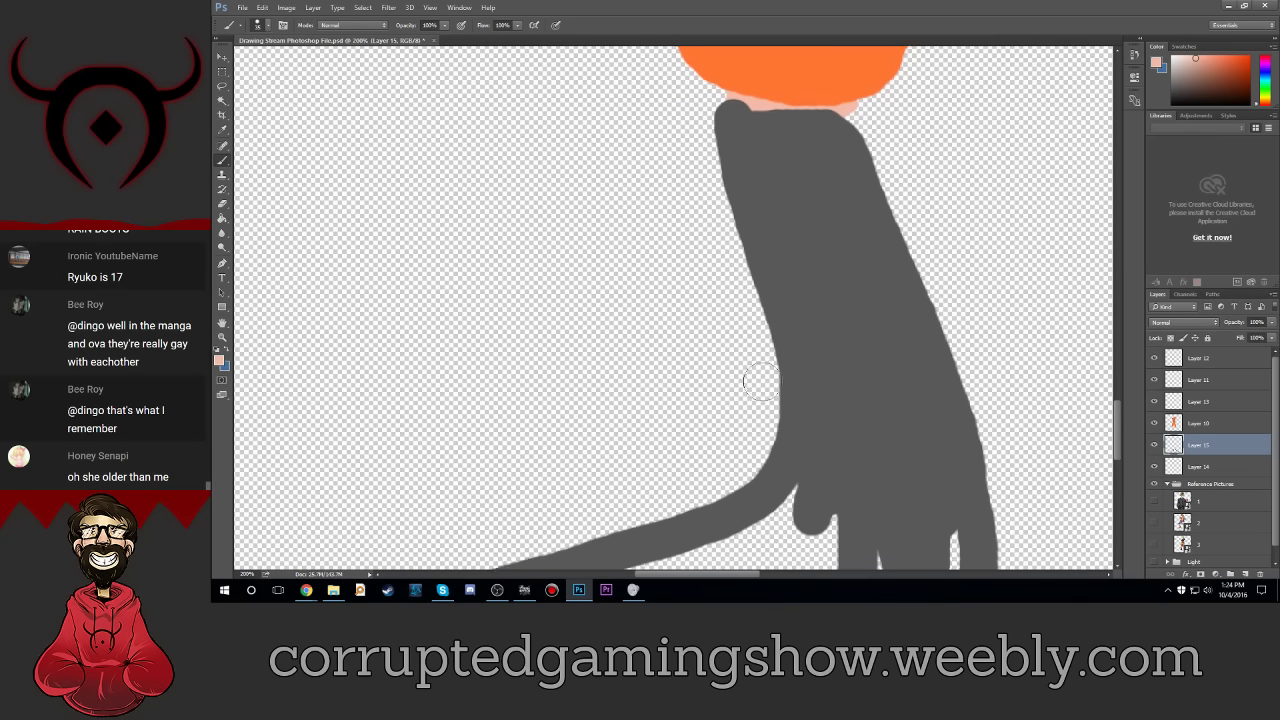
scroll(790, 378, down, 3)
scroll(808, 385, down, 2)
scroll(808, 391, down, 2)
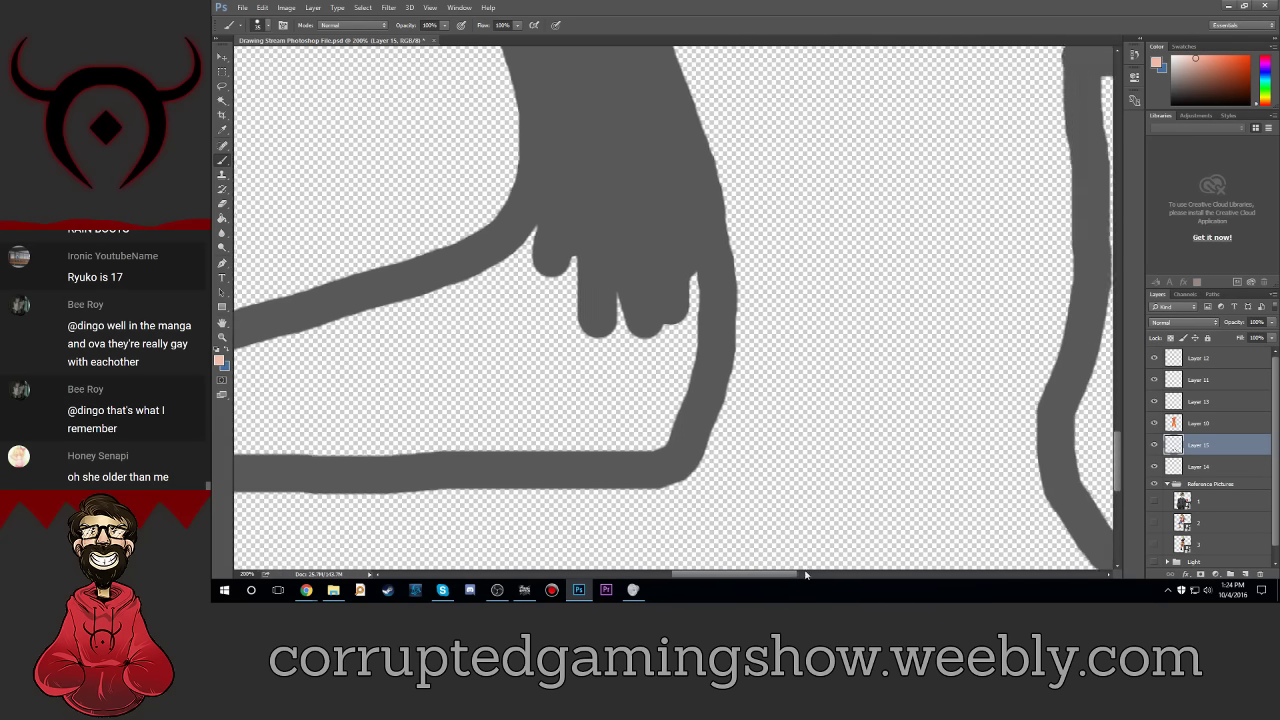
drag(758, 573, 865, 572)
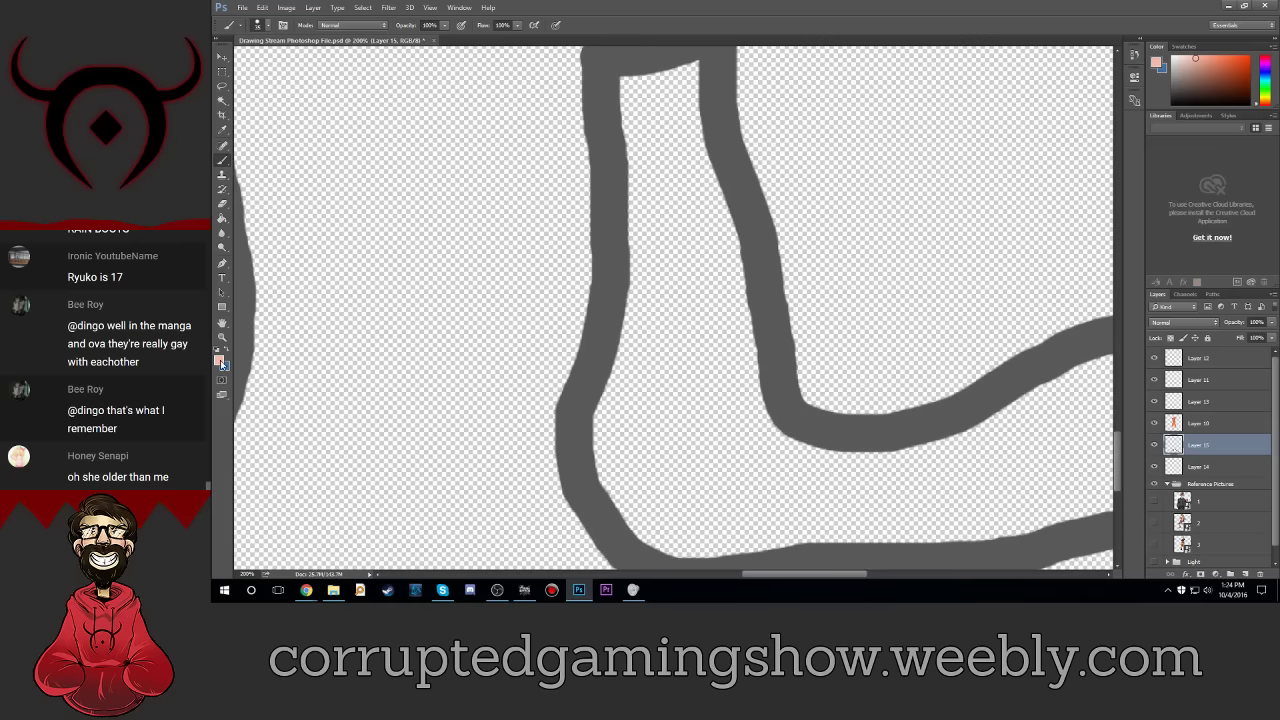
click(220, 362)
click(620, 332)
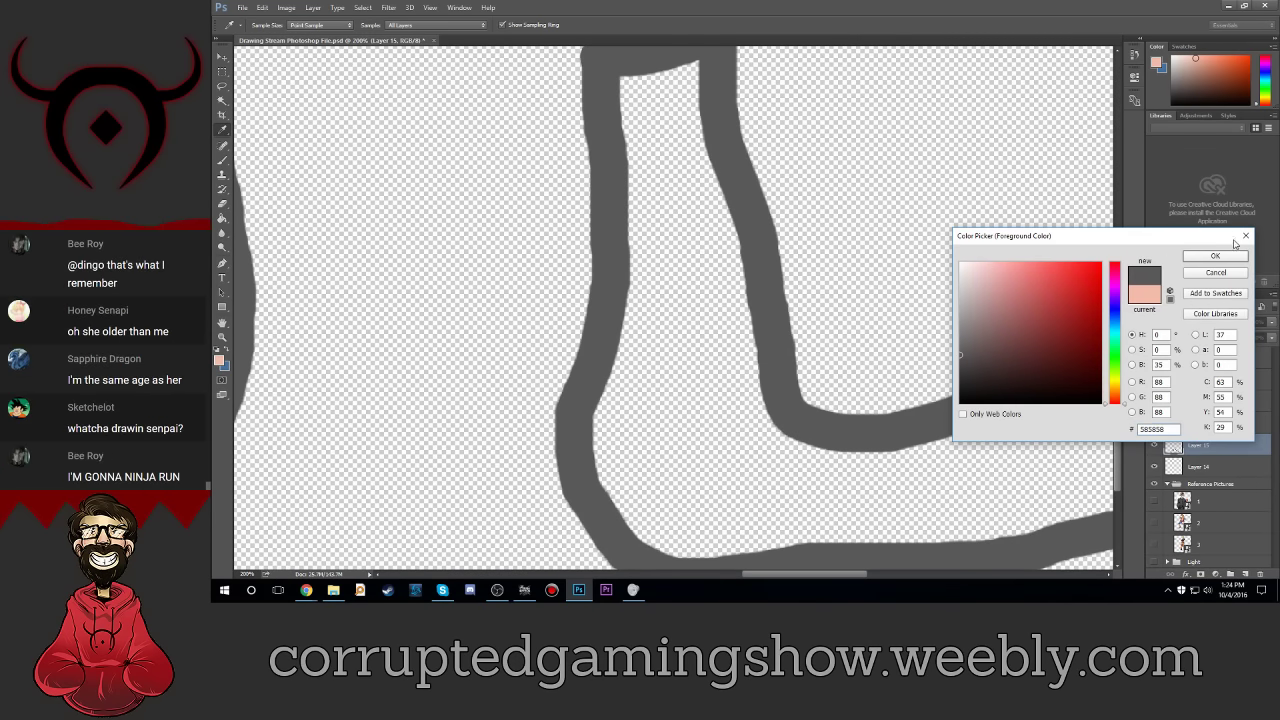
click(1215, 256)
key(b)
scroll(923, 340, up, 2)
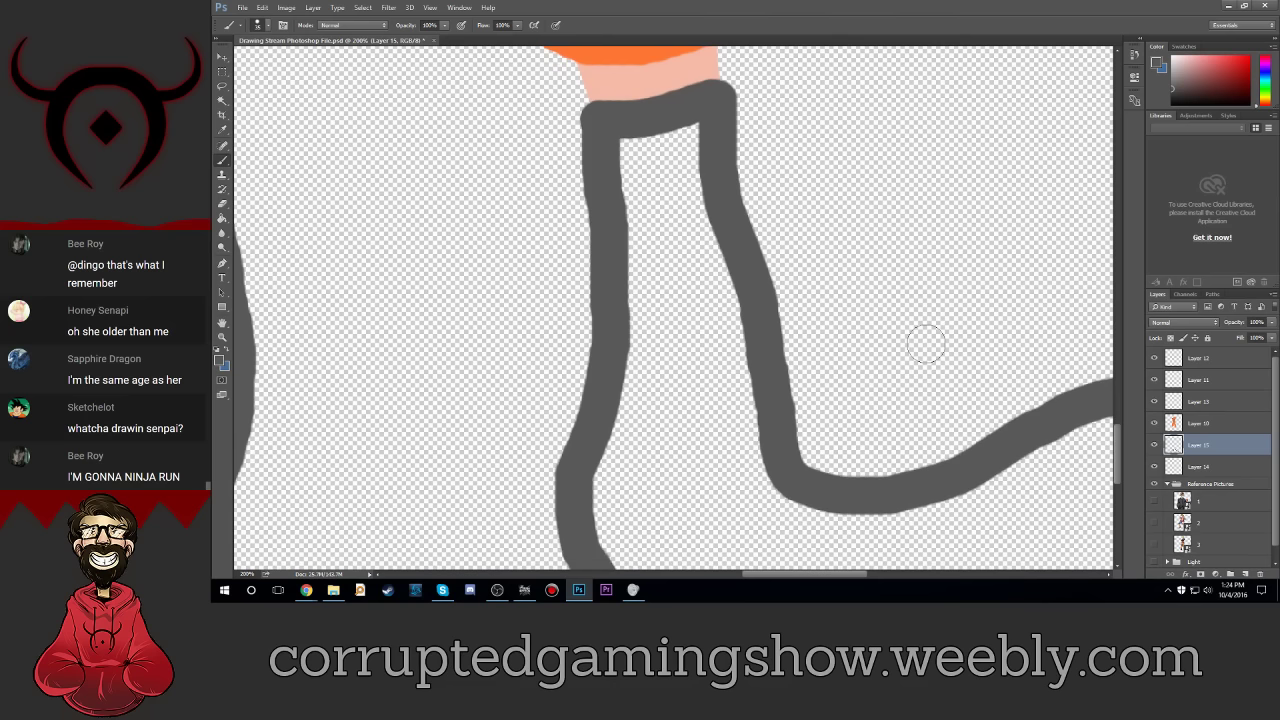
Step: Fill the other boot shaft solid grey and add rounded toe bumps along its bottom
mouse_move(625, 152)
mouse_down()
mouse_move(625, 375)
mouse_move(667, 385)
mouse_move(709, 232)
mouse_move(691, 189)
mouse_move(734, 340)
mouse_up()
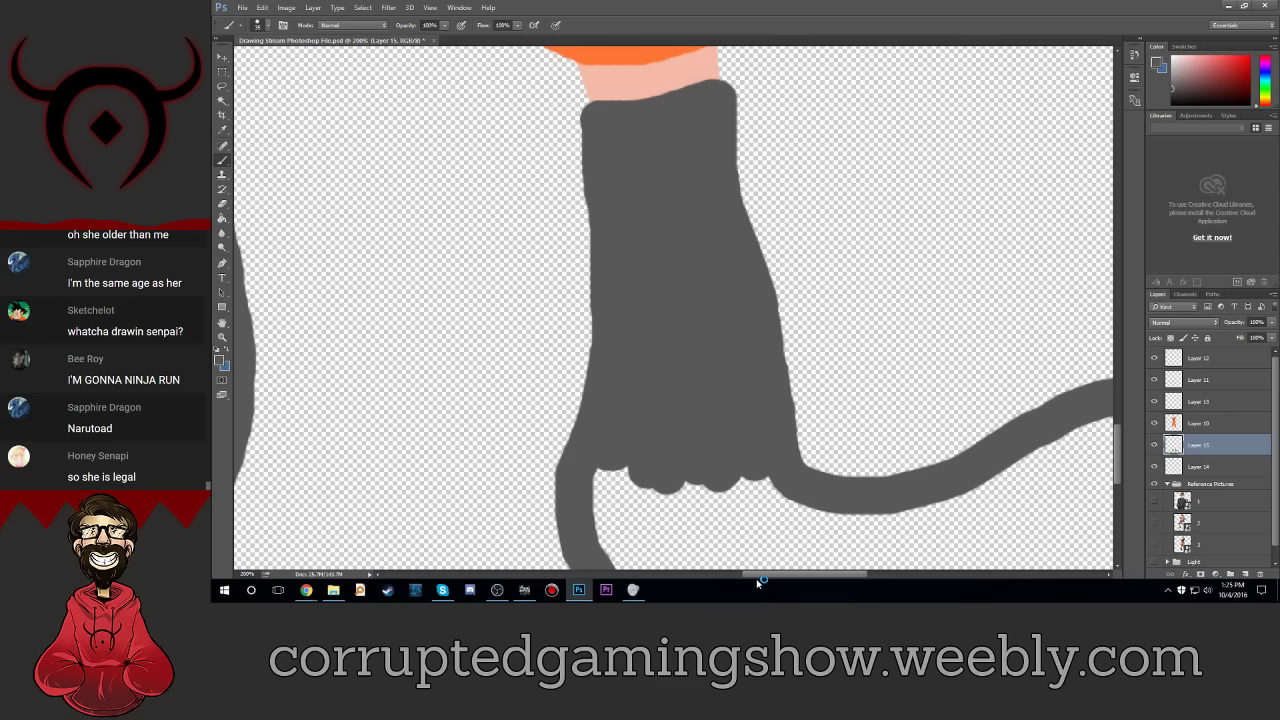
mouse_move(760, 578)
mouse_down()
mouse_move(700, 578)
mouse_move(735, 578)
mouse_up()
drag(785, 470, 795, 525)
drag(845, 485, 857, 528)
drag(900, 478, 905, 515)
drag(951, 476, 961, 493)
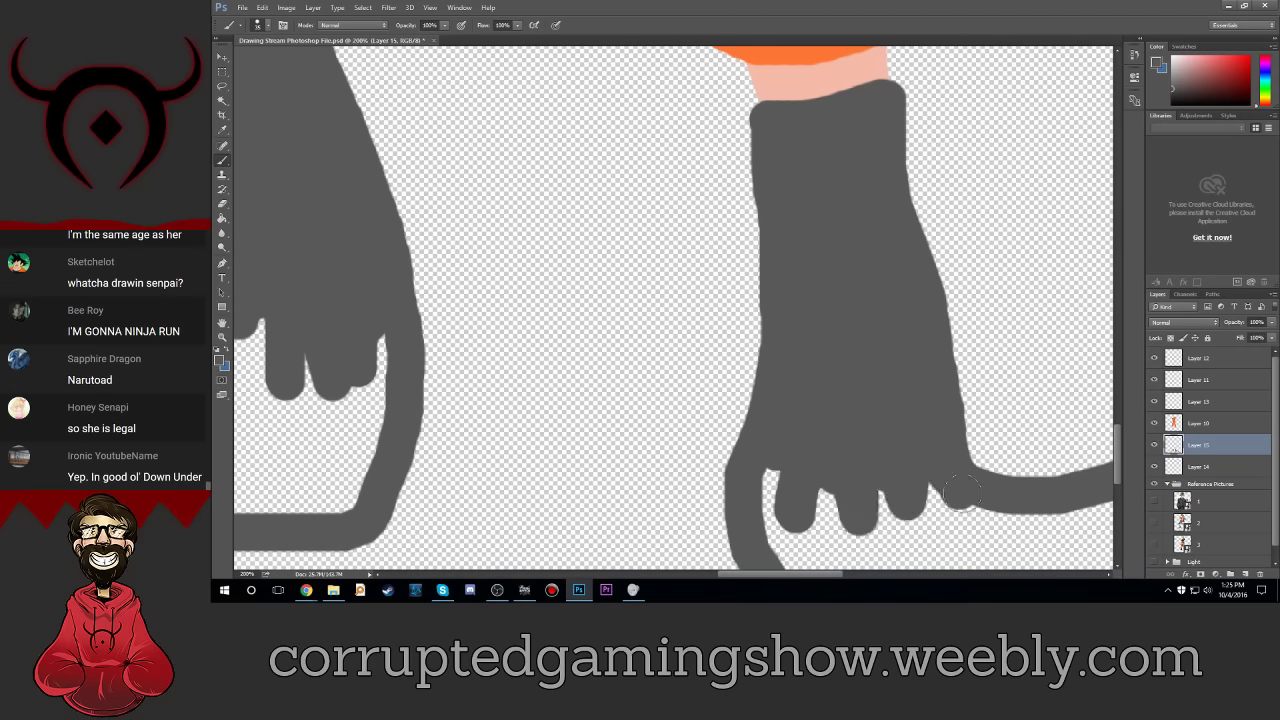
scroll(836, 414, down, 3)
drag(840, 578, 739, 580)
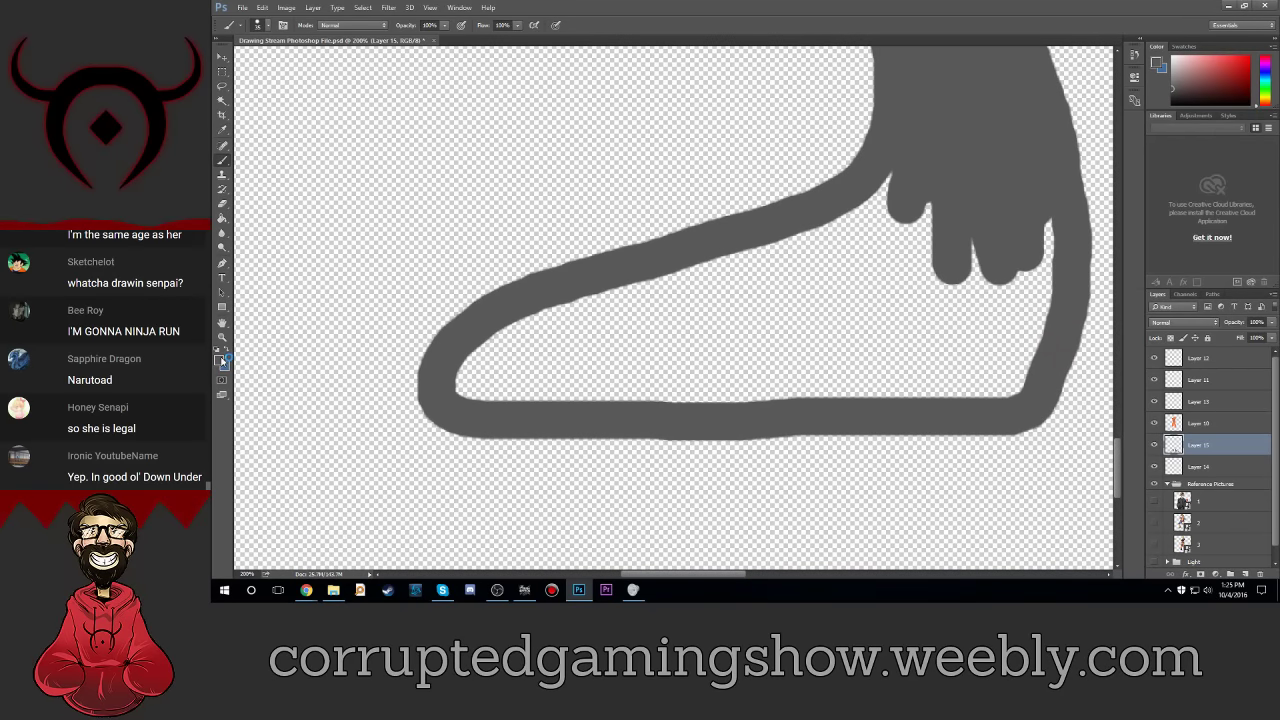
Step: Set the foreground to dark grey 252525 and bucket-fill both shoe interiors with it
click(220, 362)
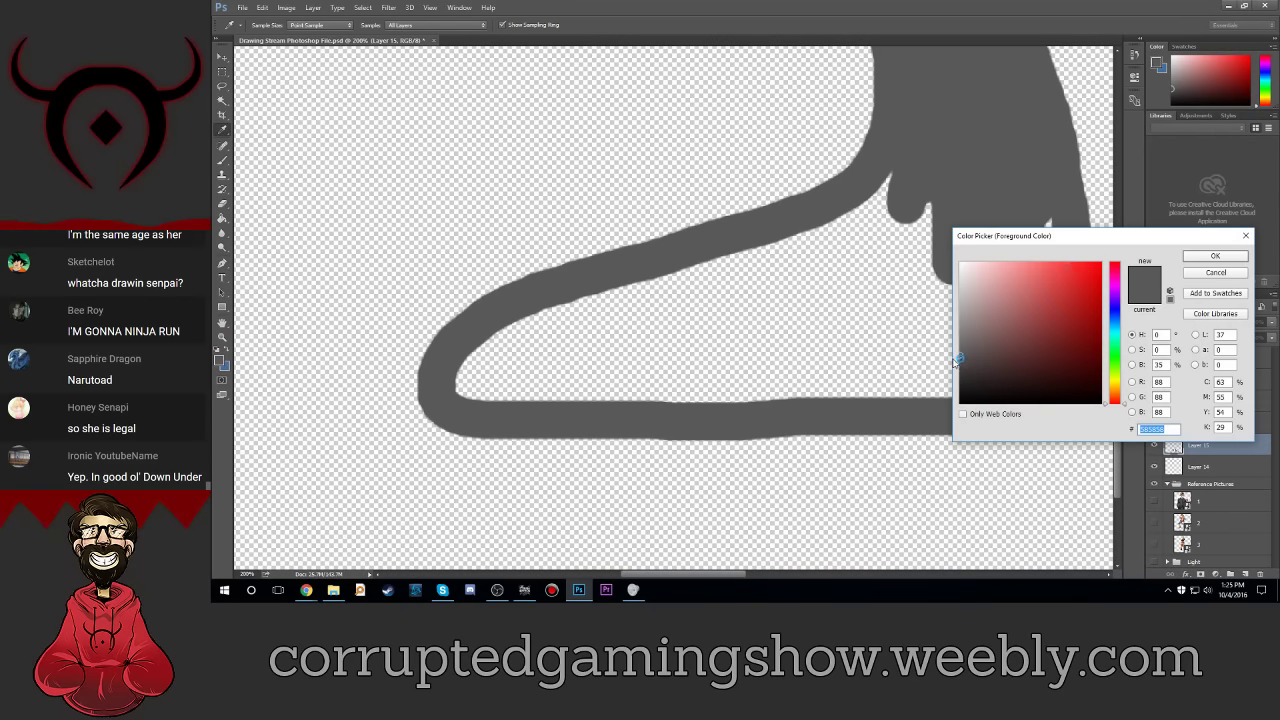
drag(958, 358, 960, 383)
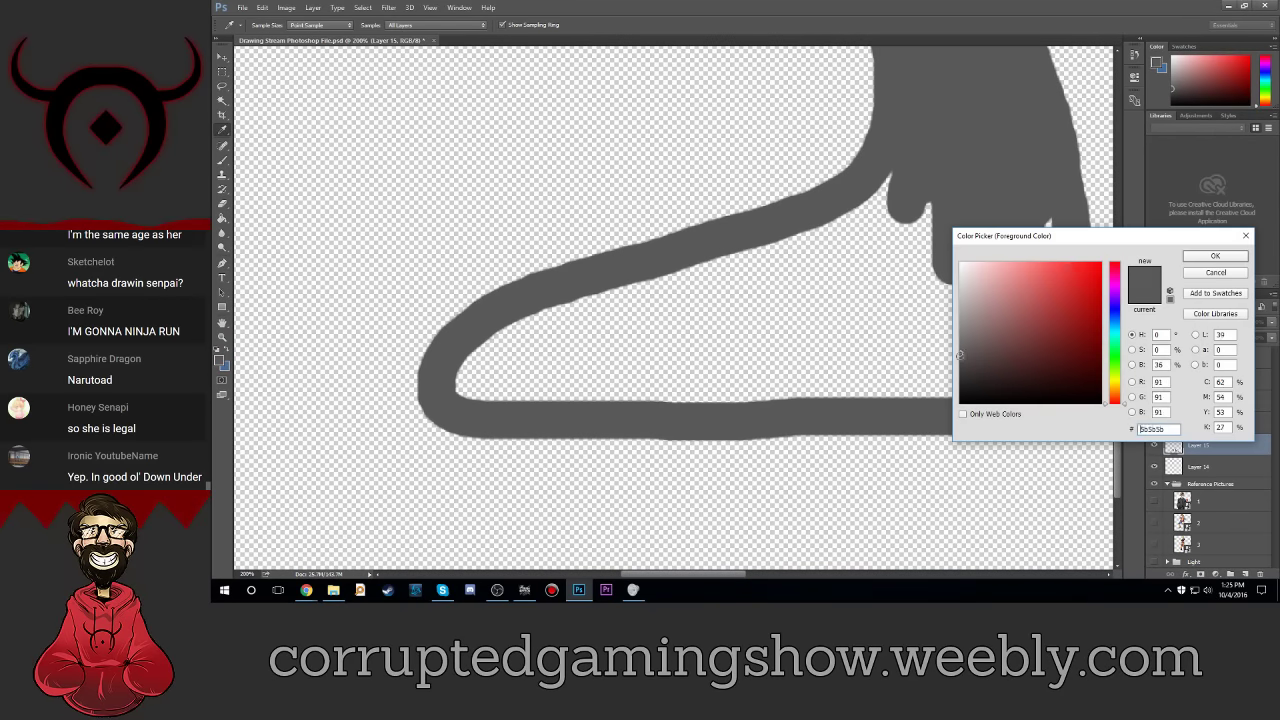
click(1221, 256)
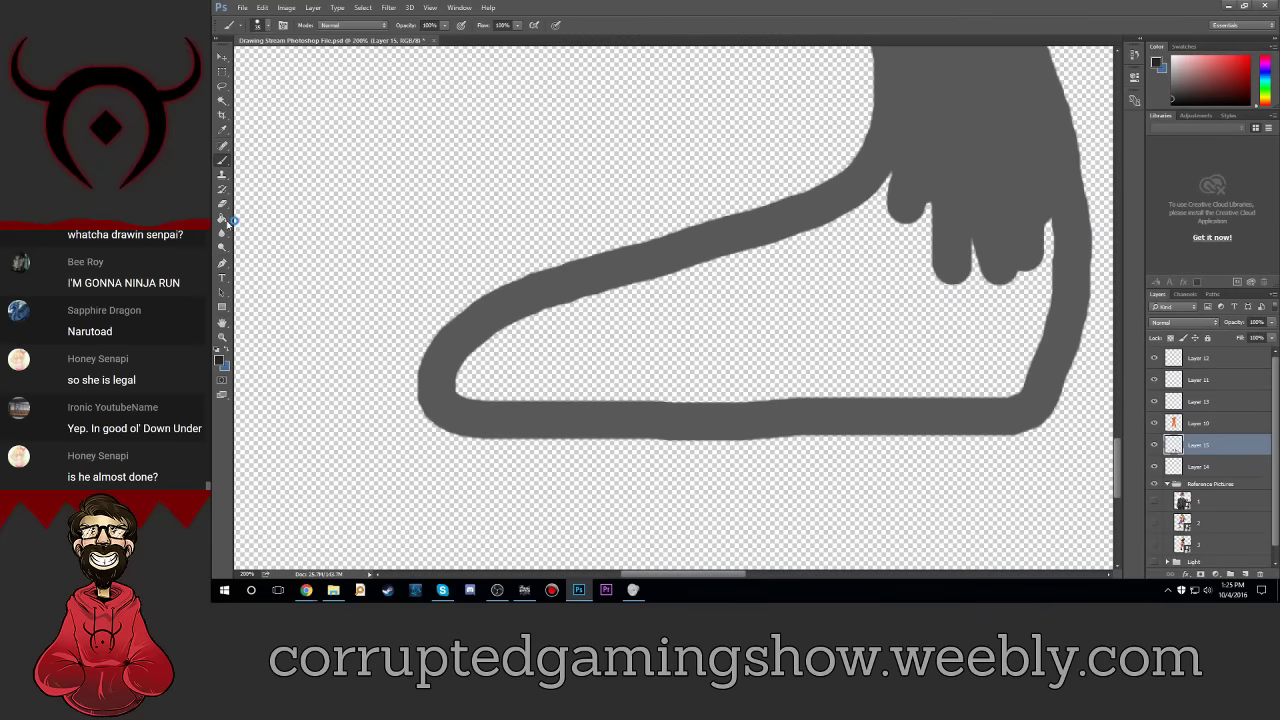
click(222, 218)
click(694, 326)
mouse_move(738, 575)
mouse_down()
mouse_move(870, 578)
mouse_move(722, 576)
mouse_up()
click(852, 466)
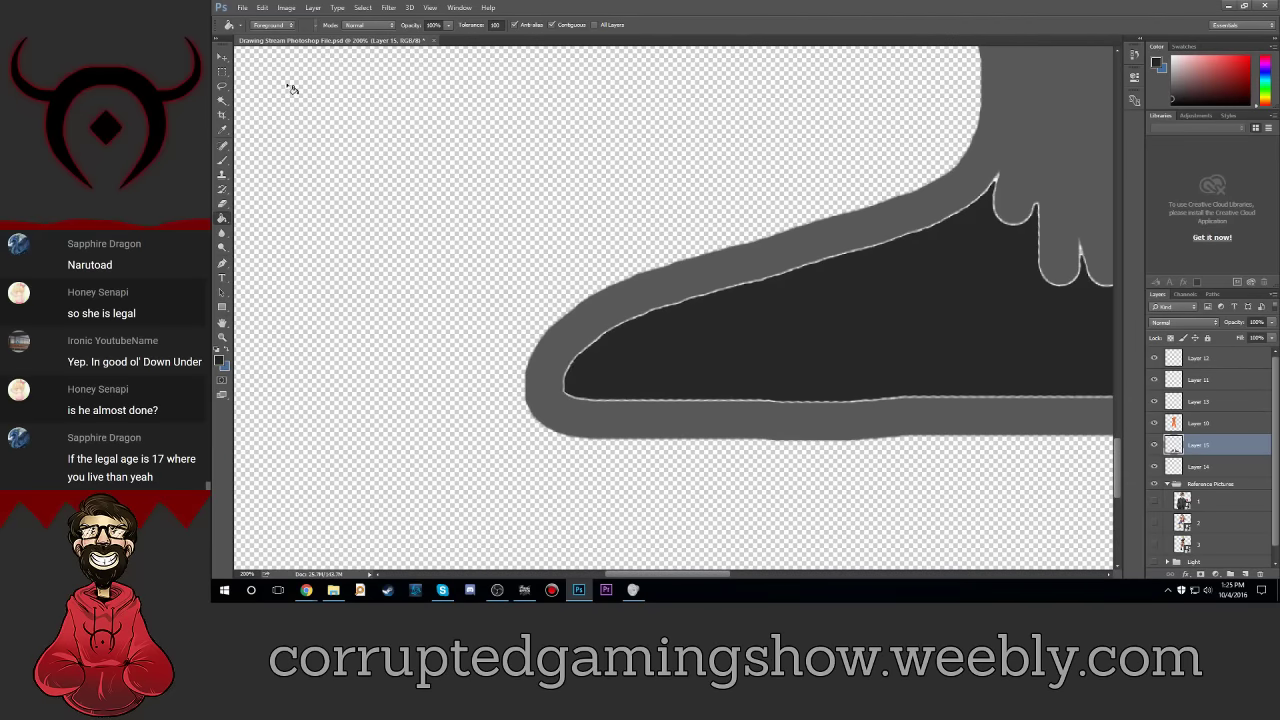
Step: Undo the dark grey fills inside the shoes from the Edit menu
click(262, 7)
click(285, 41)
click(262, 7)
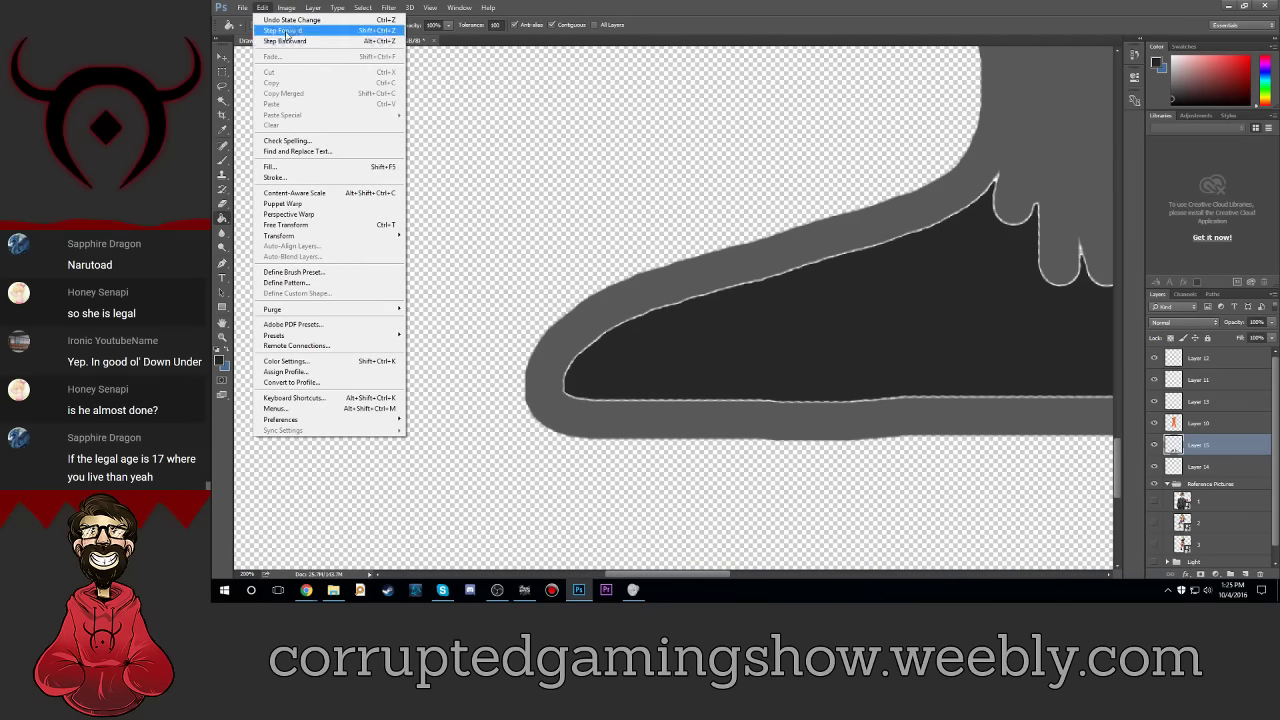
click(285, 41)
scroll(716, 327, down, 3)
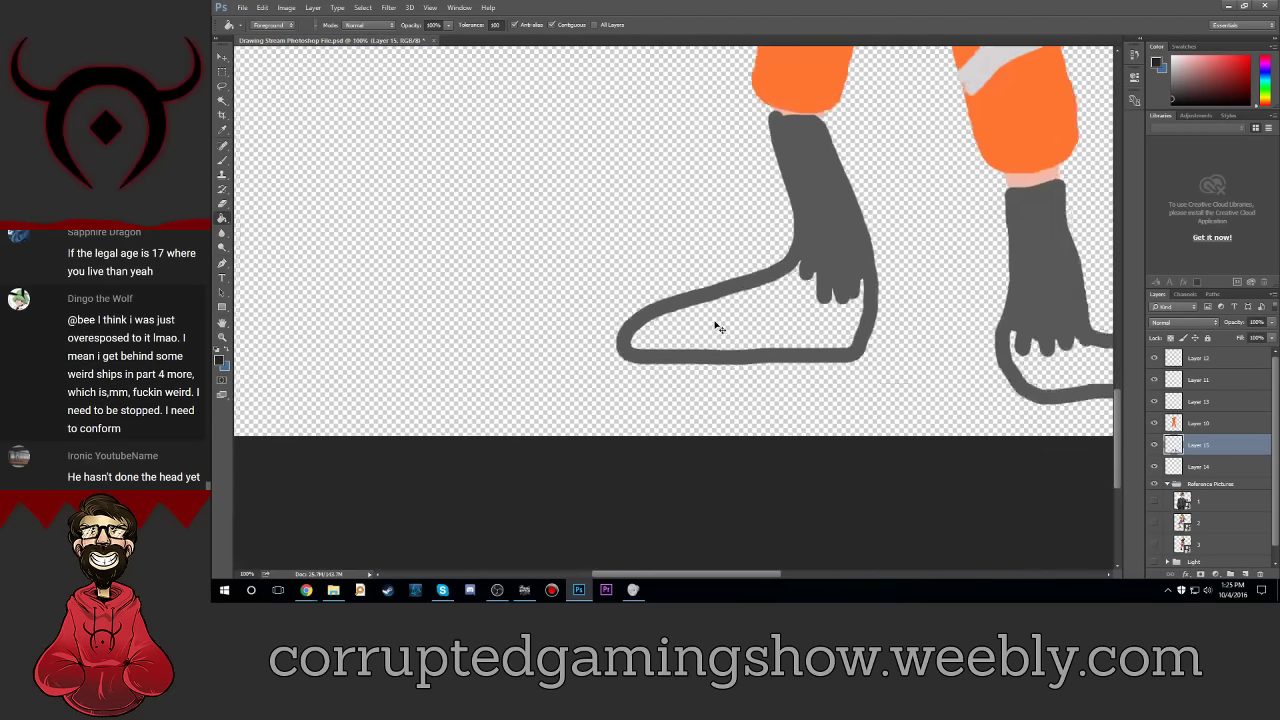
Step: Sample the skin pink and fill the right and left sandal interiors with it
click(219, 360)
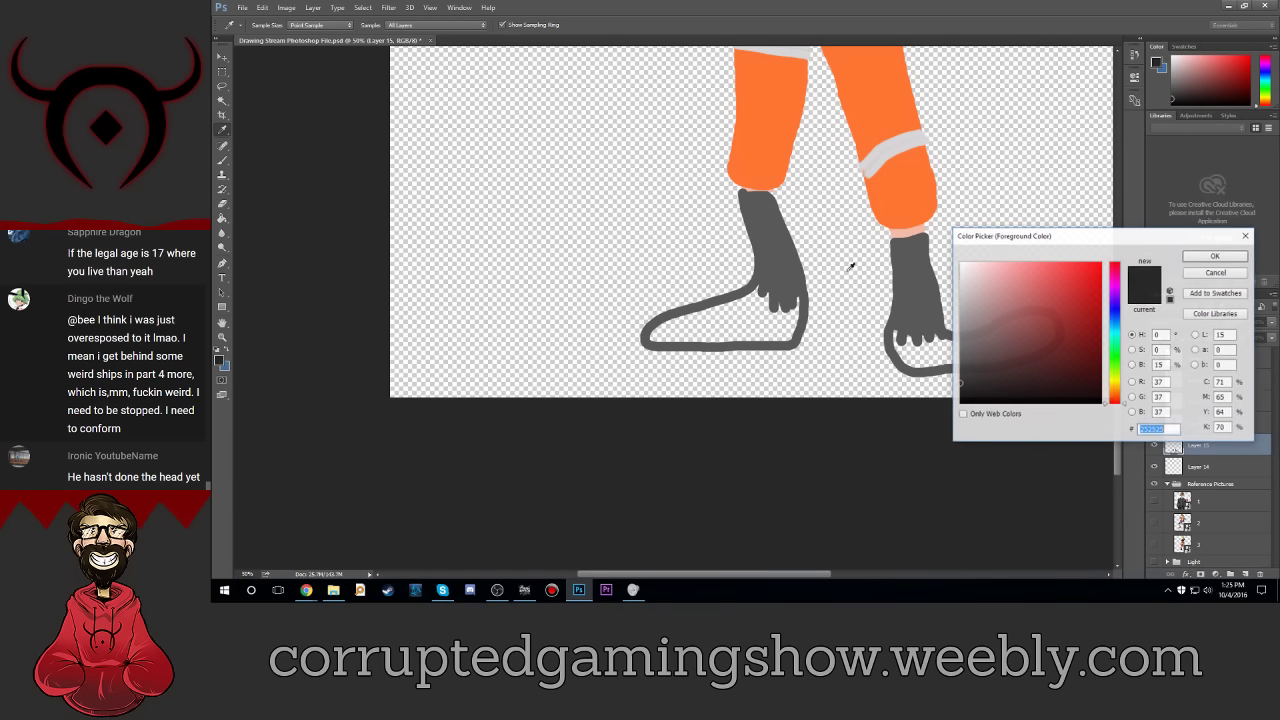
click(910, 231)
click(1192, 257)
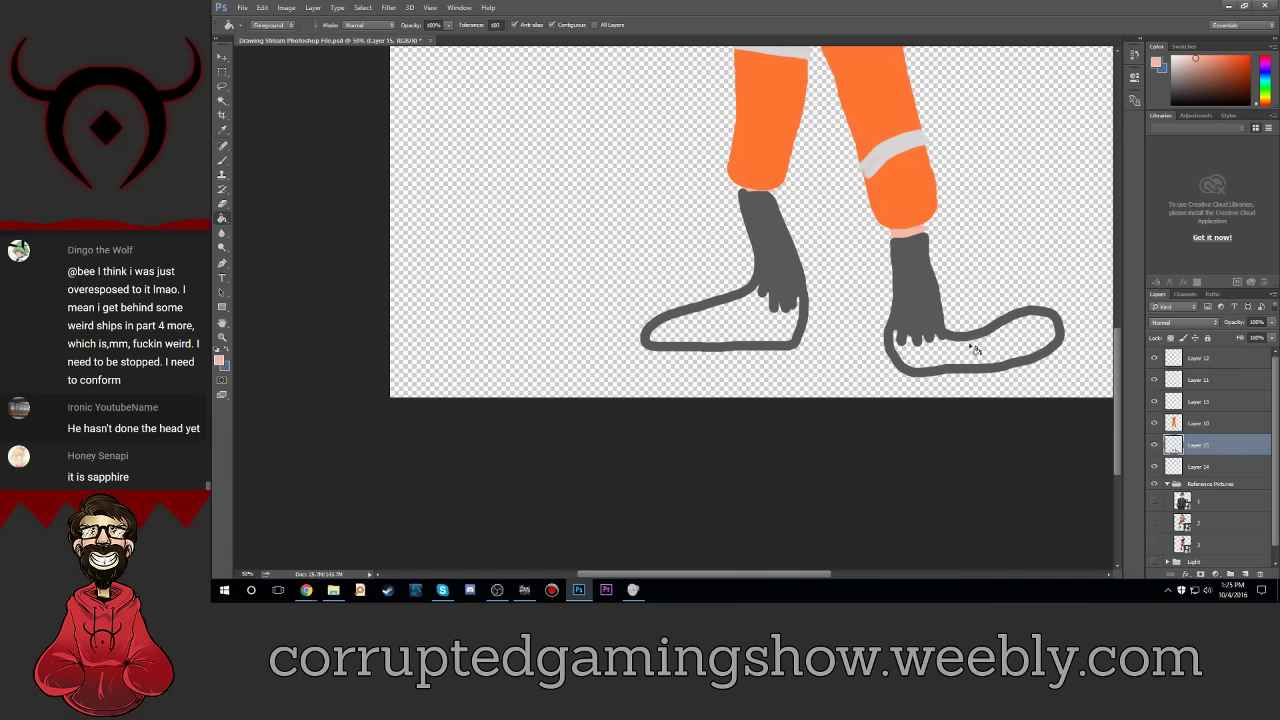
click(924, 367)
click(729, 330)
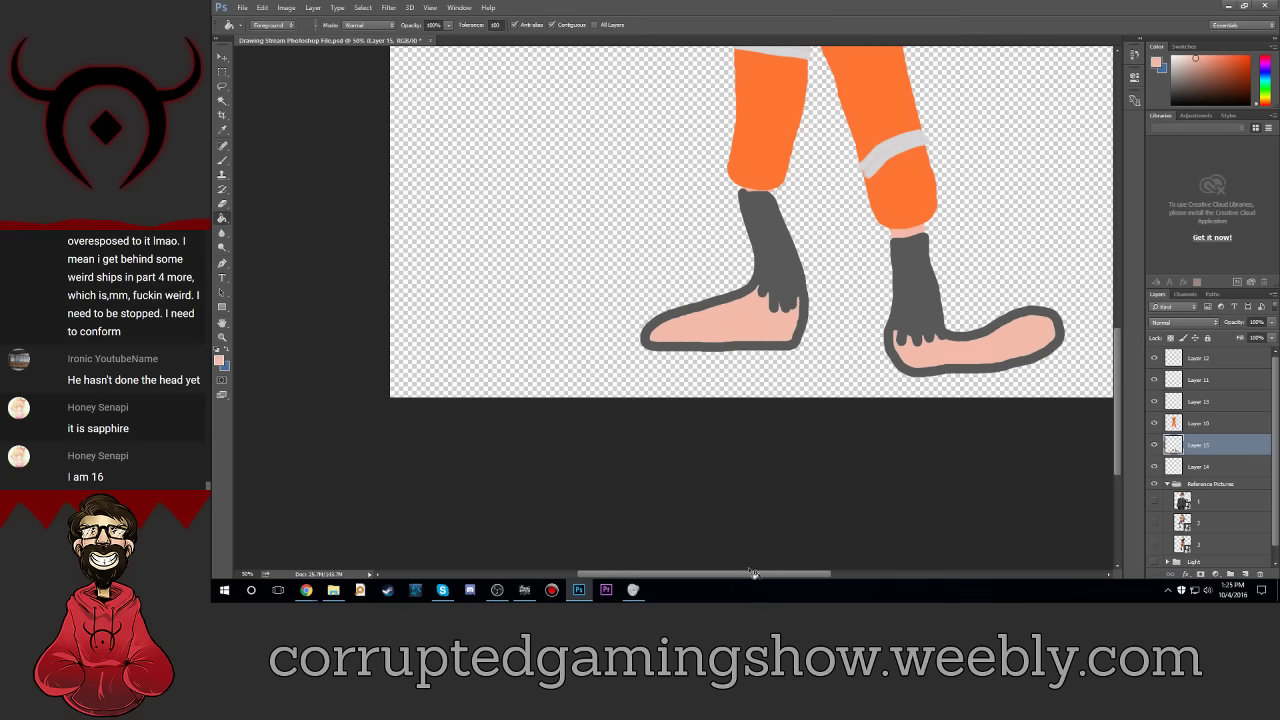
key(ctrl+plus)
key(ctrl+plus)
key(ctrl+plus)
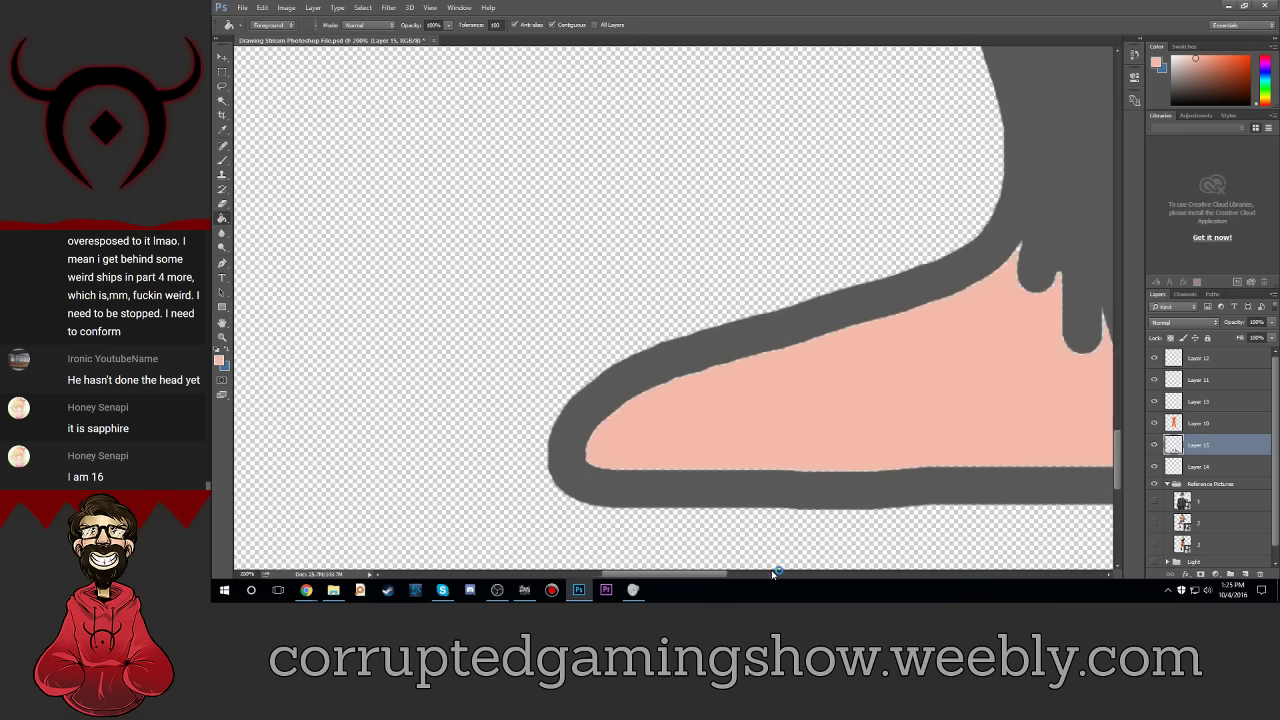
Step: Set the foreground colour to black for drawing detail lines
click(219, 359)
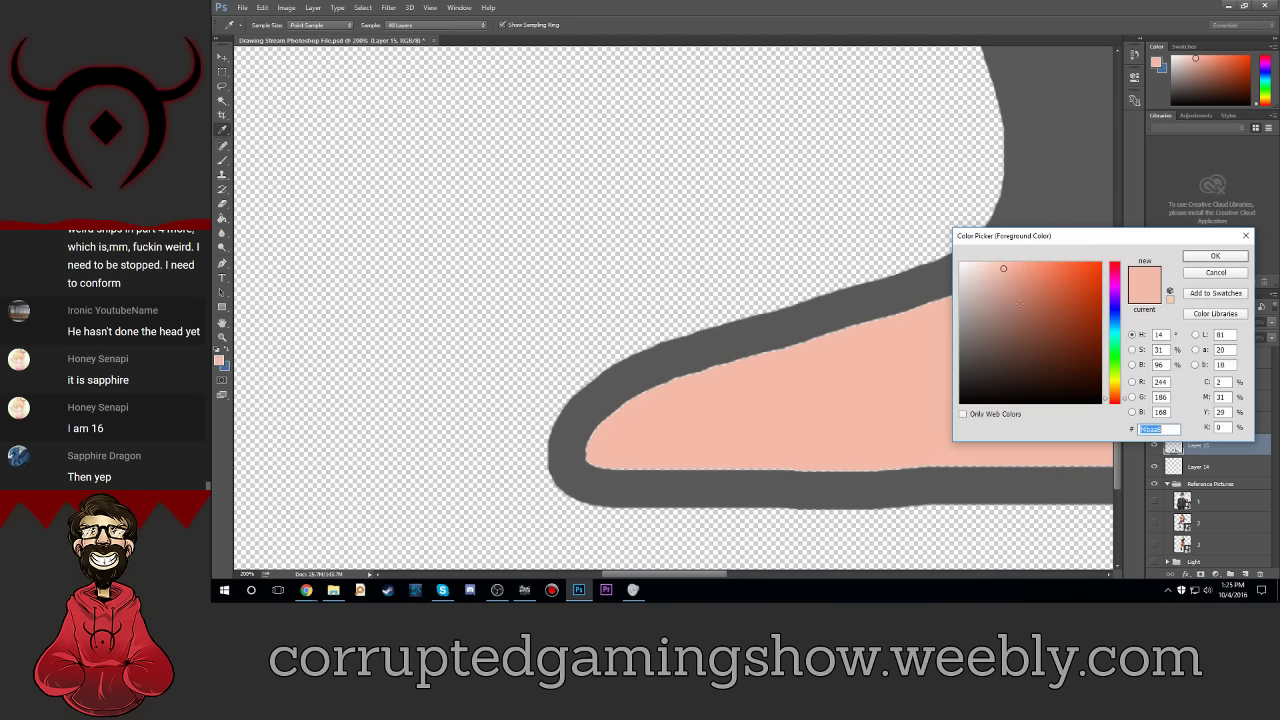
click(960, 403)
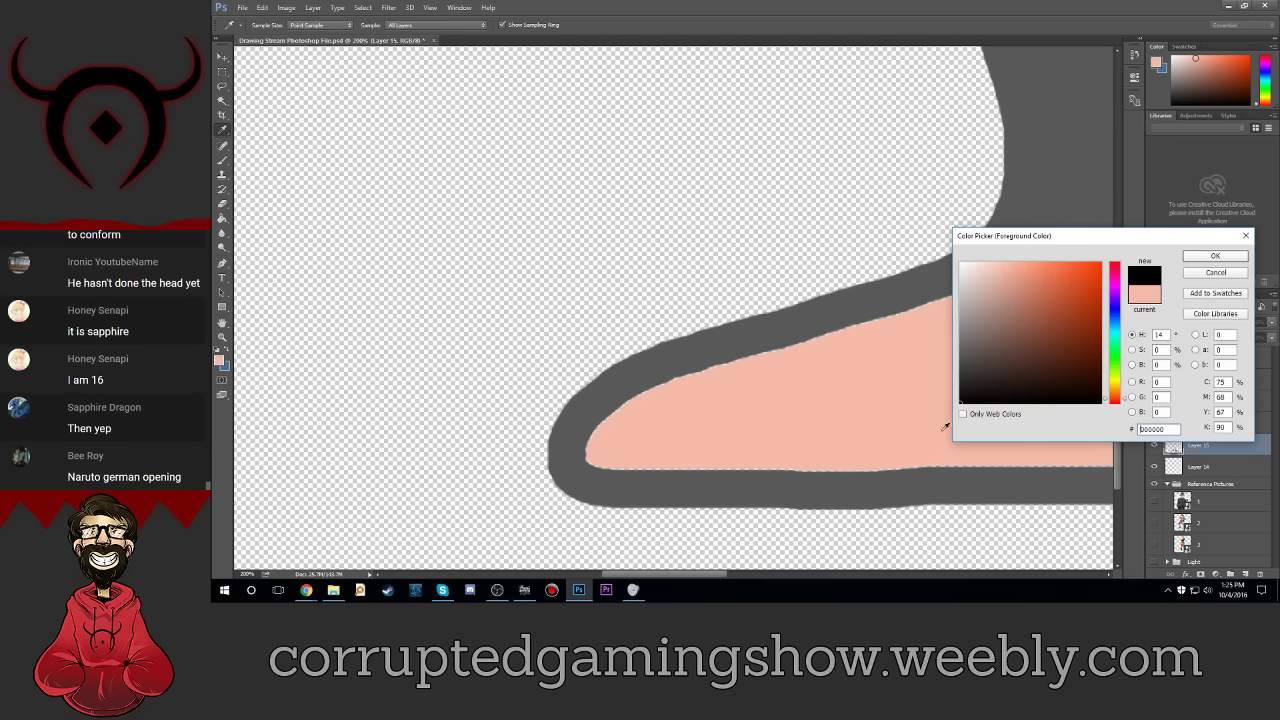
click(902, 280)
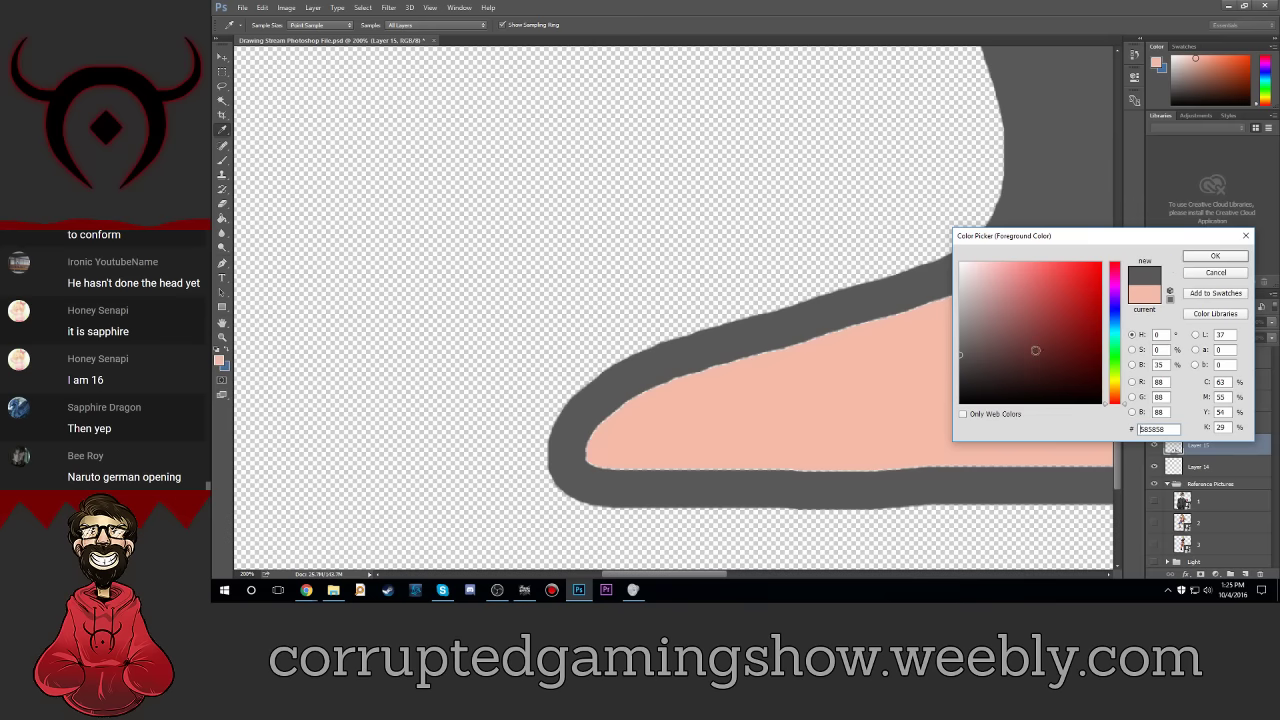
click(960, 403)
click(1216, 256)
Step: Select the Brush tool at 4 px and zoom in on the toes
key(g)
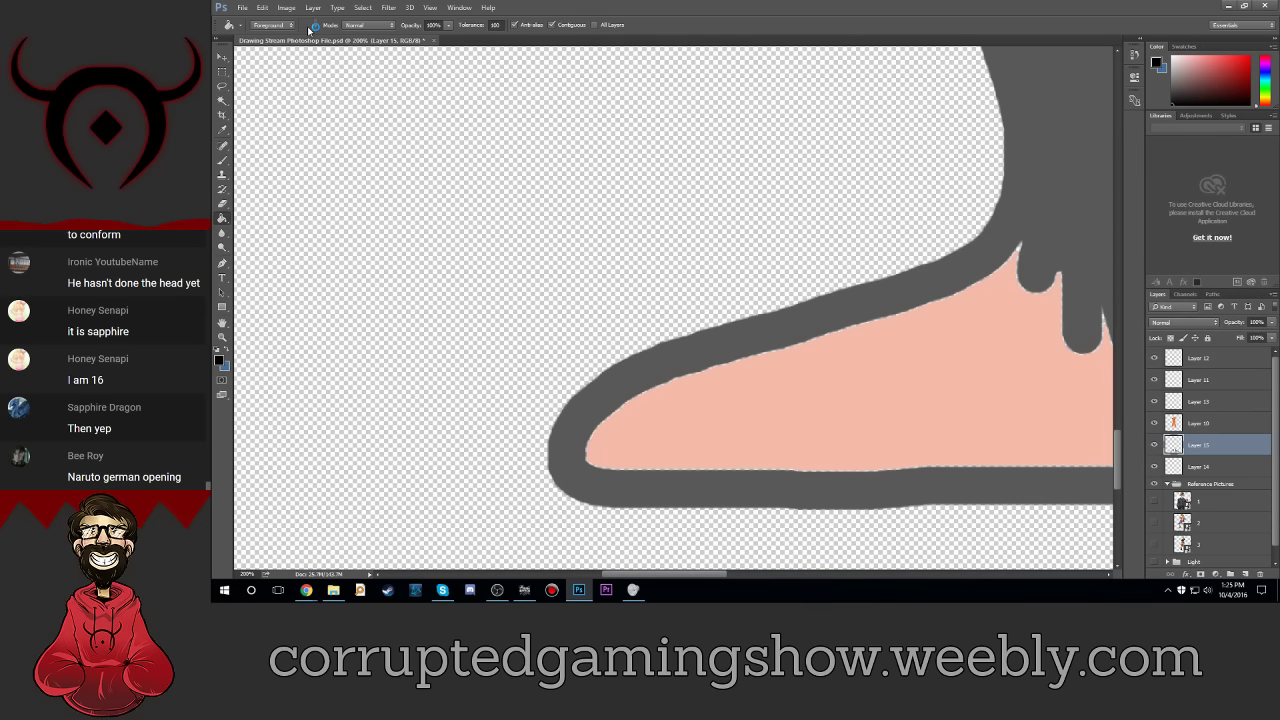
click(223, 160)
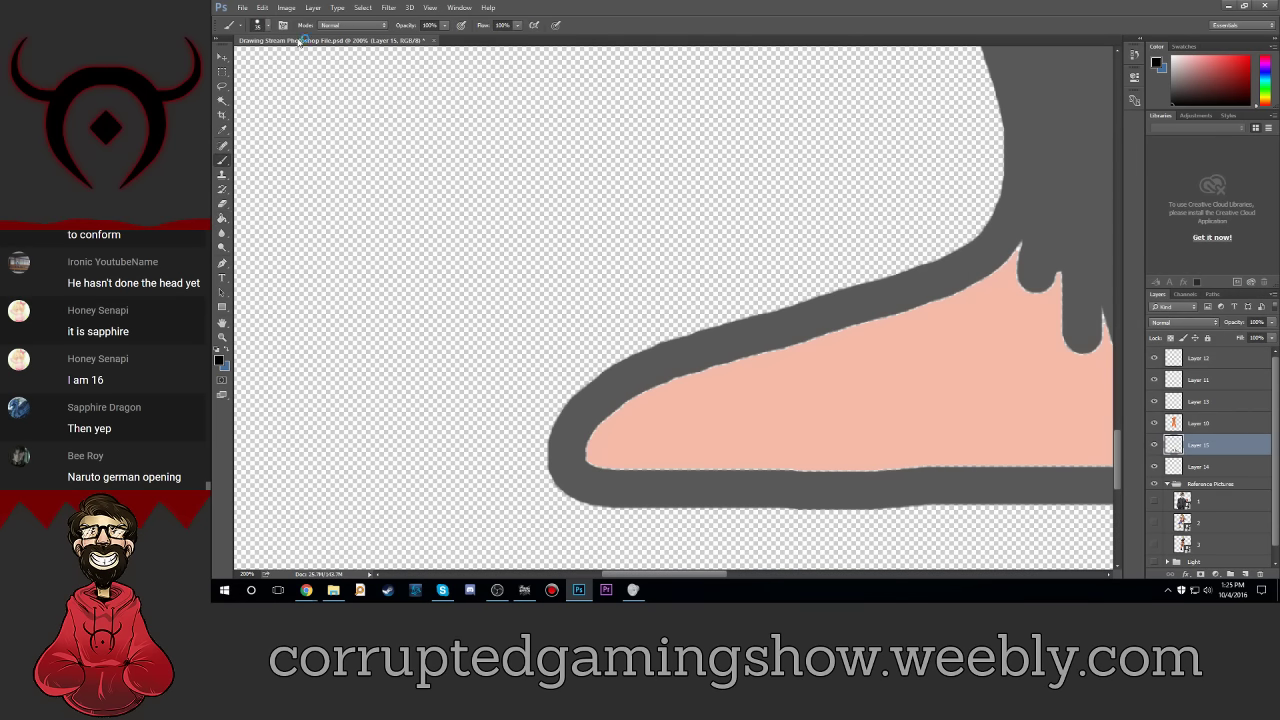
click(258, 26)
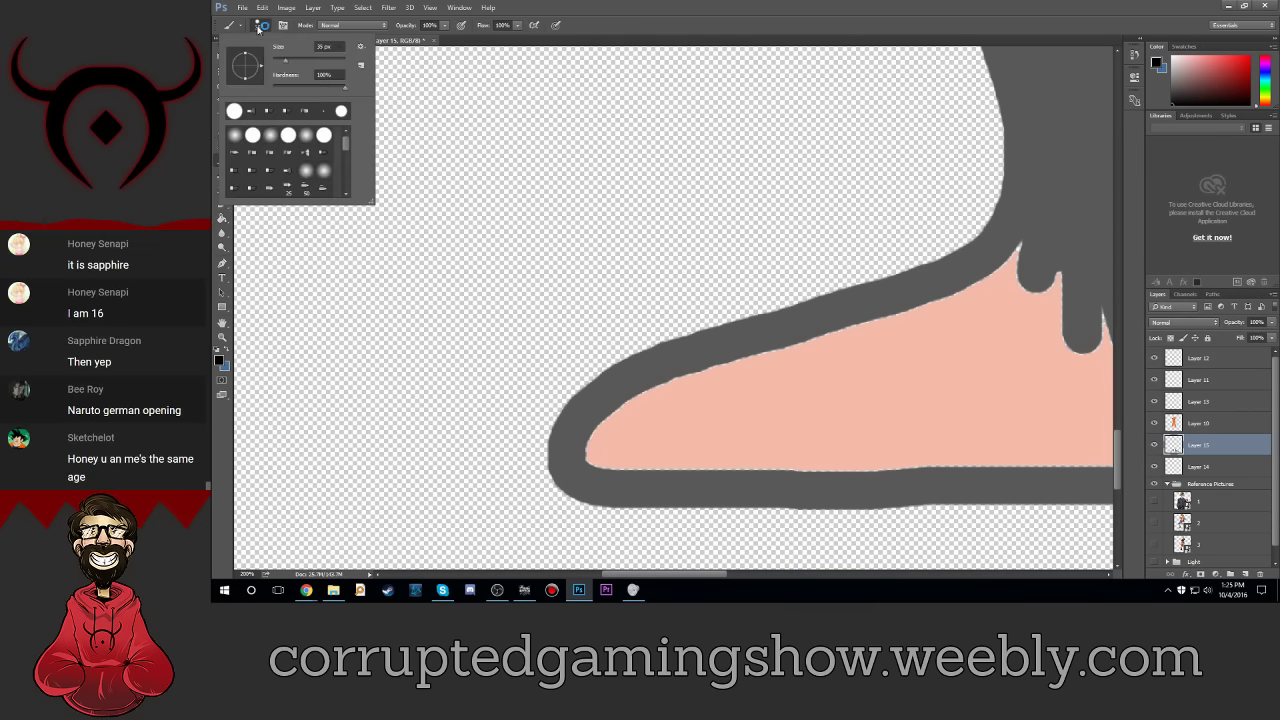
double_click(328, 46)
text(4)
key(Return)
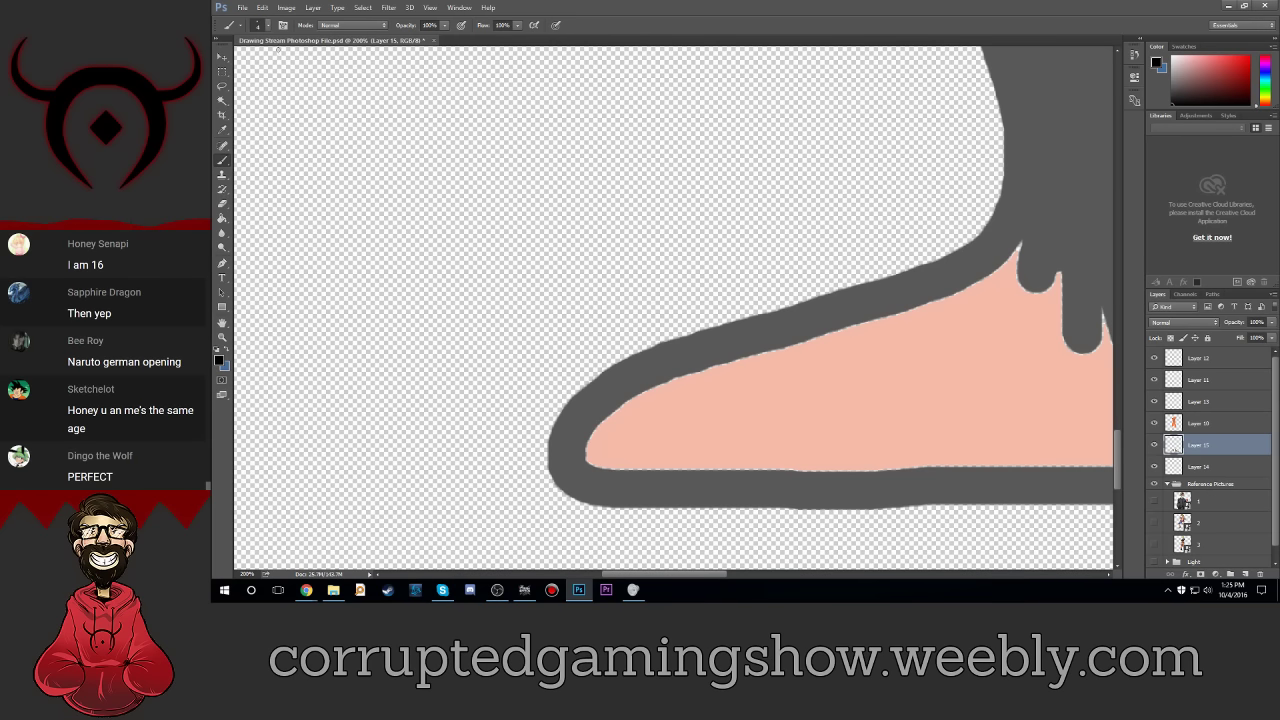
key(ctrl+plus)
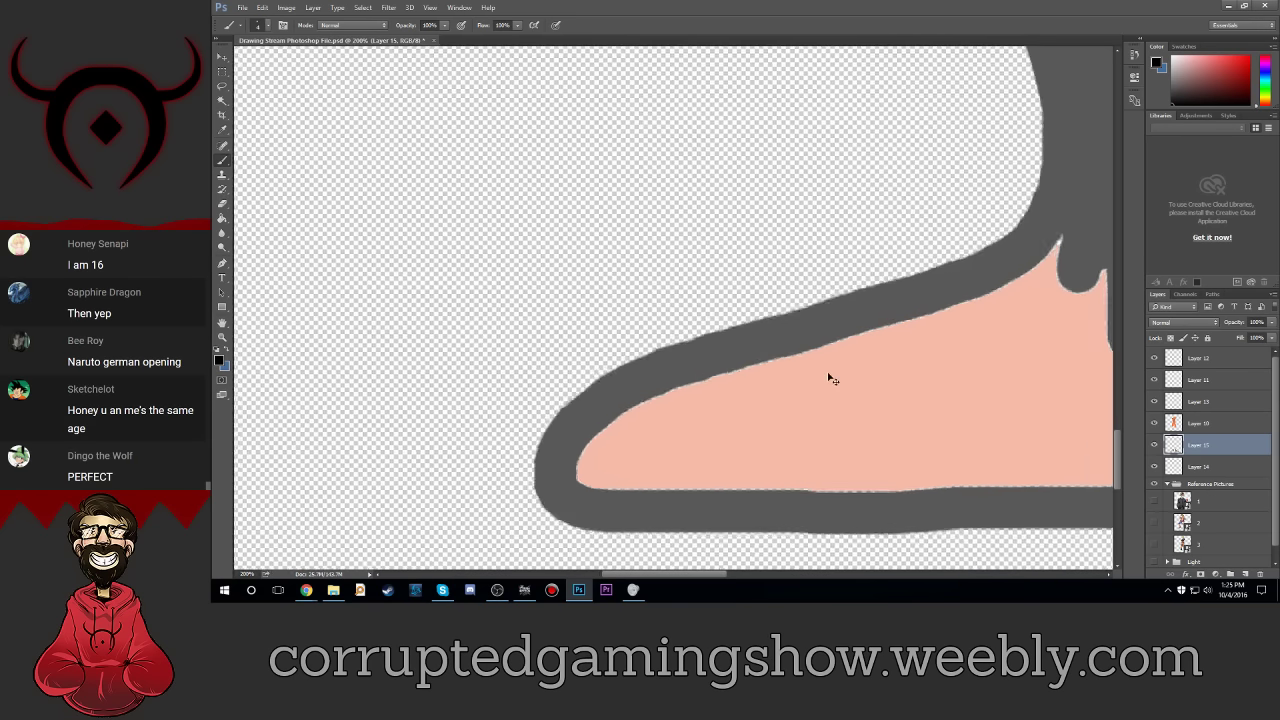
scroll(828, 373, down, 2)
scroll(828, 373, down, 3)
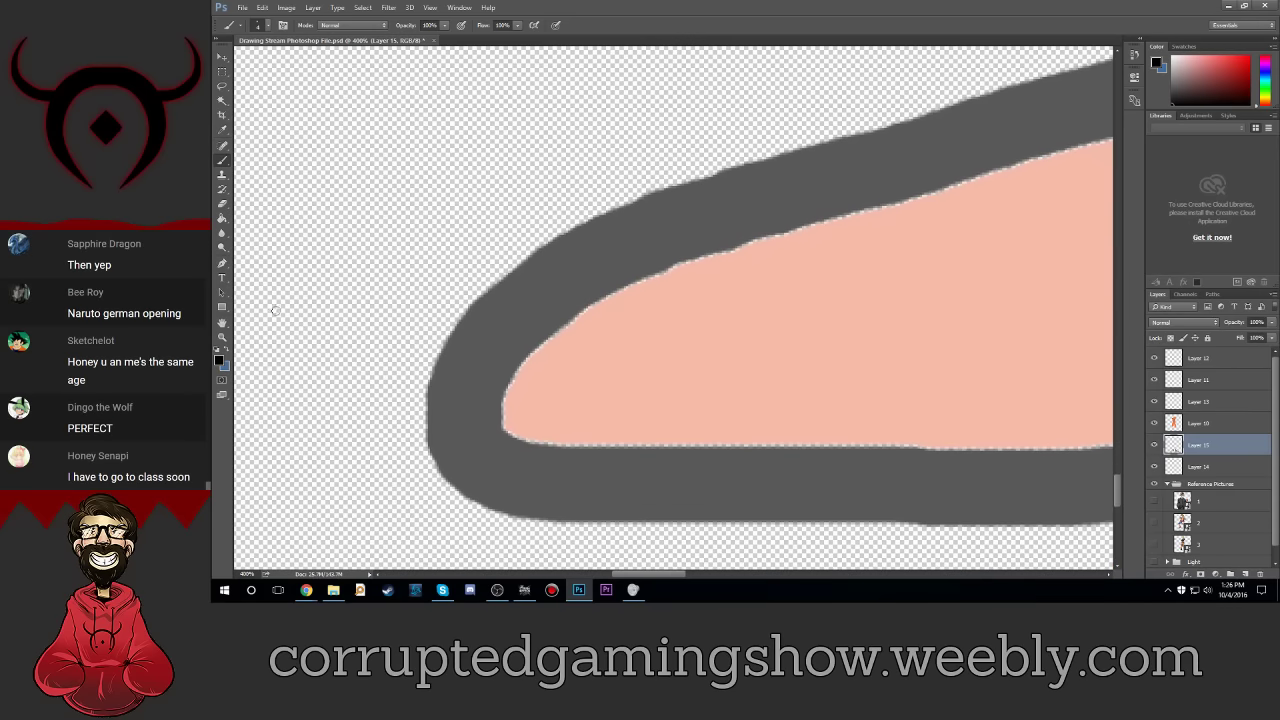
click(258, 25)
click(322, 46)
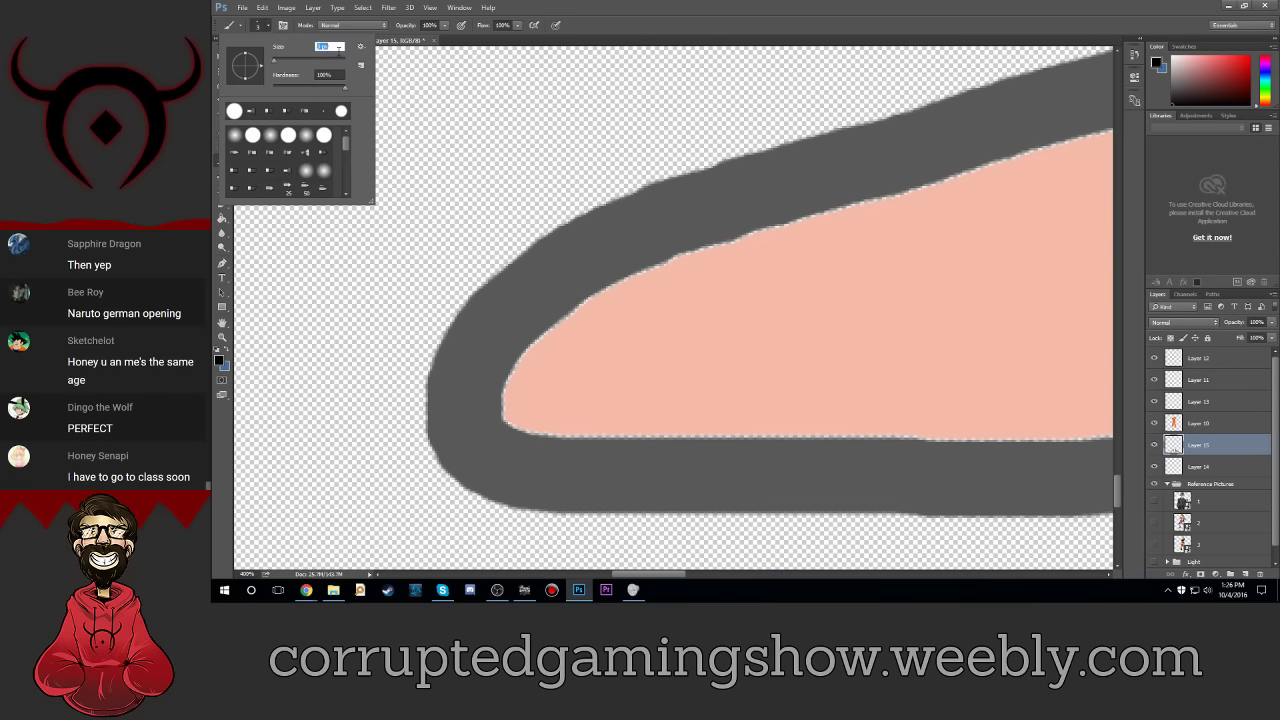
key(Return)
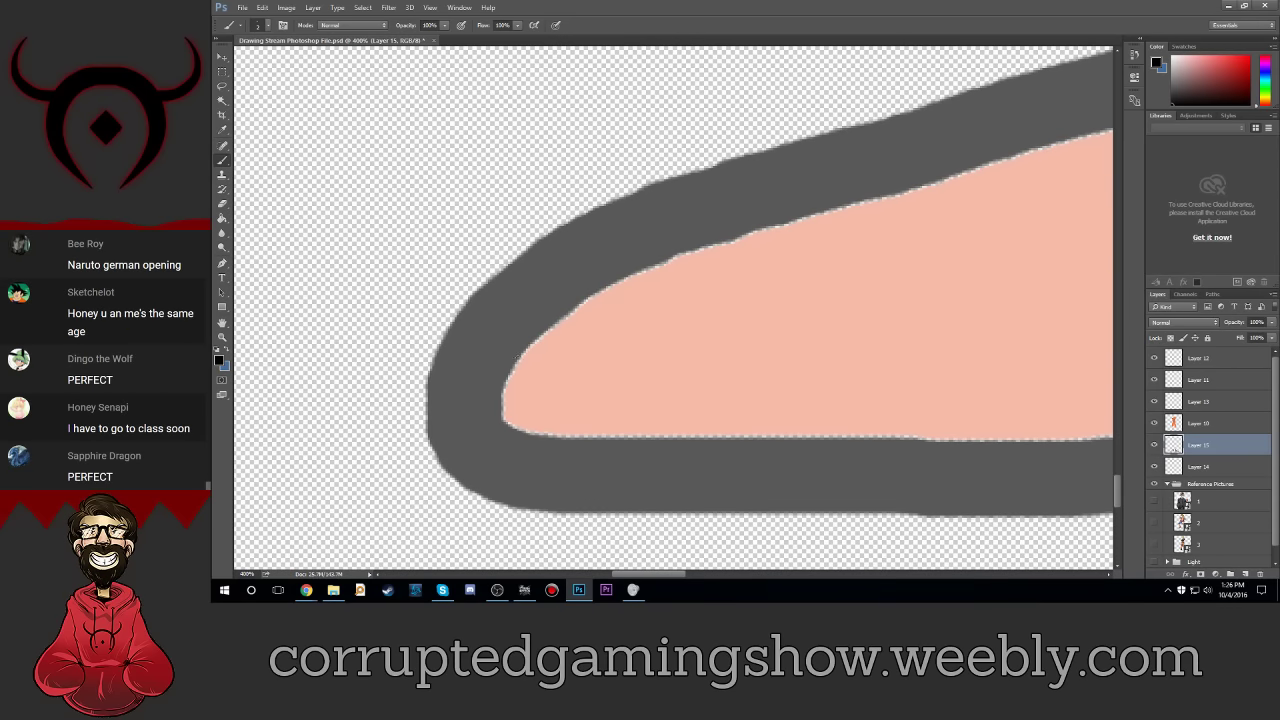
Step: Paint black toe lines across the left foot
drag(520, 363, 694, 323)
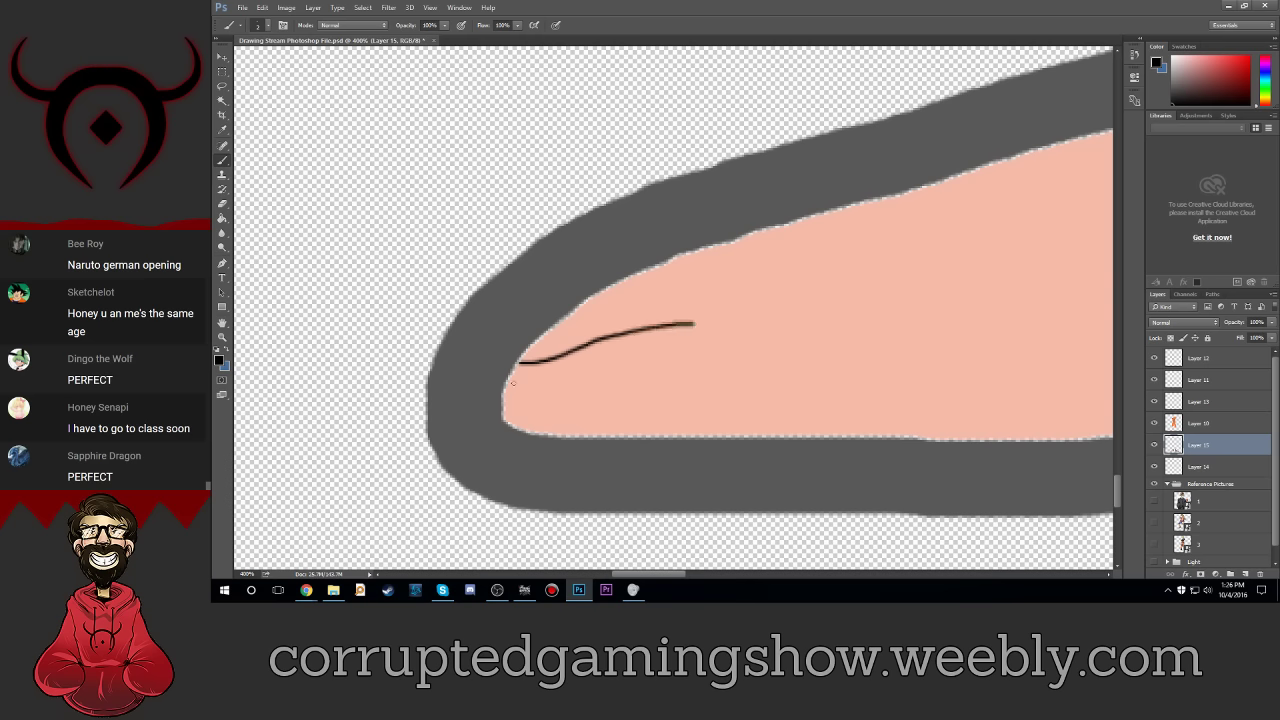
drag(507, 389, 684, 390)
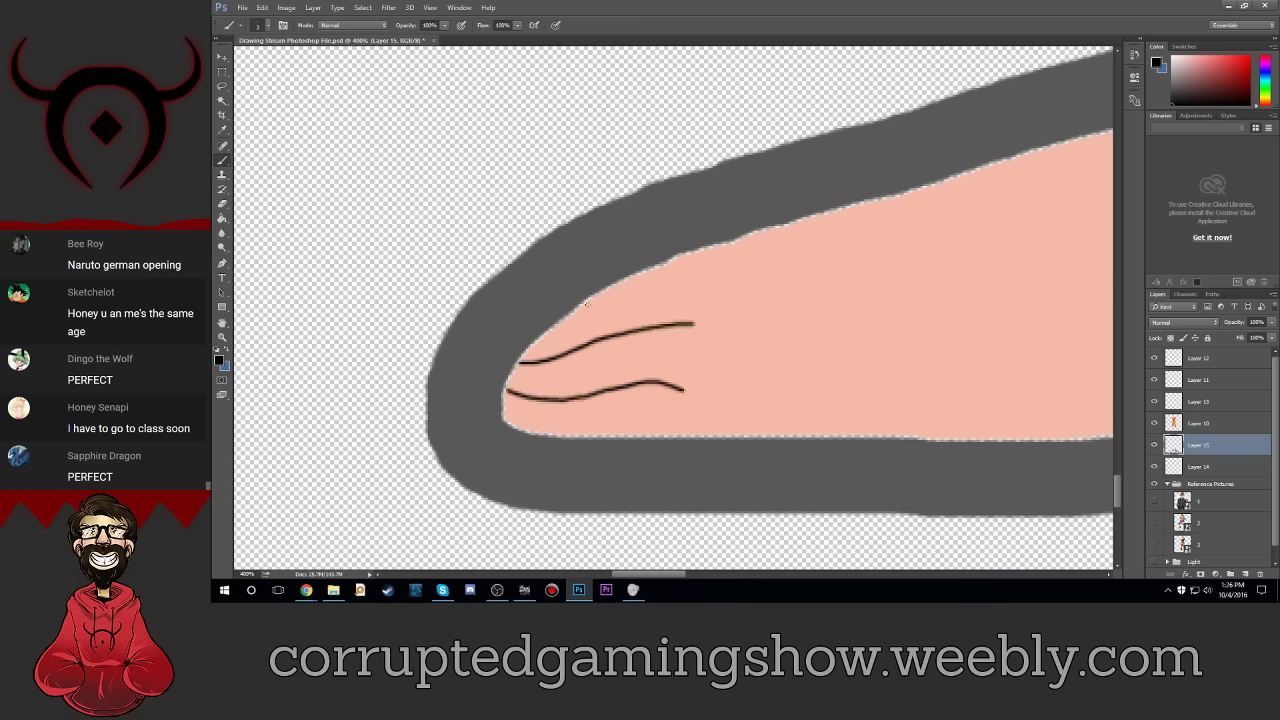
mouse_move(589, 302)
mouse_down()
mouse_move(686, 290)
mouse_move(734, 265)
mouse_up()
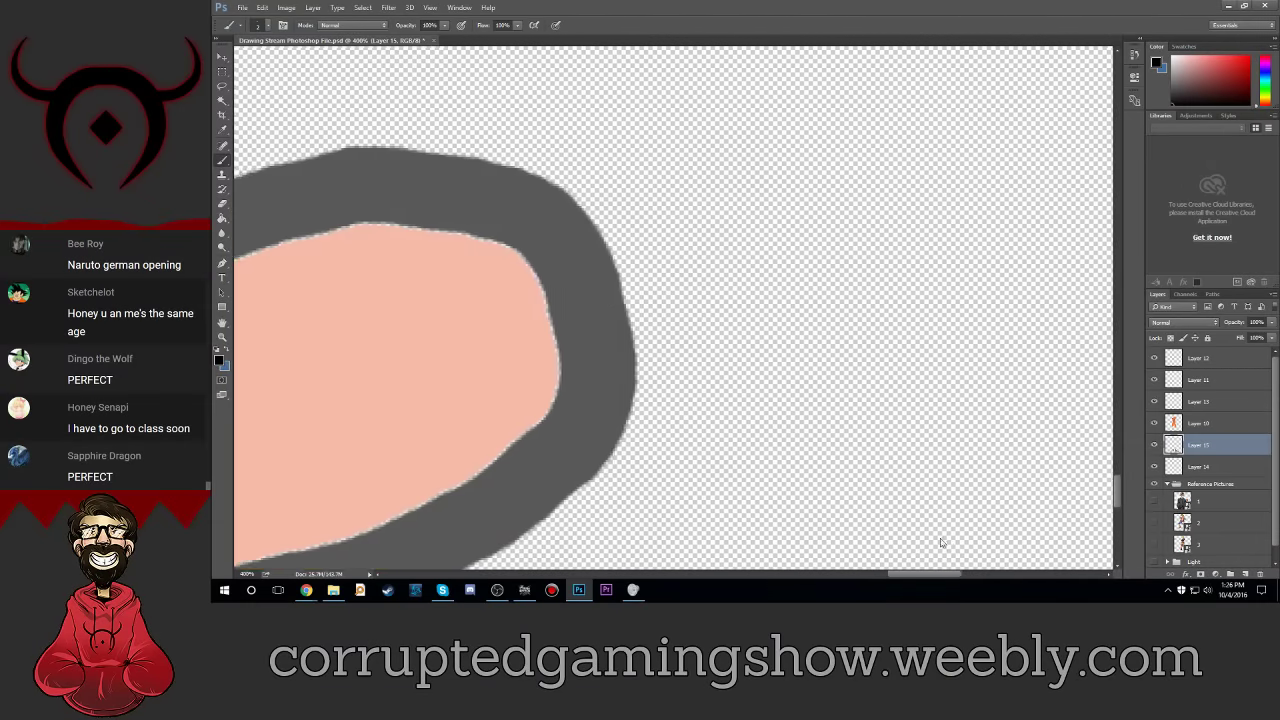
drag(700, 361, 856, 343)
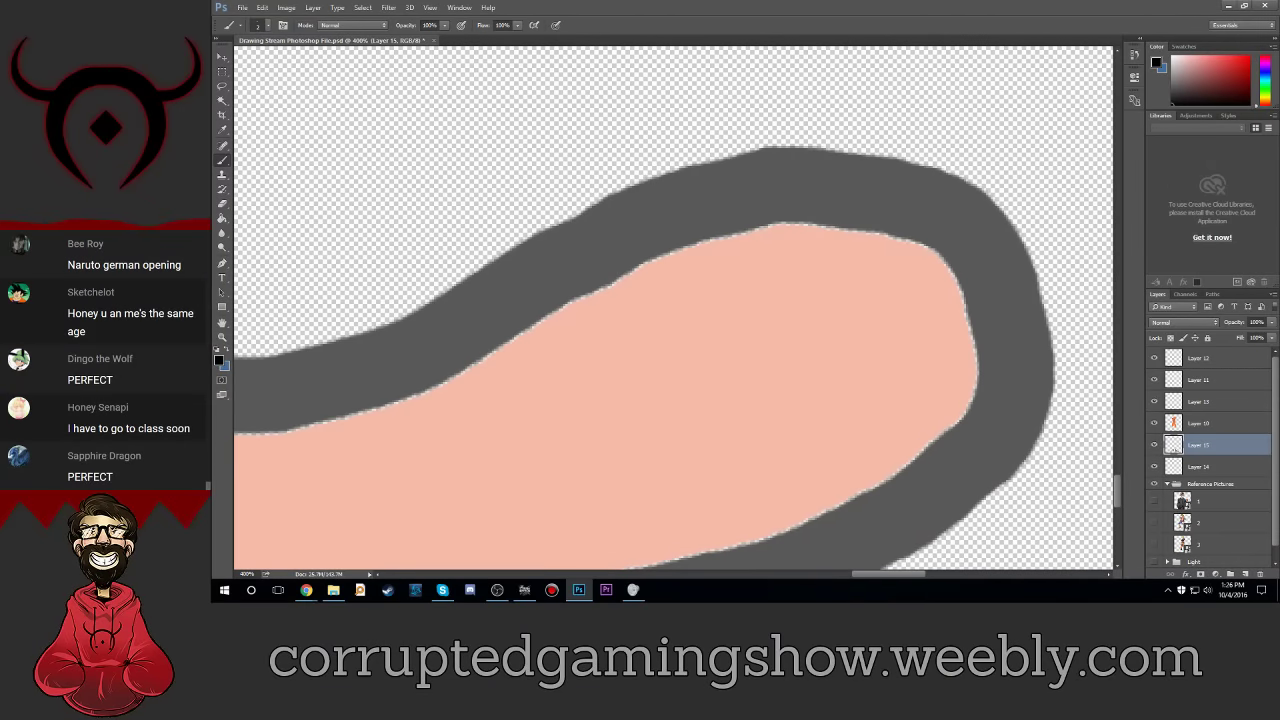
Step: Paint five curved toe lines on the right foot, then fit the whole figure on screen
mouse_move(799, 227)
mouse_down()
mouse_move(795, 258)
mouse_move(655, 308)
mouse_up()
mouse_move(860, 231)
mouse_down()
mouse_move(861, 254)
mouse_move(712, 345)
mouse_up()
drag(941, 272, 808, 383)
drag(971, 348, 867, 466)
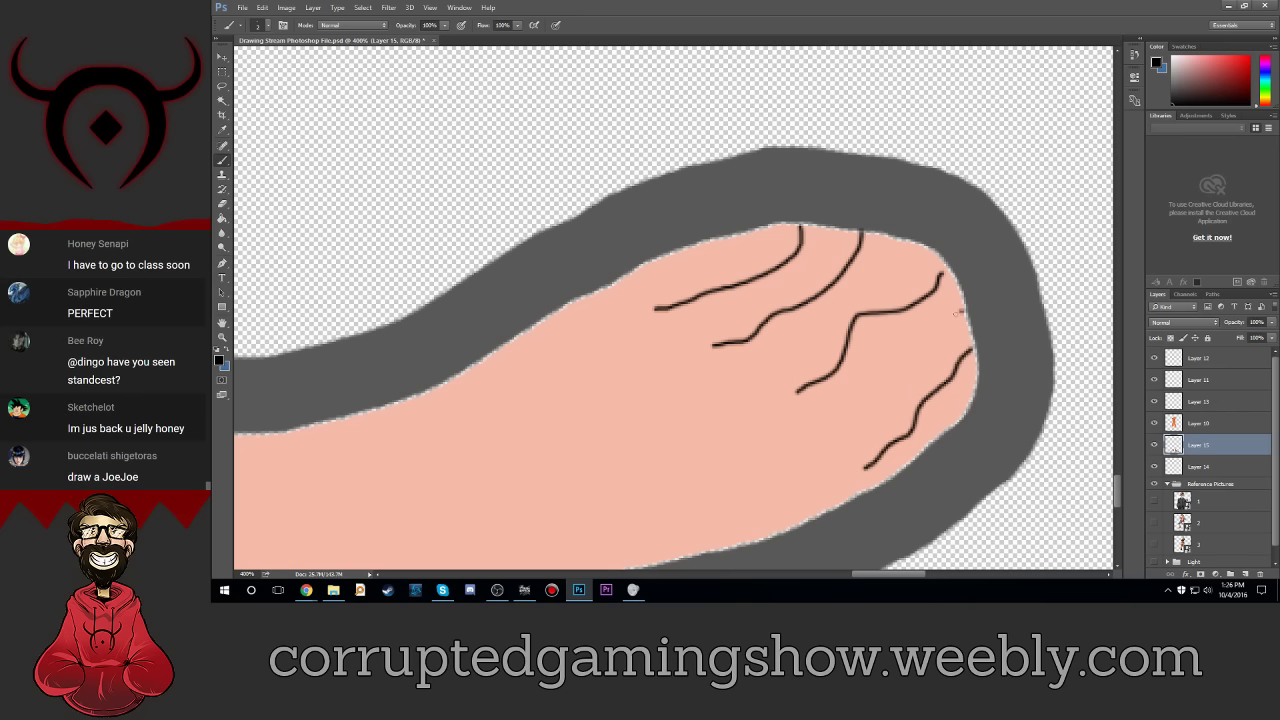
drag(958, 312, 836, 434)
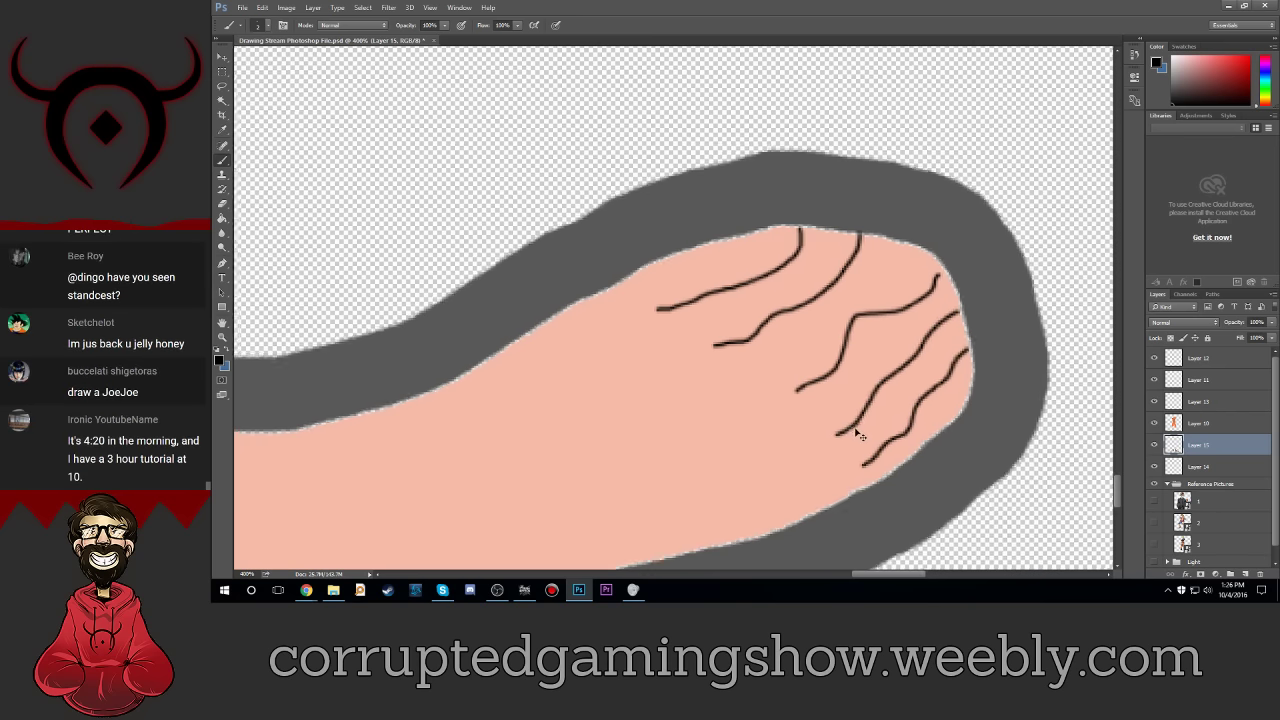
key(ctrl+0)
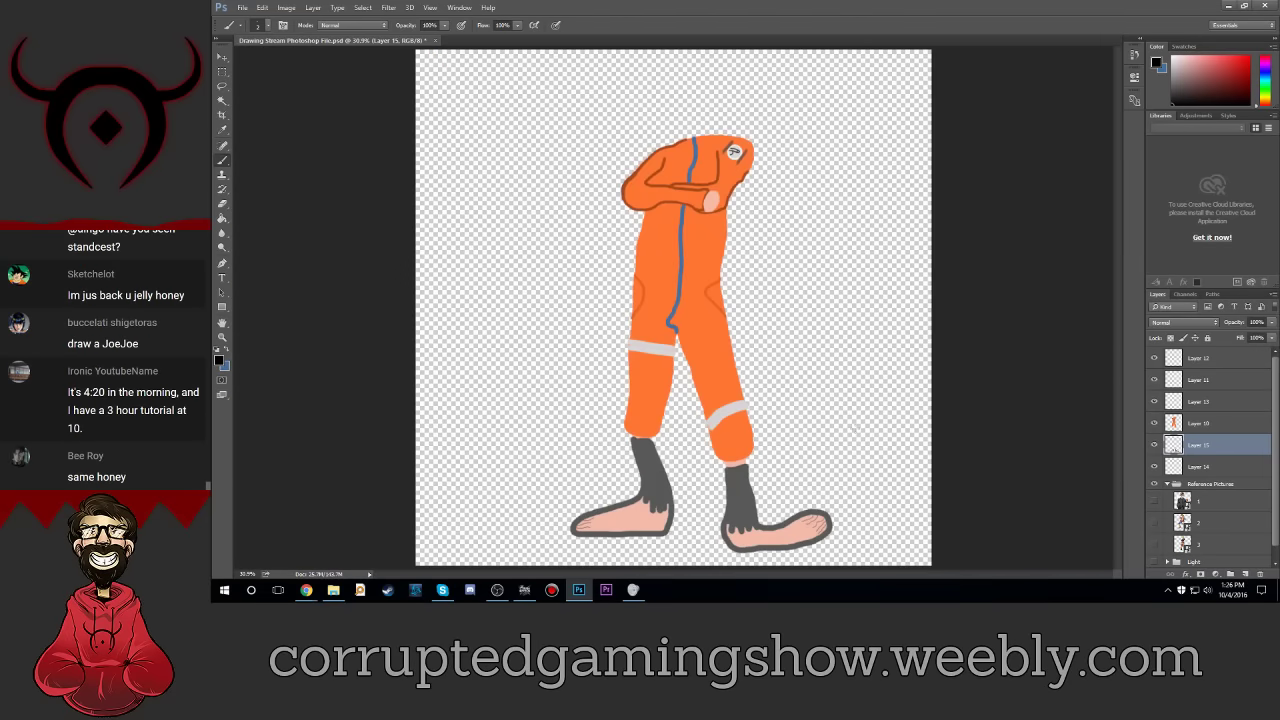
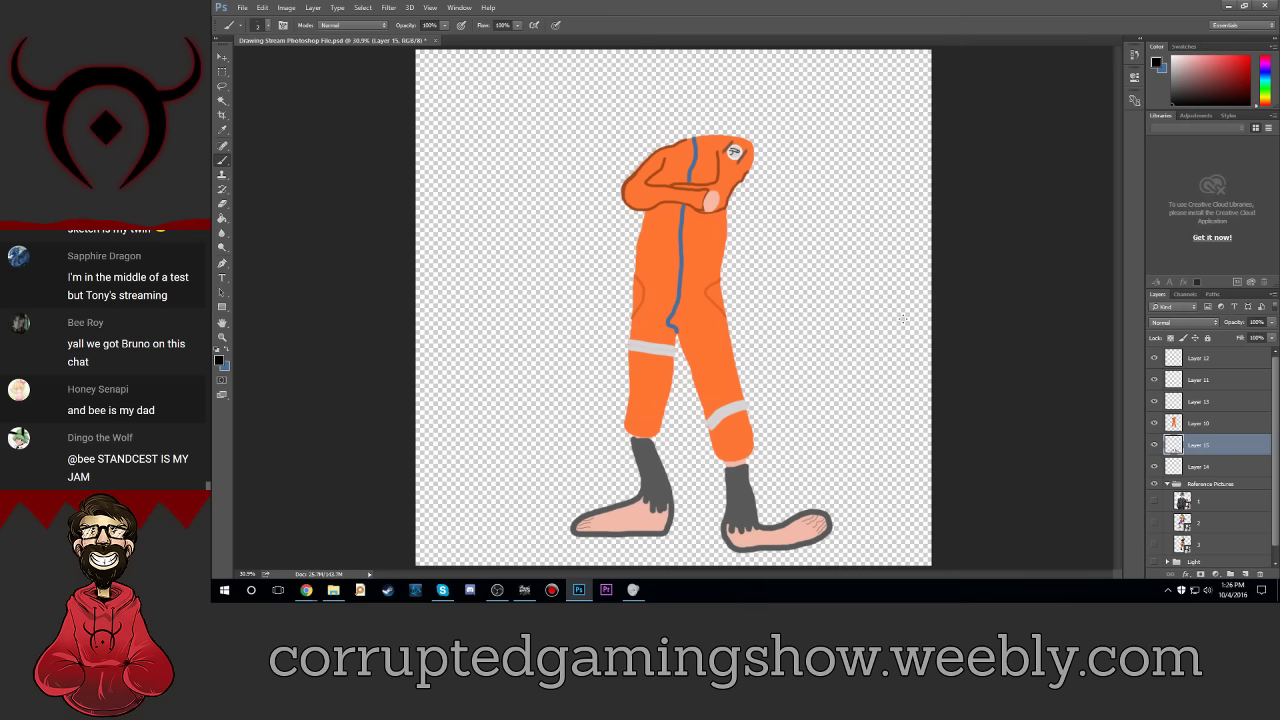
Step: Zoom to 200% on the jacket's shoulders and show the Naruto reference layer
key(ctrl+plus)
key(ctrl+plus)
key(ctrl+plus)
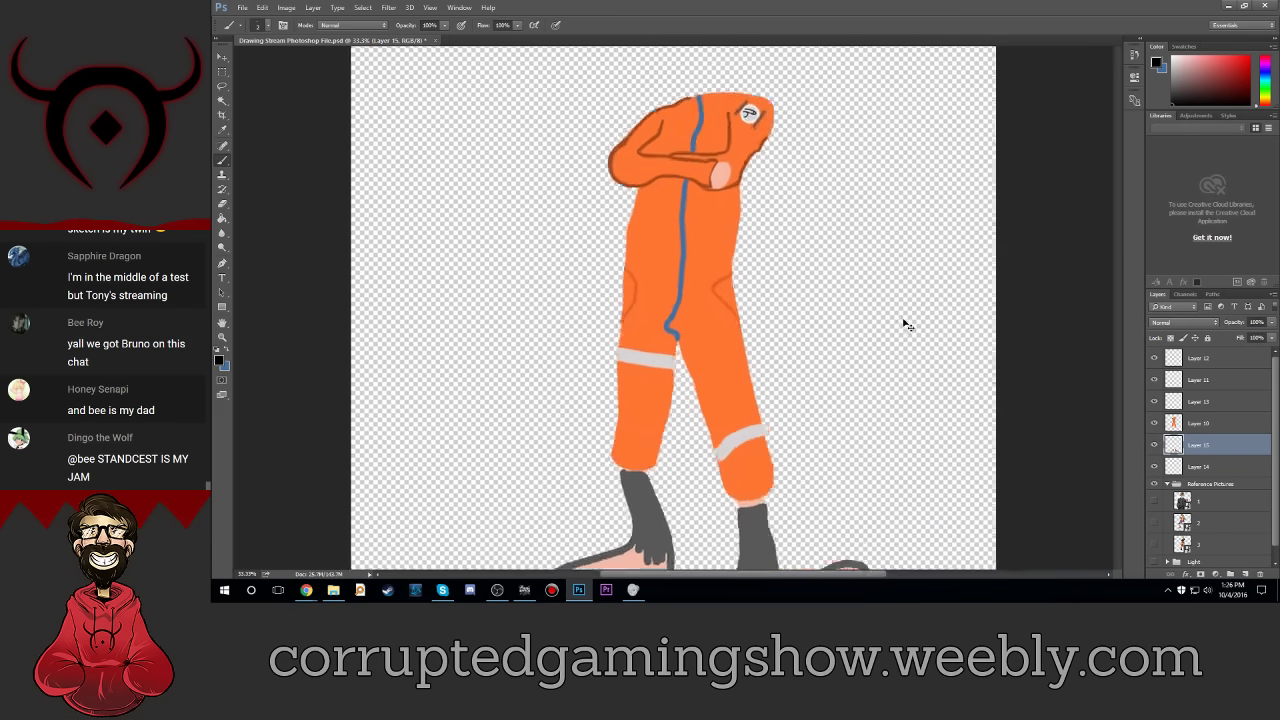
scroll(950, 296, up, 1)
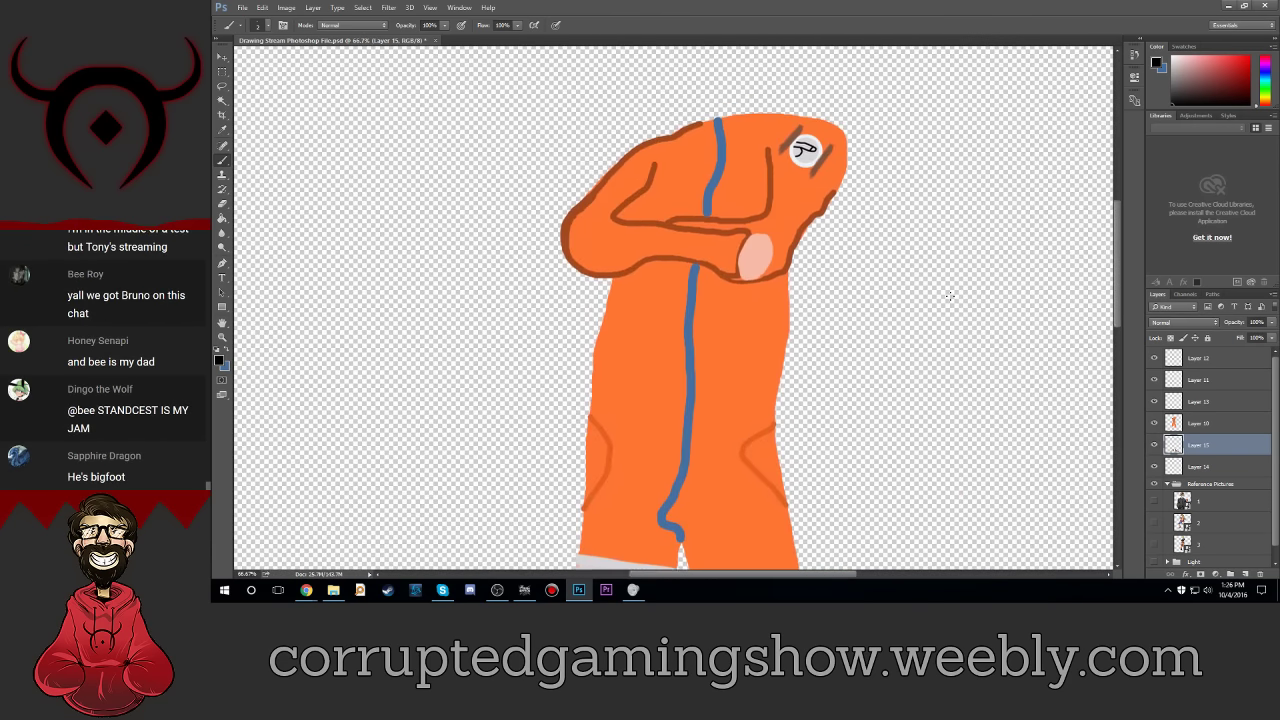
scroll(950, 296, up, 2)
scroll(952, 296, up, 3)
scroll(955, 296, up, 2)
key(ctrl+plus)
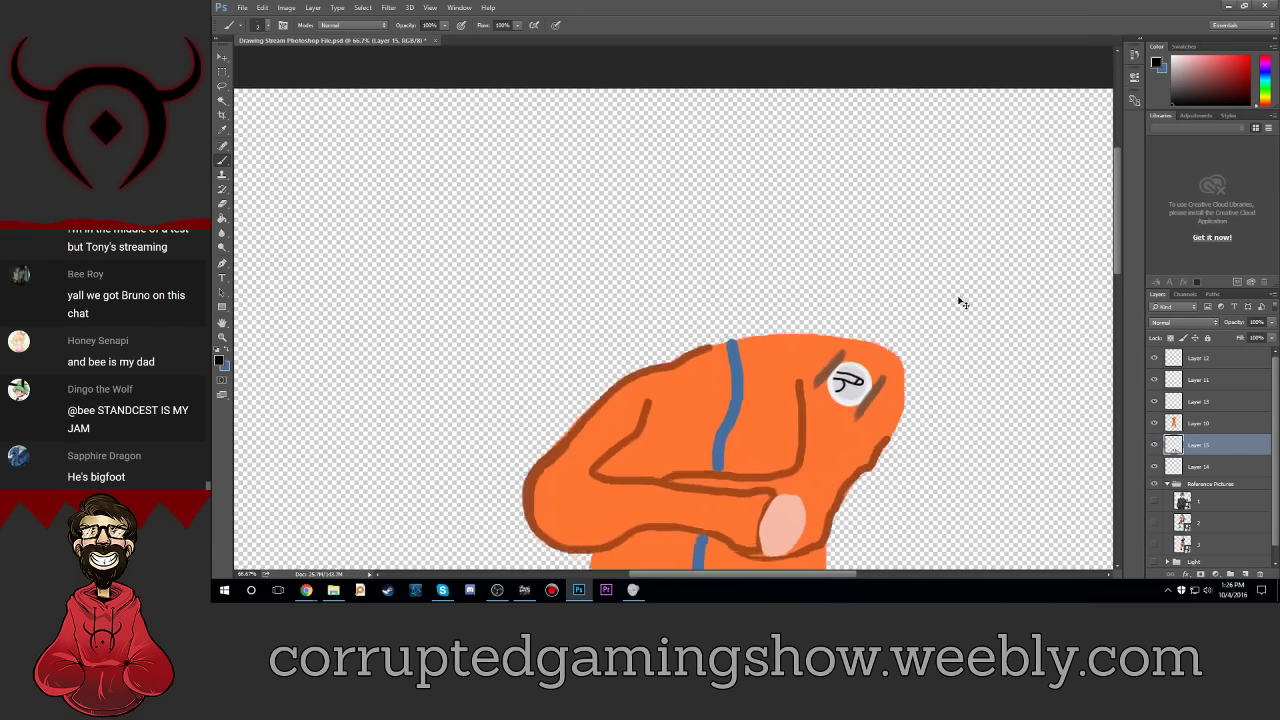
key(ctrl+plus)
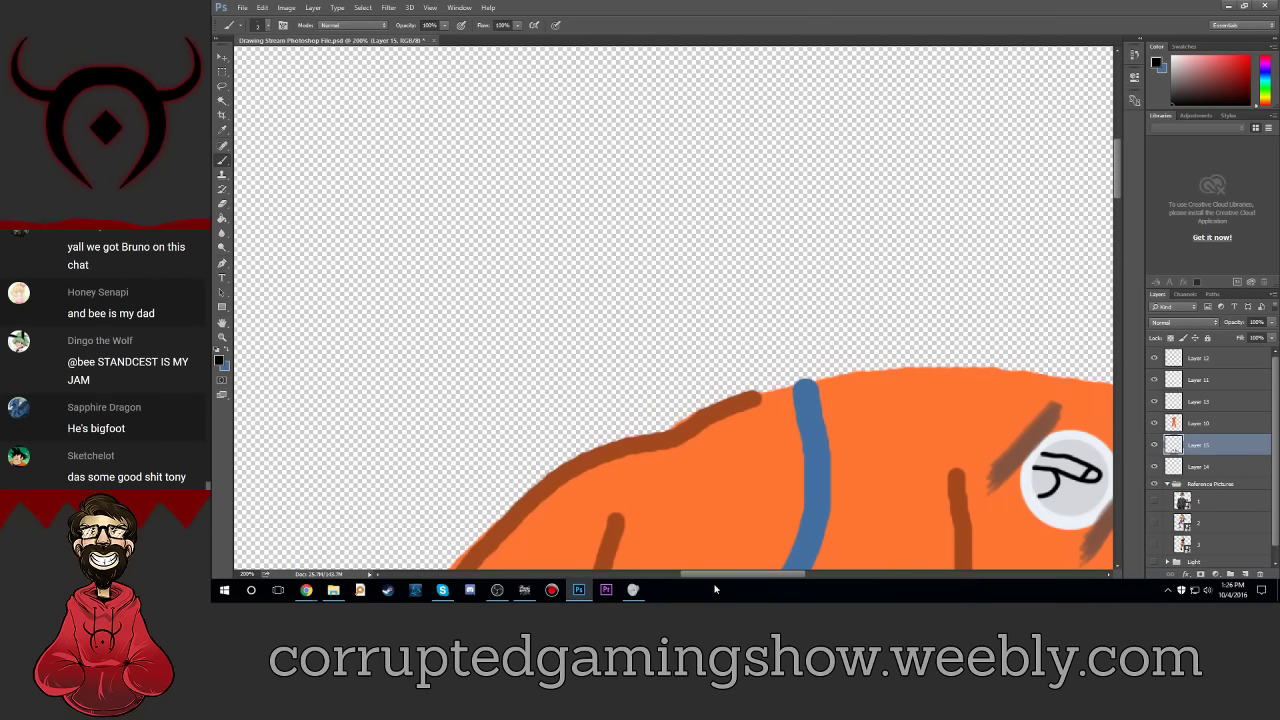
scroll(731, 581, right, 2)
scroll(731, 581, right, 1)
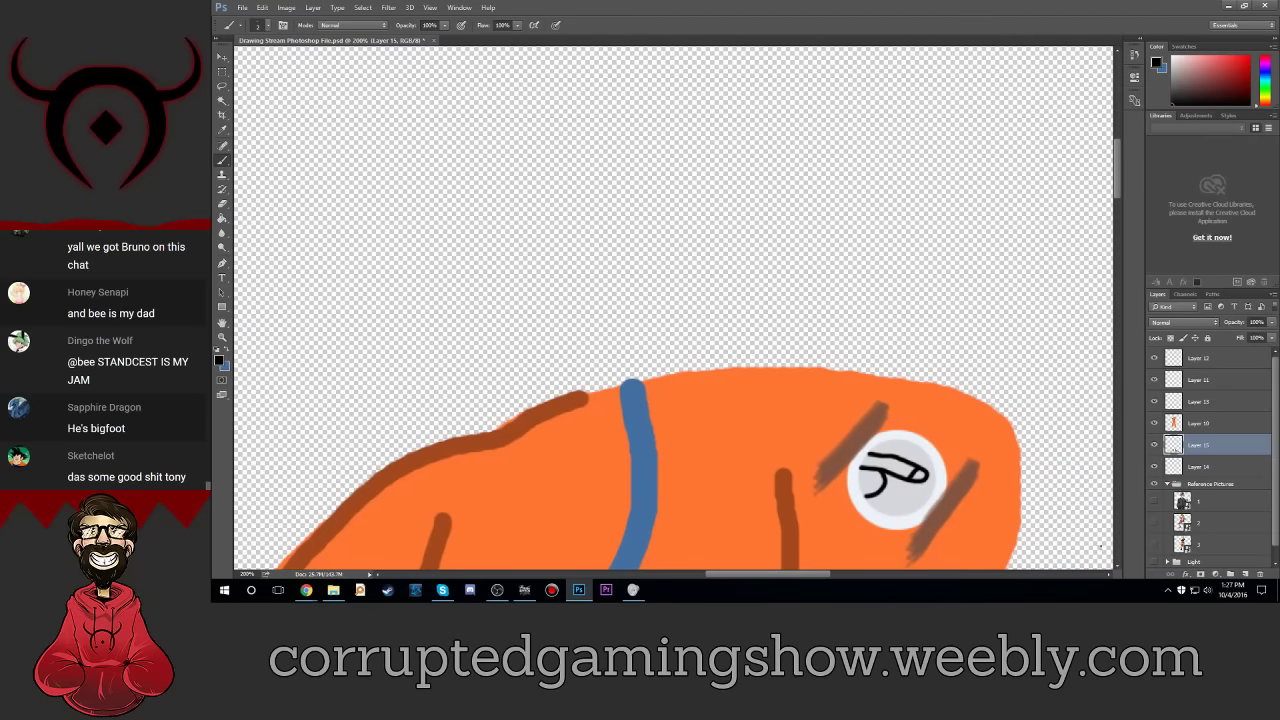
click(1152, 545)
scroll(841, 369, up, 1)
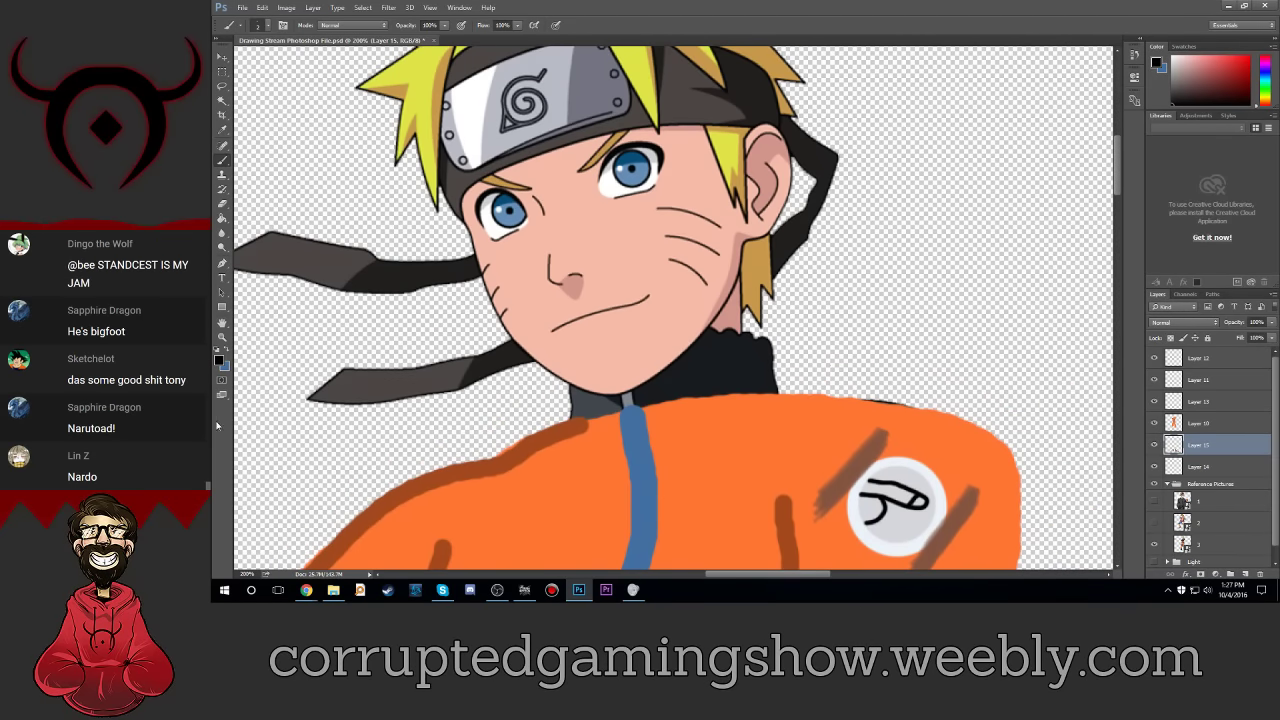
Step: Add Layer 16 and move it to the top of the layer stack
click(1246, 573)
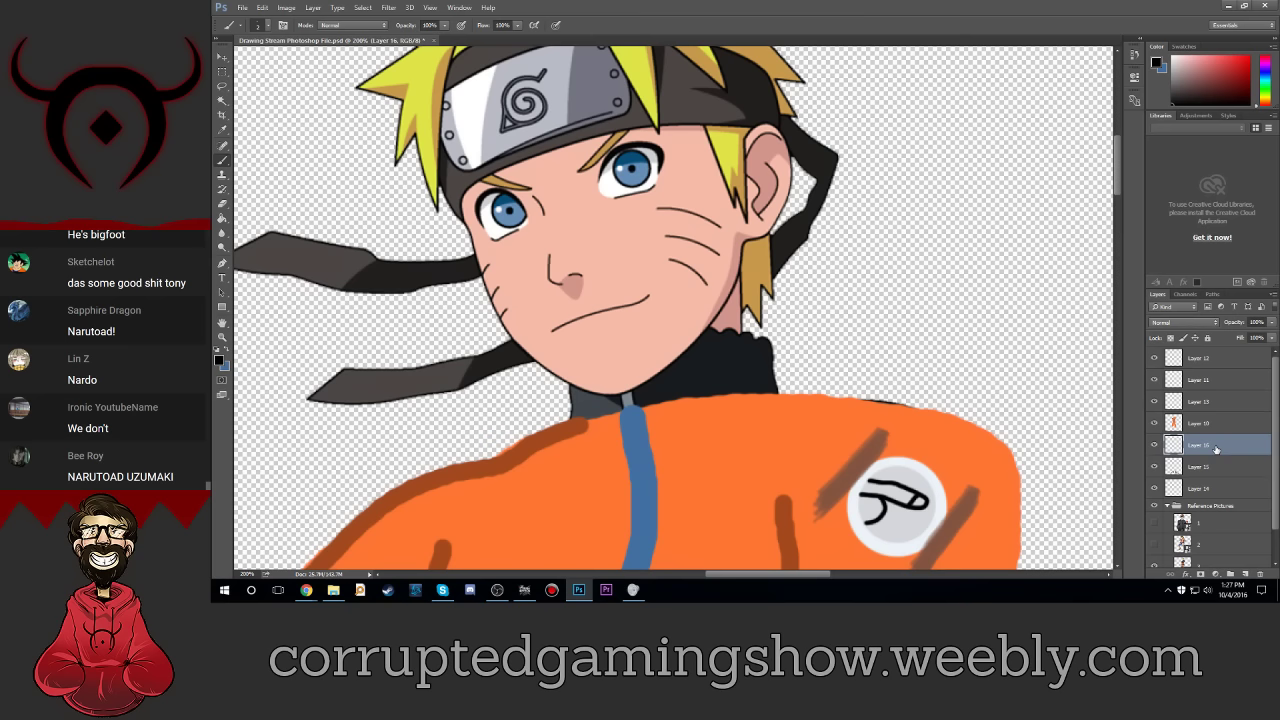
drag(1216, 449, 1228, 352)
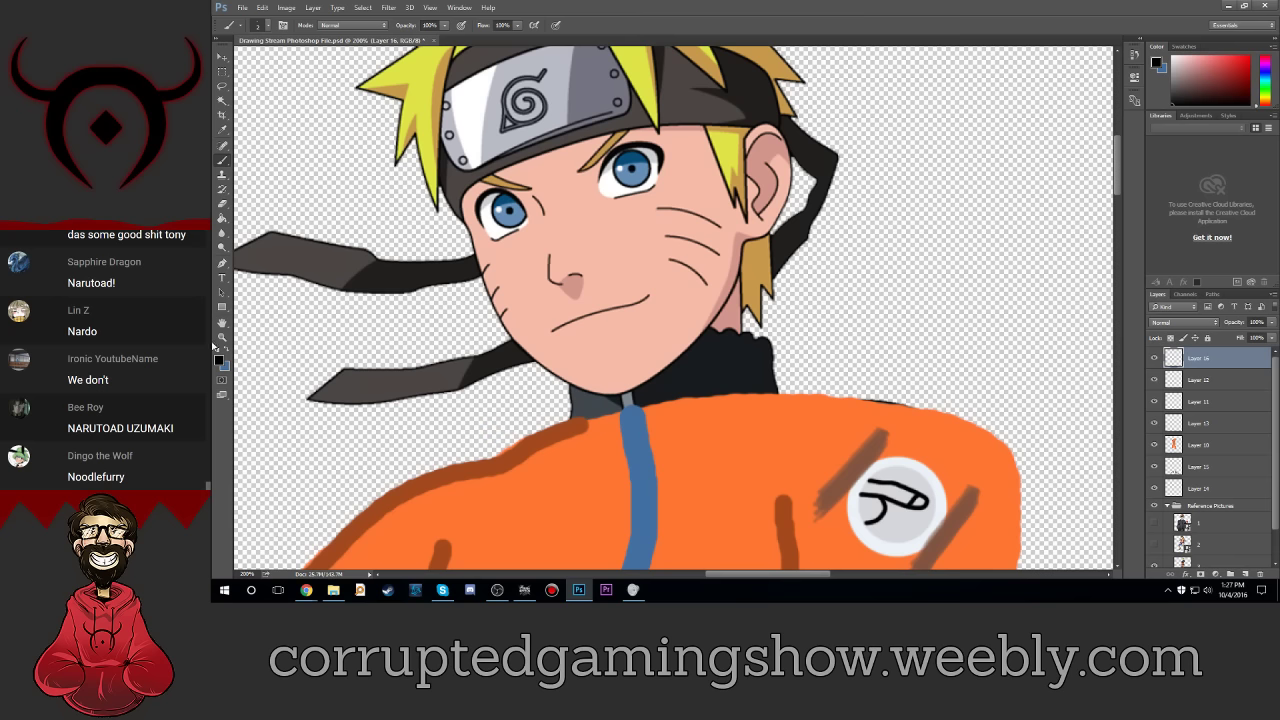
click(217, 357)
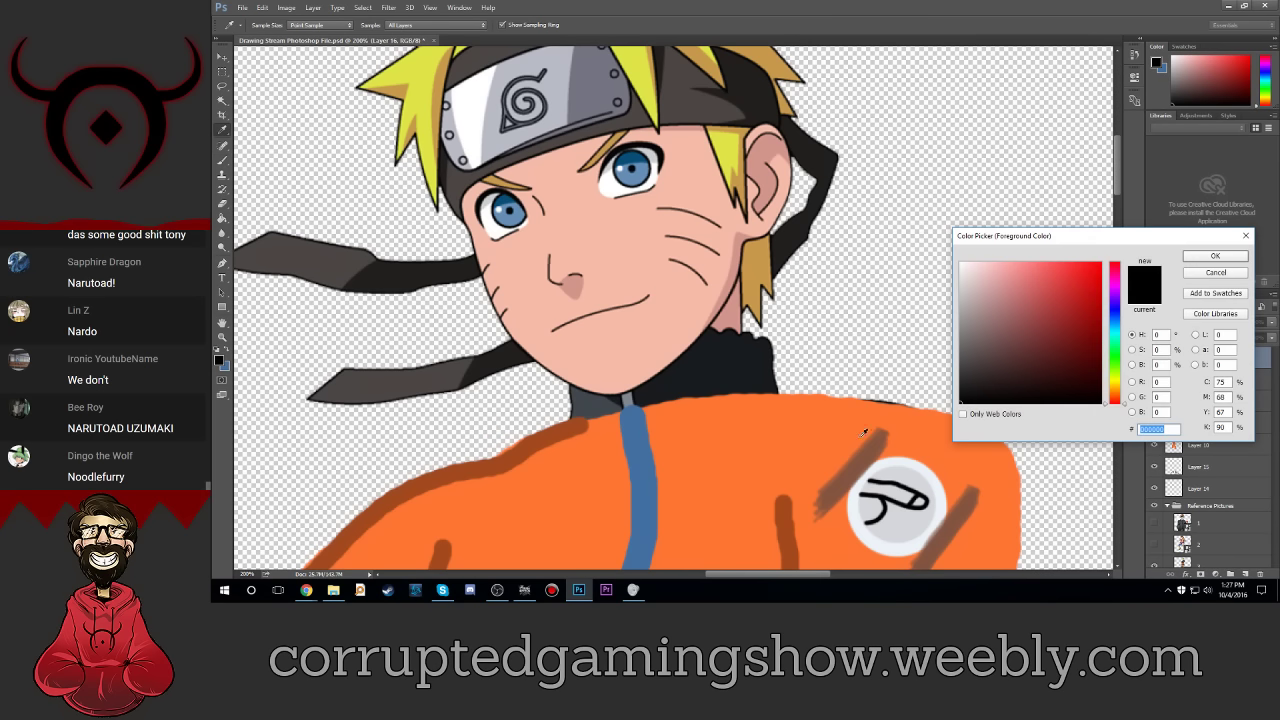
click(1204, 274)
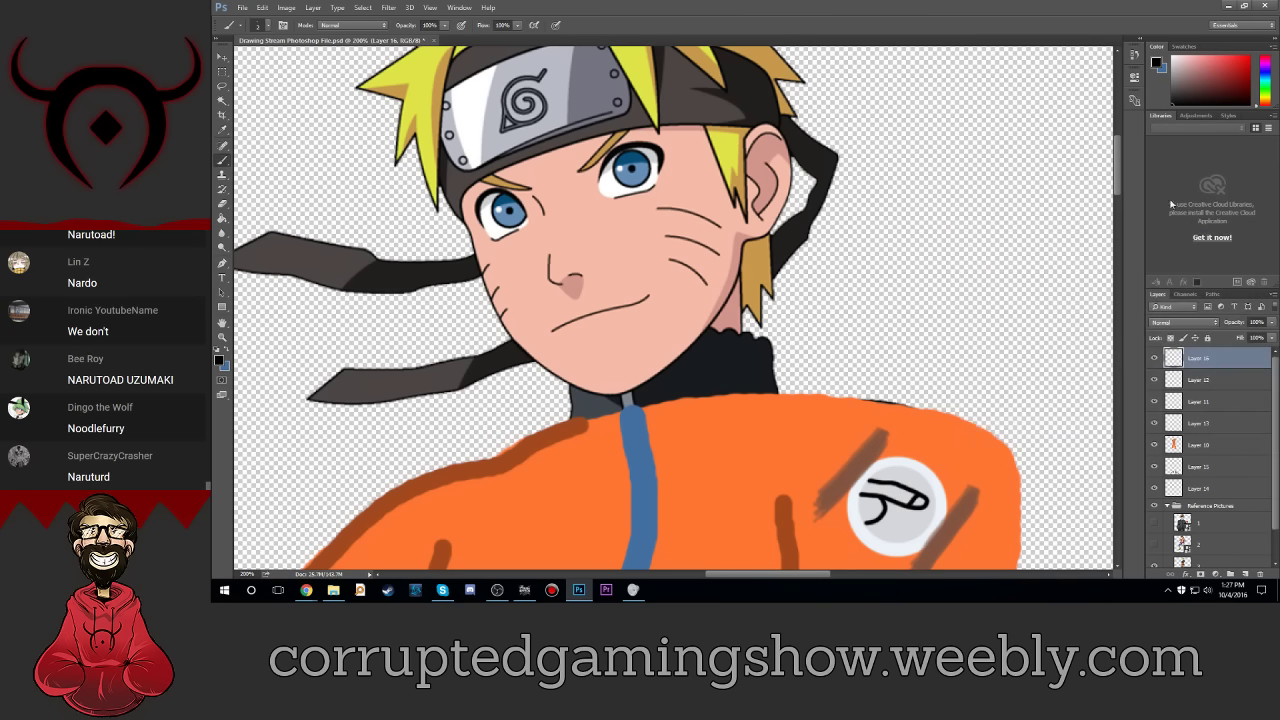
drag(1120, 182, 1130, 220)
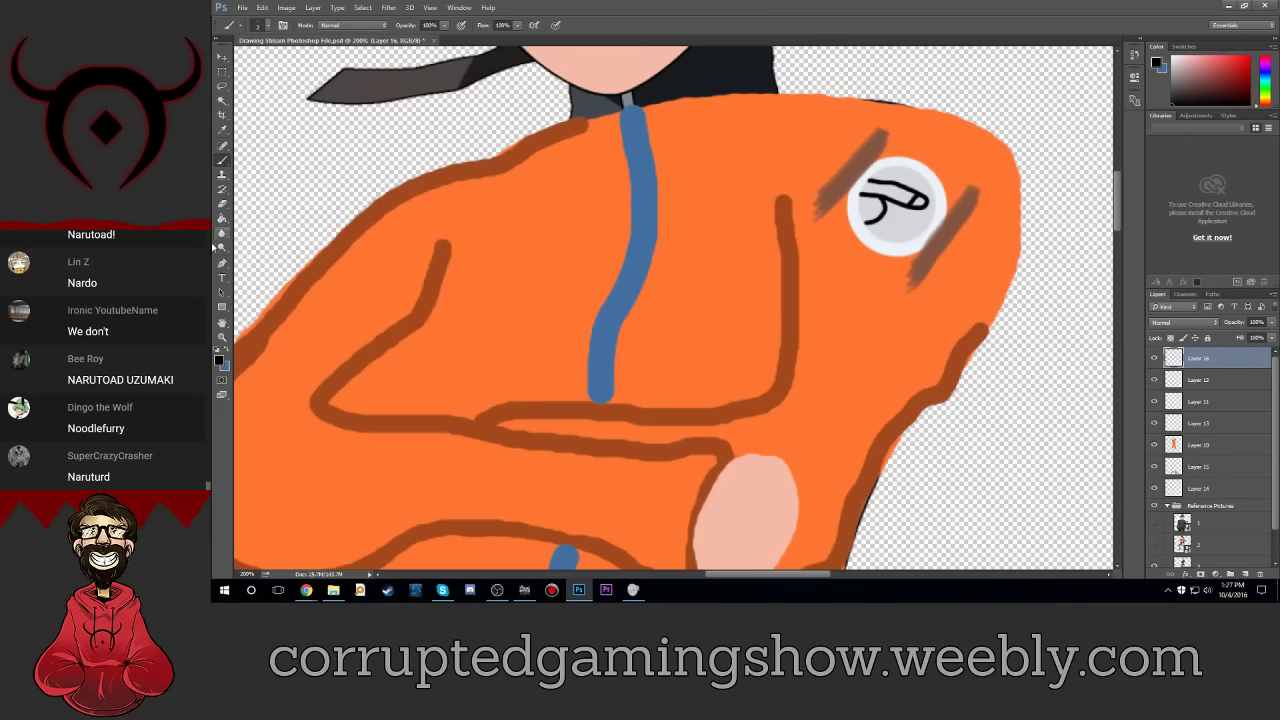
Step: Sample the reference's skin tone #f4baa8 as the brush colour and move up to the face
click(222, 362)
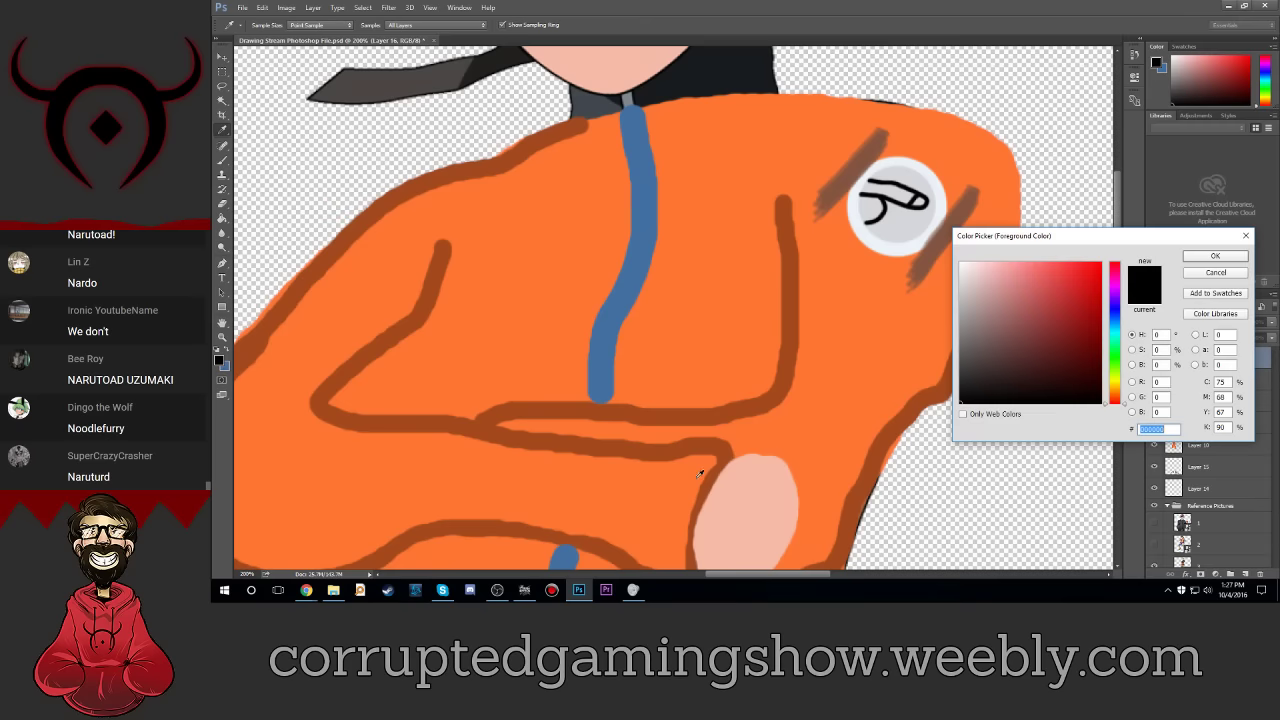
click(774, 506)
click(1215, 256)
key(b)
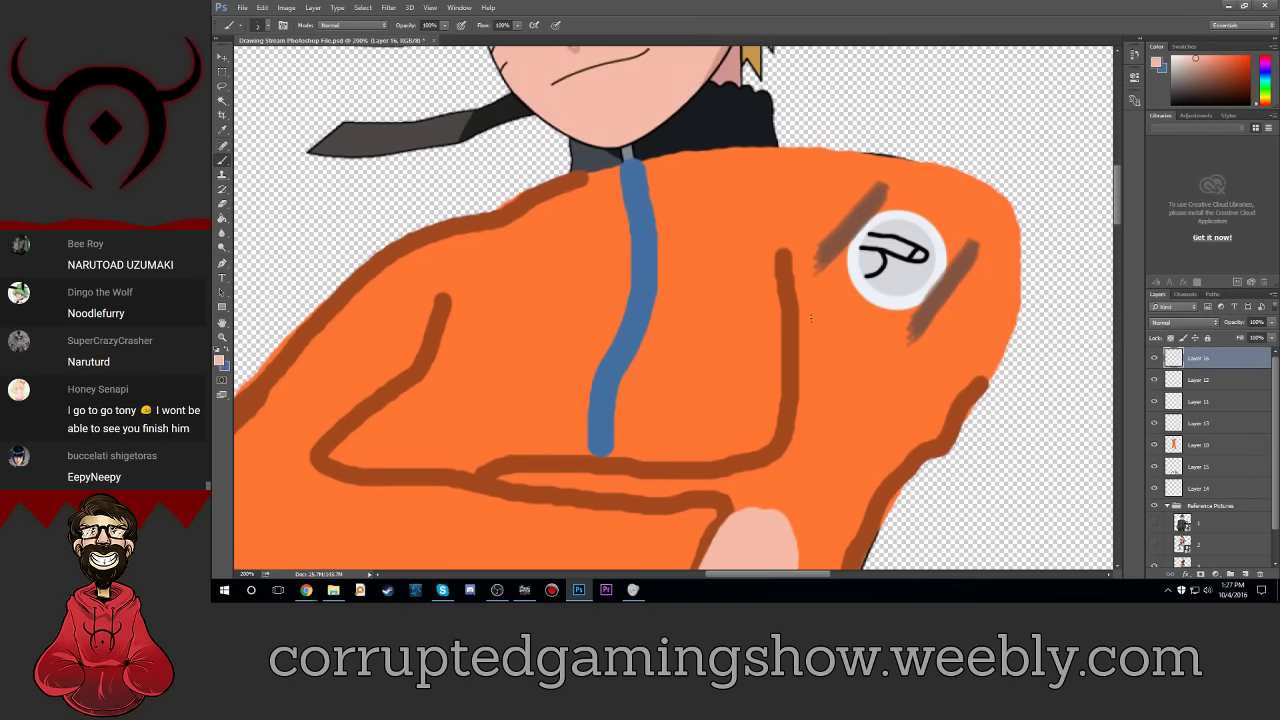
scroll(814, 318, up, 5)
scroll(814, 318, up, 1)
scroll(814, 318, up, 3)
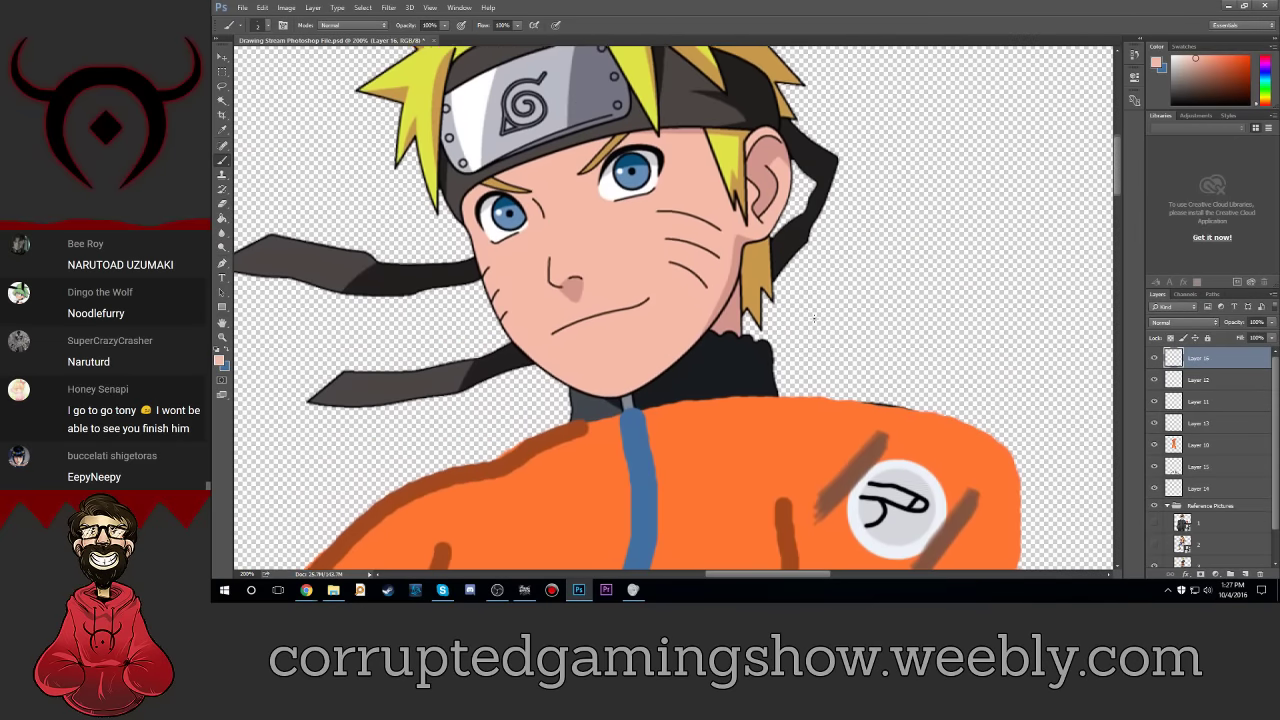
scroll(830, 325, up, 2)
scroll(859, 342, up, 1)
scroll(859, 342, up, 1)
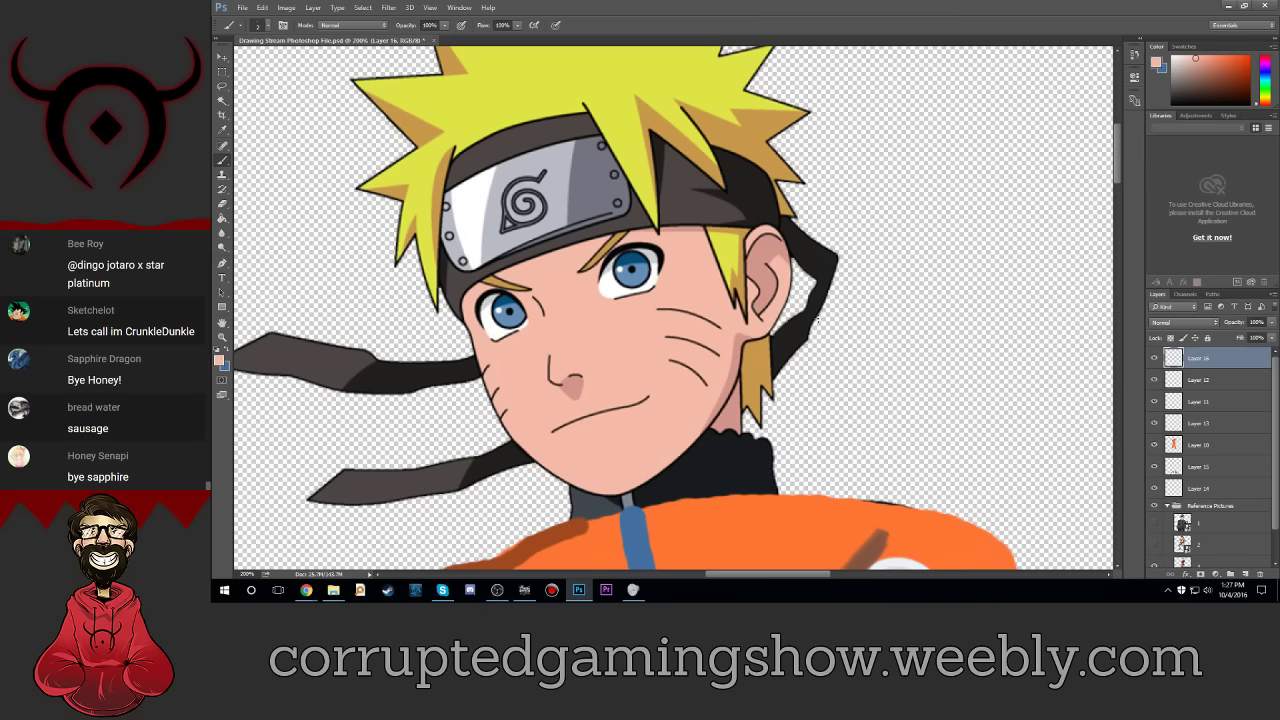
scroll(431, 347, up, 1)
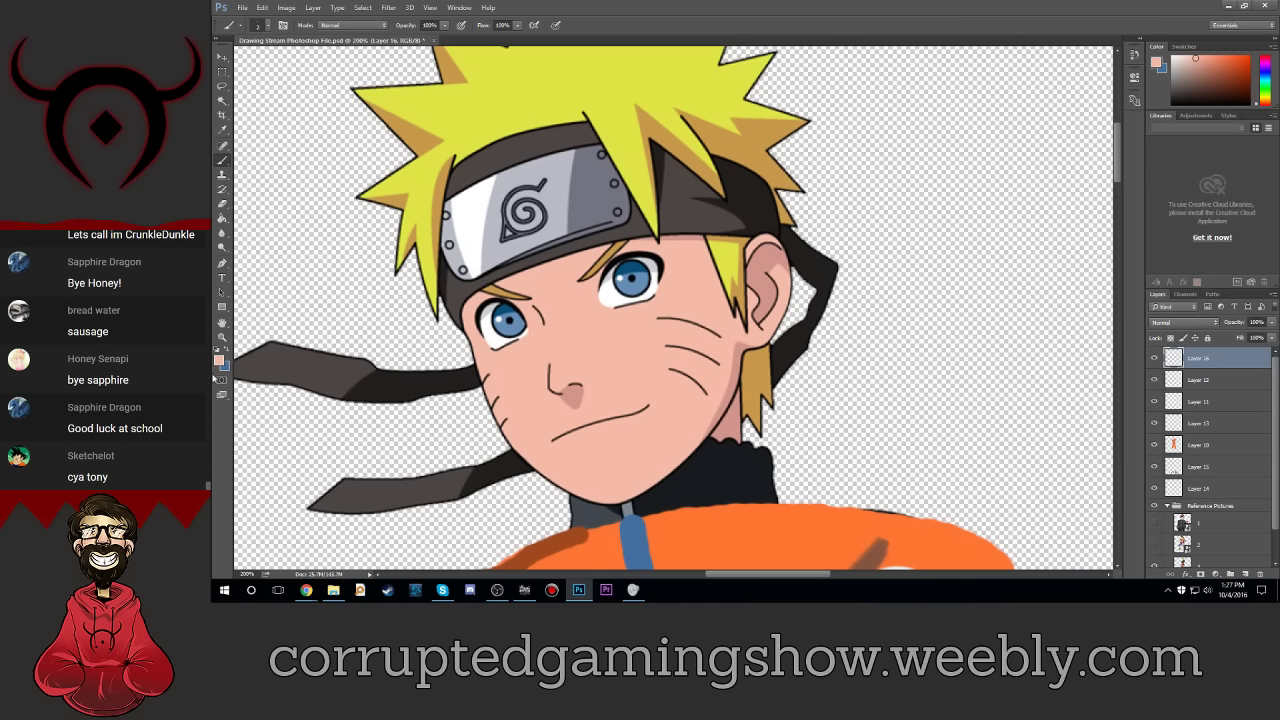
Step: Enlarge the brush and paint skin over the face's left edge, left eye and forehead mark
click(257, 26)
drag(280, 58, 290, 64)
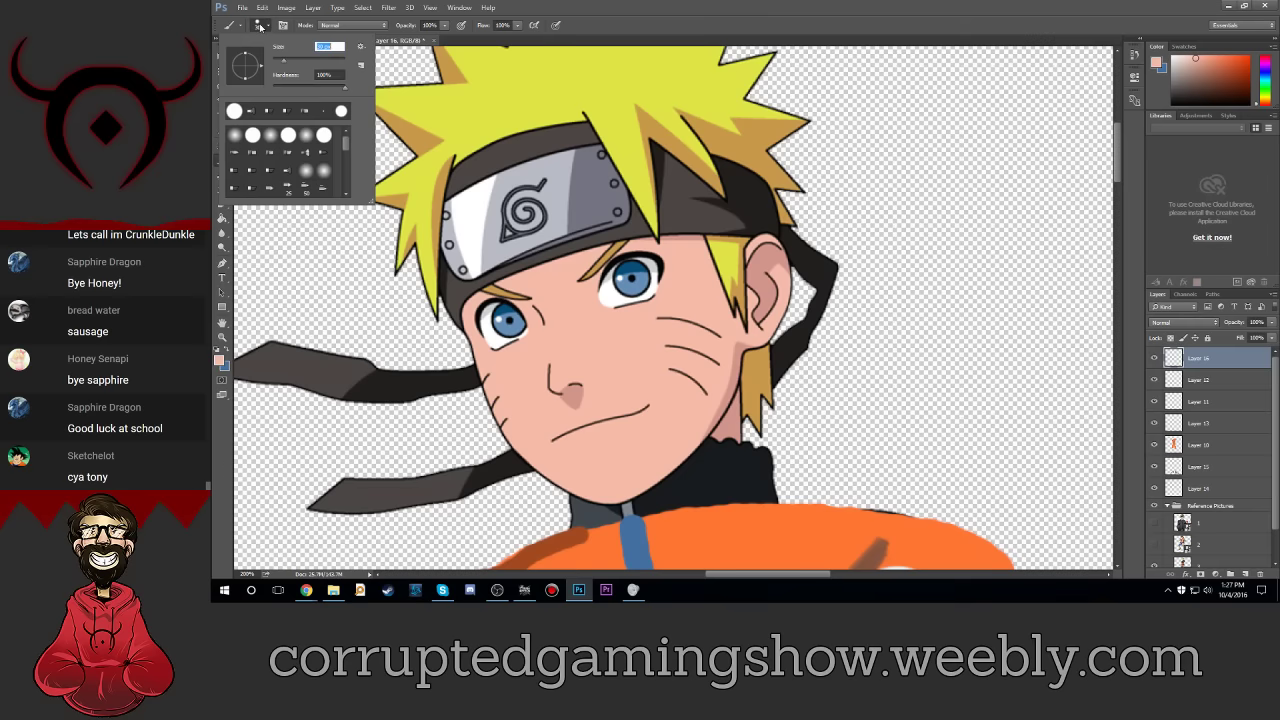
key(Return)
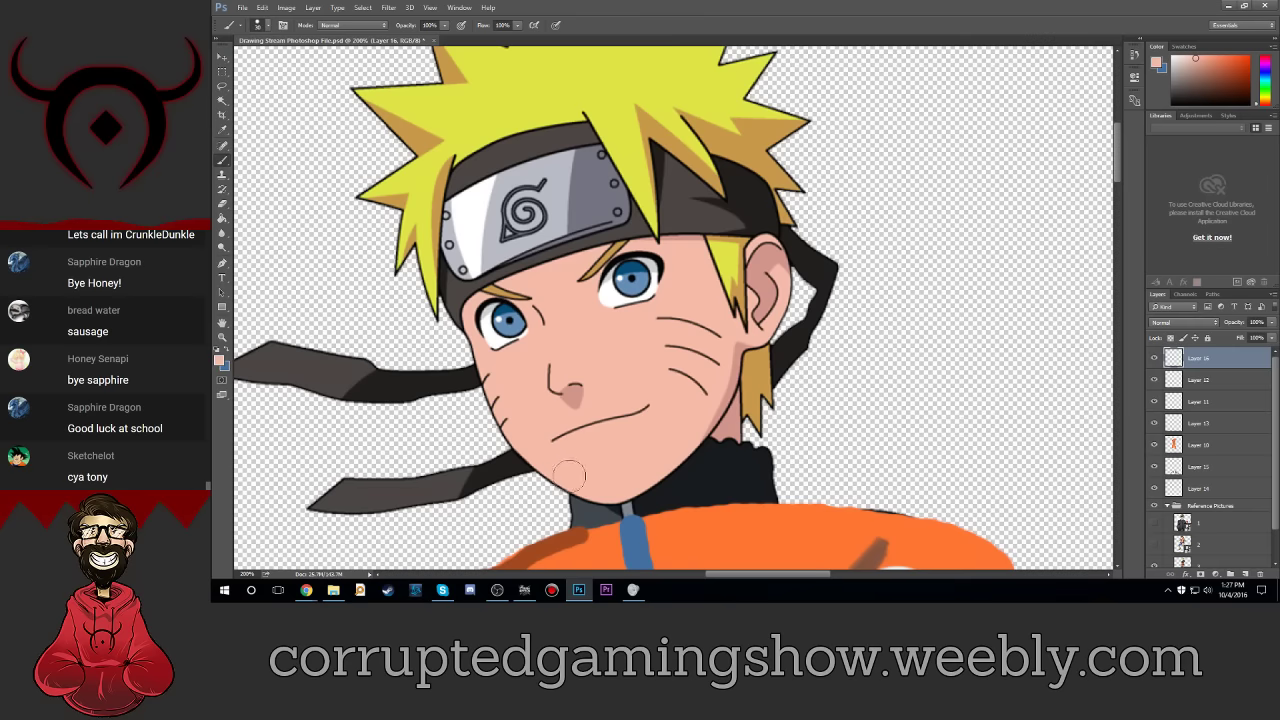
mouse_move(581, 483)
mouse_down()
mouse_move(487, 290)
mouse_move(777, 262)
mouse_move(687, 432)
mouse_move(605, 490)
mouse_move(715, 395)
mouse_move(745, 300)
mouse_move(697, 286)
mouse_move(678, 262)
mouse_move(640, 286)
mouse_move(508, 312)
mouse_up()
drag(617, 283, 645, 293)
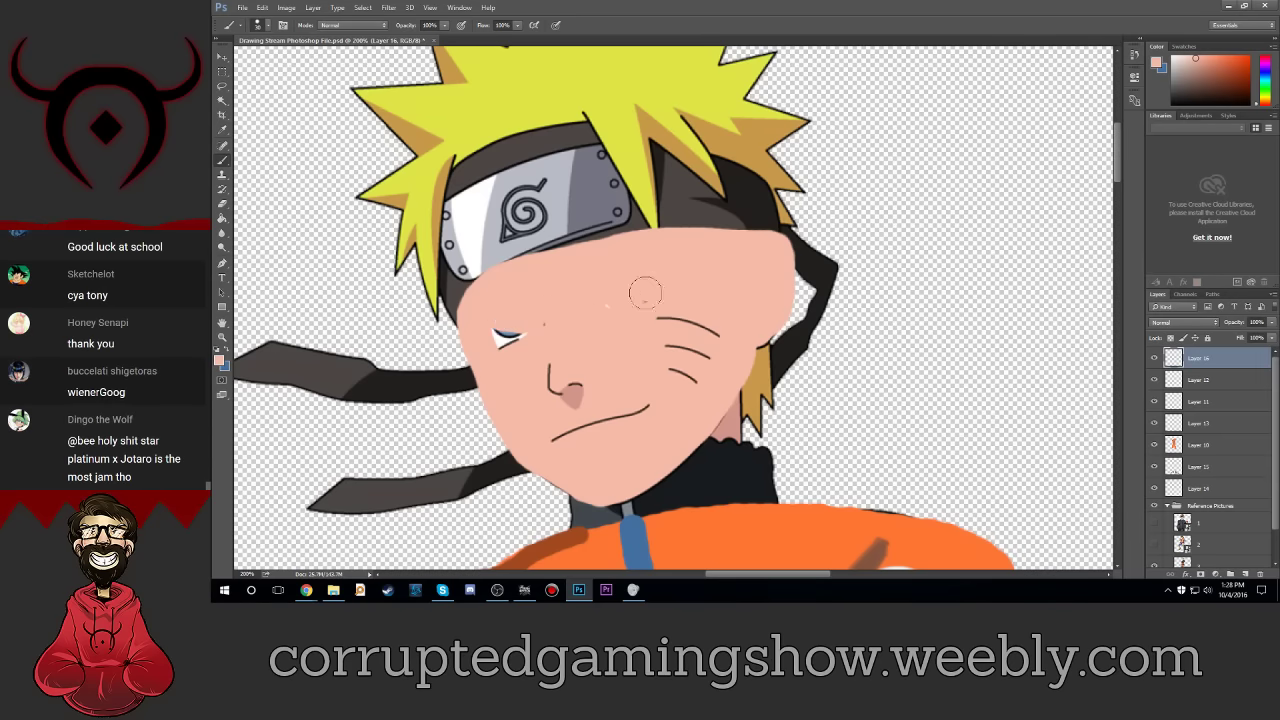
Step: Cover the nose, mouth and whiskers with skin, hiding the reference to fill remaining gaps
mouse_move(502, 321)
mouse_down()
mouse_move(597, 435)
mouse_move(580, 392)
mouse_move(583, 440)
mouse_move(648, 405)
mouse_up()
drag(658, 318, 715, 332)
click(716, 333)
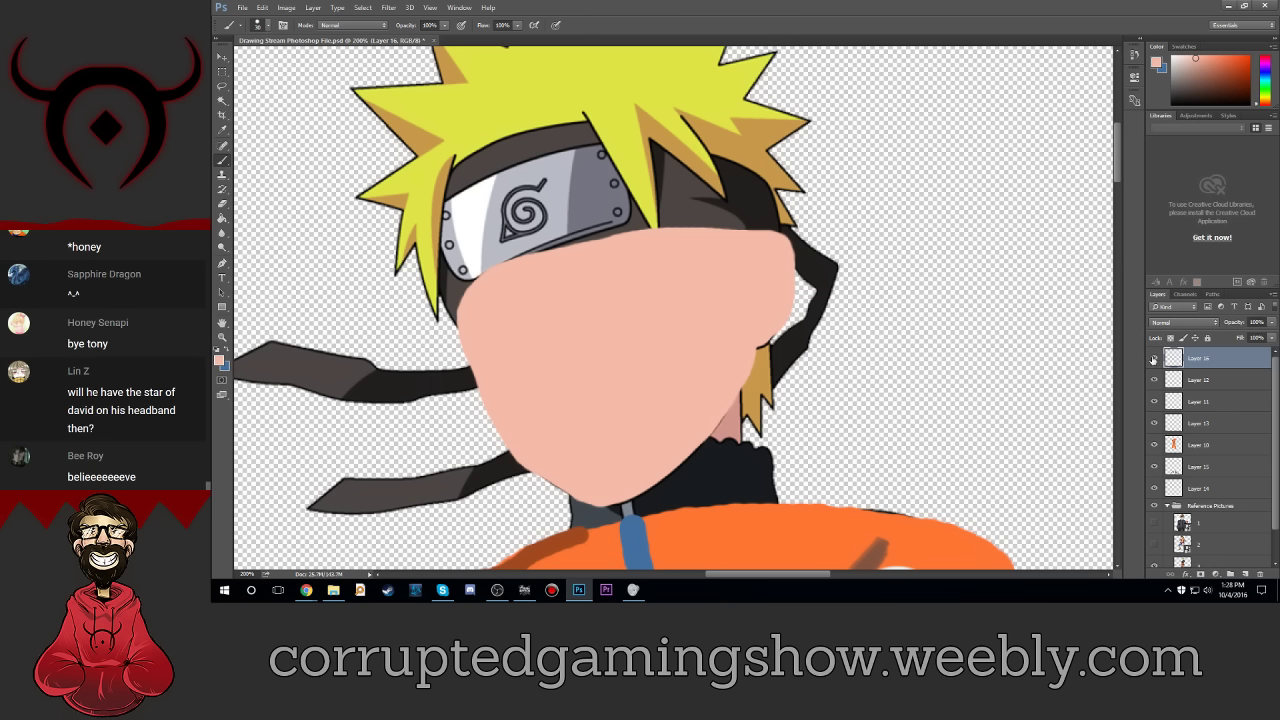
click(1154, 564)
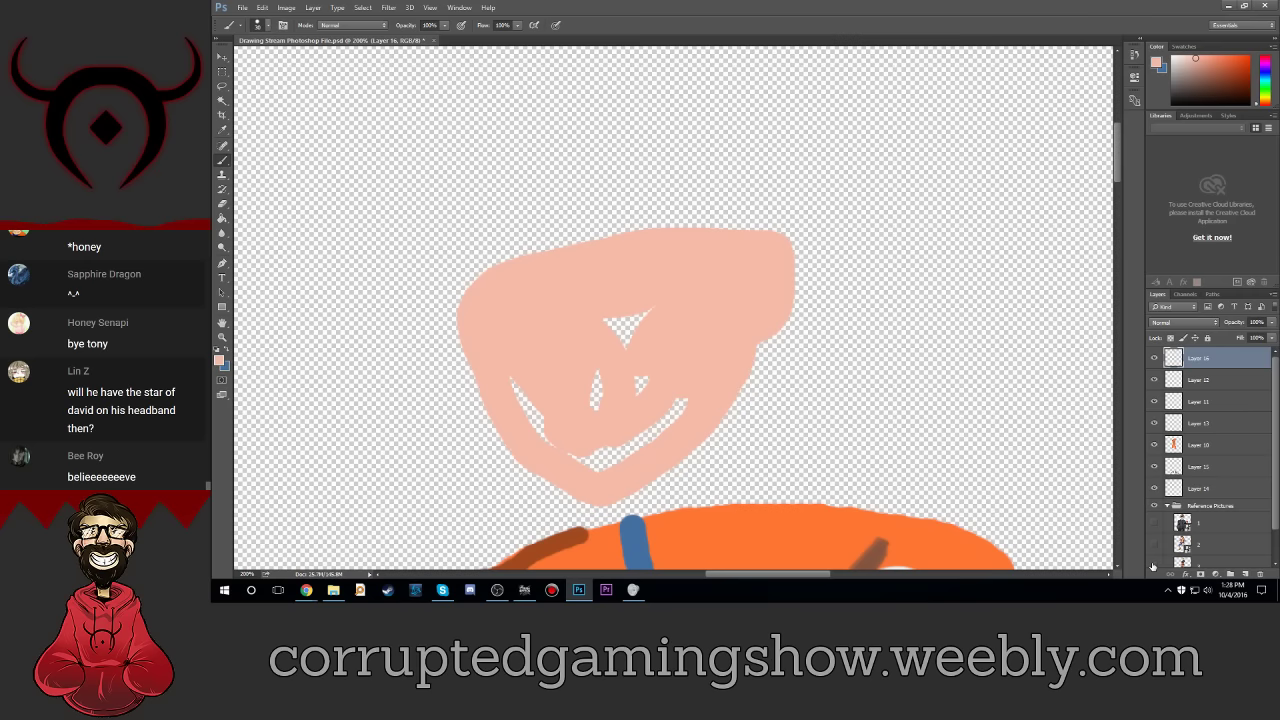
mouse_move(546, 383)
mouse_down()
mouse_move(531, 400)
mouse_move(594, 459)
mouse_move(697, 386)
mouse_move(574, 406)
mouse_move(549, 391)
mouse_move(580, 423)
mouse_move(660, 366)
mouse_up()
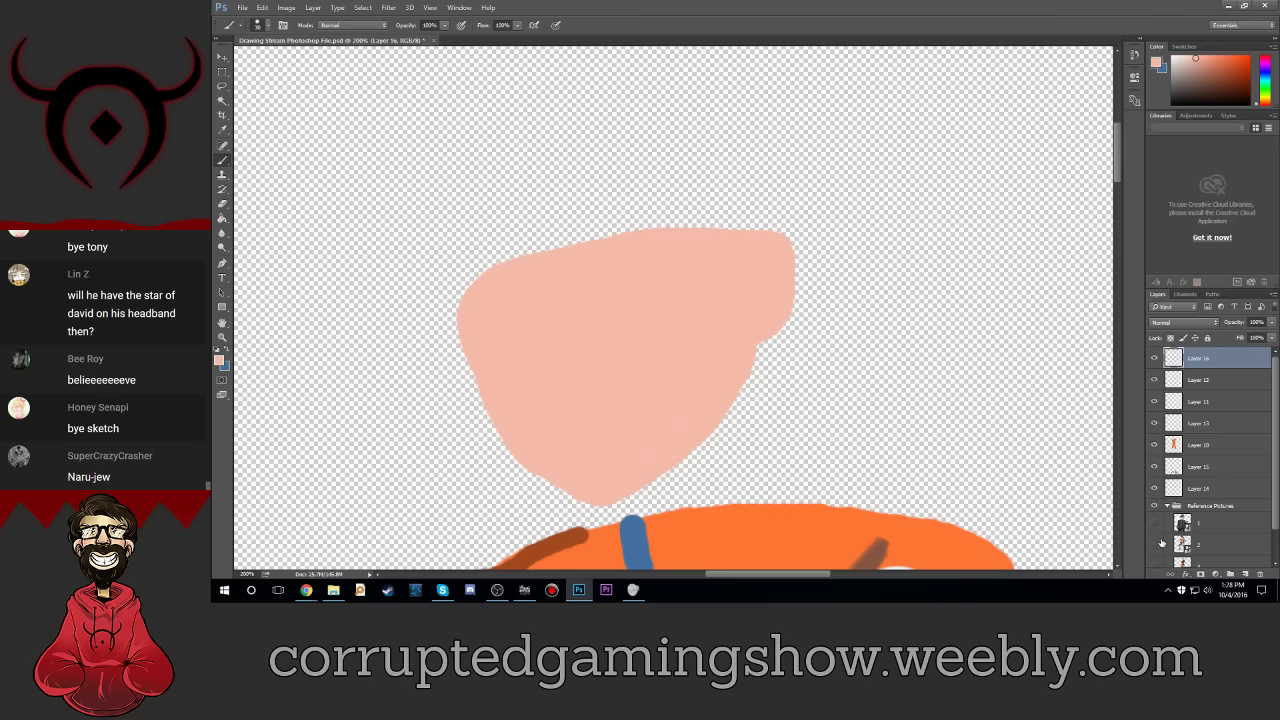
click(1154, 566)
Step: Add Layer 17, hide the flat face fill, and set the paint colour to black
click(1246, 575)
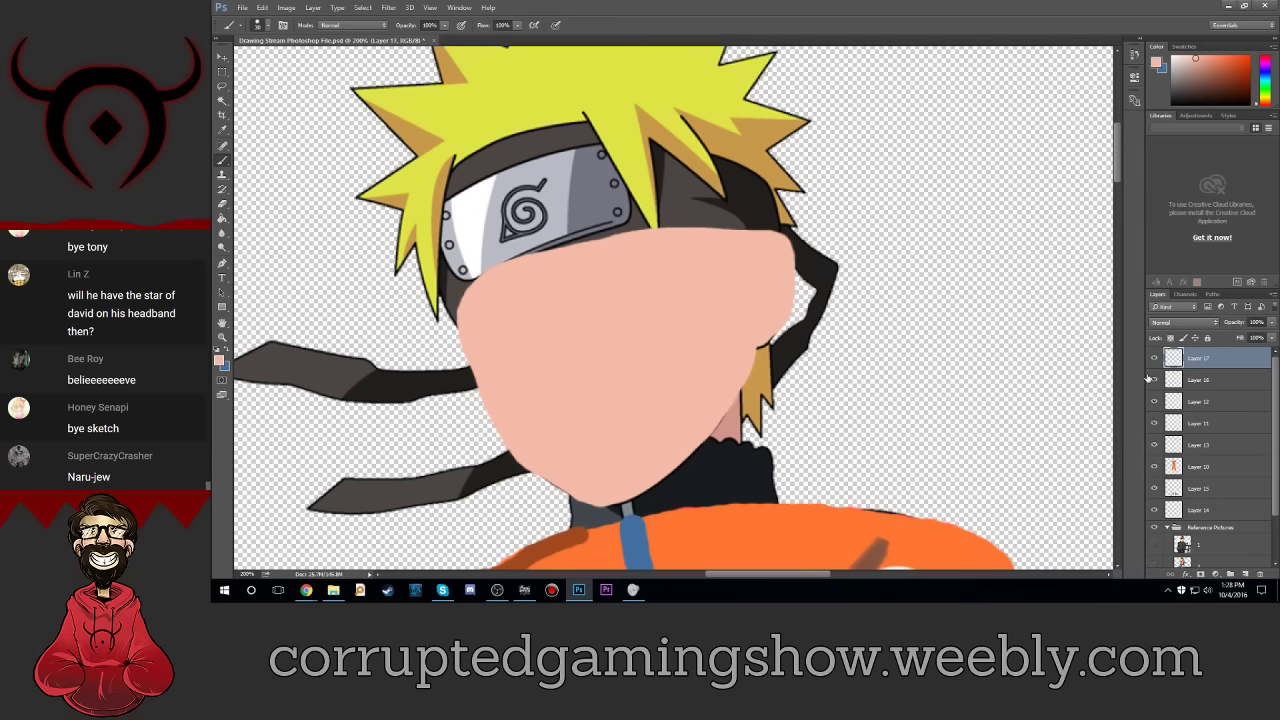
click(1154, 379)
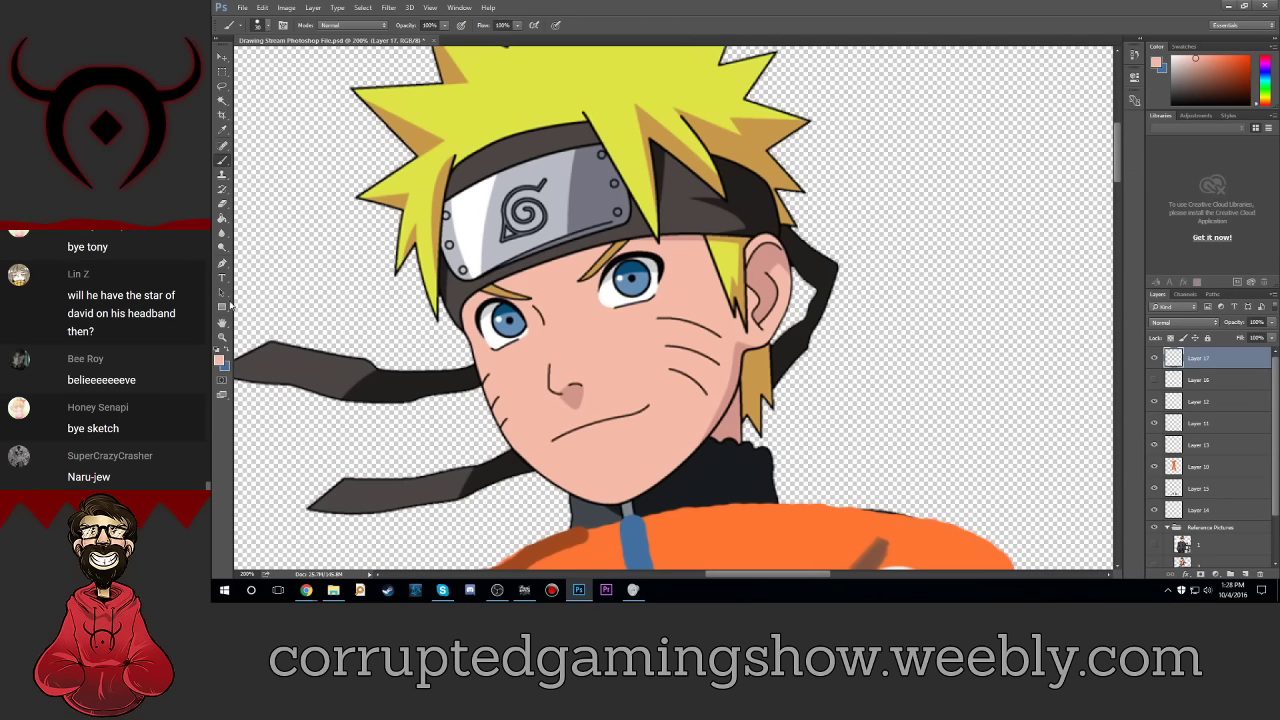
click(218, 358)
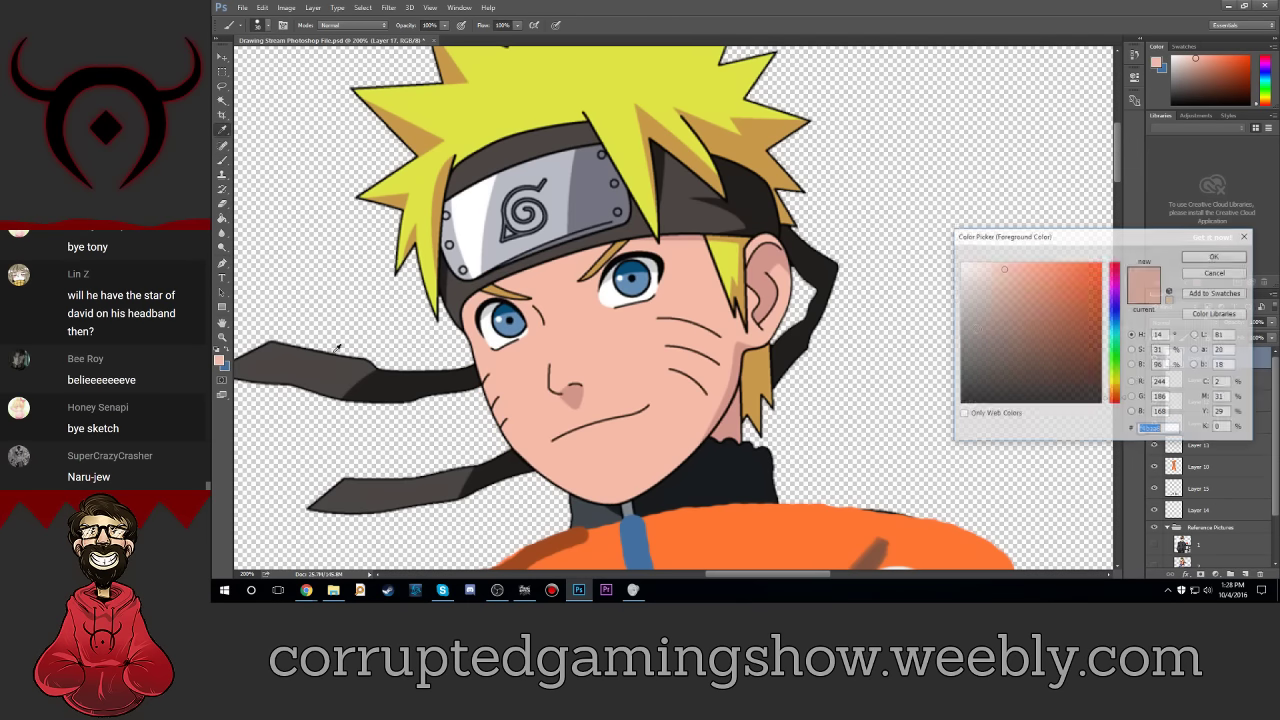
click(960, 403)
click(1213, 256)
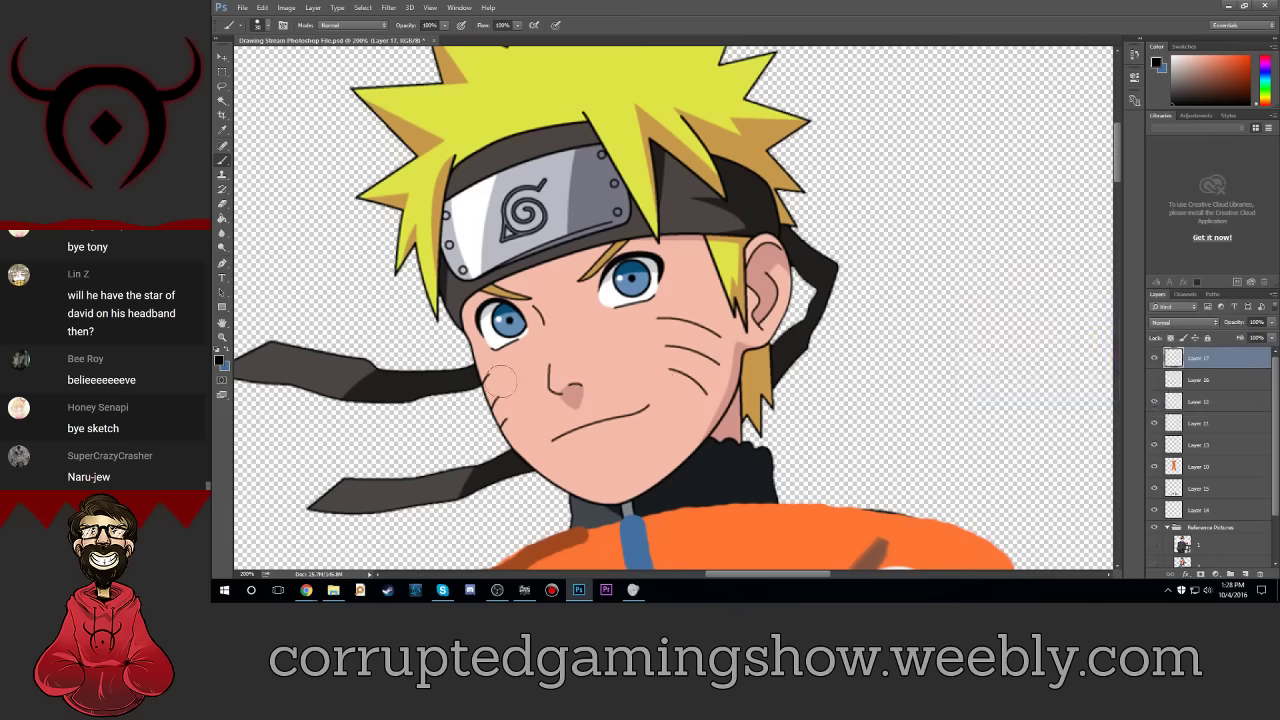
Step: Set the brush size to 3 and trace black eyelid strokes over both eyes
click(260, 24)
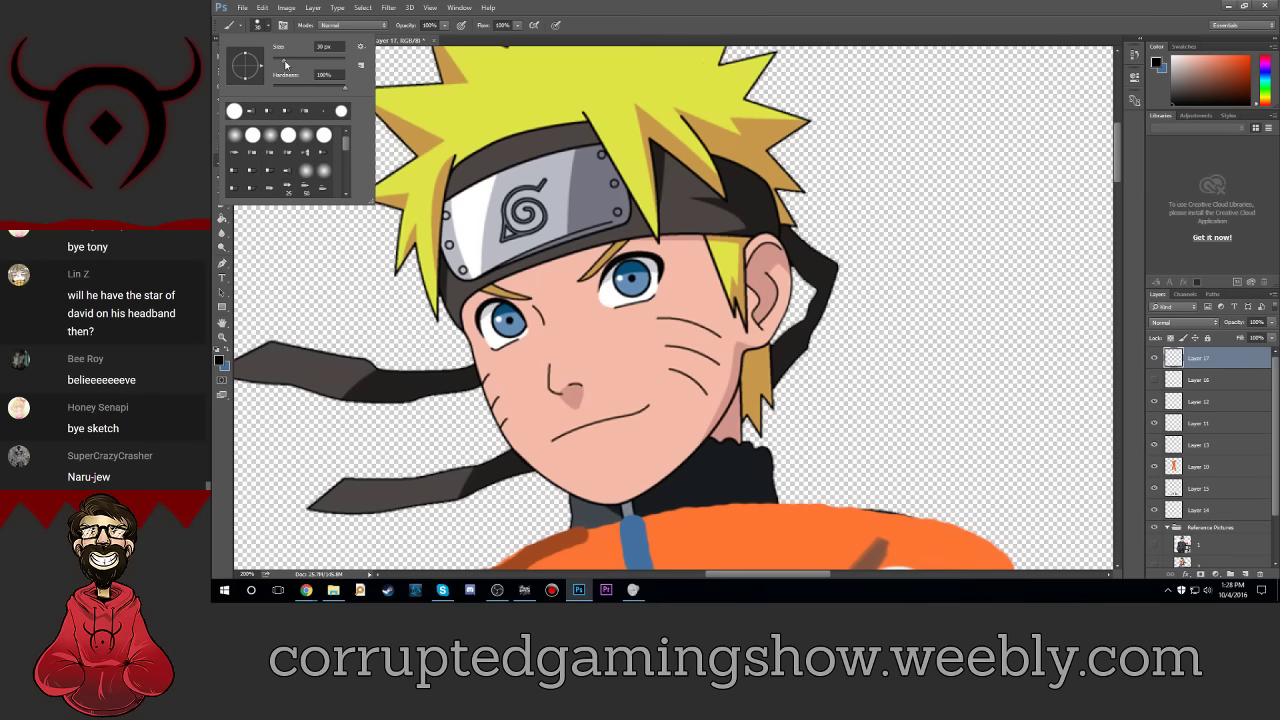
drag(285, 64, 278, 64)
text(3)
key(Return)
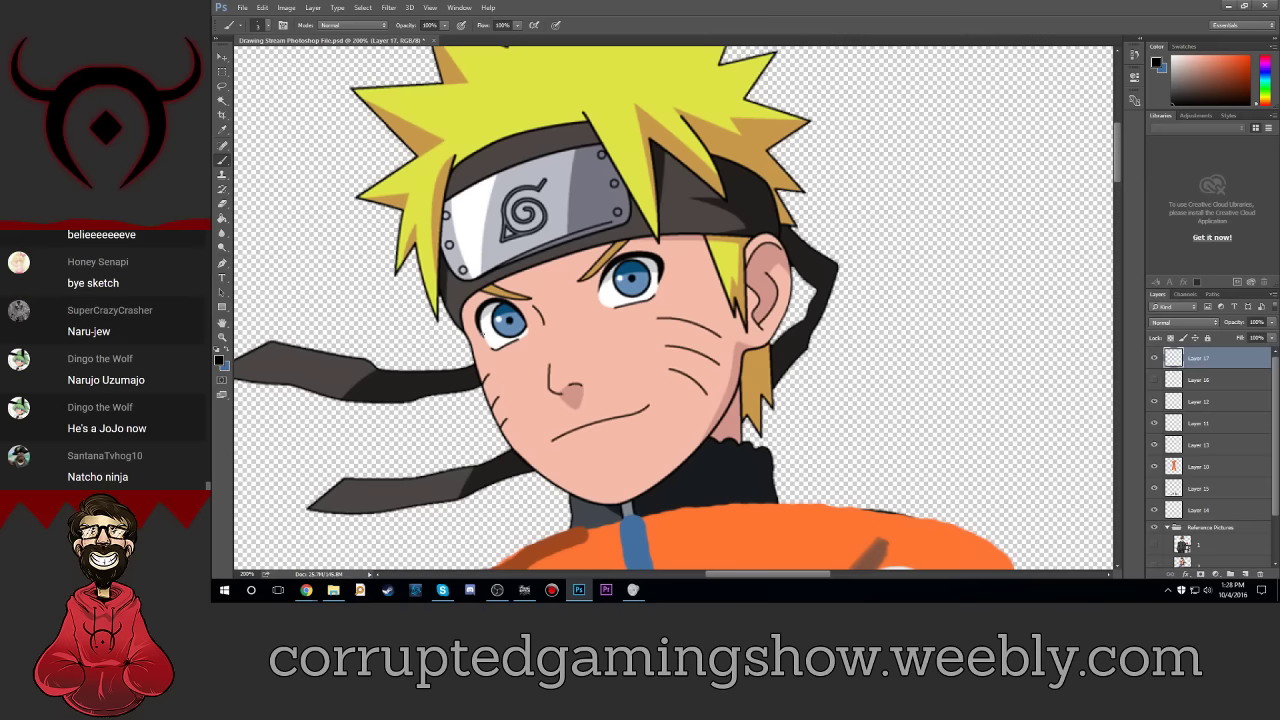
drag(482, 304, 516, 296)
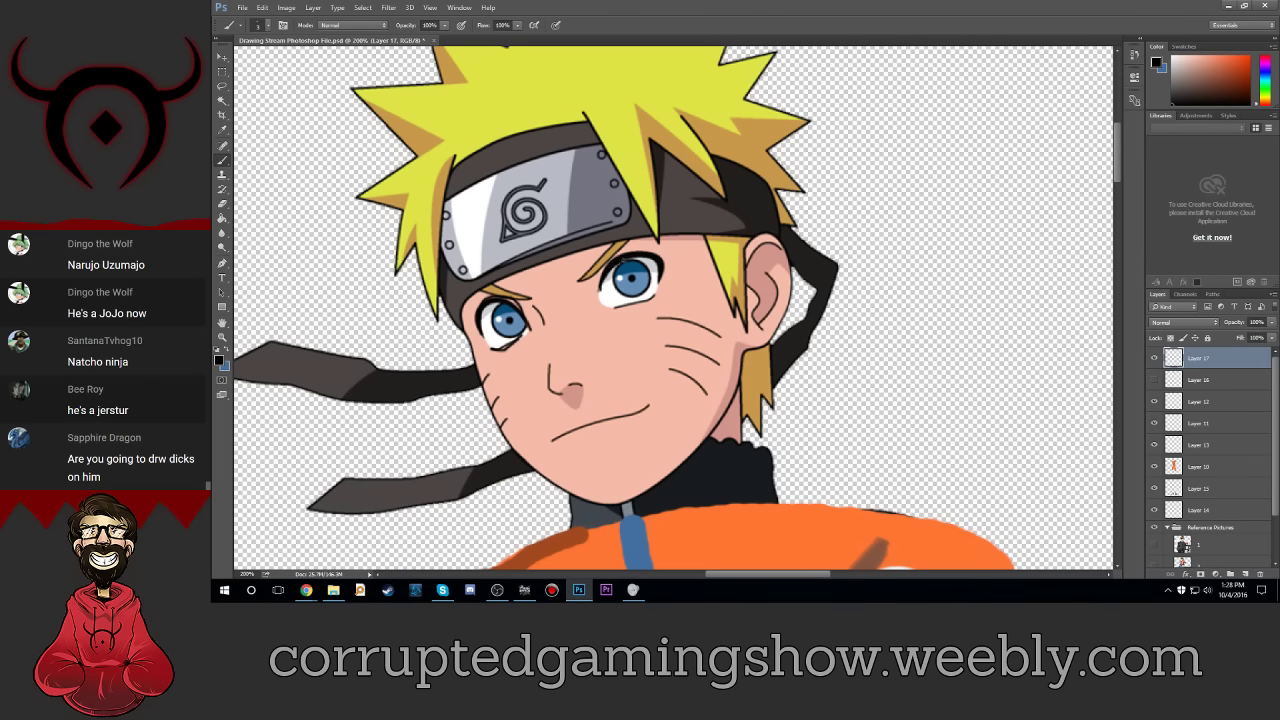
drag(618, 264, 660, 262)
mouse_move(624, 306)
mouse_down()
mouse_move(658, 297)
mouse_move(722, 336)
mouse_move(686, 350)
mouse_move(712, 352)
mouse_move(704, 366)
mouse_move(728, 374)
mouse_move(669, 376)
mouse_move(702, 376)
mouse_move(686, 391)
mouse_move(712, 384)
mouse_move(706, 406)
mouse_up()
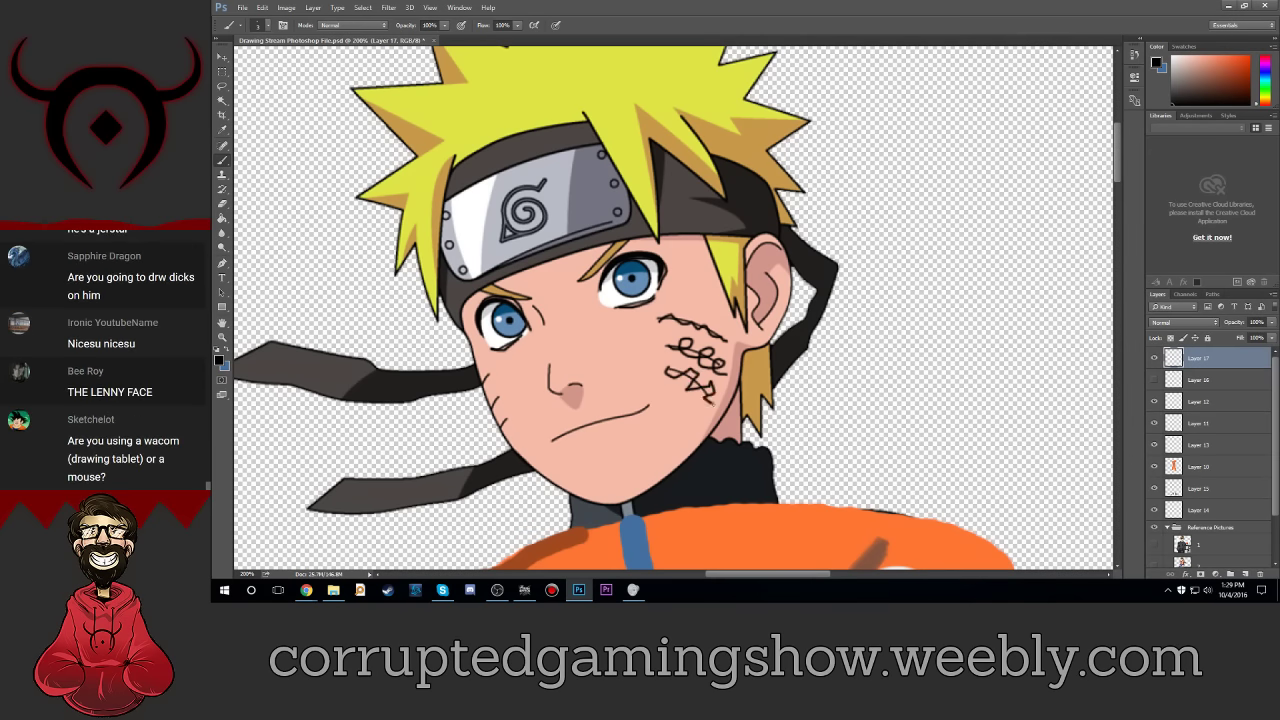
Step: Draw a cheek spiral and forehead line, show Layer 16, then draw and undo a ω mouth
mouse_move(502, 424)
mouse_down()
mouse_move(516, 414)
mouse_move(530, 428)
mouse_move(516, 434)
mouse_move(514, 385)
mouse_move(505, 399)
mouse_move(504, 366)
mouse_move(485, 361)
mouse_move(513, 361)
mouse_up()
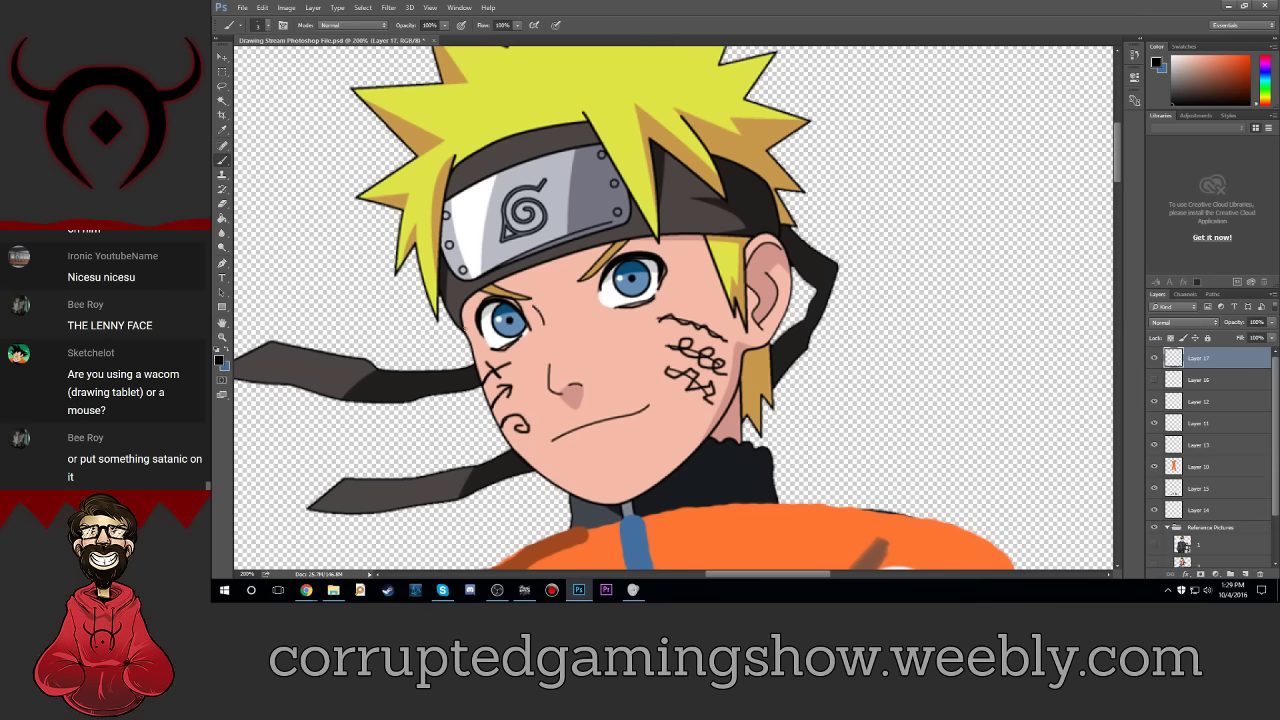
mouse_move(460, 322)
mouse_down()
mouse_move(494, 284)
mouse_move(594, 250)
mouse_move(756, 232)
mouse_move(800, 256)
mouse_move(818, 290)
mouse_move(810, 318)
mouse_move(771, 346)
mouse_move(789, 371)
mouse_move(835, 283)
mouse_move(822, 250)
mouse_move(776, 232)
mouse_up()
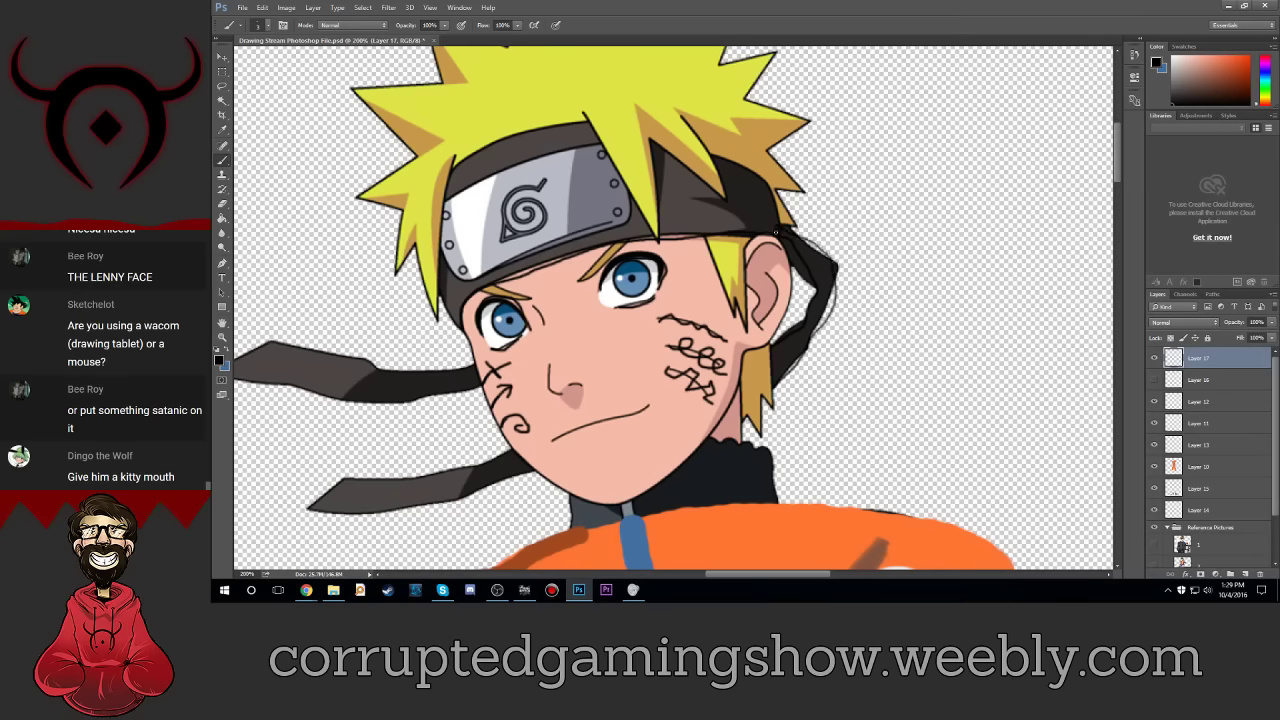
click(1154, 380)
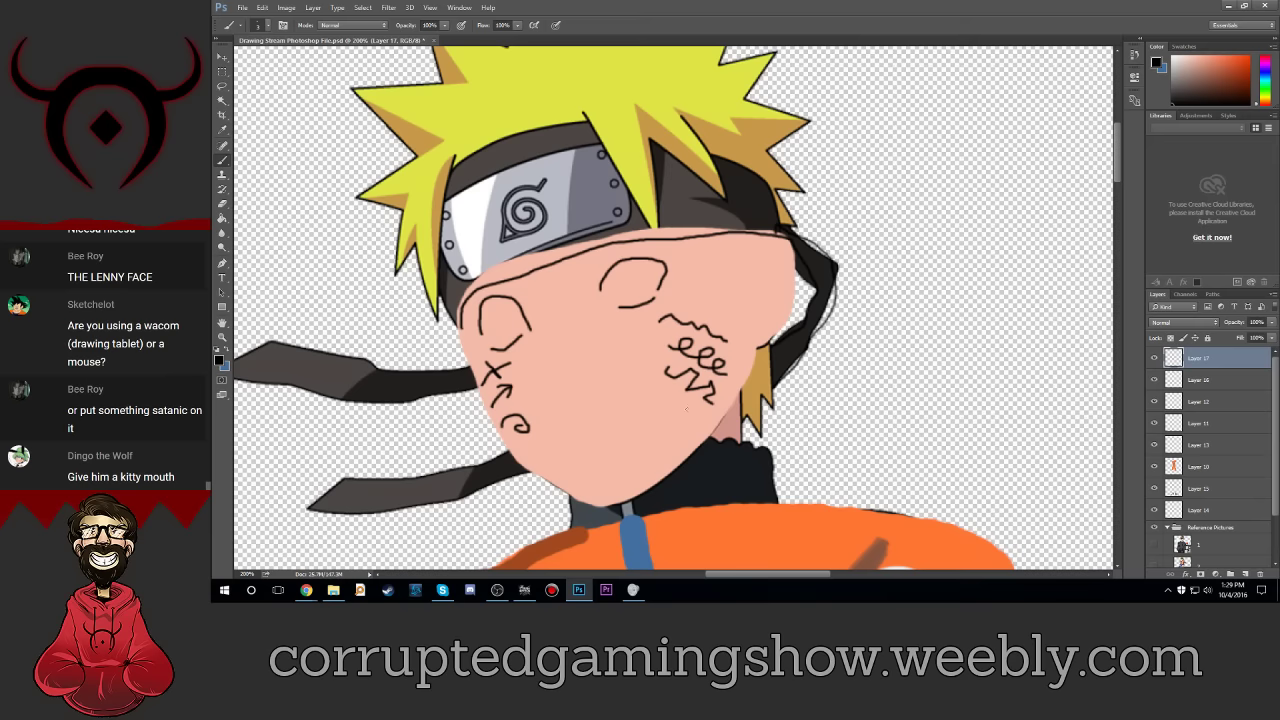
mouse_move(547, 399)
mouse_down()
mouse_move(550, 416)
mouse_move(588, 386)
mouse_move(598, 422)
mouse_move(633, 380)
mouse_up()
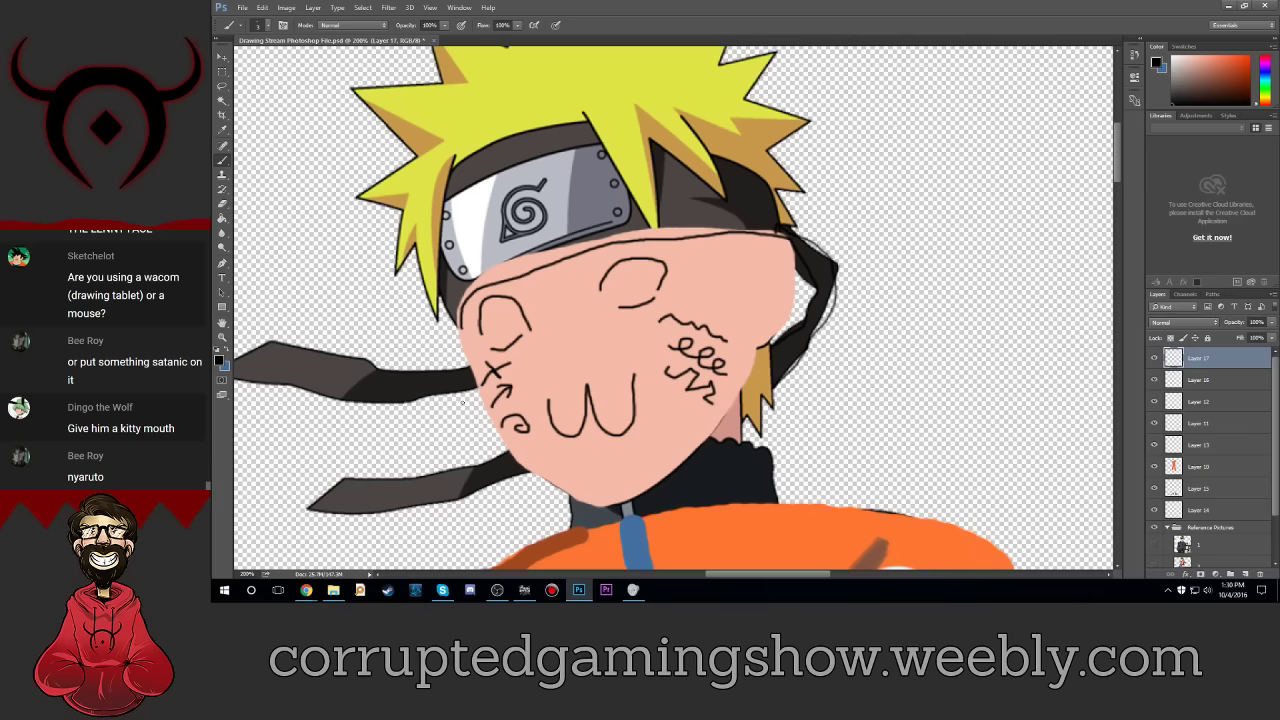
key(ctrl+z)
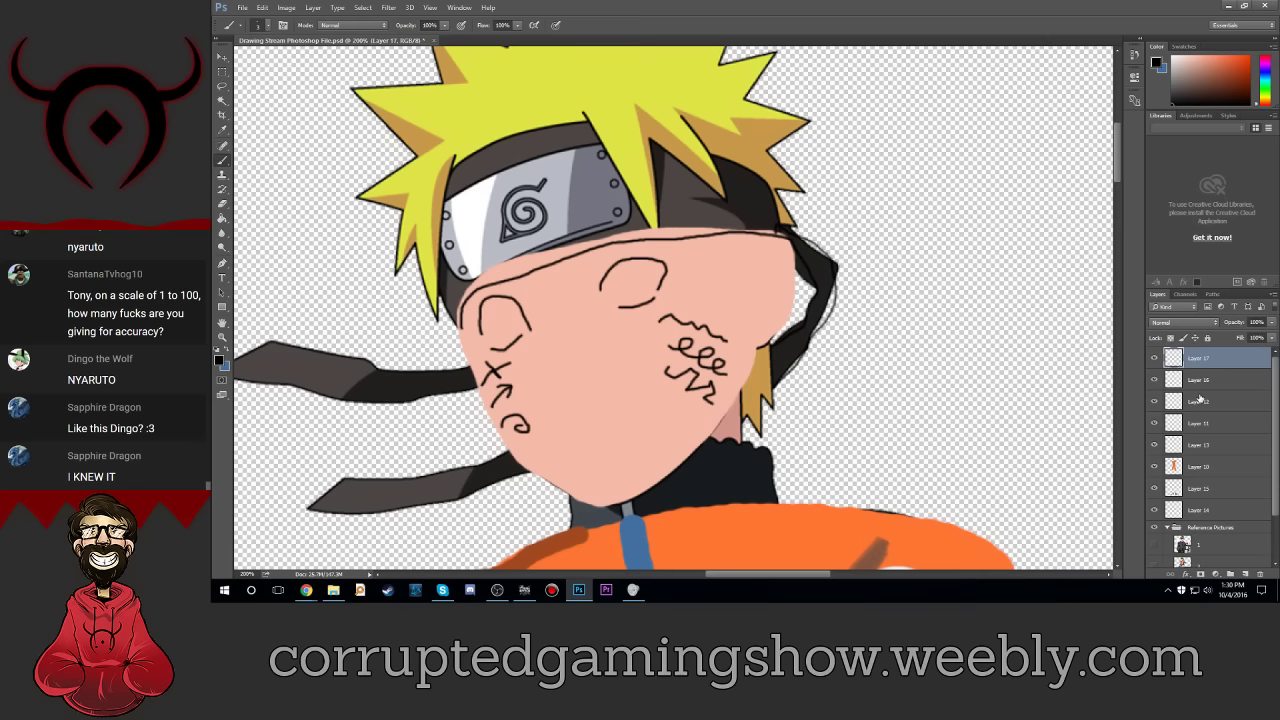
key(ctrl+minus)
key(ctrl+minus)
key(ctrl+minus)
key(ctrl+minus)
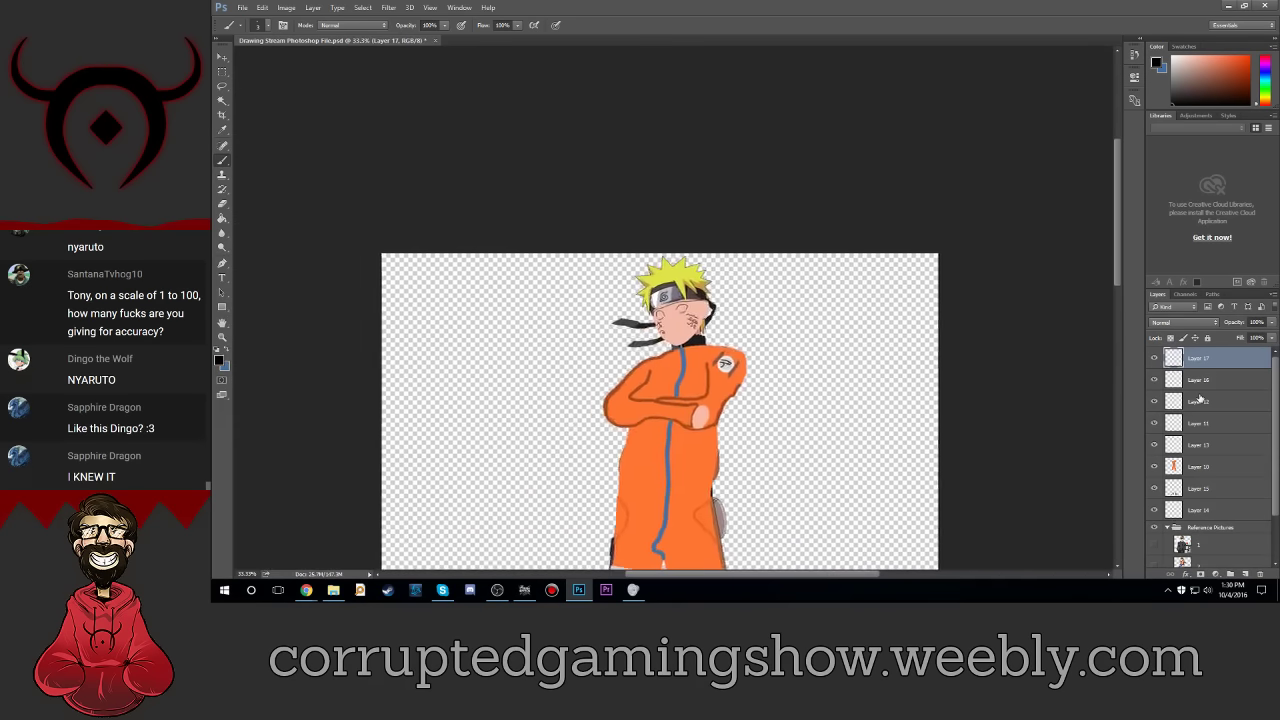
key(ctrl+minus)
key(ctrl+plus)
key(ctrl+plus)
key(ctrl+plus)
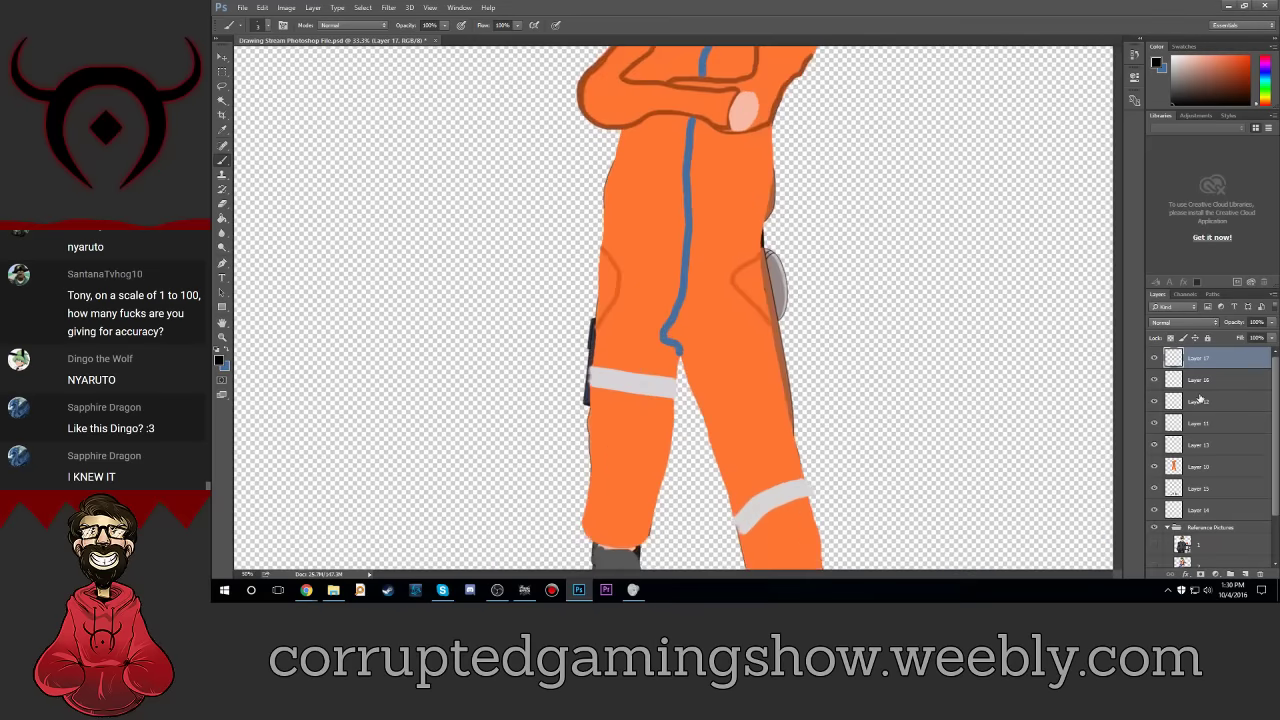
key(ctrl+plus)
scroll(869, 370, up, 3)
scroll(869, 370, up, 3)
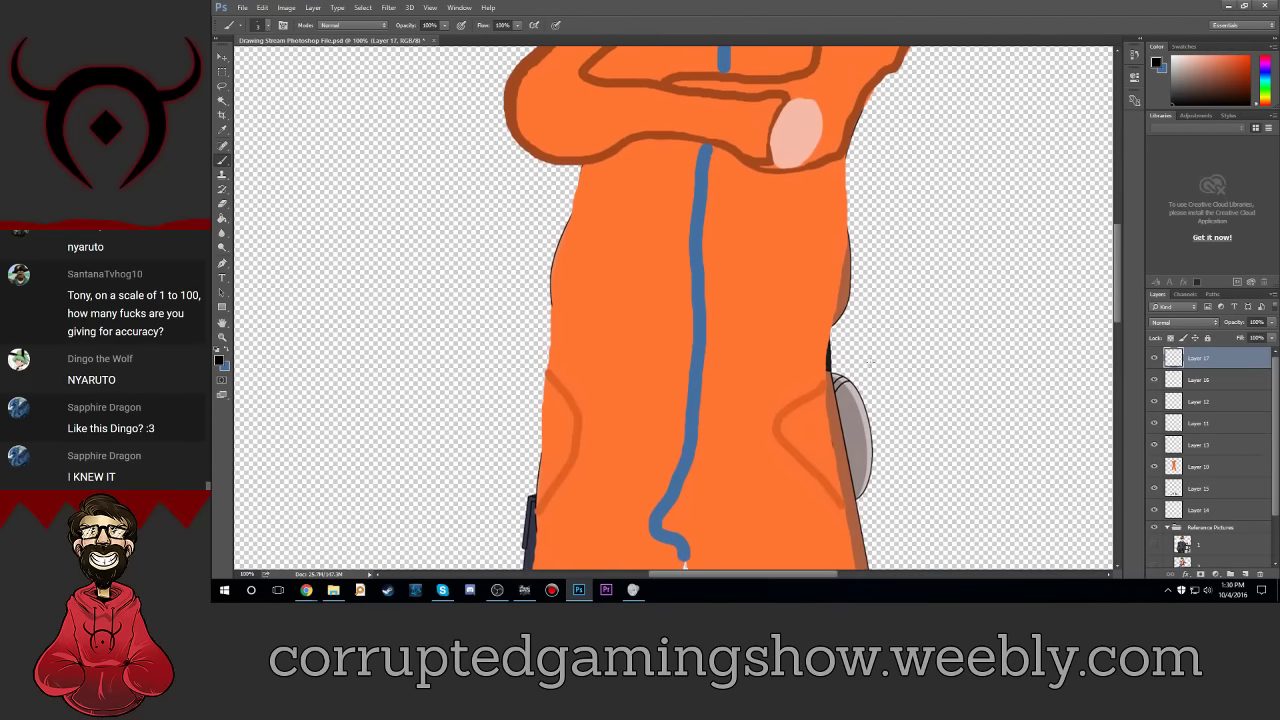
scroll(869, 370, up, 3)
scroll(869, 370, up, 3)
scroll(869, 370, up, 2)
scroll(869, 370, up, 3)
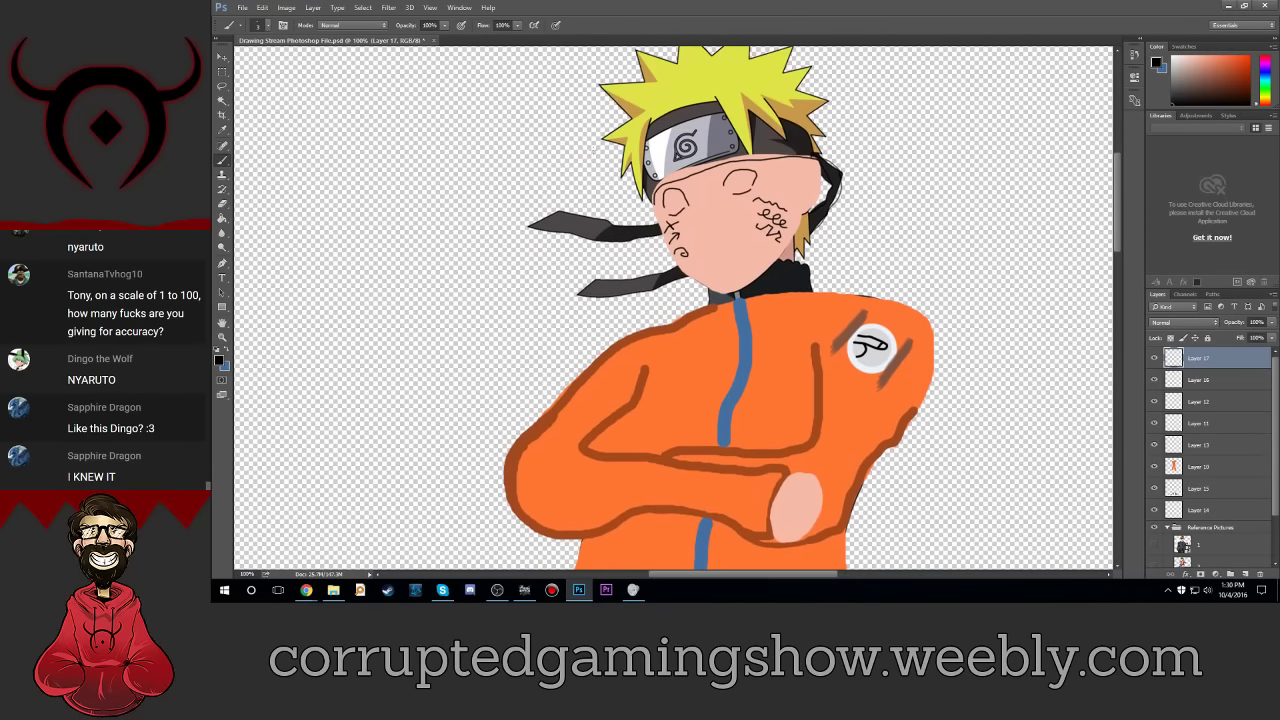
scroll(869, 370, up, 1)
key(ctrl+plus)
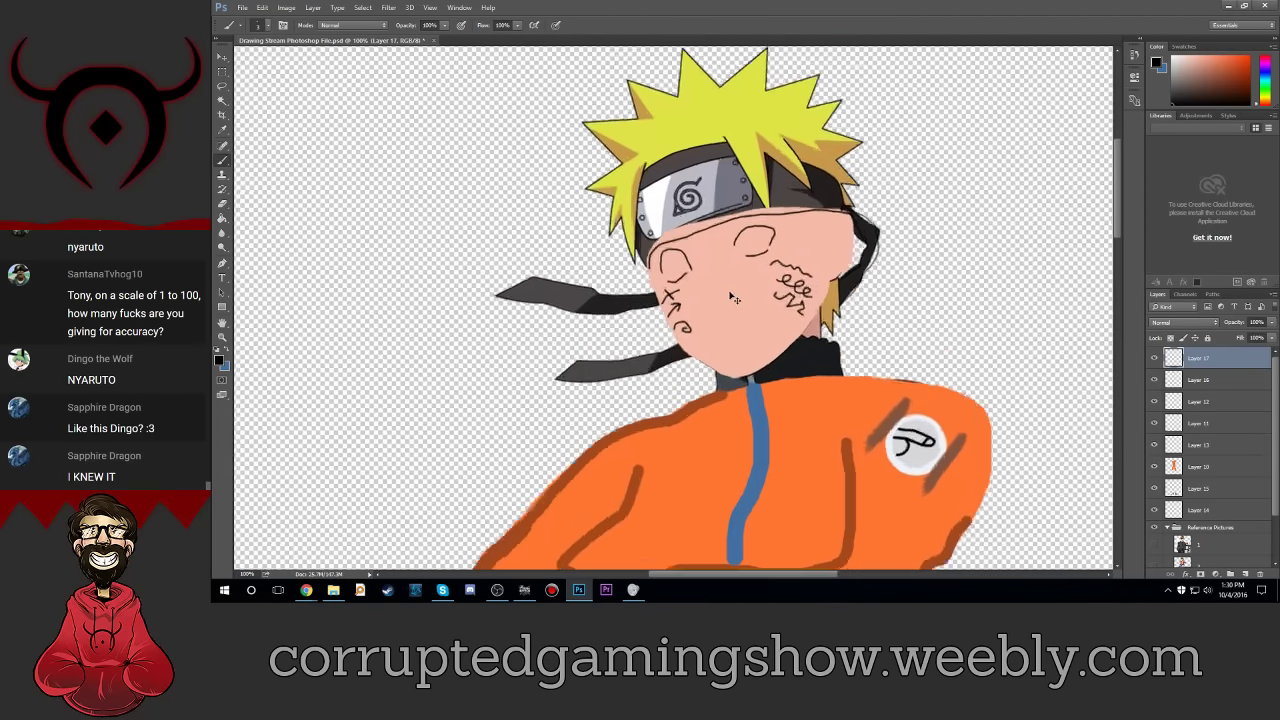
key(ctrl+plus)
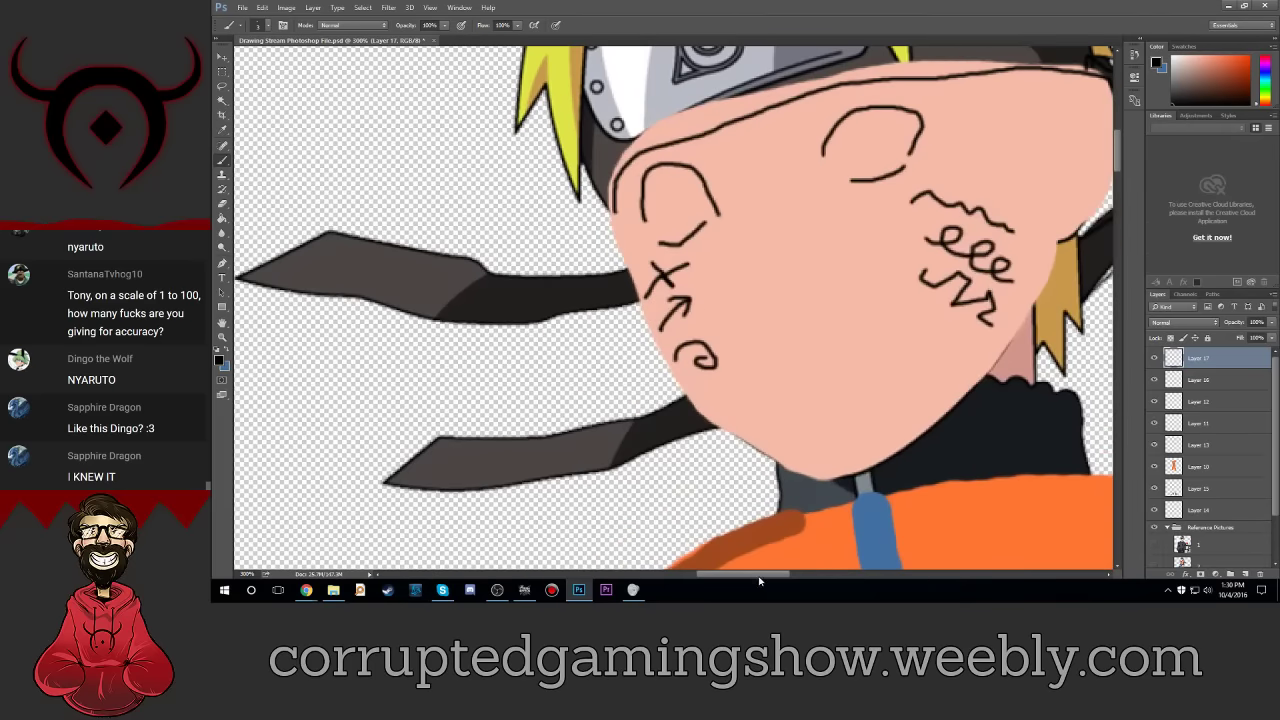
drag(759, 580, 776, 579)
scroll(751, 410, up, 2)
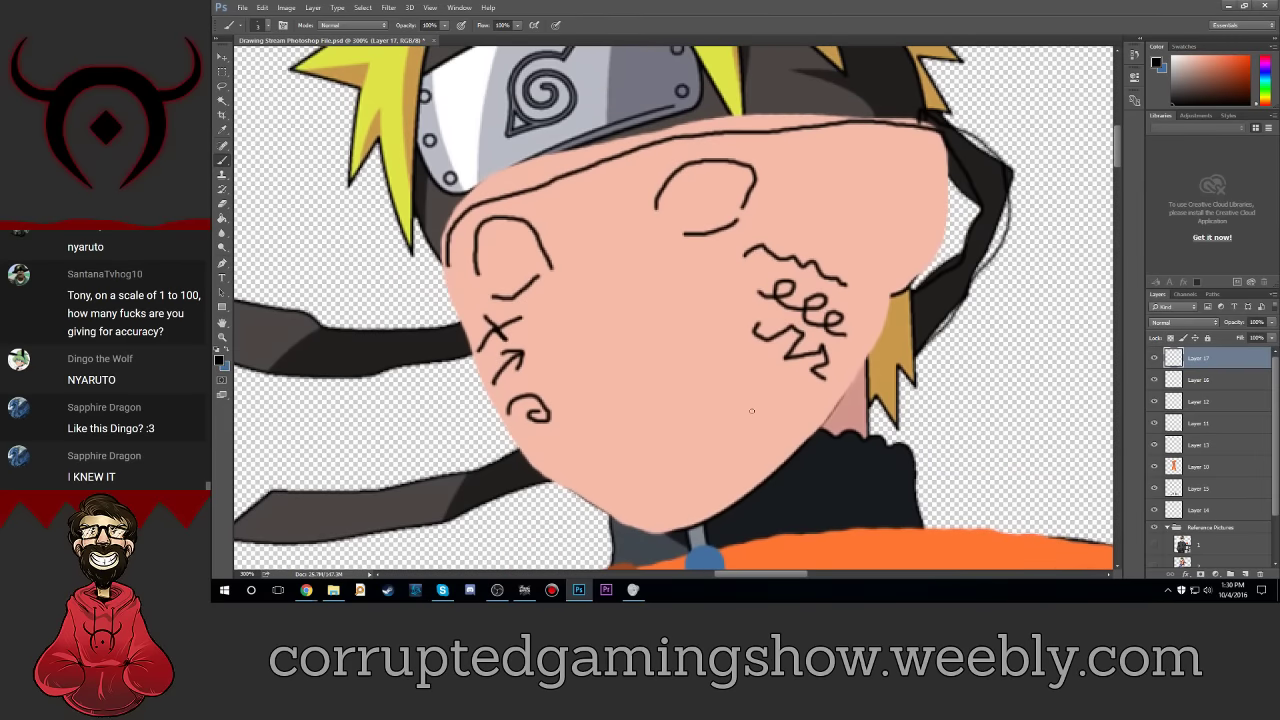
scroll(751, 410, up, 1)
scroll(826, 368, down, 2)
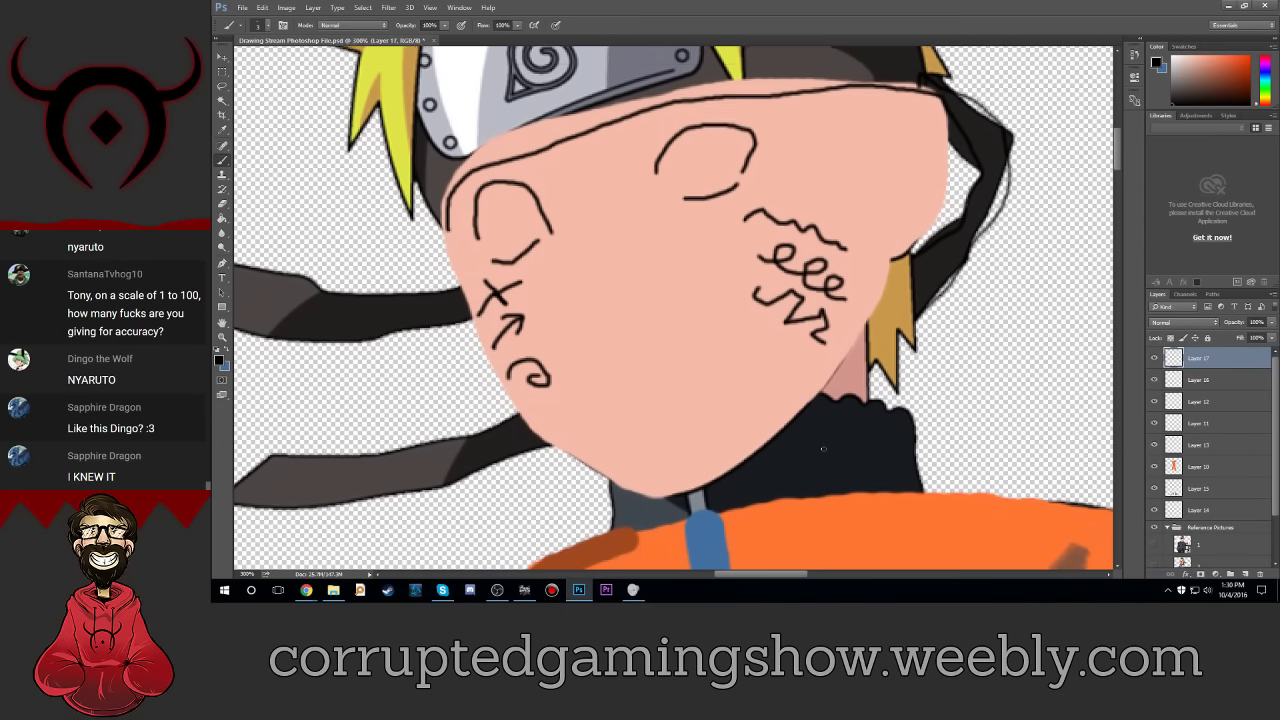
scroll(823, 448, down, 2)
scroll(823, 448, up, 1)
scroll(824, 448, up, 1)
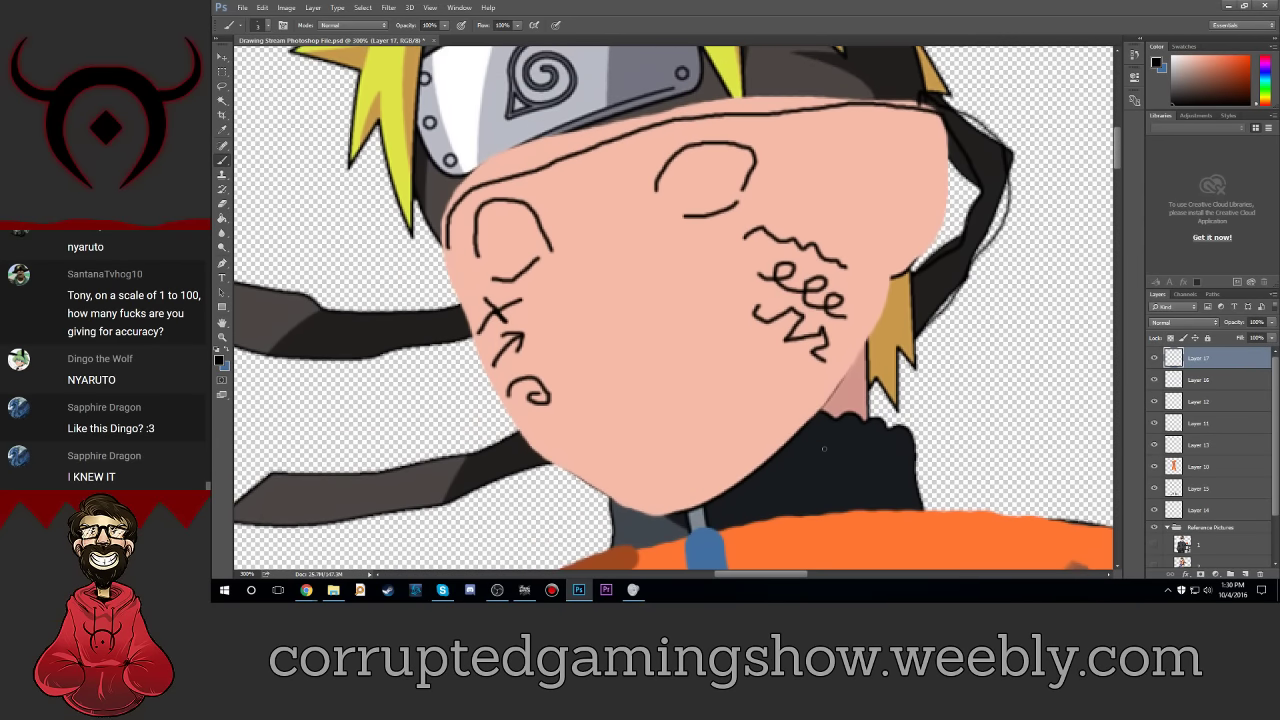
scroll(824, 448, down, 1)
scroll(824, 448, up, 2)
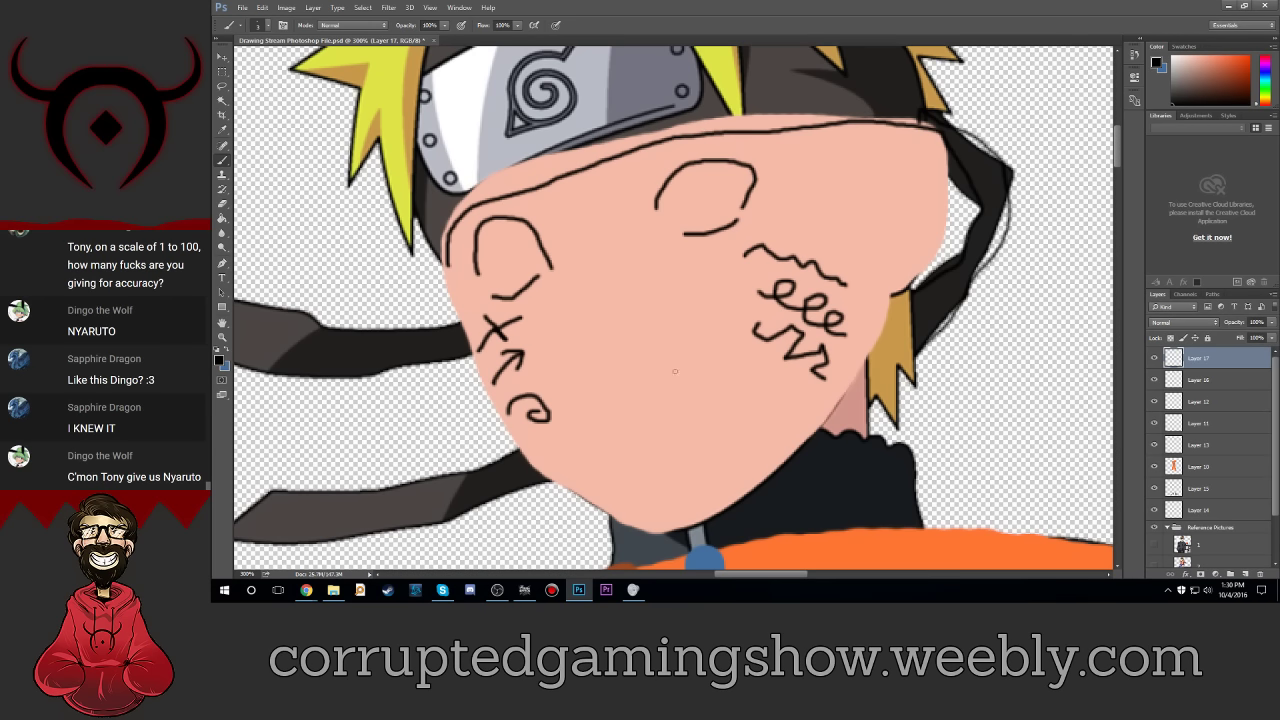
Step: Draw a wavy blob mouth, an angular nose line to a black dot, and a right-edge curve
mouse_move(653, 342)
mouse_down()
mouse_move(741, 430)
mouse_move(652, 344)
mouse_up()
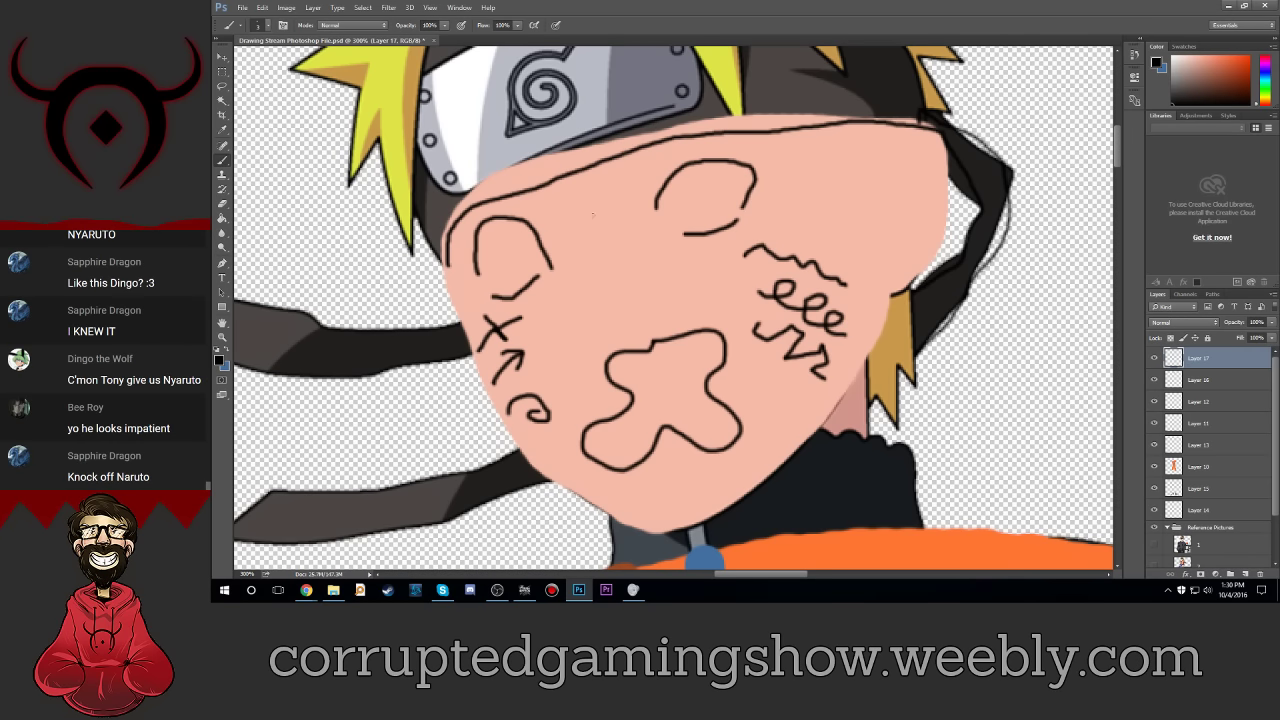
mouse_move(594, 181)
mouse_down()
mouse_move(634, 296)
mouse_move(556, 342)
mouse_move(672, 320)
mouse_move(658, 302)
mouse_move(648, 312)
mouse_move(666, 313)
mouse_up()
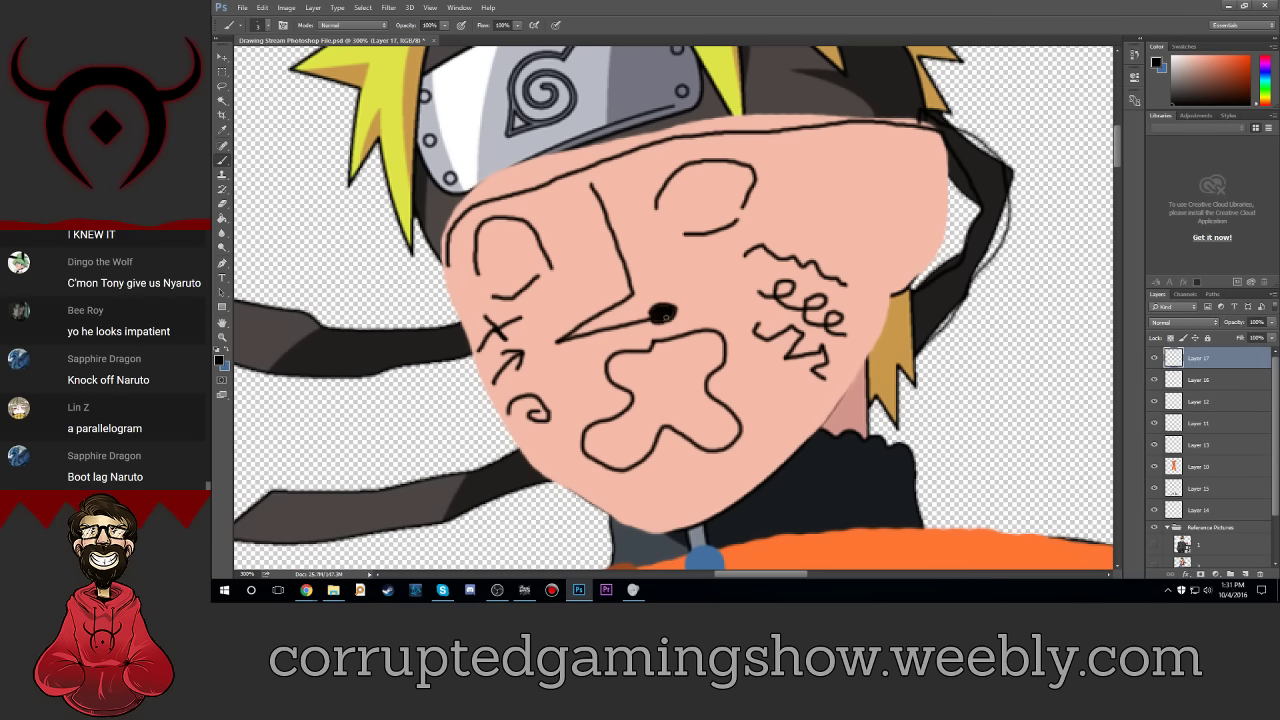
mouse_move(672, 311)
mouse_down()
mouse_move(634, 220)
mouse_move(636, 186)
mouse_move(664, 162)
mouse_up()
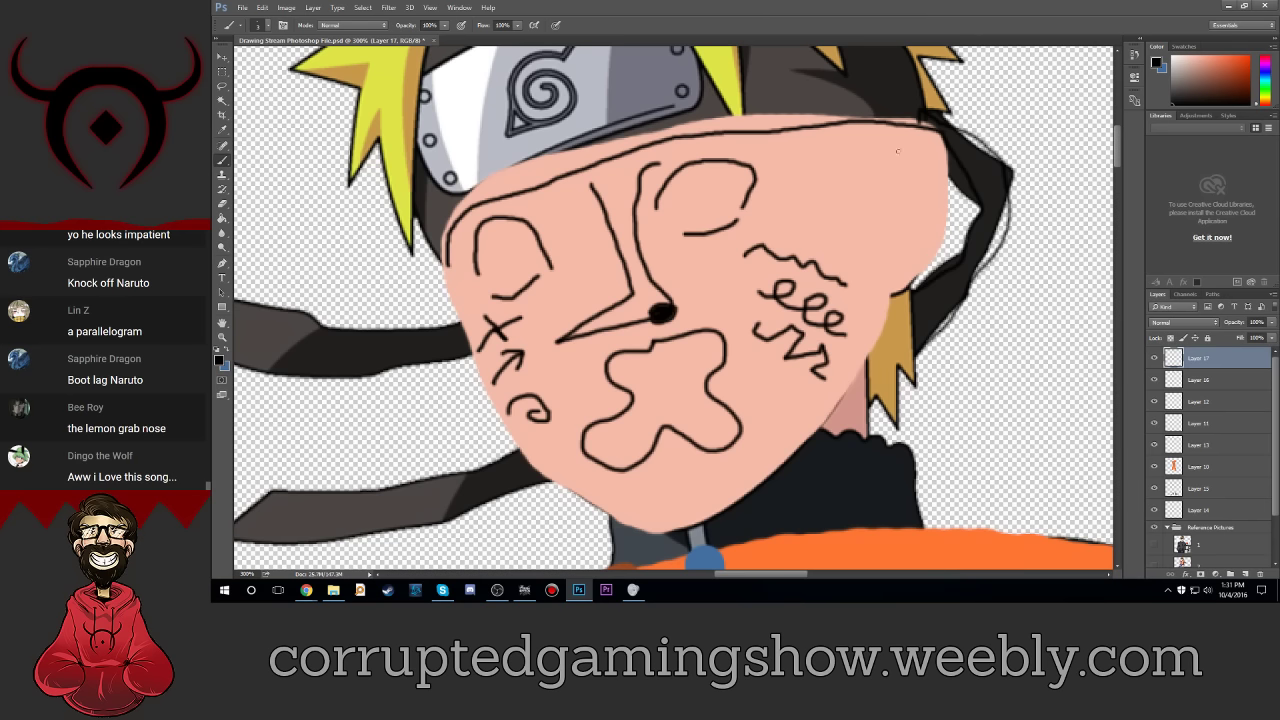
mouse_move(898, 259)
mouse_down()
mouse_move(908, 128)
mouse_move(914, 260)
mouse_up()
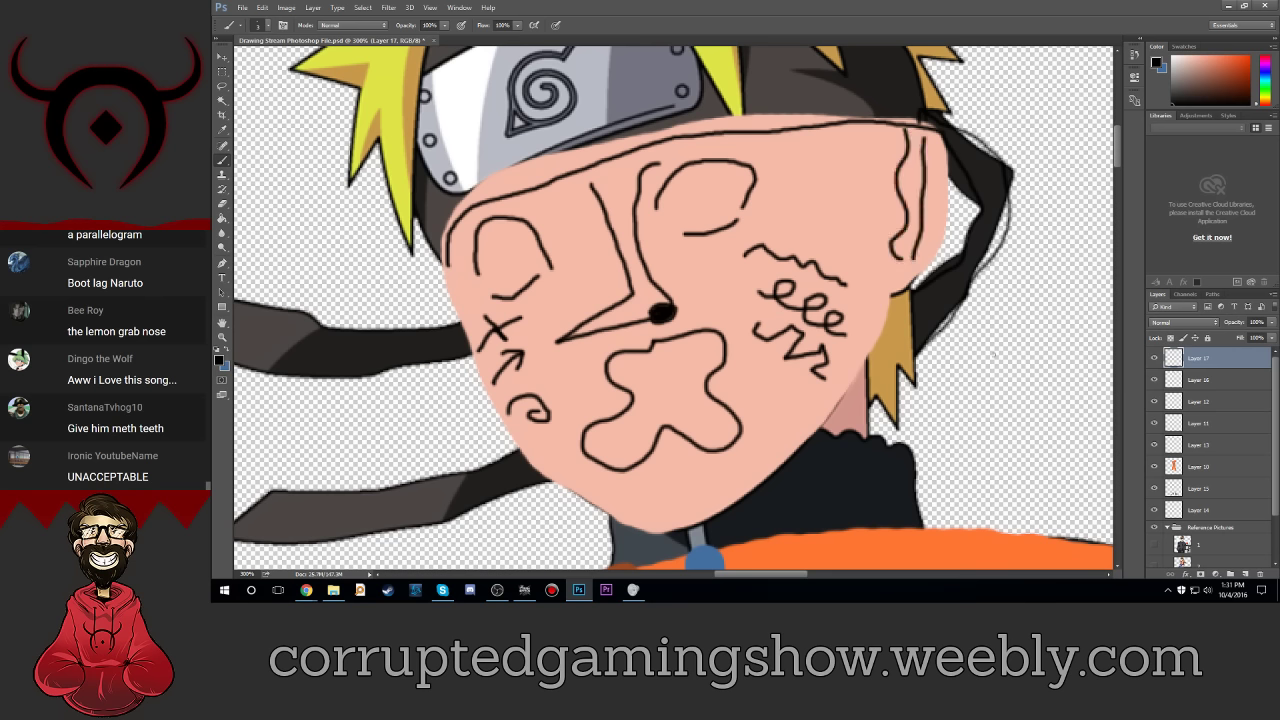
key(ctrl+z)
drag(920, 147, 912, 260)
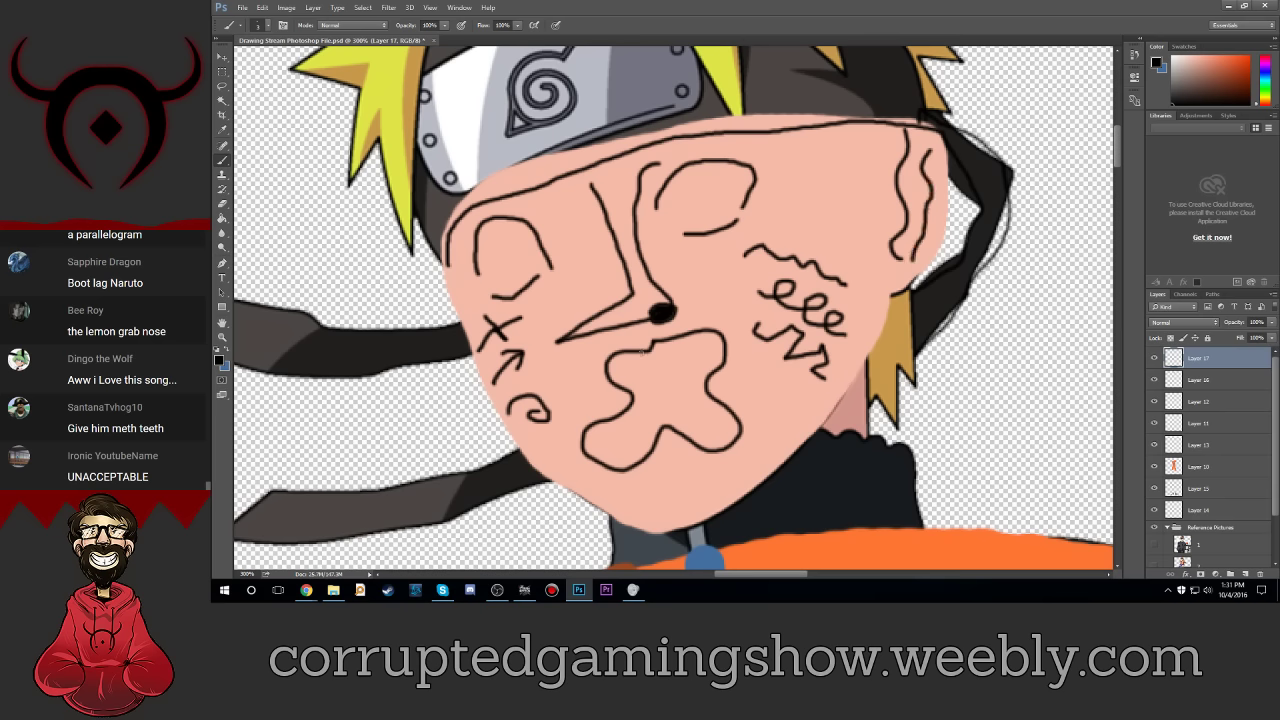
key(ctrl+plus)
key(ctrl+plus)
Step: Draw four white tooth outlines inside the upper, right and lower lobes of the mouth
scroll(660, 360, down, 2)
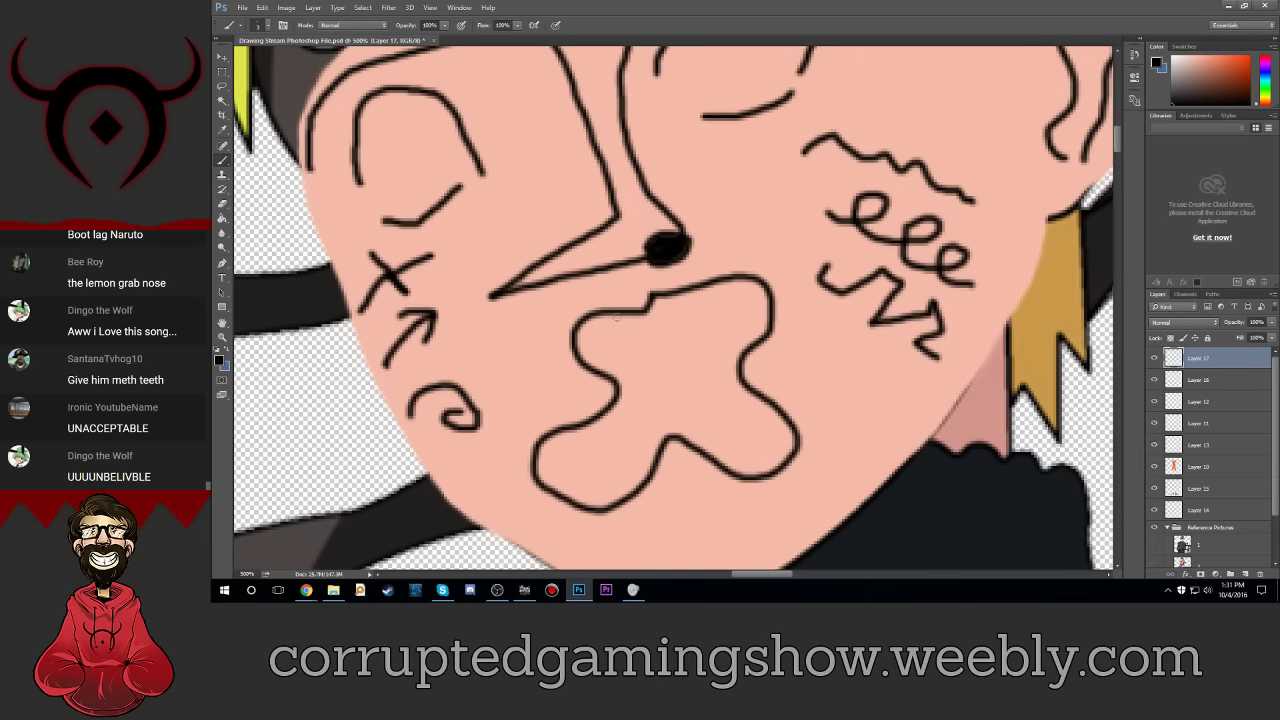
mouse_move(615, 316)
mouse_down()
mouse_move(613, 344)
mouse_move(660, 342)
mouse_move(645, 314)
mouse_up()
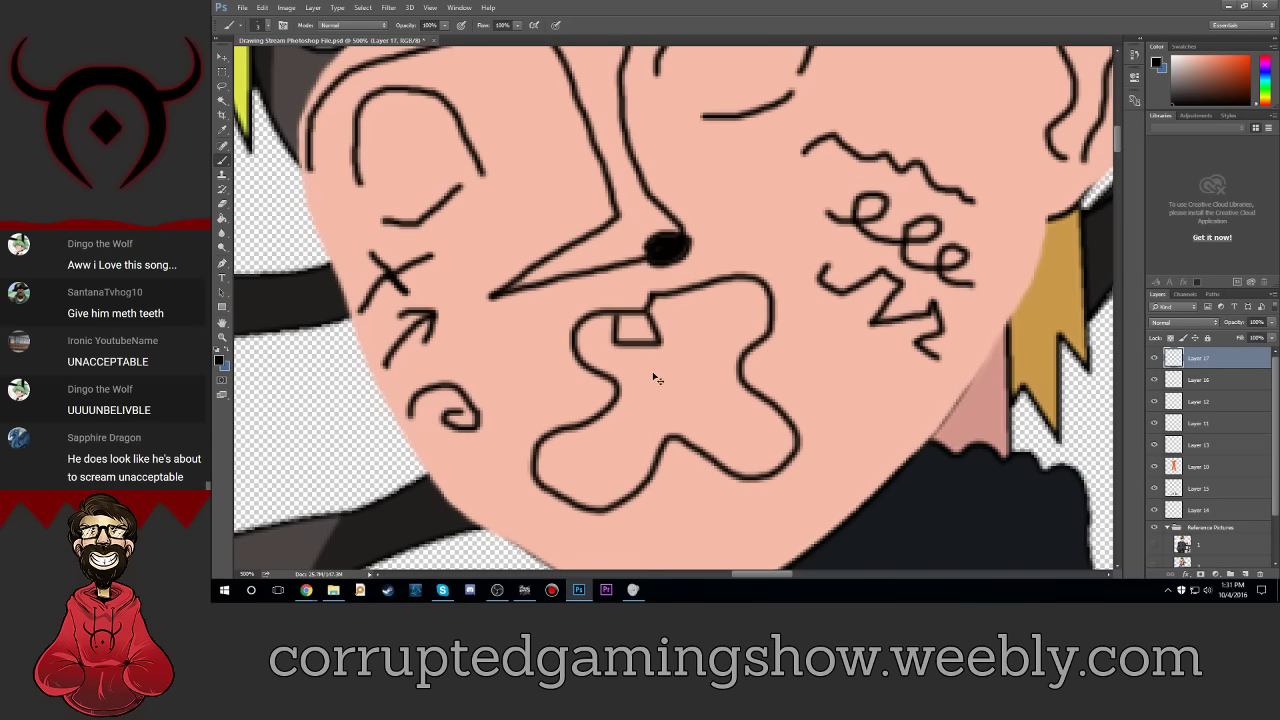
key(ctrl+z)
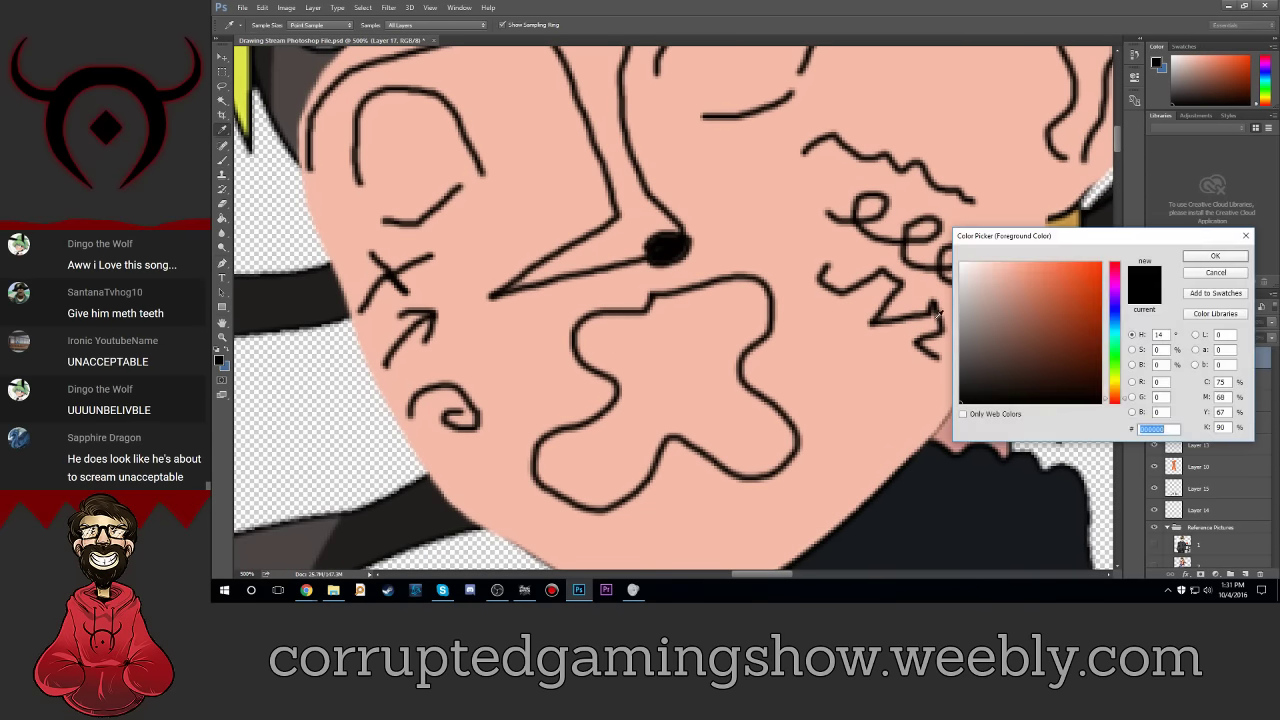
click(1203, 260)
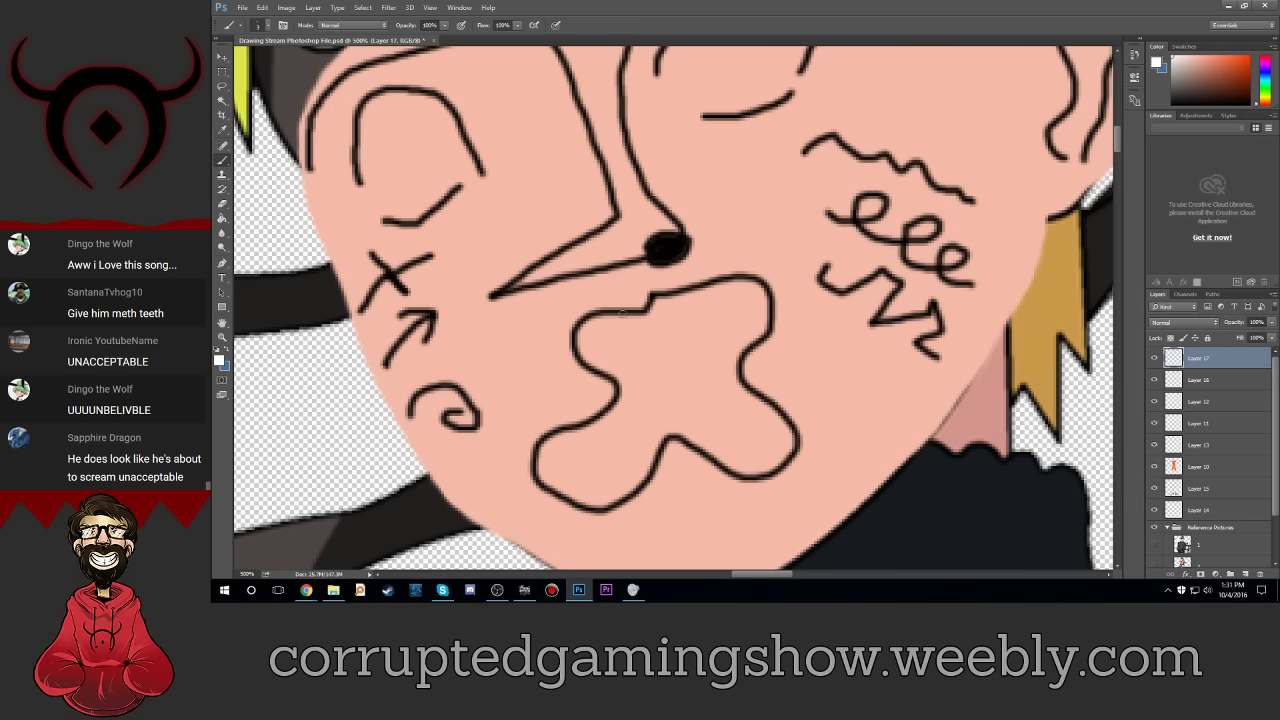
mouse_move(617, 316)
mouse_down()
mouse_move(614, 340)
mouse_move(636, 342)
mouse_move(660, 318)
mouse_move(646, 314)
mouse_up()
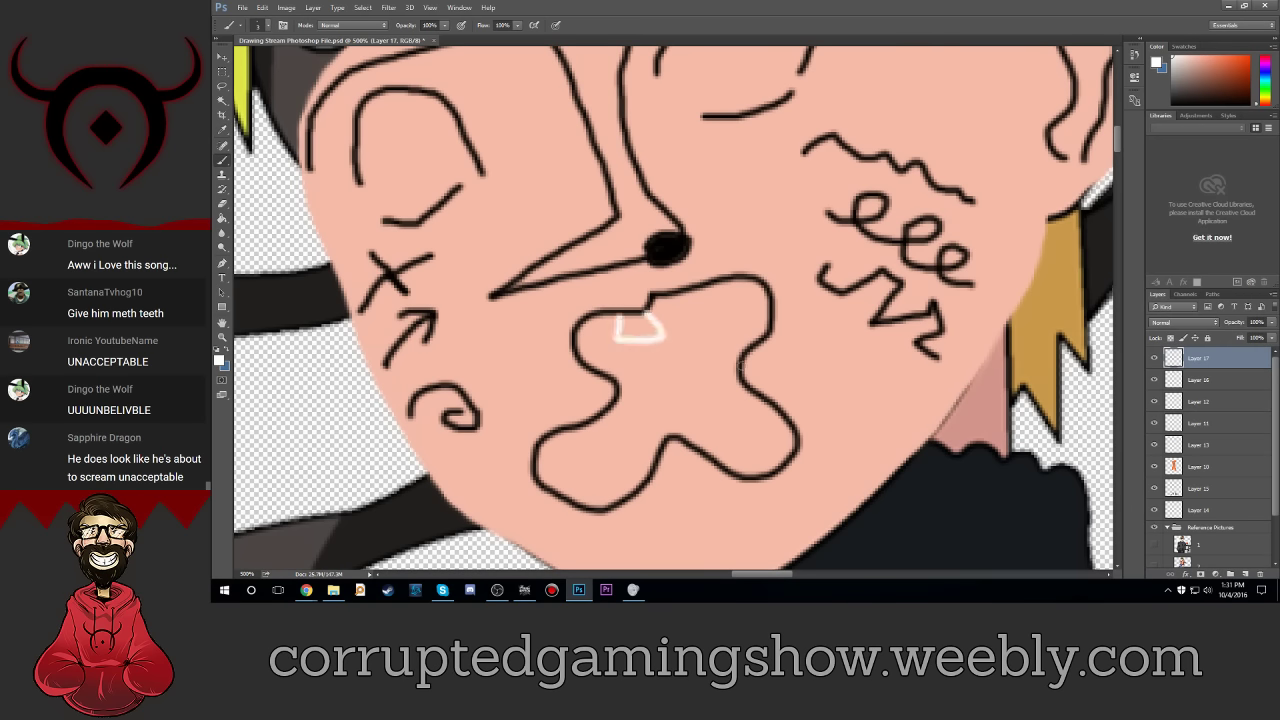
mouse_move(737, 362)
mouse_down()
mouse_move(710, 364)
mouse_move(698, 396)
mouse_move(748, 392)
mouse_up()
mouse_move(549, 483)
mouse_down()
mouse_move(582, 460)
mouse_move(612, 472)
mouse_move(604, 495)
mouse_up()
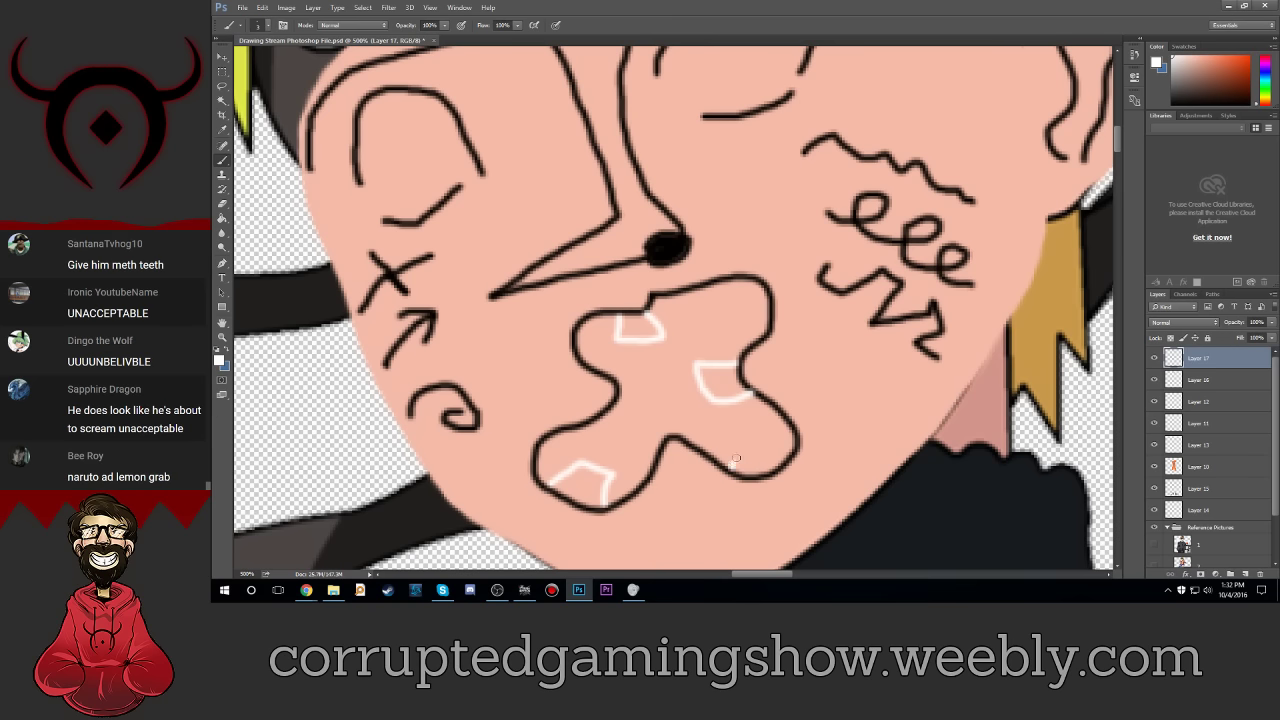
mouse_move(736, 458)
mouse_down()
mouse_move(752, 440)
mouse_move(760, 470)
mouse_up()
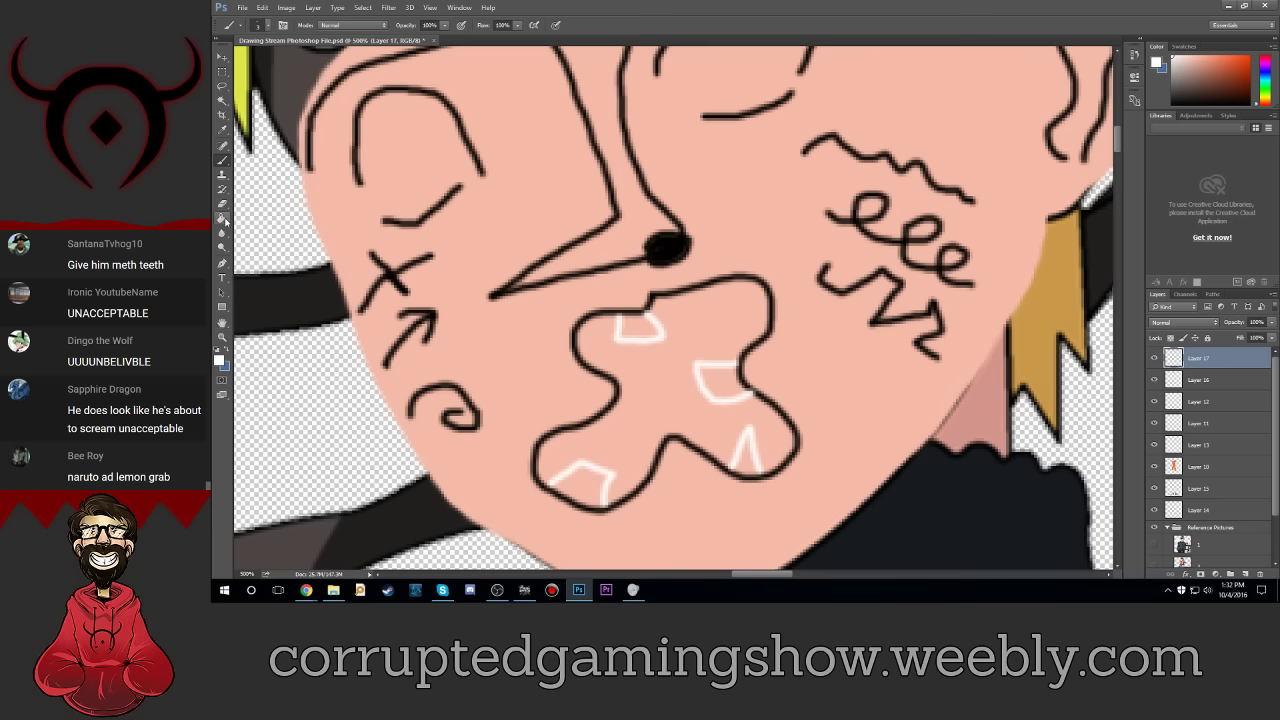
Step: Set the foreground colour back to black
key(i)
click(219, 359)
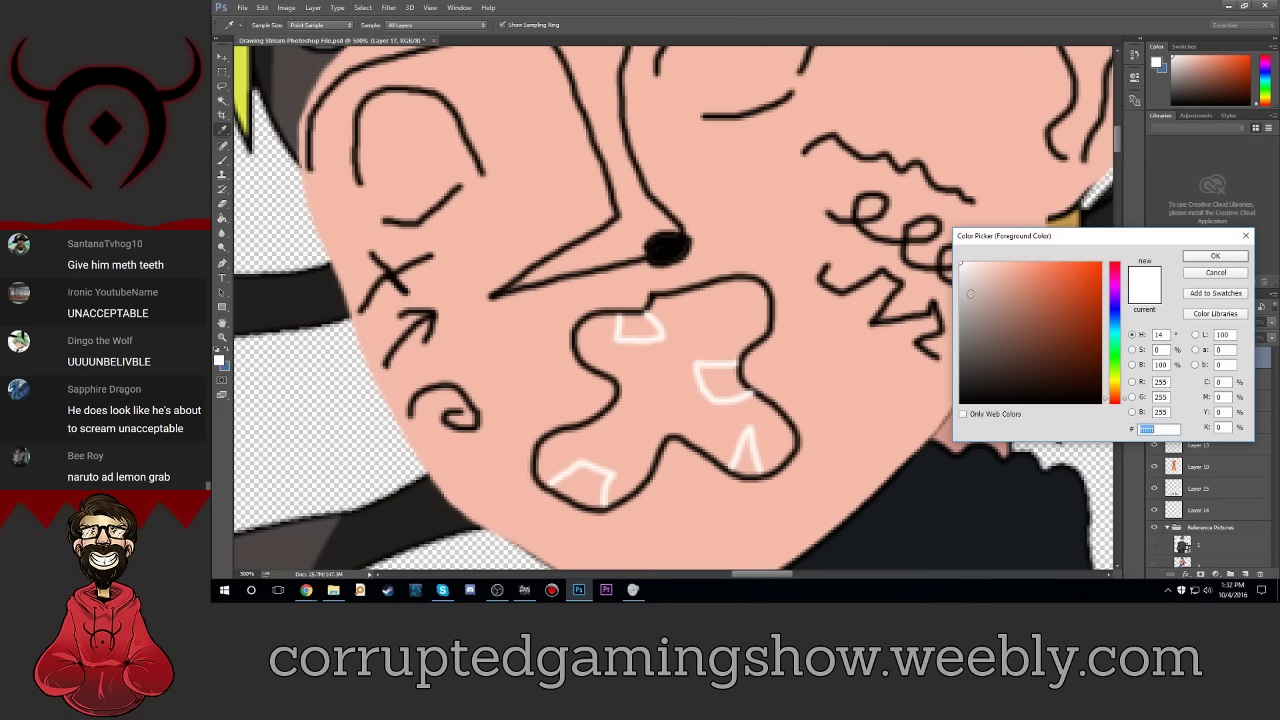
click(835, 521)
click(1205, 262)
Step: Paint-bucket the mouth interior black and the four teeth white
key(g)
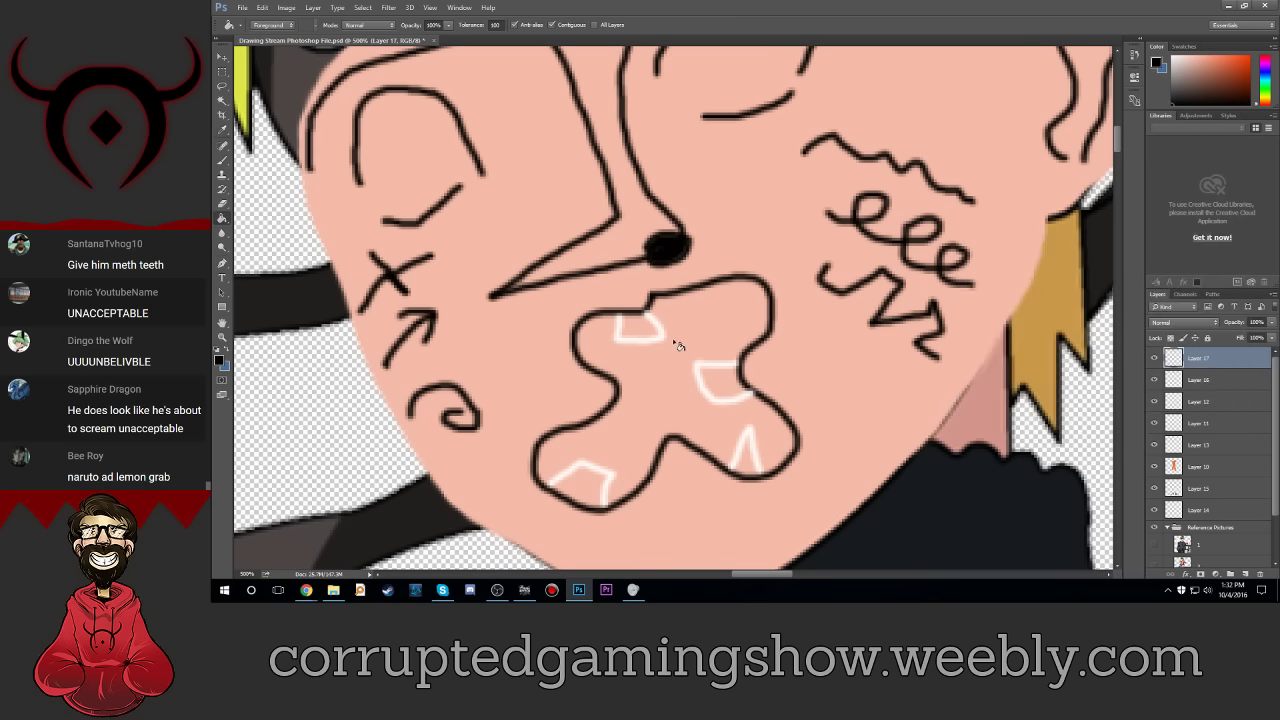
click(675, 331)
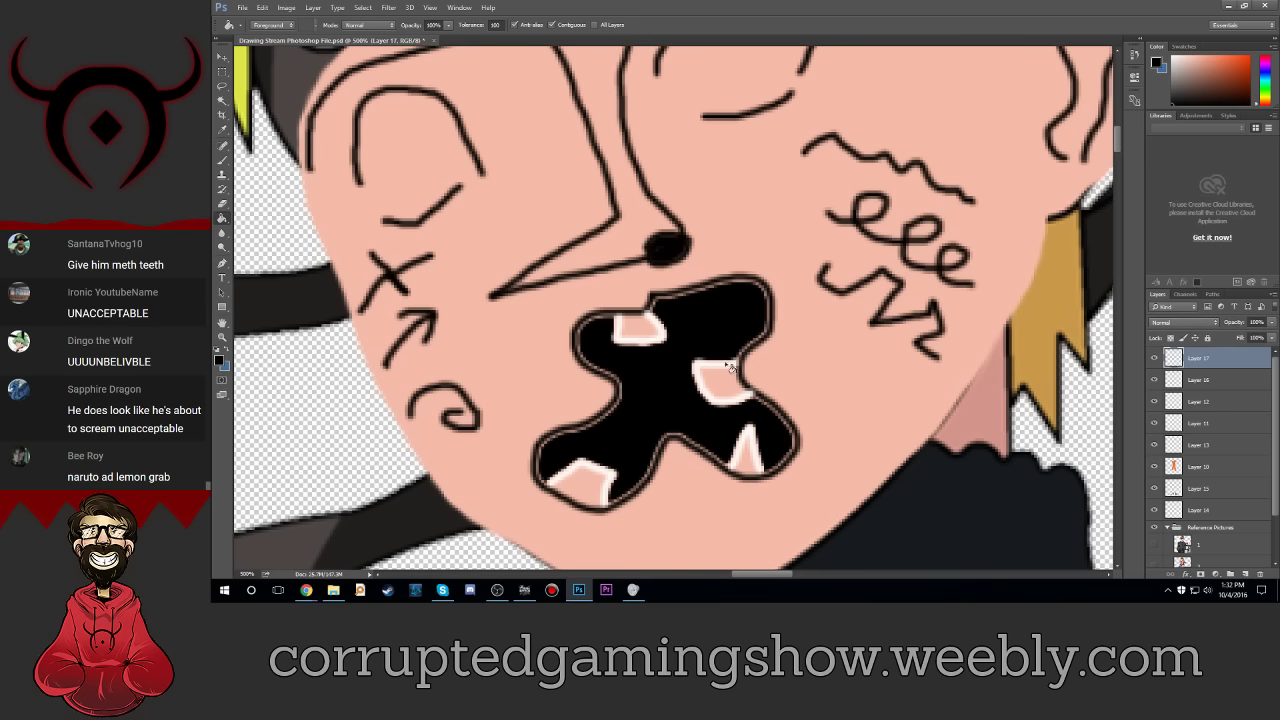
click(219, 359)
click(962, 263)
click(1215, 256)
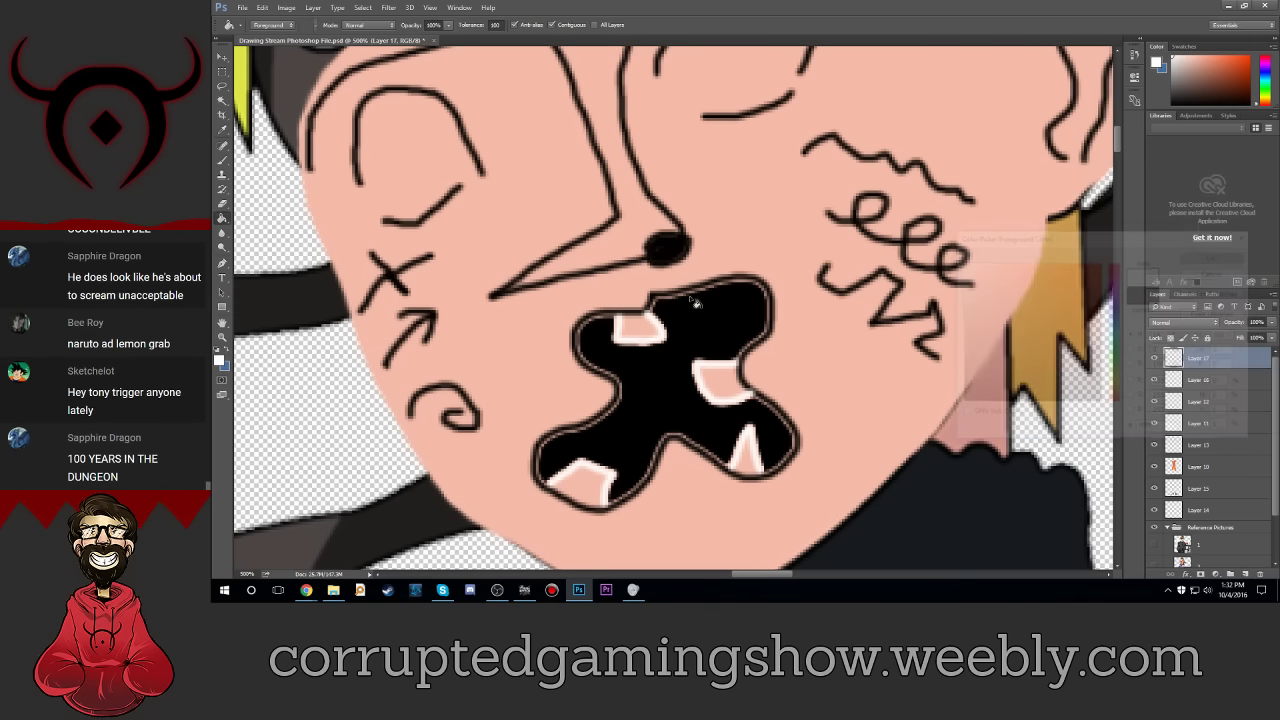
click(638, 328)
click(738, 387)
click(749, 466)
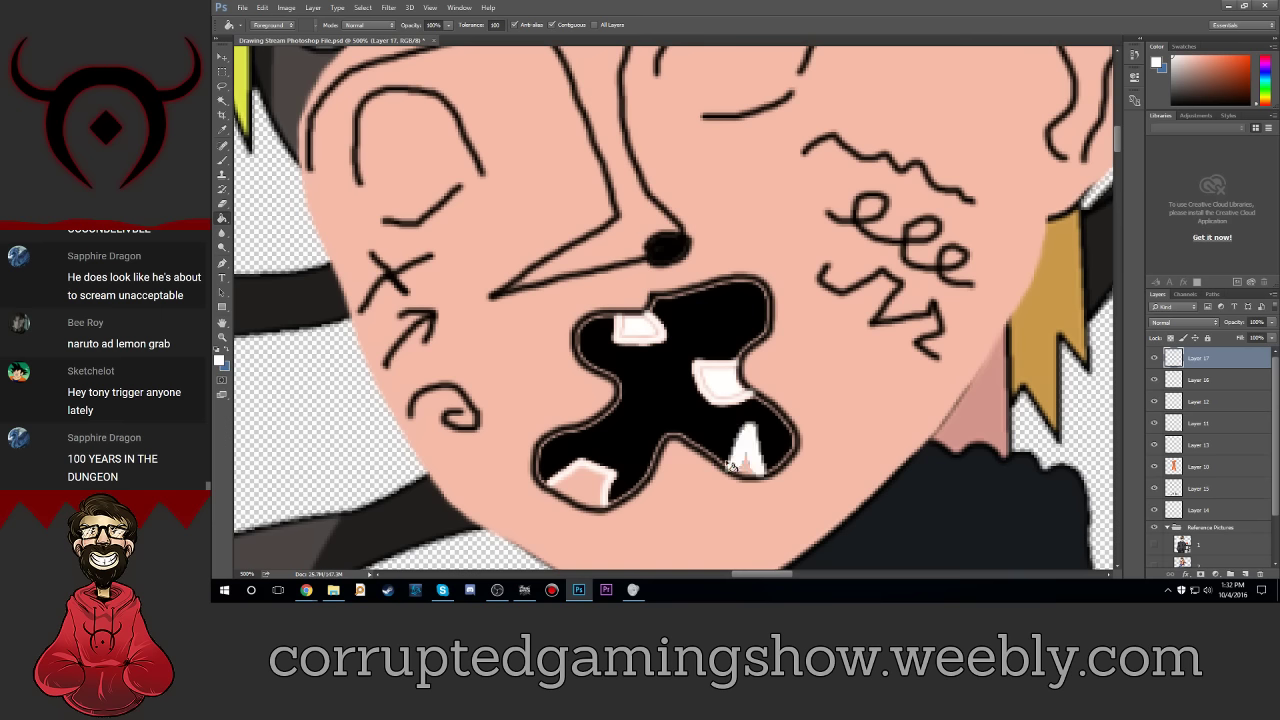
click(590, 494)
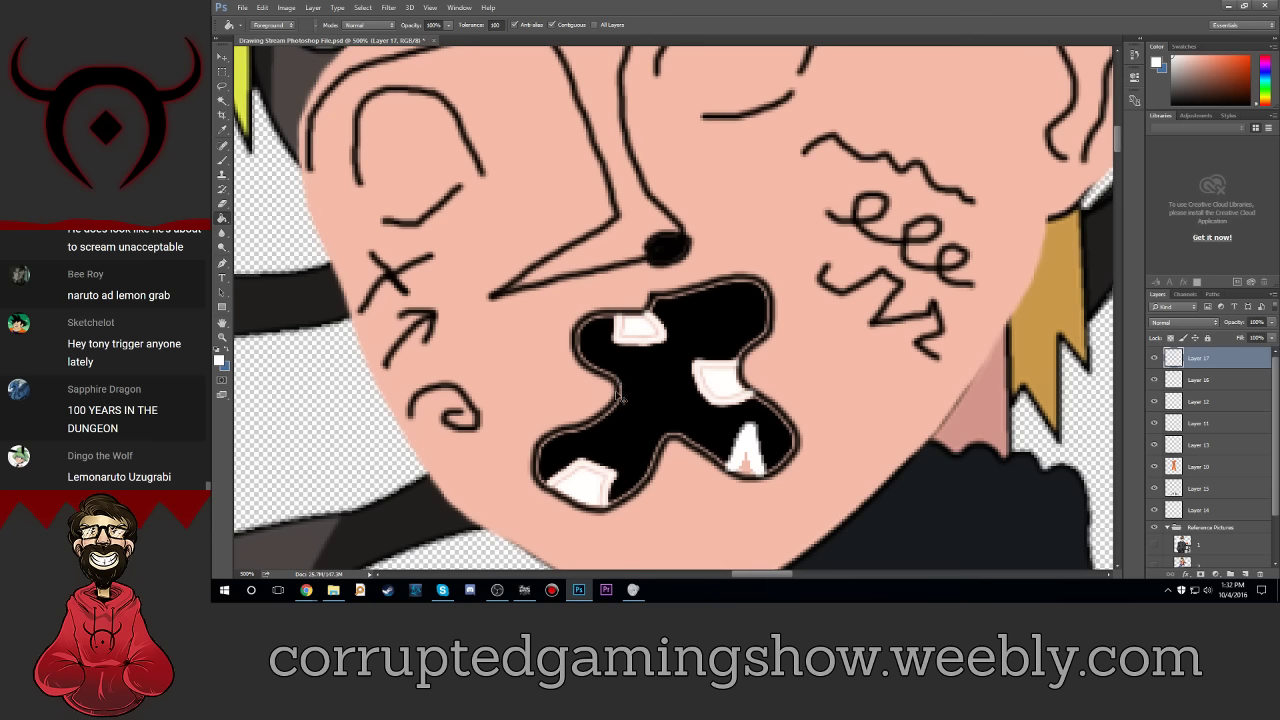
Step: Try filling the mouth white twice, undoing it, then step backward through the tooth fills
click(617, 400)
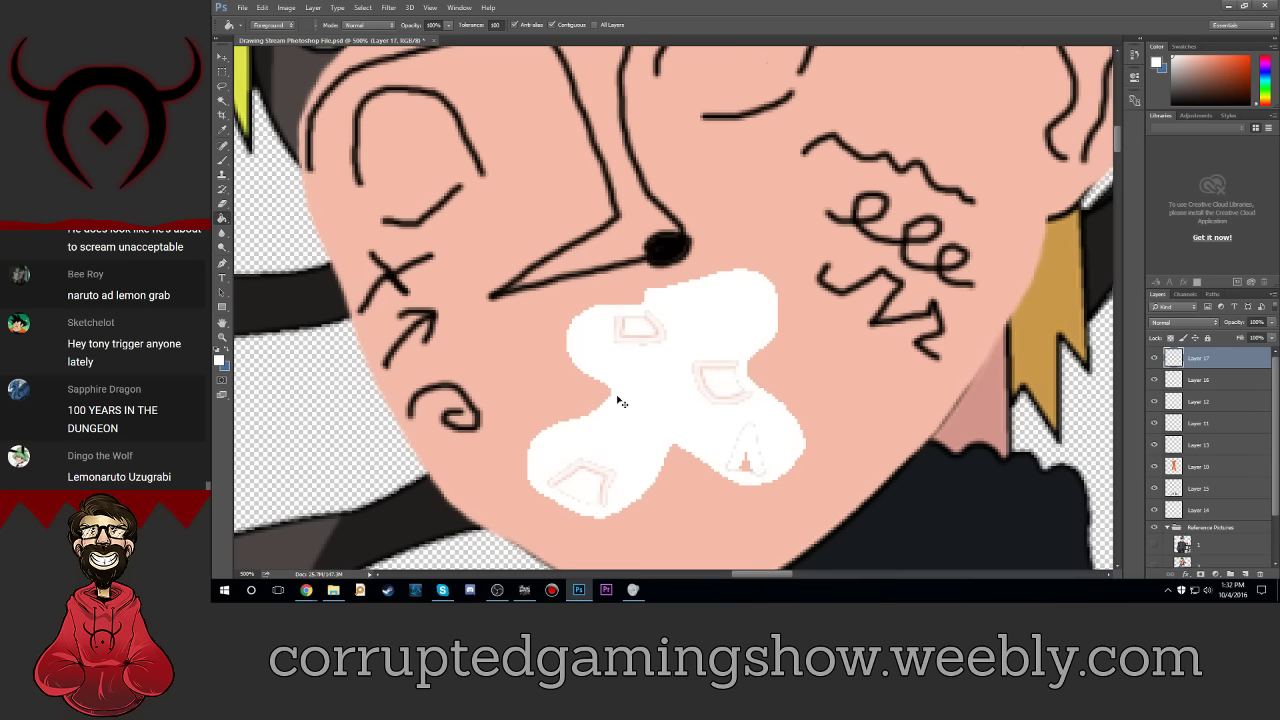
key(ctrl+z)
click(617, 401)
key(ctrl+z)
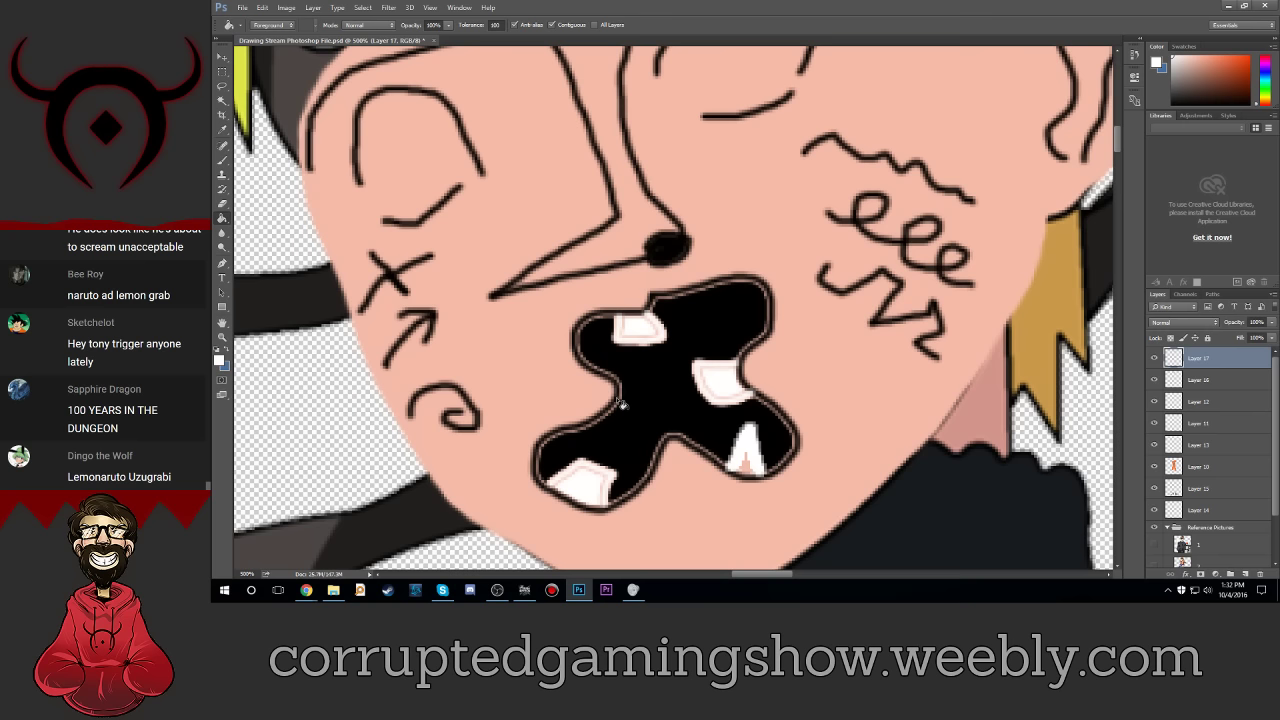
click(266, 13)
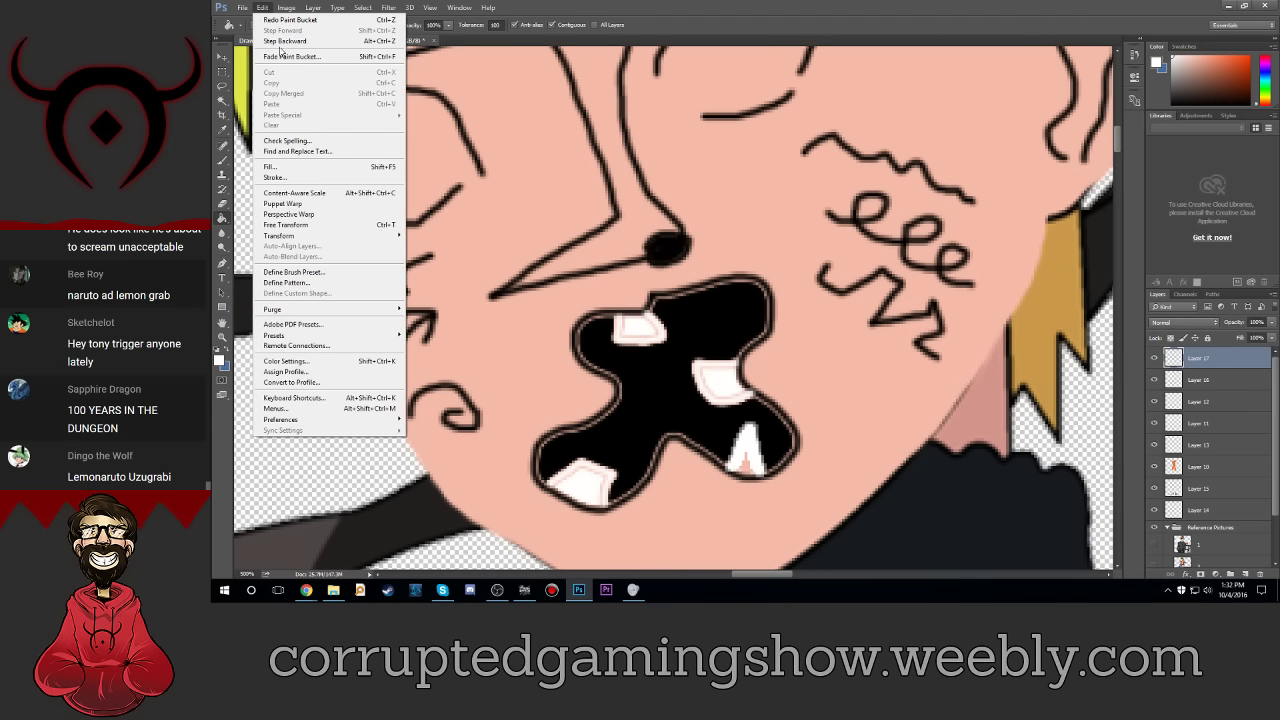
click(266, 20)
click(284, 40)
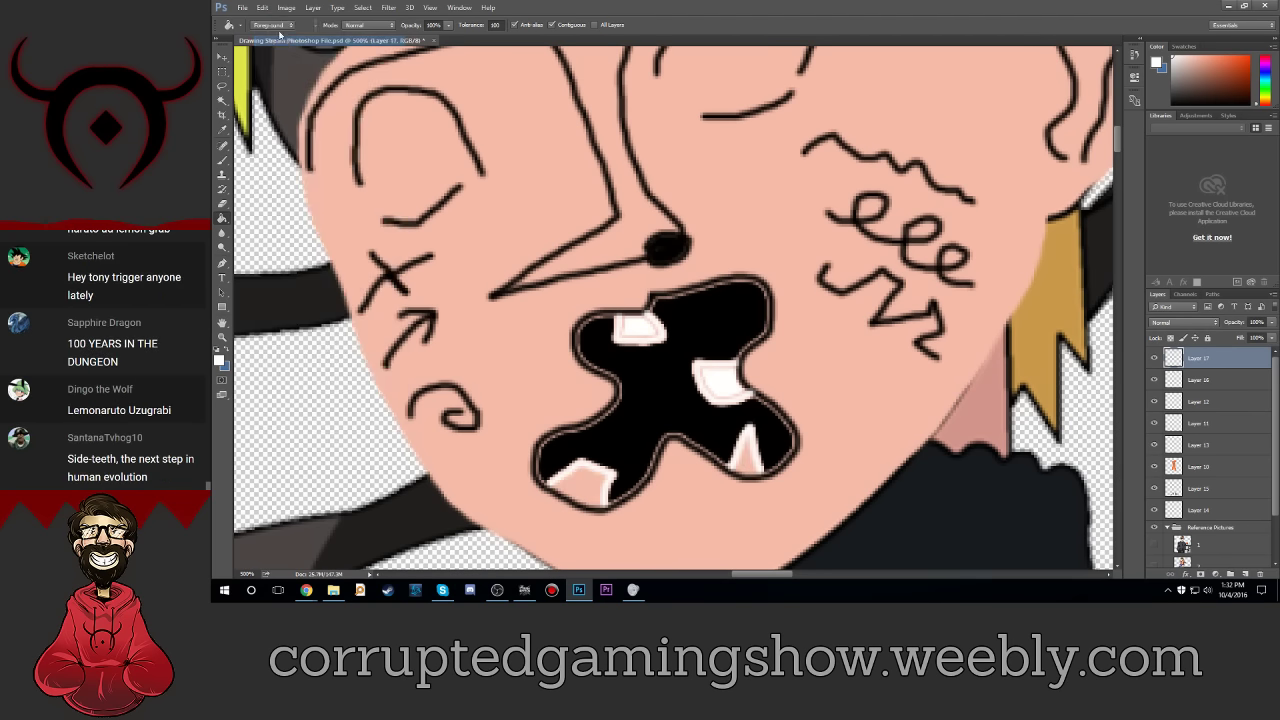
Step: Step backward until the black mouth fill is removed, then try and undo a white outline fill
click(263, 8)
click(284, 41)
click(263, 8)
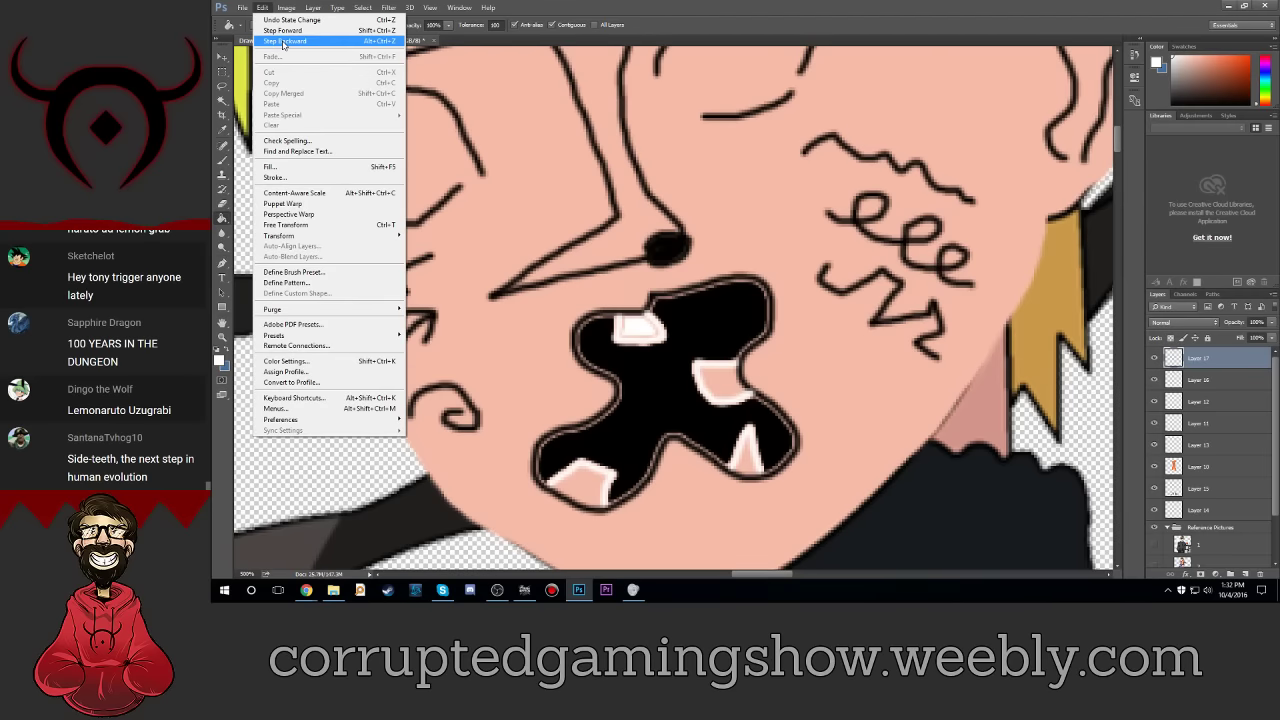
click(284, 41)
click(263, 8)
click(285, 41)
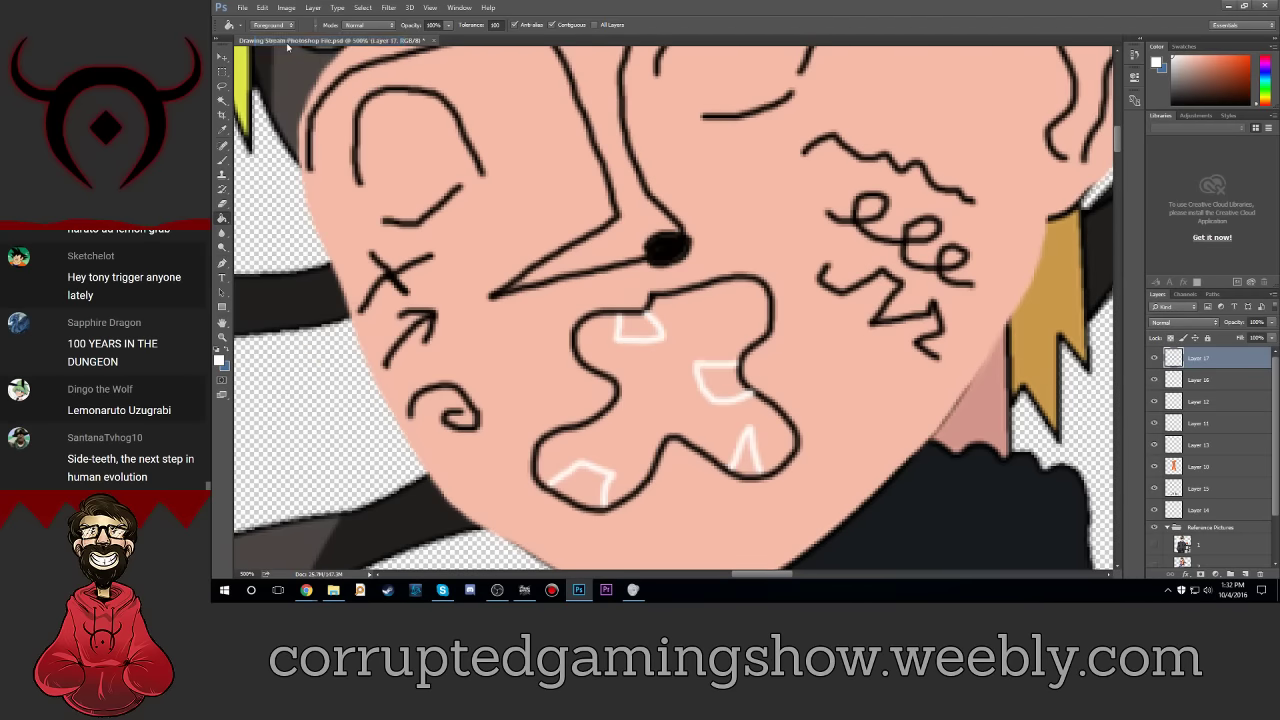
click(575, 344)
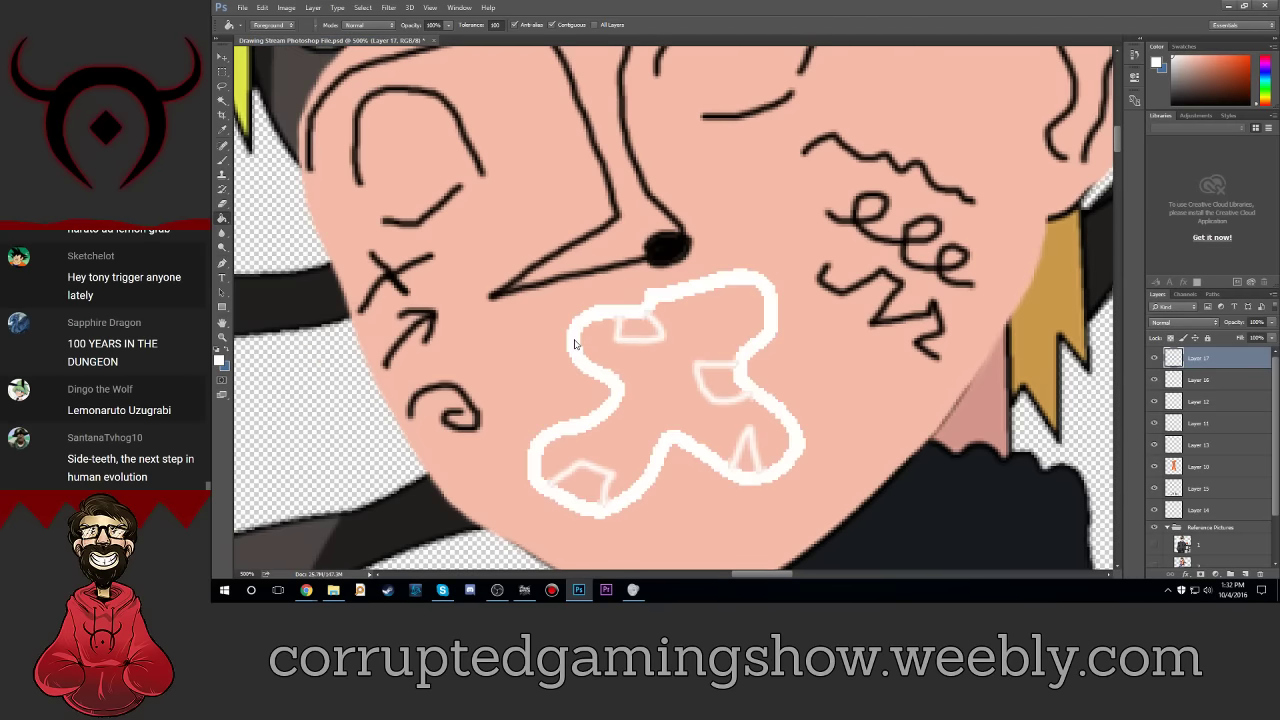
key(ctrl+z)
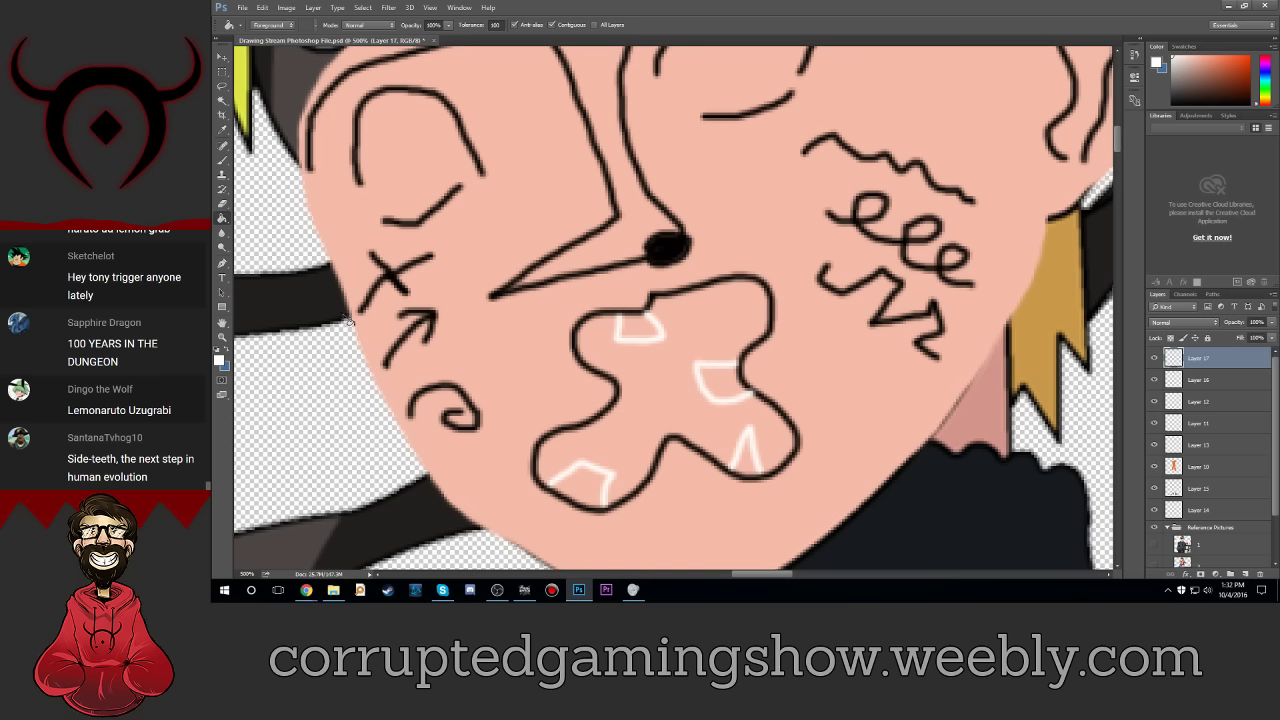
Step: Try filling the mouth outline with a pale pink (from ff3c00), then undo it
click(220, 359)
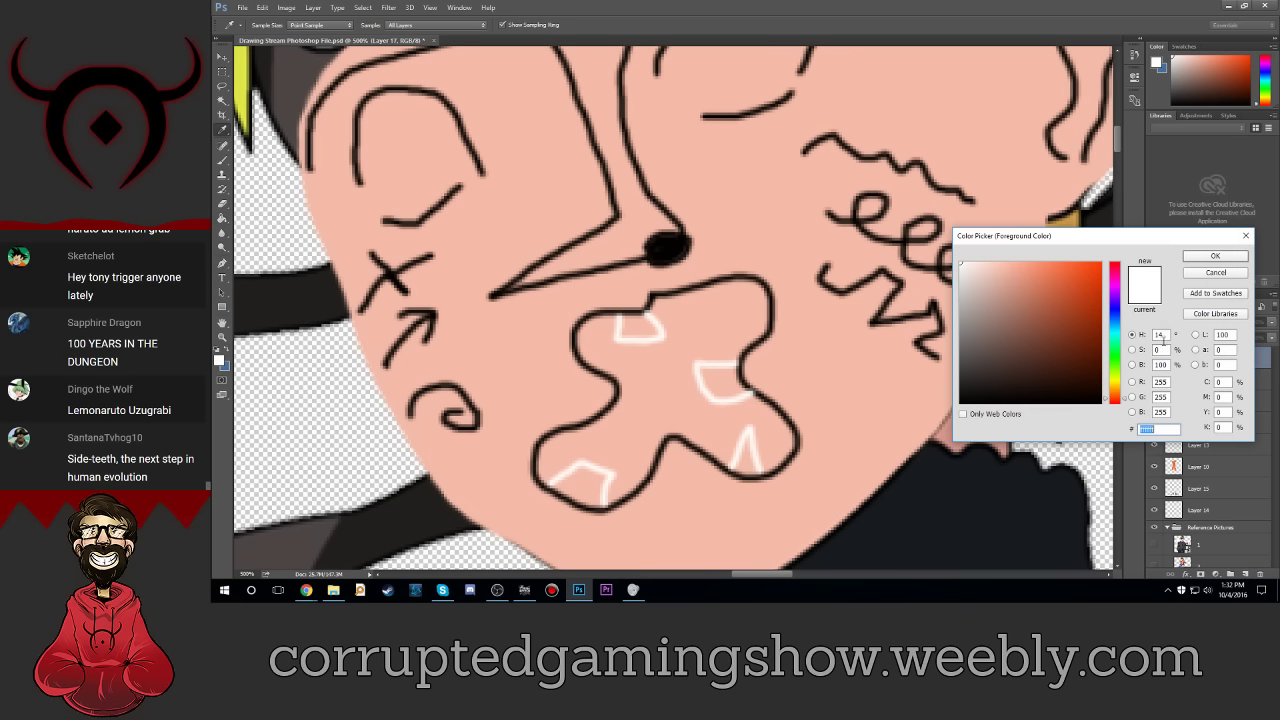
text(ff3c00)
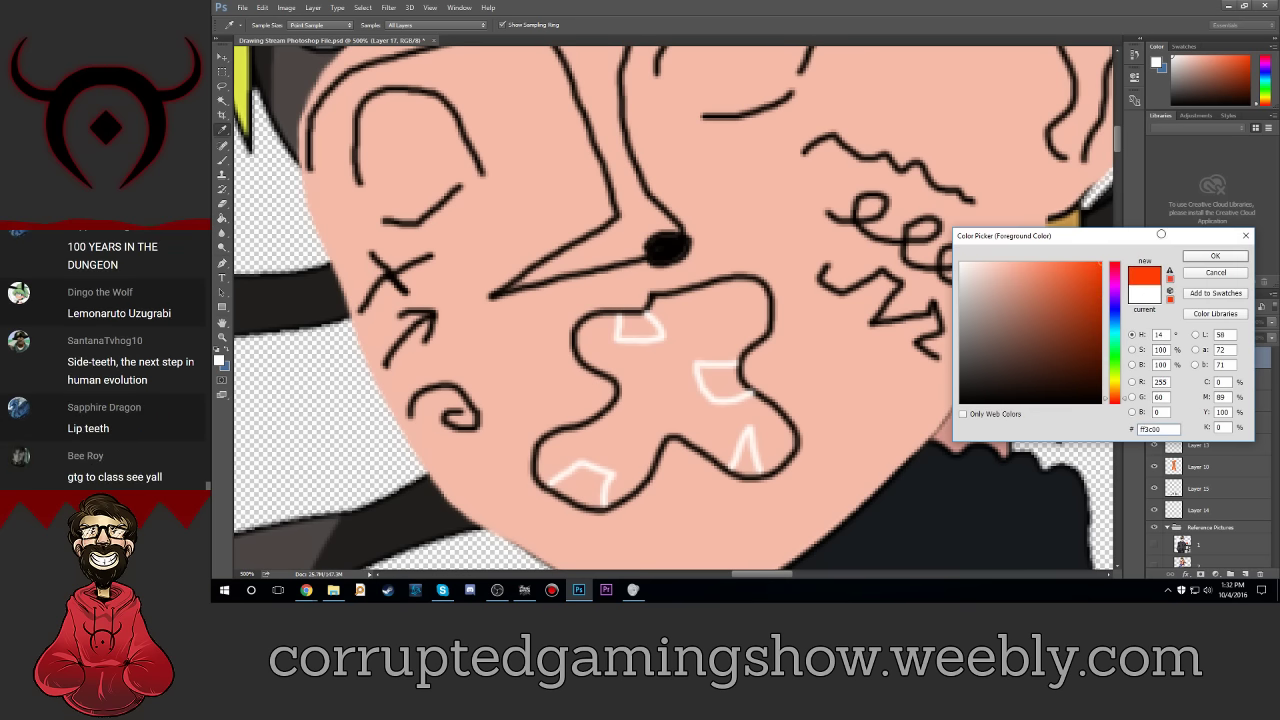
mouse_move(1117, 290)
mouse_down()
mouse_move(1116, 262)
mouse_move(995, 222)
mouse_up()
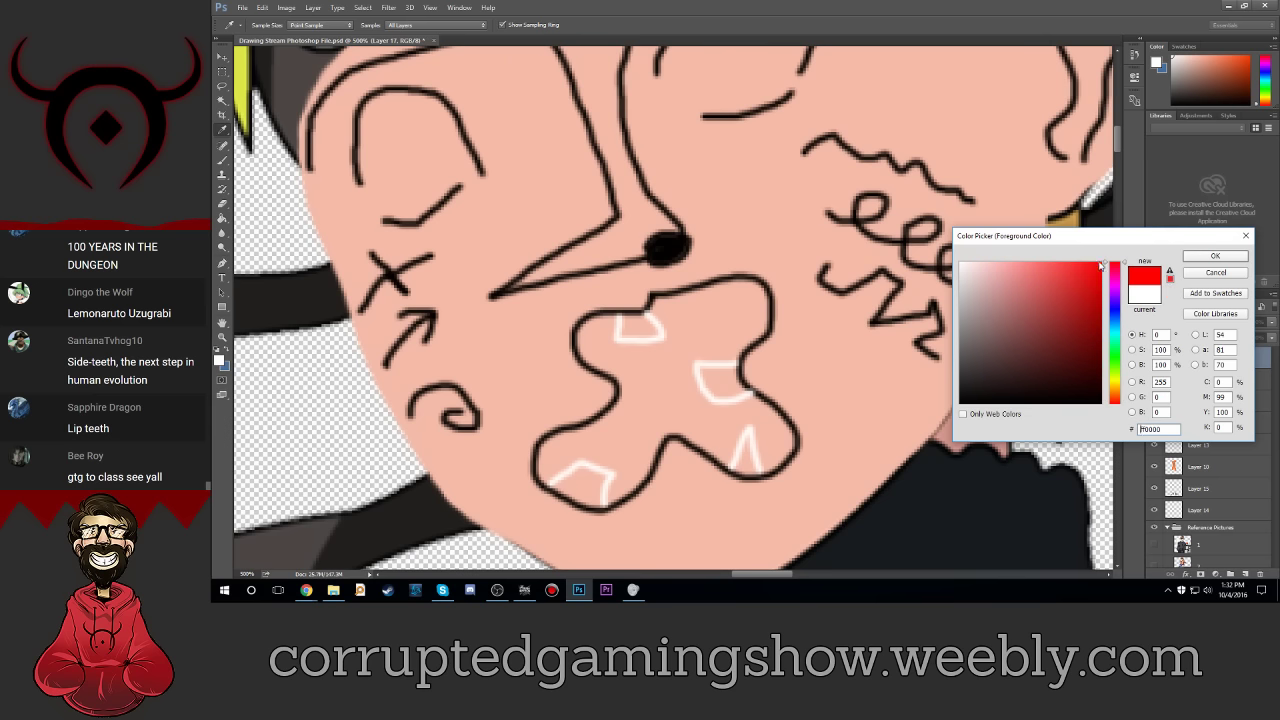
click(1231, 259)
key(g)
click(757, 286)
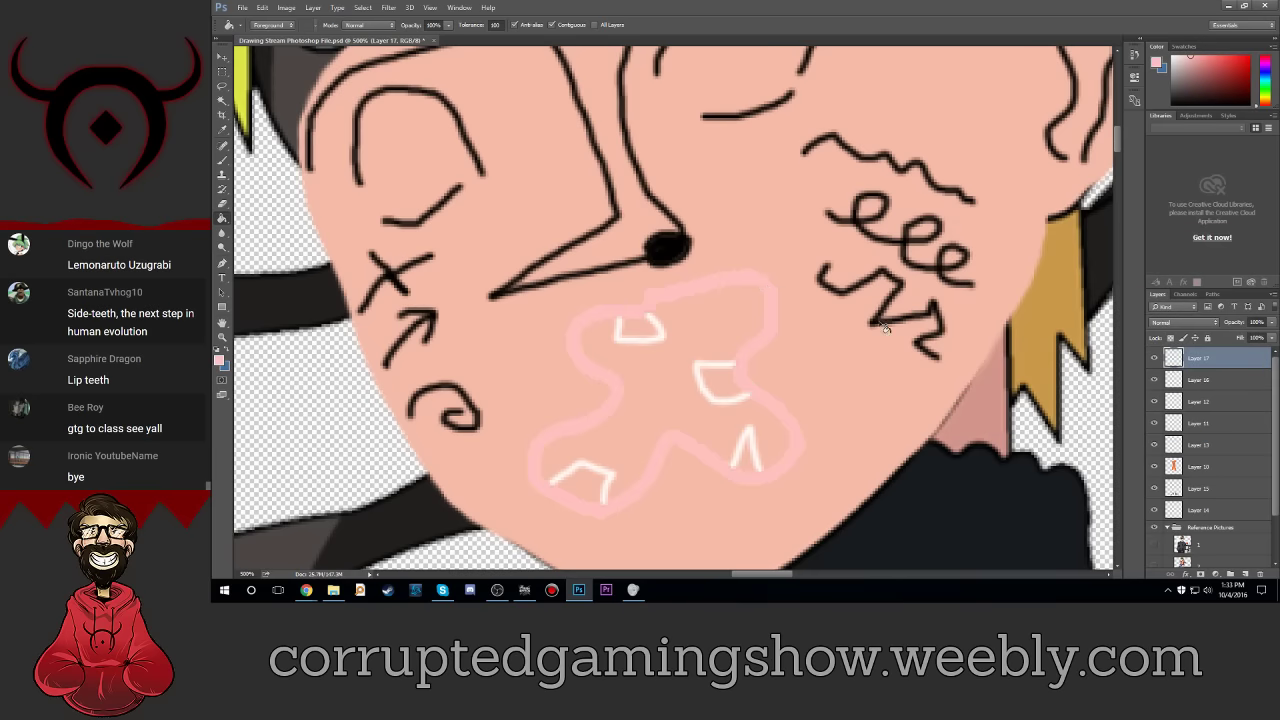
key(ctrl+z)
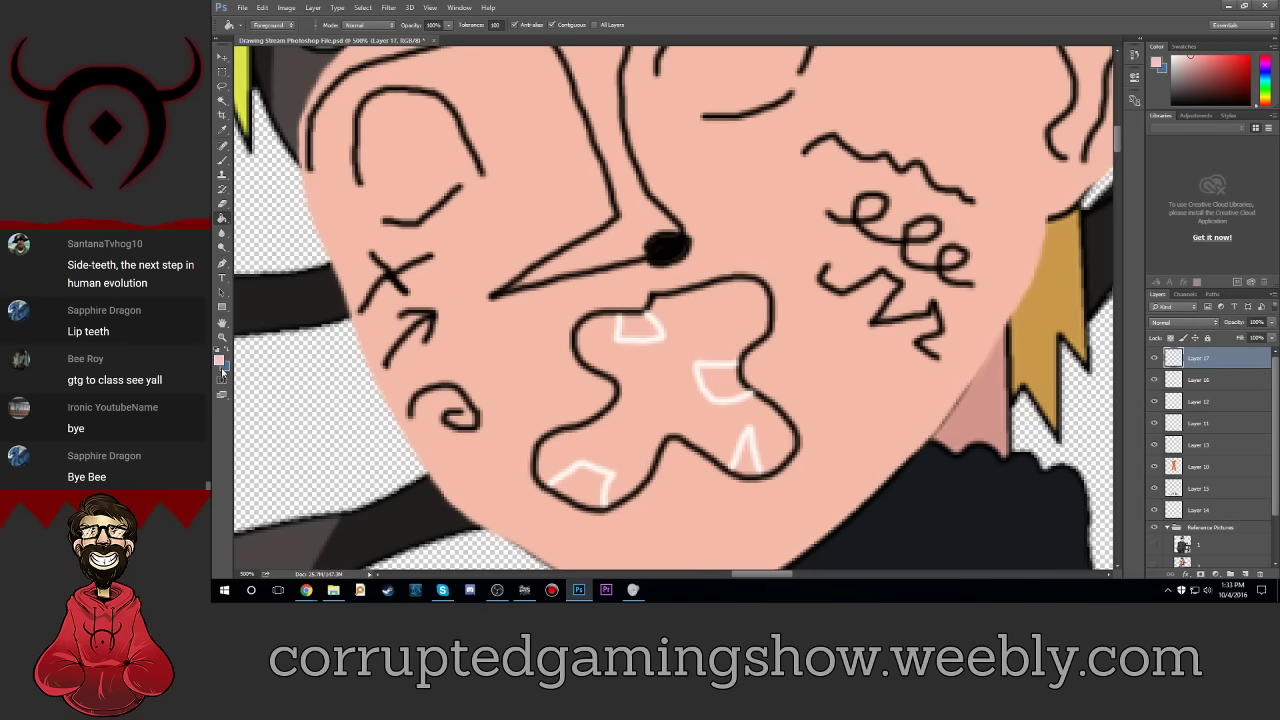
Step: Fill the mouth outline with pure red, then pick black as the next colour
click(219, 362)
drag(1002, 260, 1240, 240)
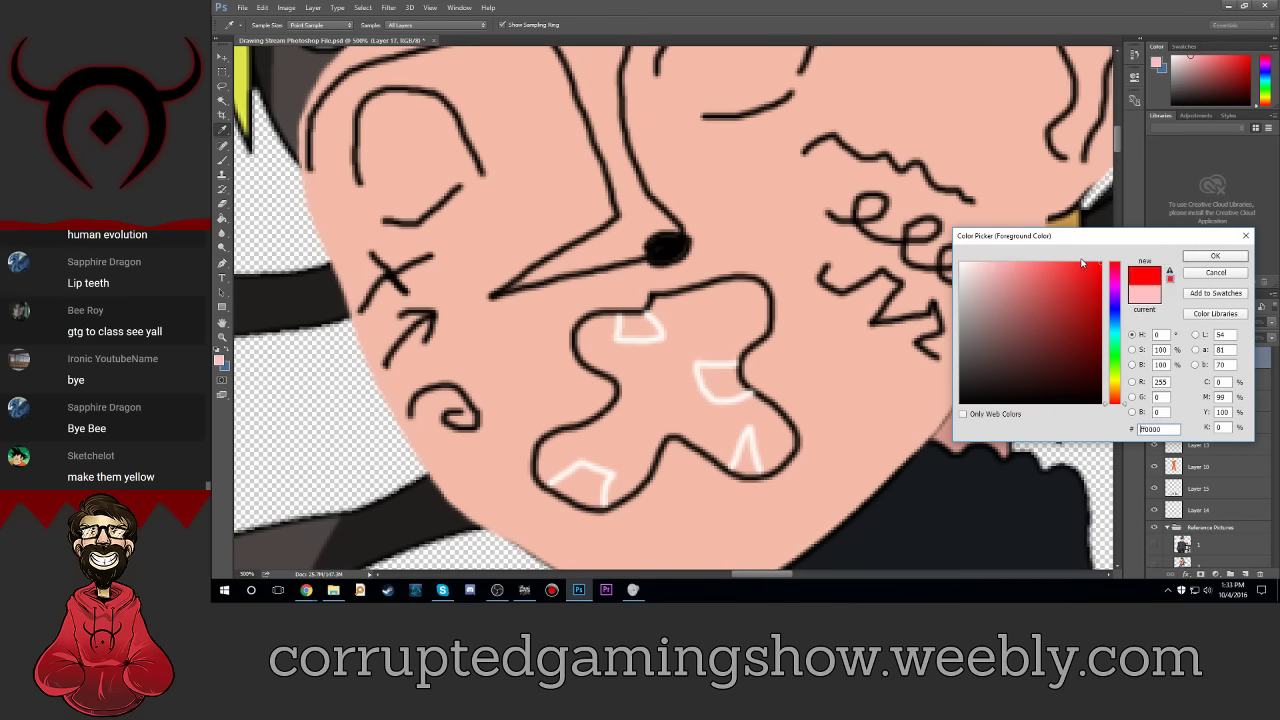
click(1215, 257)
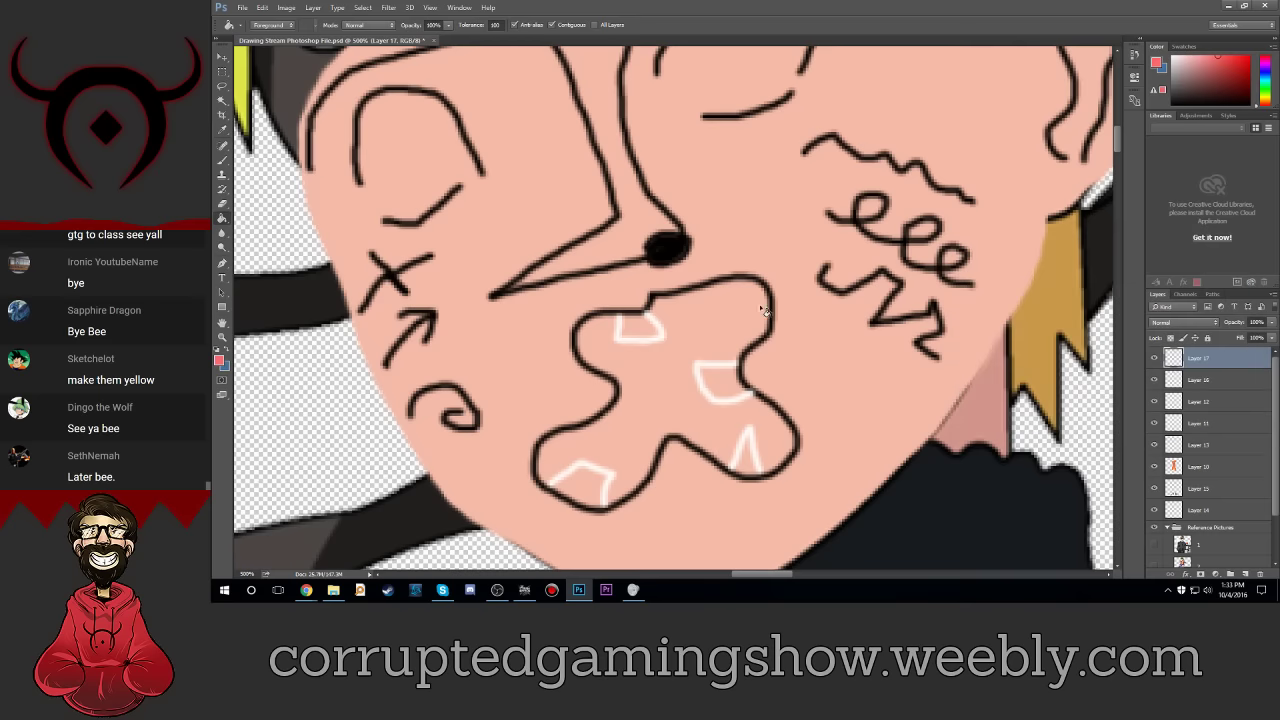
click(767, 302)
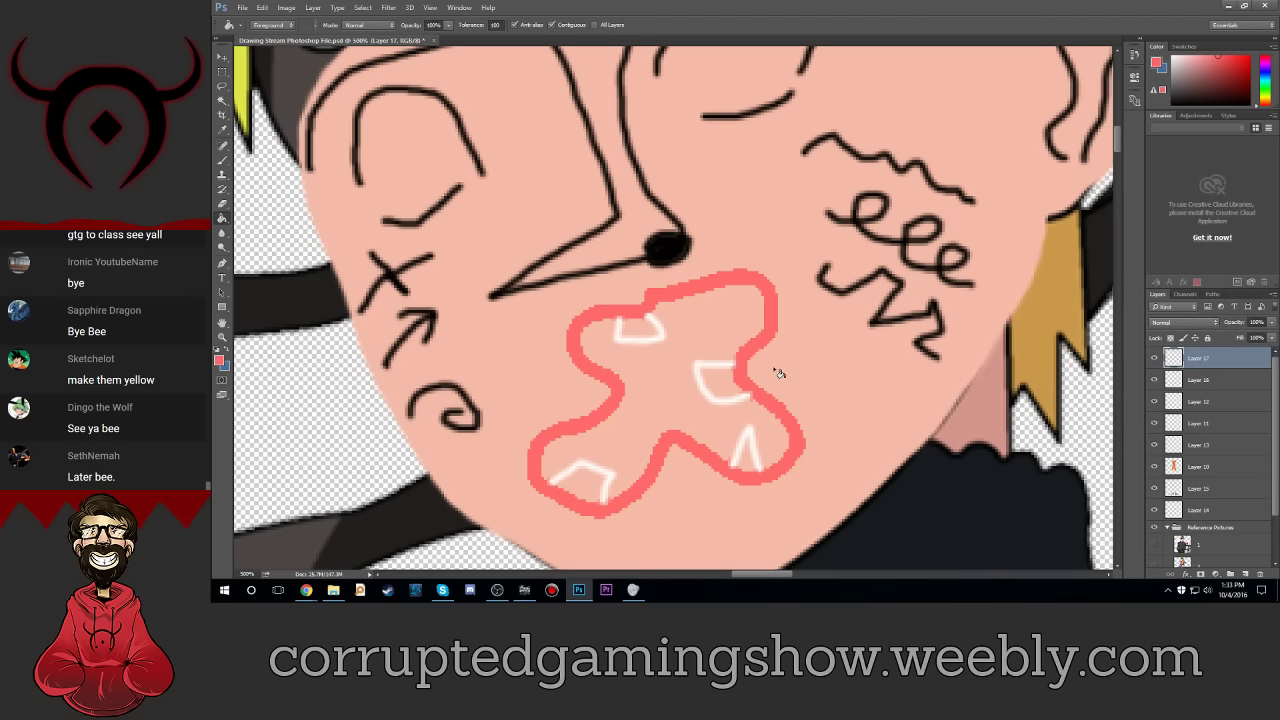
scroll(779, 373, up, 2)
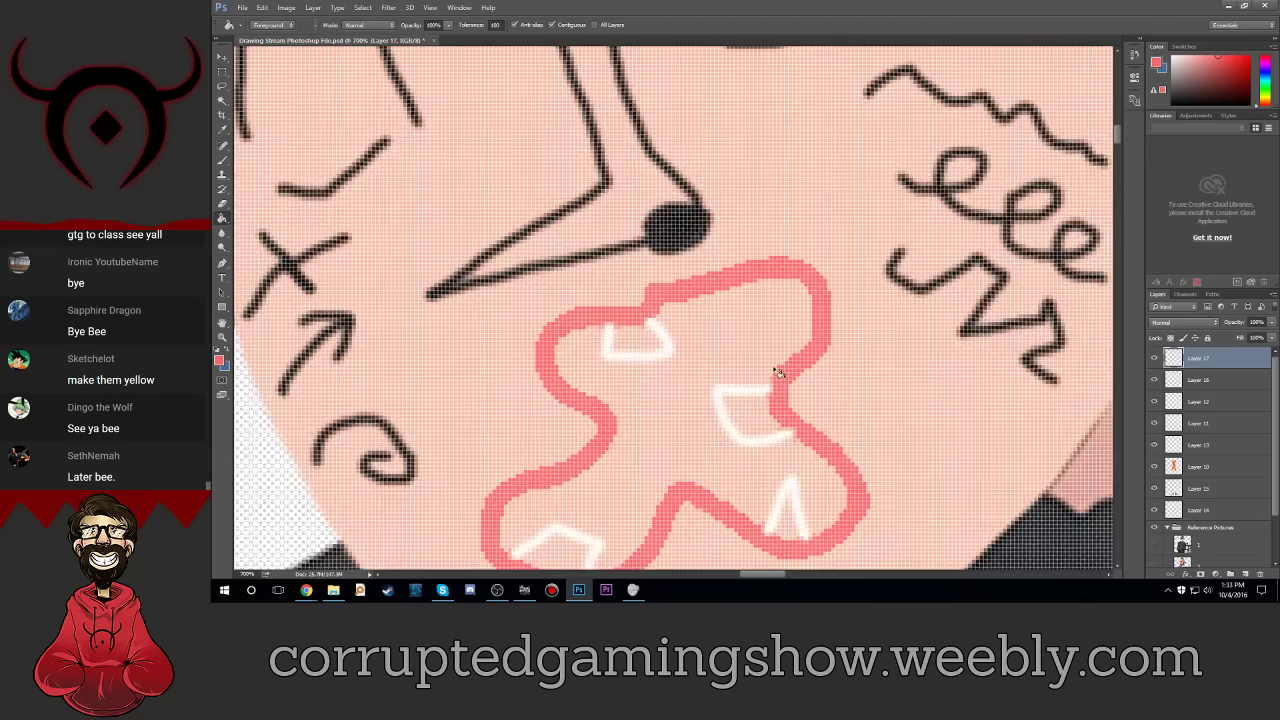
scroll(774, 371, down, 2)
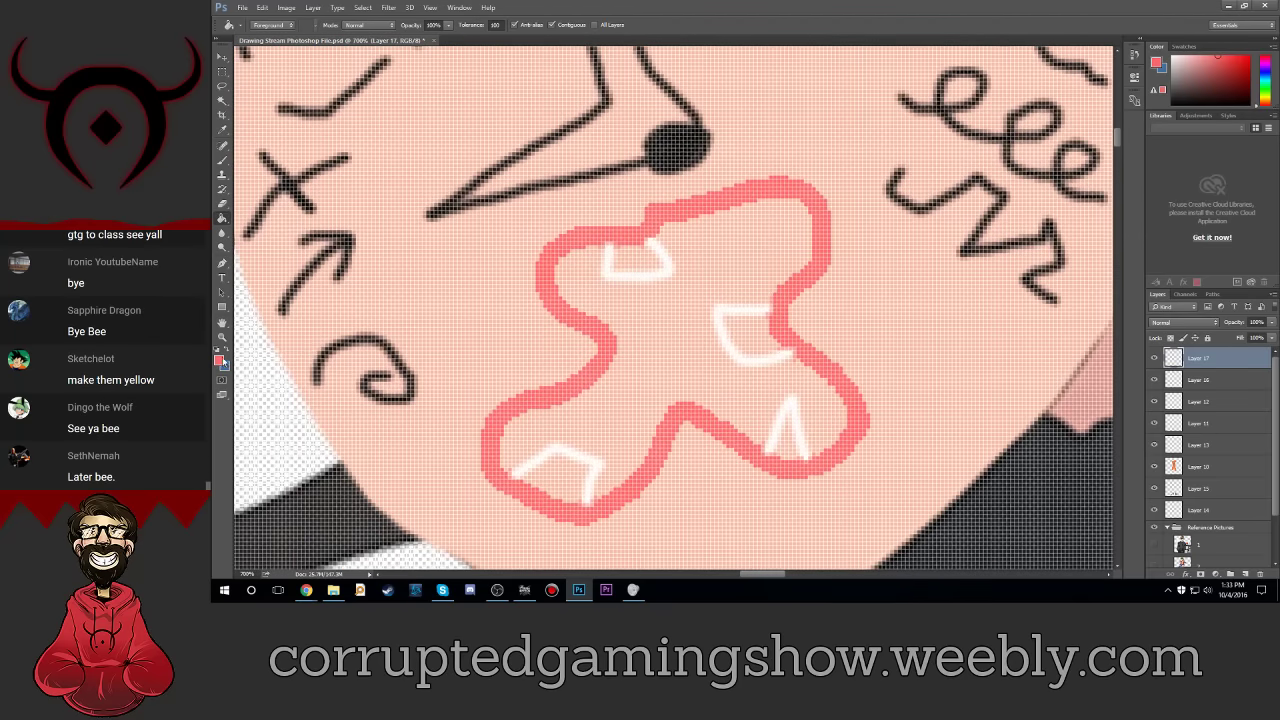
click(1157, 63)
click(975, 418)
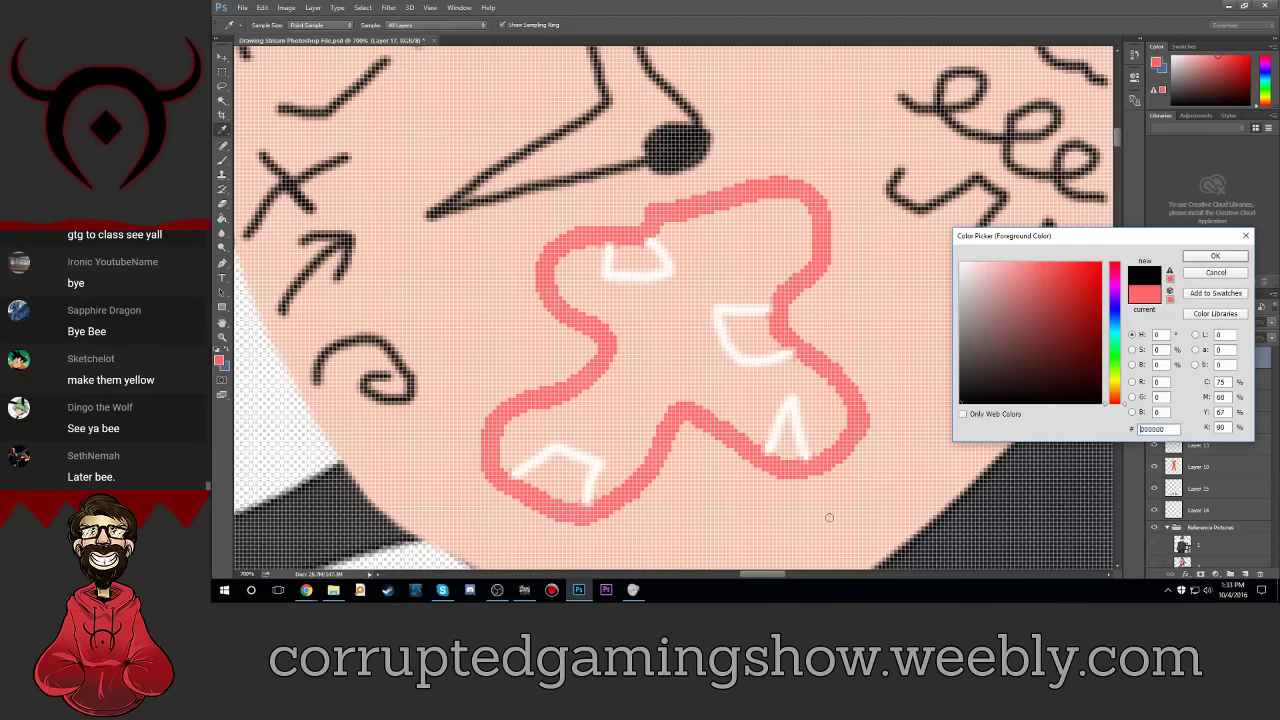
Step: Paint-bucket the mouth interior black and refill the four teeth white
click(1214, 252)
click(725, 283)
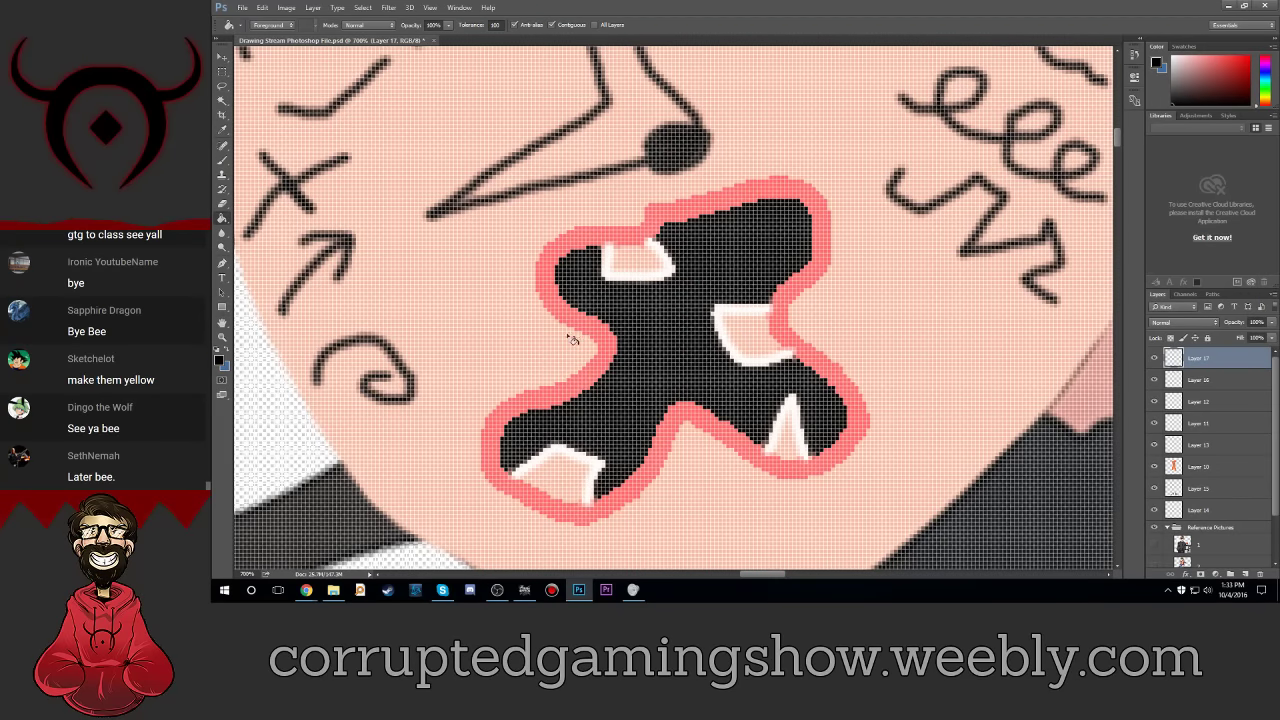
click(219, 362)
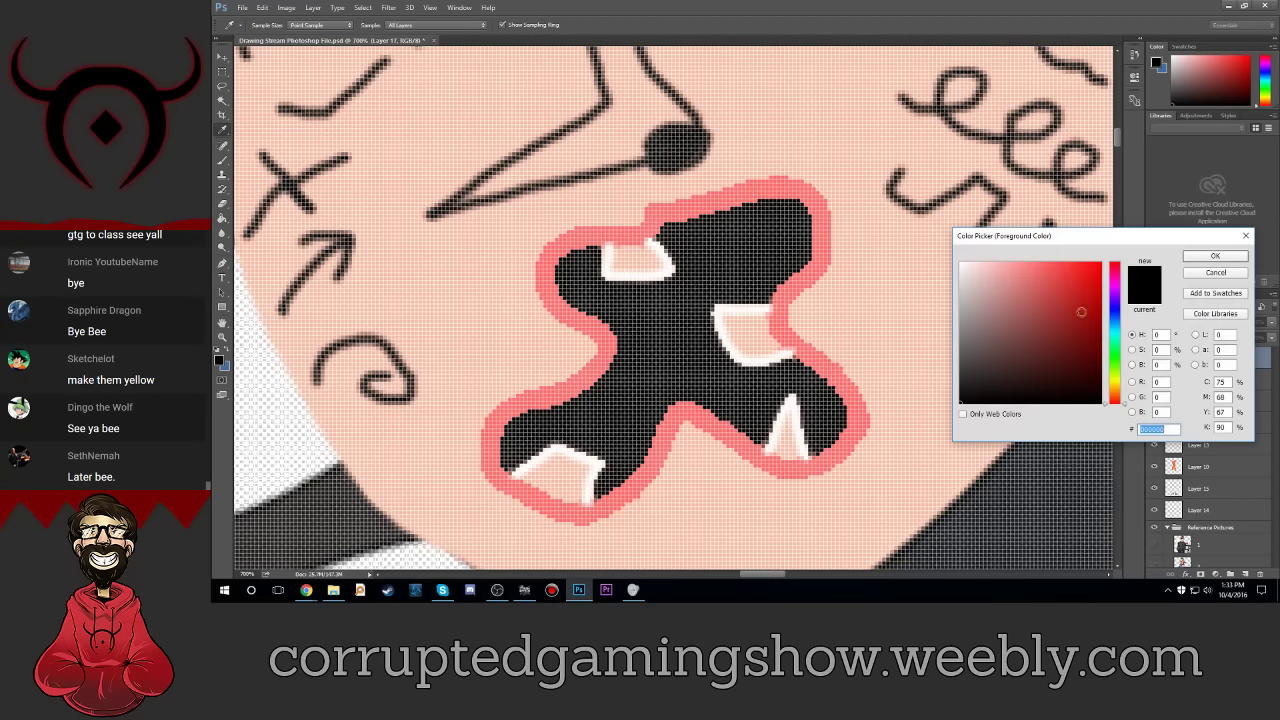
drag(1082, 312, 899, 227)
click(1215, 258)
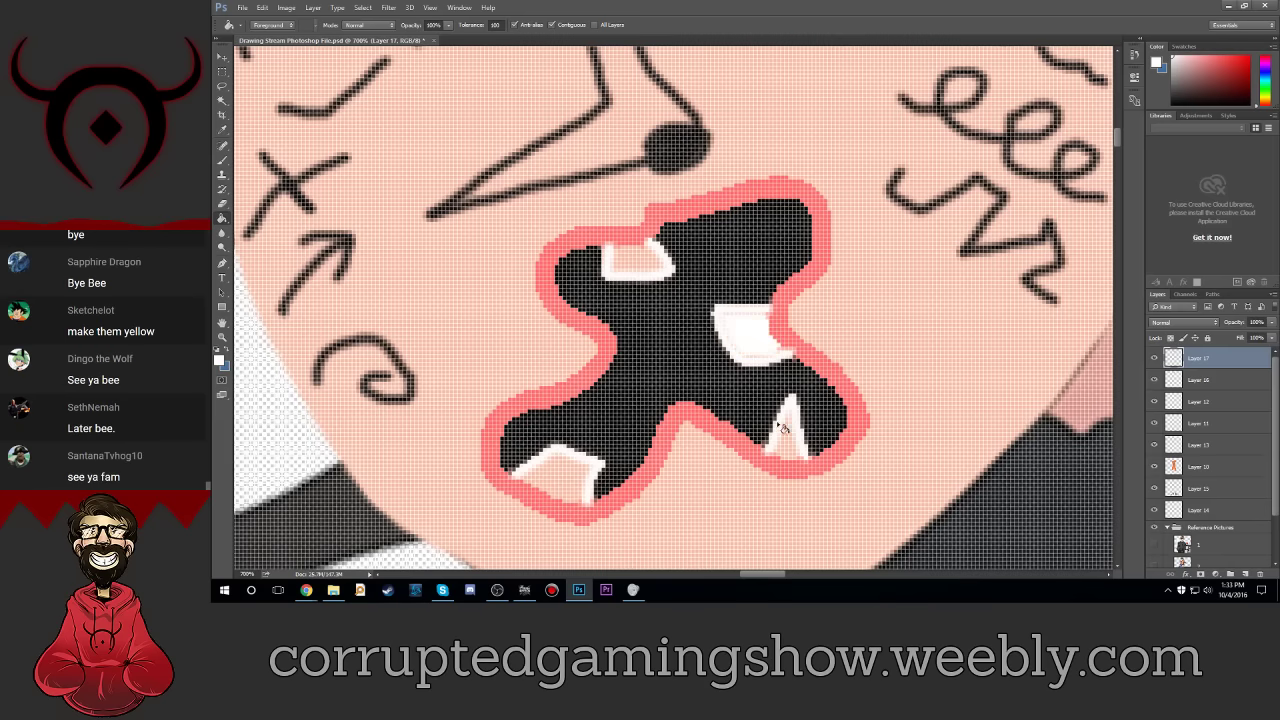
click(757, 335)
click(783, 440)
click(640, 262)
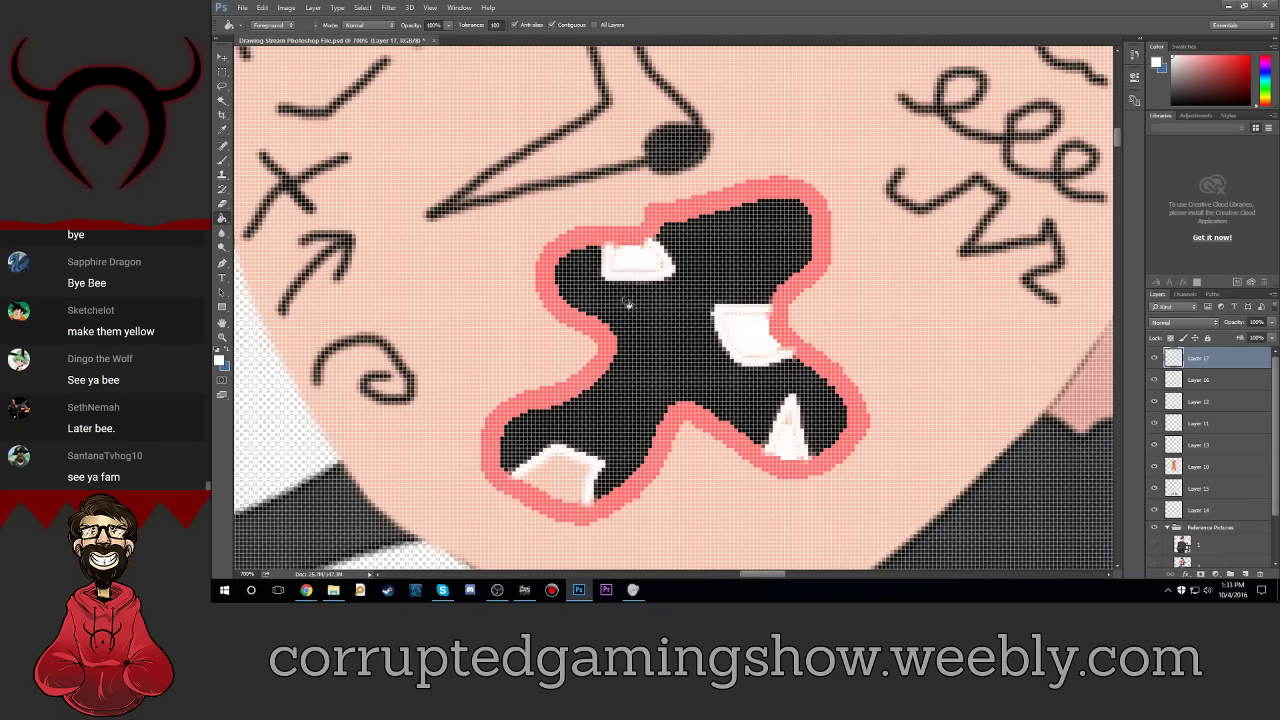
click(569, 478)
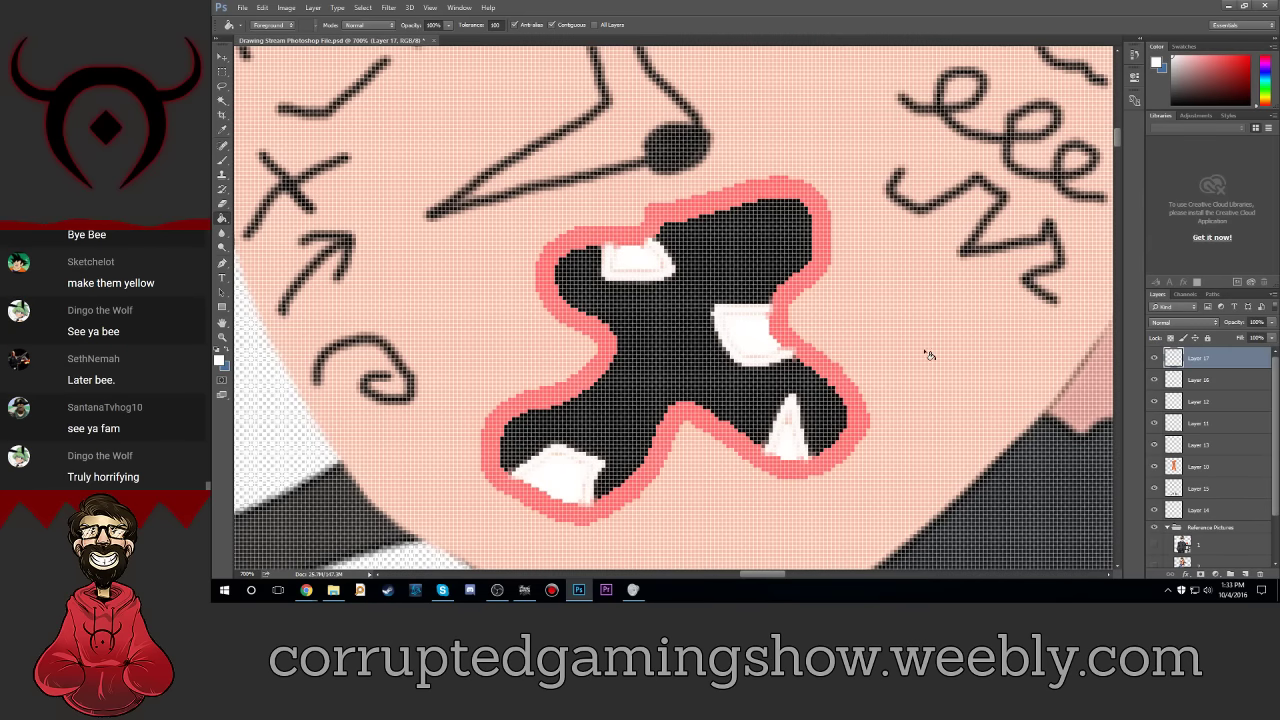
Step: Brush white over the grey streaks on each tooth, then zoom back out
key(ctrl+plus)
key(ctrl+plus)
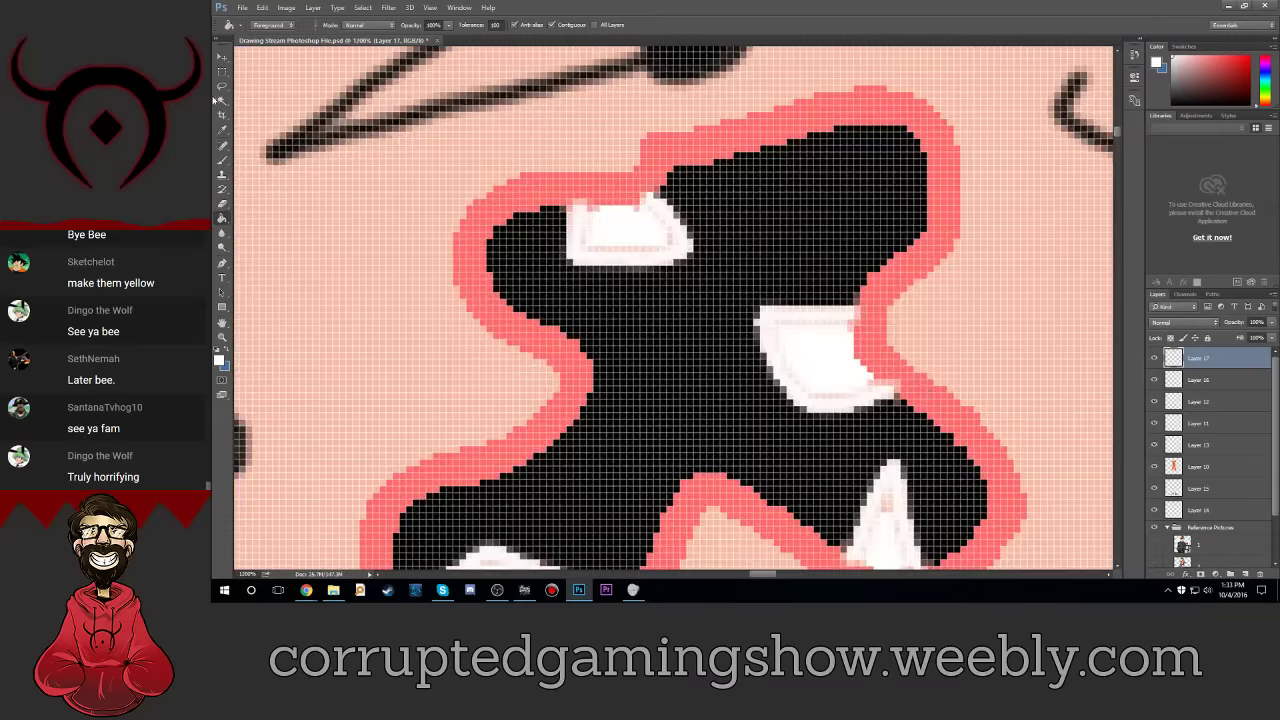
click(222, 160)
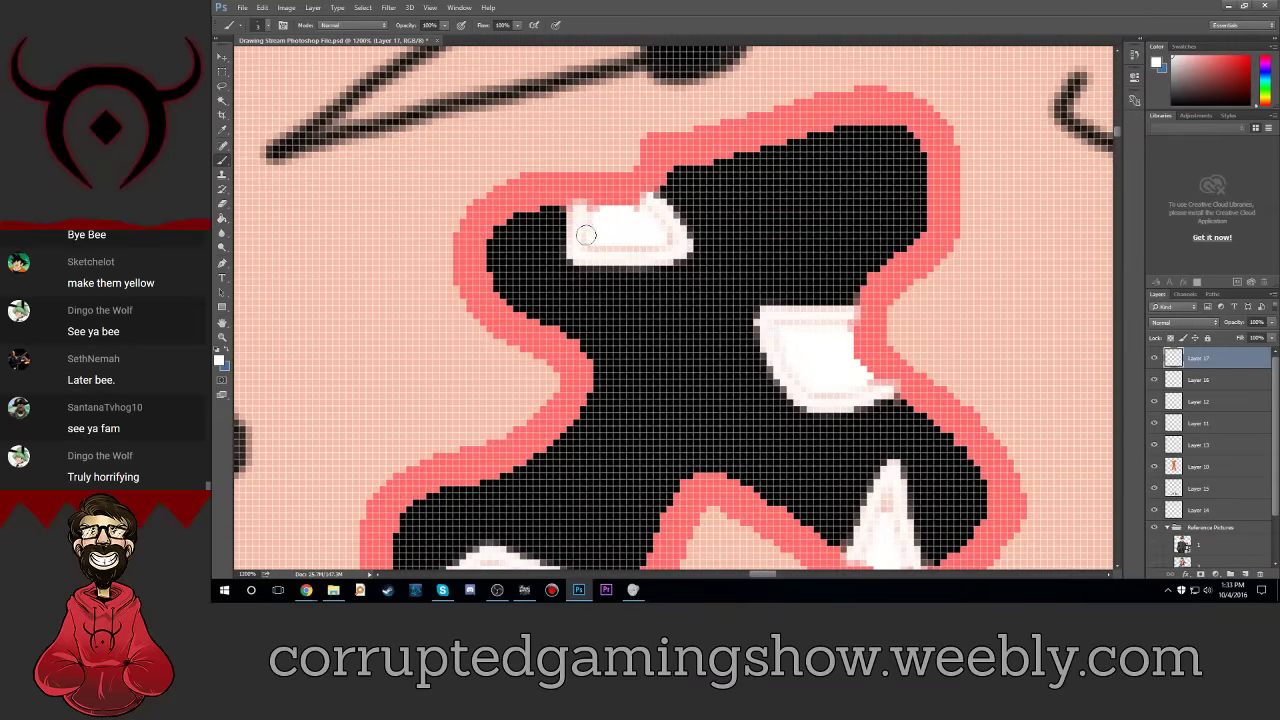
drag(586, 234, 648, 217)
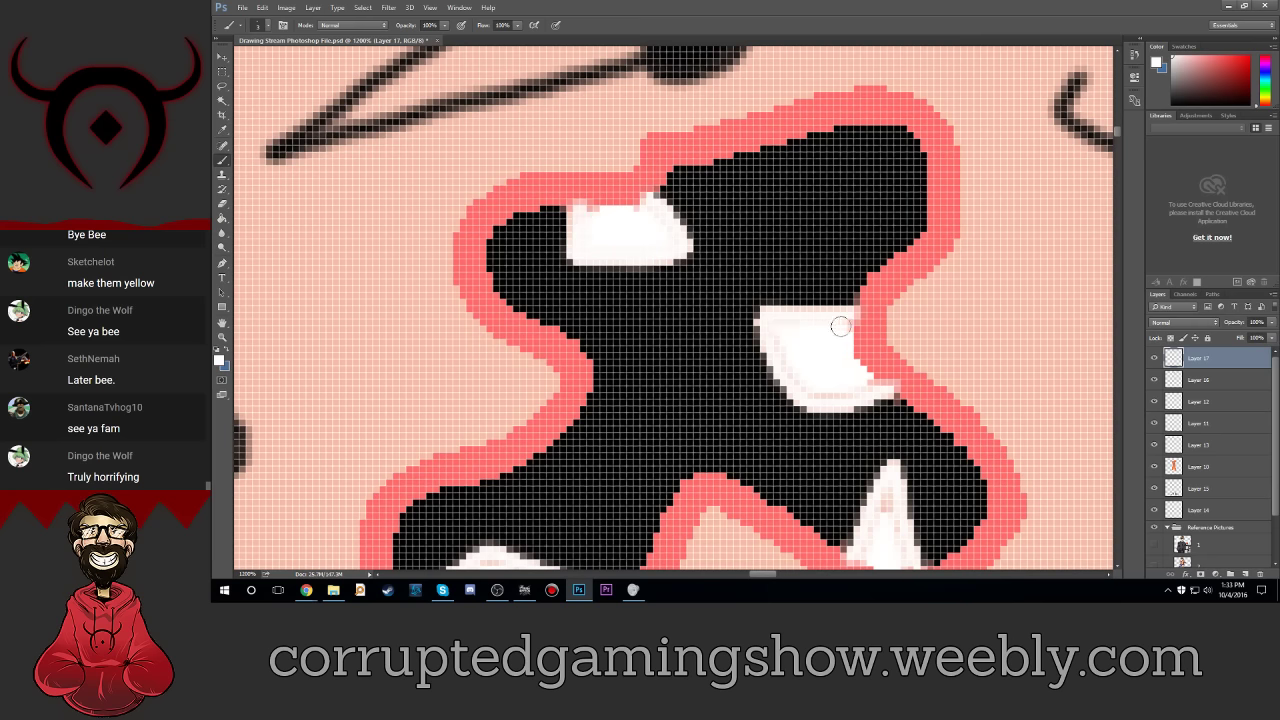
mouse_move(840, 326)
mouse_down()
mouse_move(796, 372)
mouse_move(865, 385)
mouse_up()
scroll(790, 415, down, 2)
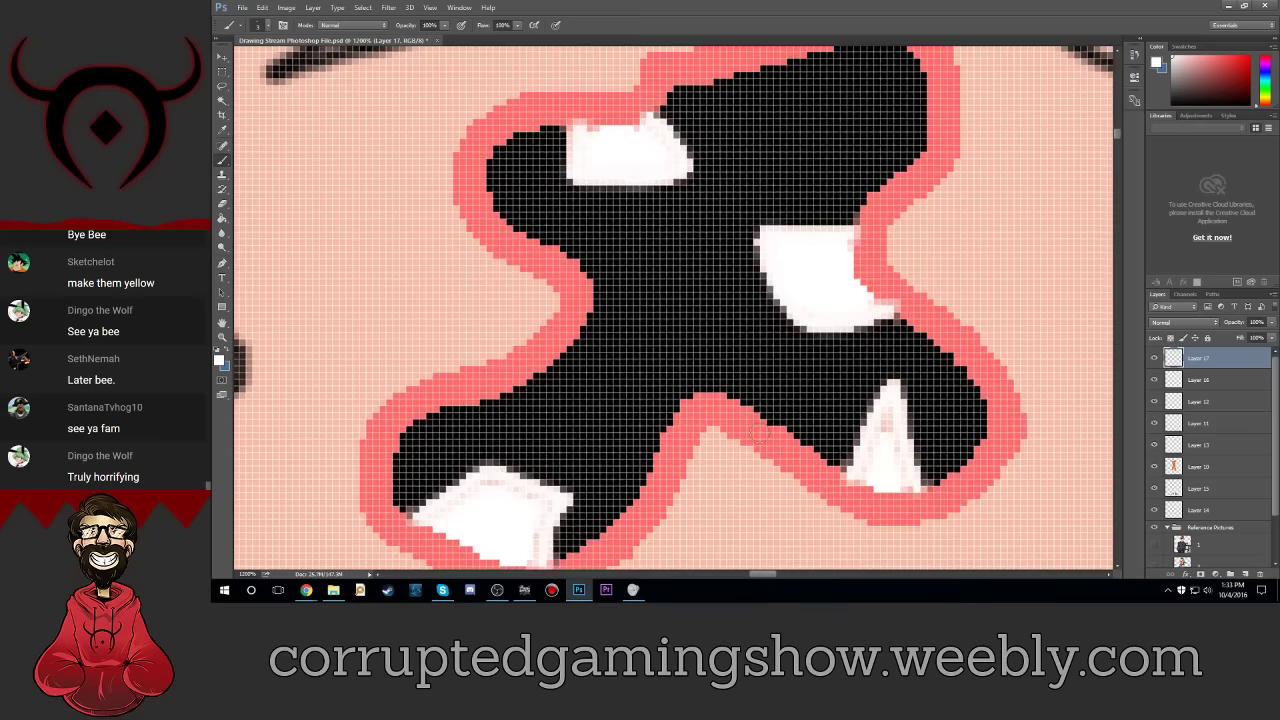
scroll(757, 431, down, 2)
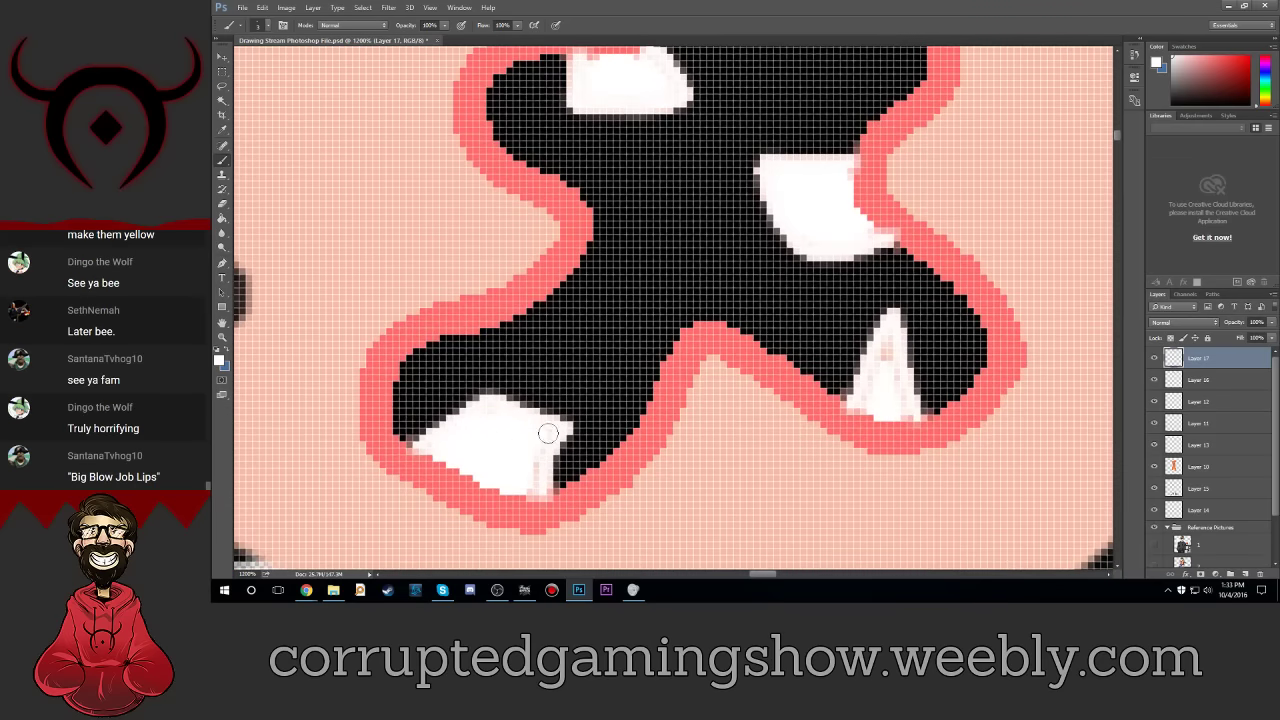
drag(548, 432, 535, 480)
mouse_move(866, 403)
mouse_down()
mouse_move(892, 340)
mouse_move(895, 401)
mouse_up()
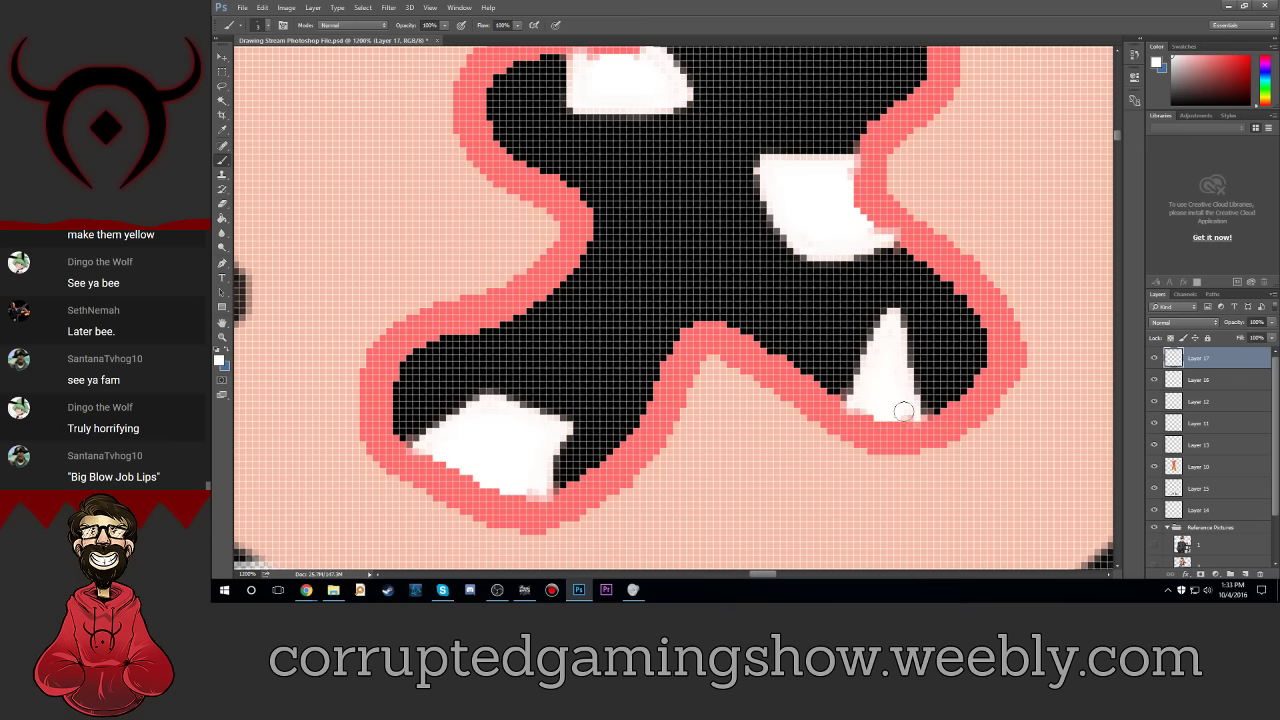
scroll(803, 318, up, 1)
scroll(803, 317, up, 2)
scroll(805, 317, up, 1)
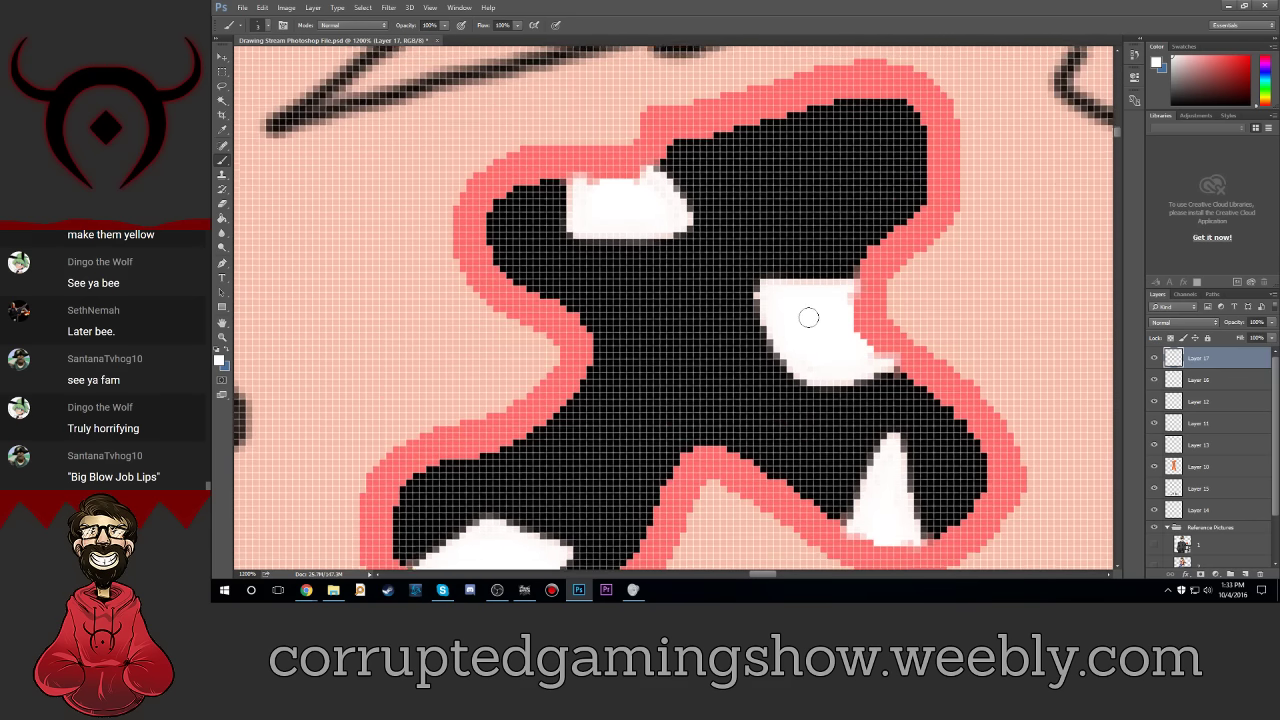
scroll(807, 316, up, 1)
scroll(809, 316, up, 1)
scroll(809, 316, down, 2)
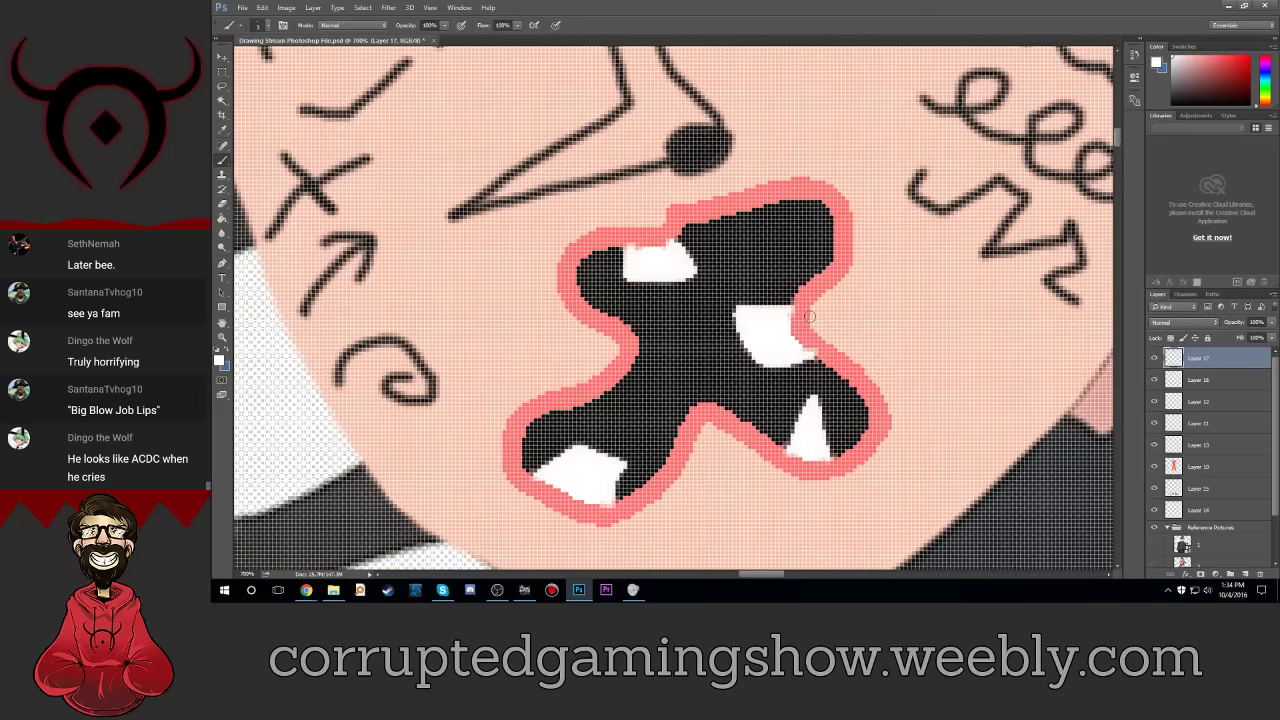
scroll(813, 322, down, 4)
scroll(813, 322, down, 2)
scroll(813, 322, down, 4)
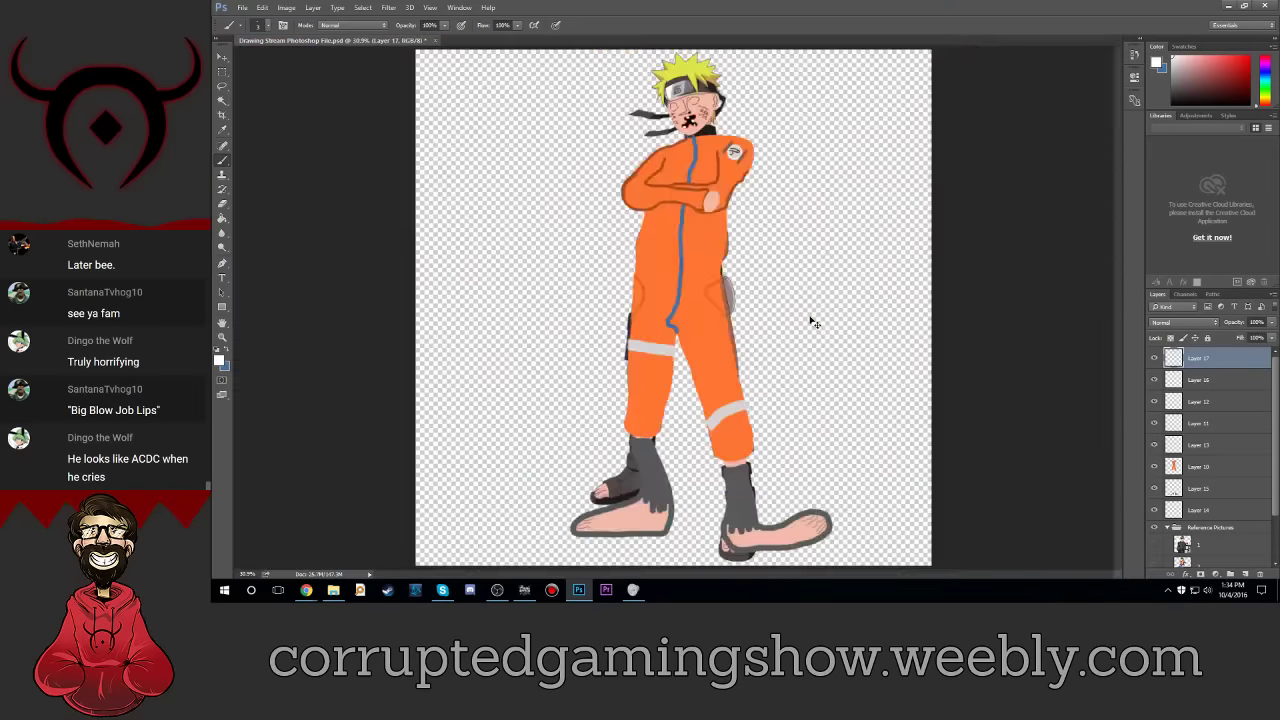
scroll(813, 322, up, 2)
scroll(812, 320, up, 2)
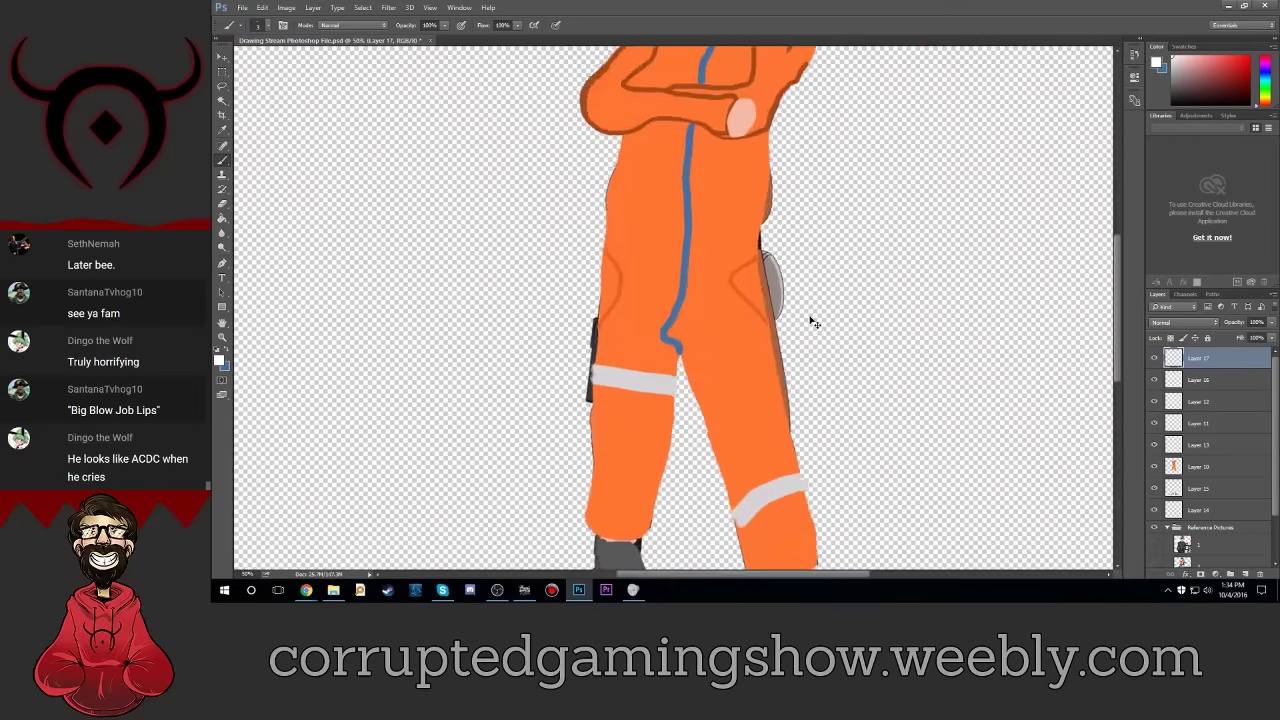
scroll(811, 318, up, 2)
scroll(810, 317, up, 2)
scroll(810, 316, up, 3)
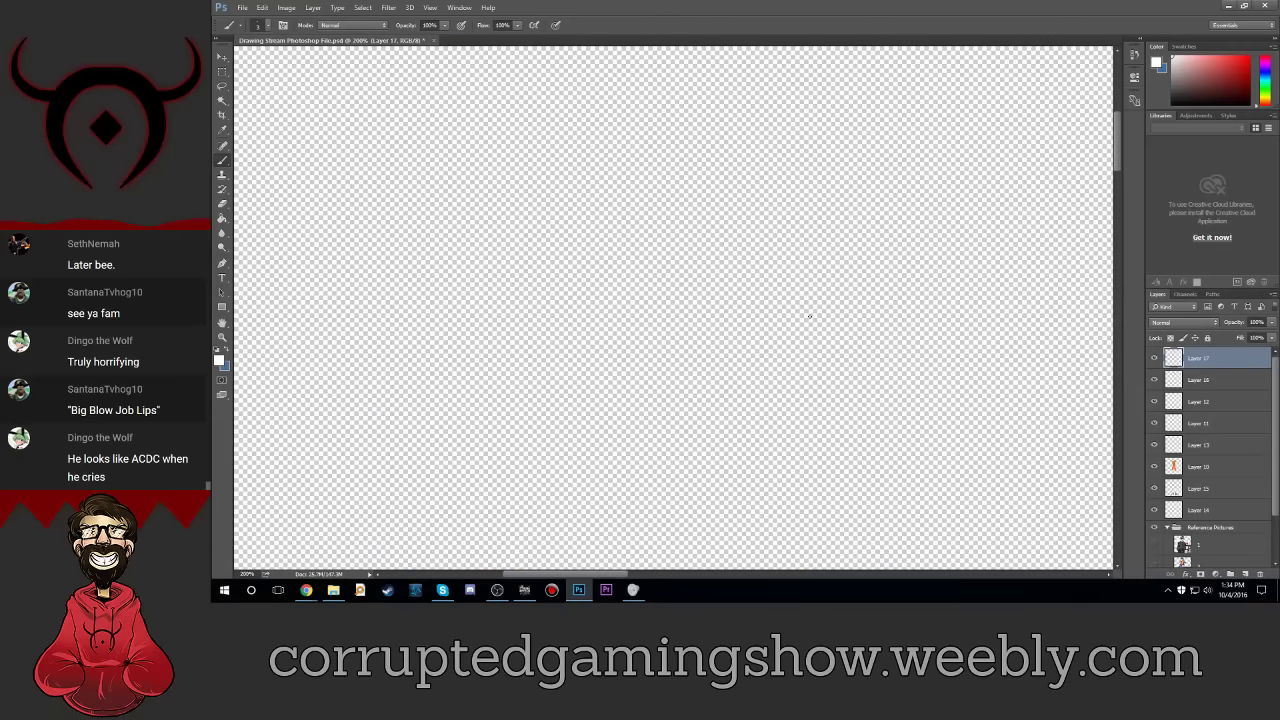
scroll(928, 270, up, 2)
scroll(928, 270, up, 1)
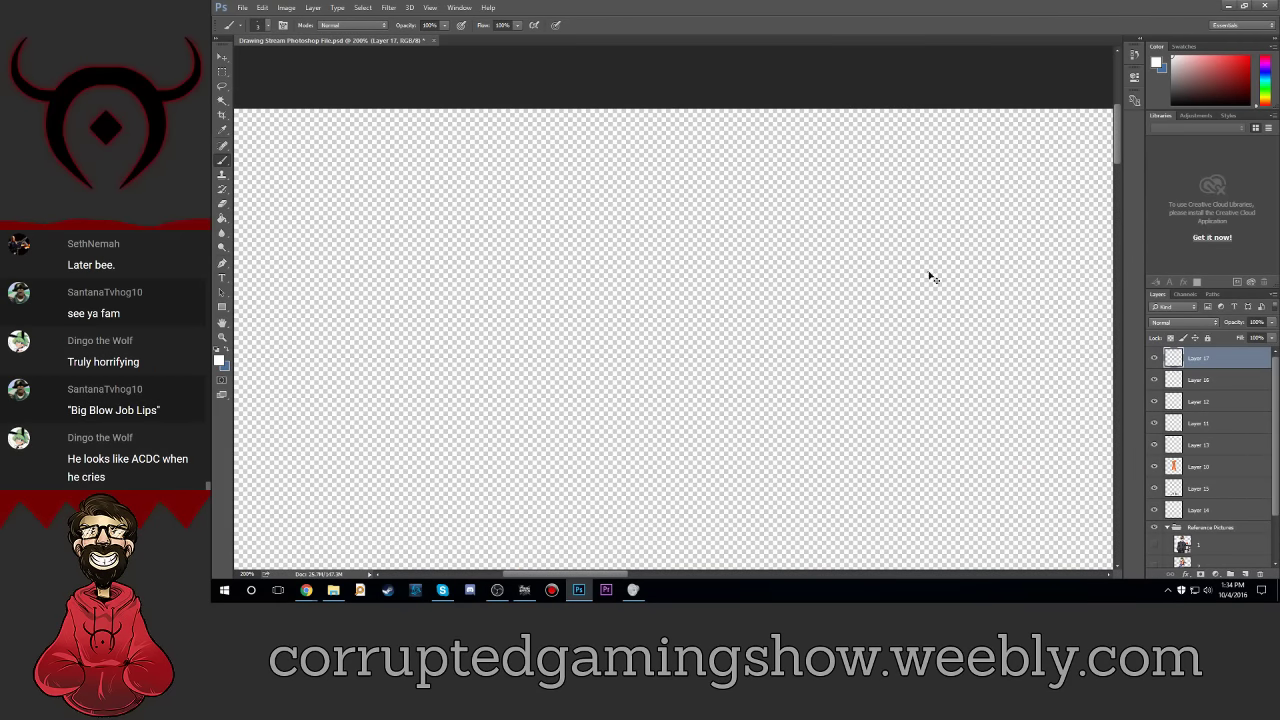
key(ctrl+0)
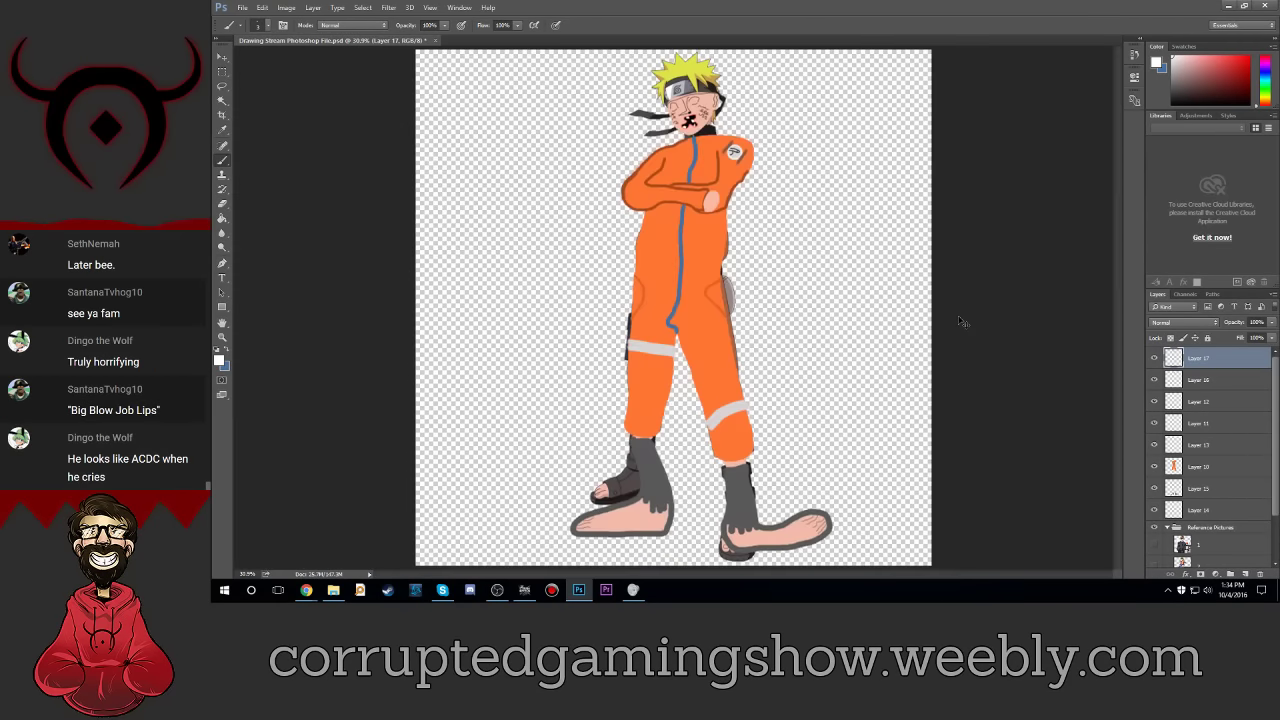
scroll(960, 322, up, 2)
scroll(960, 322, up, 3)
key(ctrl+plus)
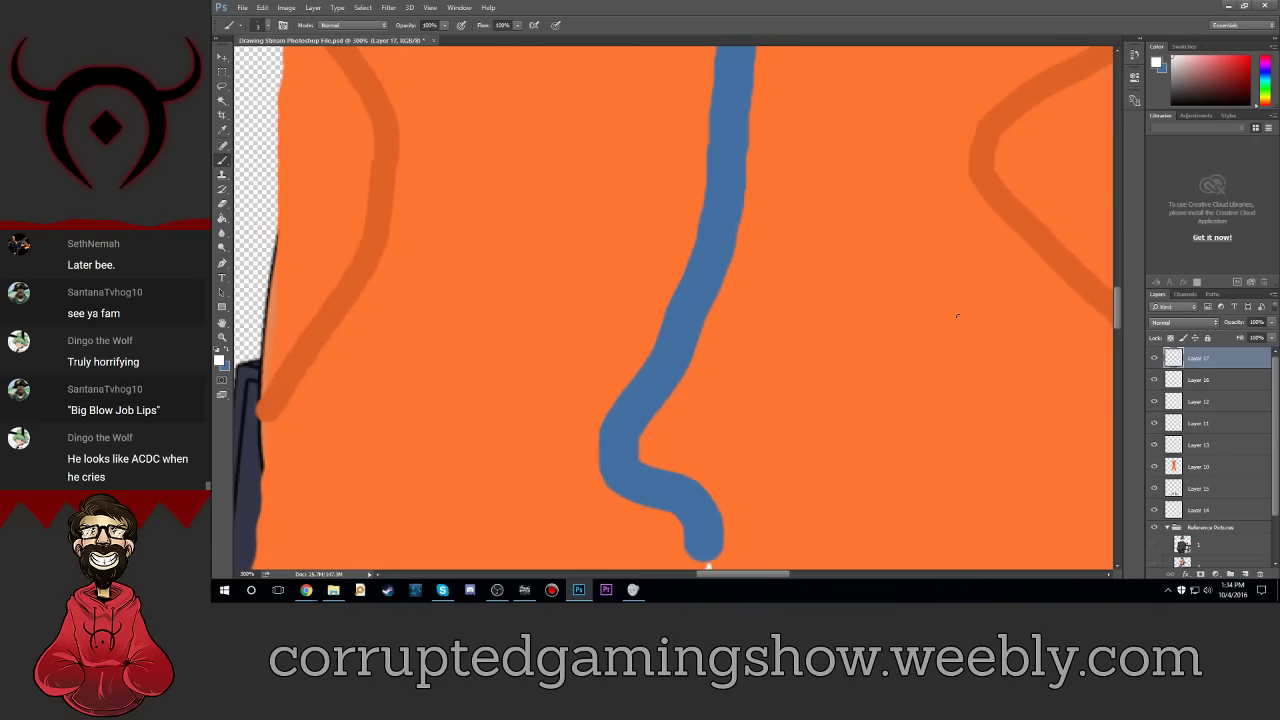
drag(1118, 314, 1112, 148)
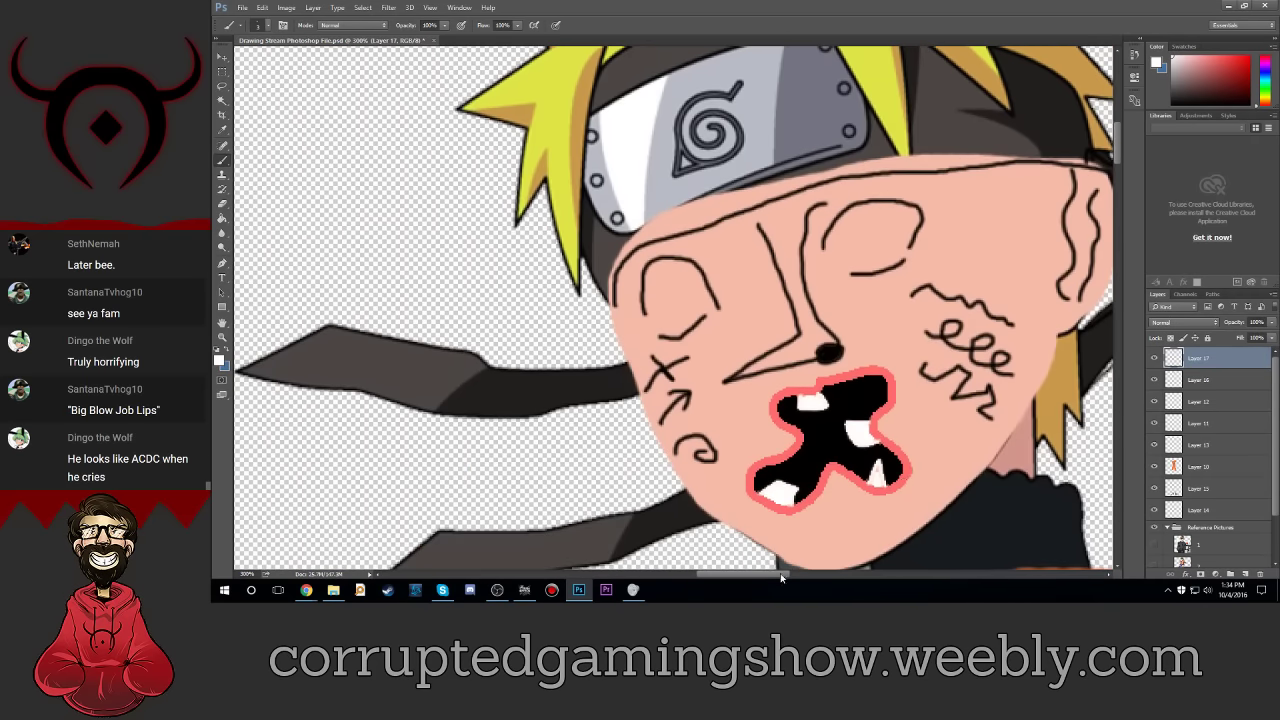
drag(781, 577, 811, 577)
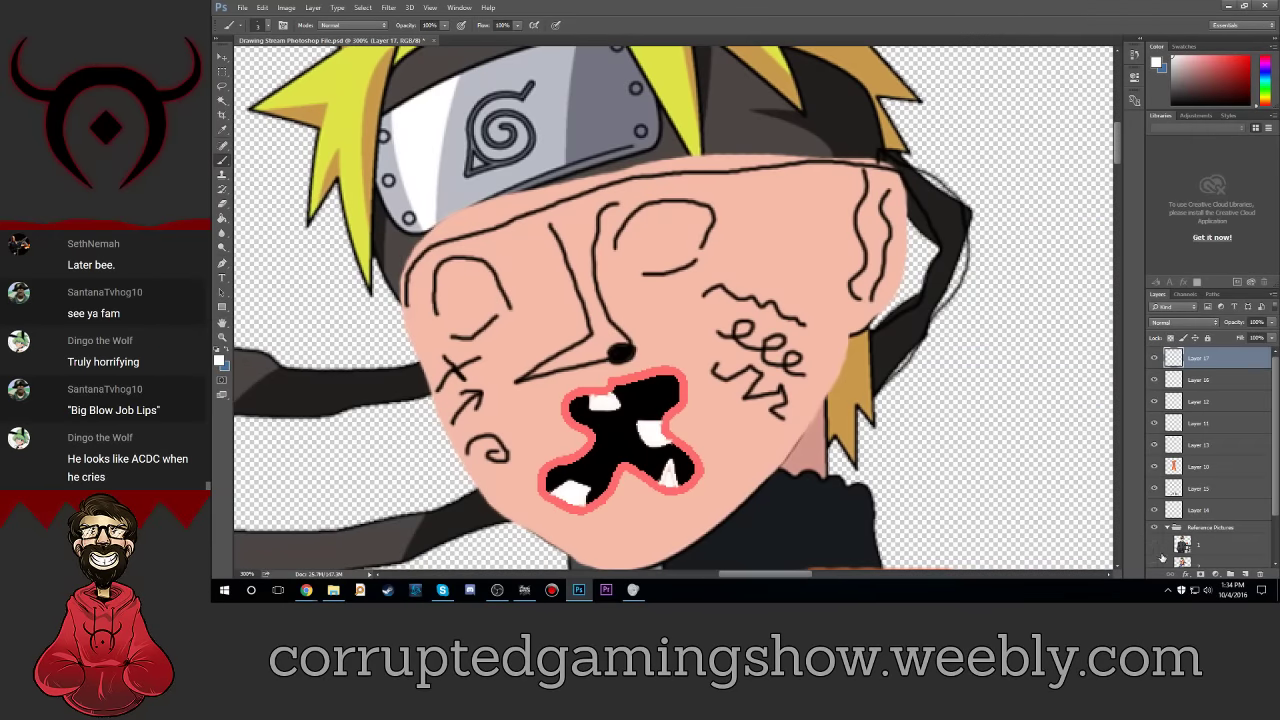
scroll(1162, 558, down, 3)
click(1153, 532)
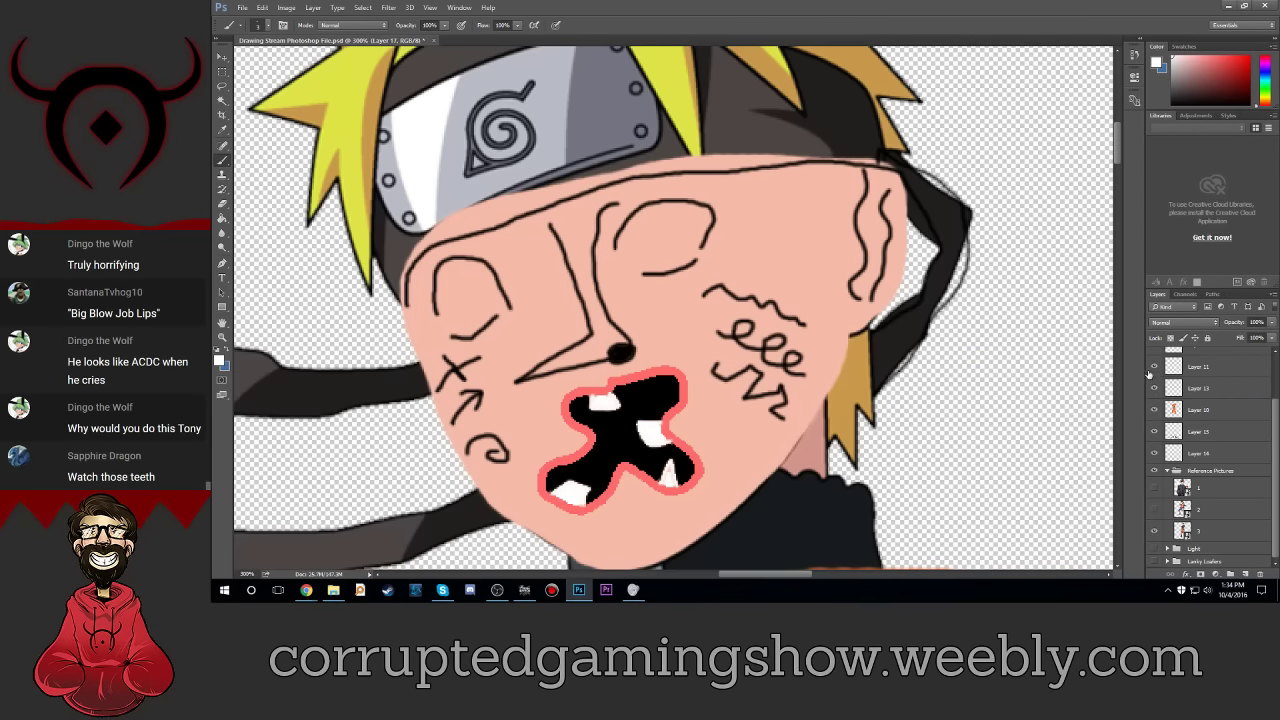
scroll(1160, 425, up, 1)
scroll(1157, 424, up, 2)
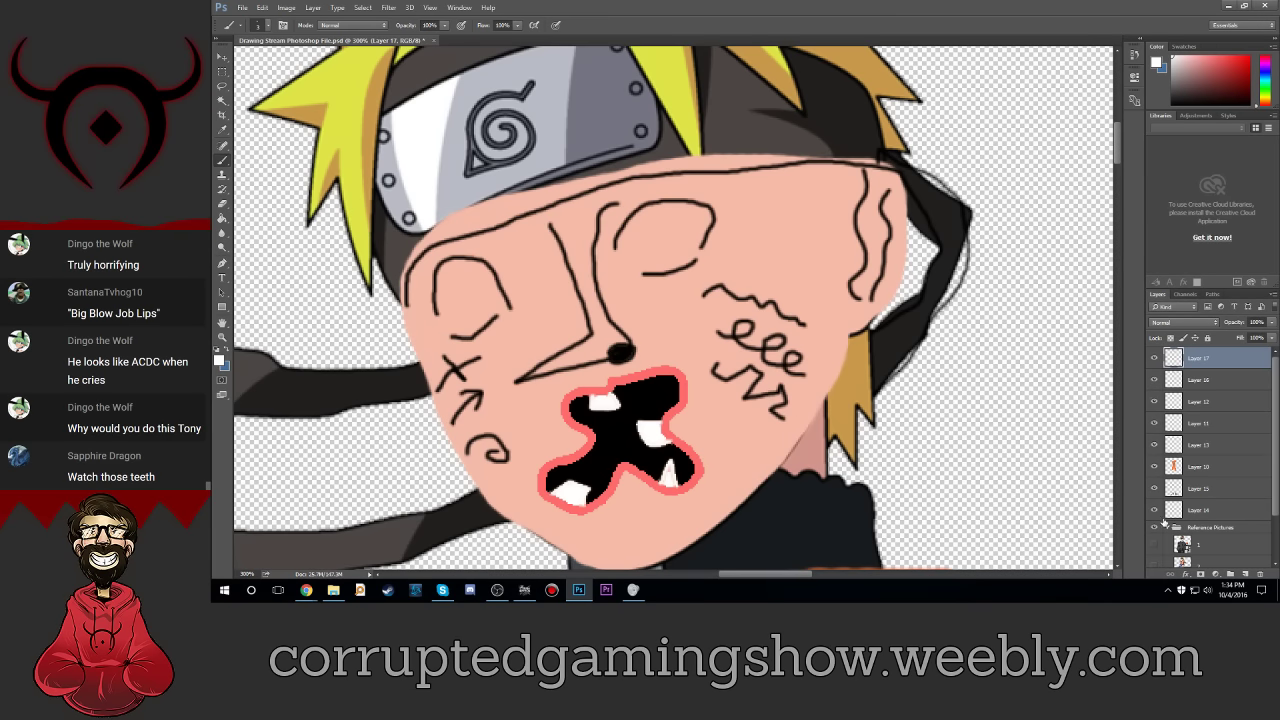
Step: Set the foreground to a muted teal (R 81, G 205, B 210, hex 51cdd2) for the eyes
click(1155, 383)
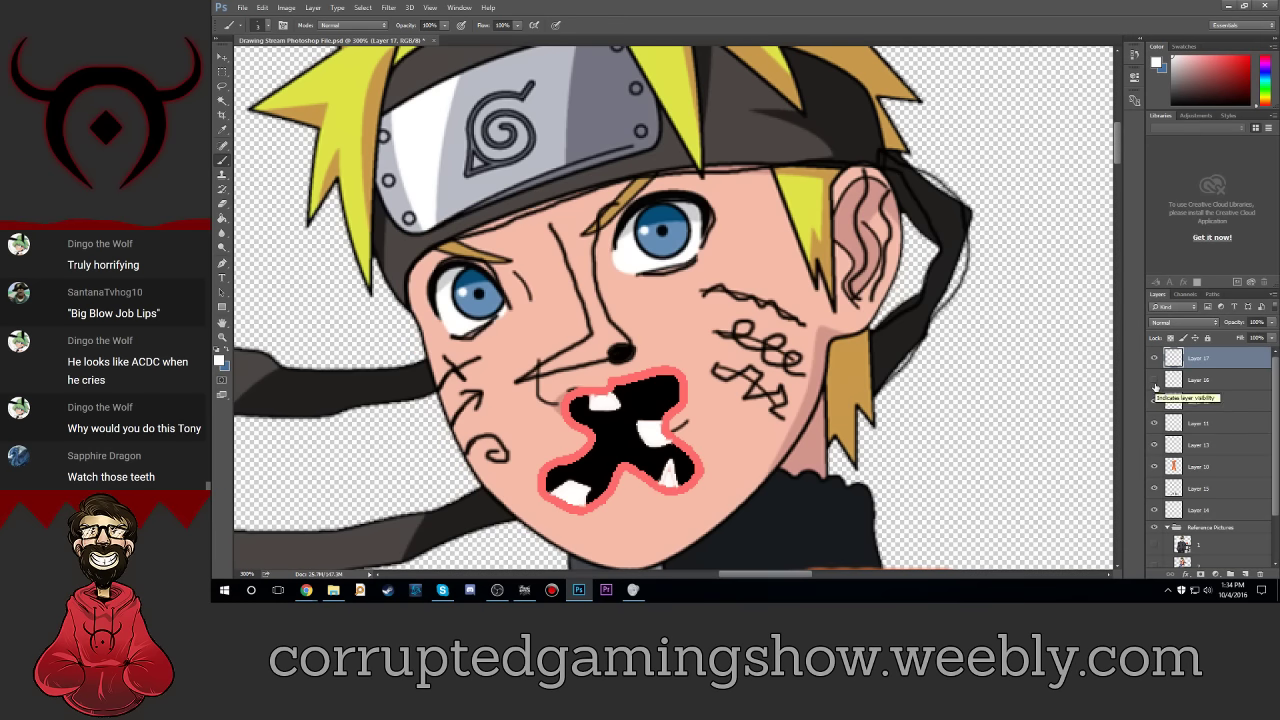
click(1155, 382)
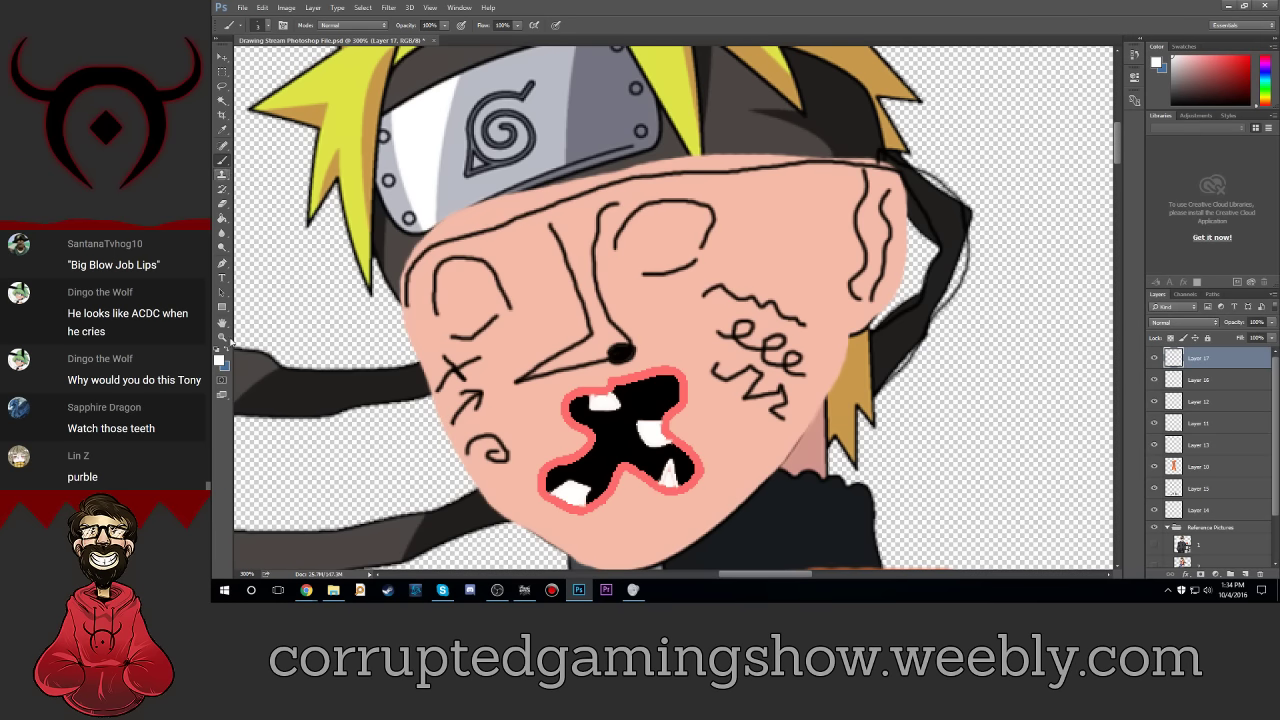
click(228, 352)
click(219, 360)
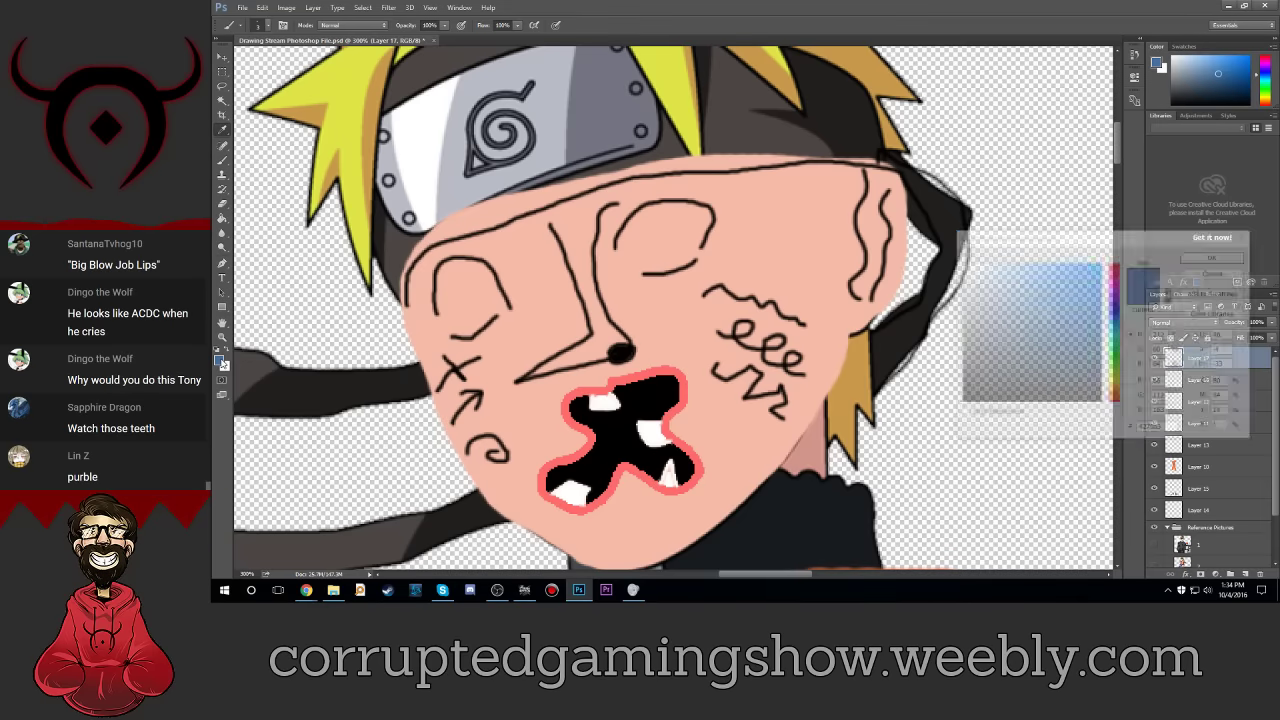
click(1100, 263)
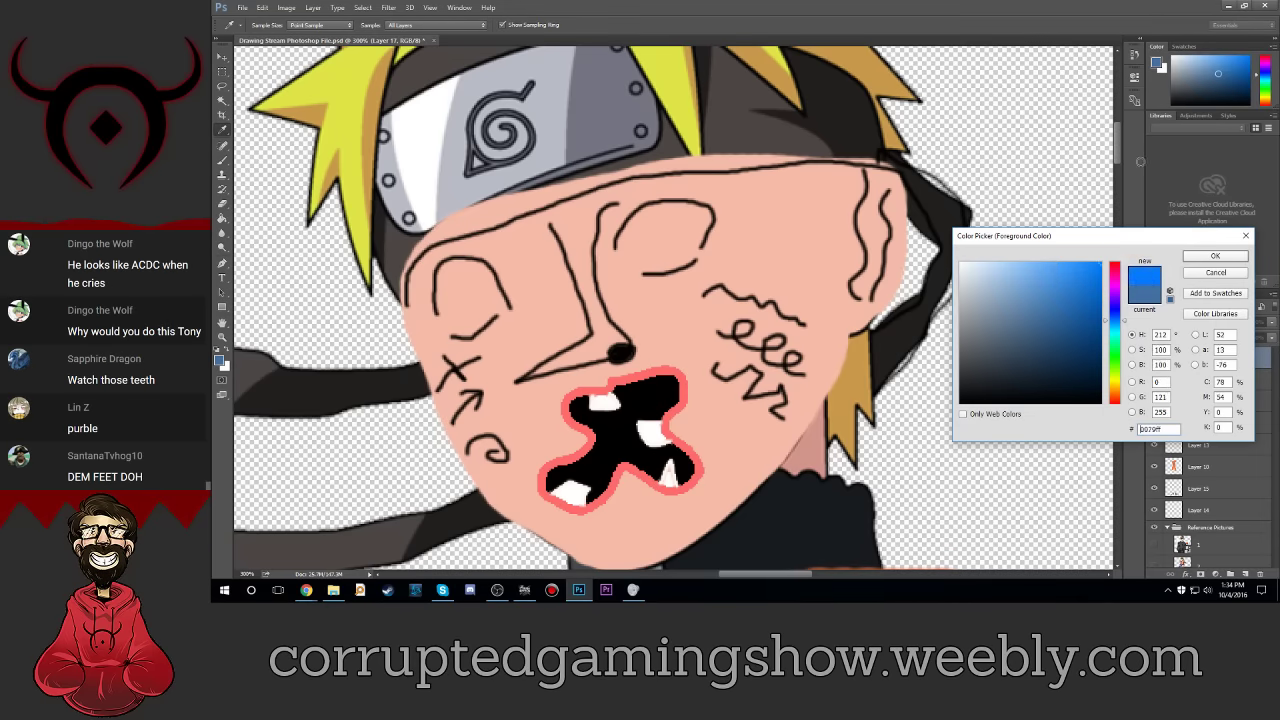
drag(1003, 105, 1068, 83)
click(1114, 337)
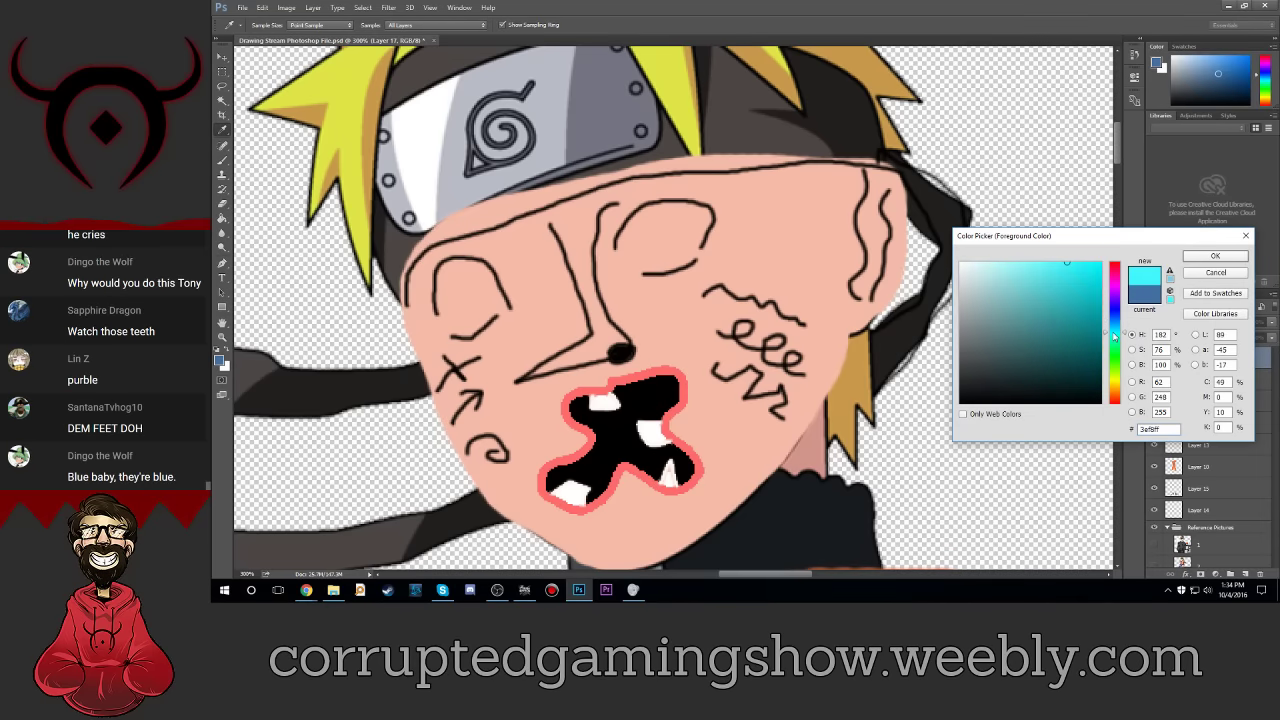
click(1214, 257)
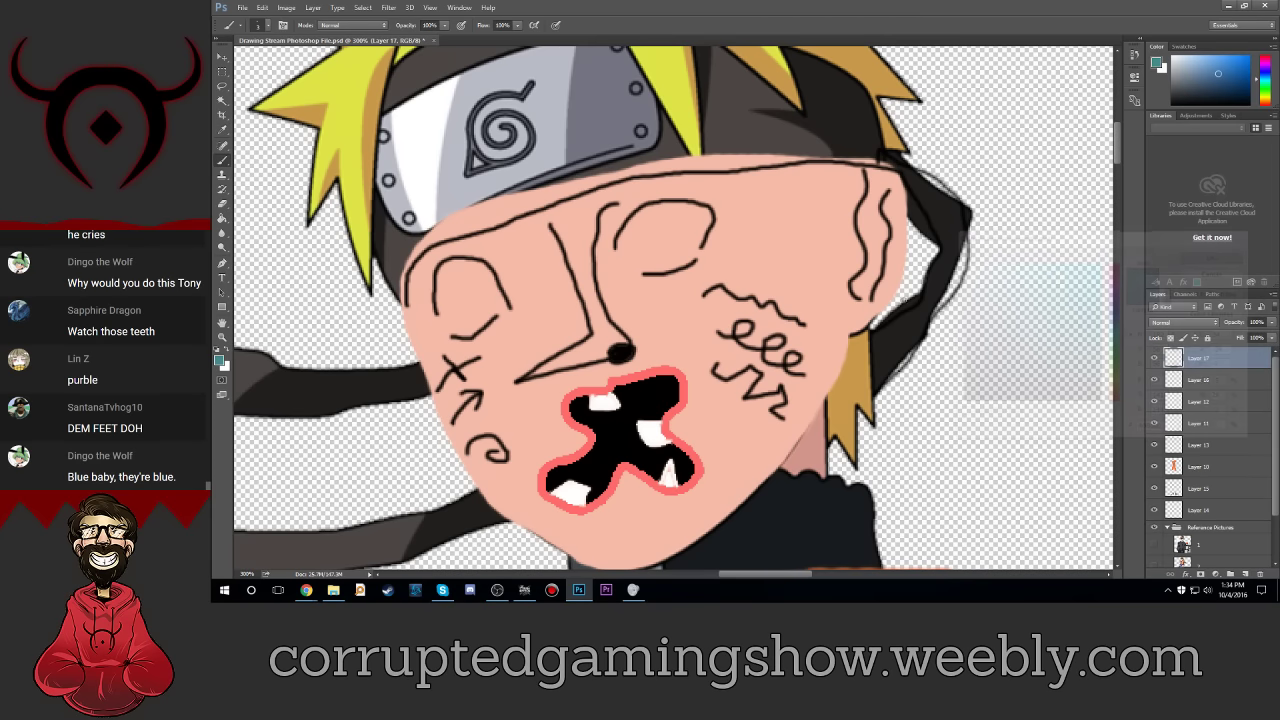
click(218, 362)
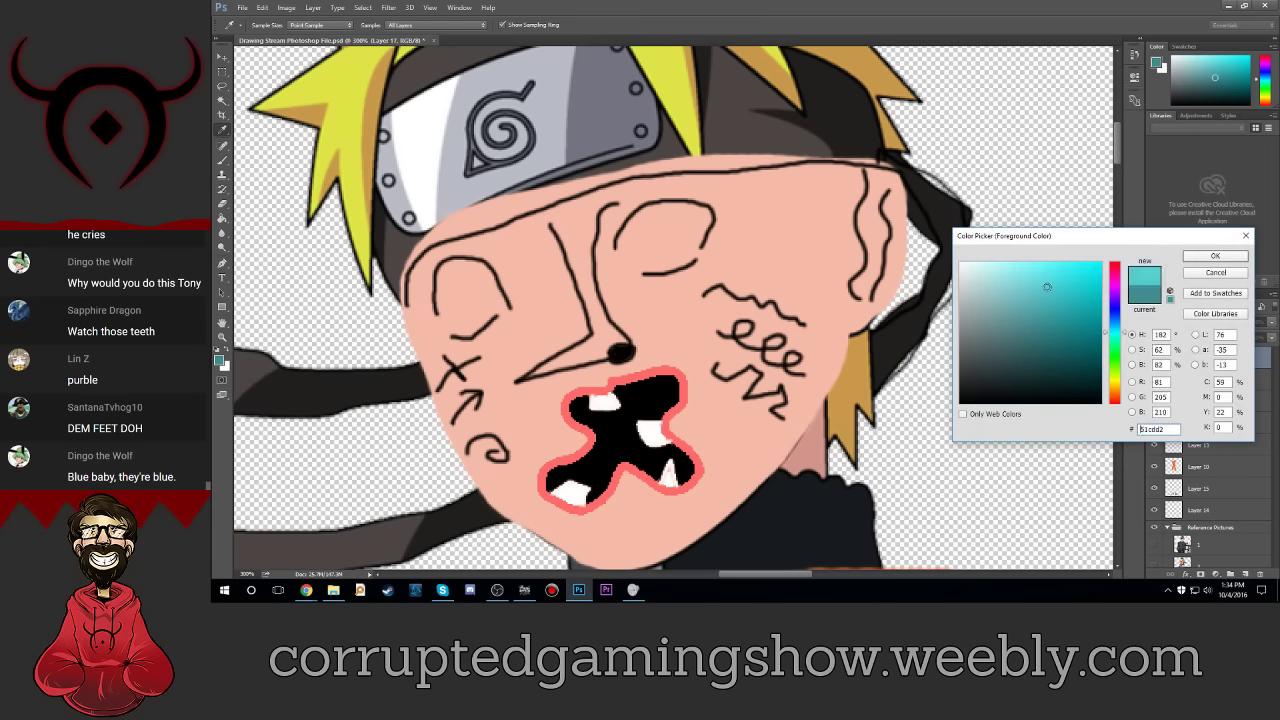
click(1229, 257)
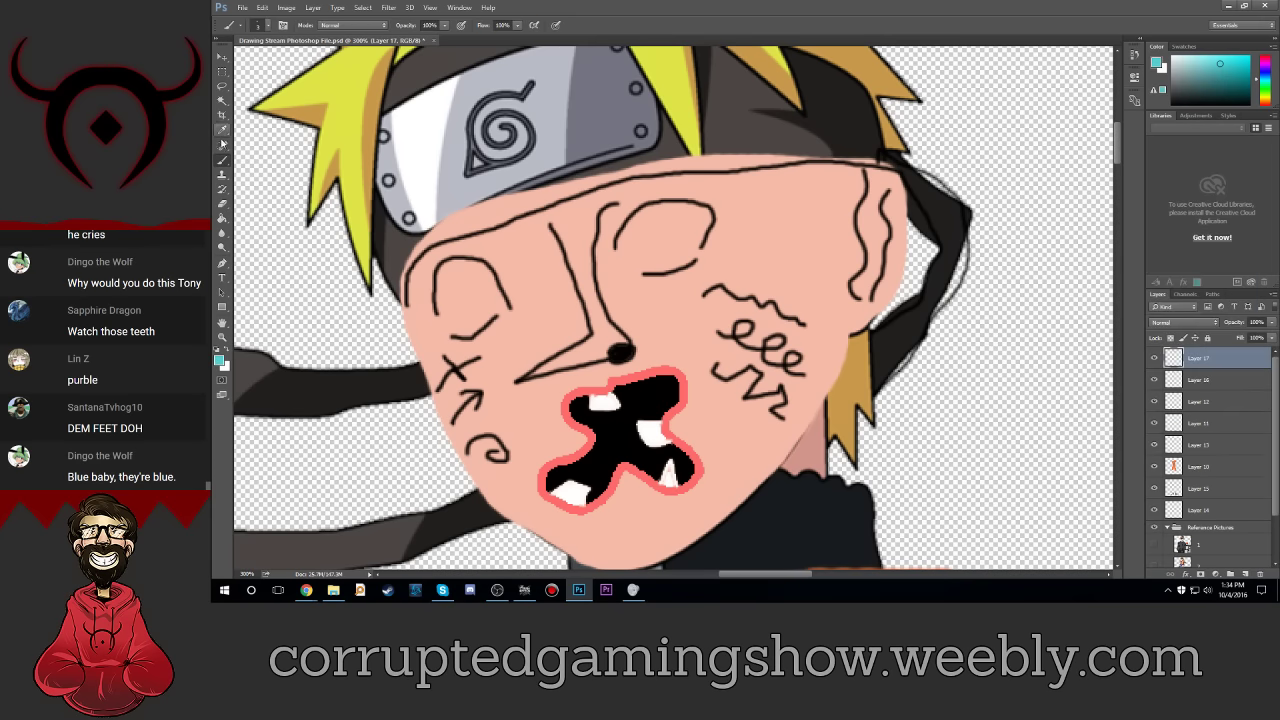
click(257, 26)
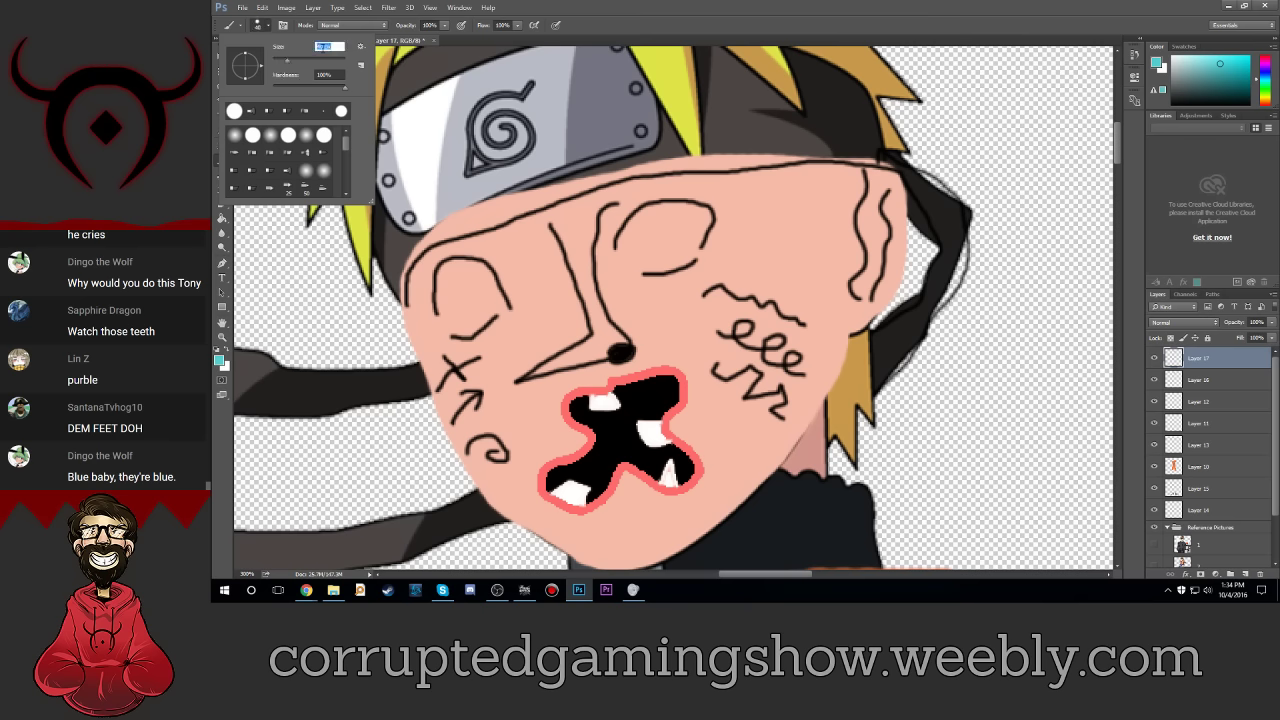
Step: Set the brush to 40 and paint a cyan dot in each eye
text(40)
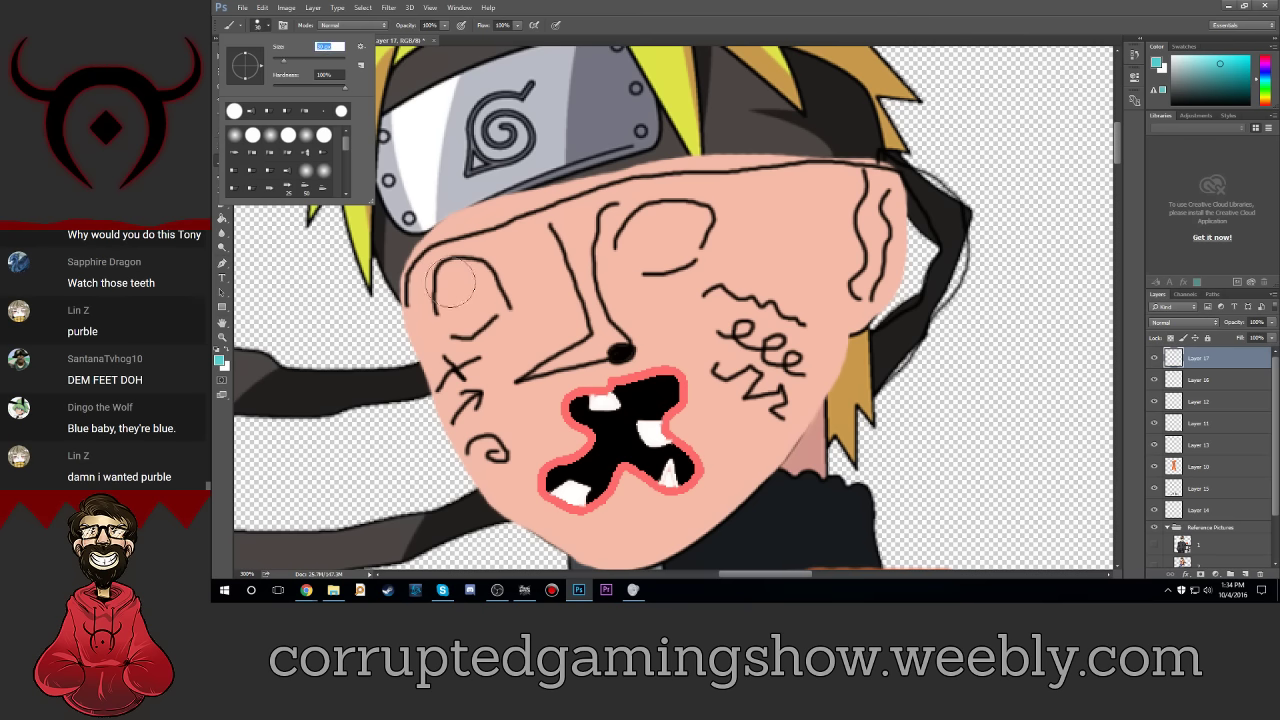
click(465, 290)
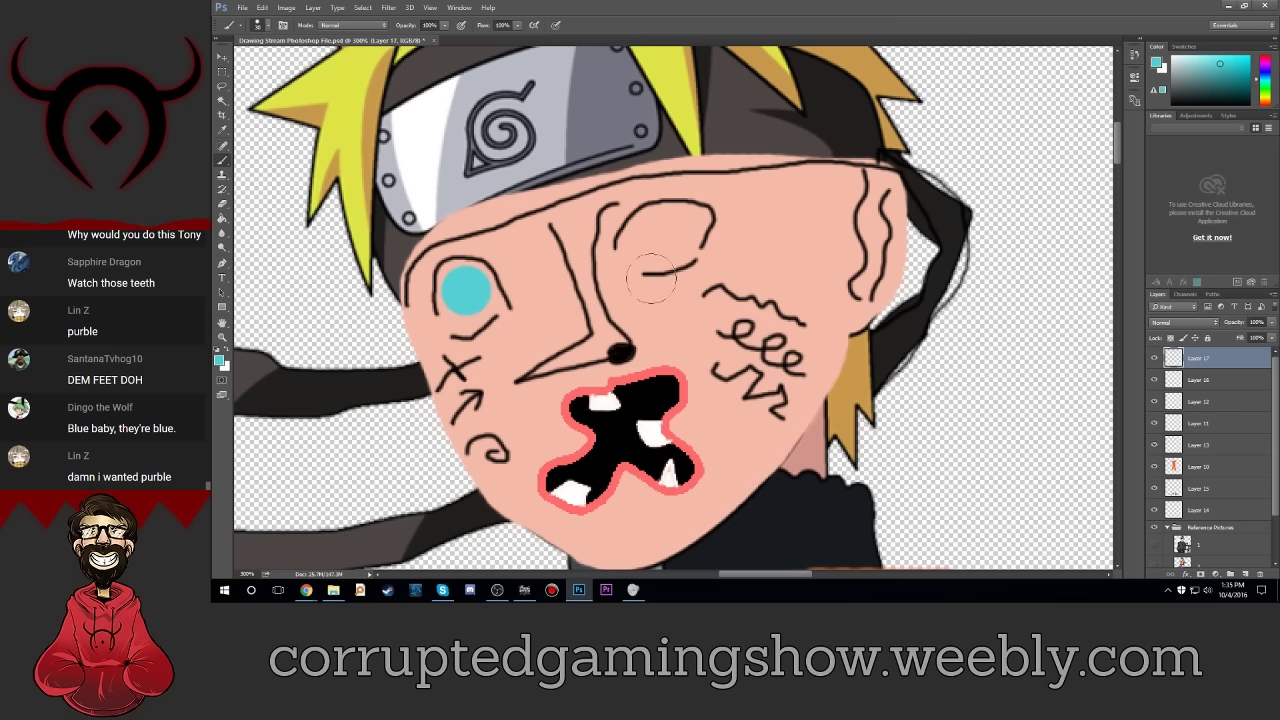
click(670, 229)
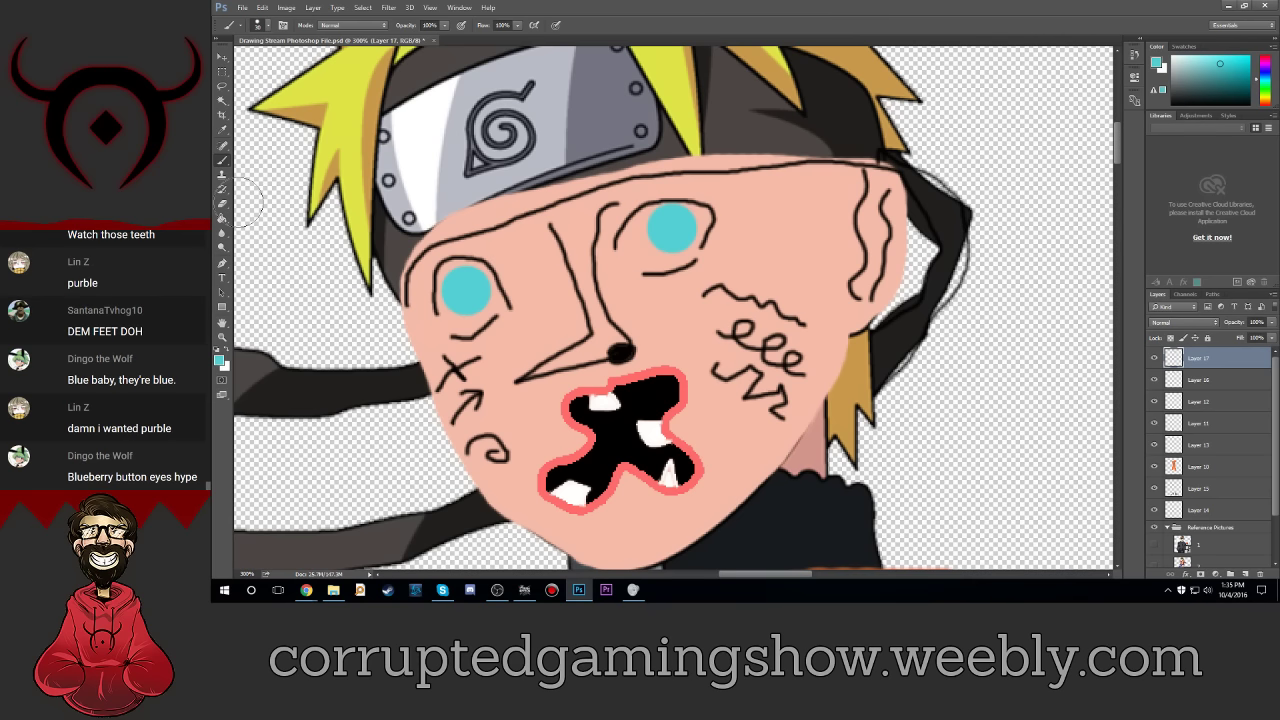
Step: Zoom in on the eyes and switch to a 15 px brush with 30% hardness
key(ctrl+plus)
key(ctrl+plus)
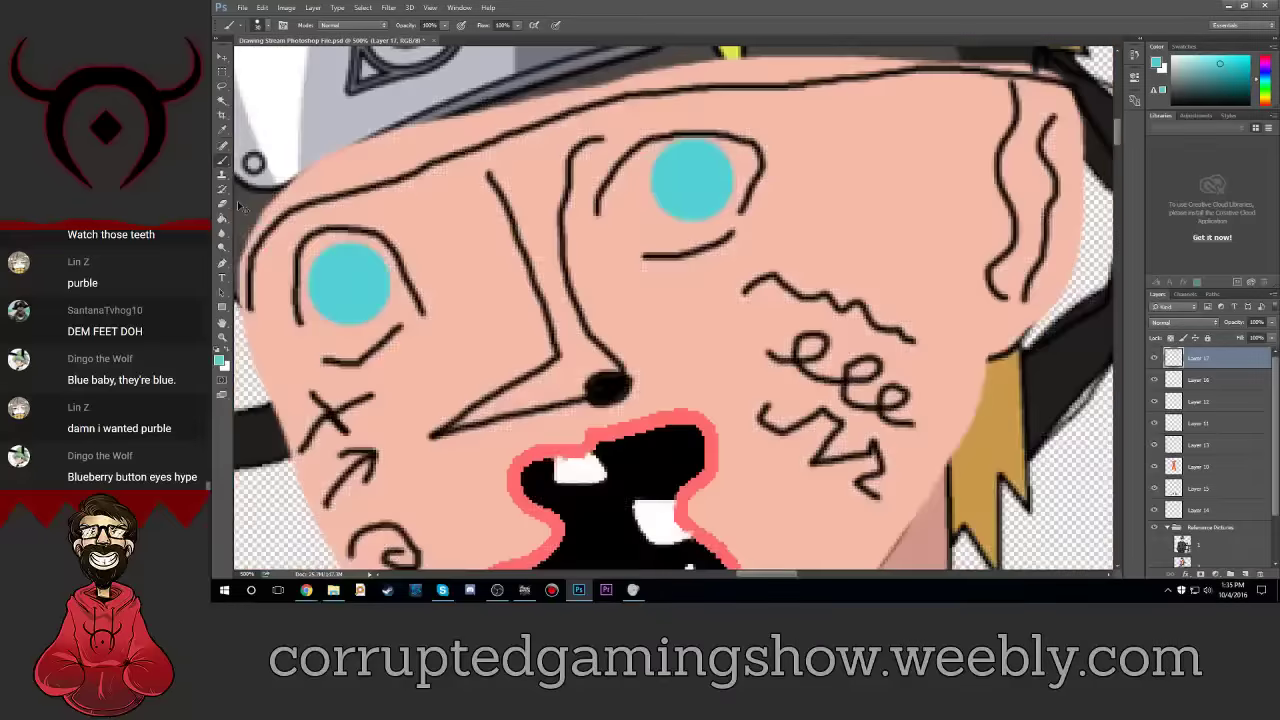
key(ctrl+plus)
scroll(237, 205, up, 2)
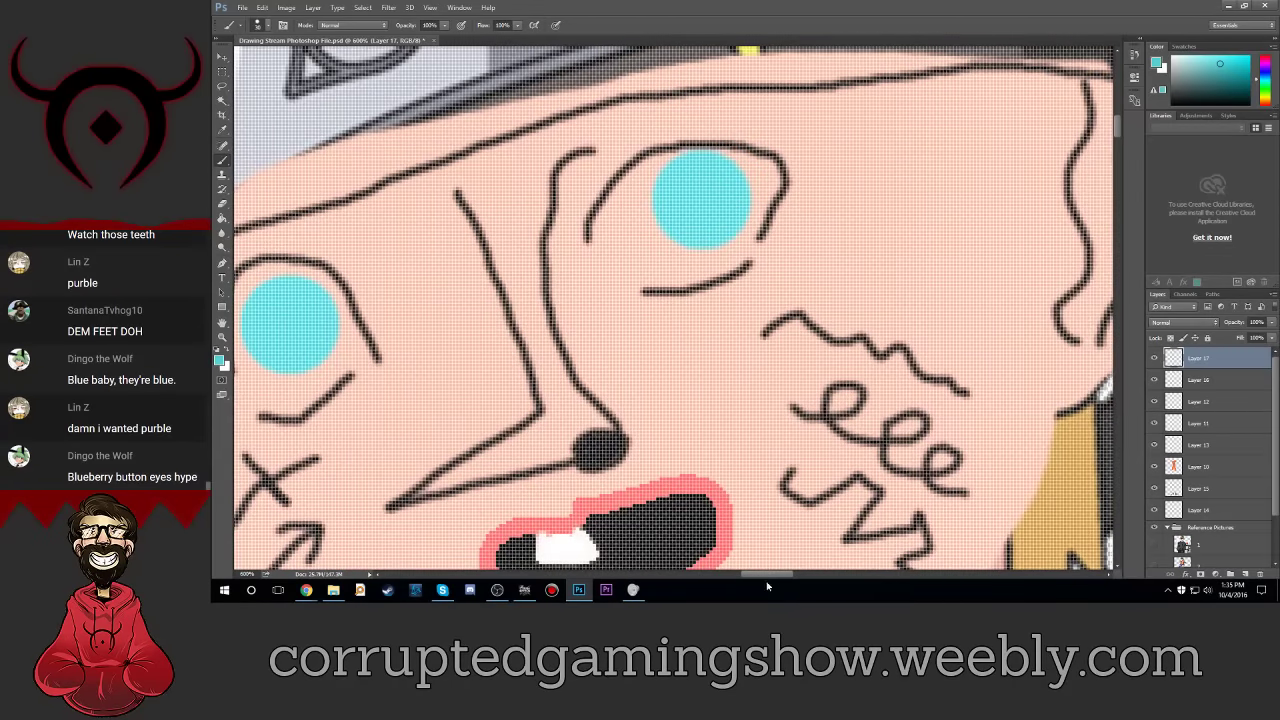
drag(774, 575, 736, 580)
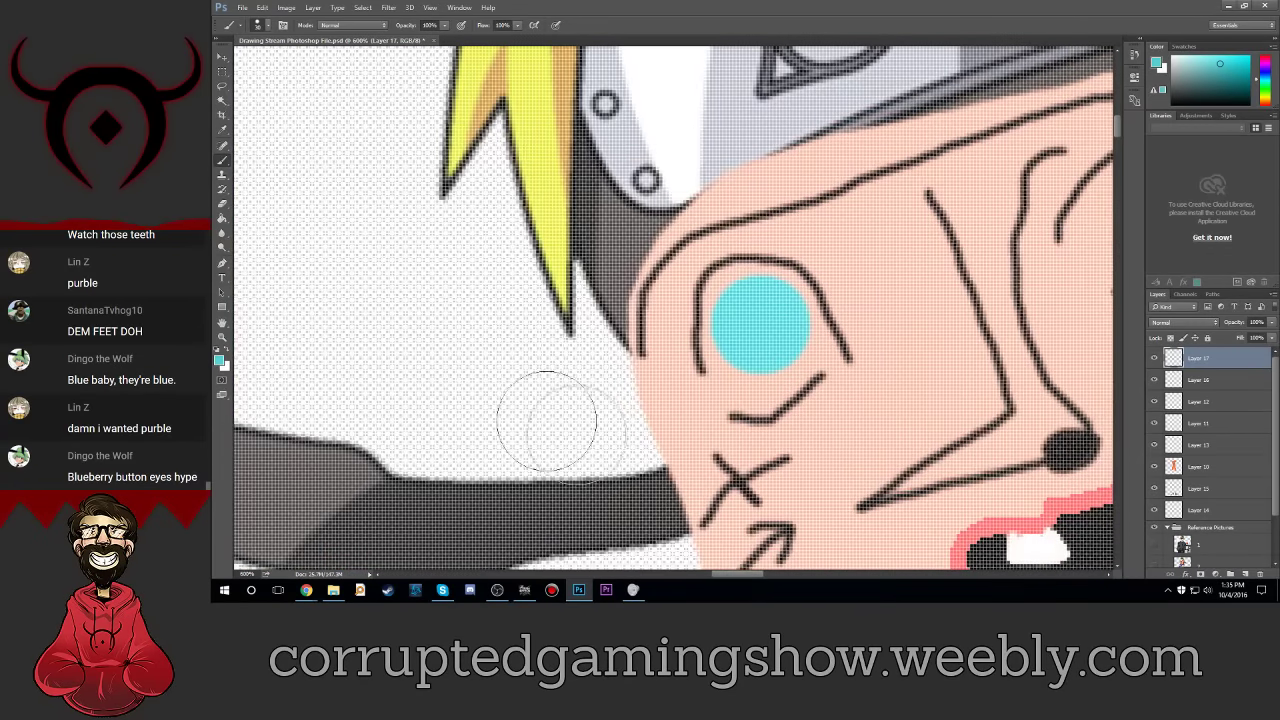
click(262, 25)
click(327, 75)
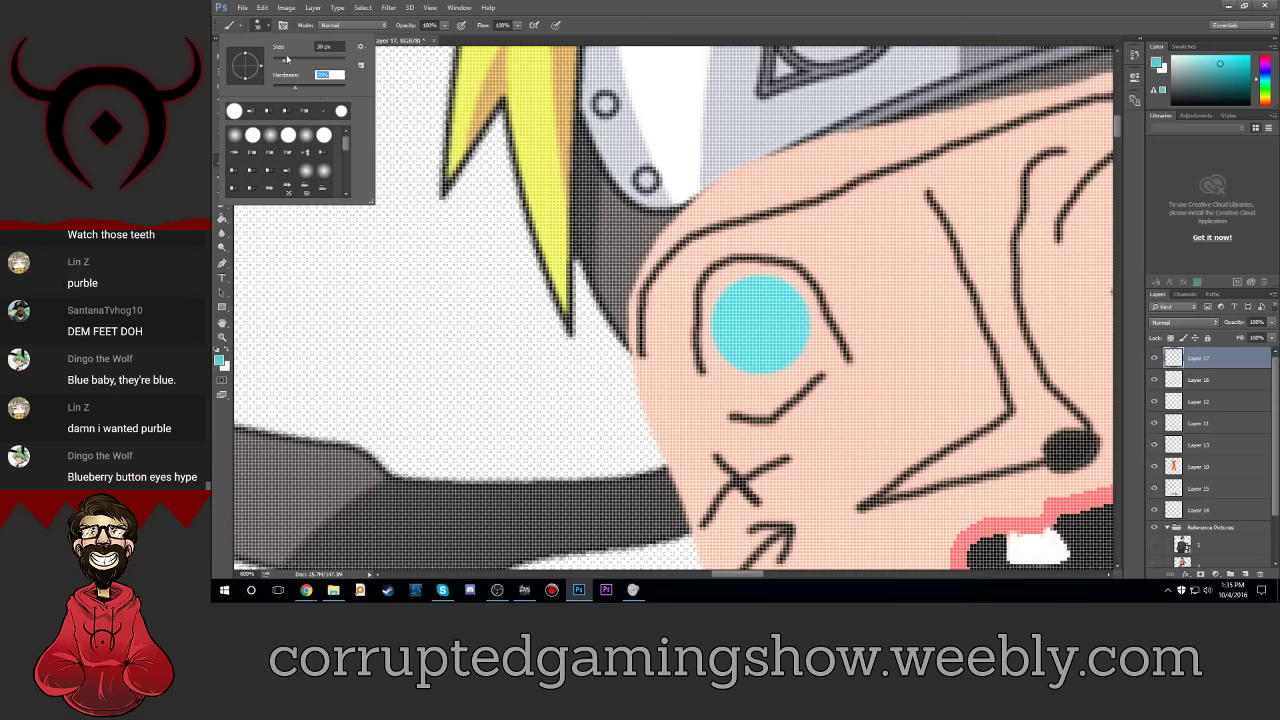
text(30)
click(341, 44)
text(15)
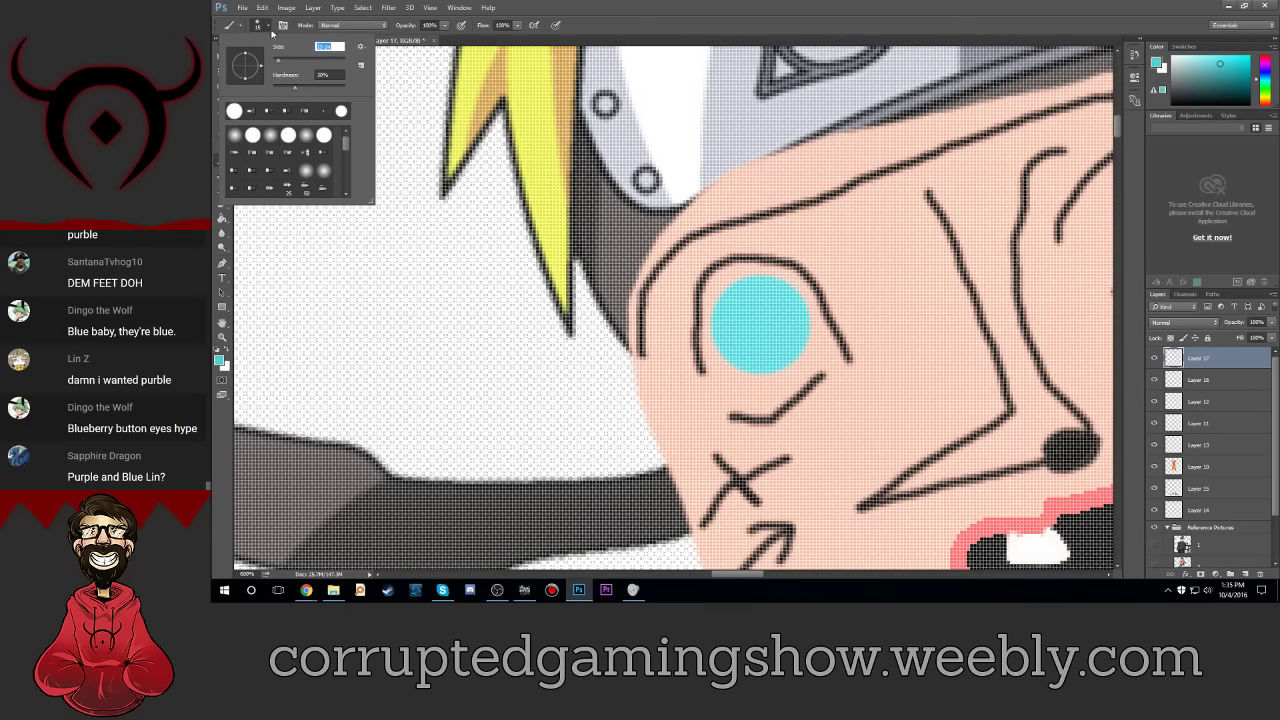
key(Return)
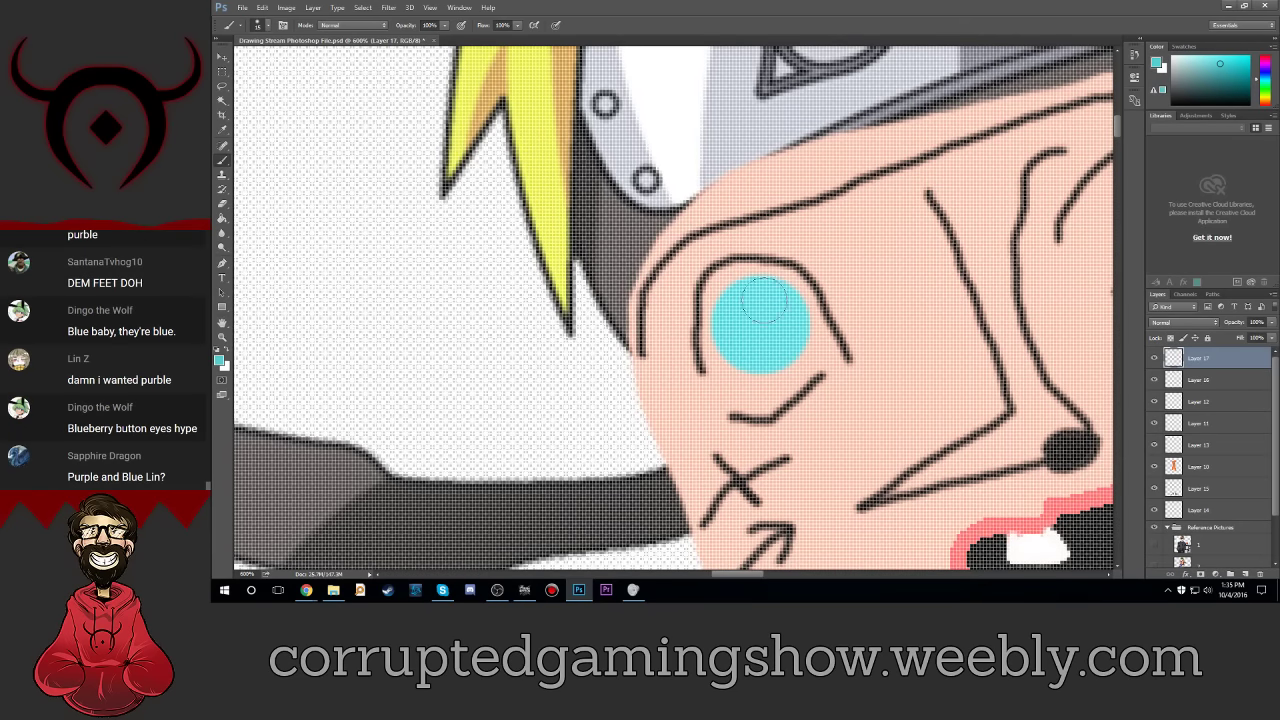
Step: Paint a soft purple pupil in each cyan eye
click(219, 359)
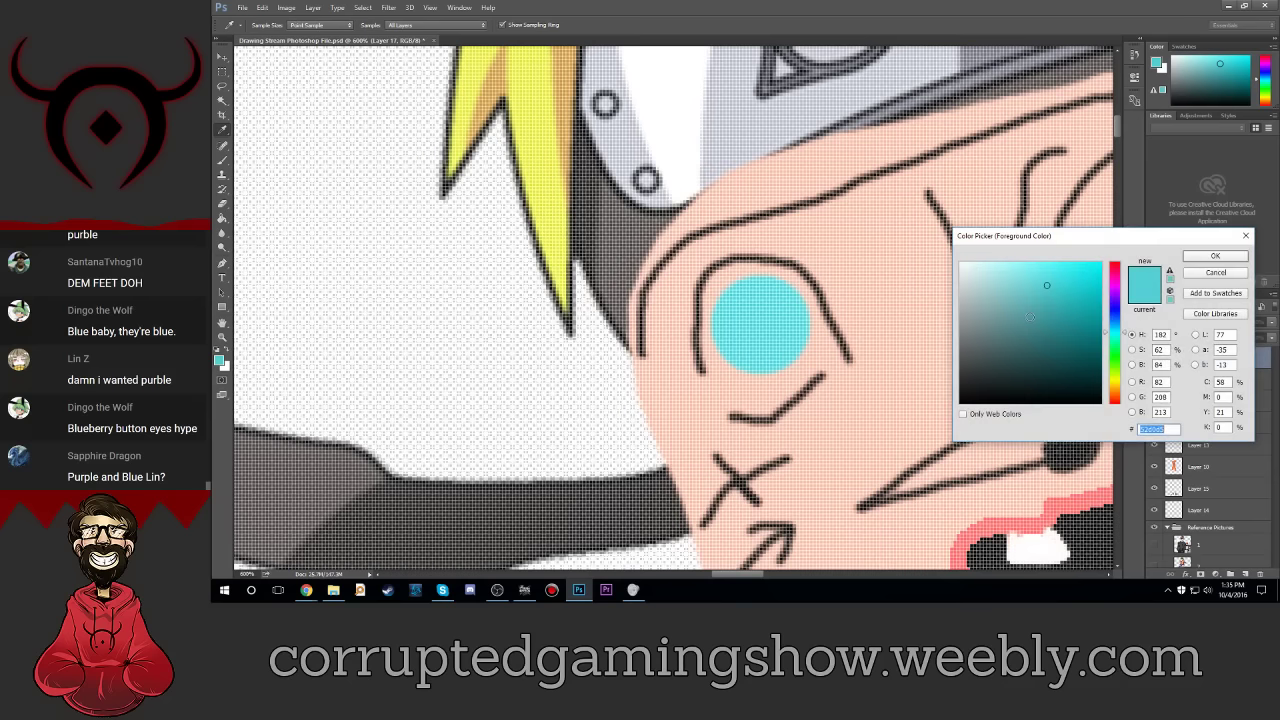
mouse_move(1123, 327)
mouse_down()
mouse_move(1118, 300)
mouse_move(1184, 325)
mouse_up()
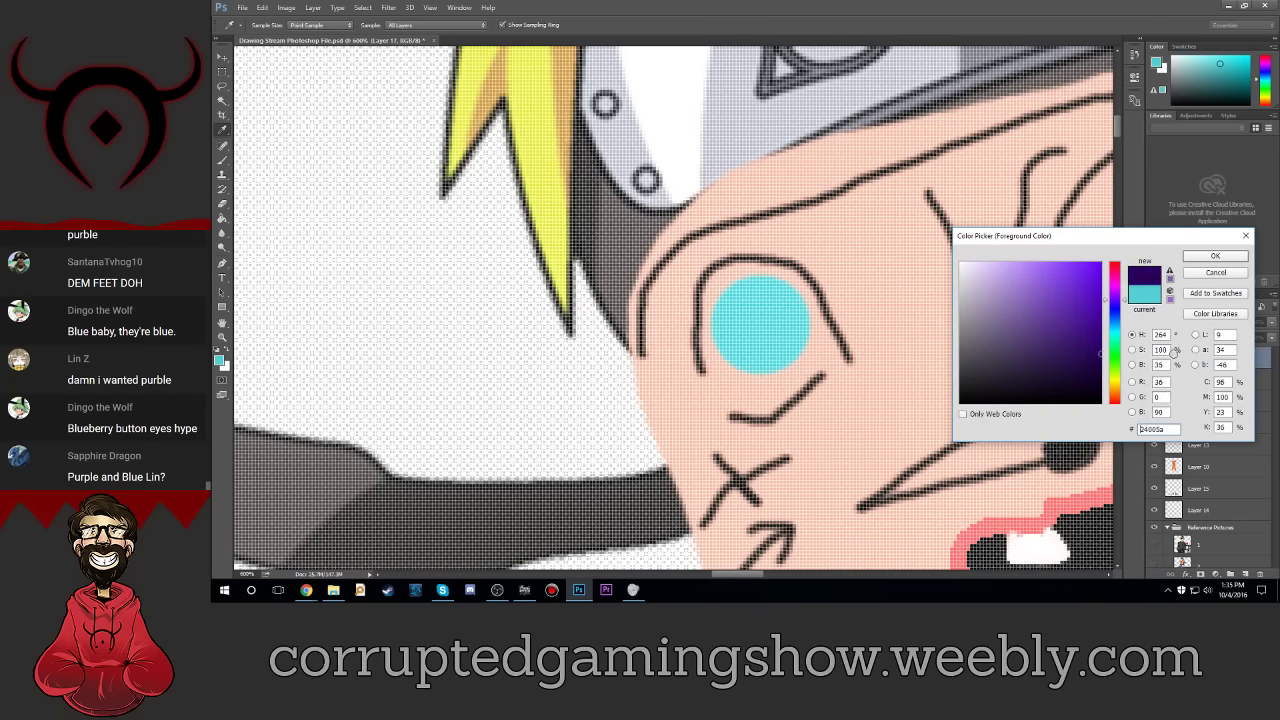
click(1236, 259)
drag(770, 292, 760, 308)
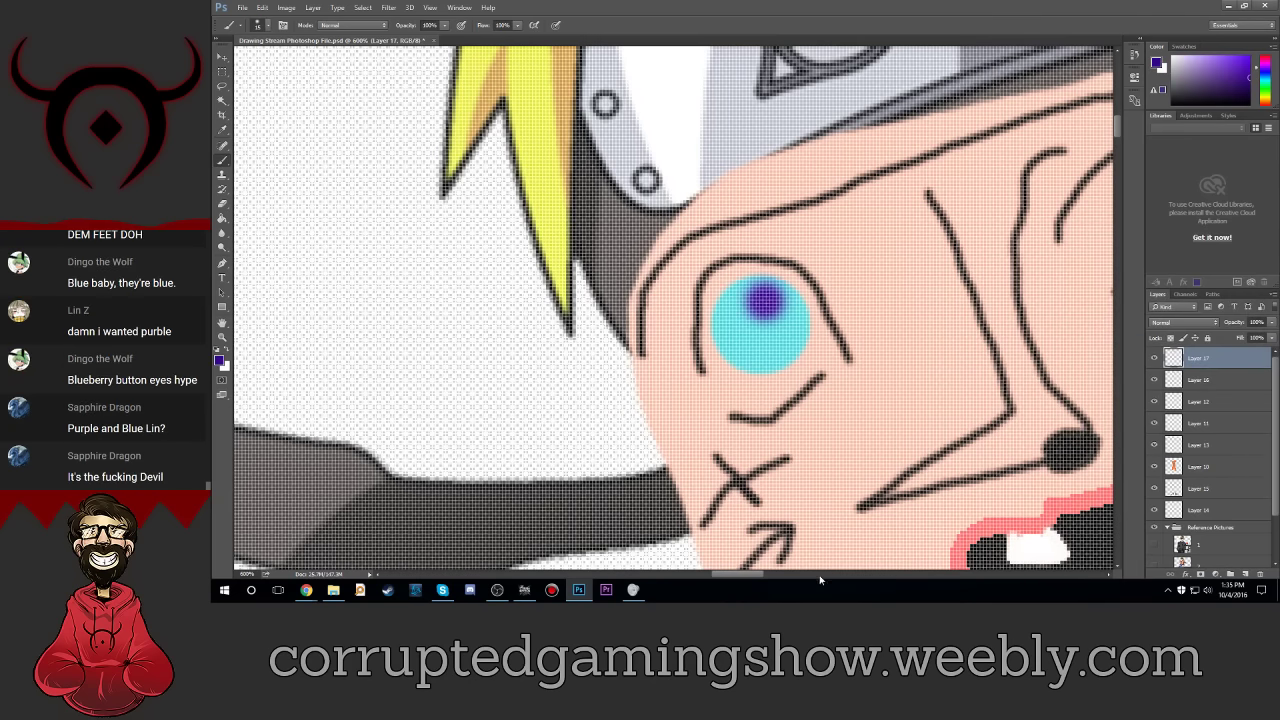
drag(744, 574, 767, 574)
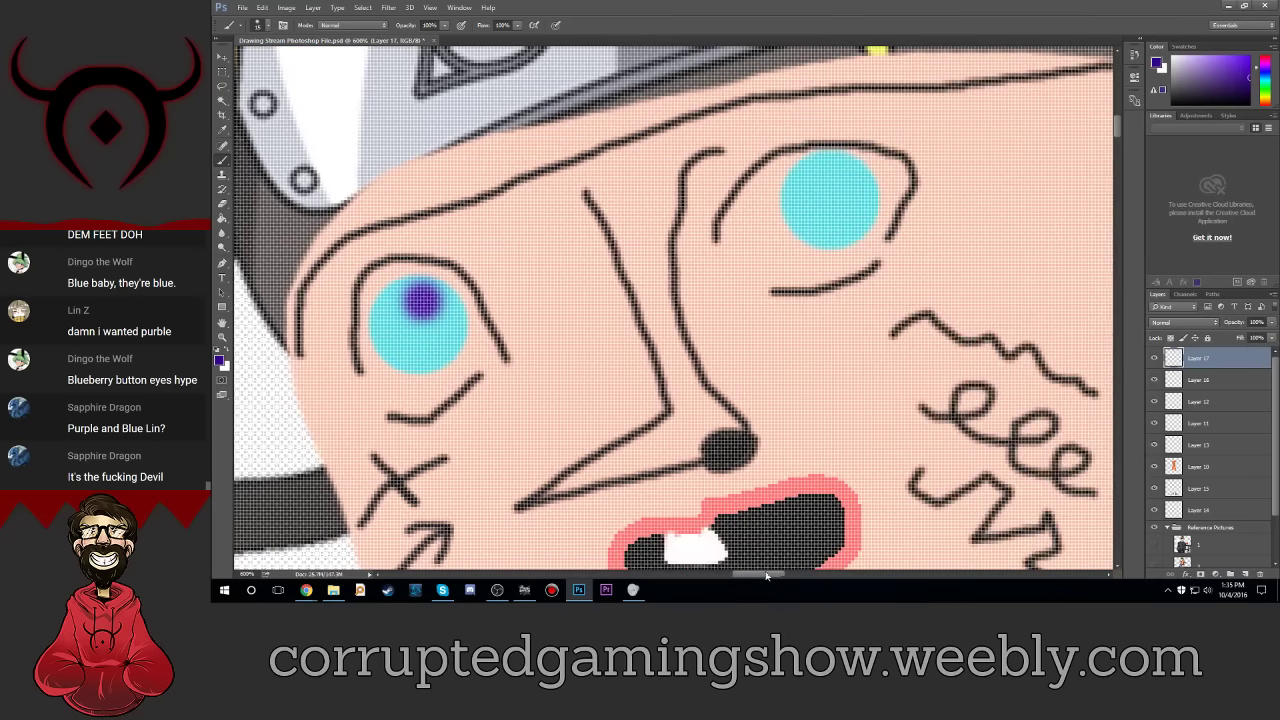
click(822, 176)
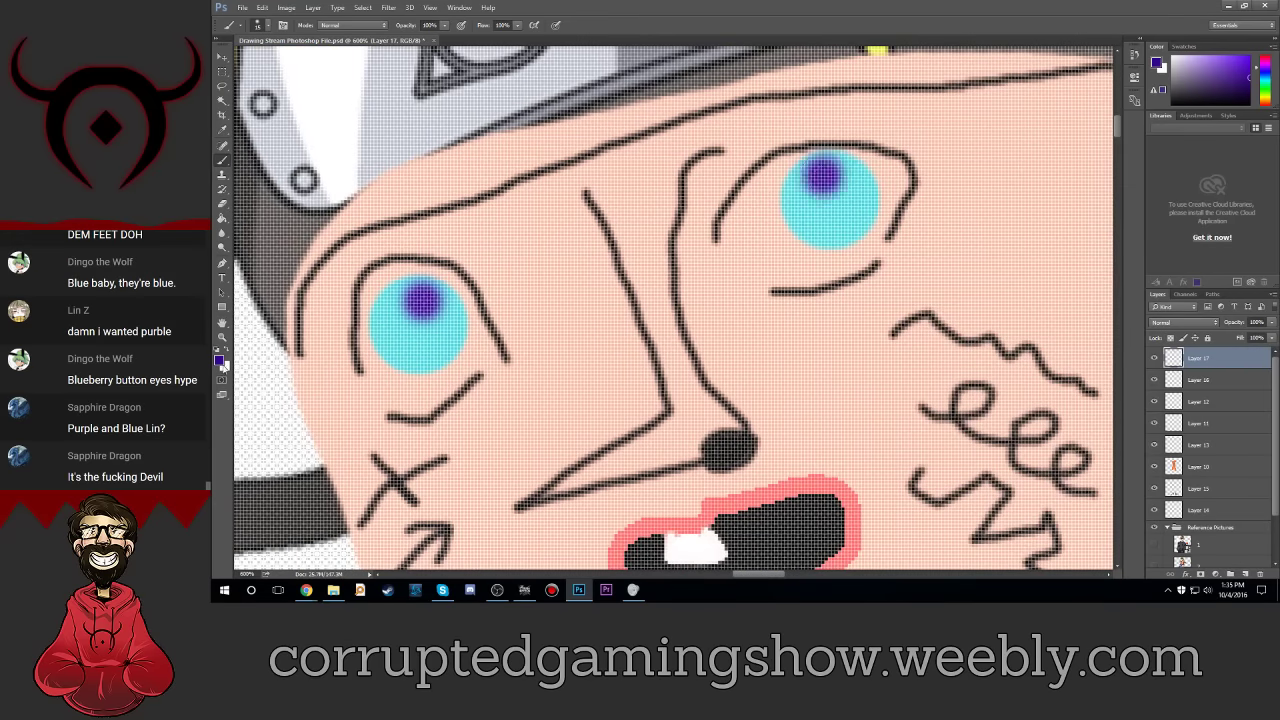
Step: Sample the eye cyan, set brush hardness to 100%, and dab a highlight on each pupil
click(220, 360)
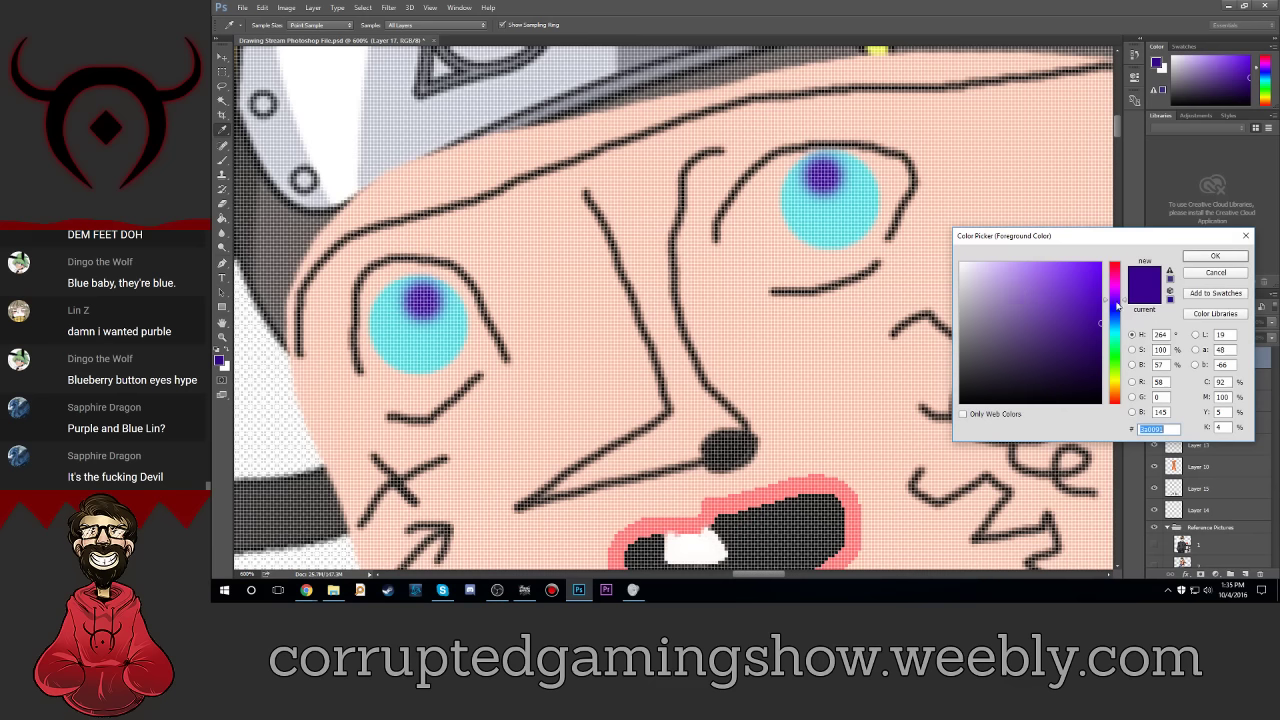
click(443, 329)
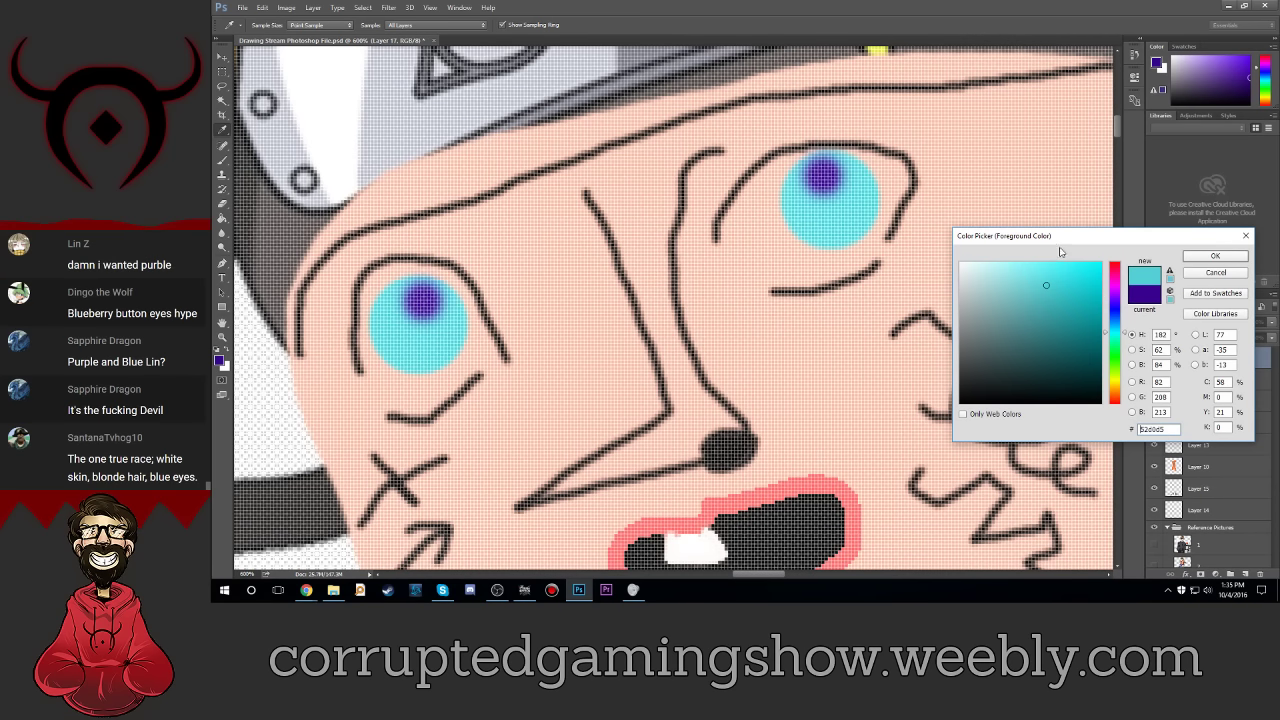
click(1208, 258)
click(258, 26)
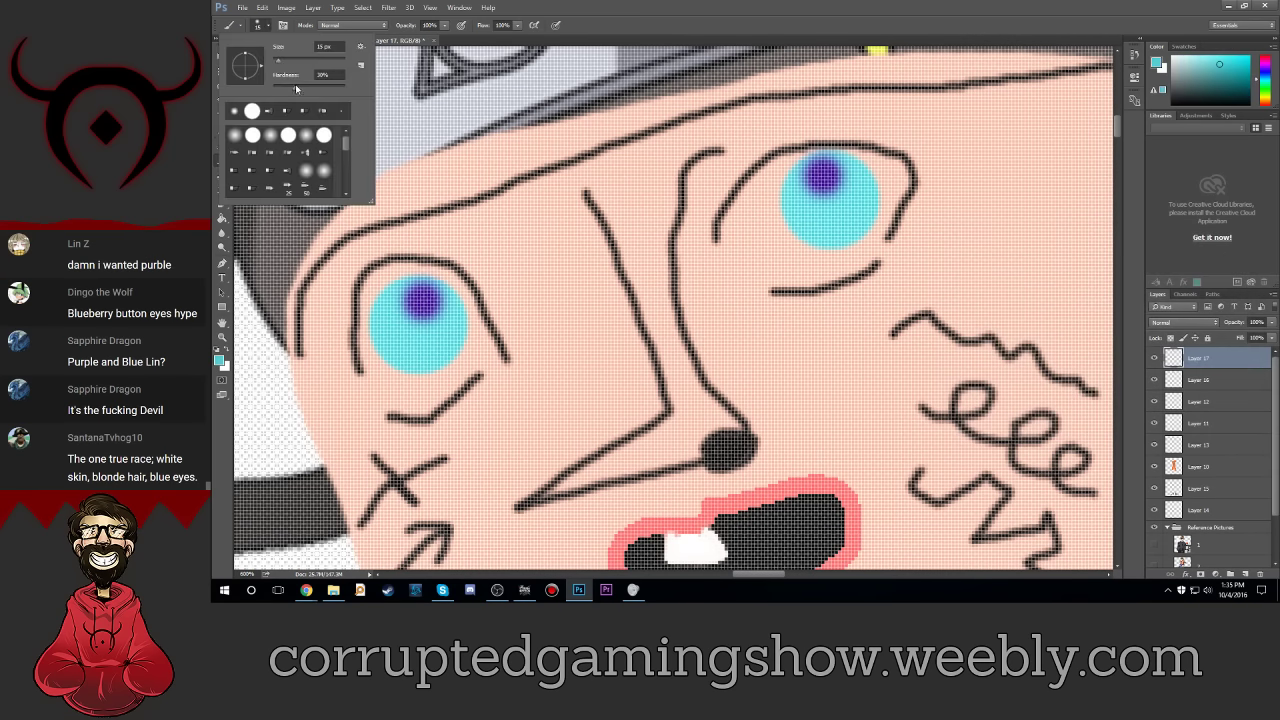
drag(296, 88, 388, 94)
click(329, 47)
click(259, 30)
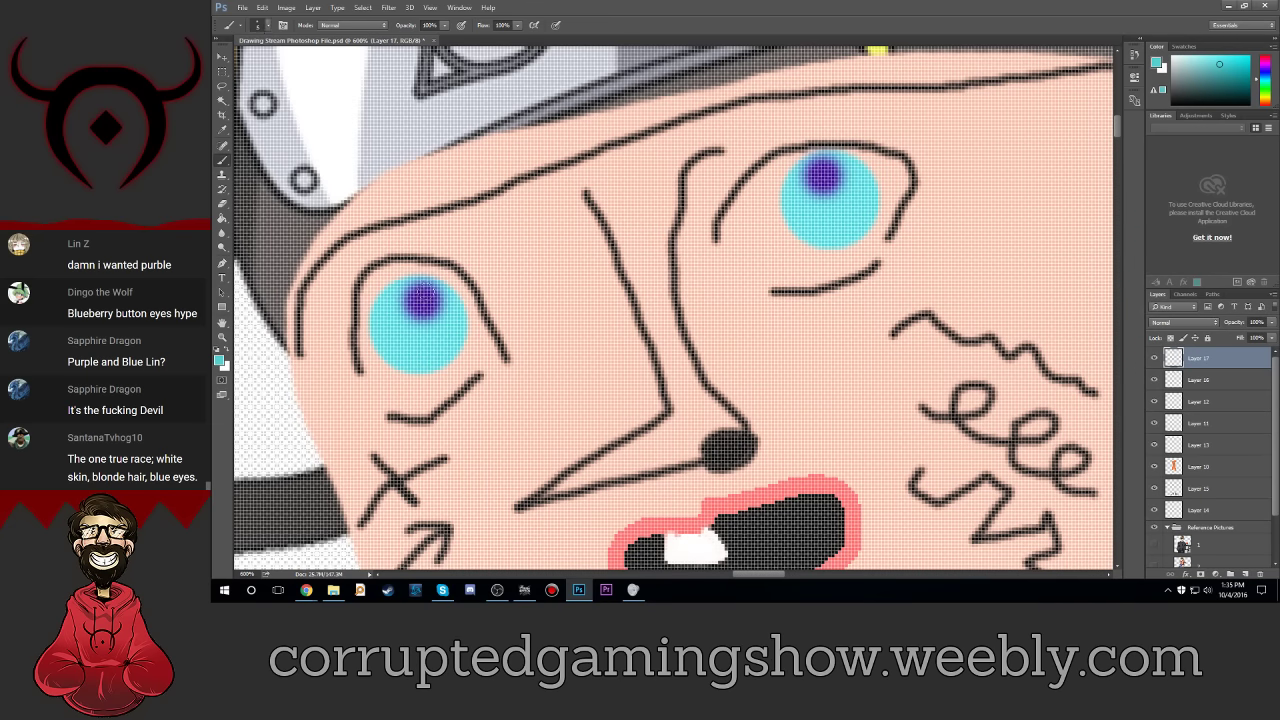
click(425, 294)
click(818, 171)
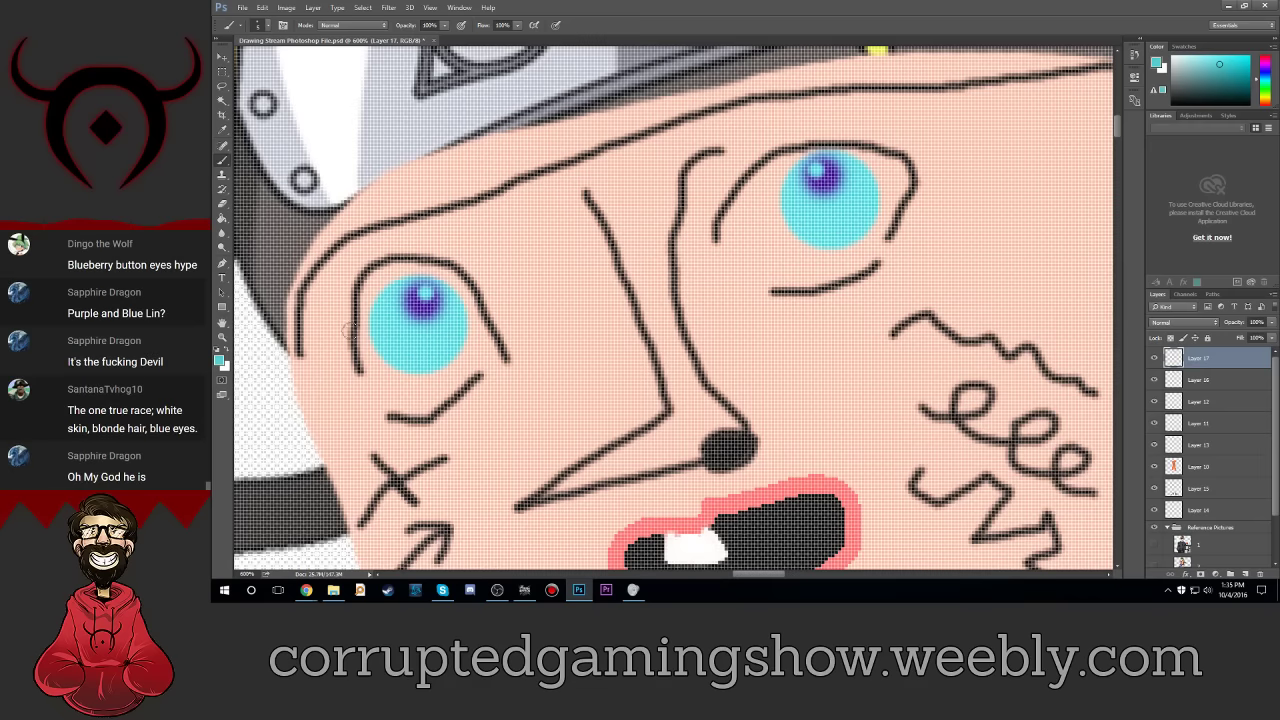
key(ctrl+plus)
key(ctrl+plus)
key(ctrl+plus)
key(ctrl+plus)
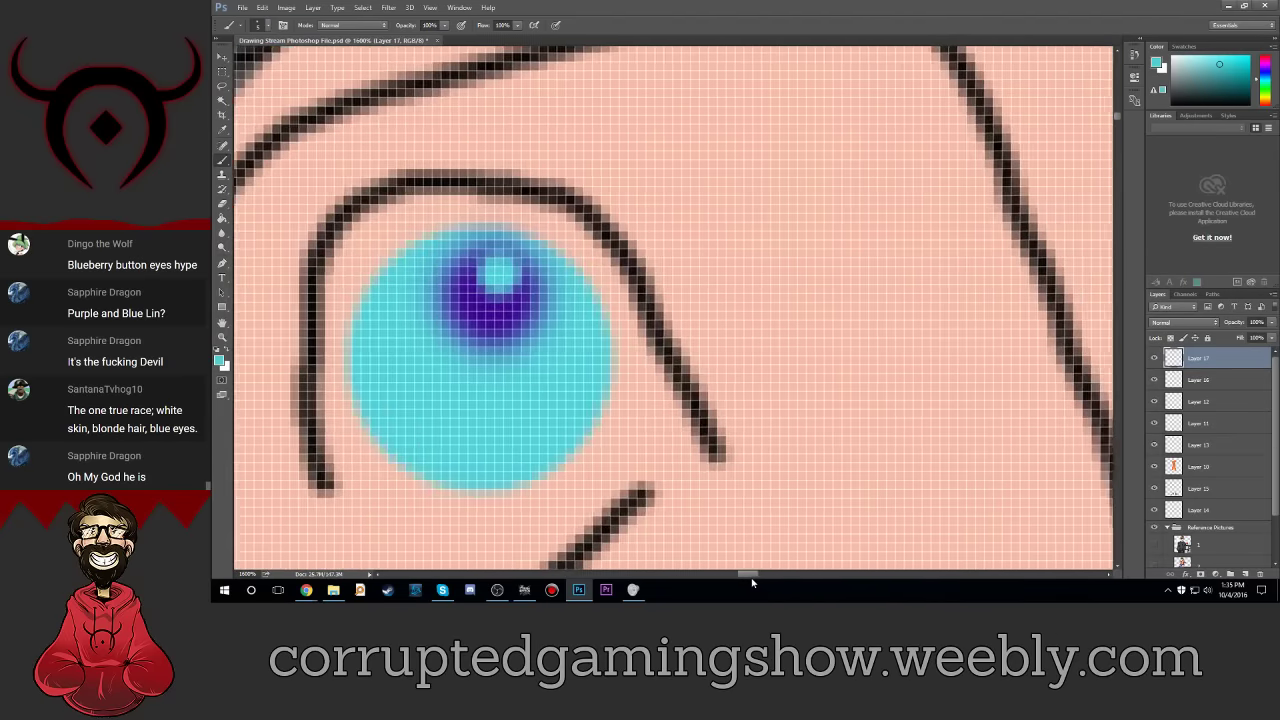
Step: Set the painting colour to dark red, hex 850000
drag(764, 578, 534, 503)
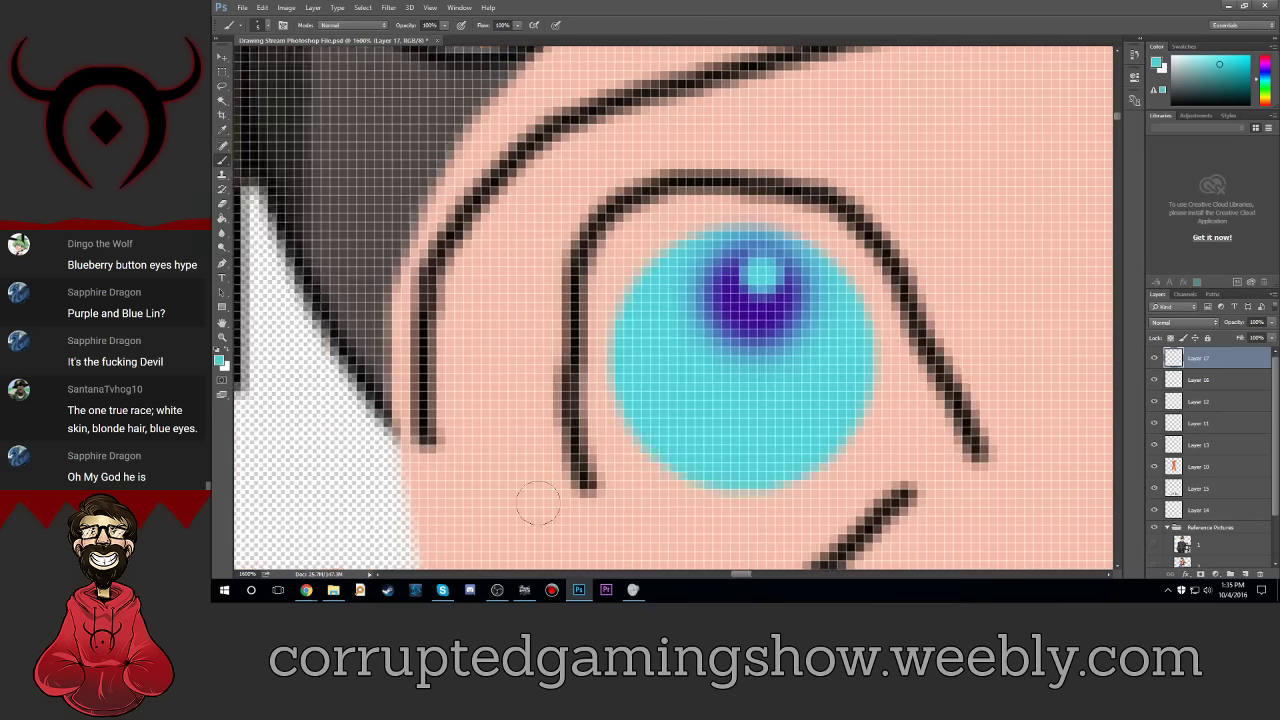
click(219, 358)
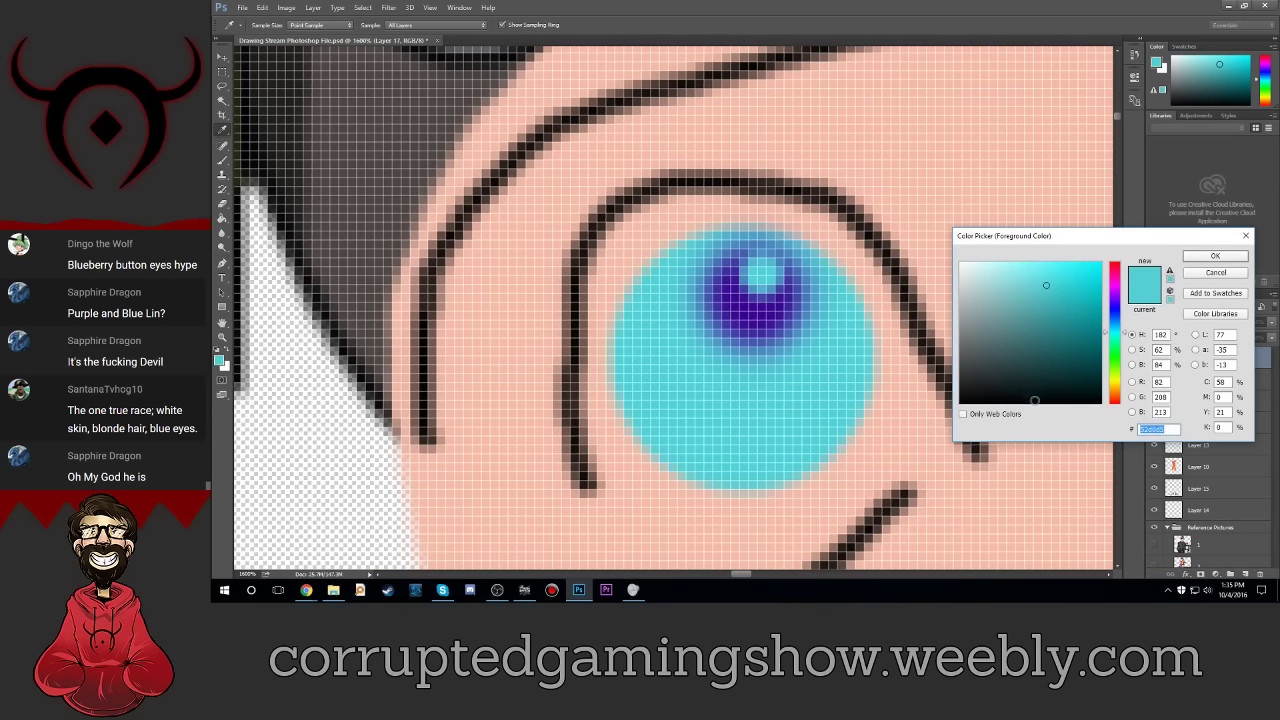
text(00f5ff)
click(1111, 256)
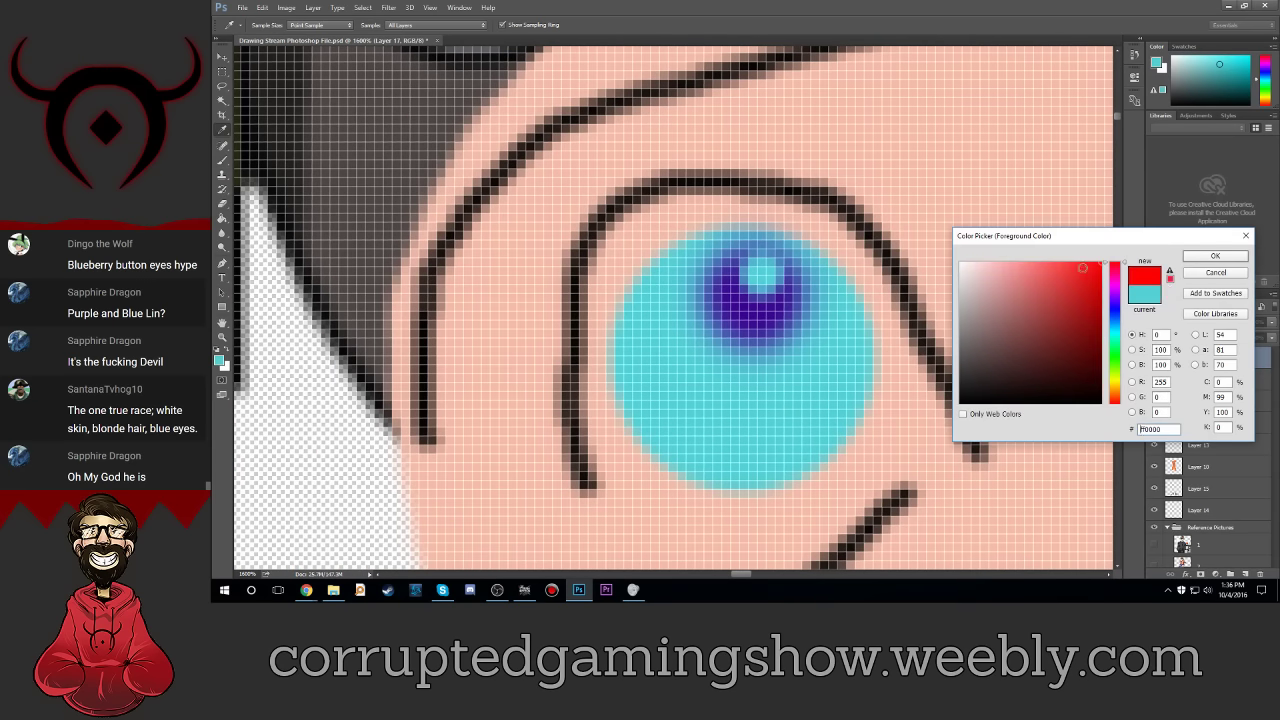
click(1214, 257)
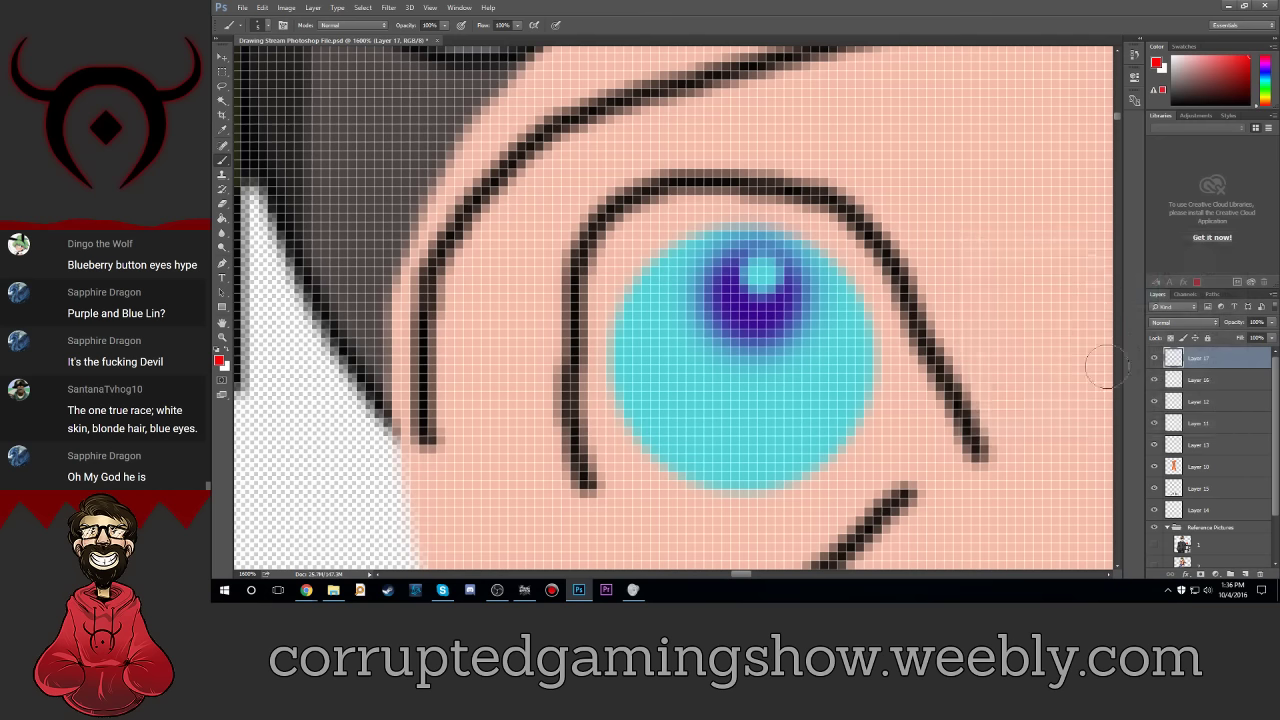
click(219, 361)
drag(1111, 262, 1111, 334)
text(850000)
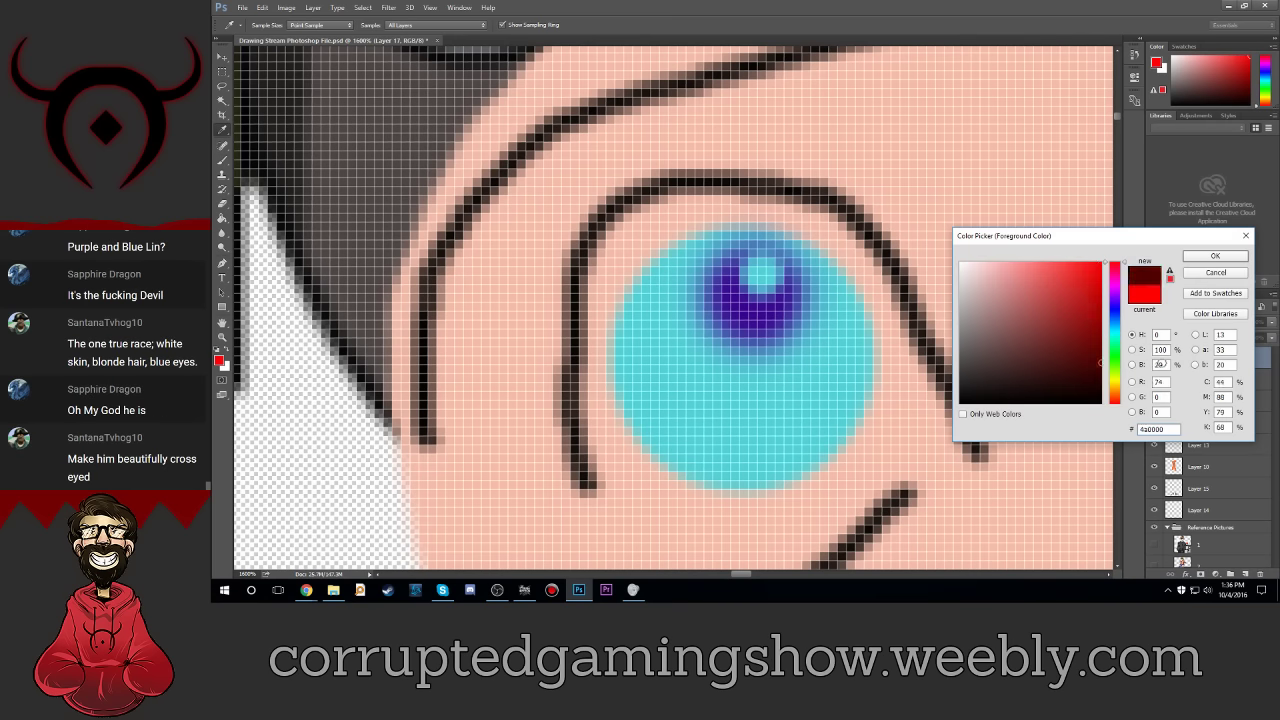
text(c00000)
click(1216, 257)
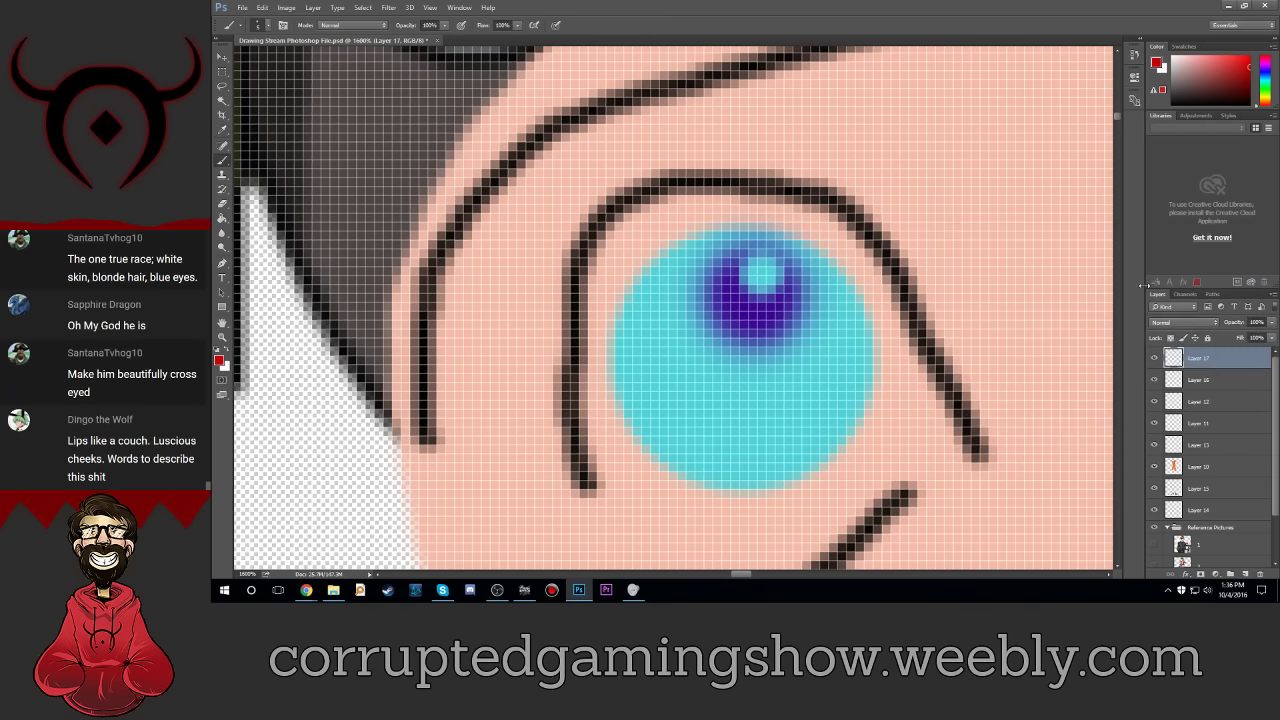
Step: Shrink the brush to 1 px
click(259, 30)
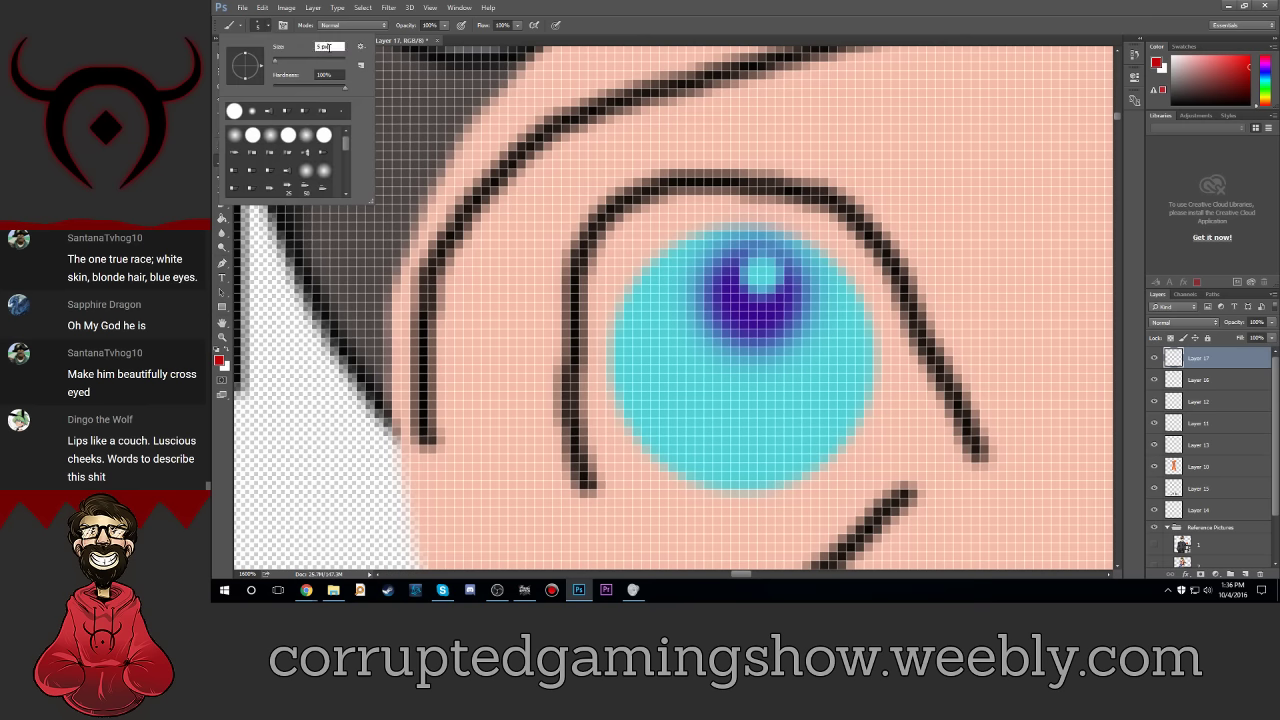
click(265, 27)
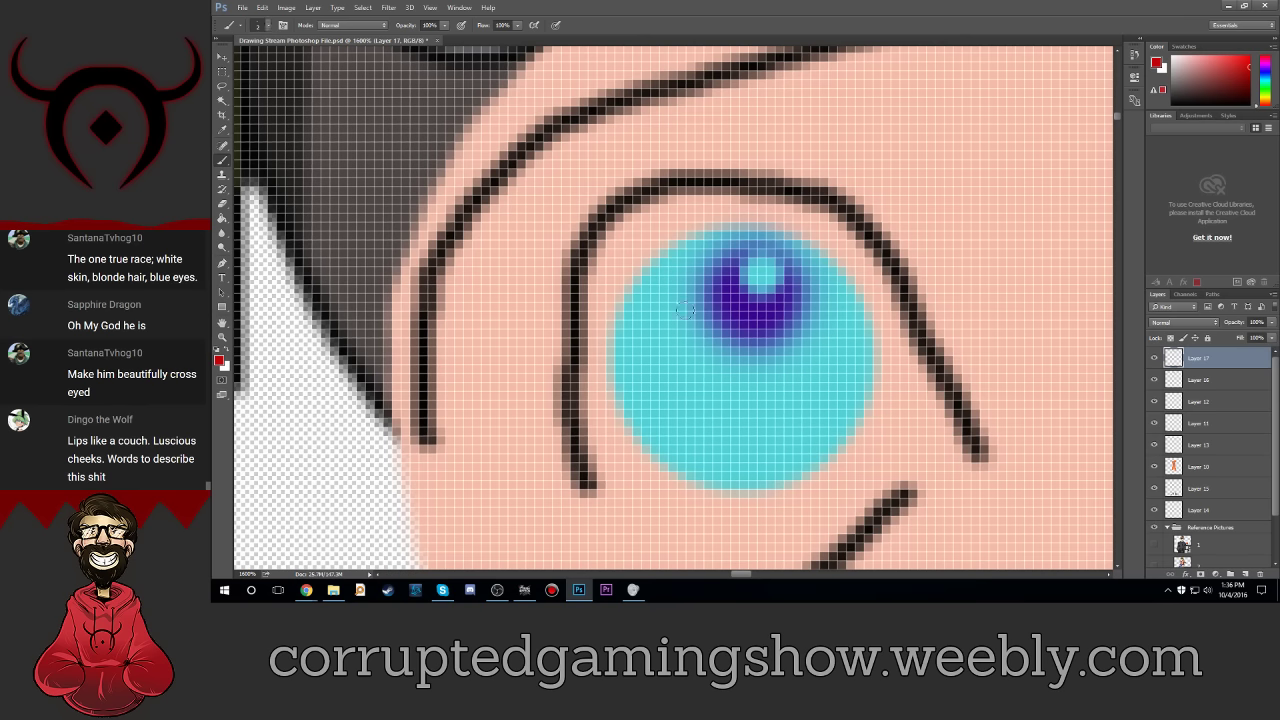
click(260, 28)
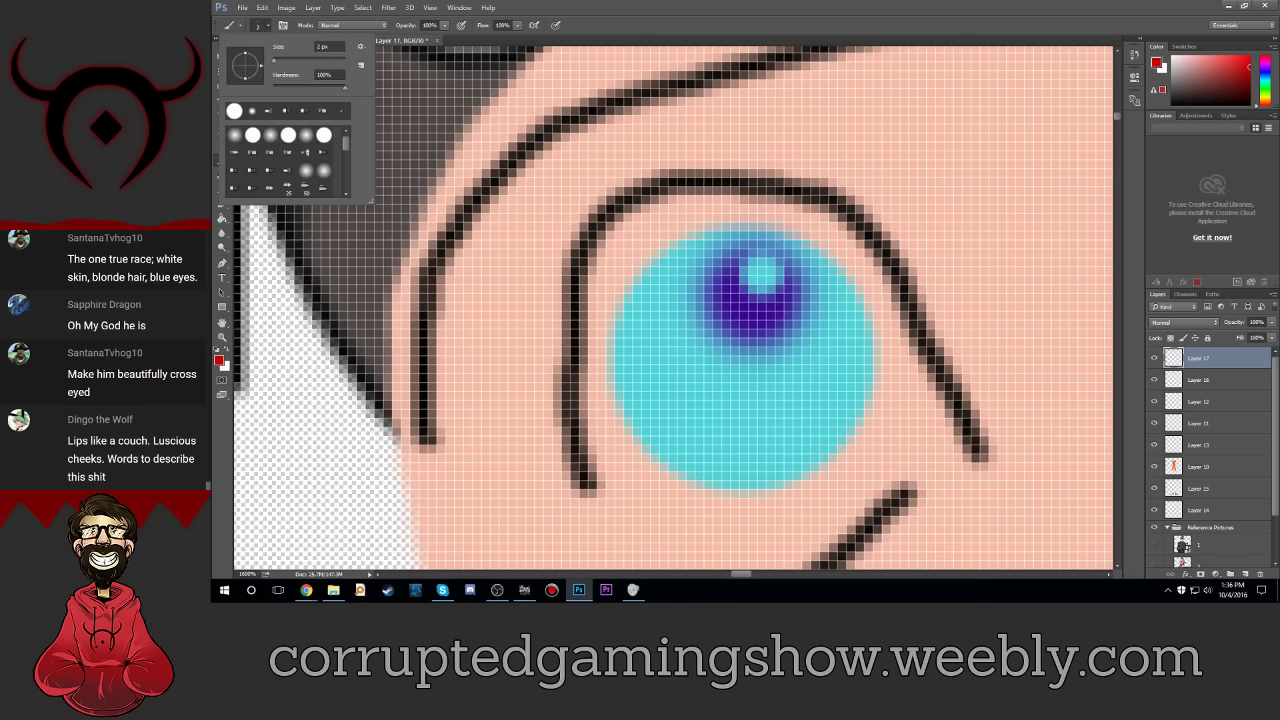
text(1)
click(336, 75)
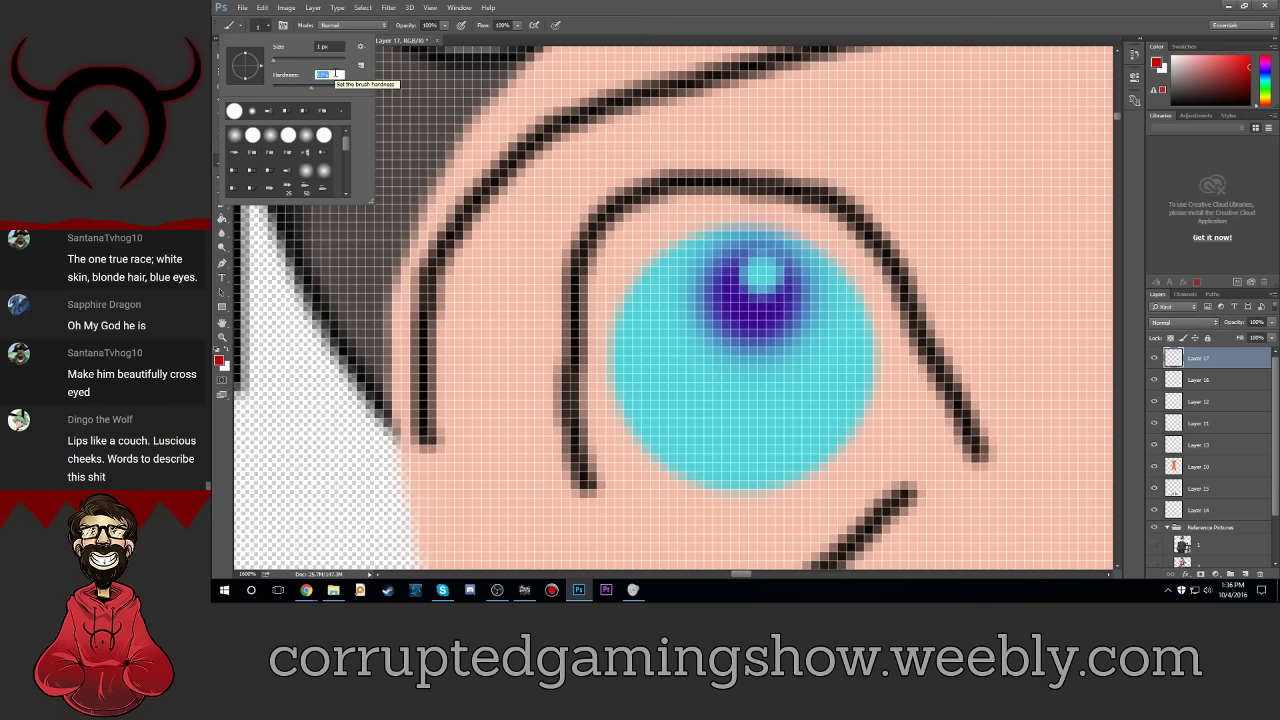
Step: Draw thin red veins across the first eye's iris
key(Return)
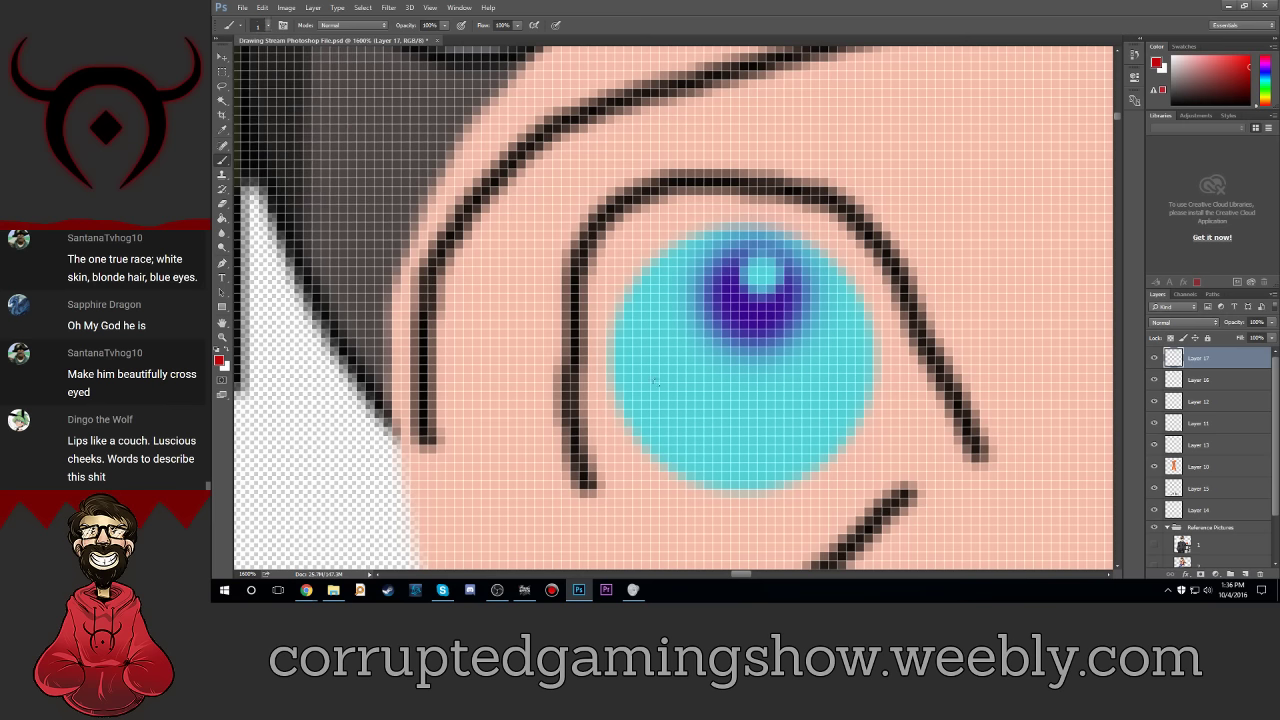
drag(686, 297, 618, 369)
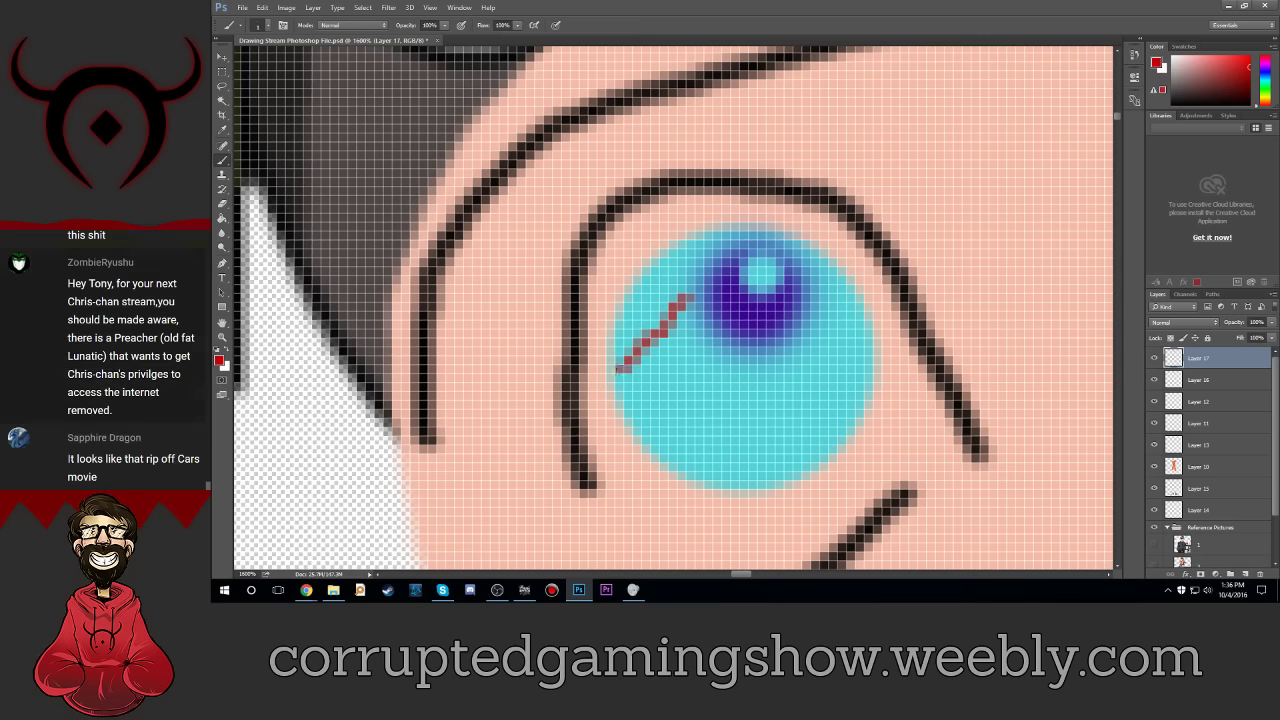
mouse_move(719, 364)
mouse_down()
mouse_move(708, 432)
mouse_move(736, 483)
mouse_up()
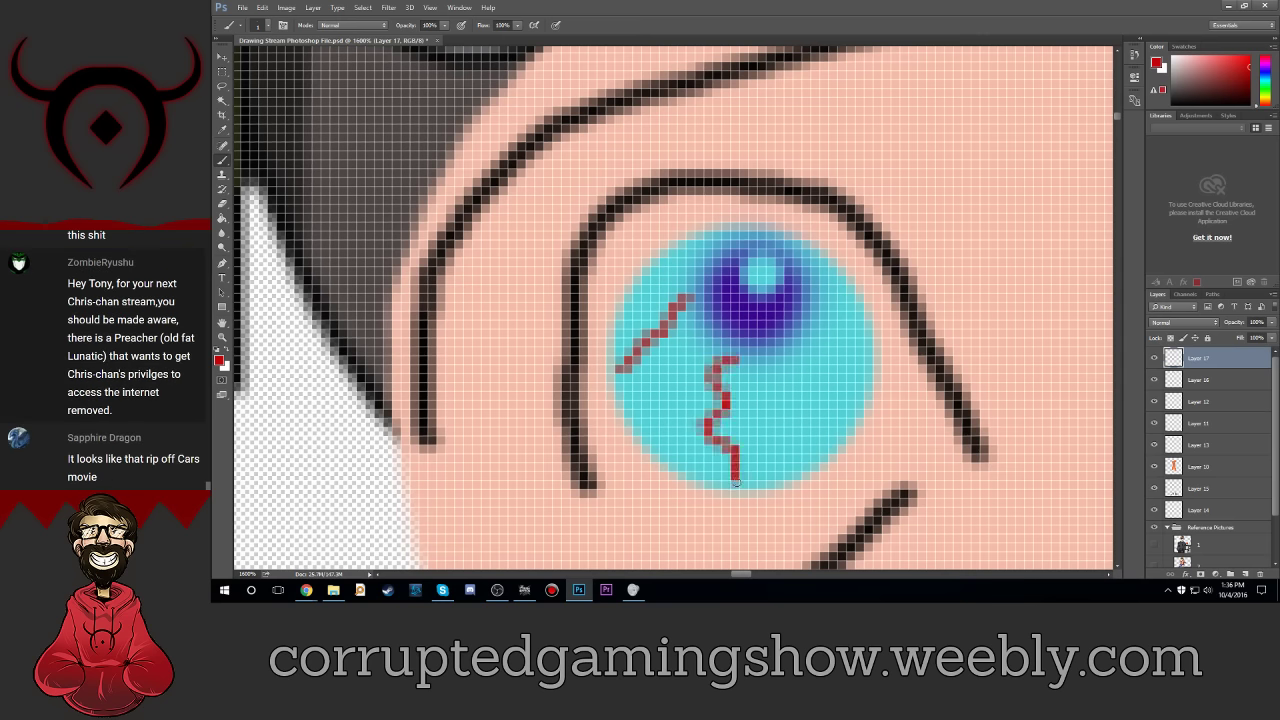
mouse_move(797, 340)
mouse_down()
mouse_move(799, 372)
mouse_move(840, 405)
mouse_up()
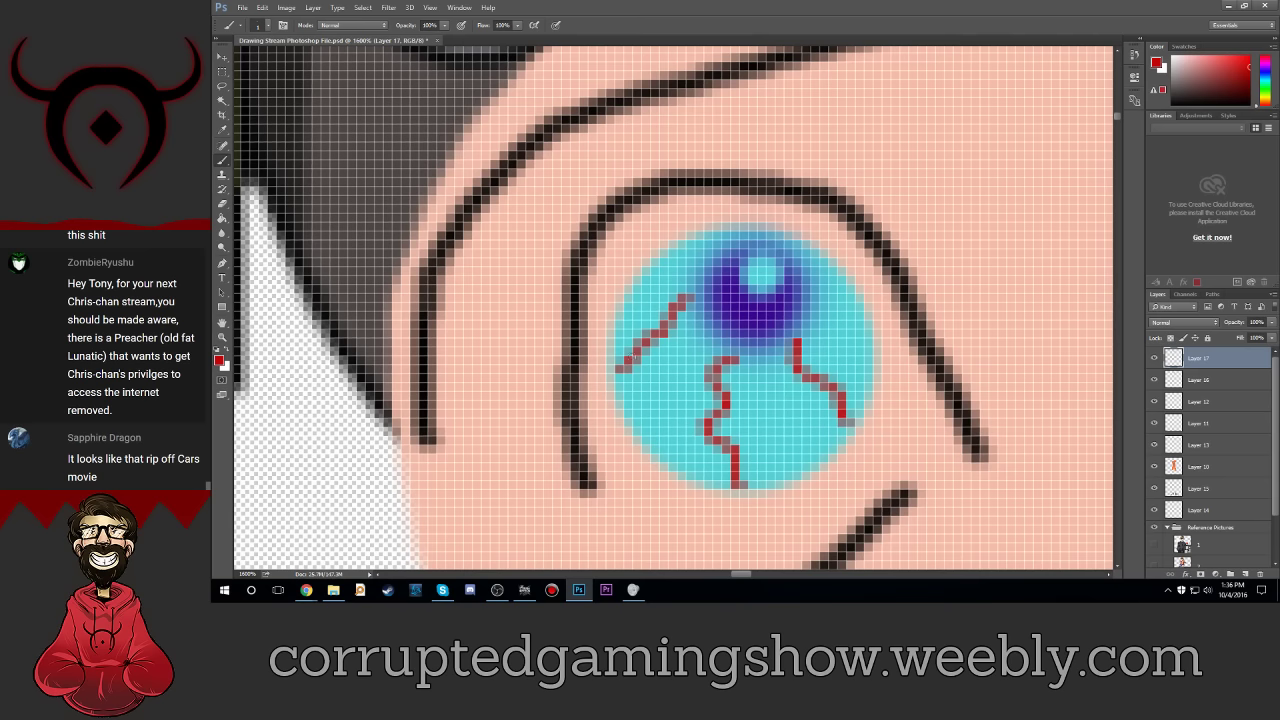
drag(619, 366, 674, 324)
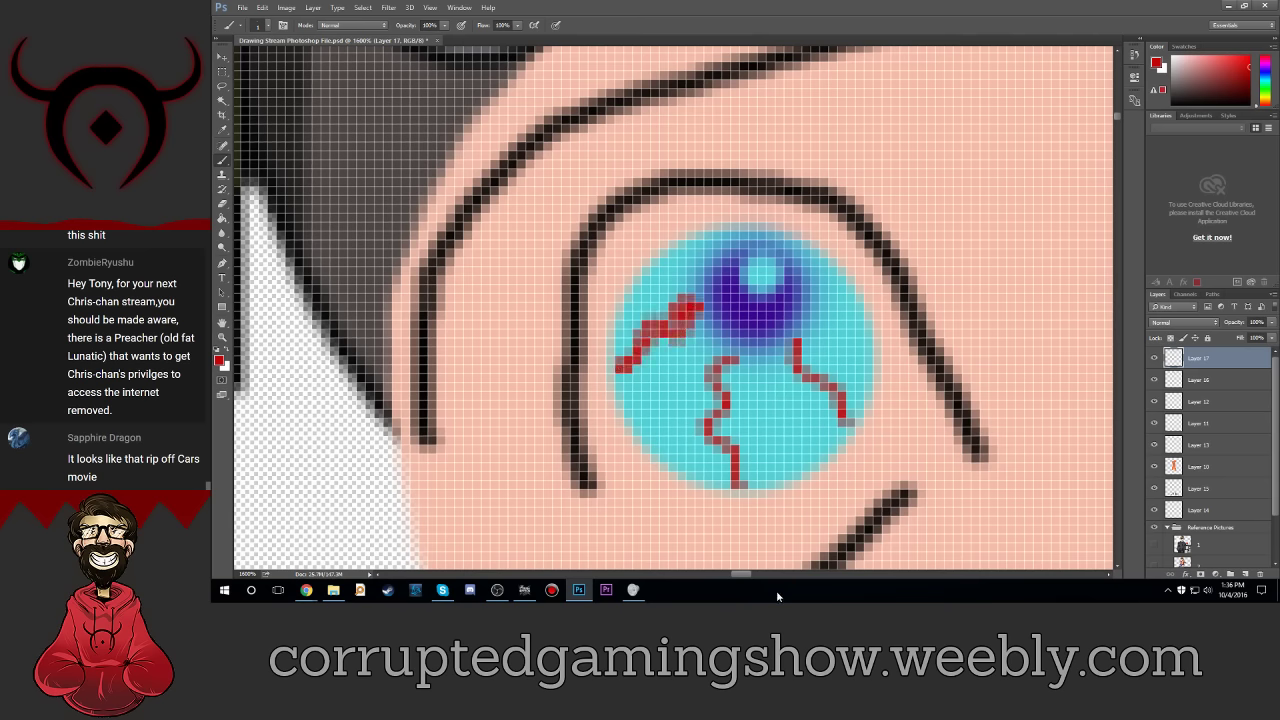
Step: Add six red veins on the second eye, then zoom out to the whole face
drag(744, 576, 723, 533)
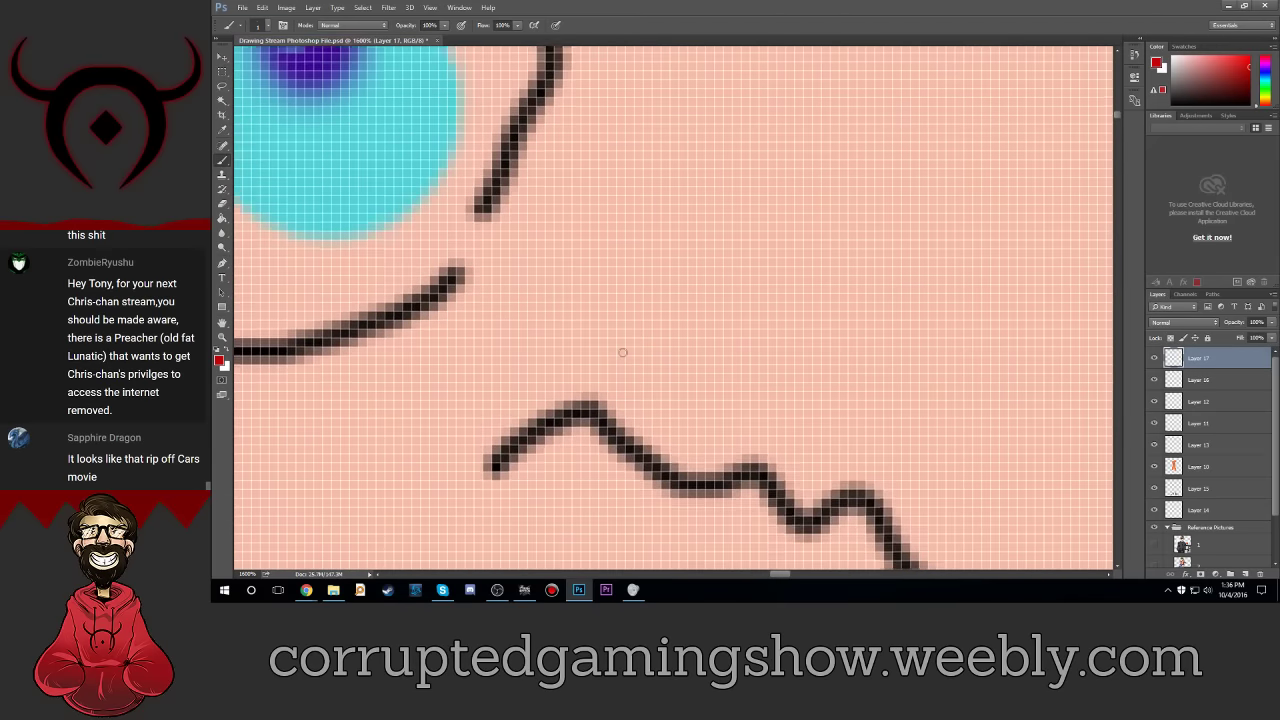
drag(787, 584, 778, 583)
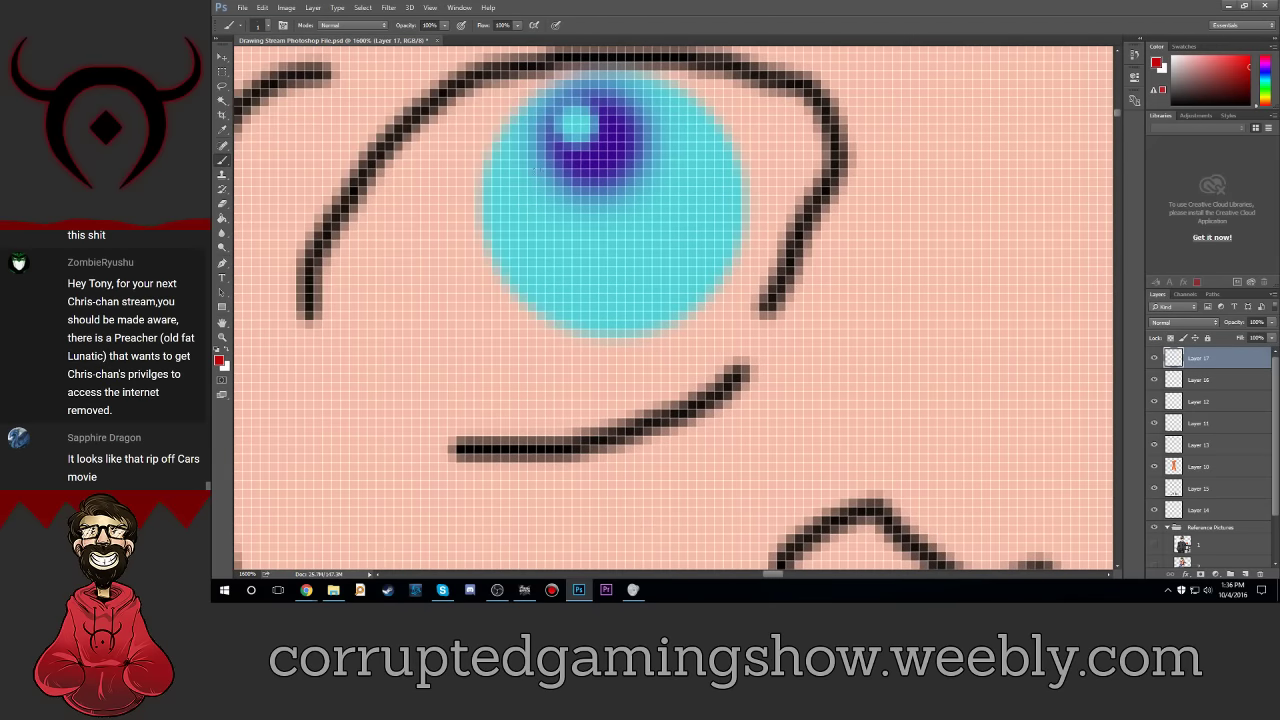
drag(541, 160, 502, 232)
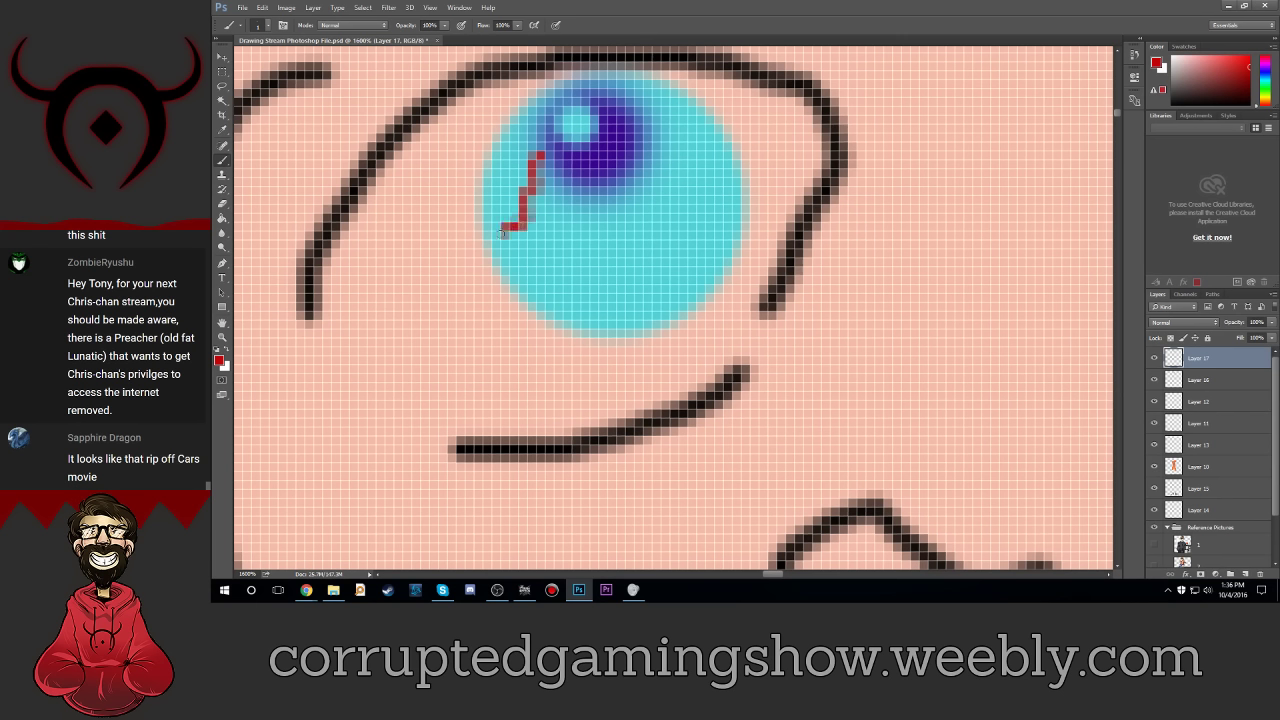
drag(603, 188, 630, 331)
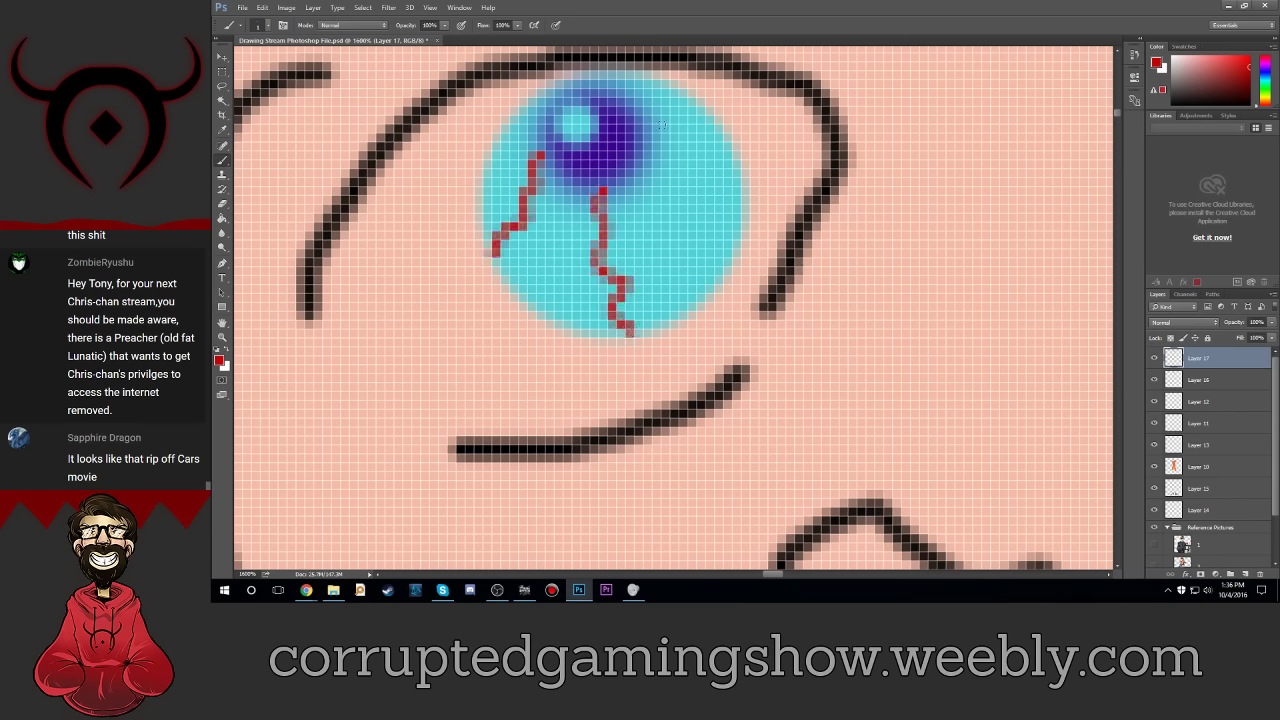
drag(653, 132, 735, 233)
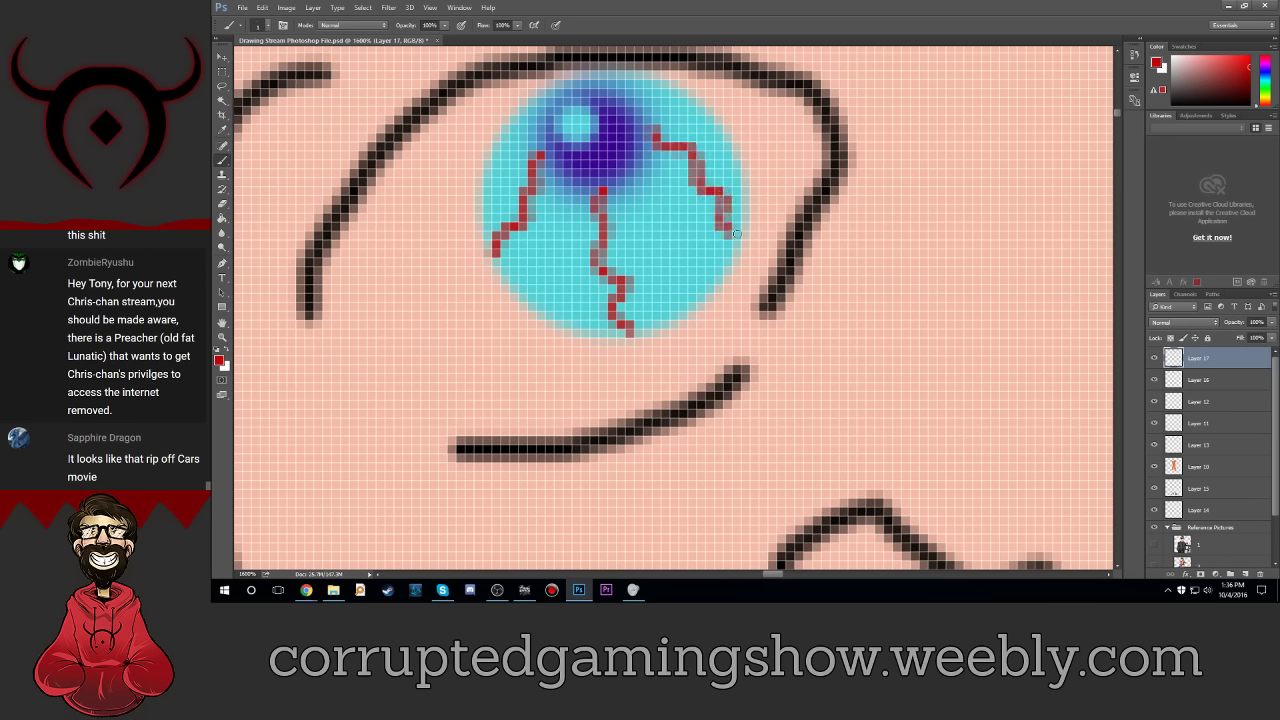
drag(642, 191, 698, 289)
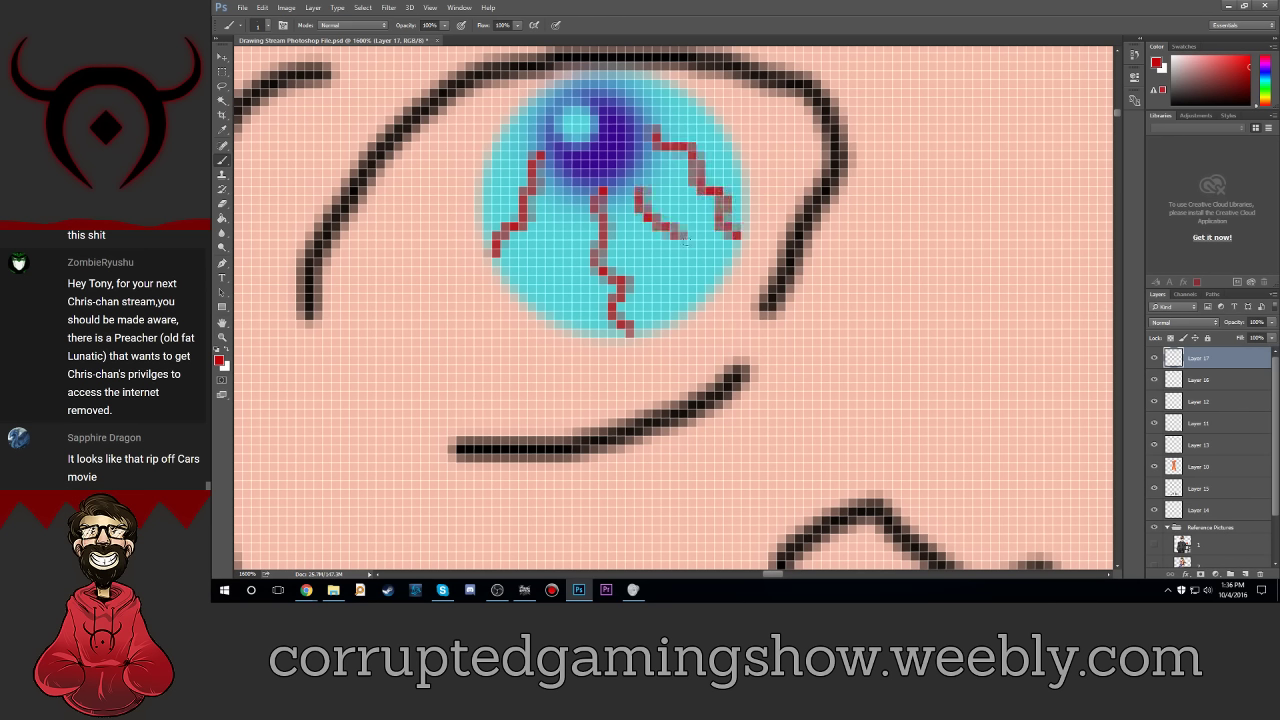
drag(568, 192, 538, 306)
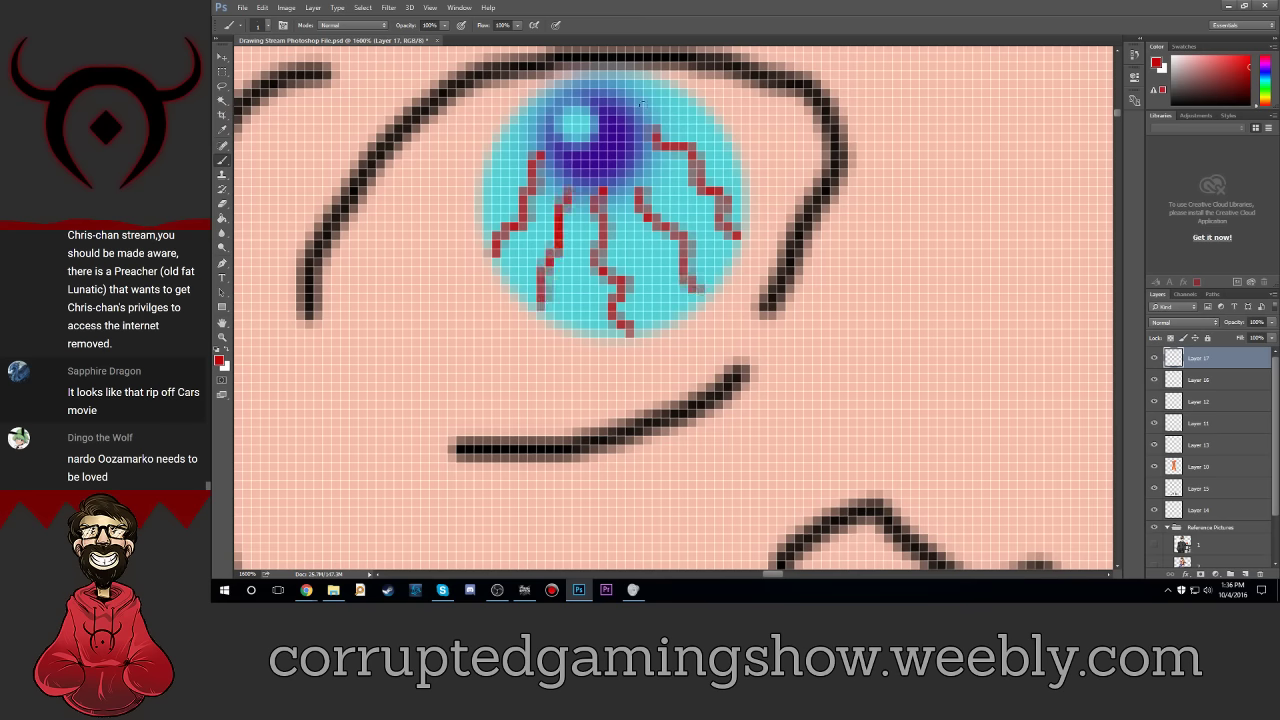
drag(646, 101, 674, 91)
mouse_move(772, 578)
mouse_down()
mouse_move(800, 468)
mouse_move(859, 520)
mouse_up()
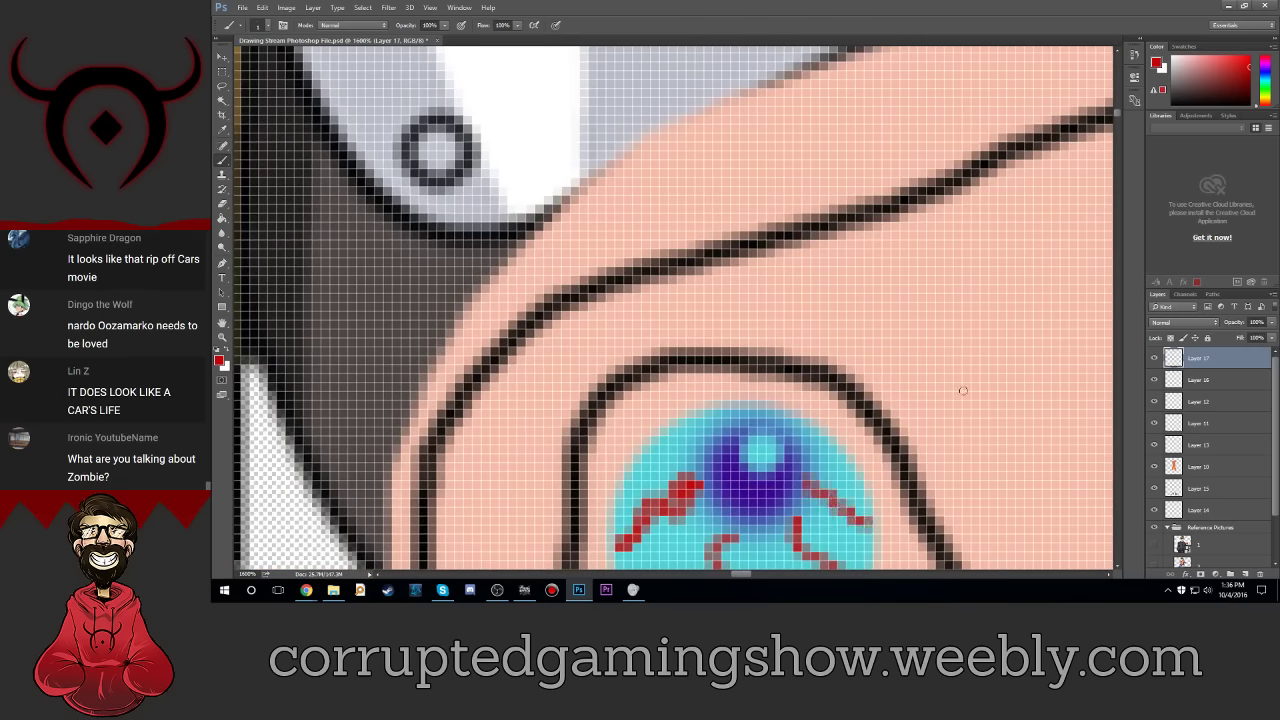
key(ctrl+minus)
key(ctrl+minus)
key(ctrl+minus)
key(ctrl+minus)
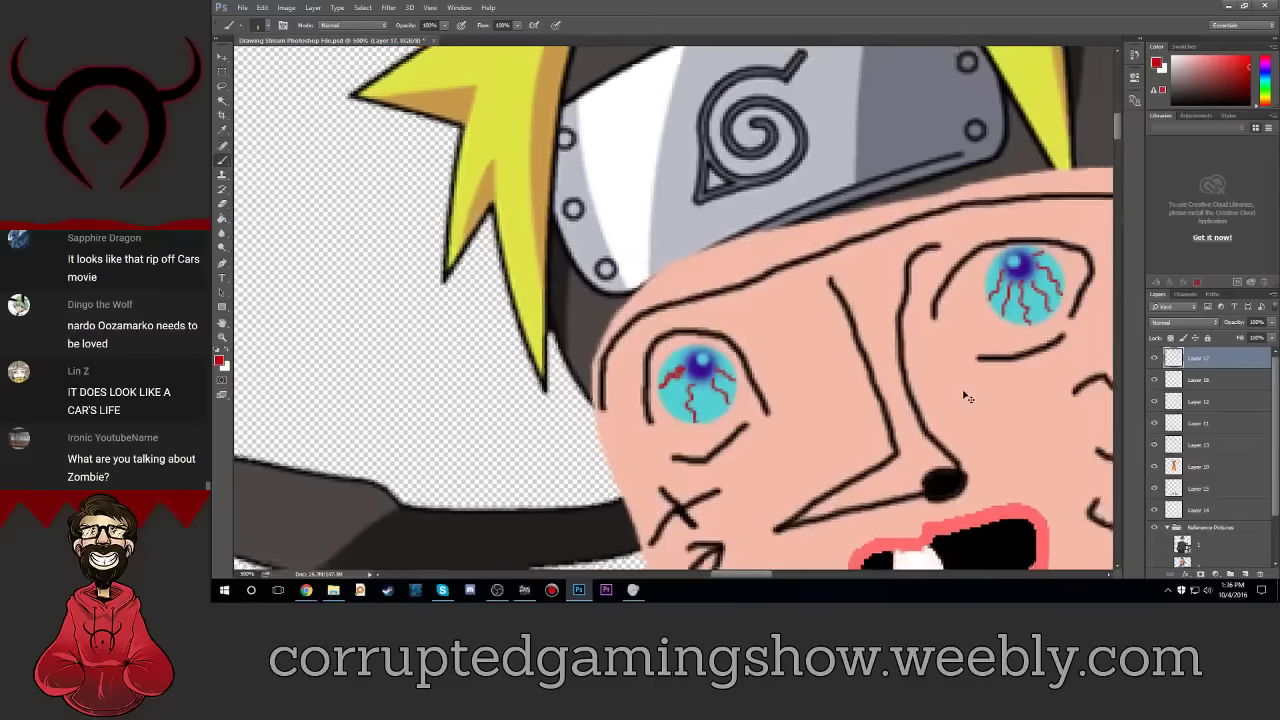
key(ctrl+minus)
key(ctrl+minus)
key(ctrl+minus)
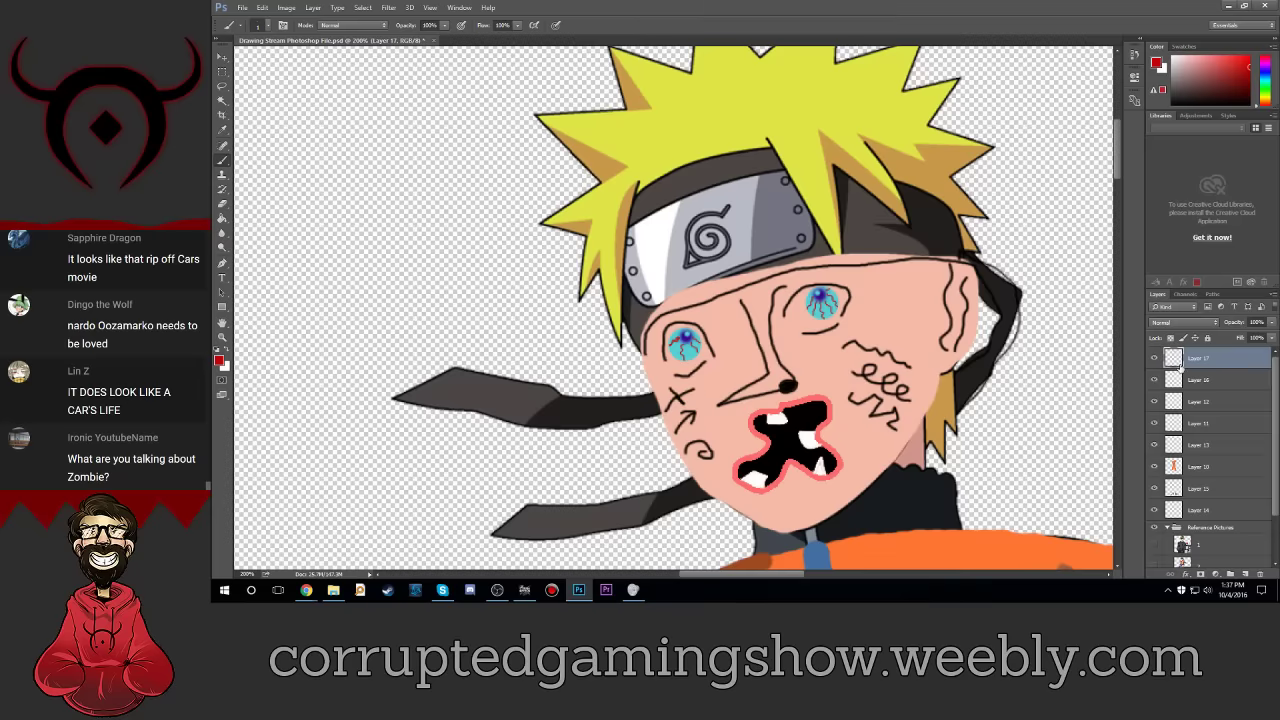
Step: Set the painting colour to black and make the brush fully hard-edged
click(220, 362)
click(962, 403)
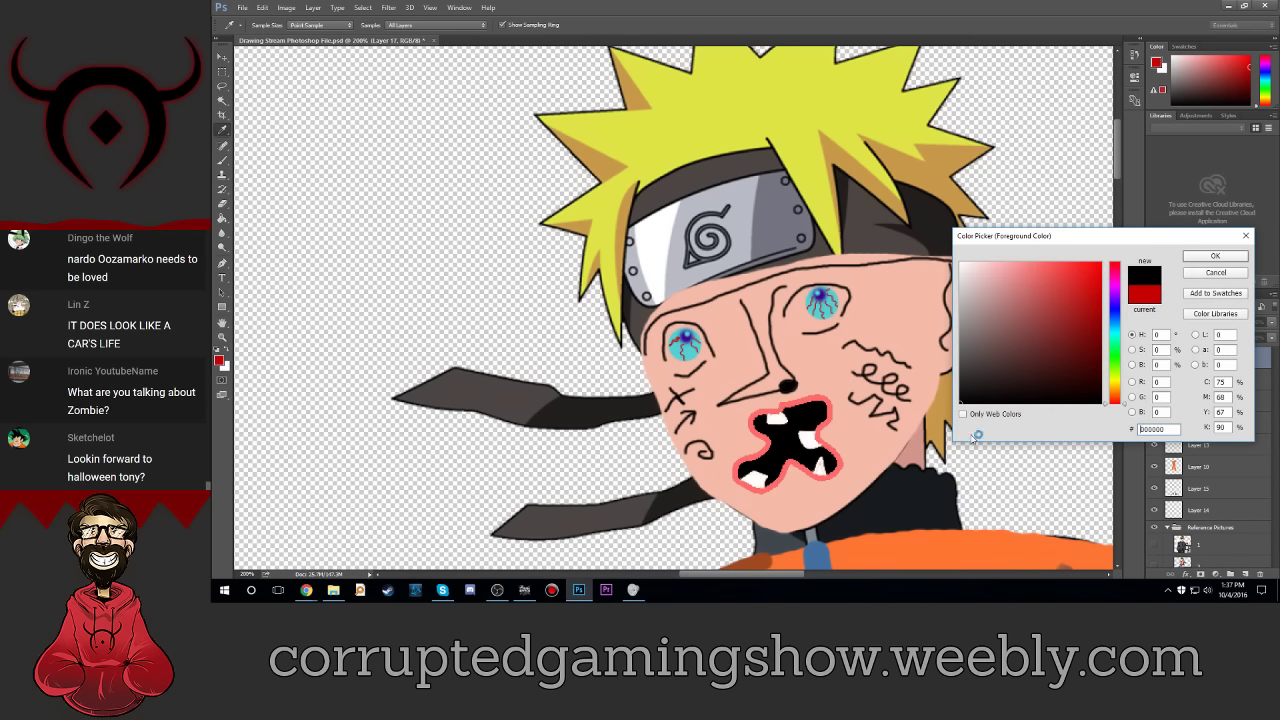
click(1210, 258)
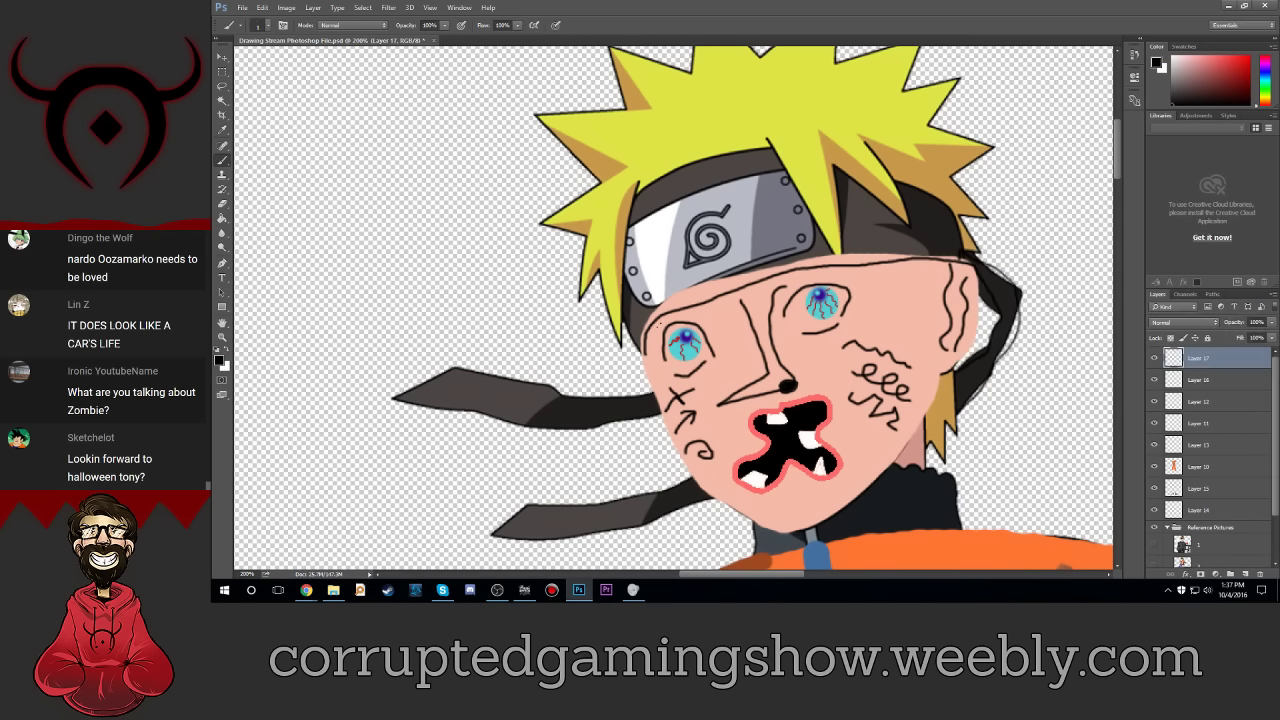
click(258, 28)
drag(305, 79, 395, 95)
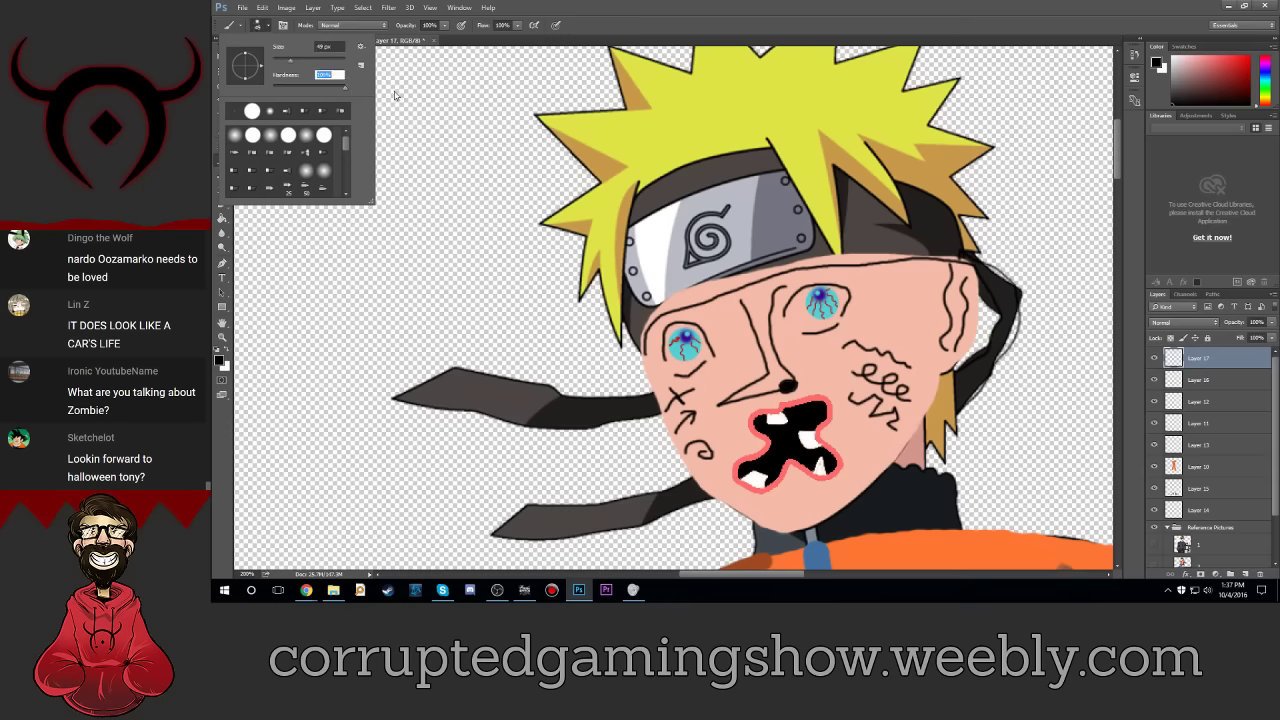
click(258, 28)
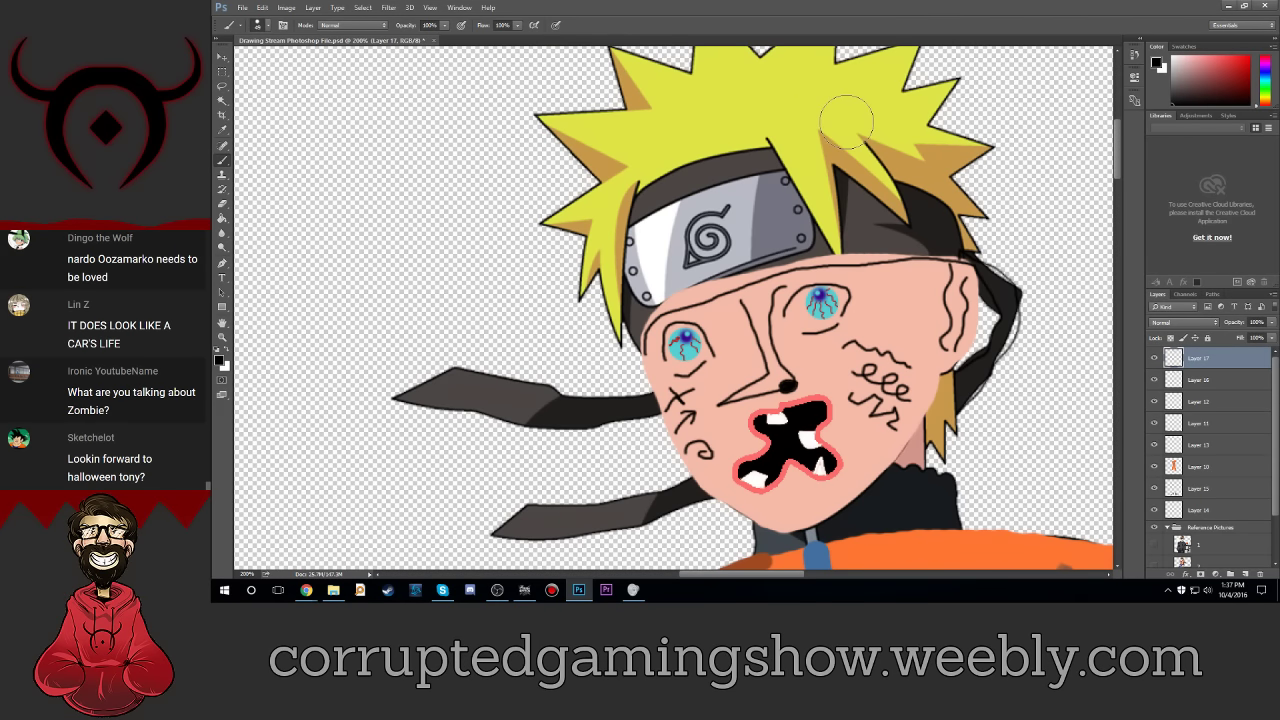
Step: Paint a thick black band across the headband, undoing one looping stroke
click(618, 338)
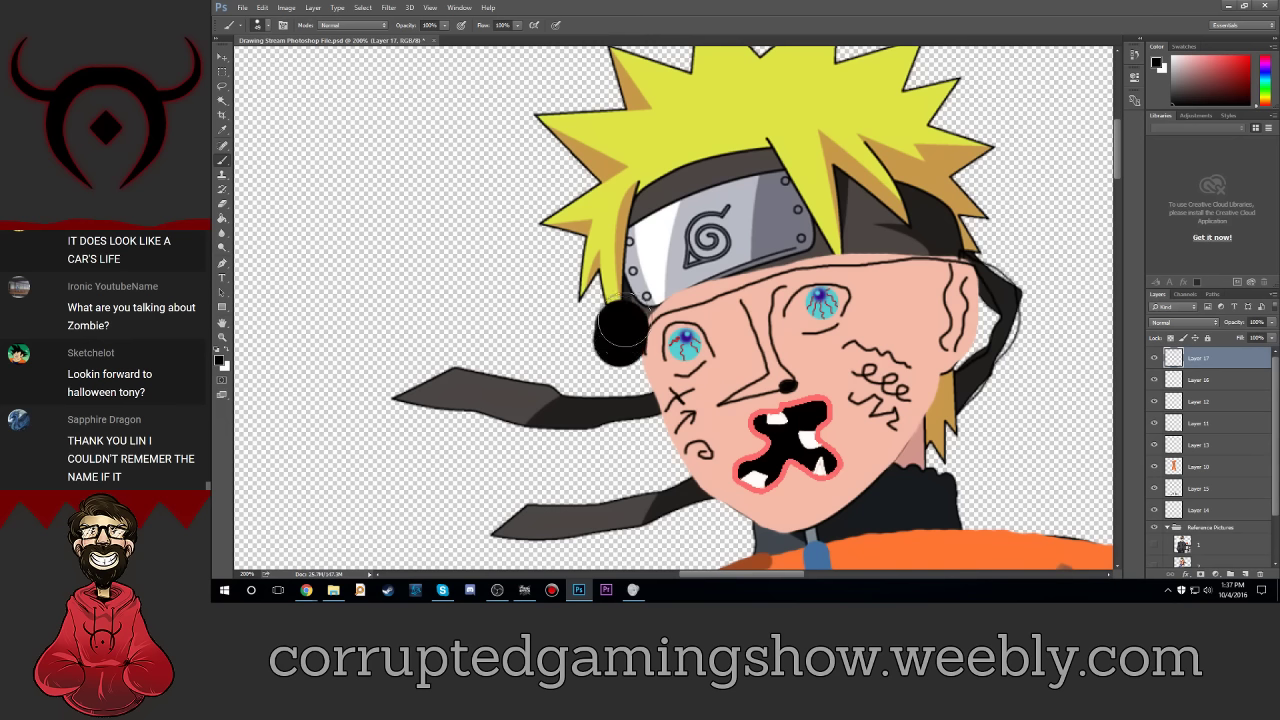
mouse_move(622, 326)
mouse_down()
mouse_move(746, 258)
mouse_move(865, 240)
mouse_move(988, 246)
mouse_move(978, 385)
mouse_move(903, 465)
mouse_move(765, 520)
mouse_move(540, 410)
mouse_move(985, 263)
mouse_up()
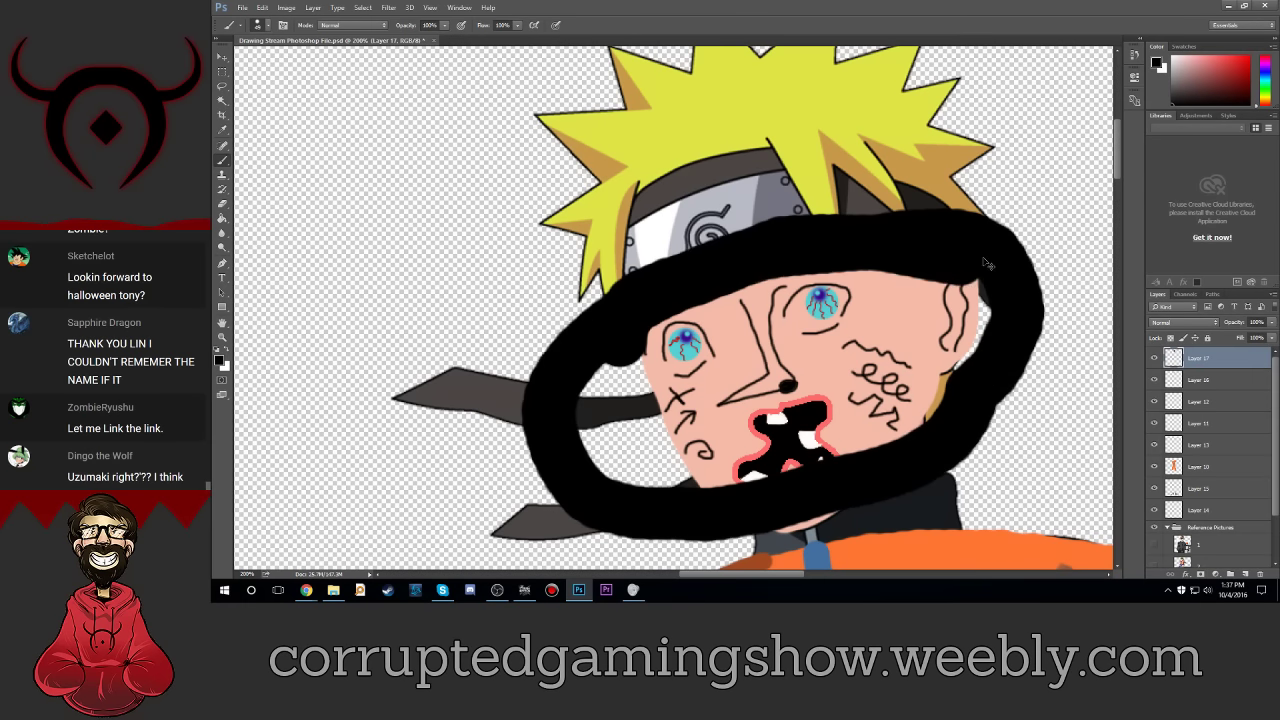
key(ctrl+z)
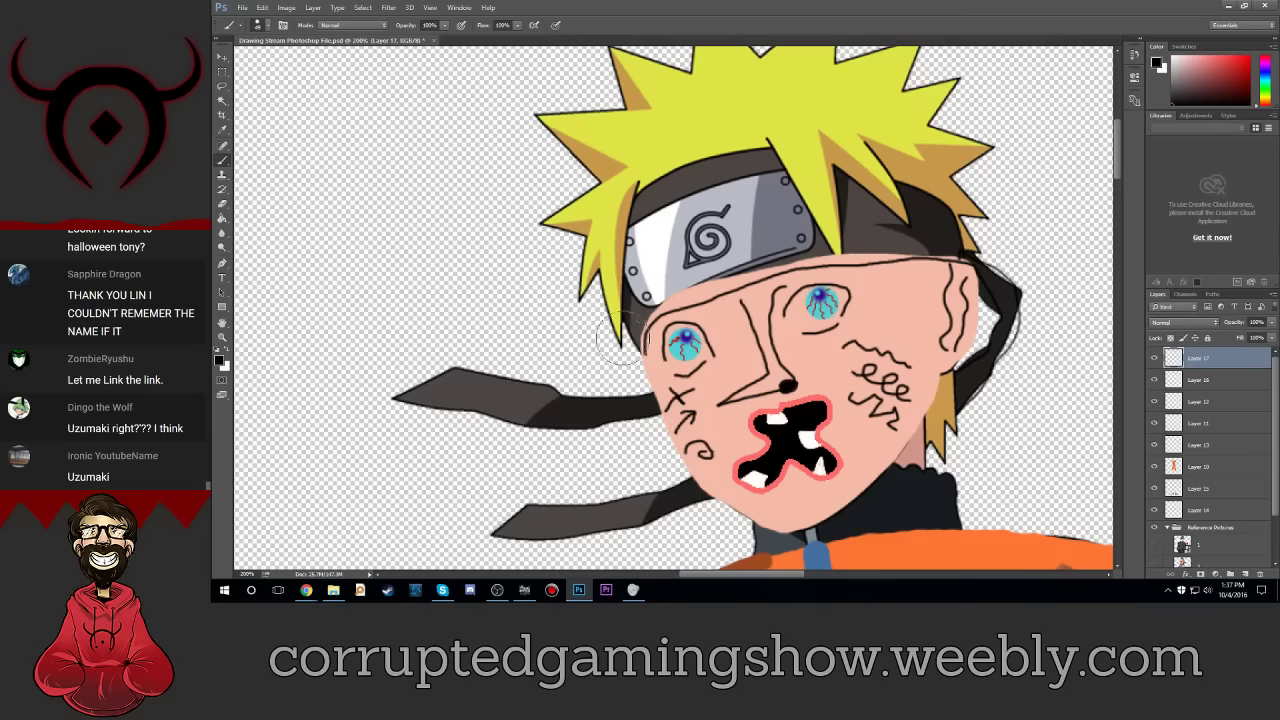
click(638, 295)
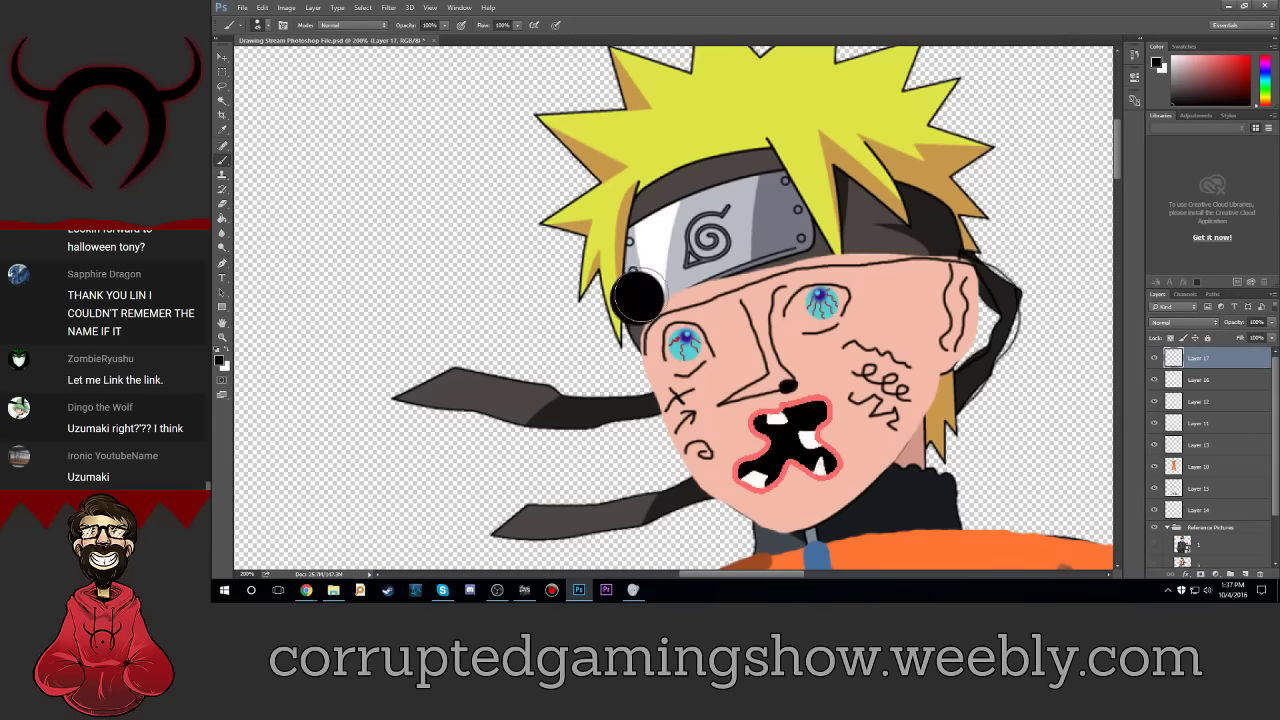
mouse_move(638, 295)
mouse_down()
mouse_move(785, 250)
mouse_move(995, 250)
mouse_move(1024, 338)
mouse_move(1010, 377)
mouse_move(971, 395)
mouse_move(978, 445)
mouse_move(1005, 490)
mouse_move(1032, 492)
mouse_up()
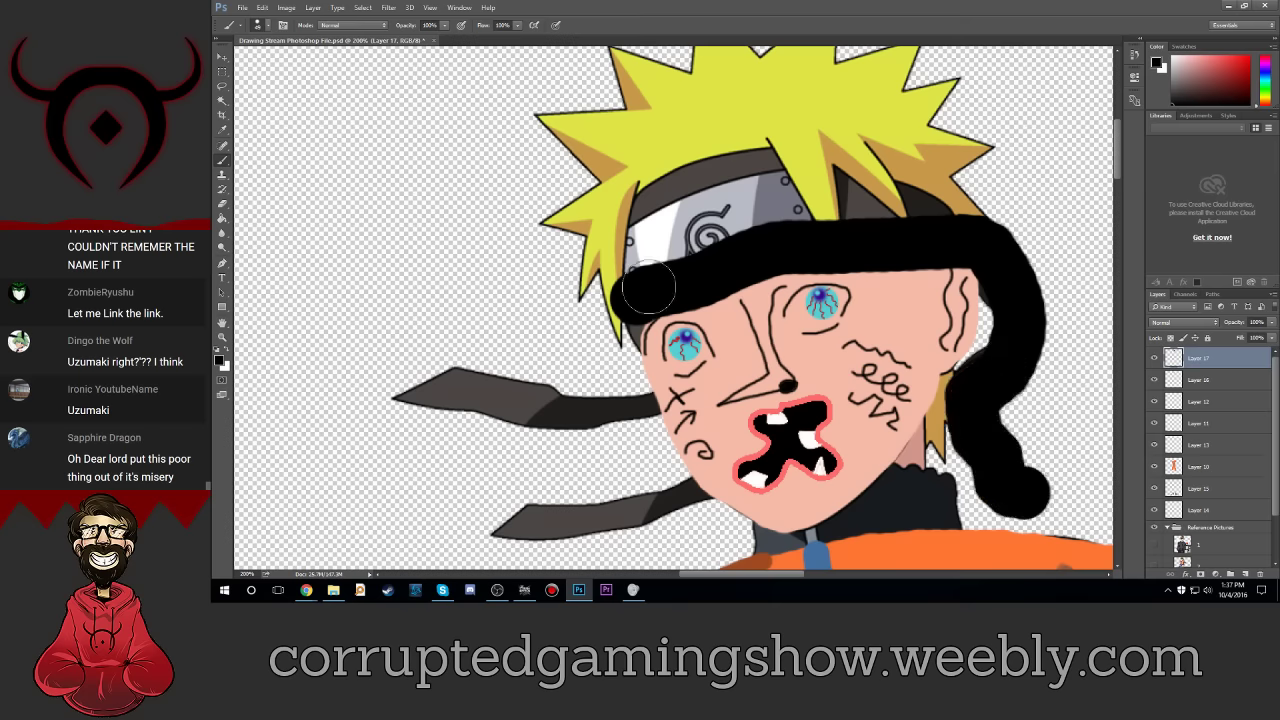
drag(648, 288, 624, 314)
Step: Shrink the brush and cover the rest of the headband in black
click(265, 26)
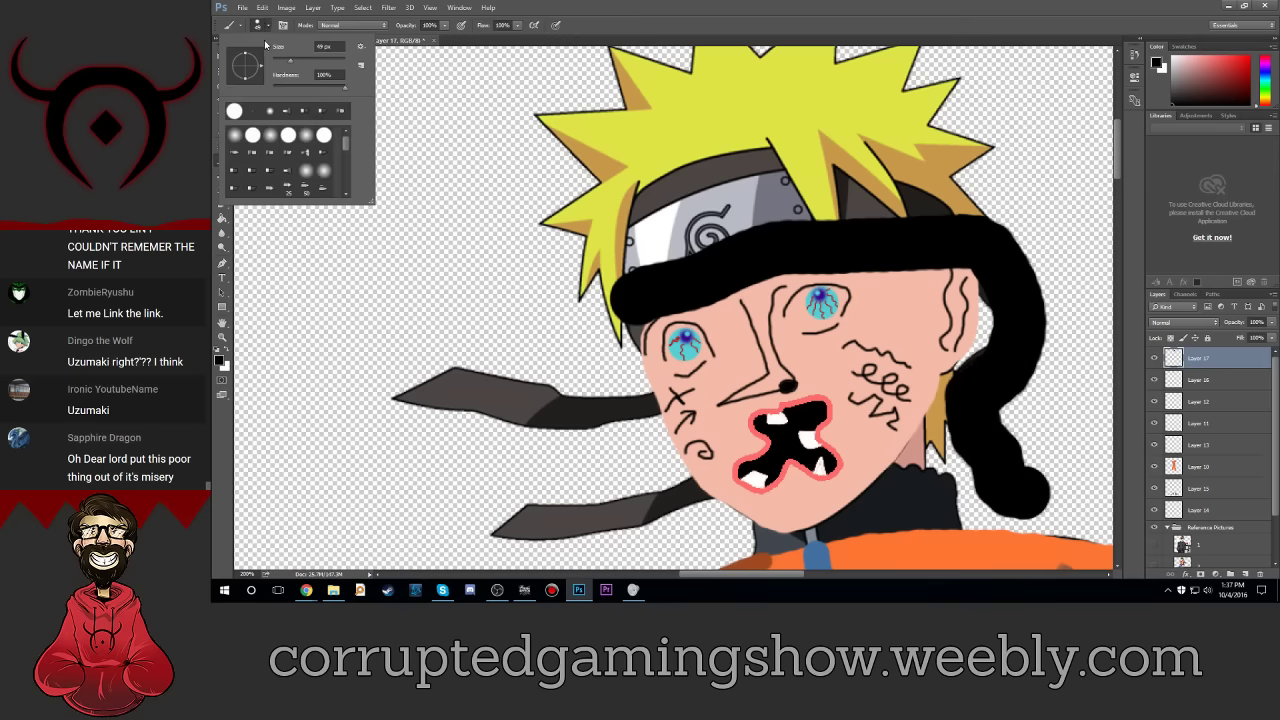
drag(284, 60, 278, 60)
click(550, 240)
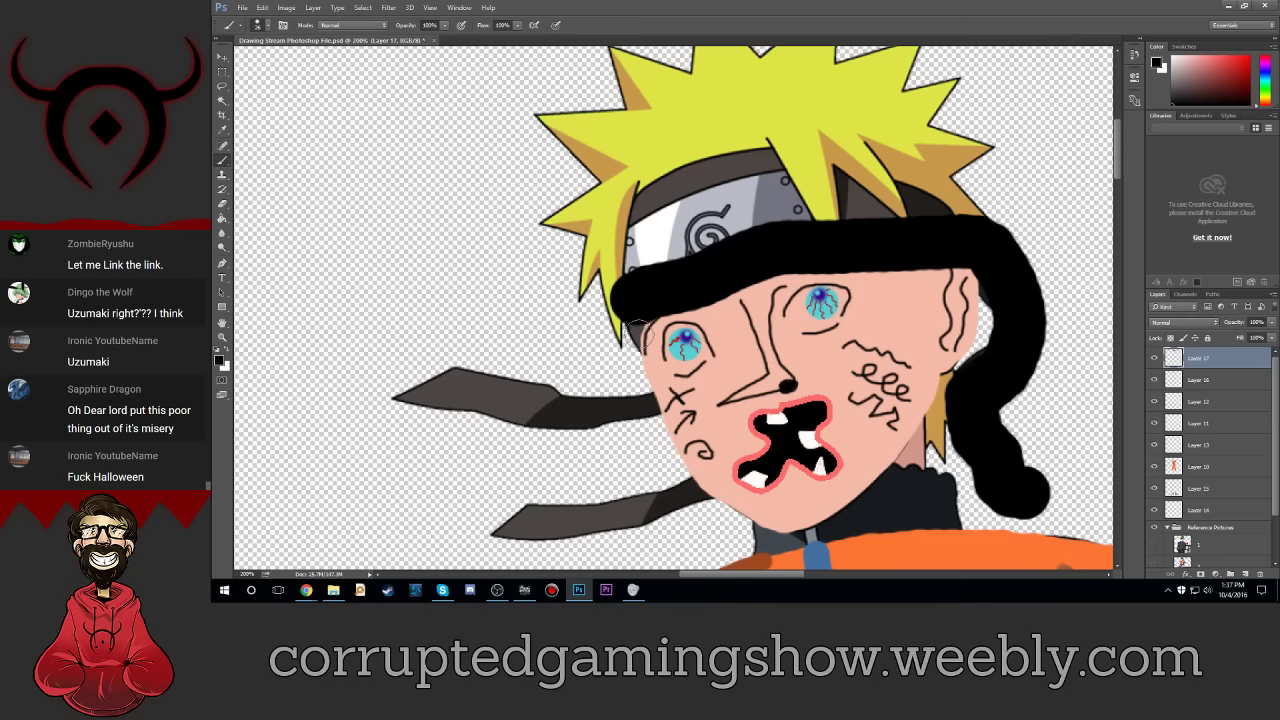
drag(637, 342, 629, 340)
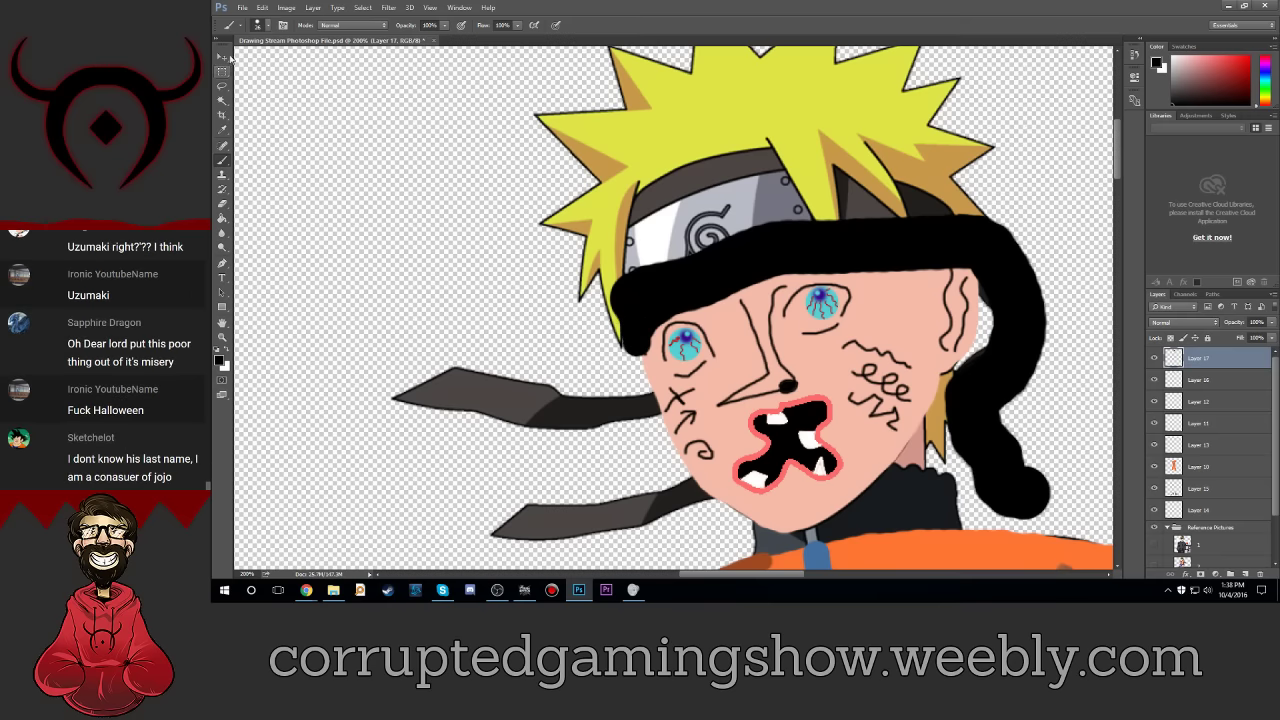
click(264, 22)
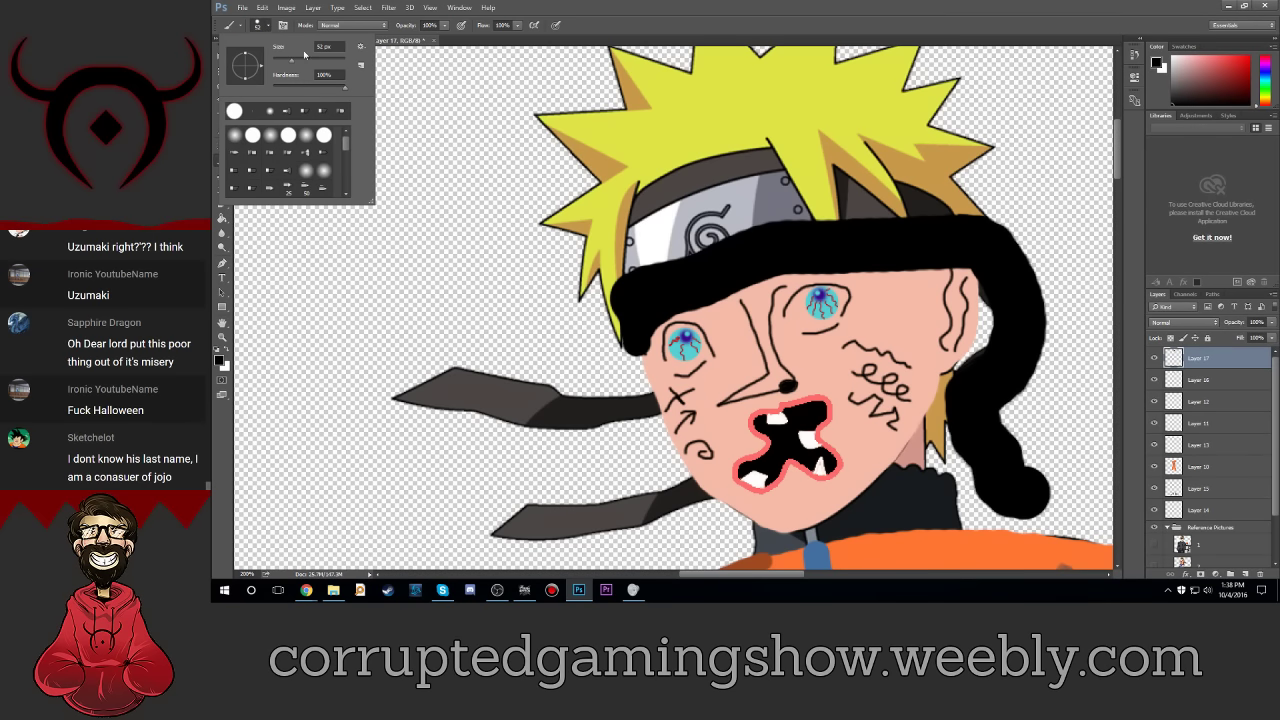
mouse_move(642, 280)
mouse_down()
mouse_move(640, 220)
mouse_move(921, 200)
mouse_move(990, 250)
mouse_up()
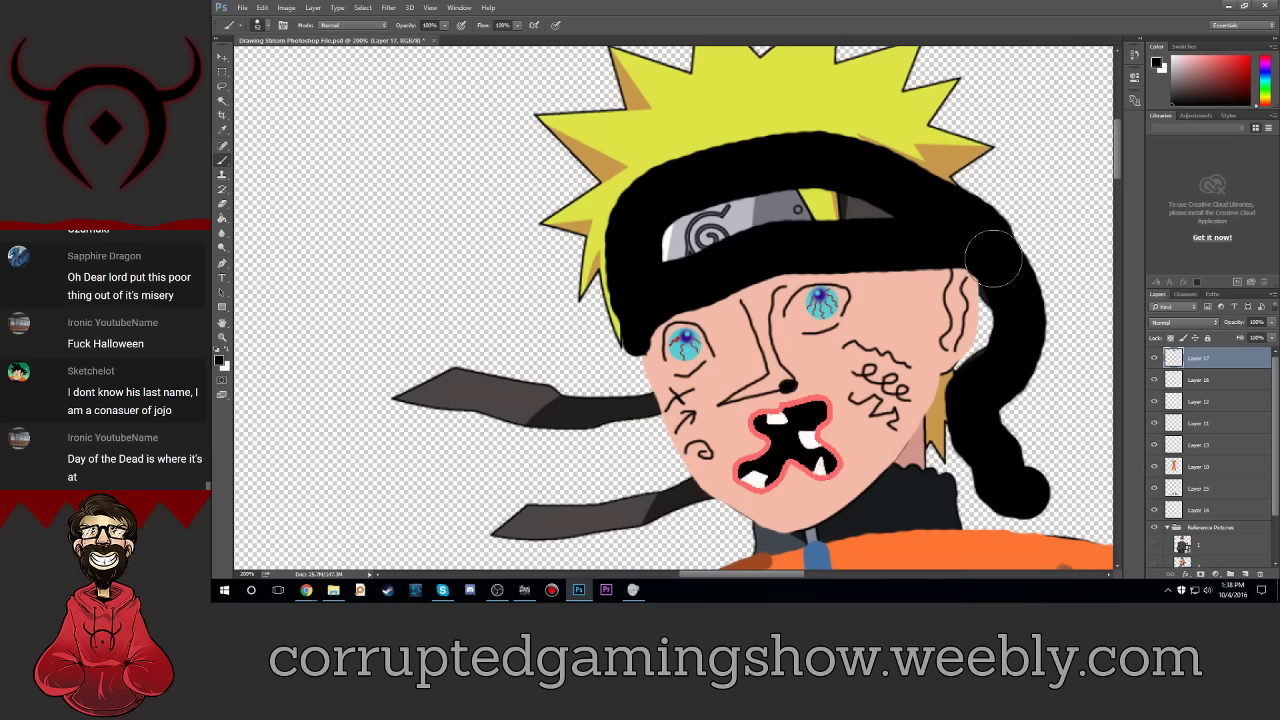
mouse_move(889, 215)
mouse_down()
mouse_move(834, 194)
mouse_move(666, 251)
mouse_move(737, 229)
mouse_up()
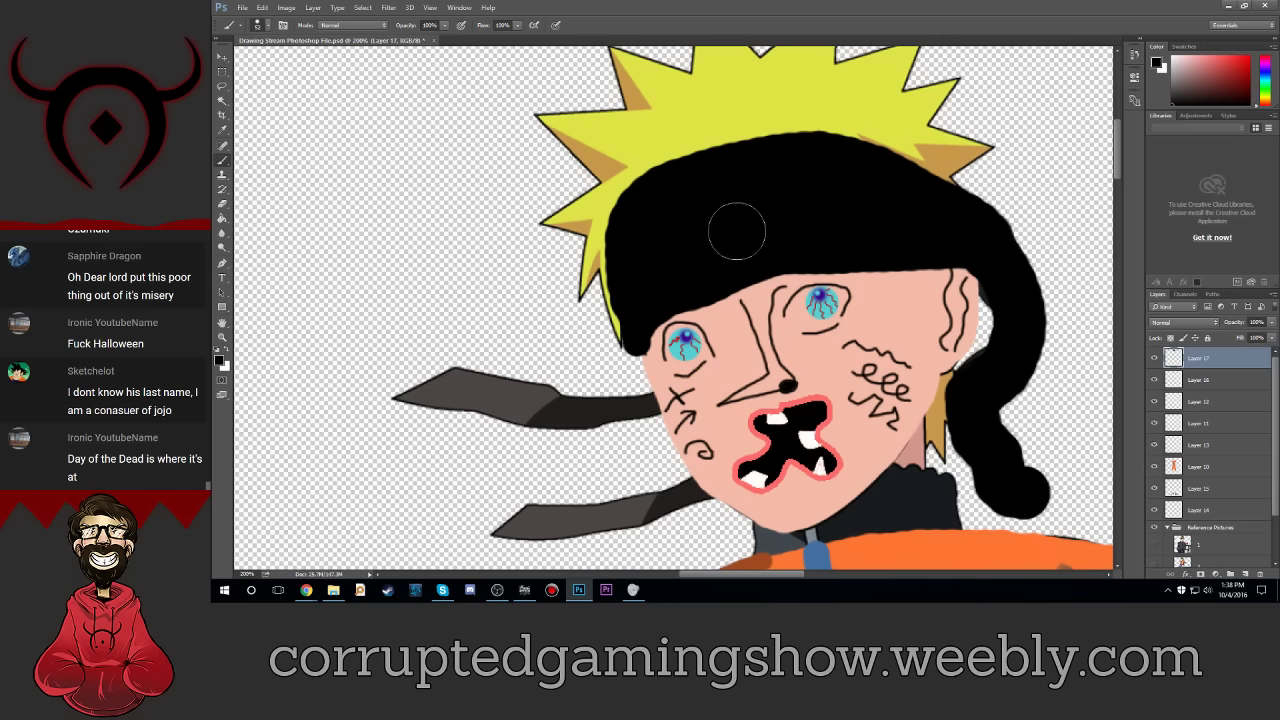
Step: Sample the reference's headband grey and paint a grey metal plate on the black band
click(1155, 358)
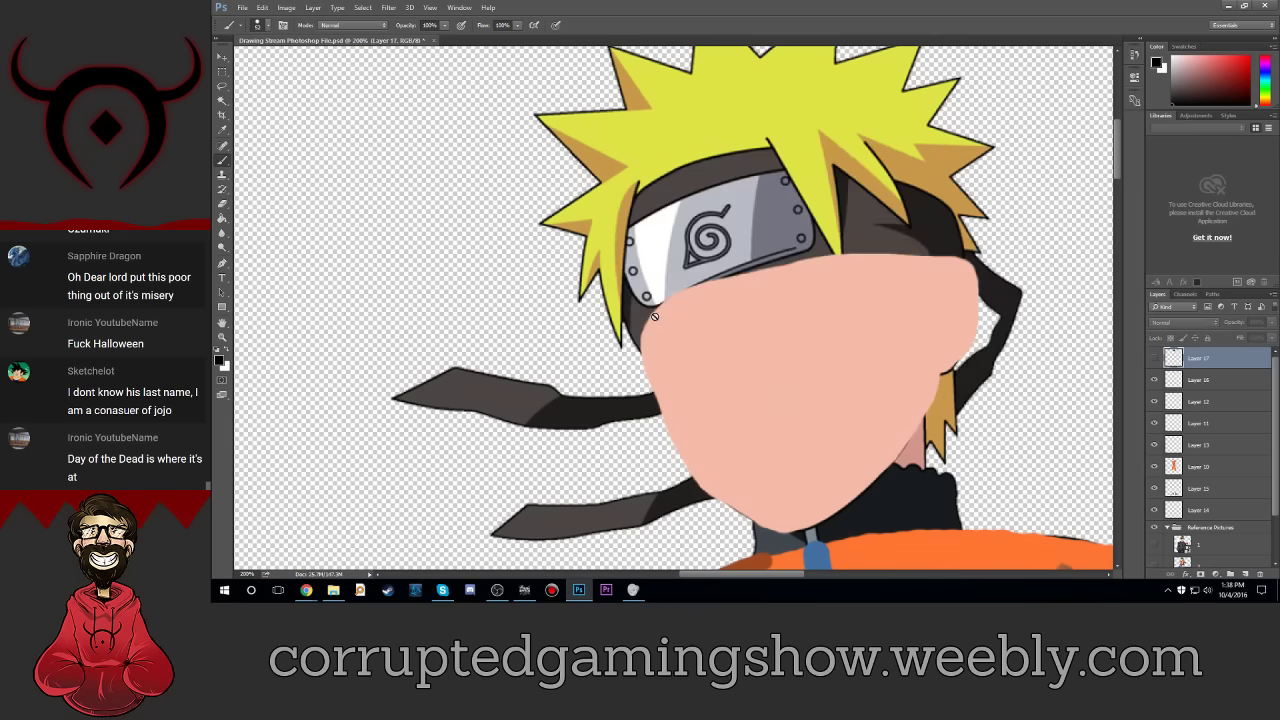
click(221, 362)
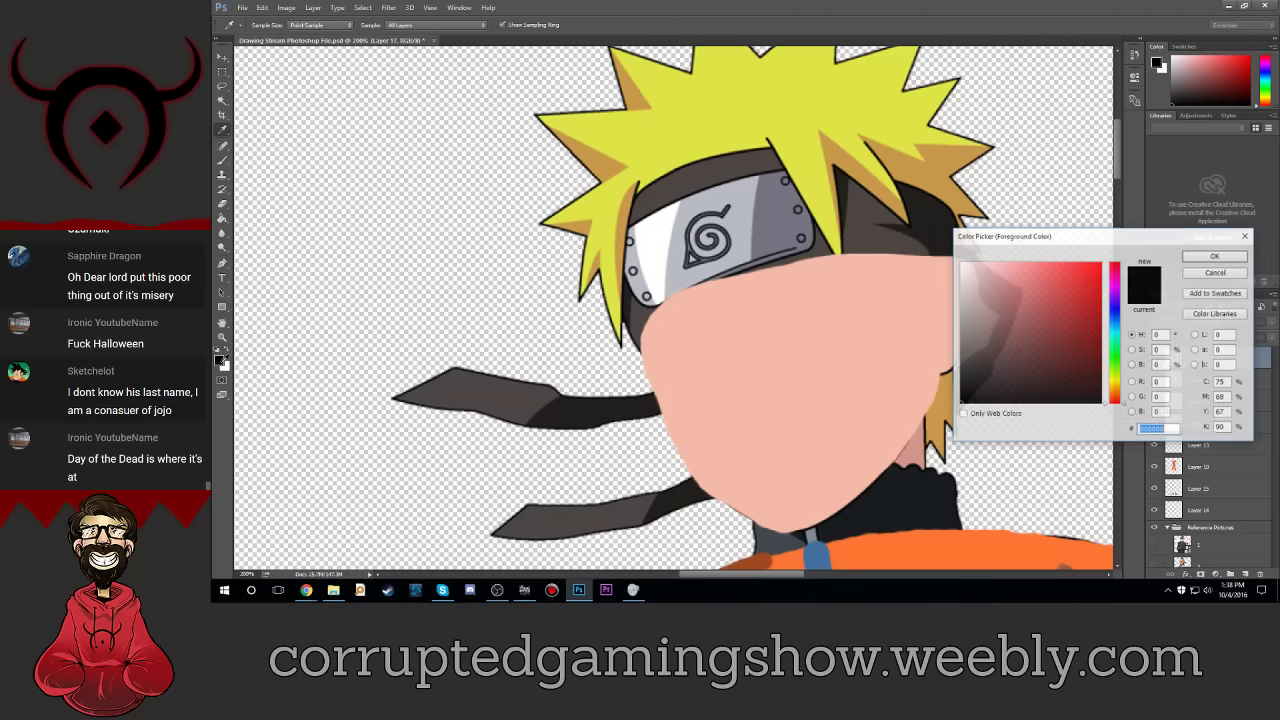
click(744, 190)
click(1207, 262)
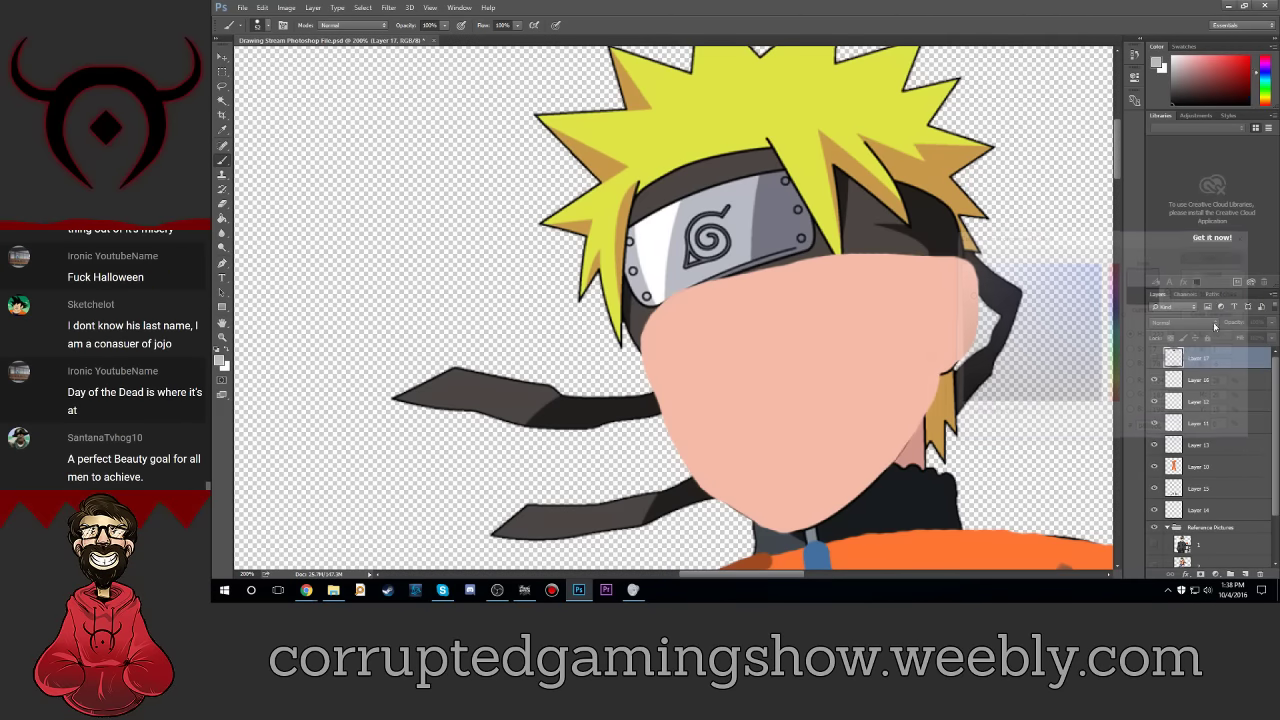
click(1156, 360)
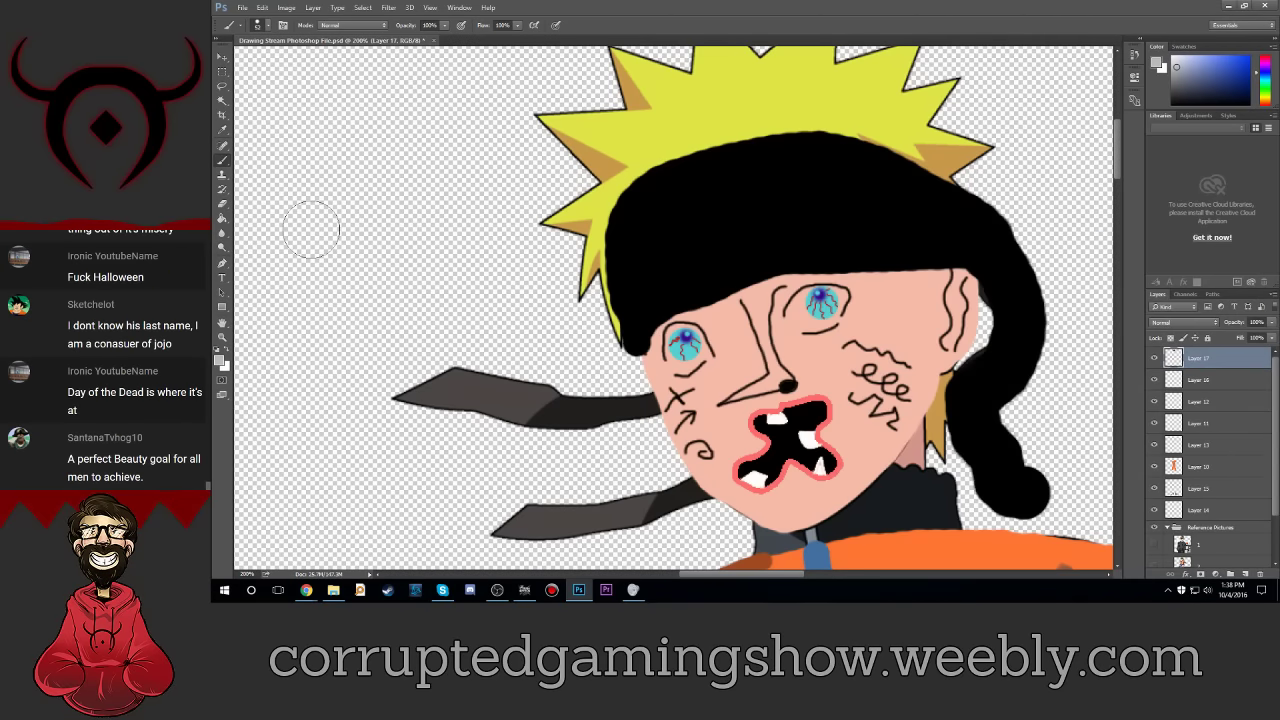
click(675, 224)
mouse_move(675, 224)
mouse_down()
mouse_move(810, 185)
mouse_move(835, 230)
mouse_move(668, 232)
mouse_up()
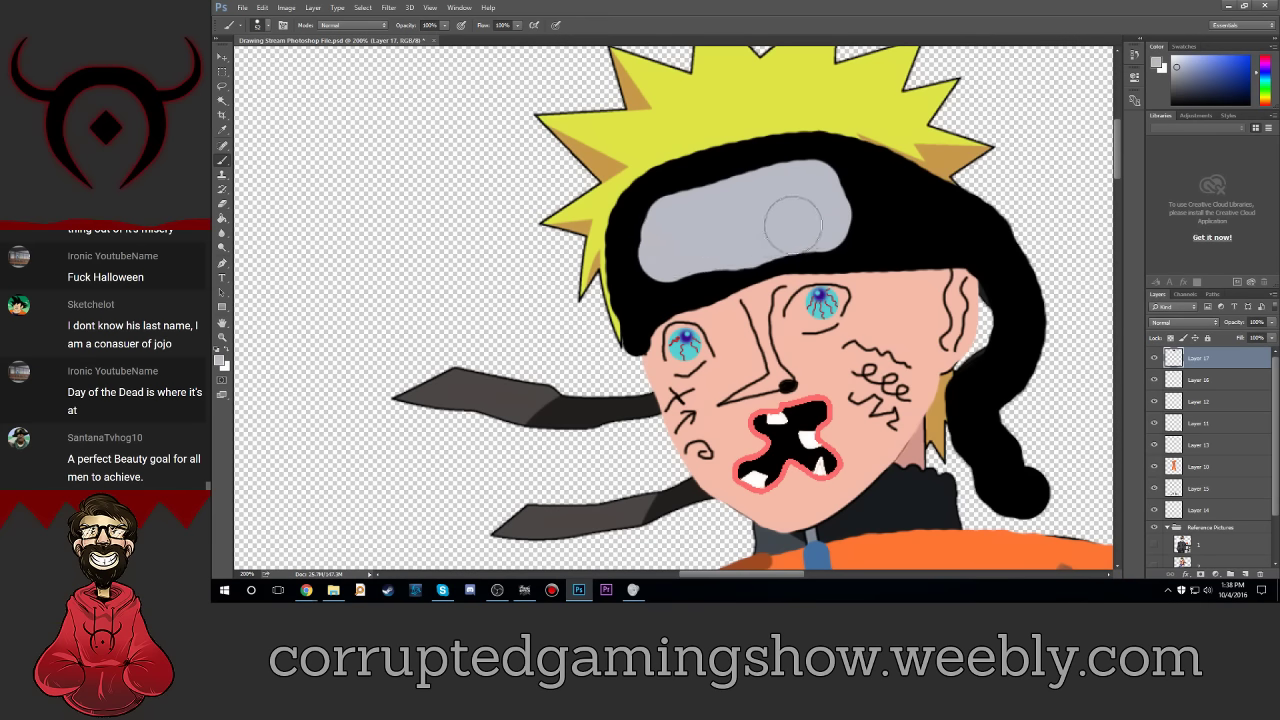
Step: Zoom in on the headband and set the brush size to 21
key(ctrl+plus)
key(ctrl+plus)
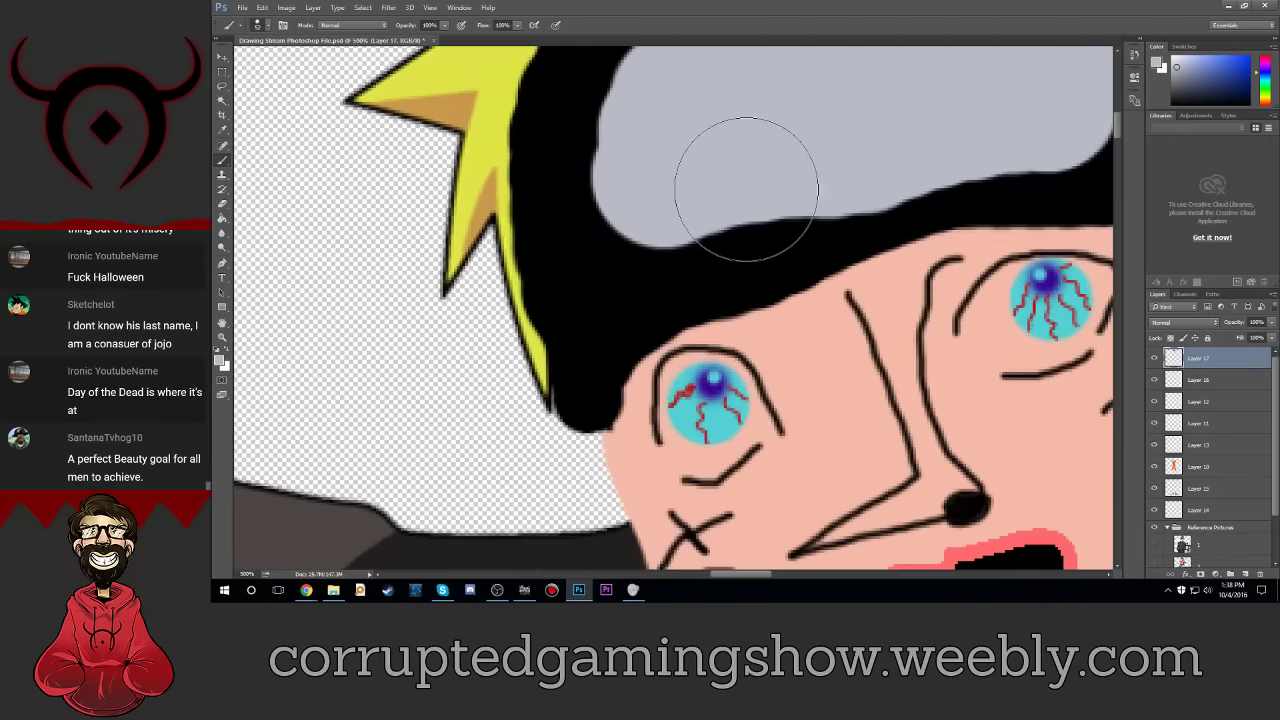
key(ctrl+plus)
key(ctrl+plus)
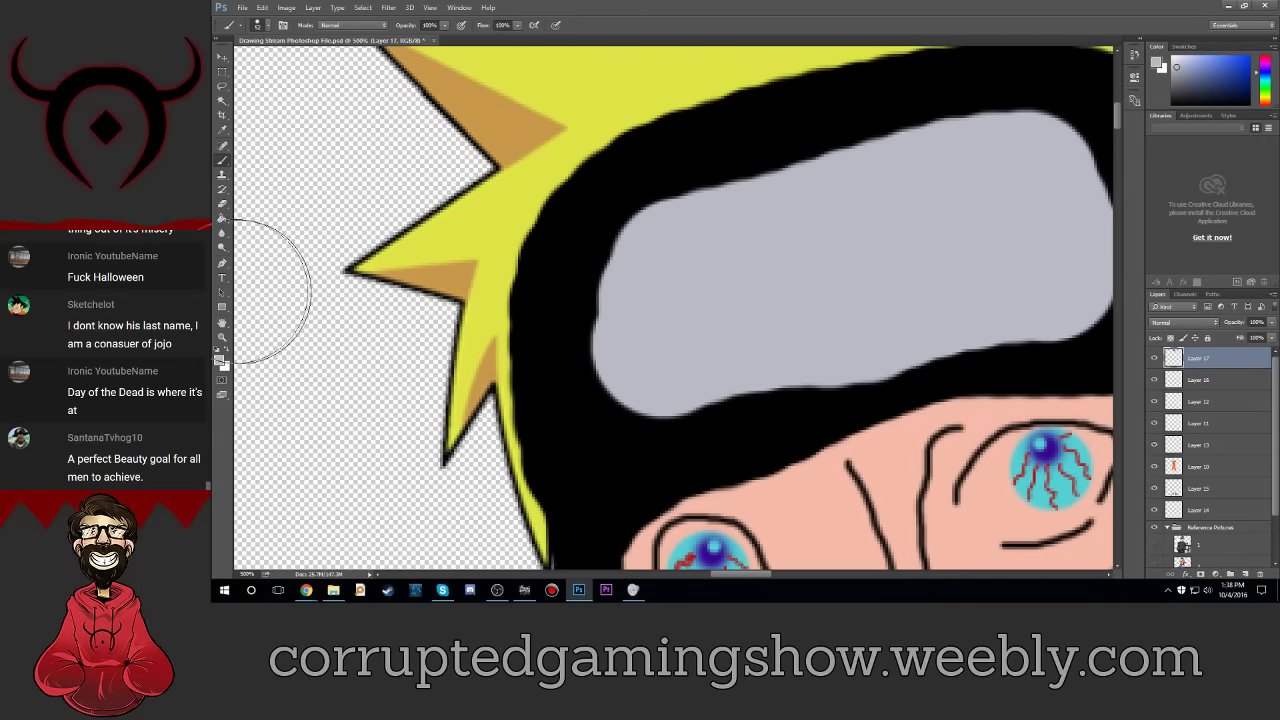
click(262, 25)
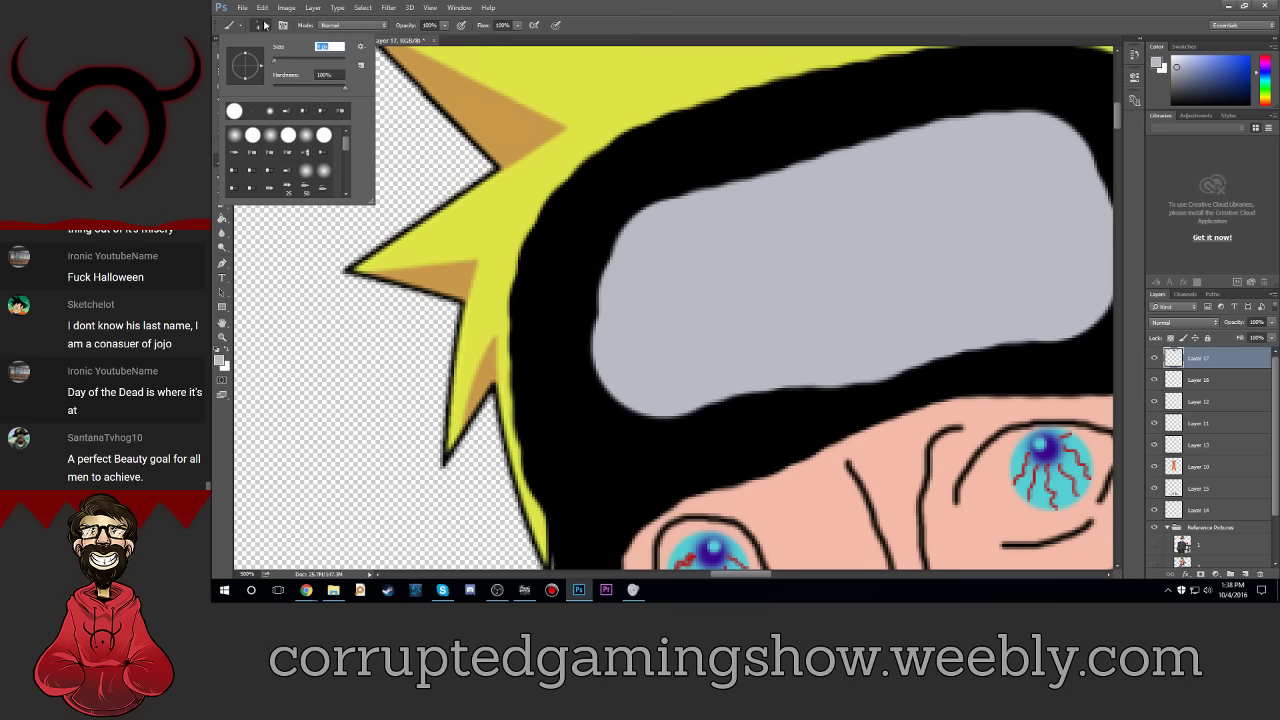
text(21)
key(Return)
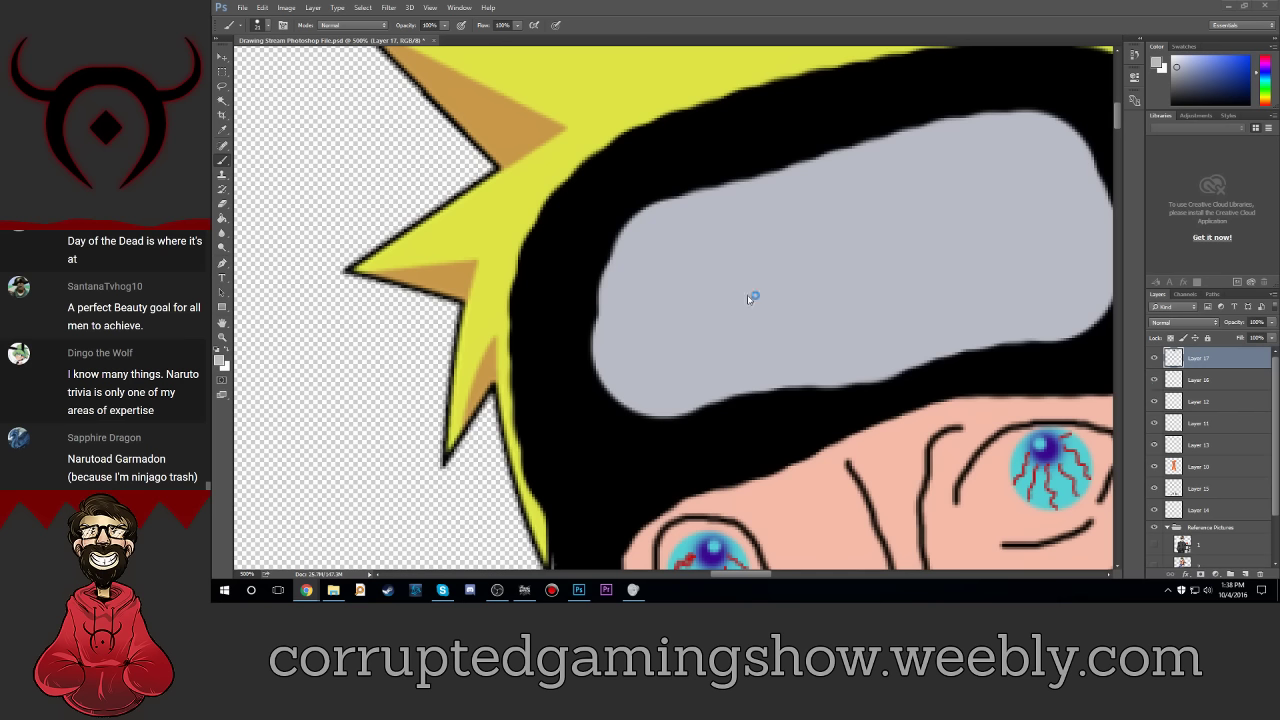
Step: Create a text box left of the character's head at 100% zoom
click(223, 278)
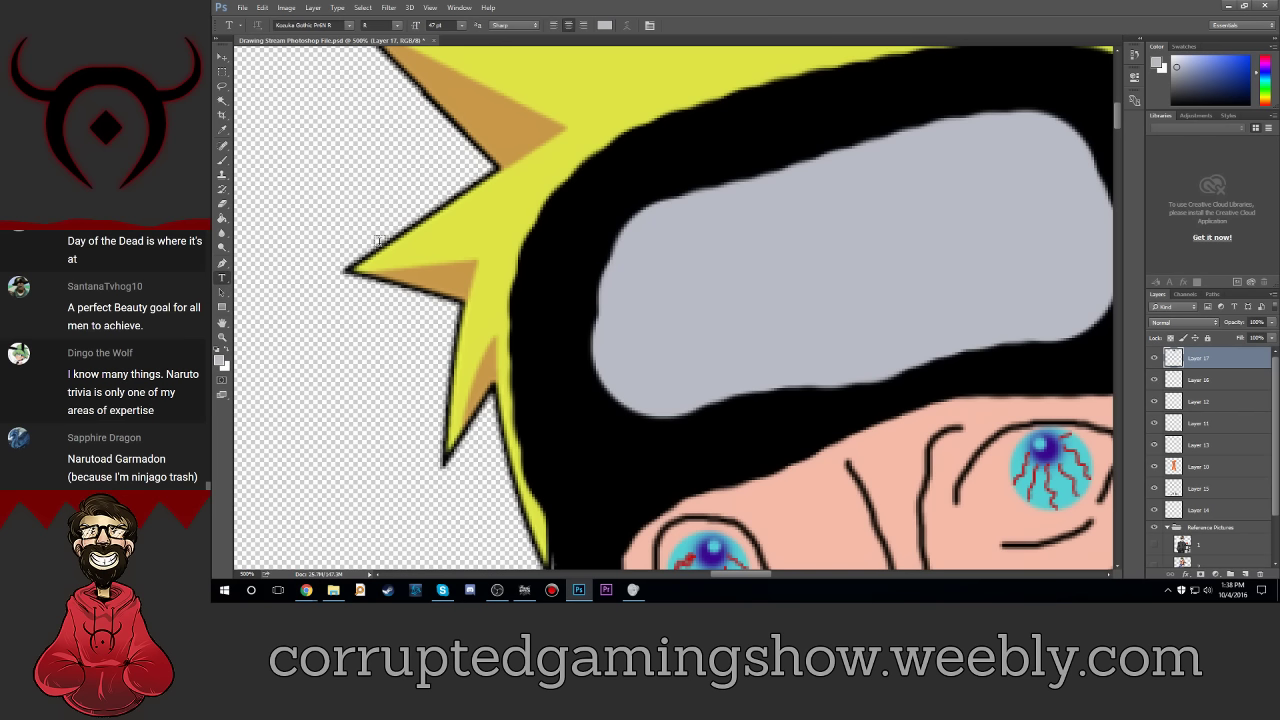
drag(388, 240, 1049, 513)
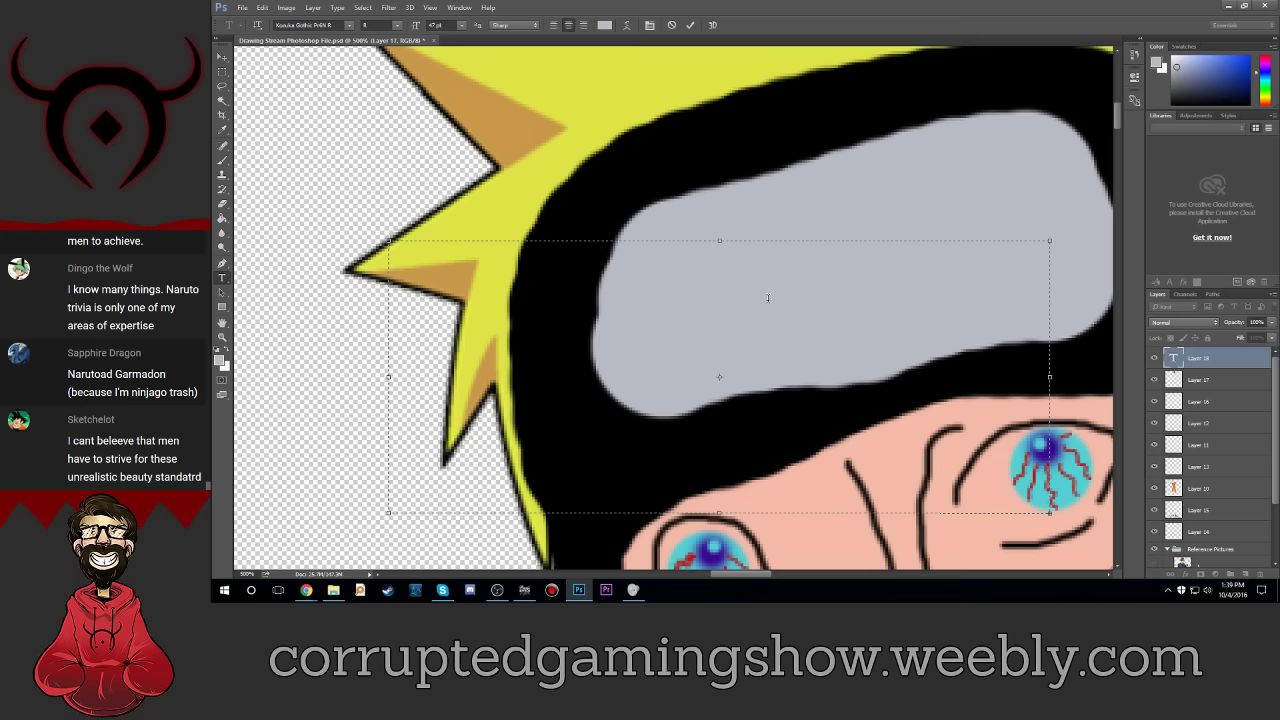
key(Escape)
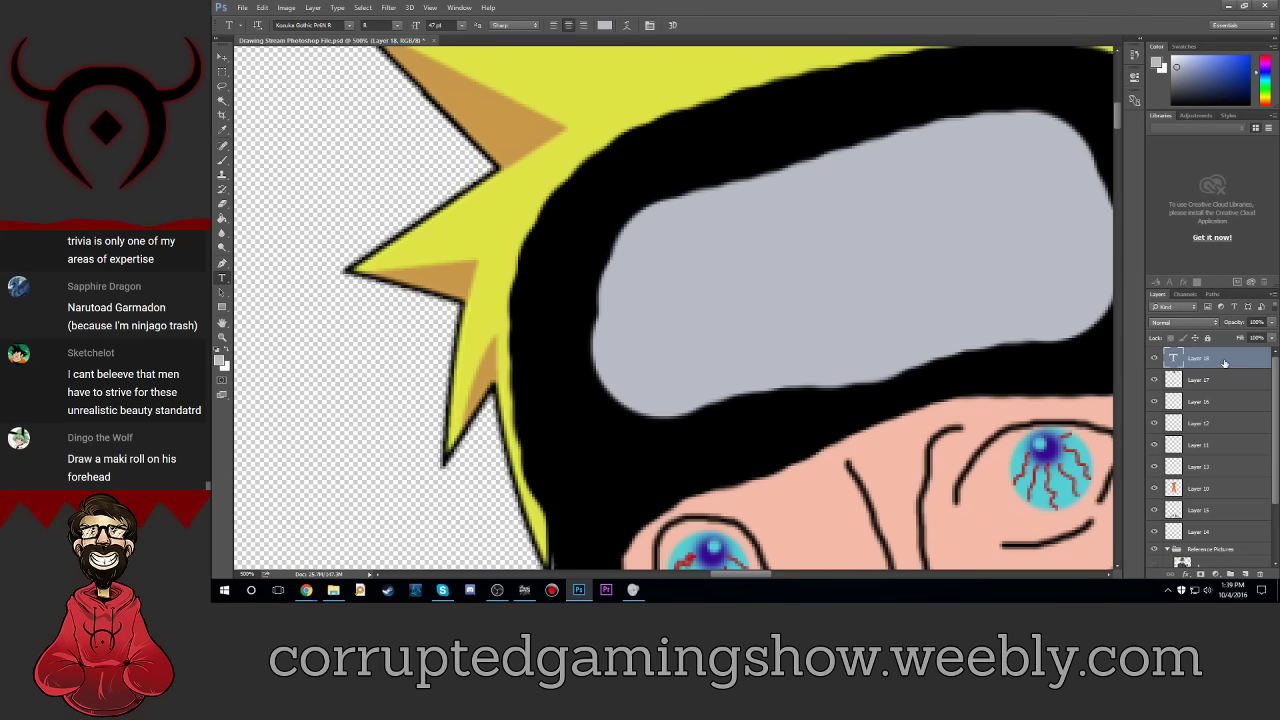
key(ctrl+1)
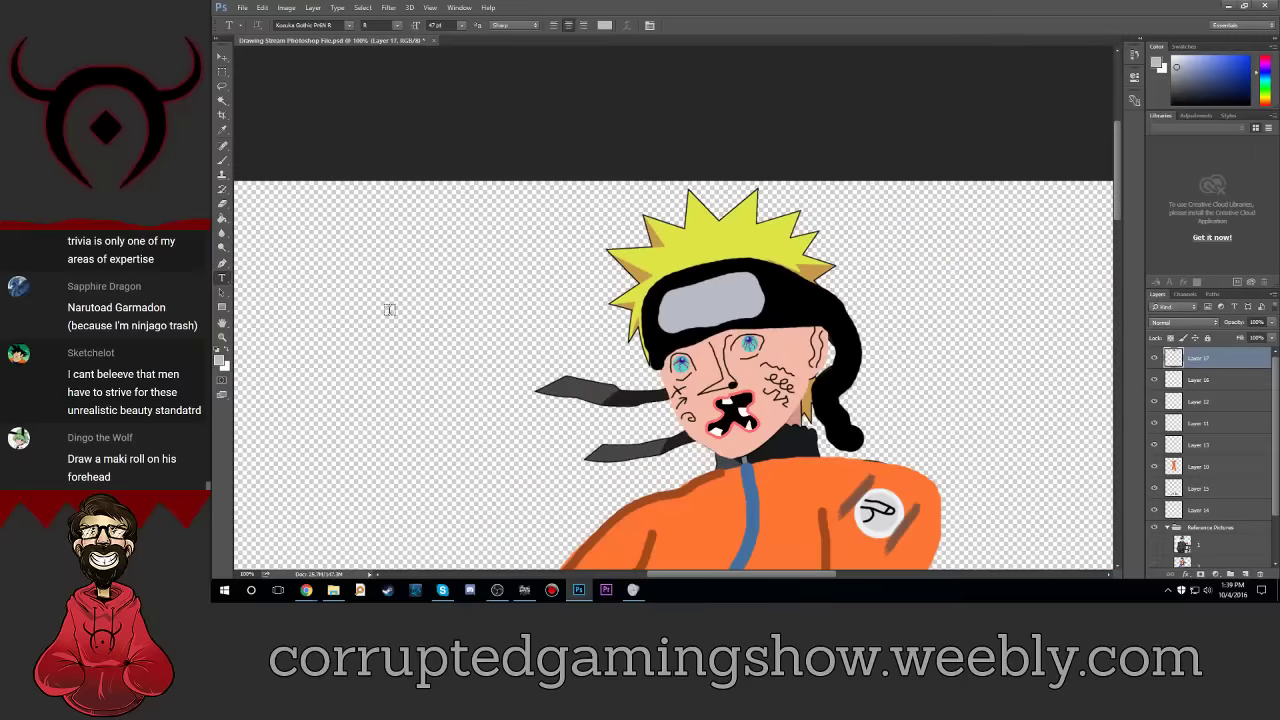
drag(380, 282, 624, 472)
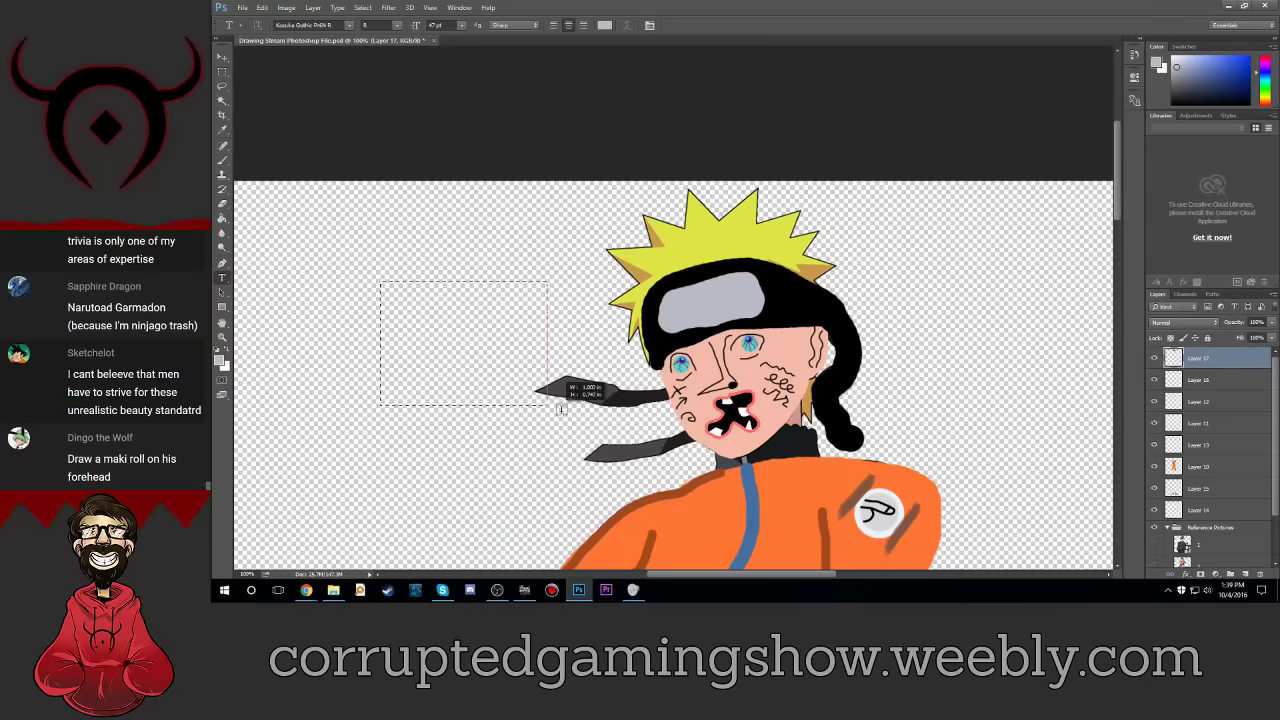
text(nard)
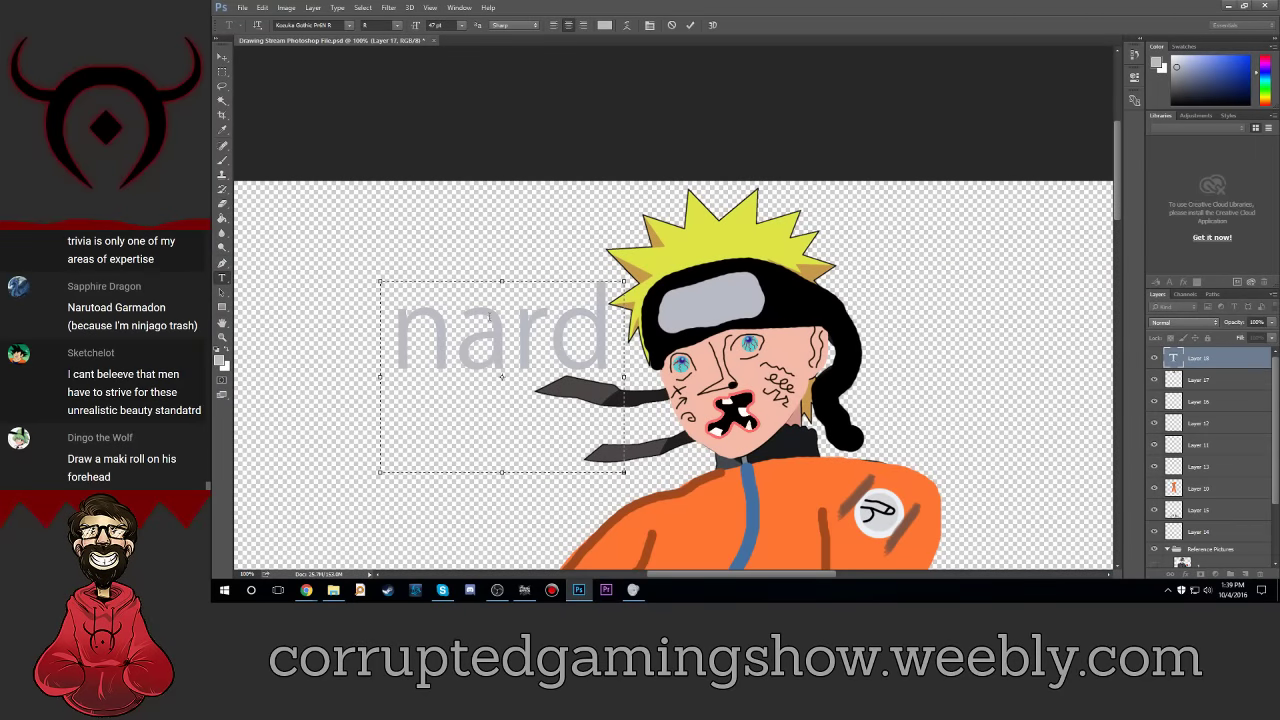
key(BackSpace)
key(BackSpace)
key(BackSpace)
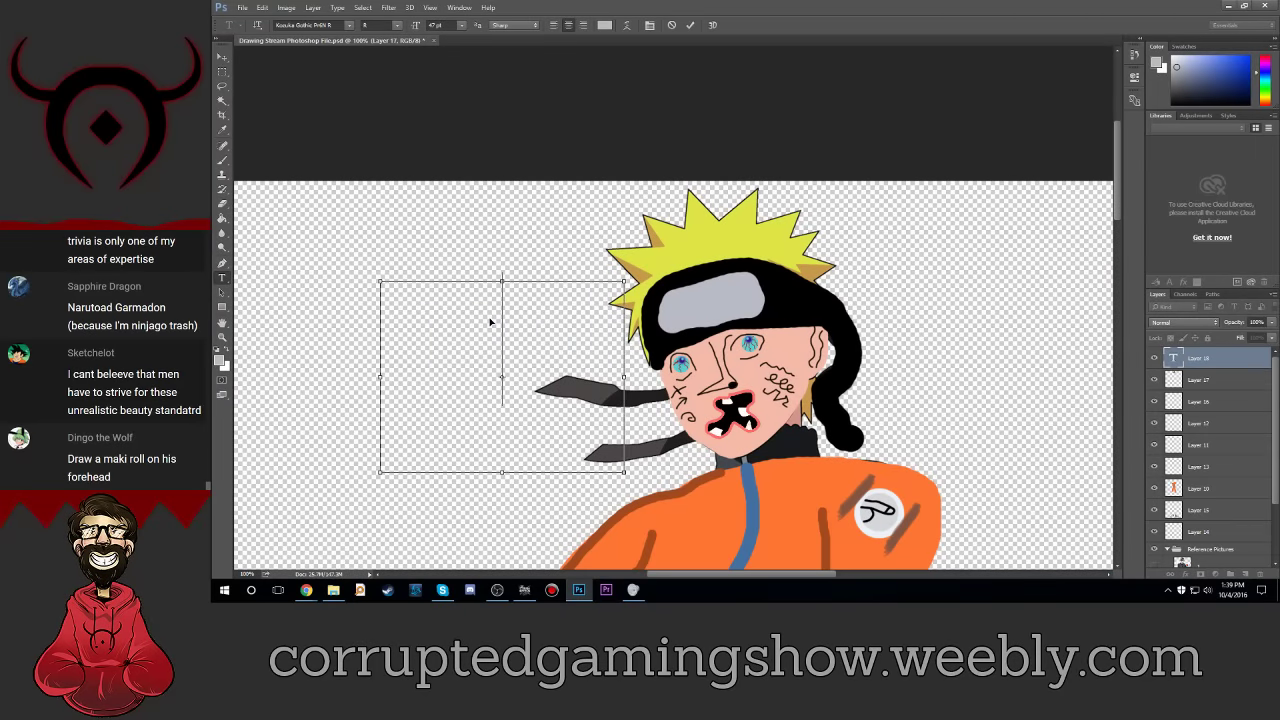
text(C)
key(BackSpace)
Step: Set the font to 20 pt and paste 'Nardo Oozamarko', capitalising the first N
click(438, 25)
text(20)
key(Return)
key(ctrl+v)
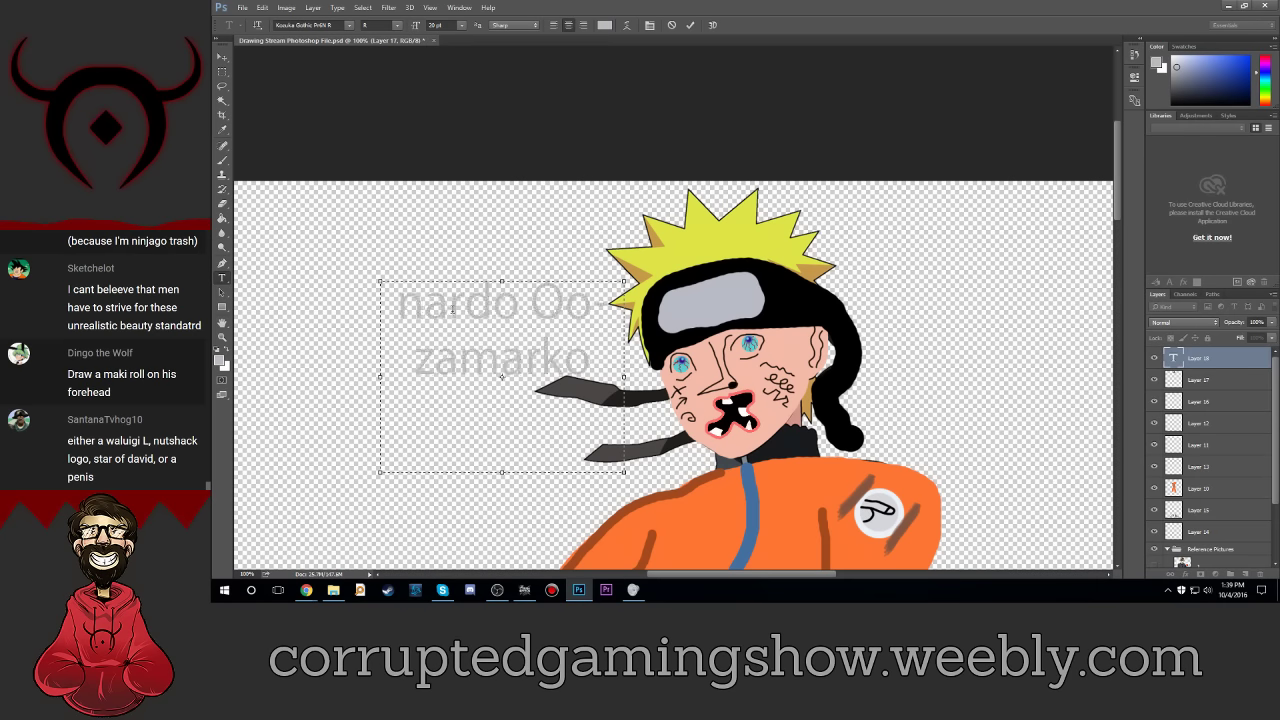
key(Home)
key(Delete)
text(N)
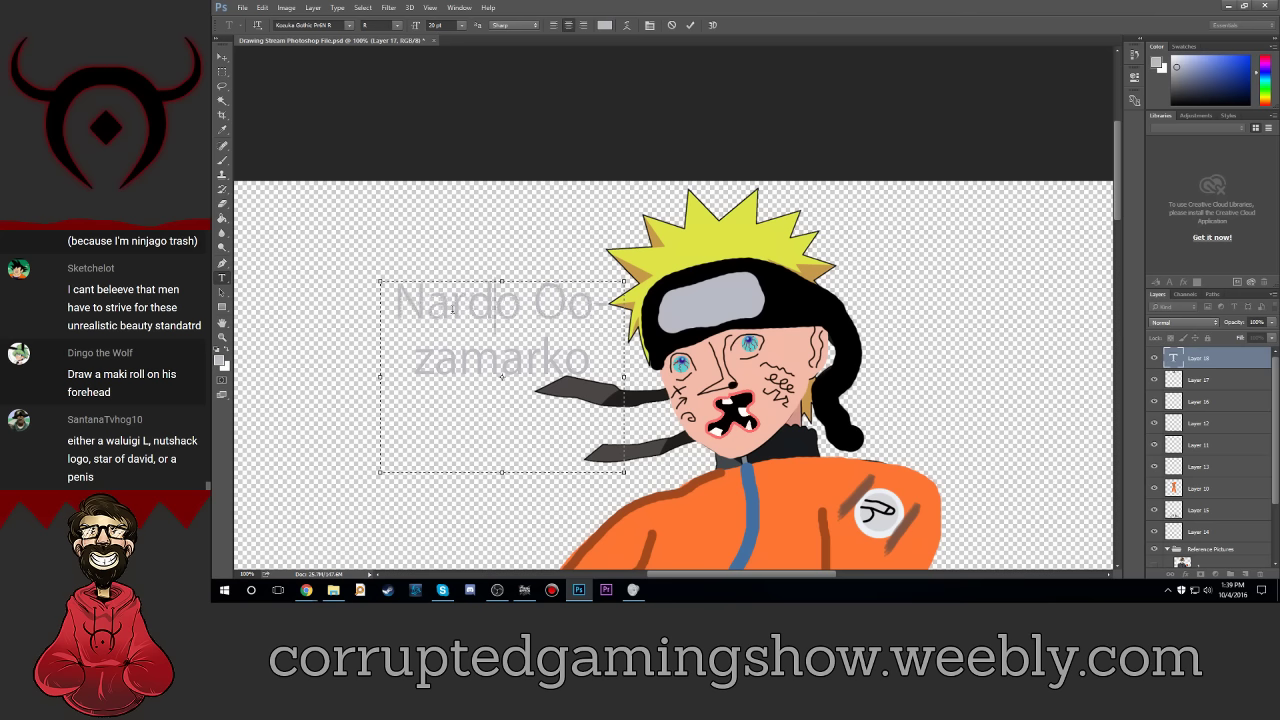
key(Right)
key(Right)
key(Right)
Step: Widen the caption box to one line and colour the text orange FF5300
drag(624, 472, 806, 503)
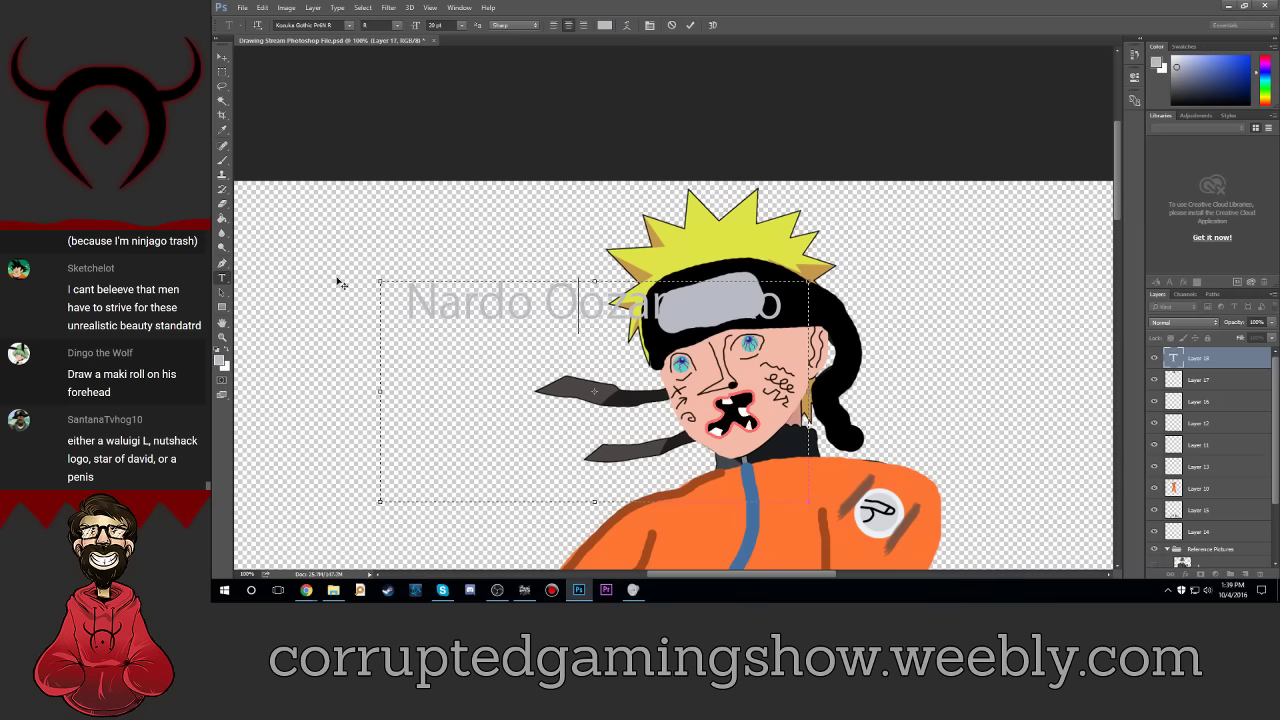
key(ctrl+a)
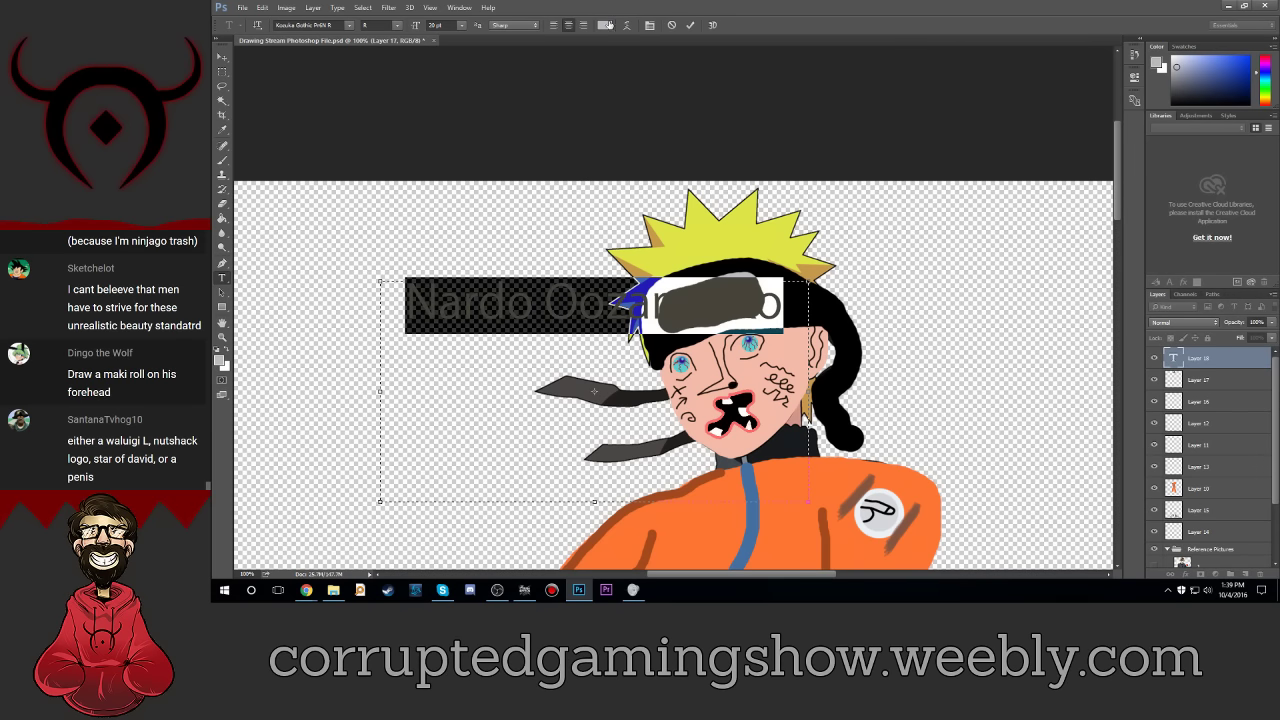
click(605, 25)
text(ff5300)
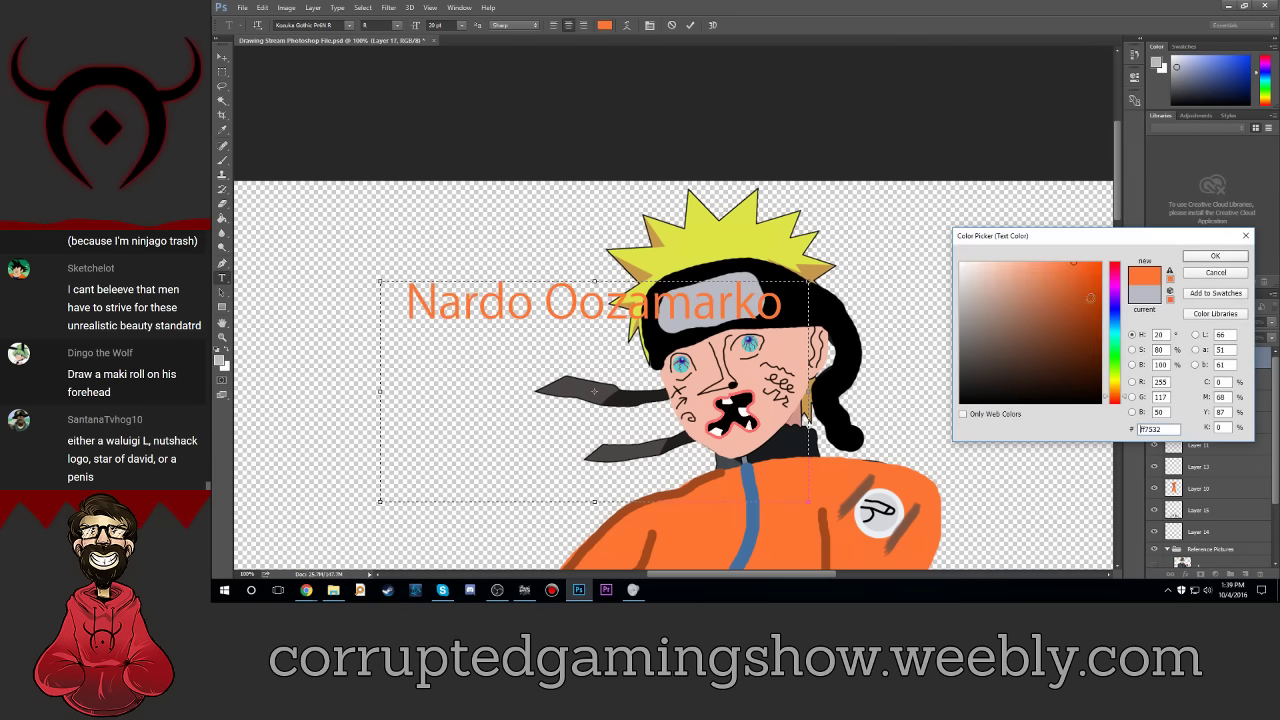
click(1214, 256)
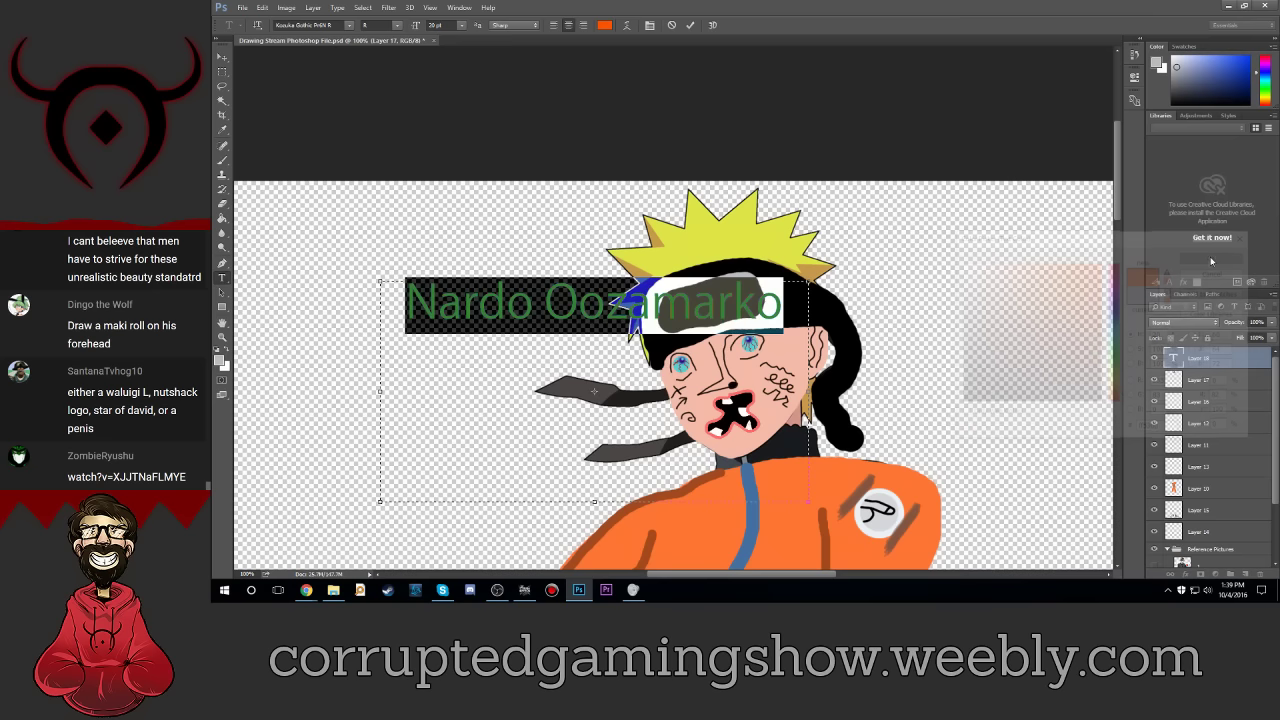
click(222, 56)
Step: Move the caption down beside the character's folded arms
drag(625, 288, 861, 243)
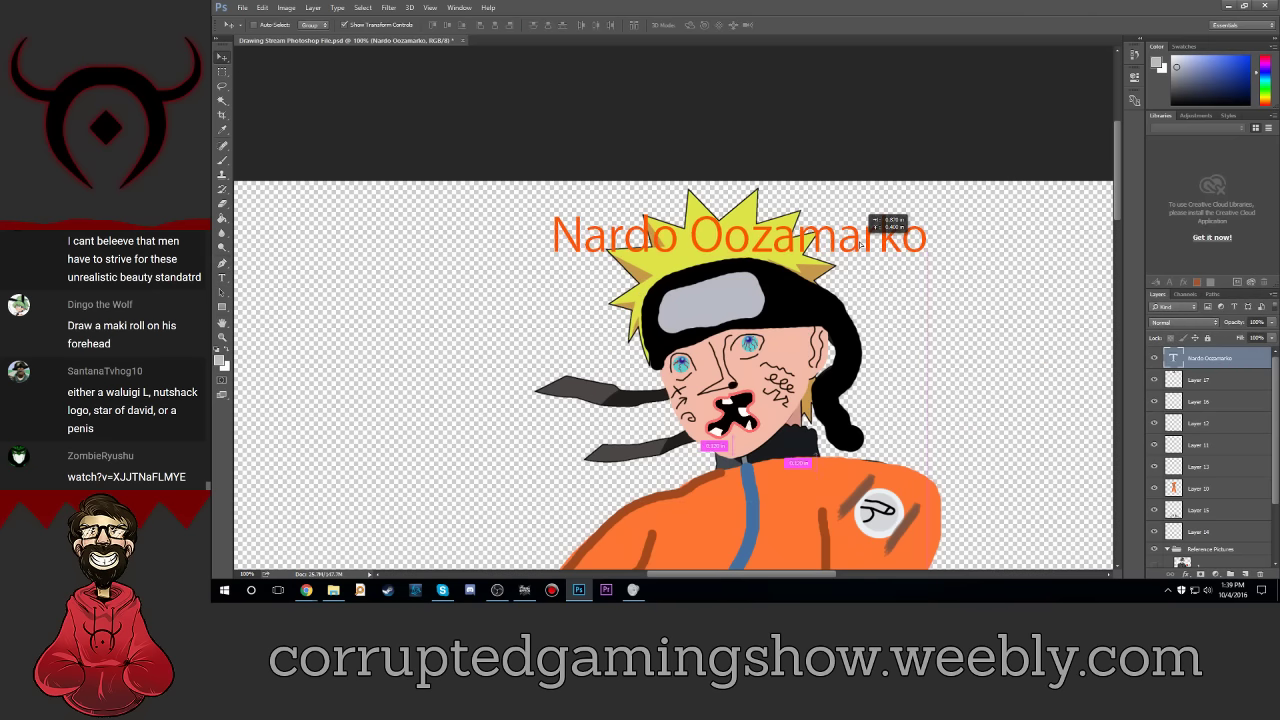
scroll(517, 423, down, 5)
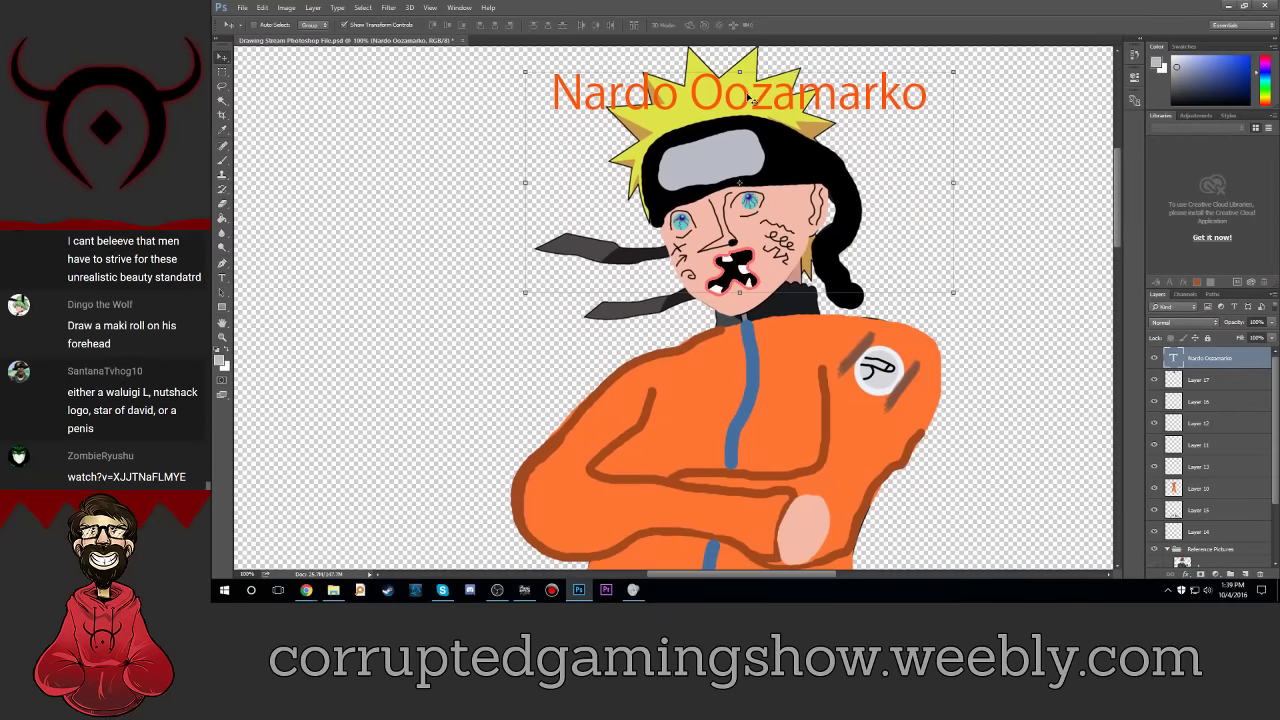
mouse_move(748, 100)
mouse_down()
mouse_move(476, 348)
mouse_move(563, 373)
mouse_up()
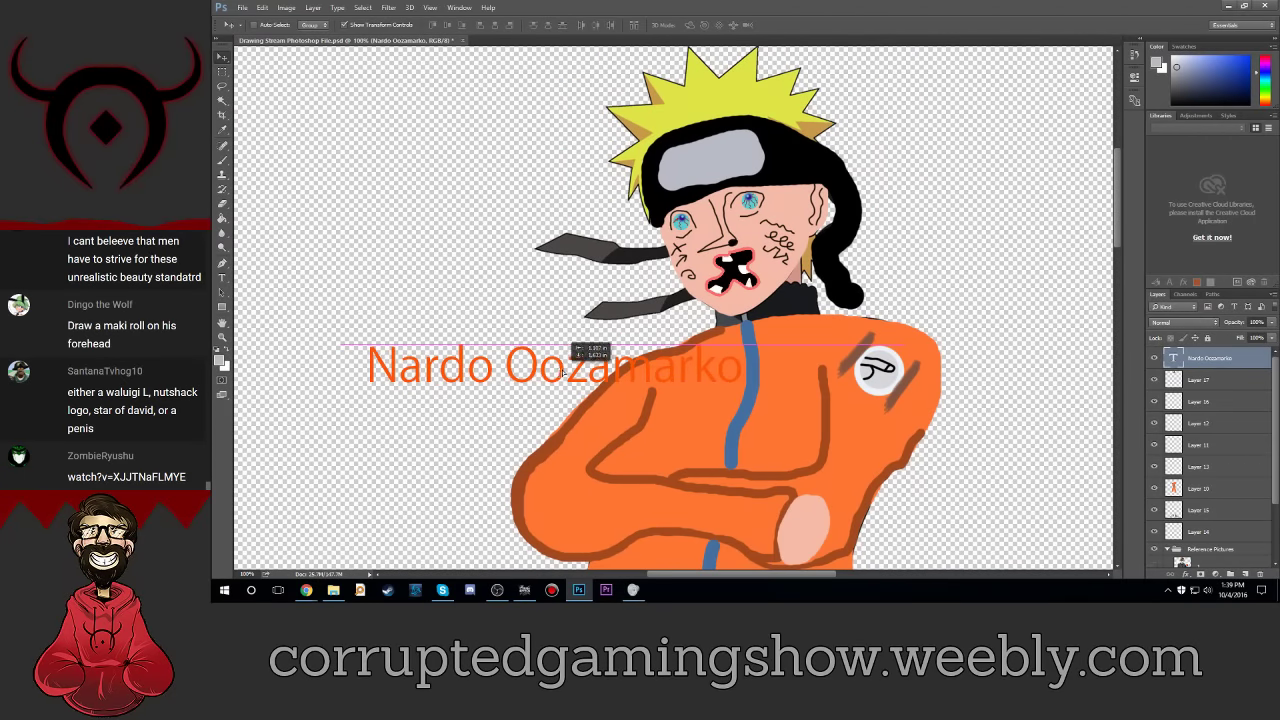
drag(563, 373, 563, 373)
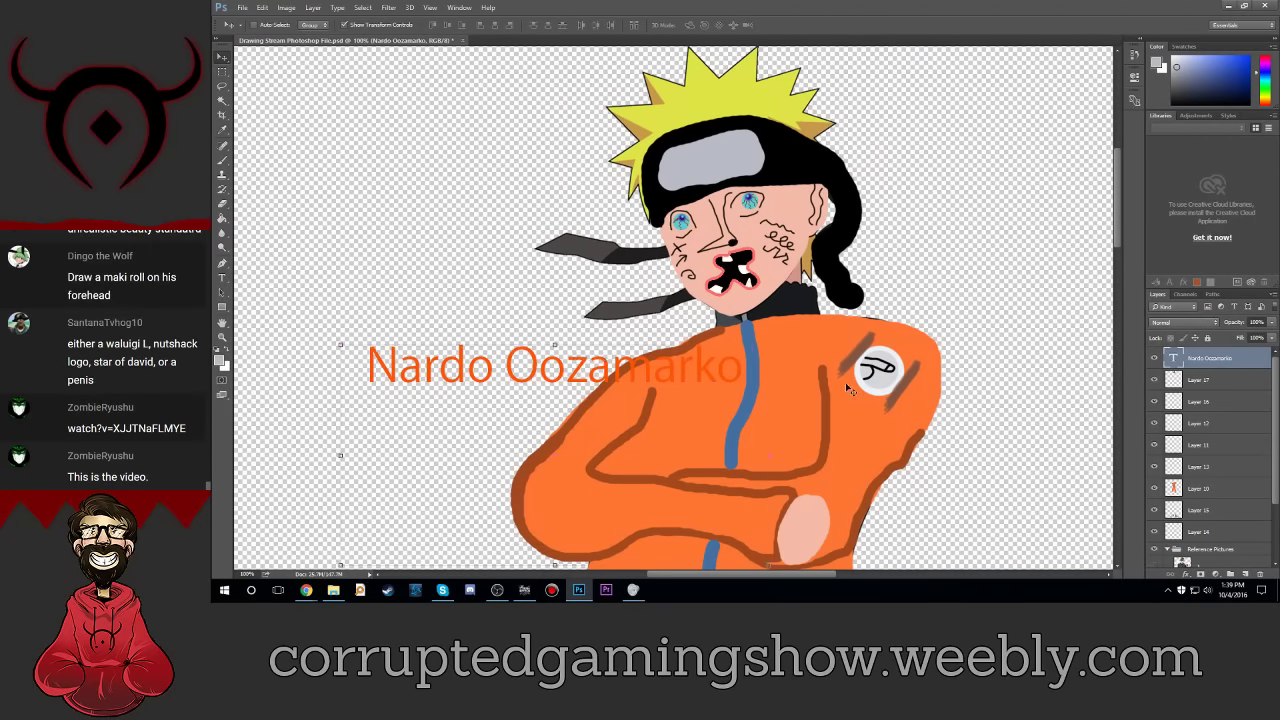
Step: Apply Drop Shadow, Bevel & Emboss and a black 000000 Stroke, nudging the stroke size up
double_click(1266, 362)
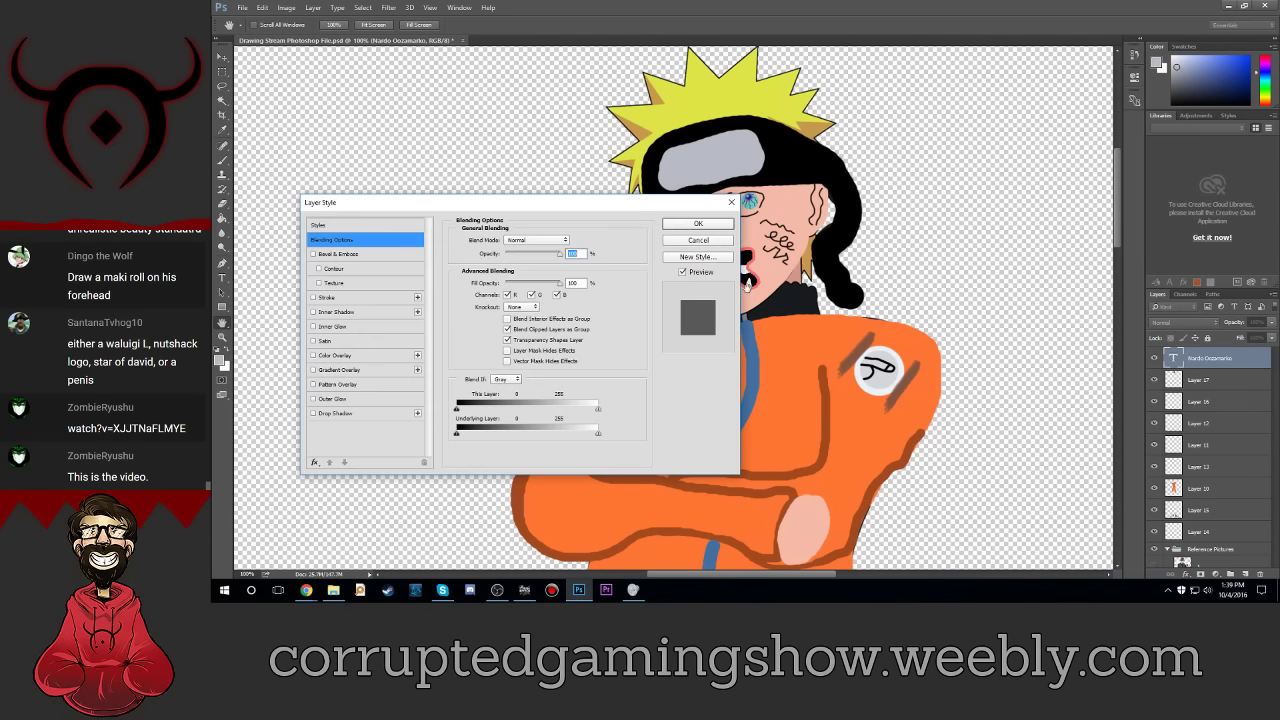
click(314, 414)
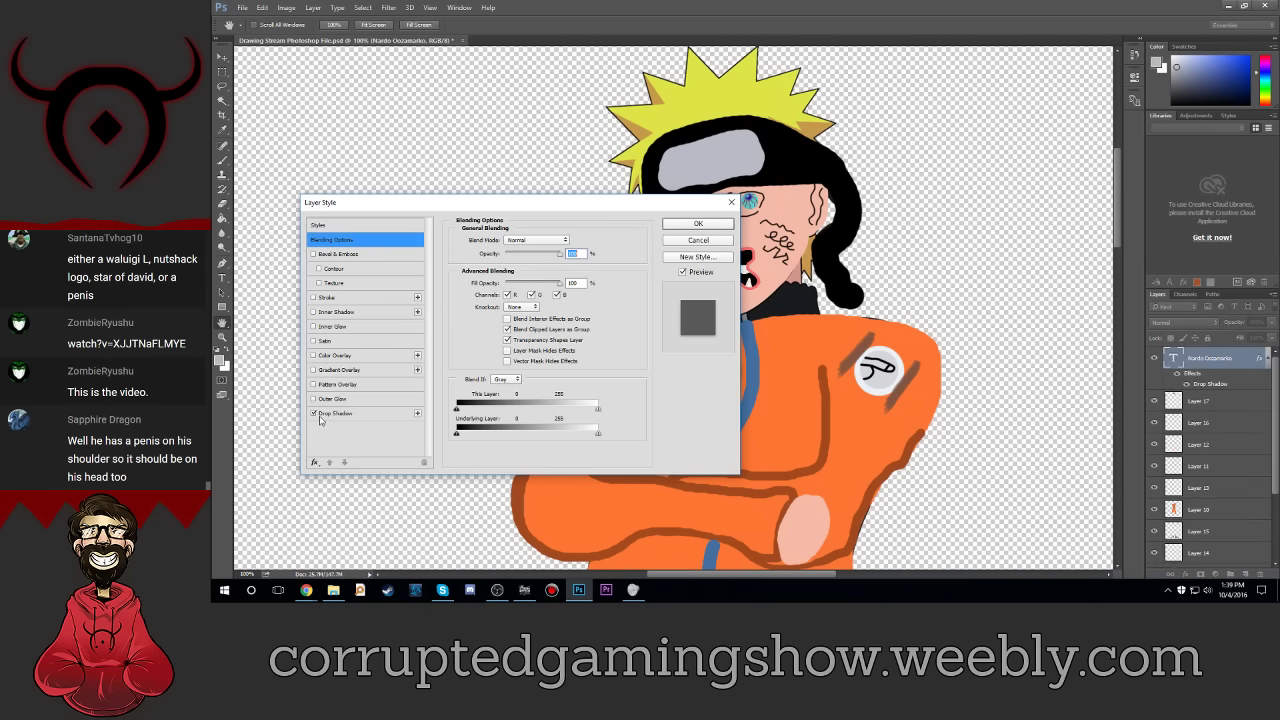
click(341, 256)
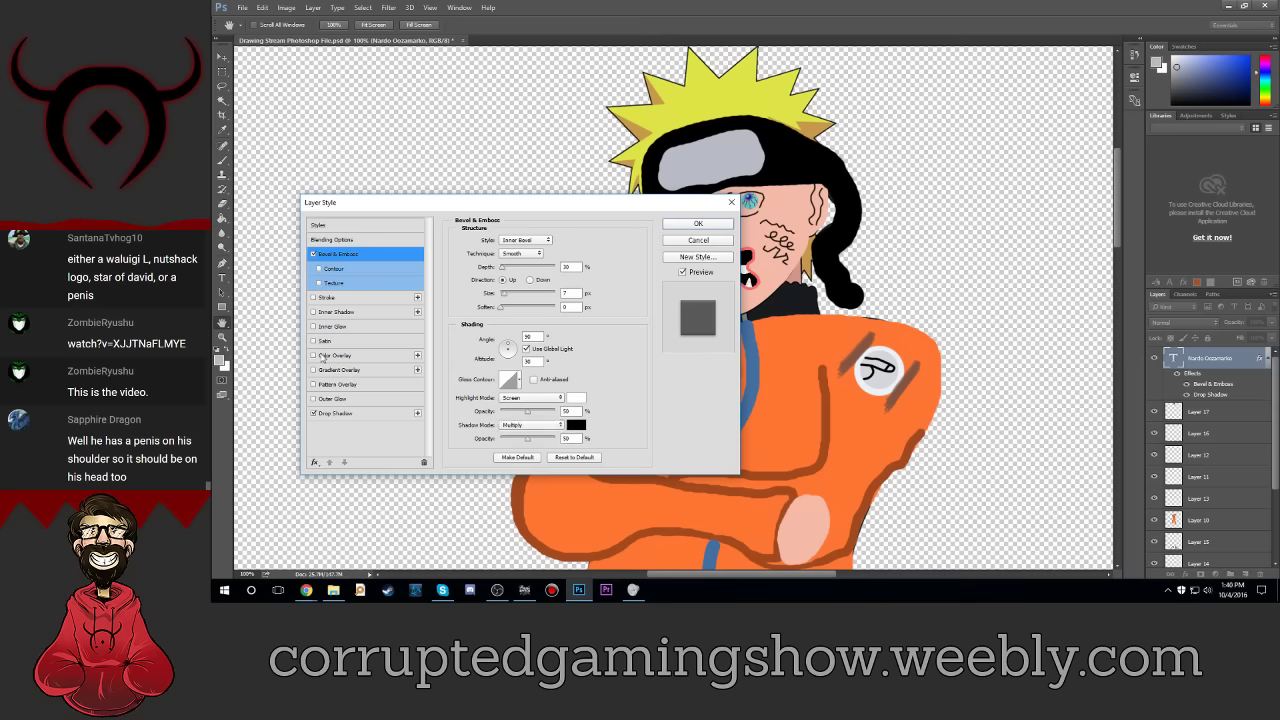
click(337, 298)
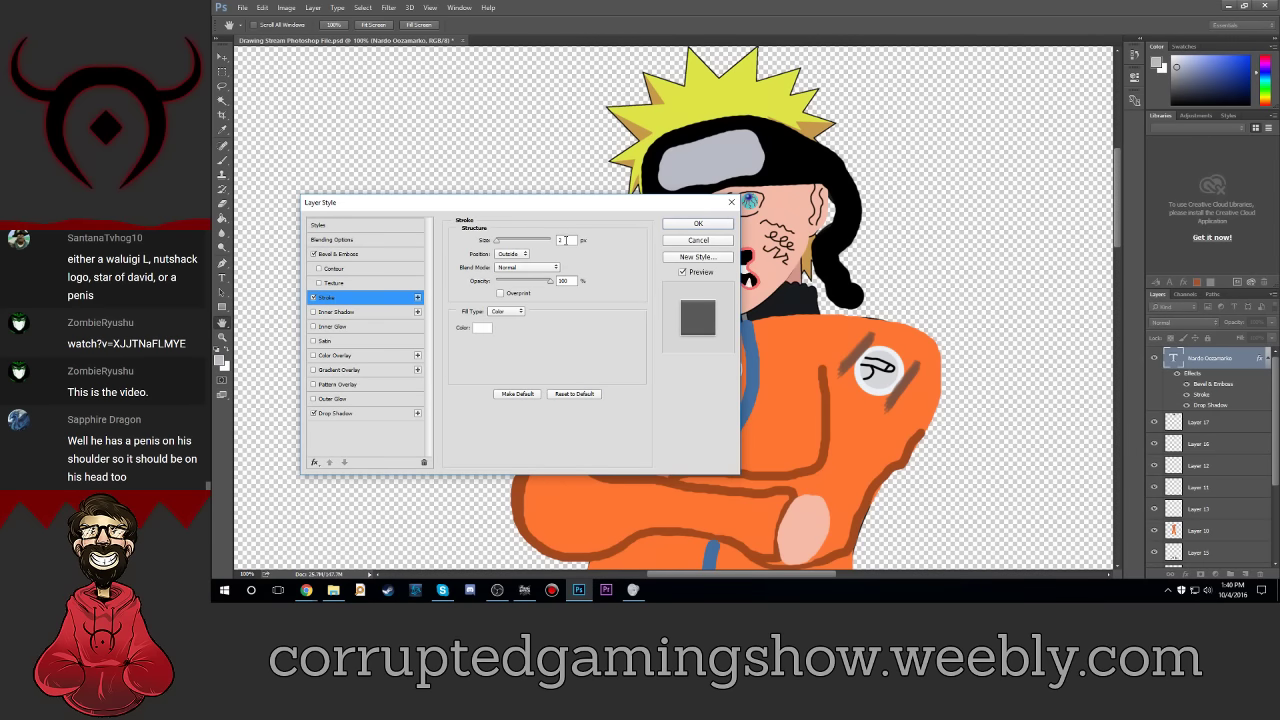
click(482, 327)
text(000000)
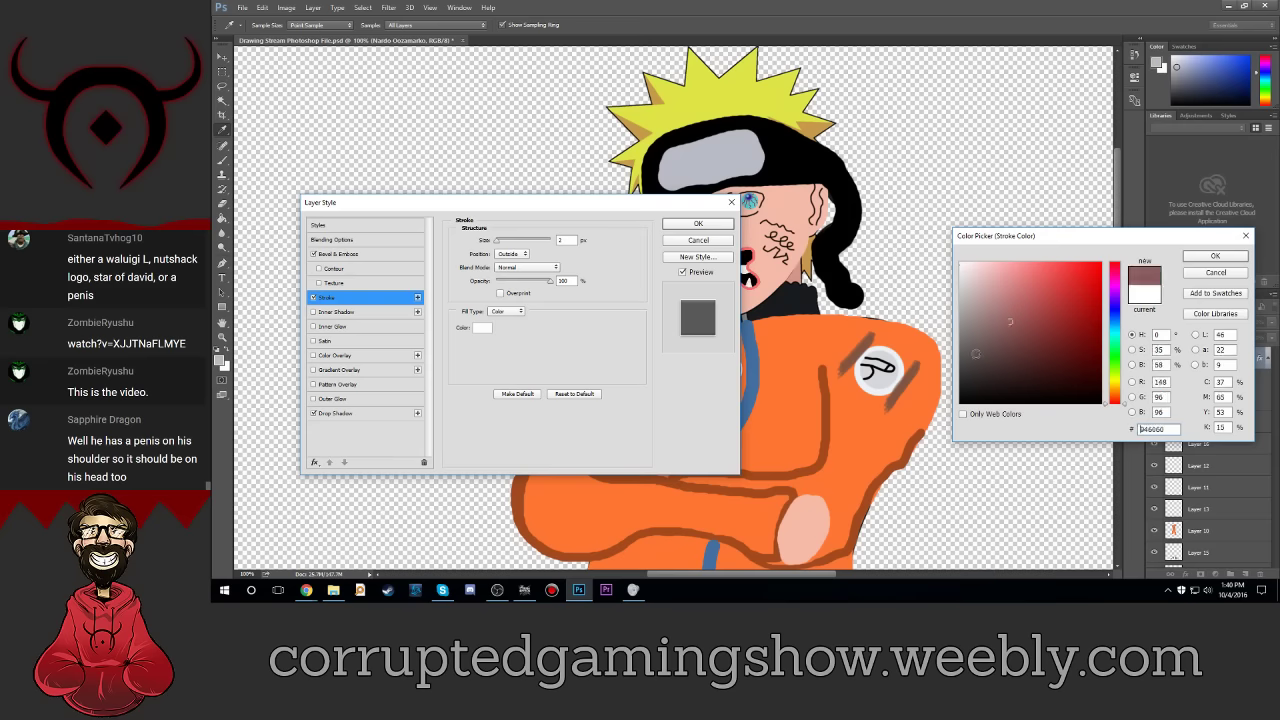
click(1215, 256)
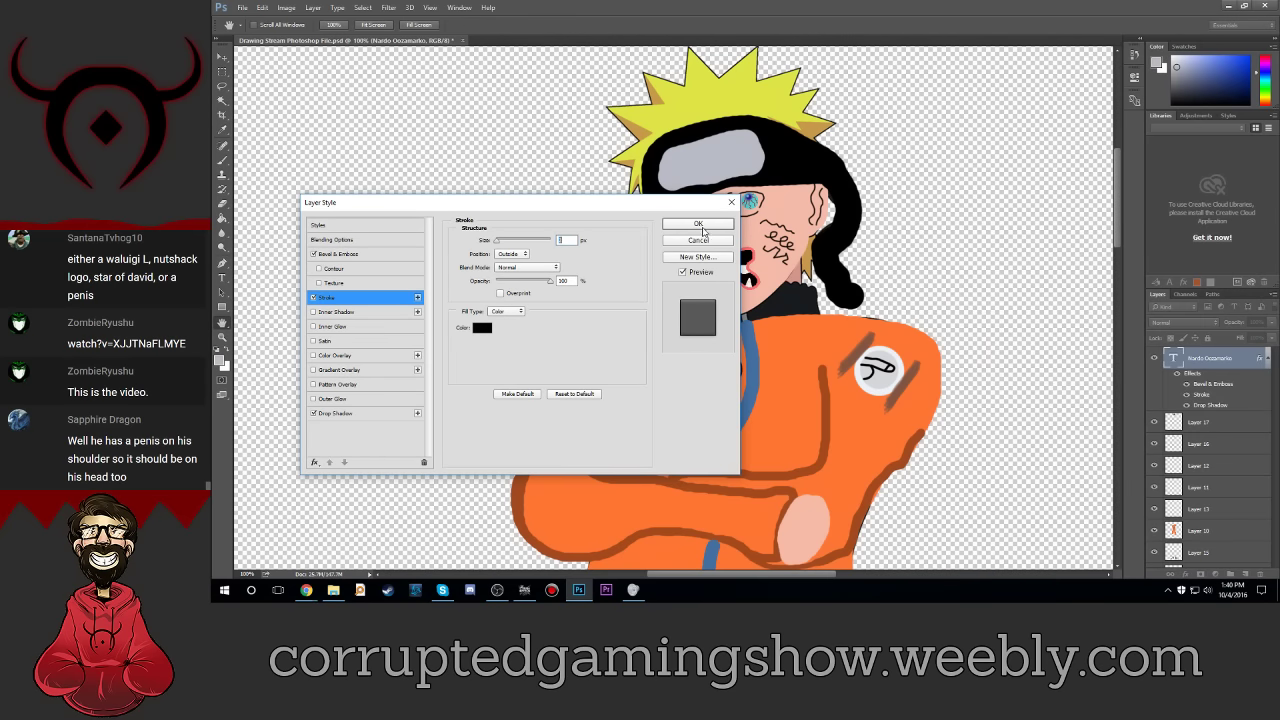
drag(674, 207, 1130, 236)
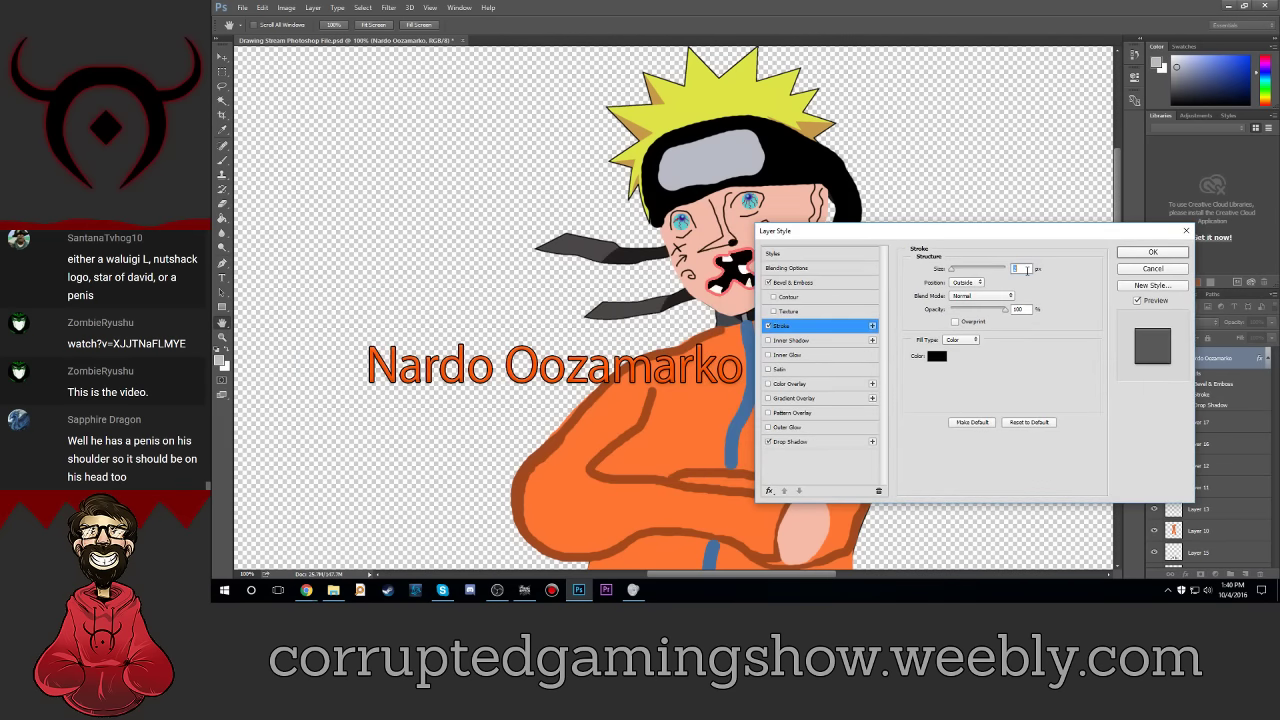
key(Up)
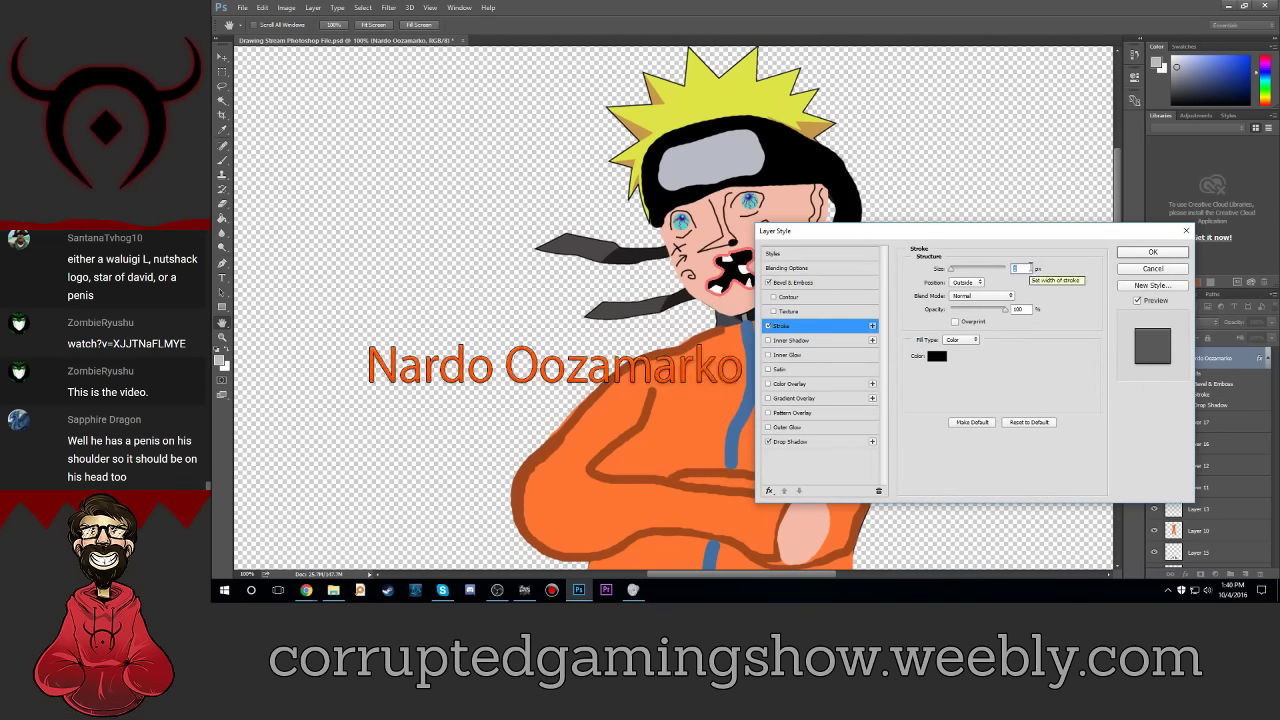
key(Return)
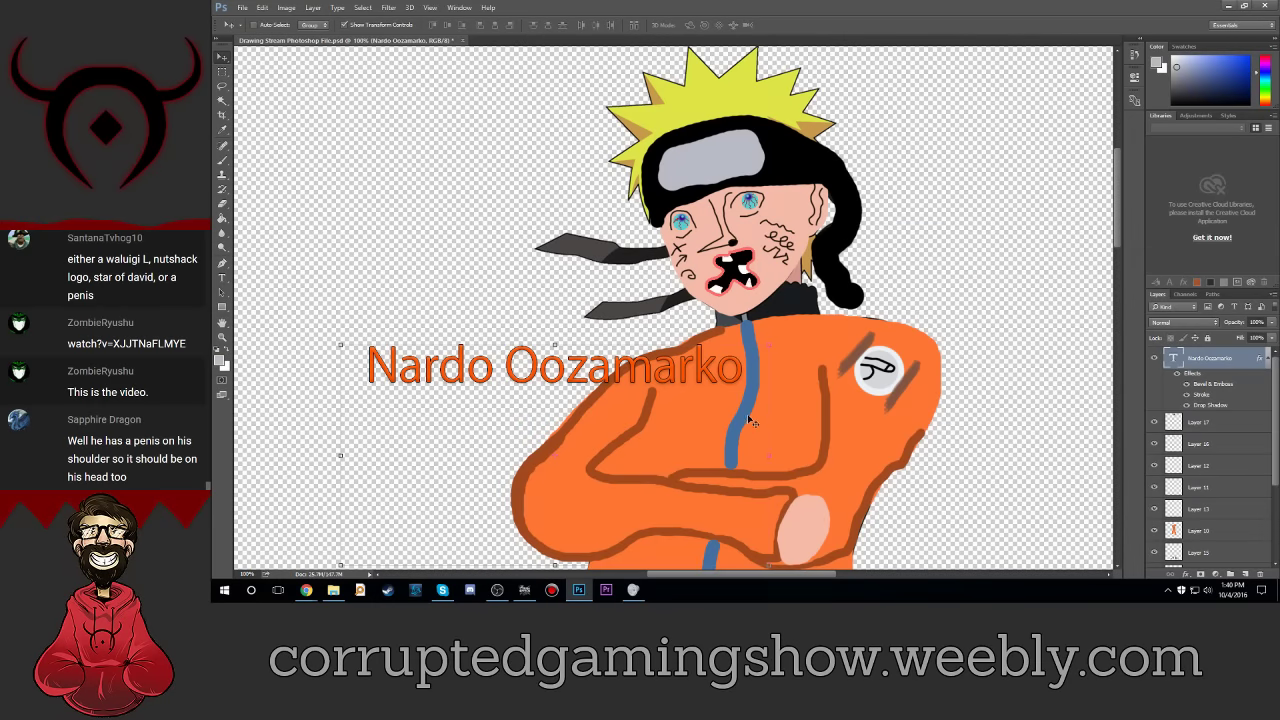
Step: Collapse the caption layer's effects and select Layer 17 for painting
scroll(753, 421, up, 3)
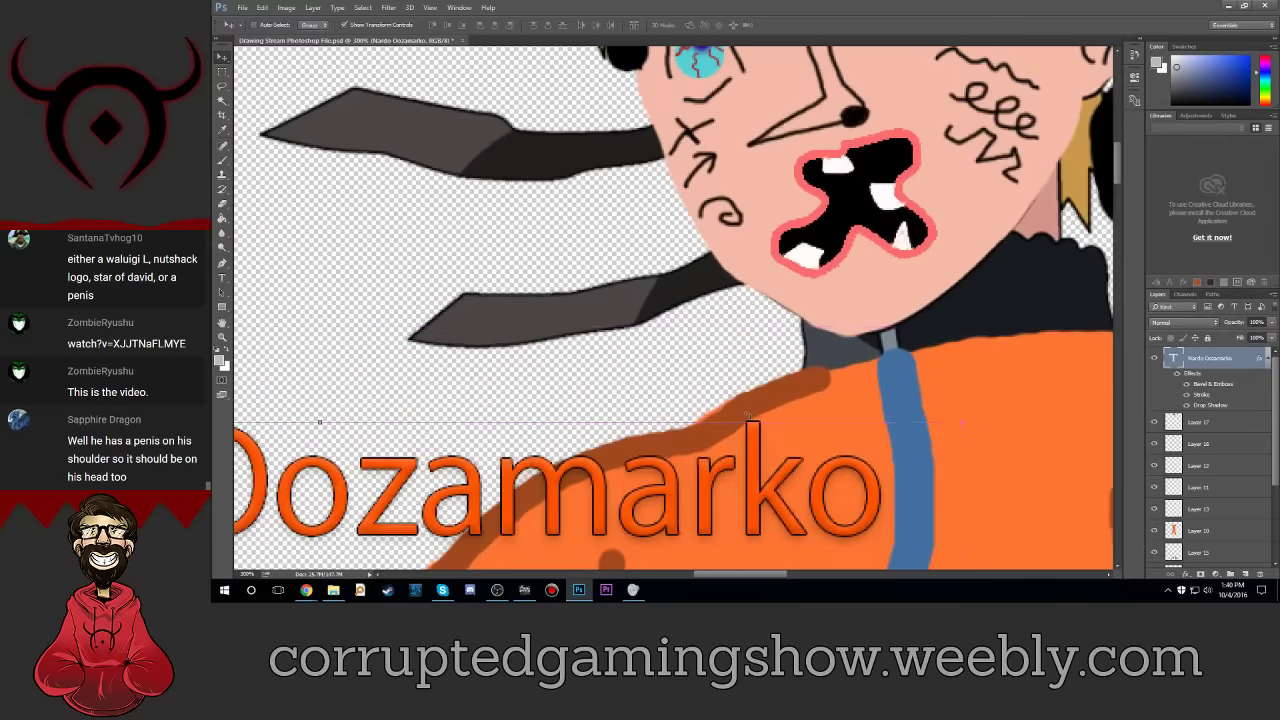
scroll(754, 409, up, 2)
scroll(754, 409, up, 2)
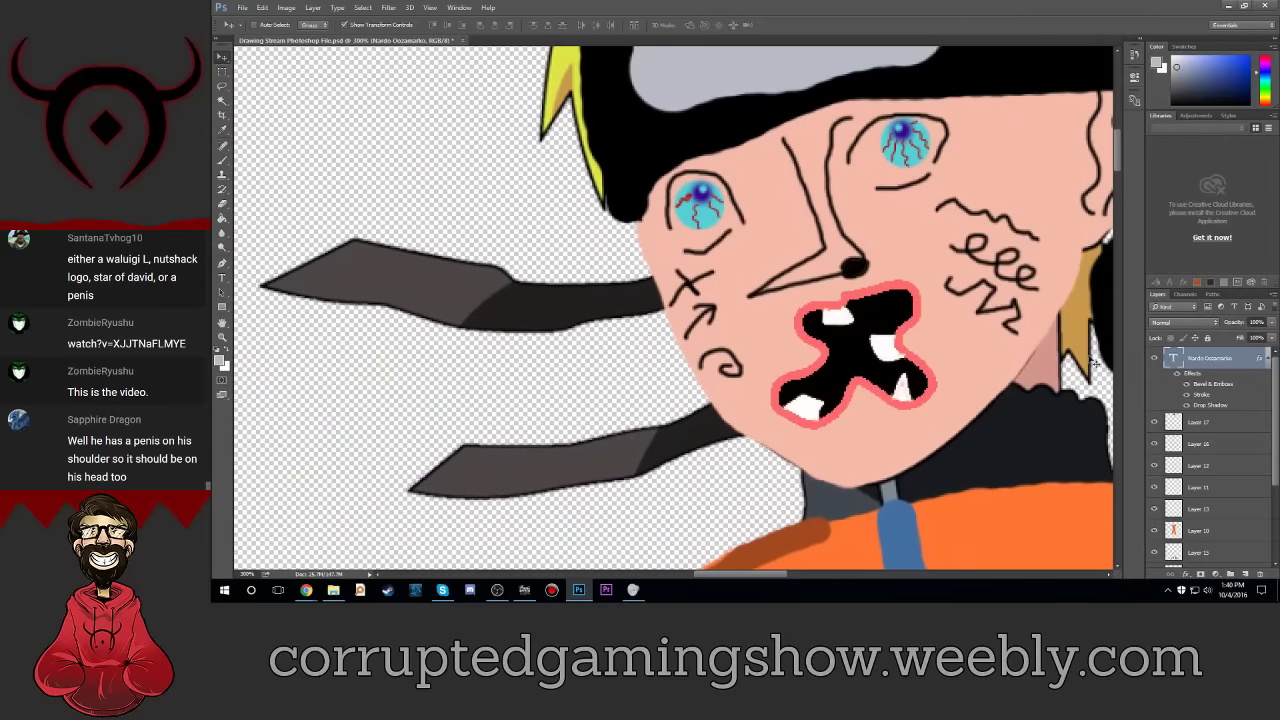
click(1265, 362)
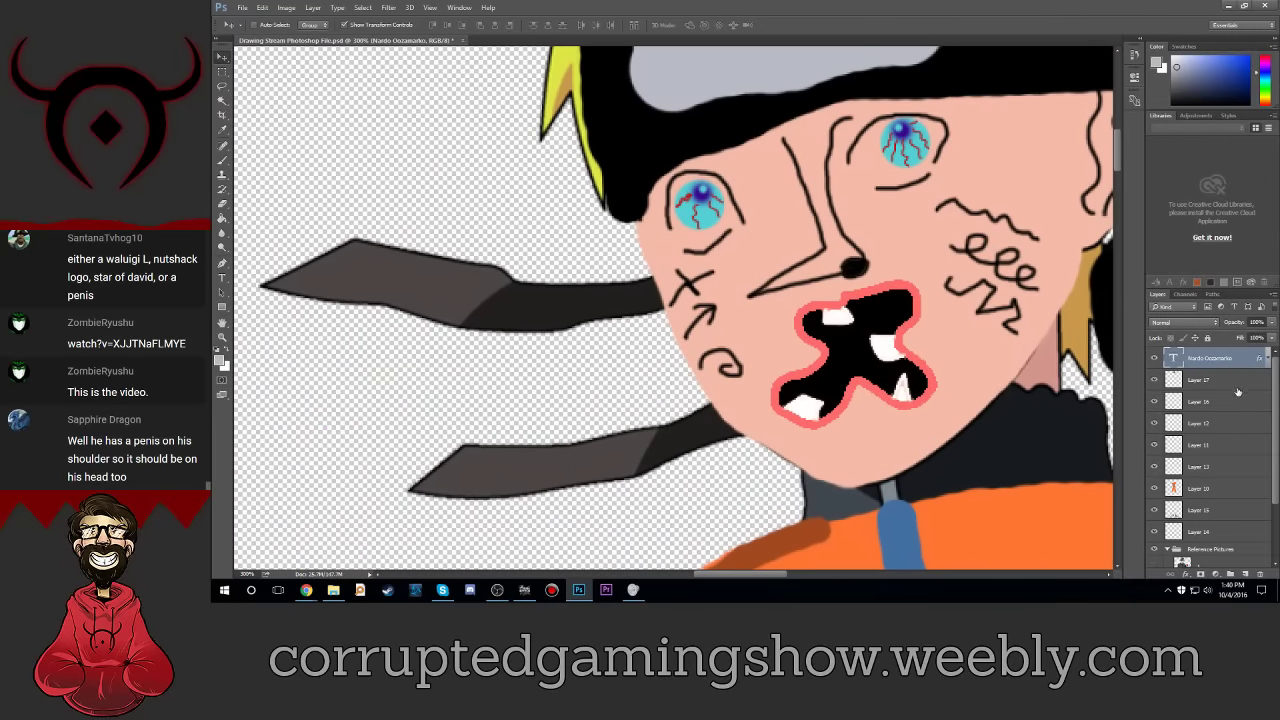
click(1222, 378)
scroll(670, 300, up, 1)
scroll(670, 300, up, 2)
scroll(670, 300, up, 2)
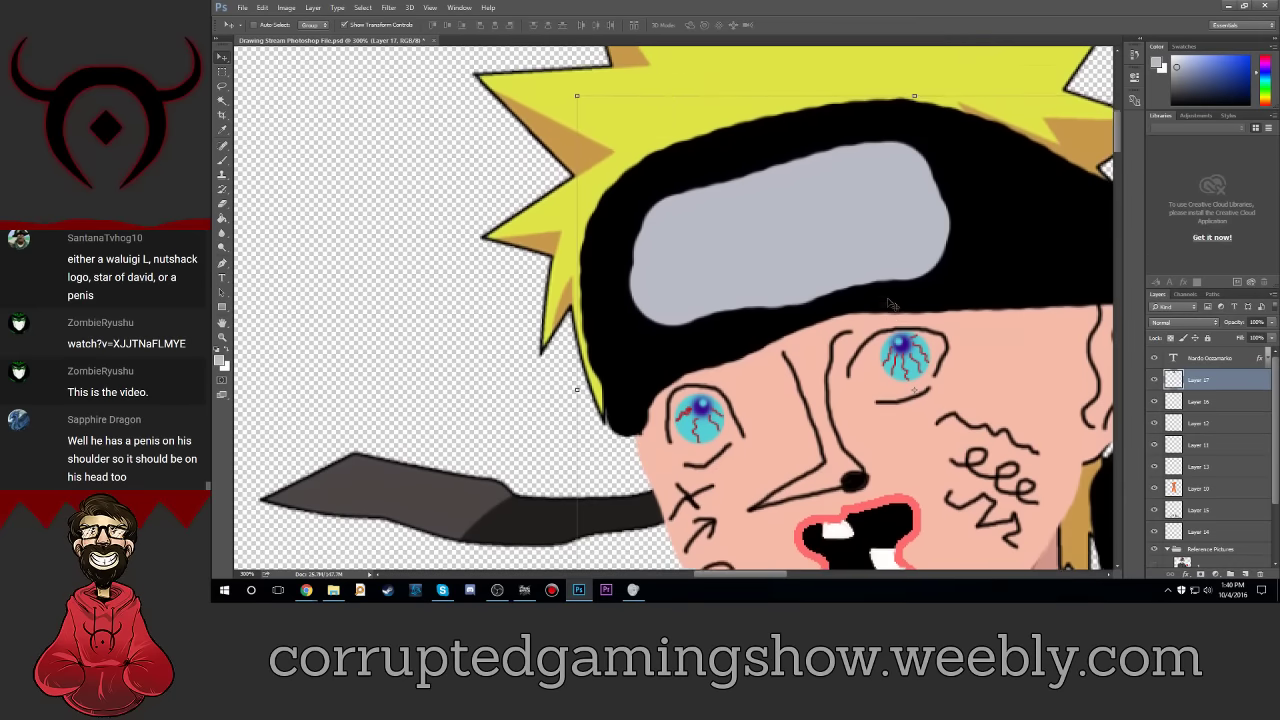
scroll(670, 300, up, 1)
Step: Set the foreground colour to black (000000) and zoom in on the headband plate
click(221, 358)
text(000000)
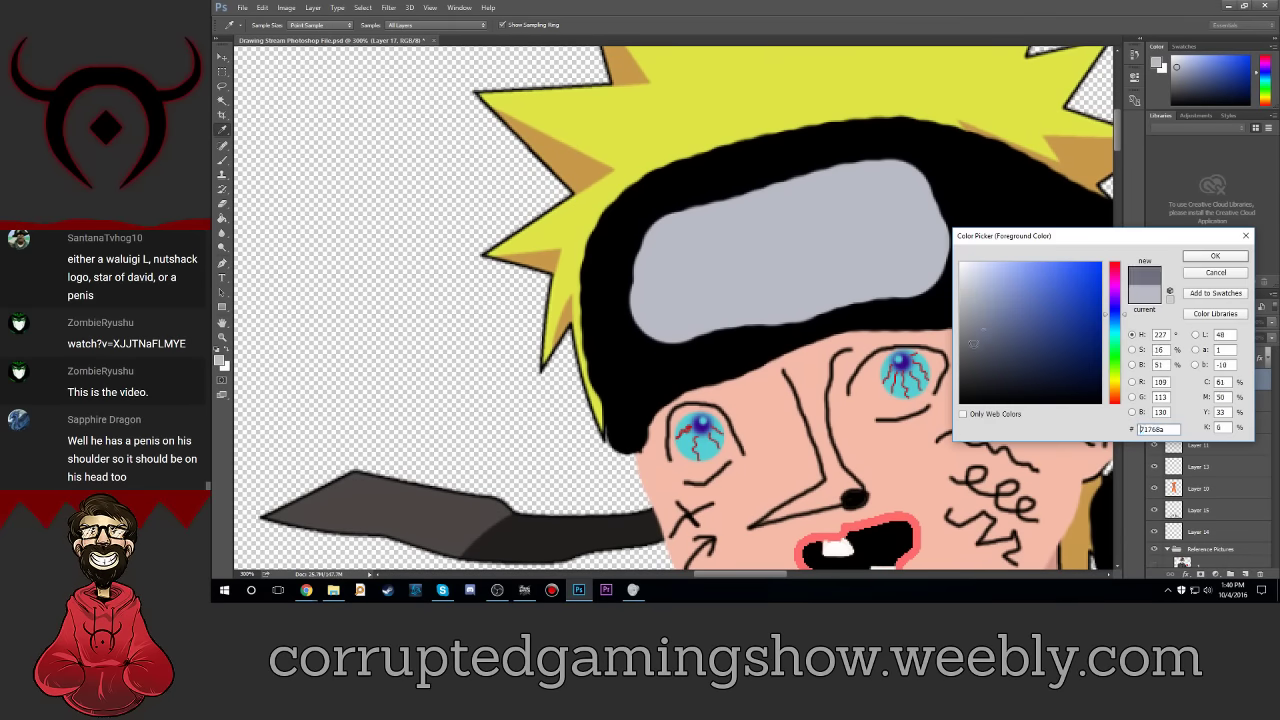
click(1192, 263)
scroll(829, 271, up, 1)
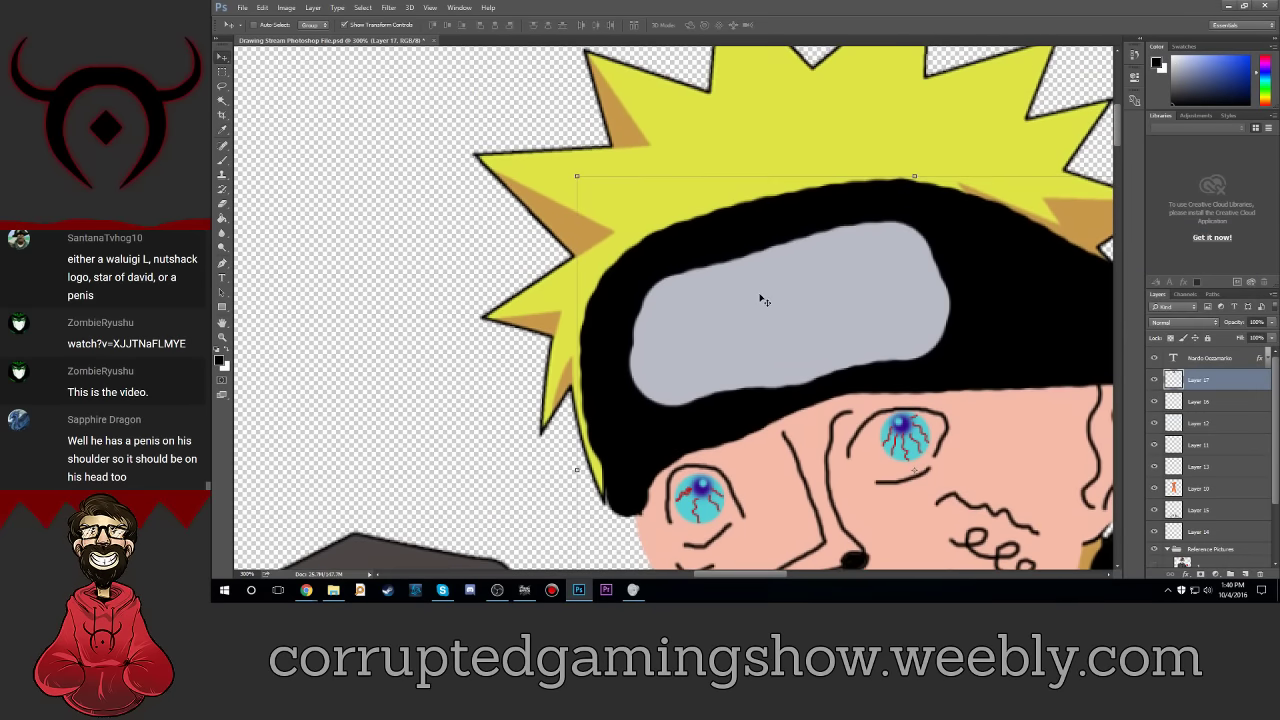
key(v)
scroll(766, 294, up, 2)
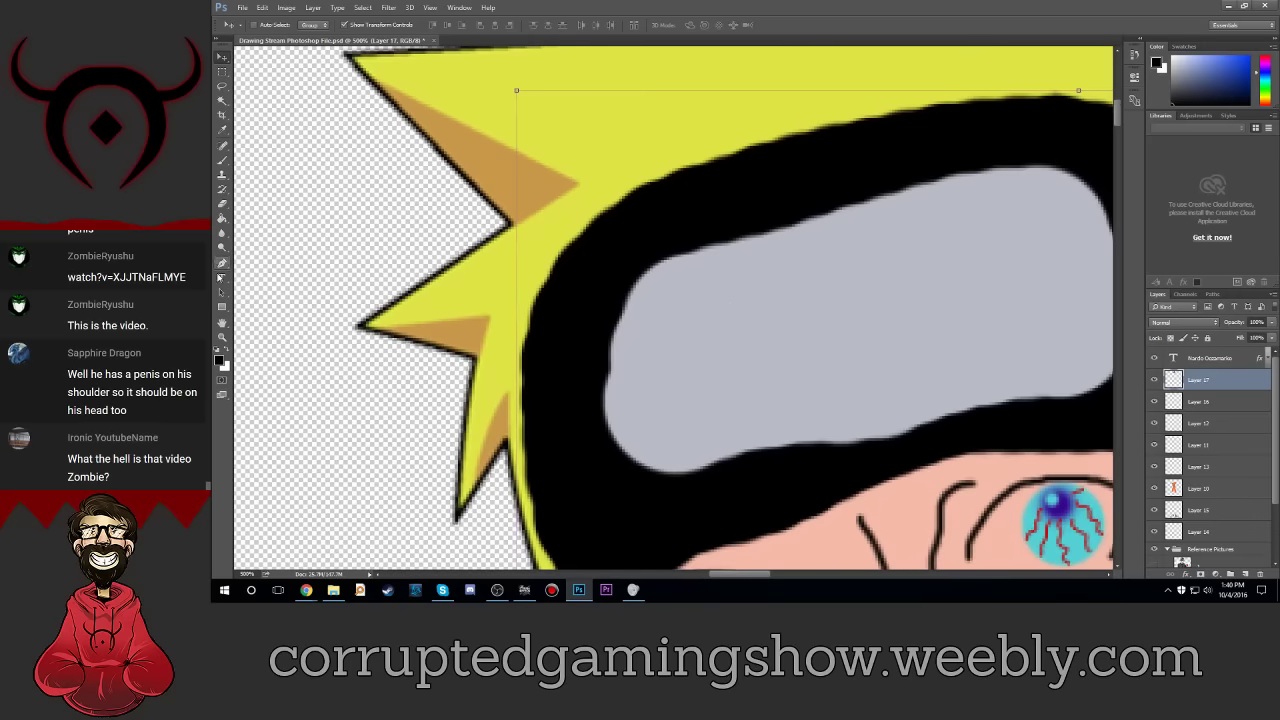
Step: Switch to the Brush tool and shrink it to a small size
click(223, 162)
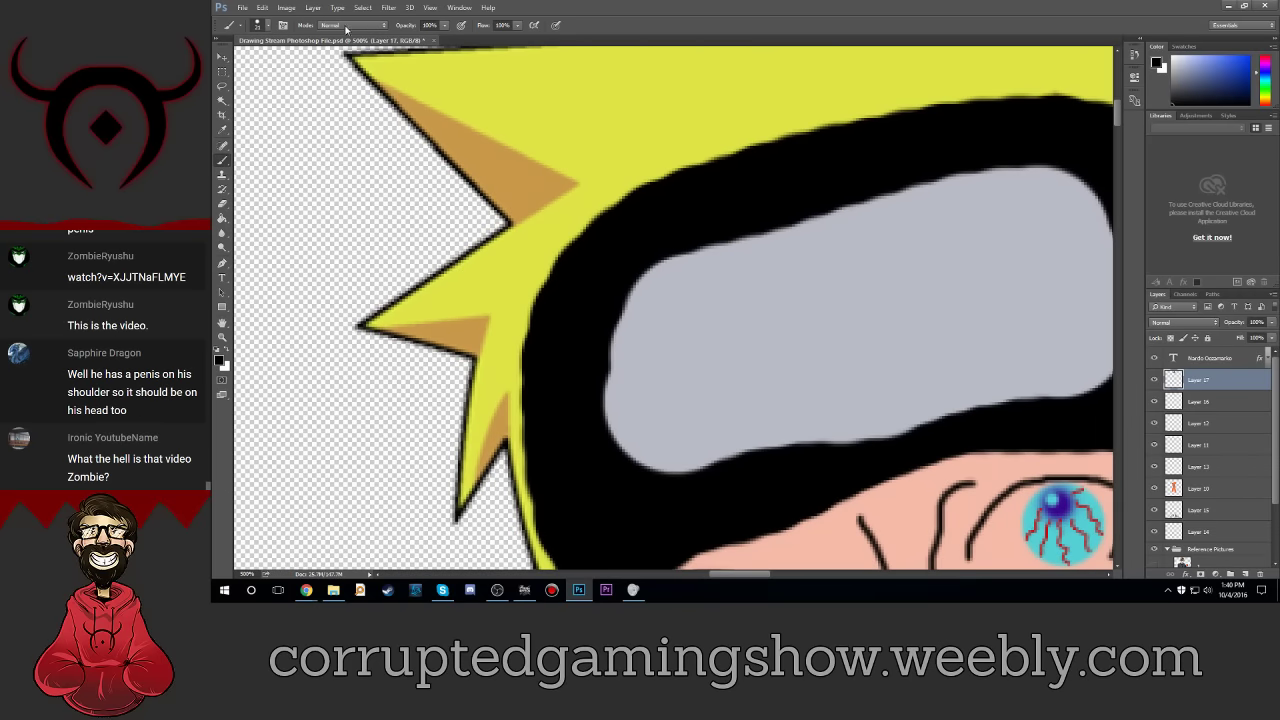
click(262, 25)
drag(280, 60, 268, 62)
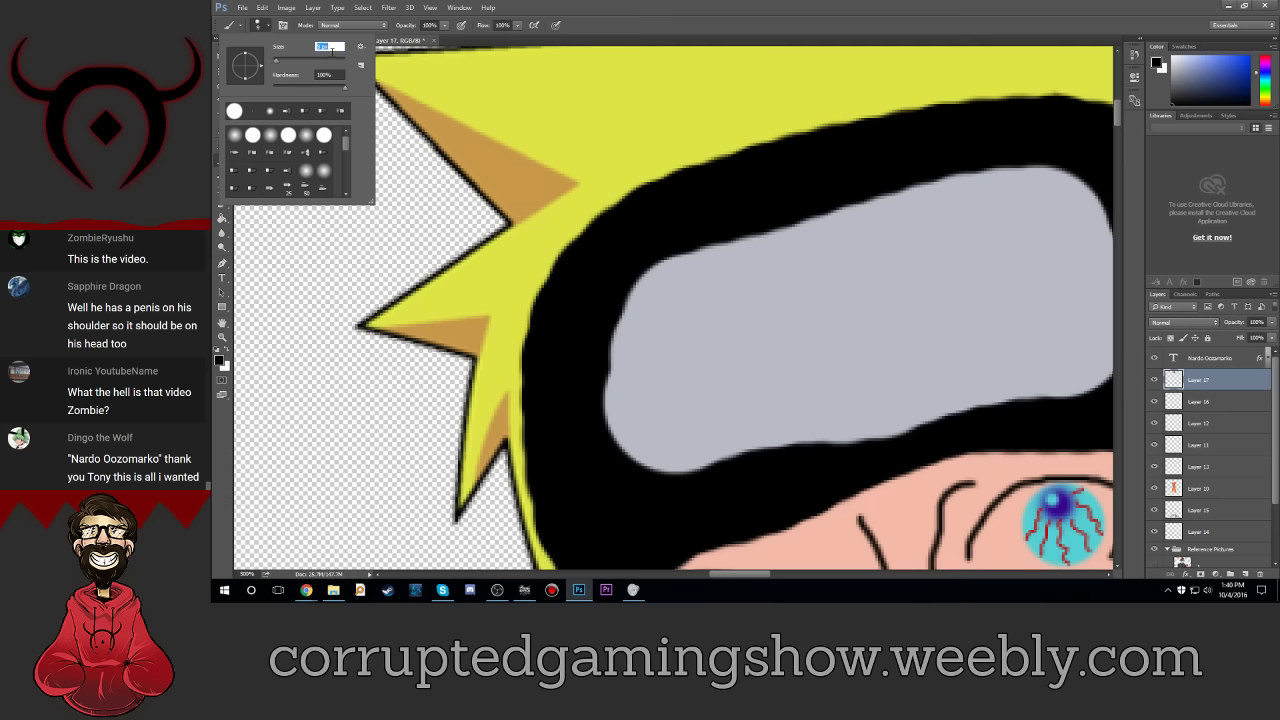
key(Return)
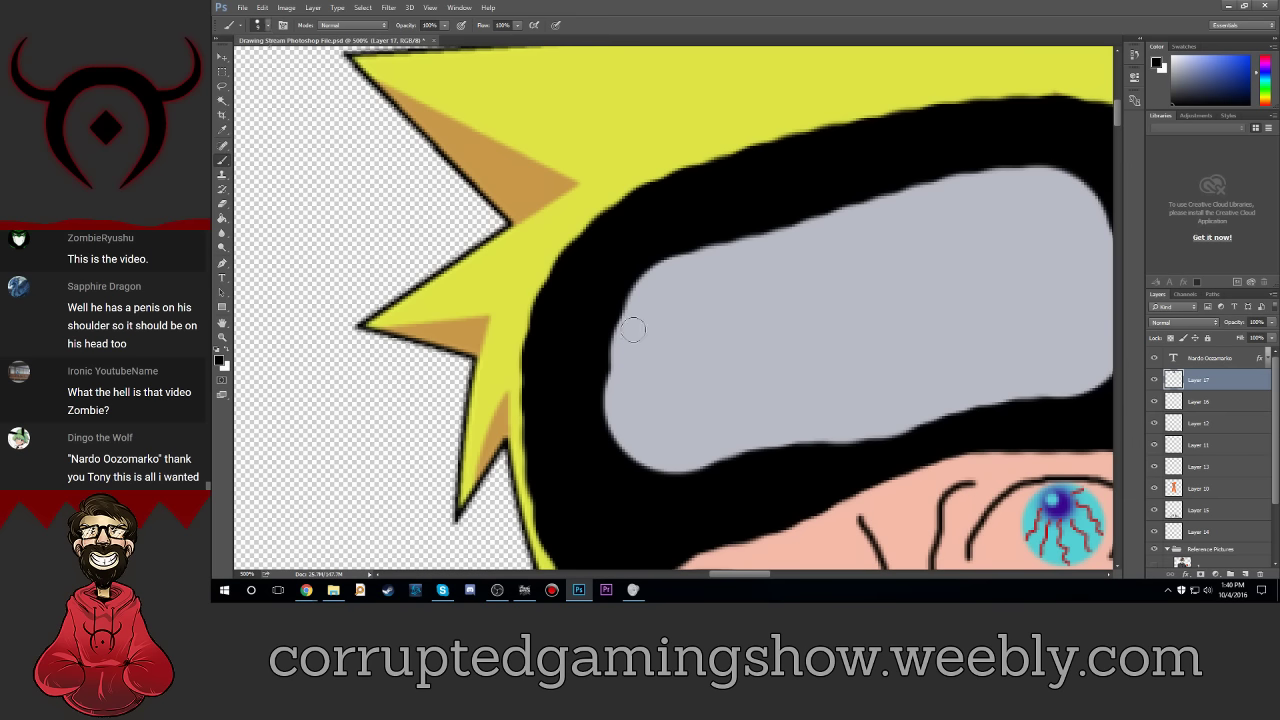
Step: Hand-letter 'weeb?' in black strokes on the grey headband plate, then zoom out to check
mouse_move(629, 327)
mouse_down()
mouse_move(661, 397)
mouse_move(688, 325)
mouse_move(712, 398)
mouse_move(729, 294)
mouse_move(752, 334)
mouse_move(800, 300)
mouse_move(800, 380)
mouse_move(840, 378)
mouse_up()
mouse_move(822, 330)
mouse_down()
mouse_move(900, 328)
mouse_move(855, 278)
mouse_move(890, 370)
mouse_move(936, 355)
mouse_up()
mouse_move(940, 232)
mouse_down()
mouse_move(946, 345)
mouse_move(1030, 345)
mouse_move(968, 318)
mouse_up()
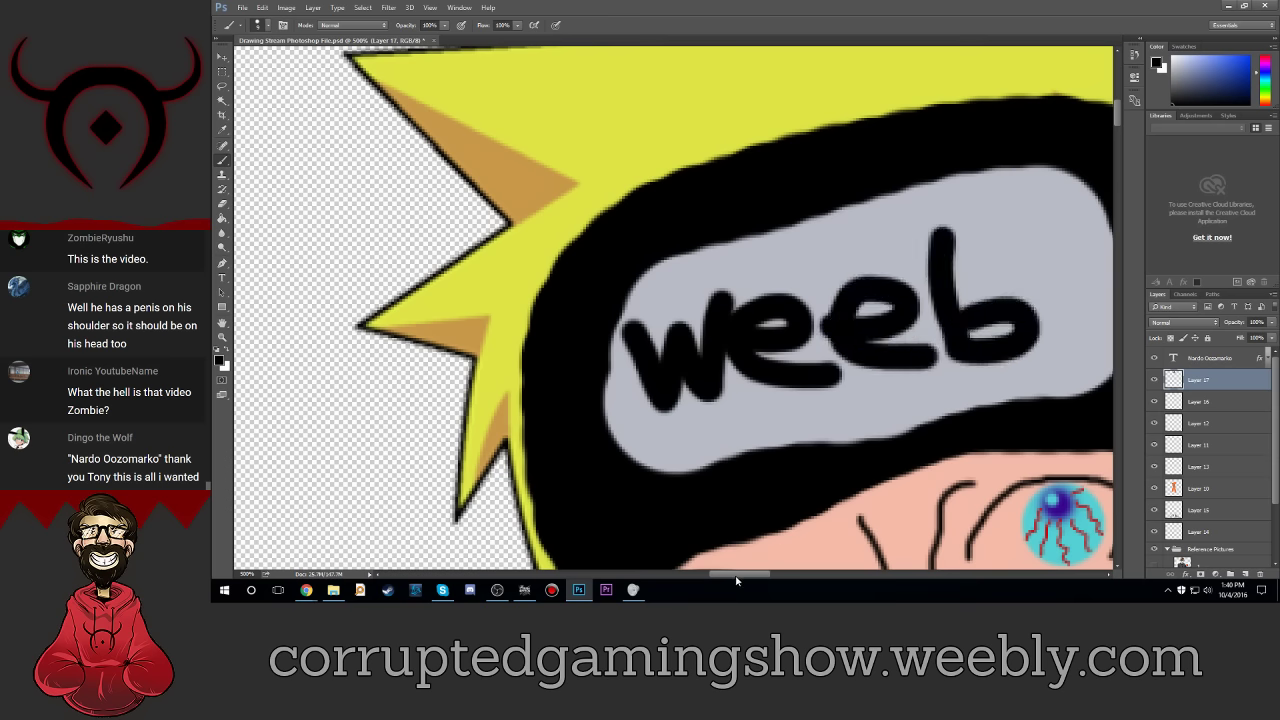
drag(740, 574, 754, 573)
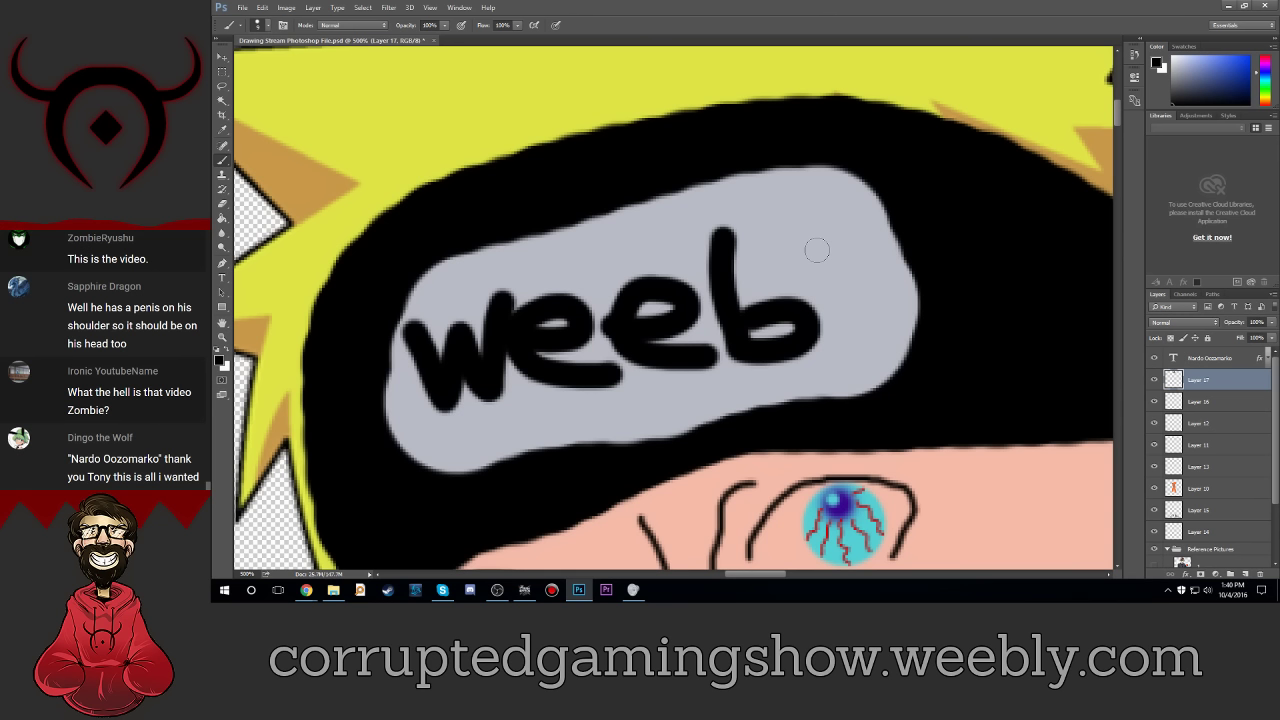
mouse_move(806, 254)
mouse_down()
mouse_move(868, 234)
mouse_move(845, 330)
mouse_up()
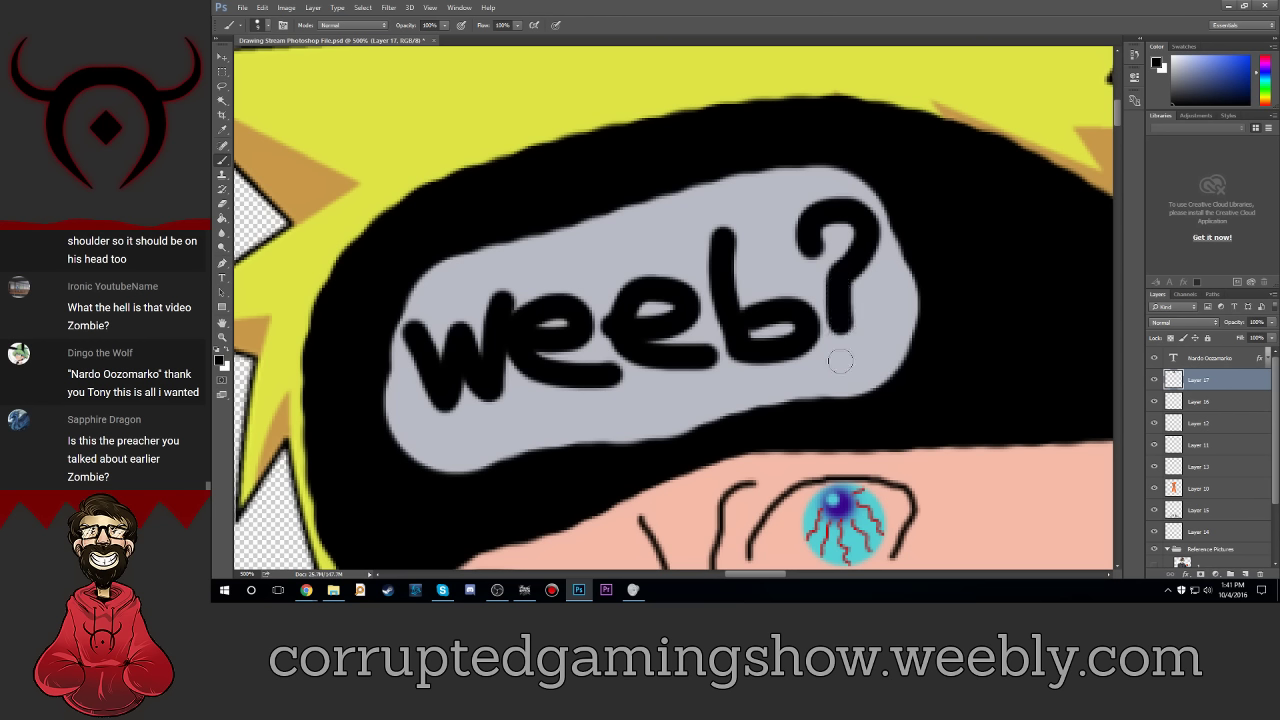
click(840, 358)
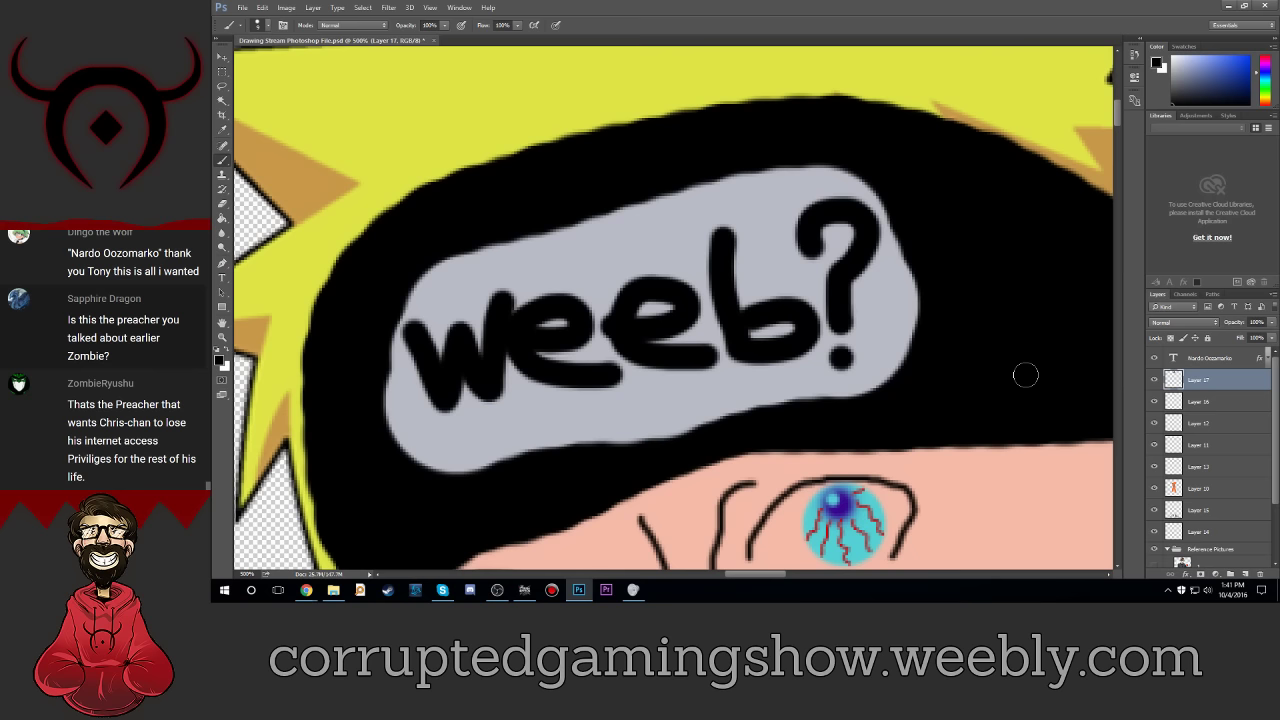
scroll(1025, 375, down, 2)
scroll(1027, 377, down, 2)
scroll(1028, 378, down, 1)
scroll(1030, 380, down, 1)
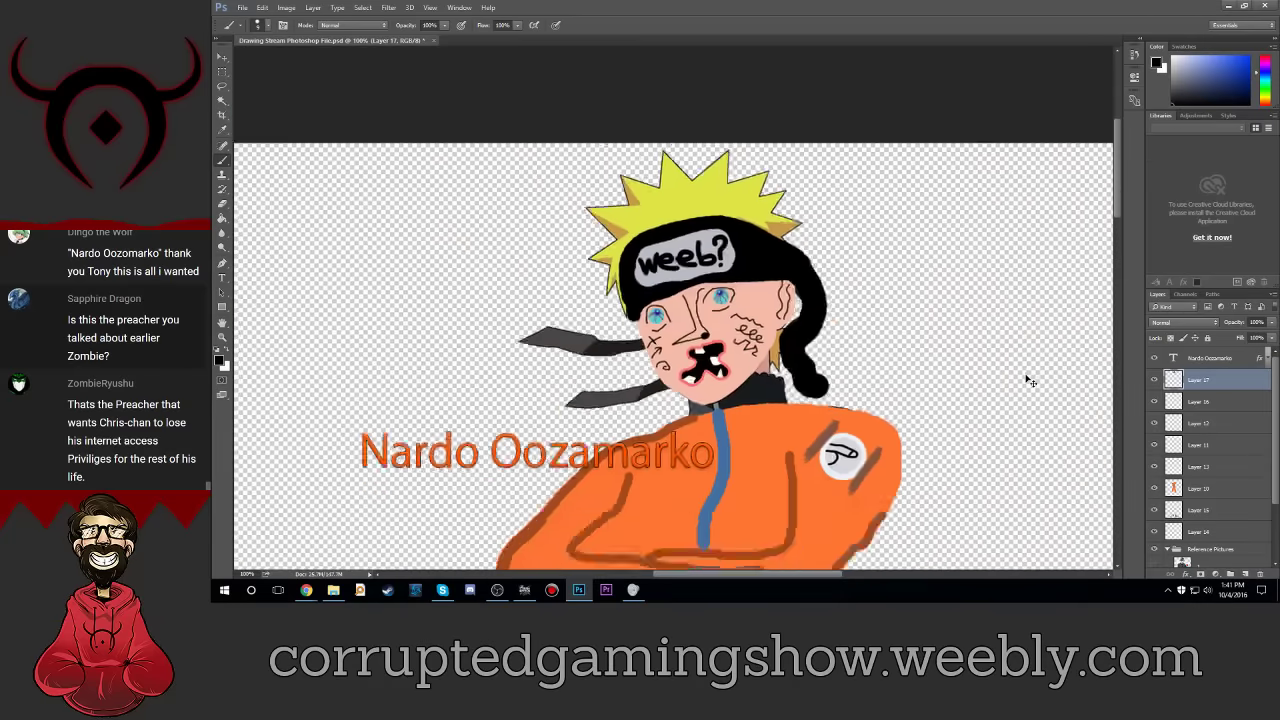
scroll(1030, 380, down, 2)
scroll(1025, 377, up, 1)
scroll(1025, 375, up, 1)
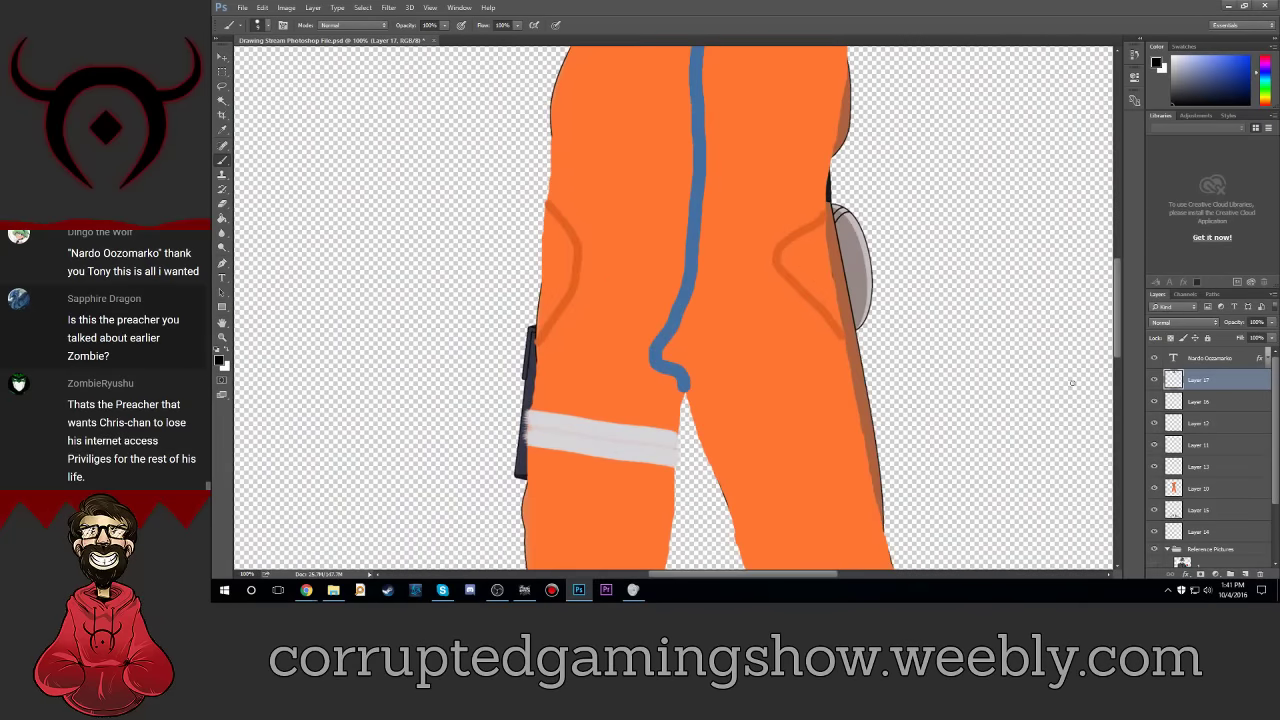
Step: Zoom to 200% on the face and add a new layer just below Layer 17
drag(1118, 338, 1124, 206)
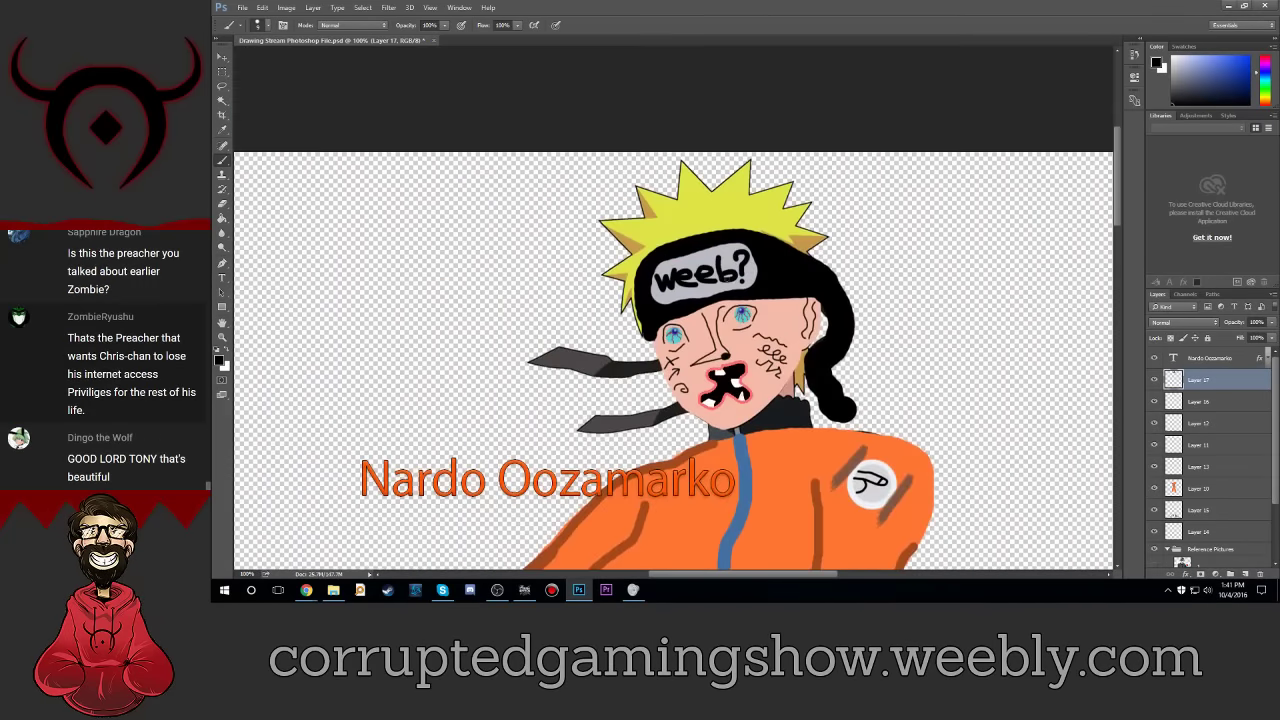
key(ctrl+plus)
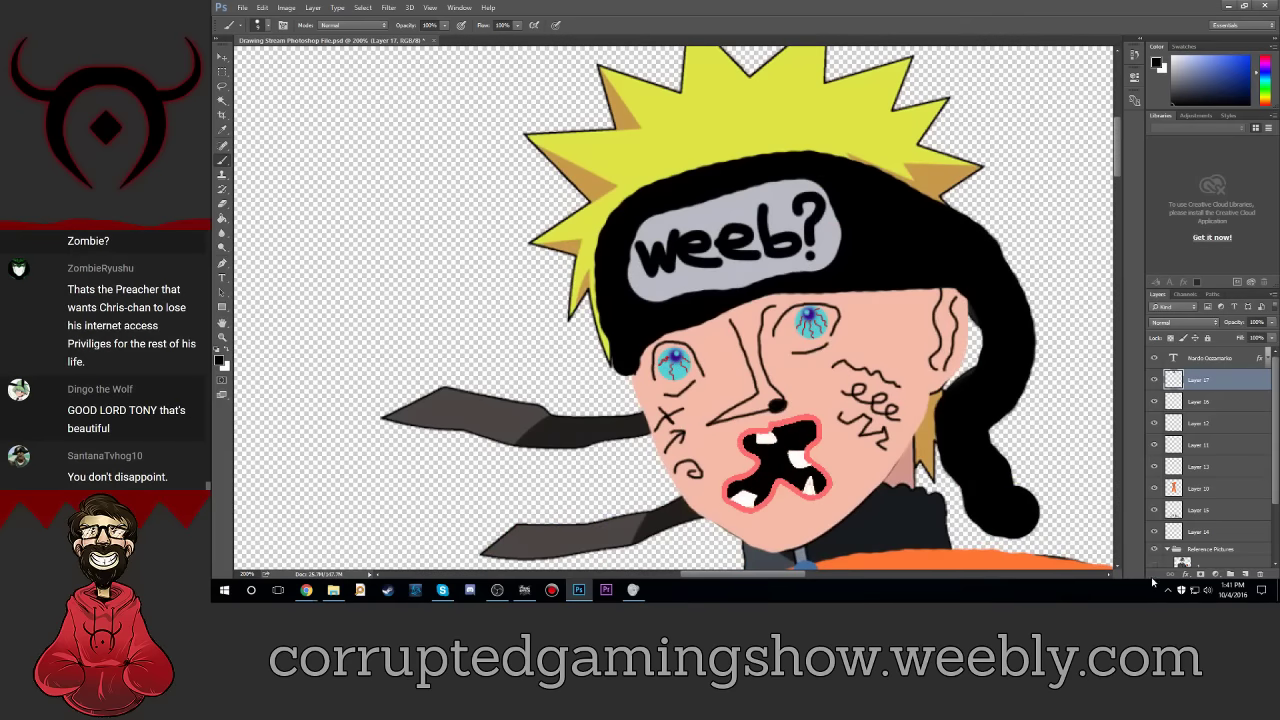
click(1245, 574)
drag(1215, 421, 1220, 412)
Step: Set the paint colour to bright yellow and choose a bristle-style brush tip
click(219, 362)
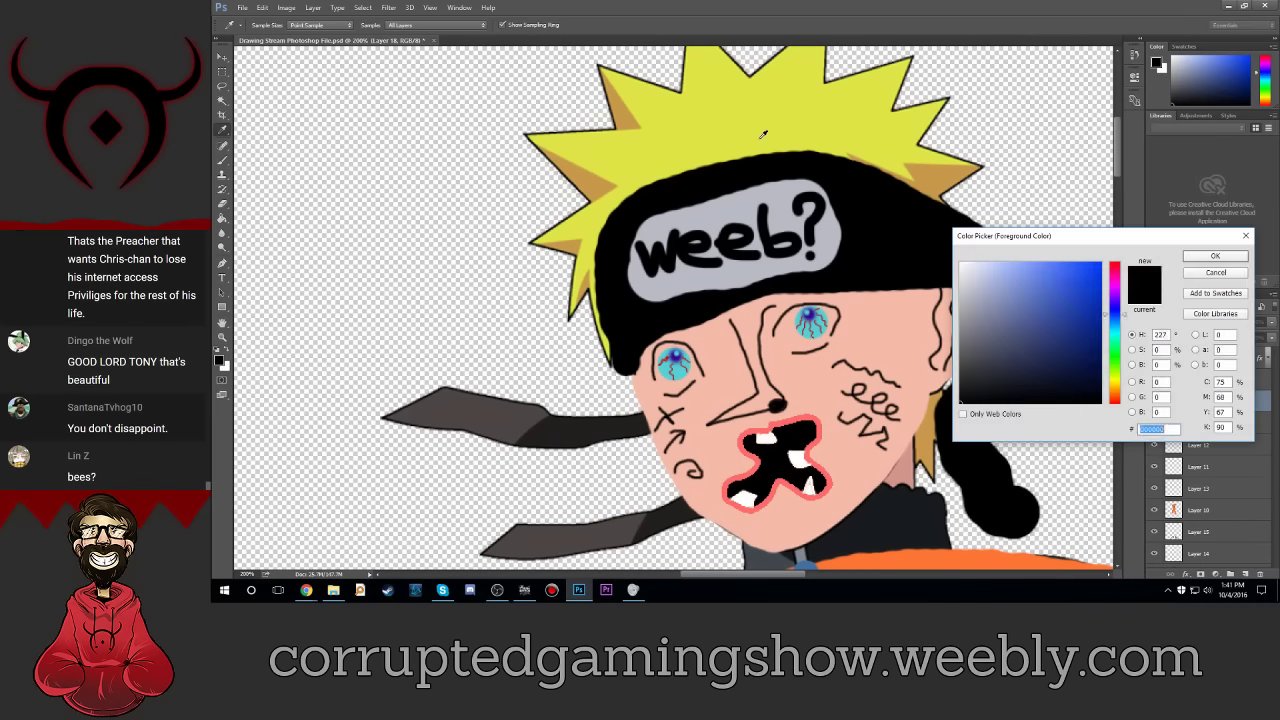
click(1114, 381)
drag(1041, 297, 1099, 242)
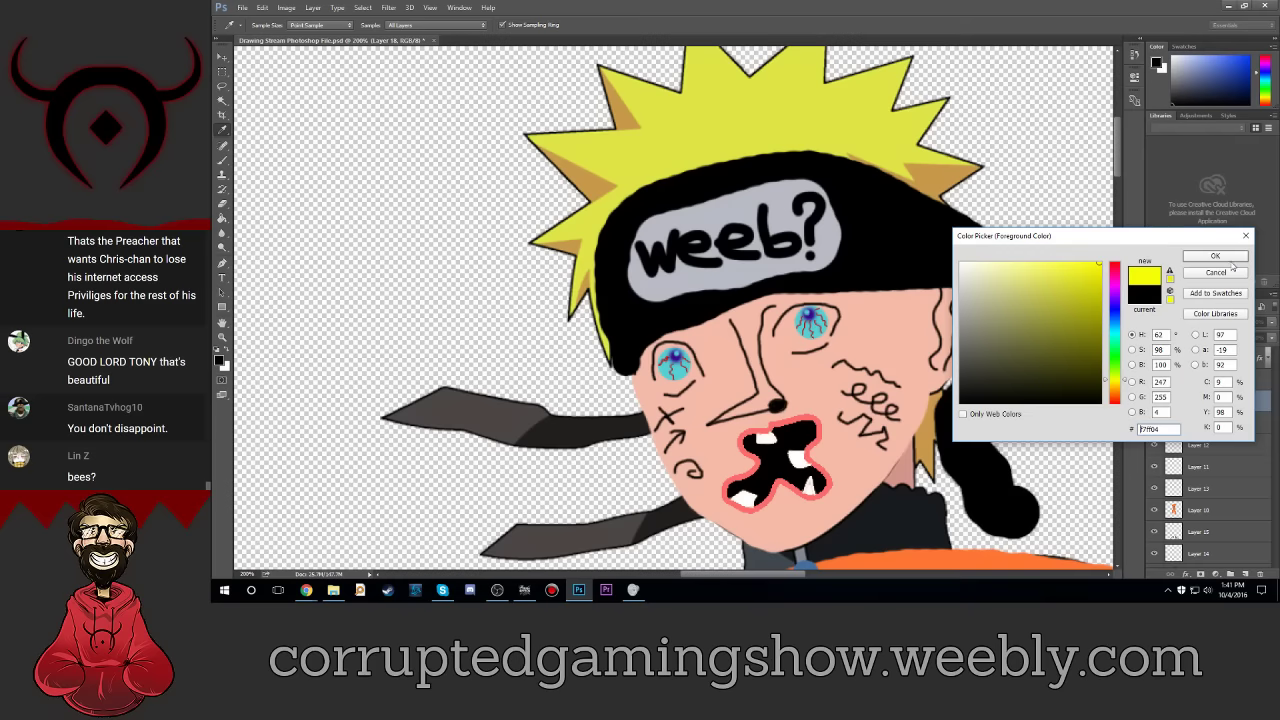
click(1215, 256)
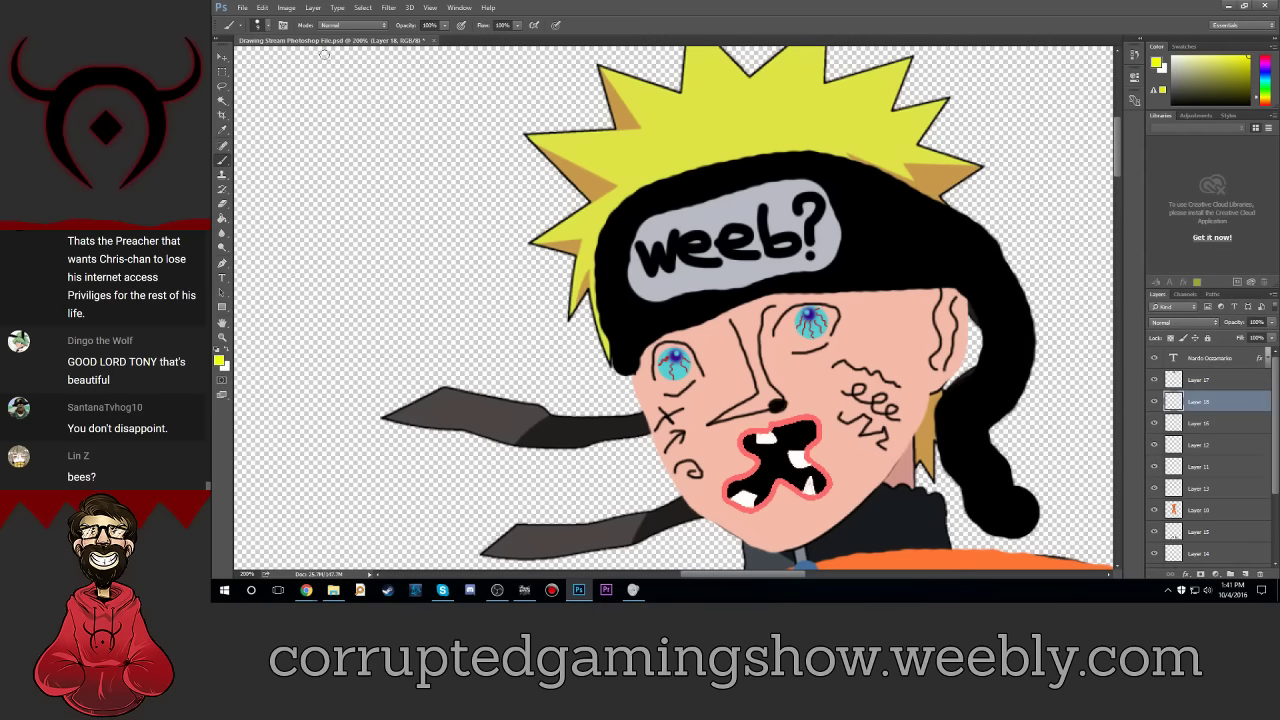
click(266, 26)
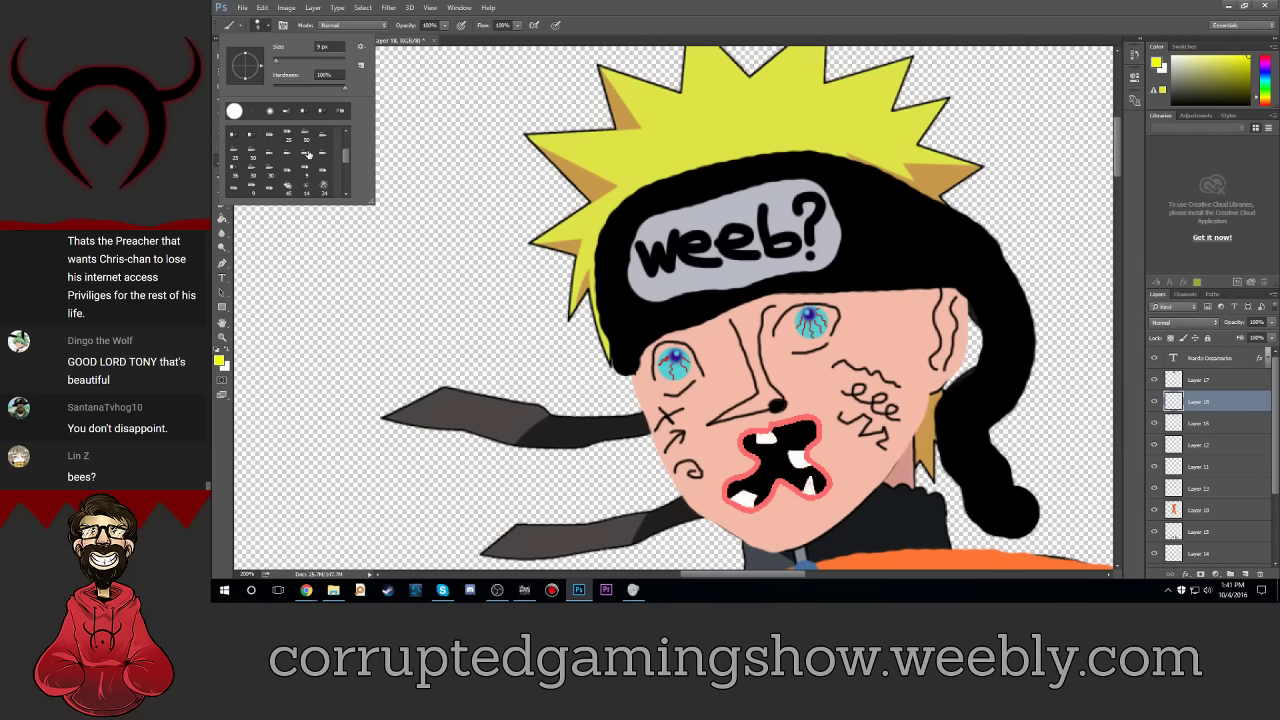
scroll(310, 185, up, 3)
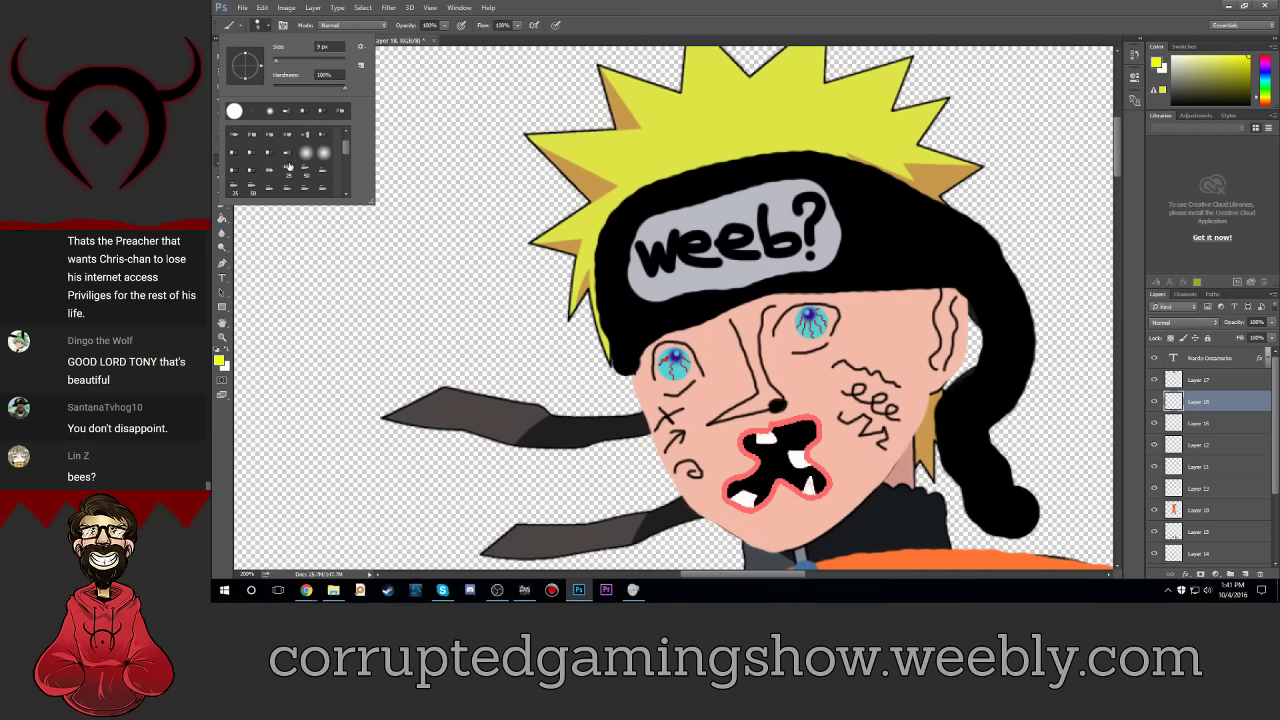
click(288, 155)
Step: Scribble yellow over the left, top and right hair spikes, undoing a stray stroke on the ear
mouse_move(590, 235)
mouse_down()
mouse_move(600, 345)
mouse_move(605, 190)
mouse_move(740, 130)
mouse_move(530, 290)
mouse_move(720, 80)
mouse_move(860, 130)
mouse_up()
mouse_move(808, 258)
mouse_down()
mouse_move(780, 110)
mouse_move(860, 70)
mouse_move(900, 150)
mouse_move(1008, 152)
mouse_up()
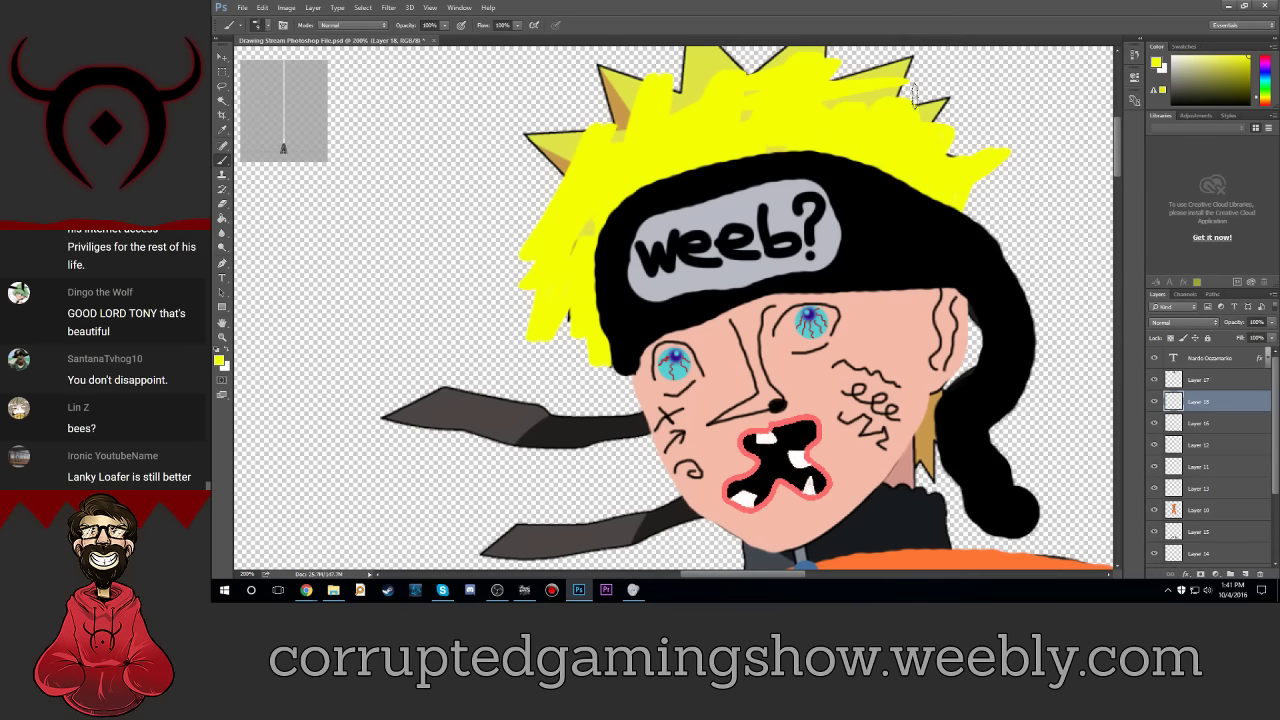
scroll(1178, 510, down, 3)
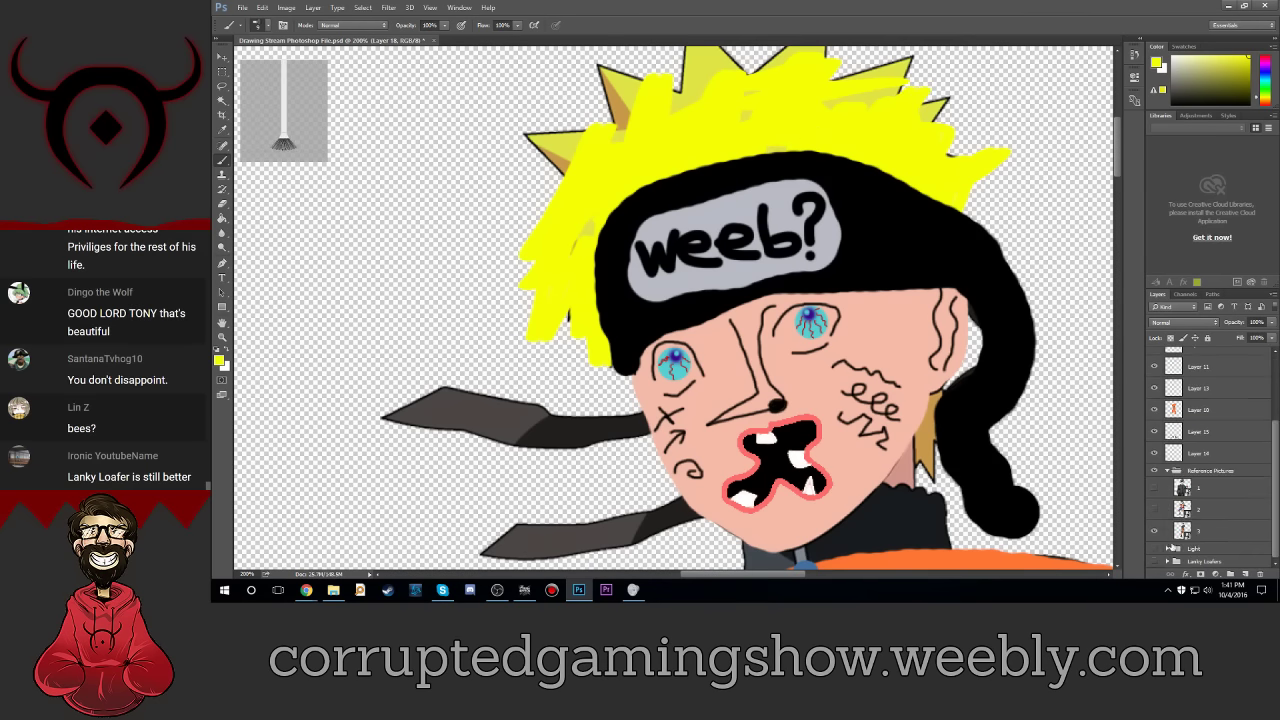
click(1155, 533)
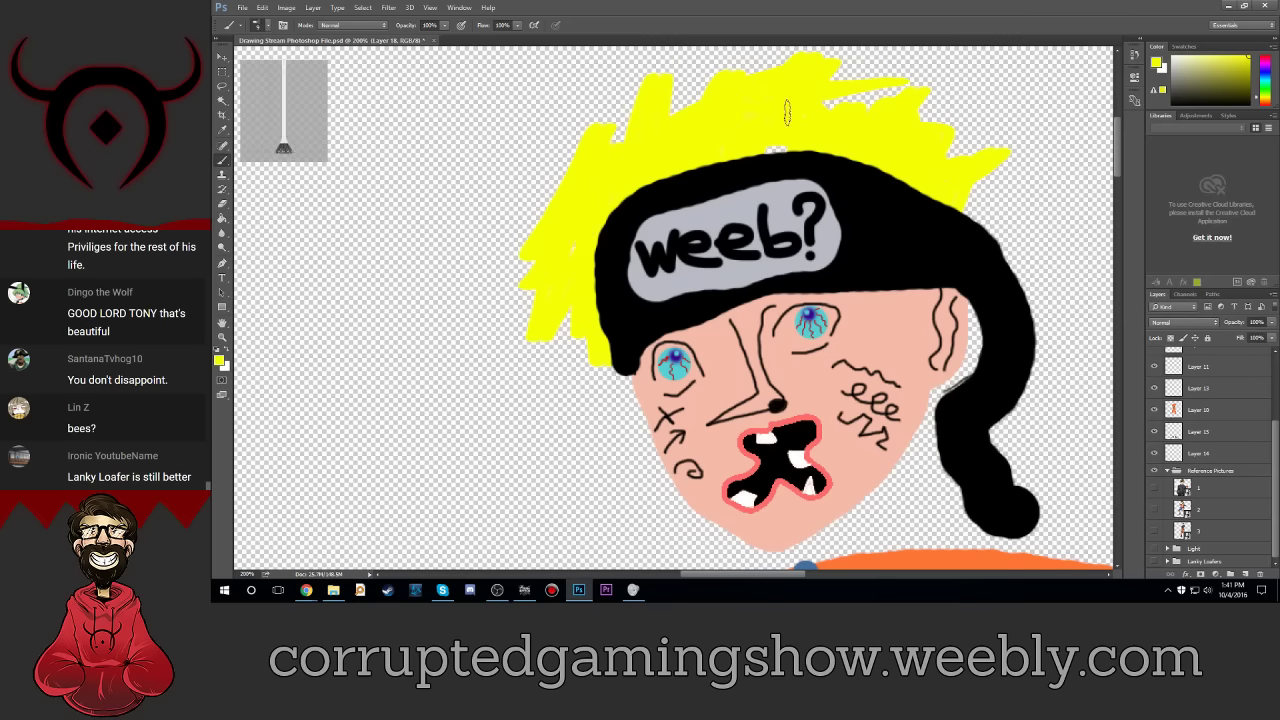
scroll(896, 318, down, 2)
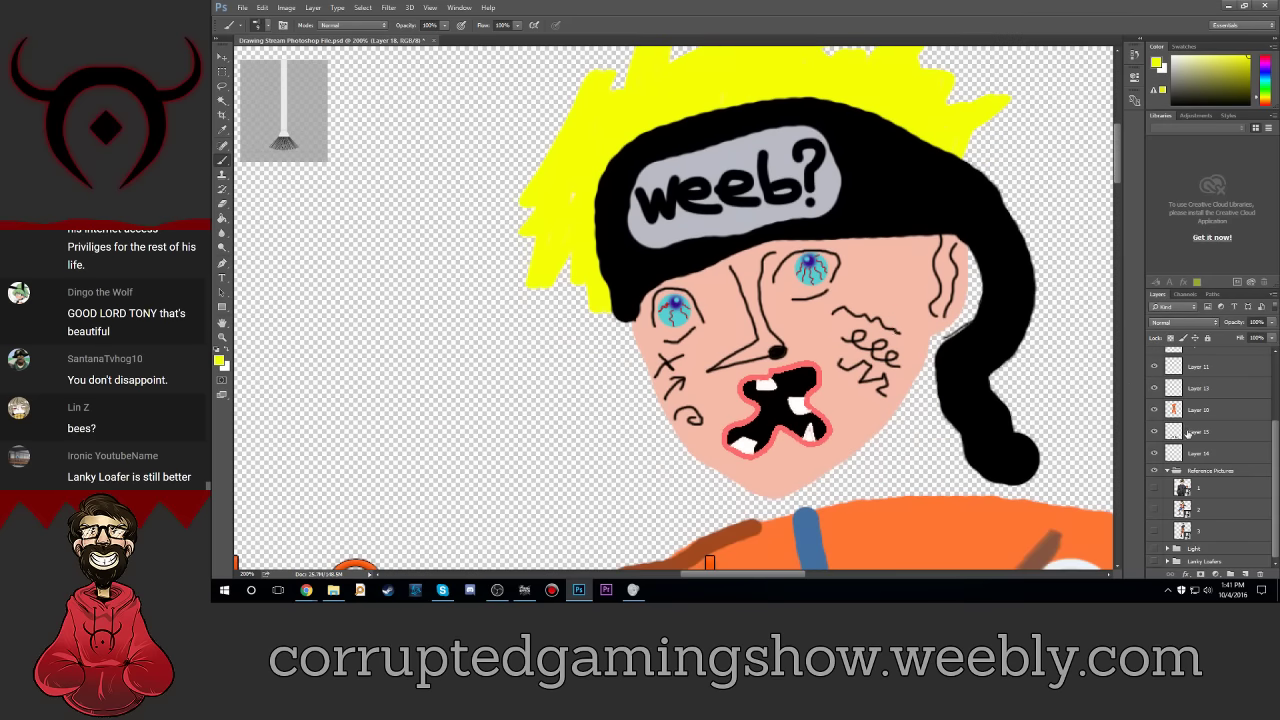
click(1155, 531)
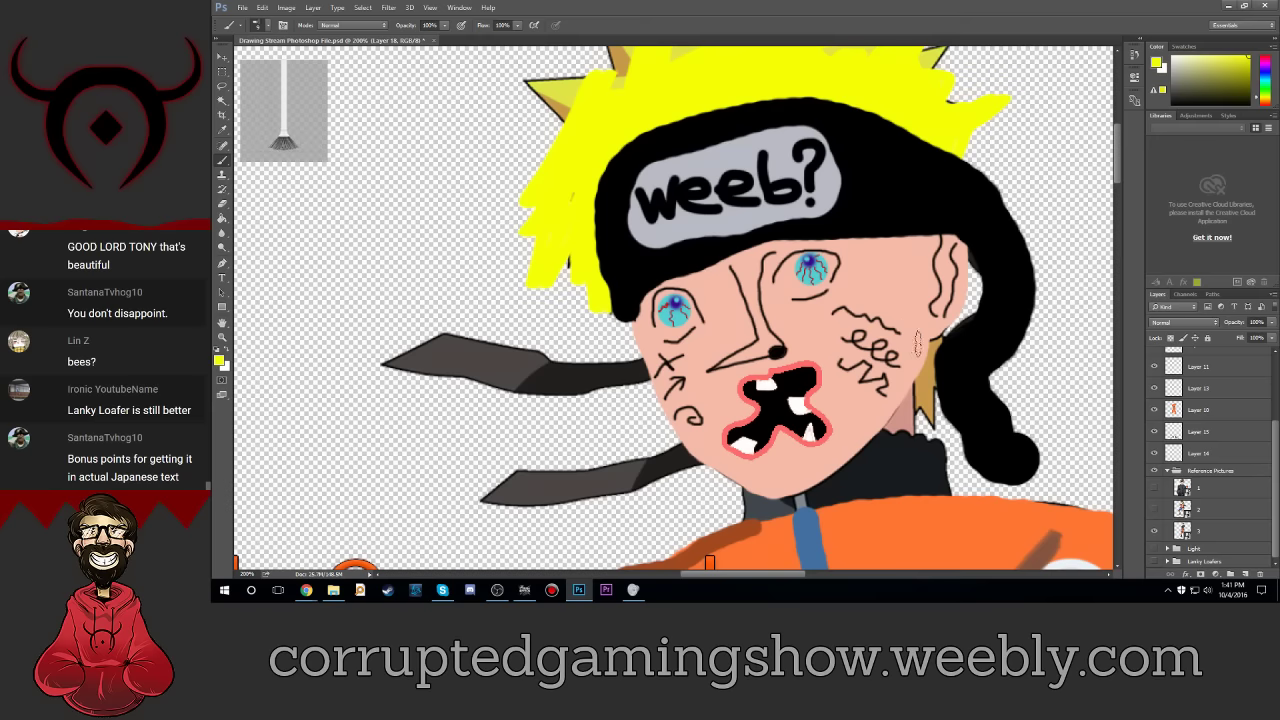
drag(928, 350, 941, 344)
key(ctrl+z)
Step: On a new layer above Layer 12, paint yellow hair beside the ear, then add another empty layer
scroll(1230, 476, up, 3)
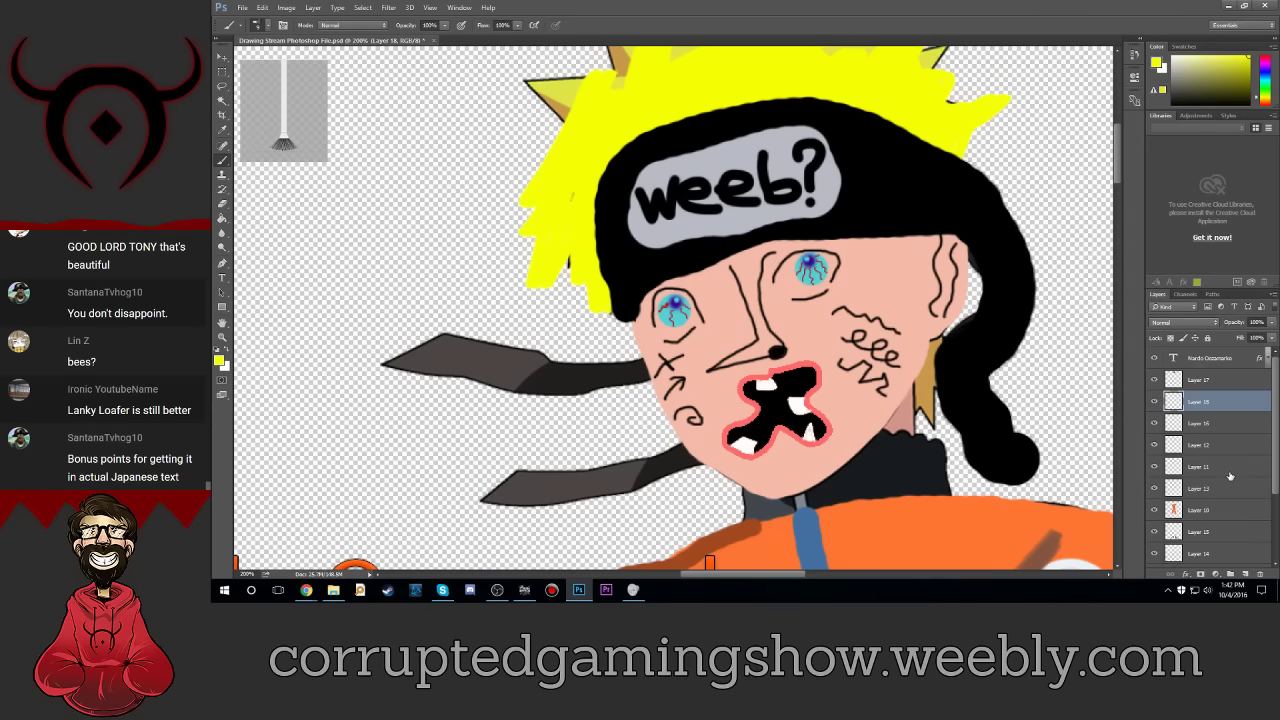
scroll(1230, 476, down, 2)
scroll(1214, 430, up, 3)
click(1154, 424)
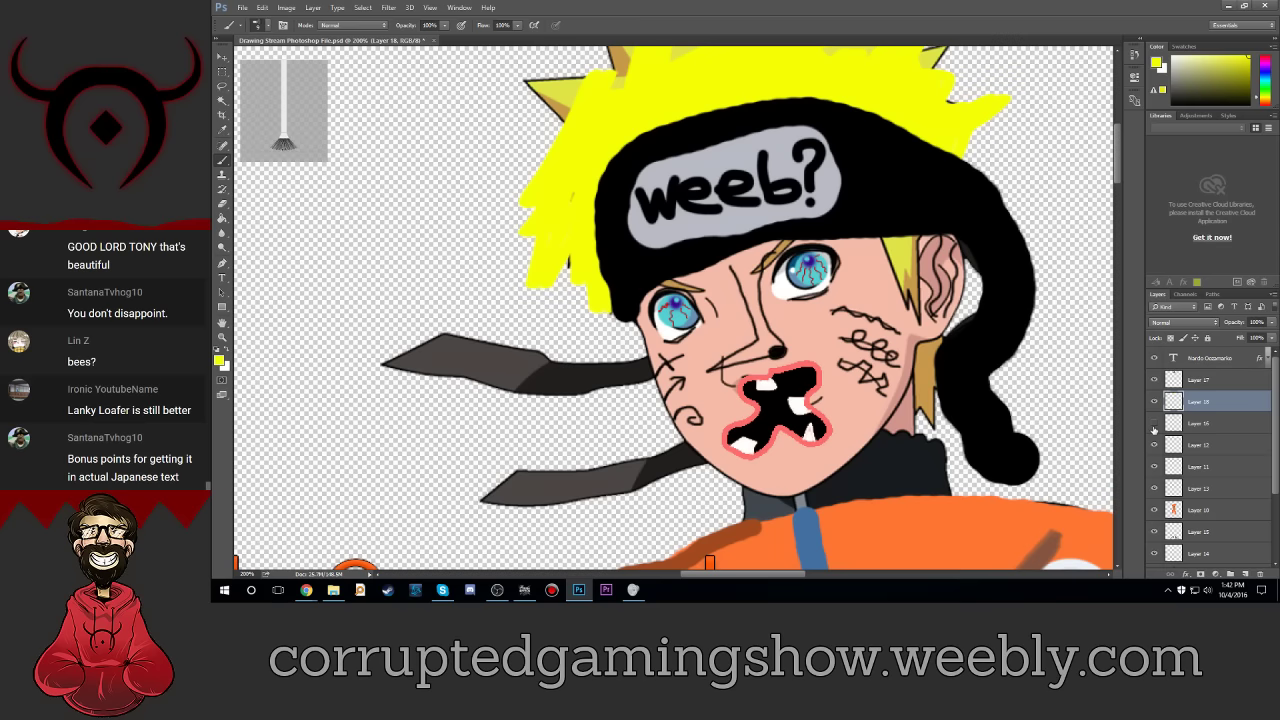
click(1154, 424)
click(1210, 446)
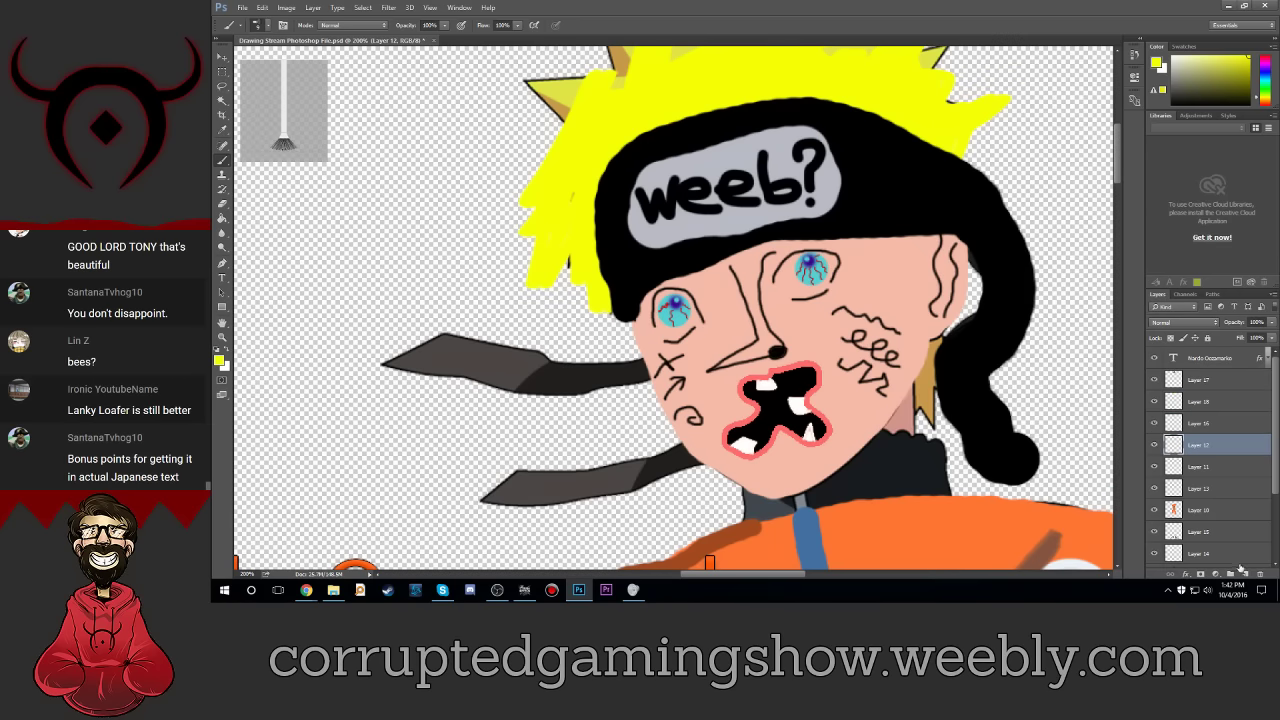
click(1245, 572)
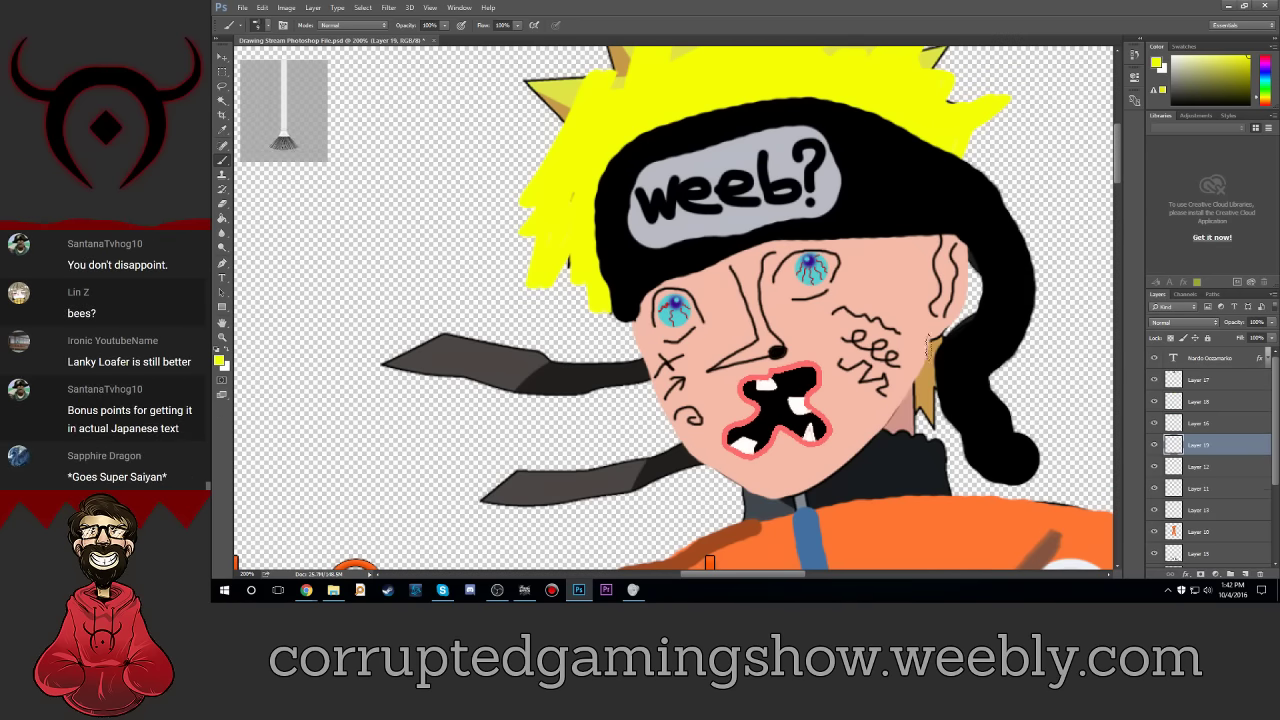
drag(940, 335, 912, 420)
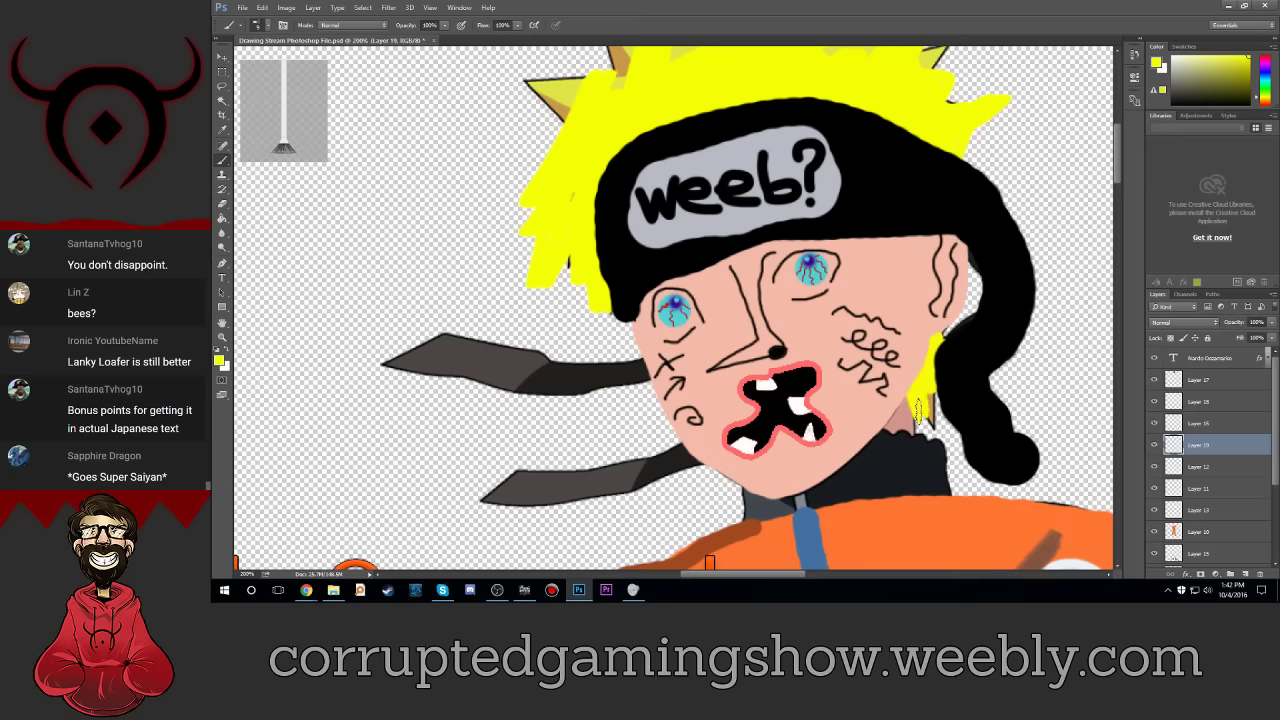
drag(935, 378, 932, 420)
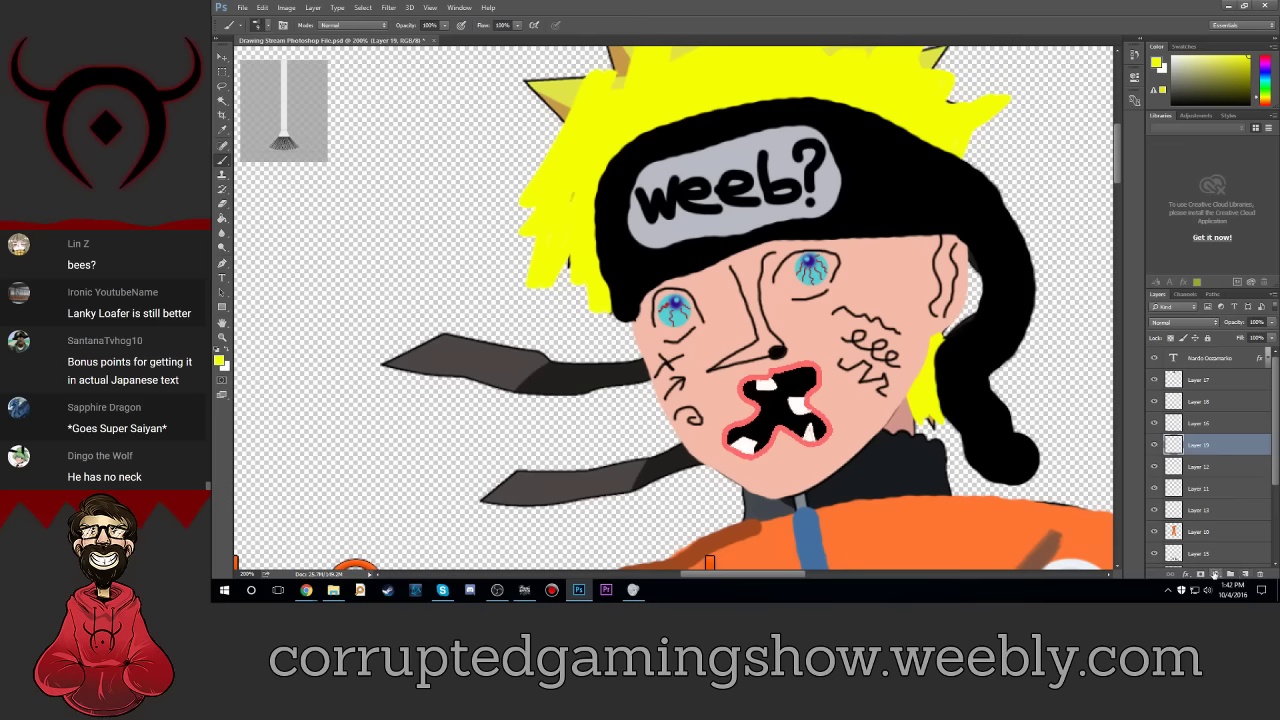
click(1245, 574)
Step: Move Layer 20 below Layer 19 and try painting sampled skin pink over the neck, then undo it
drag(1200, 444, 1200, 470)
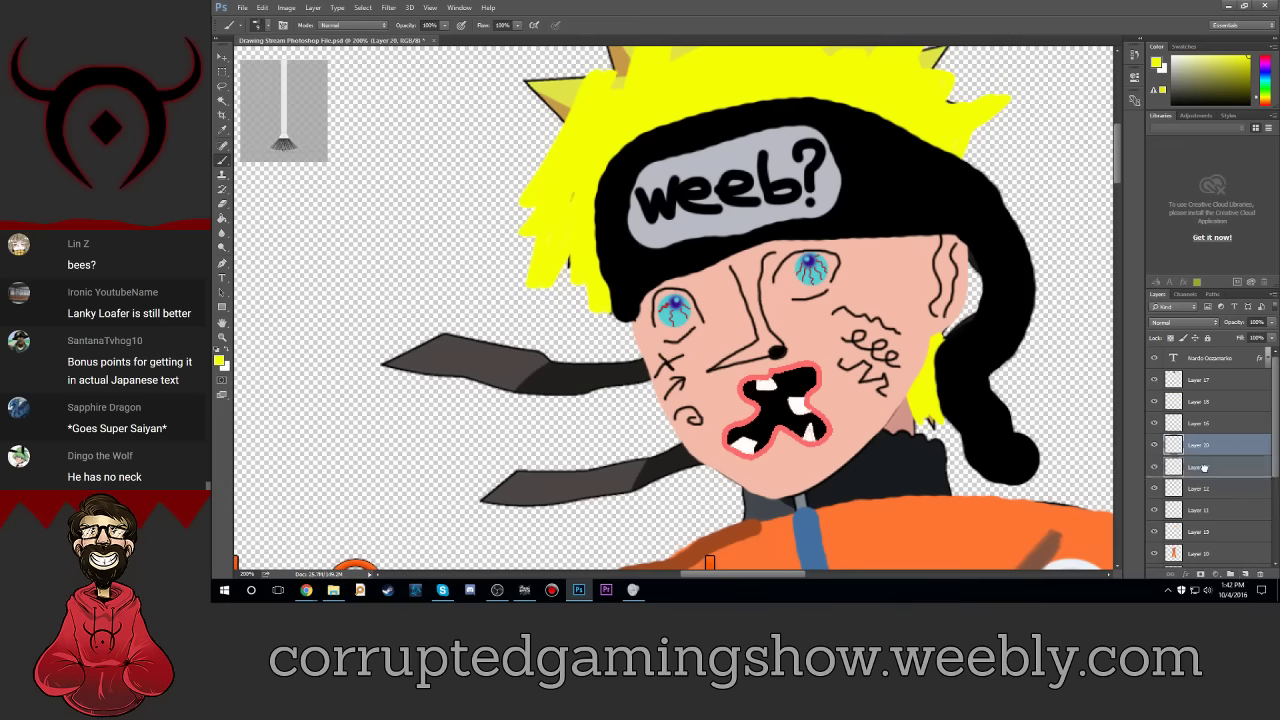
click(220, 360)
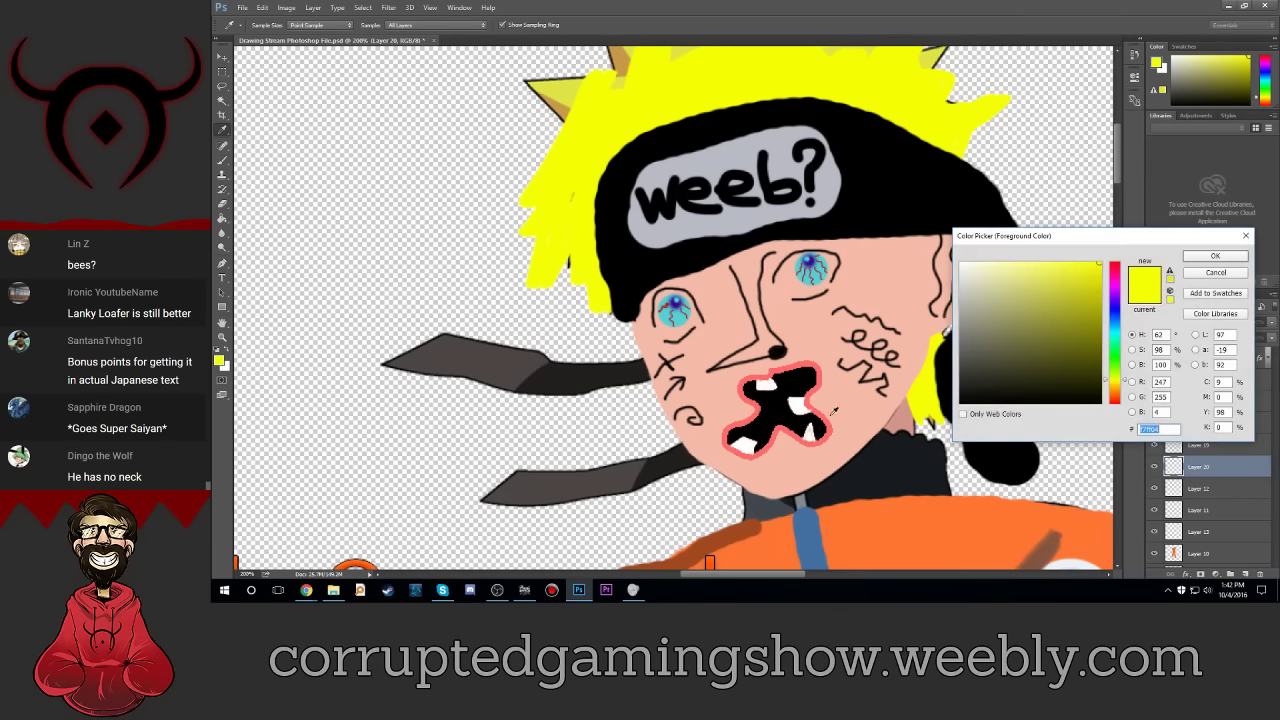
click(700, 460)
click(1217, 255)
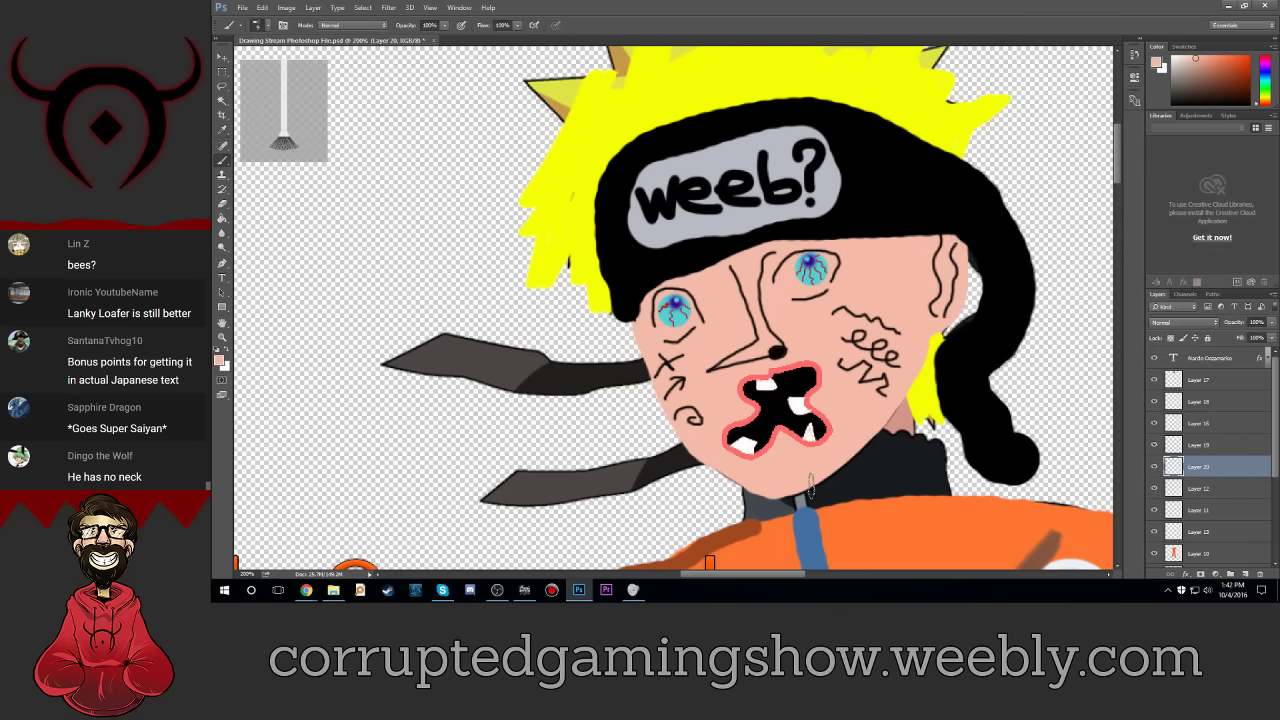
mouse_move(745, 483)
mouse_down()
mouse_move(768, 530)
mouse_move(815, 480)
mouse_move(860, 470)
mouse_move(784, 508)
mouse_move(900, 486)
mouse_move(800, 532)
mouse_move(930, 535)
mouse_move(1005, 505)
mouse_move(977, 503)
mouse_up()
key(ctrl+z)
Step: Move Layer 20 to the bottom and retry skin strokes on the neck gap with a tiny brush, undoing them
scroll(1006, 503, down, 2)
drag(1210, 478, 1210, 558)
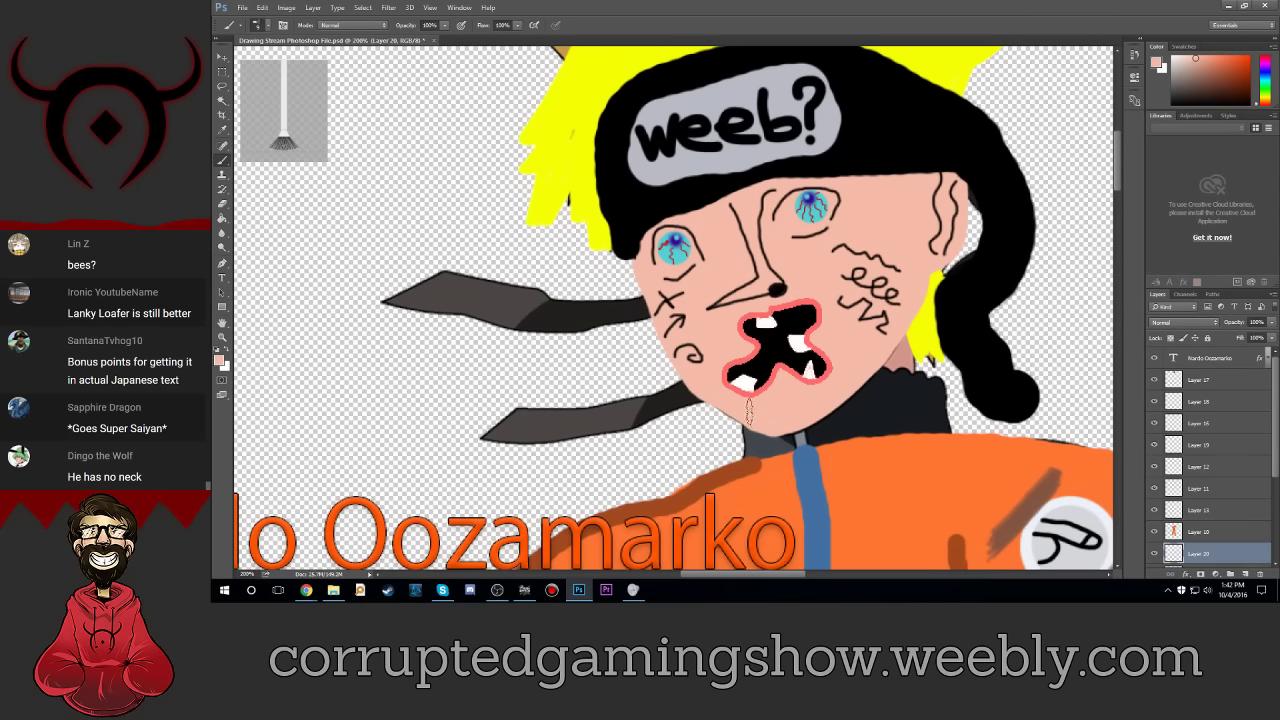
key(bracketleft)
key(bracketleft)
key(bracketleft)
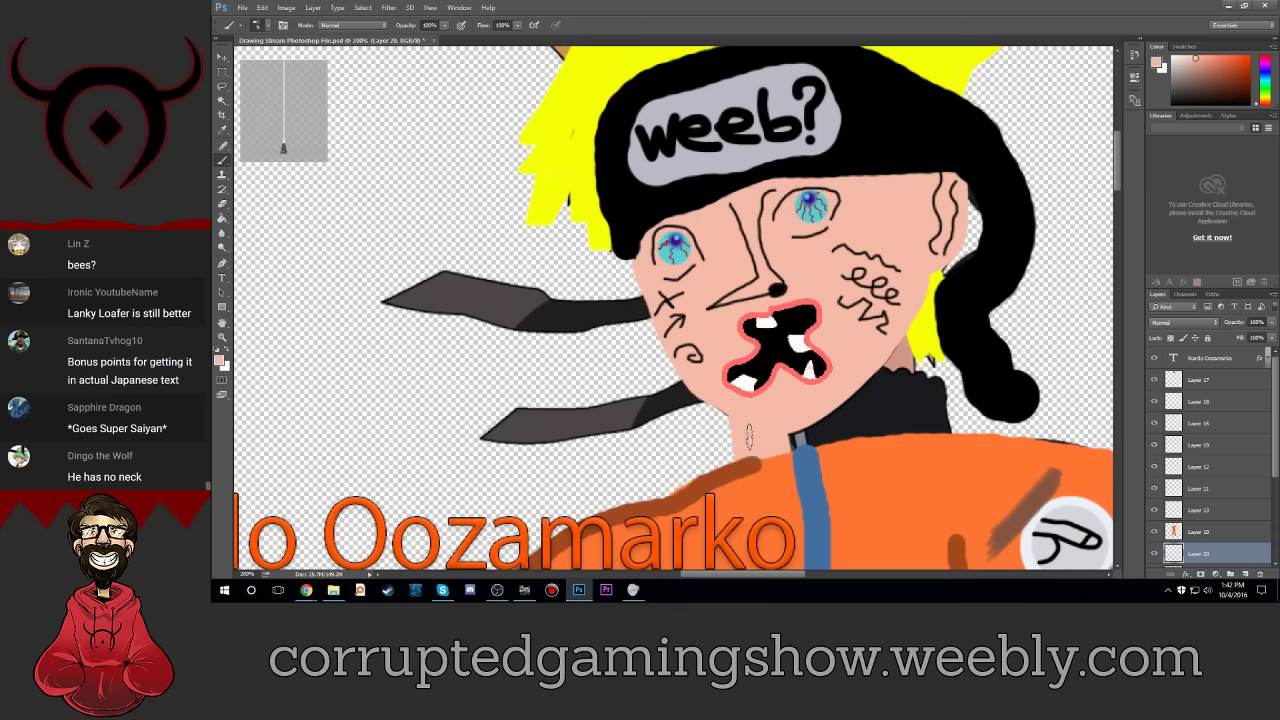
mouse_move(800, 430)
mouse_down()
mouse_move(850, 410)
mouse_move(898, 352)
mouse_up()
key(ctrl+z)
key(bracketright)
key(bracketright)
key(bracketright)
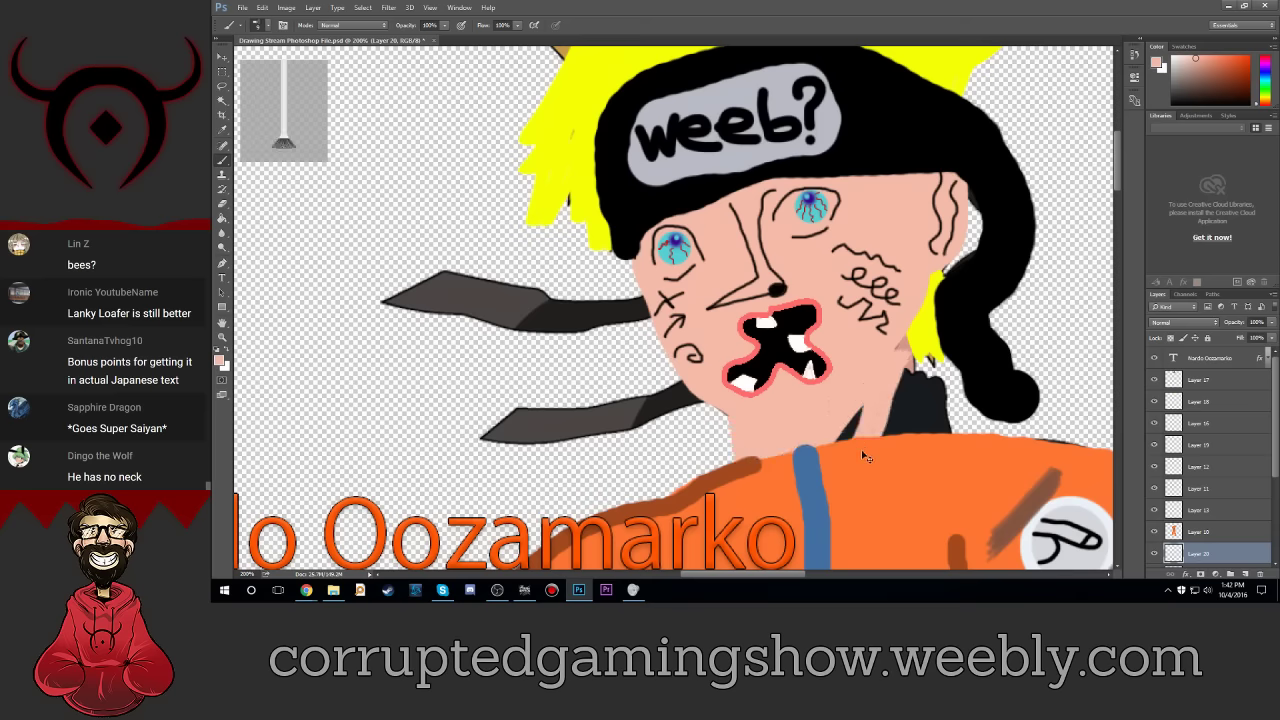
key(ctrl+z)
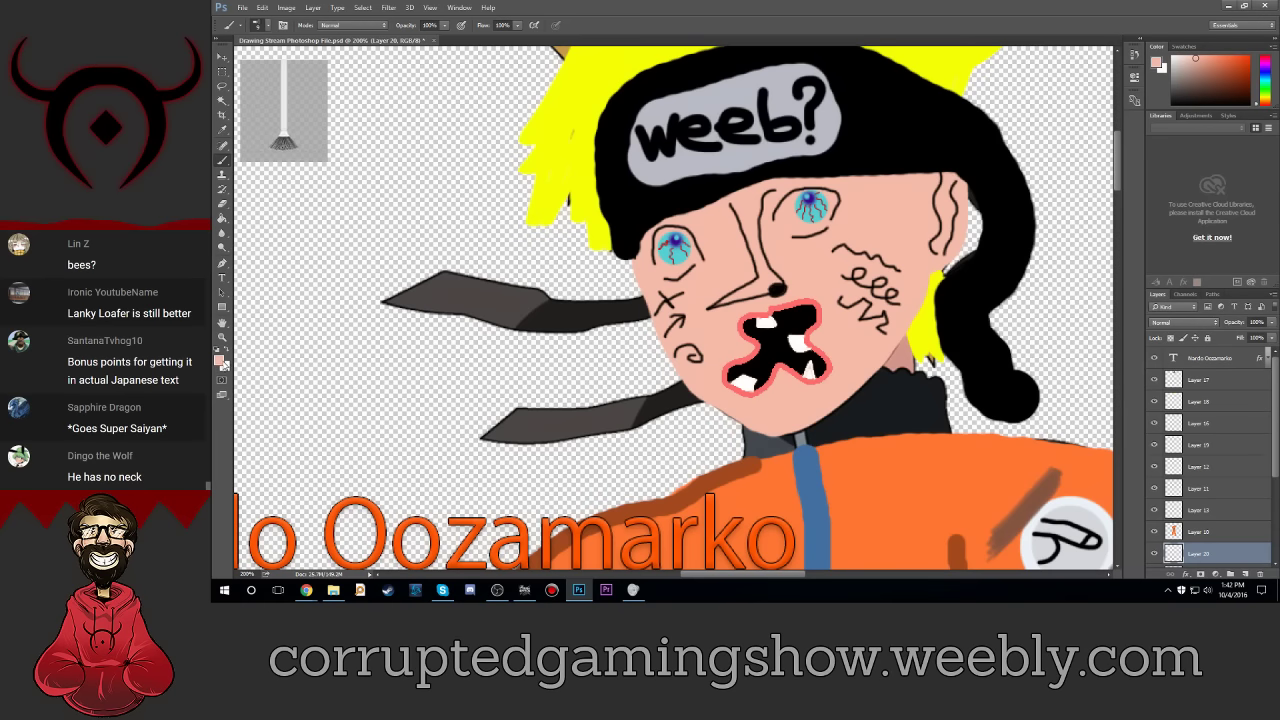
Step: Sample the dark collar colour and brush it up over the neck gap
click(220, 362)
click(902, 408)
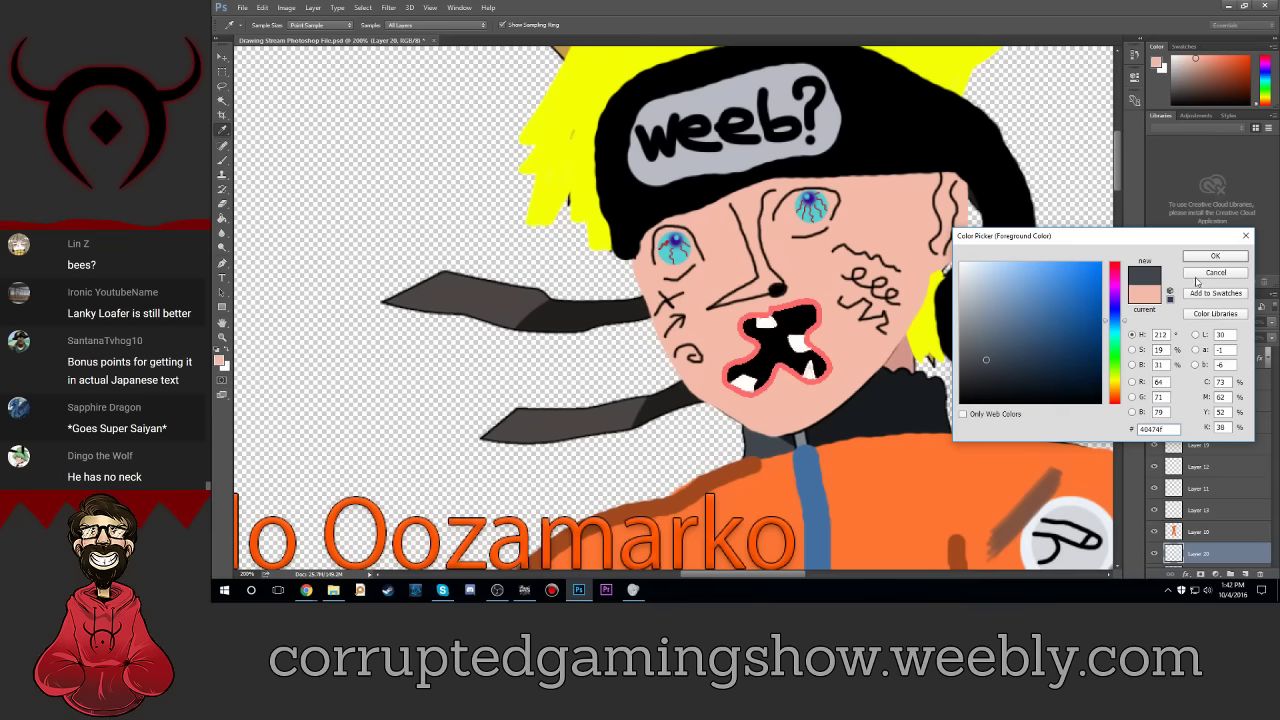
key(Return)
key(b)
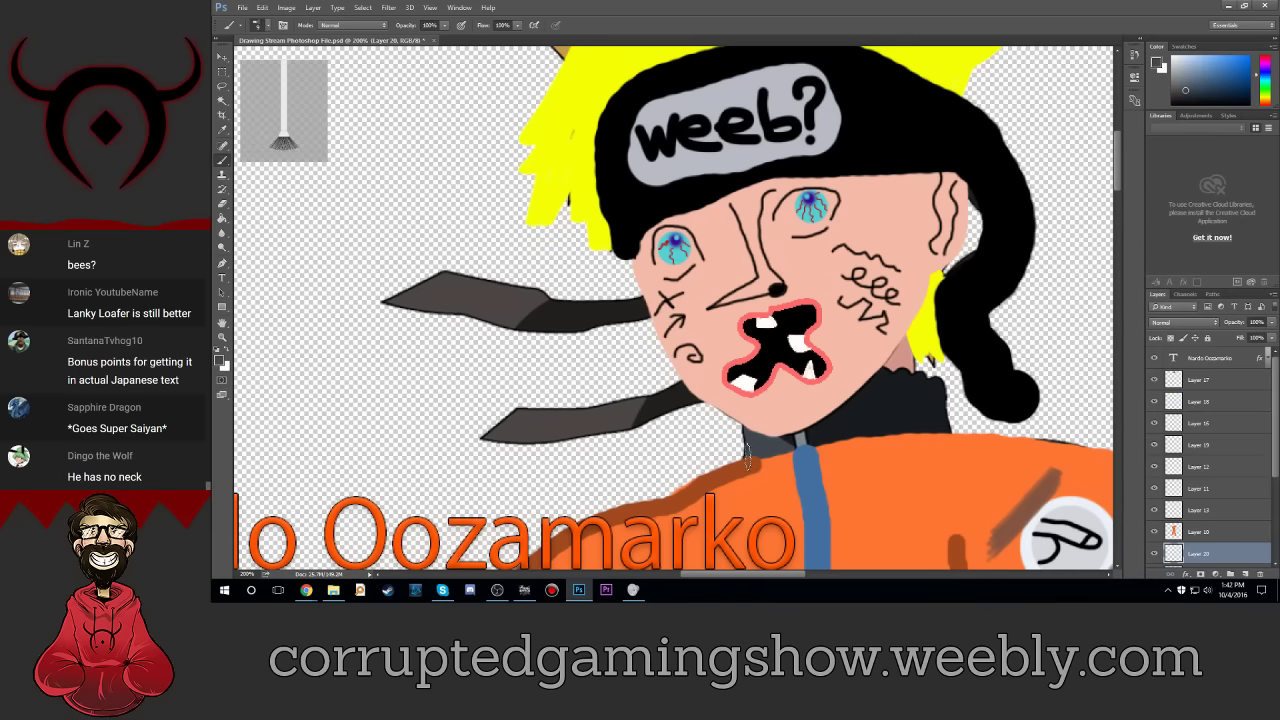
key(bracketleft)
key(bracketleft)
key(bracketleft)
mouse_move(748, 455)
mouse_down()
mouse_move(740, 415)
mouse_move(748, 470)
mouse_move(817, 382)
mouse_move(850, 440)
mouse_move(866, 378)
mouse_move(882, 436)
mouse_move(877, 380)
mouse_move(898, 440)
mouse_move(908, 370)
mouse_move(904, 381)
mouse_move(915, 430)
mouse_move(925, 365)
mouse_move(925, 435)
mouse_move(937, 372)
mouse_move(943, 455)
mouse_move(867, 432)
mouse_up()
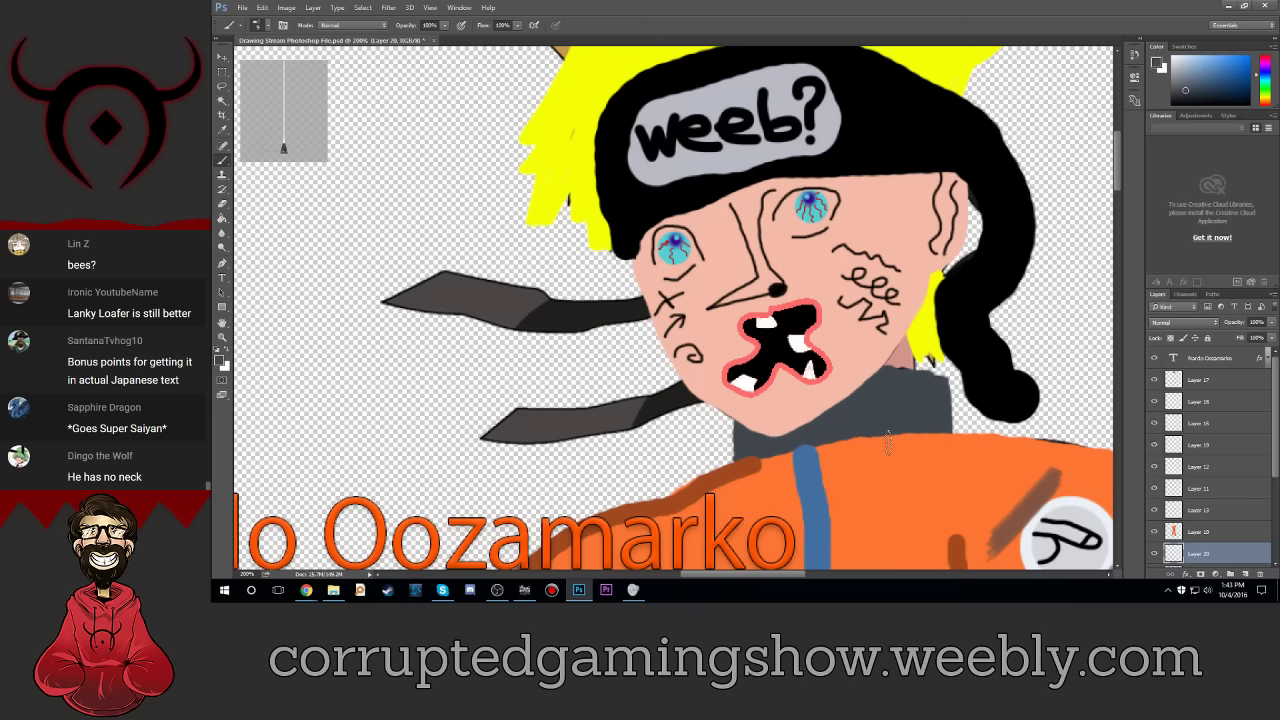
scroll(1230, 500, down, 3)
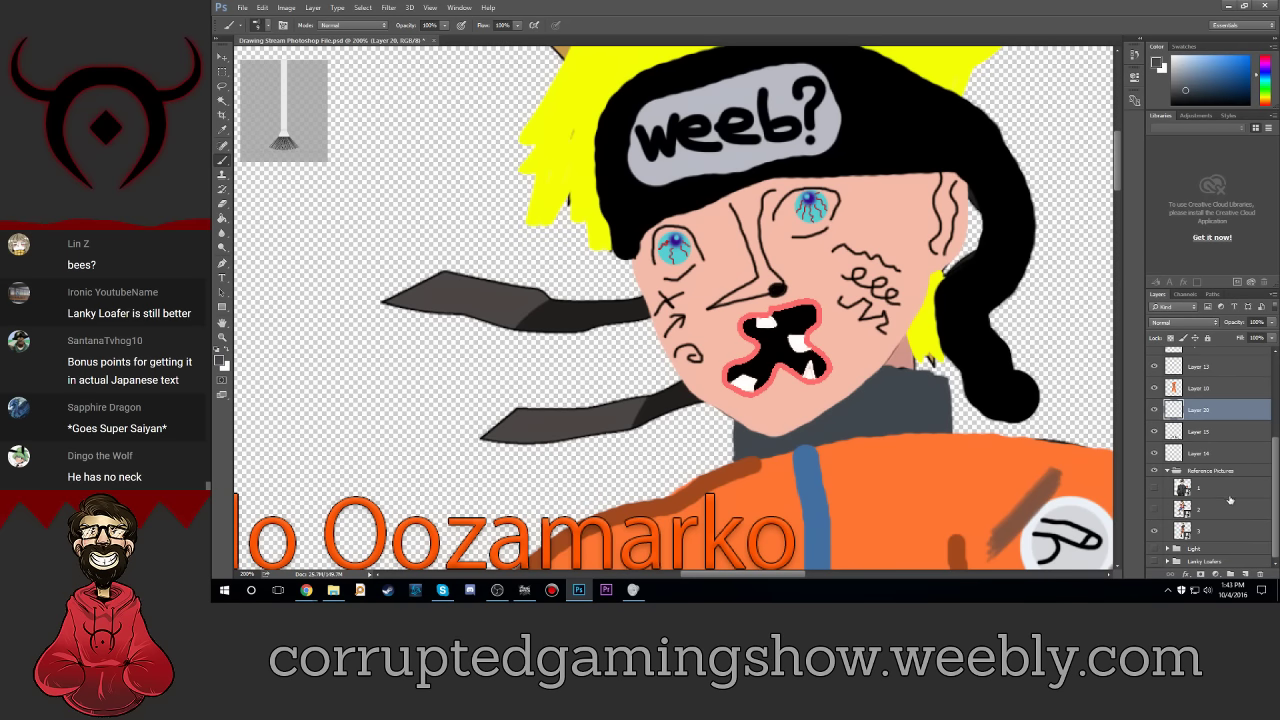
Step: On a new layer below Layer 20, paint sampled peach skin tone along the neck edge
click(1246, 573)
drag(1202, 410, 1203, 443)
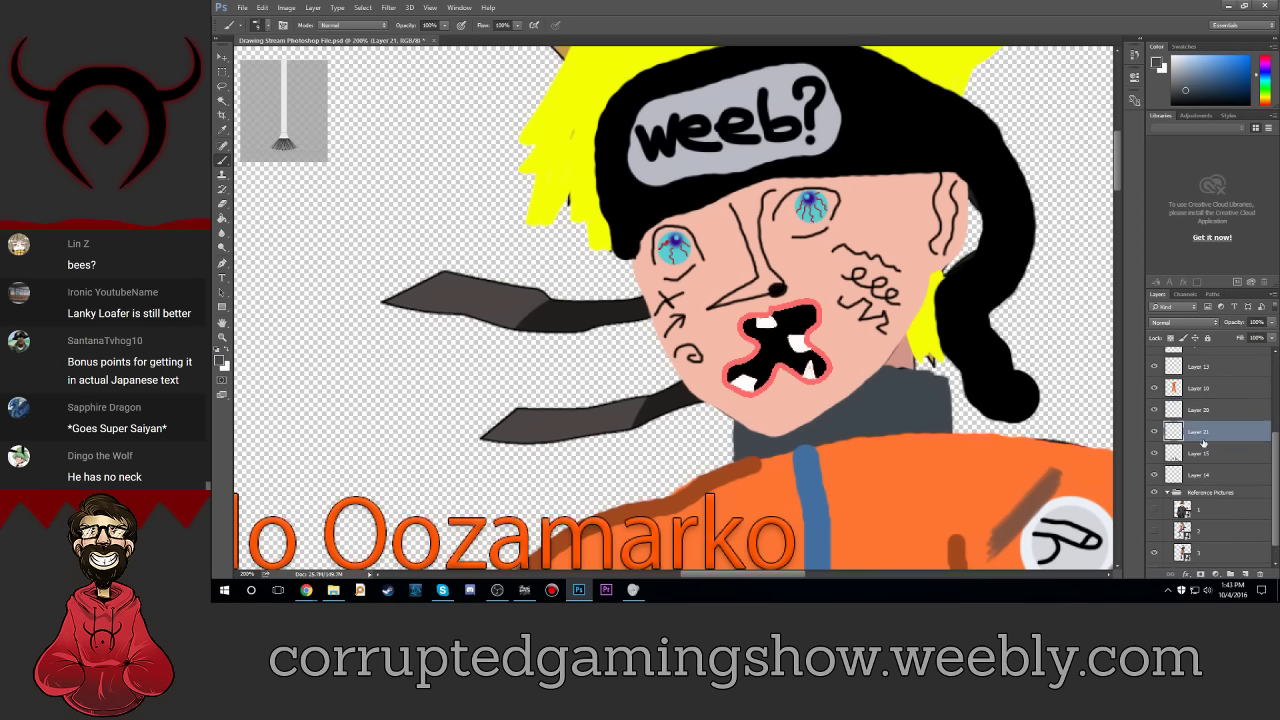
click(221, 360)
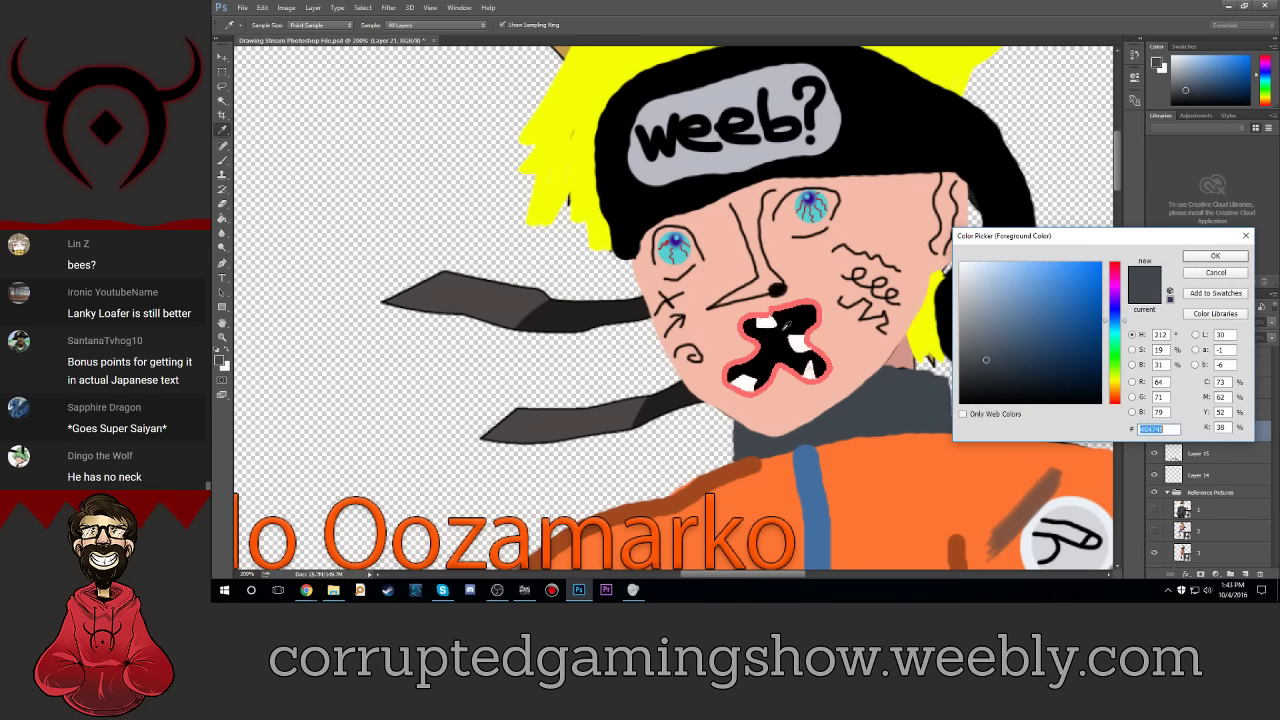
click(886, 340)
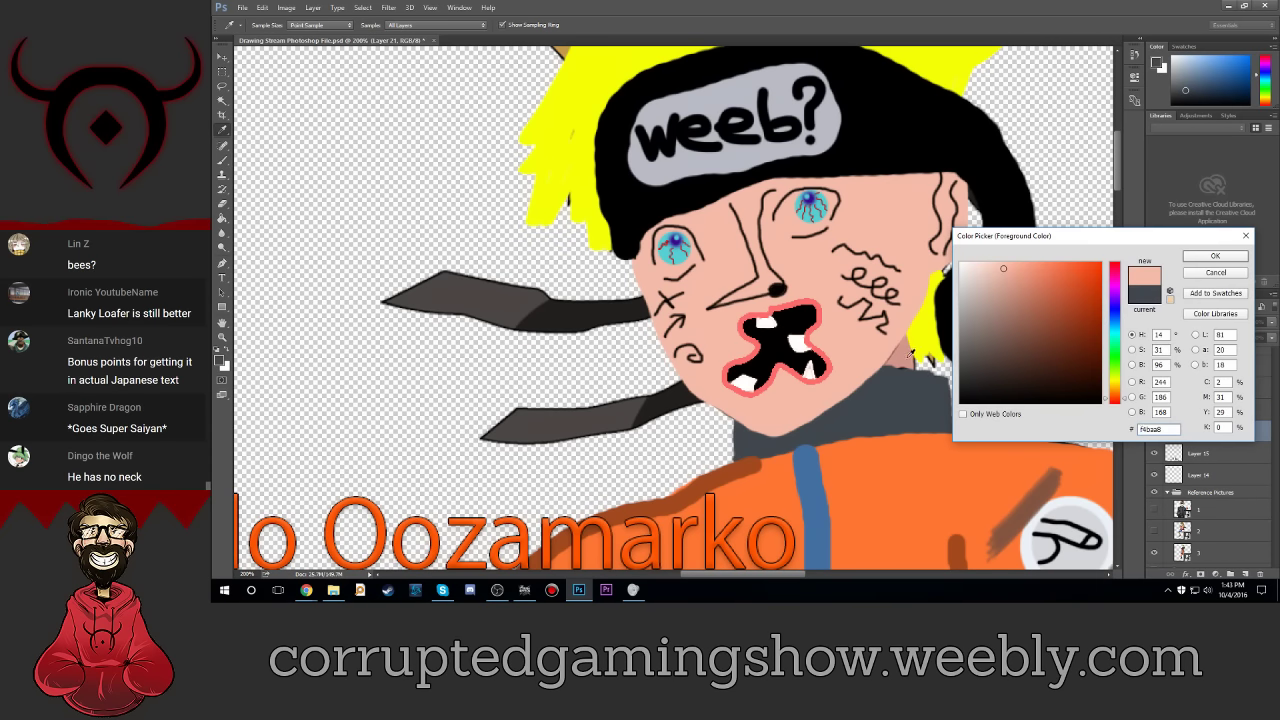
click(1215, 256)
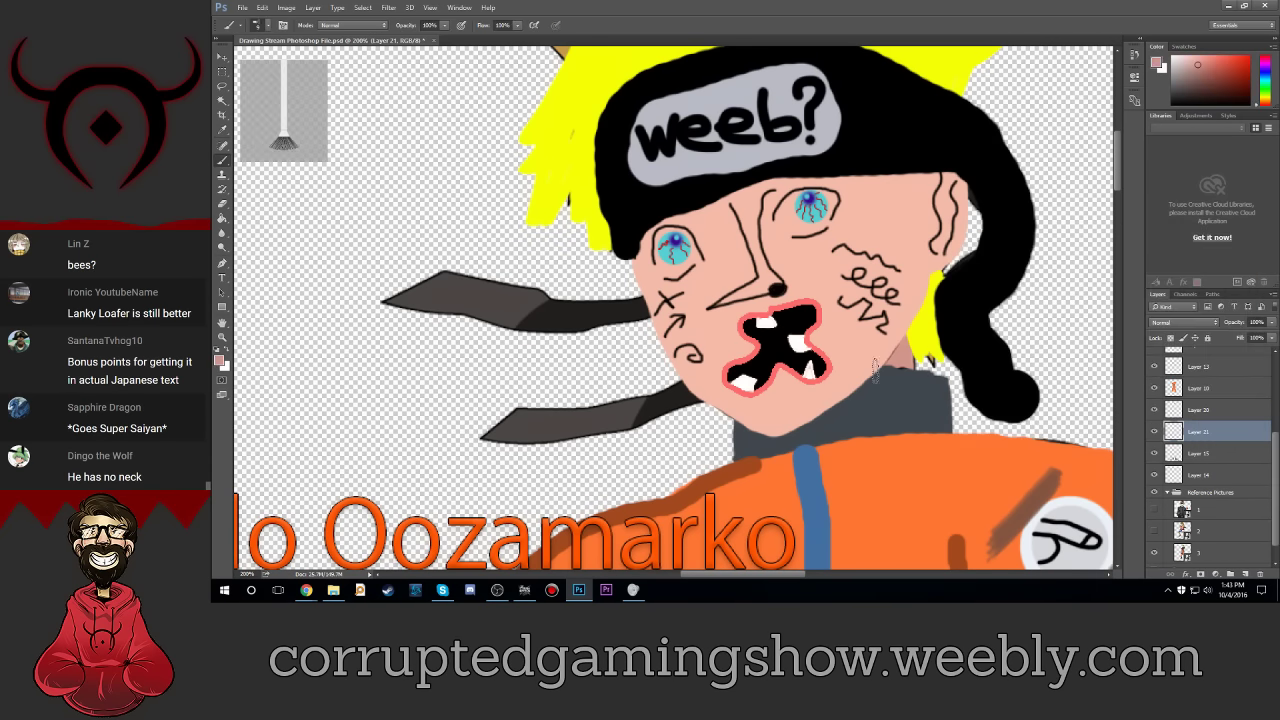
mouse_move(876, 370)
mouse_down()
mouse_move(900, 350)
mouse_move(905, 375)
mouse_up()
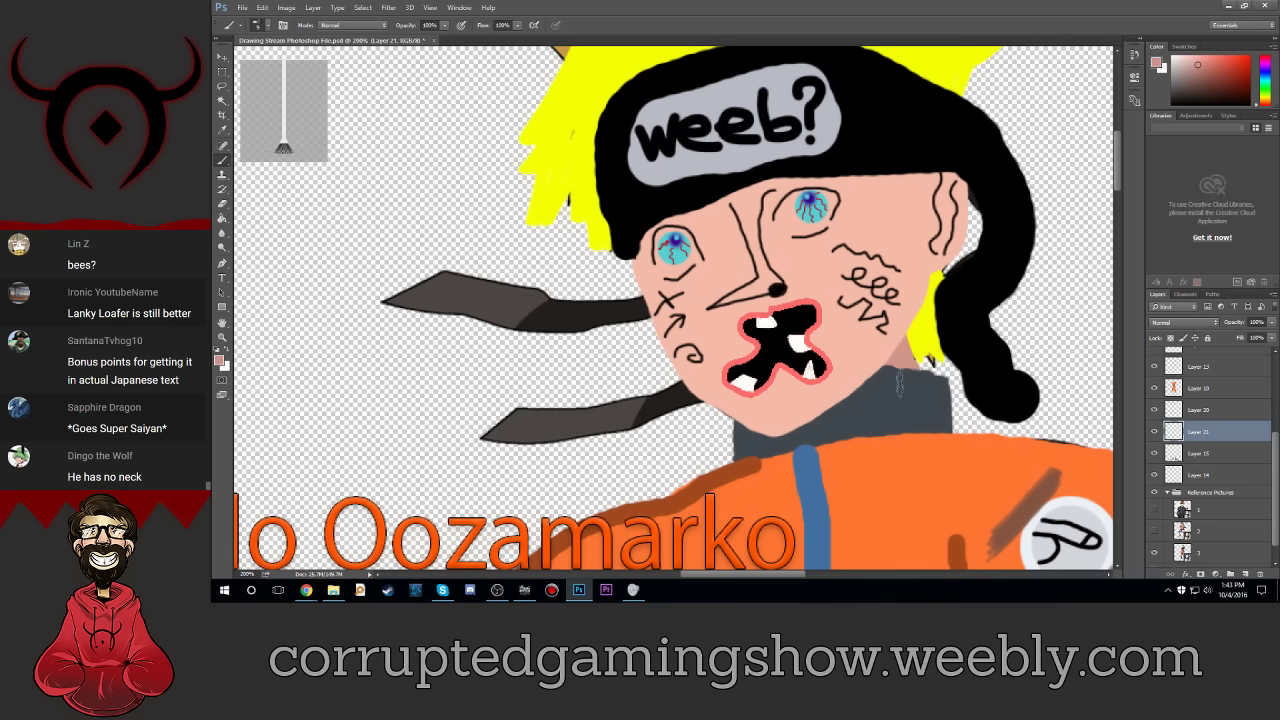
drag(896, 380, 896, 400)
Step: Set the paint colour to a lighter blue (5185bf) sampled from the suit stripe
click(220, 362)
click(812, 470)
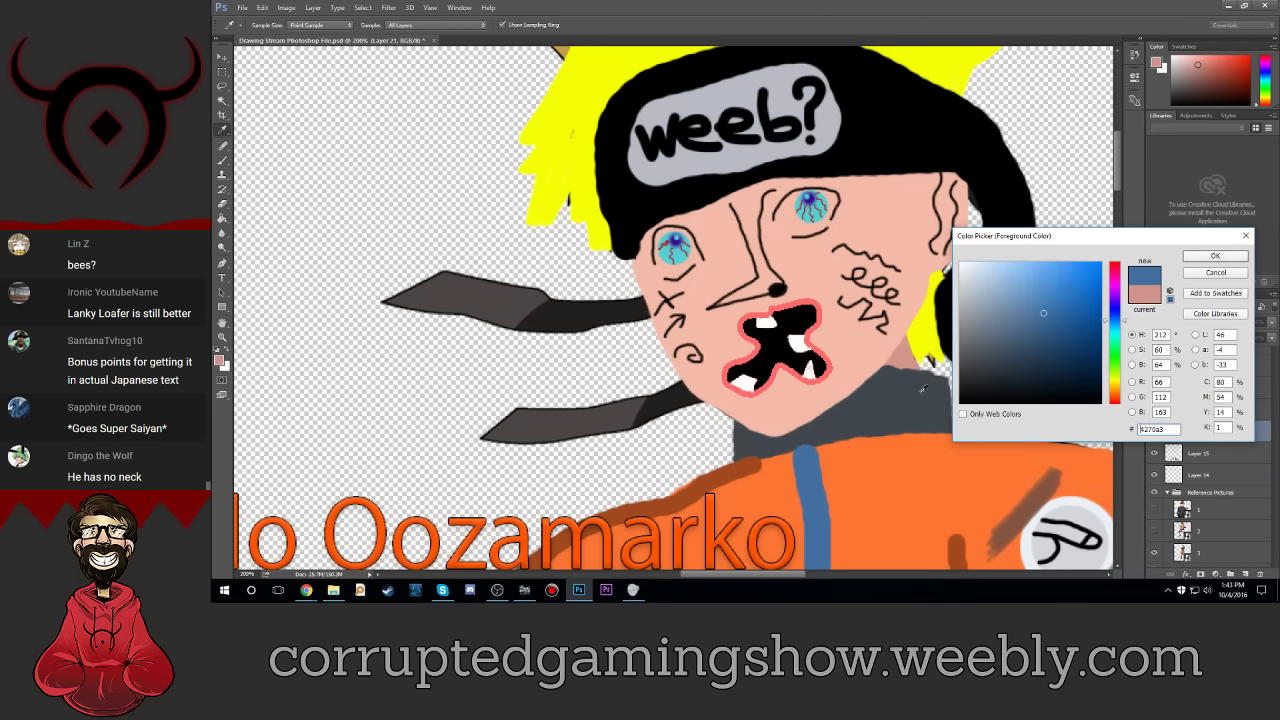
click(1041, 297)
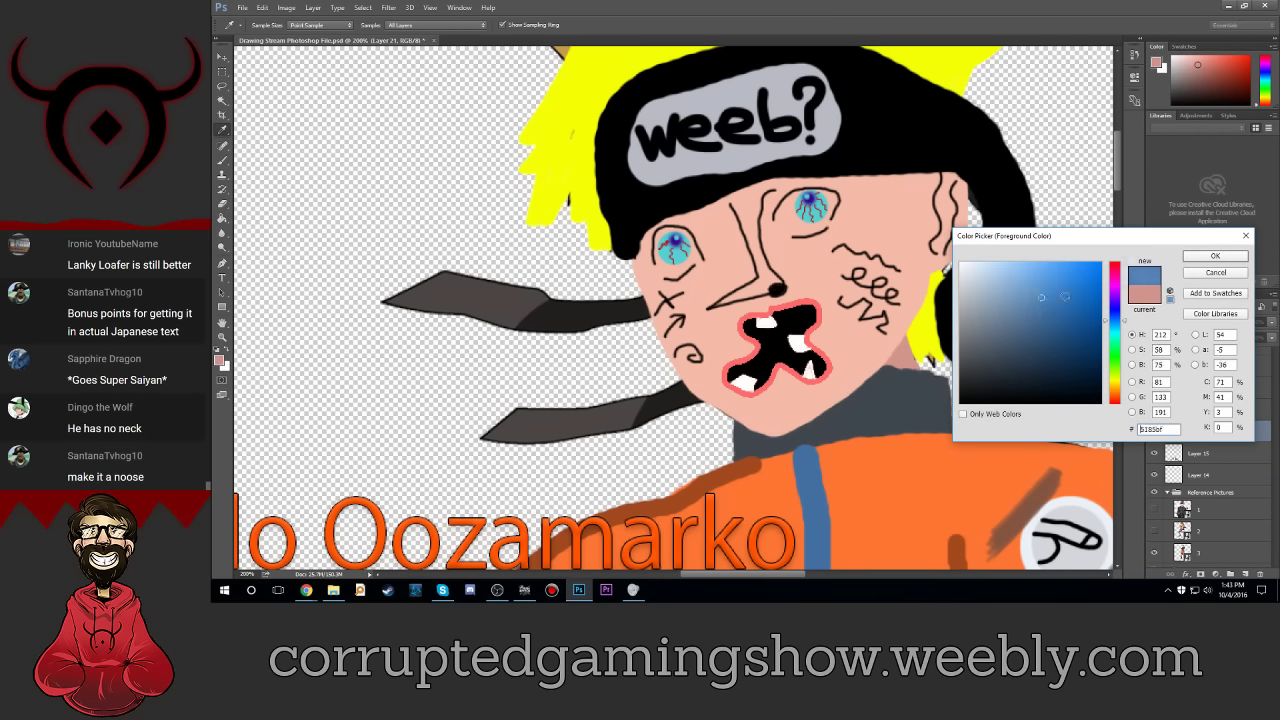
click(1215, 257)
Step: Zoom out, hide a layer for comparison, and fit the full canvas on screen with Ctrl+0
key(ctrl+minus)
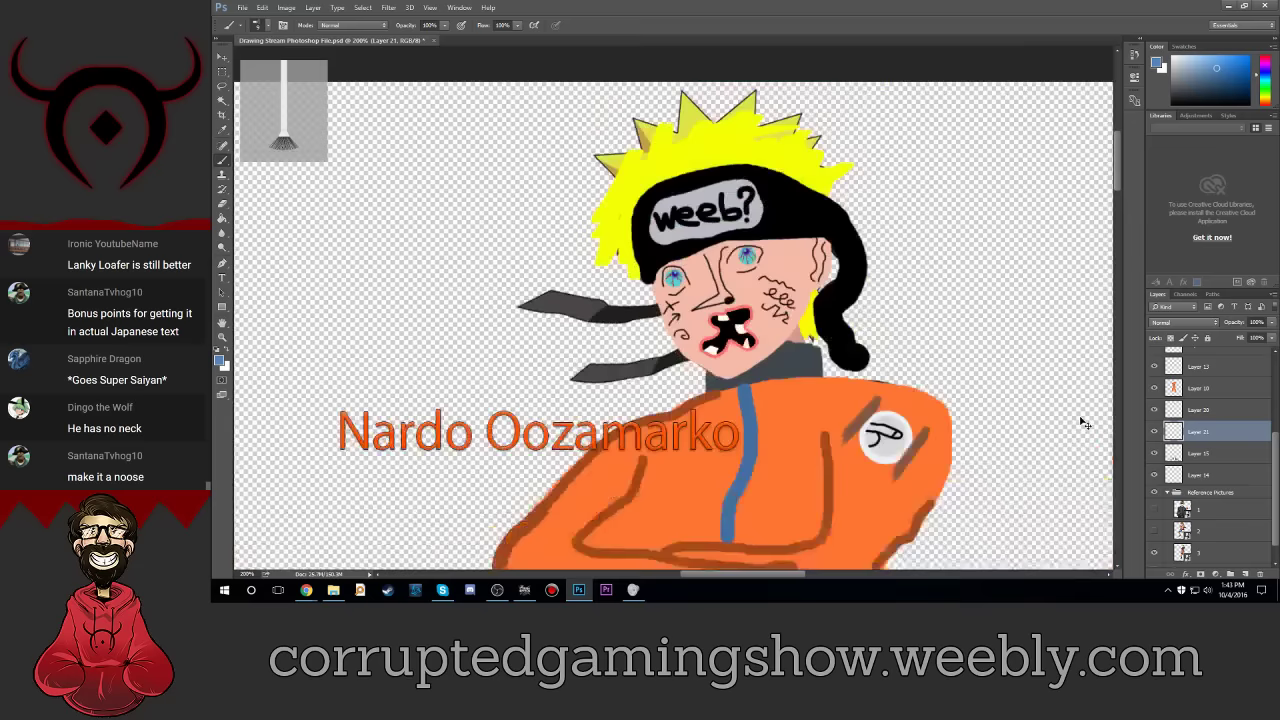
key(ctrl+minus)
key(ctrl+minus)
key(ctrl+plus)
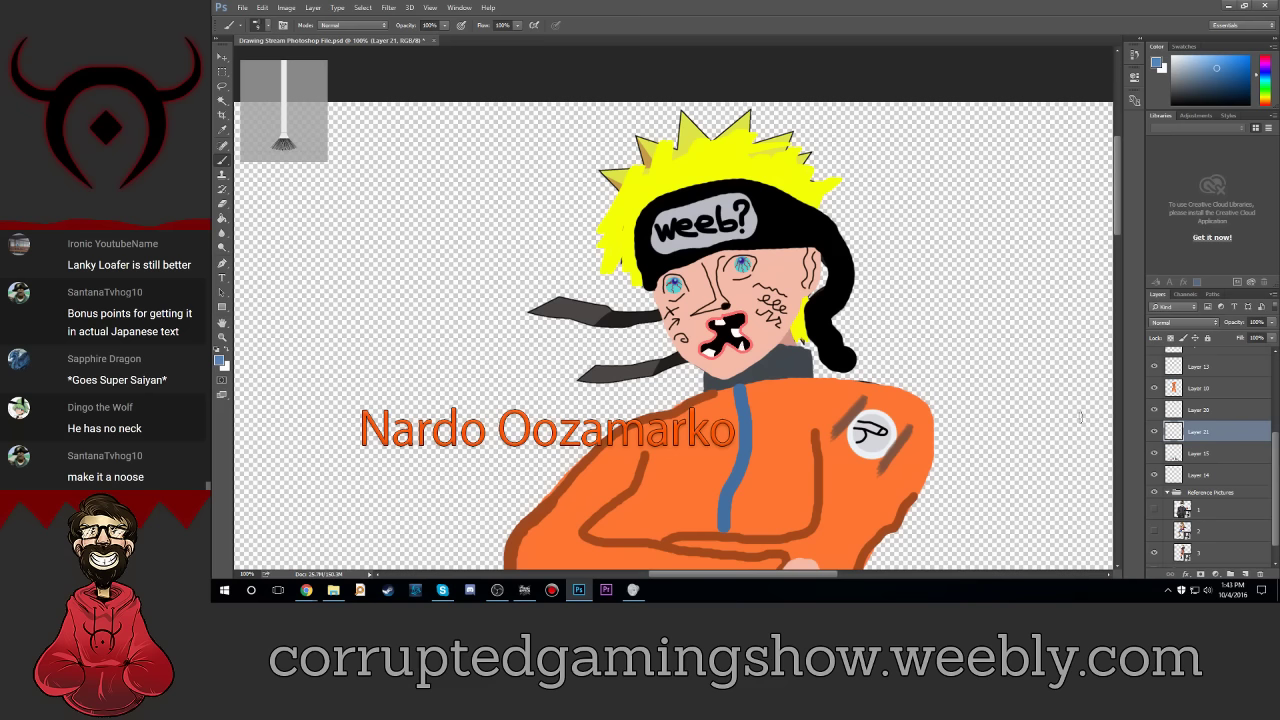
scroll(1231, 488, down, 1)
click(1154, 538)
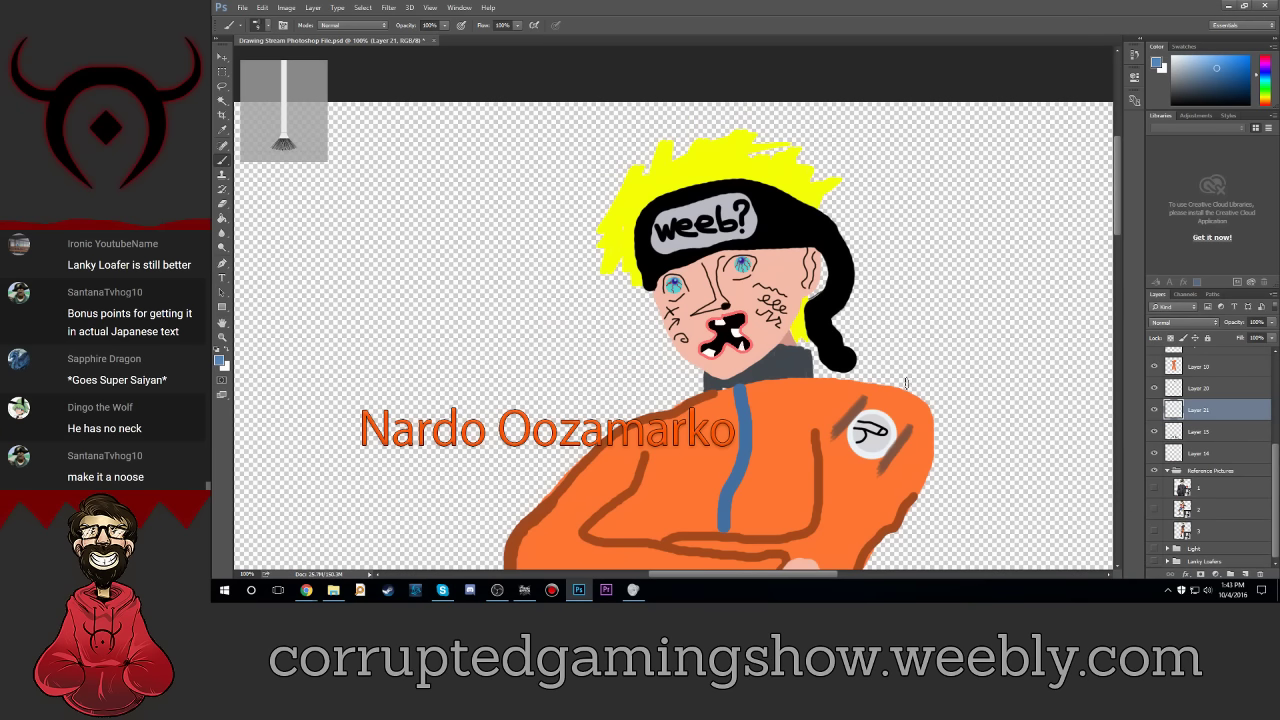
key(ctrl+minus)
key(ctrl+minus)
key(ctrl+minus)
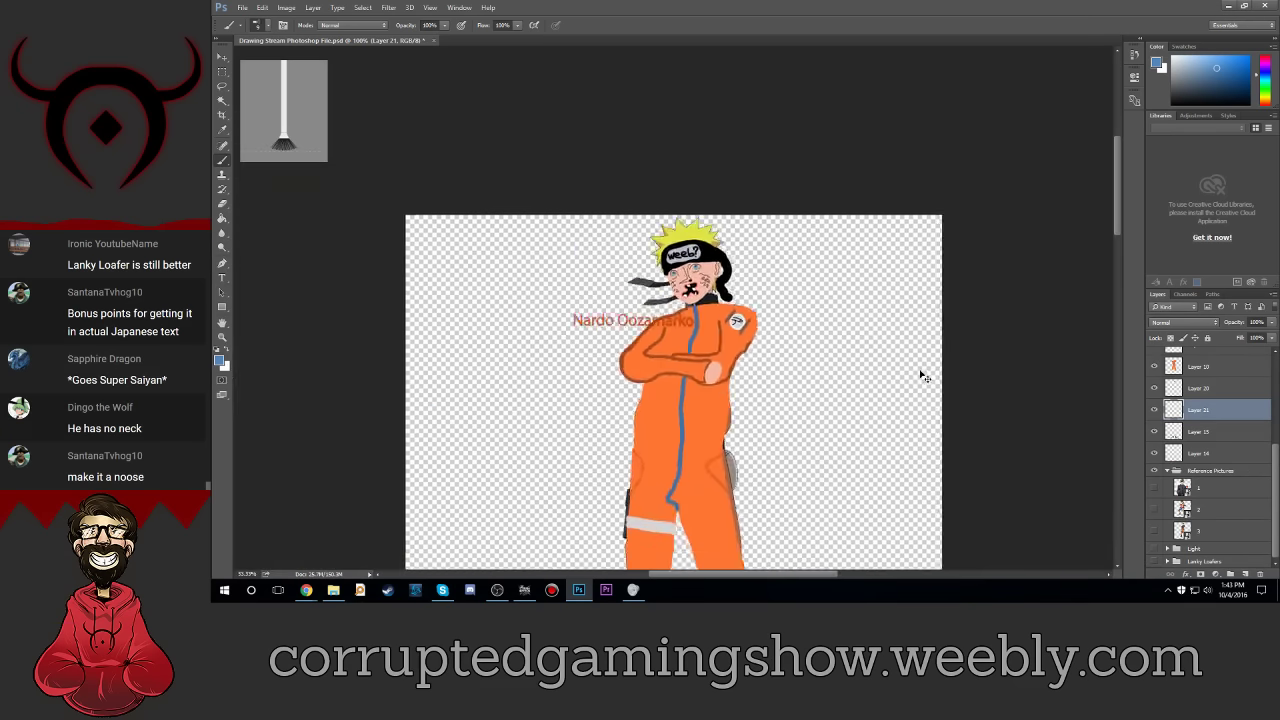
key(ctrl+minus)
key(ctrl+minus)
key(ctrl+0)
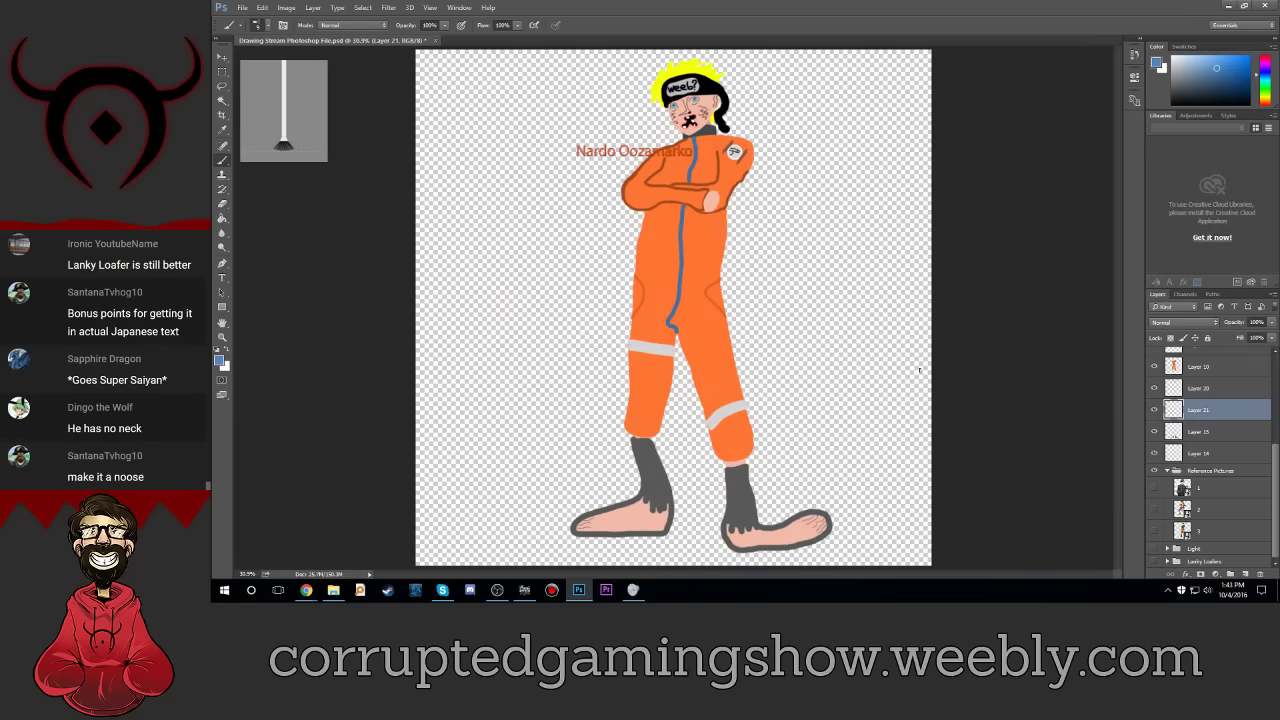
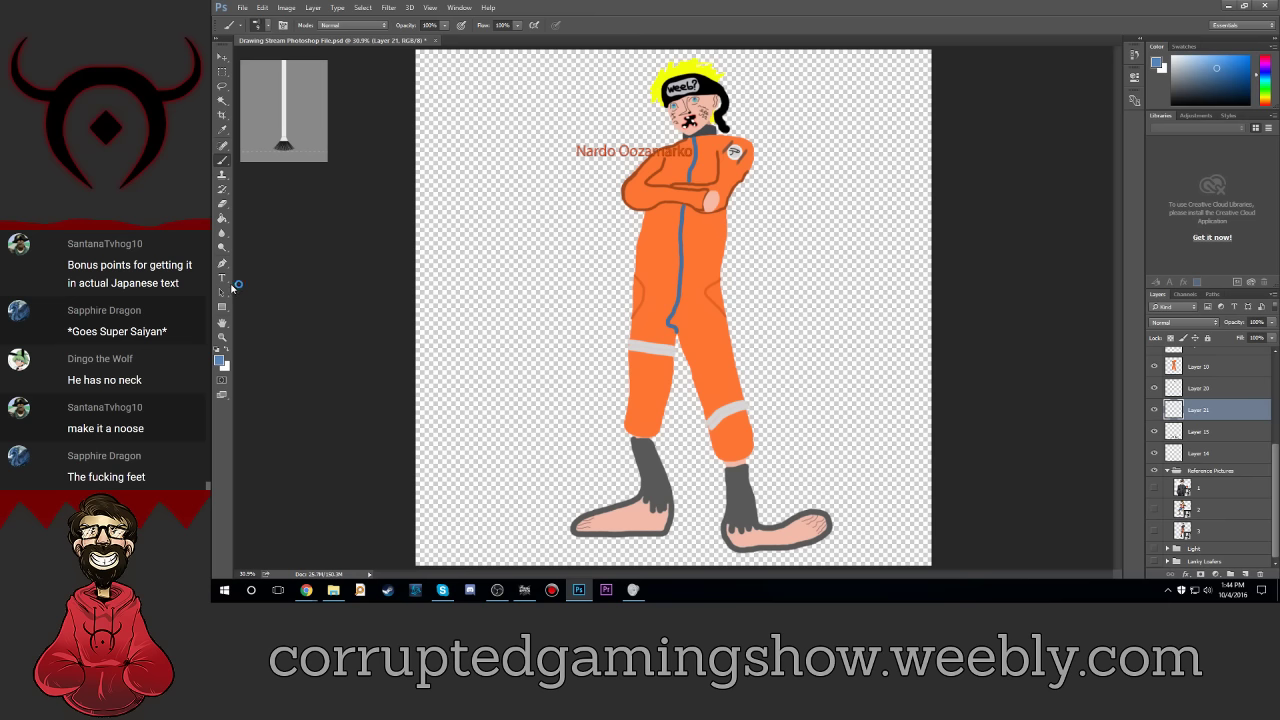
Step: Widen the label's text box and enlarge the 'Nardo Oozamarko' text to fit one line
click(222, 277)
click(630, 157)
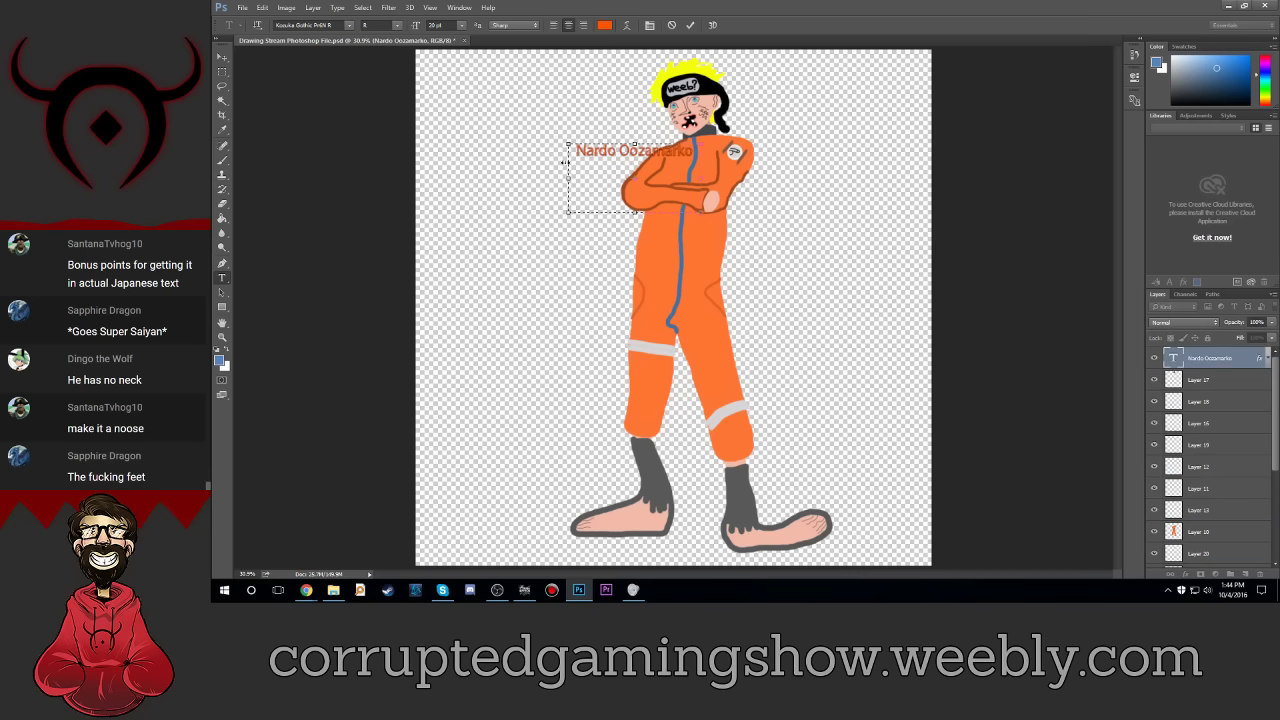
drag(567, 143, 455, 85)
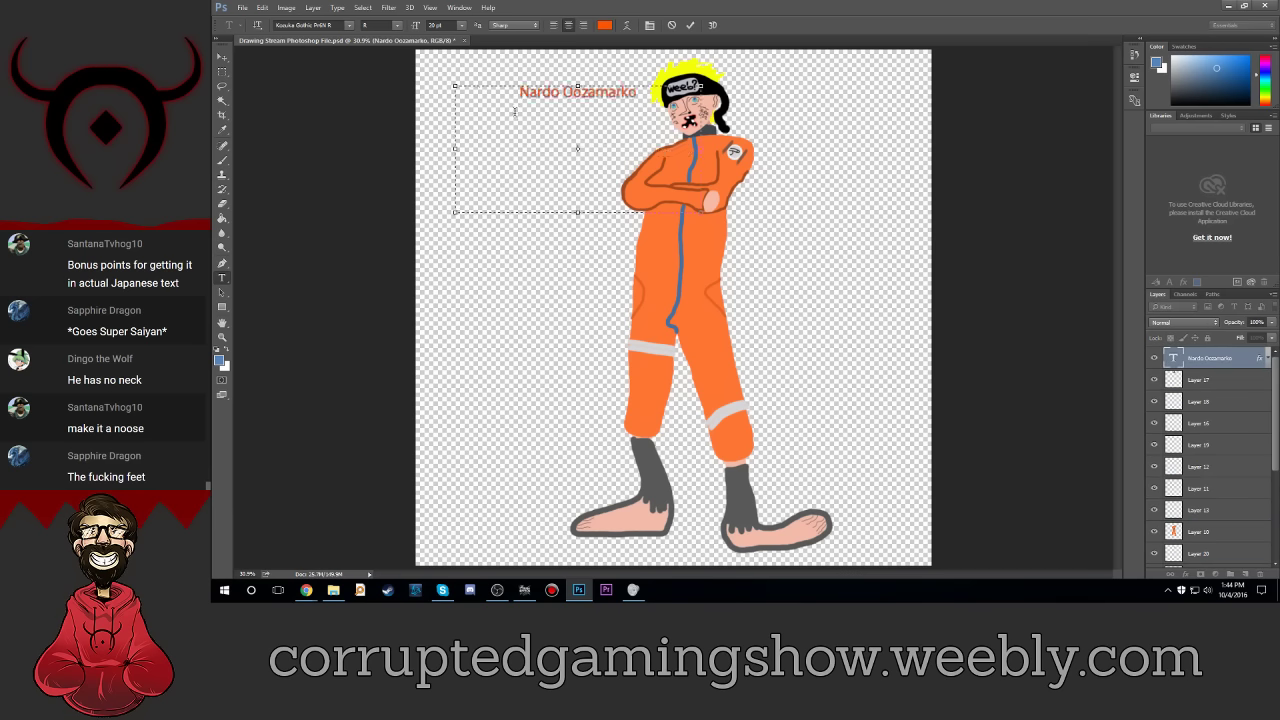
double_click(567, 92)
click(567, 93)
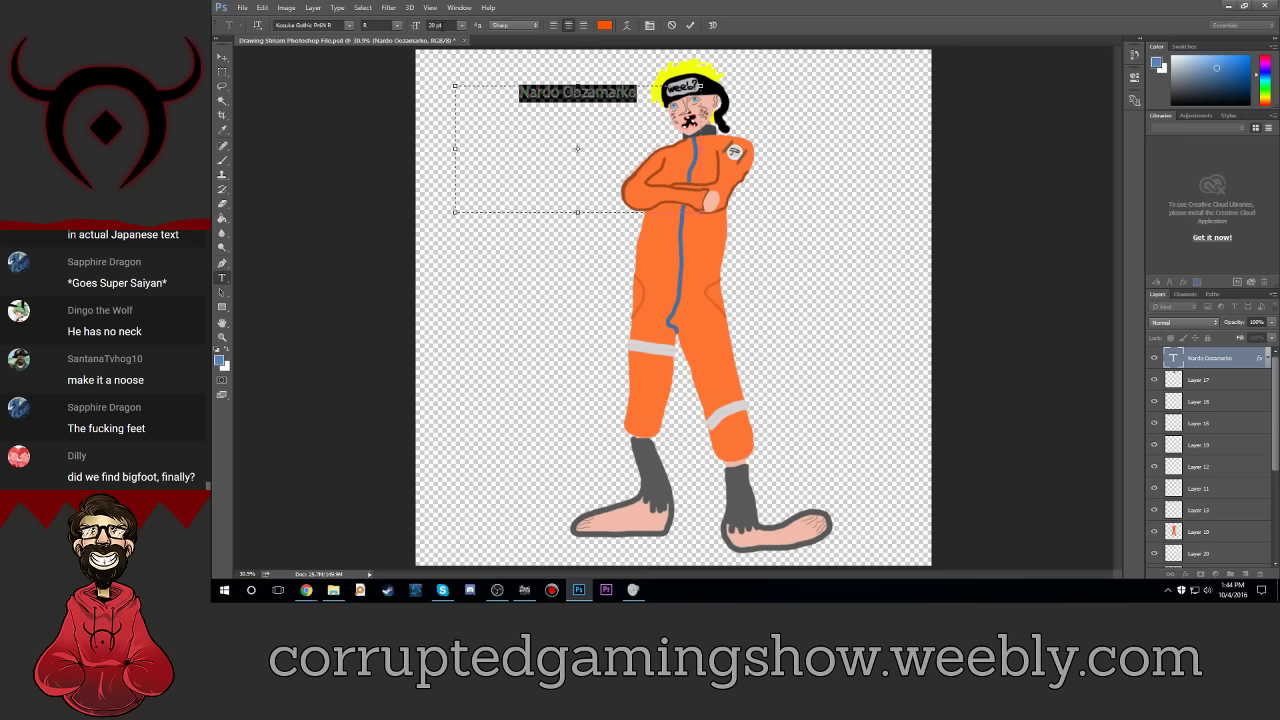
scroll(437, 24, up, 5)
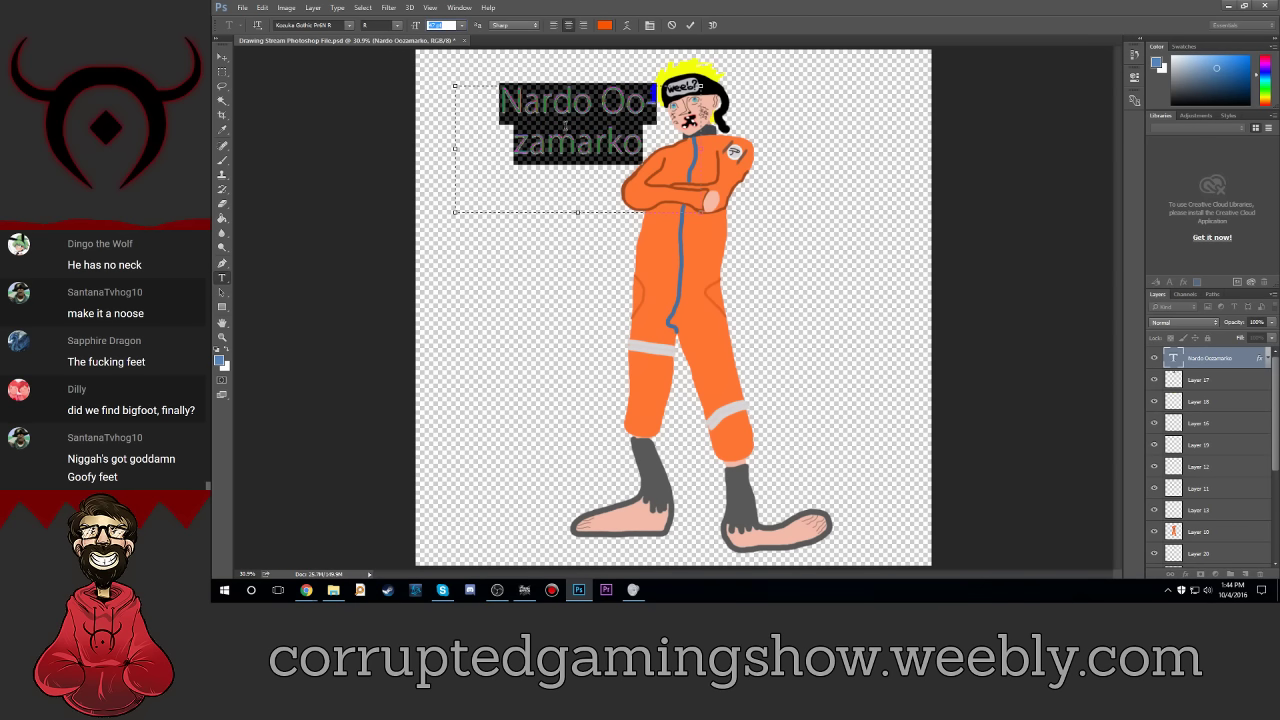
scroll(449, 24, down, 2)
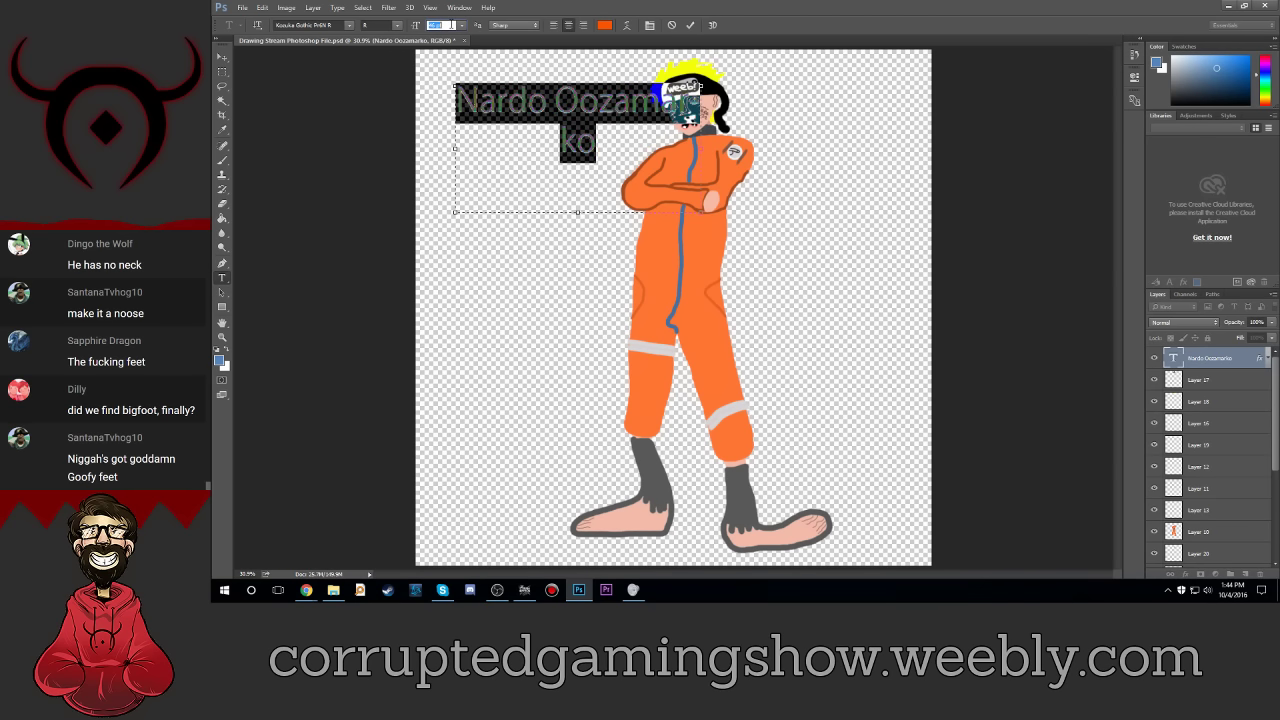
scroll(449, 24, down, 1)
scroll(449, 24, down, 1)
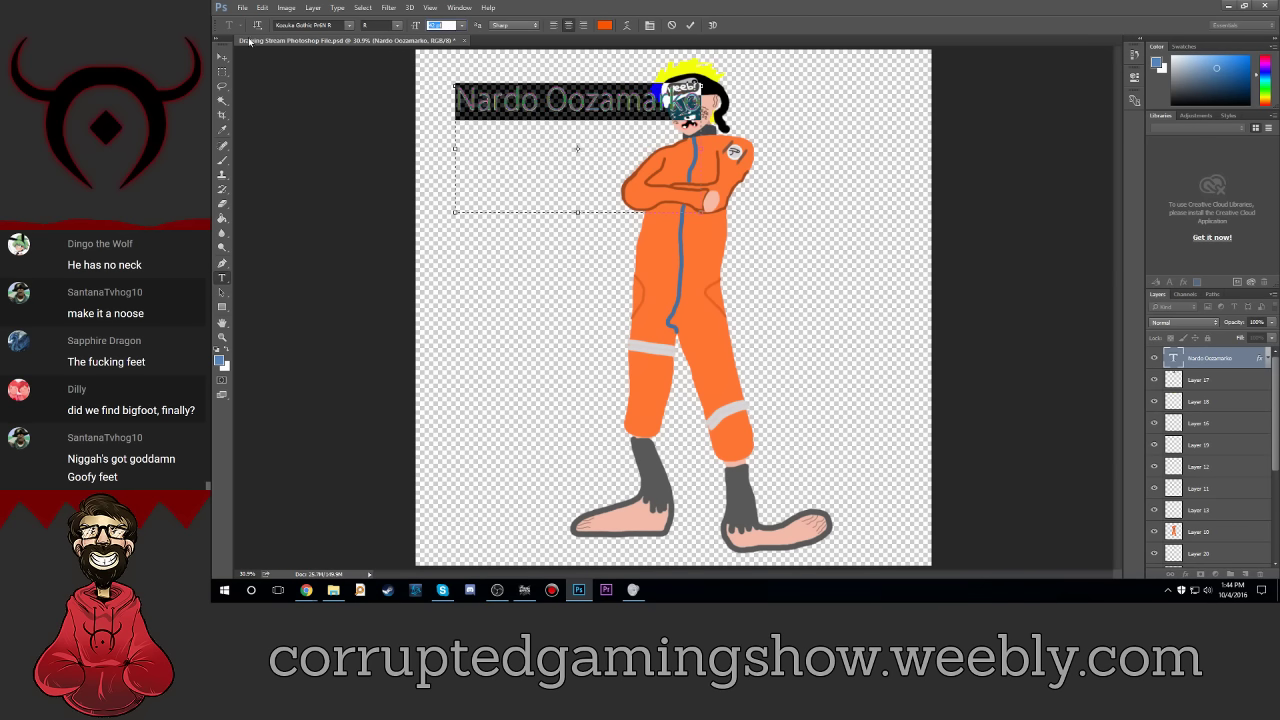
Step: Move the name label lower, to the left of the character's face
click(222, 56)
mouse_move(620, 100)
mouse_down()
mouse_move(620, 170)
mouse_move(618, 158)
mouse_up()
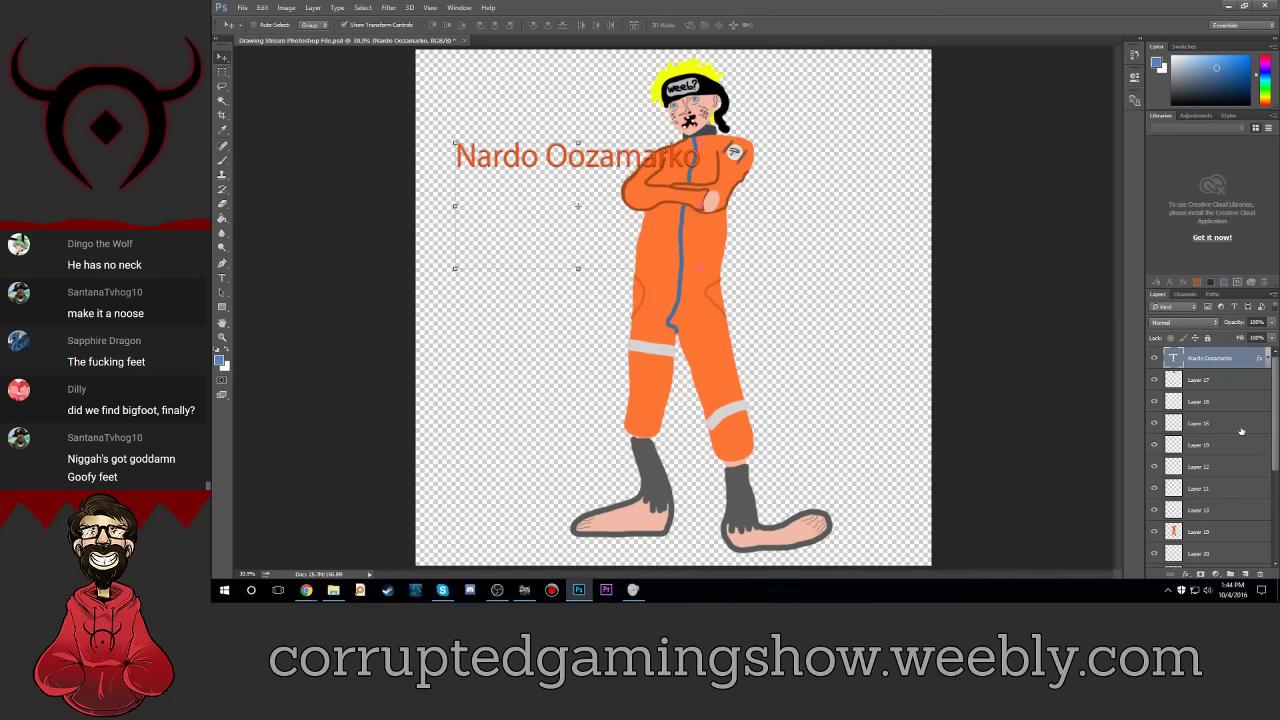
scroll(1218, 391, down, 3)
Step: Group the character layers as 'Nardo Oozamarko' and move the group below Lanky Loafers
shift+click(1200, 455)
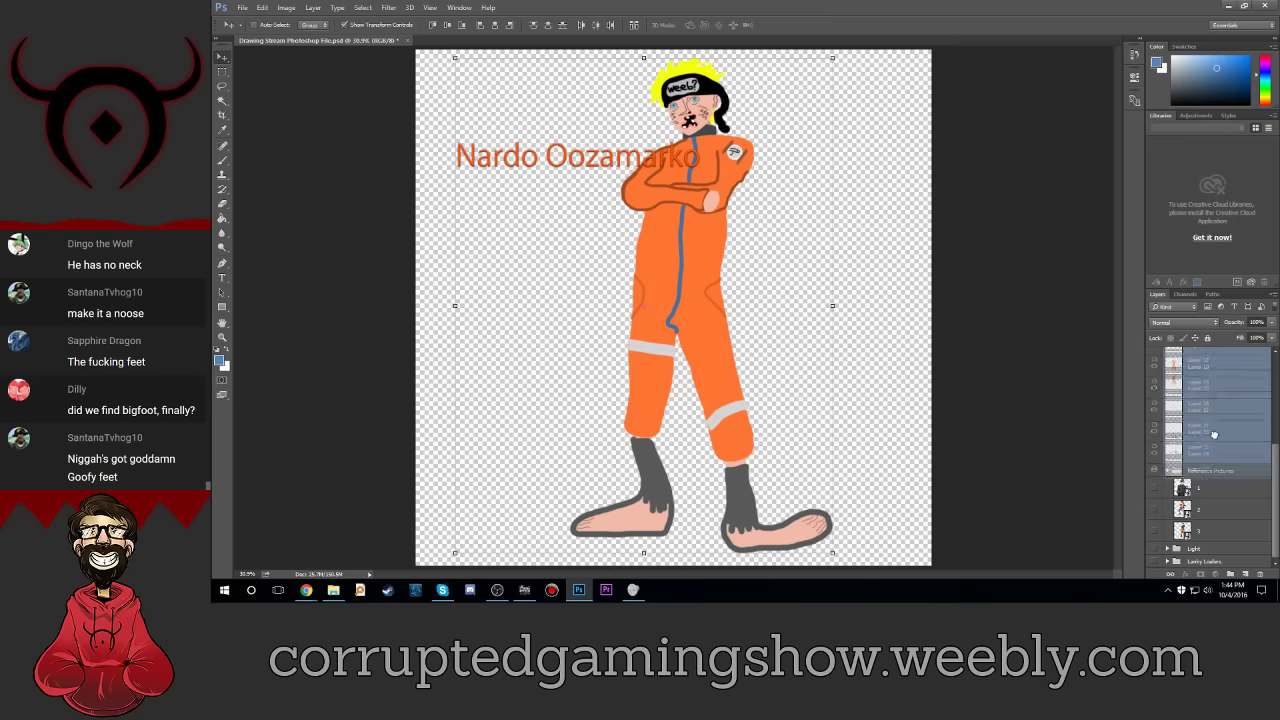
drag(1214, 435, 1231, 573)
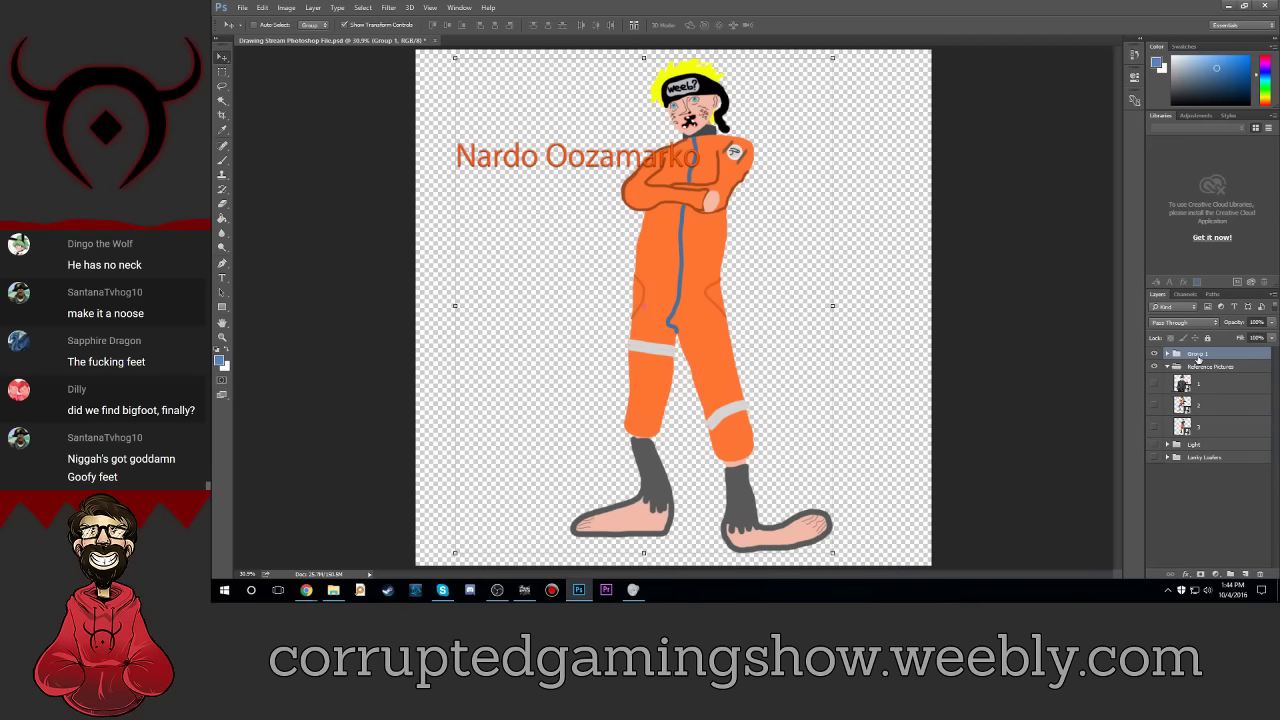
double_click(1197, 354)
text(Nard)
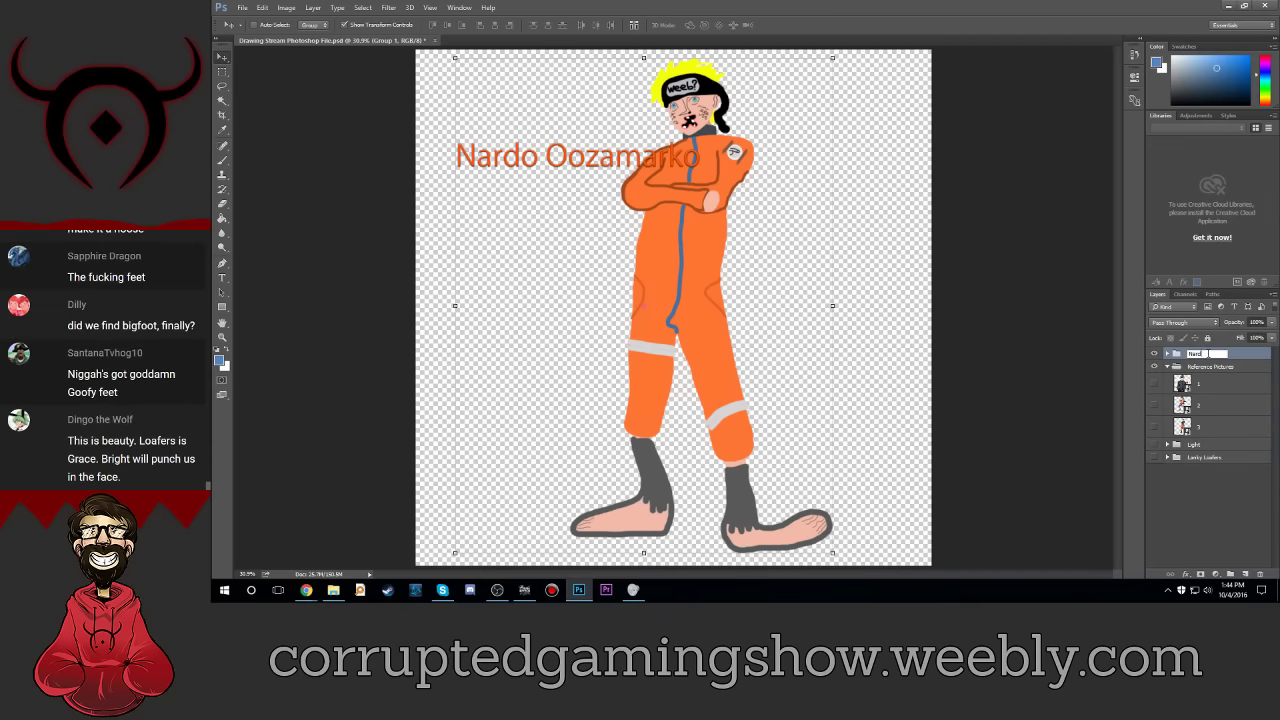
text(o)
text(zamarko)
key(Return)
drag(1208, 356, 1205, 470)
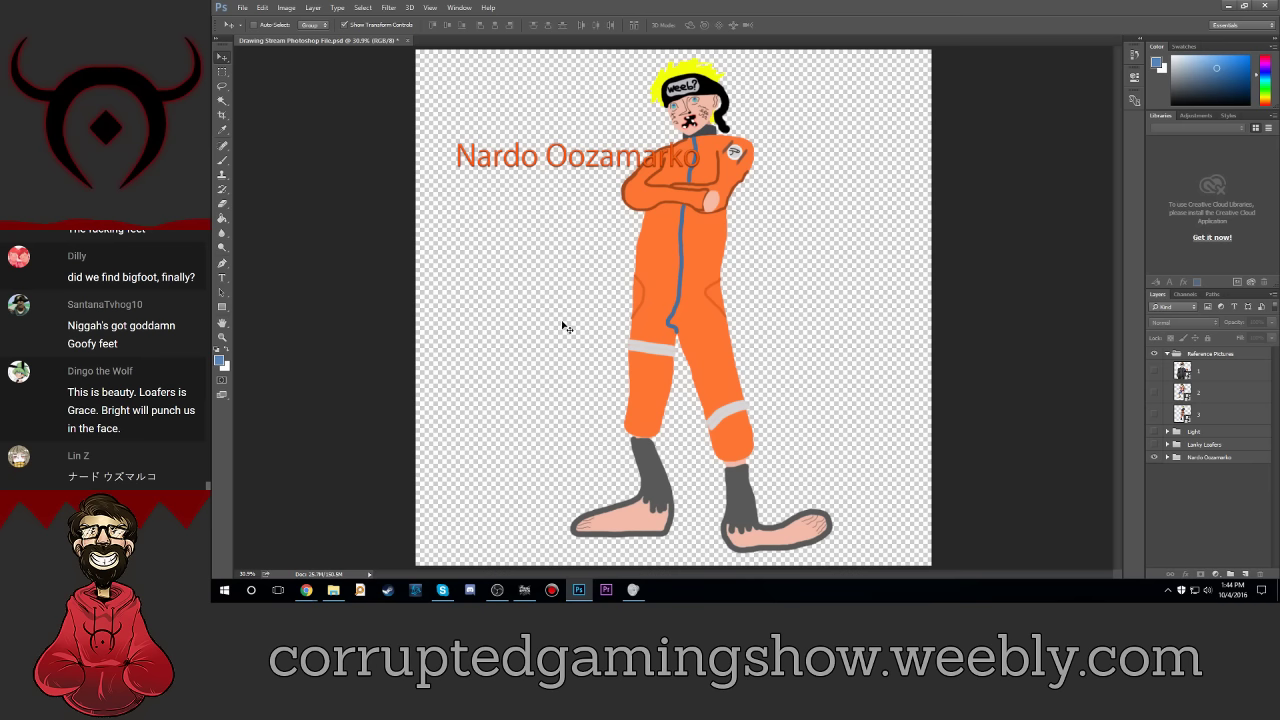
Step: Toggle visibility among Nardo Oozamarko, Bright and Lanky Loafers, ending with only Lanky Loafers shown
click(1155, 457)
click(1155, 431)
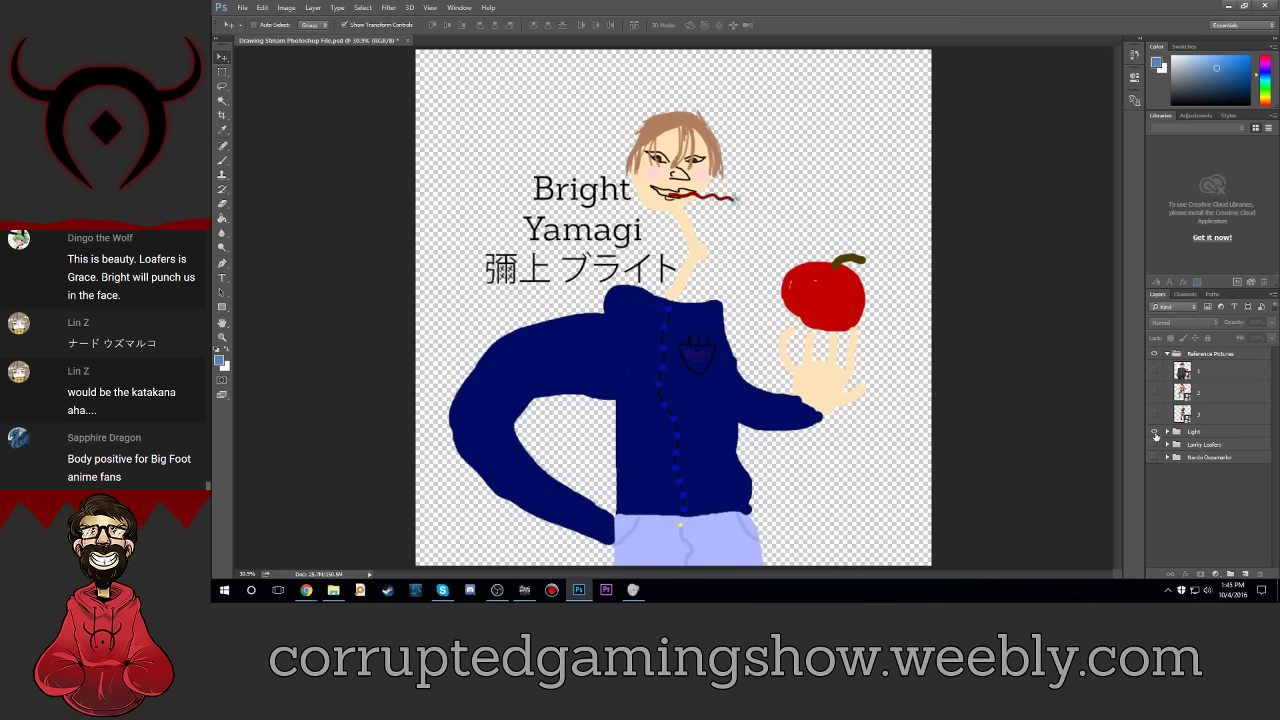
click(1155, 432)
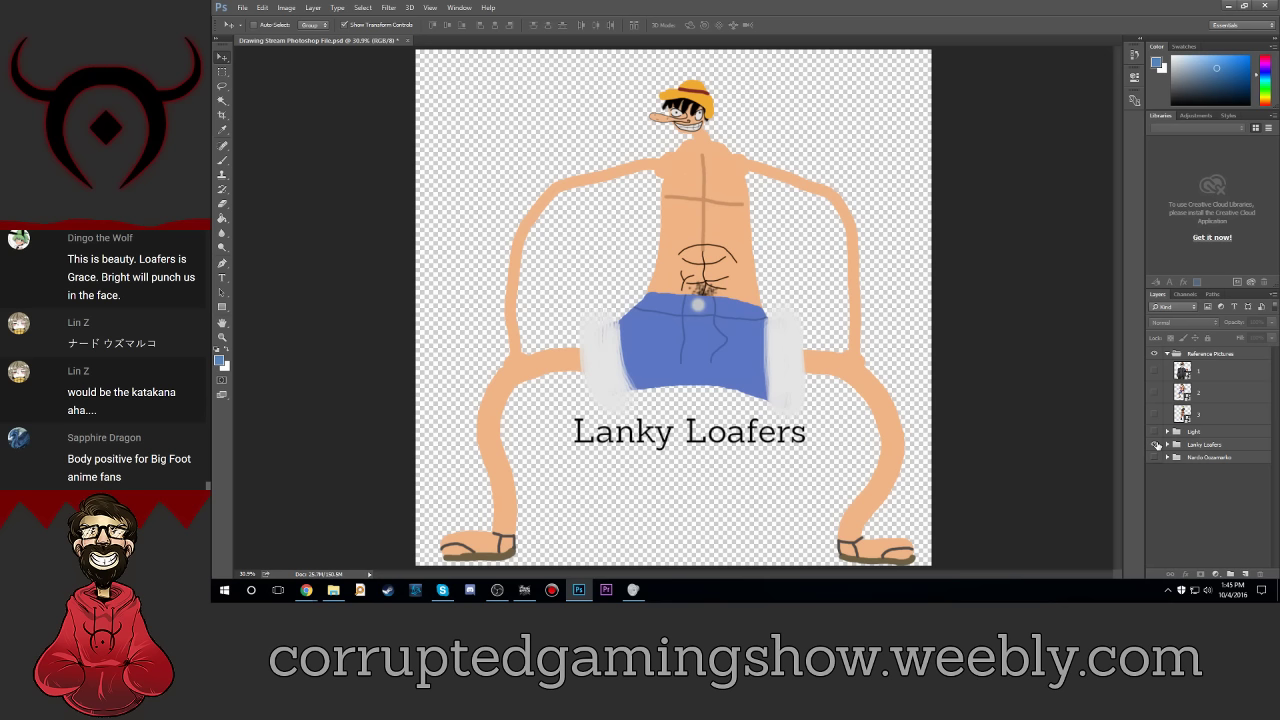
click(1155, 444)
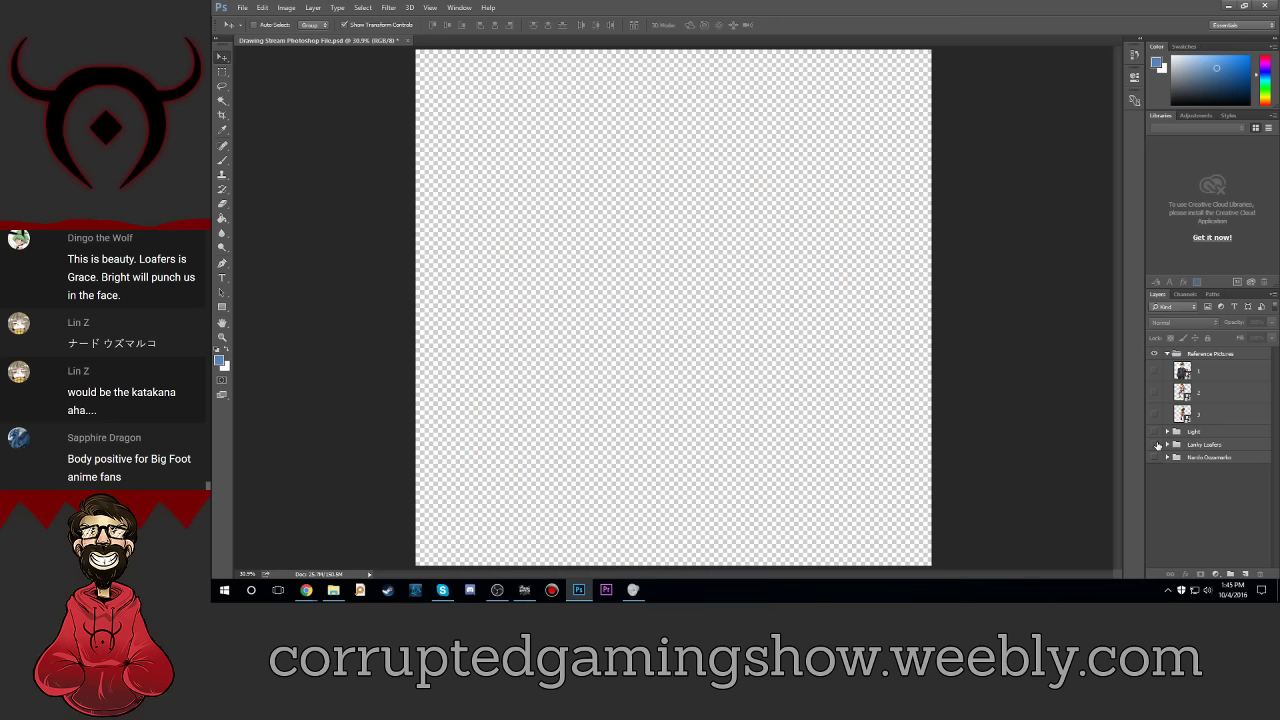
click(1156, 458)
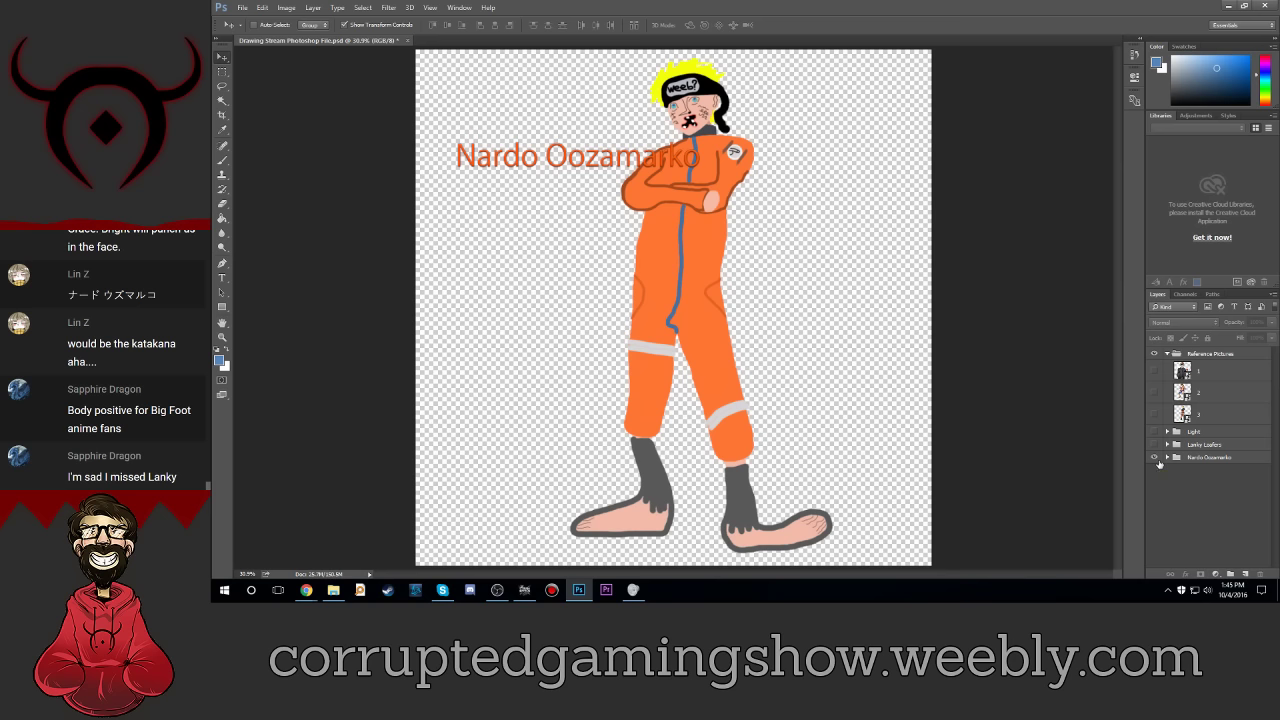
click(1155, 457)
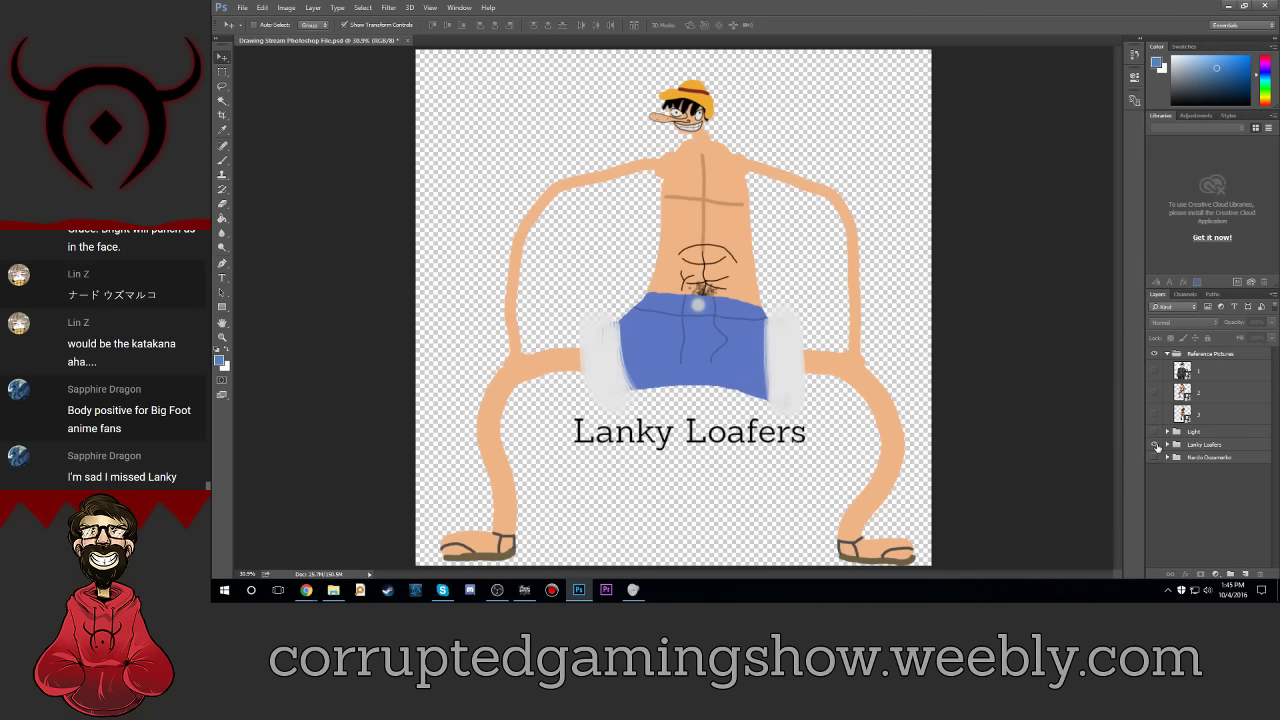